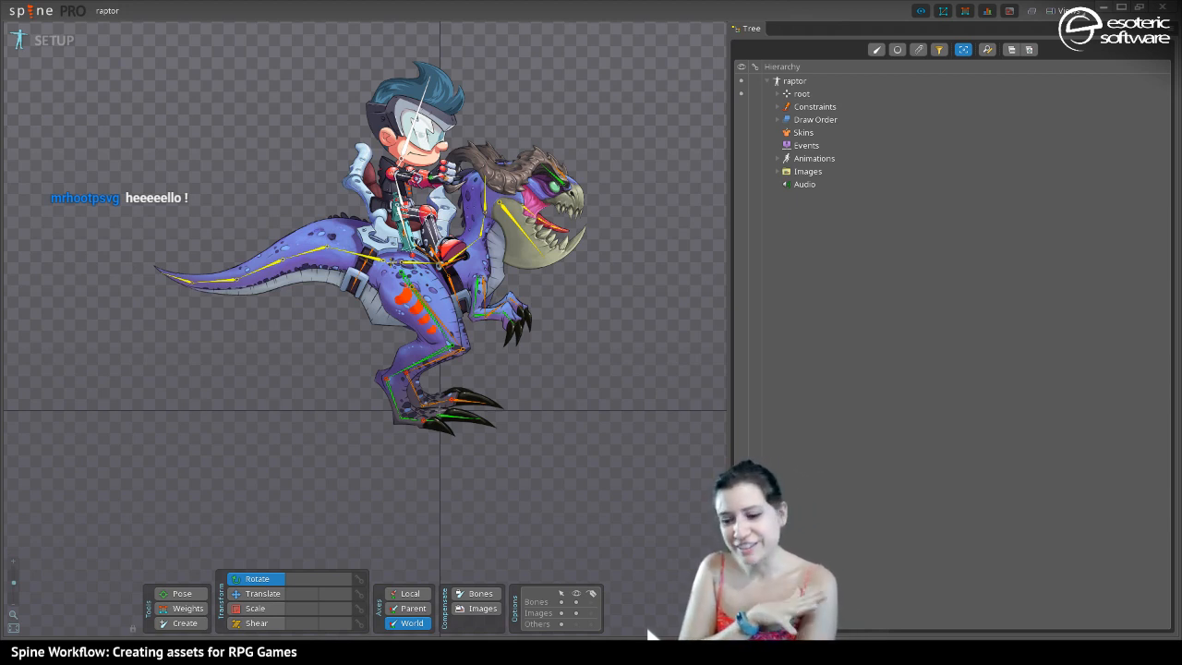
Open the export settings for the raptor project and move the dialog higher over the viewport
{"action": "left_click", "coordinate": [33, 13]}
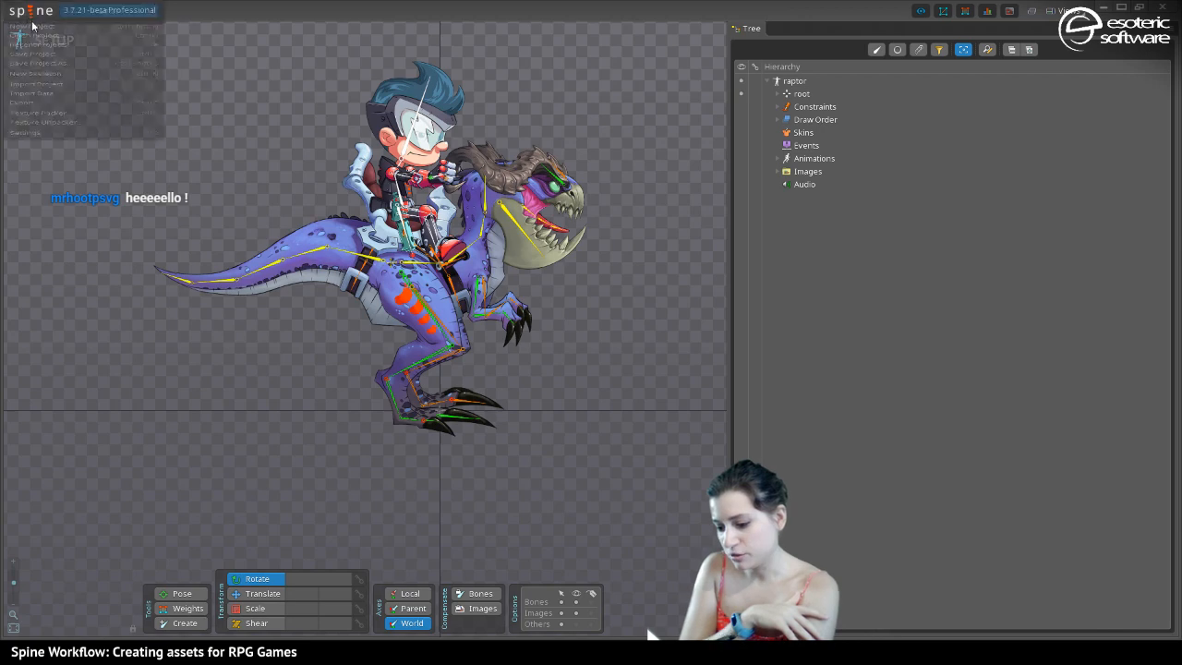
{"action": "left_click", "coordinate": [31, 142]}
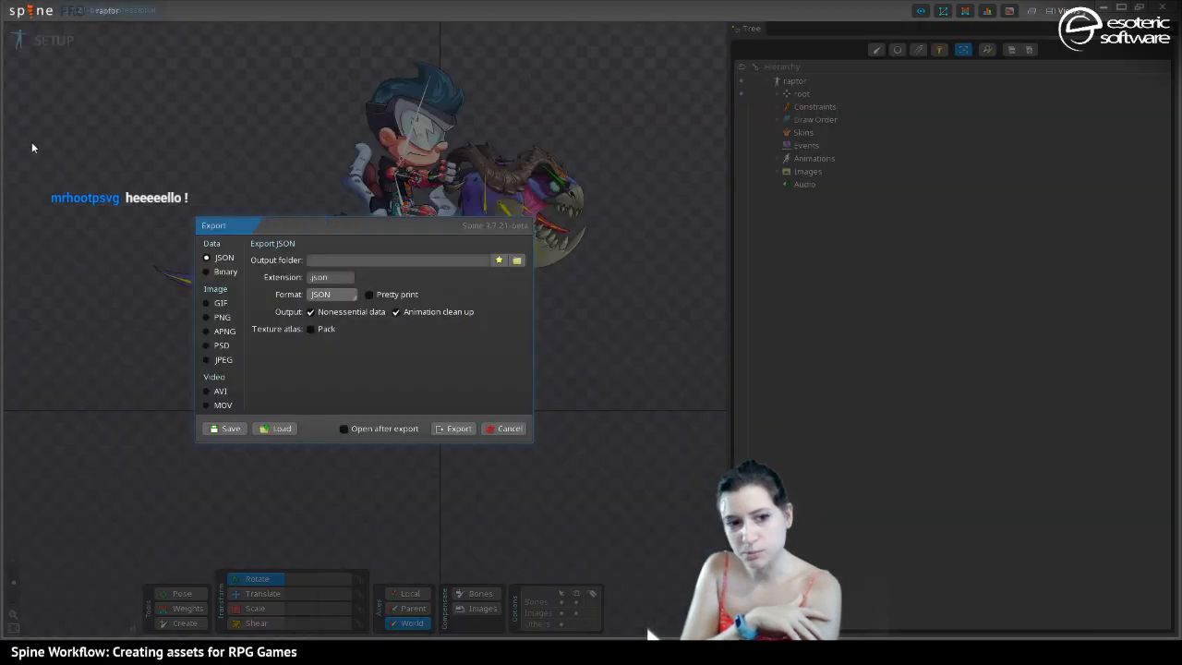
{"action": "left_click_drag", "start_coordinate": [240, 227], "coordinate": [315, 131]}
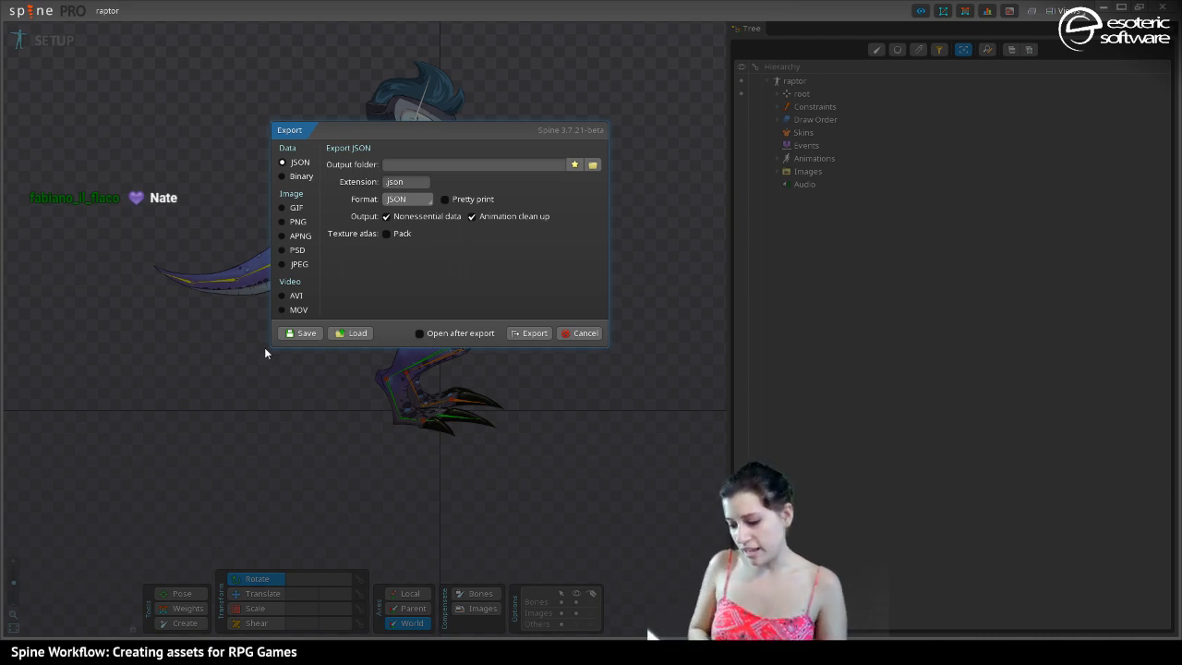
Review the export options offered for the APNG, PSD and AVI formats
{"action": "left_click", "coordinate": [283, 236]}
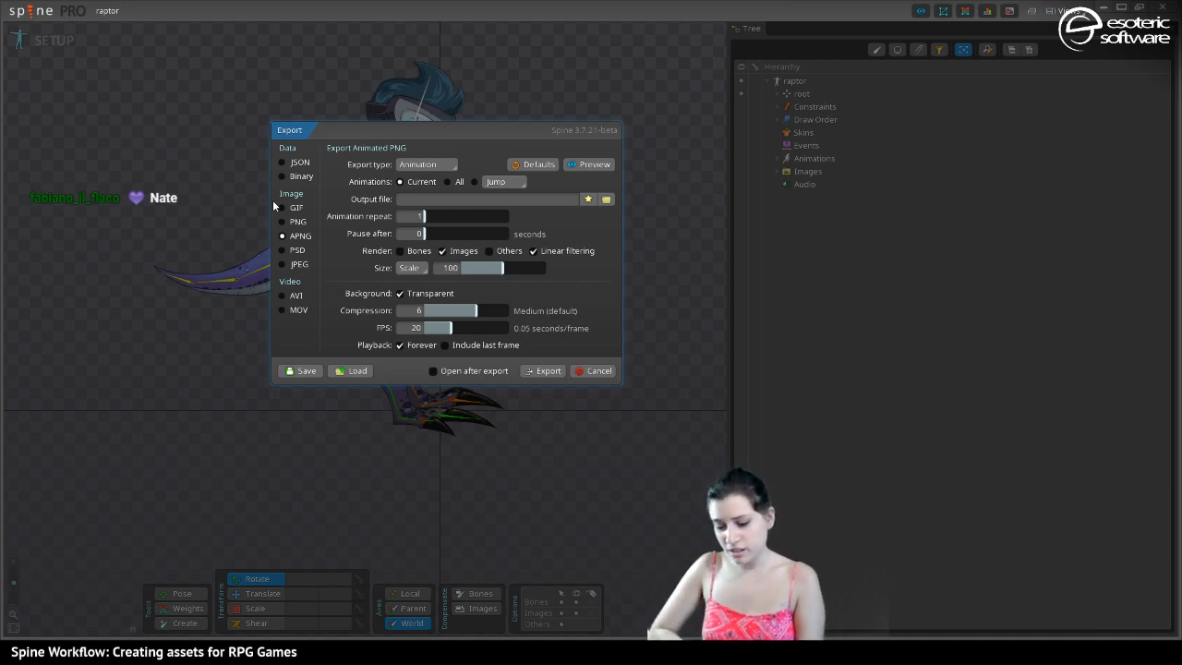
{"action": "left_click", "coordinate": [285, 250]}
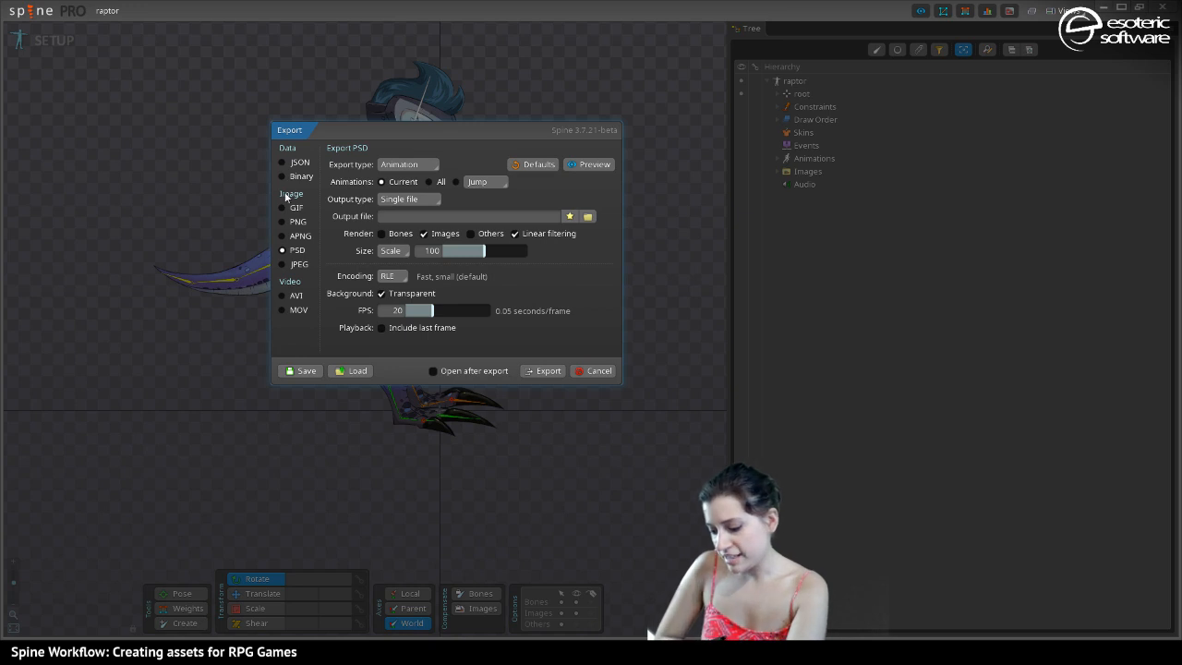
{"action": "left_click", "coordinate": [278, 293]}
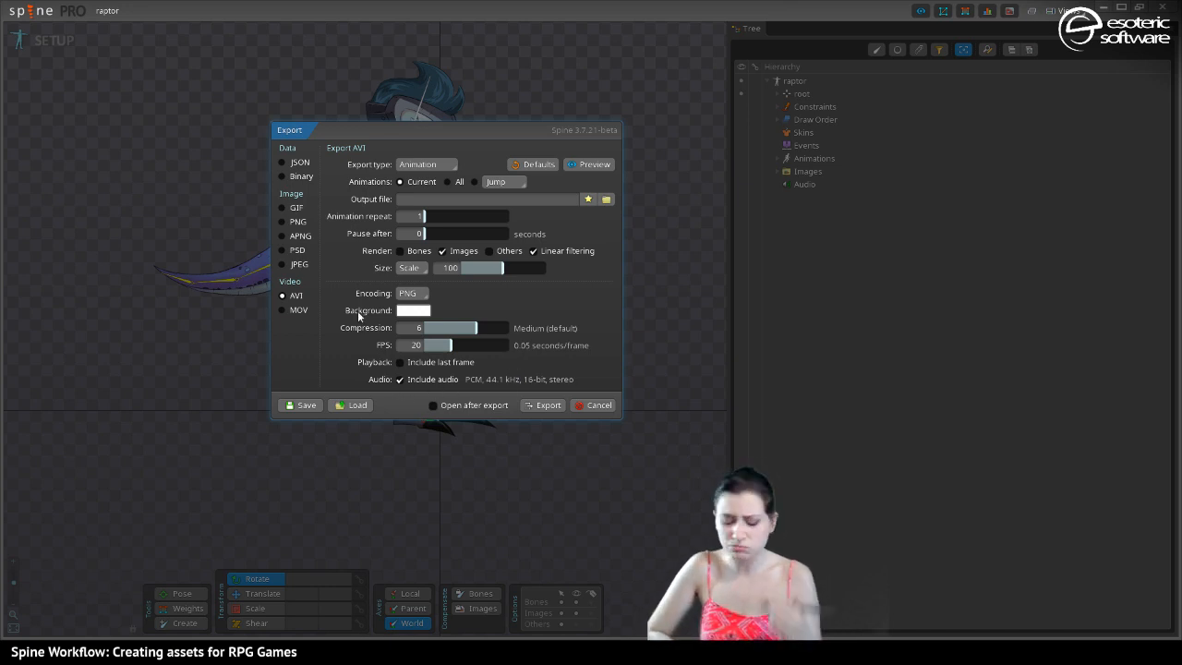
Choose GIF as the export format with the Animation export type and select the walk animation
{"action": "left_click", "coordinate": [280, 205]}
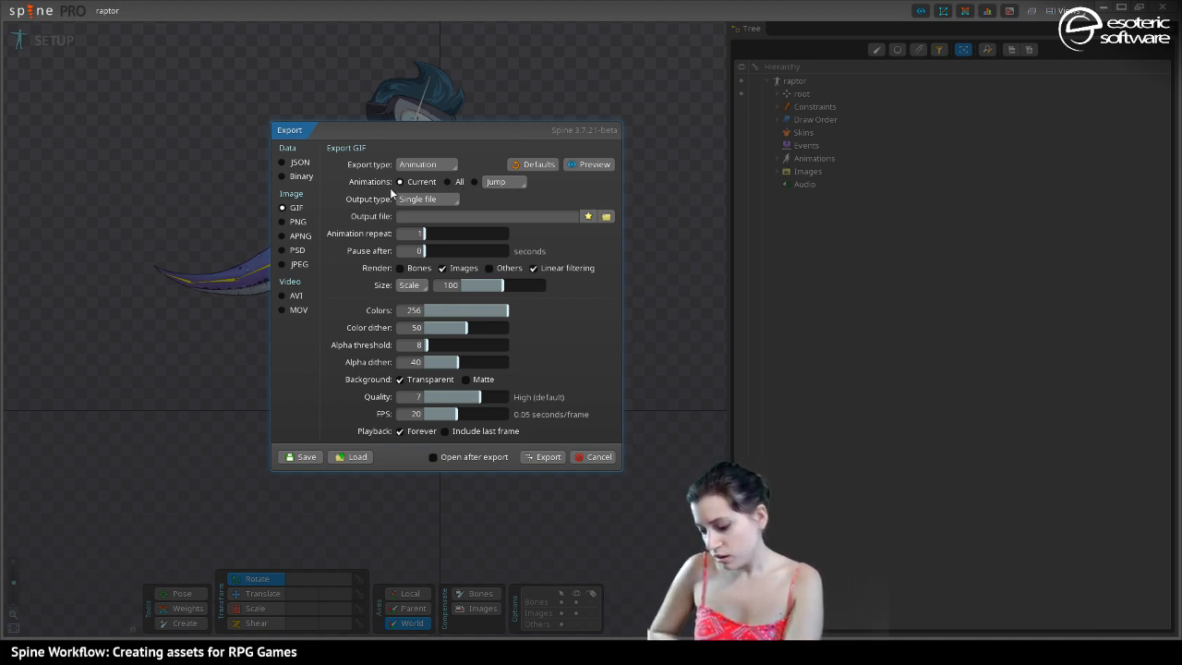
{"action": "left_click", "coordinate": [424, 164]}
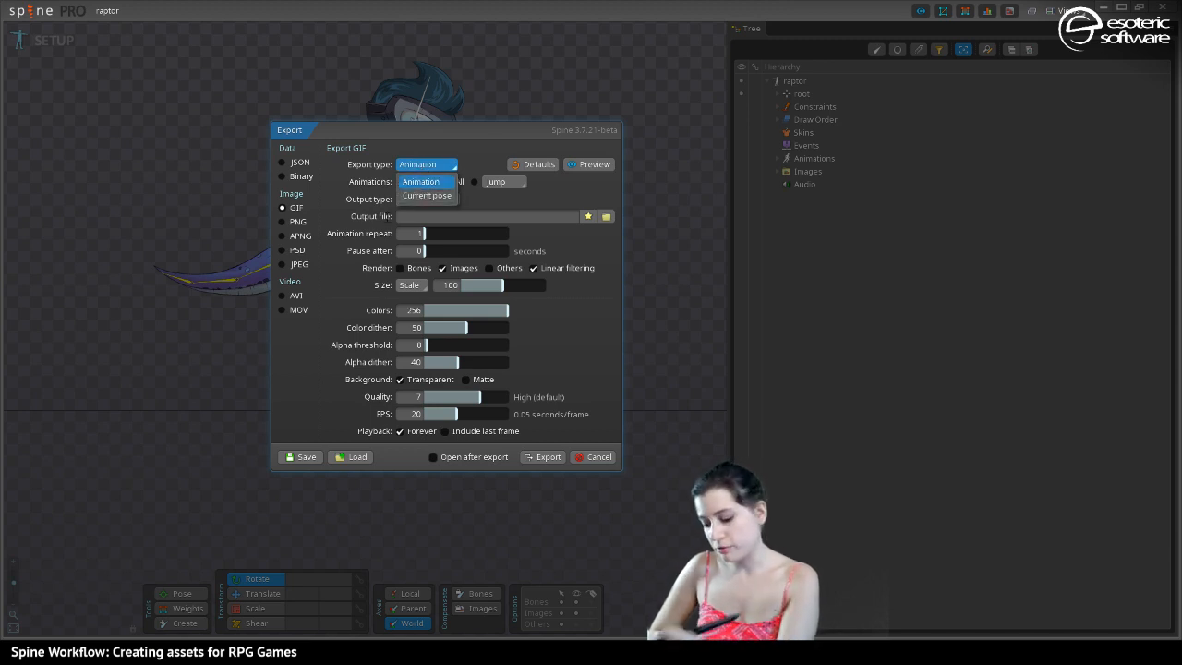
{"action": "left_click", "coordinate": [406, 165]}
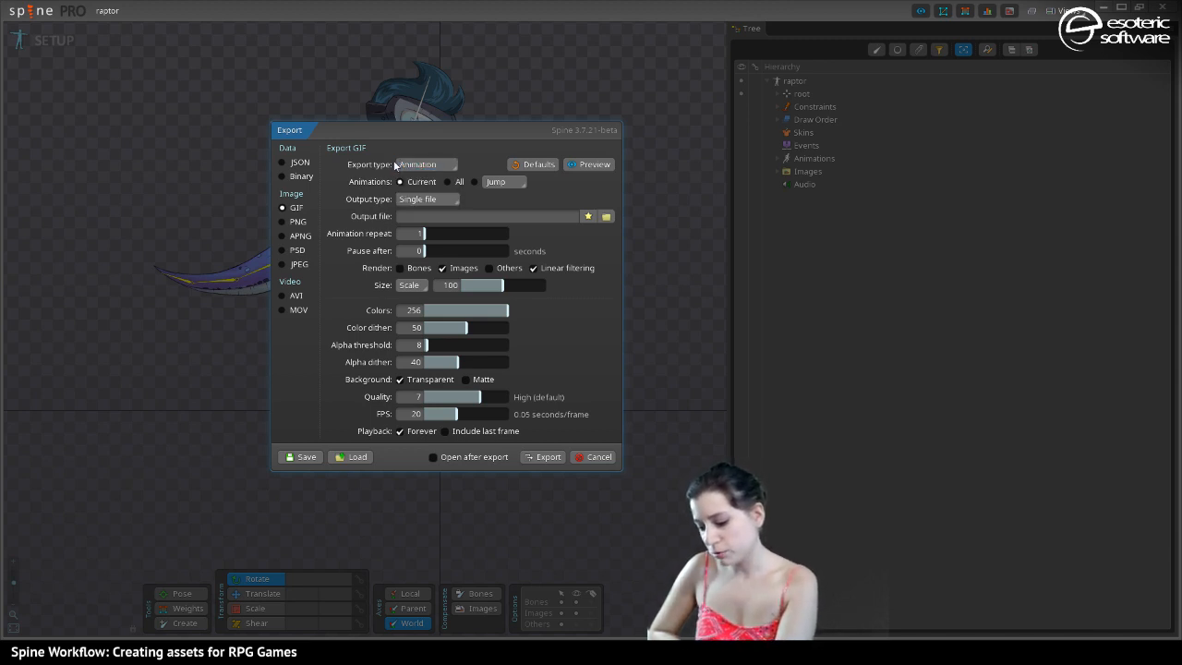
{"action": "left_click", "coordinate": [495, 183]}
{"action": "left_click_drag", "start_coordinate": [382, 134], "coordinate": [347, 127]}
{"action": "left_click", "coordinate": [465, 176]}
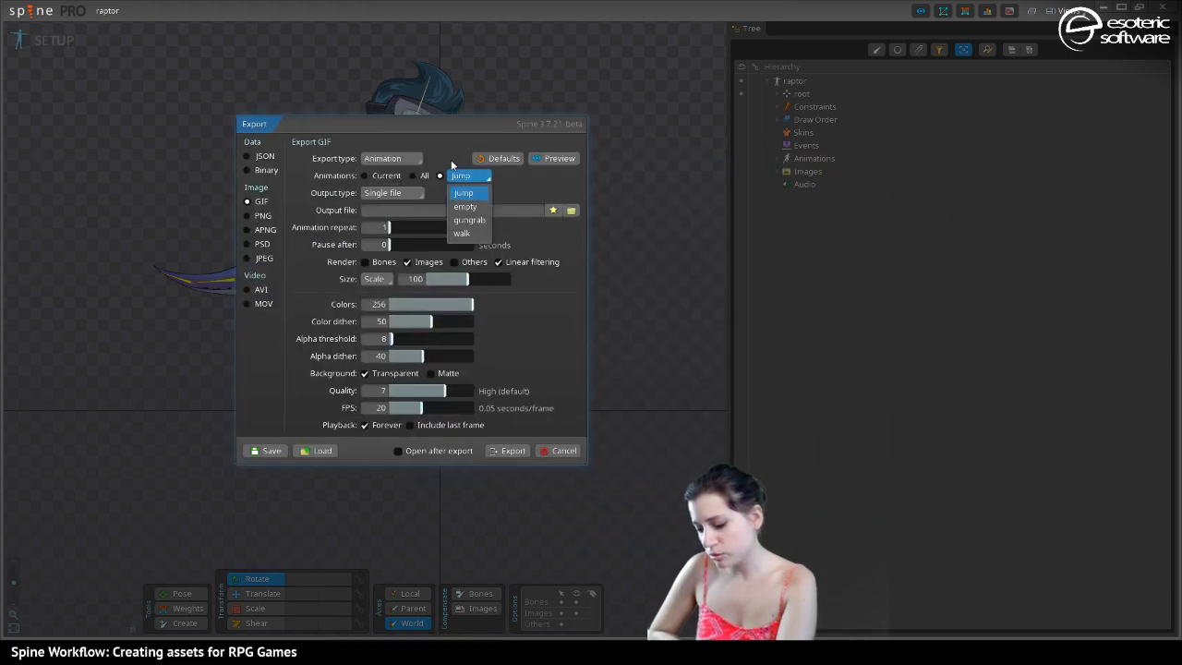
{"action": "left_click", "coordinate": [461, 233]}
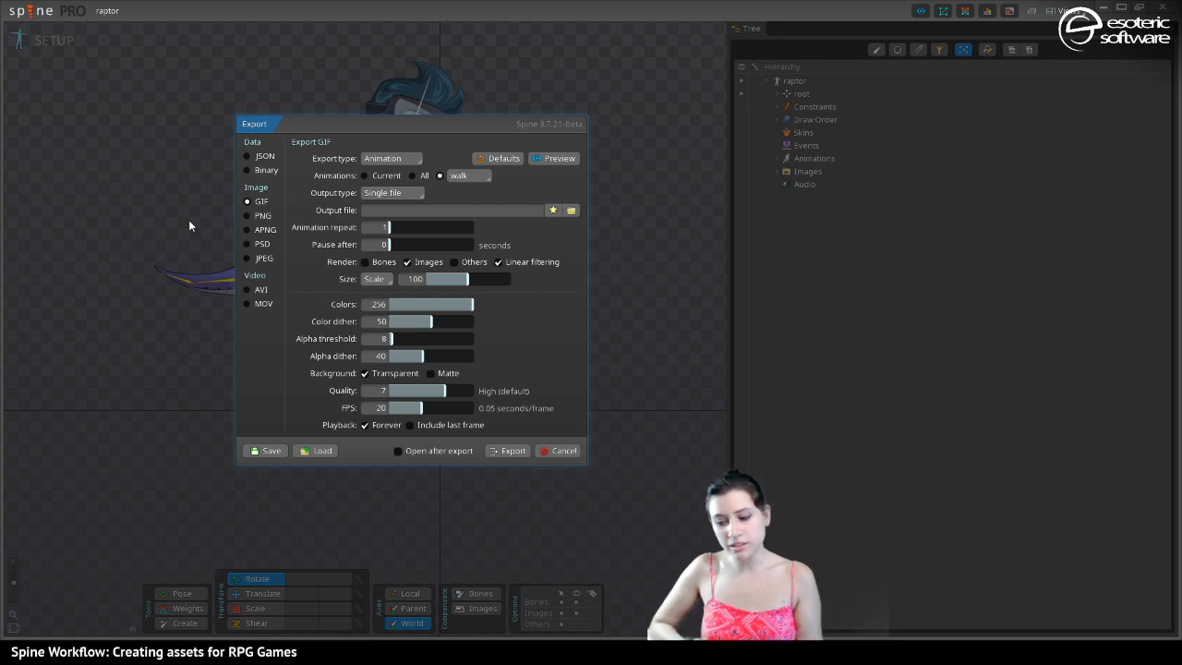
Set the QuickTime MOV export to include all animations, with an animation repeat of 5
{"action": "left_click", "coordinate": [252, 290]}
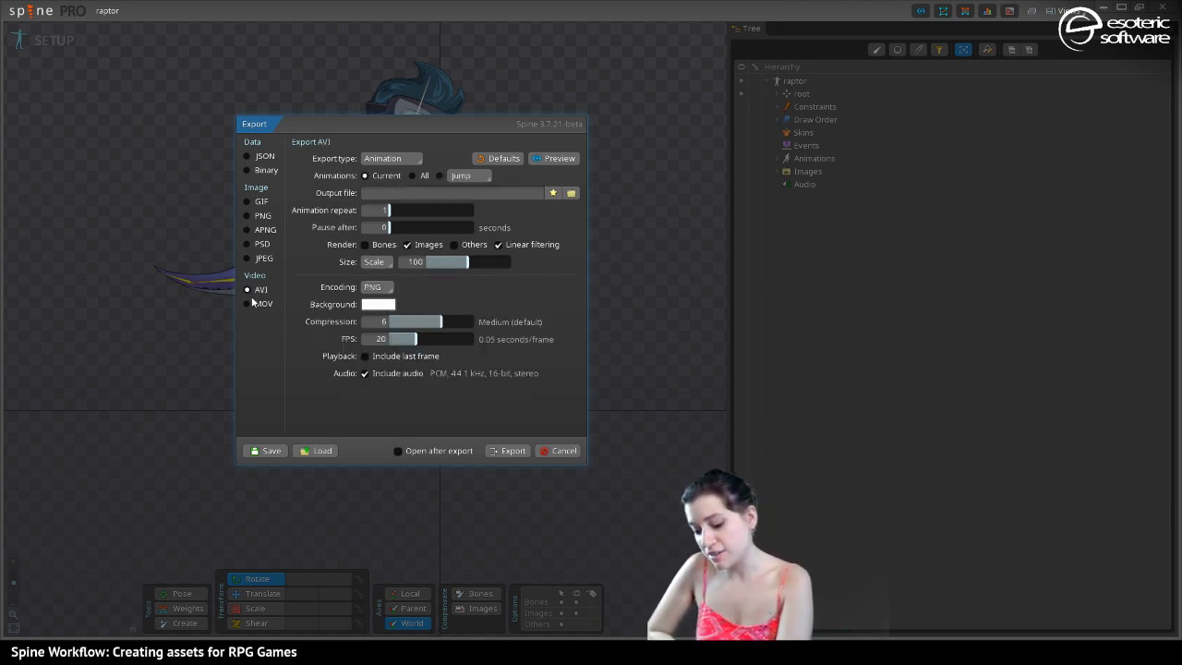
{"action": "left_click", "coordinate": [247, 304]}
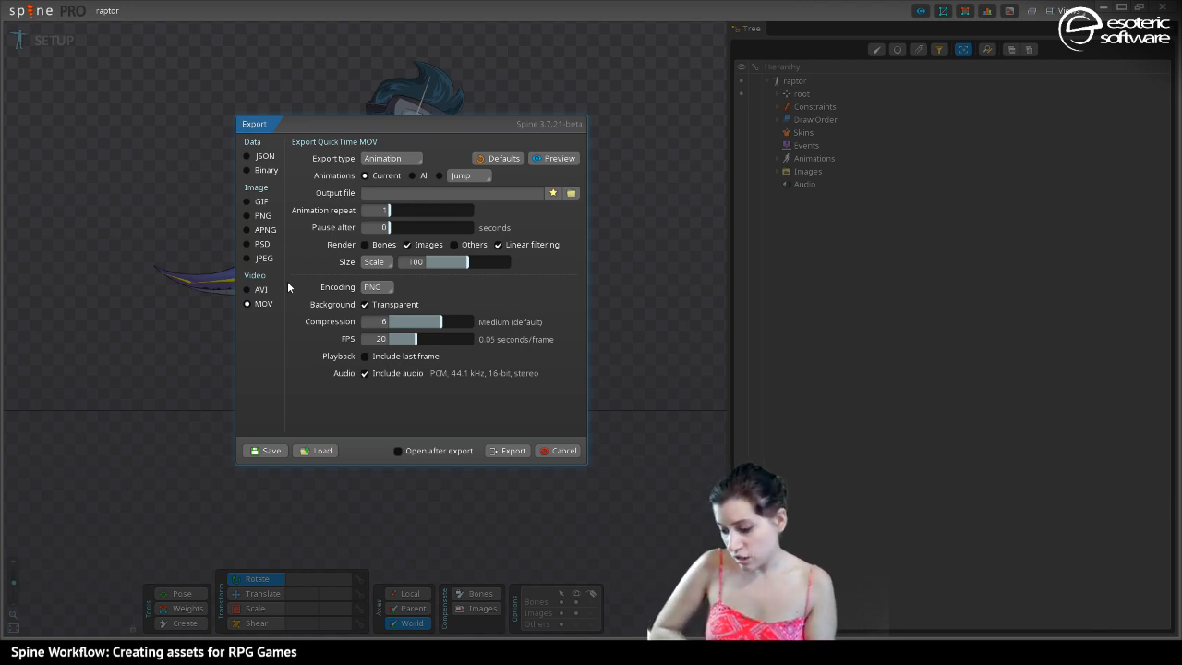
{"action": "left_click", "coordinate": [413, 175]}
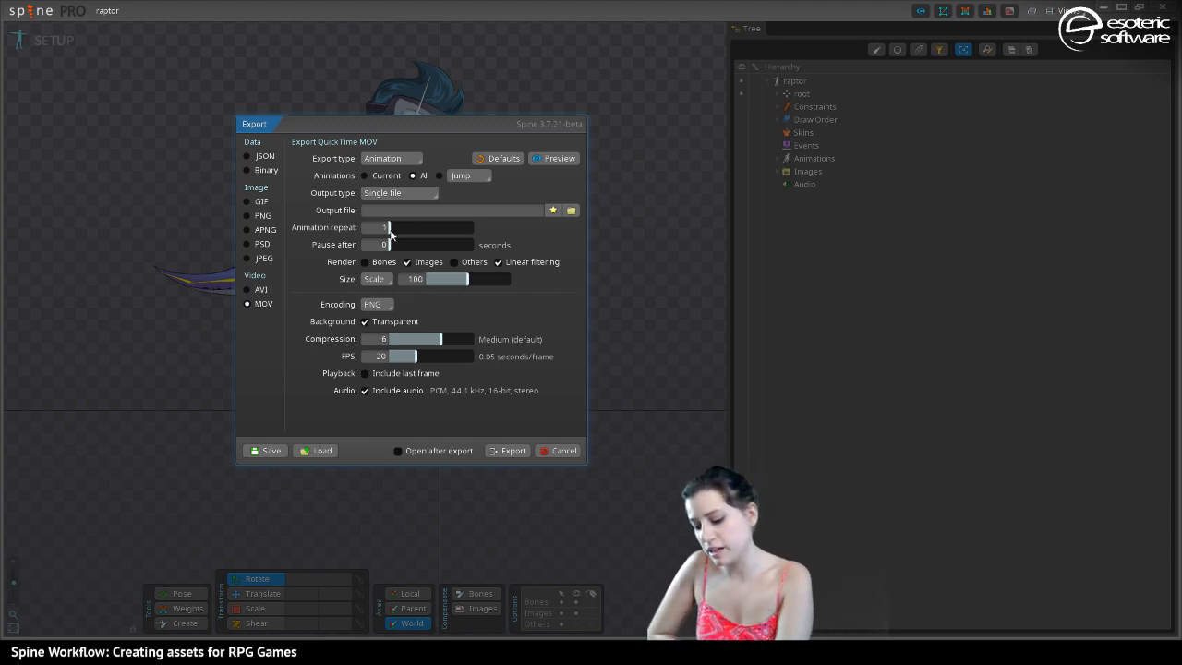
{"action": "left_click_drag", "start_coordinate": [388, 227], "coordinate": [428, 235]}
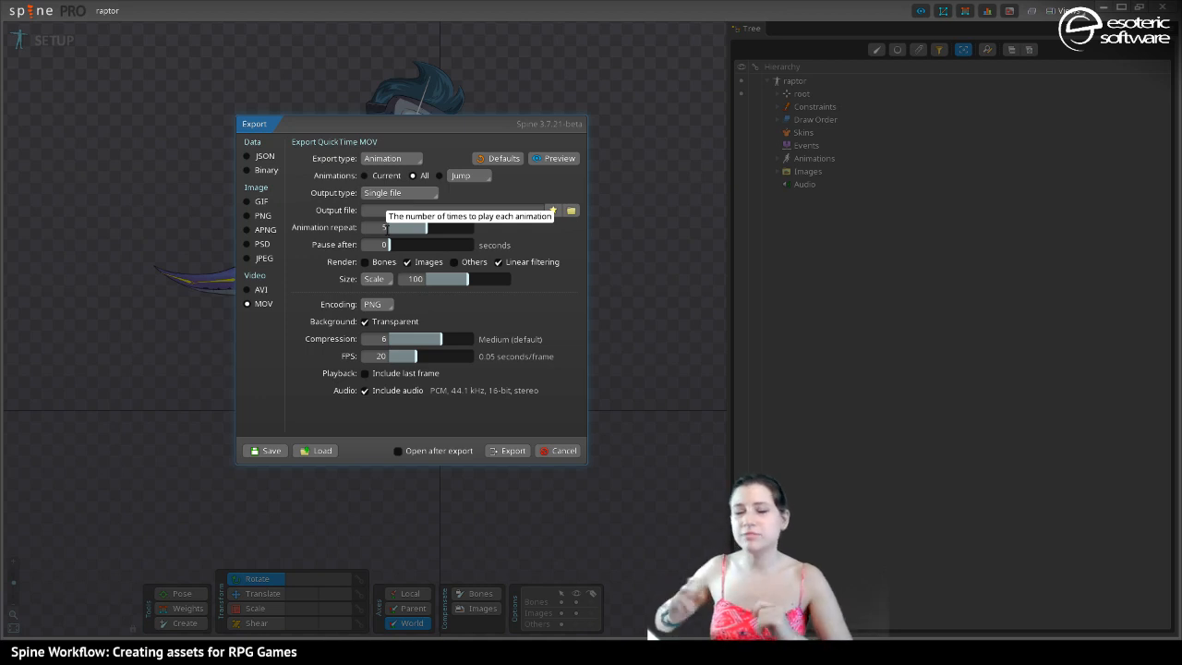
Return to the GIF export, show its preview and set the size scale to 50
{"action": "left_click", "coordinate": [246, 202]}
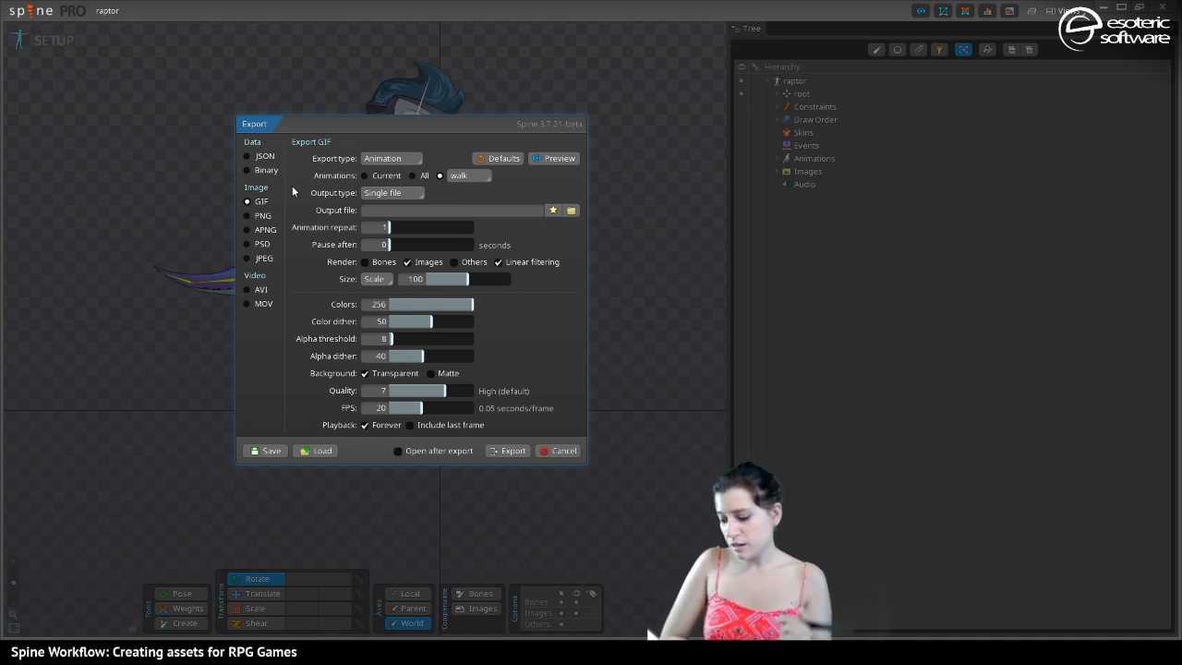
{"action": "left_click", "coordinate": [548, 159]}
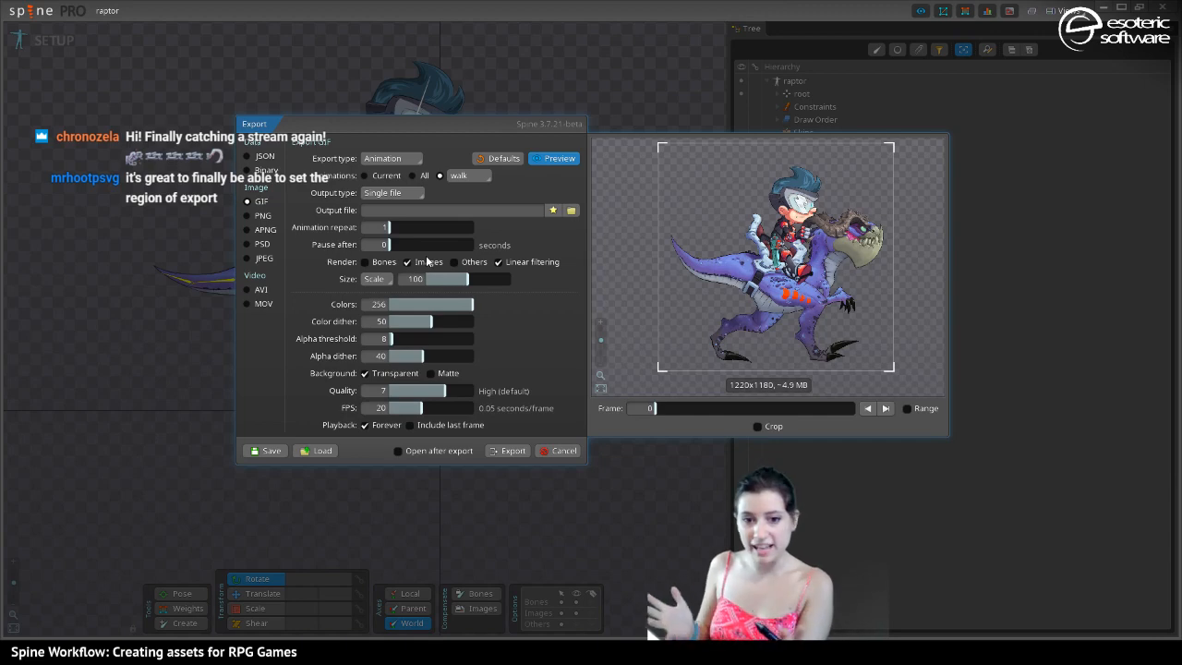
{"action": "left_click_drag", "start_coordinate": [468, 288], "coordinate": [447, 292]}
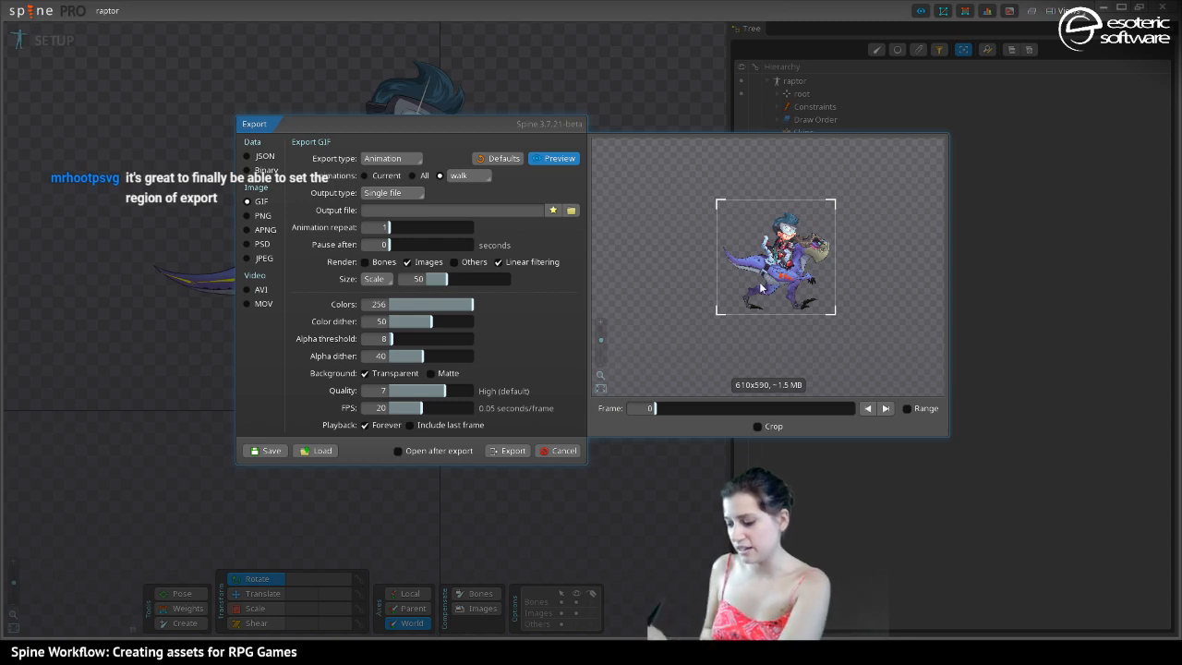
Change the GIF sizing to Fit within 500 x 500 and enable Enlarge
{"action": "left_click", "coordinate": [374, 279]}
{"action": "left_click", "coordinate": [375, 314]}
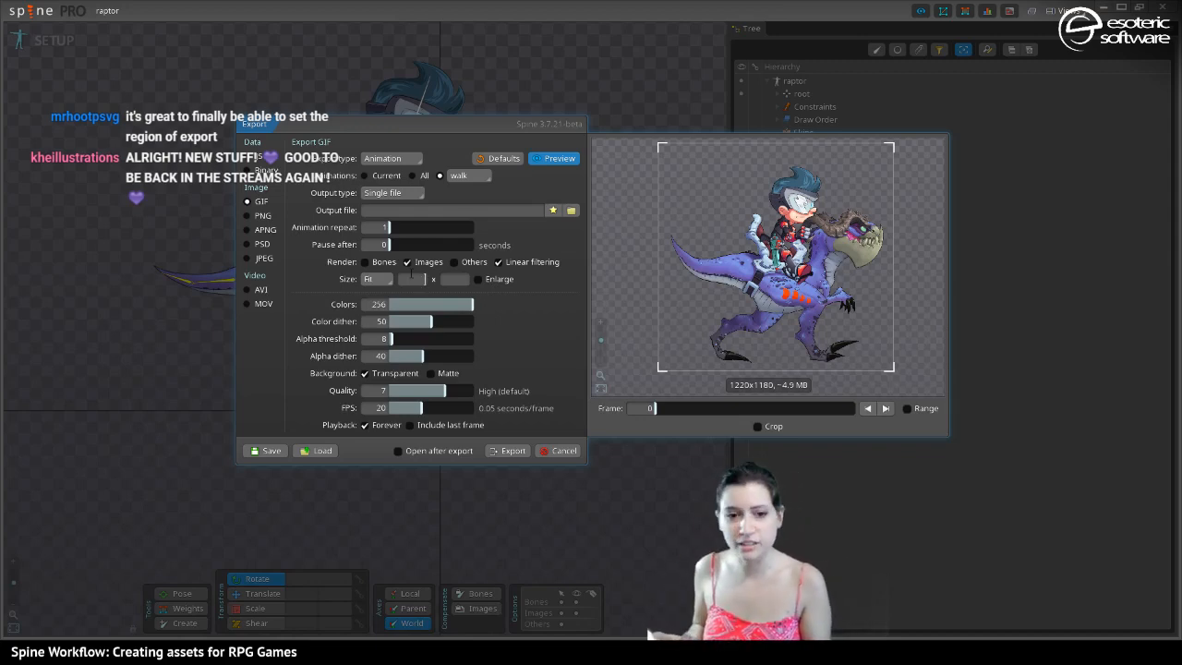
{"action": "left_click", "coordinate": [412, 279]}
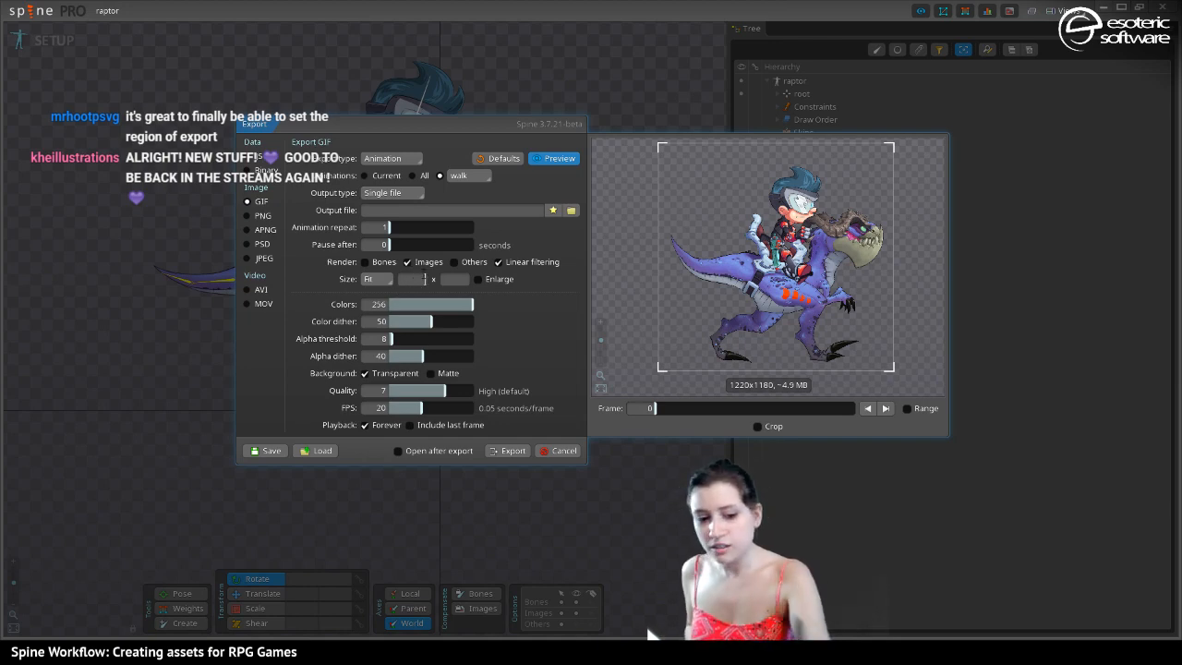
{"action": "type", "text": "500"}
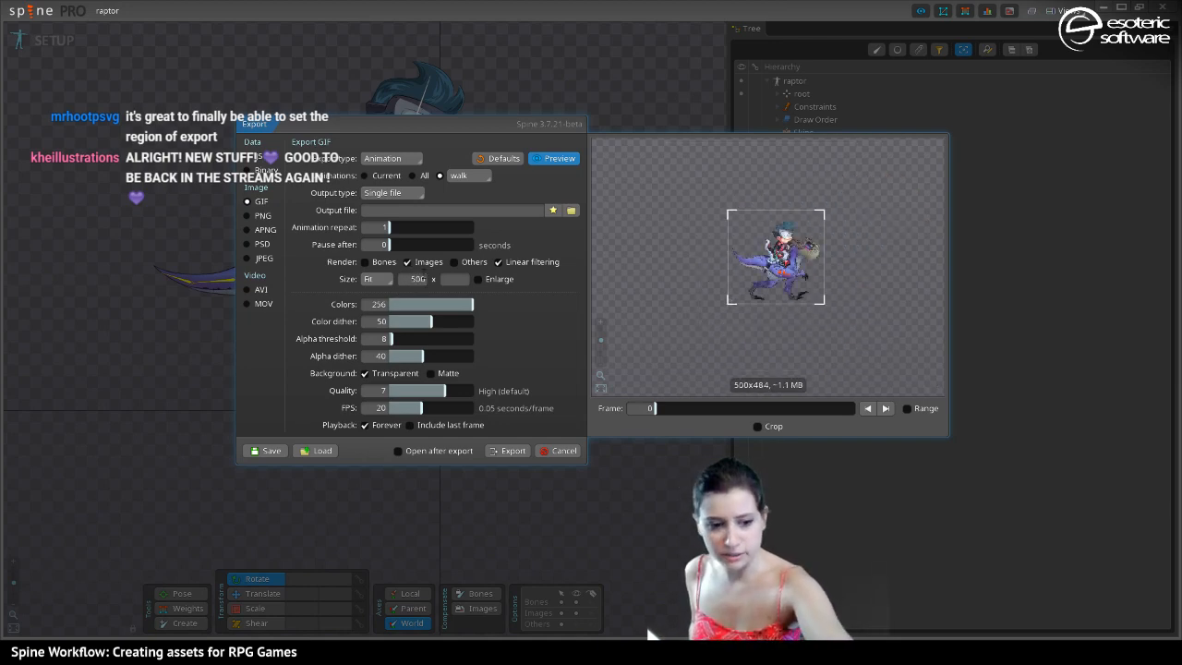
{"action": "key", "text": "Tab"}
{"action": "type", "text": "500"}
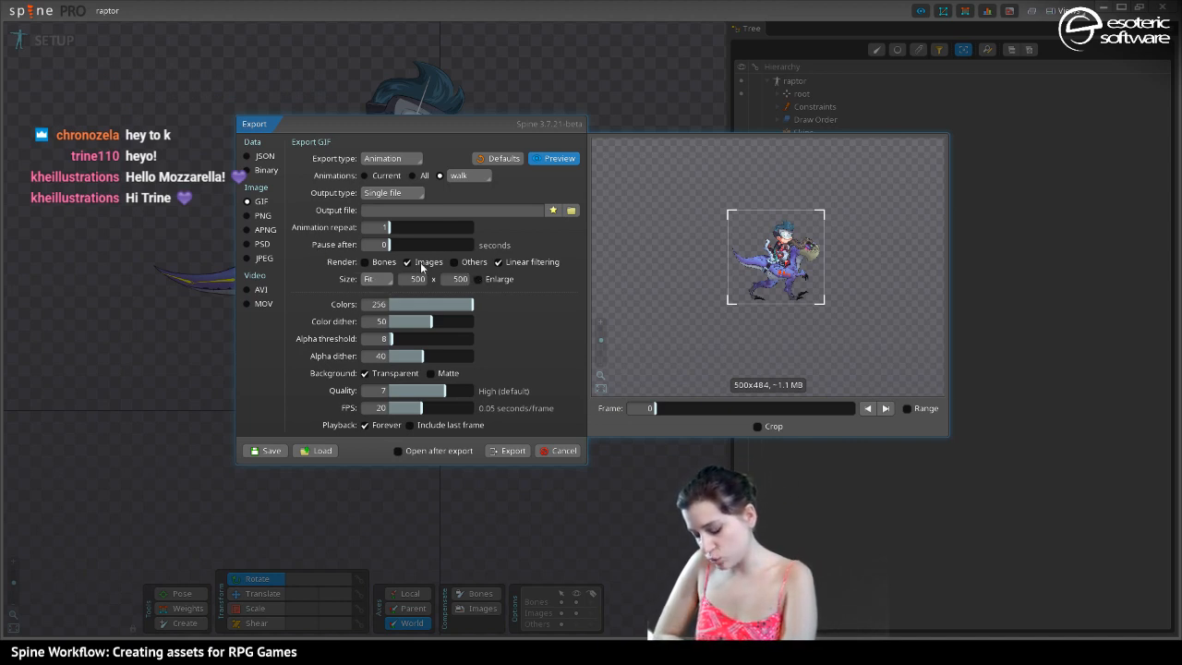
{"action": "left_click", "coordinate": [477, 279]}
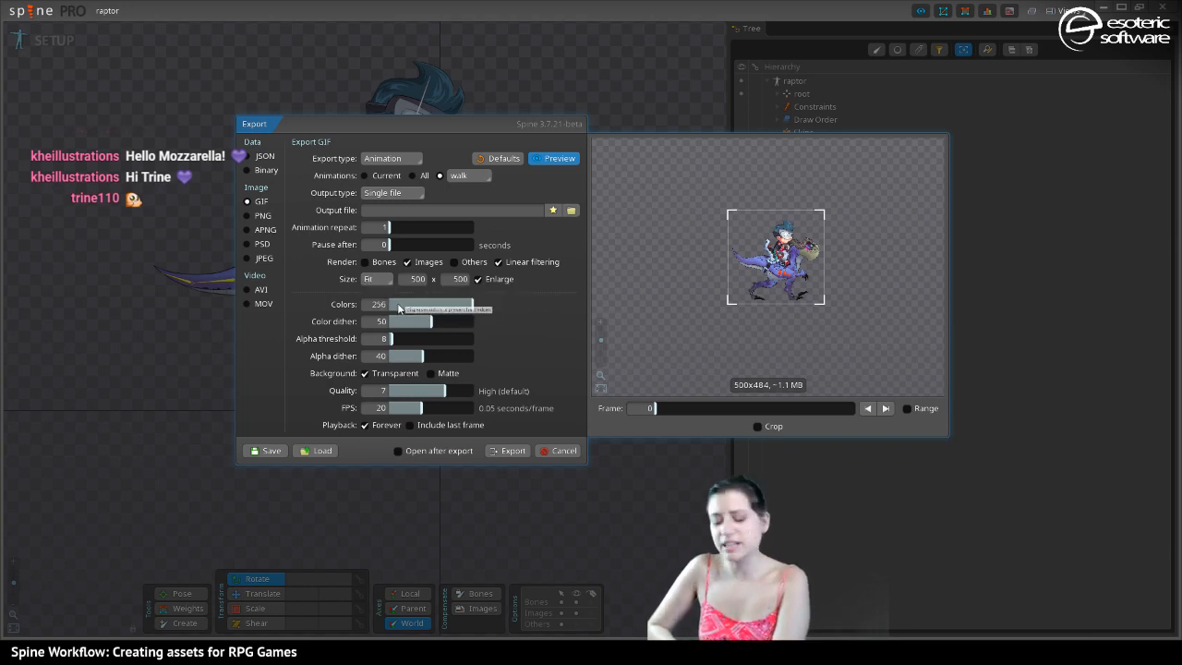
Try a color dither of 25 on a close-up of the raptor's head, and settle on 64
{"action": "left_click_drag", "start_coordinate": [771, 233], "coordinate": [714, 261]}
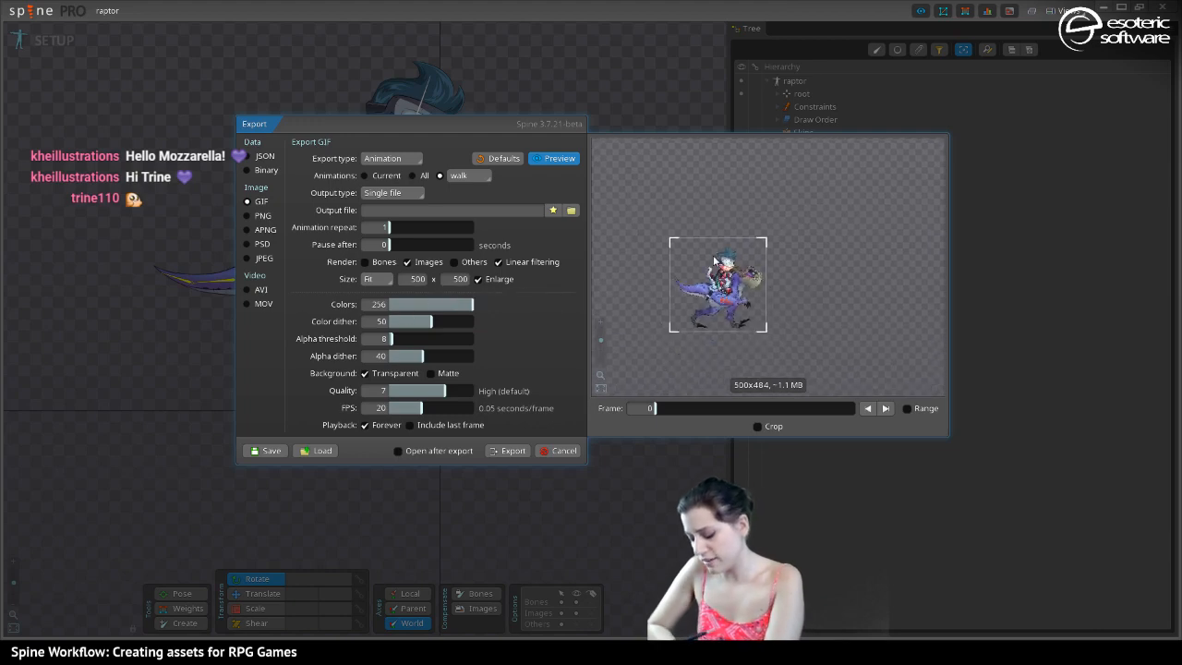
{"action": "scroll", "coordinate": [665, 245], "scroll_direction": "up", "scroll_amount": 5}
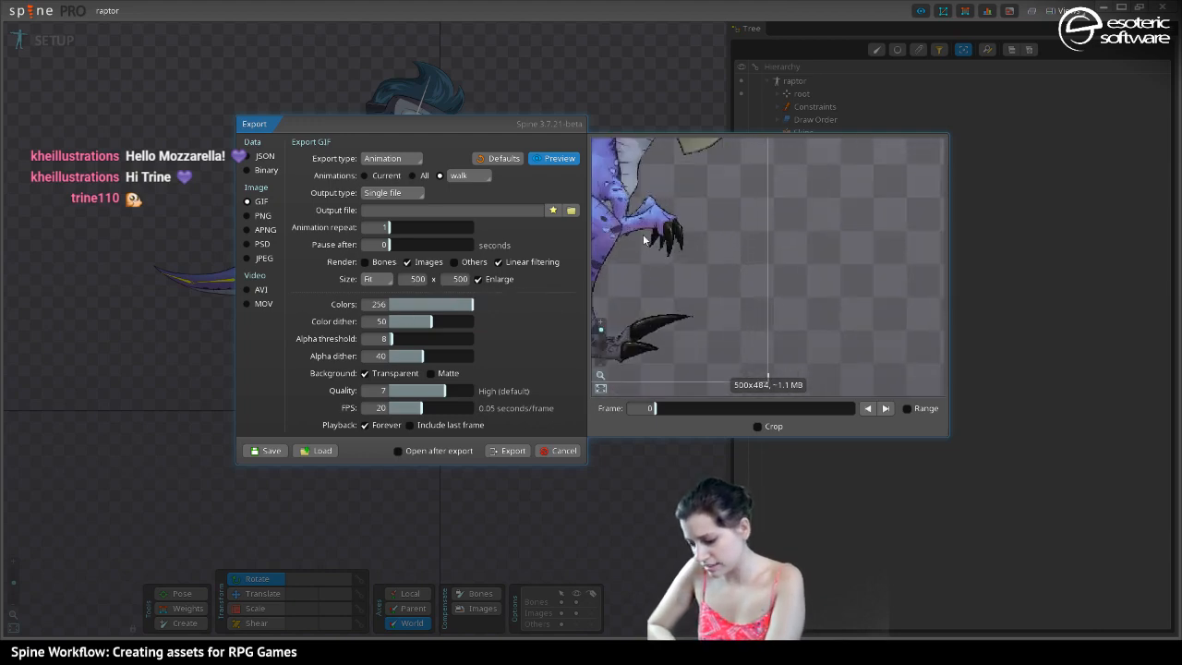
{"action": "scroll", "coordinate": [664, 246], "scroll_direction": "down", "scroll_amount": 5}
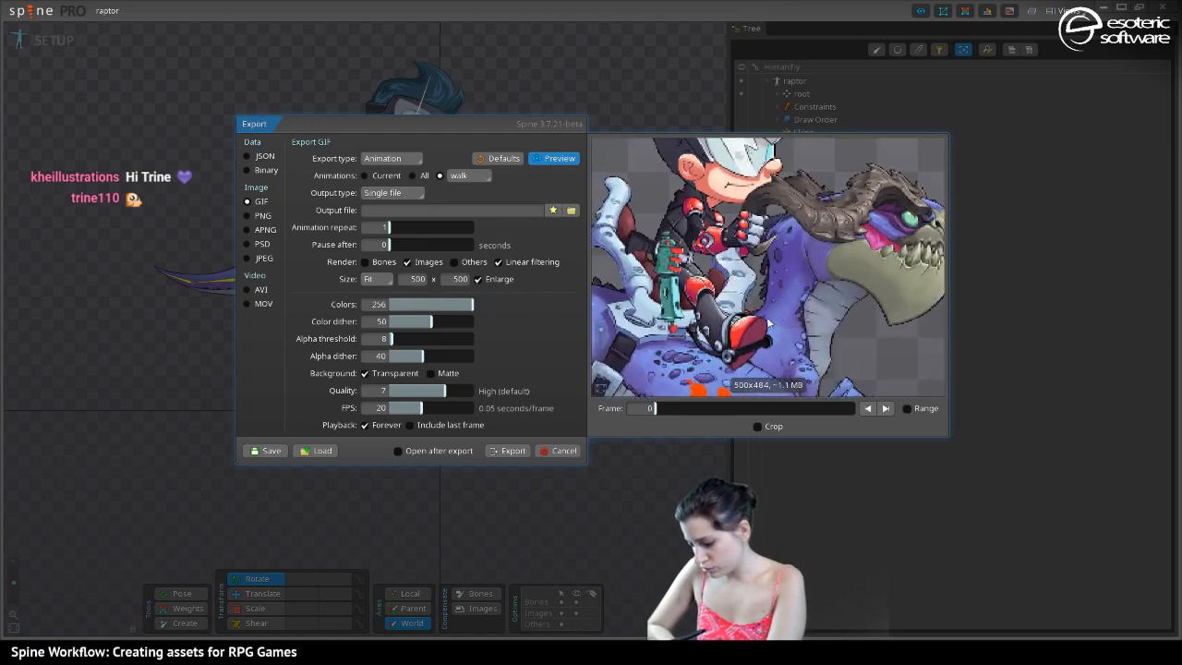
{"action": "scroll", "coordinate": [768, 323], "scroll_direction": "down", "scroll_amount": 2}
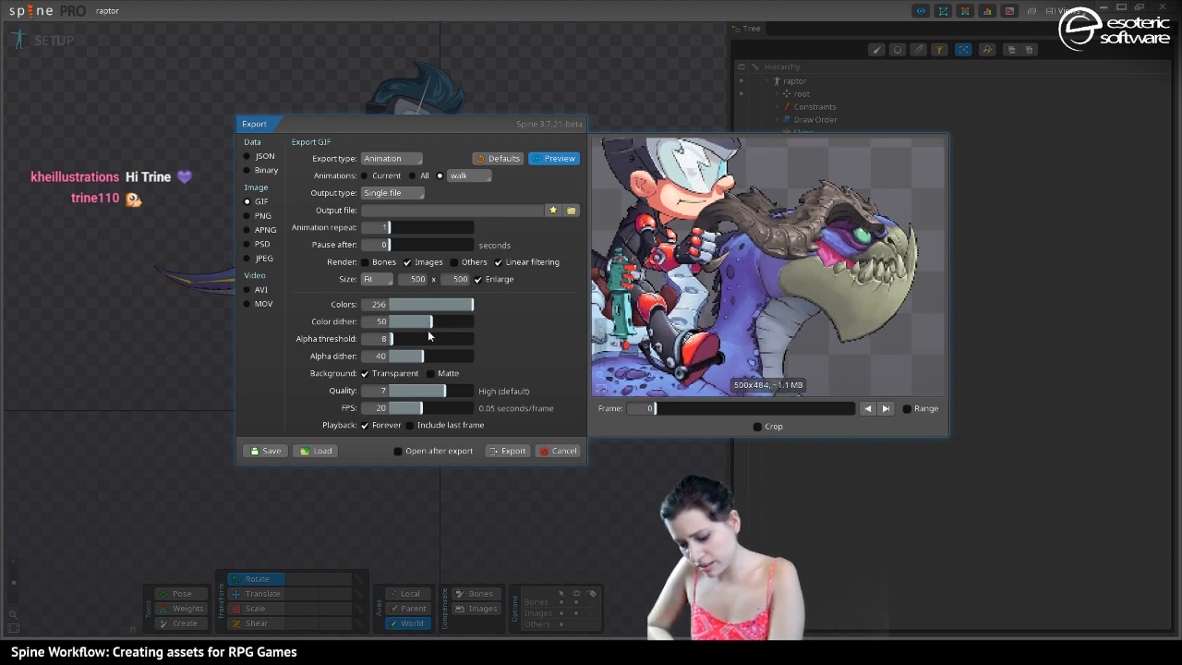
{"action": "left_click_drag", "start_coordinate": [430, 321], "coordinate": [410, 321]}
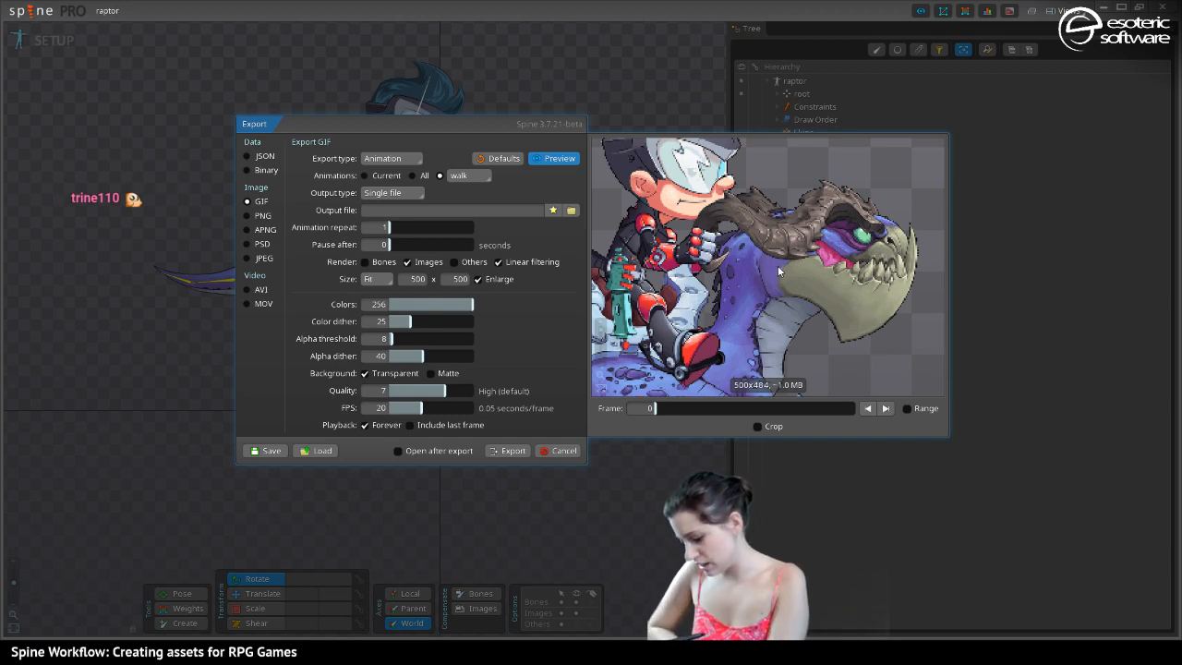
{"action": "left_click_drag", "start_coordinate": [430, 323], "coordinate": [441, 321]}
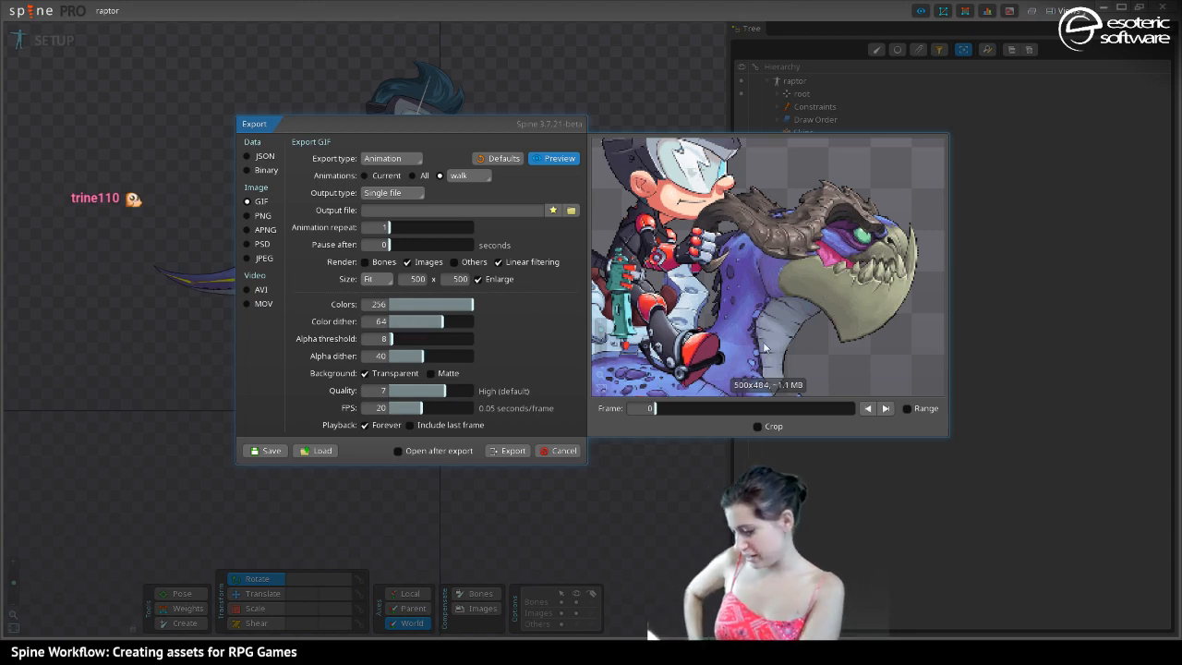
Turn off the GIF's transparent background, use a solid bright red one and check the whole character in the preview
{"action": "scroll", "coordinate": [765, 353], "scroll_direction": "up", "scroll_amount": 5}
{"action": "left_click_drag", "start_coordinate": [763, 356], "coordinate": [697, 277]}
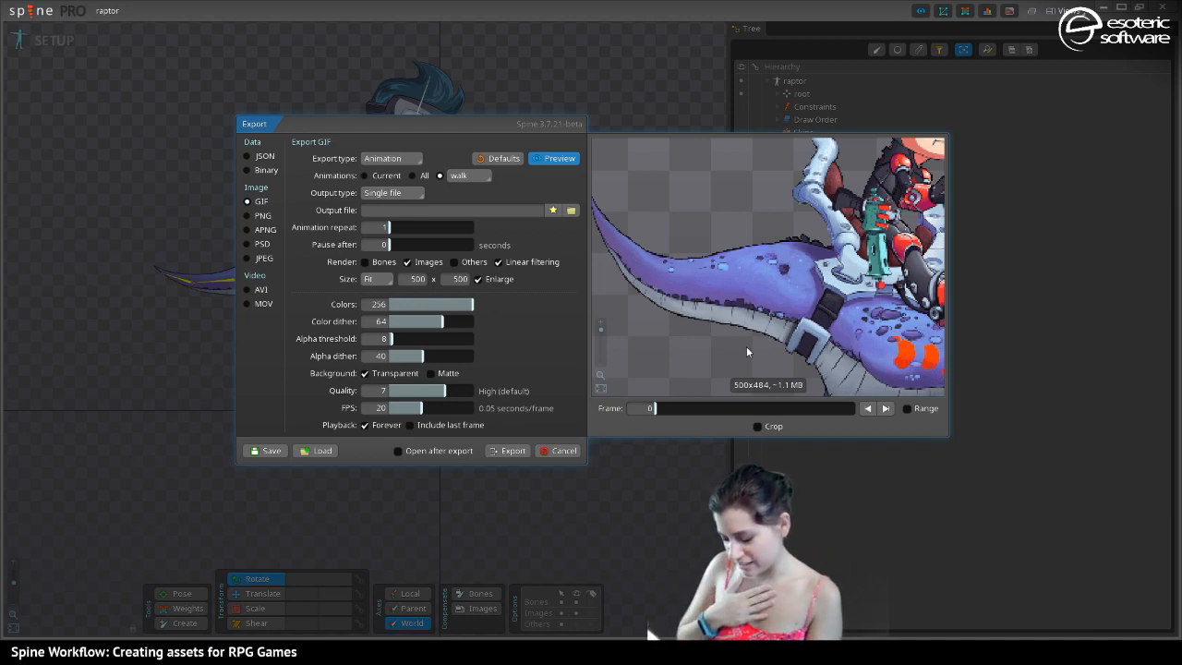
{"action": "left_click", "coordinate": [365, 372]}
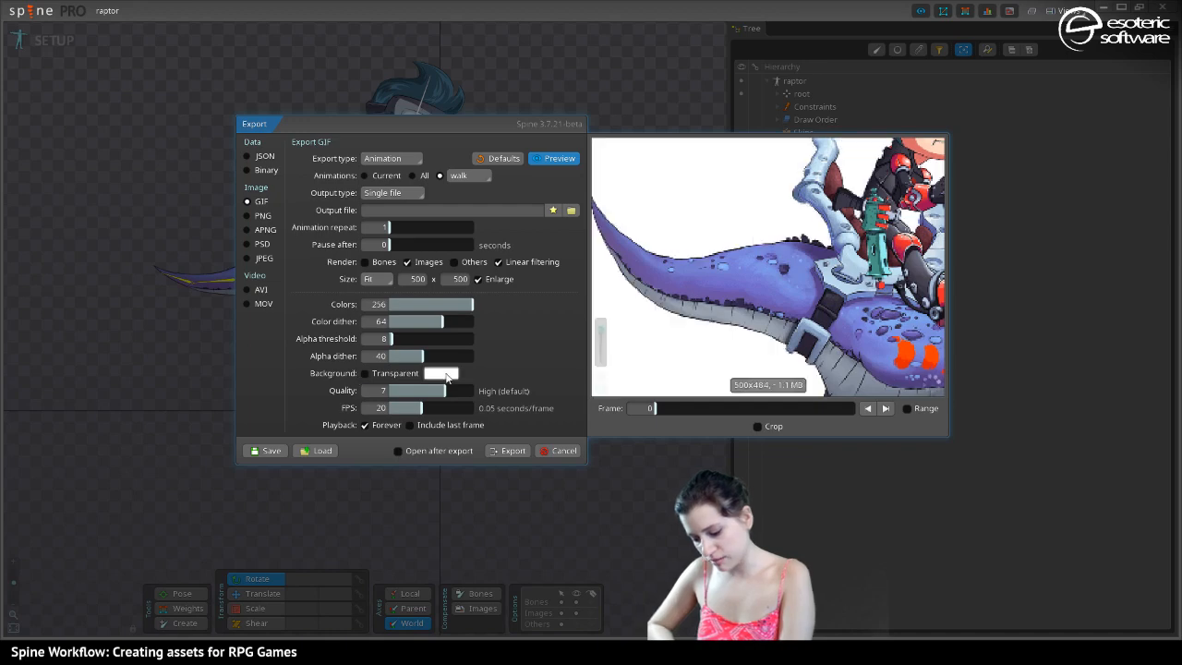
{"action": "left_click", "coordinate": [446, 374]}
{"action": "left_click", "coordinate": [374, 214]}
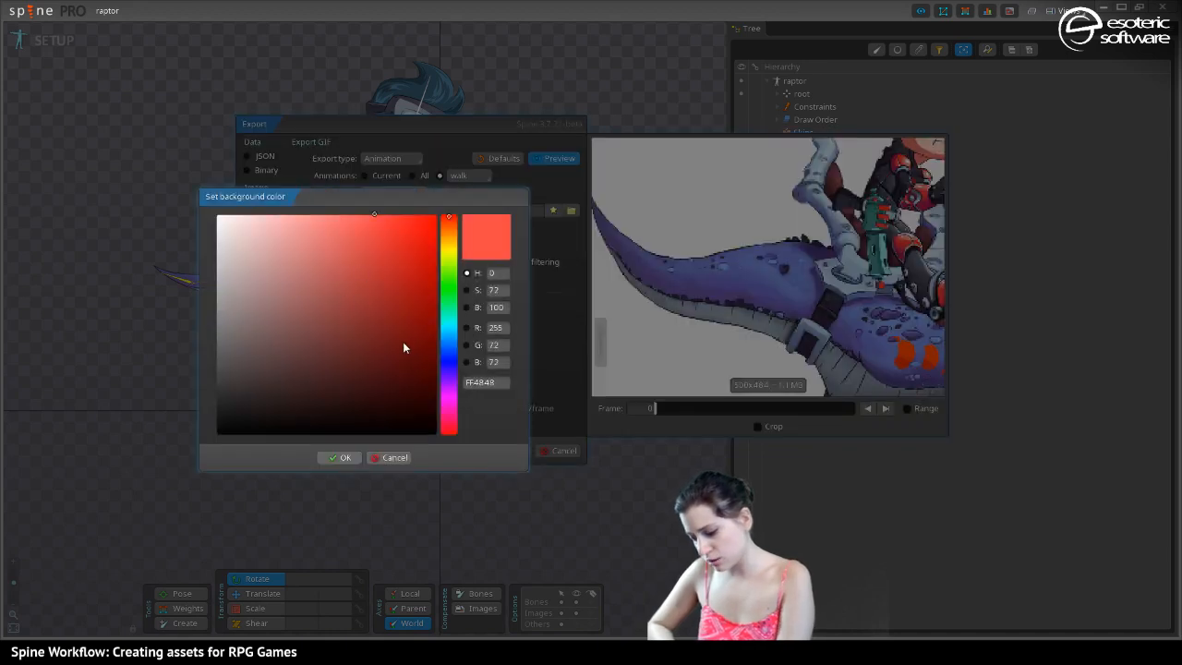
{"action": "left_click", "coordinate": [427, 212]}
{"action": "left_click", "coordinate": [341, 458]}
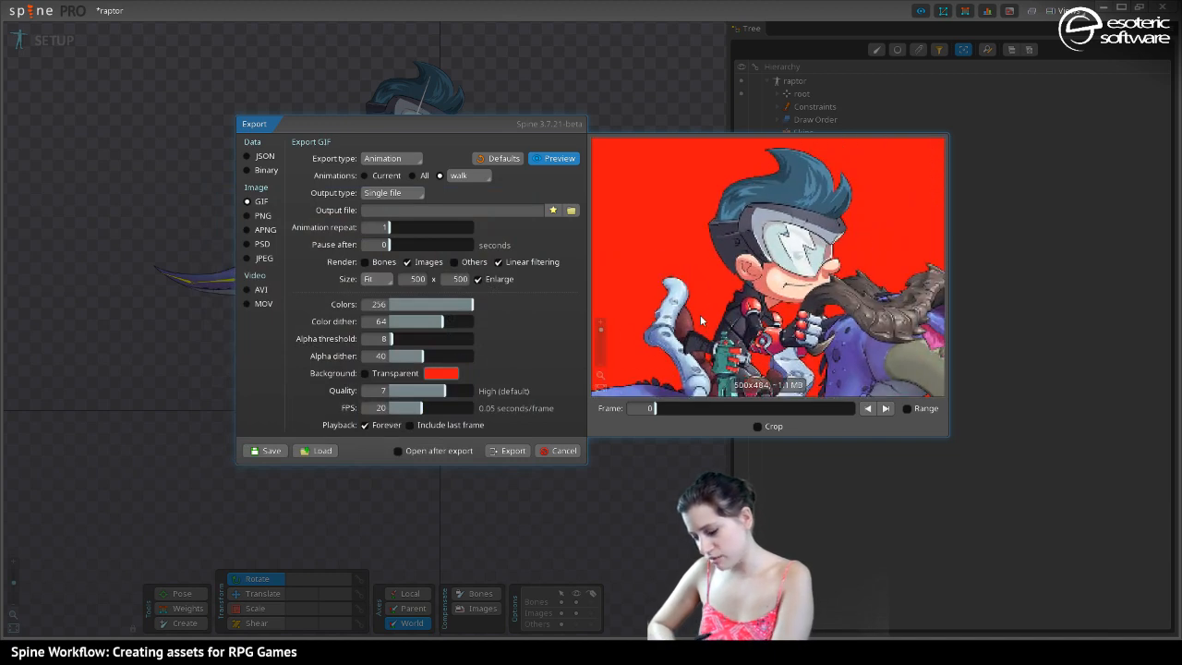
{"action": "left_click", "coordinate": [602, 338]}
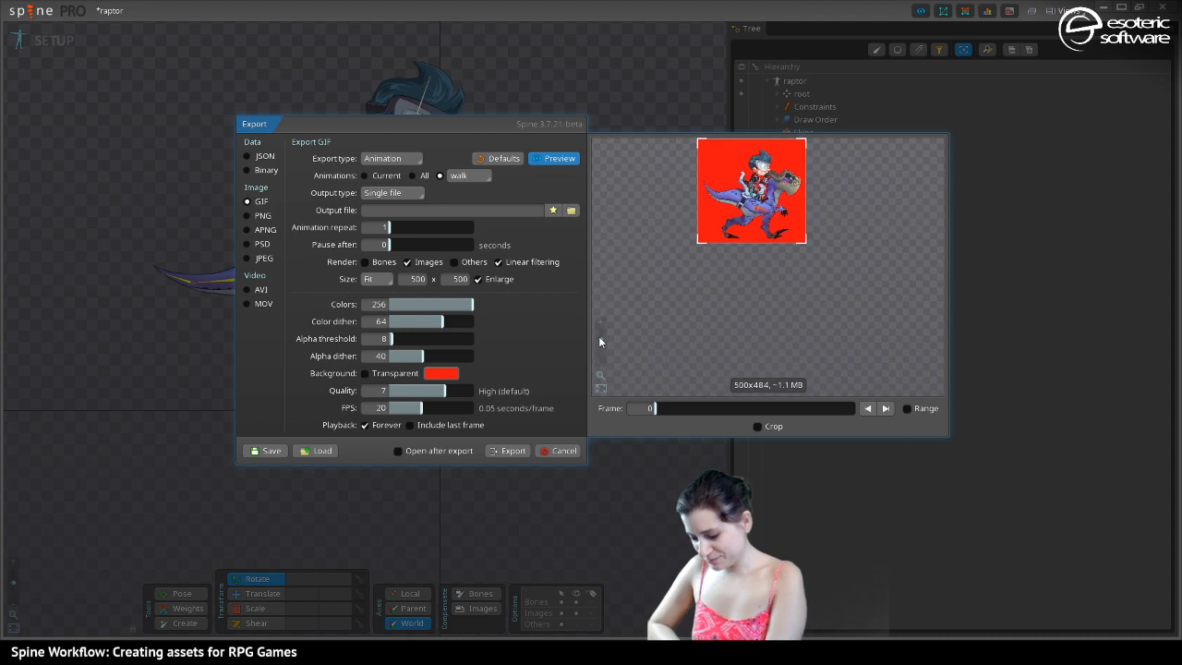
{"action": "left_click_drag", "start_coordinate": [599, 336], "coordinate": [603, 332]}
{"action": "left_click_drag", "start_coordinate": [709, 289], "coordinate": [687, 402]}
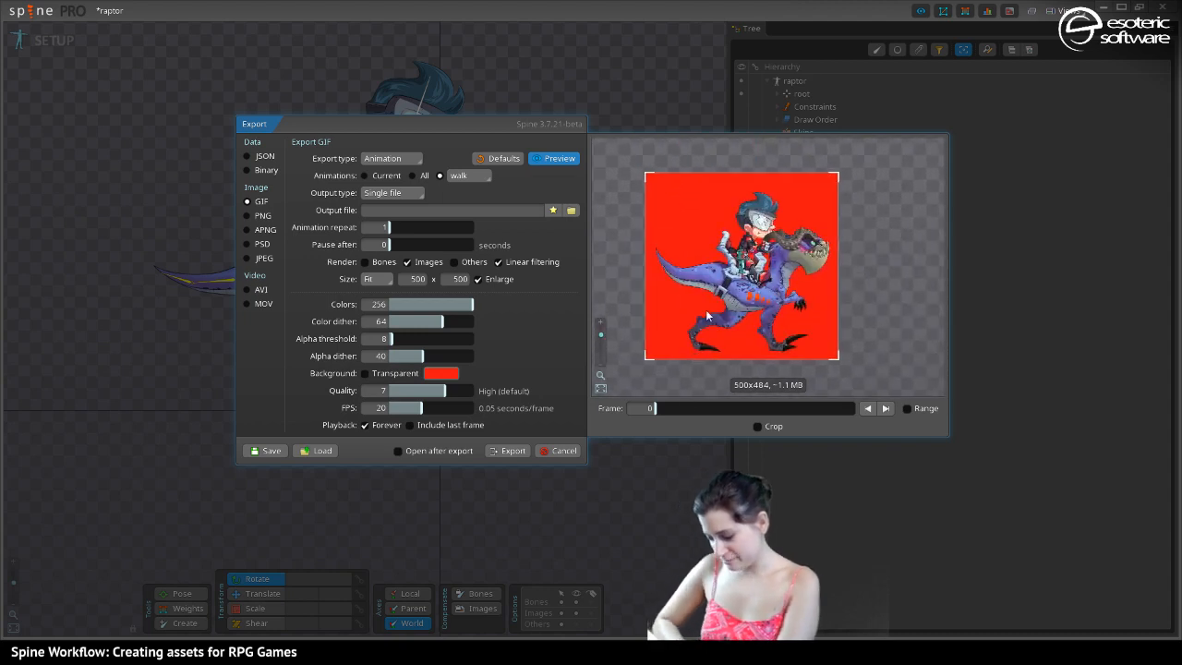
Make the GIF background transparent again and reframe the whole character in the export preview
{"action": "left_click", "coordinate": [365, 373]}
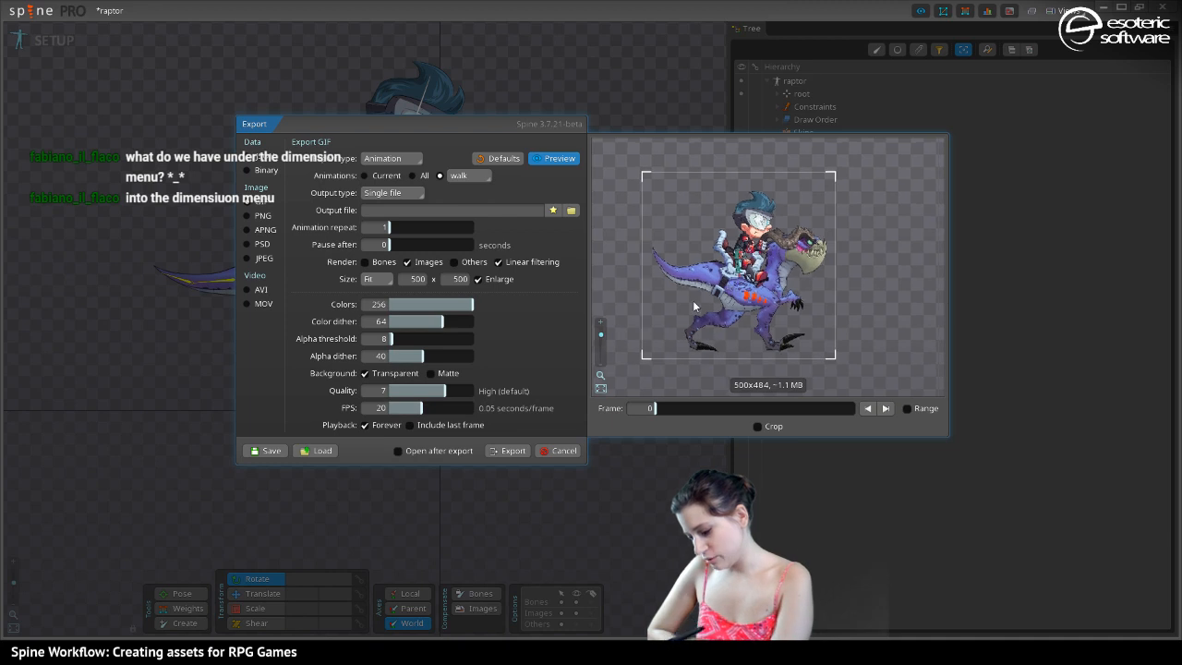
{"action": "mouse_move", "coordinate": [693, 300]}
{"action": "left_mouse_down"}
{"action": "mouse_move", "coordinate": [692, 241]}
{"action": "mouse_move", "coordinate": [693, 298]}
{"action": "mouse_move", "coordinate": [692, 280]}
{"action": "left_mouse_up"}
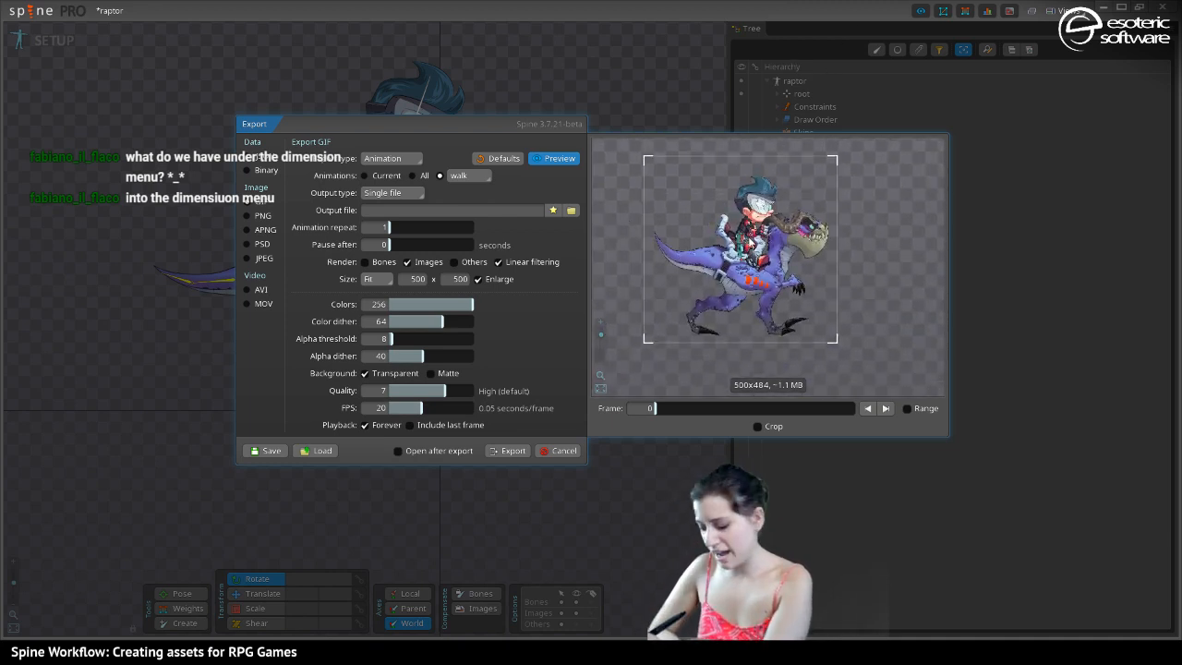
{"action": "left_click_drag", "start_coordinate": [740, 235], "coordinate": [811, 259]}
{"action": "mouse_move", "coordinate": [601, 334]}
{"action": "left_mouse_down"}
{"action": "mouse_move", "coordinate": [602, 348]}
{"action": "mouse_move", "coordinate": [604, 334]}
{"action": "left_mouse_up"}
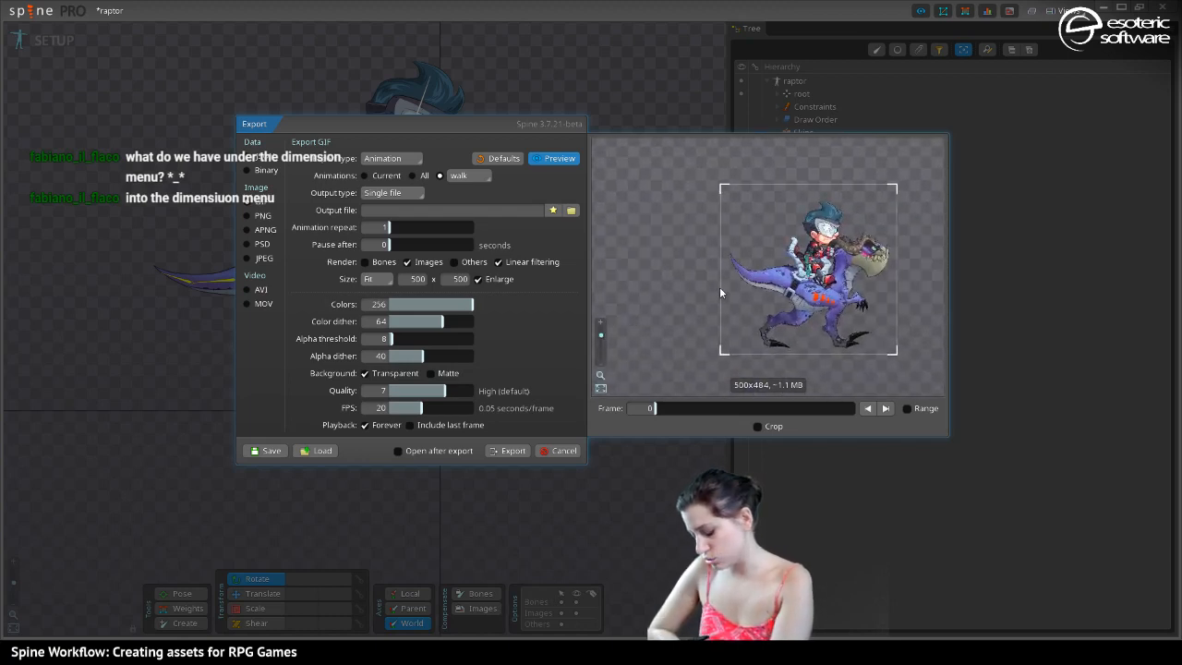
{"action": "left_click_drag", "start_coordinate": [720, 286], "coordinate": [671, 252]}
Scrub and step the walk animation's preview through frames 17 and 19 to the final frame, 21
{"action": "left_click_drag", "start_coordinate": [660, 412], "coordinate": [817, 420]}
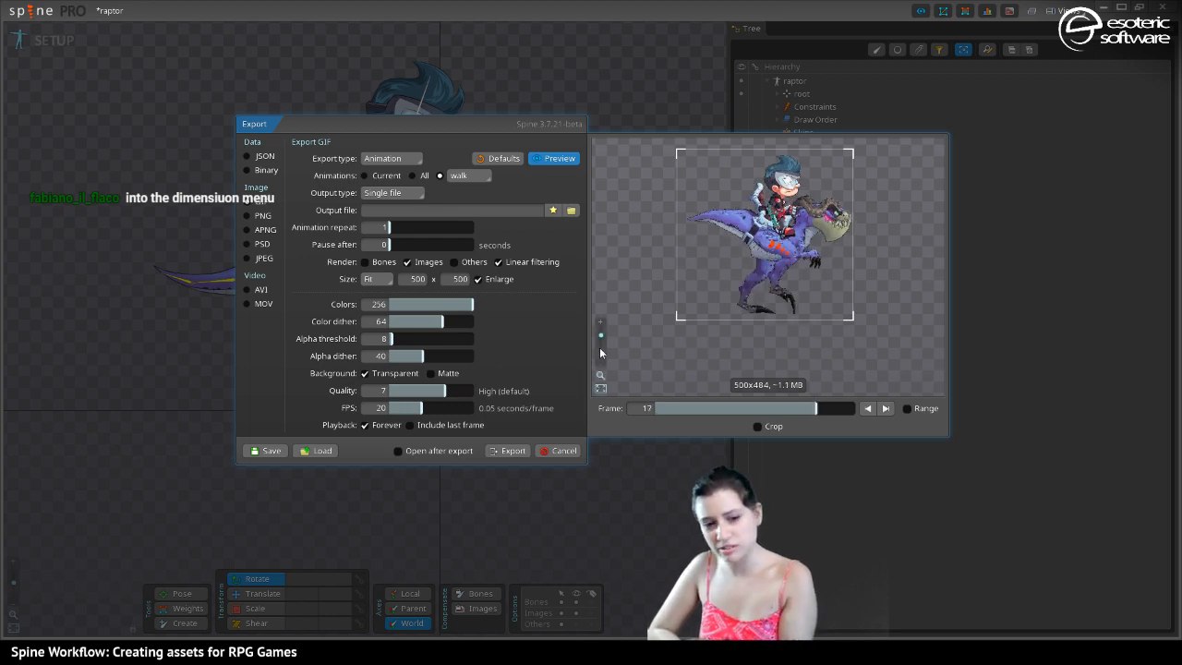
{"action": "mouse_move", "coordinate": [818, 409]}
{"action": "left_mouse_down"}
{"action": "mouse_move", "coordinate": [847, 424]}
{"action": "mouse_move", "coordinate": [717, 422]}
{"action": "mouse_move", "coordinate": [817, 421]}
{"action": "left_mouse_up"}
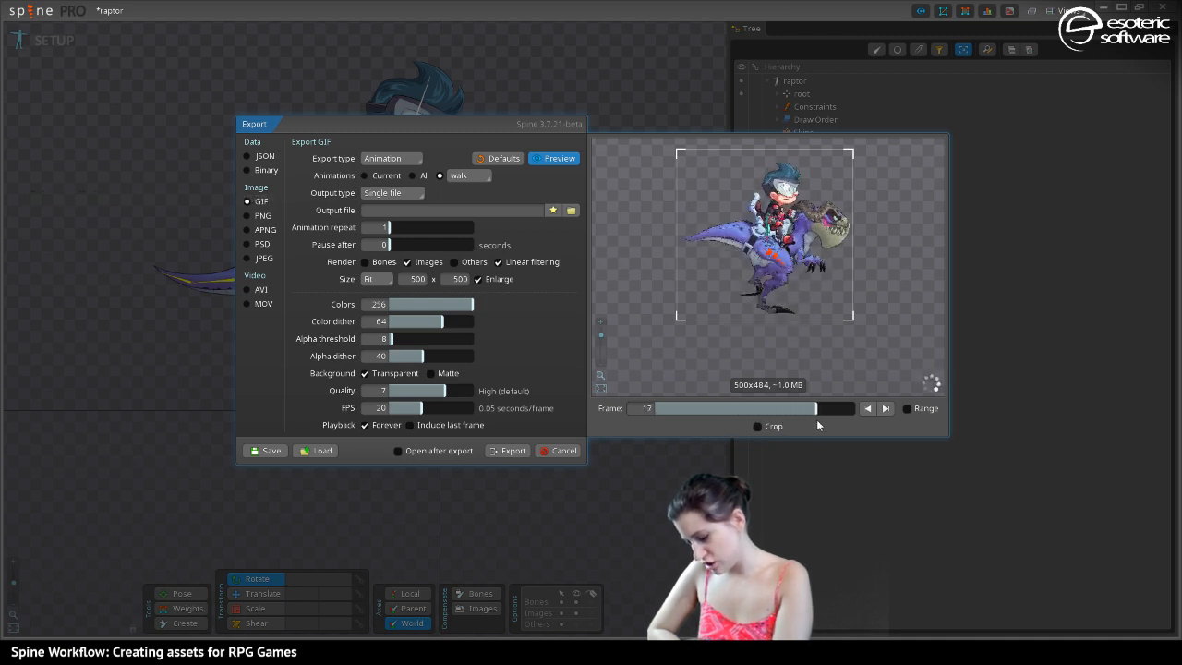
{"action": "left_click", "coordinate": [886, 409]}
{"action": "left_click", "coordinate": [885, 409]}
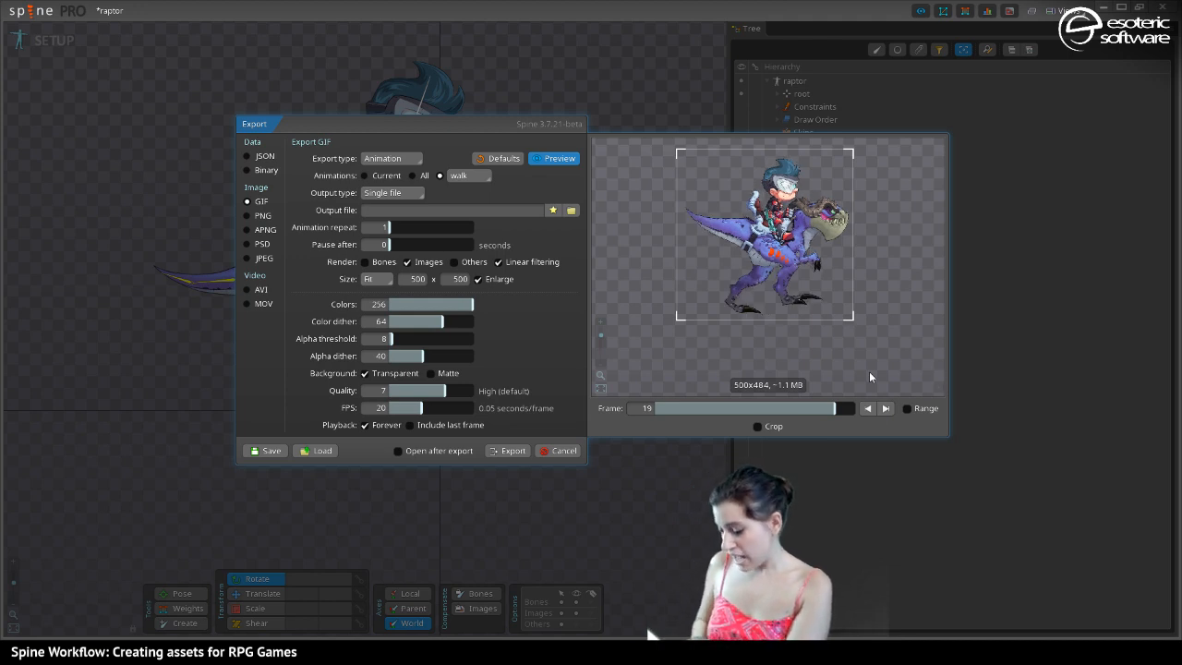
{"action": "left_click_drag", "start_coordinate": [838, 415], "coordinate": [851, 416]}
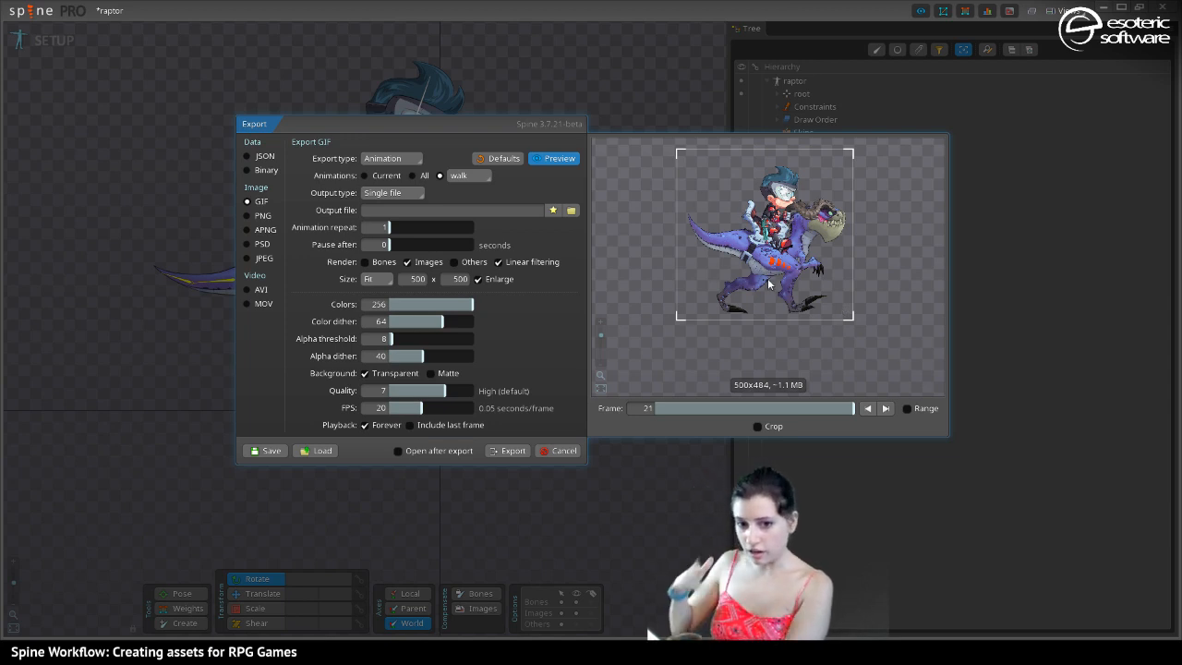
Switch the GIF export to the jump animation and try a frame range of 3 to 21 before turning the range off
{"action": "left_click", "coordinate": [467, 176]}
{"action": "left_click", "coordinate": [463, 192]}
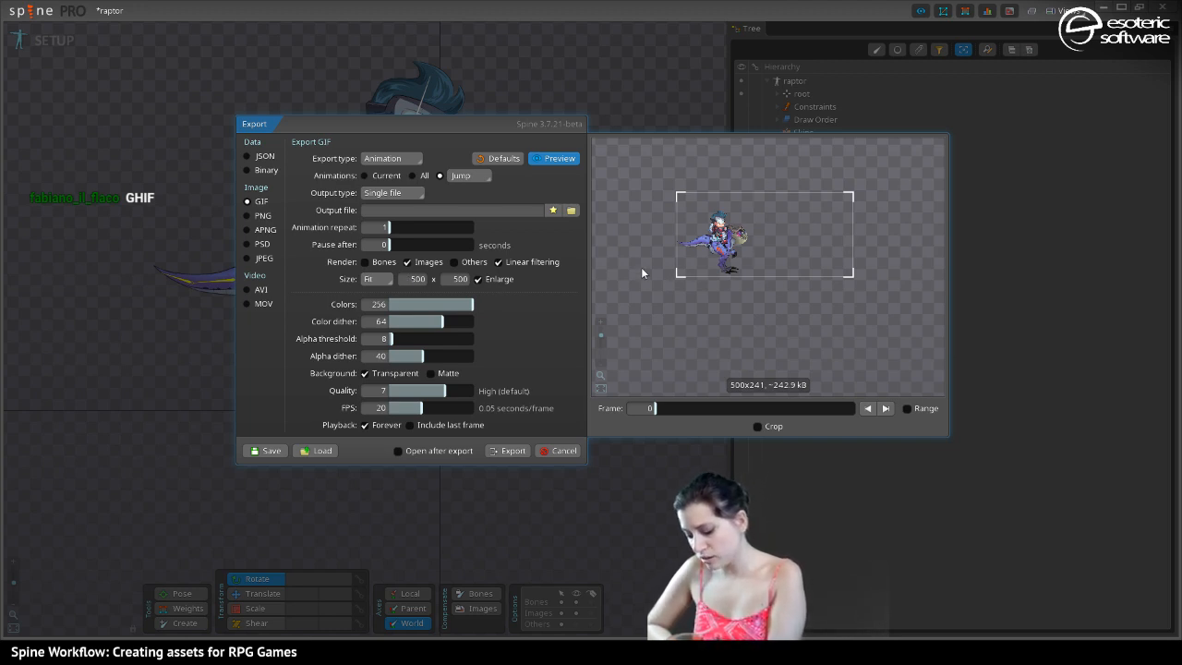
{"action": "left_click", "coordinate": [908, 408]}
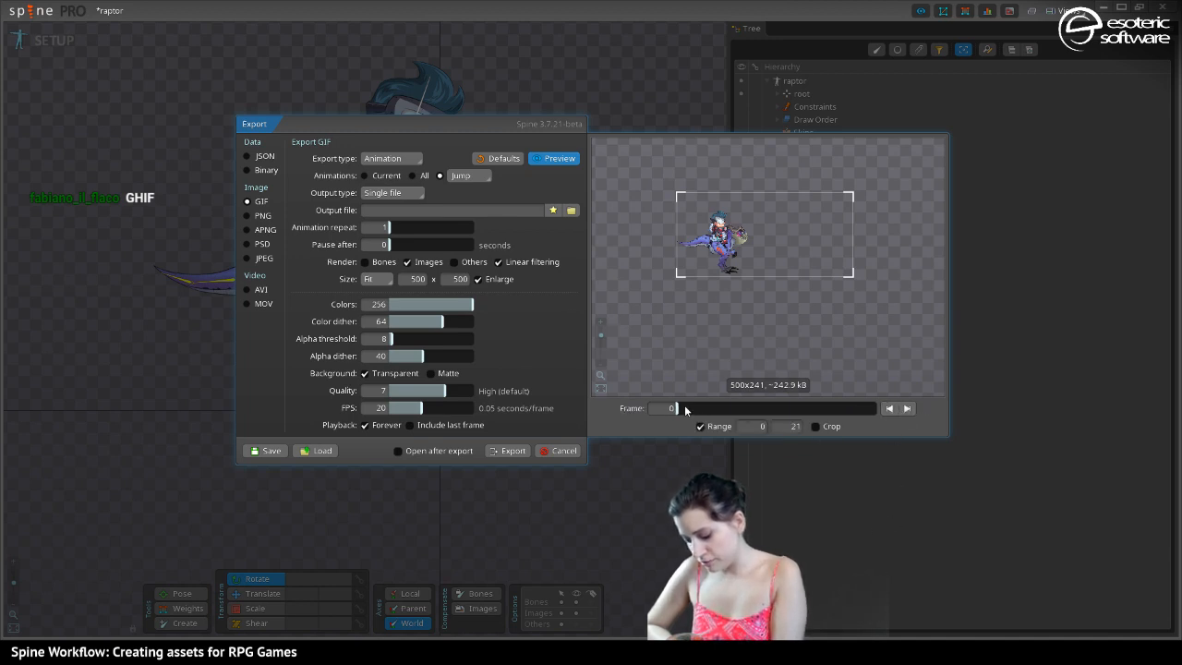
{"action": "left_click_drag", "start_coordinate": [679, 412], "coordinate": [708, 408]}
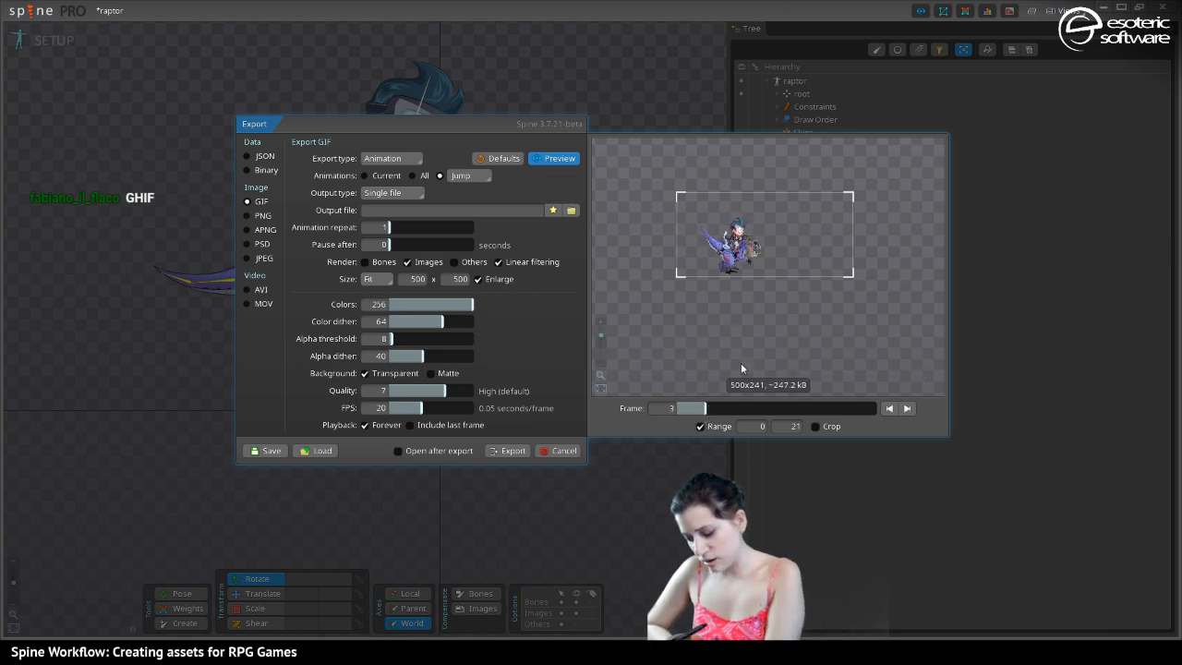
{"action": "left_click", "coordinate": [766, 427]}
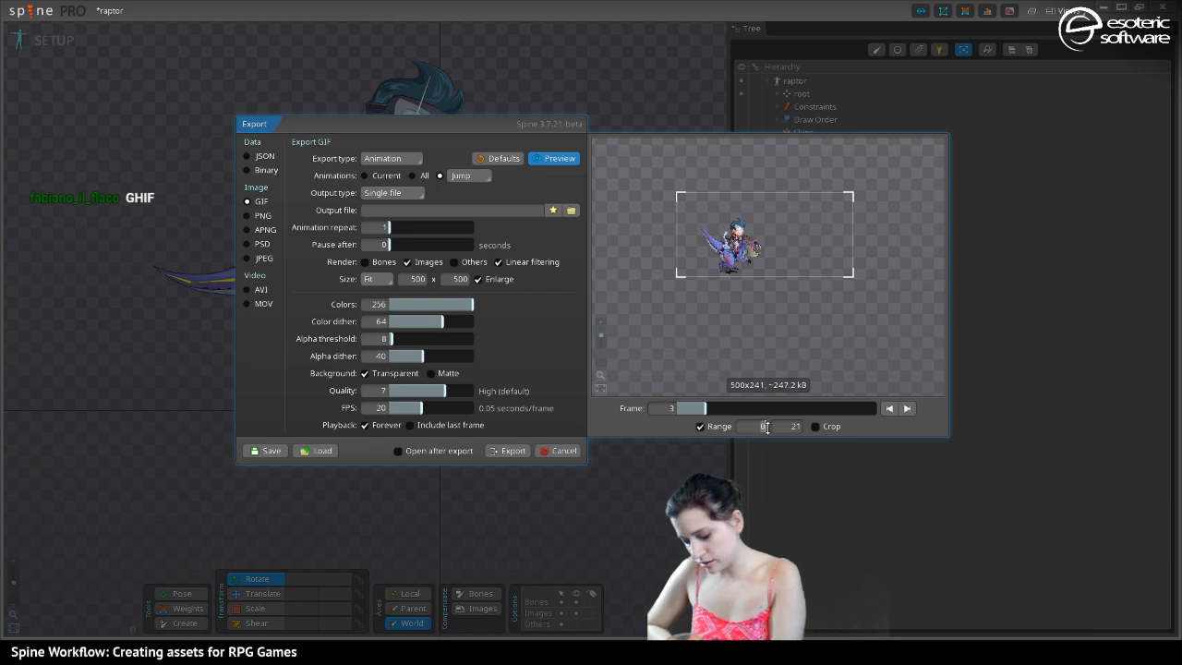
{"action": "type", "text": "3"}
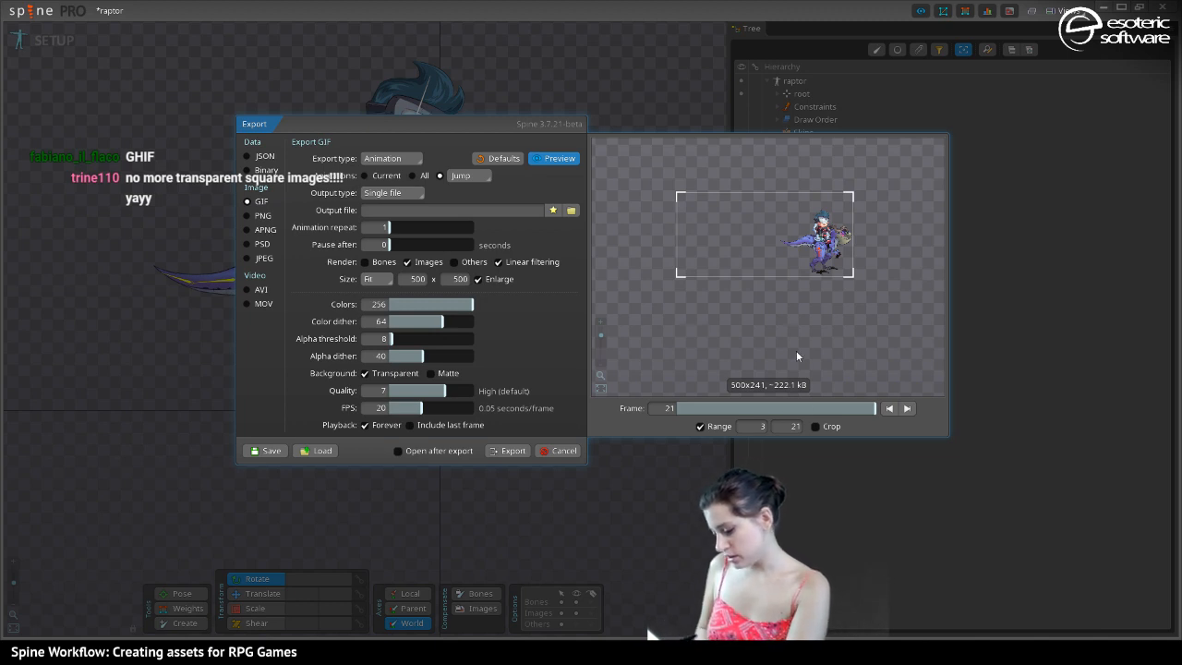
{"action": "left_click", "coordinate": [700, 426]}
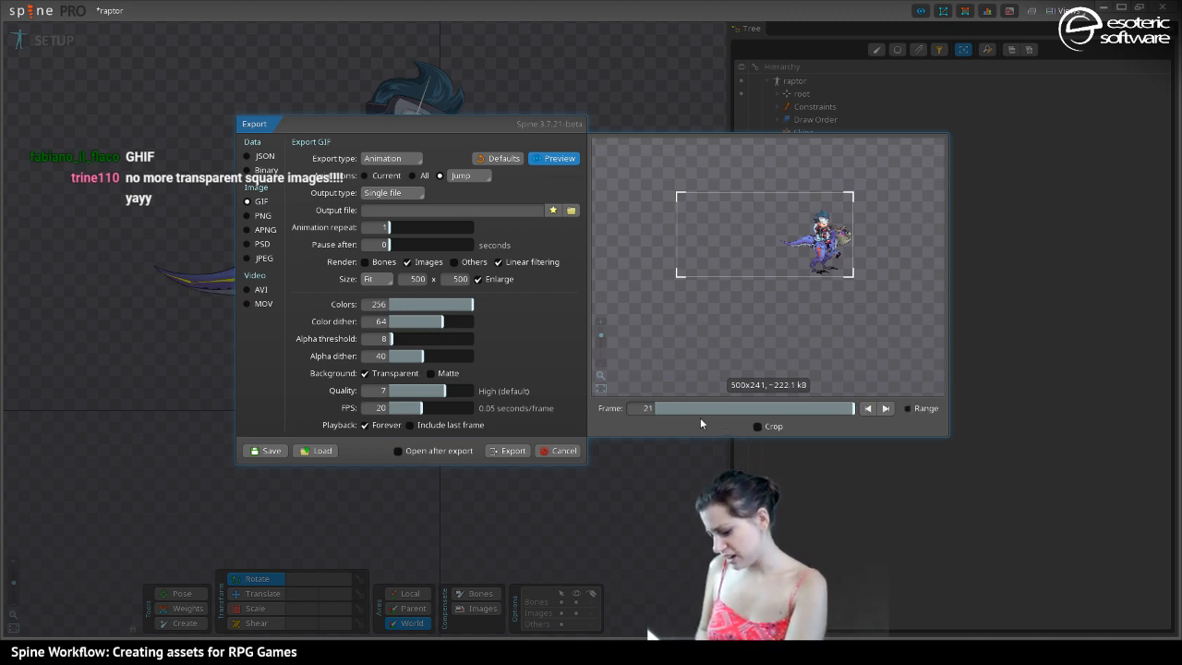
Enable cropping, shift the jump animation's crop area and tighten it around the raptor to about 2049 x 1710
{"action": "left_click", "coordinate": [759, 426]}
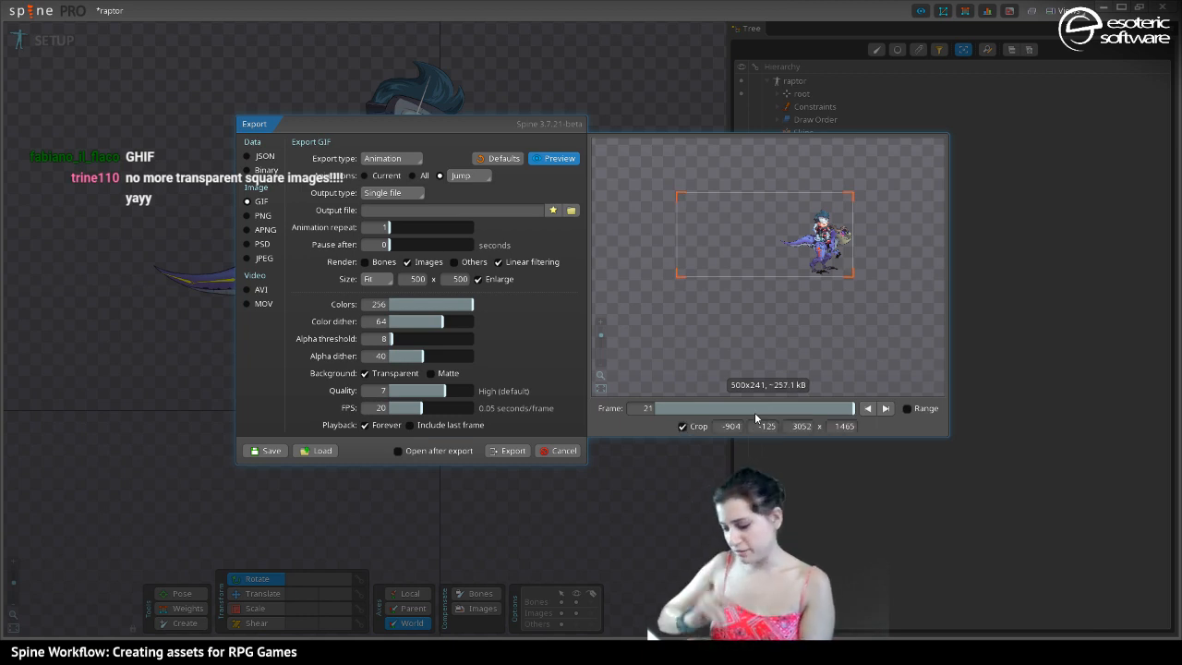
{"action": "mouse_move", "coordinate": [754, 239]}
{"action": "left_mouse_down"}
{"action": "mouse_move", "coordinate": [823, 248]}
{"action": "mouse_move", "coordinate": [781, 220]}
{"action": "mouse_move", "coordinate": [777, 255]}
{"action": "mouse_move", "coordinate": [813, 215]}
{"action": "mouse_move", "coordinate": [803, 229]}
{"action": "mouse_move", "coordinate": [815, 218]}
{"action": "mouse_move", "coordinate": [843, 255]}
{"action": "mouse_move", "coordinate": [802, 242]}
{"action": "mouse_move", "coordinate": [763, 196]}
{"action": "mouse_move", "coordinate": [757, 240]}
{"action": "mouse_move", "coordinate": [751, 225]}
{"action": "left_mouse_up"}
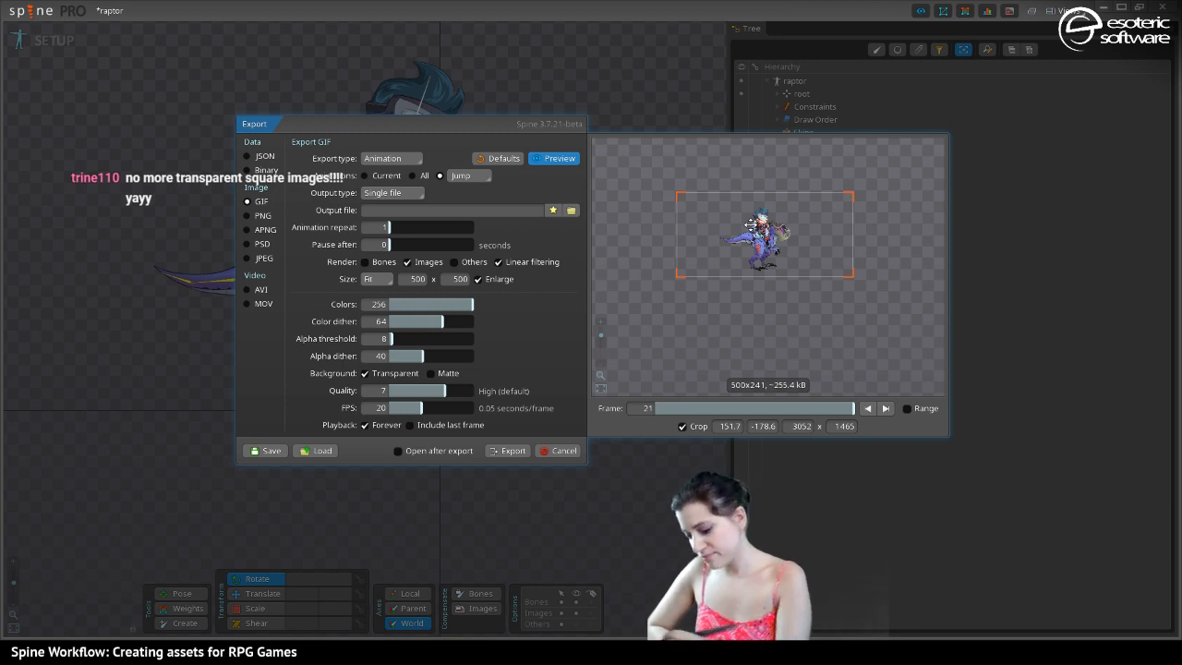
{"action": "left_click_drag", "start_coordinate": [677, 274], "coordinate": [700, 256]}
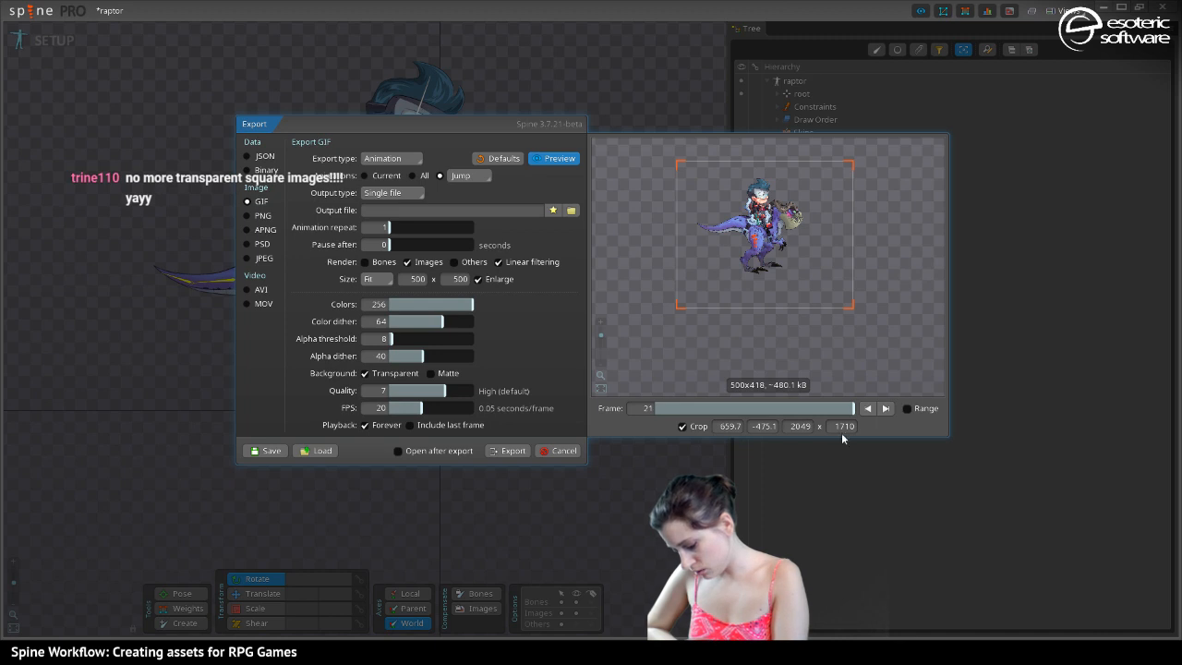
Switch the GIF sizing to Scale at 50 and set the crop height to 2049 for a square crop
{"action": "left_click", "coordinate": [790, 428]}
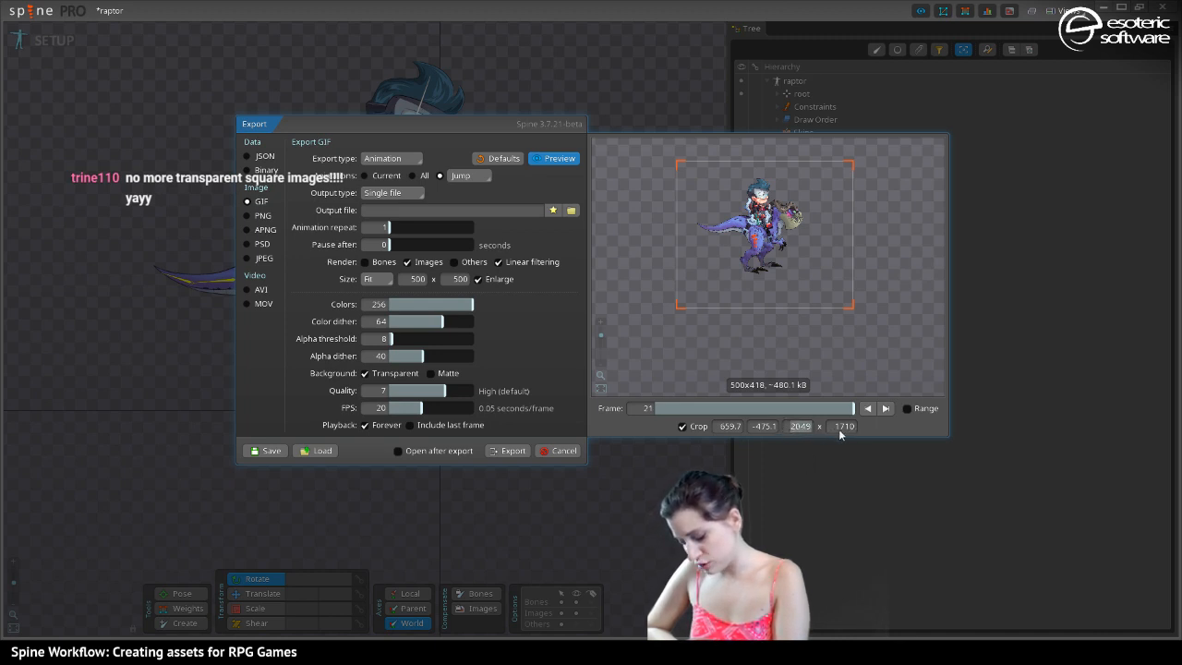
{"action": "left_click", "coordinate": [385, 279]}
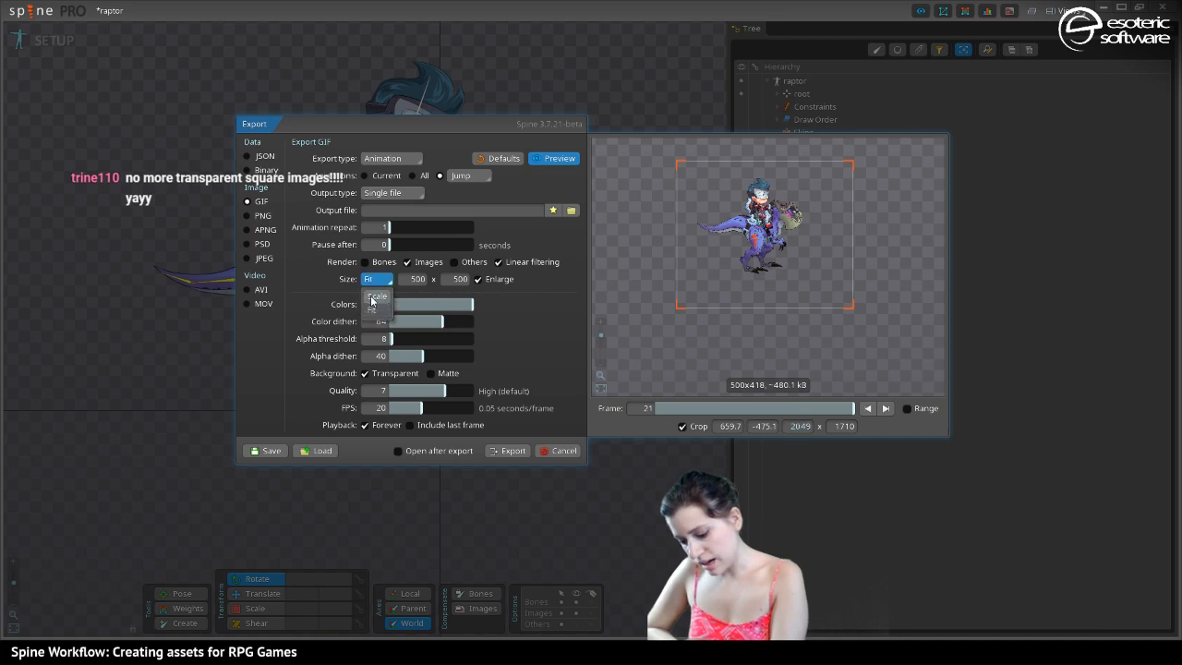
{"action": "left_click", "coordinate": [379, 298]}
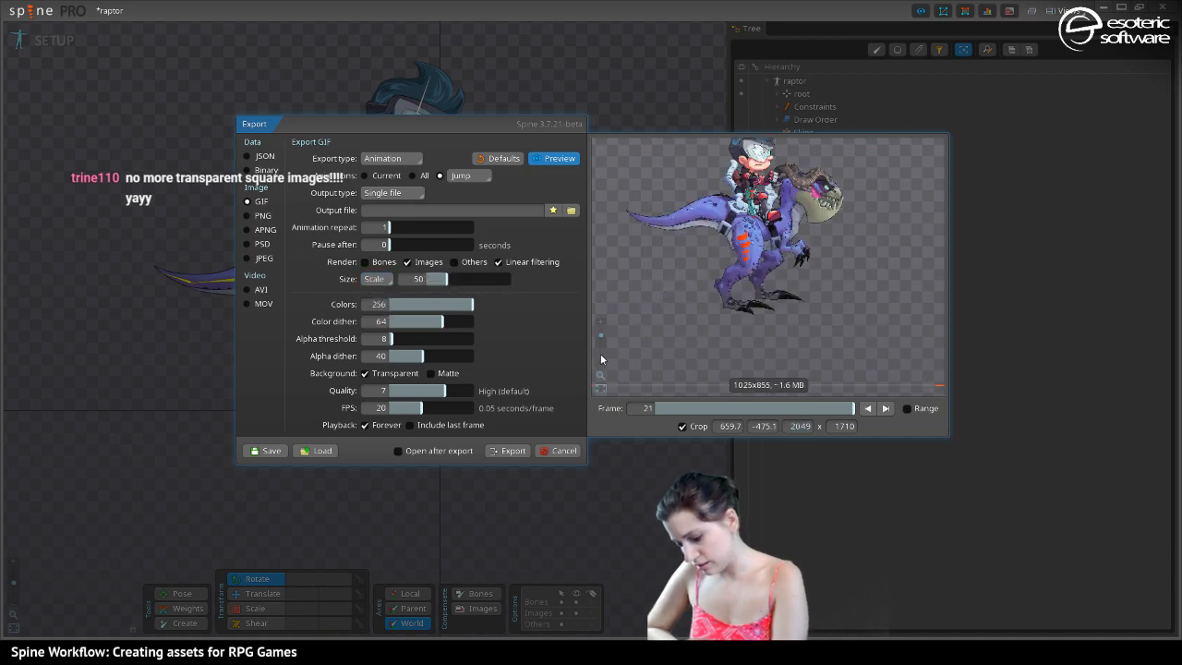
{"action": "left_click_drag", "start_coordinate": [600, 338], "coordinate": [604, 339]}
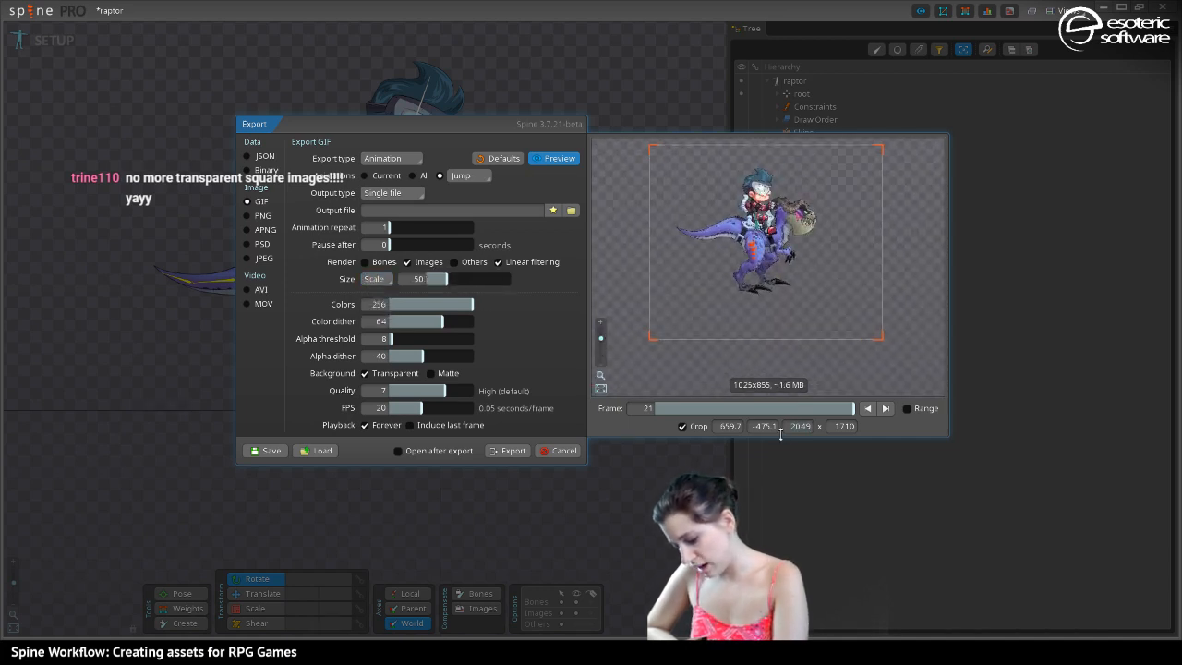
{"action": "left_click", "coordinate": [840, 425]}
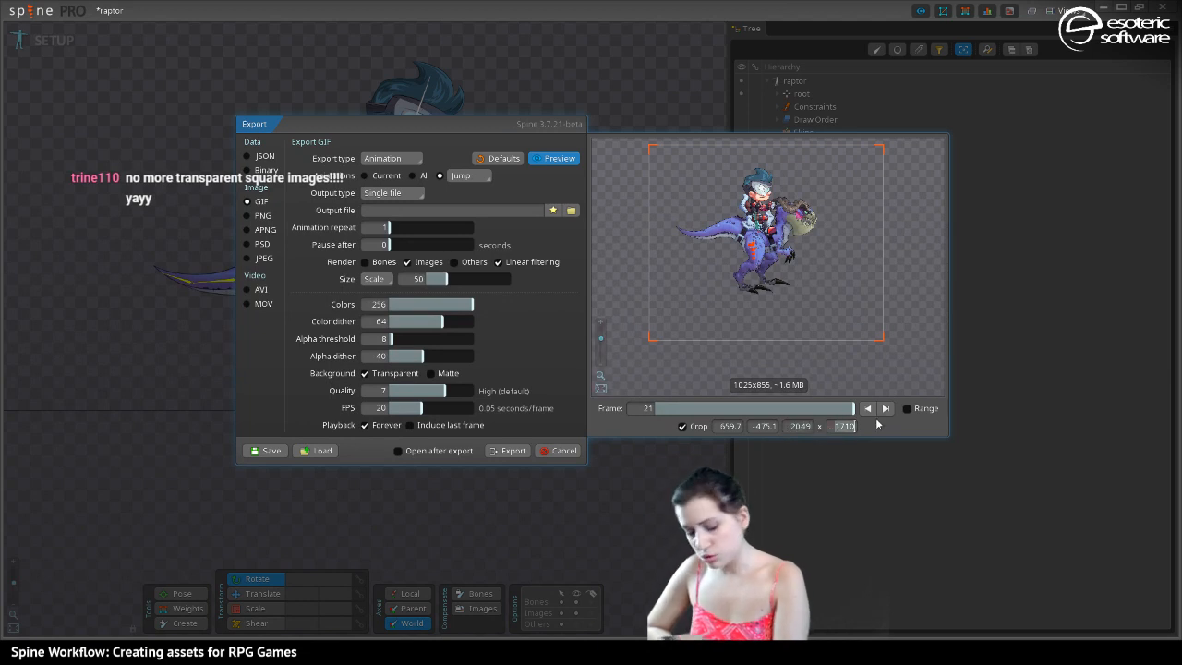
{"action": "type", "text": "2"}
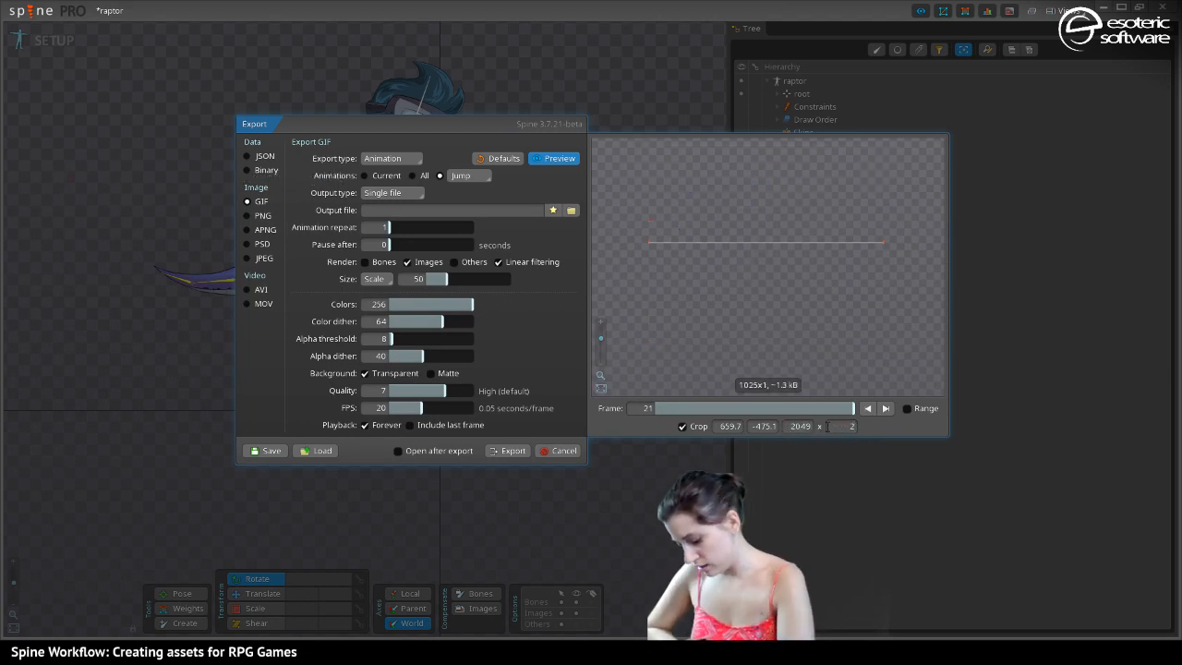
{"action": "type", "text": "049"}
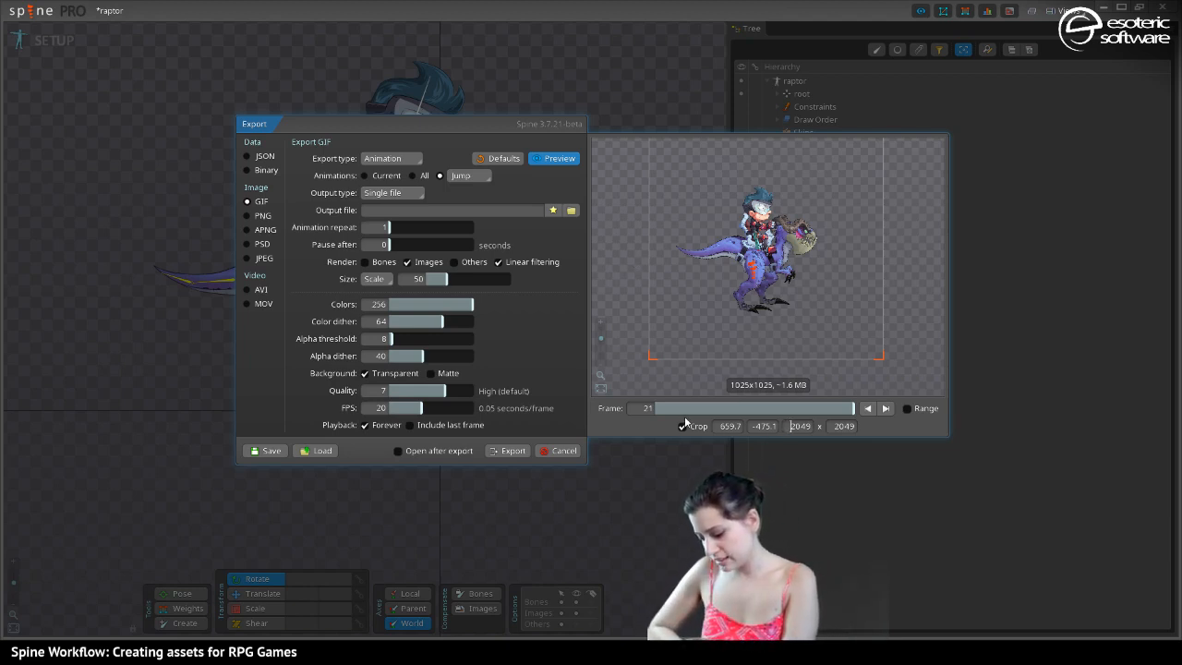
Shrink the crop to about 386 x 462 around the raptor's head and change the sizing to Fit within 500 x 500
{"action": "left_click_drag", "start_coordinate": [651, 358], "coordinate": [778, 258]}
{"action": "left_click_drag", "start_coordinate": [742, 208], "coordinate": [747, 263]}
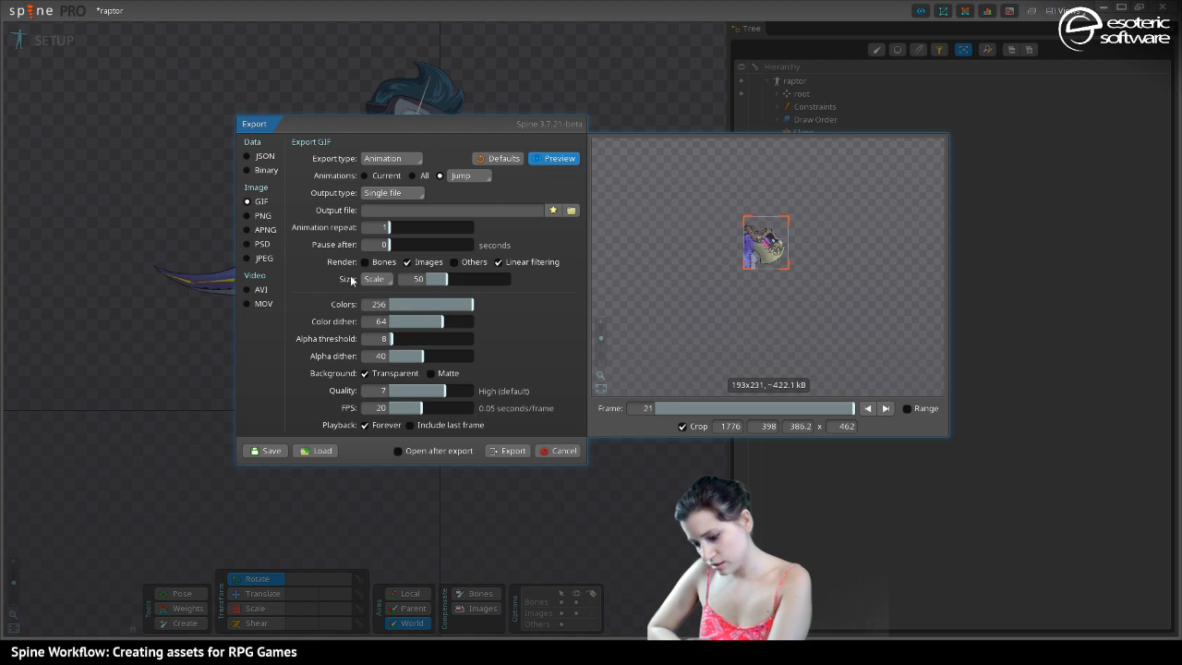
{"action": "left_click", "coordinate": [374, 279]}
{"action": "left_click", "coordinate": [372, 310]}
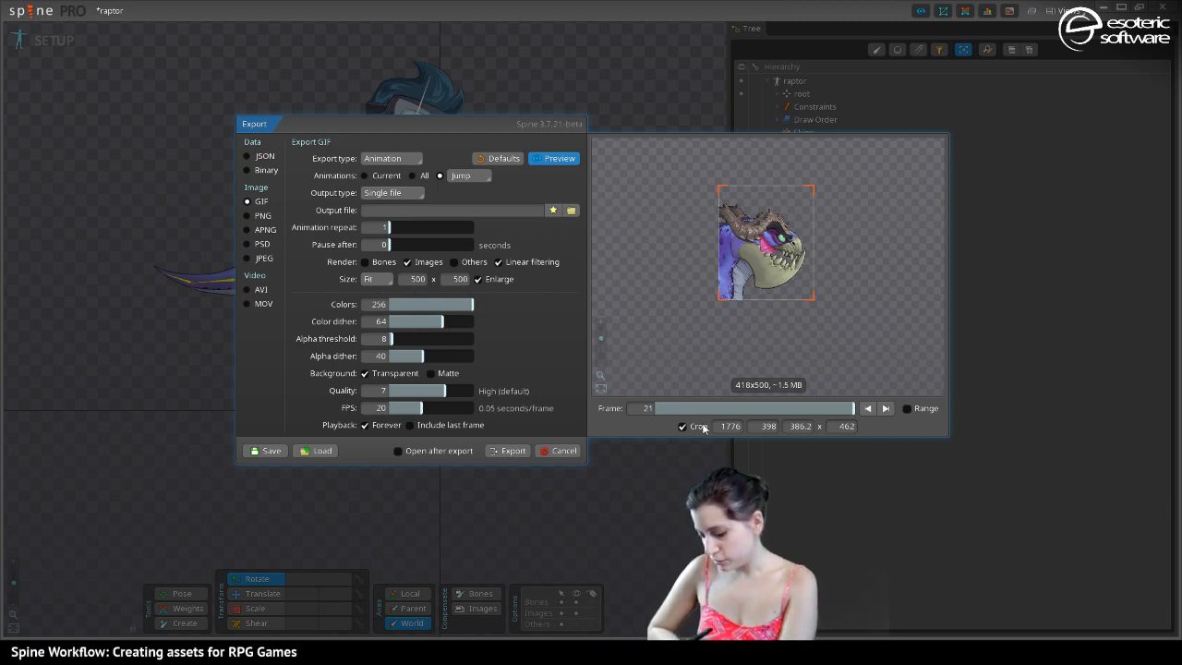
Enable texture atlas packing for the PNG export, and show the JSON export settings
{"action": "left_click", "coordinate": [243, 215]}
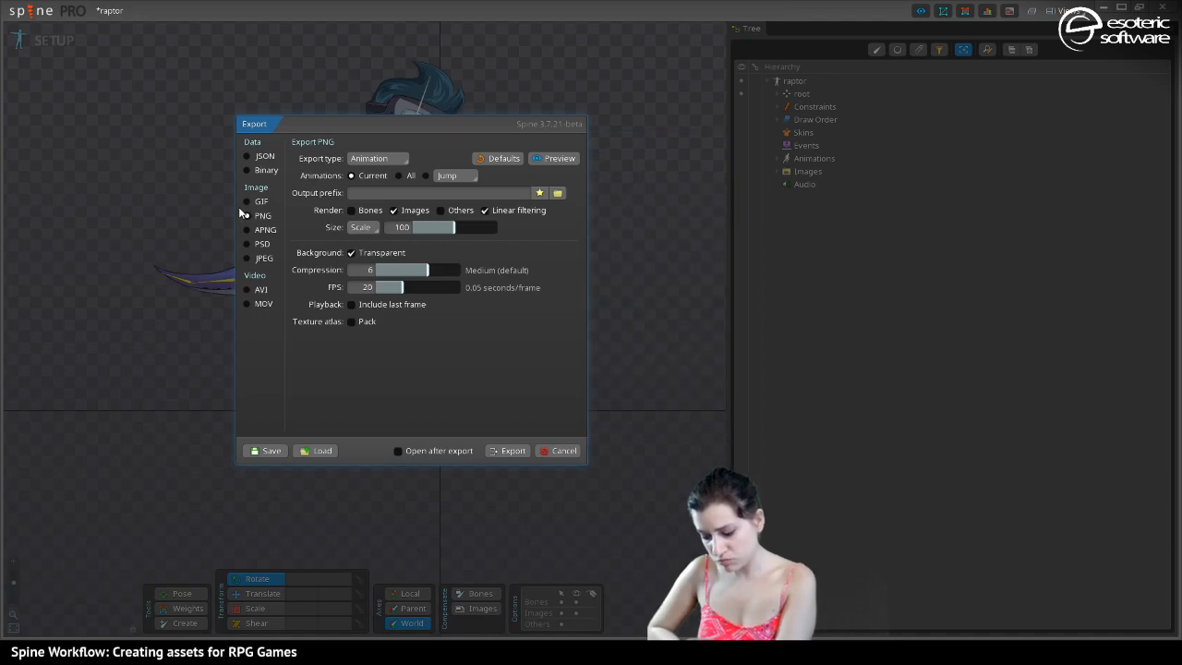
{"action": "left_click", "coordinate": [352, 321]}
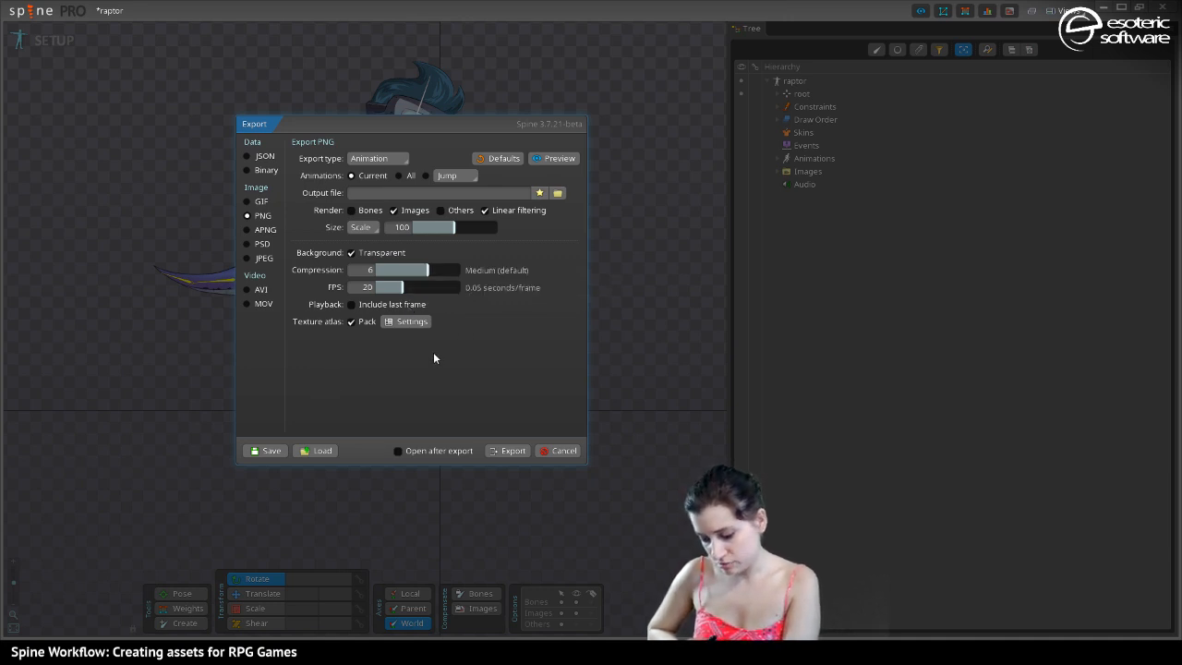
{"action": "left_click", "coordinate": [247, 156]}
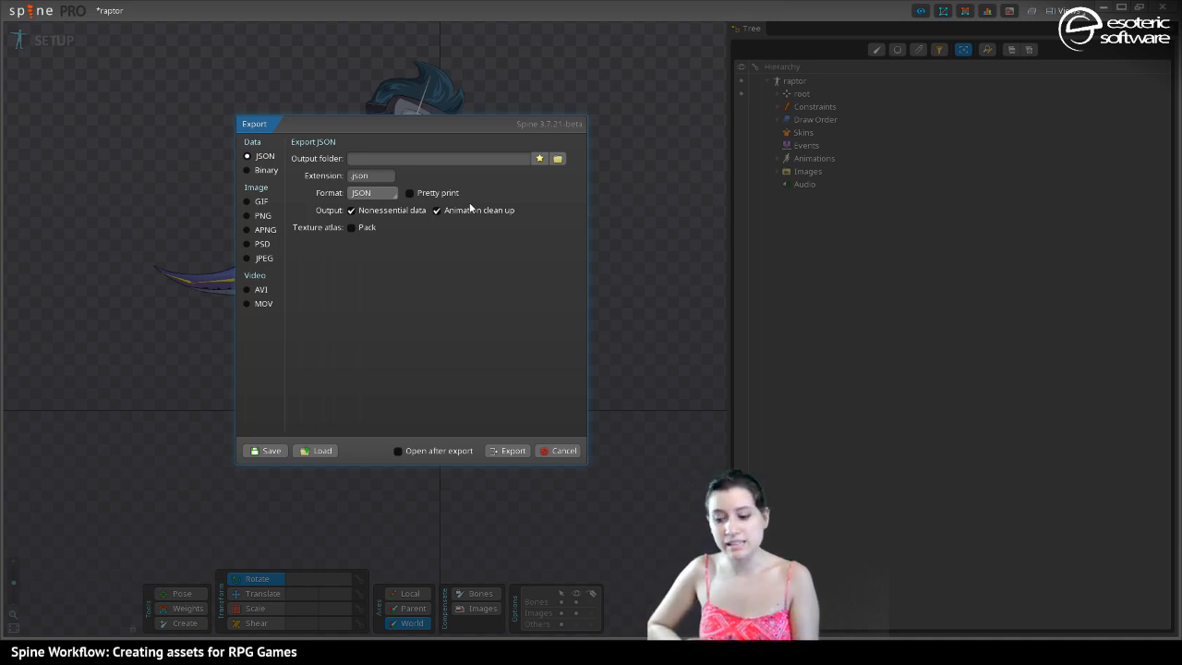
Close the export settings, switch to Animate mode and select the gungrab animation in the hierarchy
{"action": "key", "text": "Escape"}
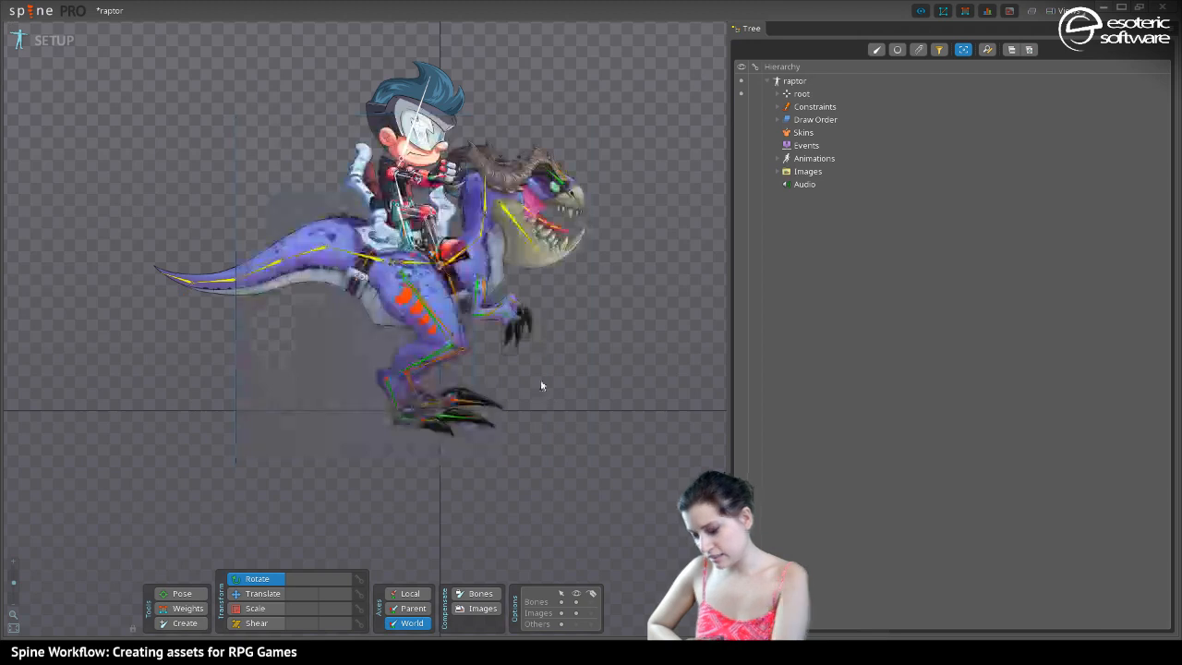
{"action": "left_click", "coordinate": [53, 39]}
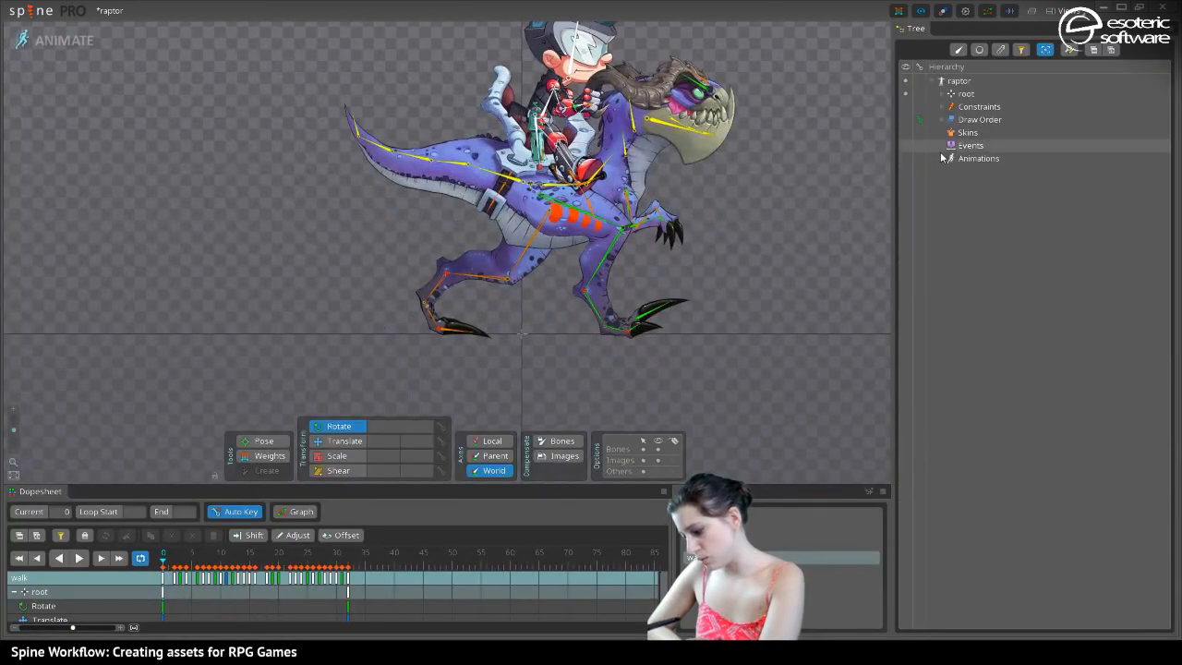
{"action": "left_click", "coordinate": [942, 159]}
{"action": "left_click", "coordinate": [942, 159]}
{"action": "left_click", "coordinate": [979, 196]}
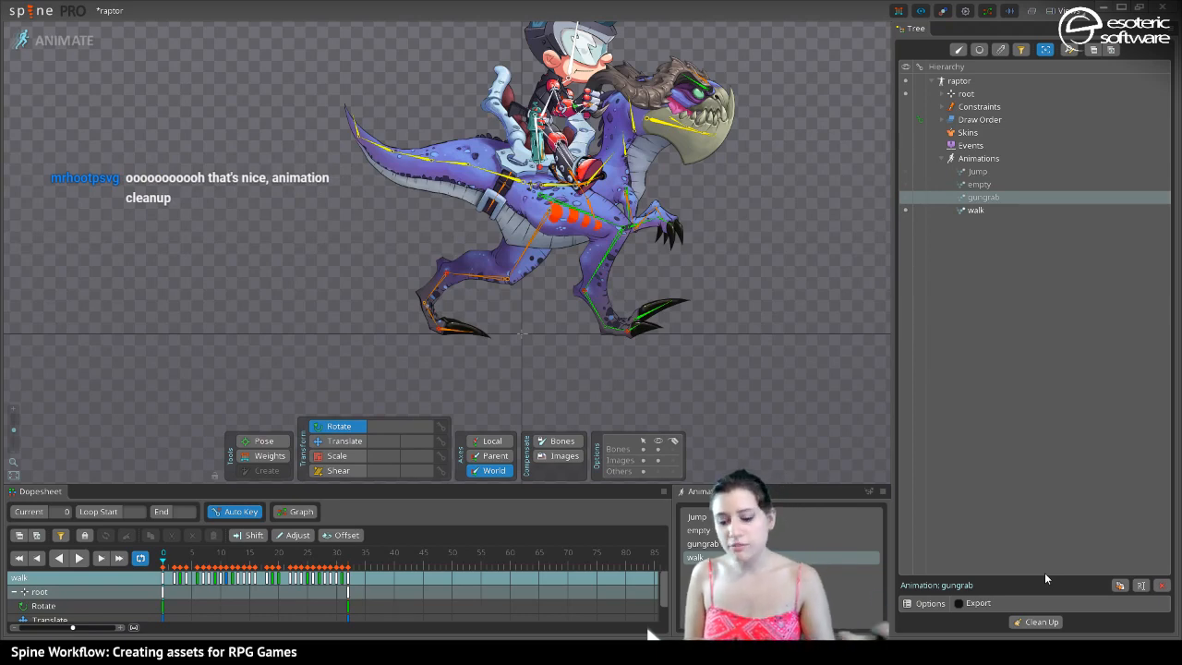
Reopen the export settings, review the Binary options, and show the APNG export with its preview
{"action": "key", "text": "ctrl+e"}
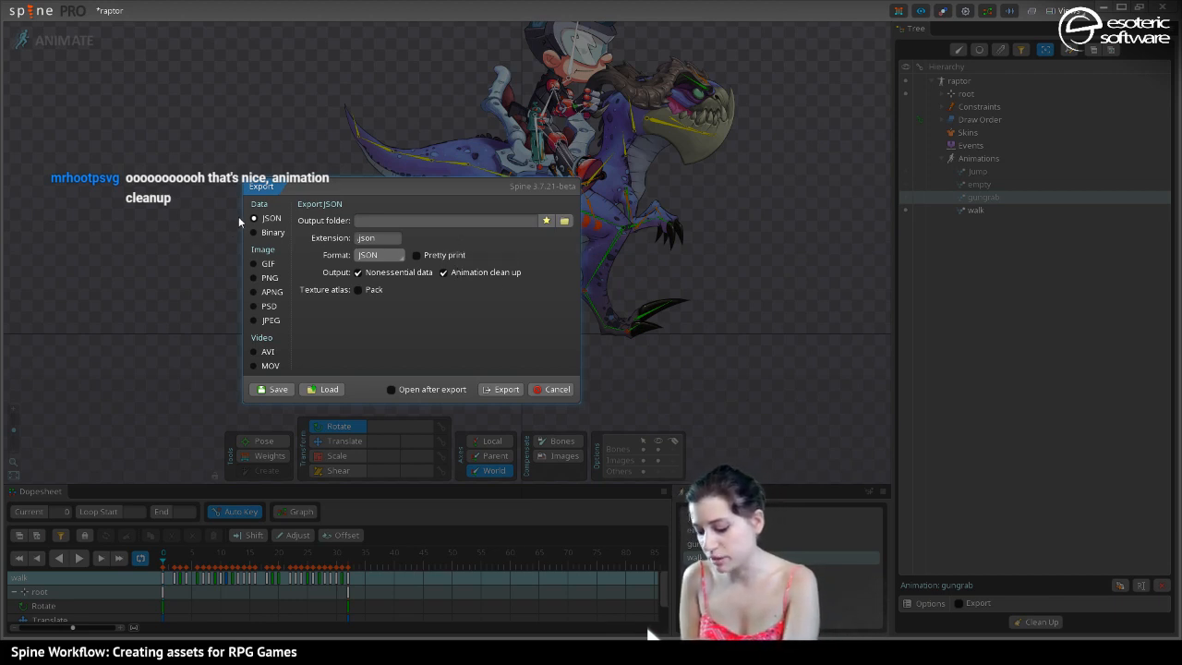
{"action": "left_click", "coordinate": [255, 232]}
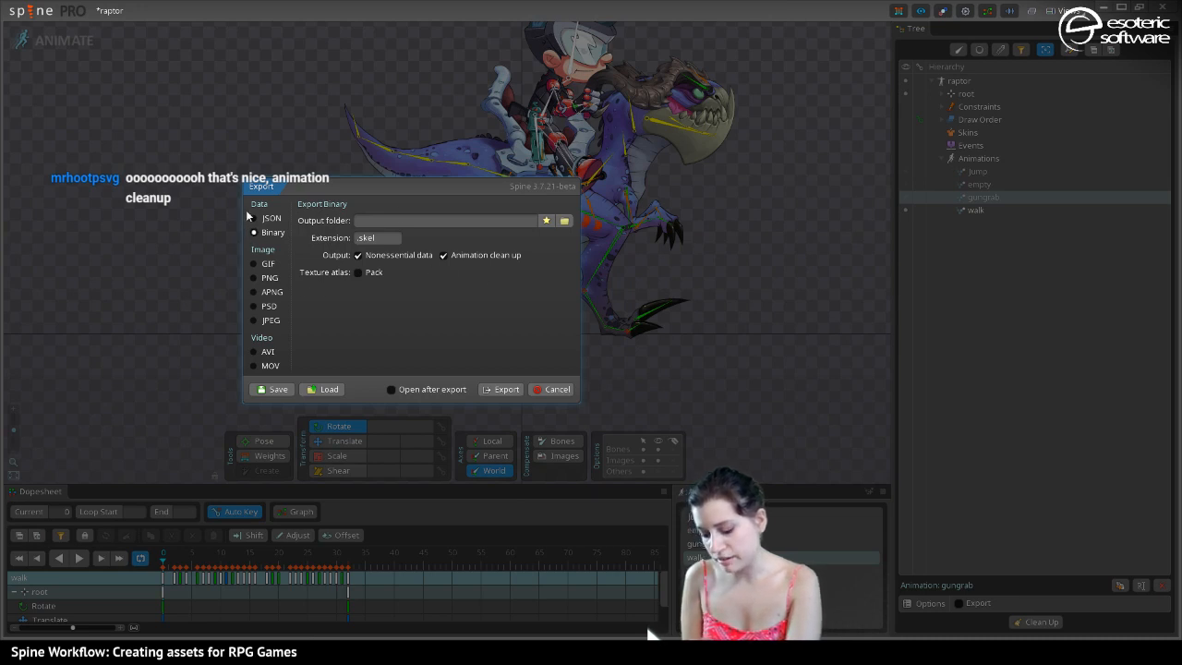
{"action": "left_click", "coordinate": [255, 291]}
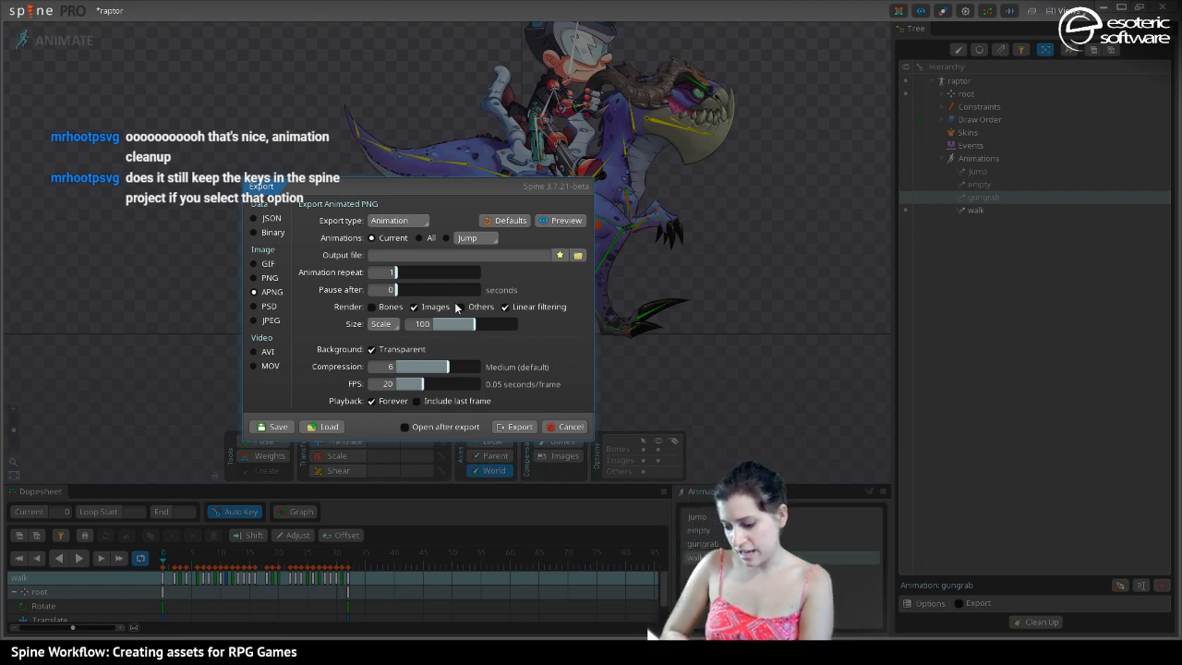
{"action": "left_click", "coordinate": [563, 220]}
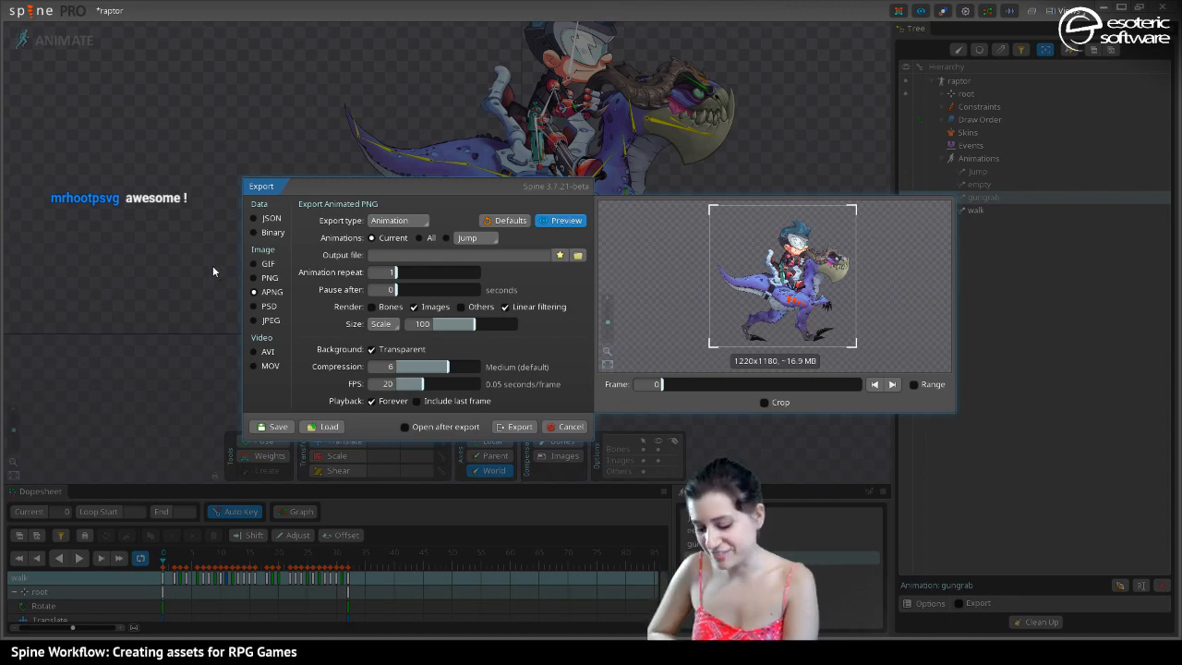
Show the PSD export settings, review the encoding choices and set the encoding to ZLIB
{"action": "left_click", "coordinate": [255, 307]}
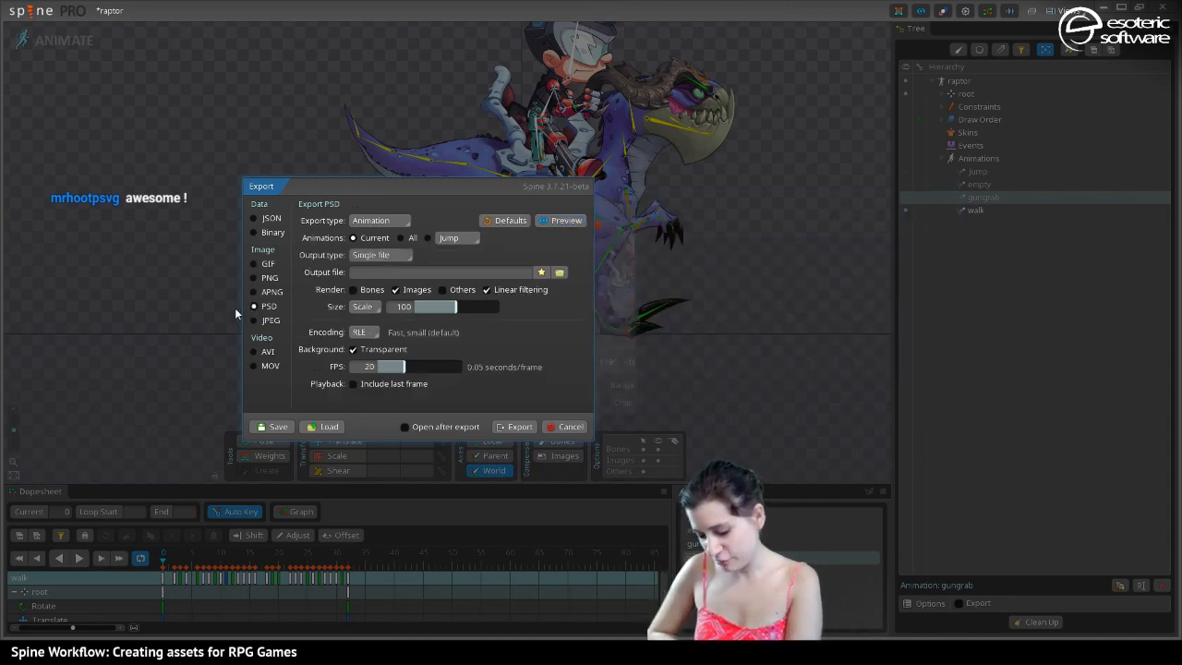
{"action": "left_click", "coordinate": [361, 332]}
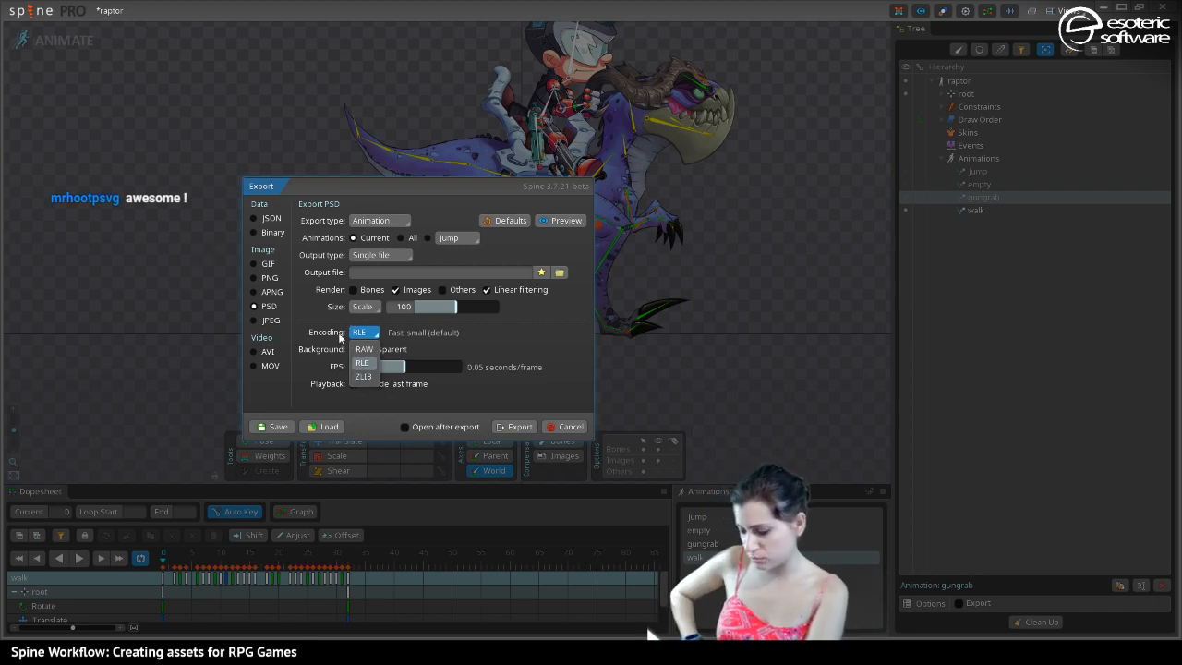
{"action": "left_click", "coordinate": [432, 338]}
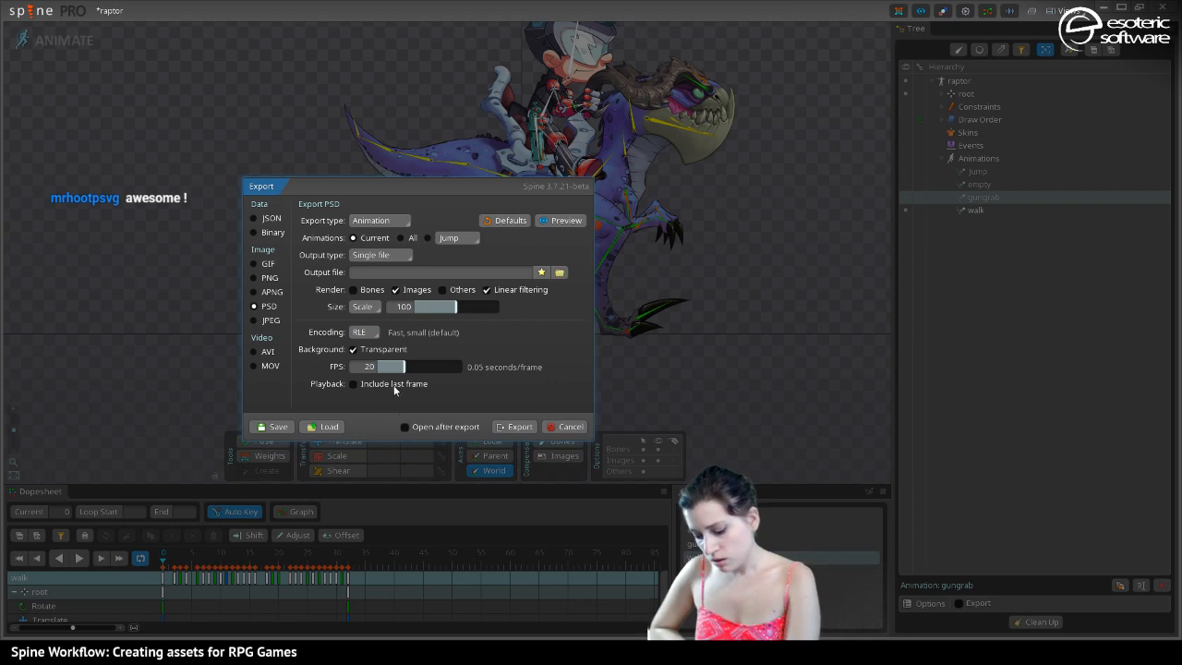
{"action": "left_click", "coordinate": [363, 332]}
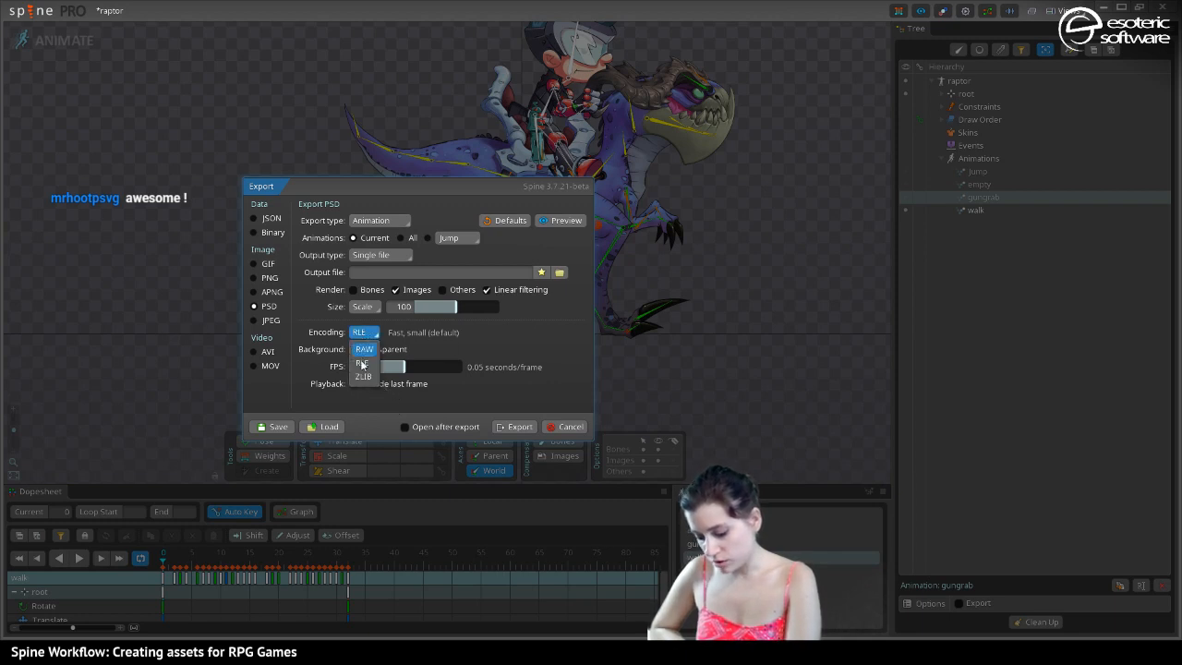
{"action": "left_click", "coordinate": [365, 372]}
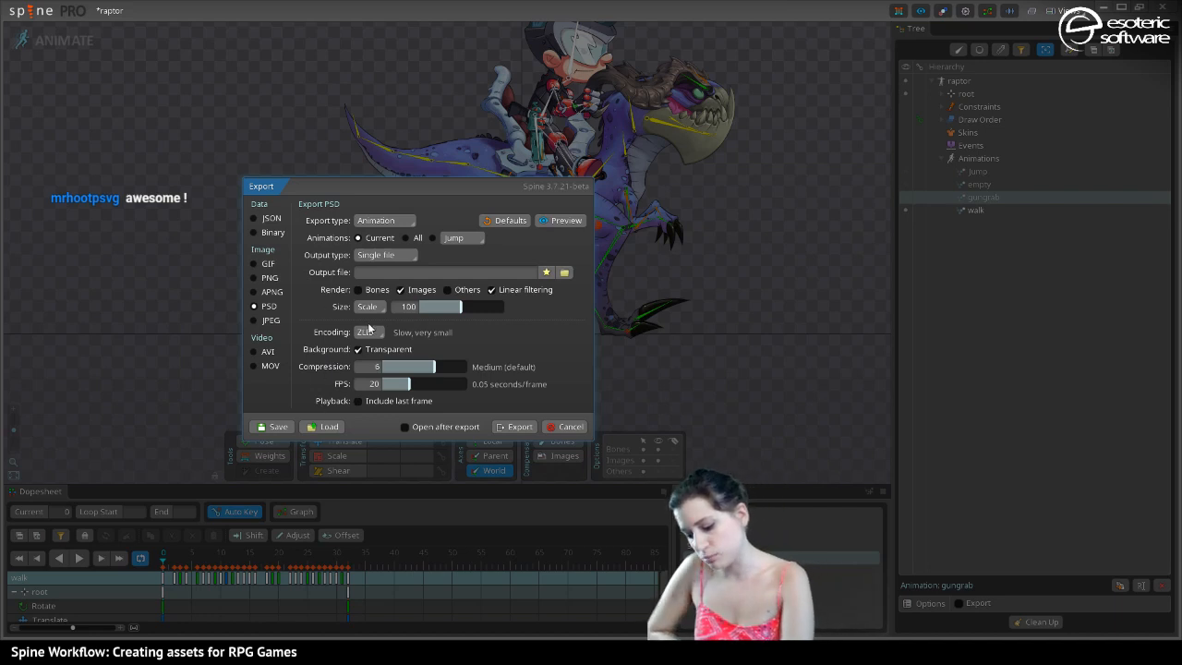
{"action": "left_click", "coordinate": [369, 331]}
{"action": "left_click", "coordinate": [308, 302]}
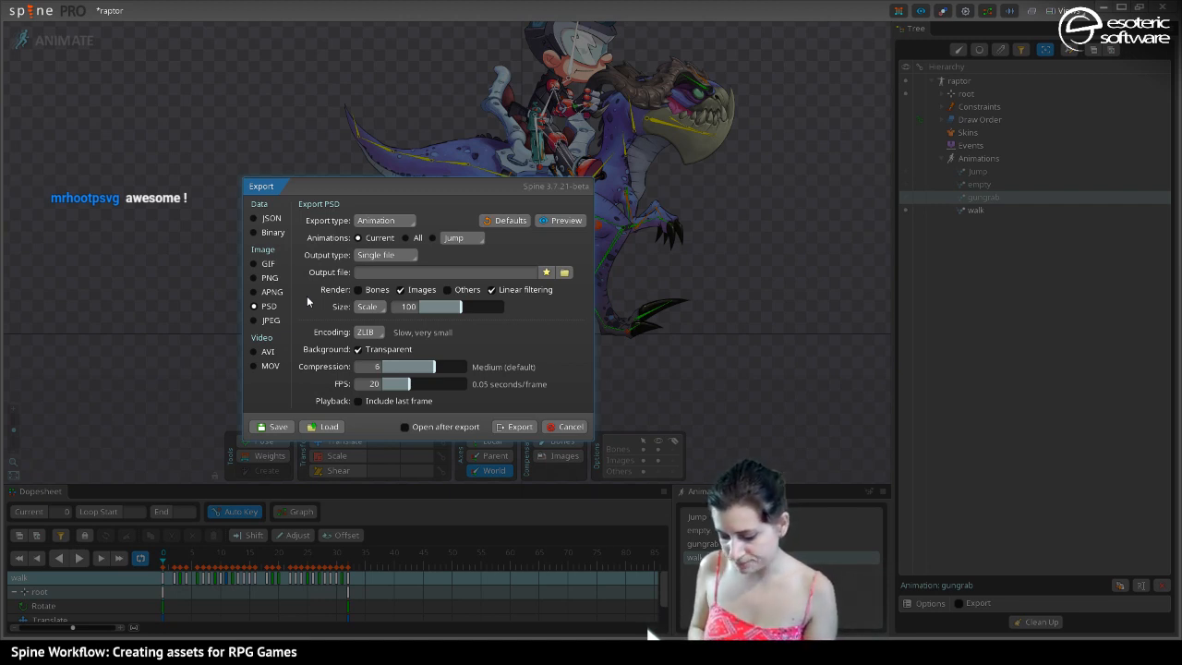
Review the JPEG, AVI and QuickTime MOV export settings one after another
{"action": "left_click", "coordinate": [250, 320]}
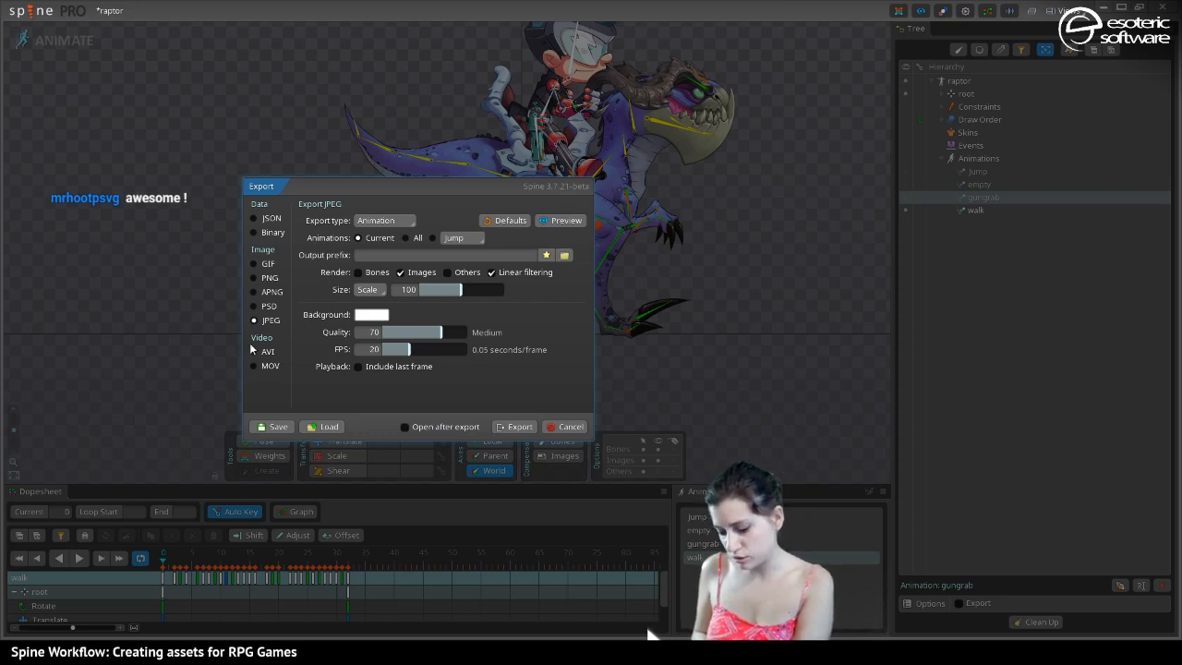
{"action": "left_click", "coordinate": [252, 350]}
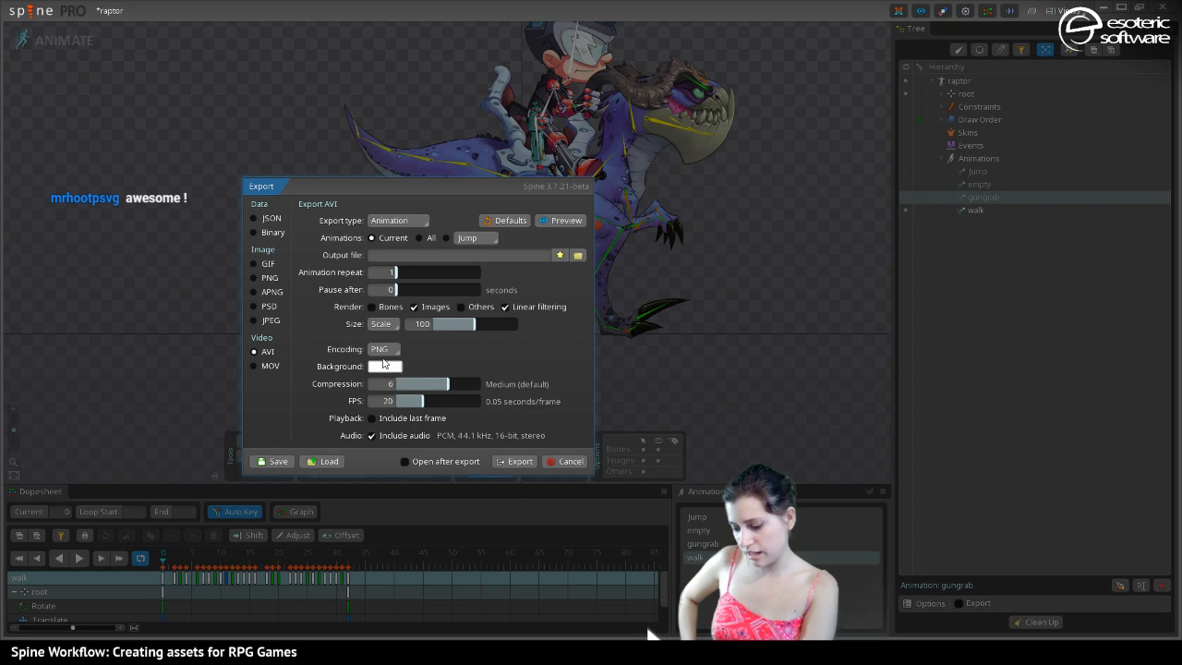
{"action": "left_click", "coordinate": [254, 366]}
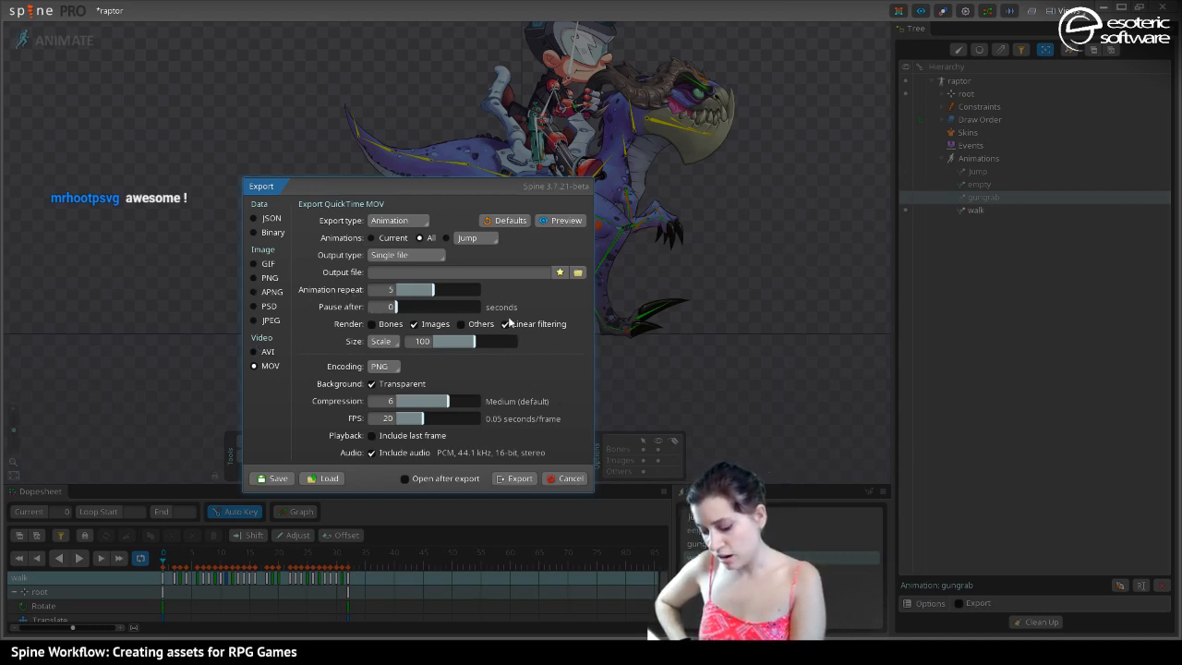
Return to the GIF export and turn off linear filtering, comparing its effect on the raptor's head in the preview
{"action": "left_click", "coordinate": [256, 266]}
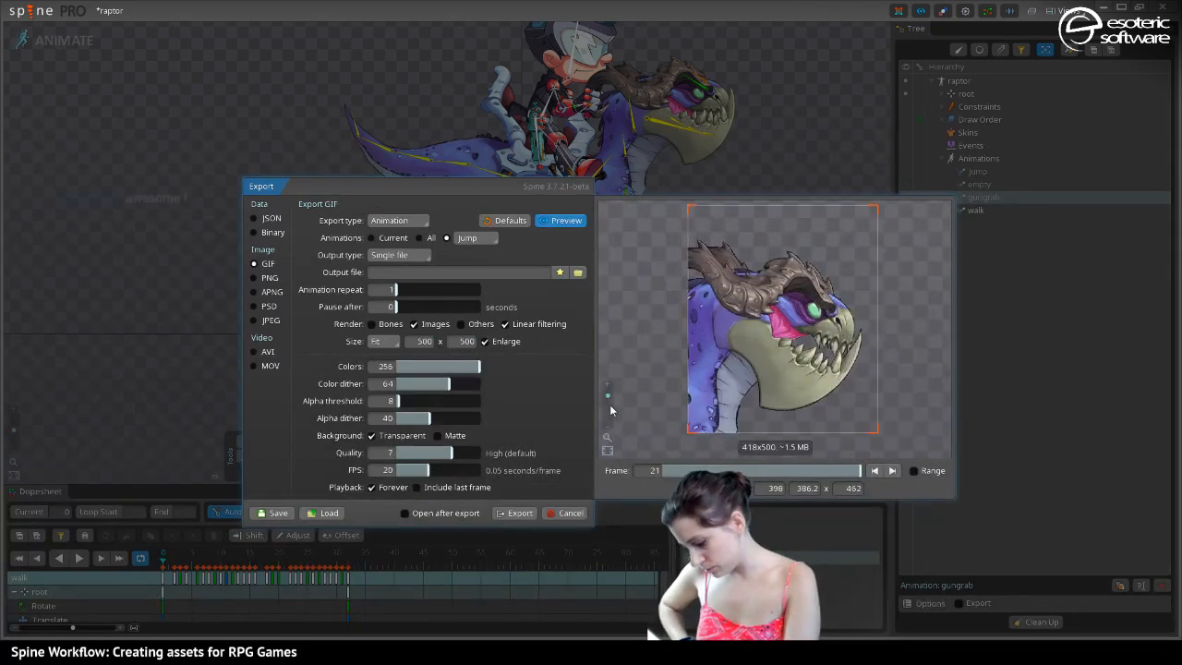
{"action": "scroll", "coordinate": [608, 388], "scroll_direction": "up", "scroll_amount": 5}
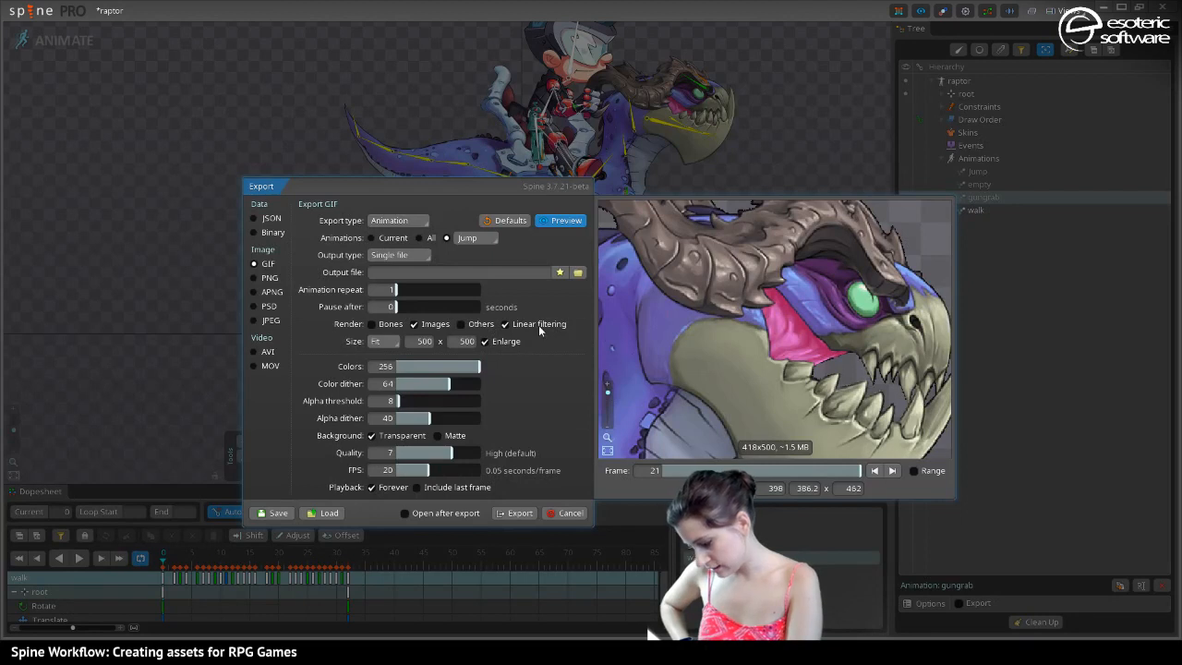
{"action": "left_click", "coordinate": [506, 325]}
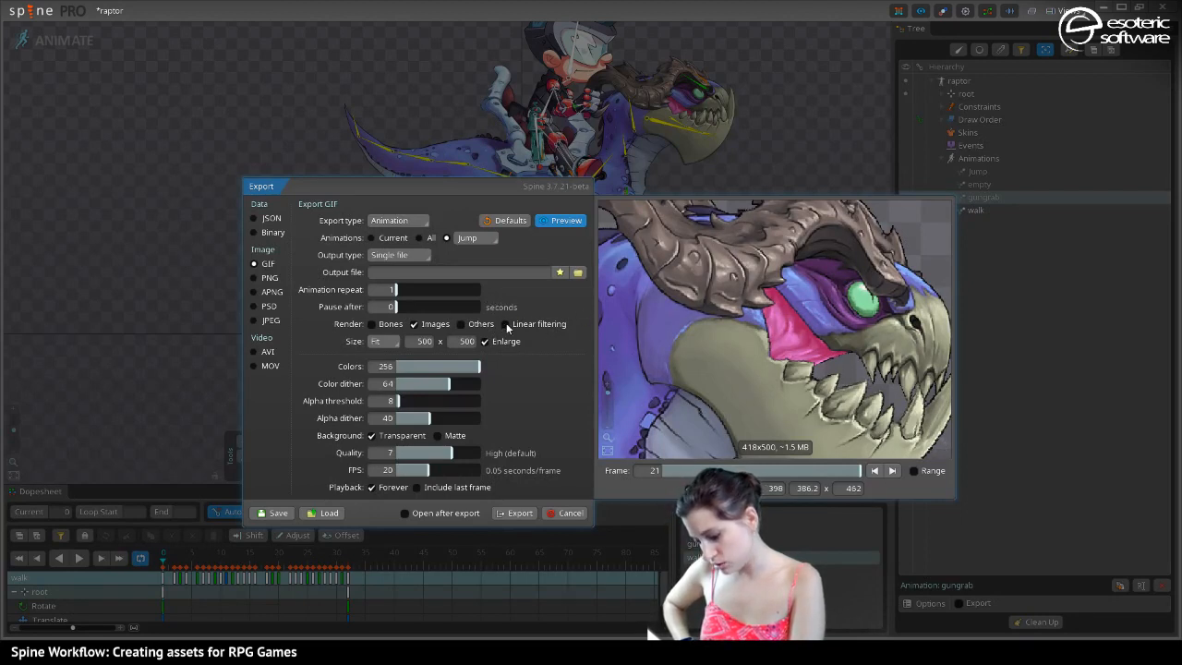
{"action": "left_click", "coordinate": [505, 324]}
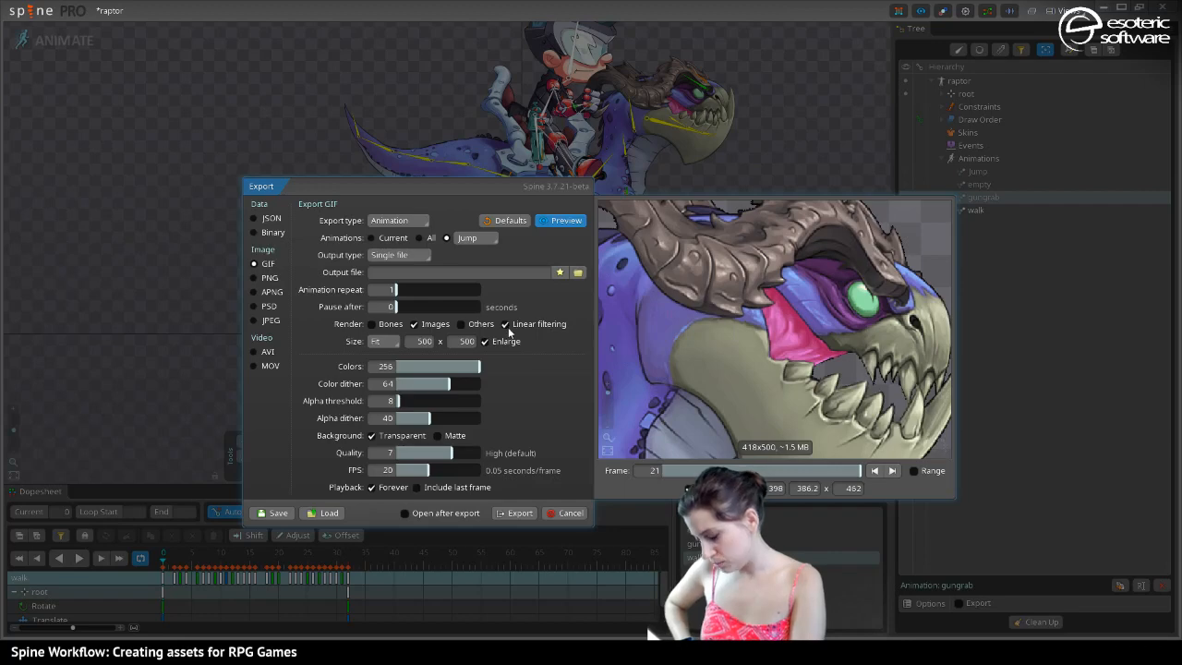
{"action": "left_click", "coordinate": [506, 324]}
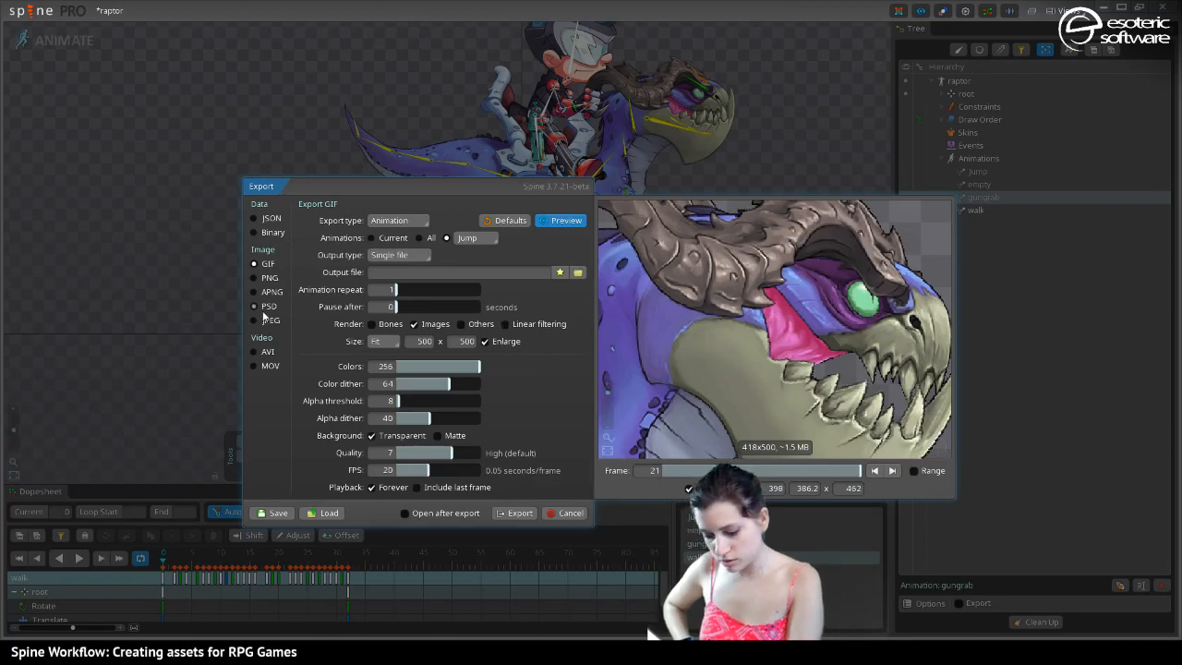
Show the AVI export with its preview and set the sizing to Fit within 1024 x 720
{"action": "left_click", "coordinate": [258, 354]}
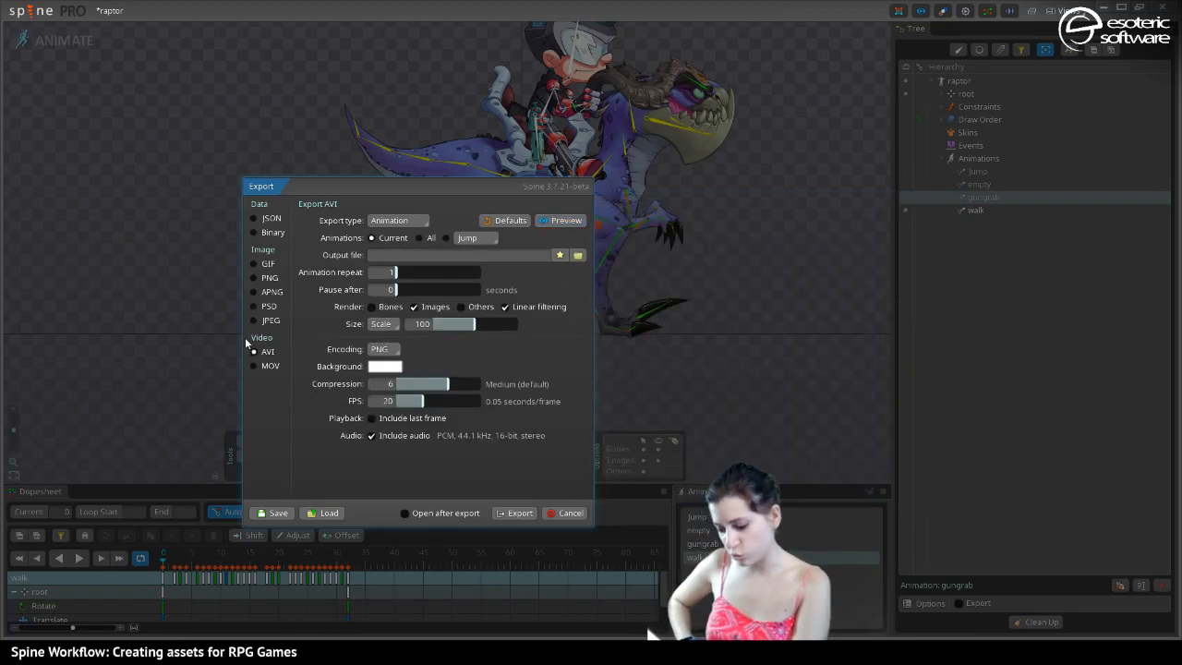
{"action": "left_click", "coordinate": [560, 220]}
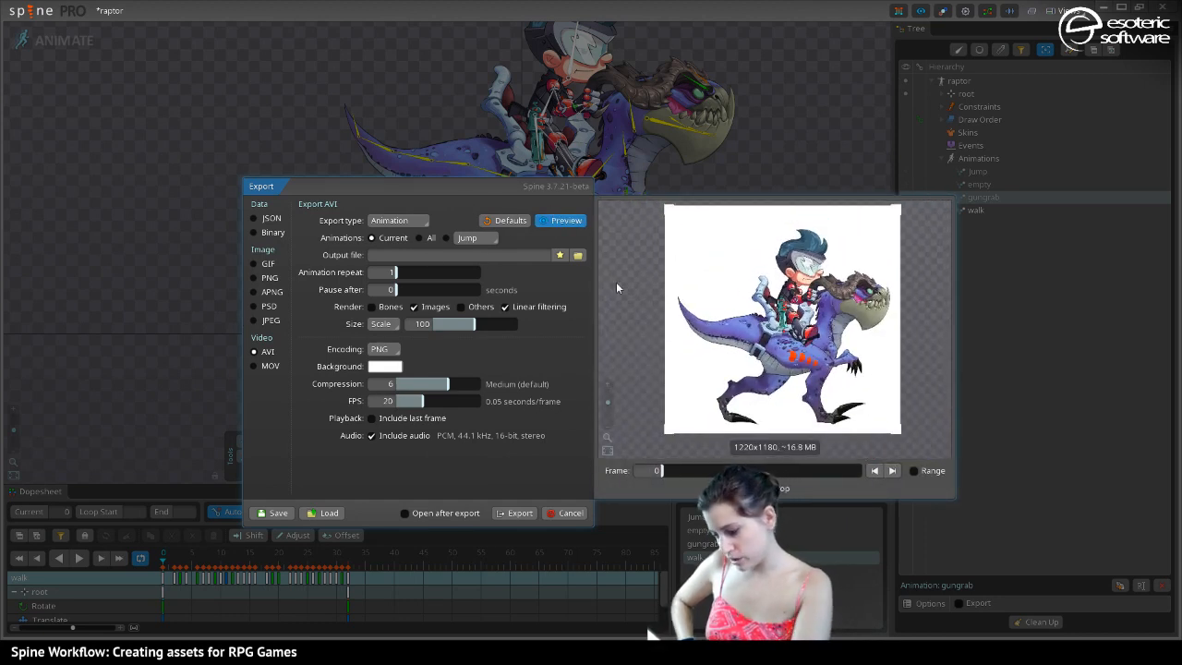
{"action": "left_click", "coordinate": [383, 324]}
{"action": "left_click", "coordinate": [381, 348]}
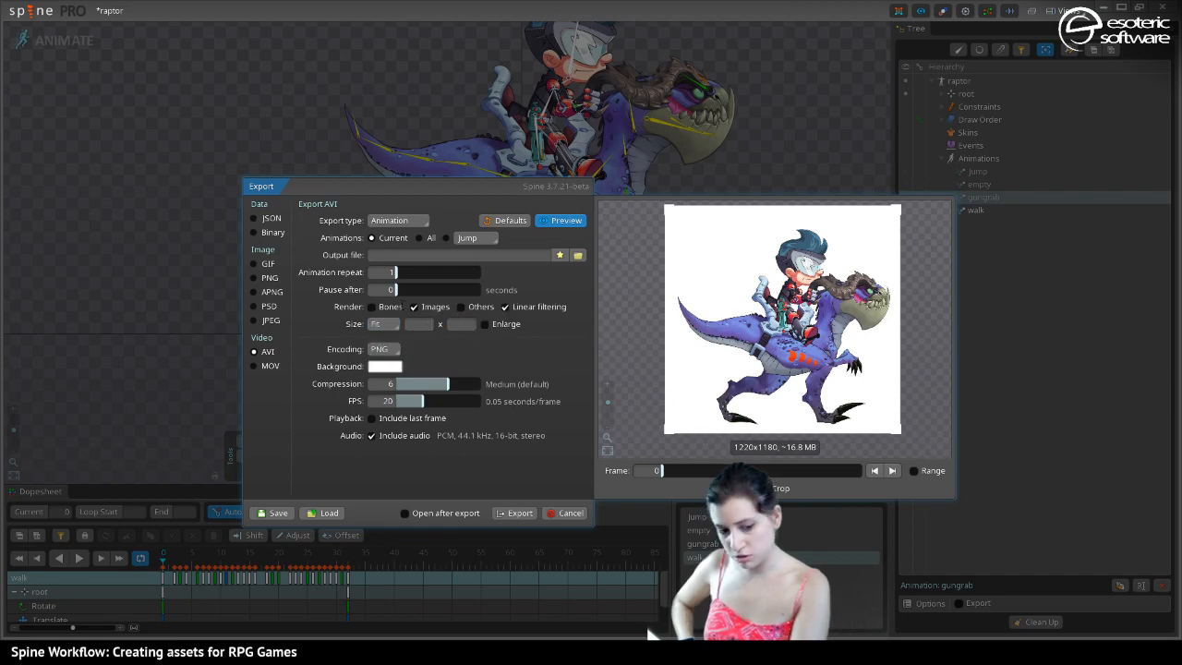
{"action": "type", "text": "102"}
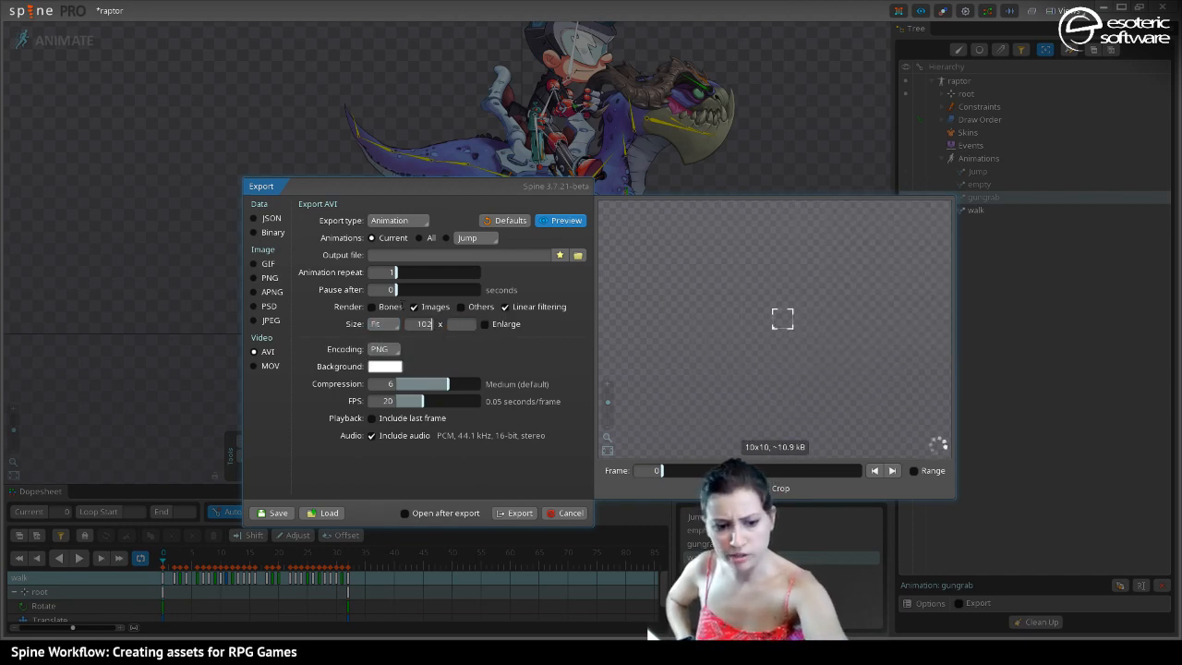
{"action": "type", "text": "4"}
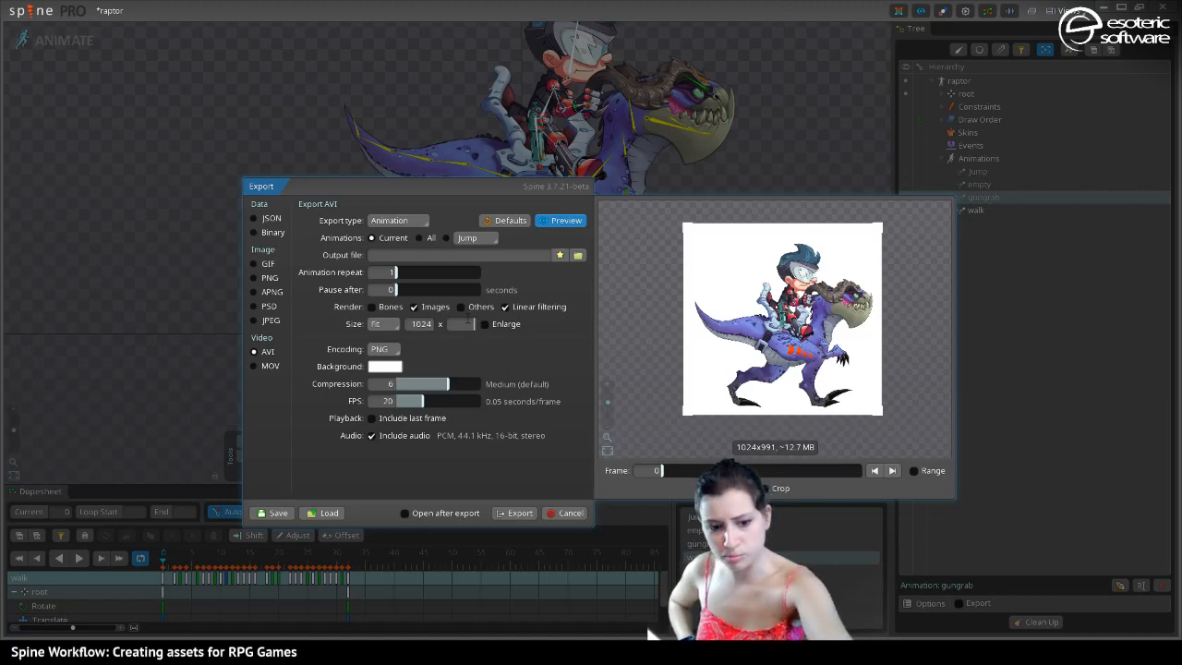
{"action": "left_click", "coordinate": [466, 323]}
{"action": "type", "text": "720"}
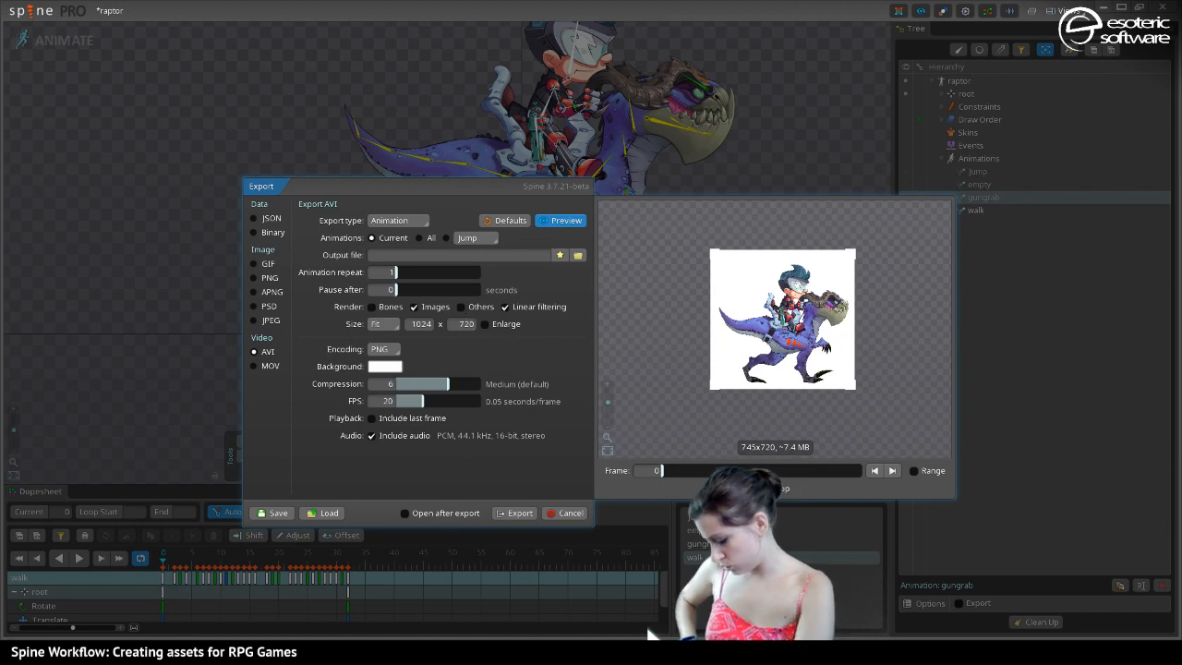
Enable cropping for the AVI export and set the crop size to 1024 x 720
{"action": "left_click", "coordinate": [765, 488]}
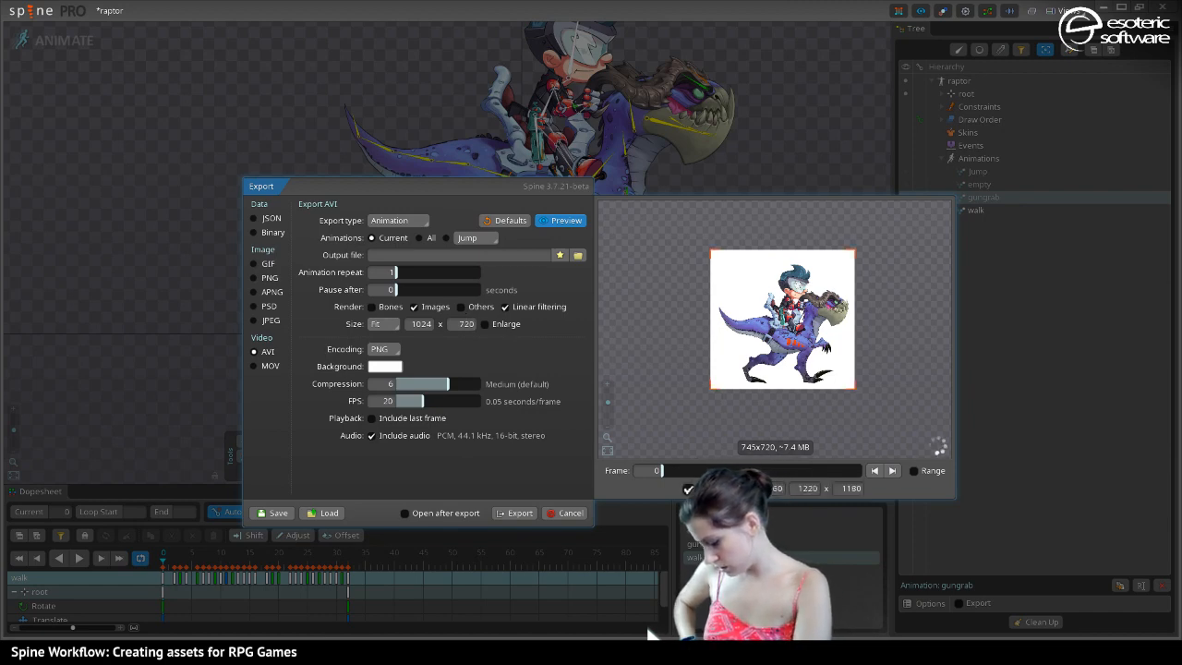
{"action": "left_click", "coordinate": [800, 490]}
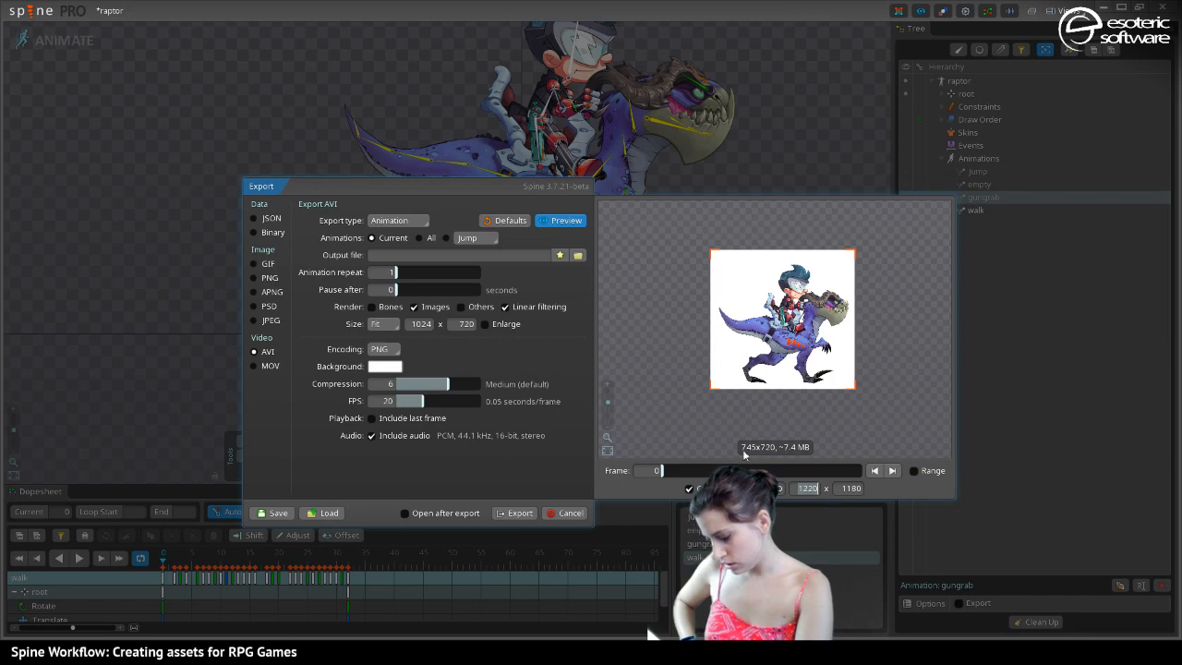
{"action": "type", "text": "120"}
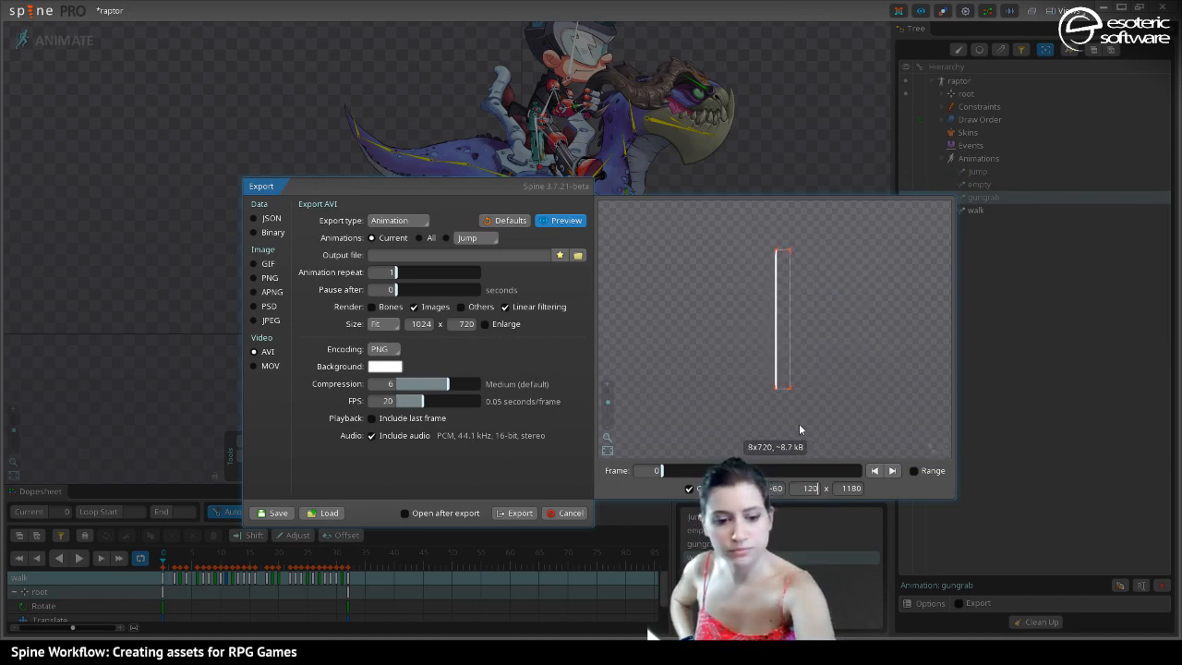
{"action": "key", "text": "BackSpace"}
{"action": "key", "text": "BackSpace"}
{"action": "key", "text": "BackSpace"}
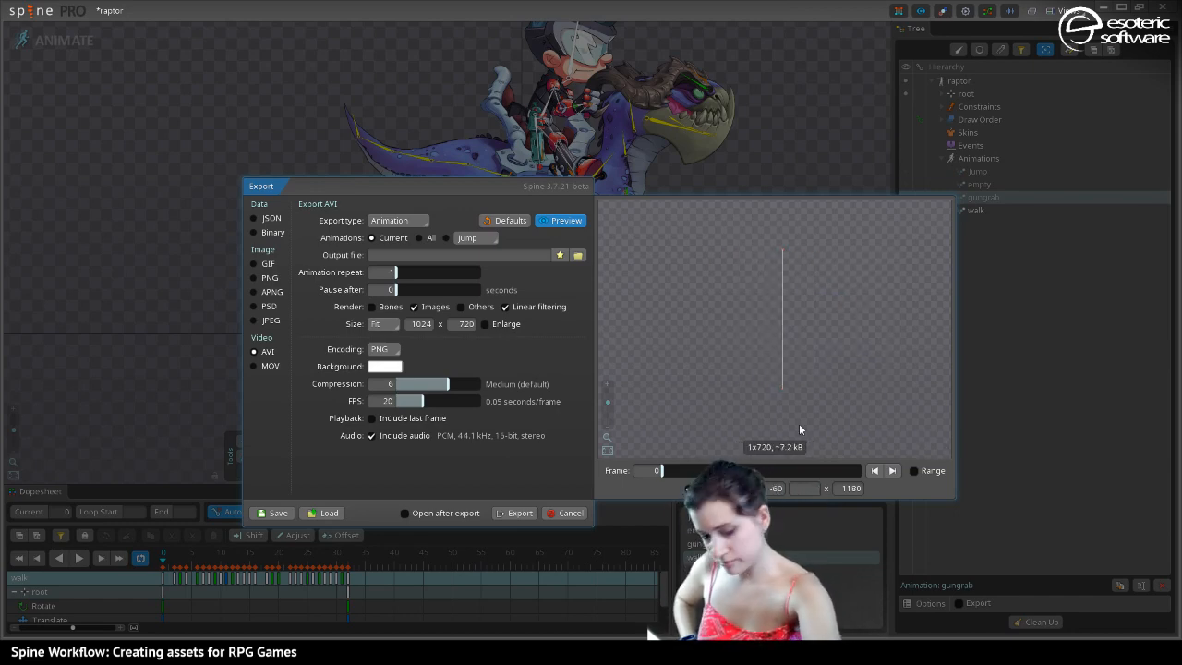
{"action": "type", "text": "1024"}
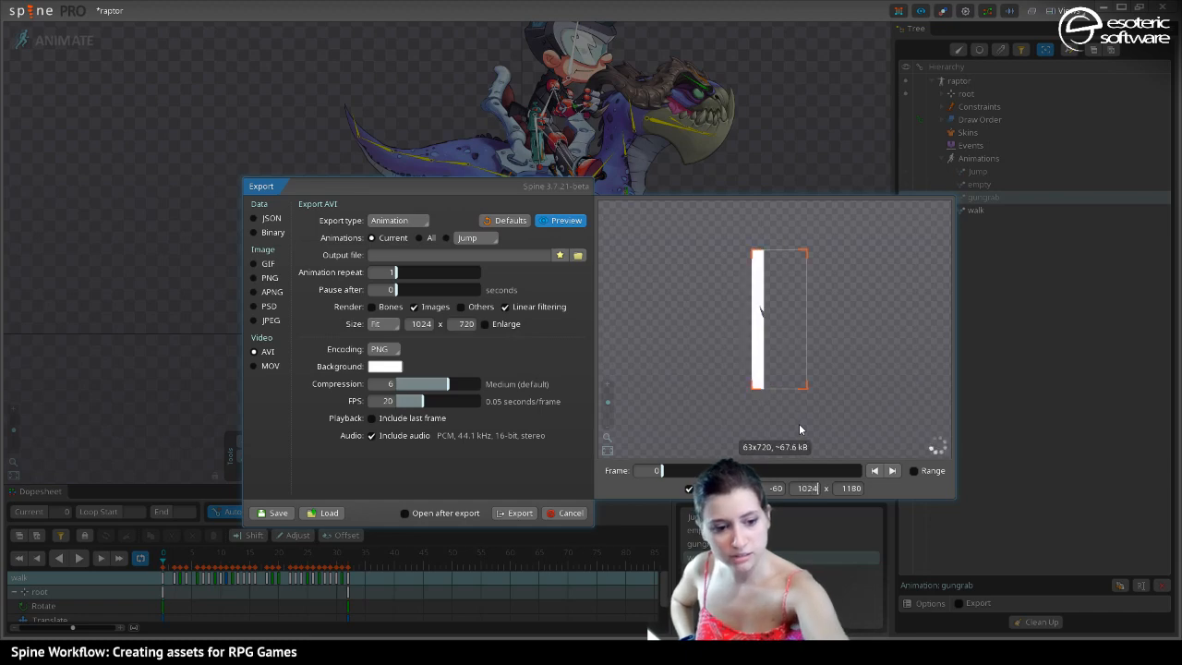
{"action": "key", "text": "Tab"}
{"action": "type", "text": "7"}
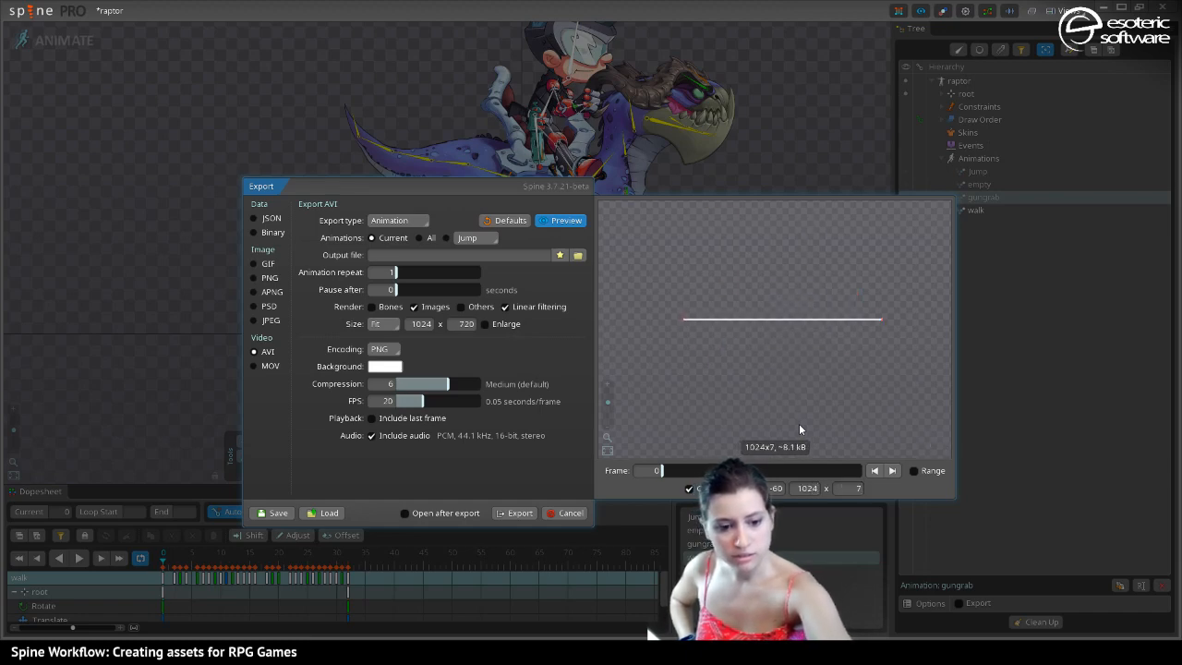
{"action": "type", "text": "20"}
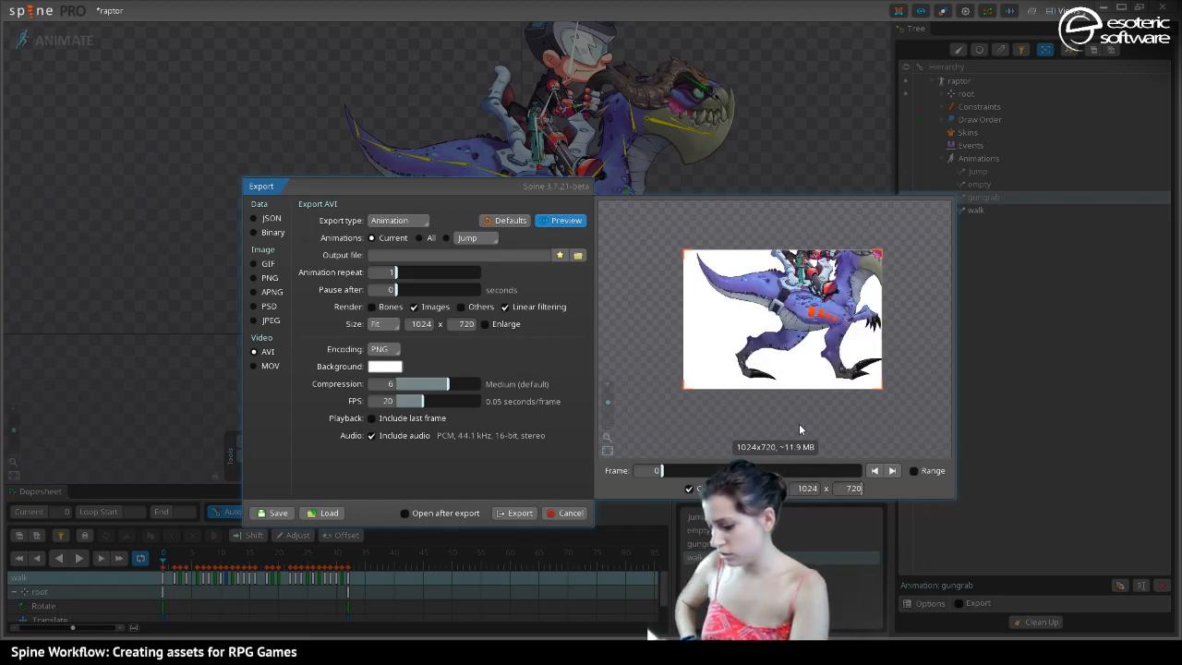
Reposition the AVI crop to frame the rider and raptor's head, and set both the crop width and the Fit width to 1080
{"action": "left_click_drag", "start_coordinate": [719, 354], "coordinate": [720, 317]}
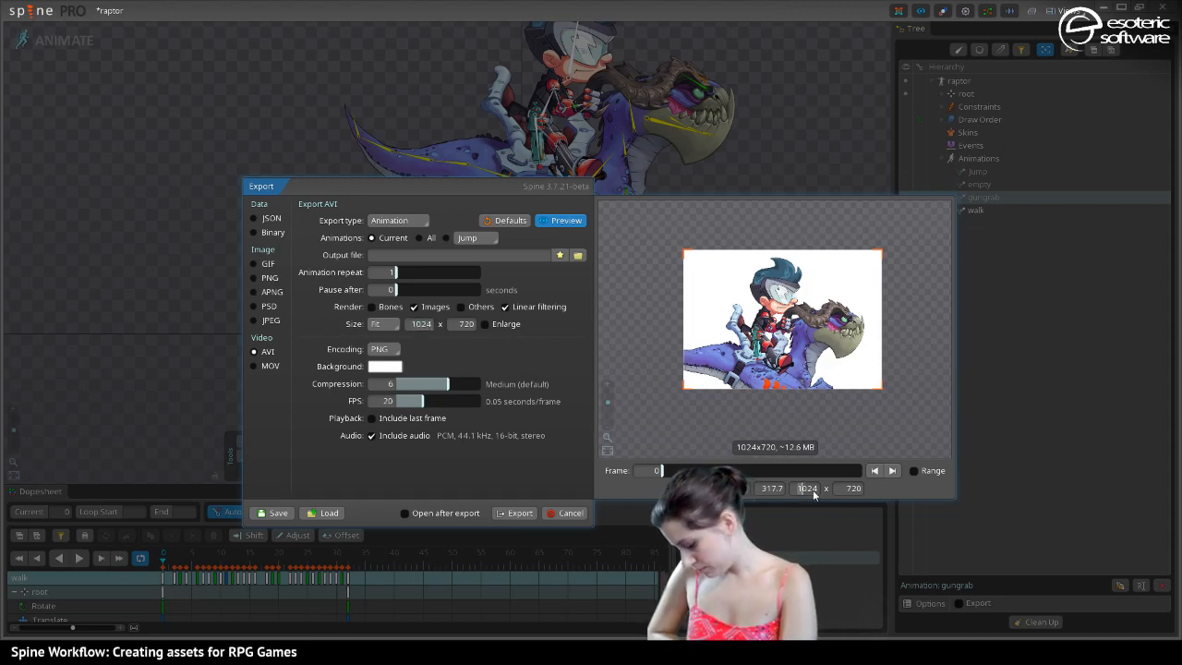
{"action": "left_click_drag", "start_coordinate": [799, 490], "coordinate": [827, 493]}
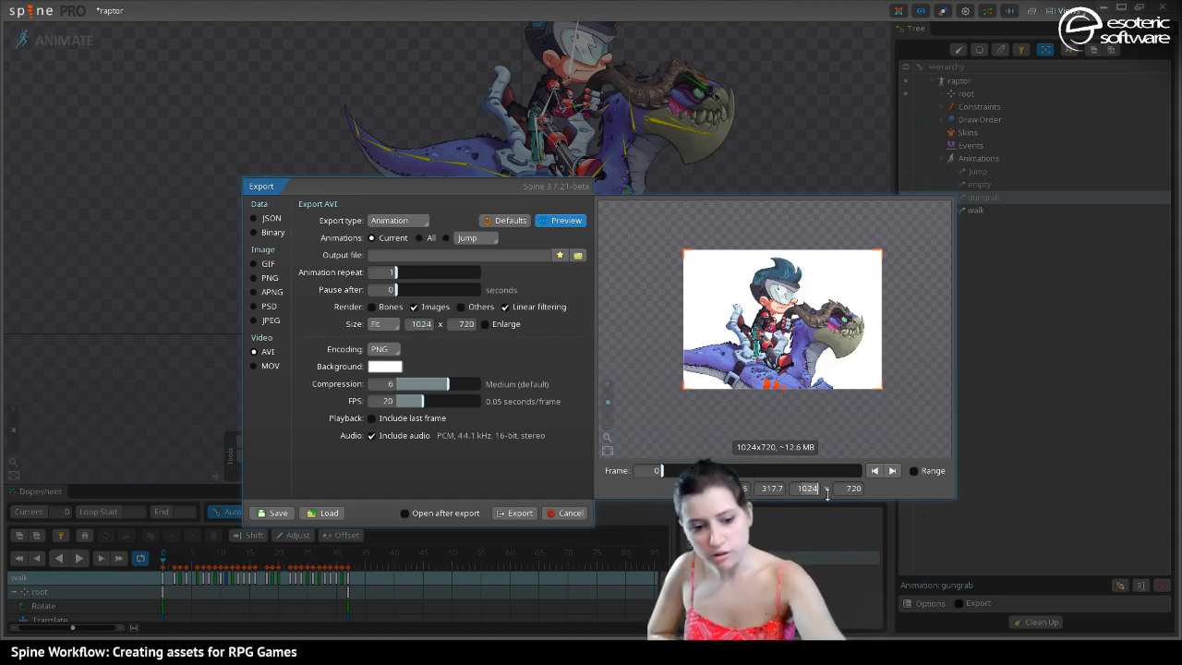
{"action": "type", "text": "1080"}
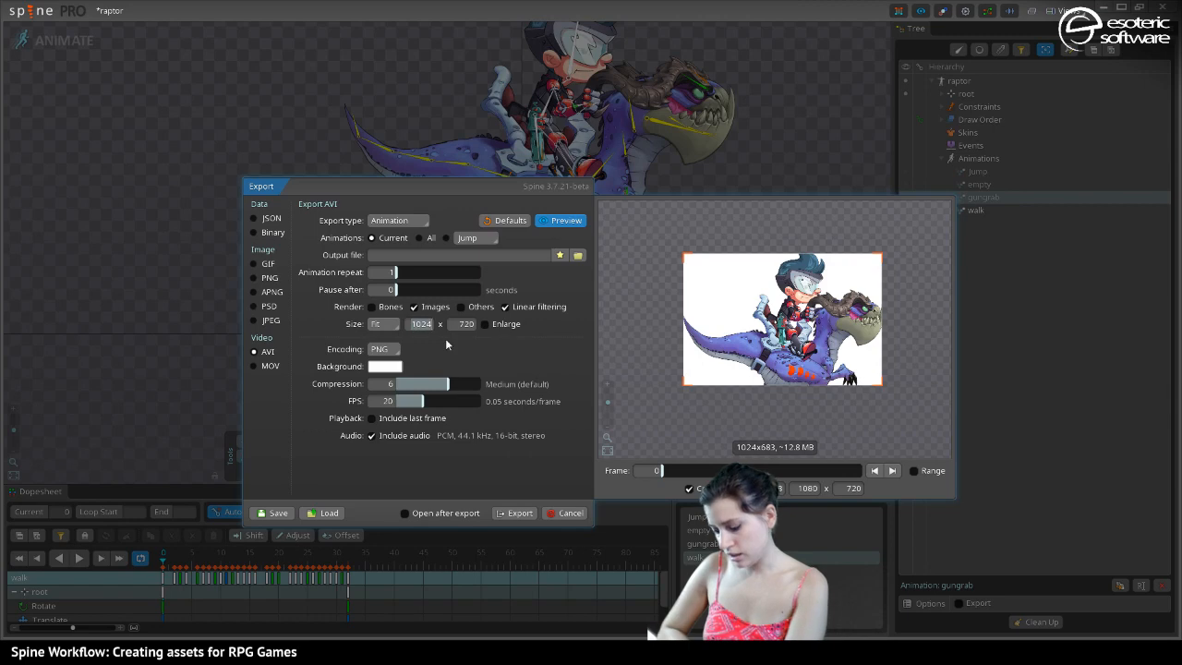
{"action": "type", "text": "1080"}
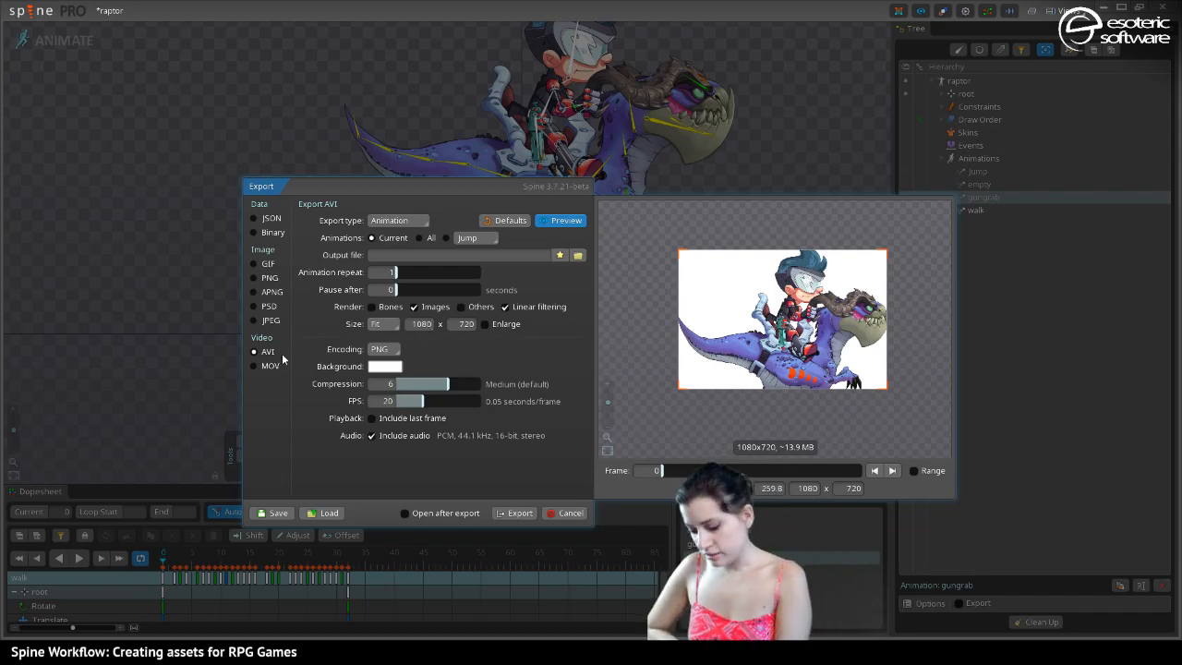
Change the AVI background color to the gray 767676
{"action": "left_click", "coordinate": [385, 367]}
{"action": "left_click_drag", "start_coordinate": [355, 348], "coordinate": [197, 332]}
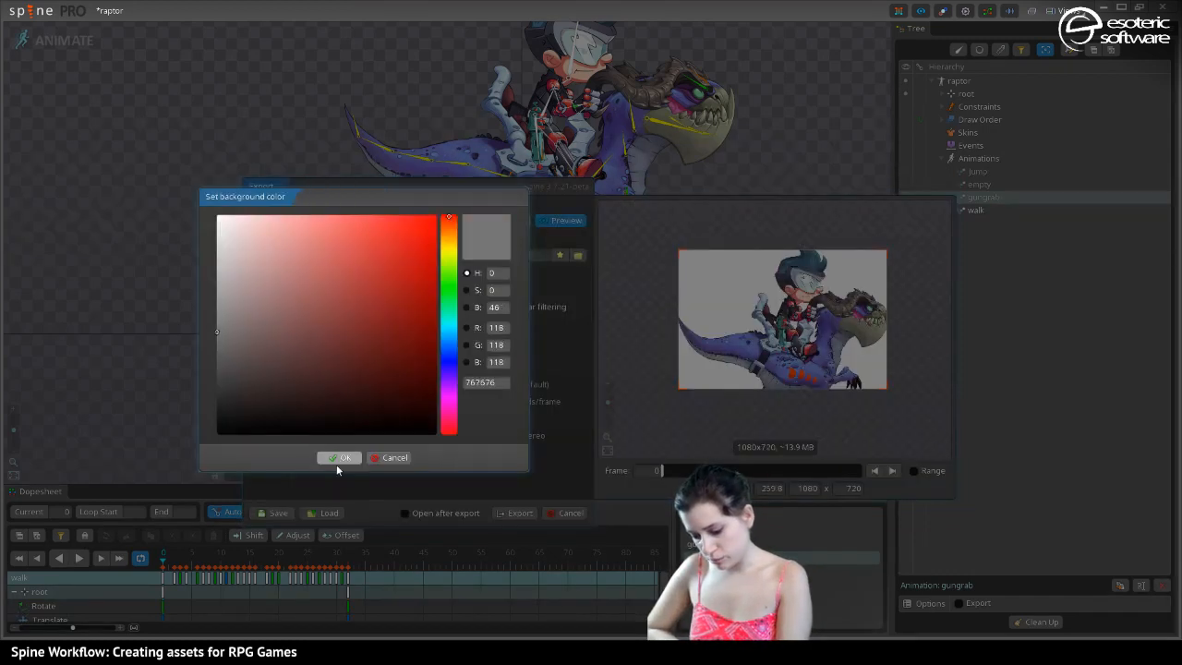
{"action": "left_click", "coordinate": [337, 459]}
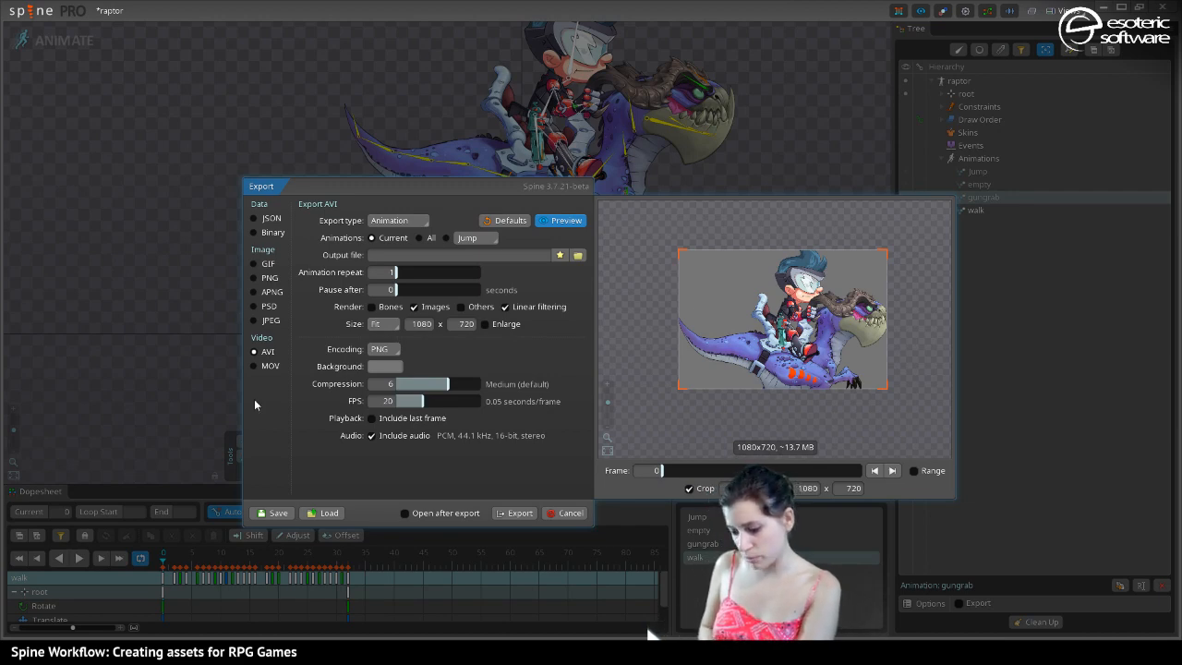
Show the QuickTime MOV export settings again and close the export dialog without exporting
{"action": "left_click", "coordinate": [254, 366]}
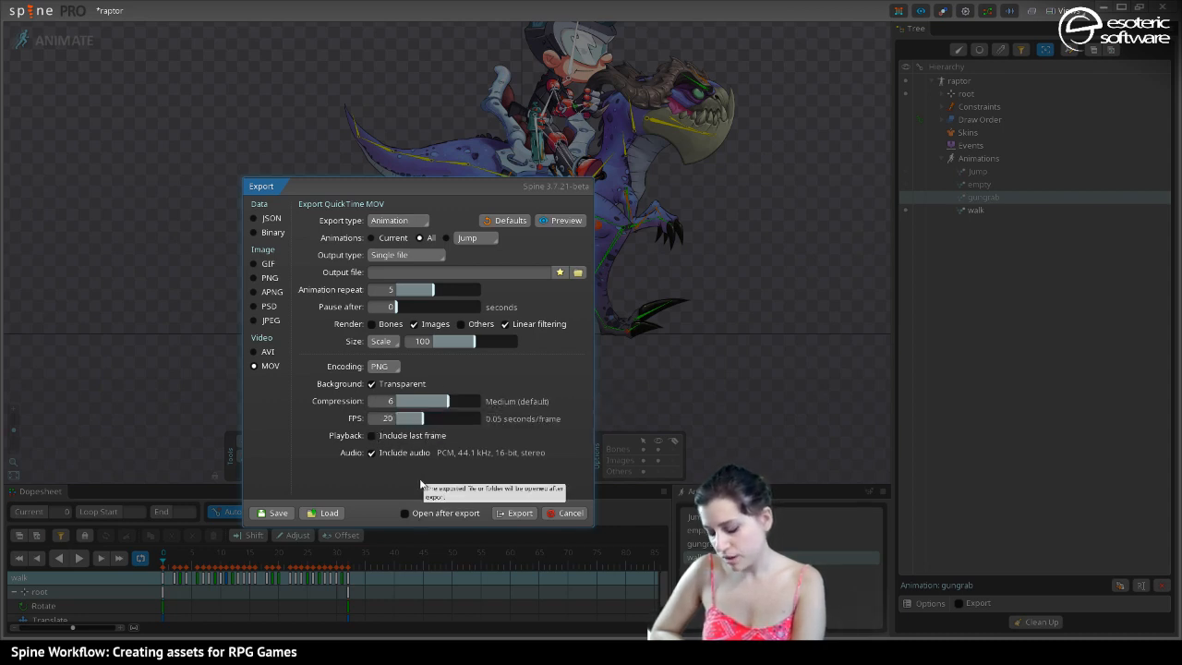
{"action": "left_click", "coordinate": [555, 513]}
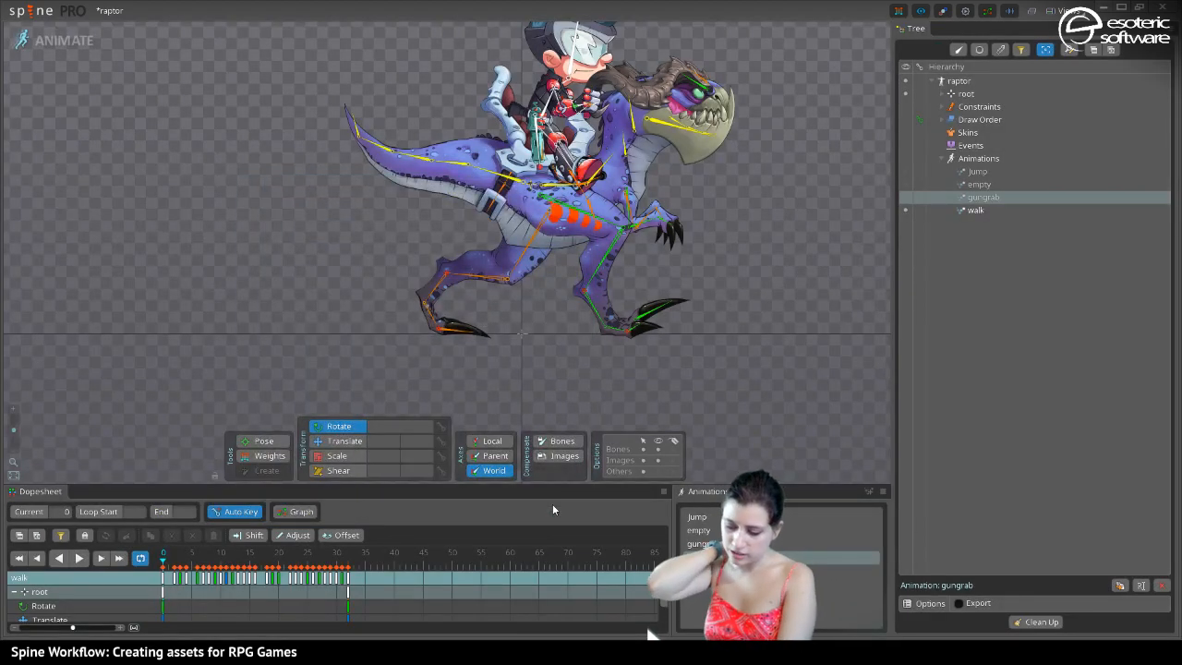
Select the rear_leg_goal bone, switch to Setup mode, and show the Stretch option of its IK constraint
{"action": "left_click", "coordinate": [447, 275]}
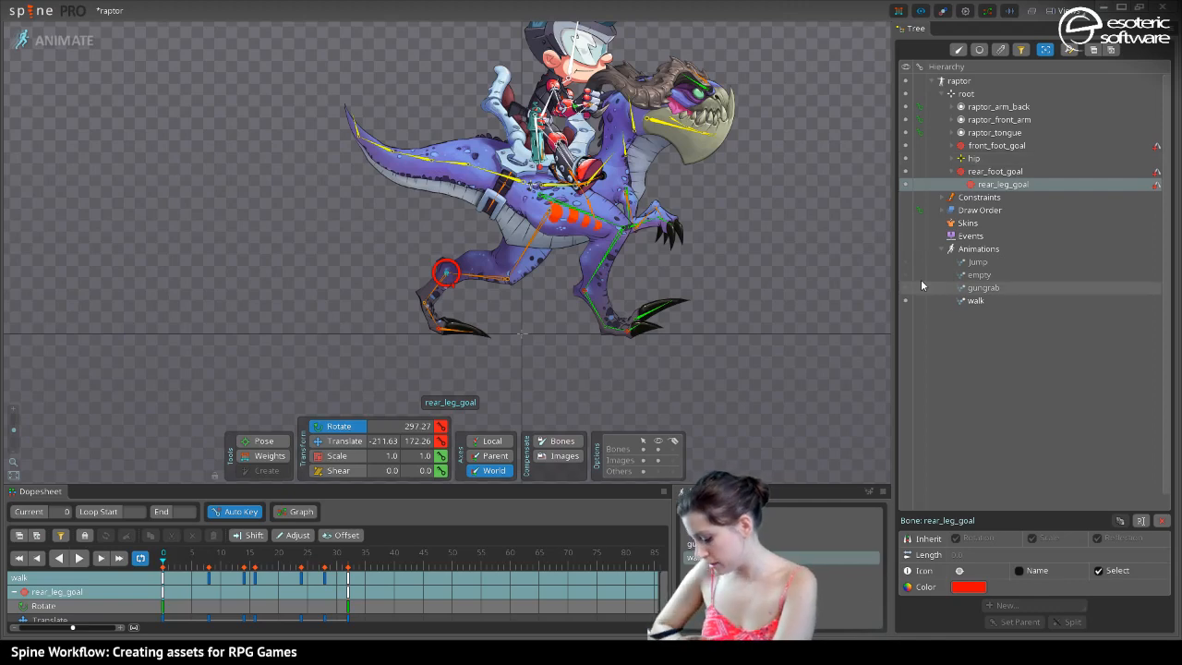
{"action": "left_click", "coordinate": [66, 41]}
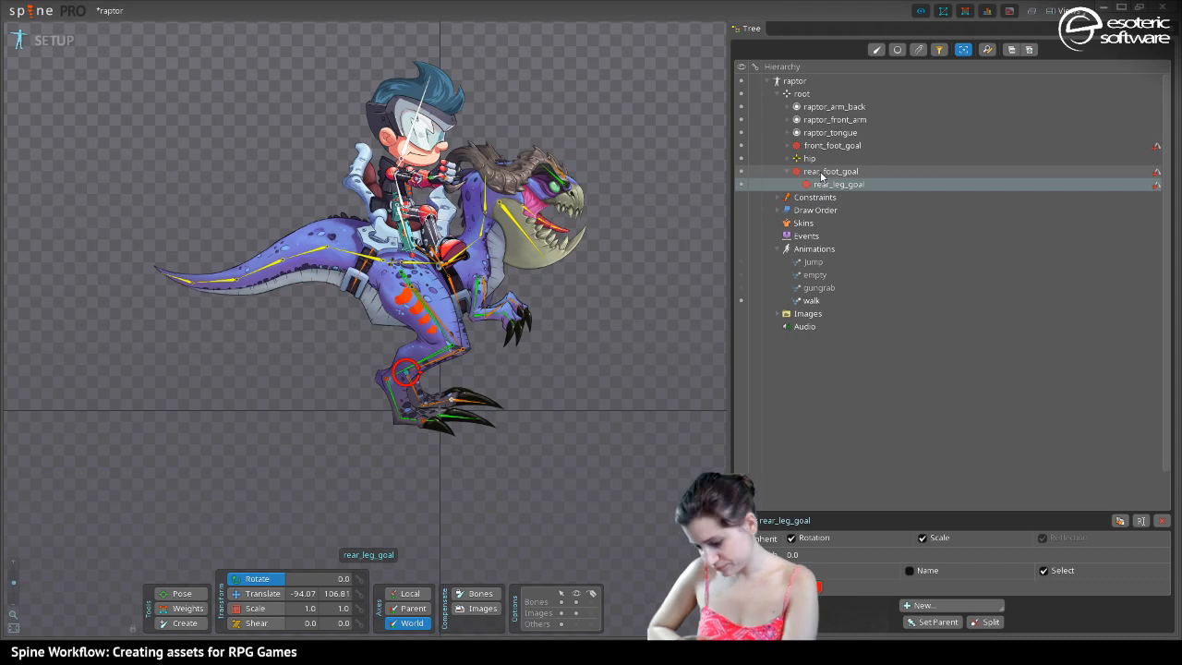
{"action": "left_click", "coordinate": [1156, 185]}
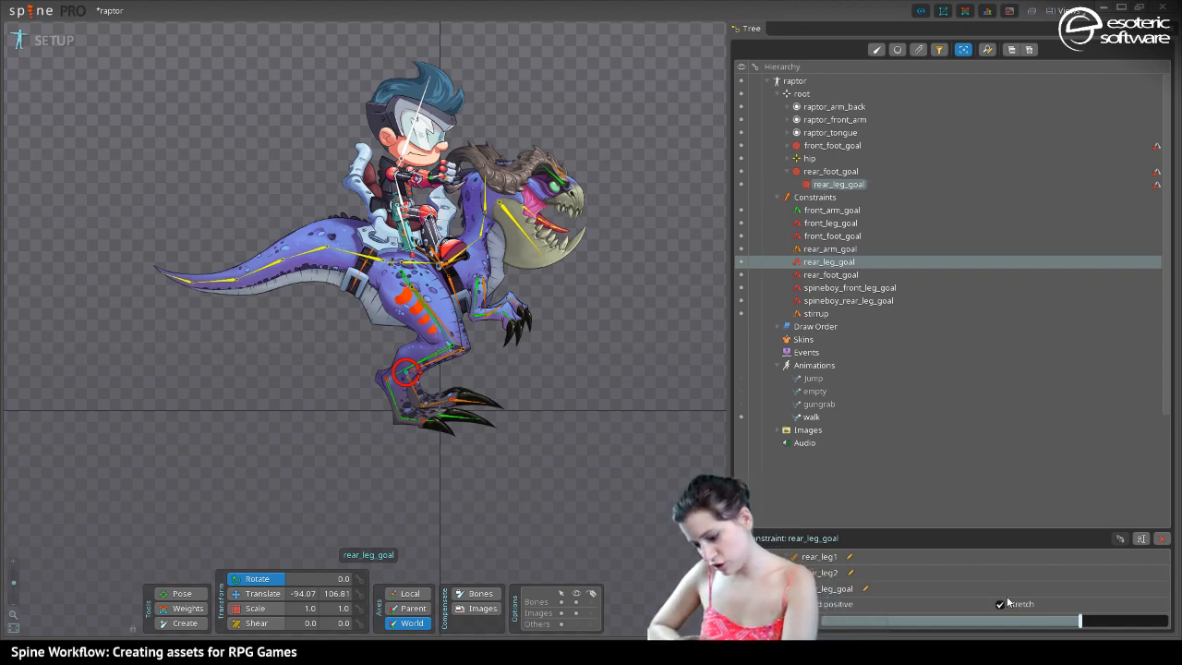
Translate front_leg_goal to about 456, -147 and rear_leg_goal far from the raptor, finishing rear_leg_goal at about 245, 112, to test leg stretching
{"action": "left_click", "coordinate": [254, 593]}
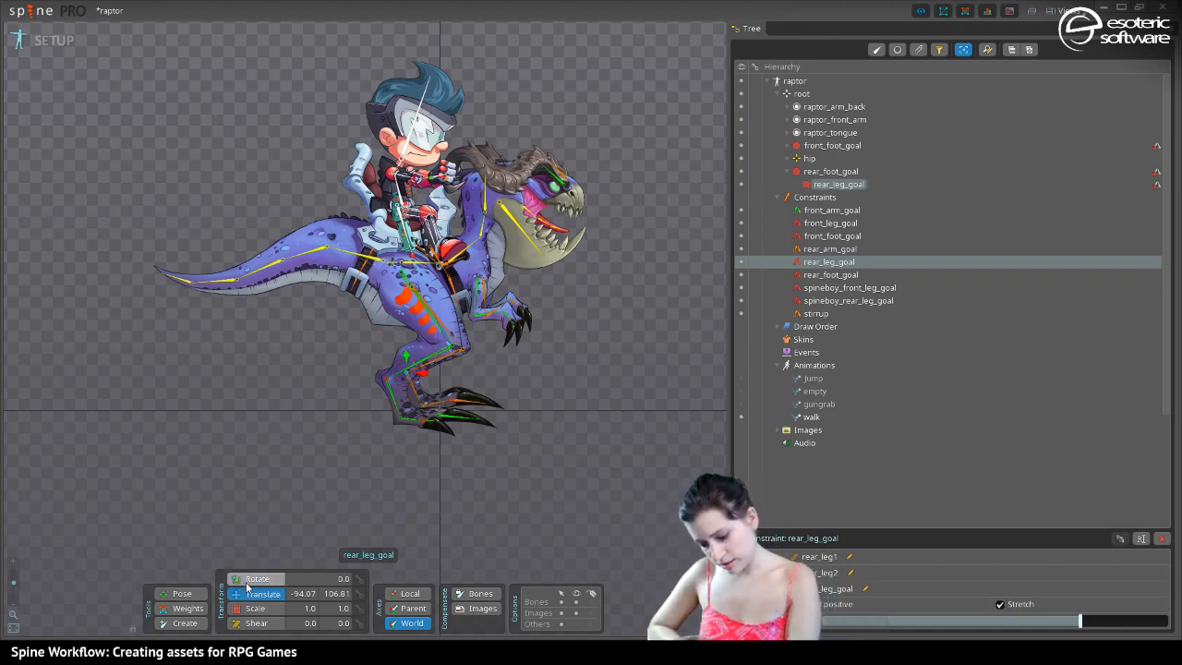
{"action": "left_click_drag", "start_coordinate": [408, 373], "coordinate": [698, 416]}
{"action": "left_click", "coordinate": [388, 382]}
{"action": "left_click_drag", "start_coordinate": [388, 382], "coordinate": [555, 503]}
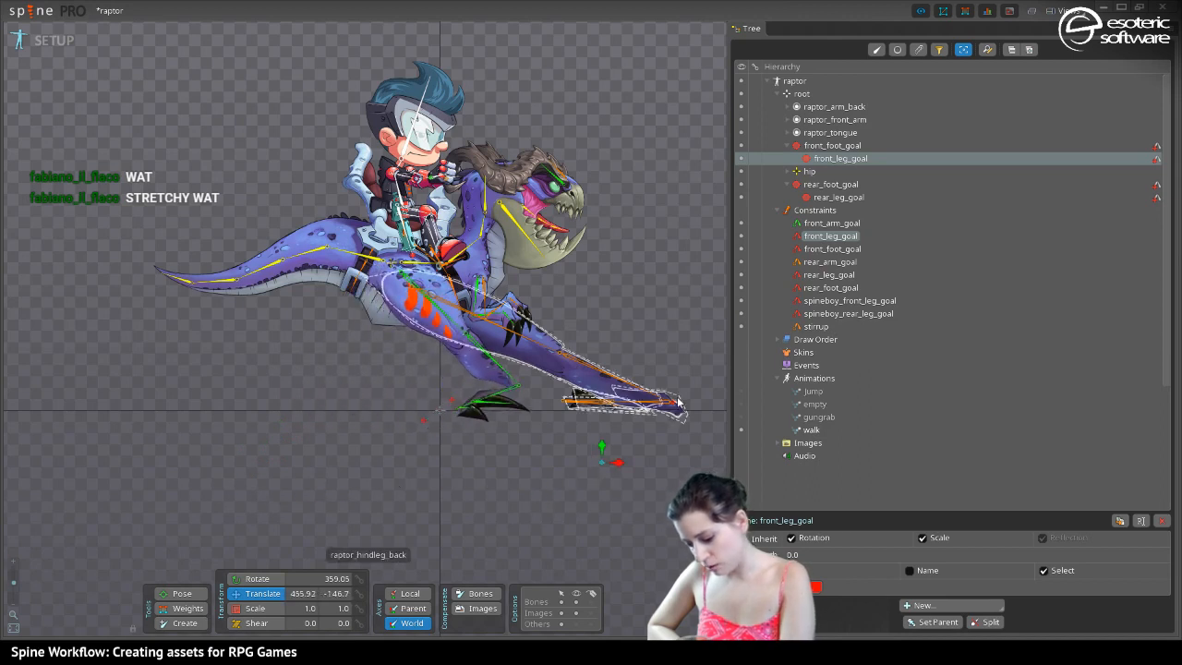
{"action": "left_click_drag", "start_coordinate": [675, 404], "coordinate": [628, 389]}
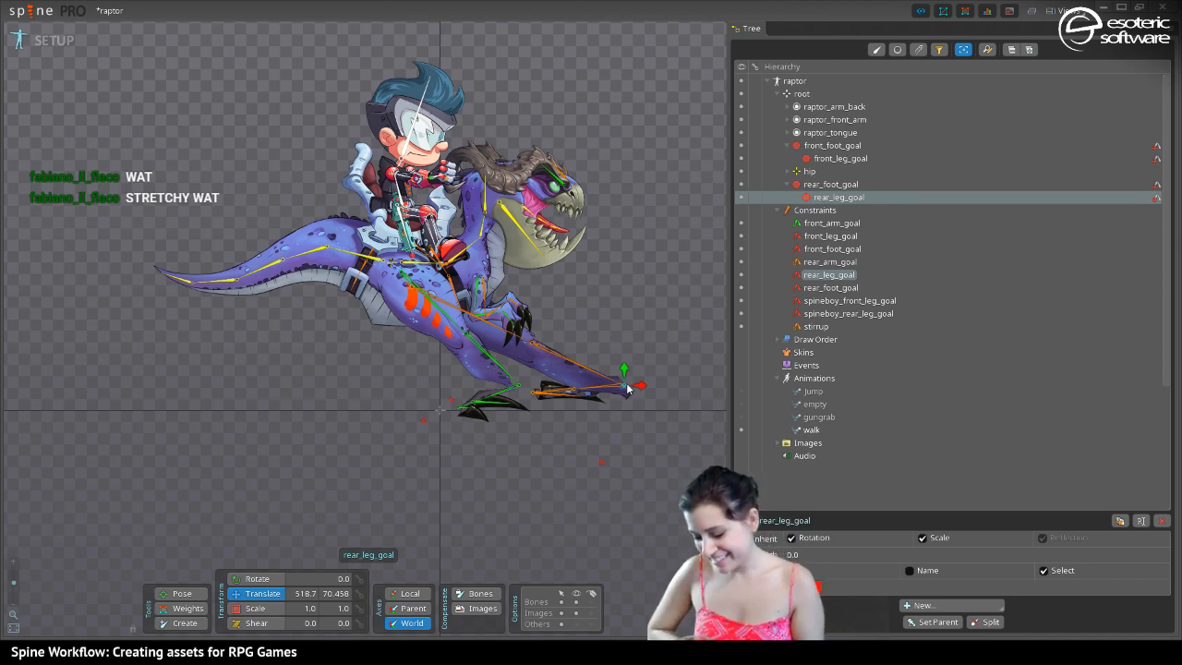
{"action": "left_click_drag", "start_coordinate": [627, 389], "coordinate": [514, 352]}
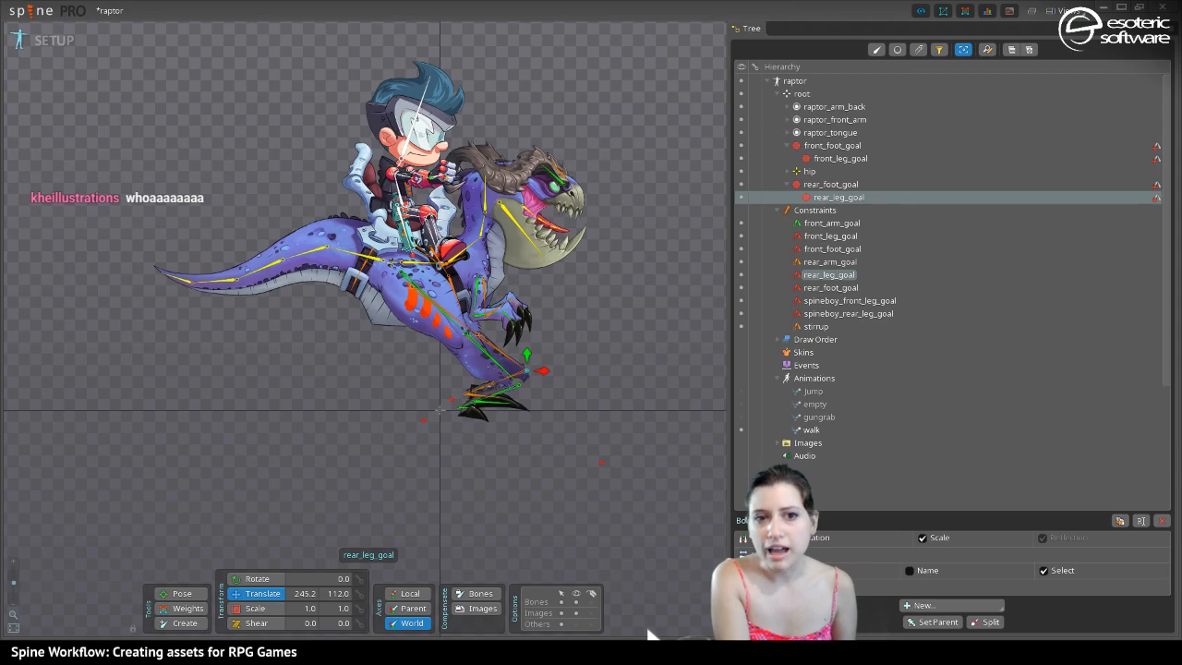
Switch to the Spine Changelog in the browser and read through the 3.7.20-beta release notes
{"action": "left_click_drag", "start_coordinate": [0, 166], "coordinate": [819, 79]}
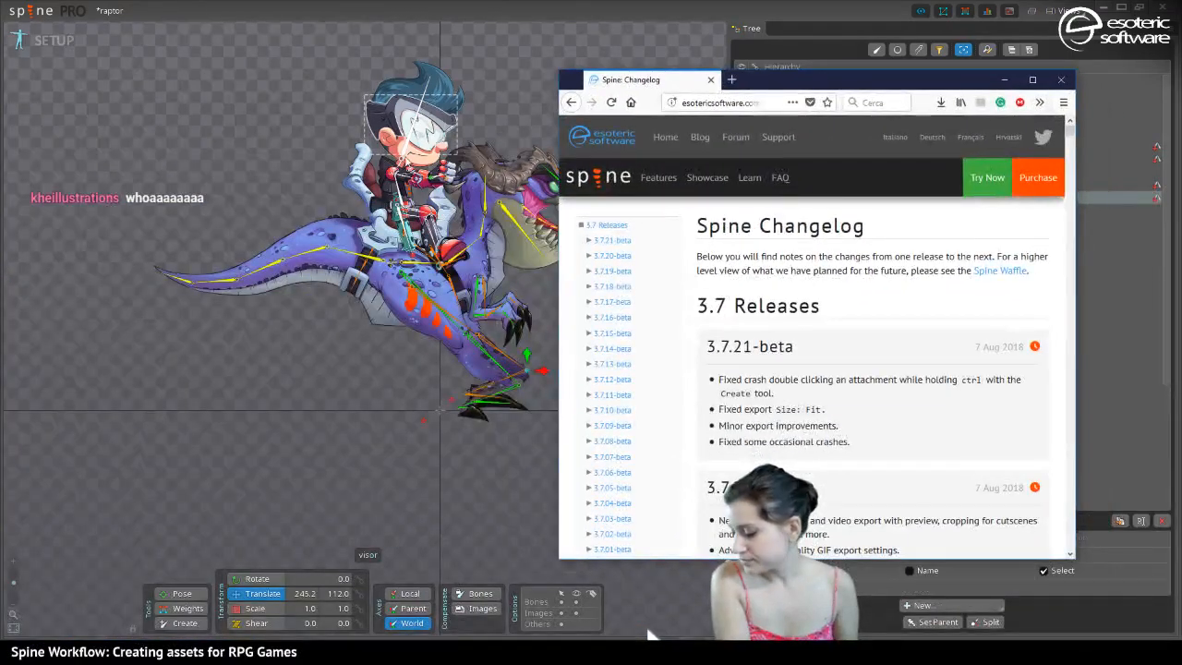
{"action": "left_click_drag", "start_coordinate": [1071, 135], "coordinate": [1071, 143]}
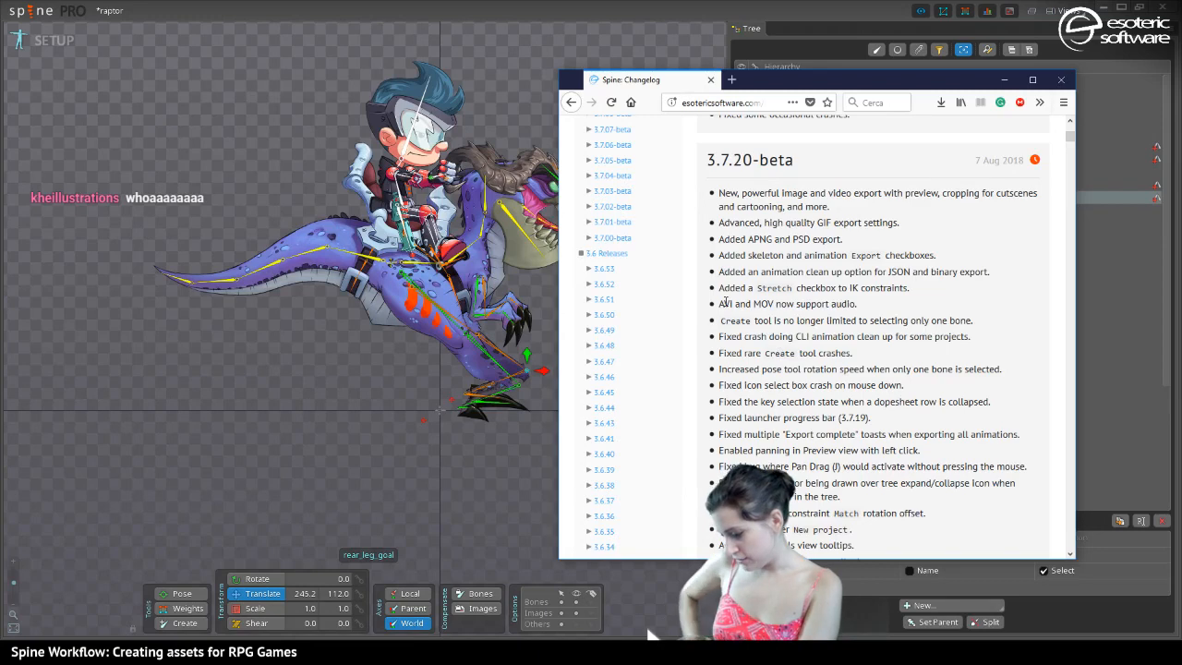
{"action": "scroll", "coordinate": [1065, 137], "scroll_direction": "down", "scroll_amount": 4}
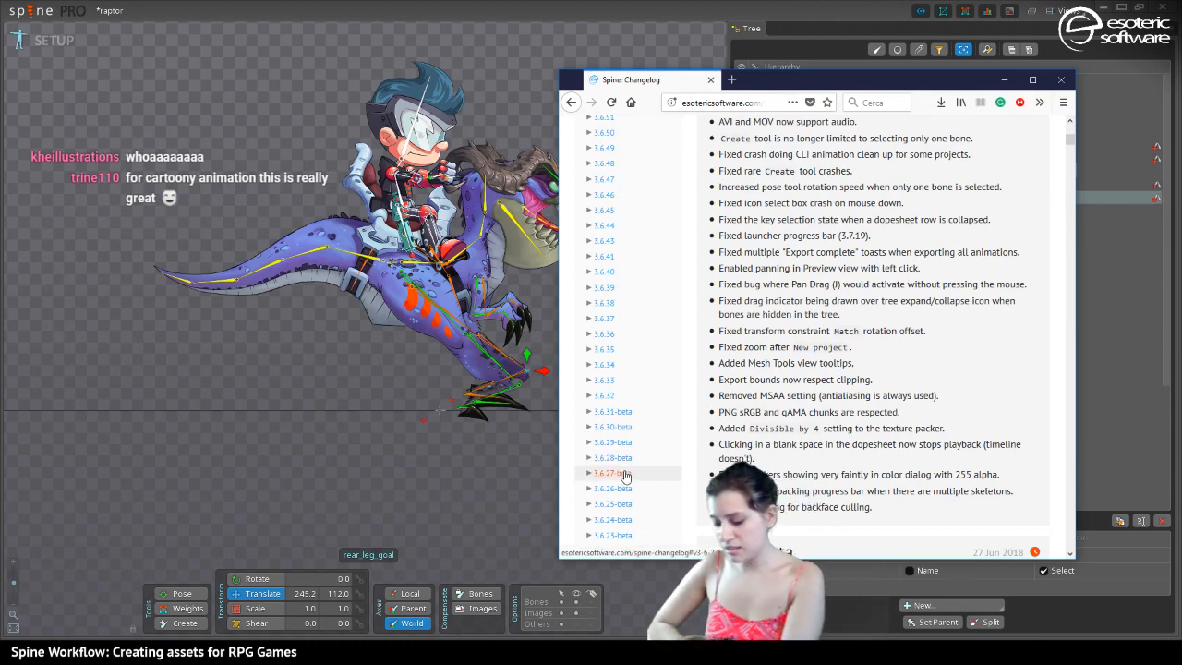
Return to Spine and select the raptor_jaw mesh on the raptor's head
{"action": "left_click", "coordinate": [489, 202]}
{"action": "left_click", "coordinate": [513, 270]}
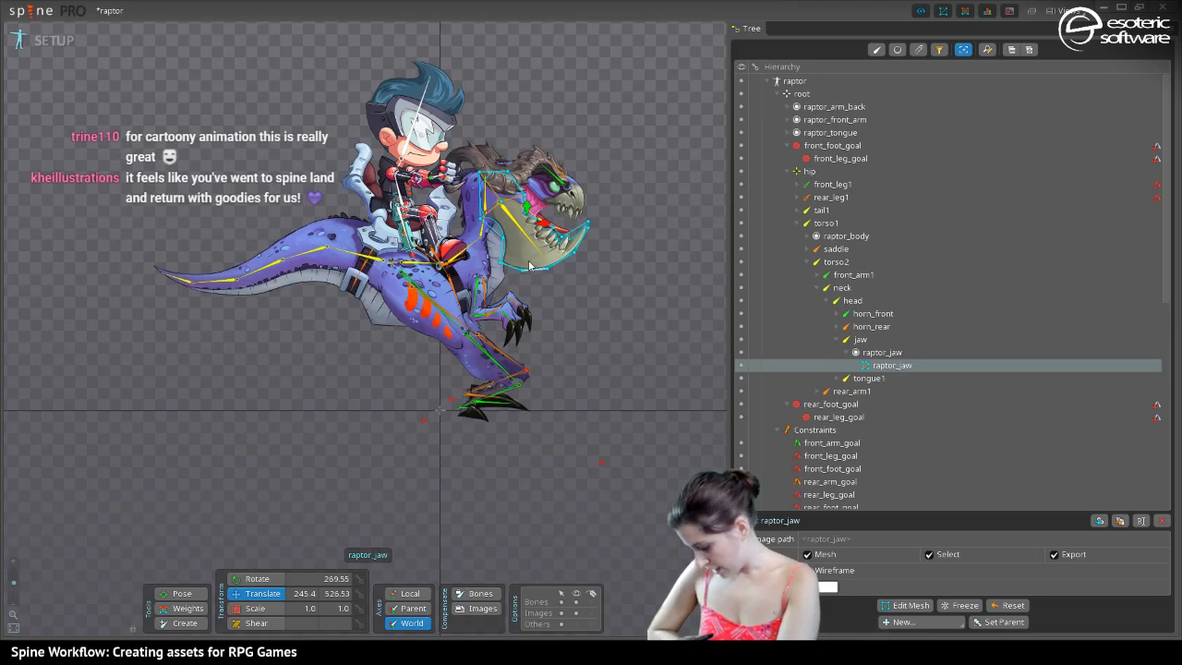
{"action": "left_click", "coordinate": [508, 247]}
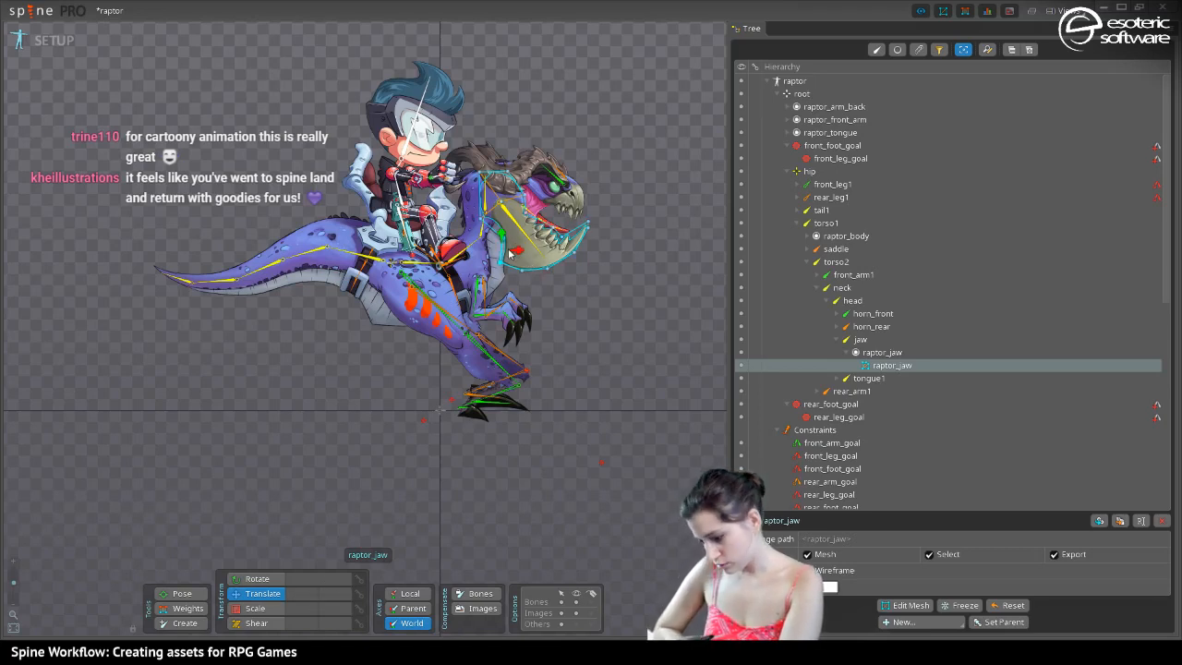
{"action": "key", "text": "Escape"}
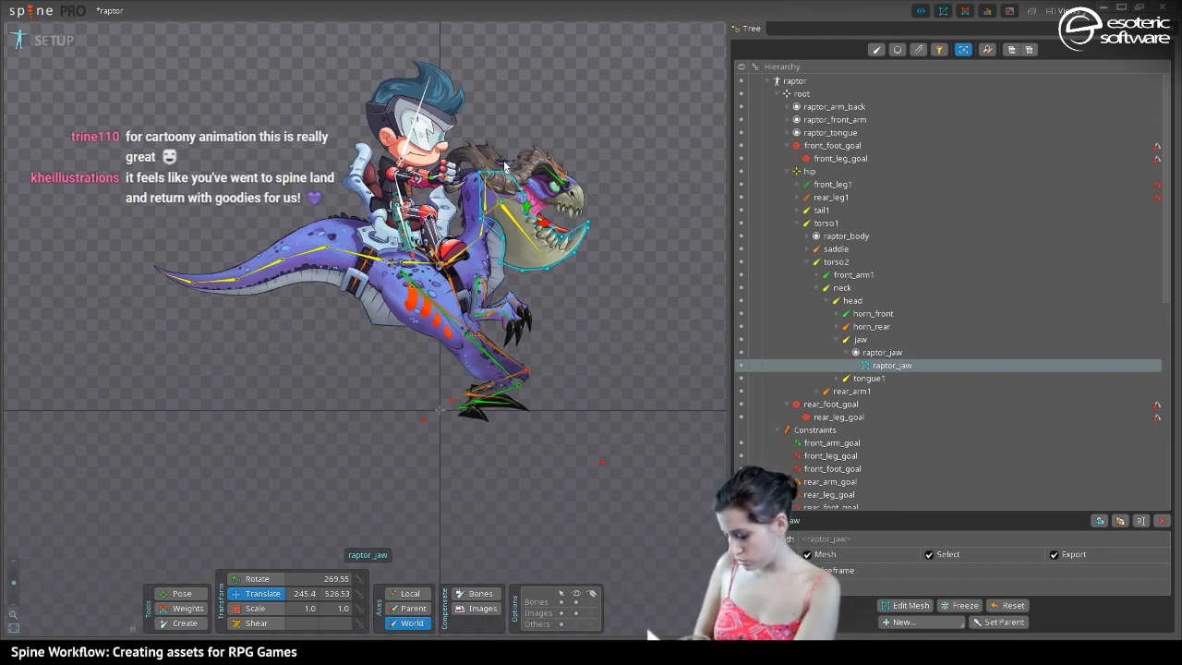
Show the Metrics and Weights views and activate the Weights tool for the raptor_jaw mesh
{"action": "left_click", "coordinate": [988, 13]}
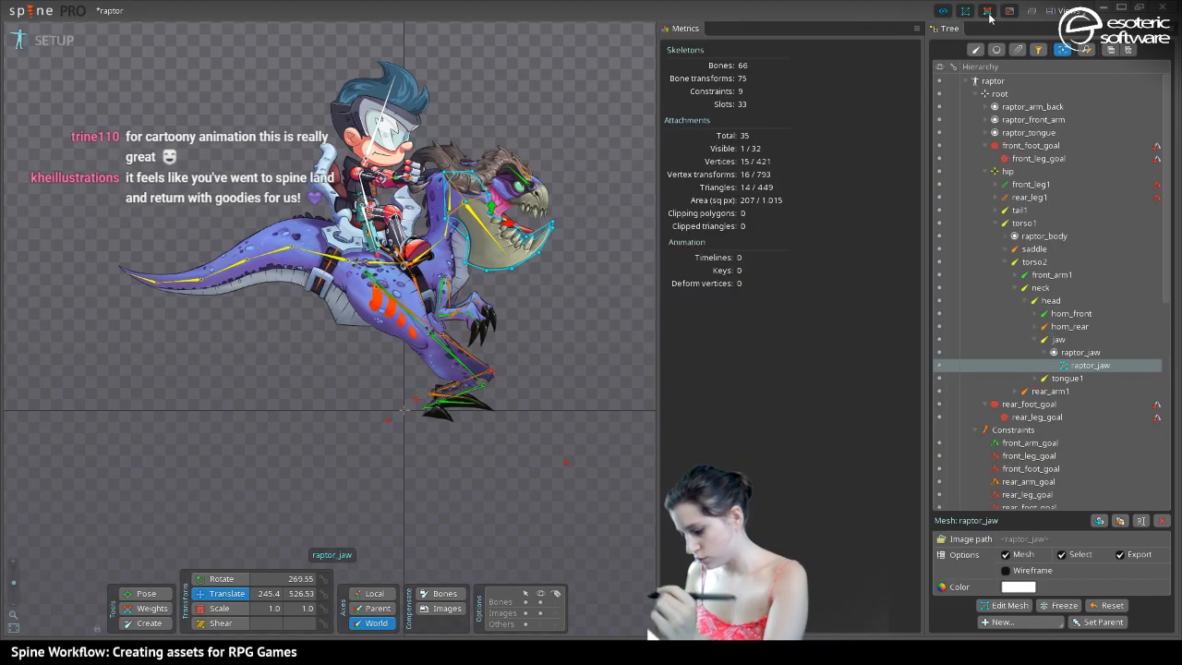
{"action": "left_click", "coordinate": [988, 12]}
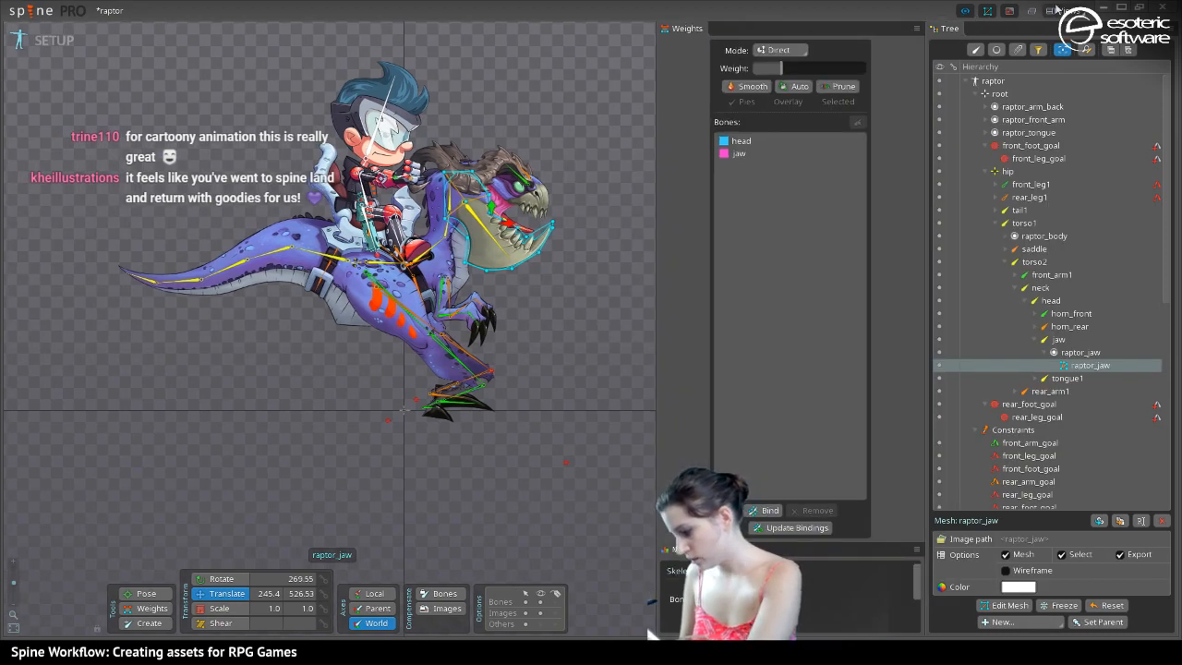
{"action": "left_click", "coordinate": [1068, 12]}
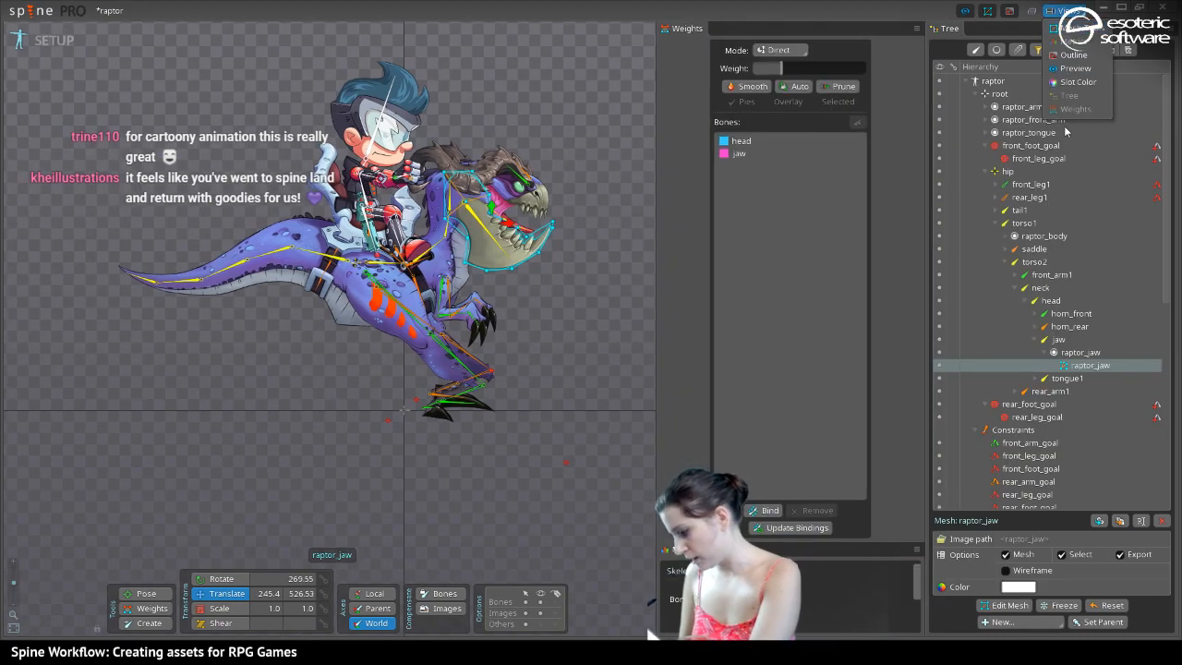
{"action": "left_click", "coordinate": [151, 608]}
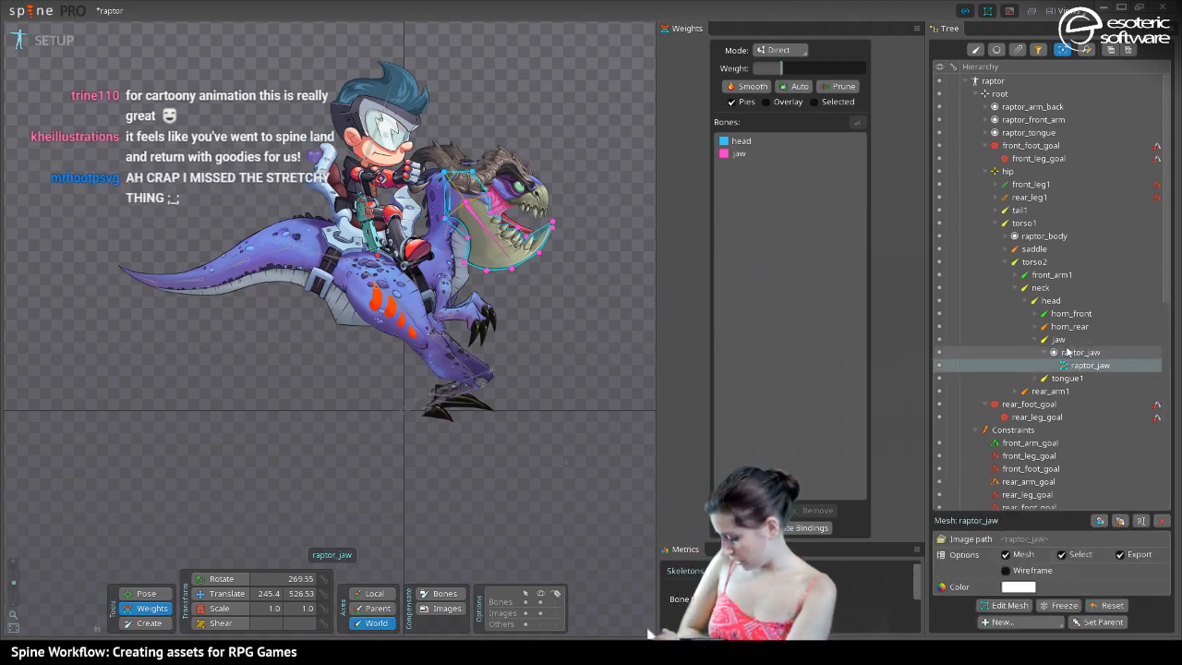
Widen the viewport, choose the jaw bone in the weights, and translate the raptor_jaw mesh above the raptor's head to about 151, 893
{"action": "mouse_move", "coordinate": [1067, 352]}
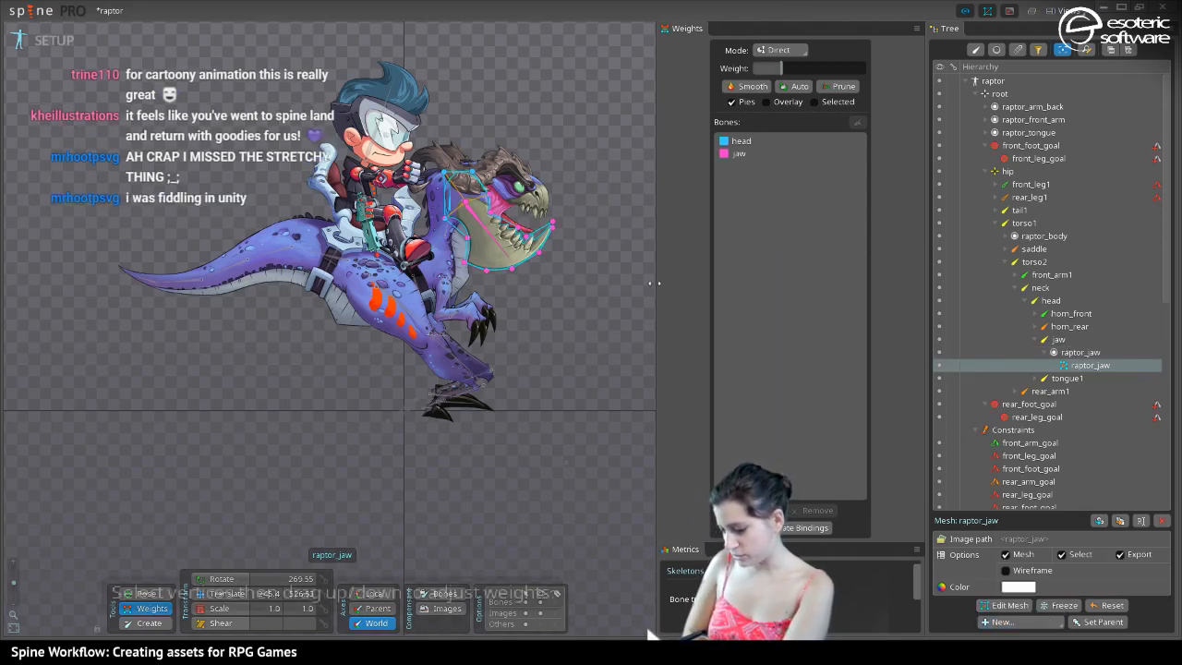
{"action": "left_click_drag", "start_coordinate": [655, 283], "coordinate": [810, 314]}
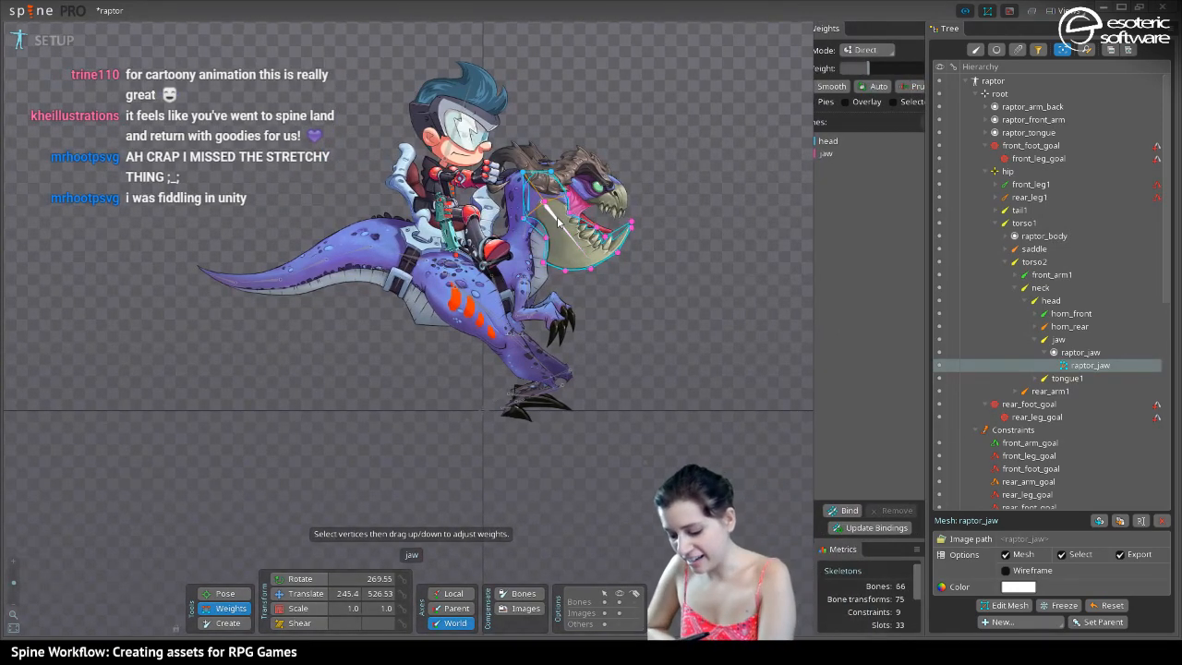
{"action": "left_click", "coordinate": [825, 153]}
{"action": "left_click", "coordinate": [305, 594]}
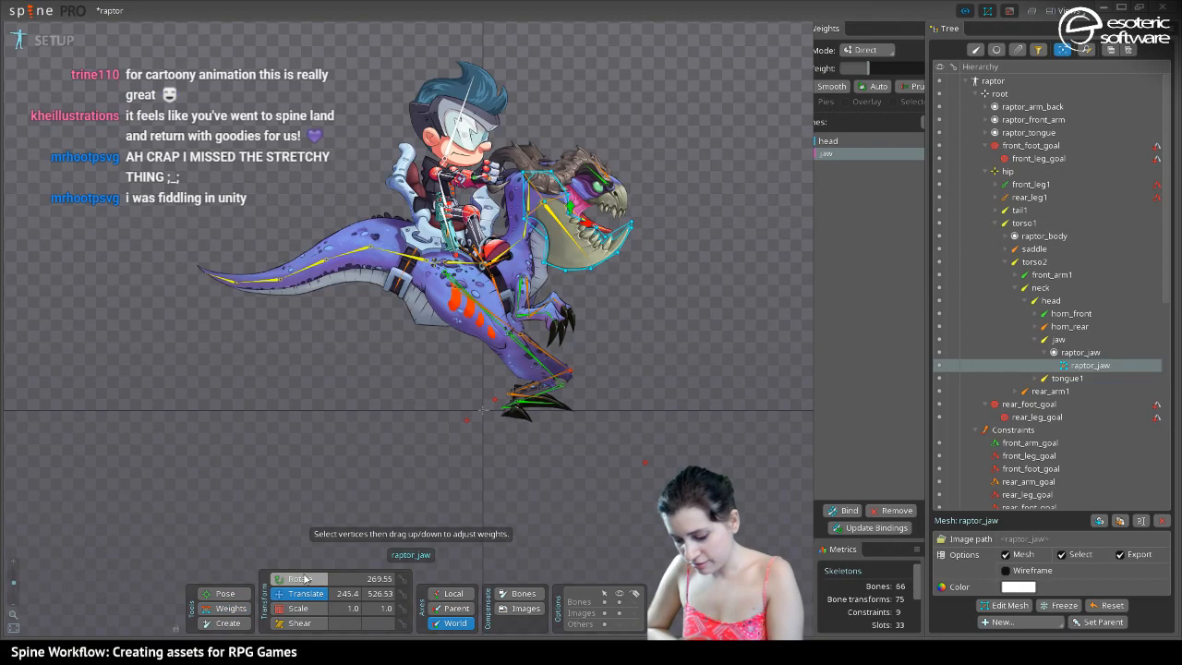
{"action": "left_click", "coordinate": [553, 209]}
{"action": "left_click_drag", "start_coordinate": [552, 206], "coordinate": [528, 118]}
{"action": "left_click", "coordinate": [521, 106]}
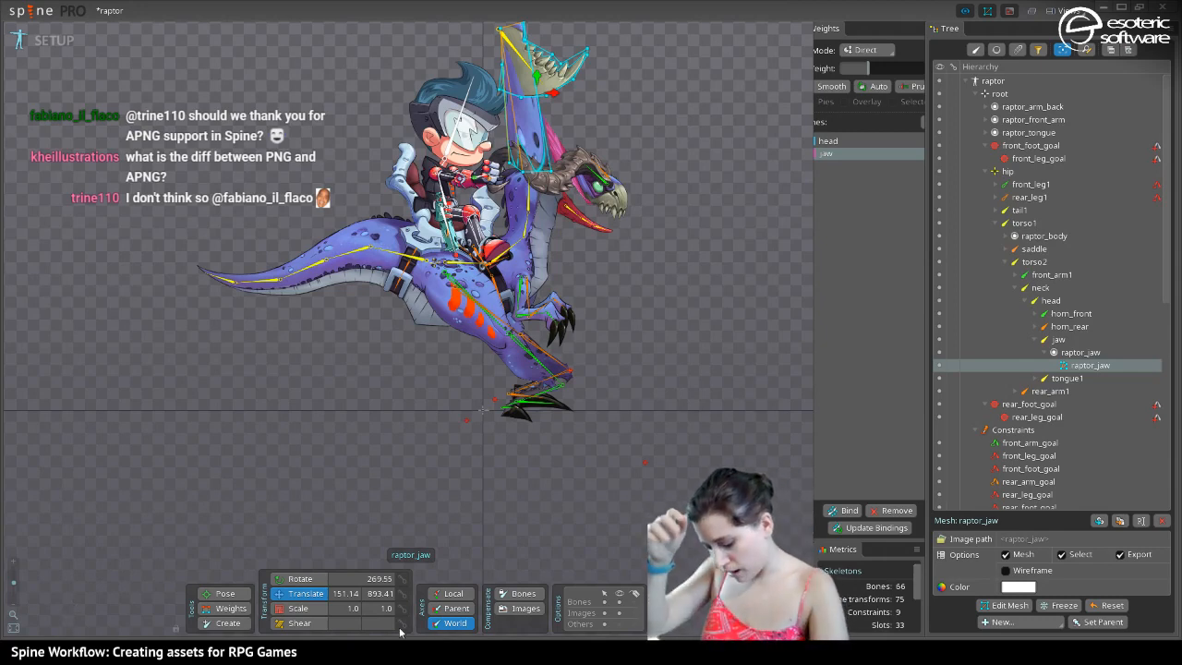
Bring up the browser and the file manager on drive E:, and open raptorr.png in the photo viewer
{"action": "mouse_move", "coordinate": [403, 636]}
{"action": "left_click", "coordinate": [471, 591]}
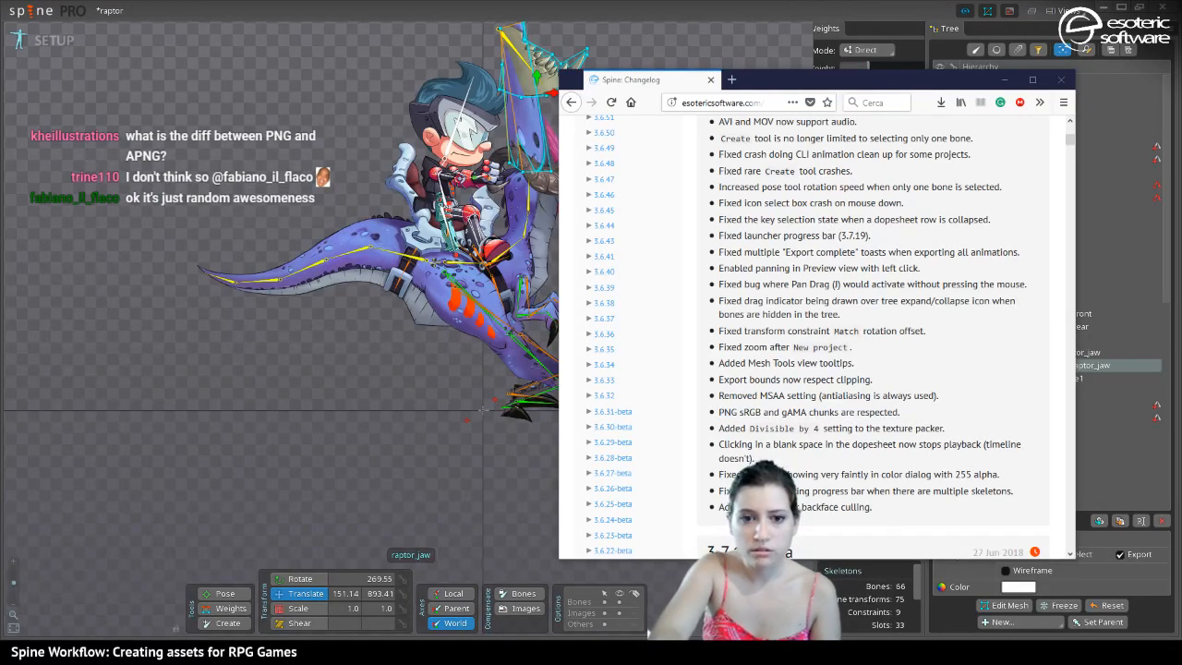
{"action": "left_click_drag", "start_coordinate": [0, 300], "coordinate": [658, 327]}
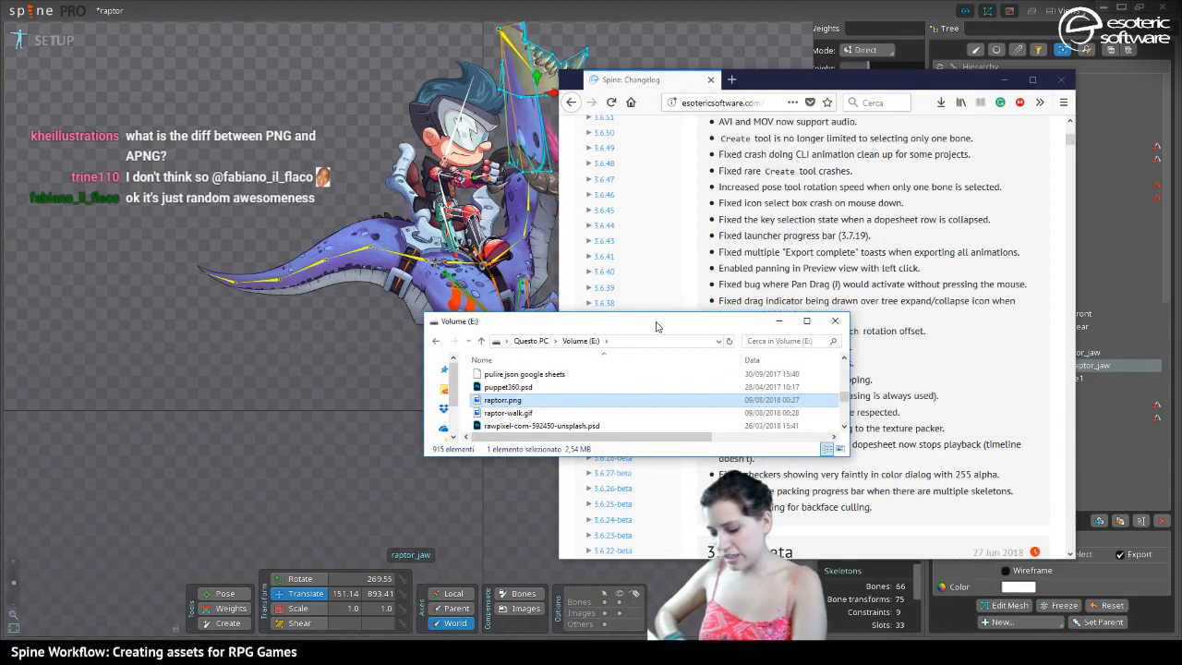
{"action": "double_click", "coordinate": [496, 403]}
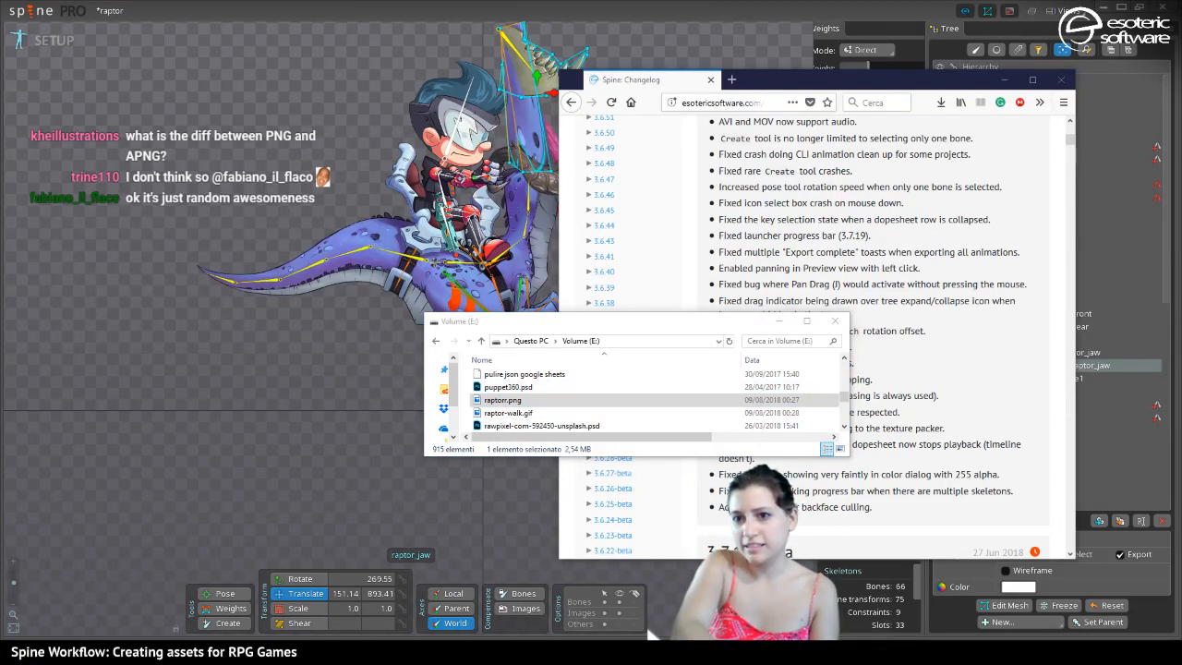
{"action": "left_click_drag", "start_coordinate": [2, 131], "coordinate": [342, 40]}
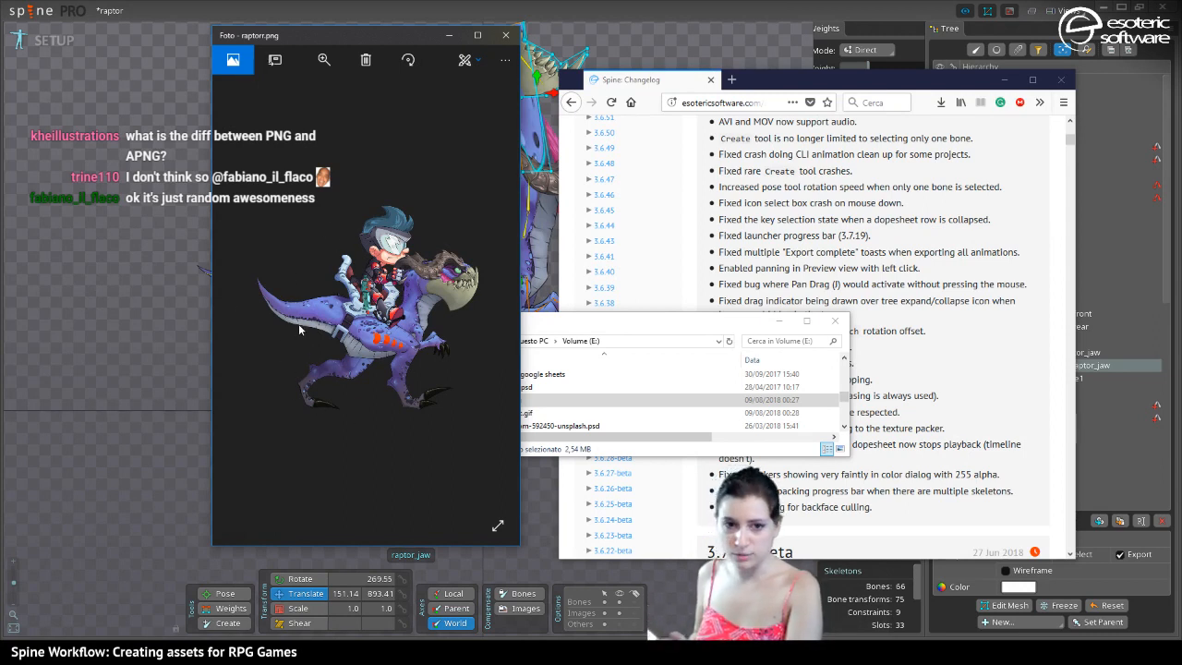
Open raptorr.png in the browser and arrange the windows to compare it with the photo viewer's version
{"action": "left_click", "coordinate": [550, 318]}
{"action": "left_click_drag", "start_coordinate": [505, 406], "coordinate": [785, 219]}
{"action": "left_click_drag", "start_coordinate": [628, 314], "coordinate": [366, 443]}
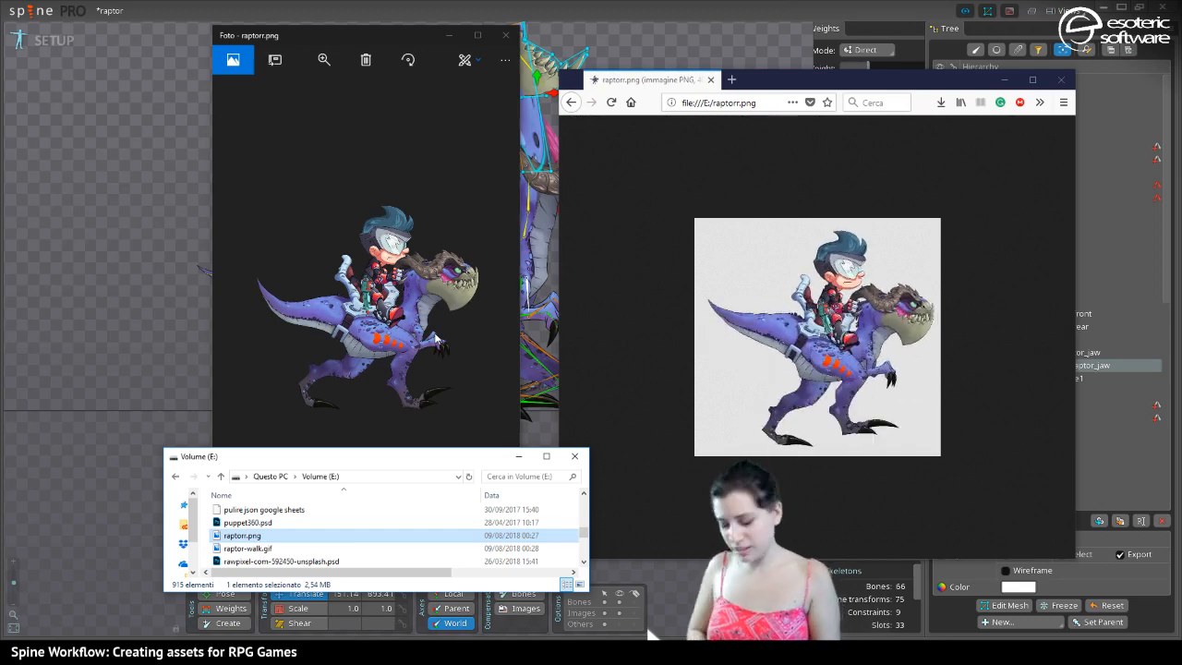
Put away the photo viewer and the file manager, and open raptor-walk.gif in the browser
{"action": "left_click", "coordinate": [444, 35]}
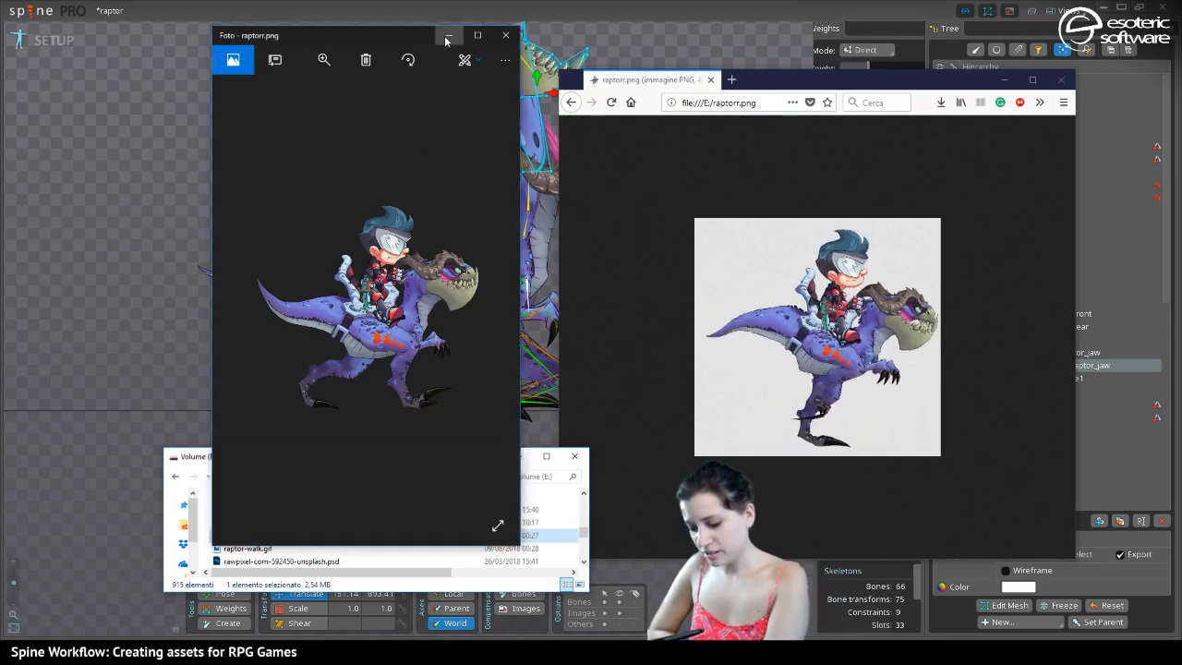
{"action": "left_click_drag", "start_coordinate": [329, 453], "coordinate": [177, 421]}
{"action": "left_click", "coordinate": [365, 428]}
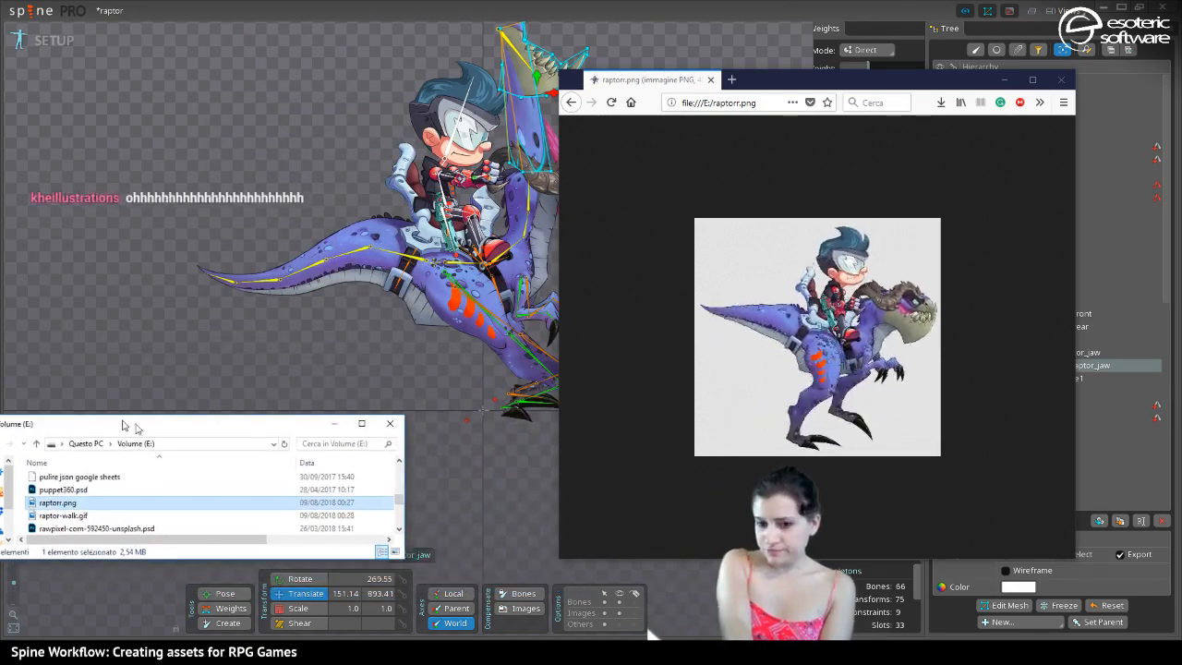
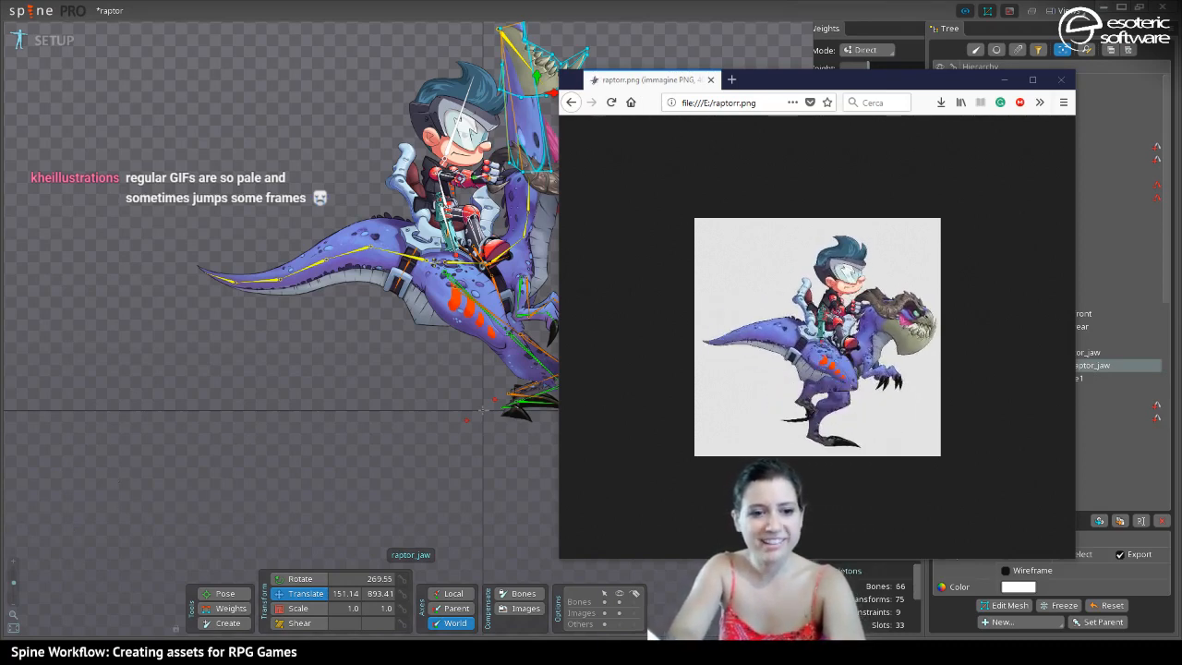
{"action": "left_click_drag", "start_coordinate": [2, 476], "coordinate": [928, 427]}
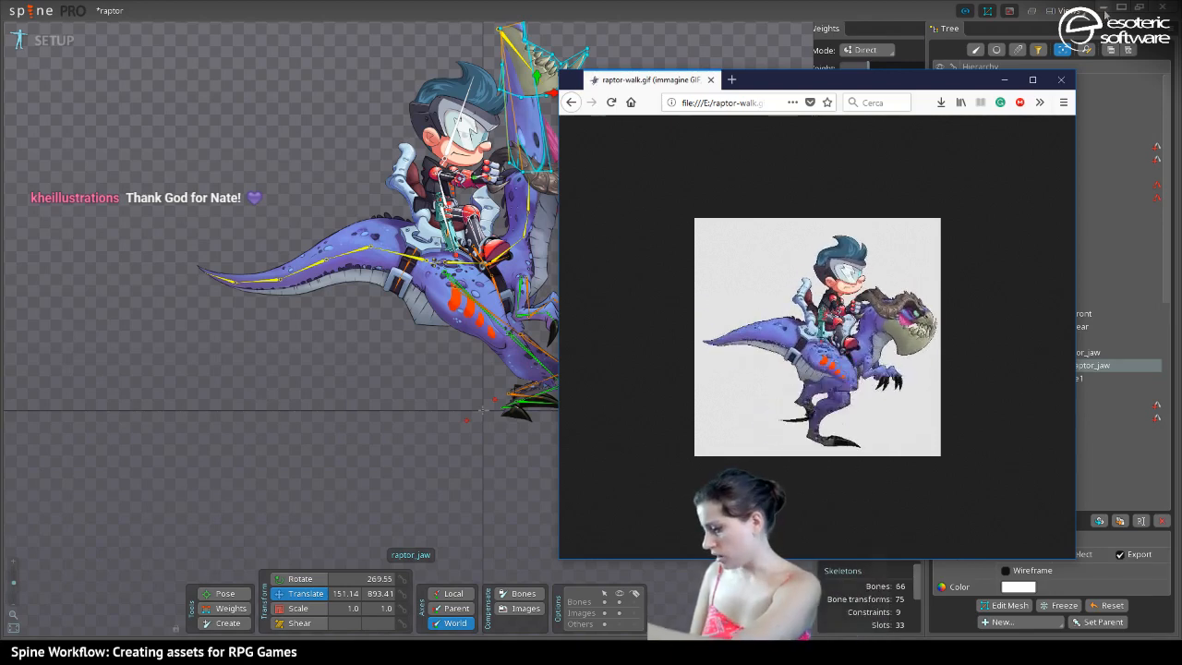
Exit Spine discarding the unsaved changes, and switch to RPG Heroes.psd in Photoshop
{"action": "left_click", "coordinate": [1162, 8]}
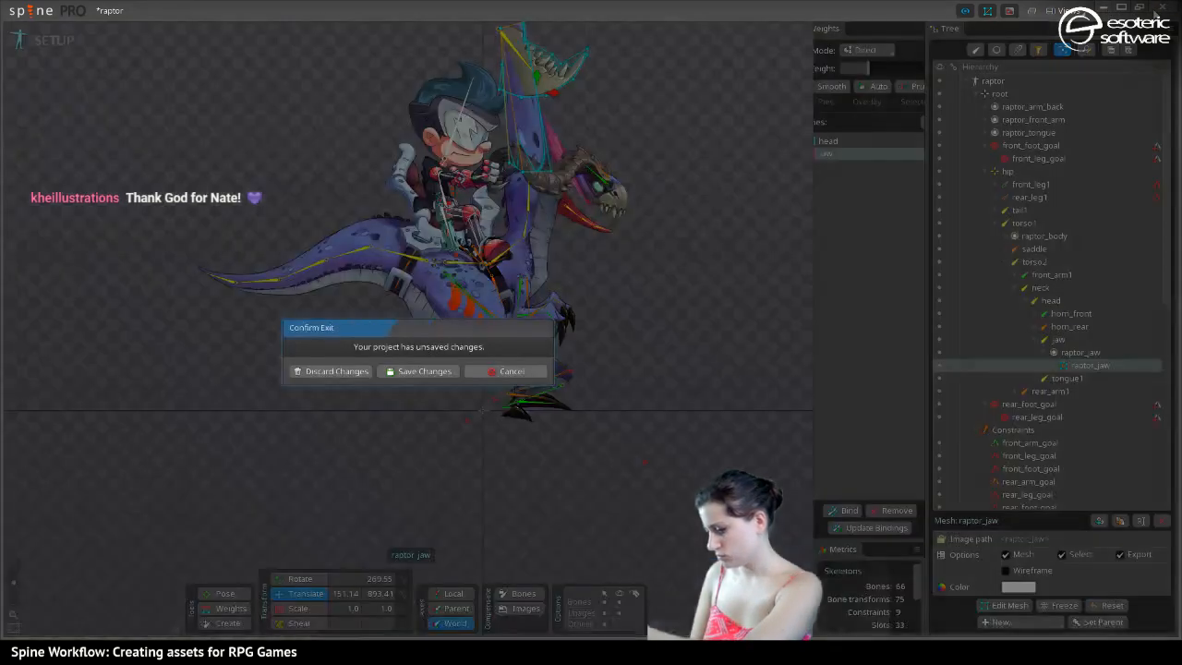
{"action": "left_click", "coordinate": [325, 372]}
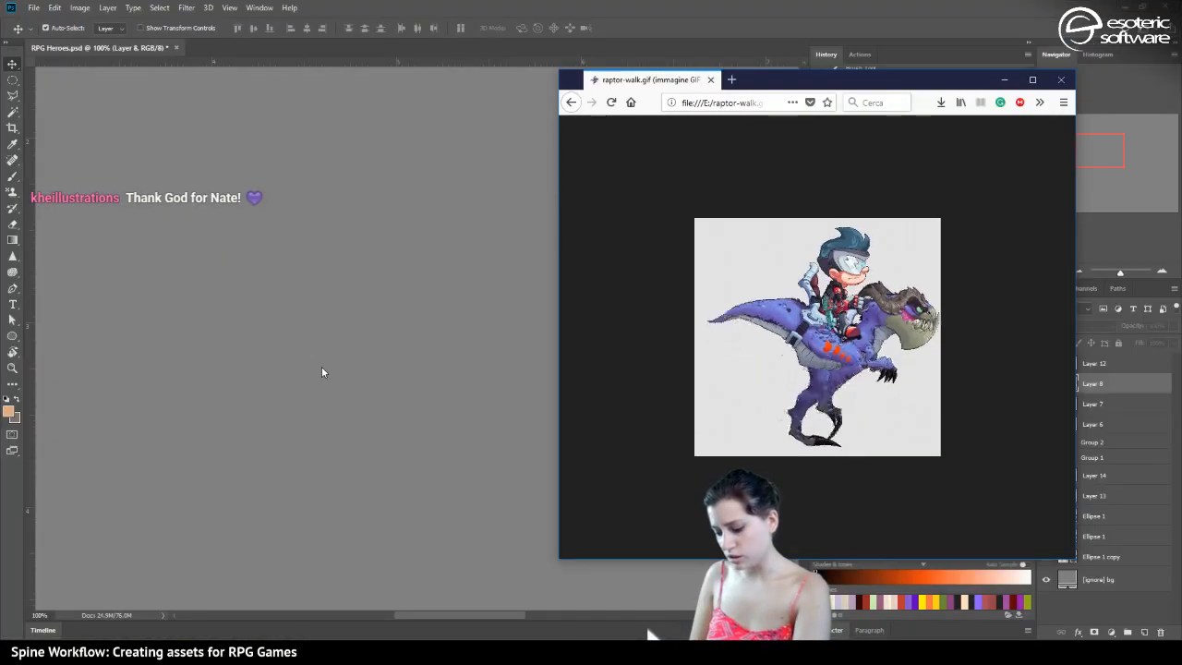
{"action": "left_click", "coordinate": [413, 12]}
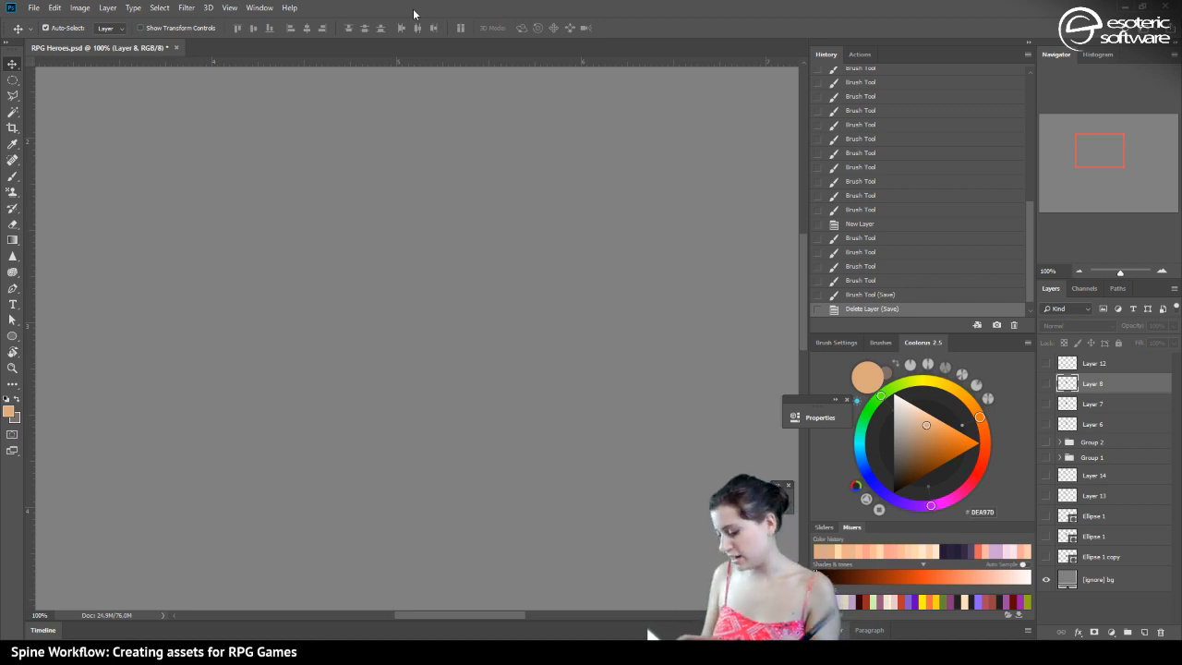
Show Group 1 and Group 2 in the layers to view the helmeted character sketch, and hide both groups again
{"action": "left_click", "coordinate": [1046, 457]}
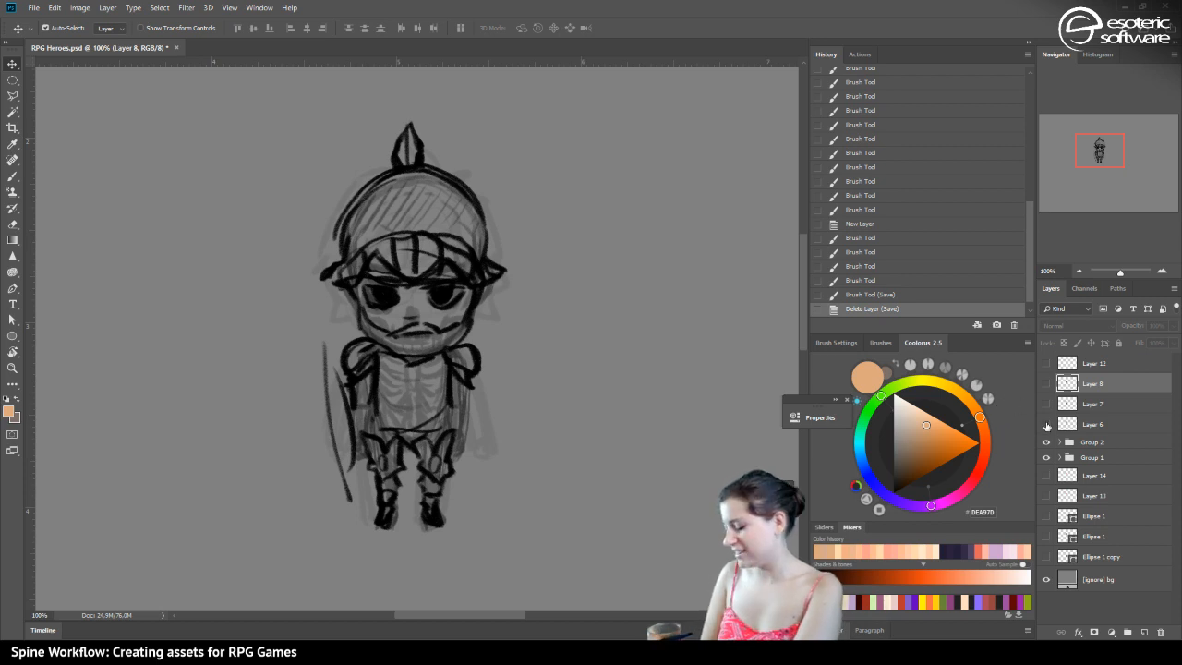
{"action": "left_click_drag", "start_coordinate": [1046, 442], "coordinate": [1046, 458]}
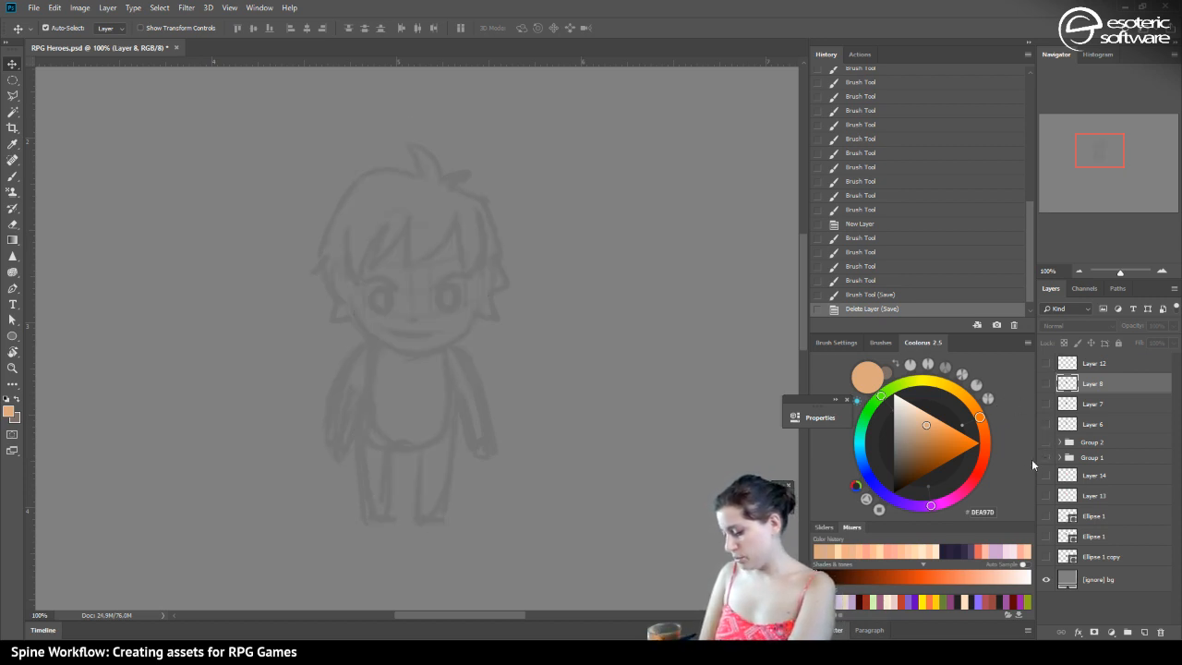
Briefly check the hidden ellipse layers below the groups, and show and expand Group 1 to view its base body sketch
{"action": "left_click", "coordinate": [1045, 556]}
{"action": "left_click", "coordinate": [1046, 558]}
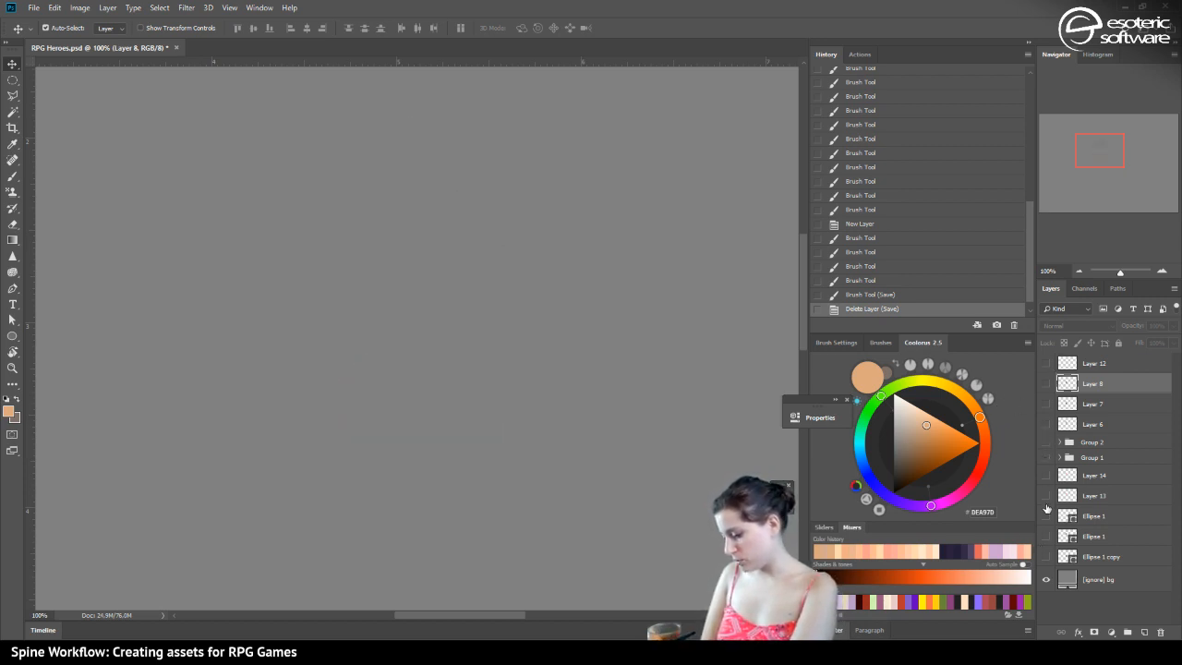
{"action": "left_click", "coordinate": [1047, 508]}
{"action": "left_click", "coordinate": [1046, 506]}
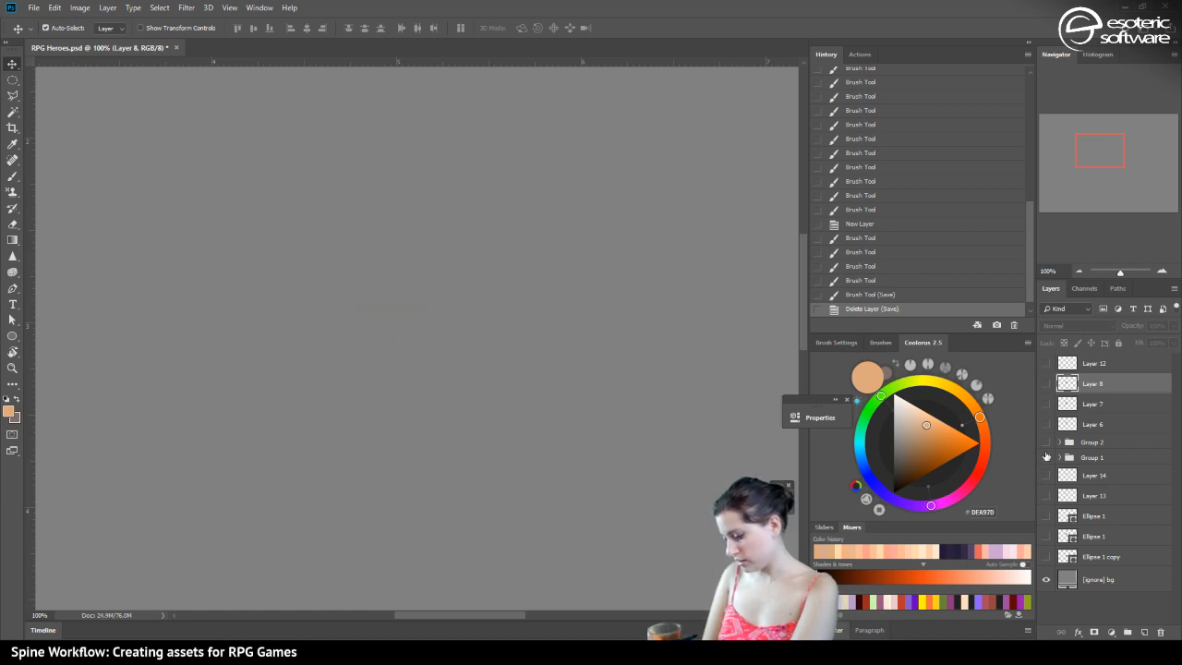
{"action": "left_click", "coordinate": [1046, 457]}
{"action": "left_click", "coordinate": [1059, 457]}
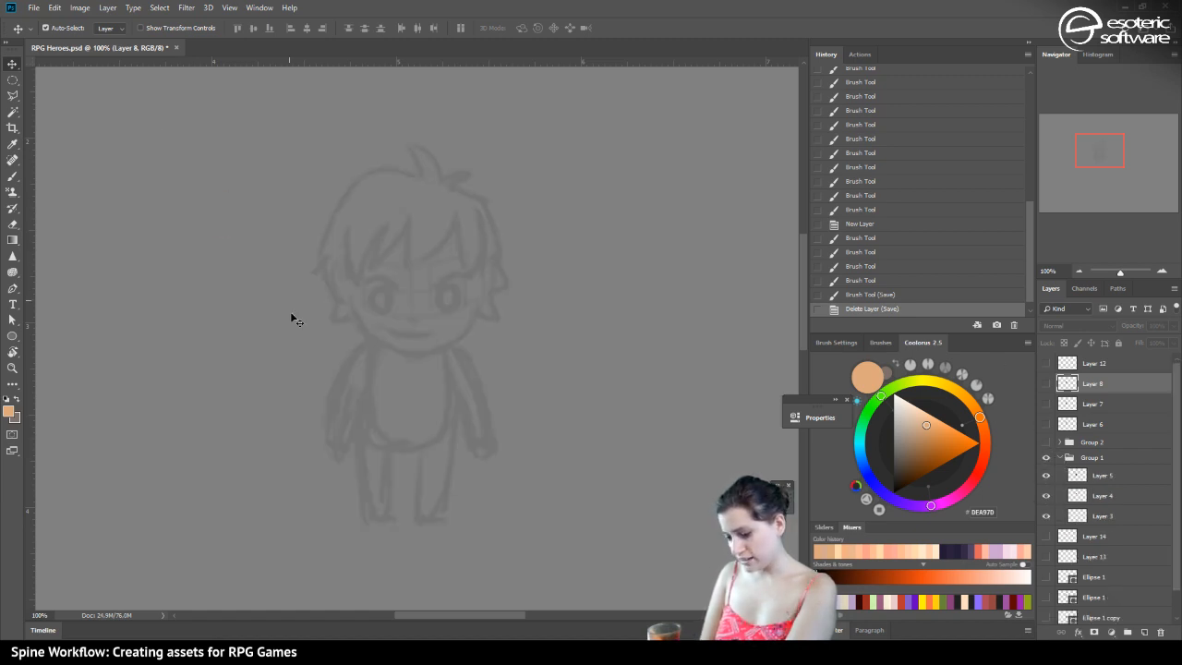
Show and expand Group 2 in place of Group 1, and hide Layer 11 and Layer 10 to view the body sketch on Layer 9
{"action": "left_click", "coordinate": [1046, 443]}
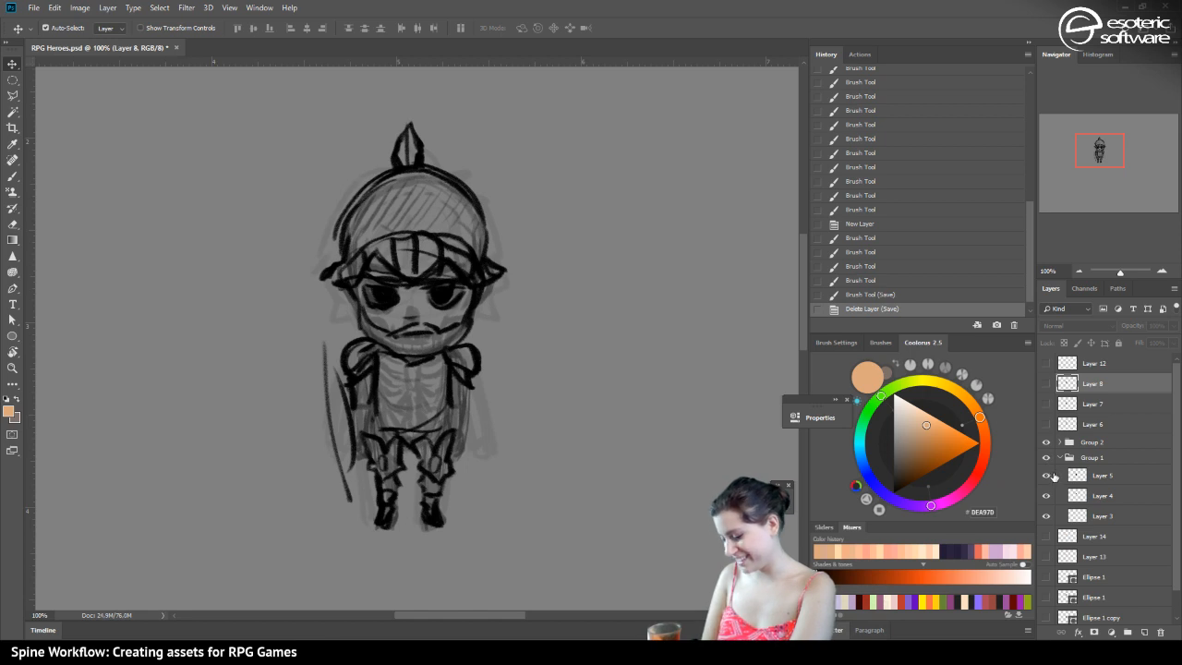
{"action": "left_click", "coordinate": [1046, 458]}
{"action": "left_click", "coordinate": [1060, 442]}
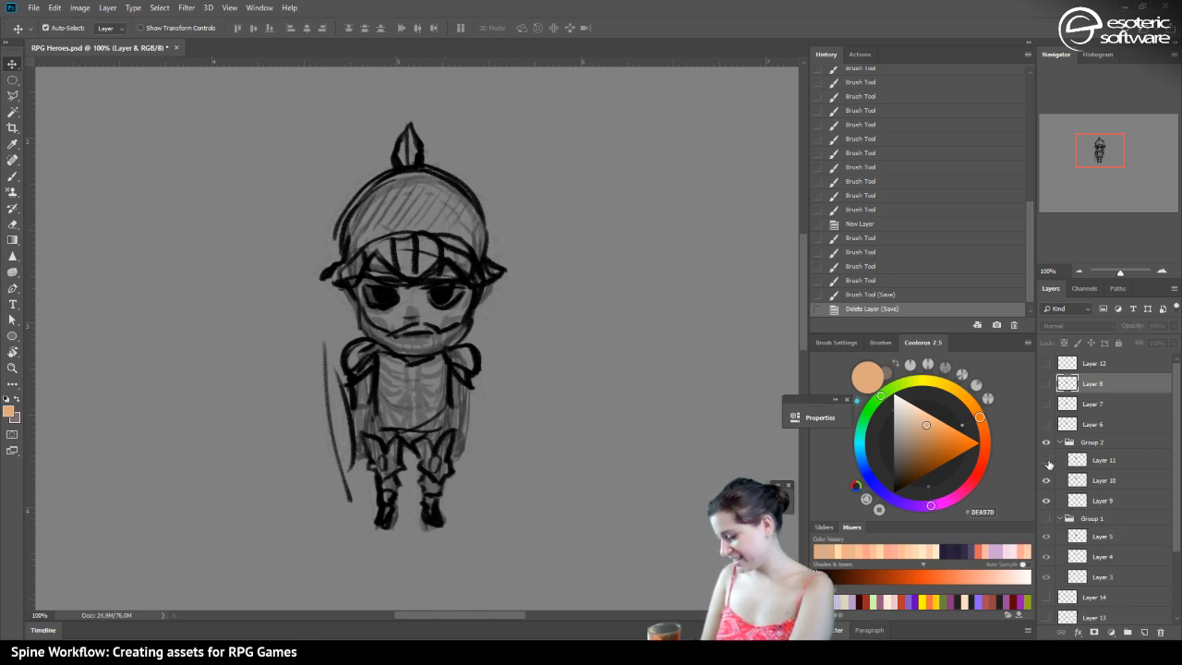
{"action": "left_click", "coordinate": [1047, 461]}
{"action": "left_click", "coordinate": [1046, 480]}
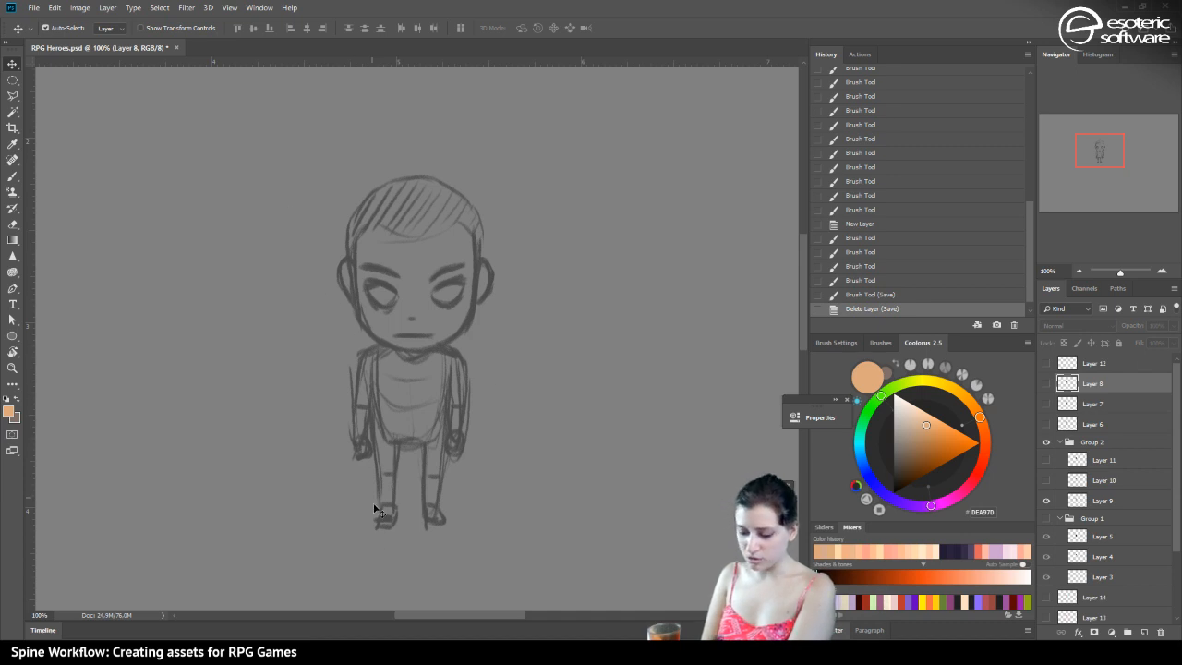
View the body sketch against the whole canvas at 16.67%, and return to it at 100%
{"action": "left_click", "coordinate": [1079, 271]}
{"action": "left_click", "coordinate": [1080, 272]}
{"action": "left_click", "coordinate": [1080, 272]}
{"action": "left_click", "coordinate": [1079, 271]}
{"action": "left_click", "coordinate": [1079, 271]}
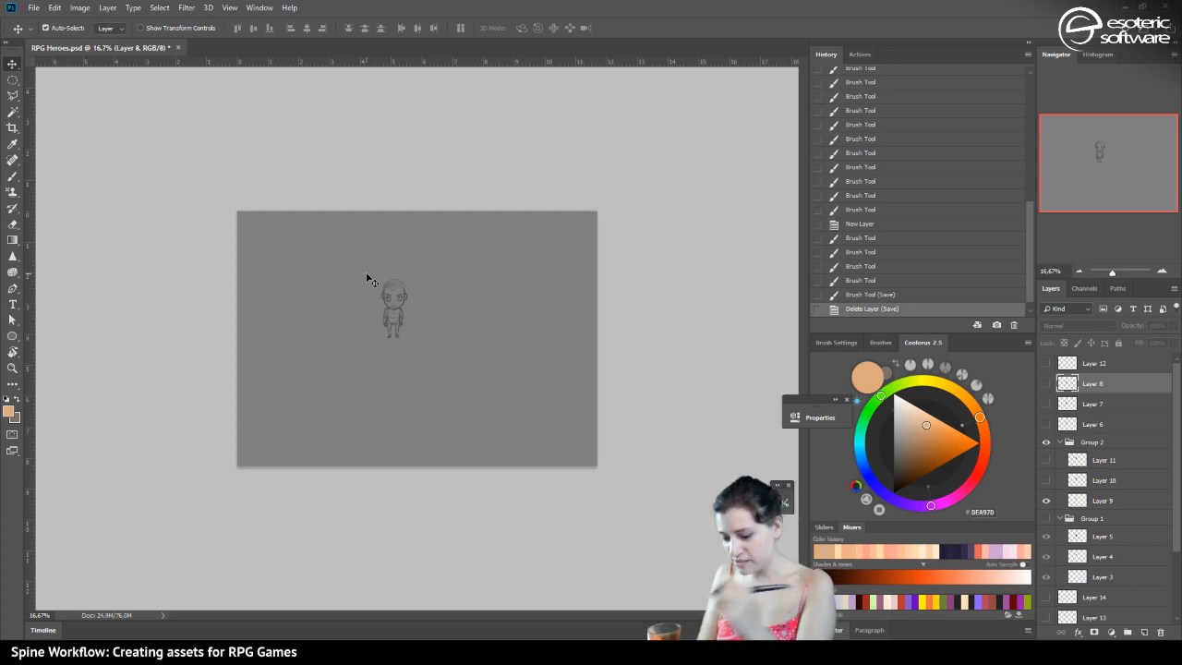
{"action": "left_click", "coordinate": [1162, 271]}
{"action": "left_click", "coordinate": [1162, 271]}
{"action": "left_click", "coordinate": [1162, 271]}
{"action": "left_click", "coordinate": [1162, 271]}
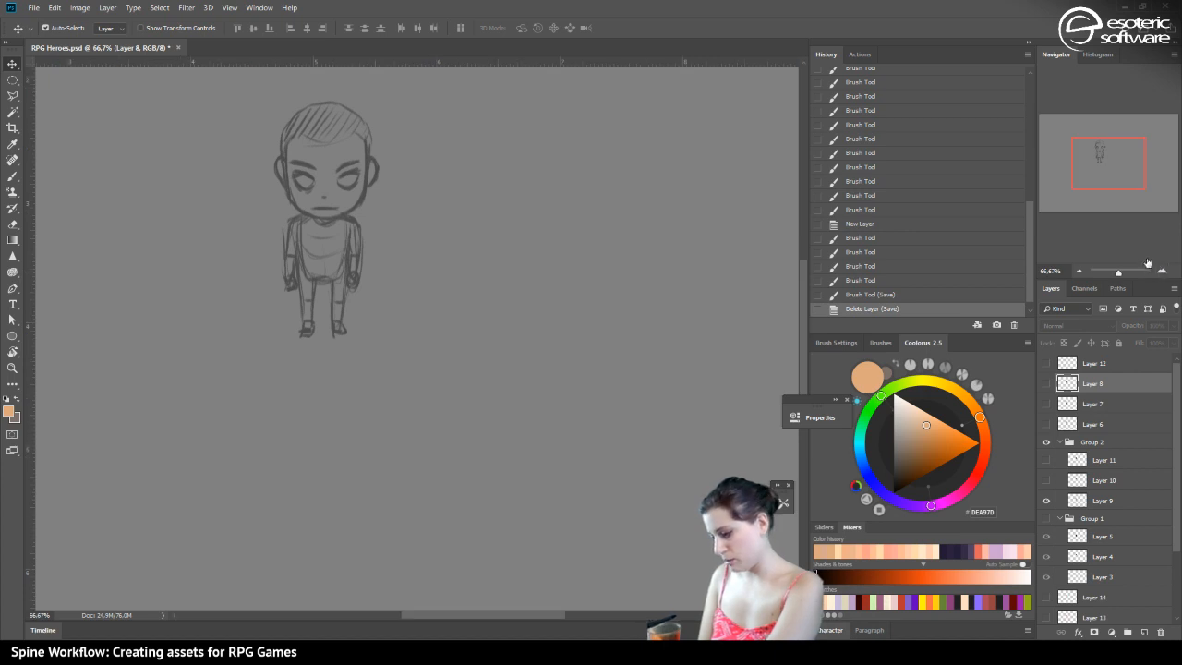
{"action": "left_click", "coordinate": [1162, 271]}
{"action": "left_click_drag", "start_coordinate": [1102, 160], "coordinate": [1086, 148]}
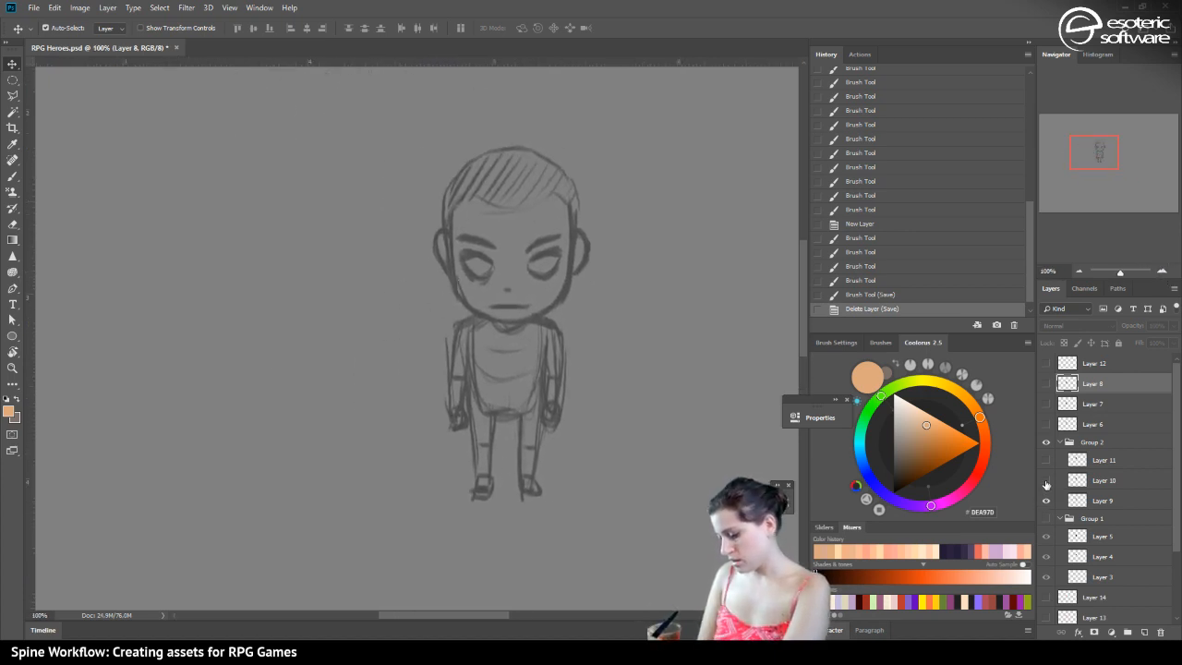
Compare the skeleton on Layer 10 with the body on Layer 9 and the armour on Layer 11, leaving all three shown
{"action": "left_click", "coordinate": [1047, 480]}
{"action": "left_click", "coordinate": [1046, 501]}
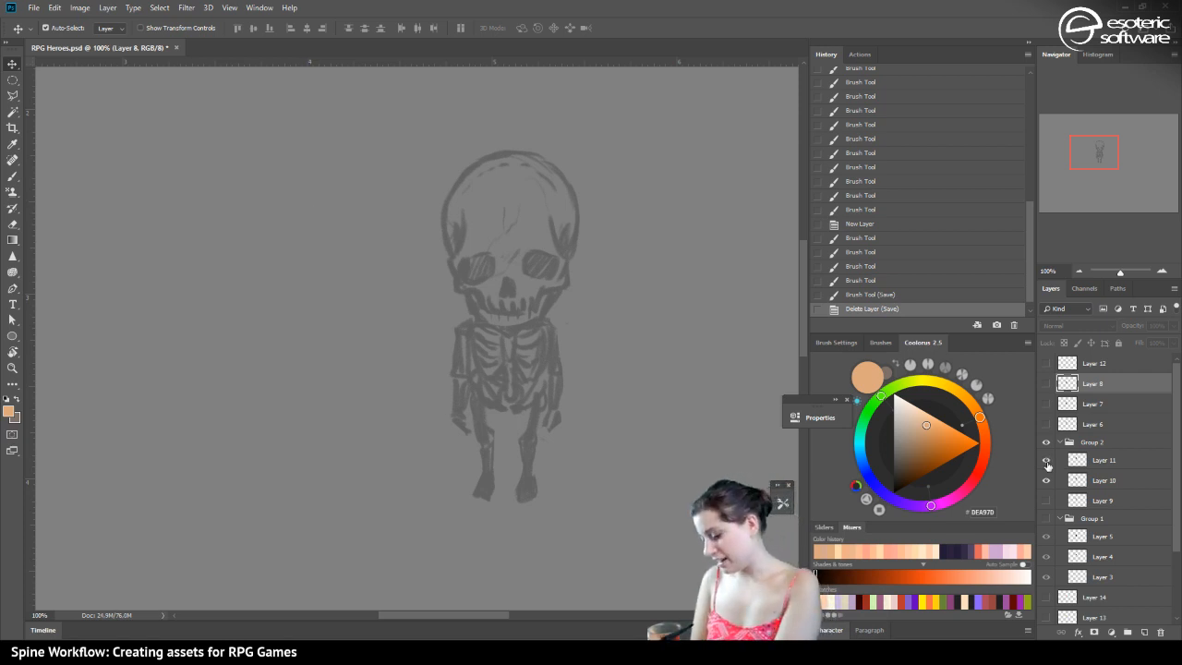
{"action": "left_click", "coordinate": [1047, 460]}
{"action": "left_click", "coordinate": [1047, 480]}
{"action": "left_click", "coordinate": [1047, 480]}
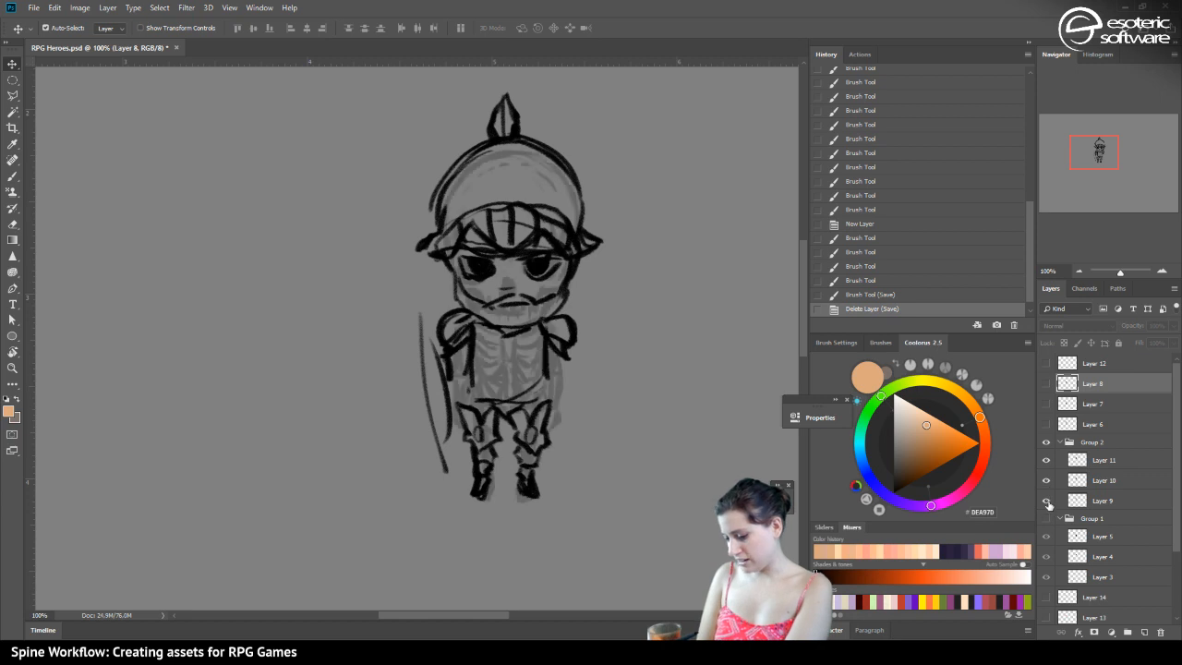
{"action": "left_click", "coordinate": [1046, 501]}
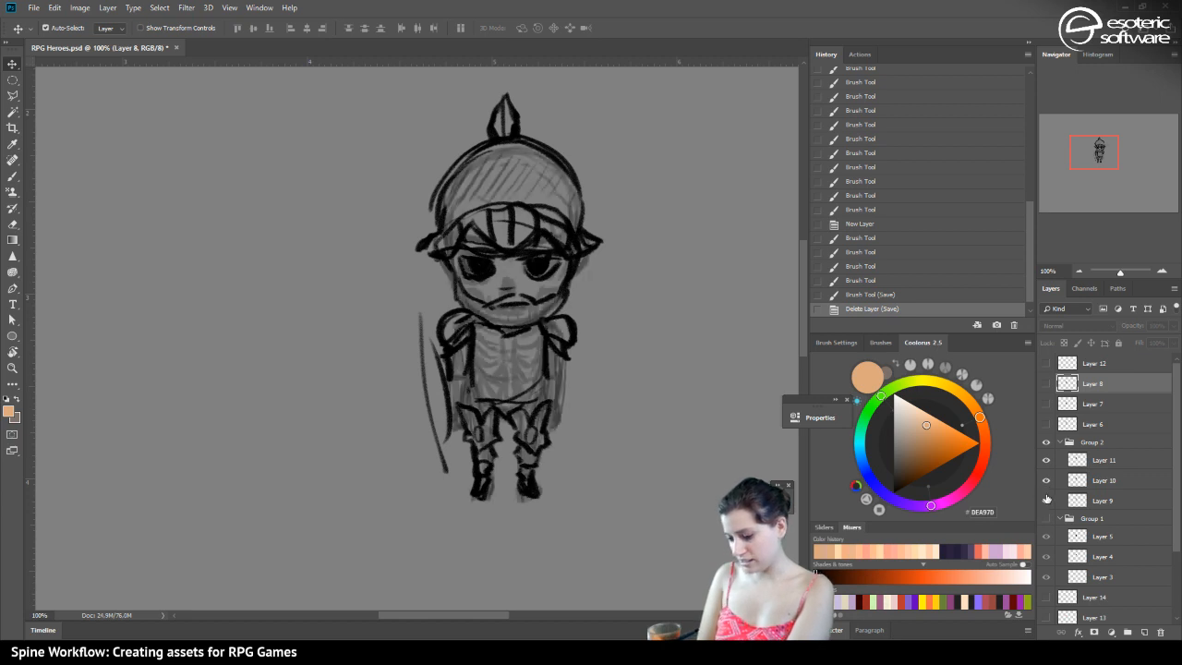
Hide Group 2 and review the character sketches on Layer 6, Layer 7 and Layer 8, leaving only Layer 8 shown at 66.67%
{"action": "left_click", "coordinate": [1046, 424]}
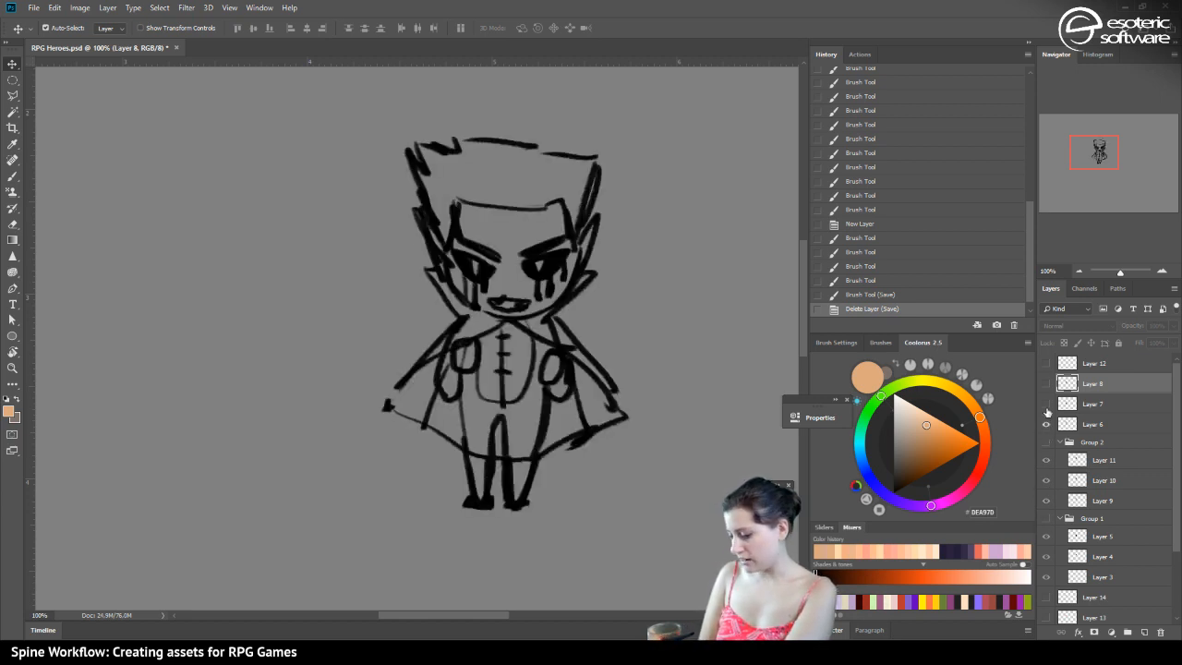
{"action": "left_click", "coordinate": [1047, 404]}
{"action": "left_click", "coordinate": [1046, 424]}
{"action": "left_click", "coordinate": [1047, 383]}
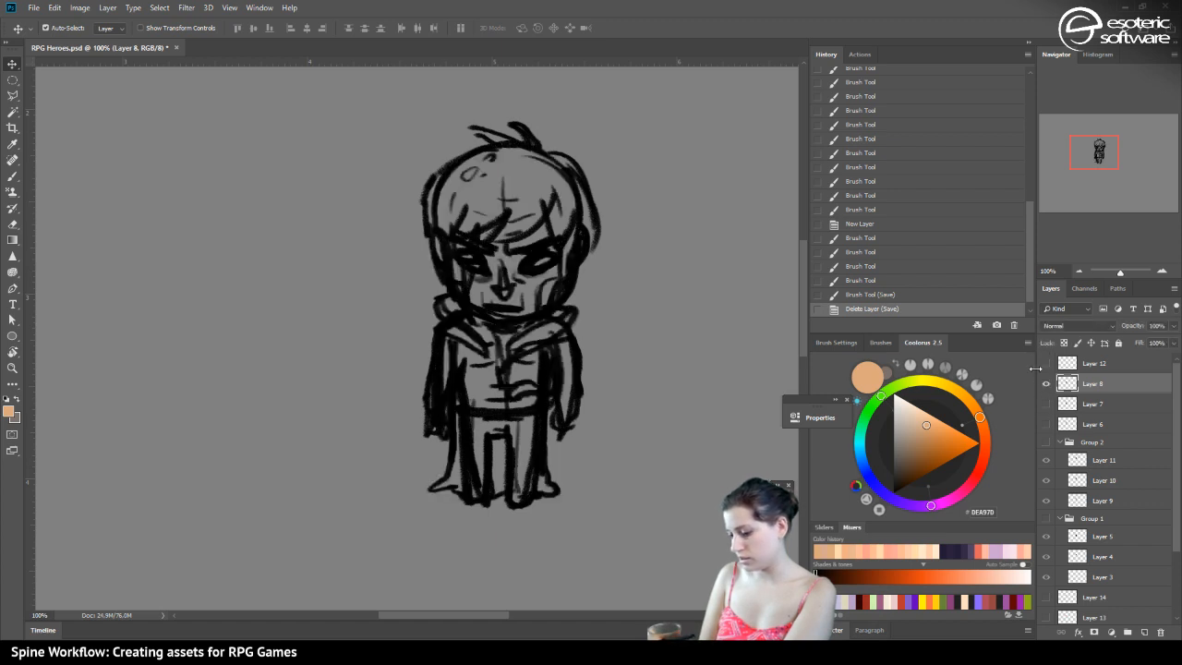
{"action": "left_click", "coordinate": [1047, 403]}
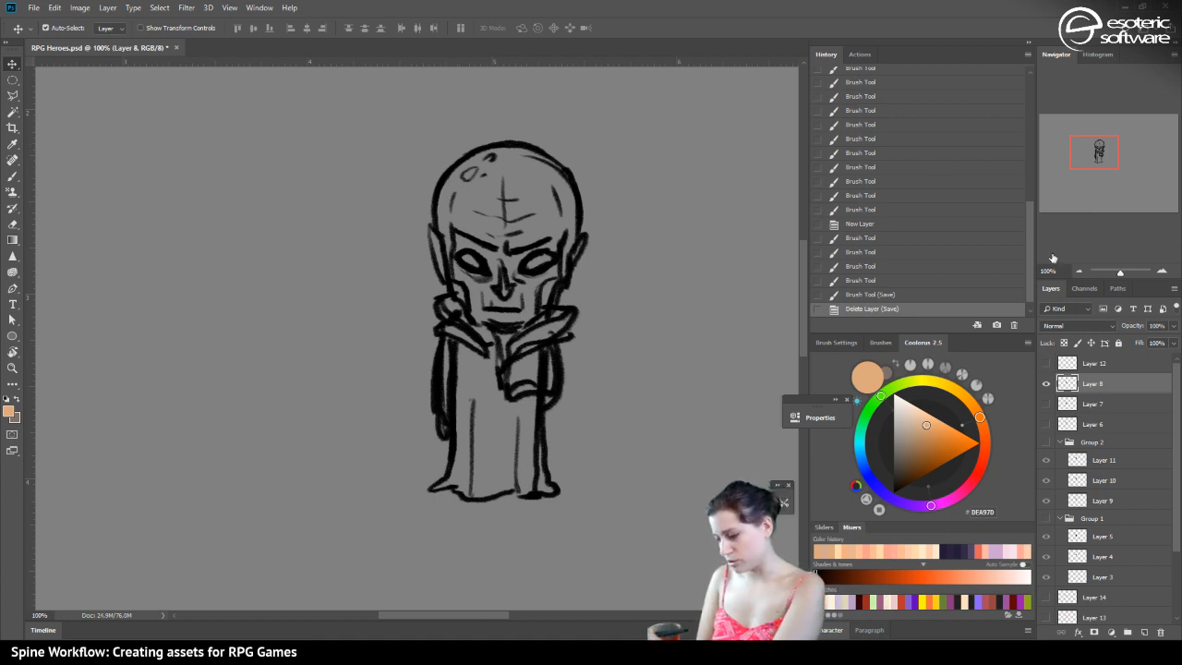
{"action": "left_click", "coordinate": [1078, 272]}
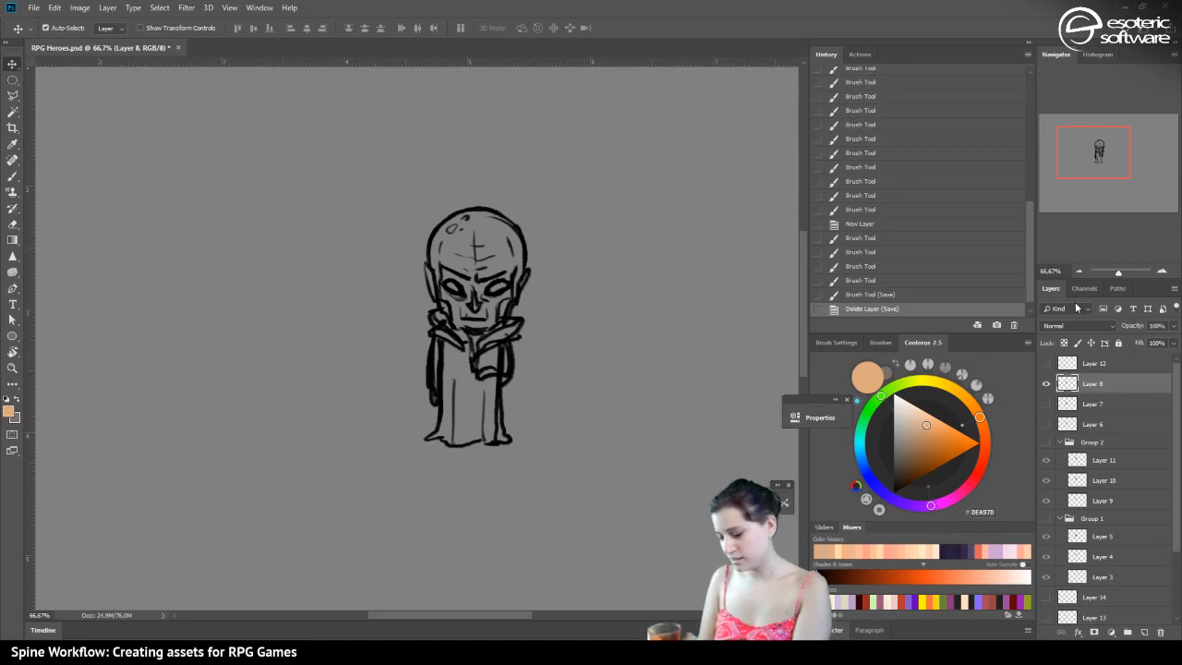
Show the colour palette on Layer 12 and Group 2, and hide Layer 8, Layer 11 and Layer 10 to leave the Layer 9 body sketch
{"action": "left_click", "coordinate": [1046, 363]}
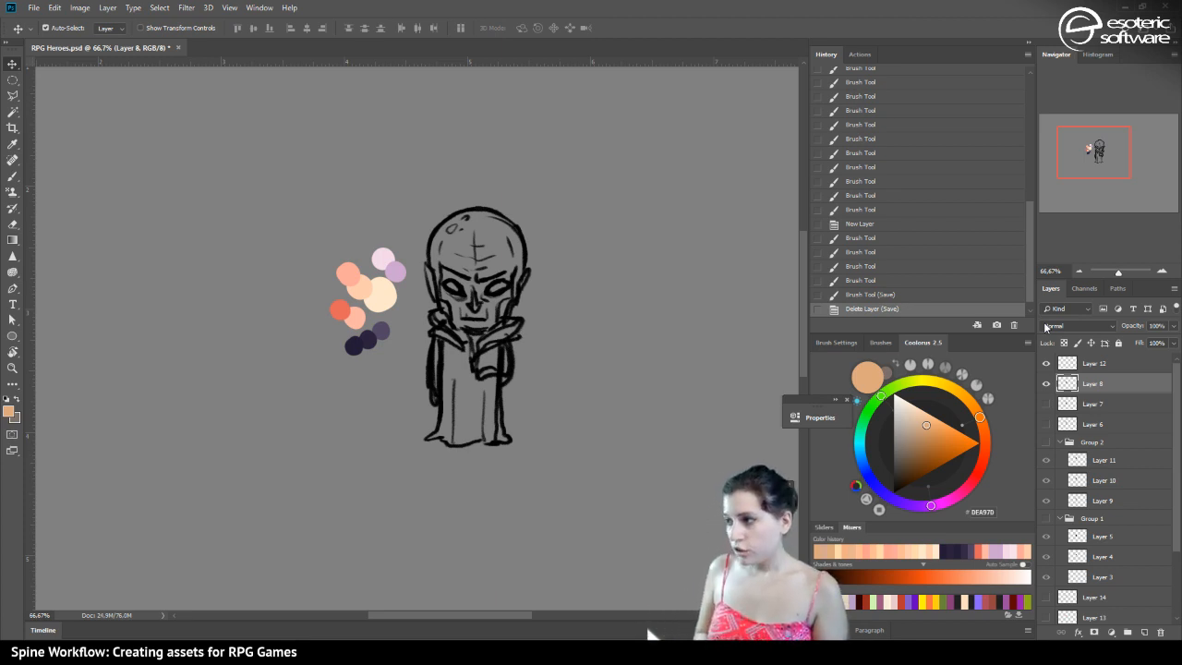
{"action": "left_click", "coordinate": [1046, 384]}
{"action": "left_click", "coordinate": [1046, 384]}
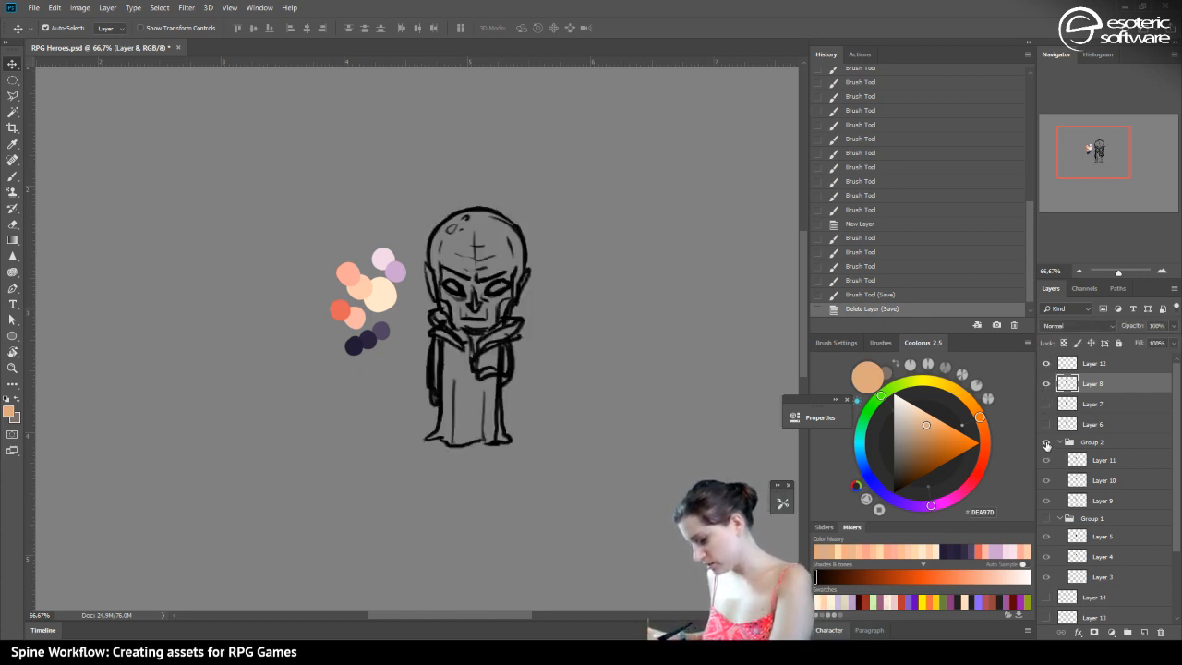
{"action": "left_click", "coordinate": [1046, 442]}
{"action": "left_click", "coordinate": [1046, 383]}
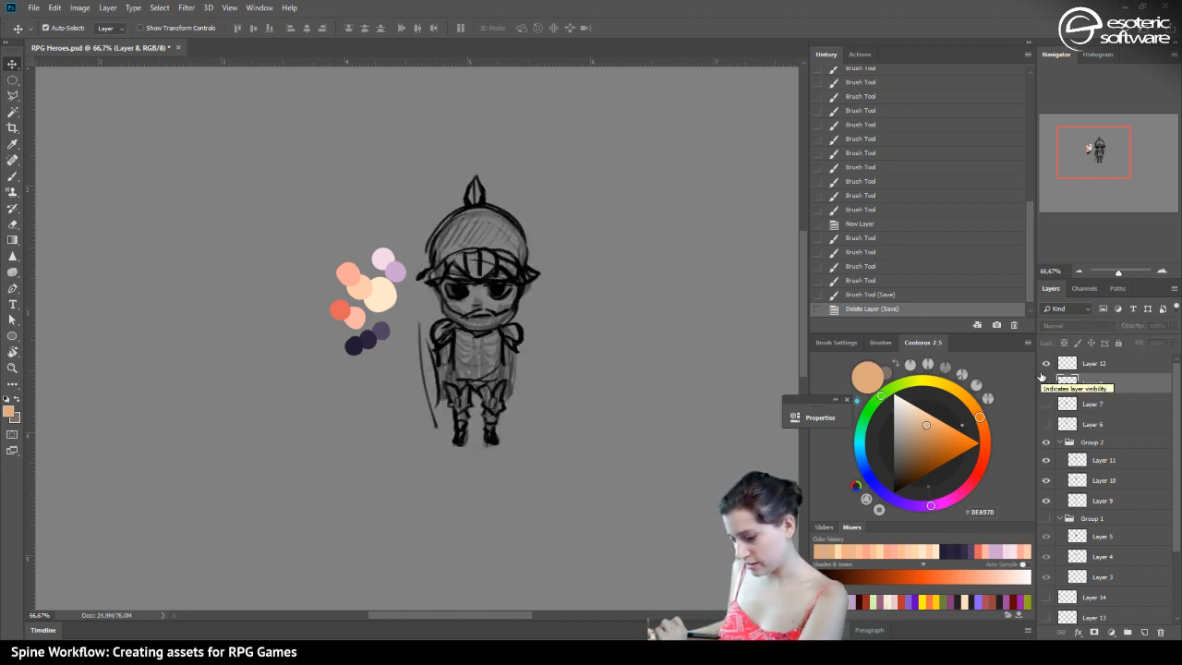
{"action": "left_click", "coordinate": [1047, 460]}
{"action": "left_click", "coordinate": [1046, 480]}
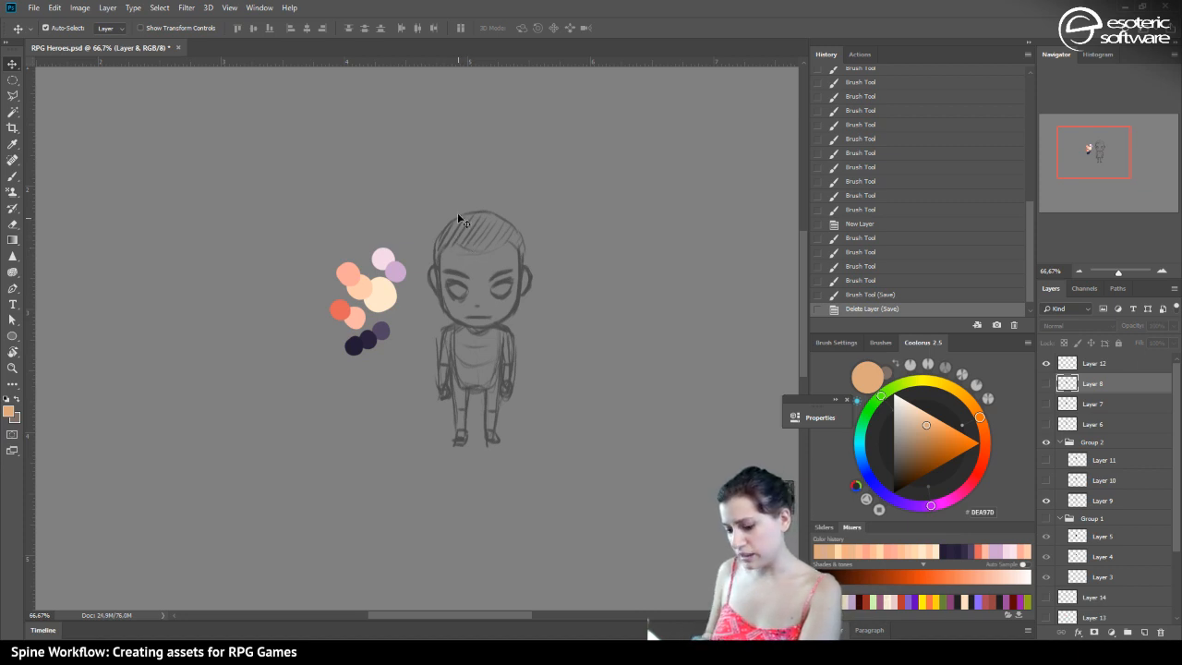
Add a new layer above Layer 8 and set up a hard round brush in bright green #79FF3E at 9 px
{"action": "left_click", "coordinate": [1144, 633]}
{"action": "left_click", "coordinate": [14, 175]}
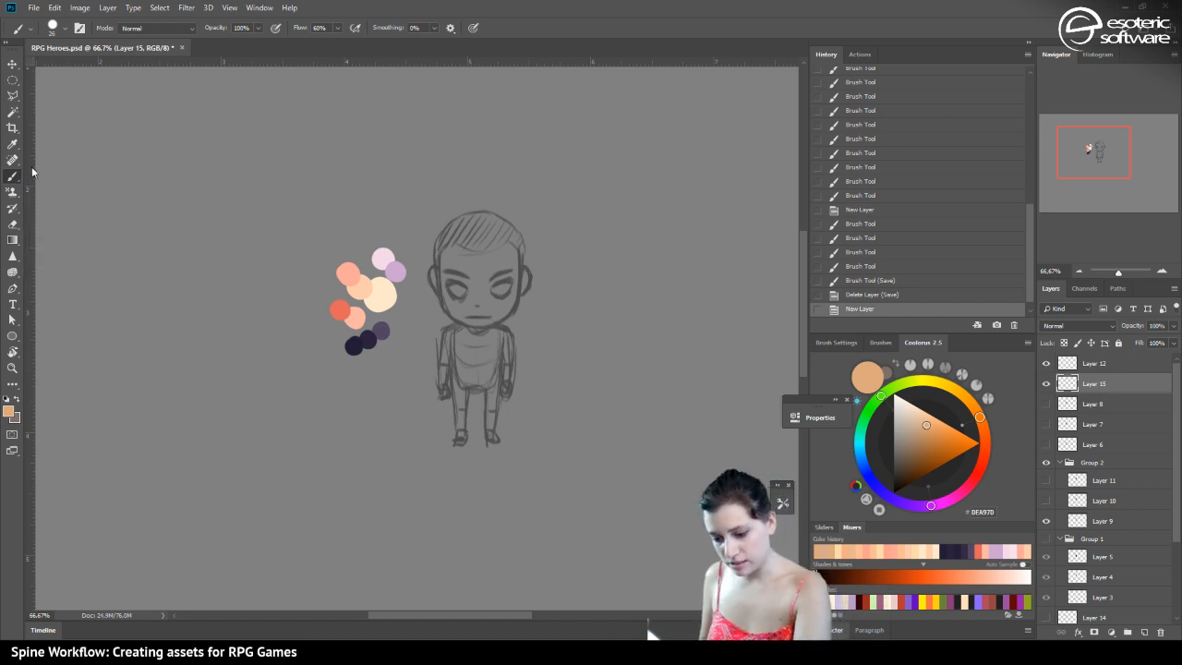
{"action": "left_click", "coordinate": [882, 398]}
{"action": "left_click_drag", "start_coordinate": [944, 434], "coordinate": [966, 420]}
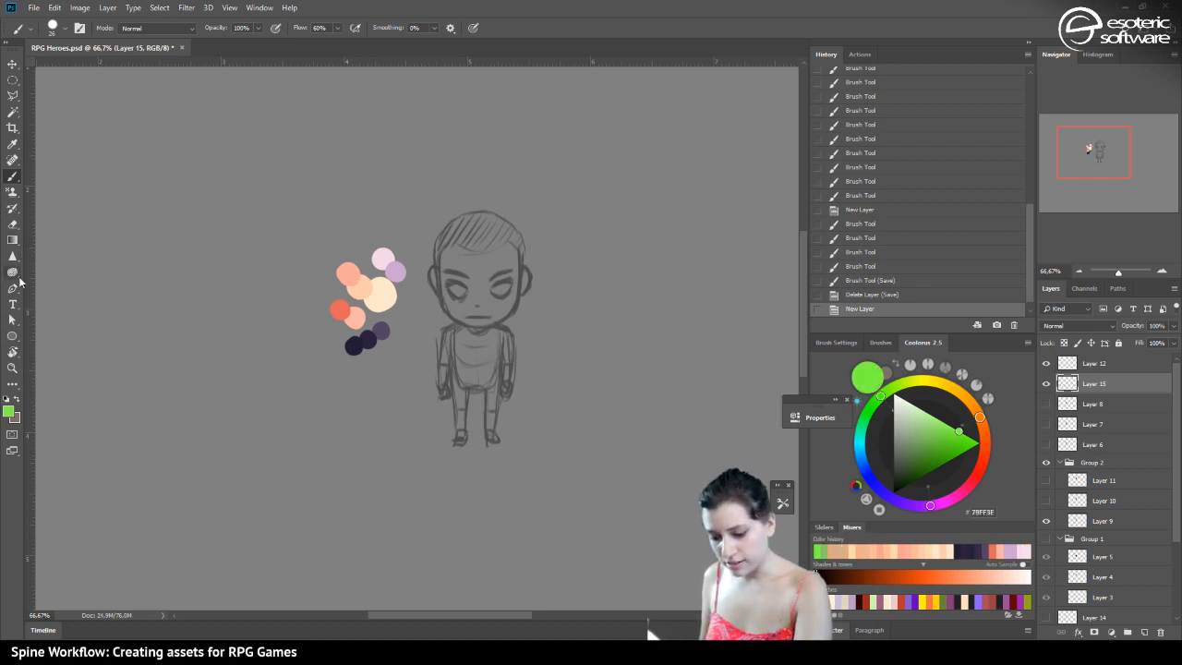
{"action": "left_click", "coordinate": [56, 29]}
{"action": "left_click_drag", "start_coordinate": [79, 67], "coordinate": [75, 68]}
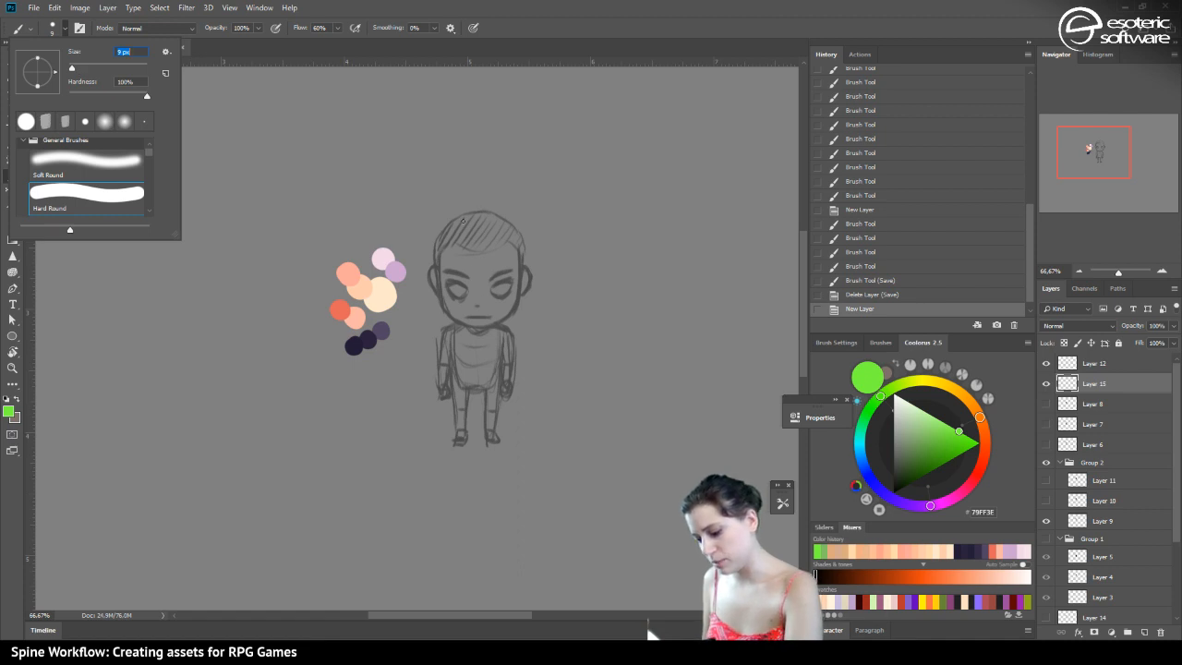
Outline the sketched character's head in green, discarding the first stroke and the small circle at the neck
{"action": "left_click", "coordinate": [449, 233]}
{"action": "mouse_move", "coordinate": [474, 214]}
{"action": "left_mouse_down"}
{"action": "mouse_move", "coordinate": [441, 243]}
{"action": "mouse_move", "coordinate": [439, 285]}
{"action": "left_mouse_up"}
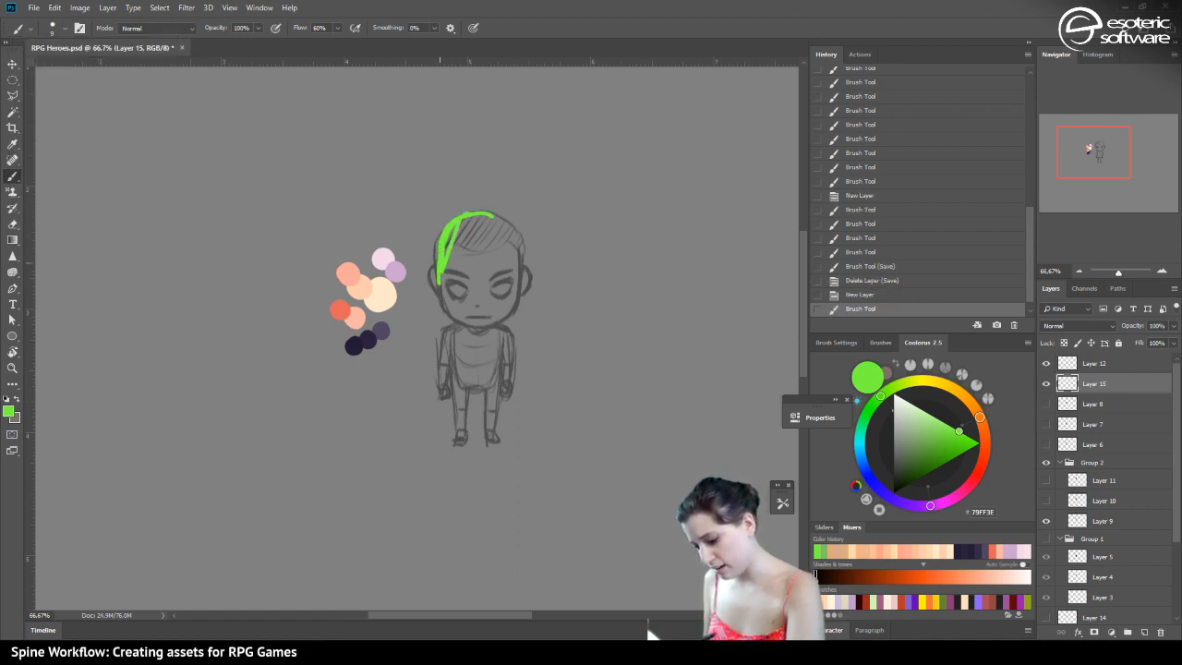
{"action": "left_click", "coordinate": [858, 279]}
{"action": "mouse_move", "coordinate": [514, 231]}
{"action": "left_mouse_down"}
{"action": "mouse_move", "coordinate": [453, 225]}
{"action": "mouse_move", "coordinate": [443, 308]}
{"action": "mouse_move", "coordinate": [473, 327]}
{"action": "mouse_move", "coordinate": [508, 303]}
{"action": "mouse_move", "coordinate": [514, 221]}
{"action": "left_mouse_up"}
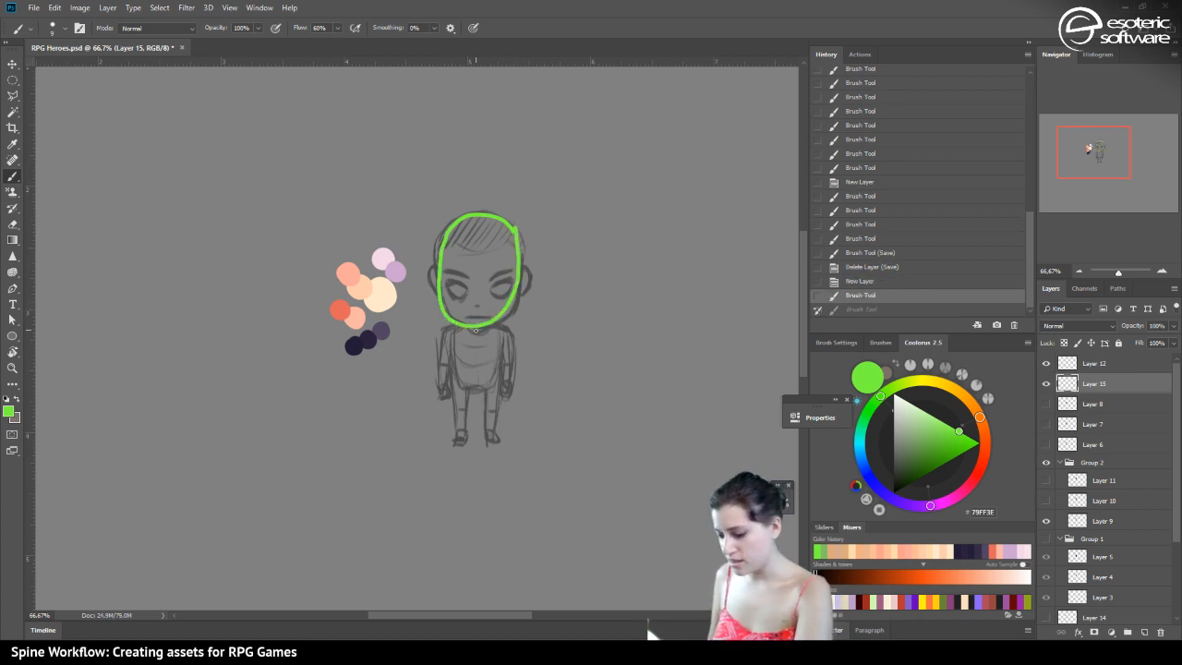
{"action": "mouse_move", "coordinate": [476, 329]}
{"action": "left_mouse_down"}
{"action": "mouse_move", "coordinate": [488, 329]}
{"action": "mouse_move", "coordinate": [470, 325]}
{"action": "left_mouse_up"}
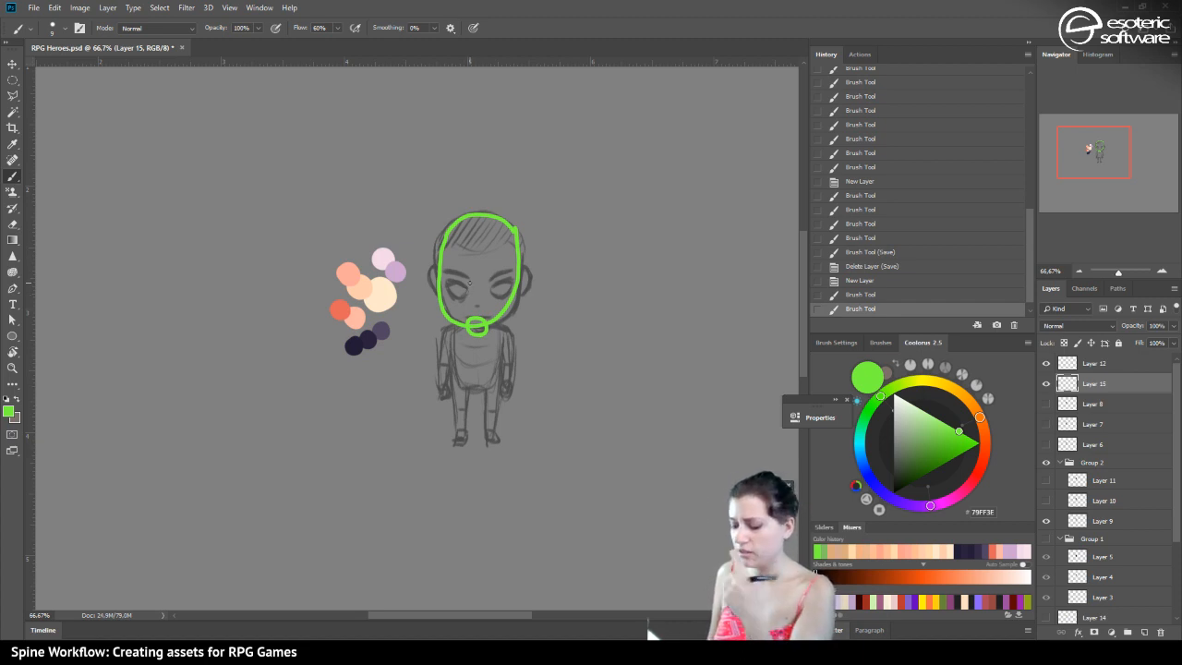
{"action": "left_click", "coordinate": [842, 294]}
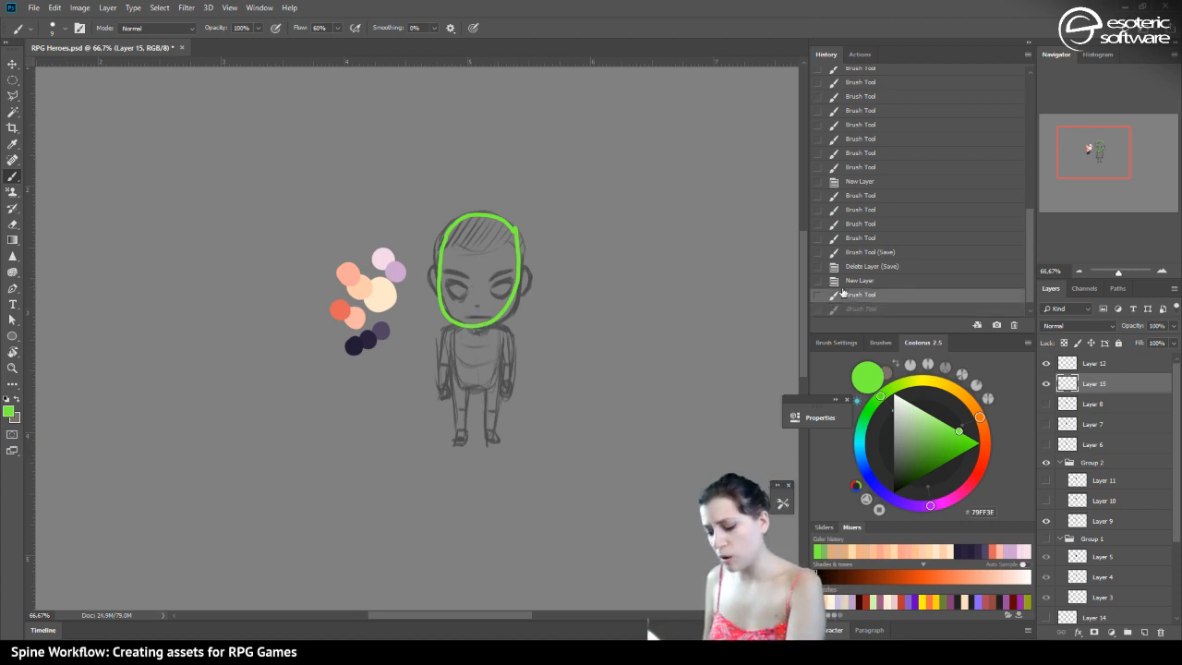
Outline the torso, both arms with their hands, and the segmented legs in green over the body sketch
{"action": "mouse_move", "coordinate": [506, 326]}
{"action": "left_mouse_down"}
{"action": "mouse_move", "coordinate": [451, 327]}
{"action": "mouse_move", "coordinate": [455, 377]}
{"action": "mouse_move", "coordinate": [495, 386]}
{"action": "mouse_move", "coordinate": [502, 332]}
{"action": "mouse_move", "coordinate": [489, 325]}
{"action": "mouse_move", "coordinate": [442, 366]}
{"action": "mouse_move", "coordinate": [436, 390]}
{"action": "mouse_move", "coordinate": [447, 356]}
{"action": "left_mouse_up"}
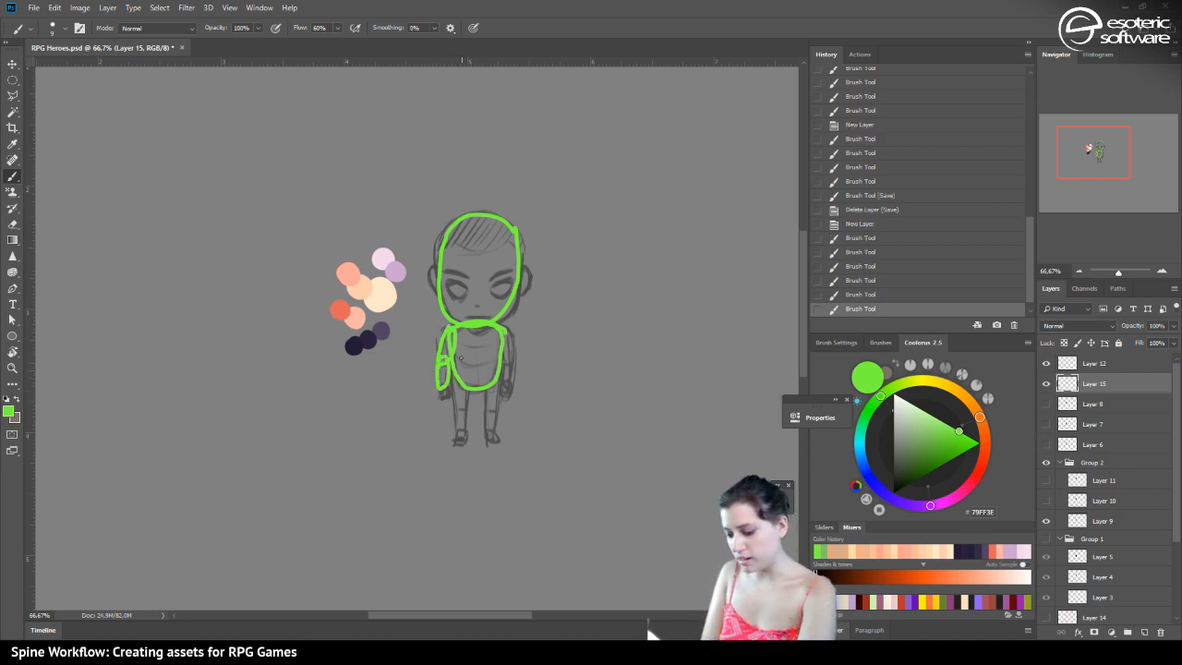
{"action": "mouse_move", "coordinate": [449, 388]}
{"action": "left_mouse_down"}
{"action": "mouse_move", "coordinate": [437, 397]}
{"action": "mouse_move", "coordinate": [447, 386]}
{"action": "left_mouse_up"}
{"action": "mouse_move", "coordinate": [510, 362]}
{"action": "left_mouse_down"}
{"action": "mouse_move", "coordinate": [504, 327]}
{"action": "mouse_move", "coordinate": [511, 386]}
{"action": "left_mouse_up"}
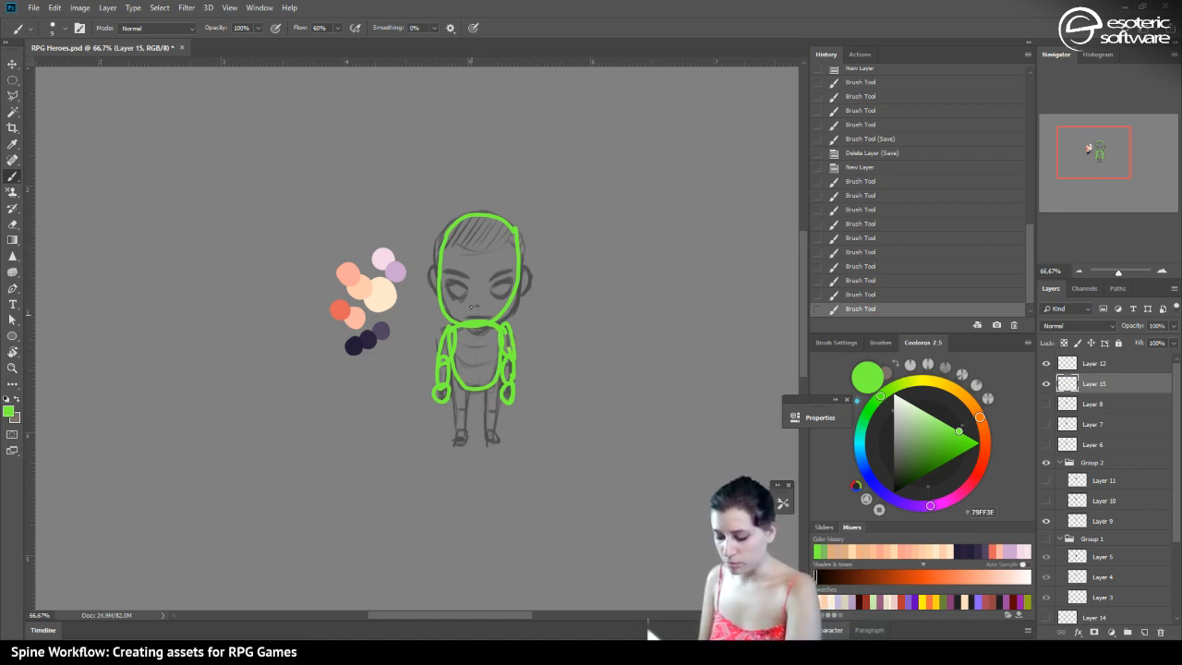
{"action": "mouse_move", "coordinate": [467, 411]}
{"action": "left_mouse_down"}
{"action": "mouse_move", "coordinate": [500, 399]}
{"action": "mouse_move", "coordinate": [488, 442]}
{"action": "mouse_move", "coordinate": [454, 441]}
{"action": "mouse_move", "coordinate": [478, 310]}
{"action": "mouse_move", "coordinate": [460, 439]}
{"action": "mouse_move", "coordinate": [453, 406]}
{"action": "mouse_move", "coordinate": [458, 439]}
{"action": "mouse_move", "coordinate": [497, 380]}
{"action": "left_mouse_up"}
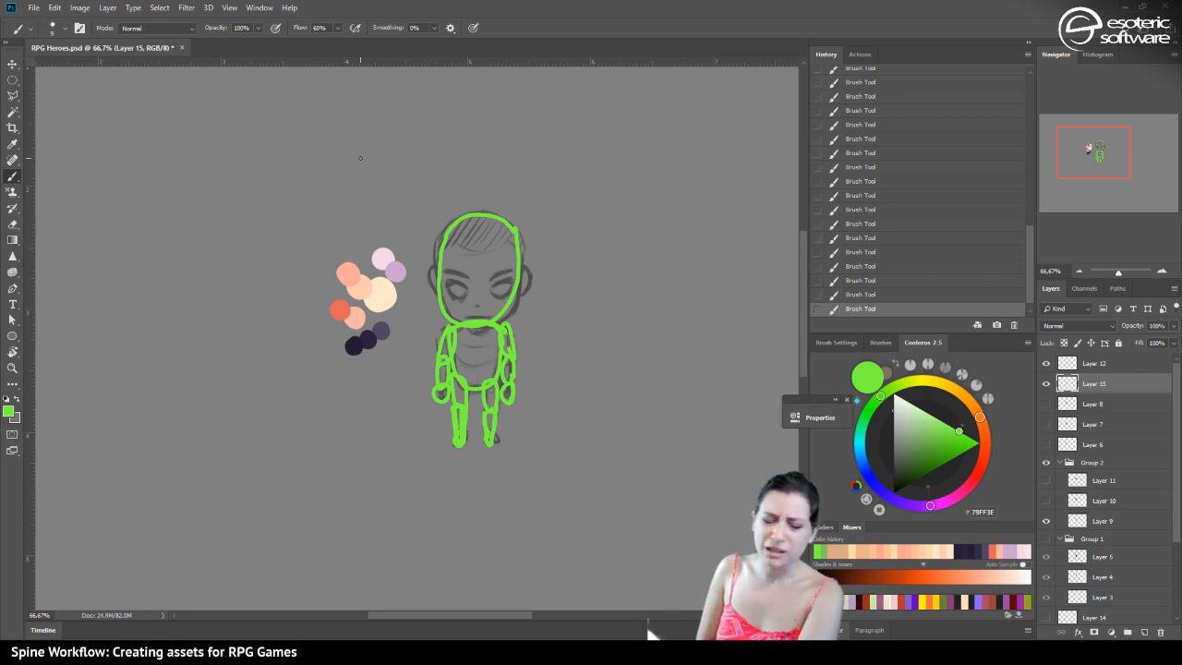
Draw a nose cross, eyes, eyebrows and mouth in green on the face, and outline both ears
{"action": "mouse_move", "coordinate": [474, 292]}
{"action": "left_mouse_down"}
{"action": "mouse_move", "coordinate": [474, 309]}
{"action": "mouse_move", "coordinate": [484, 300]}
{"action": "left_mouse_up"}
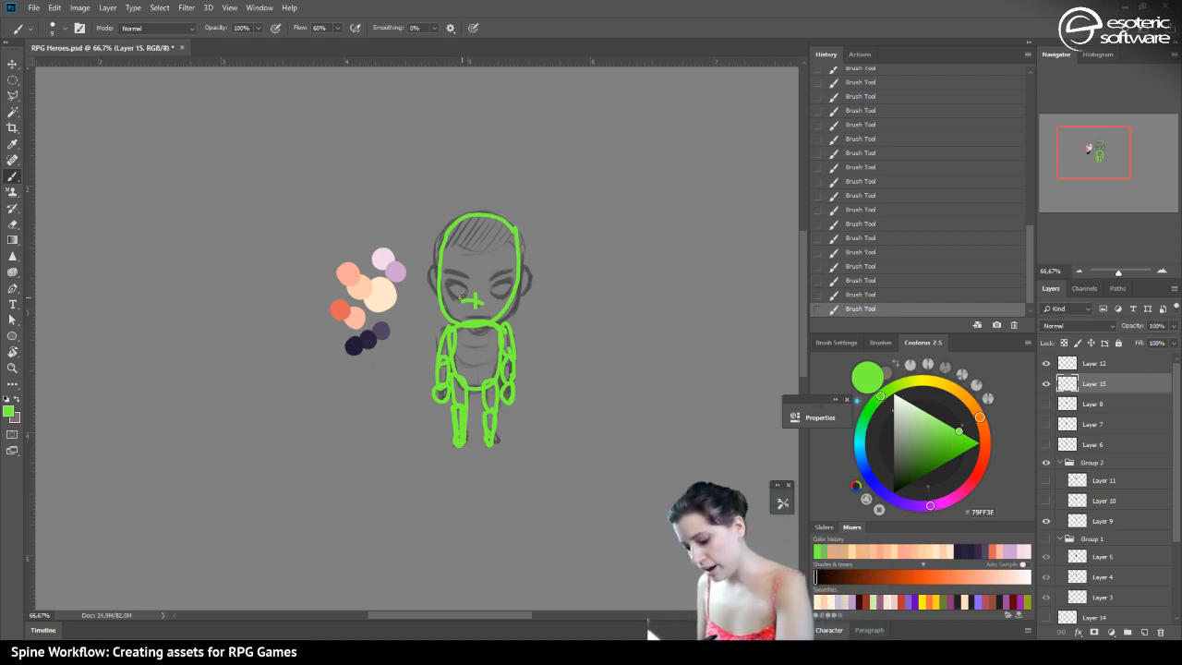
{"action": "mouse_move", "coordinate": [459, 283]}
{"action": "left_mouse_down"}
{"action": "mouse_move", "coordinate": [495, 297]}
{"action": "mouse_move", "coordinate": [505, 272]}
{"action": "mouse_move", "coordinate": [466, 279]}
{"action": "mouse_move", "coordinate": [463, 309]}
{"action": "left_mouse_up"}
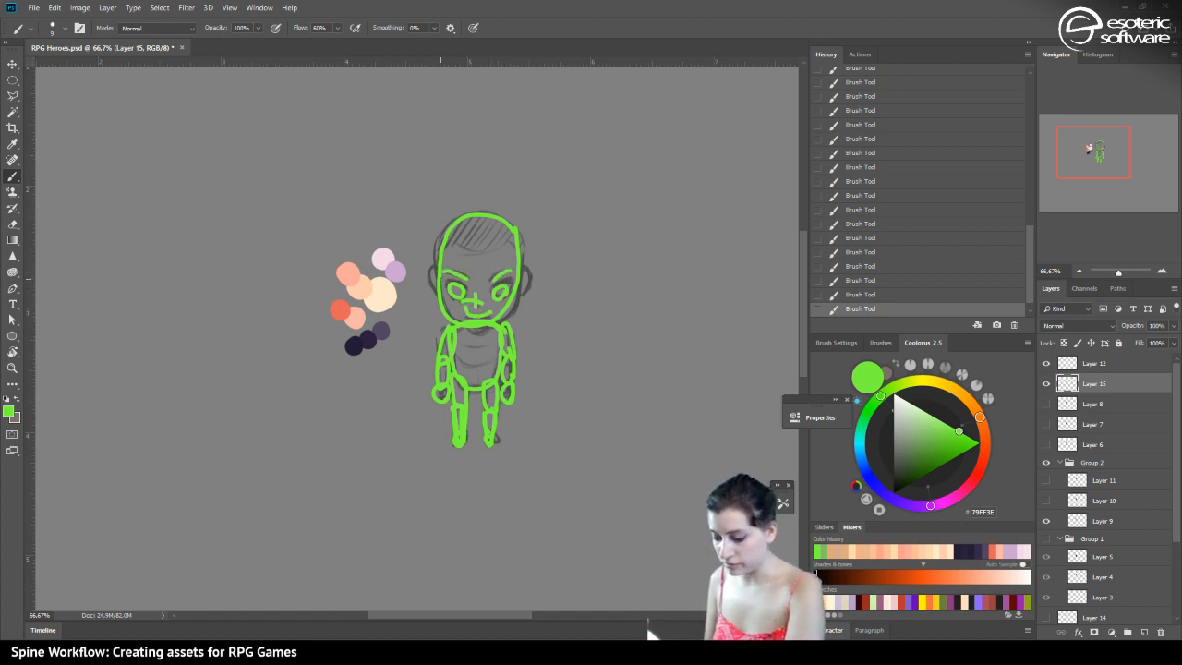
{"action": "left_click_drag", "start_coordinate": [437, 268], "coordinate": [442, 295]}
{"action": "left_click_drag", "start_coordinate": [522, 294], "coordinate": [519, 269]}
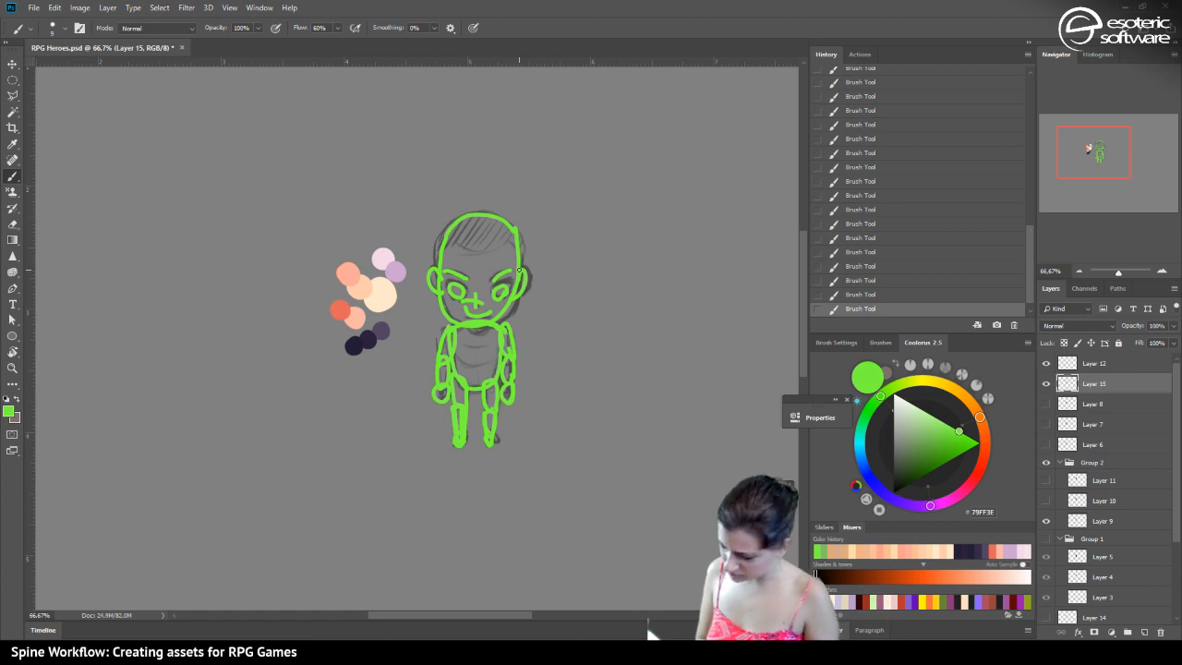
Hide the green outline on Layer 15, add a new group above Group 2 containing an empty layer, and save the document
{"action": "left_click", "coordinate": [1046, 383]}
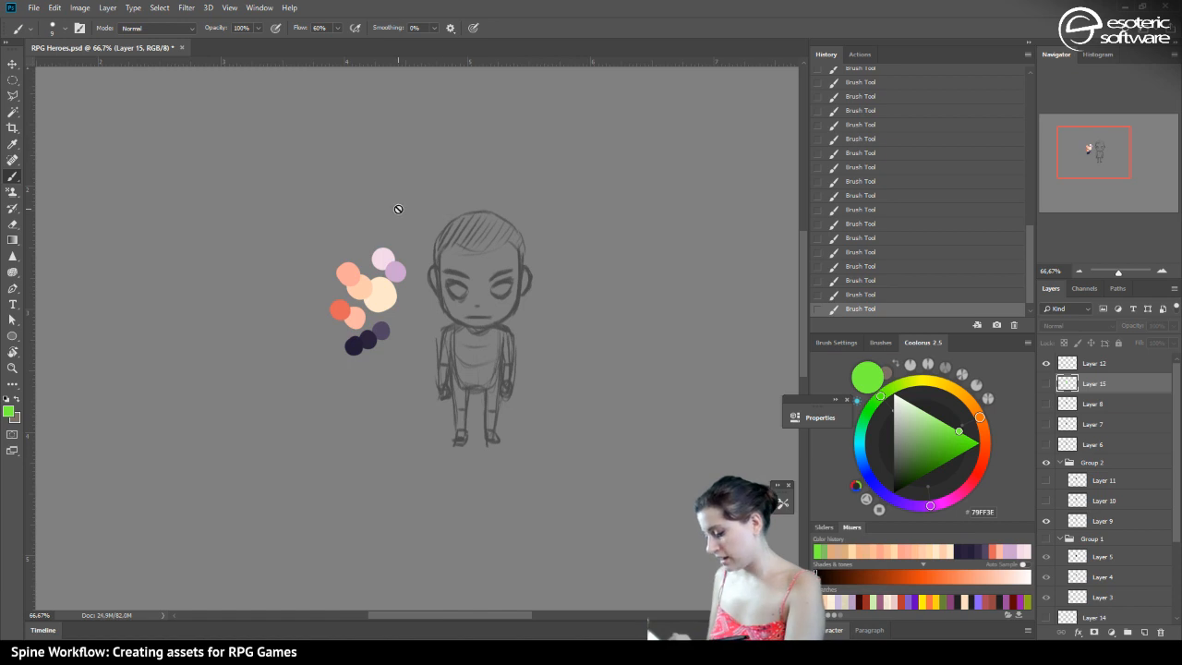
{"action": "left_click", "coordinate": [1087, 480]}
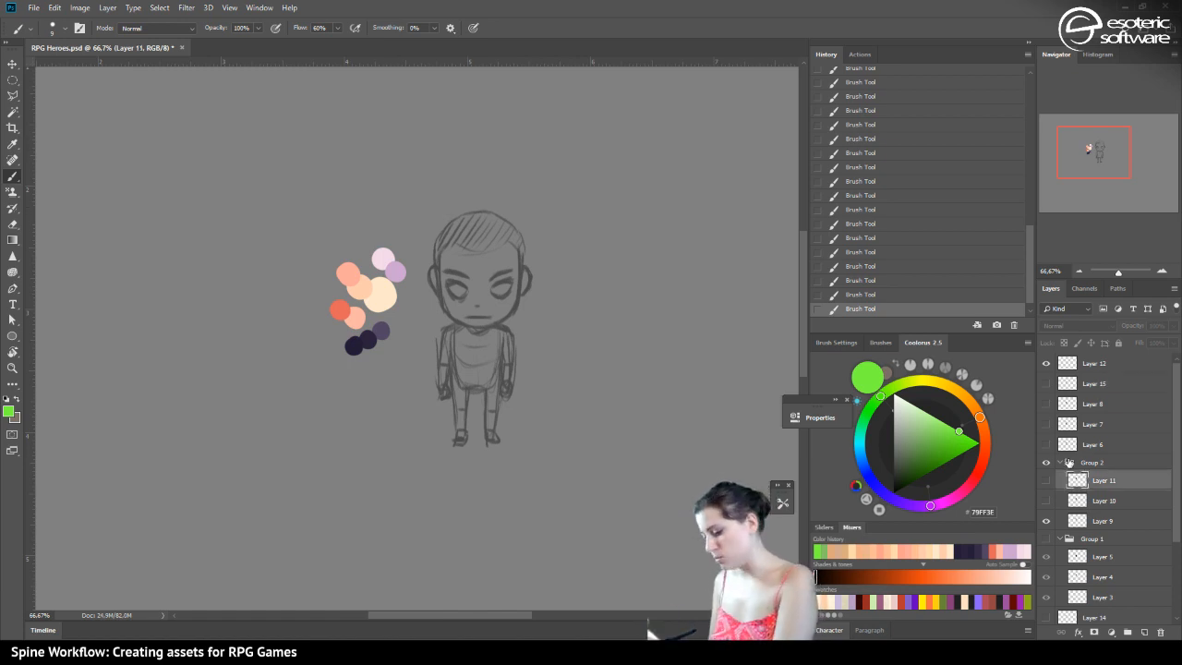
{"action": "left_click", "coordinate": [1070, 464]}
{"action": "left_click", "coordinate": [1128, 631]}
{"action": "left_click", "coordinate": [1144, 633]}
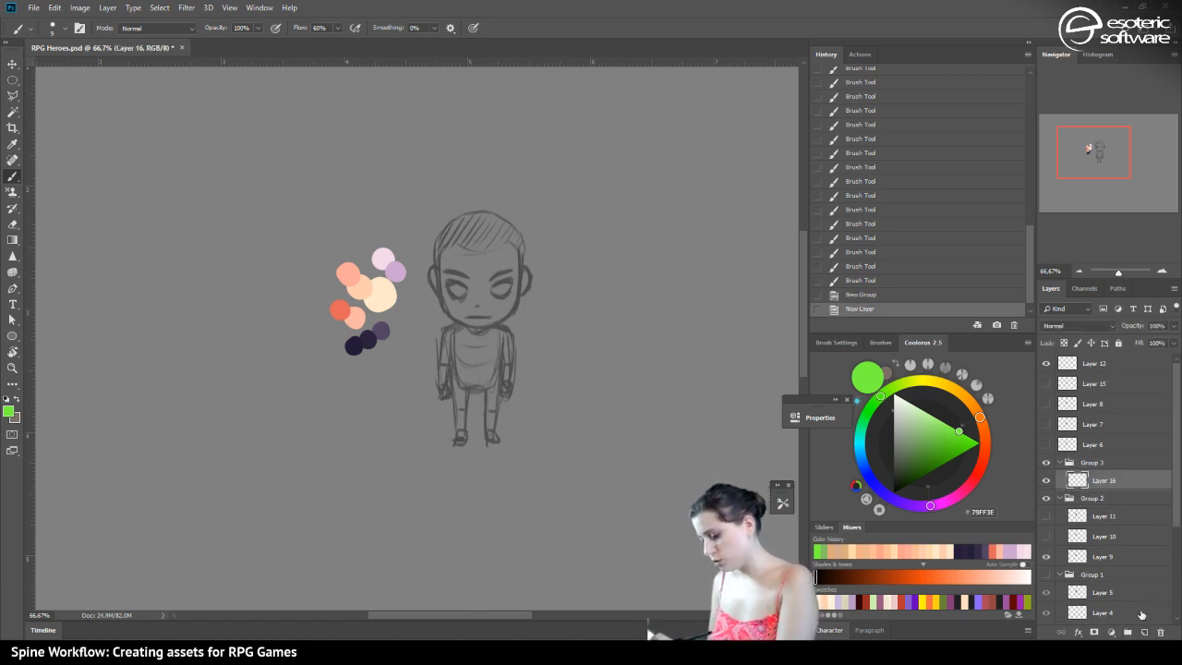
{"action": "left_click_drag", "start_coordinate": [1170, 408], "coordinate": [1164, 481]}
{"action": "scroll", "coordinate": [1164, 481], "scroll_direction": "up", "scroll_amount": 3}
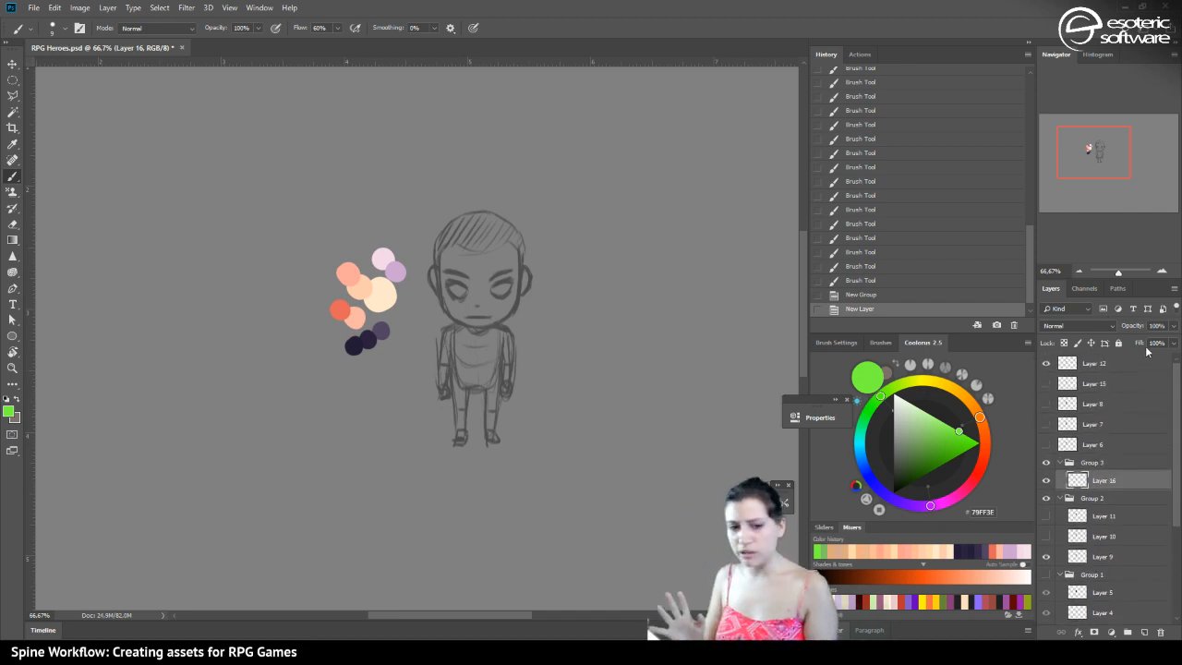
{"action": "key", "text": "ctrl+s"}
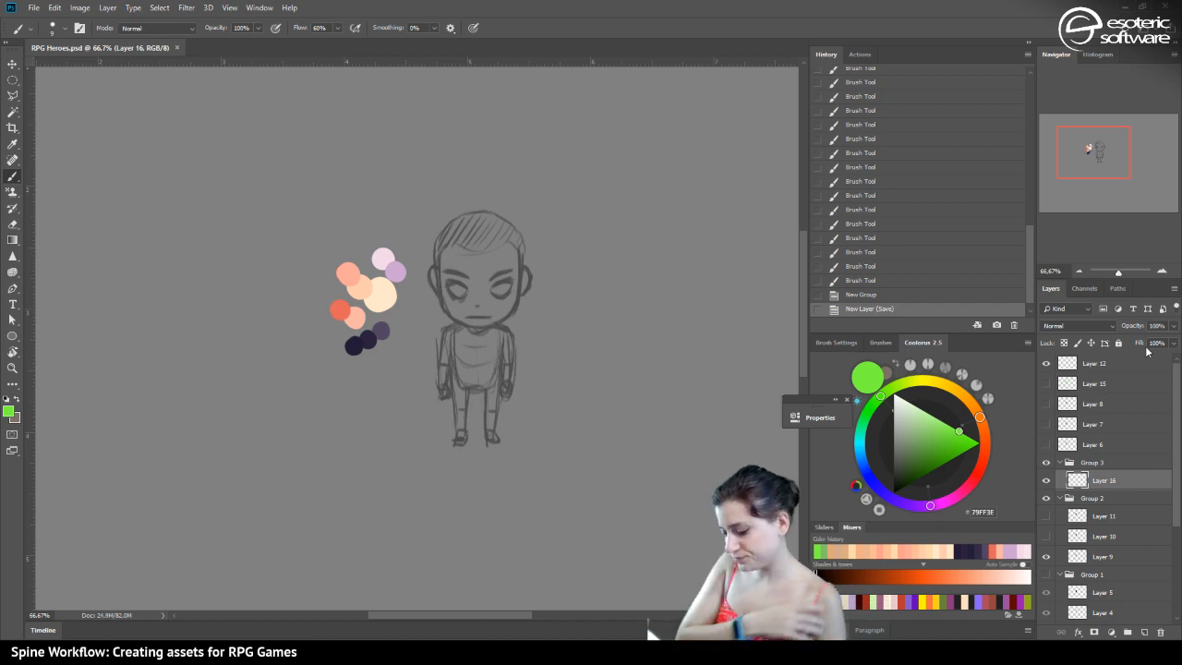
Draw a green ellipse-shape circle about 223 px in diameter over the upper part of the sketched head
{"action": "left_click", "coordinate": [1162, 271]}
{"action": "left_click", "coordinate": [1162, 271]}
{"action": "left_click", "coordinate": [1162, 271]}
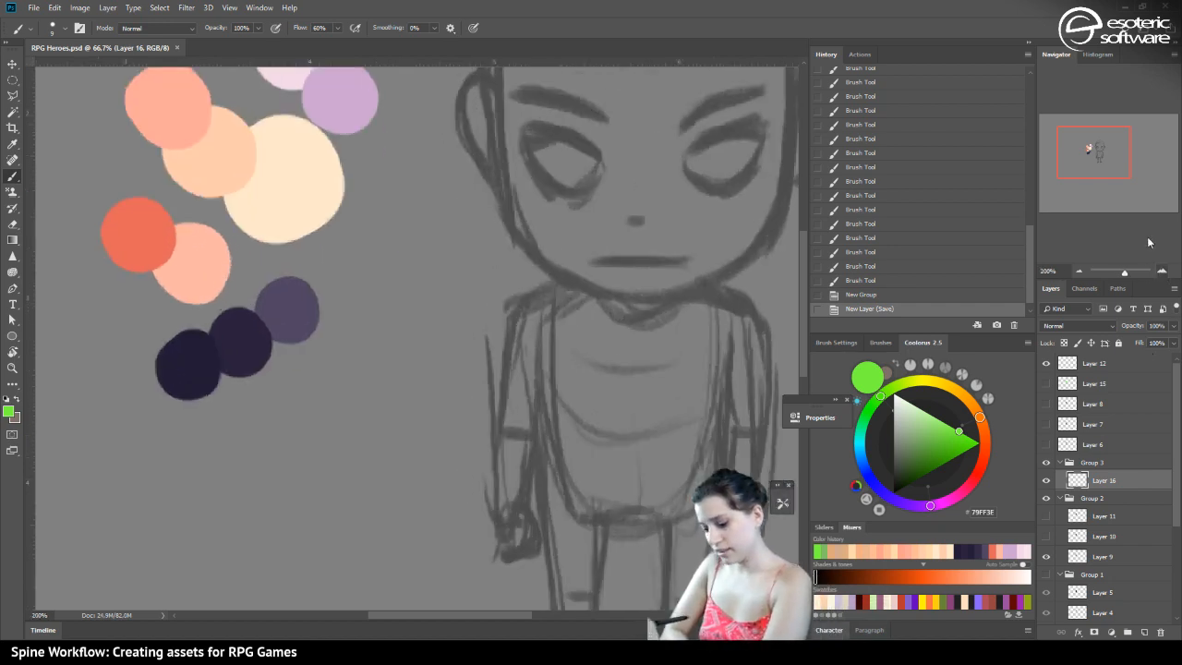
{"action": "left_click", "coordinate": [1080, 270]}
{"action": "left_click", "coordinate": [1080, 271]}
{"action": "left_click_drag", "start_coordinate": [1095, 143], "coordinate": [1088, 133]}
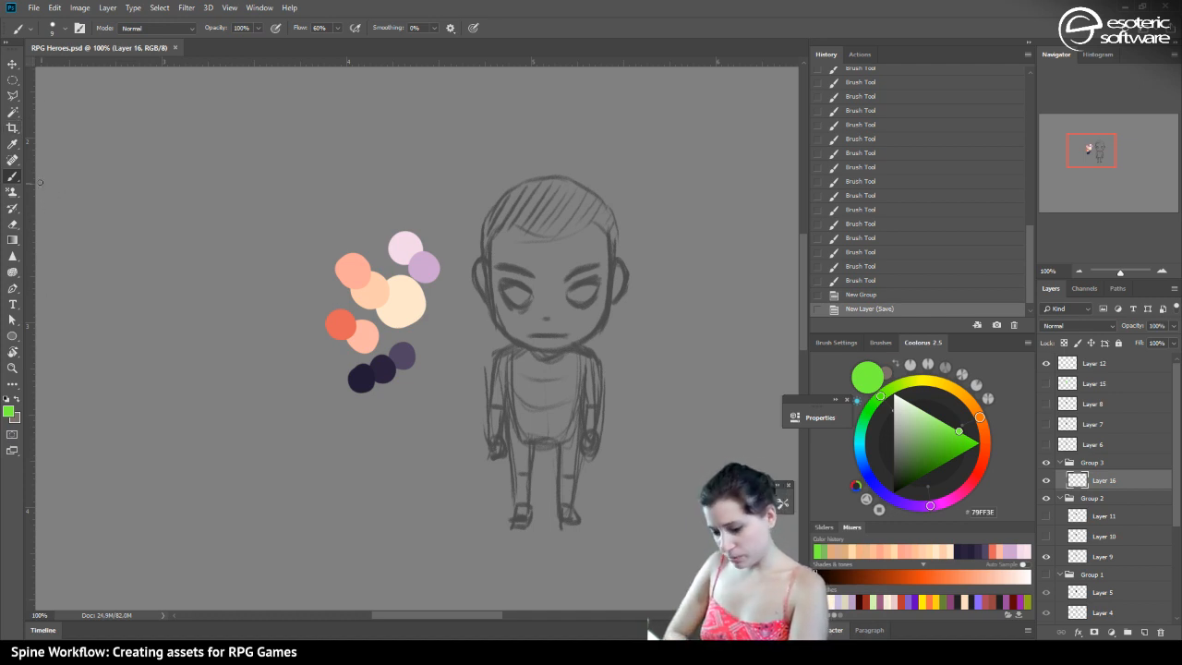
{"action": "left_click", "coordinate": [13, 336]}
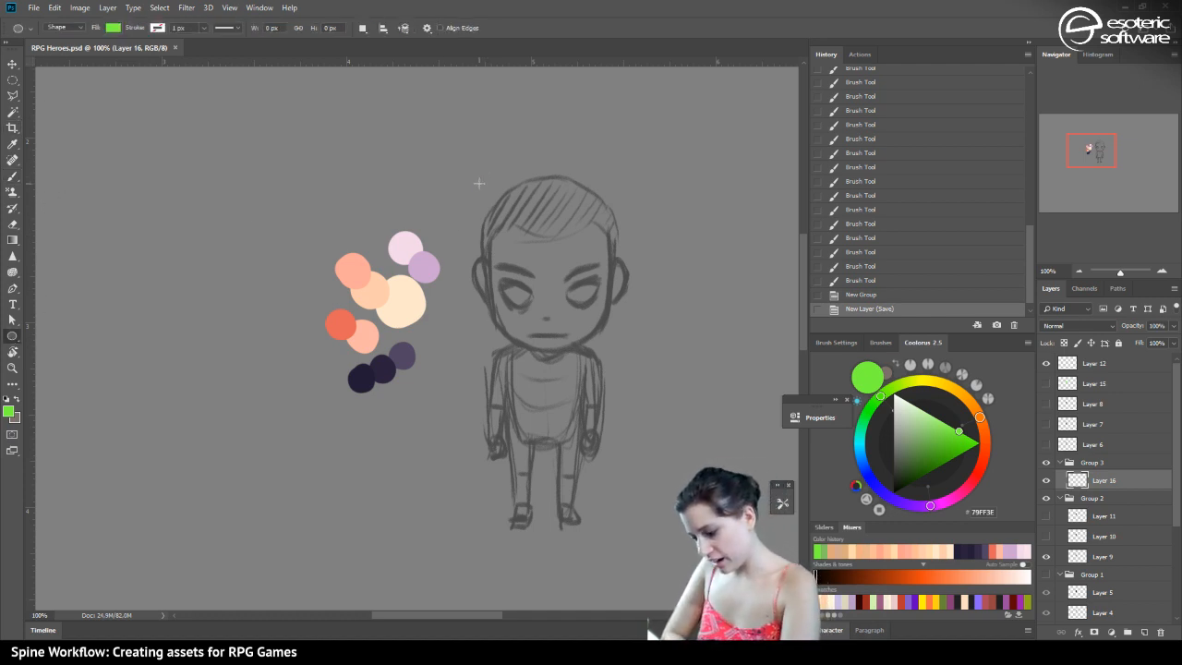
{"action": "left_click_drag", "start_coordinate": [479, 183], "coordinate": [622, 319]}
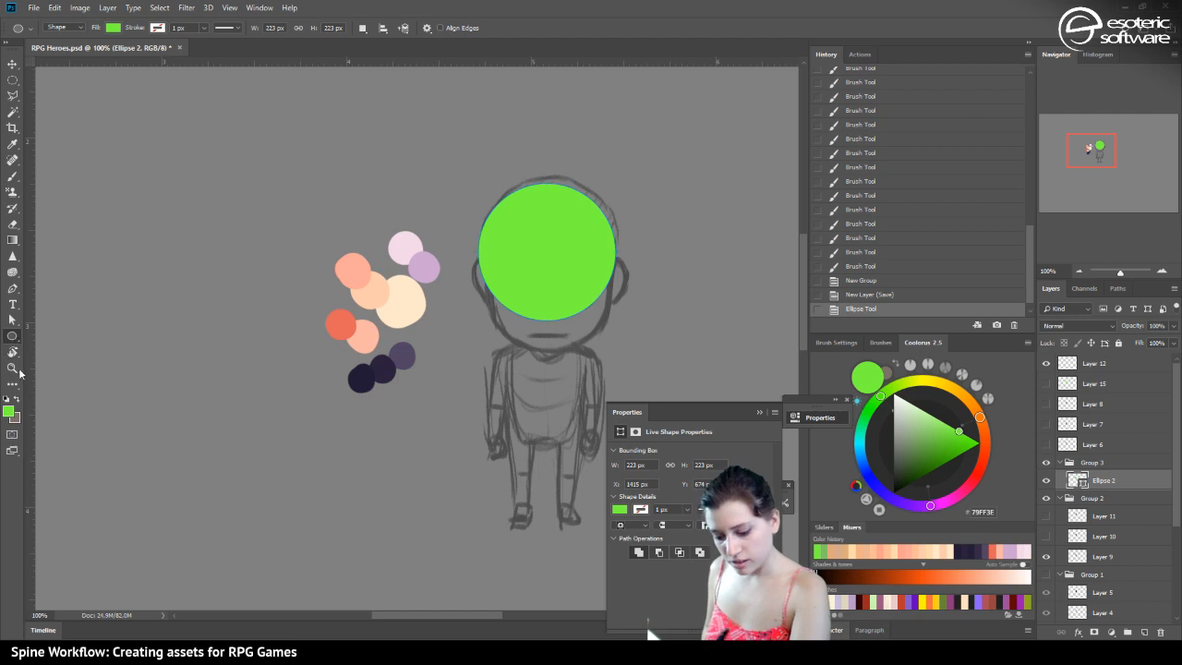
Set the foreground colour to the palette's cream skin tone, #ffe8cc
{"action": "key", "text": "i"}
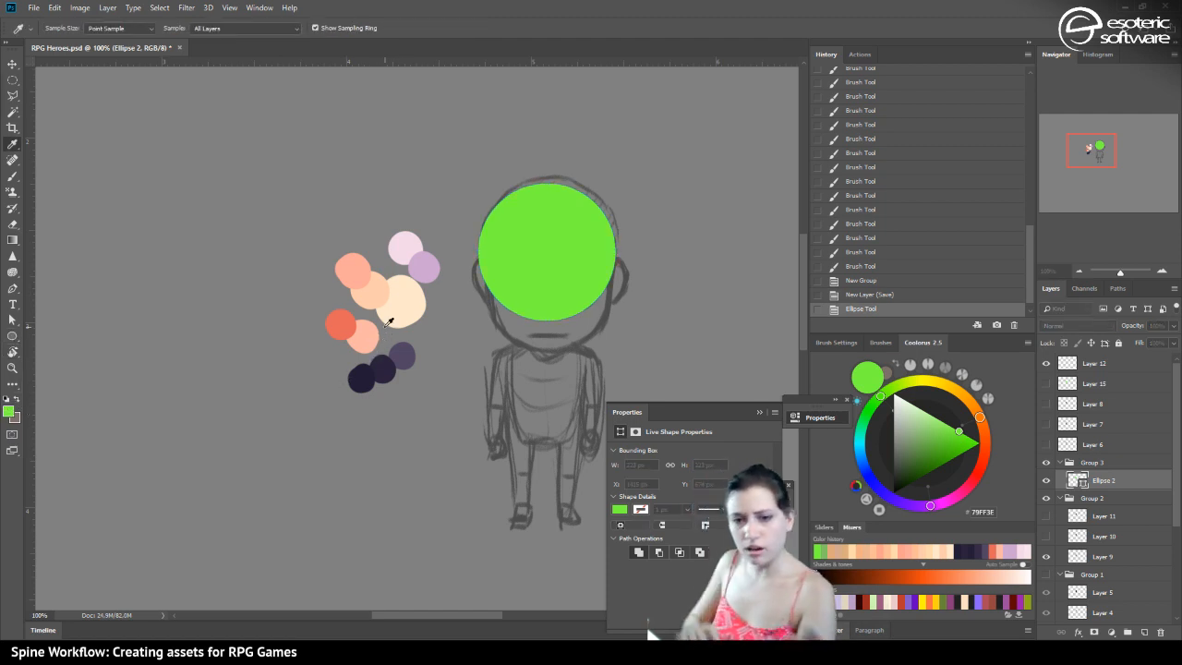
{"action": "left_click_drag", "start_coordinate": [0, 143], "coordinate": [205, 86]}
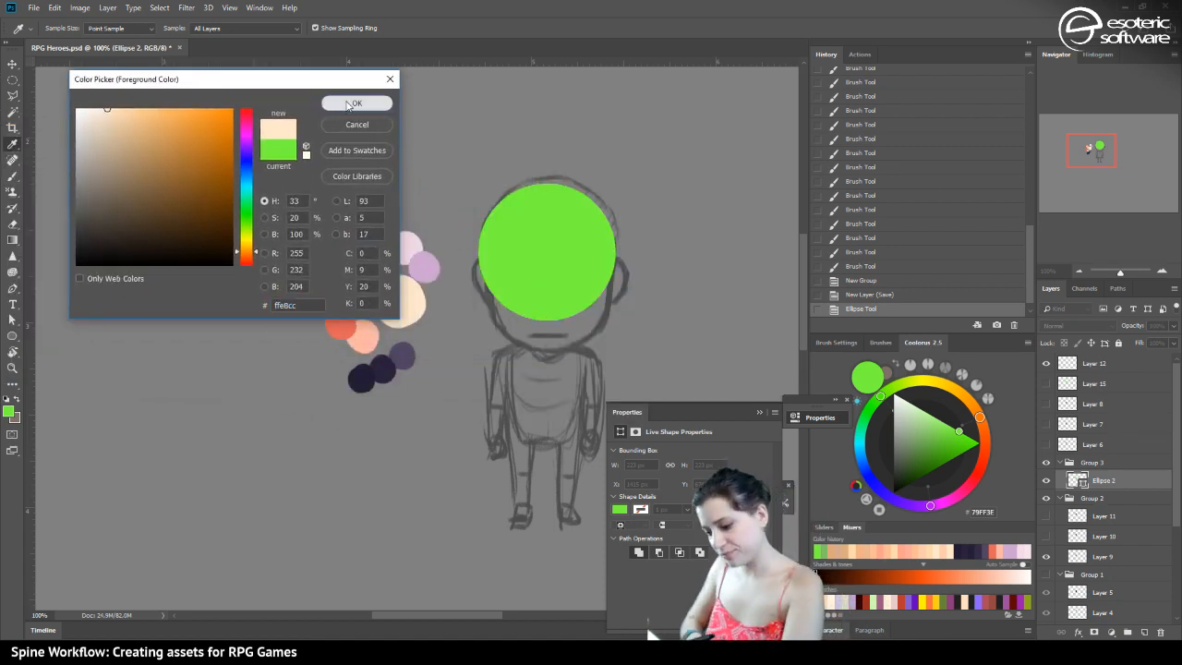
{"action": "left_click", "coordinate": [351, 102]}
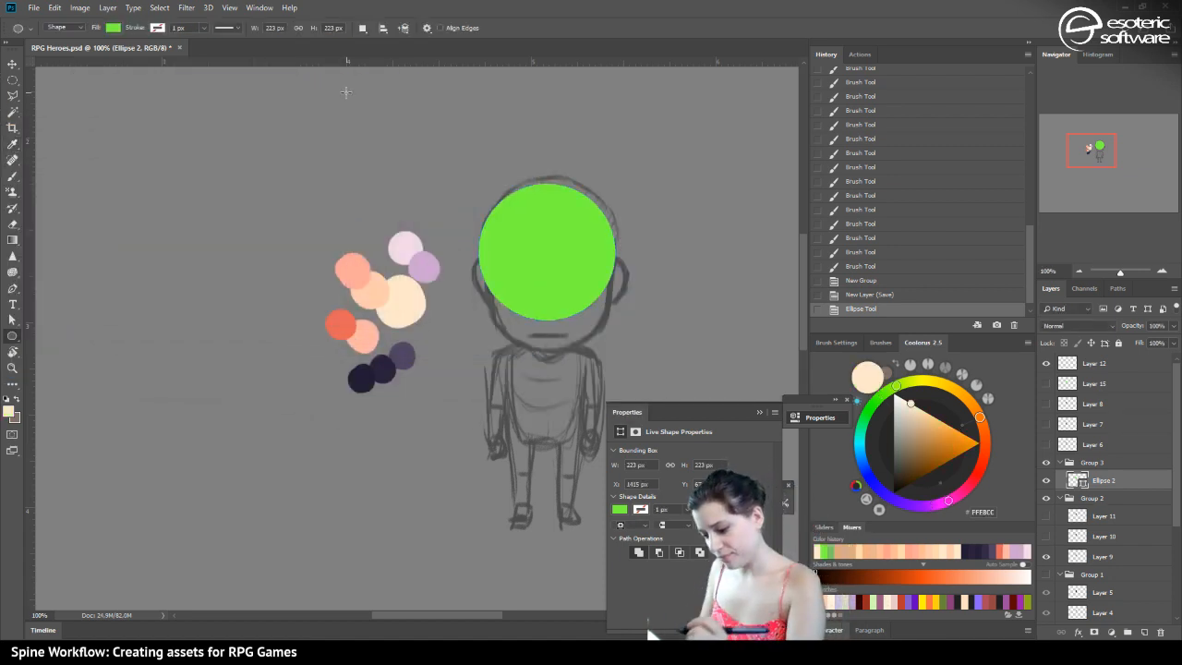
{"action": "left_click", "coordinate": [1046, 480]}
{"action": "left_click", "coordinate": [1046, 480]}
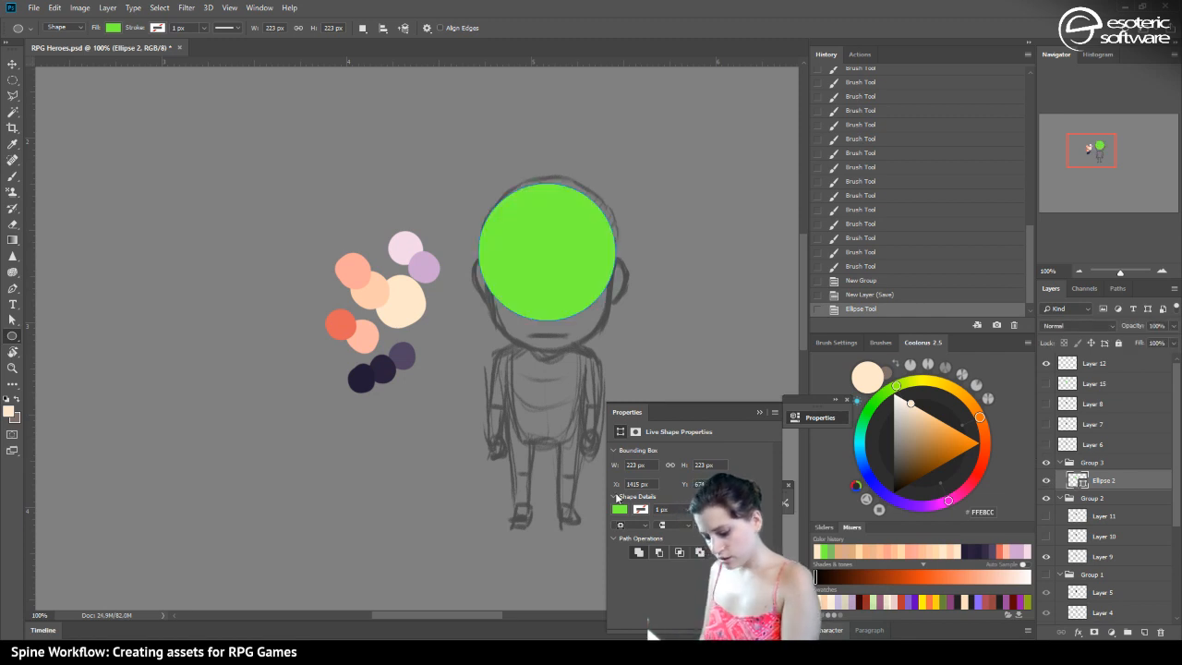
Recolour the head circle's solid fill to #ffe8cc, sampled from the large cream swatch beside the sketch
{"action": "double_click", "coordinate": [1075, 476]}
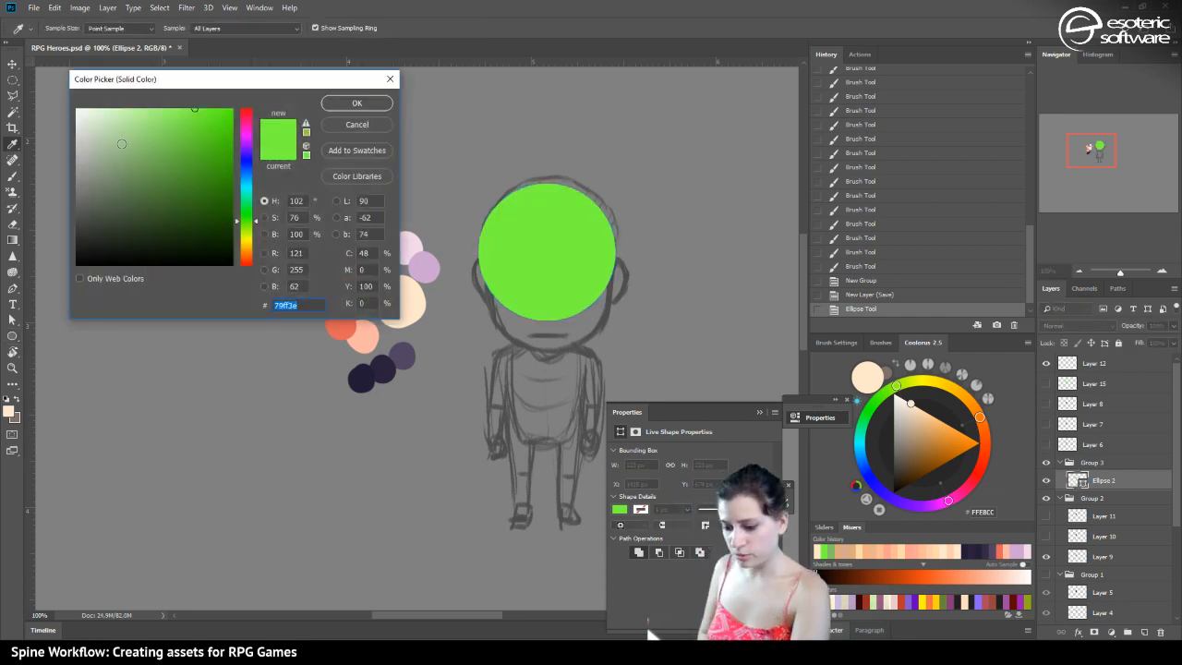
{"action": "left_click", "coordinate": [130, 109]}
{"action": "left_click_drag", "start_coordinate": [121, 83], "coordinate": [612, 175]}
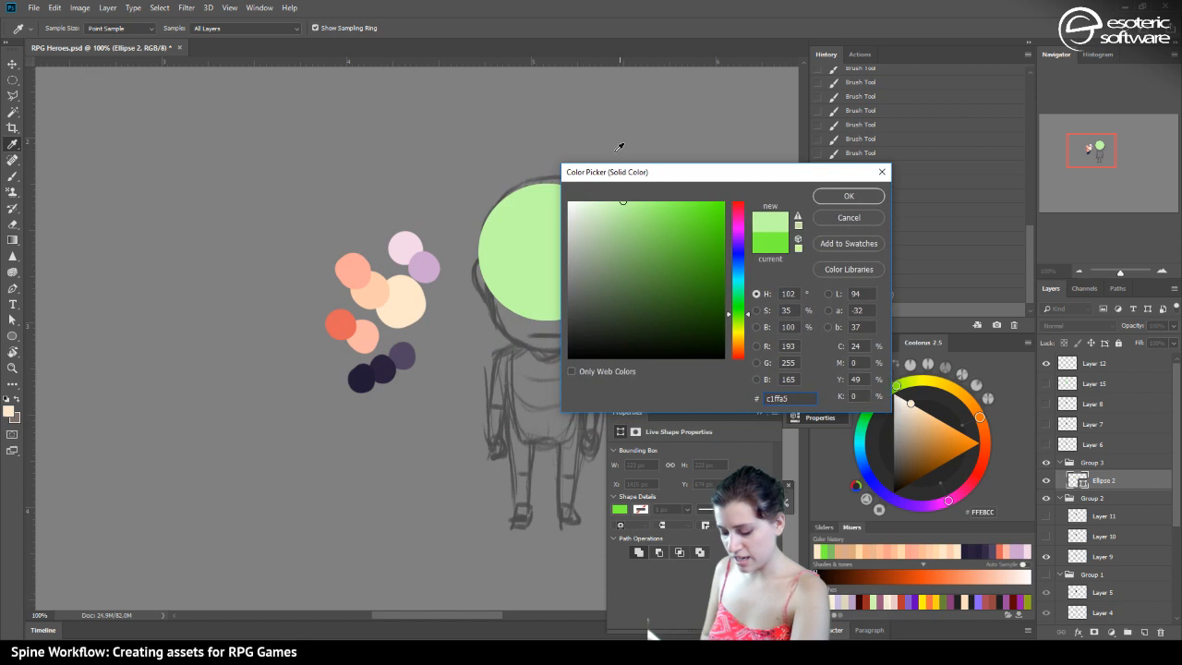
{"action": "left_click", "coordinate": [406, 299]}
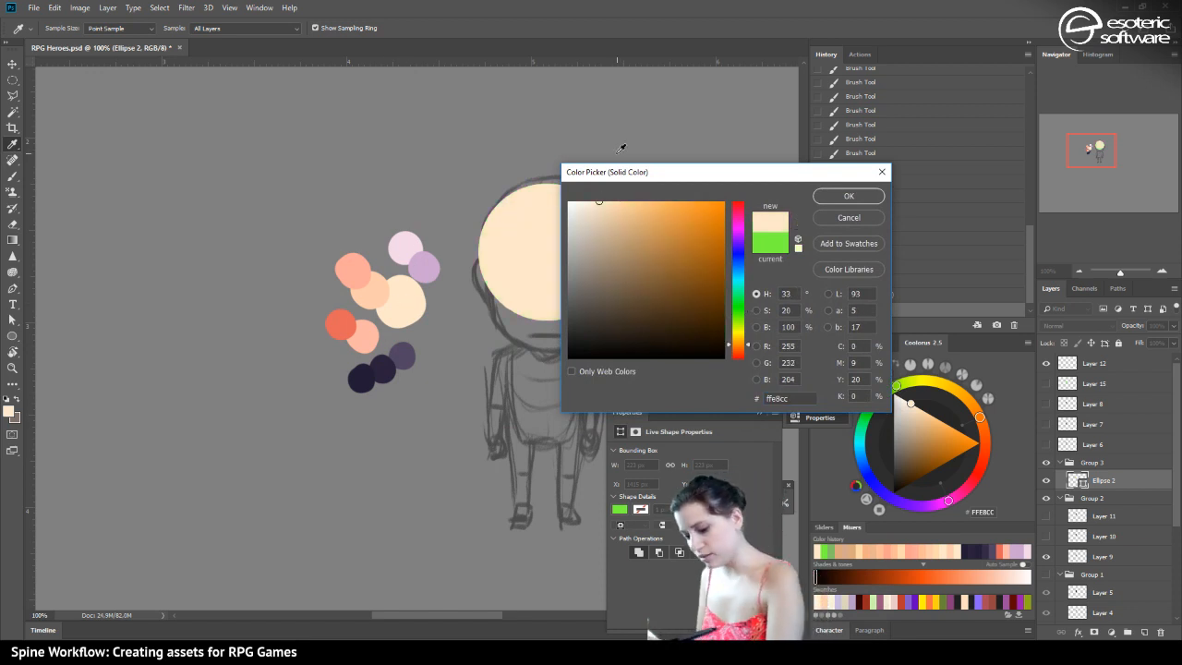
{"action": "left_click", "coordinate": [832, 192]}
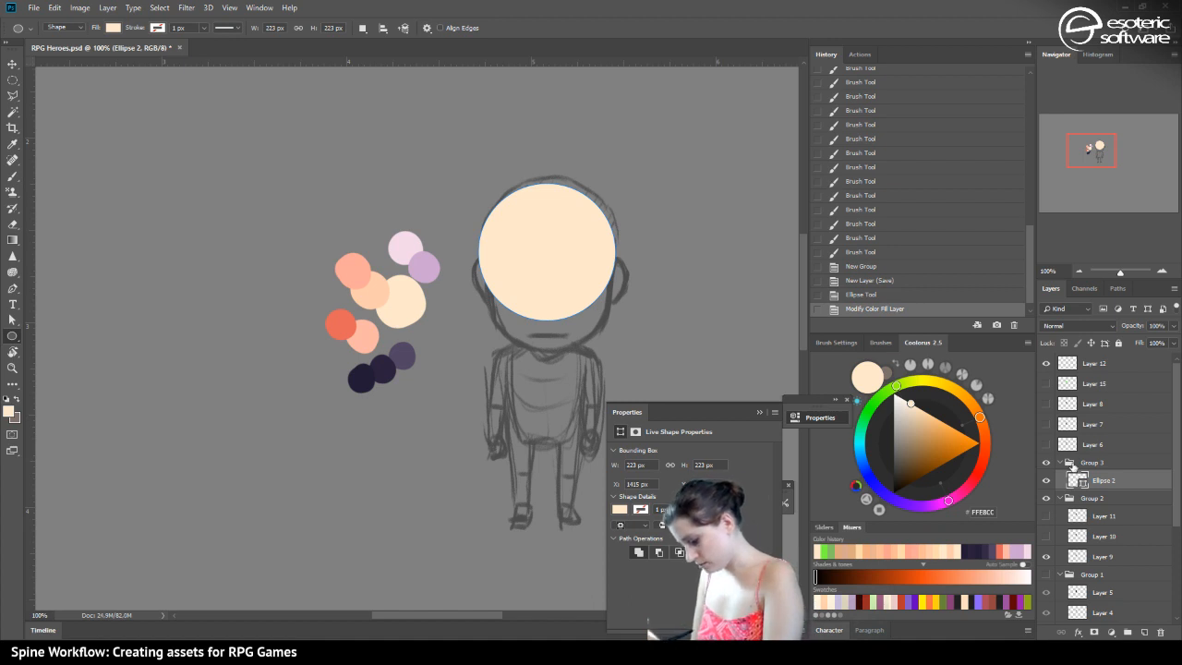
Move Group 3 below Layer 13 and scale its circle to about 96% to fit the top of the sketched skull
{"action": "scroll", "coordinate": [1060, 631], "scroll_direction": "down", "scroll_amount": 1}
{"action": "left_click_drag", "start_coordinate": [1060, 632], "coordinate": [1058, 539]}
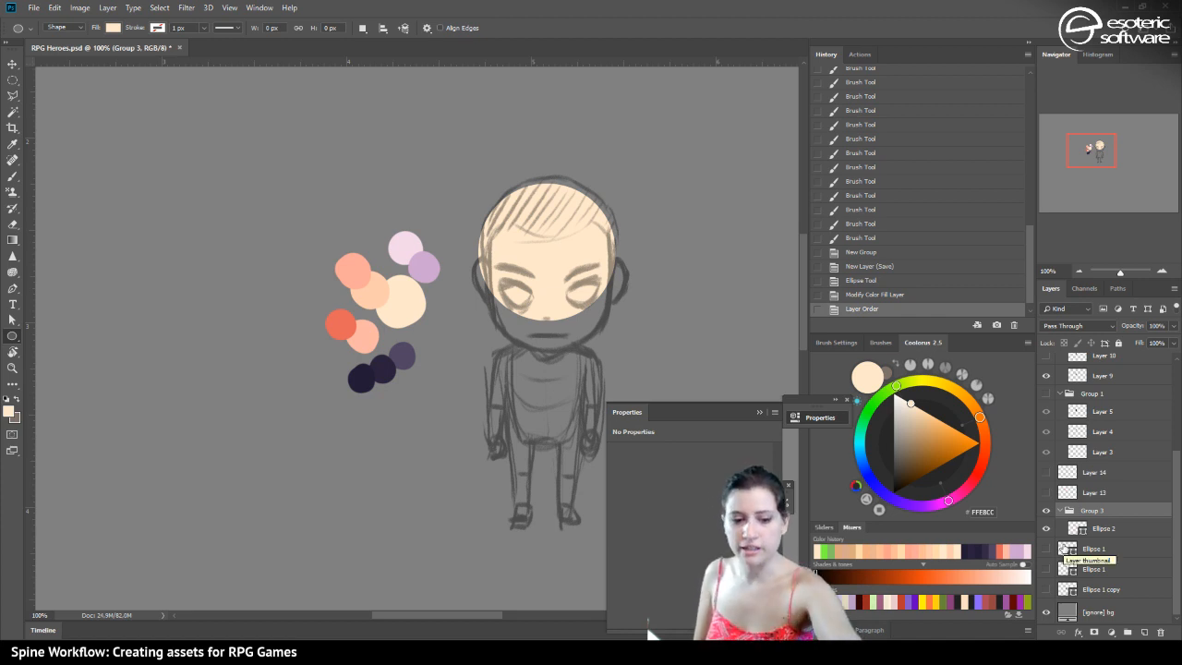
{"action": "key", "text": "ctrl+t"}
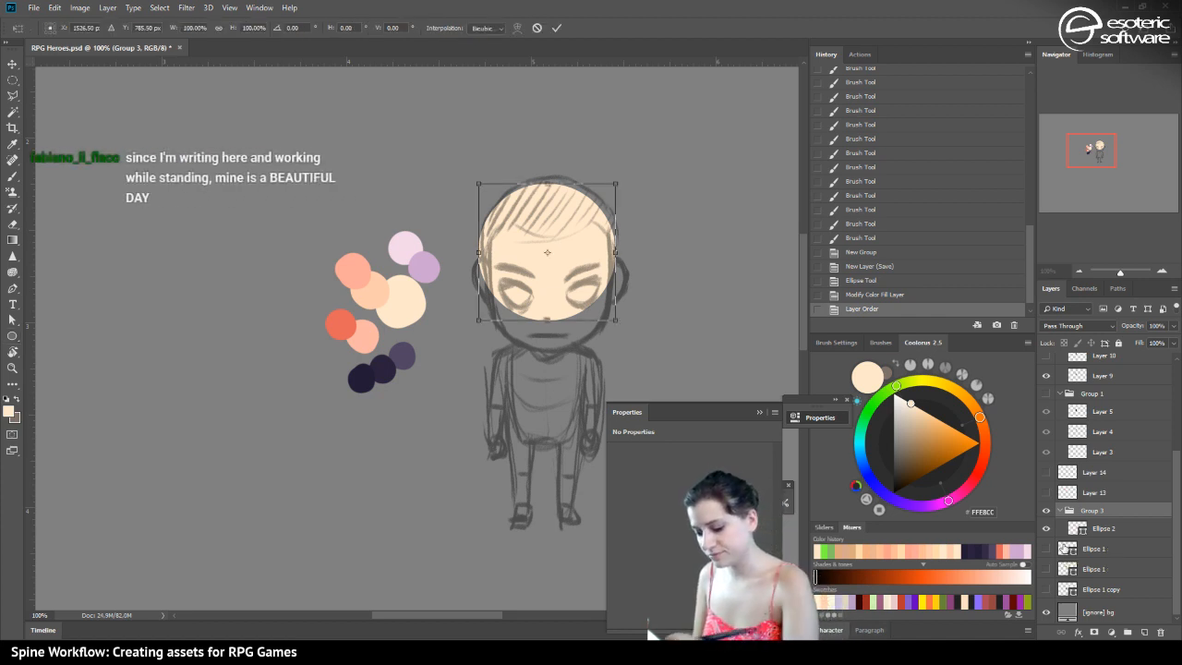
{"action": "left_click_drag", "start_coordinate": [479, 321], "coordinate": [484, 303]}
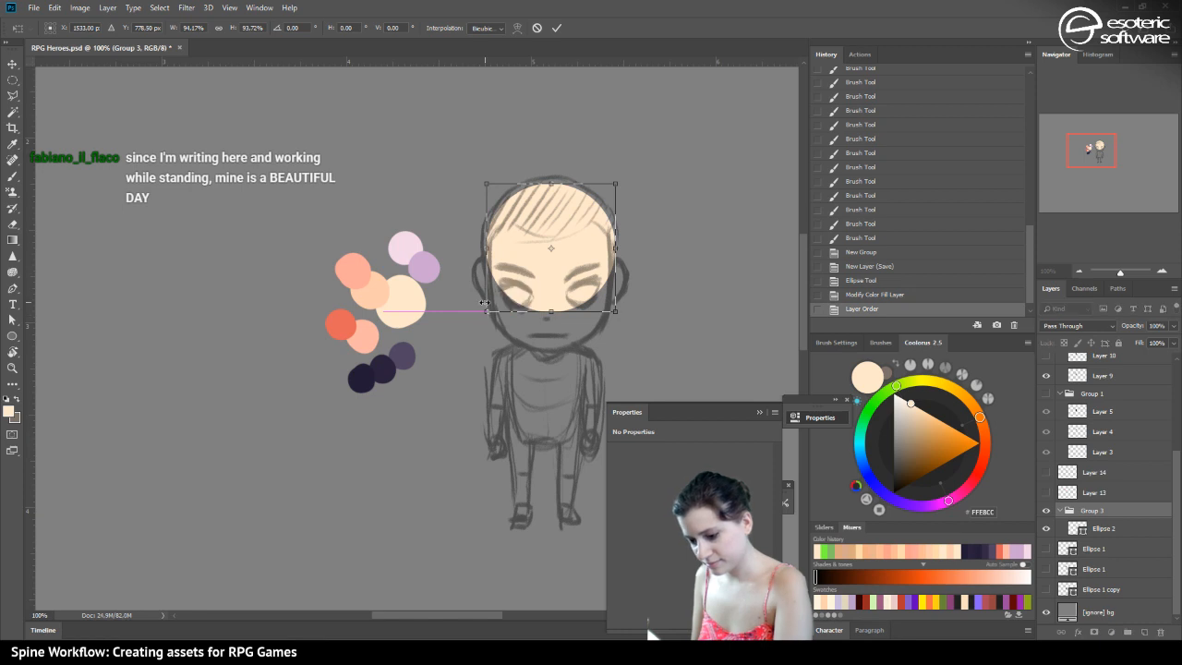
{"action": "left_click_drag", "start_coordinate": [487, 184], "coordinate": [487, 184]}
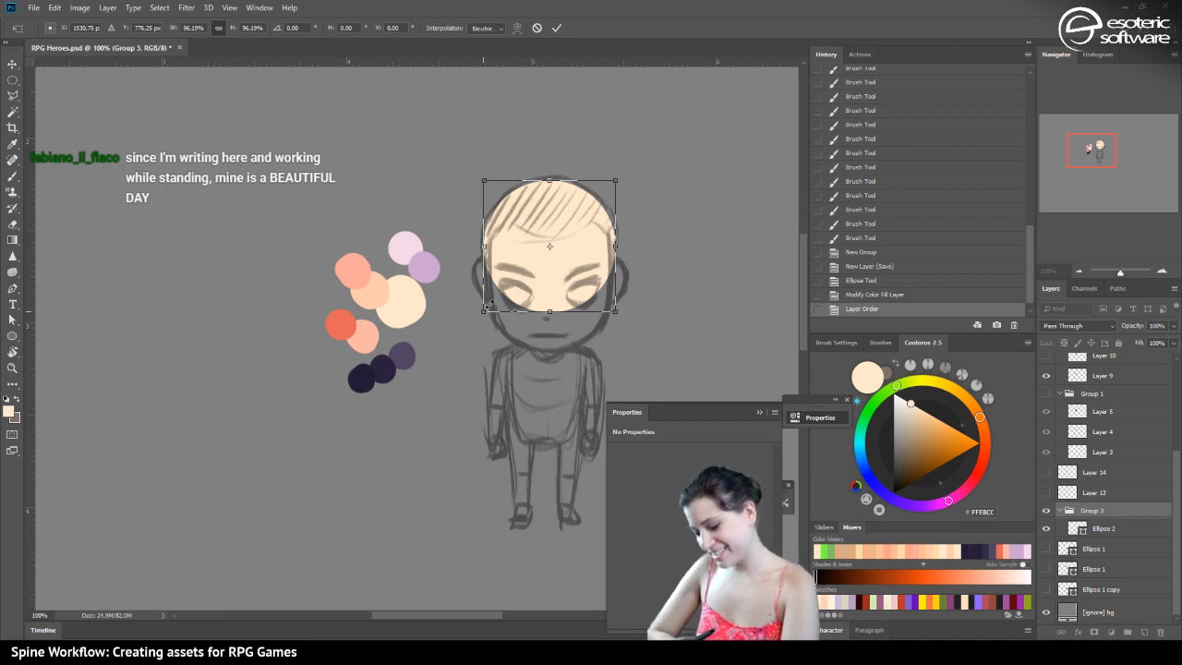
{"action": "left_click_drag", "start_coordinate": [484, 312], "coordinate": [484, 312]}
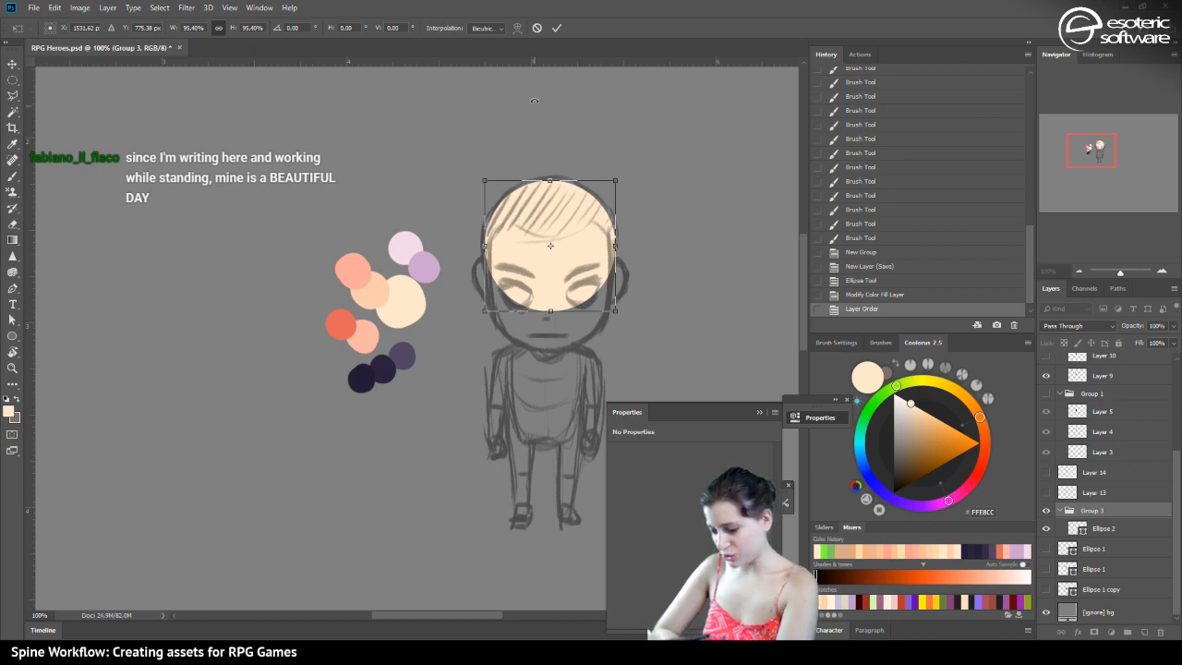
{"action": "left_click_drag", "start_coordinate": [483, 311], "coordinate": [484, 311]}
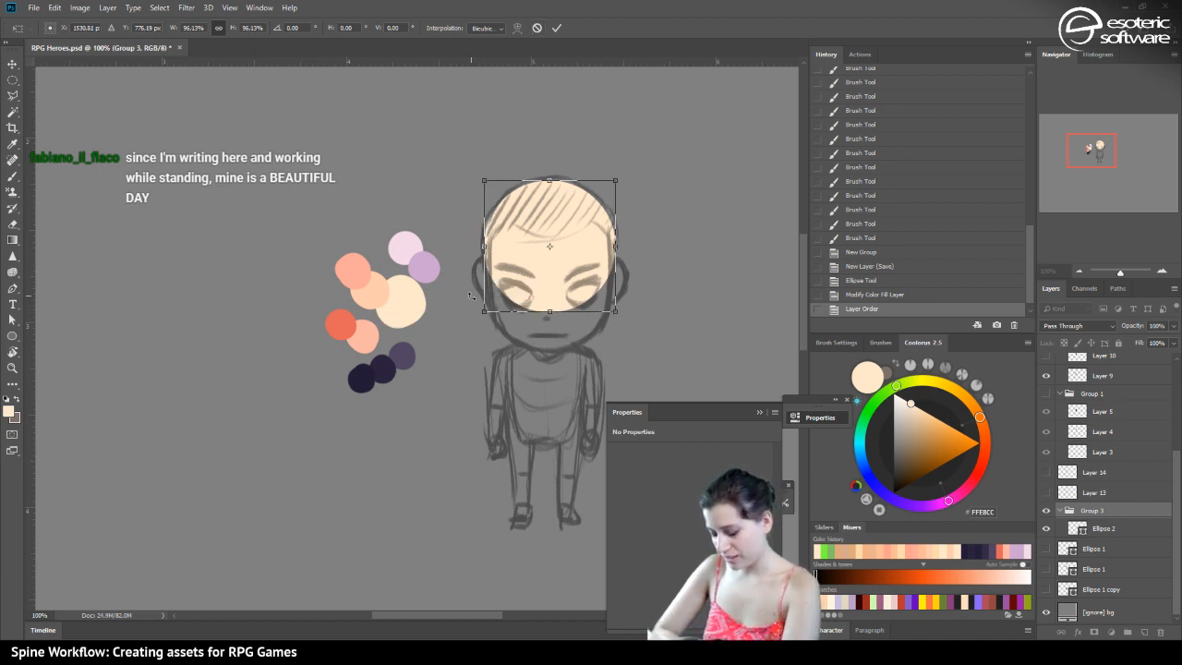
{"action": "left_click", "coordinate": [557, 28]}
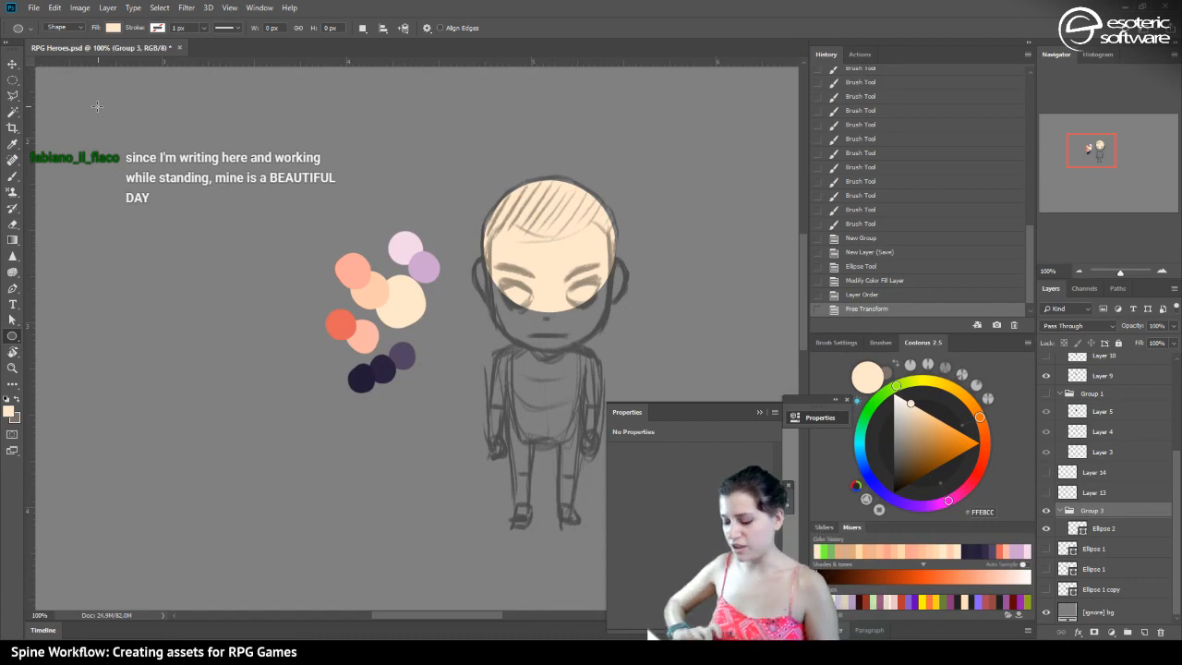
Duplicate the cream head circle's layer within Group 3
{"action": "key", "text": "v"}
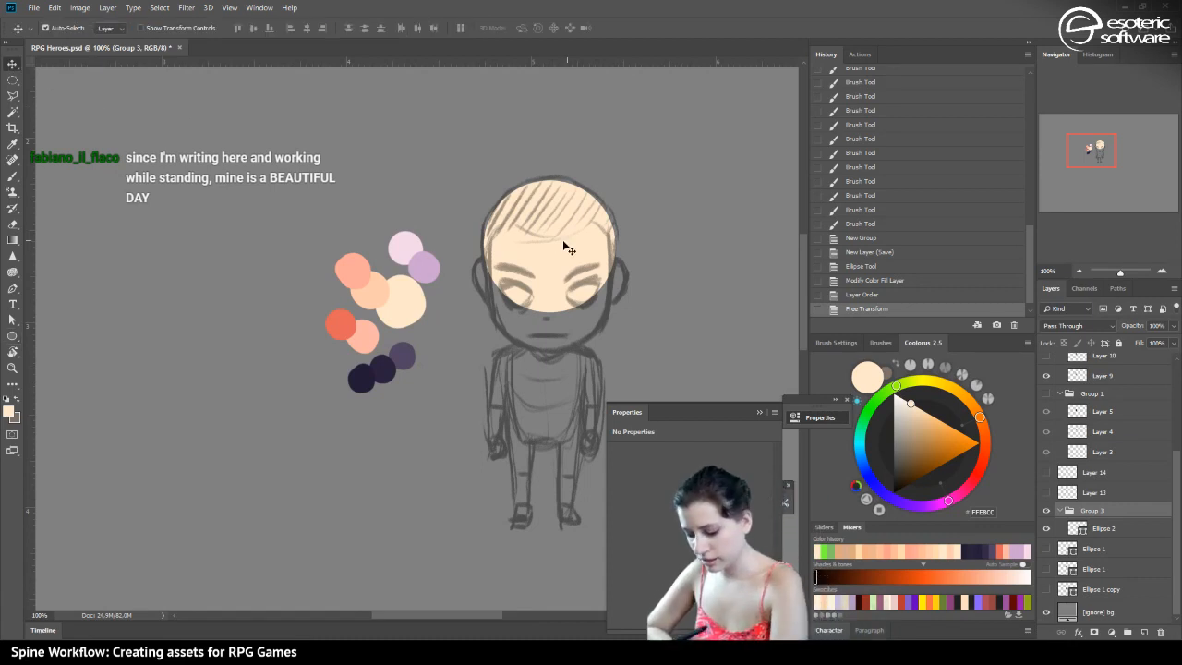
{"action": "left_click", "coordinate": [1087, 529]}
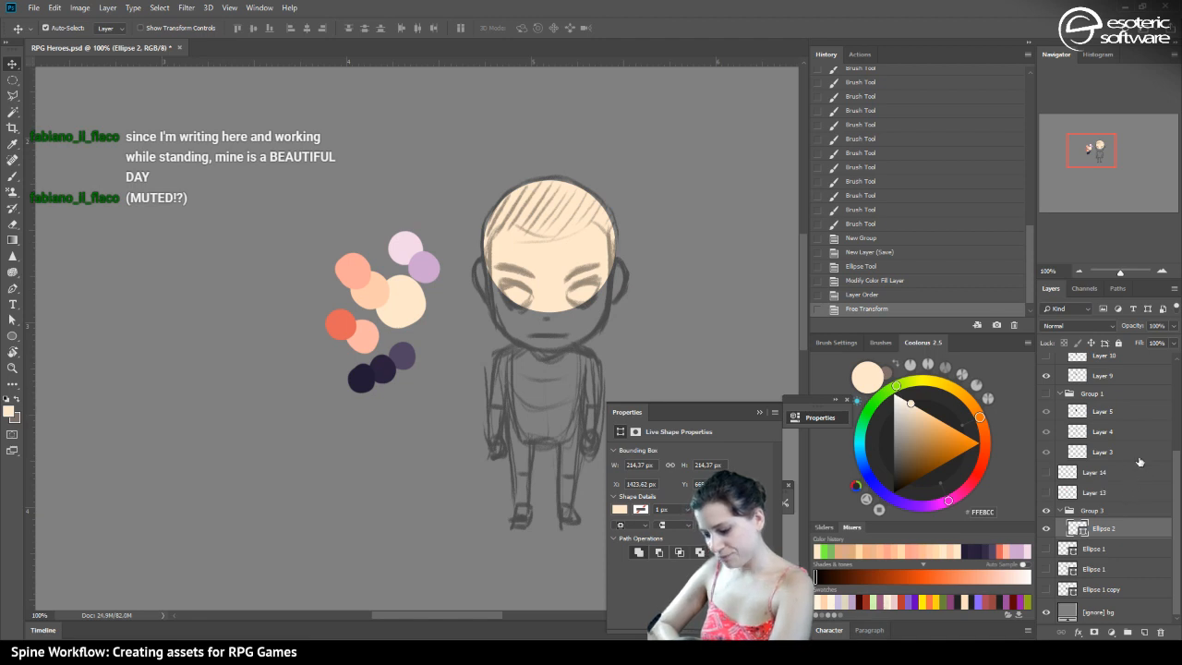
{"action": "right_click", "coordinate": [1123, 526]}
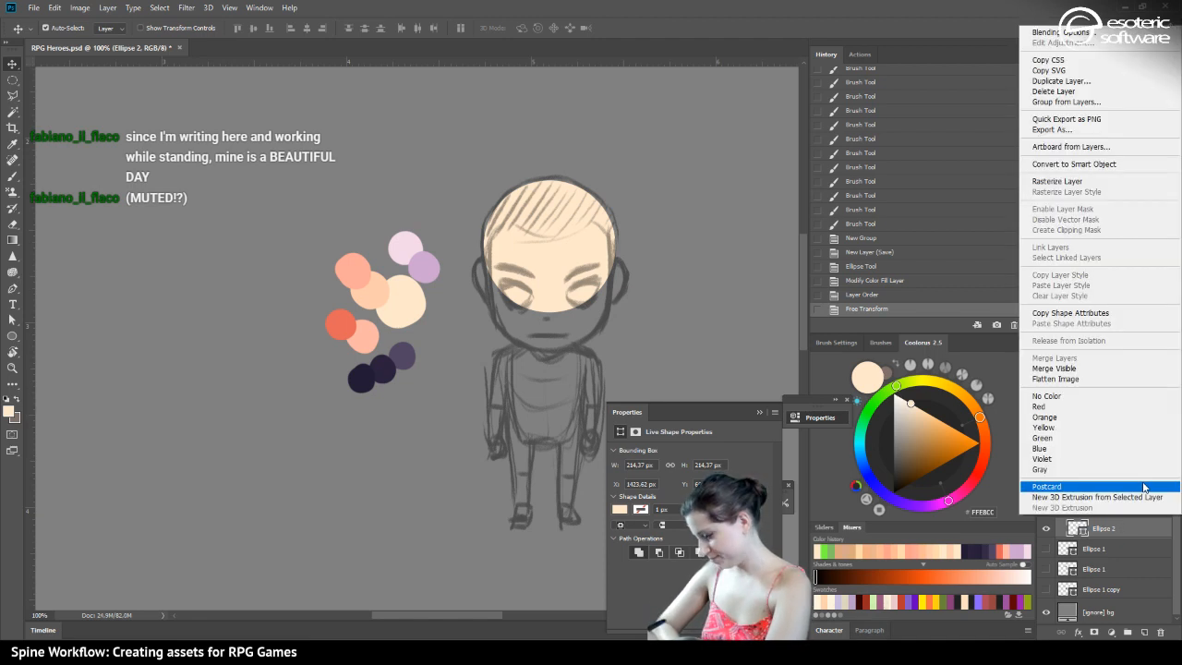
{"action": "left_click", "coordinate": [1055, 83]}
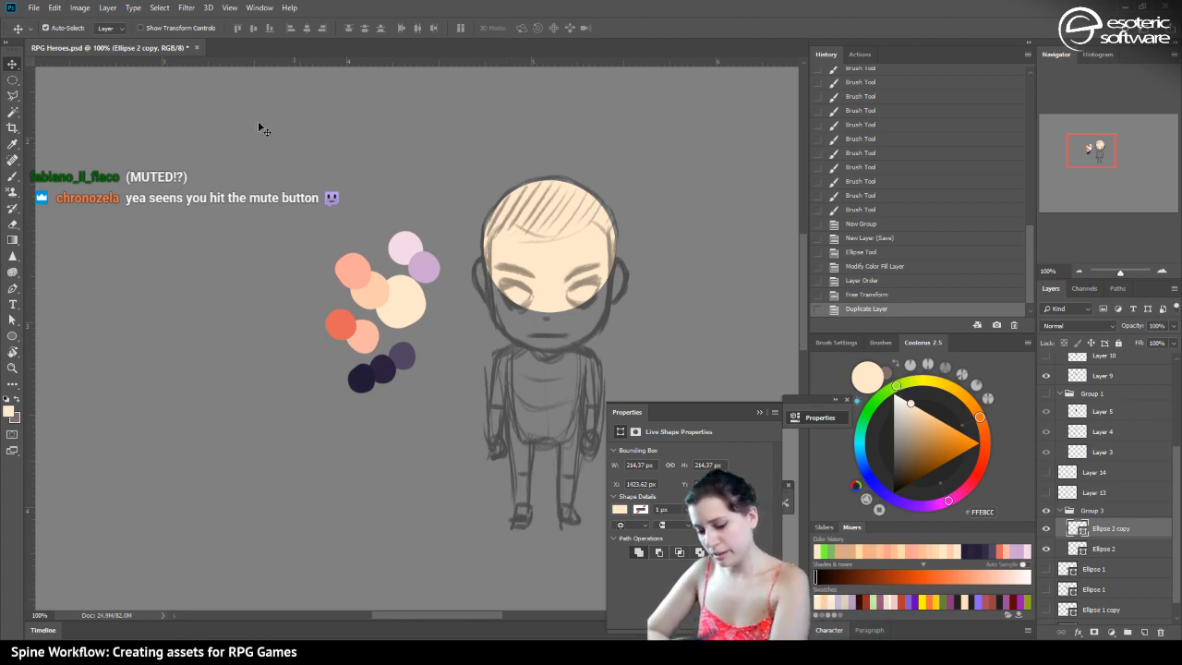
{"action": "left_click", "coordinate": [1105, 524]}
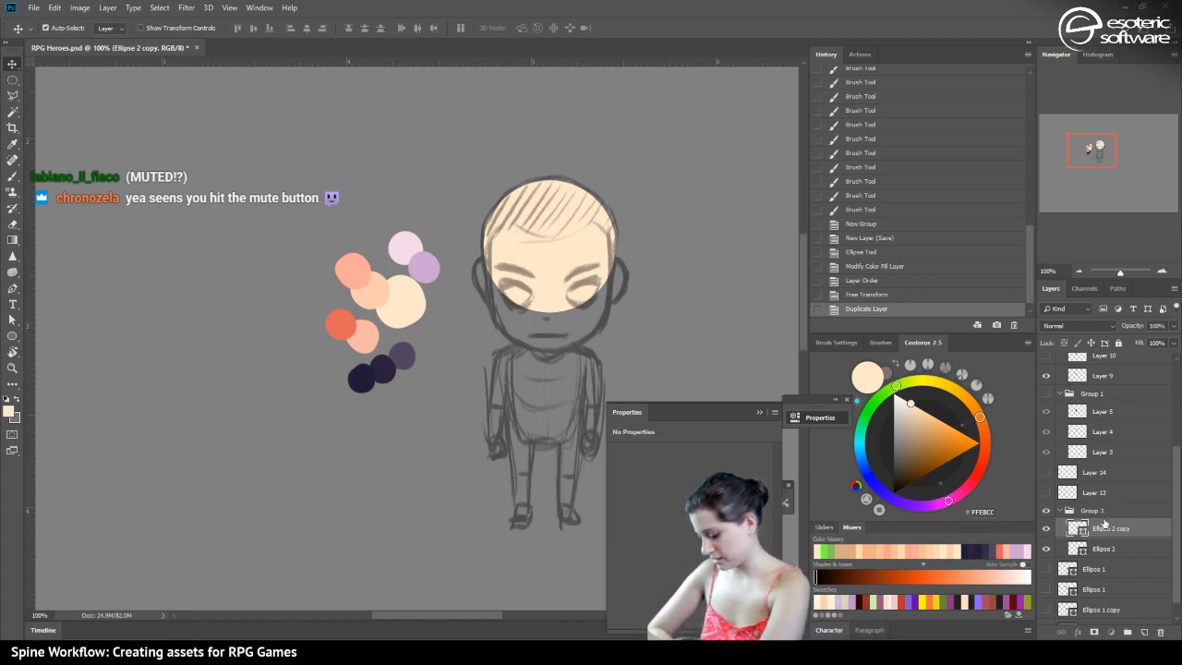
{"action": "left_click", "coordinate": [1115, 528]}
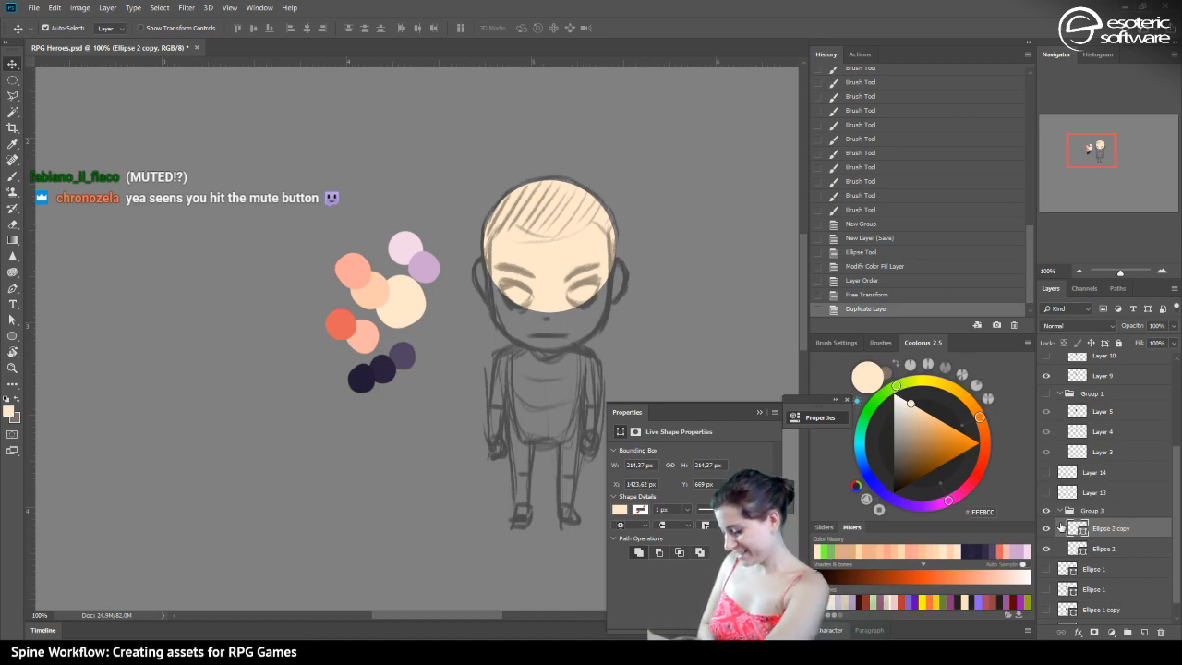
Move the duplicated cream circle down to a transform Y position of 838 px, reaching the sketched chin
{"action": "key", "text": "ctrl+t"}
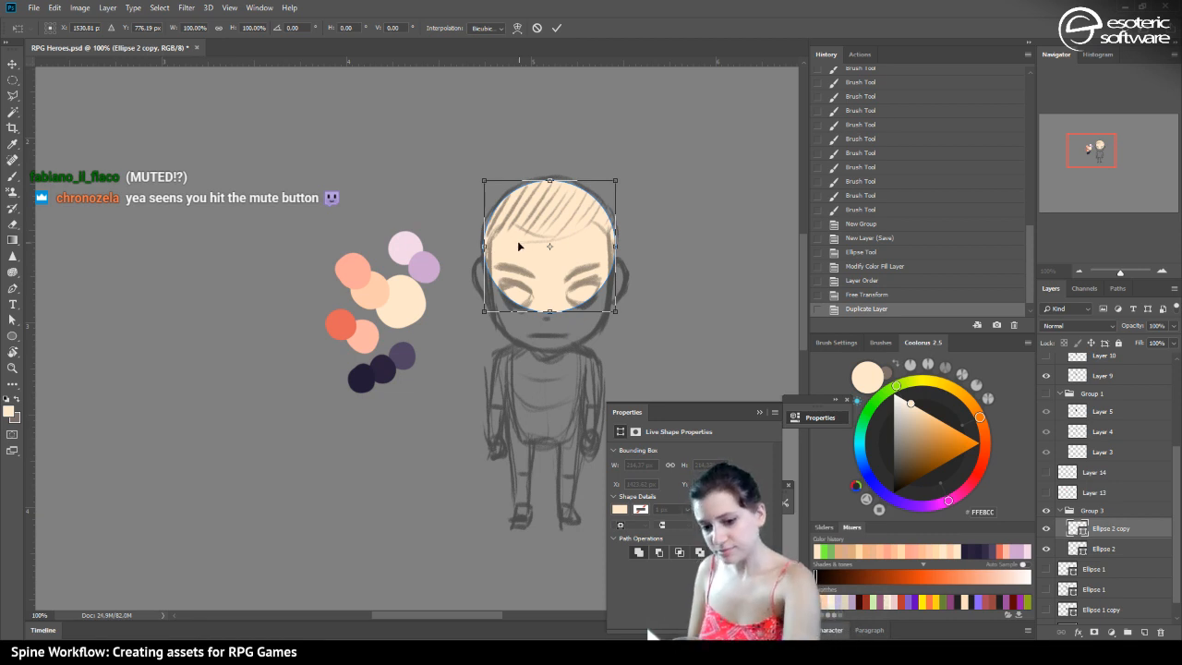
{"action": "key", "text": "Down"}
{"action": "key", "text": "Down"}
{"action": "key", "text": "Down"}
{"action": "key", "text": "Down"}
{"action": "key", "text": "Down"}
{"action": "key", "text": "Down"}
{"action": "key", "text": "Down"}
{"action": "key", "text": "Down"}
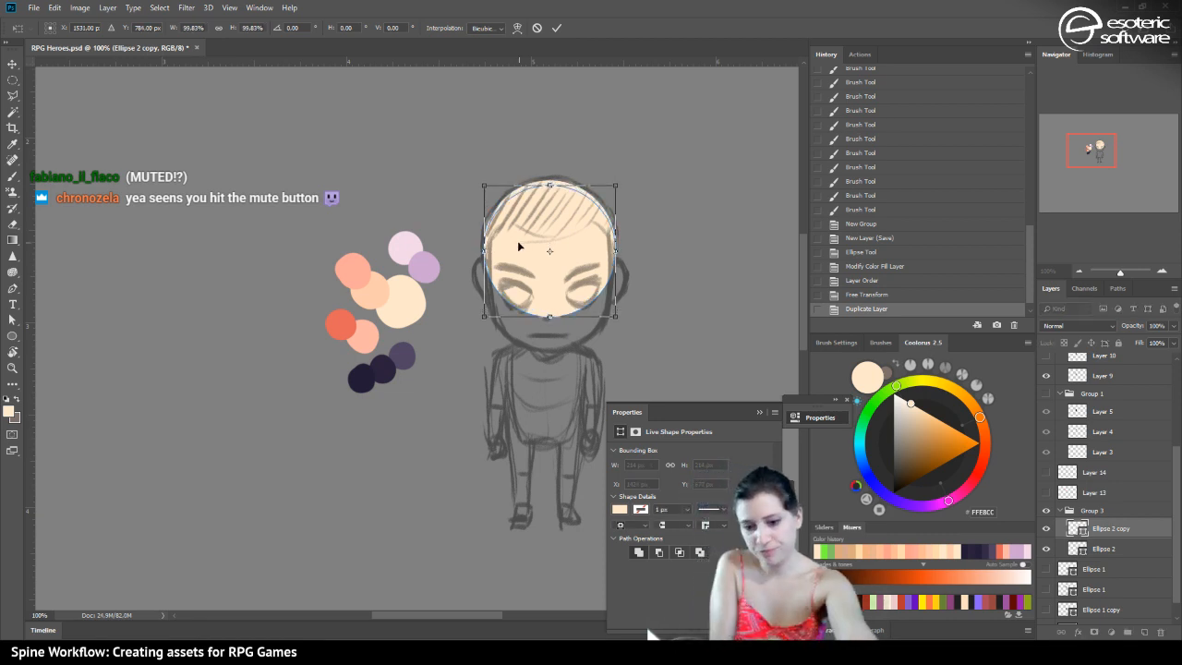
{"action": "key", "text": "shift+Down"}
{"action": "key", "text": "shift+Down"}
{"action": "key", "text": "shift+Down"}
{"action": "key", "text": "shift+Down"}
{"action": "key", "text": "shift+Down"}
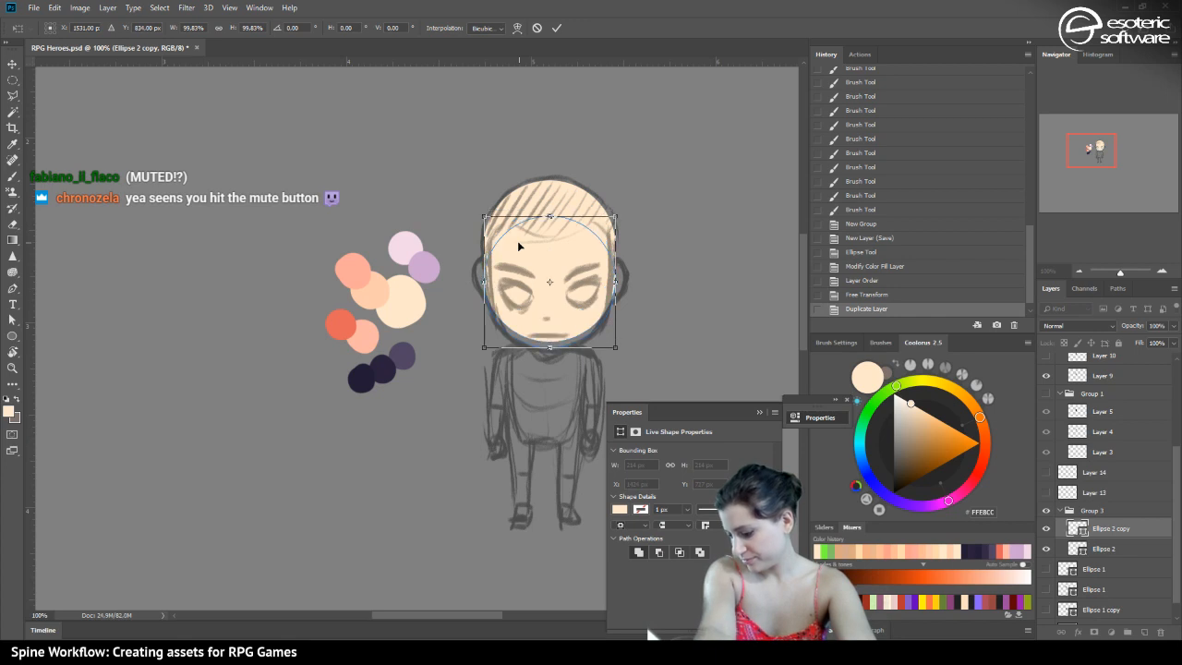
{"action": "key", "text": "Down"}
{"action": "key", "text": "Down"}
{"action": "key", "text": "Down"}
{"action": "key", "text": "Down"}
{"action": "key", "text": "Down"}
{"action": "key", "text": "Down"}
{"action": "key", "text": "Down"}
{"action": "key", "text": "Down"}
{"action": "key", "text": "Down"}
{"action": "key", "text": "Down"}
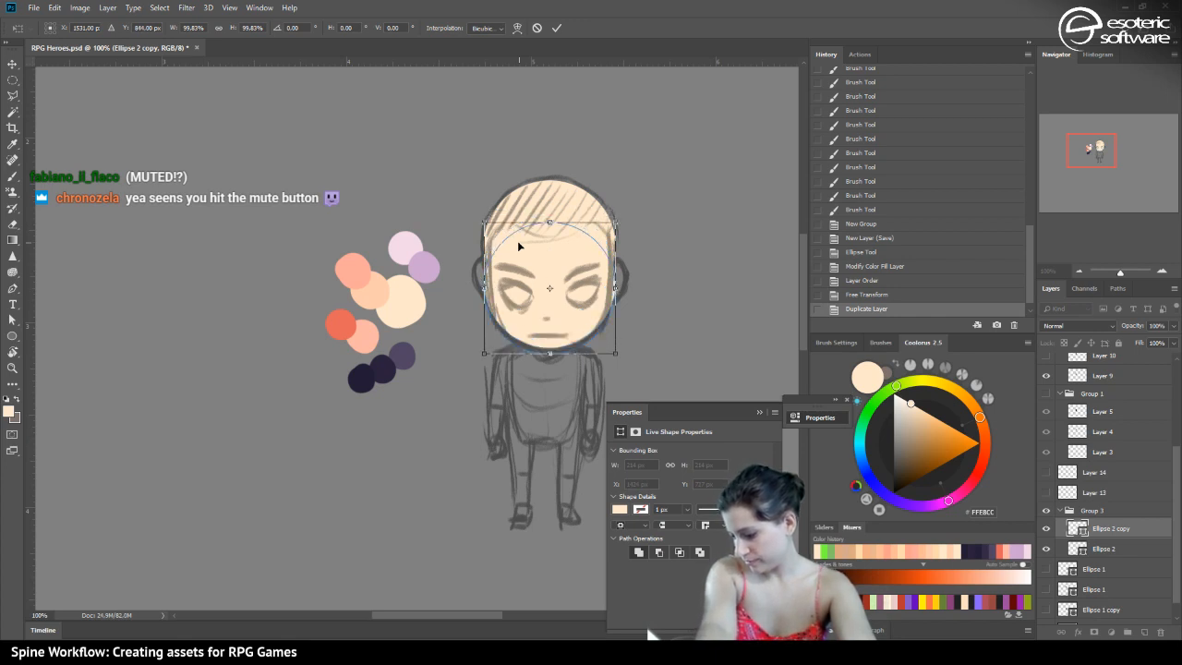
{"action": "key", "text": "Up"}
{"action": "key", "text": "Up"}
{"action": "key", "text": "Up"}
{"action": "key", "text": "Up"}
{"action": "key", "text": "Up"}
{"action": "key", "text": "Up"}
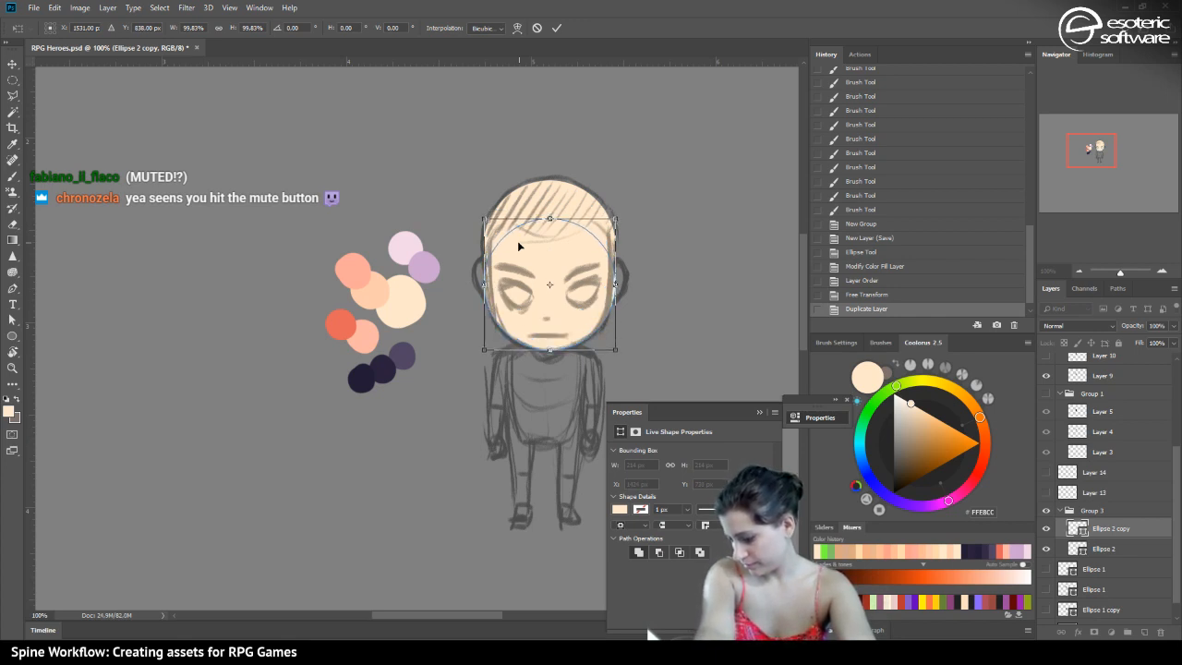
Scale the duplicated circle proportionally to 196.86 px wide, apply the transform, and nudge it slightly down onto the chin line
{"action": "left_click", "coordinate": [189, 27]}
{"action": "key", "text": "Down"}
{"action": "key", "text": "Down"}
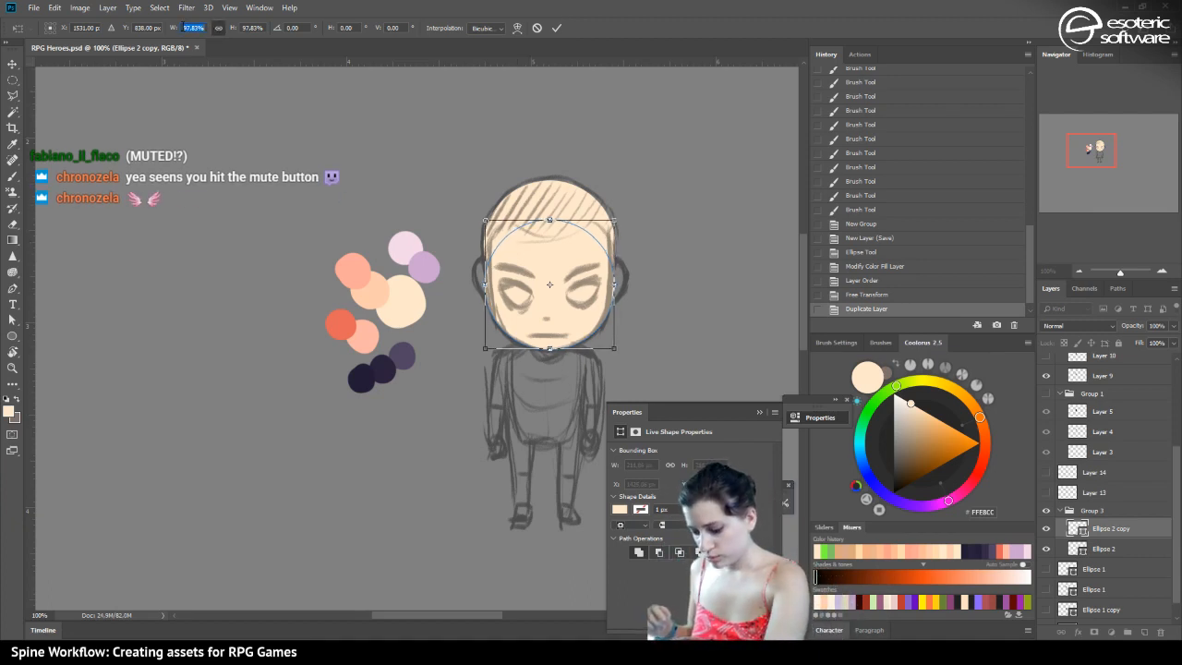
{"action": "key", "text": "Down"}
{"action": "key", "text": "Down"}
{"action": "key", "text": "Down"}
{"action": "key", "text": "Down"}
{"action": "key", "text": "Down"}
{"action": "key", "text": "Down"}
{"action": "key", "text": "Down"}
{"action": "key", "text": "Down"}
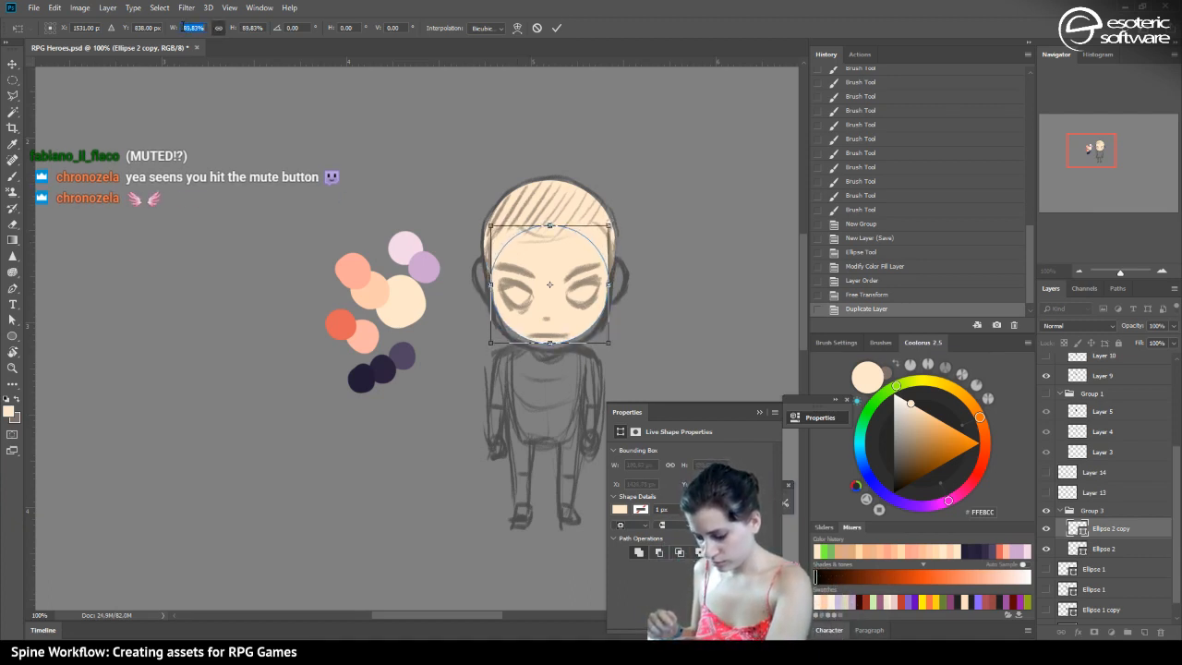
{"action": "key", "text": "Up"}
{"action": "key", "text": "Up"}
{"action": "left_click", "coordinate": [557, 28]}
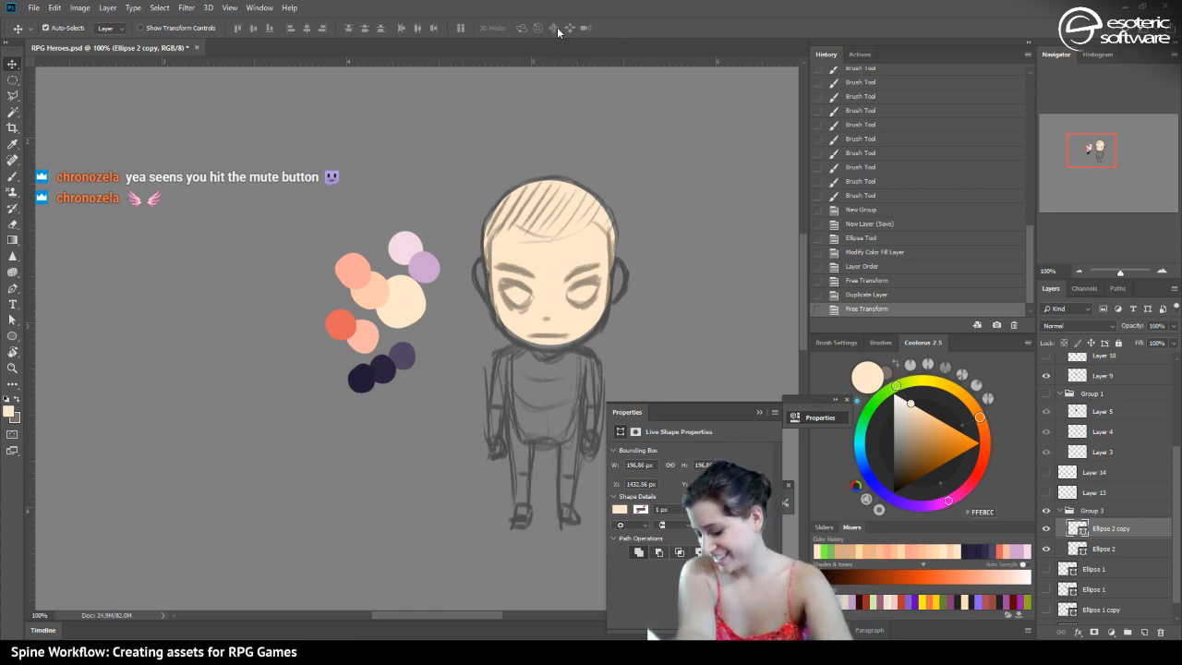
{"action": "key", "text": "Down"}
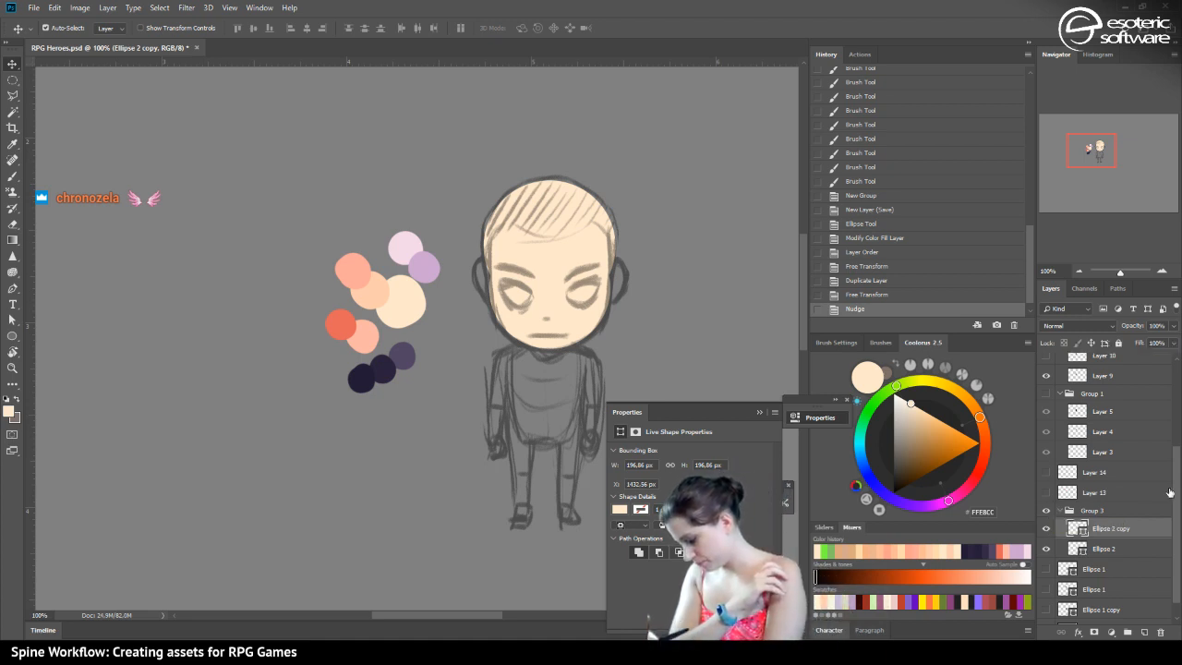
Collapse Group 1 and briefly hide the sketch in Group 2 to check the head silhouette, restoring its visibility
{"action": "scroll", "coordinate": [1127, 480], "scroll_direction": "up", "scroll_amount": 5}
{"action": "left_click", "coordinate": [1061, 462]}
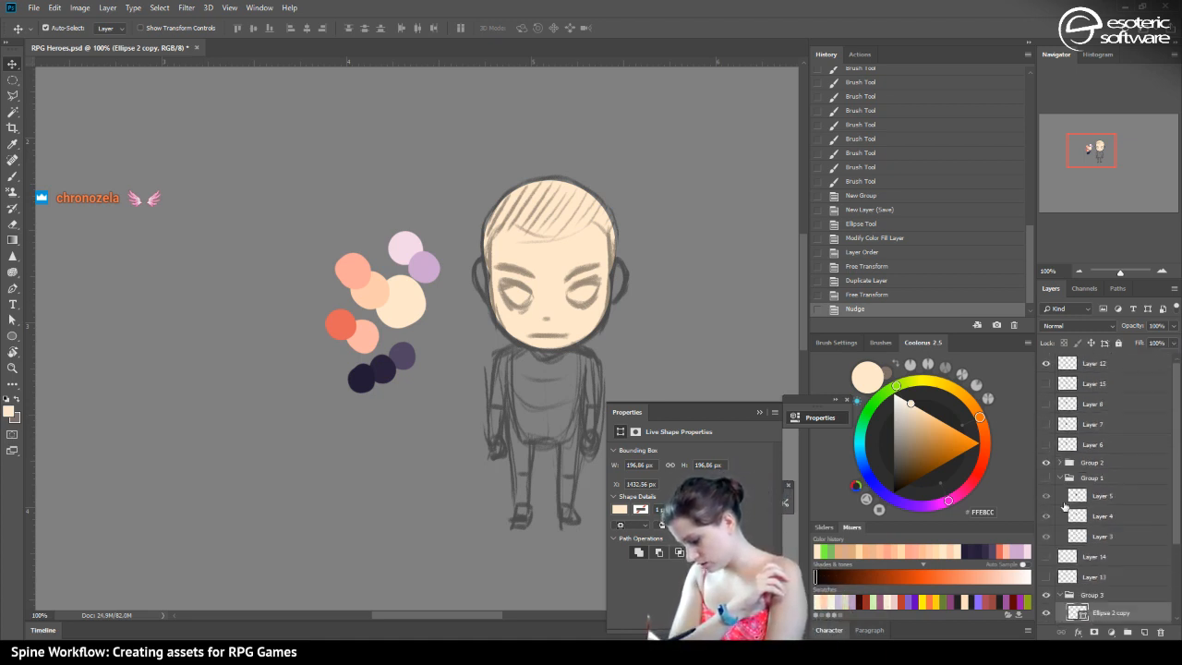
{"action": "left_click", "coordinate": [1061, 477]}
{"action": "left_click", "coordinate": [1047, 463]}
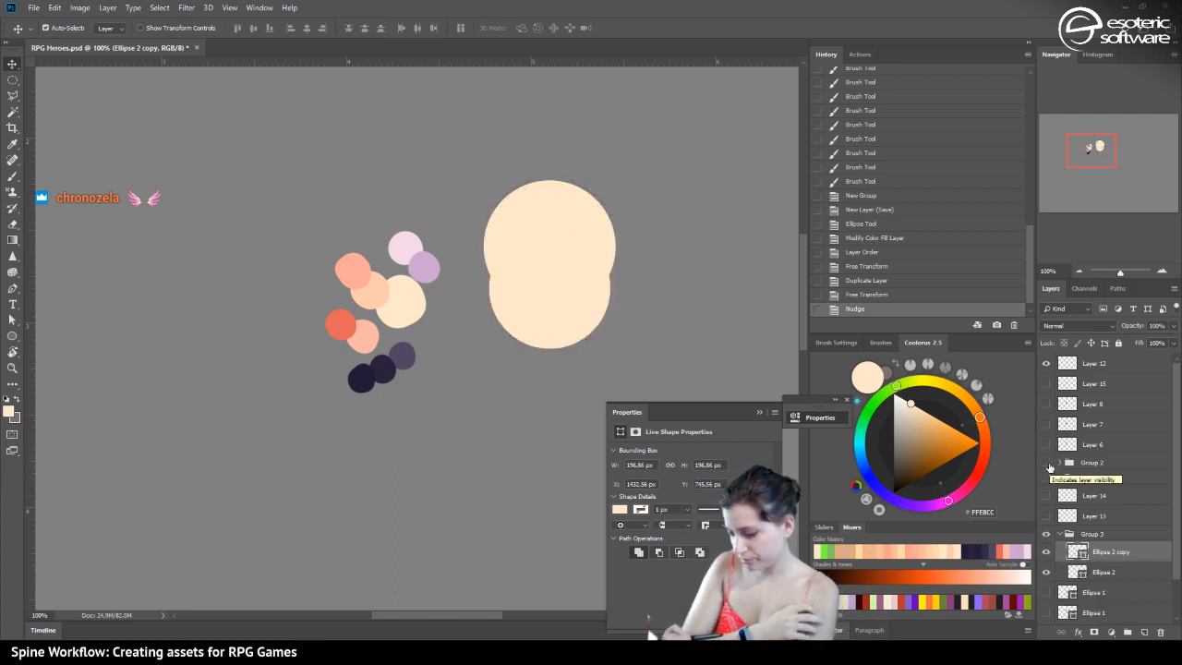
{"action": "left_click", "coordinate": [1046, 463]}
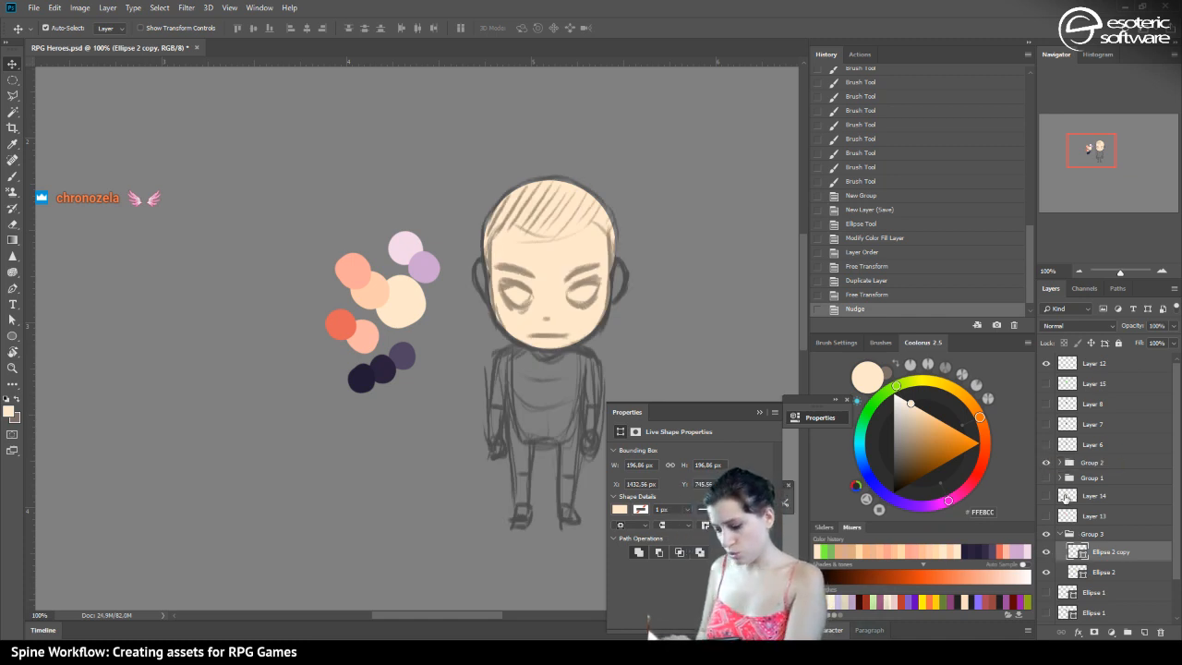
Merge the Ellipse 2 and Ellipse 2 copy shapes in Group 3 into one shape layer
{"action": "left_click", "coordinate": [1095, 571], "text": "shift"}
{"action": "right_click", "coordinate": [1099, 574]}
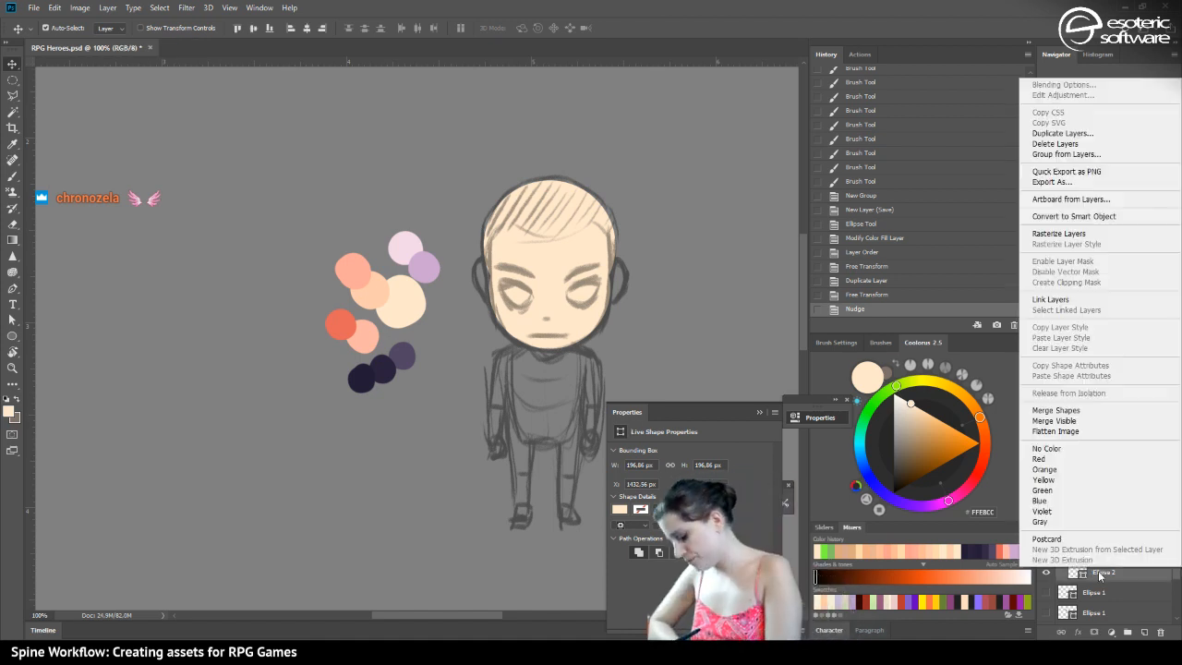
{"action": "left_click", "coordinate": [1052, 410]}
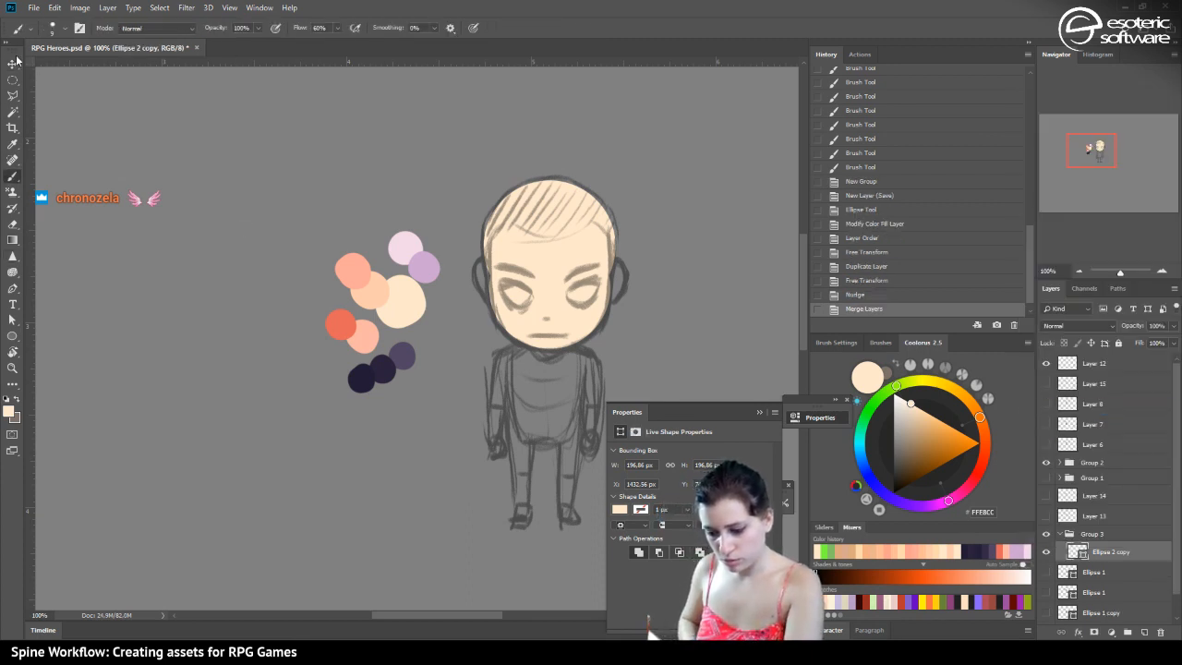
Combine the path components of the two overlapping head circles, converting the live shapes into one regular path
{"action": "left_click", "coordinate": [12, 320]}
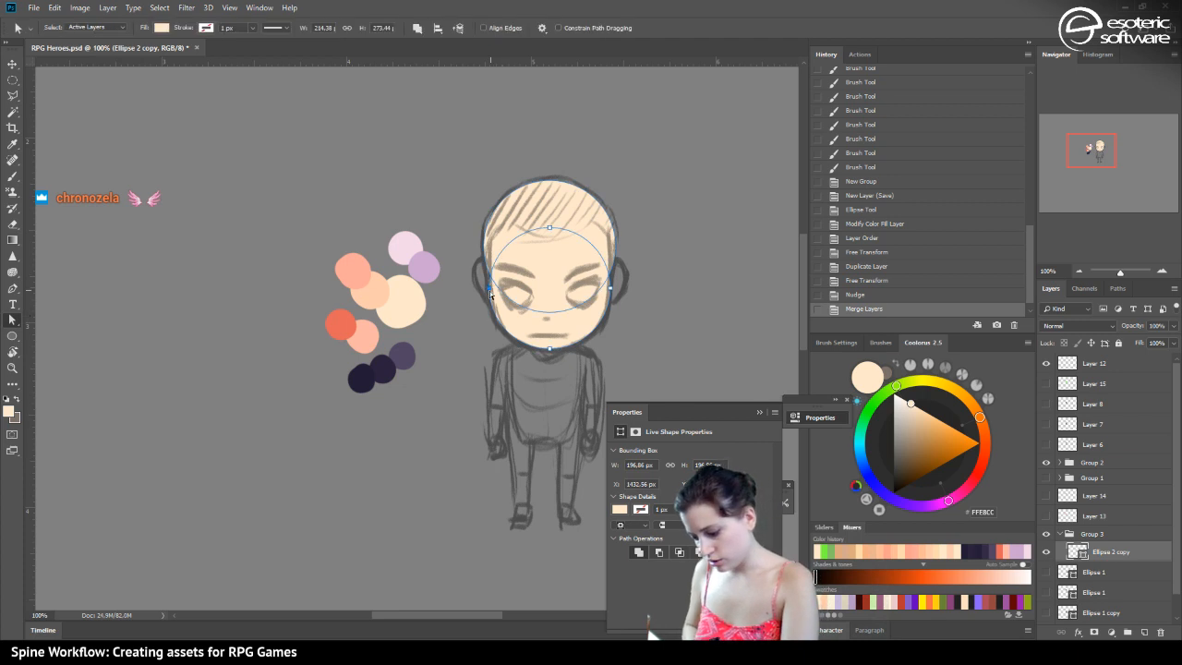
{"action": "left_click", "coordinate": [490, 291]}
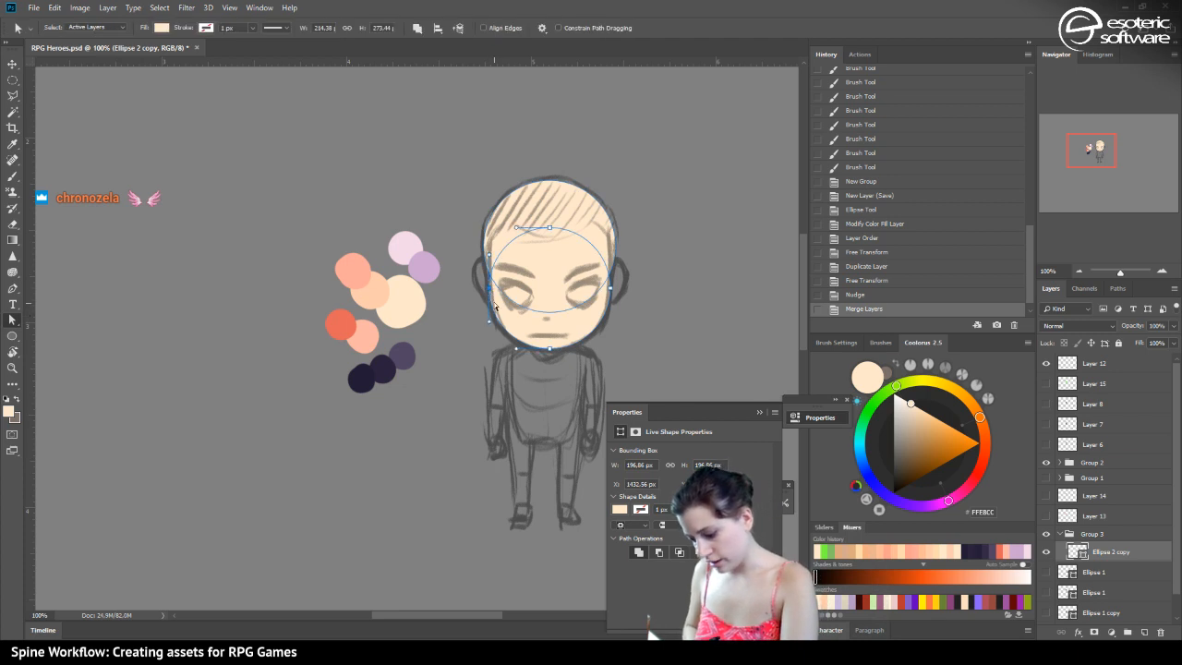
{"action": "left_click", "coordinate": [418, 29]}
{"action": "left_click", "coordinate": [425, 108]}
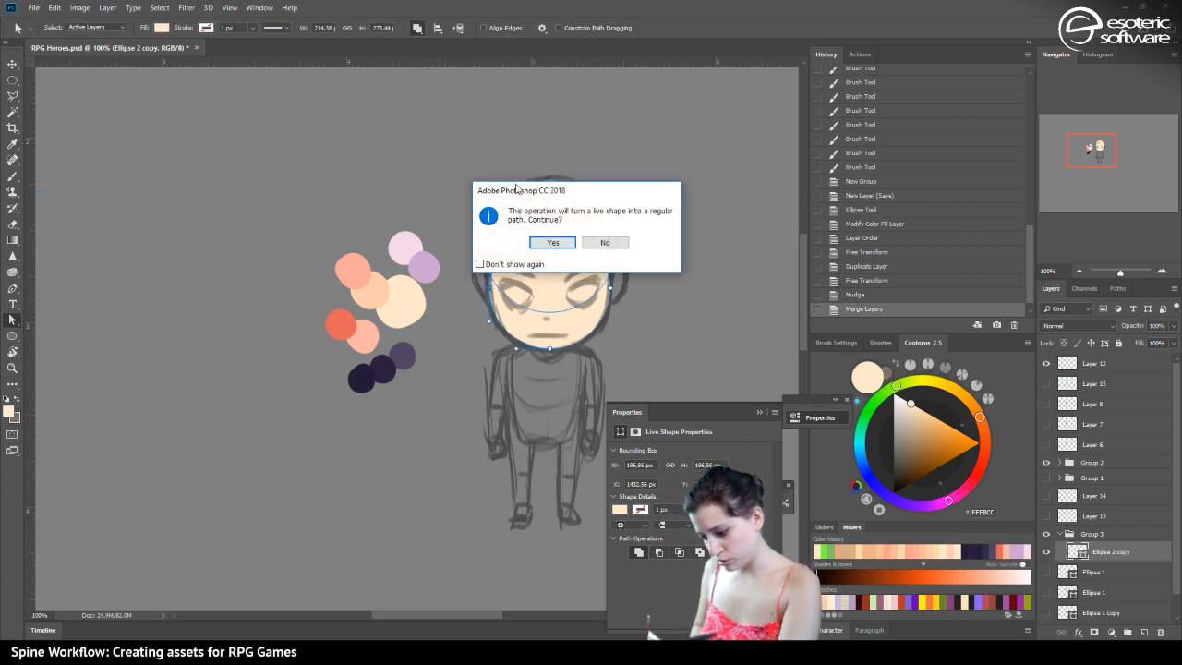
{"action": "left_click", "coordinate": [542, 243]}
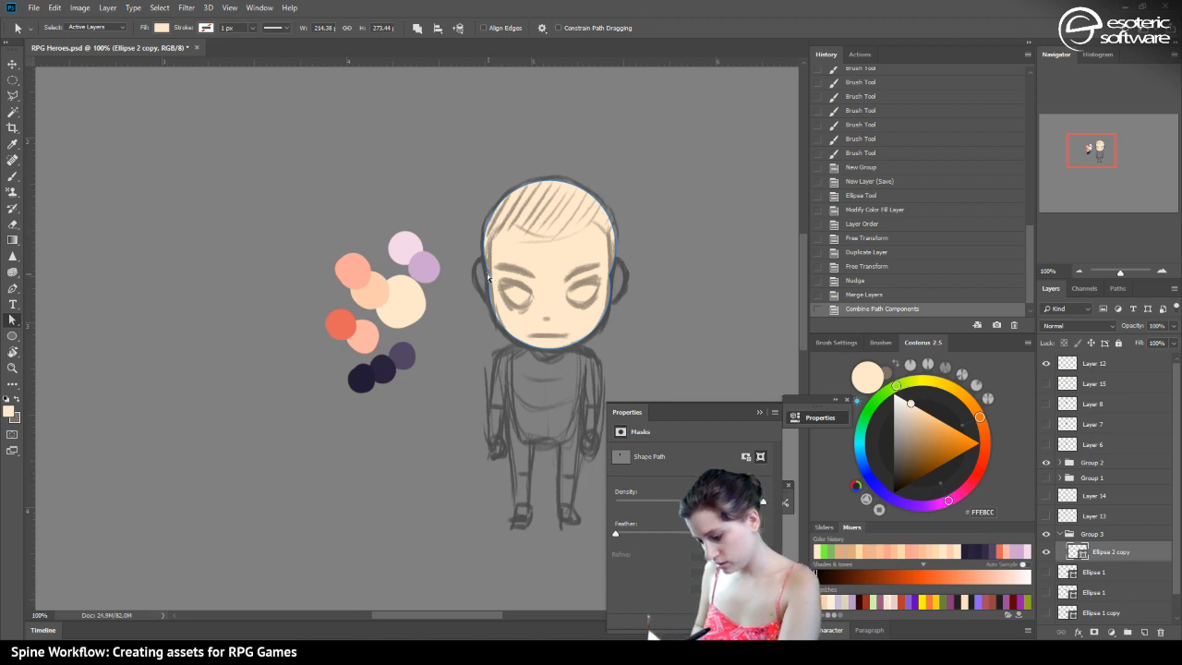
Delete the head path's anchor points at both side notches where the two circles meet, using the Pen tool
{"action": "left_click", "coordinate": [488, 276]}
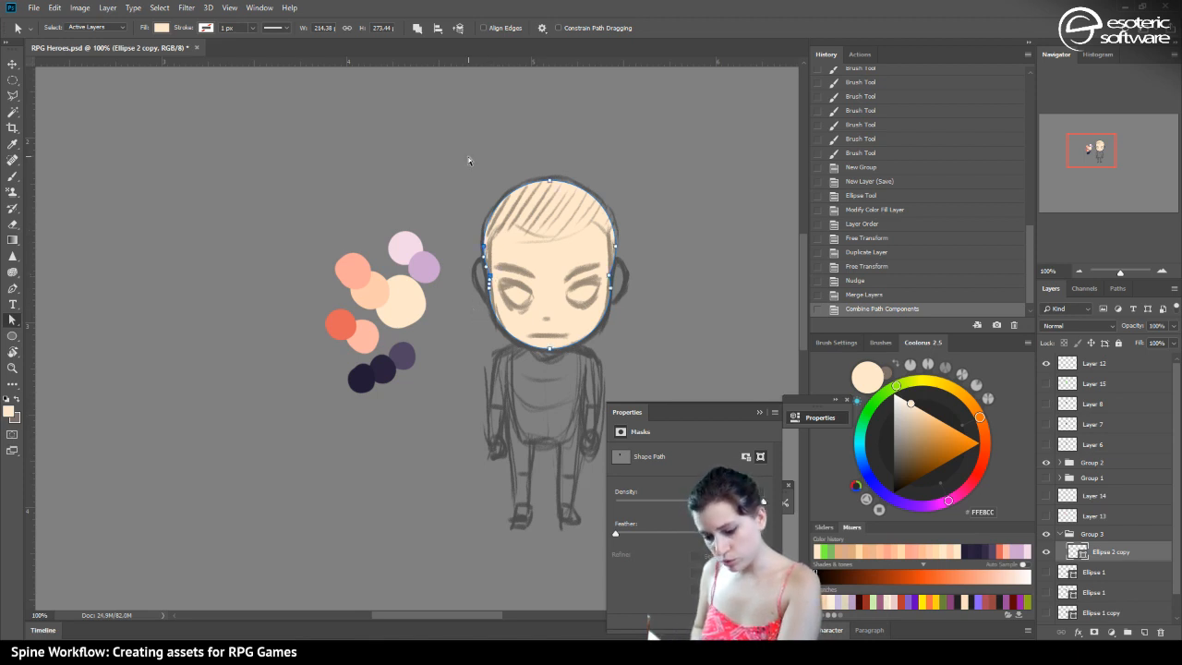
{"action": "left_click", "coordinate": [1162, 271]}
{"action": "left_click", "coordinate": [1163, 270]}
{"action": "left_click_drag", "start_coordinate": [1091, 150], "coordinate": [1098, 143]}
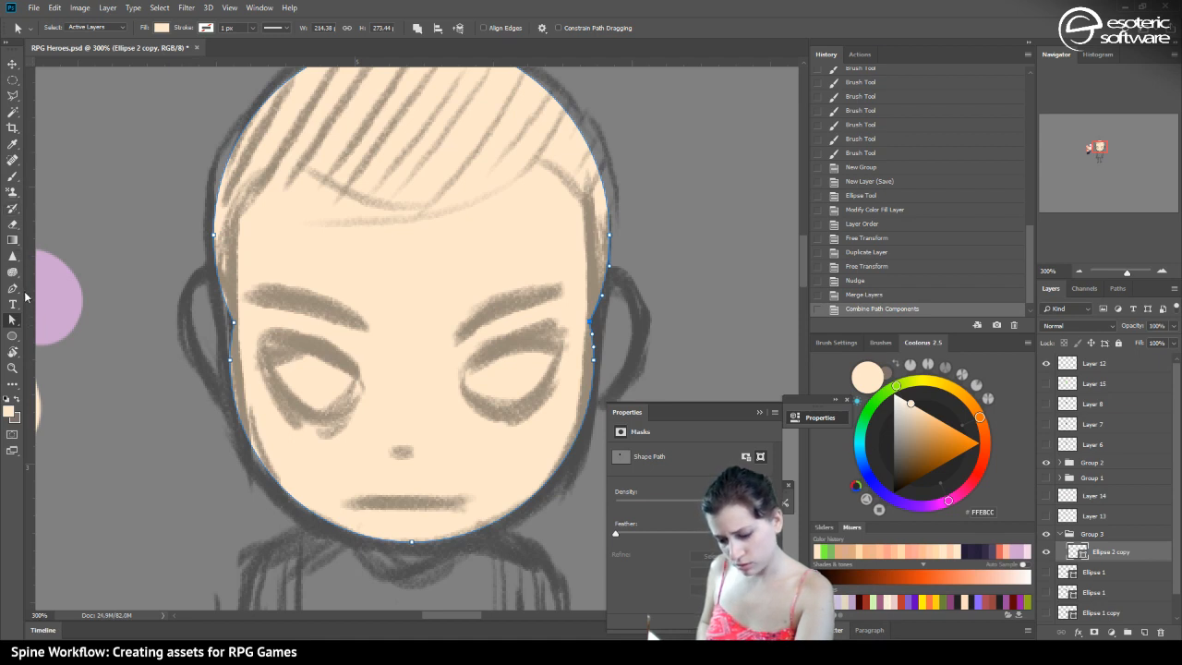
{"action": "left_click", "coordinate": [12, 288]}
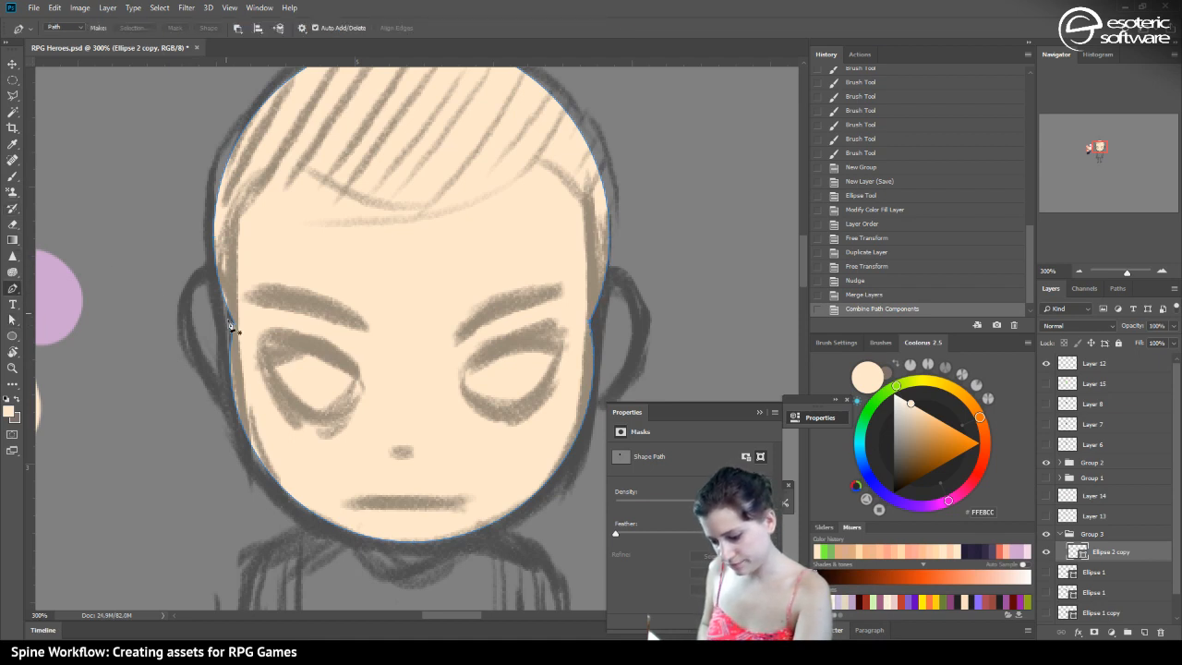
{"action": "key", "text": "v"}
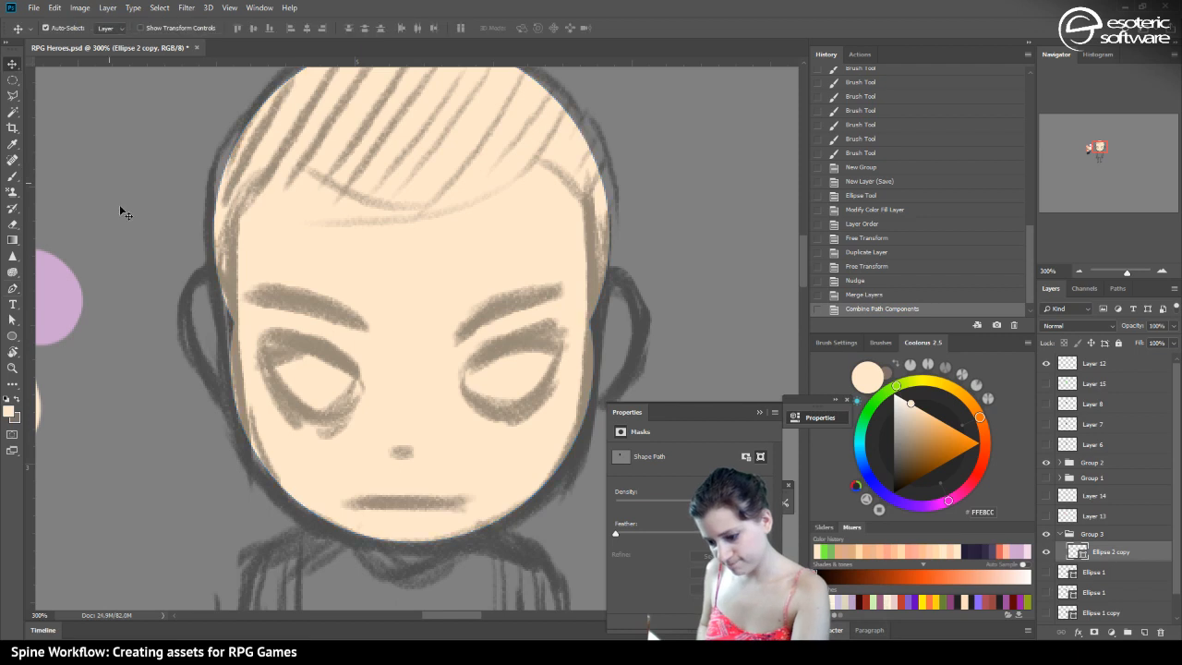
{"action": "left_click", "coordinate": [12, 320]}
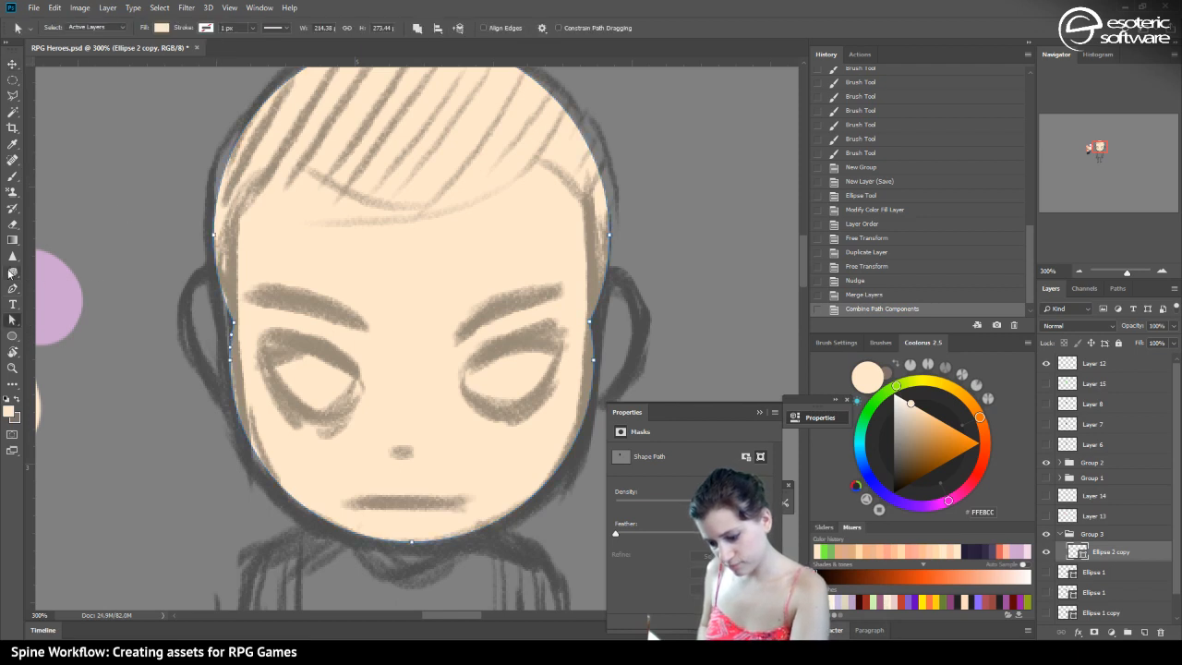
{"action": "left_click", "coordinate": [12, 289]}
{"action": "left_click", "coordinate": [231, 332]}
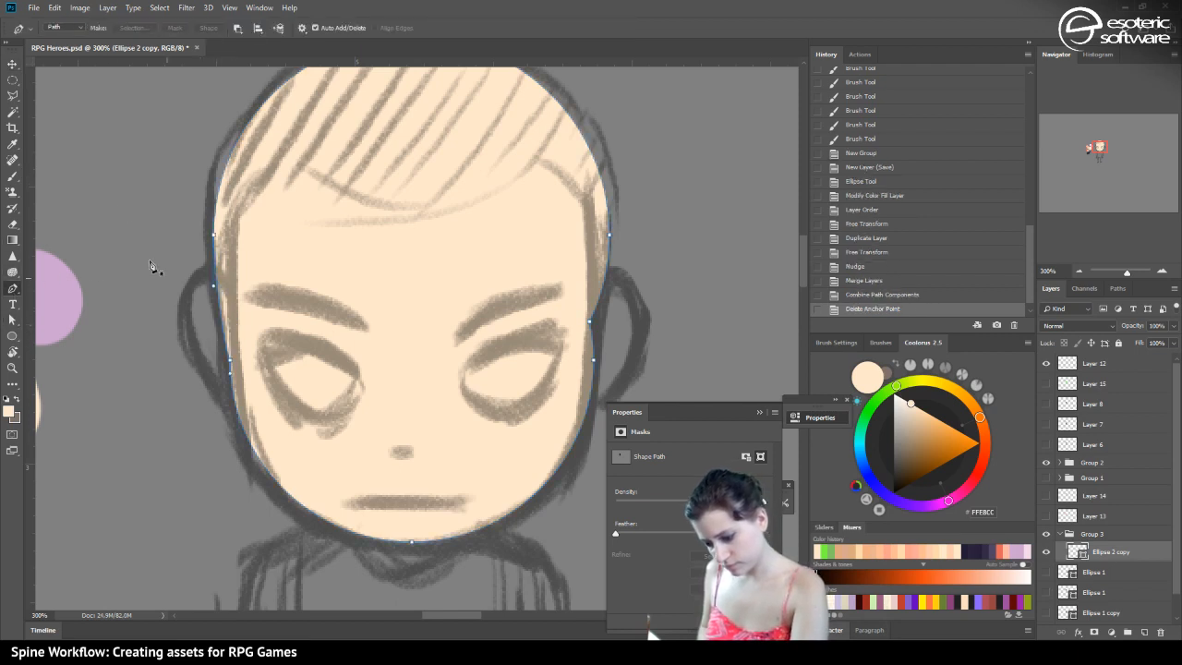
{"action": "left_click", "coordinate": [589, 322]}
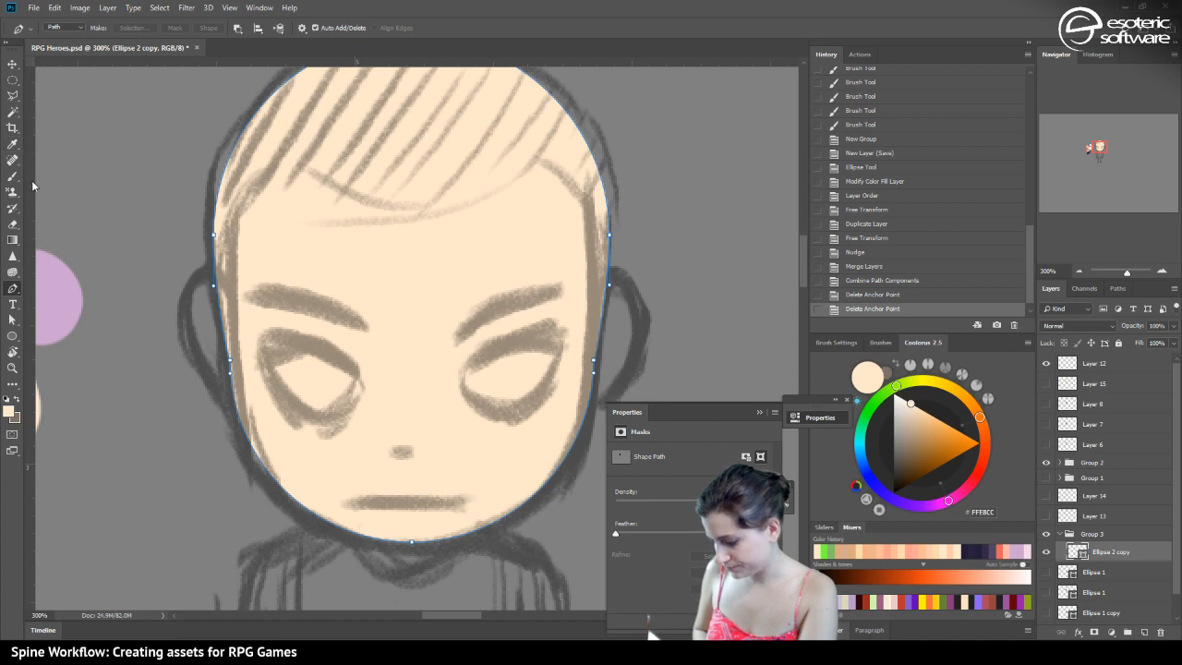
{"action": "left_click", "coordinate": [1086, 534]}
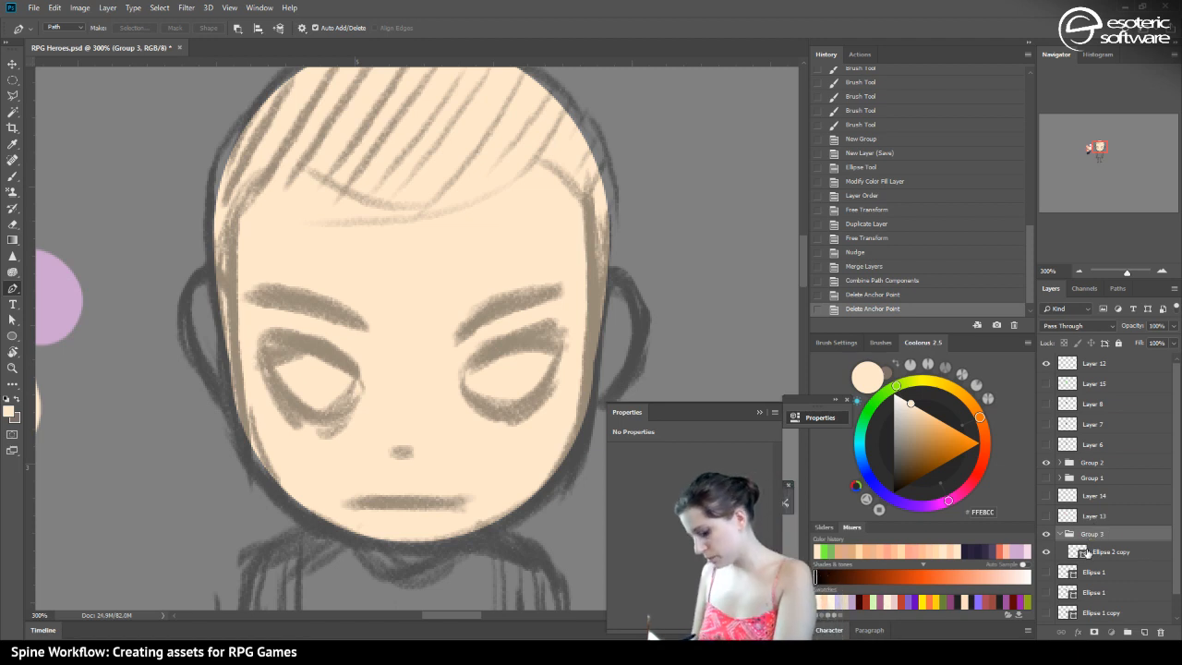
{"action": "left_click", "coordinate": [1090, 551]}
{"action": "left_click", "coordinate": [228, 362]}
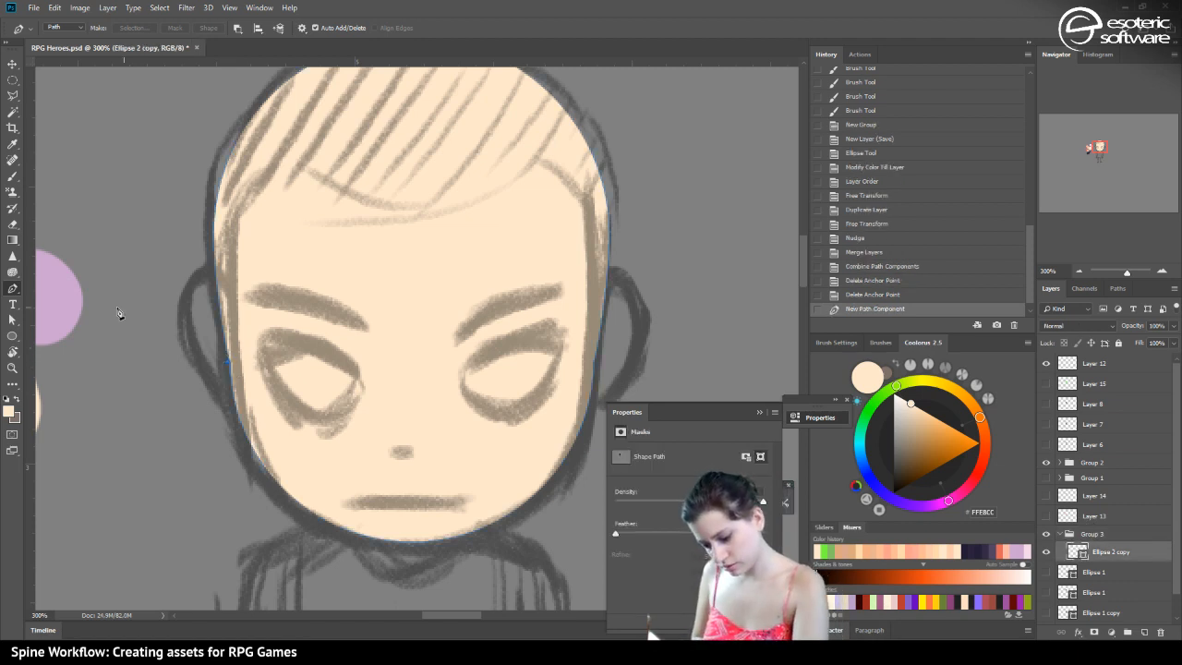
{"action": "left_click", "coordinate": [862, 294]}
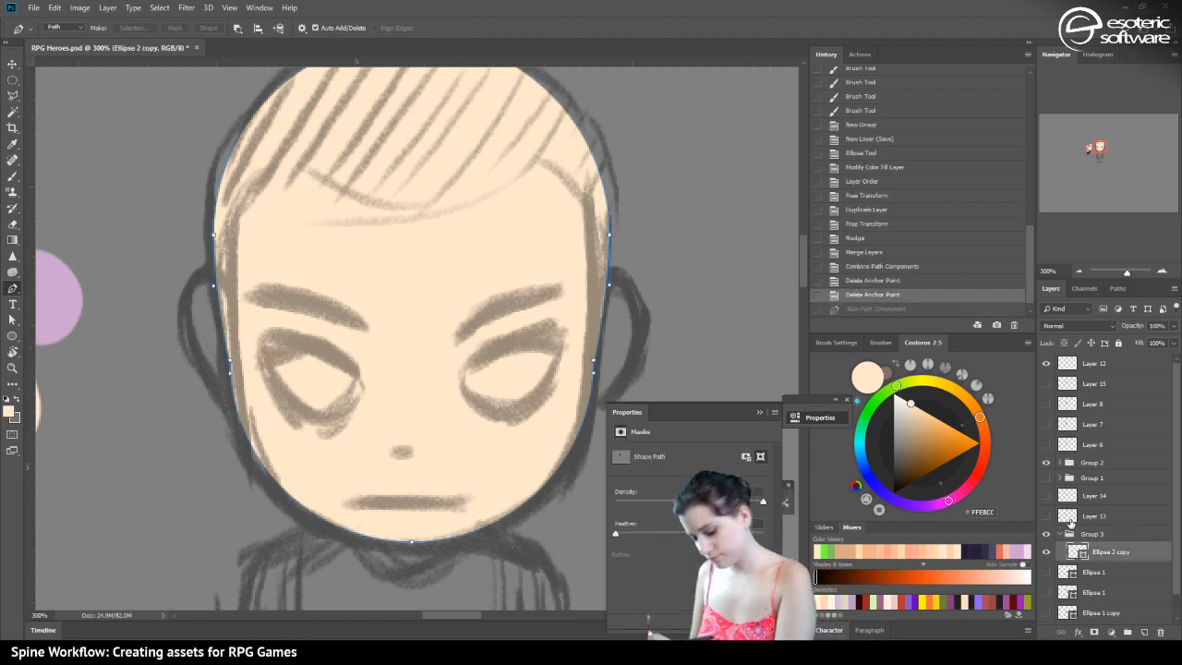
Try moving the head path's anchor below the left ear slightly upward, and undo the move
{"action": "left_click", "coordinate": [12, 319]}
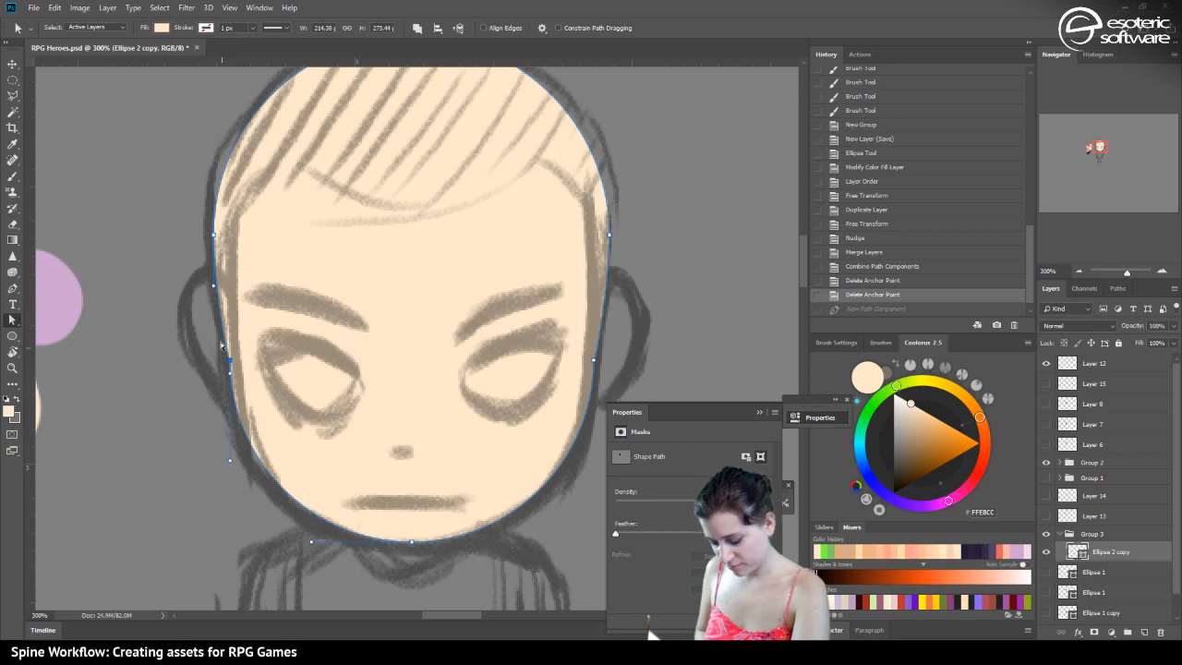
{"action": "left_click_drag", "start_coordinate": [230, 359], "coordinate": [228, 354]}
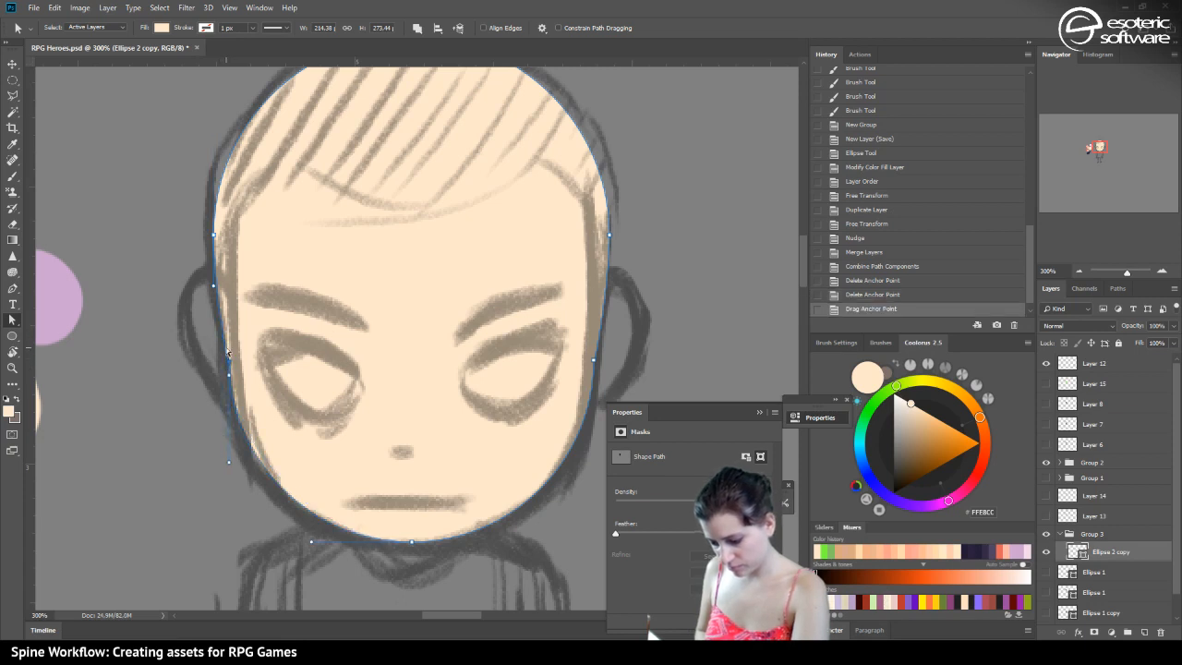
{"action": "left_click", "coordinate": [872, 293]}
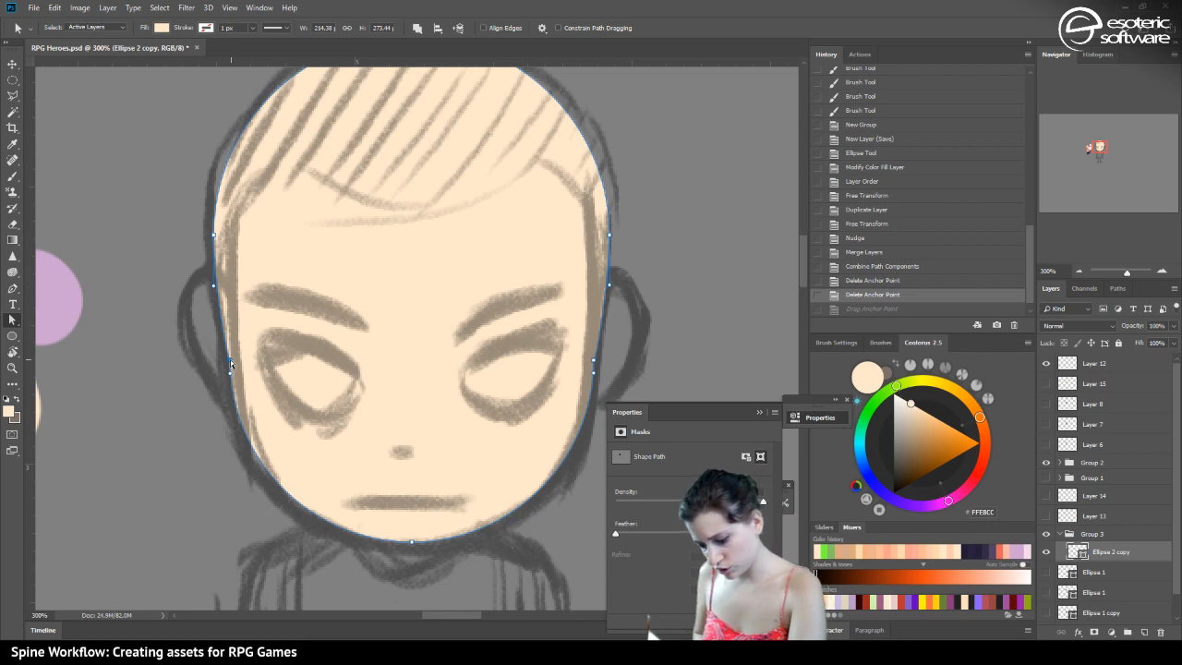
Reshape the curve along the left side of the head path with its control handles, undoing the last handle adjustment
{"action": "left_click", "coordinate": [213, 288]}
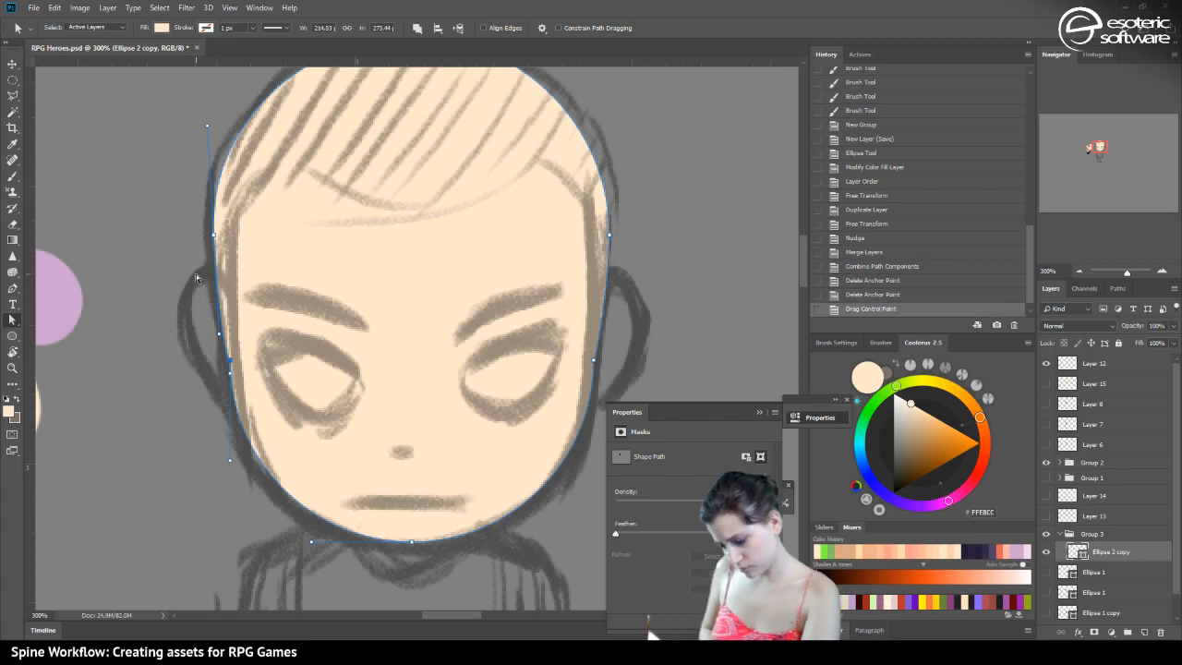
{"action": "mouse_move", "coordinate": [221, 337]}
{"action": "left_mouse_down"}
{"action": "mouse_move", "coordinate": [230, 378]}
{"action": "mouse_move", "coordinate": [230, 353]}
{"action": "left_mouse_up"}
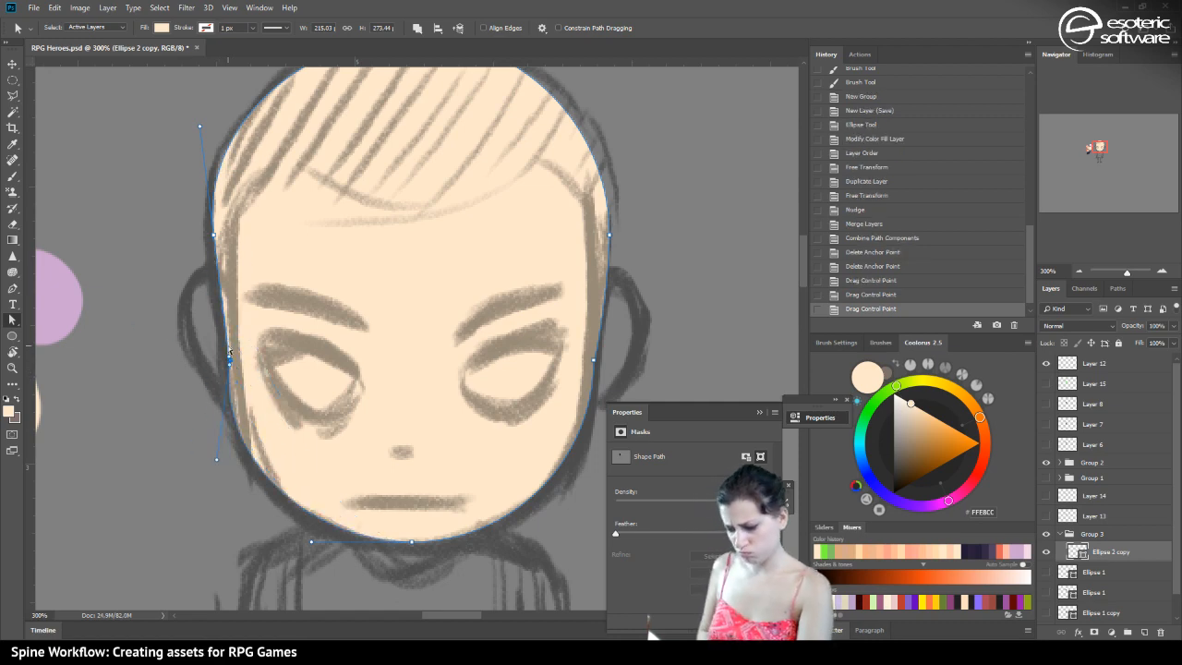
{"action": "left_click", "coordinate": [861, 293]}
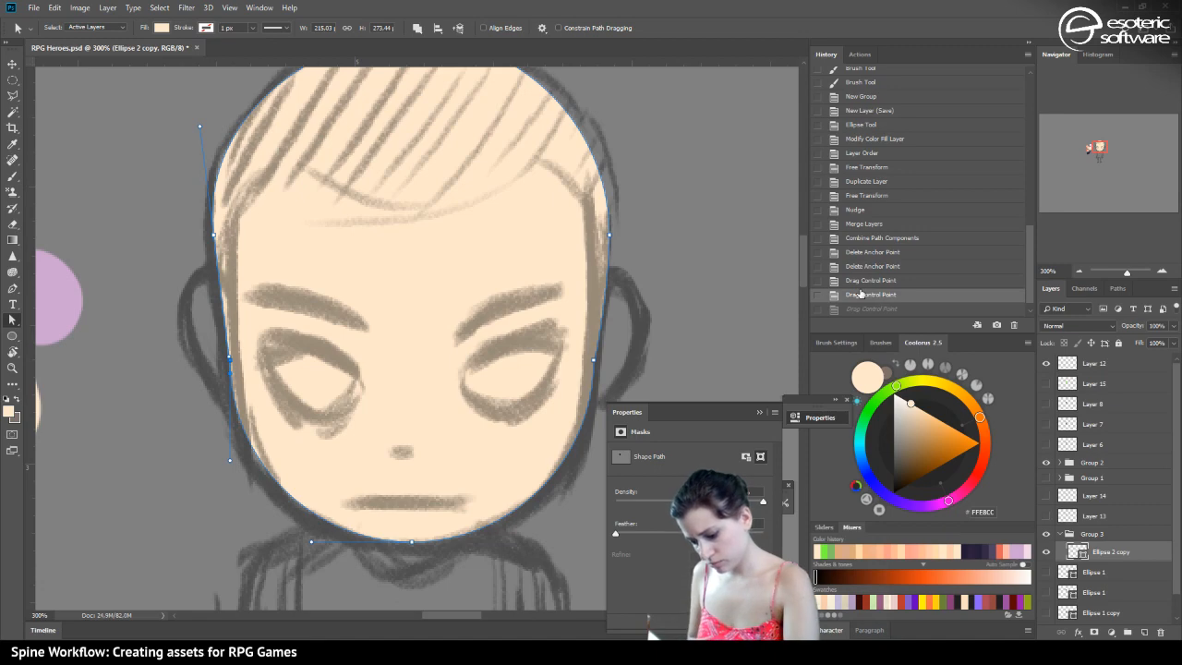
Try reshaping the head path's right side with its control handle, compare the history states, and revert to the first left-side handle adjustment
{"action": "left_click", "coordinate": [608, 234]}
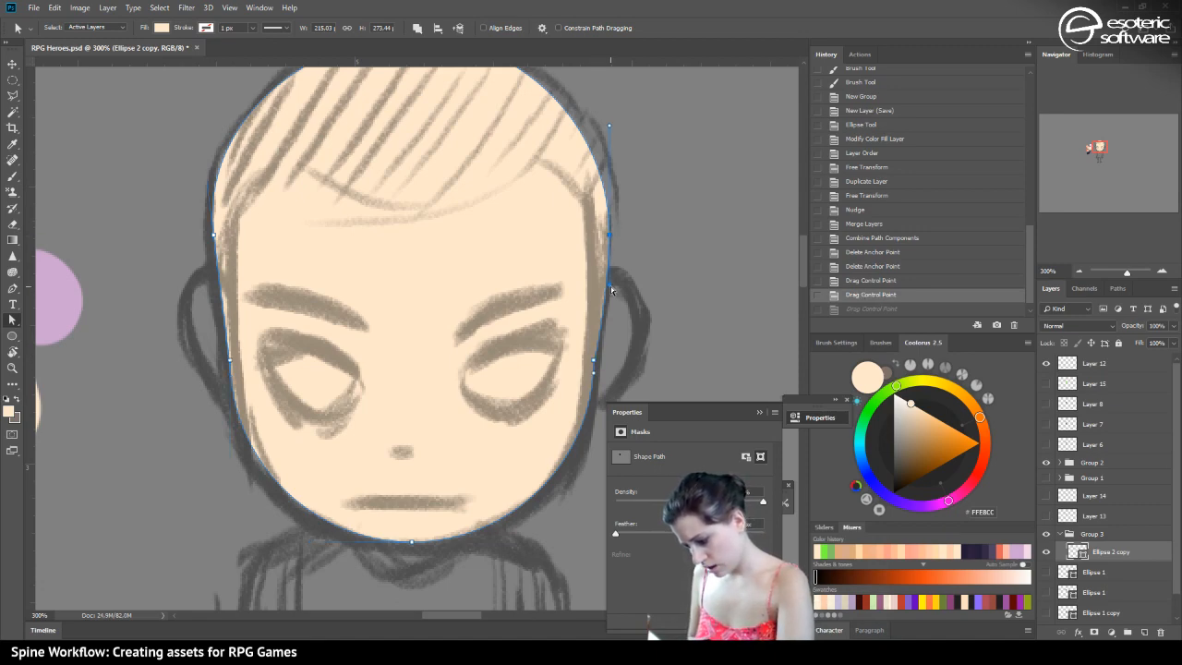
{"action": "left_click_drag", "start_coordinate": [610, 287], "coordinate": [595, 362]}
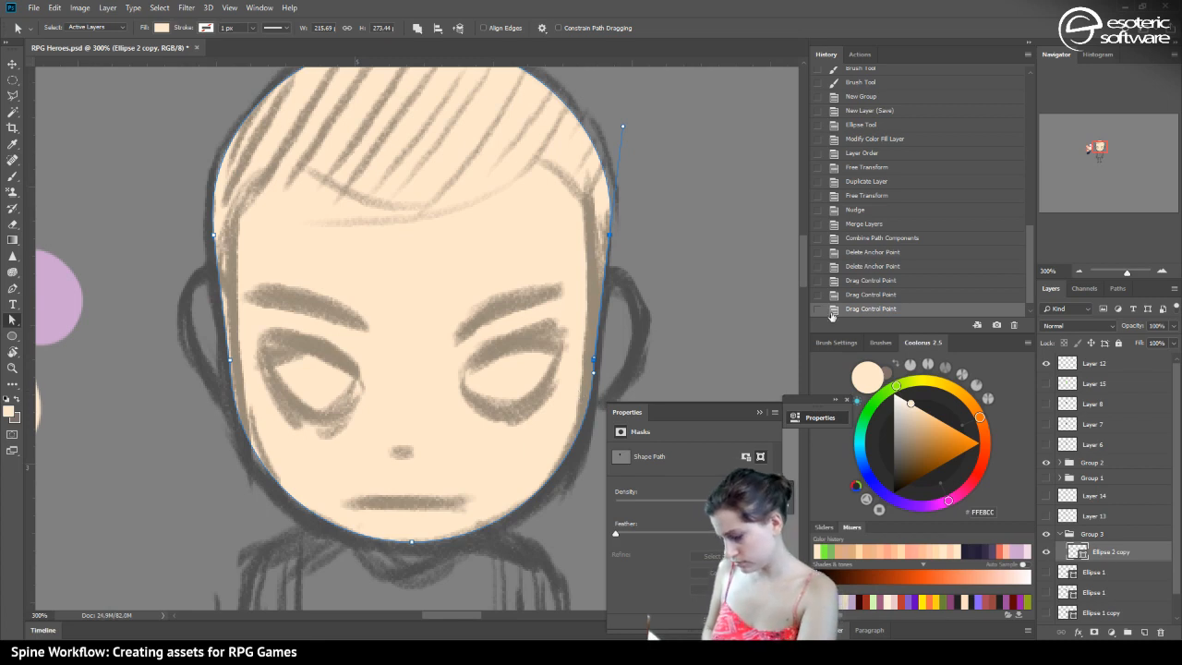
{"action": "left_click", "coordinate": [850, 295]}
{"action": "left_click", "coordinate": [868, 311]}
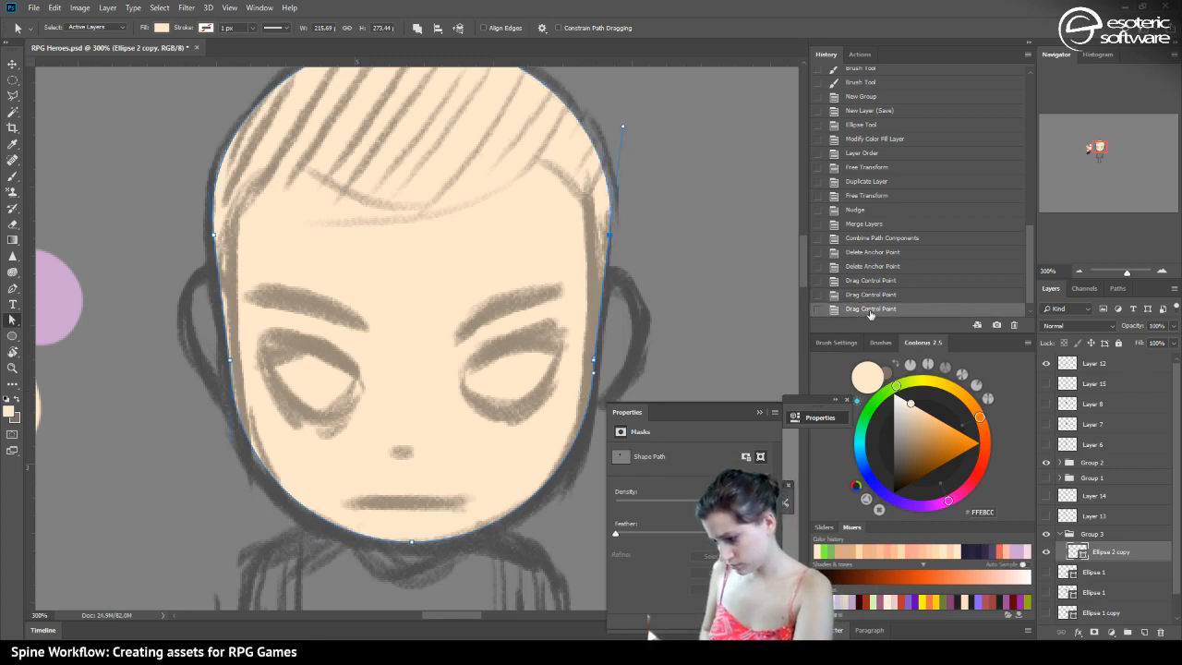
{"action": "left_click", "coordinate": [854, 295]}
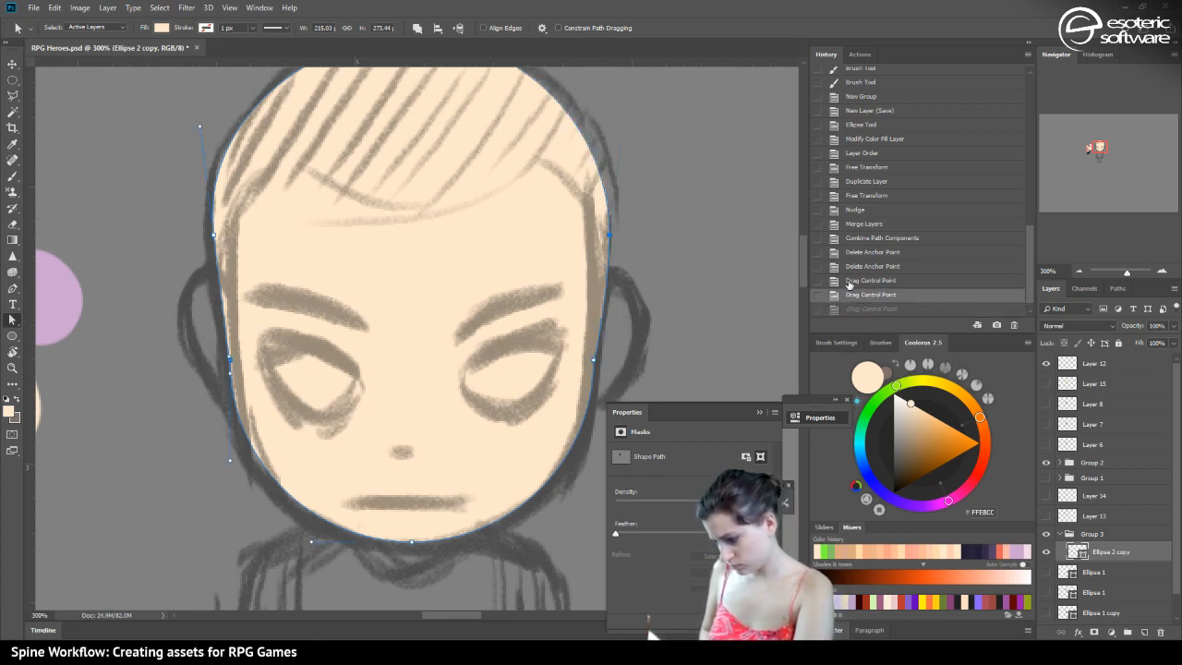
{"action": "left_click", "coordinate": [850, 282]}
{"action": "left_click", "coordinate": [870, 310]}
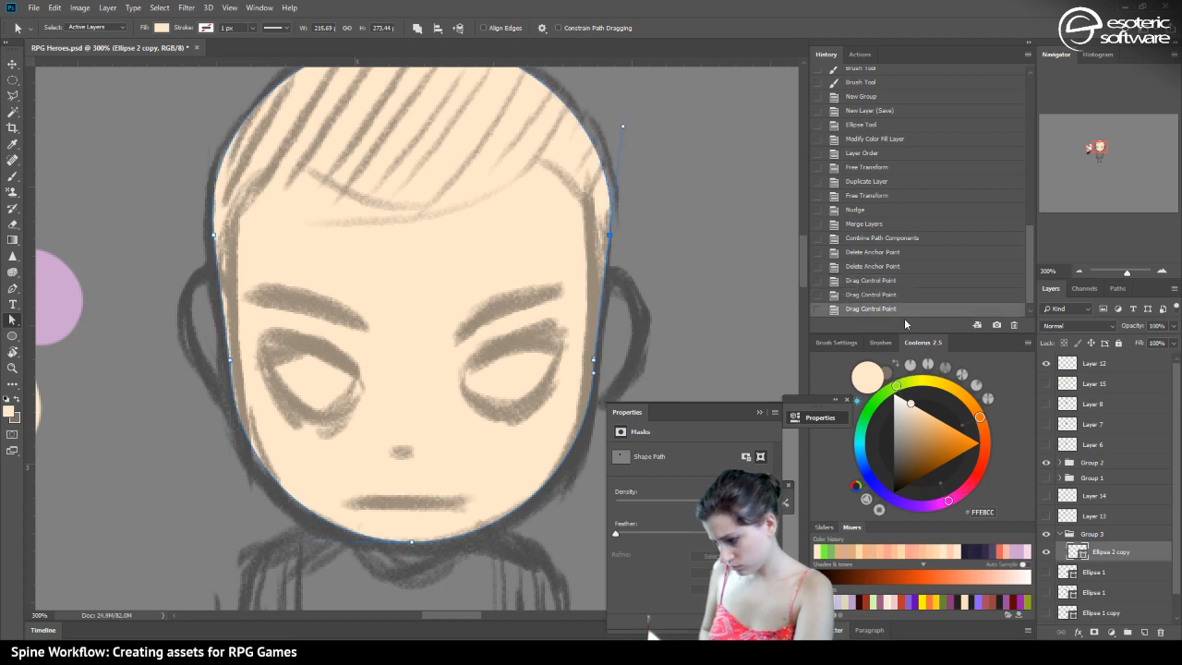
{"action": "left_click", "coordinate": [1079, 271]}
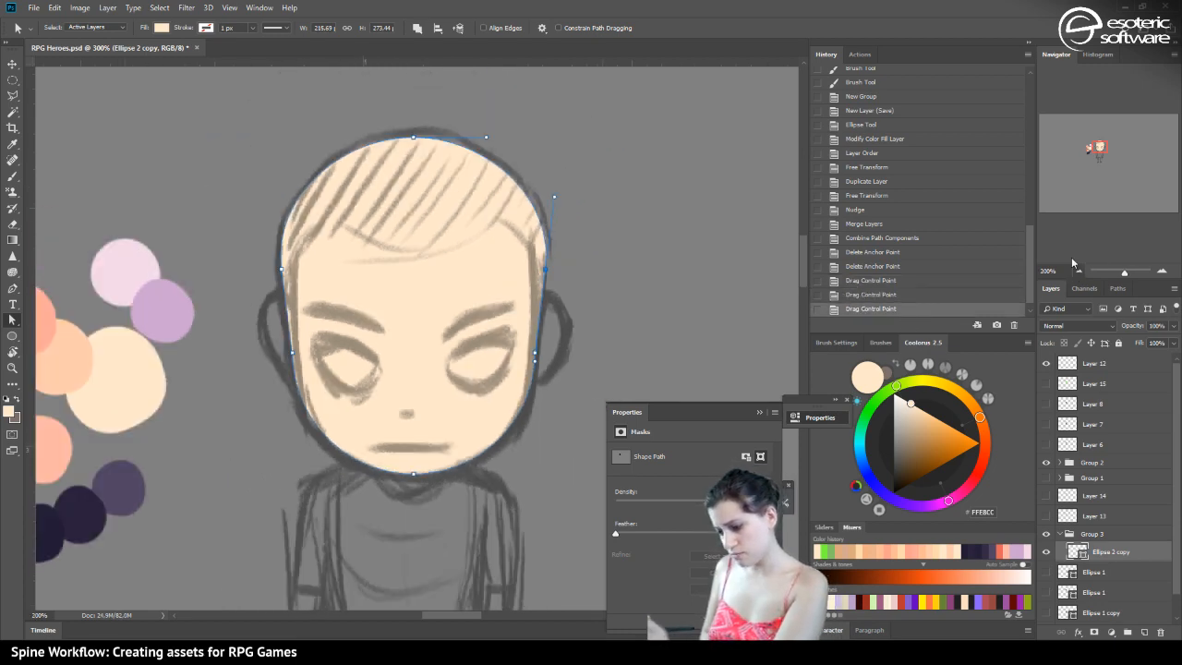
{"action": "left_click", "coordinate": [1079, 271]}
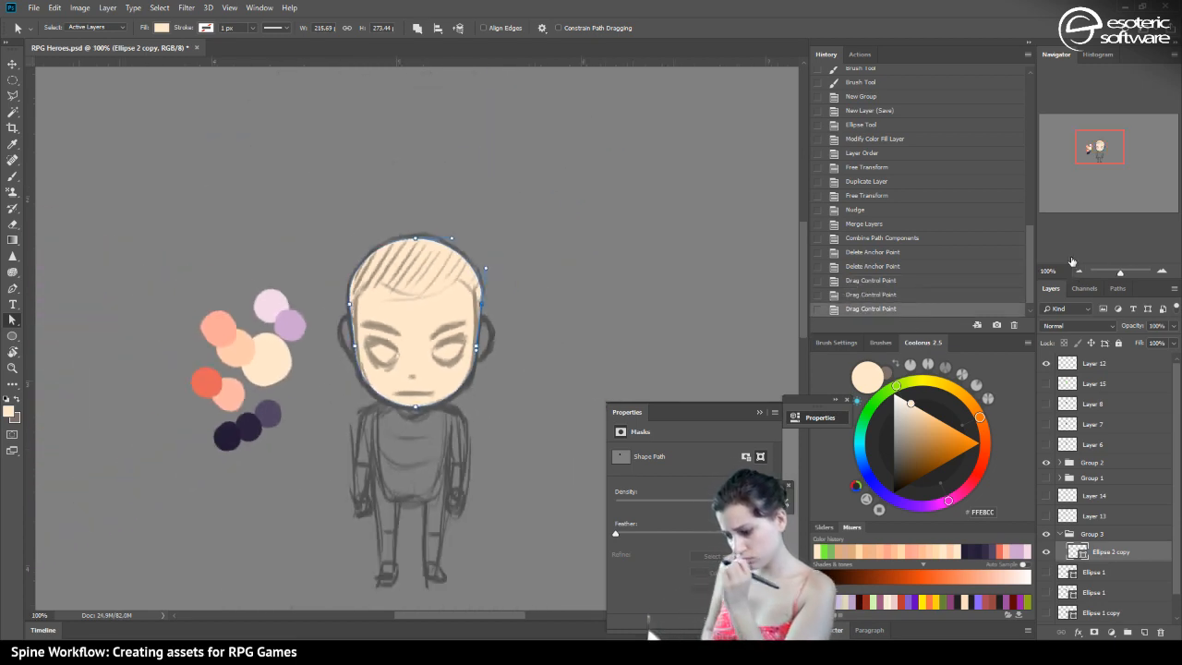
{"action": "left_click", "coordinate": [861, 280]}
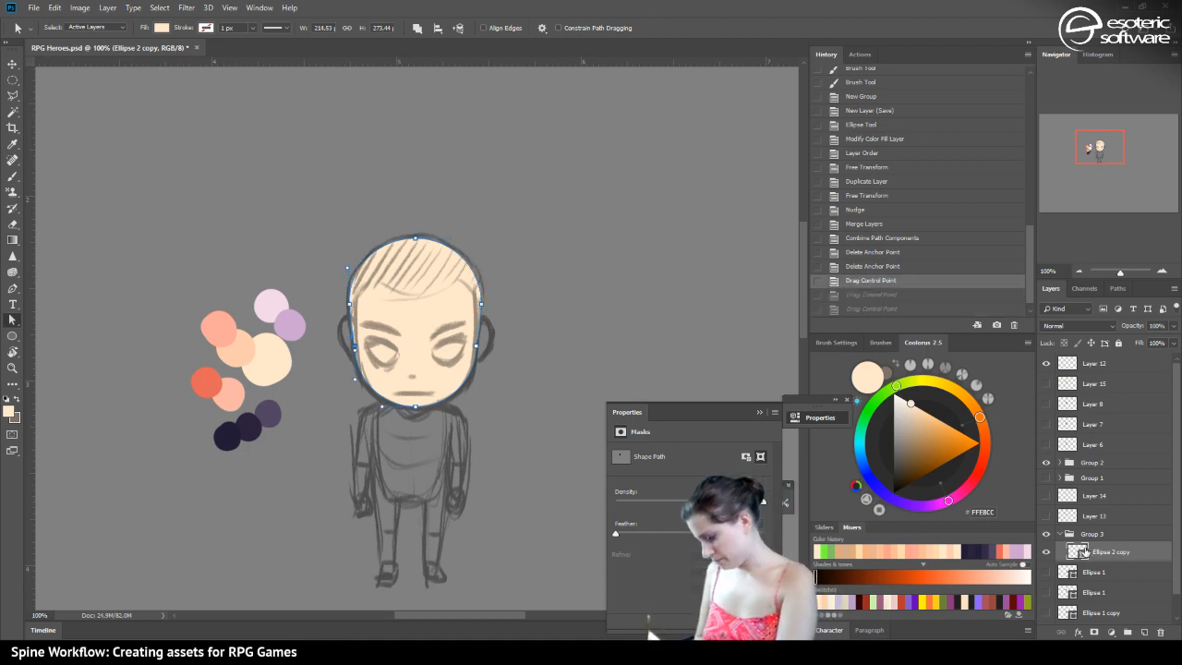
Add a new layer above the Ellipse 2 copy head shape and brush cream along both side edges to smooth the cheek contours
{"action": "left_click", "coordinate": [1145, 631]}
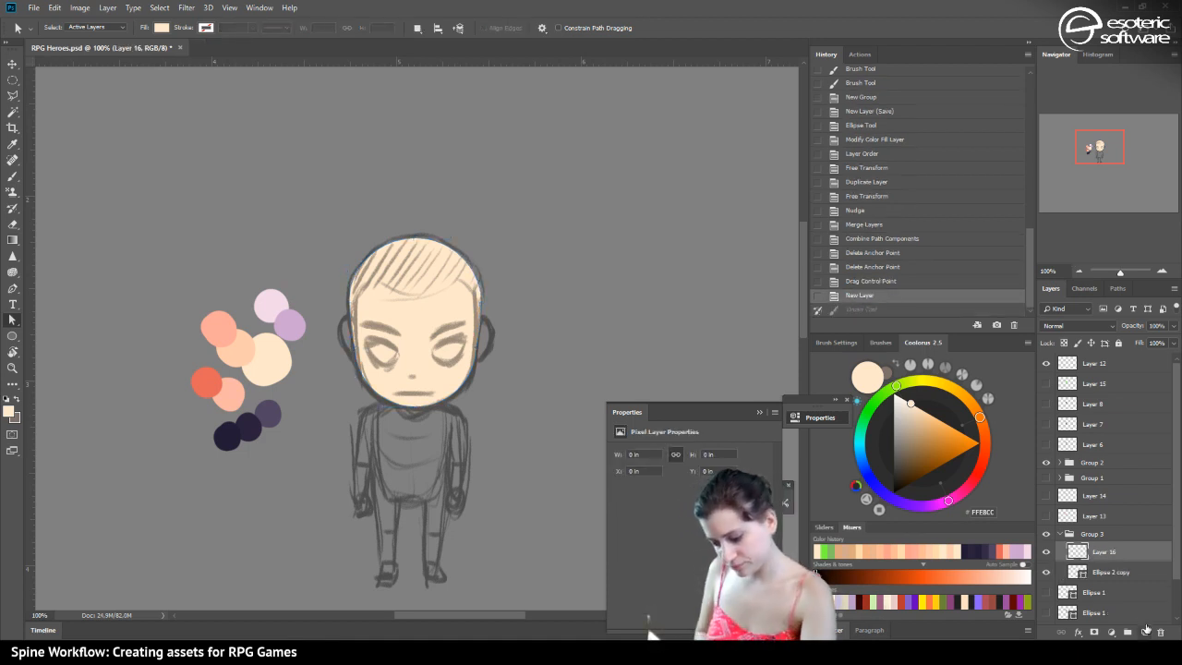
{"action": "left_click", "coordinate": [13, 175]}
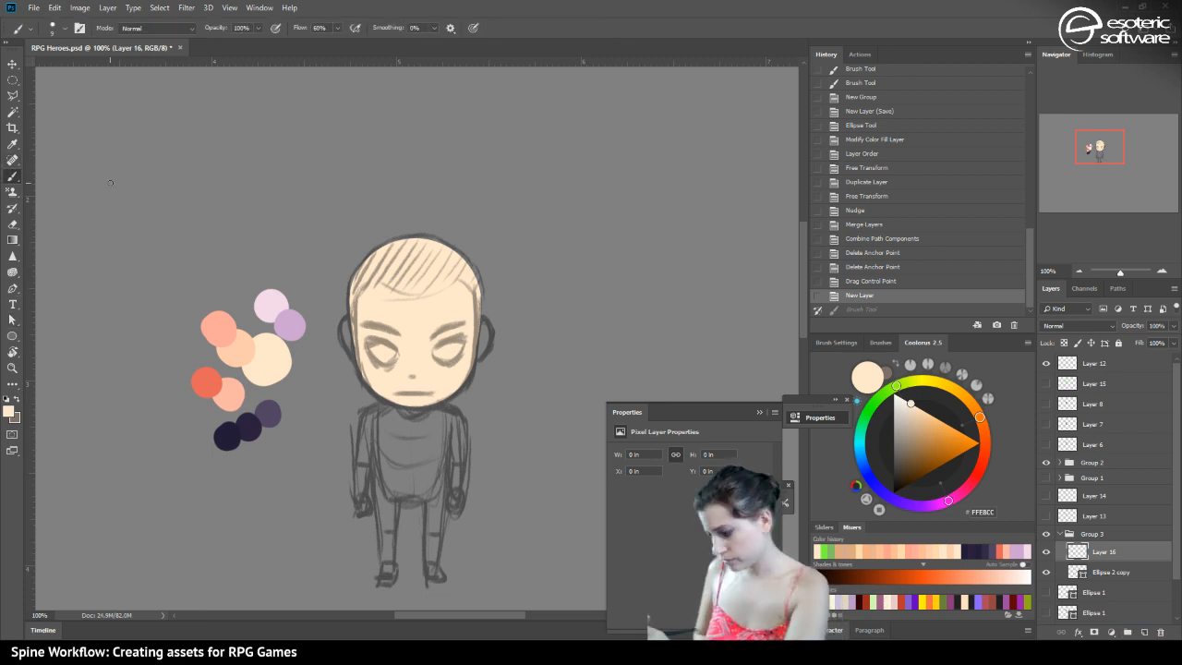
{"action": "left_click", "coordinate": [1161, 272]}
{"action": "left_click", "coordinate": [1161, 273]}
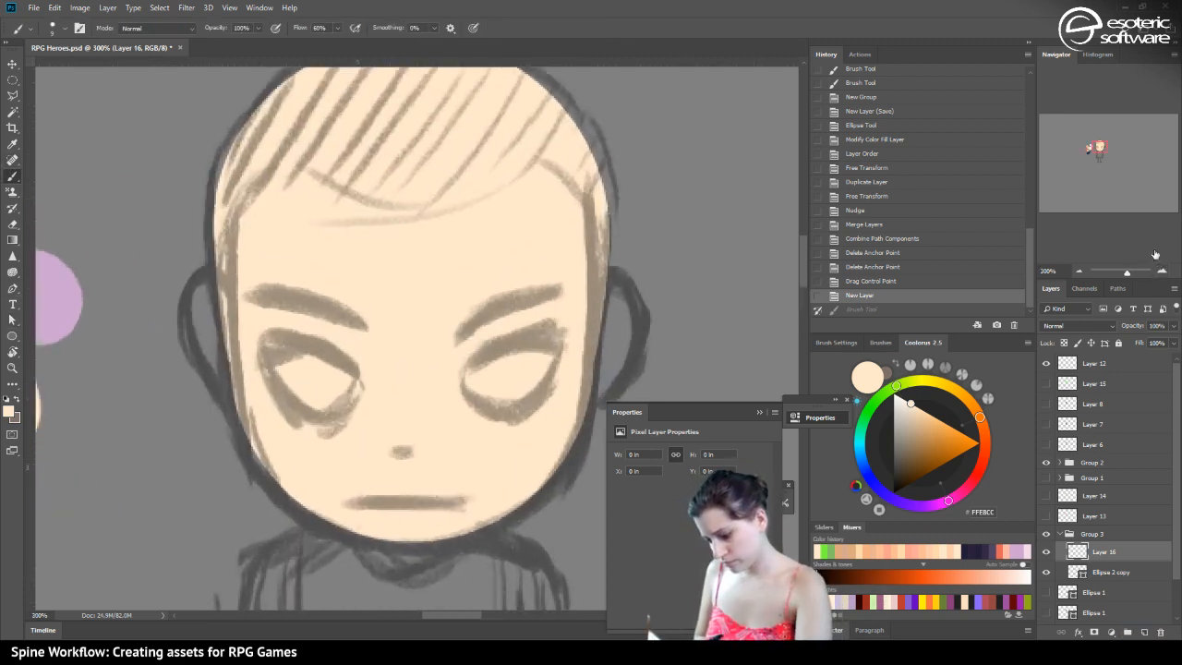
{"action": "left_click_drag", "start_coordinate": [586, 368], "coordinate": [598, 303]}
{"action": "right_click", "coordinate": [598, 273]}
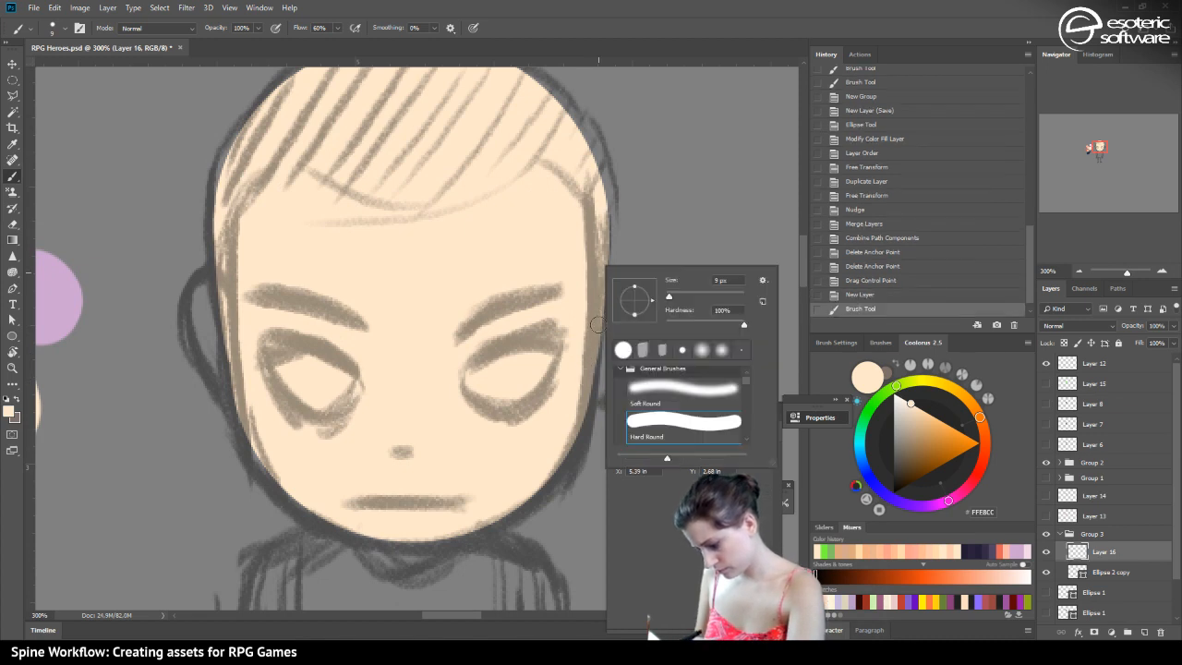
{"action": "left_click", "coordinate": [858, 295]}
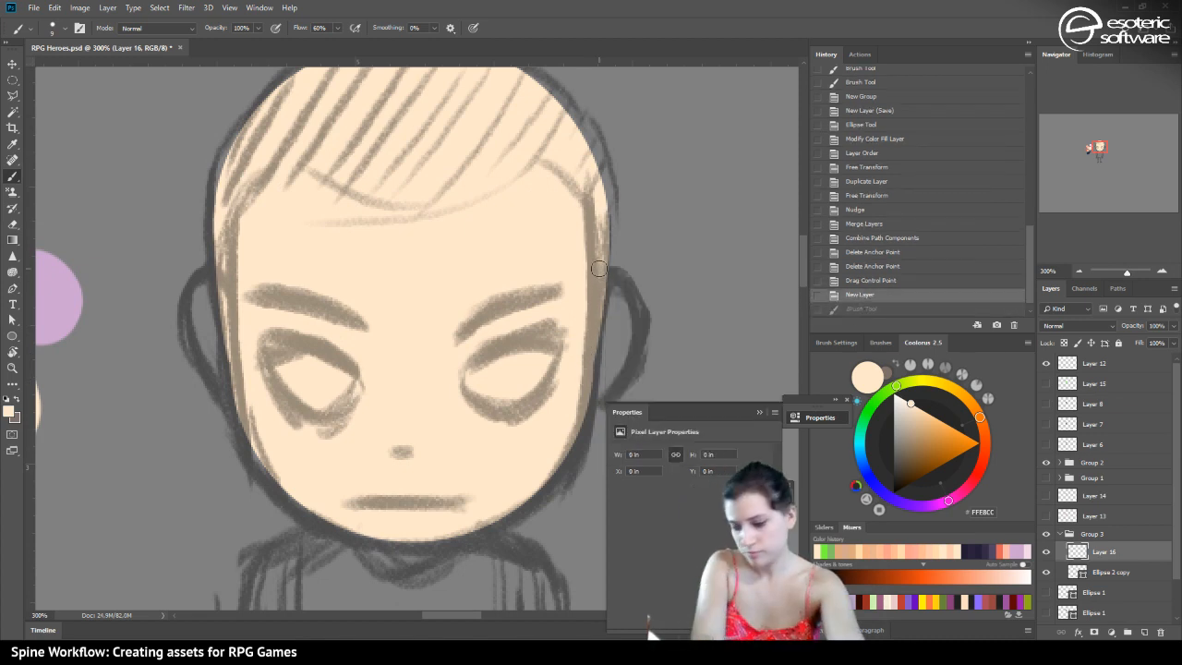
{"action": "key", "text": "ctrl+shift+z"}
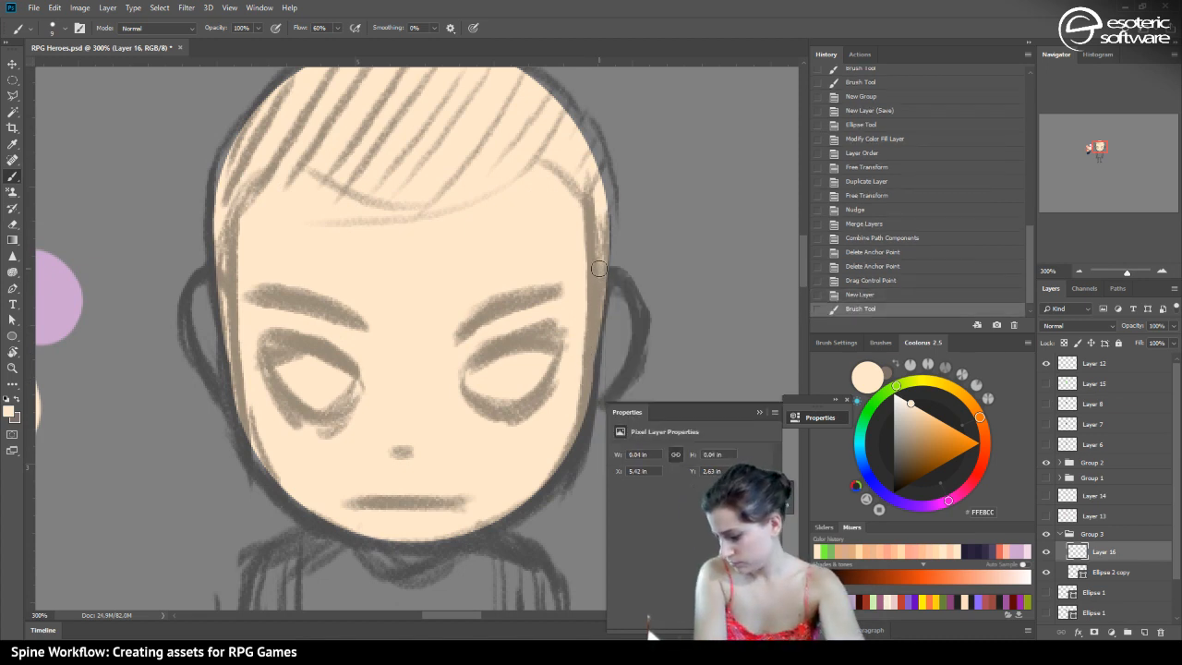
{"action": "left_click", "coordinate": [585, 376]}
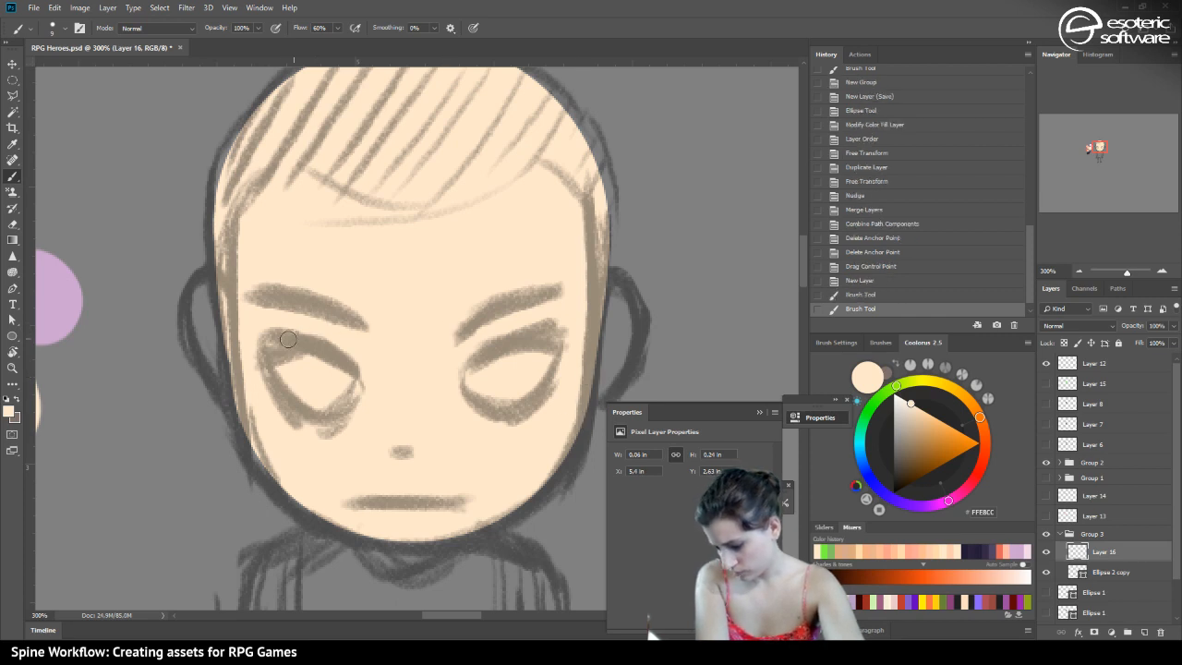
{"action": "left_click", "coordinate": [237, 382]}
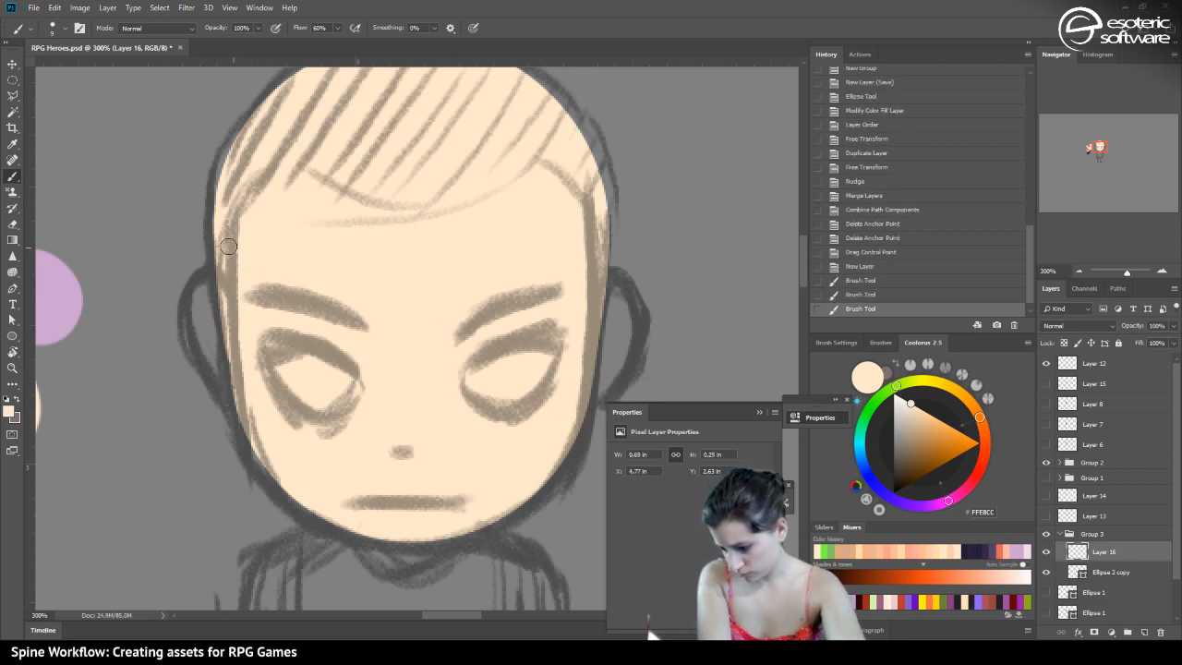
{"action": "left_click_drag", "start_coordinate": [219, 248], "coordinate": [229, 367]}
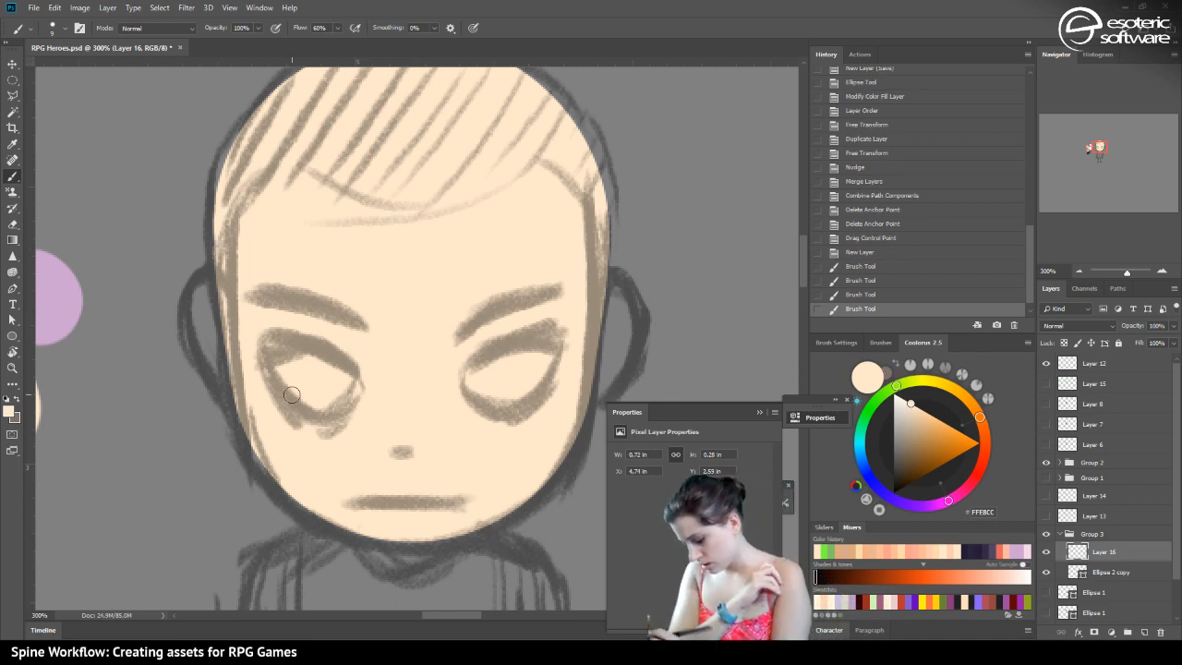
Hide the Group 2 sketch and erase the excess paint outside the head's left edge on Layer 16
{"action": "left_click", "coordinate": [1046, 364]}
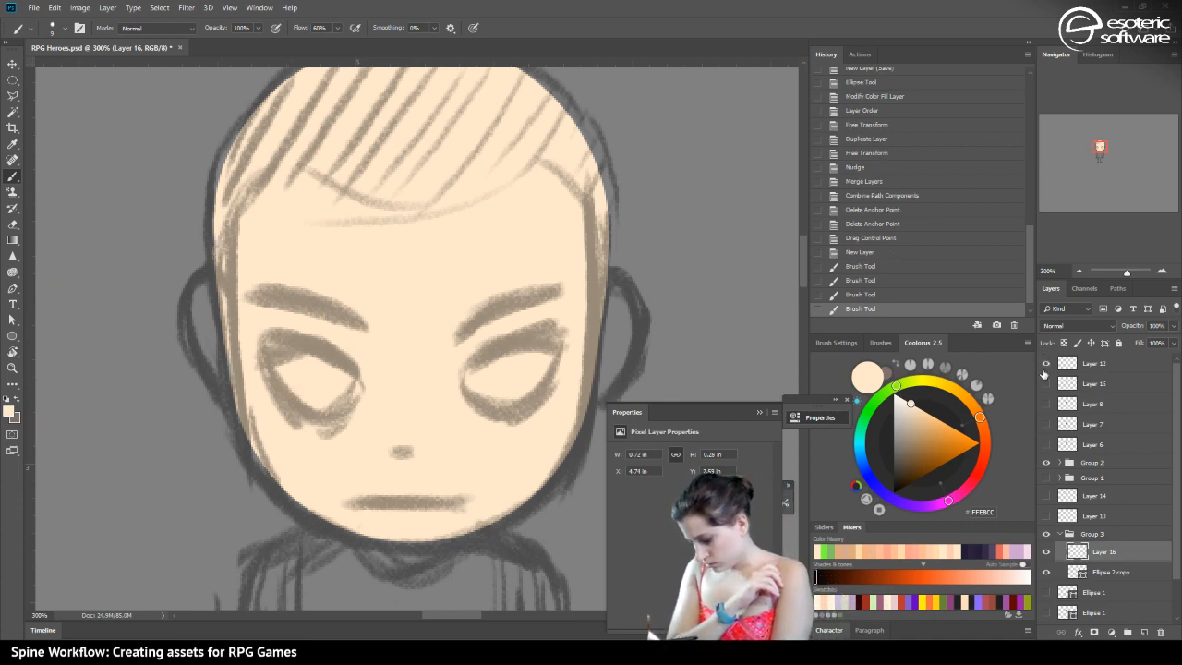
{"action": "left_click", "coordinate": [1046, 462]}
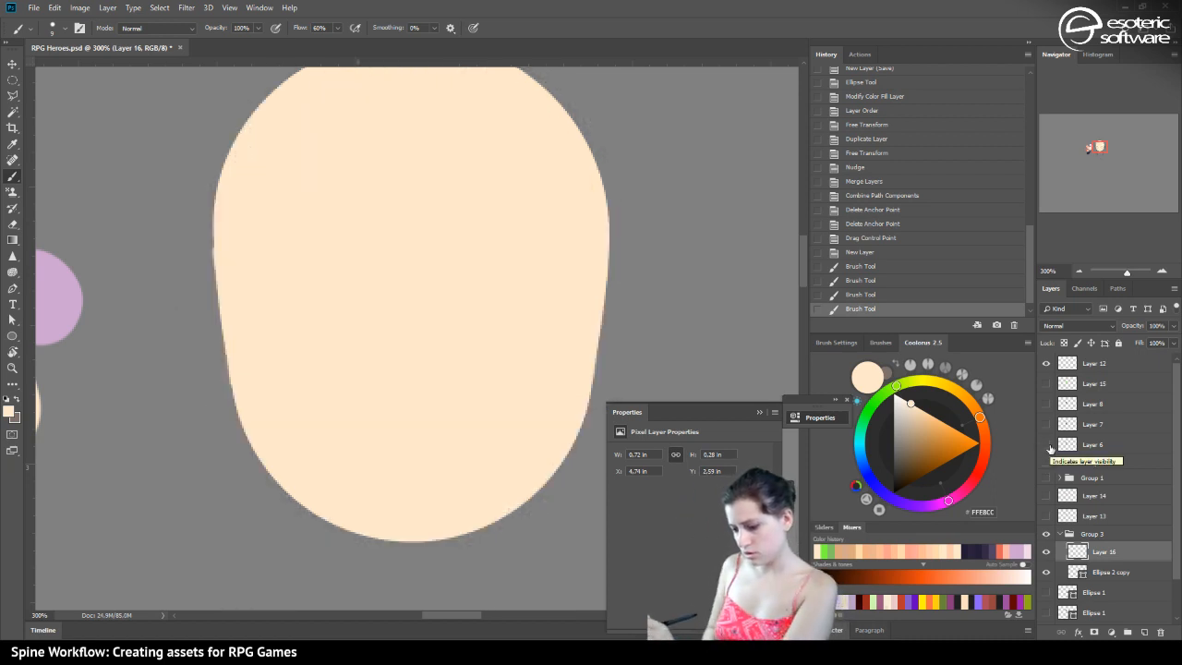
{"action": "left_click", "coordinate": [13, 224]}
{"action": "left_click_drag", "start_coordinate": [201, 244], "coordinate": [210, 321]}
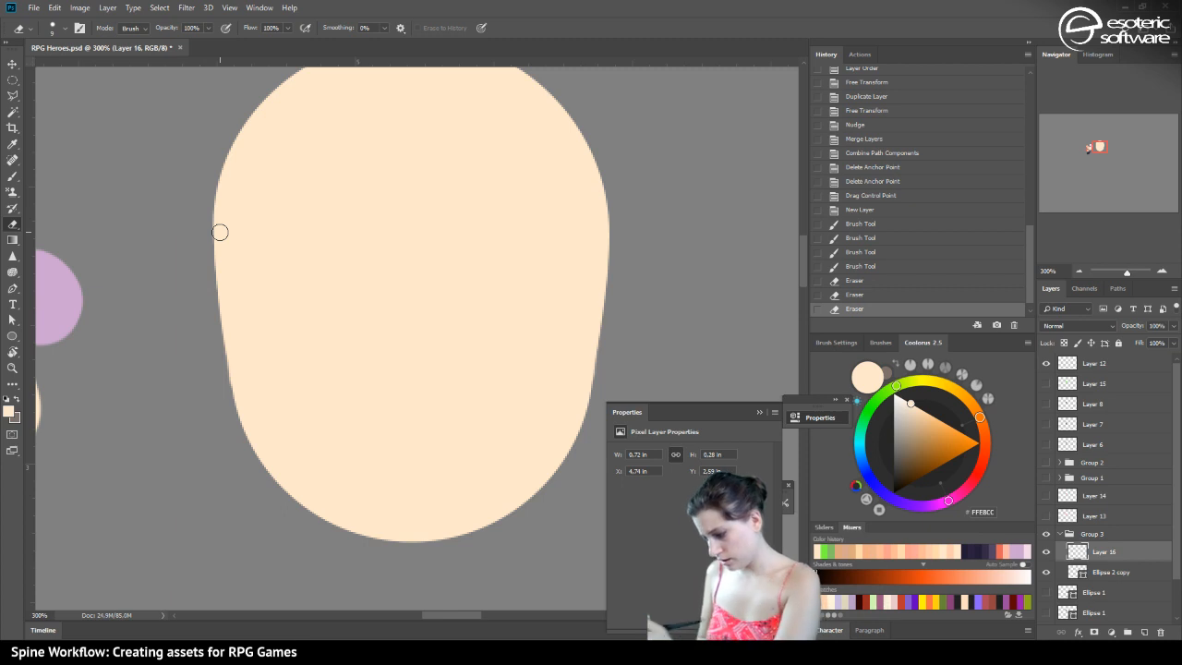
{"action": "left_click", "coordinate": [1079, 271]}
{"action": "left_click", "coordinate": [1079, 271]}
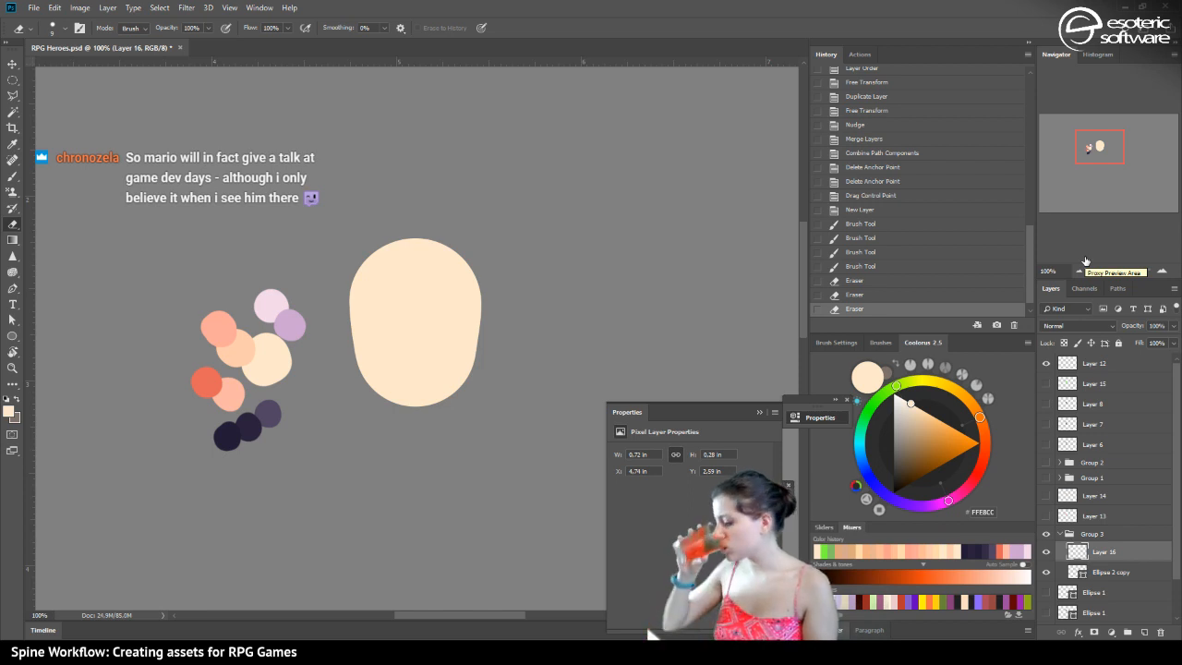
Lock Layer 16's transparent pixels and recolour its side strokes white using the Gradient tool at 100% opacity with transparency off
{"action": "left_click", "coordinate": [1065, 343]}
{"action": "left_click", "coordinate": [894, 396]}
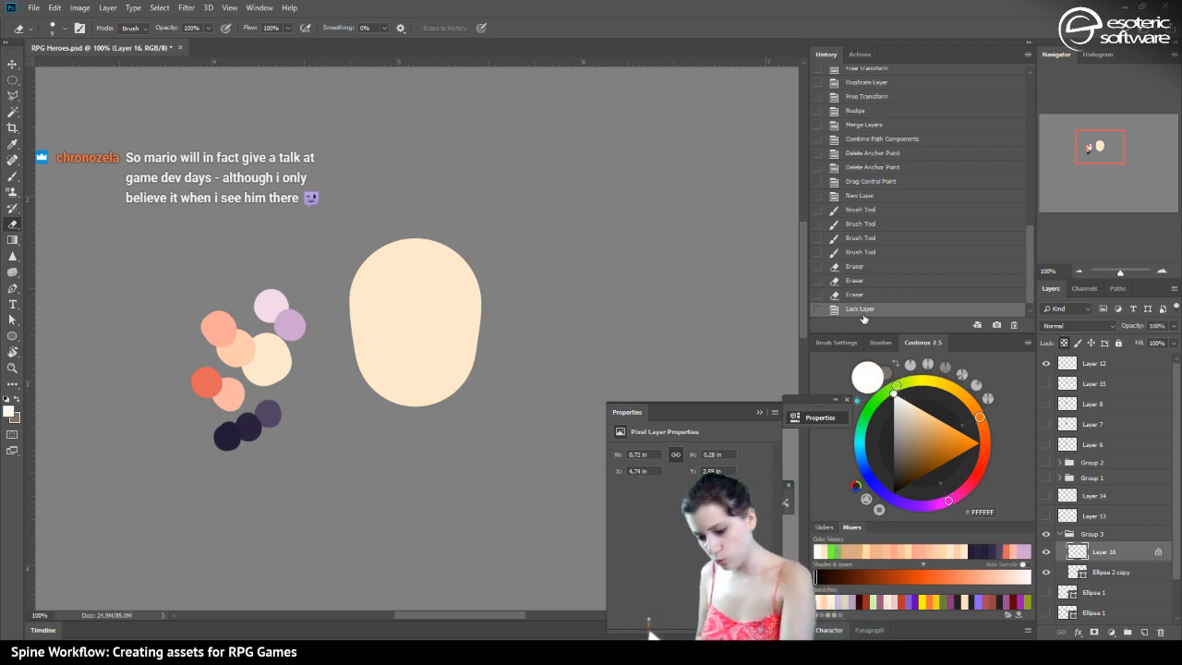
{"action": "left_click", "coordinate": [12, 239]}
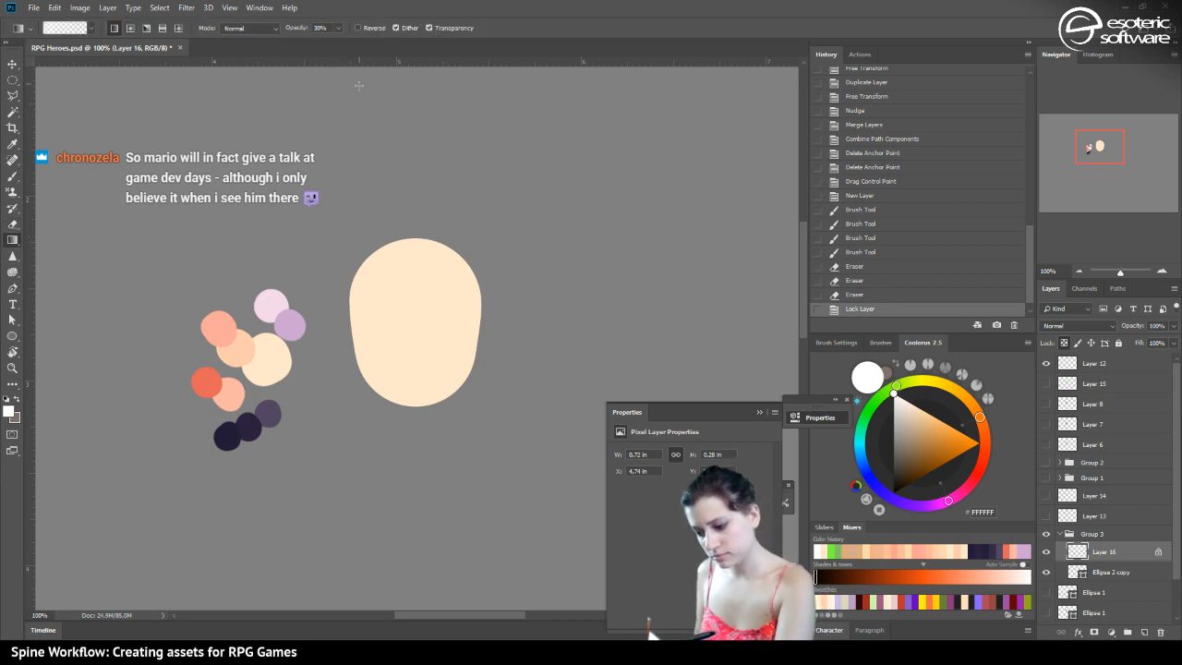
{"action": "left_click", "coordinate": [430, 28]}
{"action": "left_click_drag", "start_coordinate": [346, 193], "coordinate": [306, 117]}
{"action": "left_click_drag", "start_coordinate": [320, 218], "coordinate": [276, 117]}
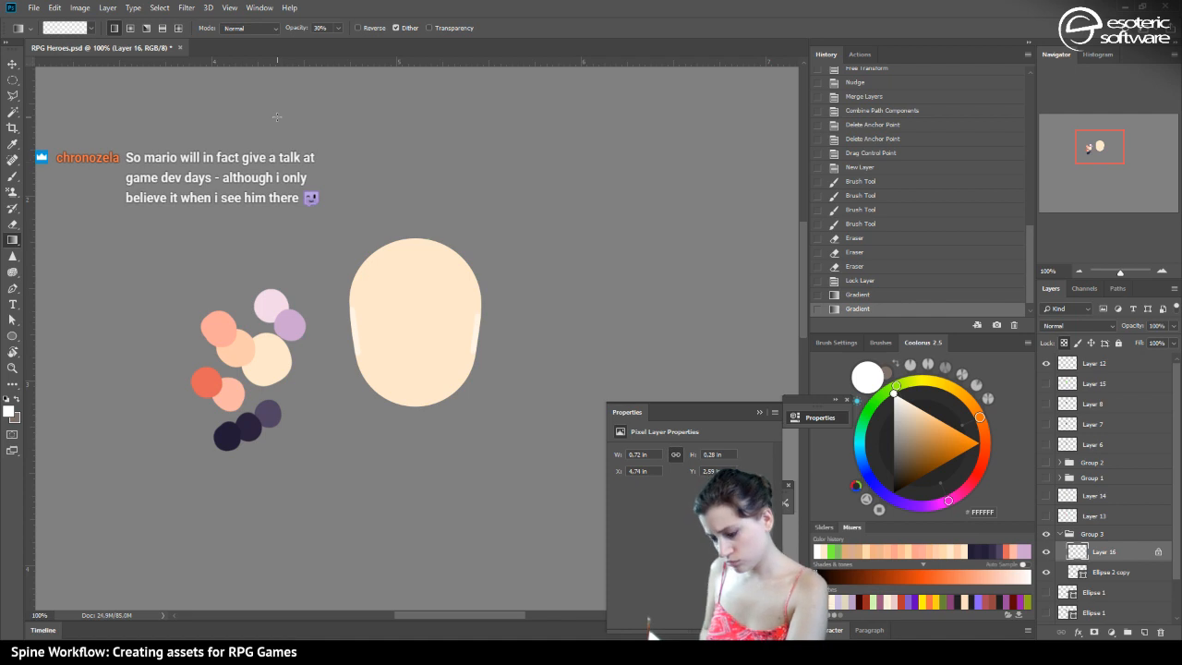
{"action": "left_click_drag", "start_coordinate": [409, 111], "coordinate": [331, 98]}
Set the fill colour of the Ellipse 2 copy head shape to white, ffffff
{"action": "left_click", "coordinate": [1103, 571]}
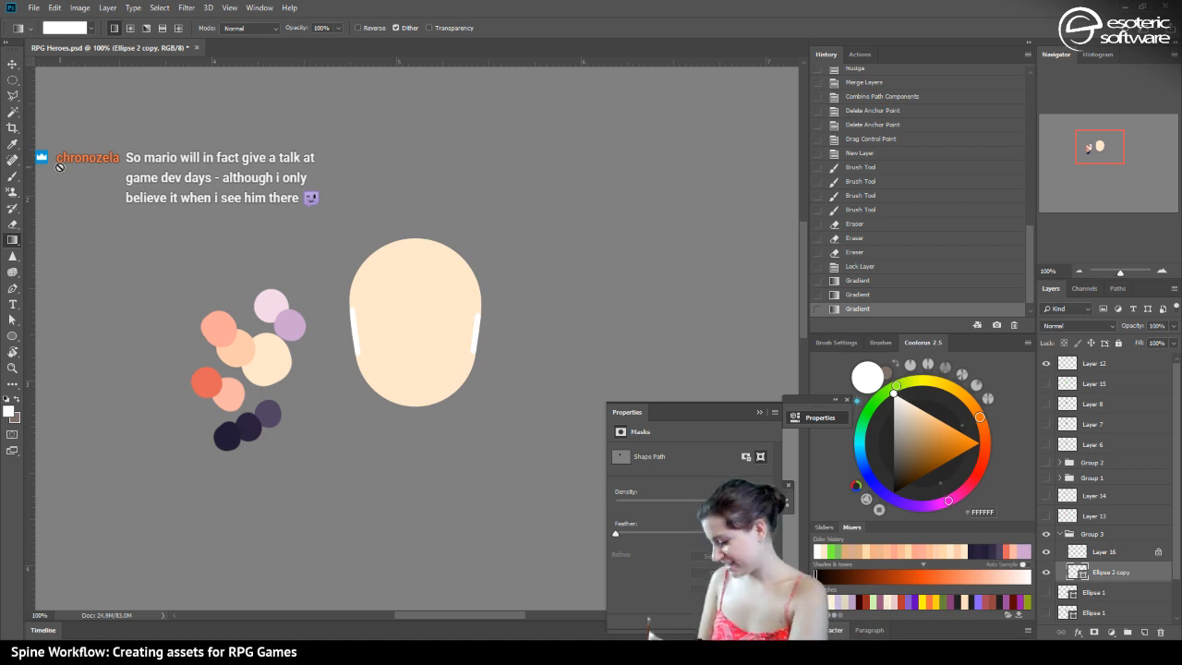
{"action": "double_click", "coordinate": [1078, 573]}
{"action": "left_click_drag", "start_coordinate": [573, 250], "coordinate": [512, 137]}
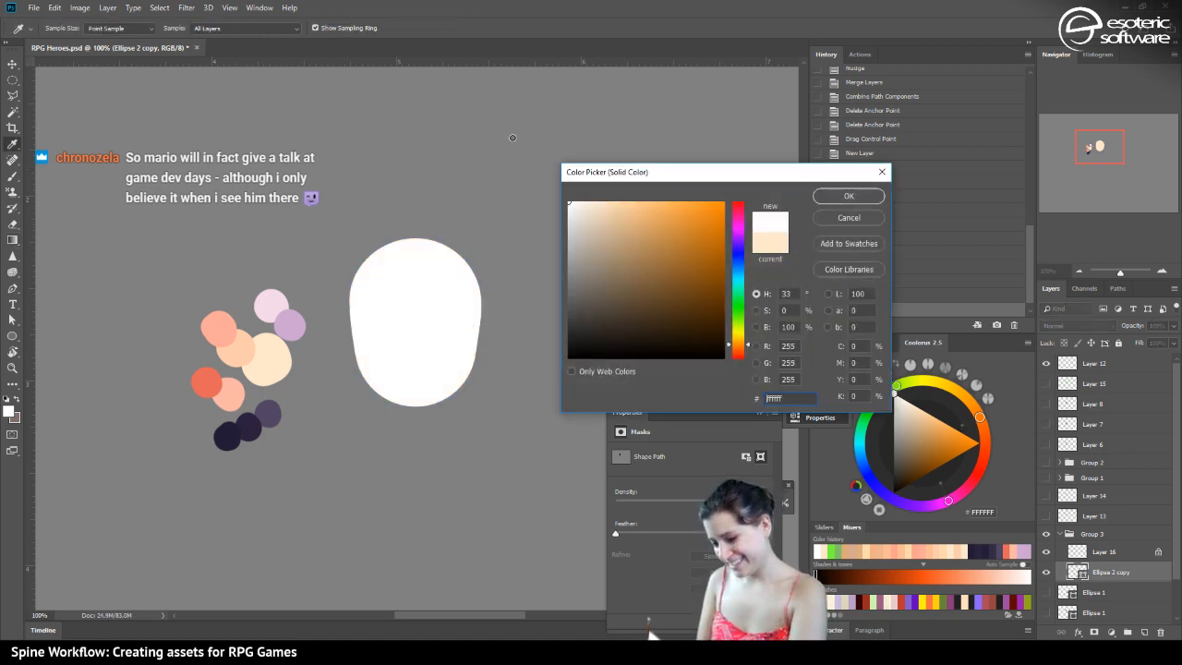
{"action": "left_click", "coordinate": [846, 196]}
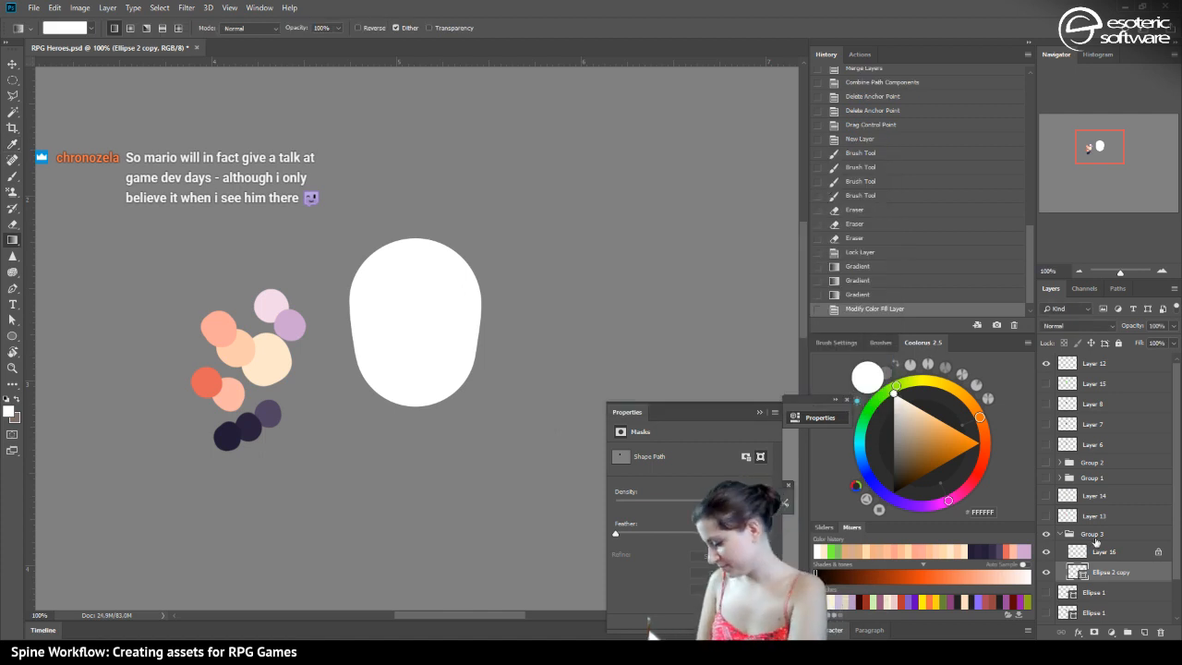
{"action": "left_click", "coordinate": [1094, 535]}
{"action": "left_click", "coordinate": [1081, 554]}
{"action": "left_click", "coordinate": [1076, 535]}
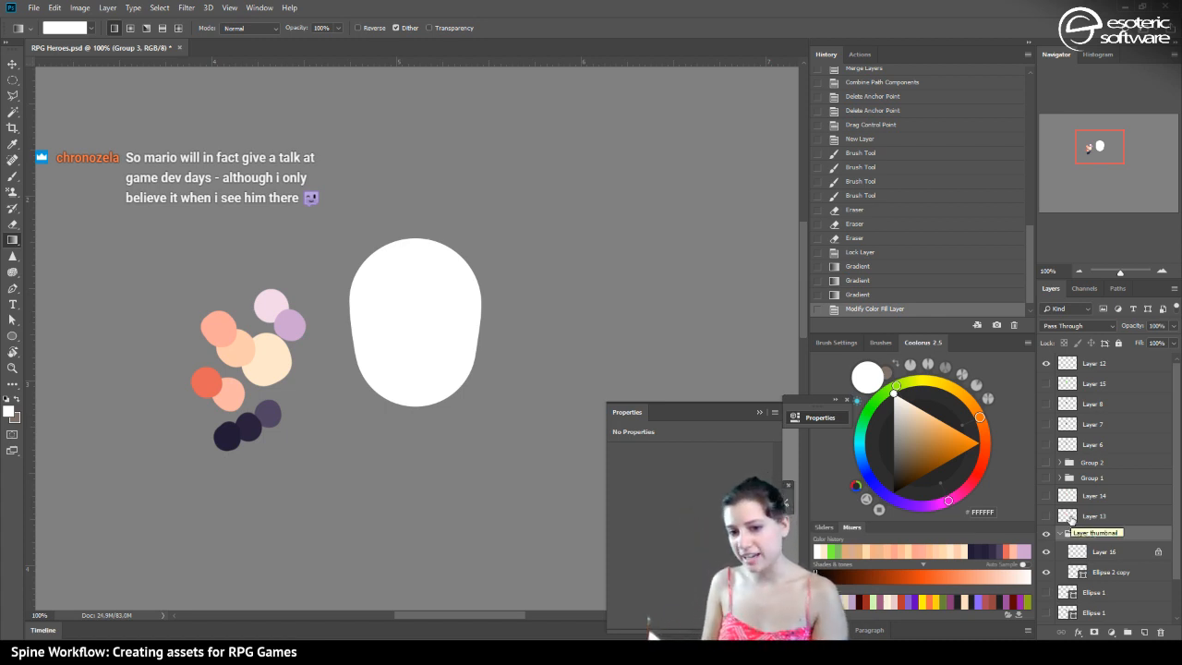
{"action": "left_click", "coordinate": [1077, 552]}
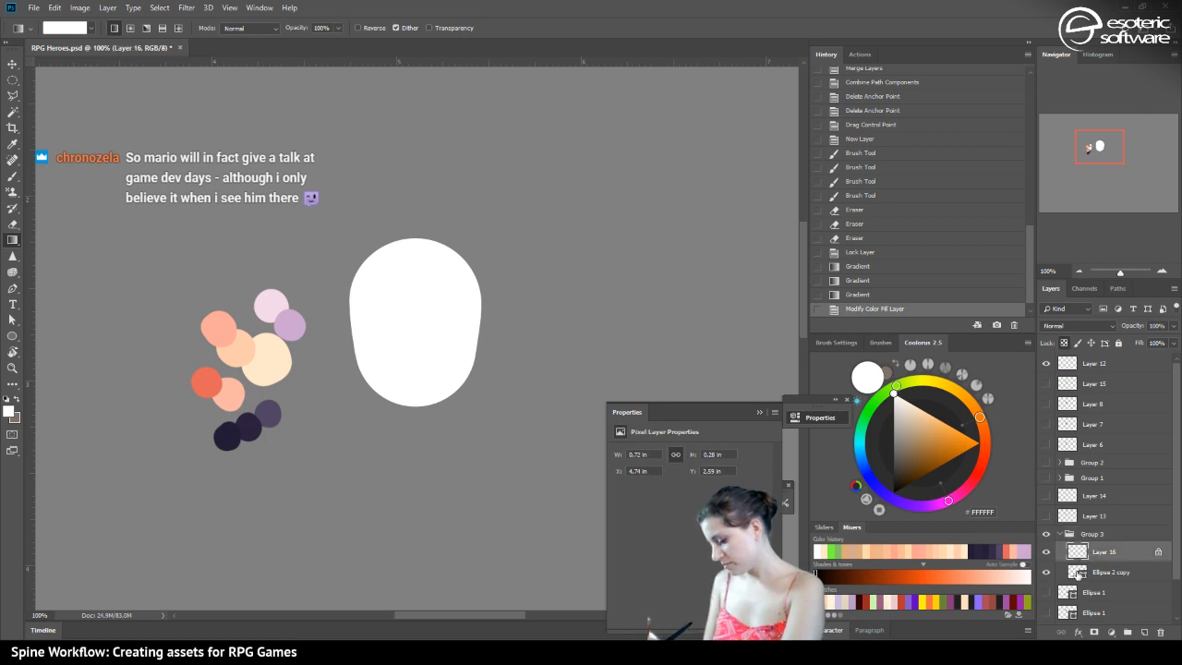
{"action": "left_click", "coordinate": [1079, 572]}
Unlock the transparent pixels of Layer 16
{"action": "left_click", "coordinate": [1077, 552]}
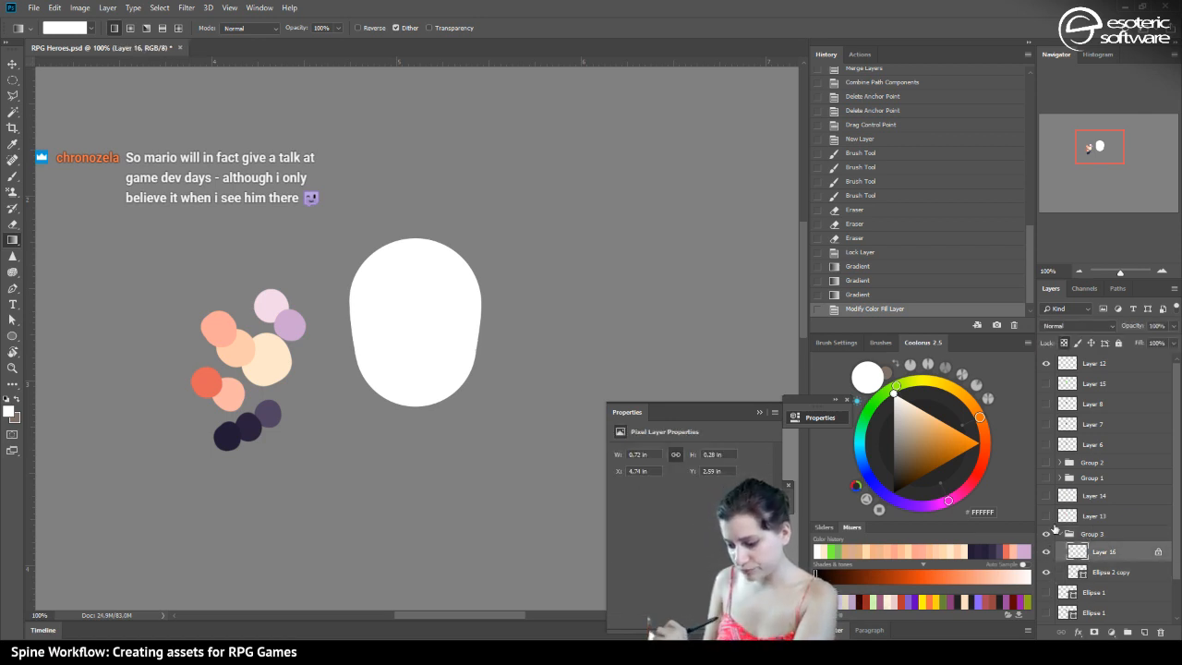
{"action": "left_click", "coordinate": [1160, 269]}
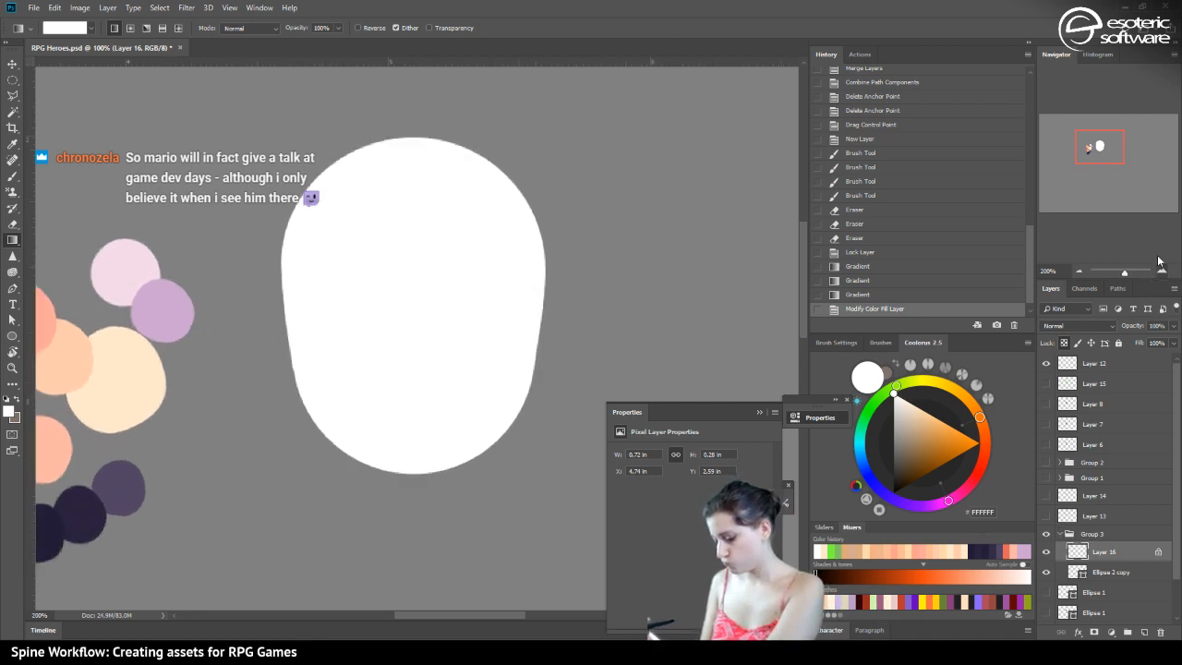
{"action": "left_click", "coordinate": [1160, 269]}
{"action": "left_click", "coordinate": [1065, 343]}
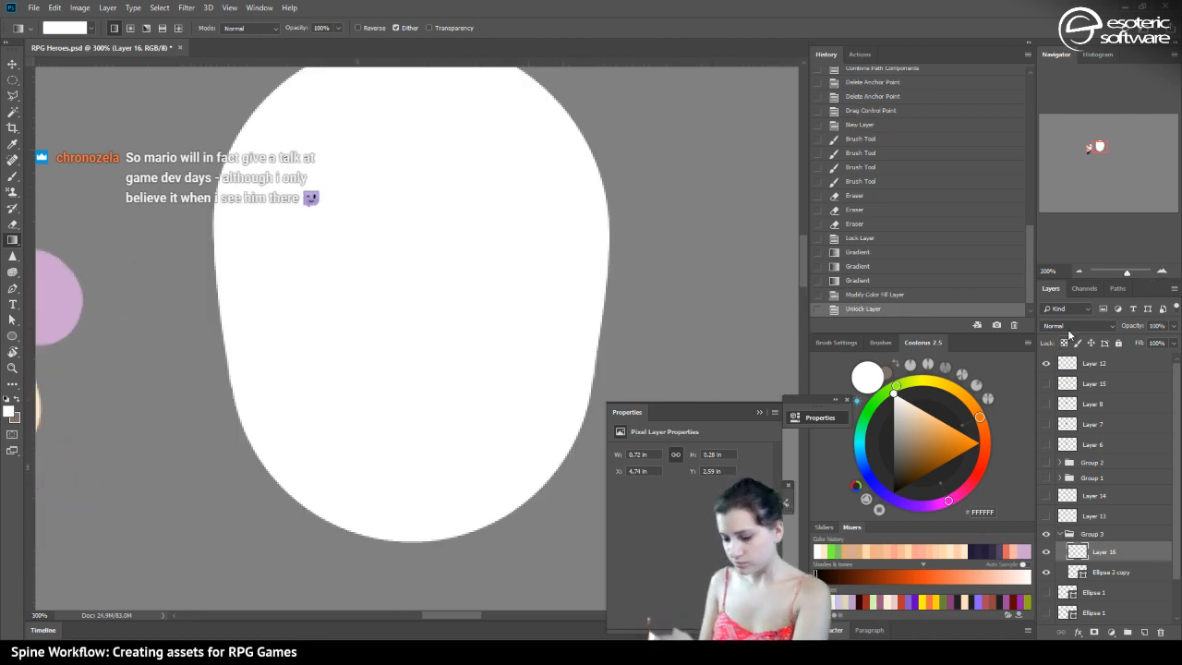
Erase the remaining excess paint along the head's left edge on Layer 16 and check the silhouette at several zoom levels
{"action": "left_click", "coordinate": [13, 224]}
{"action": "mouse_move", "coordinate": [218, 396]}
{"action": "left_mouse_down"}
{"action": "mouse_move", "coordinate": [201, 316]}
{"action": "mouse_move", "coordinate": [223, 399]}
{"action": "mouse_move", "coordinate": [213, 351]}
{"action": "left_mouse_up"}
{"action": "left_click_drag", "start_coordinate": [218, 369], "coordinate": [203, 302]}
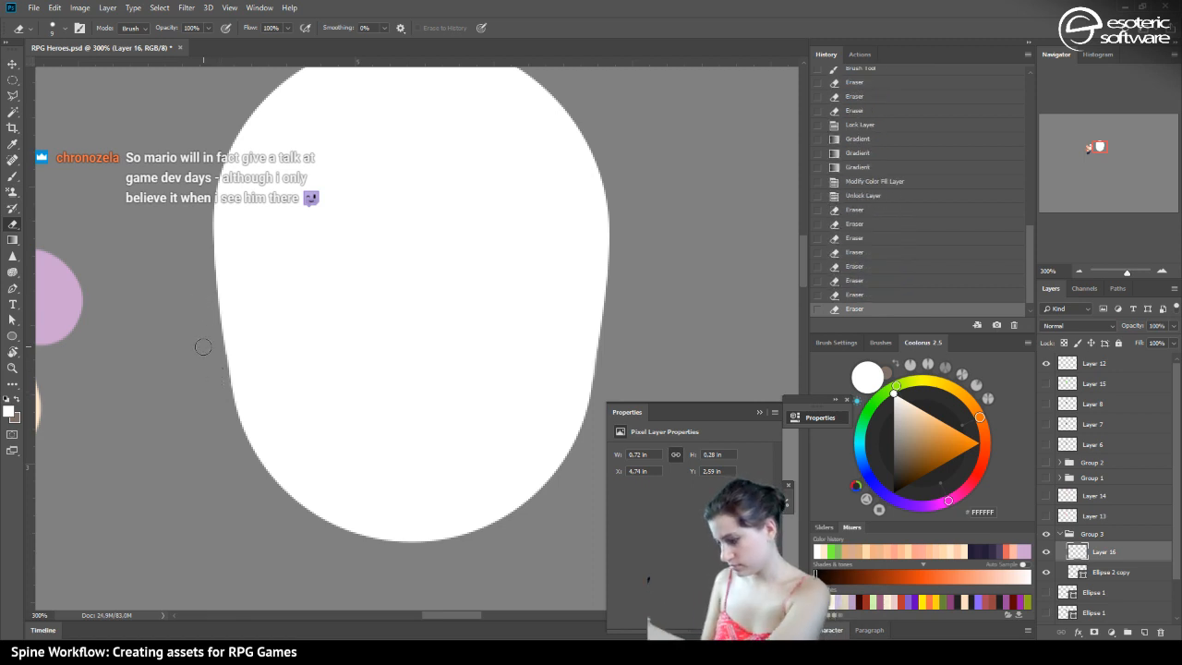
{"action": "left_click", "coordinate": [1078, 271]}
{"action": "left_click", "coordinate": [1079, 272]}
{"action": "left_click", "coordinate": [1079, 271]}
{"action": "left_click", "coordinate": [1079, 271]}
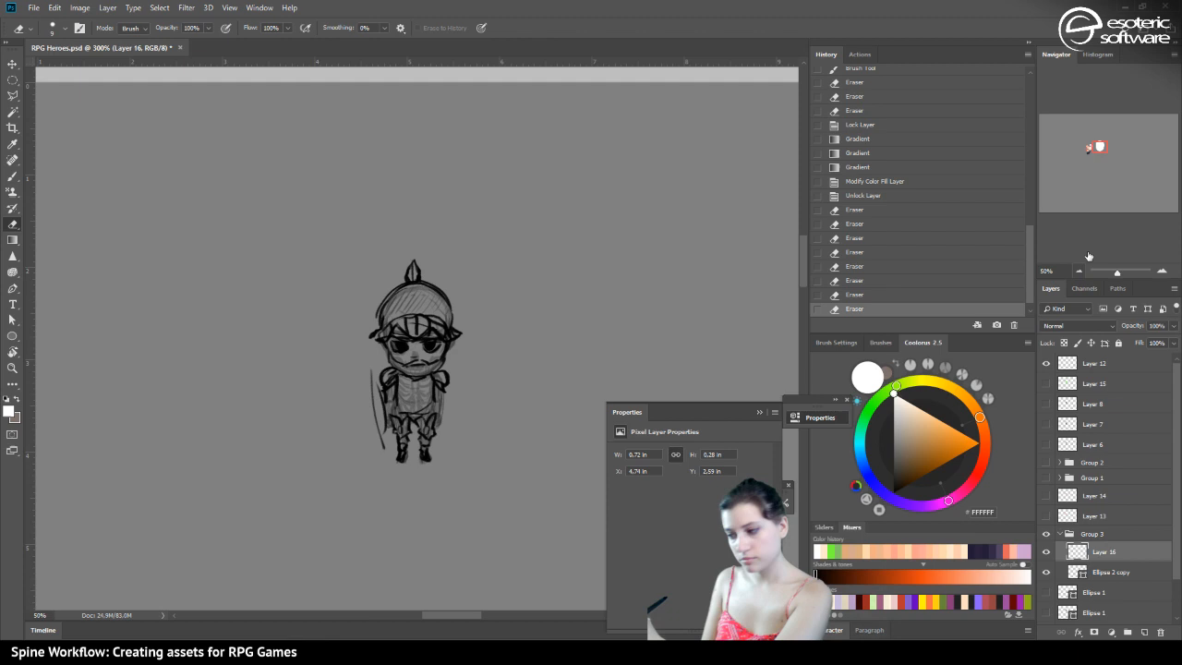
{"action": "left_click", "coordinate": [1161, 271]}
{"action": "left_click", "coordinate": [1161, 271]}
{"action": "left_click", "coordinate": [1161, 270]}
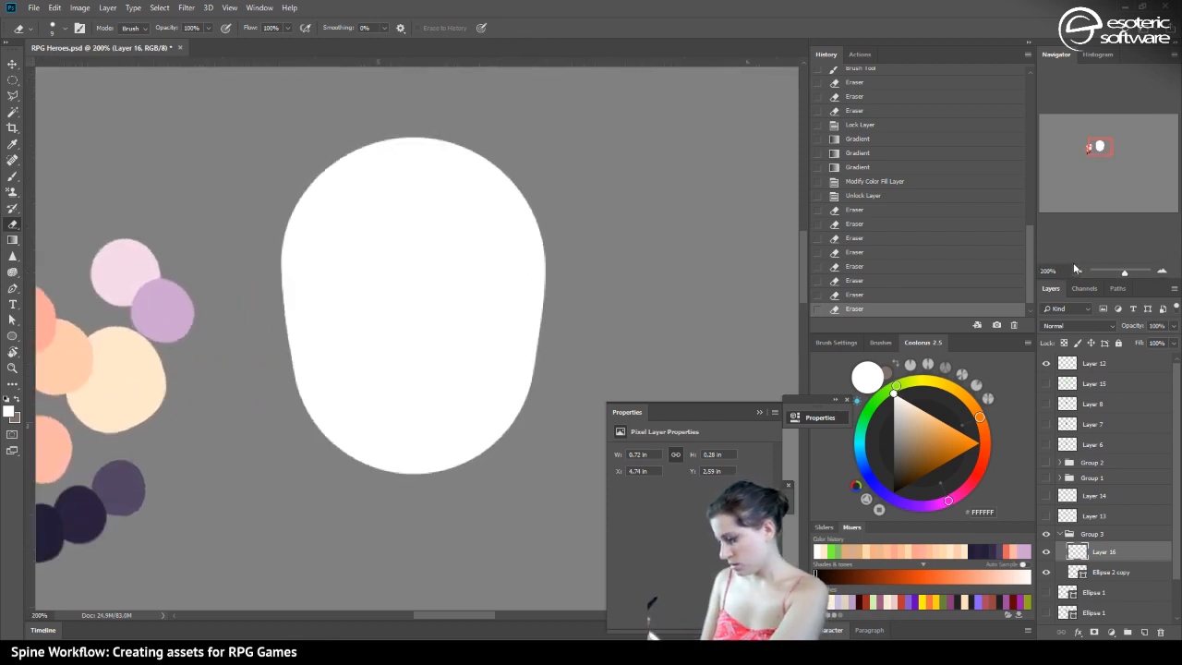
{"action": "left_click", "coordinate": [1078, 271]}
{"action": "left_click", "coordinate": [1078, 271]}
Rename the Group 3 head group as [merge] head-base
{"action": "double_click", "coordinate": [1095, 534]}
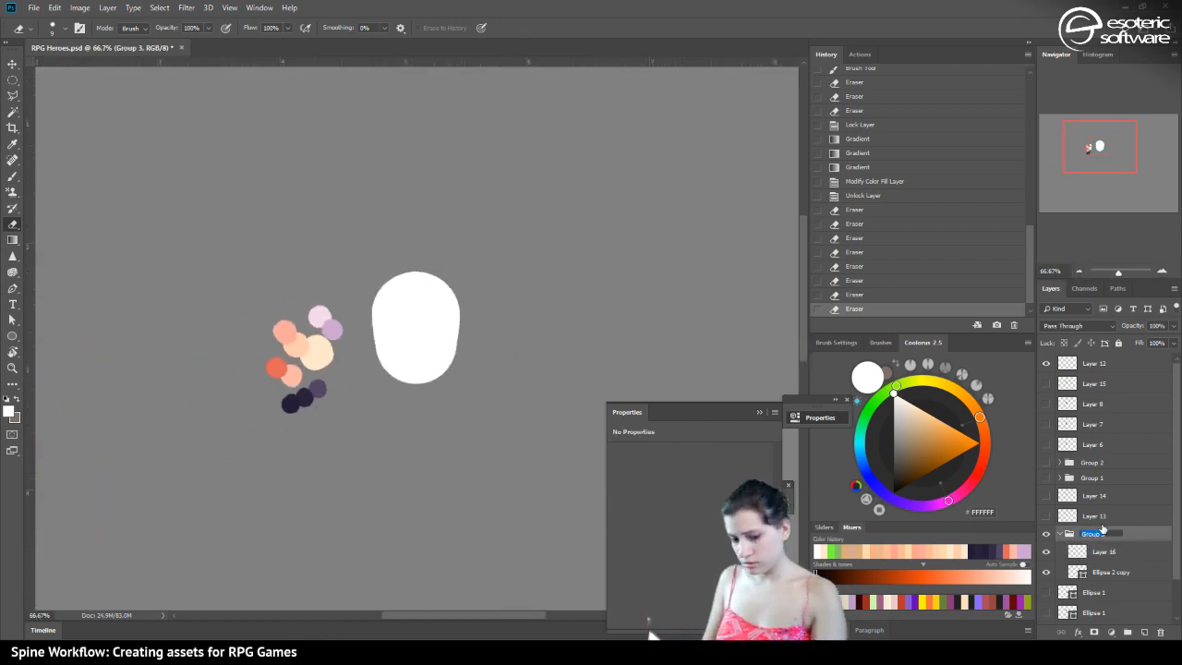
{"action": "key", "text": "BackSpace"}
{"action": "type", "text": "["}
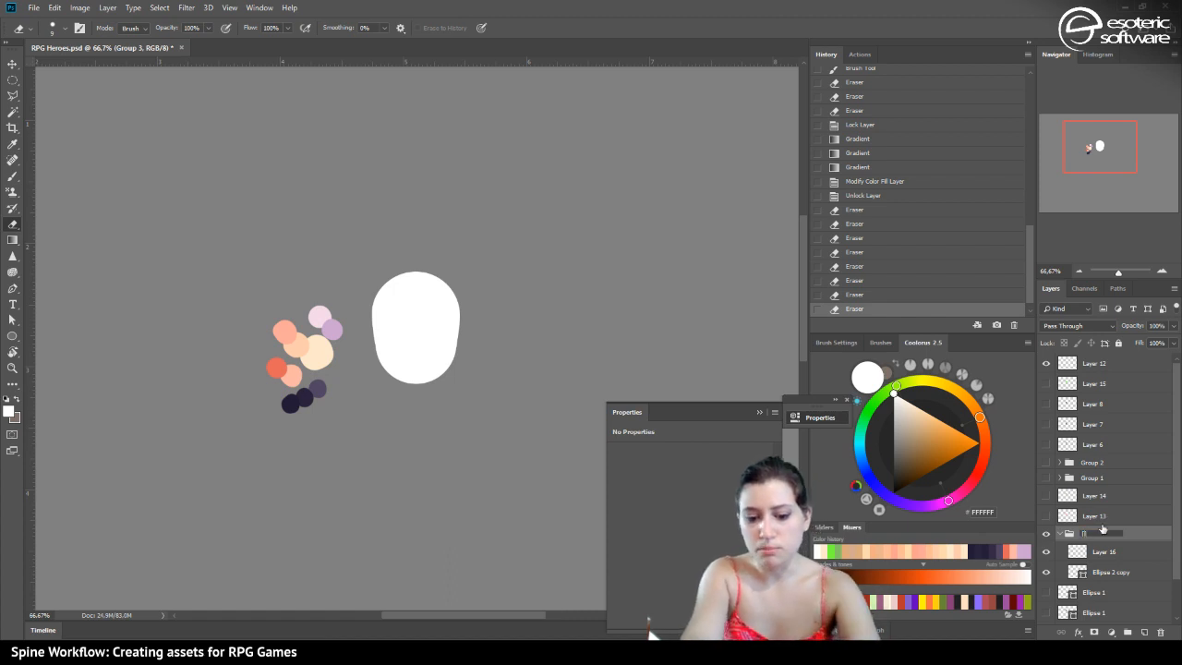
{"action": "type", "text": "merge"}
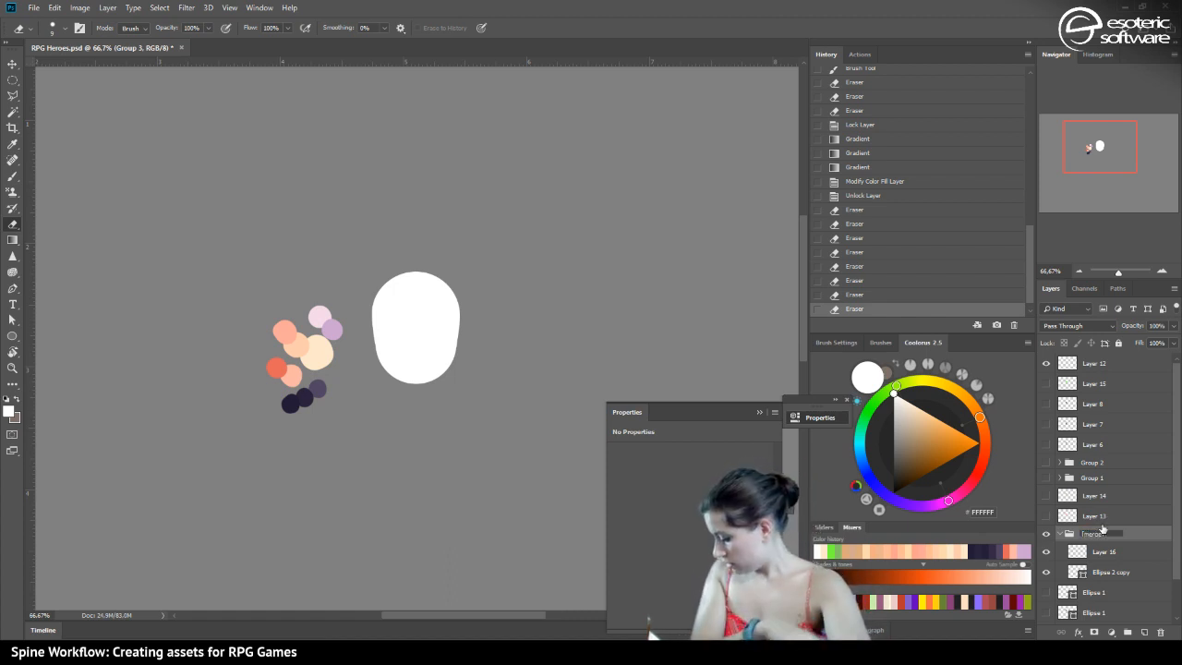
{"action": "type", "text": "] head-bal"}
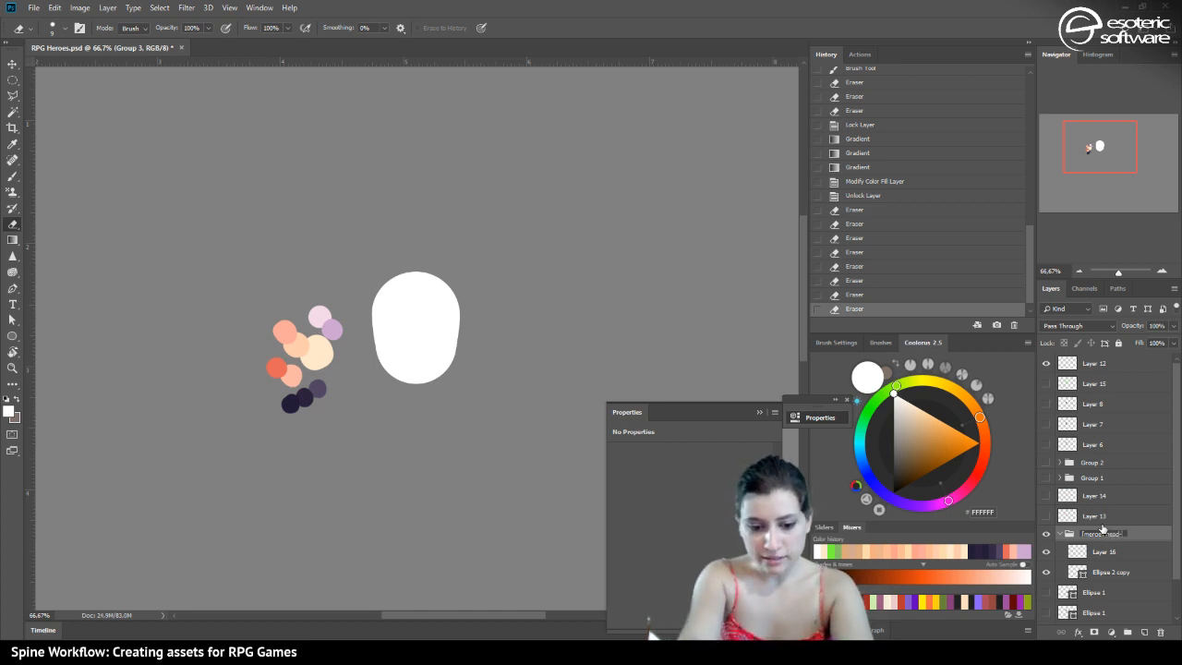
{"action": "type", "text": "se"}
{"action": "key", "text": "Return"}
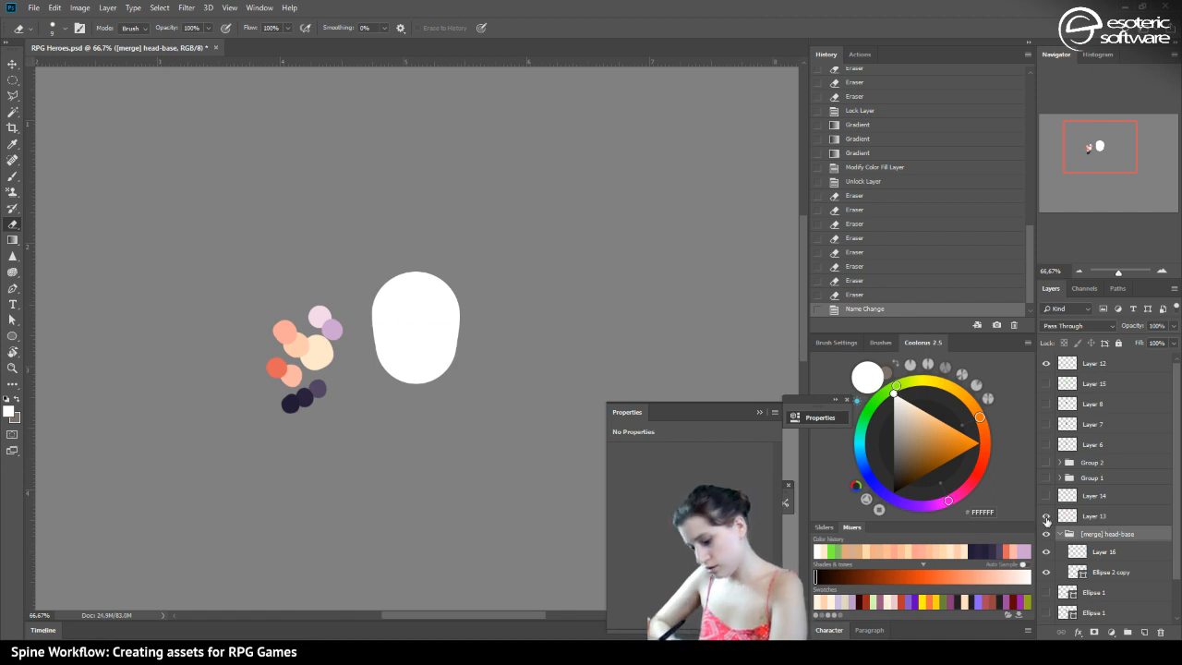
Preview the skin paint of Layer 13 and Layer 14 against the head, leaving both layers hidden
{"action": "left_click", "coordinate": [1048, 516]}
{"action": "left_click", "coordinate": [1047, 513]}
{"action": "left_click", "coordinate": [1048, 496]}
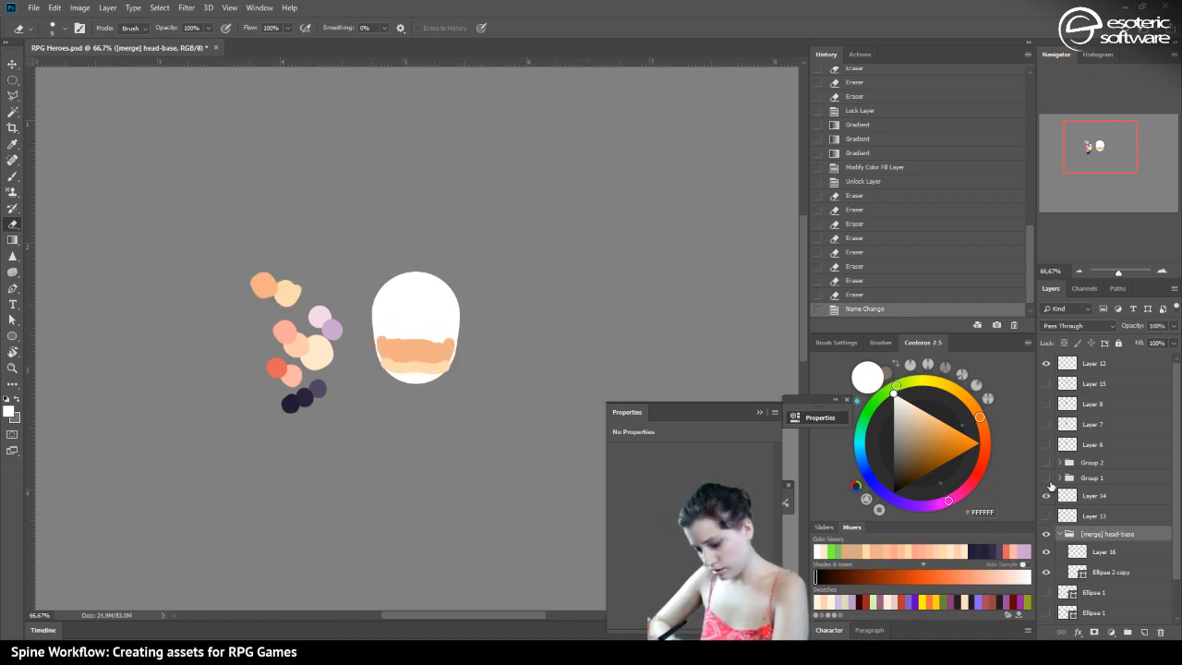
{"action": "left_click", "coordinate": [1047, 495]}
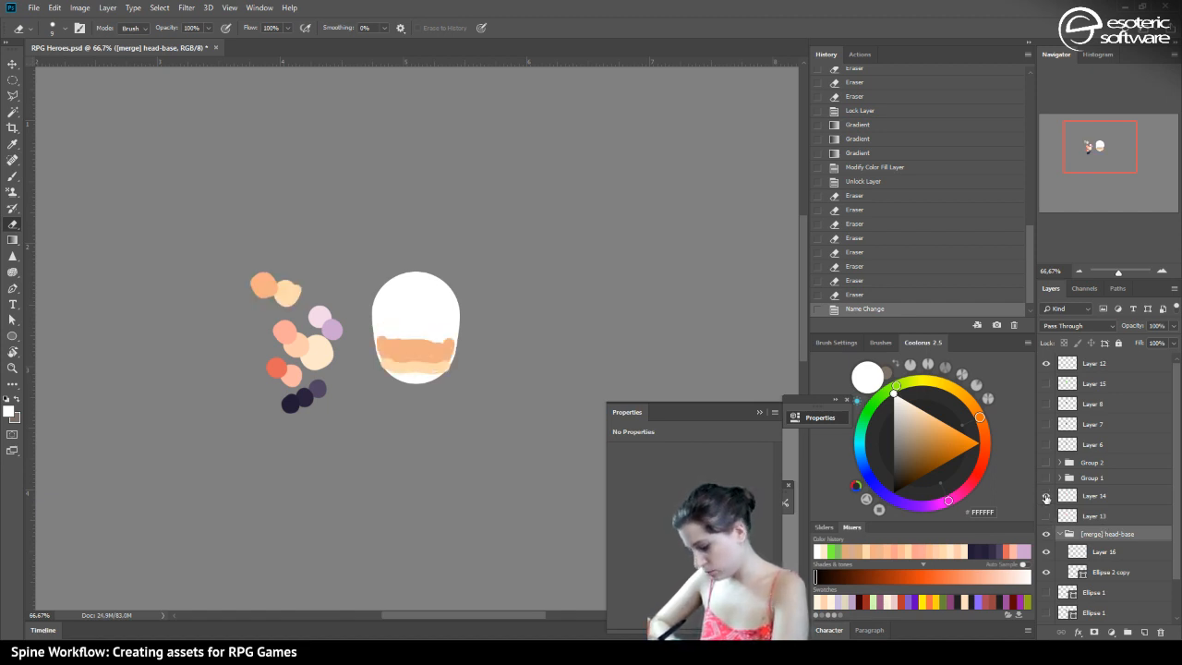
Group Layer 16 and Ellipse 2 copy into a subgroup inside the [merge] head-base group
{"action": "left_click", "coordinate": [1084, 554]}
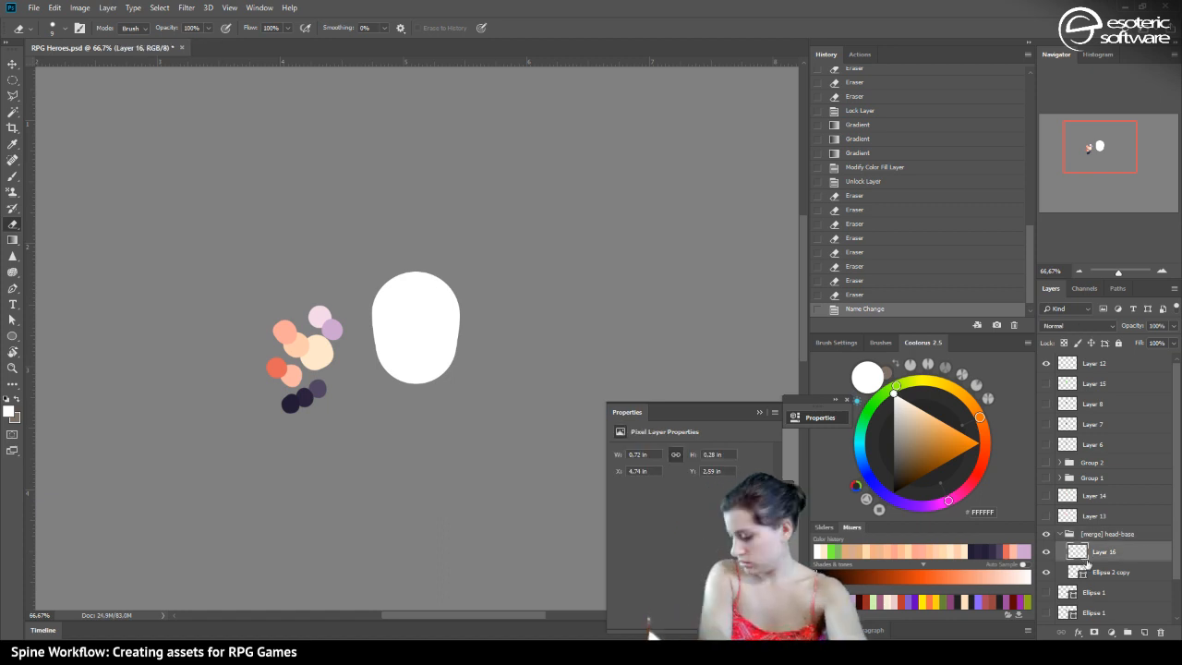
{"action": "left_click", "coordinate": [1087, 568], "text": "shift"}
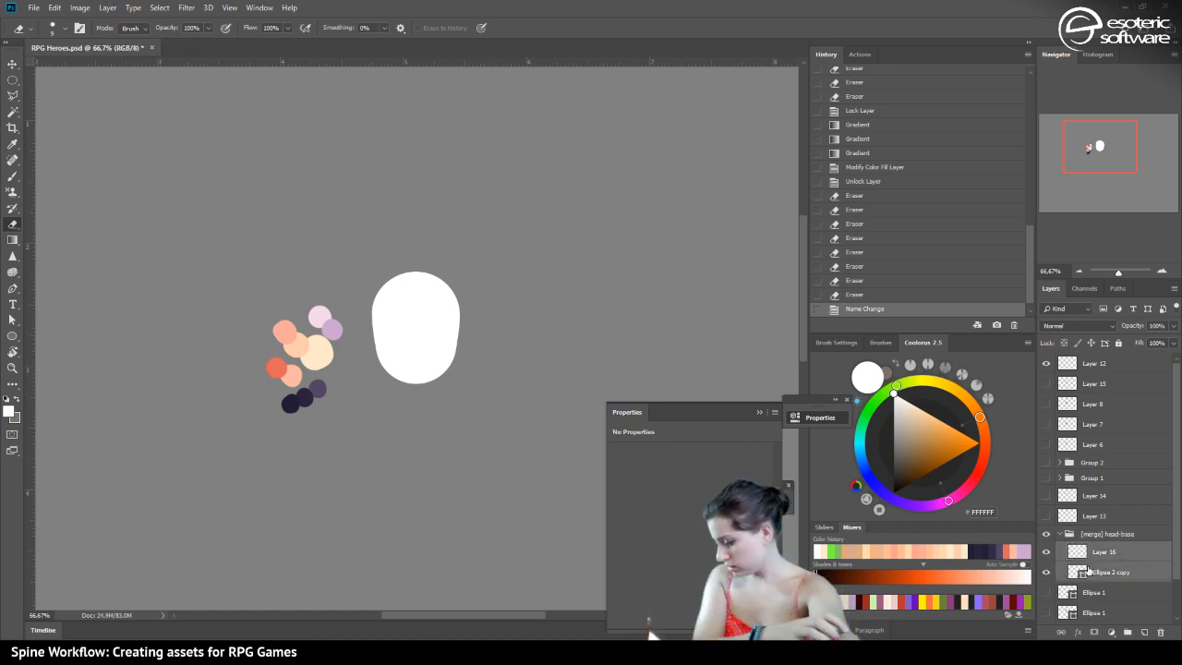
{"action": "key", "text": "ctrl+f"}
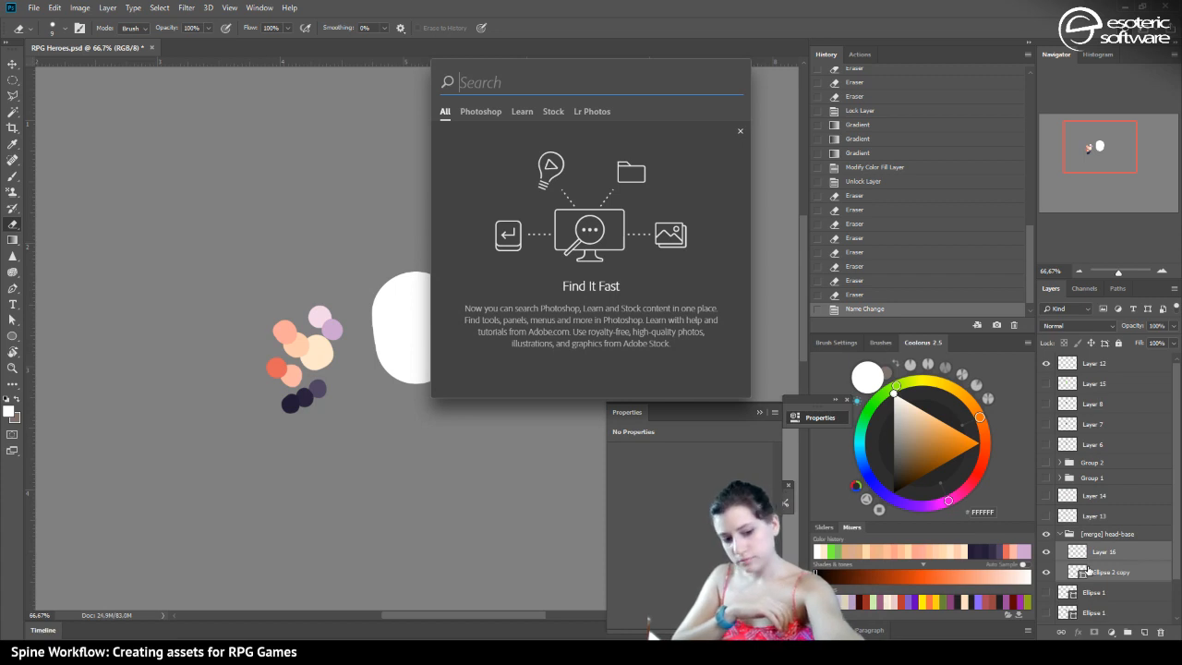
{"action": "left_click", "coordinate": [1090, 565]}
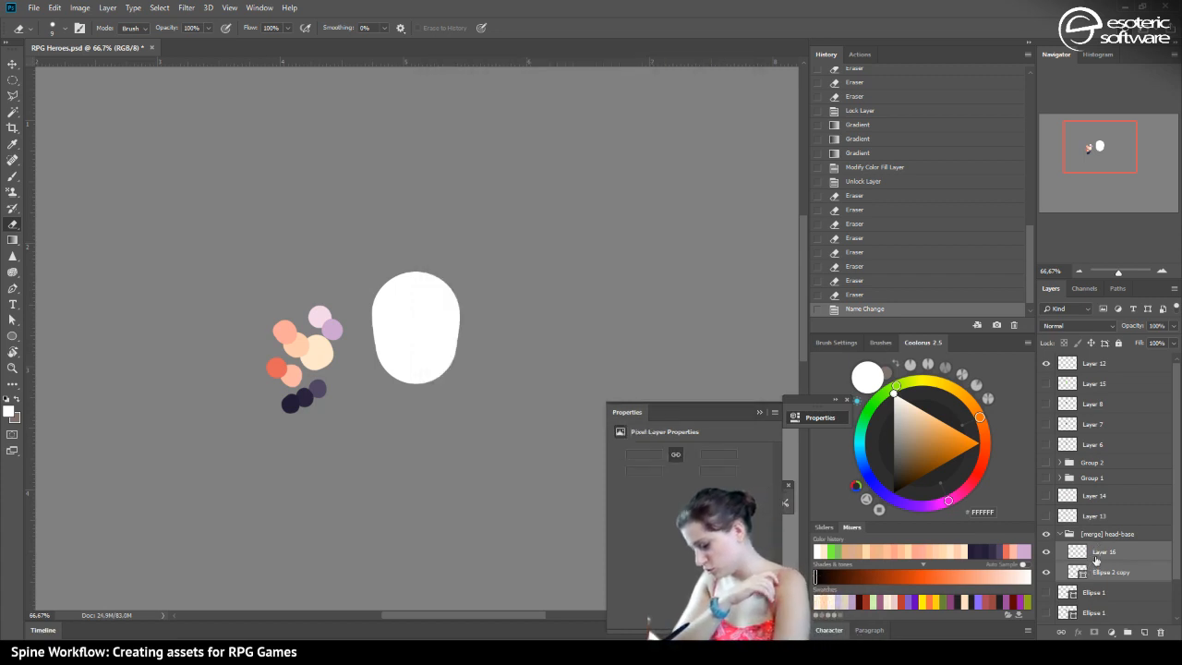
{"action": "left_click", "coordinate": [1097, 558]}
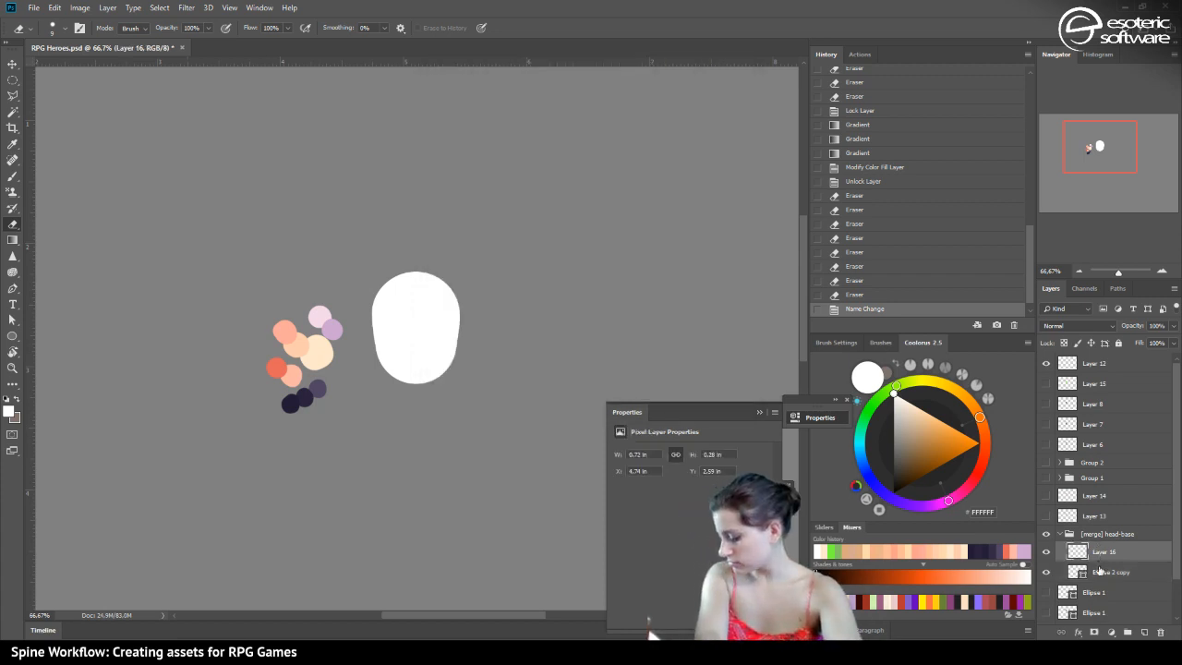
{"action": "left_click", "coordinate": [1099, 571], "text": "shift"}
{"action": "key", "text": "ctrl+g"}
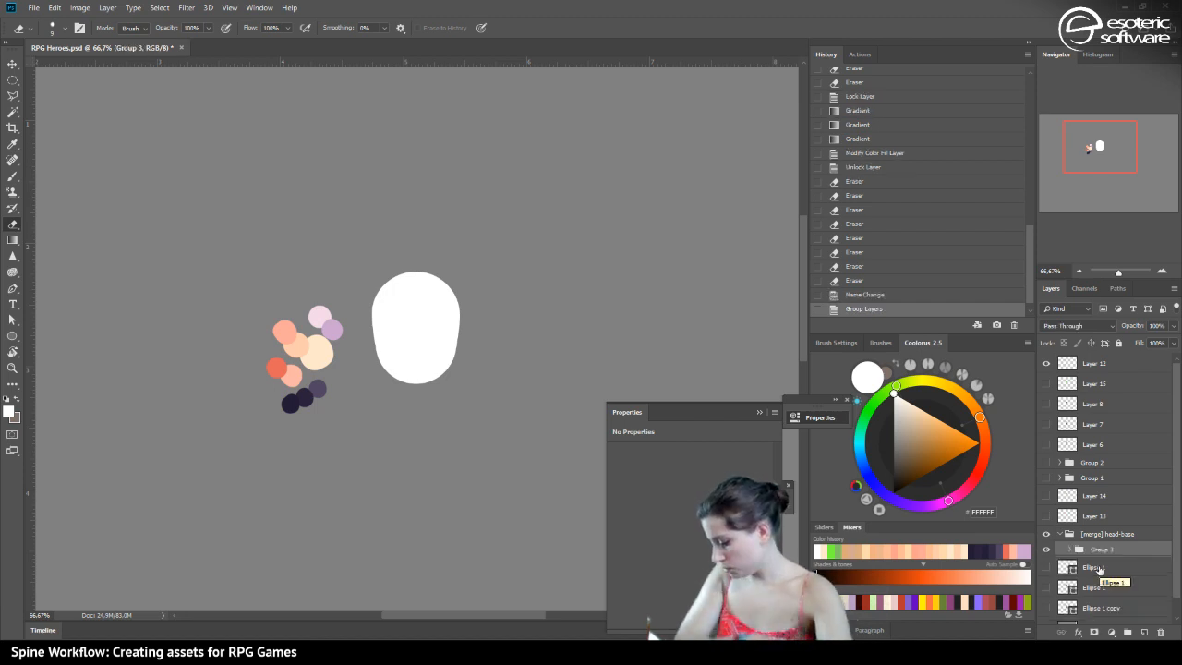
Add a new layer above the subgroup in [merge] head-base, name it skin-color, and save the document
{"action": "left_click", "coordinate": [1145, 632]}
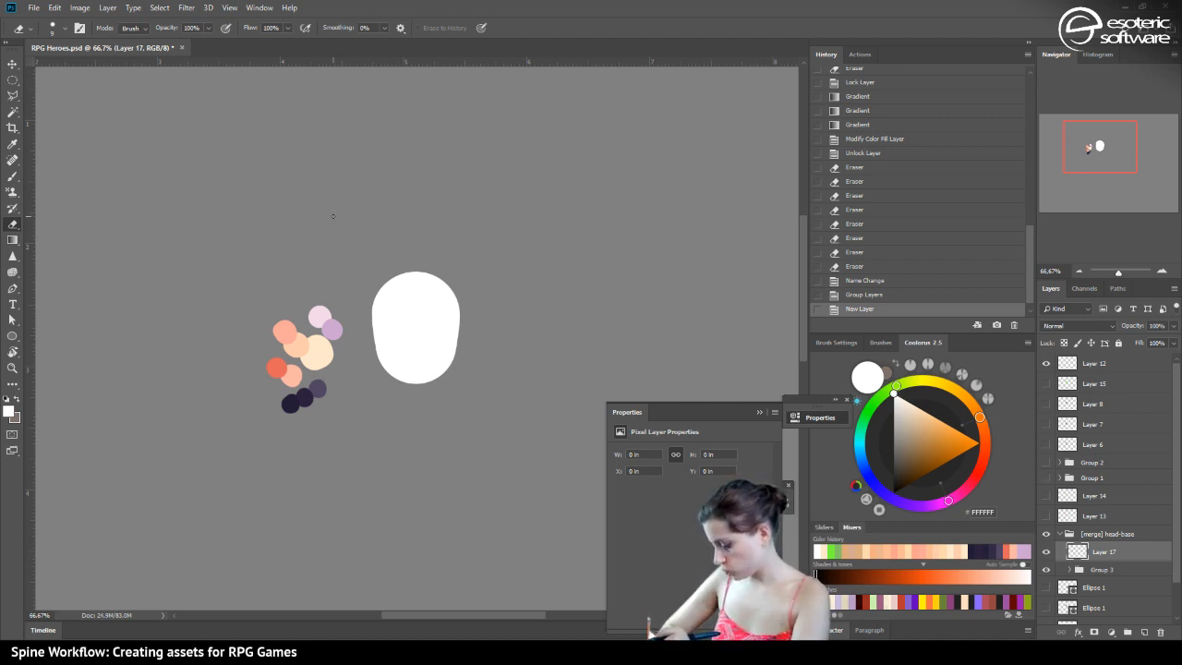
{"action": "left_click", "coordinate": [13, 239]}
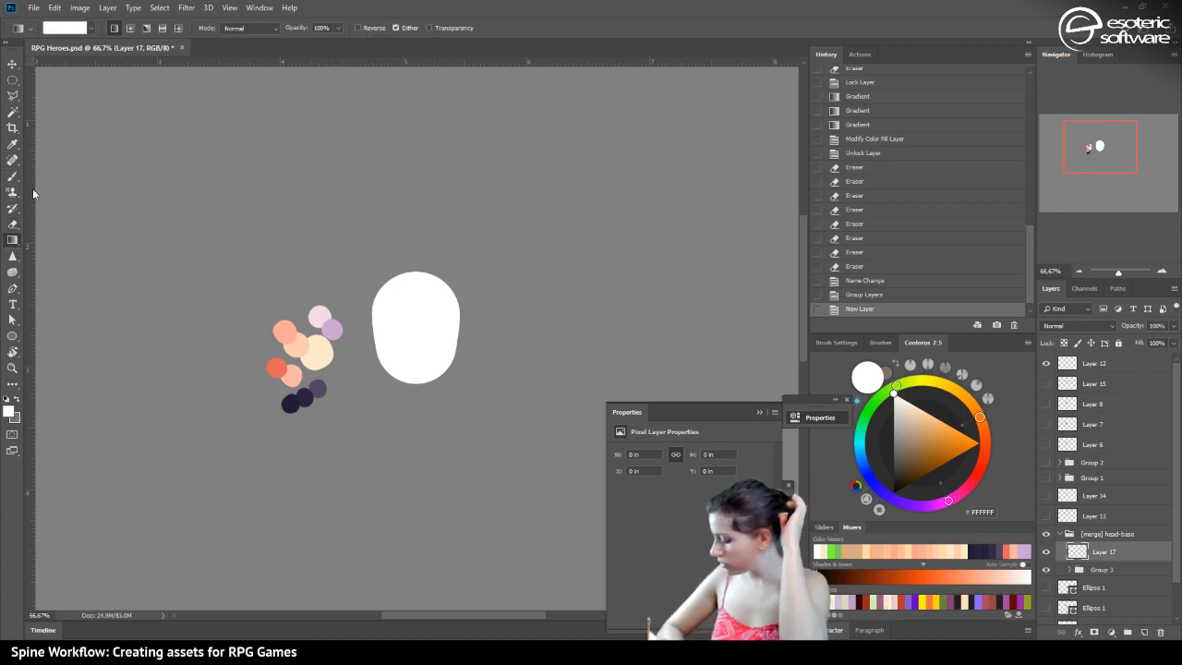
{"action": "double_click", "coordinate": [1105, 551]}
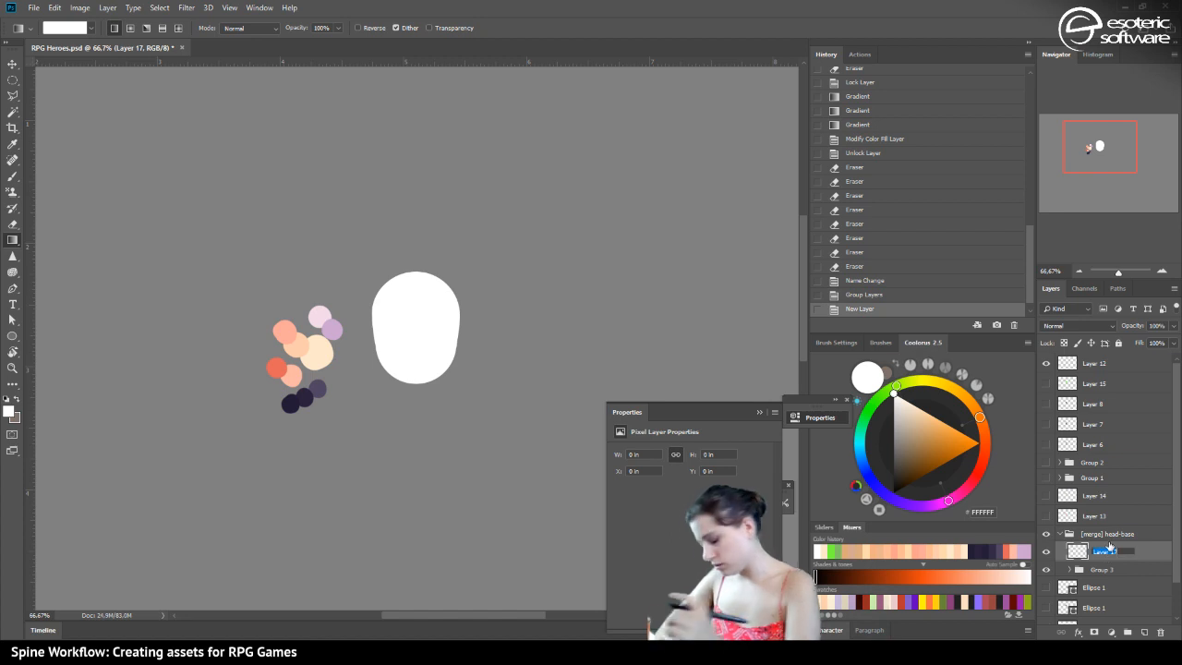
{"action": "type", "text": "sk"}
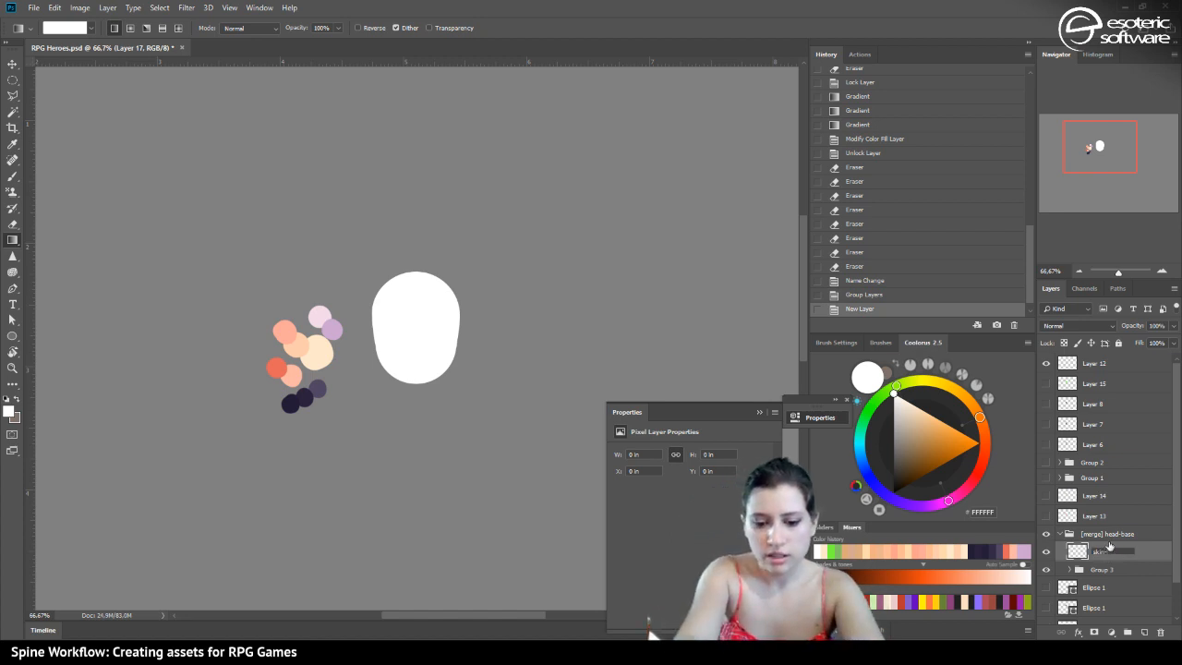
{"action": "type", "text": "in-color"}
{"action": "key", "text": "Return"}
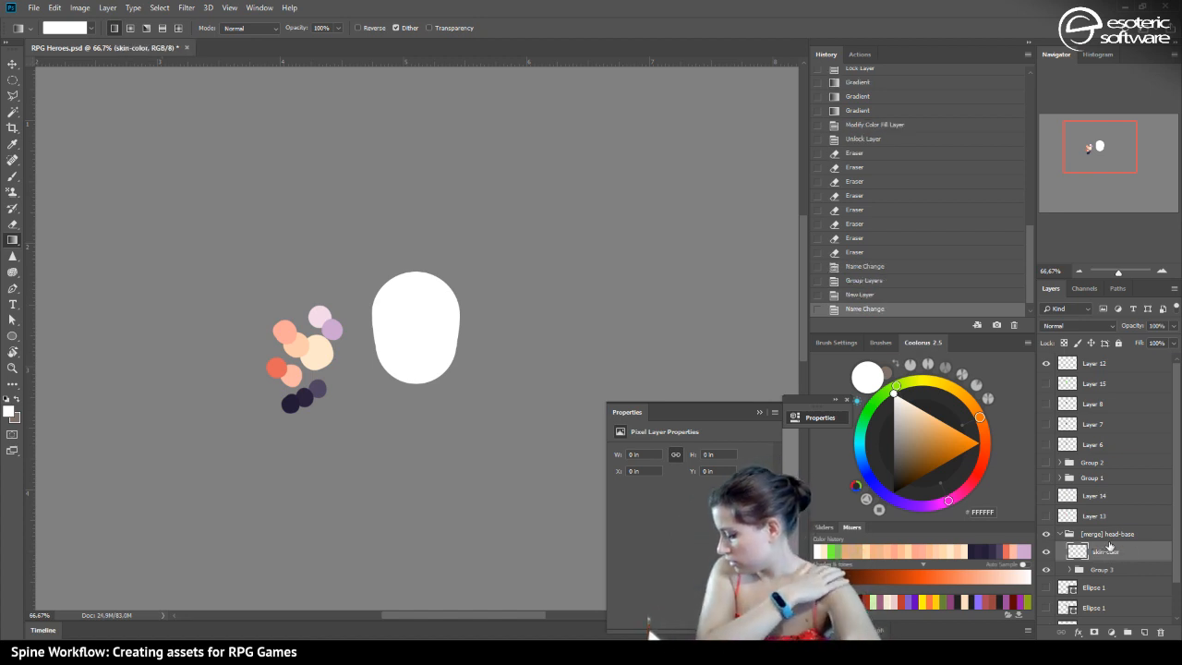
{"action": "key", "text": "ctrl+s"}
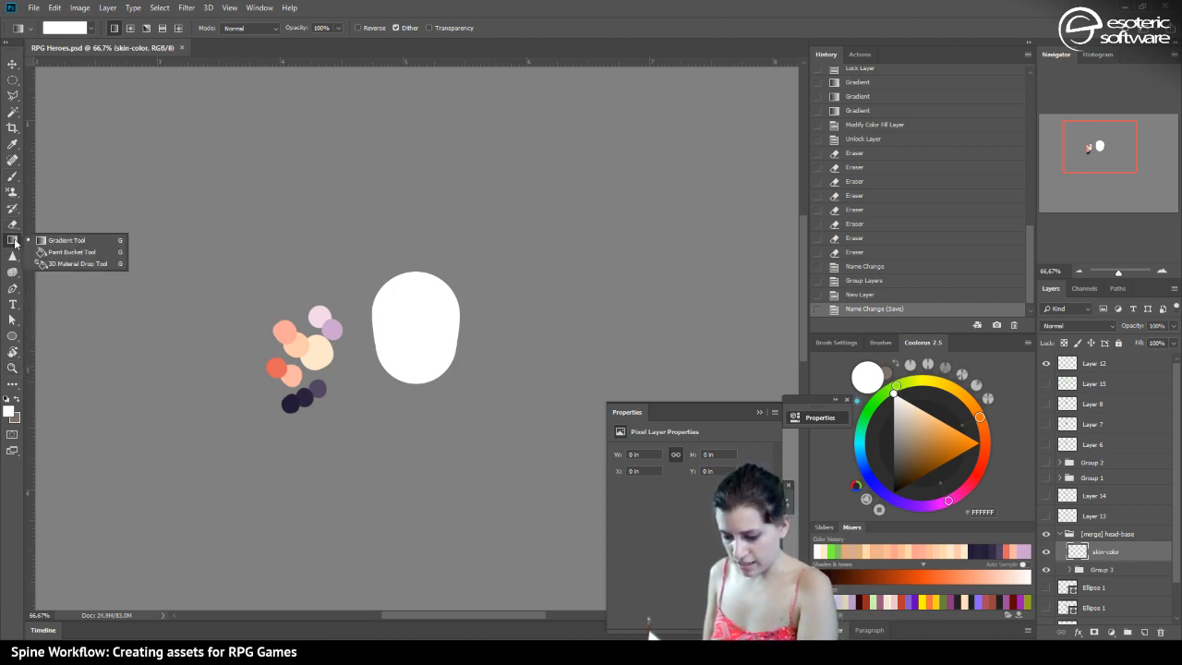
Draw a white 211 by 211 px square shape on the skin-color layer, above and to the left of the palette swatches
{"action": "left_click_drag", "start_coordinate": [12, 336], "coordinate": [48, 333]}
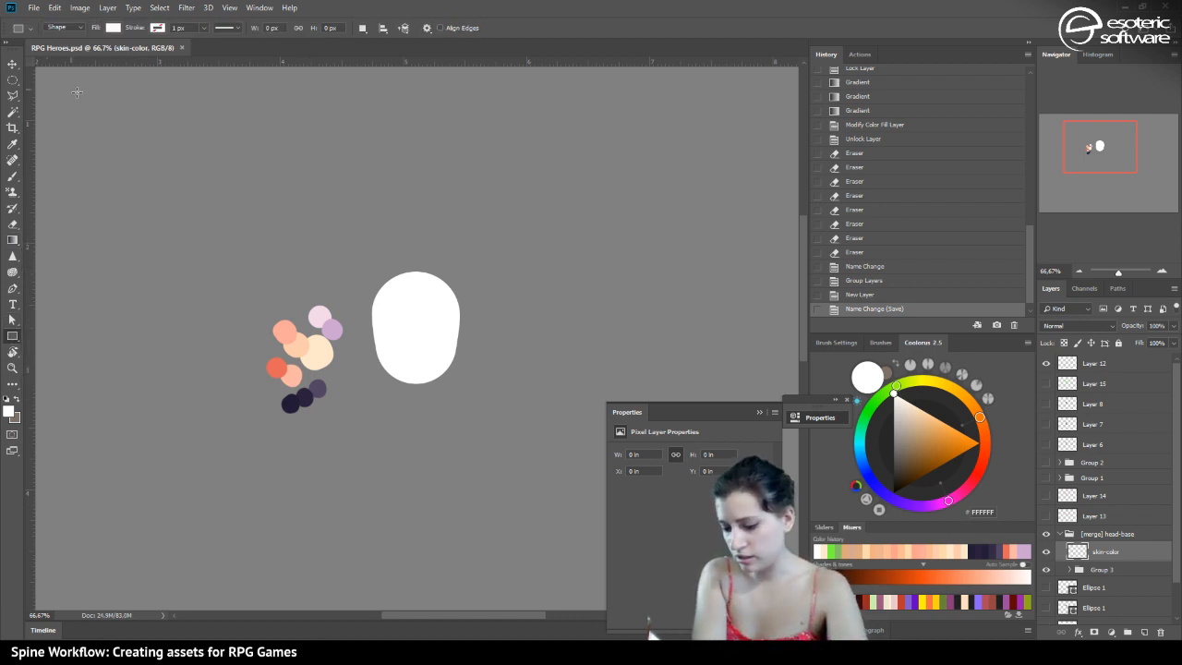
{"action": "left_click_drag", "start_coordinate": [89, 90], "coordinate": [175, 197]}
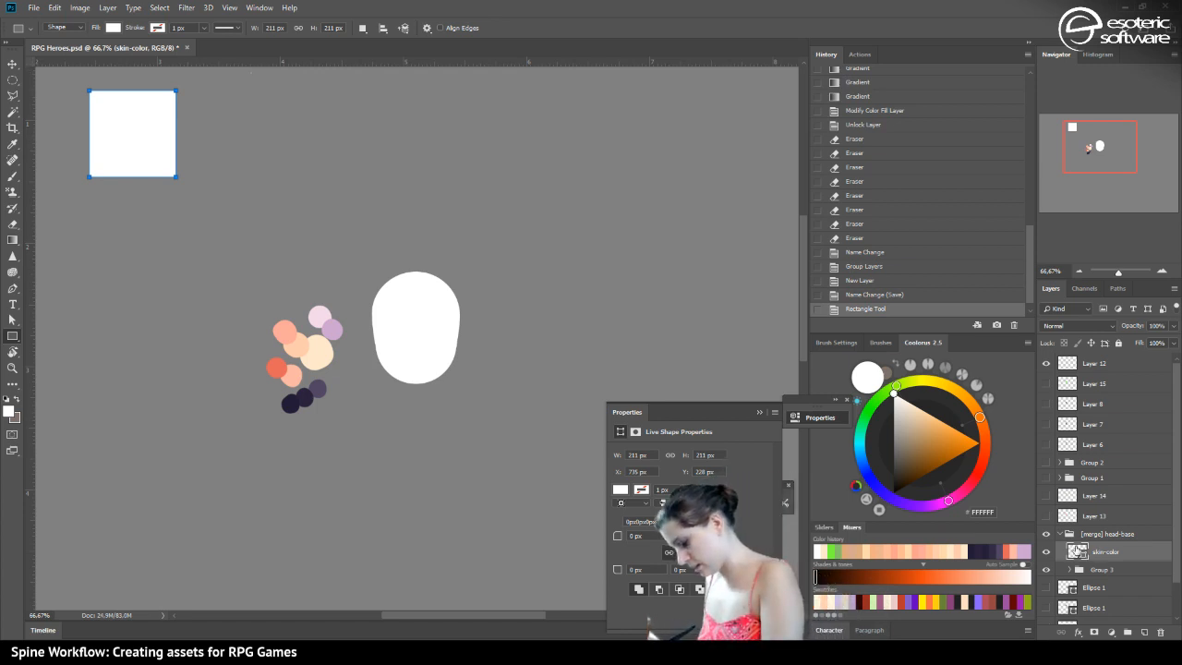
Duplicate the skin-color shape layer, move the copy above Layer 12 outside the group, and hide it
{"action": "right_click", "coordinate": [1115, 554]}
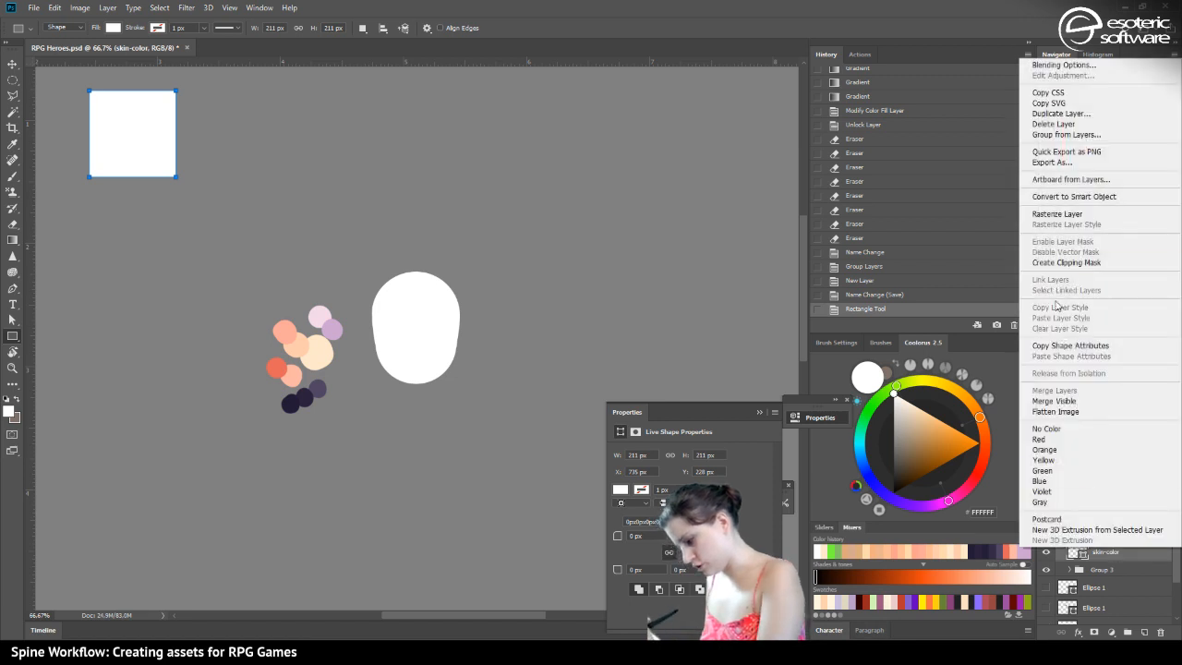
{"action": "left_click", "coordinate": [1107, 558]}
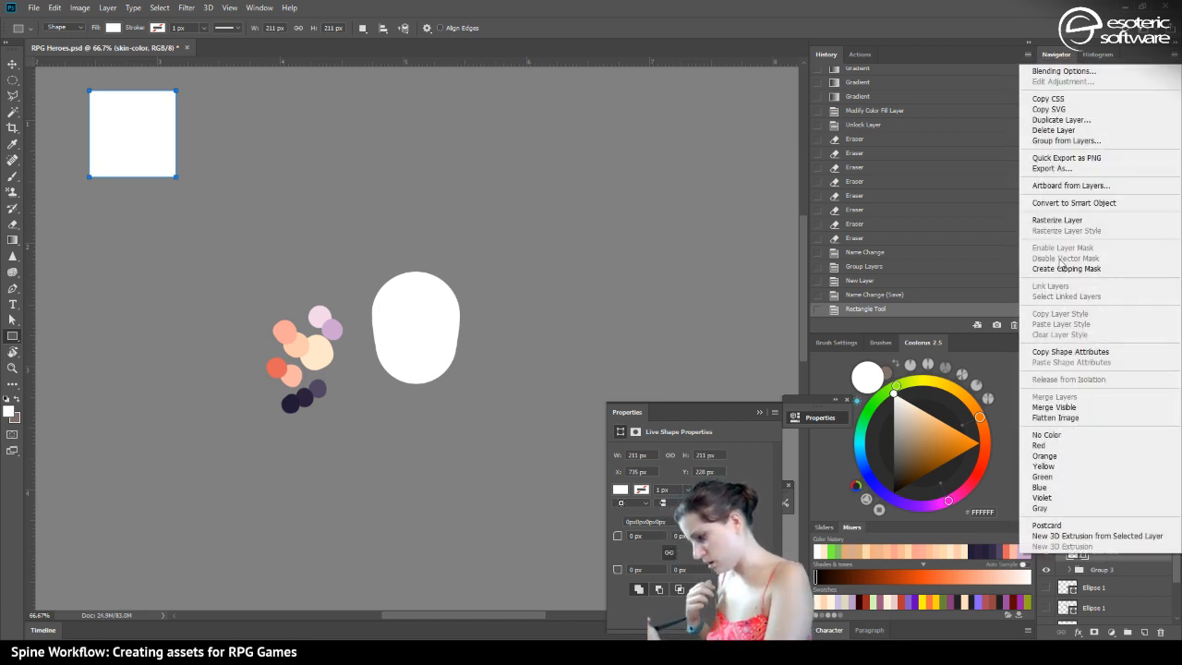
{"action": "left_click", "coordinate": [1047, 121]}
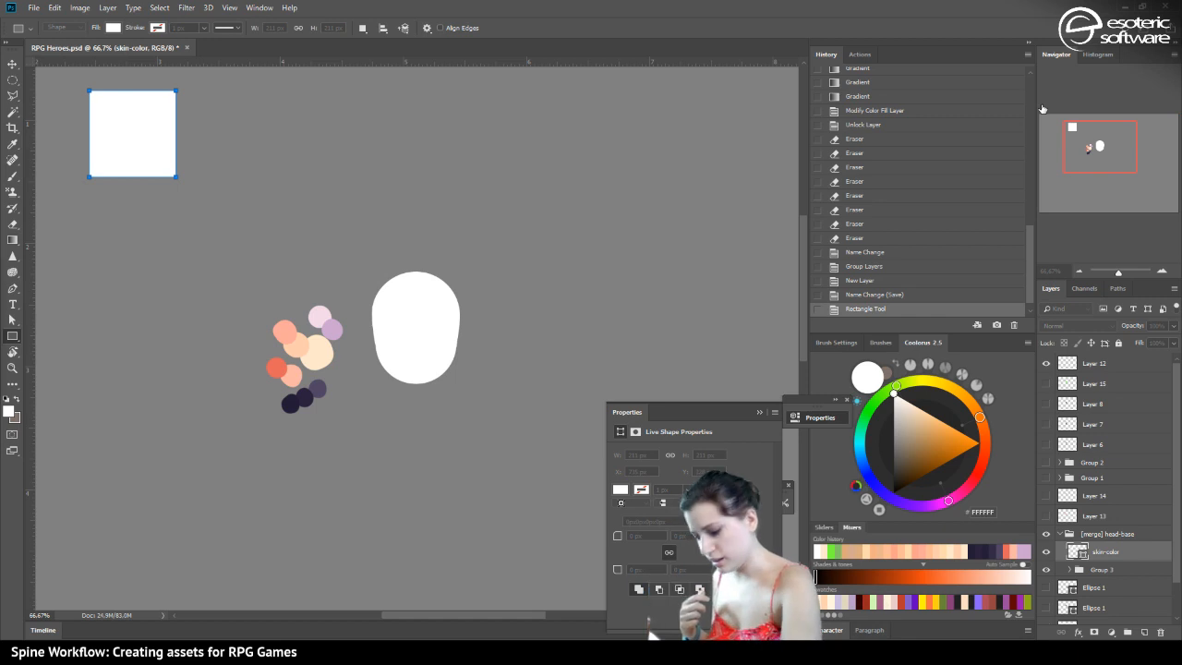
{"action": "key", "text": "Return"}
{"action": "left_click_drag", "start_coordinate": [1113, 554], "coordinate": [1077, 357]}
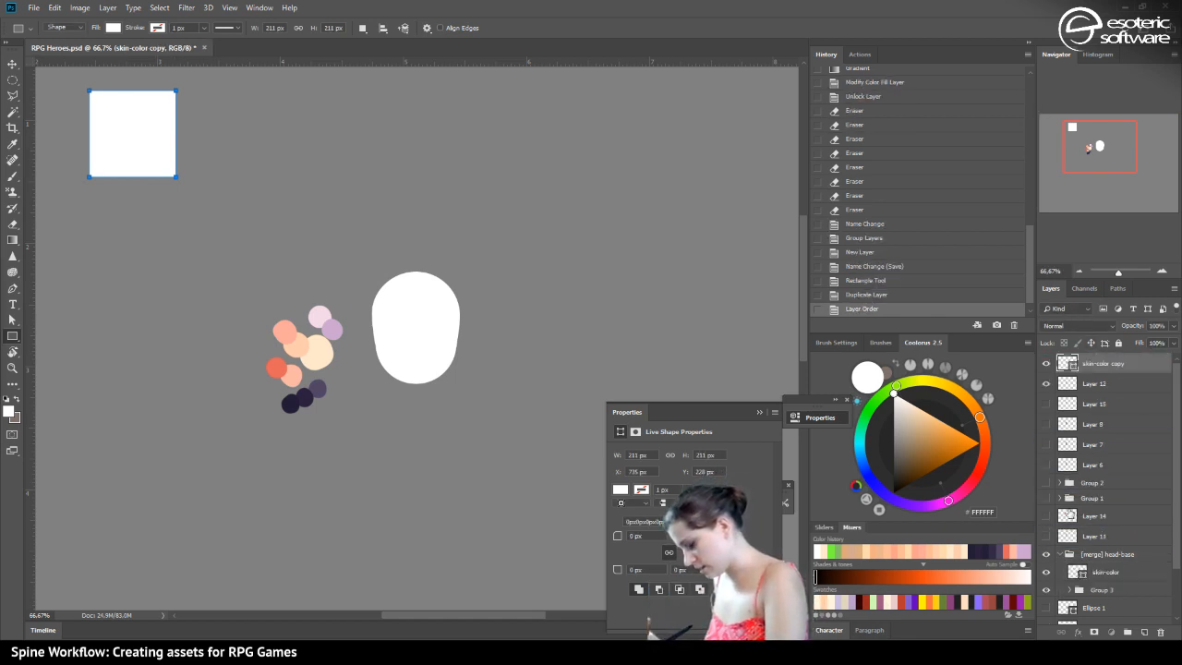
{"action": "left_click", "coordinate": [1104, 572]}
{"action": "left_click", "coordinate": [1047, 362]}
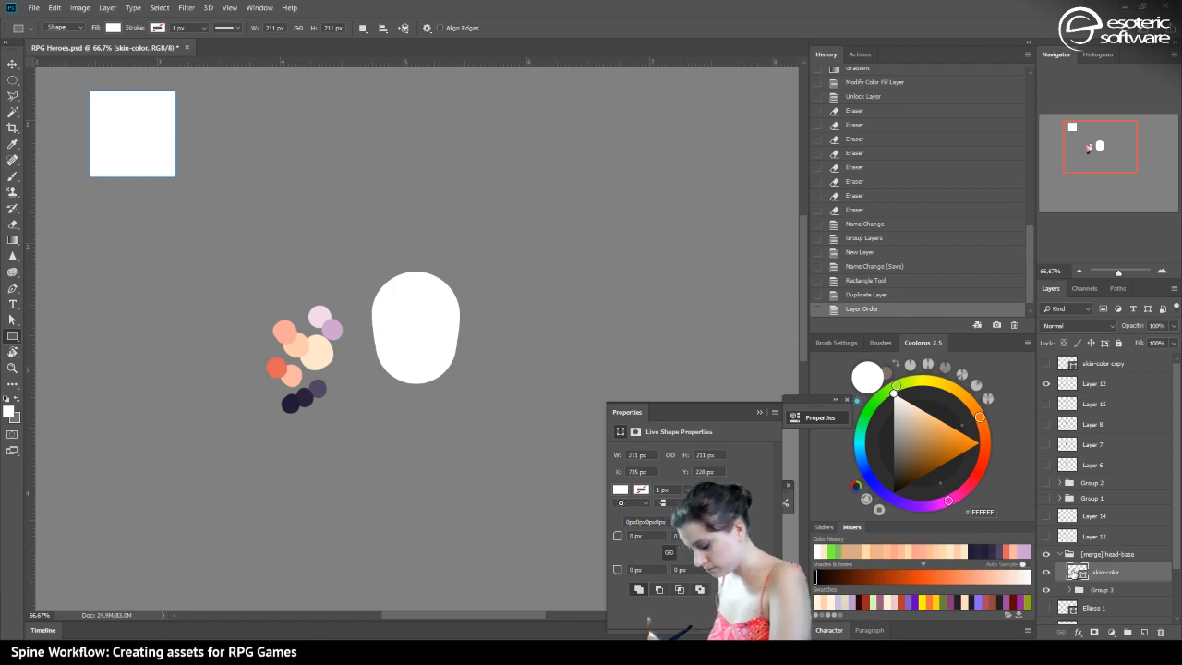
Fill the skin-color square with the cream ffe8cc sampled from the palette swatches and convert the layer to a smart object
{"action": "right_click", "coordinate": [1076, 556]}
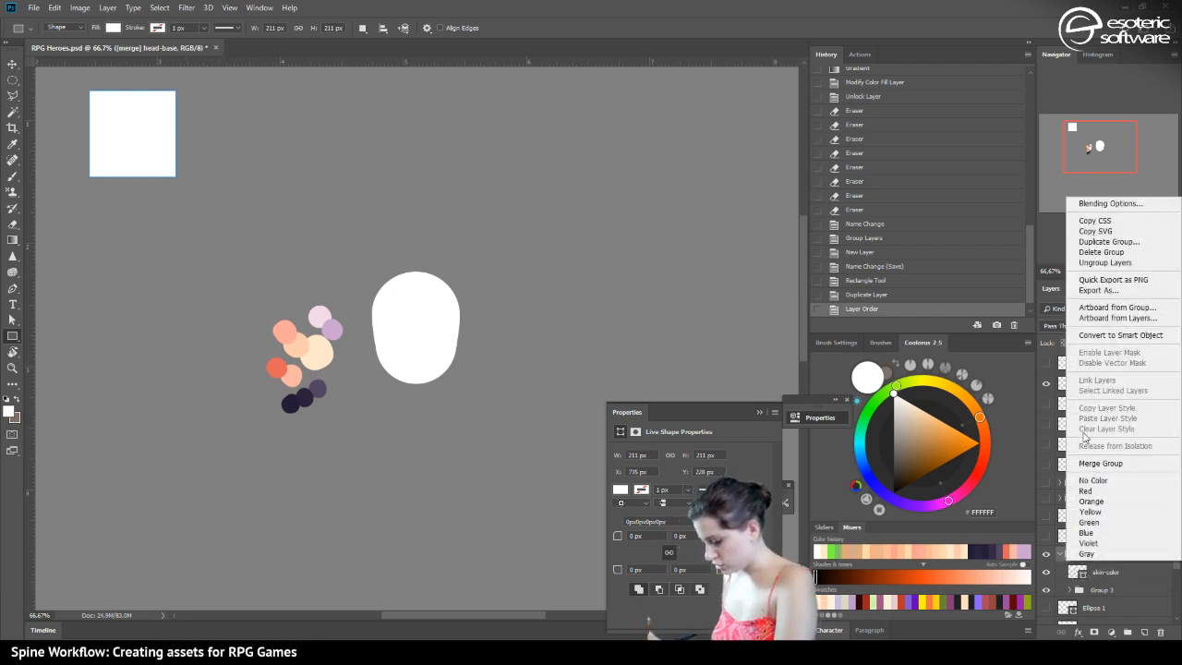
{"action": "left_click", "coordinate": [1075, 574]}
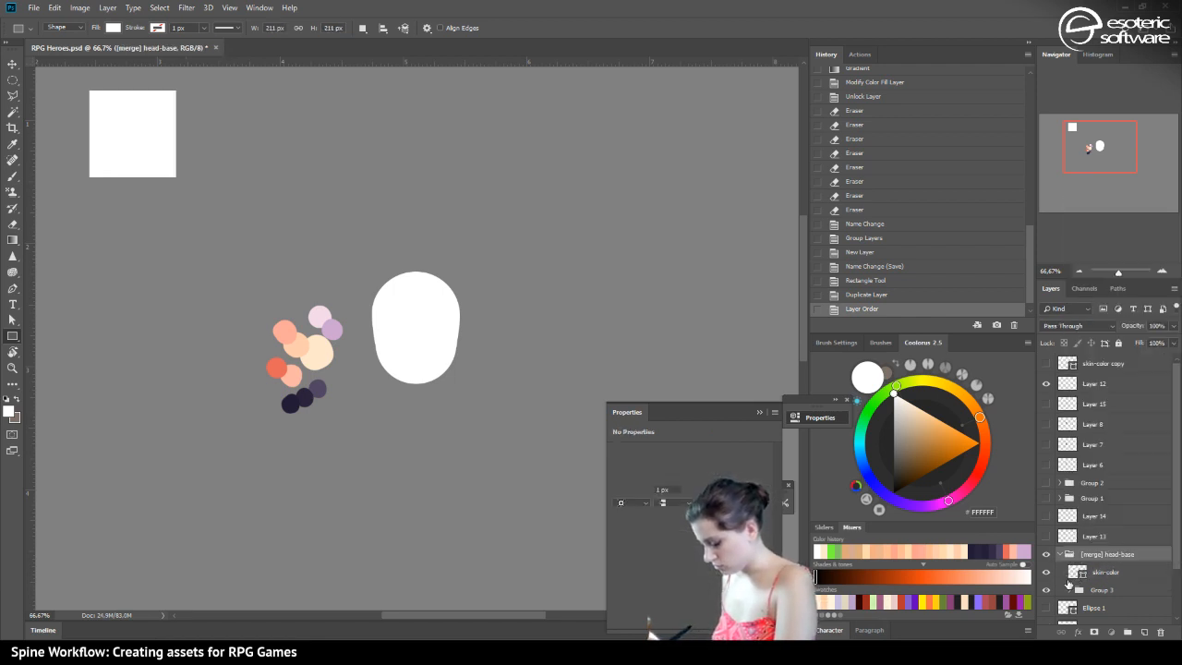
{"action": "left_click", "coordinate": [1073, 575]}
{"action": "double_click", "coordinate": [1079, 566]}
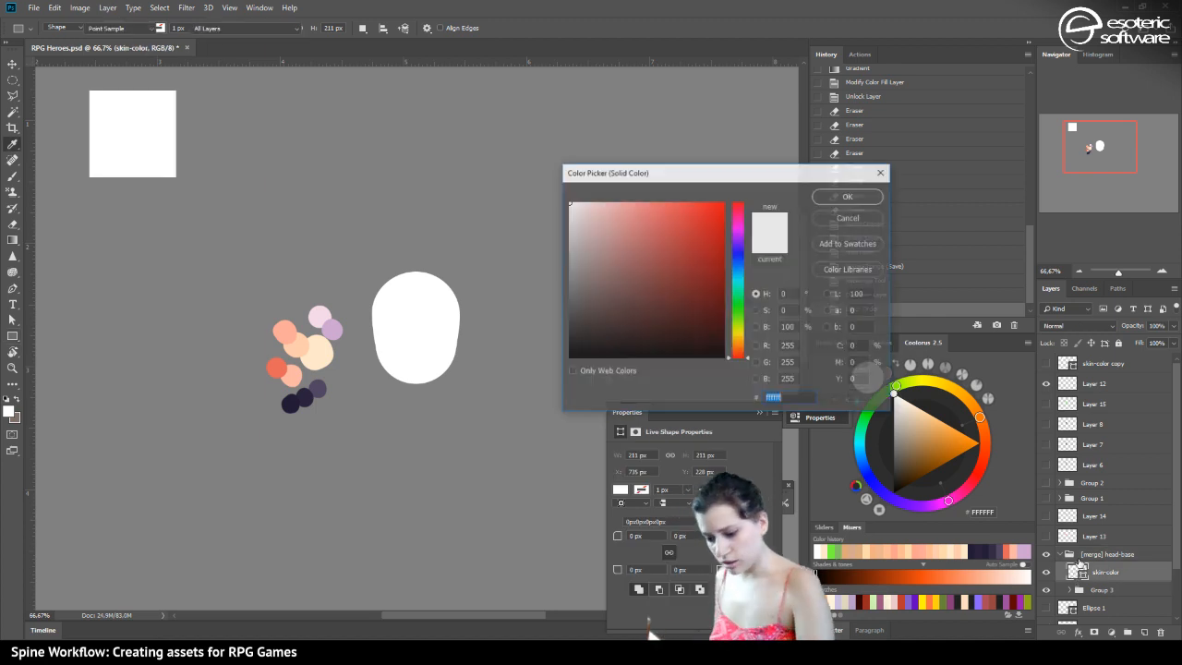
{"action": "left_click", "coordinate": [317, 360]}
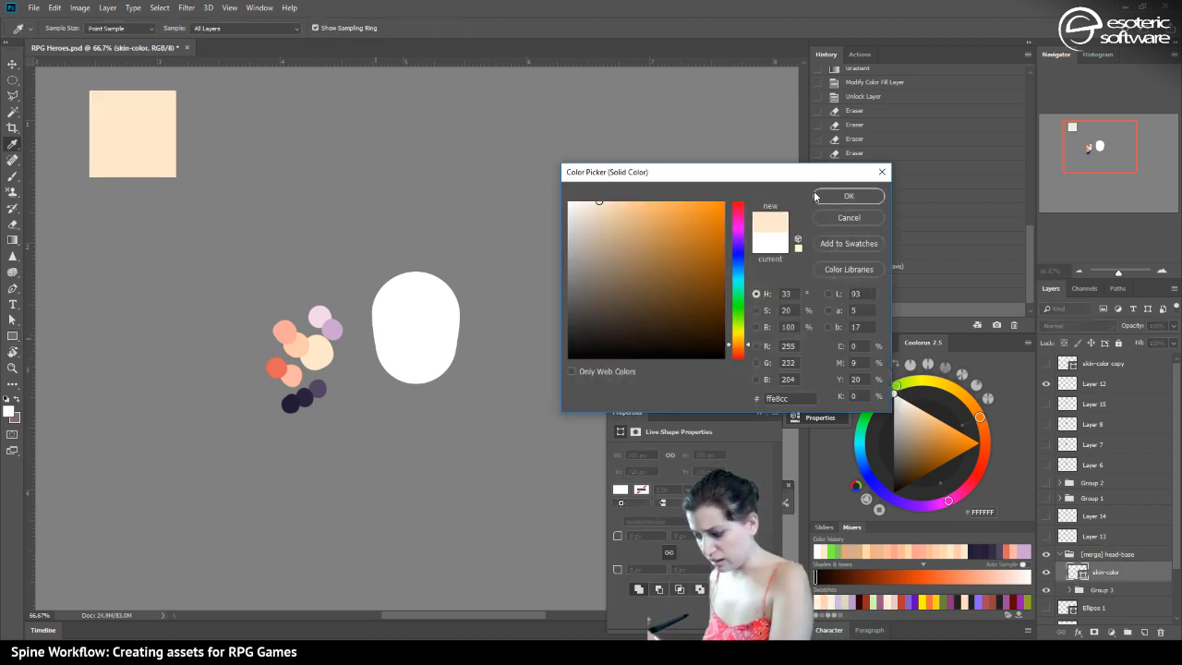
{"action": "left_click", "coordinate": [820, 197]}
{"action": "right_click", "coordinate": [1113, 579]}
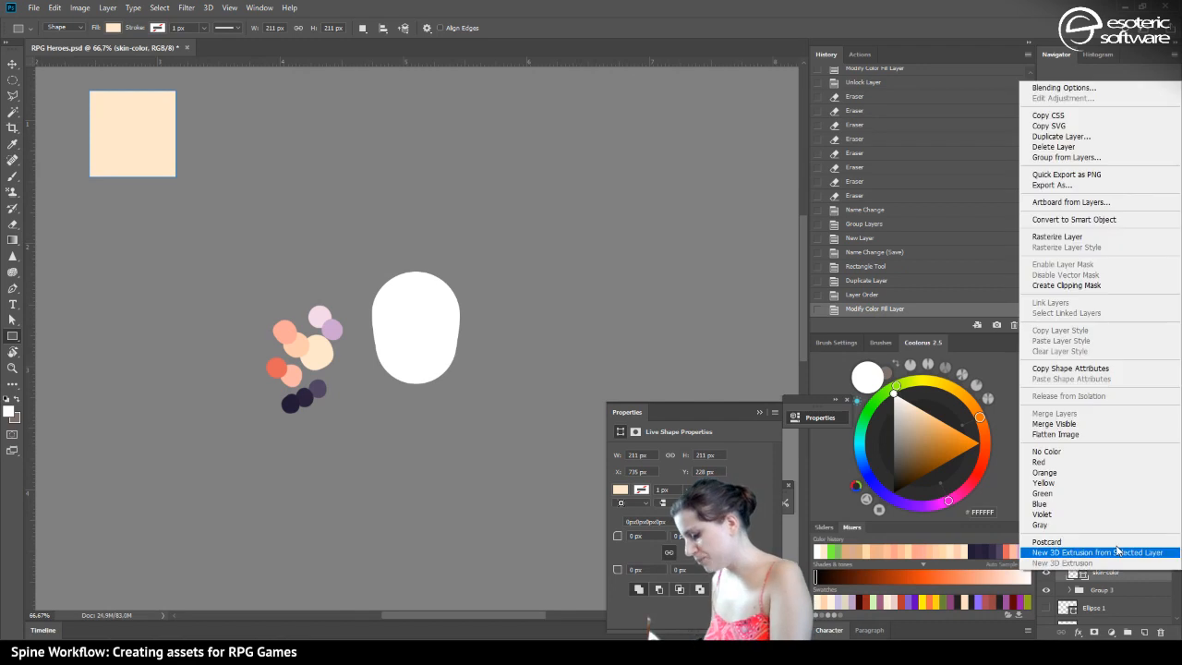
{"action": "left_click", "coordinate": [1064, 220]}
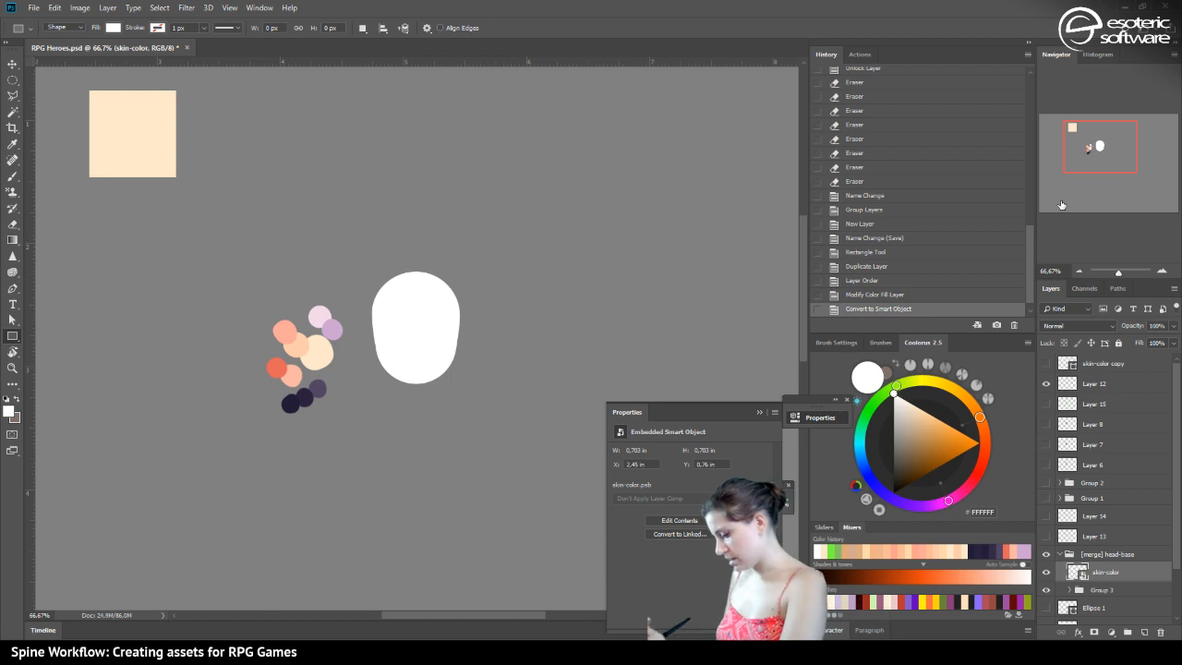
Duplicate the skin-color smart object, move the copy above Layer 12 outside the head-base group, and hide it
{"action": "right_click", "coordinate": [1106, 573]}
{"action": "left_click", "coordinate": [1053, 90]}
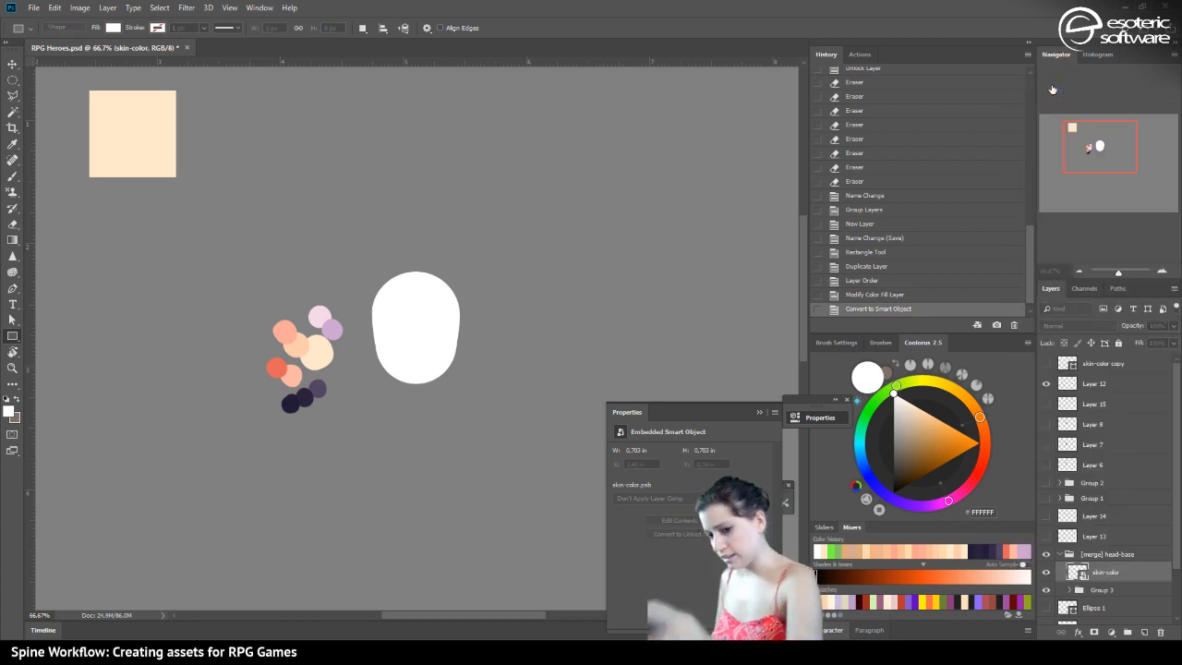
{"action": "key", "text": "Return"}
{"action": "left_click_drag", "start_coordinate": [1095, 573], "coordinate": [1081, 378]}
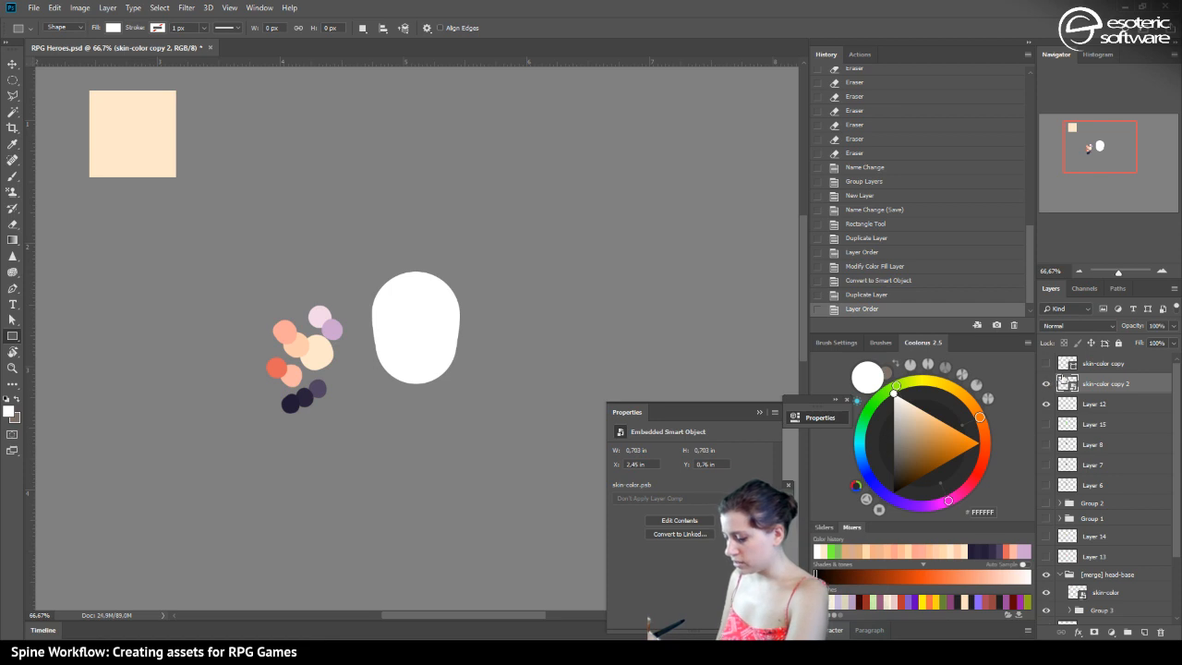
{"action": "left_click", "coordinate": [1046, 384]}
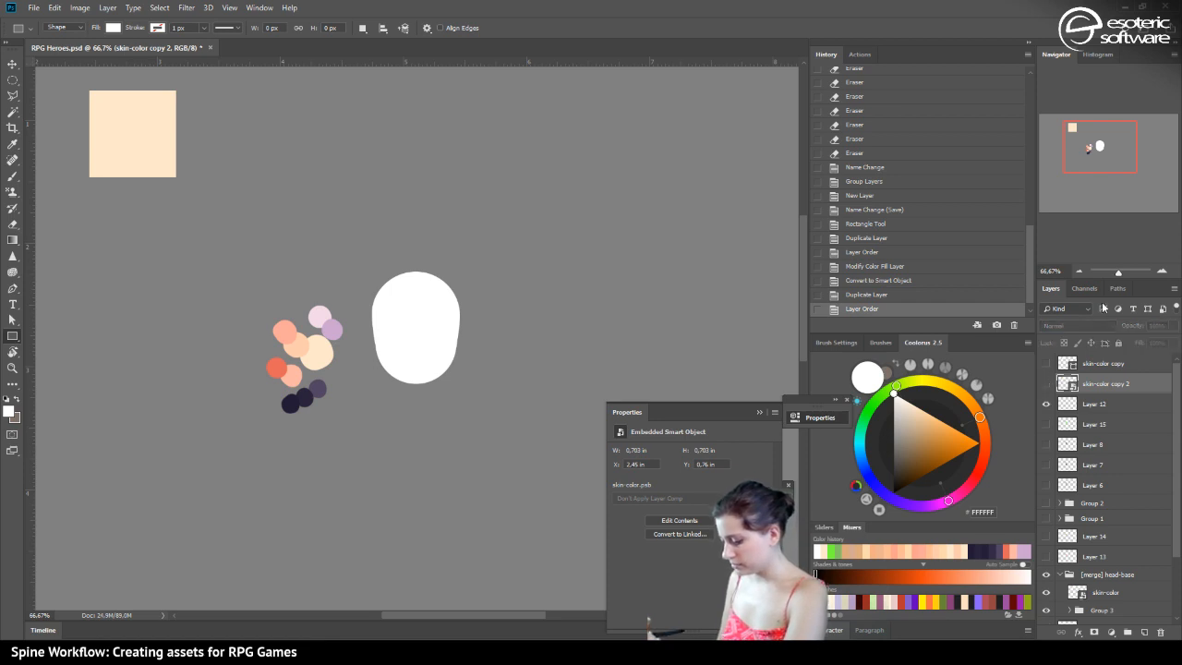
Clip the original skin-color smart object in [merge] head-base to Group 3 with a clipping mask
{"action": "left_click", "coordinate": [1081, 593]}
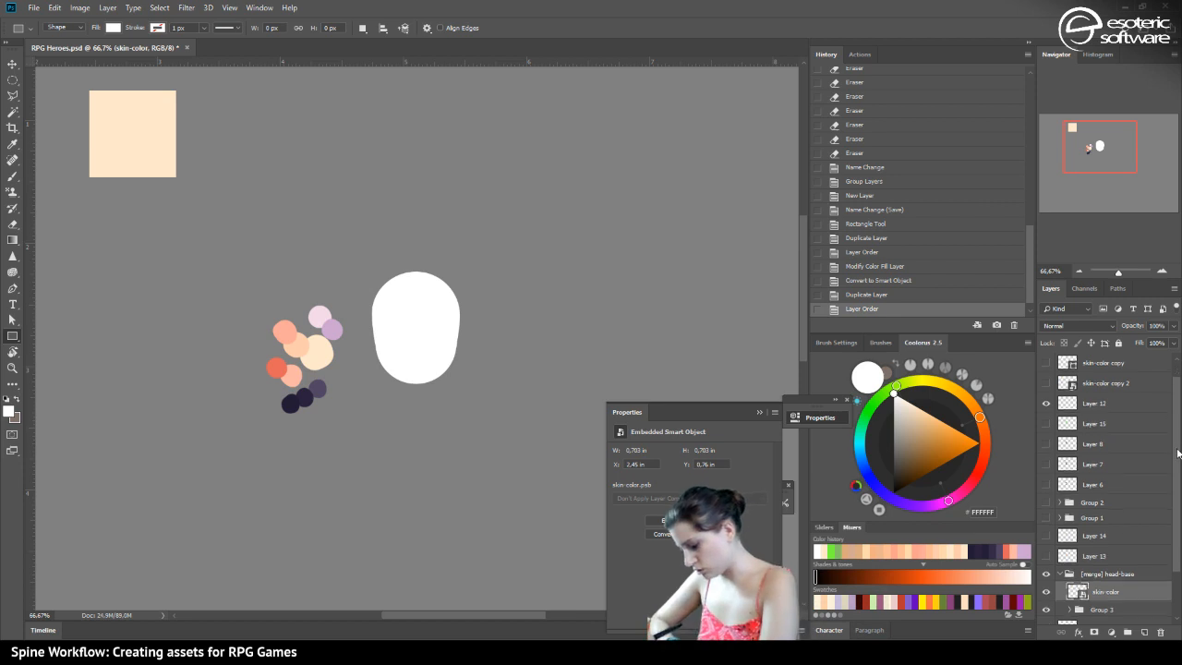
{"action": "scroll", "coordinate": [1069, 383], "scroll_direction": "down", "scroll_amount": 3}
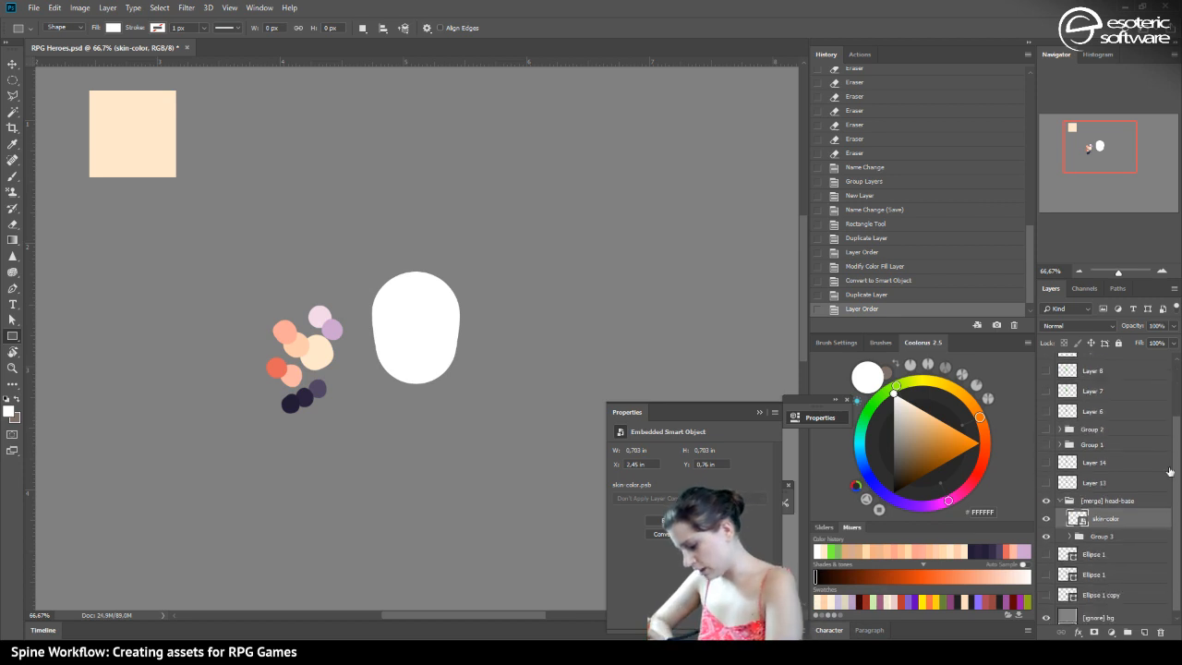
{"action": "right_click", "coordinate": [1099, 519]}
{"action": "left_click", "coordinate": [1053, 249]}
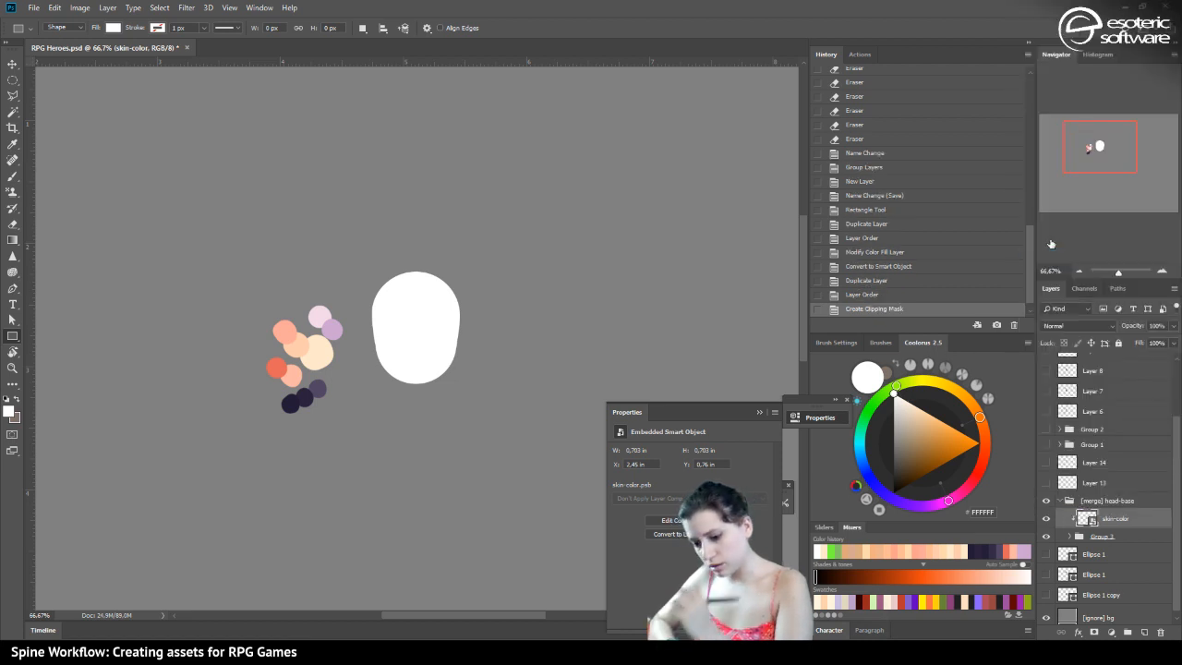
Move the clipped skin-color square over the head, scale it to about 121% wide and 158% high to cover the shape, and save
{"action": "key", "text": "ctrl+t"}
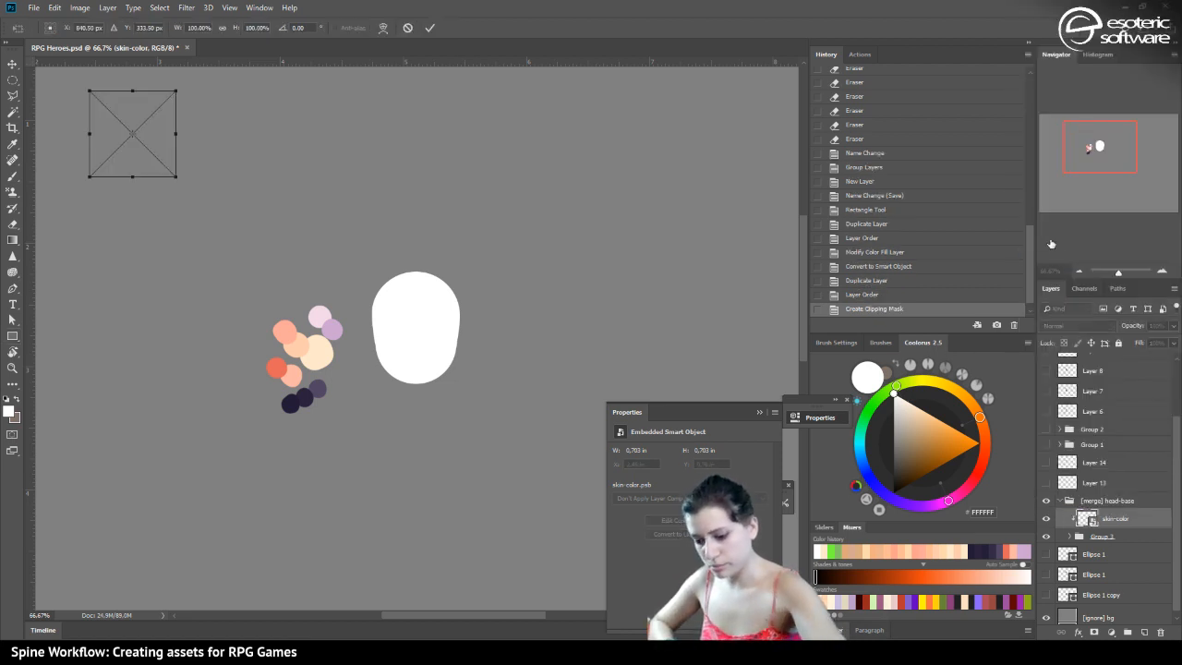
{"action": "left_click_drag", "start_coordinate": [335, 284], "coordinate": [402, 309]}
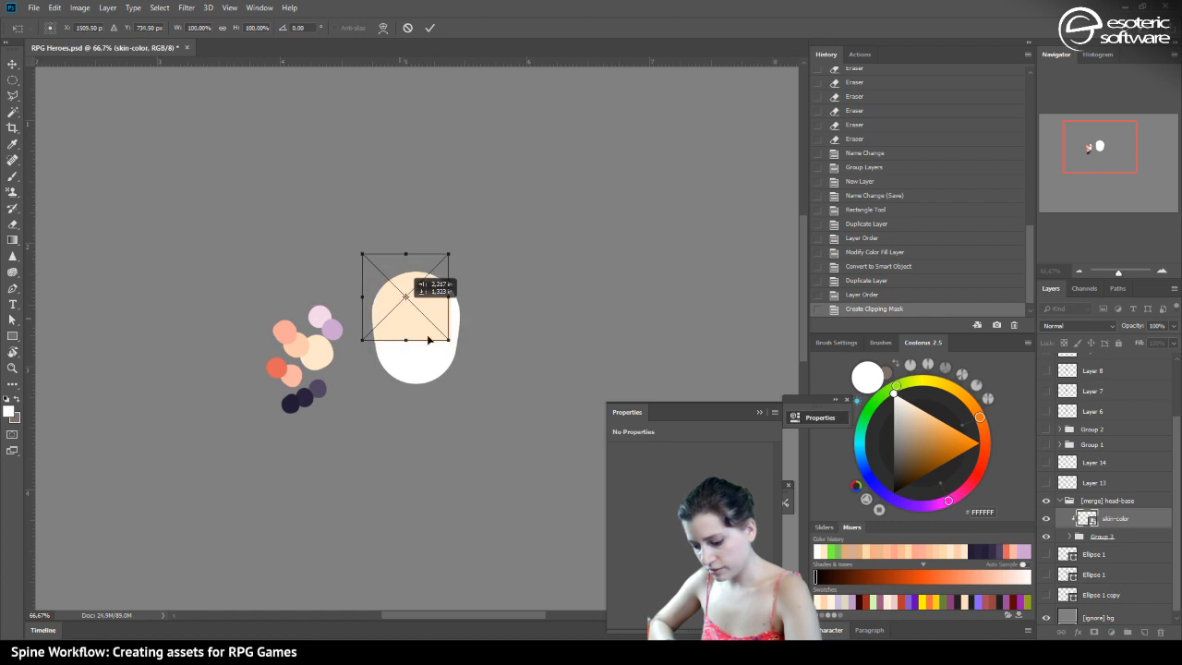
{"action": "left_click_drag", "start_coordinate": [449, 340], "coordinate": [467, 389]}
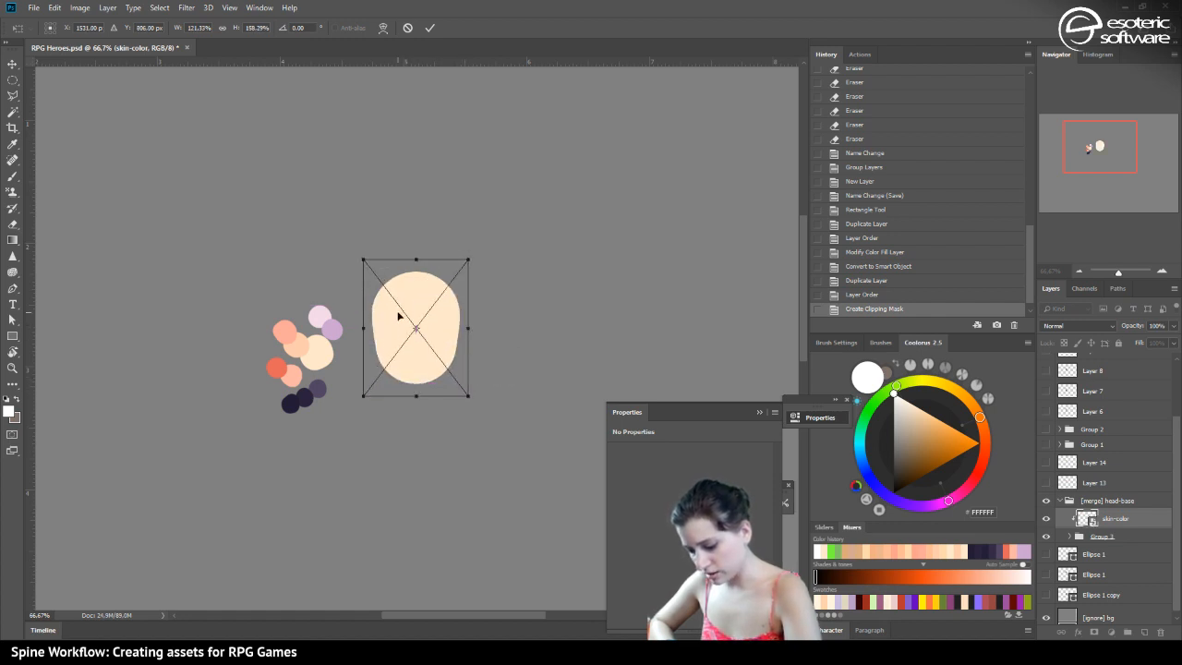
{"action": "left_click", "coordinate": [429, 26]}
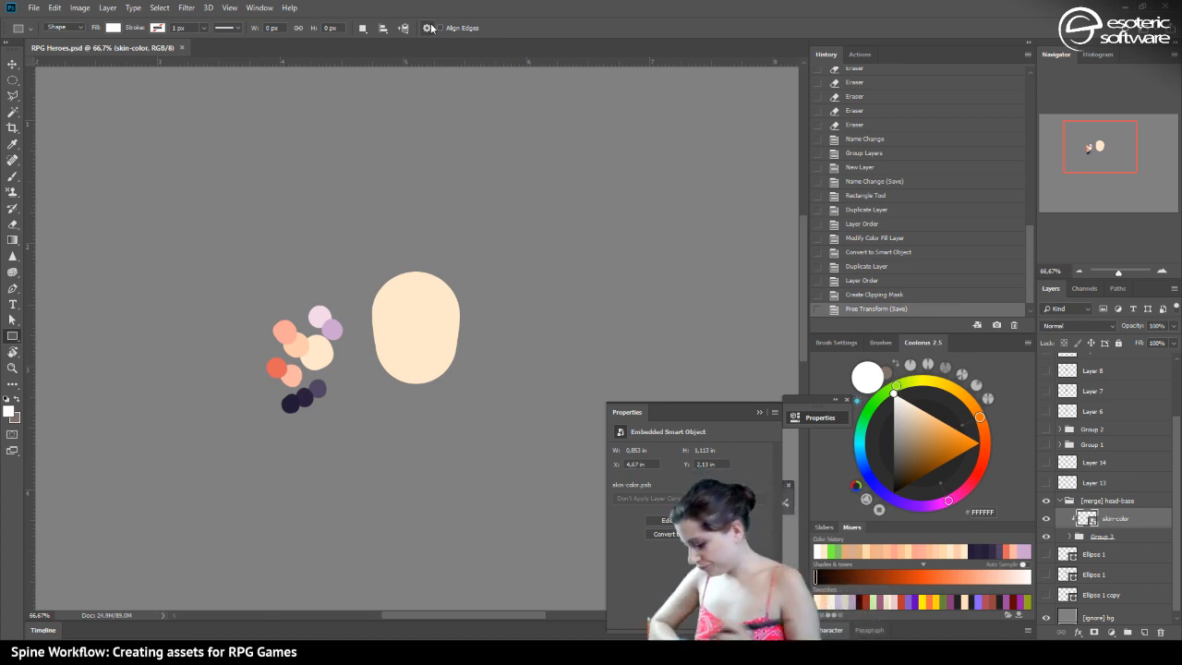
Check the hidden Layer 13, Layer 14 and Group 1 sketches, and leave only the Group 2 character sketch shown over the head
{"action": "left_click", "coordinate": [1046, 483]}
{"action": "left_click", "coordinate": [1047, 483]}
{"action": "left_click", "coordinate": [1046, 463]}
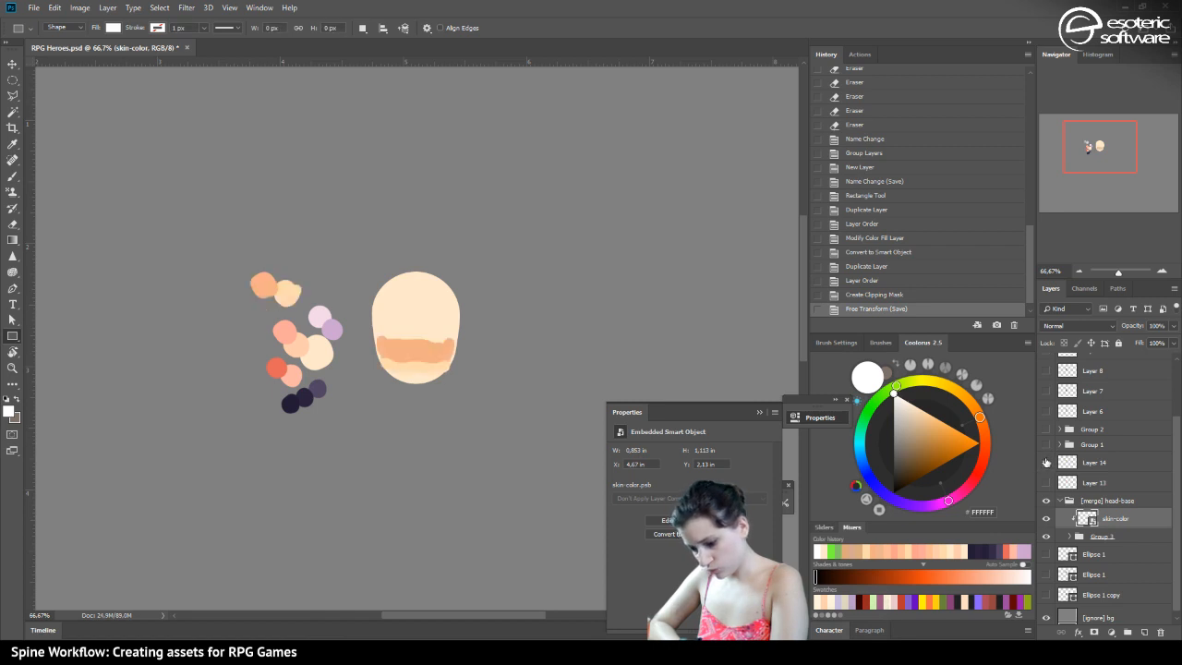
{"action": "left_click", "coordinate": [1047, 463]}
{"action": "left_click", "coordinate": [1046, 445]}
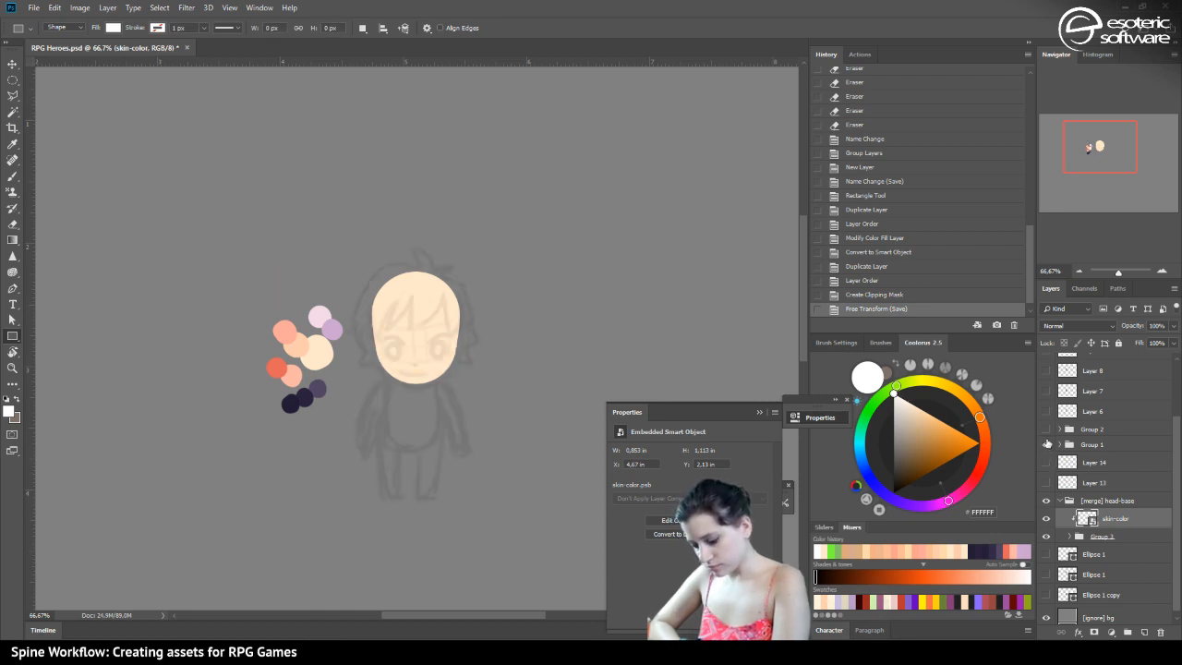
{"action": "left_click", "coordinate": [1047, 445]}
{"action": "left_click", "coordinate": [1048, 445]}
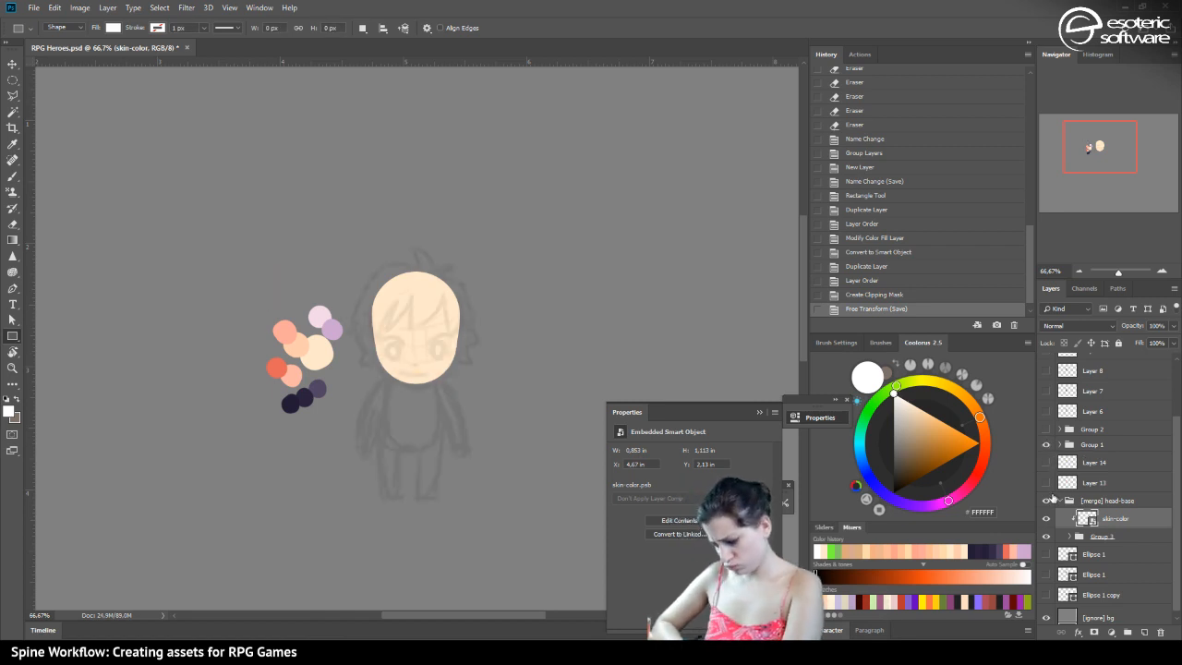
{"action": "left_click", "coordinate": [1058, 446]}
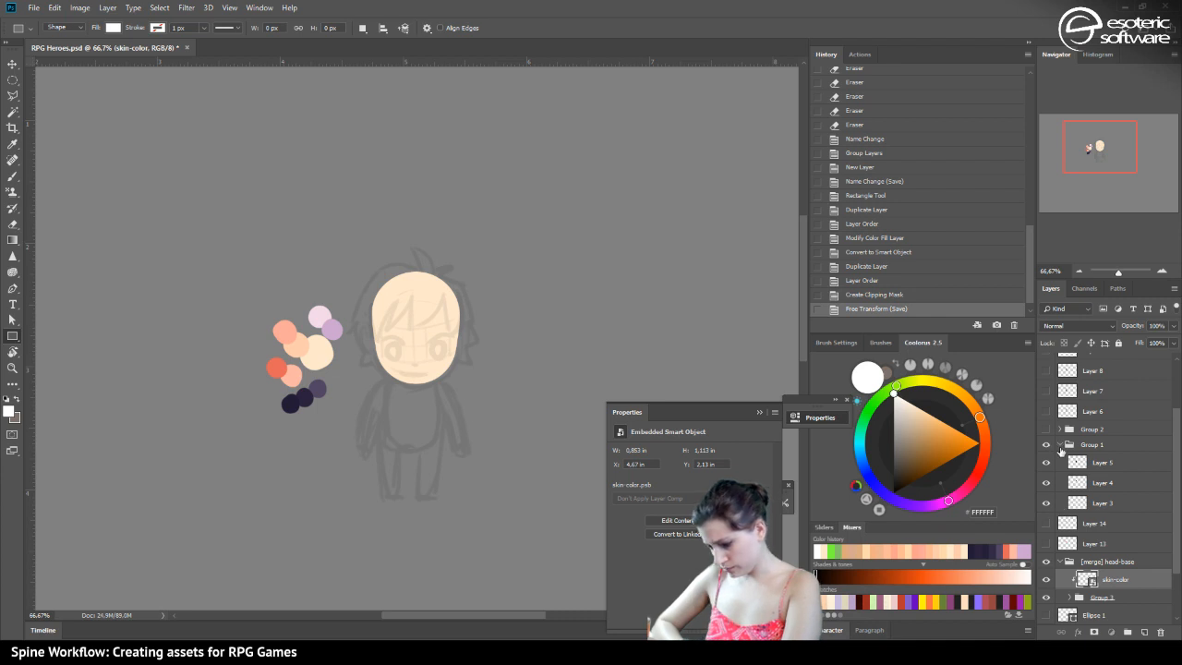
{"action": "left_click", "coordinate": [1058, 445]}
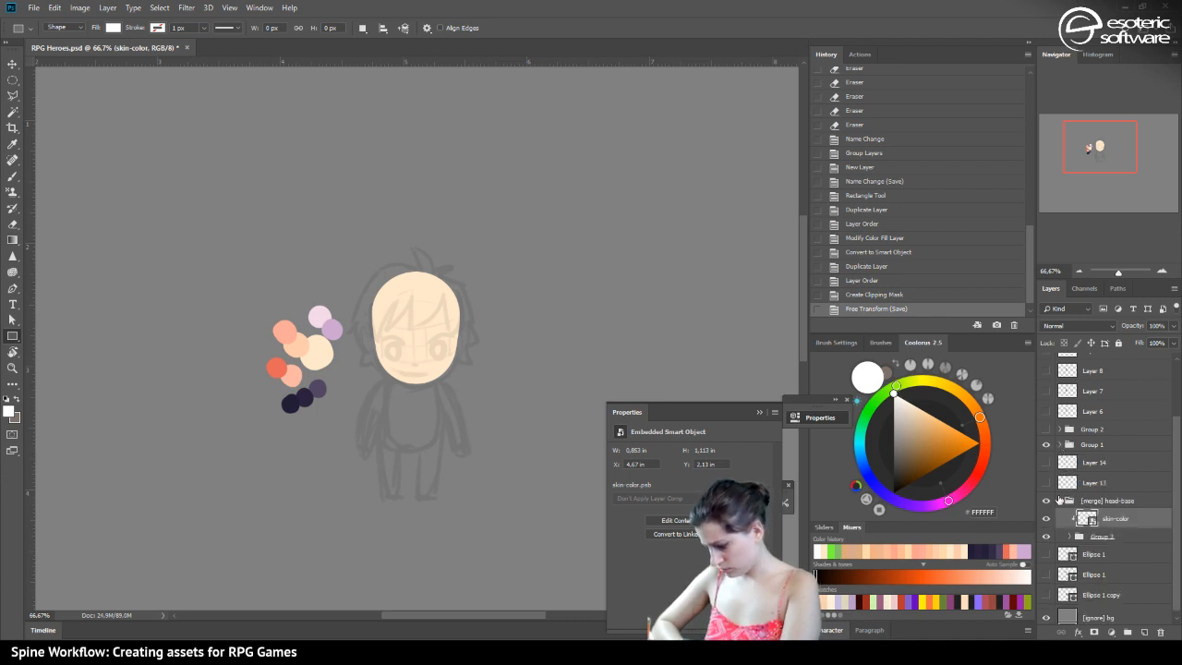
{"action": "left_click", "coordinate": [1047, 445]}
{"action": "left_click", "coordinate": [1048, 430]}
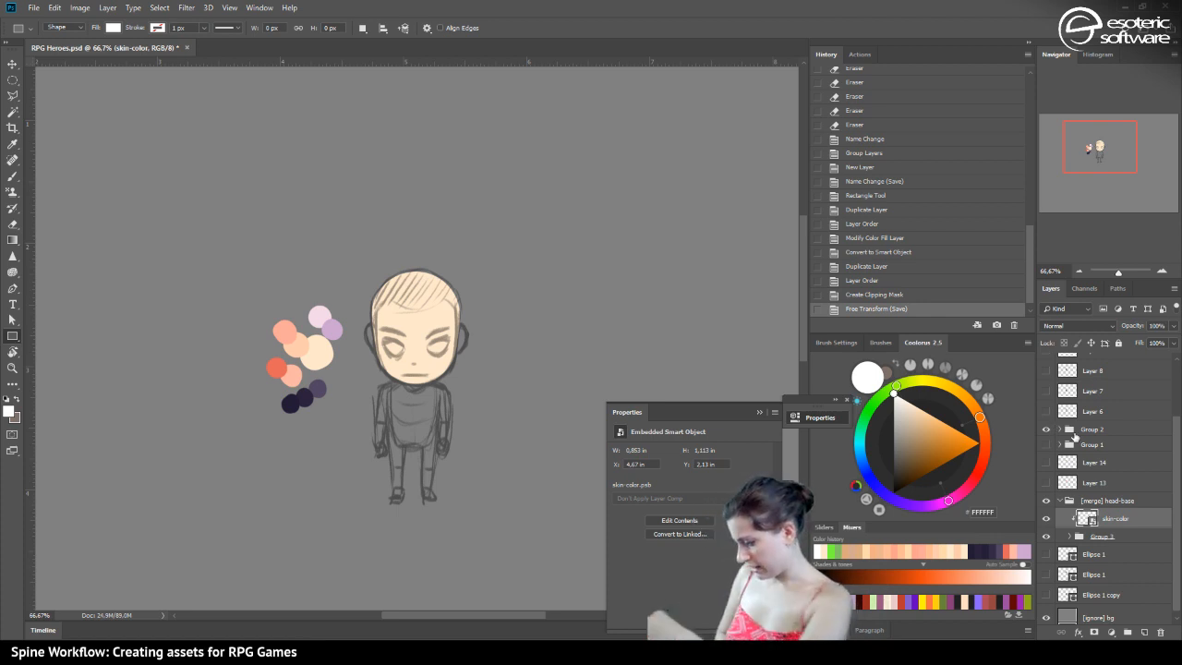
Create a new group above [merge] head-base and name it [slot] mouth
{"action": "left_click", "coordinate": [1121, 502]}
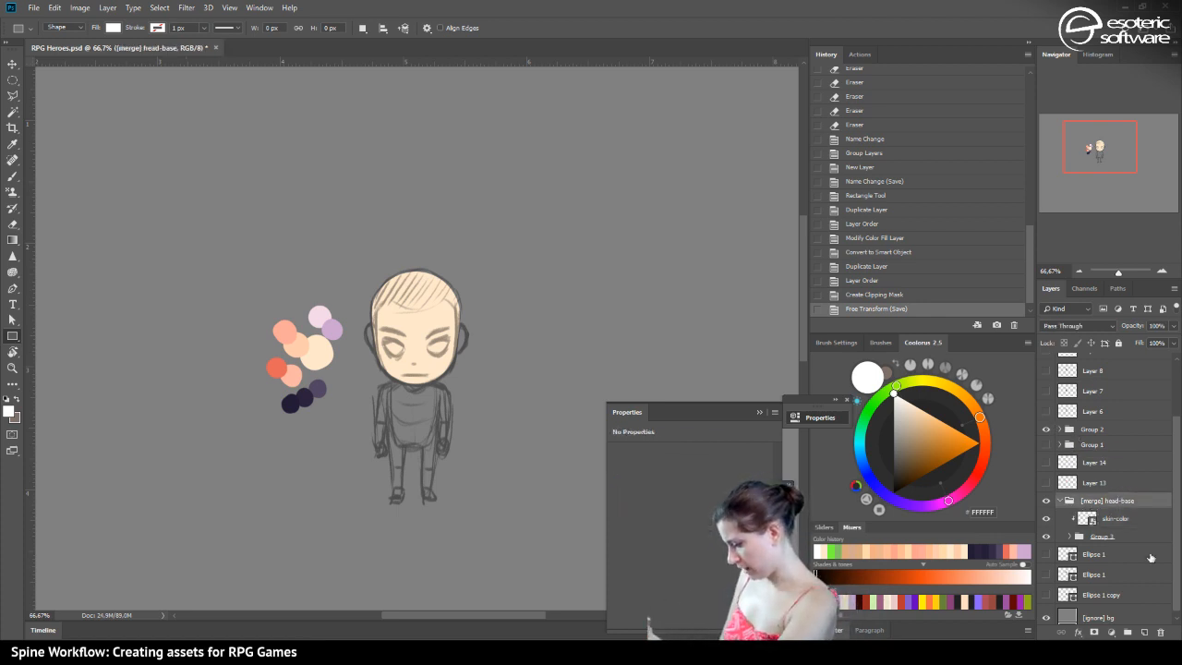
{"action": "left_click", "coordinate": [1128, 631]}
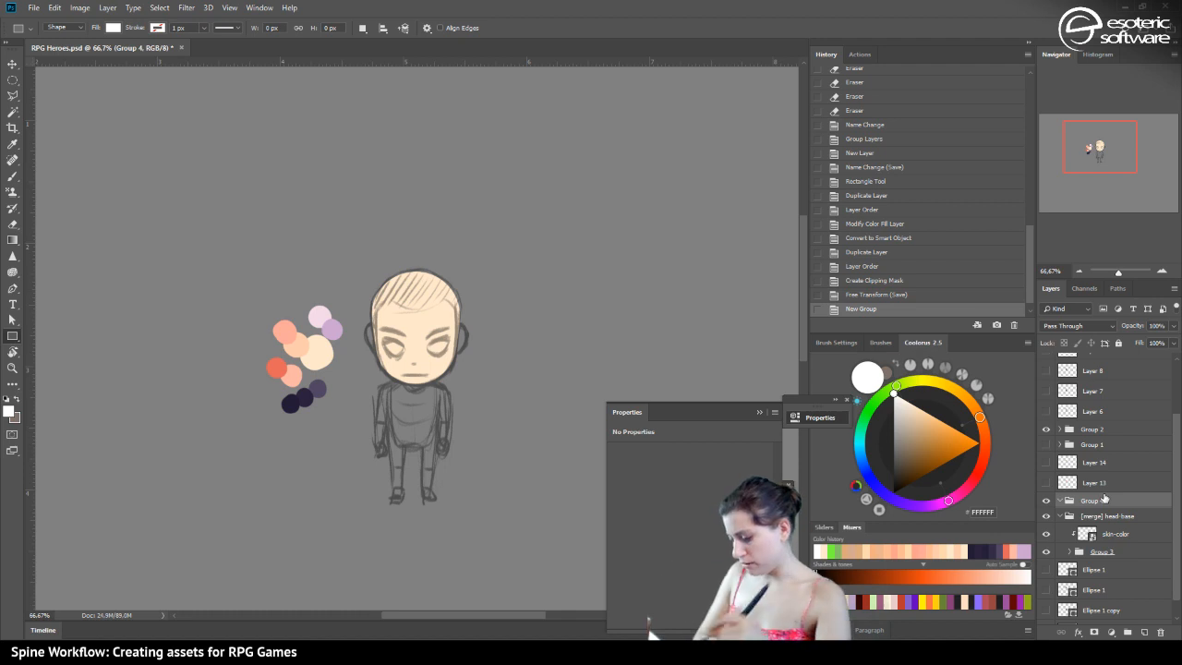
{"action": "double_click", "coordinate": [1094, 500]}
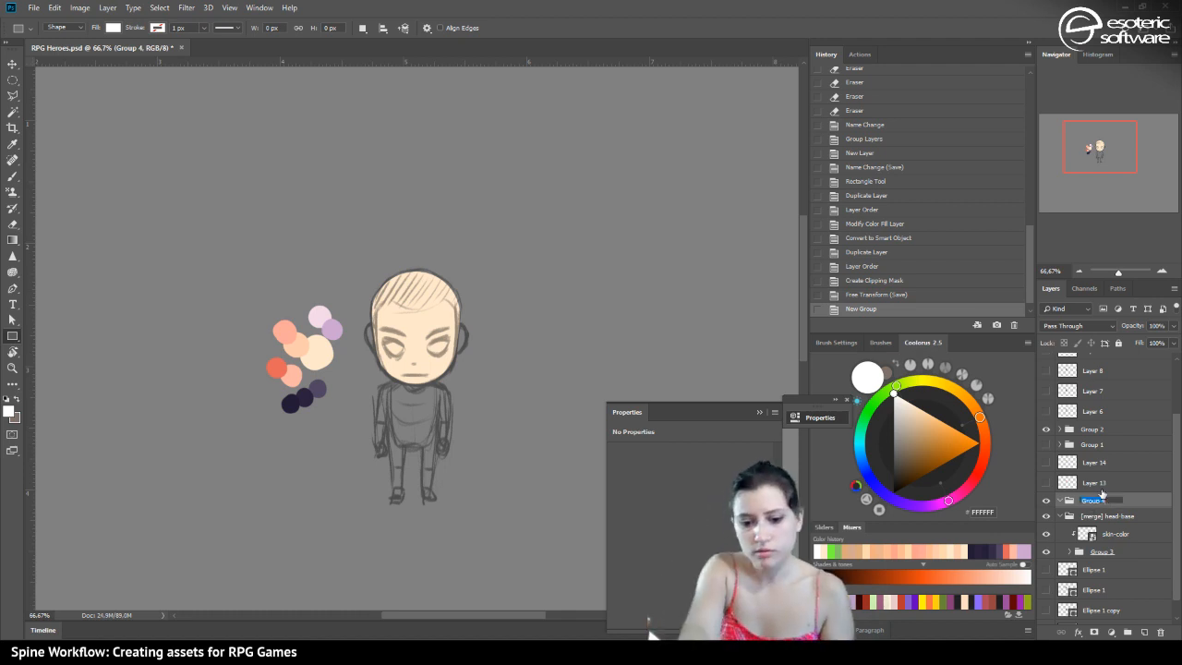
{"action": "type", "text": "hslot] mouth"}
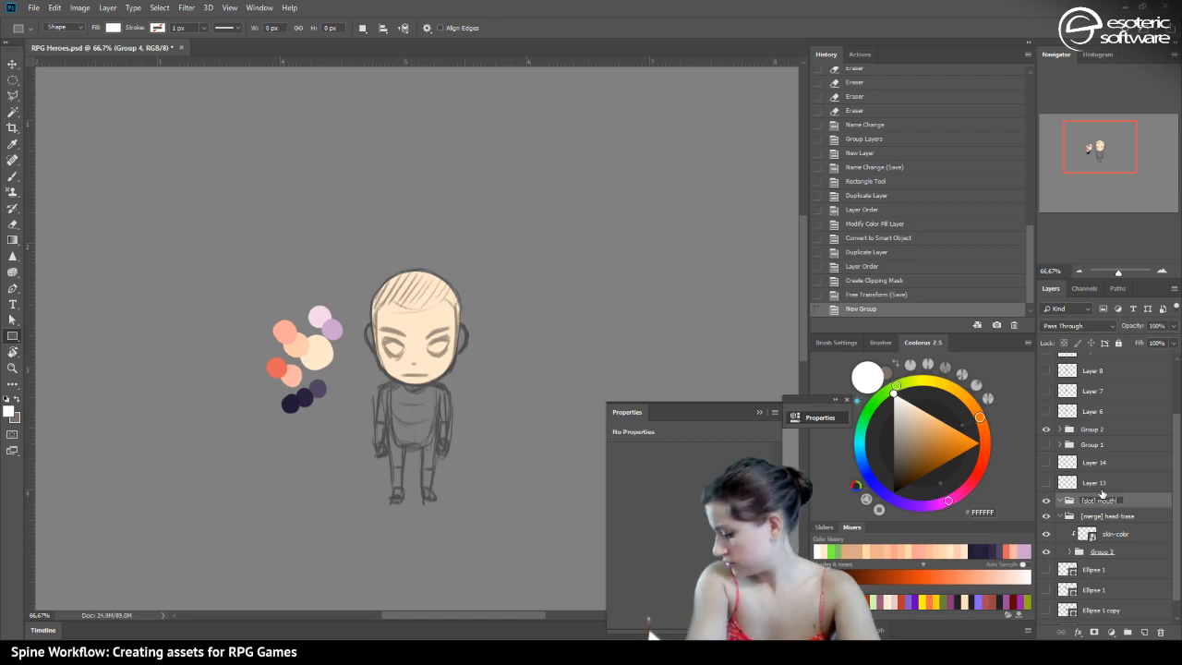
{"action": "key", "text": "Return"}
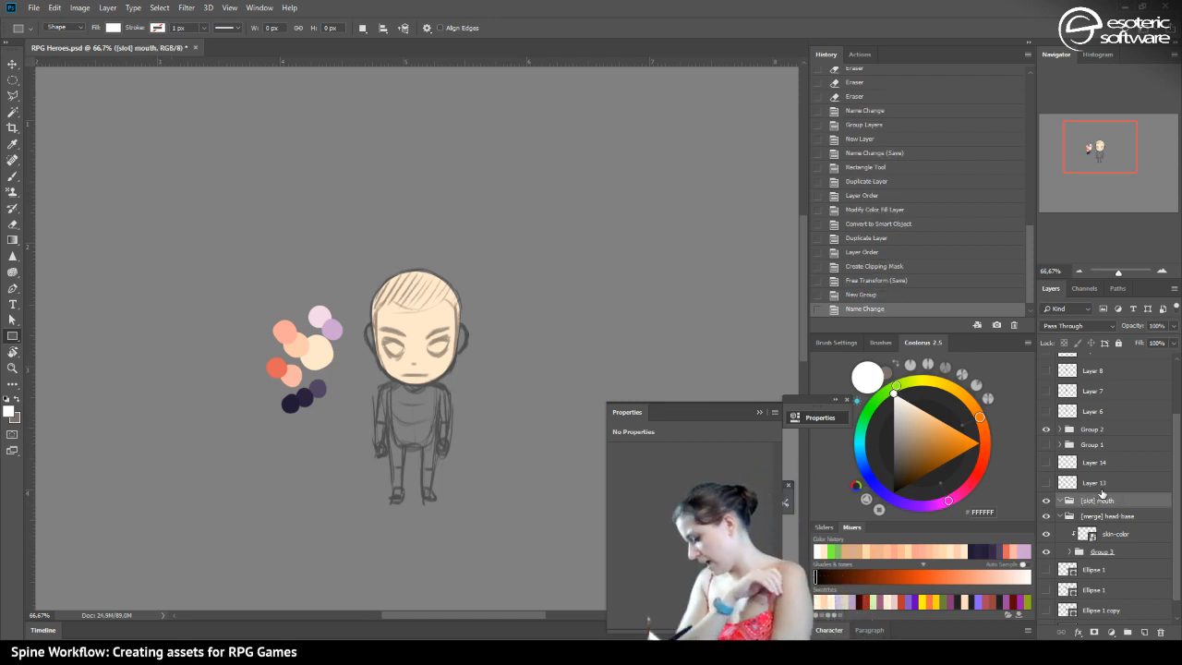
Add a new layer inside the [slot] mouth group, name it mouth-closed, and save the document
{"action": "left_click", "coordinate": [1145, 632]}
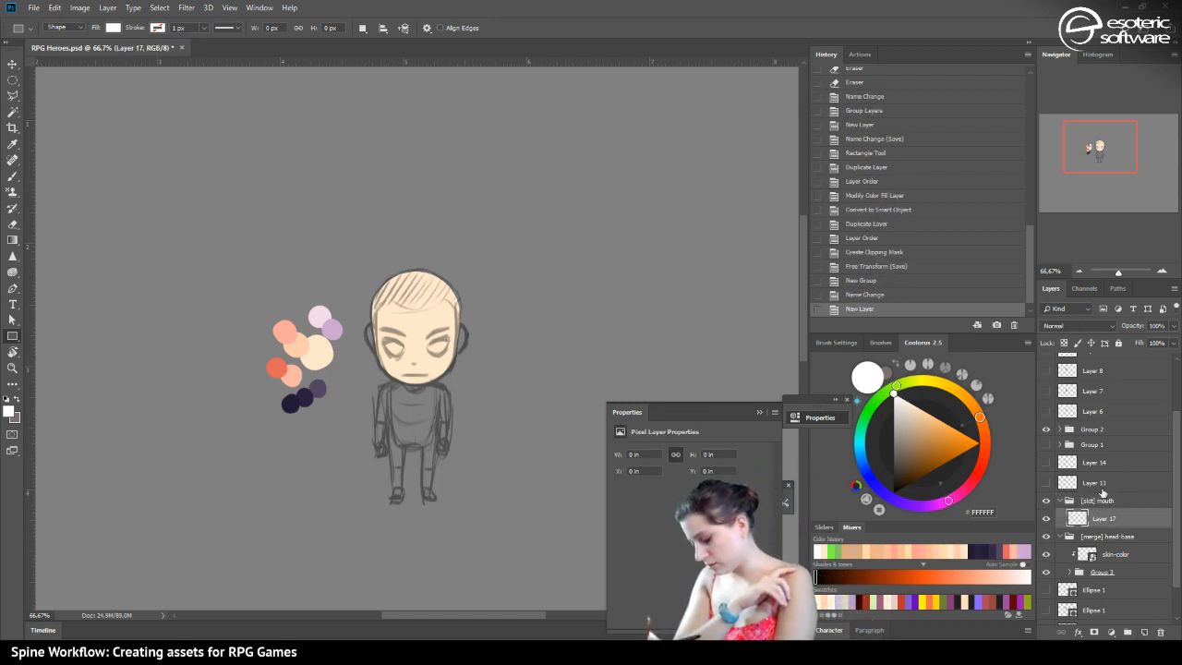
{"action": "double_click", "coordinate": [1108, 519]}
{"action": "type", "text": "m"}
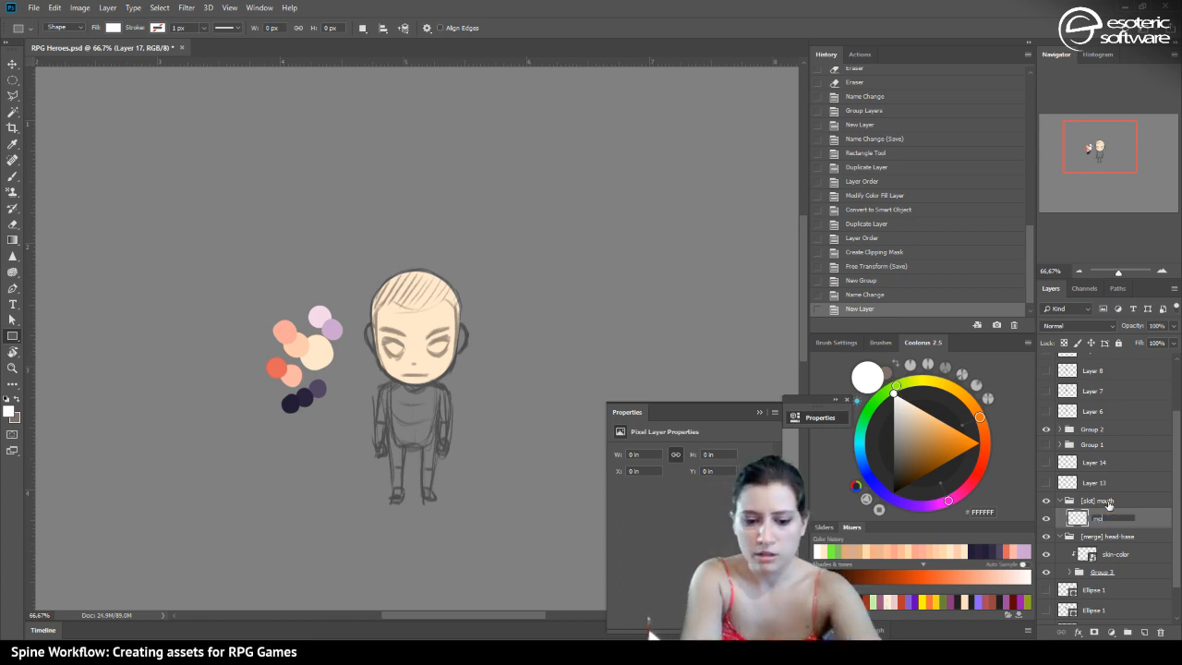
{"action": "type", "text": "outh-closed"}
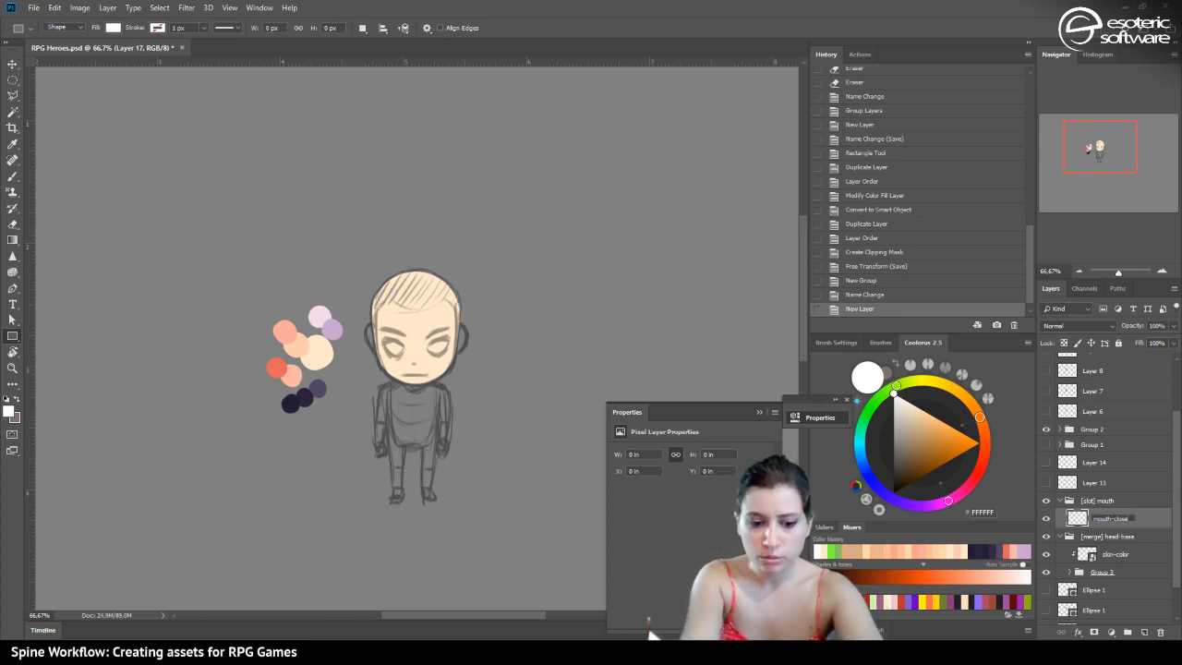
{"action": "key", "text": "Return"}
{"action": "key", "text": "ctrl+s"}
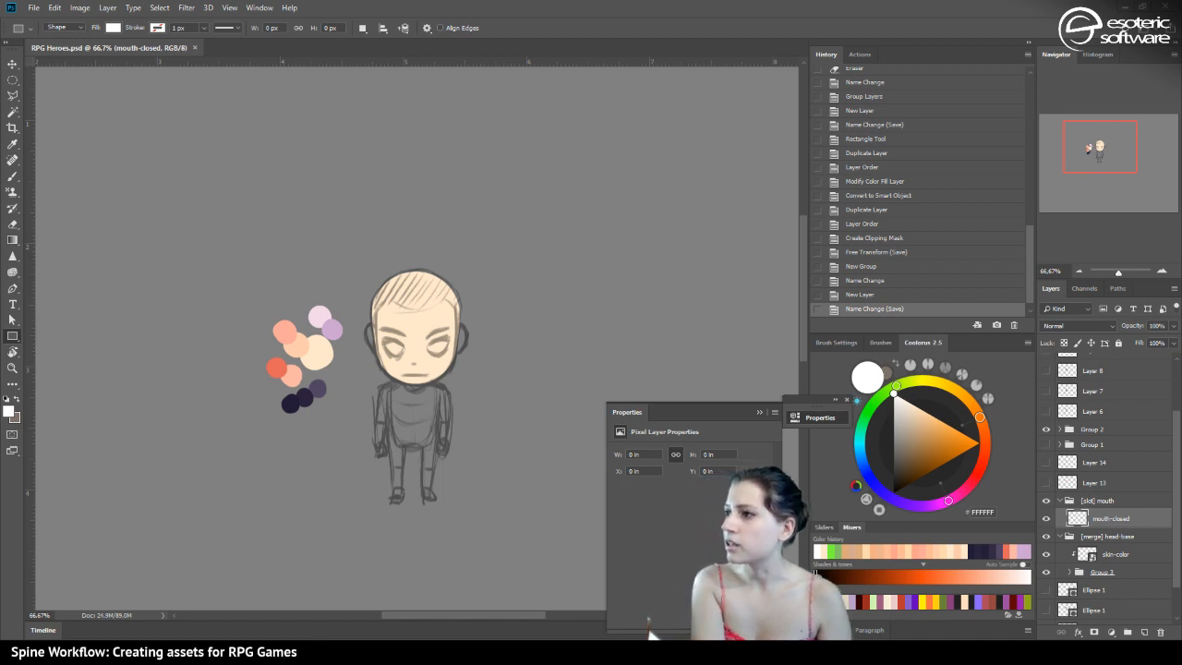
Bring the rhubarb-lip-sync GitHub page over the document and examine its Spine section and Mouth shapes chart for the naming convention
{"action": "left_click_drag", "start_coordinate": [1181, 83], "coordinate": [364, 69]}
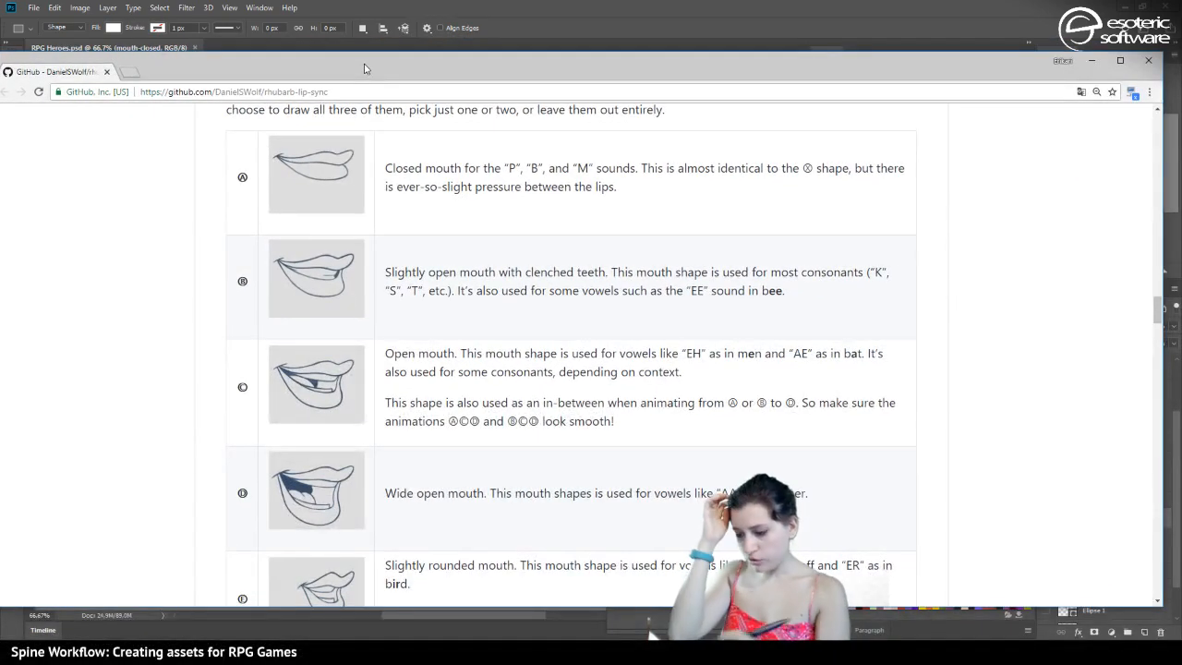
{"action": "left_click_drag", "start_coordinate": [1153, 316], "coordinate": [1145, 246]}
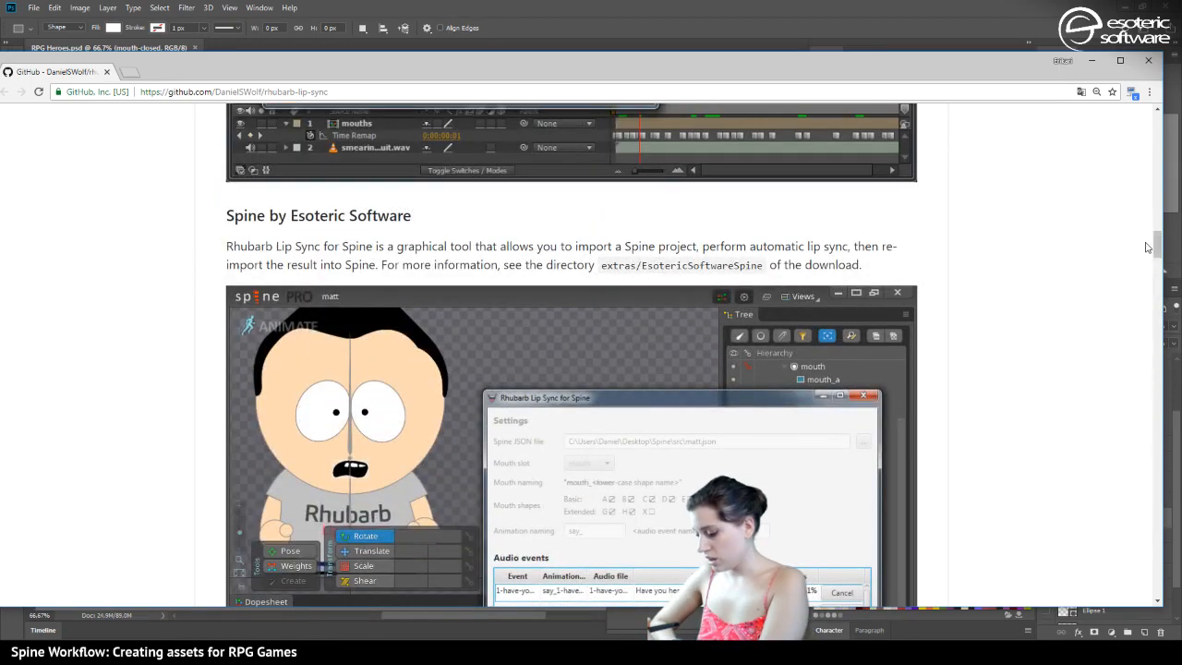
{"action": "left_click_drag", "start_coordinate": [1152, 247], "coordinate": [1157, 300]}
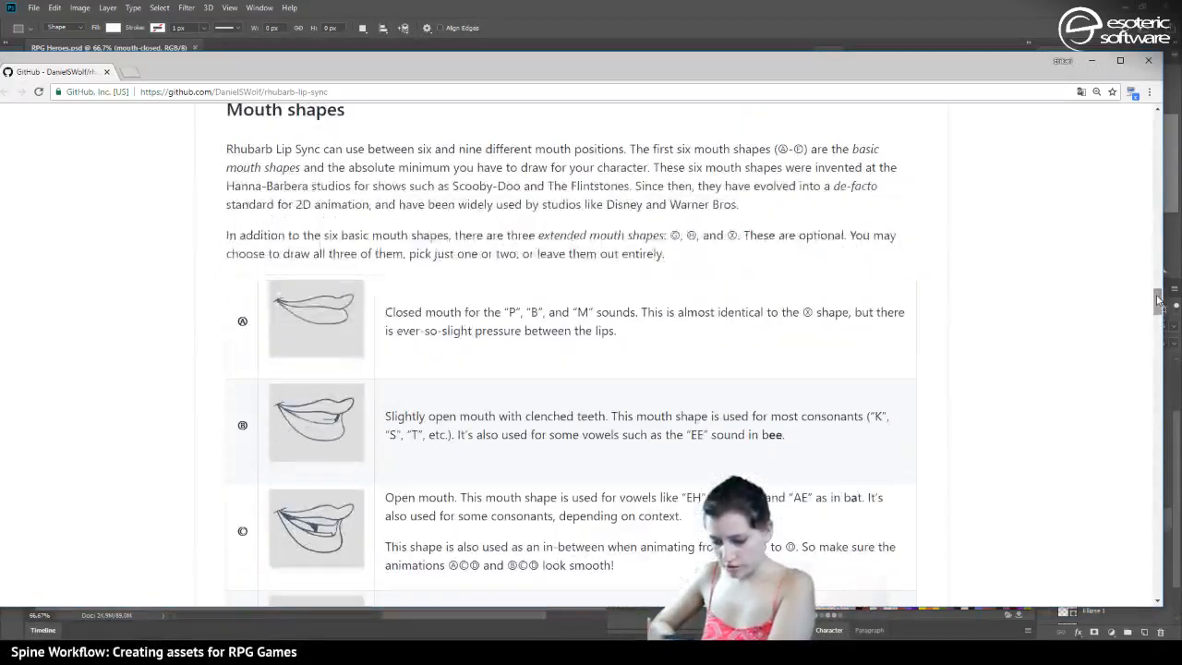
{"action": "left_click_drag", "start_coordinate": [185, 68], "coordinate": [294, 71]}
{"action": "left_click_drag", "start_coordinate": [98, 150], "coordinate": [554, 212]}
{"action": "left_click_drag", "start_coordinate": [783, 74], "coordinate": [428, 55]}
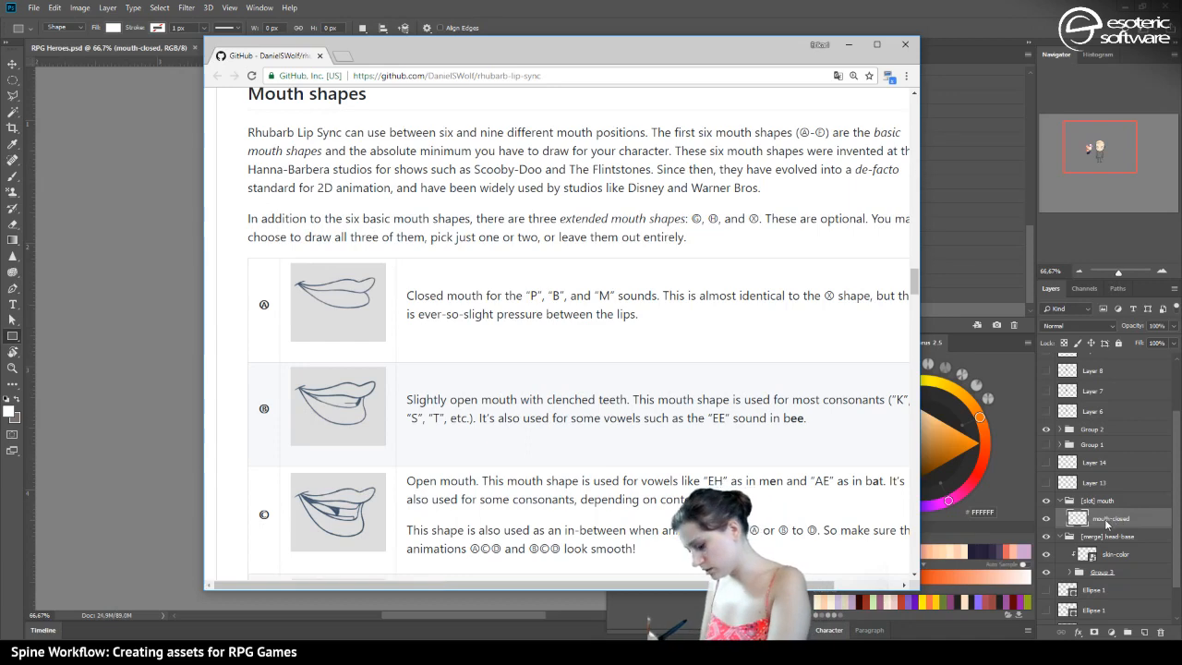
Return to Photoshop and rename the mouth-closed layer in the [slot] mouth group to mouth-a
{"action": "left_click", "coordinate": [1106, 524]}
{"action": "double_click", "coordinate": [1101, 523]}
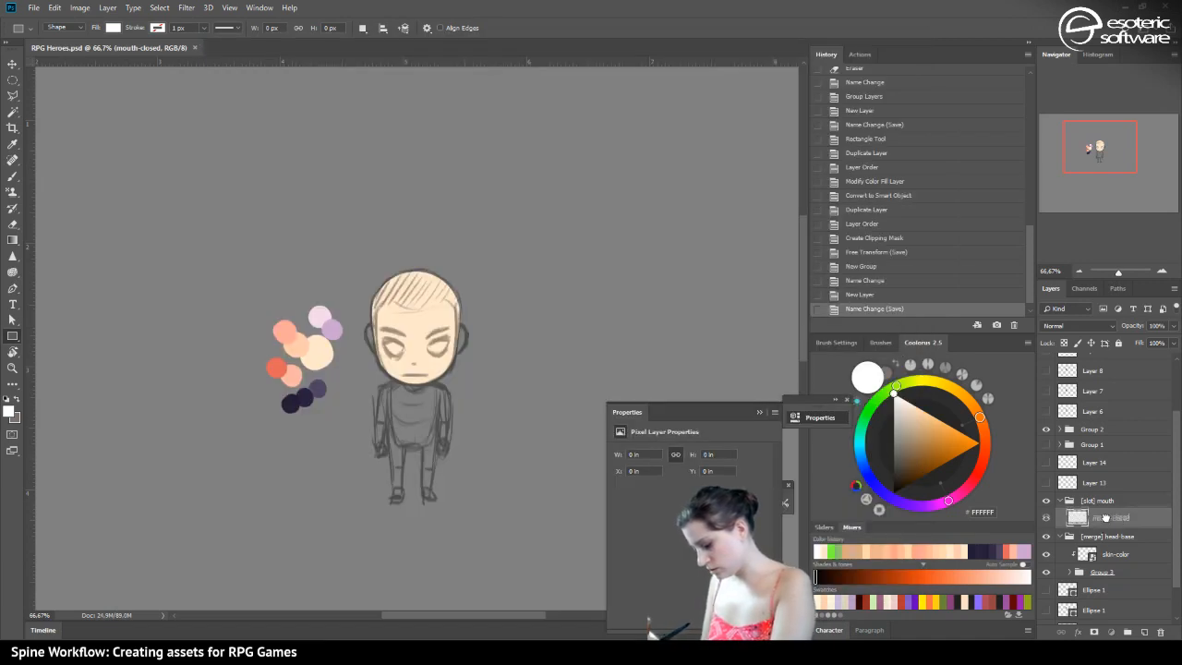
{"action": "left_click", "coordinate": [1113, 519]}
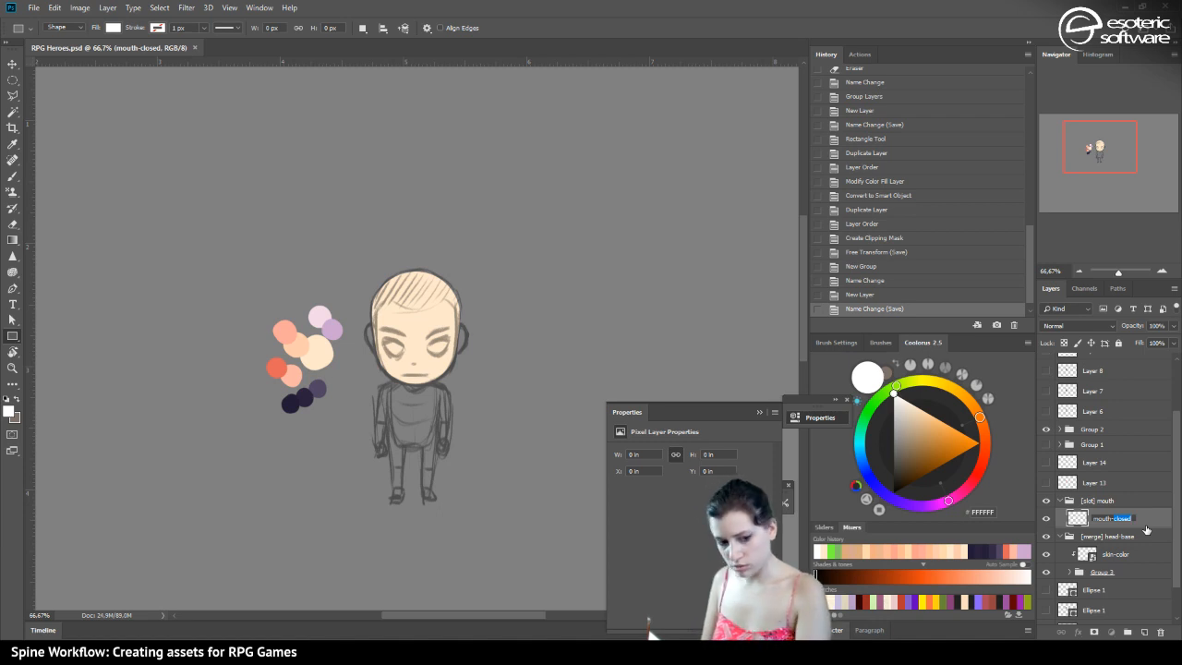
{"action": "key", "text": "Return"}
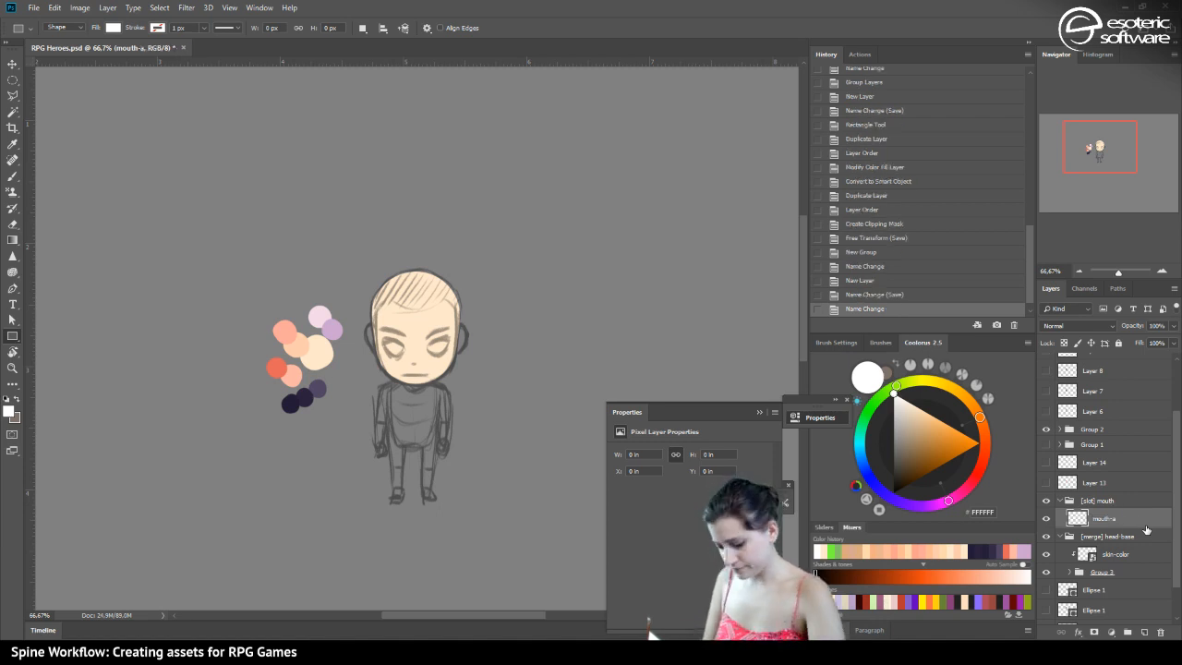
Switch to the Chrome window with the rhubarb-lip-sync GitHub page to consult the mouth shape descriptions
{"action": "key", "text": "alt+Tab"}
{"action": "key", "text": "alt+Tab"}
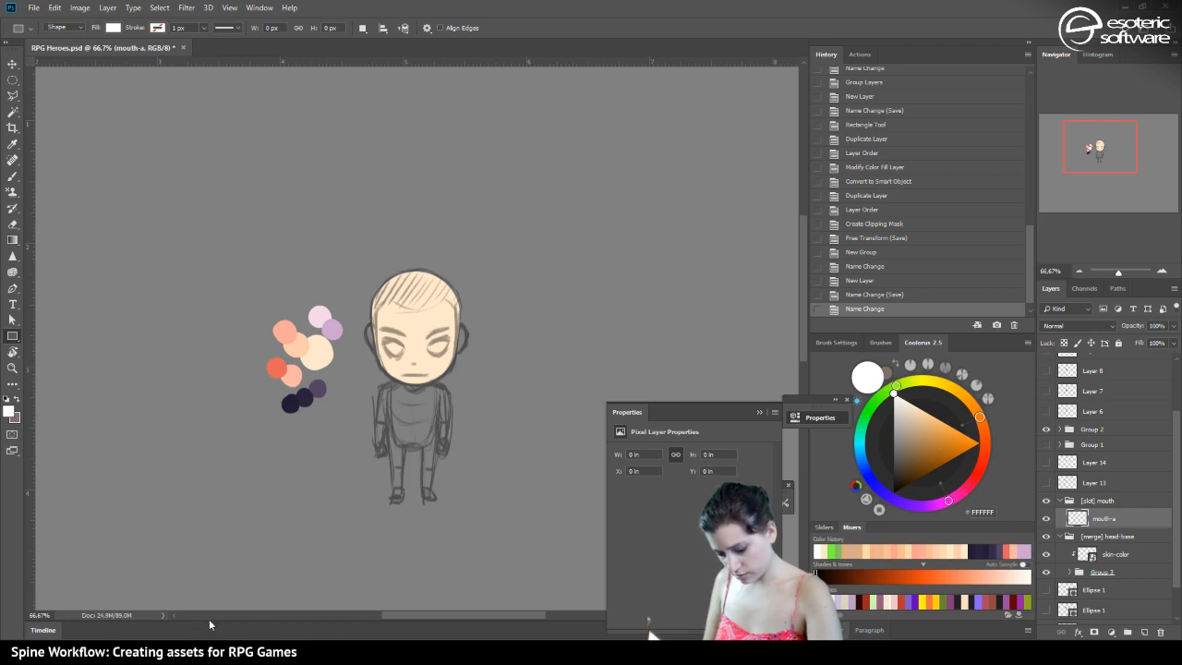
{"action": "mouse_move", "coordinate": [377, 654]}
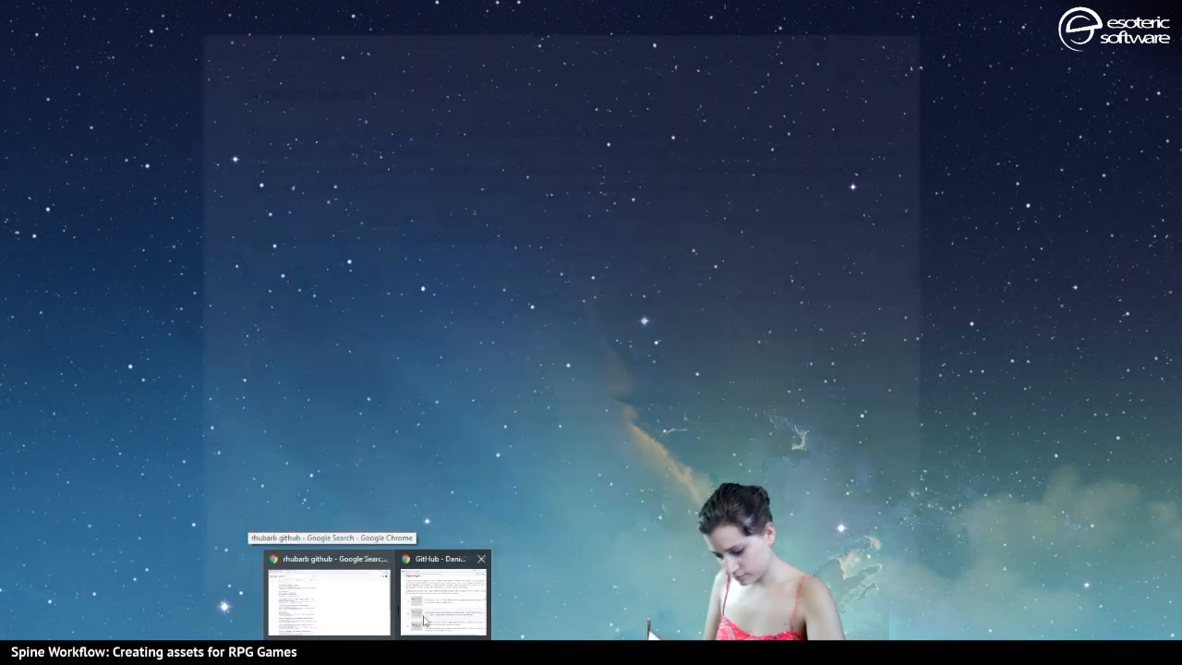
{"action": "left_click", "coordinate": [435, 595]}
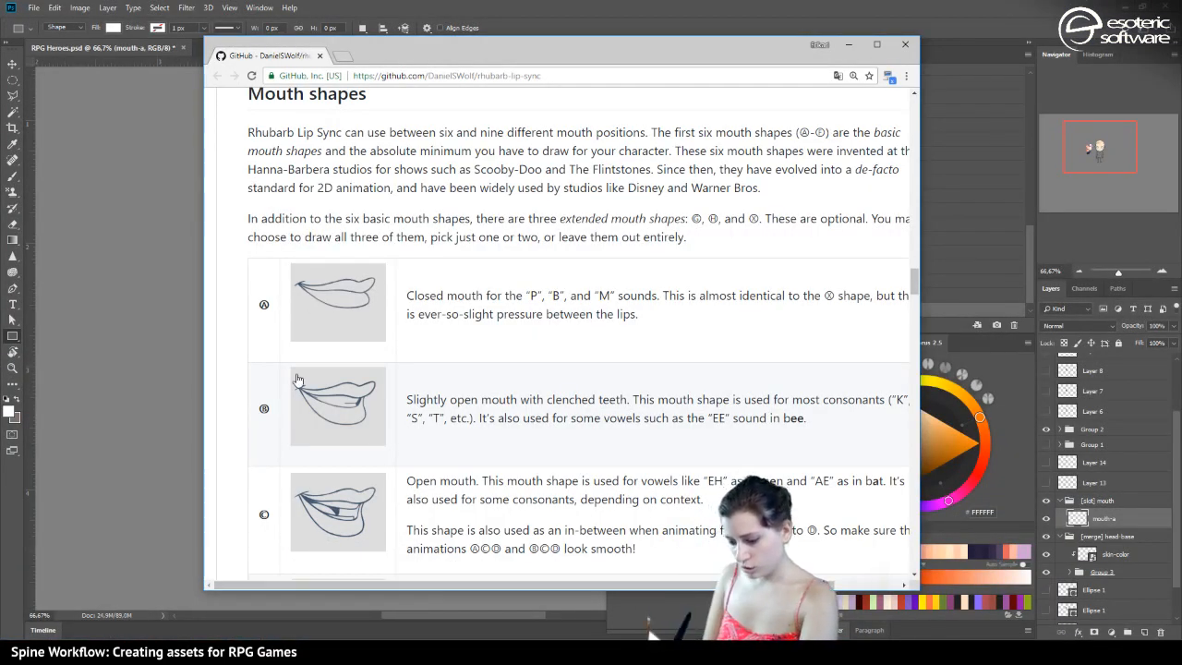
Return to Photoshop and prepare the Brush tool with black as the foreground colour for drawing on the face's mouth area
{"action": "mouse_move", "coordinate": [915, 275]}
{"action": "left_mouse_down"}
{"action": "mouse_move", "coordinate": [916, 320]}
{"action": "mouse_move", "coordinate": [915, 279]}
{"action": "left_mouse_up"}
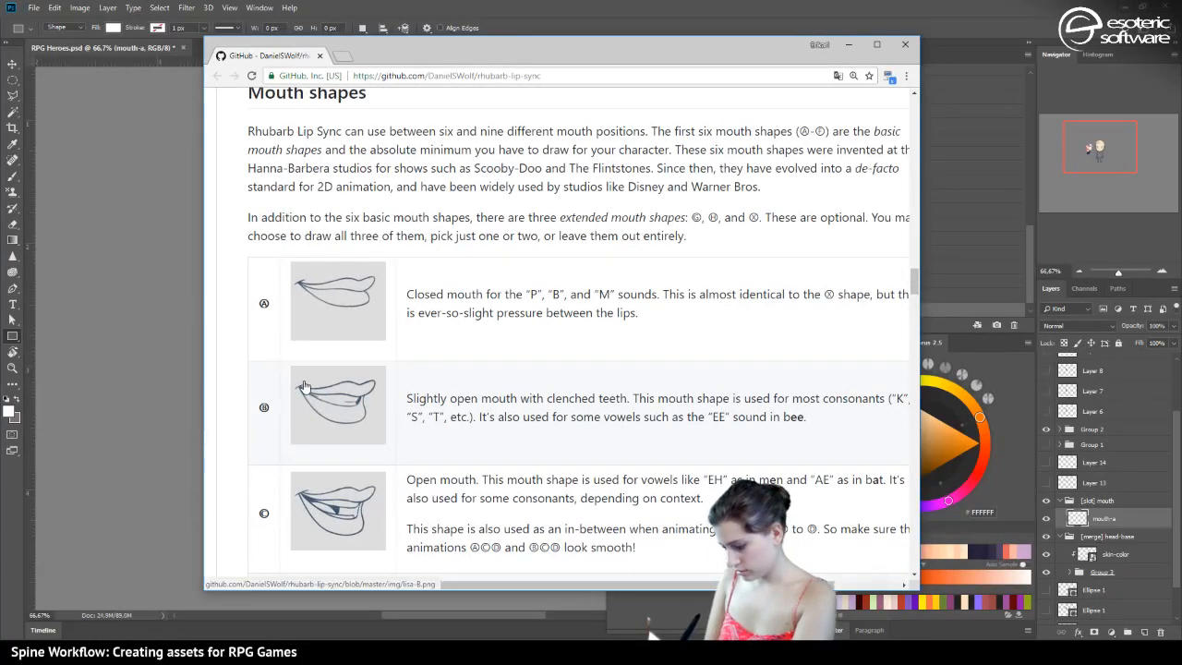
{"action": "left_click", "coordinate": [524, 8]}
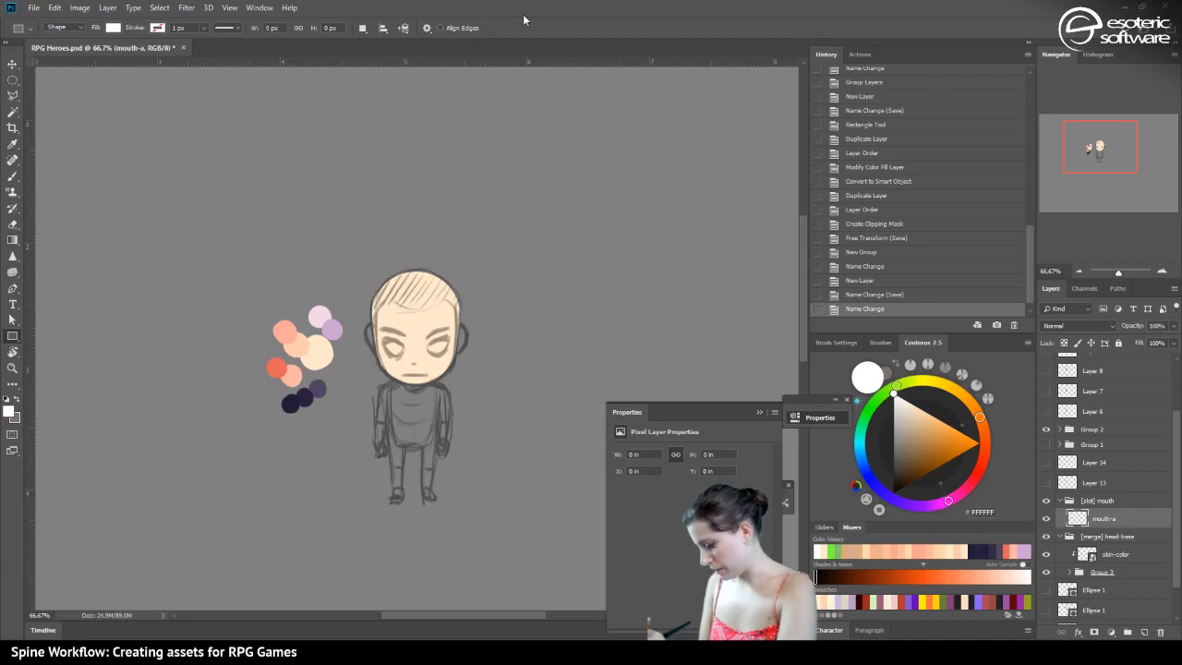
{"action": "left_click", "coordinate": [1161, 269]}
{"action": "left_click", "coordinate": [1161, 270]}
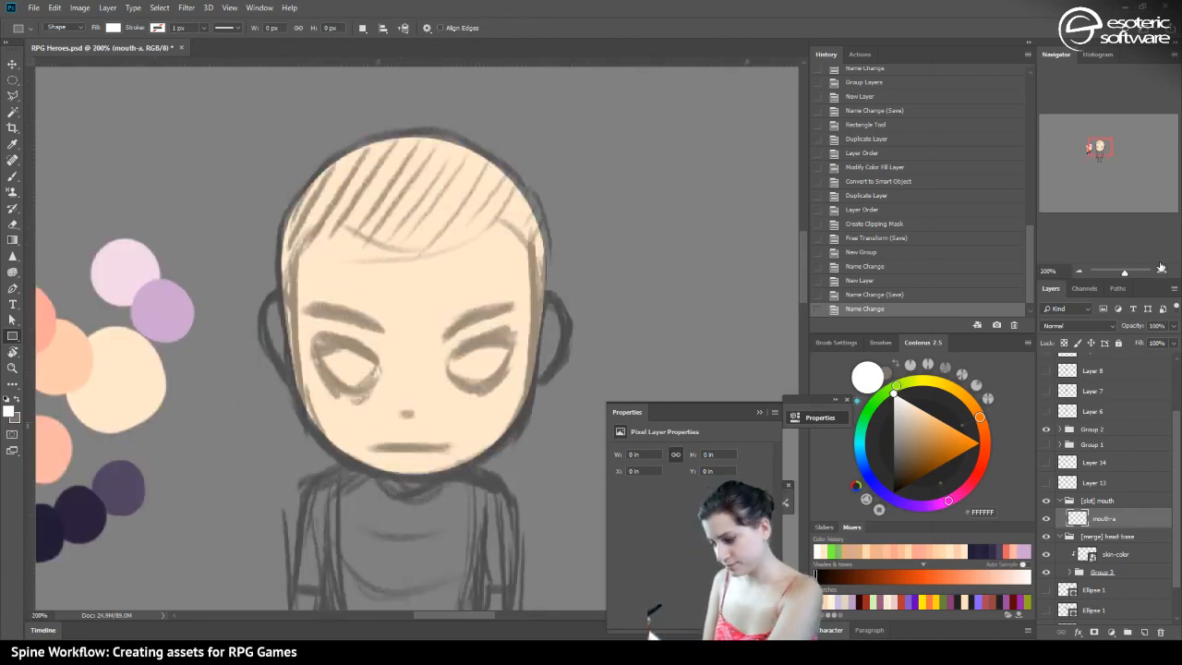
{"action": "left_click", "coordinate": [1161, 269]}
{"action": "left_click_drag", "start_coordinate": [1097, 144], "coordinate": [1099, 148]}
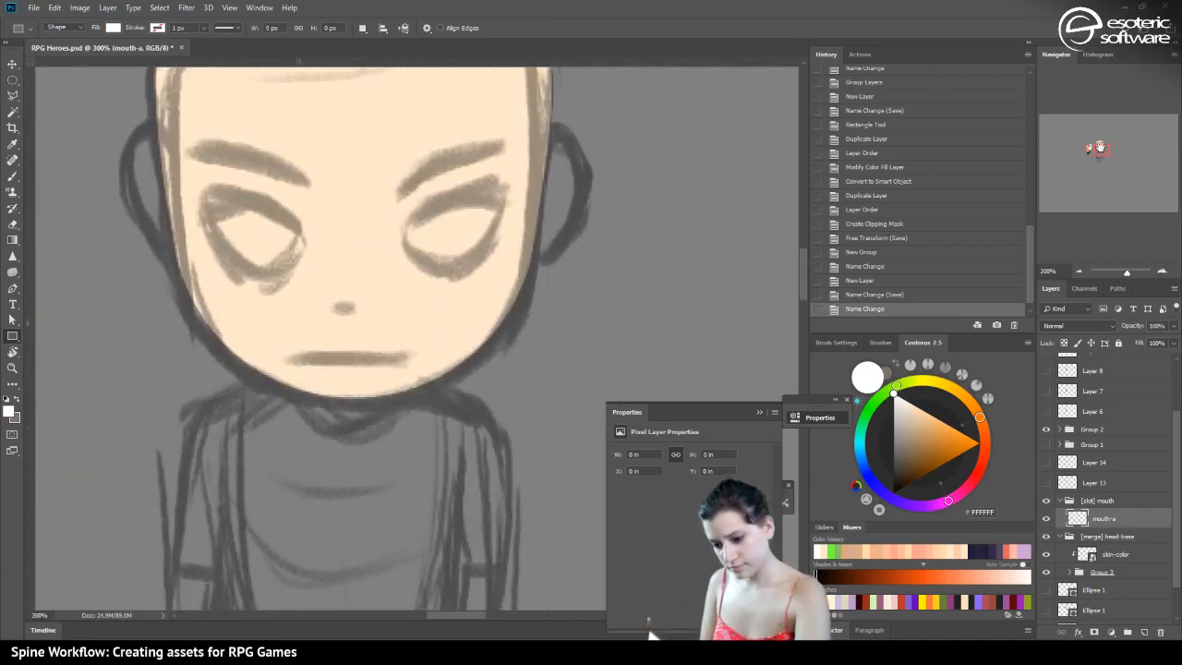
{"action": "left_click", "coordinate": [13, 176]}
{"action": "left_click", "coordinate": [17, 403]}
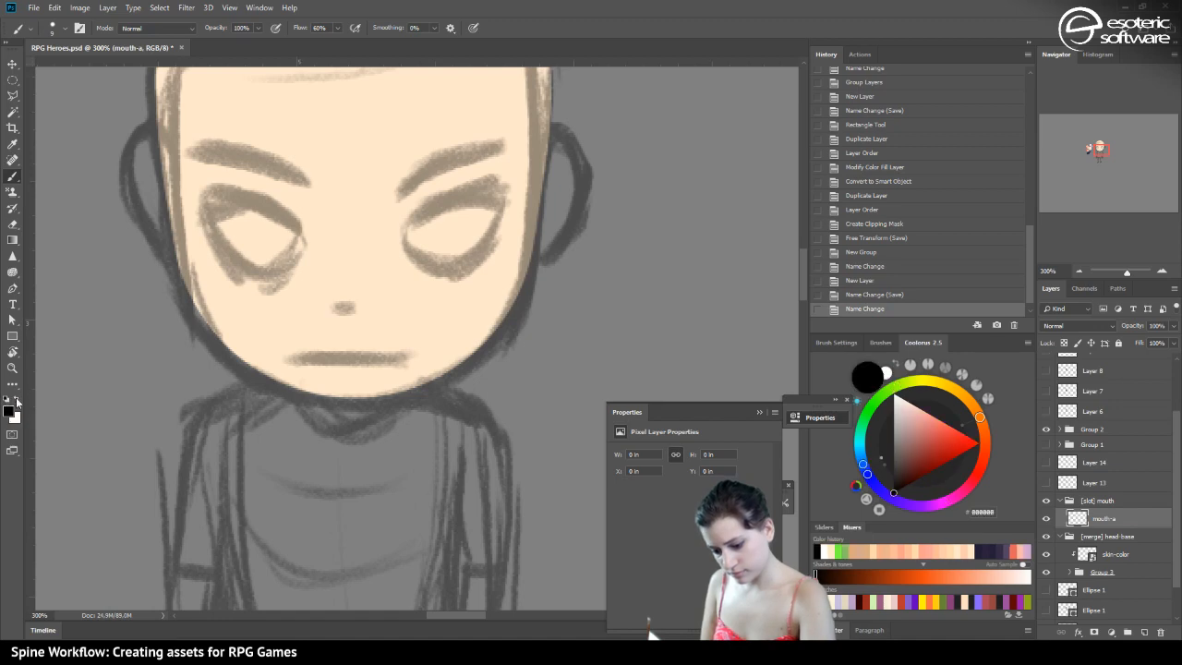
Try drawing the closed mouth line on the mouth-a layer with the Hard Round brush at 3 px
{"action": "left_click", "coordinate": [57, 35]}
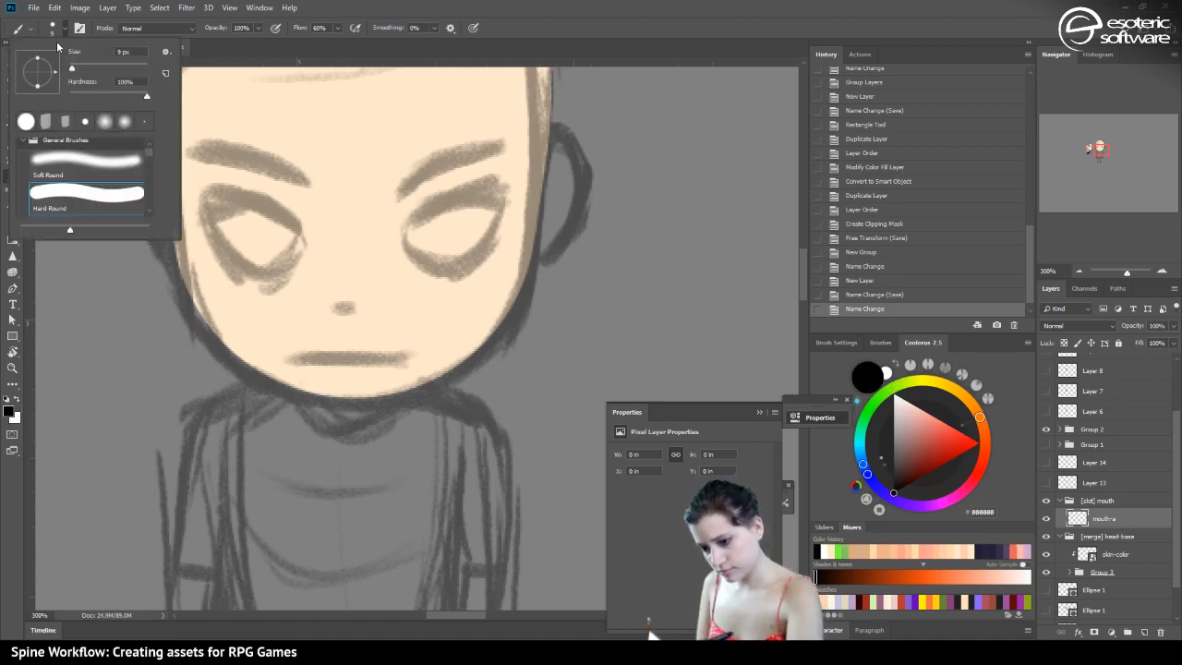
{"action": "left_click_drag", "start_coordinate": [72, 70], "coordinate": [68, 71]}
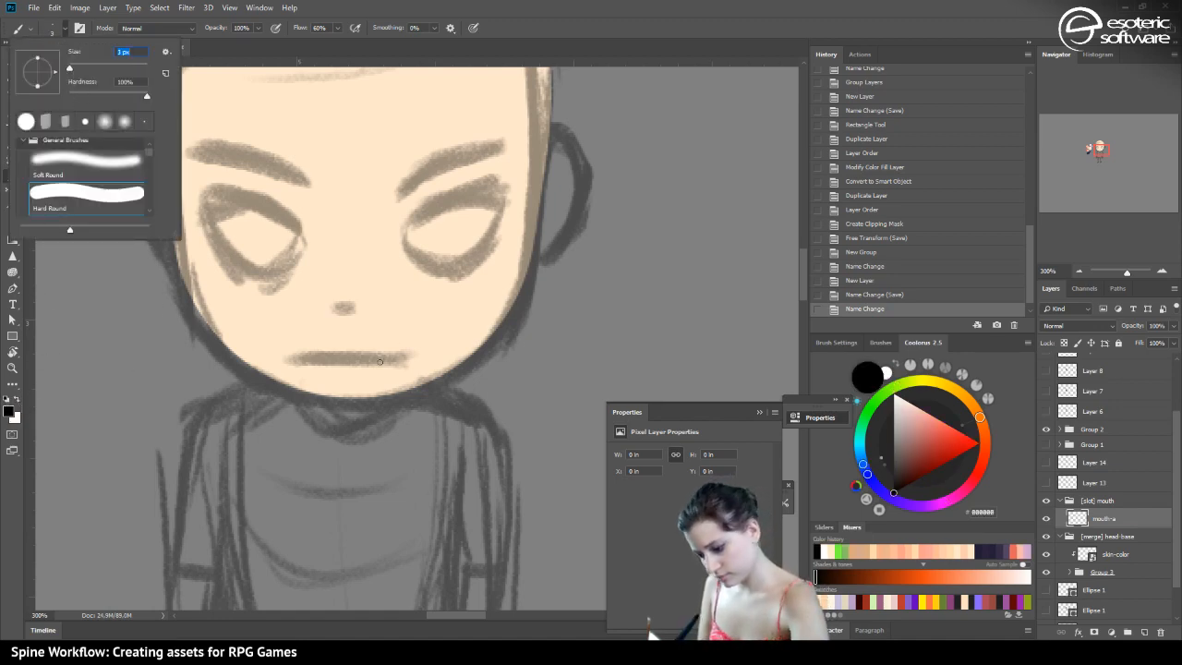
{"action": "left_click_drag", "start_coordinate": [407, 351], "coordinate": [287, 353]}
{"action": "key", "text": "ctrl+z"}
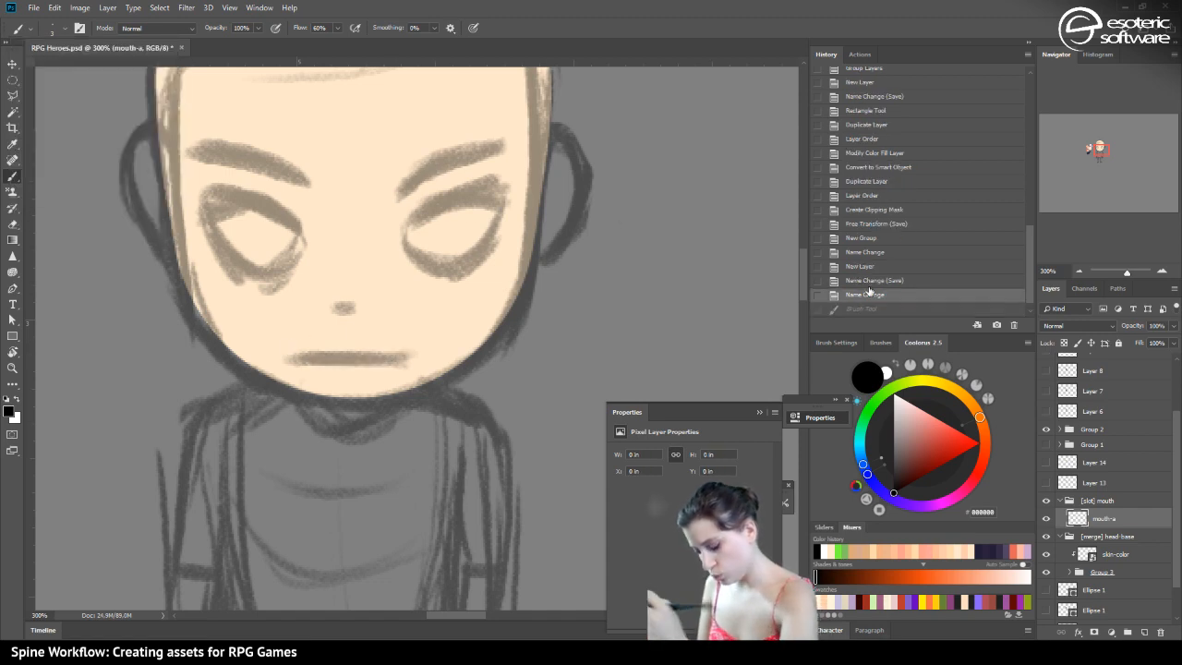
Load the INK_HATCHLING brush preset and paint a black mouth stroke over the sketched mouth on the mouth-a layer
{"action": "left_click", "coordinate": [61, 31]}
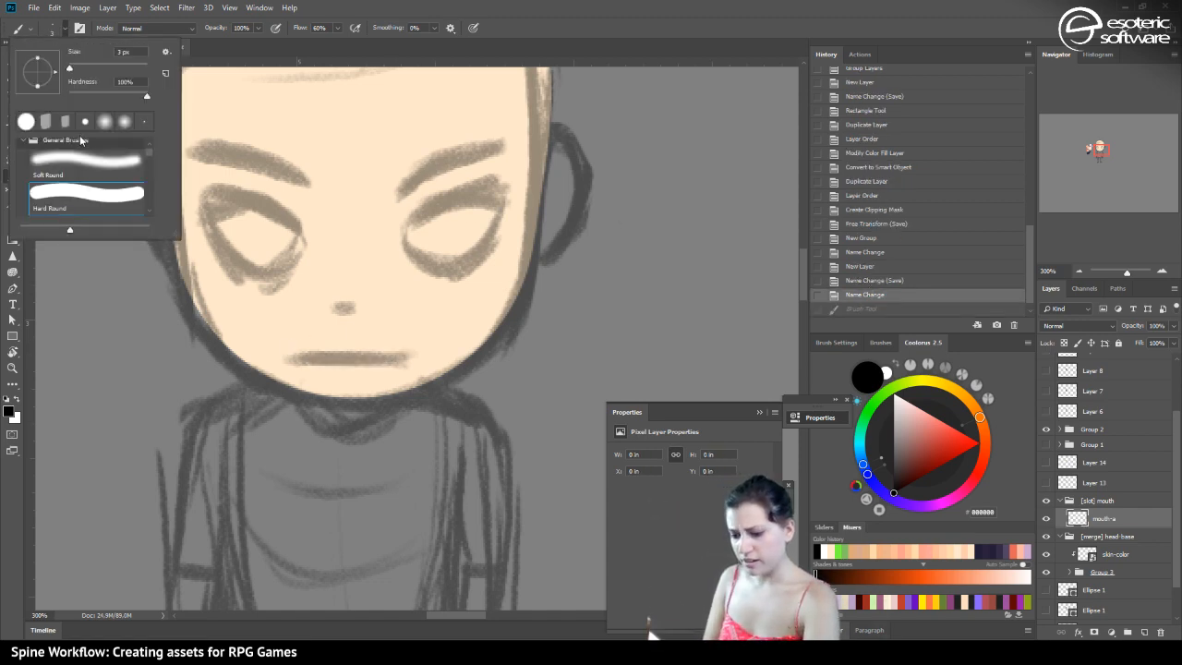
{"action": "left_click", "coordinate": [786, 503]}
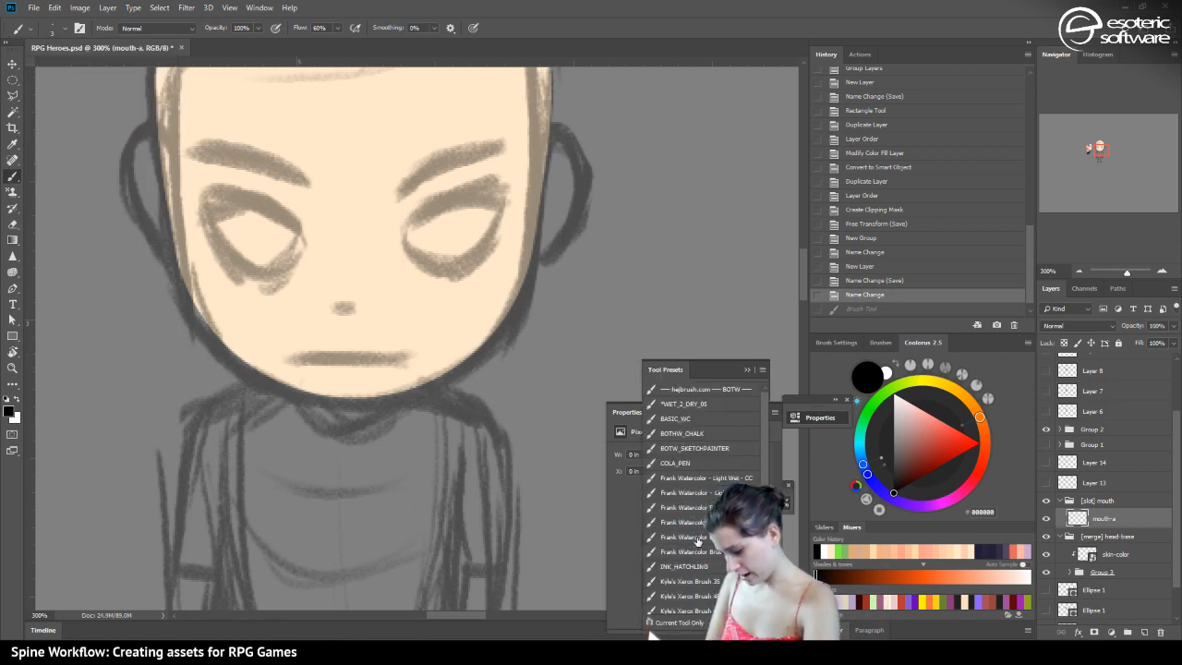
{"action": "left_click", "coordinate": [684, 566]}
{"action": "left_click_drag", "start_coordinate": [406, 347], "coordinate": [264, 338]}
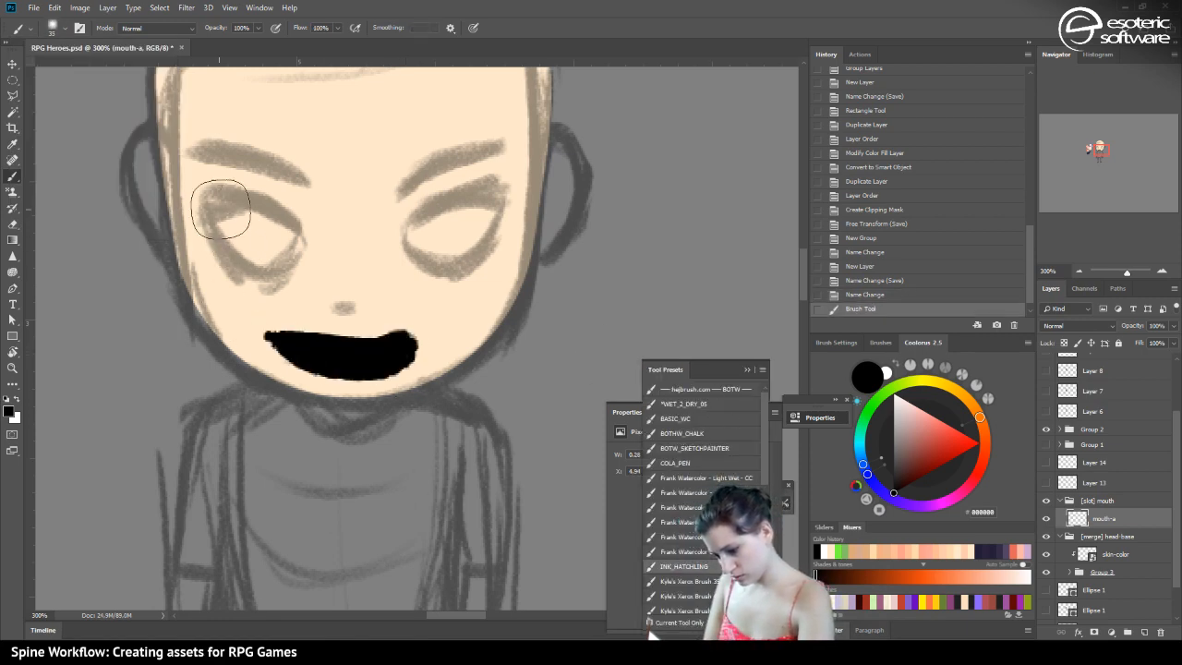
Undo the thick black mouth stroke and reduce the brush size to 7 px
{"action": "left_click", "coordinate": [854, 290]}
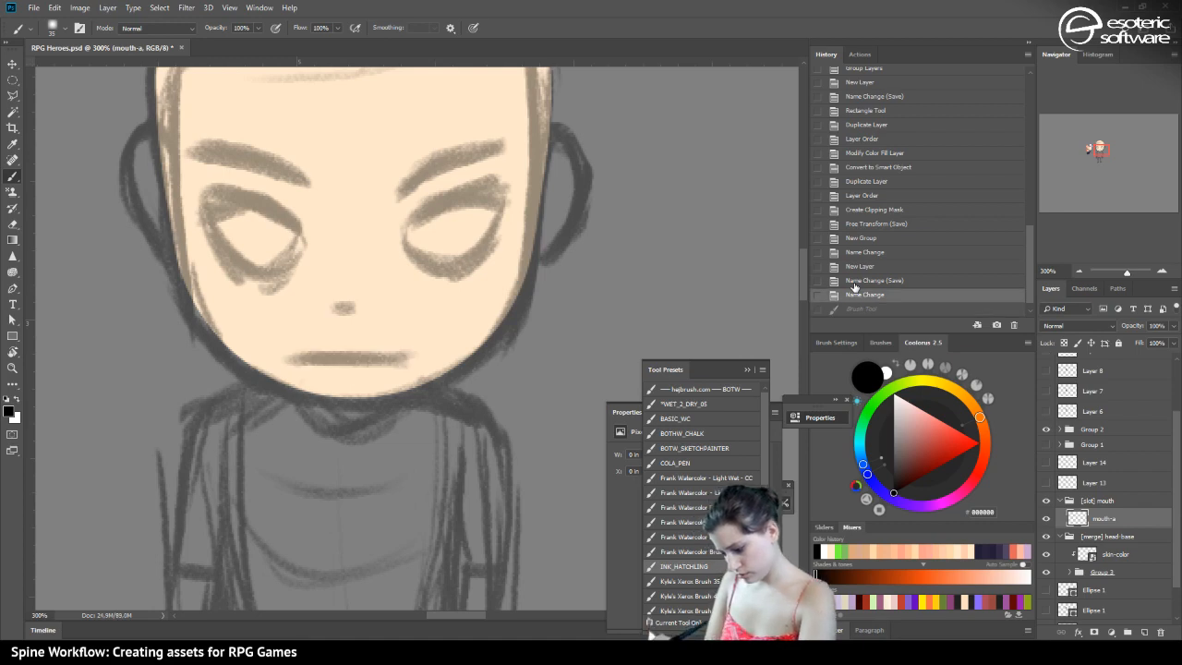
{"action": "left_click", "coordinate": [51, 28]}
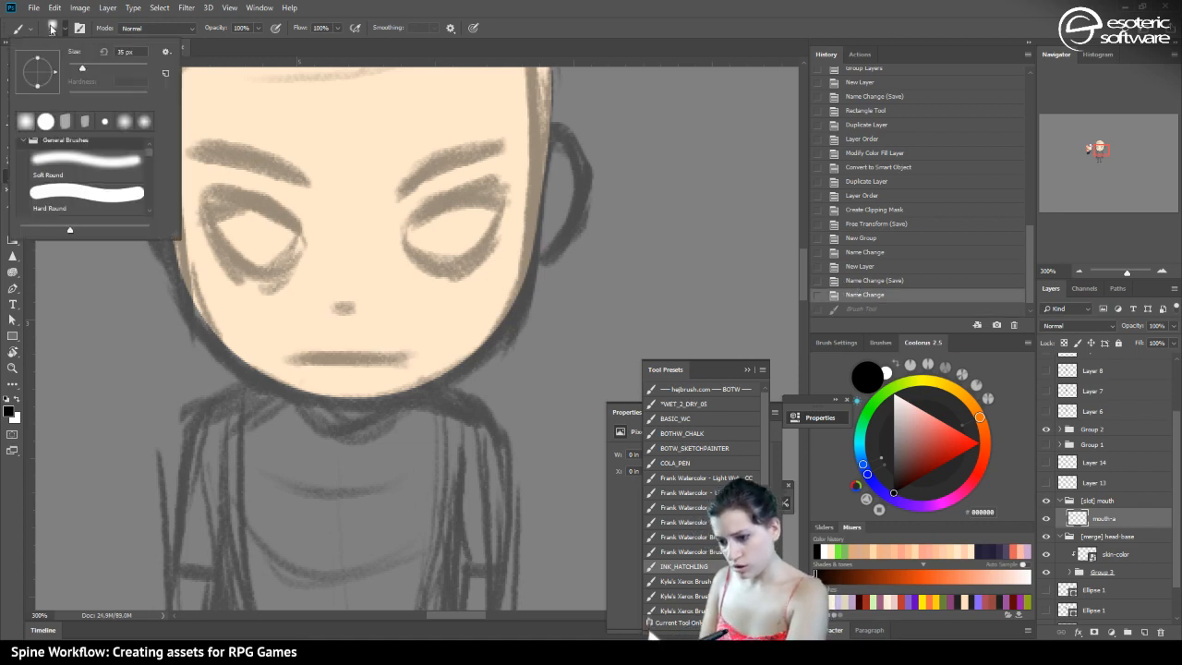
{"action": "left_click_drag", "start_coordinate": [72, 72], "coordinate": [69, 70]}
{"action": "left_click_drag", "start_coordinate": [400, 349], "coordinate": [290, 338]}
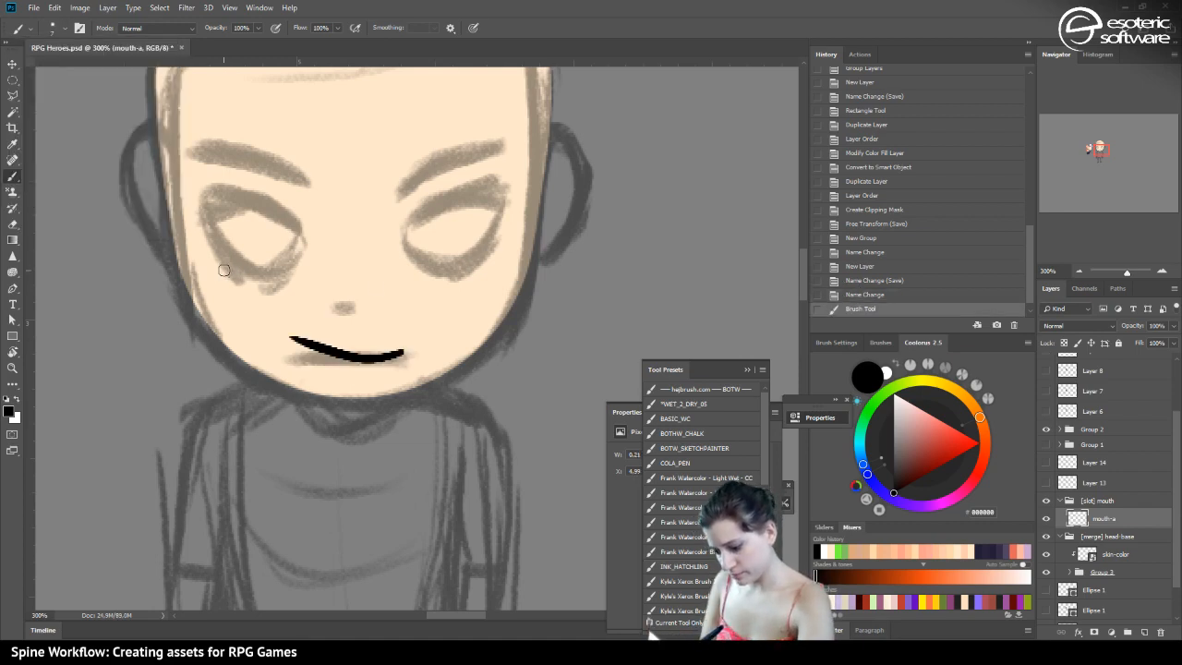
{"action": "left_click", "coordinate": [868, 294]}
{"action": "mouse_move", "coordinate": [406, 348]}
{"action": "left_mouse_down"}
{"action": "mouse_move", "coordinate": [369, 362]}
{"action": "mouse_move", "coordinate": [294, 341]}
{"action": "left_mouse_up"}
{"action": "left_click", "coordinate": [859, 294]}
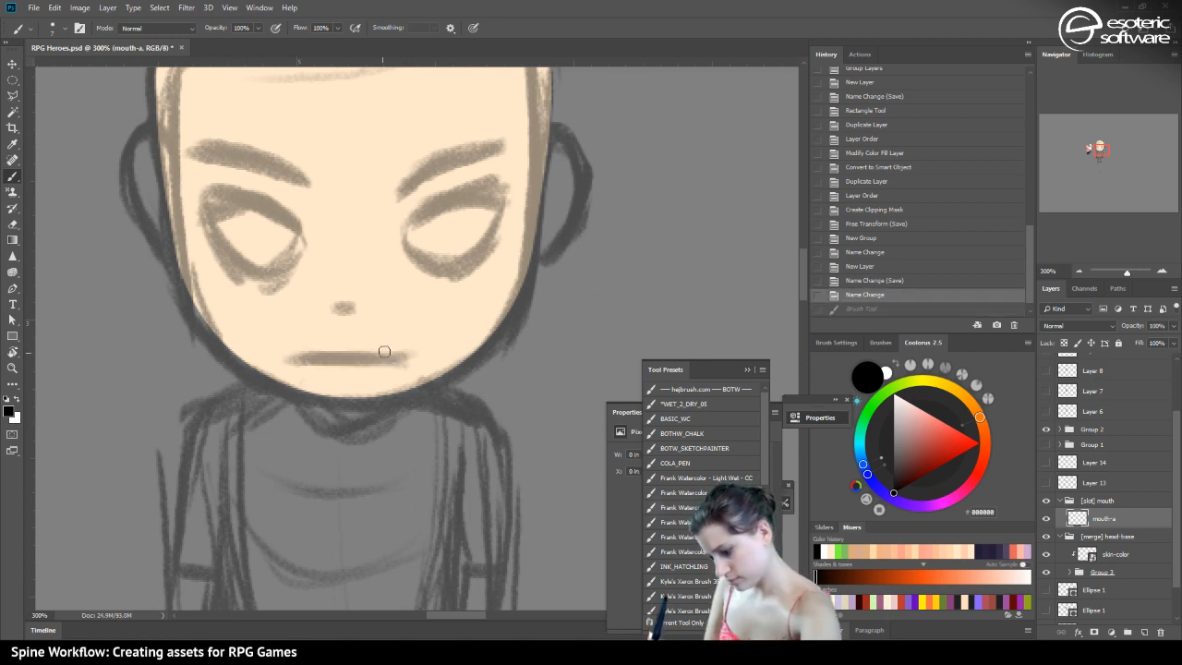
Paint a thin, slightly curved black mouth line over the sketched mouth on the mouth-a layer
{"action": "mouse_move", "coordinate": [404, 354]}
{"action": "left_mouse_down"}
{"action": "mouse_move", "coordinate": [311, 357]}
{"action": "mouse_move", "coordinate": [370, 353]}
{"action": "left_mouse_up"}
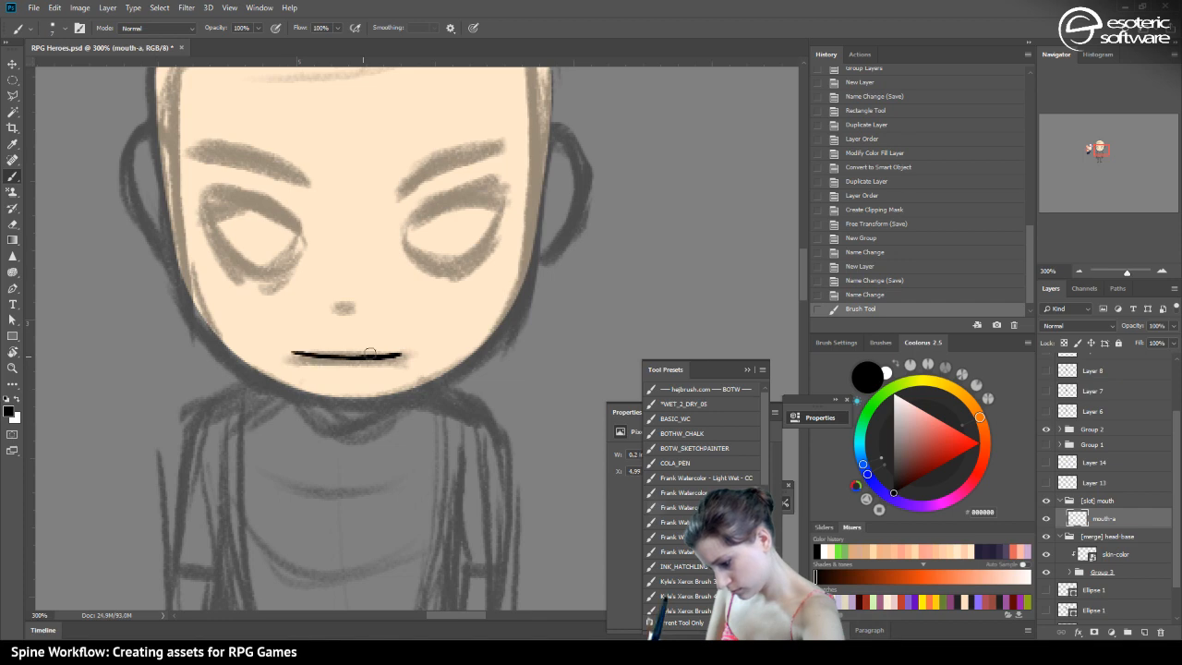
{"action": "left_click_drag", "start_coordinate": [294, 349], "coordinate": [365, 352]}
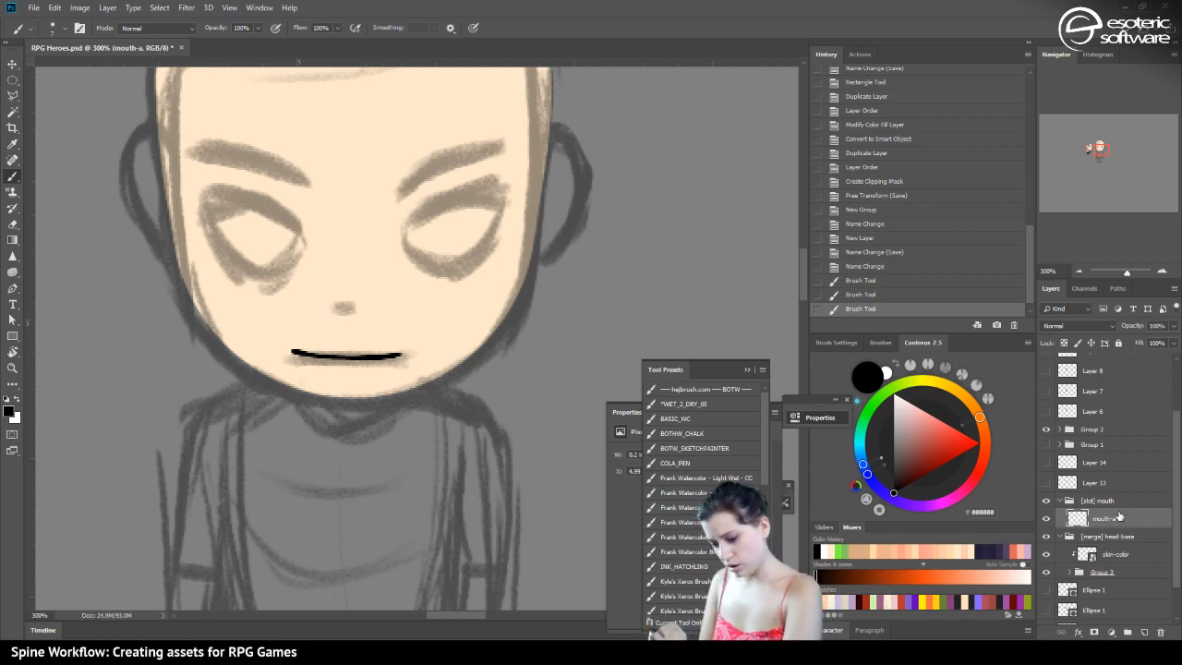
{"action": "left_click_drag", "start_coordinate": [397, 357], "coordinate": [405, 354]}
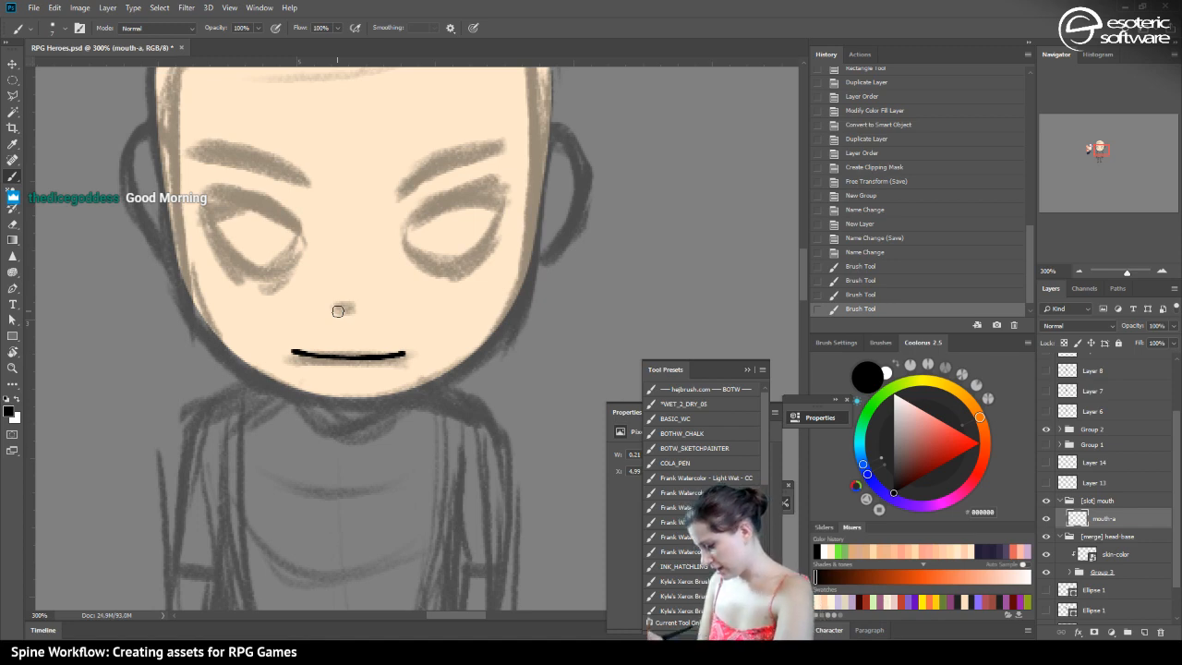
Add a new layer above the [slot] mouth group, outside of it, and name it nose
{"action": "left_click", "coordinate": [1103, 500]}
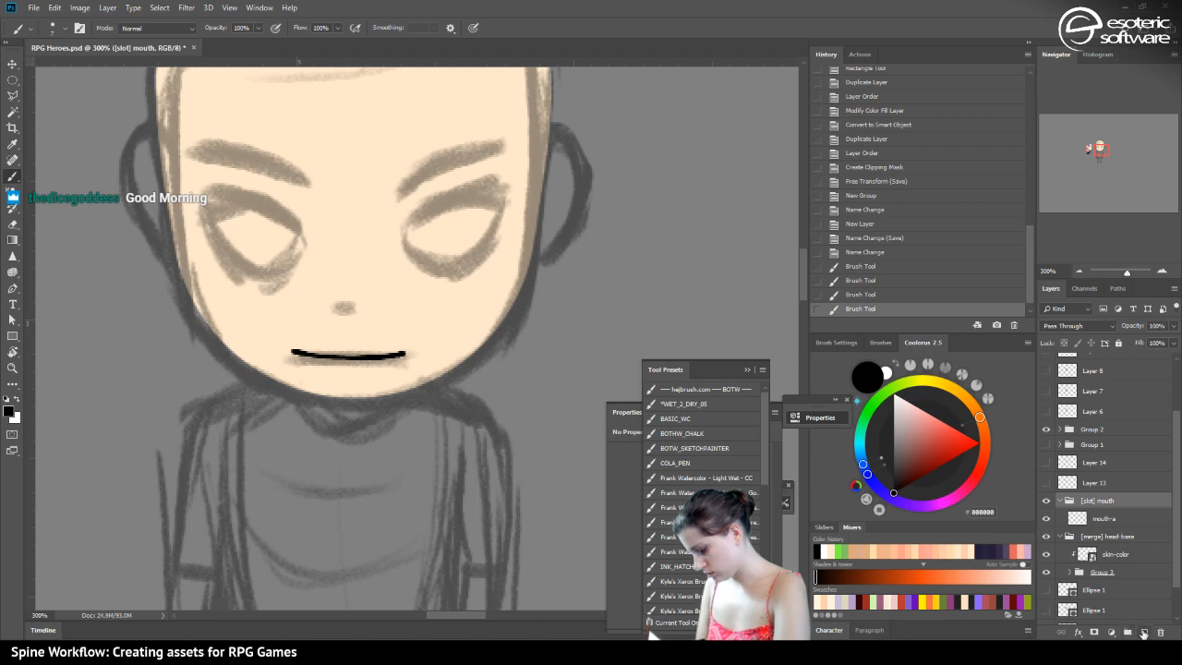
{"action": "left_click", "coordinate": [1143, 632]}
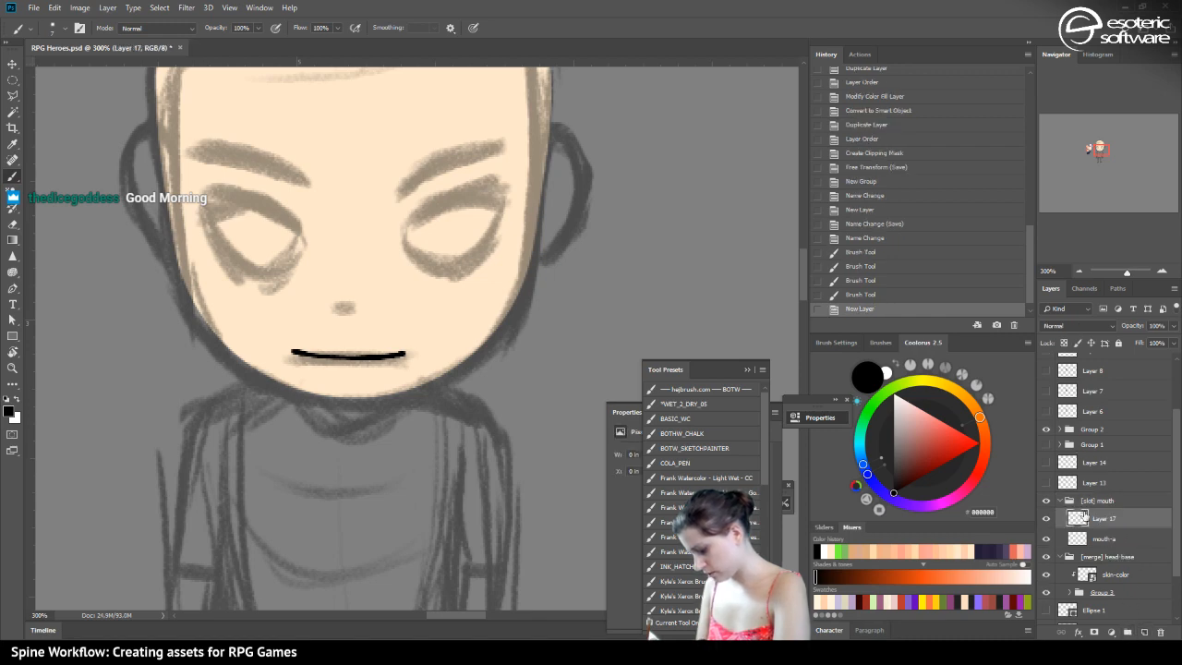
{"action": "left_click_drag", "start_coordinate": [1083, 517], "coordinate": [1089, 492]}
{"action": "double_click", "coordinate": [1095, 502]}
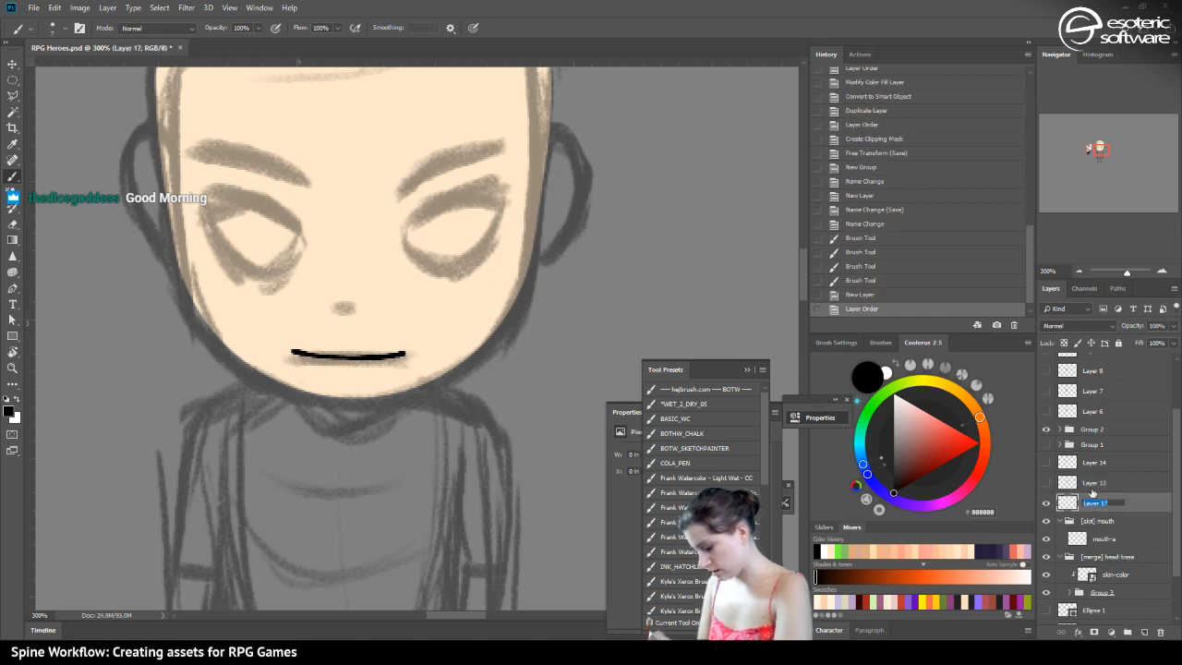
{"action": "type", "text": "nose"}
{"action": "key", "text": "Return"}
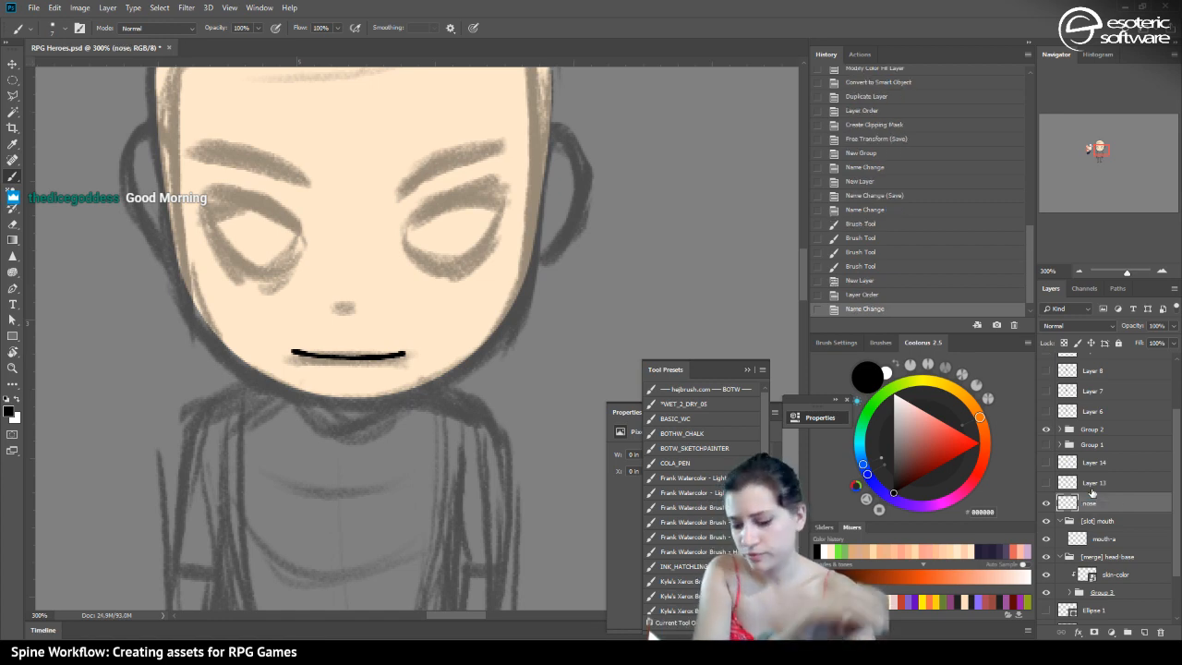
{"action": "left_click_drag", "start_coordinate": [347, 310], "coordinate": [340, 297]}
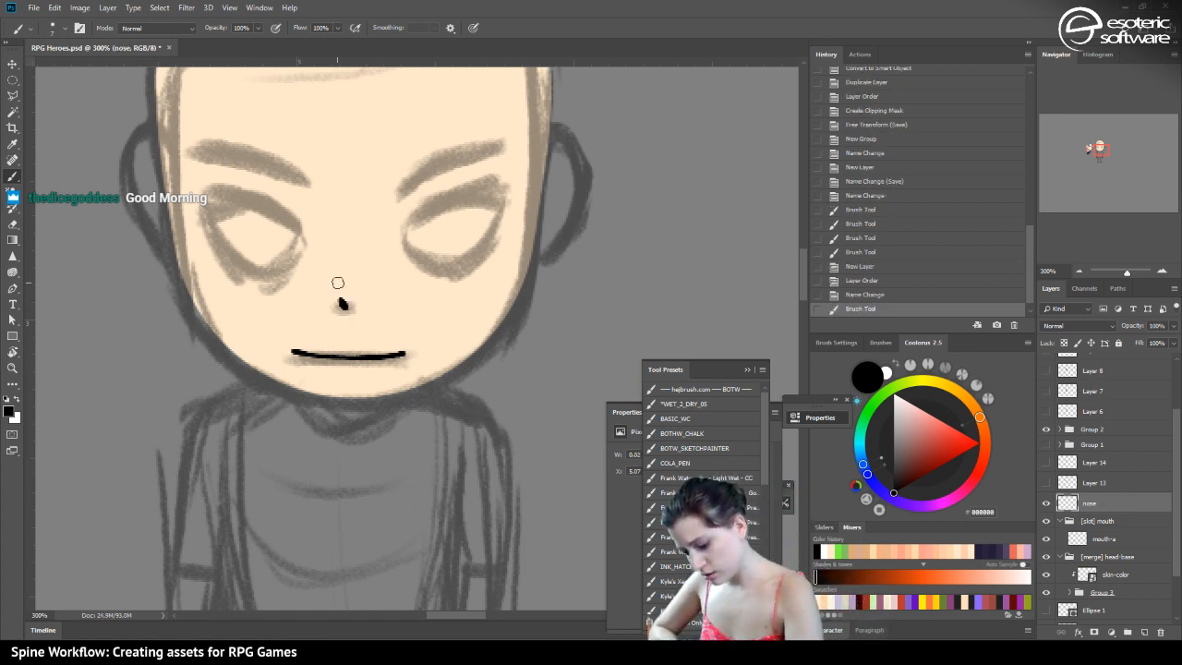
{"action": "left_click", "coordinate": [852, 297]}
{"action": "left_click", "coordinate": [343, 307]}
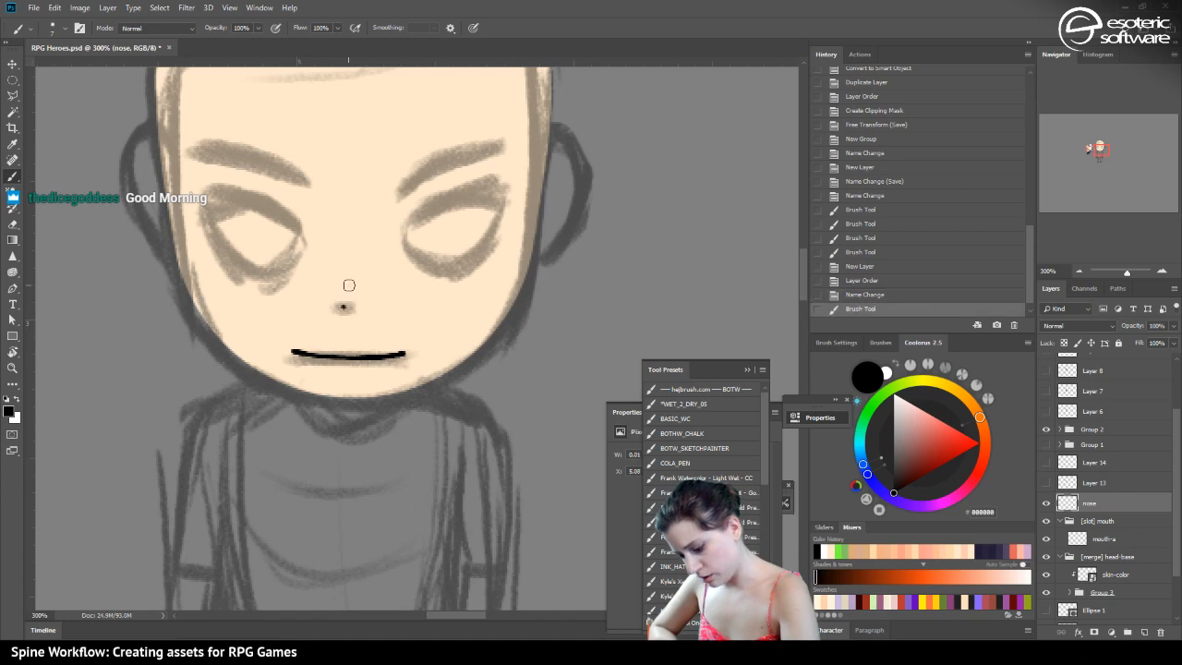
{"action": "left_click", "coordinate": [855, 293]}
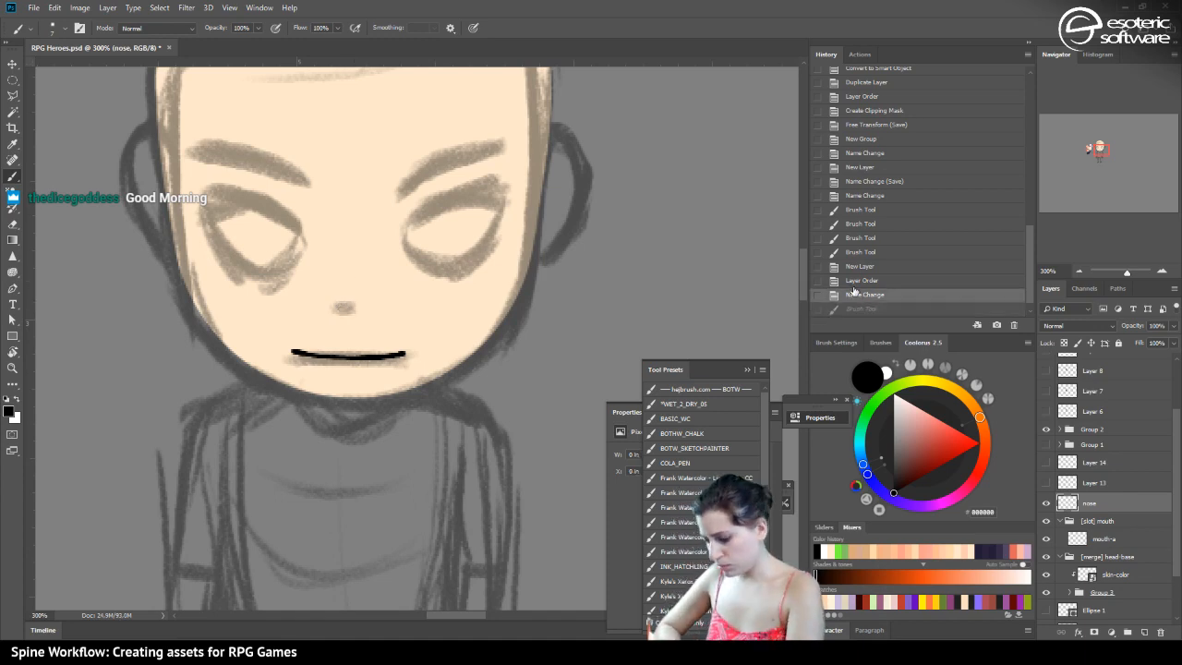
{"action": "left_click_drag", "start_coordinate": [1101, 150], "coordinate": [1092, 147]}
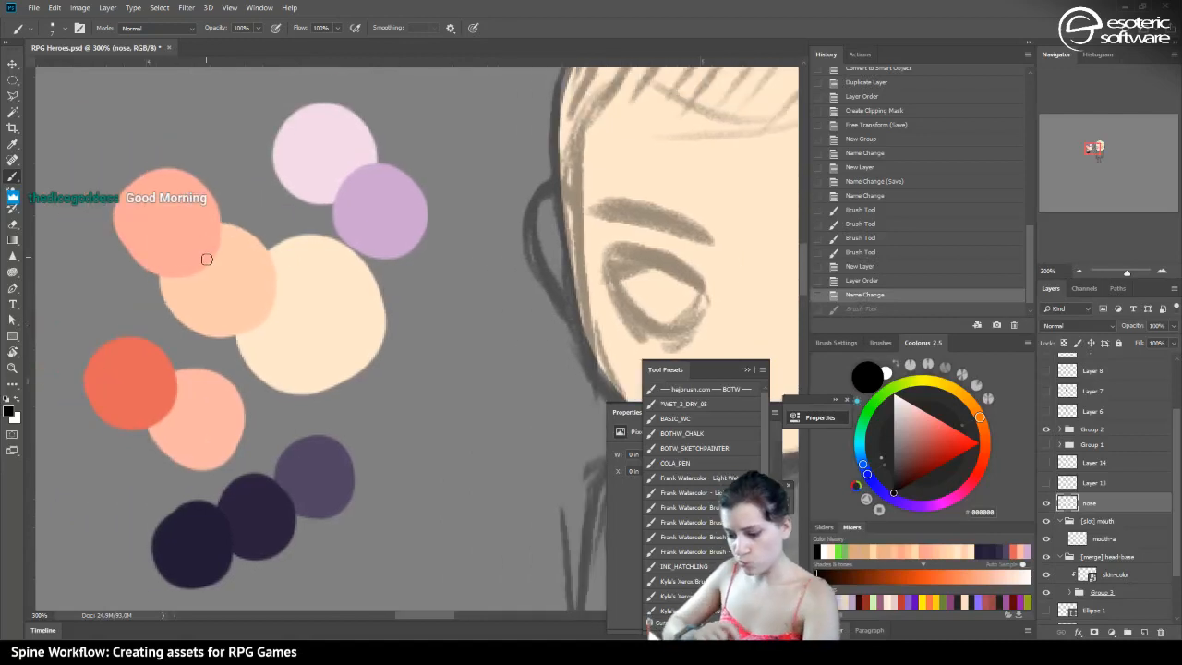
{"action": "left_click", "coordinate": [1077, 270]}
{"action": "left_click", "coordinate": [1078, 270]}
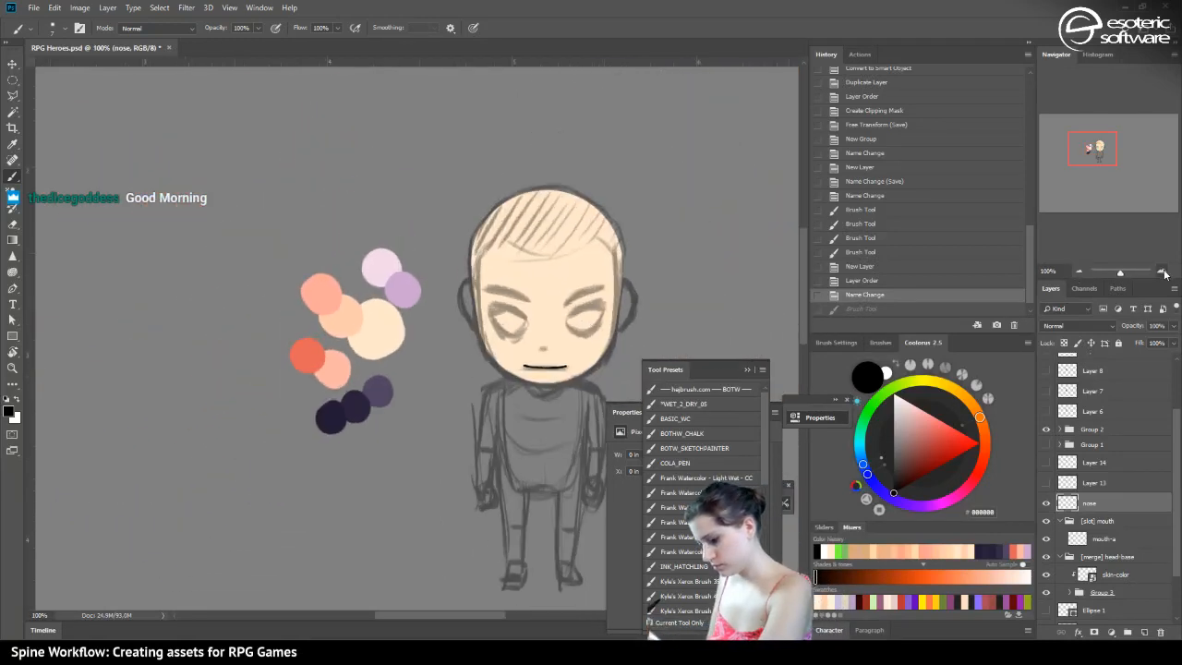
{"action": "left_click", "coordinate": [1165, 273]}
{"action": "left_click", "coordinate": [1164, 273]}
{"action": "left_click_drag", "start_coordinate": [1092, 148], "coordinate": [1101, 146]}
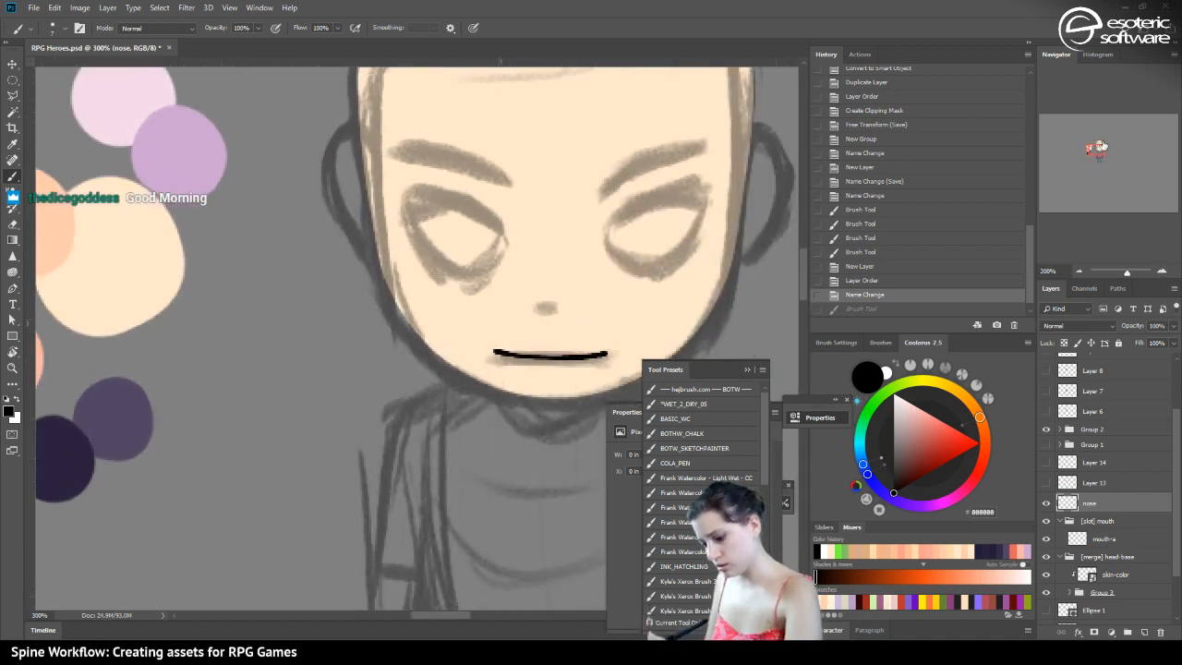
{"action": "mouse_move", "coordinate": [543, 301]}
{"action": "left_mouse_down"}
{"action": "mouse_move", "coordinate": [545, 315]}
{"action": "mouse_move", "coordinate": [551, 301]}
{"action": "left_mouse_up"}
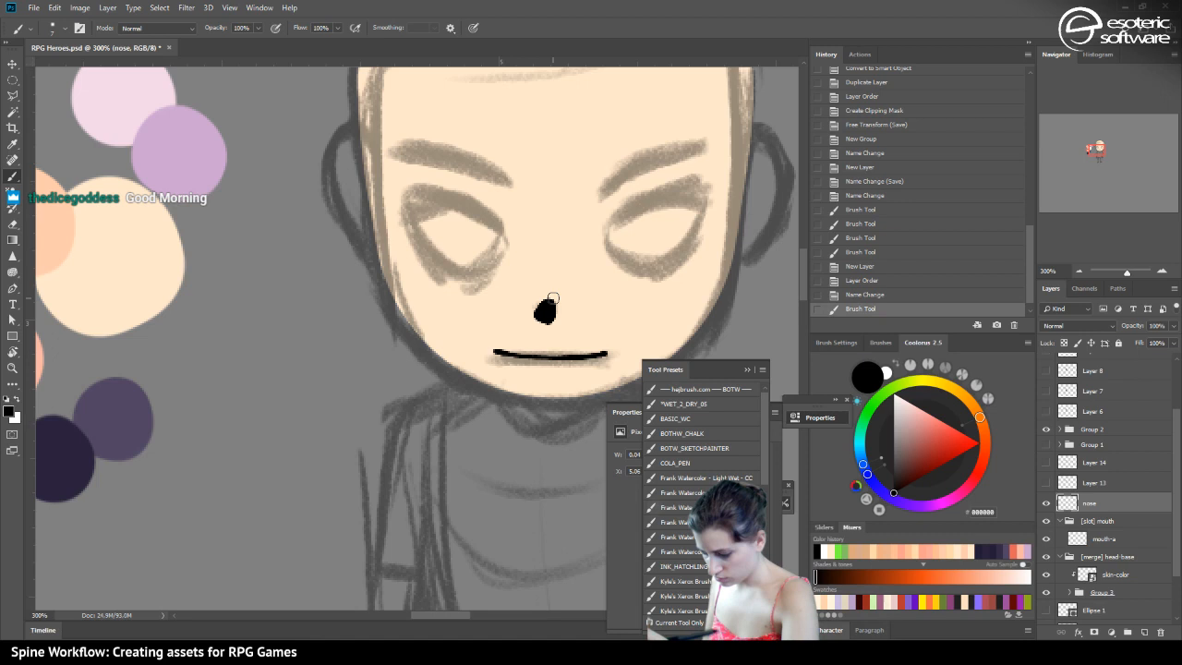
{"action": "left_click", "coordinate": [849, 293]}
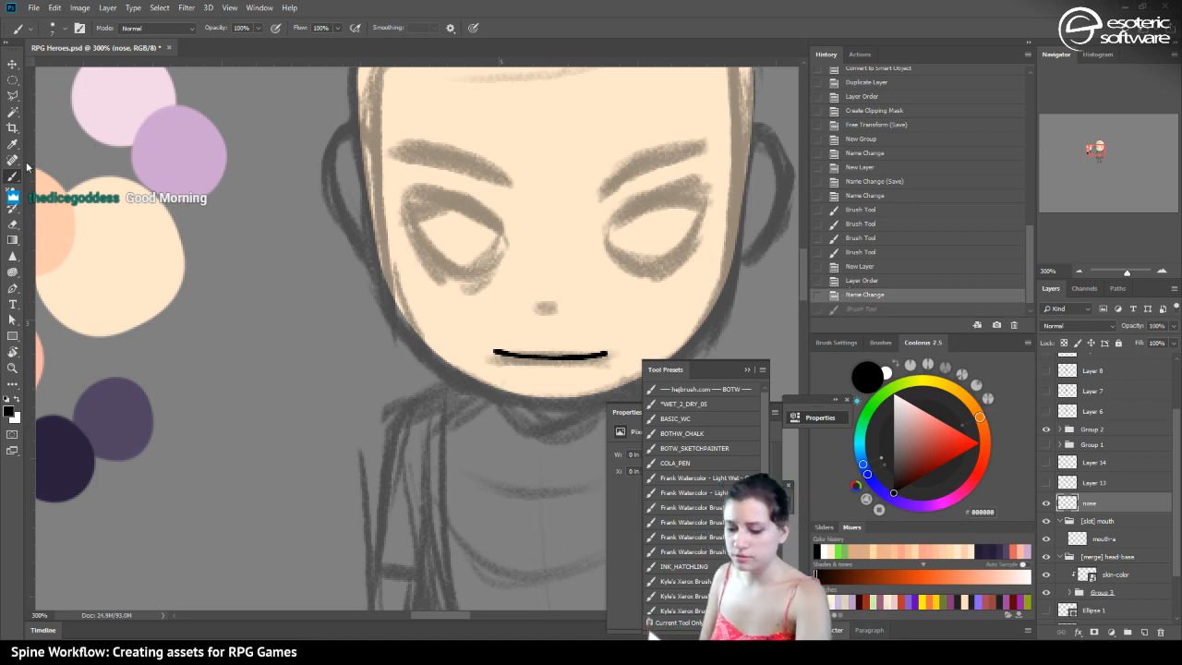
Enlarge the brush to 23 px and paint a small rounded black nose over the sketched nose
{"action": "left_click", "coordinate": [56, 28]}
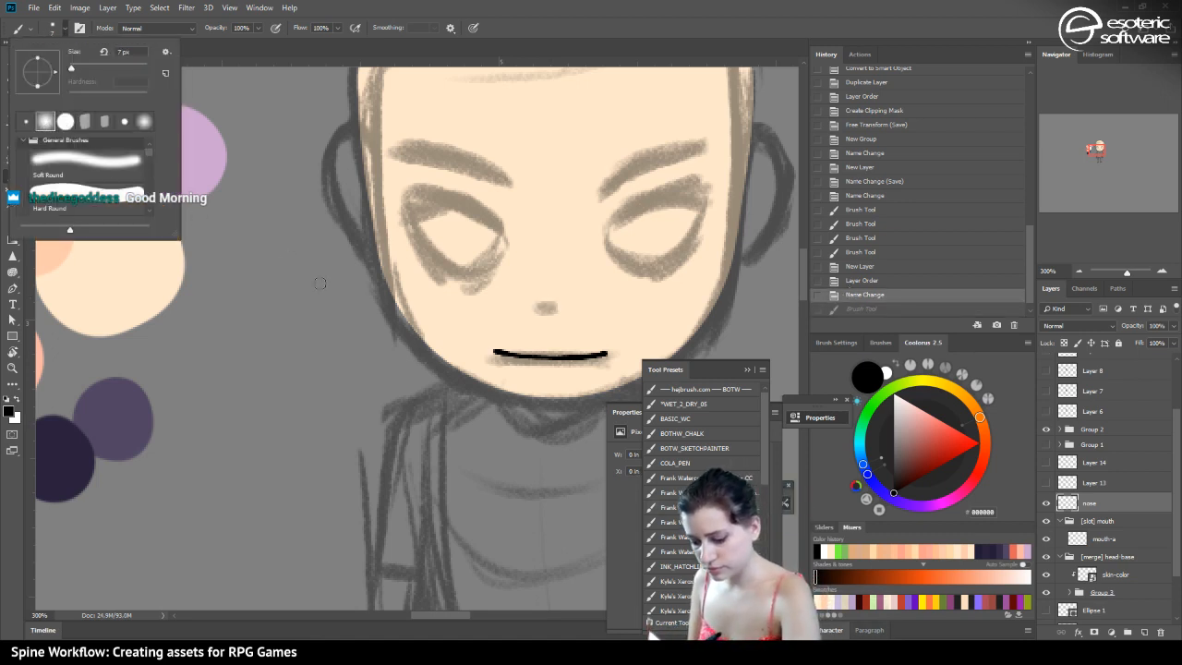
{"action": "left_click", "coordinate": [79, 69]}
{"action": "mouse_move", "coordinate": [552, 305]}
{"action": "left_mouse_down"}
{"action": "mouse_move", "coordinate": [537, 316]}
{"action": "mouse_move", "coordinate": [556, 310]}
{"action": "left_mouse_up"}
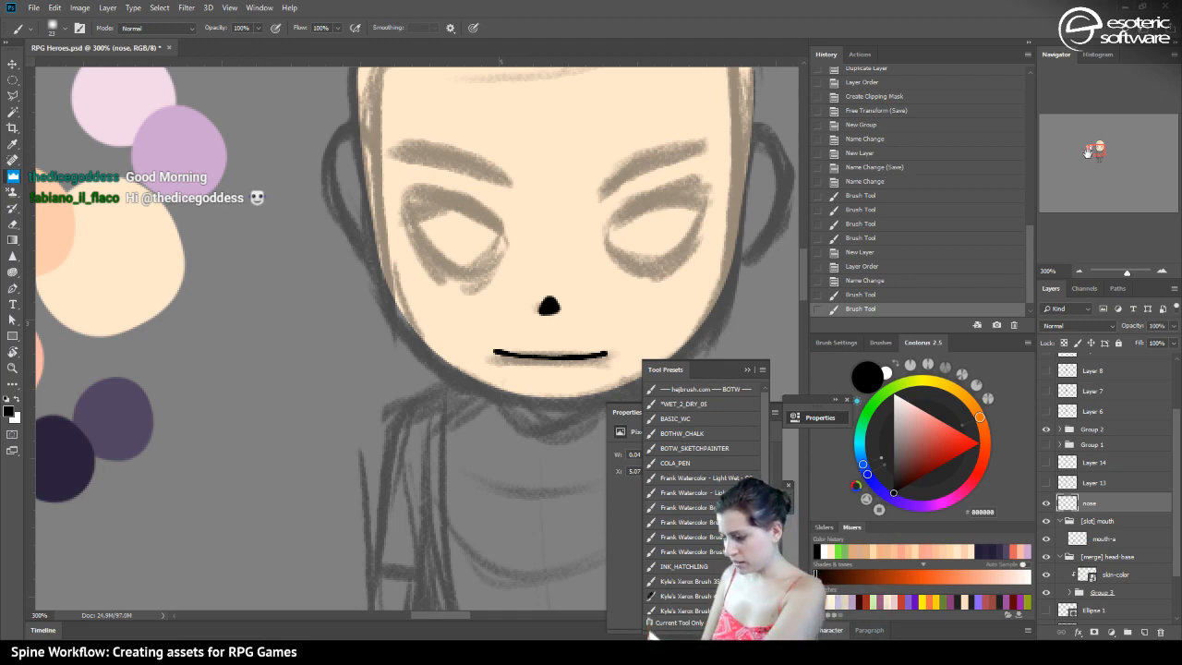
Show the skin-color copy 2 layer and move its square swatch to the upper-left corner of the canvas
{"action": "left_click_drag", "start_coordinate": [1087, 153], "coordinate": [1100, 137]}
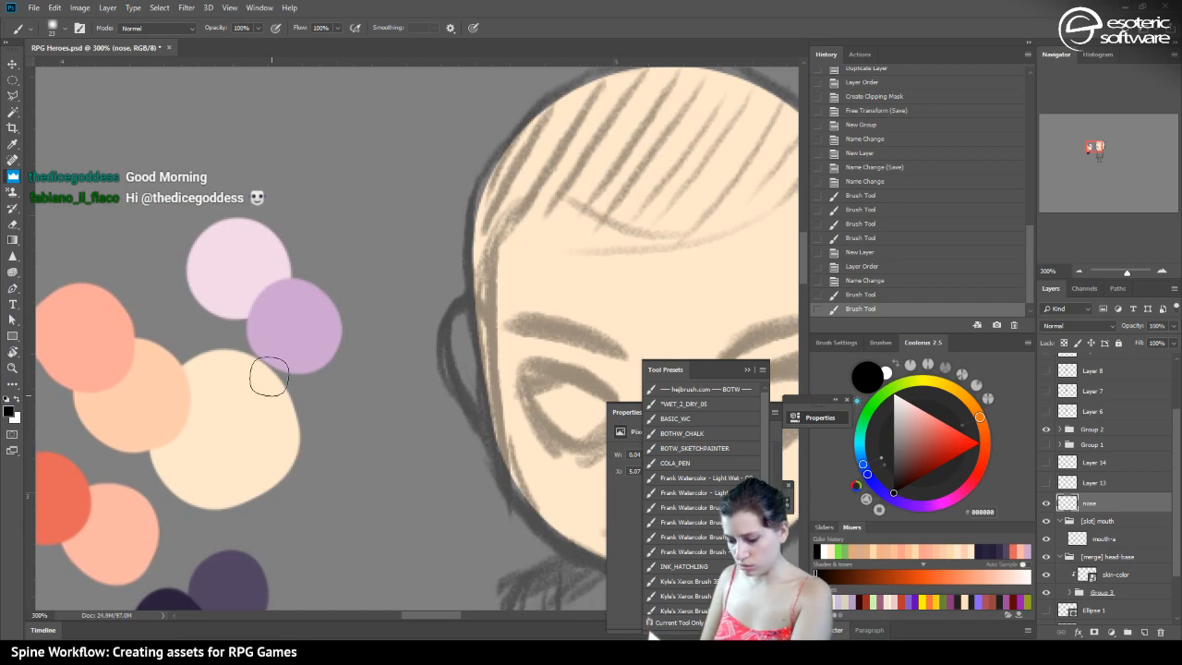
{"action": "left_click", "coordinate": [1080, 270]}
{"action": "left_click", "coordinate": [1079, 270]}
{"action": "left_click", "coordinate": [1080, 270]}
{"action": "left_click_drag", "start_coordinate": [1093, 146], "coordinate": [1030, 94]}
{"action": "scroll", "coordinate": [1169, 443], "scroll_direction": "up", "scroll_amount": 3}
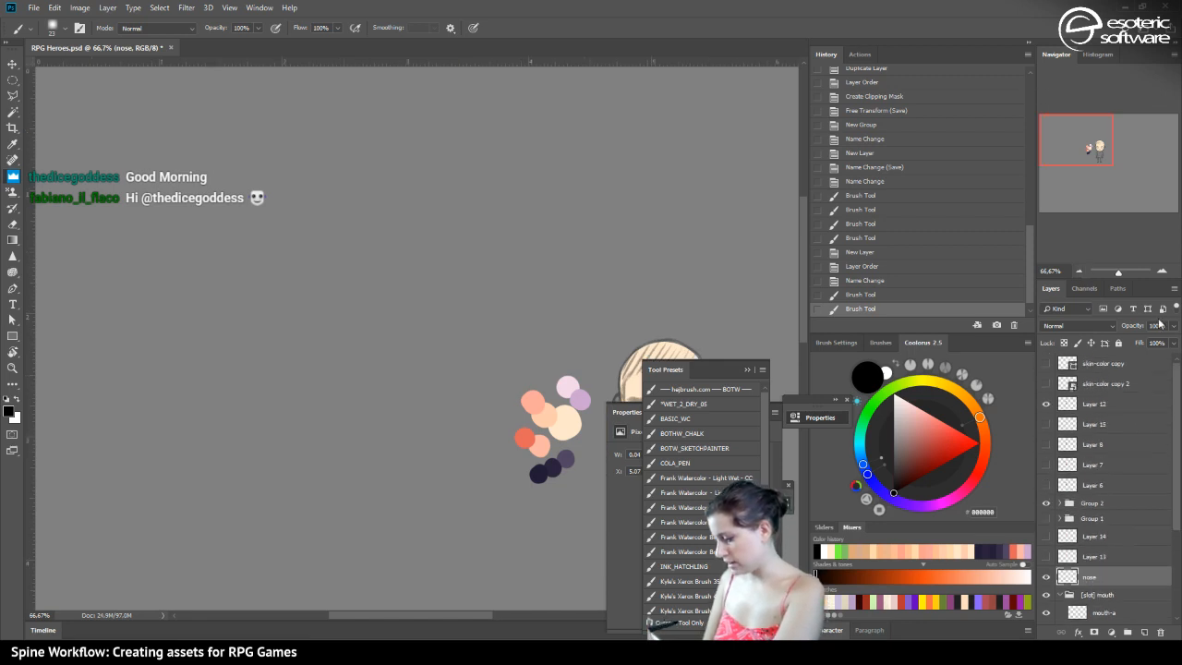
{"action": "left_click", "coordinate": [1046, 384]}
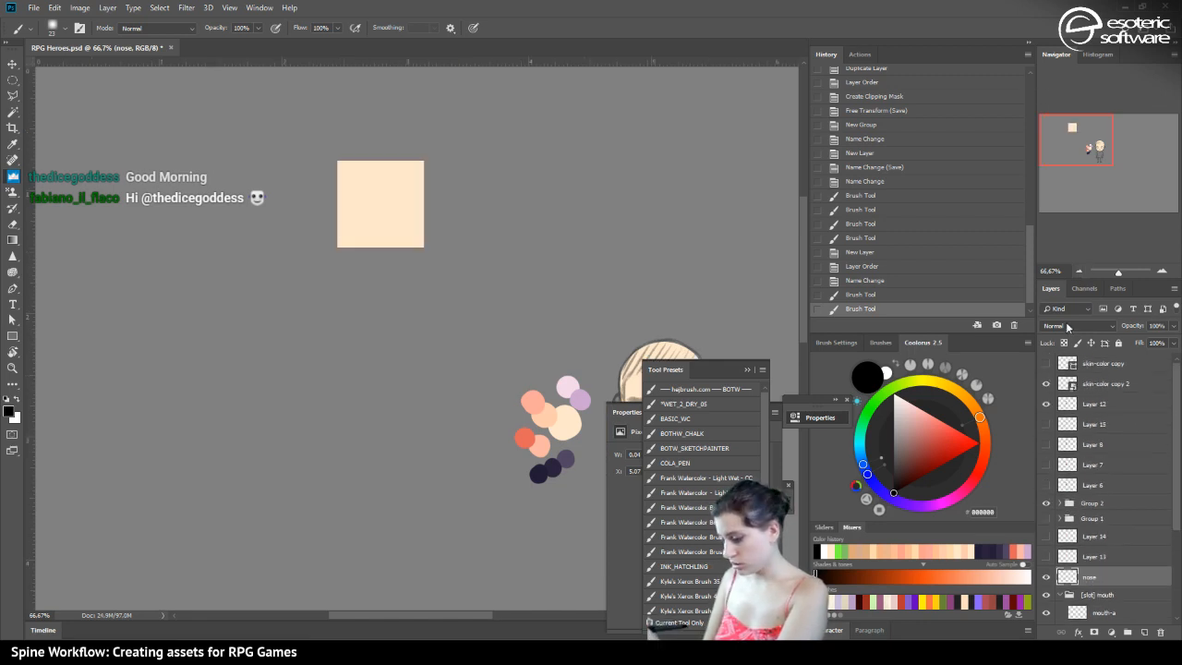
{"action": "left_click", "coordinate": [1047, 363]}
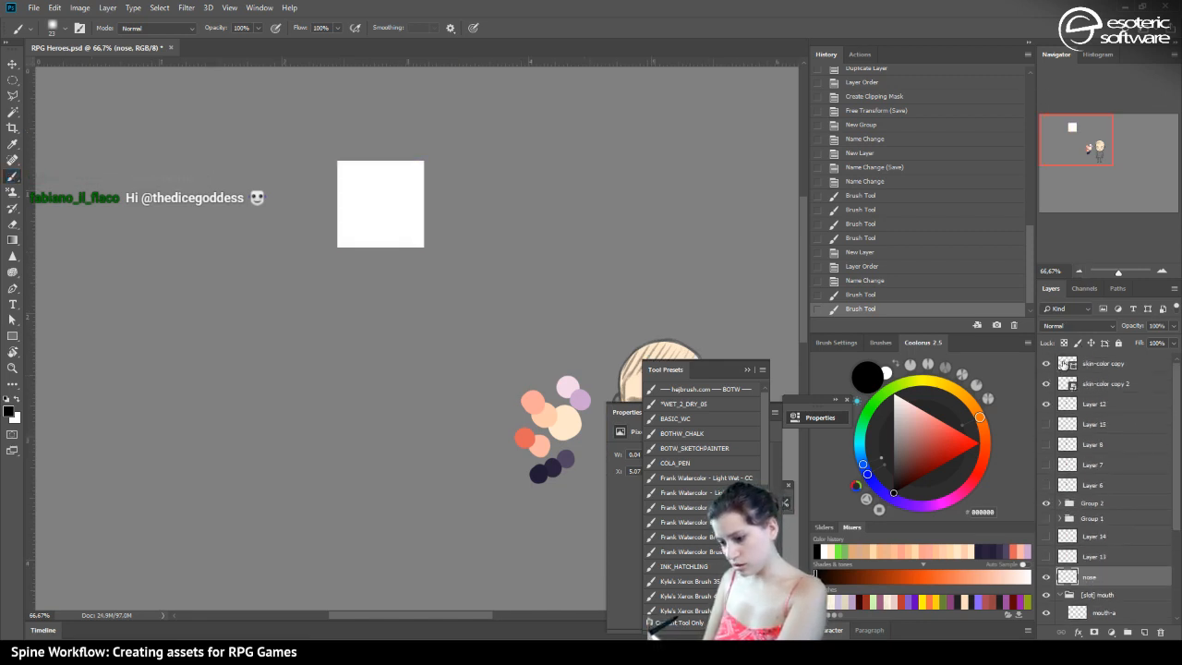
{"action": "left_click", "coordinate": [1047, 363]}
{"action": "left_click", "coordinate": [1067, 386]}
{"action": "key", "text": "v"}
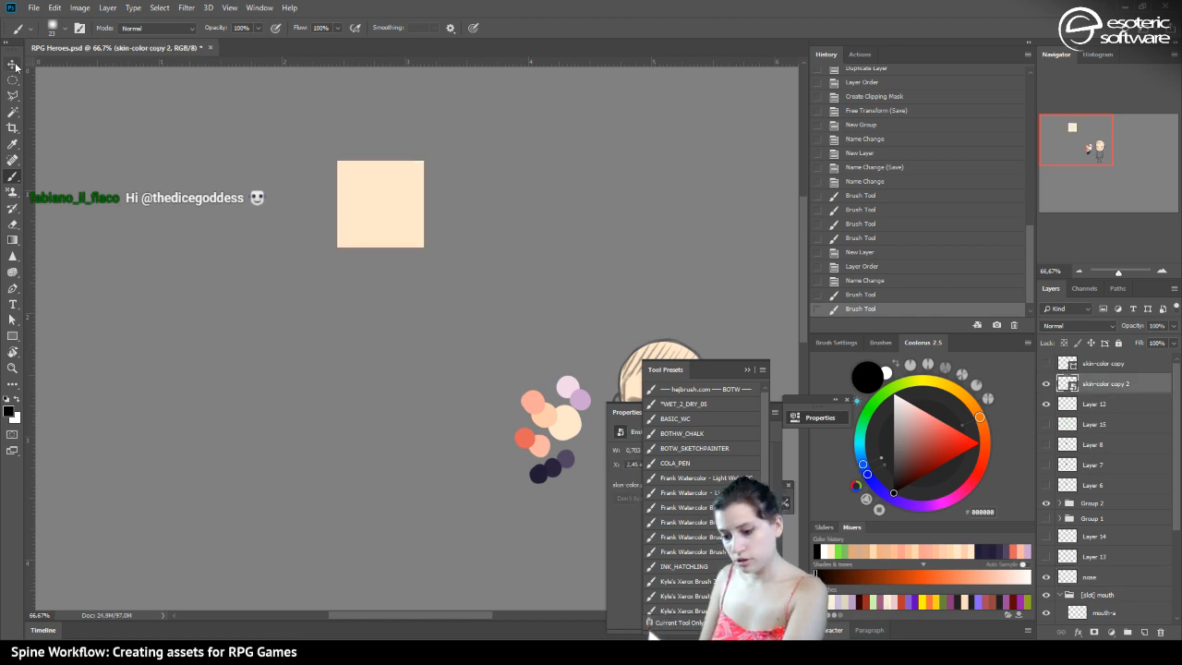
{"action": "left_click_drag", "start_coordinate": [356, 214], "coordinate": [85, 142]}
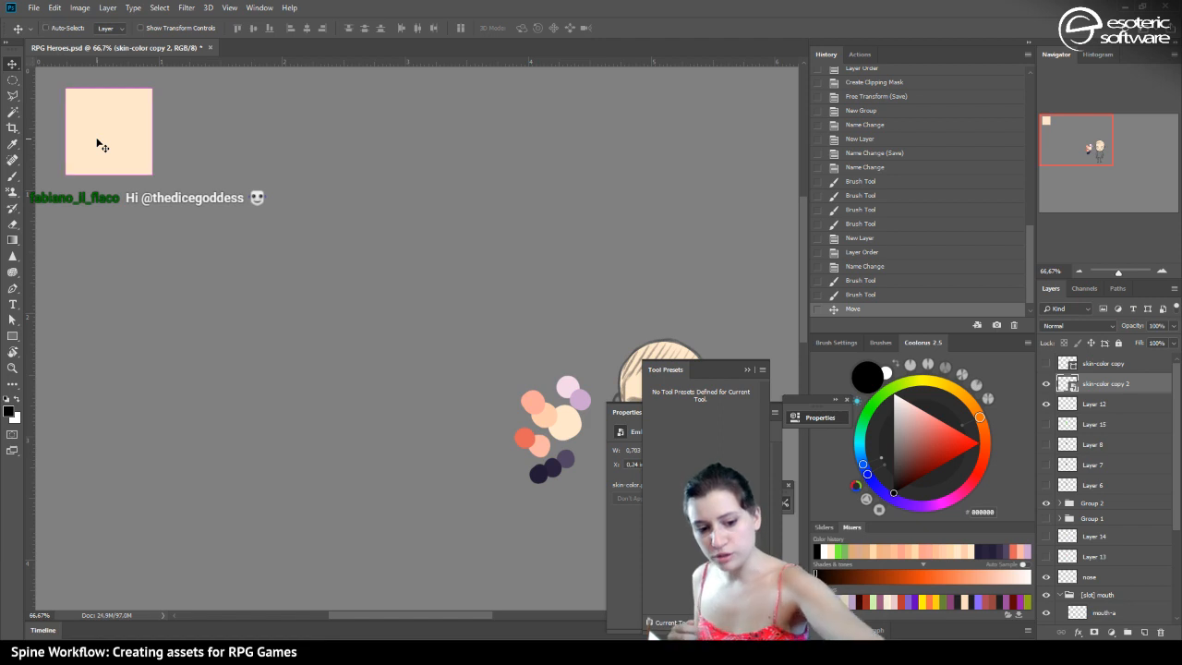
Put the skin-color copy 2 layer into a new group named [ignore] swatches-control
{"action": "key", "text": "ctrl+g"}
{"action": "double_click", "coordinate": [1092, 381]}
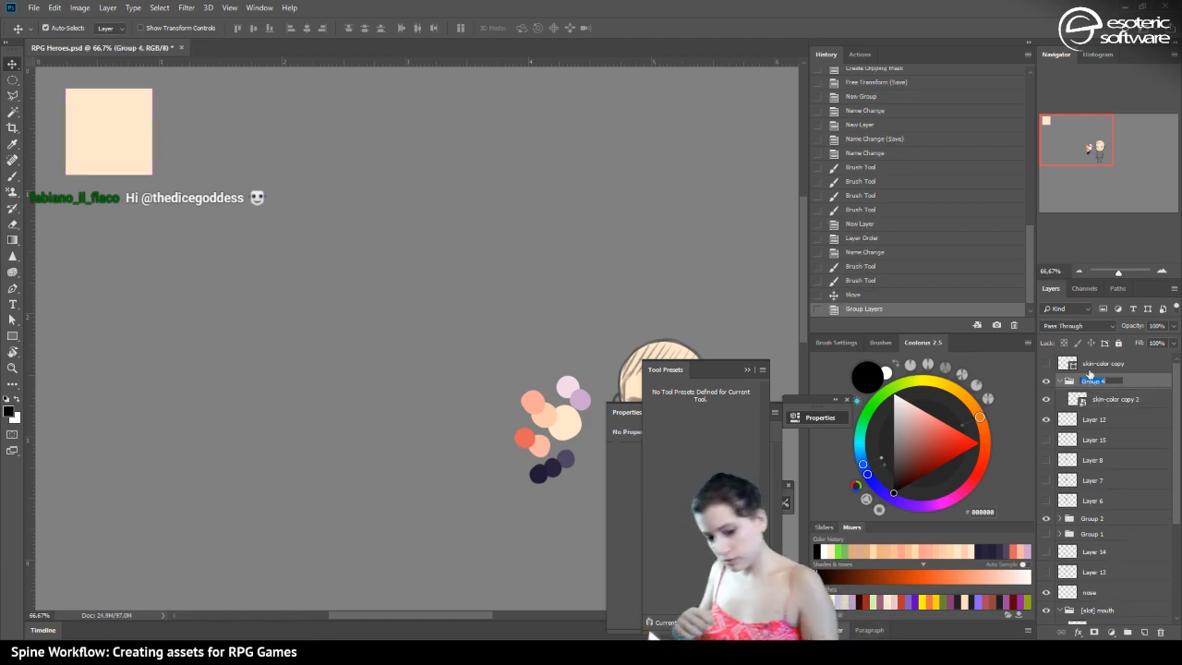
{"action": "type", "text": "ski"}
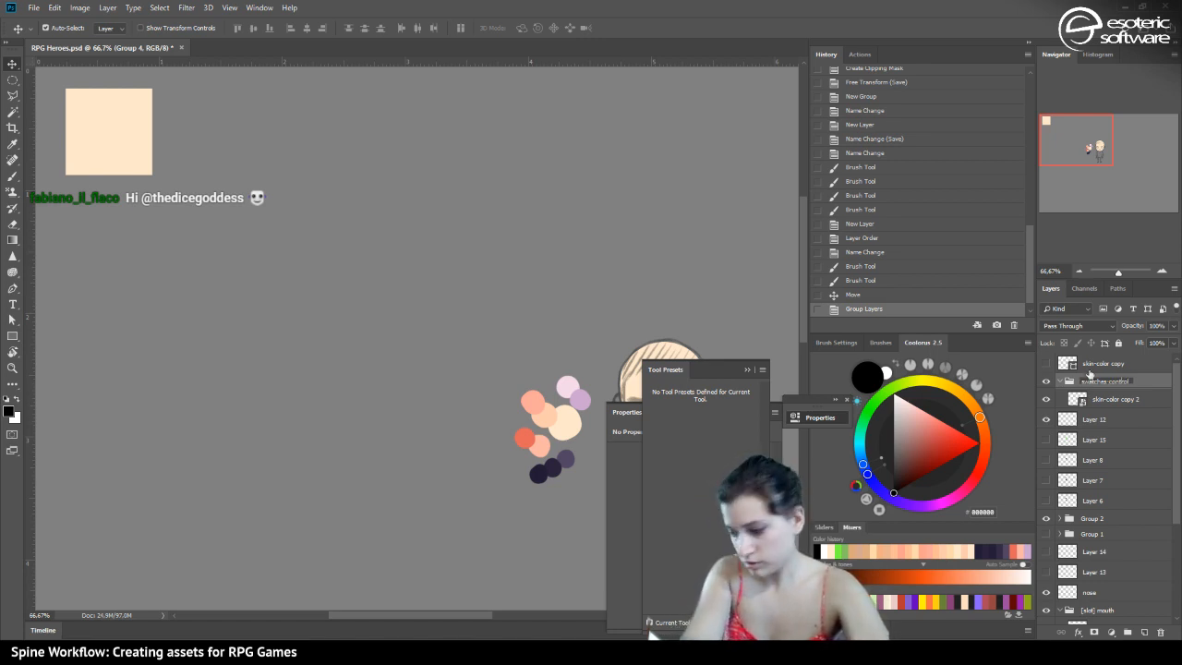
{"action": "type", "text": "[]"}
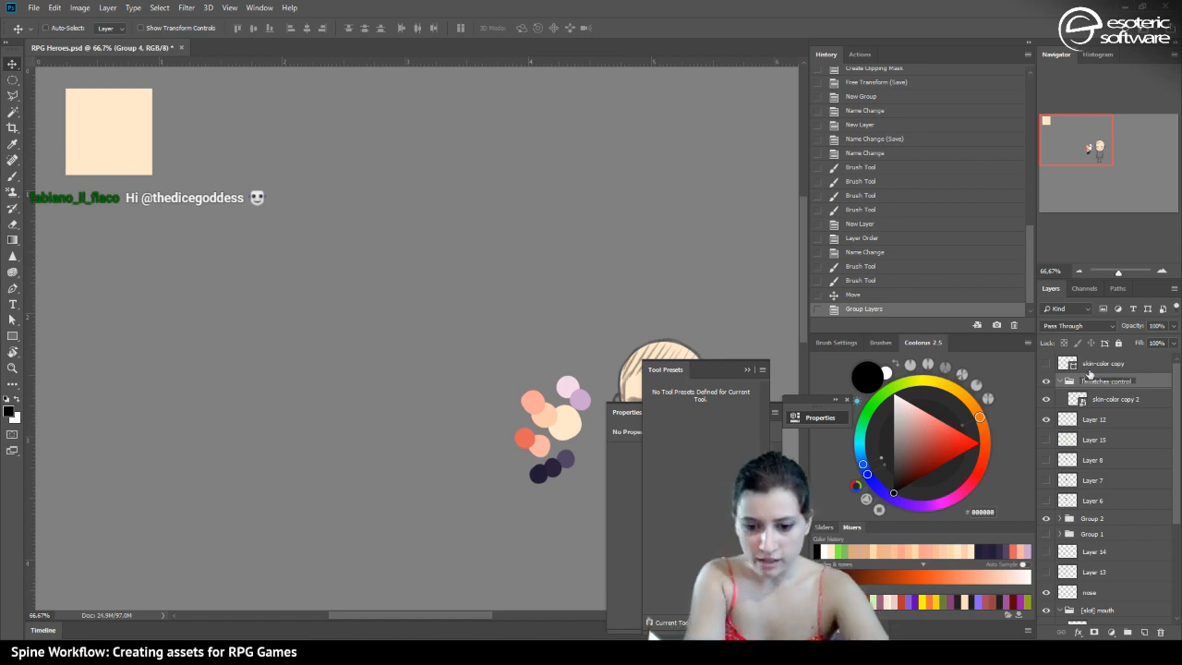
{"action": "type", "text": "bone"}
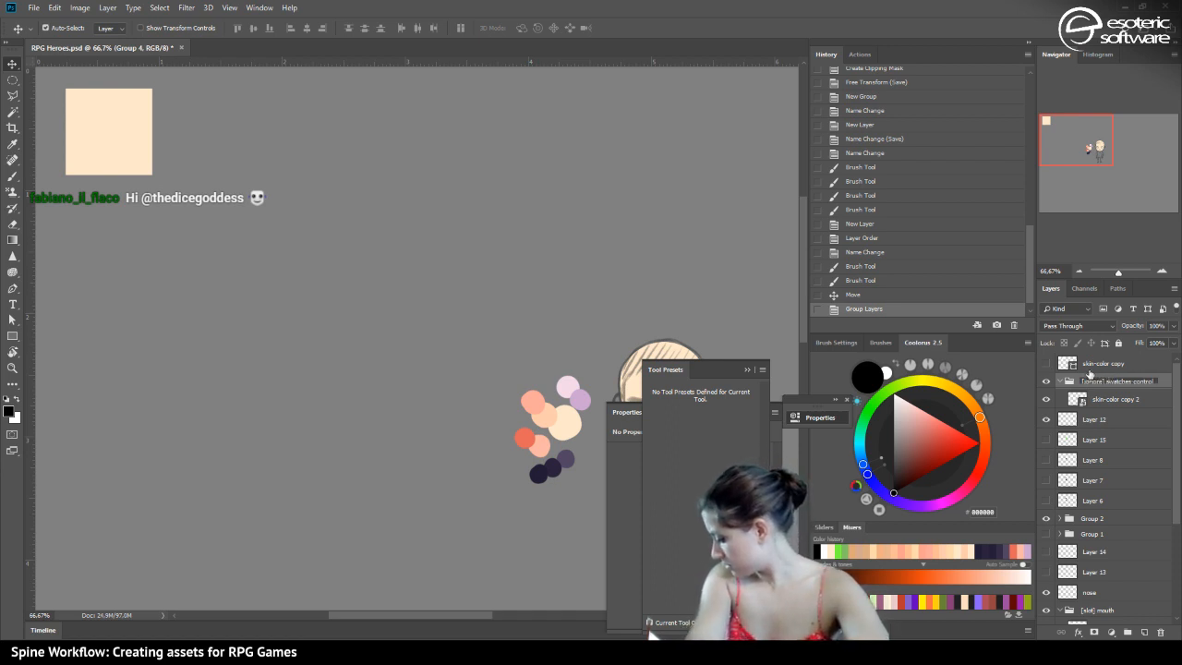
{"action": "key", "text": "Return"}
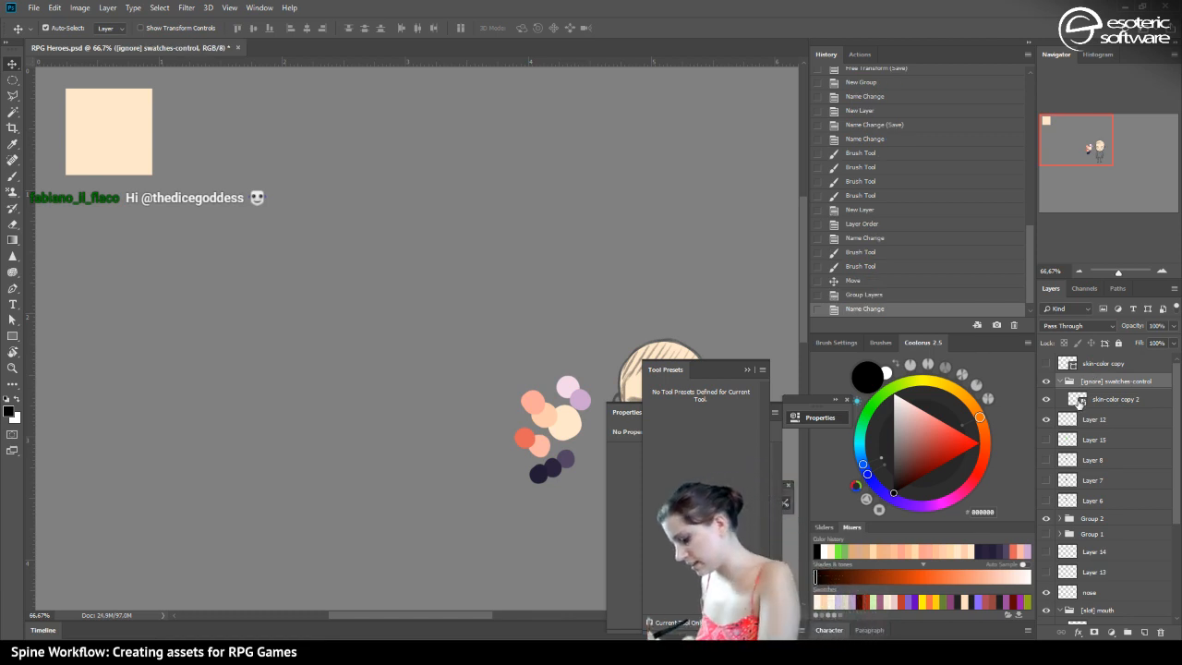
Scale the skin-color copy 2 swatch proportionally to about 50%, keeping its upper-left corner in place
{"action": "left_click", "coordinate": [1074, 399]}
{"action": "left_click_drag", "start_coordinate": [1086, 142], "coordinate": [1060, 122]}
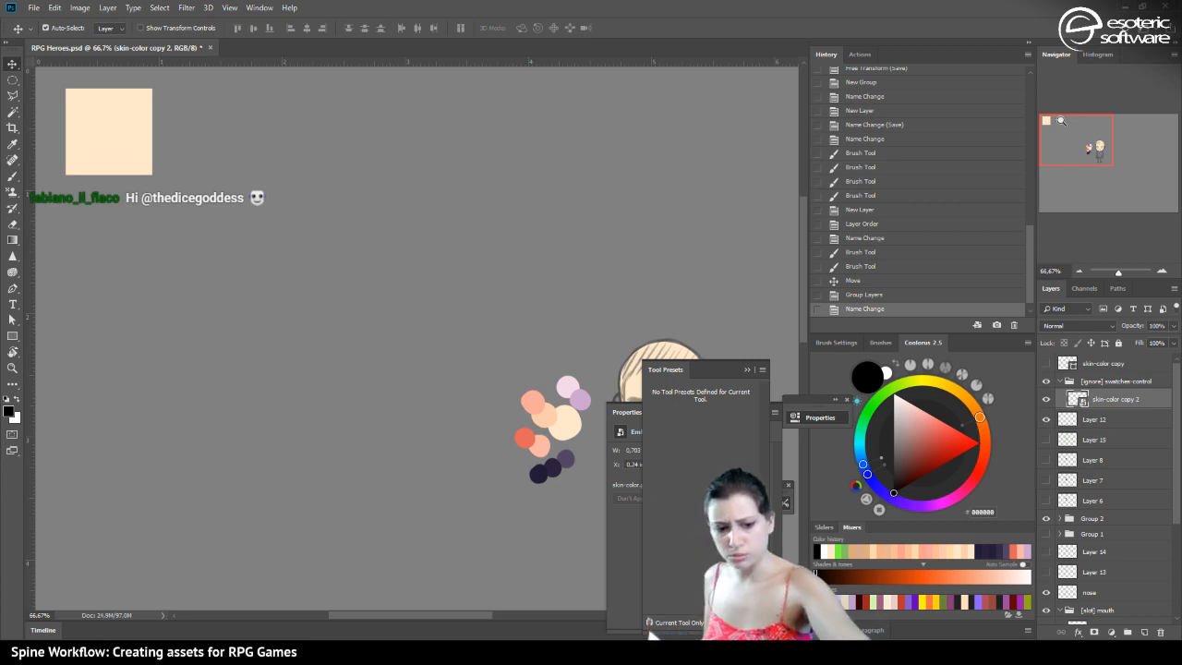
{"action": "key", "text": "ctrl+t"}
{"action": "left_click_drag", "start_coordinate": [151, 174], "coordinate": [109, 134]}
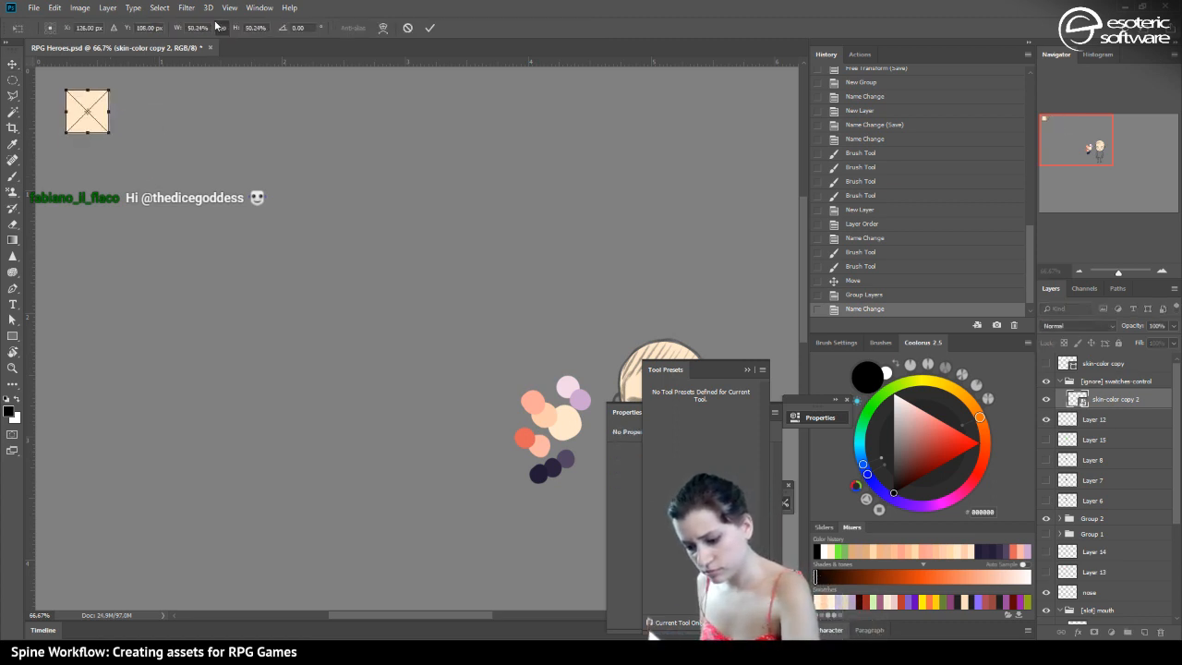
{"action": "left_click", "coordinate": [429, 27]}
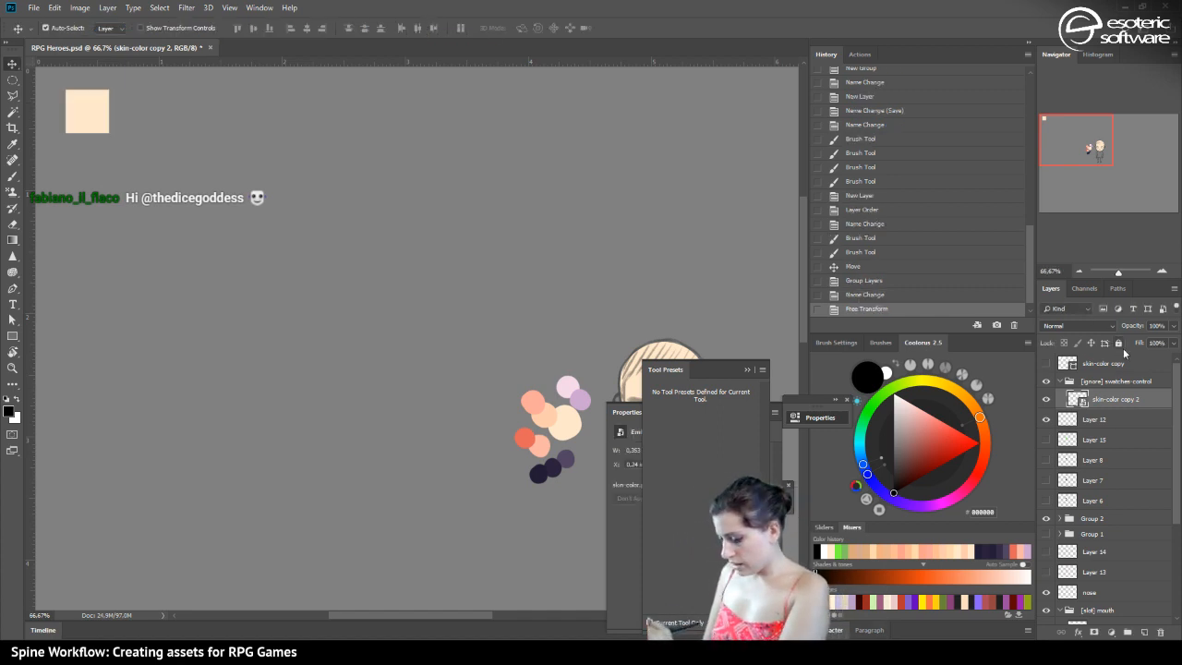
Add a text label reading skin-base just below the square skin swatch
{"action": "left_click_drag", "start_coordinate": [1072, 138], "coordinate": [1049, 130]}
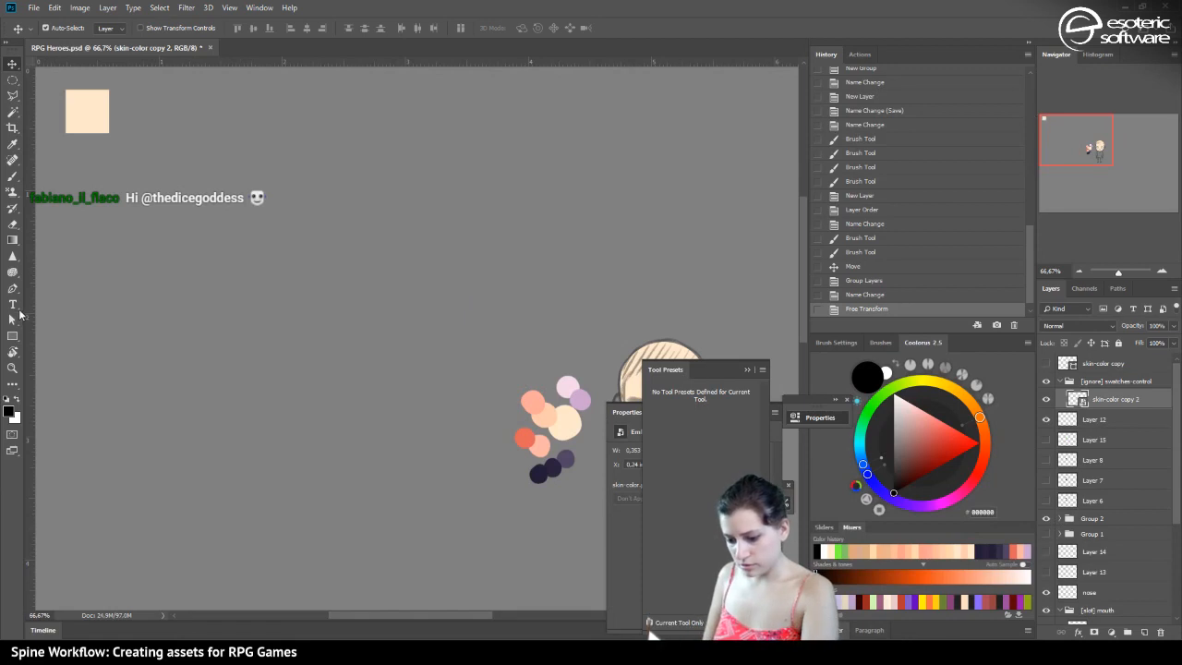
{"action": "left_click", "coordinate": [13, 304]}
{"action": "left_click", "coordinate": [67, 150]}
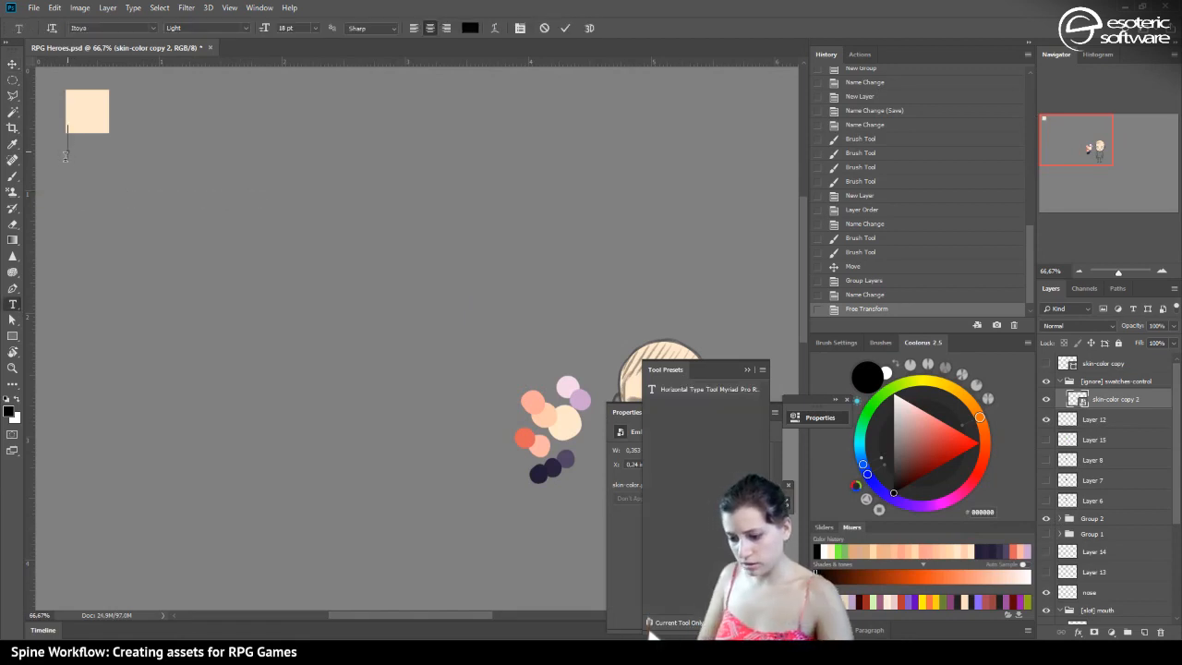
{"action": "type", "text": "ski"}
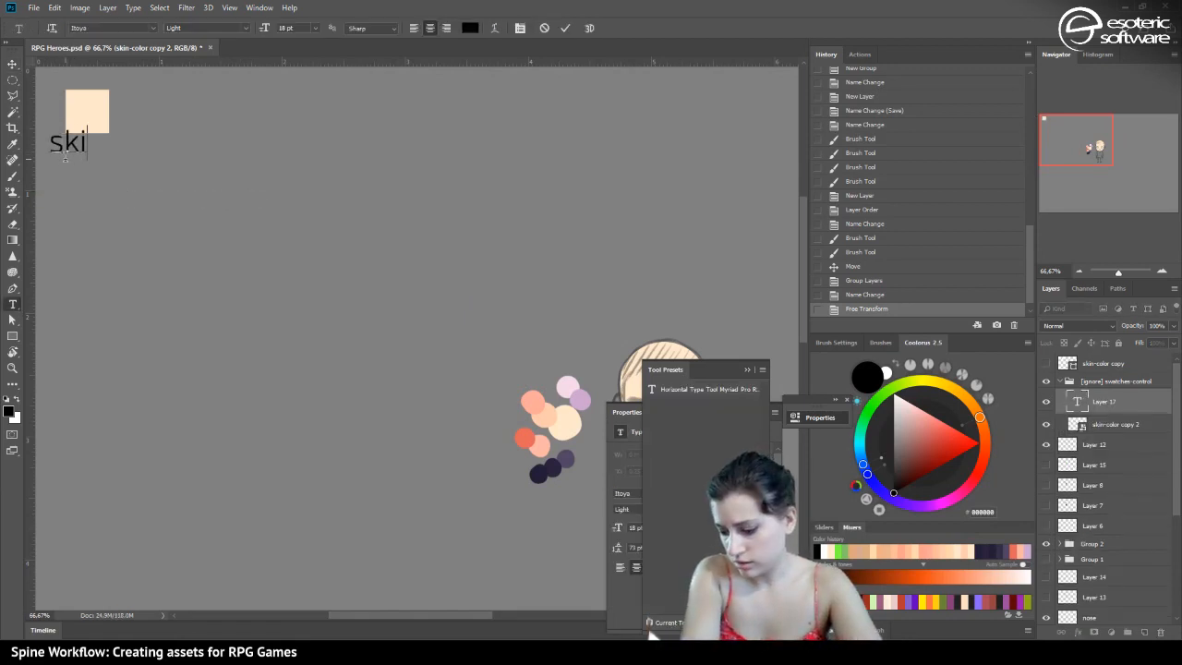
{"action": "type", "text": "n-base"}
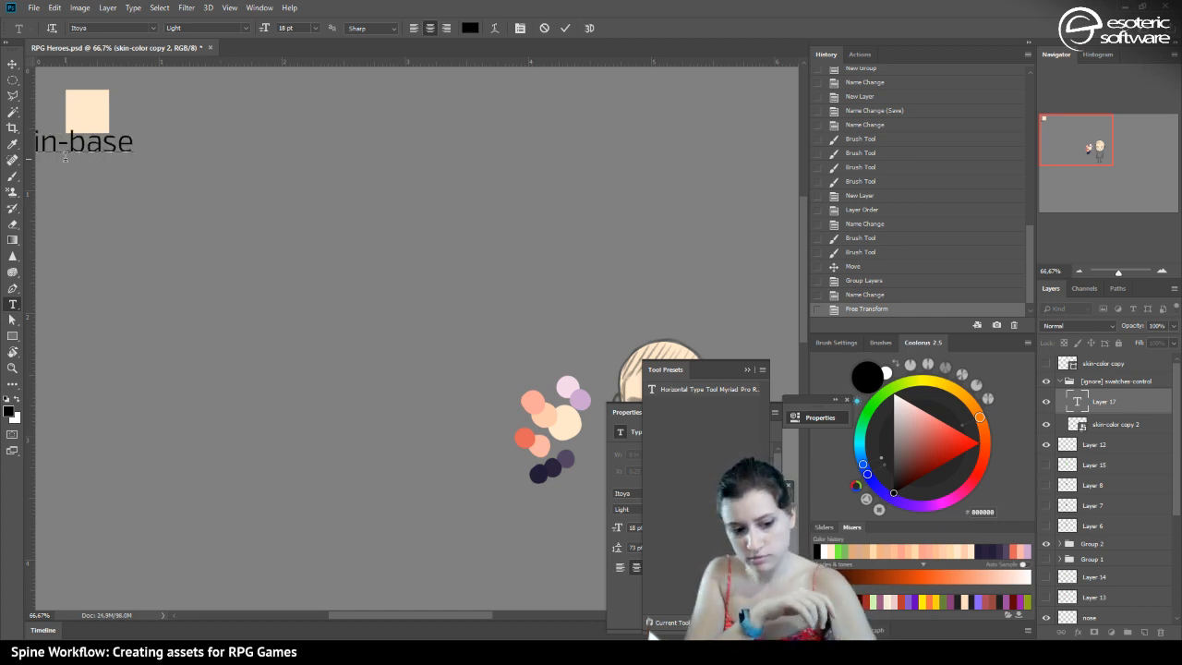
Change the whole skin-base label's font to Montserrat Regular
{"action": "key", "text": "ctrl+a"}
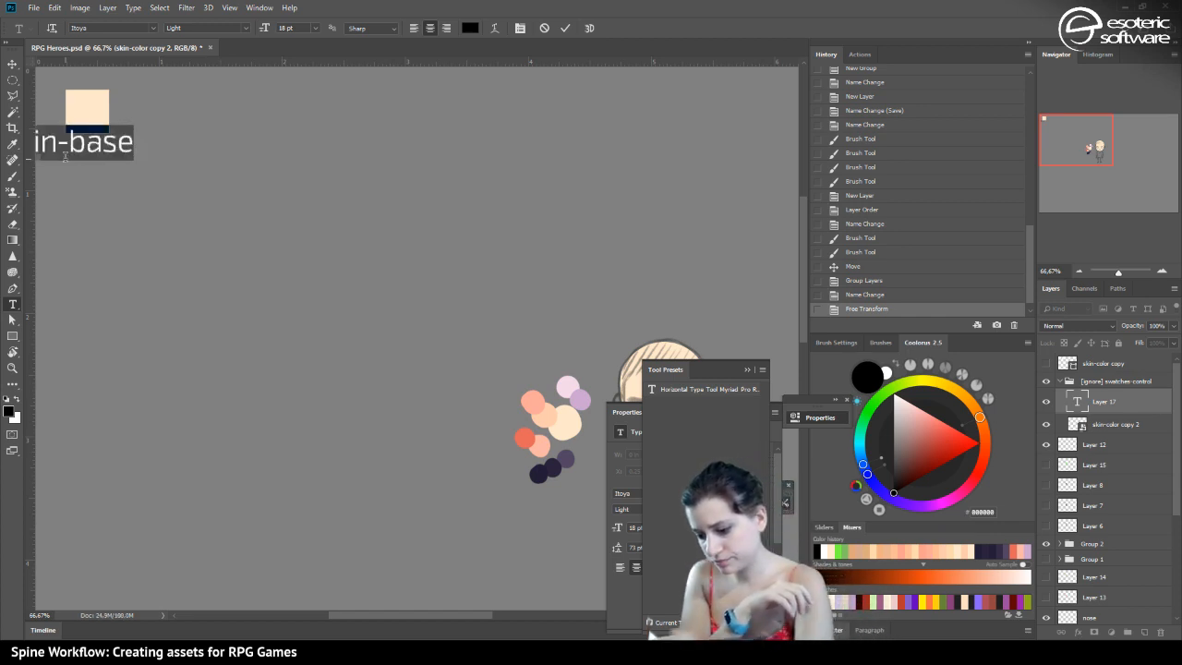
{"action": "left_click", "coordinate": [140, 29]}
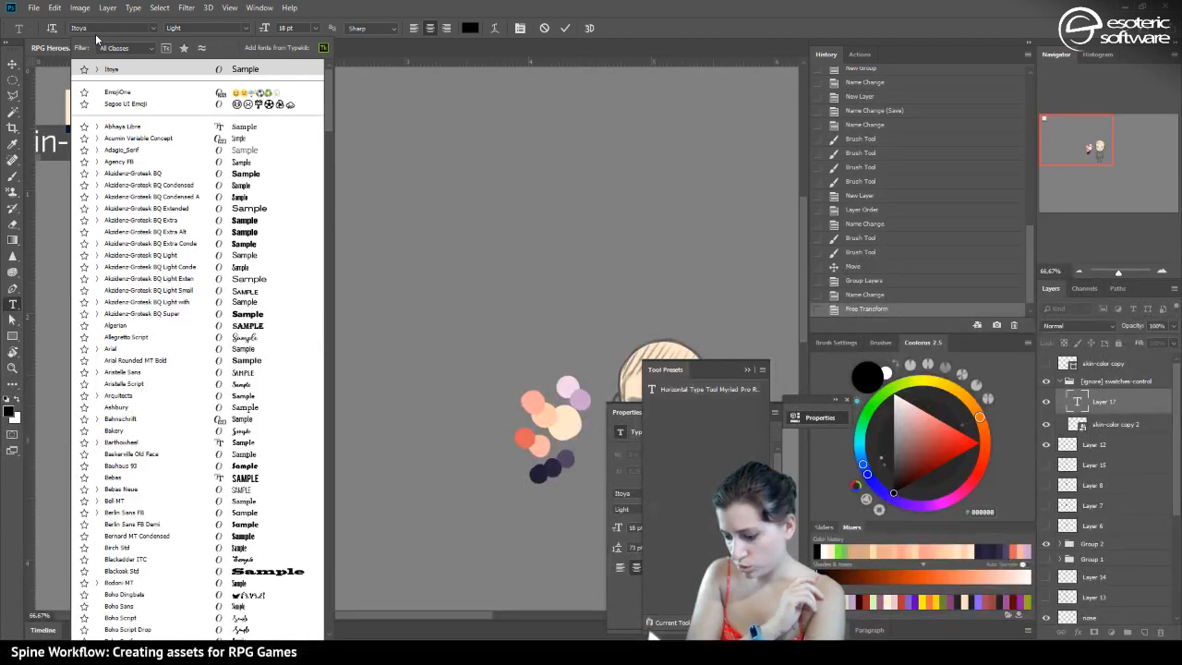
{"action": "left_click_drag", "start_coordinate": [89, 29], "coordinate": [28, 35]}
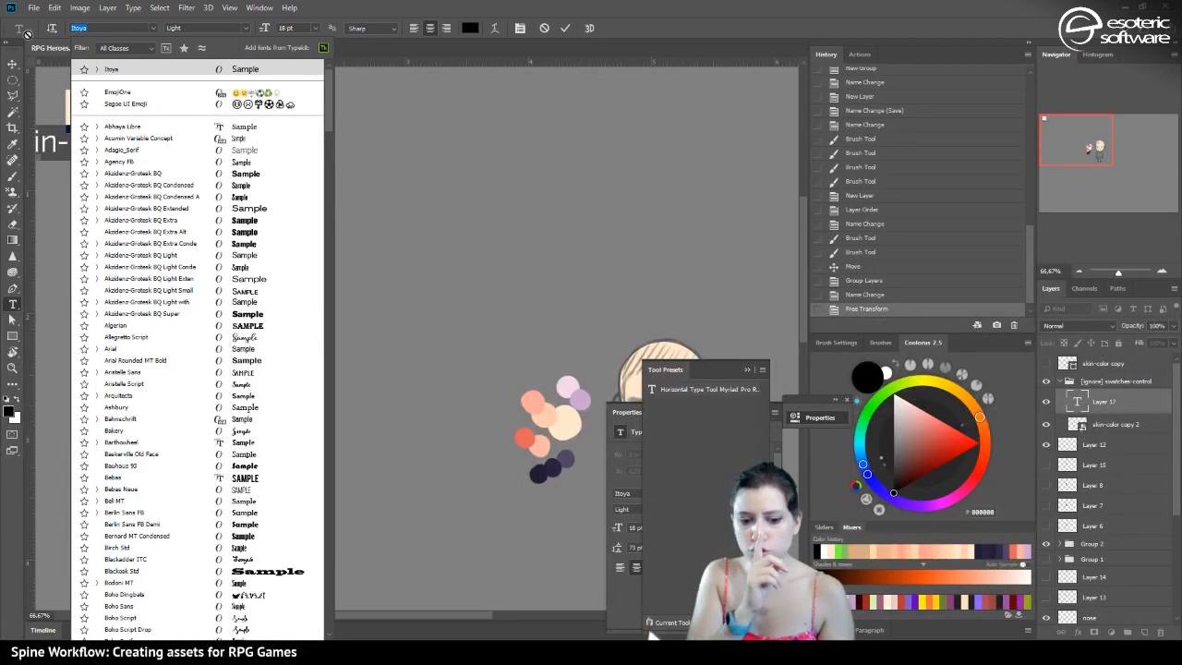
{"action": "type", "text": "mon"}
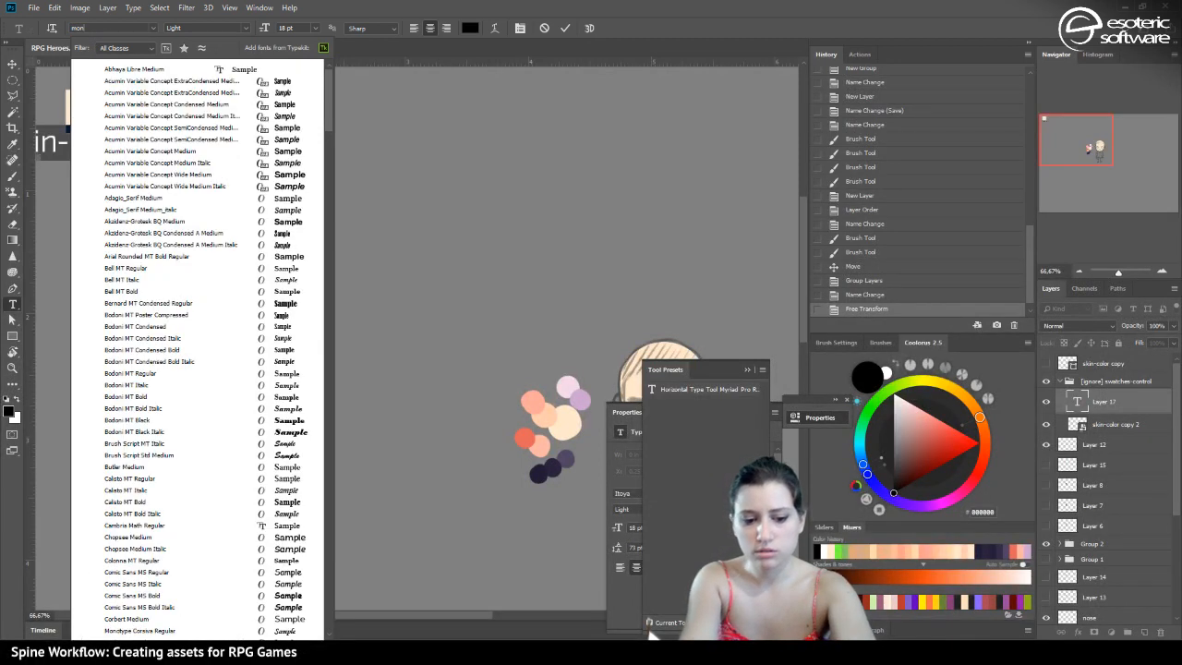
{"action": "type", "text": "tse"}
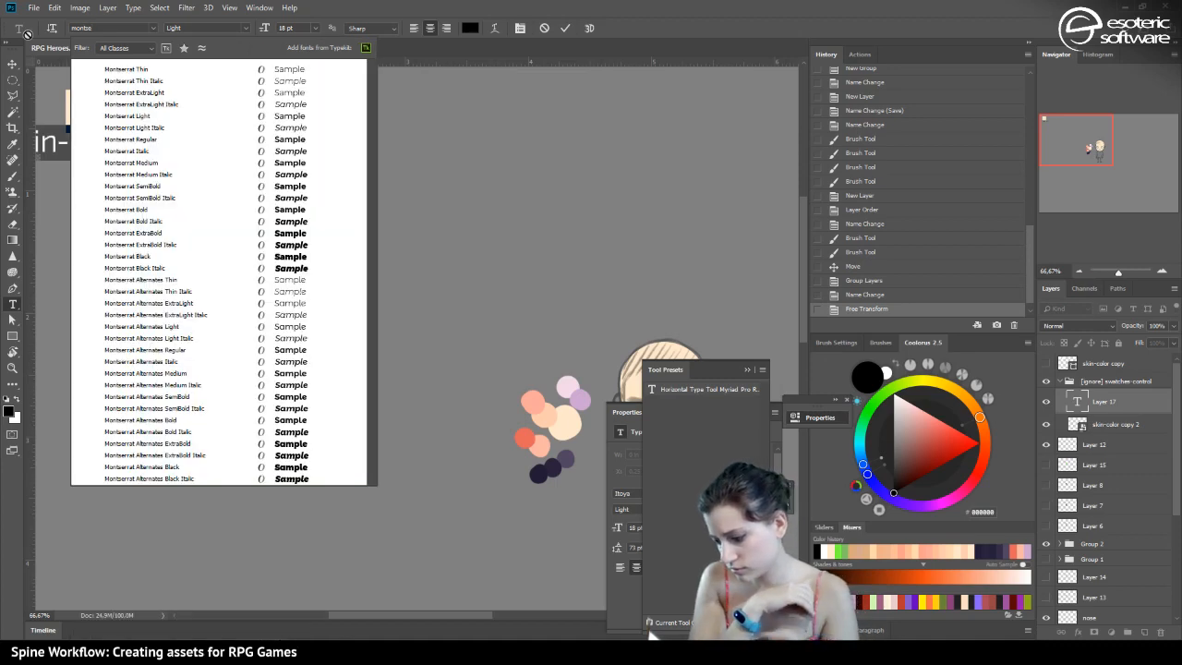
{"action": "left_click", "coordinate": [132, 139]}
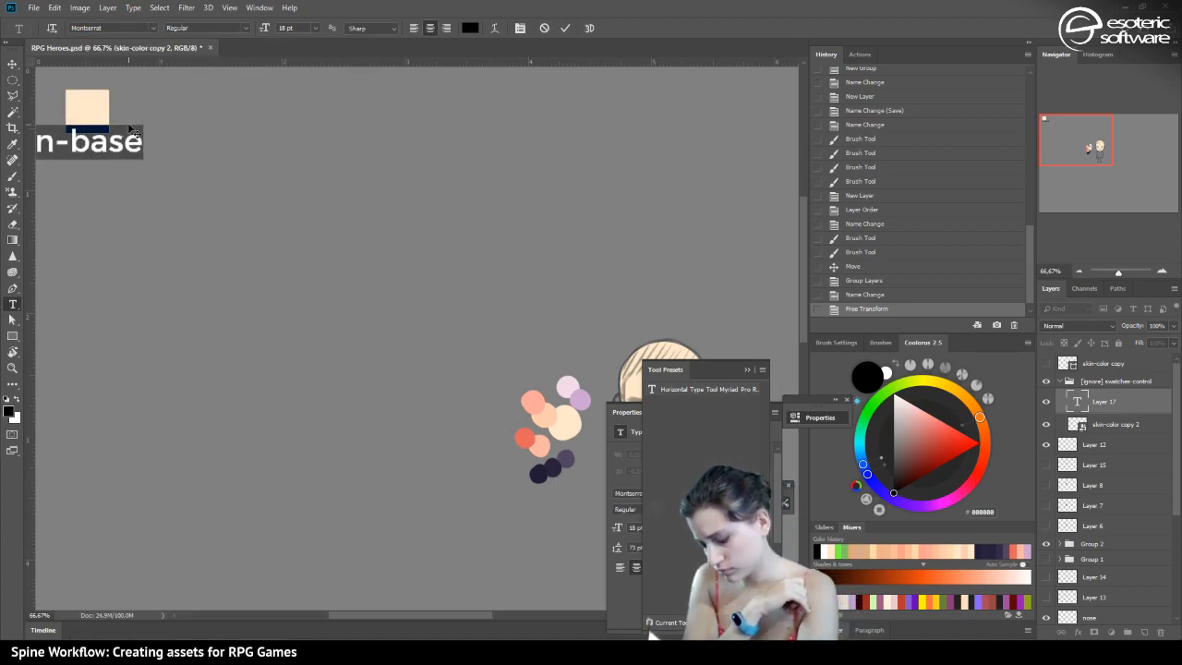
Set the skin-base label's size to 6 pt and centre it directly under the swatch
{"action": "left_click_drag", "start_coordinate": [288, 28], "coordinate": [198, 33]}
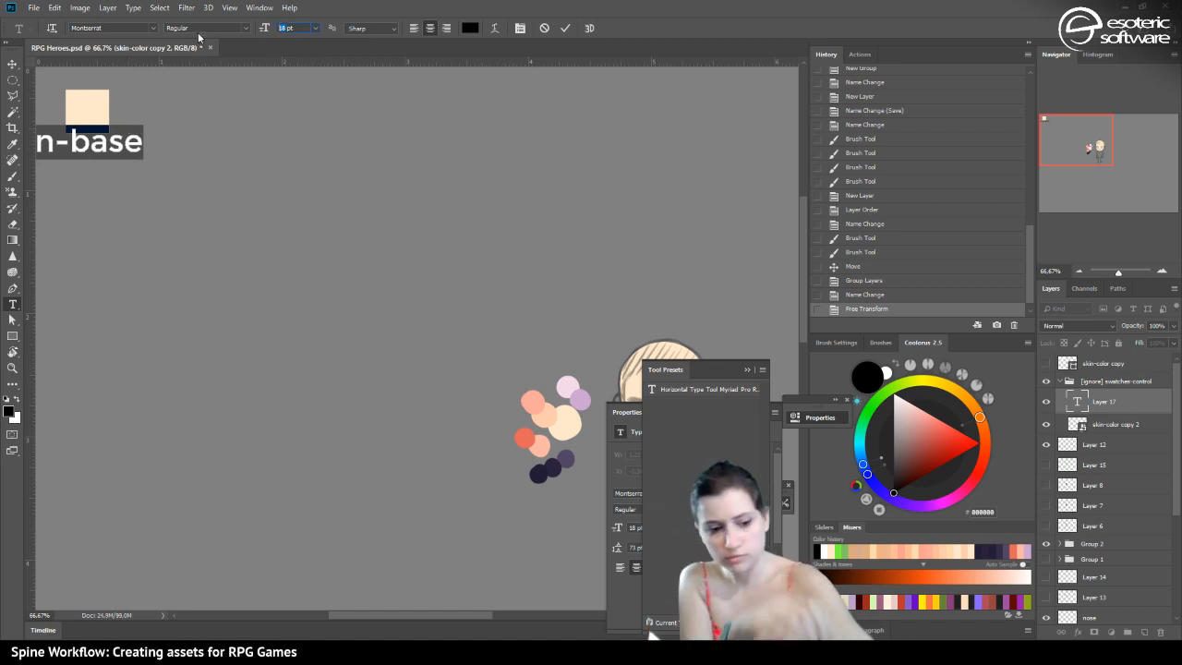
{"action": "type", "text": "10"}
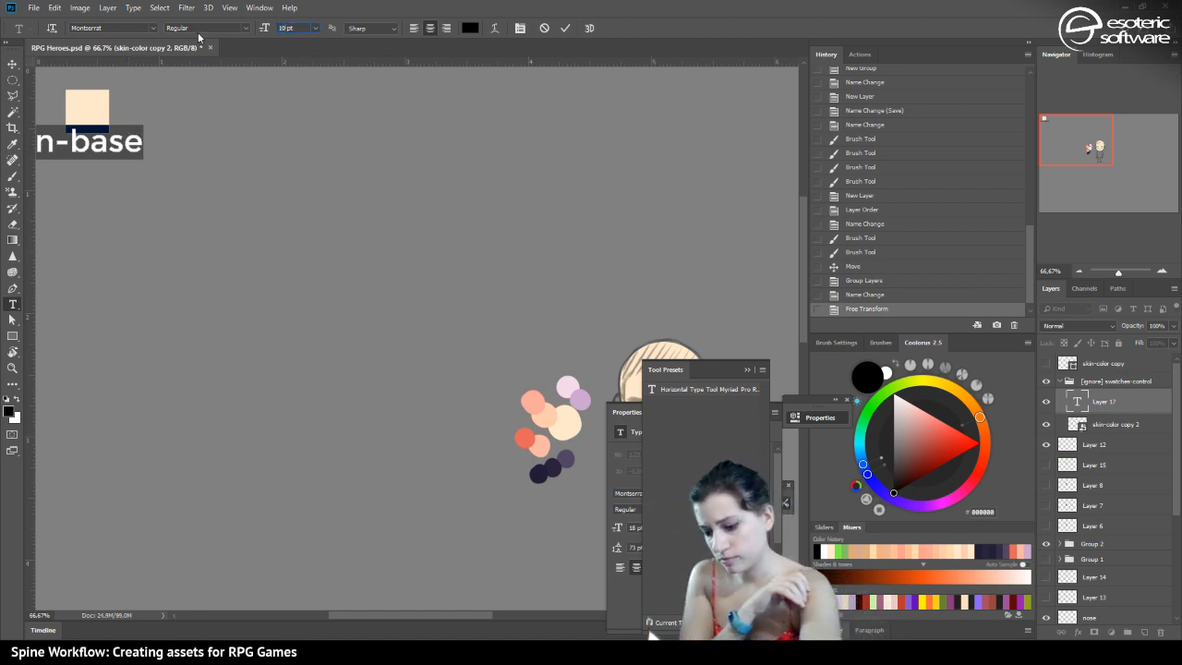
{"action": "key", "text": "Return"}
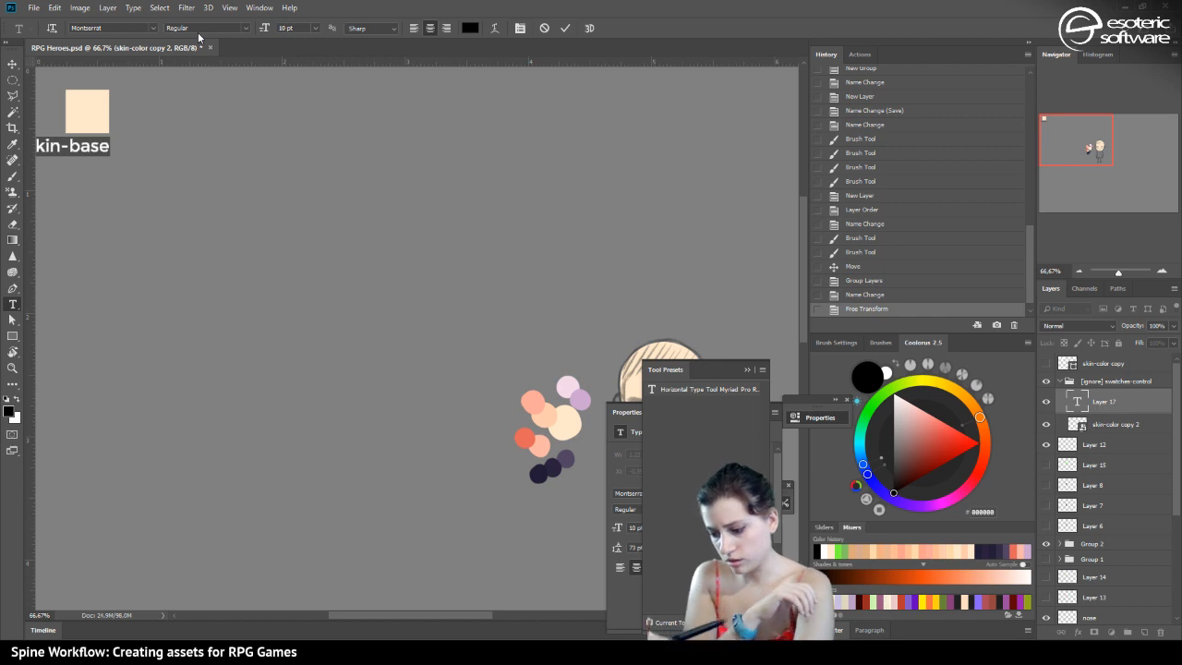
{"action": "left_click", "coordinate": [279, 28]}
{"action": "type", "text": "6"}
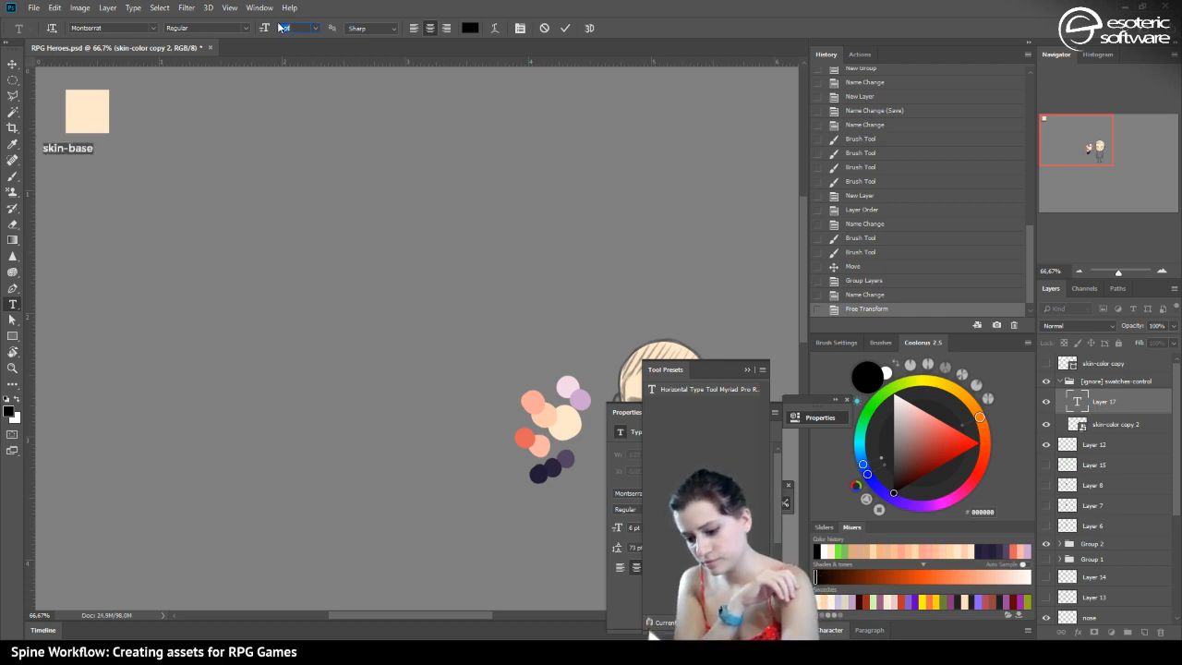
{"action": "key", "text": "Return"}
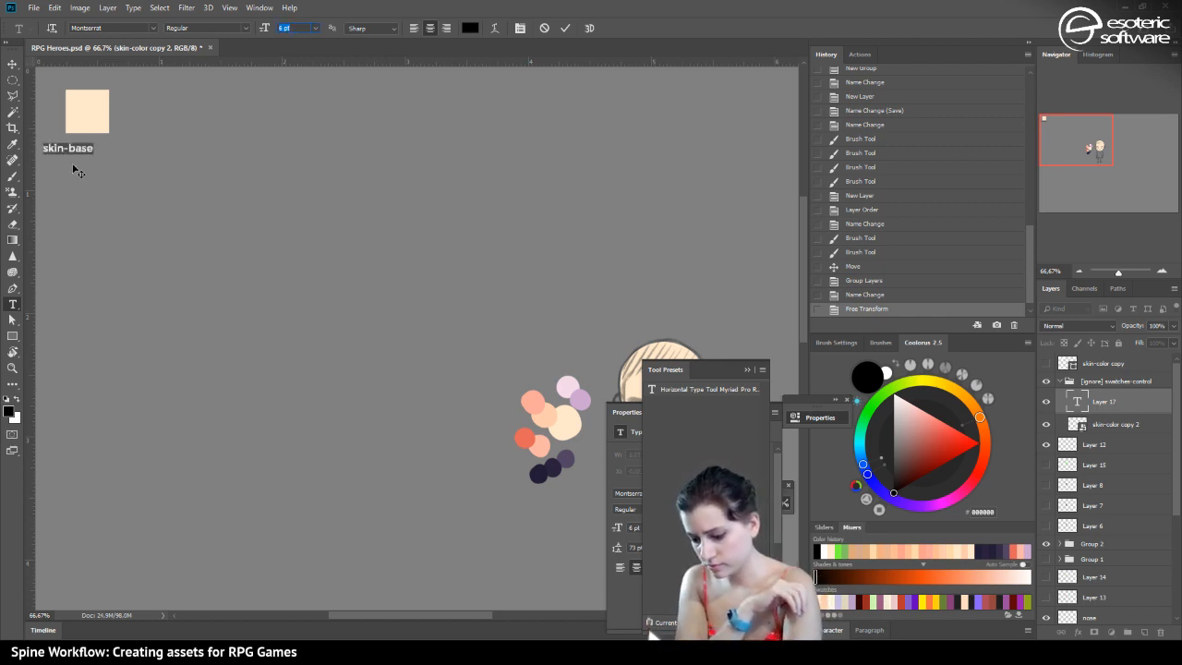
{"action": "left_click_drag", "start_coordinate": [84, 156], "coordinate": [82, 154]}
{"action": "left_click", "coordinate": [566, 27]}
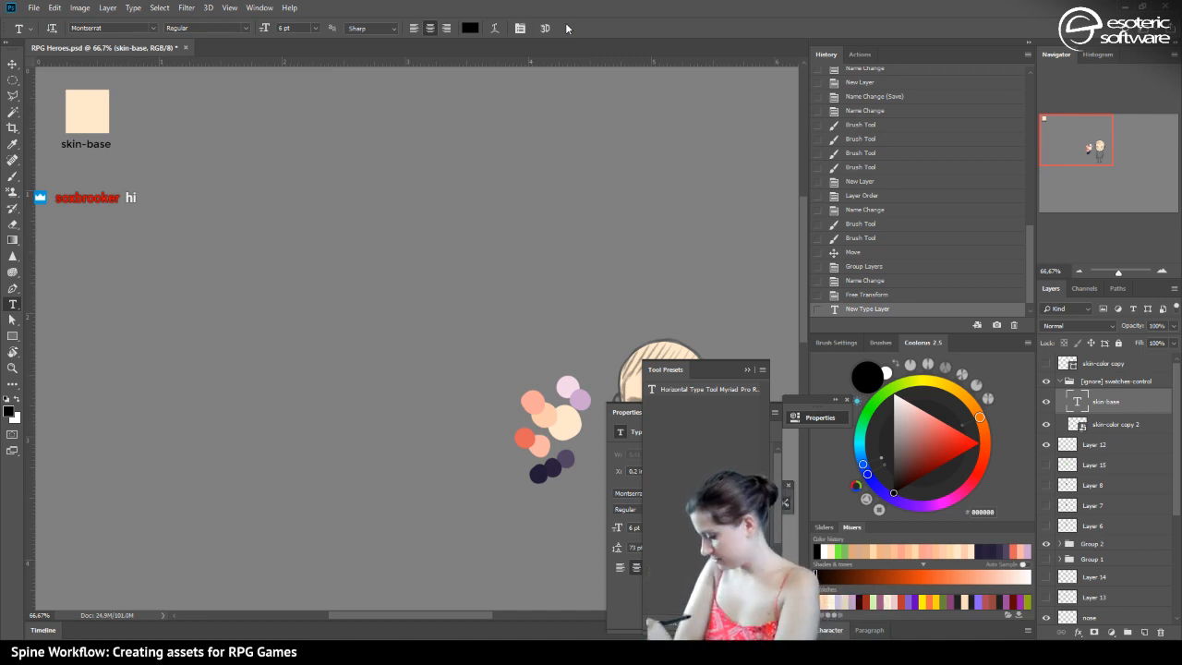
Collapse the floating panels covering the character and save the document with the [ignore] swatches-control group selected
{"action": "left_click", "coordinate": [1113, 380]}
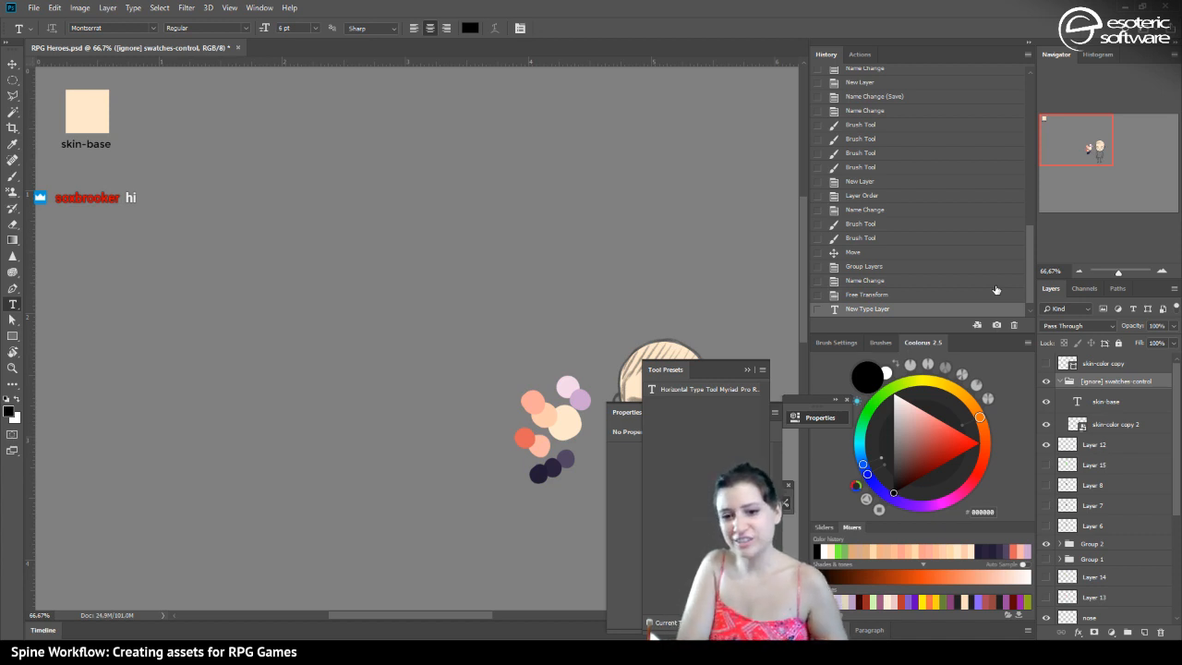
{"action": "left_click", "coordinate": [750, 369]}
{"action": "left_click", "coordinate": [774, 405]}
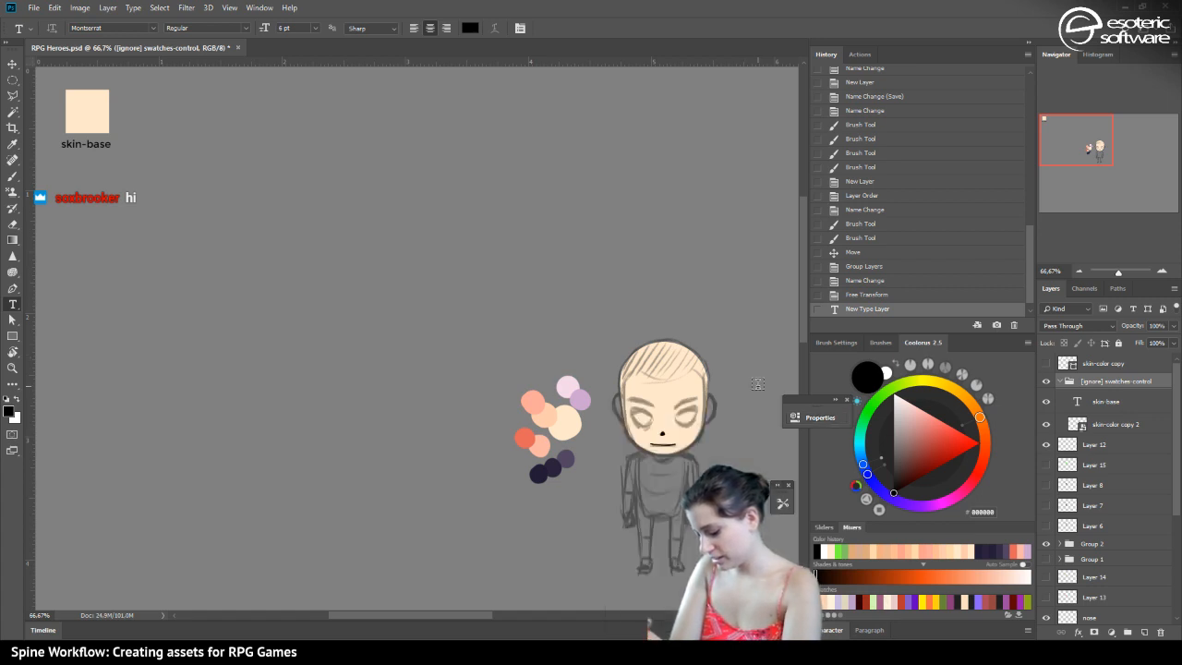
{"action": "mouse_move", "coordinate": [1085, 140]}
{"action": "left_mouse_down"}
{"action": "mouse_move", "coordinate": [1099, 144]}
{"action": "mouse_move", "coordinate": [1086, 141]}
{"action": "mouse_move", "coordinate": [1093, 153]}
{"action": "left_mouse_up"}
{"action": "key", "text": "ctrl+s"}
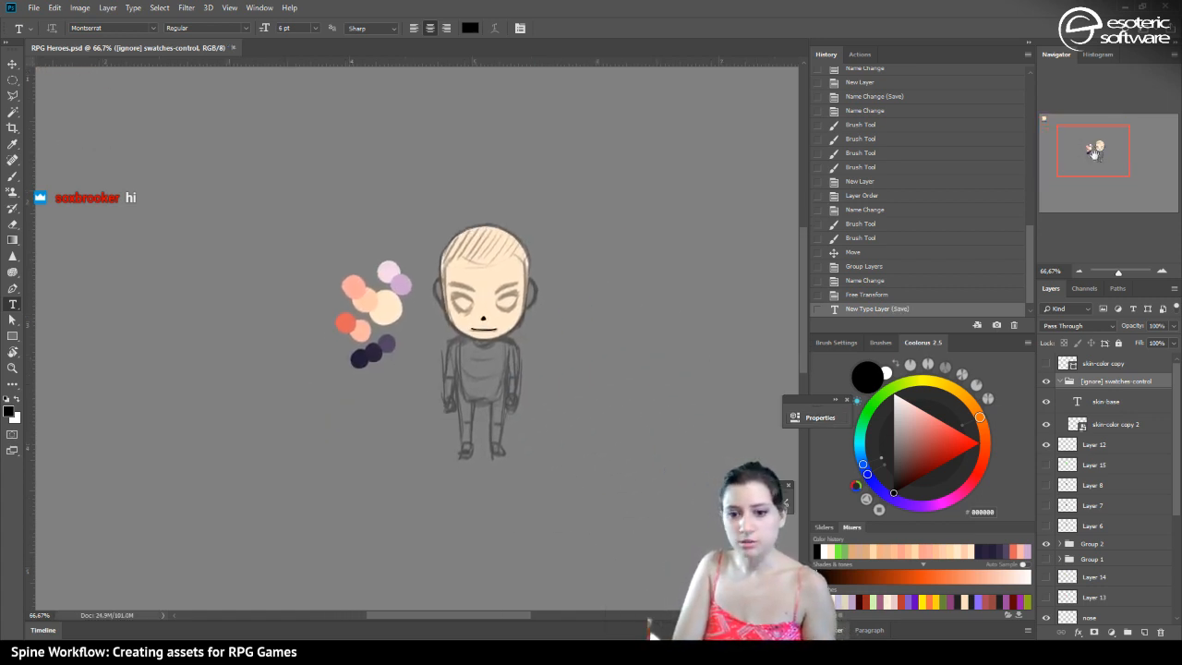
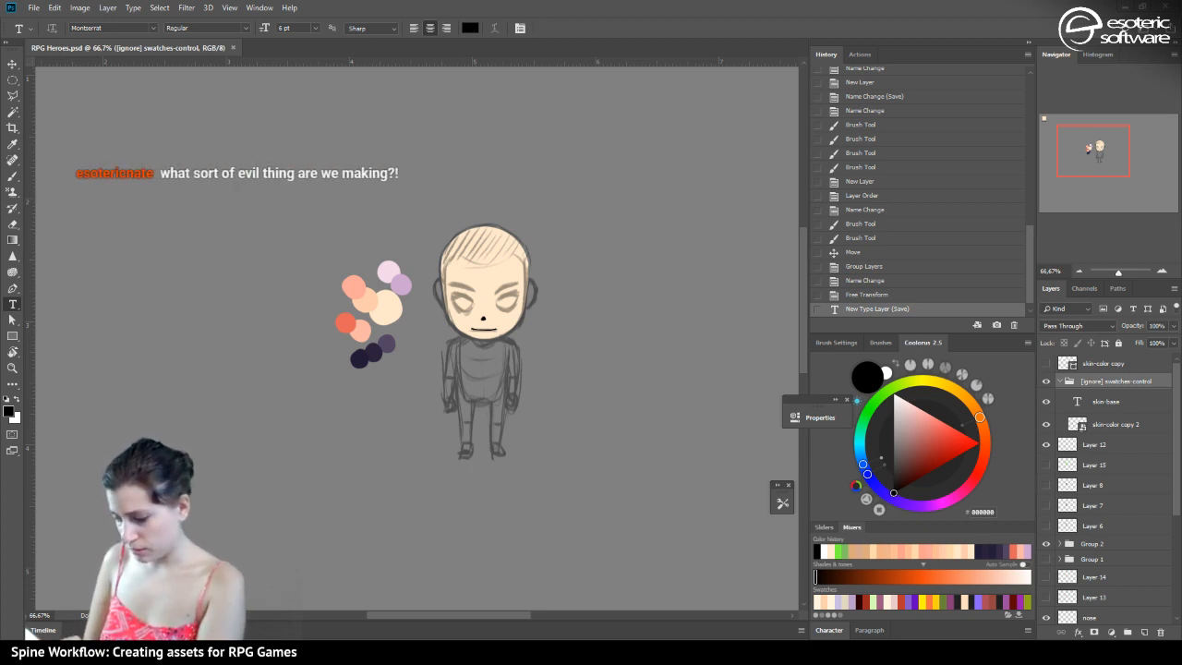
{"action": "mouse_move", "coordinate": [1088, 159]}
{"action": "left_mouse_down"}
{"action": "mouse_move", "coordinate": [1077, 164]}
{"action": "mouse_move", "coordinate": [1084, 154]}
{"action": "left_mouse_up"}
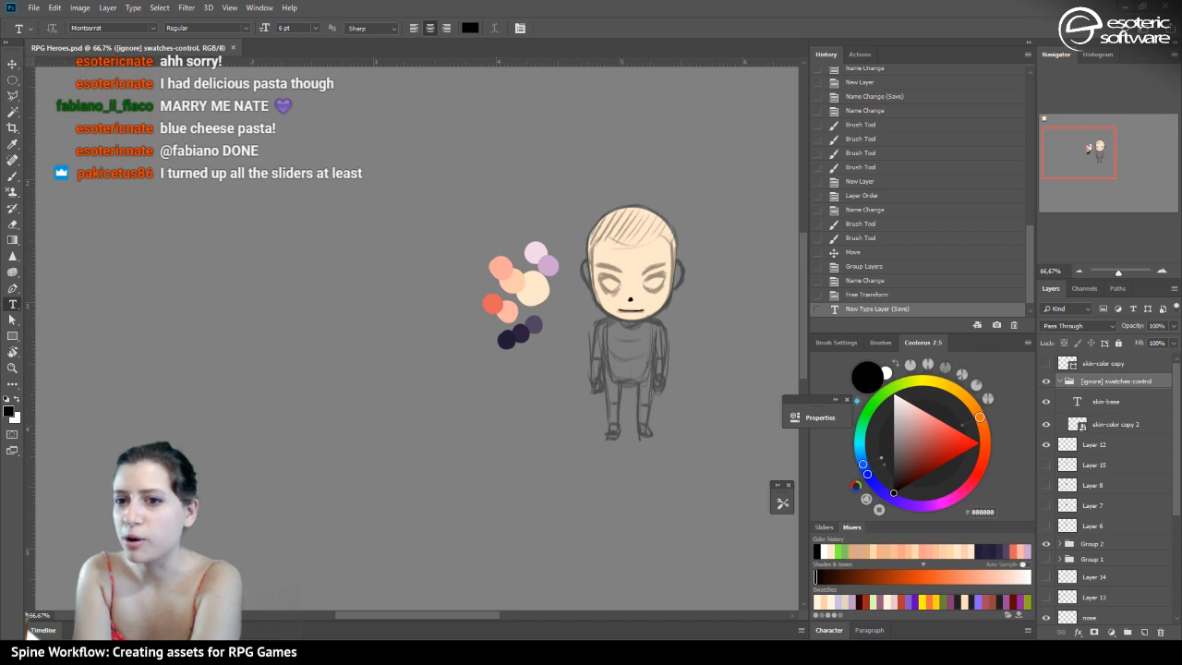
Switch to the raptor project in Spine and examine the torso1 bone and the rear_leg_goal and rear_foot_goal IK constraints
{"action": "left_click_drag", "start_coordinate": [0, 111], "coordinate": [734, 90]}
{"action": "double_click", "coordinate": [733, 89]}
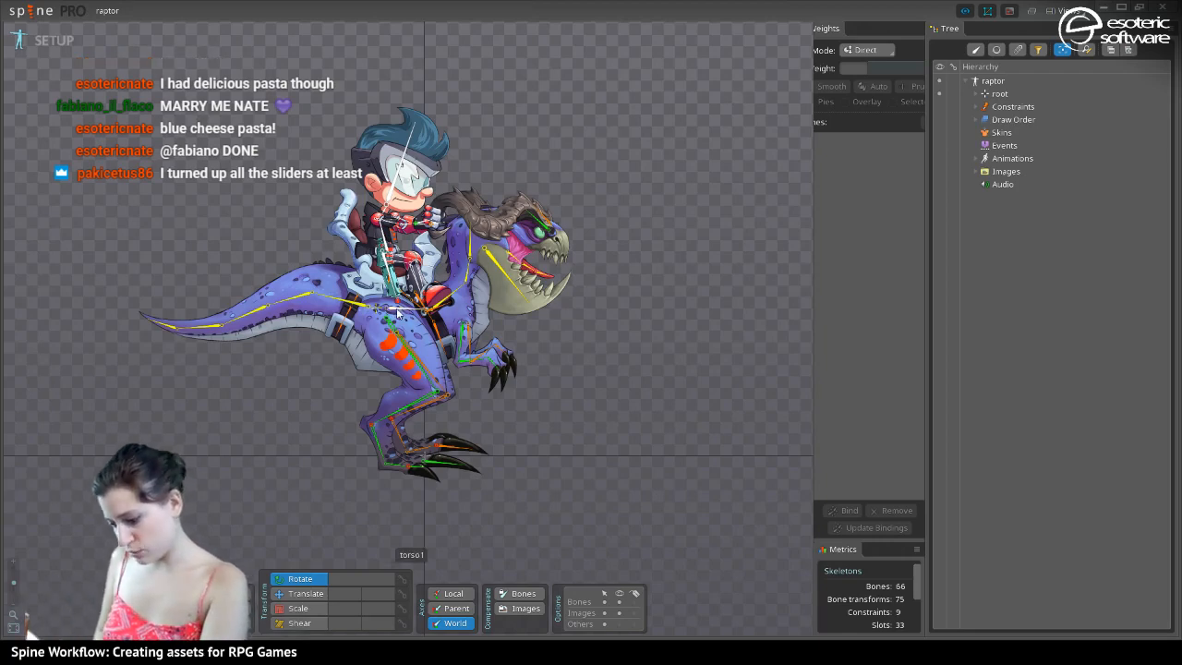
{"action": "left_click", "coordinate": [391, 309]}
{"action": "left_click", "coordinate": [1026, 605]}
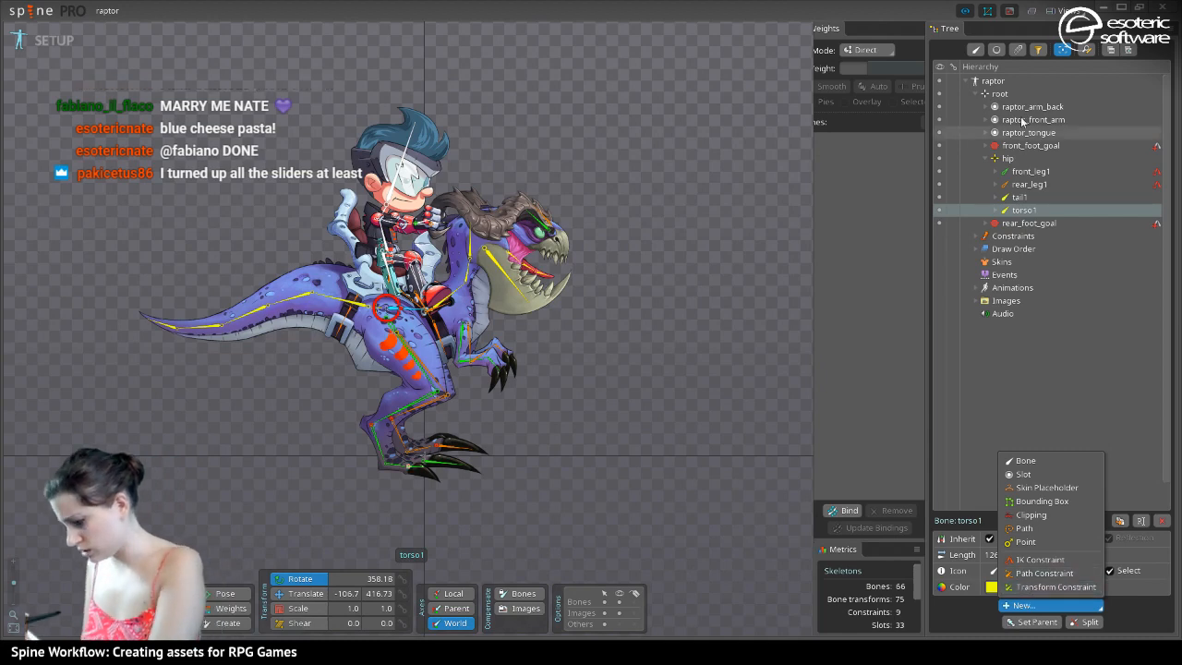
{"action": "left_click", "coordinate": [1156, 184]}
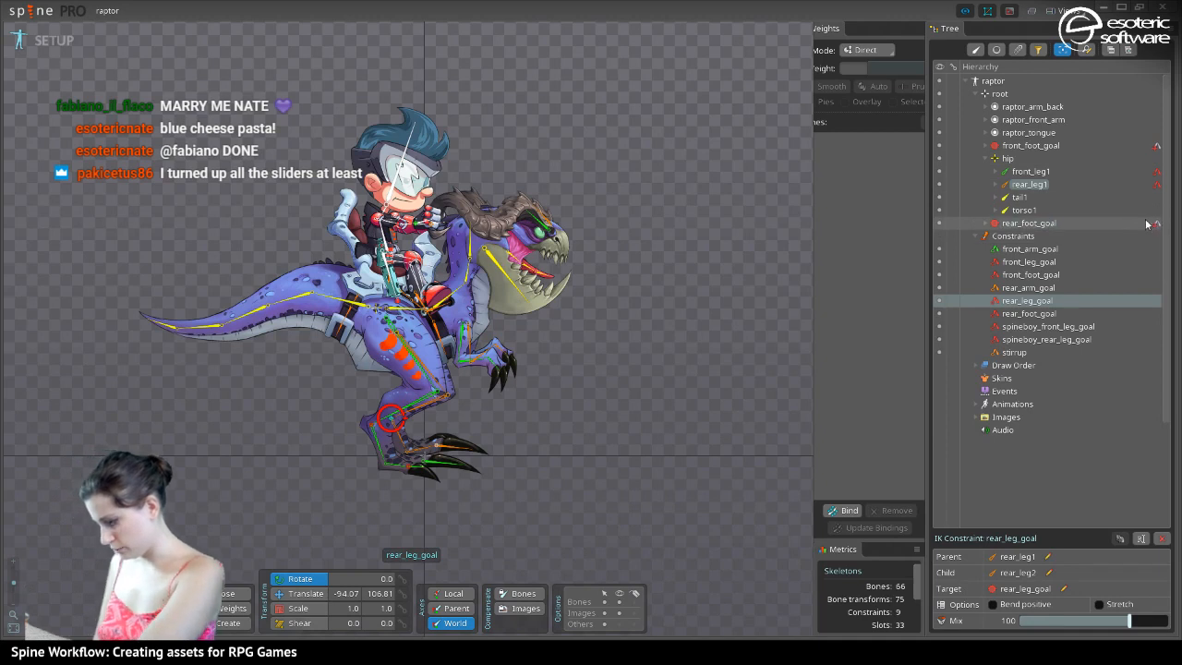
{"action": "left_click", "coordinate": [1156, 224]}
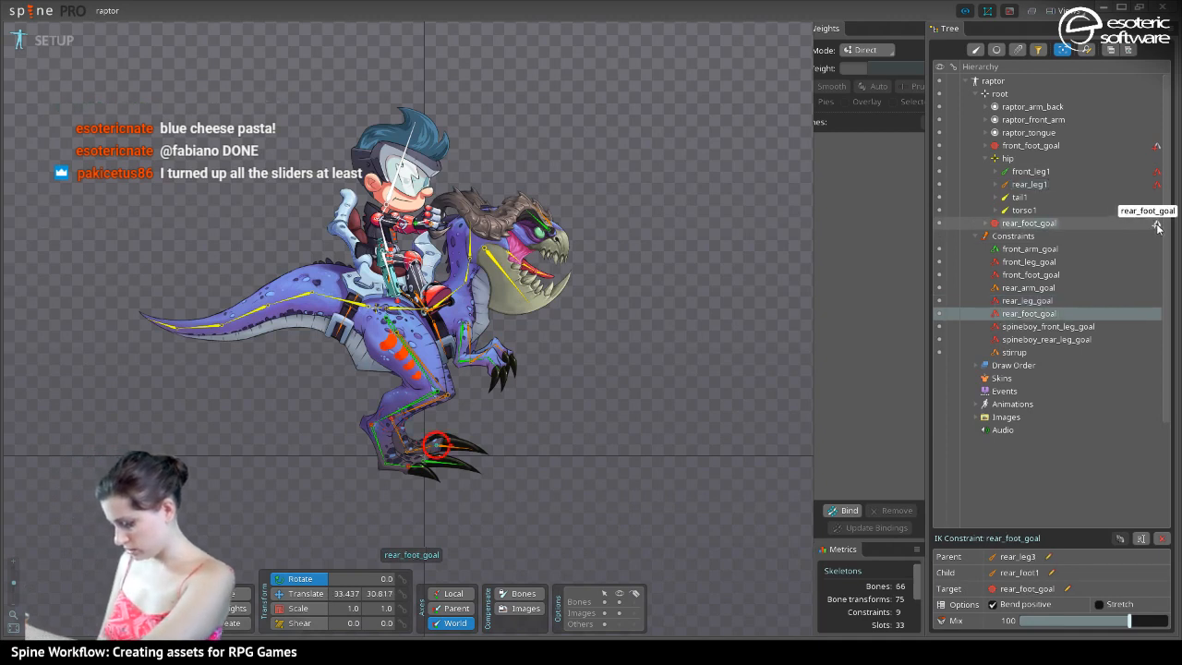
{"action": "left_click", "coordinate": [1156, 184]}
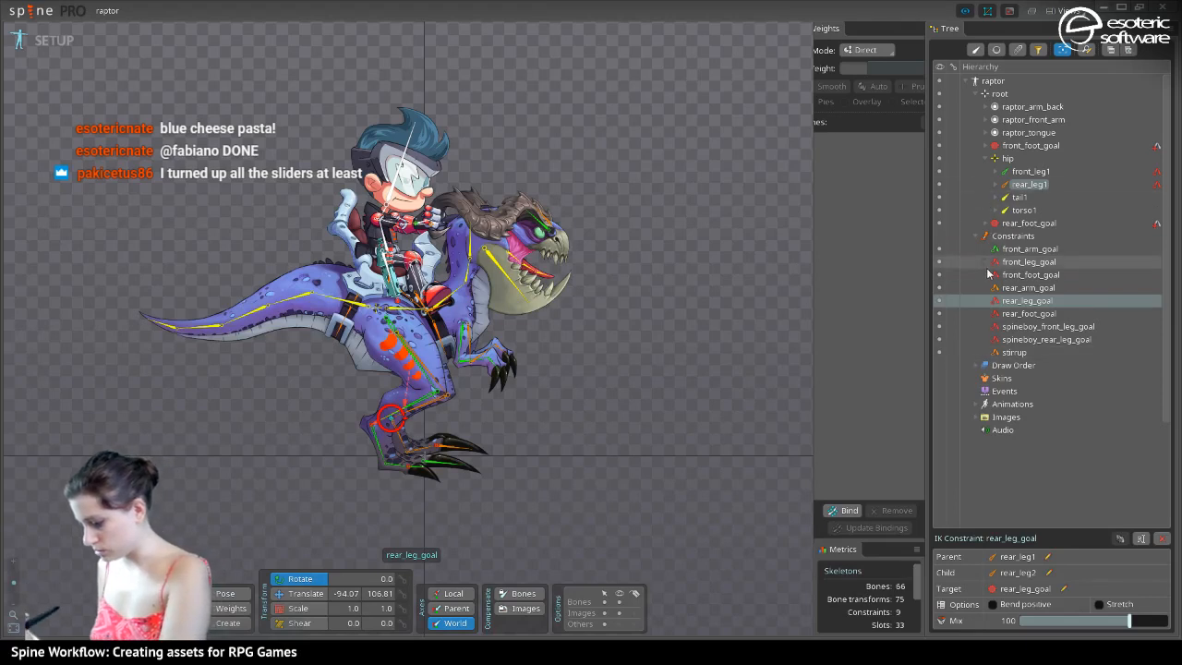
Create a transform constraint on the tail2 bone with the neck bone as its target
{"action": "left_click", "coordinate": [293, 282]}
{"action": "left_click", "coordinate": [1023, 604]}
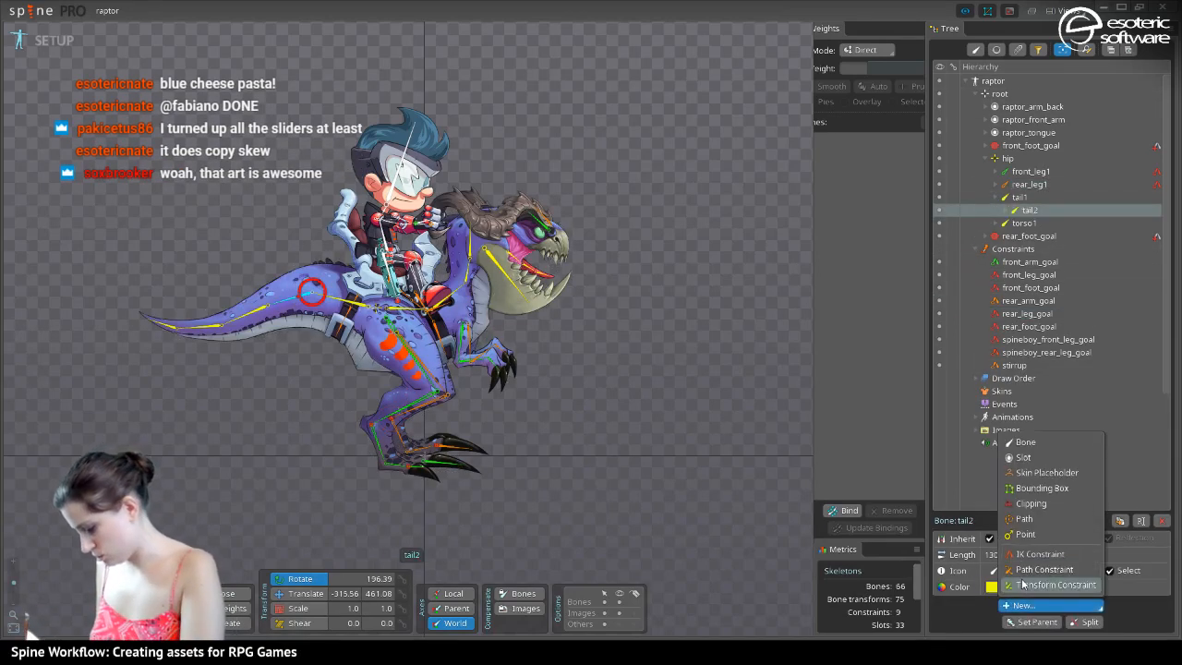
{"action": "left_click", "coordinate": [1037, 566]}
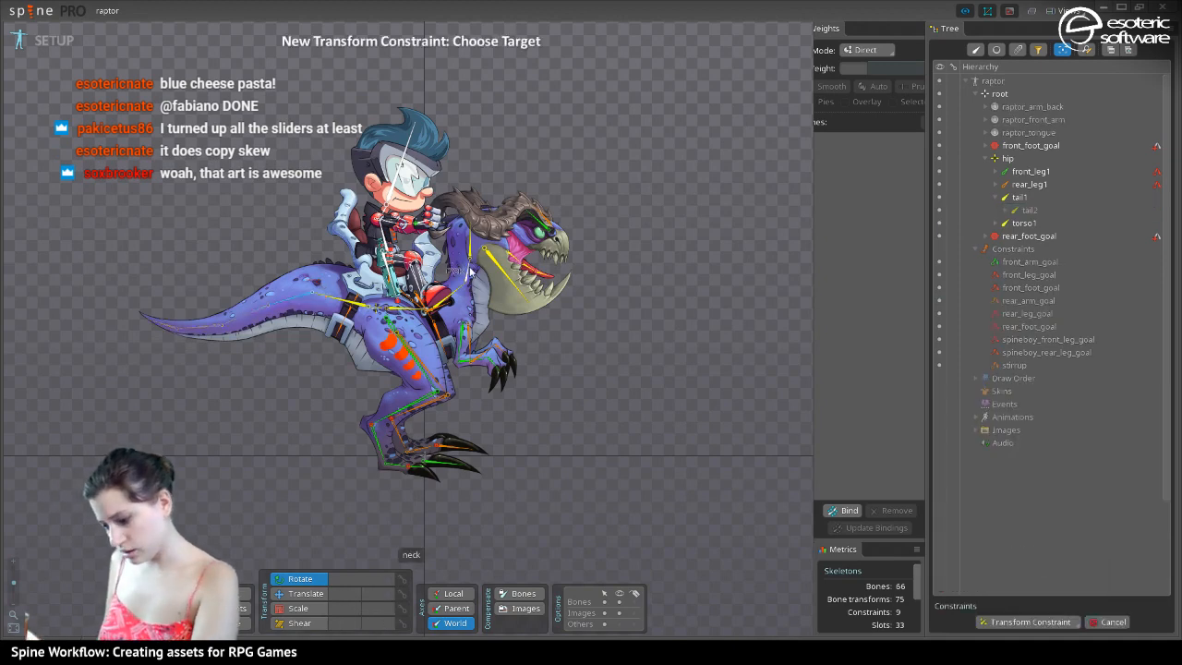
{"action": "left_click", "coordinate": [469, 263]}
{"action": "left_click", "coordinate": [383, 359]}
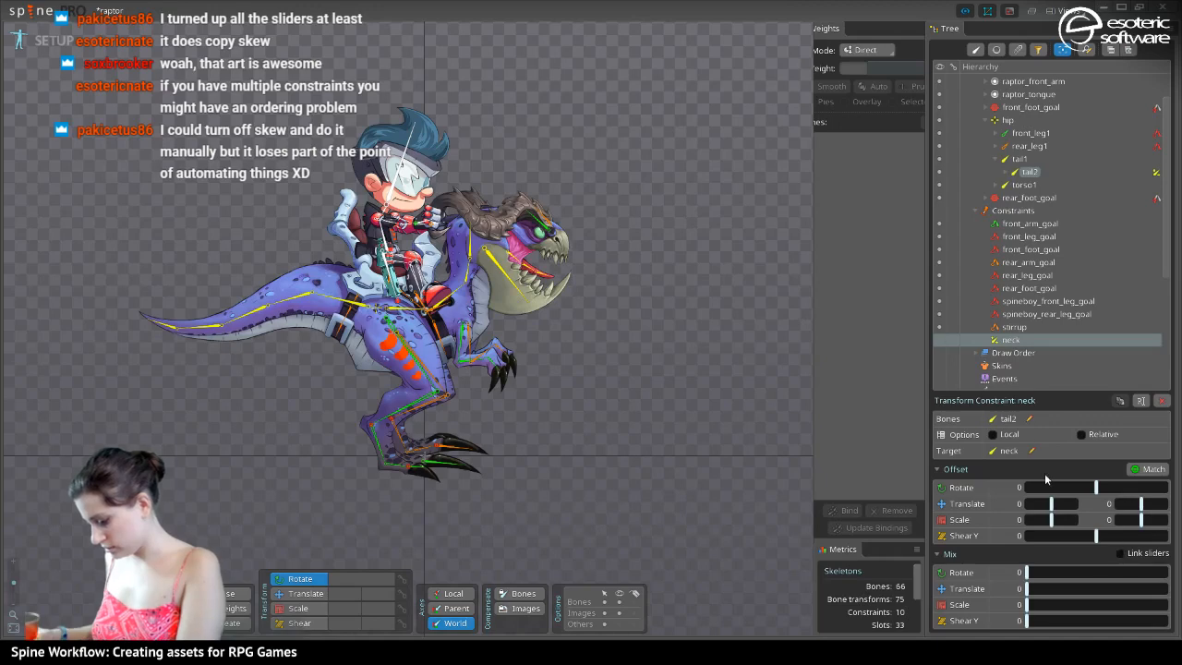
Make the neck transform constraint local and link its mix sliders
{"action": "left_click", "coordinate": [993, 434]}
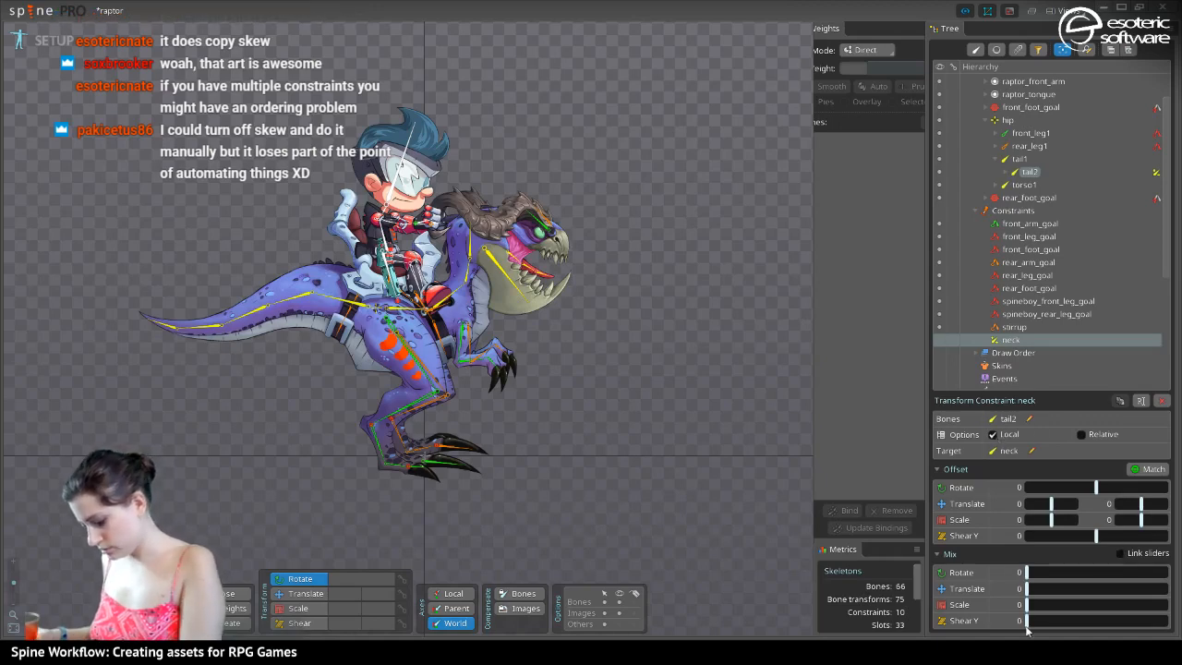
{"action": "left_click", "coordinate": [1126, 554]}
Match the neck constraint's offset to the current pose and set all its linked mix values to 100
{"action": "left_click_drag", "start_coordinate": [1059, 571], "coordinate": [1171, 583]}
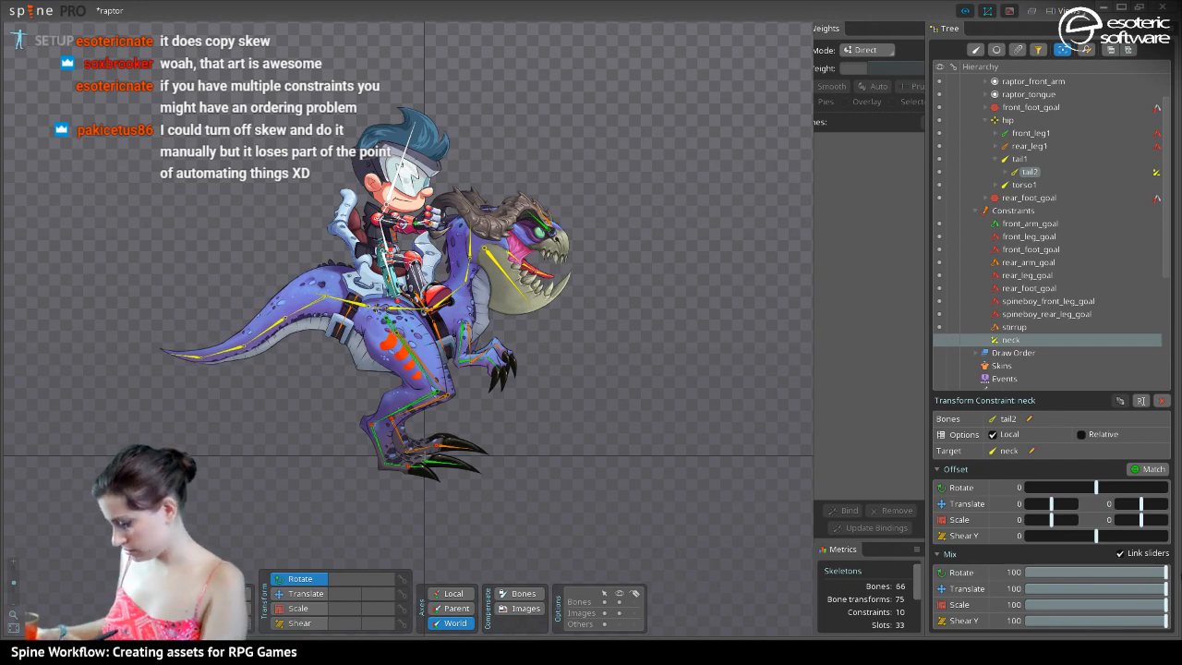
{"action": "key", "text": "ctrl+z"}
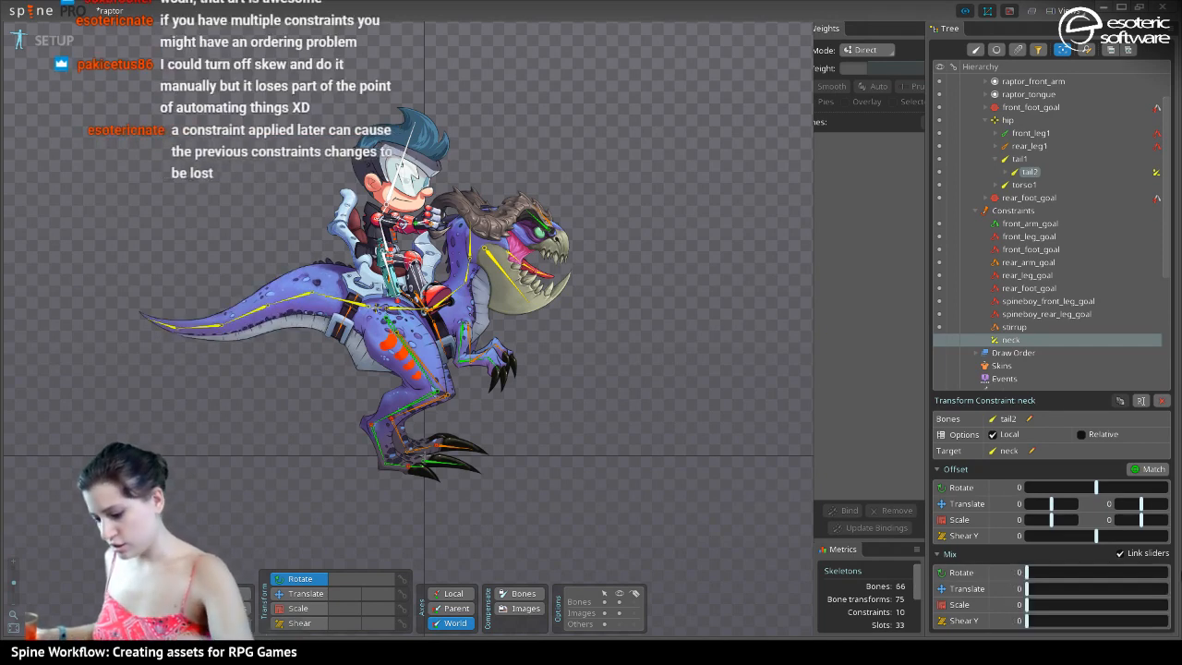
{"action": "left_click", "coordinate": [1148, 469]}
{"action": "left_click_drag", "start_coordinate": [1027, 573], "coordinate": [1177, 602]}
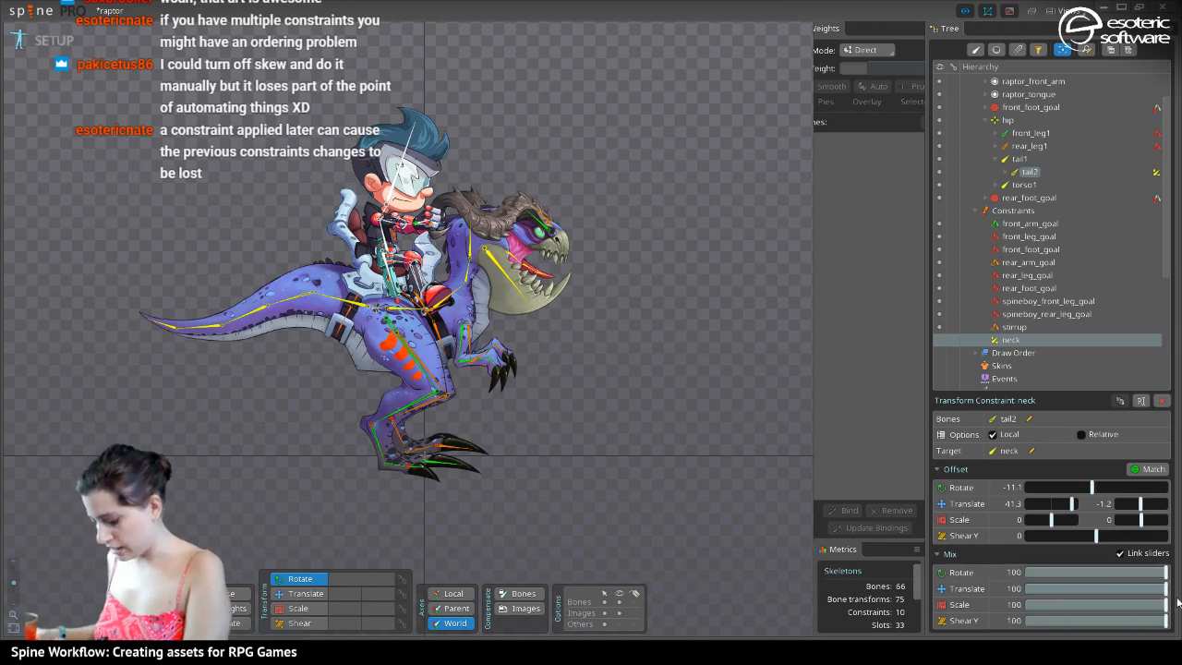
Shear the neck bone to about -21.05 and -15.45 to test the constraint's effect on the tail
{"action": "left_click", "coordinate": [465, 277]}
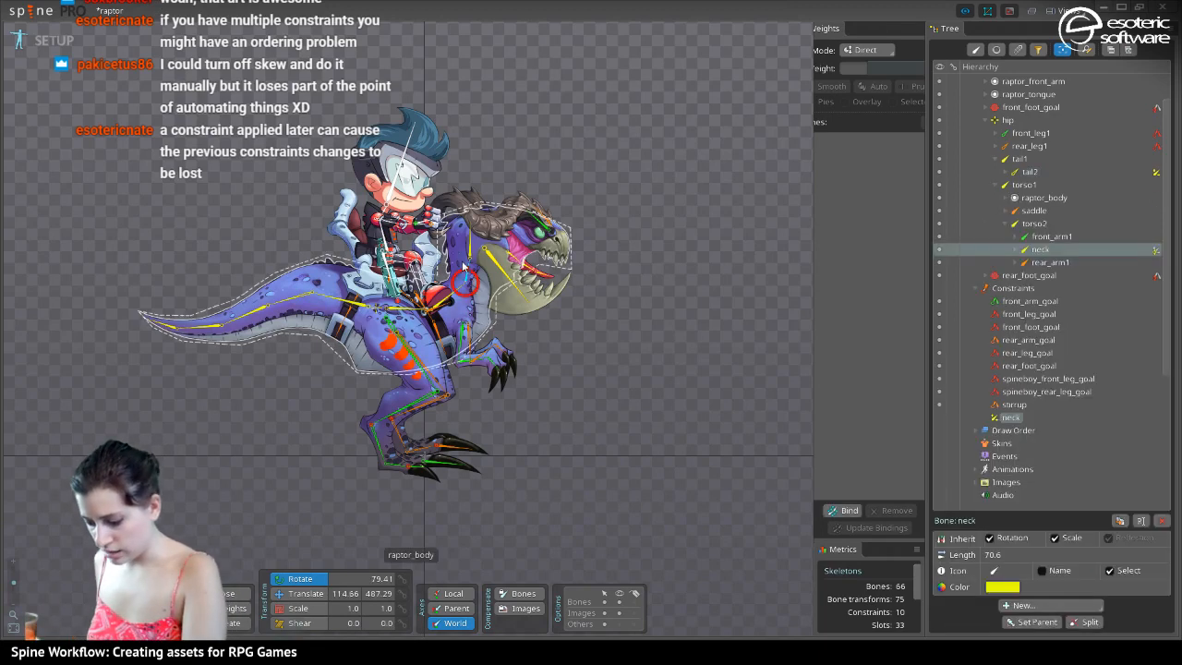
{"action": "key", "text": "x"}
{"action": "key", "text": "z"}
{"action": "key", "text": "v"}
{"action": "key", "text": "z"}
{"action": "mouse_move", "coordinate": [492, 288]}
{"action": "left_mouse_down"}
{"action": "mouse_move", "coordinate": [483, 266]}
{"action": "mouse_move", "coordinate": [500, 318]}
{"action": "mouse_move", "coordinate": [438, 277]}
{"action": "mouse_move", "coordinate": [462, 277]}
{"action": "mouse_move", "coordinate": [474, 259]}
{"action": "mouse_move", "coordinate": [466, 288]}
{"action": "mouse_move", "coordinate": [482, 279]}
{"action": "mouse_move", "coordinate": [496, 295]}
{"action": "left_mouse_up"}
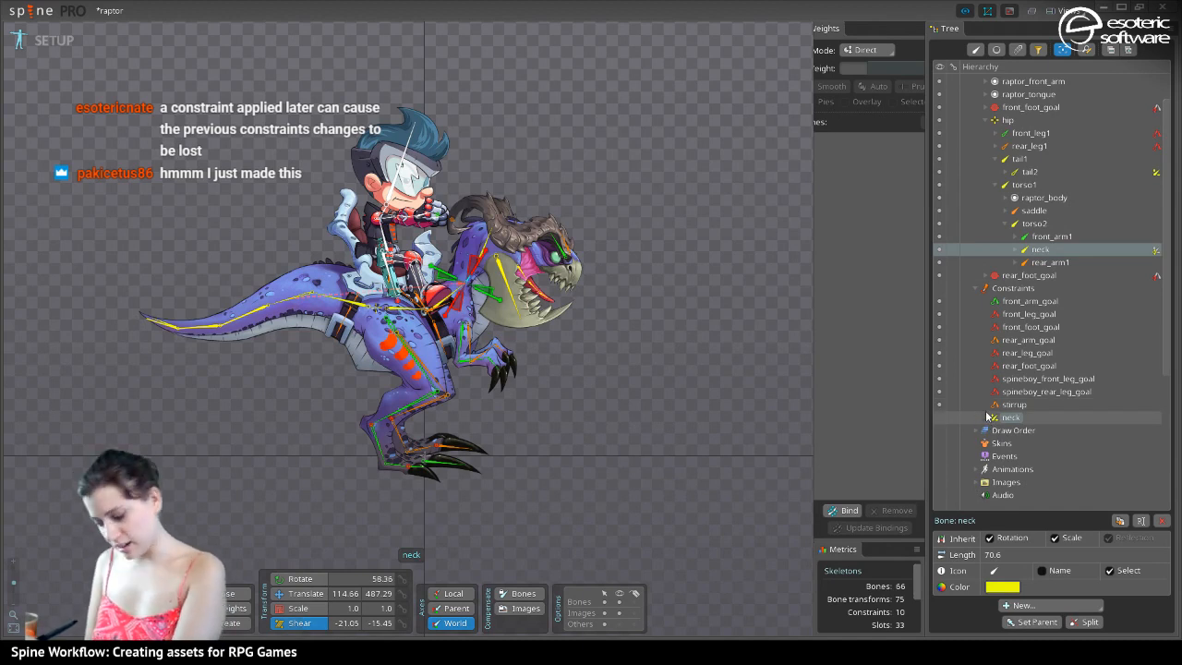
Move the neck transform constraint to the start of the constraint order, then close Spine without saving to return to Photoshop
{"action": "left_click_drag", "start_coordinate": [997, 424], "coordinate": [981, 293]}
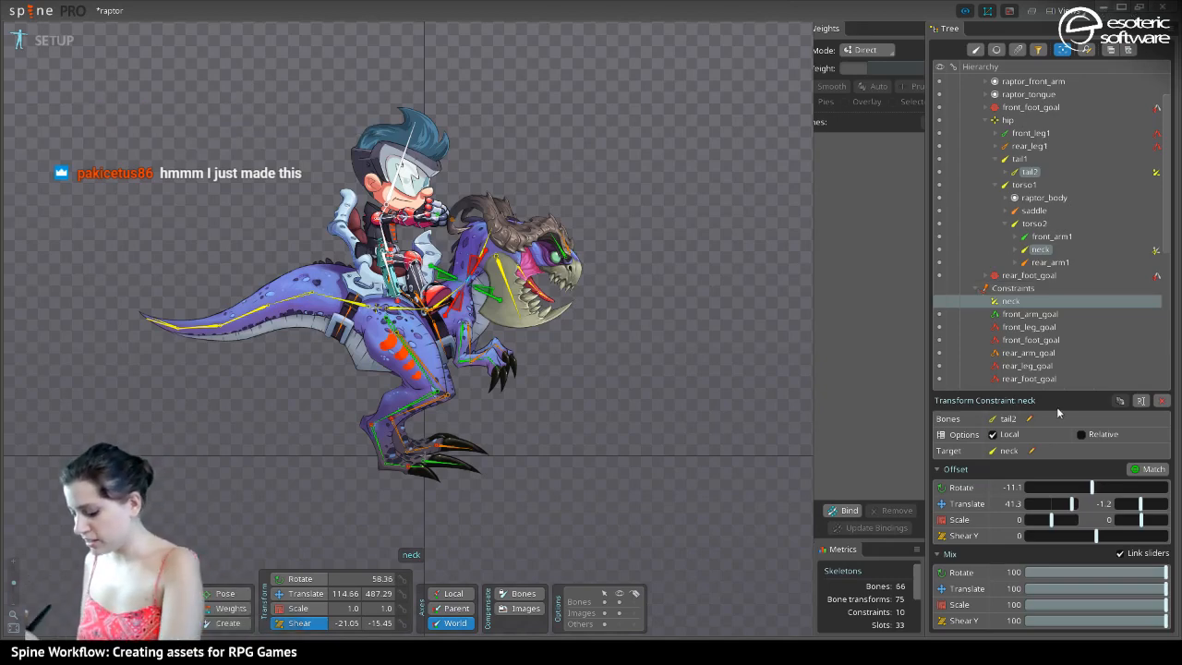
{"action": "left_click", "coordinate": [1159, 7]}
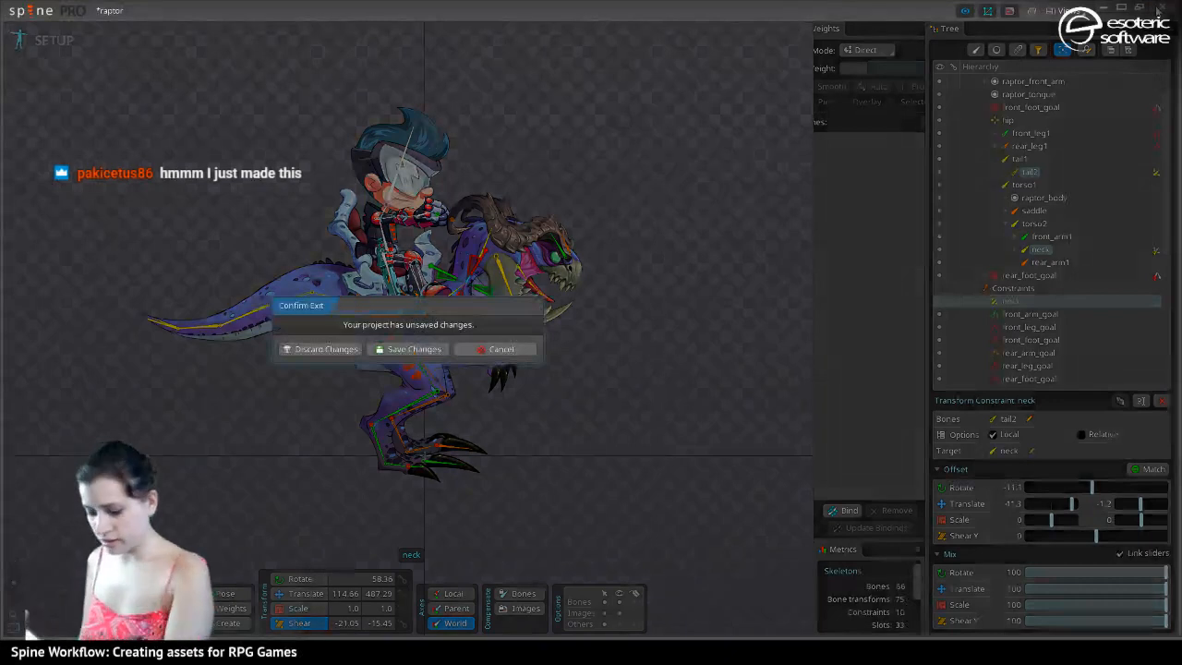
{"action": "left_click", "coordinate": [301, 350]}
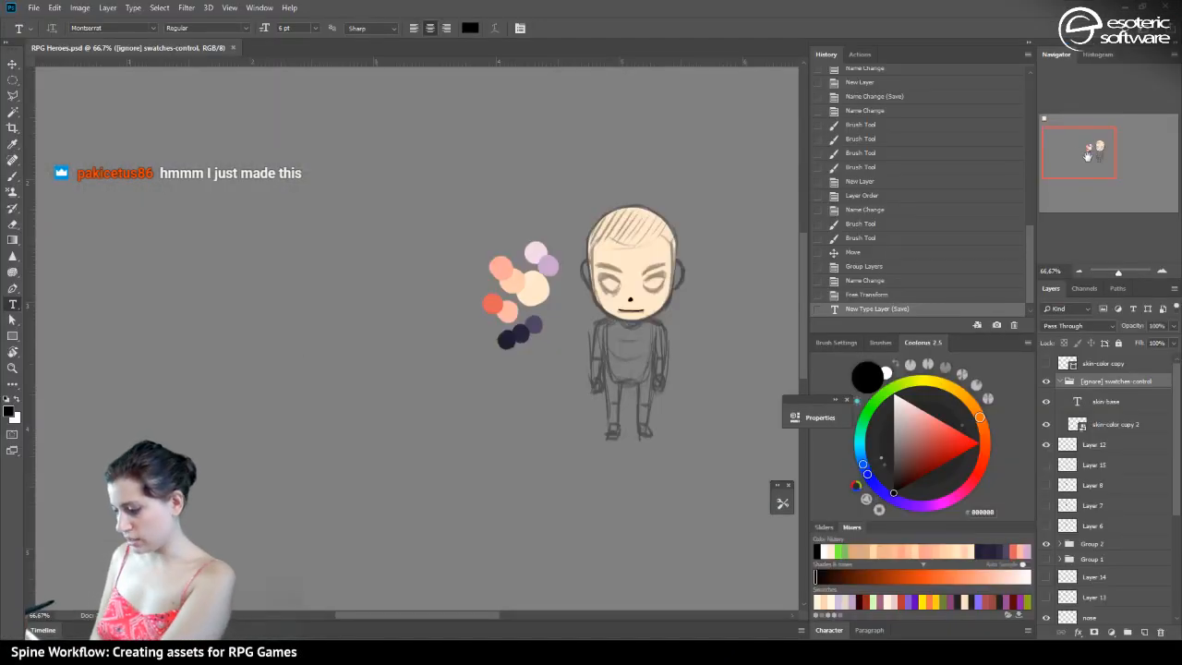
Show and hide Layer 13, Layer 14 and Group 1 in turn to examine what each contains
{"action": "mouse_move", "coordinate": [1085, 152]}
{"action": "left_mouse_down"}
{"action": "mouse_move", "coordinate": [1108, 149]}
{"action": "mouse_move", "coordinate": [1096, 147]}
{"action": "left_mouse_up"}
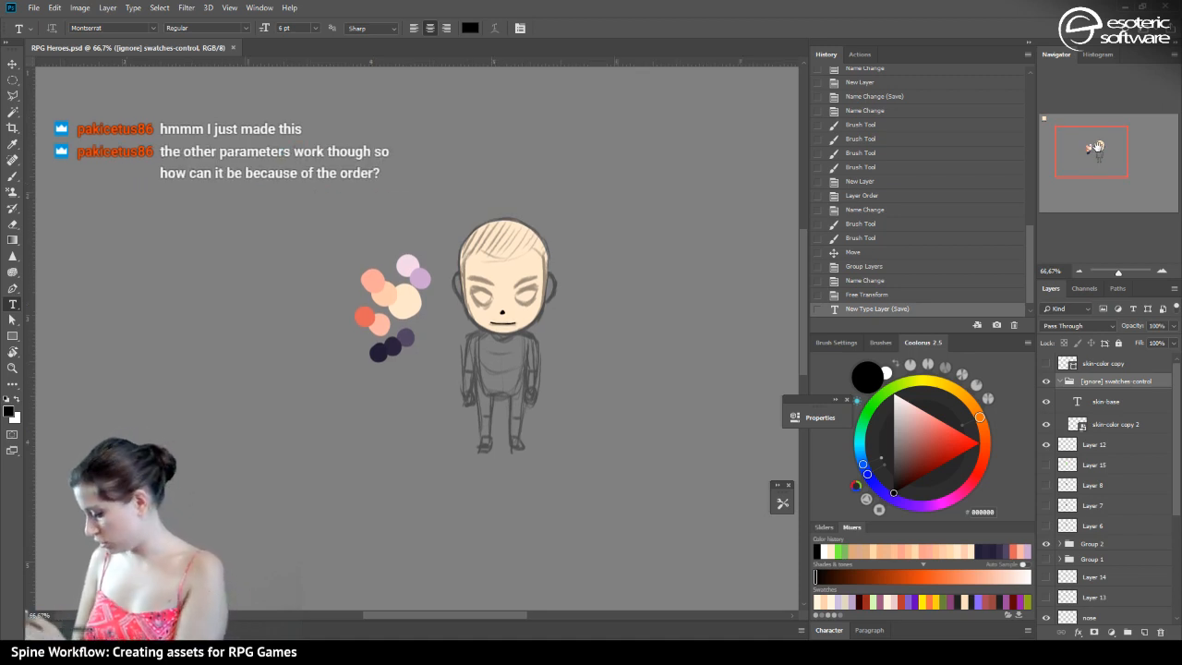
{"action": "scroll", "coordinate": [1178, 415], "scroll_direction": "down", "scroll_amount": 4}
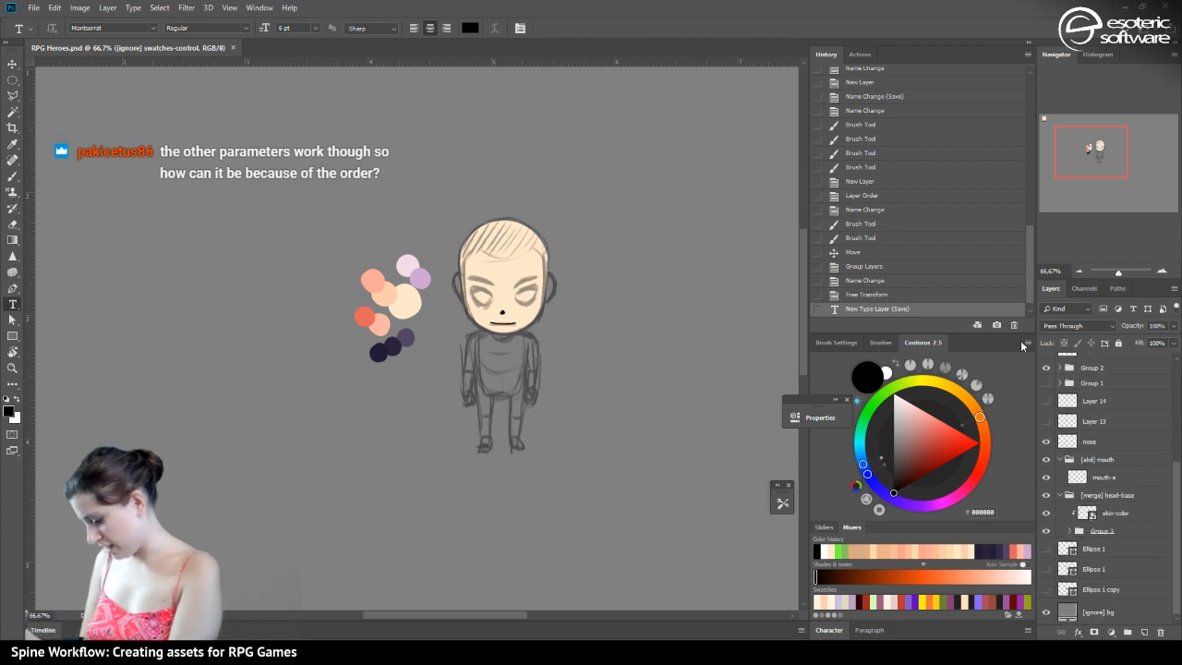
{"action": "left_click", "coordinate": [1045, 422]}
{"action": "left_click", "coordinate": [1045, 422]}
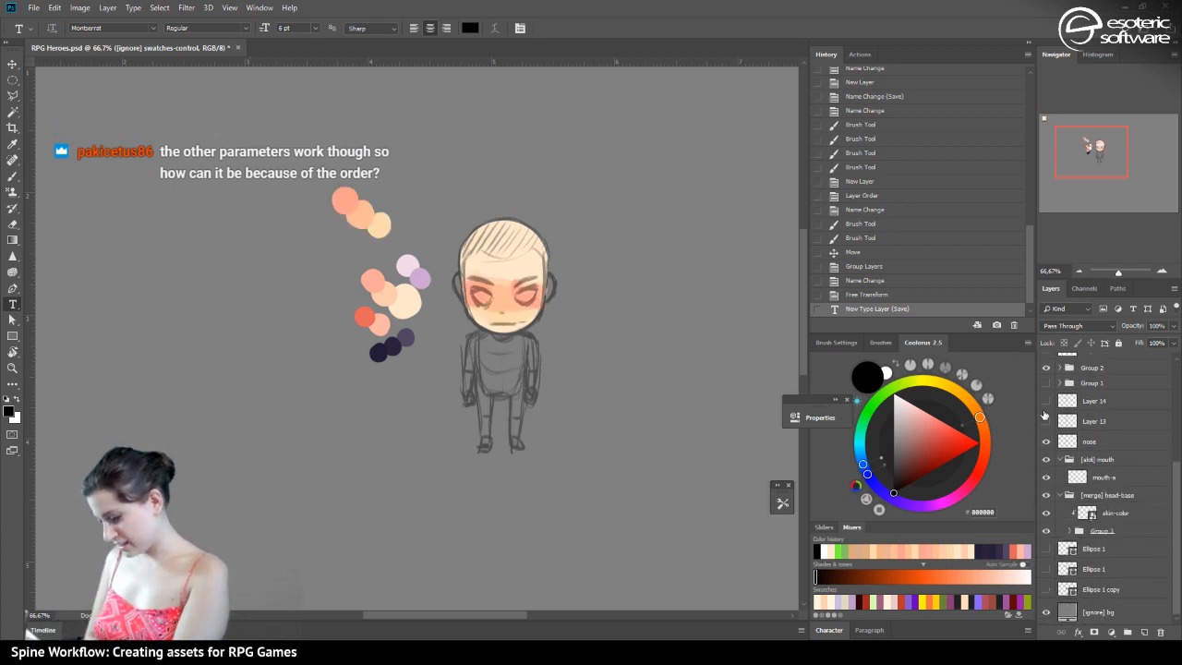
{"action": "left_click", "coordinate": [1045, 401]}
{"action": "left_click", "coordinate": [1046, 401]}
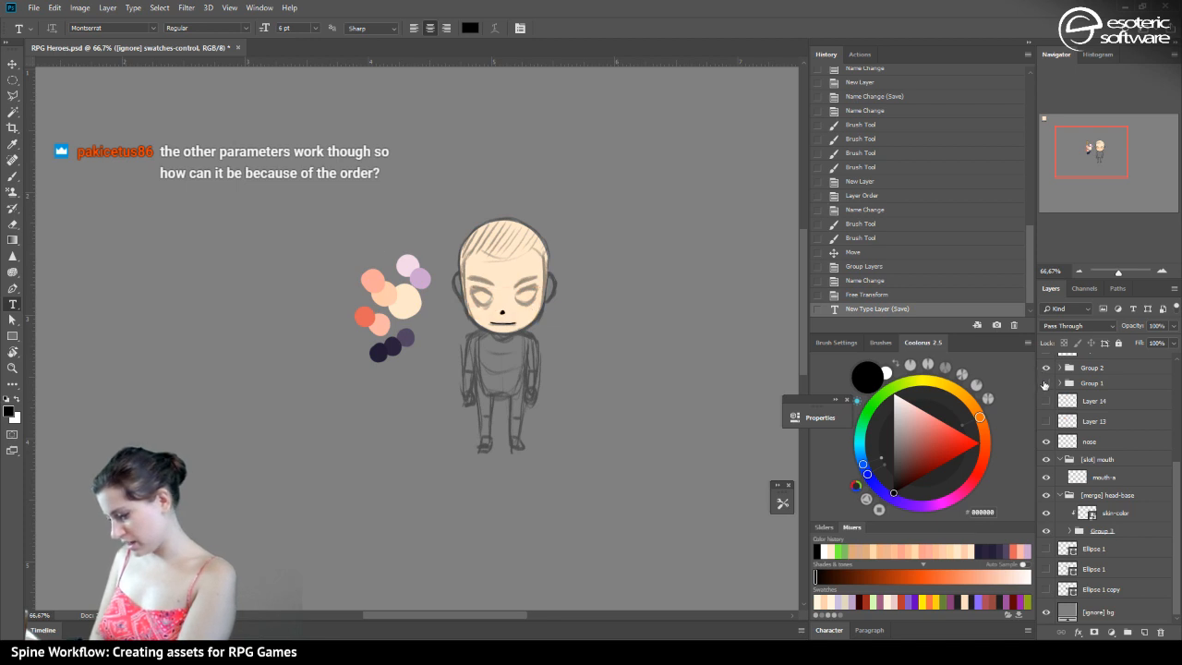
{"action": "left_click", "coordinate": [1047, 383]}
{"action": "left_click", "coordinate": [1047, 383]}
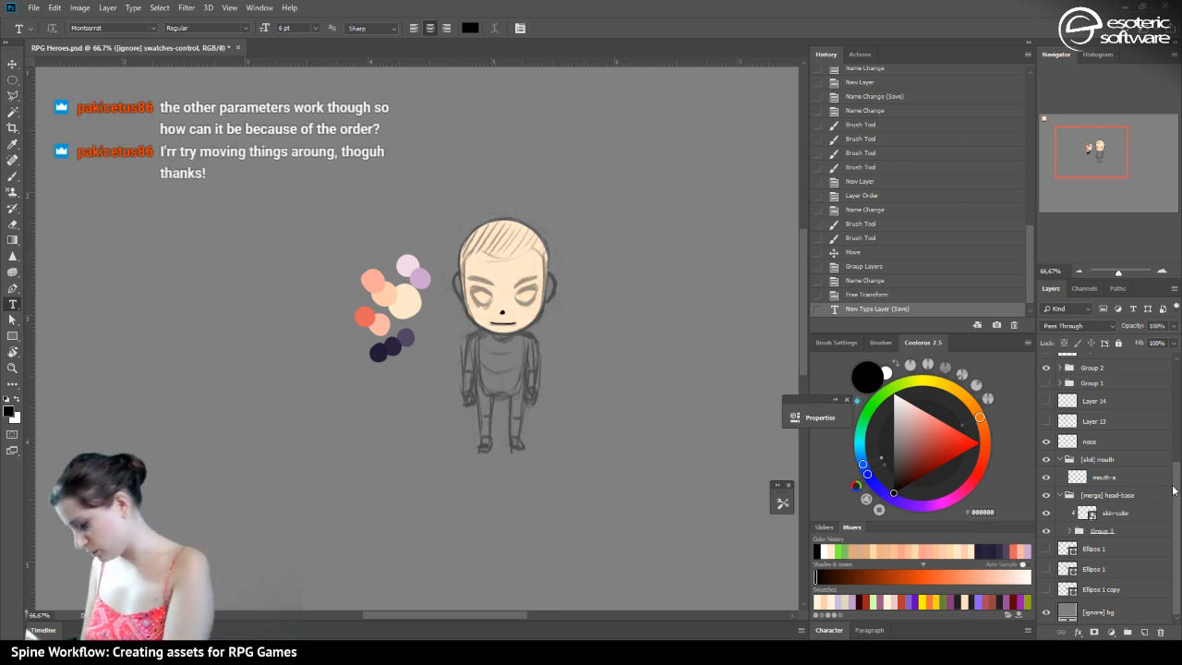
Show and hide Layer 6 and Layer 7 to compare their black character sketches over the base body
{"action": "scroll", "coordinate": [1044, 424], "scroll_direction": "up", "scroll_amount": 3}
{"action": "left_click", "coordinate": [1046, 442]}
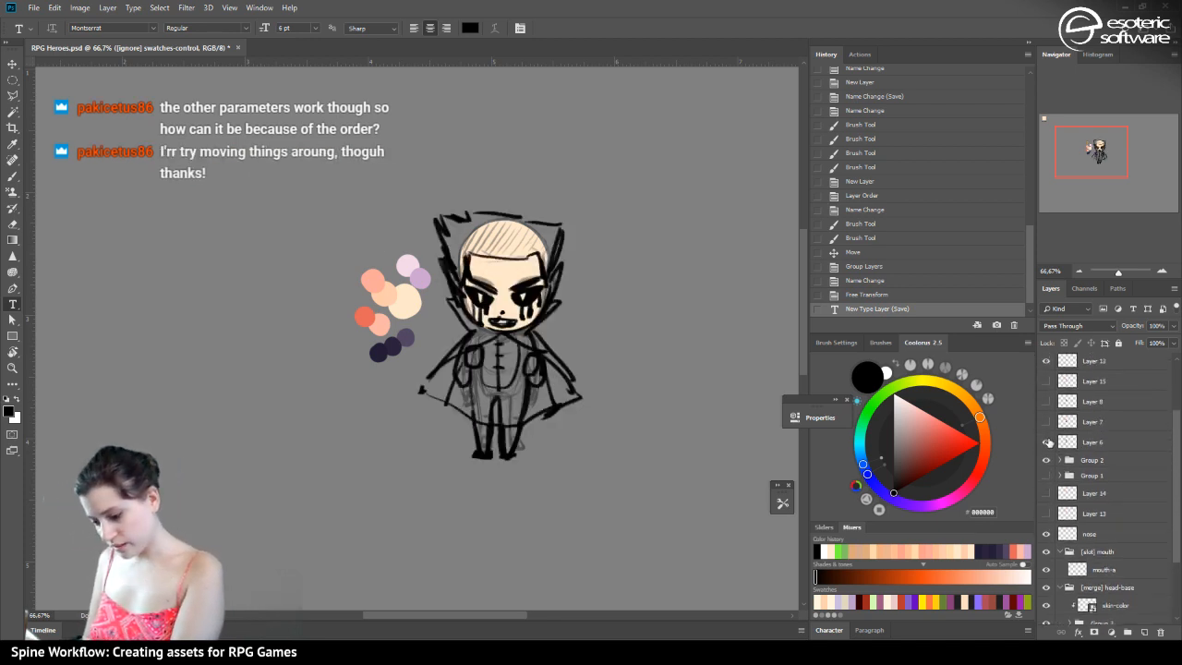
{"action": "left_click", "coordinate": [1046, 442]}
{"action": "left_click", "coordinate": [1047, 422]}
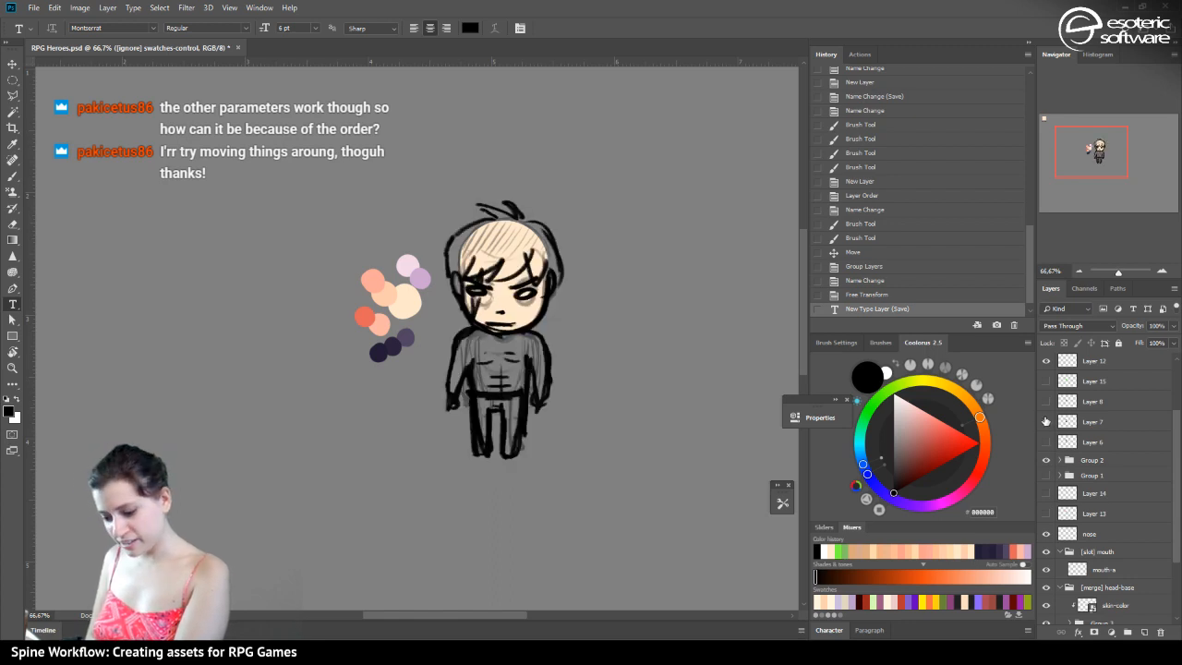
{"action": "left_click", "coordinate": [1046, 422]}
Show Layer 8's old-man sketch, try moving it to the far side of the colour swatches, undo the move and hide the layer
{"action": "left_click", "coordinate": [1047, 402]}
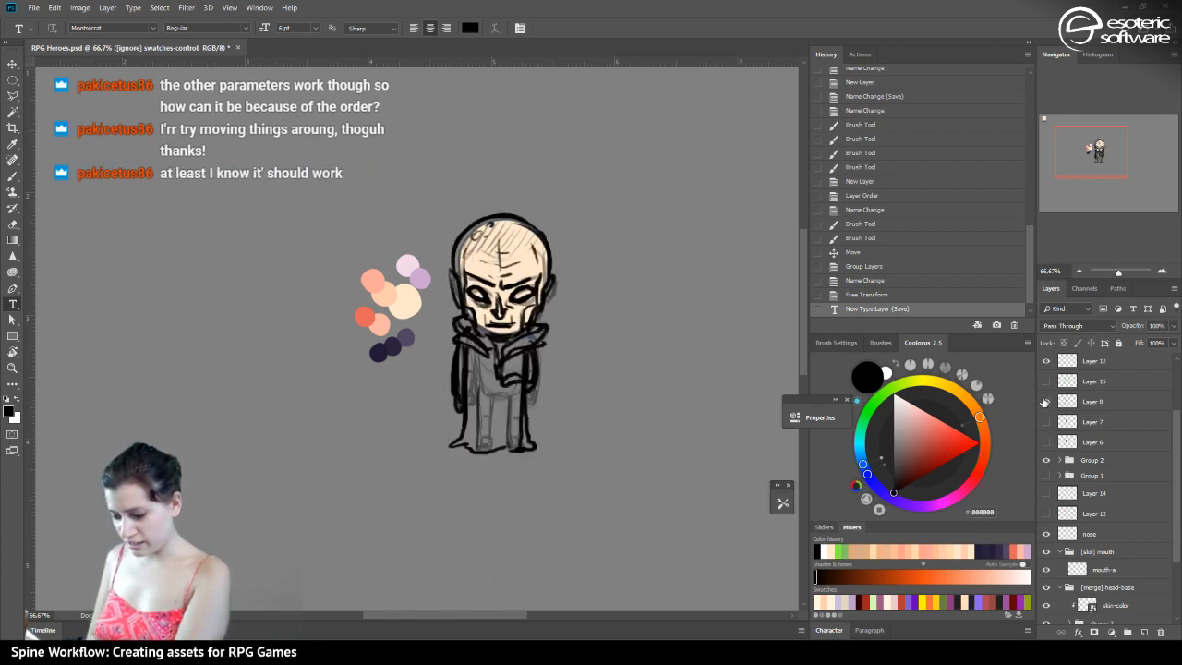
{"action": "left_click", "coordinate": [14, 64]}
{"action": "mouse_move", "coordinate": [506, 365]}
{"action": "left_mouse_down"}
{"action": "mouse_move", "coordinate": [480, 374]}
{"action": "mouse_move", "coordinate": [265, 356]}
{"action": "left_mouse_up"}
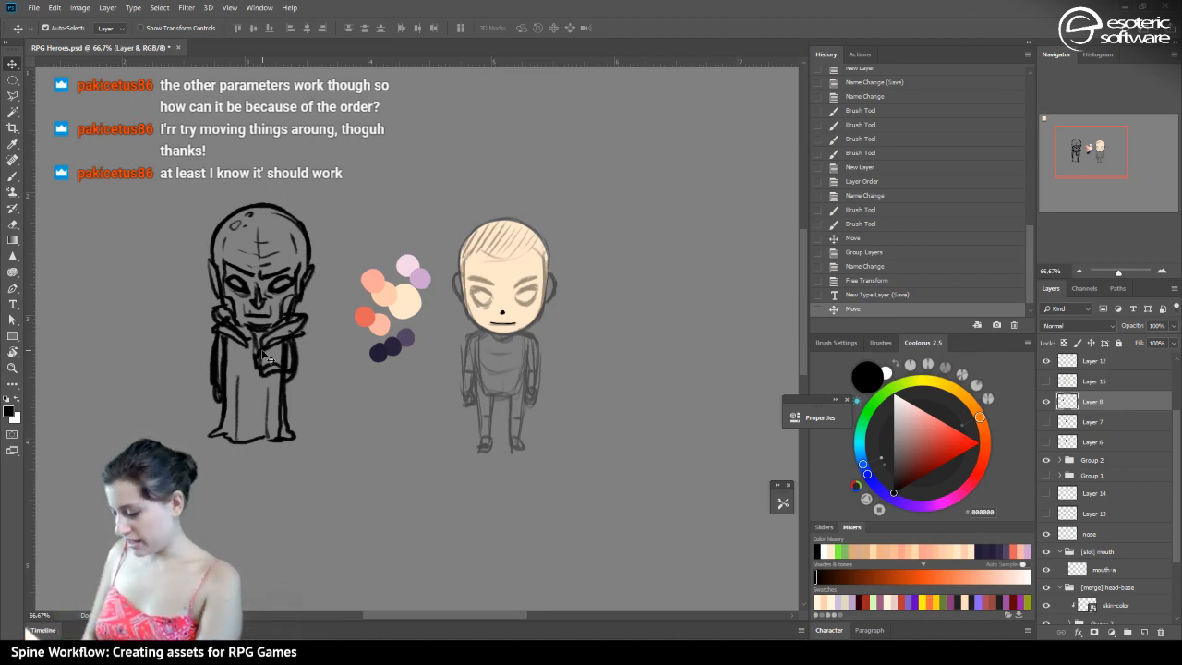
{"action": "left_click", "coordinate": [857, 295]}
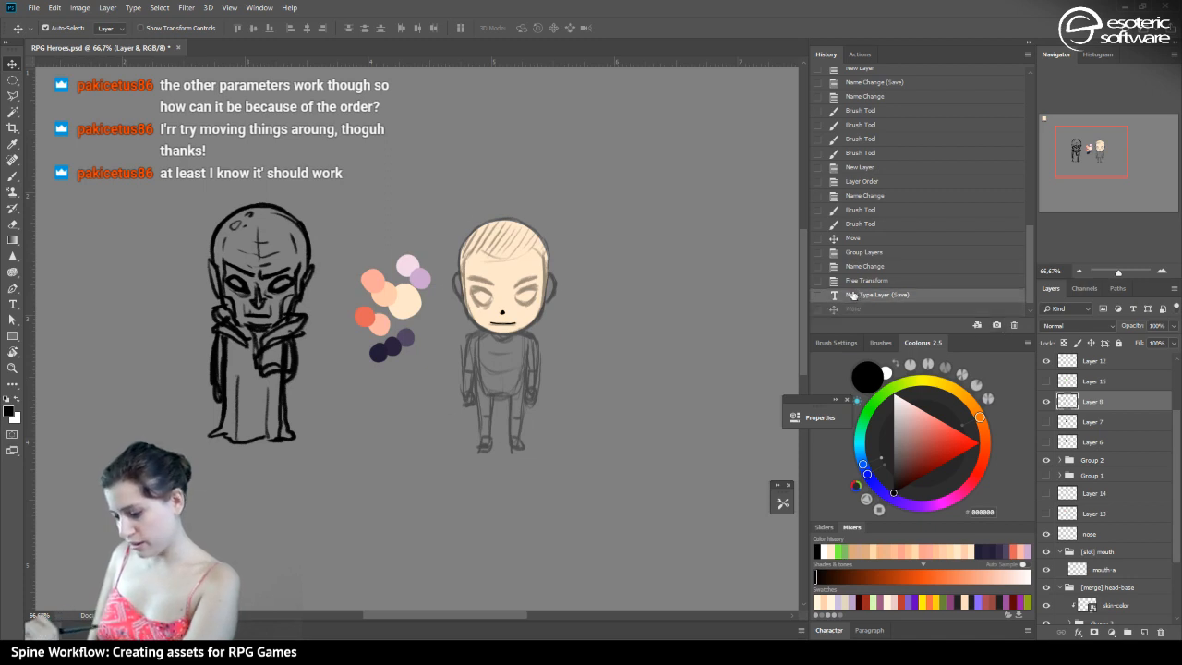
{"action": "left_click", "coordinate": [1047, 401]}
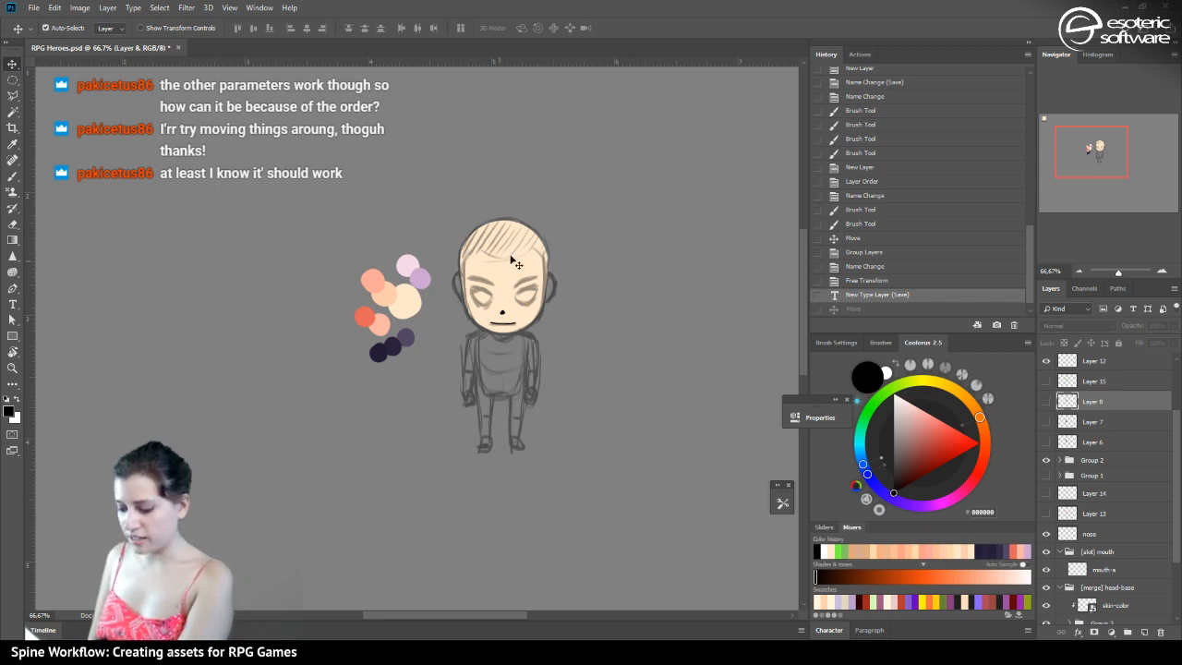
Open the skin-base swatch's smart object, skin-color copy 2, and float its document window over the hero artwork
{"action": "left_click_drag", "start_coordinate": [1091, 157], "coordinate": [1042, 121]}
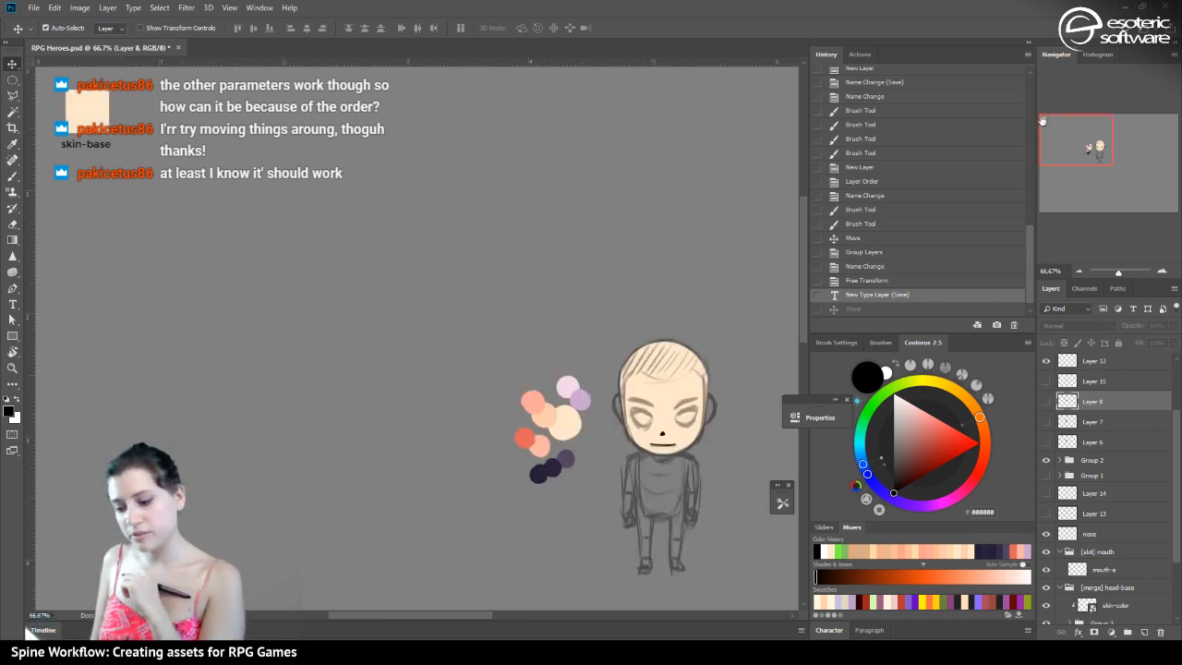
{"action": "left_click", "coordinate": [81, 113]}
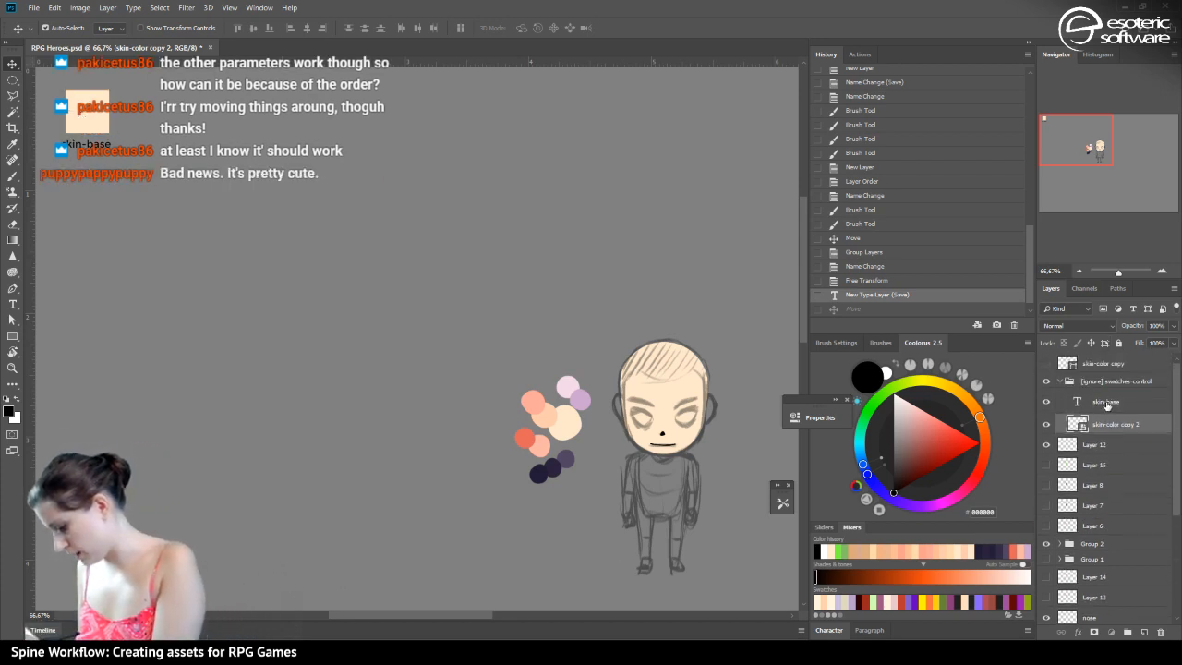
{"action": "left_click", "coordinate": [1106, 403]}
{"action": "left_click", "coordinate": [1106, 381]}
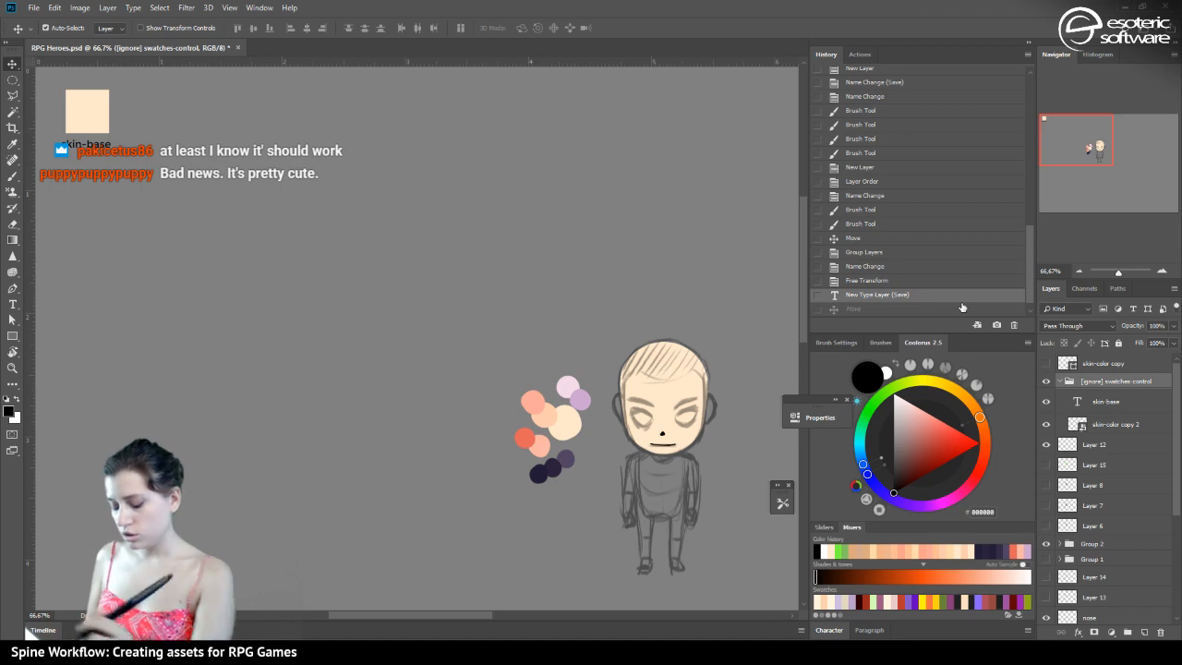
{"action": "left_click", "coordinate": [86, 114]}
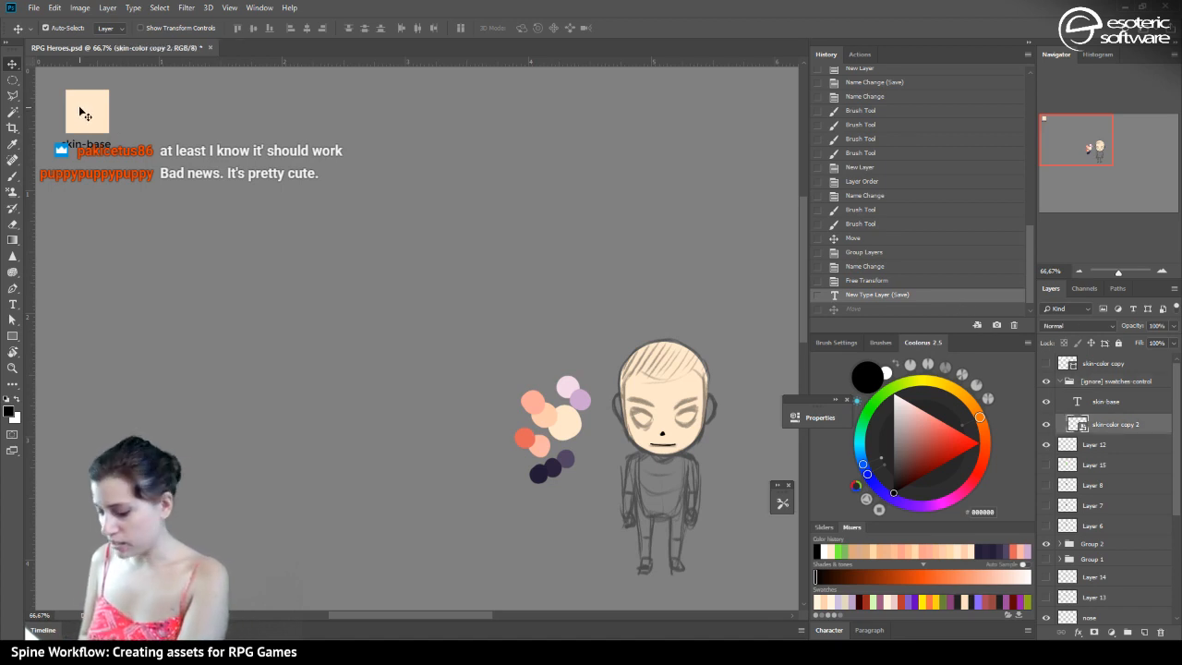
{"action": "double_click", "coordinate": [1074, 425]}
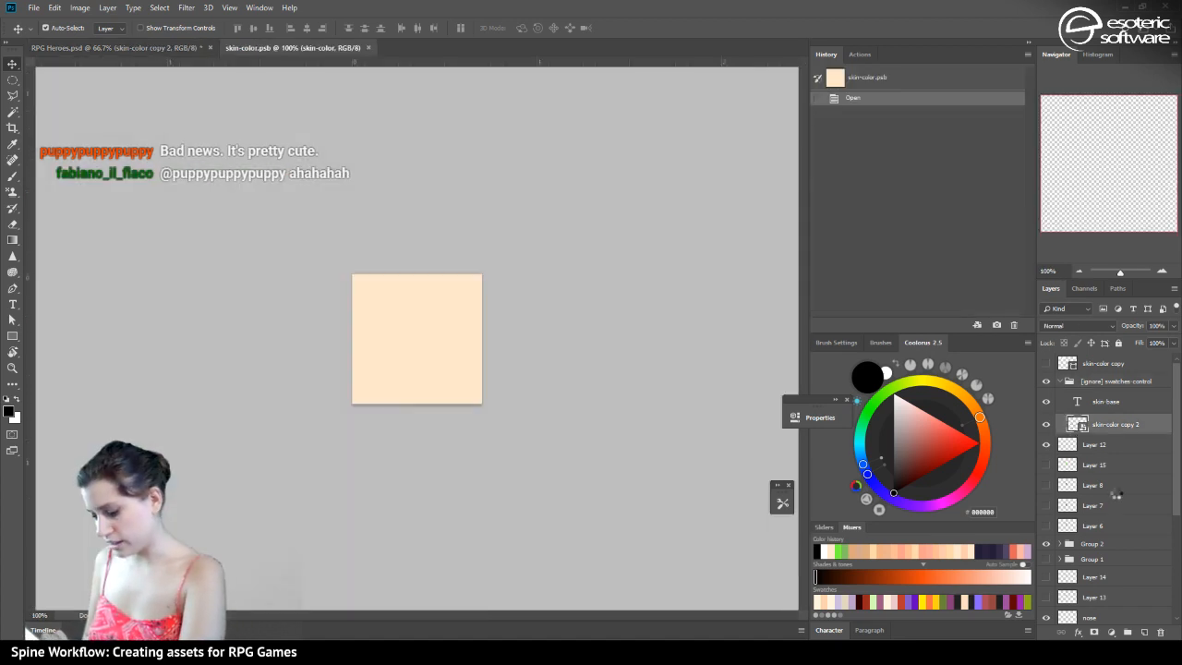
{"action": "left_click_drag", "start_coordinate": [280, 46], "coordinate": [240, 157]}
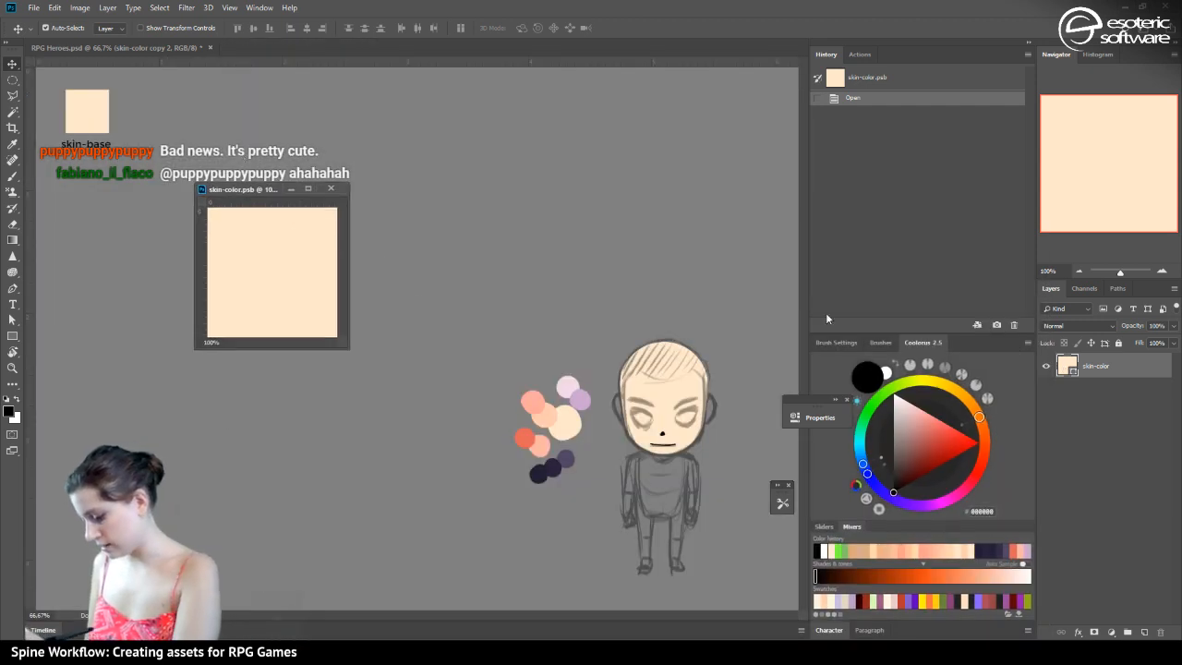
Fill the skin-color shape with red FF3838 and save the smart object to update the linked skin areas
{"action": "left_click", "coordinate": [960, 431]}
{"action": "key", "text": "alt+BackSpace"}
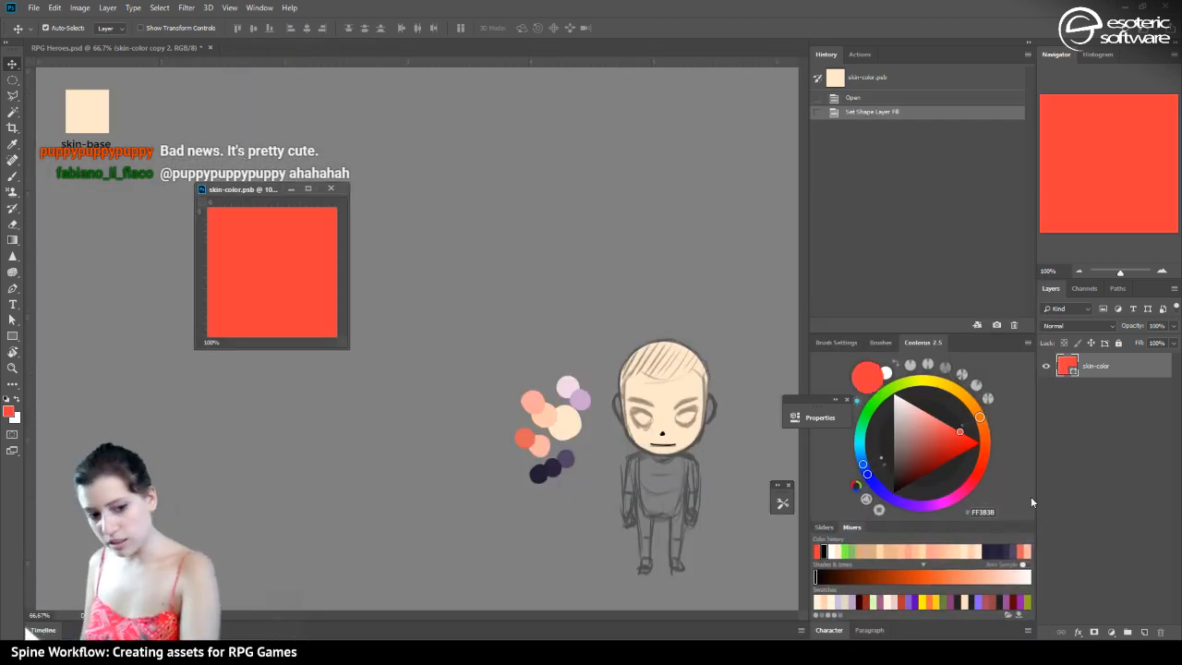
{"action": "key", "text": "ctrl+s"}
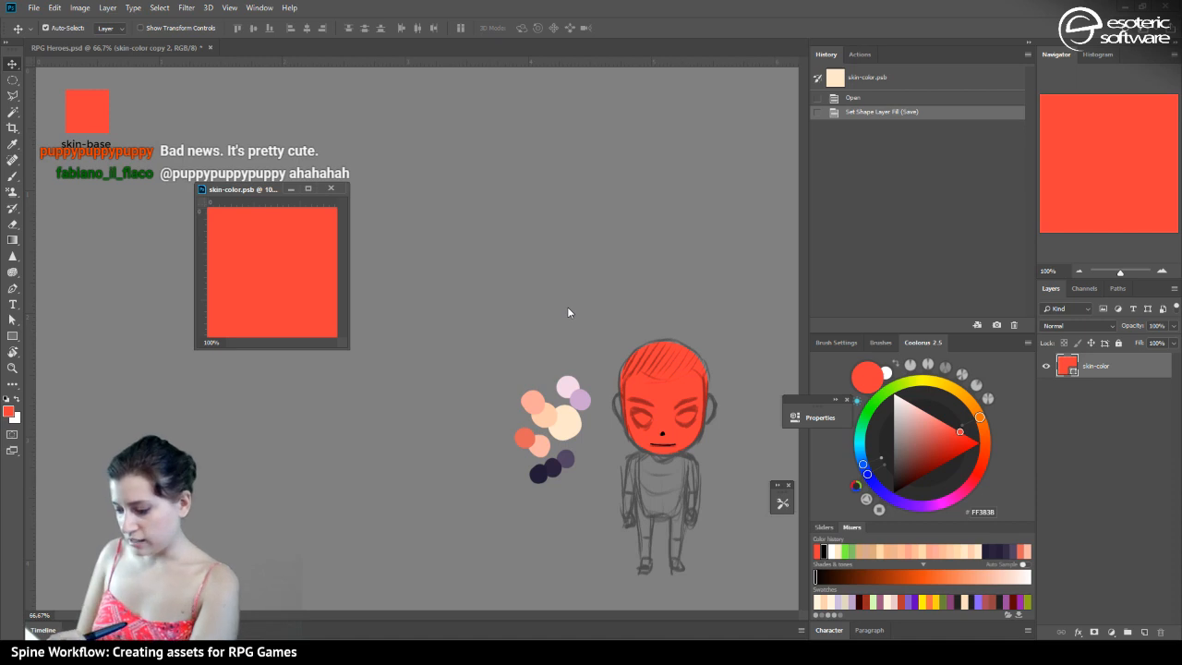
Revert the skin-color smart object to its opened state, save it and close its window
{"action": "left_click", "coordinate": [857, 98]}
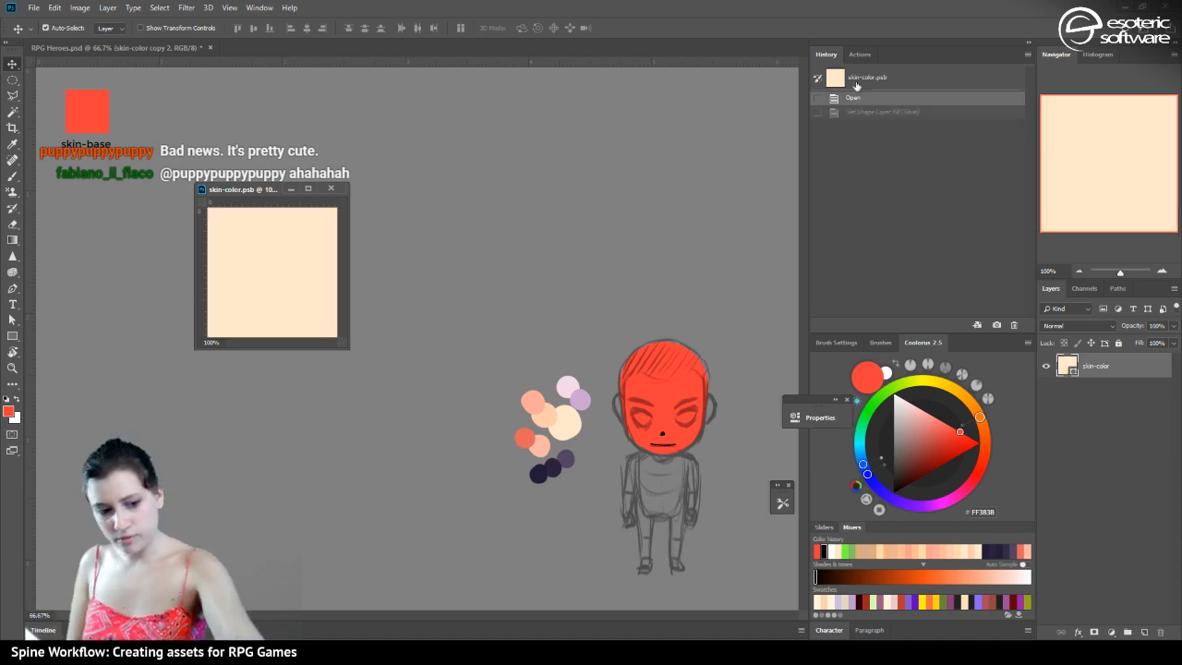
{"action": "key", "text": "ctrl+s"}
{"action": "left_click", "coordinate": [332, 186]}
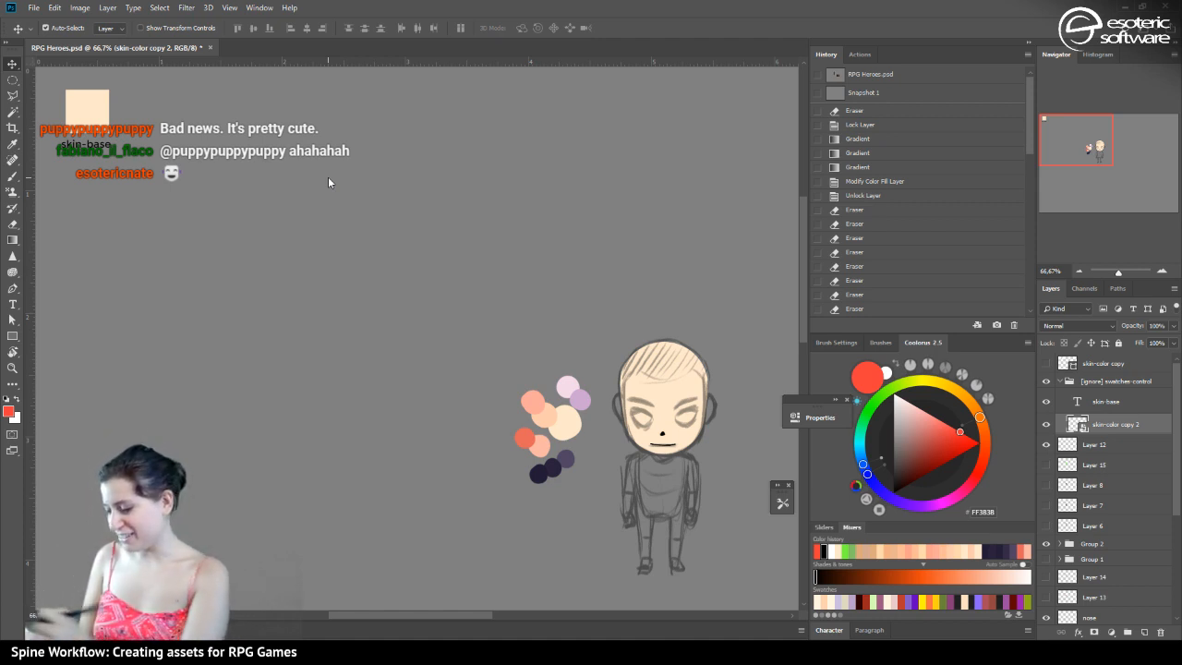
Briefly check Layer 13's face shading, hide it again, and make Layer 15's green body-part sketch visible over the hero
{"action": "mouse_move", "coordinate": [1091, 132]}
{"action": "left_mouse_down"}
{"action": "mouse_move", "coordinate": [1115, 142]}
{"action": "mouse_move", "coordinate": [1095, 146]}
{"action": "left_mouse_up"}
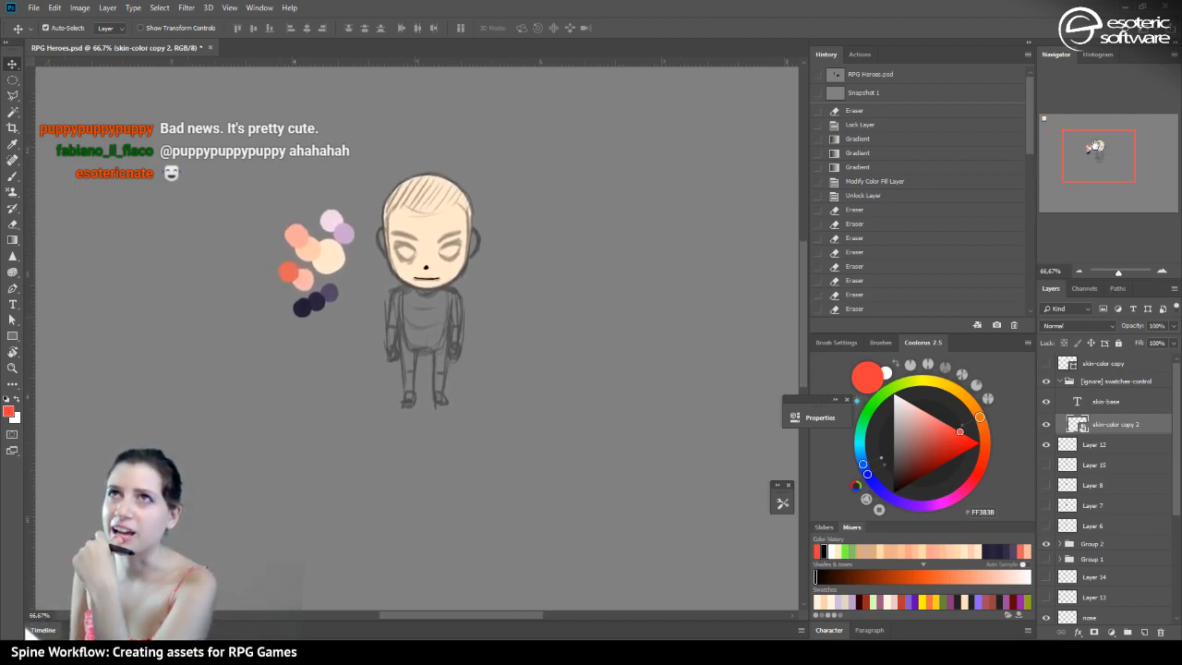
{"action": "left_click_drag", "start_coordinate": [1093, 143], "coordinate": [1087, 130]}
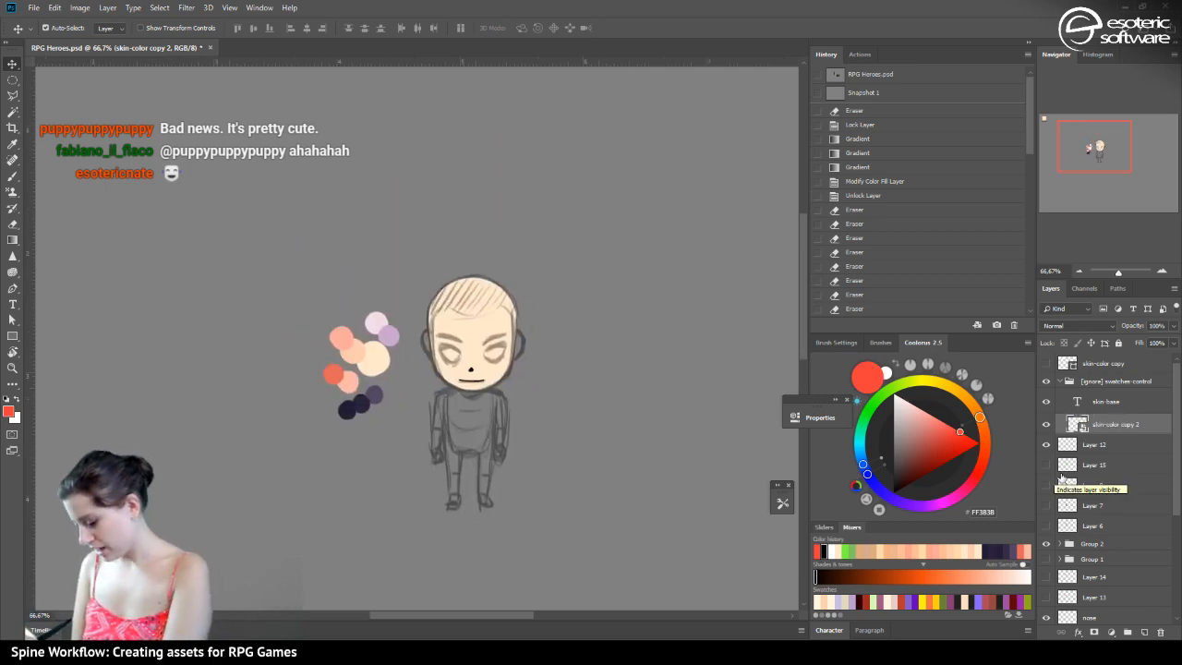
{"action": "left_click_drag", "start_coordinate": [1178, 447], "coordinate": [1172, 525]}
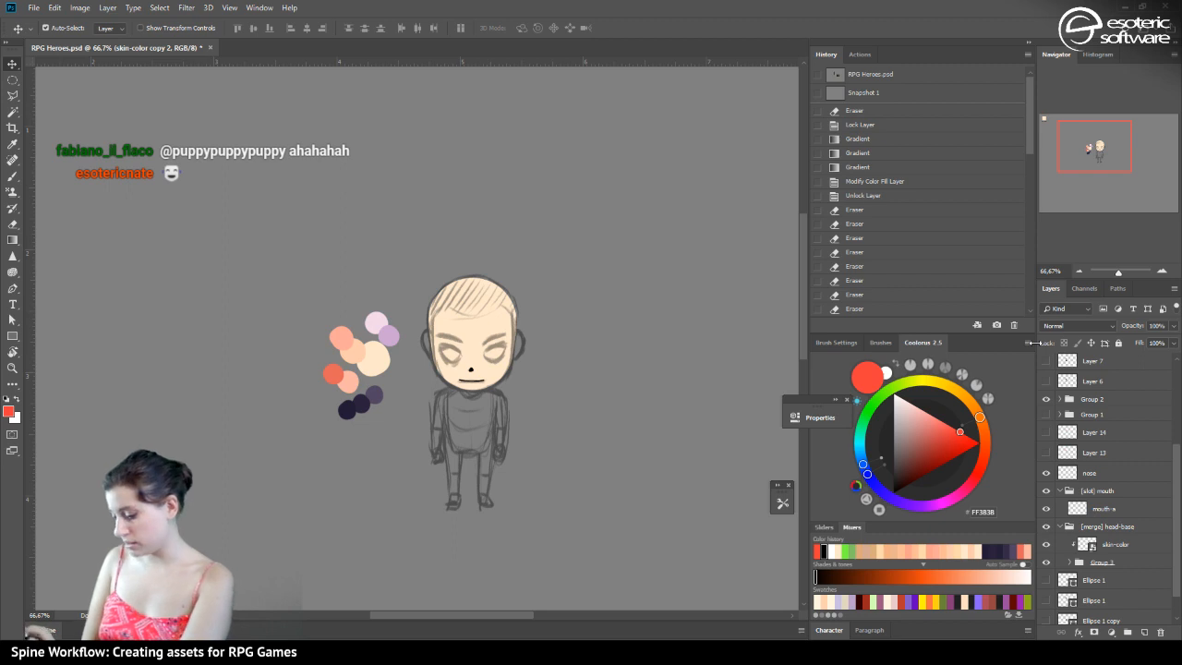
{"action": "left_click", "coordinate": [1047, 451]}
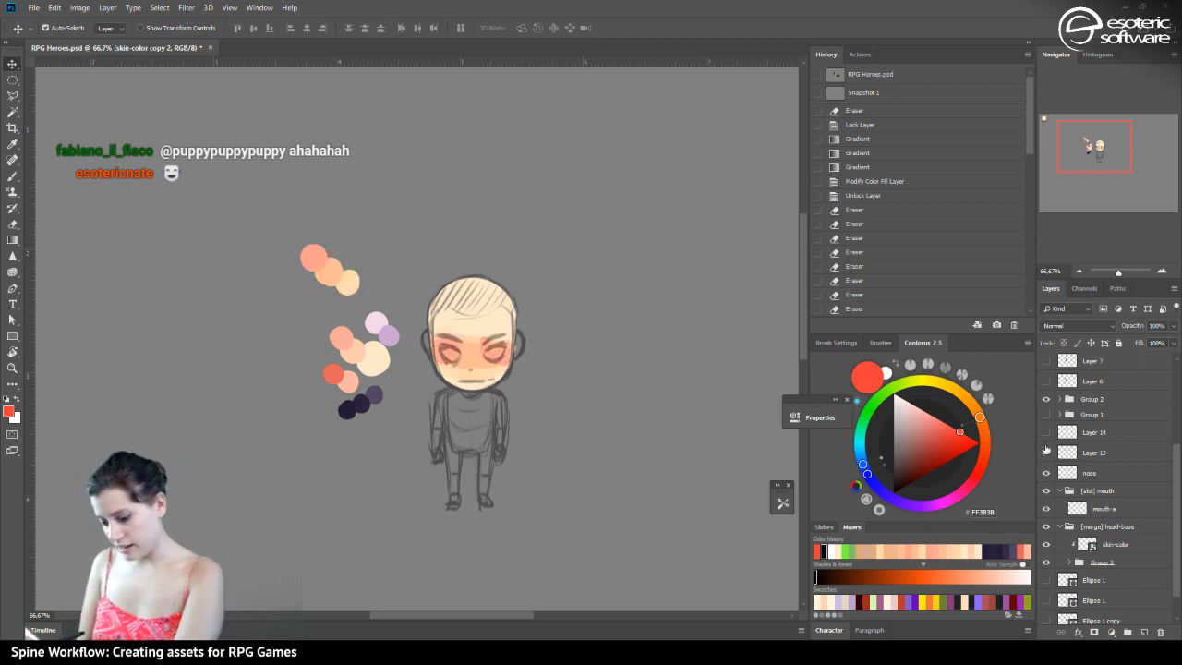
{"action": "left_click", "coordinate": [1046, 451]}
{"action": "scroll", "coordinate": [1046, 416], "scroll_direction": "up", "scroll_amount": 3}
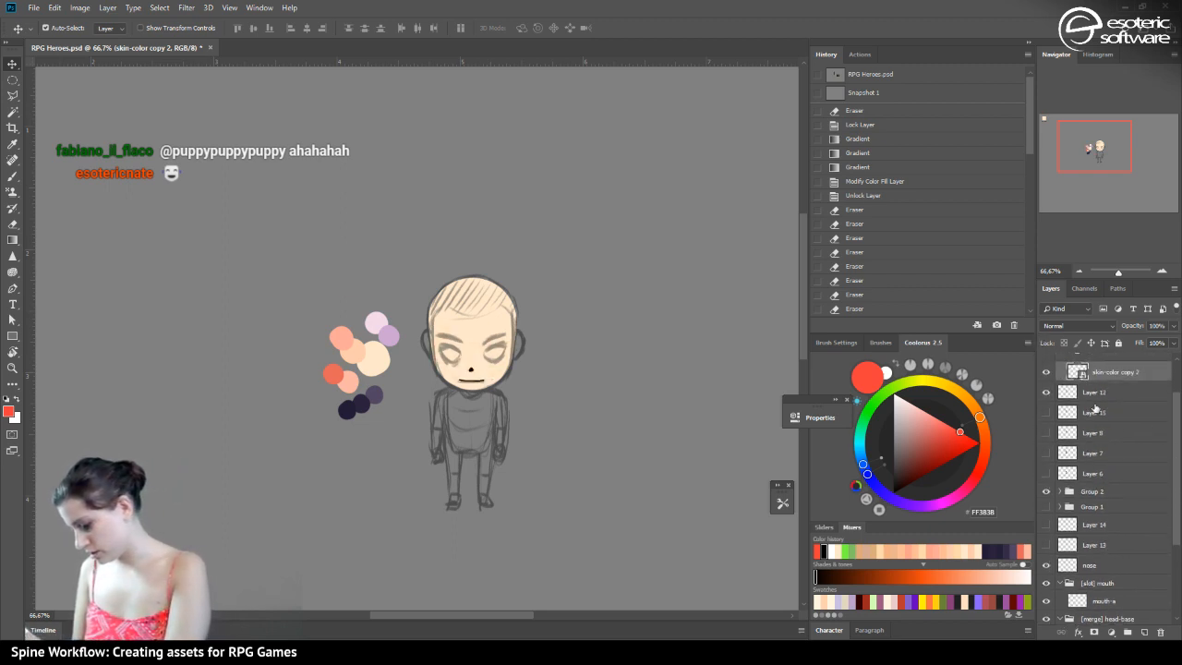
{"action": "left_click", "coordinate": [1046, 413]}
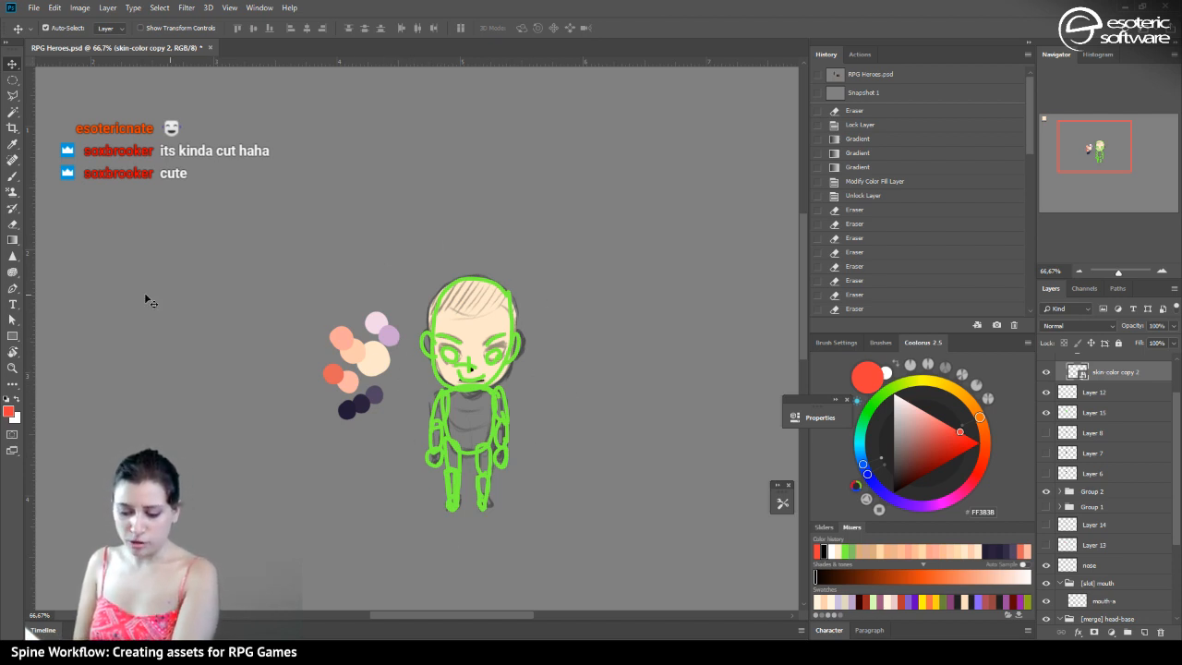
Add a new layer above Layer 12, try a large red brush circle beside the swatches and undo the stroke
{"action": "key", "text": "b"}
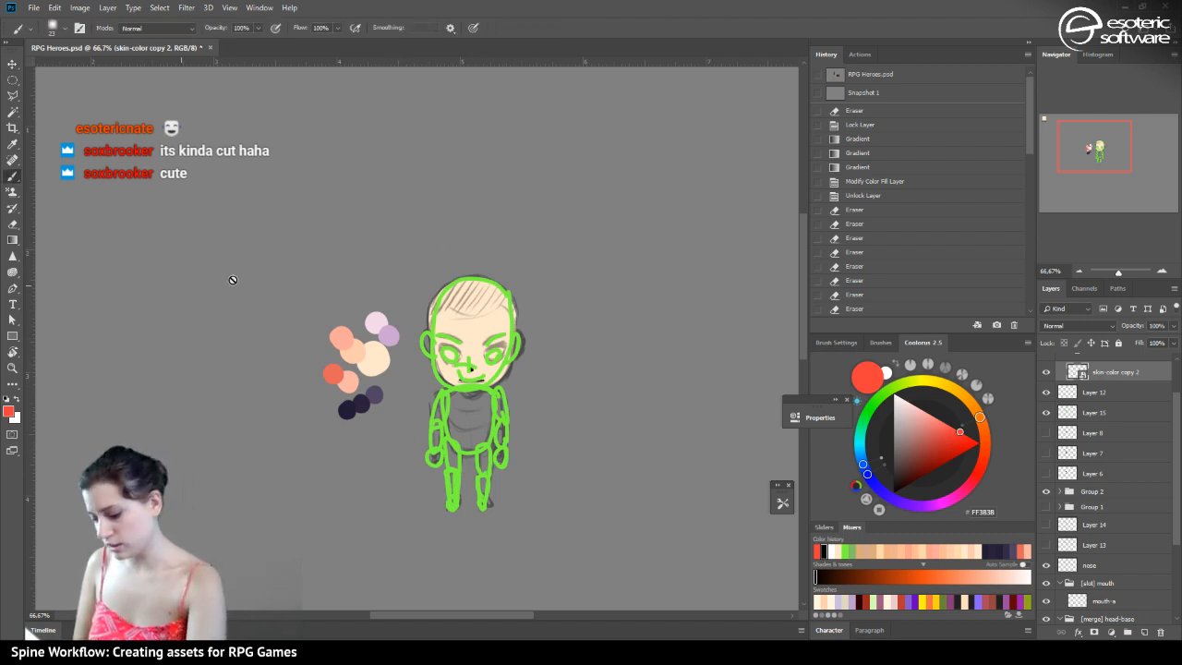
{"action": "left_click", "coordinate": [1079, 393]}
{"action": "left_click", "coordinate": [1144, 633]}
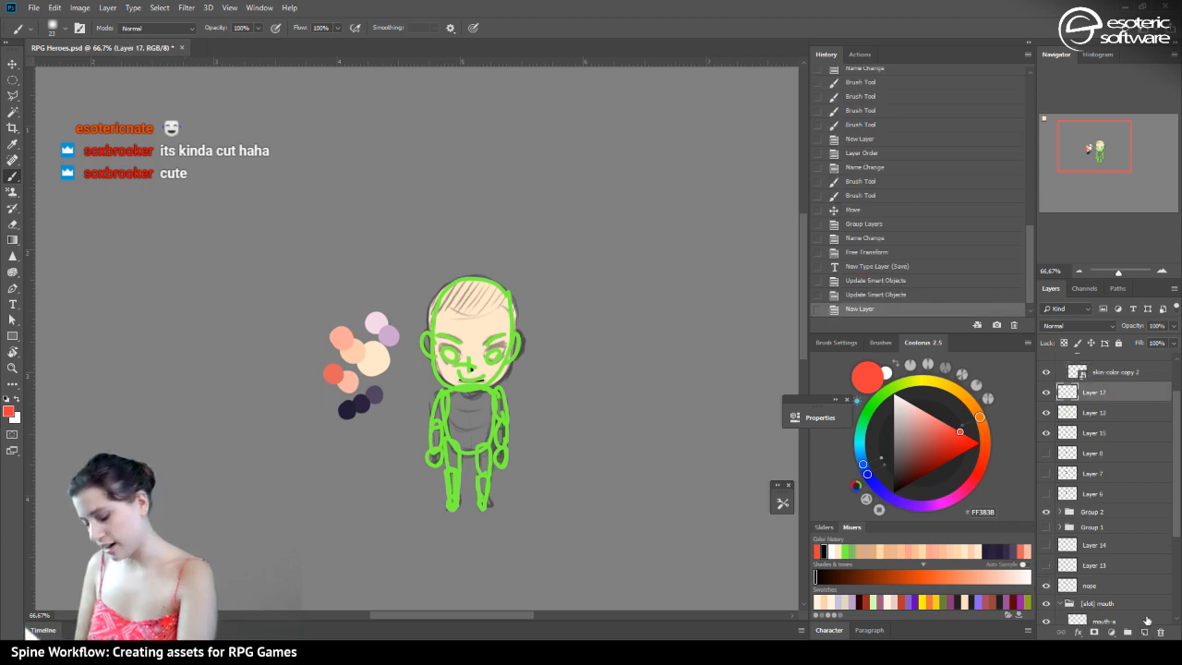
{"action": "mouse_move", "coordinate": [247, 297]}
{"action": "left_mouse_down"}
{"action": "mouse_move", "coordinate": [80, 253]}
{"action": "mouse_move", "coordinate": [199, 355]}
{"action": "left_mouse_up"}
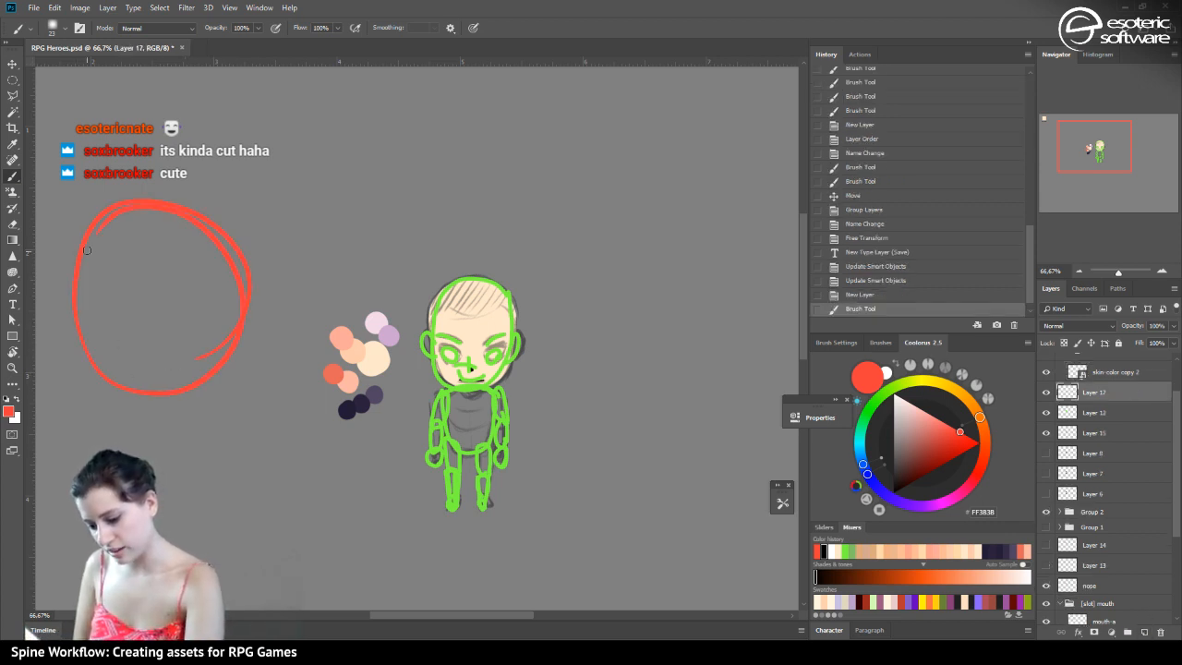
{"action": "left_click", "coordinate": [870, 294]}
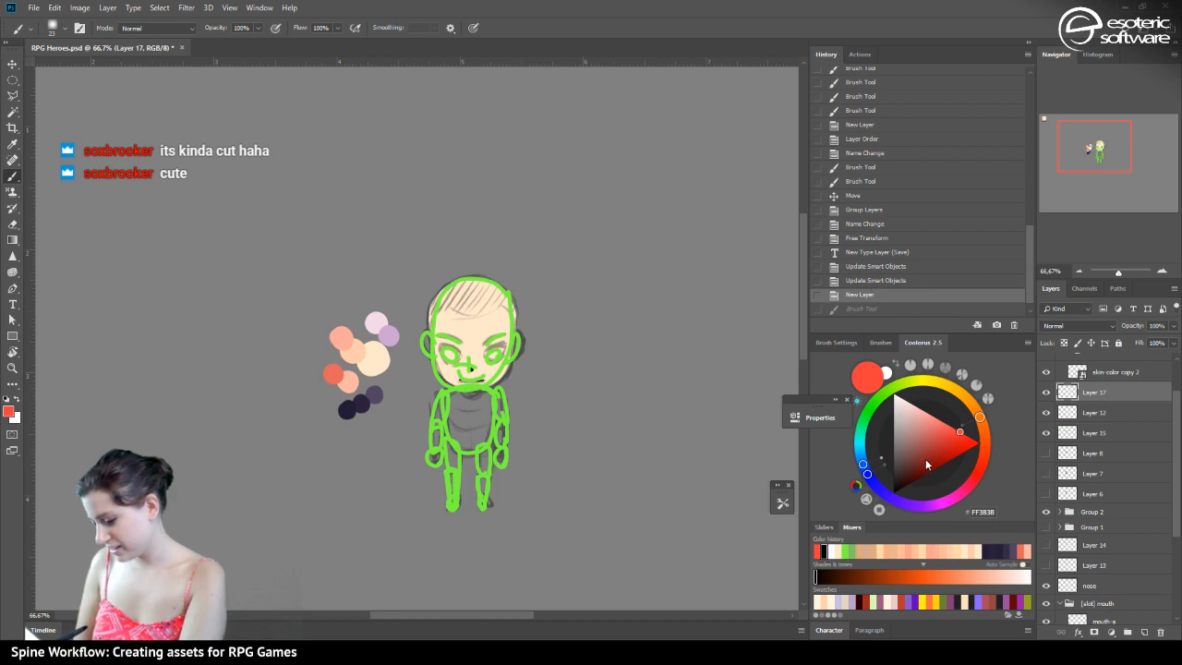
Set the brush colour to black and draw a large round smiling face beside the colour swatches
{"action": "left_click", "coordinate": [894, 492]}
{"action": "mouse_move", "coordinate": [87, 240]}
{"action": "left_mouse_down"}
{"action": "mouse_move", "coordinate": [246, 352]}
{"action": "mouse_move", "coordinate": [229, 392]}
{"action": "mouse_move", "coordinate": [148, 374]}
{"action": "mouse_move", "coordinate": [165, 421]}
{"action": "left_mouse_up"}
{"action": "left_click_drag", "start_coordinate": [149, 328], "coordinate": [216, 316]}
Draw rough black table lines extending from the smiling figure across the hero's lower body
{"action": "left_click_drag", "start_coordinate": [279, 446], "coordinate": [399, 441]}
{"action": "left_click_drag", "start_coordinate": [250, 507], "coordinate": [520, 481]}
{"action": "left_click_drag", "start_coordinate": [249, 573], "coordinate": [778, 541]}
{"action": "left_click_drag", "start_coordinate": [310, 428], "coordinate": [779, 443]}
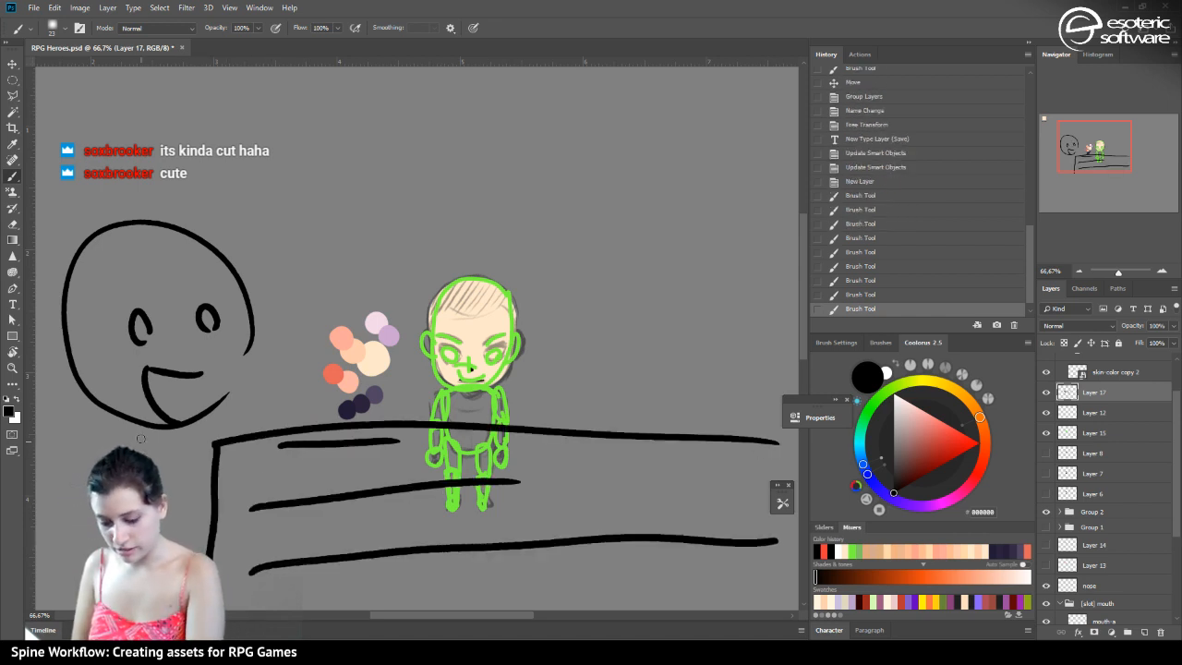
Sketch the smiling figure's torso, shoulders and arm beneath its head, beside the table
{"action": "left_click_drag", "start_coordinate": [211, 447], "coordinate": [239, 580]}
{"action": "mouse_move", "coordinate": [94, 424]}
{"action": "left_mouse_down"}
{"action": "mouse_move", "coordinate": [43, 518]}
{"action": "mouse_move", "coordinate": [109, 580]}
{"action": "left_mouse_up"}
{"action": "left_click_drag", "start_coordinate": [242, 577], "coordinate": [282, 611]}
{"action": "left_click_drag", "start_coordinate": [215, 451], "coordinate": [268, 563]}
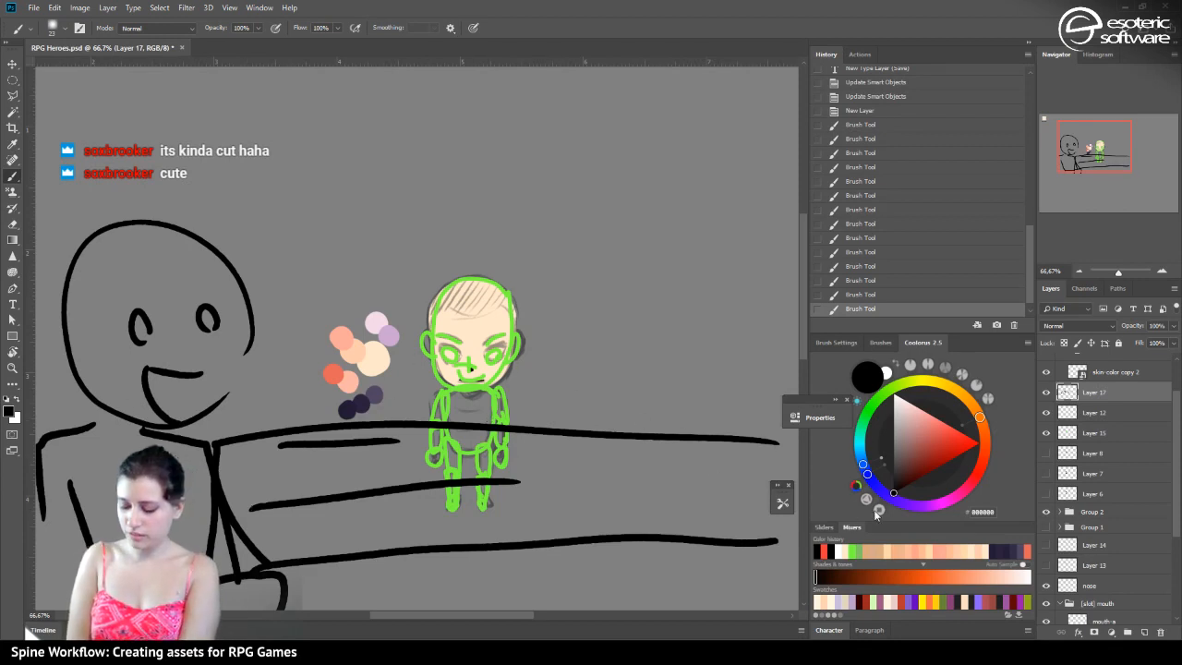
Hide Layer 17's black doodle and Layer 15's green body-part sketch
{"action": "left_click", "coordinate": [1047, 391]}
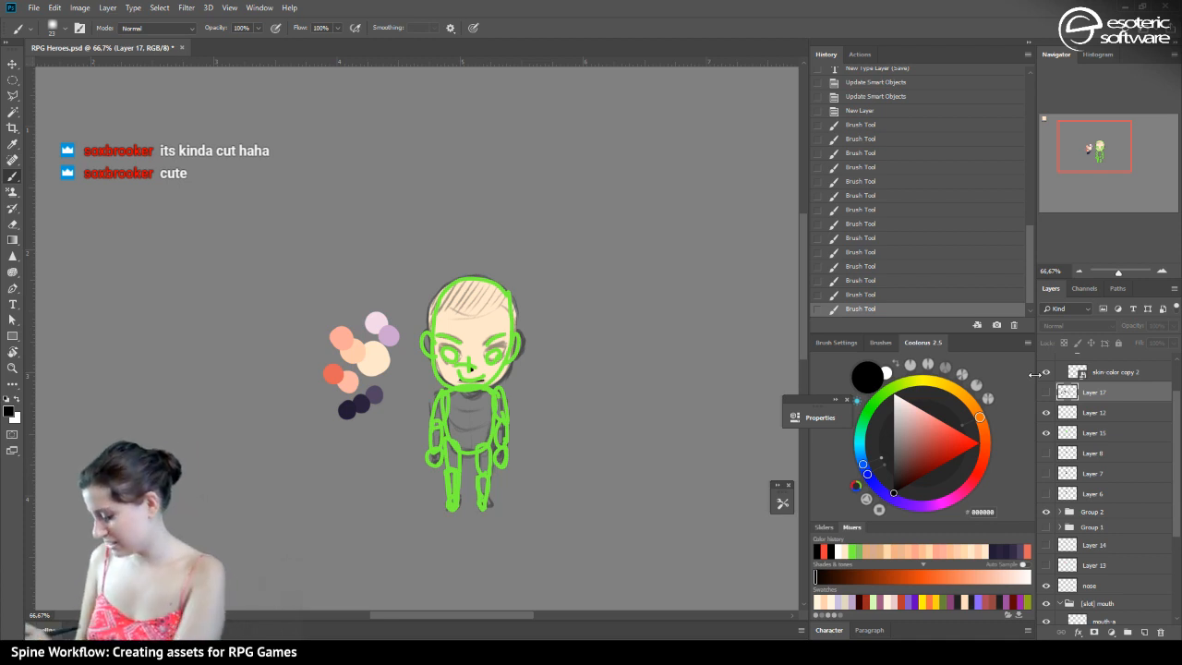
{"action": "left_click", "coordinate": [1046, 413]}
{"action": "left_click", "coordinate": [1047, 413]}
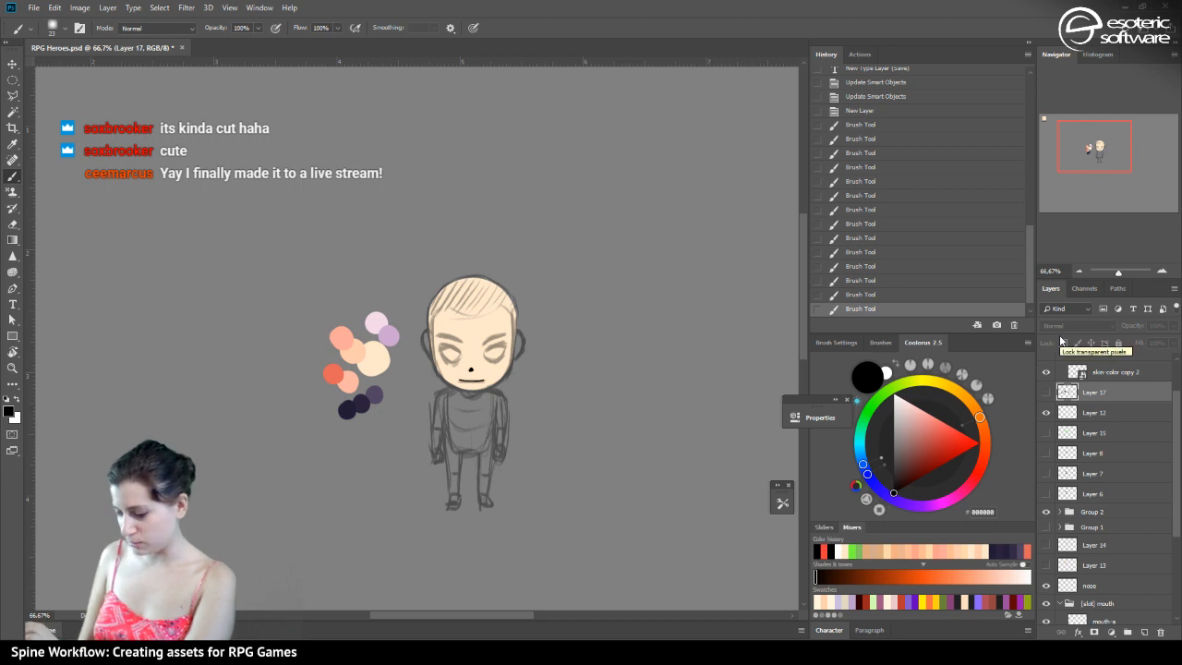
{"action": "left_click", "coordinate": [1162, 271]}
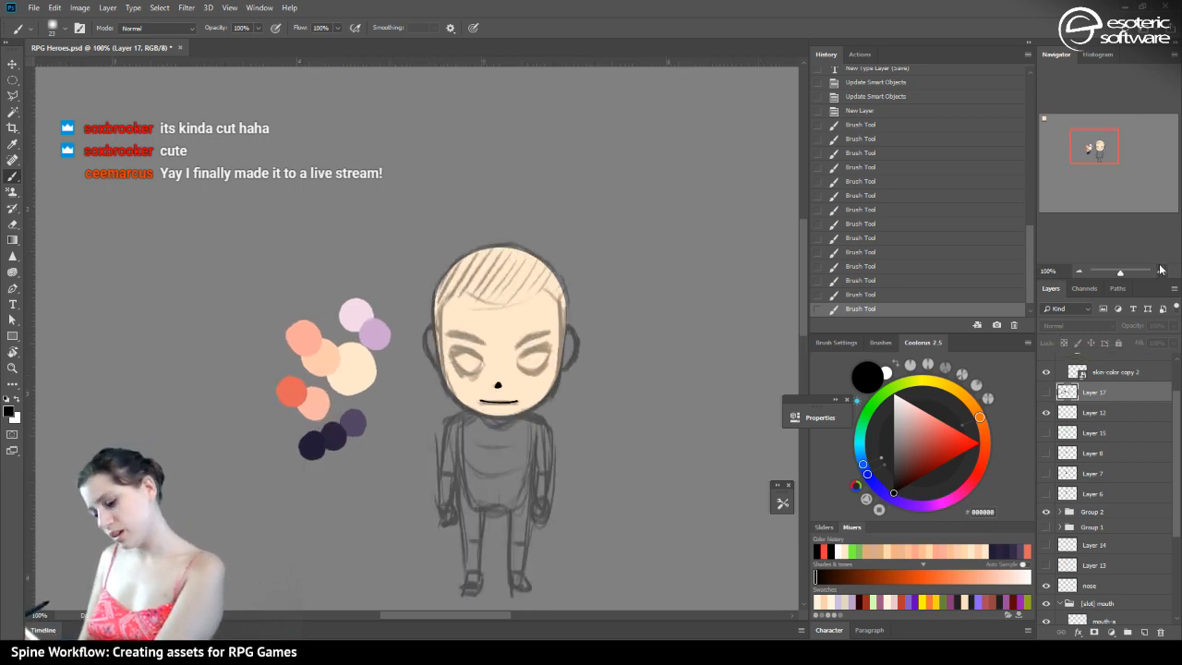
{"action": "left_click_drag", "start_coordinate": [1088, 136], "coordinate": [1088, 143]}
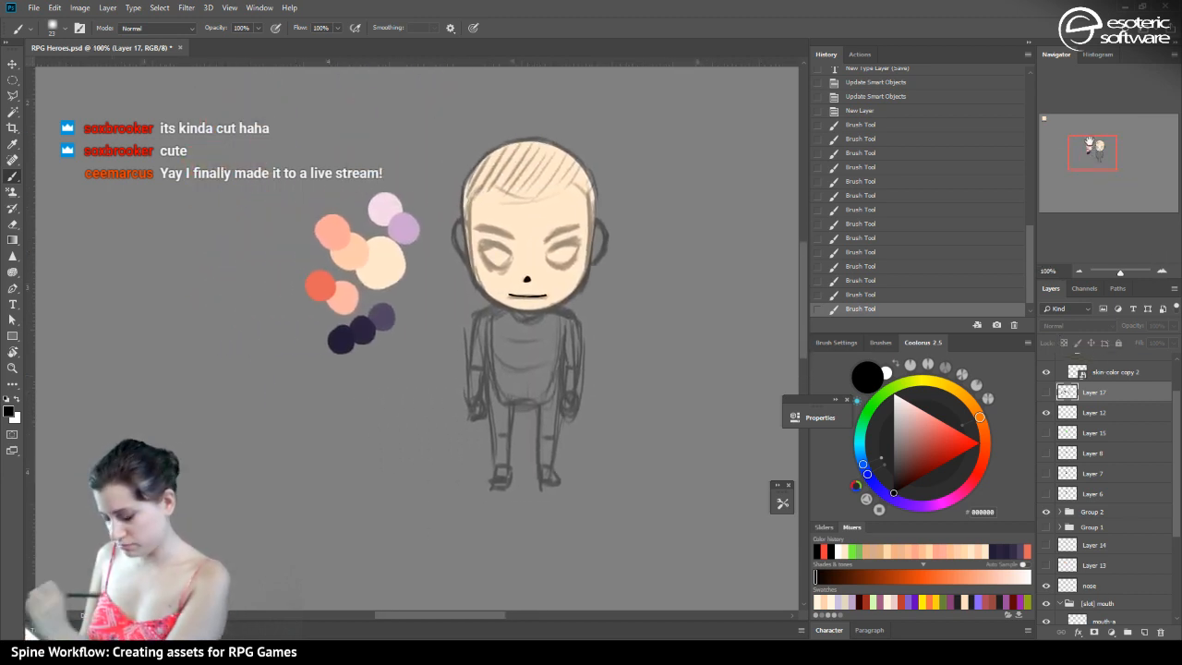
Add a new layer above the skin-color layer inside the [merge] head-base group
{"action": "left_click", "coordinate": [1082, 413]}
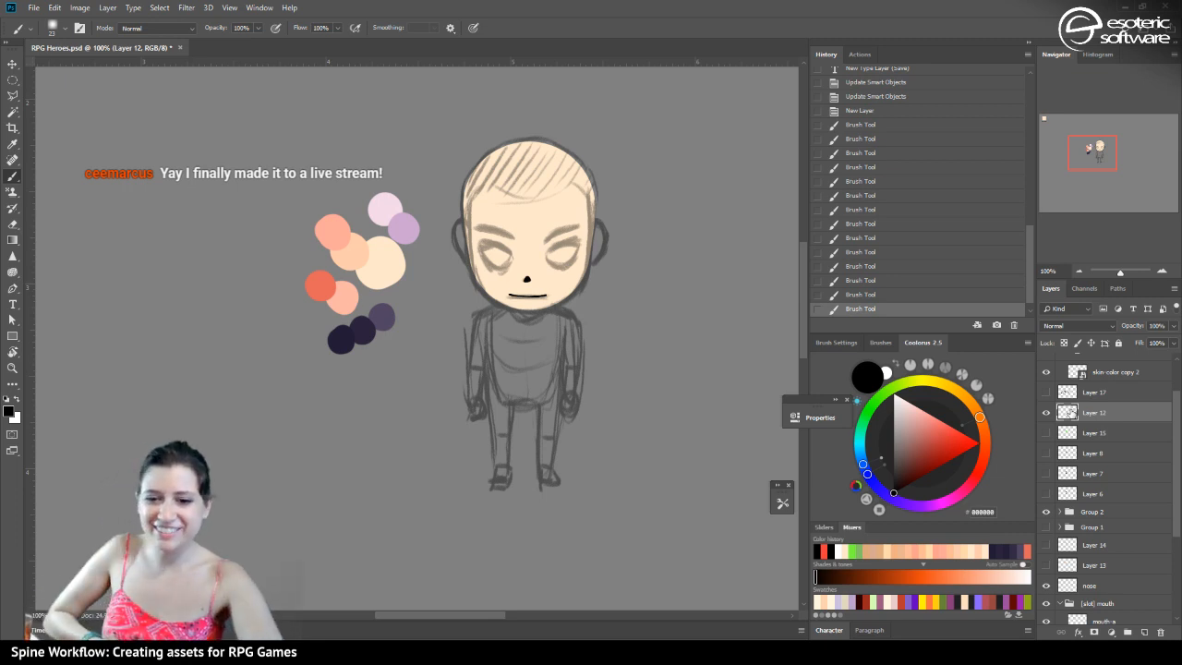
{"action": "mouse_move", "coordinate": [1089, 150]}
{"action": "left_mouse_down"}
{"action": "mouse_move", "coordinate": [1100, 153]}
{"action": "mouse_move", "coordinate": [1085, 142]}
{"action": "left_mouse_up"}
{"action": "left_click", "coordinate": [1163, 270]}
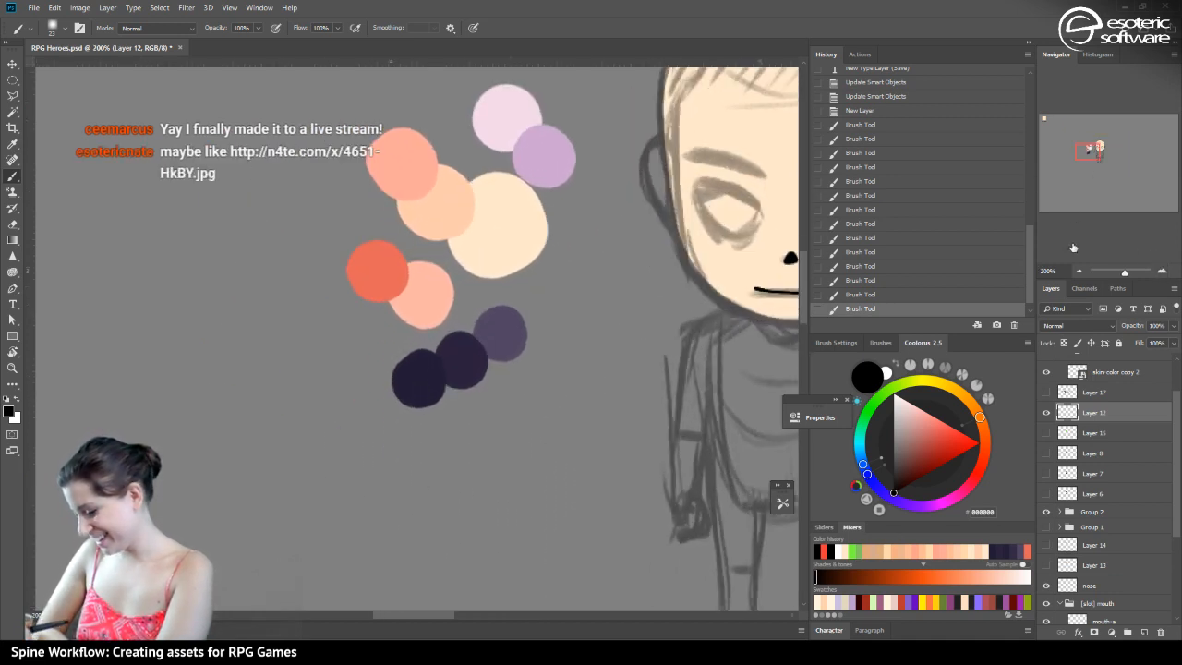
{"action": "left_click", "coordinate": [1079, 271]}
{"action": "left_click", "coordinate": [13, 64]}
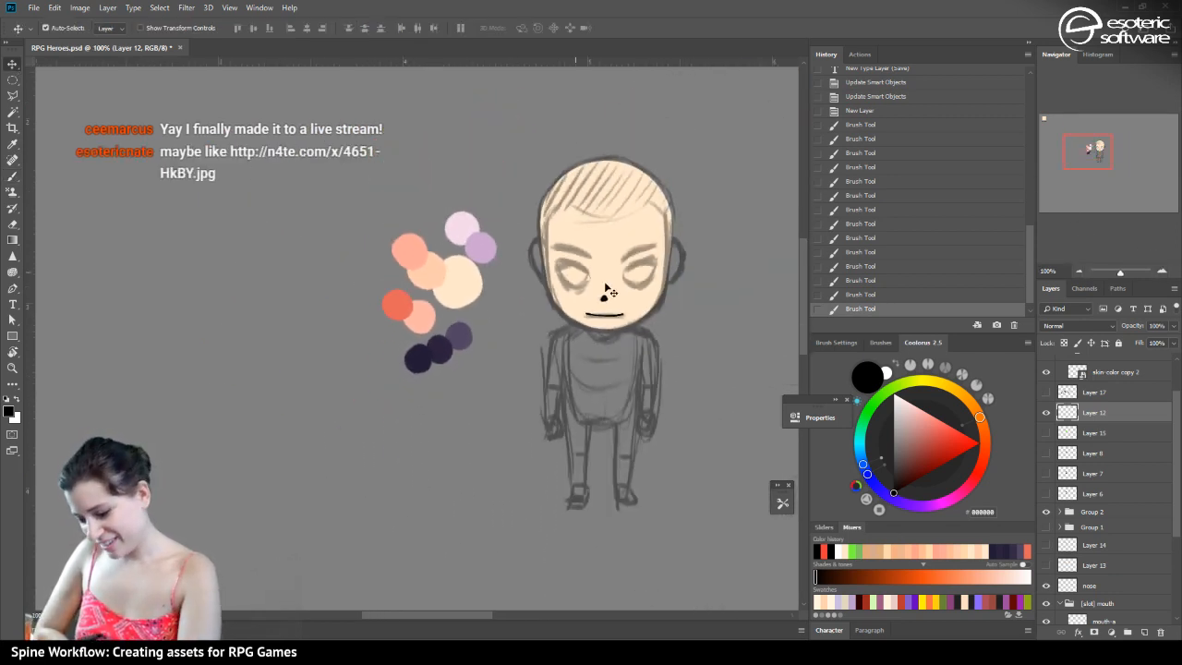
{"action": "left_click", "coordinate": [629, 301]}
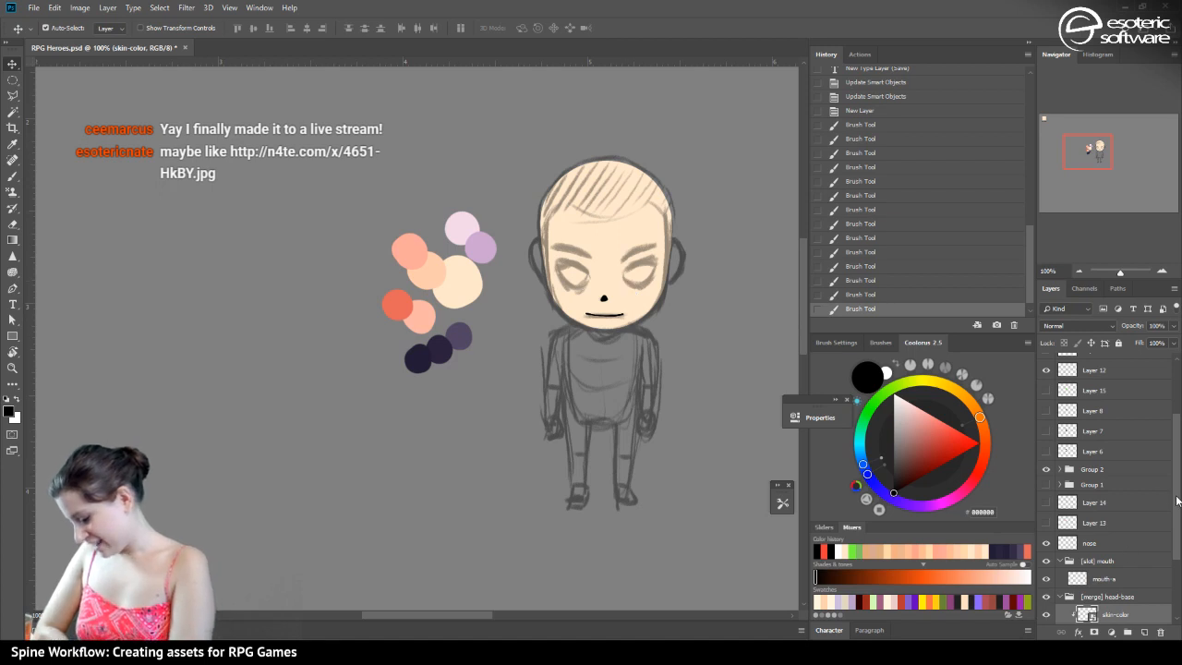
{"action": "scroll", "coordinate": [1118, 545], "scroll_direction": "down", "scroll_amount": 2}
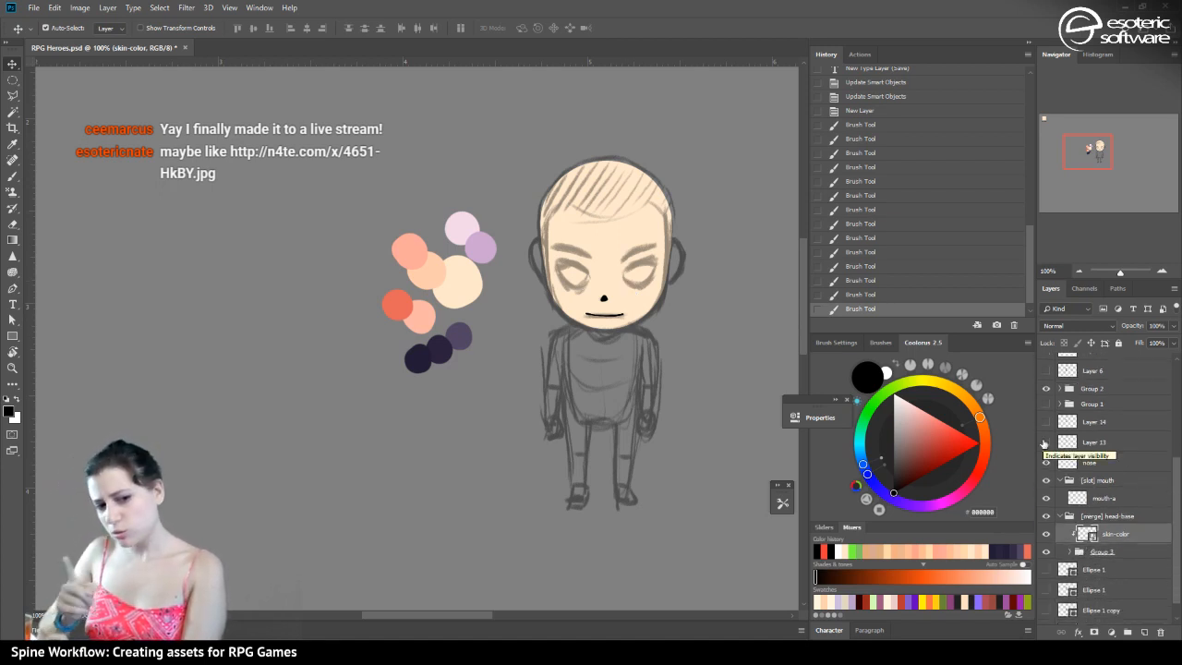
{"action": "left_click", "coordinate": [1127, 553]}
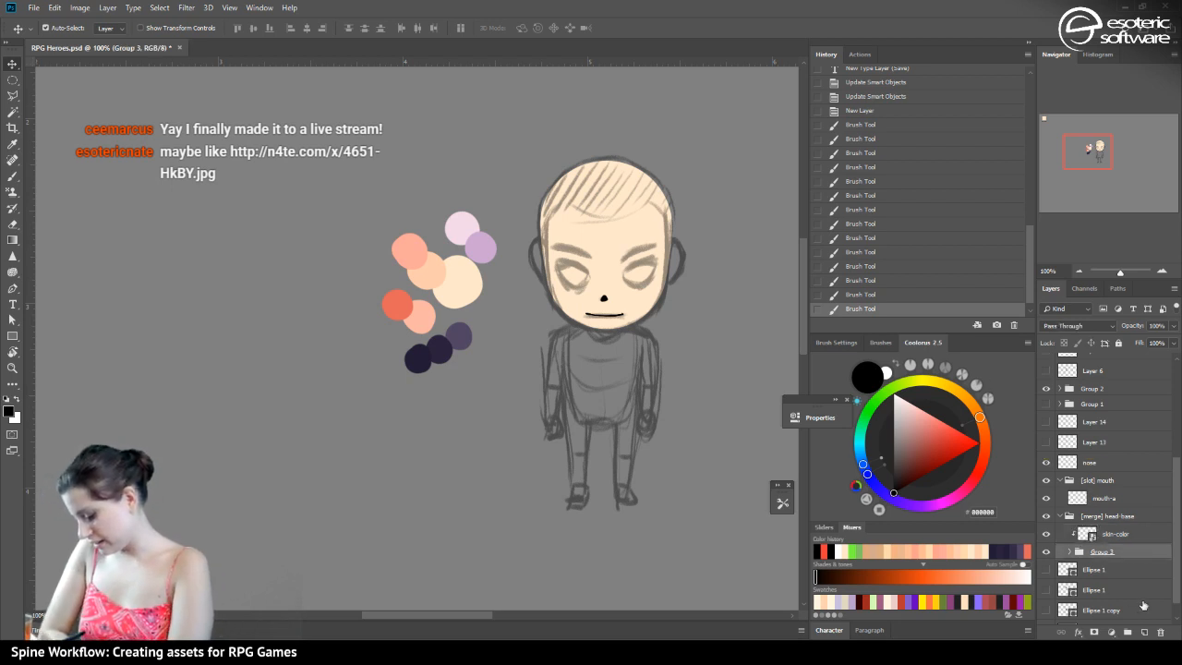
{"action": "left_click", "coordinate": [1048, 533]}
{"action": "left_click", "coordinate": [1047, 534]}
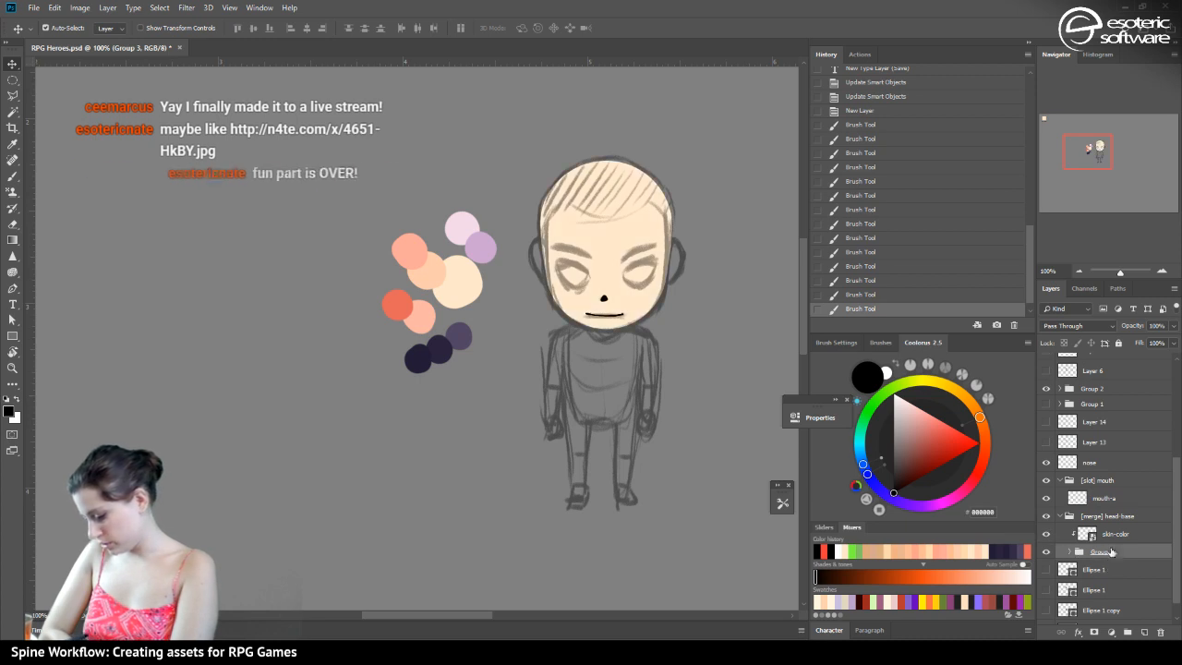
{"action": "left_click", "coordinate": [1122, 534]}
{"action": "left_click", "coordinate": [1144, 632]}
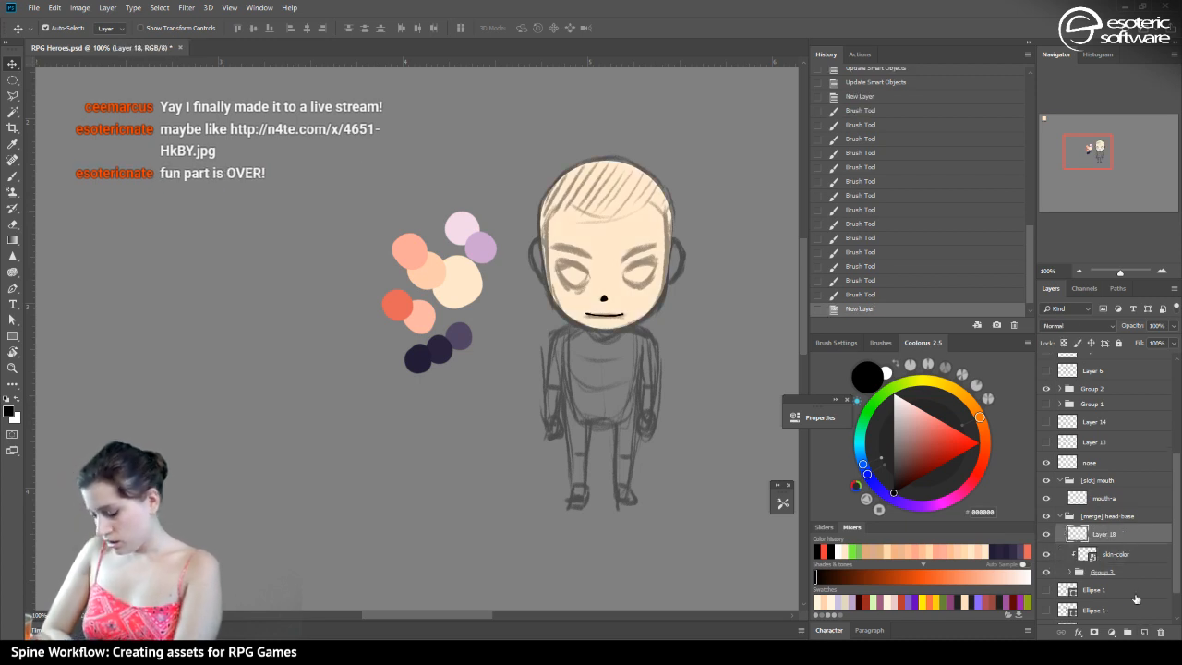
{"action": "left_click", "coordinate": [13, 177]}
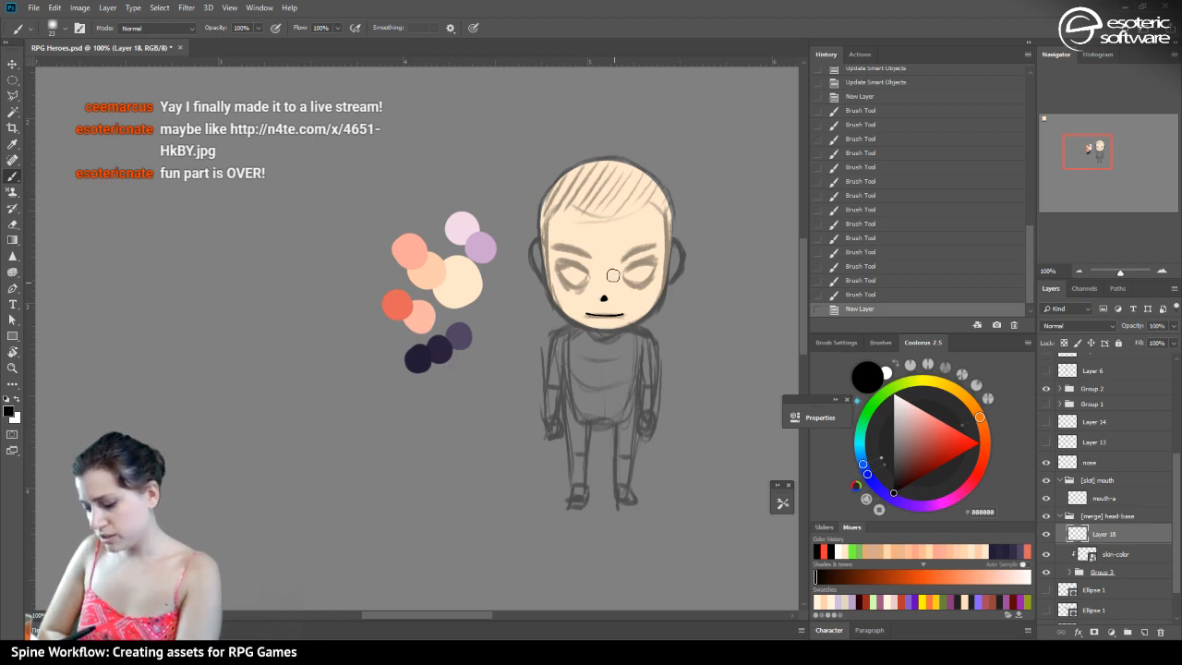
{"action": "left_click", "coordinate": [13, 64]}
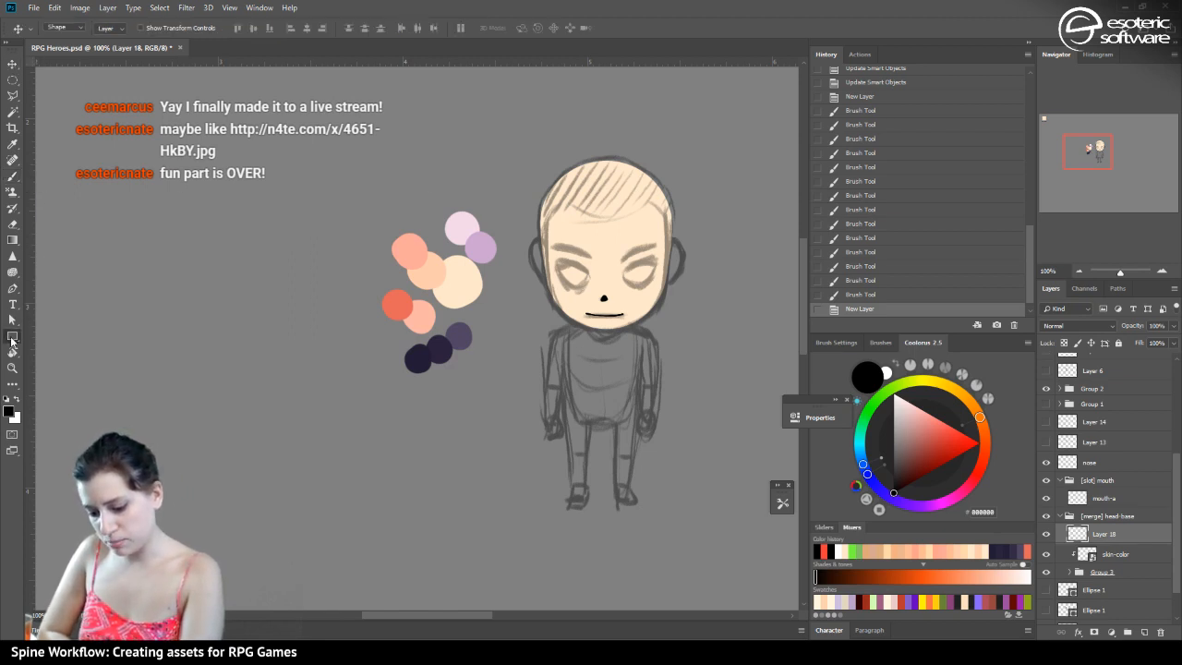
{"action": "right_click", "coordinate": [13, 336]}
{"action": "left_click", "coordinate": [51, 361]}
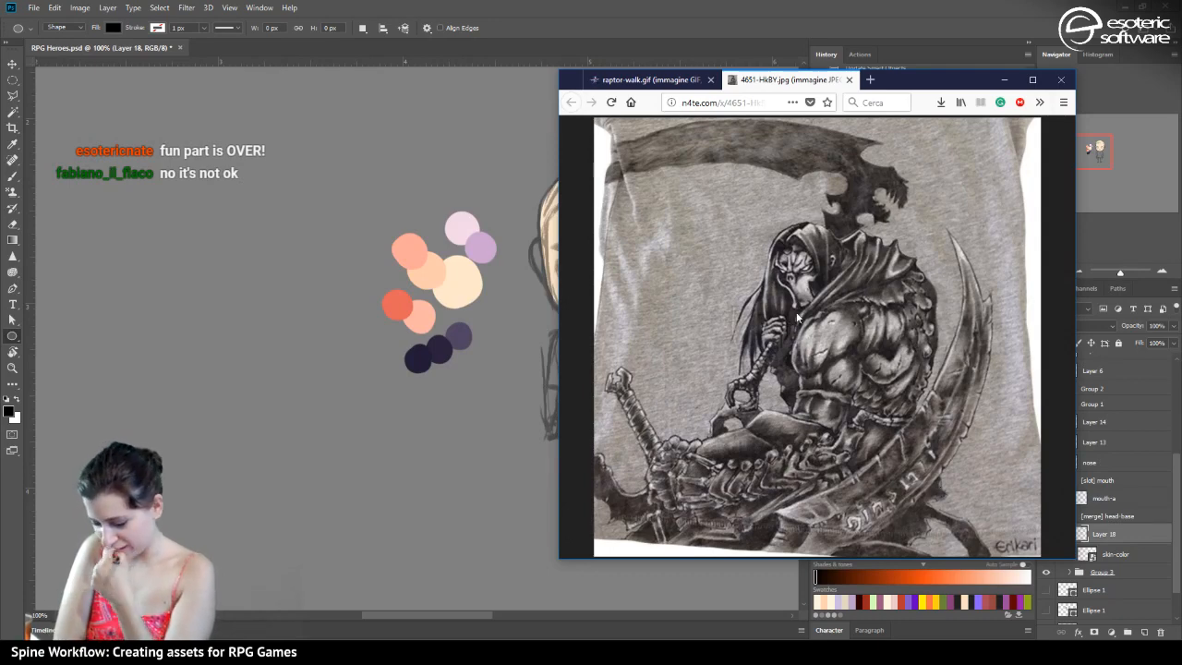
View the 4651-HkBY.jpg drawing in the browser window and minimize the window
{"action": "left_click_drag", "start_coordinate": [905, 81], "coordinate": [781, 33]}
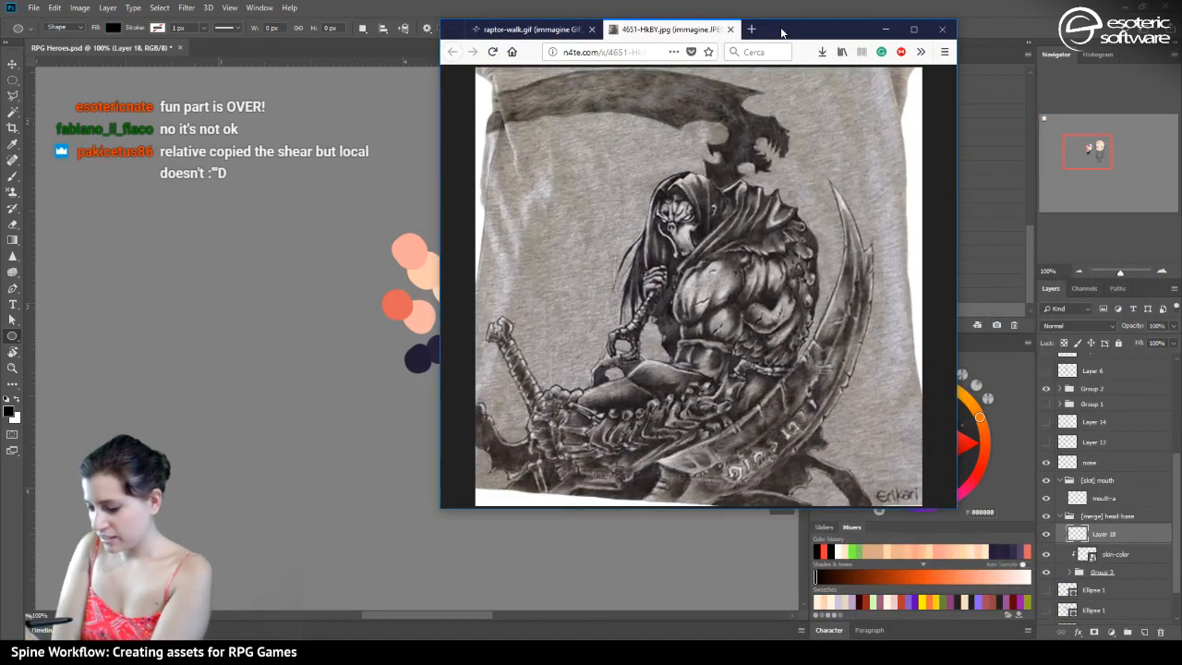
{"action": "left_click_drag", "start_coordinate": [781, 32], "coordinate": [641, 102]}
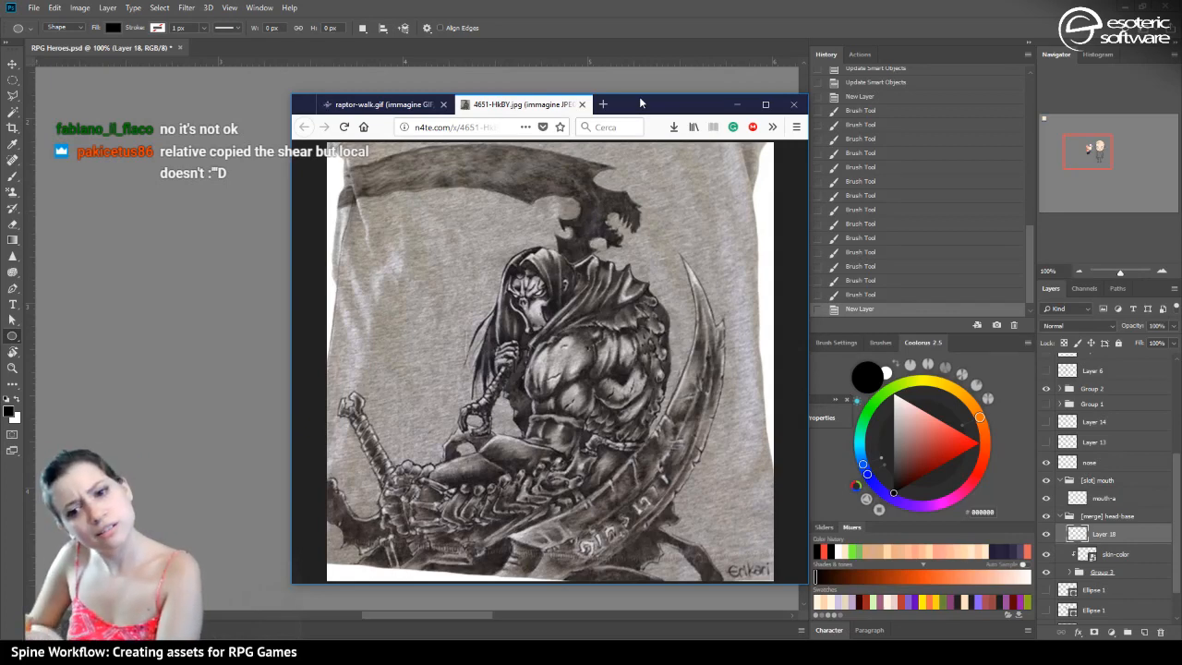
{"action": "left_click", "coordinate": [737, 104]}
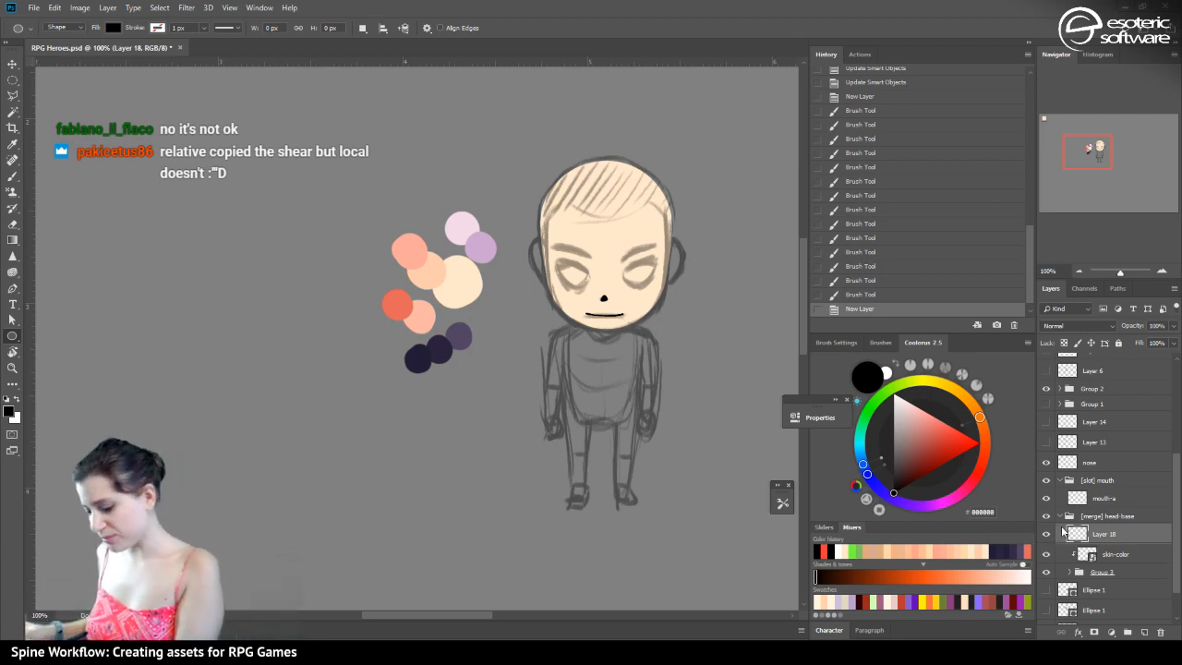
Add a new layer above the nose layer, try a brush stroke at the ear beside the palette and undo it
{"action": "left_click", "coordinate": [14, 176]}
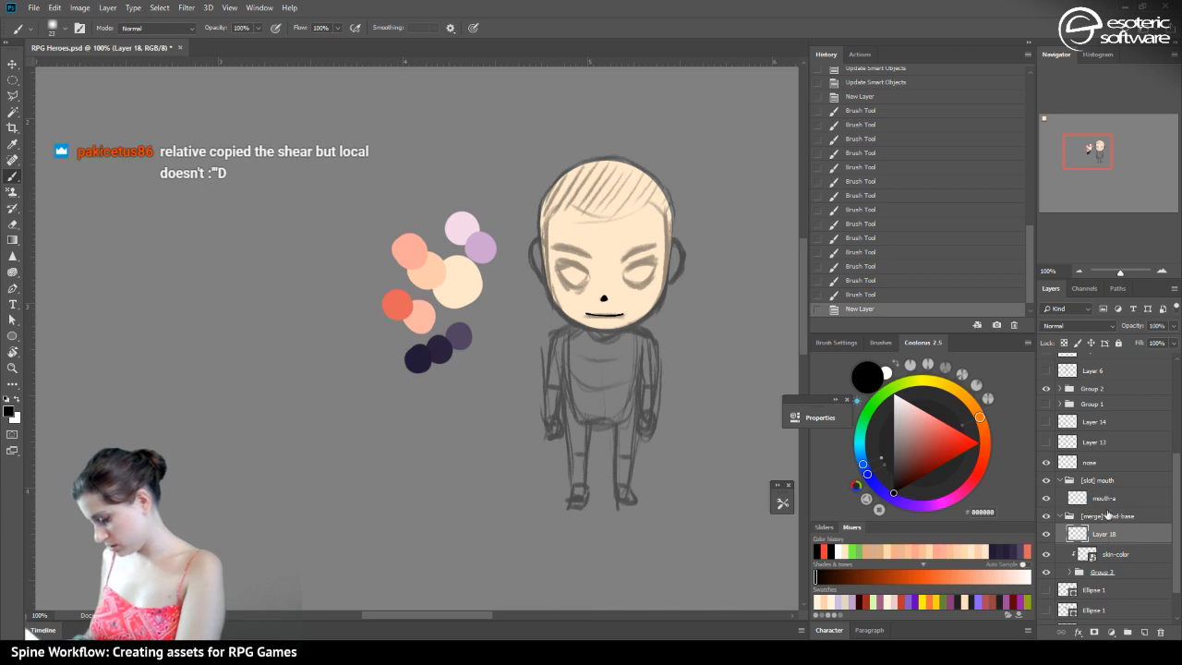
{"action": "left_click", "coordinate": [1090, 462]}
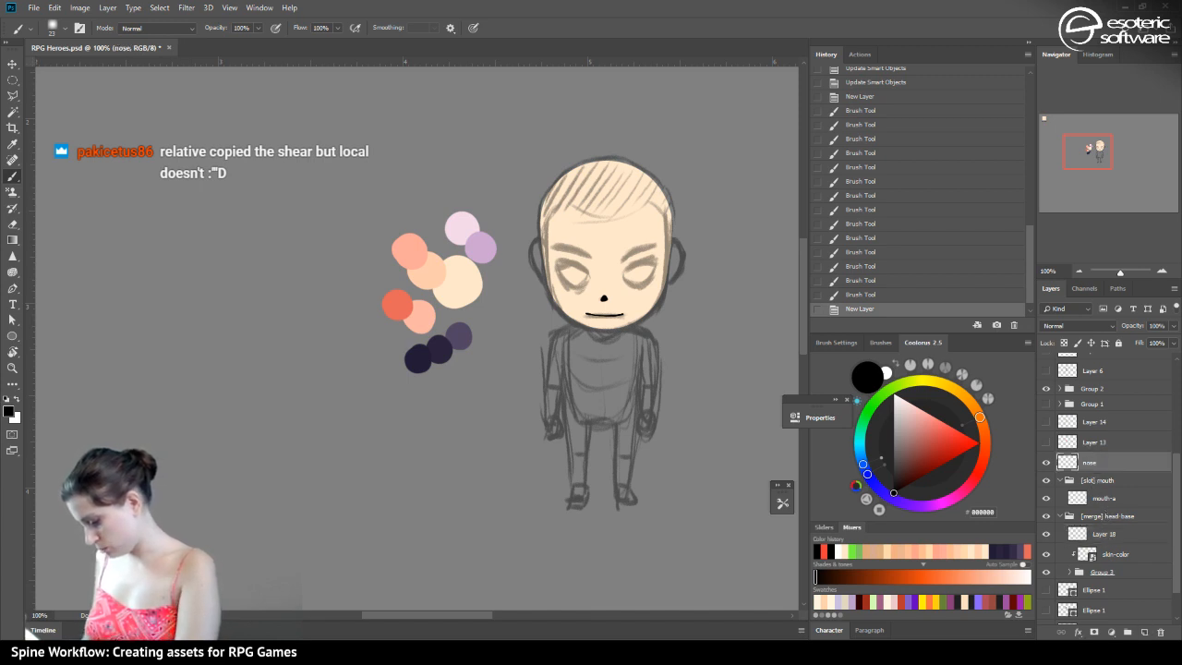
{"action": "left_click", "coordinate": [1146, 632]}
{"action": "mouse_move", "coordinate": [545, 242]}
{"action": "left_mouse_down"}
{"action": "mouse_move", "coordinate": [543, 275]}
{"action": "mouse_move", "coordinate": [537, 251]}
{"action": "left_mouse_up"}
{"action": "key", "text": "ctrl+z"}
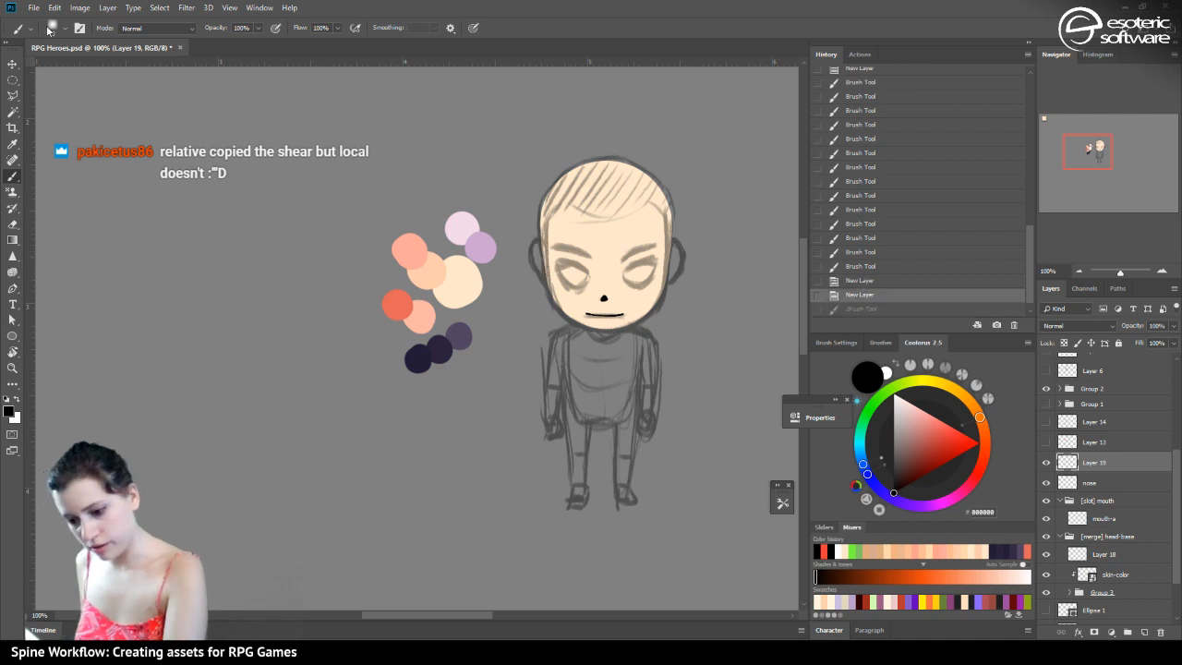
Set the brush to Hard Round and choose the "smoothing - massive" preset in Lazy Nezumi Pro
{"action": "left_click", "coordinate": [50, 29]}
{"action": "left_click", "coordinate": [71, 192]}
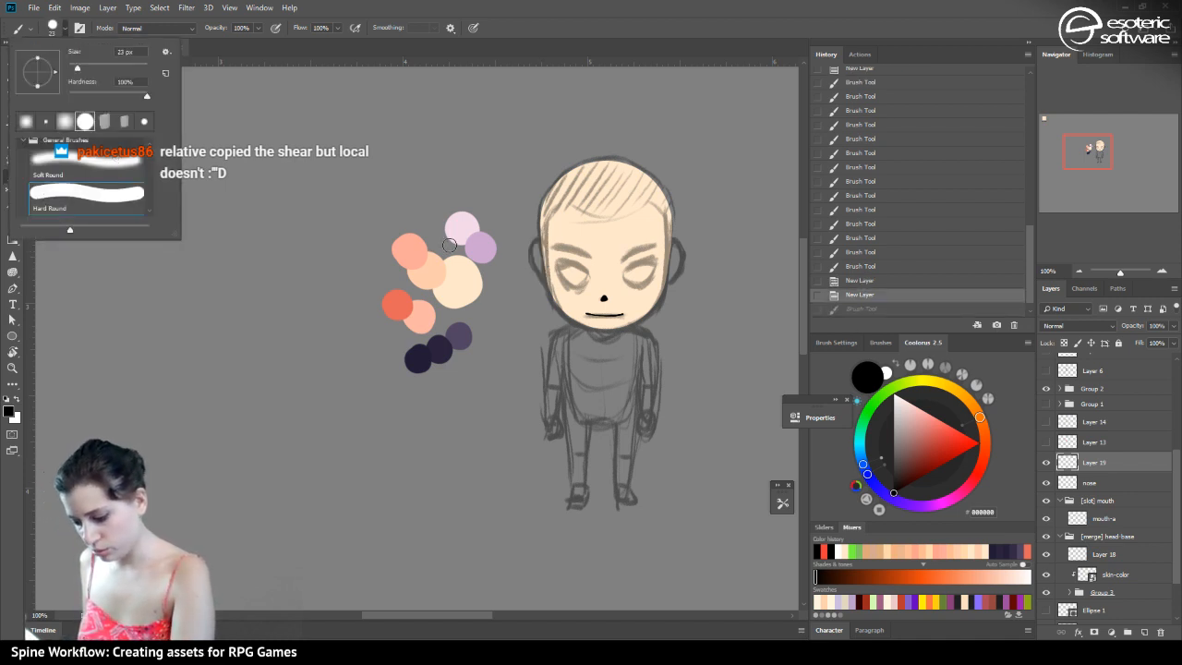
{"action": "mouse_move", "coordinate": [549, 279]}
{"action": "left_mouse_down"}
{"action": "mouse_move", "coordinate": [547, 252]}
{"action": "mouse_move", "coordinate": [532, 250]}
{"action": "mouse_move", "coordinate": [552, 277]}
{"action": "mouse_move", "coordinate": [545, 263]}
{"action": "left_mouse_up"}
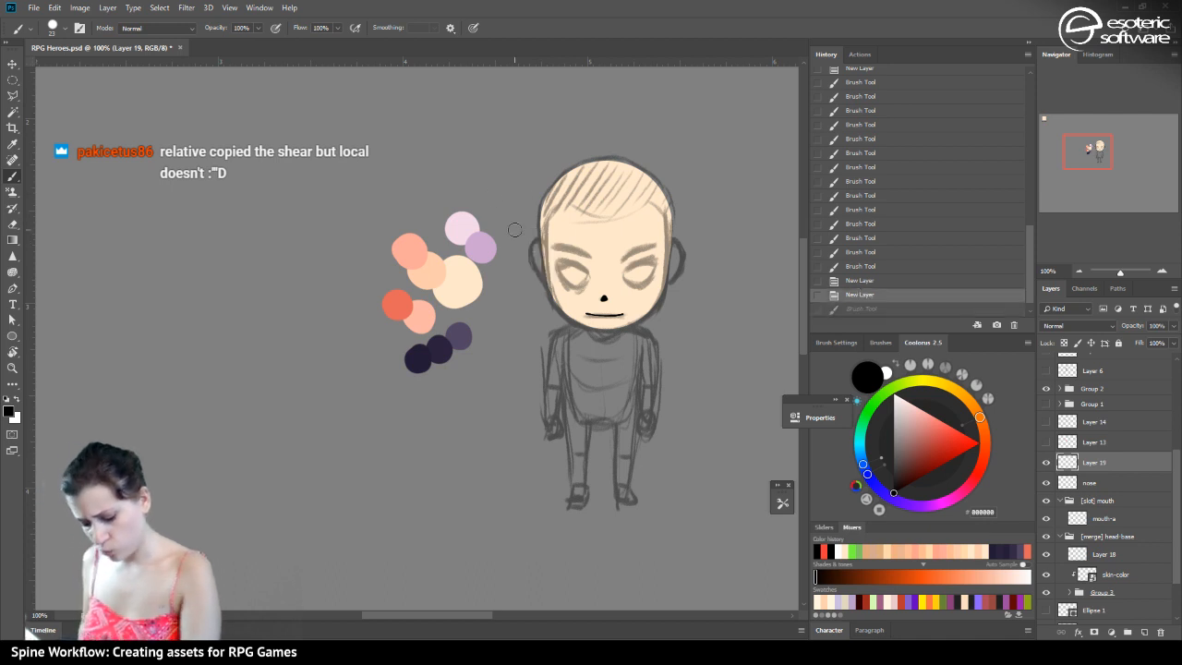
{"action": "left_click", "coordinate": [502, 649]}
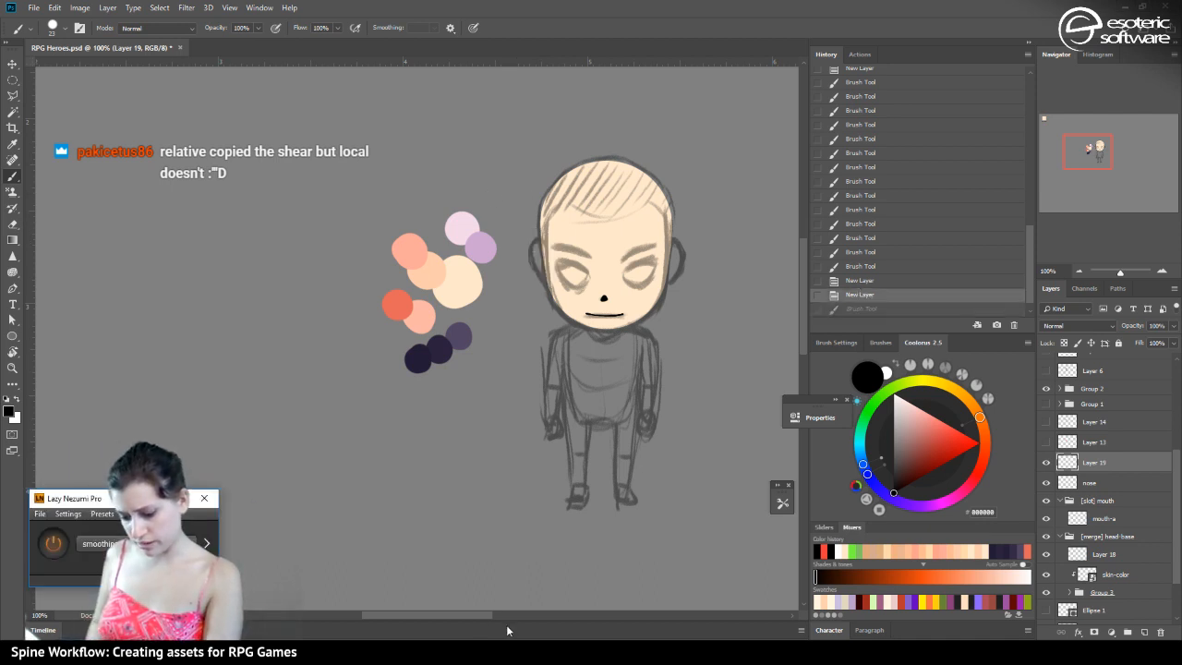
{"action": "left_click", "coordinate": [101, 545]}
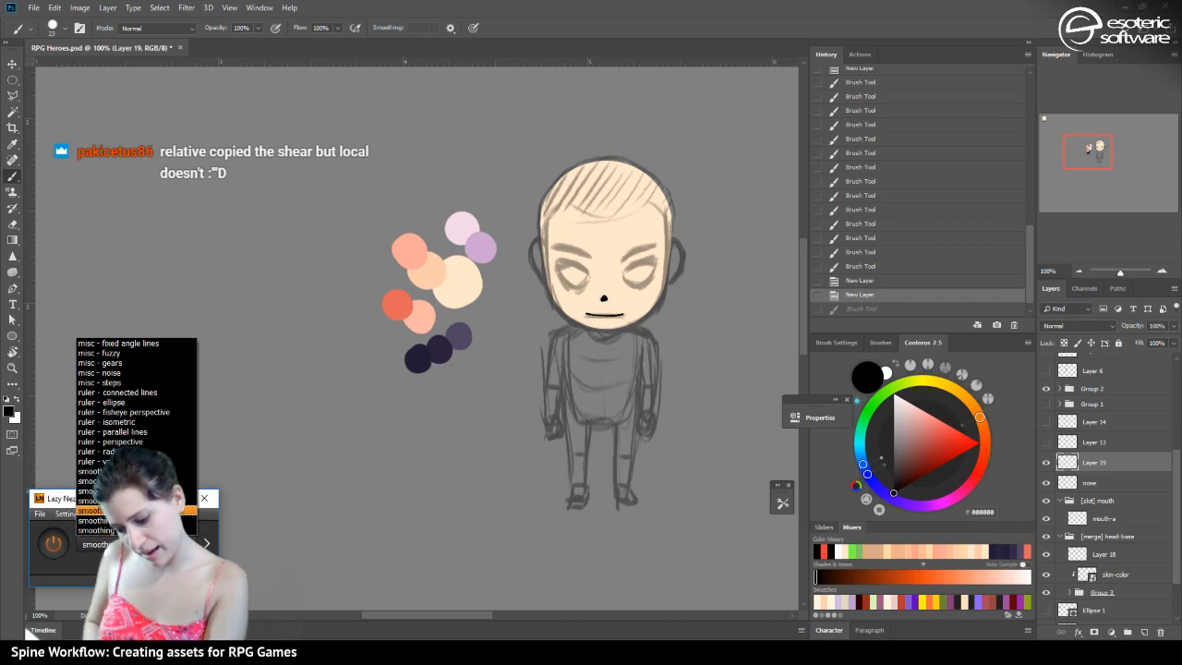
{"action": "left_click", "coordinate": [93, 510]}
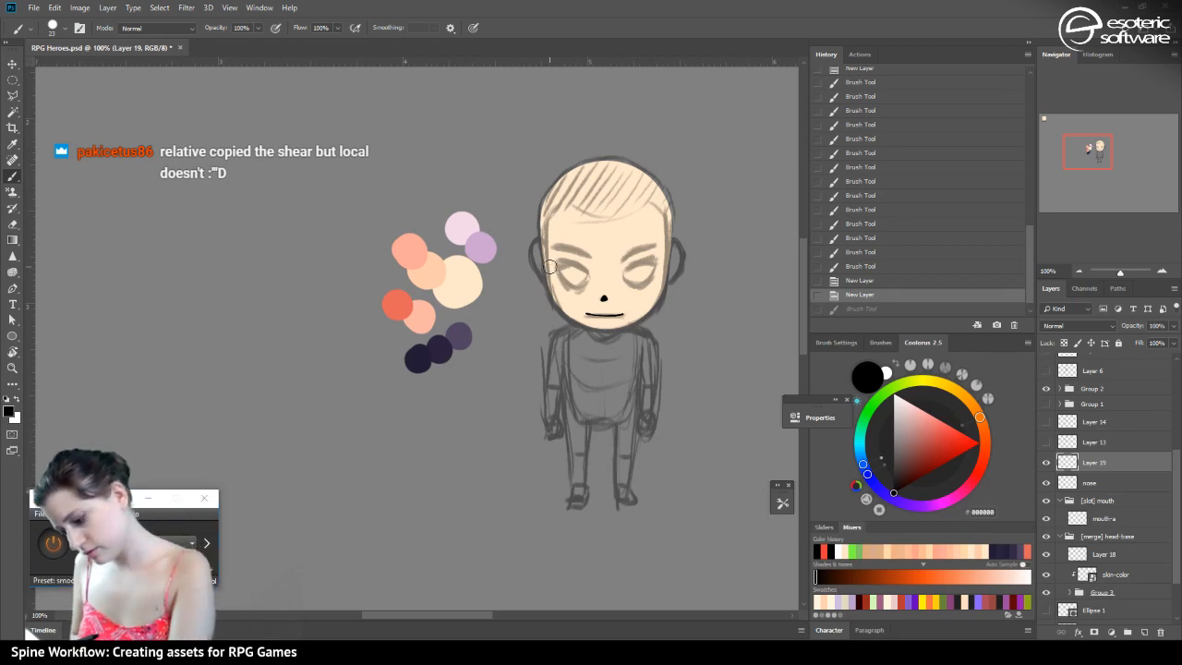
Paint the ear nearest the palette as a solid black oval on Layer 19 and trim its inner edge with the Eraser
{"action": "mouse_move", "coordinate": [548, 267]}
{"action": "left_mouse_down"}
{"action": "mouse_move", "coordinate": [536, 251]}
{"action": "mouse_move", "coordinate": [551, 273]}
{"action": "left_mouse_up"}
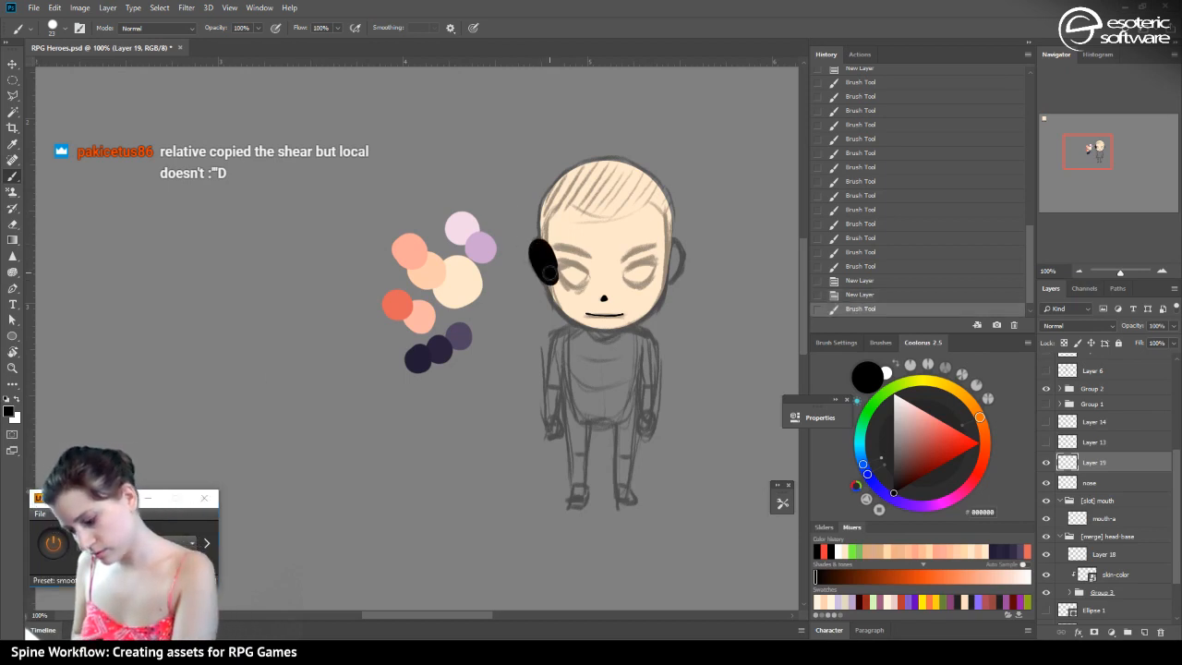
{"action": "left_click", "coordinate": [12, 223]}
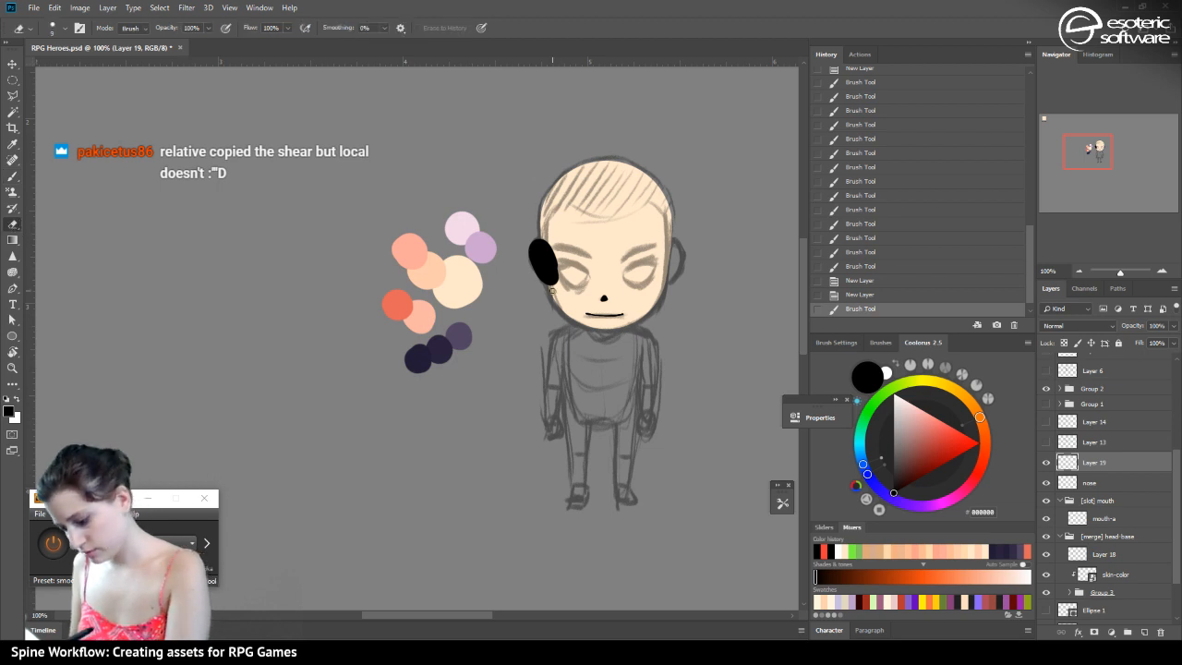
{"action": "mouse_move", "coordinate": [552, 289]}
{"action": "left_mouse_down"}
{"action": "mouse_move", "coordinate": [554, 242]}
{"action": "mouse_move", "coordinate": [543, 240]}
{"action": "left_mouse_up"}
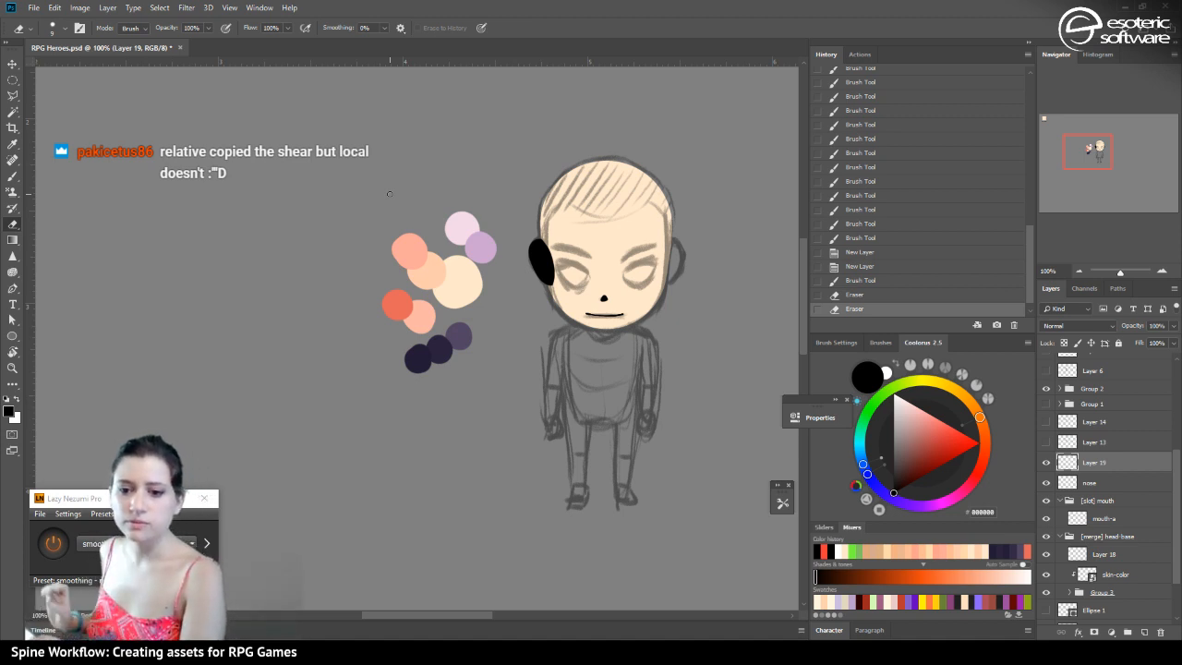
Select Layer 10 in Group 2 and move the Lazy Nezumi Pro window up into the empty canvas area
{"action": "key", "text": "v"}
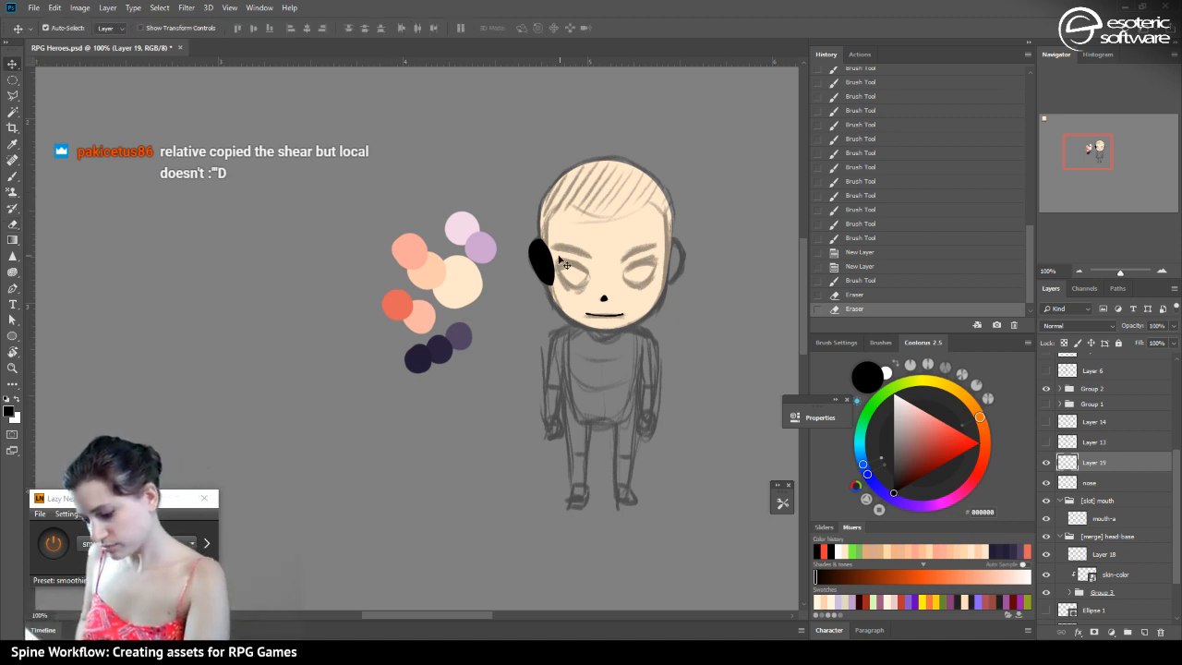
{"action": "left_click", "coordinate": [548, 270]}
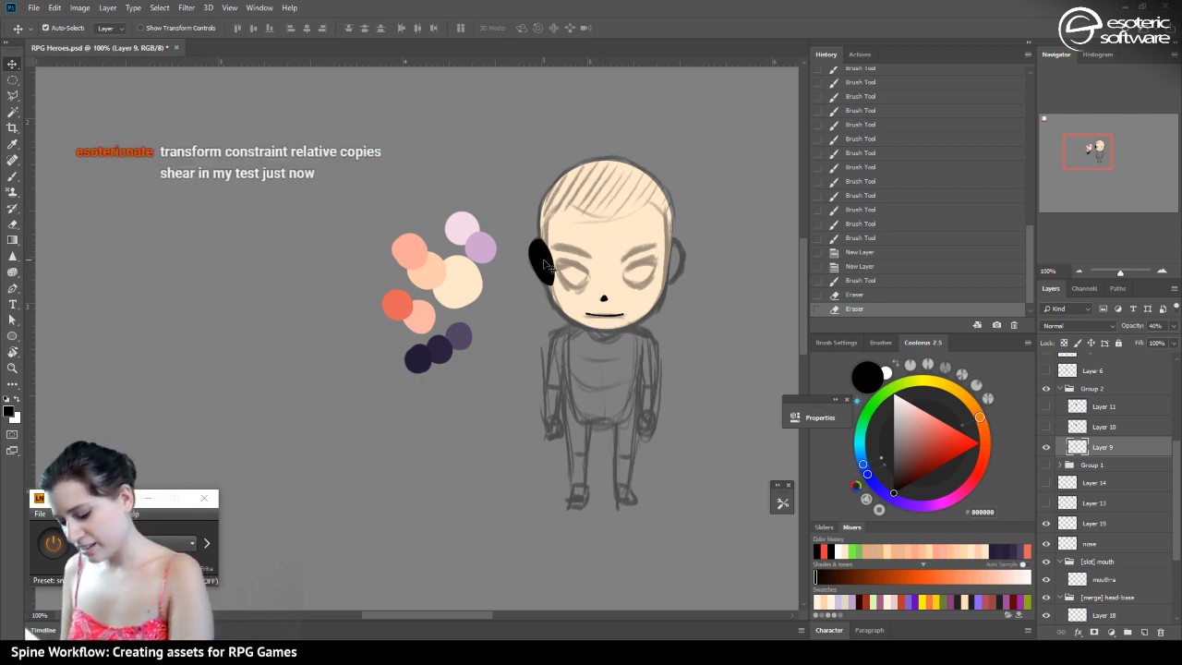
{"action": "left_click", "coordinate": [1080, 428]}
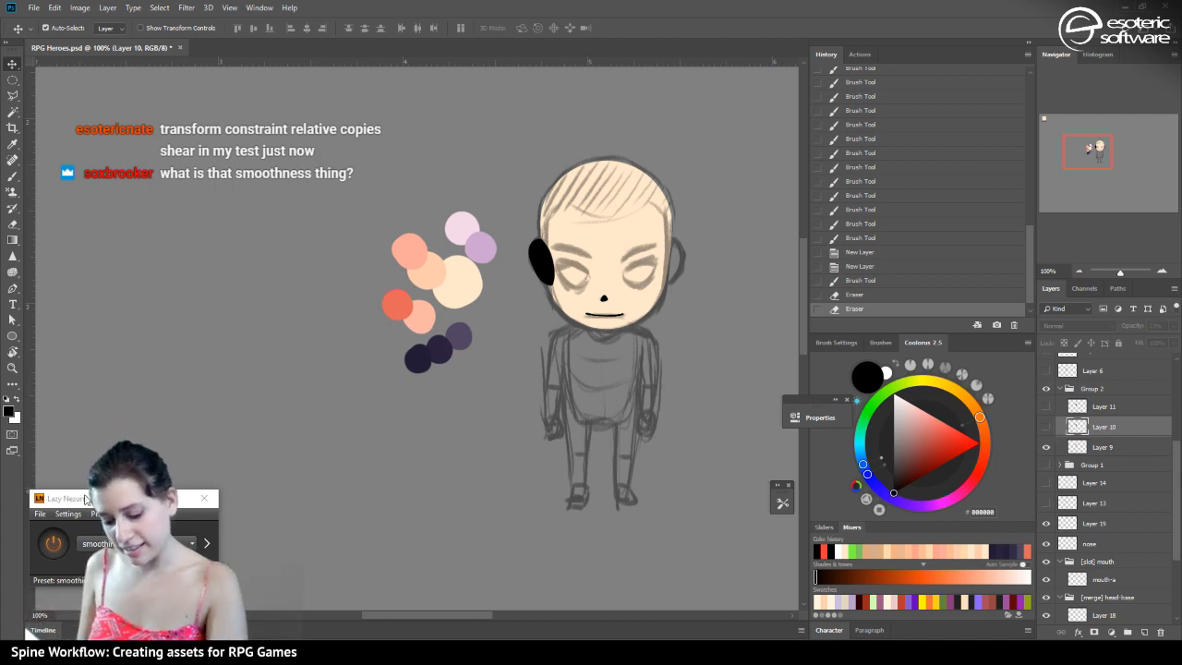
{"action": "left_click_drag", "start_coordinate": [55, 498], "coordinate": [118, 285]}
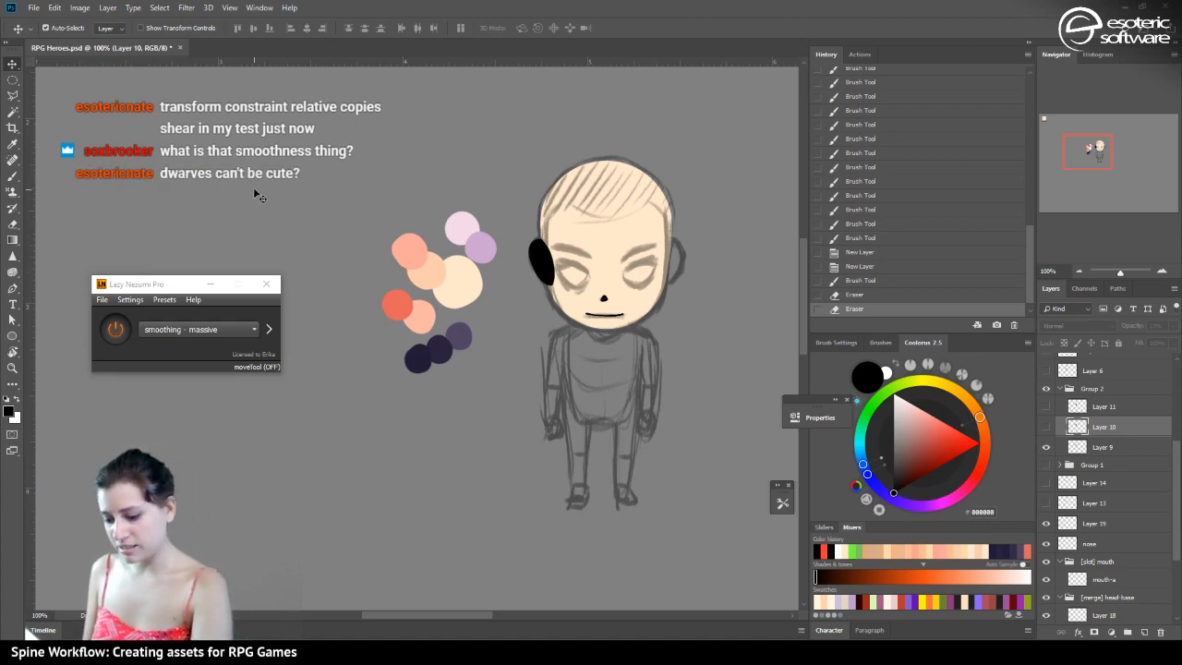
Add a new layer at the top of Group 2 for brush test strokes
{"action": "left_click", "coordinate": [12, 176]}
{"action": "left_click", "coordinate": [388, 225]}
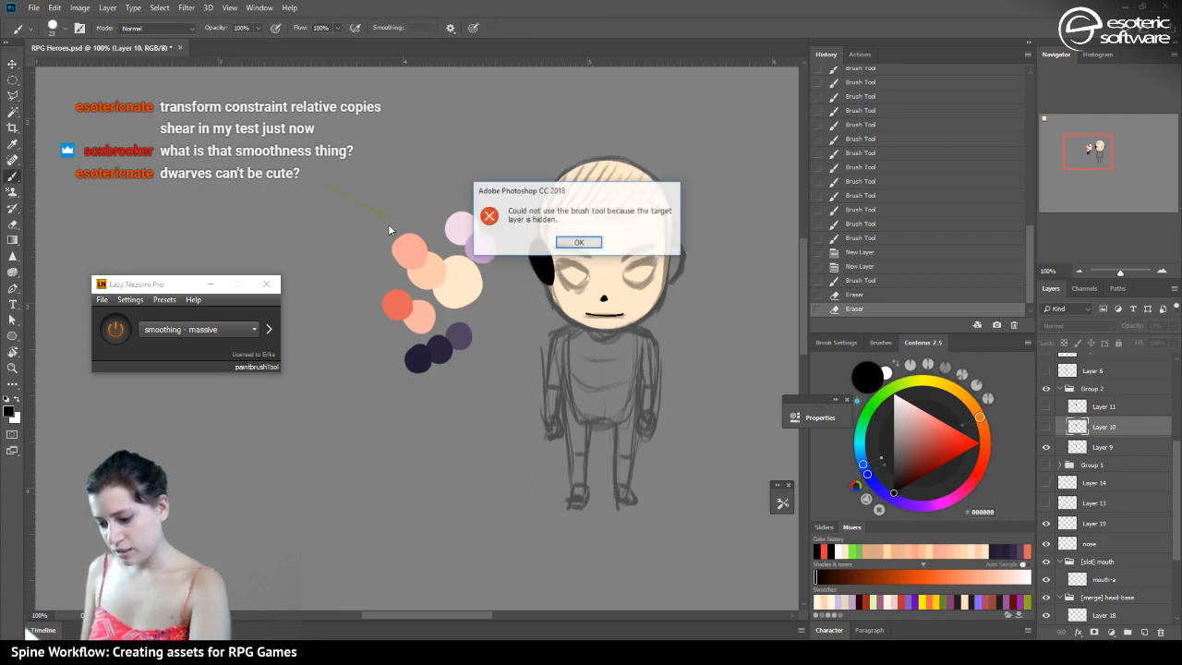
{"action": "left_click", "coordinate": [579, 243]}
{"action": "left_click", "coordinate": [1145, 632]}
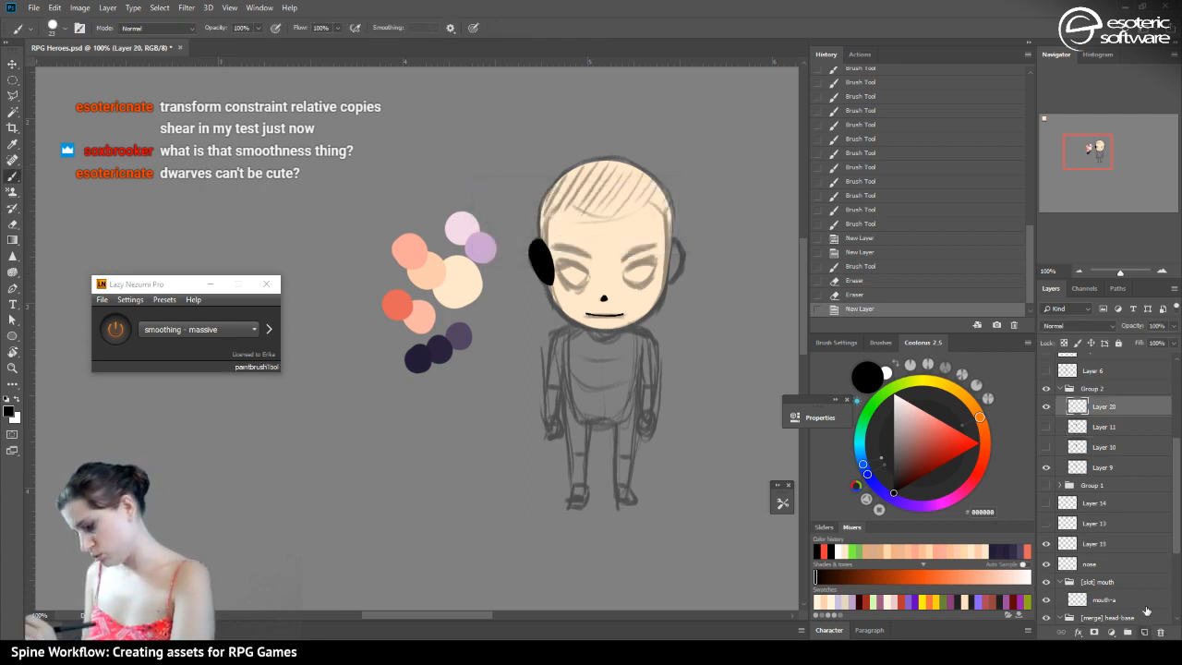
Paint long curling test strokes on Layer 20 with Lazy Nezumi Pro smoothing on and off, undo them all and re-enable smoothing
{"action": "mouse_move", "coordinate": [310, 140]}
{"action": "left_mouse_down"}
{"action": "mouse_move", "coordinate": [407, 259]}
{"action": "mouse_move", "coordinate": [295, 411]}
{"action": "left_mouse_up"}
{"action": "mouse_move", "coordinate": [518, 414]}
{"action": "left_mouse_down"}
{"action": "mouse_move", "coordinate": [398, 480]}
{"action": "mouse_move", "coordinate": [419, 453]}
{"action": "left_mouse_up"}
{"action": "left_click", "coordinate": [185, 332]}
{"action": "left_click", "coordinate": [116, 332]}
{"action": "left_click", "coordinate": [115, 331]}
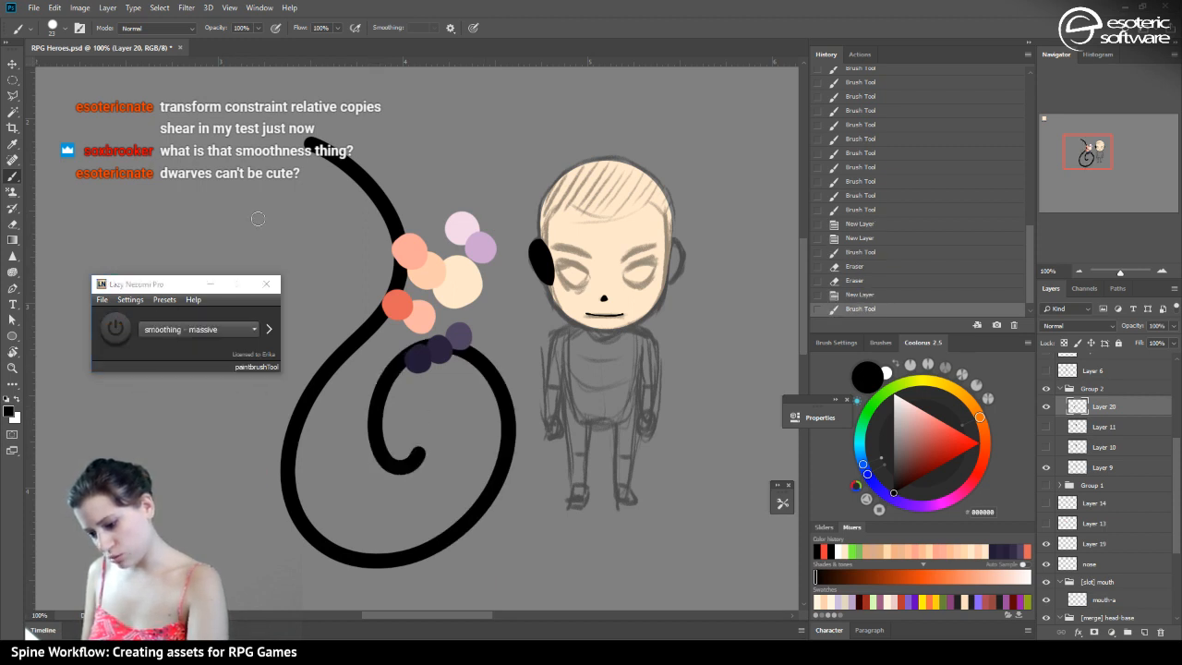
{"action": "mouse_move", "coordinate": [306, 143]}
{"action": "left_mouse_down"}
{"action": "mouse_move", "coordinate": [314, 291]}
{"action": "mouse_move", "coordinate": [341, 434]}
{"action": "mouse_move", "coordinate": [266, 450]}
{"action": "left_mouse_up"}
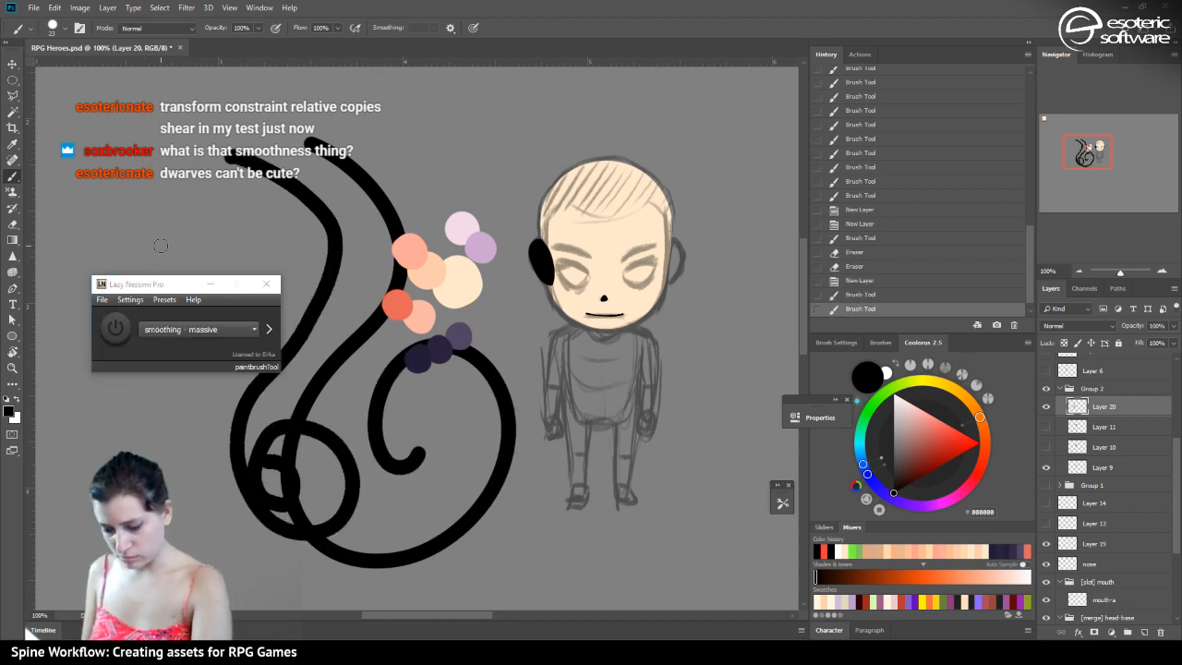
{"action": "mouse_move", "coordinate": [143, 148]}
{"action": "left_mouse_down"}
{"action": "mouse_move", "coordinate": [282, 286]}
{"action": "mouse_move", "coordinate": [247, 506]}
{"action": "left_mouse_up"}
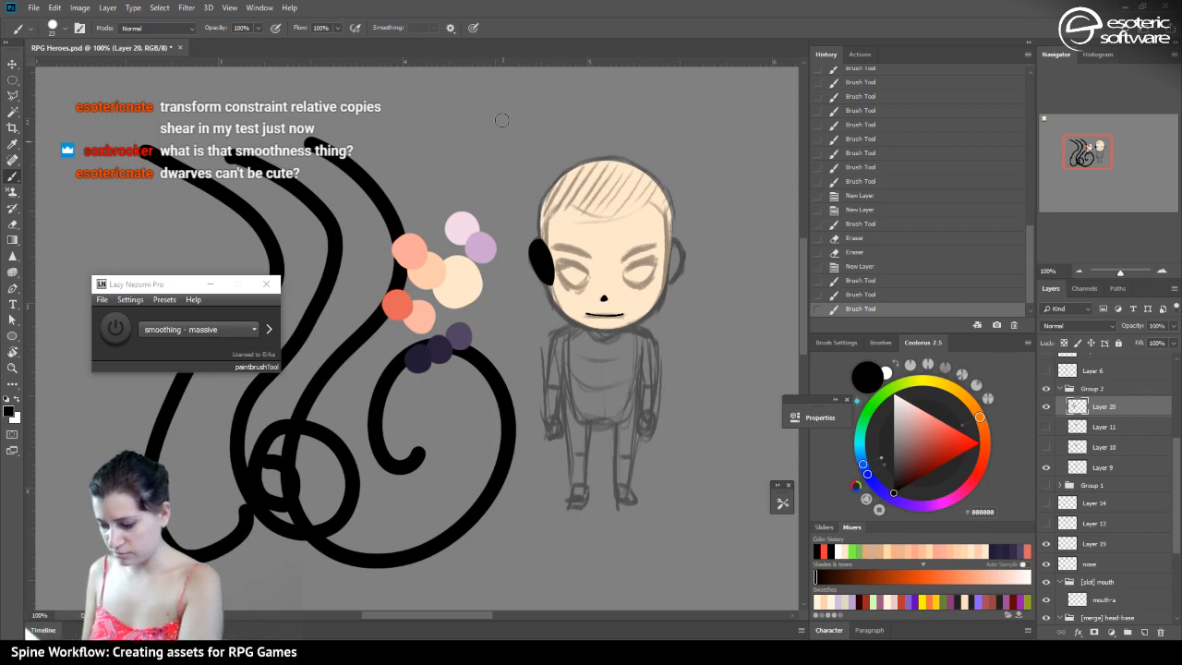
{"action": "left_click", "coordinate": [845, 267]}
{"action": "left_click", "coordinate": [115, 328]}
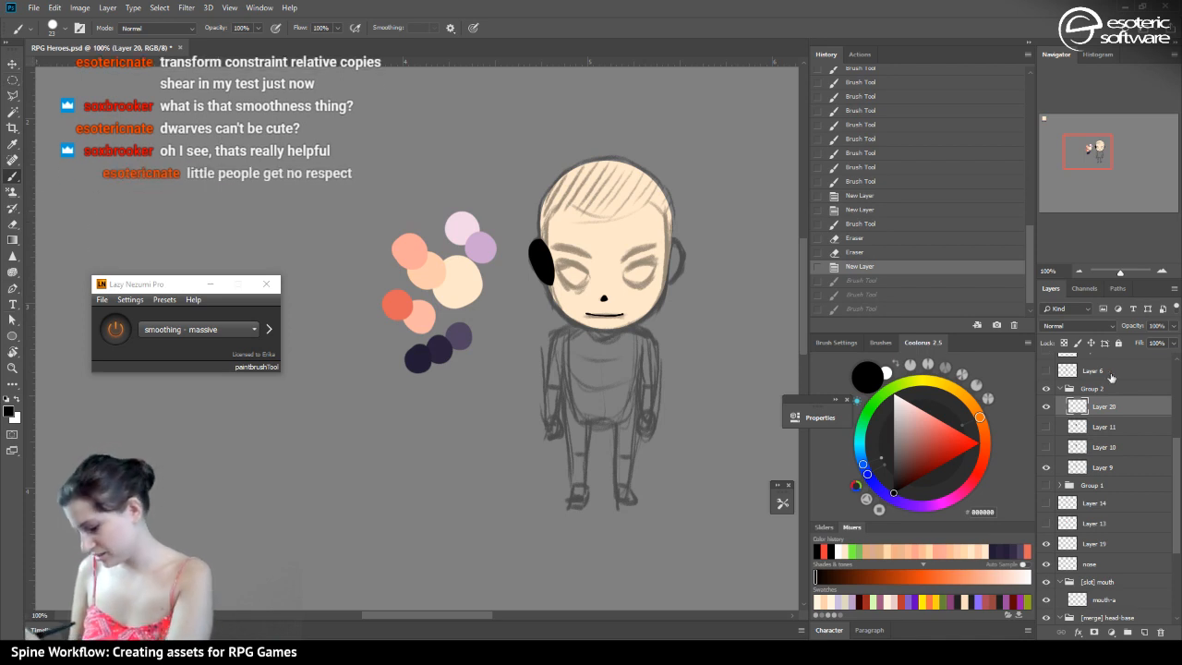
Add a new layer directly above the upper Ellipse 1 layer, beneath the head-base group
{"action": "left_click", "coordinate": [1048, 407]}
{"action": "left_click", "coordinate": [1047, 407]}
{"action": "key", "text": "v"}
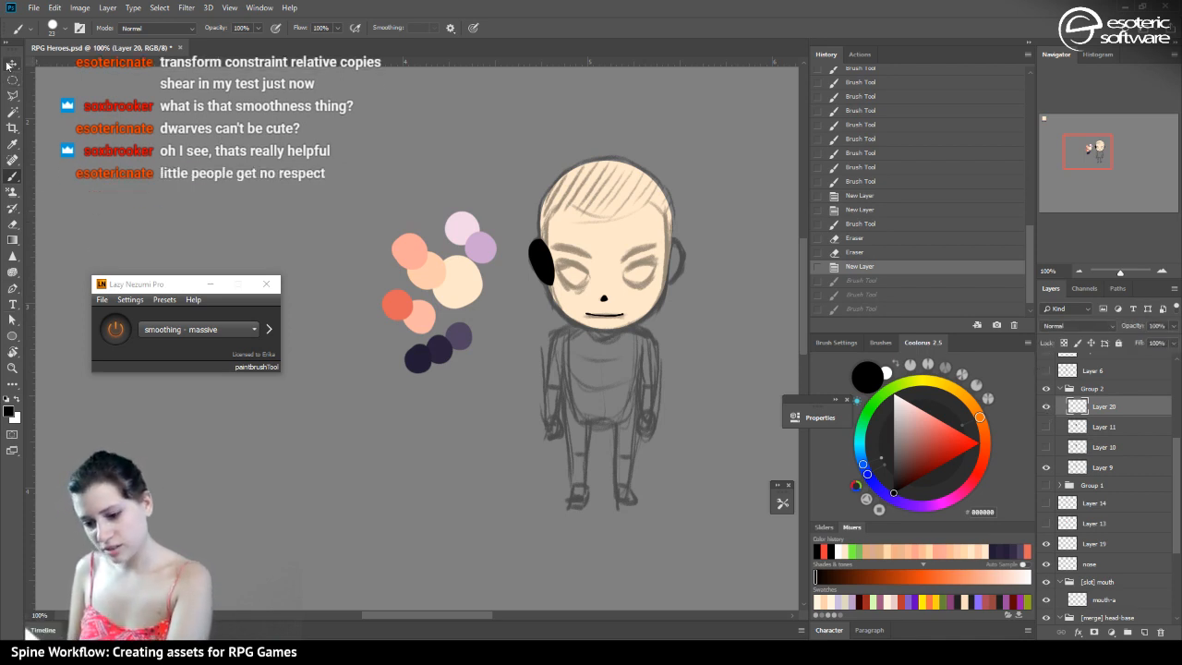
{"action": "left_click", "coordinate": [593, 338]}
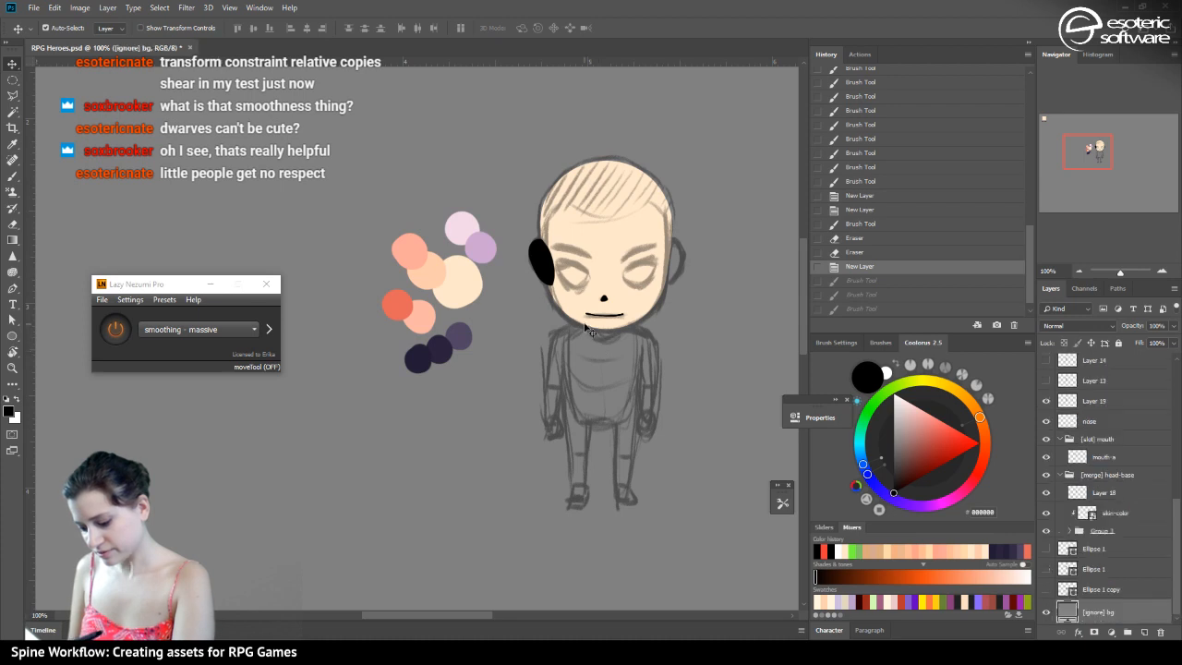
{"action": "key", "text": "b"}
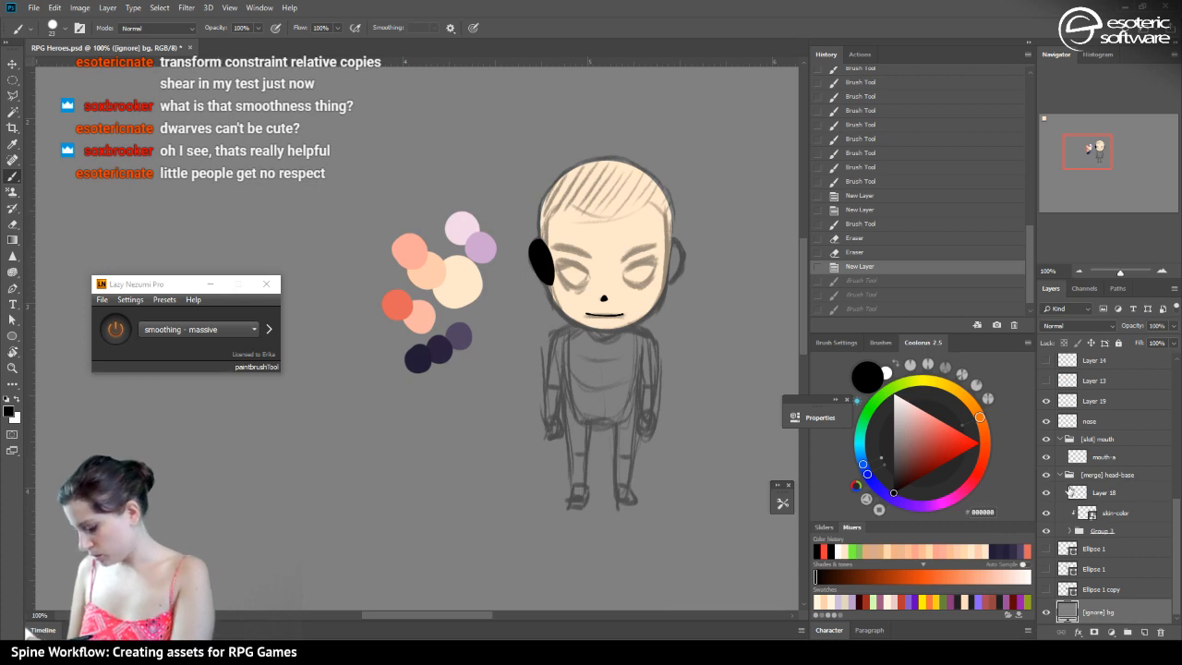
{"action": "left_click", "coordinate": [1074, 546]}
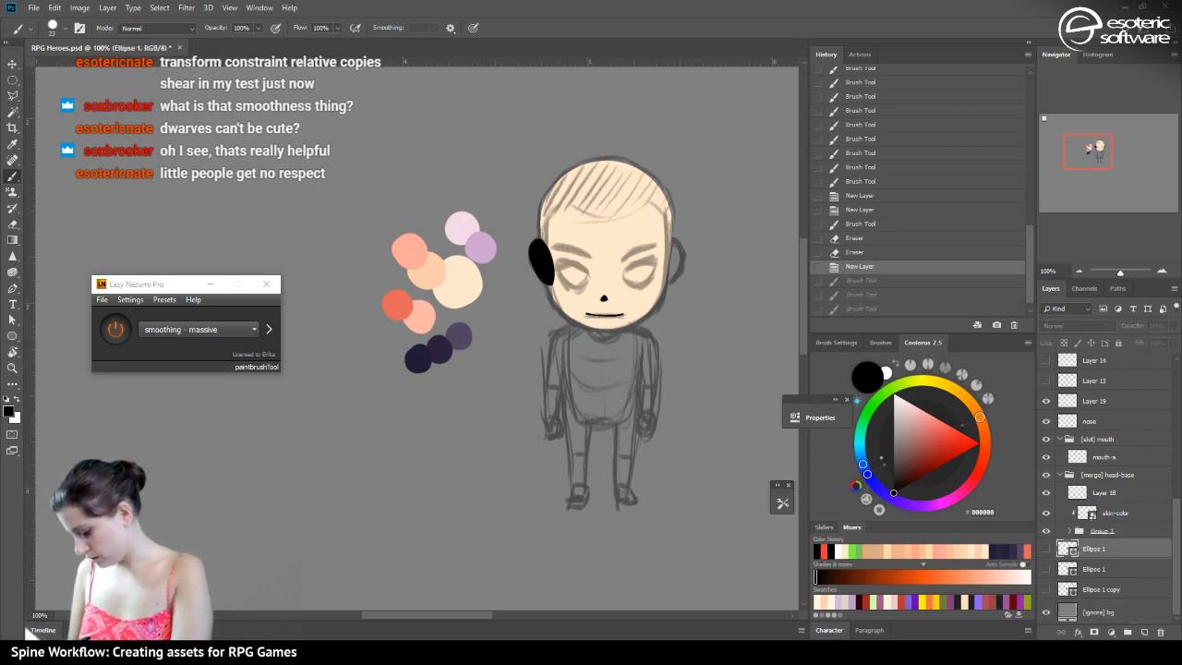
{"action": "left_click", "coordinate": [1145, 631]}
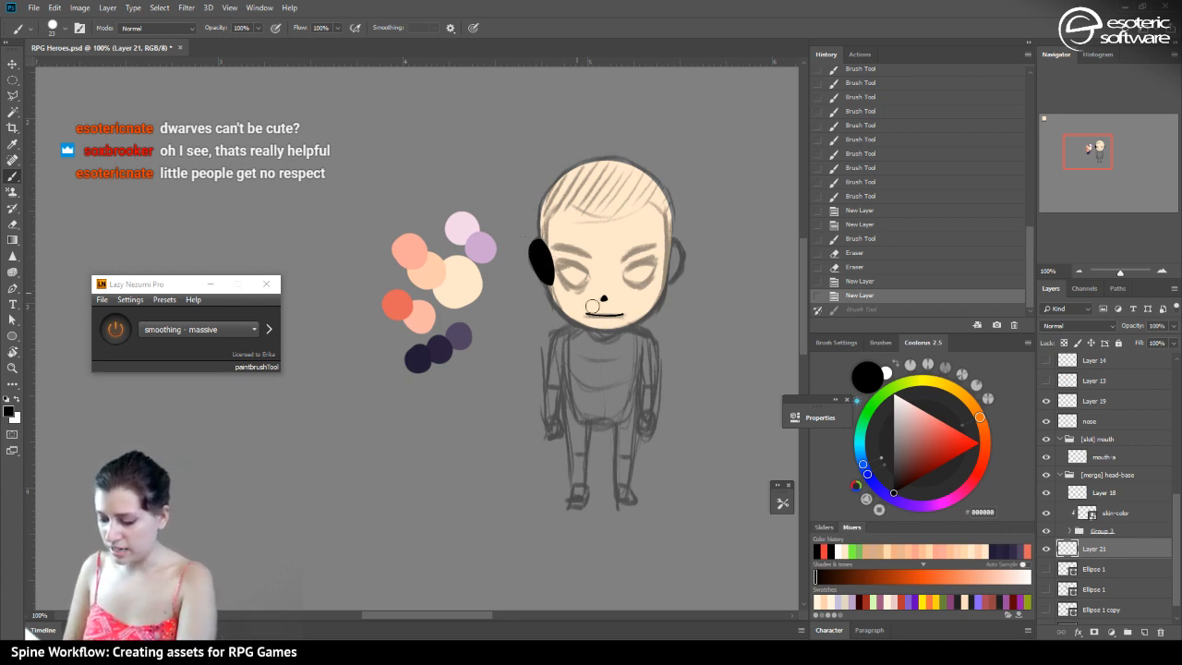
Paint the torso as a solid black shape under the head on Layer 21, undoing the unsuccessful outline attempts
{"action": "left_click_drag", "start_coordinate": [640, 337], "coordinate": [560, 339]}
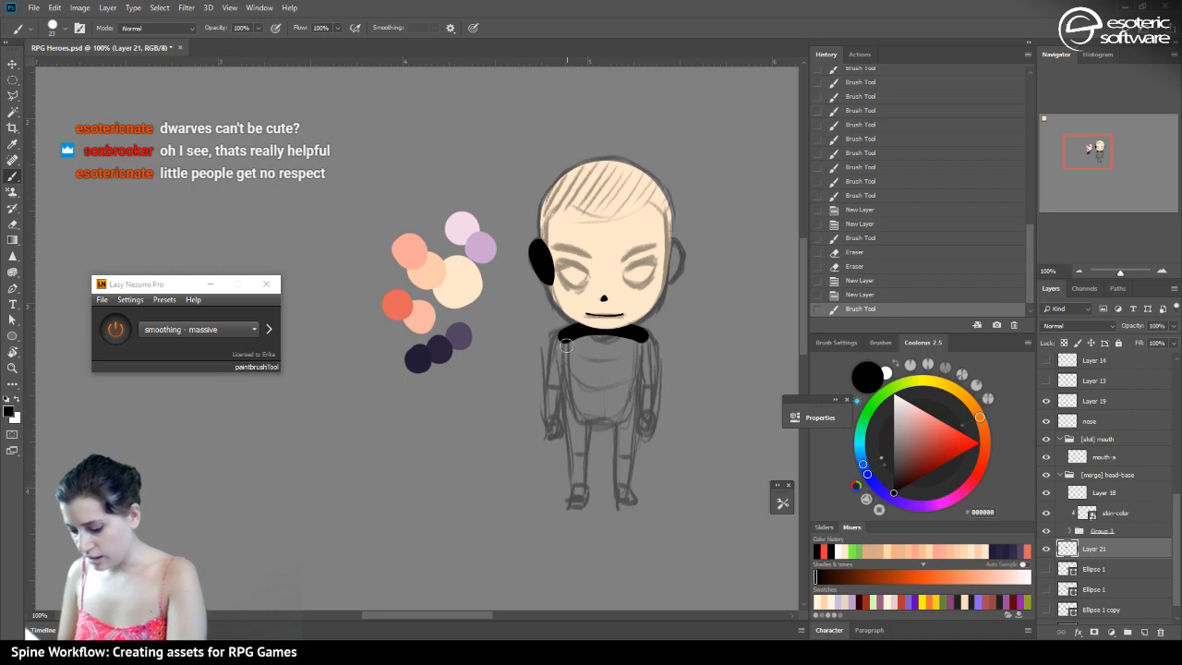
{"action": "left_click_drag", "start_coordinate": [570, 397], "coordinate": [582, 432]}
{"action": "mouse_move", "coordinate": [643, 335]}
{"action": "left_mouse_down"}
{"action": "mouse_move", "coordinate": [640, 387]}
{"action": "mouse_move", "coordinate": [622, 428]}
{"action": "mouse_move", "coordinate": [580, 411]}
{"action": "left_mouse_up"}
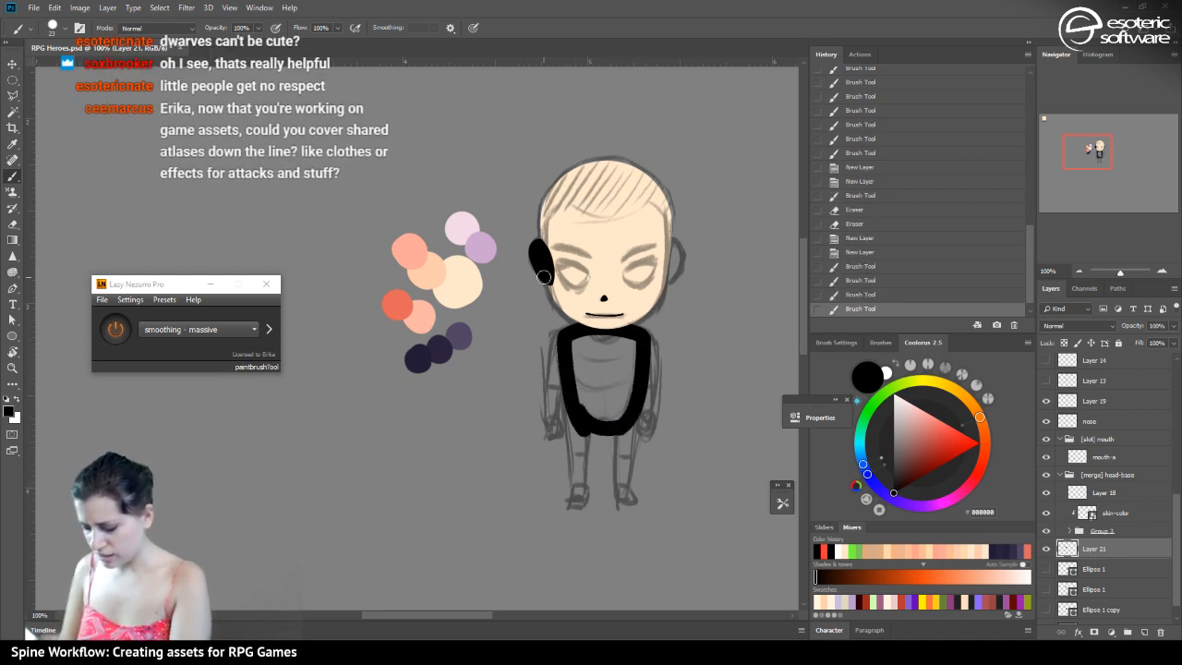
{"action": "left_click", "coordinate": [842, 251]}
{"action": "mouse_move", "coordinate": [645, 336]}
{"action": "left_mouse_down"}
{"action": "mouse_move", "coordinate": [560, 344]}
{"action": "mouse_move", "coordinate": [582, 427]}
{"action": "mouse_move", "coordinate": [610, 429]}
{"action": "mouse_move", "coordinate": [628, 404]}
{"action": "mouse_move", "coordinate": [632, 334]}
{"action": "mouse_move", "coordinate": [640, 339]}
{"action": "mouse_move", "coordinate": [564, 331]}
{"action": "mouse_move", "coordinate": [581, 414]}
{"action": "mouse_move", "coordinate": [610, 424]}
{"action": "mouse_move", "coordinate": [641, 331]}
{"action": "mouse_move", "coordinate": [598, 418]}
{"action": "mouse_move", "coordinate": [625, 338]}
{"action": "mouse_move", "coordinate": [606, 409]}
{"action": "mouse_move", "coordinate": [594, 352]}
{"action": "mouse_move", "coordinate": [599, 413]}
{"action": "mouse_move", "coordinate": [573, 342]}
{"action": "mouse_move", "coordinate": [576, 373]}
{"action": "mouse_move", "coordinate": [584, 339]}
{"action": "mouse_move", "coordinate": [608, 388]}
{"action": "mouse_move", "coordinate": [609, 347]}
{"action": "left_mouse_up"}
{"action": "left_click", "coordinate": [838, 266]}
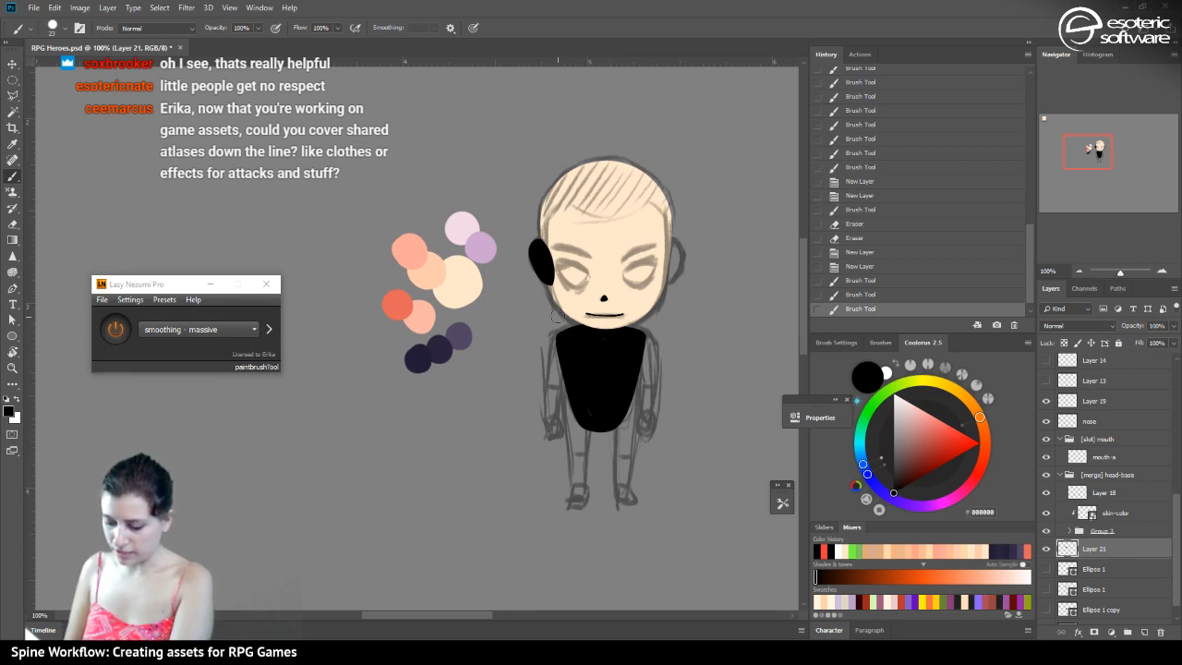
Trim the black torso's sides and bottom edge with the Eraser to narrow the waist and round the base
{"action": "key", "text": "e"}
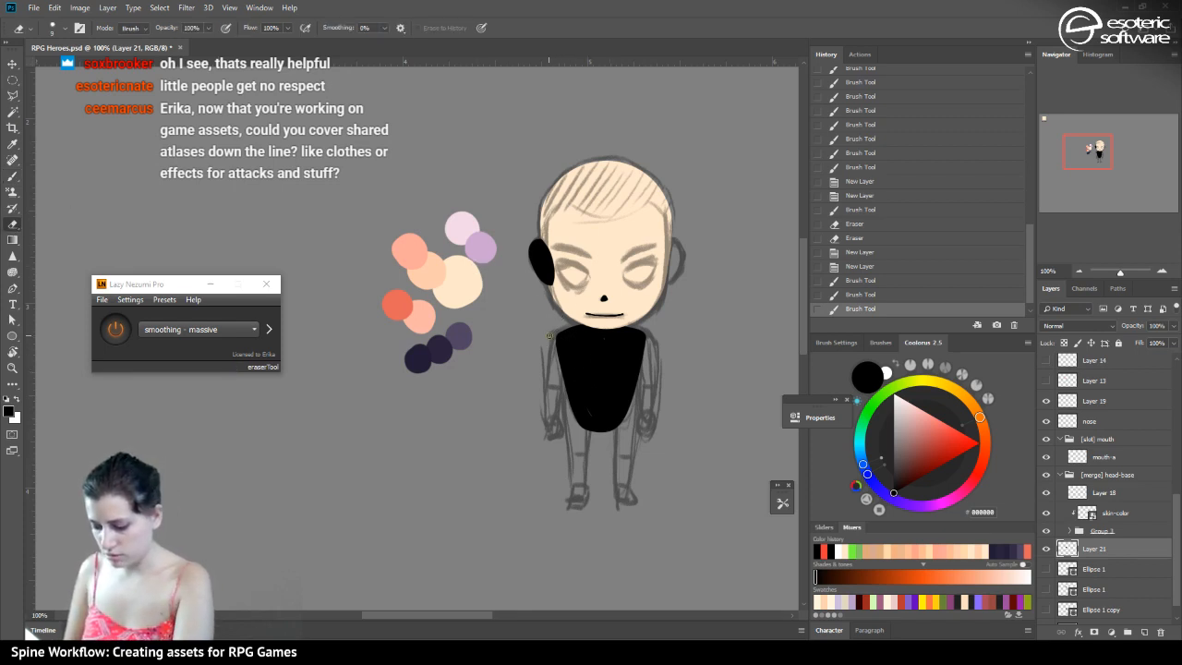
{"action": "mouse_move", "coordinate": [550, 335]}
{"action": "left_mouse_down"}
{"action": "mouse_move", "coordinate": [565, 377]}
{"action": "mouse_move", "coordinate": [557, 419]}
{"action": "mouse_move", "coordinate": [562, 341]}
{"action": "mouse_move", "coordinate": [549, 334]}
{"action": "mouse_move", "coordinate": [561, 377]}
{"action": "mouse_move", "coordinate": [555, 407]}
{"action": "left_mouse_up"}
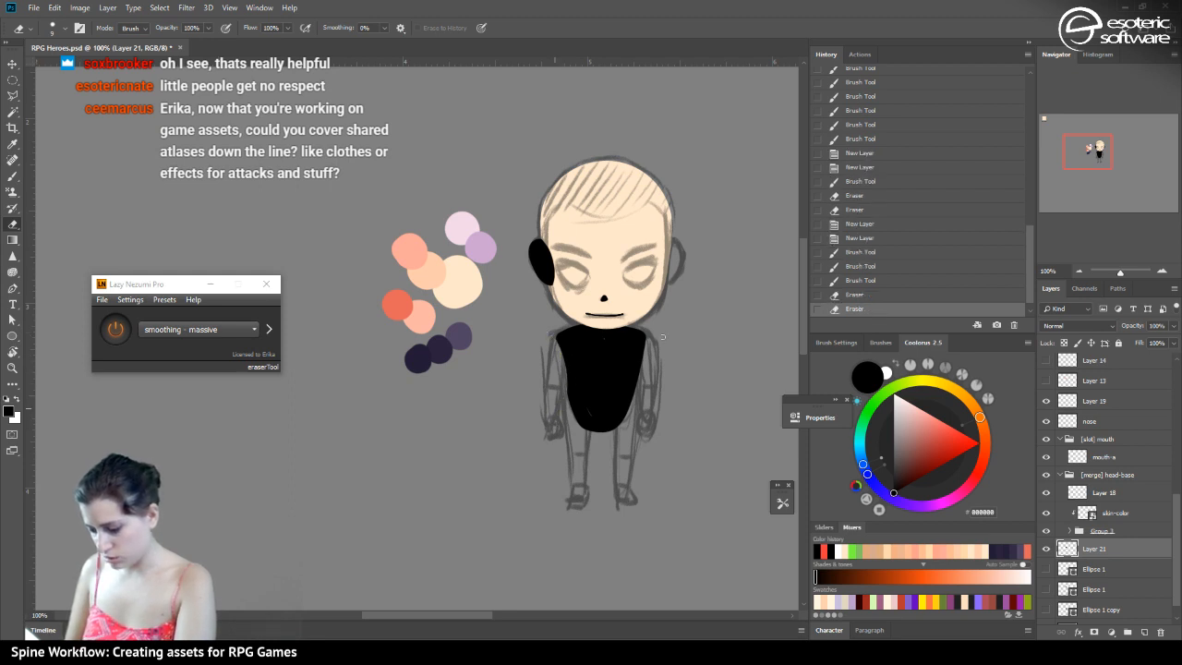
{"action": "left_click_drag", "start_coordinate": [639, 363], "coordinate": [647, 417]}
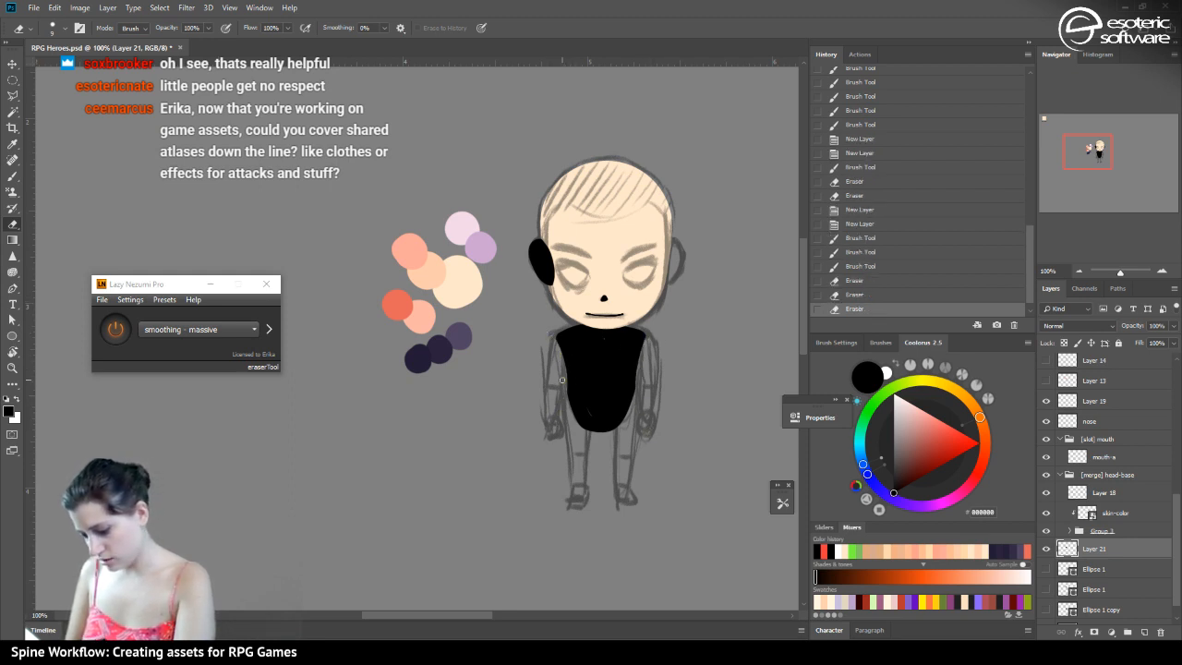
{"action": "mouse_move", "coordinate": [561, 379]}
{"action": "left_mouse_down"}
{"action": "mouse_move", "coordinate": [573, 415]}
{"action": "mouse_move", "coordinate": [600, 428]}
{"action": "mouse_move", "coordinate": [629, 415]}
{"action": "mouse_move", "coordinate": [575, 416]}
{"action": "mouse_move", "coordinate": [605, 432]}
{"action": "mouse_move", "coordinate": [635, 412]}
{"action": "left_mouse_up"}
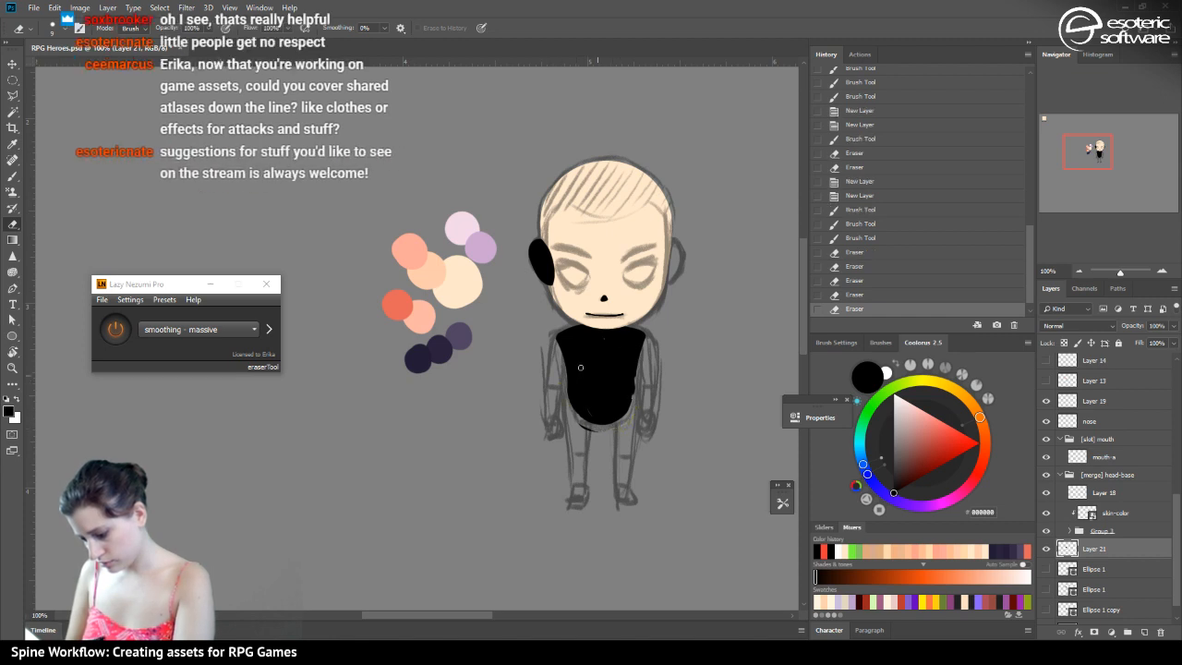
{"action": "left_click", "coordinate": [840, 294]}
{"action": "left_click", "coordinate": [847, 280]}
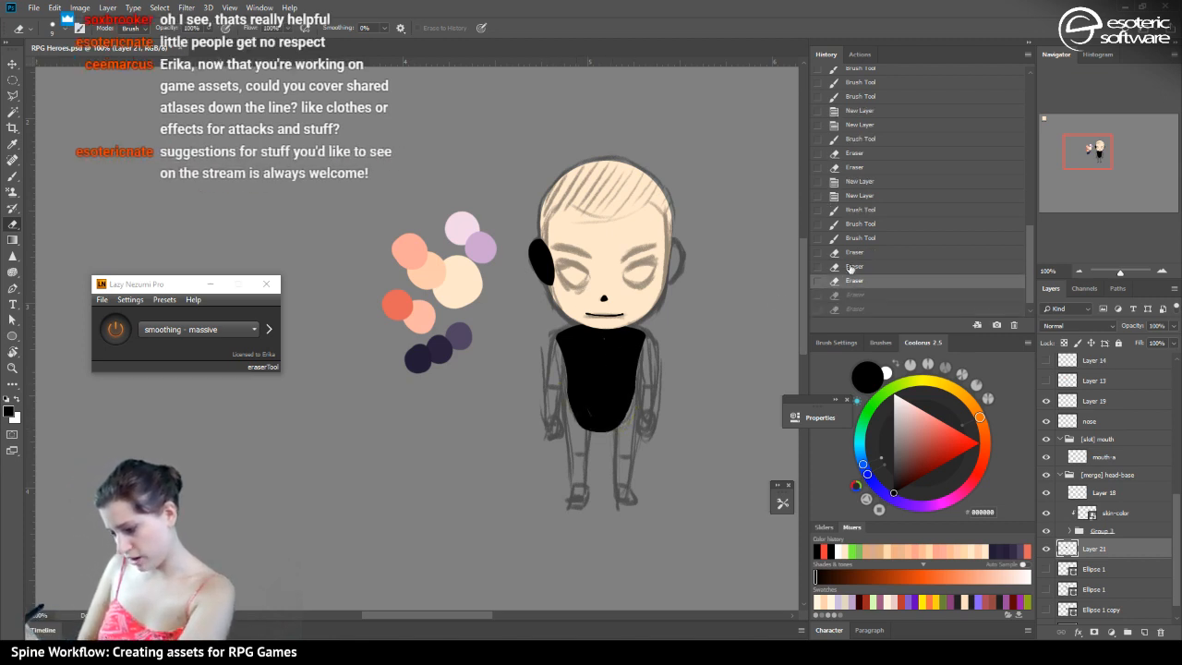
{"action": "left_click", "coordinate": [855, 294]}
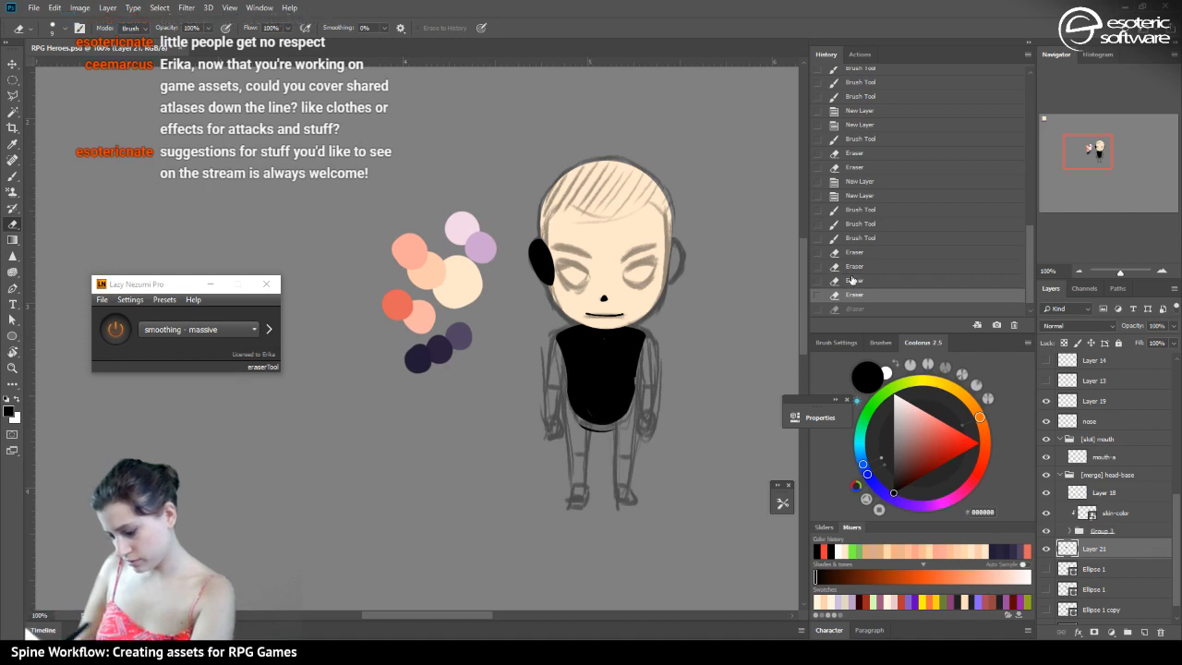
{"action": "left_click_drag", "start_coordinate": [581, 426], "coordinate": [624, 428]}
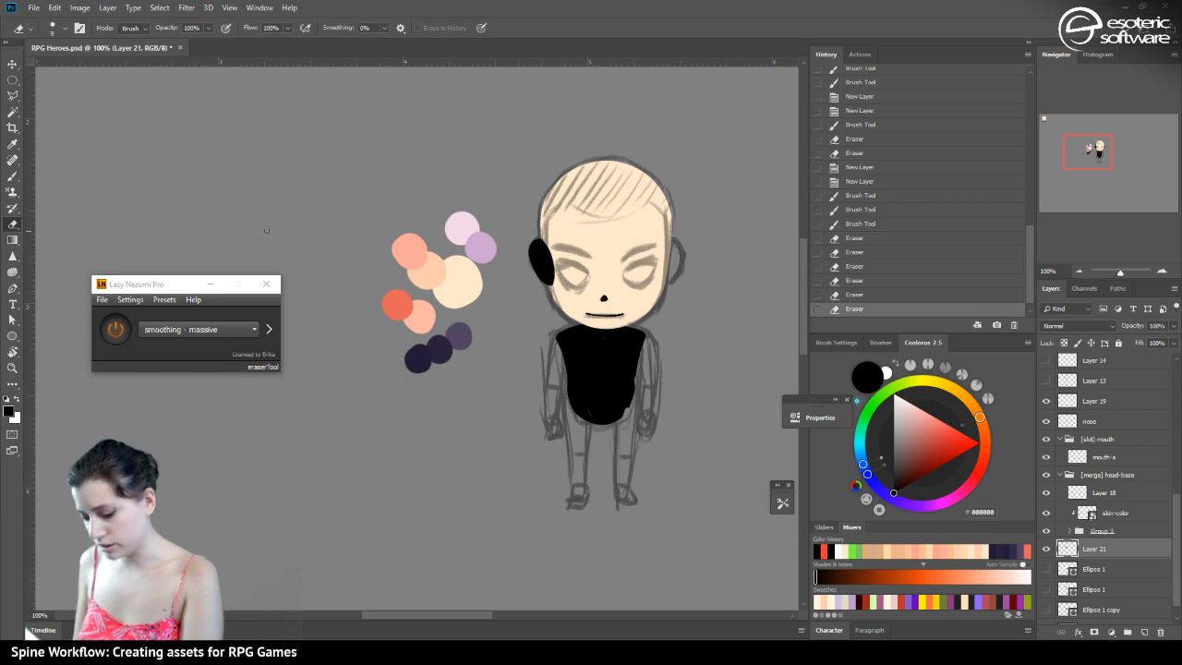
Hide Layer 21 with the painted torso and add a new layer above it
{"action": "left_click", "coordinate": [12, 63]}
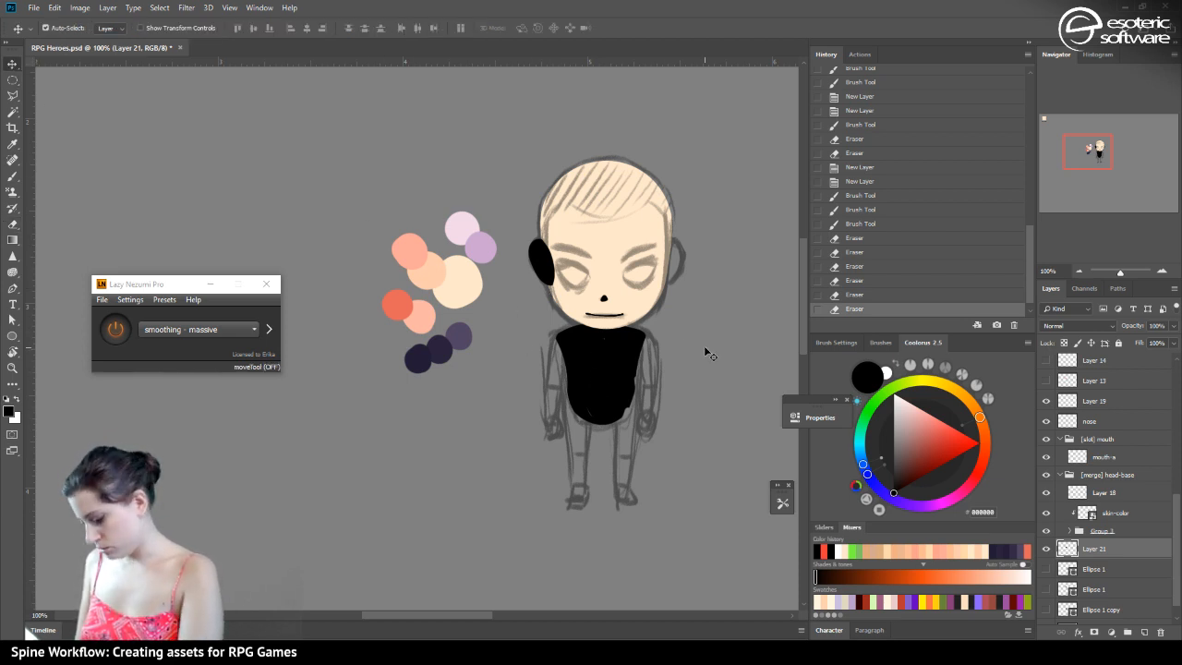
{"action": "left_click", "coordinate": [1046, 548]}
{"action": "left_click", "coordinate": [1047, 549]}
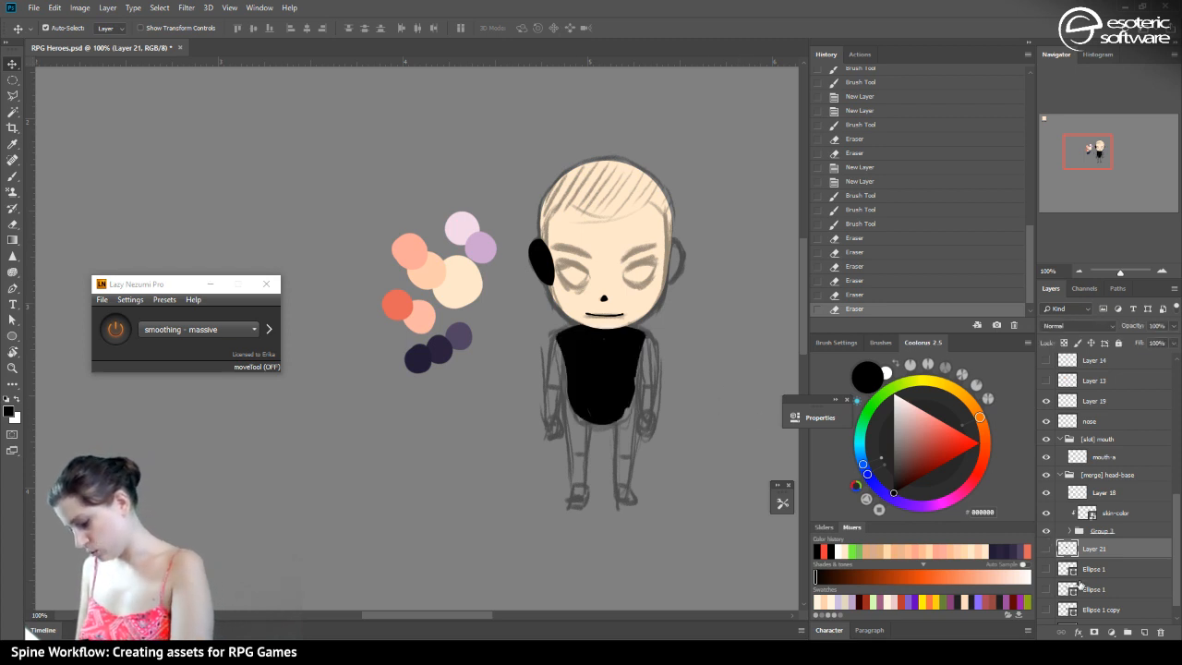
{"action": "left_click", "coordinate": [1047, 548]}
{"action": "left_click", "coordinate": [1145, 632]}
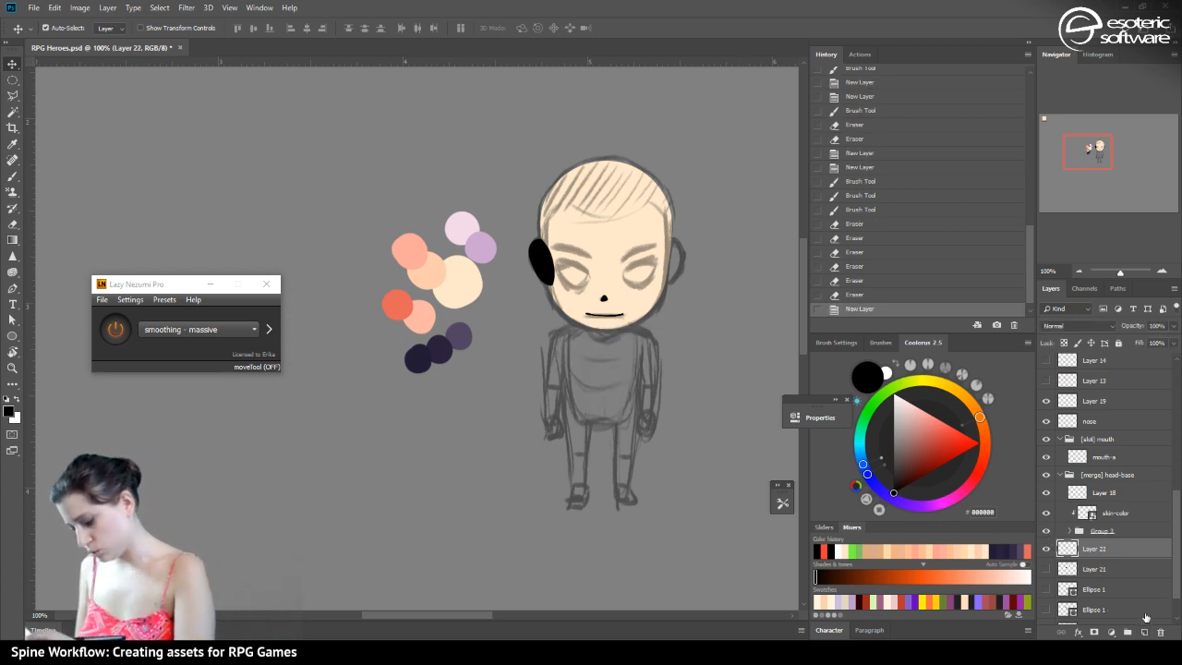
Try painting the torso again as a rounded black shape on Layer 22 and undo the strokes
{"action": "left_click", "coordinate": [13, 174]}
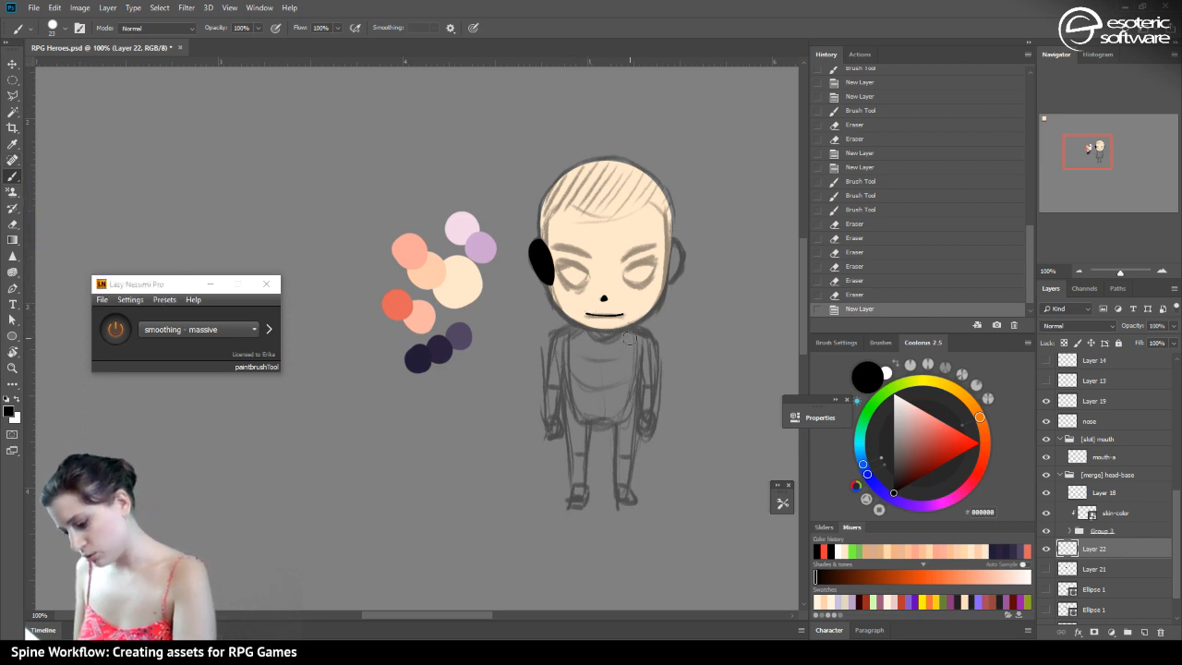
{"action": "mouse_move", "coordinate": [614, 334]}
{"action": "left_mouse_down"}
{"action": "mouse_move", "coordinate": [573, 342]}
{"action": "mouse_move", "coordinate": [580, 411]}
{"action": "mouse_move", "coordinate": [613, 418]}
{"action": "mouse_move", "coordinate": [633, 328]}
{"action": "mouse_move", "coordinate": [604, 419]}
{"action": "mouse_move", "coordinate": [600, 353]}
{"action": "mouse_move", "coordinate": [592, 347]}
{"action": "mouse_move", "coordinate": [590, 410]}
{"action": "mouse_move", "coordinate": [581, 347]}
{"action": "mouse_move", "coordinate": [605, 335]}
{"action": "mouse_move", "coordinate": [609, 384]}
{"action": "mouse_move", "coordinate": [614, 336]}
{"action": "mouse_move", "coordinate": [632, 324]}
{"action": "mouse_move", "coordinate": [632, 395]}
{"action": "mouse_move", "coordinate": [595, 430]}
{"action": "left_mouse_up"}
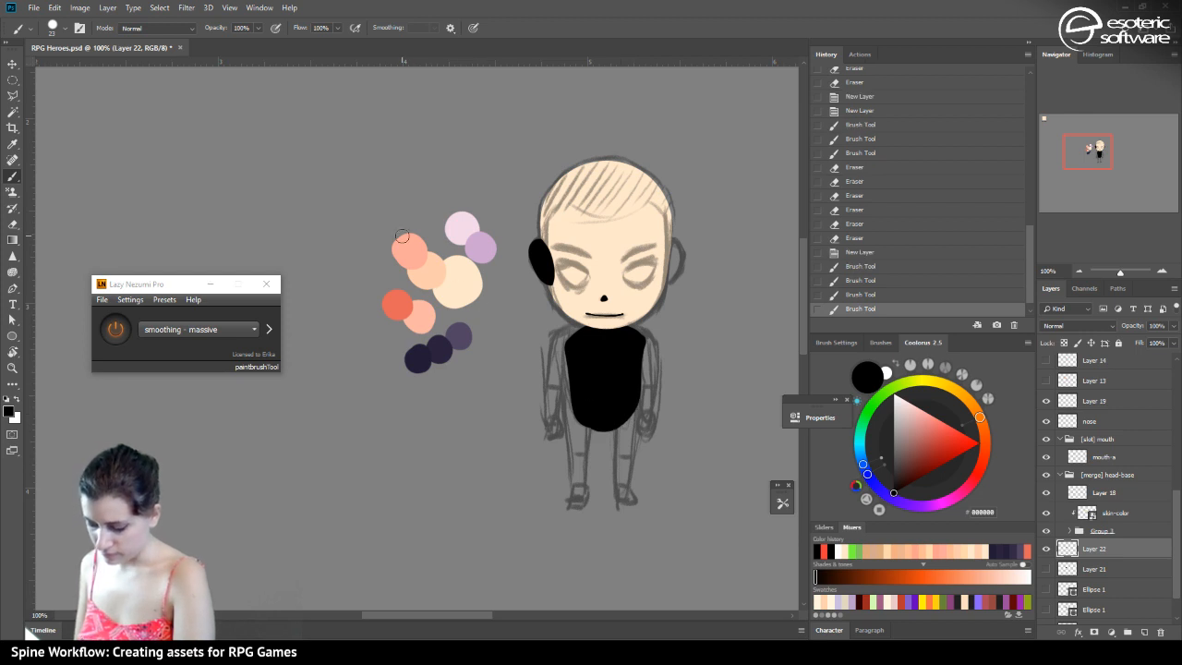
{"action": "left_click", "coordinate": [841, 254]}
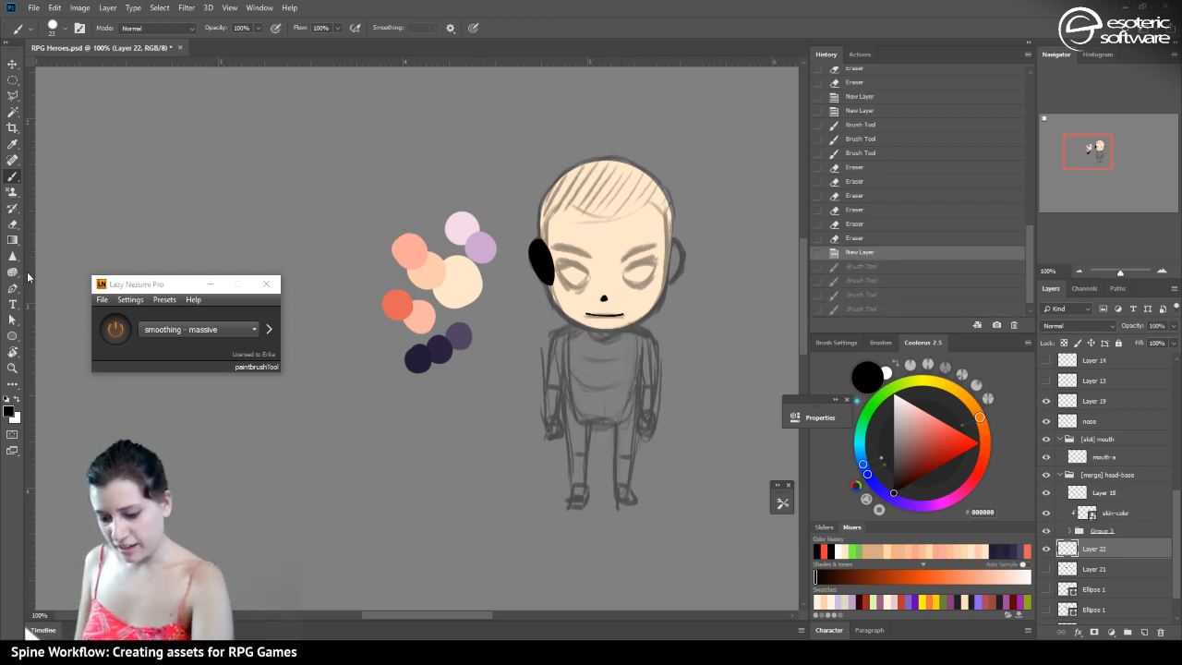
Try drawing the torso as a 124 × 163 px black ellipse over the sketch and undo it
{"action": "left_click", "coordinate": [14, 286]}
{"action": "right_click", "coordinate": [12, 290]}
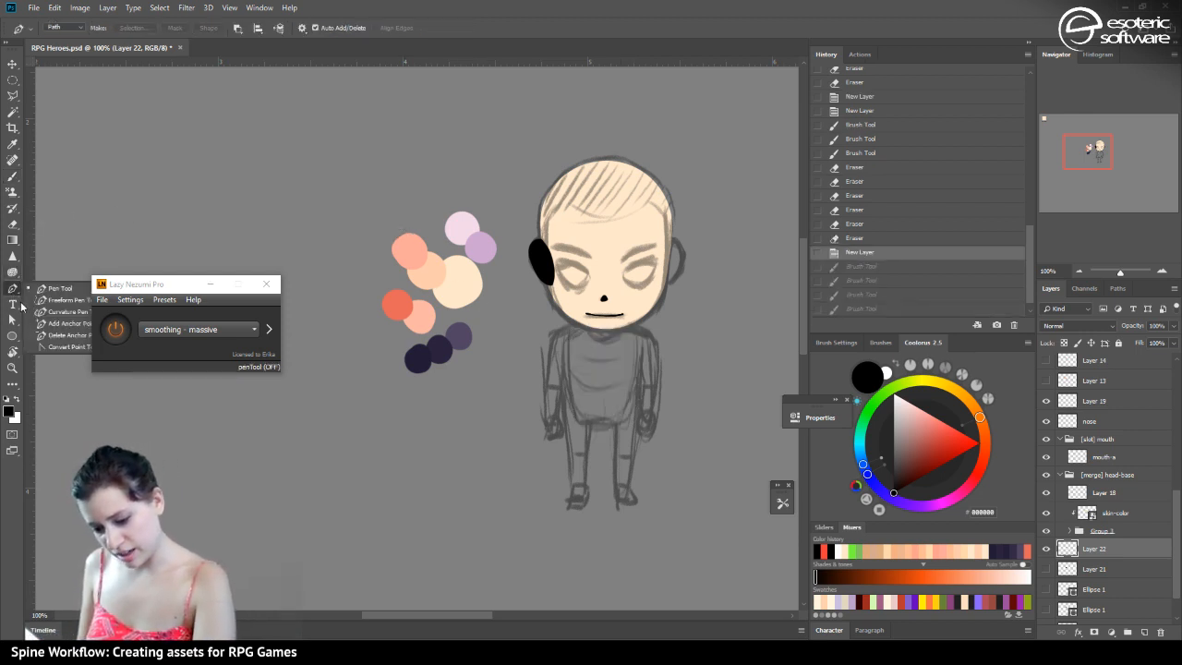
{"action": "left_click", "coordinate": [12, 336]}
{"action": "left_click_drag", "start_coordinate": [560, 327], "coordinate": [637, 429]}
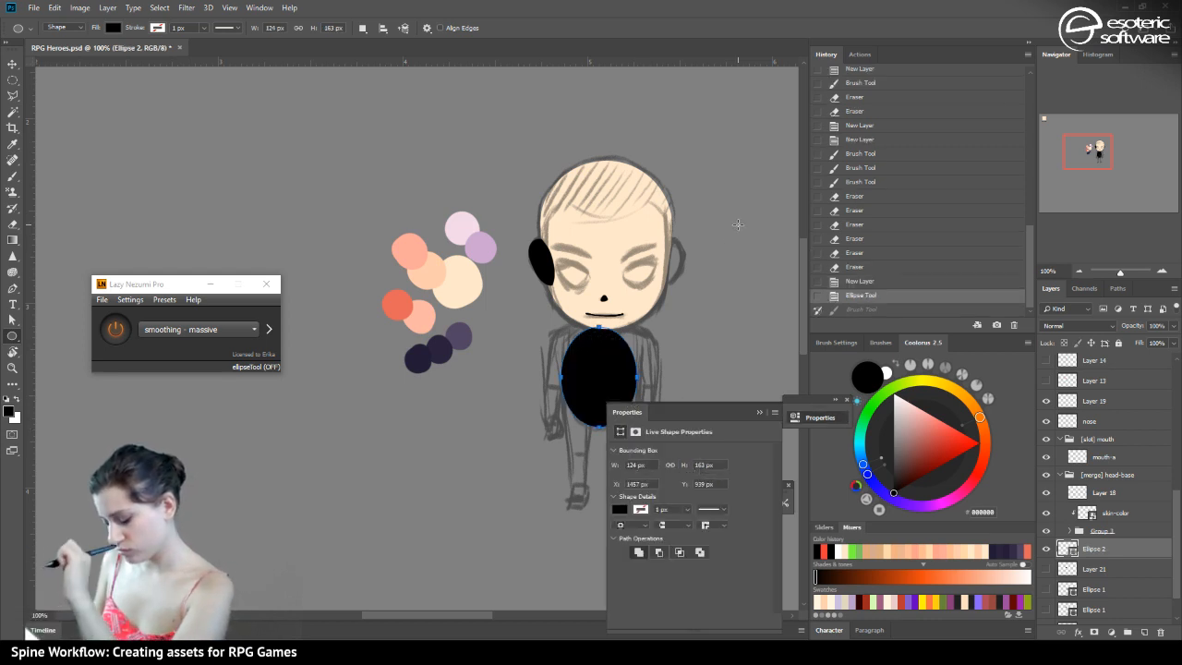
{"action": "left_click", "coordinate": [861, 281]}
{"action": "left_click", "coordinate": [760, 412]}
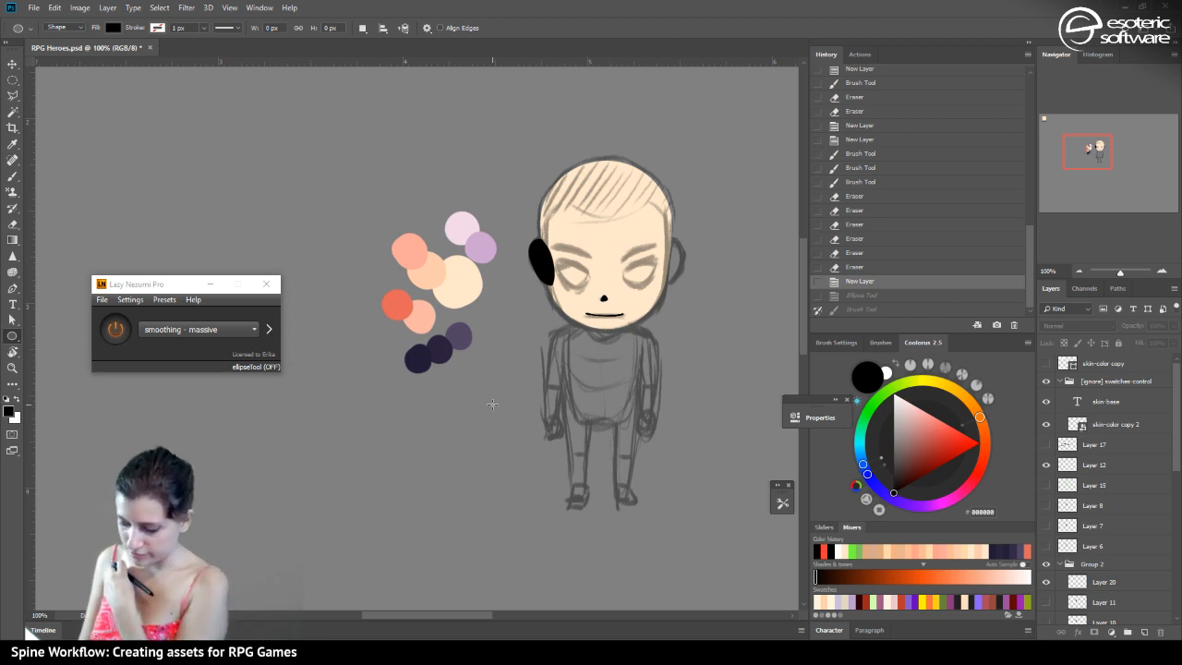
Select Layer 17, collapse Group 2 and show the Group 1 character sketch in place of the Group 2 sketch
{"action": "left_click", "coordinate": [12, 175]}
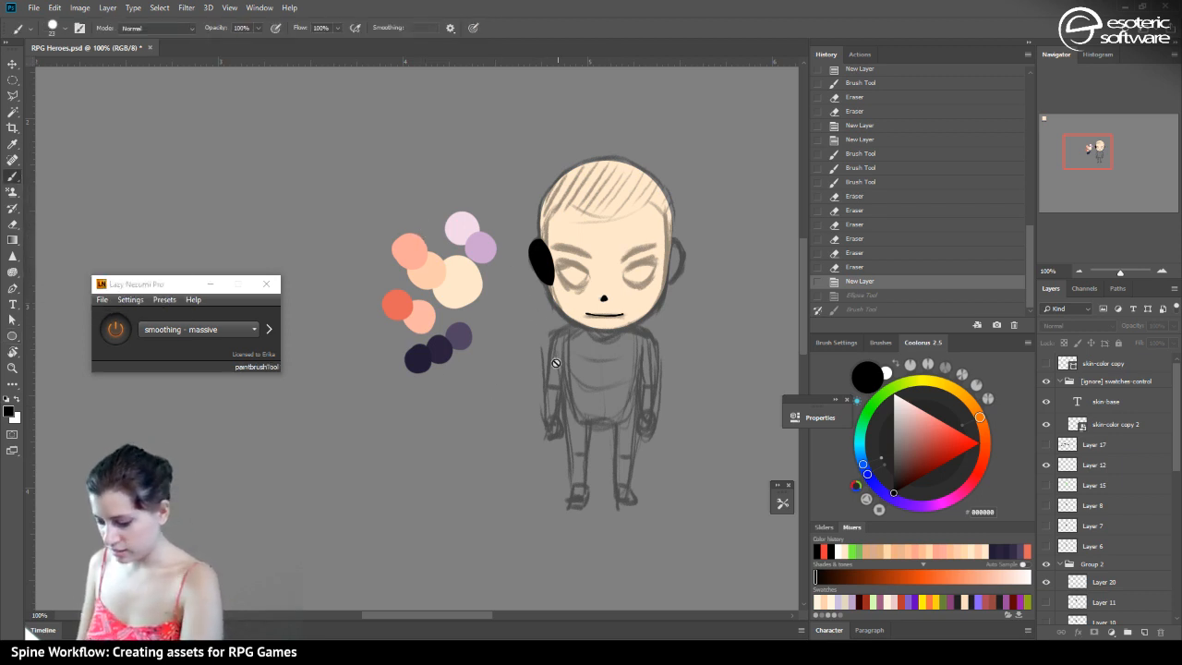
{"action": "left_click", "coordinate": [1066, 443]}
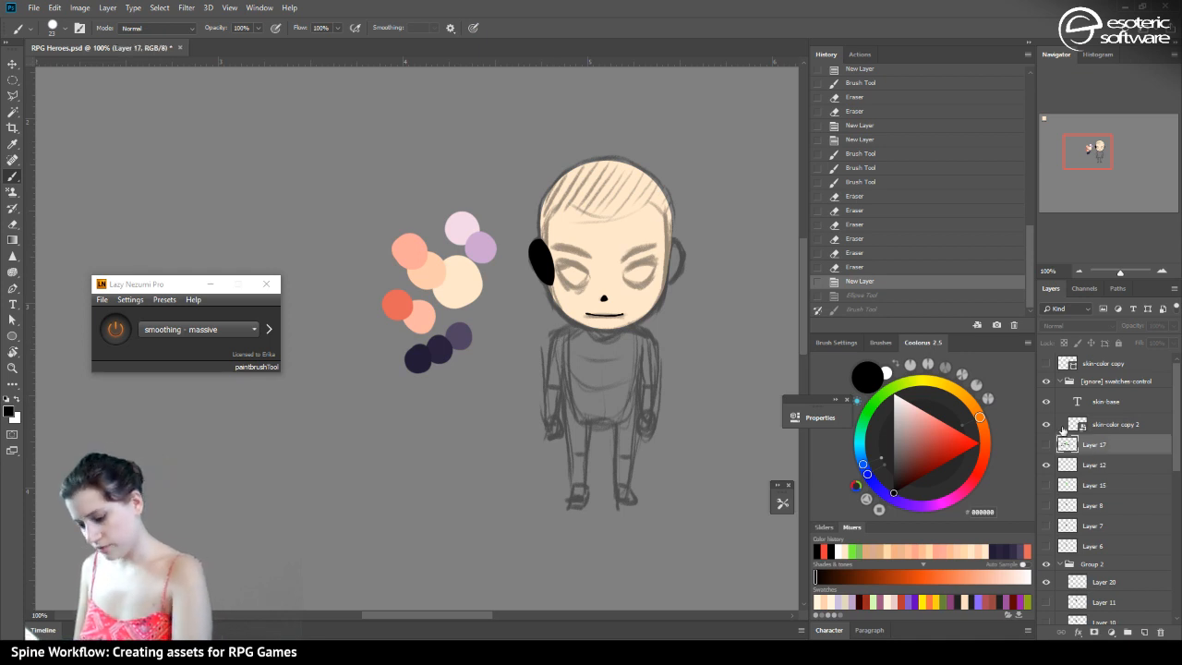
{"action": "left_click", "coordinate": [12, 65]}
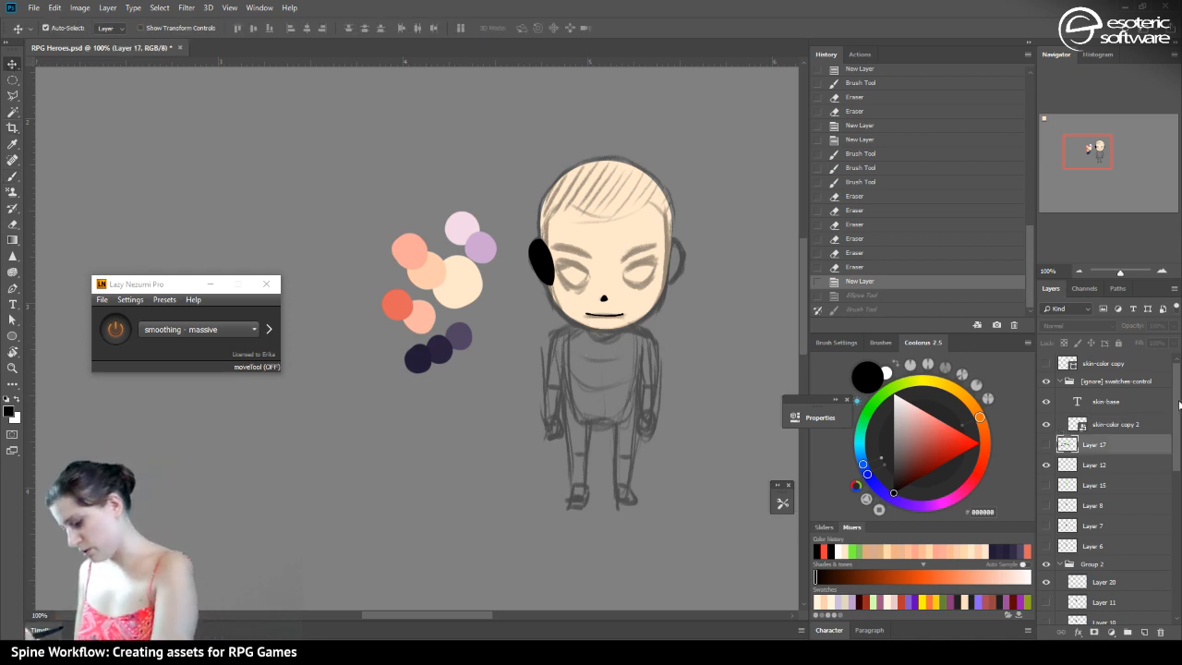
{"action": "scroll", "coordinate": [1180, 480], "scroll_direction": "down", "scroll_amount": 5}
{"action": "scroll", "coordinate": [1109, 444], "scroll_direction": "up", "scroll_amount": 3}
{"action": "left_click", "coordinate": [1060, 415]}
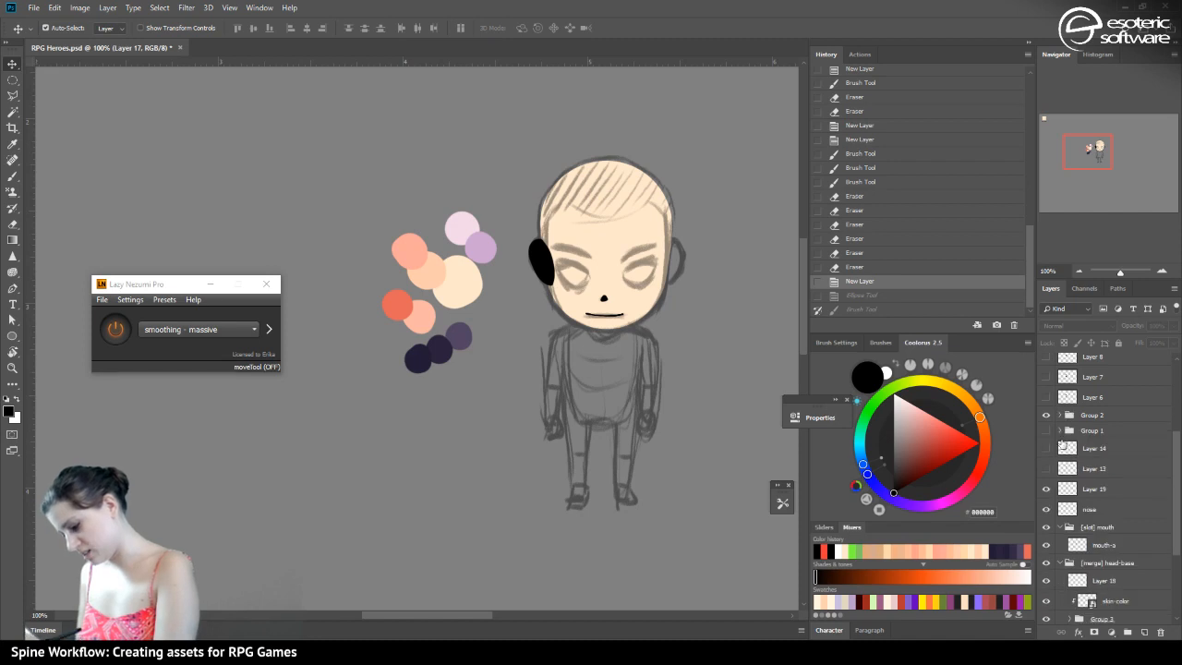
{"action": "left_click", "coordinate": [1046, 430]}
{"action": "left_click", "coordinate": [1046, 415]}
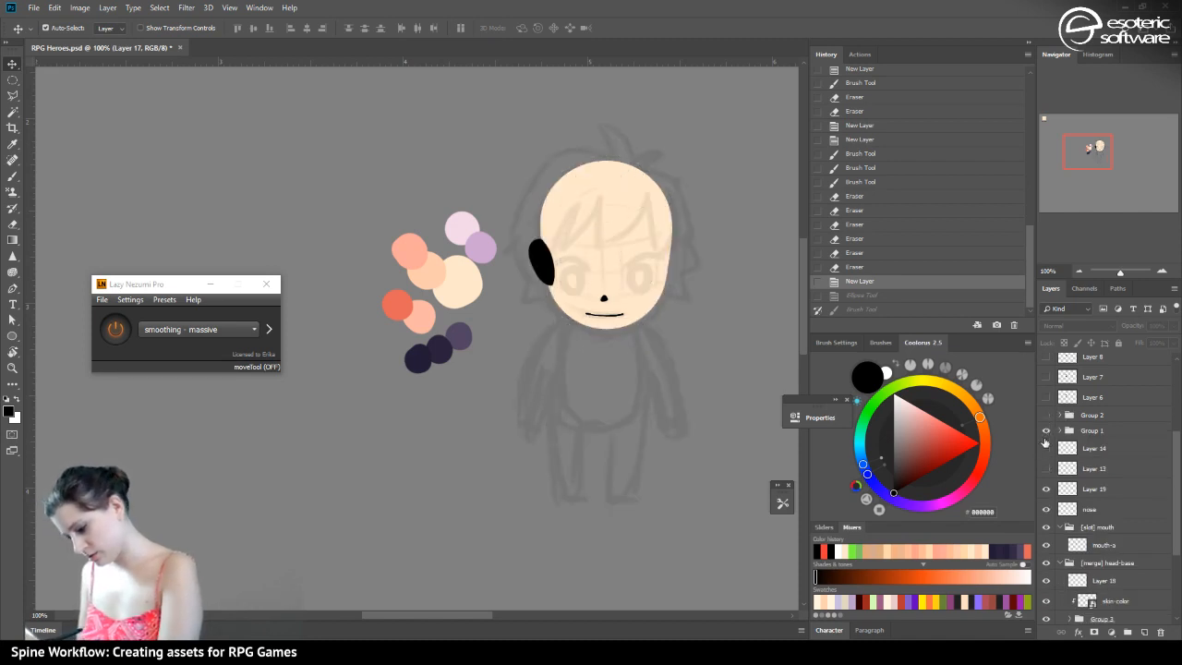
Show and expand the Group 2 sketch in place of Group 1 and collapse the [merge] head-base group
{"action": "left_click", "coordinate": [1047, 448]}
{"action": "left_click", "coordinate": [1059, 563]}
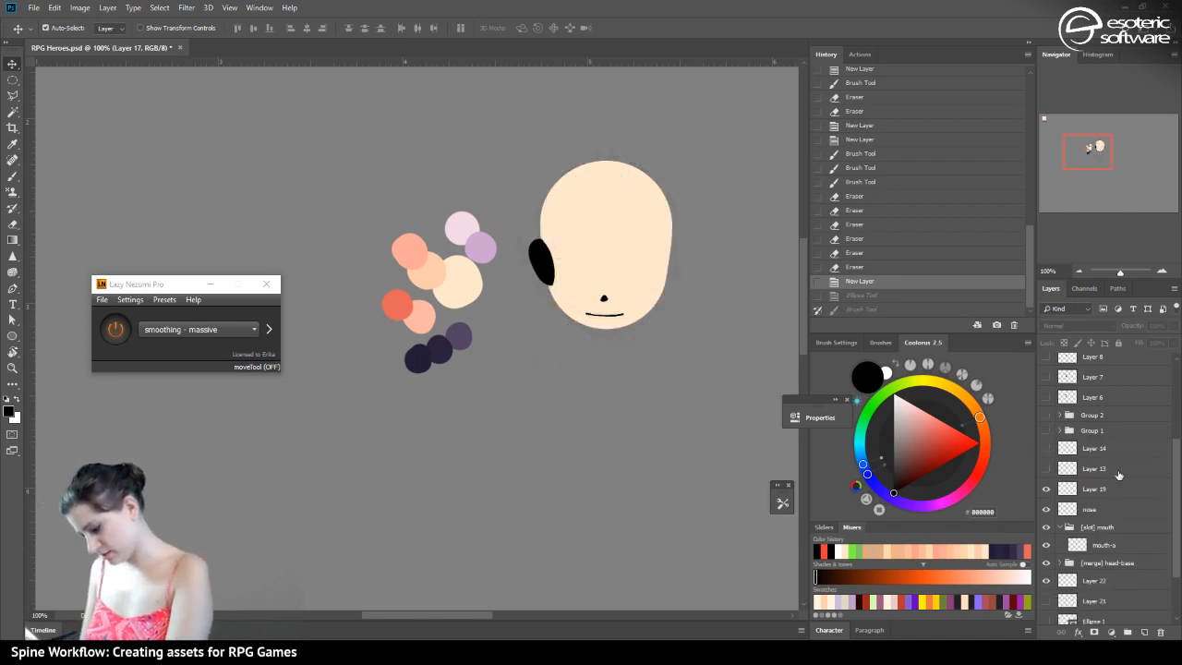
{"action": "left_click_drag", "start_coordinate": [1175, 475], "coordinate": [1173, 420]}
{"action": "left_click", "coordinate": [1047, 524]}
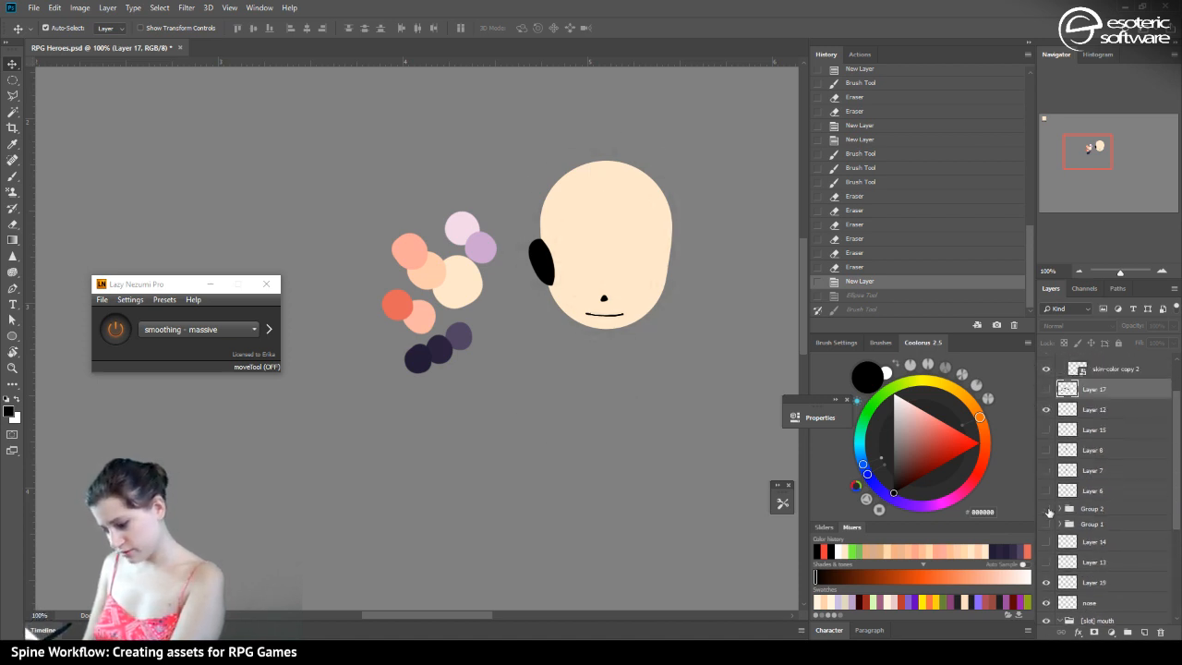
{"action": "left_click", "coordinate": [1048, 509]}
{"action": "left_click", "coordinate": [1059, 509]}
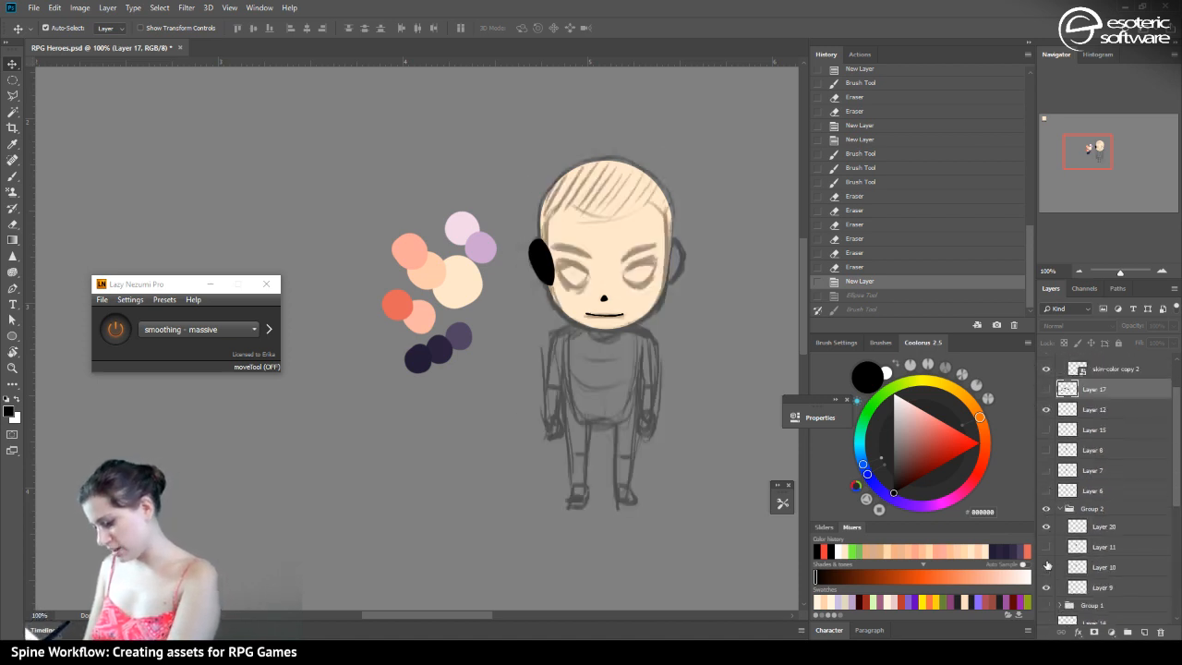
In Group 2, hide Layer 9, set the Layer 10 skeleton sketch to 100% opacity and hide it as well
{"action": "left_click", "coordinate": [1047, 566]}
{"action": "left_click", "coordinate": [1049, 587]}
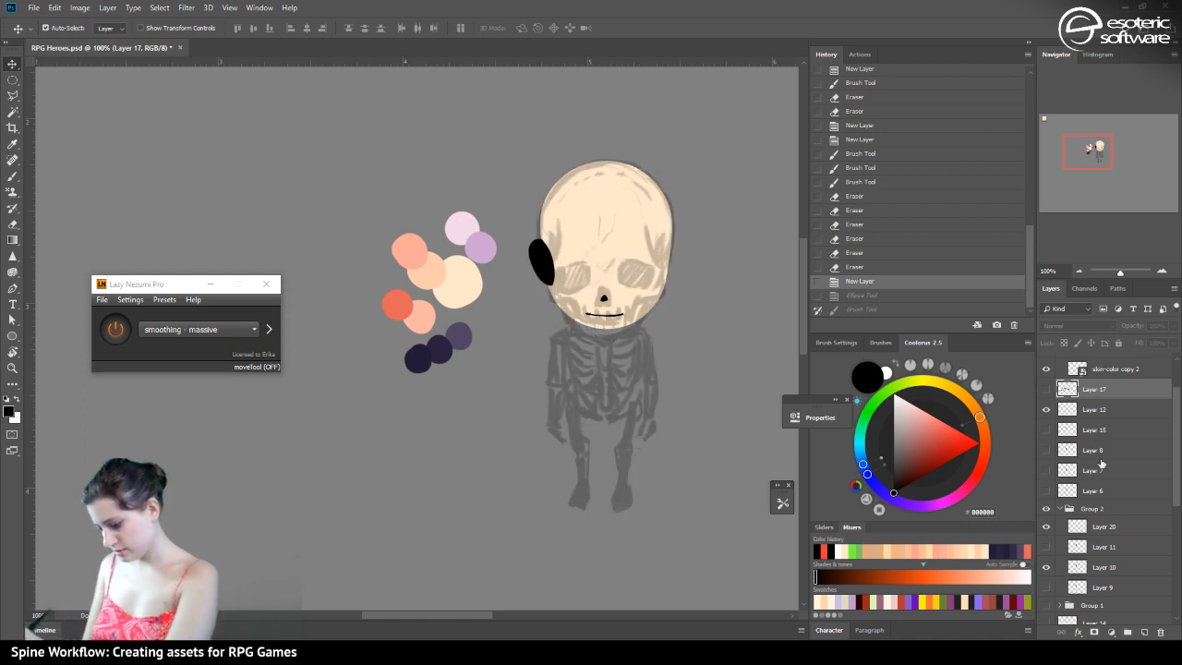
{"action": "left_click", "coordinate": [1094, 567]}
{"action": "left_click", "coordinate": [1174, 326]}
{"action": "left_click_drag", "start_coordinate": [1152, 342], "coordinate": [1172, 341]}
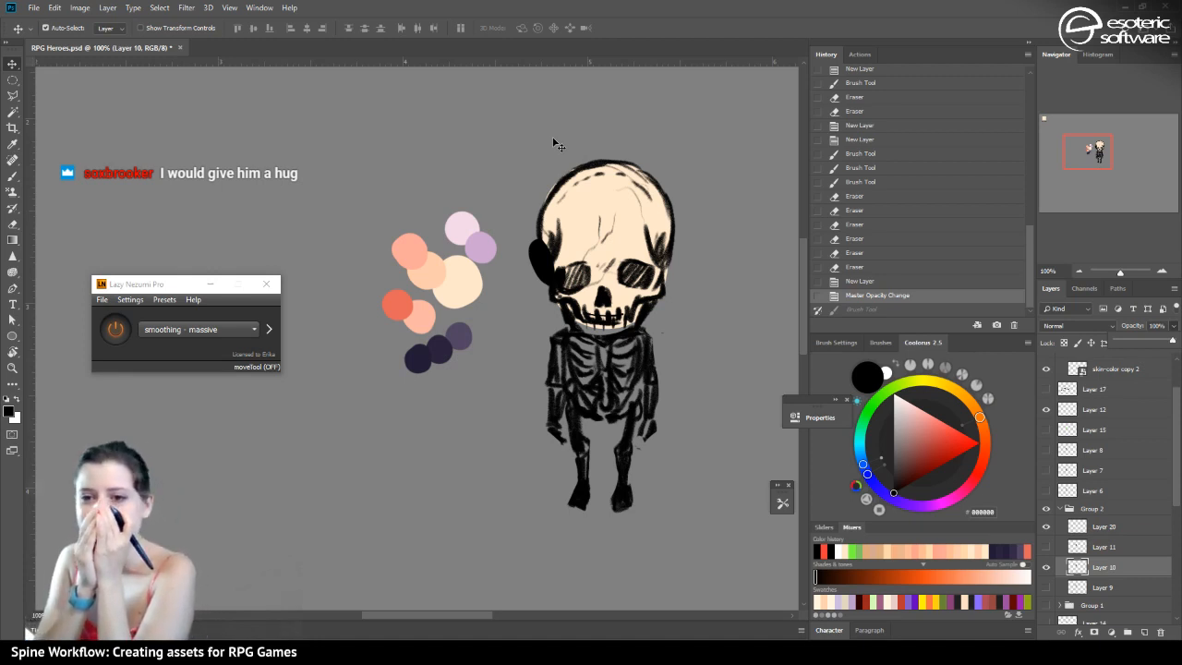
{"action": "left_click", "coordinate": [1046, 566]}
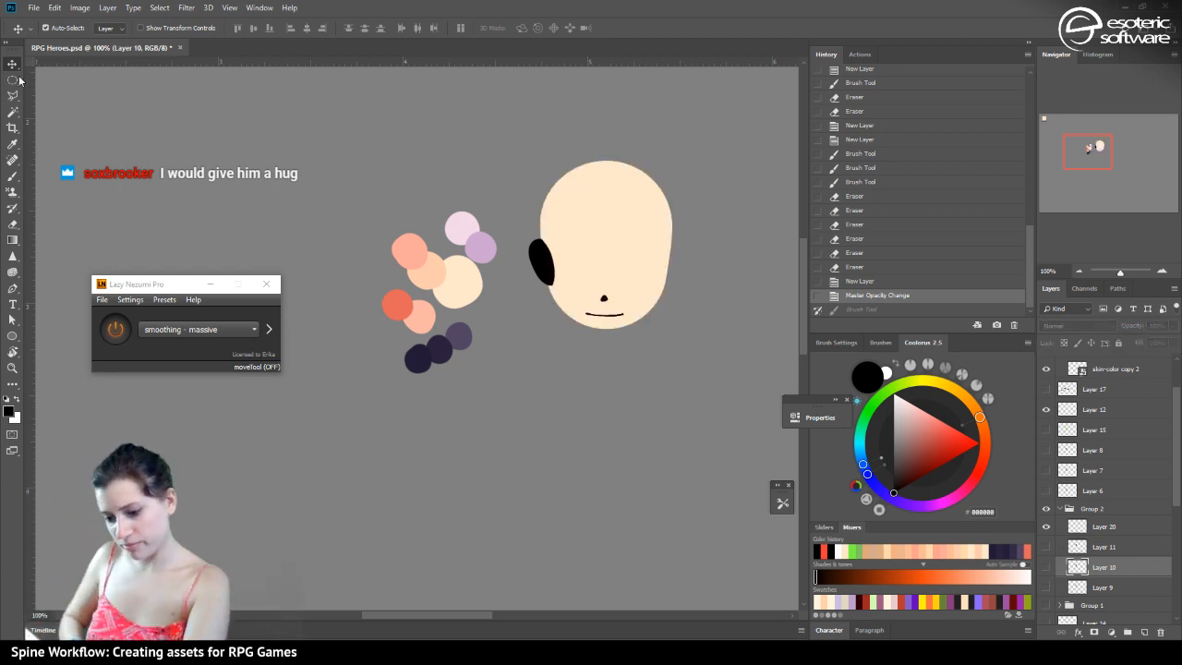
Check what Group 1, Layer 6, Layer 7 and Layer 13 contain by briefly switching their visibility
{"action": "left_click", "coordinate": [1095, 509]}
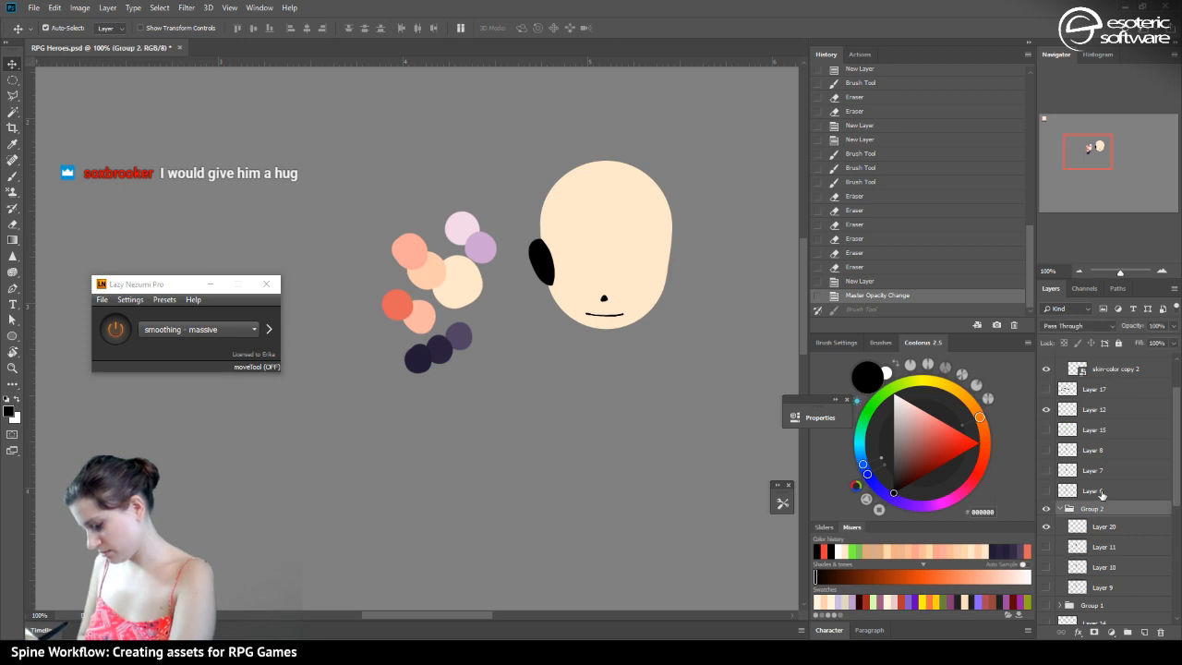
{"action": "scroll", "coordinate": [1177, 434], "scroll_direction": "down", "scroll_amount": 2}
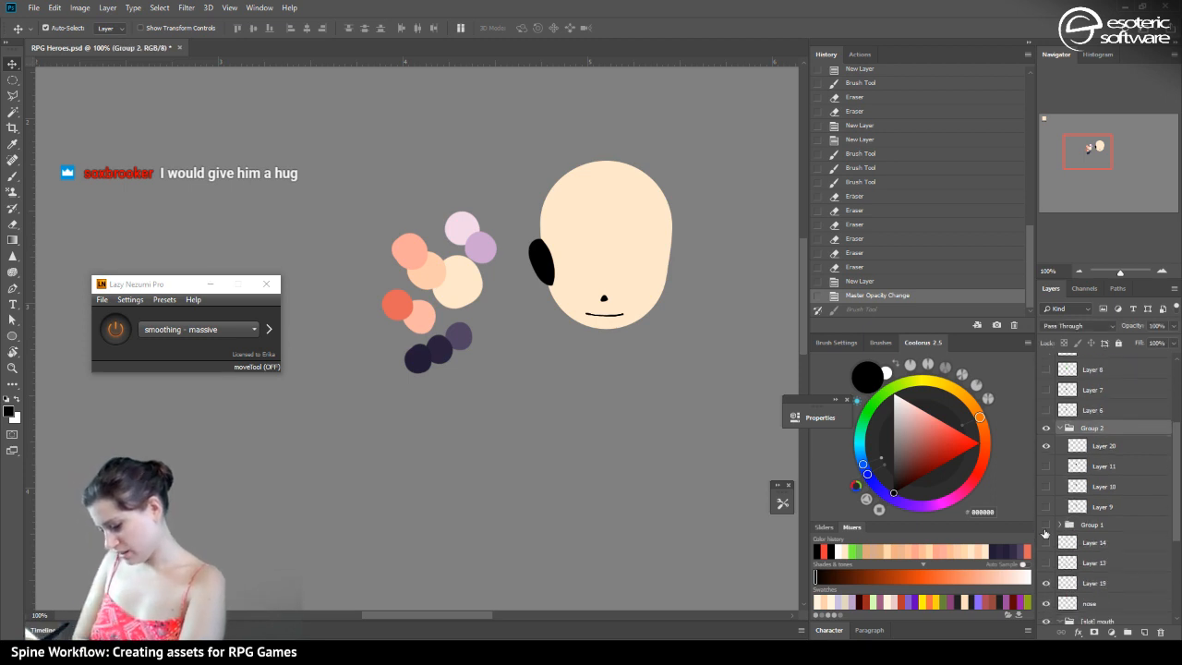
{"action": "left_click", "coordinate": [1046, 525]}
{"action": "left_click", "coordinate": [1046, 524]}
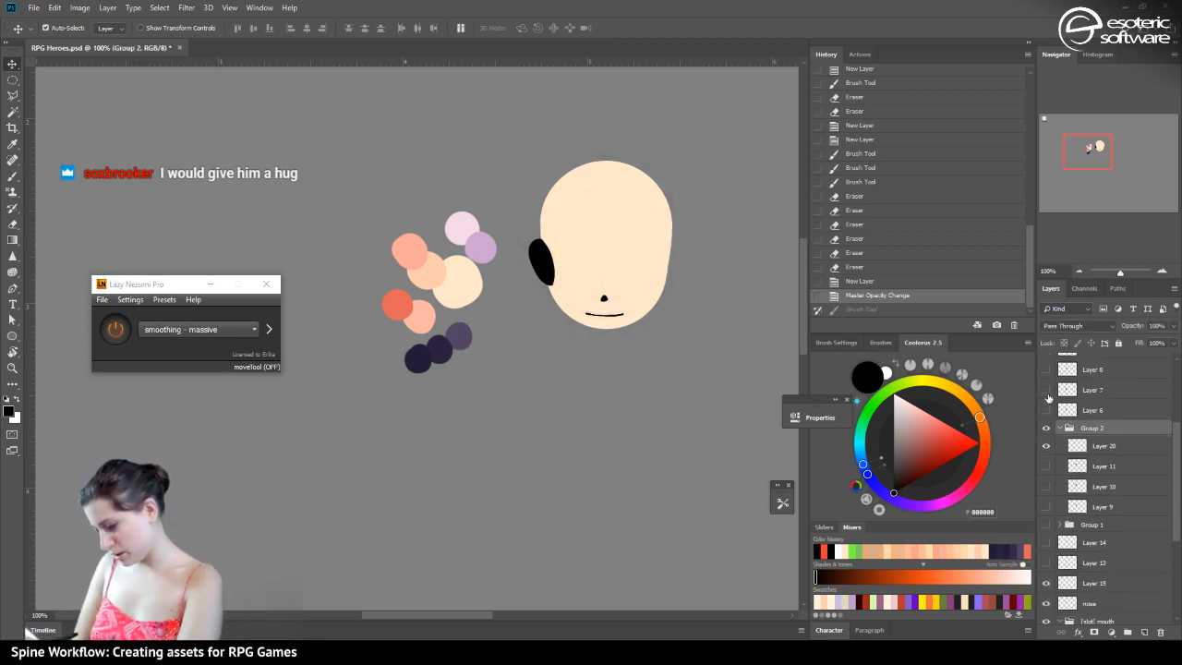
{"action": "left_click", "coordinate": [1047, 409]}
{"action": "left_click", "coordinate": [1046, 409]}
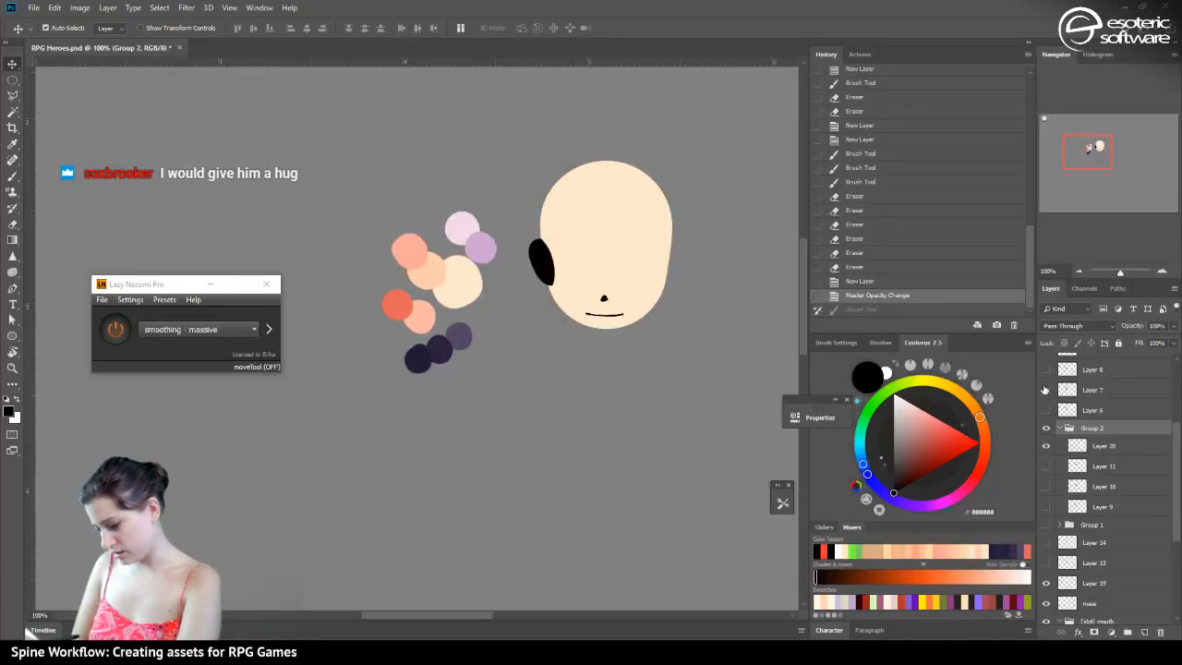
{"action": "left_click", "coordinate": [1047, 389]}
{"action": "left_click", "coordinate": [1046, 388]}
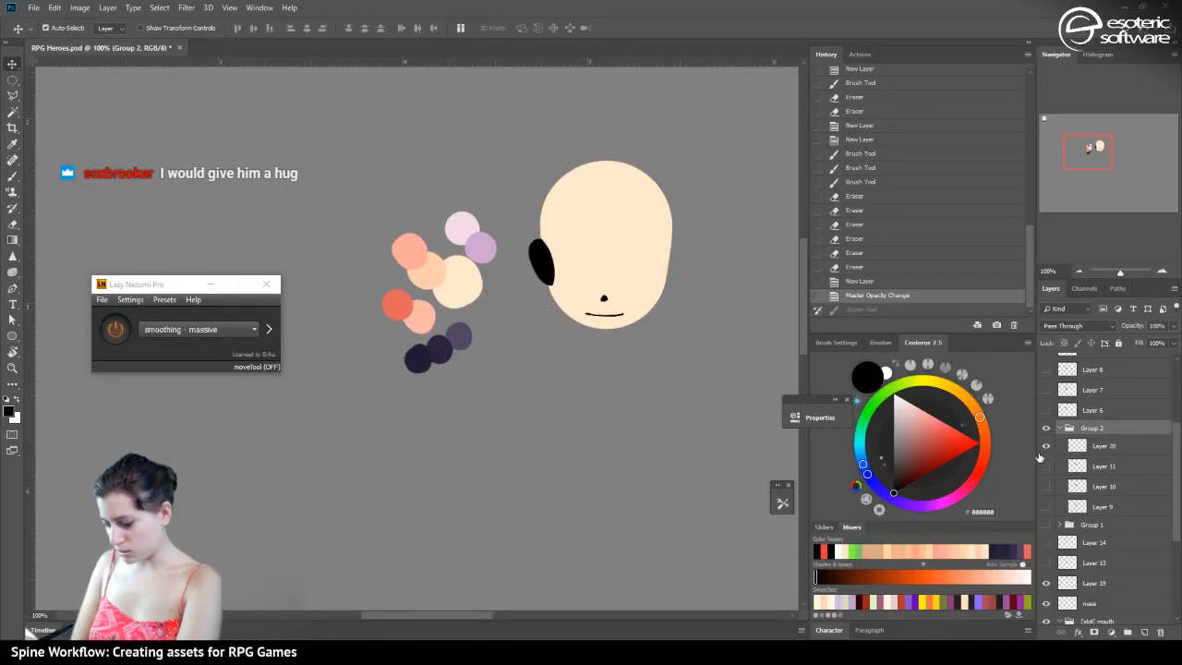
{"action": "scroll", "coordinate": [1175, 454], "scroll_direction": "down", "scroll_amount": 5}
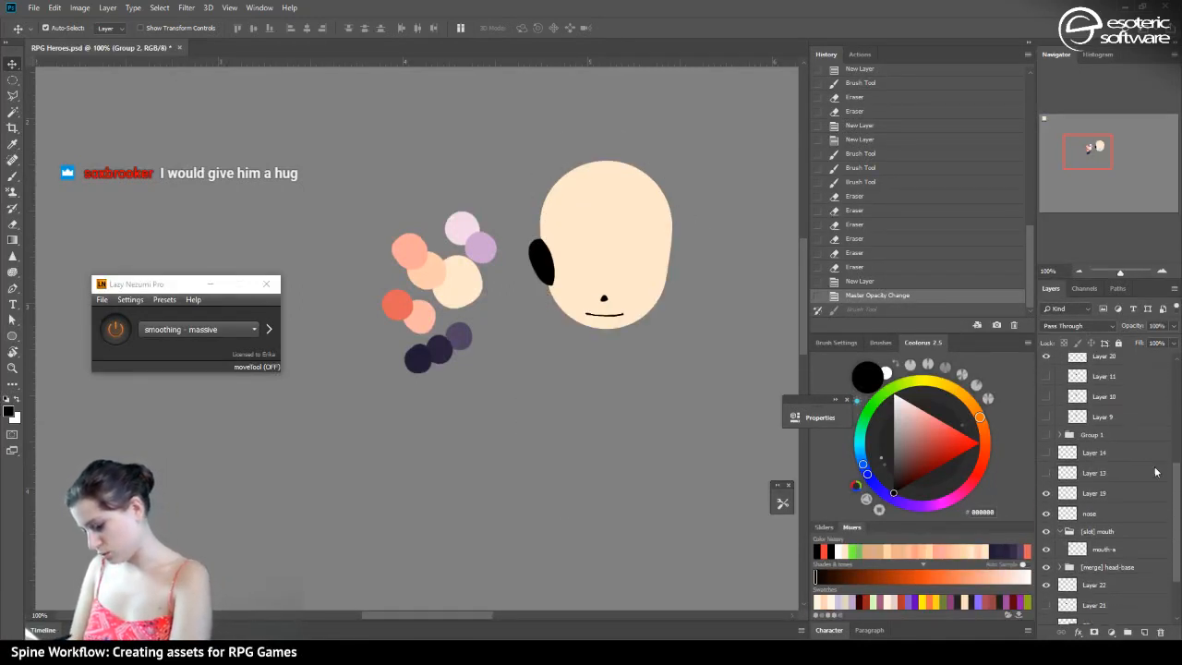
{"action": "left_click", "coordinate": [1046, 431]}
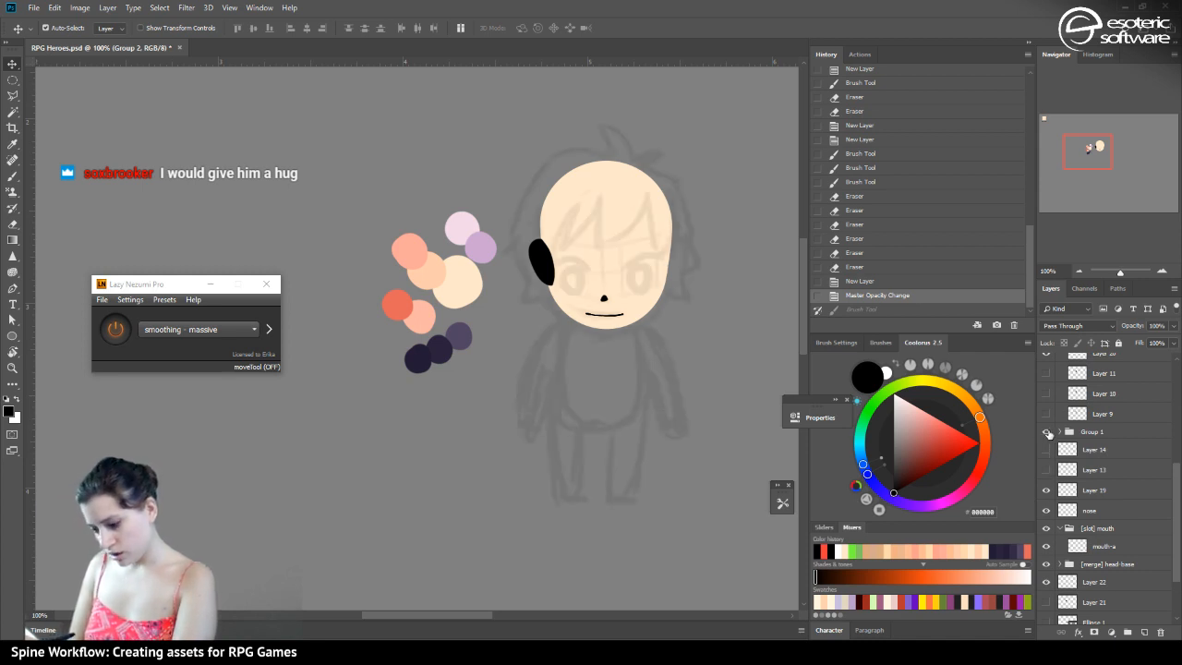
{"action": "left_click", "coordinate": [1047, 432]}
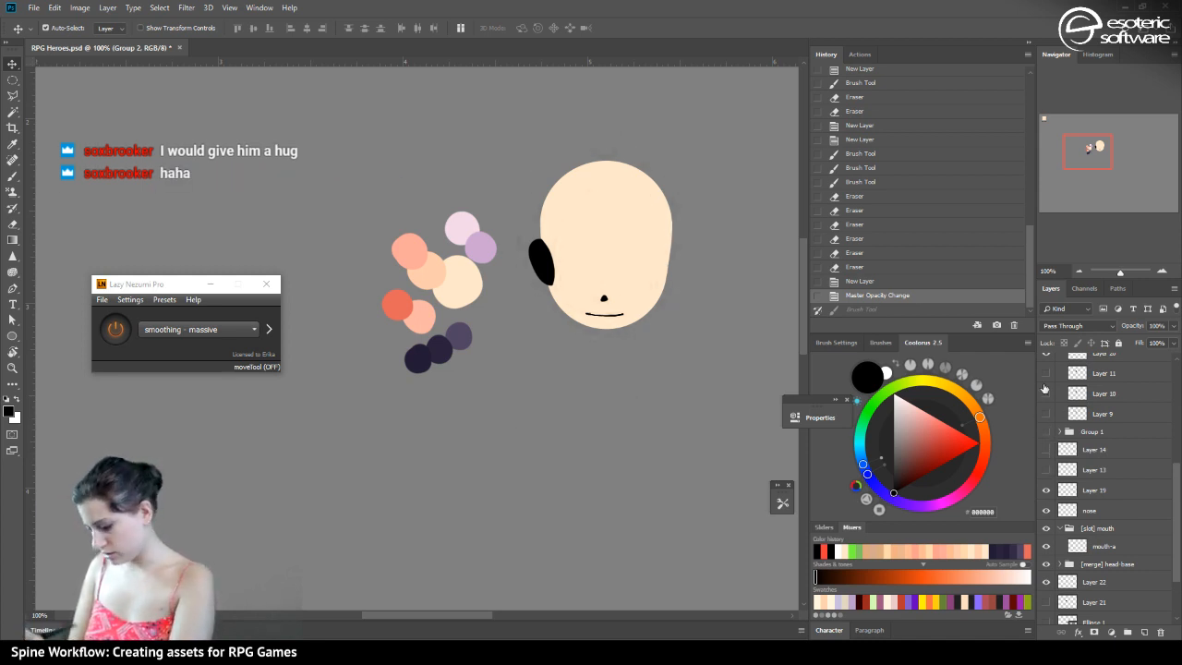
{"action": "left_click", "coordinate": [1046, 468]}
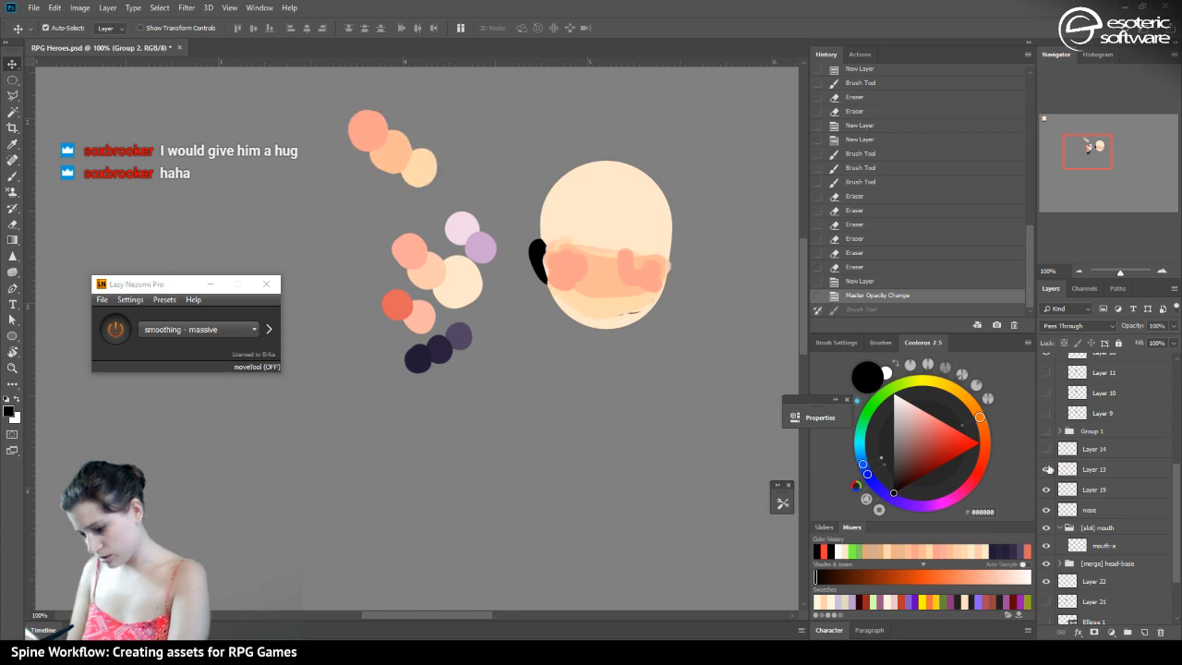
{"action": "left_click", "coordinate": [1046, 467]}
Recheck the Group 1 character sketch with the spiky hair and delete that group
{"action": "left_click", "coordinate": [1047, 431]}
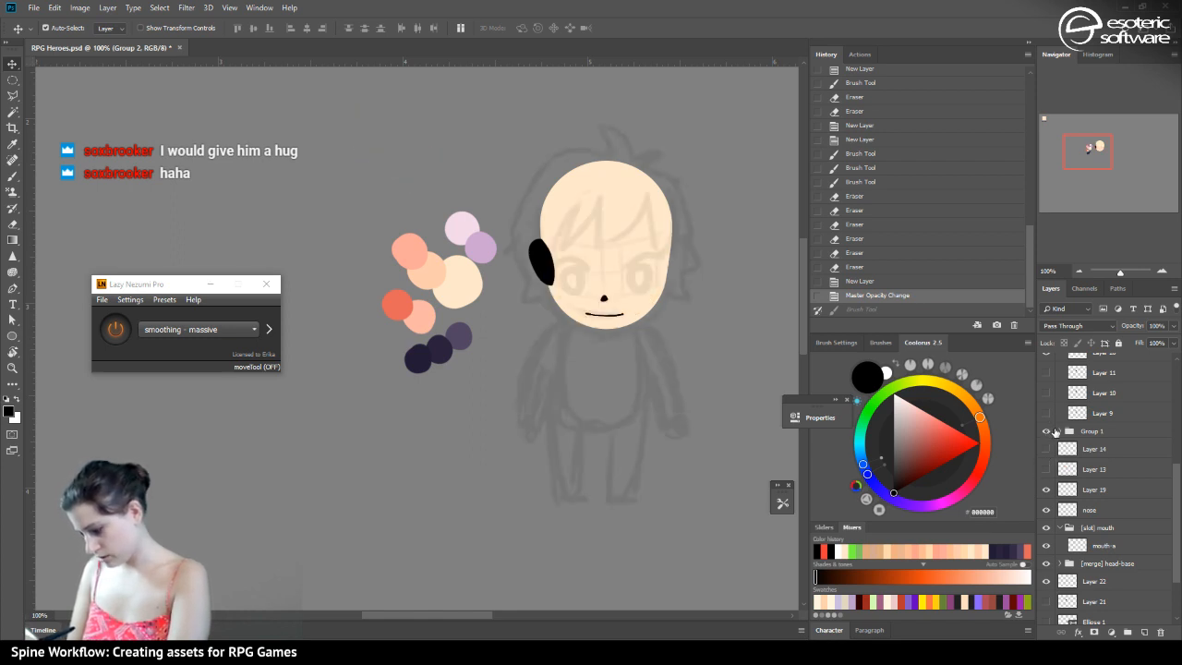
{"action": "left_click", "coordinate": [1046, 431]}
{"action": "left_click", "coordinate": [1099, 425]}
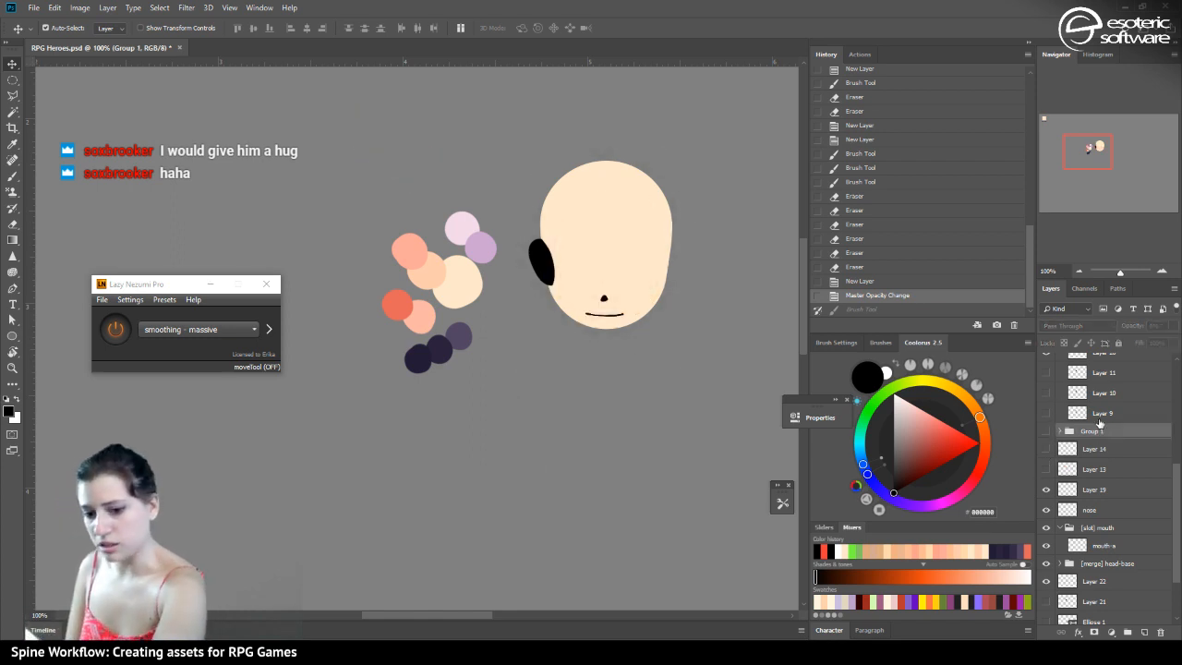
{"action": "key", "text": "Delete"}
Show the Layer 9 character sketch in Group 2 with the Layer 10 skeleton hidden, and save the document
{"action": "scroll", "coordinate": [1176, 509], "scroll_direction": "up", "scroll_amount": 2}
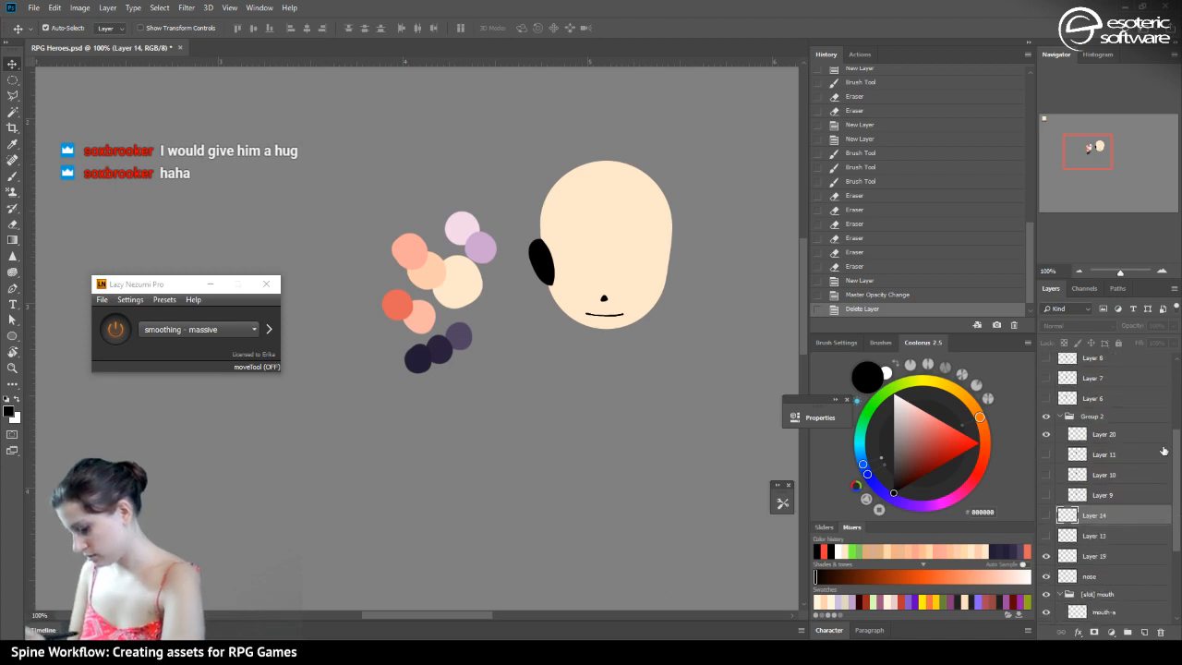
{"action": "left_click", "coordinate": [1046, 475]}
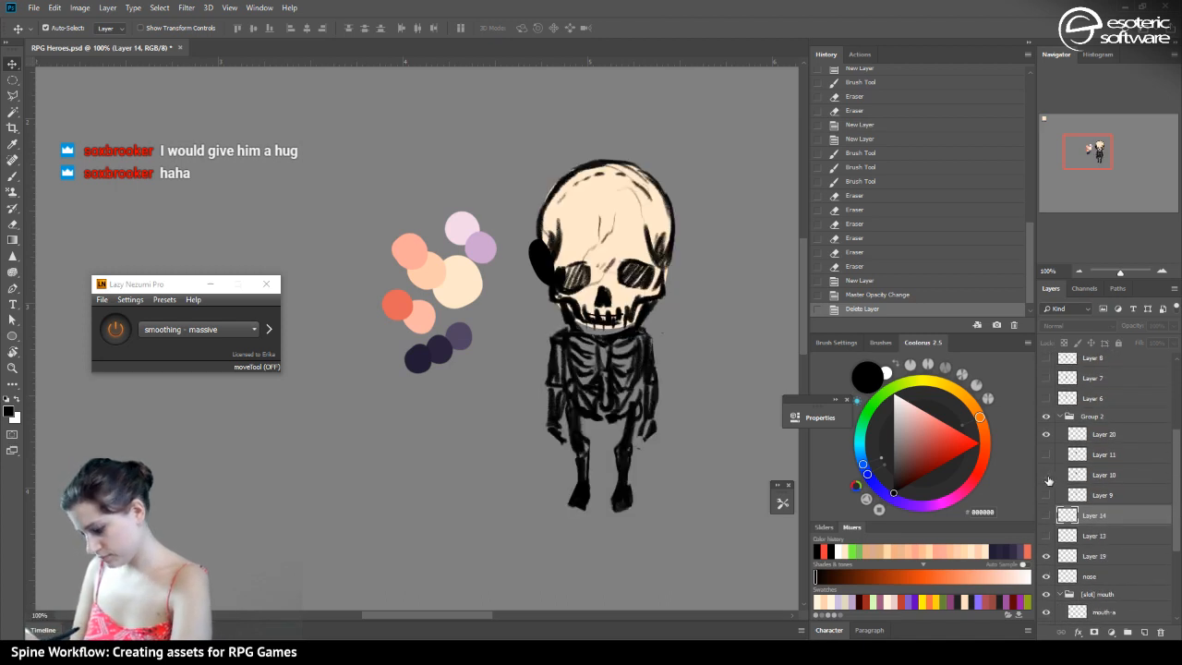
{"action": "left_click", "coordinate": [1048, 479]}
{"action": "left_click", "coordinate": [1047, 496]}
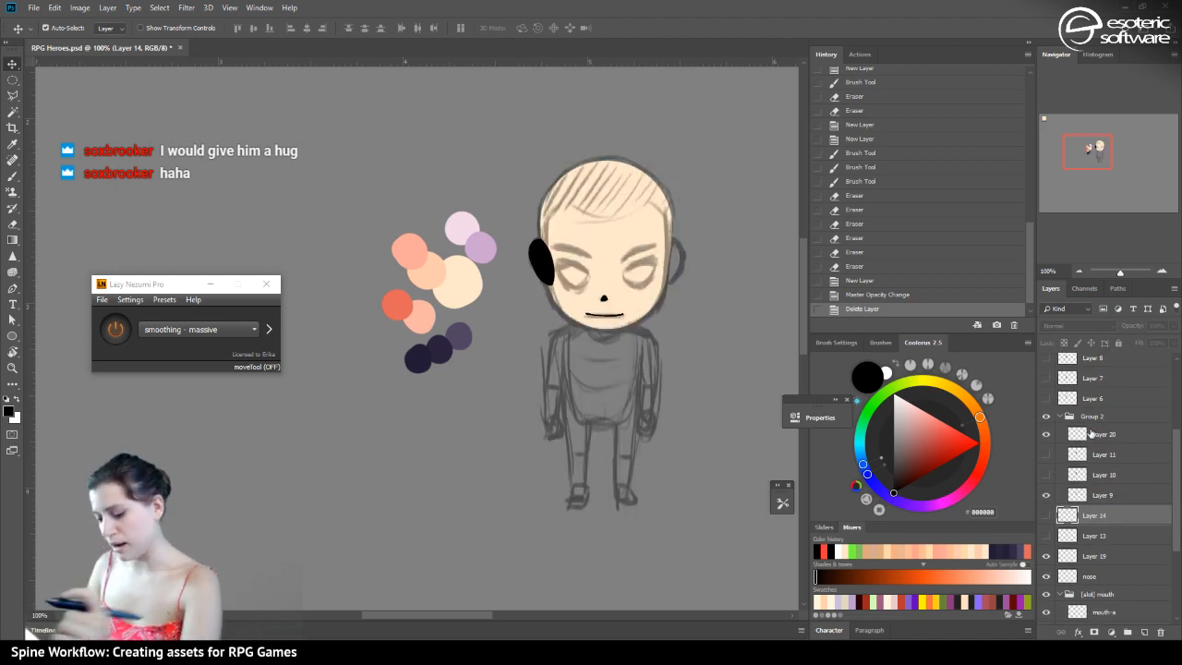
{"action": "key", "text": "ctrl+s"}
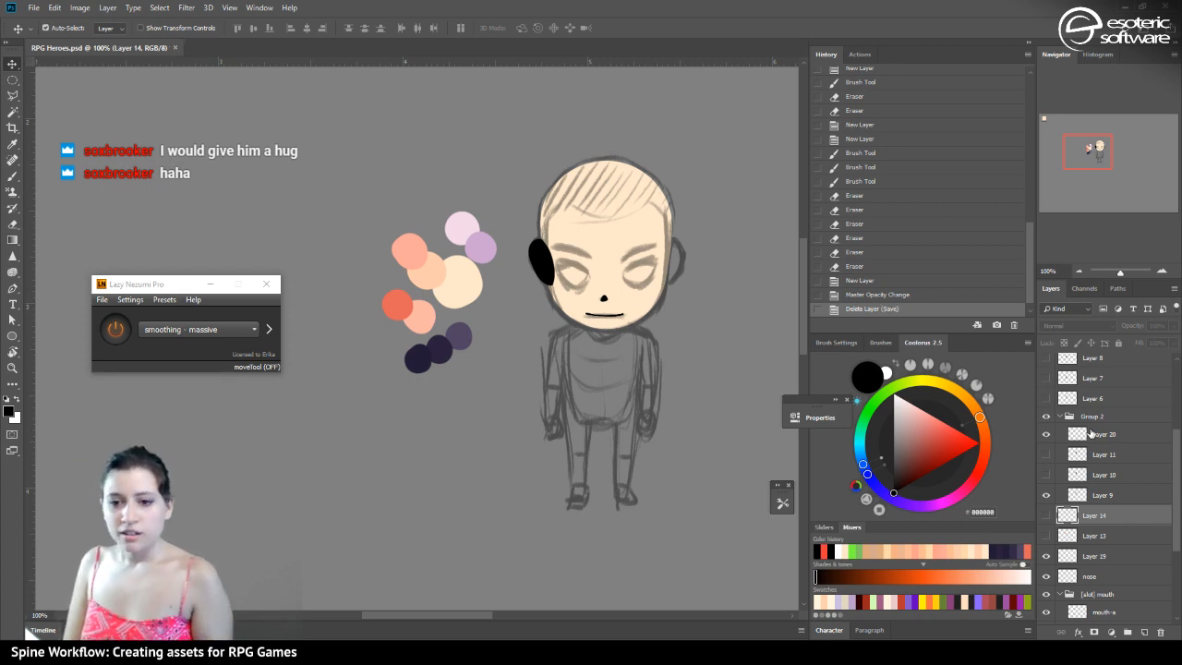
Collapse the [slot] mouth group and check what Layer 13, the mouth and head-base groups and Layer 21 contain
{"action": "left_click_drag", "start_coordinate": [591, 388], "coordinate": [505, 330]}
{"action": "left_click", "coordinate": [12, 176]}
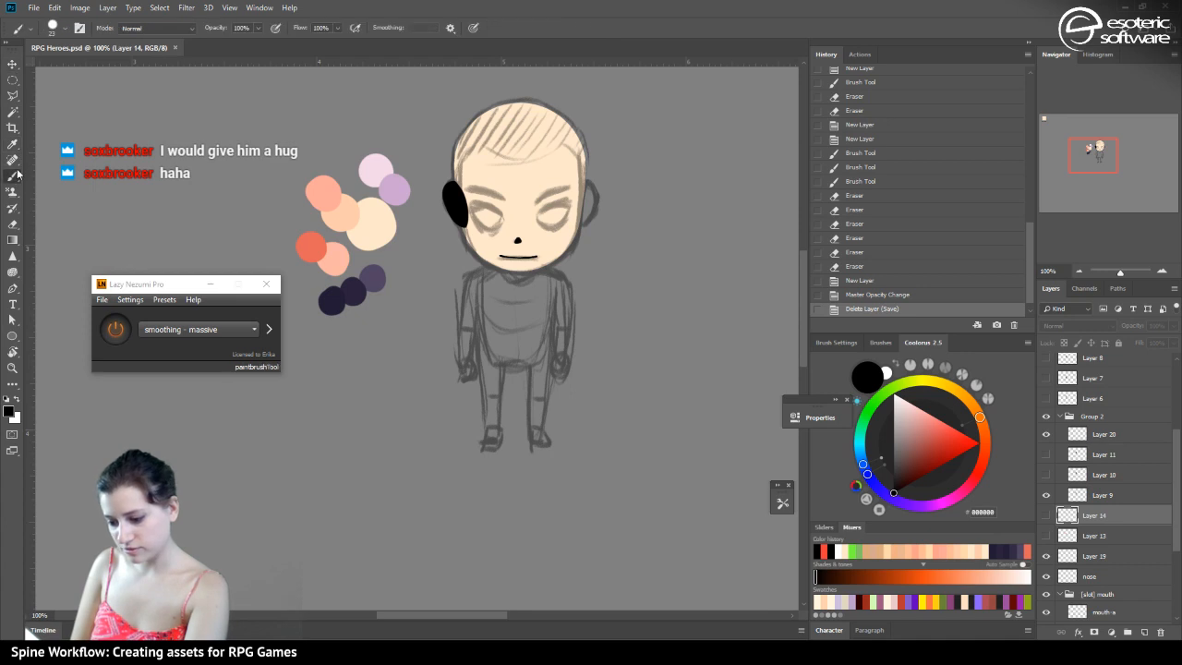
{"action": "scroll", "coordinate": [1174, 453], "scroll_direction": "down", "scroll_amount": 5}
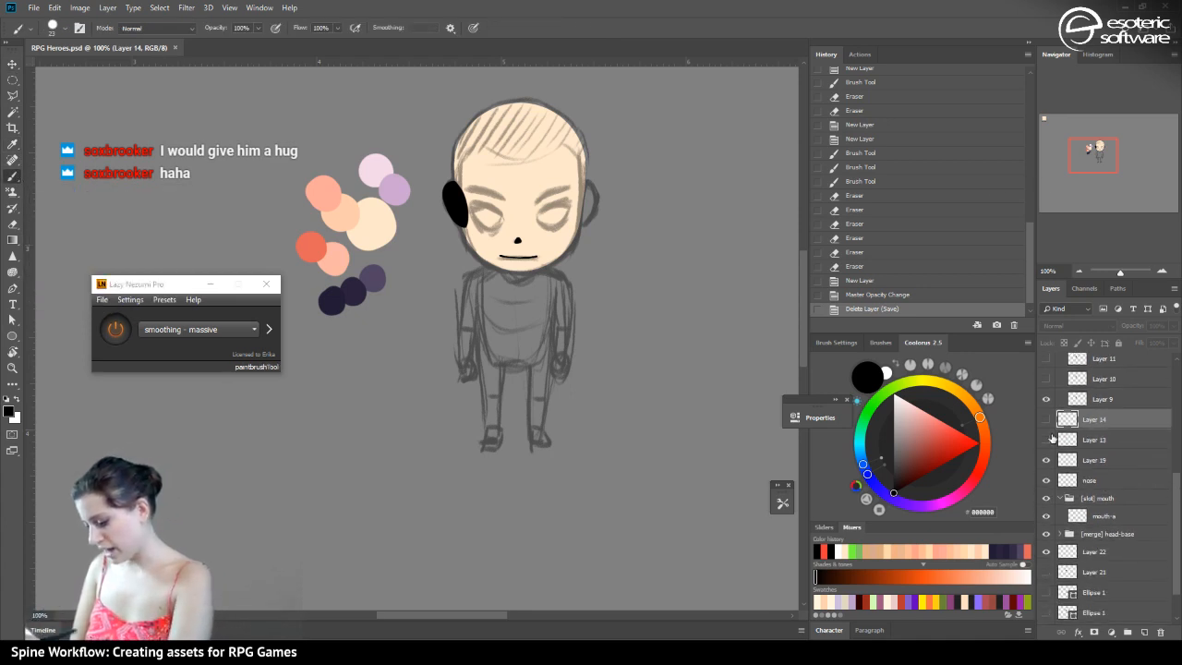
{"action": "left_click", "coordinate": [1048, 441]}
{"action": "left_click", "coordinate": [1047, 440]}
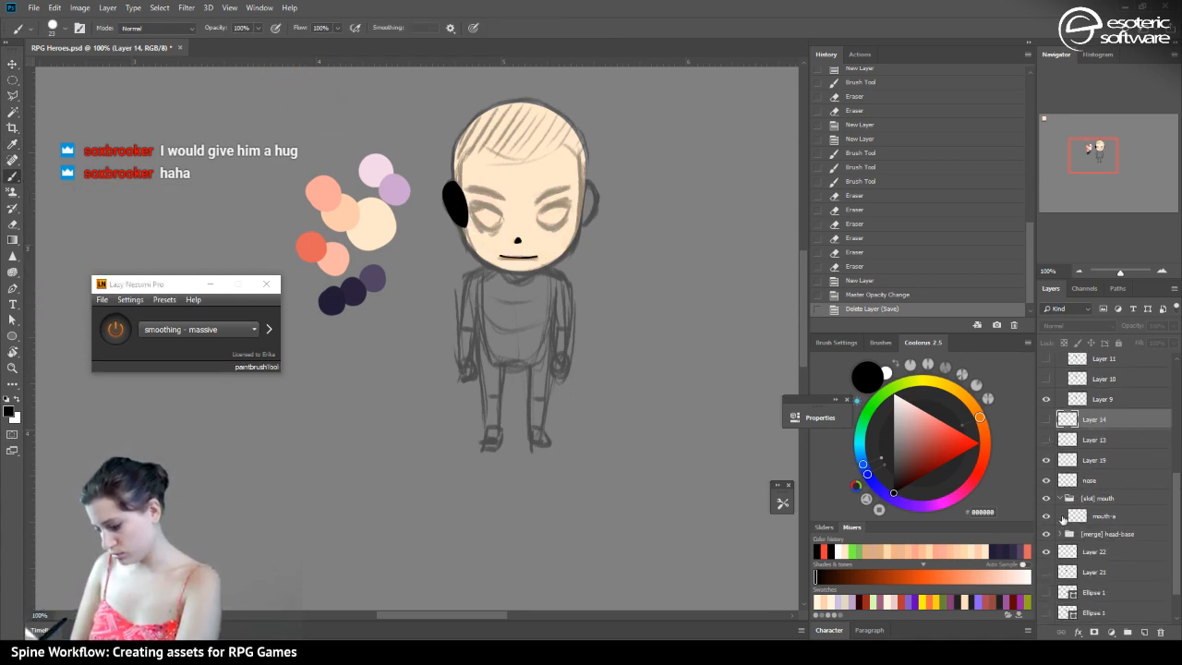
{"action": "left_click", "coordinate": [1060, 498]}
{"action": "left_click", "coordinate": [1047, 498]}
{"action": "left_click", "coordinate": [1047, 498]}
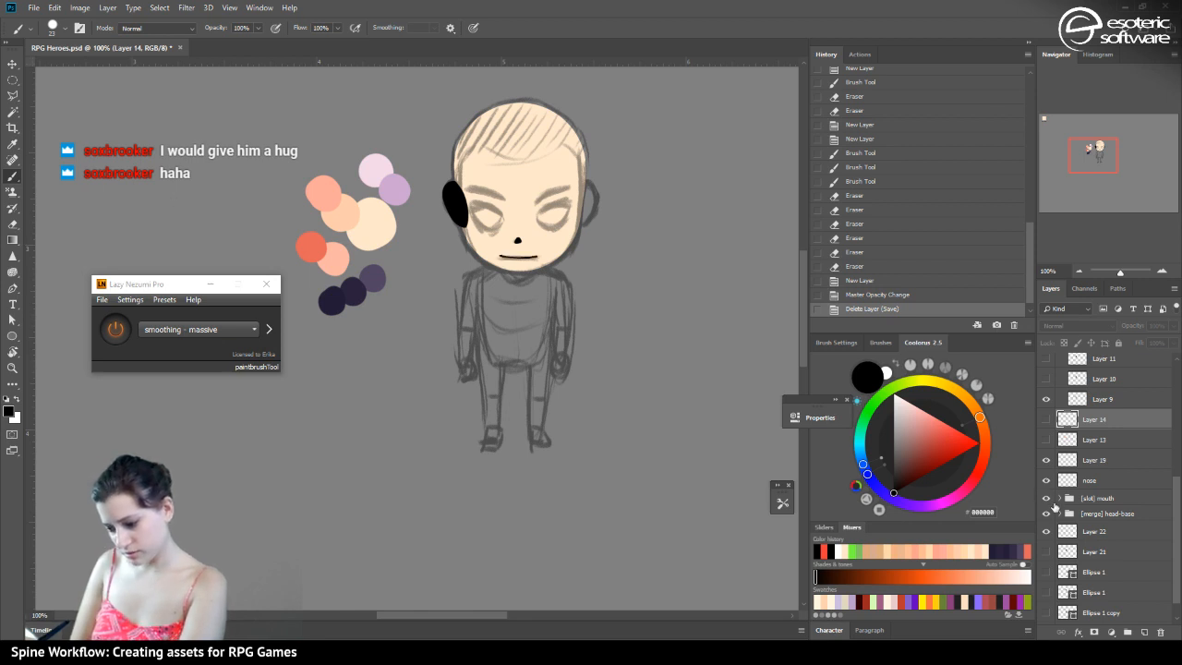
{"action": "left_click", "coordinate": [1047, 514]}
{"action": "left_click", "coordinate": [1047, 514]}
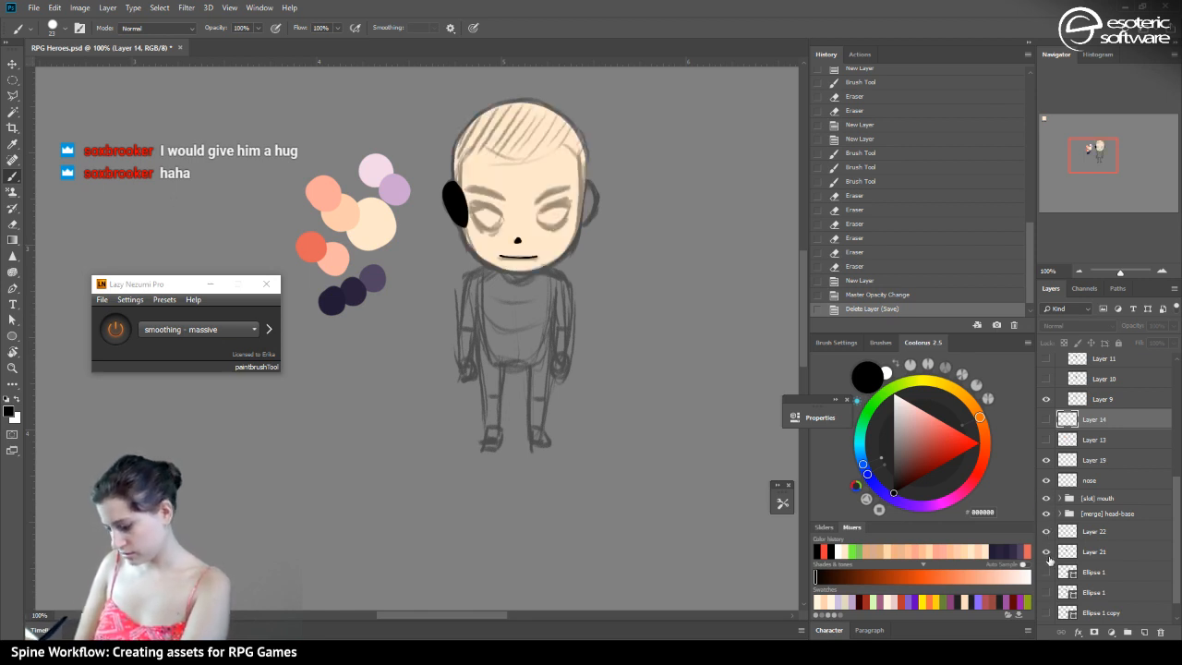
{"action": "left_click", "coordinate": [1046, 552]}
{"action": "left_click", "coordinate": [1047, 552]}
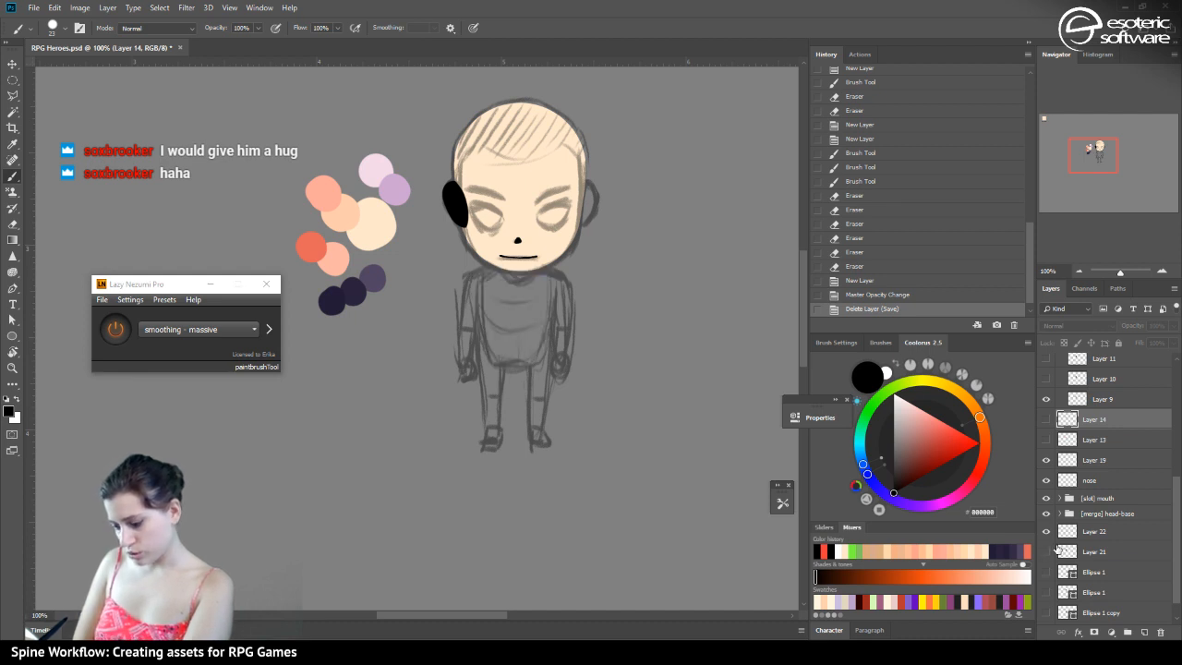
Add a new layer above Layer 22 and paint a black elongated oval thigh over the sketched leg below the black ear's side
{"action": "left_click", "coordinate": [1073, 534]}
{"action": "left_click", "coordinate": [1145, 631]}
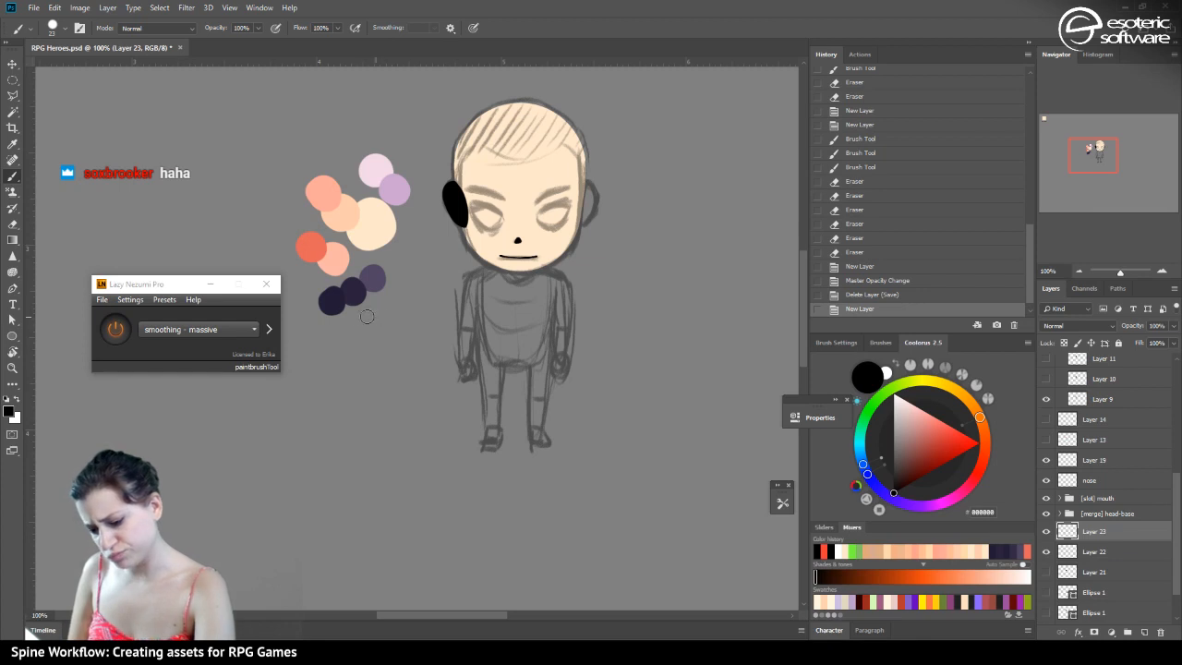
{"action": "mouse_move", "coordinate": [483, 334]}
{"action": "left_mouse_down"}
{"action": "mouse_move", "coordinate": [492, 387]}
{"action": "mouse_move", "coordinate": [497, 340]}
{"action": "mouse_move", "coordinate": [493, 389]}
{"action": "mouse_move", "coordinate": [489, 346]}
{"action": "left_mouse_up"}
{"action": "key", "text": "ctrl+z"}
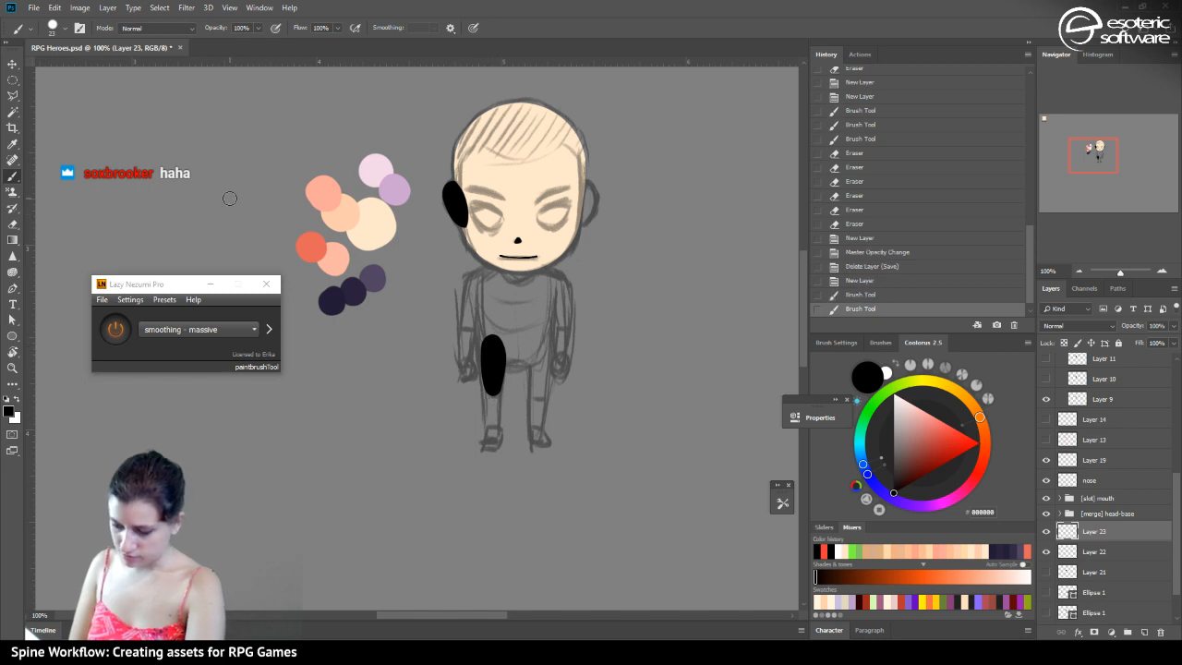
Scale the painted thigh on Layer 23 to about 98% width and 94% height with Free Transform
{"action": "left_click", "coordinate": [13, 63]}
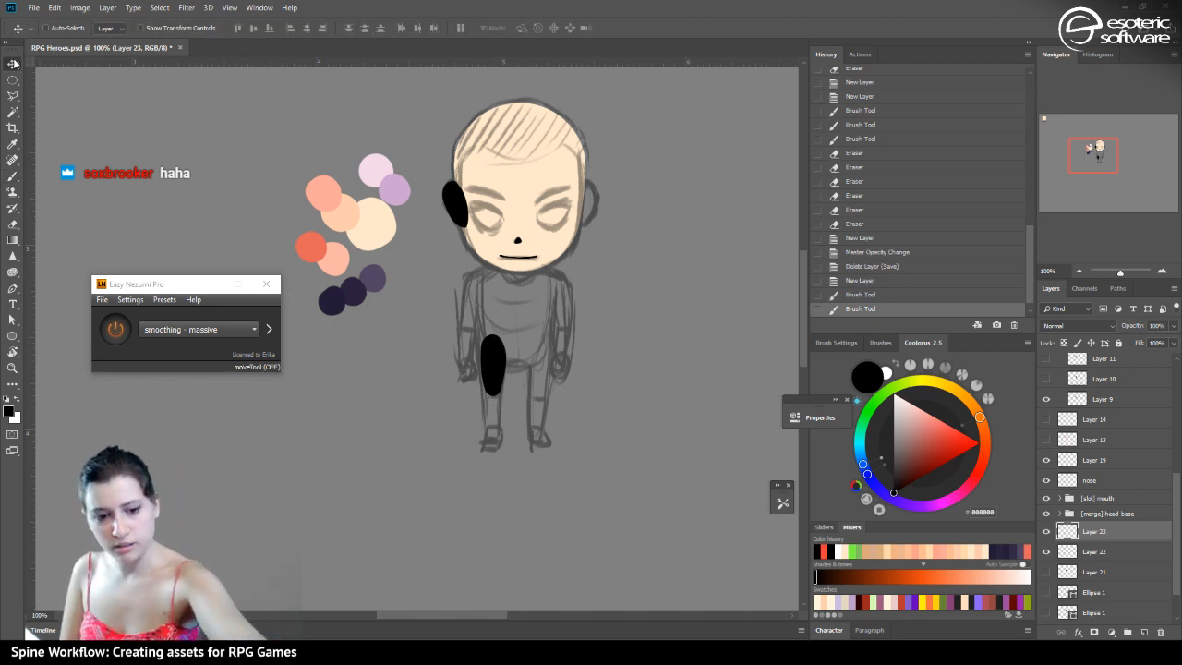
{"action": "key", "text": "ctrl+t"}
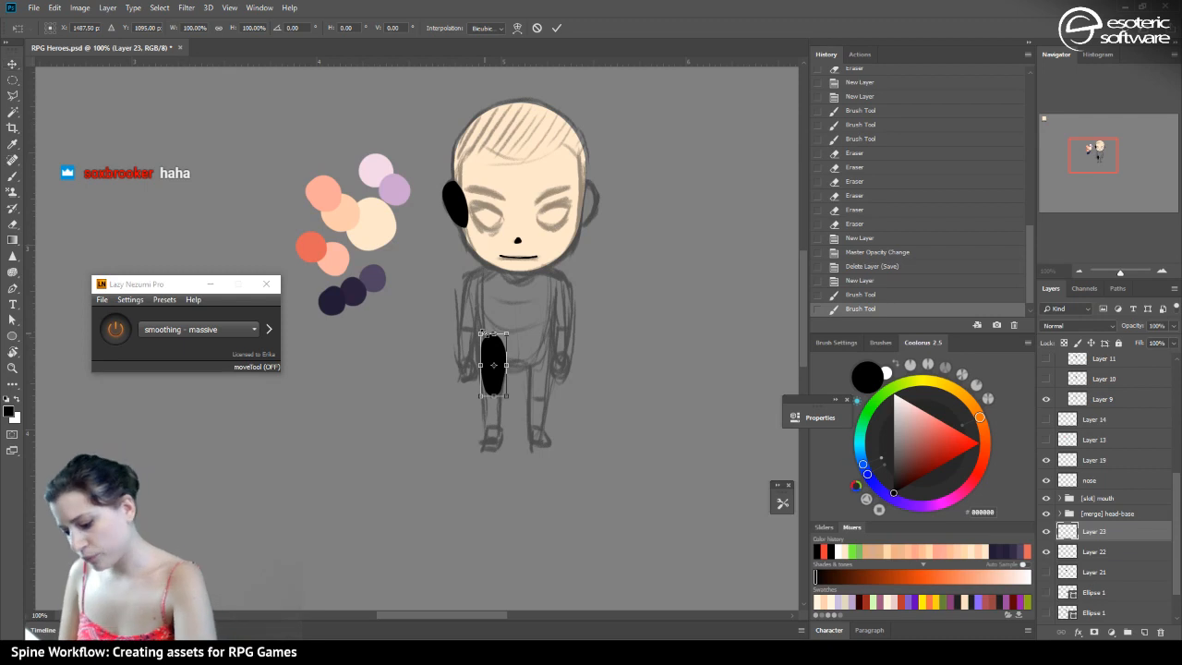
{"action": "left_click_drag", "start_coordinate": [481, 333], "coordinate": [482, 340]}
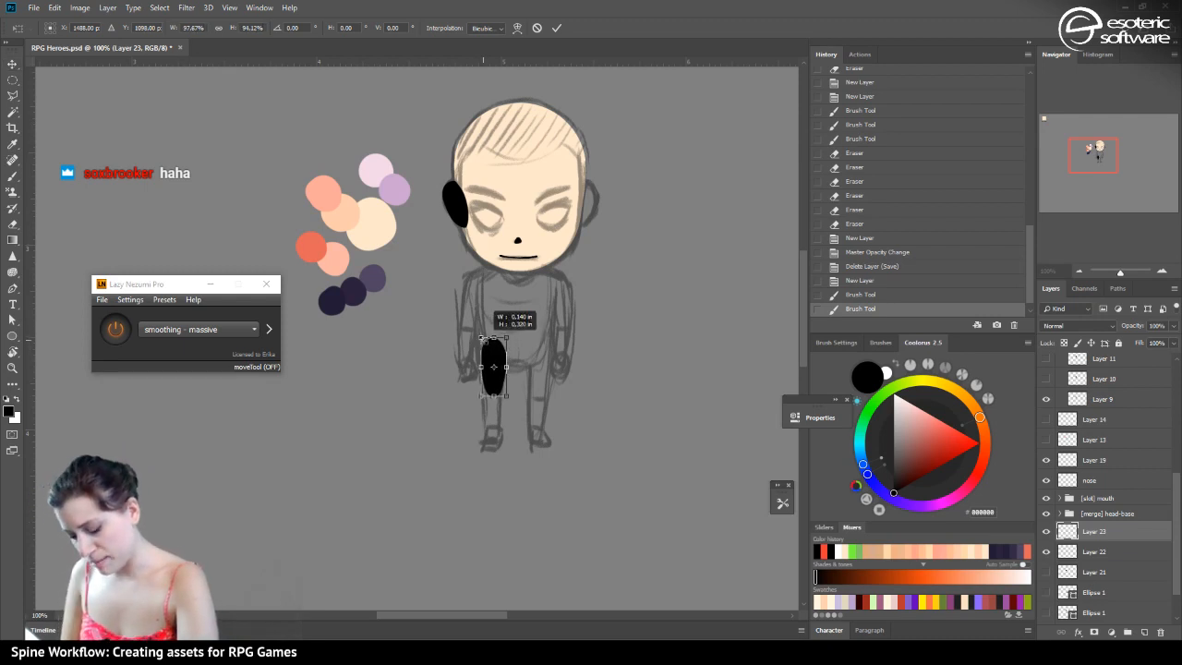
{"action": "left_click", "coordinate": [557, 28]}
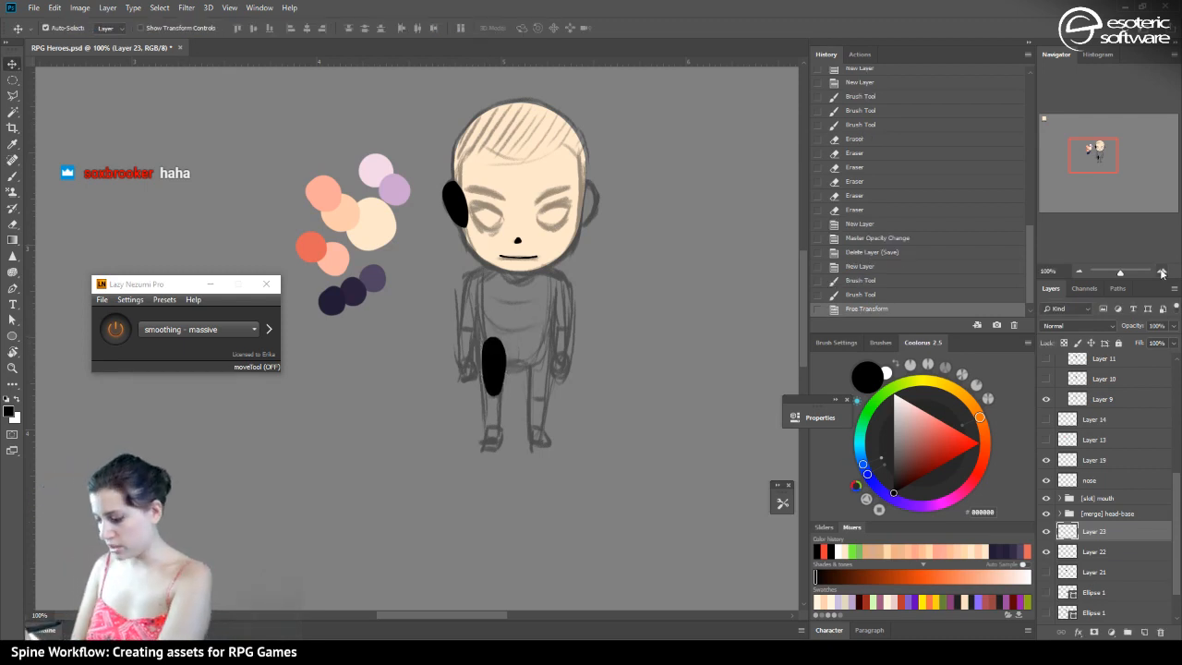
Round off the top of the black thigh on Layer 23 with a 41 px Hard Round brush dab
{"action": "left_click", "coordinate": [1163, 272]}
{"action": "left_click", "coordinate": [1162, 273]}
{"action": "left_click", "coordinate": [1163, 272]}
{"action": "left_click_drag", "start_coordinate": [1092, 150], "coordinate": [1094, 153]}
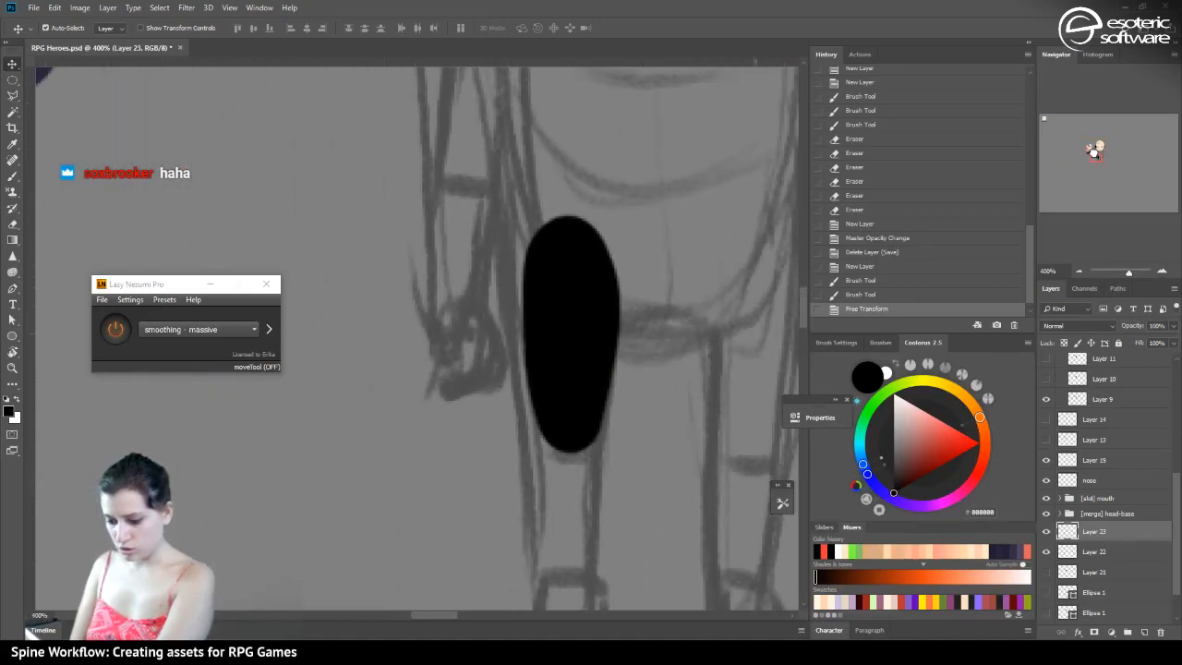
{"action": "left_click", "coordinate": [12, 176]}
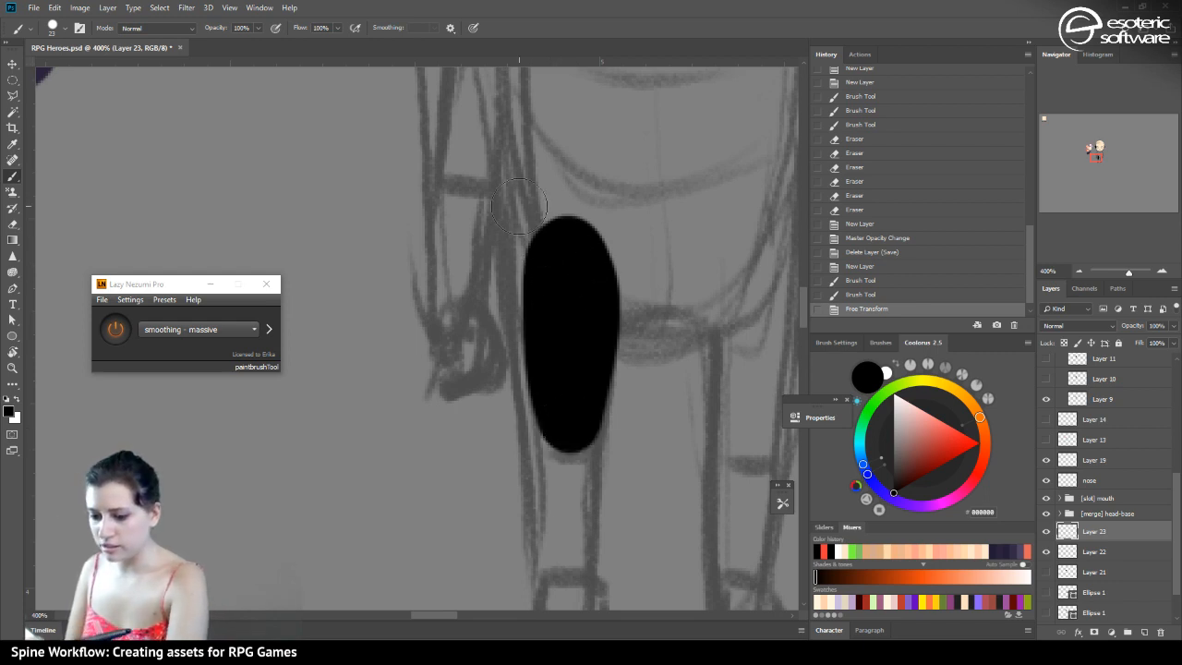
{"action": "left_click", "coordinate": [50, 31]}
{"action": "left_click_drag", "start_coordinate": [79, 67], "coordinate": [88, 70]}
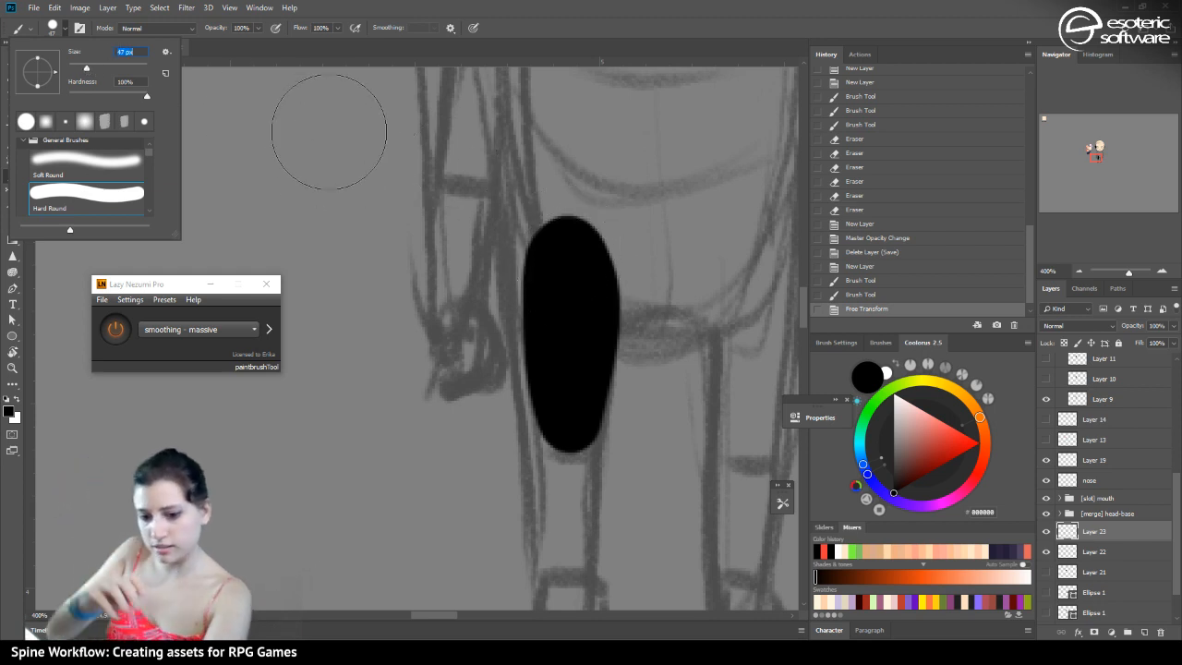
{"action": "key", "text": "["}
{"action": "key", "text": "["}
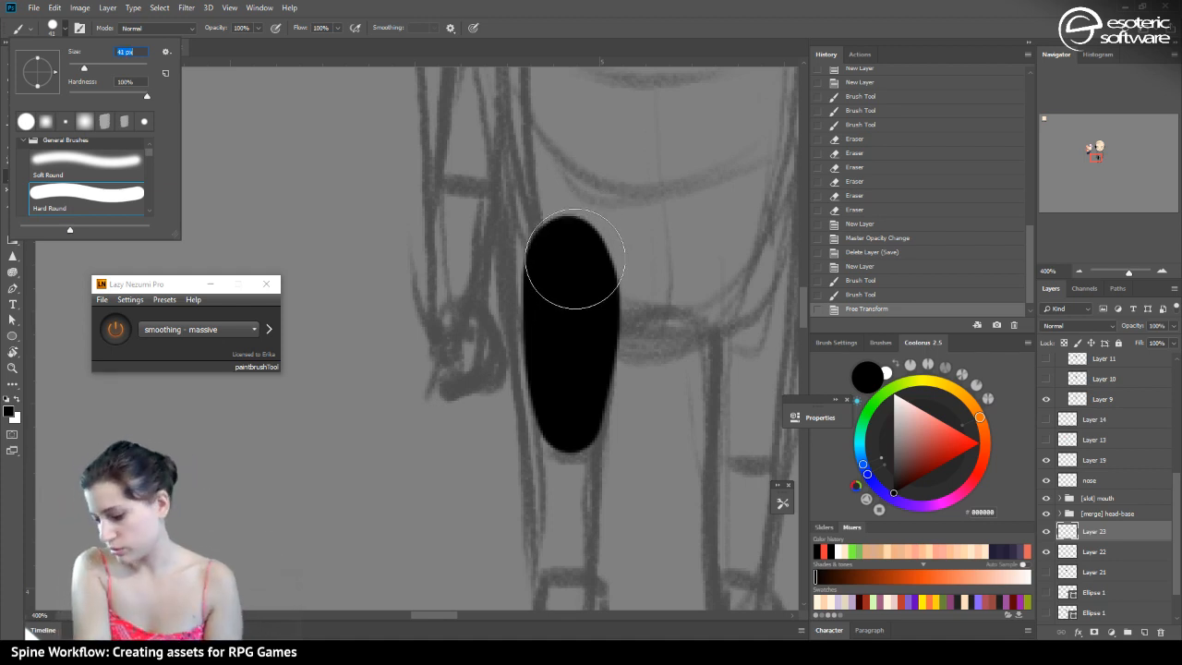
{"action": "left_click", "coordinate": [574, 264]}
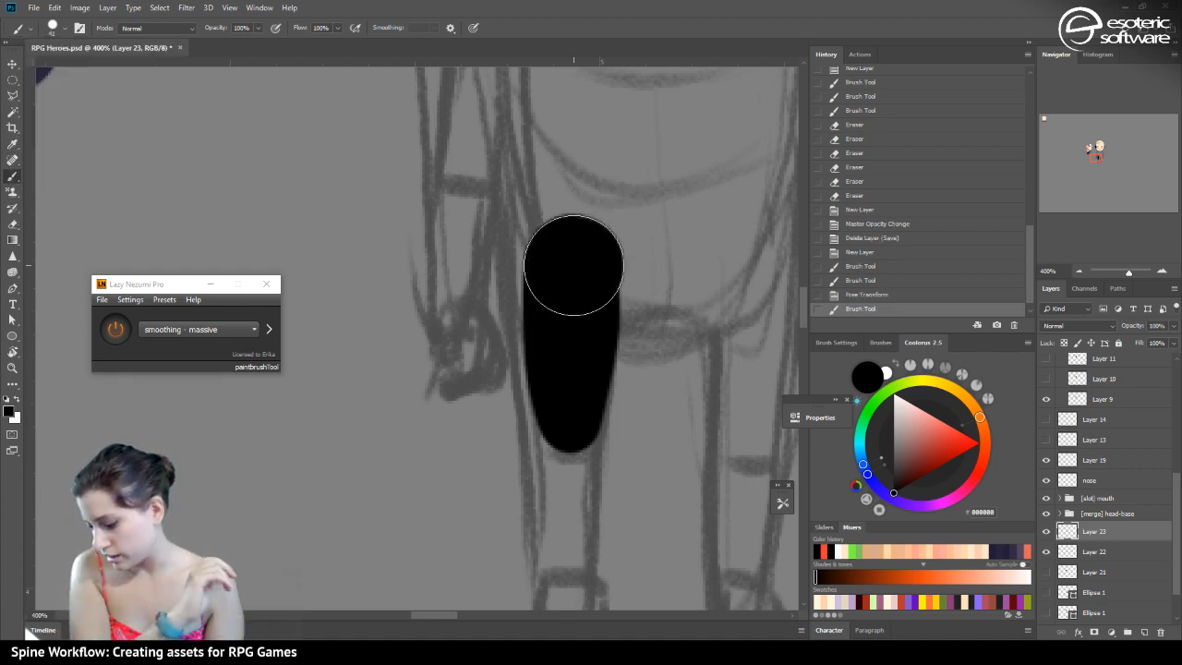
Smooth the thigh's inner edge below the rounded top with a 14 px black brush stroke
{"action": "left_click", "coordinate": [55, 33]}
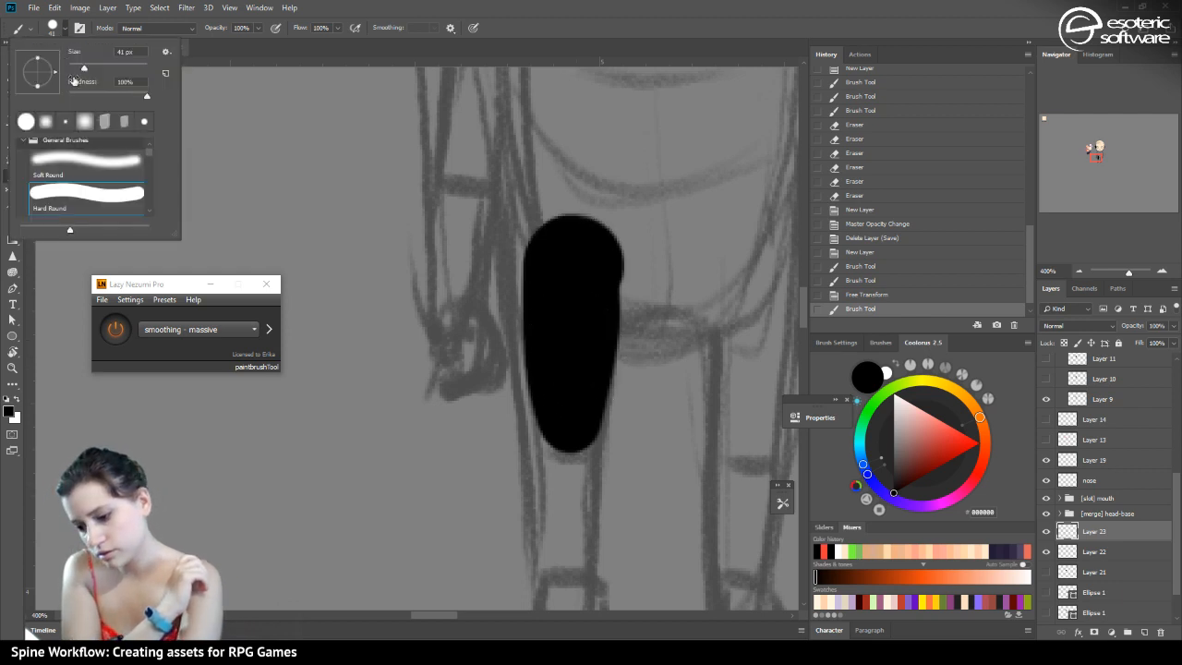
{"action": "left_click", "coordinate": [74, 67]}
{"action": "left_click_drag", "start_coordinate": [604, 269], "coordinate": [587, 371]}
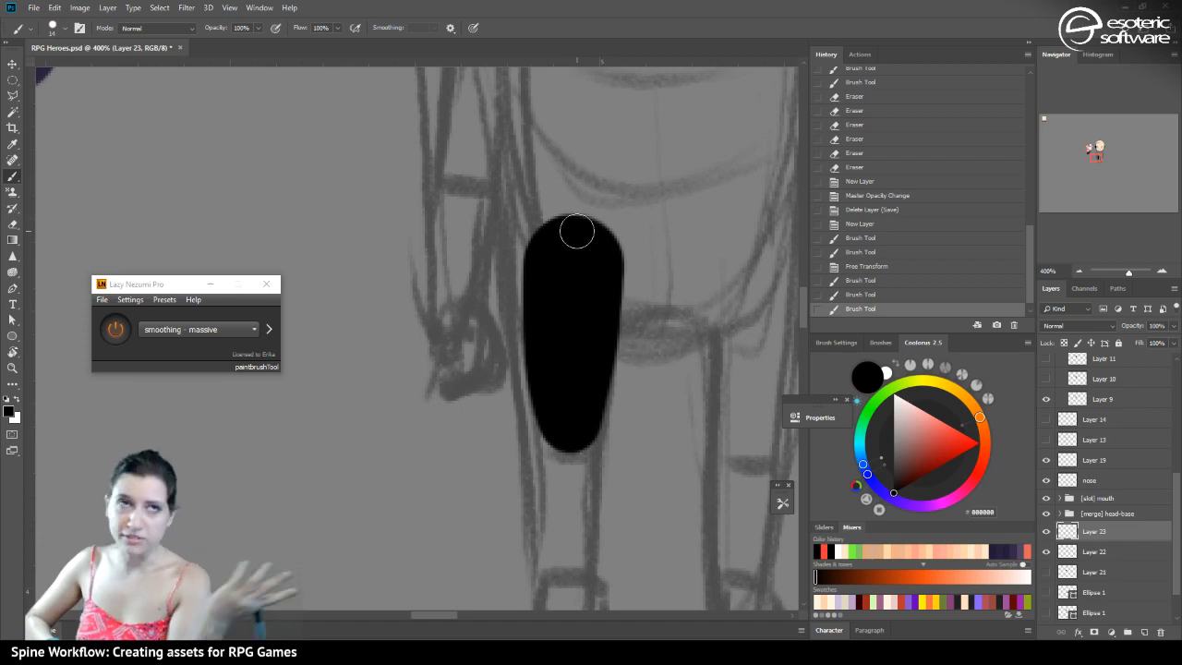
Taper the thigh's lower outer edge toward the knee with the Eraser, reverting the strokes that cut badly
{"action": "left_click", "coordinate": [1078, 270]}
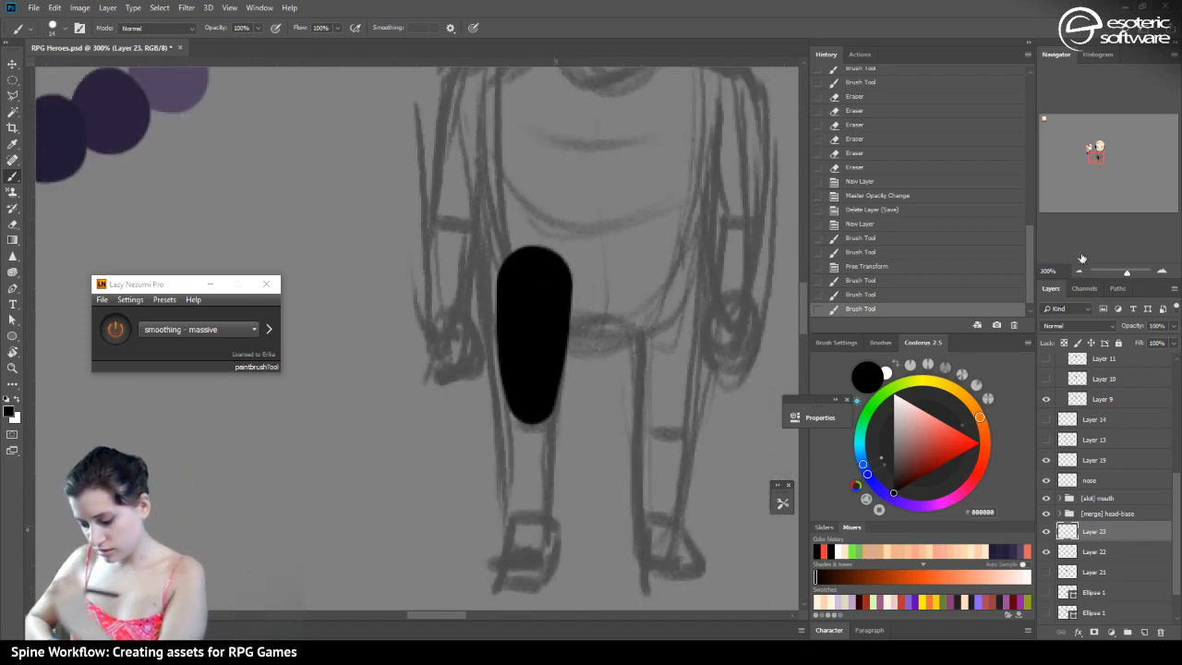
{"action": "left_click", "coordinate": [13, 223]}
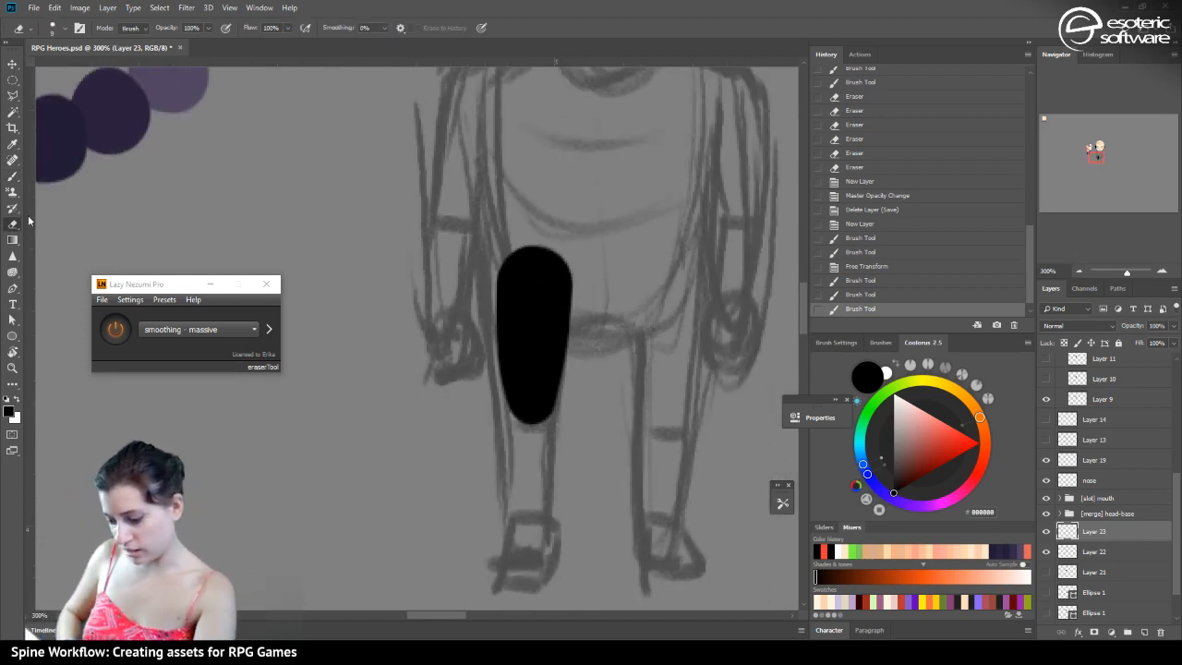
{"action": "left_click_drag", "start_coordinate": [499, 409], "coordinate": [502, 355]}
{"action": "left_click_drag", "start_coordinate": [495, 402], "coordinate": [498, 293]}
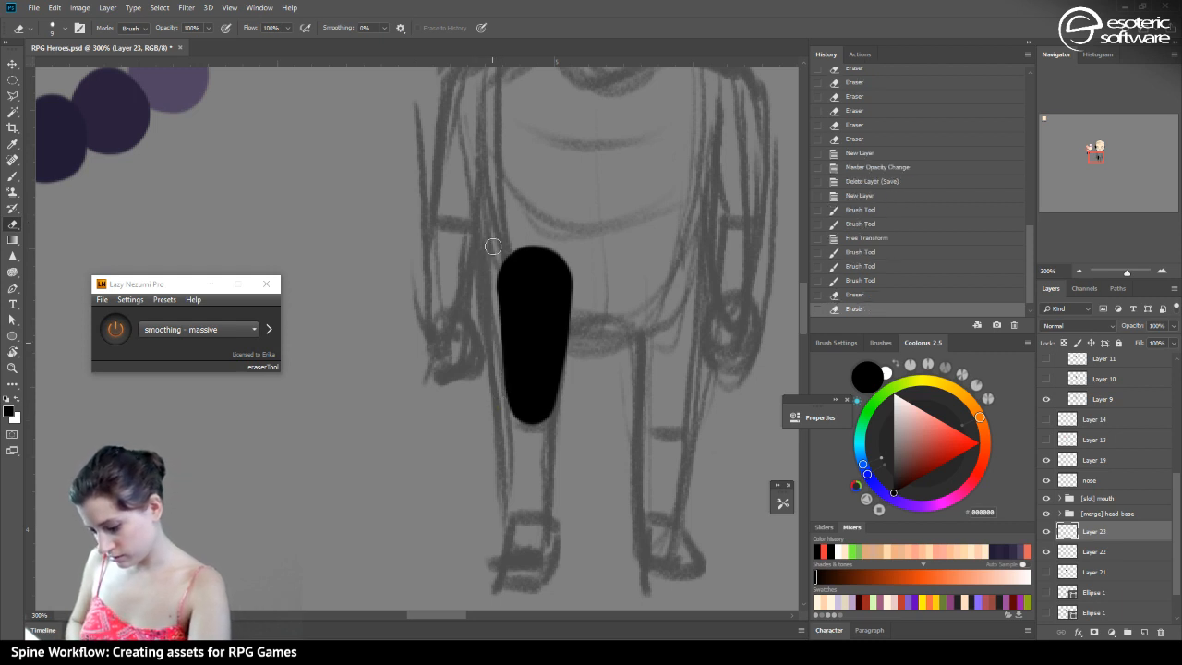
{"action": "left_click", "coordinate": [846, 295]}
{"action": "left_click_drag", "start_coordinate": [504, 426], "coordinate": [492, 345]}
{"action": "left_click_drag", "start_coordinate": [499, 388], "coordinate": [494, 305]}
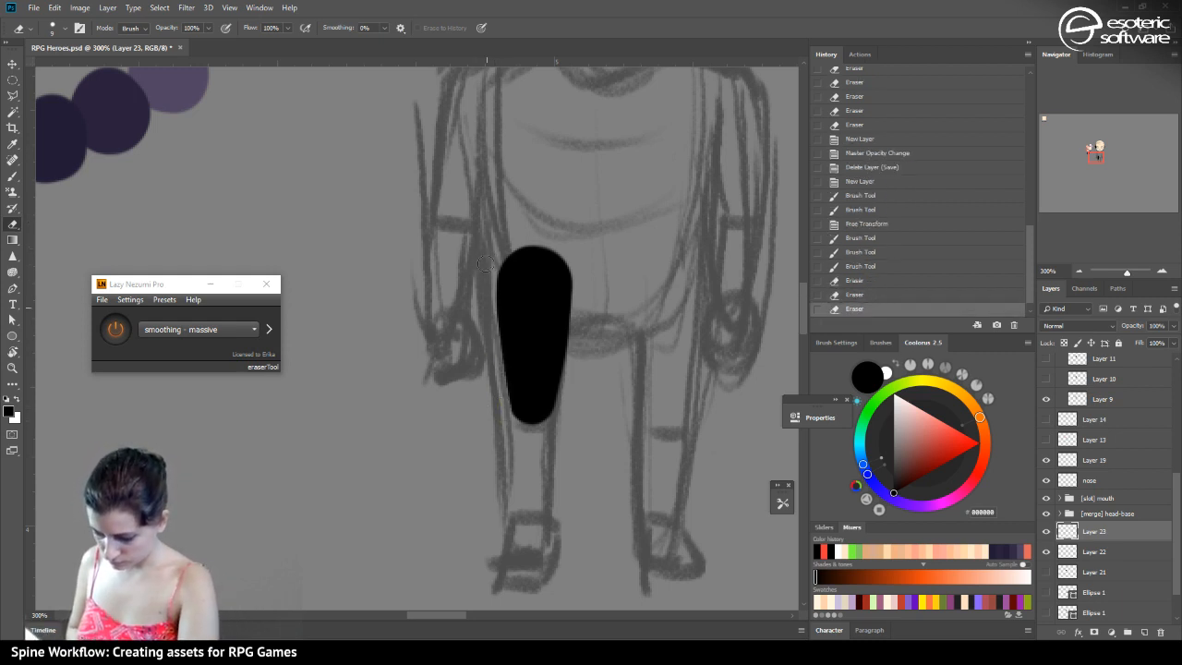
{"action": "left_click", "coordinate": [836, 295]}
Set the Hard Round brush to 23 px to match the width of the thigh's lower end
{"action": "left_click", "coordinate": [12, 175]}
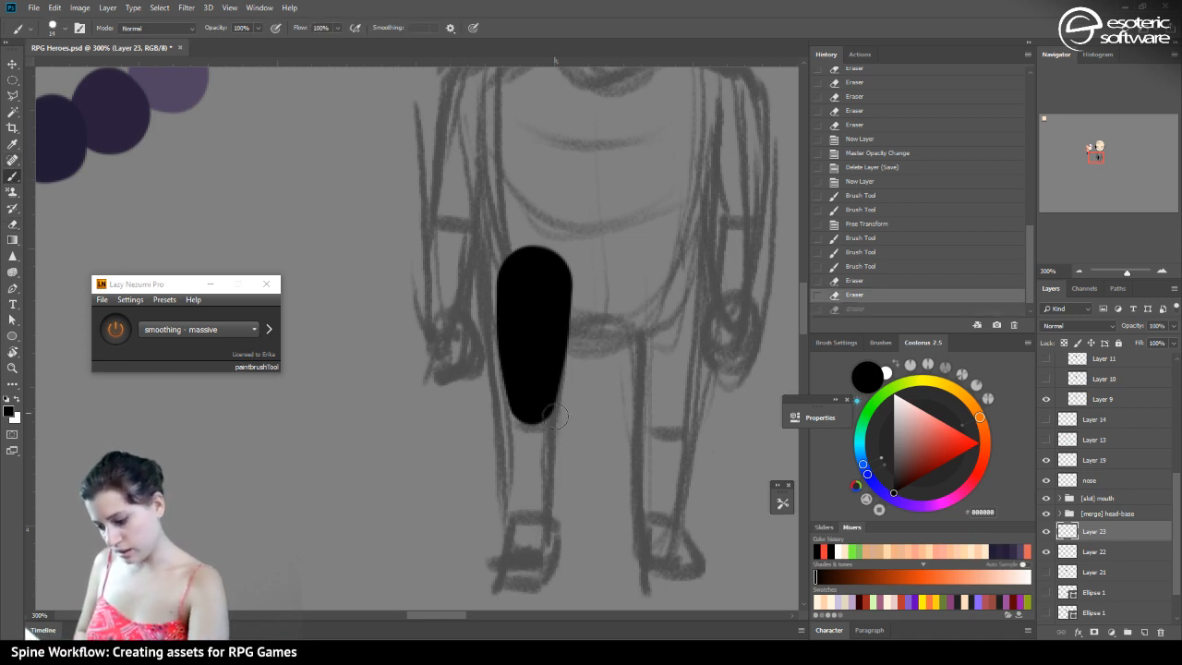
{"action": "left_click", "coordinate": [59, 29]}
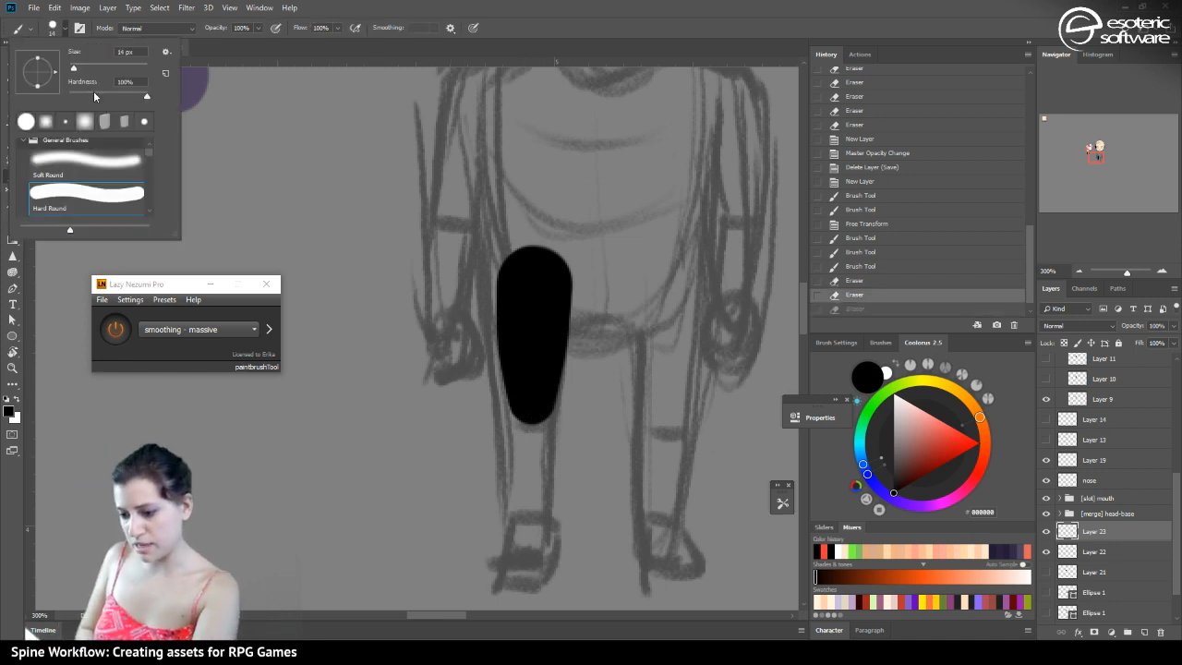
{"action": "left_click_drag", "start_coordinate": [84, 69], "coordinate": [79, 69]}
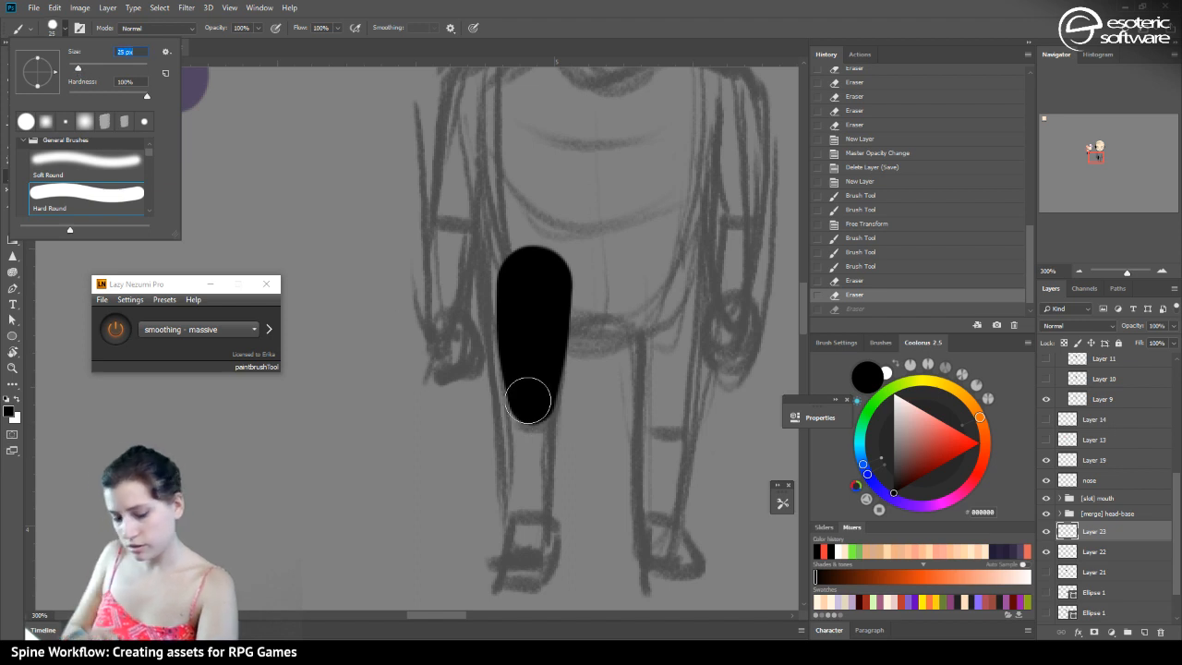
{"action": "key", "text": "bracketleft"}
{"action": "key", "text": "bracketleft"}
{"action": "key", "text": "bracketleft"}
{"action": "key", "text": "bracketleft"}
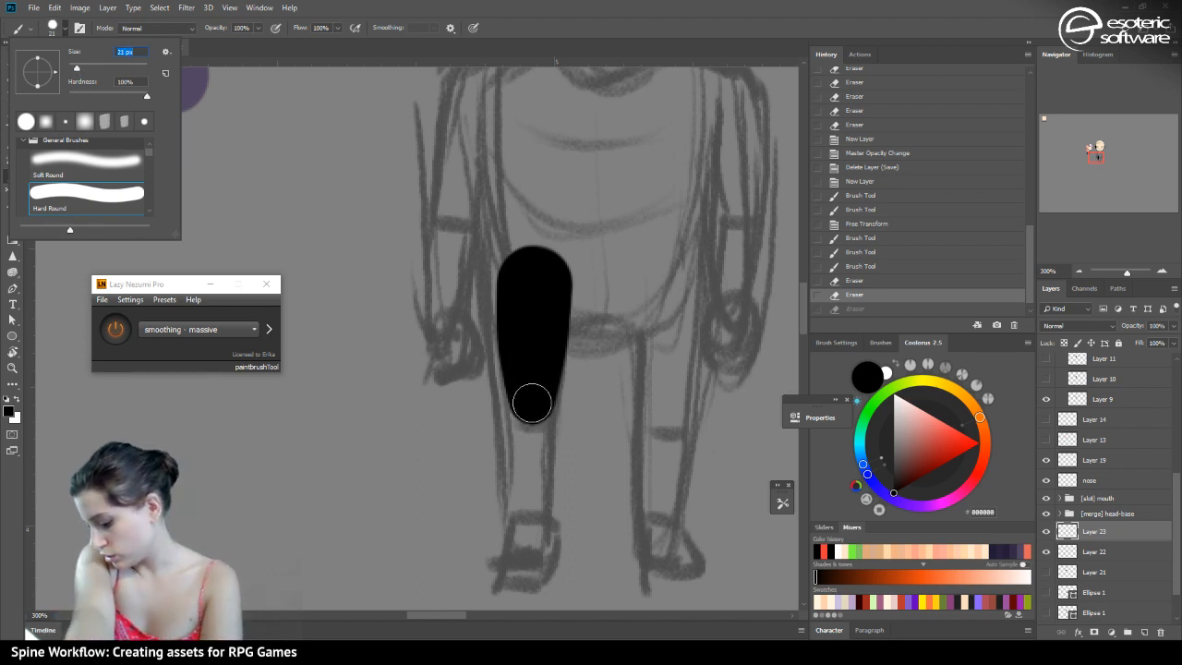
{"action": "key", "text": "bracketright"}
{"action": "key", "text": "bracketright"}
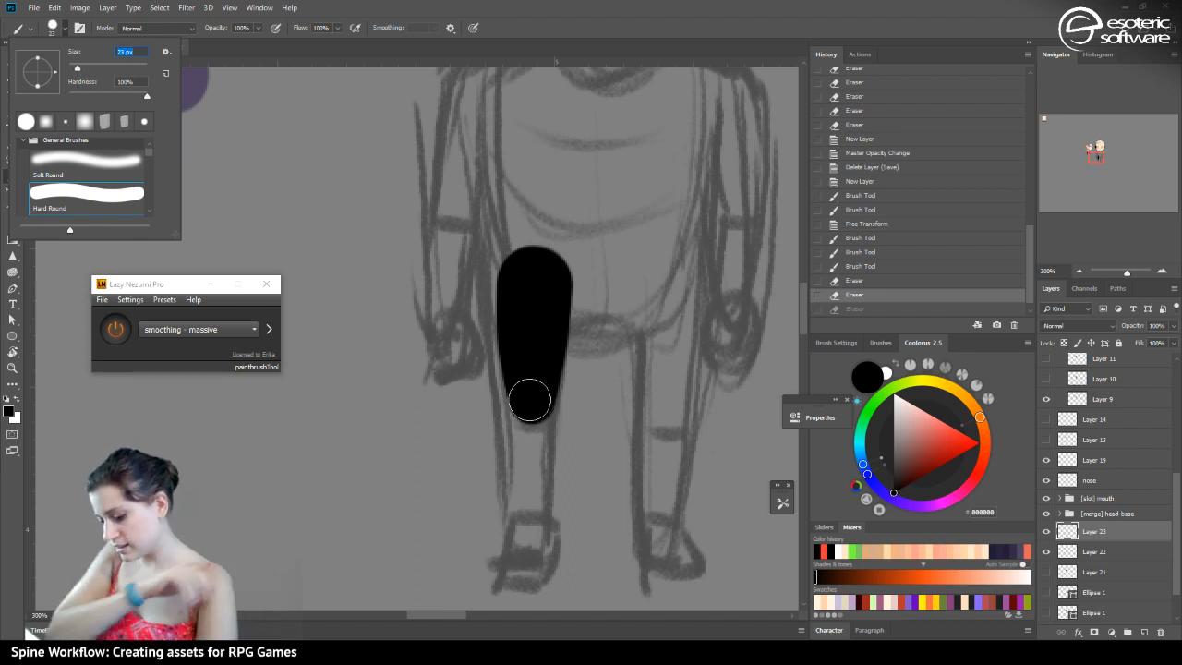
Add a new layer above Layer 23 and lower Layer 23's opacity to 39%
{"action": "left_click", "coordinate": [1145, 632]}
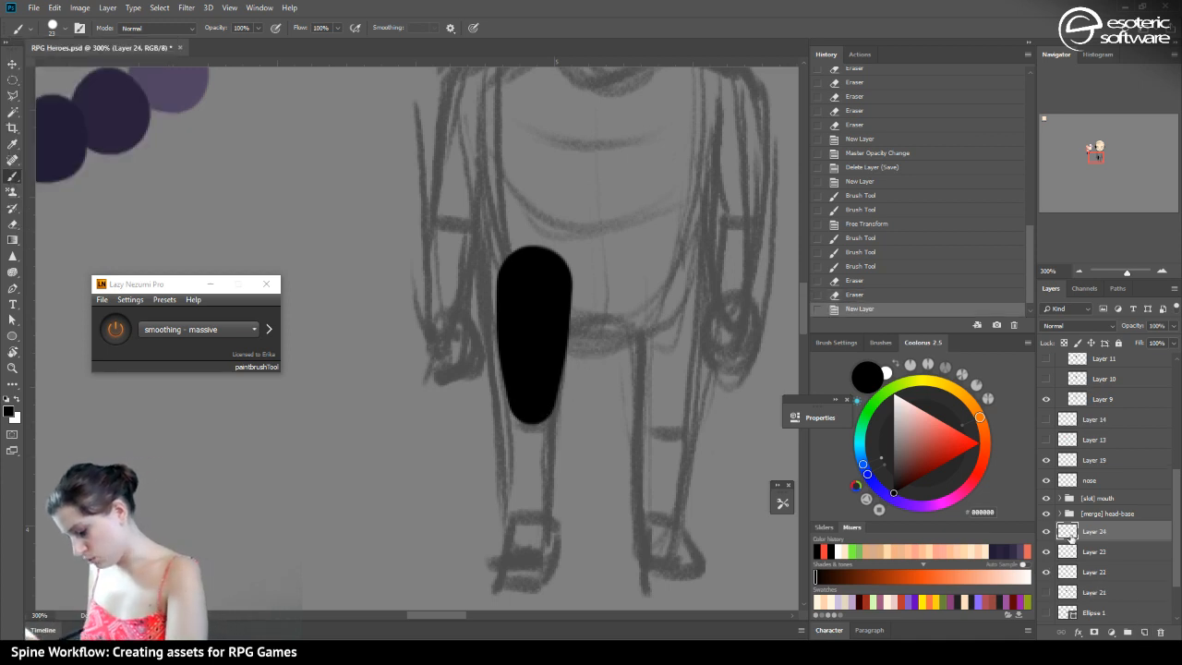
{"action": "left_click", "coordinate": [1174, 326]}
{"action": "left_click_drag", "start_coordinate": [1155, 340], "coordinate": [1139, 341]}
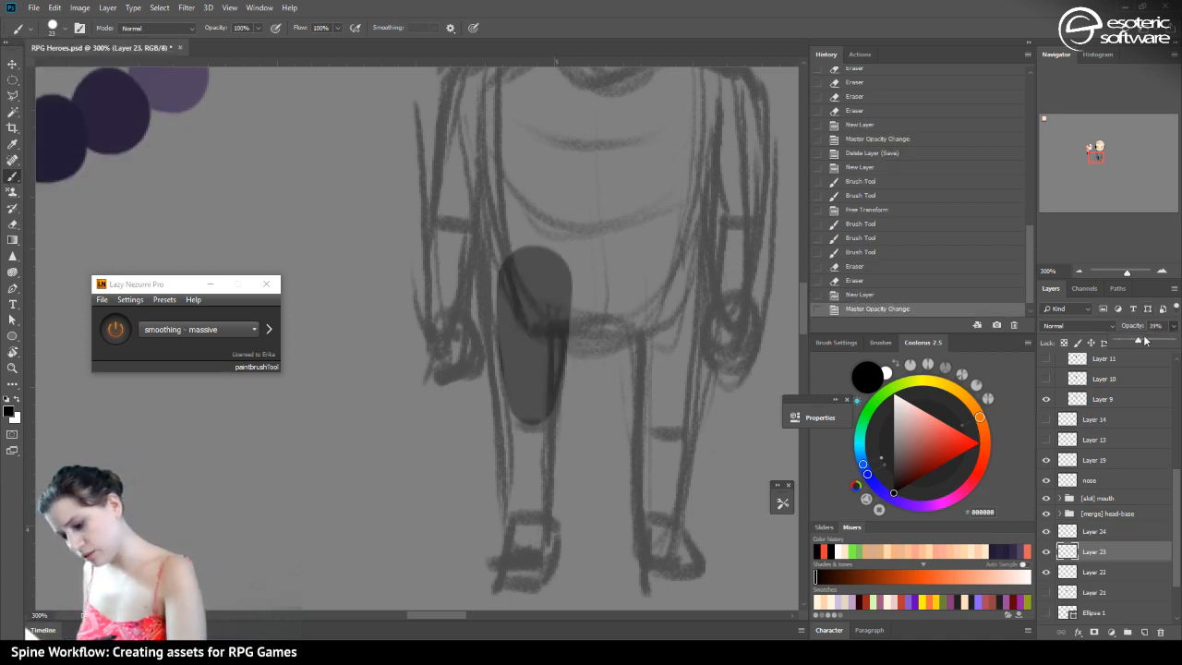
Round the thigh's lower end on Layer 23 with black brush dabs, turning off Lazy Nezumi's smoothing
{"action": "left_click", "coordinate": [532, 403]}
{"action": "left_click", "coordinate": [532, 403]}
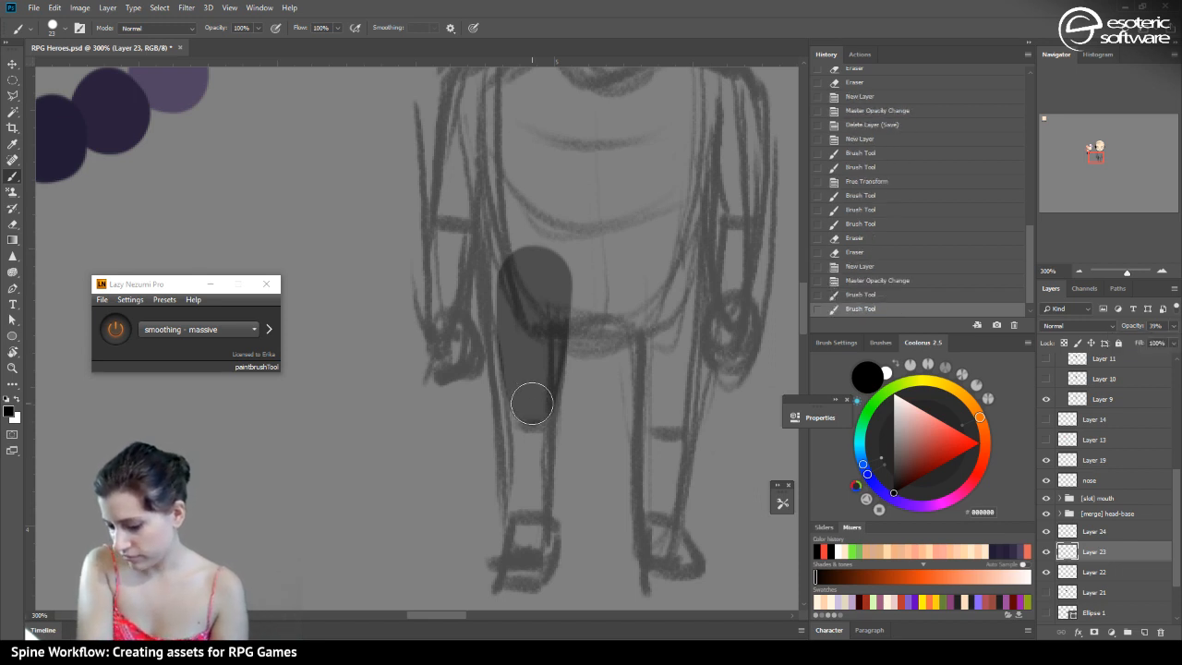
{"action": "left_click", "coordinate": [114, 329]}
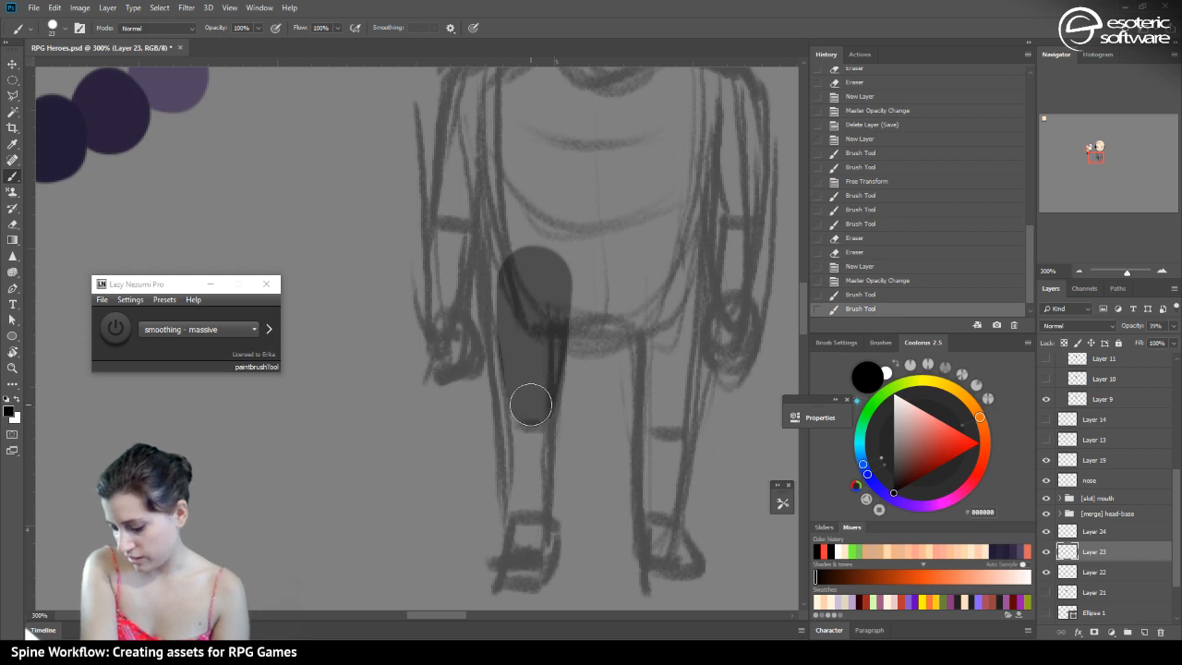
{"action": "left_click", "coordinate": [531, 405]}
{"action": "left_click", "coordinate": [532, 405]}
{"action": "left_click", "coordinate": [532, 404]}
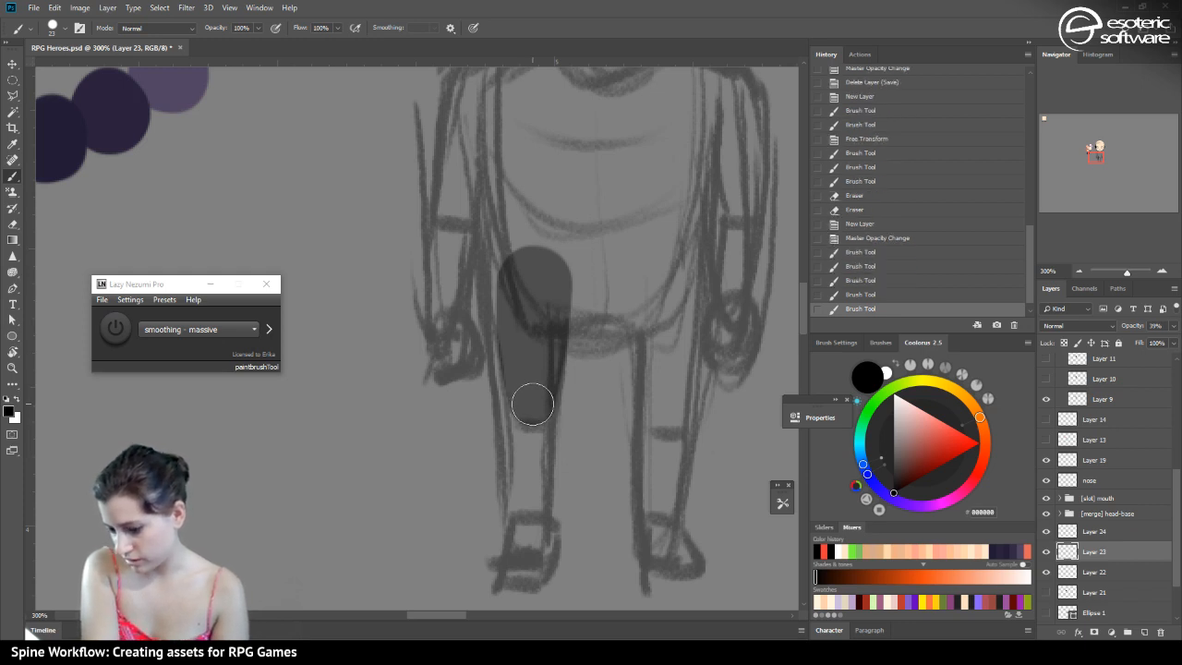
{"action": "left_click", "coordinate": [533, 404]}
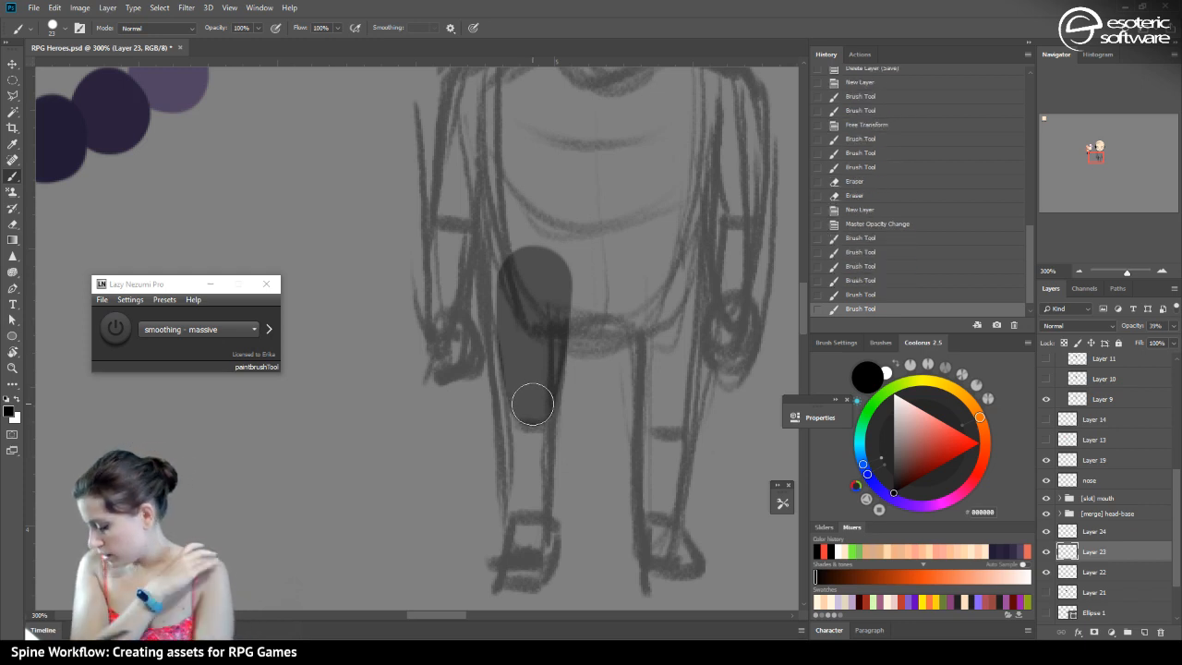
Revert the last two dabs on Layer 23 and paint a round black knee dab at the thigh's lower end on Layer 24
{"action": "left_click", "coordinate": [1062, 533]}
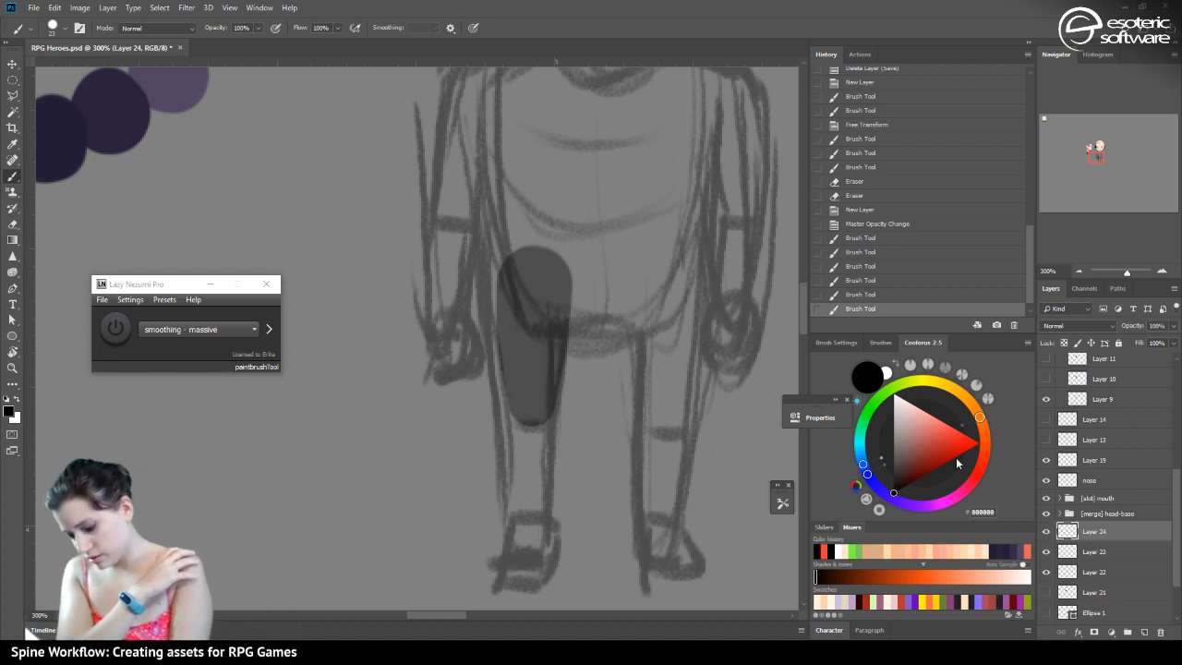
{"action": "left_click", "coordinate": [850, 223]}
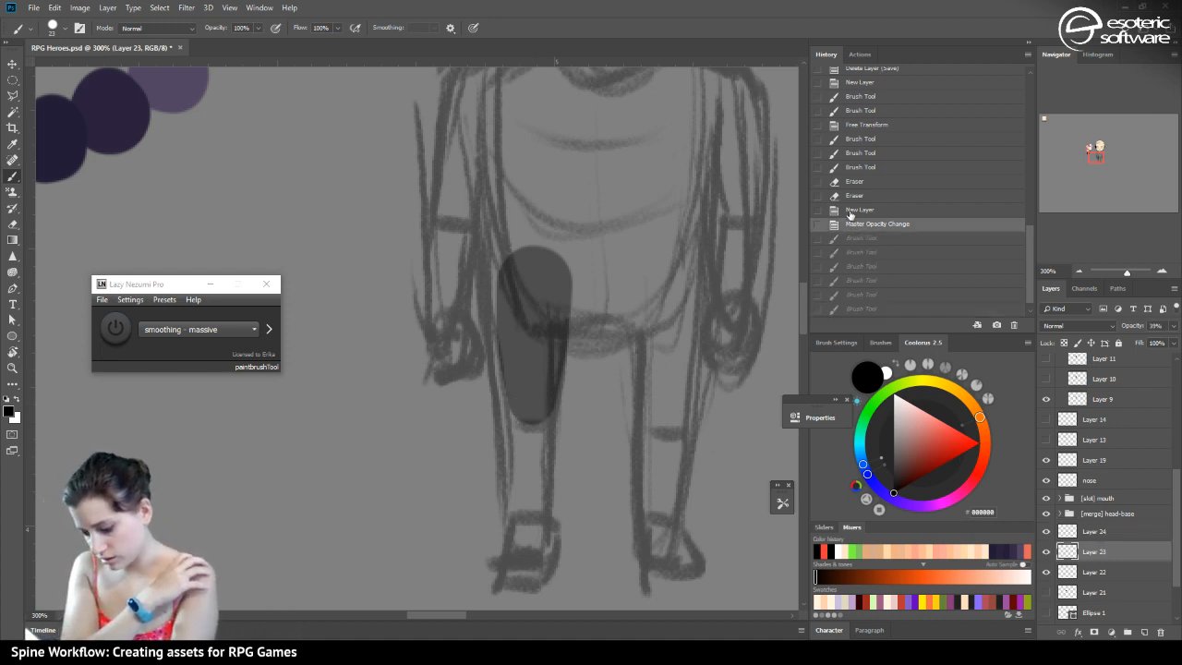
{"action": "left_click", "coordinate": [830, 238]}
{"action": "left_click", "coordinate": [853, 266]}
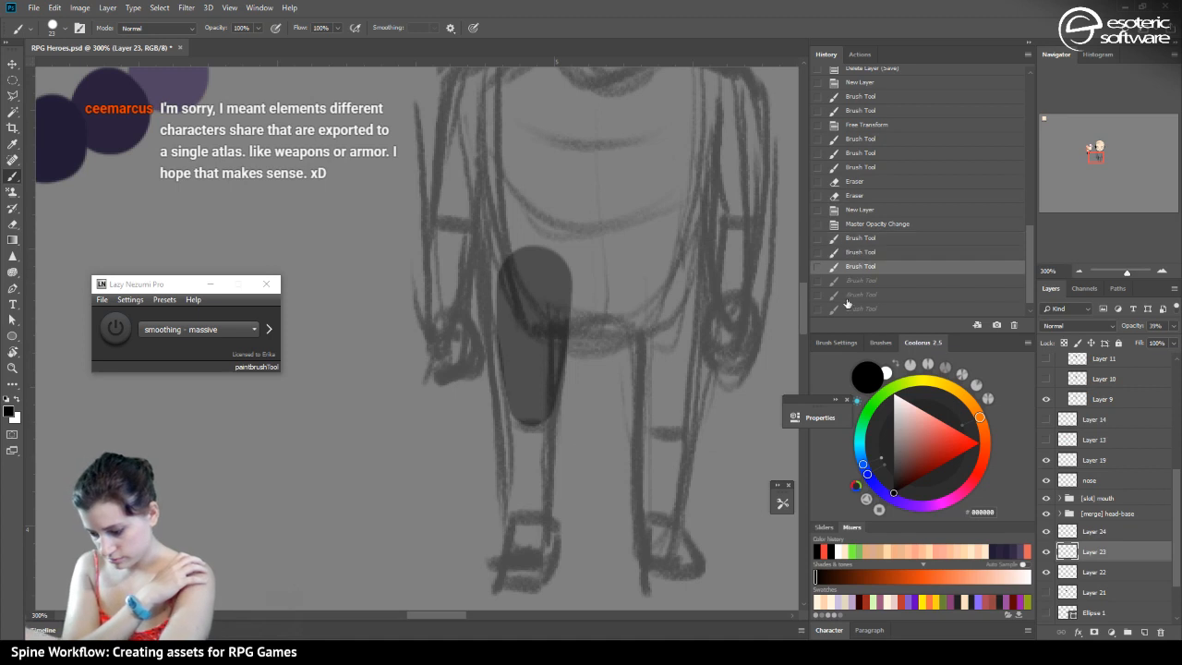
{"action": "left_click", "coordinate": [859, 294]}
{"action": "left_click", "coordinate": [860, 280]}
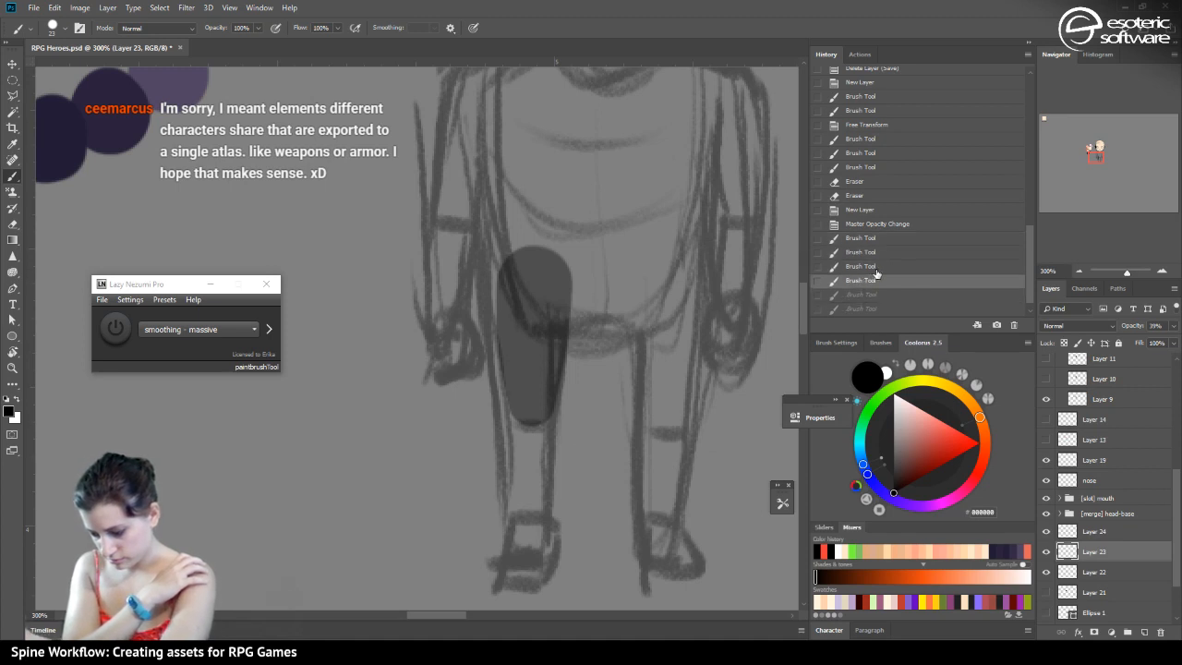
{"action": "left_click", "coordinate": [1098, 530]}
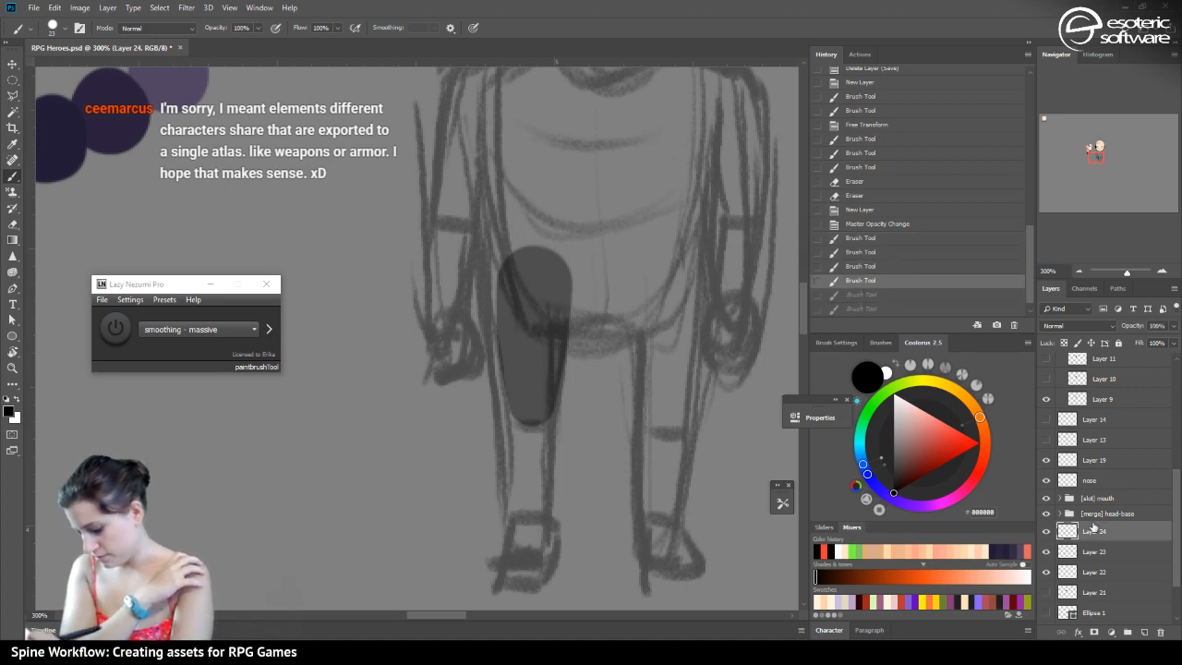
{"action": "left_click", "coordinate": [532, 403]}
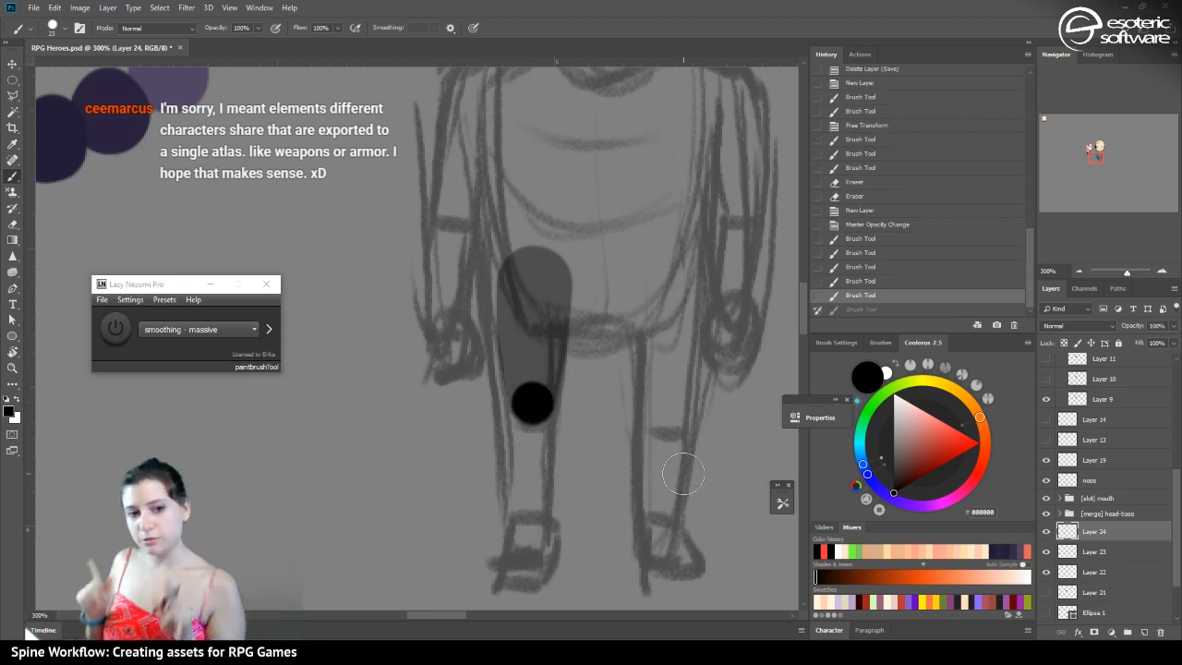
Add a new layer at the top of the layer stack and sketch a bow with an arrow beside the character using a 7 px brush
{"action": "left_click", "coordinate": [1079, 271]}
{"action": "left_click", "coordinate": [1079, 272]}
{"action": "left_click", "coordinate": [1078, 271]}
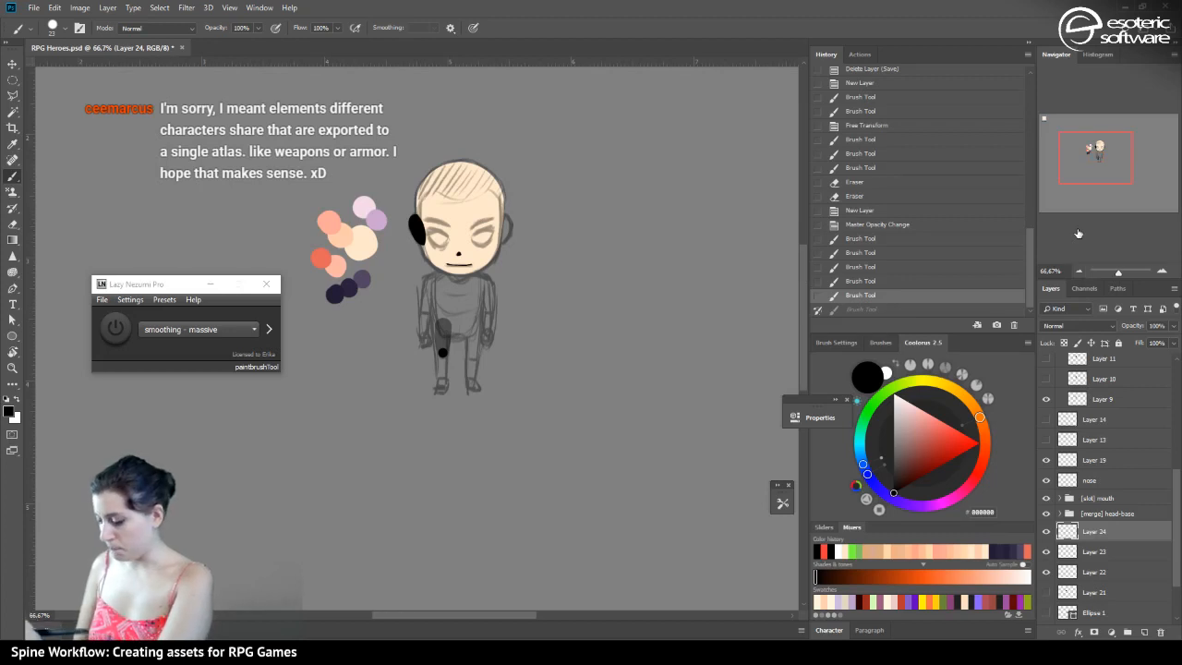
{"action": "left_click_drag", "start_coordinate": [1178, 490], "coordinate": [1175, 364]}
{"action": "left_click", "coordinate": [1072, 367]}
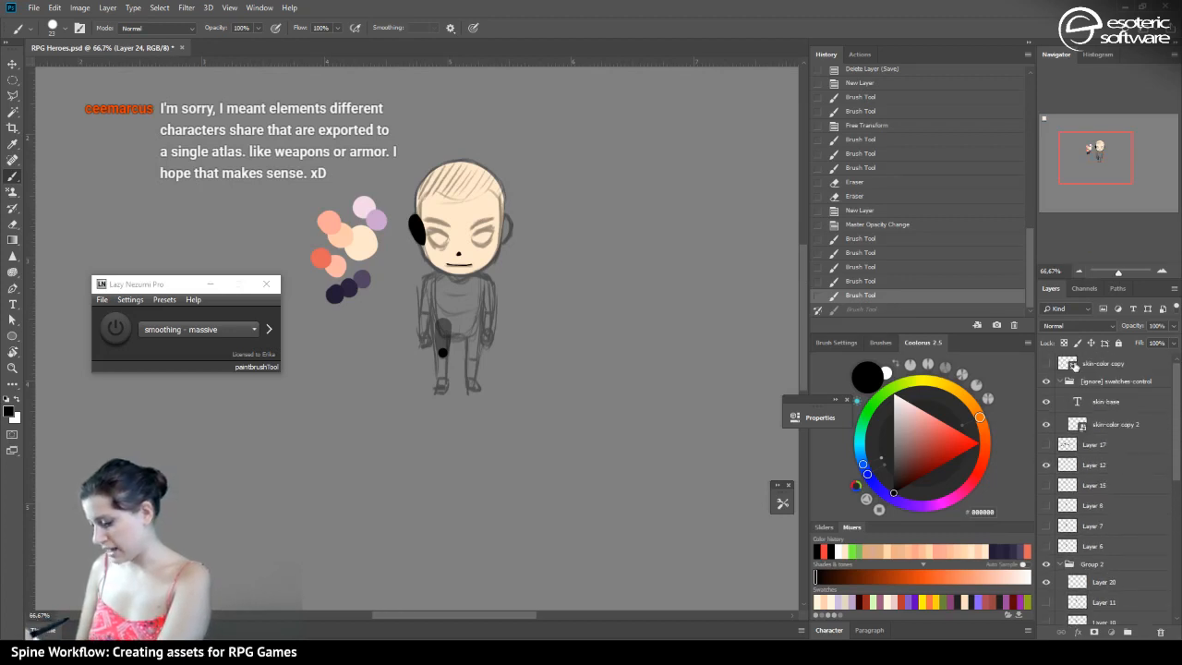
{"action": "left_click", "coordinate": [1145, 632]}
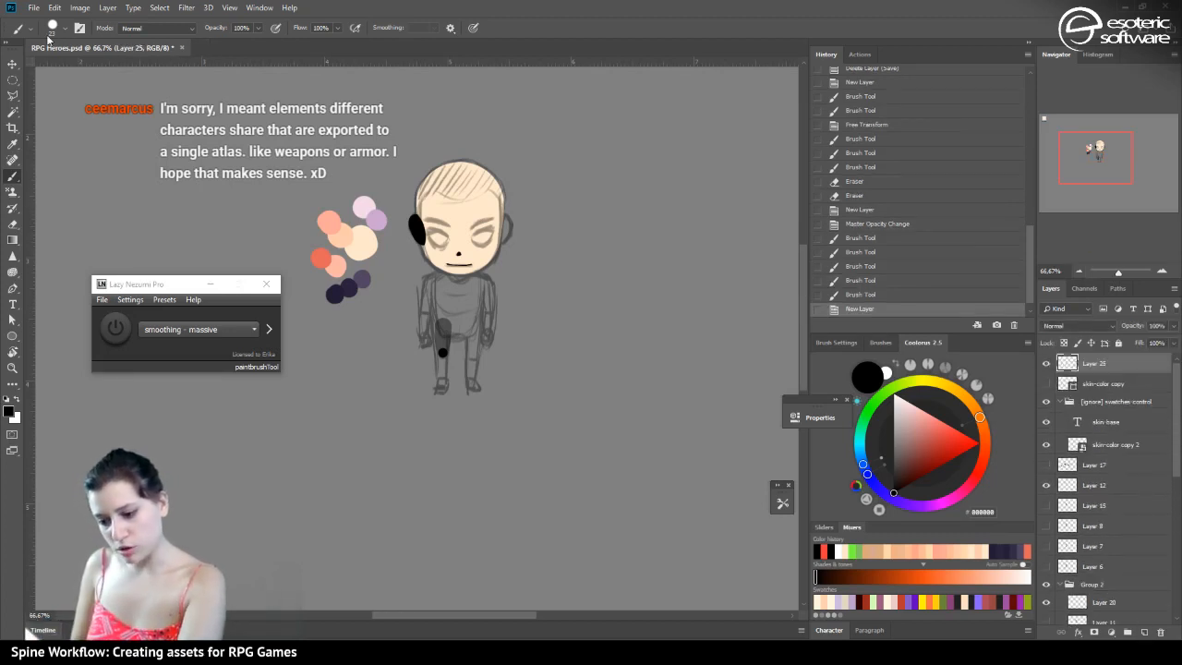
{"action": "left_click", "coordinate": [52, 26]}
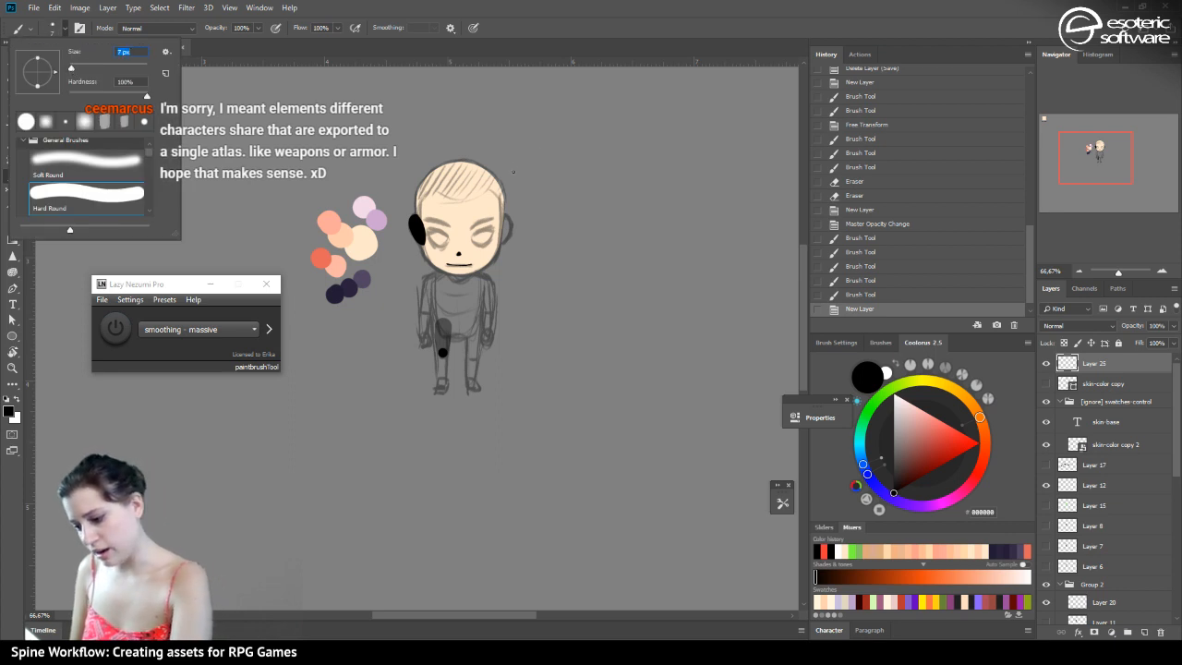
{"action": "mouse_move", "coordinate": [578, 113]}
{"action": "left_mouse_down"}
{"action": "mouse_move", "coordinate": [572, 127]}
{"action": "mouse_move", "coordinate": [596, 162]}
{"action": "mouse_move", "coordinate": [594, 215]}
{"action": "mouse_move", "coordinate": [574, 241]}
{"action": "left_mouse_up"}
{"action": "left_click_drag", "start_coordinate": [619, 173], "coordinate": [534, 174]}
{"action": "mouse_move", "coordinate": [609, 167]}
{"action": "left_mouse_down"}
{"action": "mouse_move", "coordinate": [624, 172]}
{"action": "mouse_move", "coordinate": [611, 181]}
{"action": "left_mouse_up"}
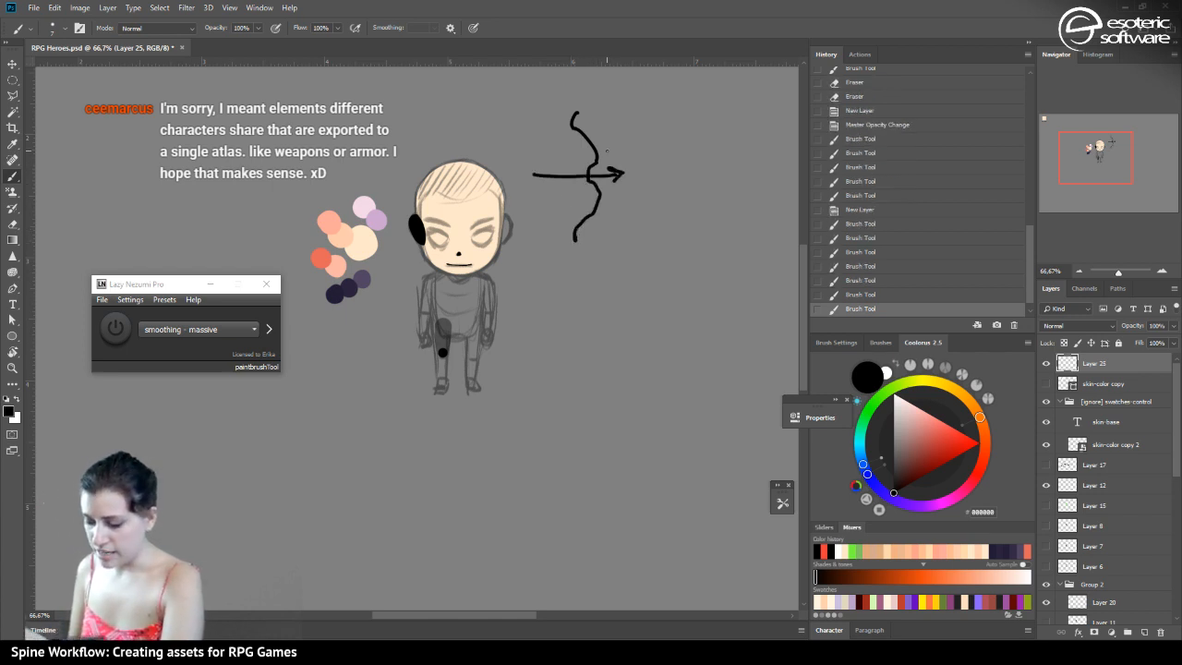
Sketch a sword and a small spiky item in black beside the bow on the same layer
{"action": "left_click_drag", "start_coordinate": [659, 136], "coordinate": [661, 153]}
{"action": "left_click_drag", "start_coordinate": [663, 113], "coordinate": [644, 243]}
{"action": "mouse_move", "coordinate": [663, 115]}
{"action": "left_mouse_down"}
{"action": "mouse_move", "coordinate": [665, 180]}
{"action": "mouse_move", "coordinate": [668, 146]}
{"action": "mouse_move", "coordinate": [647, 169]}
{"action": "mouse_move", "coordinate": [670, 226]}
{"action": "left_mouse_up"}
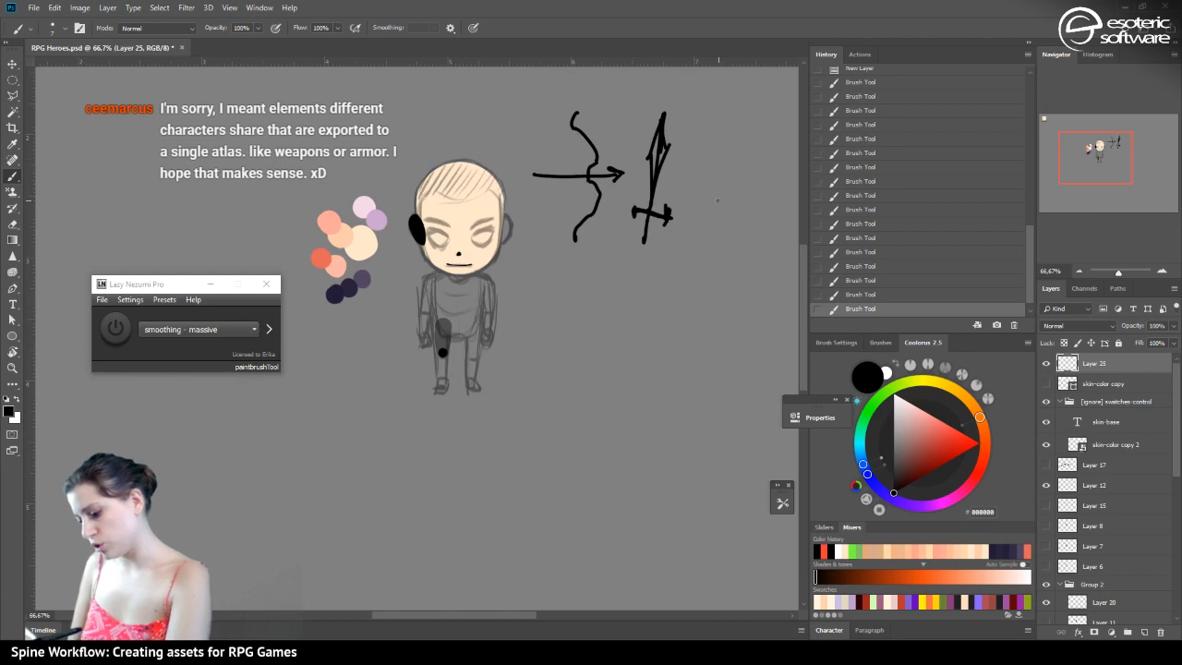
{"action": "mouse_move", "coordinate": [716, 190]}
{"action": "left_mouse_down"}
{"action": "mouse_move", "coordinate": [709, 227]}
{"action": "mouse_move", "coordinate": [737, 225]}
{"action": "mouse_move", "coordinate": [715, 223]}
{"action": "left_mouse_up"}
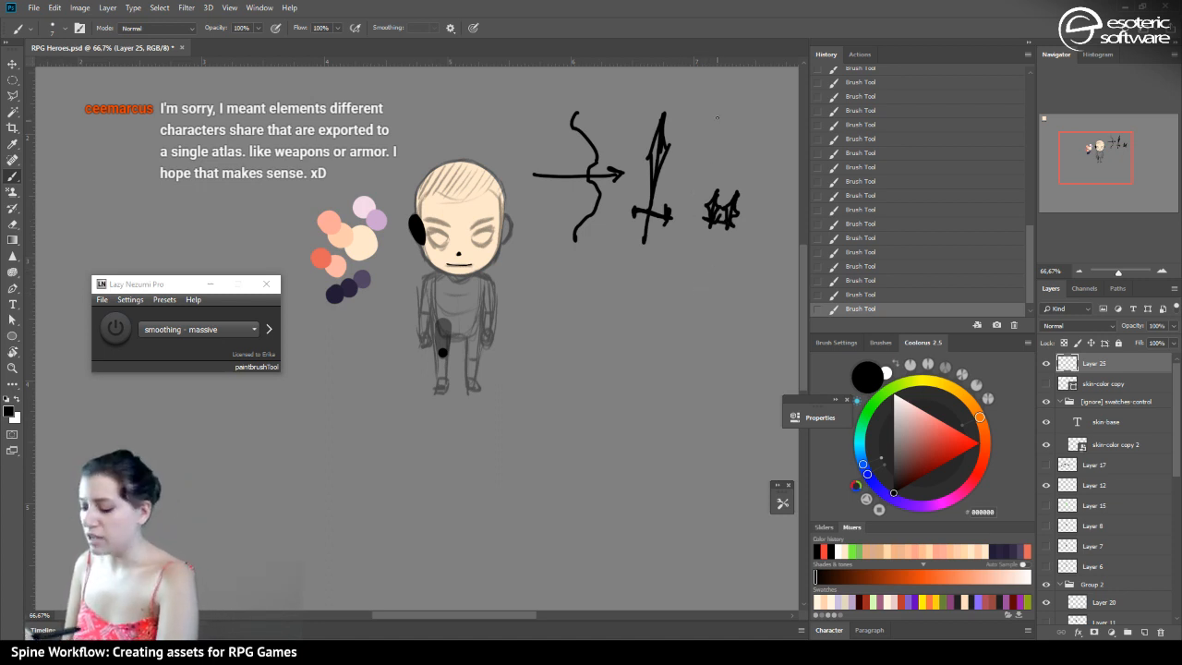
Sketch a long staff with an ornamented round head in black beside the spiky item on Layer 25
{"action": "mouse_move", "coordinate": [769, 130]}
{"action": "left_mouse_down"}
{"action": "mouse_move", "coordinate": [734, 277]}
{"action": "mouse_move", "coordinate": [774, 131]}
{"action": "left_mouse_up"}
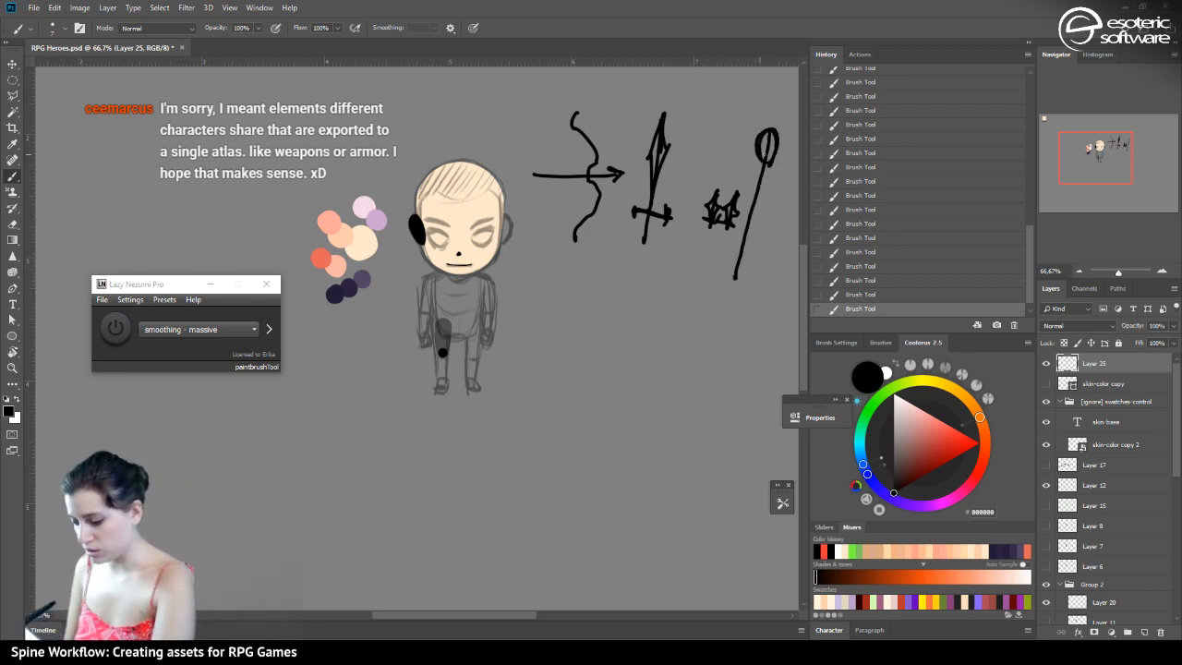
{"action": "mouse_move", "coordinate": [772, 180]}
{"action": "left_mouse_down"}
{"action": "mouse_move", "coordinate": [771, 162]}
{"action": "mouse_move", "coordinate": [777, 171]}
{"action": "mouse_move", "coordinate": [757, 171]}
{"action": "left_mouse_up"}
{"action": "mouse_move", "coordinate": [776, 109]}
{"action": "left_mouse_down"}
{"action": "mouse_move", "coordinate": [770, 131]}
{"action": "mouse_move", "coordinate": [787, 147]}
{"action": "left_mouse_up"}
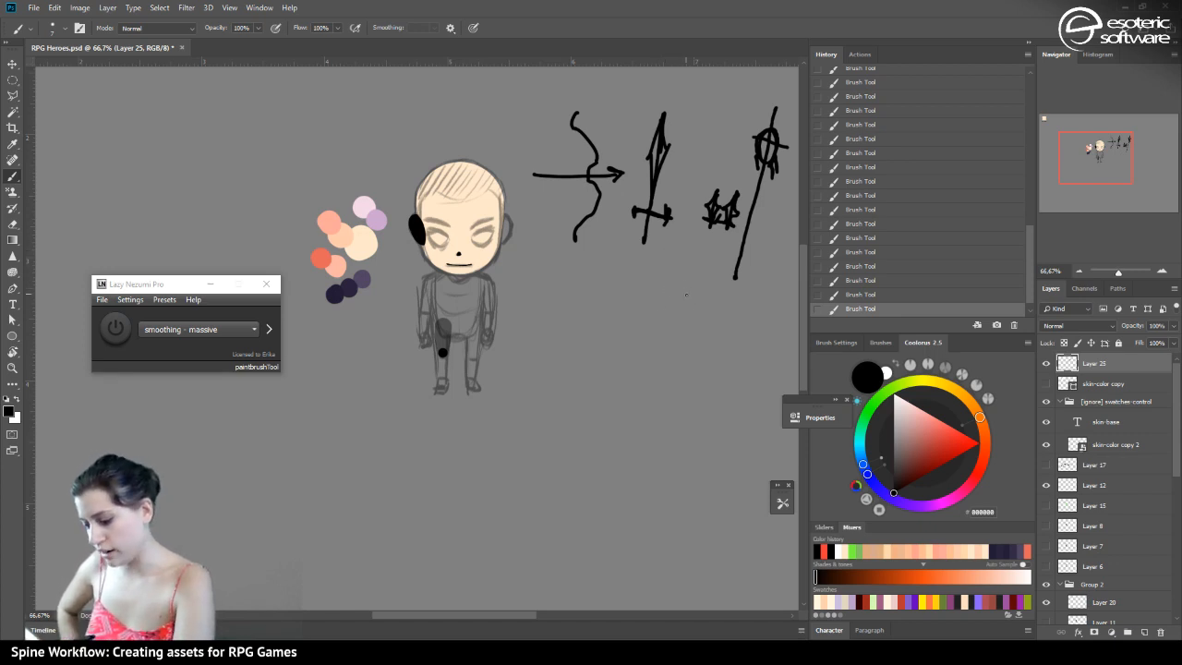
Sketch effect shapes below the weapons on Layer 25: a circle with rays, a starburst, a cloud and three small crosses
{"action": "left_click_drag", "start_coordinate": [700, 277], "coordinate": [690, 327]}
{"action": "left_click_drag", "start_coordinate": [698, 303], "coordinate": [724, 317]}
{"action": "left_click_drag", "start_coordinate": [700, 262], "coordinate": [700, 290]}
{"action": "mouse_move", "coordinate": [655, 262]}
{"action": "left_mouse_down"}
{"action": "mouse_move", "coordinate": [689, 291]}
{"action": "mouse_move", "coordinate": [681, 302]}
{"action": "left_mouse_up"}
{"action": "mouse_move", "coordinate": [754, 315]}
{"action": "left_mouse_down"}
{"action": "mouse_move", "coordinate": [754, 361]}
{"action": "mouse_move", "coordinate": [777, 362]}
{"action": "mouse_move", "coordinate": [750, 310]}
{"action": "left_mouse_up"}
{"action": "mouse_move", "coordinate": [699, 349]}
{"action": "left_mouse_down"}
{"action": "mouse_move", "coordinate": [677, 371]}
{"action": "mouse_move", "coordinate": [720, 351]}
{"action": "mouse_move", "coordinate": [699, 338]}
{"action": "left_mouse_up"}
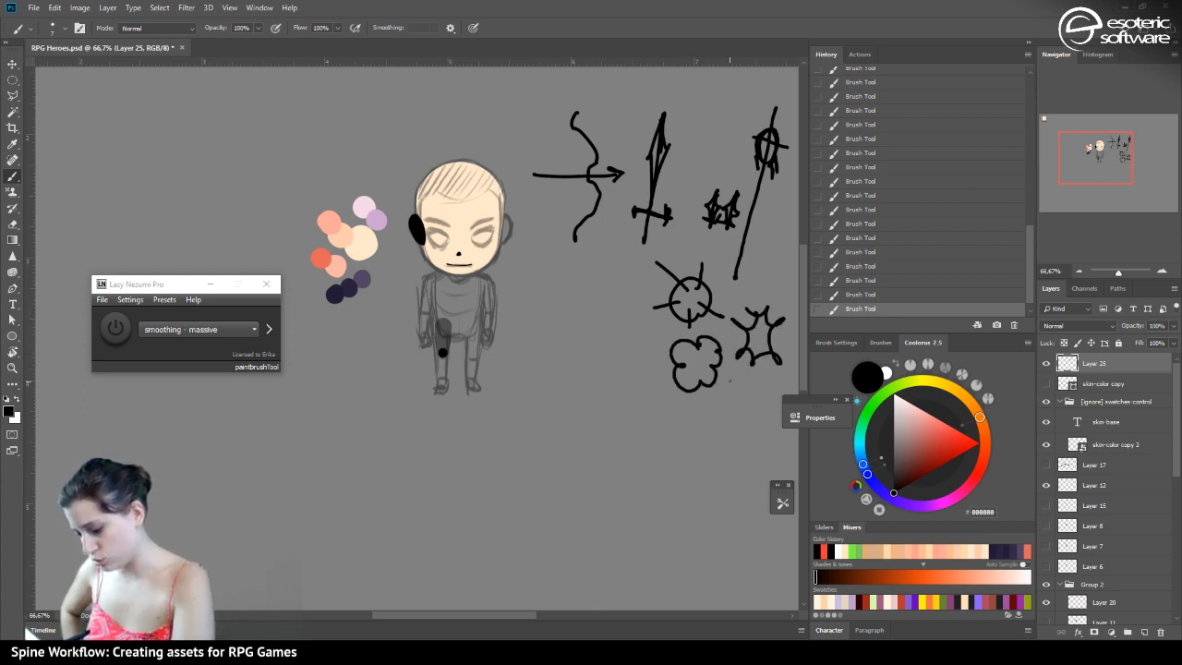
{"action": "left_click_drag", "start_coordinate": [728, 376], "coordinate": [729, 396]}
{"action": "mouse_move", "coordinate": [722, 387]}
{"action": "left_mouse_down"}
{"action": "mouse_move", "coordinate": [735, 386]}
{"action": "mouse_move", "coordinate": [742, 413]}
{"action": "left_mouse_up"}
{"action": "left_click_drag", "start_coordinate": [736, 403], "coordinate": [754, 397]}
{"action": "left_click_drag", "start_coordinate": [747, 388], "coordinate": [759, 388]}
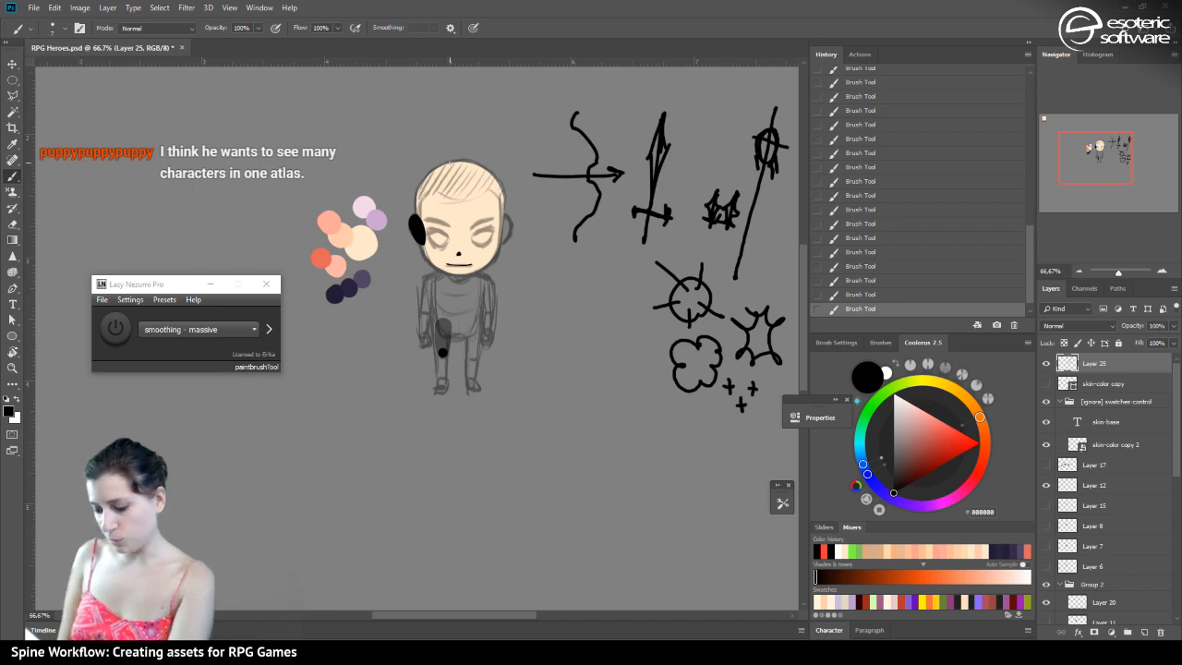
Paint a black lower-leg shape on Layer 24, tapering from the knee dab down to the ankle
{"action": "left_click", "coordinate": [12, 65]}
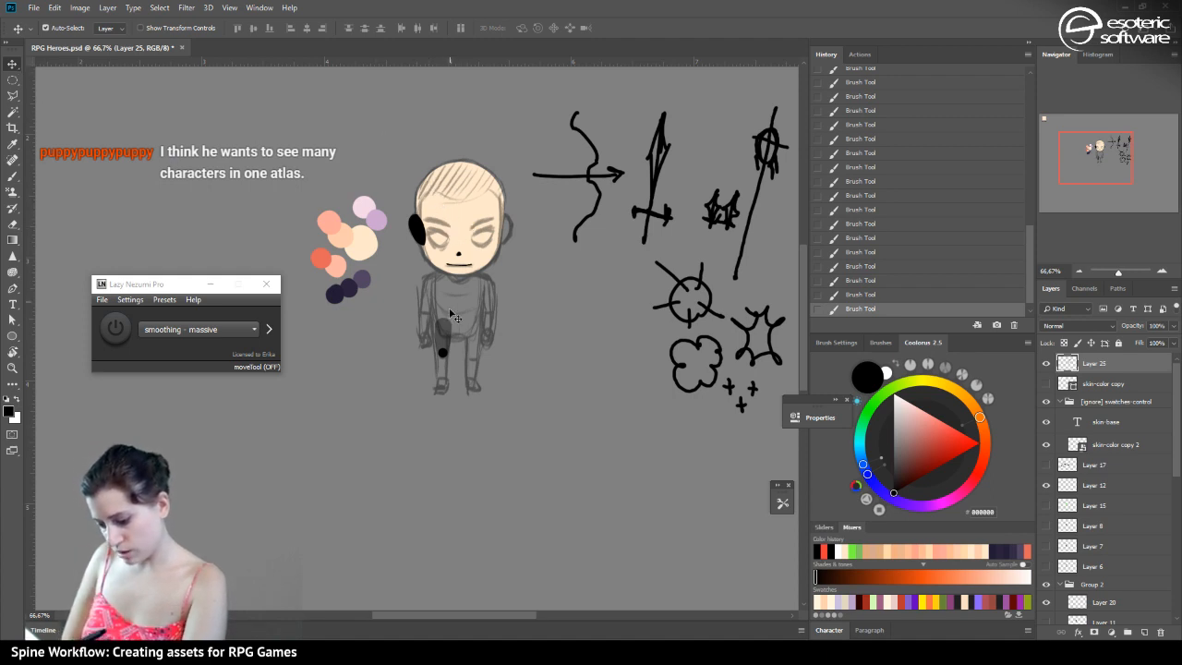
{"action": "left_click", "coordinate": [446, 355]}
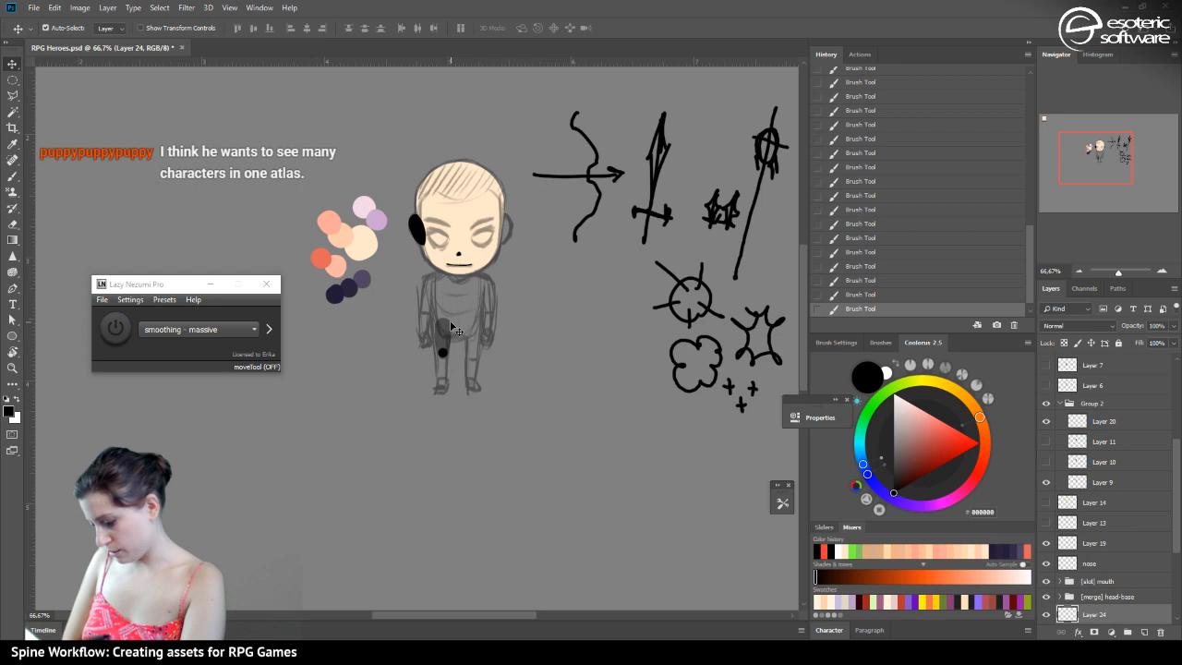
{"action": "left_click", "coordinate": [1162, 276]}
{"action": "left_click", "coordinate": [1162, 272]}
{"action": "left_click", "coordinate": [1162, 273]}
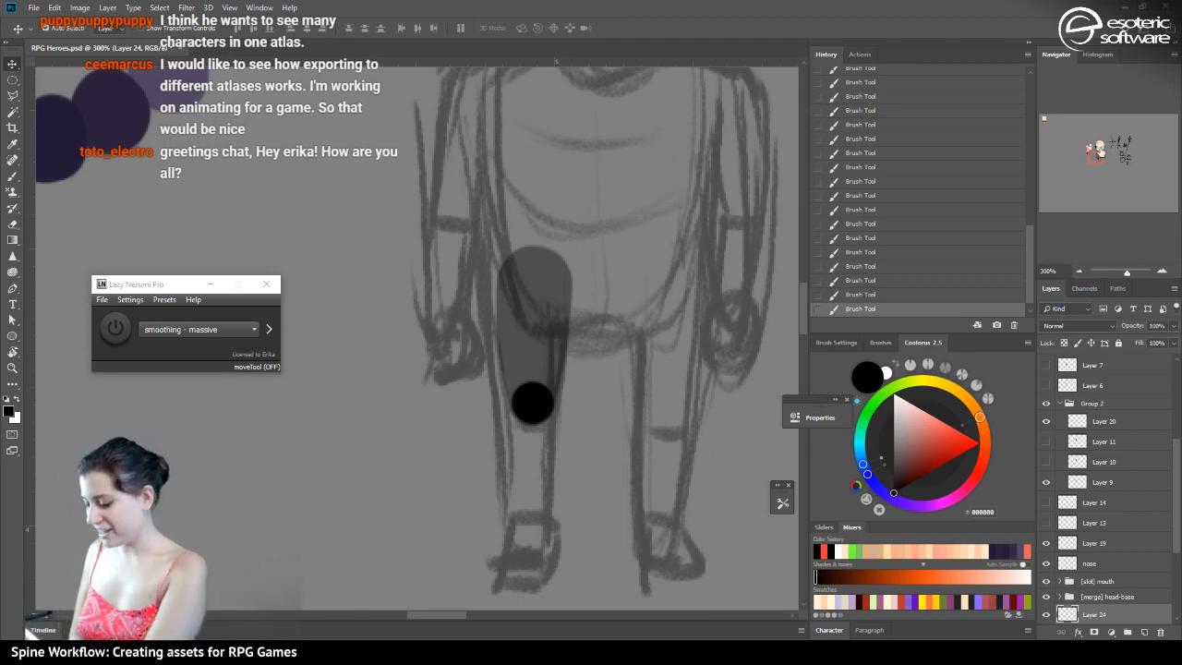
{"action": "left_click_drag", "start_coordinate": [1093, 154], "coordinate": [1097, 156]}
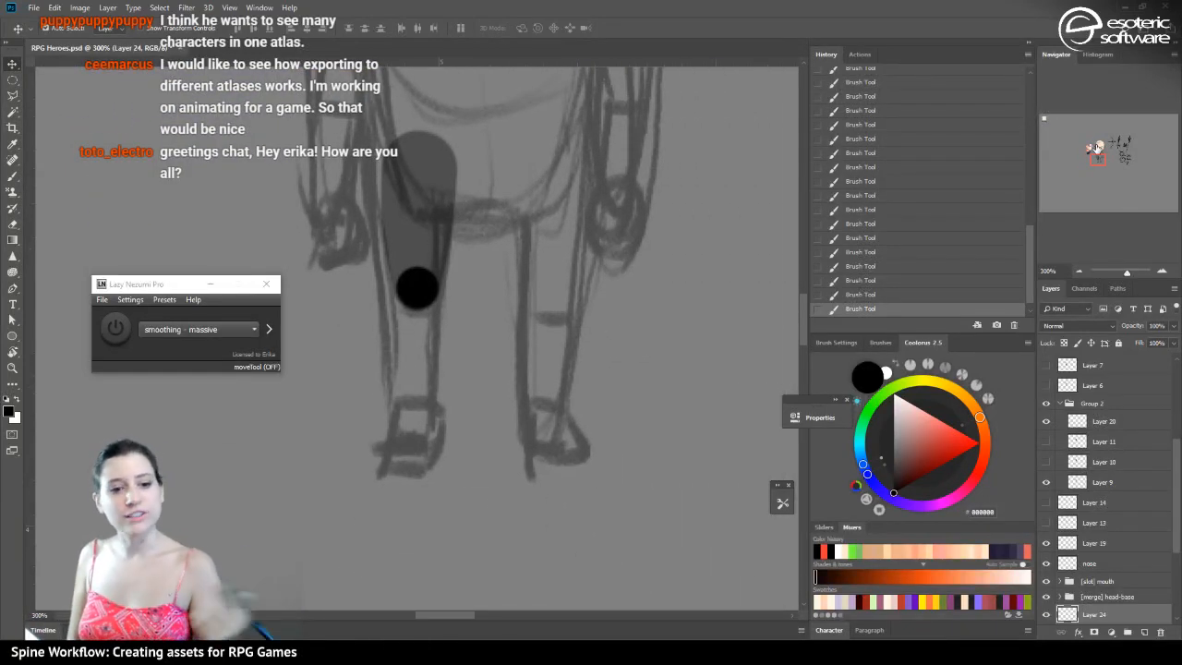
{"action": "left_click_drag", "start_coordinate": [1097, 147], "coordinate": [1102, 155]}
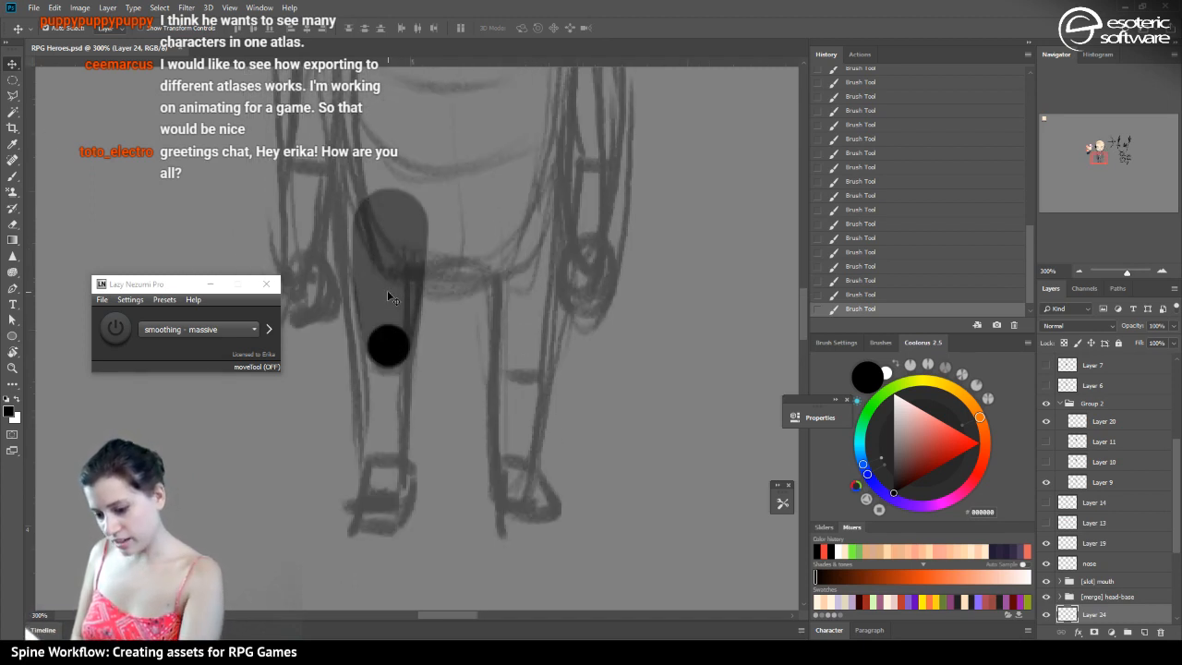
{"action": "left_click", "coordinate": [1053, 612]}
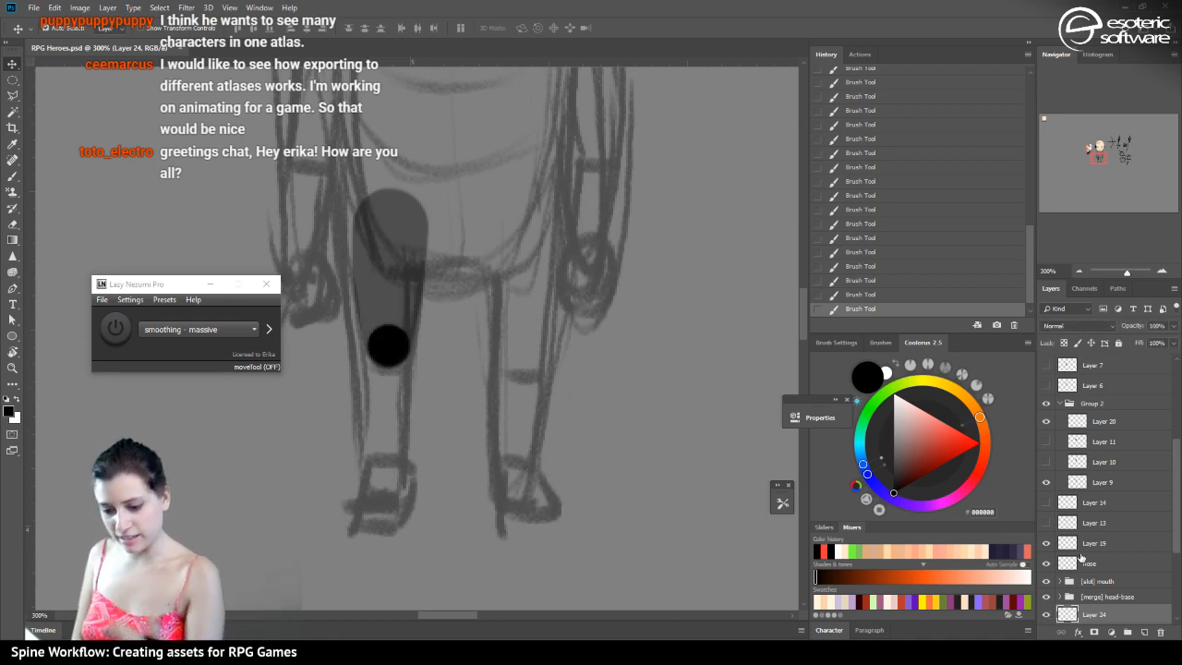
{"action": "key", "text": "b"}
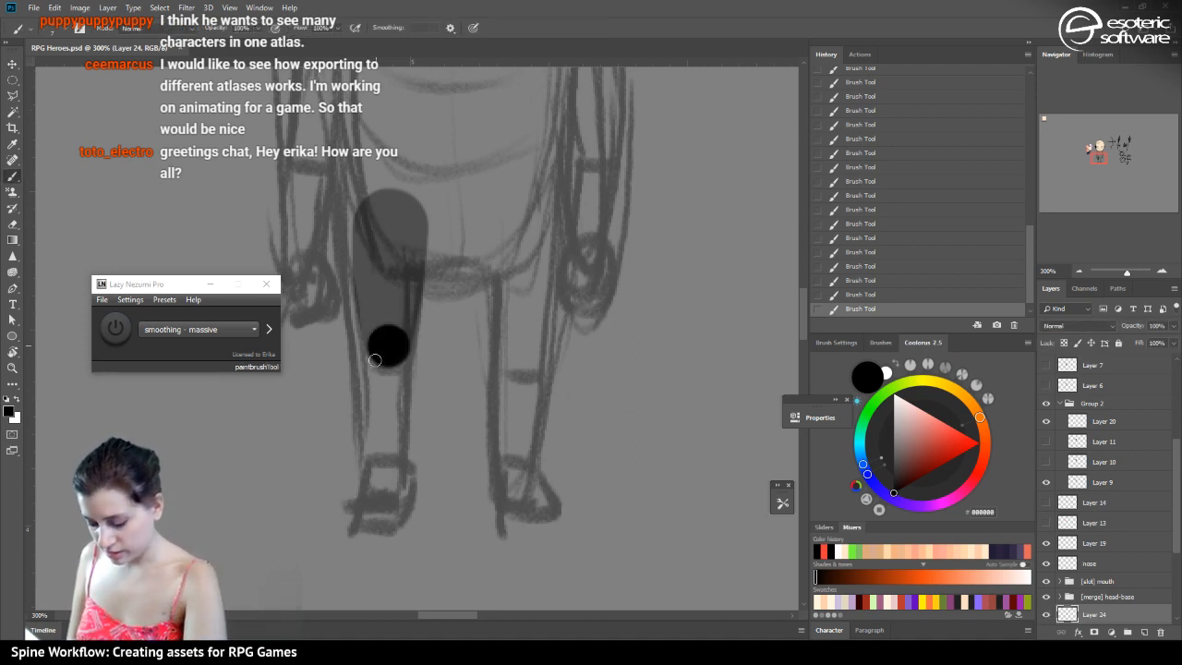
{"action": "mouse_move", "coordinate": [375, 359]}
{"action": "left_mouse_down"}
{"action": "mouse_move", "coordinate": [392, 450]}
{"action": "mouse_move", "coordinate": [402, 350]}
{"action": "mouse_move", "coordinate": [389, 472]}
{"action": "mouse_move", "coordinate": [402, 343]}
{"action": "mouse_move", "coordinate": [400, 431]}
{"action": "mouse_move", "coordinate": [384, 359]}
{"action": "mouse_move", "coordinate": [395, 399]}
{"action": "mouse_move", "coordinate": [400, 358]}
{"action": "mouse_move", "coordinate": [395, 450]}
{"action": "mouse_move", "coordinate": [405, 382]}
{"action": "mouse_move", "coordinate": [390, 476]}
{"action": "mouse_move", "coordinate": [407, 374]}
{"action": "mouse_move", "coordinate": [398, 336]}
{"action": "left_mouse_up"}
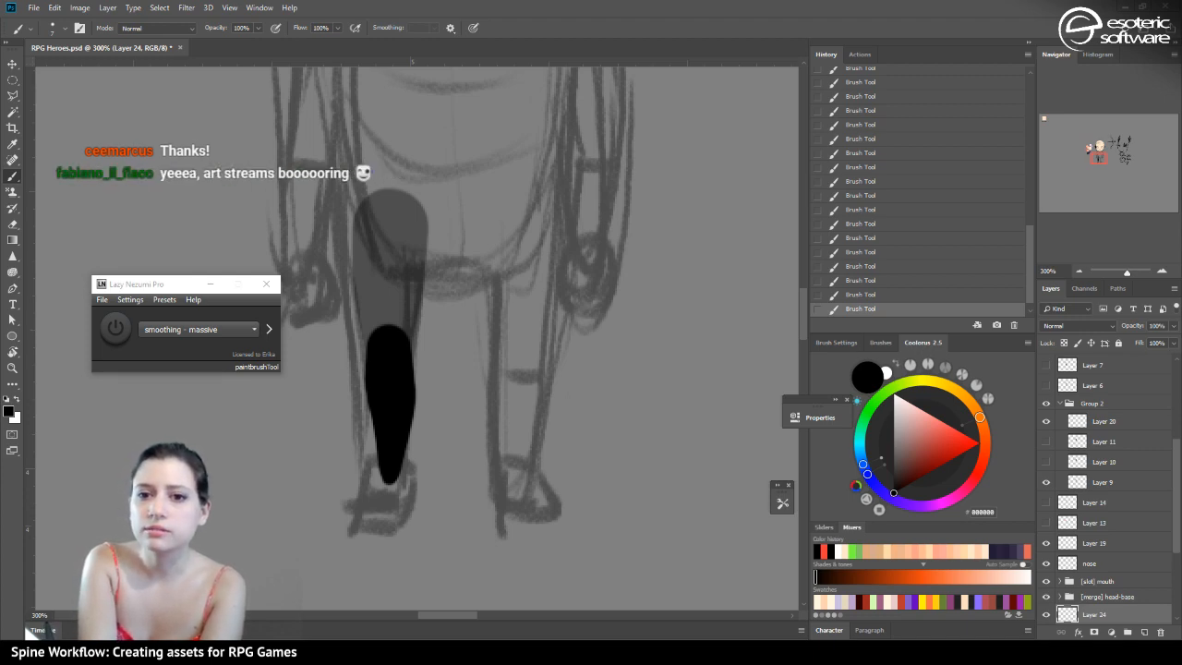
Switch to Spine with the raptor project and maximize its window
{"action": "left_click_drag", "start_coordinate": [0, 143], "coordinate": [754, 52]}
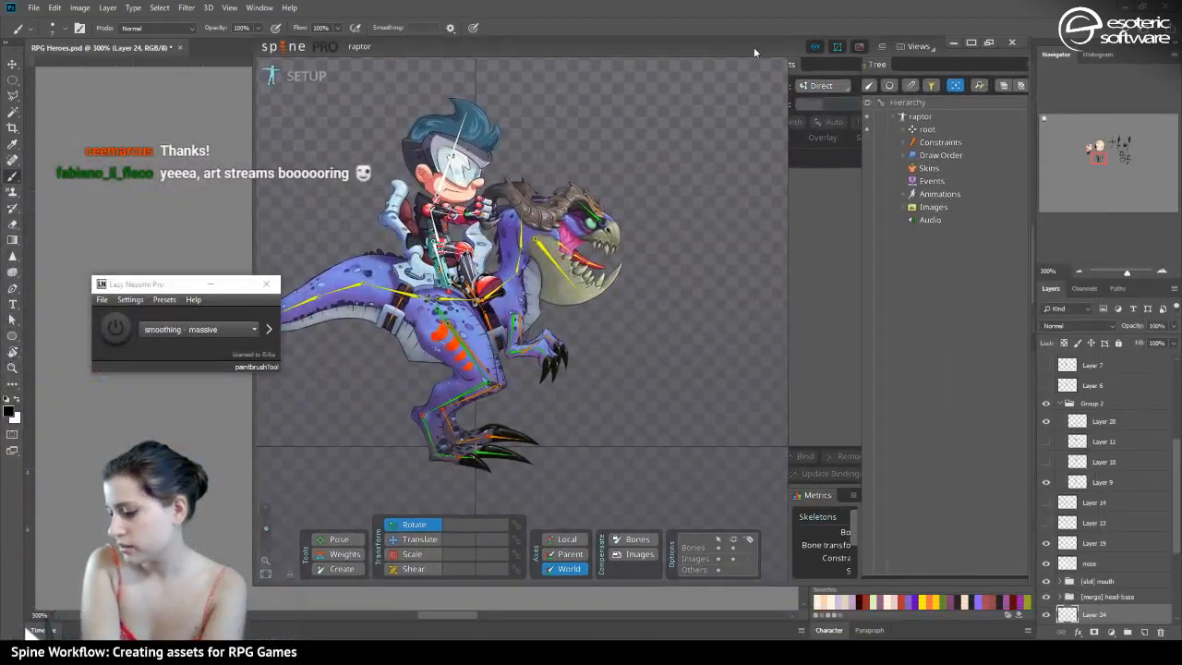
{"action": "double_click", "coordinate": [754, 49]}
{"action": "left_click", "coordinate": [209, 283]}
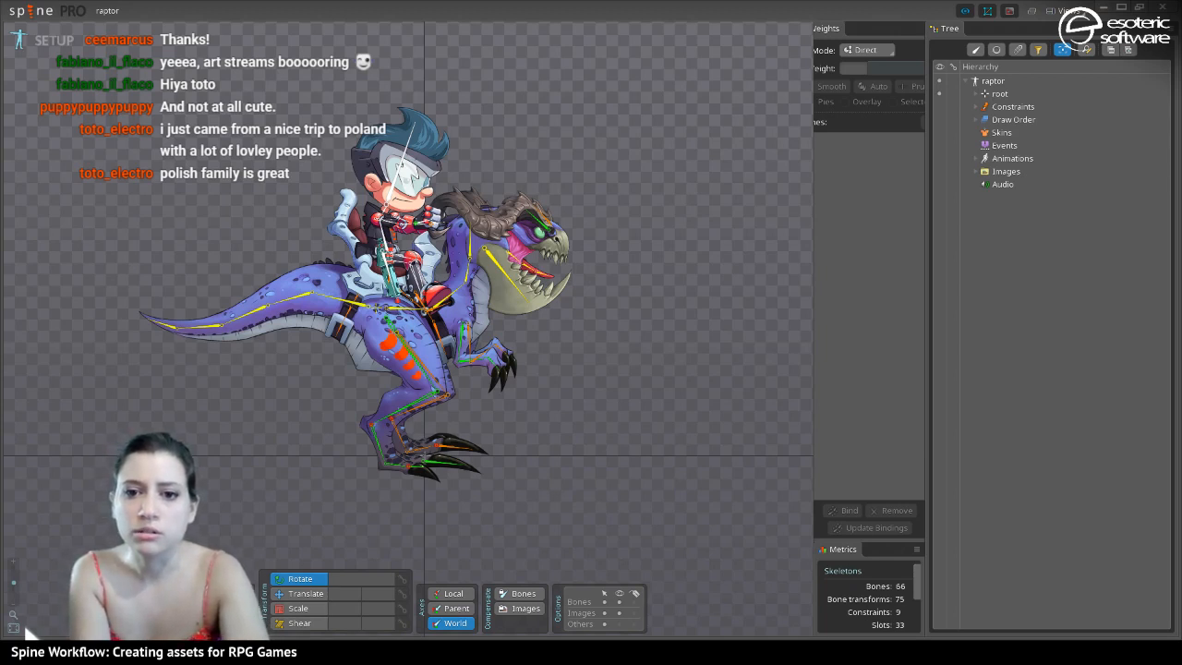
Look through the goblins folder in Spine's examples directory, then move the file window off the screen
{"action": "left_click_drag", "start_coordinate": [0, 174], "coordinate": [513, 73]}
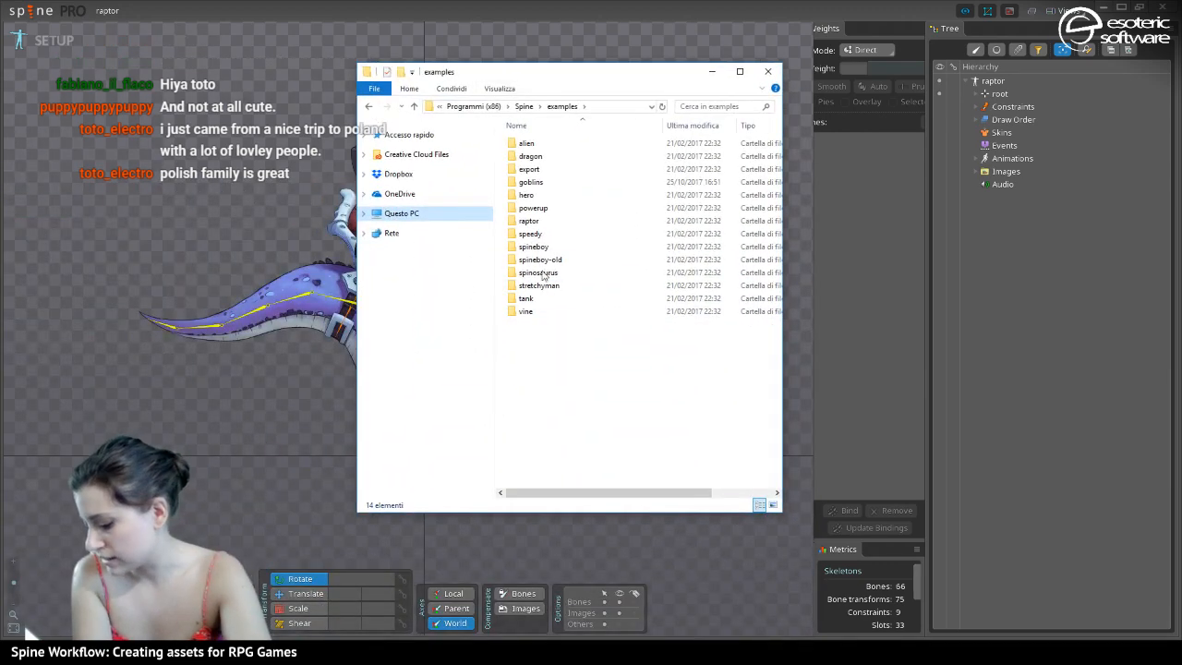
{"action": "double_click", "coordinate": [539, 184]}
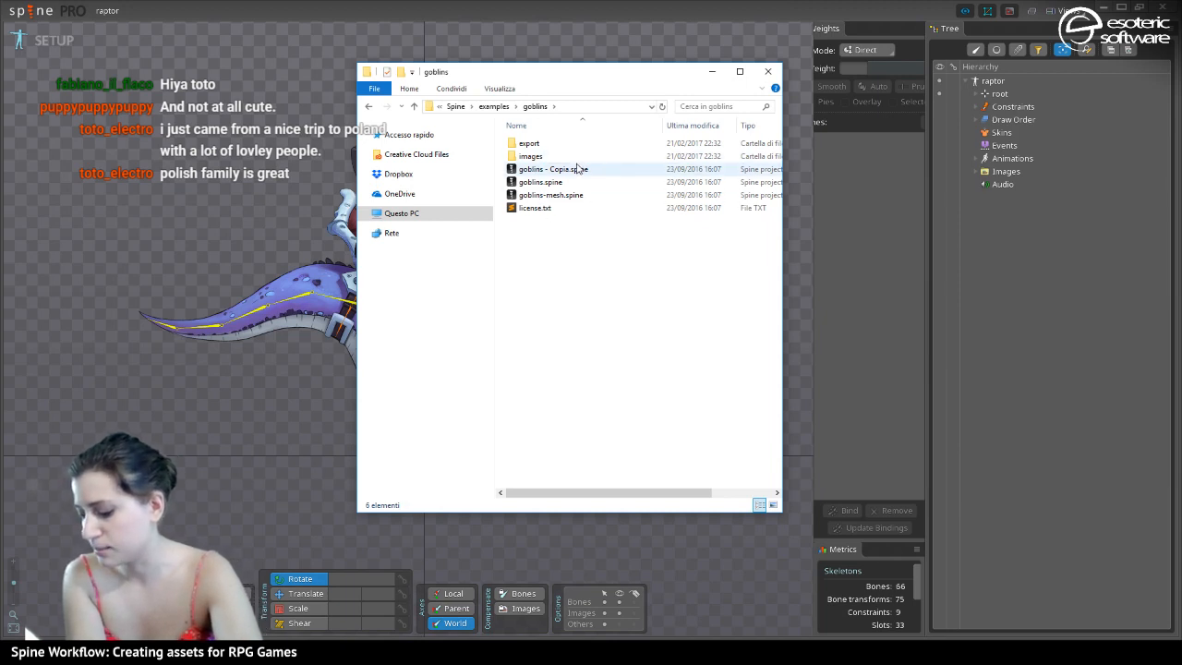
{"action": "left_click", "coordinate": [494, 106]}
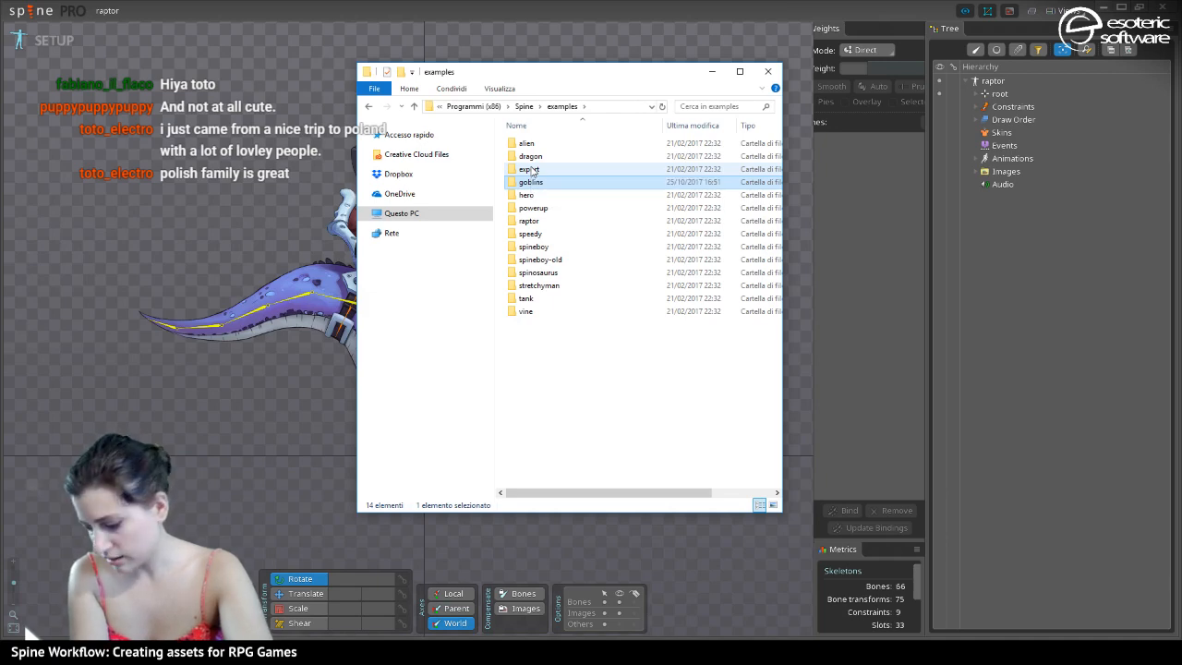
{"action": "left_click_drag", "start_coordinate": [526, 81], "coordinate": [0, 53]}
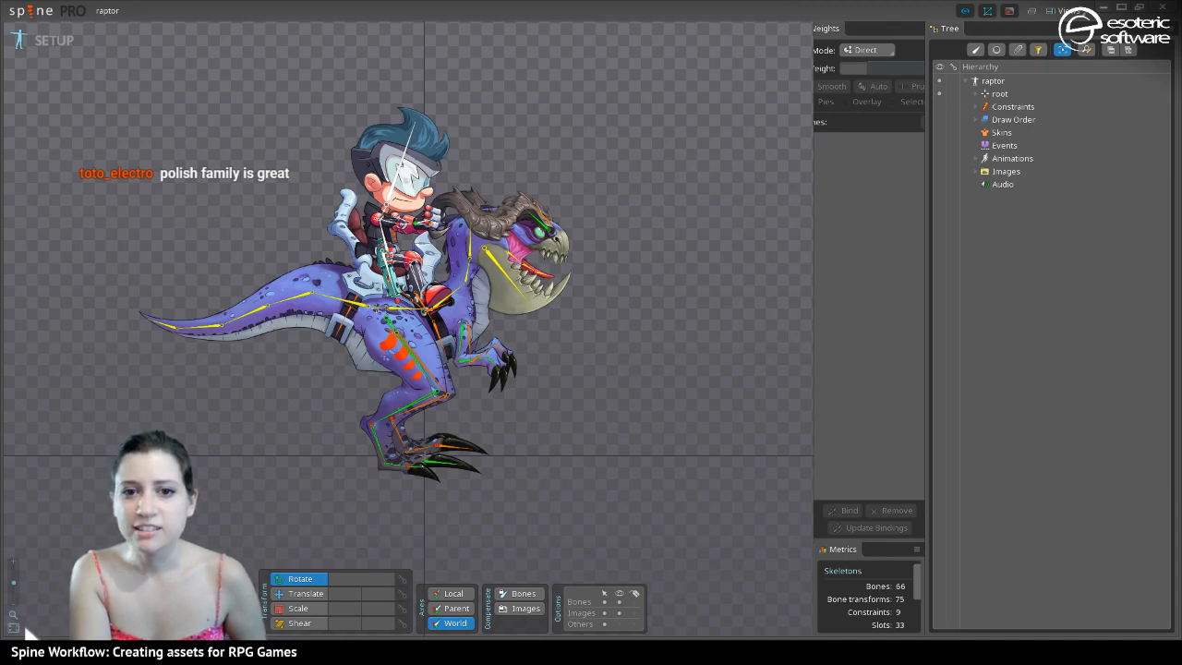
Load goblins-mesh.spine from the goblins folder on Volume (E:) into Spine
{"action": "left_click_drag", "start_coordinate": [0, 166], "coordinate": [593, 158]}
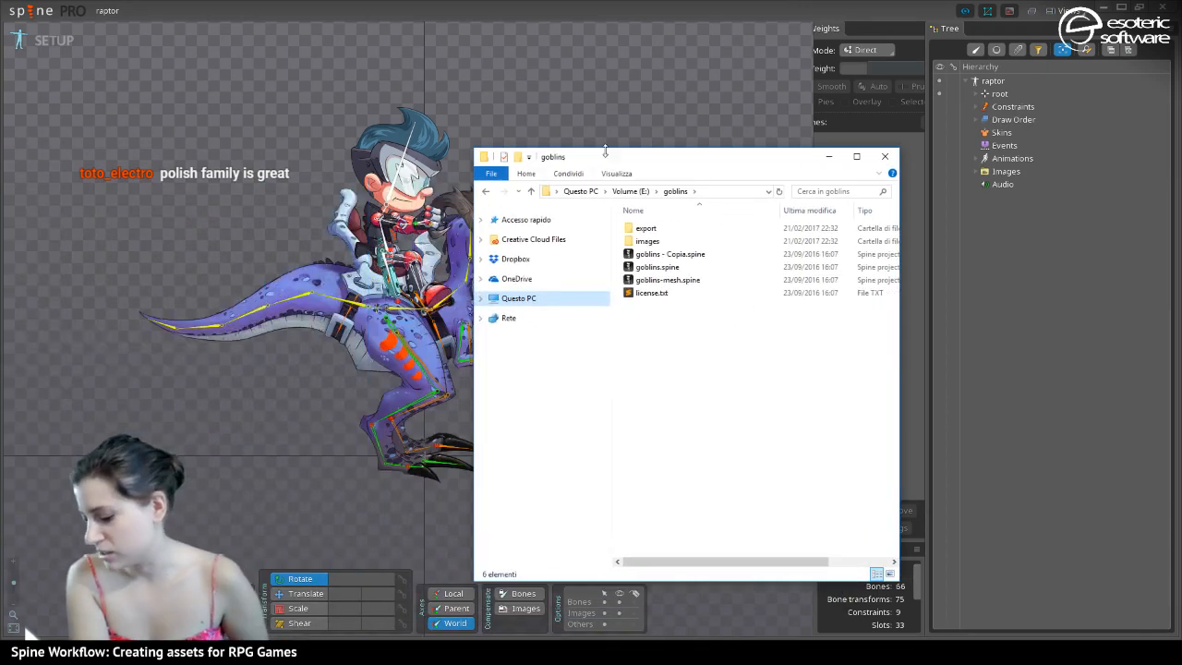
{"action": "left_click", "coordinate": [651, 279]}
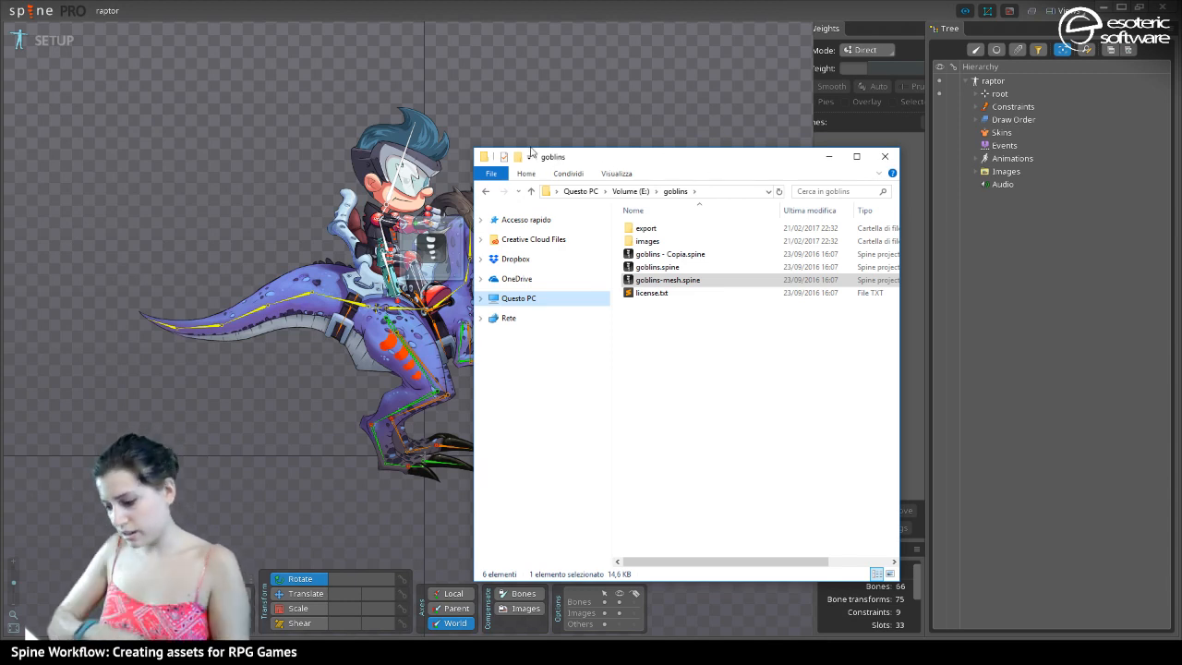
{"action": "key", "text": "Return"}
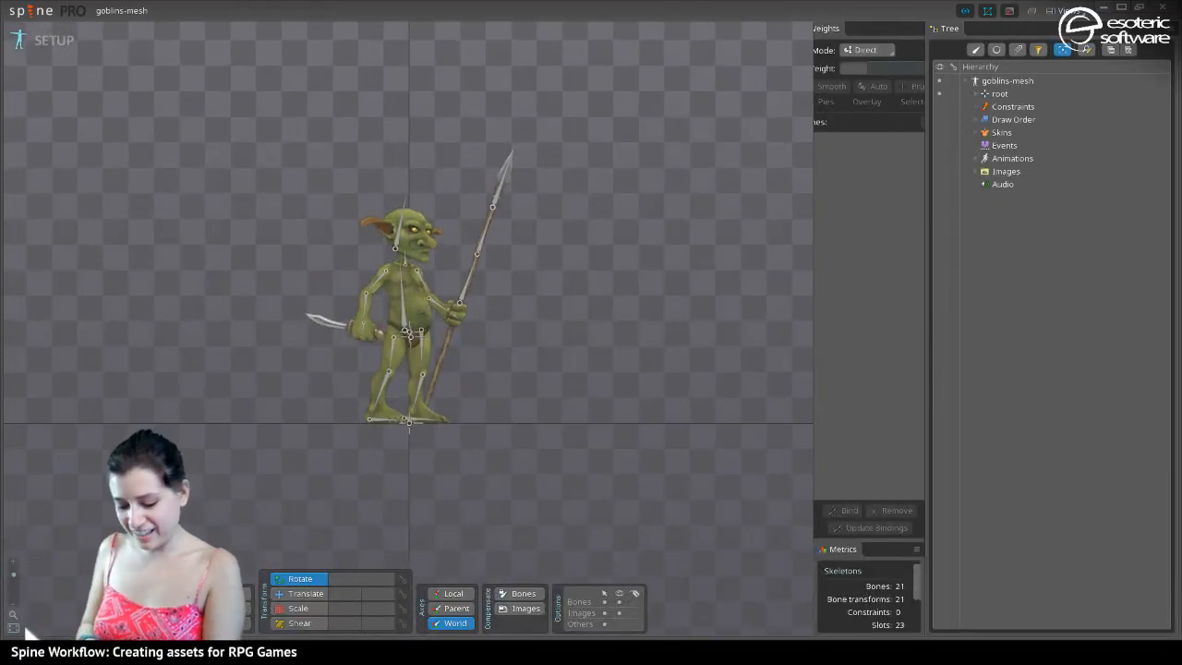
Delete all the files in the export subfolder of the goblins folder on Volume (E:) and return to the goblins folder
{"action": "key", "text": "alt+Tab"}
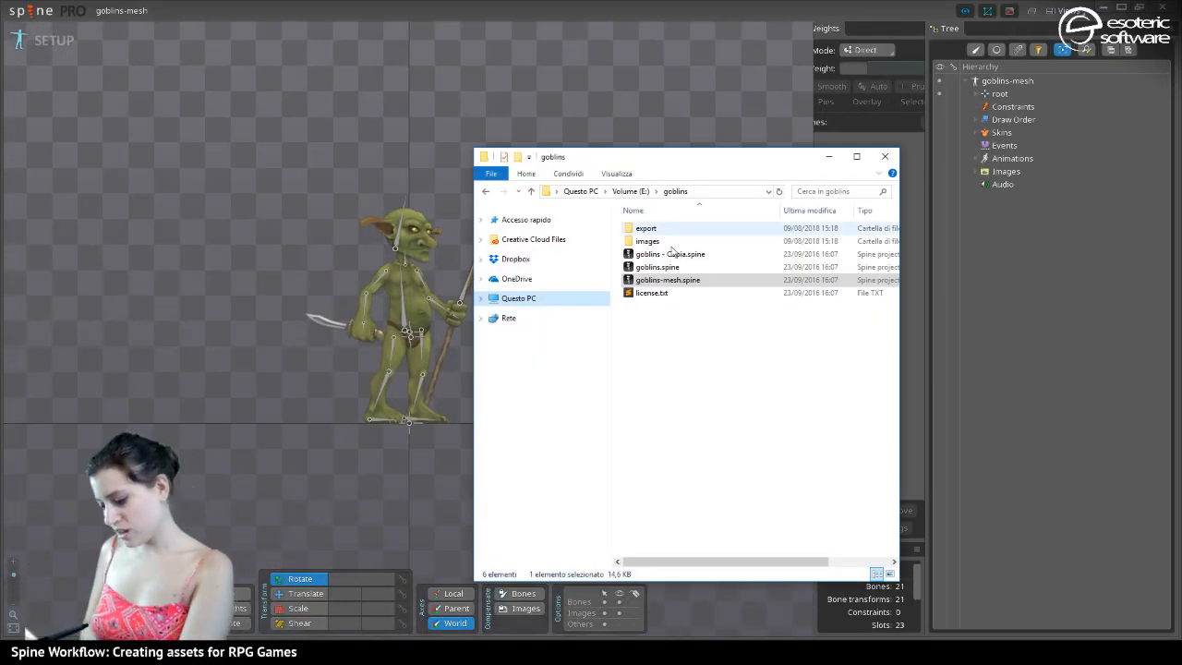
{"action": "double_click", "coordinate": [646, 228]}
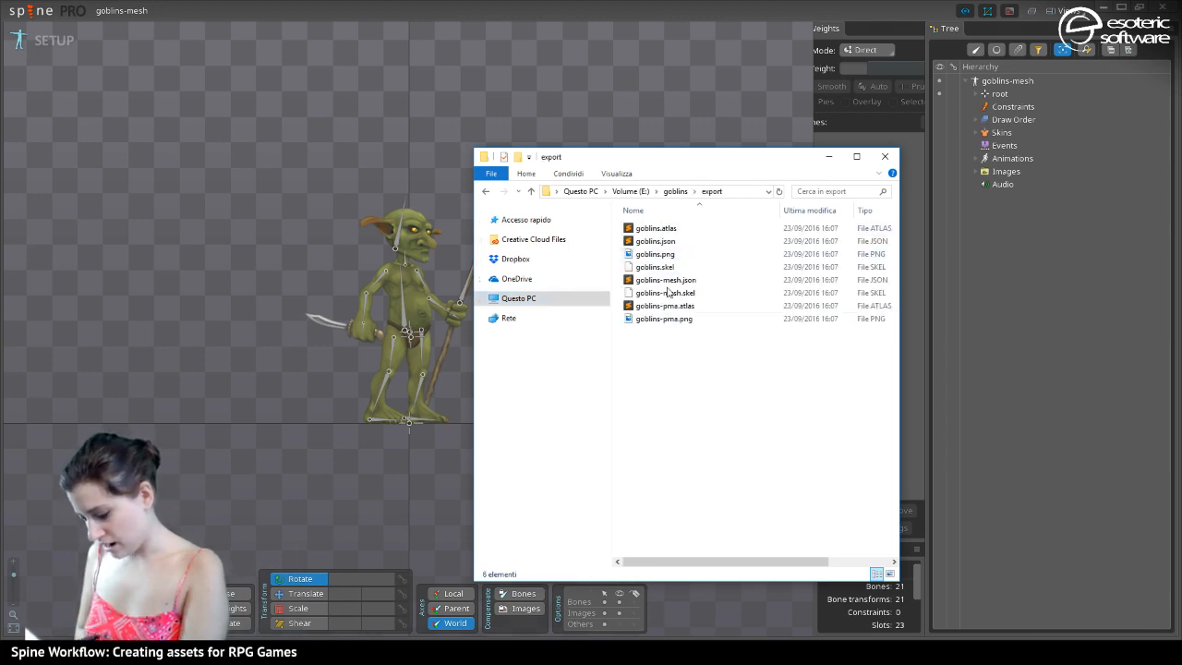
{"action": "left_click", "coordinate": [675, 191]}
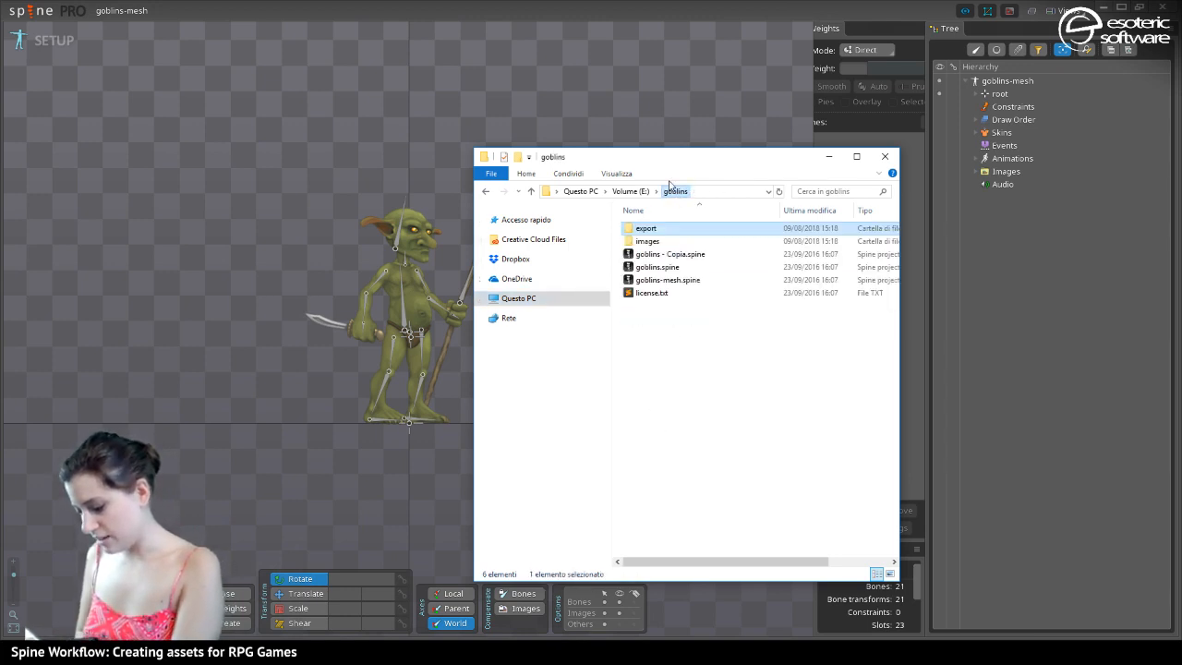
{"action": "double_click", "coordinate": [643, 230]}
{"action": "left_click_drag", "start_coordinate": [667, 366], "coordinate": [638, 214]}
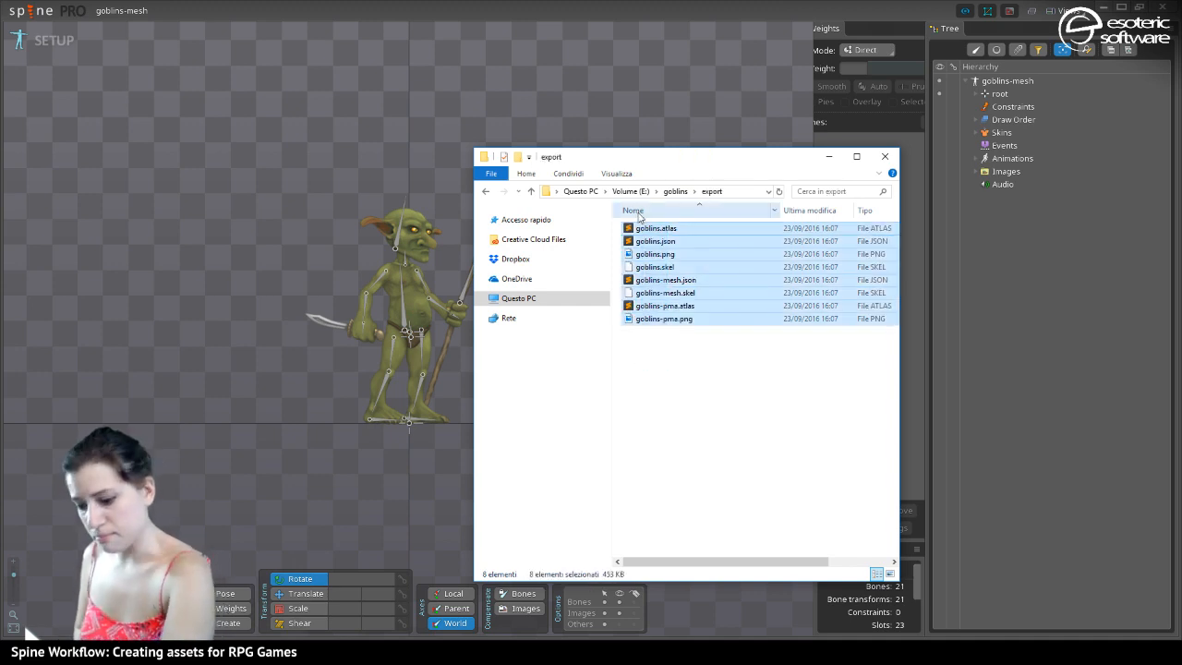
{"action": "key", "text": "Delete"}
{"action": "left_click", "coordinate": [675, 191]}
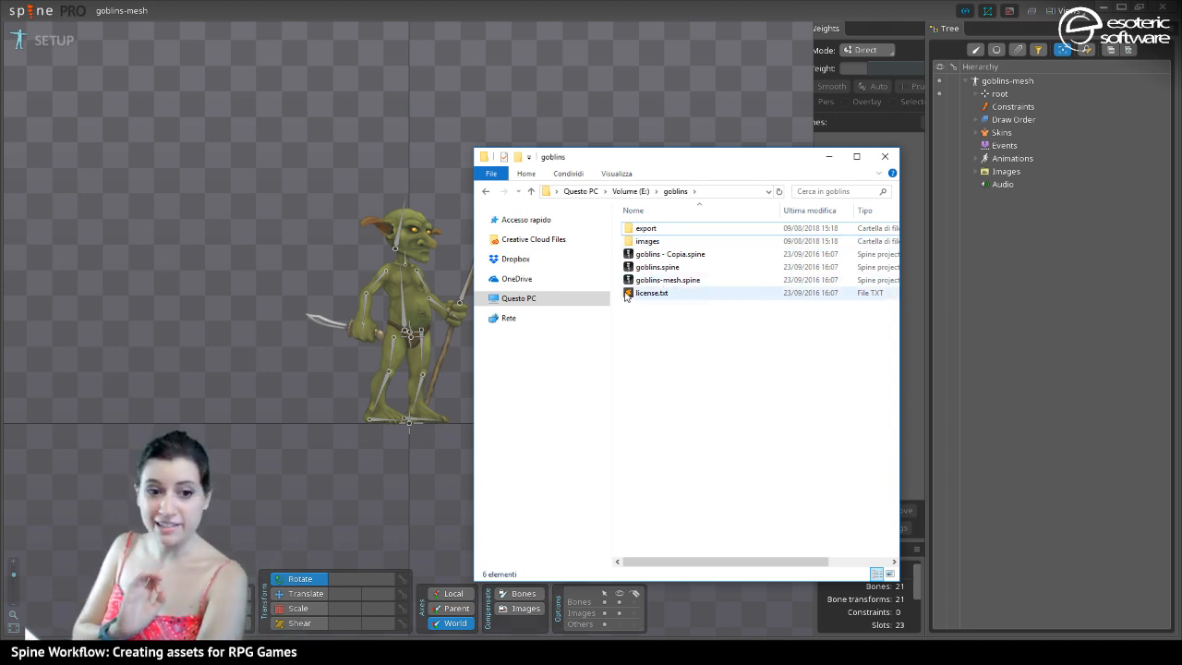
Move the file window clear of the goblin and switch the goblins-mesh skeleton to its female goblin skin
{"action": "left_click_drag", "start_coordinate": [545, 153], "coordinate": [759, 104]}
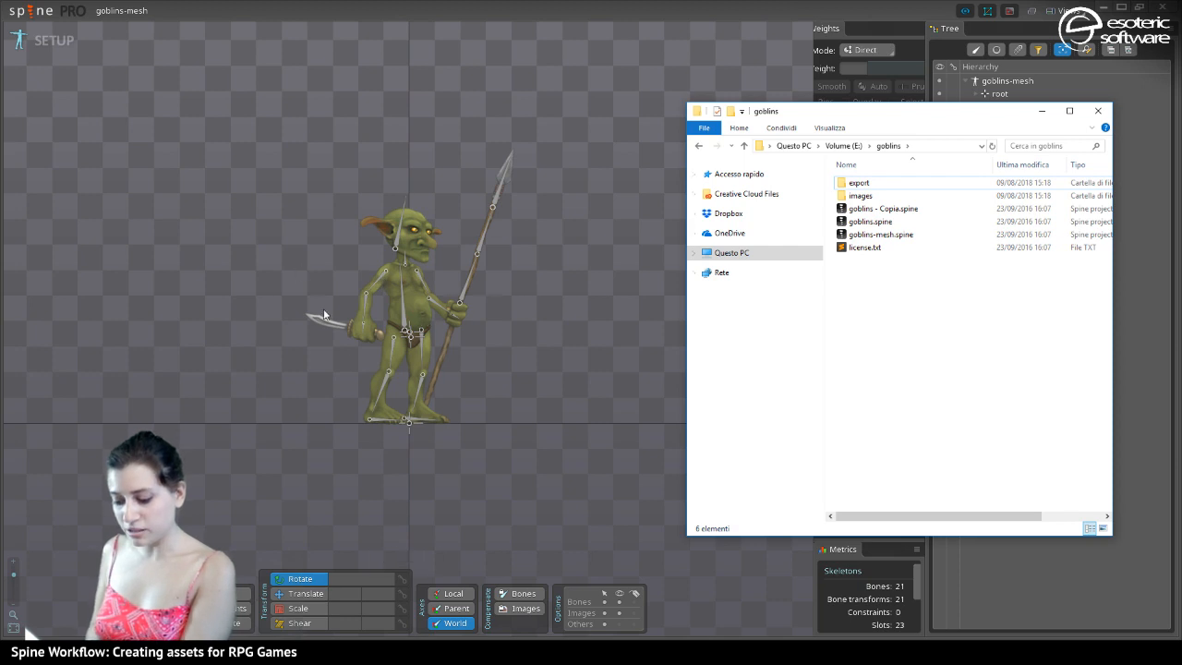
{"action": "left_click", "coordinate": [183, 340]}
{"action": "key", "text": "F4"}
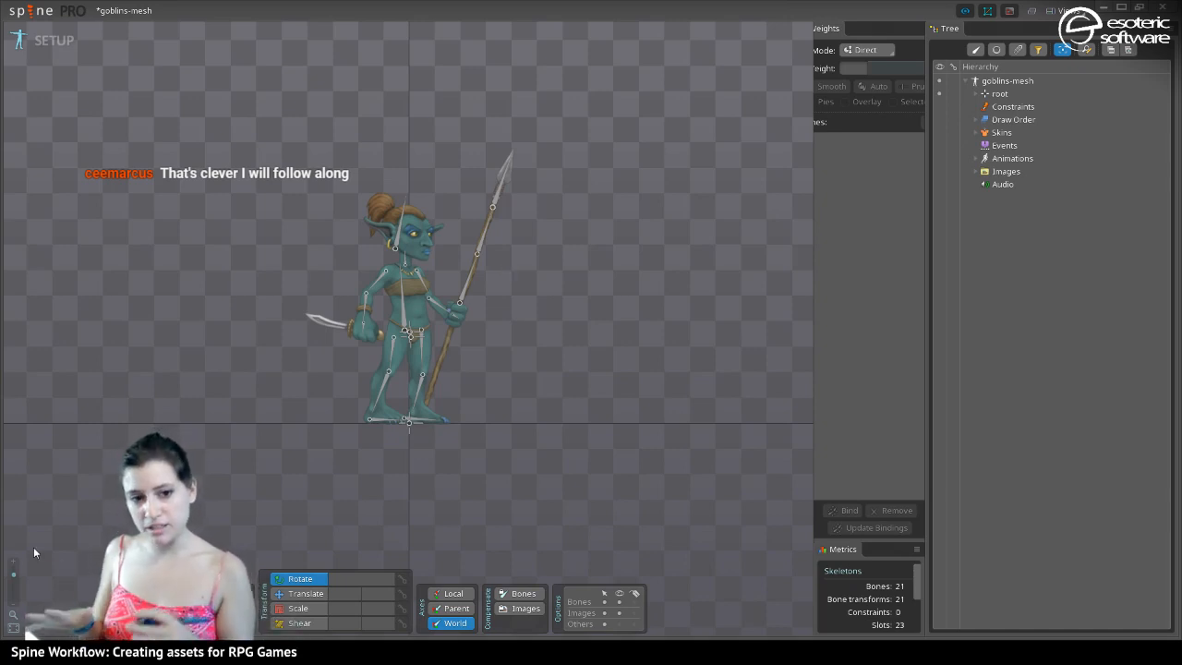
Bring the goblins folder back over Spine, open its export subfolder and narrow the navigation pane
{"action": "key", "text": "alt+Tab"}
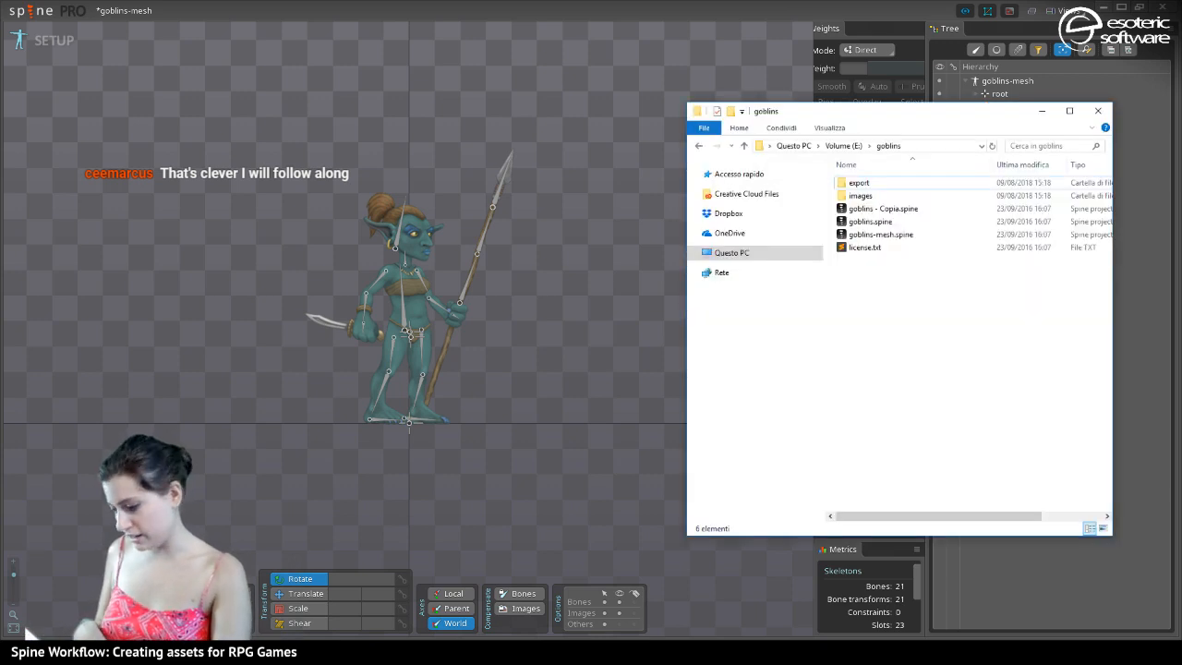
{"action": "left_click_drag", "start_coordinate": [807, 112], "coordinate": [717, 61]}
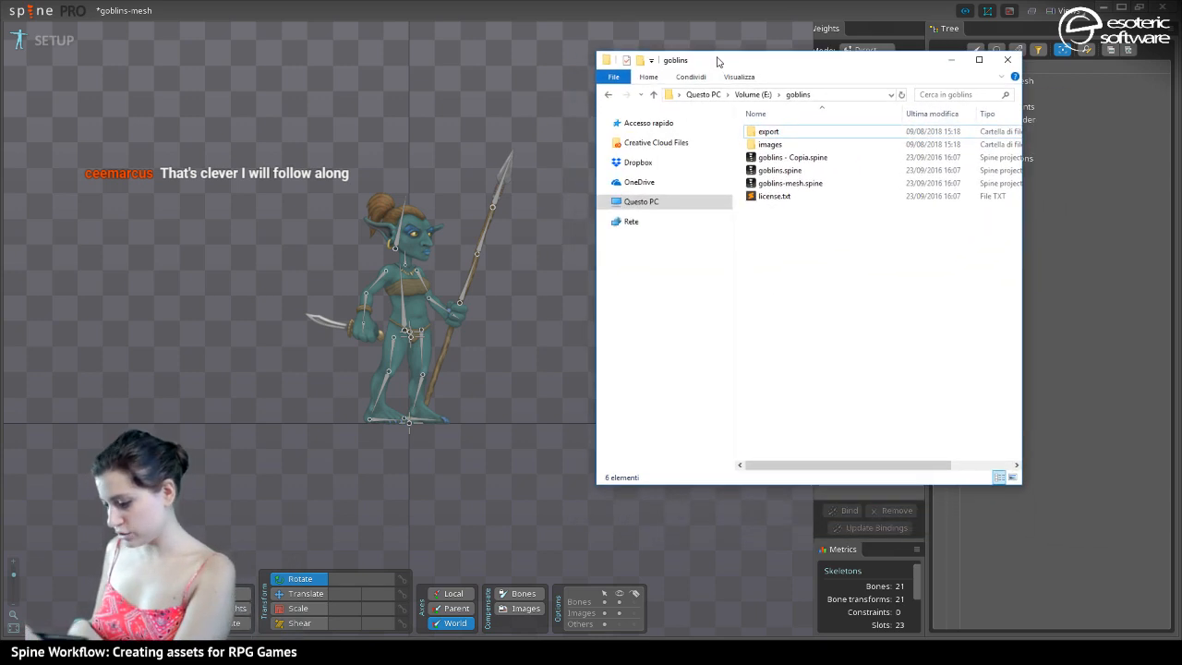
{"action": "left_click", "coordinate": [757, 134]}
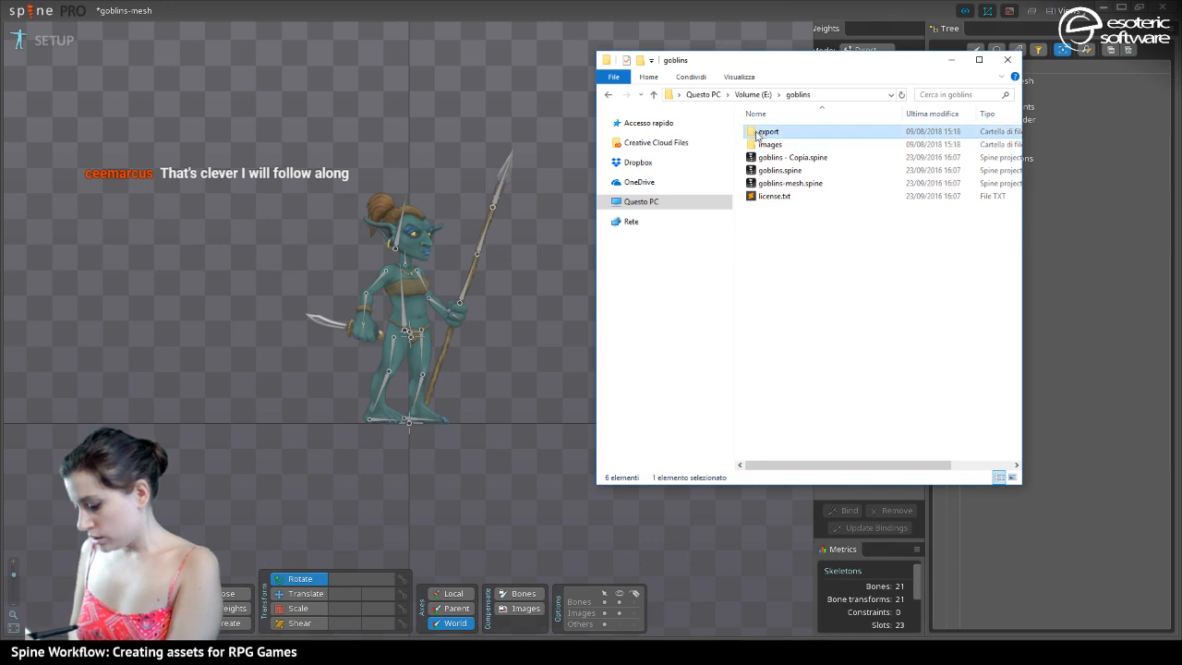
{"action": "double_click", "coordinate": [757, 134]}
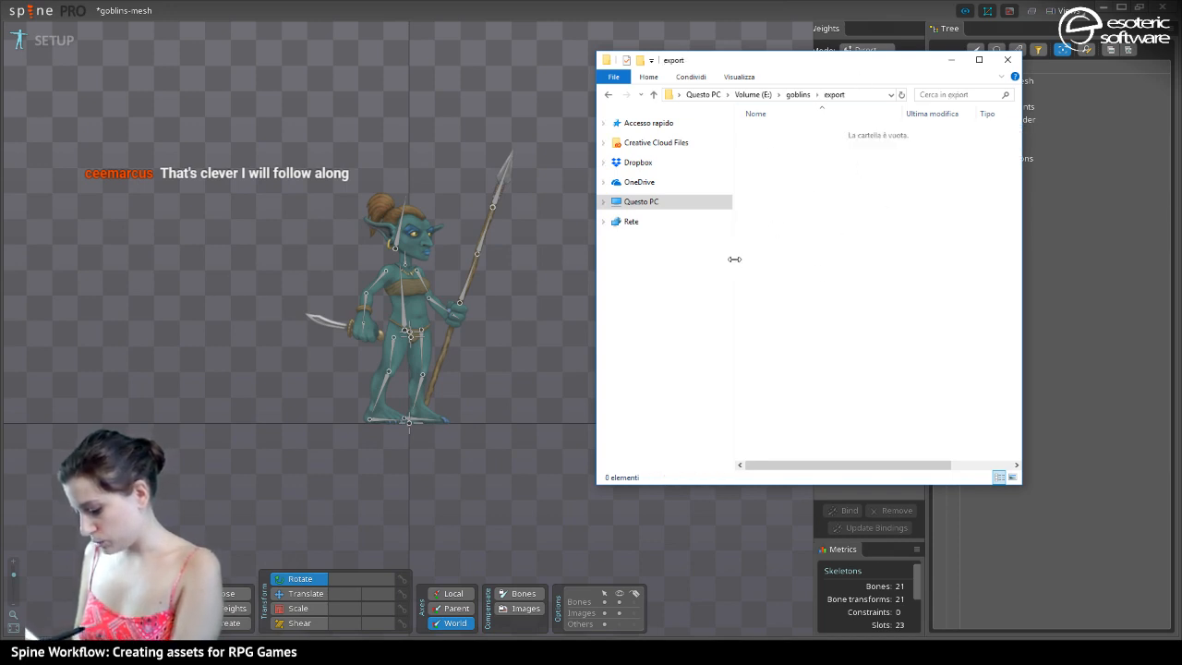
{"action": "left_click_drag", "start_coordinate": [734, 259], "coordinate": [663, 254]}
Delete goblins - Copia.spine from the goblins folder and open its images subfolder
{"action": "left_click", "coordinate": [797, 94]}
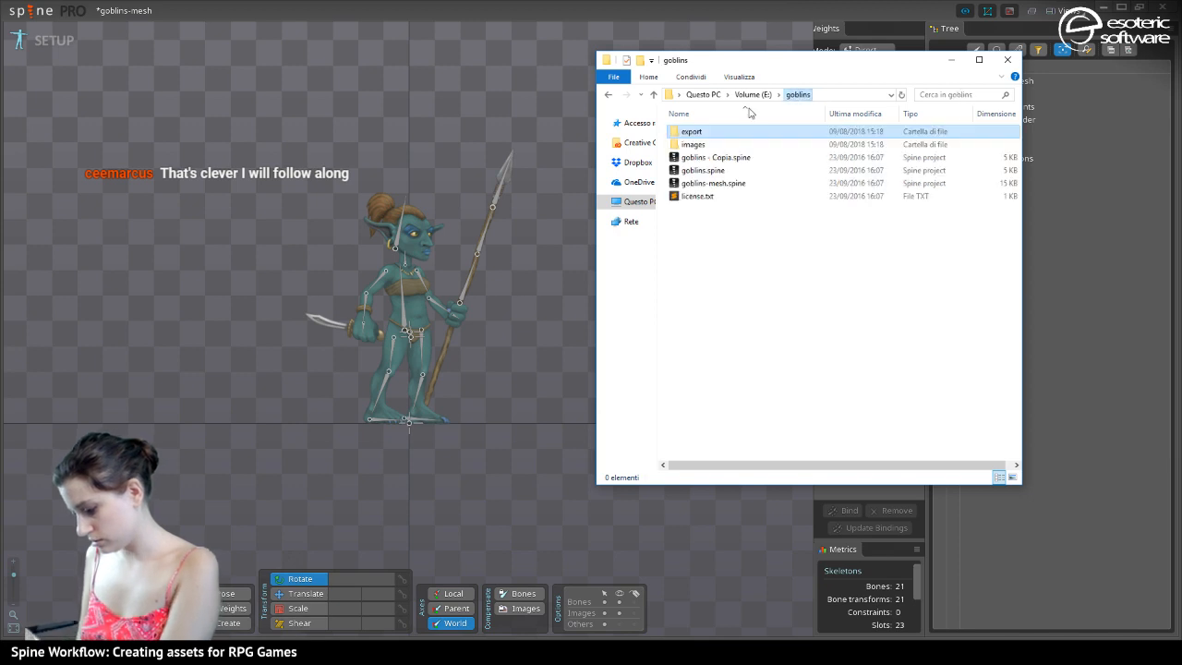
{"action": "left_click", "coordinate": [715, 157]}
{"action": "key", "text": "Delete"}
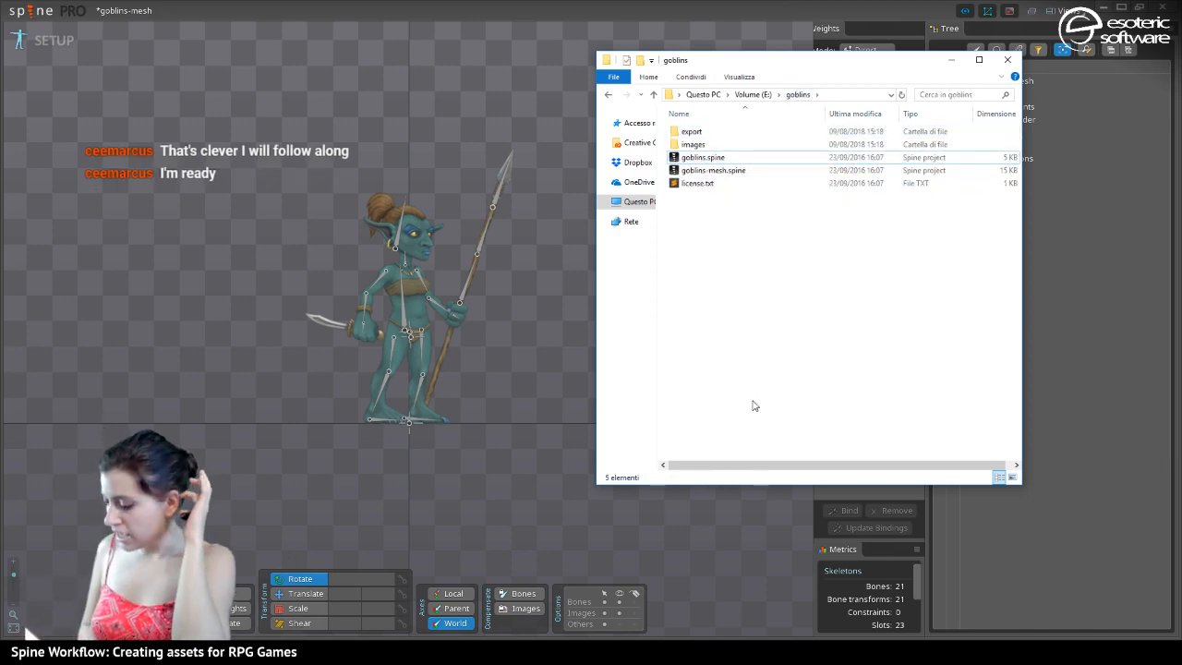
{"action": "double_click", "coordinate": [692, 144]}
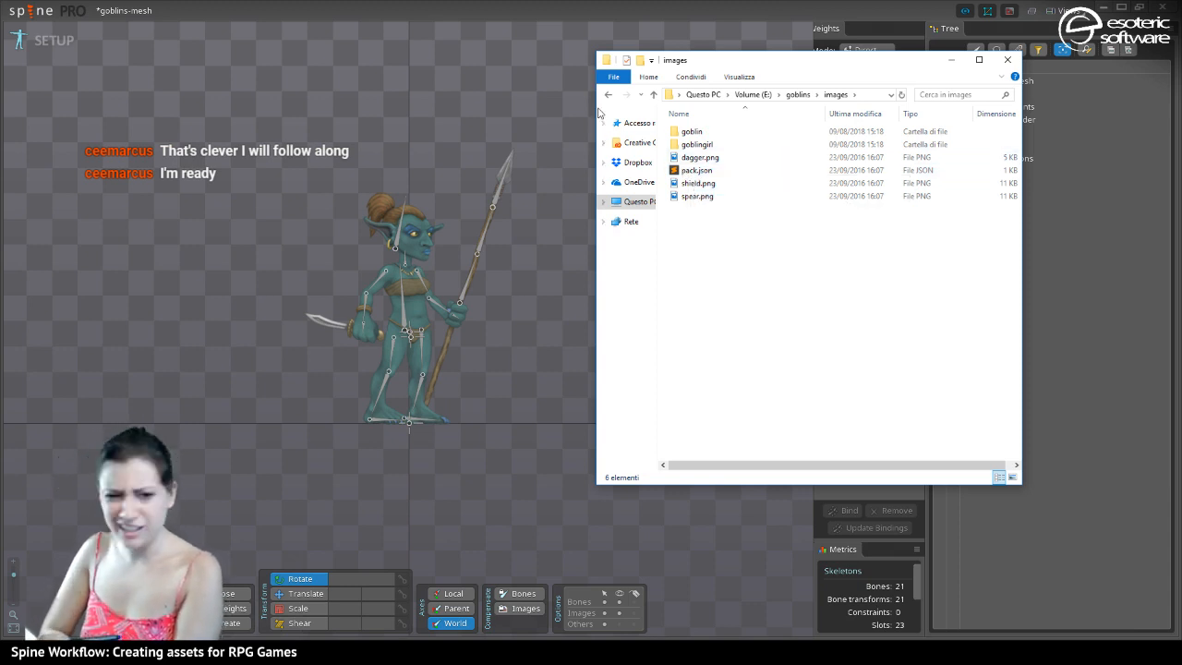
Look through the contents of the goblin and goblingirl folders and return to the images folder
{"action": "double_click", "coordinate": [691, 131]}
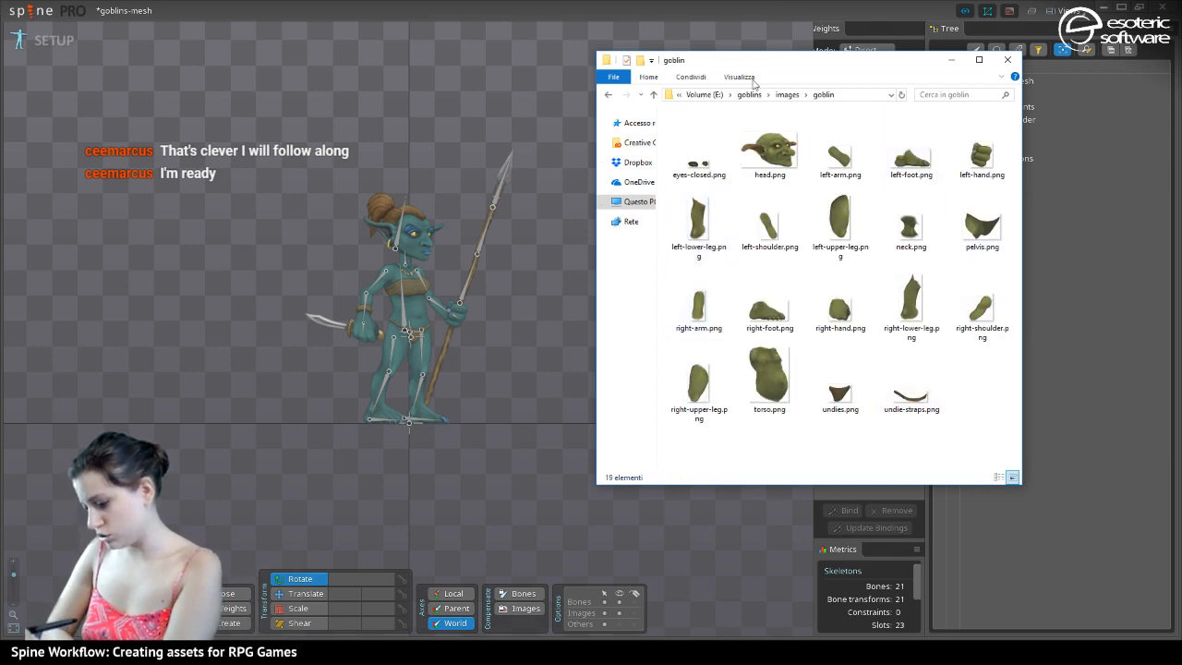
{"action": "left_click", "coordinate": [787, 95]}
{"action": "left_click", "coordinate": [684, 146]}
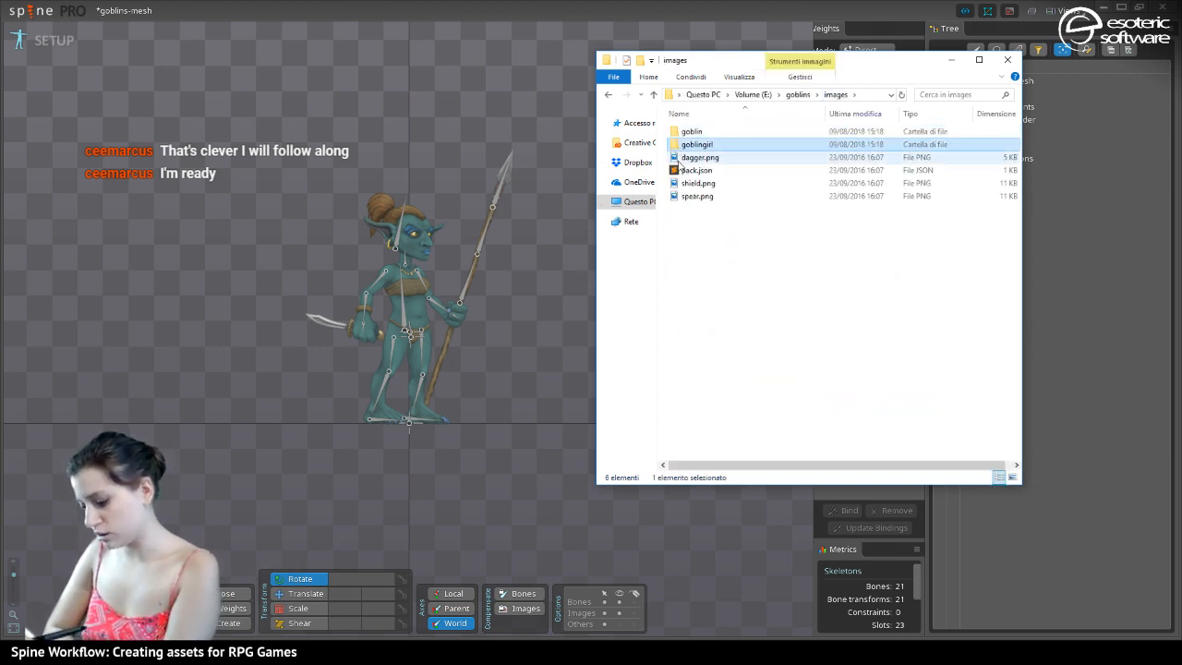
{"action": "double_click", "coordinate": [682, 146]}
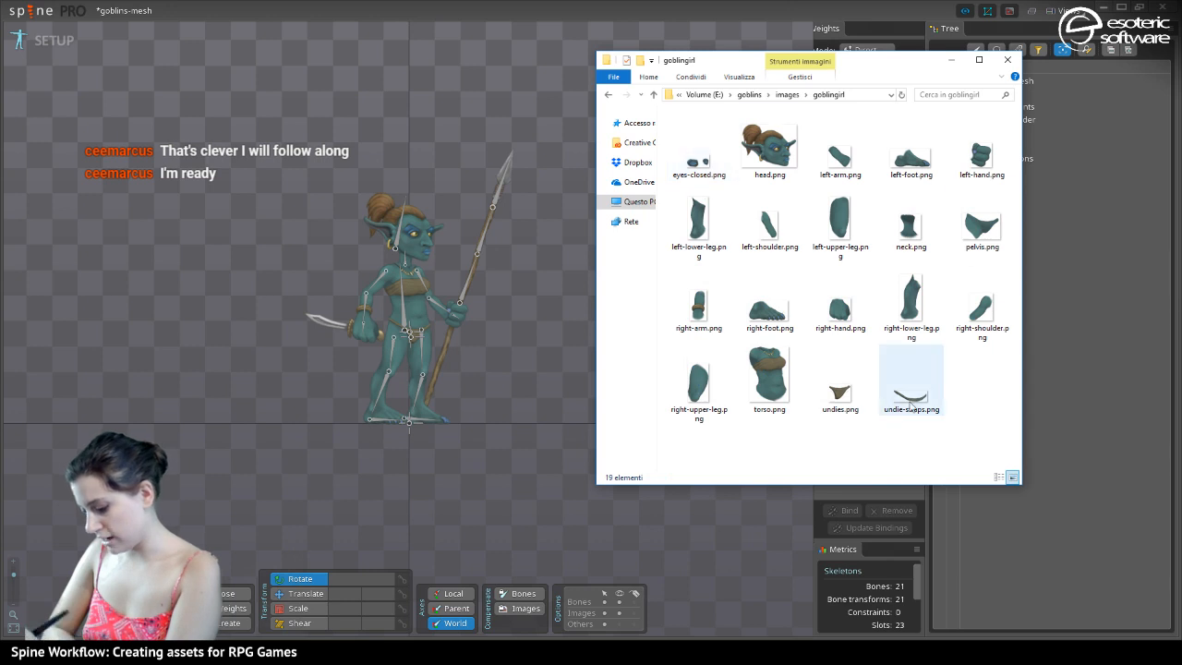
{"action": "left_click", "coordinate": [786, 95]}
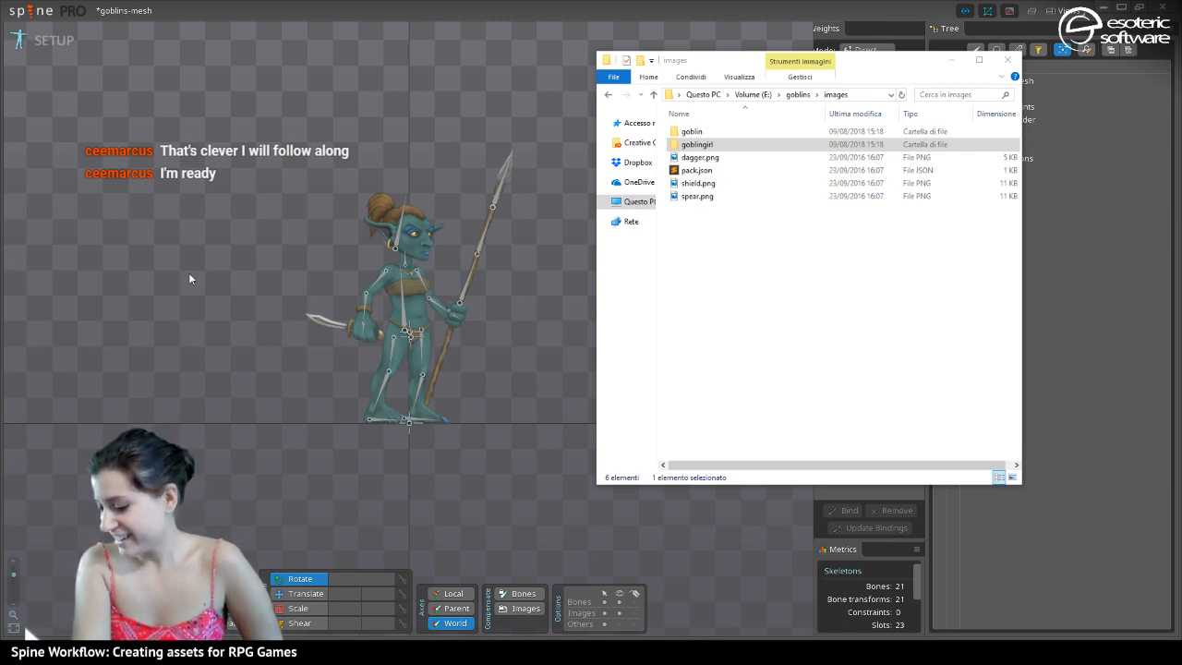
Open pack.json from the images folder in Sublime Text and move its window clear of the file list
{"action": "double_click", "coordinate": [685, 170]}
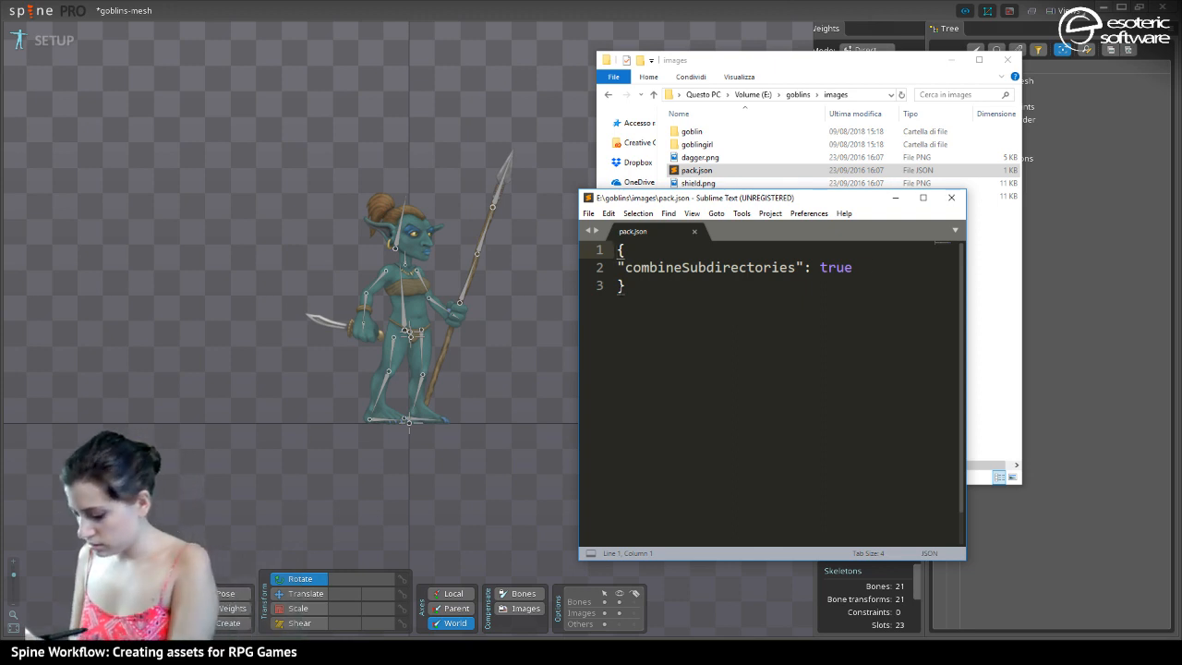
{"action": "left_click", "coordinate": [859, 268]}
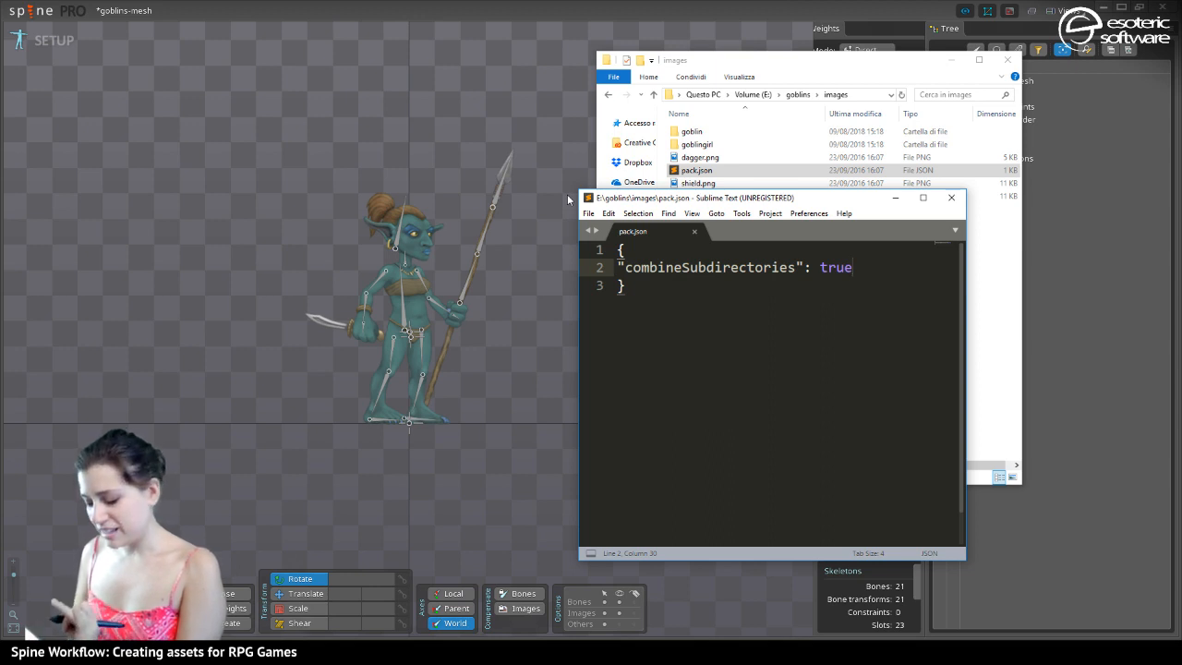
{"action": "left_click_drag", "start_coordinate": [638, 197], "coordinate": [720, 241]}
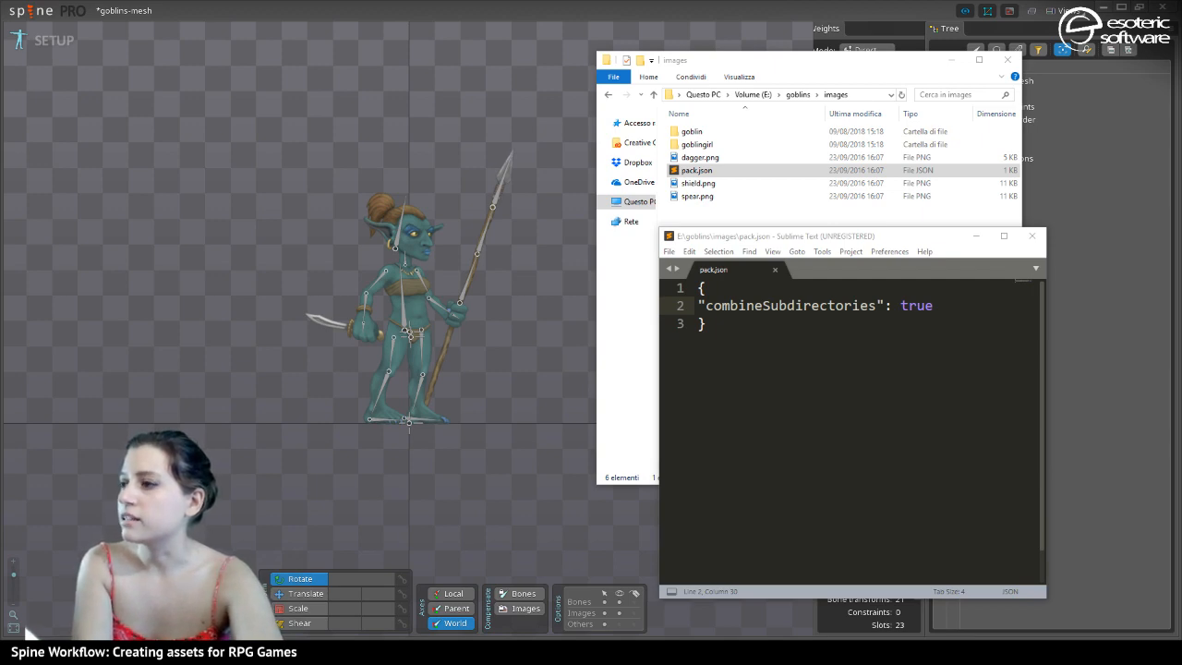
Bring the browser over Spine and go through the Spine User Guide's table of contents to the Texture Packing article
{"action": "left_click_drag", "start_coordinate": [1181, 76], "coordinate": [389, 25]}
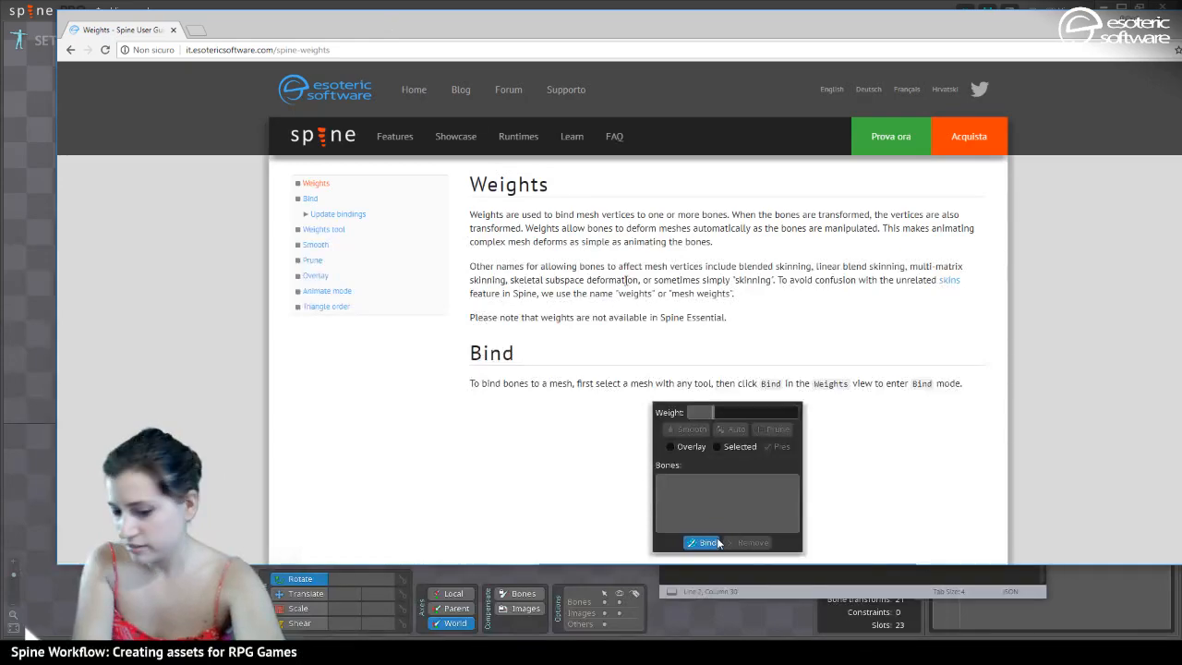
{"action": "scroll", "coordinate": [625, 286], "scroll_direction": "down", "scroll_amount": 1}
{"action": "scroll", "coordinate": [625, 287], "scroll_direction": "down", "scroll_amount": 15}
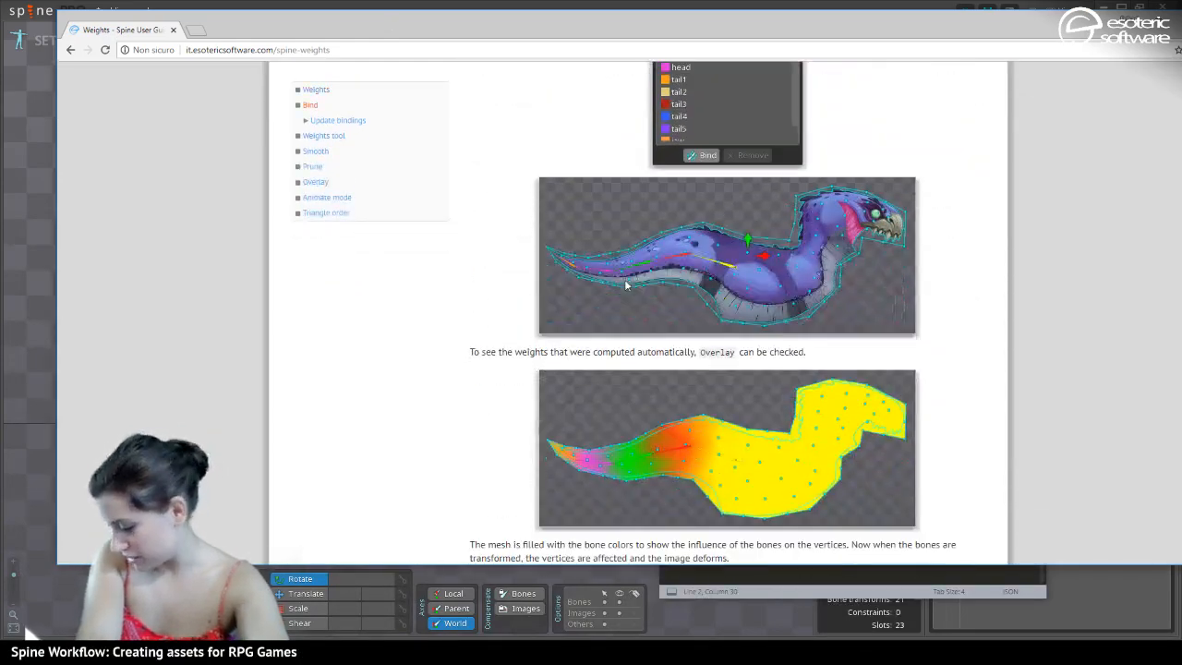
{"action": "scroll", "coordinate": [627, 286], "scroll_direction": "down", "scroll_amount": 4}
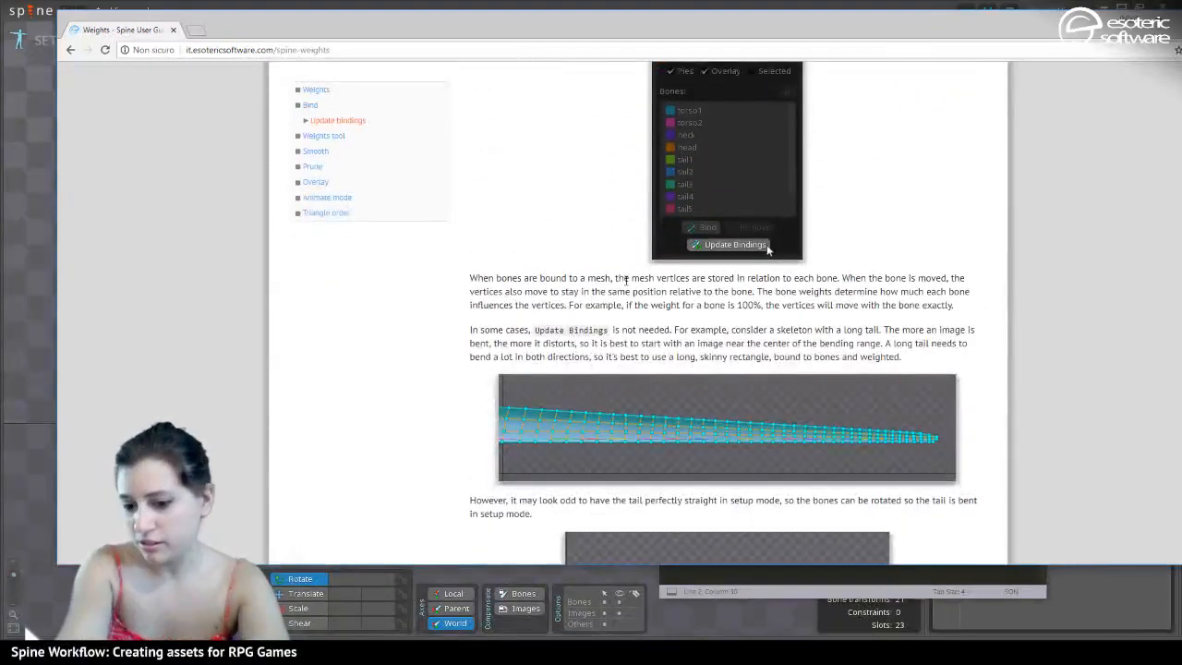
{"action": "scroll", "coordinate": [626, 280], "scroll_direction": "down", "scroll_amount": 15}
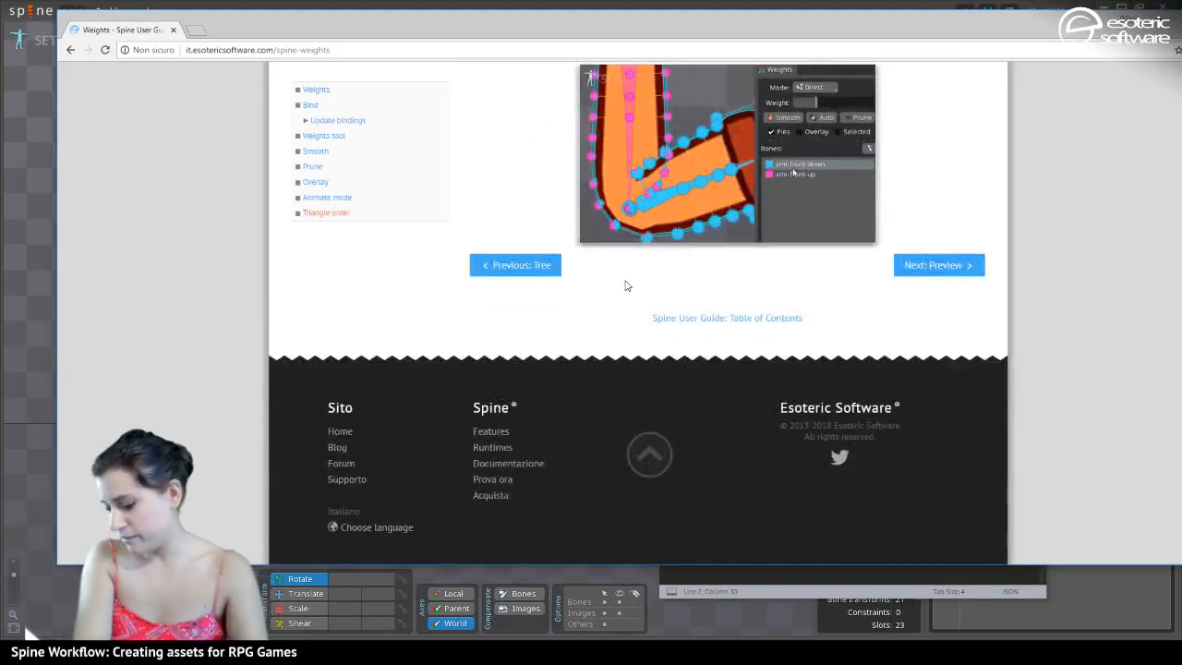
{"action": "left_click", "coordinate": [702, 321]}
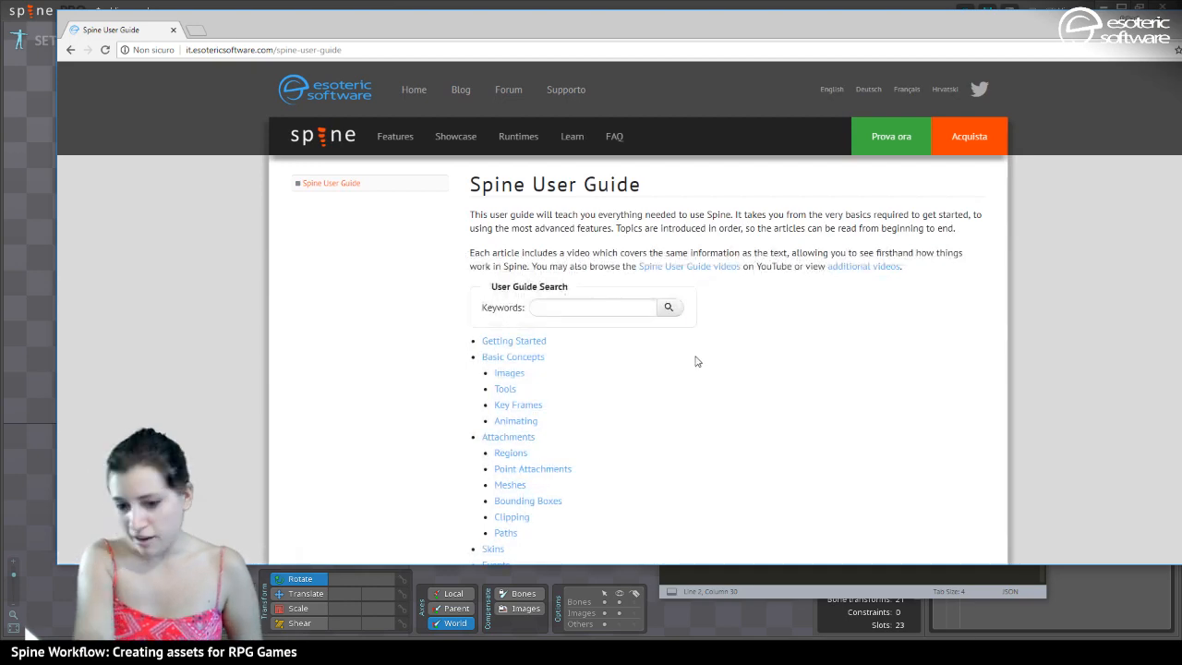
{"action": "scroll", "coordinate": [698, 361], "scroll_direction": "down", "scroll_amount": 5}
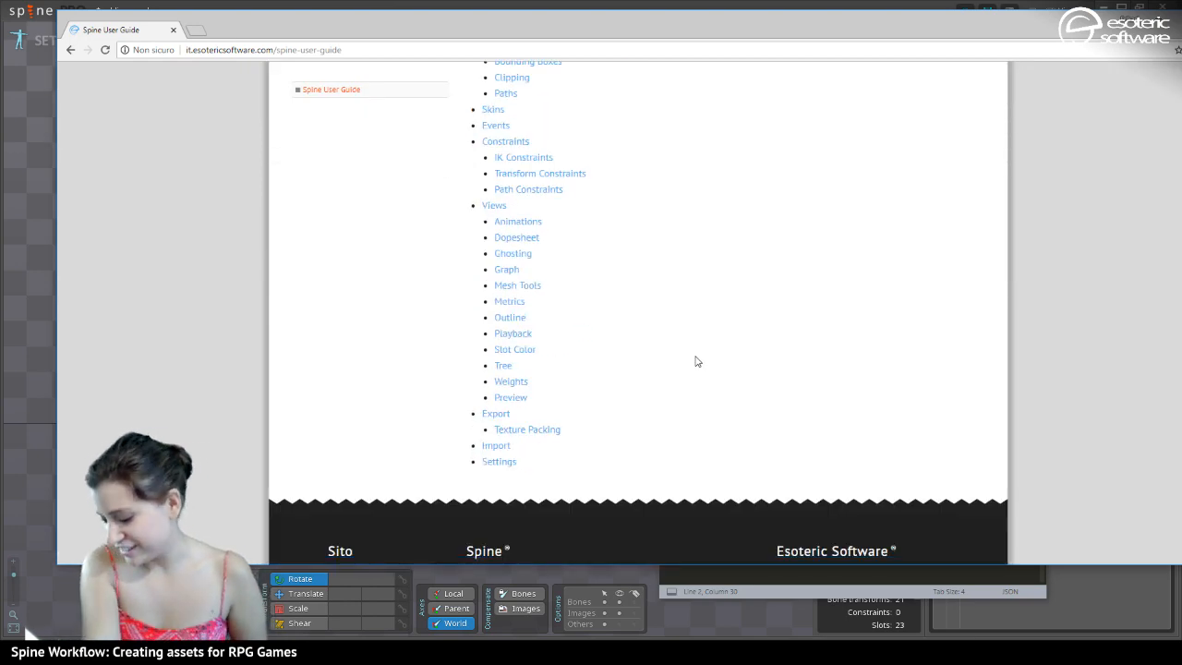
{"action": "left_click", "coordinate": [511, 430]}
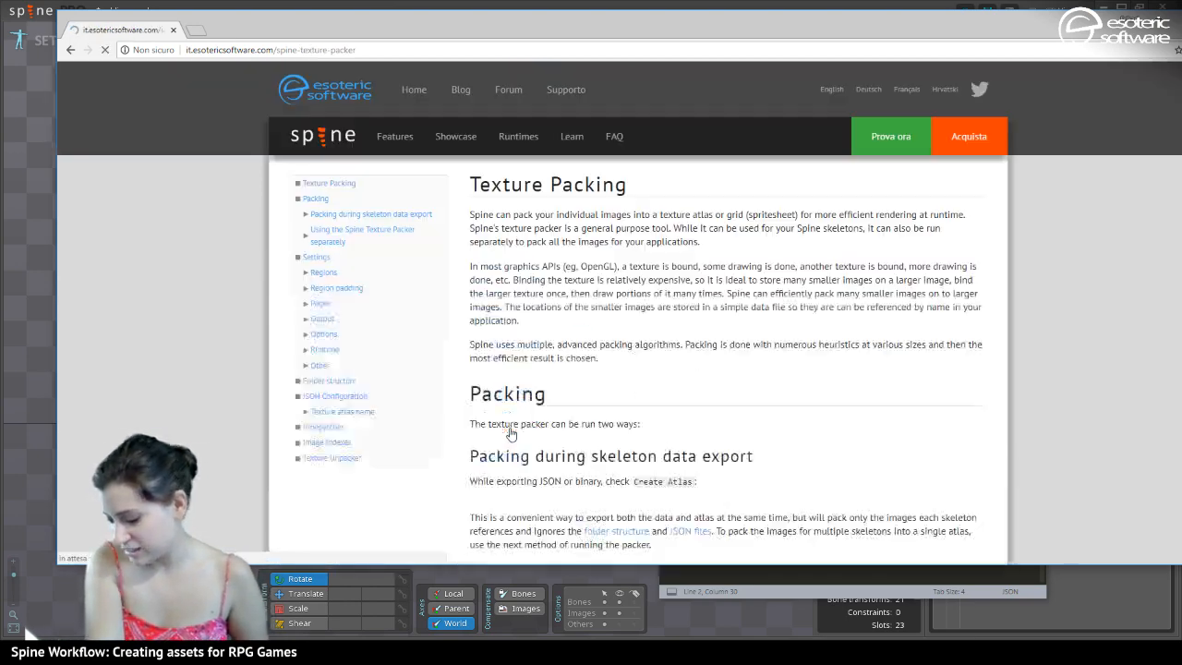
Examine the Texture Packing article's pack settings, Folder structure section and JSON Configuration example
{"action": "scroll", "coordinate": [511, 432], "scroll_direction": "down", "scroll_amount": 5}
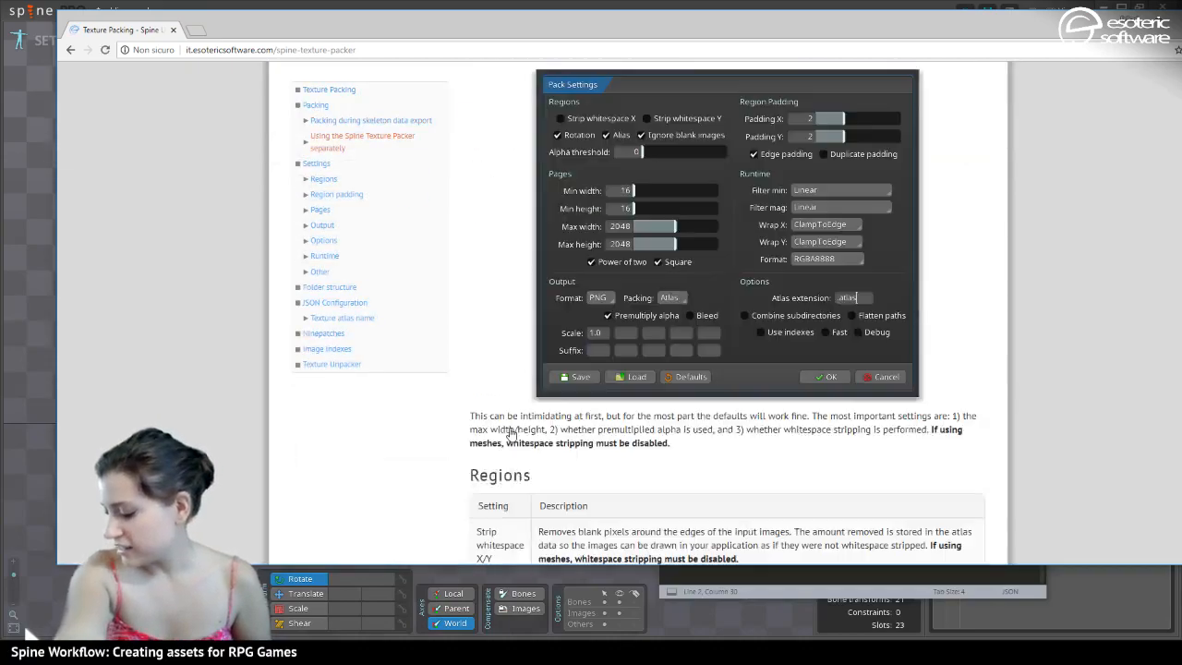
{"action": "scroll", "coordinate": [511, 432], "scroll_direction": "down", "scroll_amount": 20}
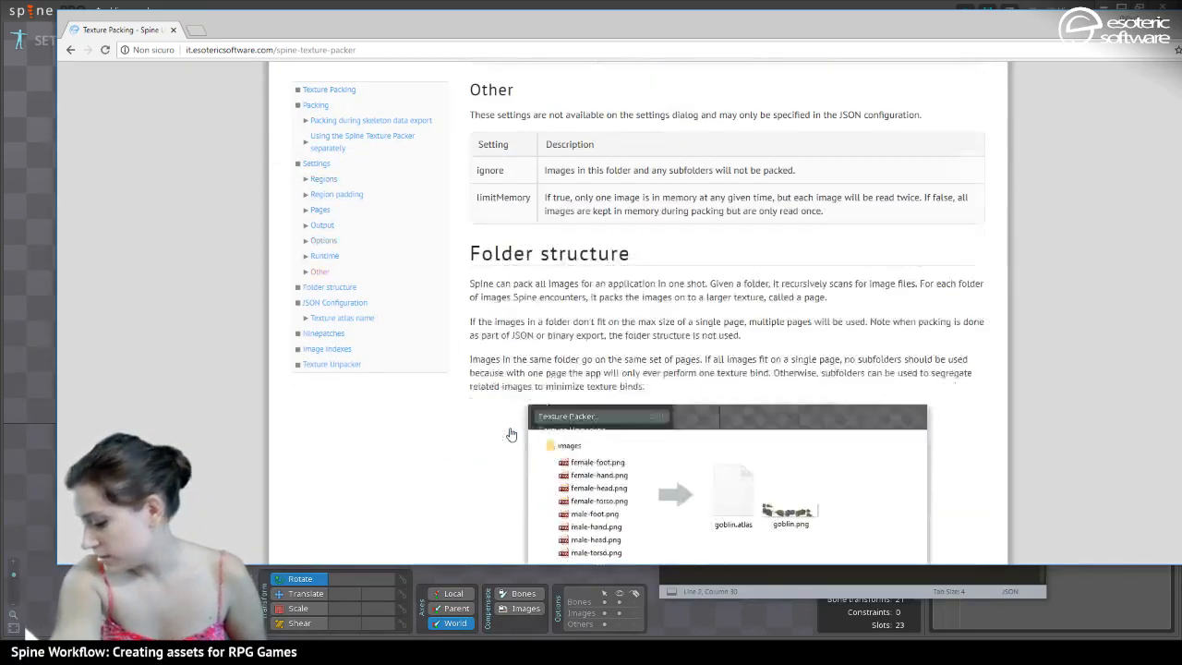
{"action": "scroll", "coordinate": [510, 432], "scroll_direction": "down", "scroll_amount": 10}
{"action": "scroll", "coordinate": [510, 432], "scroll_direction": "up", "scroll_amount": 6}
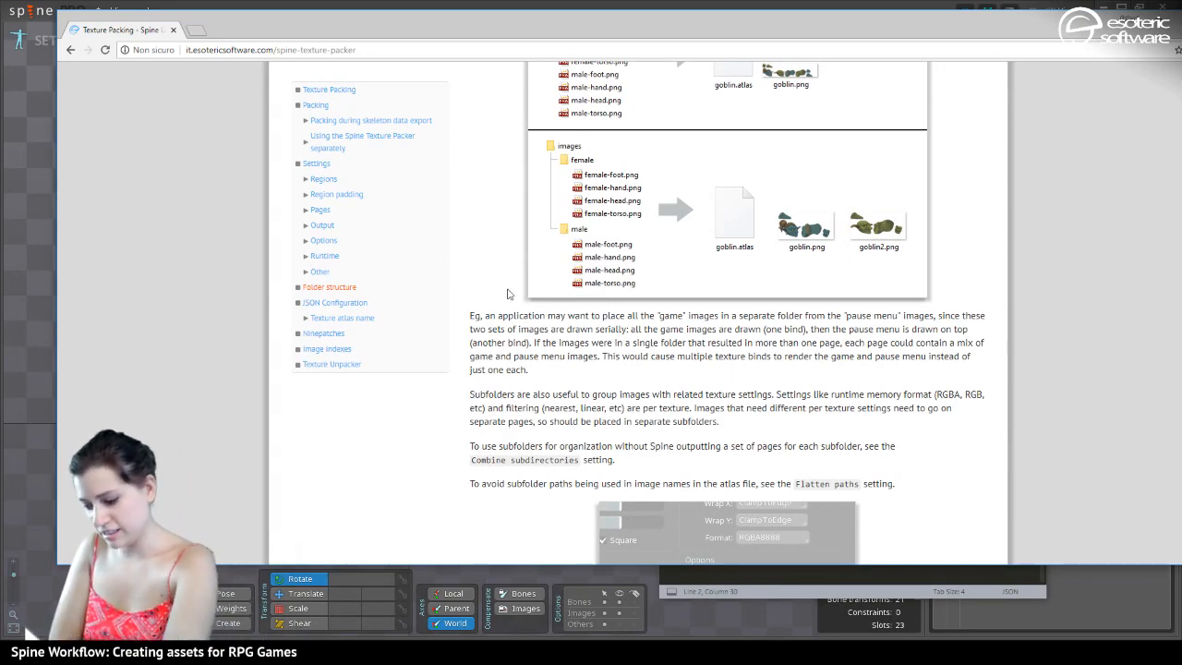
{"action": "key", "text": "Up"}
{"action": "key", "text": "Down"}
{"action": "scroll", "coordinate": [507, 294], "scroll_direction": "down", "scroll_amount": 5}
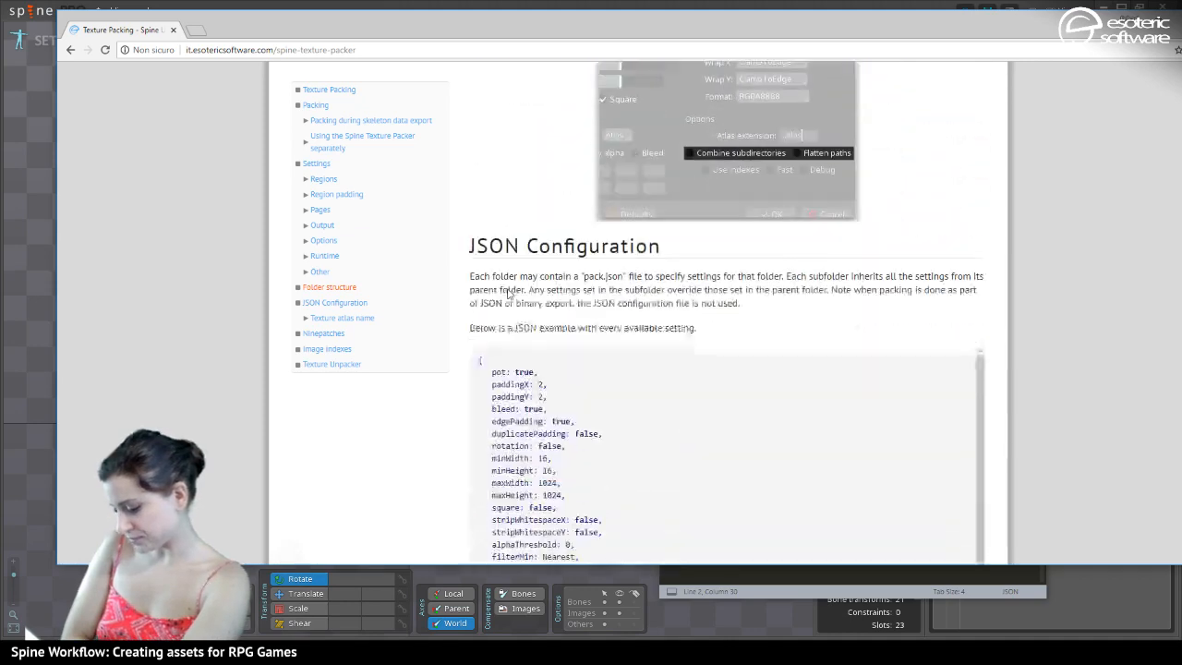
{"action": "scroll", "coordinate": [508, 294], "scroll_direction": "down", "scroll_amount": 1}
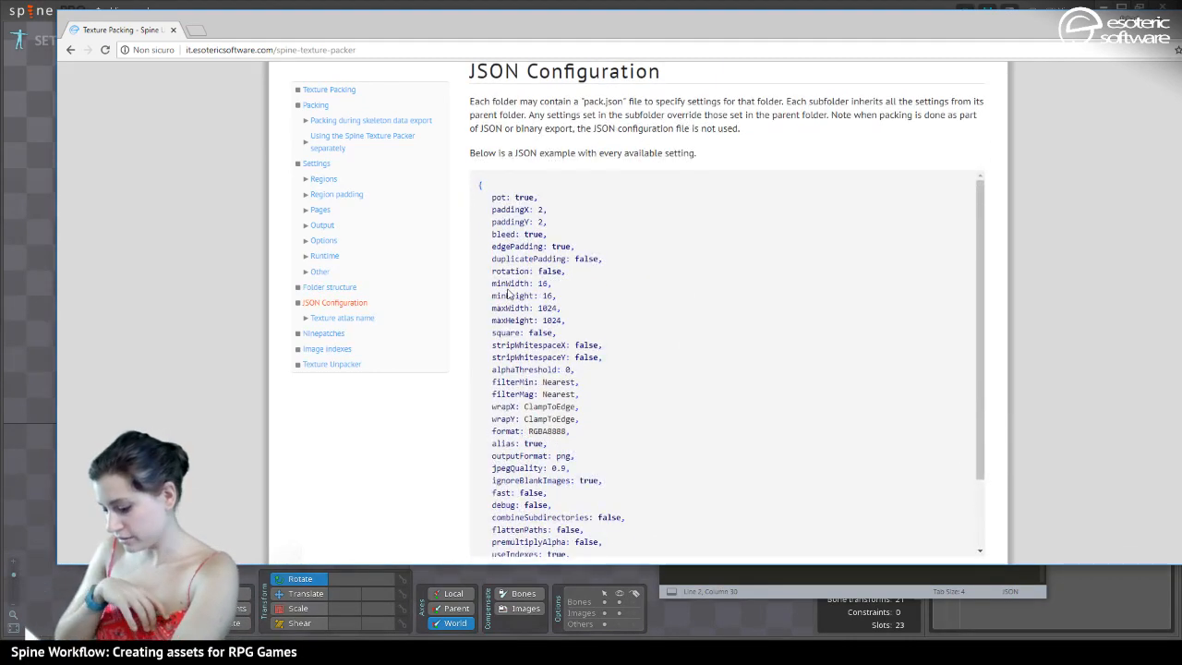
Find and highlight the JSON Configuration example for ignoring all images in a folder and its subfolders
{"action": "scroll", "coordinate": [507, 294], "scroll_direction": "down", "scroll_amount": 6}
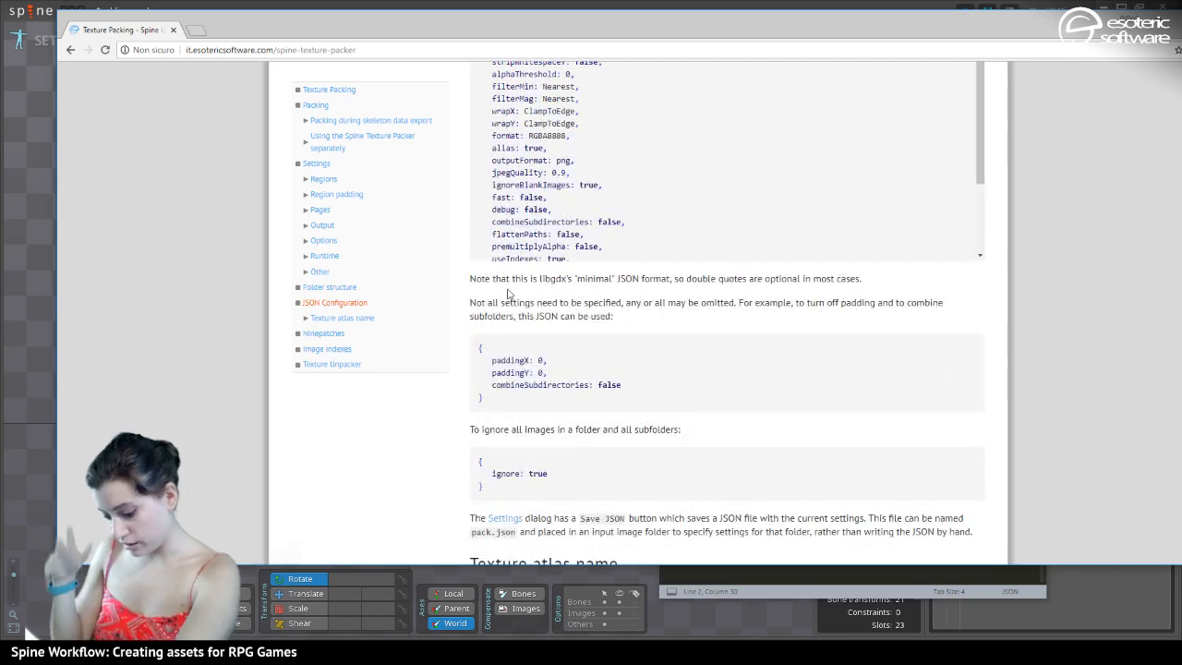
{"action": "scroll", "coordinate": [507, 294], "scroll_direction": "down", "scroll_amount": 3}
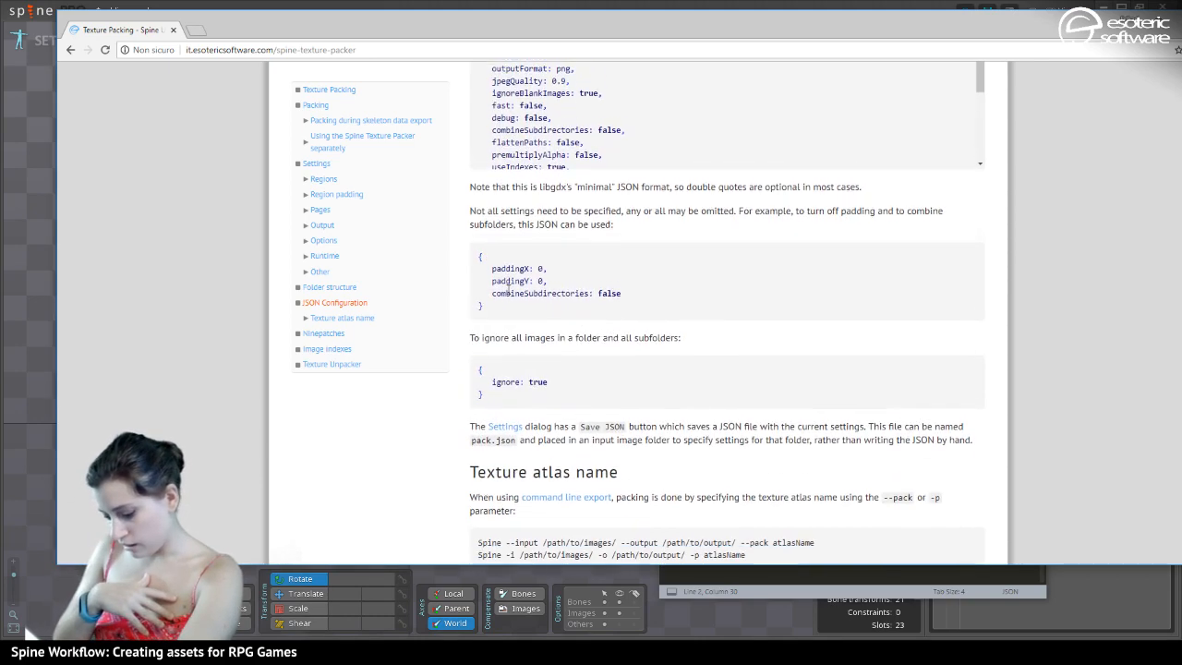
{"action": "scroll", "coordinate": [508, 293], "scroll_direction": "up", "scroll_amount": 2}
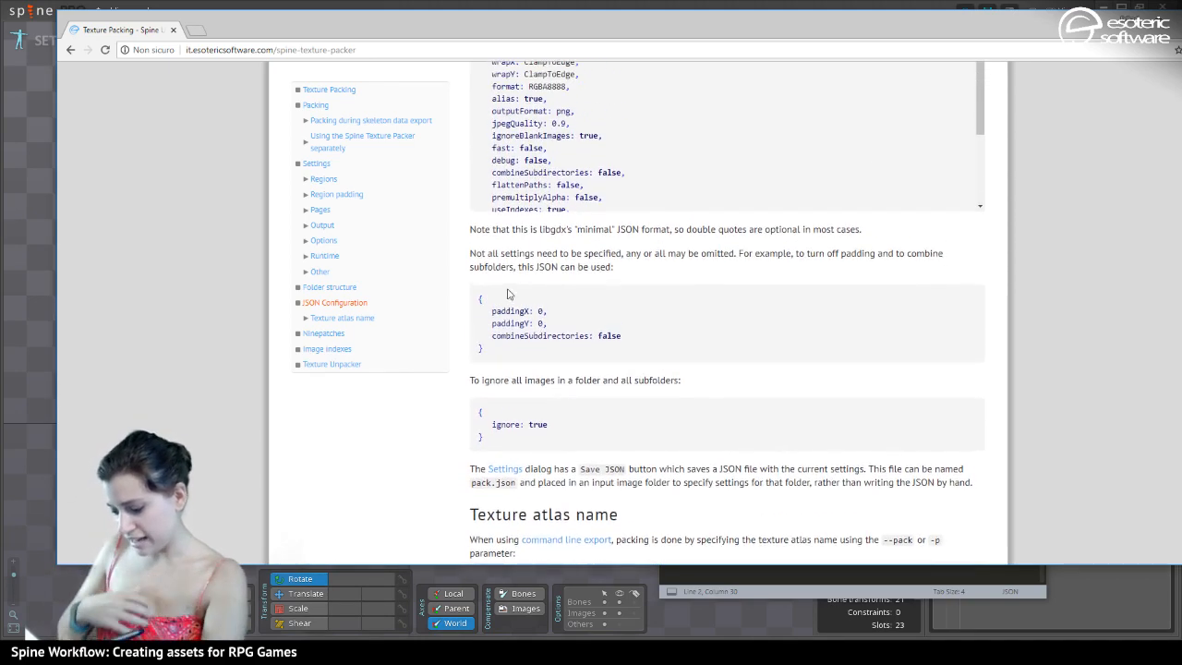
{"action": "left_click_drag", "start_coordinate": [486, 444], "coordinate": [469, 376]}
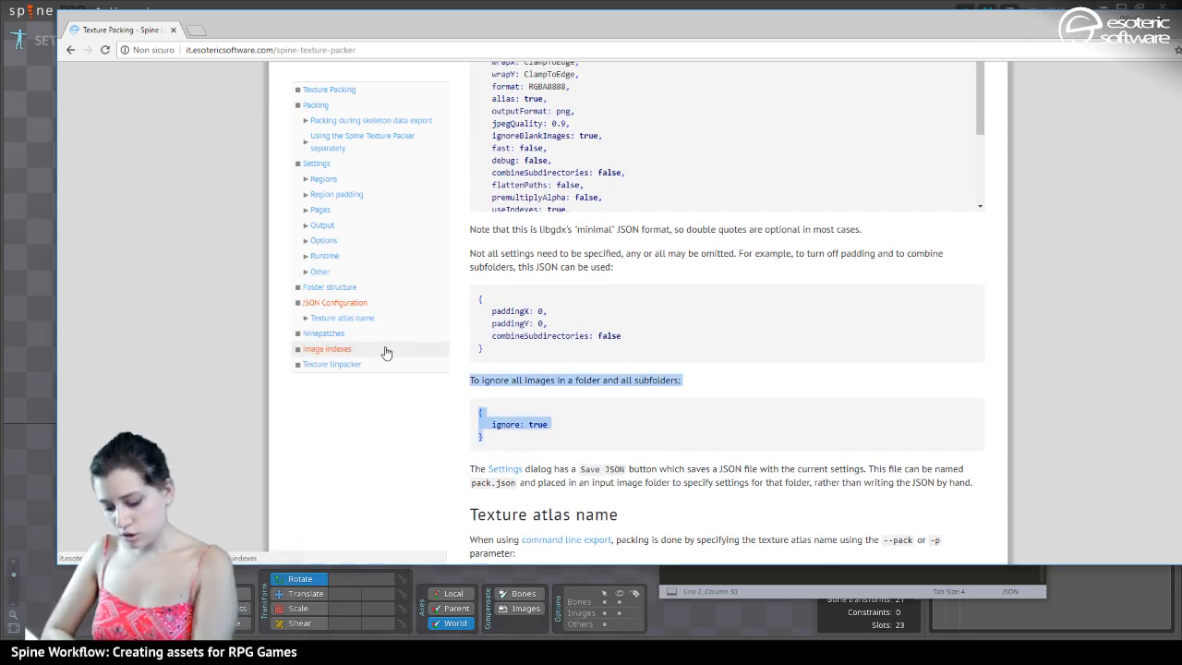
Return to the goblins images folder, open a second File Explorer window and paste the moo folder into images
{"action": "key", "text": "alt+Tab"}
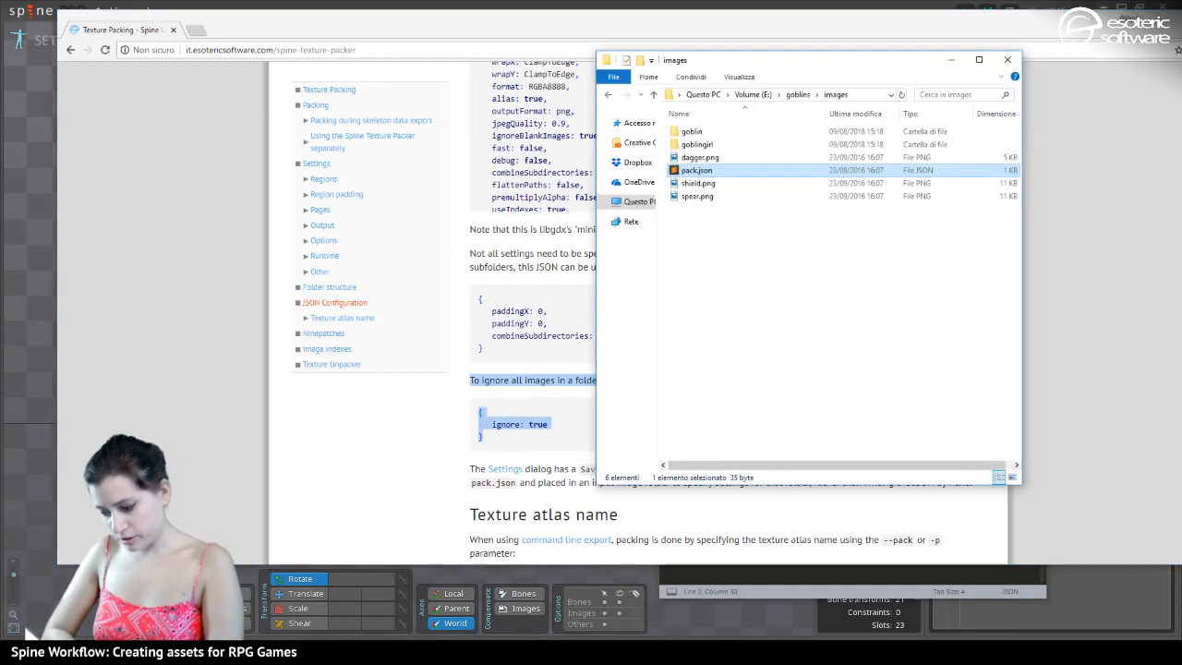
{"action": "left_click", "coordinate": [708, 242]}
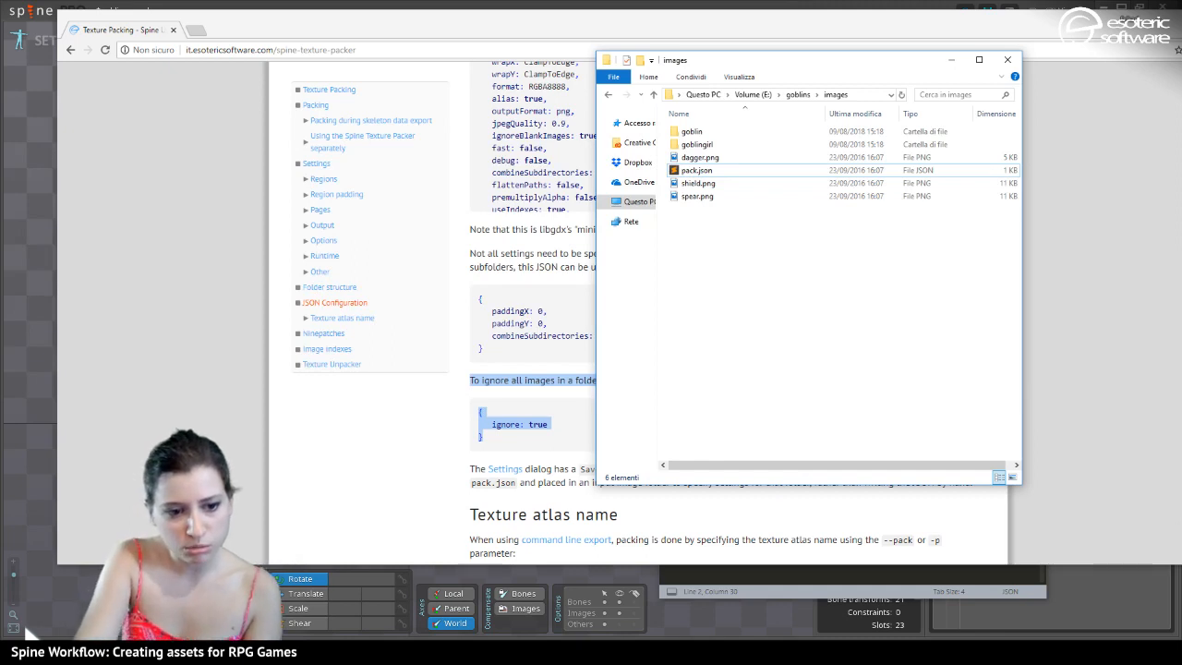
{"action": "key", "text": "alt+Tab"}
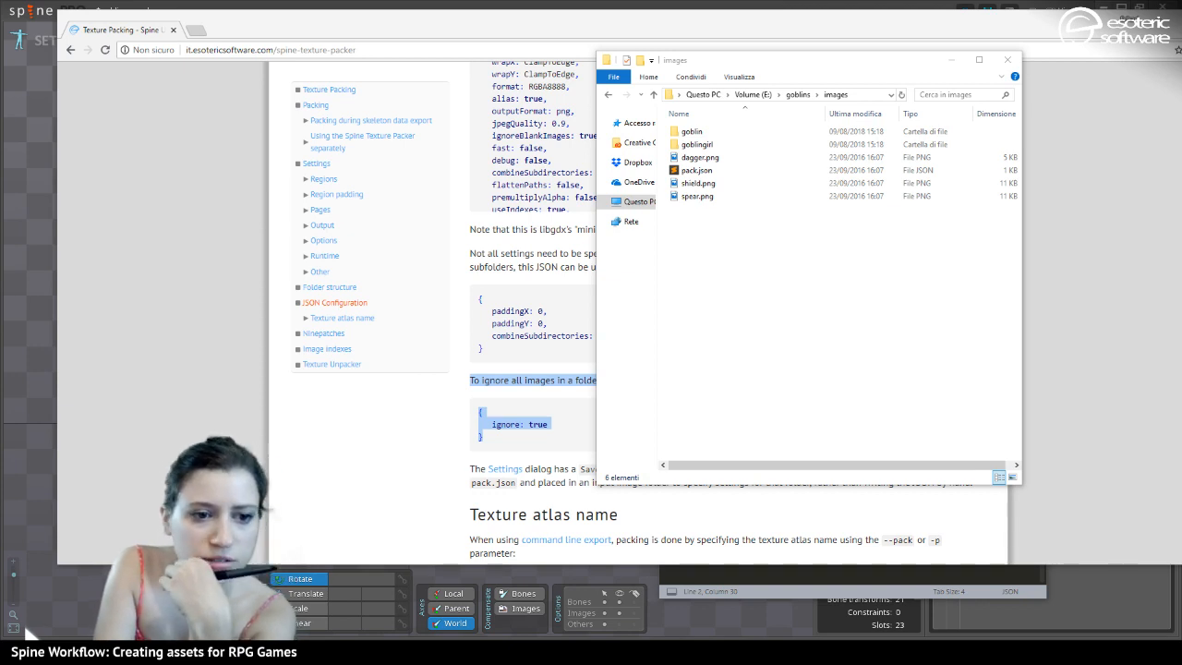
{"action": "key", "text": "super+e"}
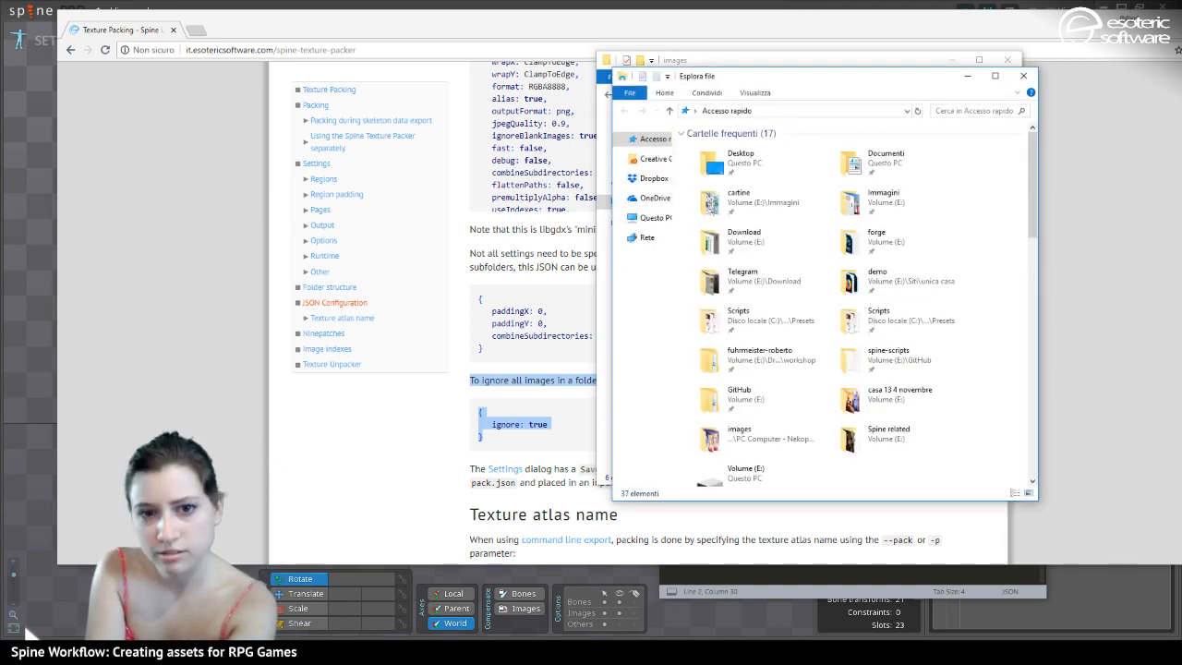
{"action": "left_click_drag", "start_coordinate": [850, 83], "coordinate": [0, 158]}
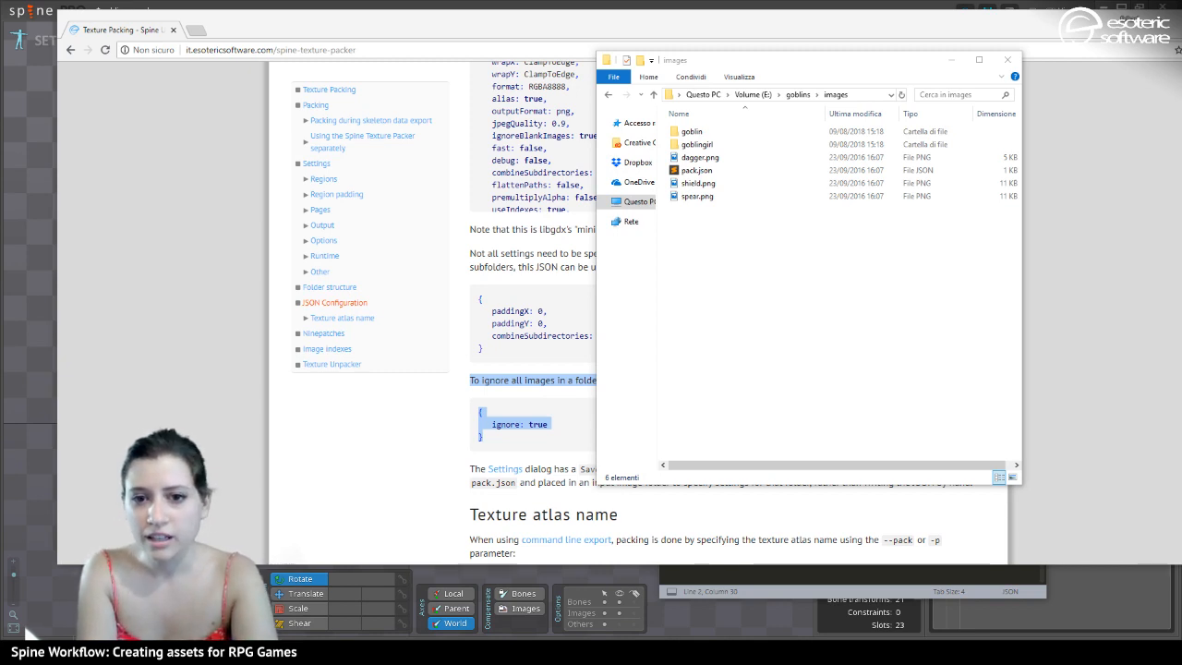
{"action": "key", "text": "alt+Tab"}
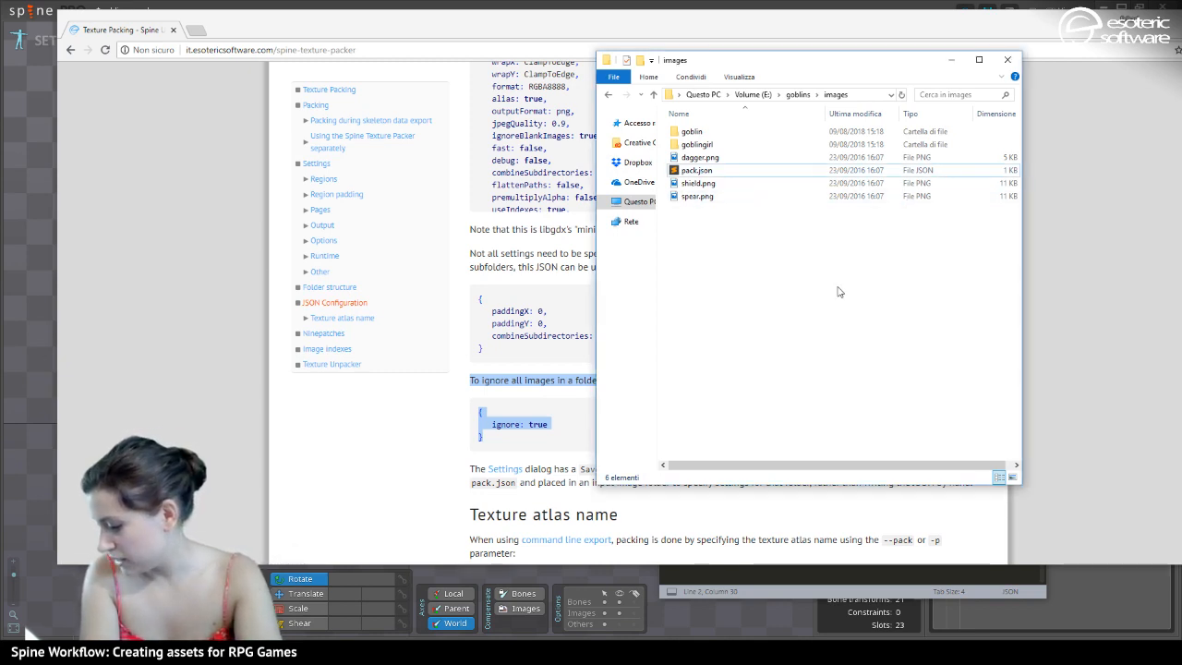
{"action": "key", "text": "ctrl+v"}
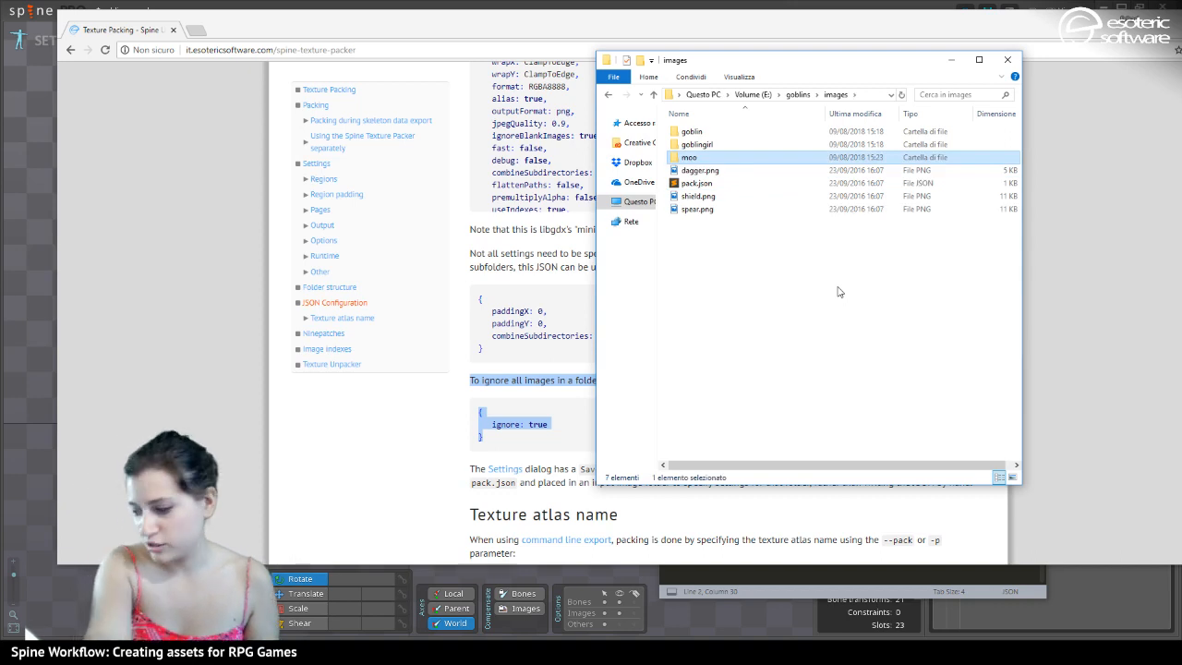
Open the moo folder and view its dog pictures in a widened Photos window, up to 4238-moo-lazy.jpg
{"action": "key", "text": "Return"}
{"action": "left_click", "coordinate": [683, 163]}
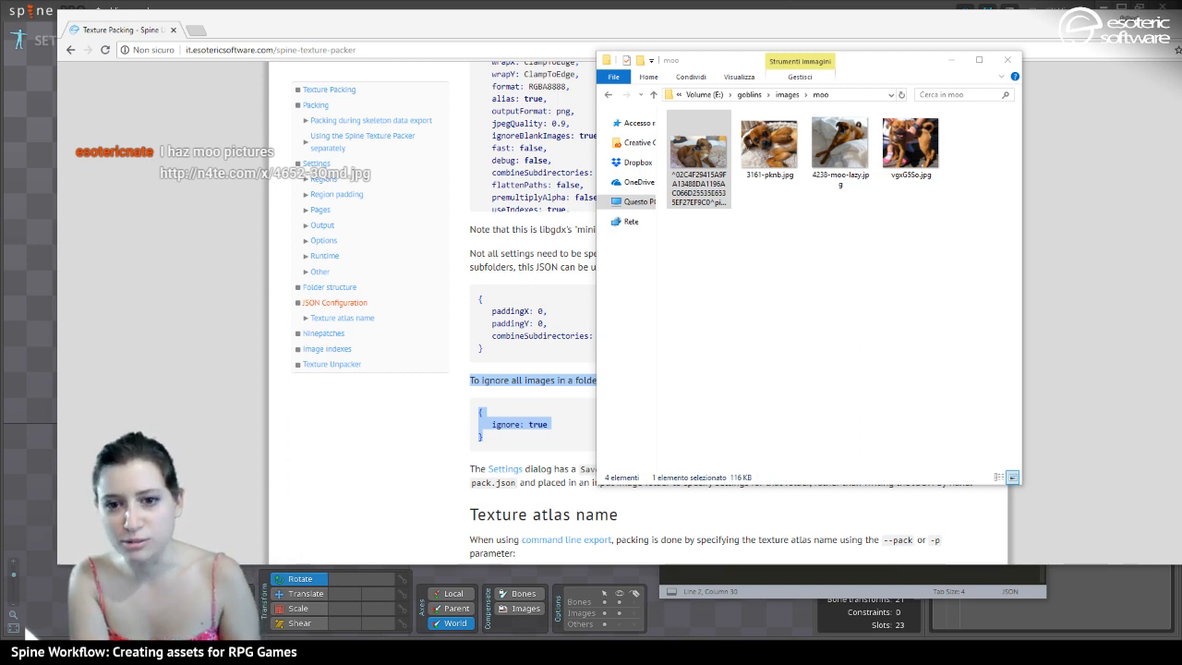
{"action": "left_click_drag", "start_coordinate": [2, 180], "coordinate": [751, 70]}
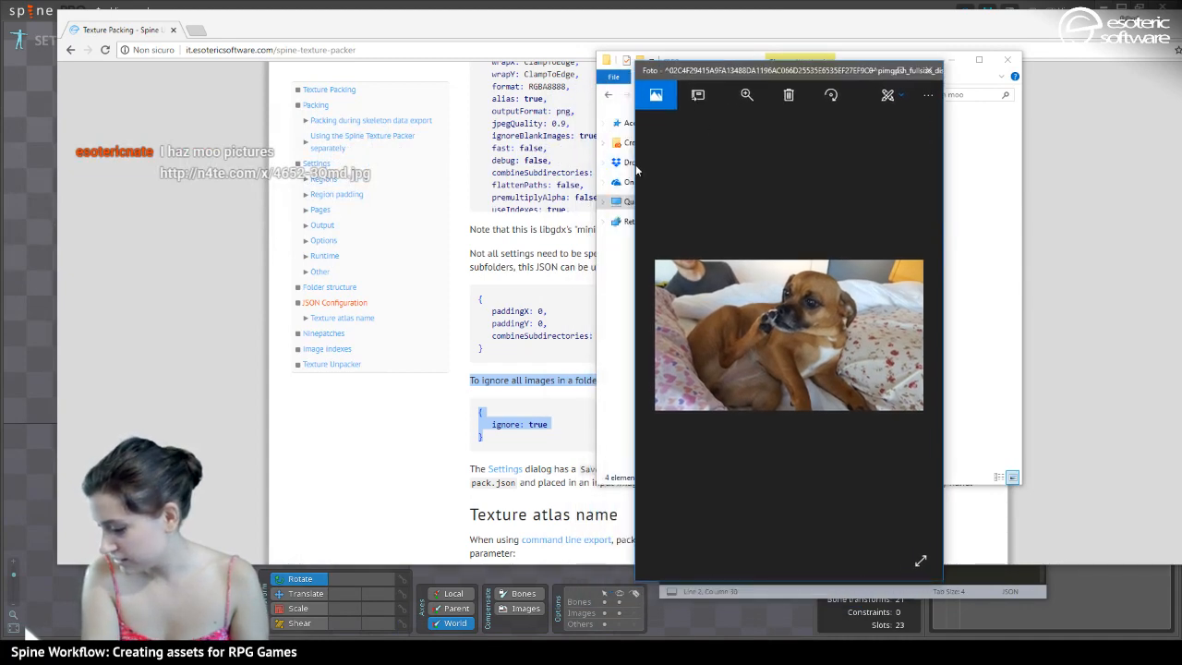
{"action": "left_click_drag", "start_coordinate": [636, 164], "coordinate": [459, 162]}
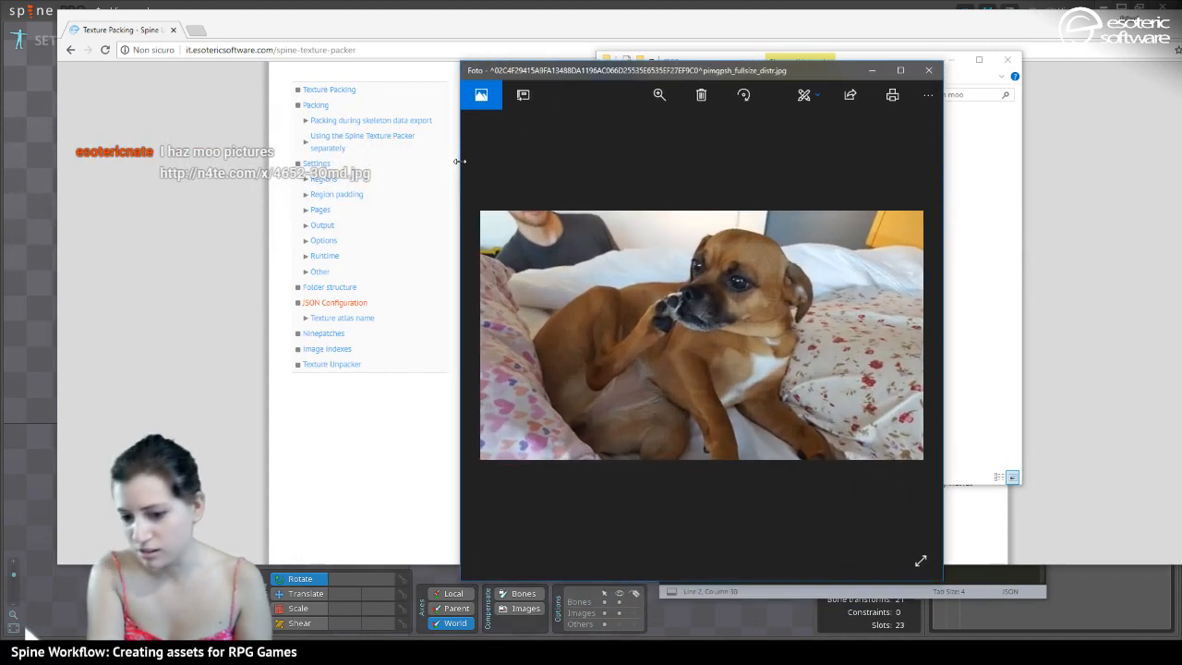
{"action": "key", "text": "Right"}
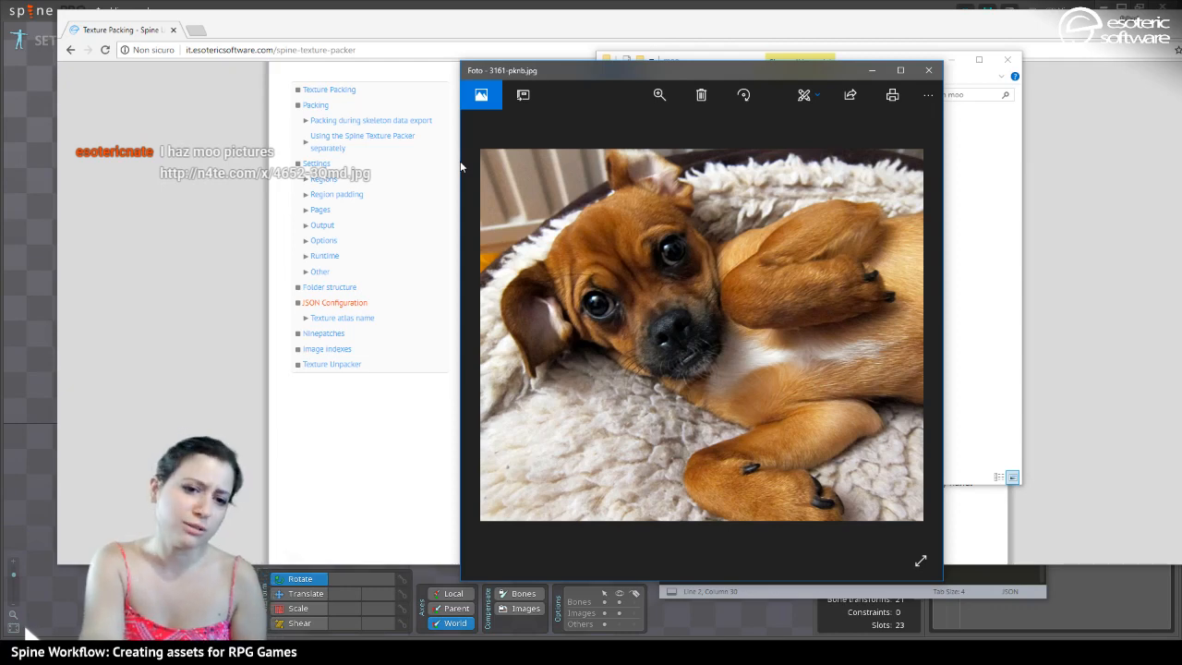
{"action": "key", "text": "Right"}
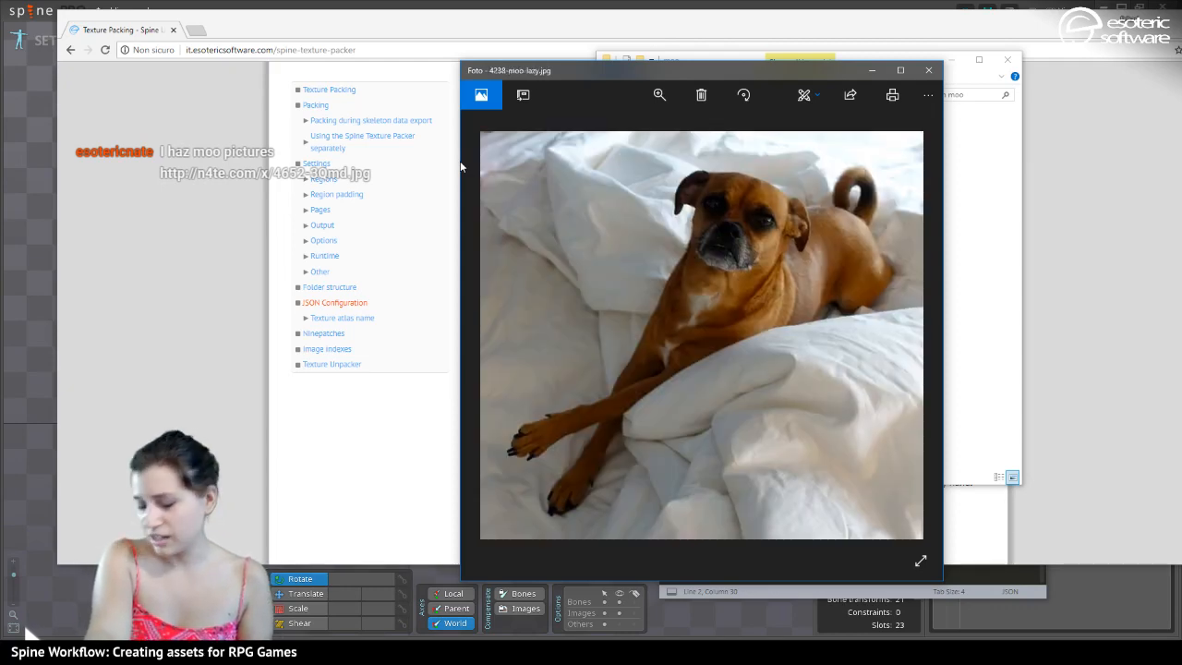
View the vgxG5So.jpg dog picture, close Photos and return to the goblins images folder
{"action": "key", "text": "Right"}
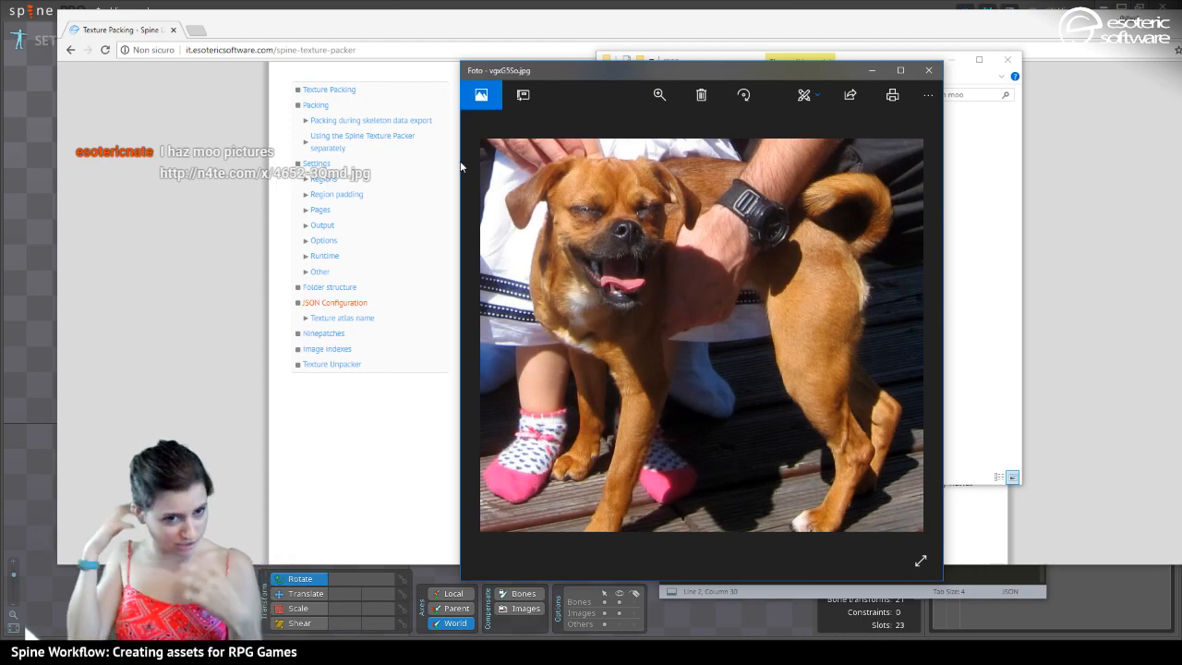
{"action": "left_click", "coordinate": [928, 70]}
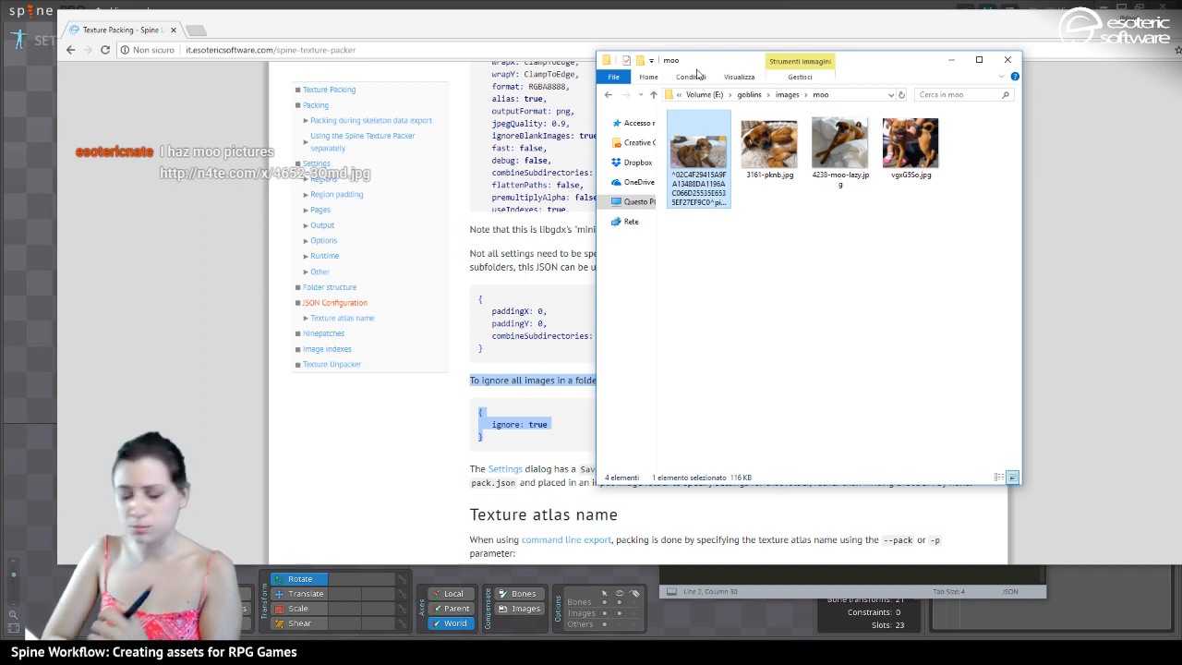
{"action": "left_click", "coordinate": [787, 95]}
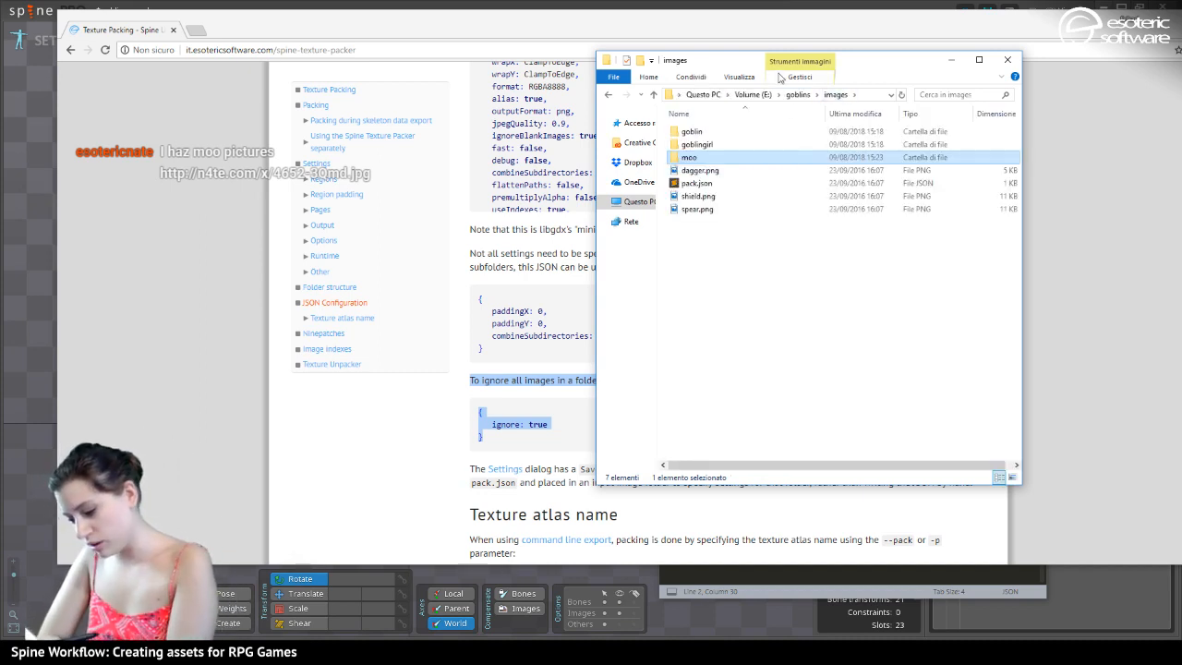
Bring up the images folder's pack.json in Sublime Text and copy the "ignore: true" example from the Texture Packing article
{"action": "left_click", "coordinate": [675, 183]}
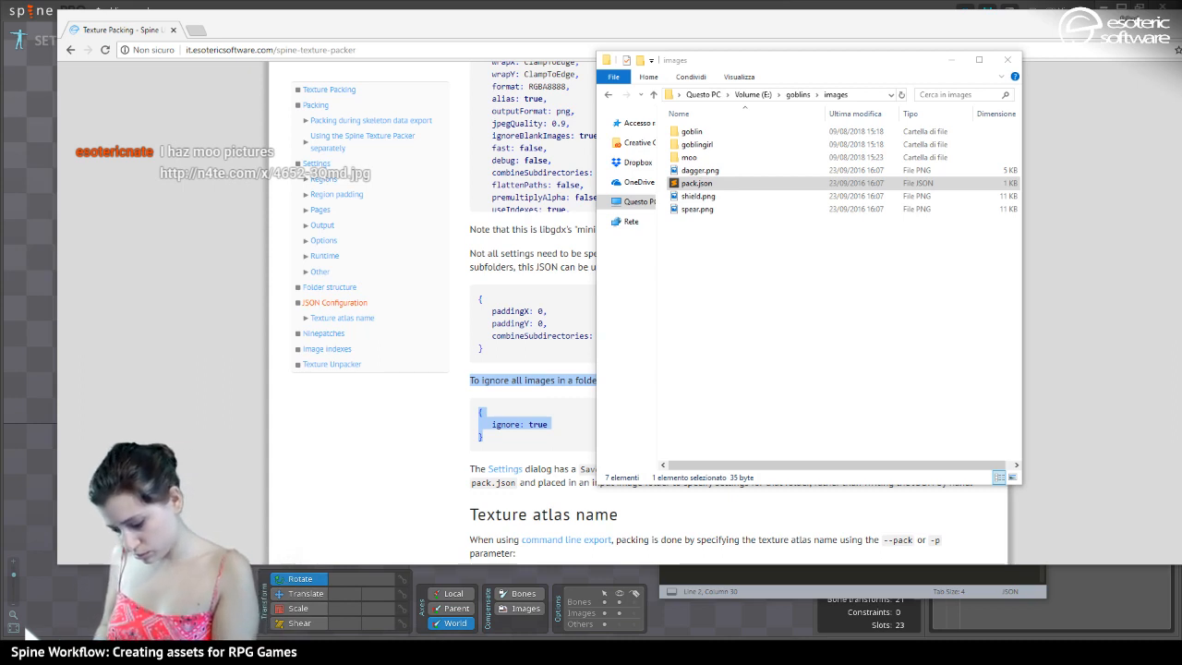
{"action": "mouse_move", "coordinate": [438, 652]}
{"action": "left_click", "coordinate": [476, 602]}
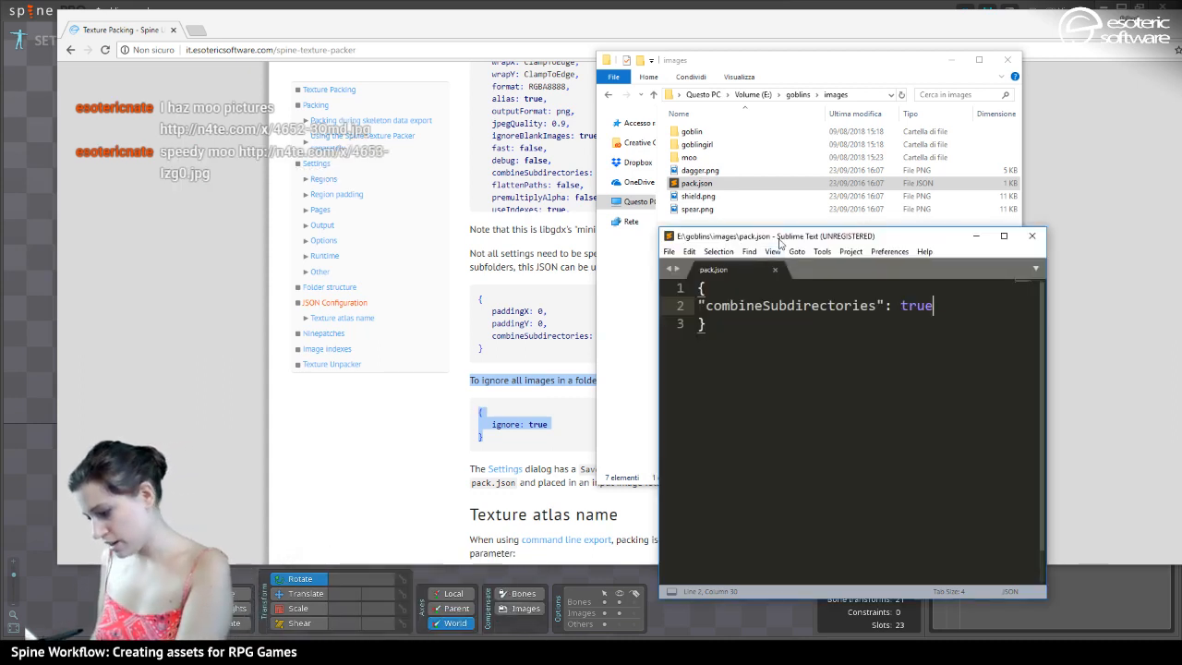
{"action": "left_click_drag", "start_coordinate": [778, 242], "coordinate": [437, 221]}
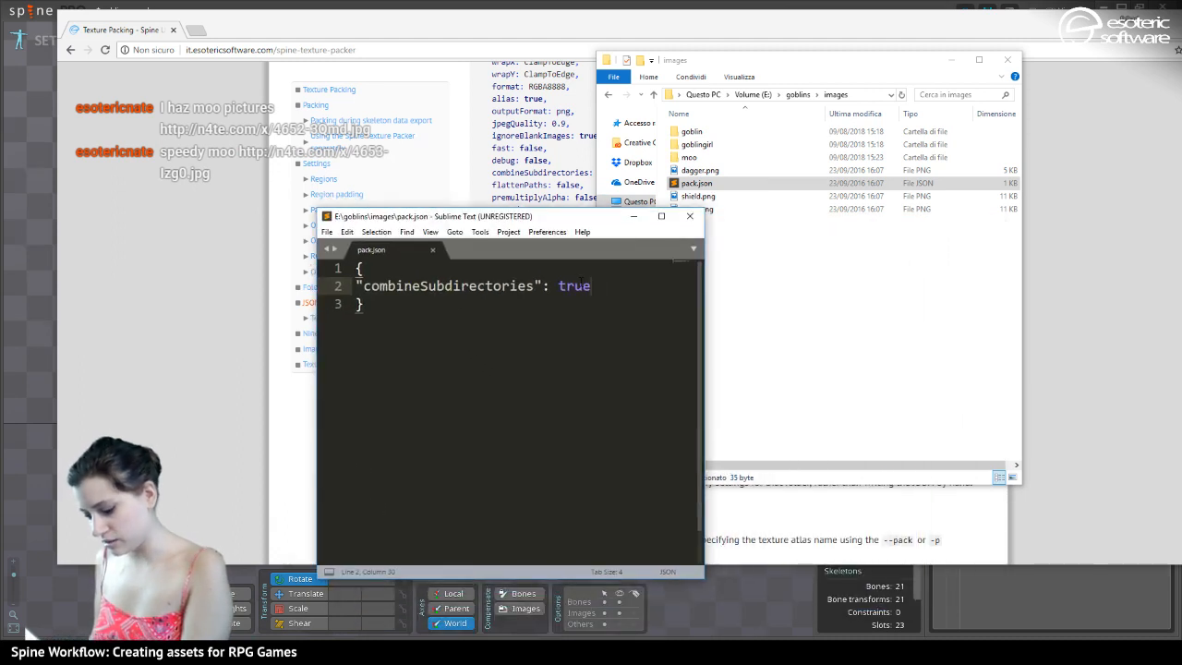
{"action": "left_click", "coordinate": [256, 276]}
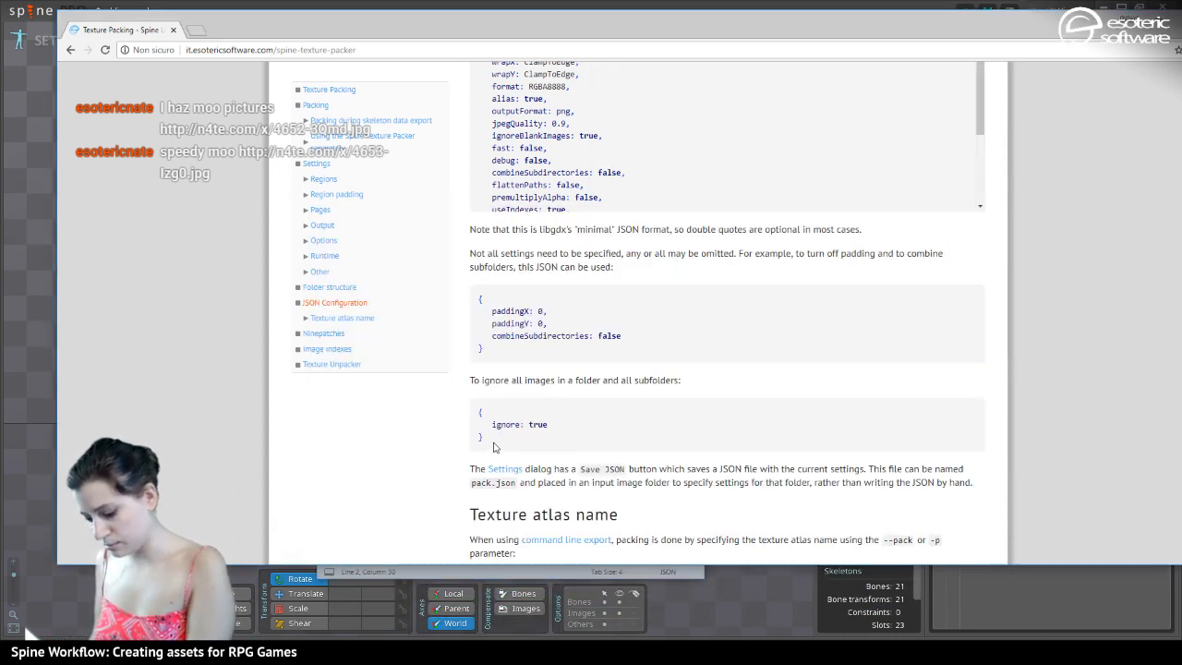
{"action": "left_click_drag", "start_coordinate": [493, 447], "coordinate": [473, 400]}
{"action": "key", "text": "ctrl+c"}
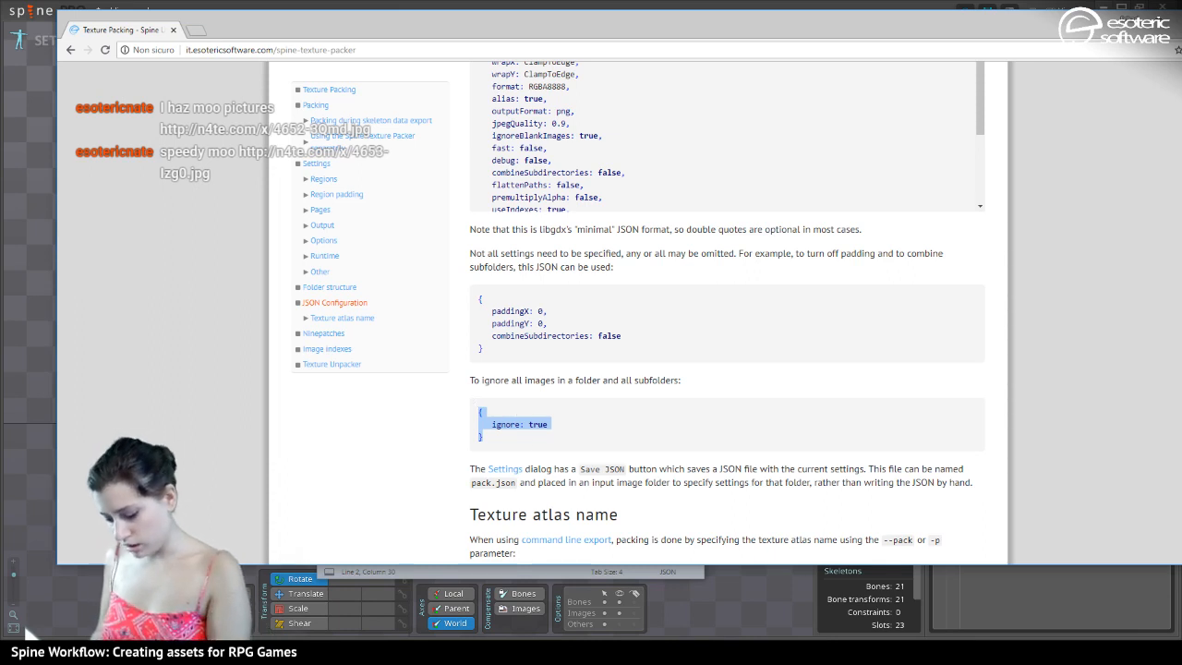
Replace the entire contents of pack.json with the copied "ignore: true" block and save the file
{"action": "left_click", "coordinate": [437, 636]}
{"action": "left_click", "coordinate": [504, 601]}
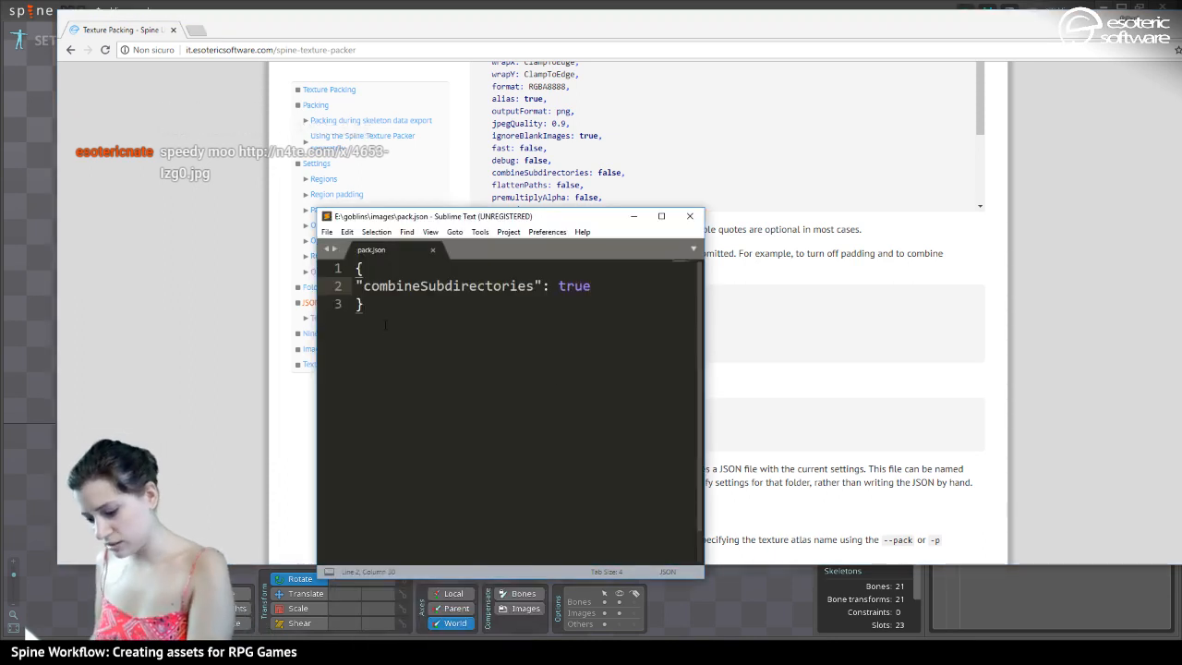
{"action": "key", "text": "ctrl+a"}
{"action": "key", "text": "ctrl+v"}
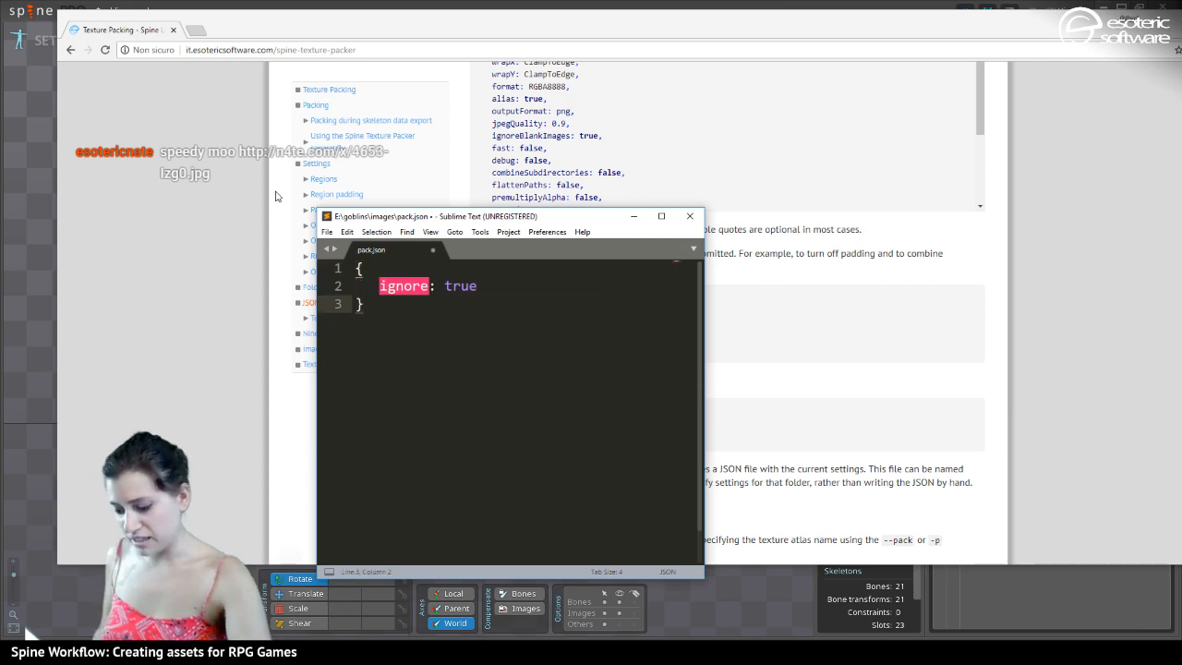
{"action": "left_click_drag", "start_coordinate": [404, 216], "coordinate": [560, 108]}
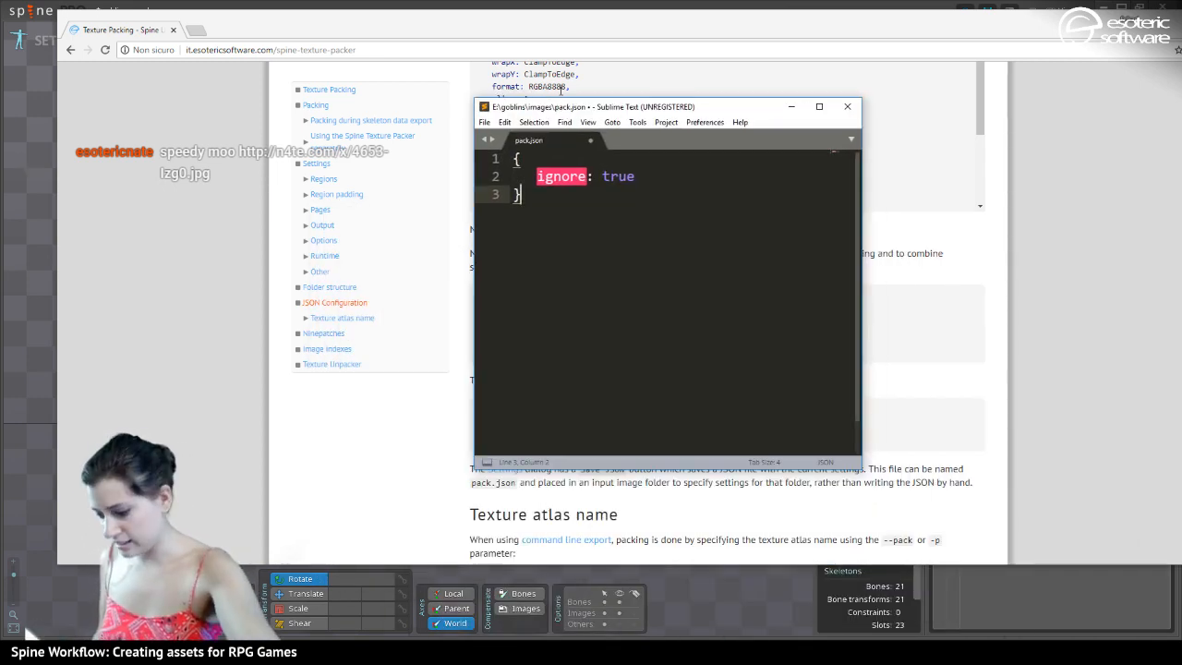
{"action": "key", "text": "ctrl+s"}
Move pack.json from the goblins images folder into moo and open that folder to check it beside the ignore code
{"action": "left_click", "coordinate": [93, 654]}
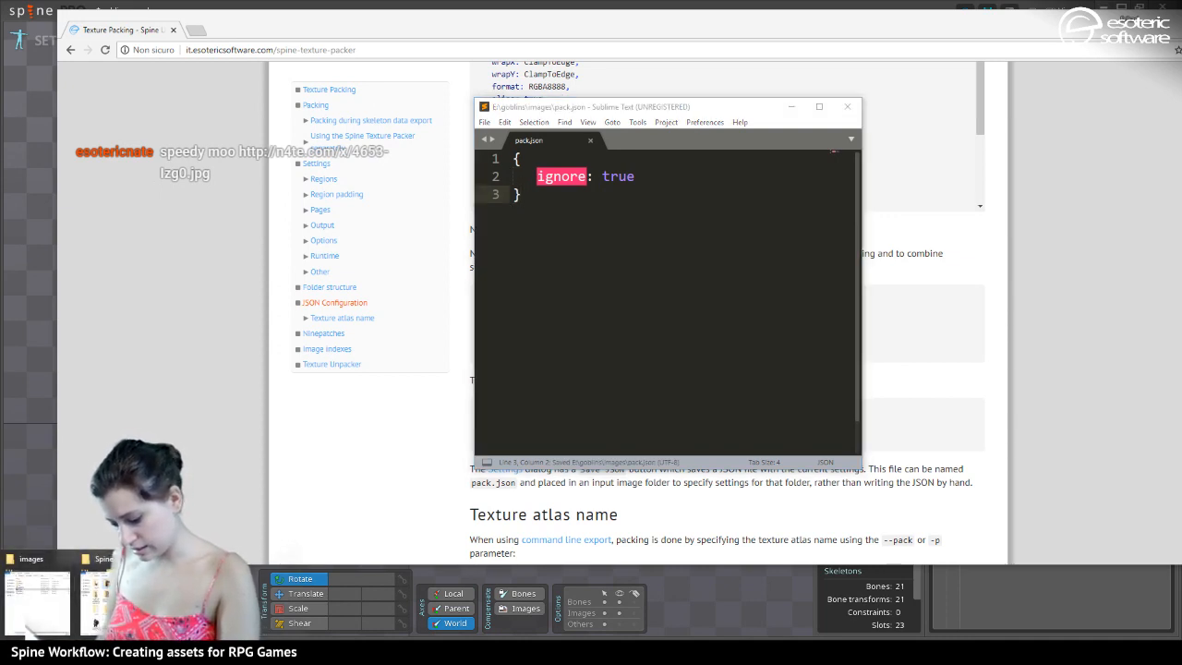
{"action": "mouse_move", "coordinate": [434, 652]}
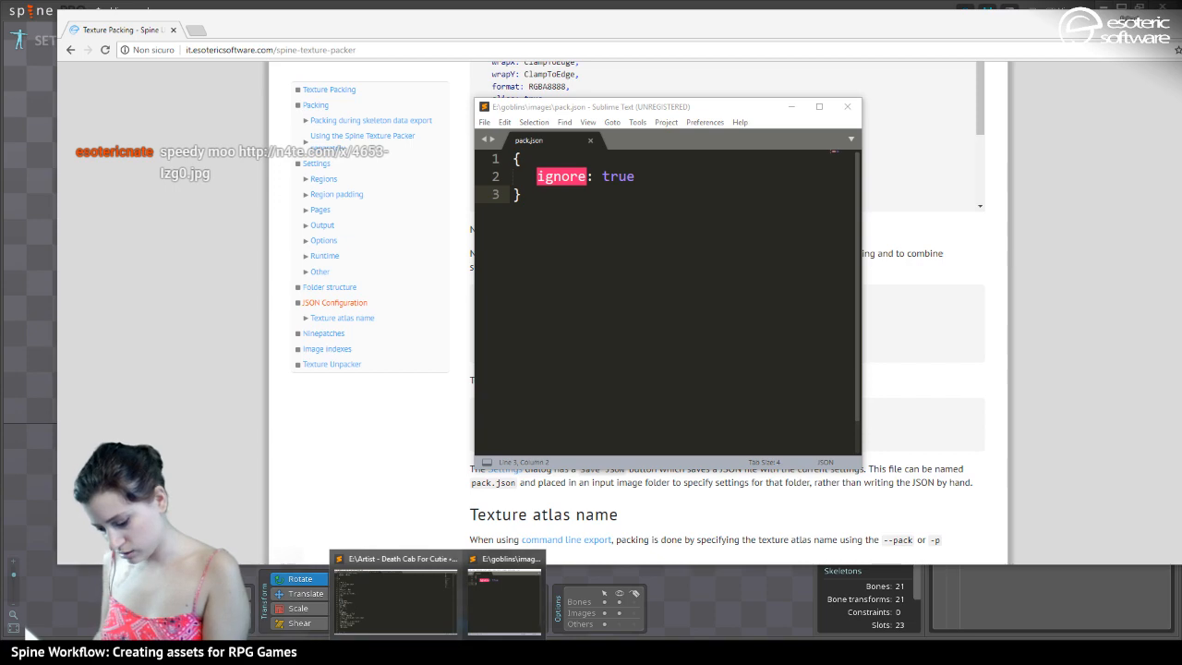
{"action": "mouse_move", "coordinate": [93, 654]}
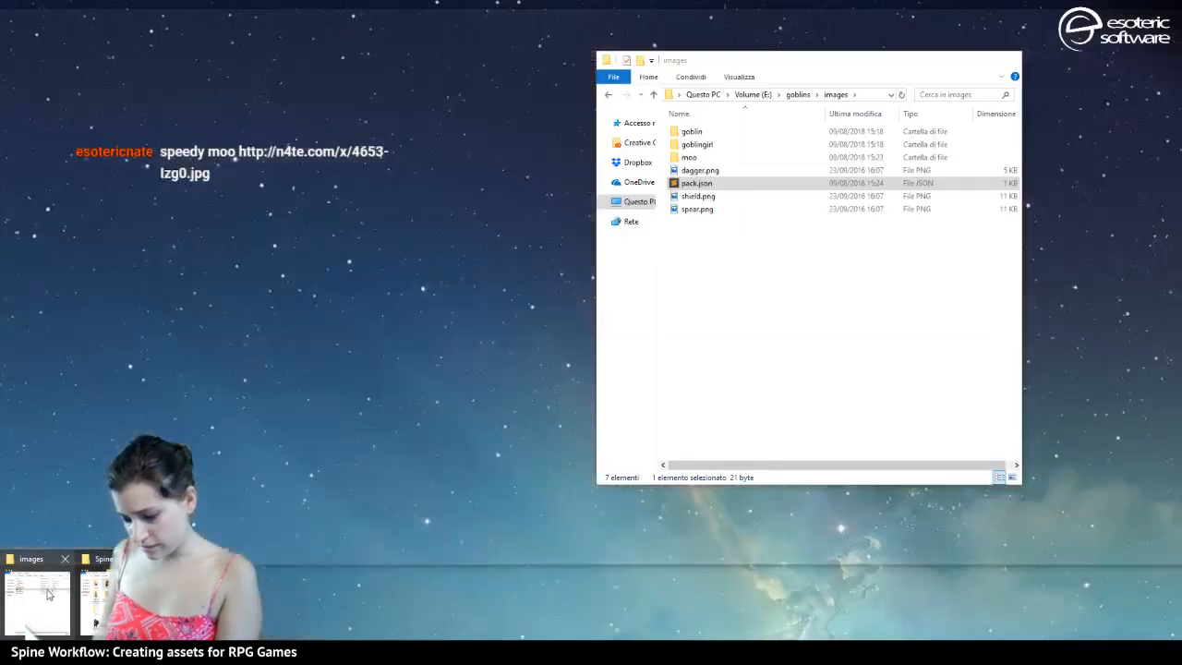
{"action": "left_click", "coordinate": [49, 584]}
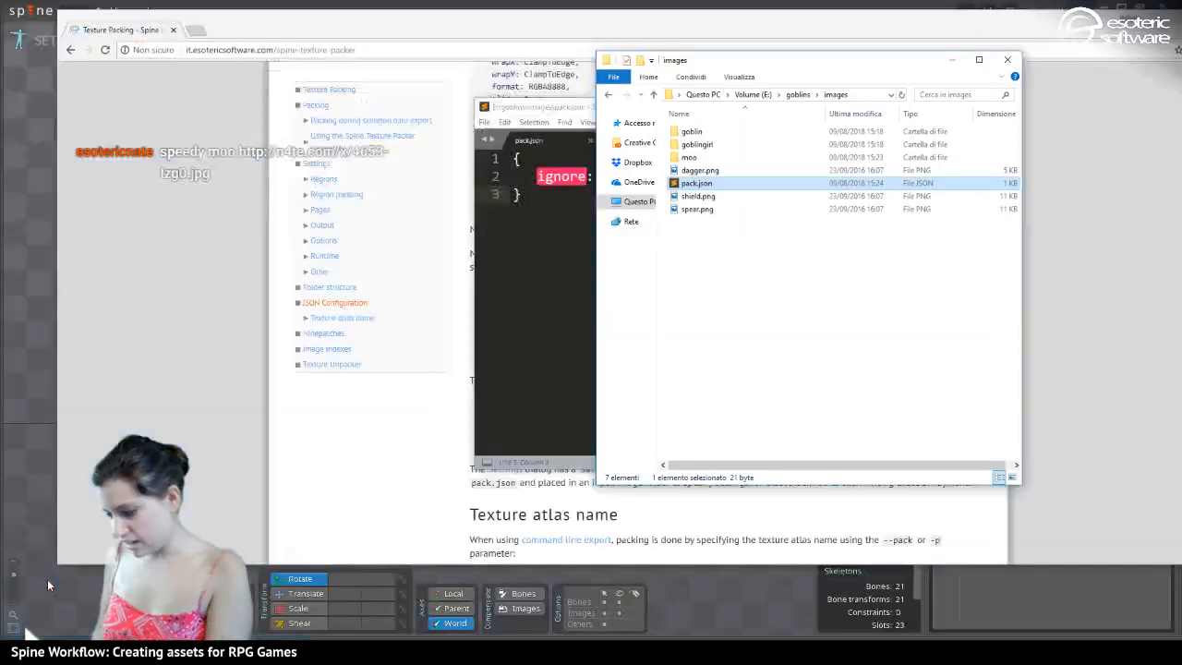
{"action": "left_click_drag", "start_coordinate": [685, 188], "coordinate": [686, 162]}
{"action": "double_click", "coordinate": [688, 158]}
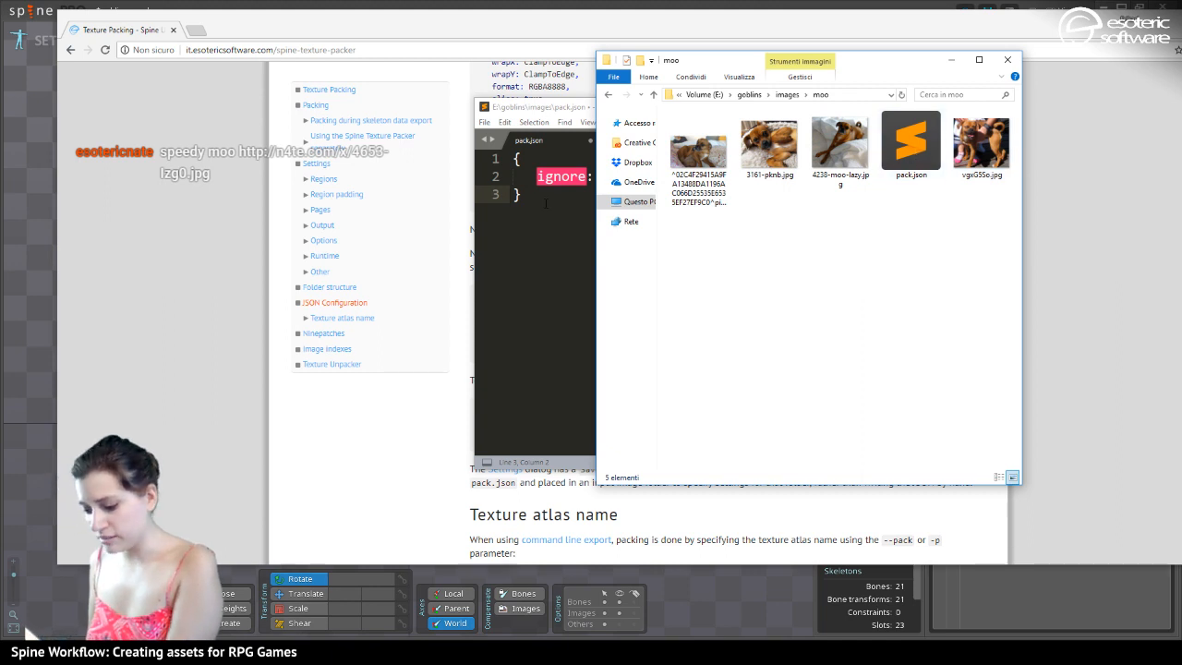
{"action": "left_click", "coordinate": [556, 236]}
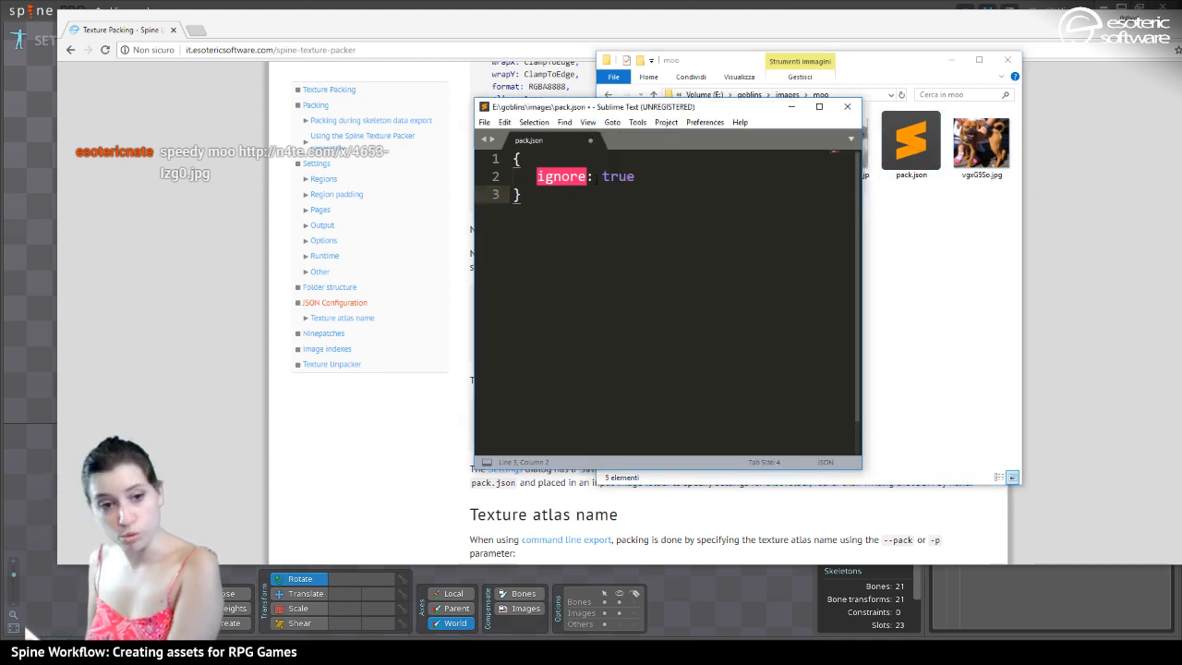
{"action": "left_click", "coordinate": [902, 246]}
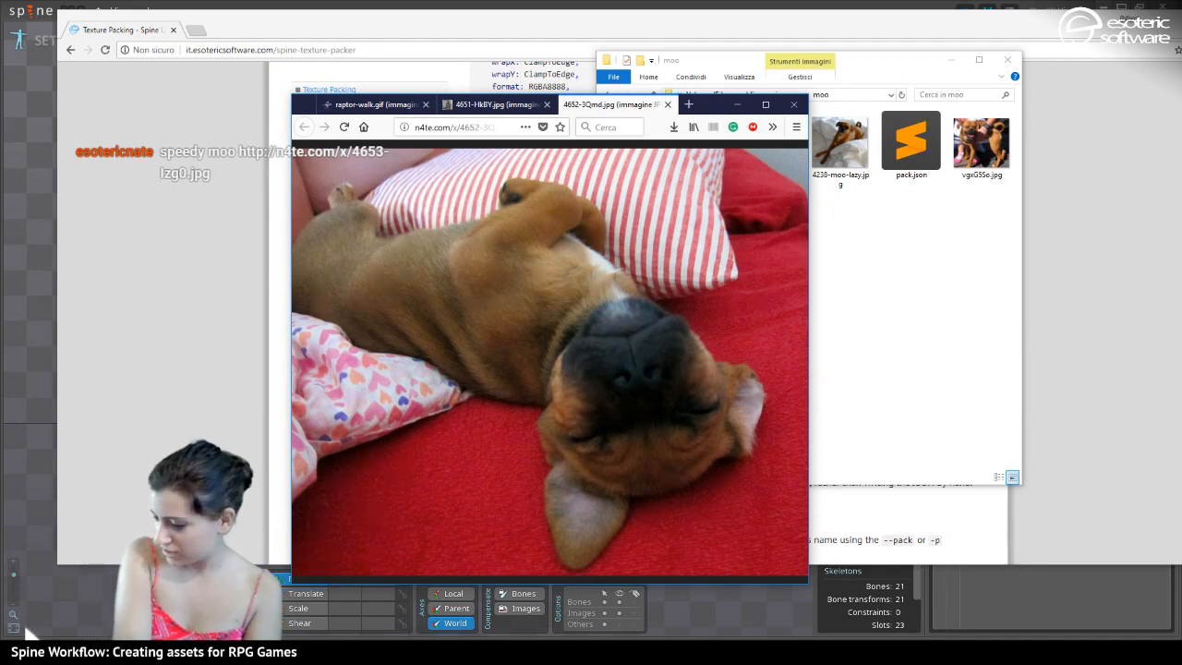
Save the sleeping dog picture 4652-3Qmd.jpg from Firefox
{"action": "right_click", "coordinate": [555, 295]}
{"action": "left_click", "coordinate": [591, 334]}
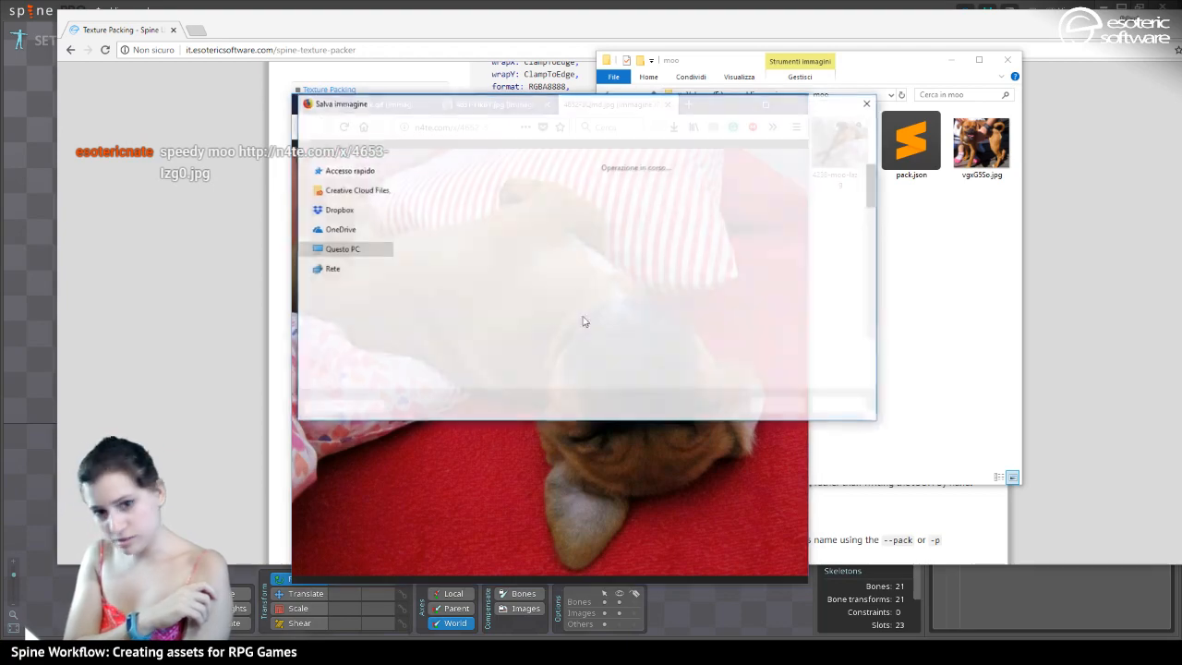
{"action": "left_click_drag", "start_coordinate": [518, 108], "coordinate": [250, 127]}
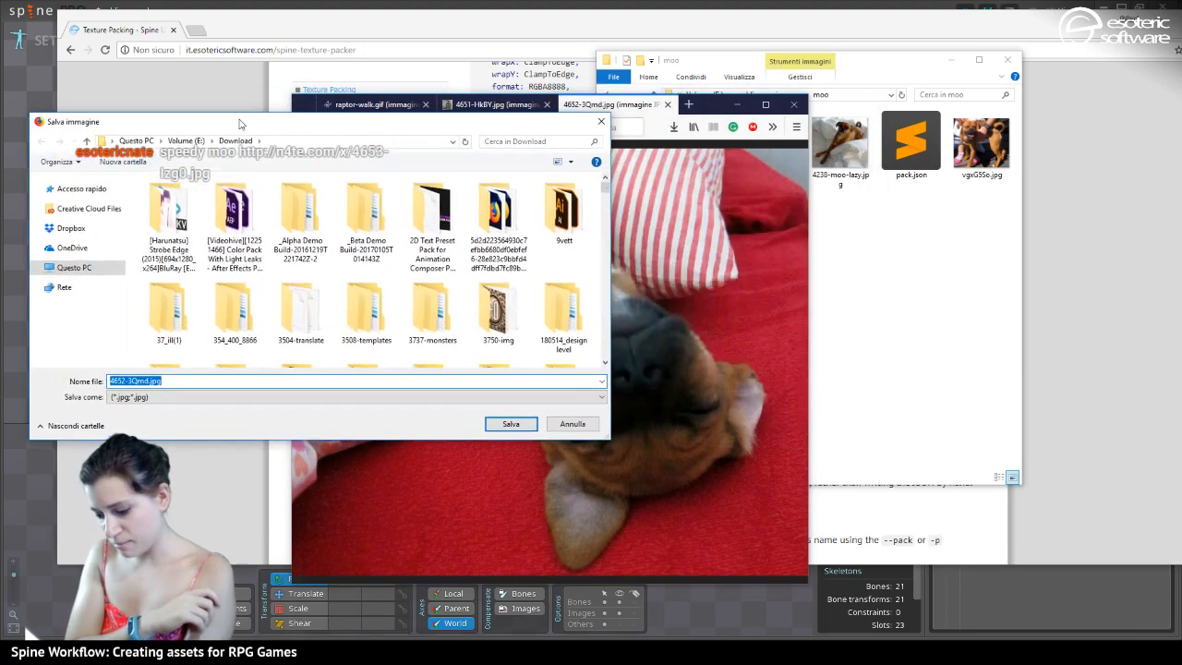
{"action": "left_click_drag", "start_coordinate": [376, 141], "coordinate": [0, 129]}
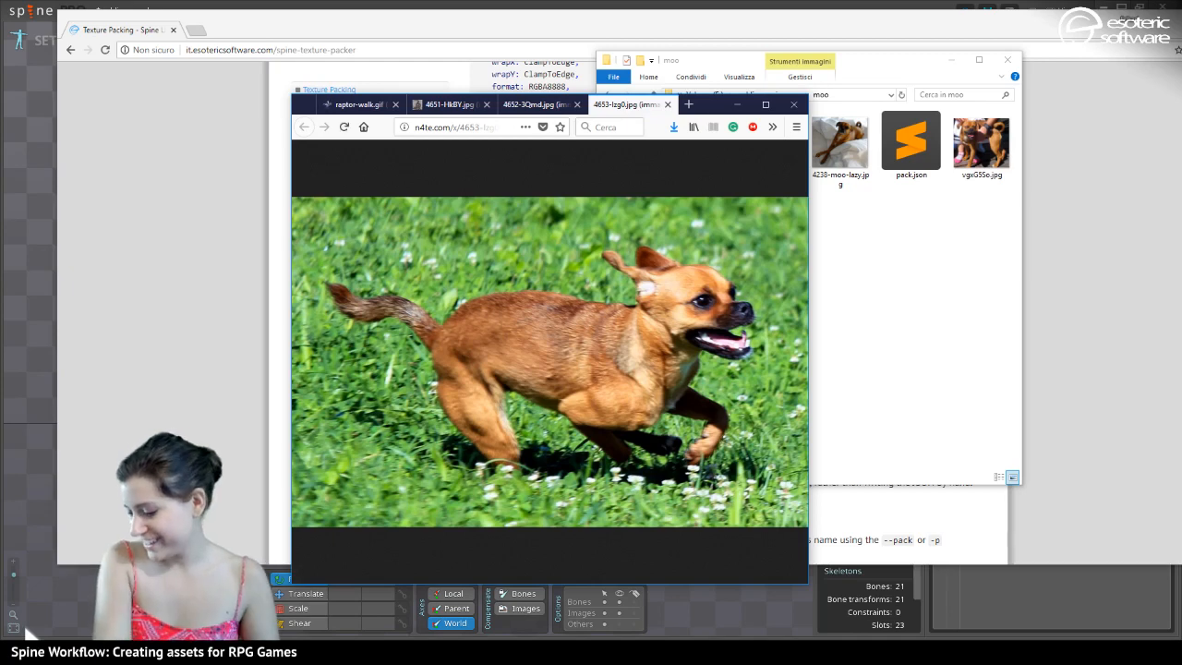
Save the running dog picture from Firefox, minimise the browser and return to the goblins images folder
{"action": "right_click", "coordinate": [598, 355]}
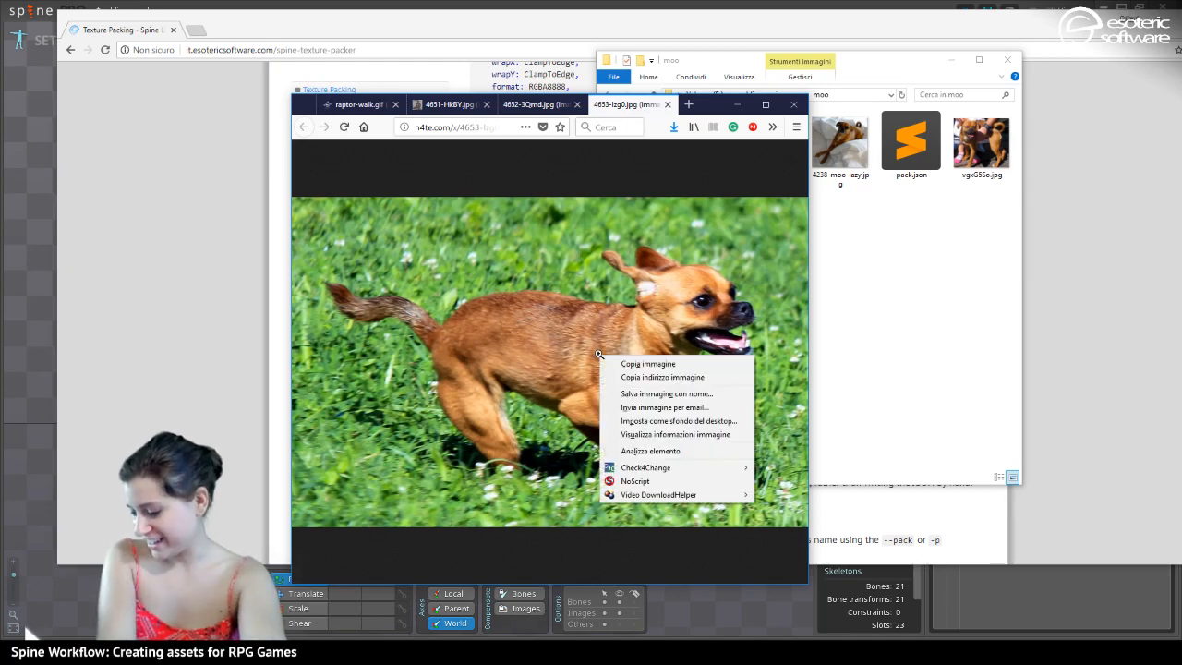
{"action": "left_click", "coordinate": [628, 395]}
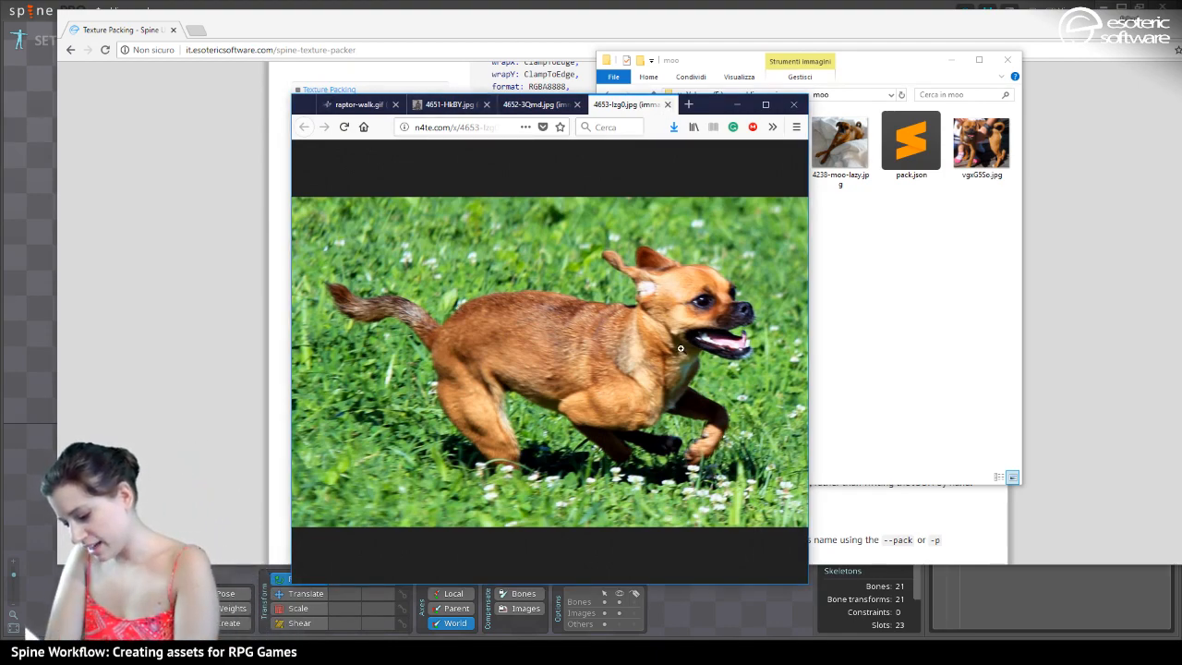
{"action": "left_click", "coordinate": [741, 104]}
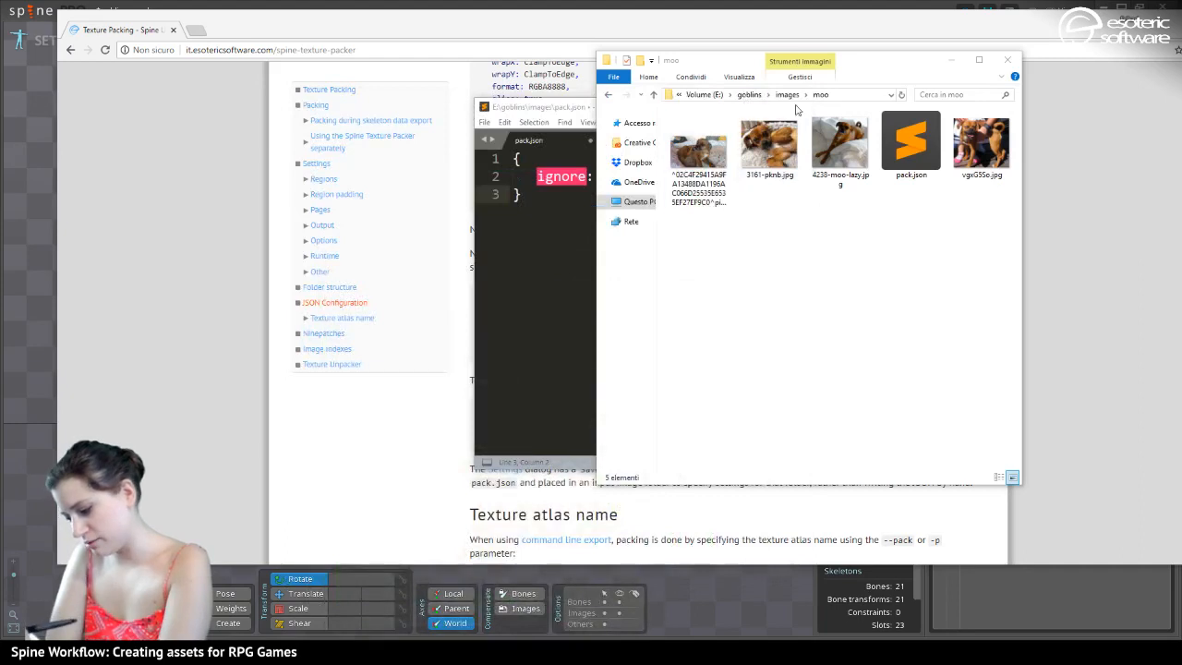
{"action": "left_click", "coordinate": [790, 93]}
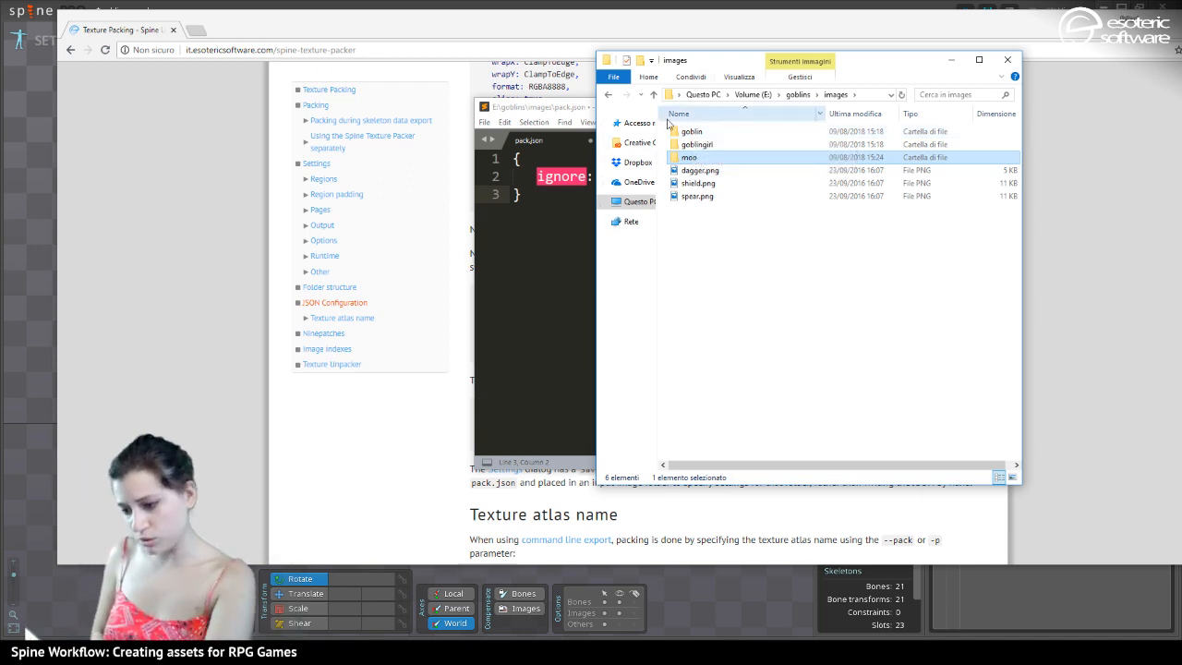
Switch to Spine, enable texture atlas packing for the goblins JSON export and open its Texture Packer Settings
{"action": "left_click", "coordinate": [159, 9]}
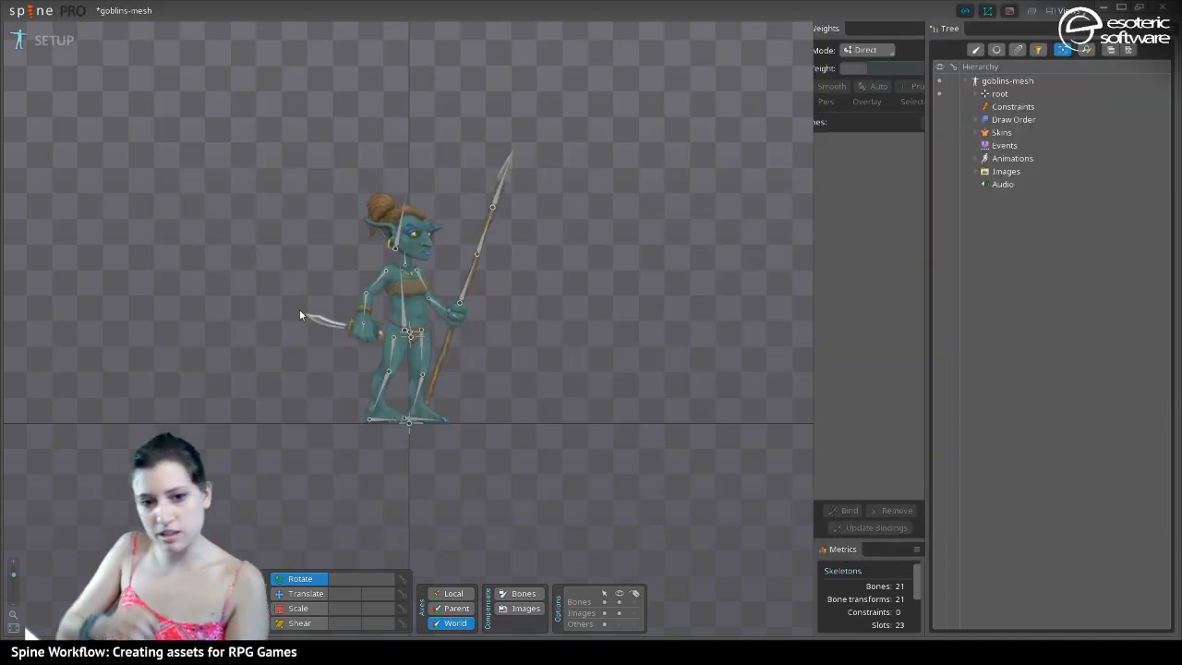
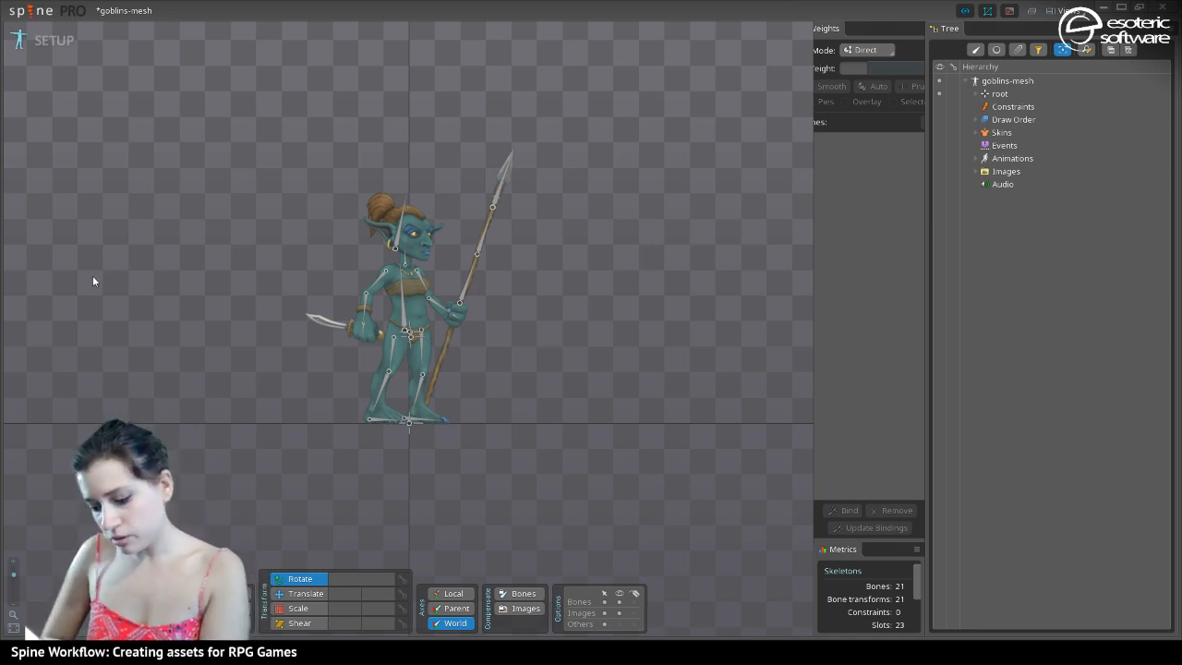
{"action": "left_click", "coordinate": [33, 11]}
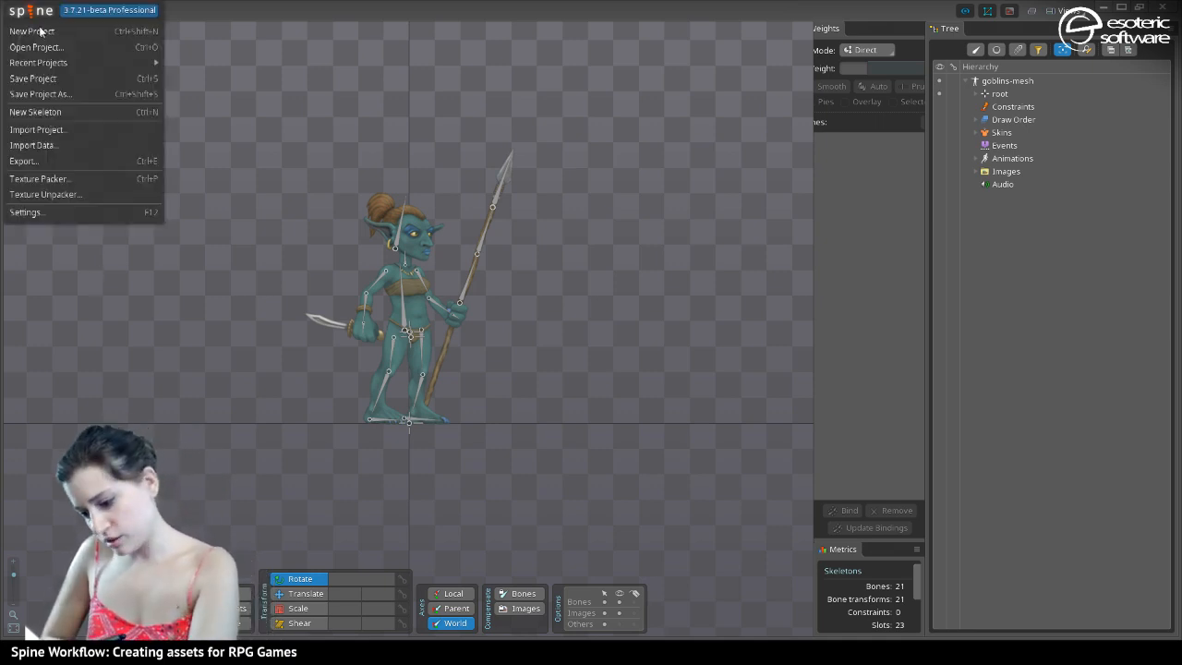
{"action": "left_click", "coordinate": [22, 142]}
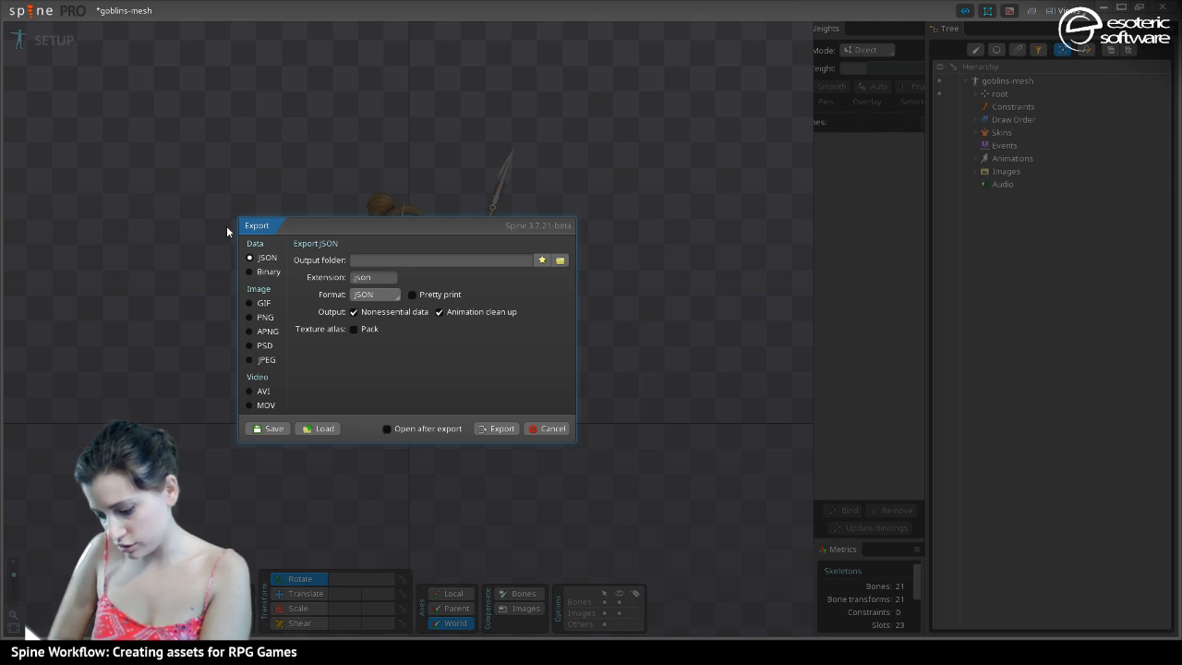
{"action": "left_click", "coordinate": [358, 330]}
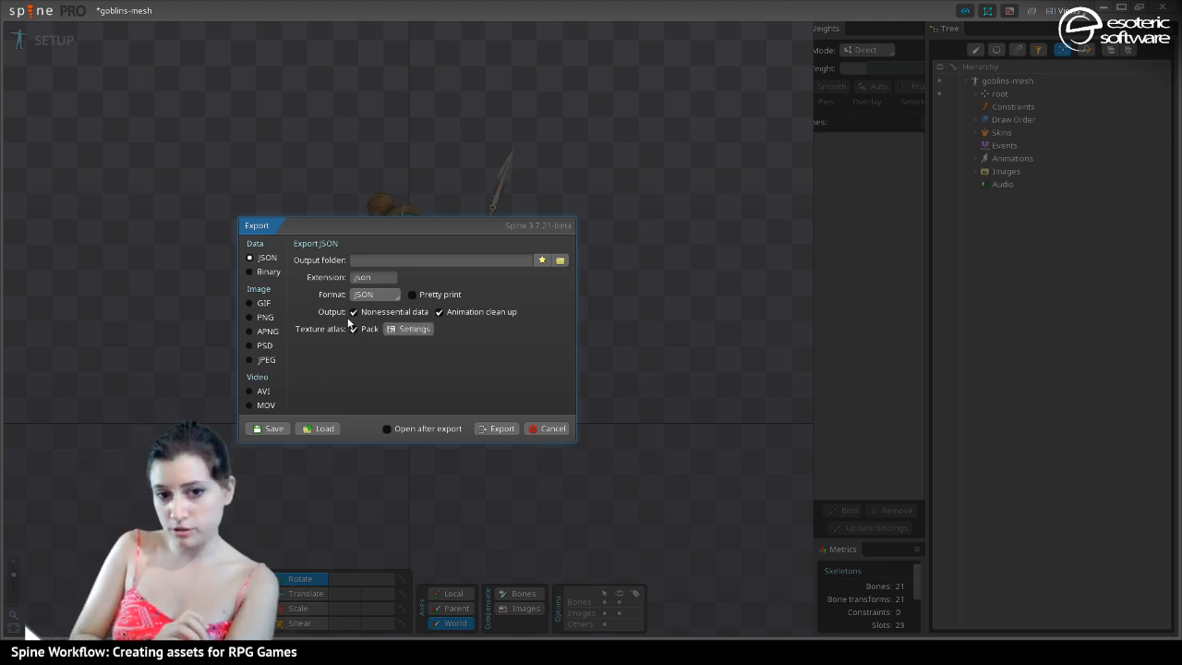
{"action": "left_click", "coordinate": [398, 330]}
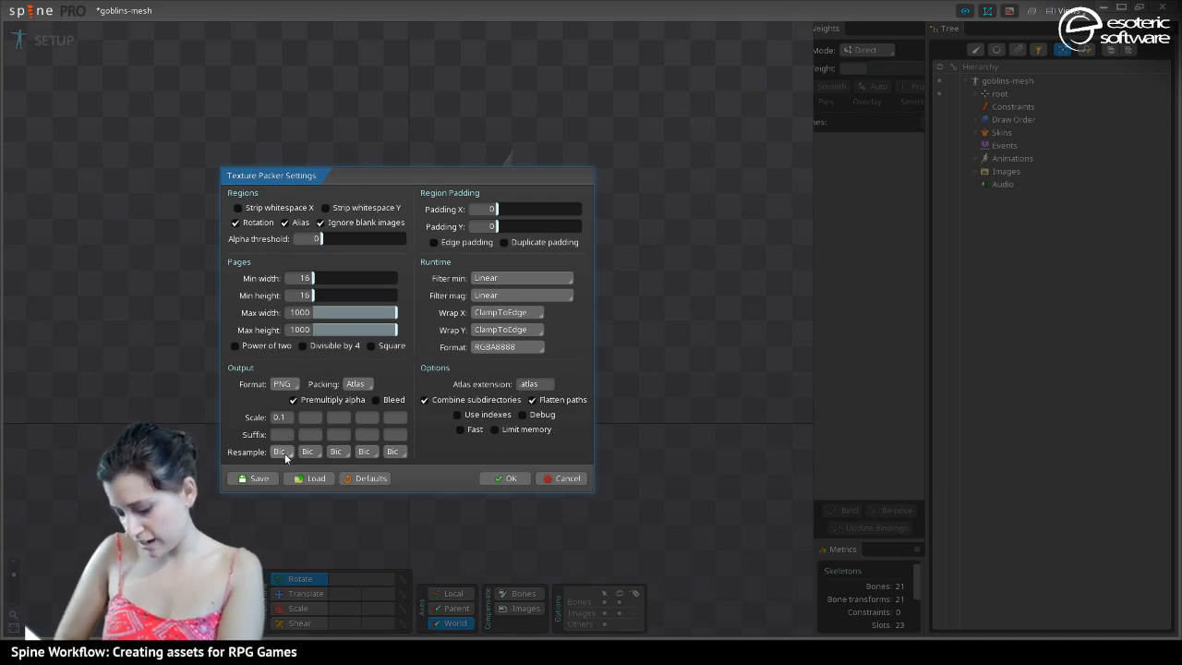
Keep Bicubic for the third resample option, make the atlas pages Square and set the first output scale to 0.5
{"action": "left_click", "coordinate": [338, 450]}
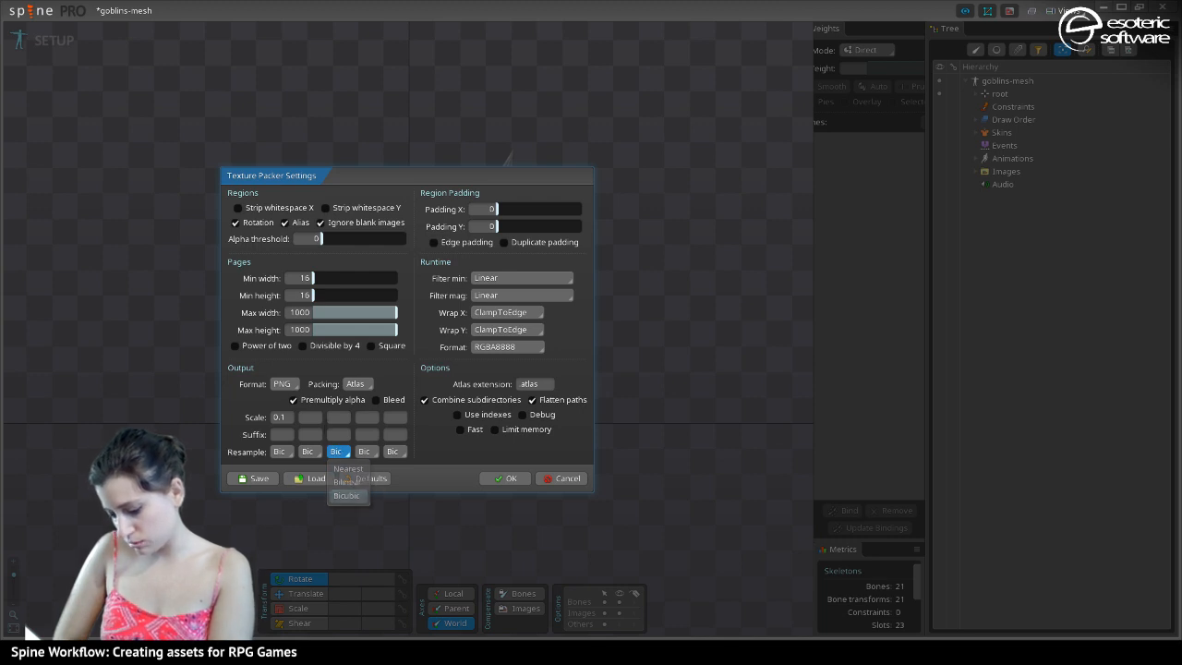
{"action": "left_click", "coordinate": [346, 496]}
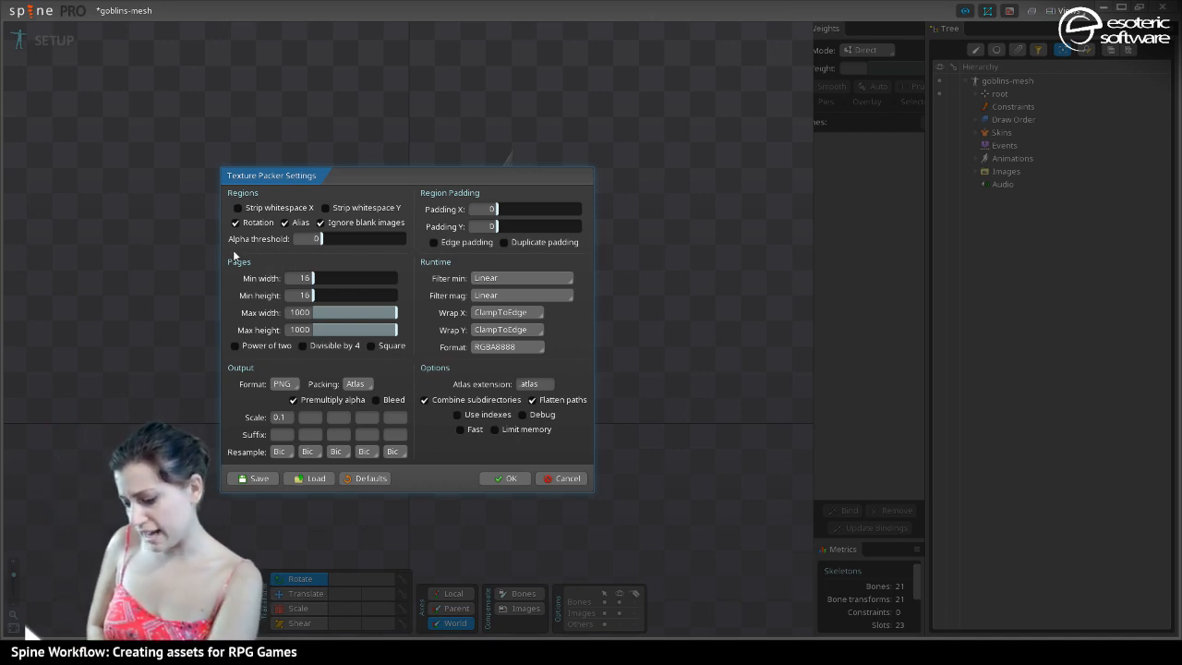
{"action": "left_click", "coordinate": [237, 347]}
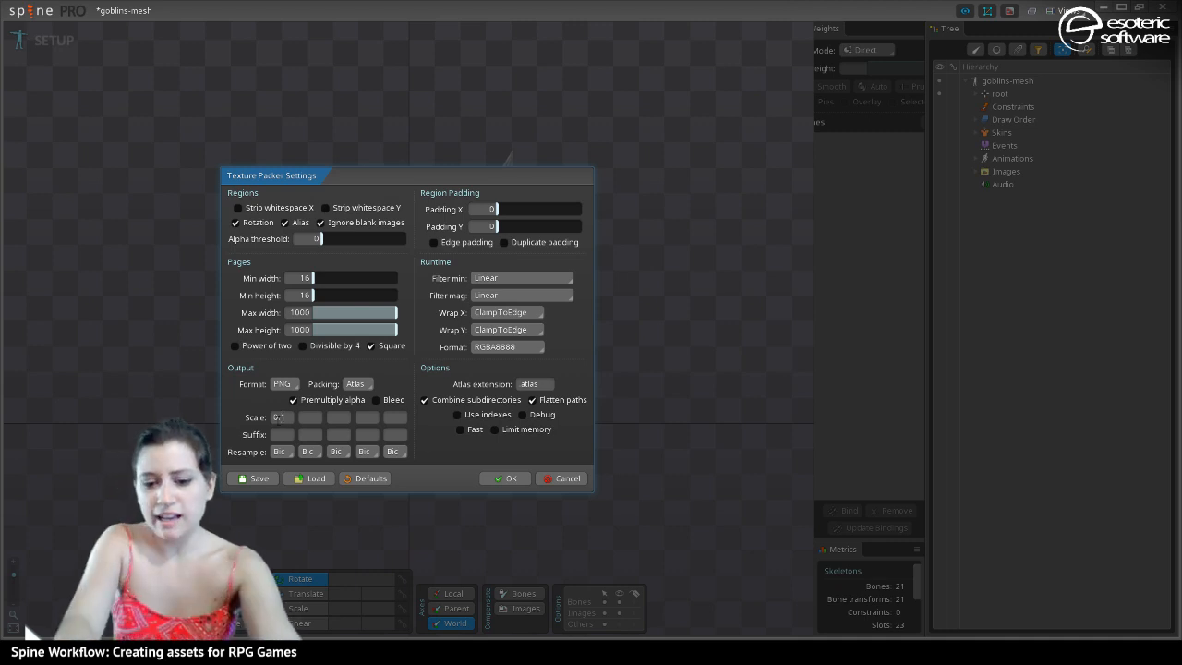
{"action": "key", "text": "BackSpace"}
{"action": "type", "text": "5"}
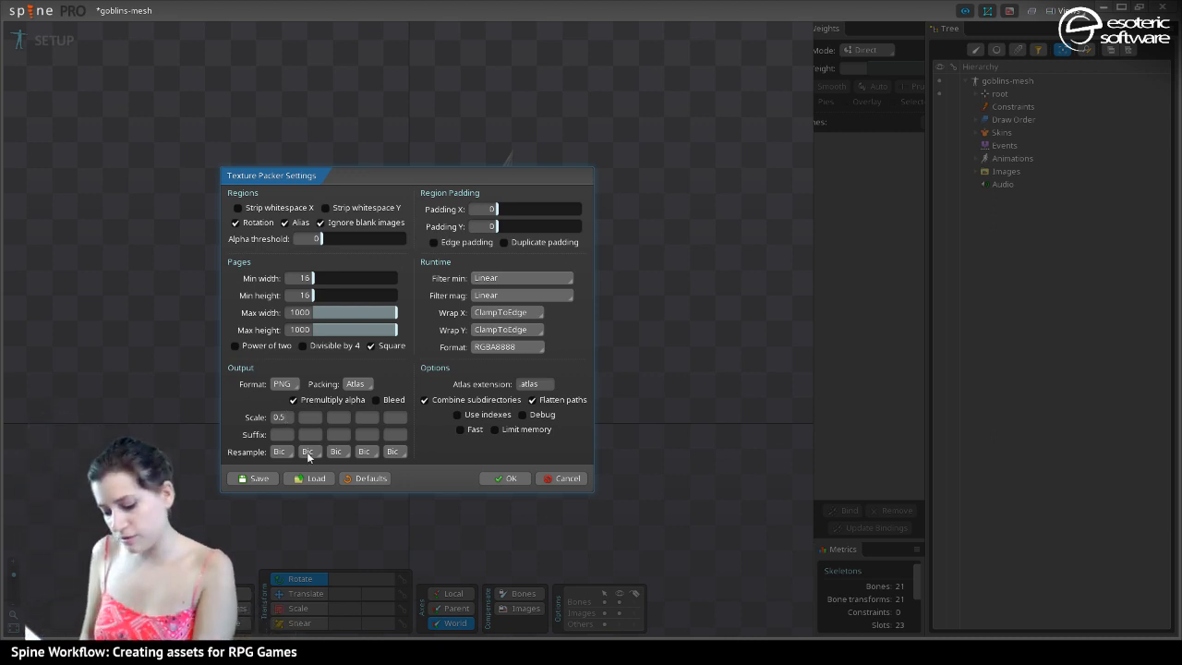
Save the texture packer settings under the name pack, starting from the goblins folder
{"action": "left_click", "coordinate": [258, 480]}
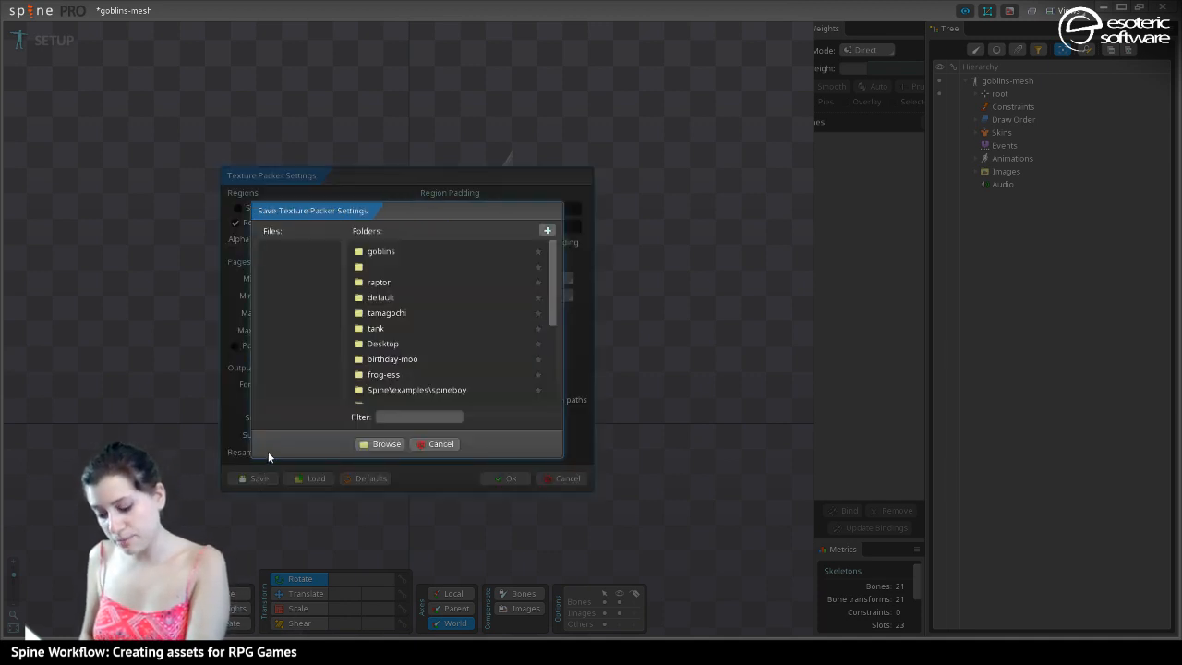
{"action": "left_click", "coordinate": [380, 254]}
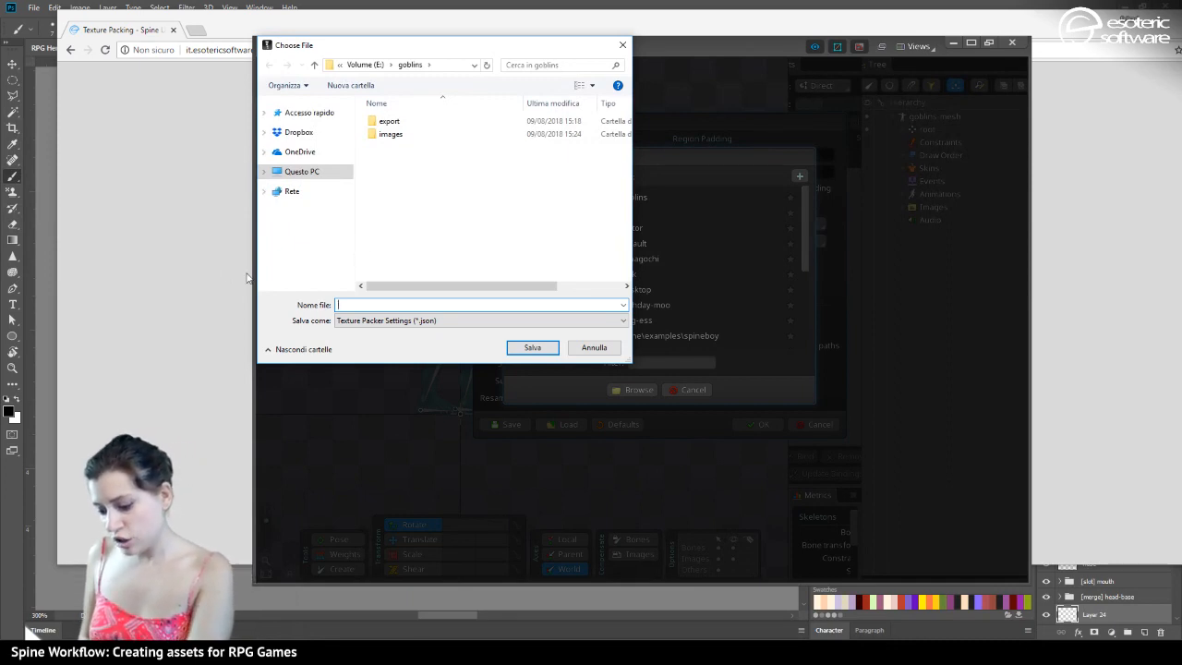
{"action": "type", "text": "pack"}
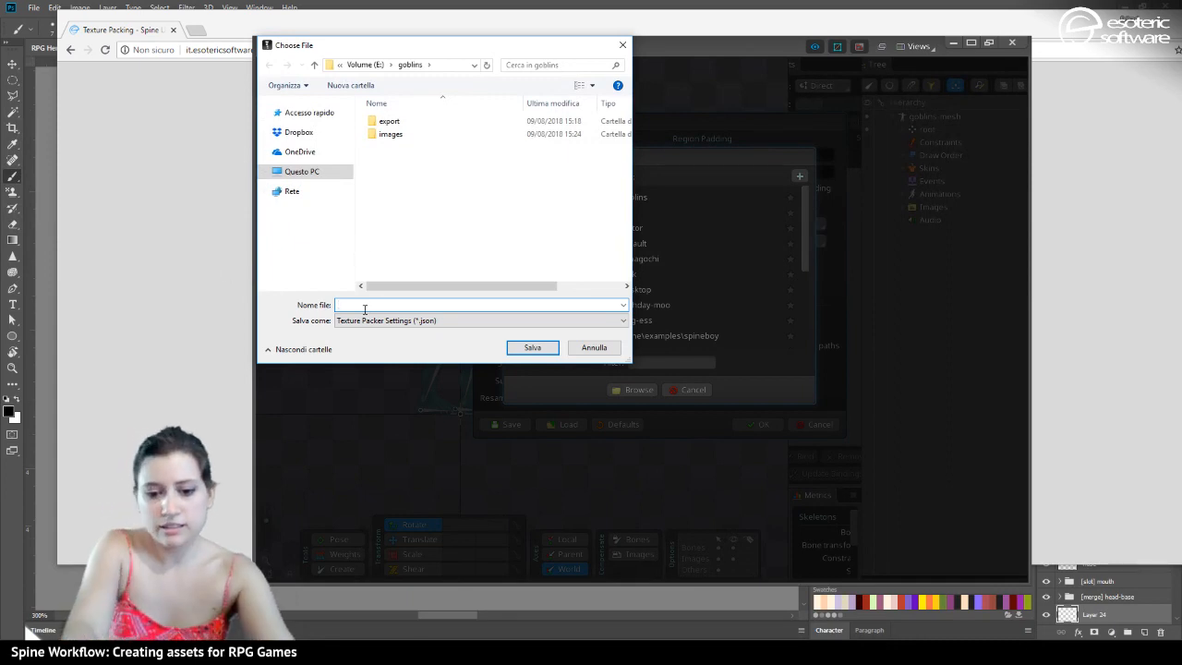
Save the texture packer settings as pack.json in the goblins project's images folder
{"action": "type", "text": ".jo"}
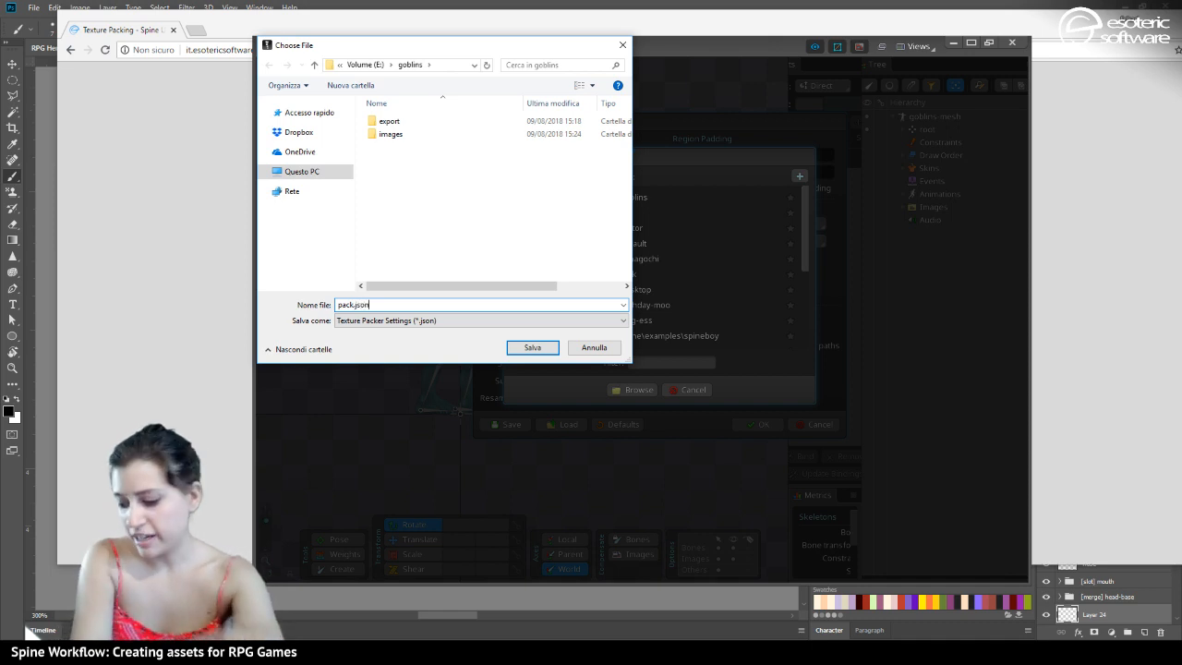
{"action": "type", "text": "sn"}
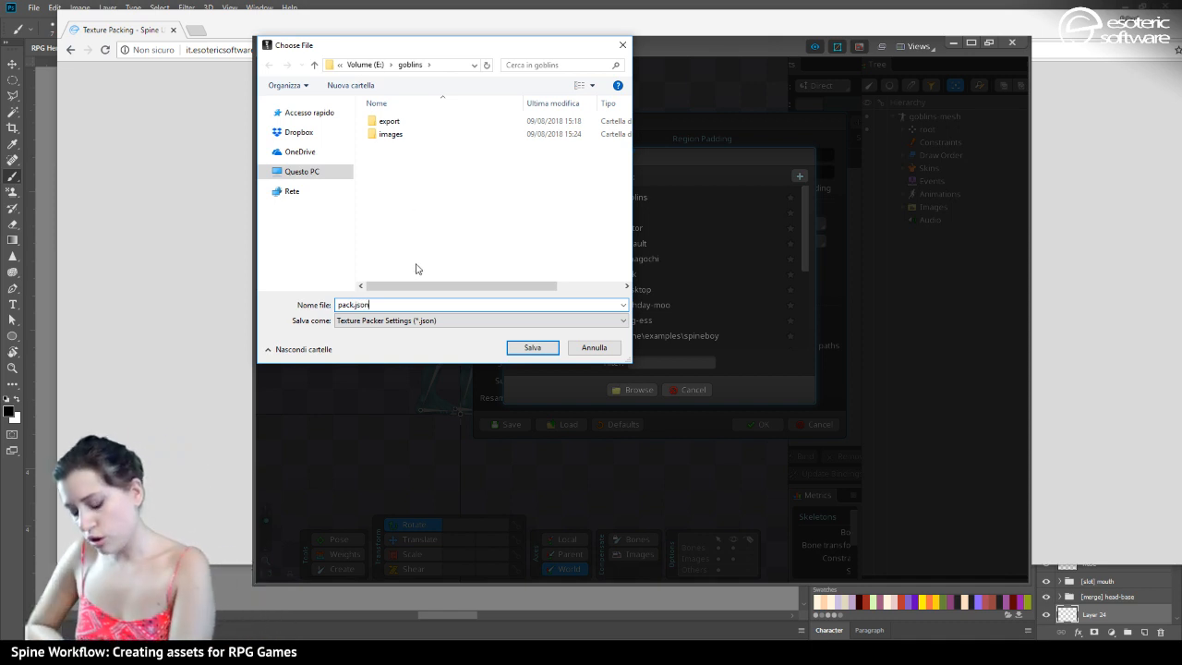
{"action": "left_click", "coordinate": [376, 135]}
{"action": "double_click", "coordinate": [377, 135]}
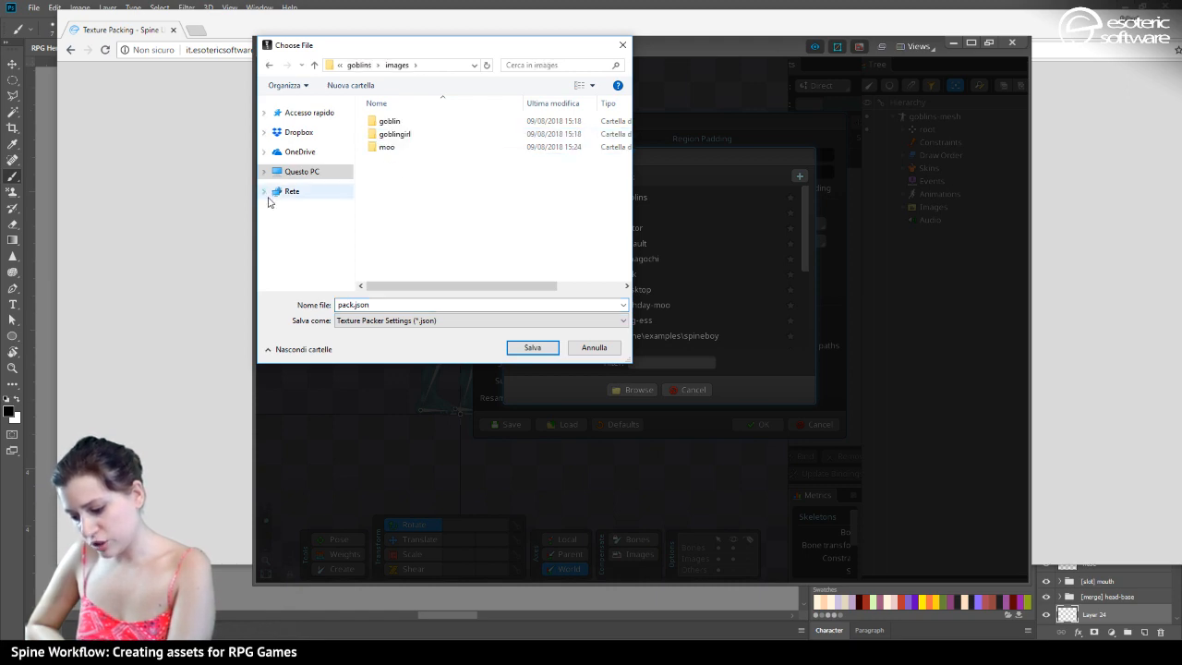
{"action": "left_click", "coordinate": [532, 348]}
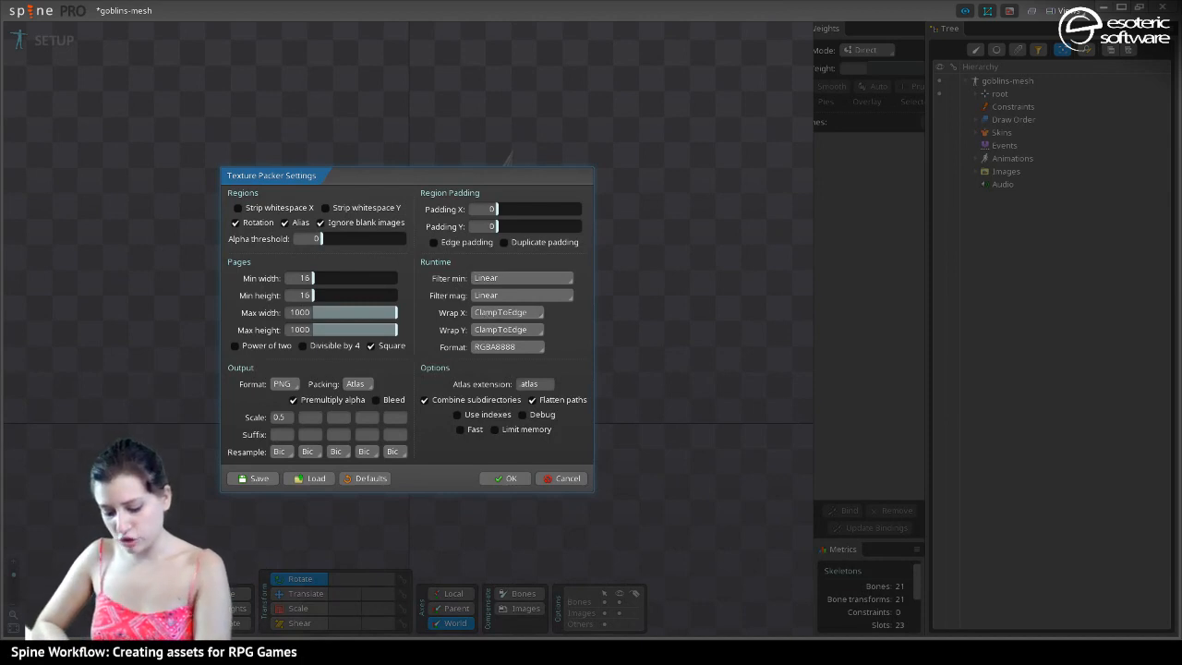
Open the pack.json from the Dropbox goblins images folder in the text editor and examine its packing settings
{"action": "mouse_move", "coordinate": [70, 651]}
{"action": "mouse_move", "coordinate": [113, 593]}
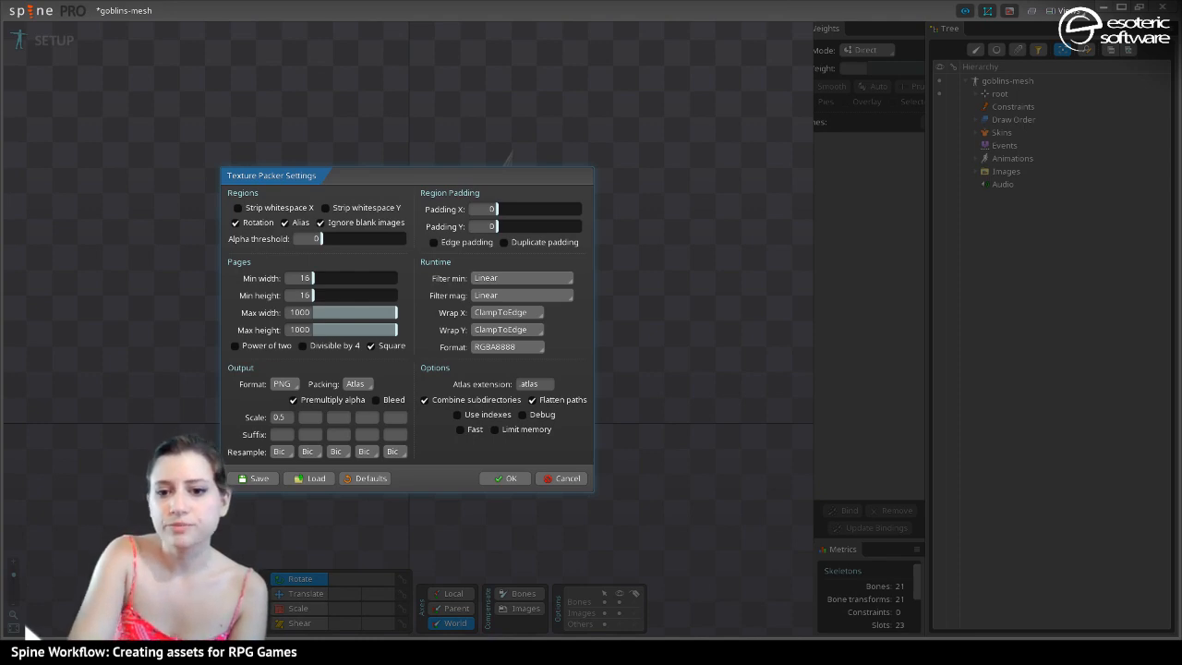
{"action": "left_click_drag", "start_coordinate": [175, 296], "coordinate": [644, 93]}
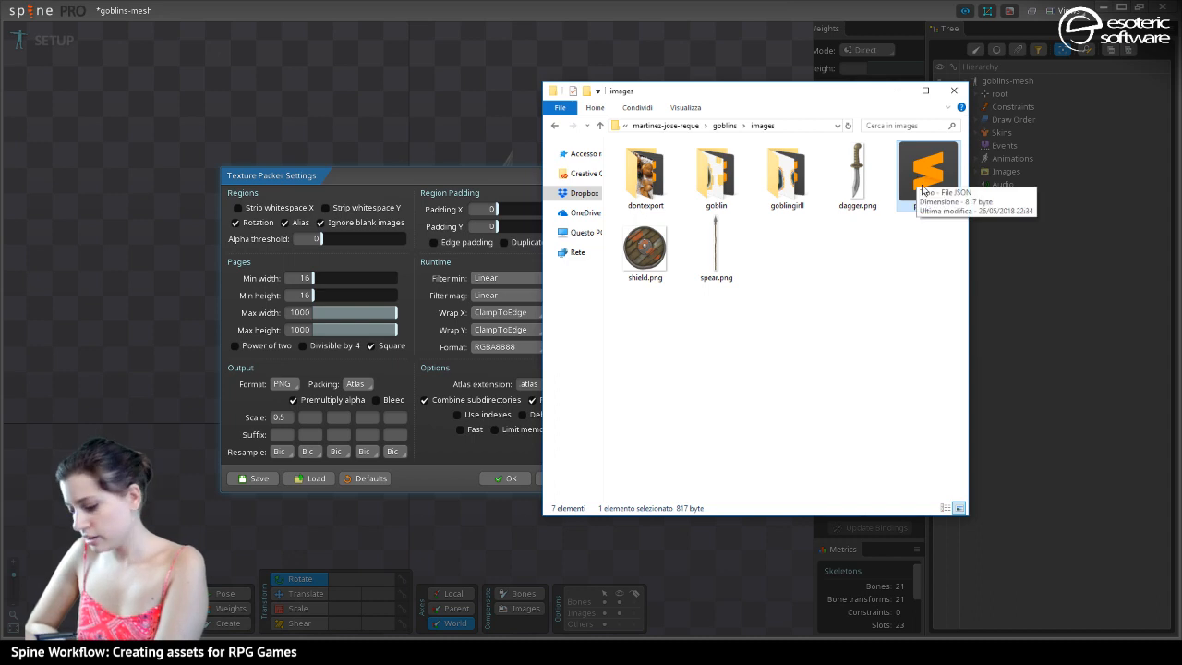
{"action": "left_click_drag", "start_coordinate": [920, 177], "coordinate": [634, 306]}
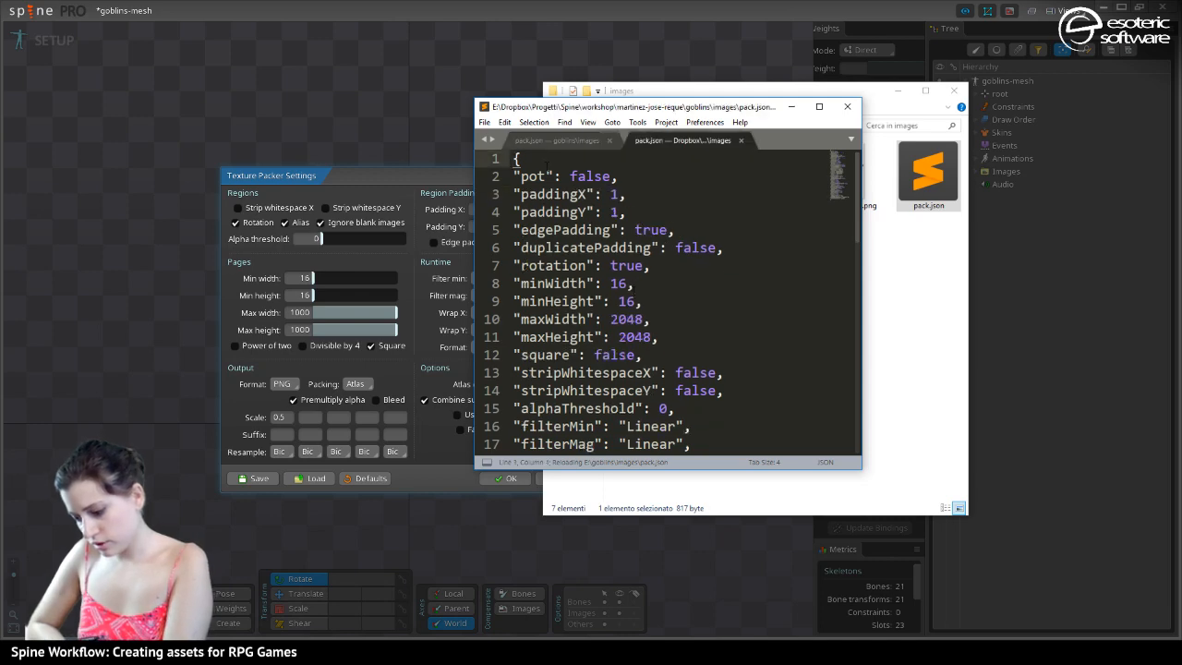
{"action": "left_click_drag", "start_coordinate": [600, 474], "coordinate": [600, 625]}
{"action": "scroll", "coordinate": [852, 196], "scroll_direction": "down", "scroll_amount": 8}
{"action": "scroll", "coordinate": [852, 196], "scroll_direction": "up", "scroll_amount": 8}
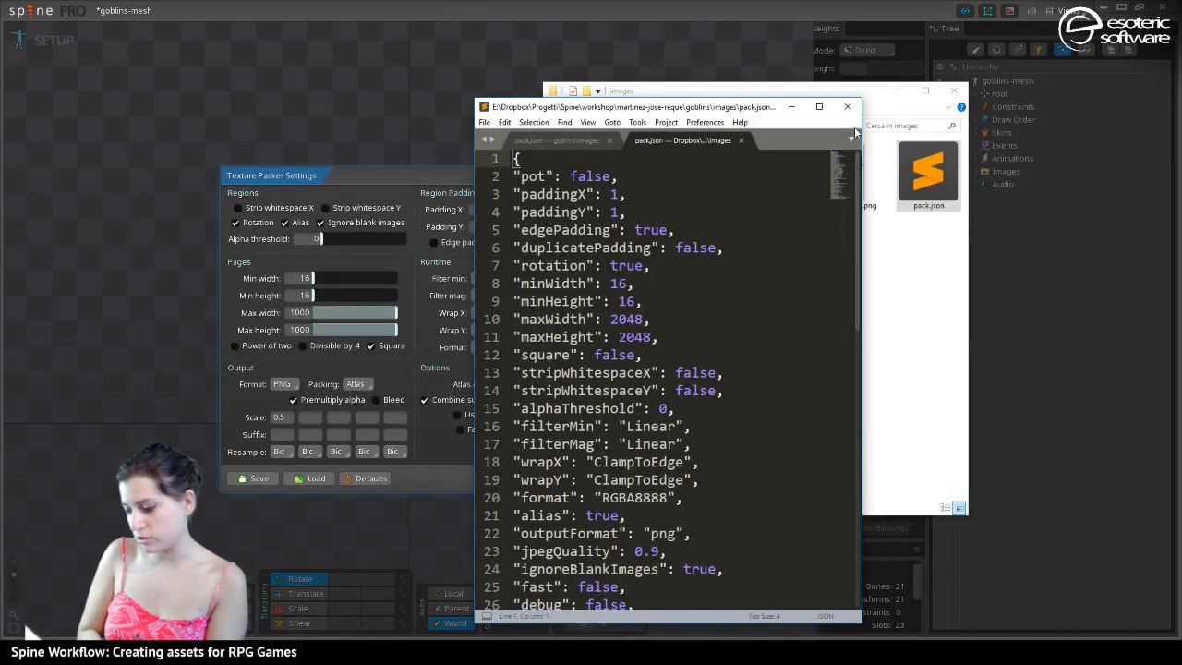
{"action": "left_click", "coordinate": [791, 107]}
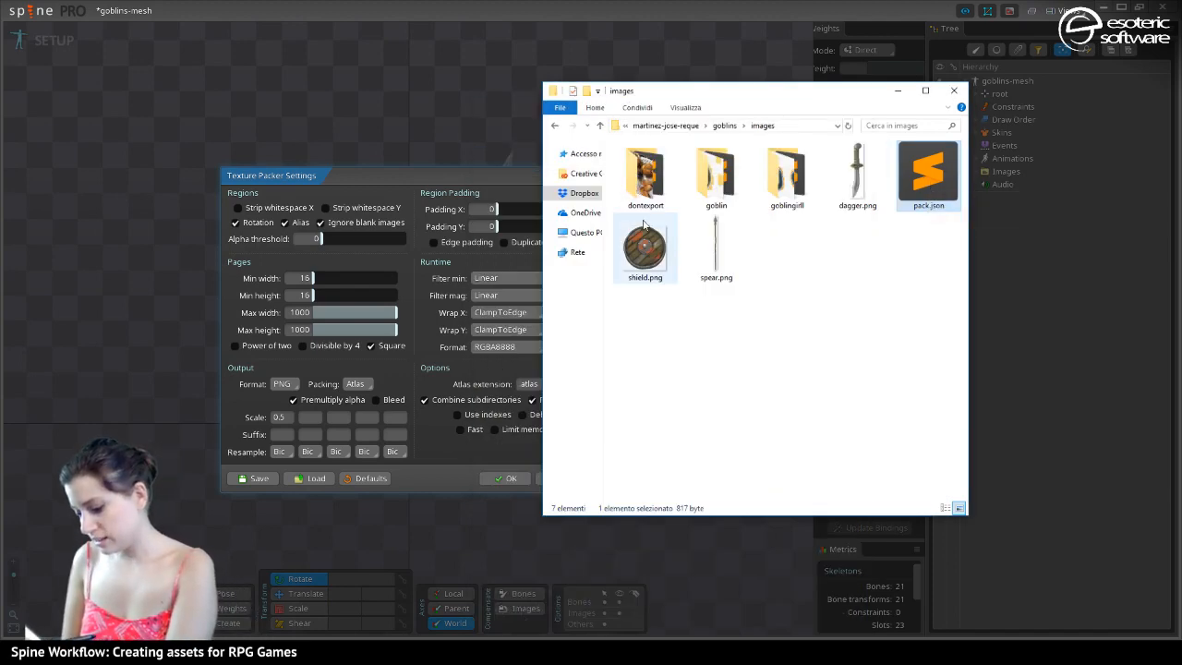
{"action": "left_click", "coordinate": [716, 180]}
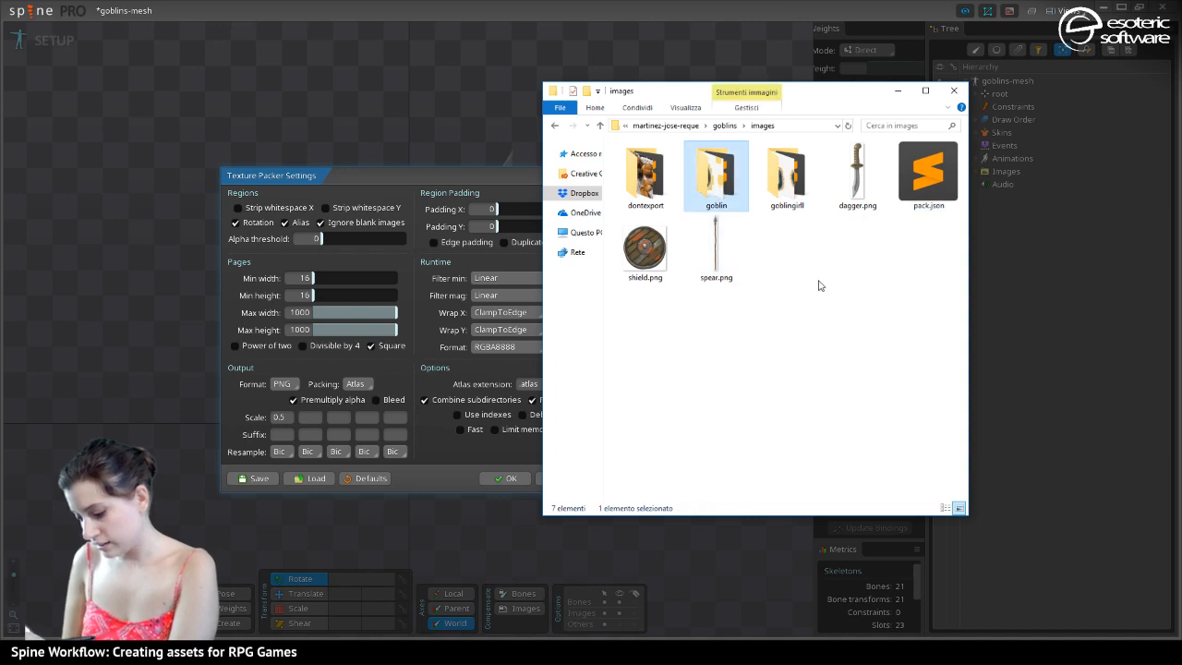
{"action": "double_click", "coordinate": [725, 186]}
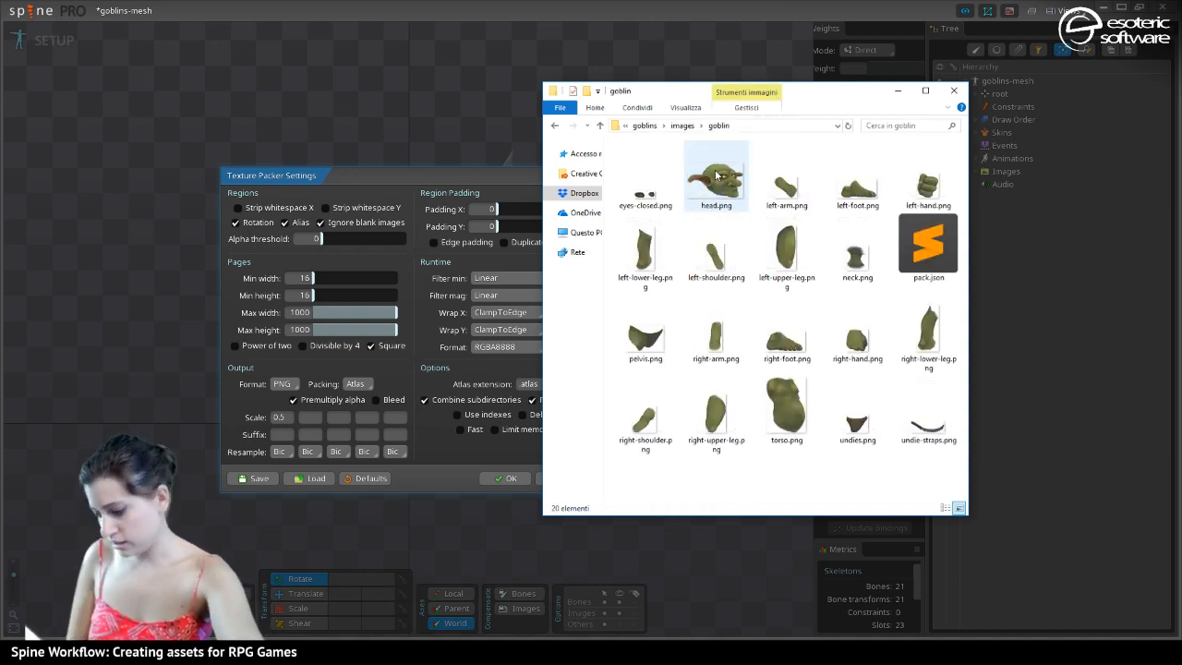
{"action": "key", "text": "ctrl+v"}
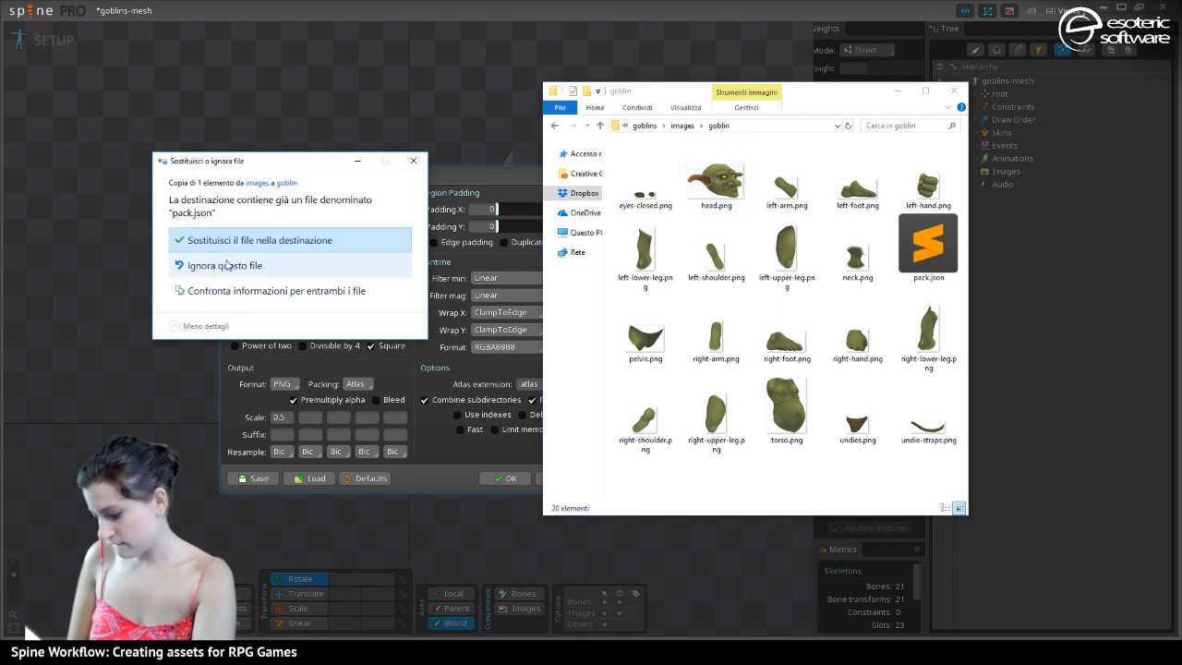
{"action": "left_click", "coordinate": [897, 92]}
{"action": "left_click", "coordinate": [413, 161]}
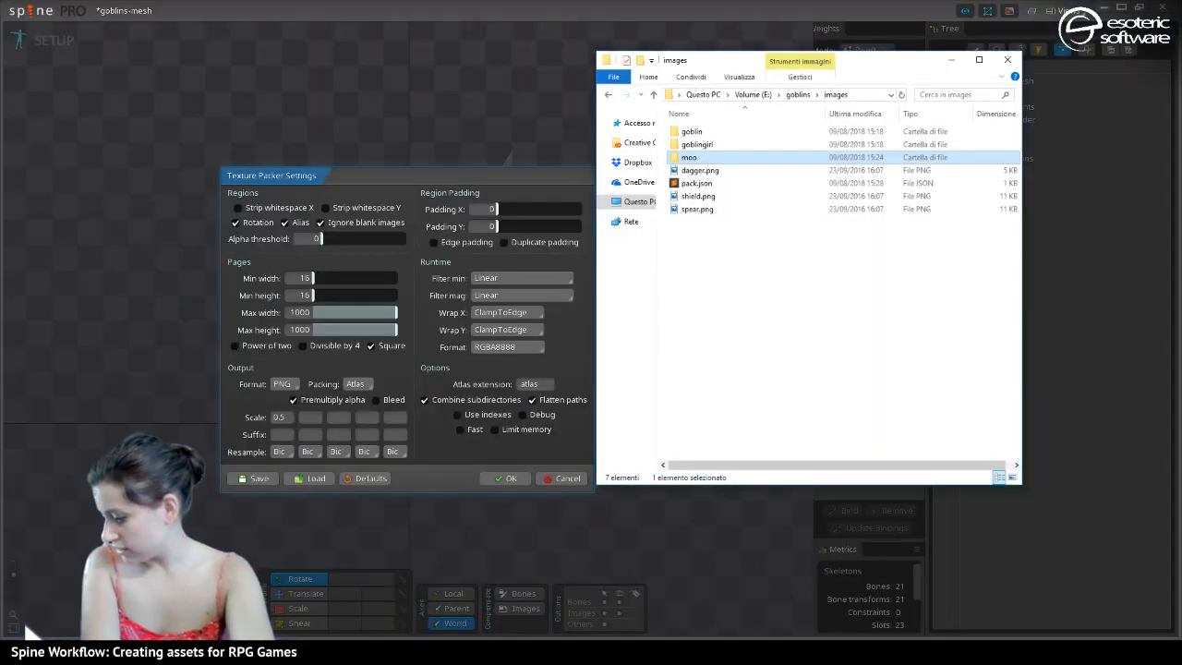
Paste the copied pack.json into the goblin and goblingirl subfolders of the images folder on Volume (E:)
{"action": "left_click", "coordinate": [697, 145]}
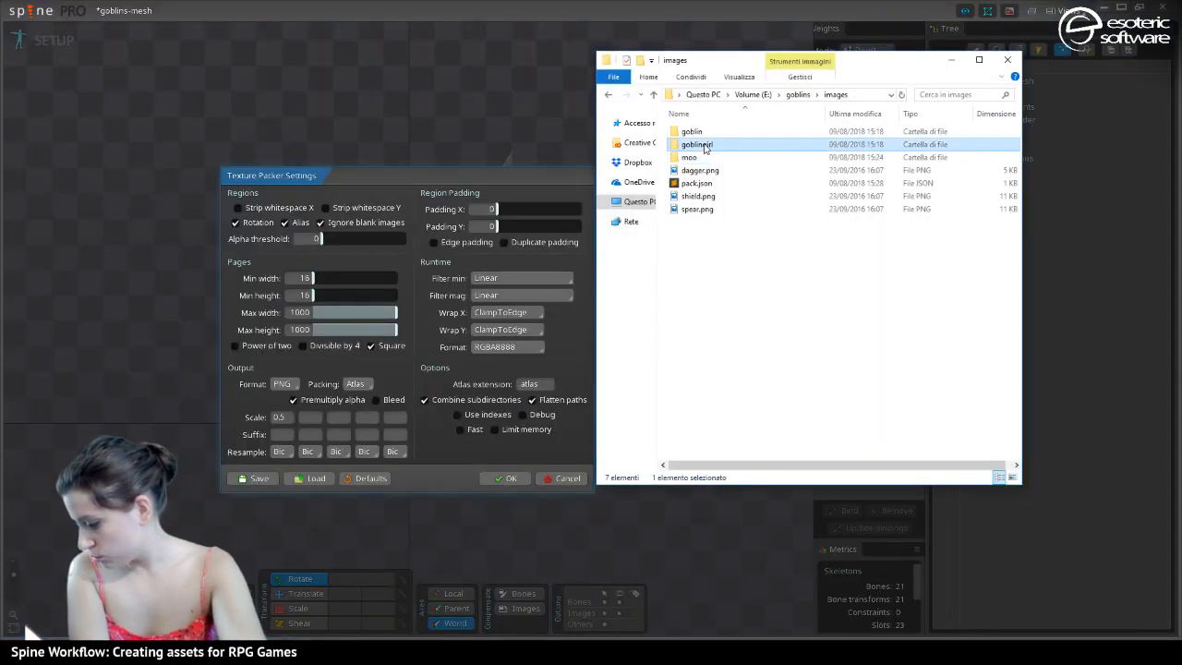
{"action": "double_click", "coordinate": [695, 132]}
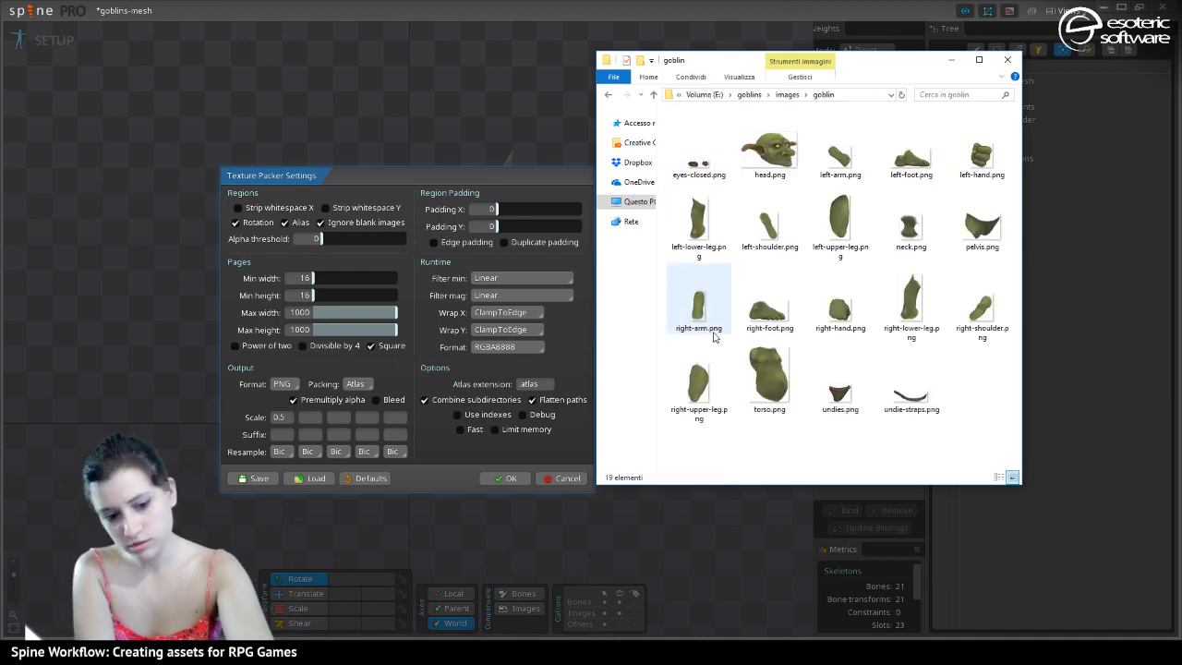
{"action": "key", "text": "ctrl+v"}
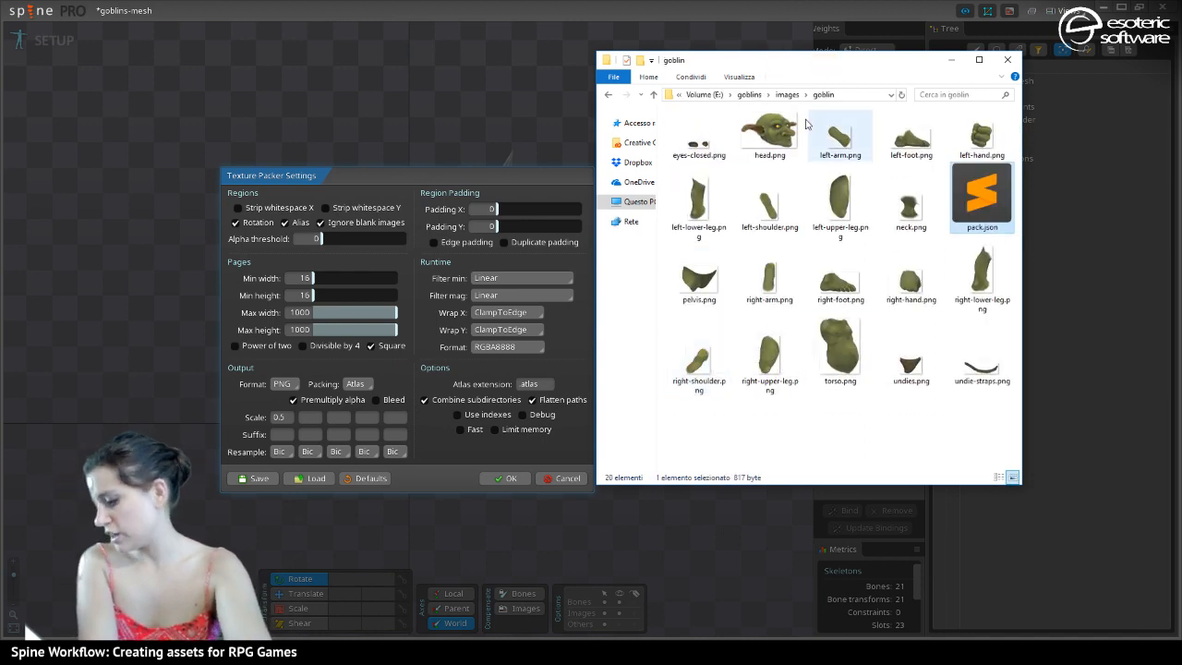
{"action": "left_click", "coordinate": [787, 95]}
{"action": "left_click", "coordinate": [688, 144]}
{"action": "double_click", "coordinate": [684, 146]}
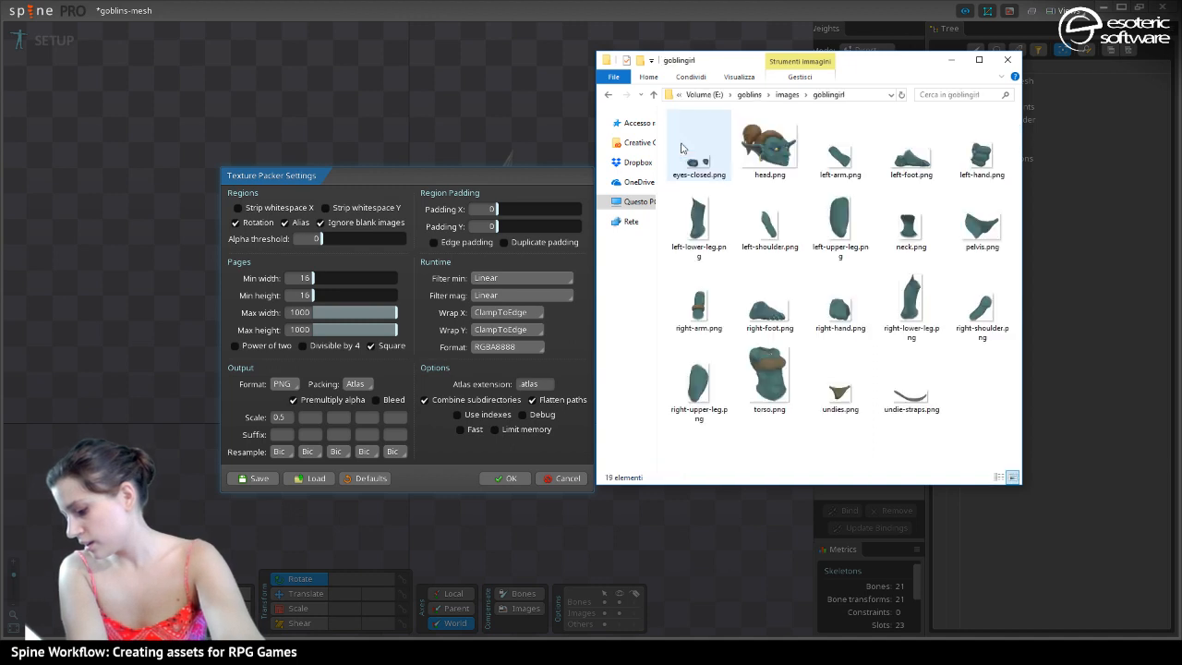
{"action": "key", "text": "ctrl+v"}
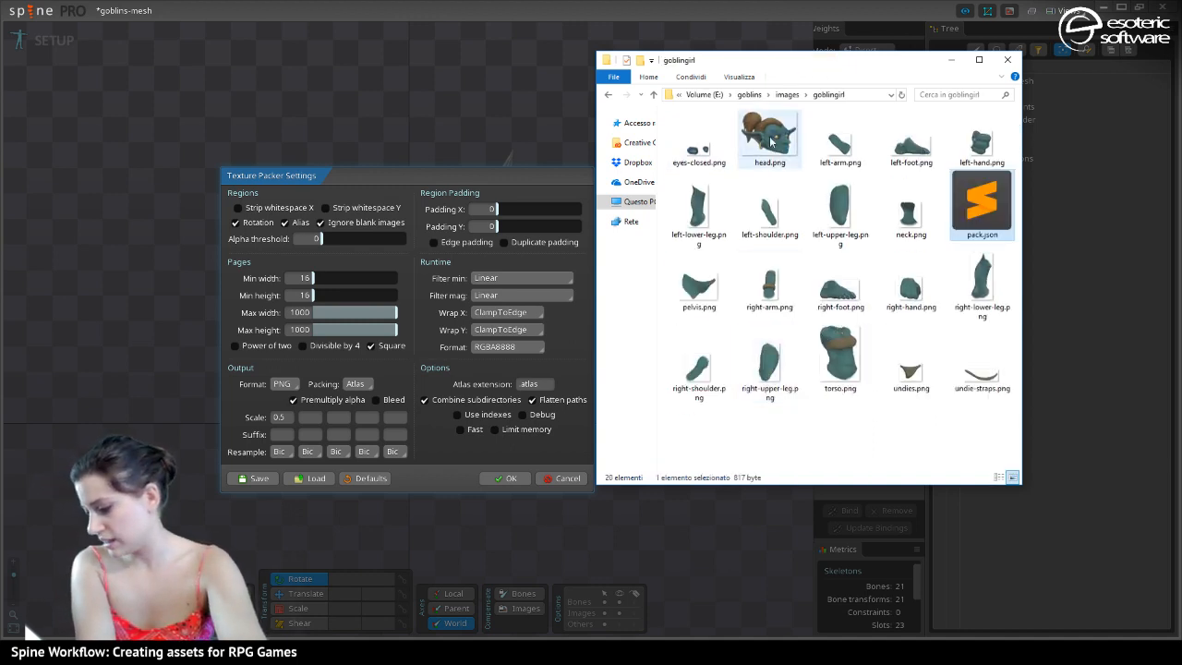
{"action": "left_click", "coordinate": [791, 97]}
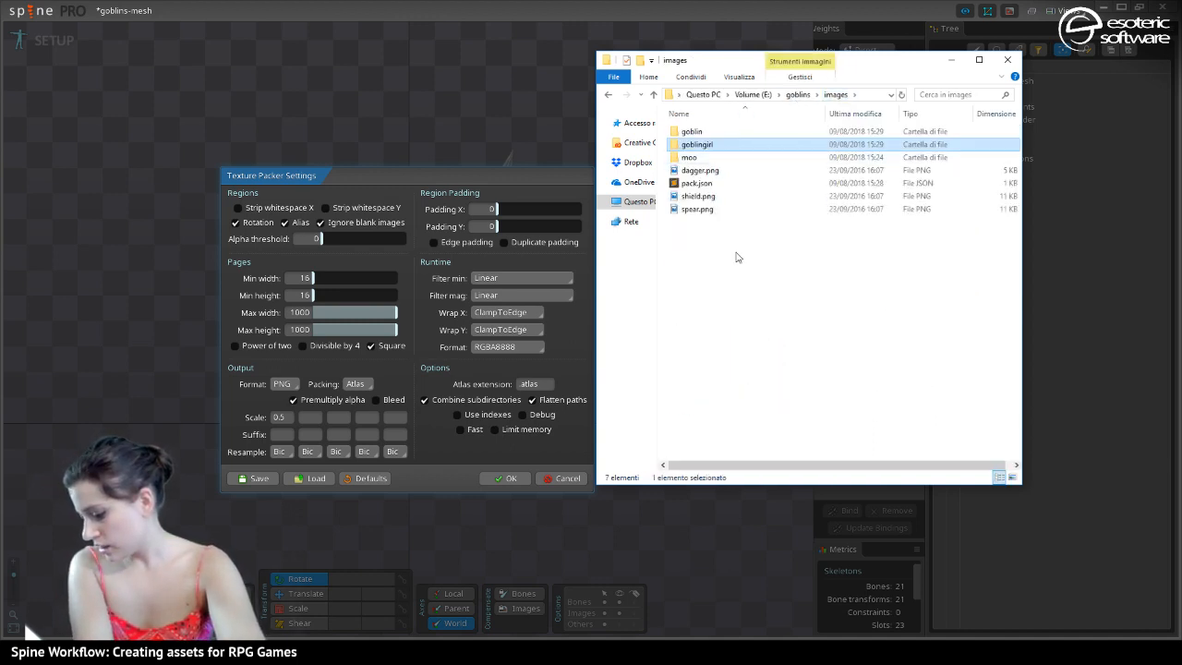
Check pack.json from the E: goblins images folder in the text editor and copy it into the goblingirl subfolder, replacing the existing file
{"action": "left_click", "coordinate": [689, 184]}
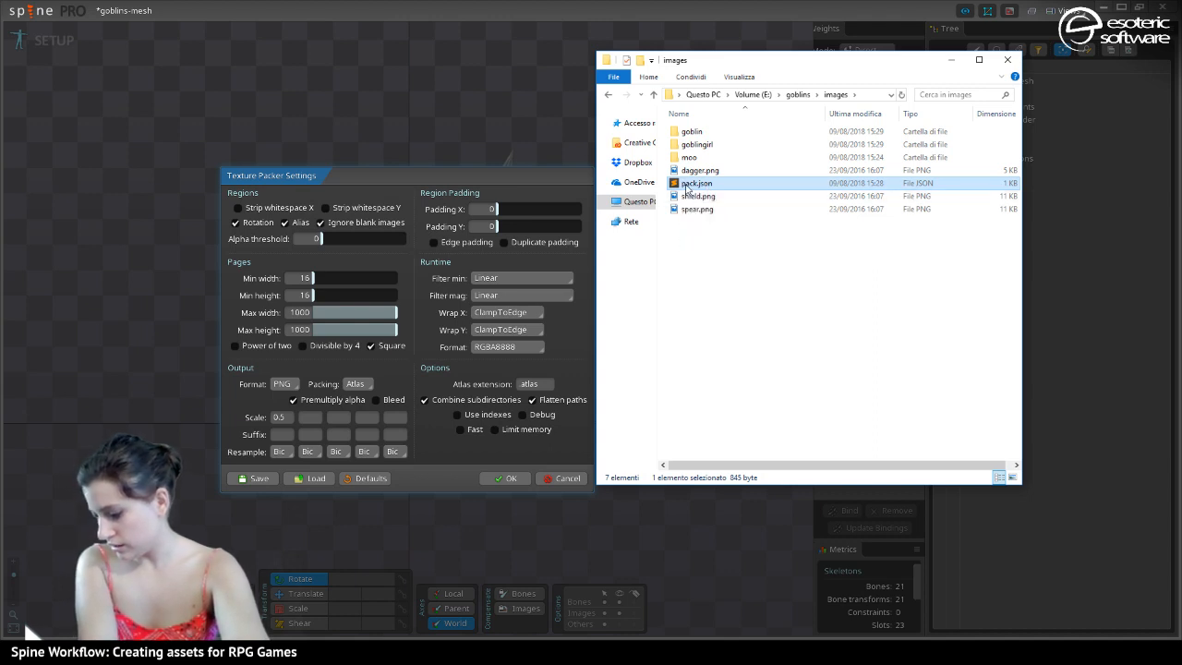
{"action": "left_click_drag", "start_coordinate": [688, 190], "coordinate": [506, 614]}
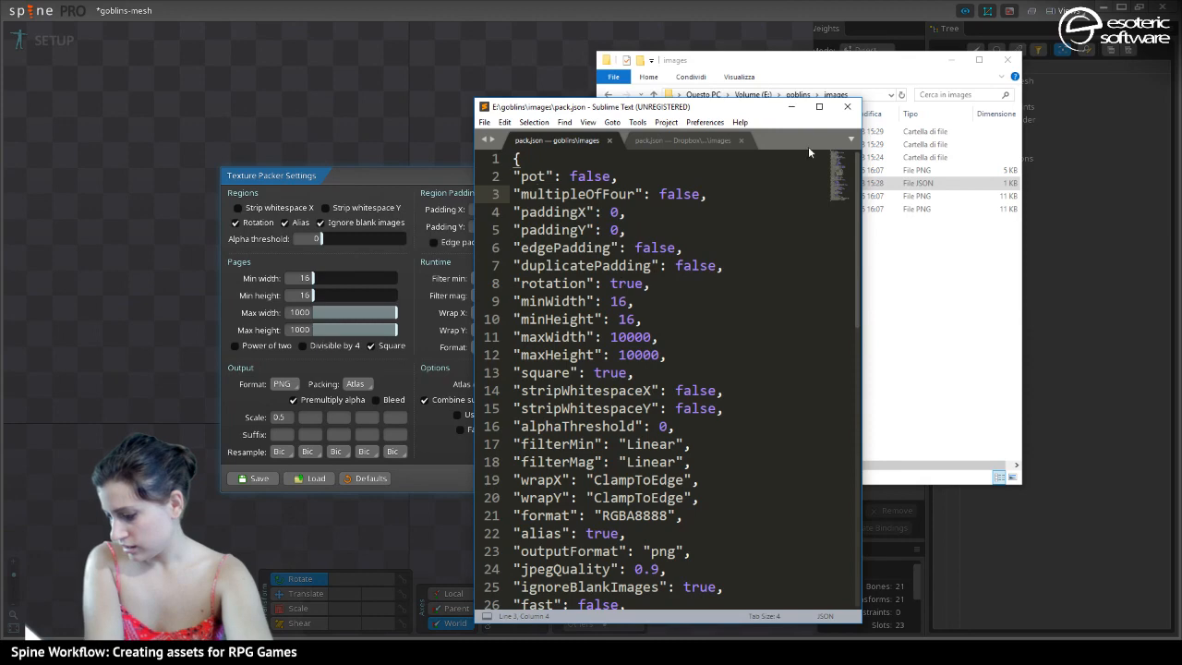
{"action": "left_click", "coordinate": [790, 106]}
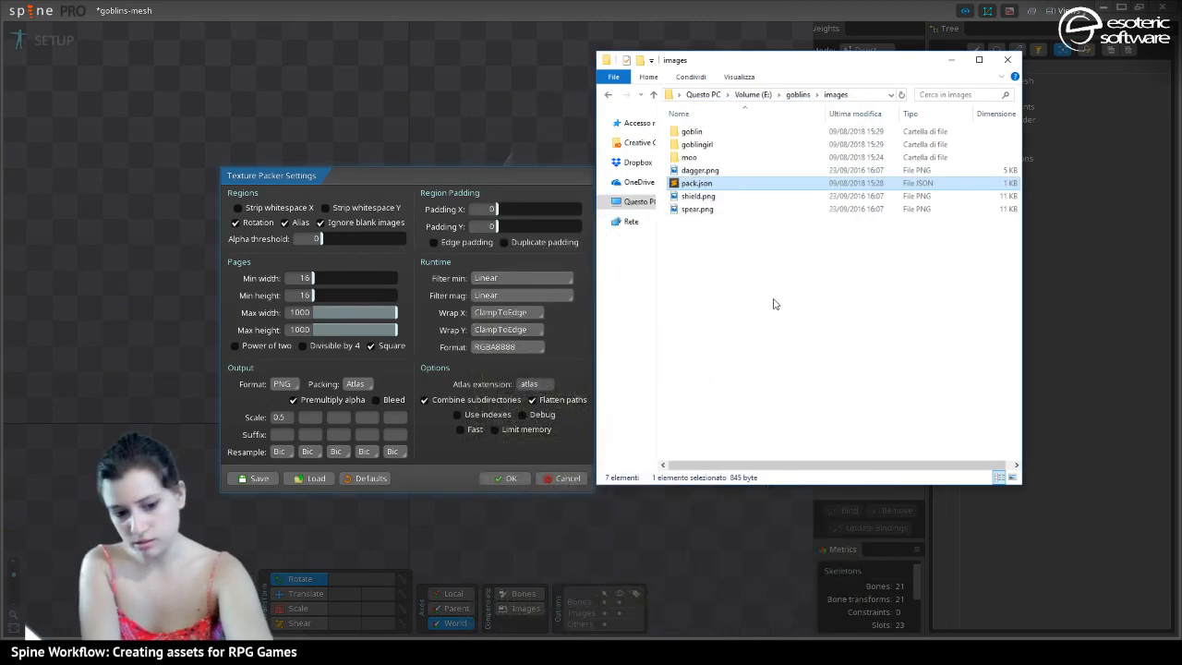
{"action": "double_click", "coordinate": [697, 144]}
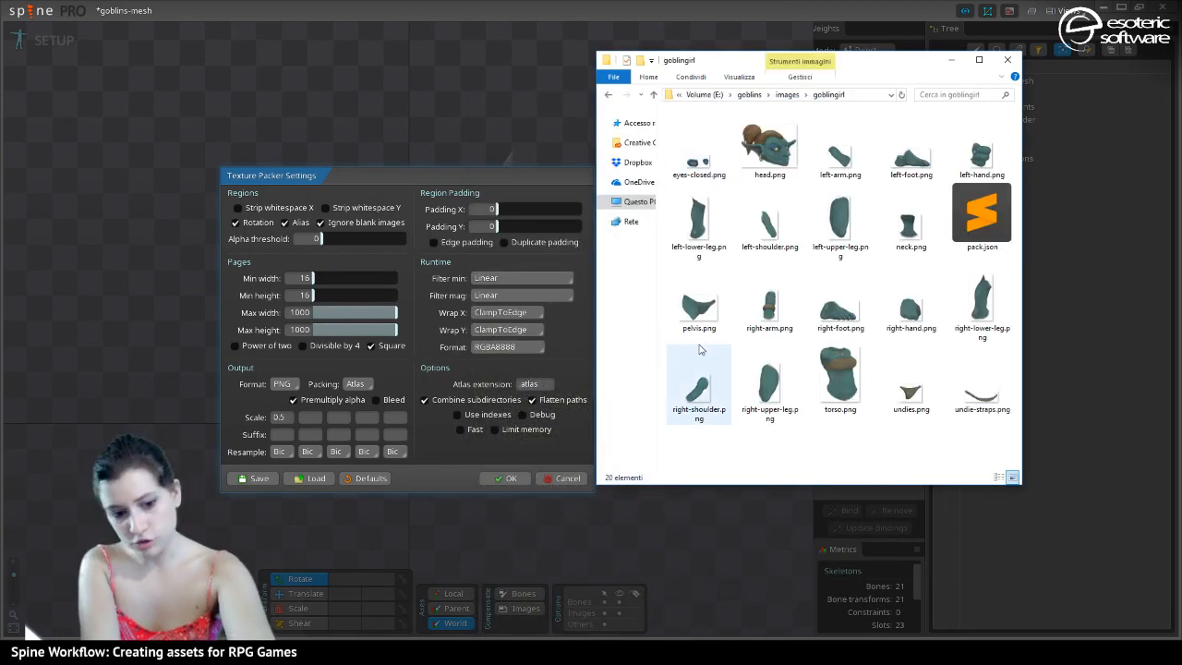
{"action": "key", "text": "ctrl+v"}
{"action": "left_click", "coordinate": [831, 237]}
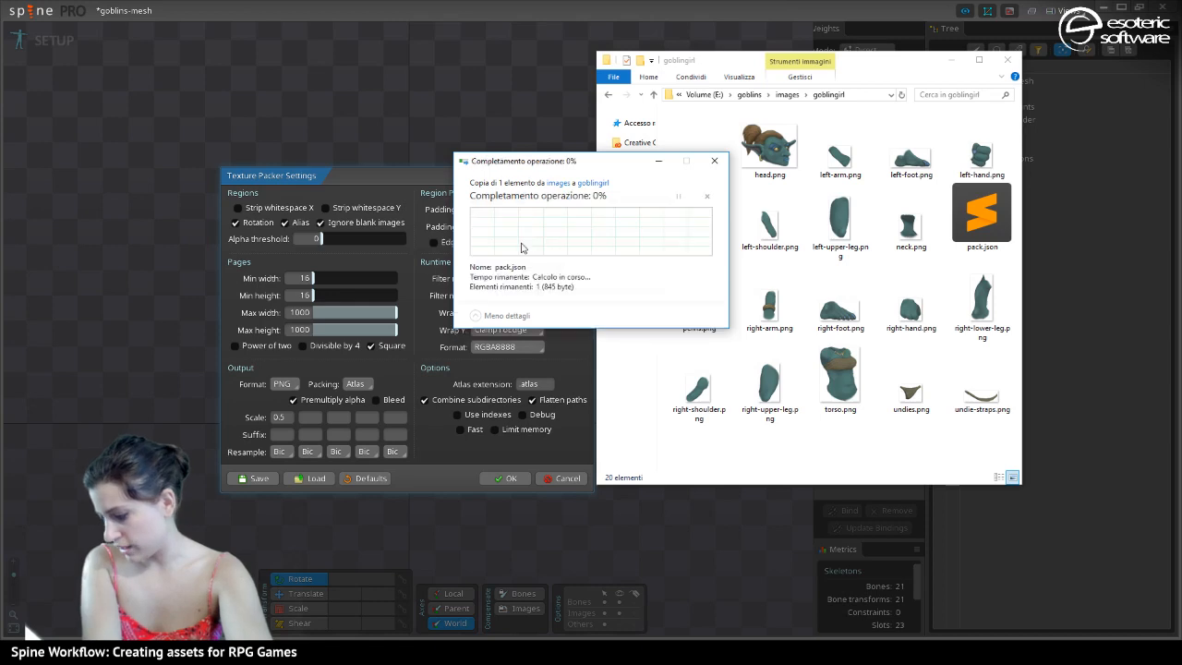
Paste the same pack.json into the goblin subfolder, replacing the existing file
{"action": "left_click", "coordinate": [787, 94]}
{"action": "left_click", "coordinate": [710, 134]}
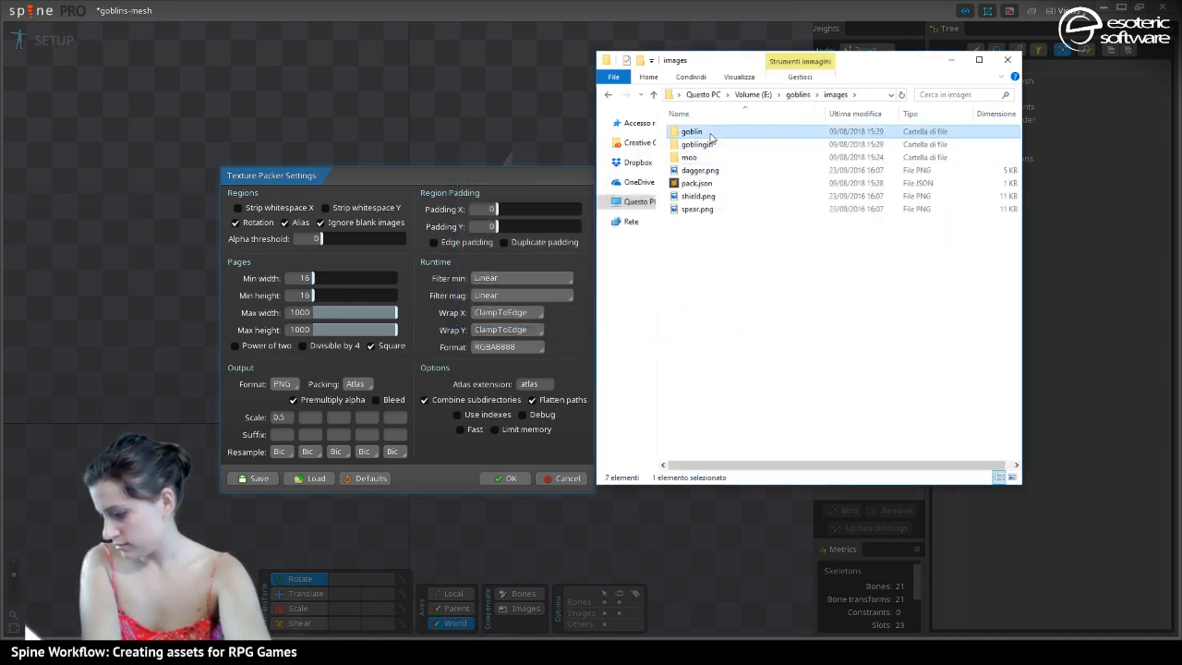
{"action": "double_click", "coordinate": [709, 135]}
{"action": "key", "text": "ctrl+v"}
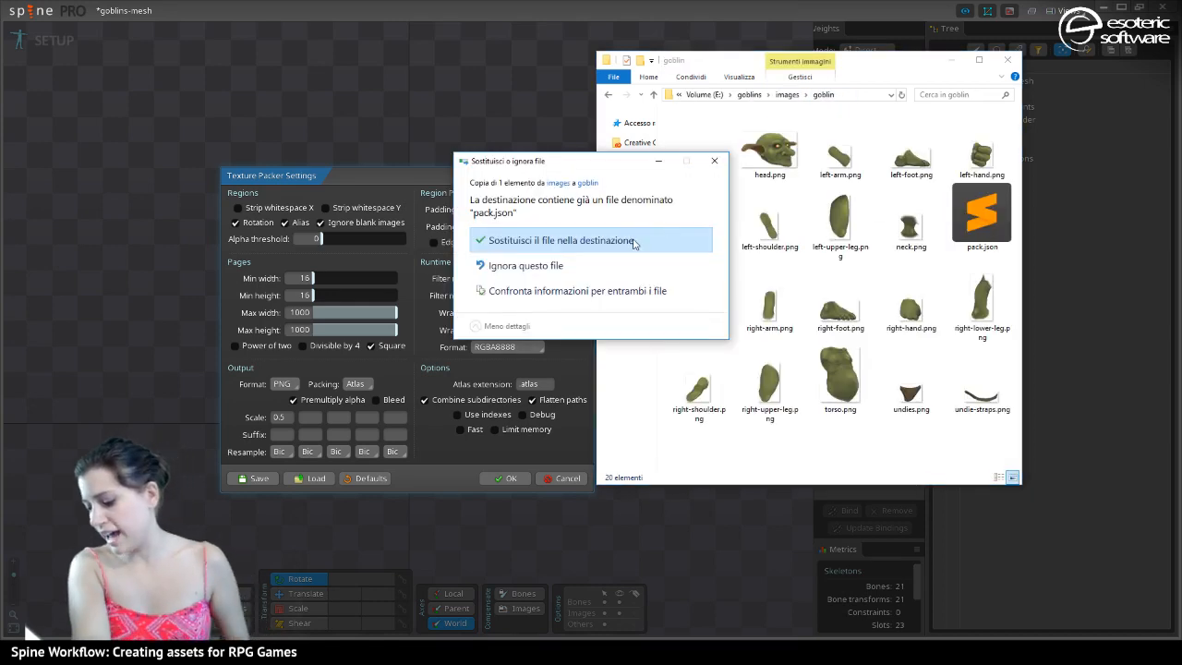
{"action": "left_click", "coordinate": [633, 242]}
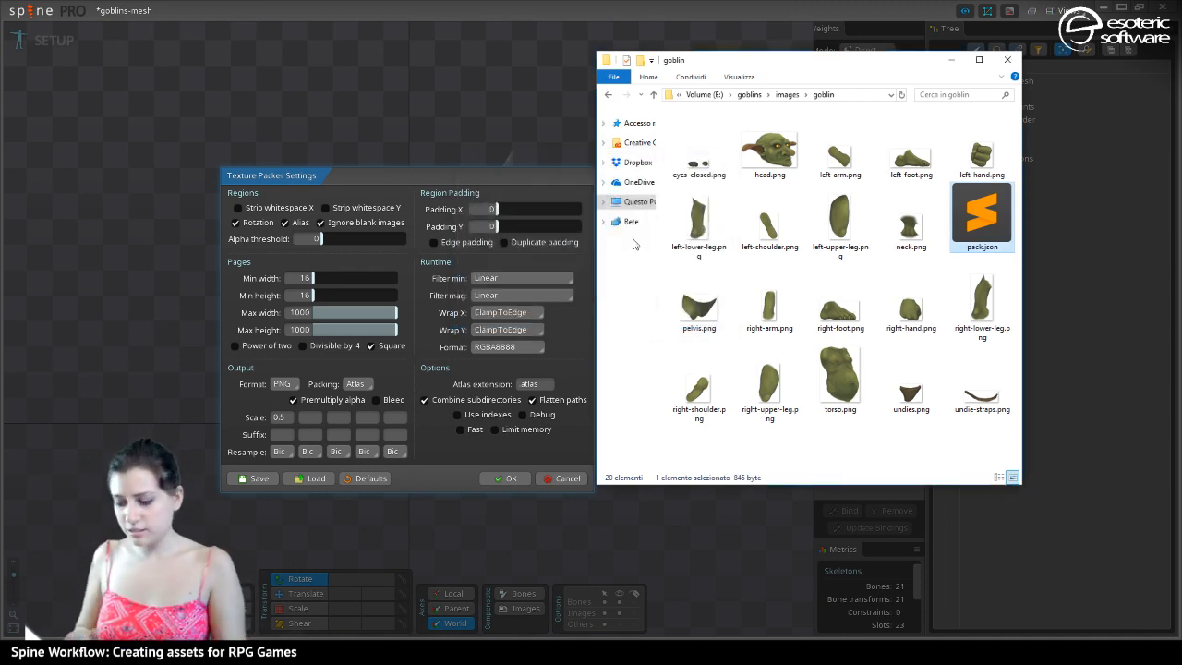
Accept the texture packer settings, turn off Pack for the texture atlas in the JSON export, and close the export dialog
{"action": "left_click", "coordinate": [382, 176]}
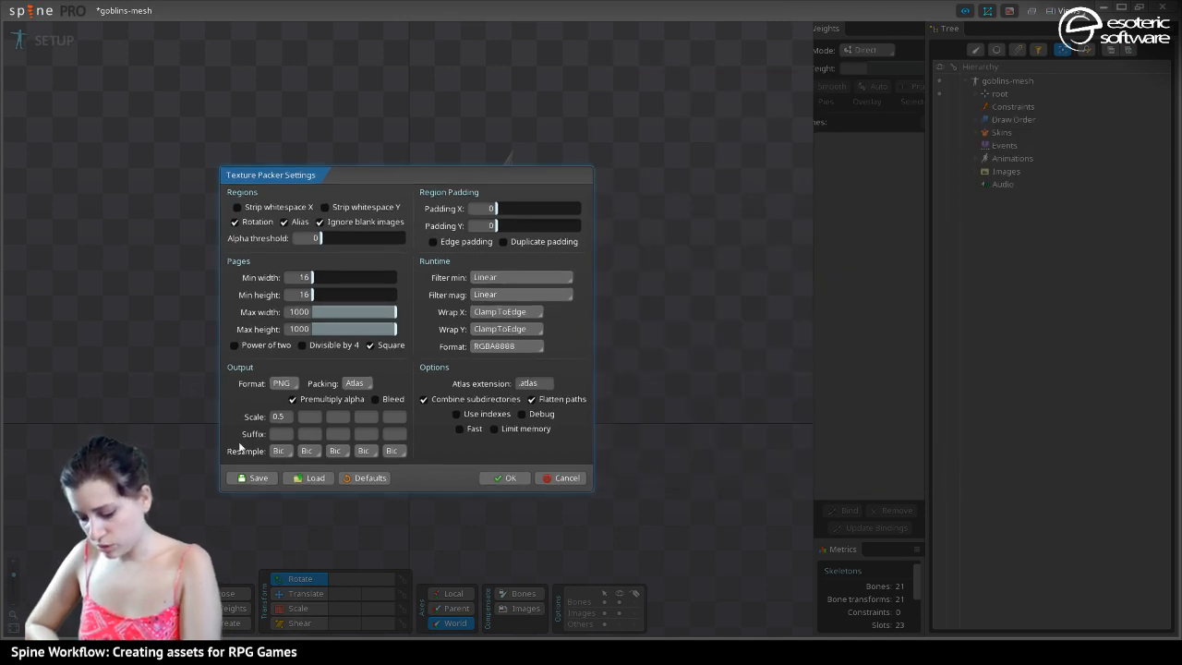
{"action": "left_click", "coordinate": [506, 478]}
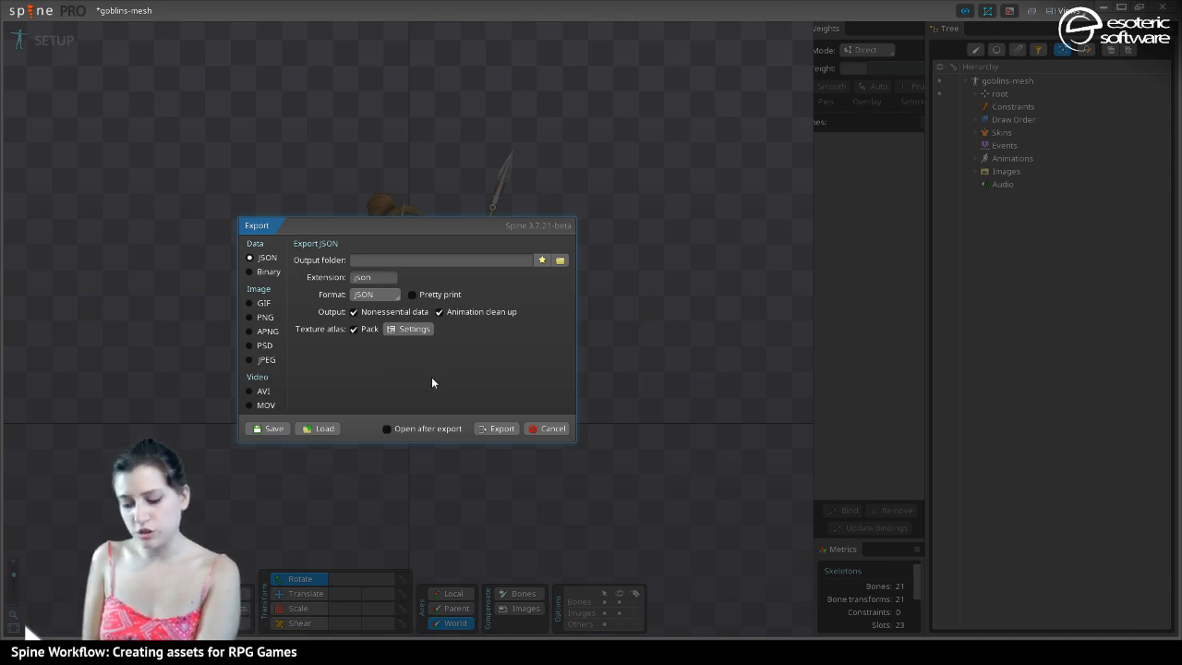
{"action": "left_click", "coordinate": [355, 328]}
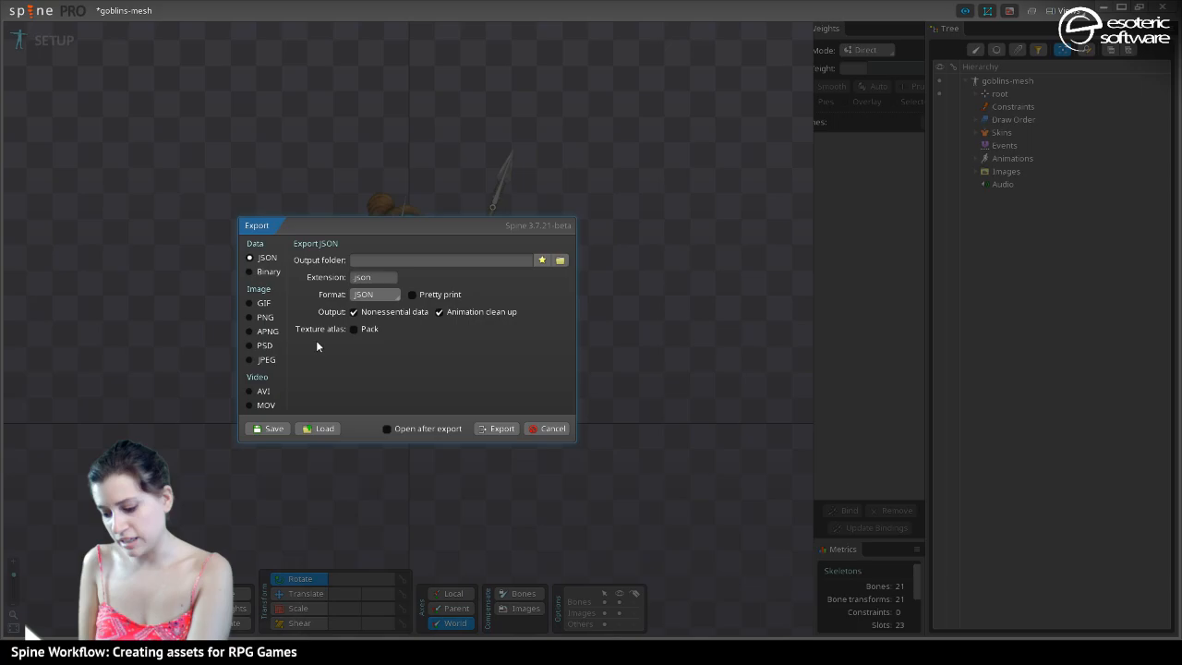
{"action": "key", "text": "Escape"}
Open the standalone Texture Packer and set the atlas name to goblins
{"action": "left_click", "coordinate": [32, 11]}
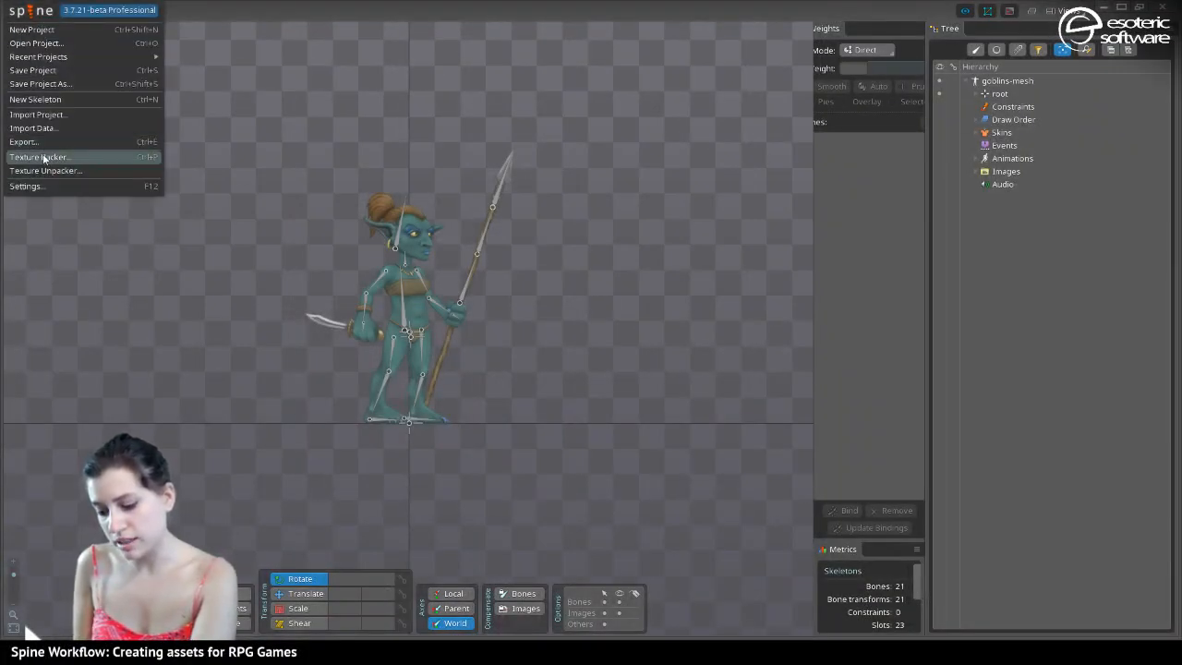
{"action": "left_click", "coordinate": [42, 158]}
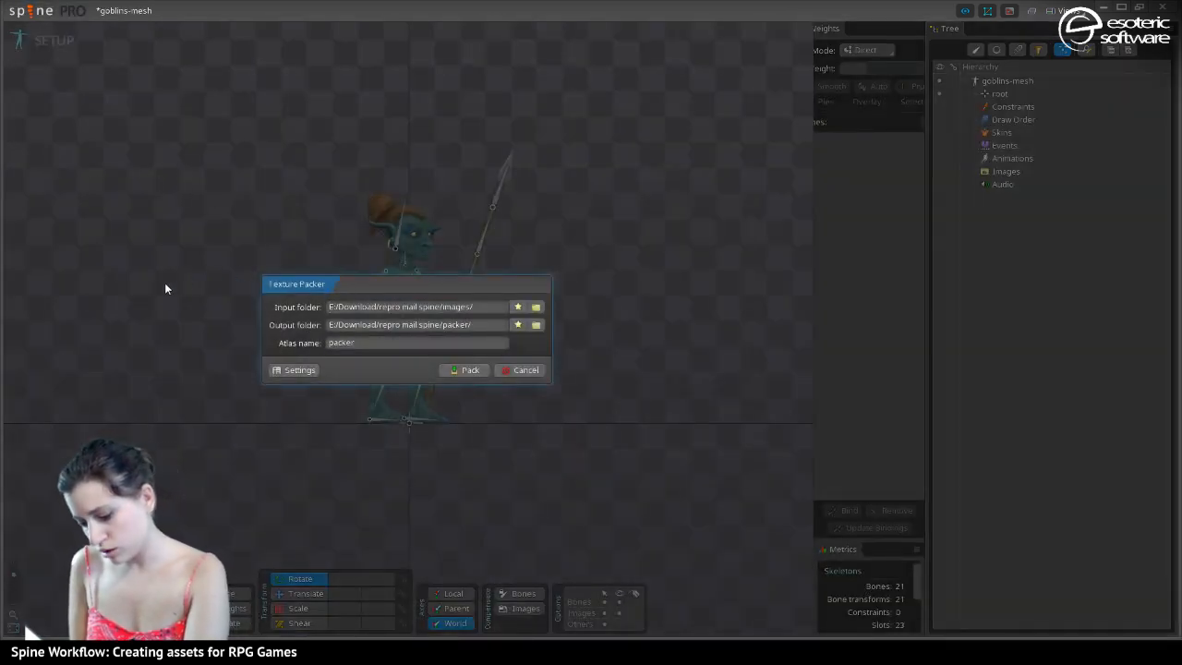
{"action": "double_click", "coordinate": [352, 345]}
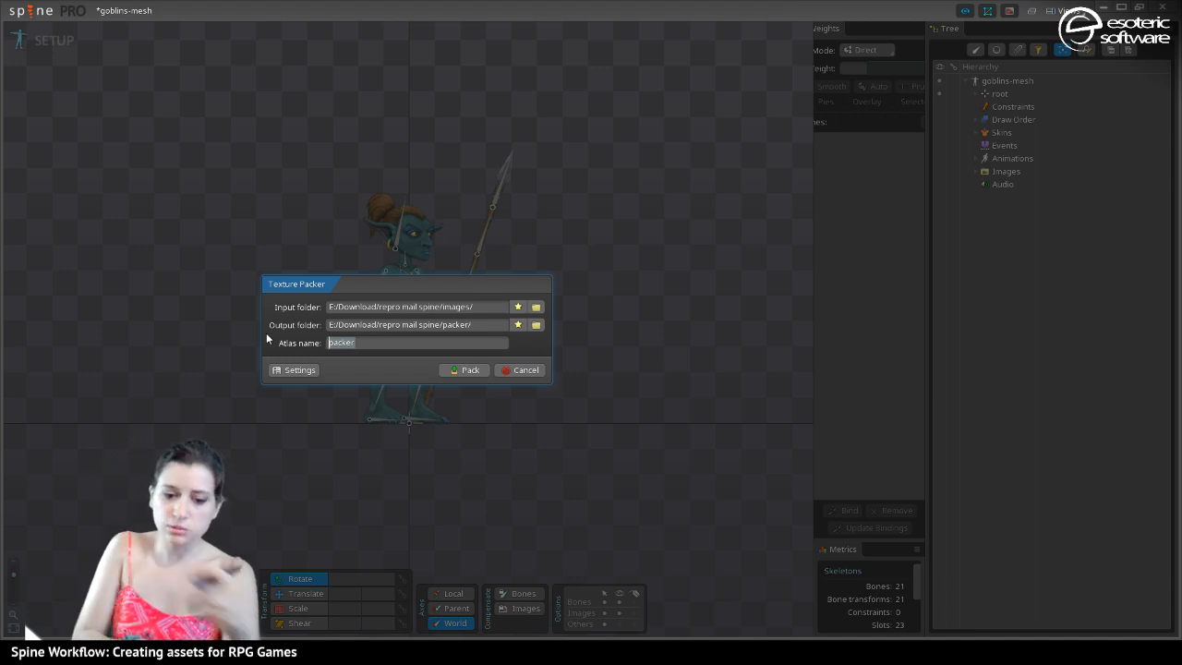
{"action": "type", "text": "goblins"}
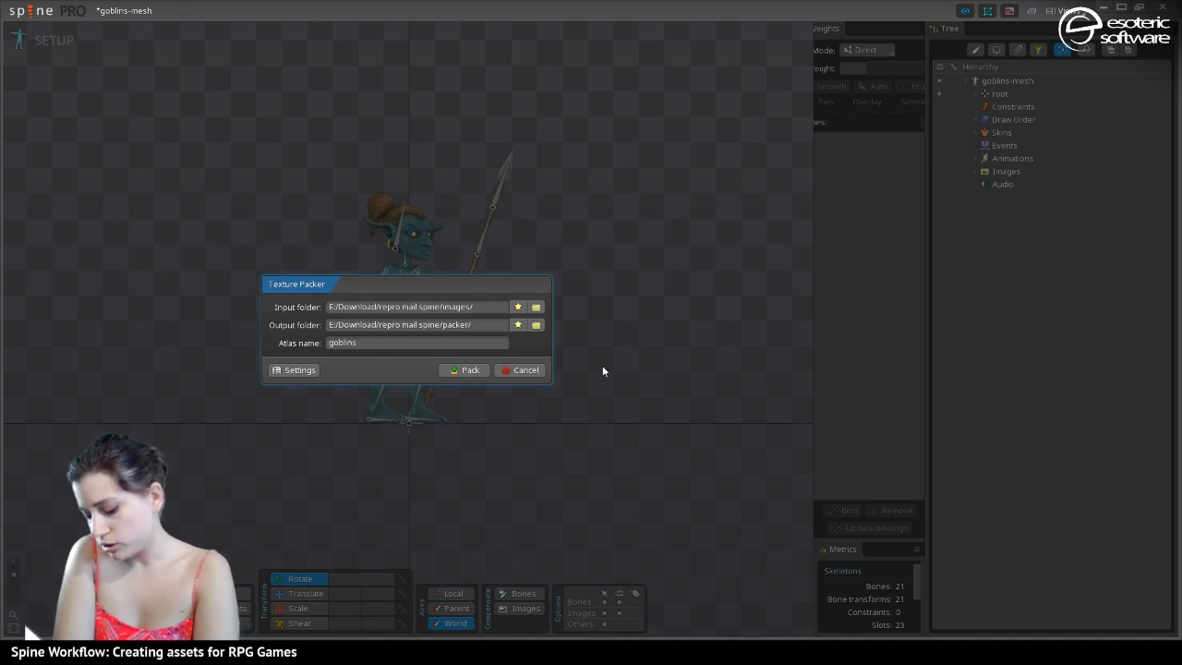
Set the Texture Packer input folder to E:/goblins/images
{"action": "left_click", "coordinate": [535, 306]}
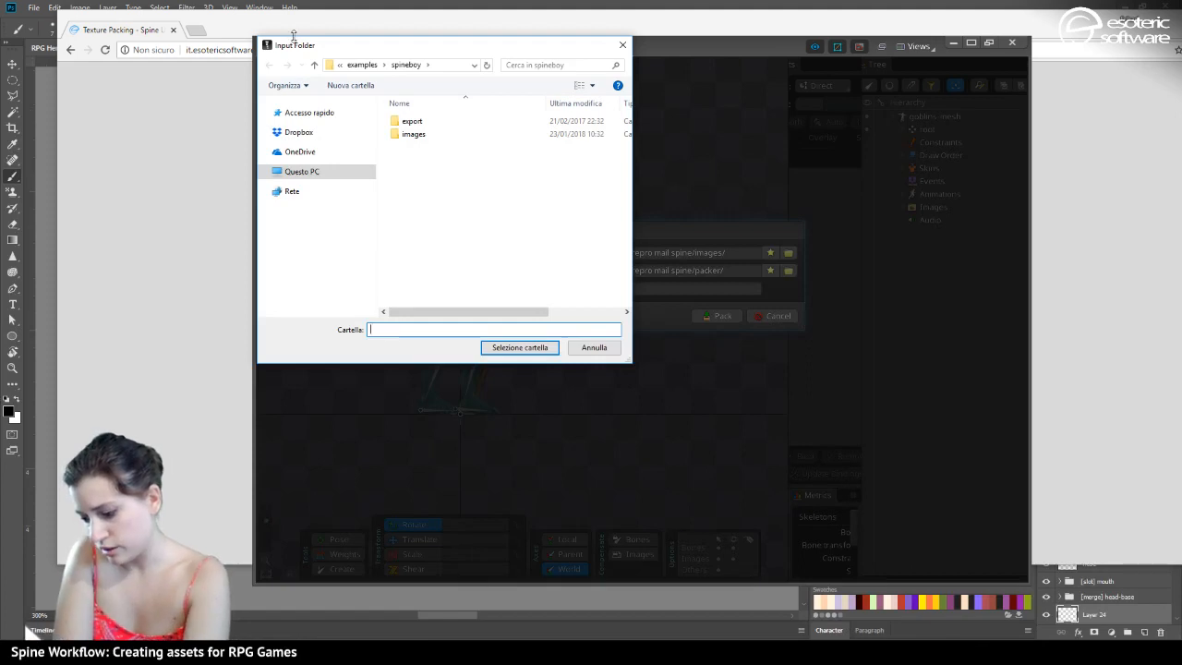
{"action": "left_click_drag", "start_coordinate": [322, 47], "coordinate": [3, 99]}
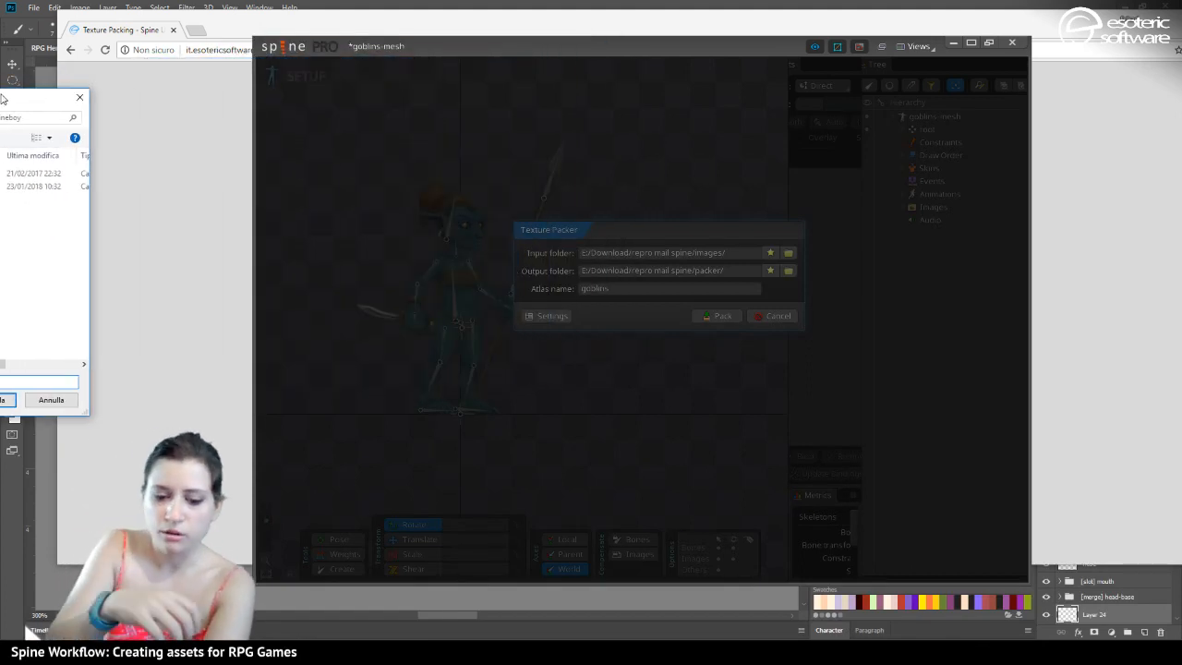
{"action": "key", "text": "Escape"}
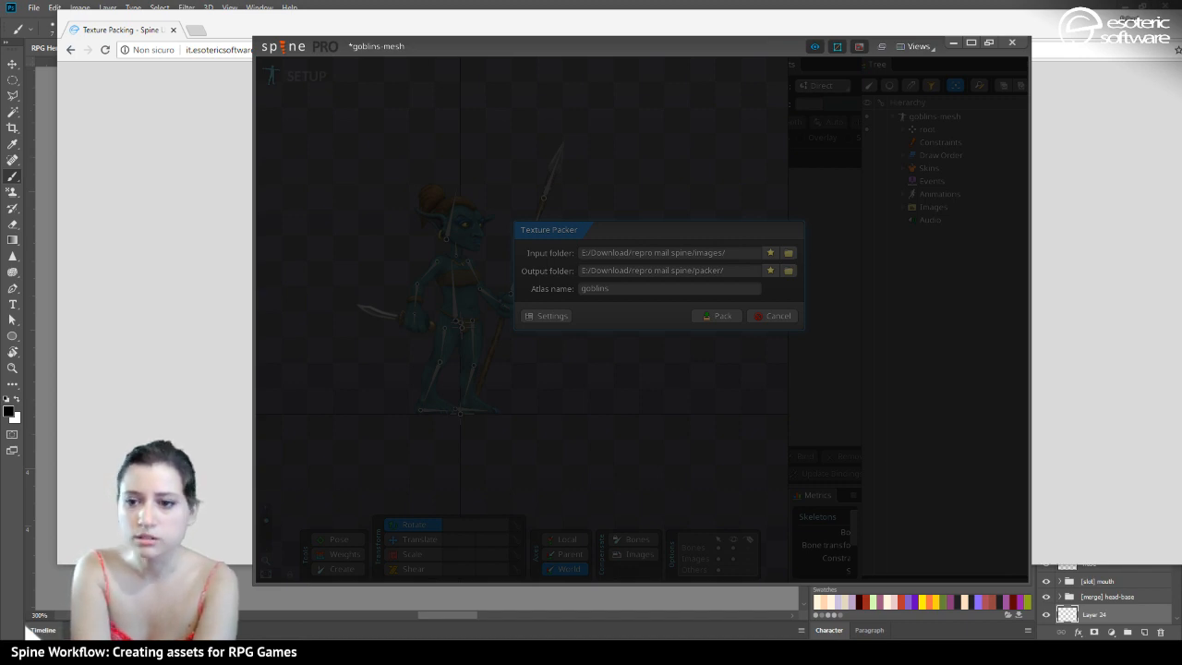
{"action": "left_click_drag", "start_coordinate": [722, 169], "coordinate": [870, 139]}
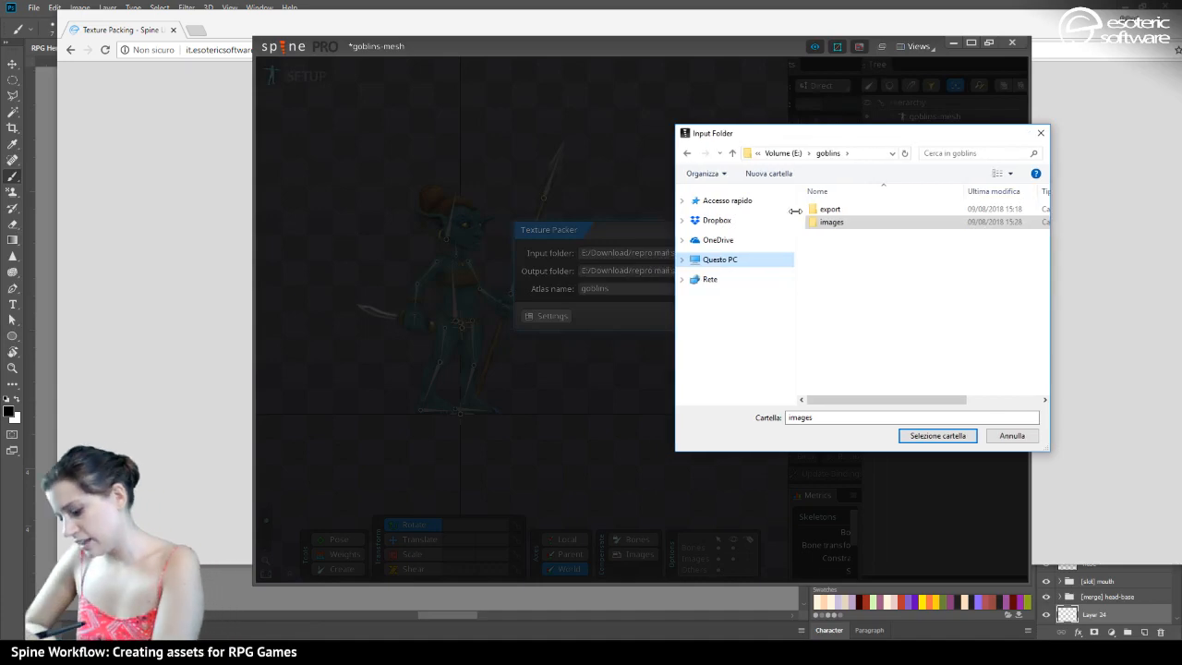
{"action": "left_click", "coordinate": [938, 435]}
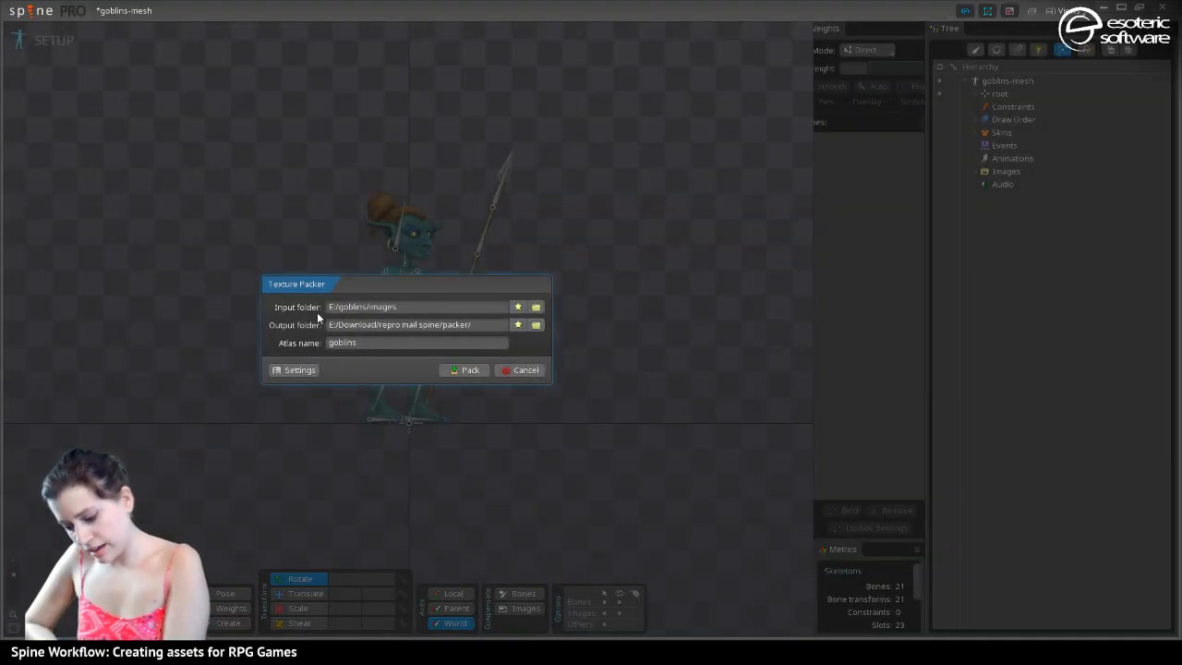
Set the output folder to E:/goblins/export, try to pack the goblins atlas, and dismiss the packing report
{"action": "left_click", "coordinate": [535, 324]}
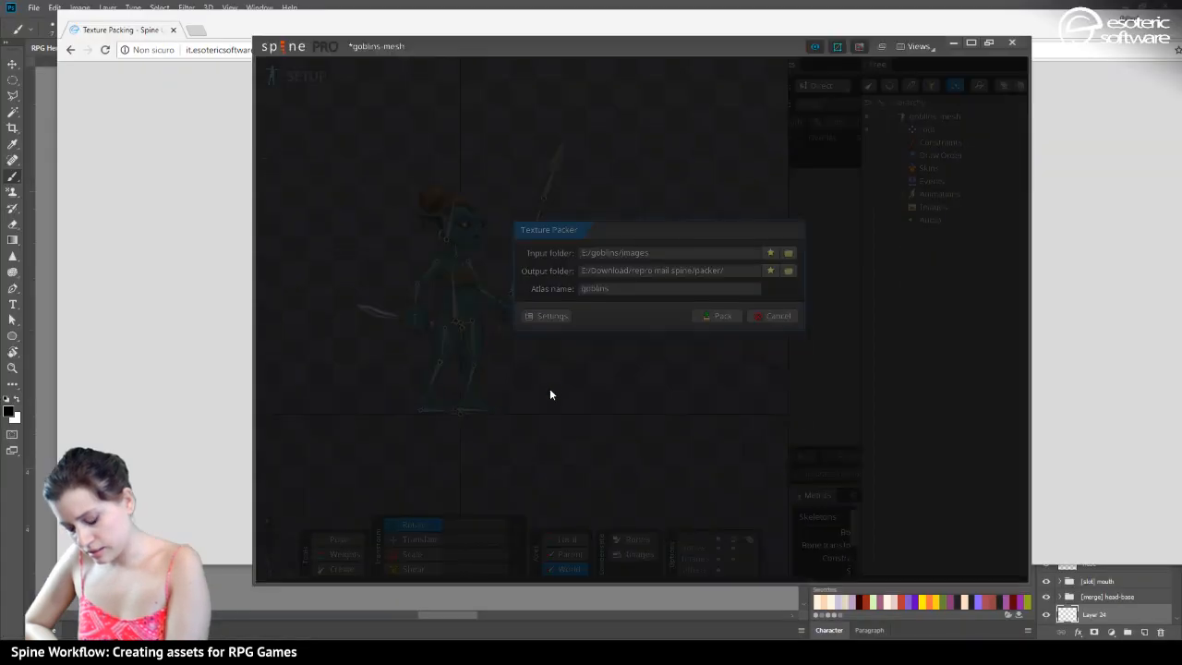
{"action": "left_click", "coordinate": [830, 210]}
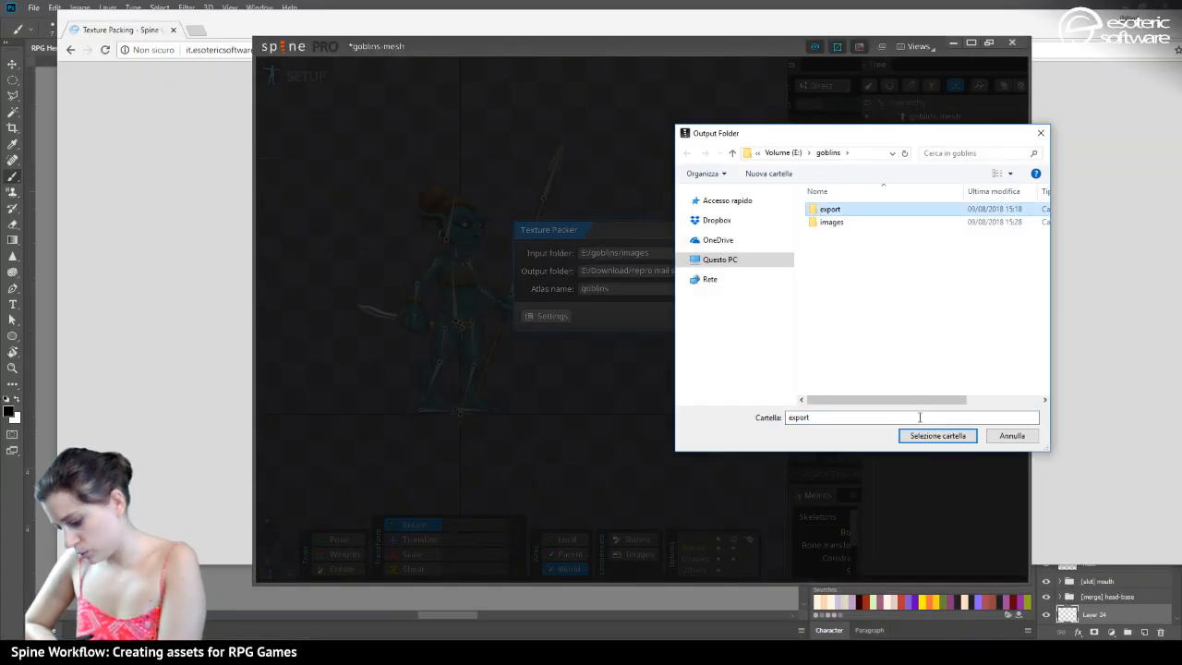
{"action": "left_click", "coordinate": [926, 427]}
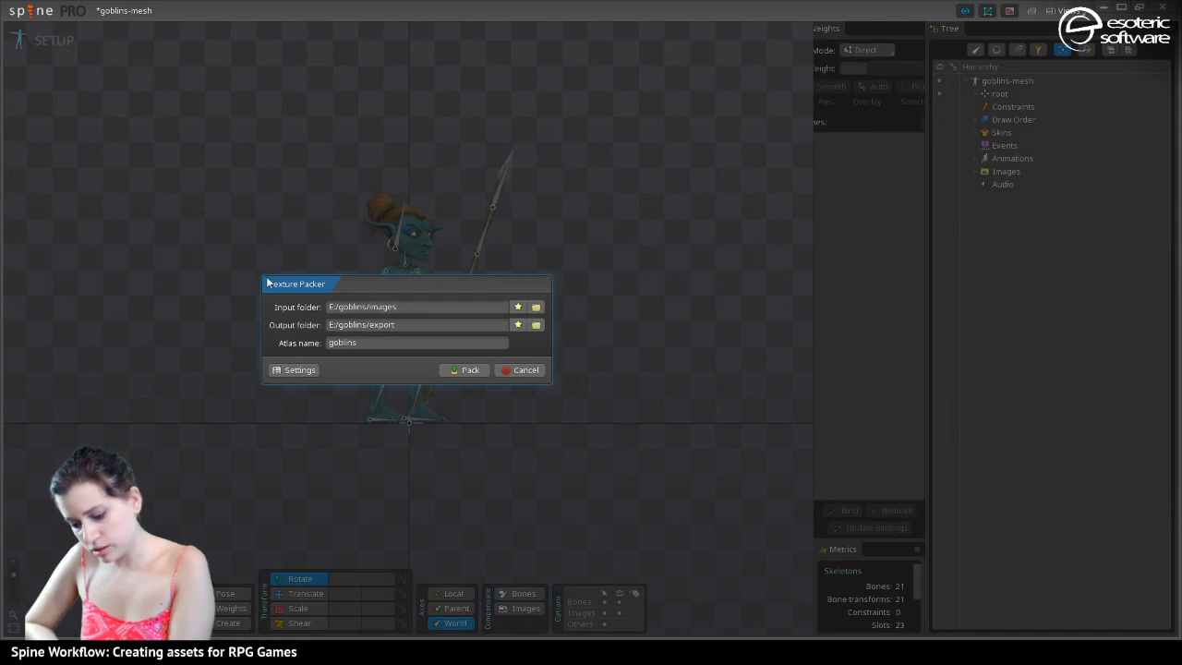
{"action": "left_click", "coordinate": [458, 370]}
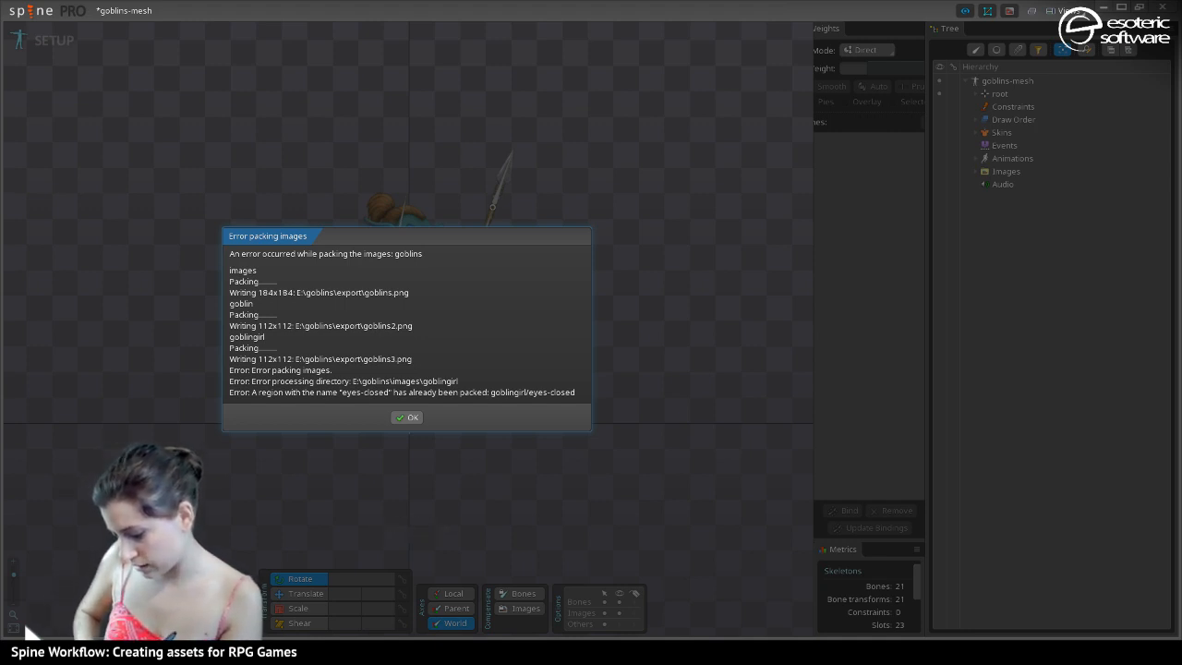
{"action": "left_click", "coordinate": [411, 418]}
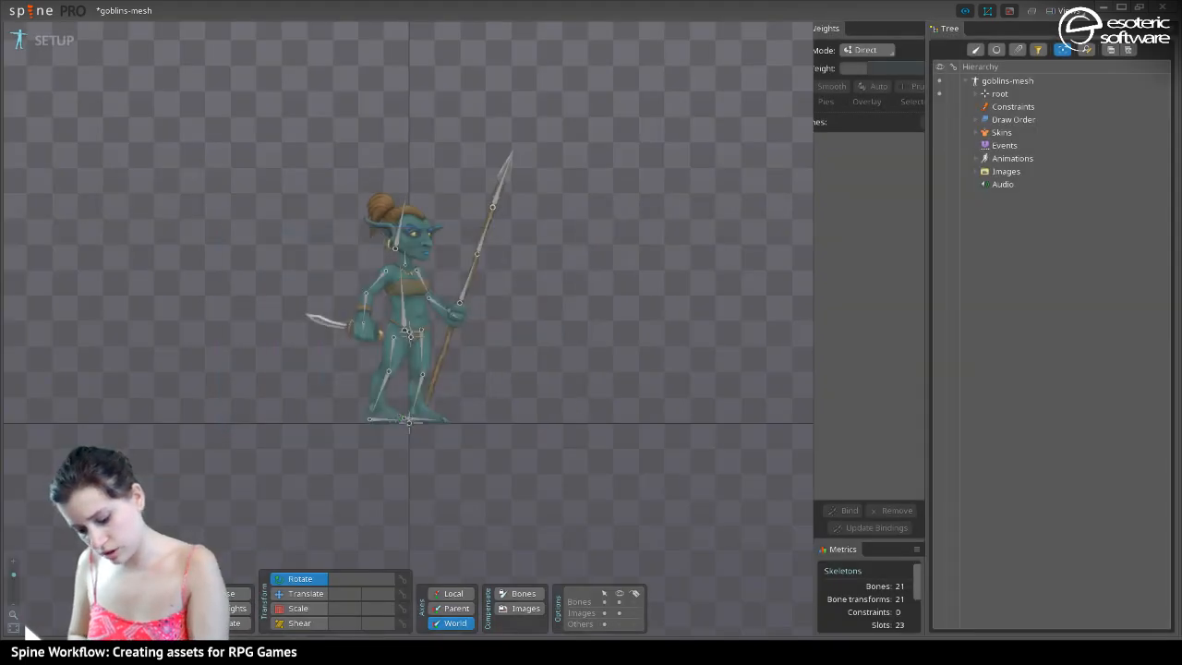
{"action": "mouse_move", "coordinate": [28, 591]}
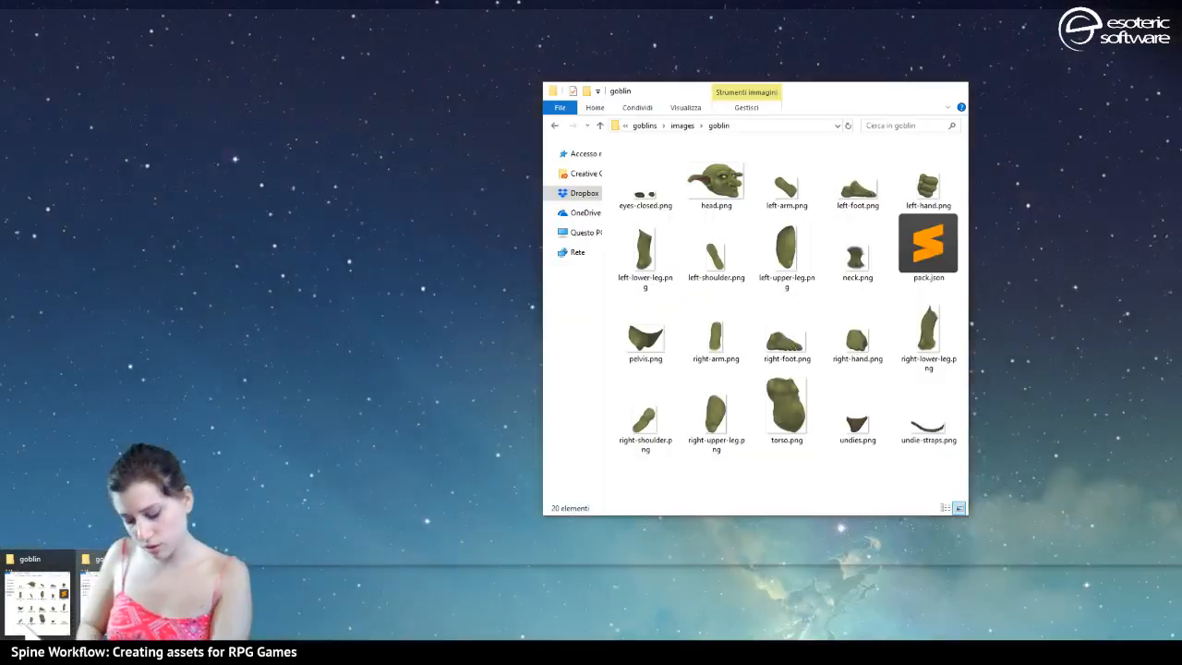
{"action": "left_click", "coordinate": [33, 591]}
{"action": "left_click", "coordinate": [682, 125]}
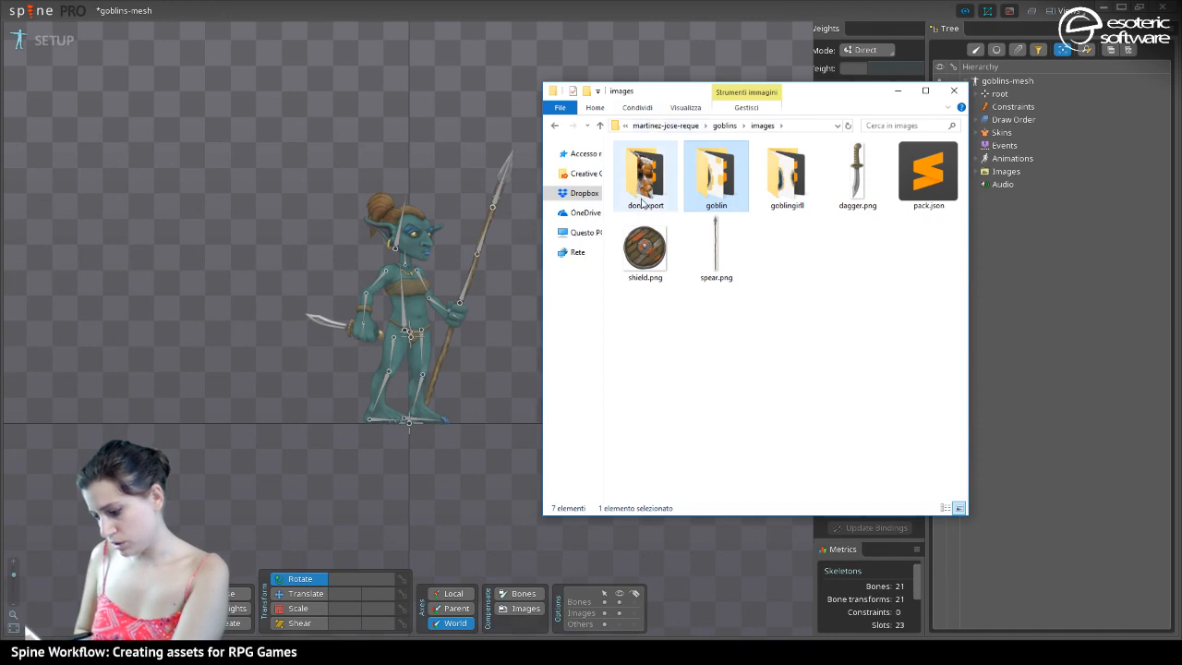
{"action": "left_click", "coordinate": [954, 90]}
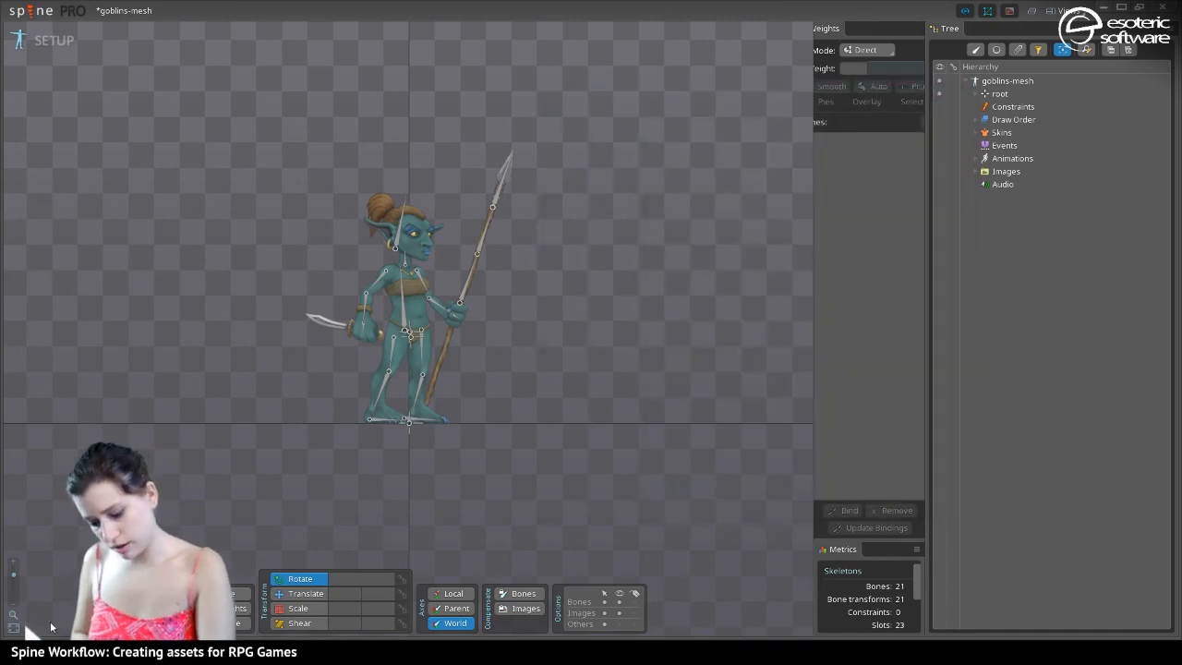
Open the export folder of E: goblins and check goblins.atlas, goblins2.png and goblins3.png
{"action": "left_click", "coordinate": [31, 644]}
{"action": "left_click", "coordinate": [788, 94]}
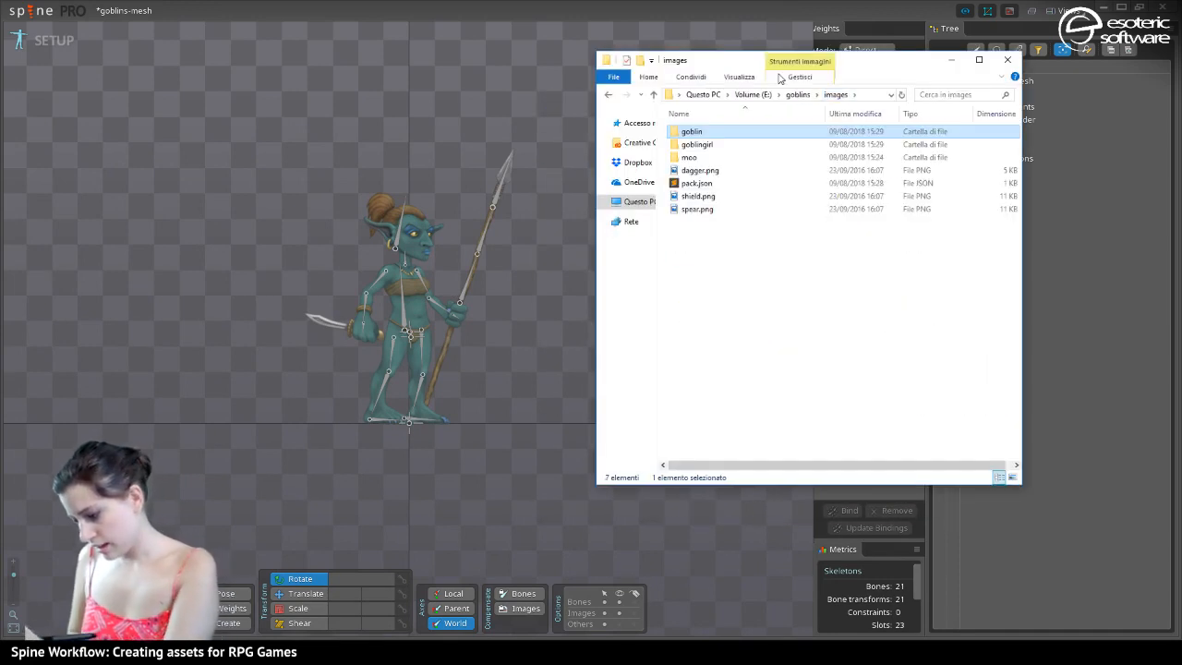
{"action": "left_click", "coordinate": [796, 94]}
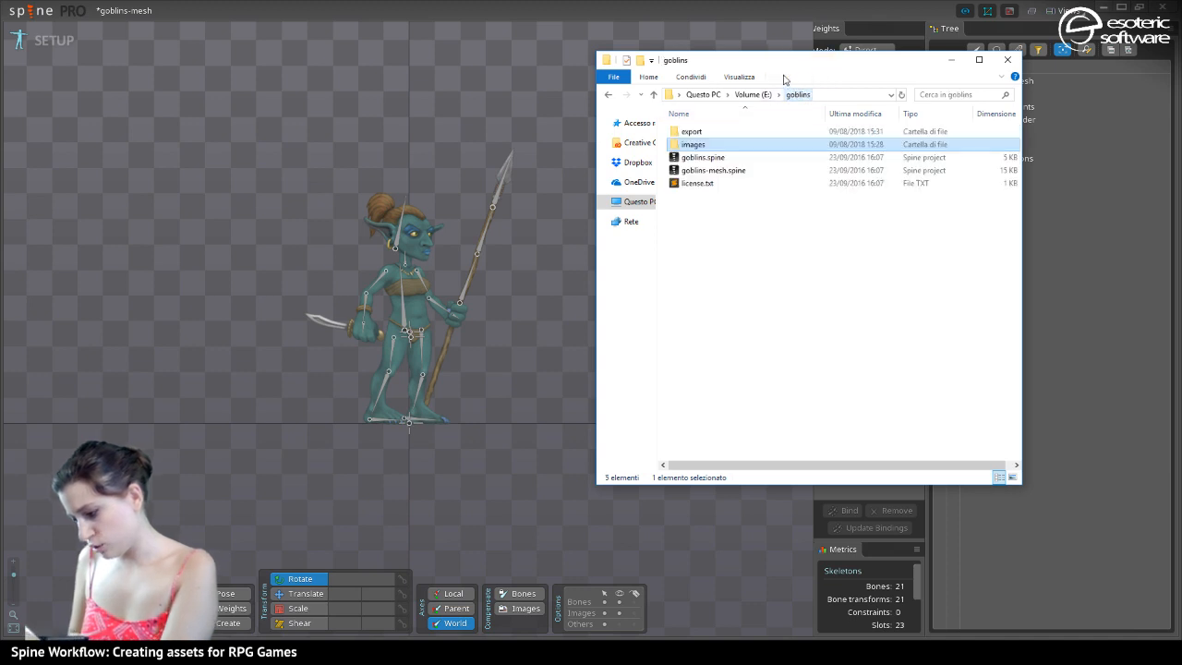
{"action": "double_click", "coordinate": [681, 134]}
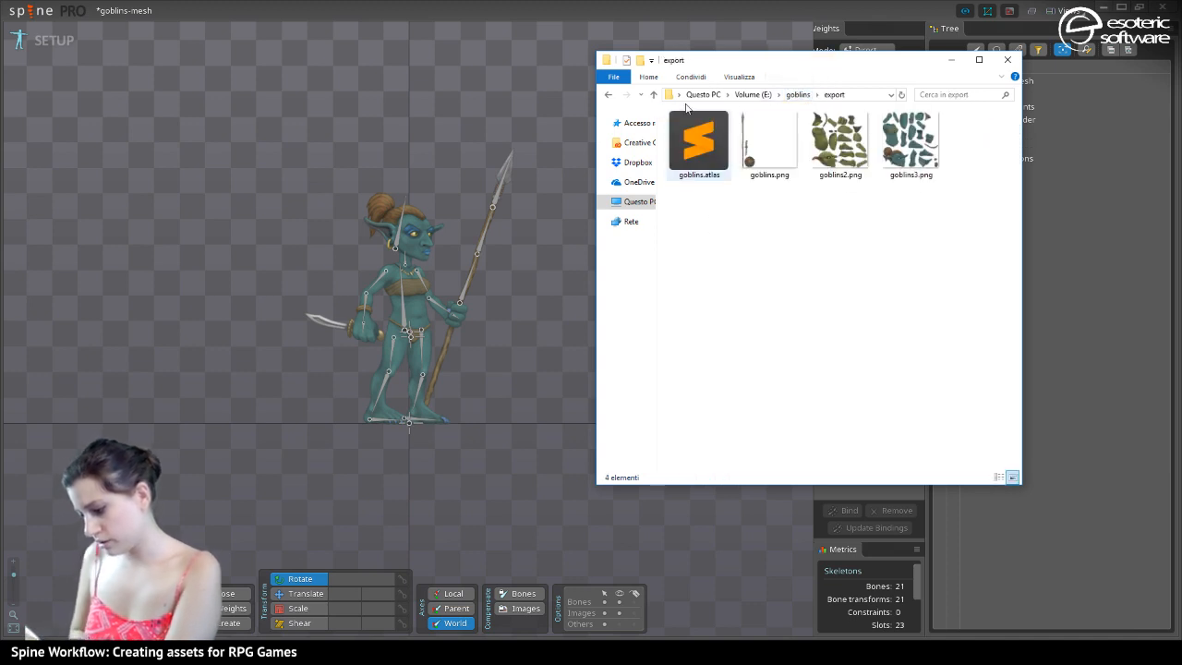
{"action": "left_click", "coordinate": [703, 163]}
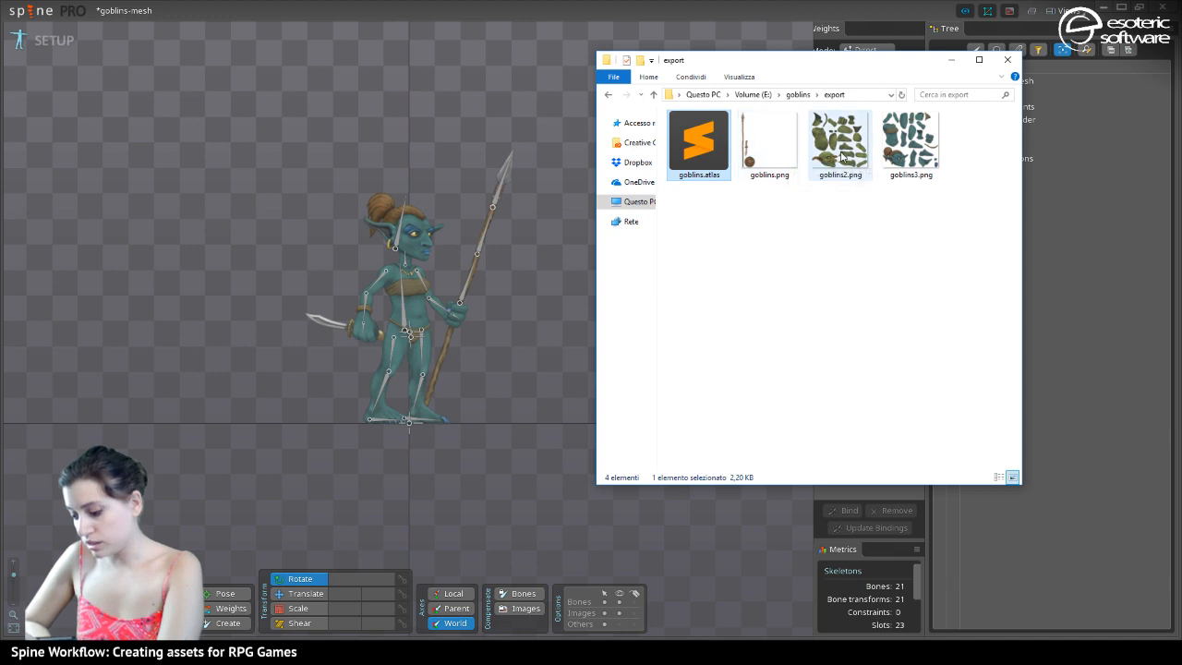
{"action": "left_click", "coordinate": [859, 179]}
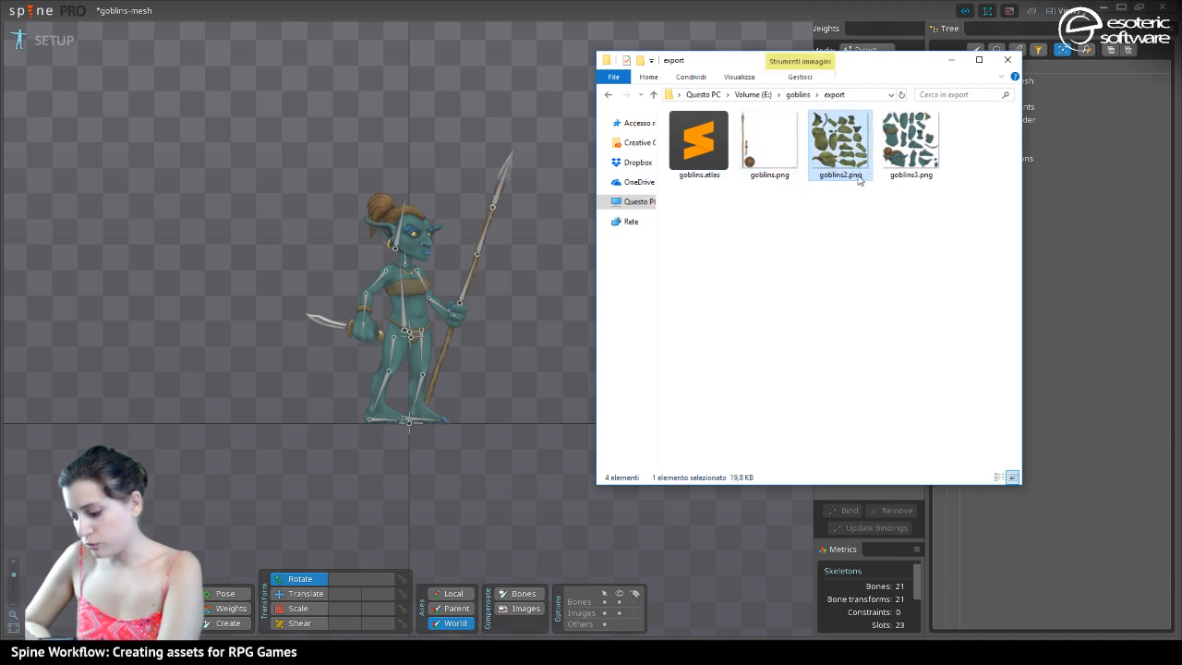
{"action": "left_click", "coordinate": [929, 170]}
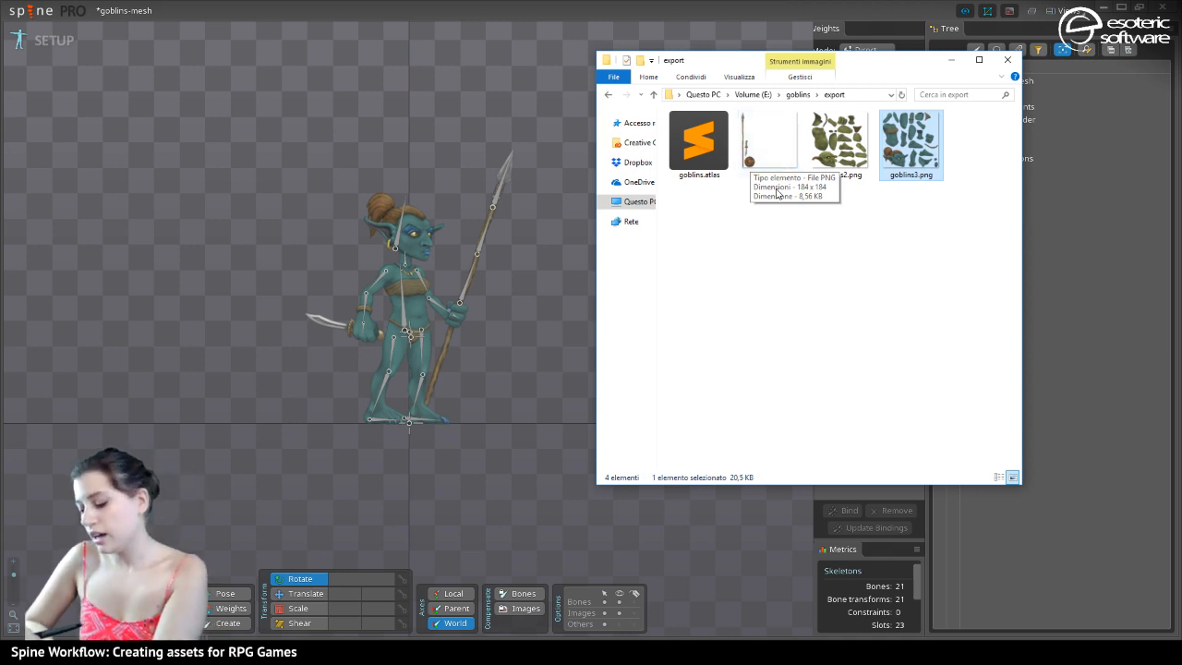
View goblins.png in the image viewer and compare it with the goblins2.png and goblins3.png atlas pages
{"action": "left_click", "coordinate": [771, 143]}
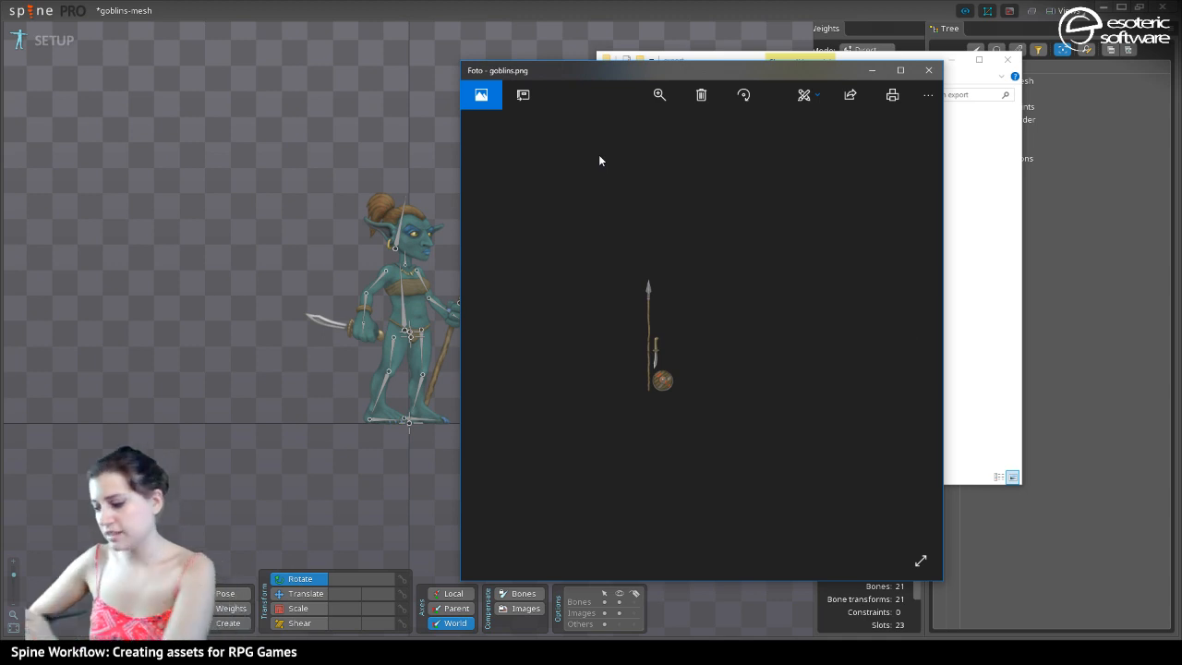
{"action": "left_click", "coordinate": [928, 70]}
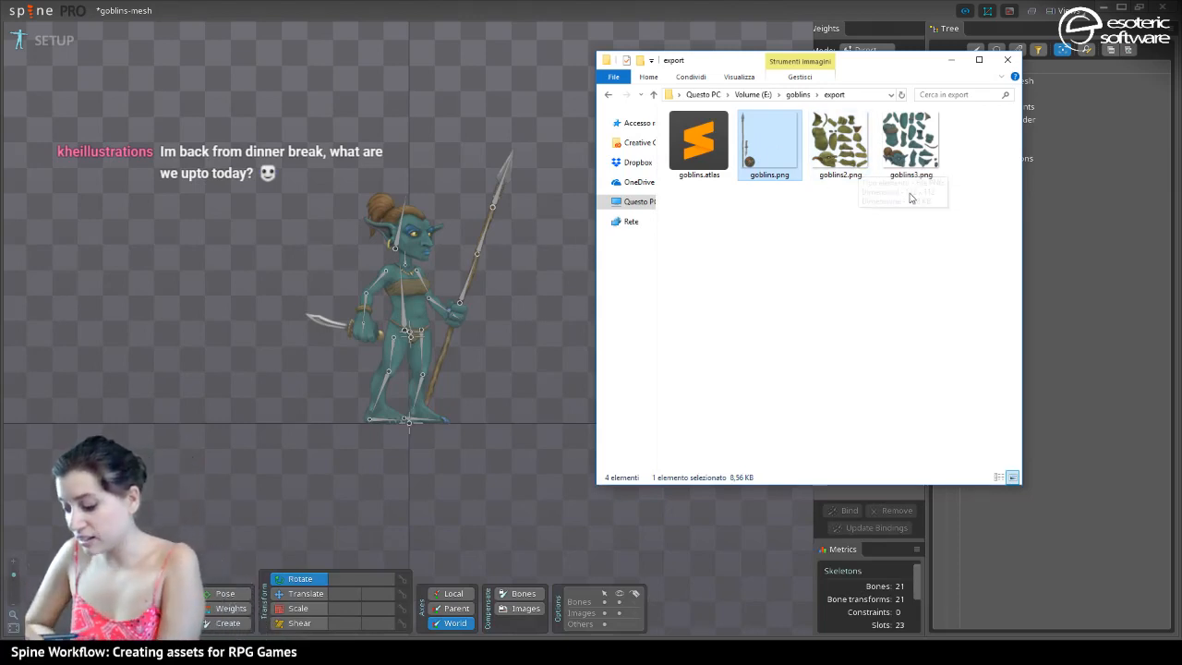
{"action": "left_click", "coordinate": [806, 235]}
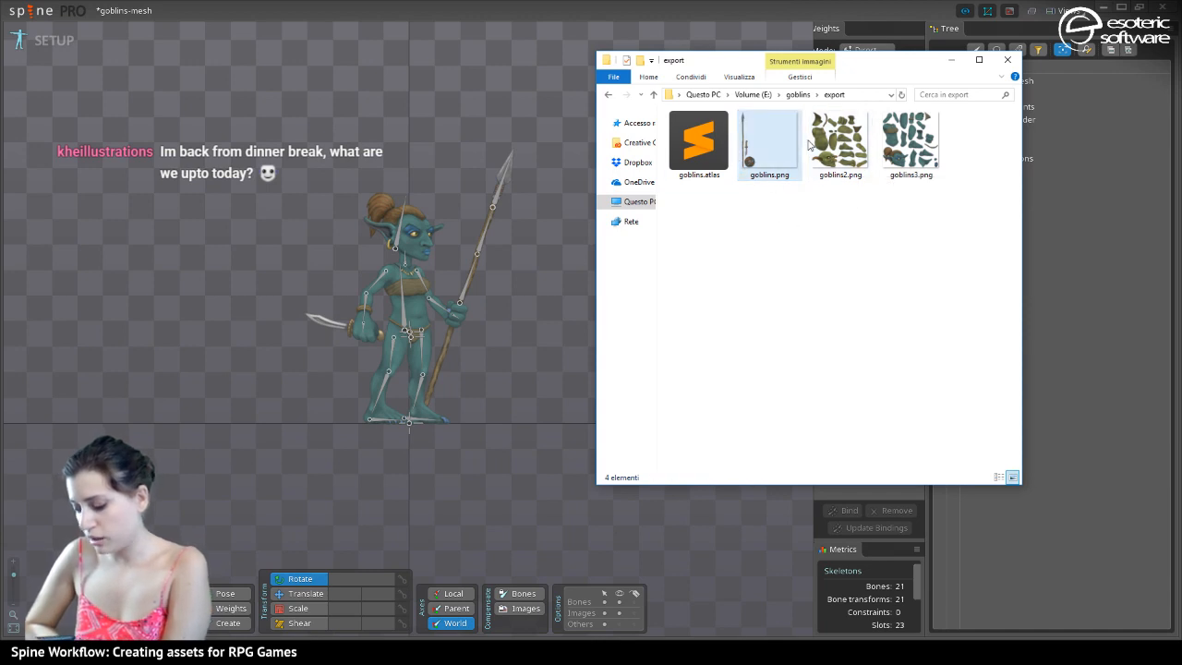
{"action": "left_click", "coordinate": [845, 137]}
{"action": "left_click", "coordinate": [909, 146]}
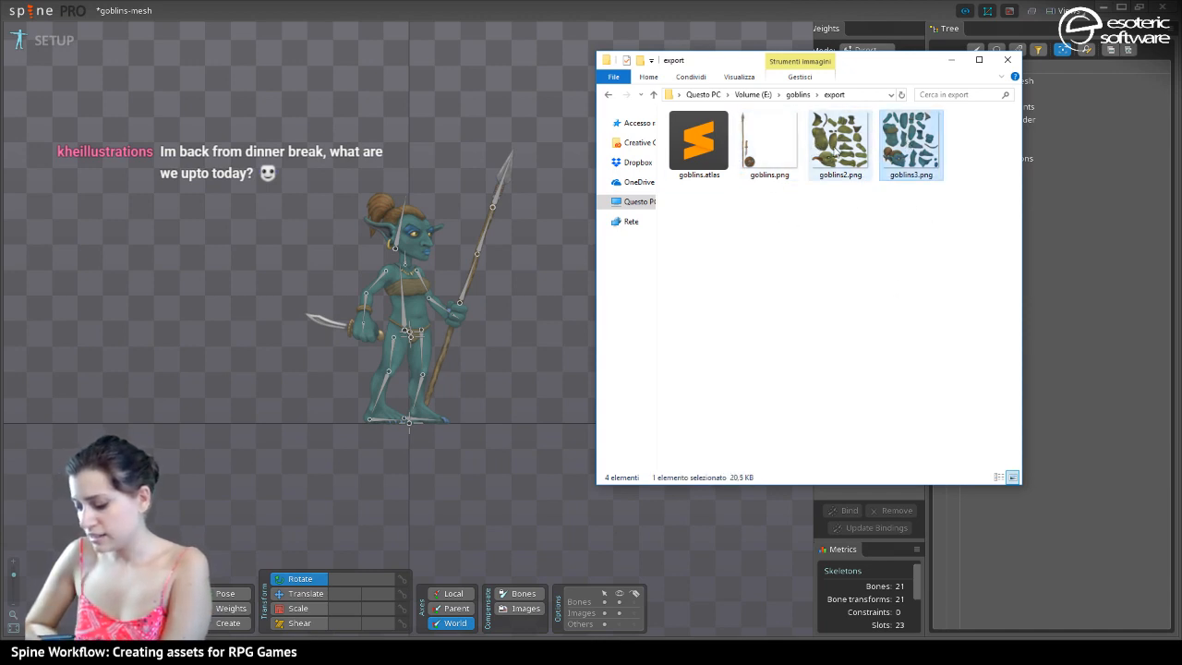
{"action": "left_click", "coordinate": [741, 136]}
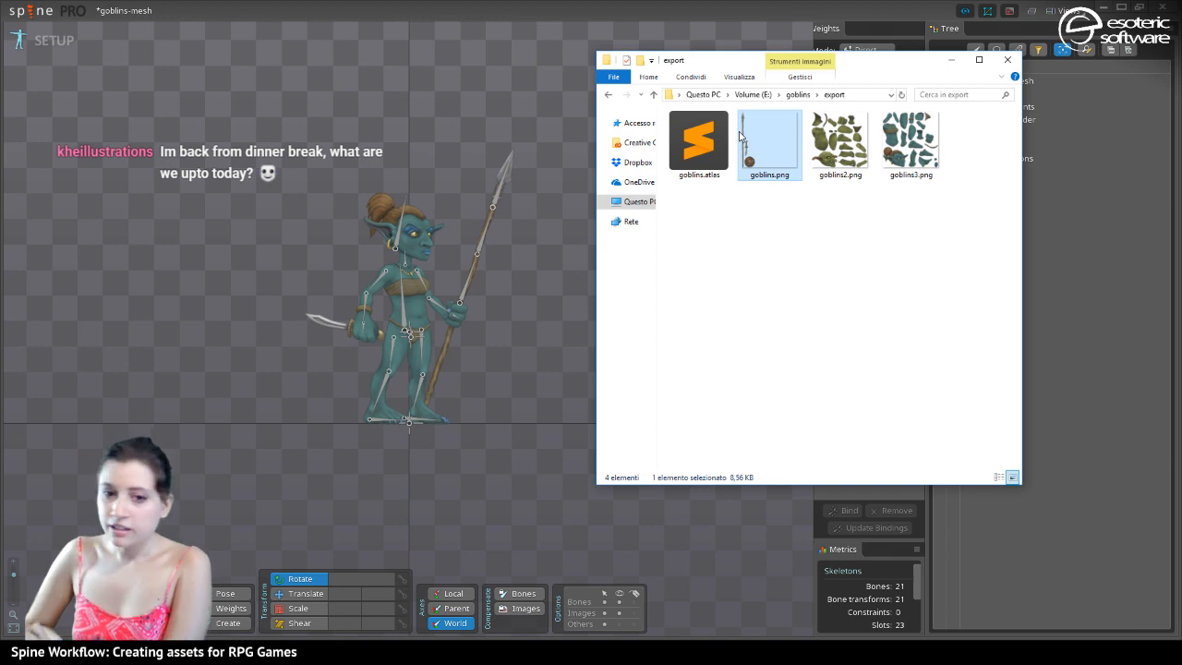
{"action": "mouse_move", "coordinate": [742, 136]}
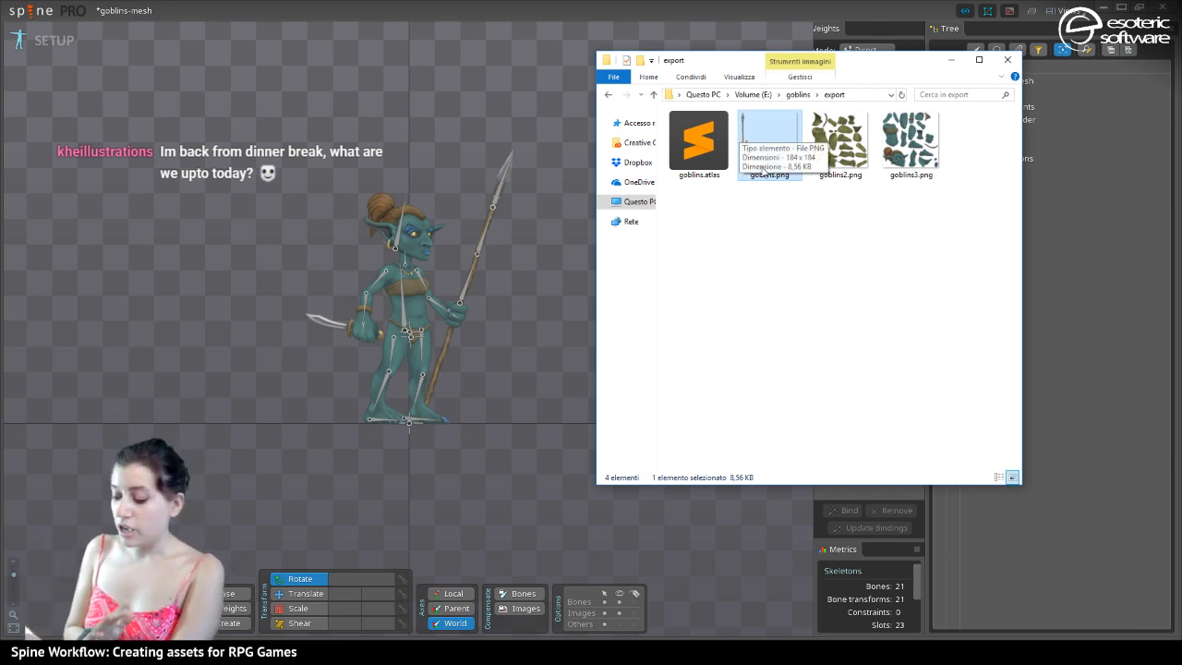
{"action": "mouse_move", "coordinate": [712, 175]}
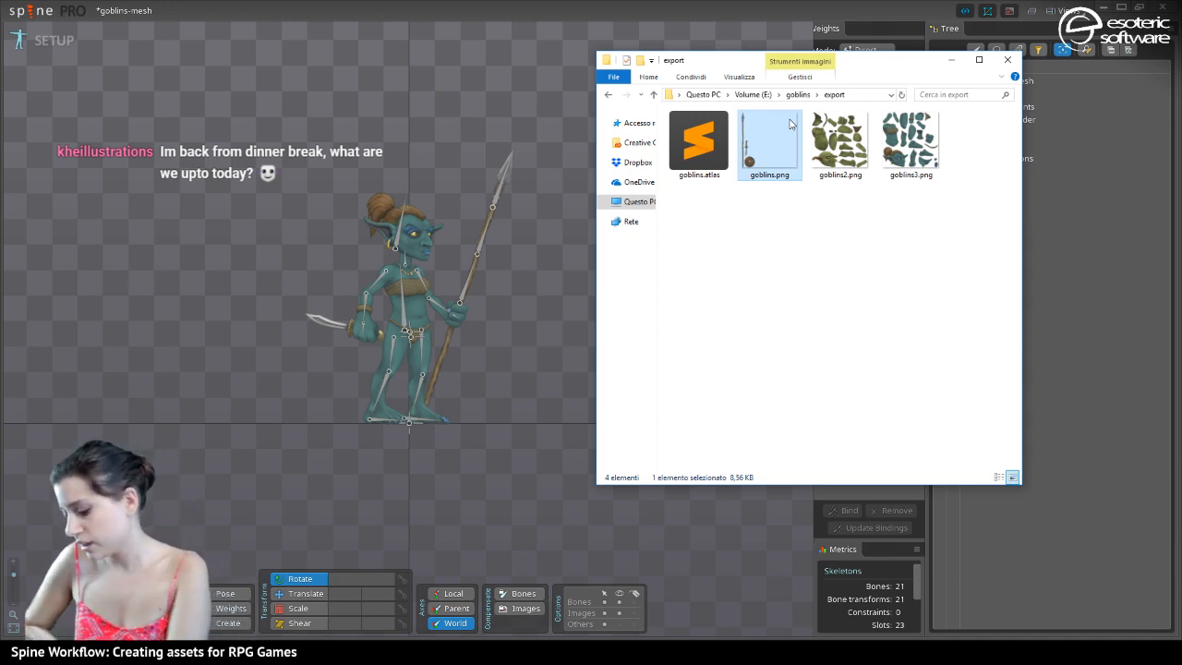
Close the export folder window and exit Spine, discarding the unsaved changes to goblins-mesh
{"action": "left_click_drag", "start_coordinate": [741, 63], "coordinate": [389, 89]}
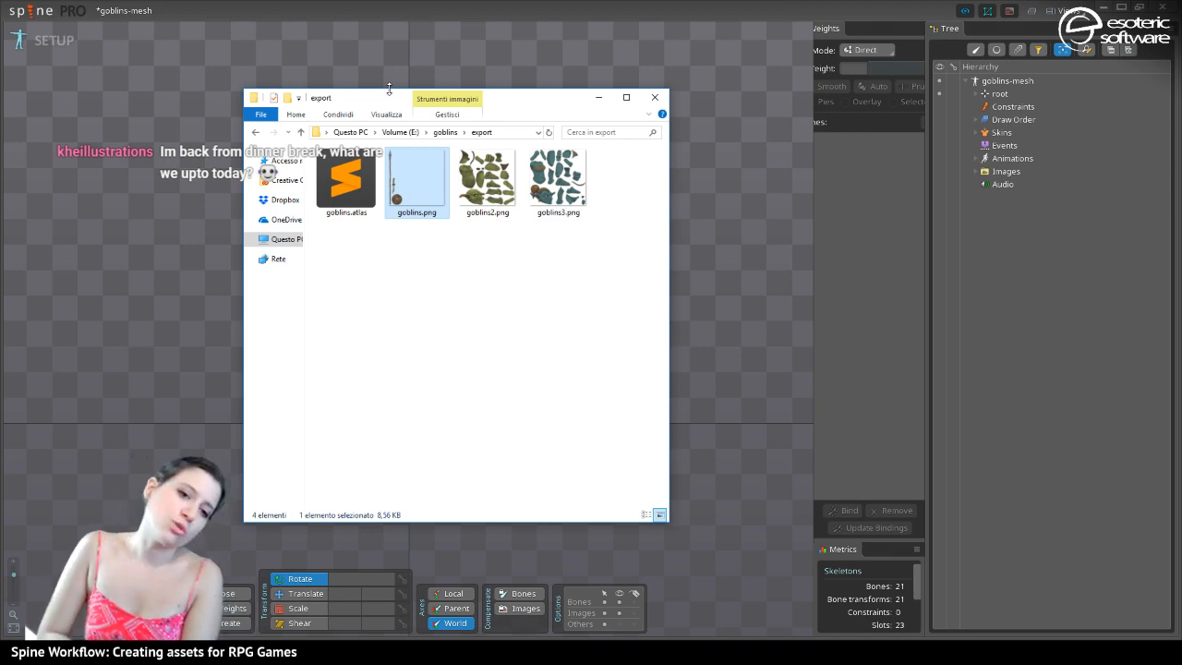
{"action": "left_click", "coordinate": [654, 97]}
{"action": "left_click", "coordinate": [1162, 7]}
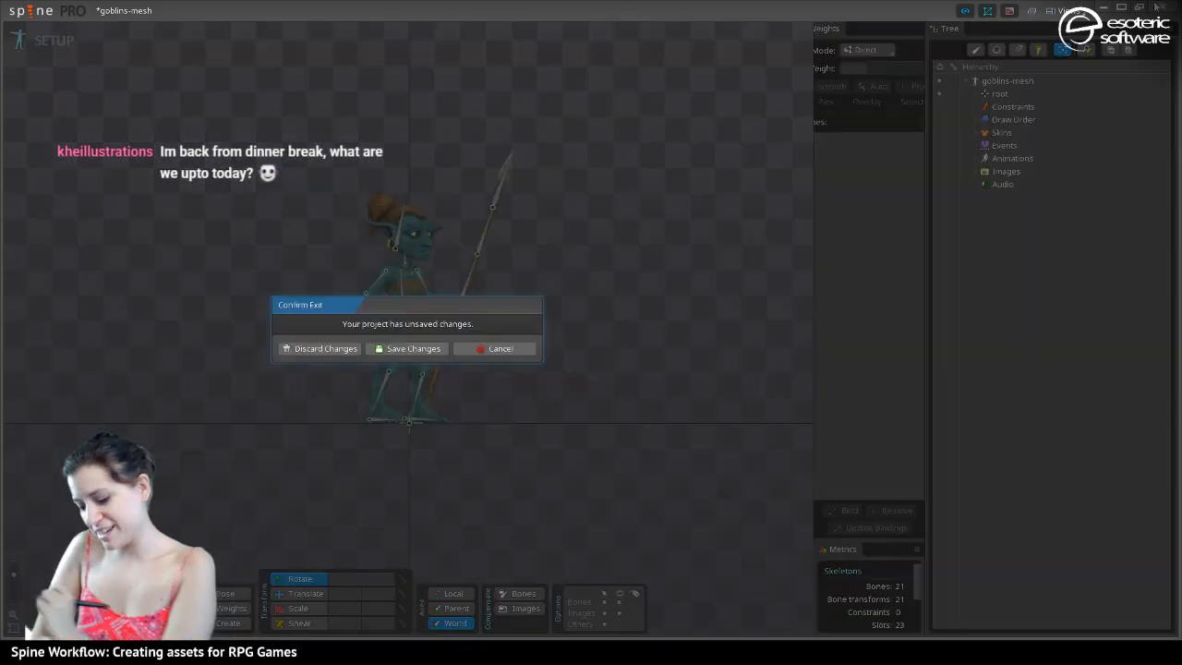
{"action": "left_click", "coordinate": [315, 349]}
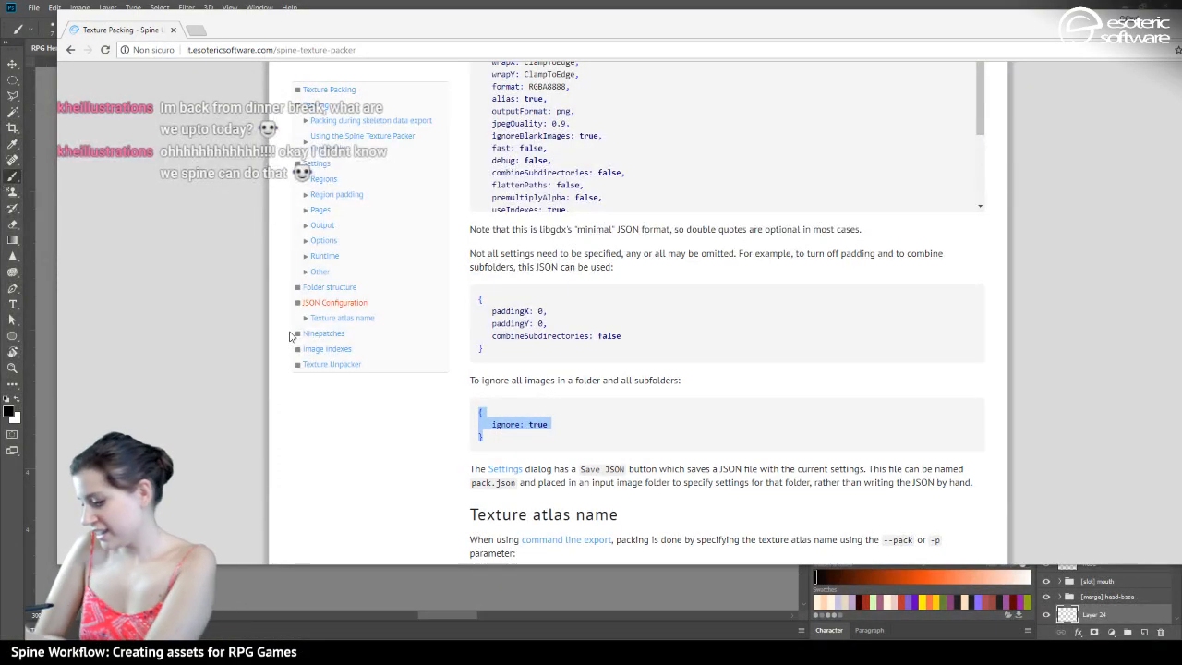
Put away the Texture Packing documentation page, return to Photoshop, and save RPG Heroes.psd
{"action": "left_click_drag", "start_coordinate": [1073, 30], "coordinate": [781, 84]}
{"action": "mouse_move", "coordinate": [499, 82]}
{"action": "left_mouse_down"}
{"action": "mouse_move", "coordinate": [867, 156]}
{"action": "mouse_move", "coordinate": [499, 80]}
{"action": "left_mouse_up"}
{"action": "left_click", "coordinate": [920, 70]}
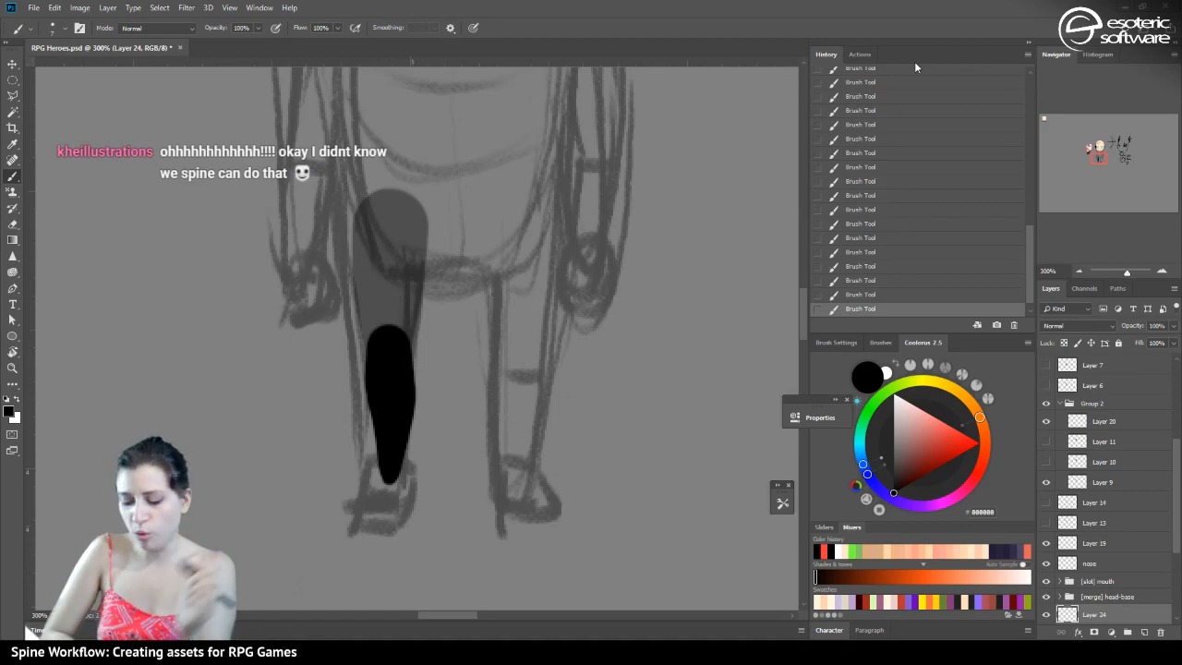
{"action": "left_click_drag", "start_coordinate": [1098, 157], "coordinate": [1092, 150]}
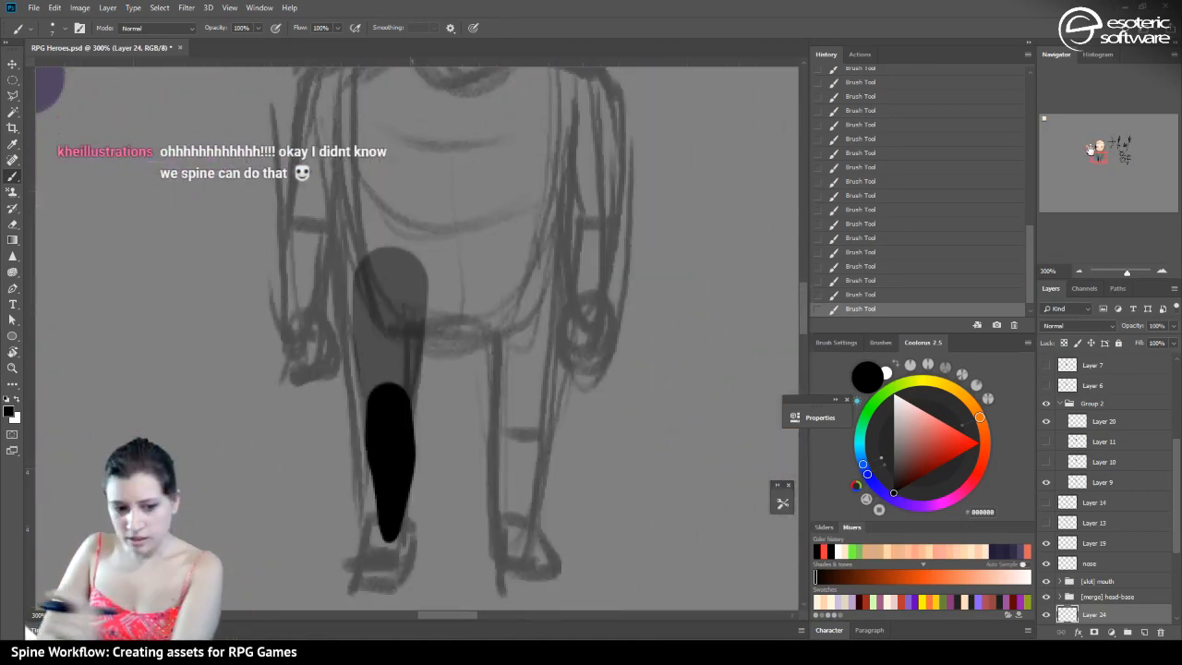
{"action": "key", "text": "ctrl+s"}
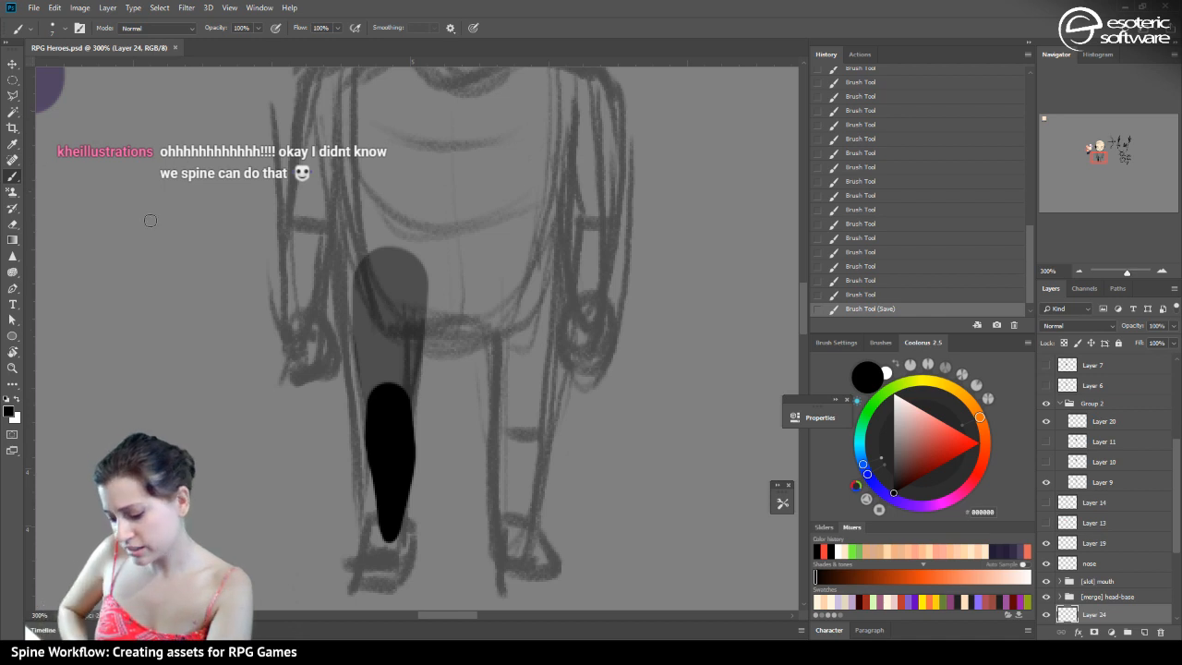
Activate the Move tool and revert RPG Heroes.psd to the brush state just before the last stroke in the history
{"action": "left_click", "coordinate": [13, 63]}
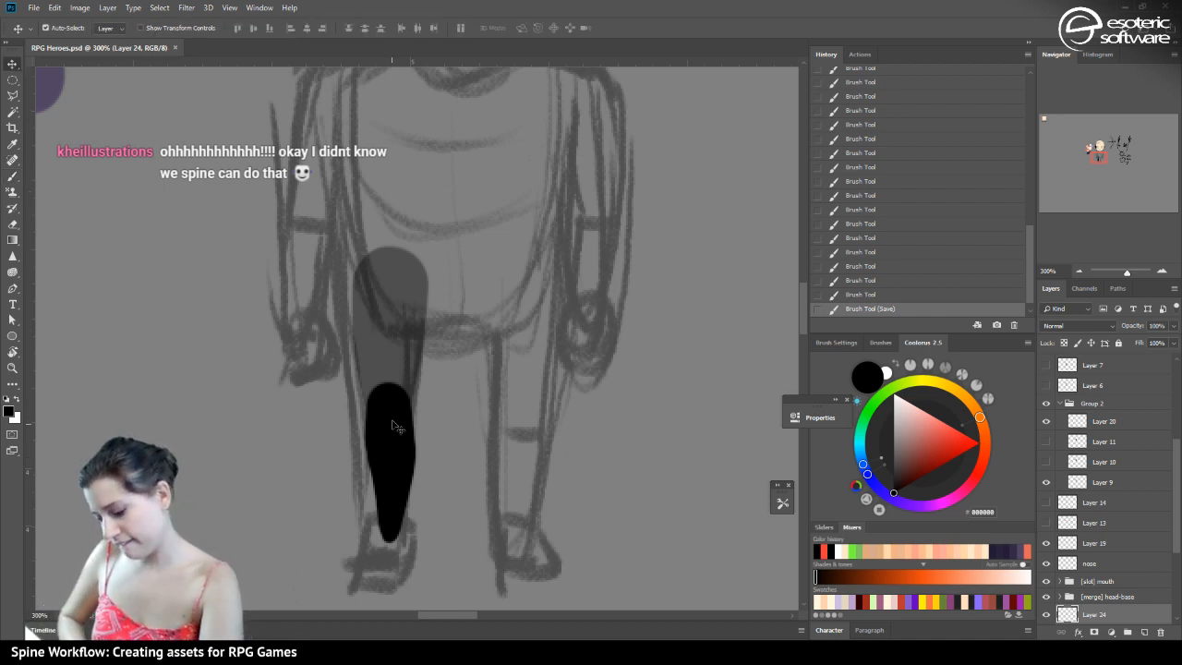
{"action": "mouse_move", "coordinate": [373, 445]}
{"action": "left_mouse_down"}
{"action": "mouse_move", "coordinate": [377, 415]}
{"action": "mouse_move", "coordinate": [377, 462]}
{"action": "left_mouse_up"}
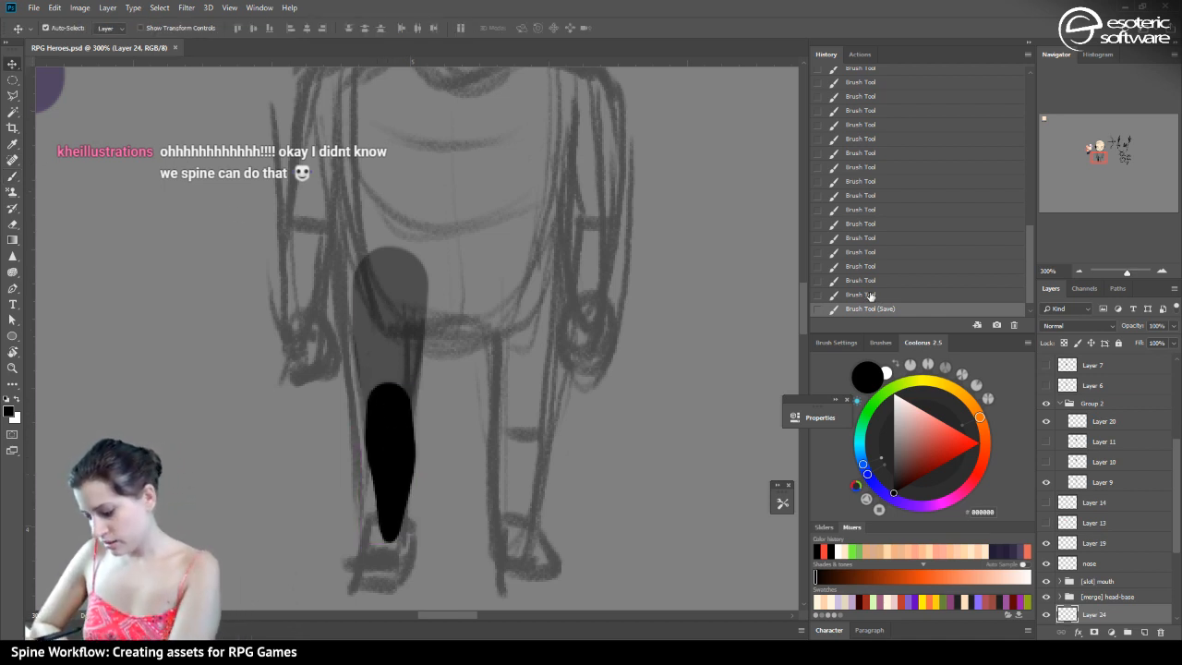
{"action": "left_click", "coordinate": [866, 294]}
{"action": "left_click_drag", "start_coordinate": [1103, 156], "coordinate": [1095, 141]}
{"action": "left_click", "coordinate": [1079, 270]}
{"action": "left_click", "coordinate": [1079, 270]}
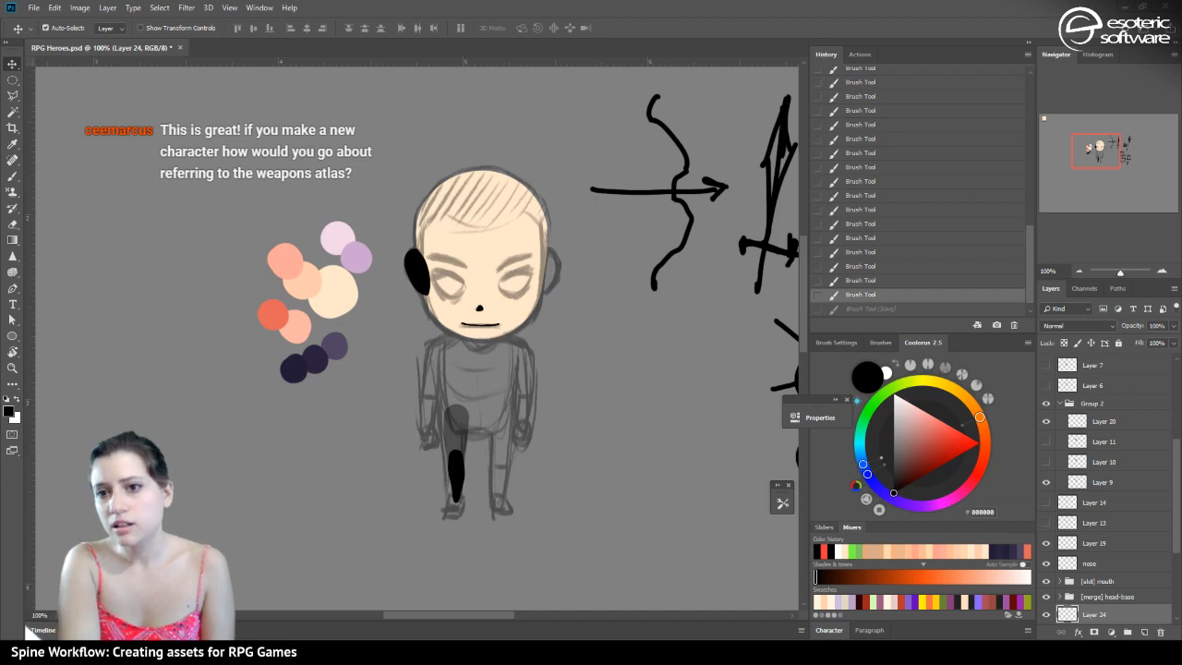
Switch to Spine with goblins-mesh, maximize the window, expand the skins, and display the goblingirl skin
{"action": "left_click_drag", "start_coordinate": [0, 132], "coordinate": [778, 64]}
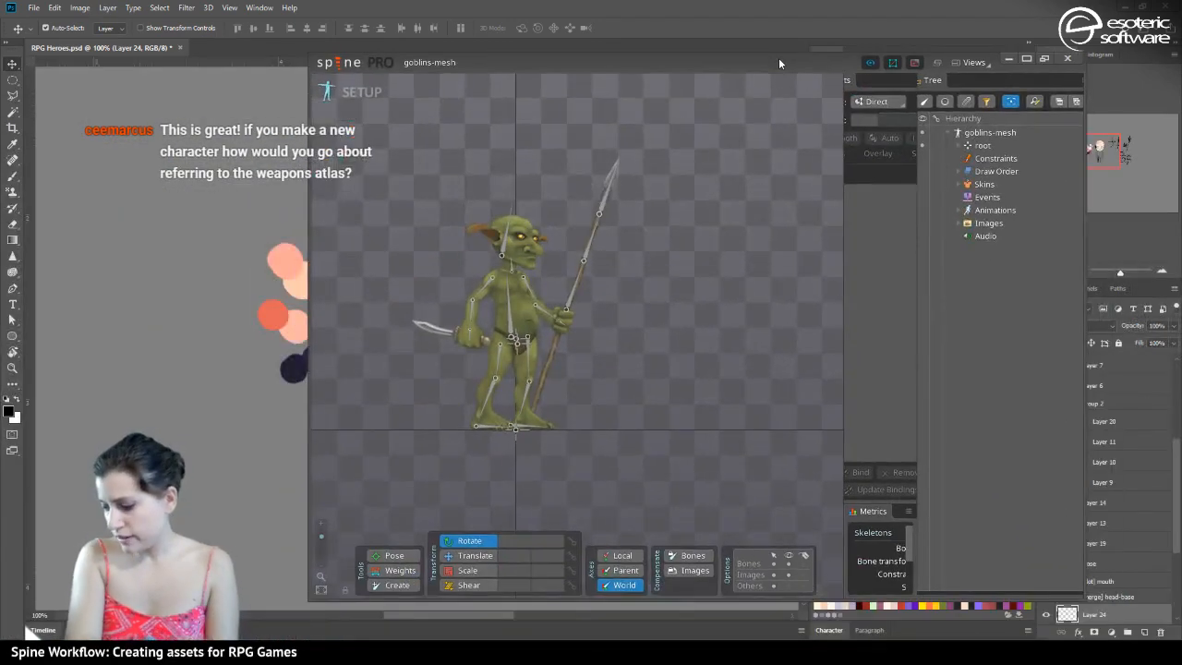
{"action": "double_click", "coordinate": [778, 58]}
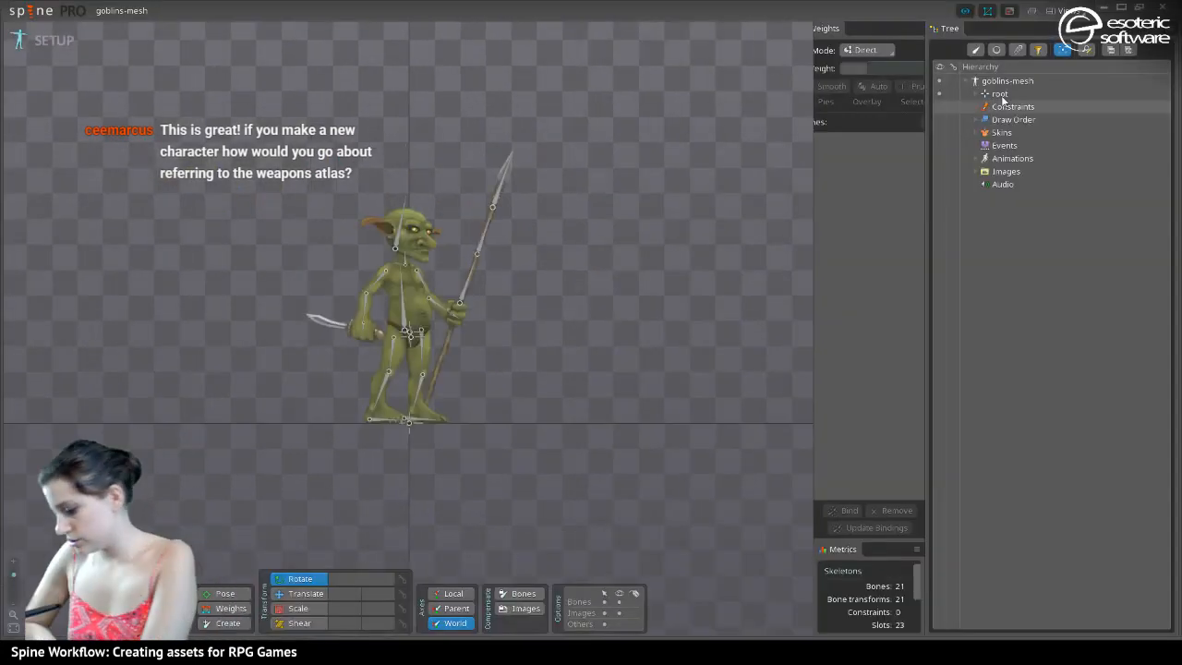
{"action": "left_click", "coordinate": [978, 133]}
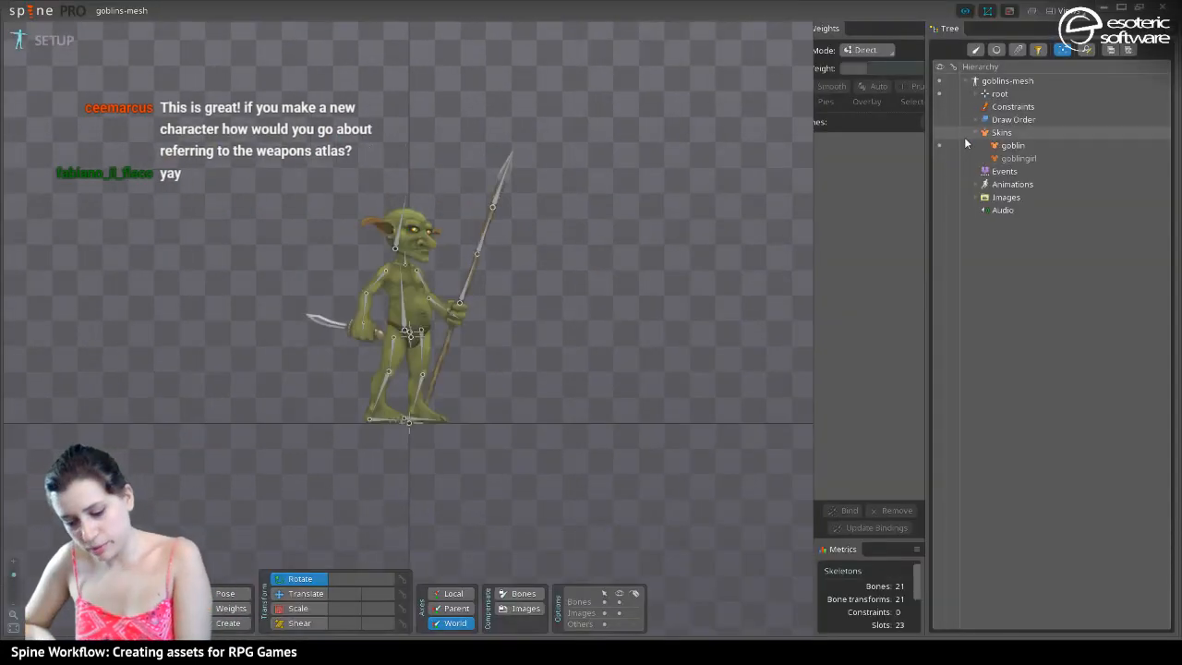
{"action": "key", "text": "Page_Down"}
{"action": "key", "text": "Page_Down"}
{"action": "key", "text": "Page_Down"}
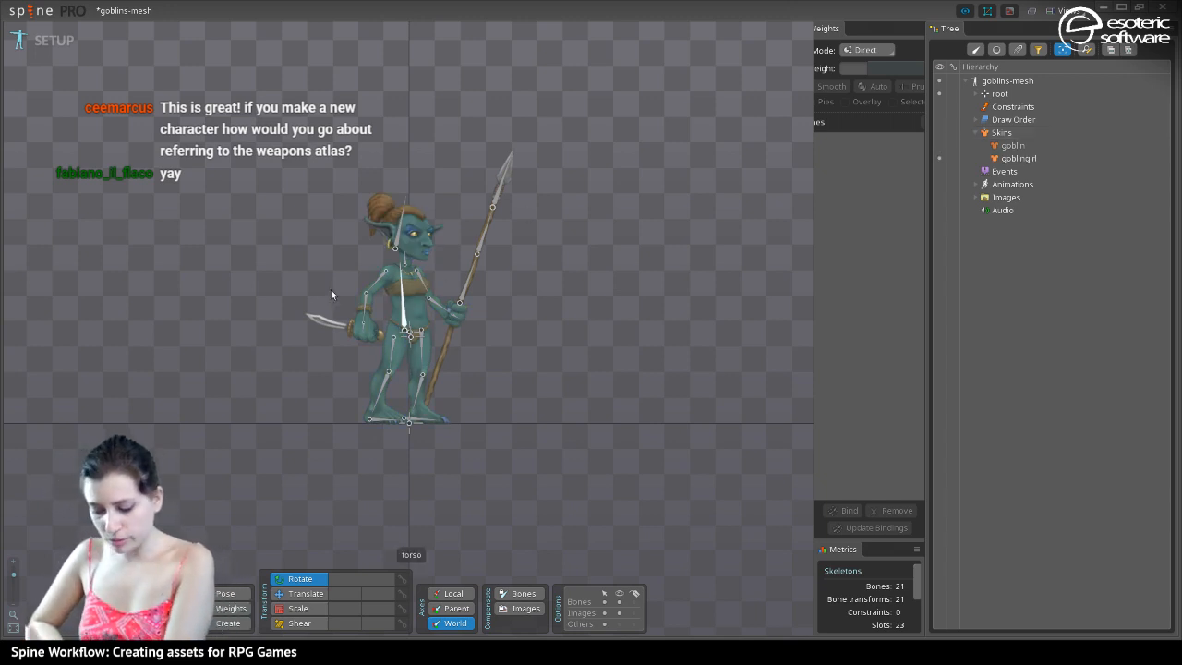
Hide the goblingirl skin and the bones to isolate the dagger and spear, and undo the hiding of the skin
{"action": "left_click", "coordinate": [941, 158]}
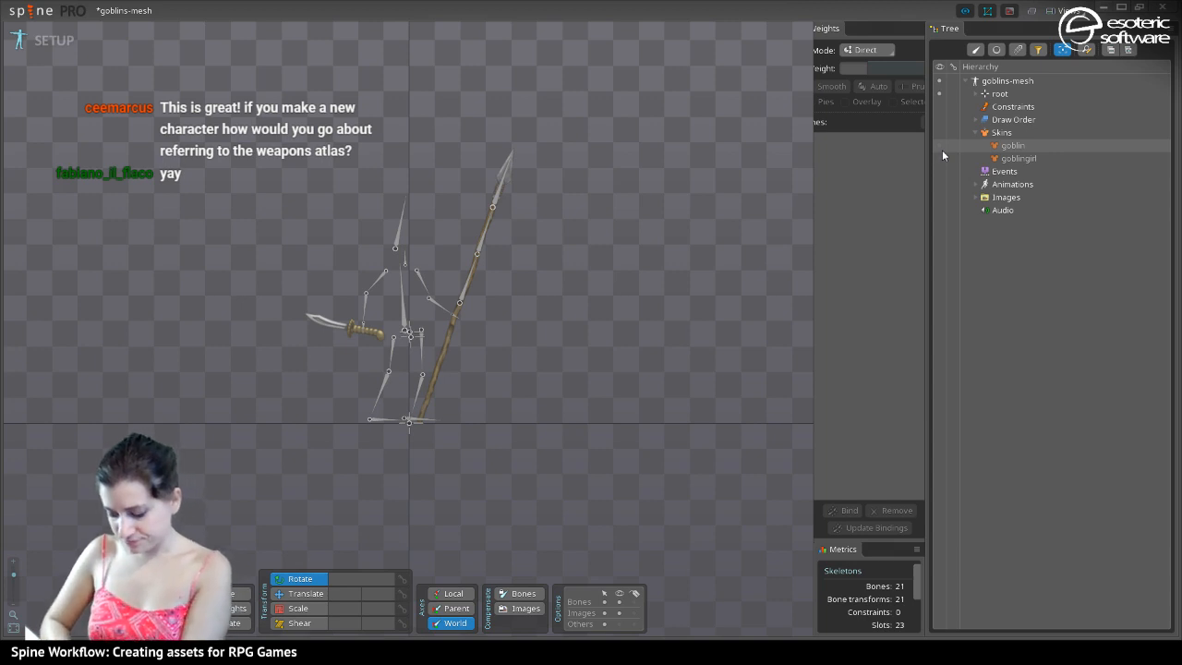
{"action": "left_click", "coordinate": [619, 613]}
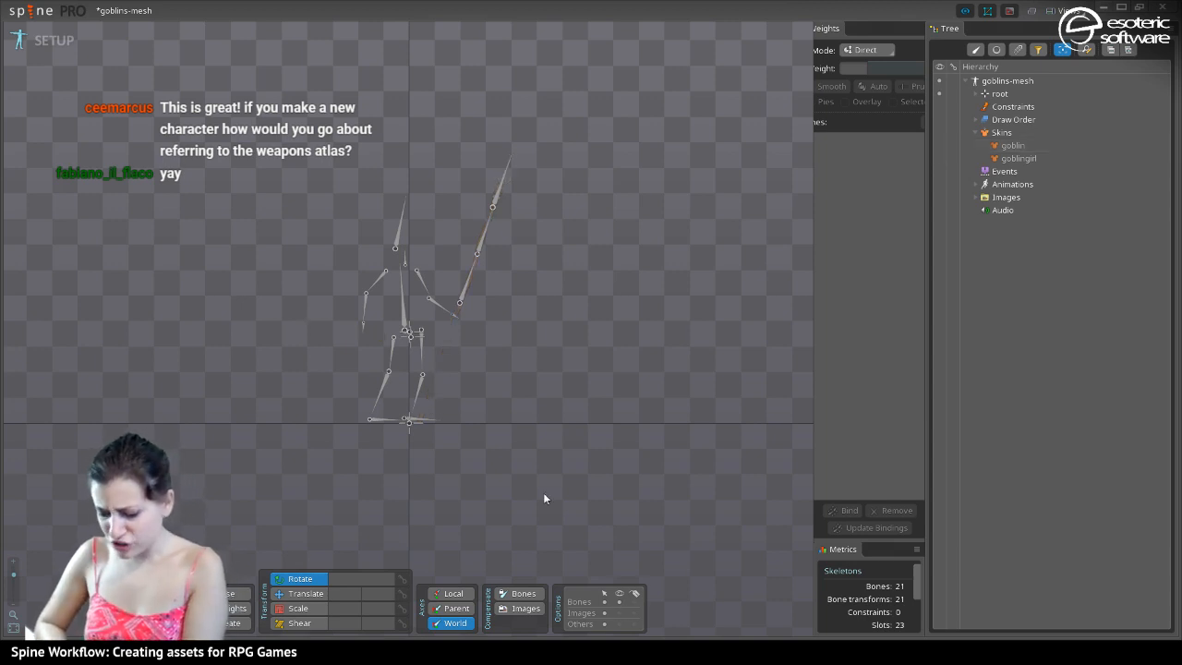
{"action": "left_click", "coordinate": [619, 601]}
{"action": "left_click", "coordinate": [619, 613]}
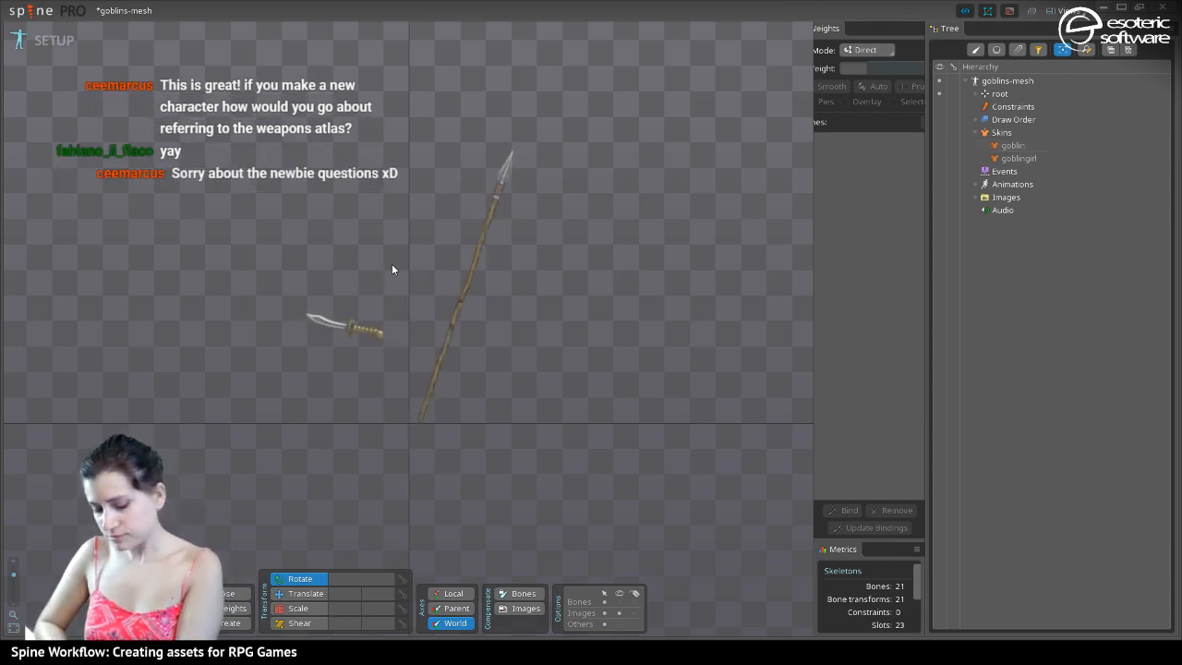
{"action": "key", "text": "ctrl+z"}
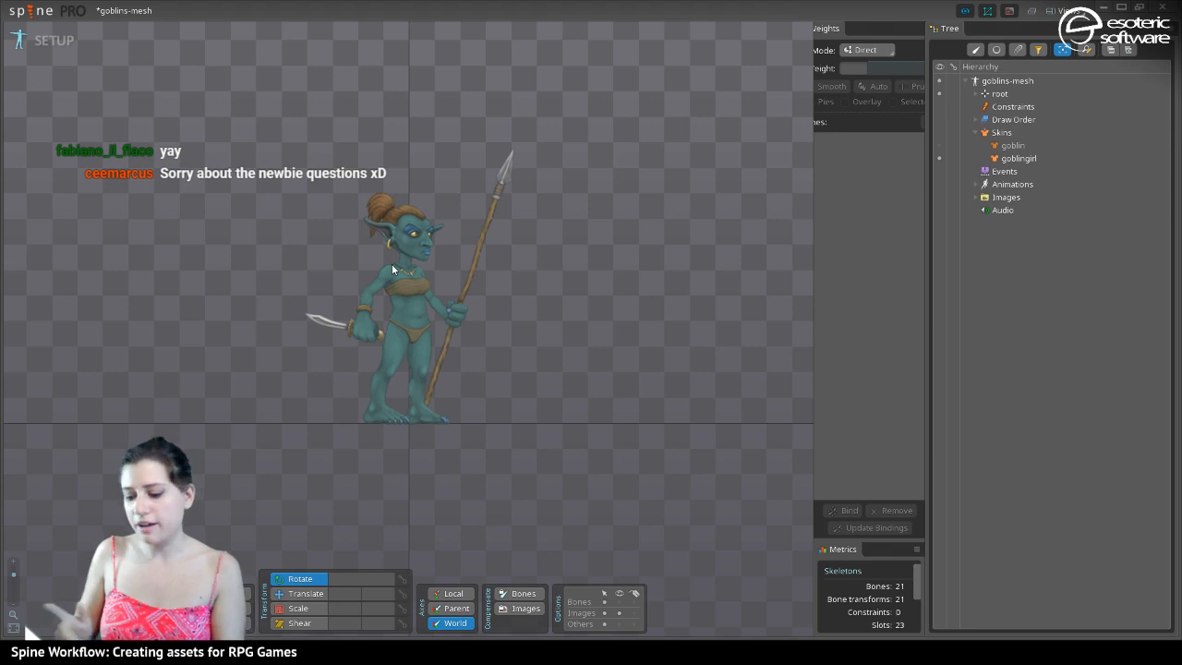
Create a skin placeholder named dagger for the dagger mesh in the right hand item slot
{"action": "left_click", "coordinate": [313, 321]}
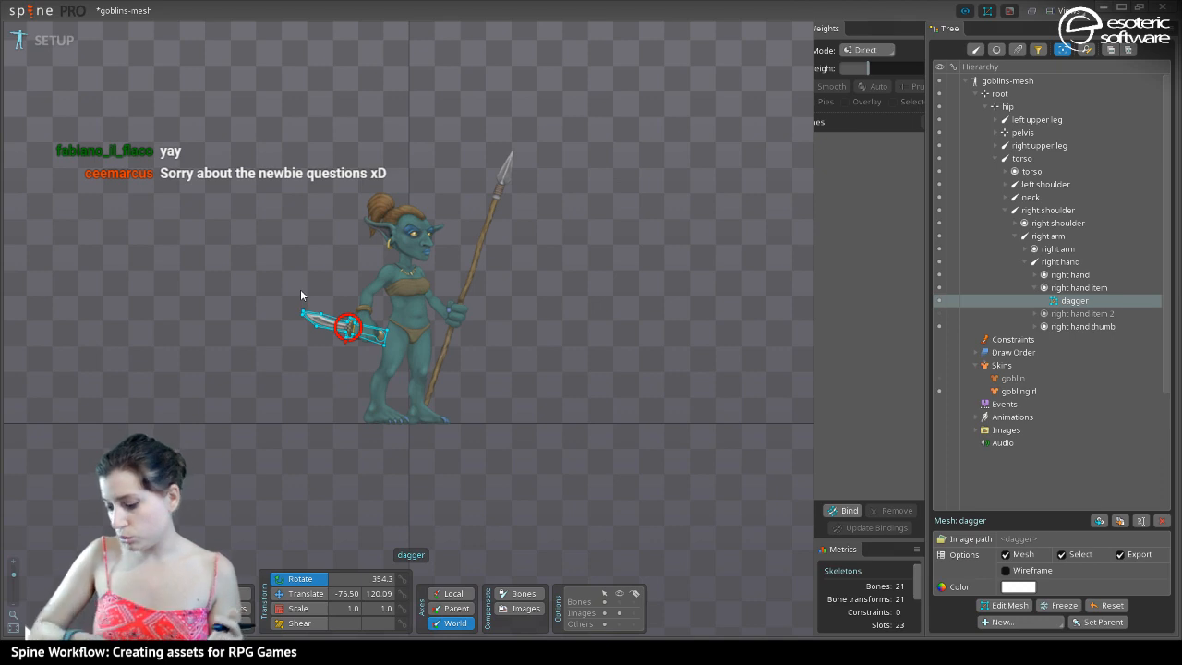
{"action": "left_click", "coordinate": [997, 622]}
{"action": "left_click", "coordinate": [1002, 606]}
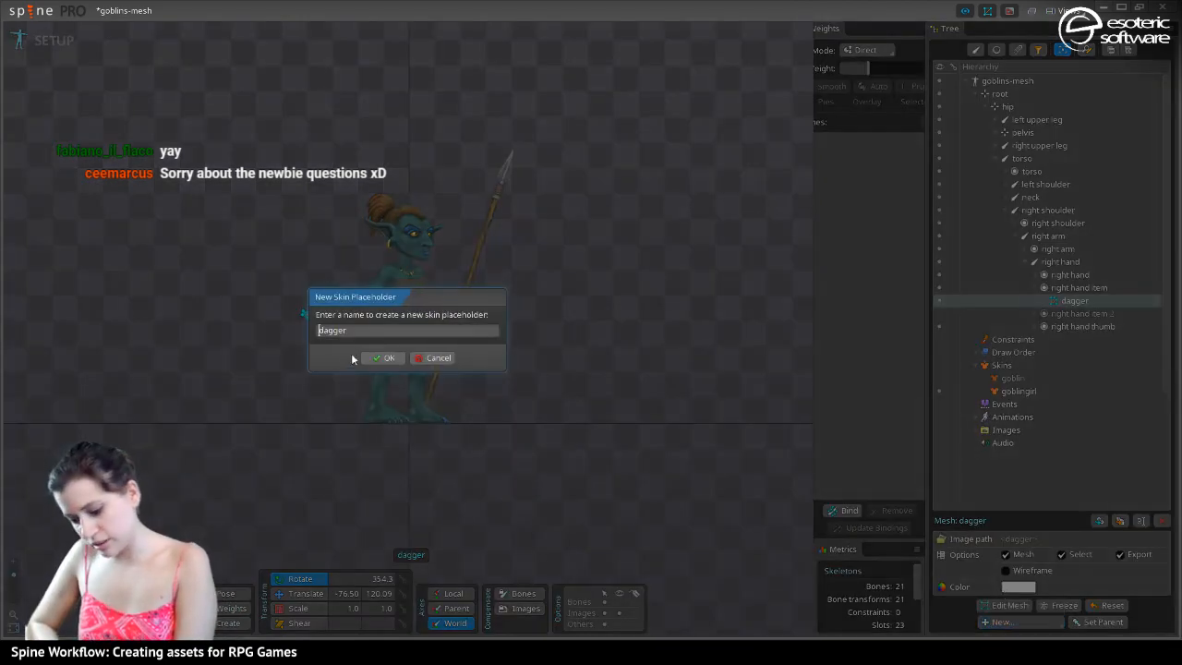
{"action": "left_click", "coordinate": [383, 358]}
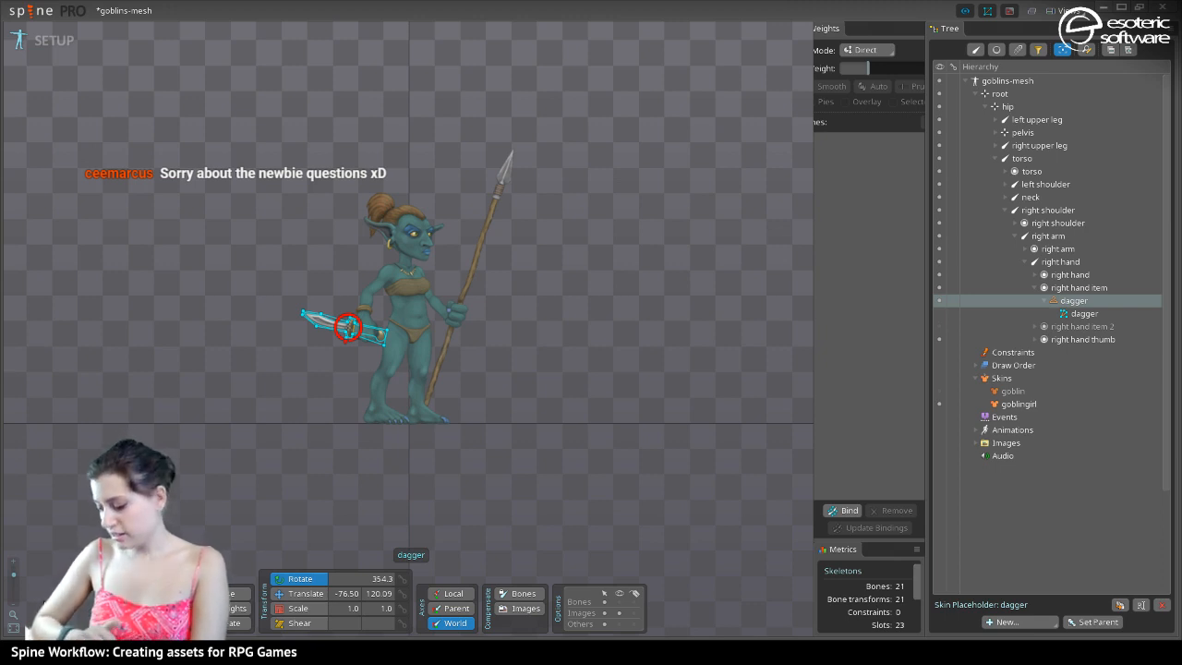
Expand the project's images in the hierarchy and exit Spine, discarding the changes to goblins-mesh
{"action": "left_click", "coordinate": [977, 444]}
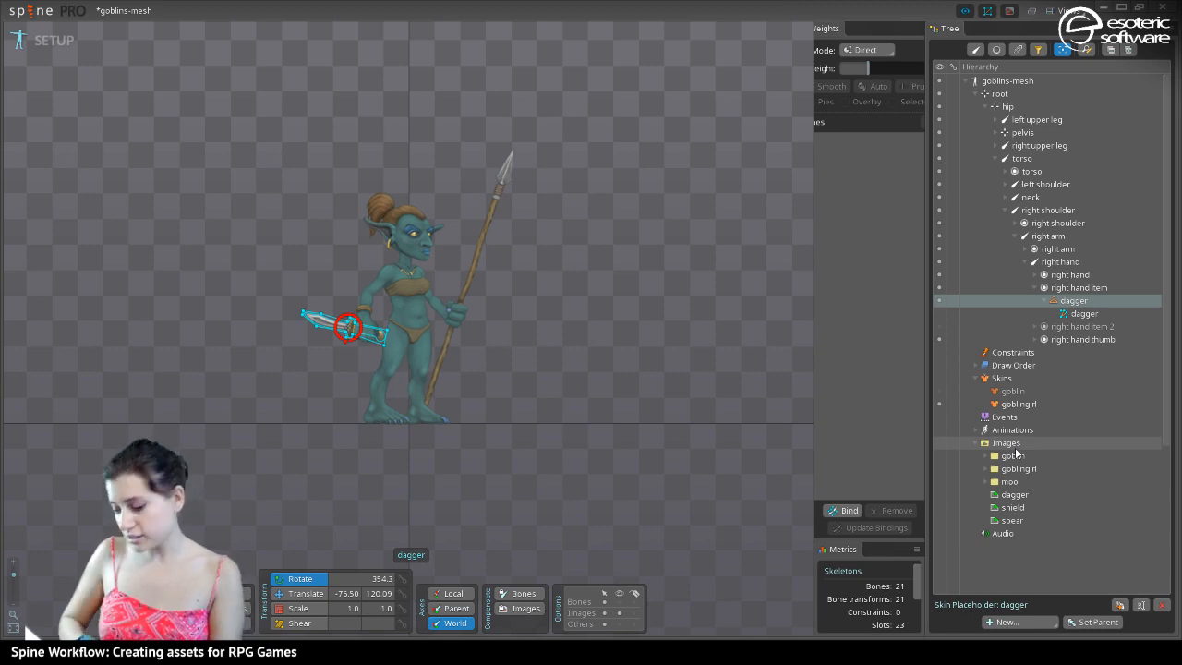
{"action": "left_click", "coordinate": [1162, 7]}
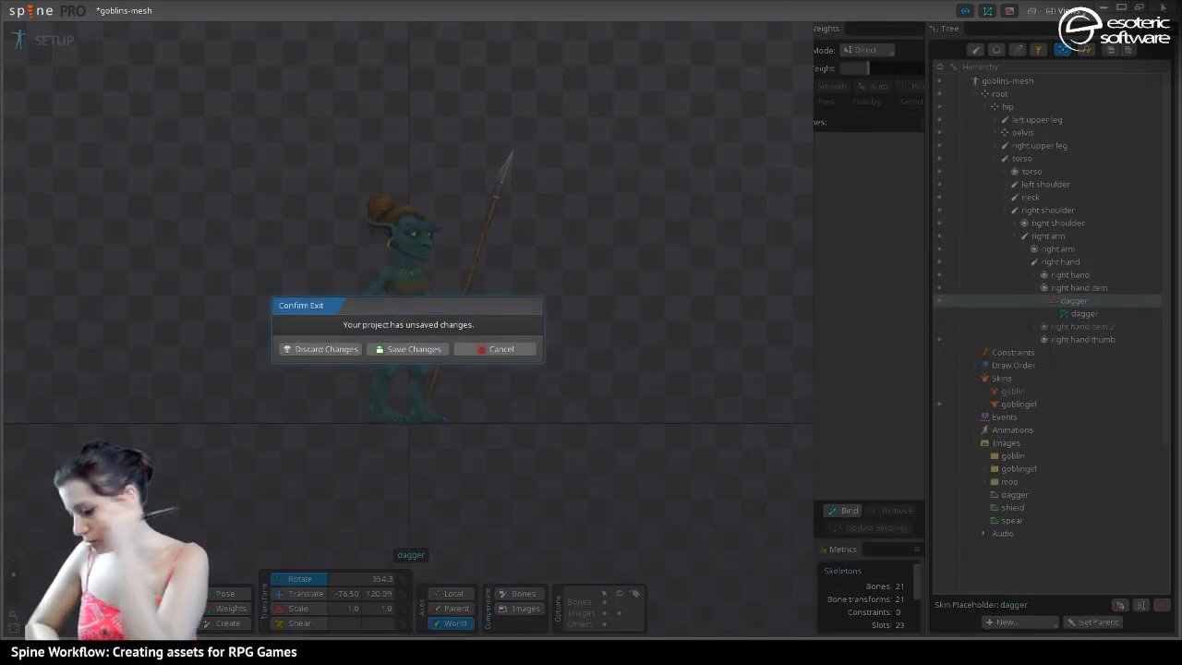
{"action": "left_click", "coordinate": [295, 352]}
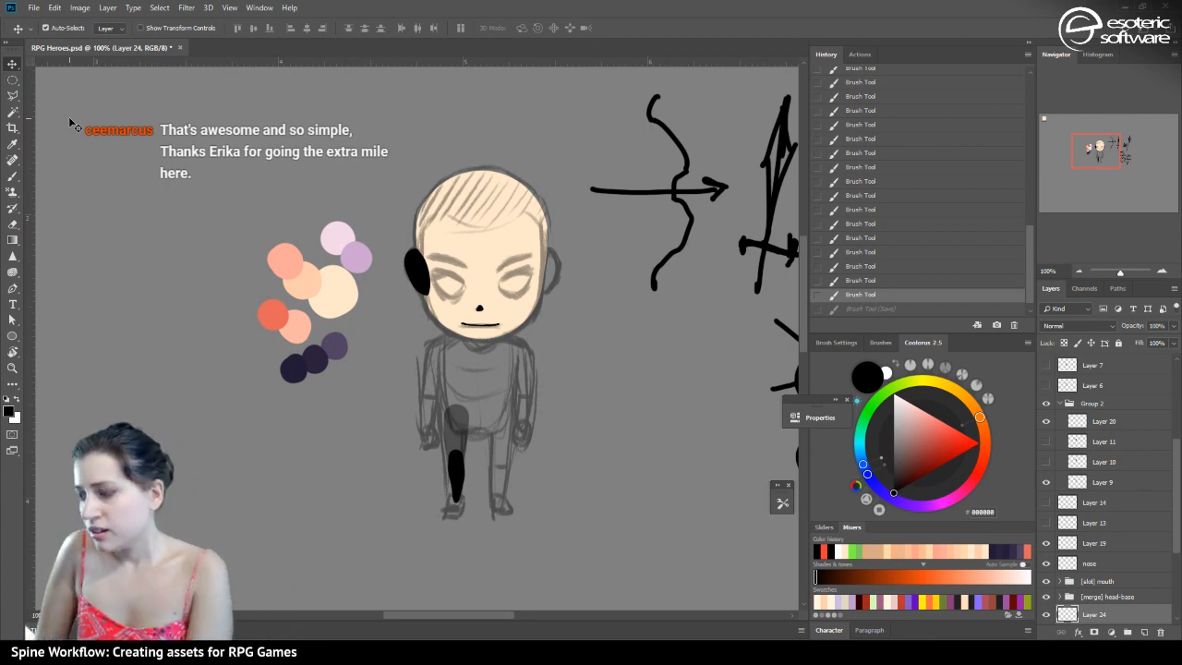
{"action": "left_click_drag", "start_coordinate": [1098, 155], "coordinate": [1113, 145]}
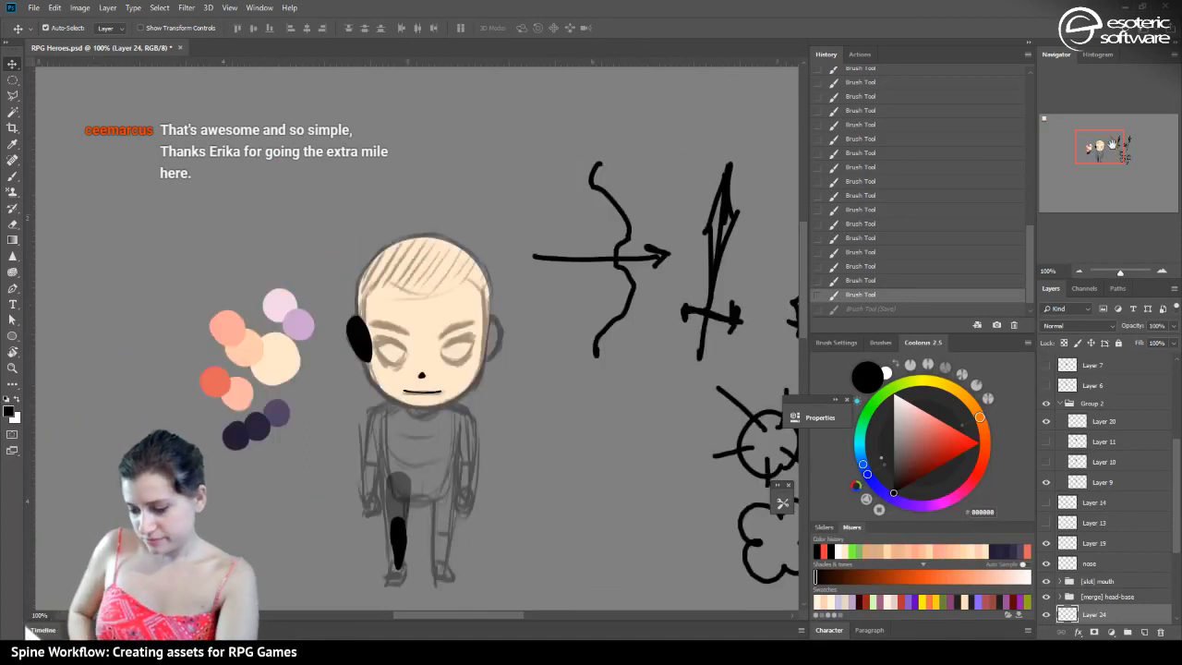
{"action": "left_click", "coordinate": [380, 483]}
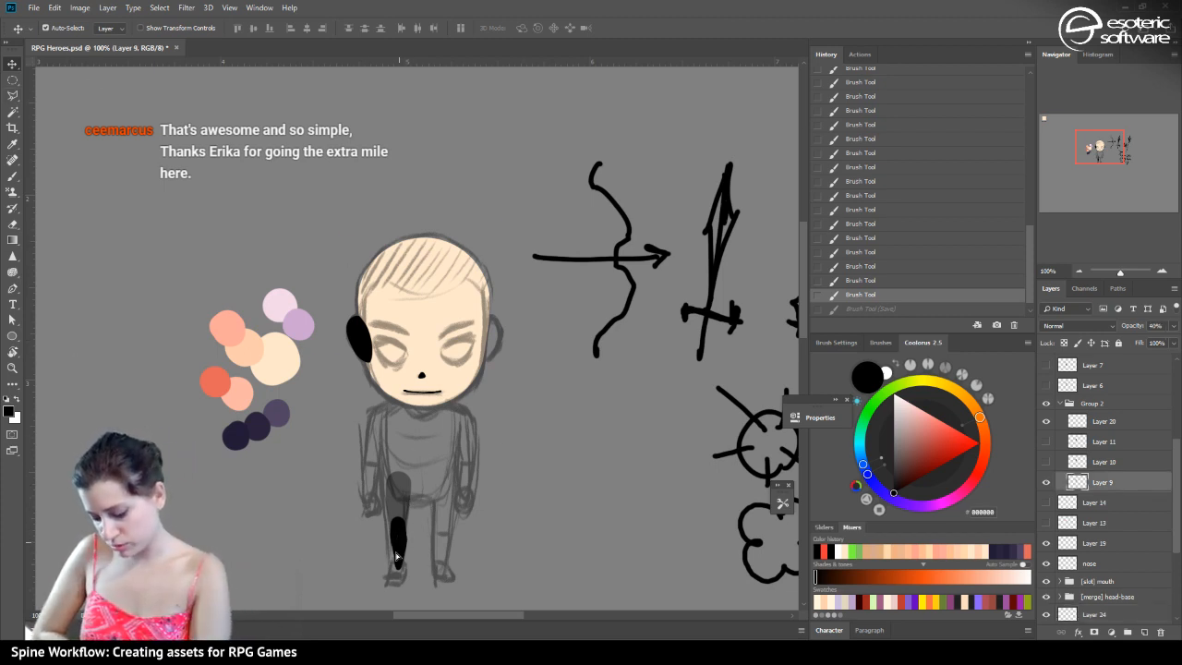
{"action": "left_click_drag", "start_coordinate": [406, 545], "coordinate": [415, 529]}
{"action": "left_click", "coordinate": [859, 292]}
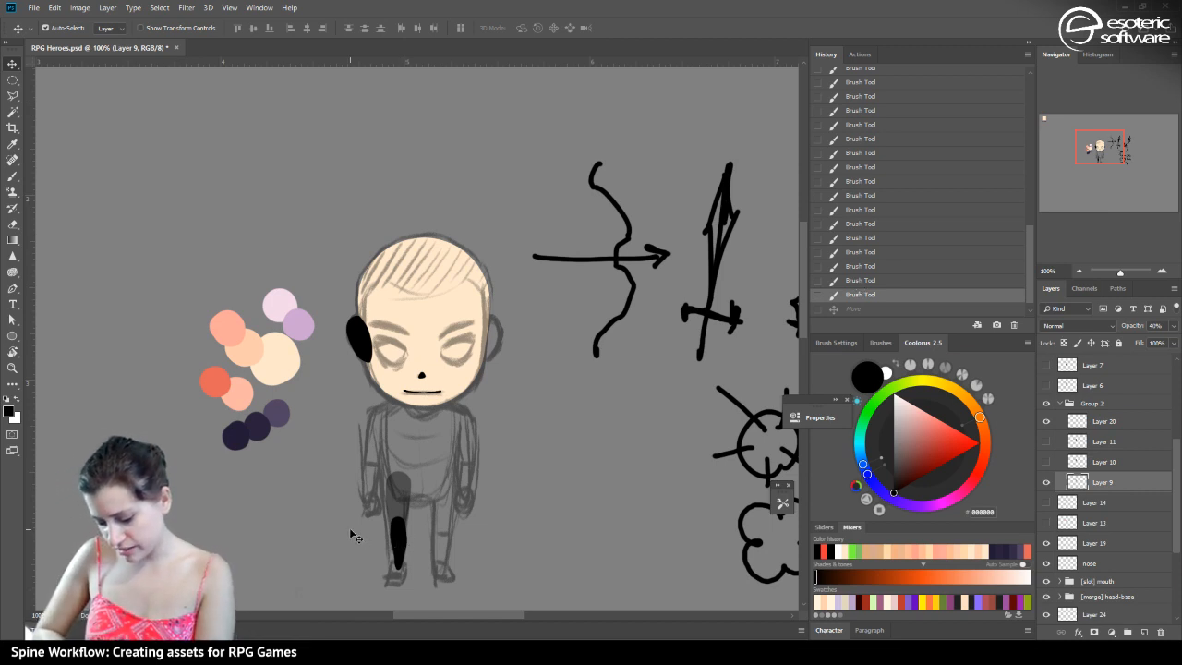
Select the black lower-leg shape's layer, Layer 24, and zoom in on the character's body to 200%
{"action": "left_click", "coordinate": [401, 545]}
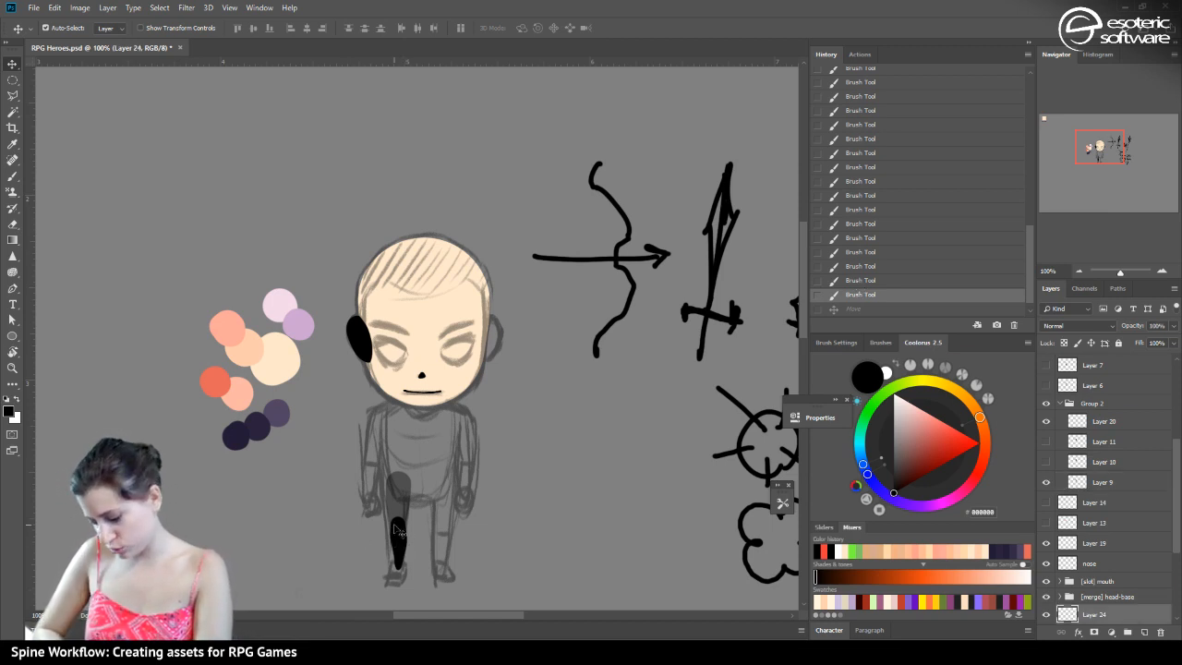
{"action": "left_click_drag", "start_coordinate": [1177, 476], "coordinate": [1177, 543]}
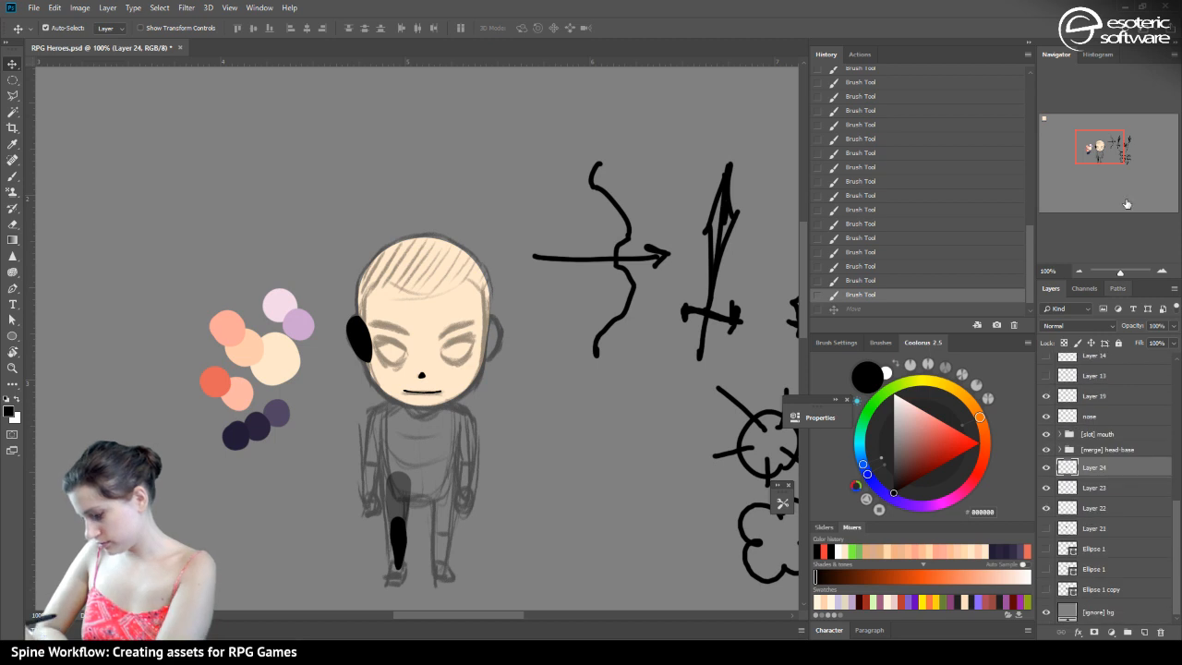
{"action": "left_click_drag", "start_coordinate": [1109, 159], "coordinate": [1111, 163]}
{"action": "left_click", "coordinate": [1162, 271]}
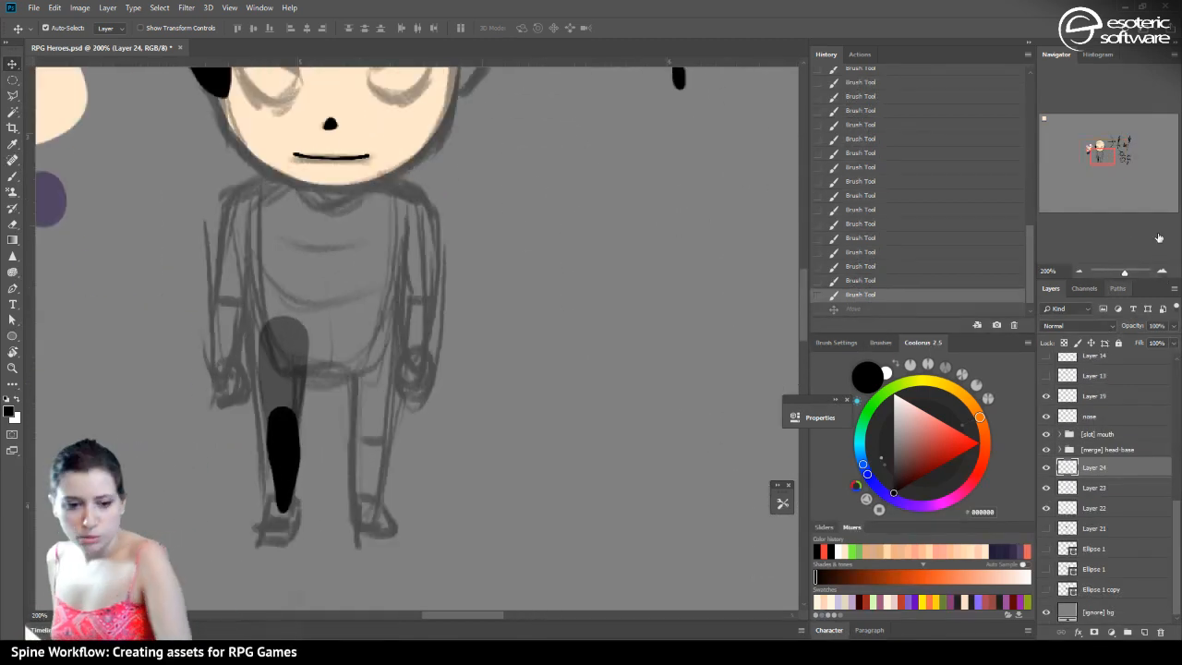
{"action": "key", "text": "ctrl"}
{"action": "key", "text": "ctrl+t"}
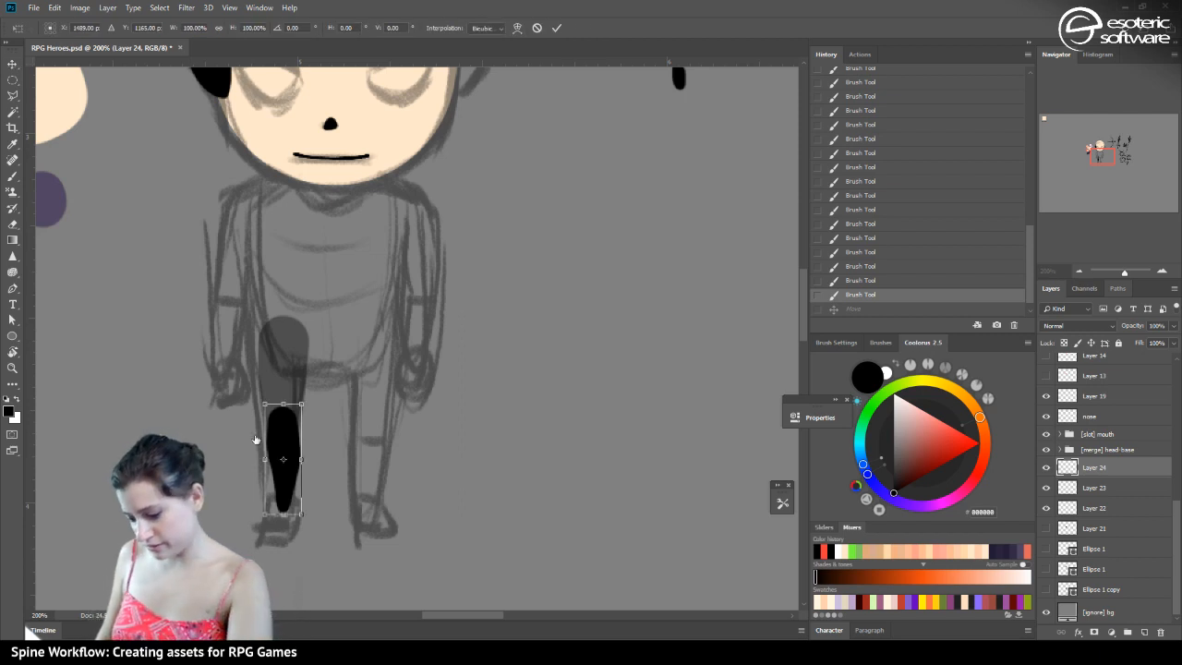
{"action": "left_click_drag", "start_coordinate": [283, 459], "coordinate": [280, 442]}
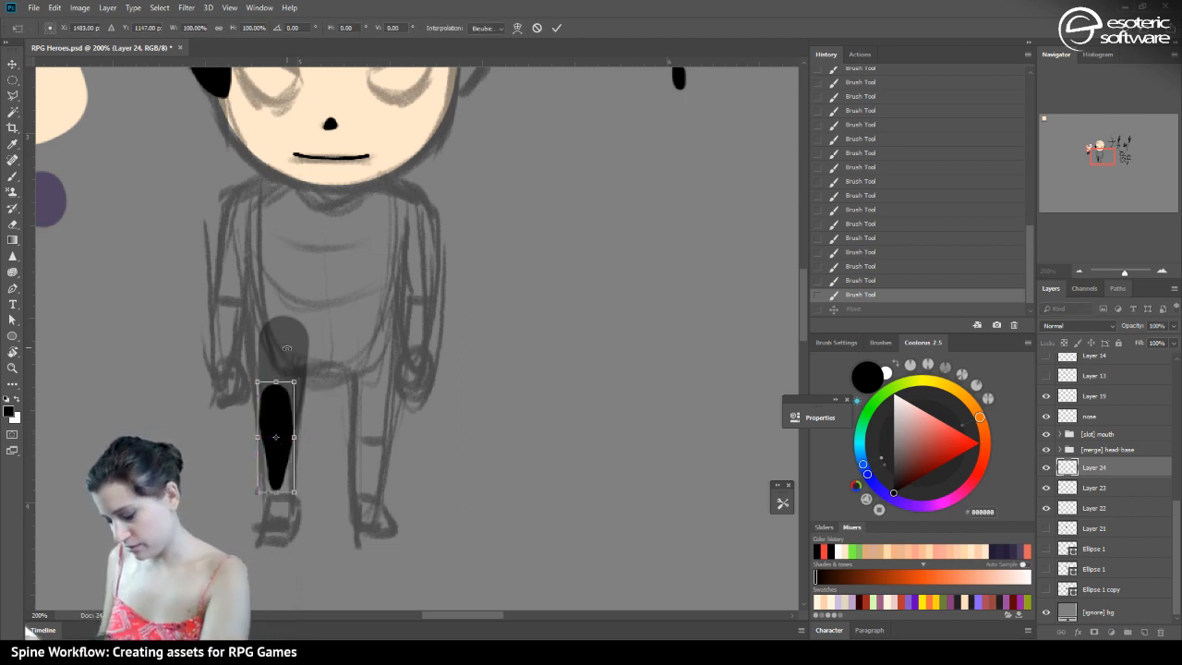
{"action": "left_click", "coordinate": [536, 28]}
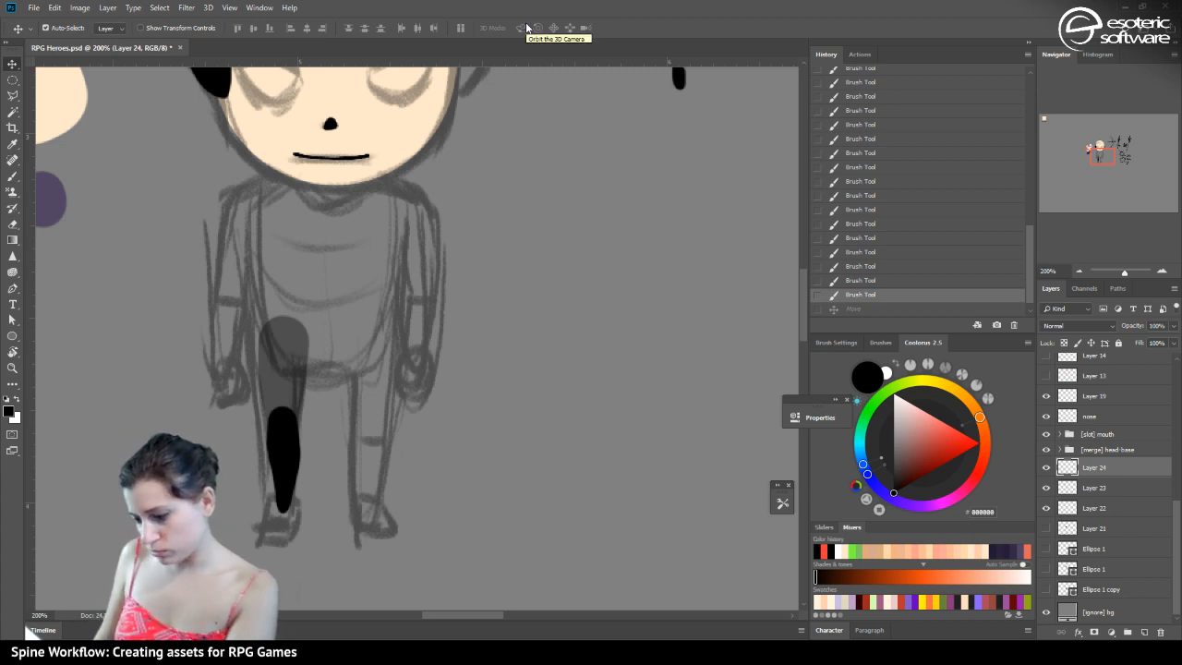
Slim the black lower-leg shape on Layer 24 by trimming both of its side edges with the Eraser
{"action": "left_click", "coordinate": [12, 224]}
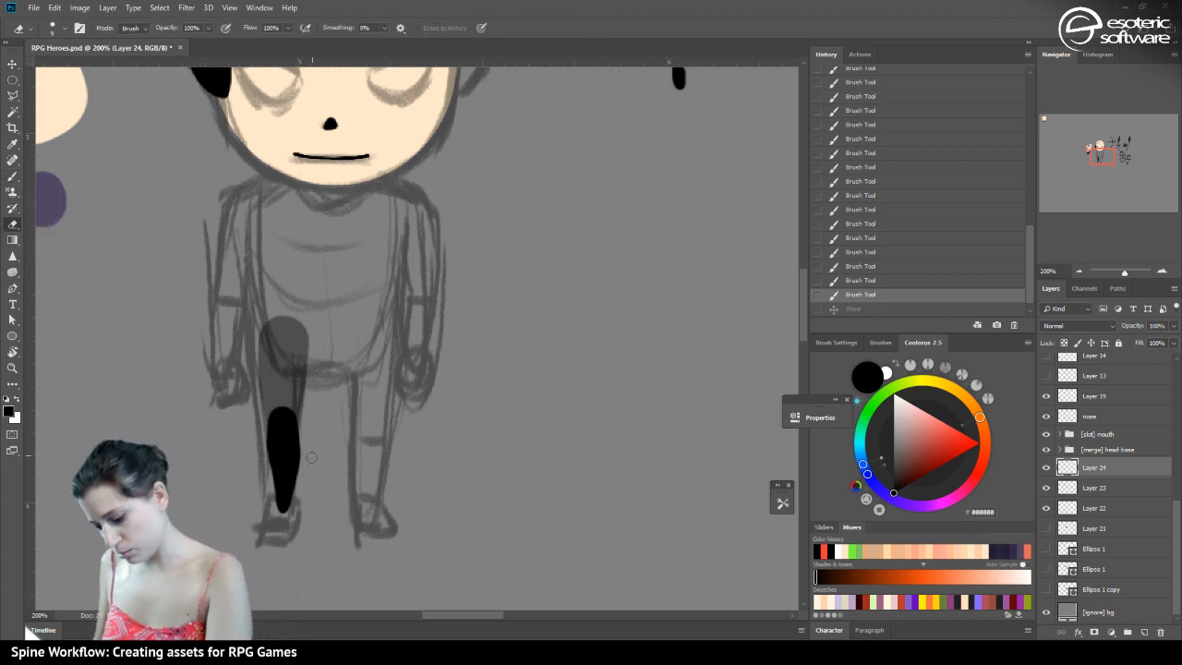
{"action": "left_click_drag", "start_coordinate": [293, 494], "coordinate": [295, 436]}
{"action": "key", "text": "ctrl+z"}
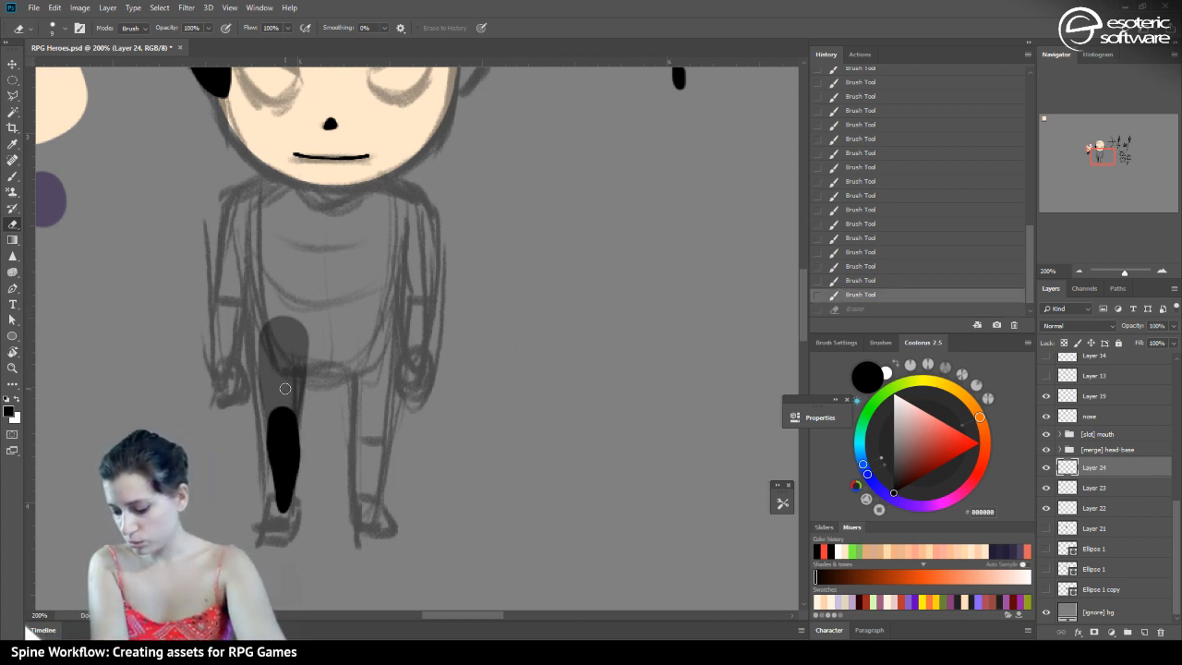
{"action": "left_click", "coordinate": [304, 428]}
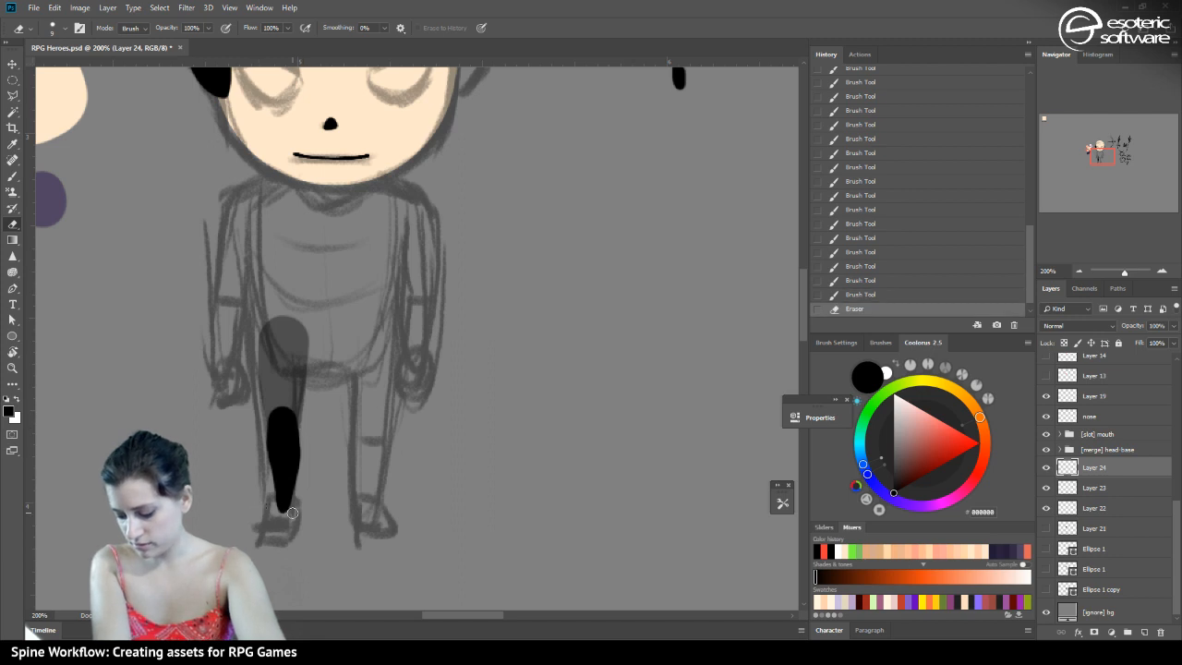
{"action": "left_click_drag", "start_coordinate": [292, 512], "coordinate": [295, 432]}
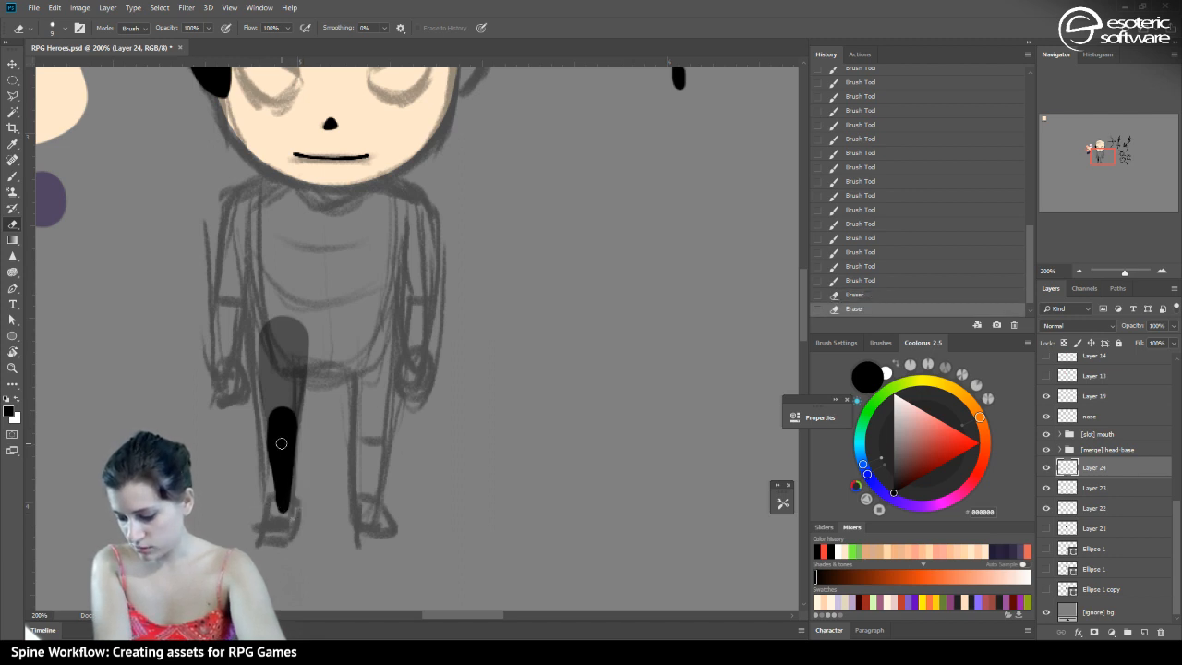
{"action": "left_click", "coordinate": [261, 419]}
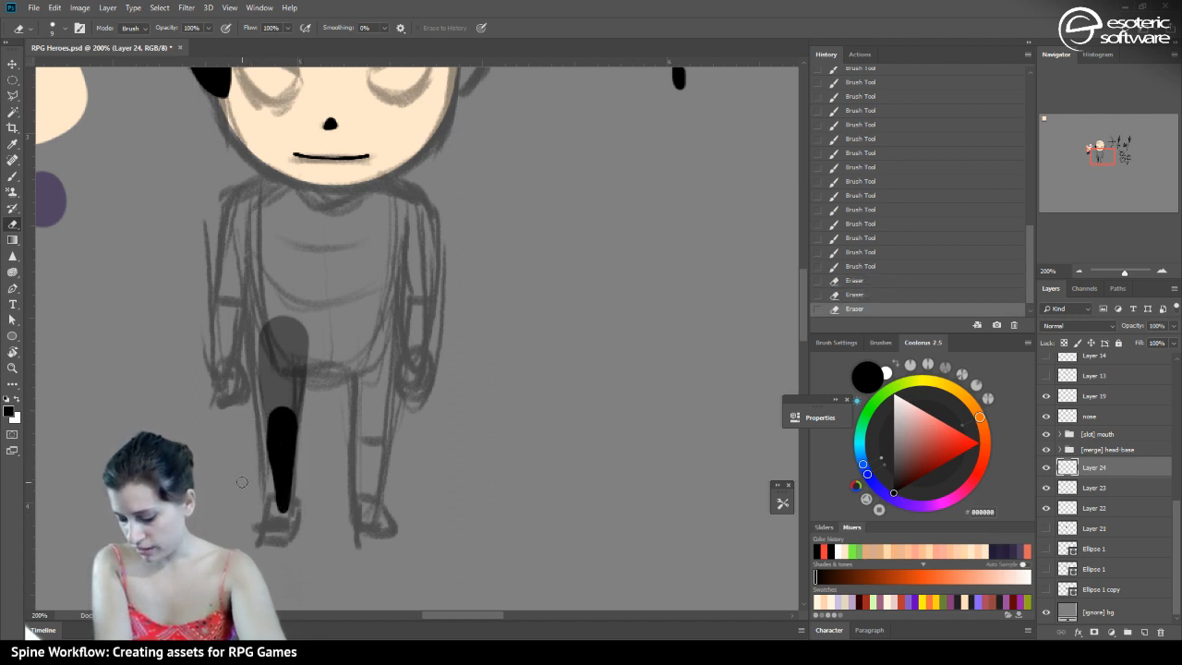
{"action": "left_click", "coordinate": [273, 512], "text": "shift"}
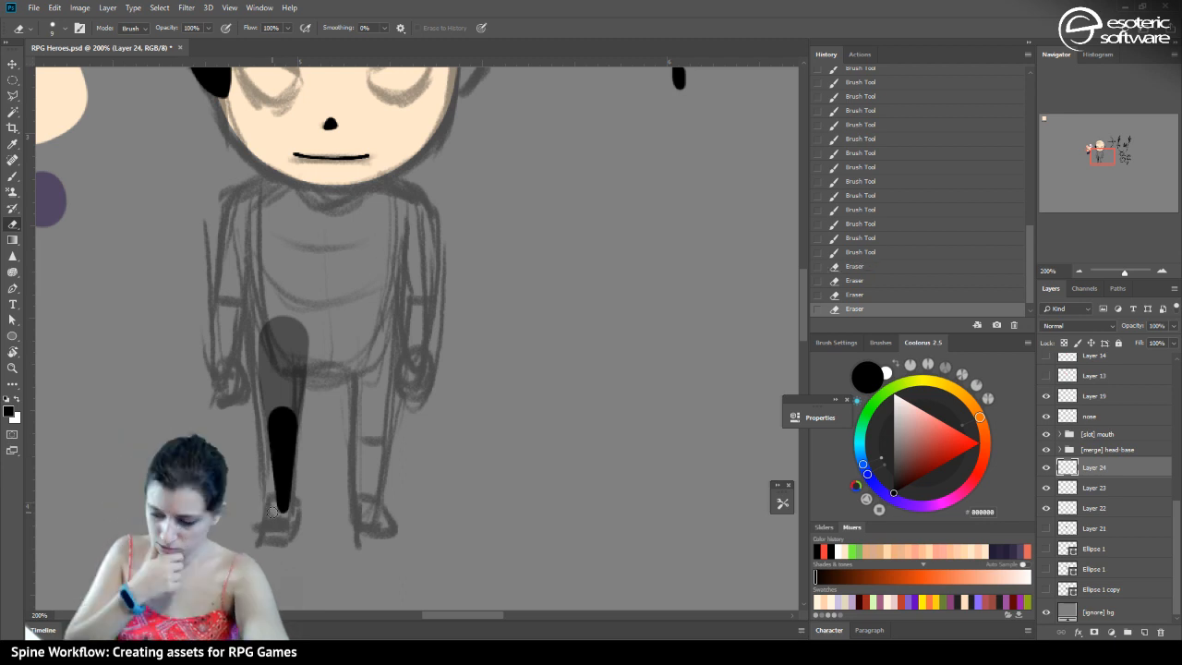
Add a new layer above Layer 24 and paint a small black foot at the base of the lower leg with the Brush
{"action": "key", "text": "b"}
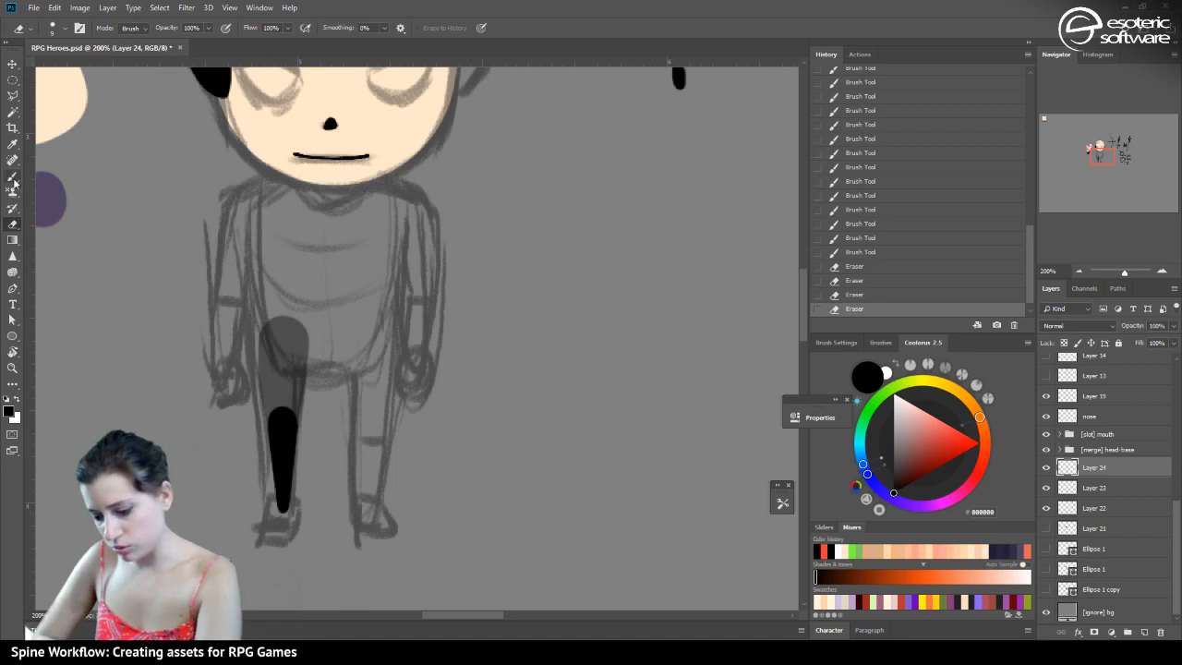
{"action": "left_click_drag", "start_coordinate": [289, 429], "coordinate": [283, 489]}
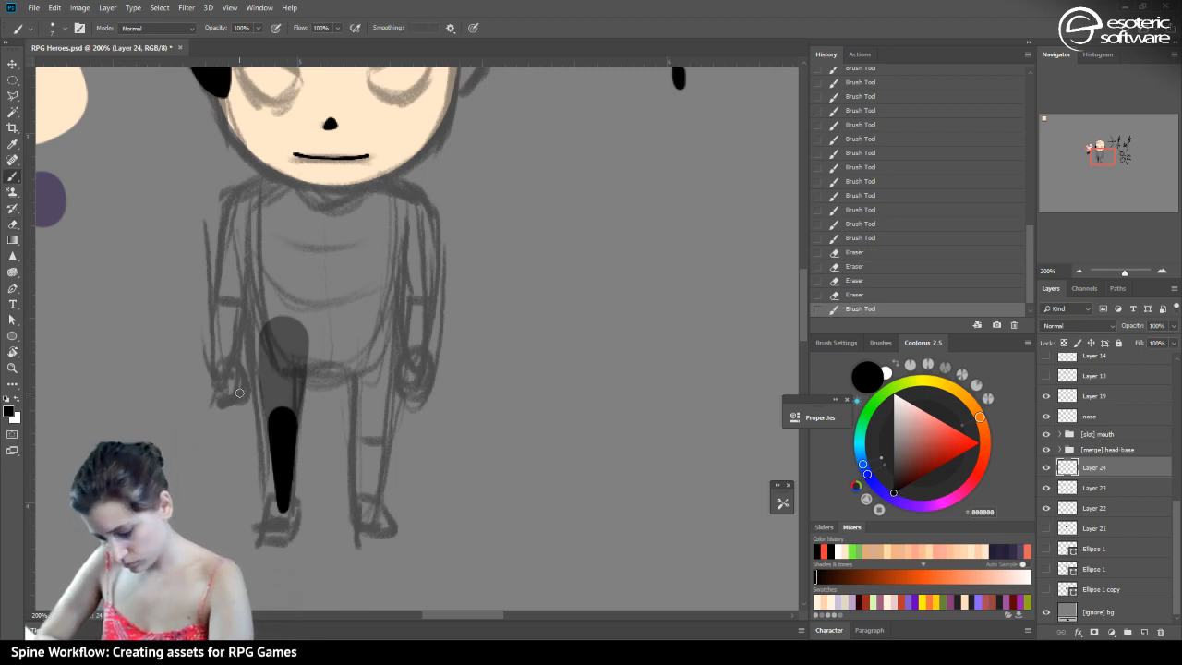
{"action": "left_click", "coordinate": [841, 294]}
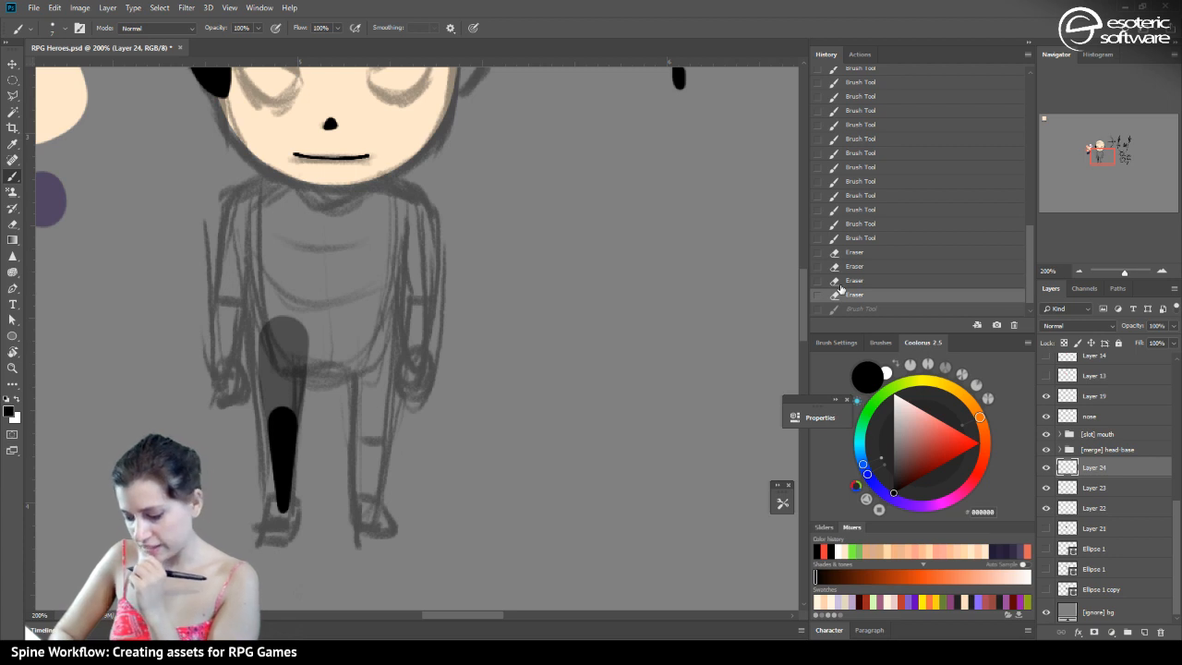
{"action": "left_click", "coordinate": [1147, 632]}
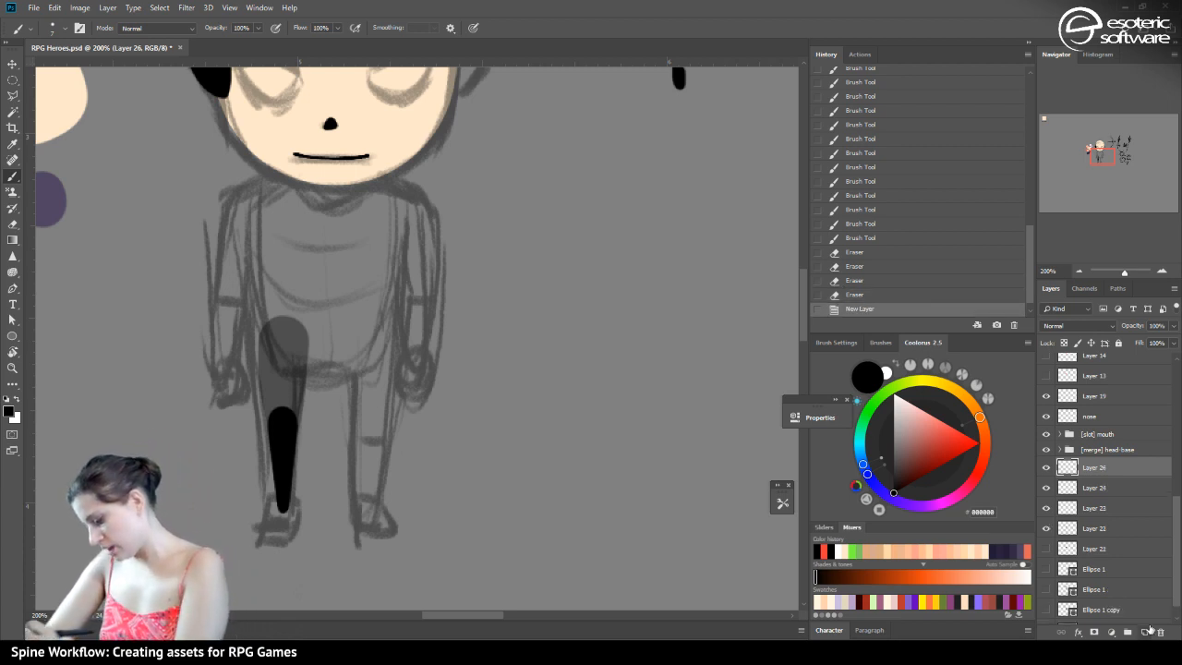
{"action": "mouse_move", "coordinate": [288, 514]}
{"action": "left_mouse_down"}
{"action": "mouse_move", "coordinate": [279, 504]}
{"action": "mouse_move", "coordinate": [275, 527]}
{"action": "mouse_move", "coordinate": [278, 510]}
{"action": "mouse_move", "coordinate": [282, 528]}
{"action": "mouse_move", "coordinate": [292, 513]}
{"action": "mouse_move", "coordinate": [277, 528]}
{"action": "mouse_move", "coordinate": [285, 482]}
{"action": "mouse_move", "coordinate": [274, 511]}
{"action": "left_mouse_up"}
{"action": "key", "text": "ctrl+z"}
{"action": "left_click_drag", "start_coordinate": [287, 528], "coordinate": [285, 510]}
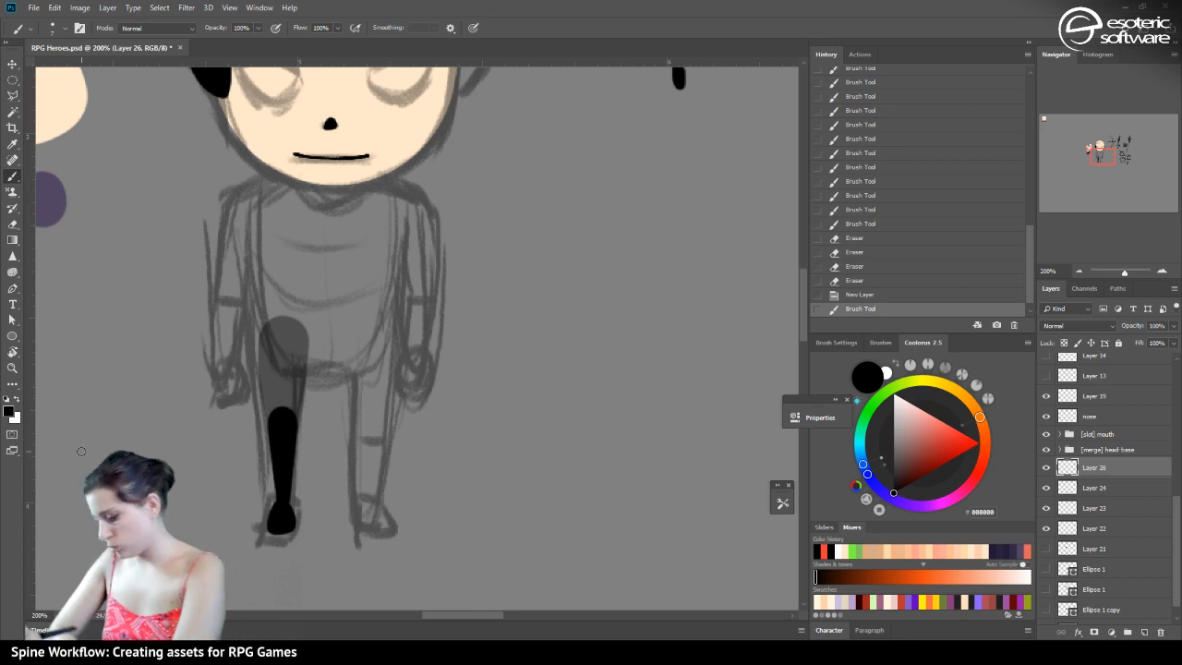
Set the opacity of the lower-leg shape on Layer 24 to 51% and toggle Layer 23's visibility to check it
{"action": "left_click", "coordinate": [1095, 488]}
{"action": "left_click", "coordinate": [1146, 323]}
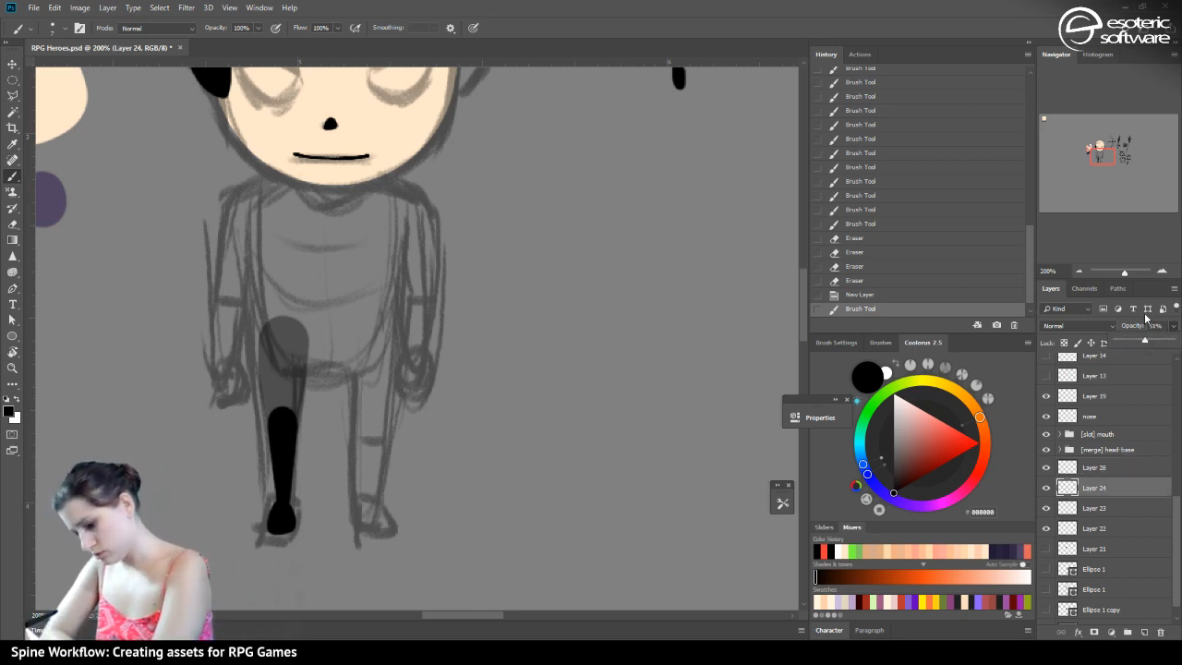
{"action": "left_click_drag", "start_coordinate": [1147, 318], "coordinate": [1148, 320]}
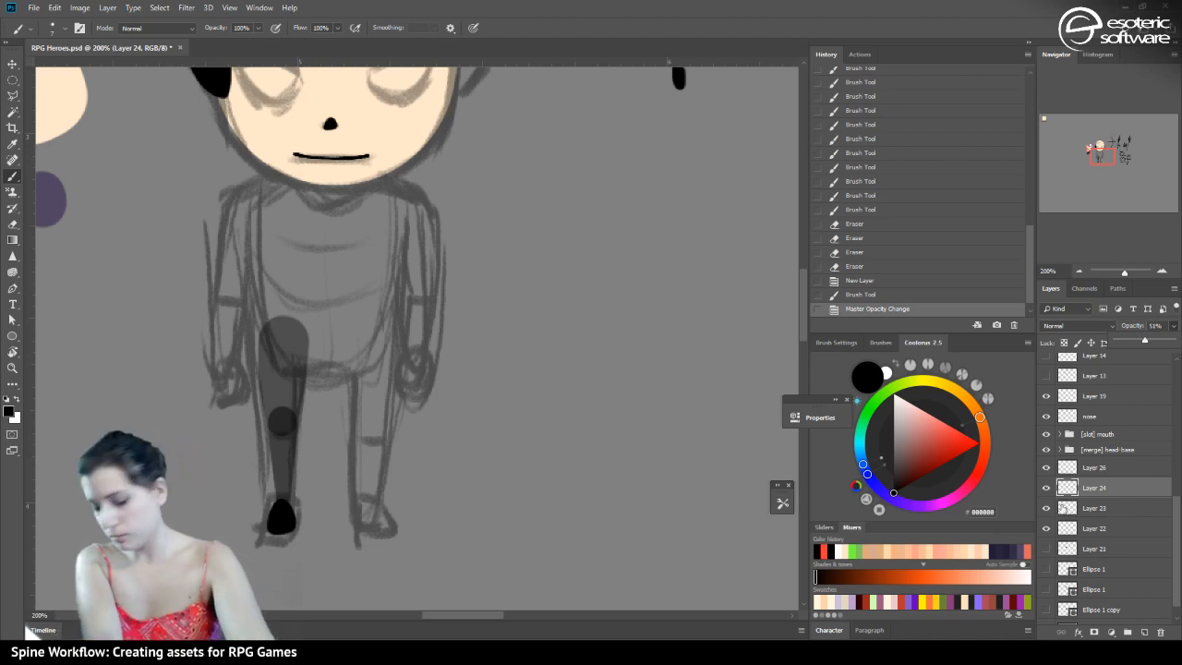
{"action": "left_click", "coordinate": [1047, 508]}
{"action": "left_click", "coordinate": [1046, 508]}
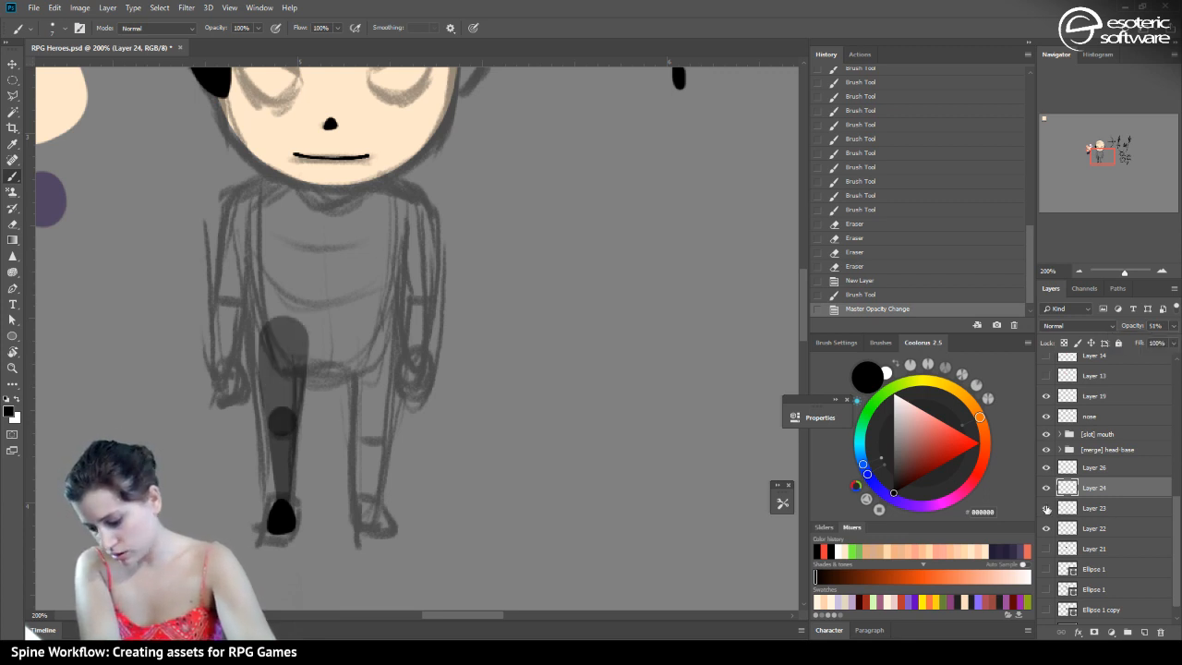
{"action": "left_click", "coordinate": [1099, 509], "text": "shift"}
{"action": "key", "text": "ctrl+t"}
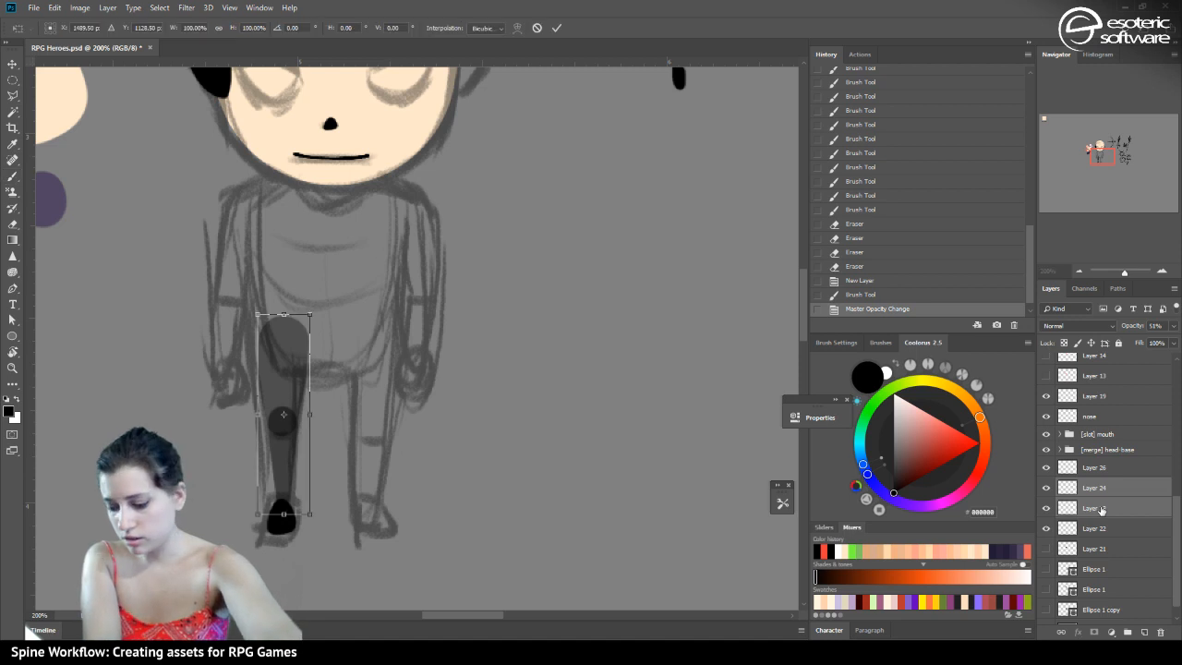
{"action": "left_click_drag", "start_coordinate": [283, 314], "coordinate": [279, 335]}
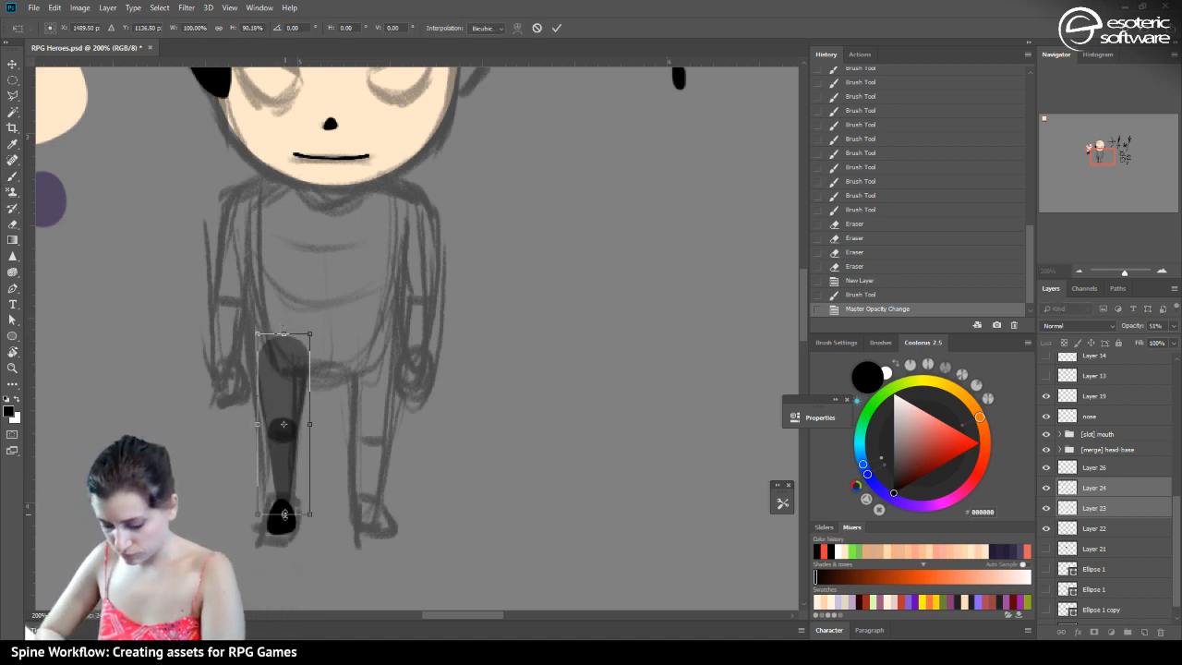
{"action": "left_click_drag", "start_coordinate": [284, 513], "coordinate": [284, 515]}
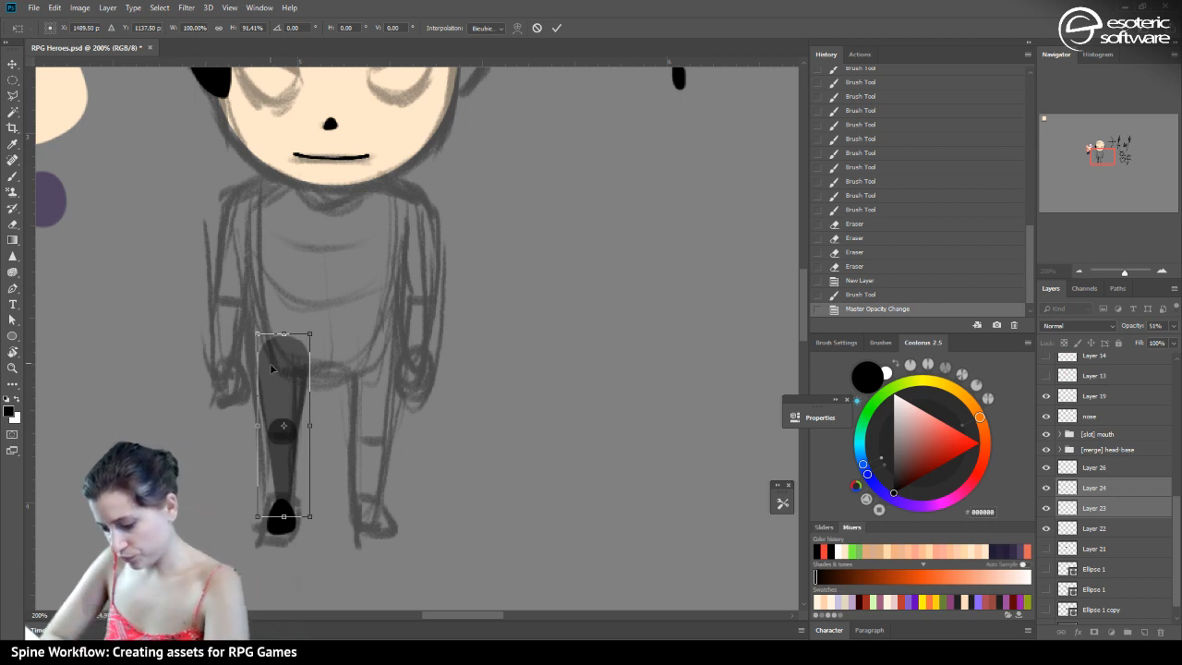
{"action": "left_click_drag", "start_coordinate": [284, 334], "coordinate": [284, 327]}
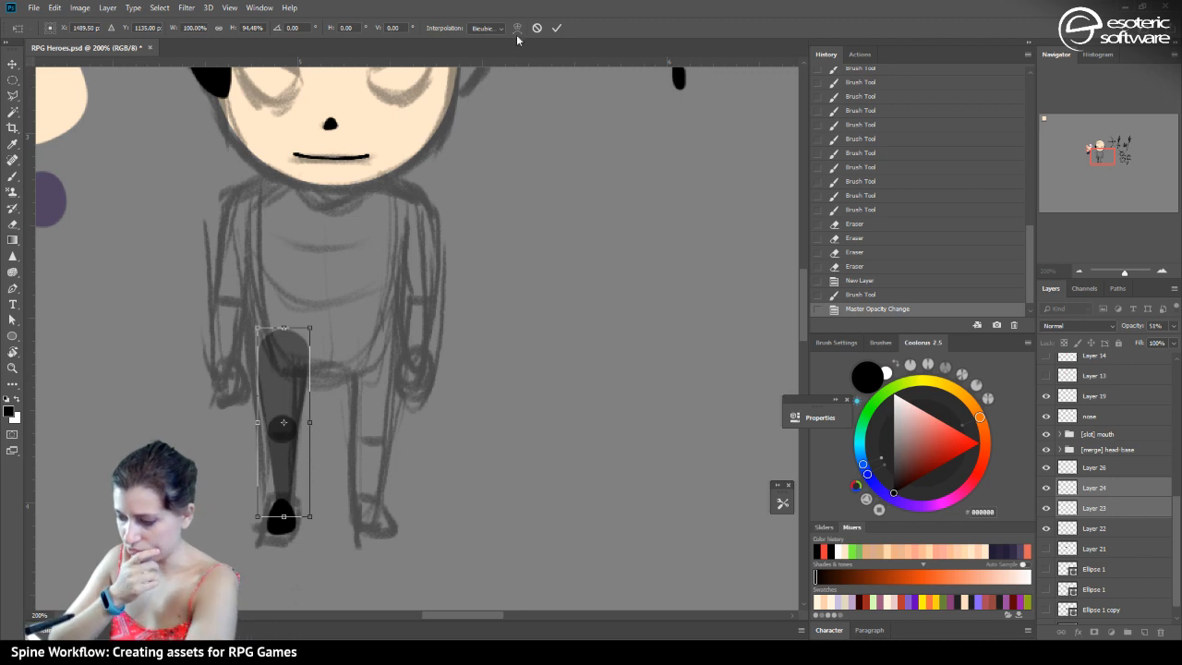
{"action": "key", "text": "Return"}
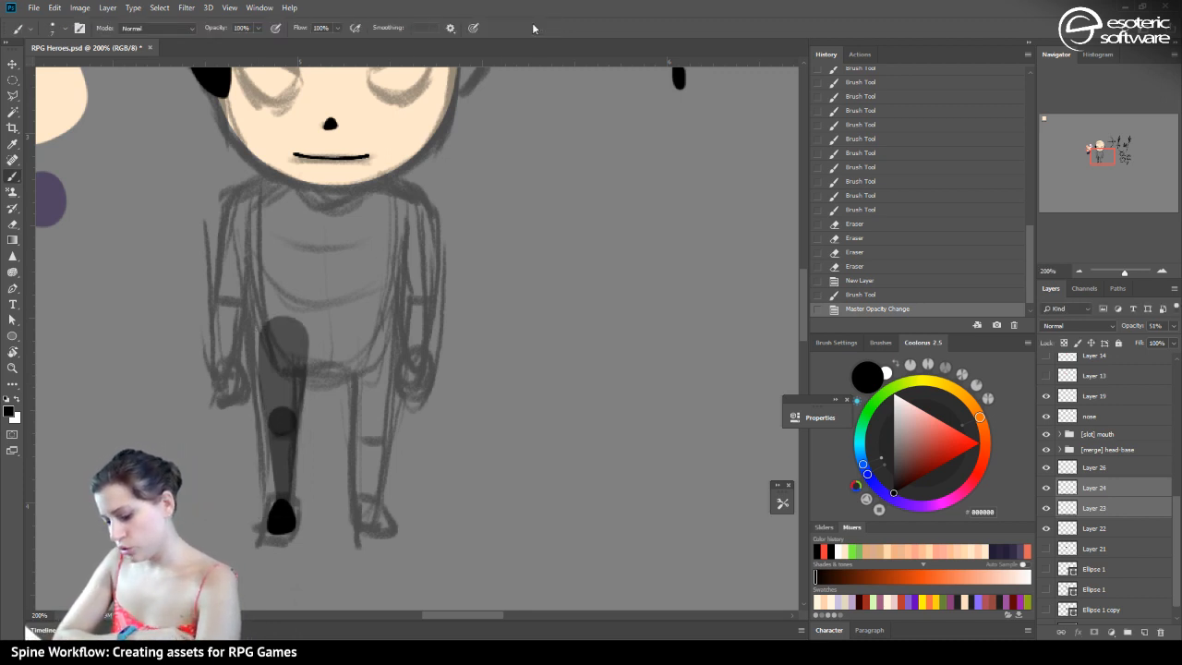
Scale the leg shapes on Layers 24 and 23 proportionally to 96.59% with Free Transform and reposition them over the sketched leg
{"action": "key", "text": "ctrl+t"}
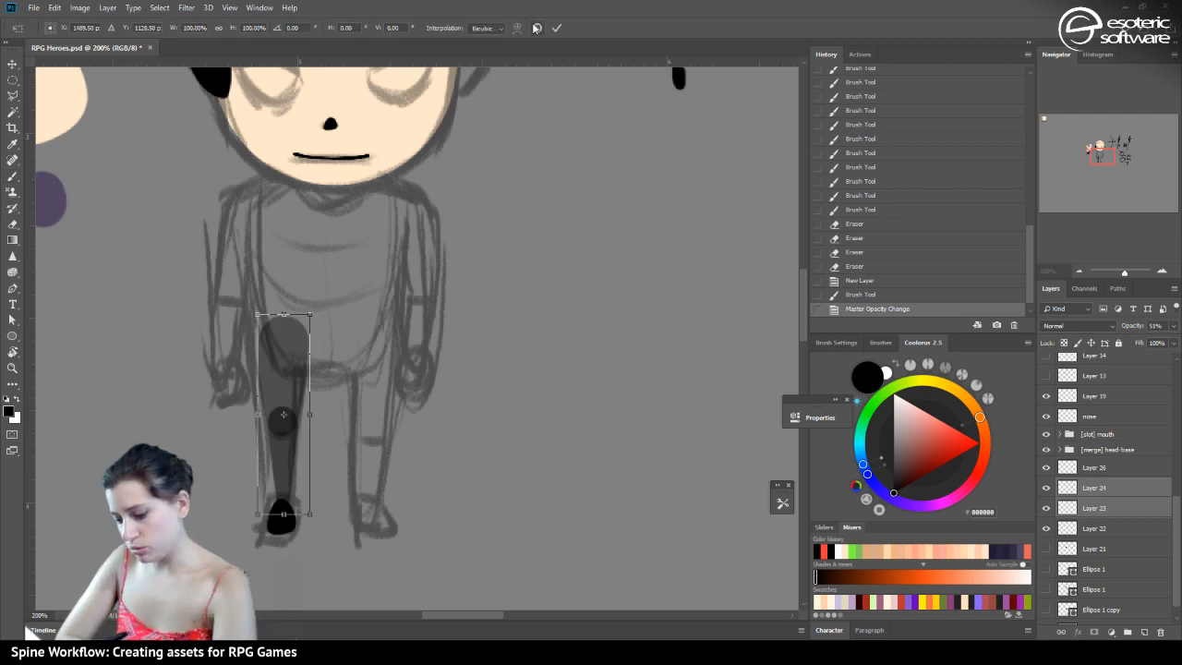
{"action": "left_click_drag", "start_coordinate": [259, 318], "coordinate": [266, 326]}
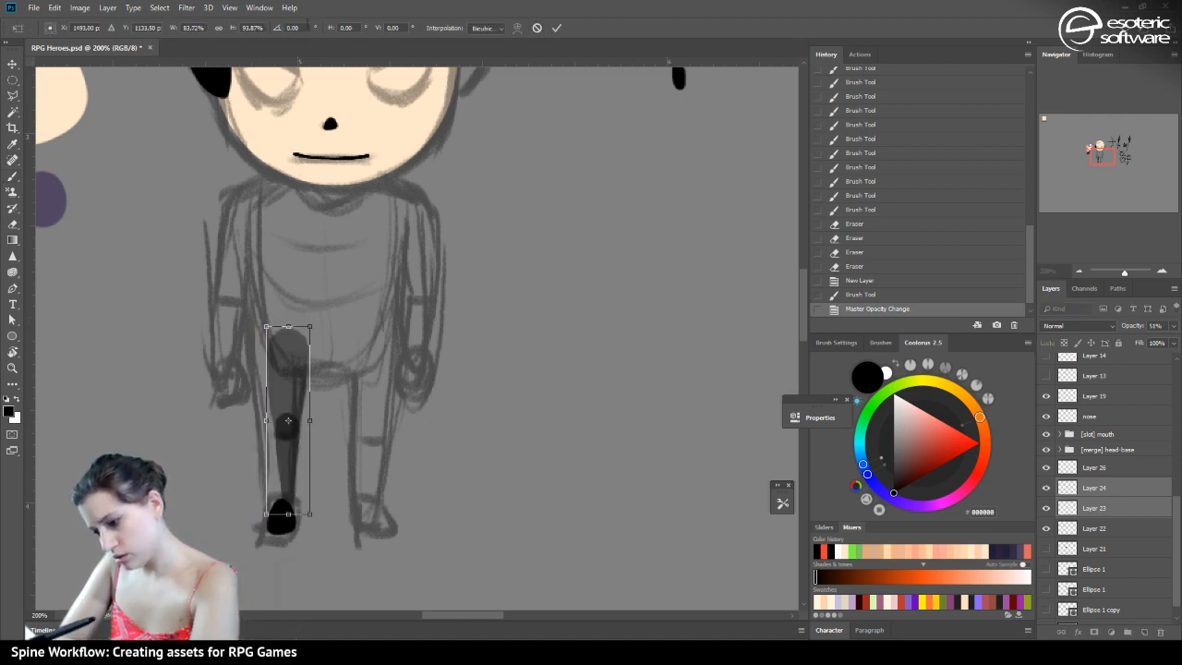
{"action": "left_click", "coordinate": [218, 28]}
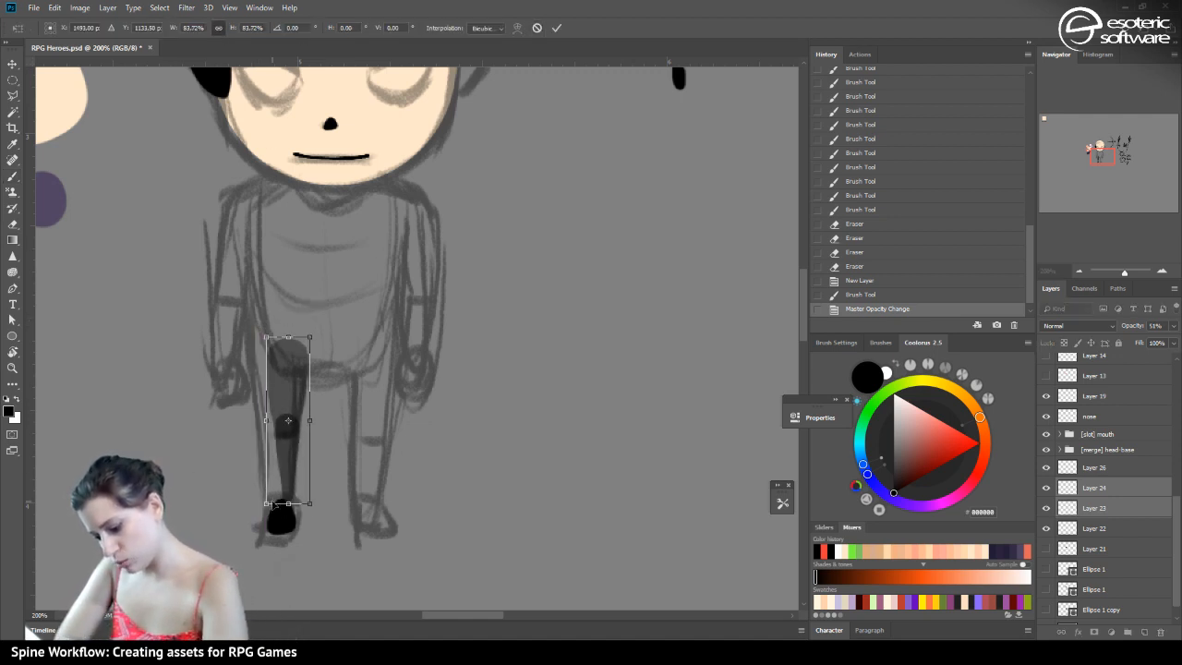
{"action": "left_click_drag", "start_coordinate": [267, 504], "coordinate": [258, 517]}
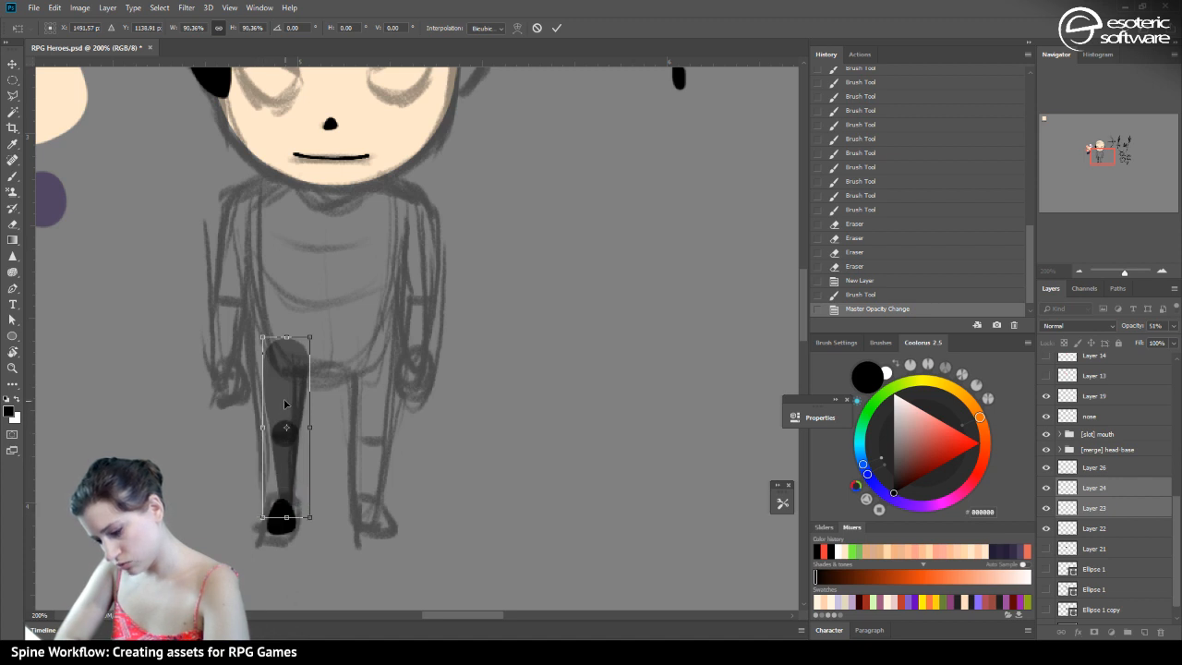
{"action": "left_click_drag", "start_coordinate": [285, 406], "coordinate": [256, 382]}
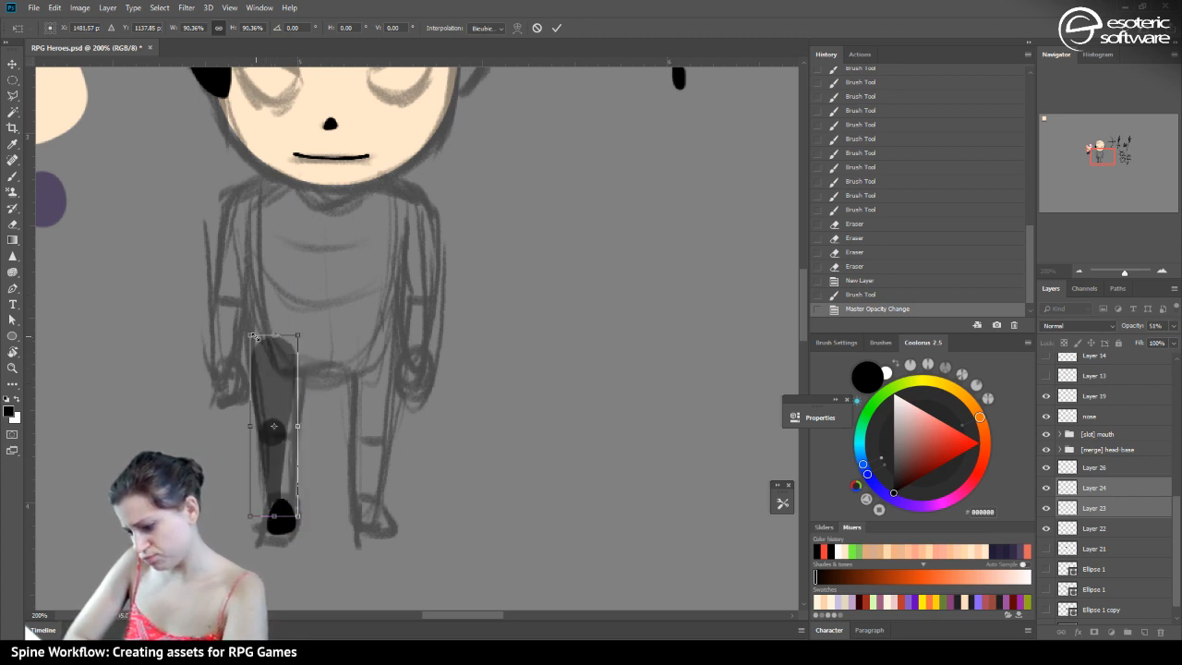
{"action": "left_click_drag", "start_coordinate": [250, 334], "coordinate": [244, 323]}
{"action": "left_click_drag", "start_coordinate": [265, 370], "coordinate": [277, 371]}
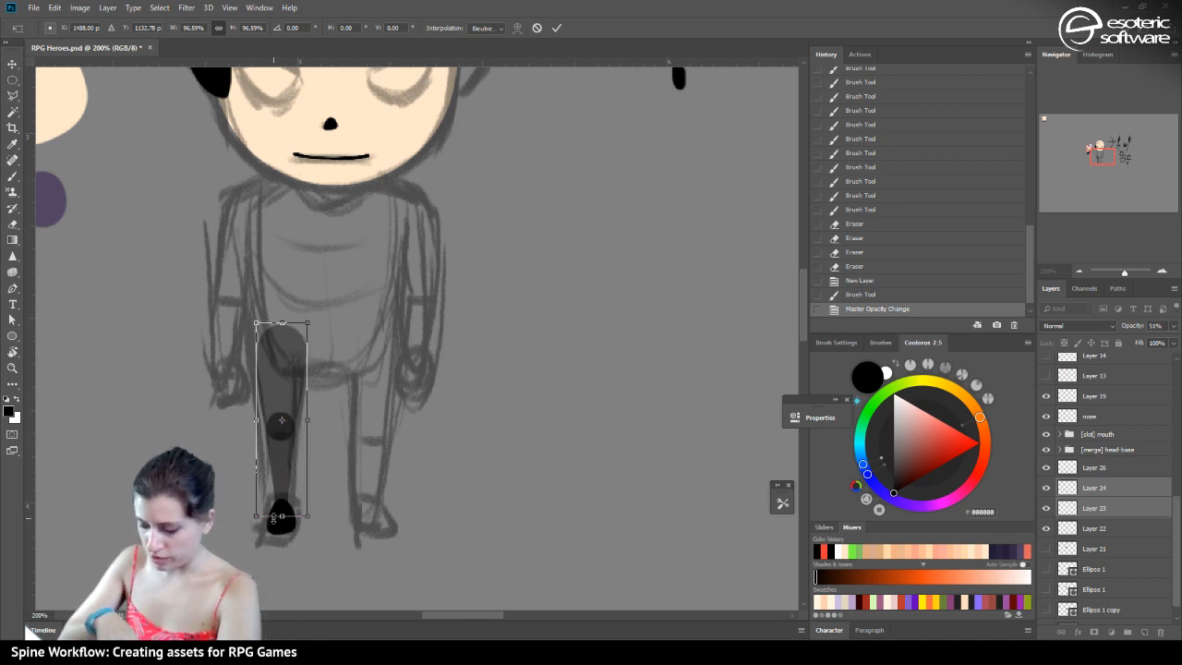
Place a horizontal guide at ankle height and a vertical guide through the nose's centre, and apply the leg transform
{"action": "left_click_drag", "start_coordinate": [231, 62], "coordinate": [241, 515]}
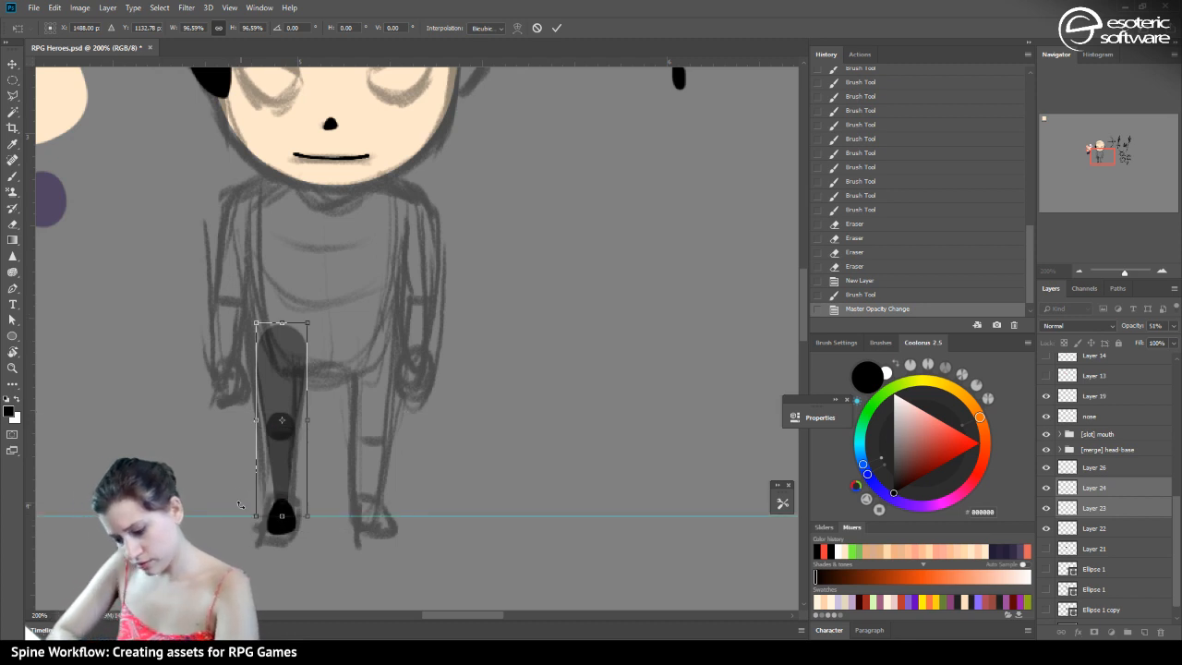
{"action": "left_click_drag", "start_coordinate": [32, 453], "coordinate": [330, 516]}
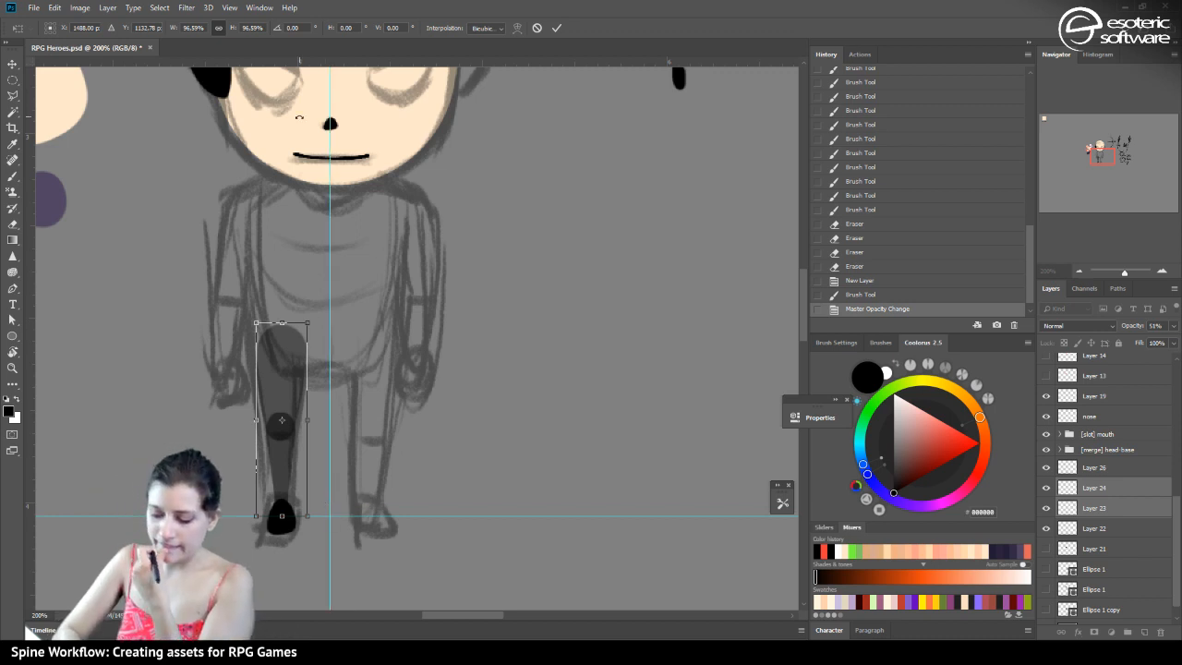
{"action": "left_click_drag", "start_coordinate": [1102, 147], "coordinate": [1097, 146]}
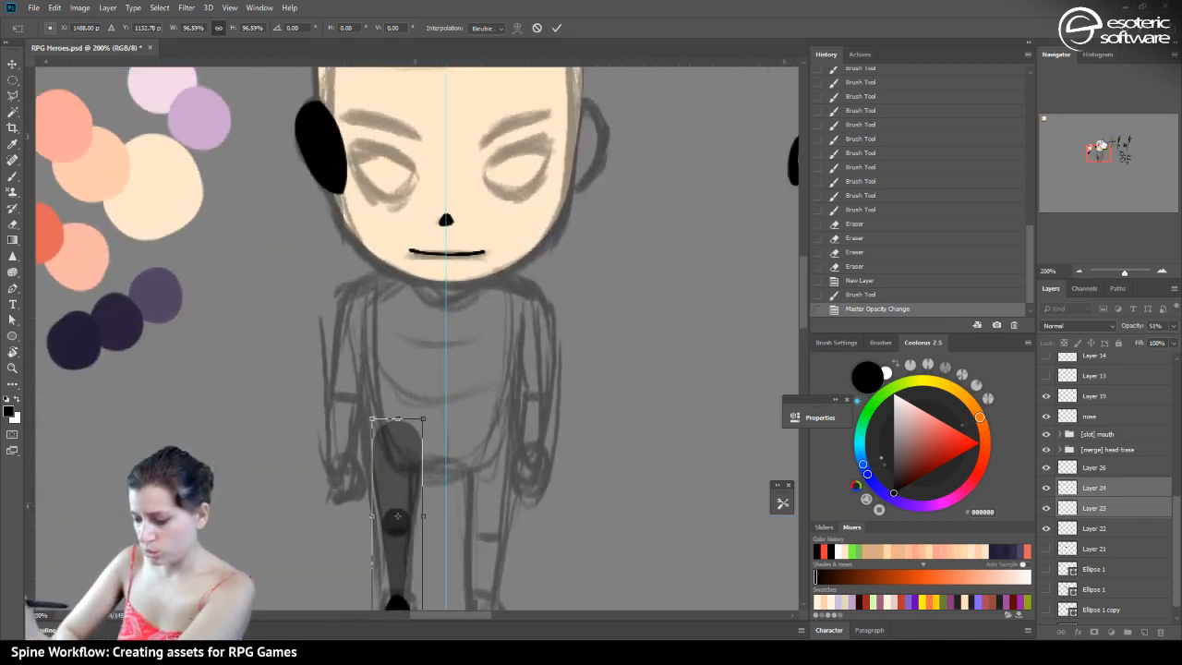
{"action": "left_click", "coordinate": [556, 28]}
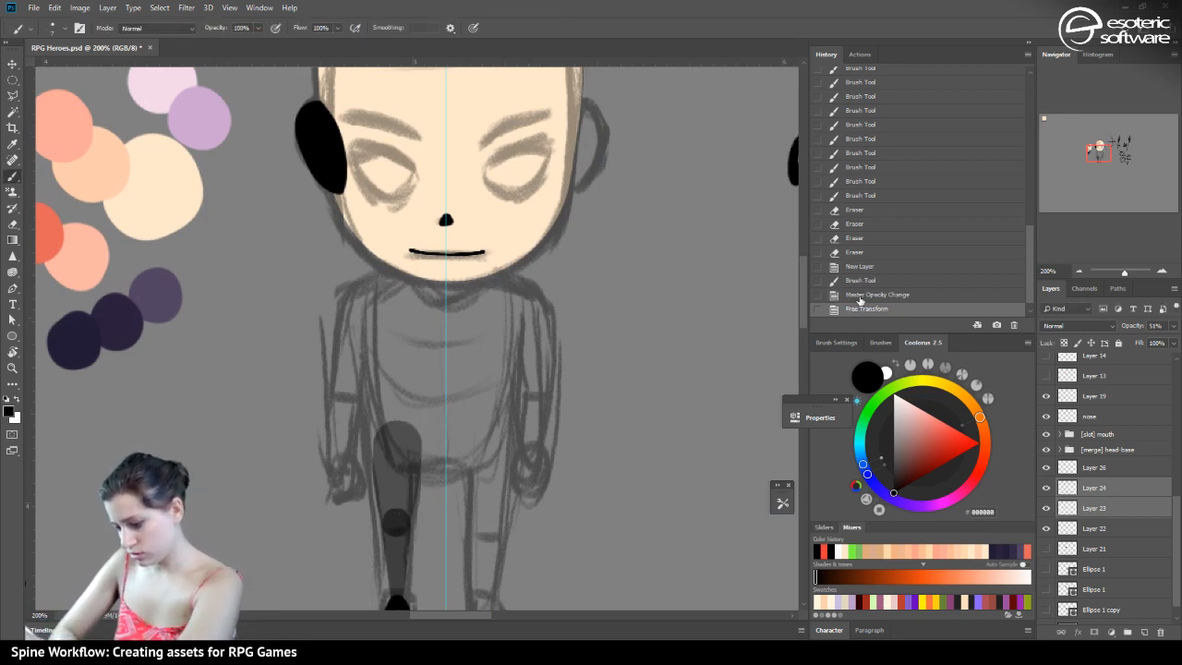
Compare the leg before and after the Free Transform in the history, keep the transformed state, and save the document
{"action": "left_click", "coordinate": [861, 298]}
{"action": "left_click", "coordinate": [859, 306]}
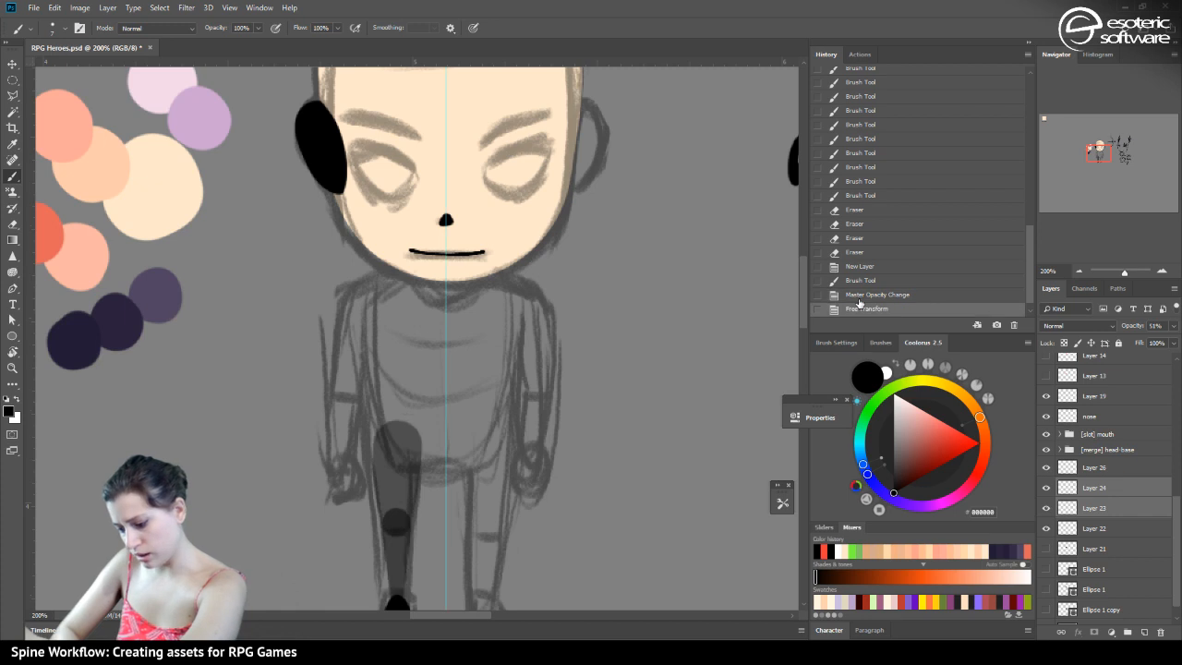
{"action": "mouse_move", "coordinate": [1099, 154]}
{"action": "left_mouse_down"}
{"action": "mouse_move", "coordinate": [1087, 169]}
{"action": "mouse_move", "coordinate": [1104, 153]}
{"action": "left_mouse_up"}
{"action": "key", "text": "ctrl+s"}
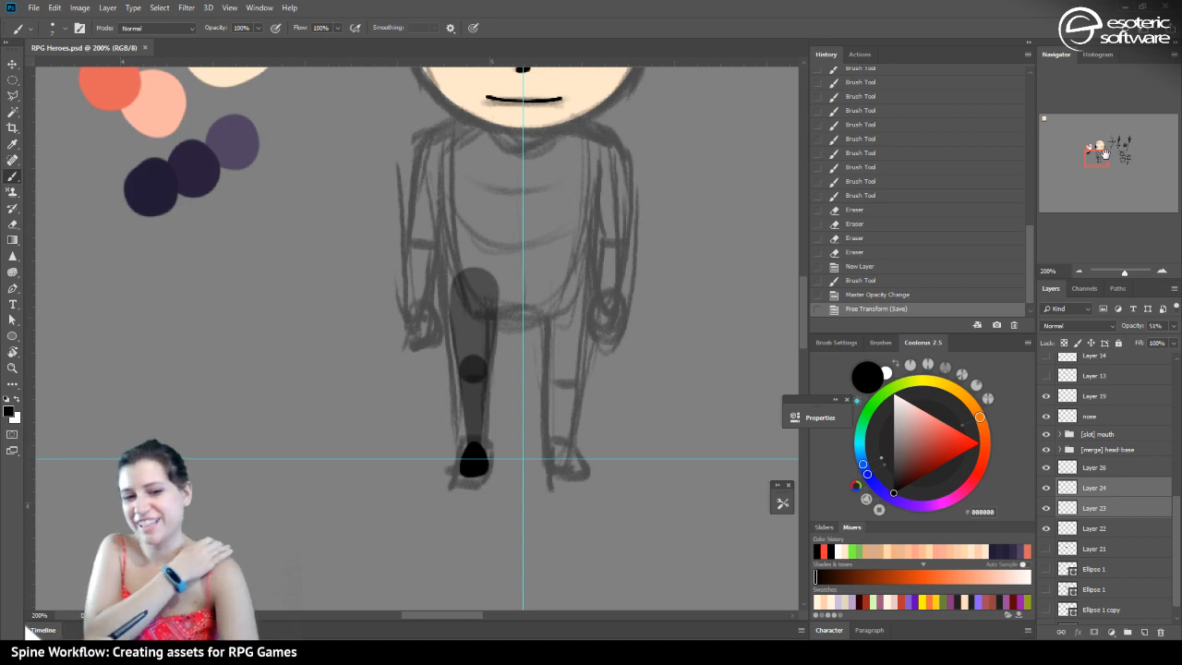
Check which leg part each of Layers 26, 24 and 23 holds, toggling Layer 24's visibility and leaving it shown and selected
{"action": "left_click", "coordinate": [12, 63]}
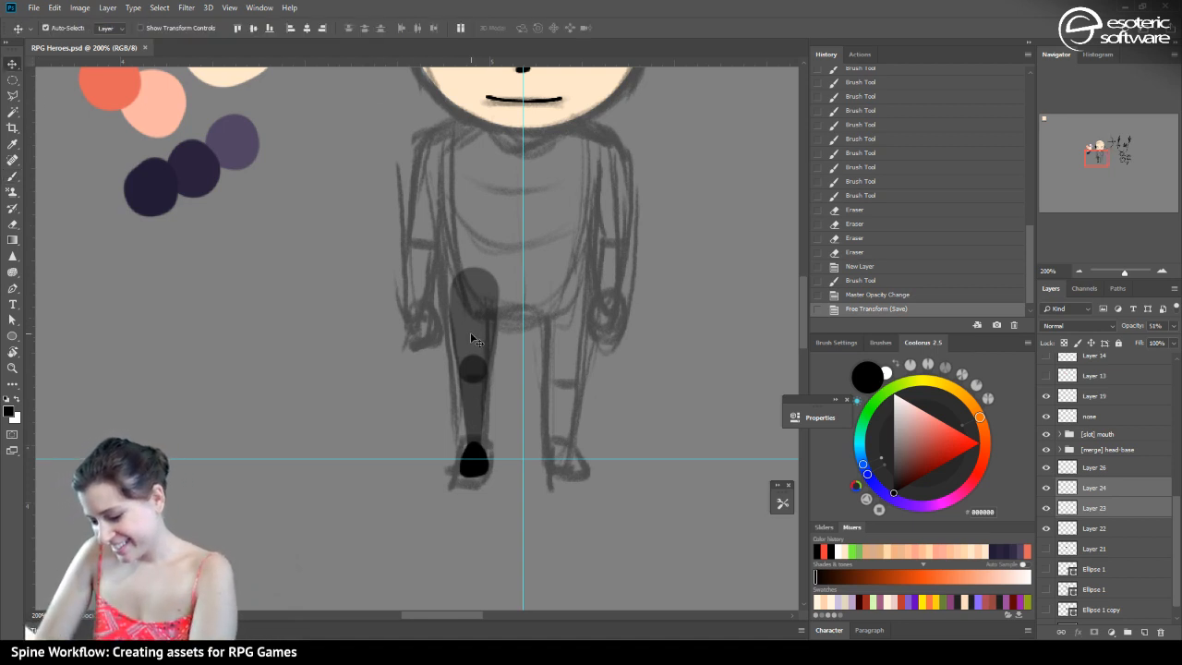
{"action": "left_click", "coordinate": [1078, 467]}
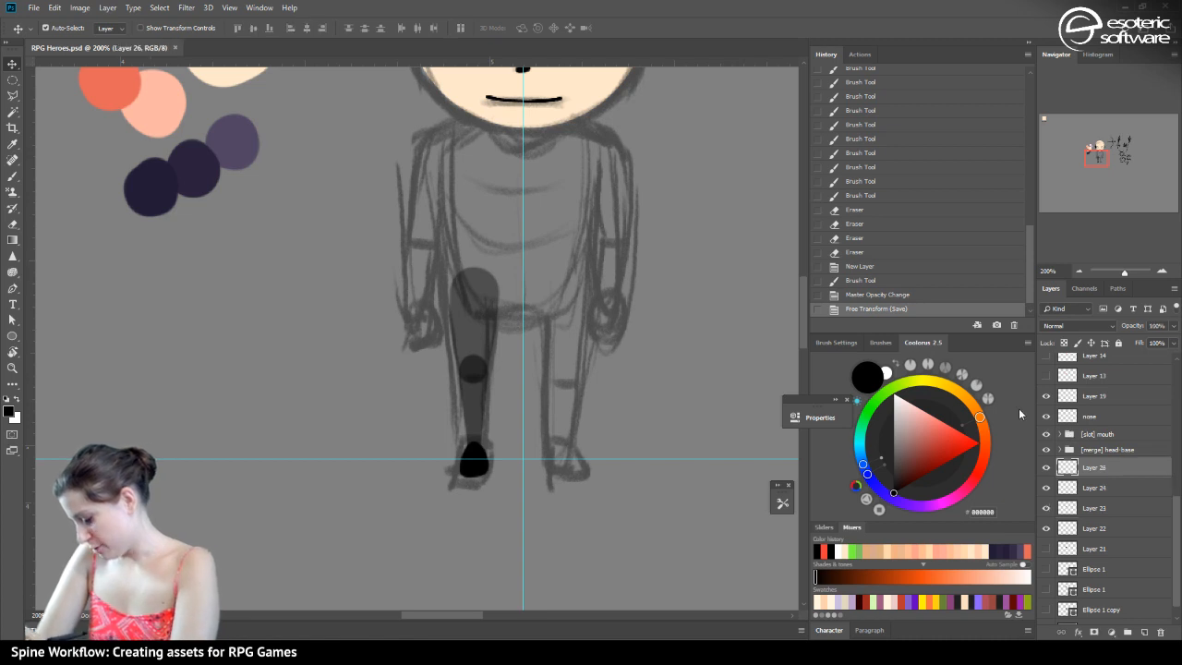
{"action": "left_click", "coordinate": [1060, 487]}
{"action": "left_click", "coordinate": [1047, 488]}
{"action": "left_click", "coordinate": [1046, 488]}
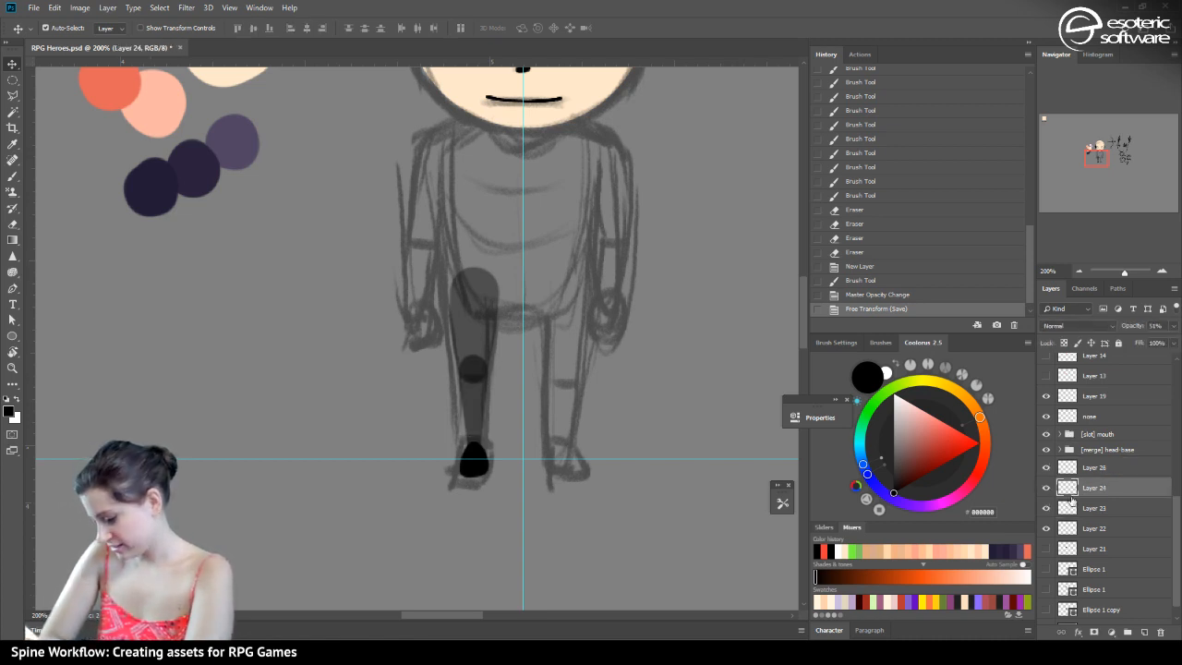
{"action": "left_click", "coordinate": [1066, 507]}
{"action": "left_click", "coordinate": [1068, 488]}
{"action": "left_click", "coordinate": [1047, 487]}
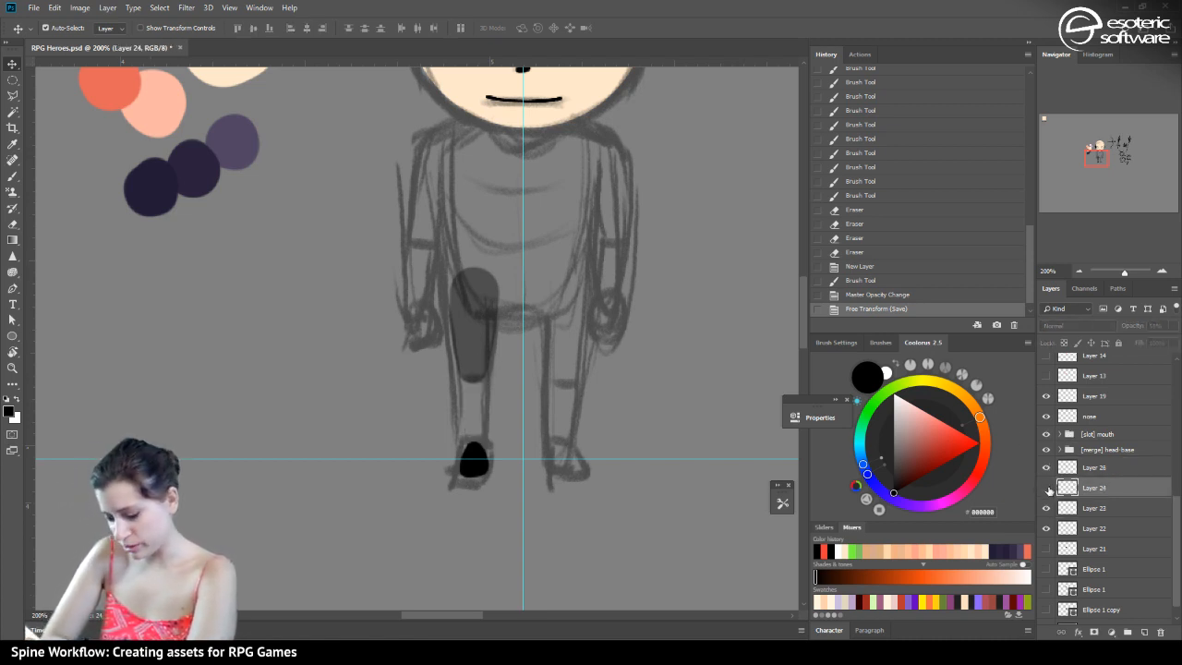
{"action": "left_click", "coordinate": [1046, 488]}
Try a brush stroke along the lower leg's edge on Layer 24 and undo it
{"action": "left_click", "coordinate": [12, 175]}
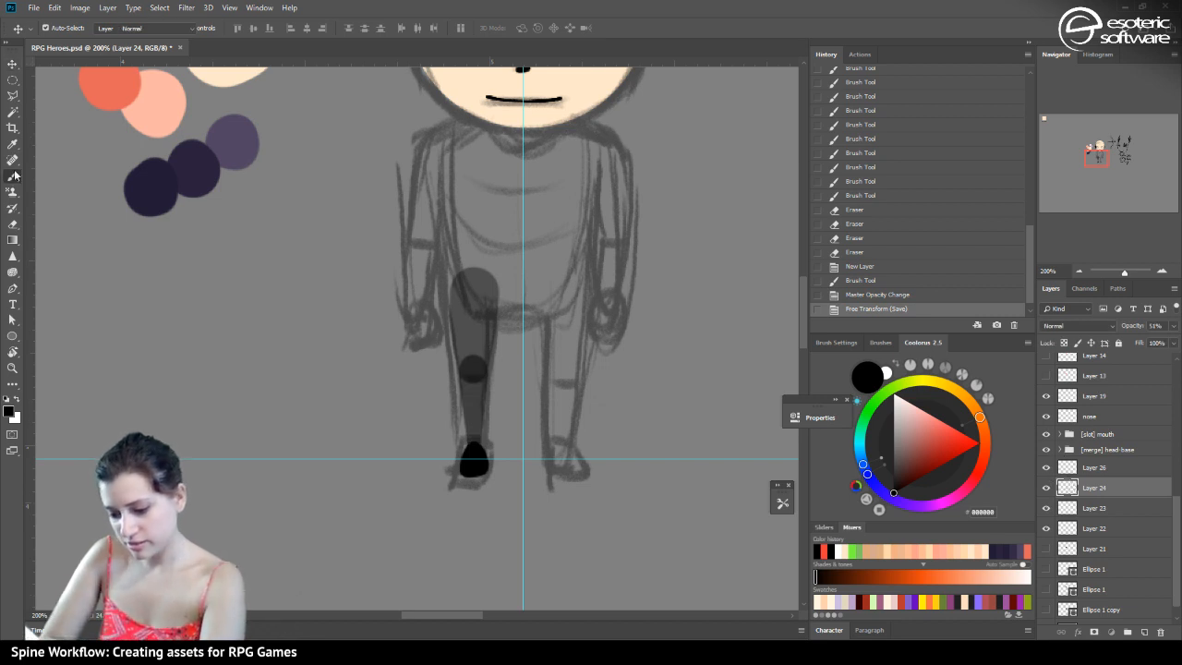
{"action": "left_click", "coordinate": [482, 376]}
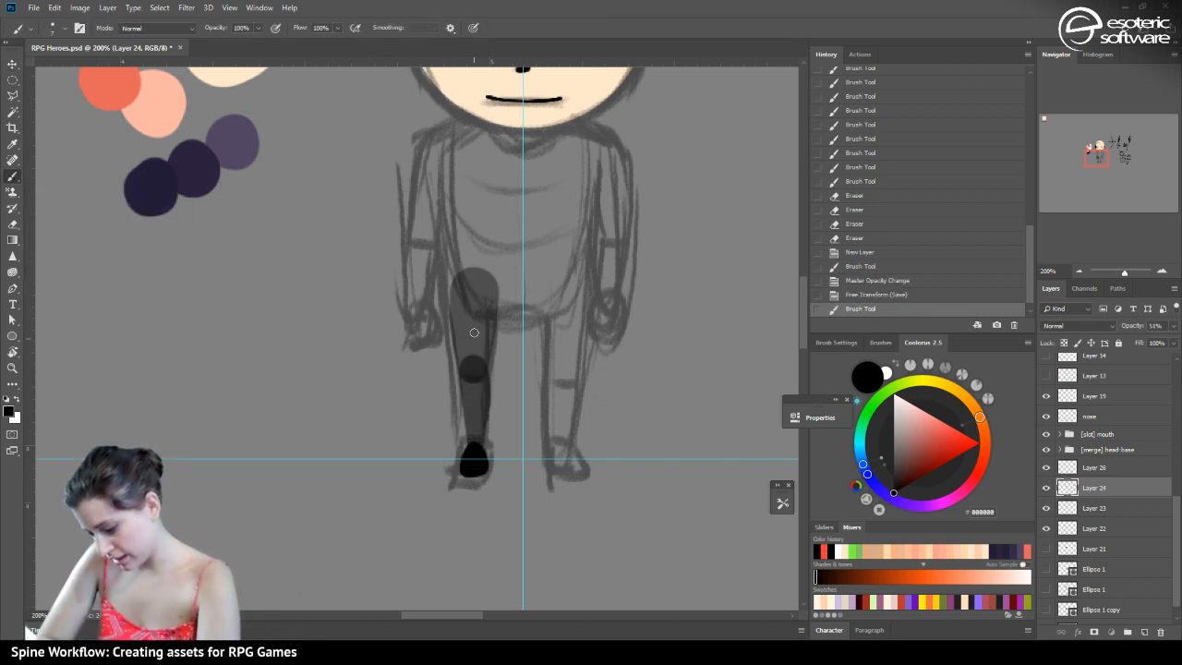
{"action": "left_click", "coordinate": [850, 294]}
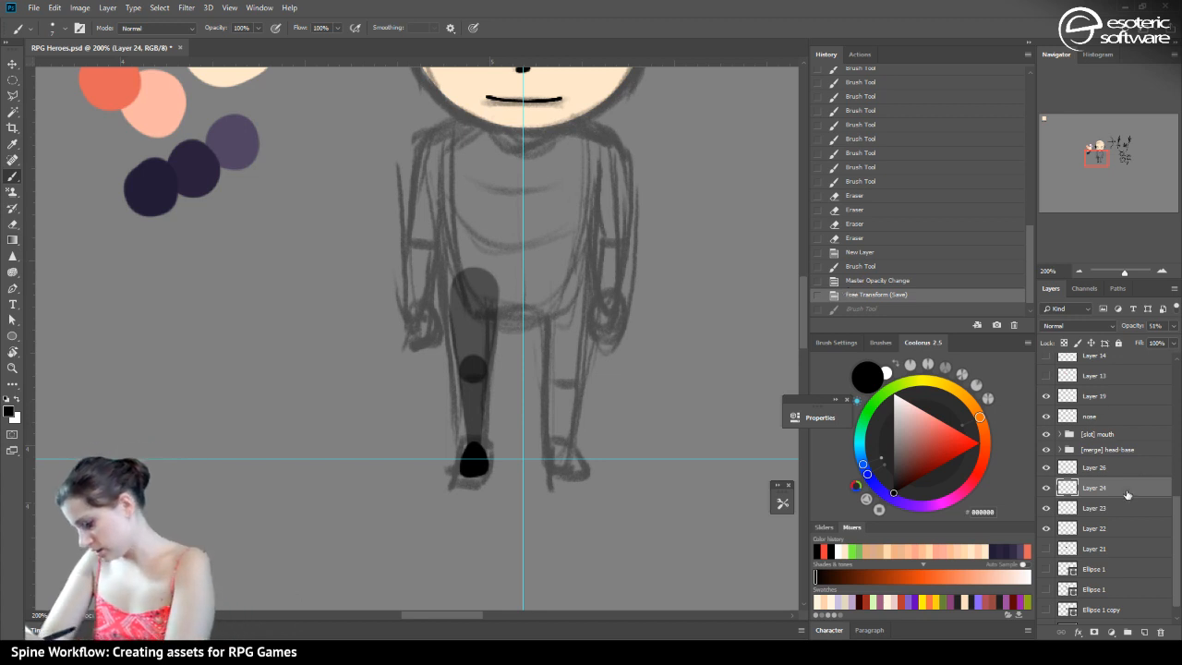
Select the body sketch's layer, Layer 9, from the canvas and show the skeleton sketch on Layer 10
{"action": "left_click", "coordinate": [13, 63]}
{"action": "left_click", "coordinate": [517, 313]}
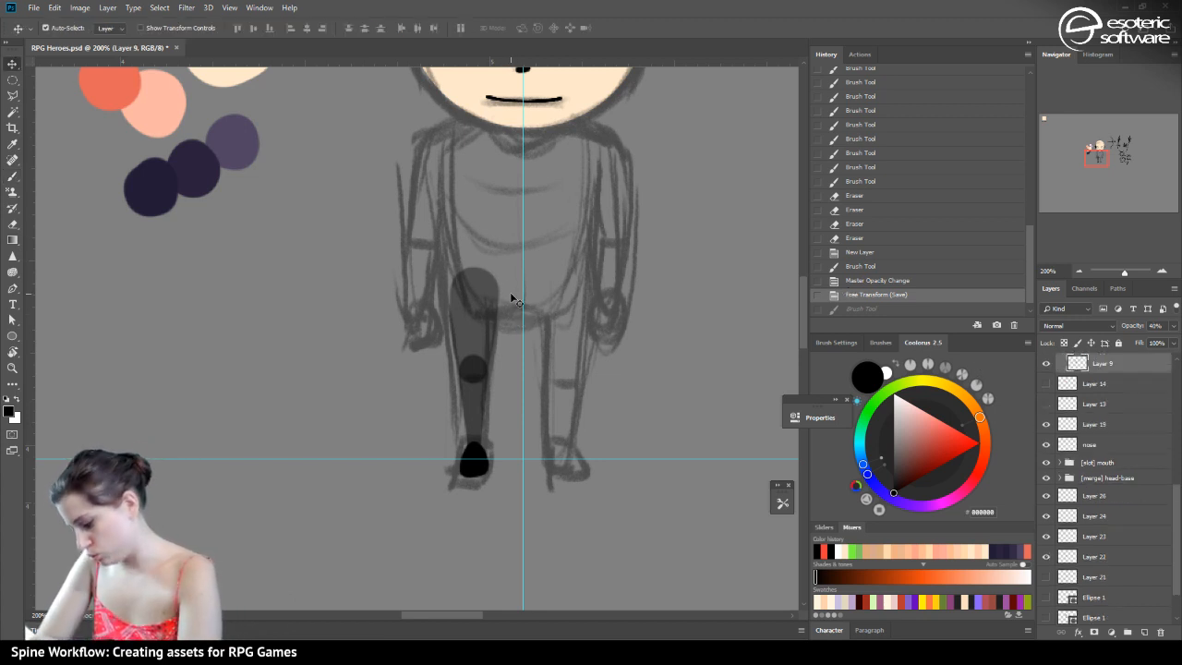
{"action": "scroll", "coordinate": [1175, 506], "scroll_direction": "up", "scroll_amount": 2}
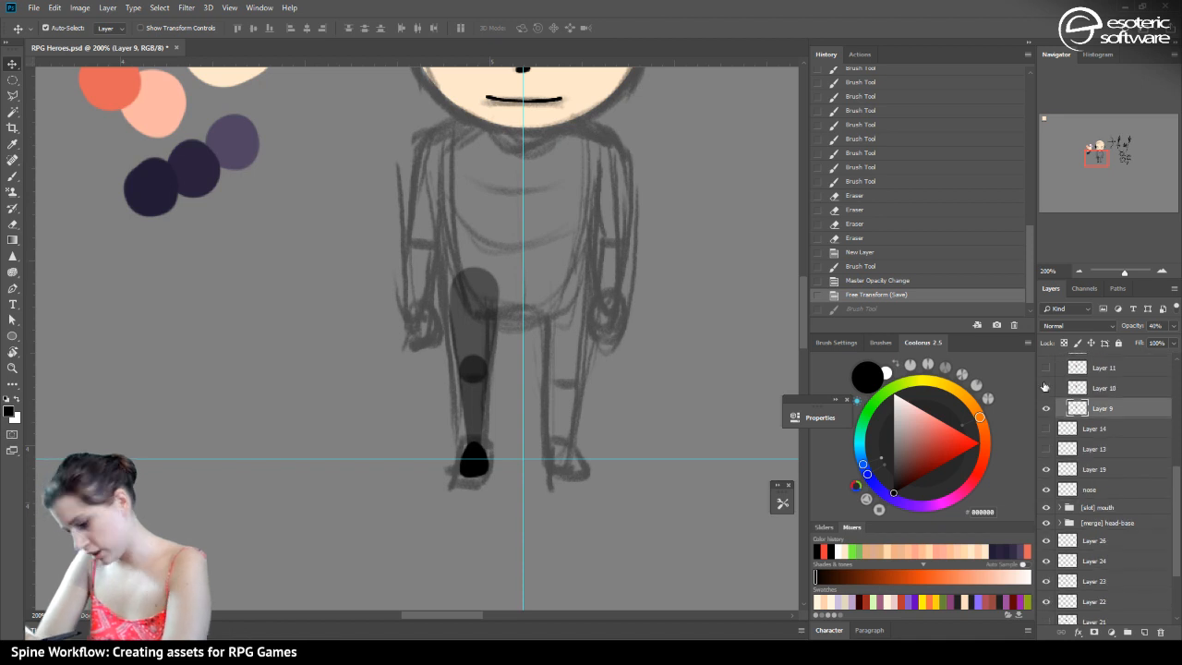
{"action": "left_click", "coordinate": [1047, 388]}
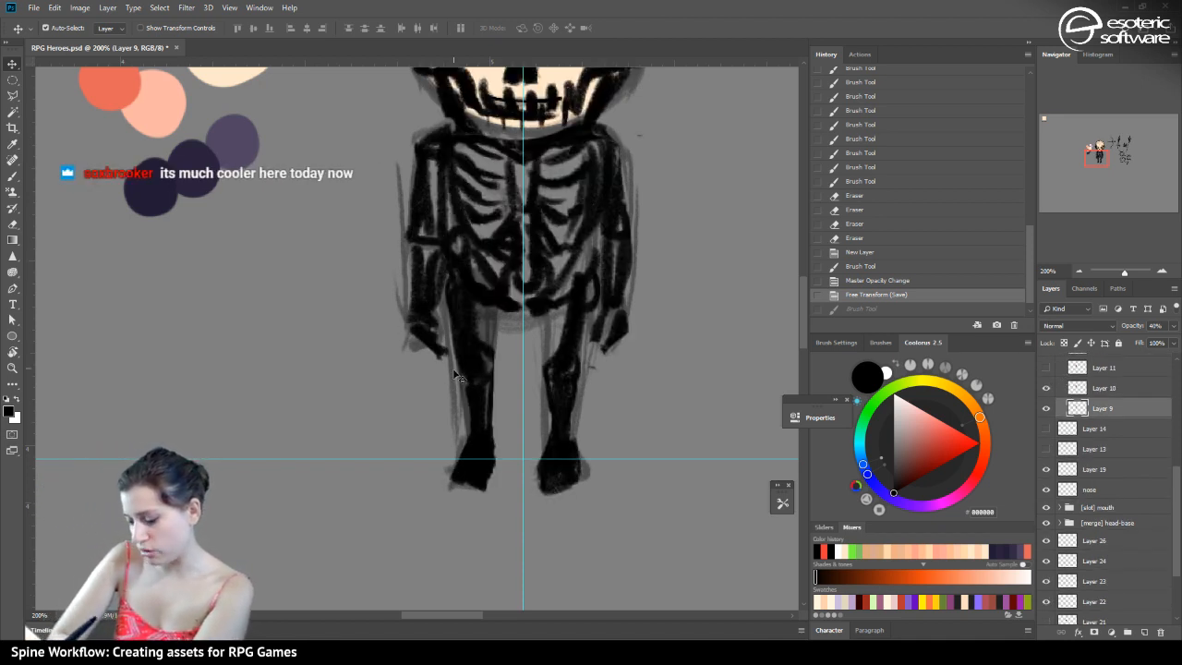
Set the body sketch on Layer 9 to 54% opacity and the skeleton sketch on Layer 10 to 32%
{"action": "left_click", "coordinate": [1174, 327]}
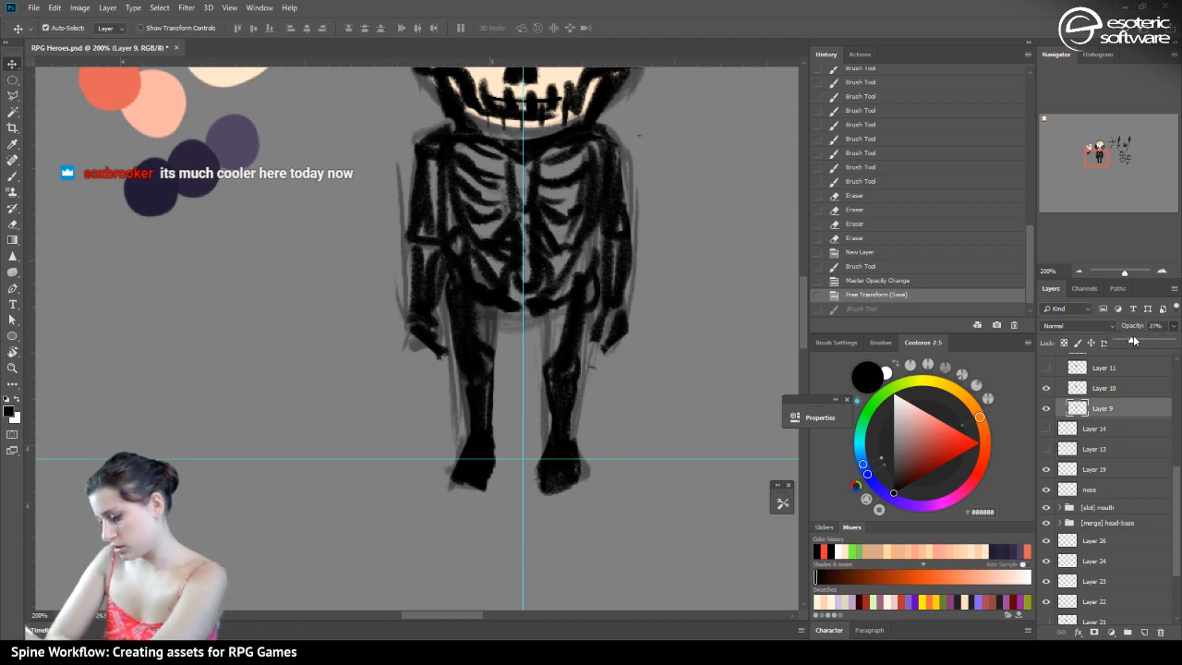
{"action": "left_click_drag", "start_coordinate": [1137, 341], "coordinate": [1126, 342]}
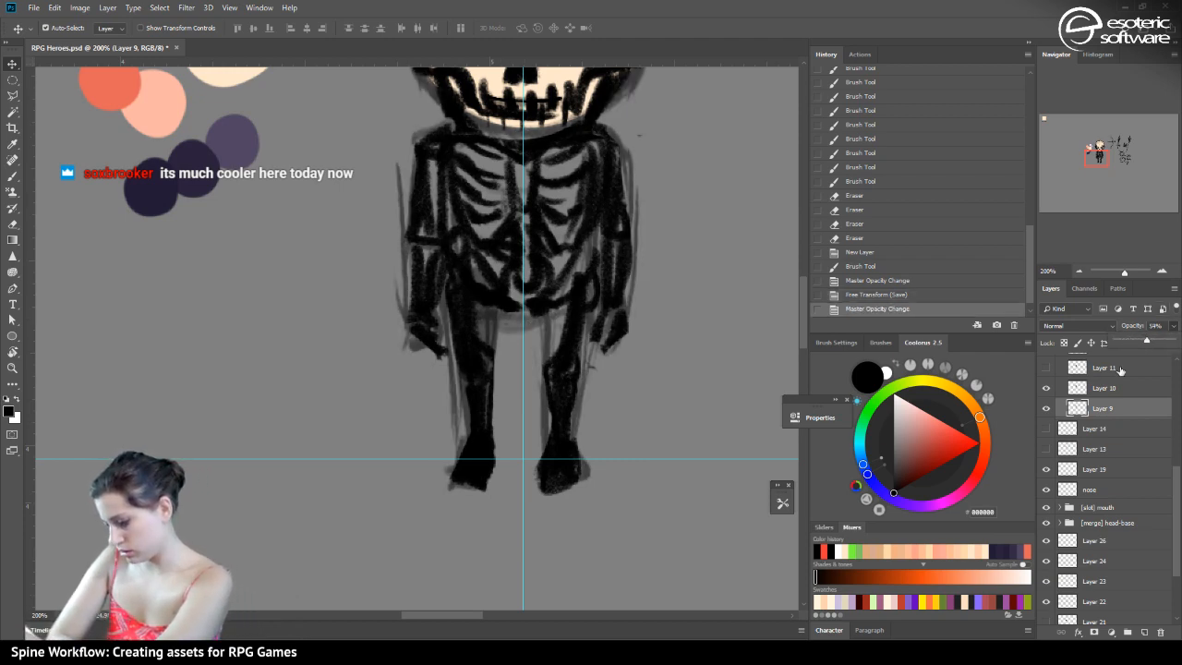
{"action": "left_click", "coordinate": [1103, 388]}
{"action": "left_click", "coordinate": [1171, 326]}
{"action": "left_click_drag", "start_coordinate": [1135, 338], "coordinate": [1140, 342]}
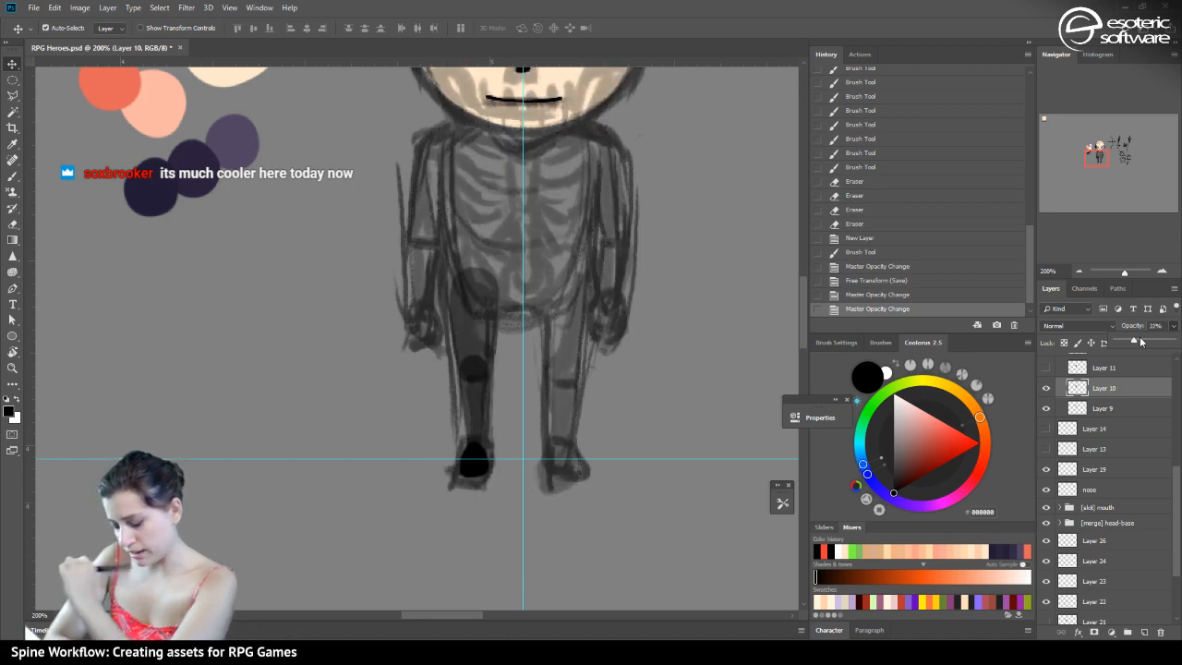
Lower the opacity of the body sketch on Layer 9 further and reselect the skeleton sketch's Layer 10
{"action": "left_click", "coordinate": [1123, 408]}
{"action": "left_click", "coordinate": [1174, 326]}
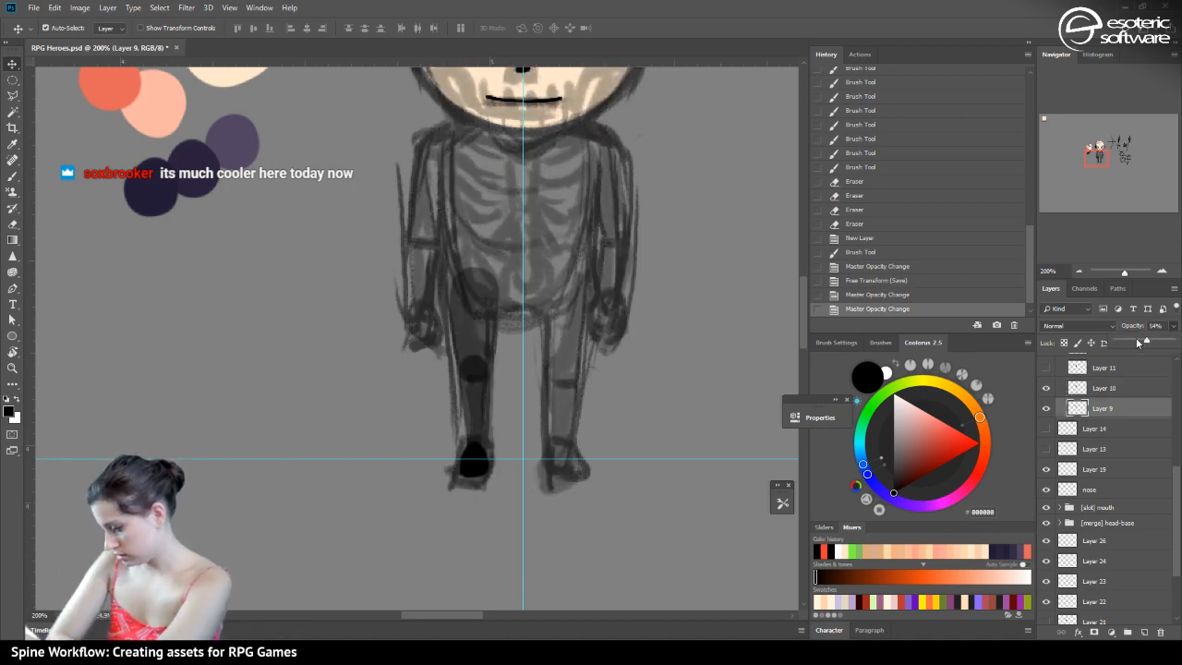
{"action": "left_click", "coordinate": [1133, 342]}
{"action": "left_click_drag", "start_coordinate": [1132, 345], "coordinate": [1139, 344]}
{"action": "left_click", "coordinate": [1129, 389]}
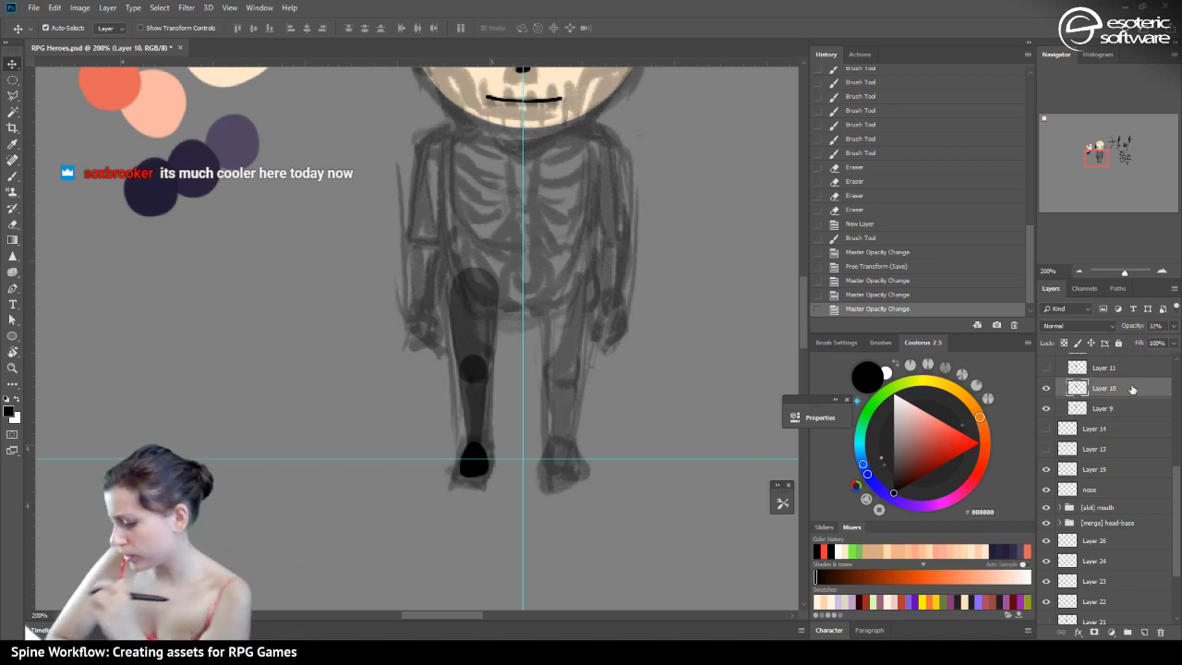
Try locking the transparent pixels of the skeleton sketch on Layer 10 and recoloring it white with the Gradient tool
{"action": "left_click", "coordinate": [1046, 388]}
{"action": "left_click", "coordinate": [1047, 388]}
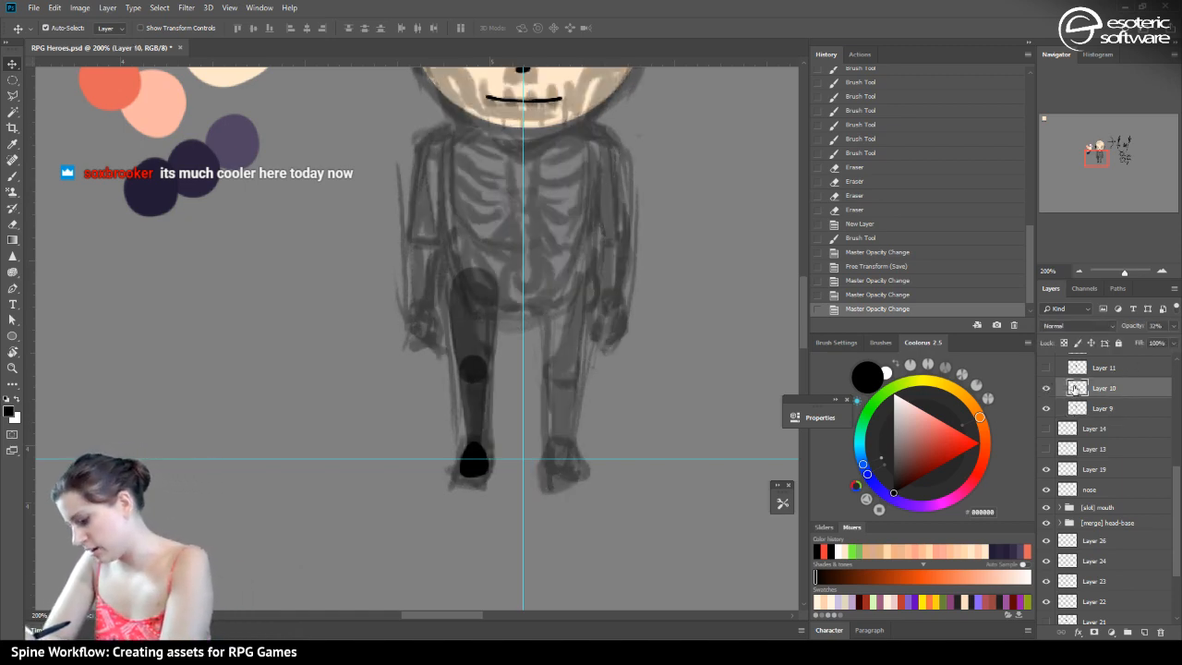
{"action": "left_click", "coordinate": [1064, 343]}
{"action": "left_click", "coordinate": [17, 399]}
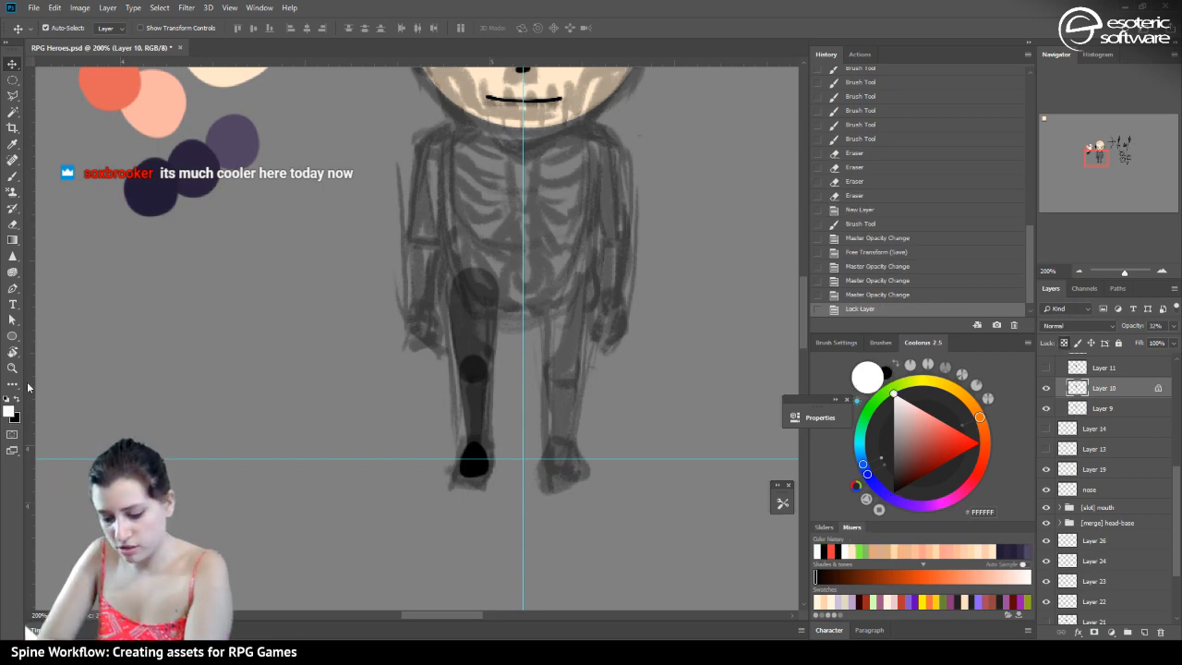
{"action": "left_click", "coordinate": [13, 239]}
{"action": "left_click_drag", "start_coordinate": [251, 282], "coordinate": [125, 217]}
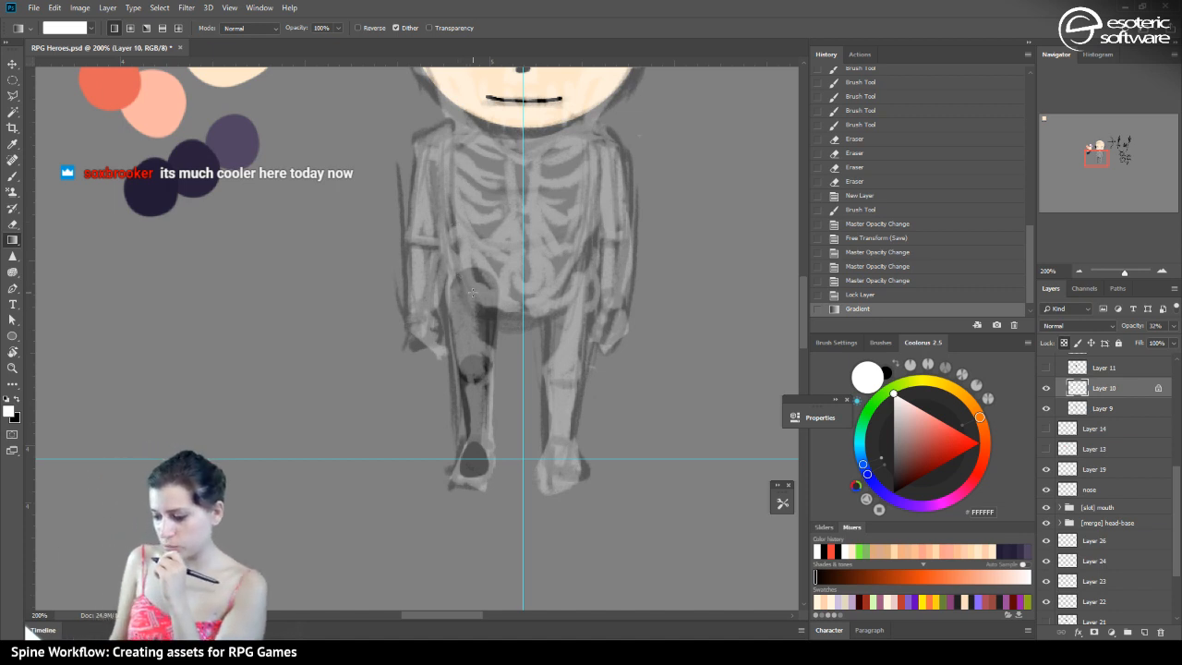
Revert the document history to the opacity change made directly after the foot's brush stroke
{"action": "left_click", "coordinate": [855, 208]}
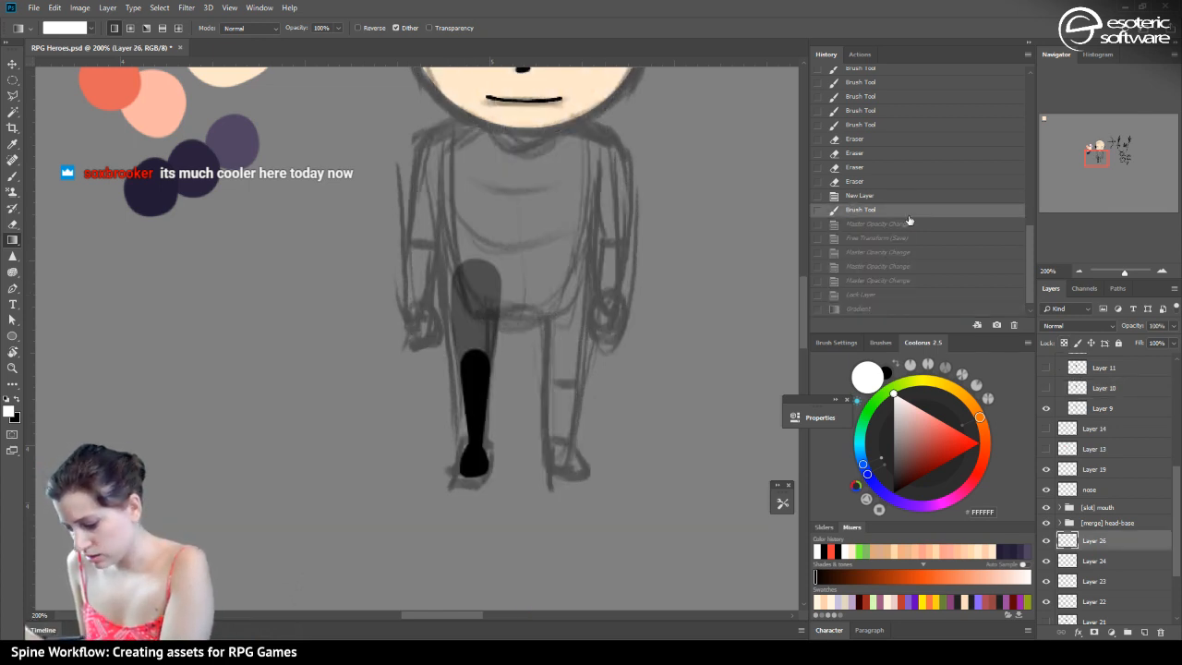
{"action": "left_click", "coordinate": [856, 196]}
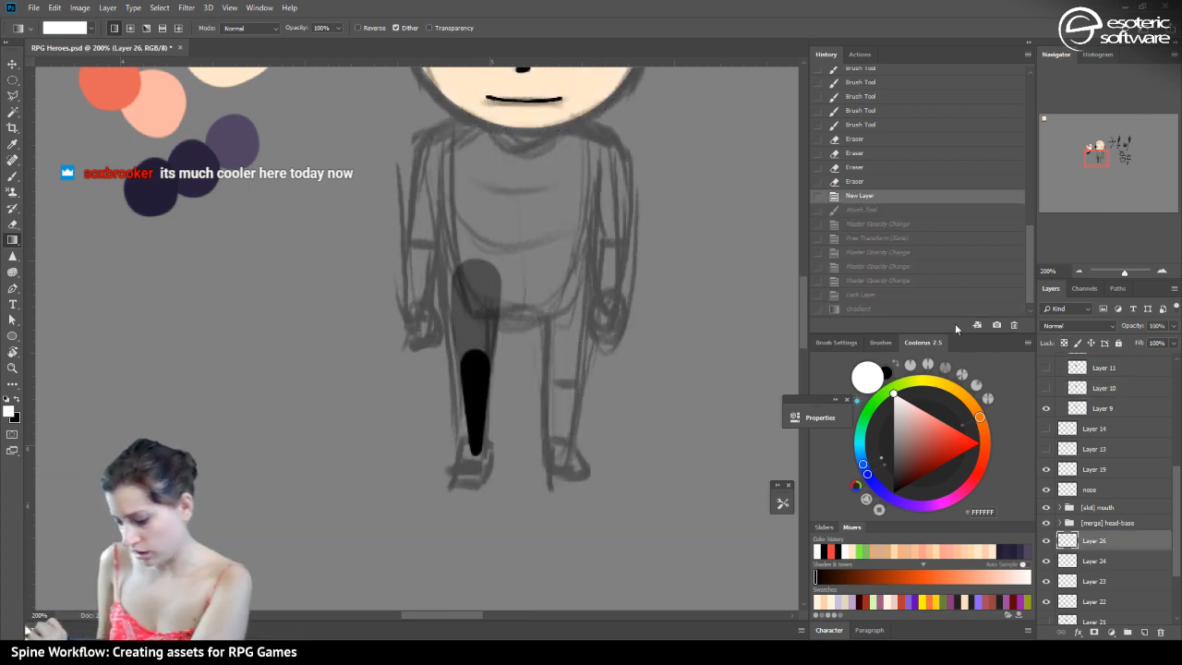
{"action": "left_click", "coordinate": [856, 223]}
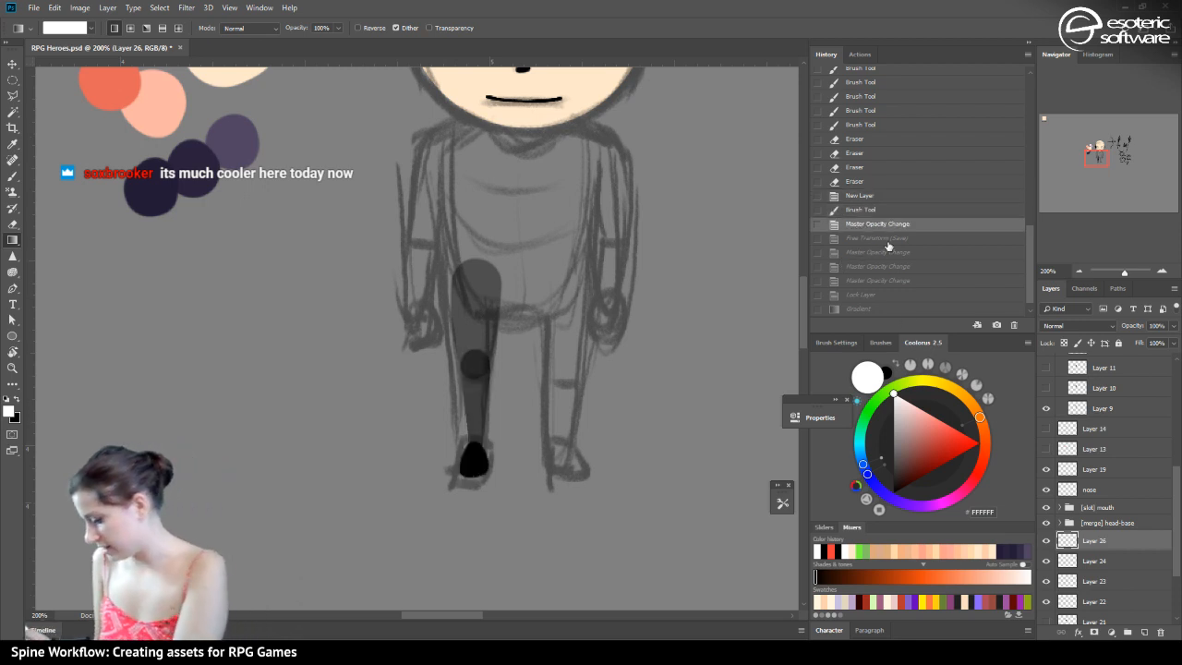
Check the armor sketch on Layer 11 and hide it again, then show and select the skeleton sketch's Layer 10
{"action": "scroll", "coordinate": [1159, 476], "scroll_direction": "up", "scroll_amount": 5}
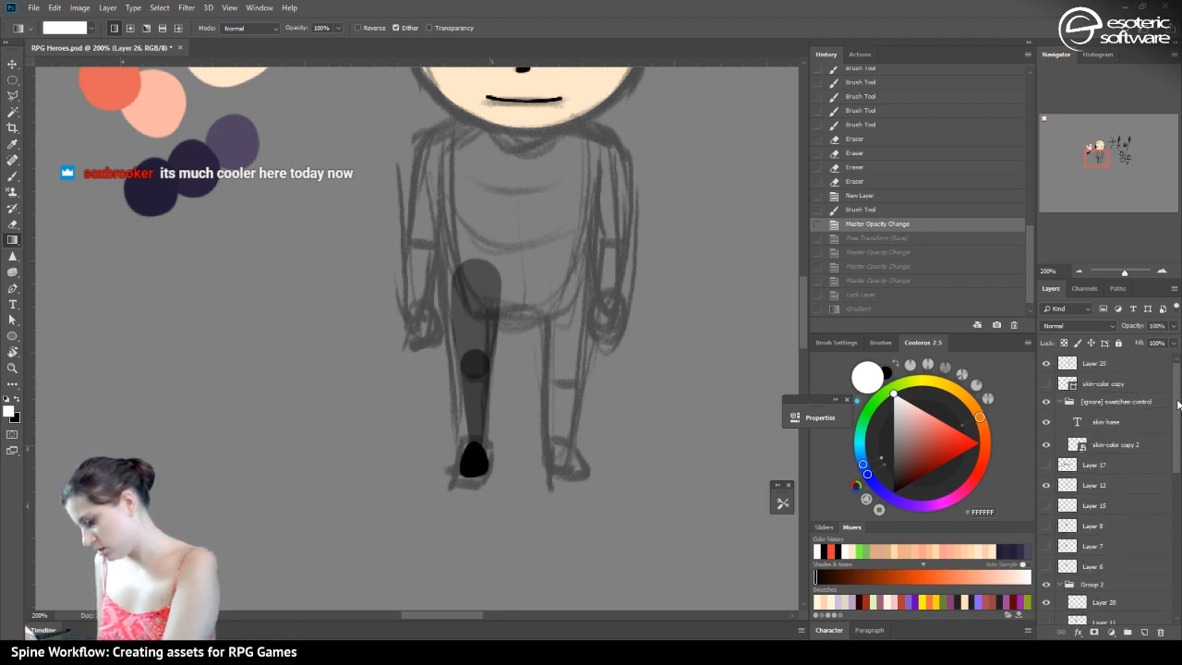
{"action": "left_click_drag", "start_coordinate": [1178, 401], "coordinate": [1176, 420]}
{"action": "left_click", "coordinate": [1046, 540]}
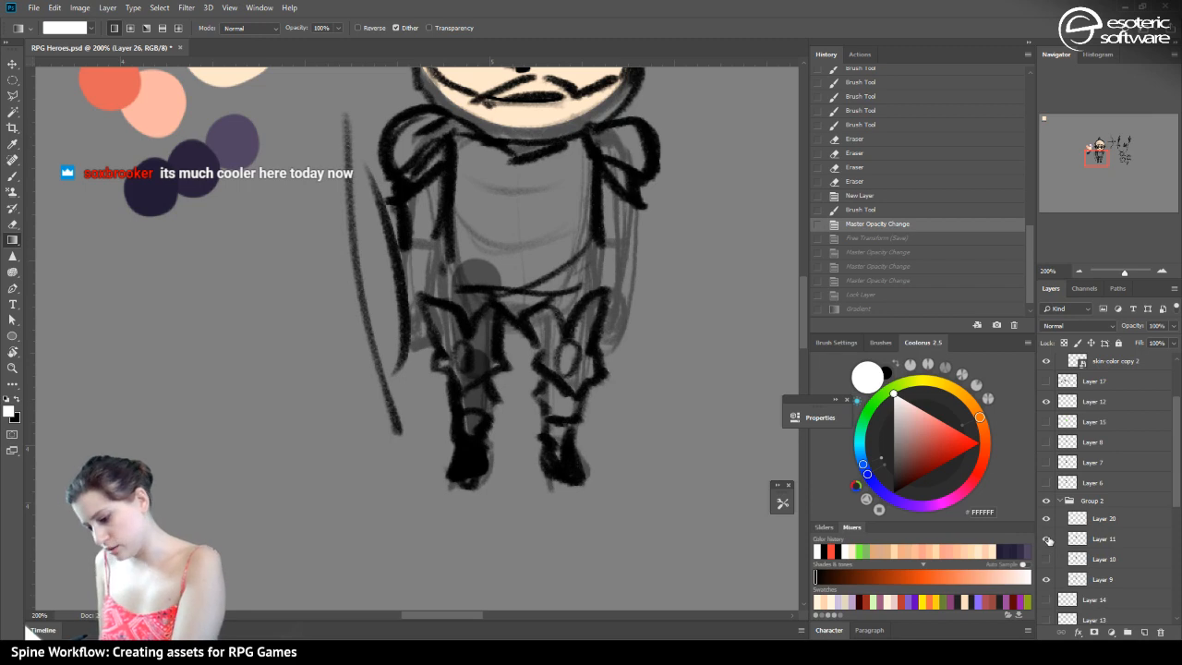
{"action": "left_click", "coordinate": [1047, 540]}
{"action": "left_click", "coordinate": [1046, 559]}
{"action": "left_click", "coordinate": [1073, 562]}
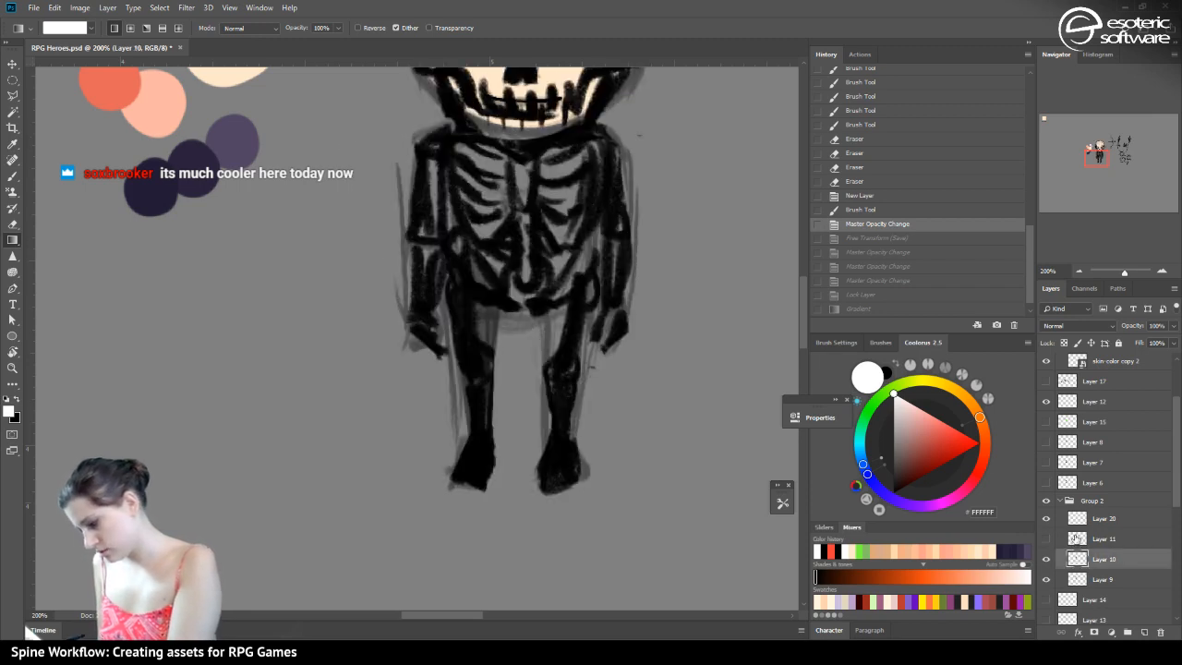
Lock Layer 10's transparent pixels and recolor the skeleton sketch white with the Gradient tool
{"action": "left_click", "coordinate": [1064, 342]}
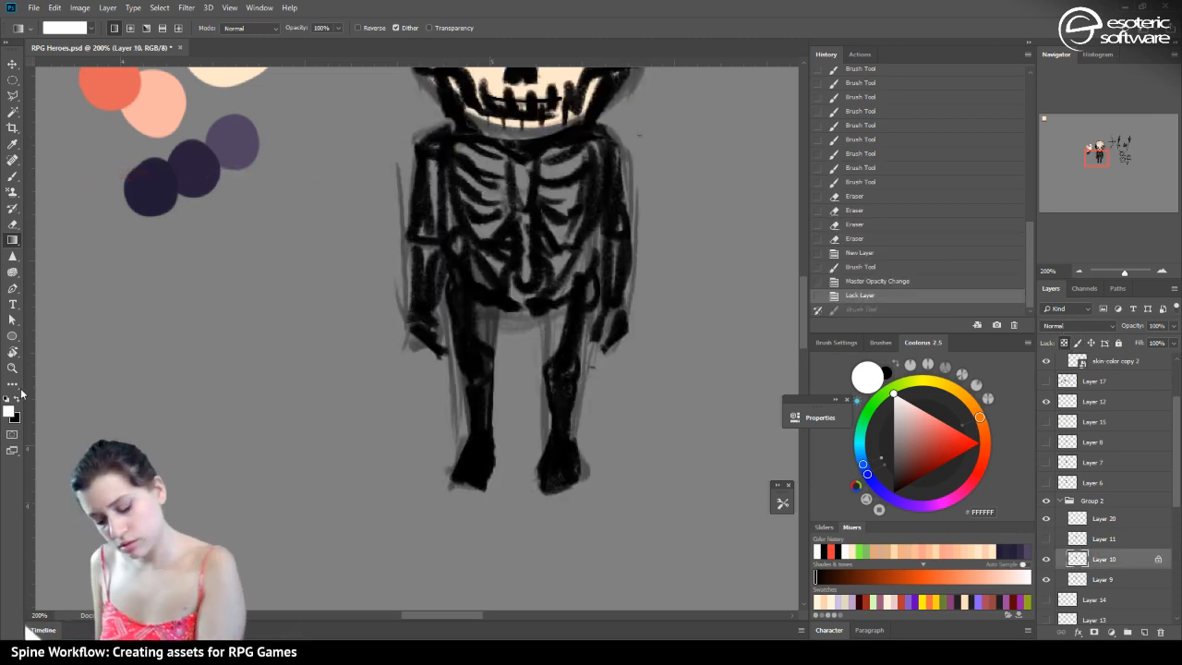
{"action": "left_click", "coordinate": [12, 239]}
{"action": "left_click", "coordinate": [116, 248]}
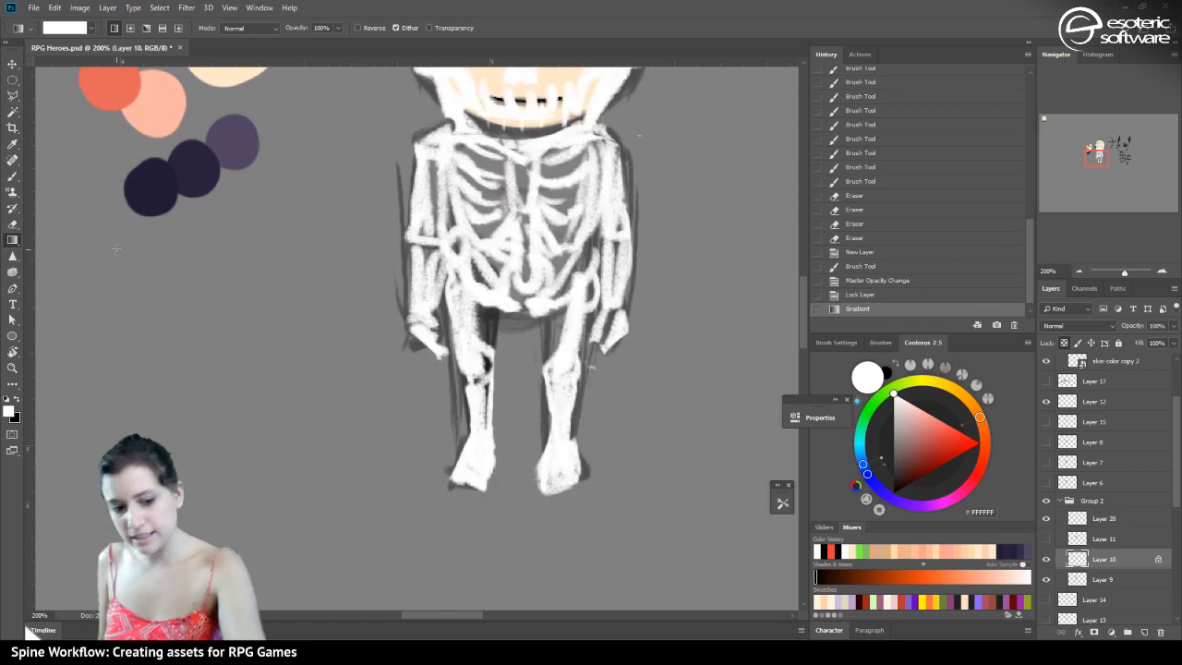
Set the white skeleton sketch on Layer 10 to 23% opacity and save the document
{"action": "left_click", "coordinate": [1174, 326]}
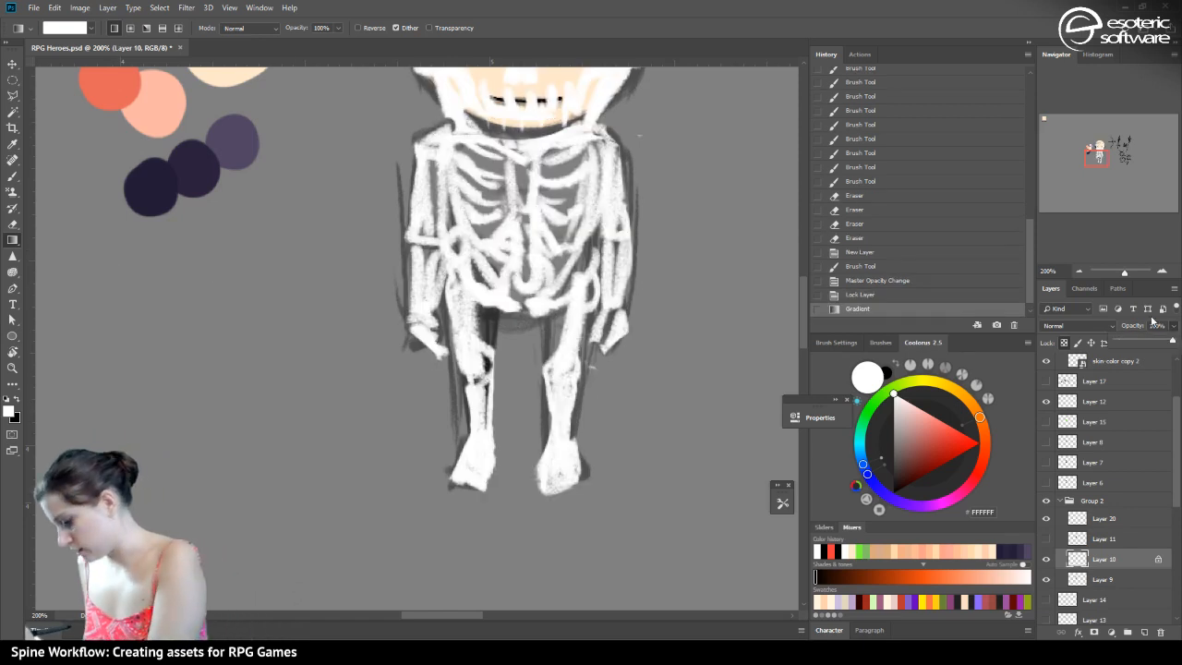
{"action": "left_click_drag", "start_coordinate": [1136, 340], "coordinate": [1129, 340]}
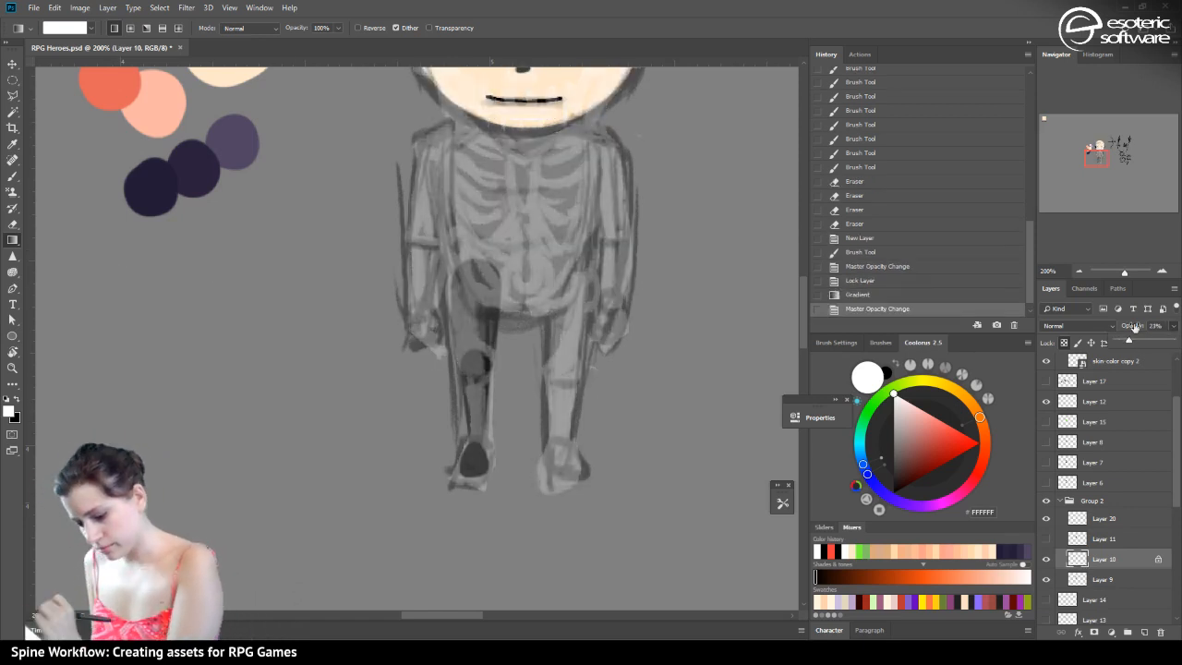
{"action": "key", "text": "ctrl+s"}
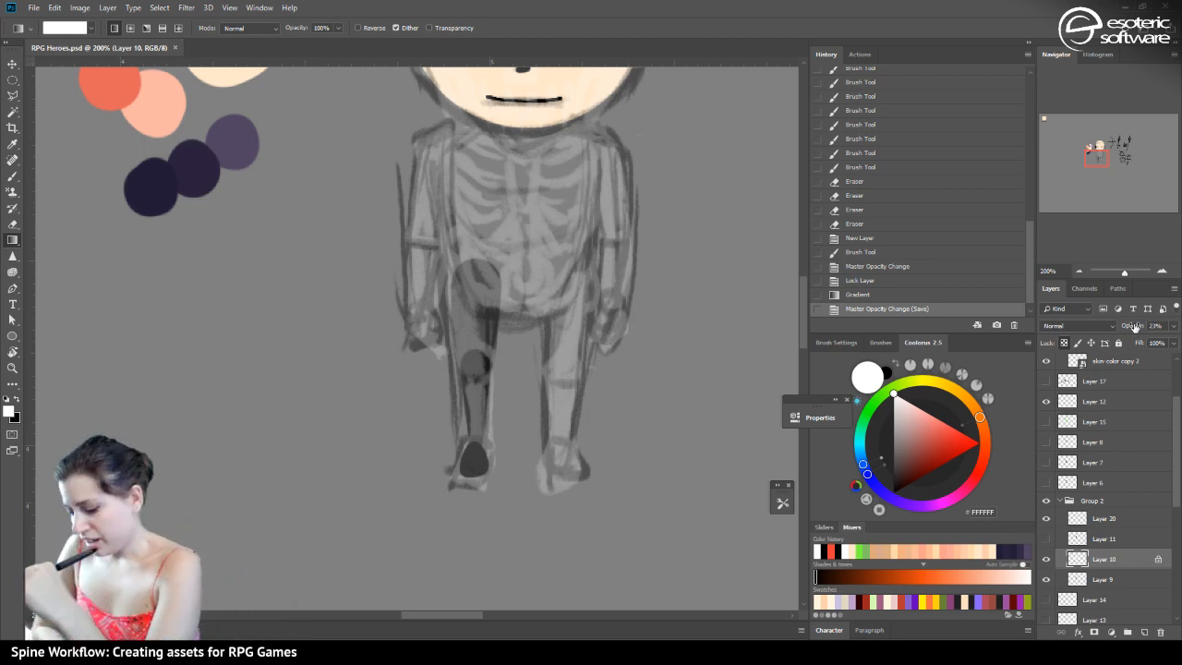
Set the Hard Round brush to 26 px to match the width of the sketched arm's elbow
{"action": "mouse_move", "coordinate": [1104, 149]}
{"action": "left_mouse_down"}
{"action": "mouse_move", "coordinate": [1095, 158]}
{"action": "mouse_move", "coordinate": [1093, 146]}
{"action": "mouse_move", "coordinate": [1095, 157]}
{"action": "left_mouse_up"}
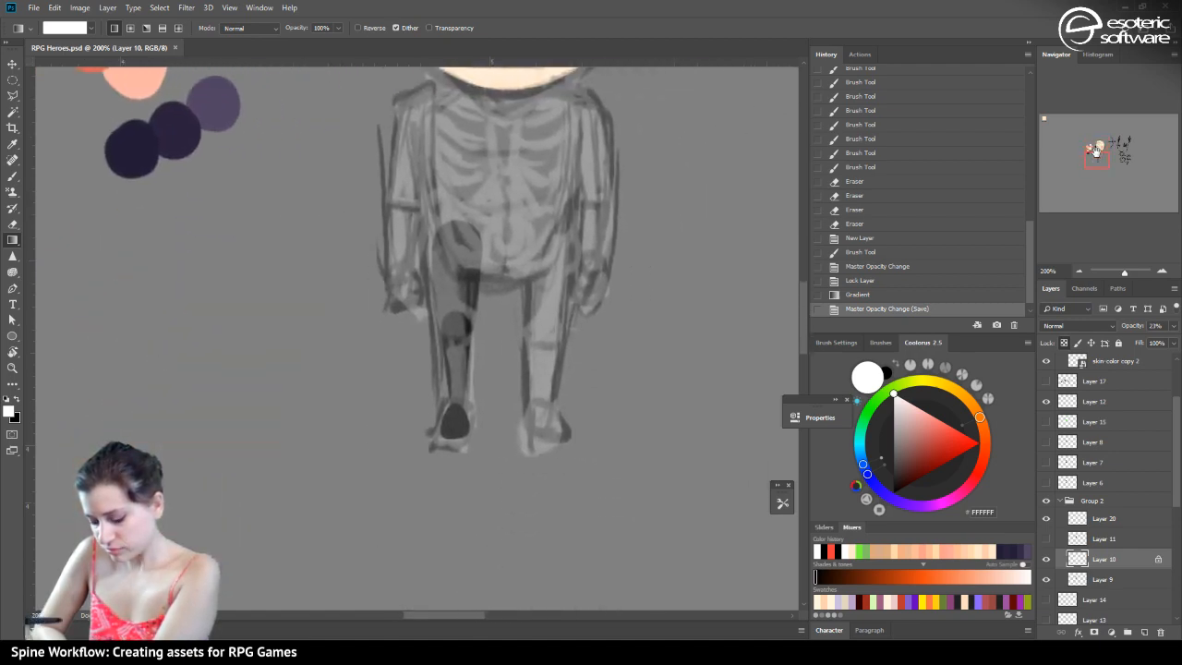
{"action": "left_click", "coordinate": [13, 64]}
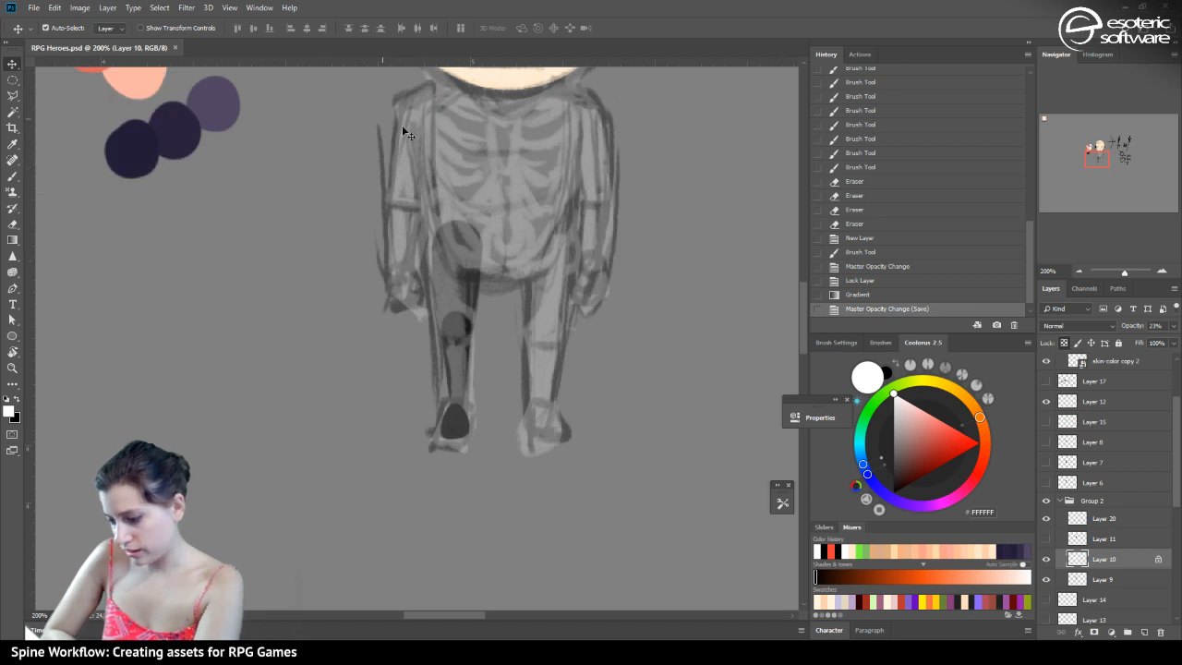
{"action": "left_click", "coordinate": [13, 336]}
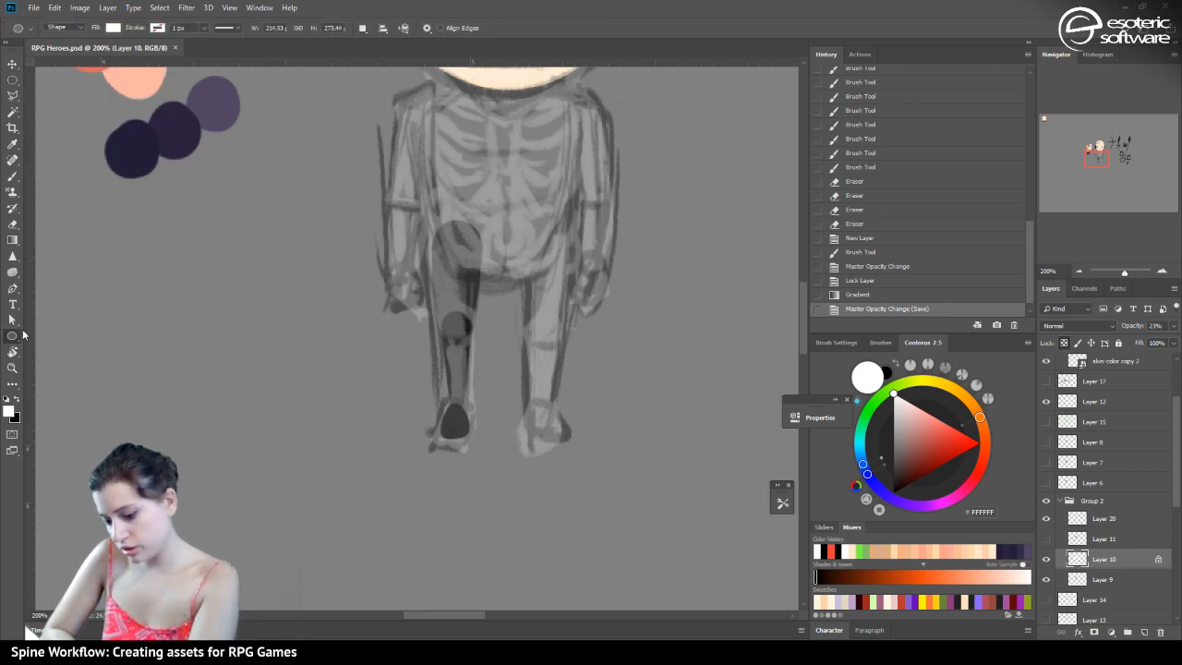
{"action": "left_click", "coordinate": [14, 175]}
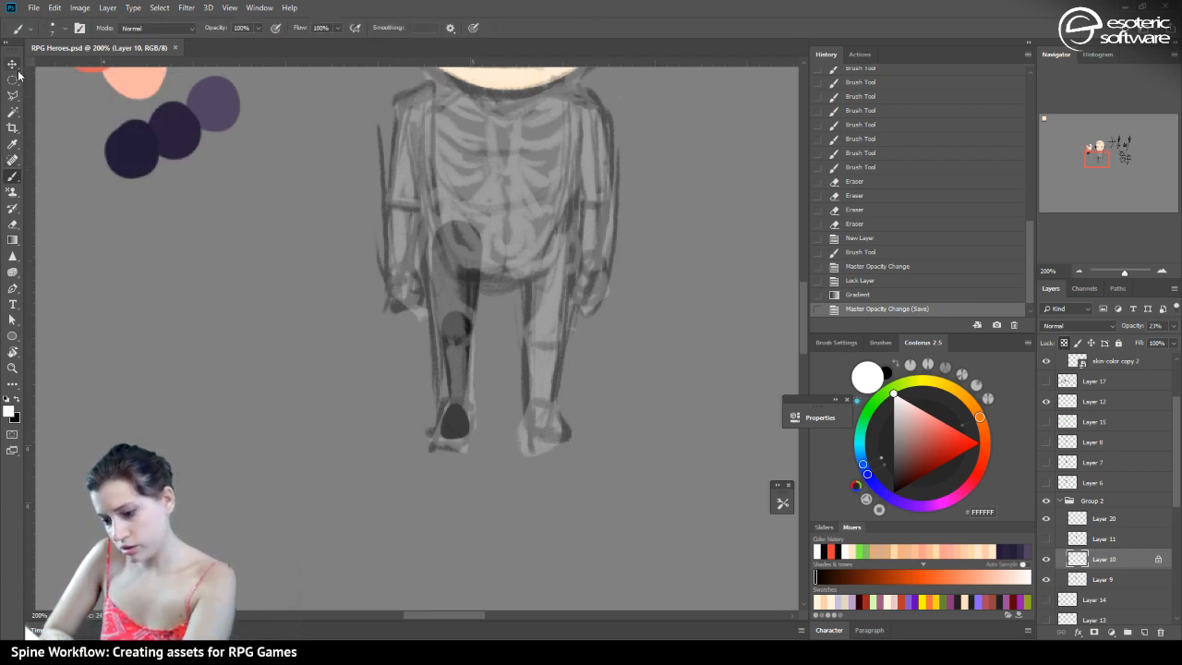
{"action": "left_click", "coordinate": [53, 28]}
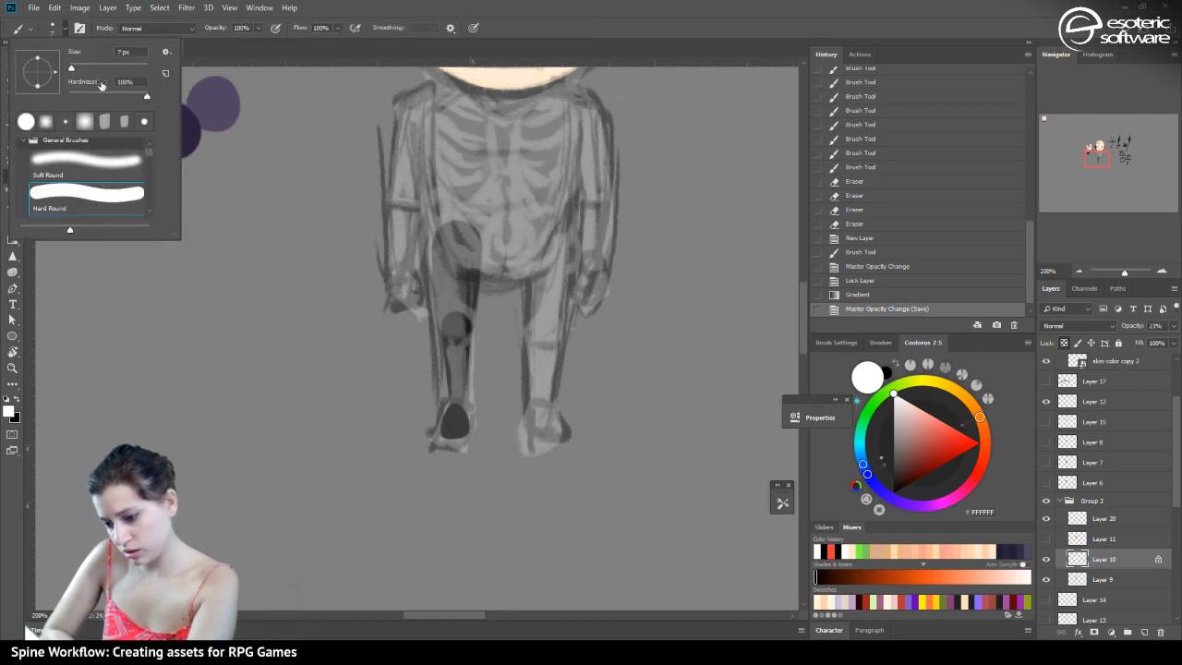
{"action": "key", "text": "["}
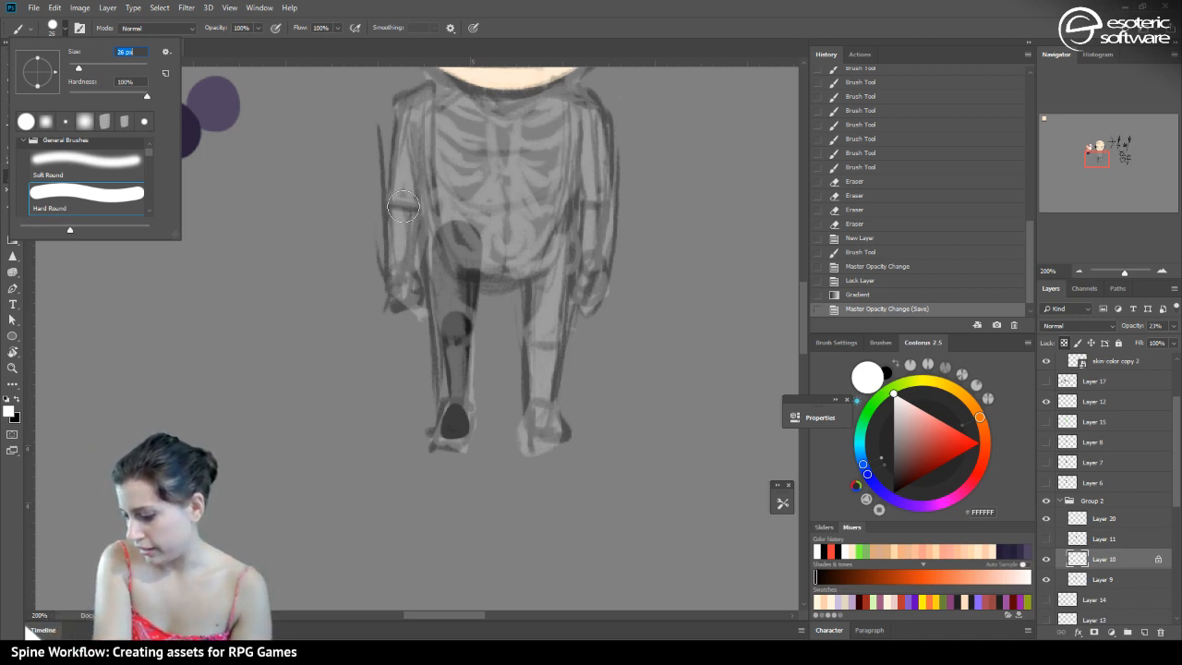
Add a new layer above Layer 26 and paint a white dot on the sketched elbow
{"action": "left_click", "coordinate": [1074, 602]}
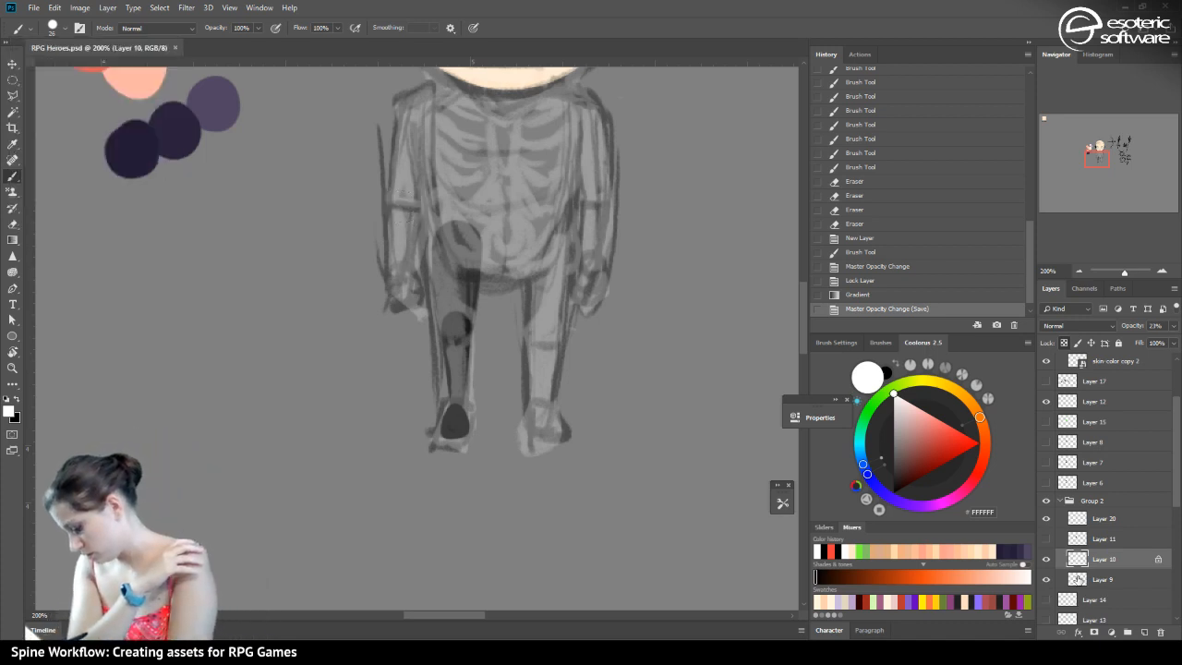
{"action": "scroll", "coordinate": [1178, 450], "scroll_direction": "down", "scroll_amount": 5}
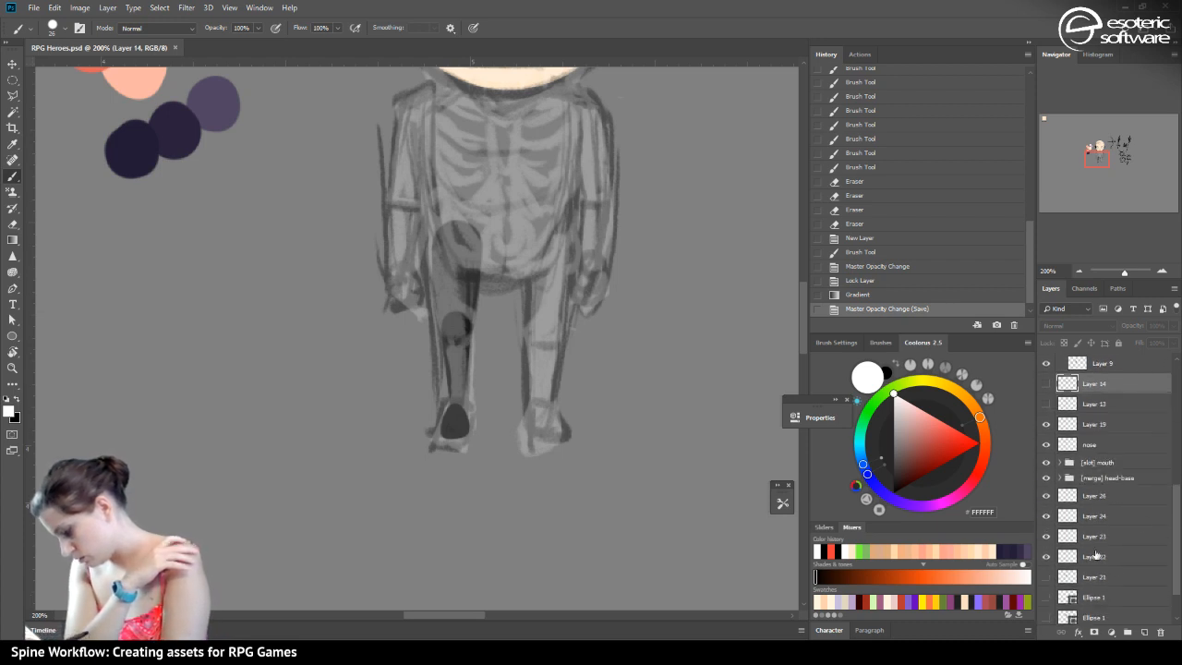
{"action": "left_click", "coordinate": [1070, 496]}
{"action": "left_click", "coordinate": [1144, 632]}
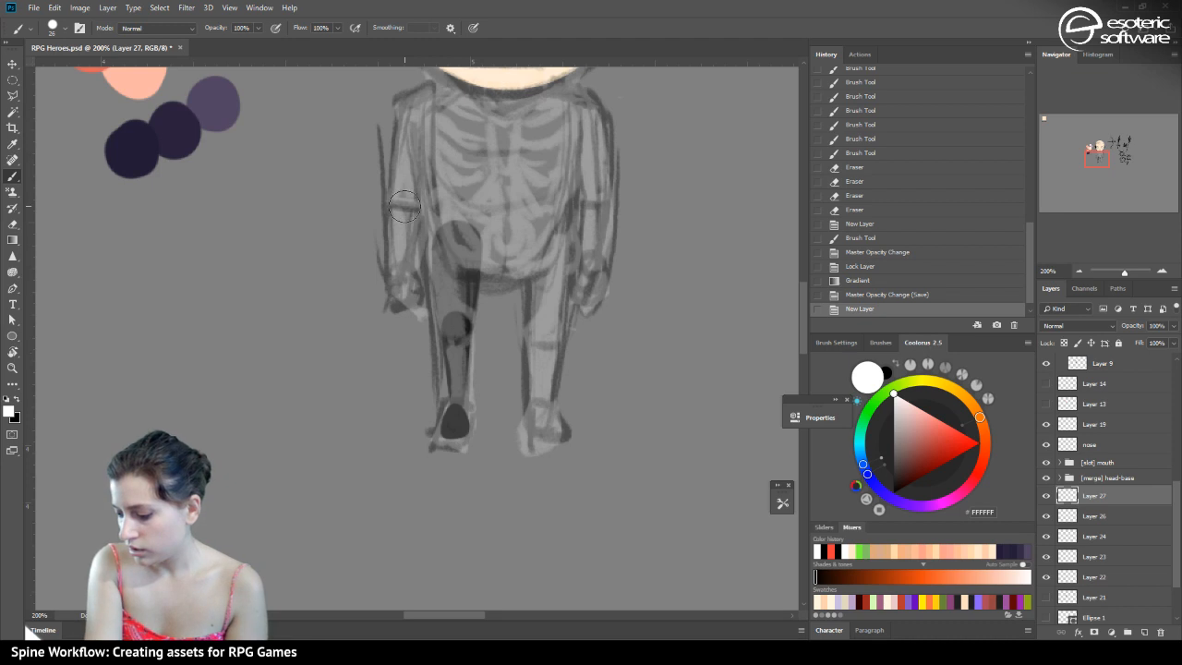
{"action": "left_click_drag", "start_coordinate": [403, 203], "coordinate": [404, 207]}
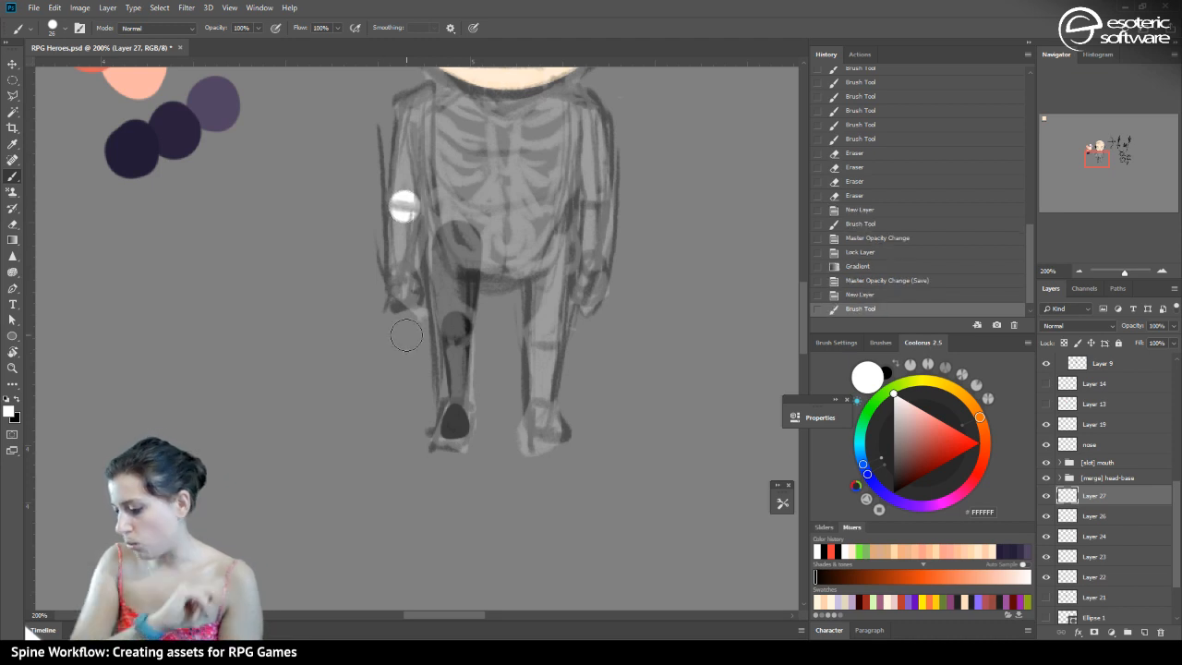
Duplicate the elbow dot's Layer 27 and hide the copy
{"action": "right_click", "coordinate": [1113, 502]}
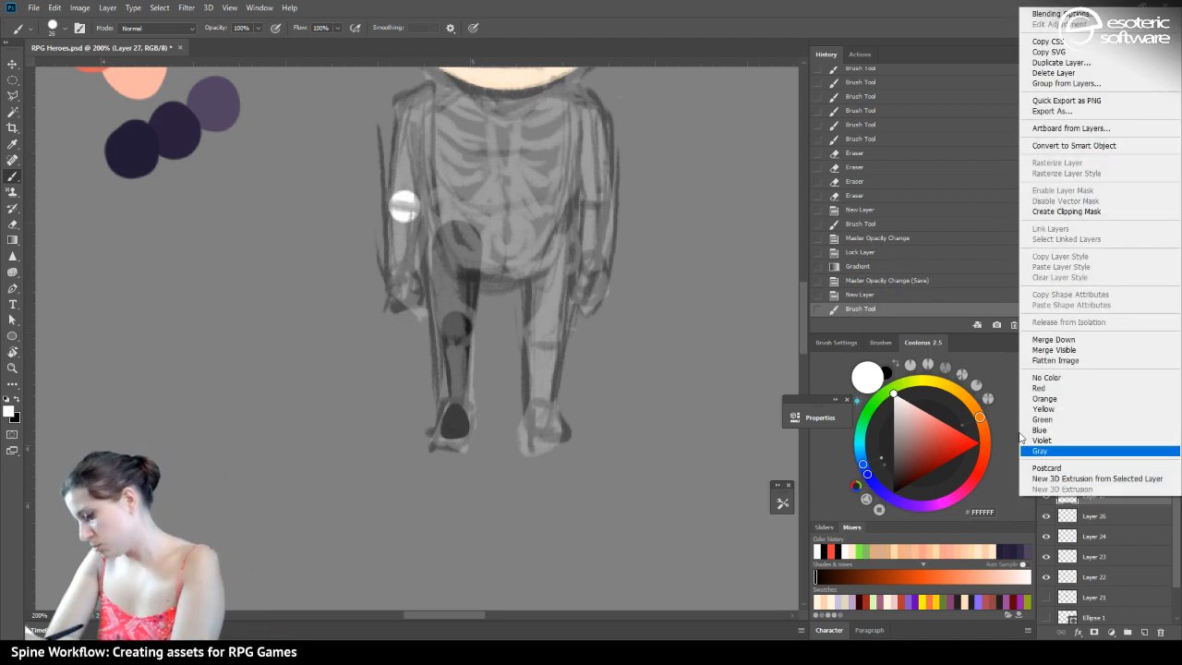
{"action": "left_click", "coordinate": [1048, 61]}
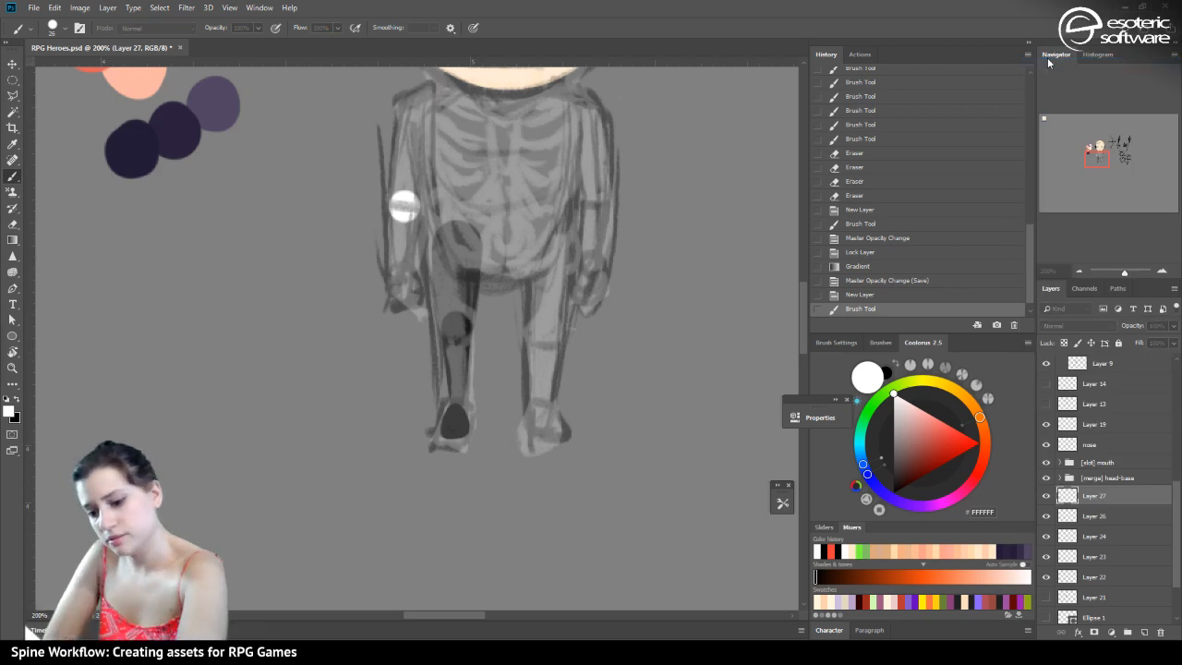
{"action": "key", "text": "Return"}
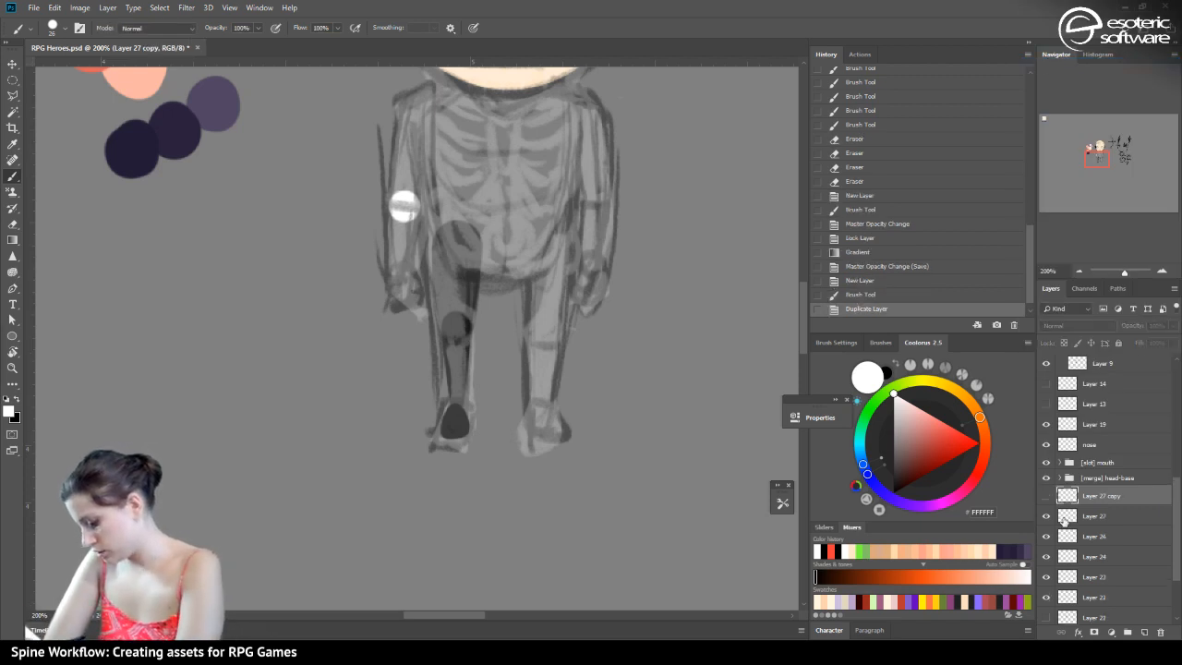
On Layer 27, paint the upper arm as a straight white stroke from the shoulder to the elbow dot
{"action": "left_click", "coordinate": [1079, 511]}
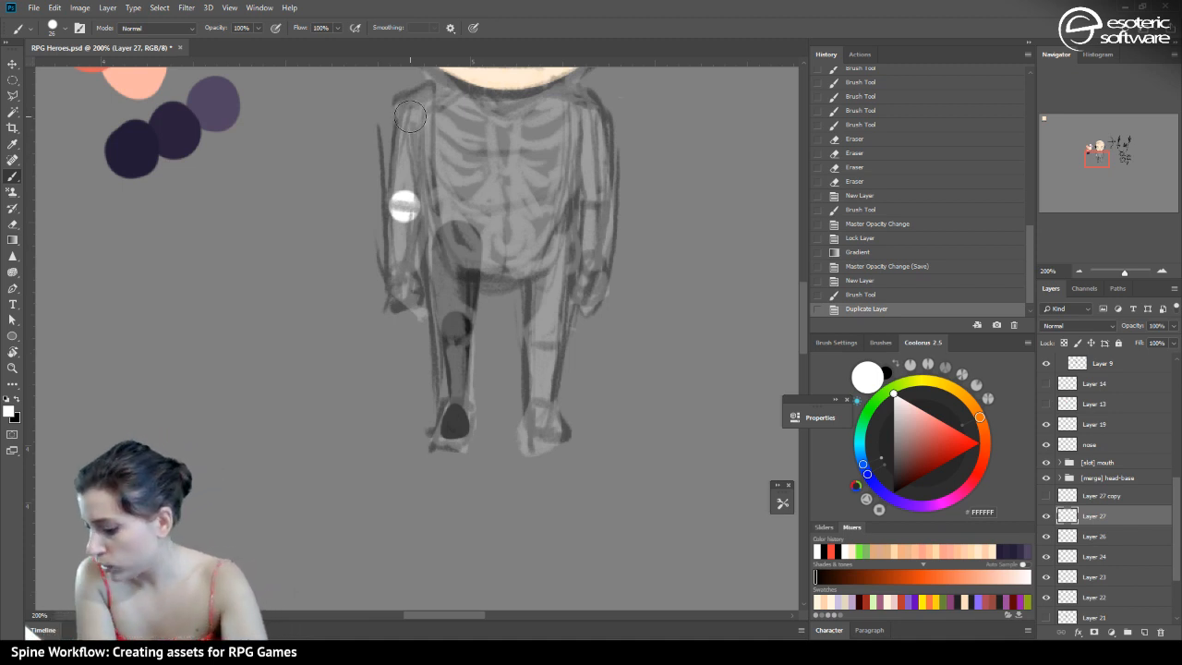
{"action": "left_click", "coordinate": [410, 115]}
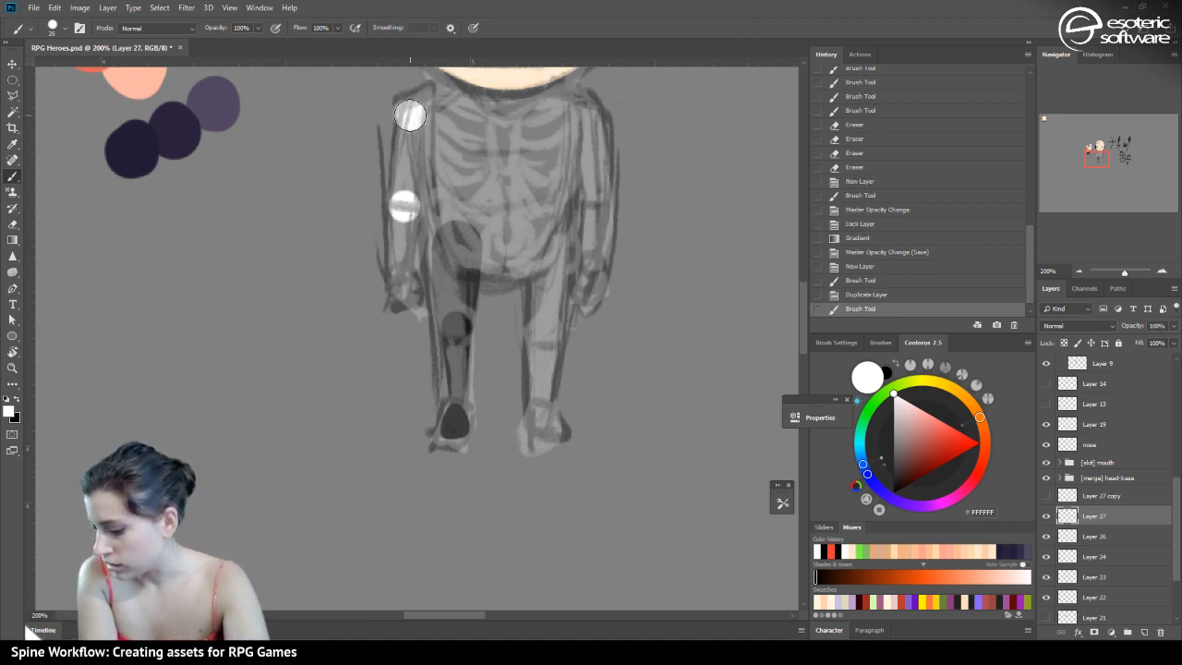
{"action": "left_click", "coordinate": [405, 205], "text": "shift"}
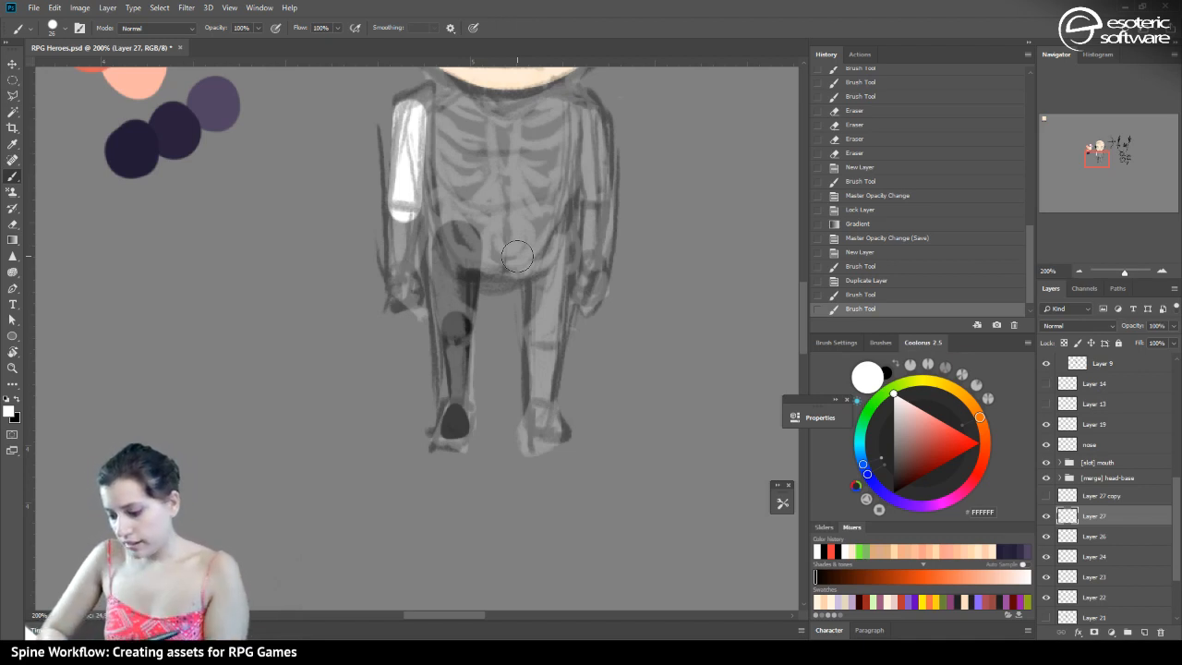
Hide the upper arm's Layer 27, show and select Layer 27 copy, and set the brush size to 18 px for the wrist
{"action": "left_click", "coordinate": [1046, 515]}
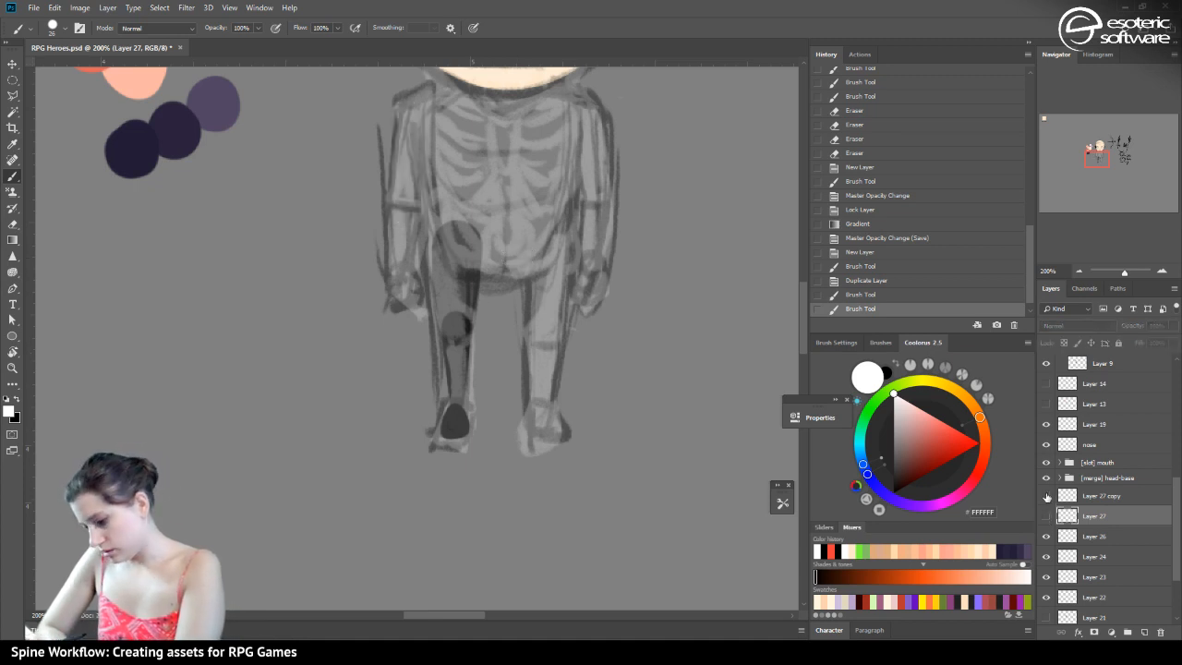
{"action": "left_click", "coordinate": [1070, 499]}
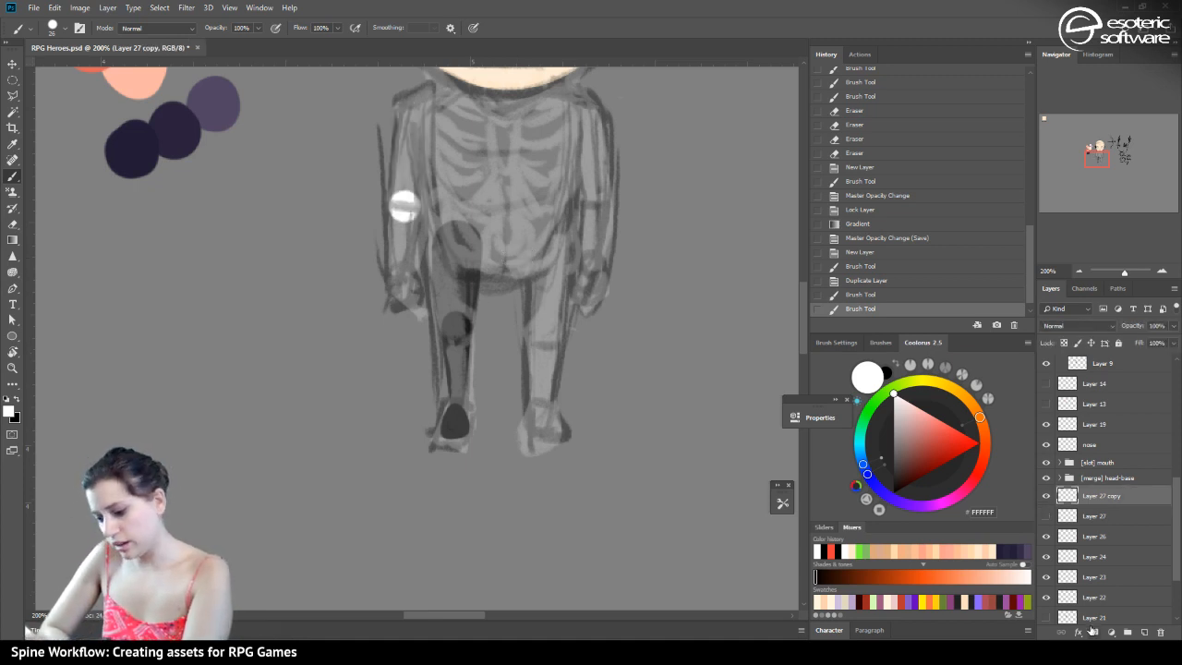
{"action": "left_click", "coordinate": [57, 28]}
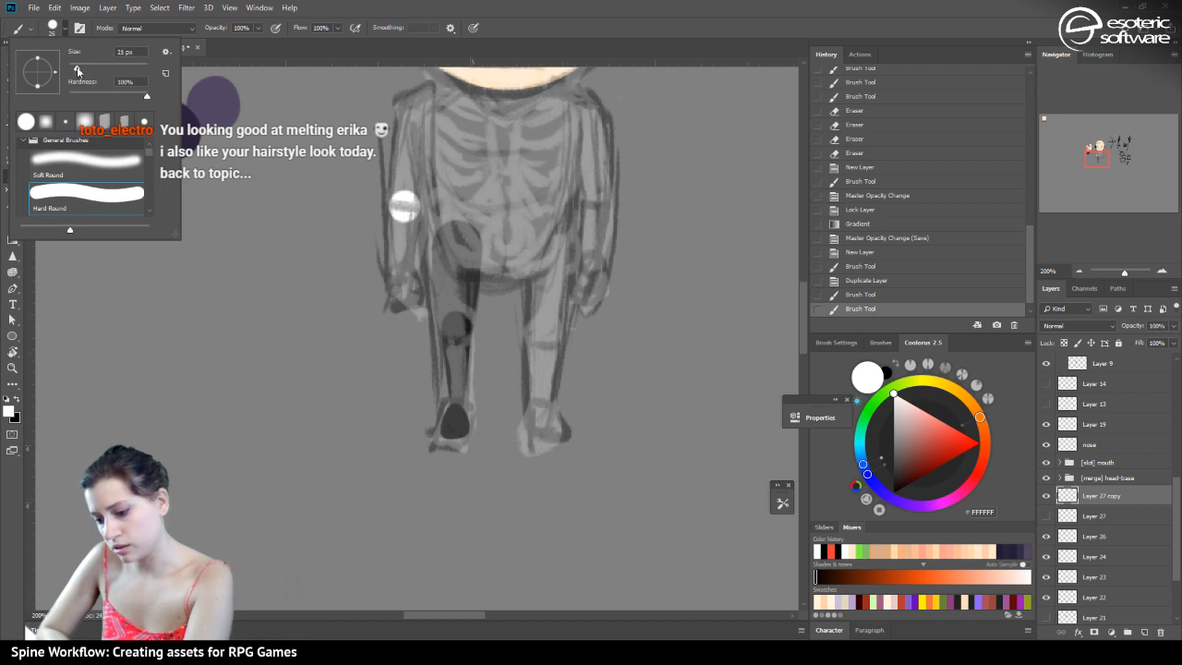
{"action": "left_click_drag", "start_coordinate": [81, 69], "coordinate": [77, 72]}
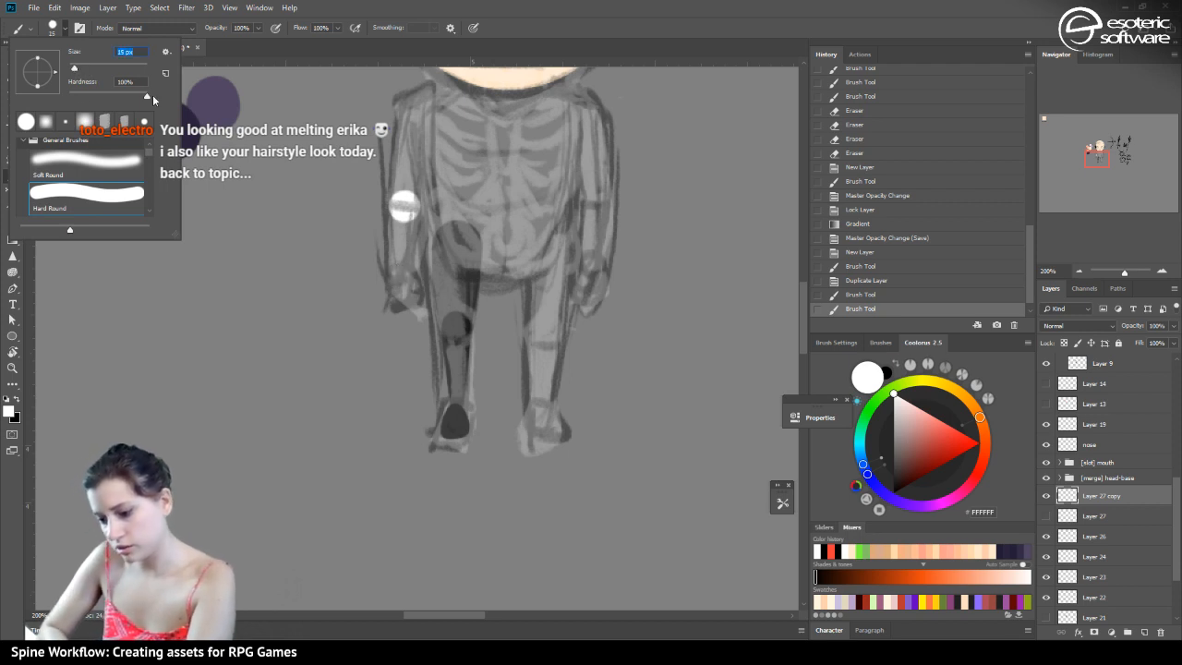
{"action": "key", "text": "bracketright"}
{"action": "key", "text": "bracketright"}
{"action": "key", "text": "bracketright"}
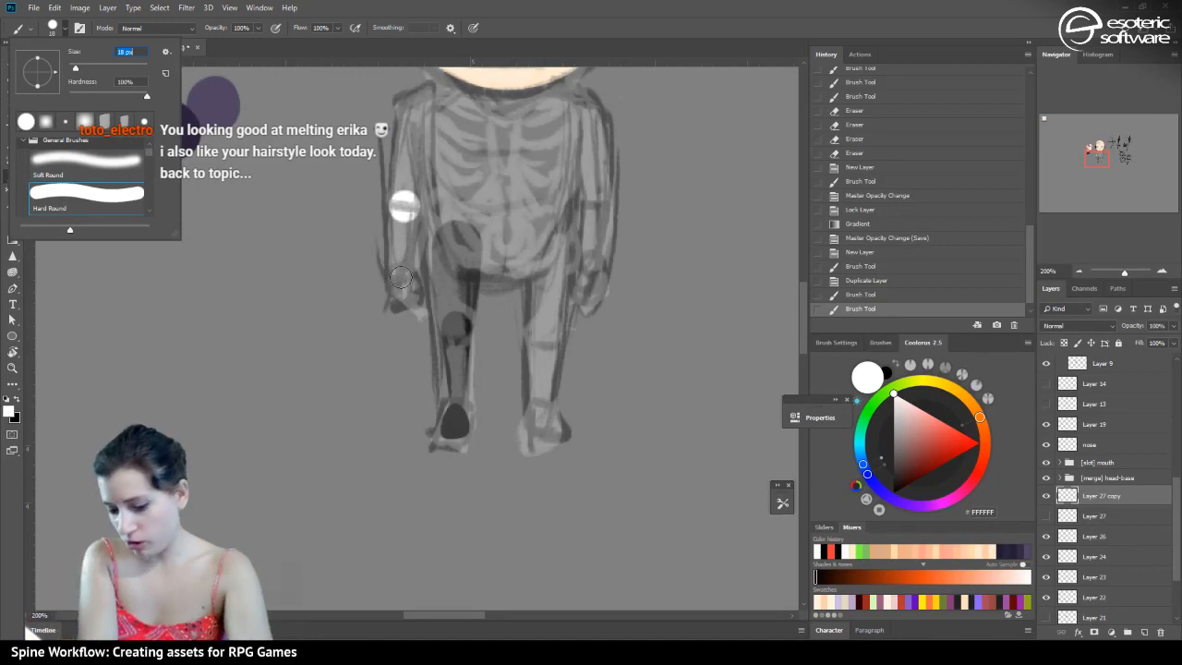
On Layer 27 copy, paint the forearm with straight white strokes from the sketched wrist to the elbow dot
{"action": "key", "text": "Return"}
{"action": "left_click", "coordinate": [400, 279]}
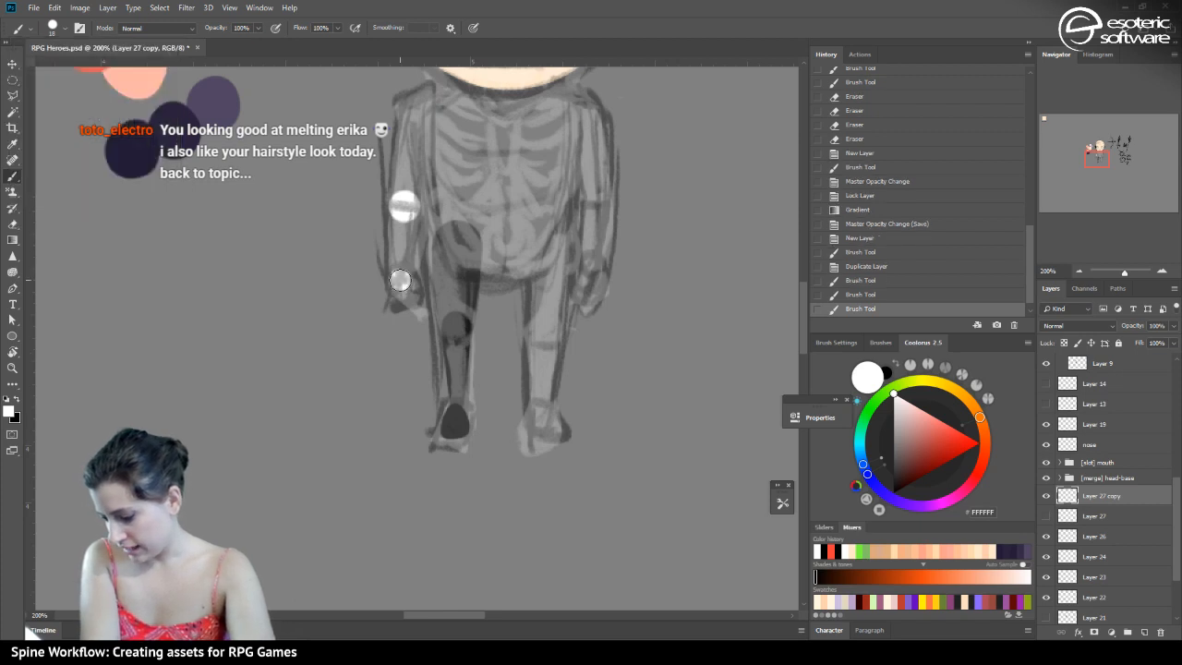
{"action": "left_click", "coordinate": [404, 205], "text": "shift"}
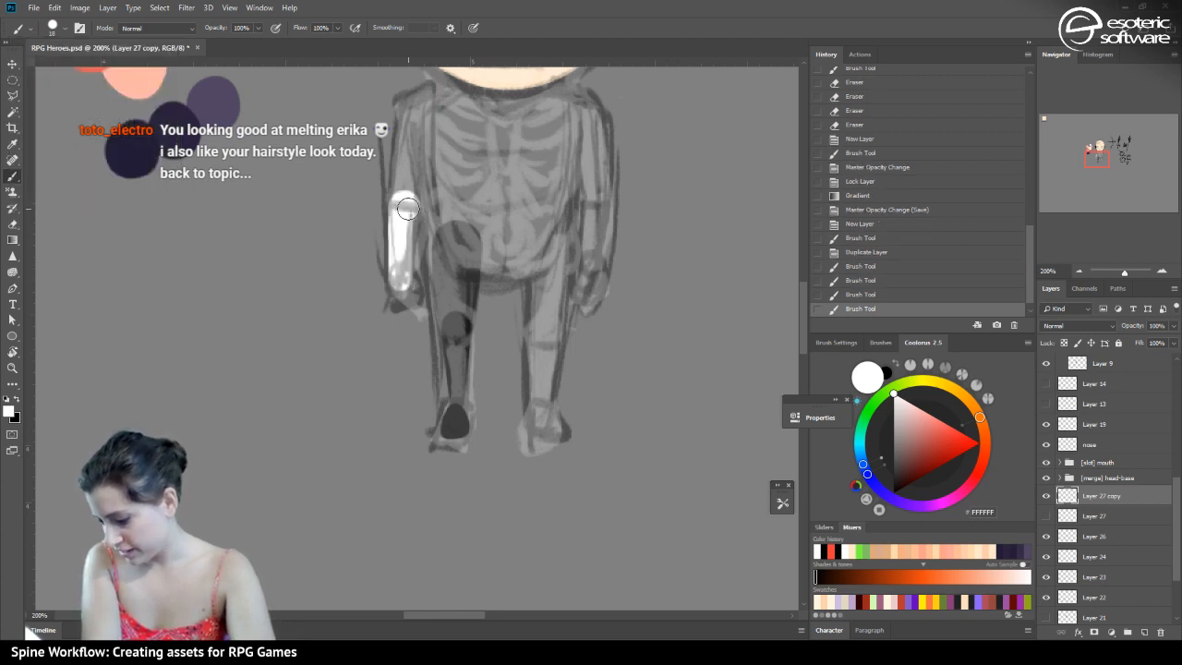
{"action": "left_click", "coordinate": [402, 280]}
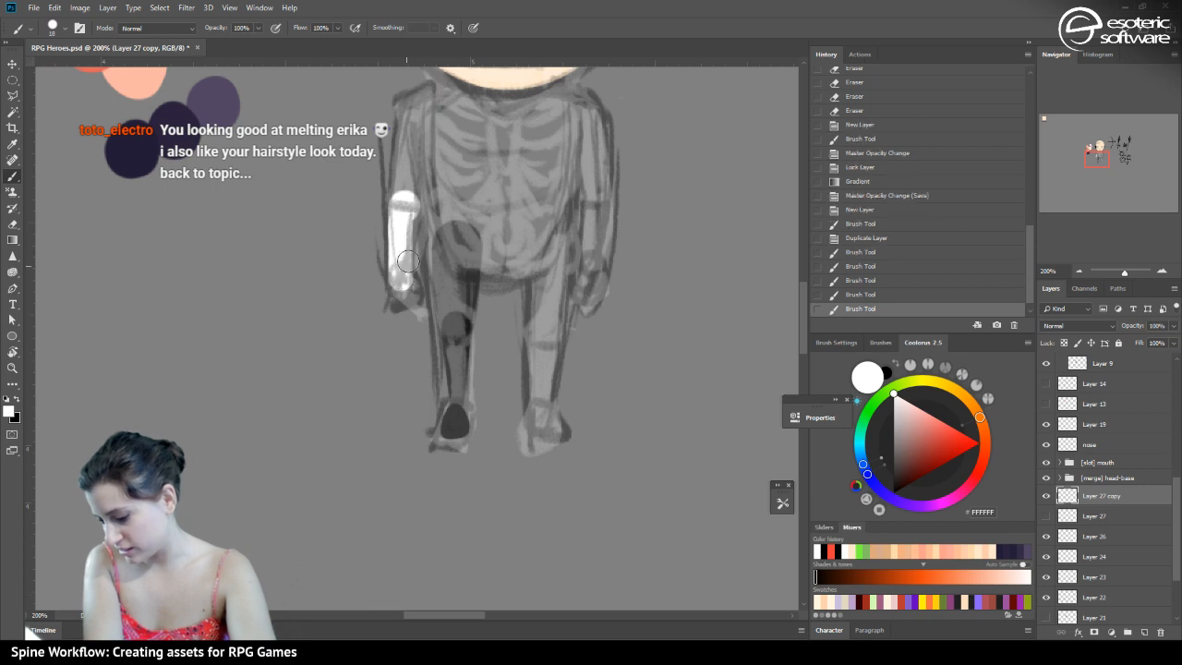
{"action": "left_click", "coordinate": [409, 207], "text": "shift"}
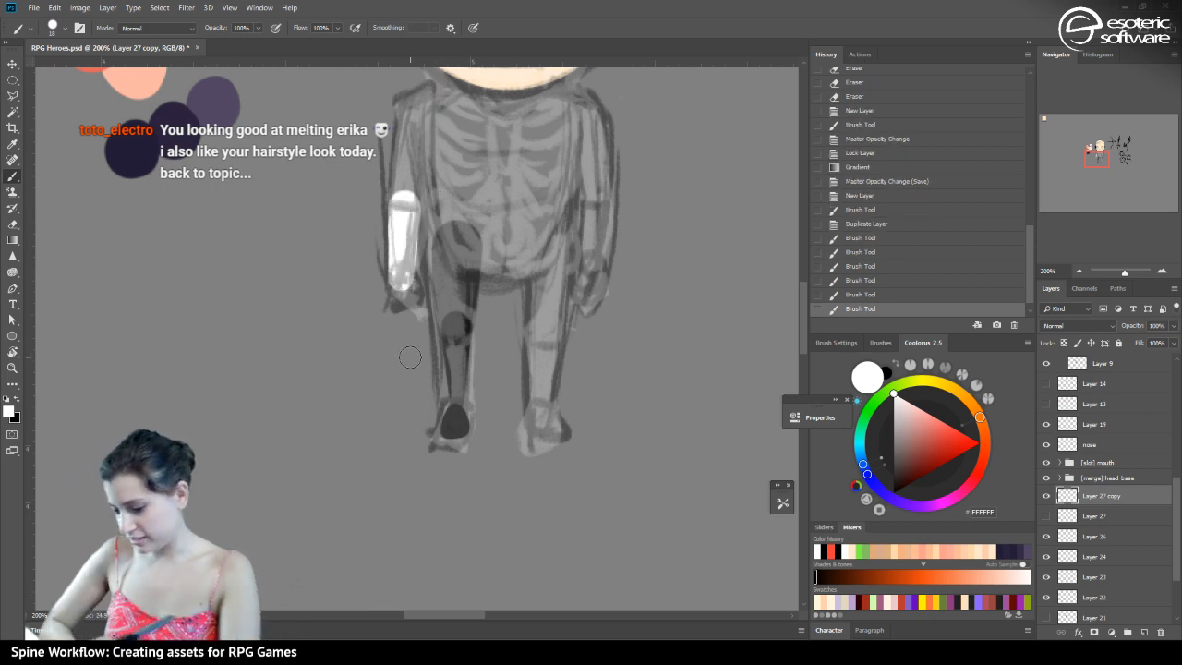
Check the forearm by toggling Layer 27 copy's visibility, and lower the layer's opacity to 54%
{"action": "left_click", "coordinate": [1046, 496]}
{"action": "left_click", "coordinate": [1047, 496]}
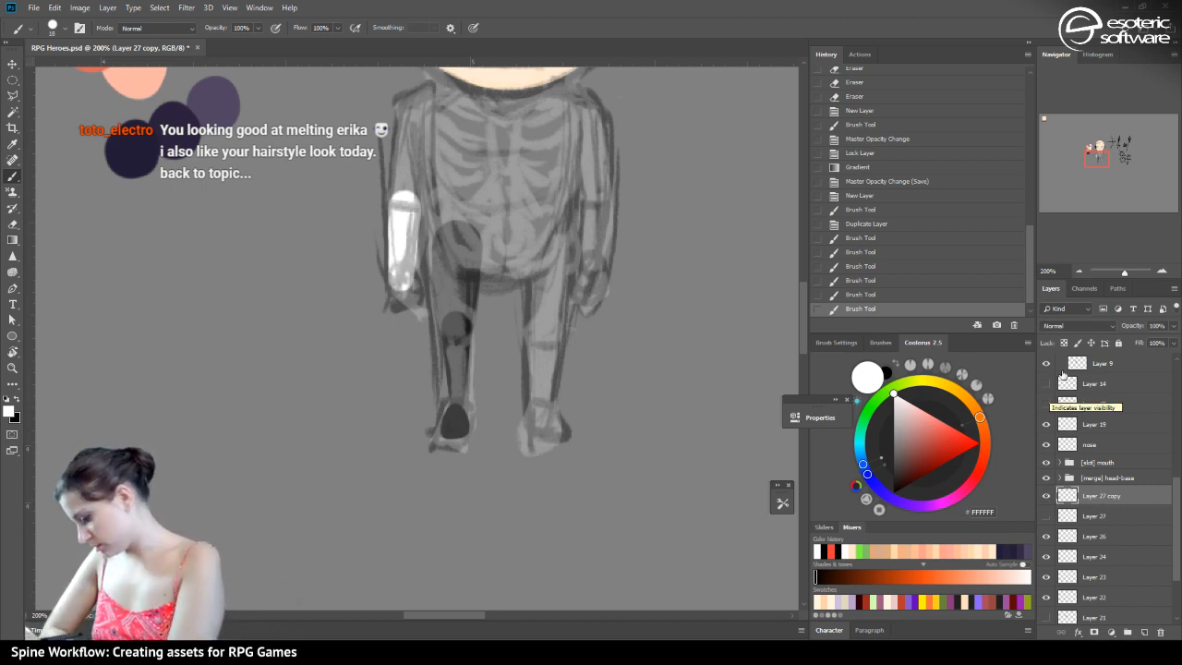
{"action": "left_click", "coordinate": [1173, 325]}
{"action": "left_click_drag", "start_coordinate": [1171, 340], "coordinate": [1147, 341]}
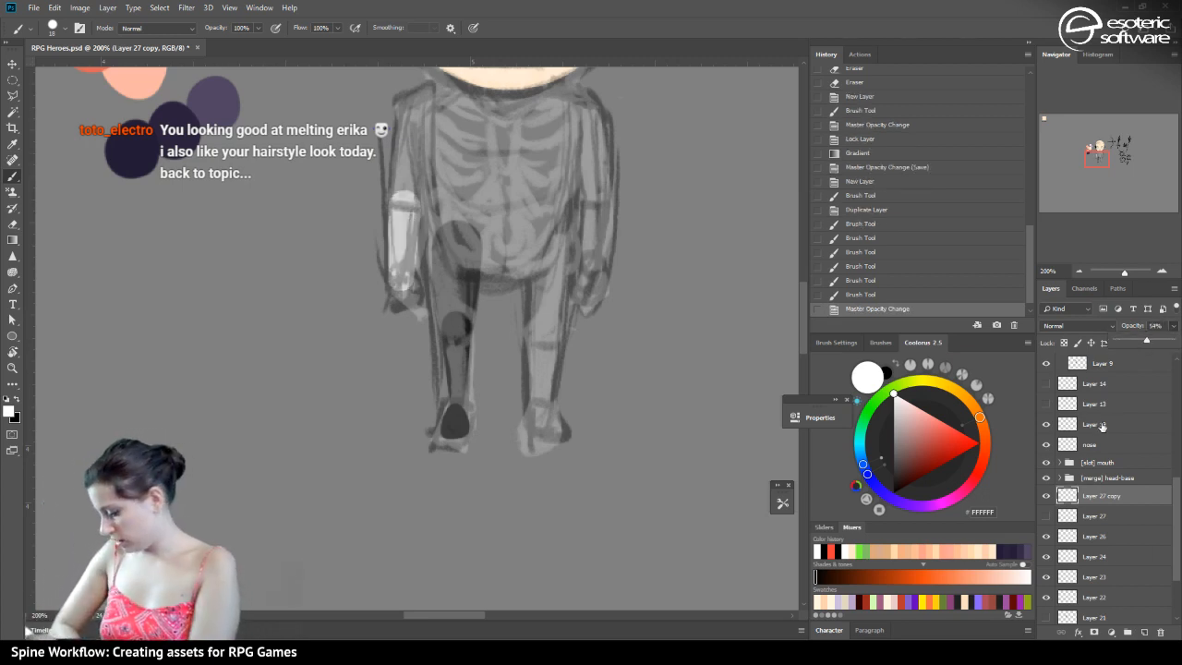
Add a new layer above the forearm and paint a white dot over the sketched wrist
{"action": "left_click", "coordinate": [1144, 632]}
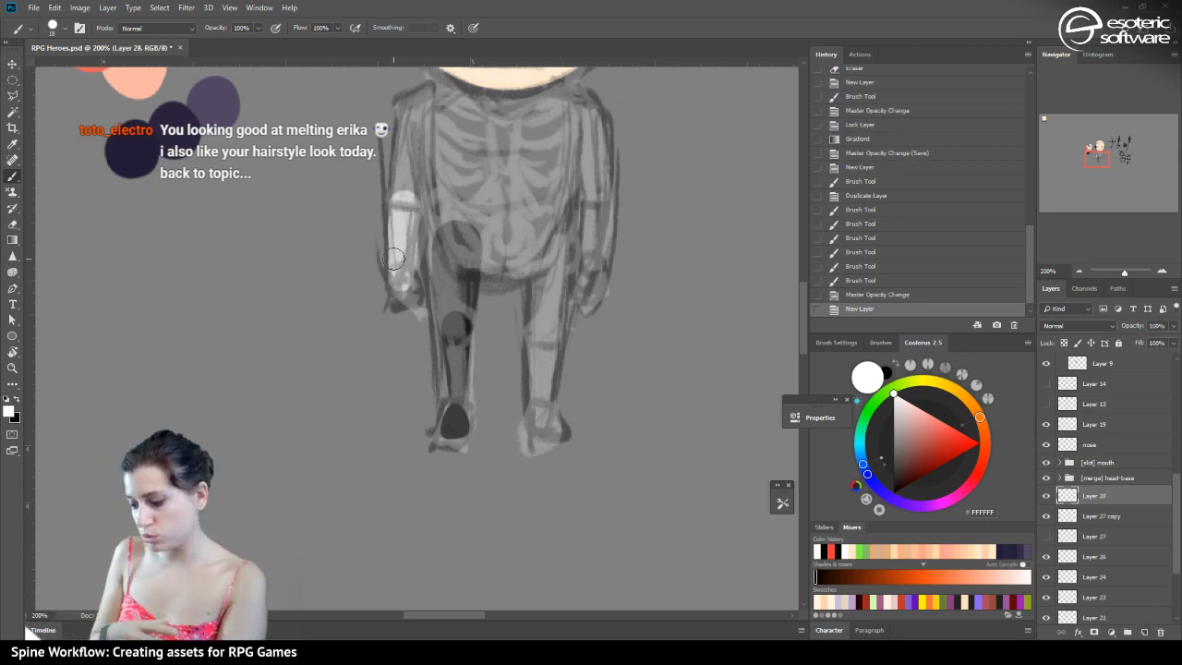
{"action": "mouse_move", "coordinate": [1097, 155]}
{"action": "left_mouse_down"}
{"action": "mouse_move", "coordinate": [1093, 130]}
{"action": "mouse_move", "coordinate": [1102, 135]}
{"action": "left_mouse_up"}
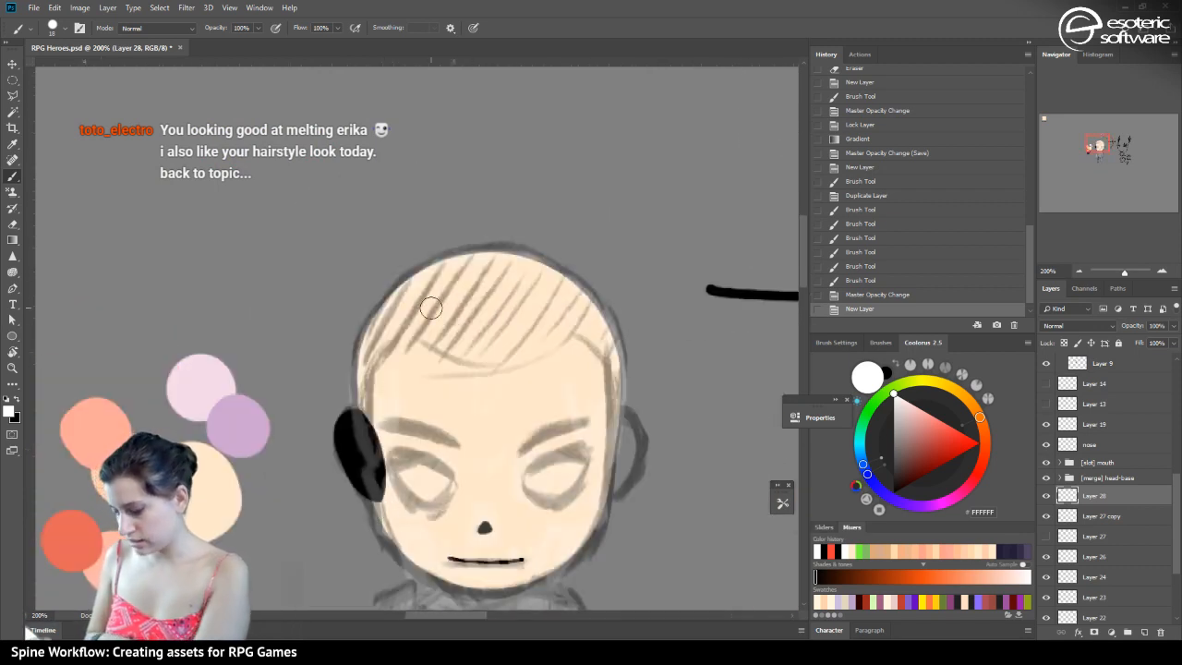
{"action": "mouse_move", "coordinate": [1095, 145]}
{"action": "left_mouse_down"}
{"action": "mouse_move", "coordinate": [1039, 95]}
{"action": "mouse_move", "coordinate": [1064, 180]}
{"action": "mouse_move", "coordinate": [1107, 146]}
{"action": "mouse_move", "coordinate": [1092, 158]}
{"action": "left_mouse_up"}
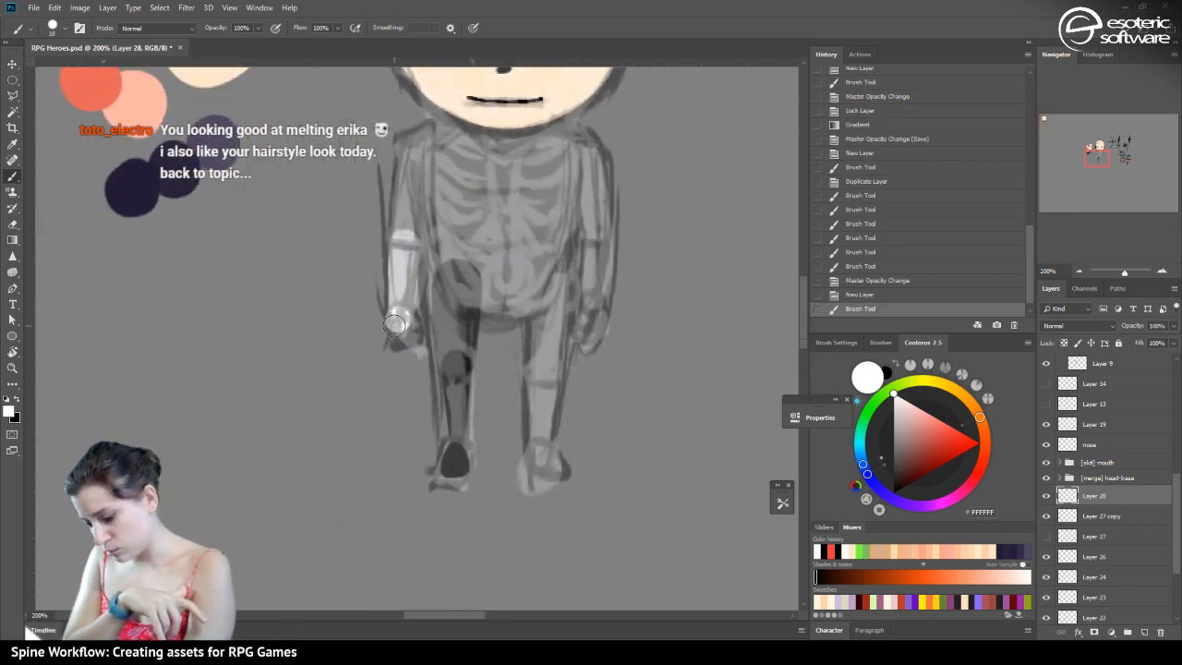
{"action": "left_click_drag", "start_coordinate": [398, 318], "coordinate": [398, 325]}
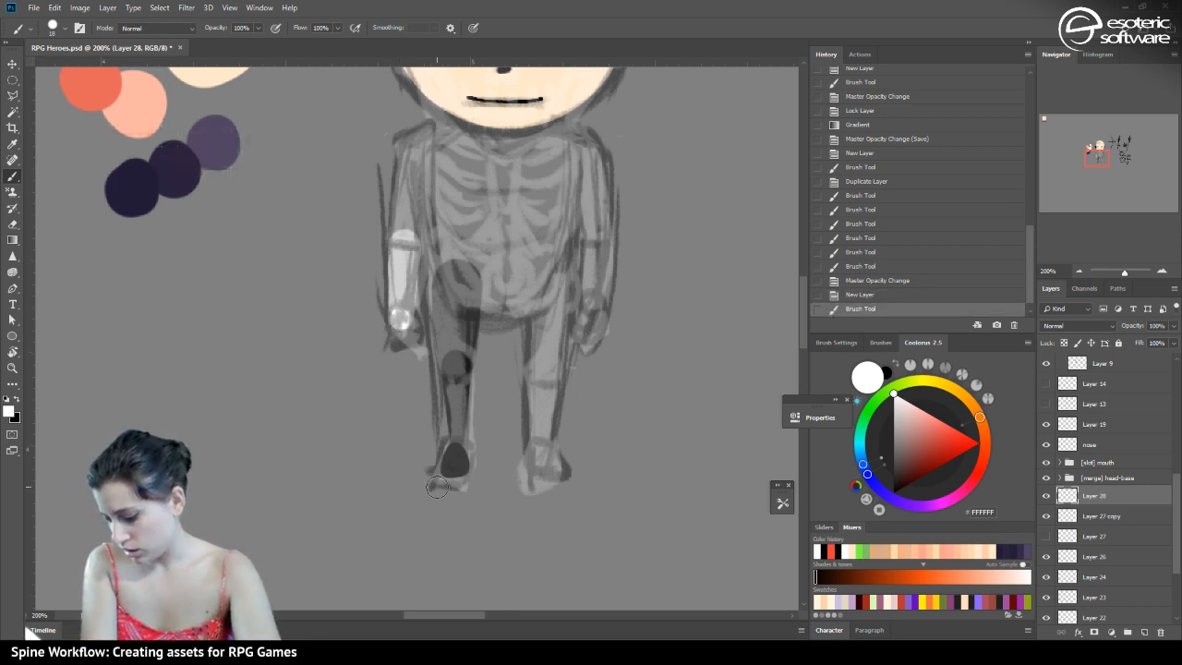
Add another new layer above the wrist dot and paint the hand as a white shape, undoing unwanted strokes
{"action": "left_click", "coordinate": [1145, 632]}
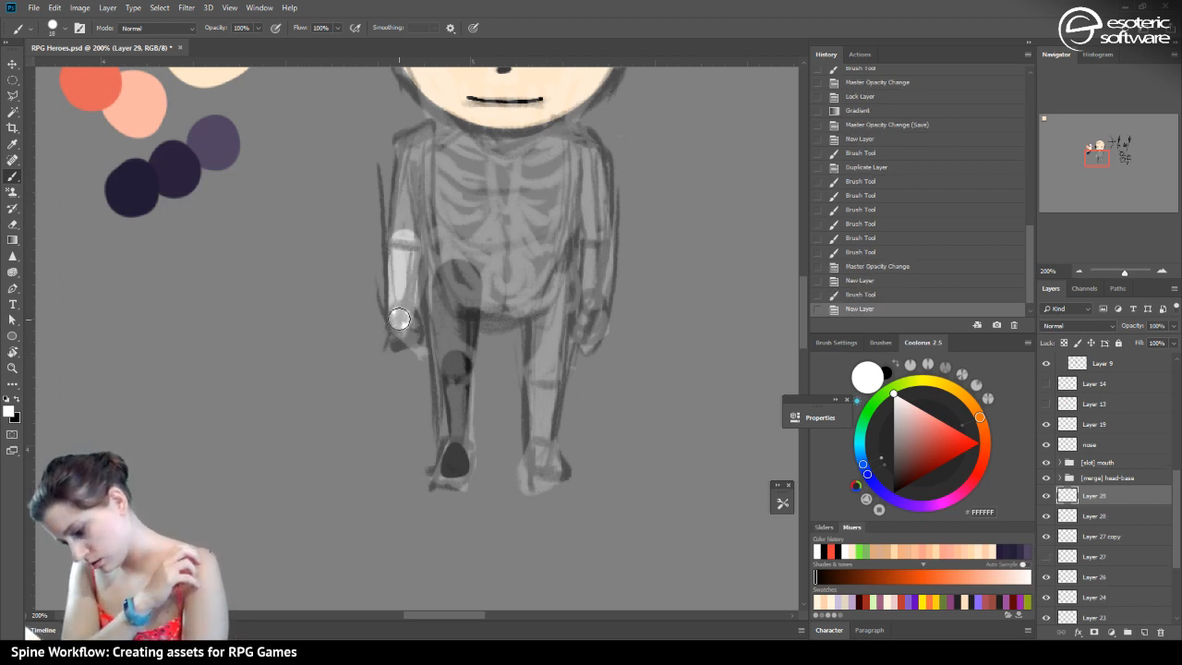
{"action": "left_click_drag", "start_coordinate": [399, 318], "coordinate": [407, 334]}
{"action": "left_click", "coordinate": [853, 290]}
{"action": "left_click", "coordinate": [844, 294]}
Trim the white hand's edges with the Eraser, revert the last two eraser strokes, and save the document
{"action": "key", "text": "e"}
{"action": "mouse_move", "coordinate": [409, 330]}
{"action": "left_mouse_down"}
{"action": "mouse_move", "coordinate": [413, 347]}
{"action": "mouse_move", "coordinate": [410, 338]}
{"action": "left_mouse_up"}
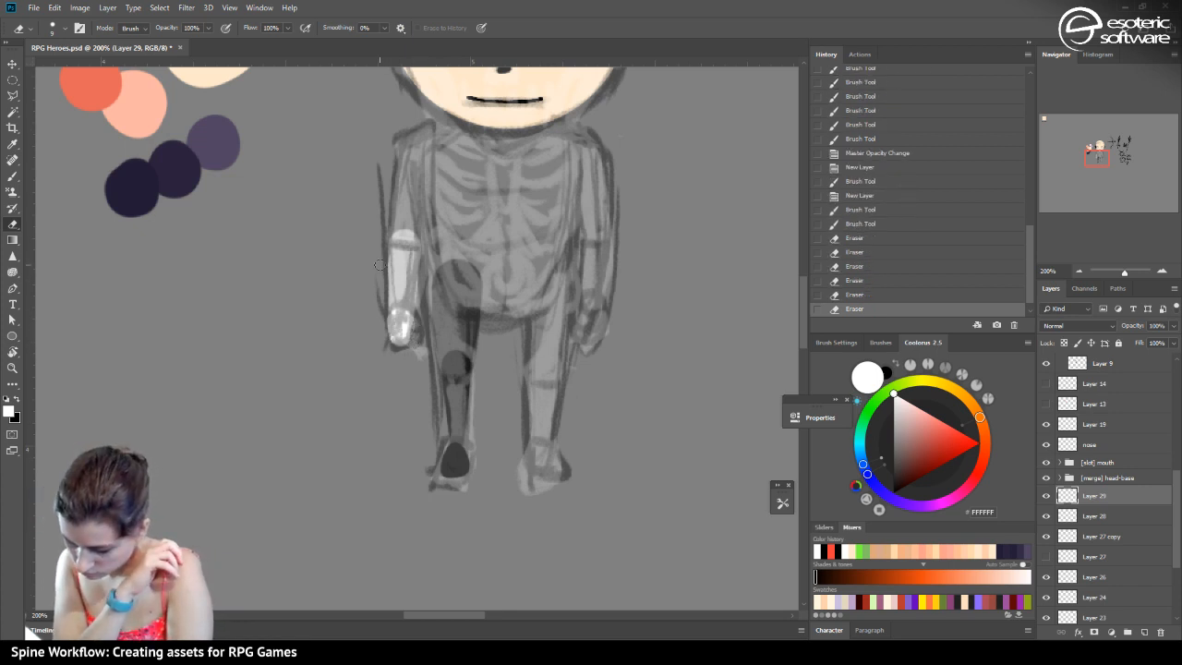
{"action": "left_click", "coordinate": [850, 280]}
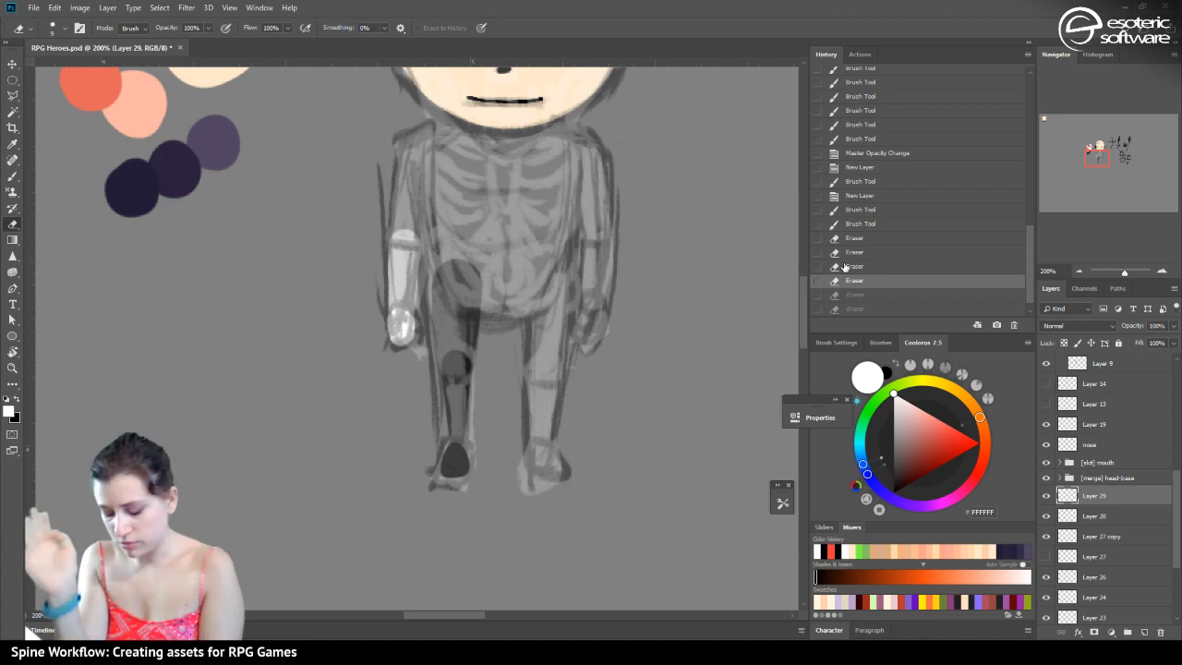
{"action": "key", "text": "ctrl+s"}
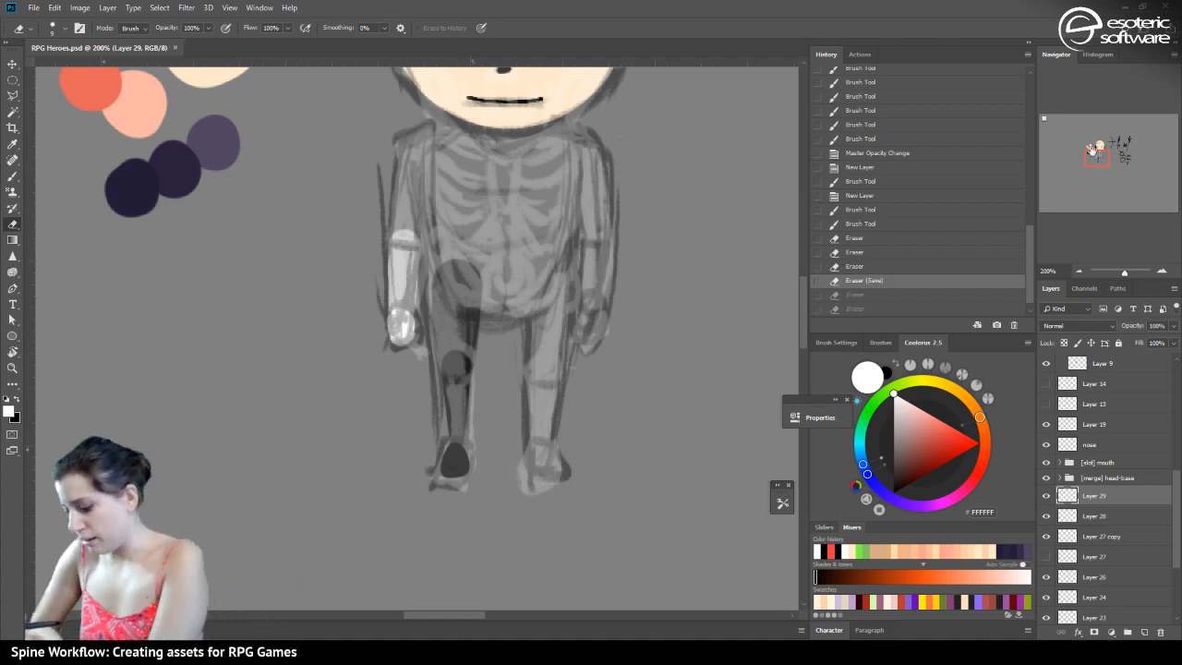
Return to the Brush tool for work on the face and enable pen pressure control for the brush size
{"action": "left_click_drag", "start_coordinate": [1092, 148], "coordinate": [1091, 146]}
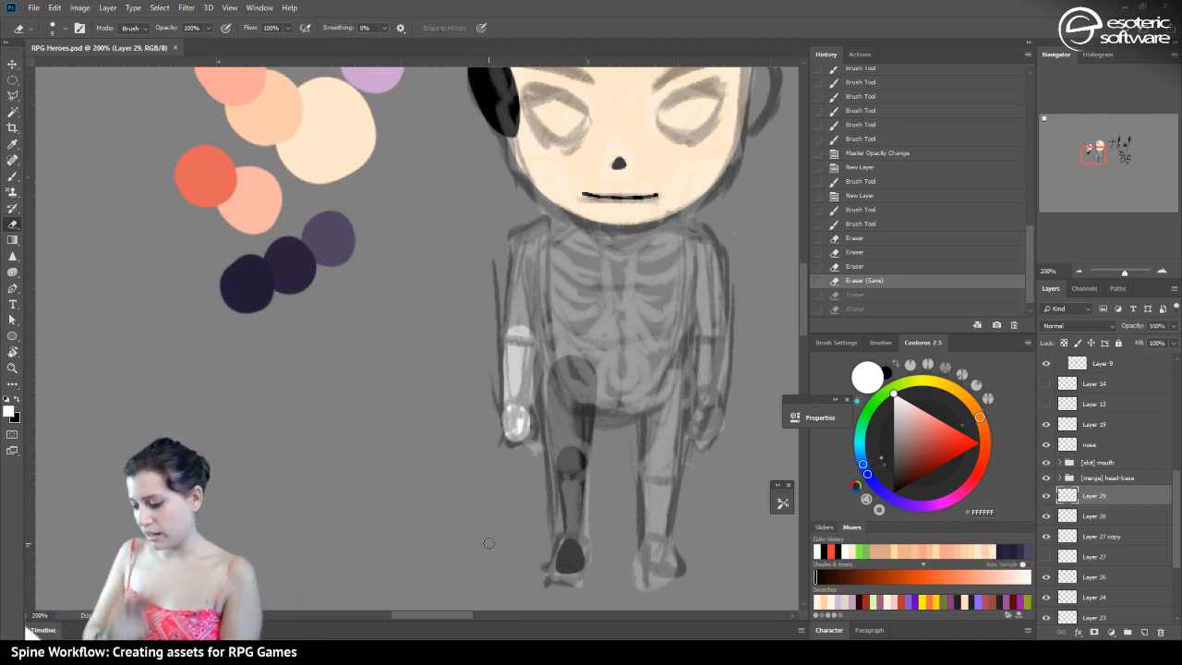
{"action": "left_click_drag", "start_coordinate": [1094, 152], "coordinate": [1099, 145]}
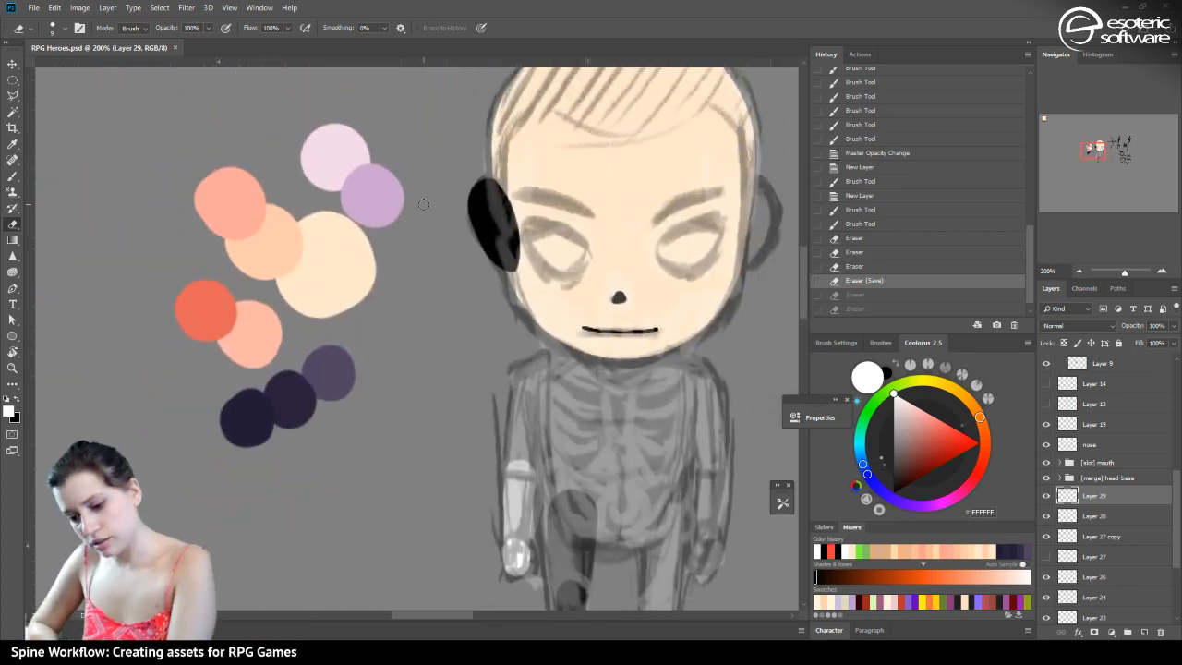
{"action": "key", "text": "b"}
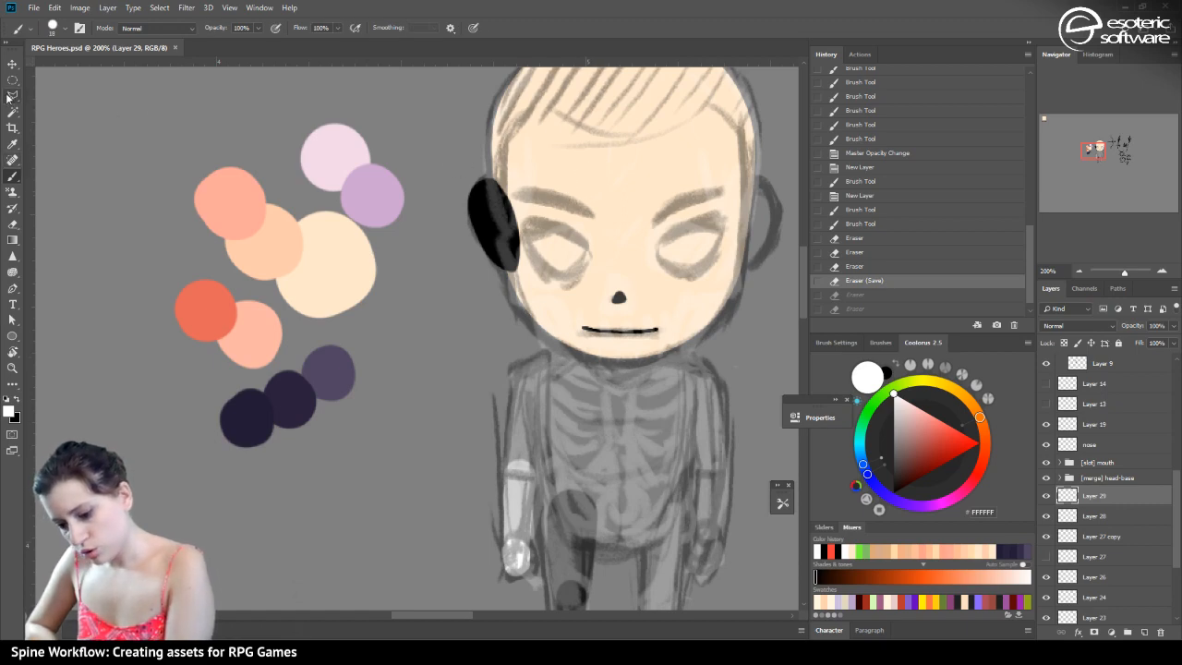
{"action": "left_click", "coordinate": [53, 28]}
{"action": "left_click", "coordinate": [50, 26]}
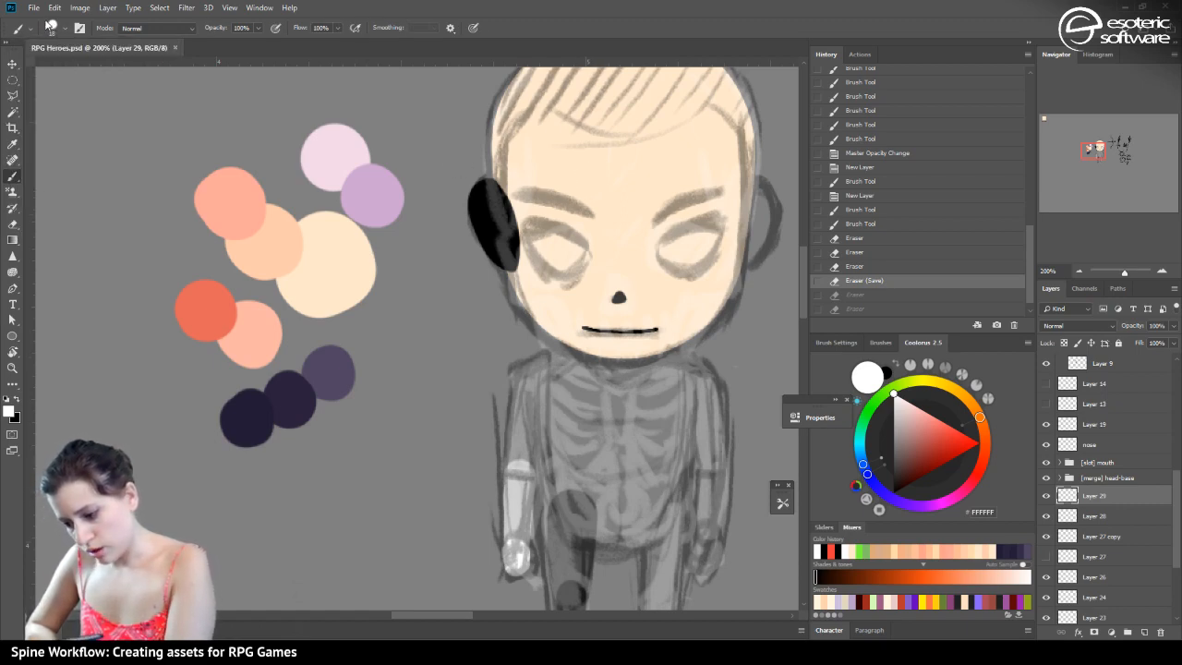
{"action": "left_click", "coordinate": [475, 30]}
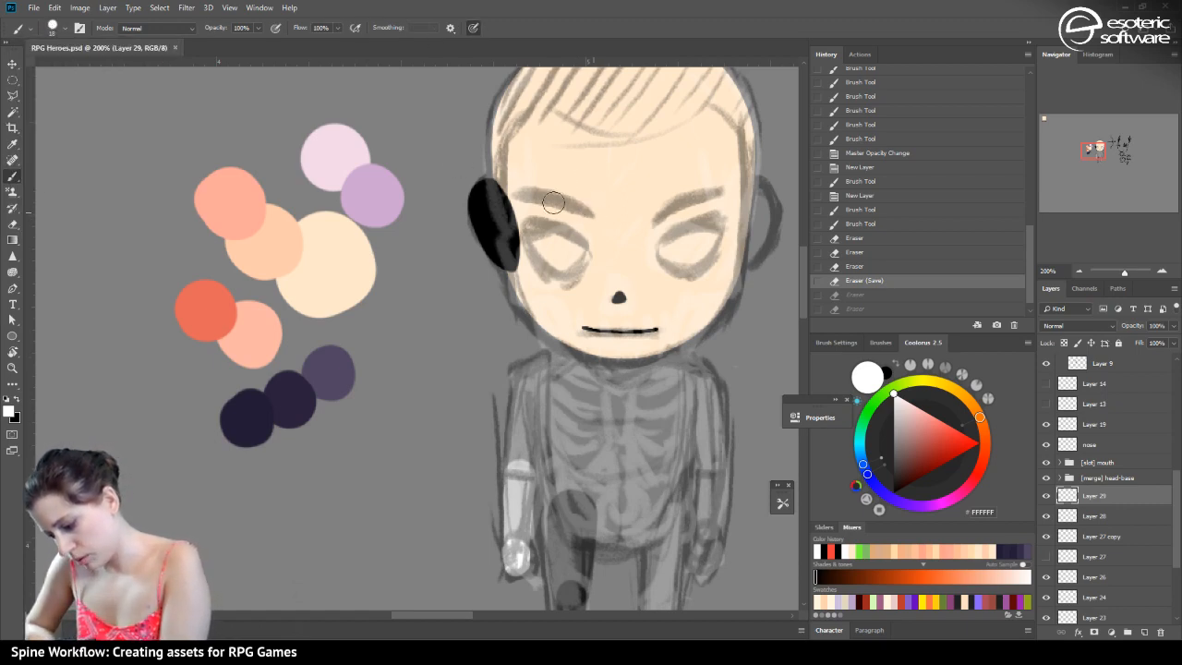
Add a new layer above the mouth group and try white strokes over the sketched eyebrow near the black ear
{"action": "left_click_drag", "start_coordinate": [553, 202], "coordinate": [528, 192]}
{"action": "left_click", "coordinate": [847, 277]}
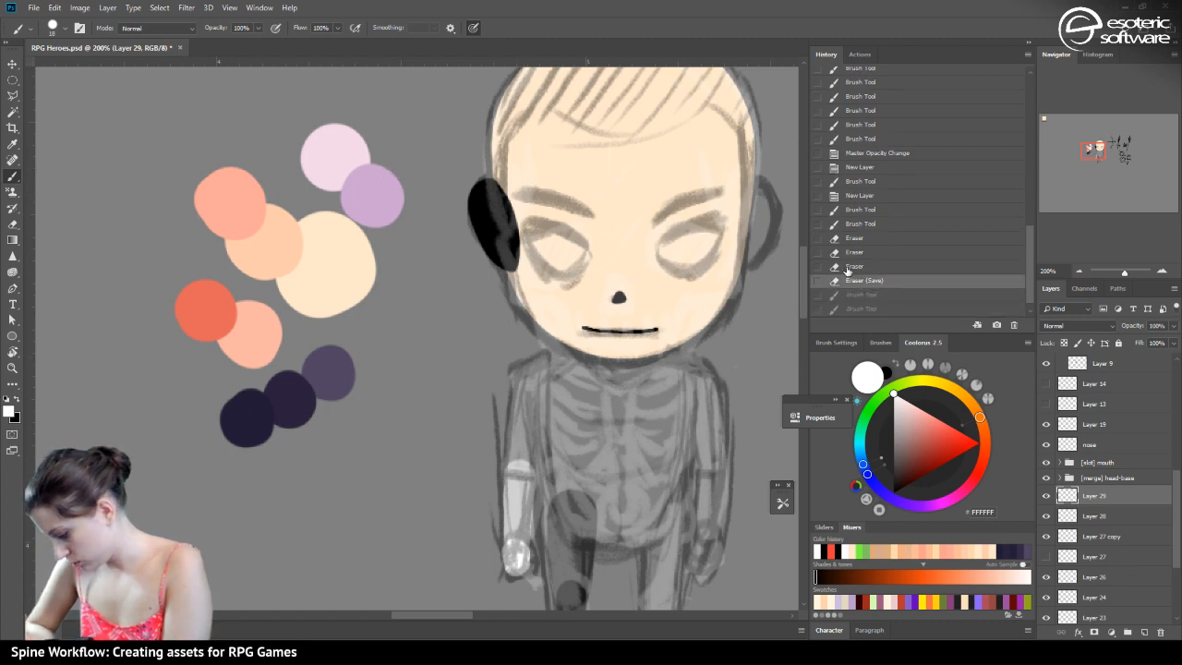
{"action": "left_click", "coordinate": [1087, 462]}
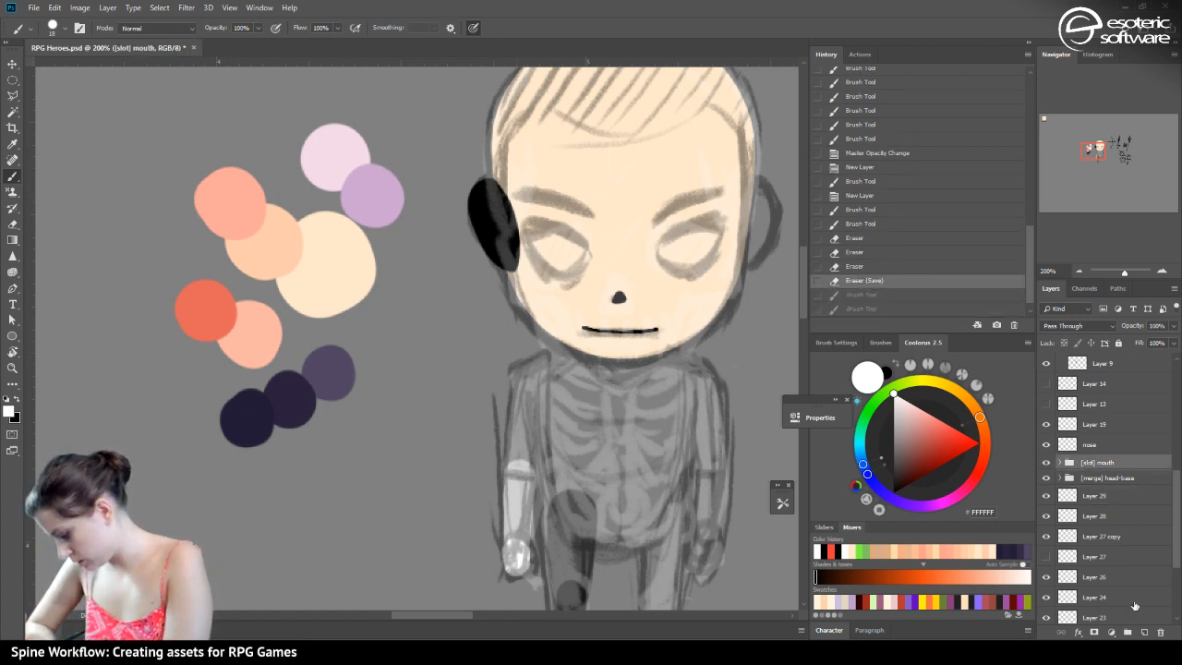
{"action": "left_click", "coordinate": [1145, 632]}
{"action": "left_click_drag", "start_coordinate": [589, 217], "coordinate": [529, 196]}
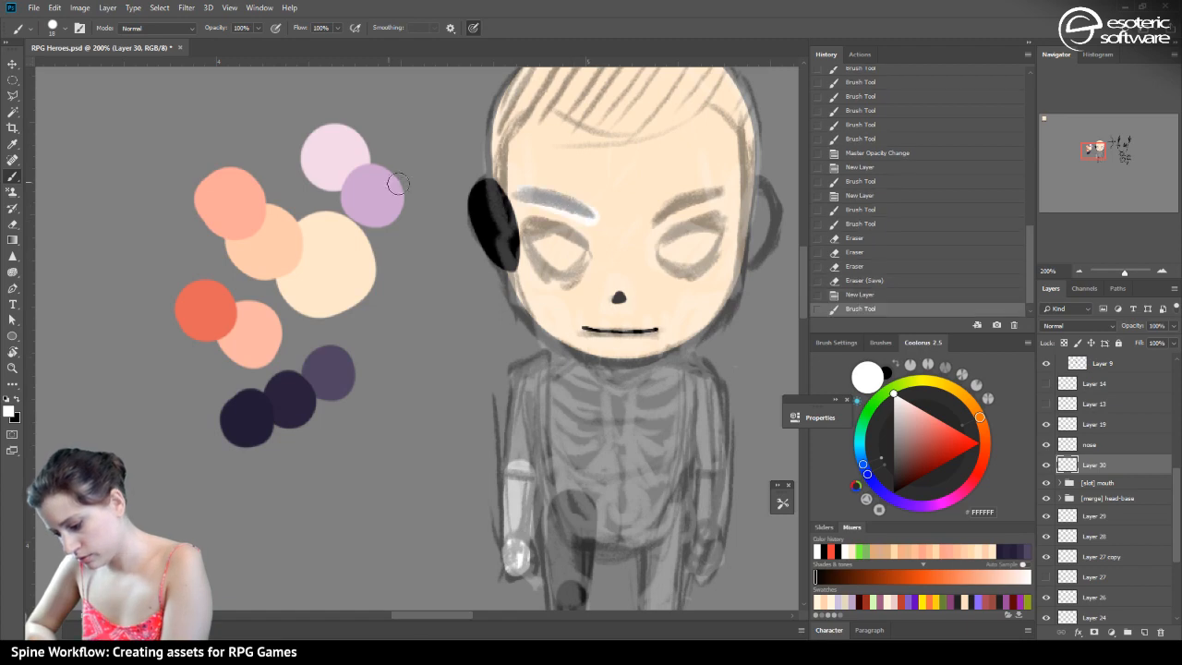
{"action": "left_click", "coordinate": [852, 296]}
Set the foreground colour to black and turn on Lazy Nezumi Pro with the "smoothing - massive" preset
{"action": "left_click", "coordinate": [16, 403]}
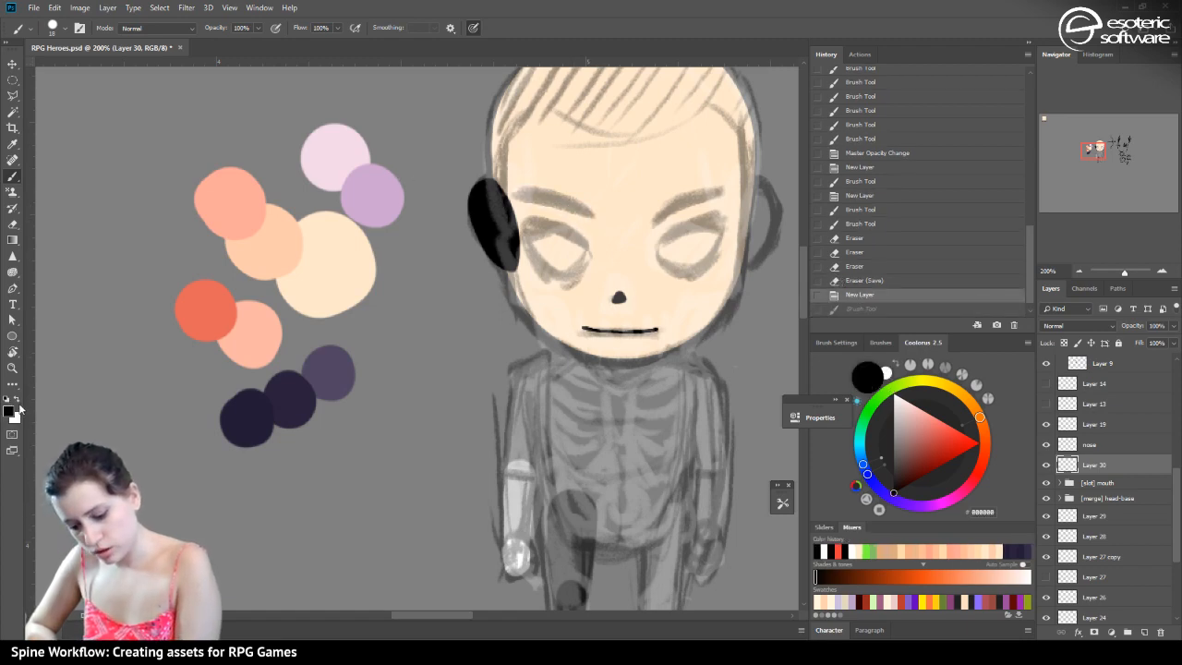
{"action": "left_click", "coordinate": [526, 637]}
{"action": "left_click", "coordinate": [116, 330]}
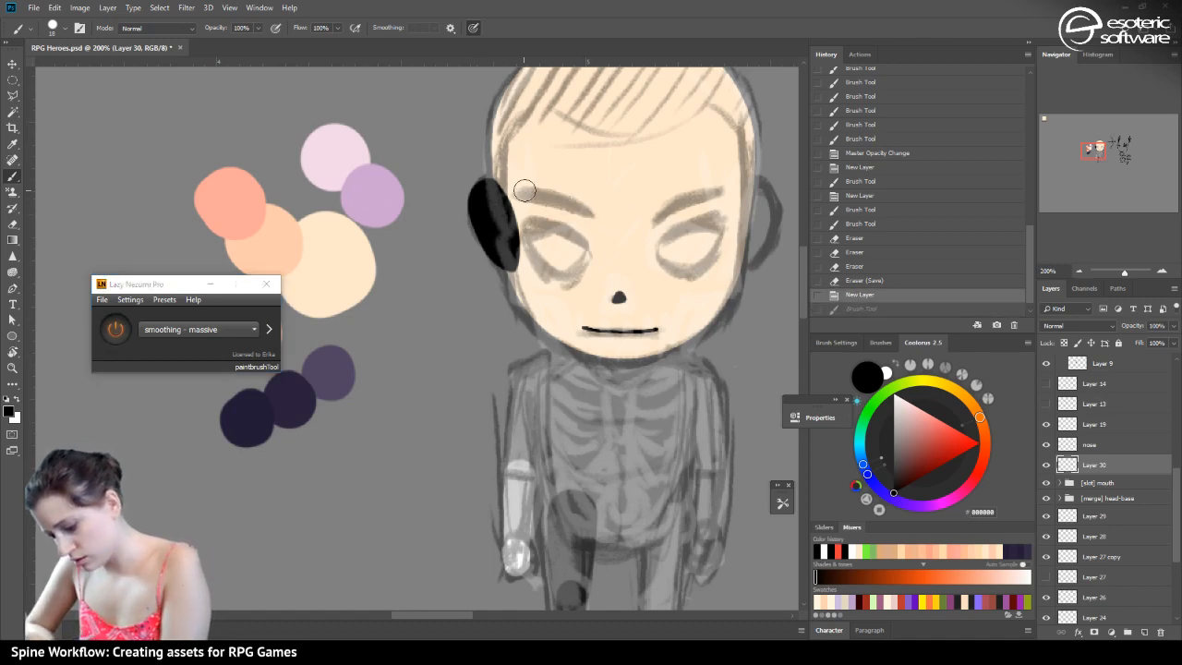
On Layer 30, paint the eyebrow near the black ear with a thick black stroke, redoing it until it follows the sketch
{"action": "left_click_drag", "start_coordinate": [524, 190], "coordinate": [591, 214]}
{"action": "left_click", "coordinate": [860, 295]}
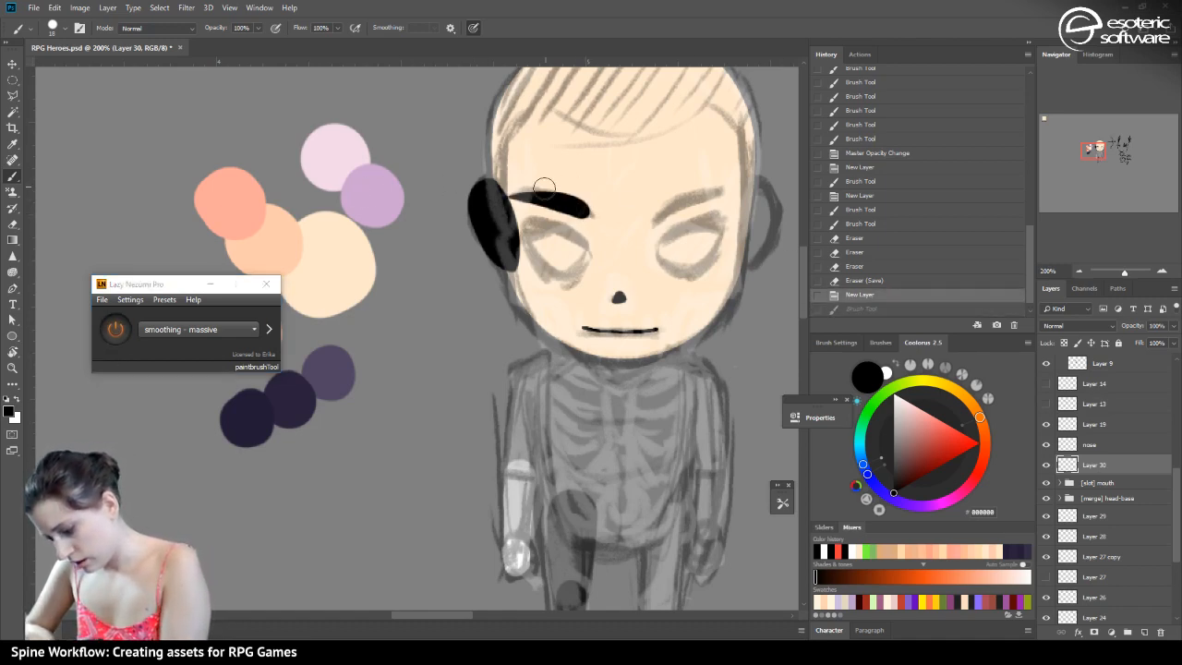
{"action": "left_click_drag", "start_coordinate": [525, 192], "coordinate": [586, 233]}
{"action": "left_click", "coordinate": [848, 295]}
{"action": "mouse_move", "coordinate": [528, 195]}
{"action": "left_mouse_down"}
{"action": "mouse_move", "coordinate": [555, 195]}
{"action": "mouse_move", "coordinate": [602, 232]}
{"action": "left_mouse_up"}
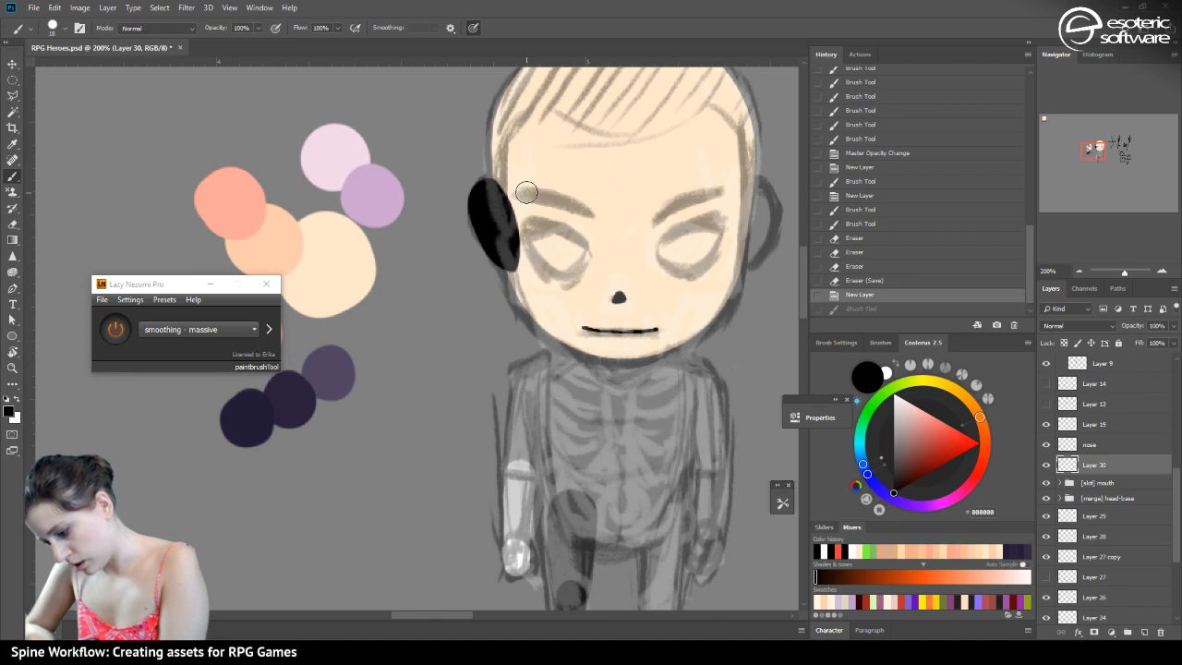
{"action": "left_click_drag", "start_coordinate": [526, 191], "coordinate": [600, 229]}
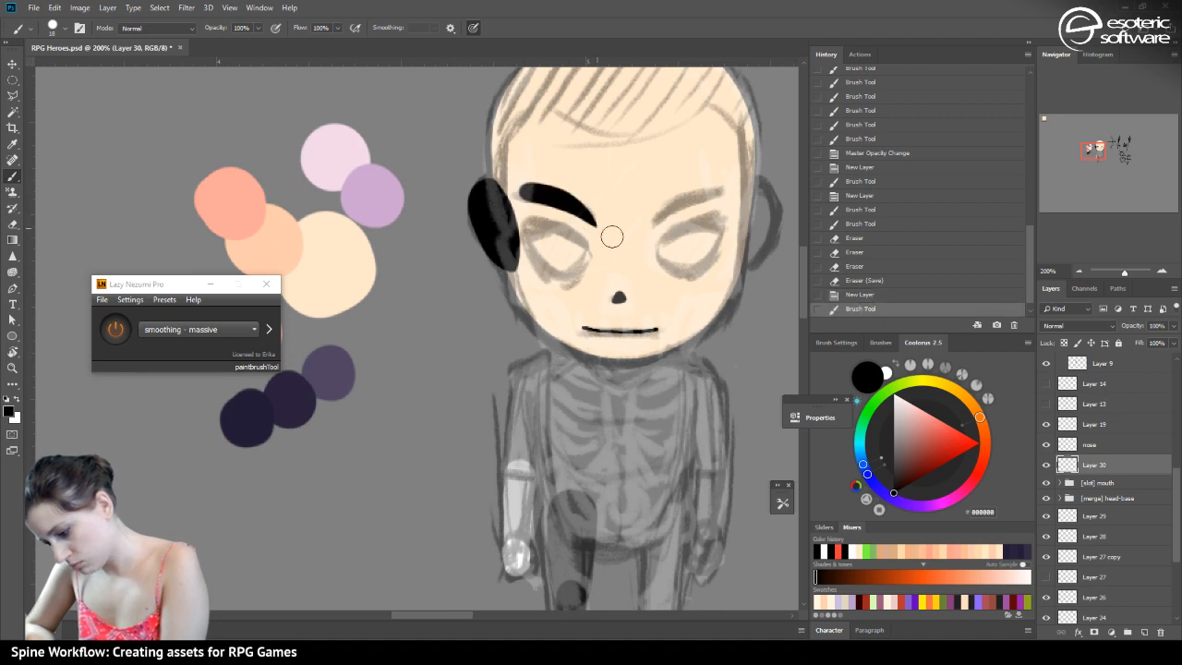
{"action": "left_click", "coordinate": [825, 295]}
{"action": "left_click_drag", "start_coordinate": [526, 191], "coordinate": [588, 210]}
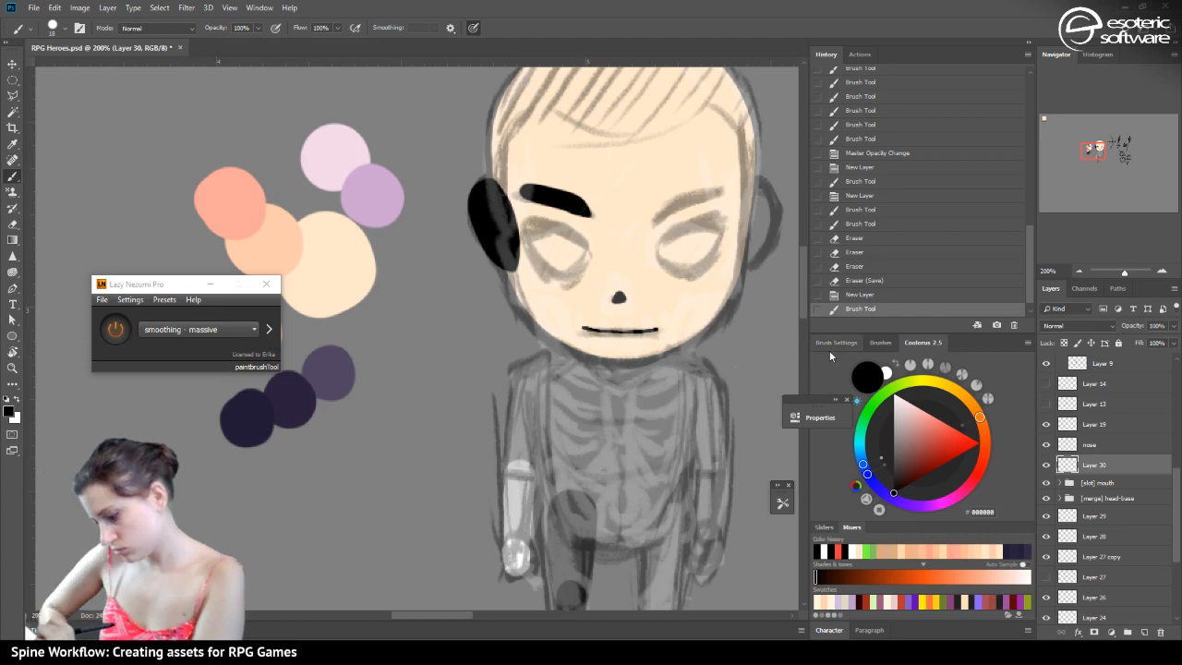
{"action": "mouse_move", "coordinate": [519, 190]}
{"action": "left_mouse_down"}
{"action": "mouse_move", "coordinate": [542, 194]}
{"action": "mouse_move", "coordinate": [517, 176]}
{"action": "mouse_move", "coordinate": [566, 148]}
{"action": "left_mouse_up"}
Shape the black eyebrow's ends and its upper and lower edges with the Eraser, and save the document
{"action": "key", "text": "e"}
{"action": "left_click_drag", "start_coordinate": [514, 187], "coordinate": [582, 160]}
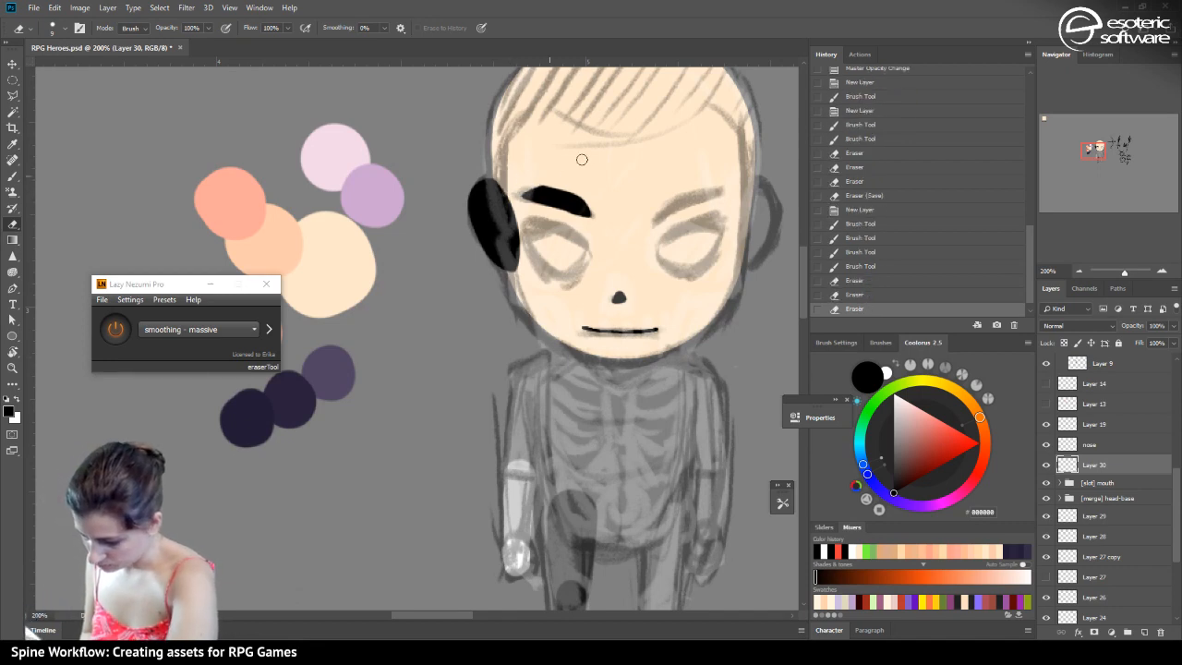
{"action": "left_click_drag", "start_coordinate": [594, 202], "coordinate": [598, 208]}
{"action": "left_click_drag", "start_coordinate": [513, 205], "coordinate": [608, 225]}
{"action": "left_click", "coordinate": [830, 294]}
{"action": "left_click_drag", "start_coordinate": [513, 203], "coordinate": [610, 229]}
{"action": "left_click", "coordinate": [847, 297]}
{"action": "left_click_drag", "start_coordinate": [507, 201], "coordinate": [595, 225]}
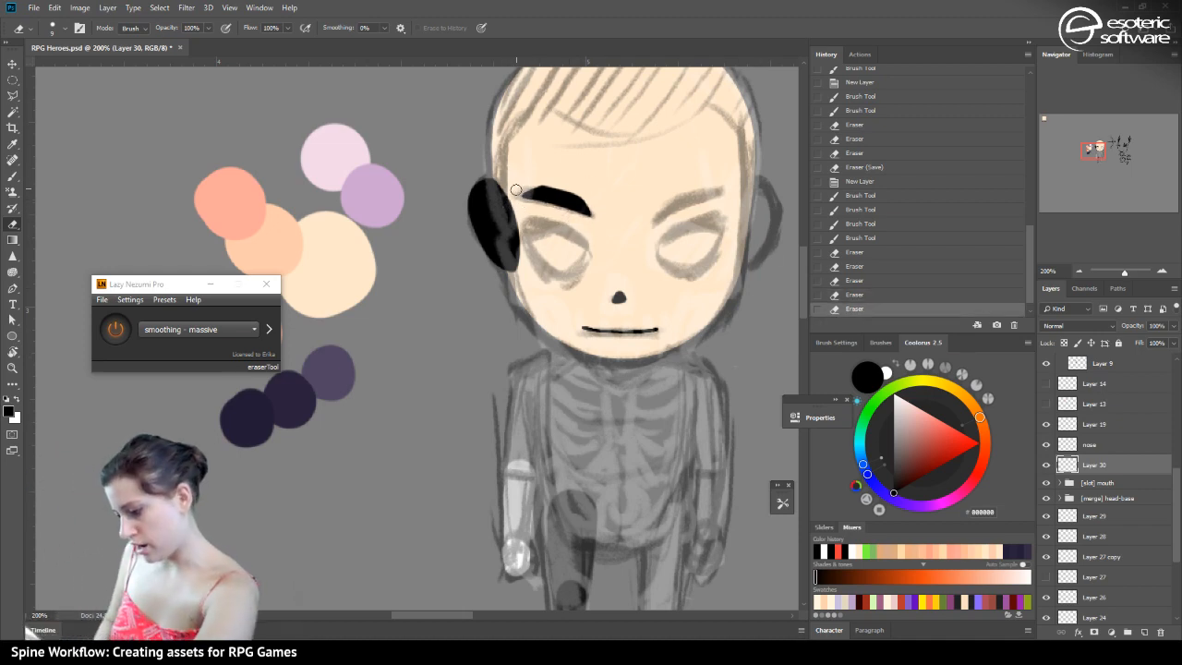
{"action": "mouse_move", "coordinate": [515, 190]}
{"action": "left_mouse_down"}
{"action": "mouse_move", "coordinate": [592, 172]}
{"action": "mouse_move", "coordinate": [568, 177]}
{"action": "left_mouse_up"}
{"action": "left_click", "coordinate": [852, 299]}
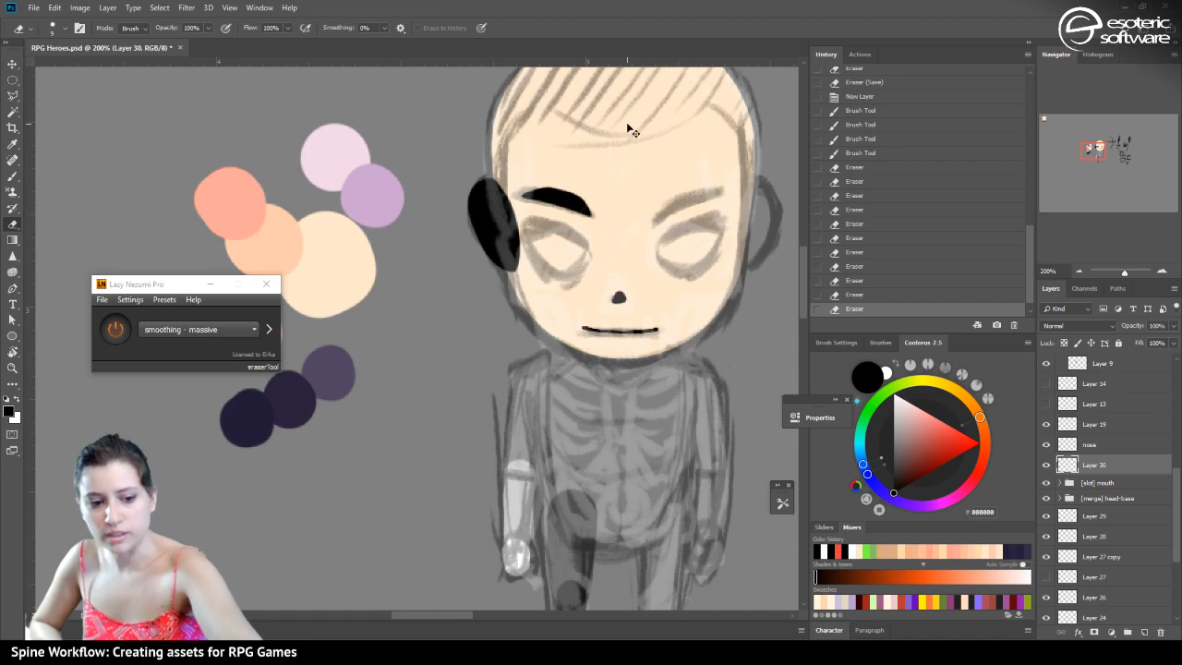
{"action": "key", "text": "ctrl+s"}
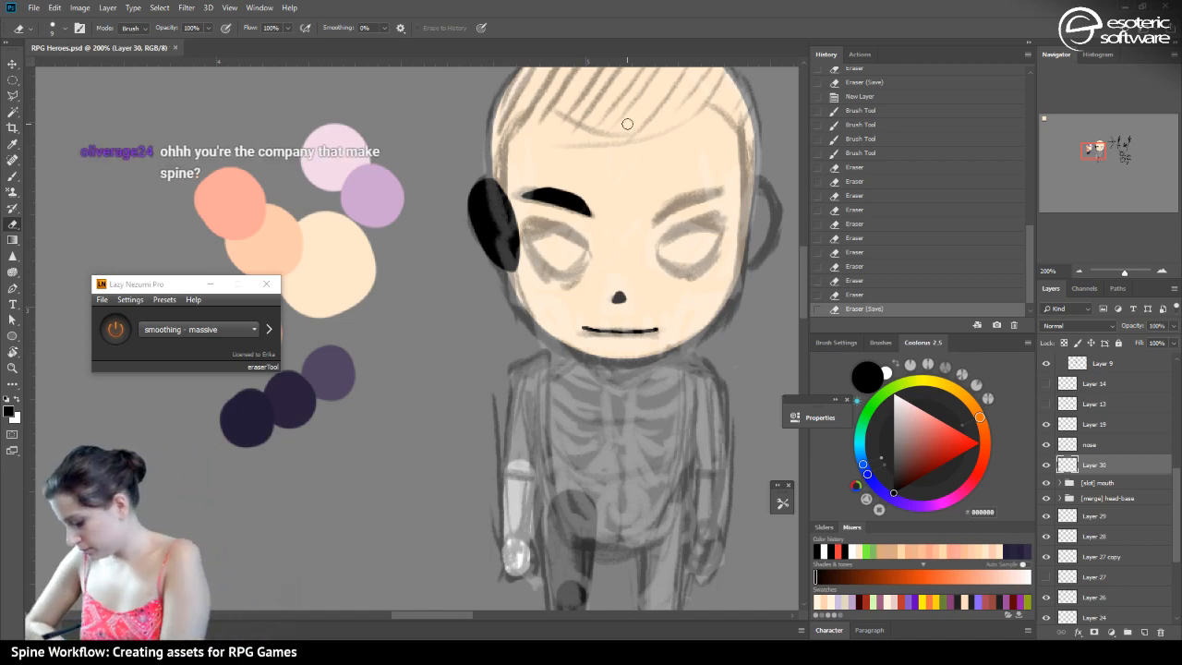
Add a new layer above Layer 30 and try thick black upper-lid strokes over the sketched eye near the black ear
{"action": "left_click", "coordinate": [1145, 631]}
{"action": "key", "text": "b"}
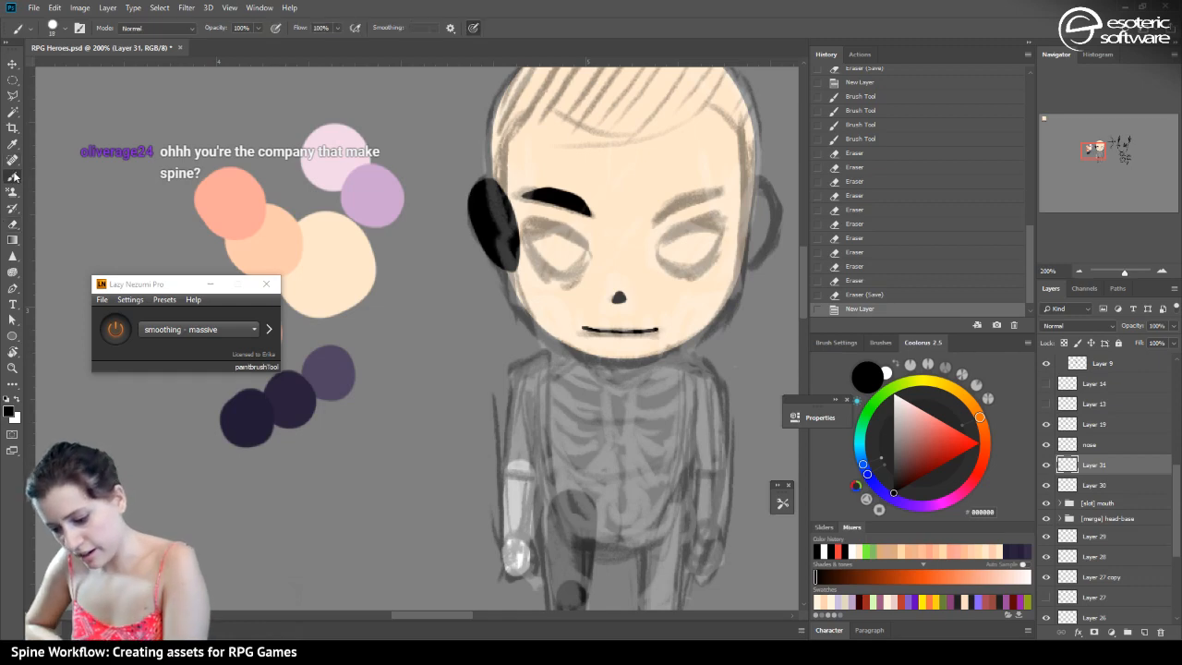
{"action": "left_click_drag", "start_coordinate": [528, 222], "coordinate": [595, 255]}
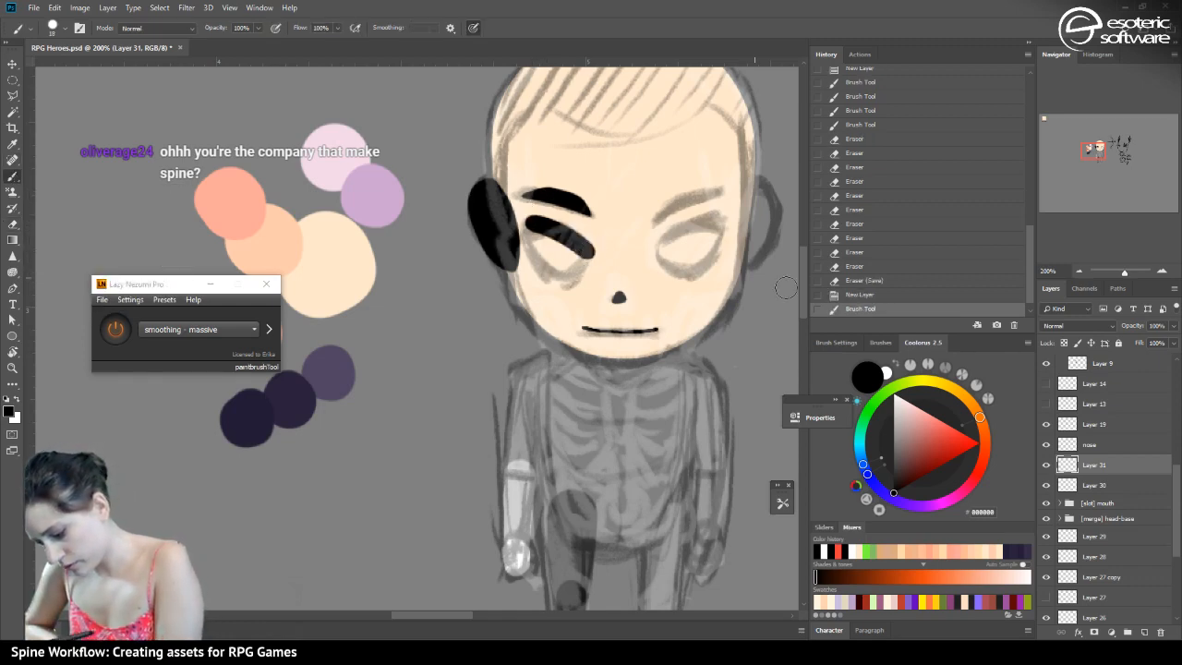
{"action": "left_click_drag", "start_coordinate": [525, 222], "coordinate": [601, 265]}
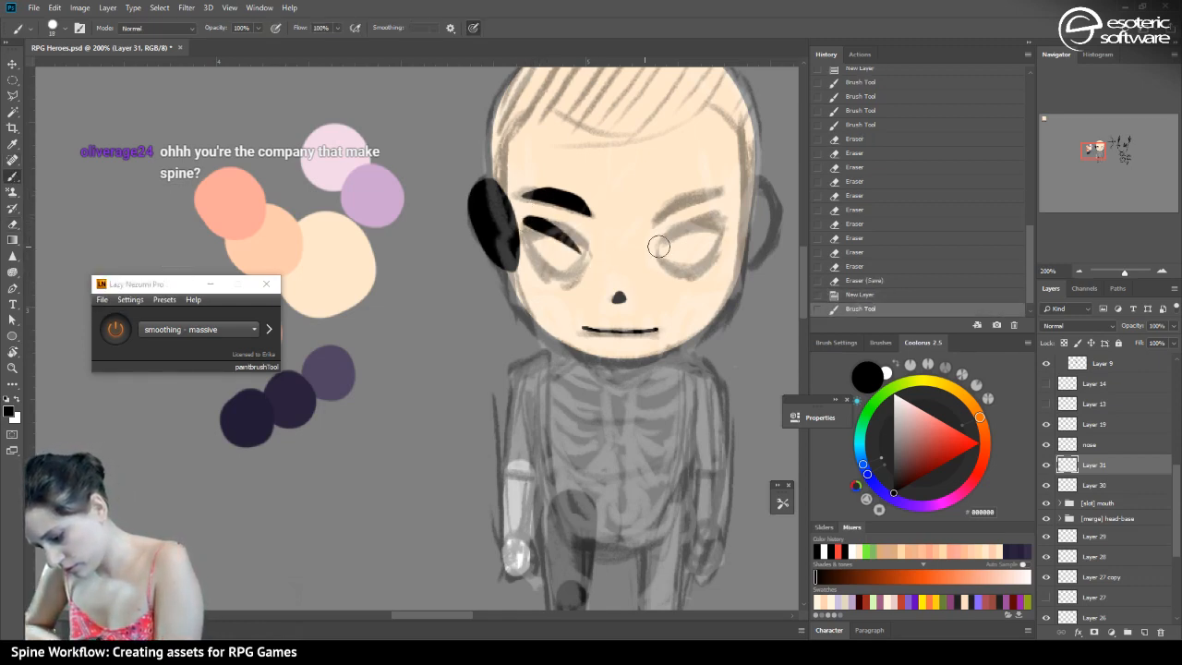
{"action": "key", "text": "ctrl+z"}
{"action": "left_click_drag", "start_coordinate": [522, 217], "coordinate": [596, 248]}
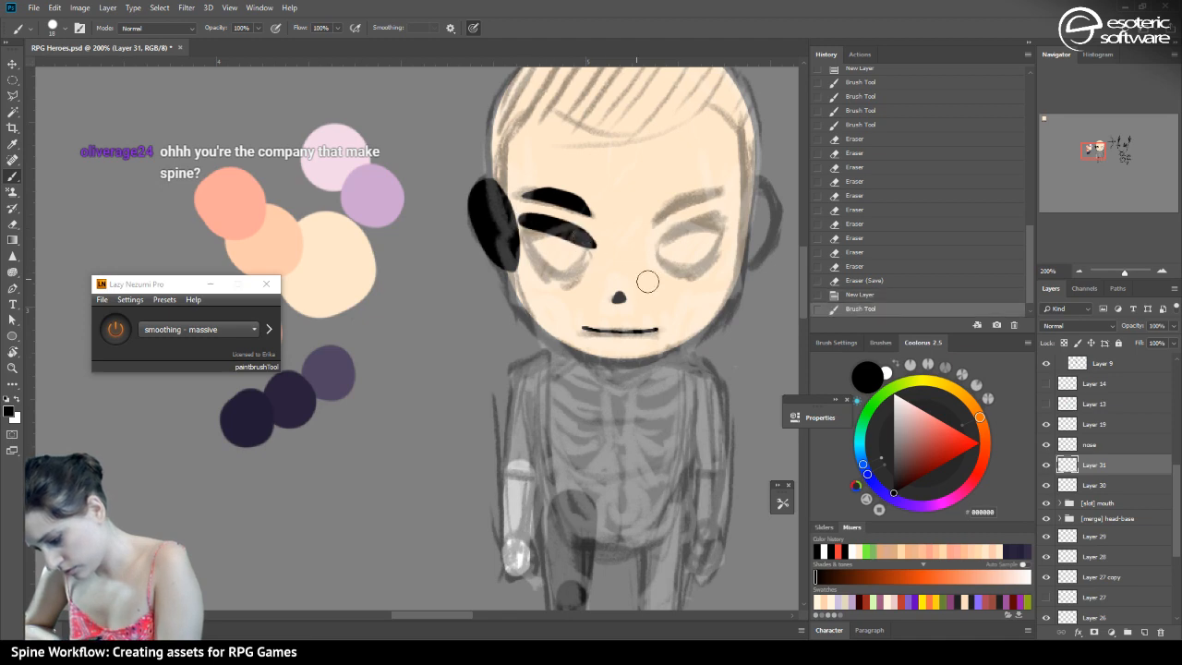
{"action": "left_click", "coordinate": [839, 294]}
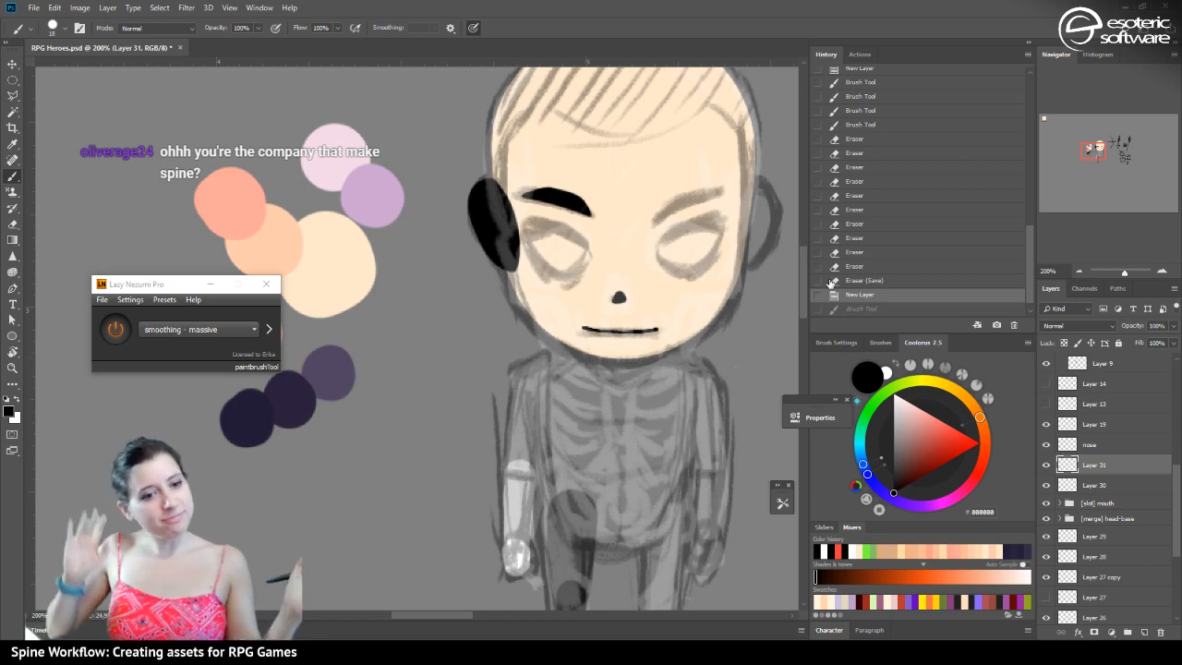
Try more black strokes along the upper lid of the sketched eye on Layer 31, undoing each one
{"action": "left_click_drag", "start_coordinate": [536, 223], "coordinate": [584, 247]}
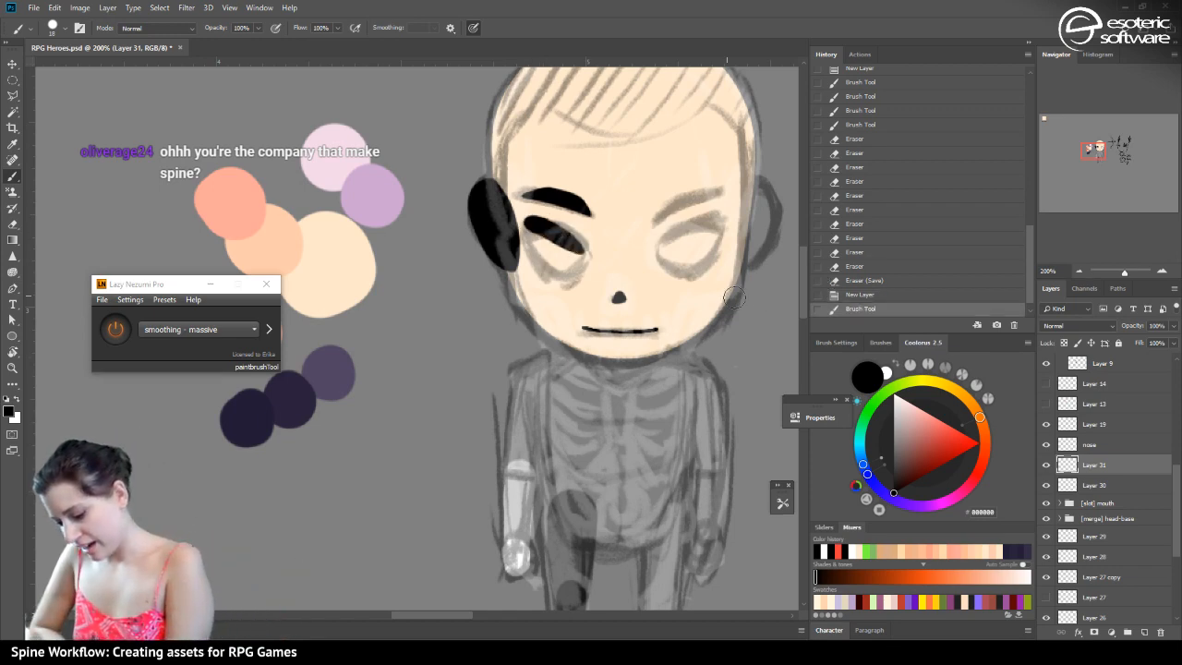
{"action": "key", "text": "ctrl+z"}
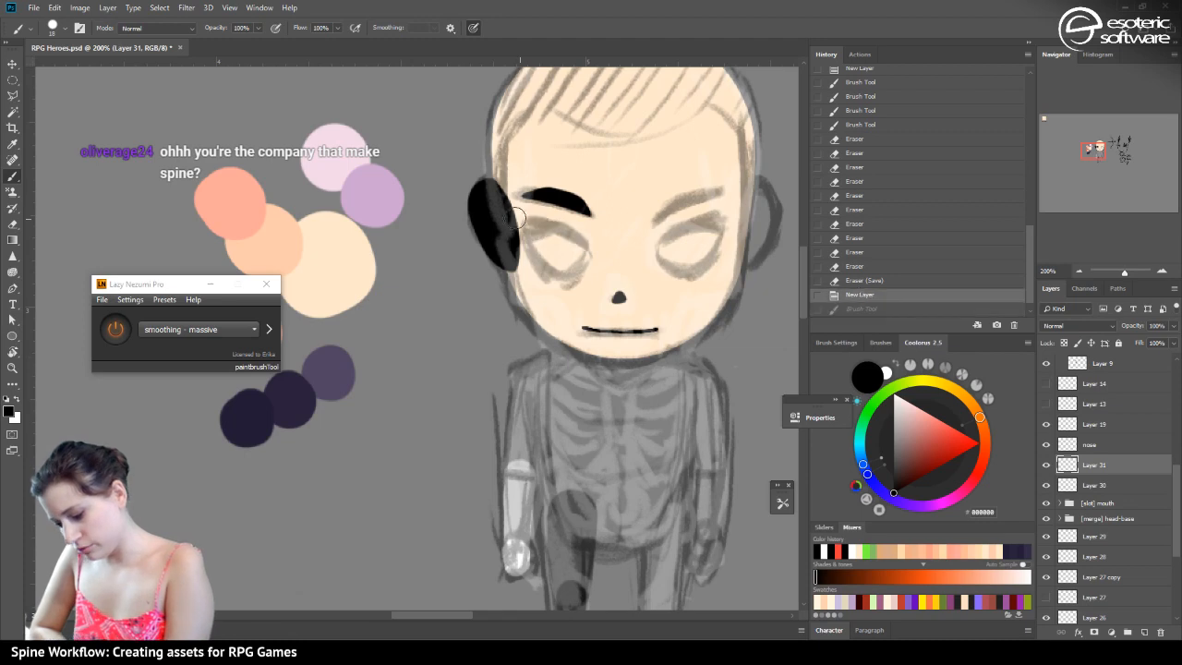
{"action": "left_click_drag", "start_coordinate": [528, 223], "coordinate": [598, 255]}
{"action": "key", "text": "ctrl+z"}
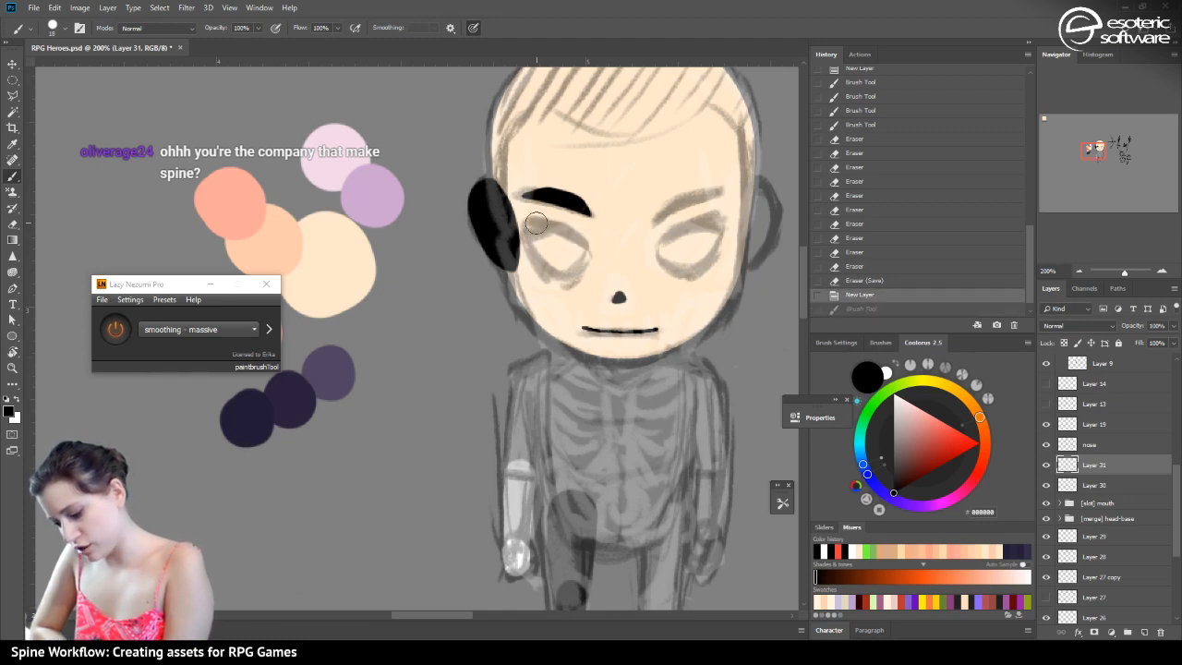
{"action": "left_click_drag", "start_coordinate": [532, 219], "coordinate": [600, 253]}
{"action": "key", "text": "ctrl+z"}
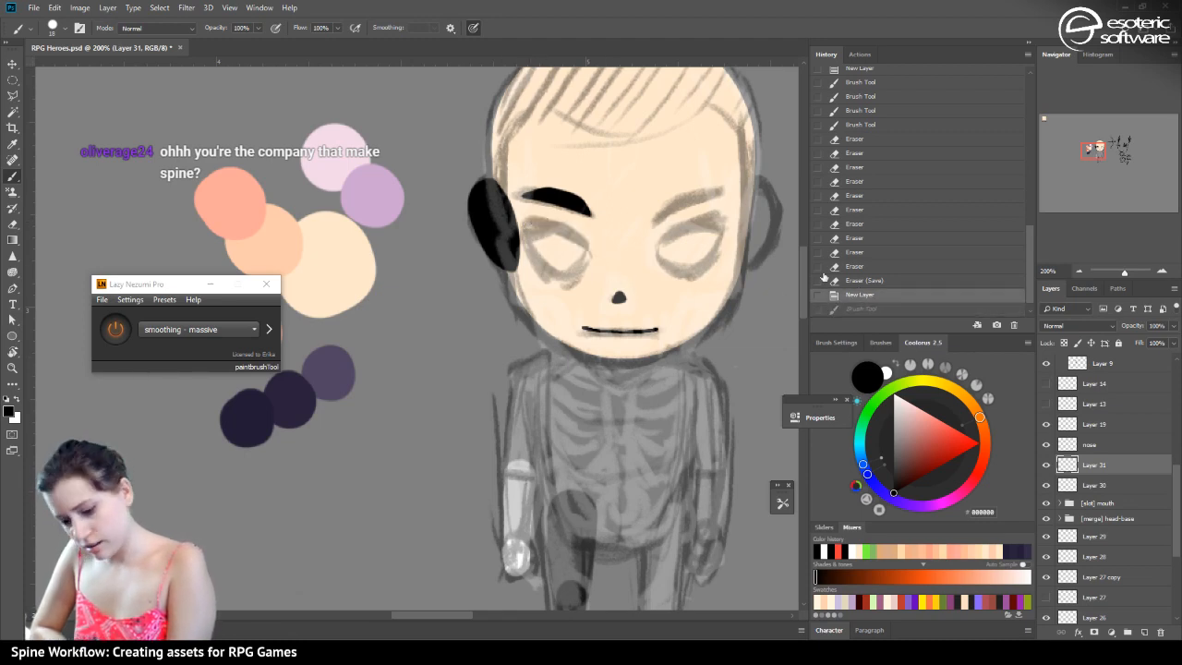
Set the brush size to 14 px and try thinner upper-lid strokes on the eye near the black ear, reverting each one
{"action": "left_click", "coordinate": [65, 33]}
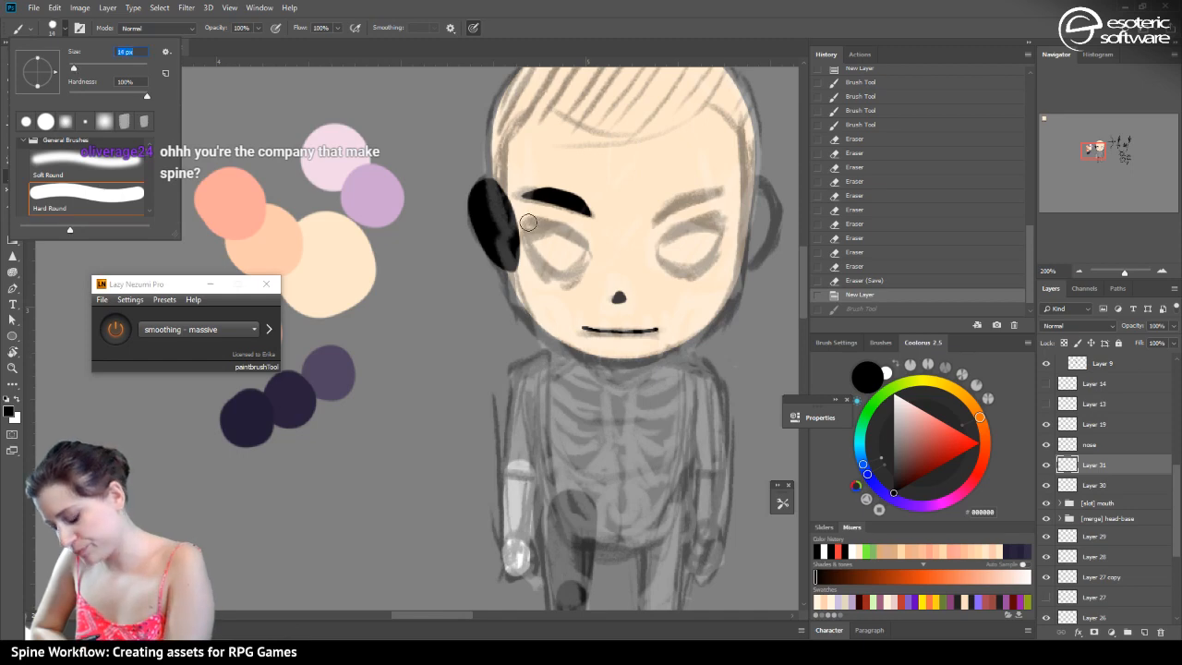
{"action": "left_click_drag", "start_coordinate": [528, 223], "coordinate": [586, 253]}
{"action": "key", "text": "ctrl+z"}
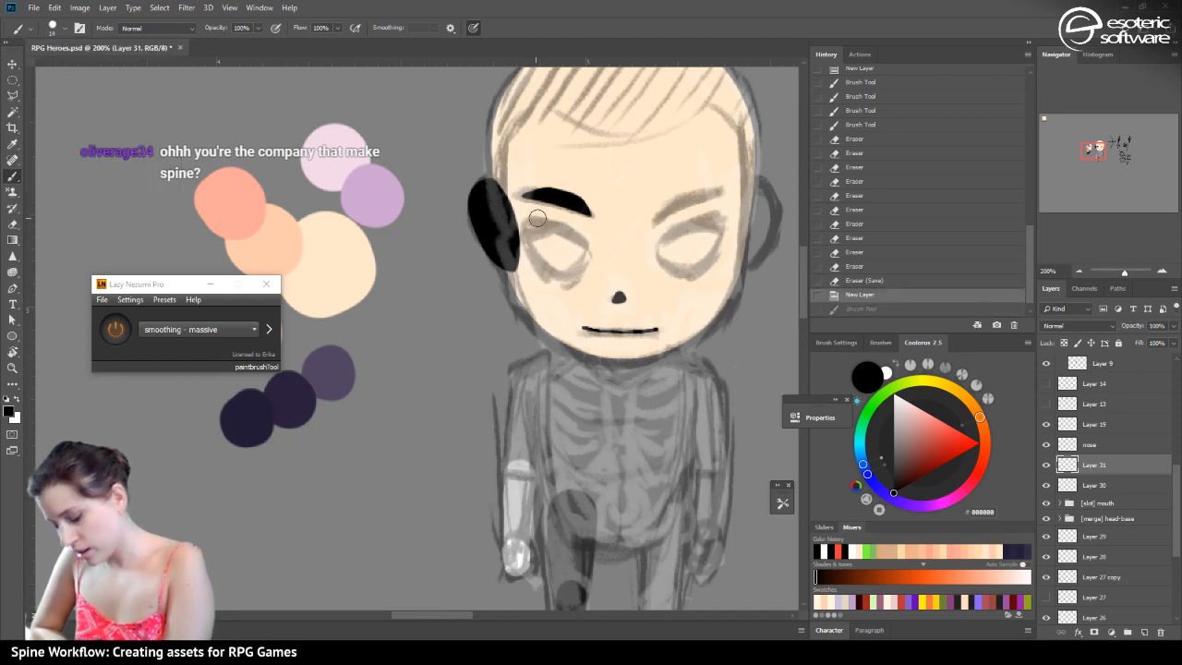
{"action": "left_click_drag", "start_coordinate": [532, 222], "coordinate": [585, 253]}
{"action": "key", "text": "ctrl+z"}
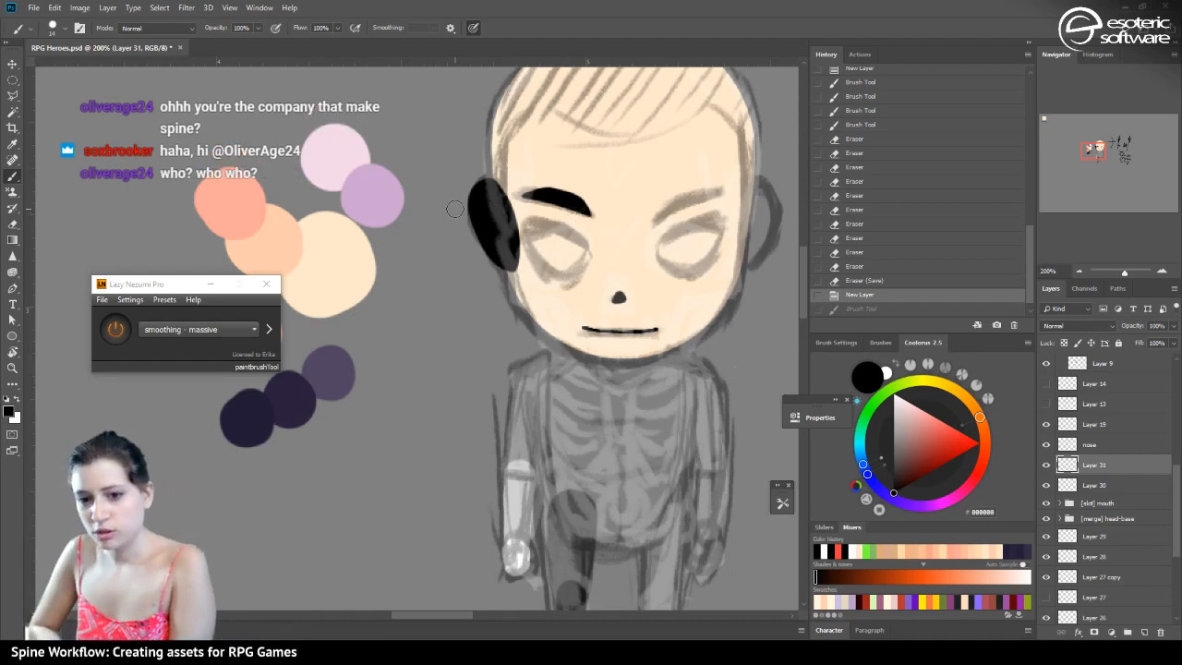
{"action": "left_click_drag", "start_coordinate": [529, 220], "coordinate": [591, 245]}
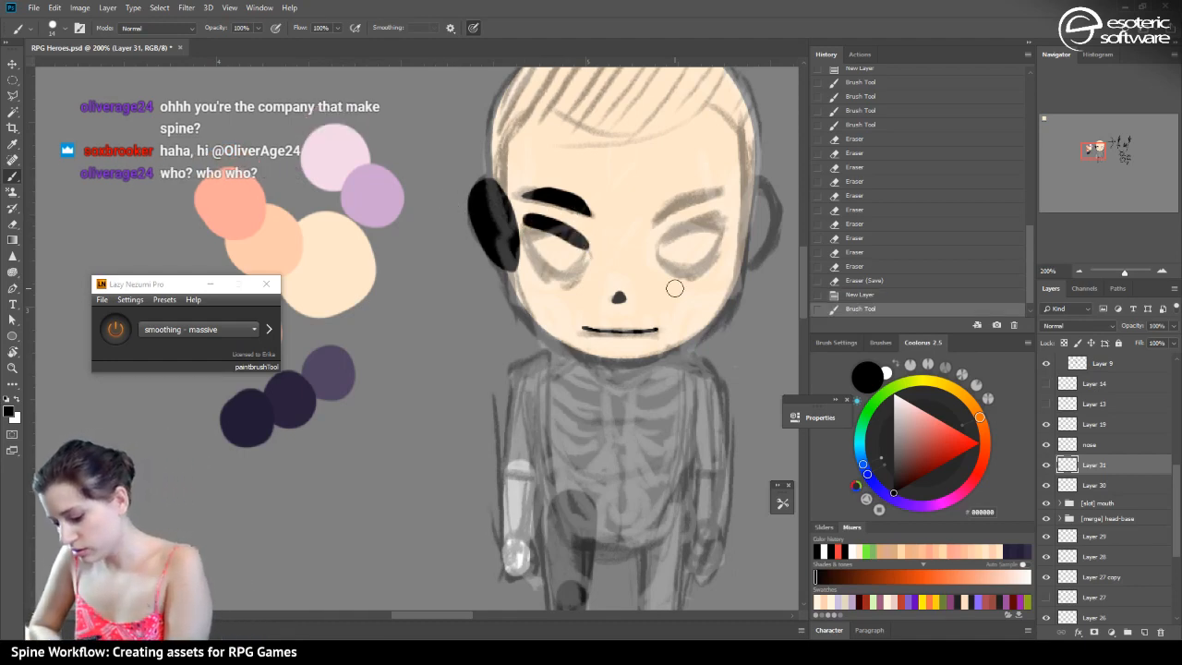
{"action": "key", "text": "ctrl+z"}
{"action": "left_click_drag", "start_coordinate": [529, 223], "coordinate": [586, 248]}
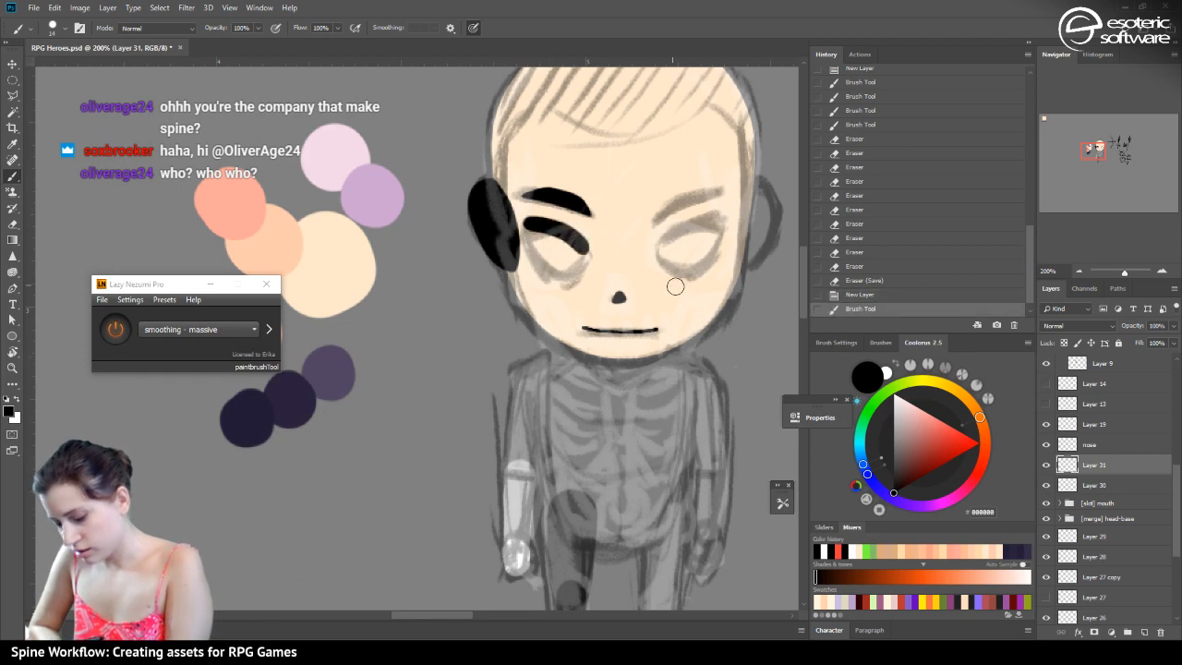
{"action": "left_click", "coordinate": [890, 296]}
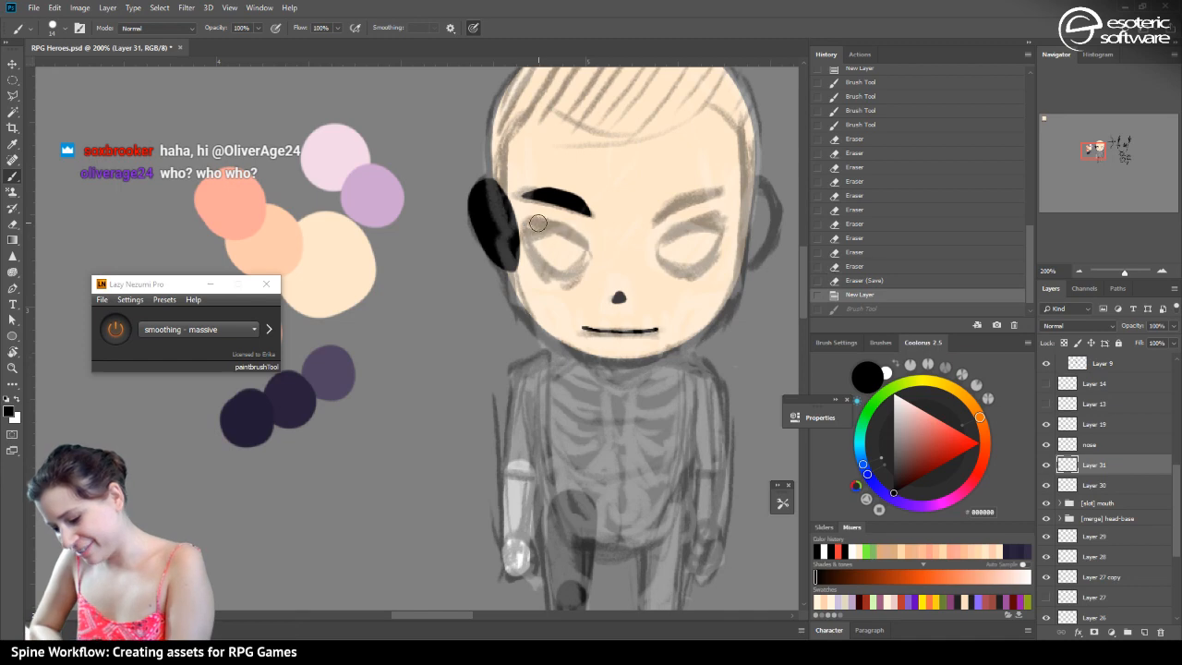
{"action": "left_click_drag", "start_coordinate": [531, 221], "coordinate": [590, 249]}
{"action": "left_click", "coordinate": [858, 297]}
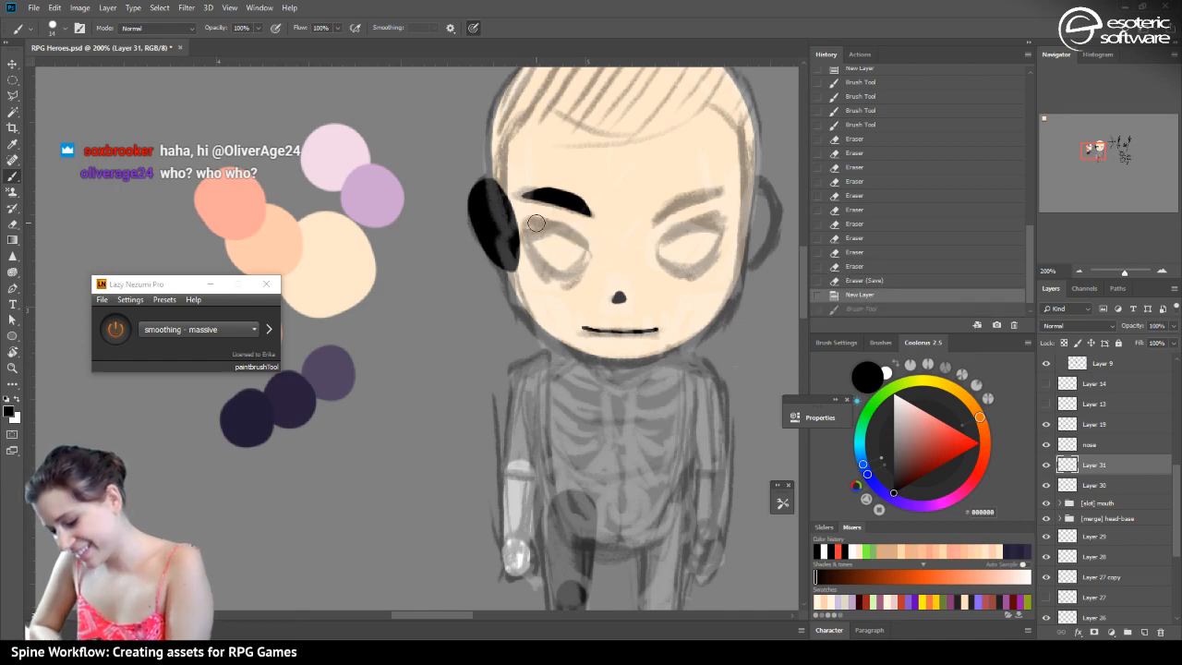
{"action": "left_click_drag", "start_coordinate": [530, 221], "coordinate": [591, 253]}
{"action": "left_click", "coordinate": [834, 296]}
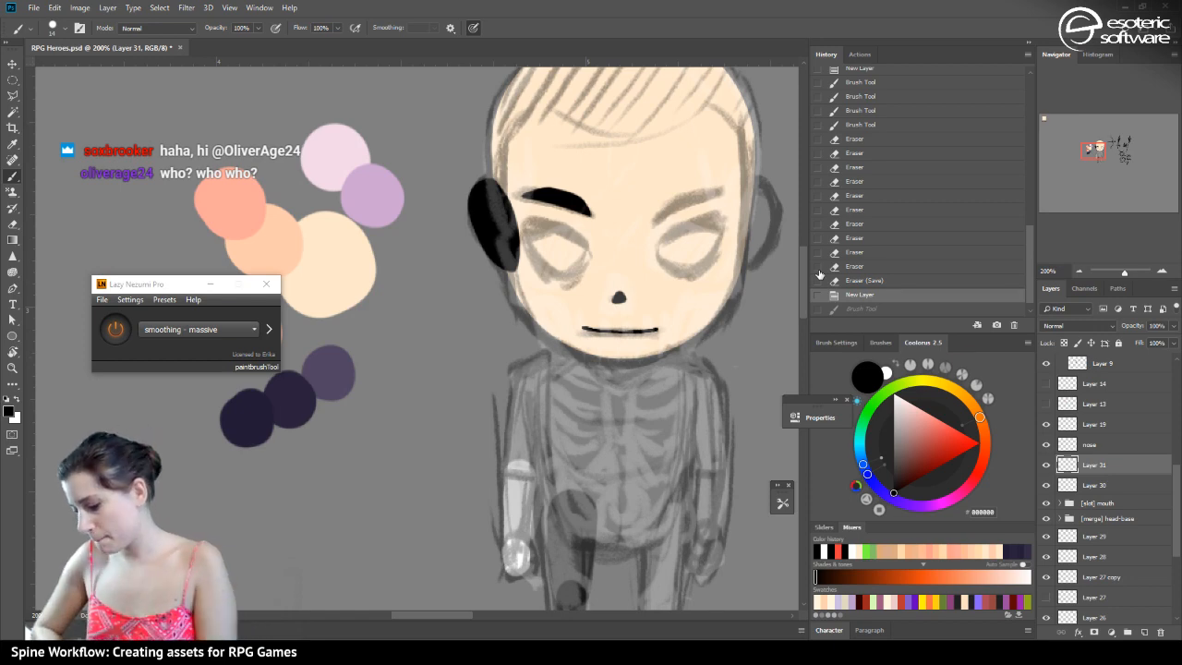
Try black curved strokes along the sketched hairline across the forehead, reverting each one to the empty new layer
{"action": "left_click_drag", "start_coordinate": [602, 250], "coordinate": [544, 423]}
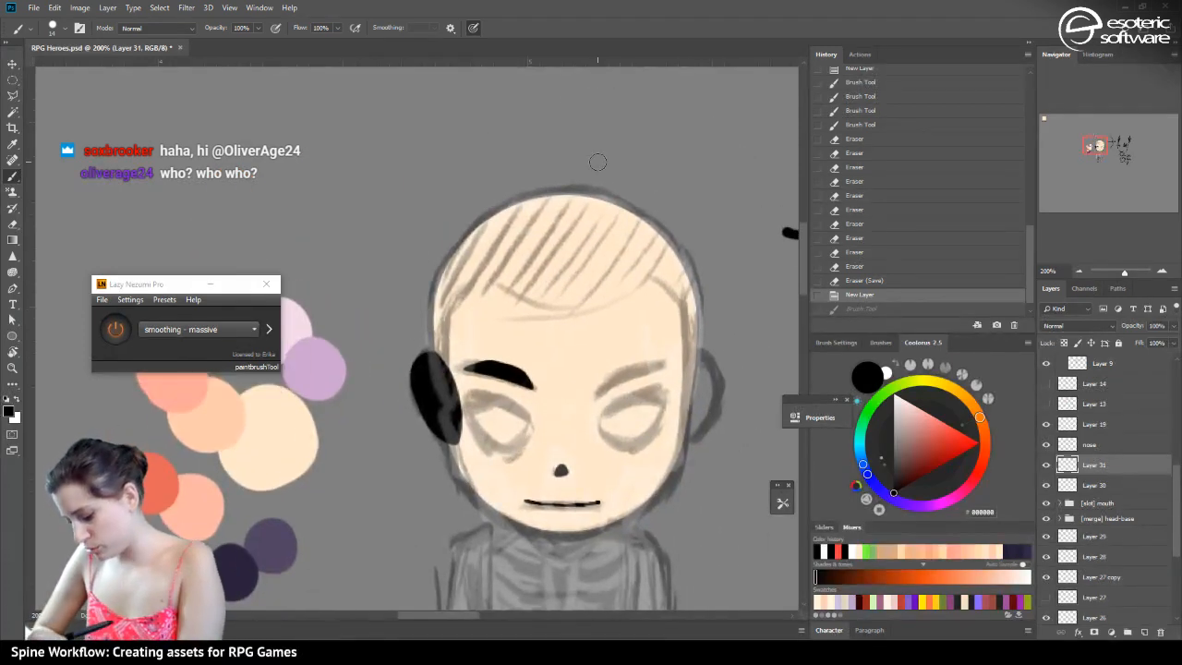
{"action": "mouse_move", "coordinate": [638, 283]}
{"action": "left_mouse_down"}
{"action": "mouse_move", "coordinate": [518, 299]}
{"action": "mouse_move", "coordinate": [472, 265]}
{"action": "left_mouse_up"}
{"action": "left_click", "coordinate": [894, 294]}
{"action": "mouse_move", "coordinate": [636, 281]}
{"action": "left_mouse_down"}
{"action": "mouse_move", "coordinate": [504, 291]}
{"action": "mouse_move", "coordinate": [658, 257]}
{"action": "left_mouse_up"}
{"action": "left_click", "coordinate": [846, 295]}
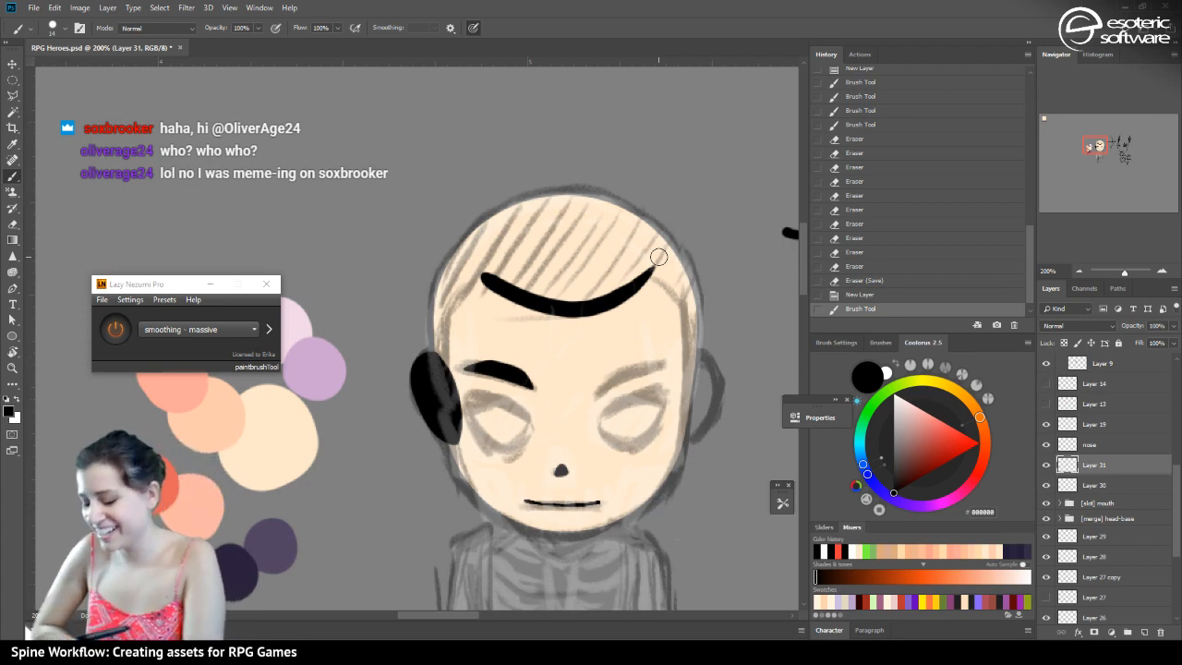
{"action": "left_click", "coordinate": [857, 293]}
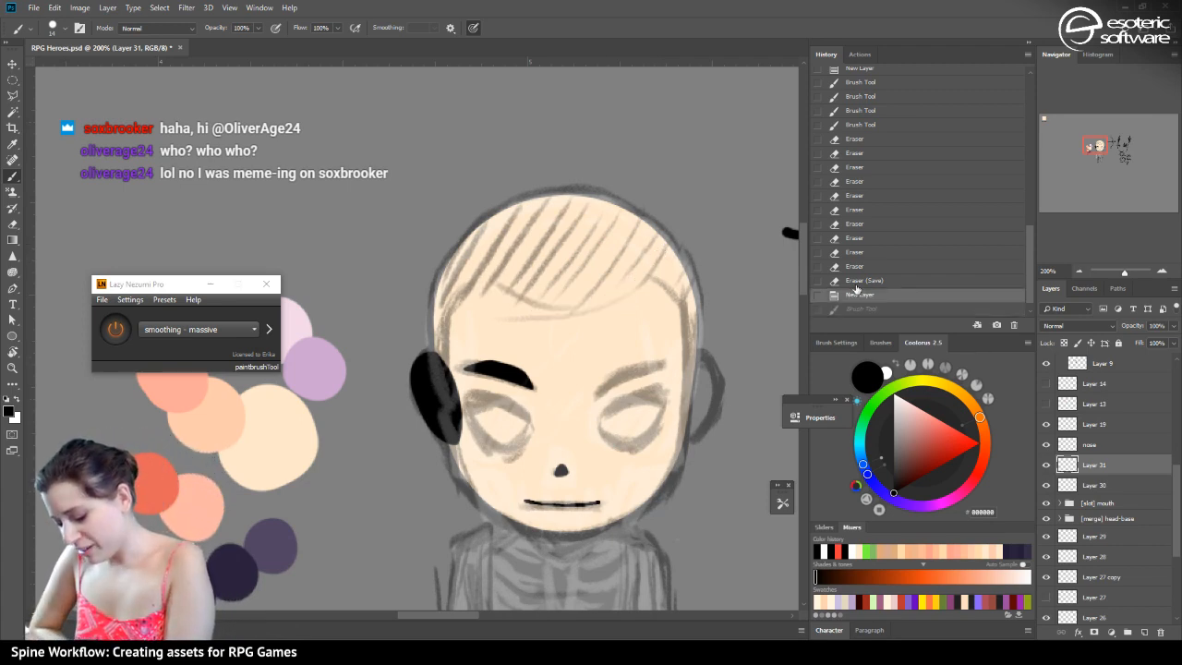
{"action": "mouse_move", "coordinate": [476, 274]}
{"action": "left_mouse_down"}
{"action": "mouse_move", "coordinate": [591, 299]}
{"action": "mouse_move", "coordinate": [648, 261]}
{"action": "left_mouse_up"}
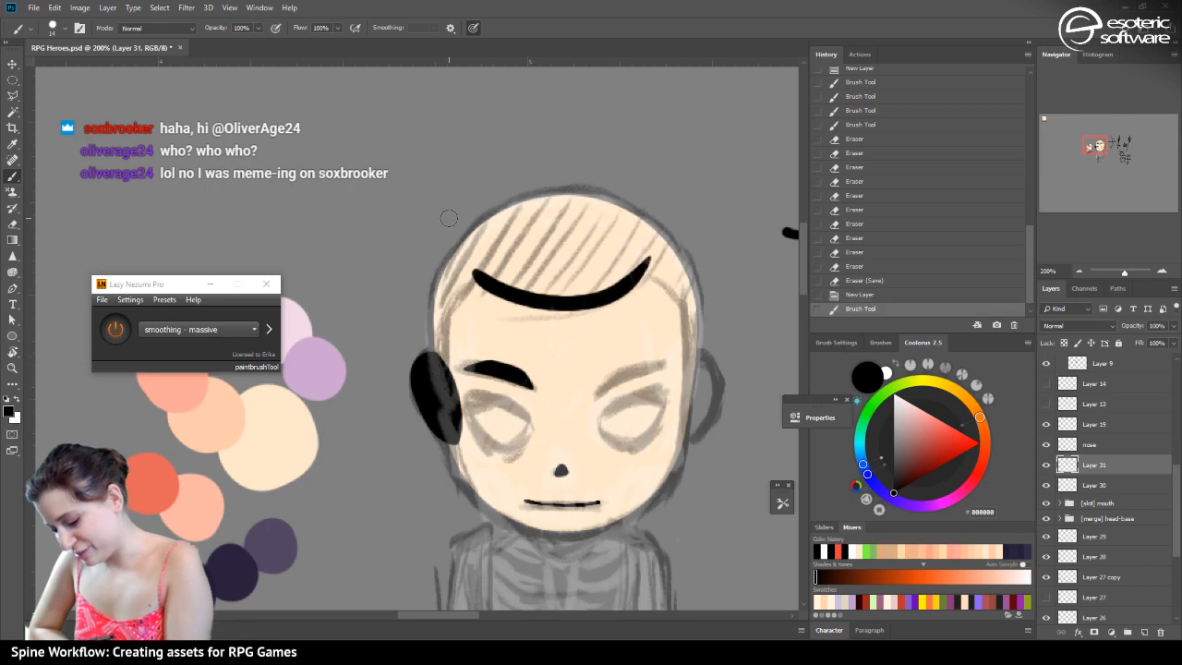
{"action": "left_click", "coordinate": [859, 293]}
{"action": "mouse_move", "coordinate": [479, 271]}
{"action": "left_mouse_down"}
{"action": "mouse_move", "coordinate": [533, 301]}
{"action": "mouse_move", "coordinate": [648, 268]}
{"action": "left_mouse_up"}
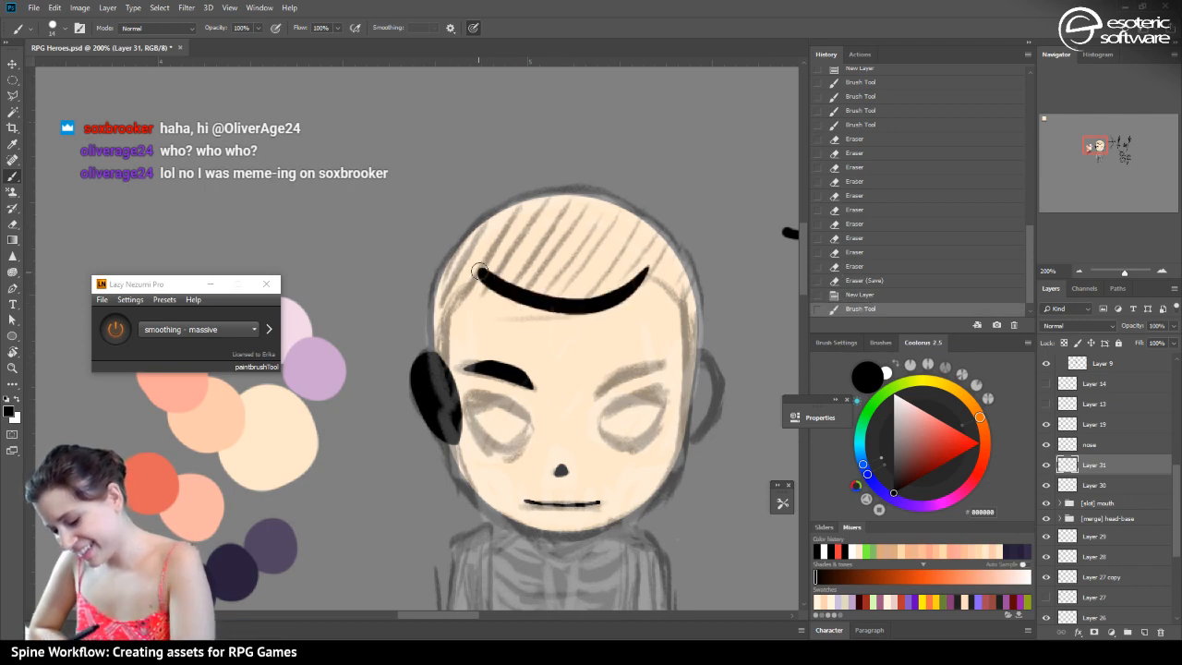
{"action": "left_click", "coordinate": [861, 293]}
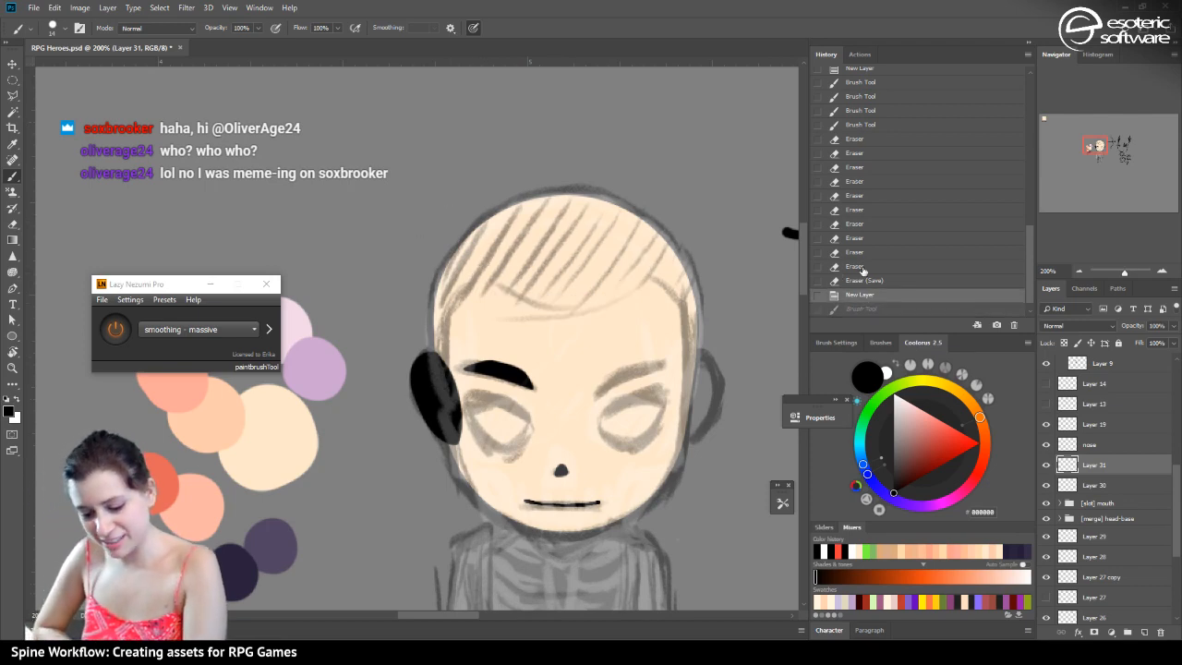
Try a large ellipse shape over the hair area to match the hairline curve, and revert it
{"action": "left_click", "coordinate": [18, 337]}
{"action": "left_click_drag", "start_coordinate": [441, 150], "coordinate": [674, 314]}
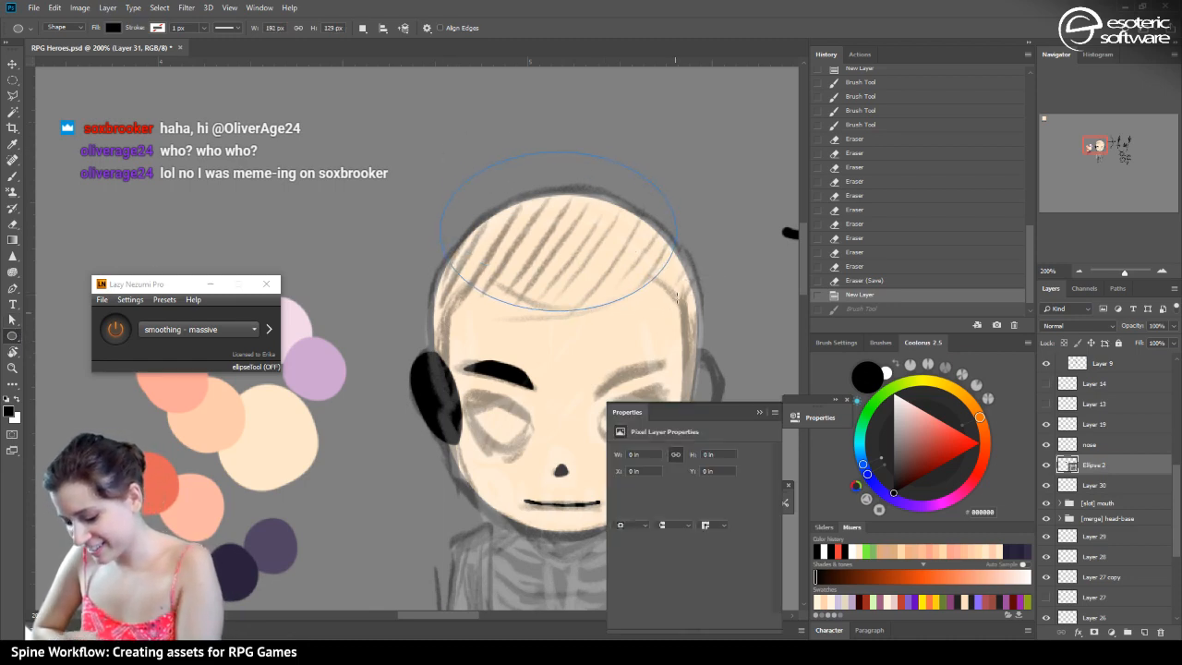
{"action": "left_click", "coordinate": [854, 294]}
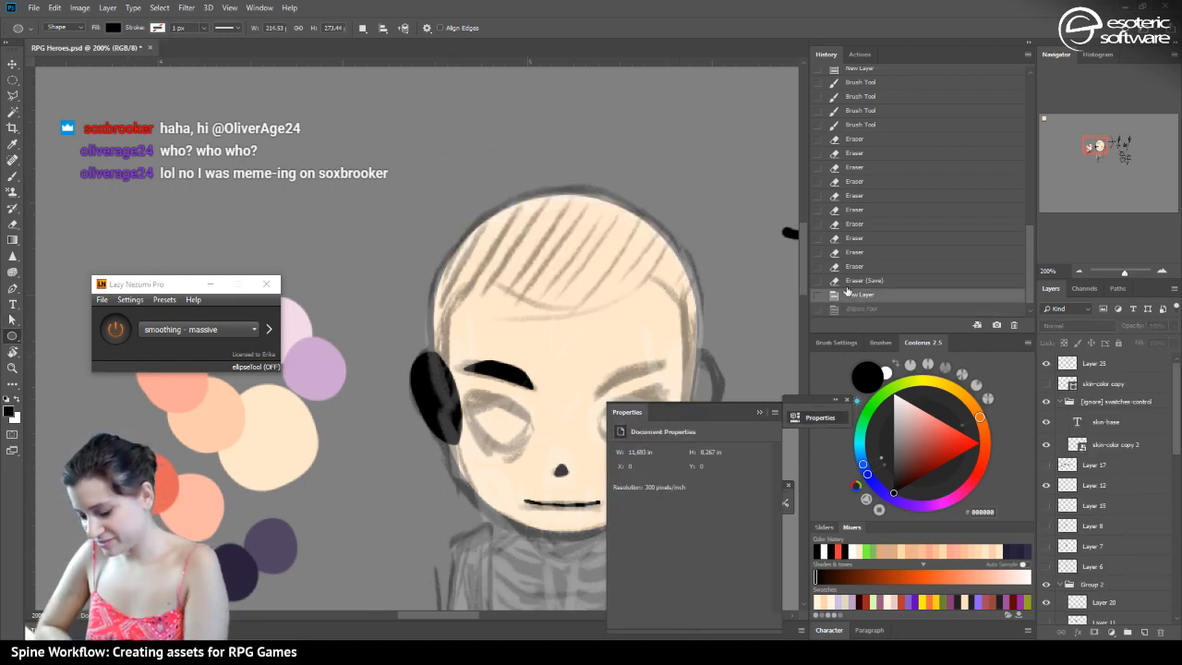
{"action": "left_click", "coordinate": [13, 175]}
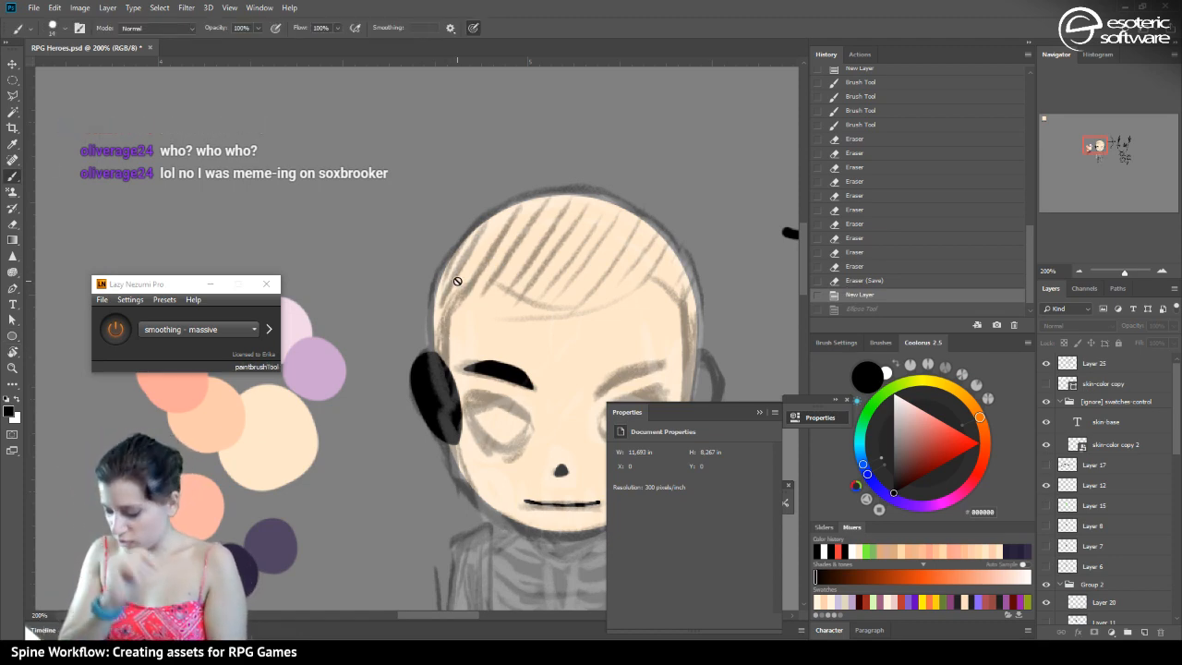
{"action": "left_click", "coordinate": [759, 411]}
{"action": "left_click", "coordinate": [1081, 271]}
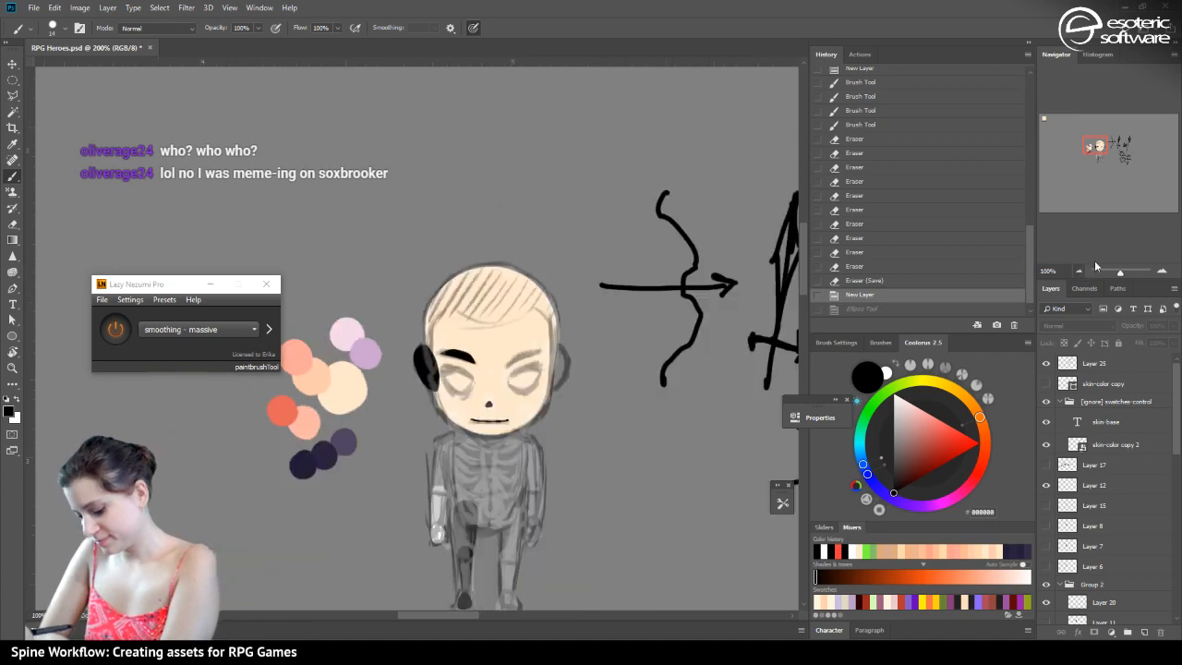
{"action": "left_click", "coordinate": [1080, 271]}
{"action": "mouse_move", "coordinate": [1087, 146]}
{"action": "left_mouse_down"}
{"action": "mouse_move", "coordinate": [1086, 166]}
{"action": "mouse_move", "coordinate": [1090, 153]}
{"action": "left_mouse_up"}
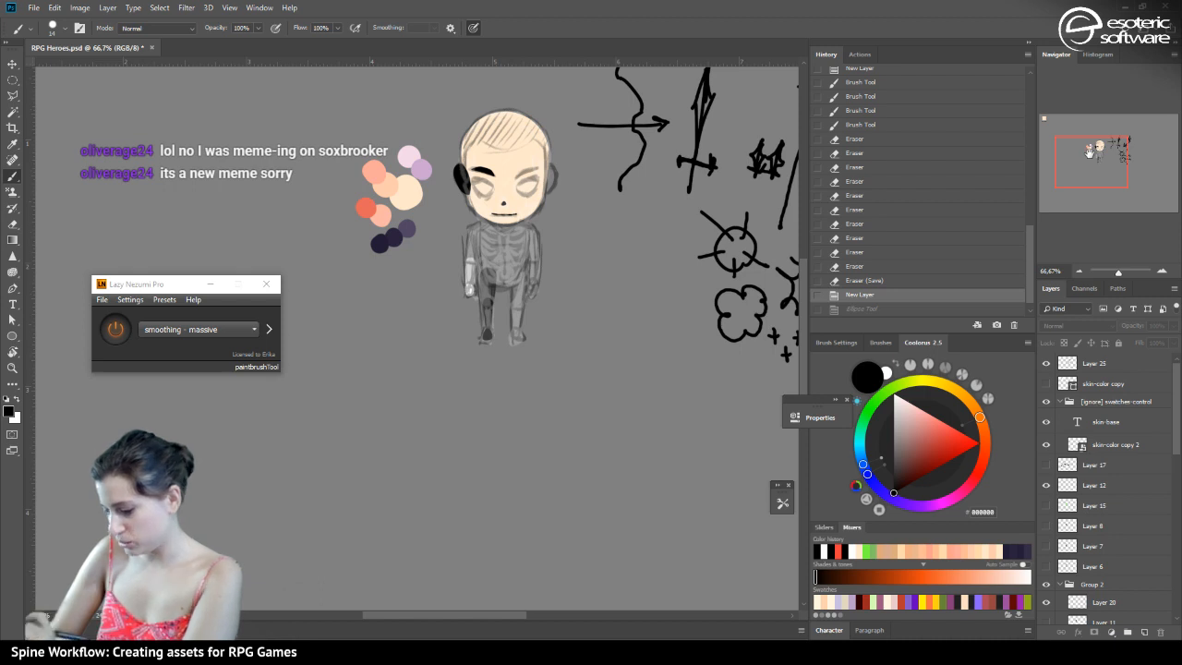
{"action": "left_click", "coordinate": [1162, 271]}
{"action": "left_click", "coordinate": [1162, 271]}
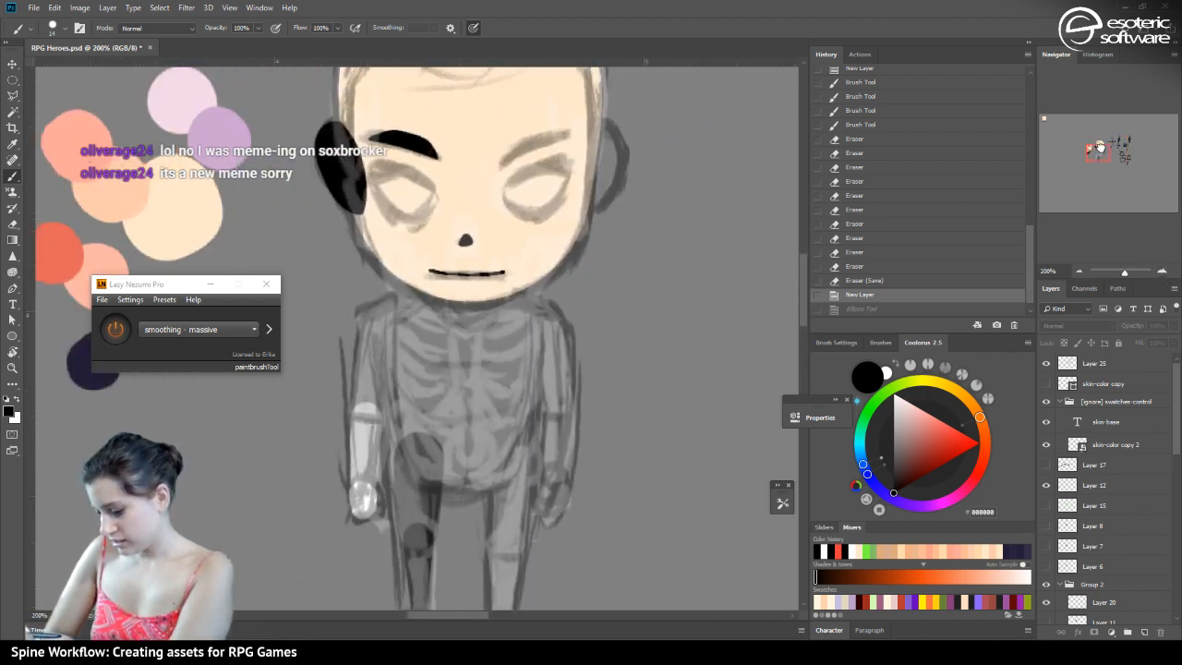
{"action": "left_click_drag", "start_coordinate": [1098, 147], "coordinate": [1096, 144]}
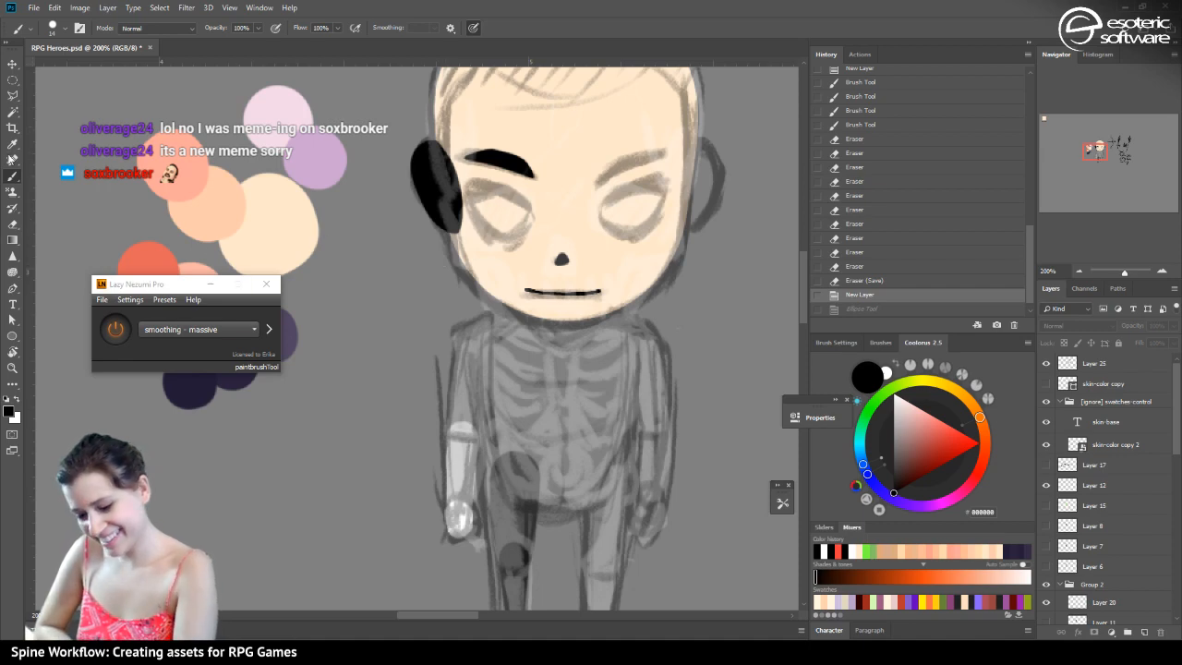
{"action": "left_click", "coordinate": [12, 64]}
{"action": "left_click", "coordinate": [12, 304]}
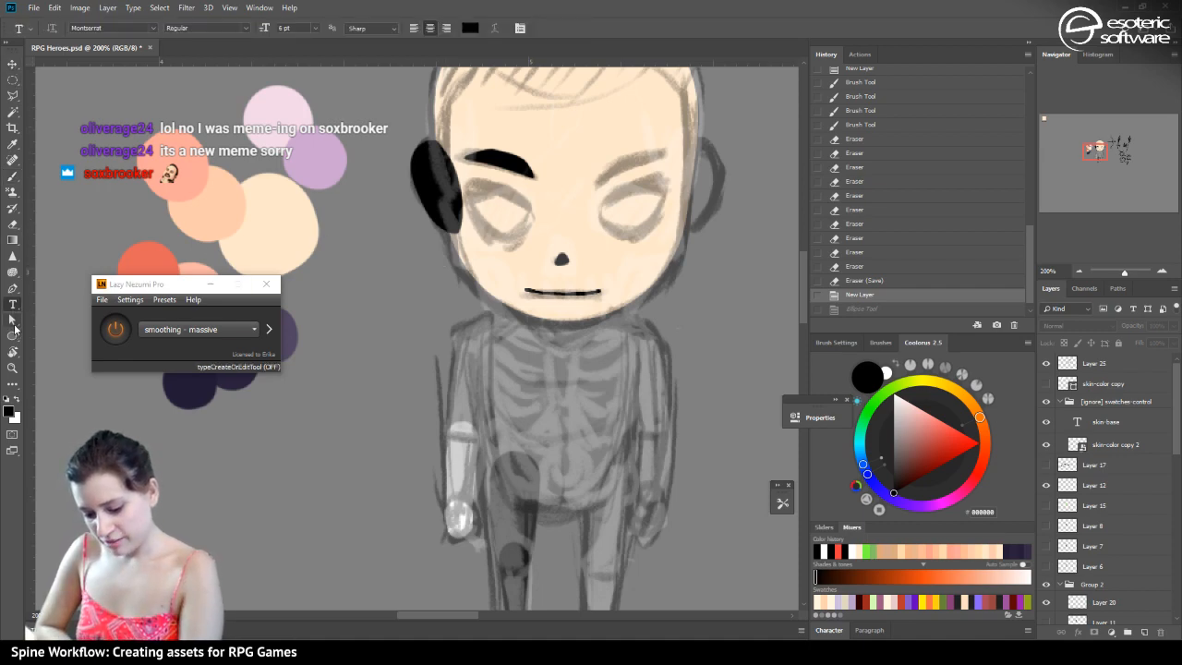
{"action": "left_click", "coordinate": [14, 323]}
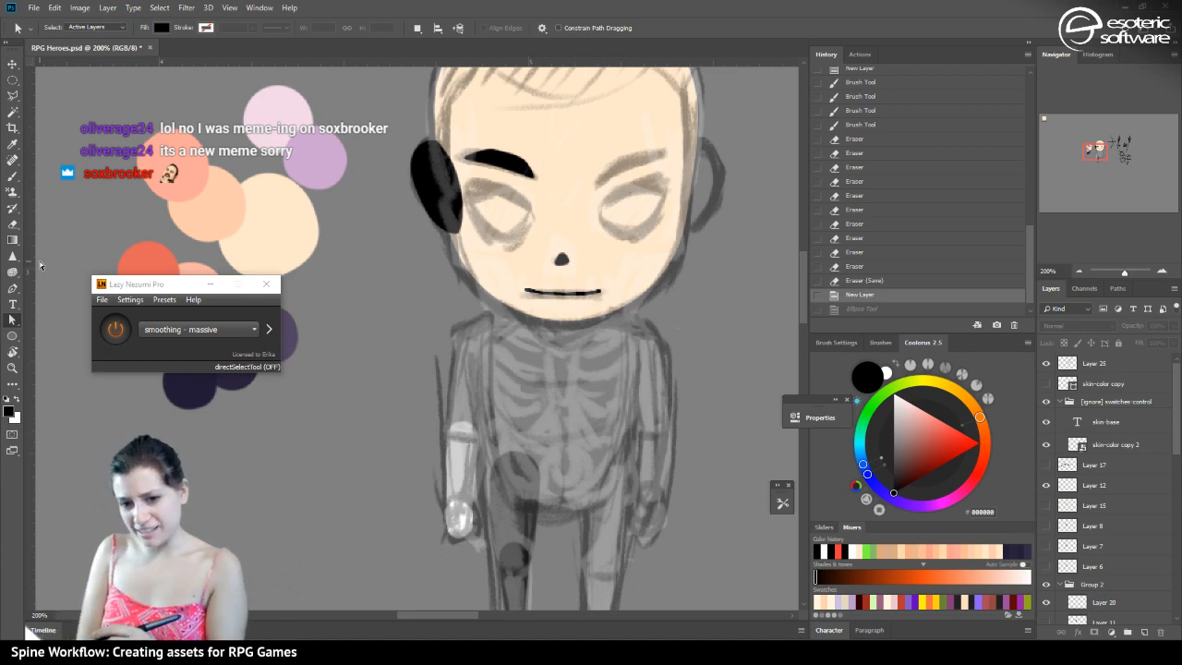
{"action": "left_click", "coordinate": [12, 175]}
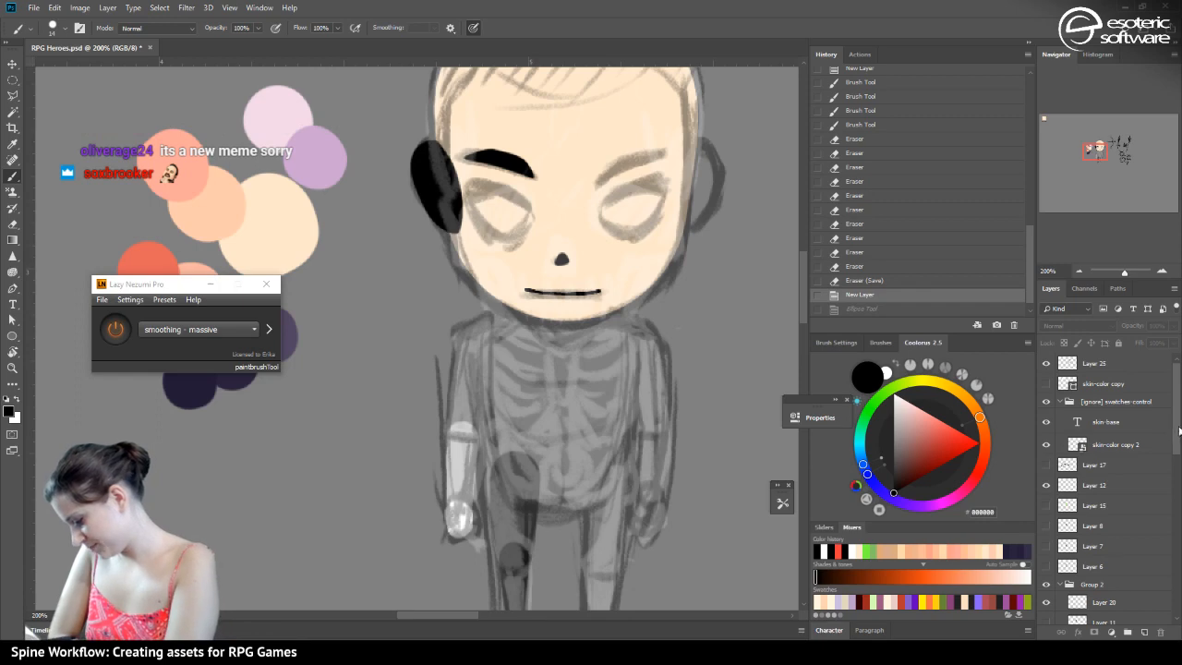
Select the [slot] mouth group in the layer stack and return to the Brush tool
{"action": "scroll", "coordinate": [1069, 434], "scroll_direction": "down", "scroll_amount": 5}
{"action": "left_click", "coordinate": [1069, 432]}
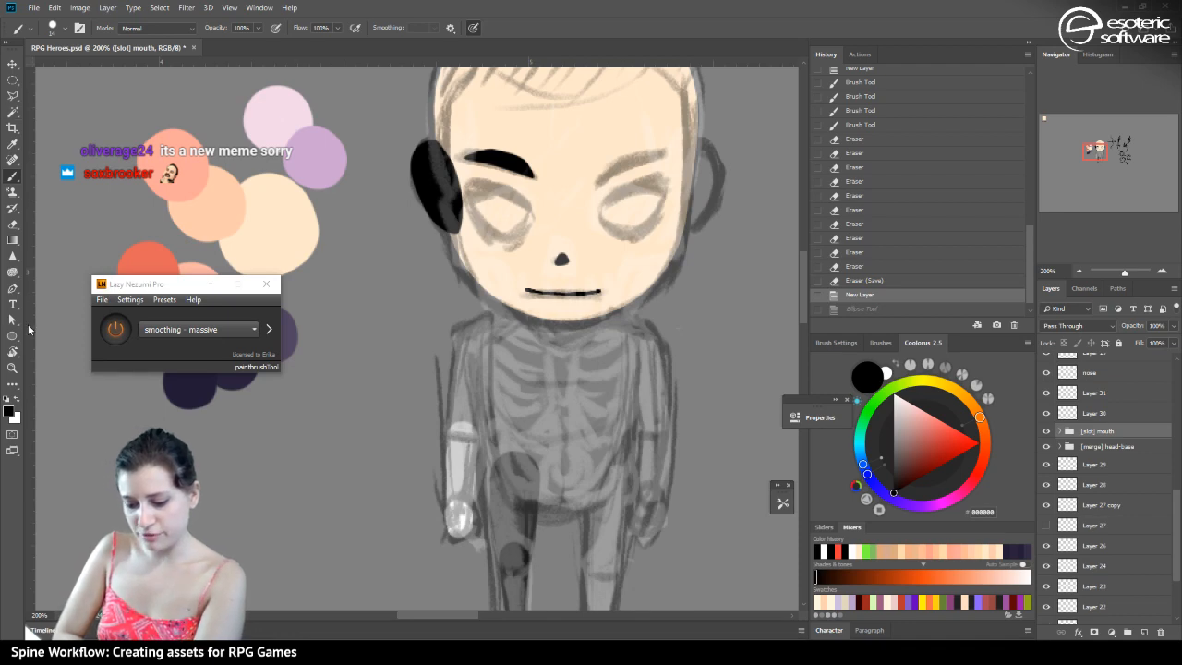
{"action": "left_click", "coordinate": [12, 319]}
{"action": "left_click", "coordinate": [12, 175]}
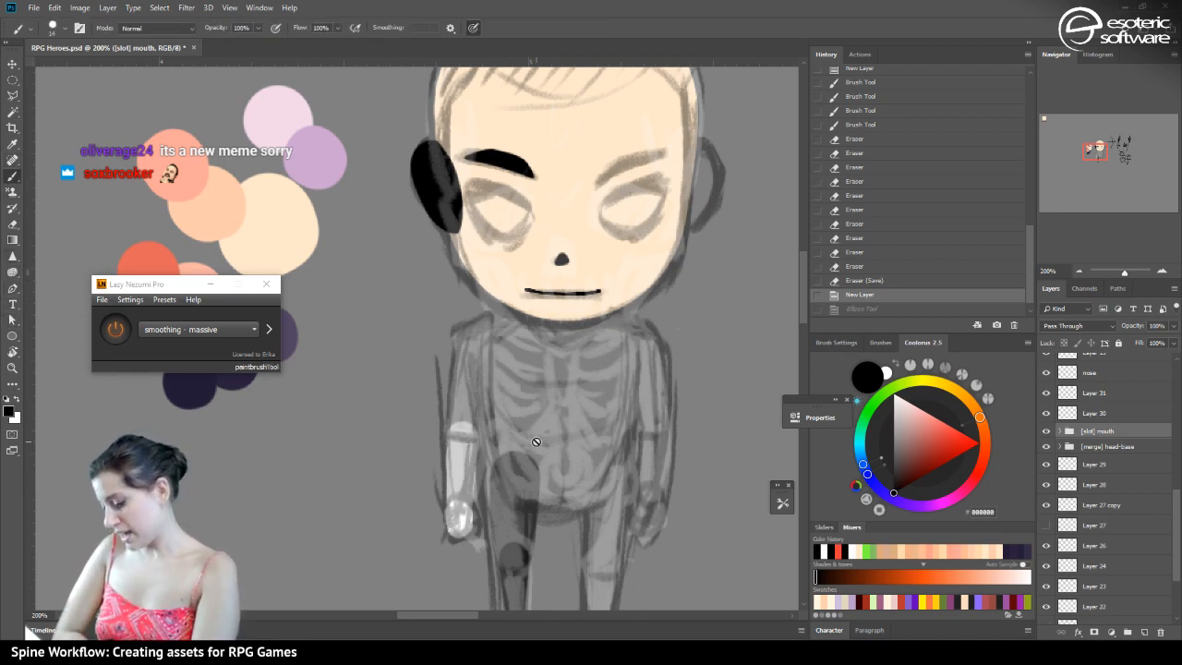
Add a new layer above the [slot] mouth group and place a 100 px hard round black dab over the belly
{"action": "left_click", "coordinate": [1145, 632]}
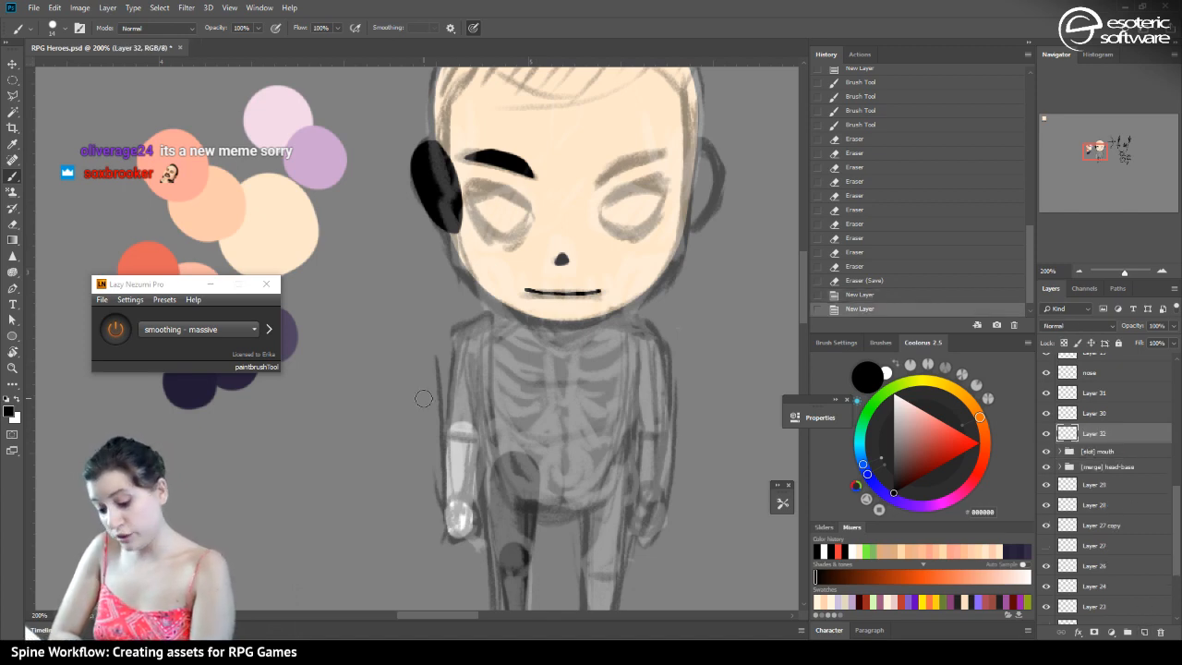
{"action": "left_click_drag", "start_coordinate": [497, 482], "coordinate": [472, 340]}
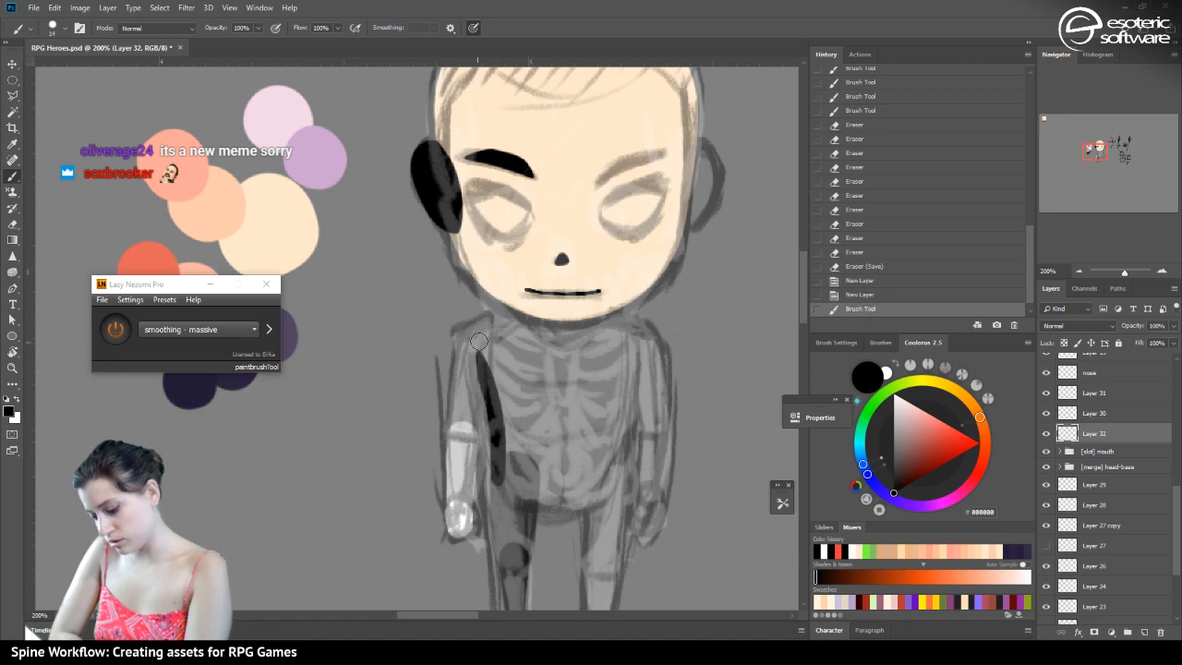
{"action": "key", "text": "ctrl+z"}
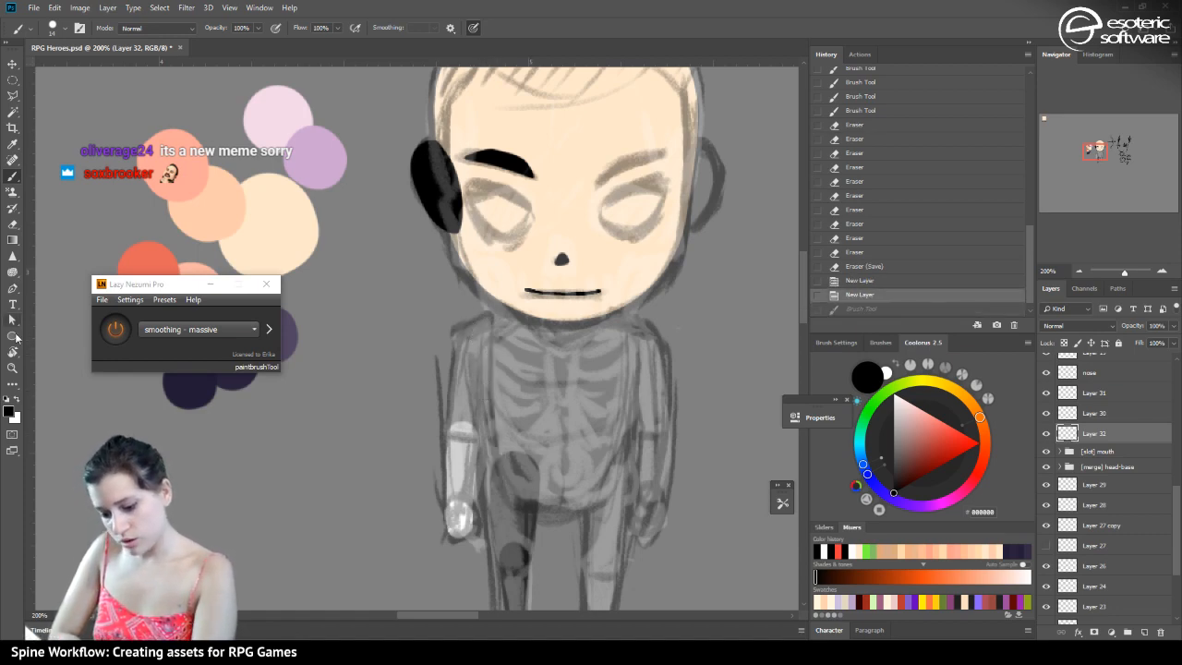
{"action": "left_click", "coordinate": [11, 181]}
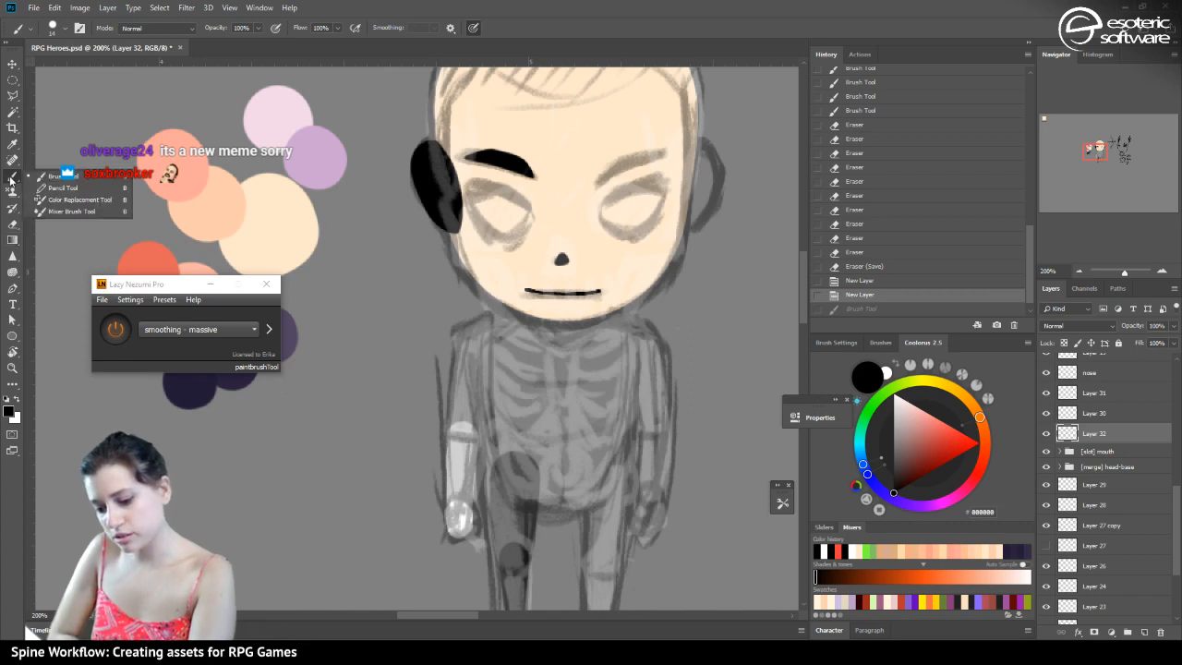
{"action": "left_click", "coordinate": [65, 28]}
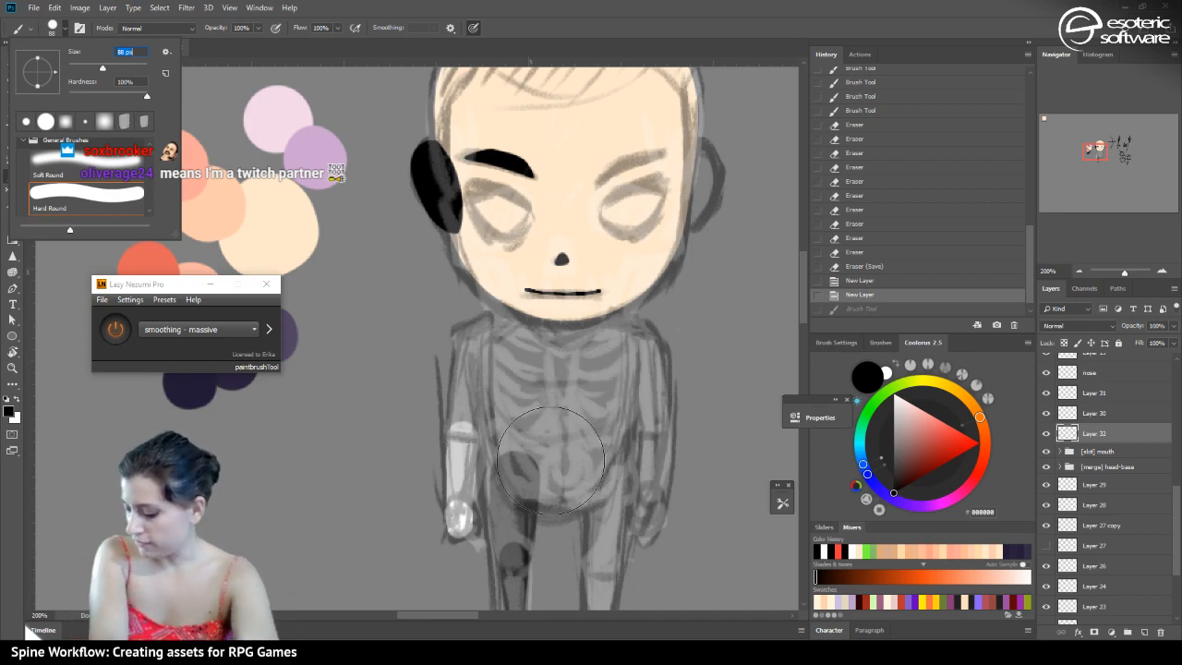
{"action": "left_click", "coordinate": [106, 64]}
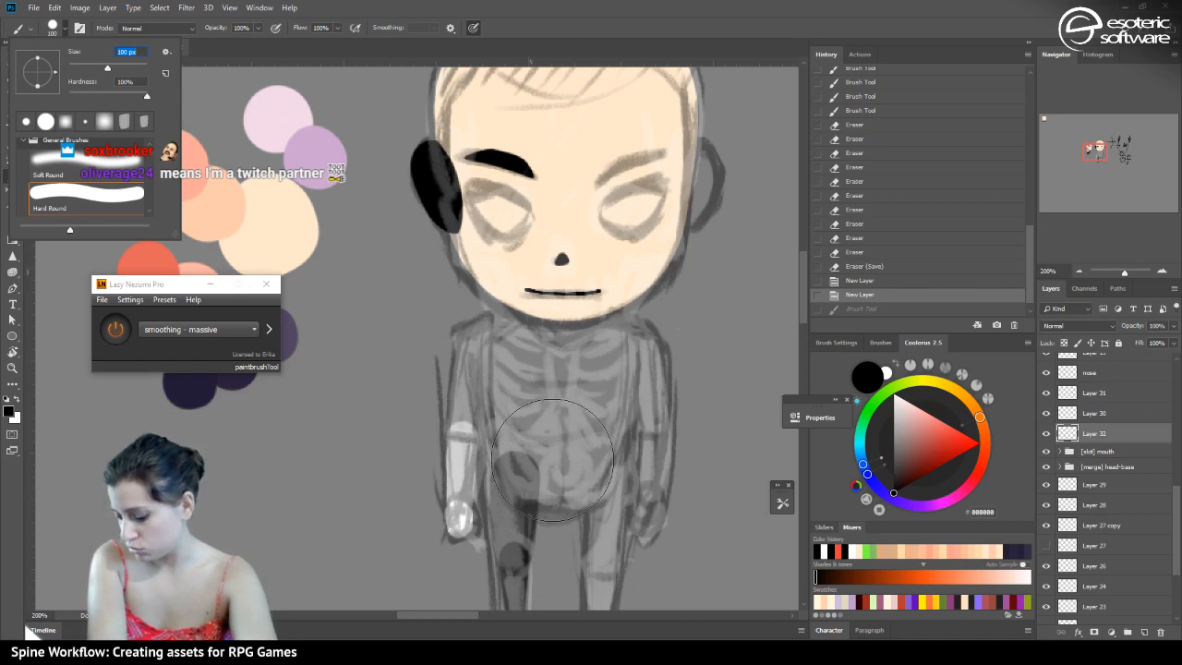
{"action": "left_click", "coordinate": [552, 462]}
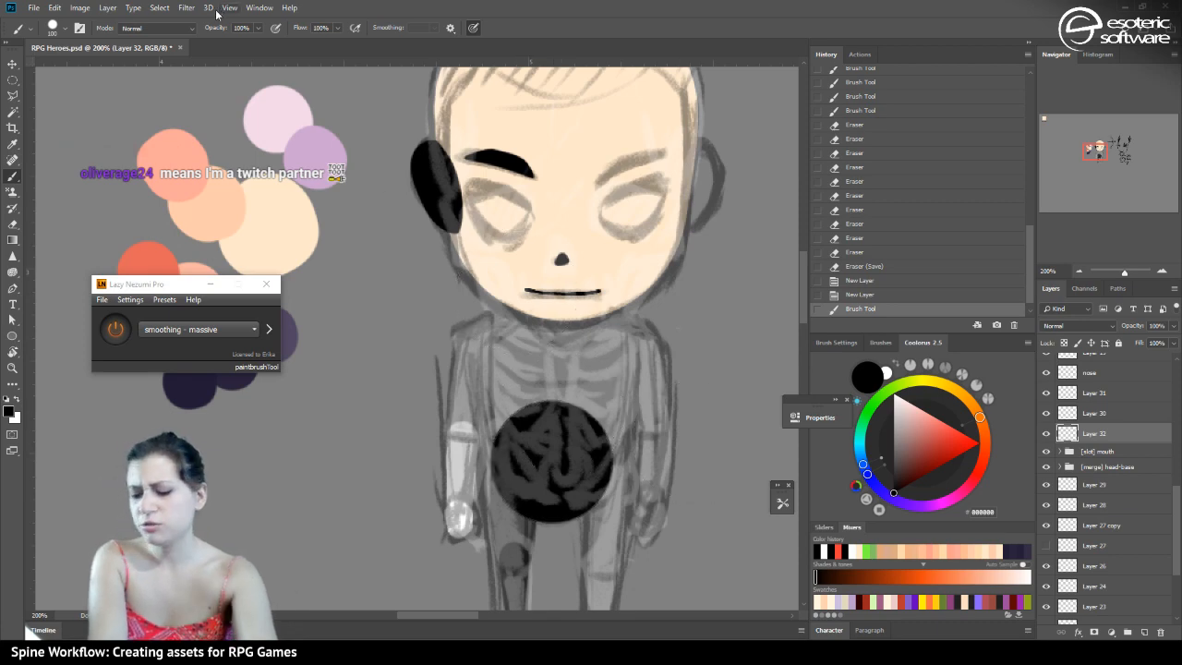
Set the brush size to 55 px and paint a black band across the chest from shoulder to shoulder
{"action": "left_click", "coordinate": [54, 27]}
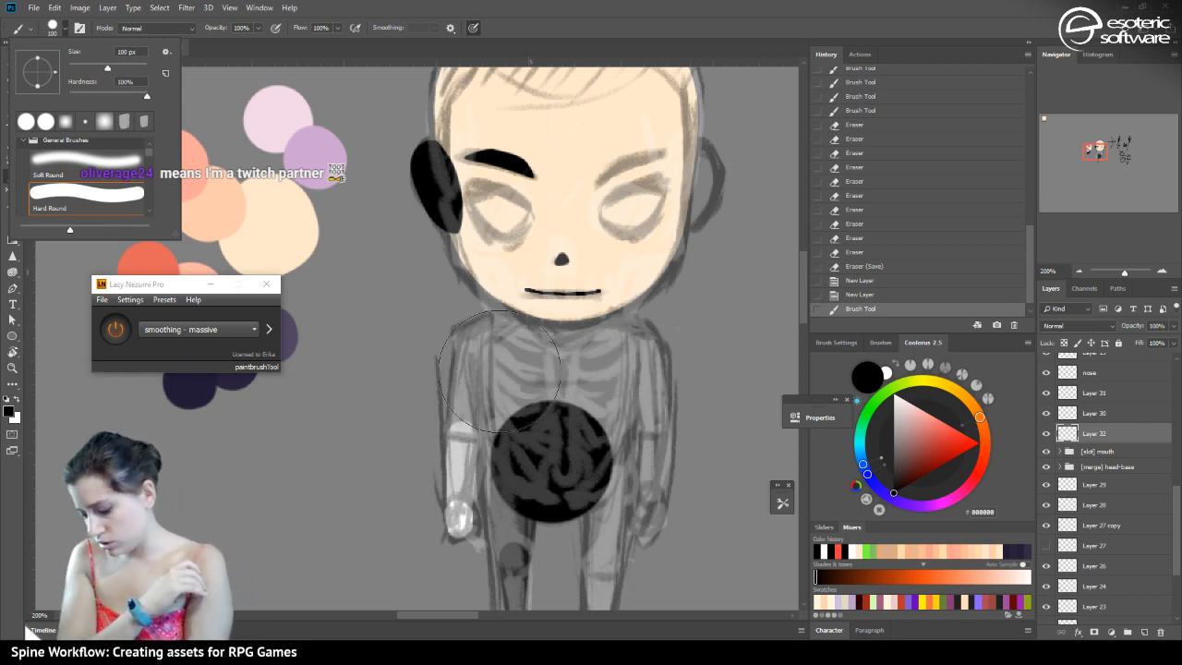
{"action": "left_click", "coordinate": [90, 67]}
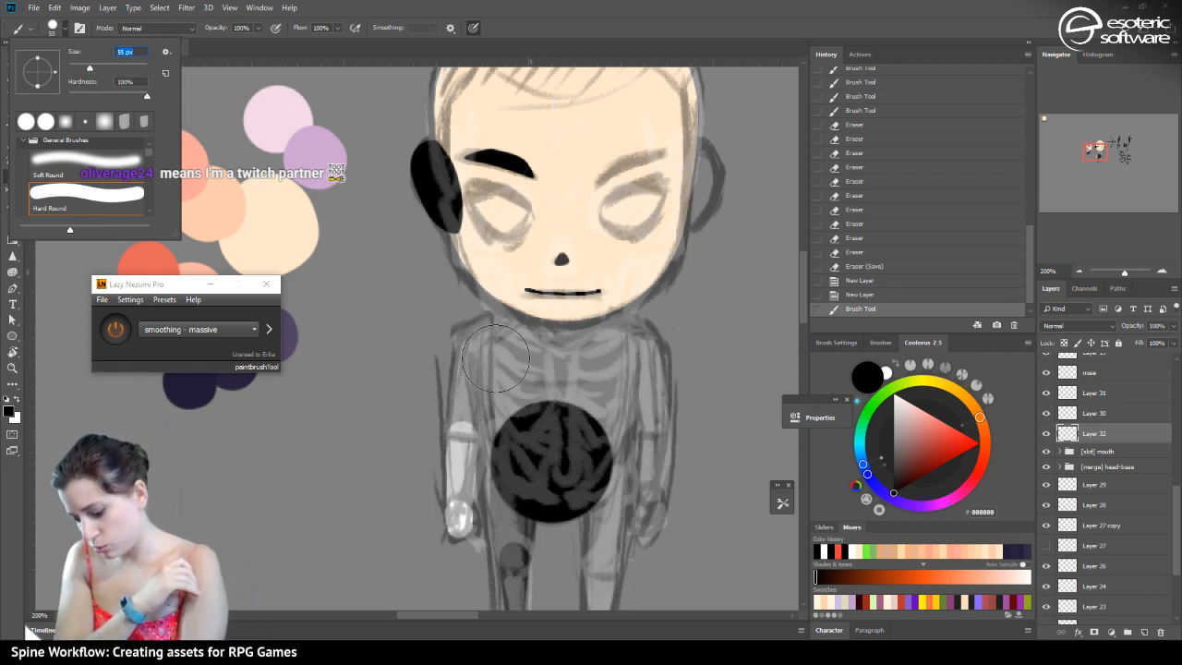
{"action": "left_click", "coordinate": [496, 356]}
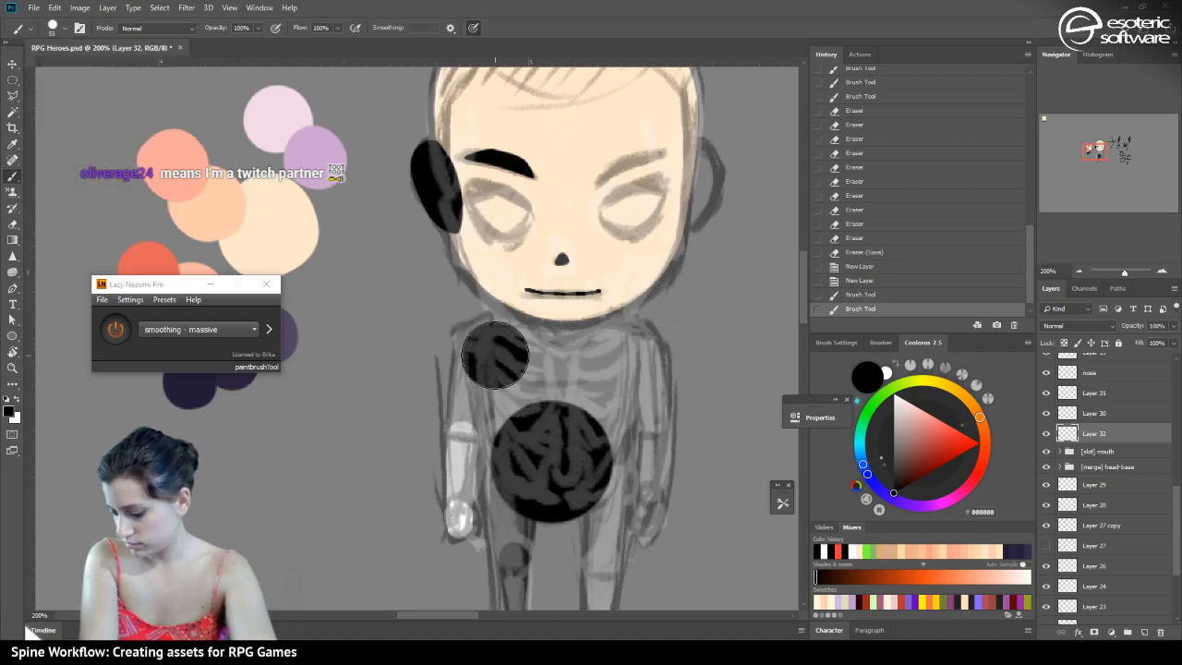
{"action": "left_click", "coordinate": [558, 340], "text": "shift"}
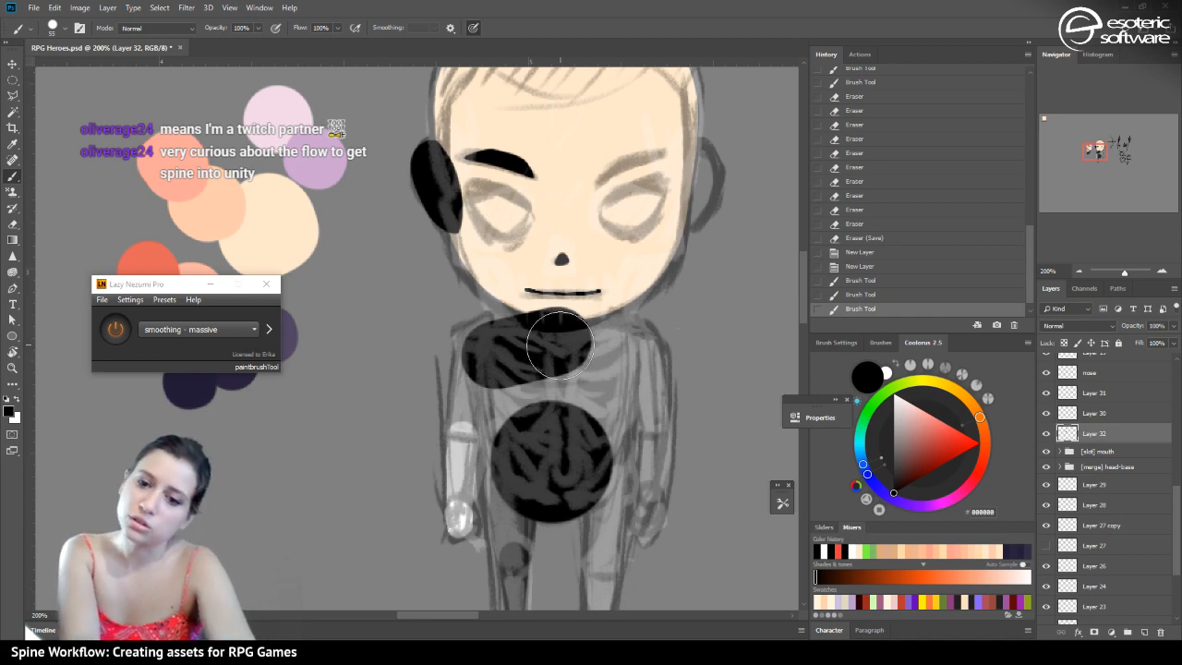
{"action": "left_click", "coordinate": [614, 360], "text": "shift"}
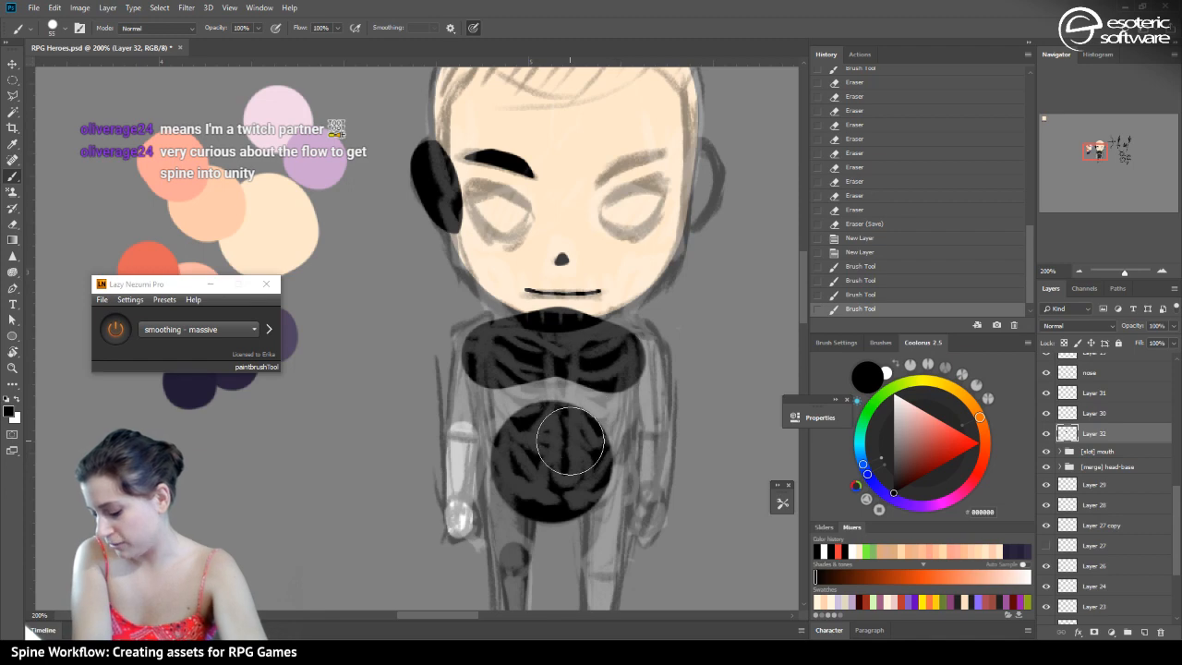
Connect the chest band to the belly dab along both flanks and fill the torso interior with black
{"action": "left_click", "coordinate": [574, 469], "text": "shift"}
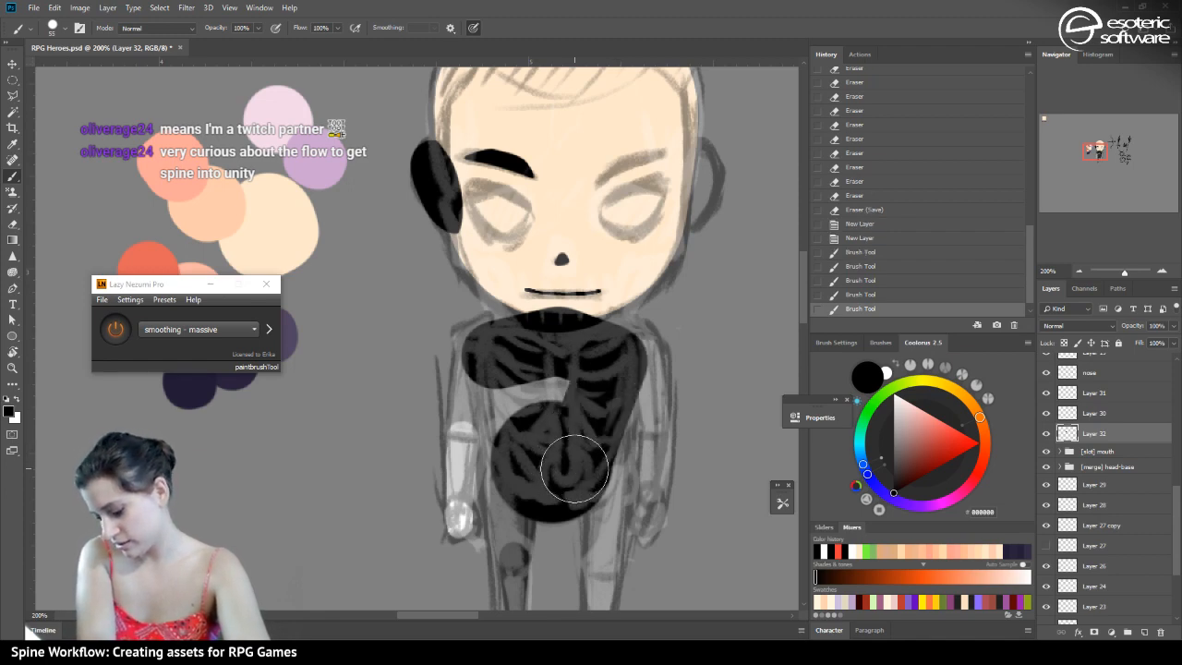
{"action": "left_click", "coordinate": [530, 462], "text": "shift"}
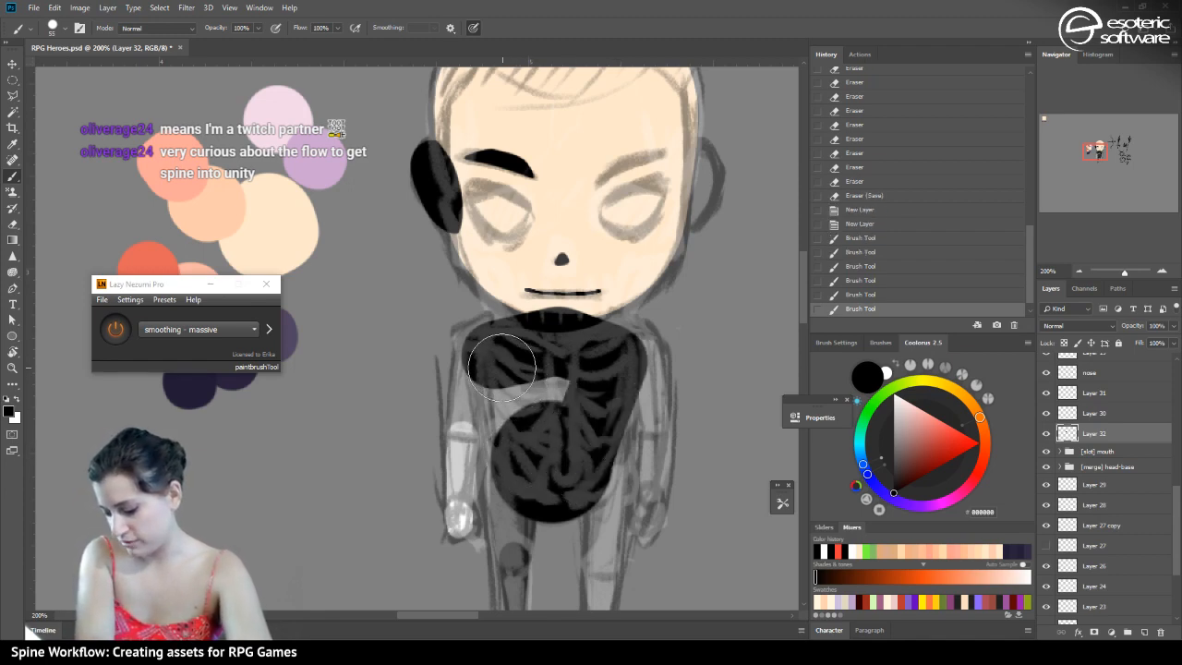
{"action": "left_click", "coordinate": [498, 365], "text": "shift"}
{"action": "left_click", "coordinate": [568, 392], "text": "shift"}
{"action": "left_click", "coordinate": [552, 356], "text": "shift"}
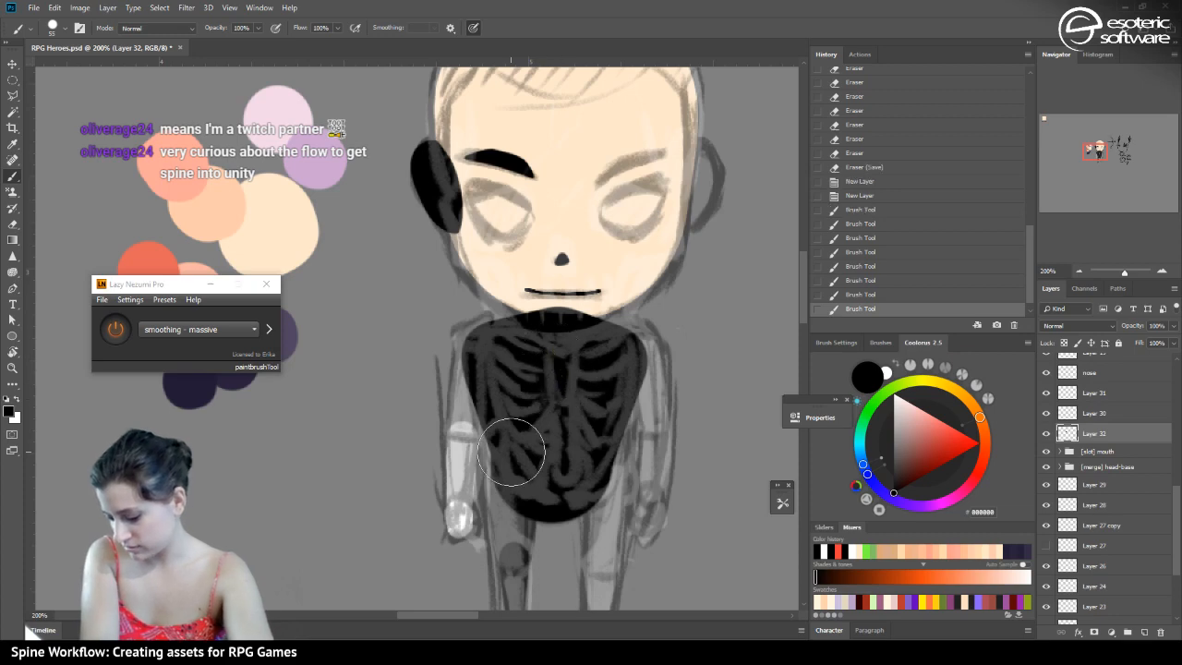
{"action": "left_click", "coordinate": [500, 370], "text": "shift"}
{"action": "left_click_drag", "start_coordinate": [571, 467], "coordinate": [579, 469]}
{"action": "left_click_drag", "start_coordinate": [608, 373], "coordinate": [606, 371]}
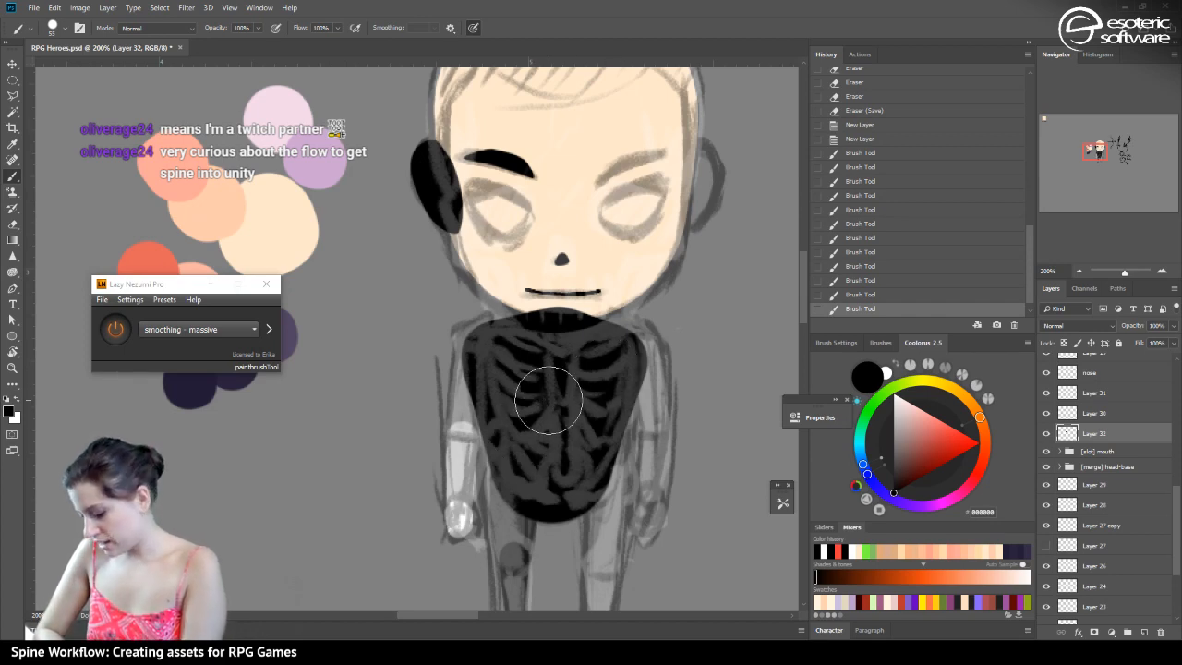
Hide the first torso layer, add a new layer, and dab a black belly with a brush of about 83 px
{"action": "key", "text": "ctrl+comma"}
{"action": "key", "text": "ctrl+shift+alt+n"}
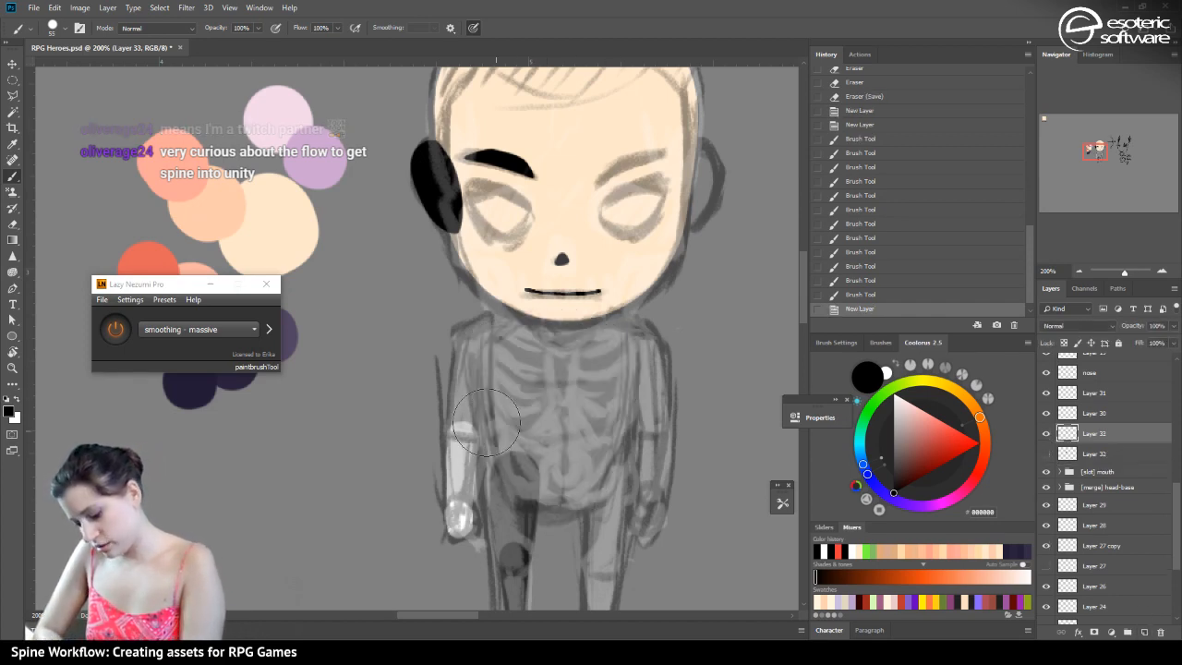
{"action": "left_click", "coordinate": [64, 30]}
{"action": "left_click", "coordinate": [101, 68]}
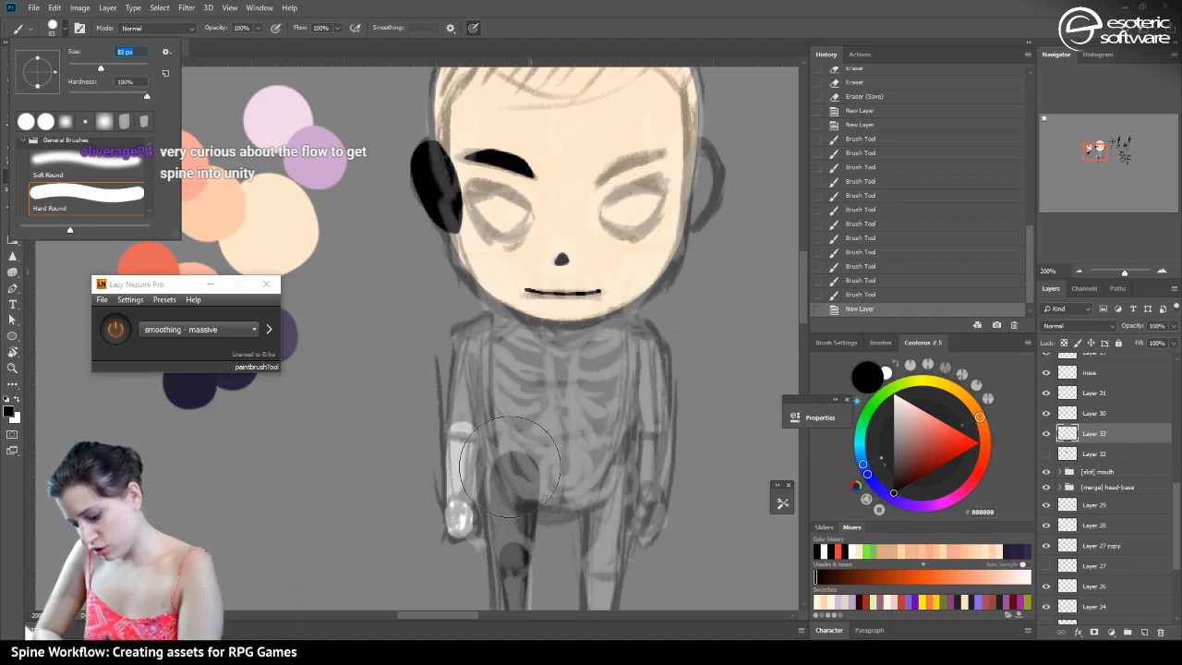
{"action": "left_click", "coordinate": [552, 470]}
{"action": "left_click", "coordinate": [551, 468]}
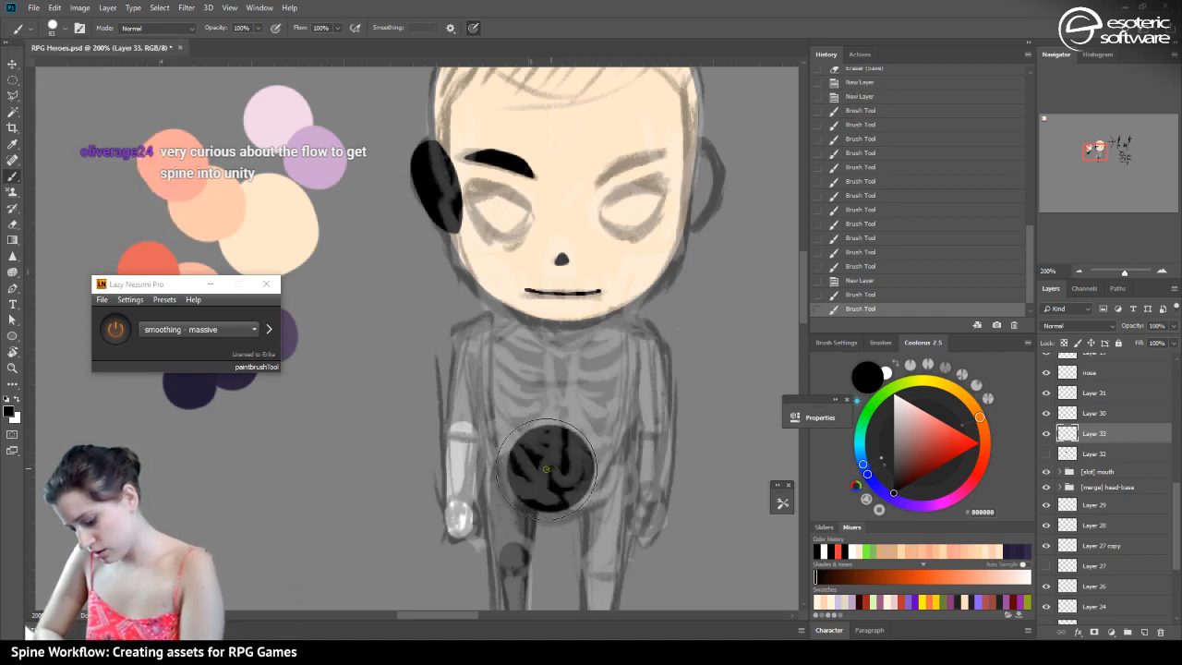
{"action": "left_click_drag", "start_coordinate": [546, 469], "coordinate": [555, 466]}
Set the brush size to 120 px and place overlapping black dabs over the belly and the chest
{"action": "left_click", "coordinate": [64, 29]}
{"action": "left_click", "coordinate": [112, 68]}
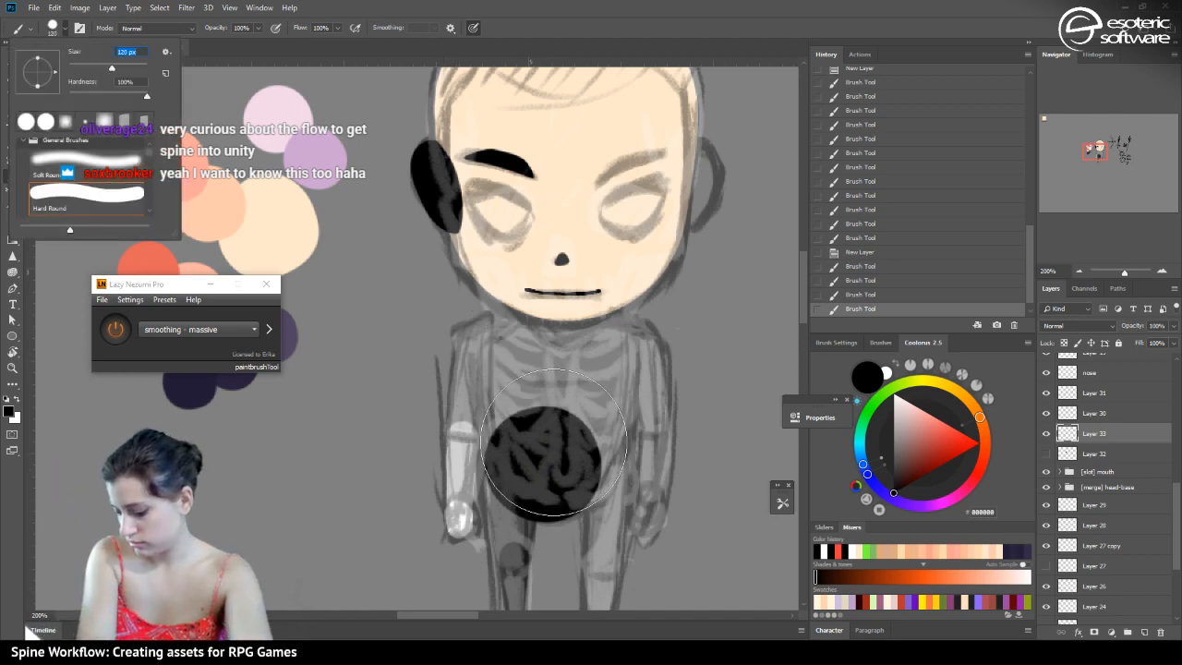
{"action": "left_click", "coordinate": [554, 451]}
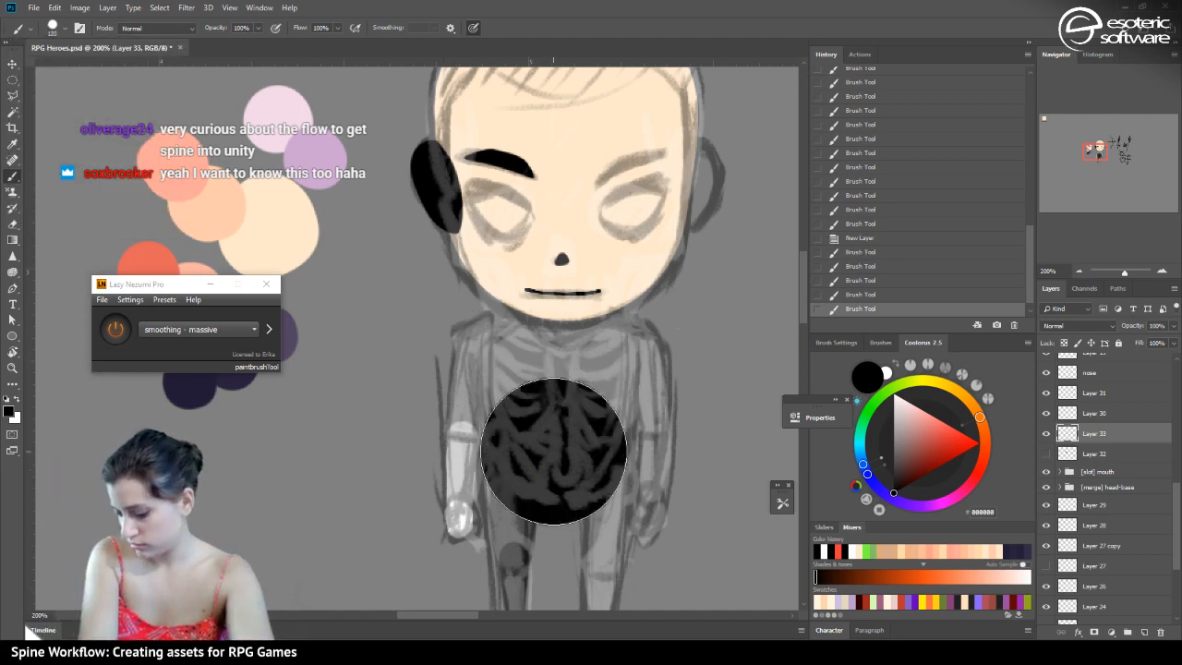
{"action": "left_click", "coordinate": [551, 373]}
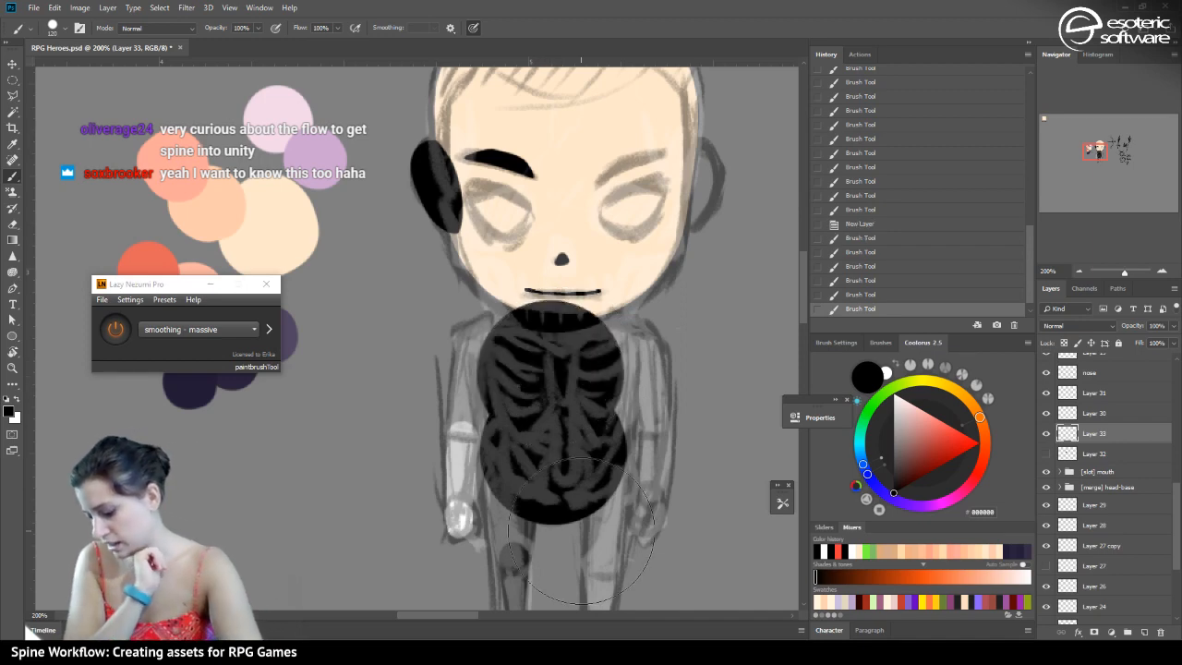
Paint the torso's sides, shoulders and neck area in black with a 37 px brush and save the document
{"action": "left_click", "coordinate": [53, 27]}
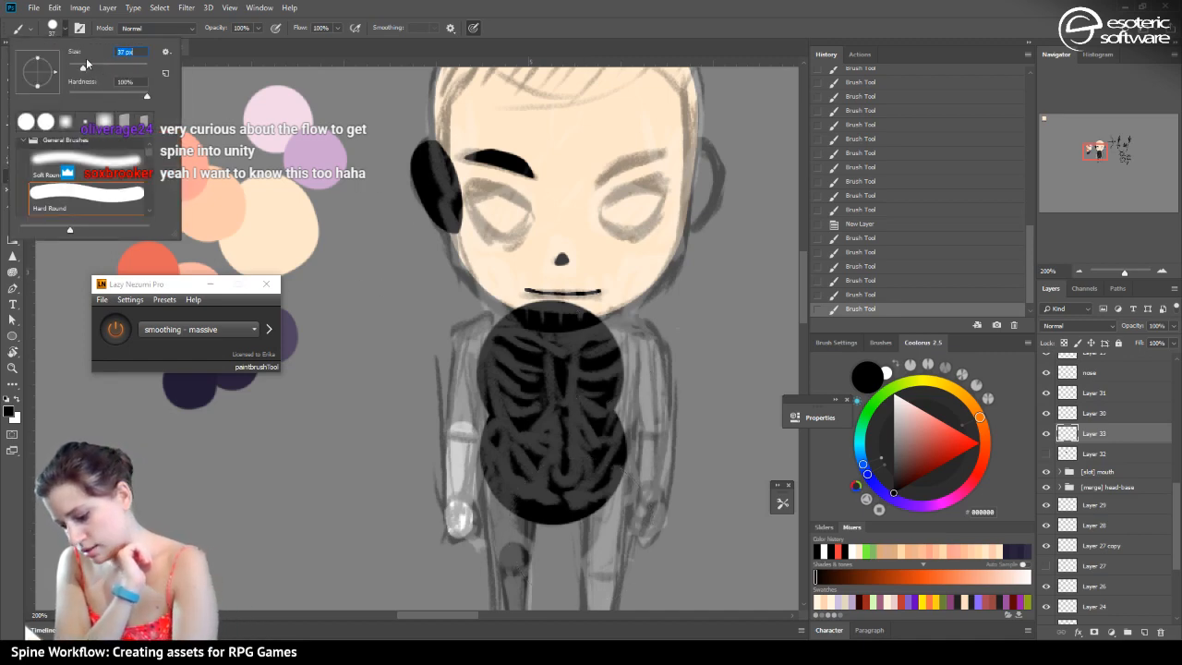
{"action": "key", "text": "Return"}
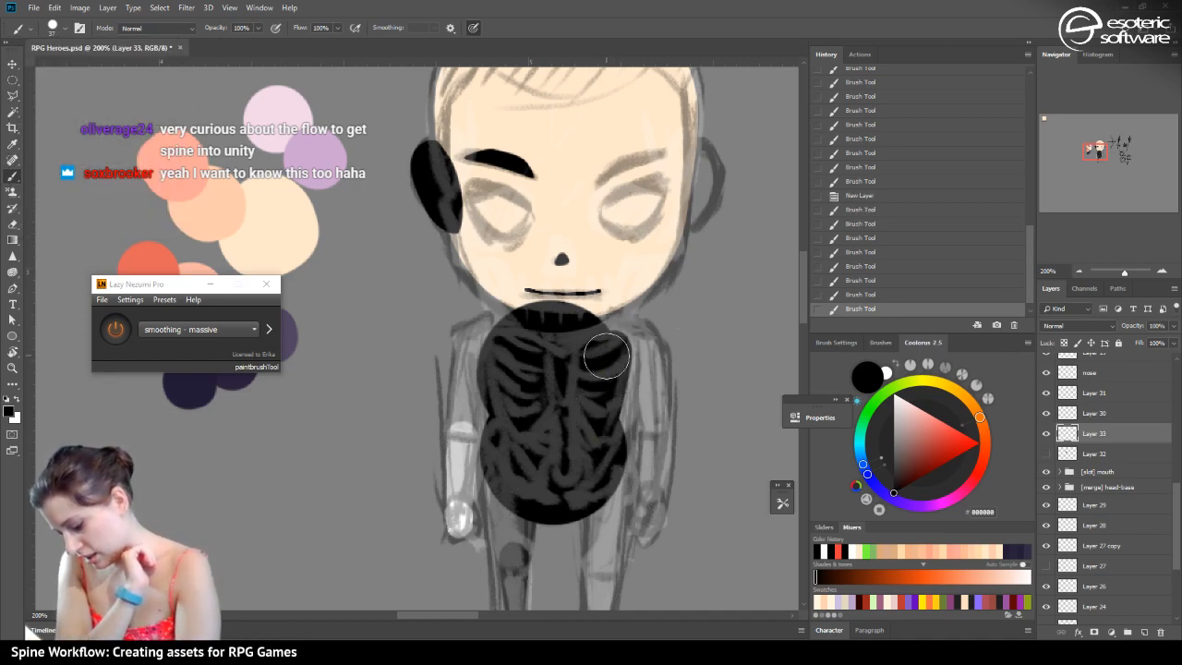
{"action": "left_click_drag", "start_coordinate": [607, 356], "coordinate": [586, 449]}
{"action": "left_click_drag", "start_coordinate": [491, 386], "coordinate": [506, 430]}
{"action": "mouse_move", "coordinate": [493, 357]}
{"action": "left_mouse_down"}
{"action": "mouse_move", "coordinate": [502, 388]}
{"action": "mouse_move", "coordinate": [492, 352]}
{"action": "mouse_move", "coordinate": [503, 338]}
{"action": "mouse_move", "coordinate": [574, 317]}
{"action": "mouse_move", "coordinate": [618, 346]}
{"action": "mouse_move", "coordinate": [563, 300]}
{"action": "left_mouse_up"}
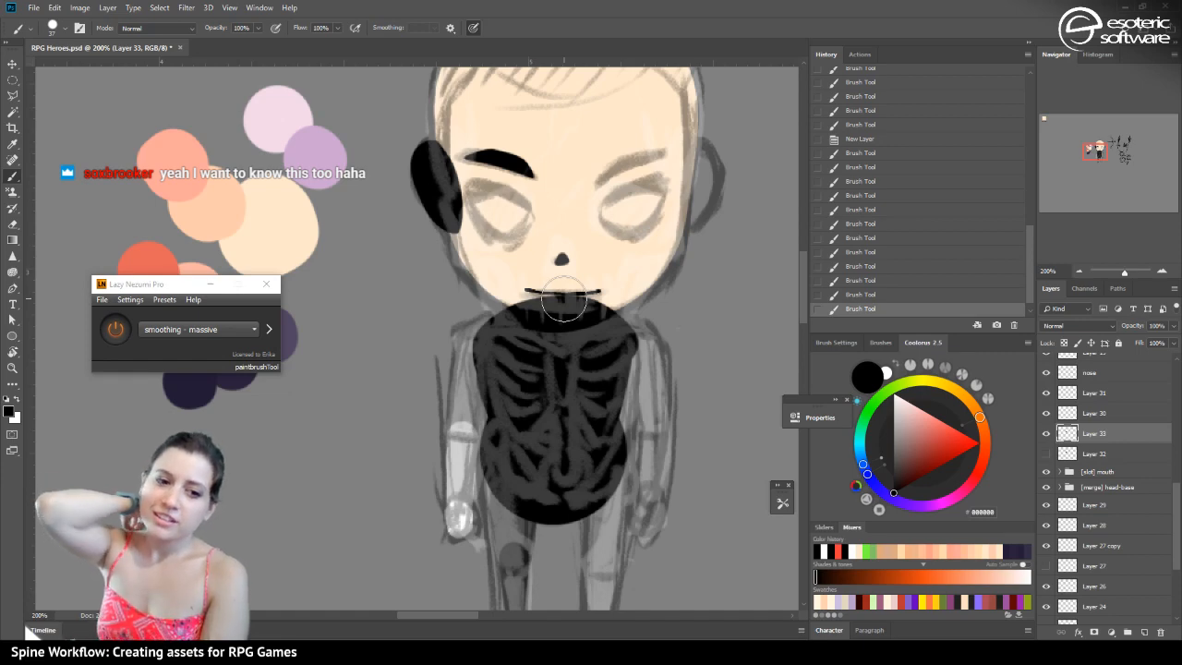
{"action": "key", "text": "ctrl+s"}
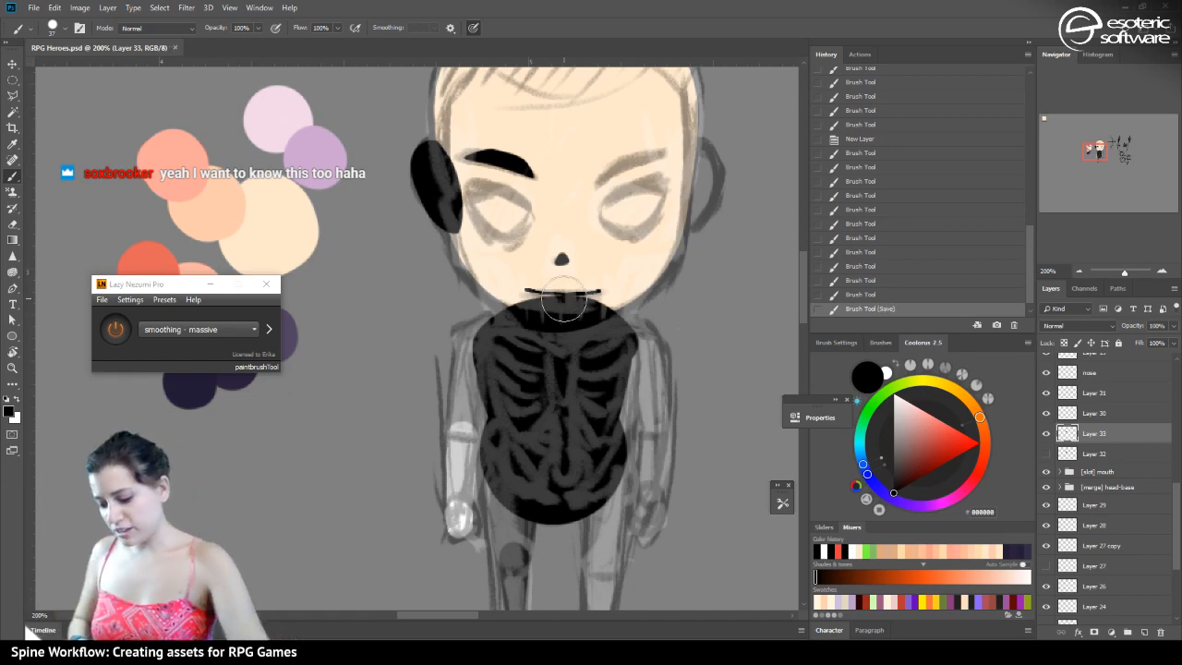
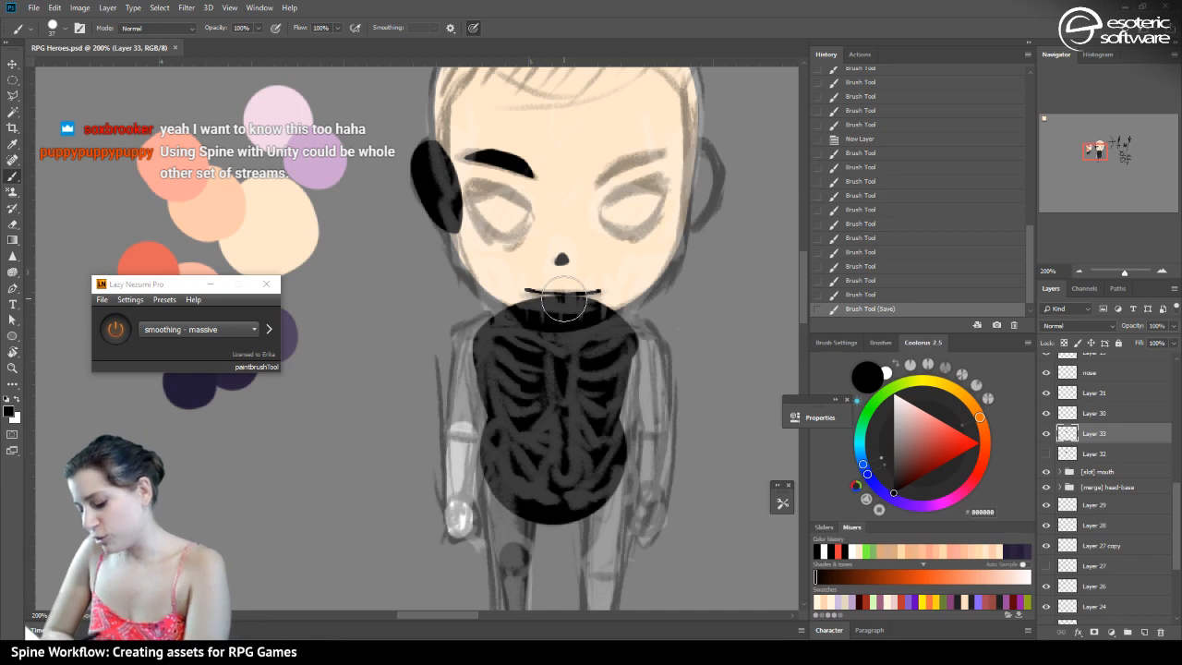
Compare the last brush state in the history, and widen both sides of the rib cage with black strokes
{"action": "left_click", "coordinate": [847, 295]}
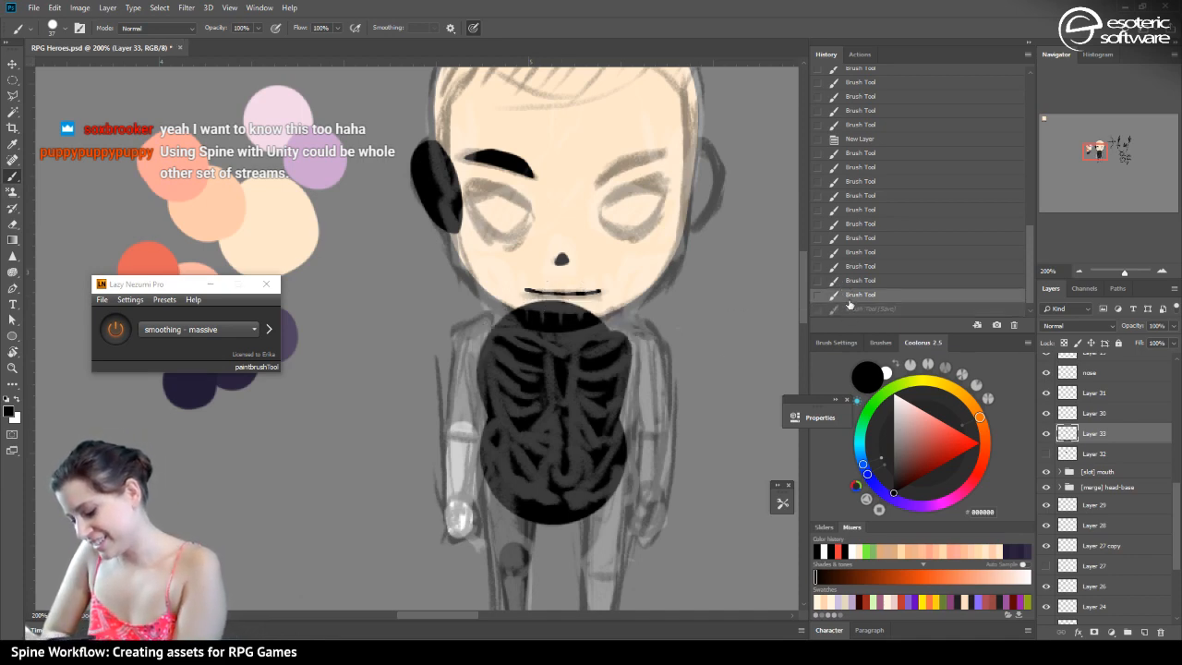
{"action": "left_click", "coordinate": [851, 309]}
{"action": "mouse_move", "coordinate": [616, 352]}
{"action": "left_mouse_down"}
{"action": "mouse_move", "coordinate": [579, 439]}
{"action": "mouse_move", "coordinate": [591, 403]}
{"action": "left_mouse_up"}
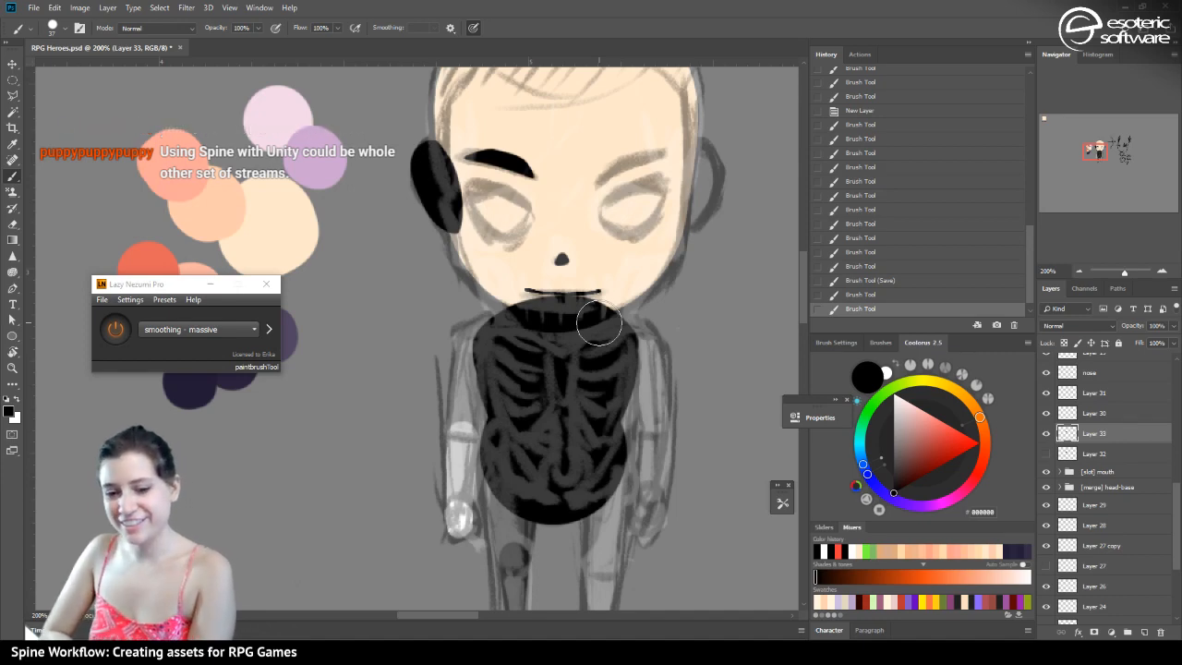
{"action": "mouse_move", "coordinate": [493, 351]}
{"action": "left_mouse_down"}
{"action": "mouse_move", "coordinate": [517, 422]}
{"action": "mouse_move", "coordinate": [488, 342]}
{"action": "mouse_move", "coordinate": [504, 407]}
{"action": "mouse_move", "coordinate": [488, 344]}
{"action": "mouse_move", "coordinate": [493, 374]}
{"action": "mouse_move", "coordinate": [523, 398]}
{"action": "left_mouse_up"}
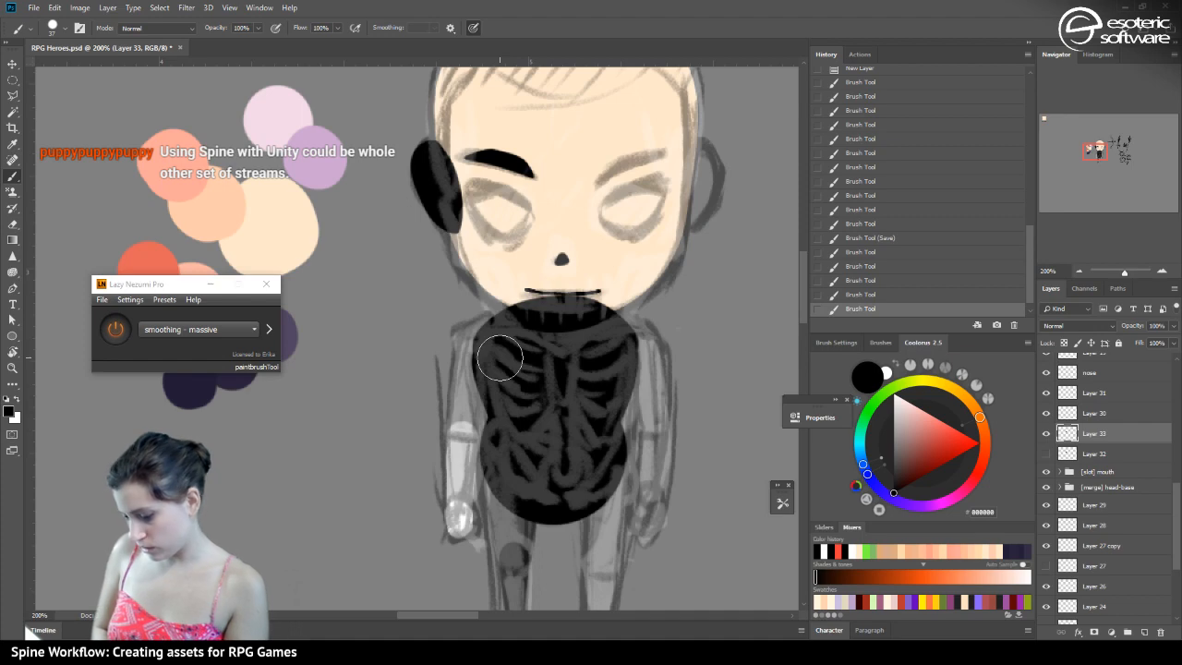
Trim both sides of the torso's waist with the Eraser, revert the last erasure, and compare with the hidden first torso layer
{"action": "key", "text": "e"}
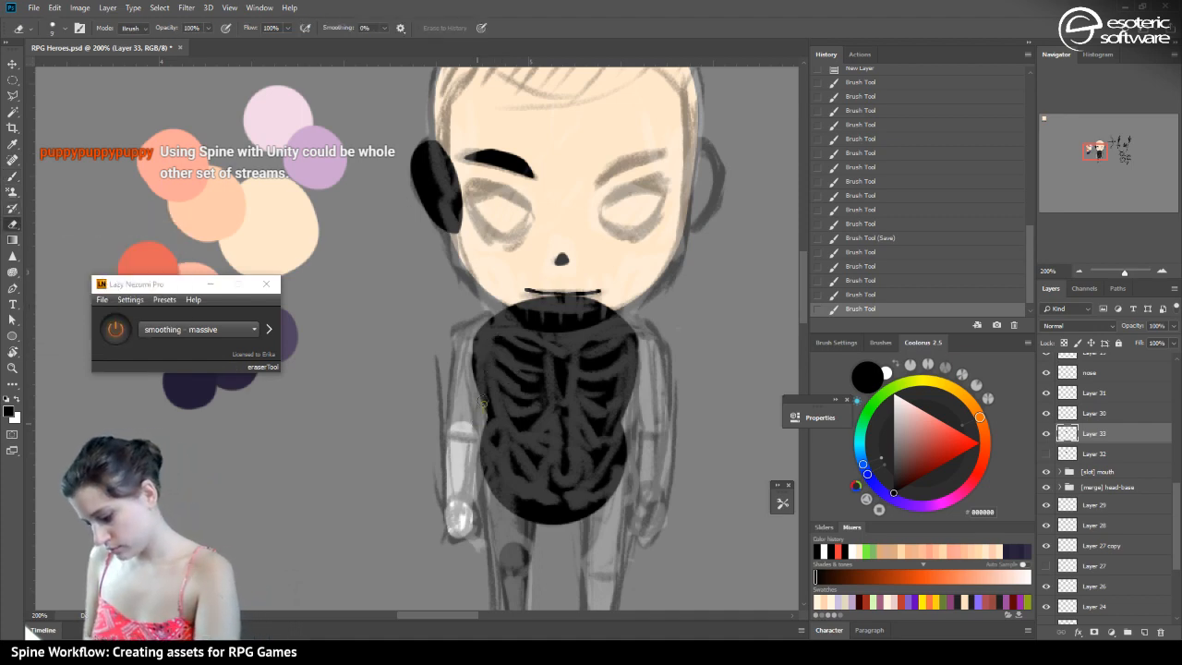
{"action": "mouse_move", "coordinate": [481, 404]}
{"action": "left_mouse_down"}
{"action": "mouse_move", "coordinate": [451, 331]}
{"action": "mouse_move", "coordinate": [480, 414]}
{"action": "mouse_move", "coordinate": [471, 441]}
{"action": "mouse_move", "coordinate": [483, 412]}
{"action": "mouse_move", "coordinate": [466, 349]}
{"action": "left_mouse_up"}
{"action": "left_click_drag", "start_coordinate": [631, 427], "coordinate": [636, 291]}
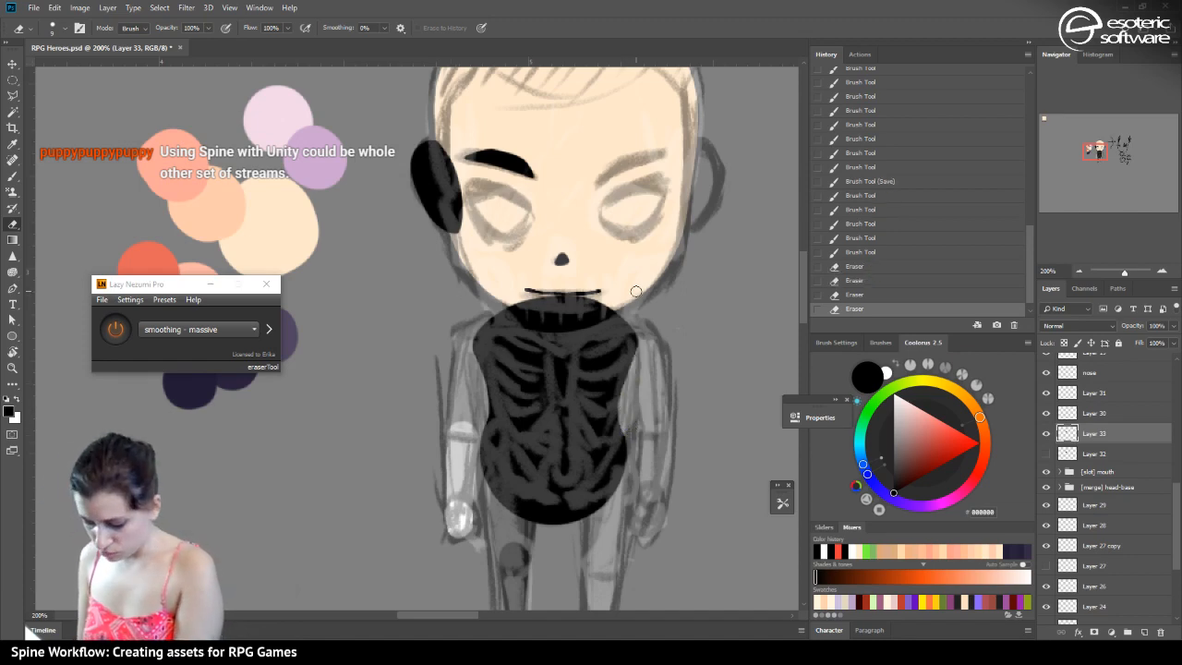
{"action": "left_click_drag", "start_coordinate": [481, 424], "coordinate": [483, 449]}
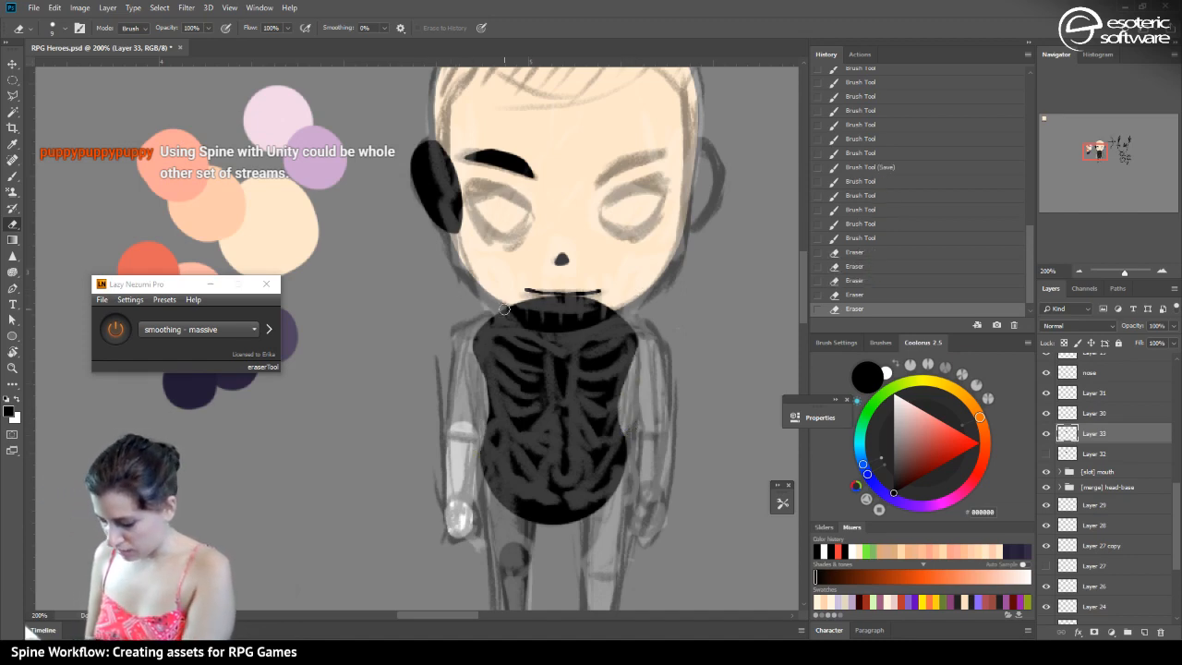
{"action": "left_click", "coordinate": [857, 290]}
{"action": "left_click", "coordinate": [1045, 456]}
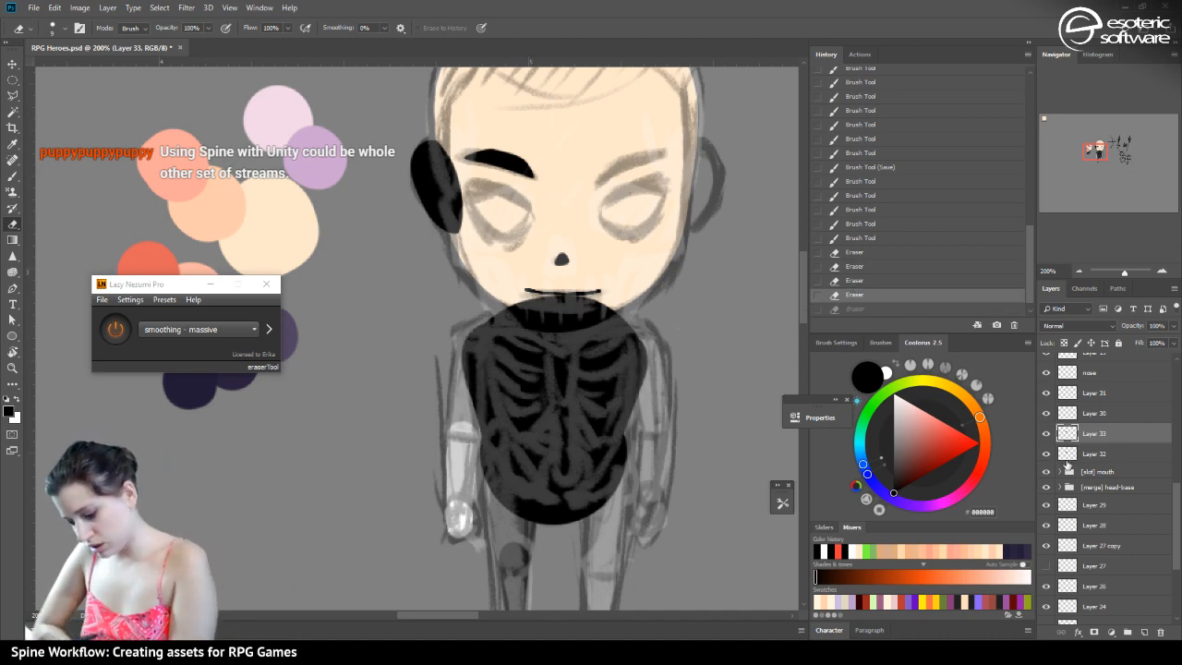
{"action": "left_click", "coordinate": [1047, 455]}
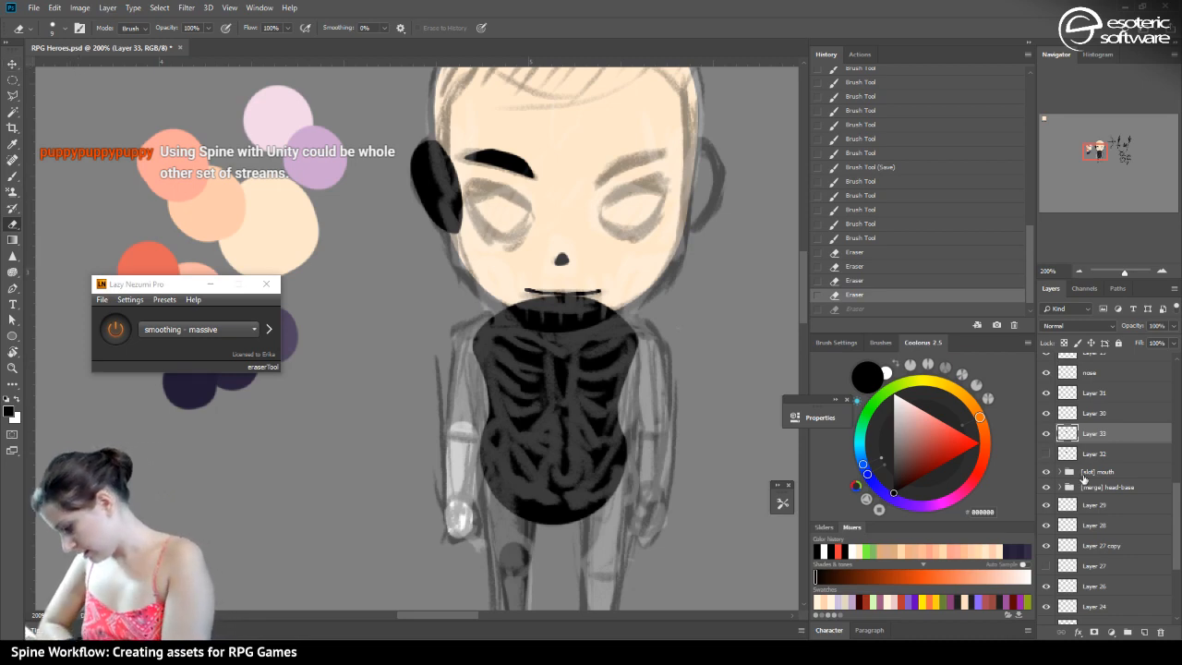
Hide the sketches in Group 2 and show the upper arm on Layer 27 next to the torso
{"action": "scroll", "coordinate": [1175, 526], "scroll_direction": "up", "scroll_amount": 5}
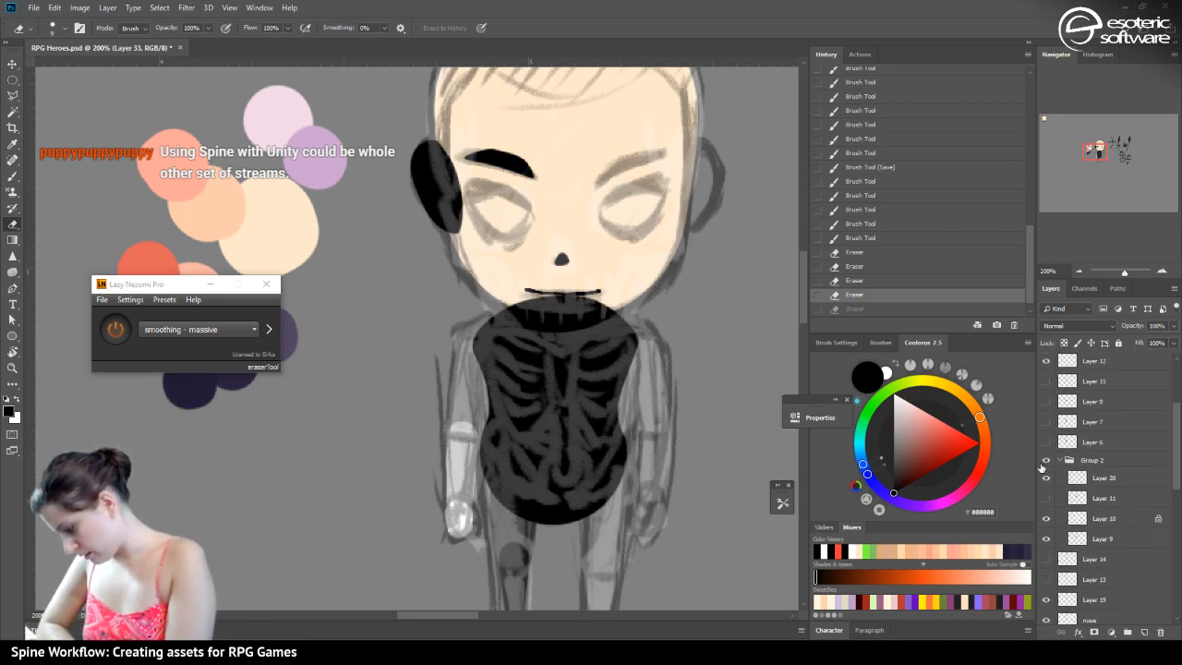
{"action": "left_click", "coordinate": [1047, 460]}
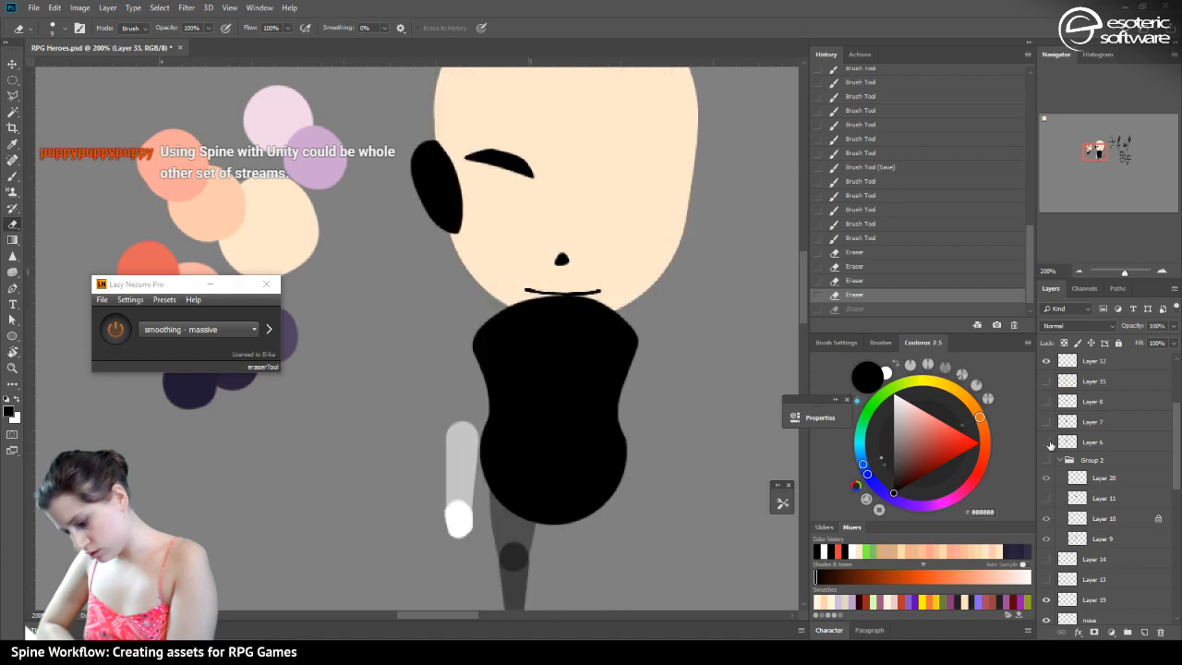
{"action": "left_click", "coordinate": [1047, 559]}
{"action": "left_click", "coordinate": [1047, 558]}
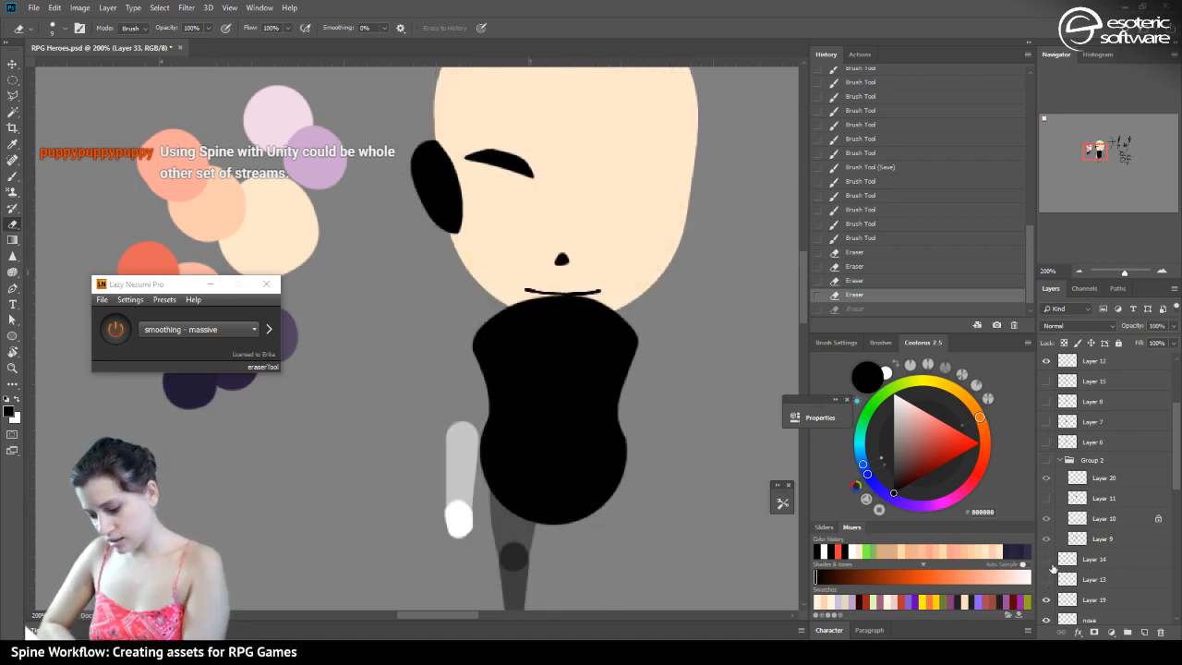
{"action": "key", "text": "v"}
{"action": "left_click", "coordinate": [466, 464]}
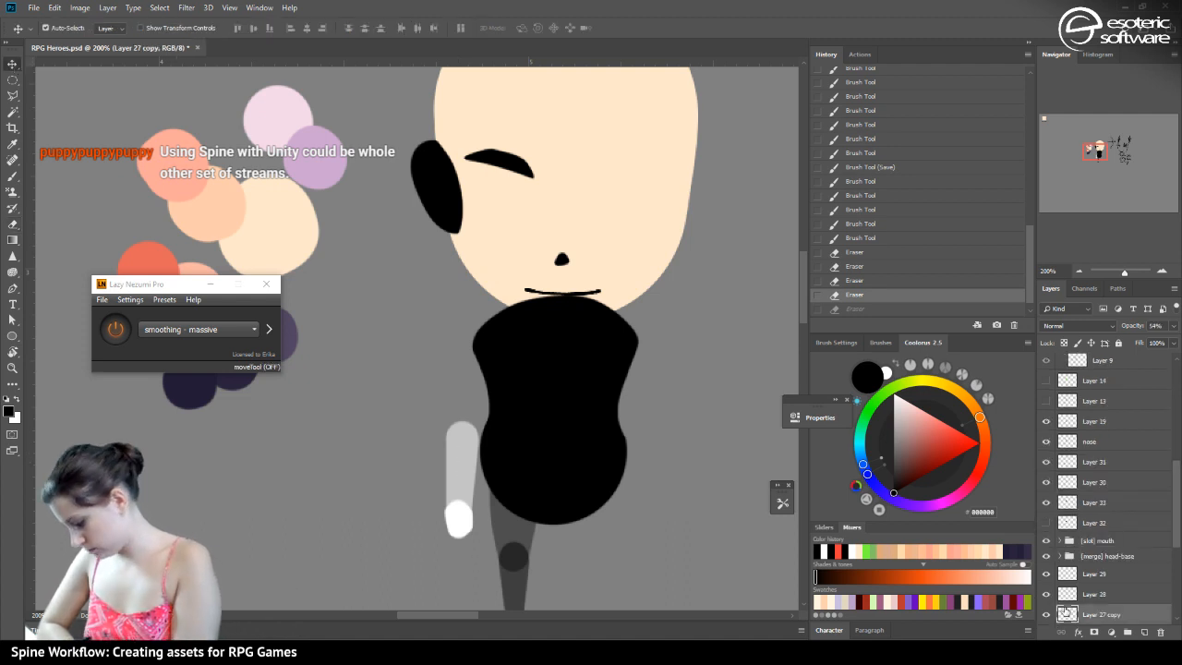
{"action": "left_click_drag", "start_coordinate": [1175, 501], "coordinate": [1166, 524]}
{"action": "left_click", "coordinate": [1047, 552]}
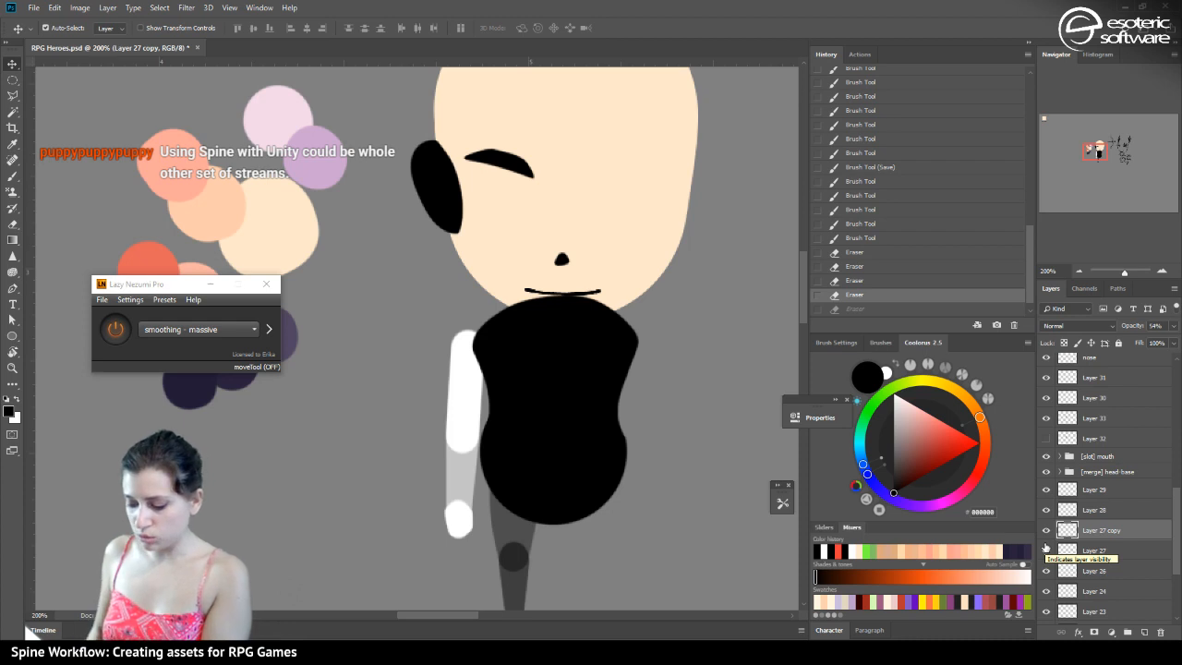
Select the newer torso shape on Layer 33 and lower its opacity to 27%
{"action": "key", "text": "b"}
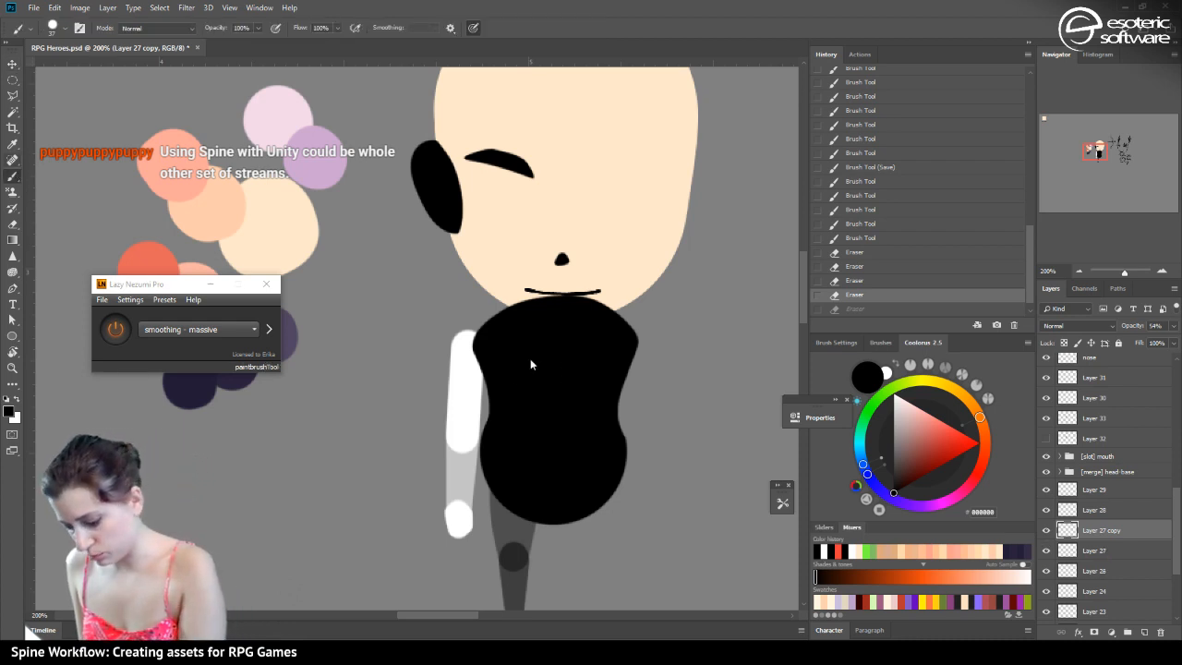
{"action": "key", "text": "v"}
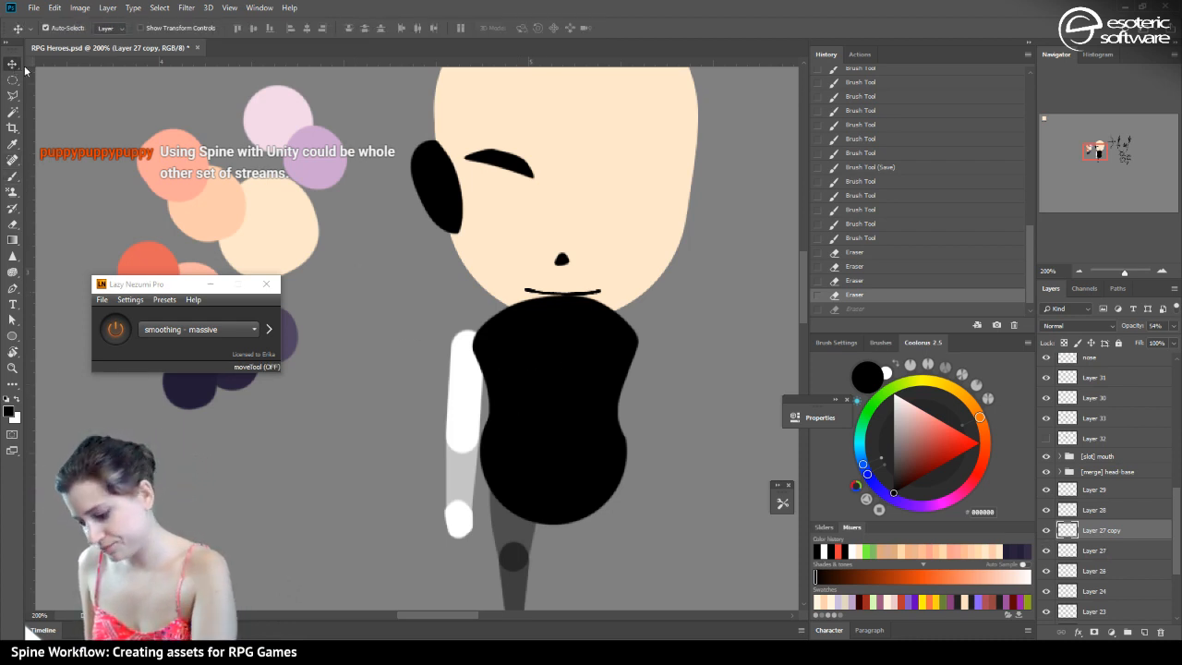
{"action": "left_click", "coordinate": [551, 399]}
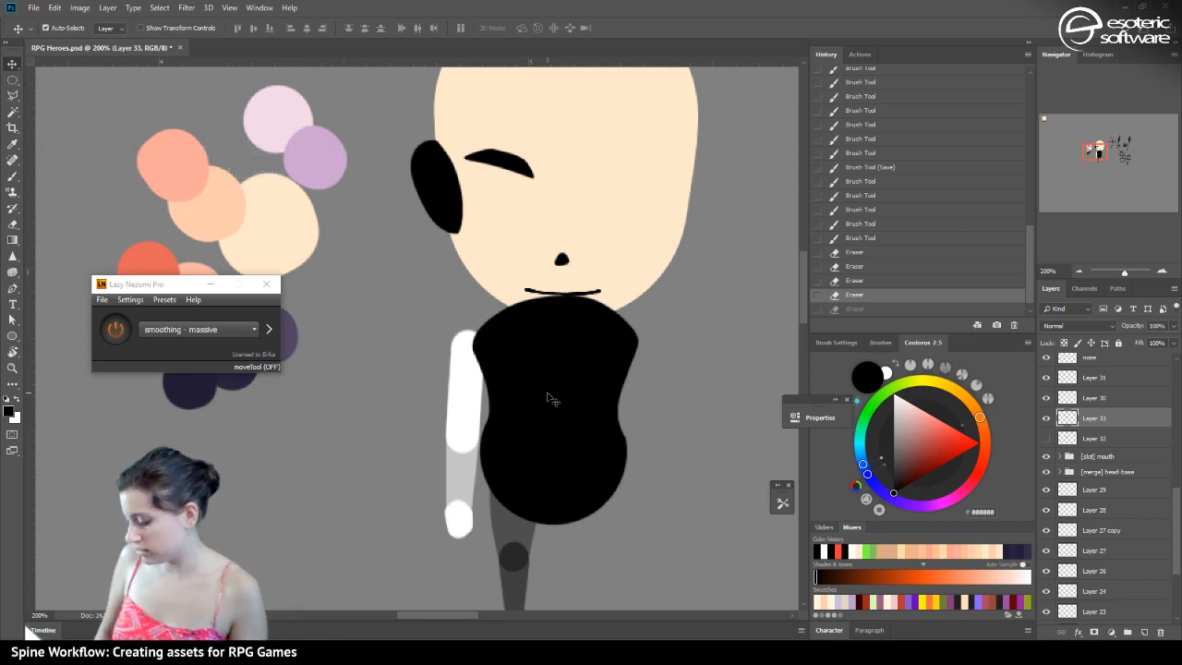
{"action": "left_click", "coordinate": [1046, 421]}
{"action": "left_click", "coordinate": [1047, 419]}
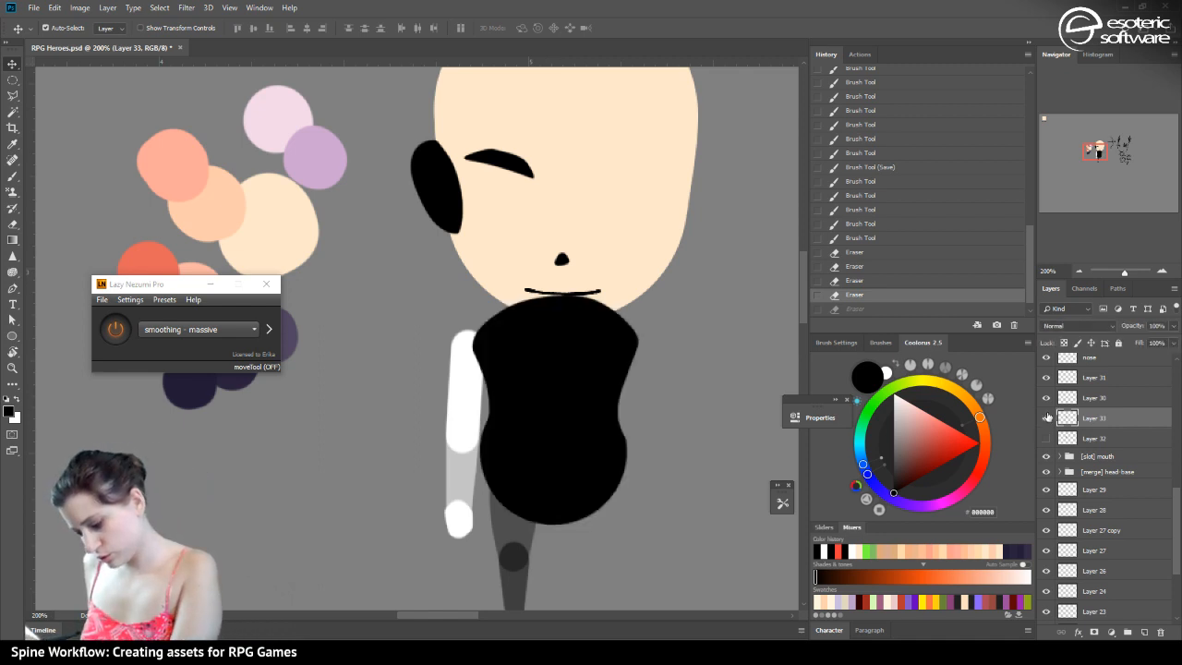
{"action": "left_click", "coordinate": [1174, 326]}
{"action": "left_click", "coordinate": [1143, 341]}
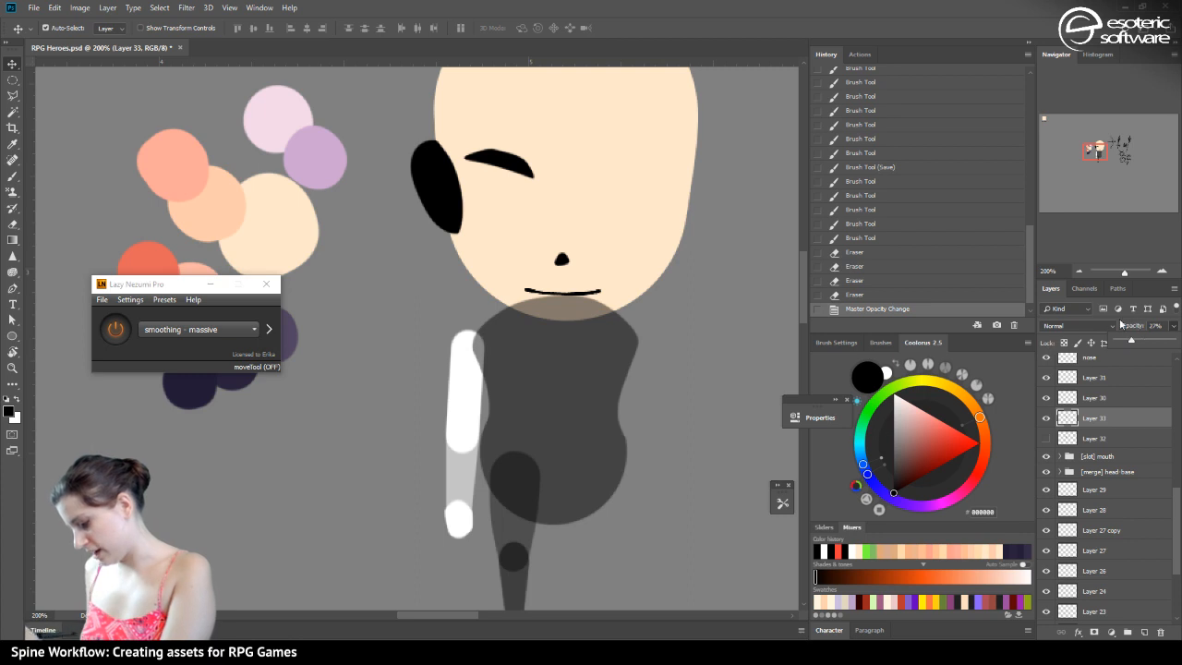
Show the first torso shape on Layer 32 and lower its opacity to 32%
{"action": "left_click", "coordinate": [1047, 439]}
{"action": "left_click", "coordinate": [1101, 438]}
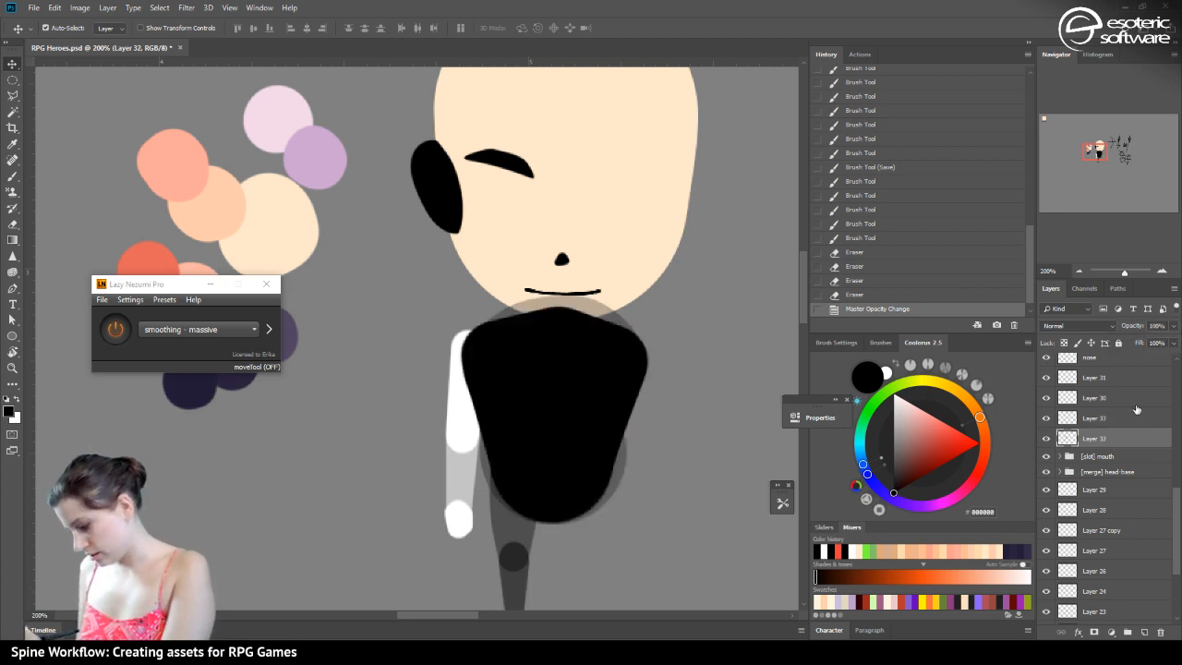
{"action": "left_click", "coordinate": [1173, 327]}
{"action": "left_click_drag", "start_coordinate": [1143, 341], "coordinate": [1135, 341]}
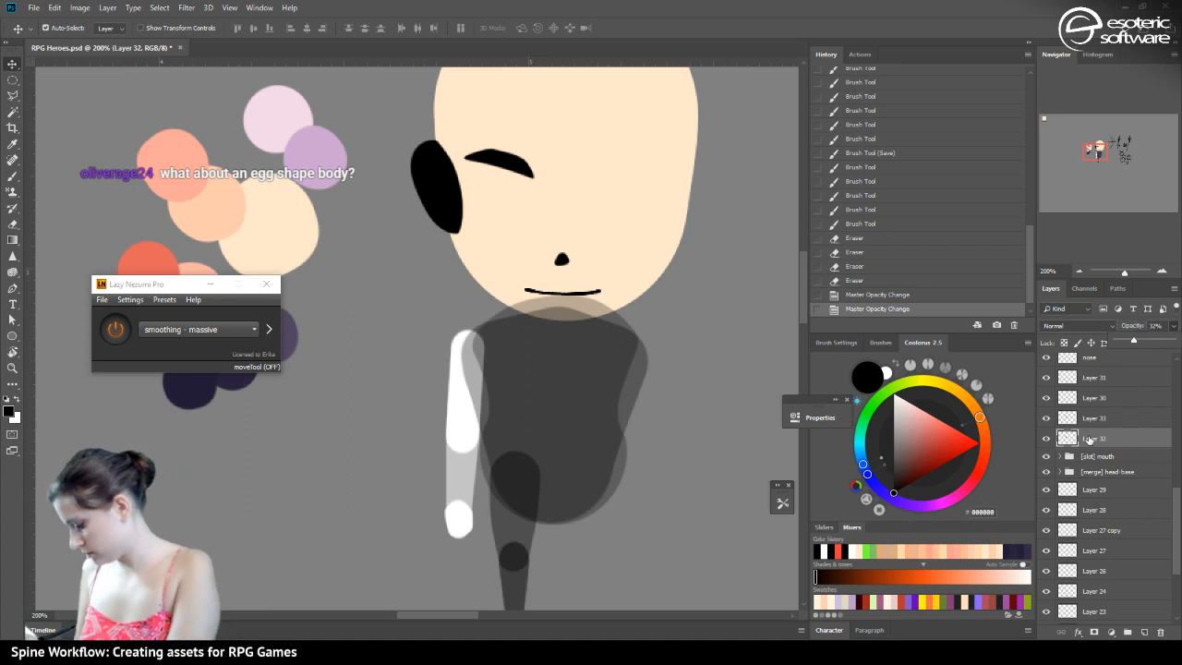
Add a new layer above Layer 32, place black 37 px brush dabs on the left shoulder joint, and compare them in the history
{"action": "left_click", "coordinate": [1145, 632]}
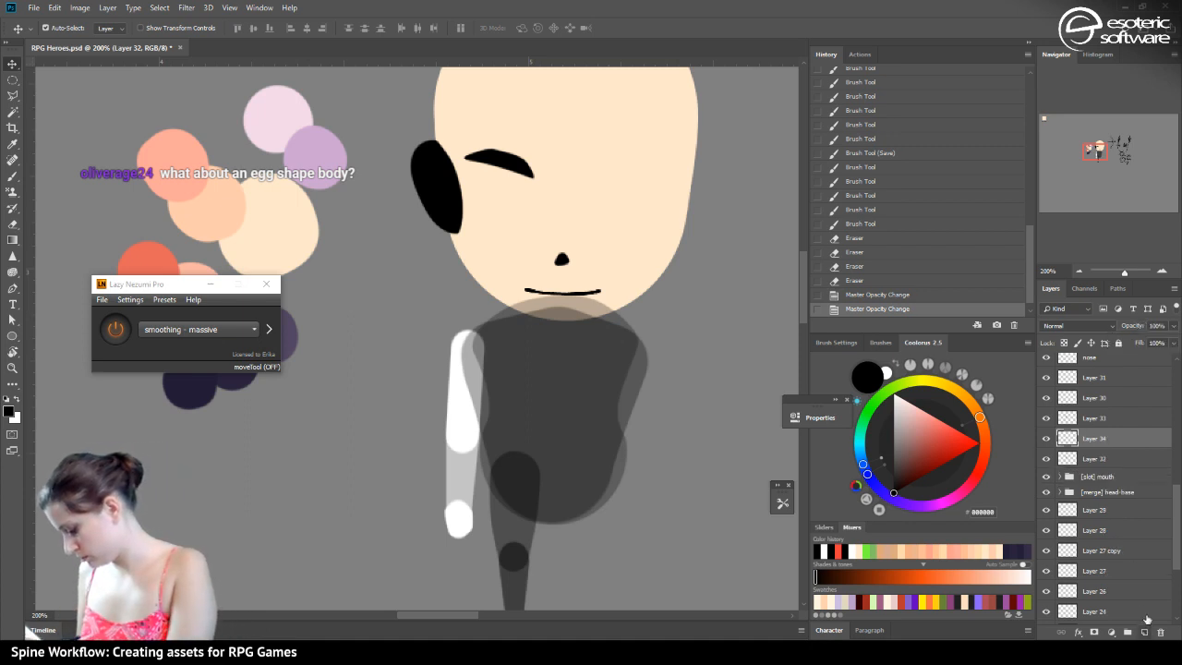
{"action": "left_click", "coordinate": [16, 175]}
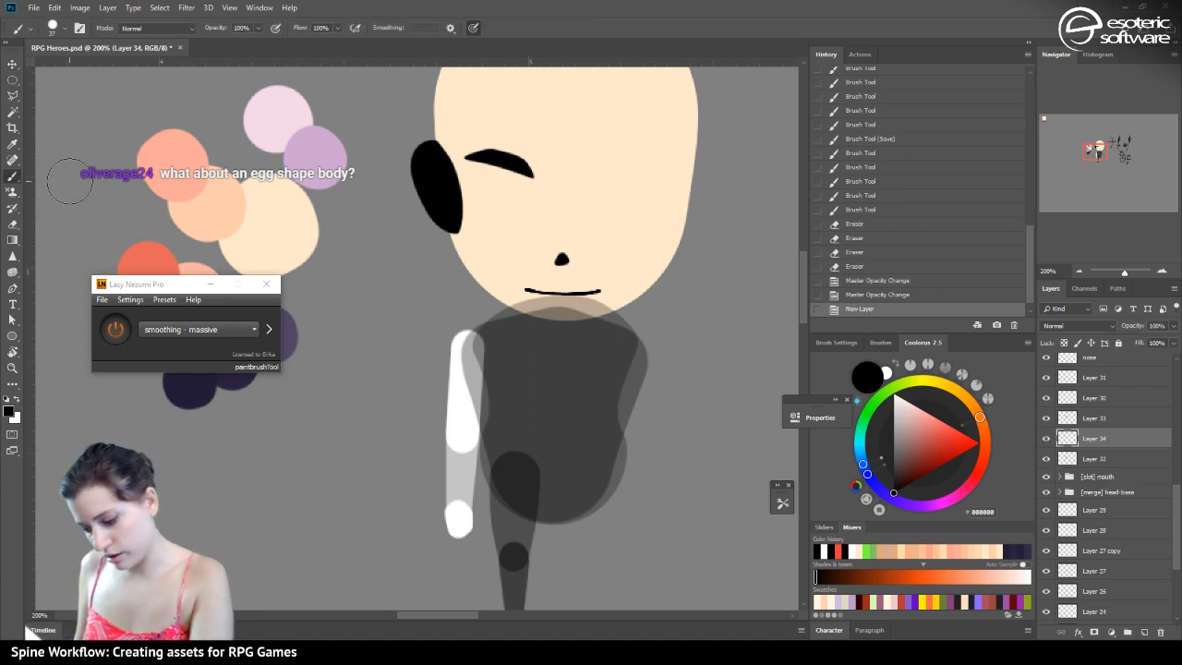
{"action": "left_click", "coordinate": [473, 349]}
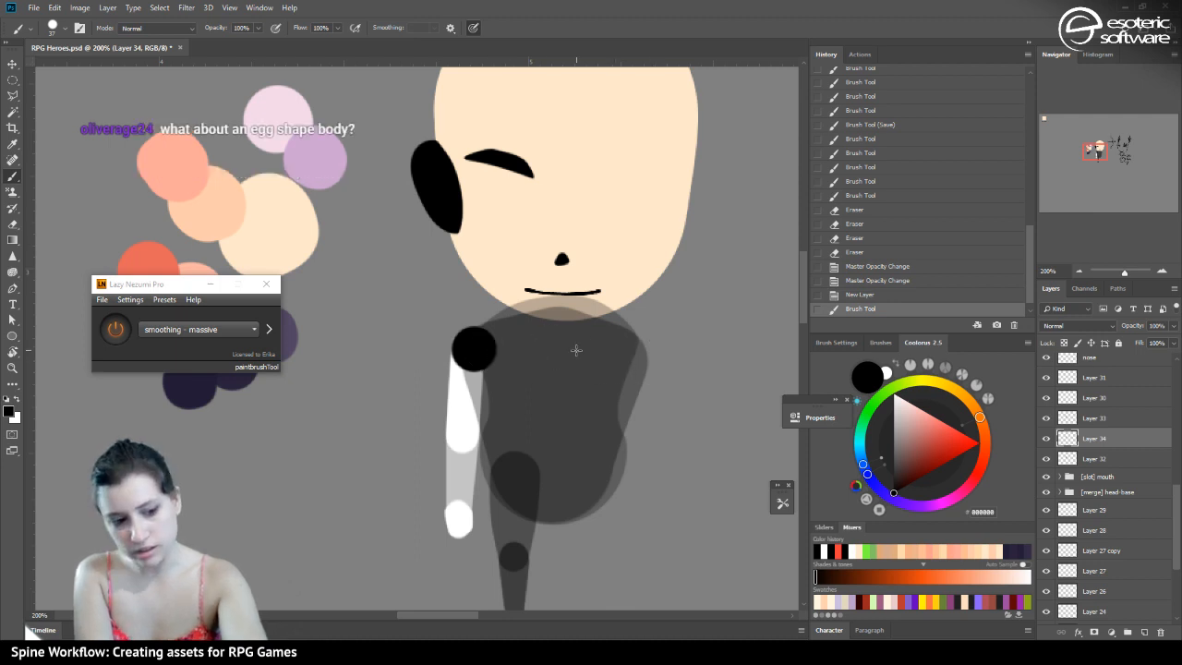
{"action": "left_click", "coordinate": [482, 351]}
{"action": "left_click_drag", "start_coordinate": [483, 344], "coordinate": [507, 351]}
{"action": "left_click", "coordinate": [859, 266]}
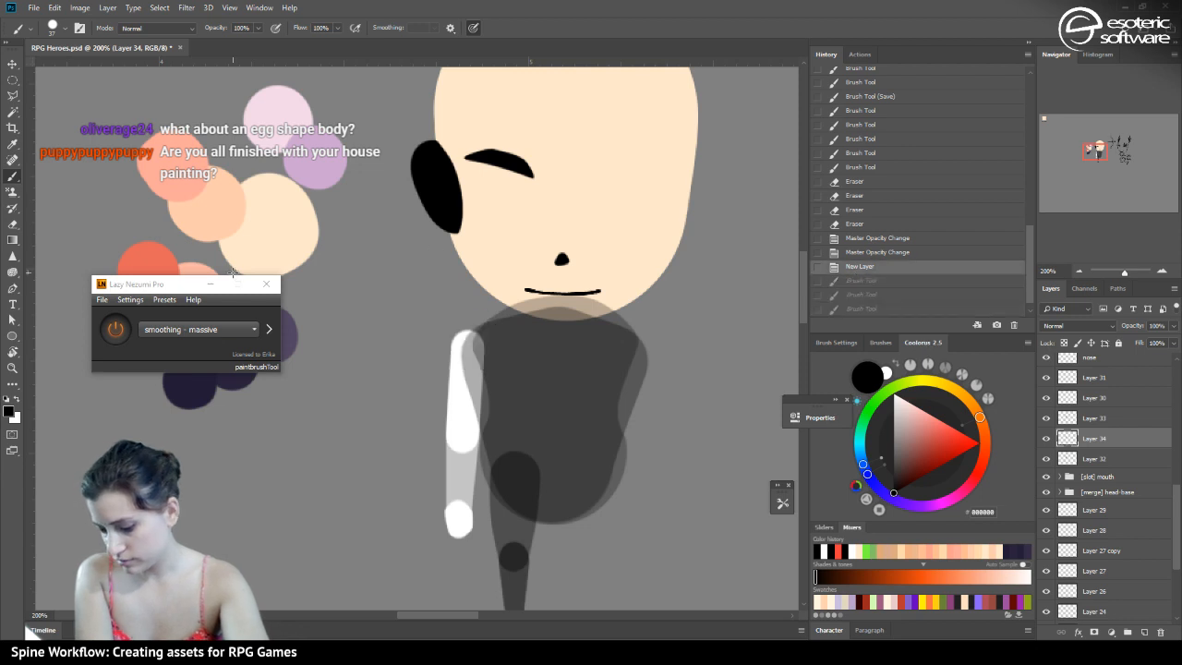
{"action": "left_click", "coordinate": [905, 282]}
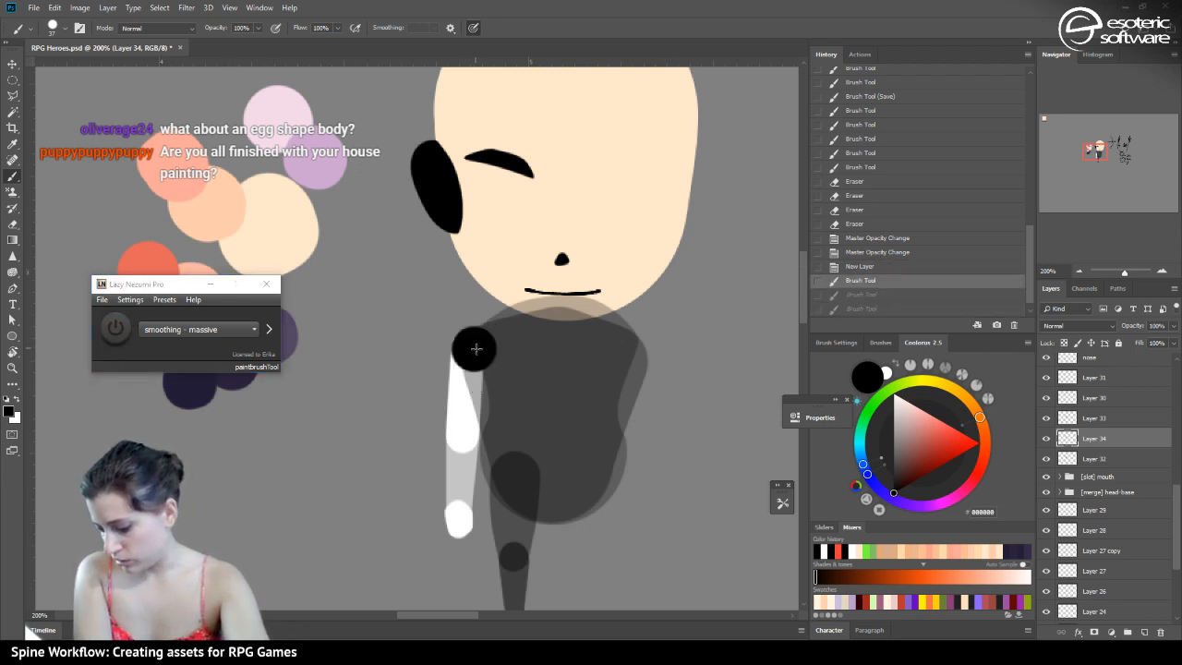
{"action": "key", "text": "ctrl+shift+z"}
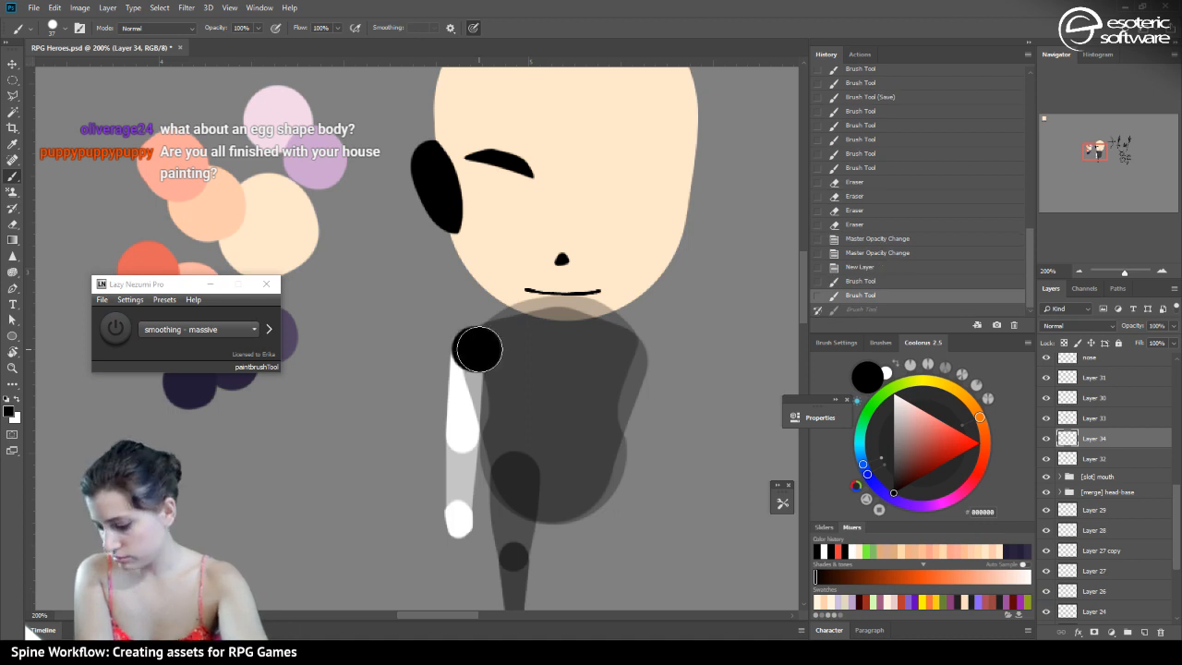
{"action": "key", "text": "ctrl+shift+z"}
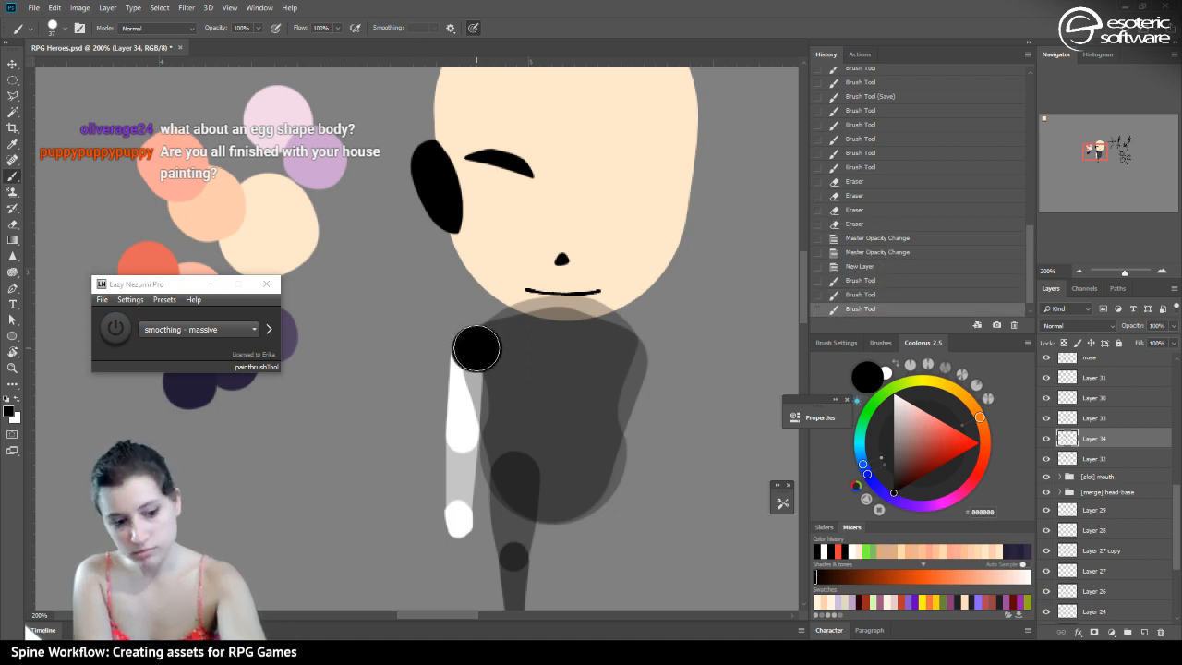
Paint a horizontal black bar across the shoulders, a vertical one down the spine, and a dab on each hip joint
{"action": "left_click_drag", "start_coordinate": [477, 349], "coordinate": [615, 362]}
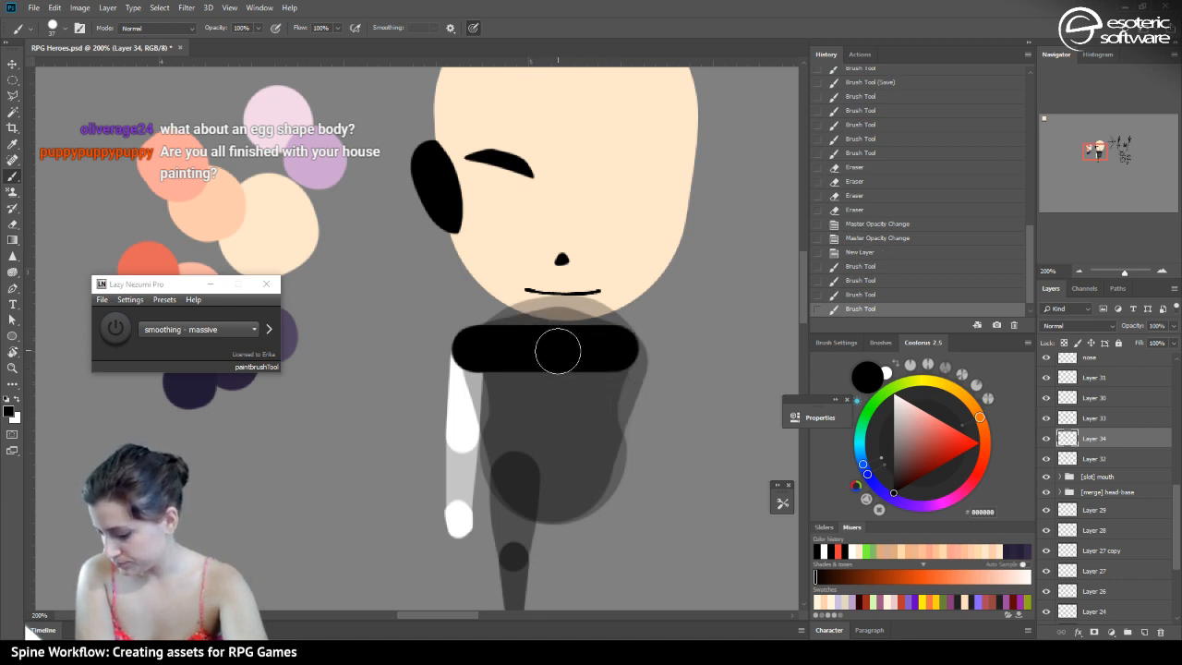
{"action": "left_click_drag", "start_coordinate": [557, 348], "coordinate": [527, 470]}
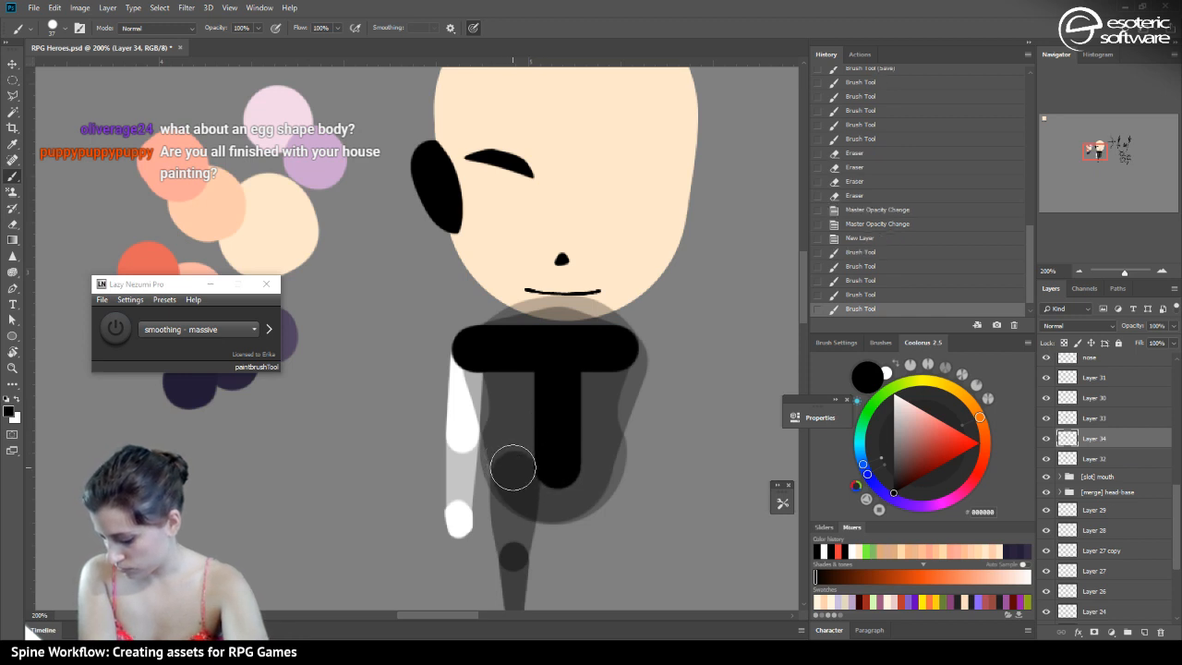
{"action": "left_click", "coordinate": [514, 473]}
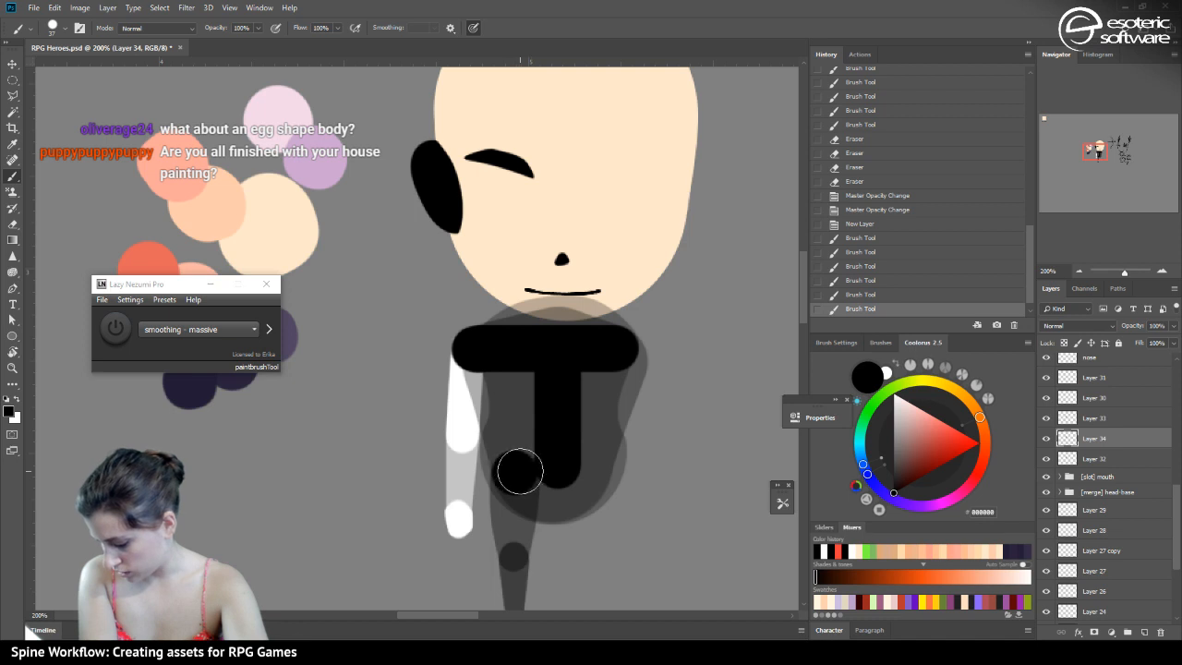
{"action": "left_click", "coordinate": [602, 471]}
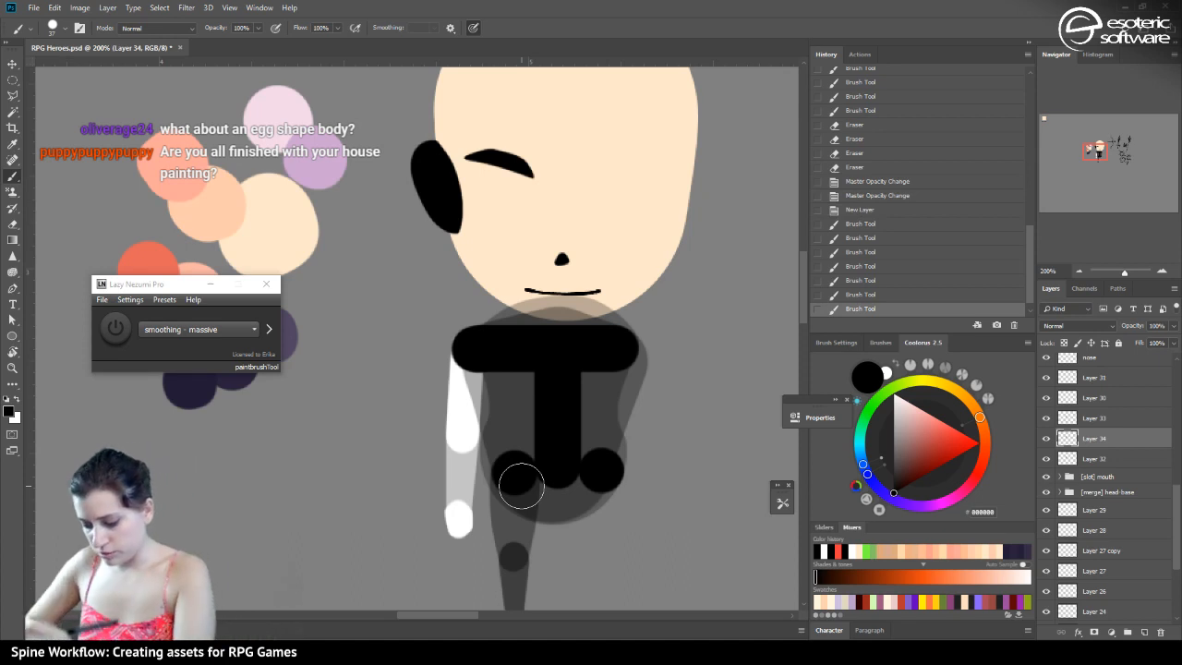
Try to fill the waist between the left hip and the spine in black, and revert the strokes in the history
{"action": "mouse_move", "coordinate": [515, 462]}
{"action": "left_mouse_down"}
{"action": "mouse_move", "coordinate": [541, 391]}
{"action": "mouse_move", "coordinate": [490, 397]}
{"action": "left_mouse_up"}
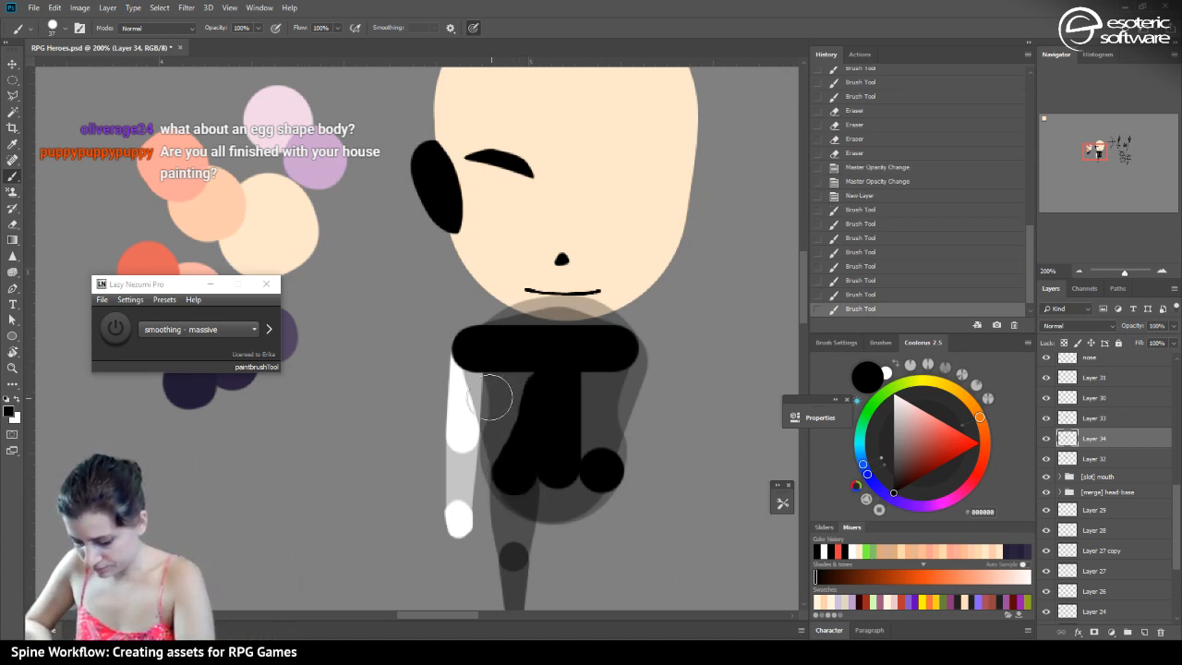
{"action": "left_click", "coordinate": [514, 471]}
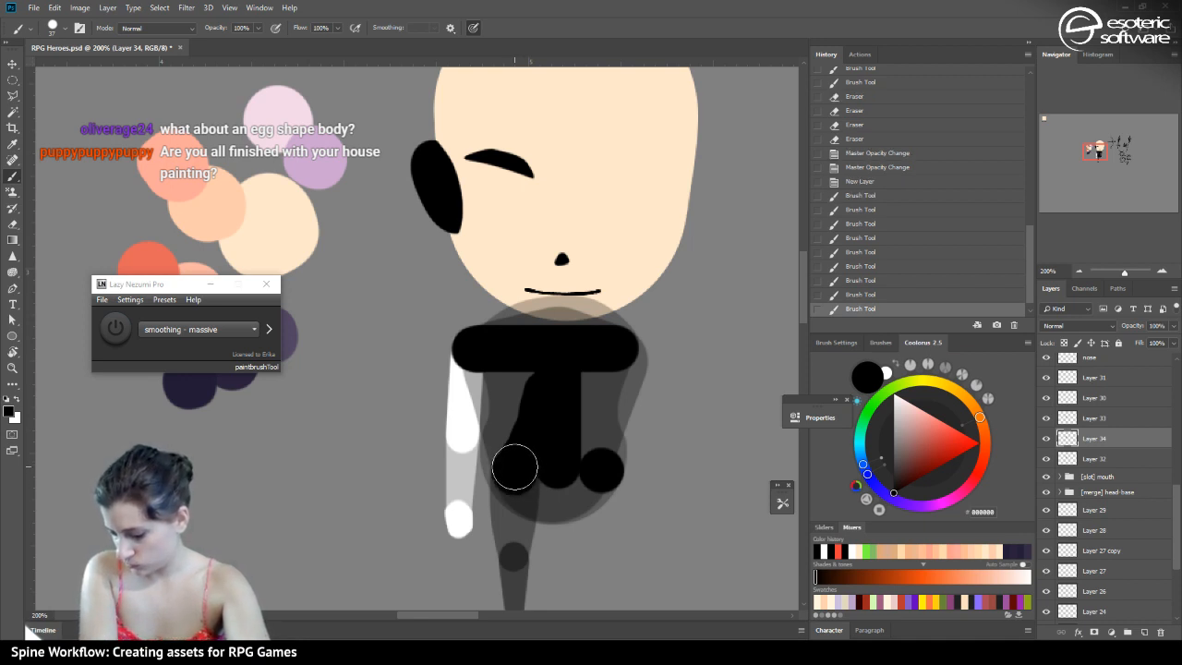
{"action": "left_click", "coordinate": [842, 296]}
{"action": "left_click", "coordinate": [848, 281]}
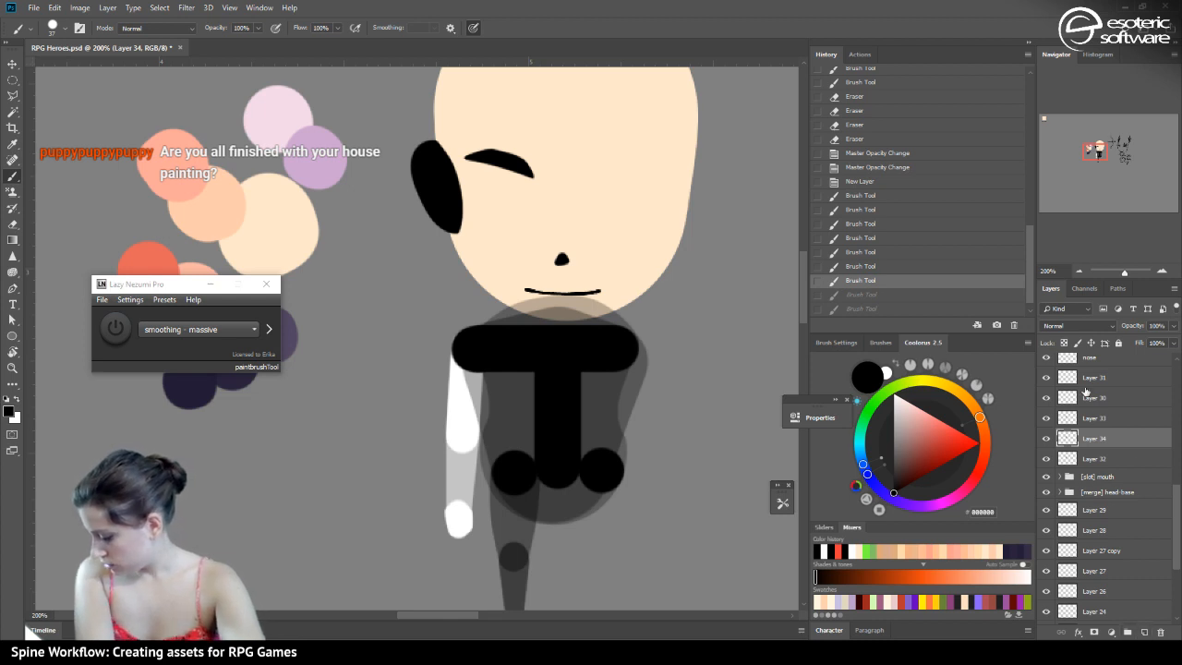
Duplicate Layer 34 with the torso construction shapes and hide the original layer
{"action": "right_click", "coordinate": [1088, 440]}
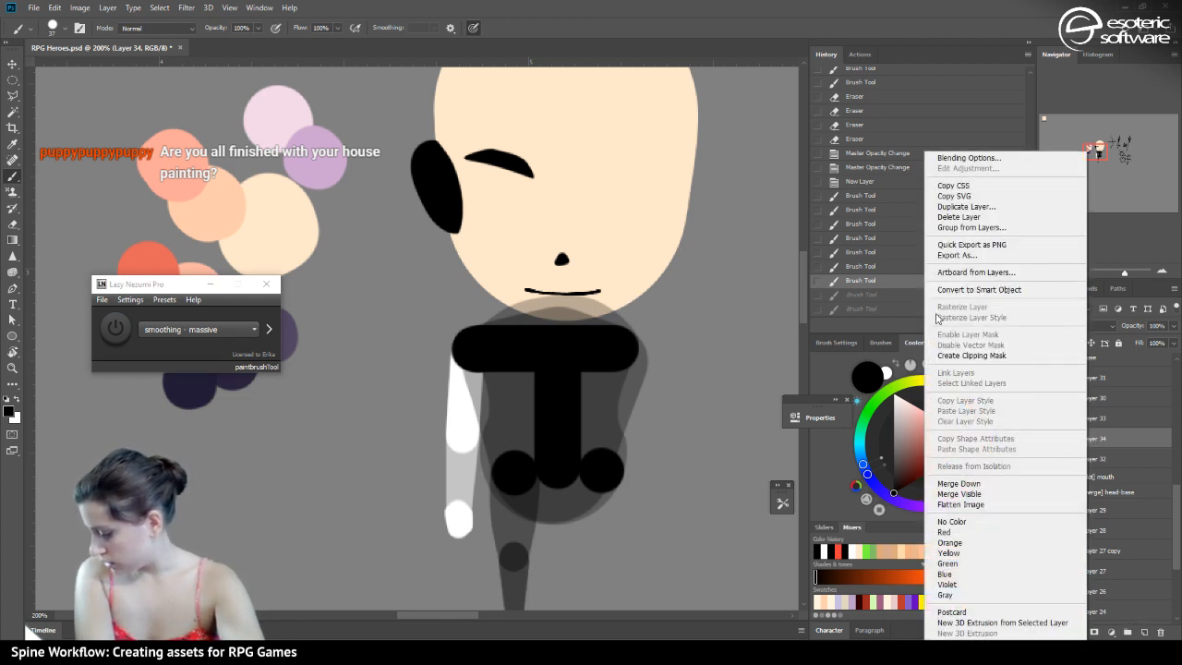
{"action": "left_click", "coordinate": [977, 206]}
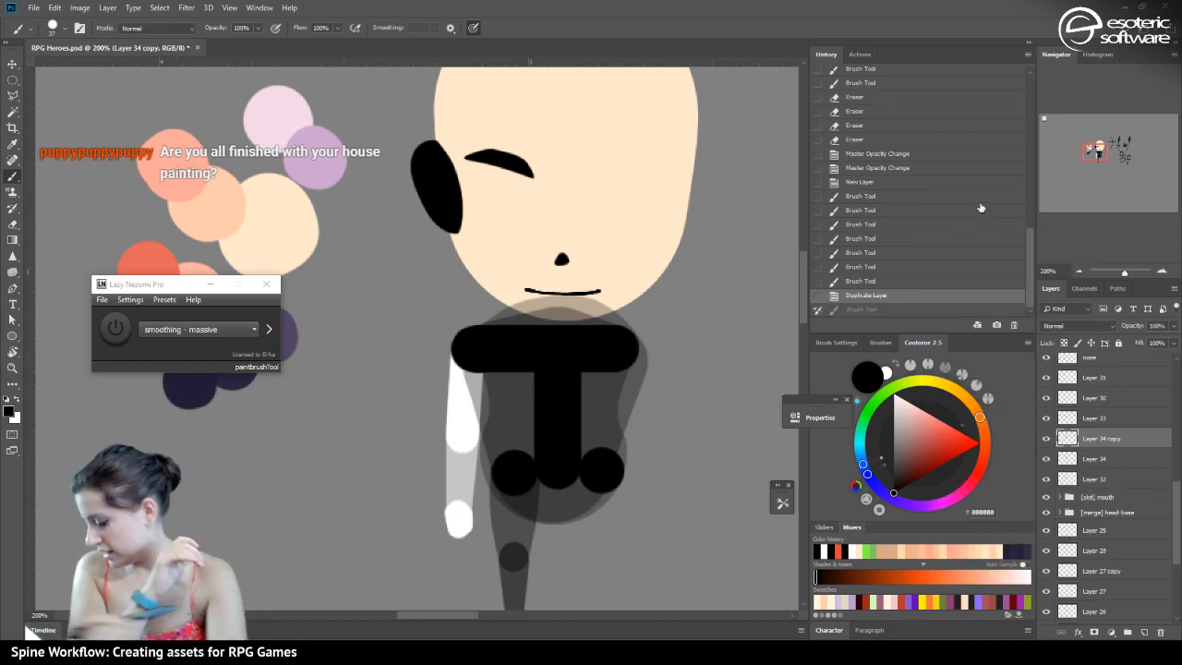
{"action": "left_click", "coordinate": [1046, 459]}
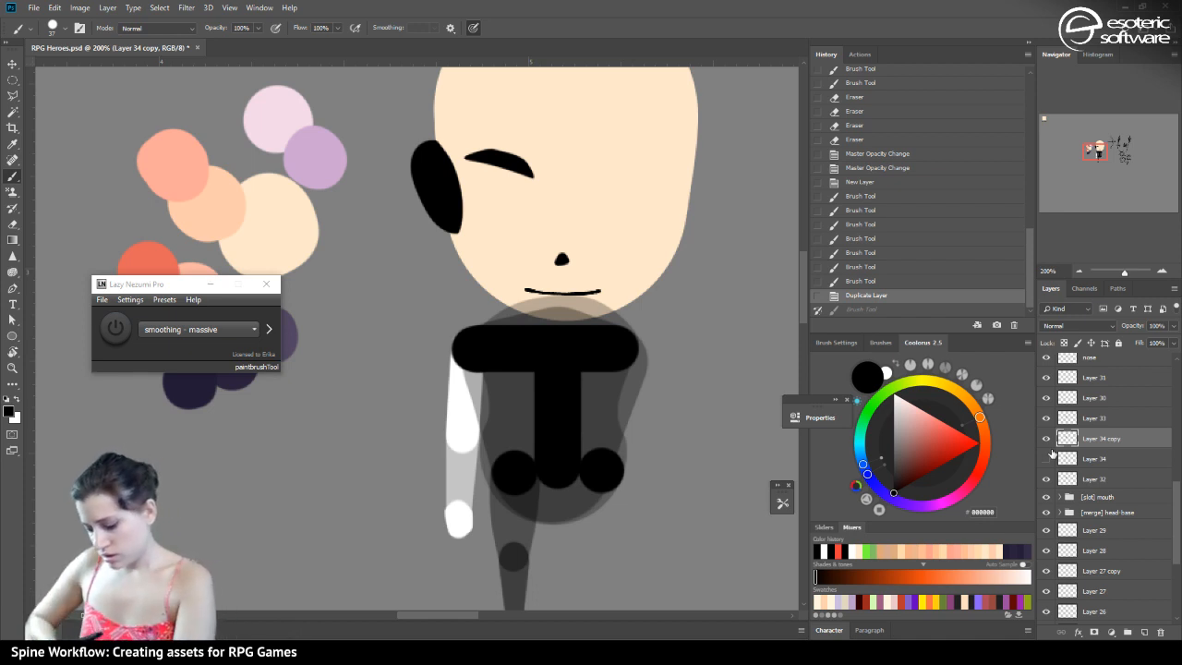
{"action": "left_click", "coordinate": [1048, 457]}
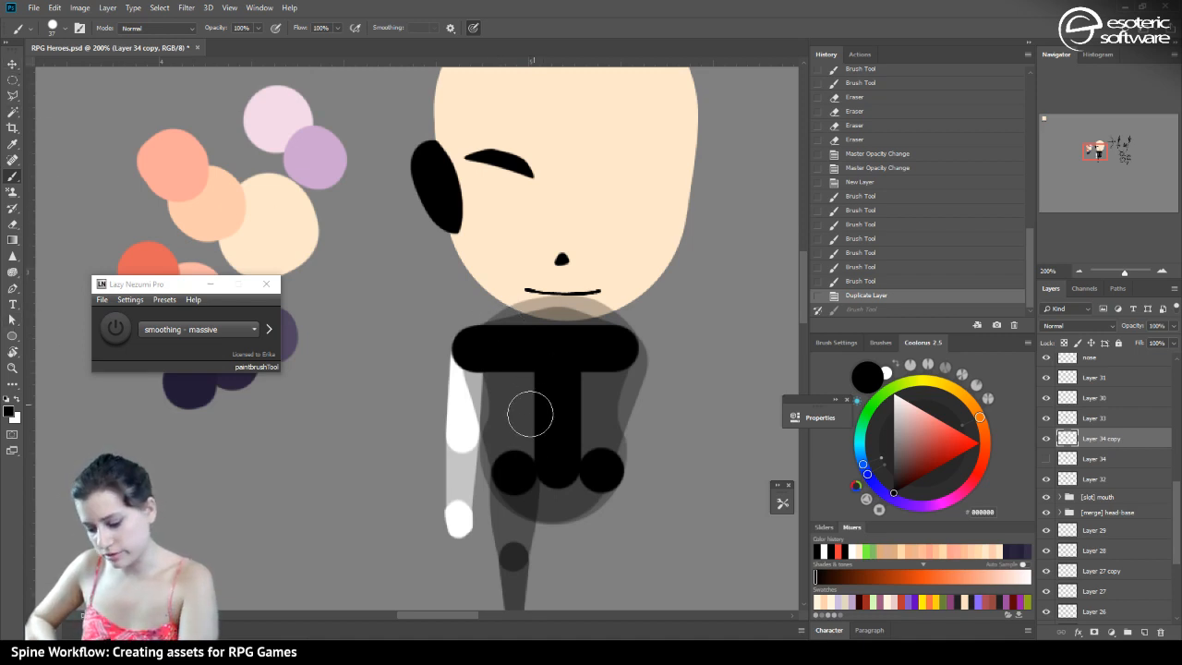
Try to join the two hip dabs with a curved black stroke along the pelvis, and revert it
{"action": "mouse_move", "coordinate": [518, 474]}
{"action": "left_mouse_down"}
{"action": "mouse_move", "coordinate": [581, 483]}
{"action": "mouse_move", "coordinate": [592, 460]}
{"action": "left_mouse_up"}
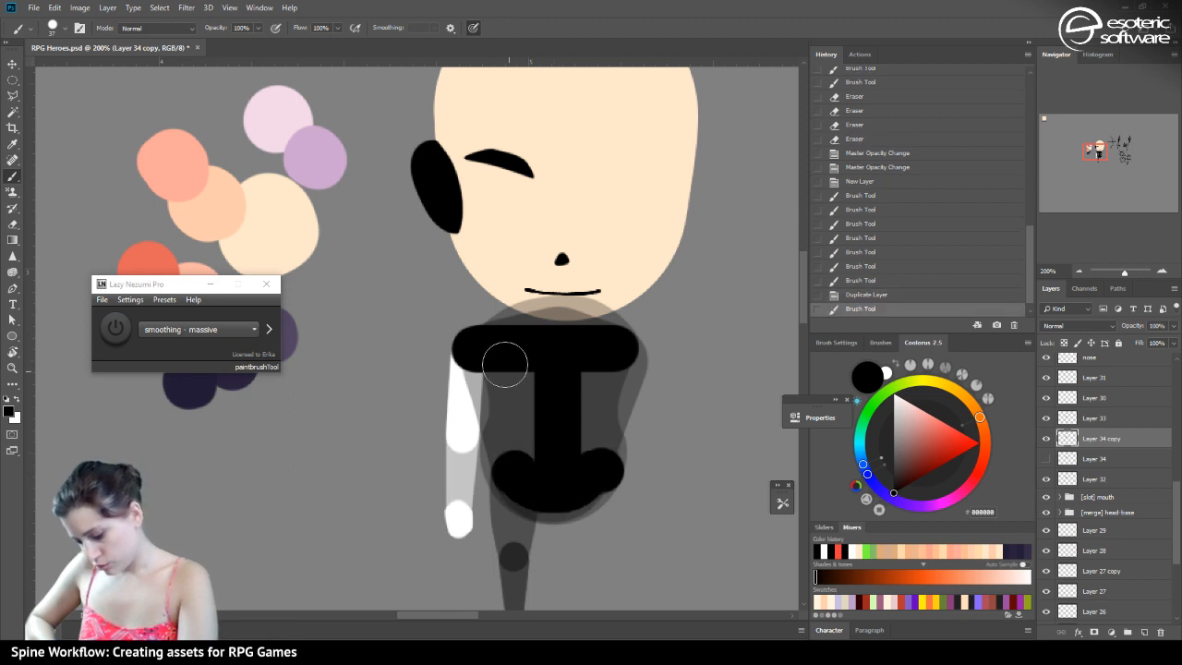
{"action": "left_click", "coordinate": [858, 295]}
{"action": "mouse_move", "coordinate": [516, 474]}
{"action": "left_mouse_down"}
{"action": "mouse_move", "coordinate": [572, 483]}
{"action": "mouse_move", "coordinate": [596, 459]}
{"action": "left_mouse_up"}
{"action": "left_click", "coordinate": [850, 293]}
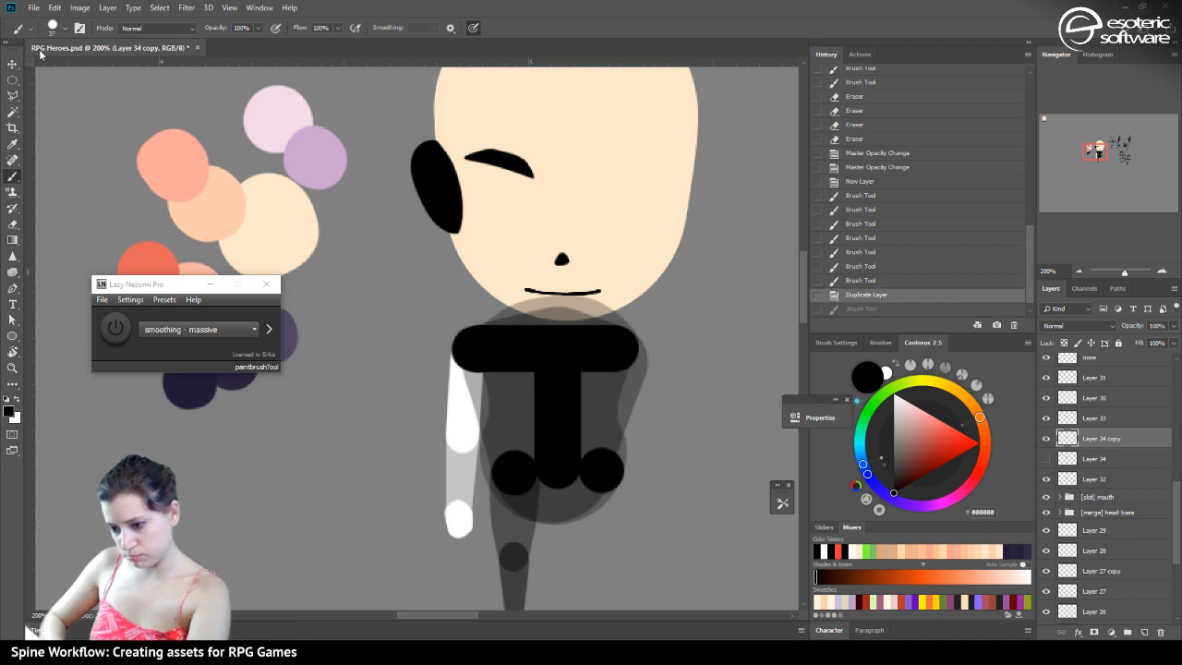
Set the brush size to 74 px and place a large black dab over the left hip on the duplicated layer
{"action": "left_click", "coordinate": [57, 29]}
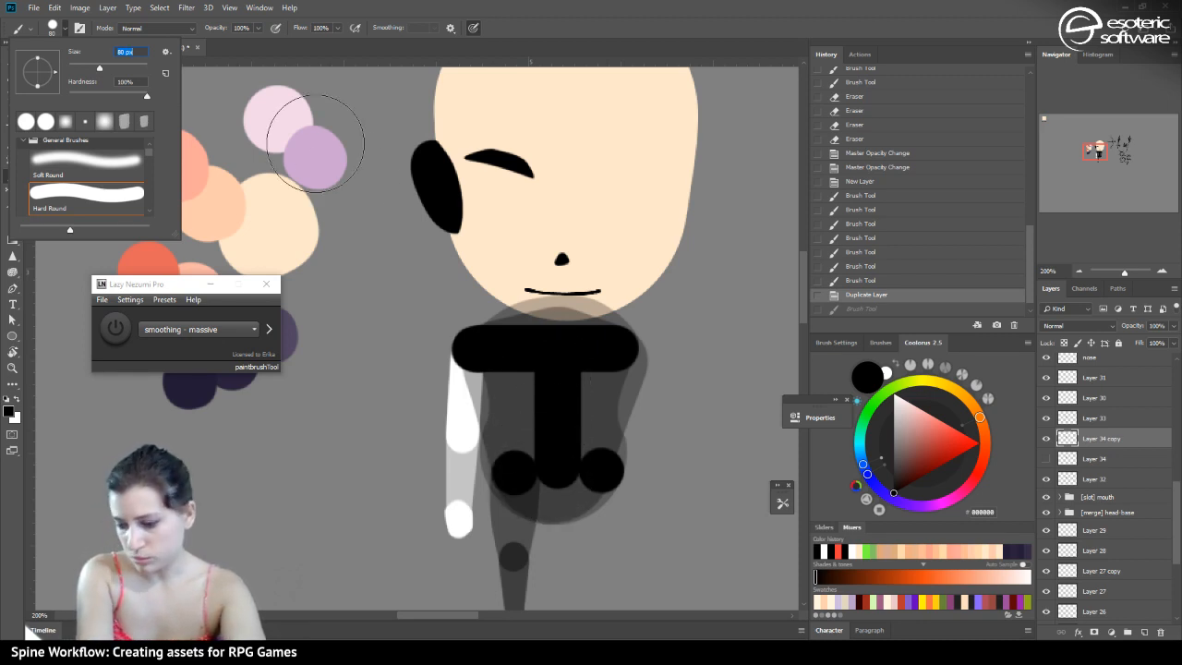
{"action": "key", "text": "Down"}
{"action": "key", "text": "Down"}
{"action": "key", "text": "Down"}
{"action": "key", "text": "Down"}
{"action": "key", "text": "Down"}
{"action": "key", "text": "Down"}
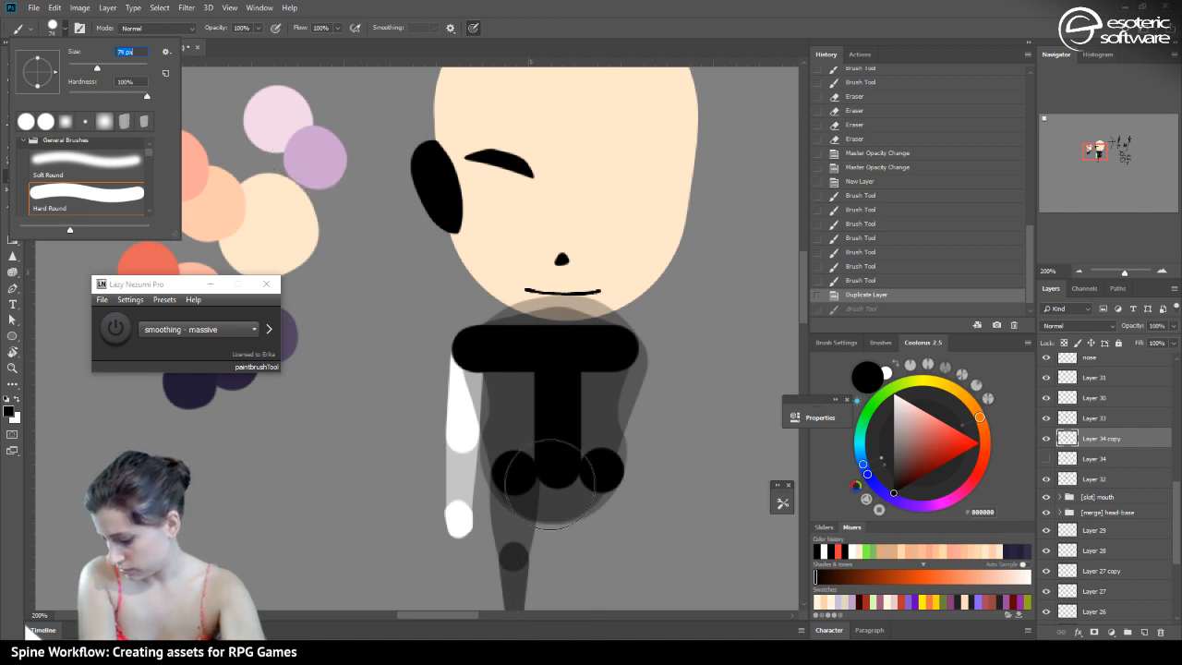
{"action": "left_click", "coordinate": [537, 468]}
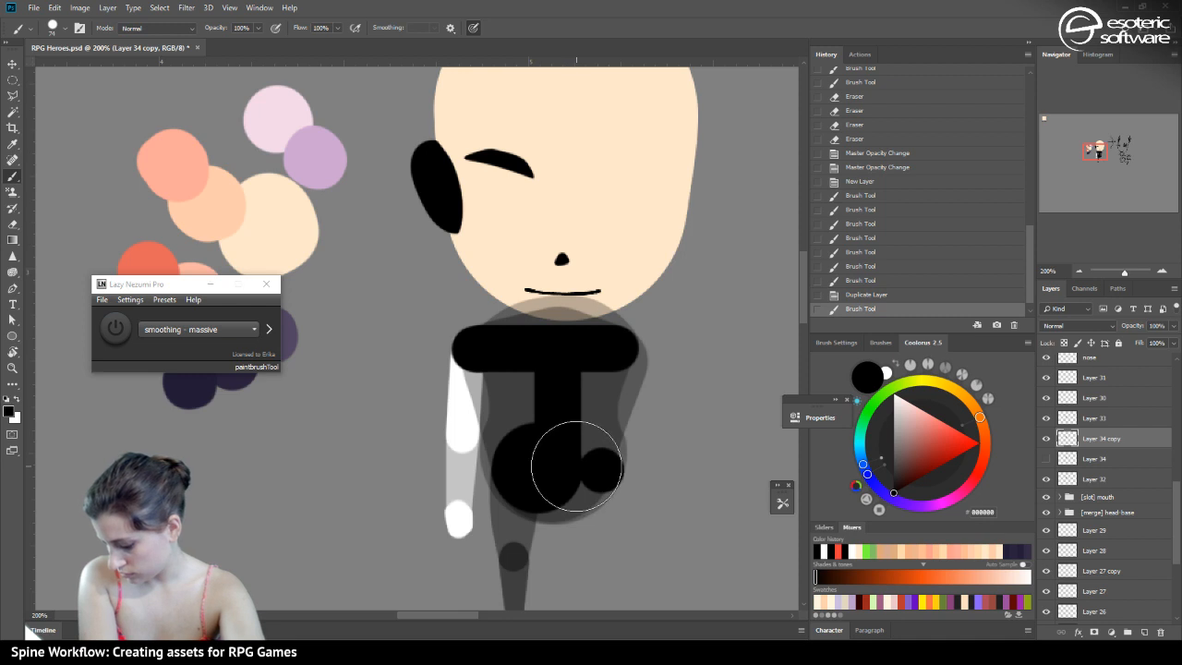
Add a large black dab over the right hip, and fill the waist up to the chest with a 42 px brush
{"action": "left_click_drag", "start_coordinate": [578, 465], "coordinate": [580, 474]}
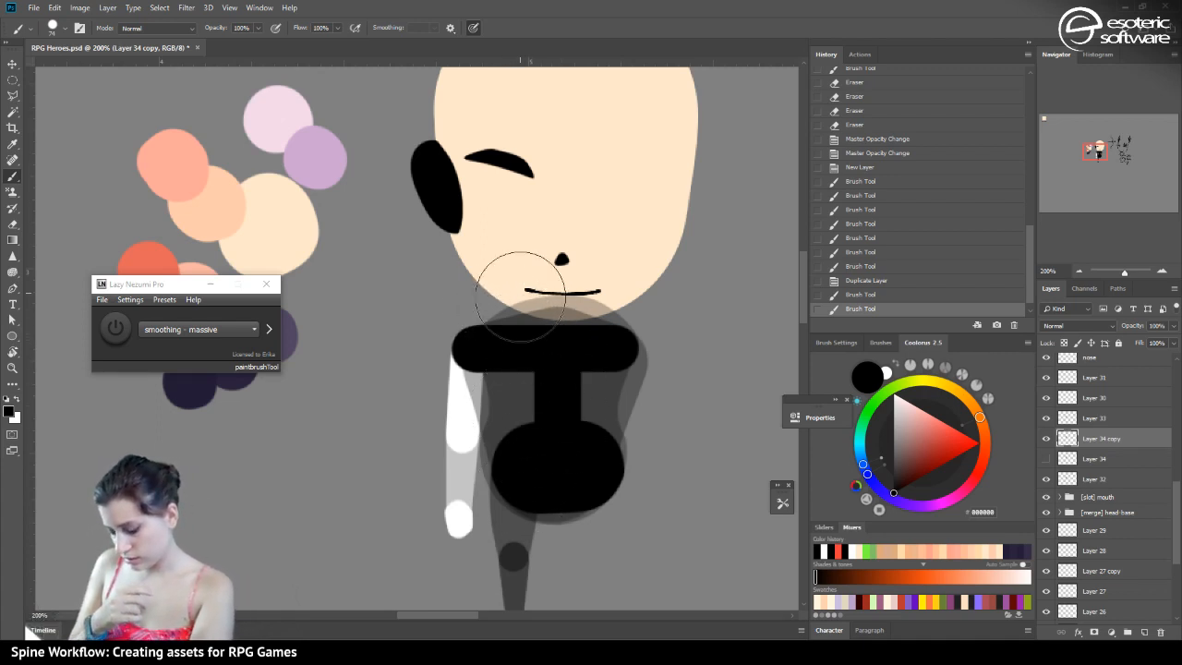
{"action": "left_click", "coordinate": [57, 28]}
{"action": "left_click", "coordinate": [86, 68]}
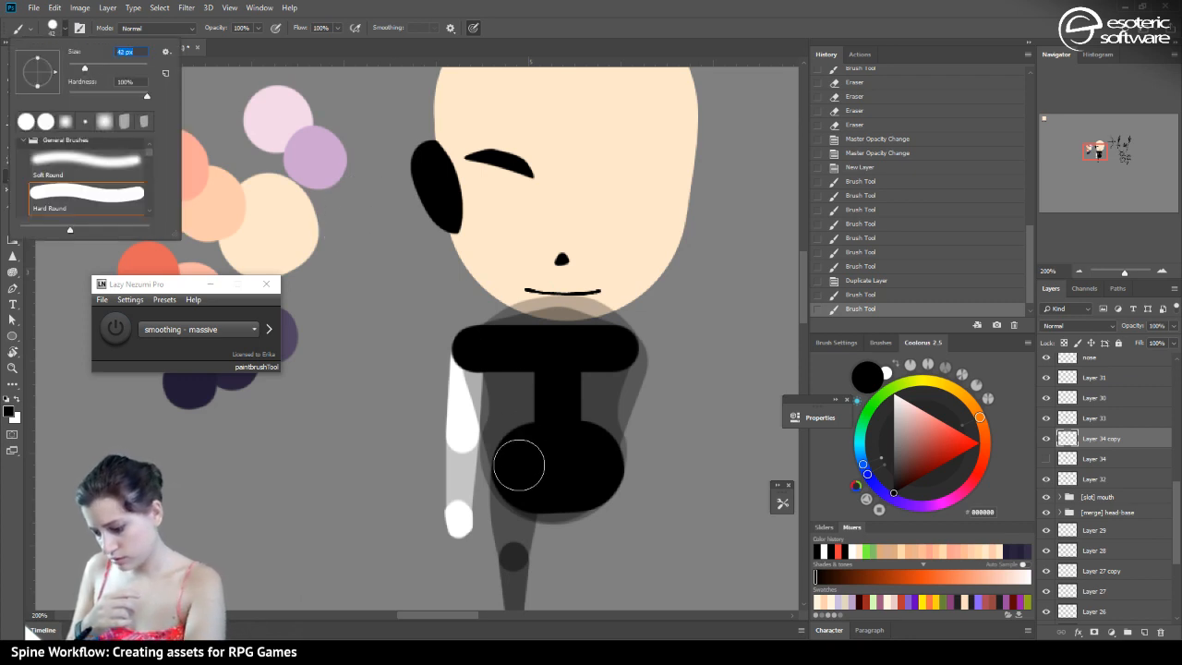
{"action": "left_click_drag", "start_coordinate": [520, 464], "coordinate": [524, 363]}
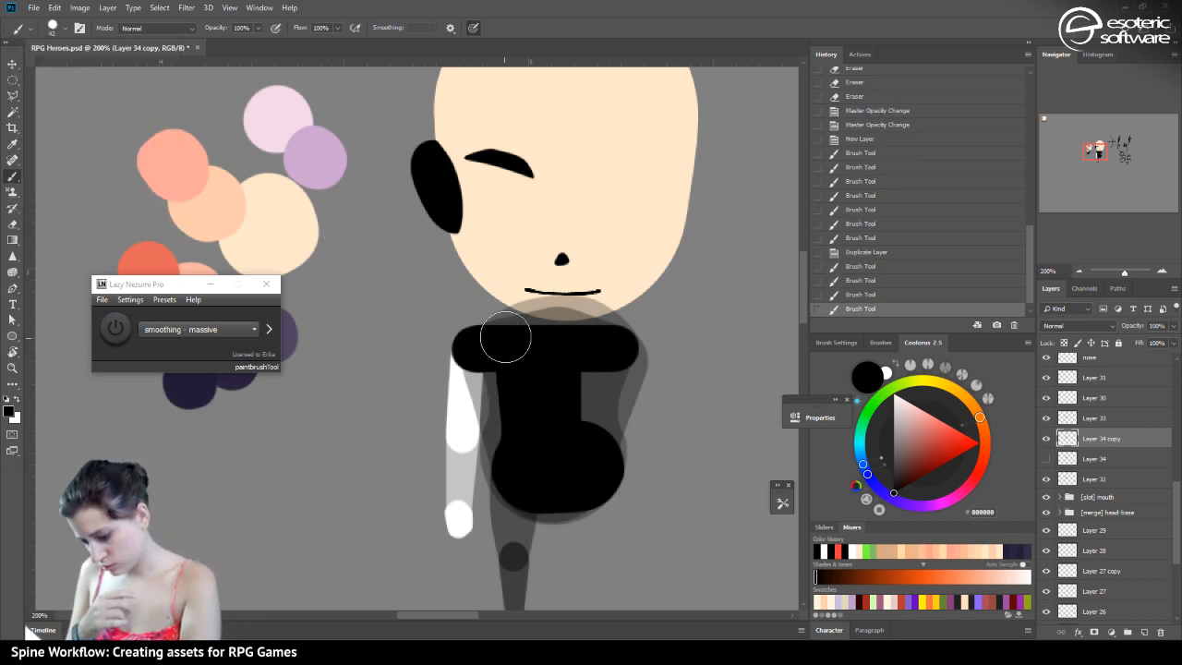
{"action": "left_click_drag", "start_coordinate": [578, 437], "coordinate": [572, 345]}
{"action": "left_click_drag", "start_coordinate": [597, 464], "coordinate": [591, 347]}
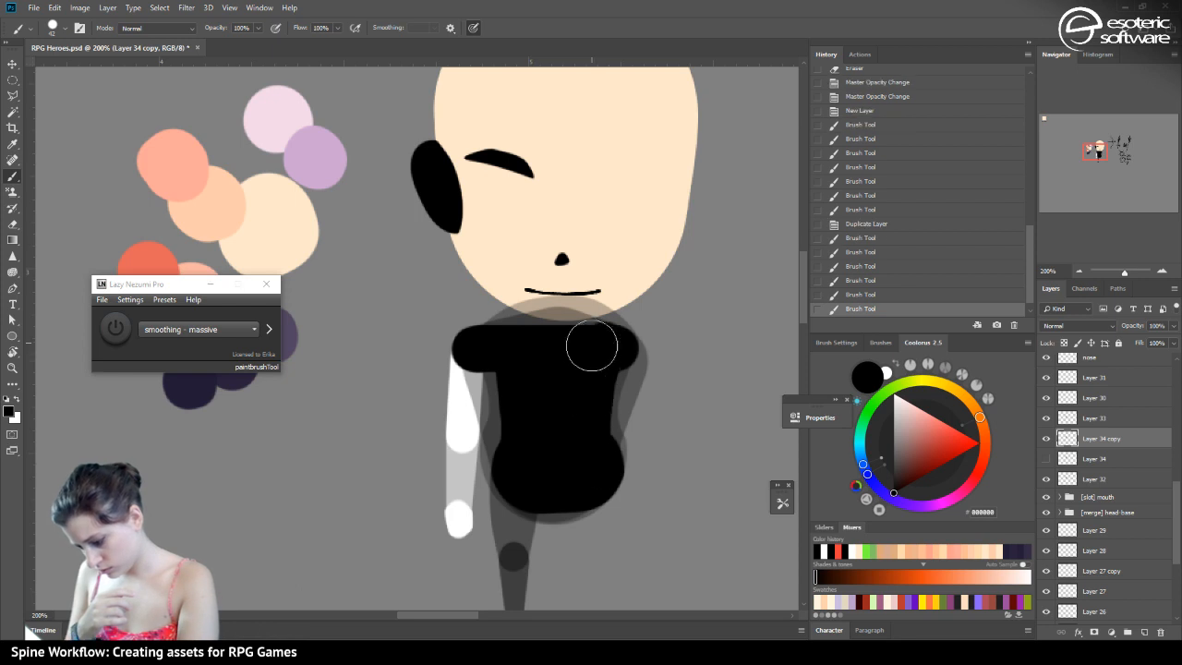
Try to widen the right flank up to the shoulder in black, and revert the strokes in the history
{"action": "left_click_drag", "start_coordinate": [594, 456], "coordinate": [613, 334]}
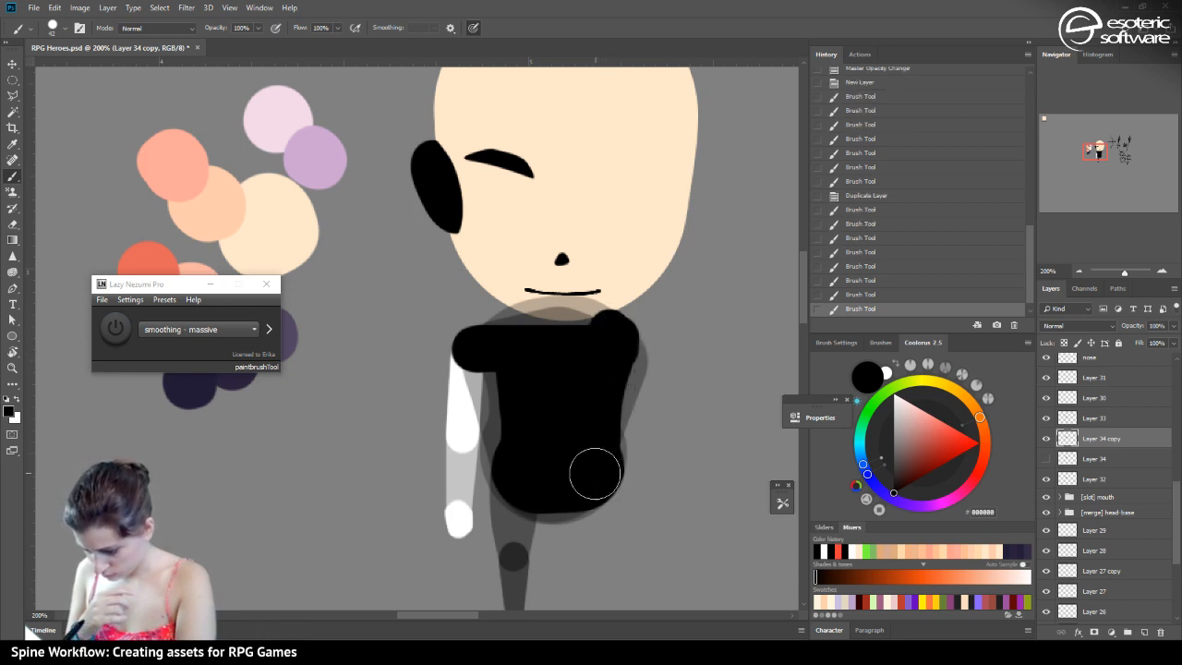
{"action": "left_click", "coordinate": [848, 294]}
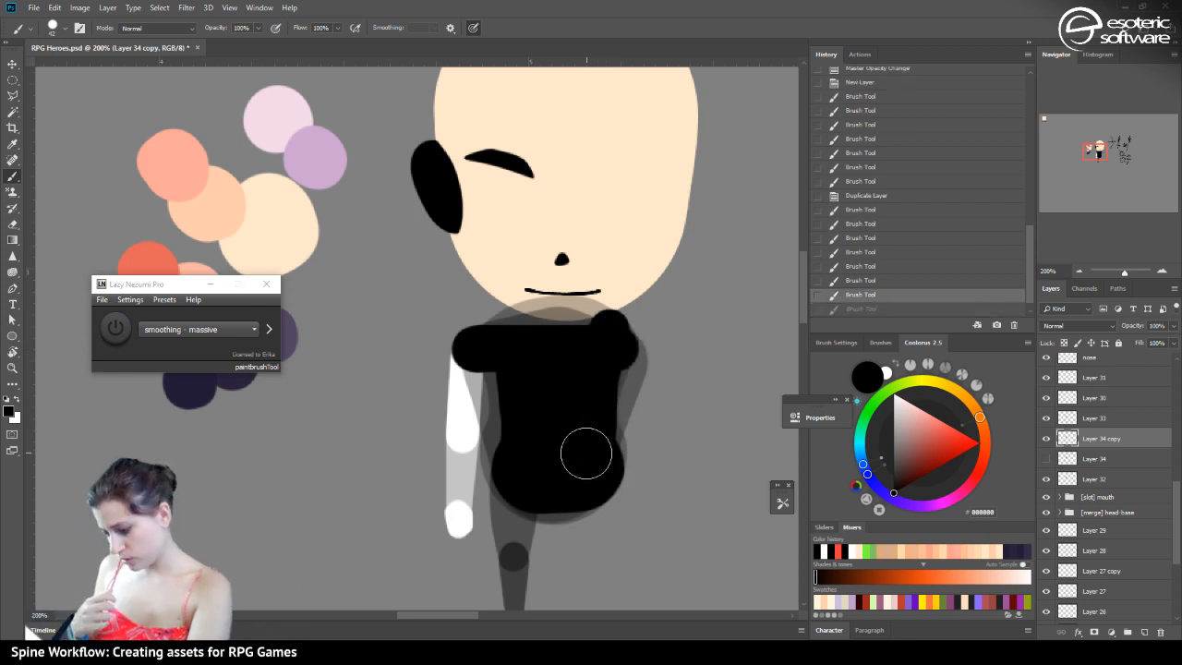
{"action": "left_click", "coordinate": [848, 279]}
{"action": "left_click", "coordinate": [850, 266]}
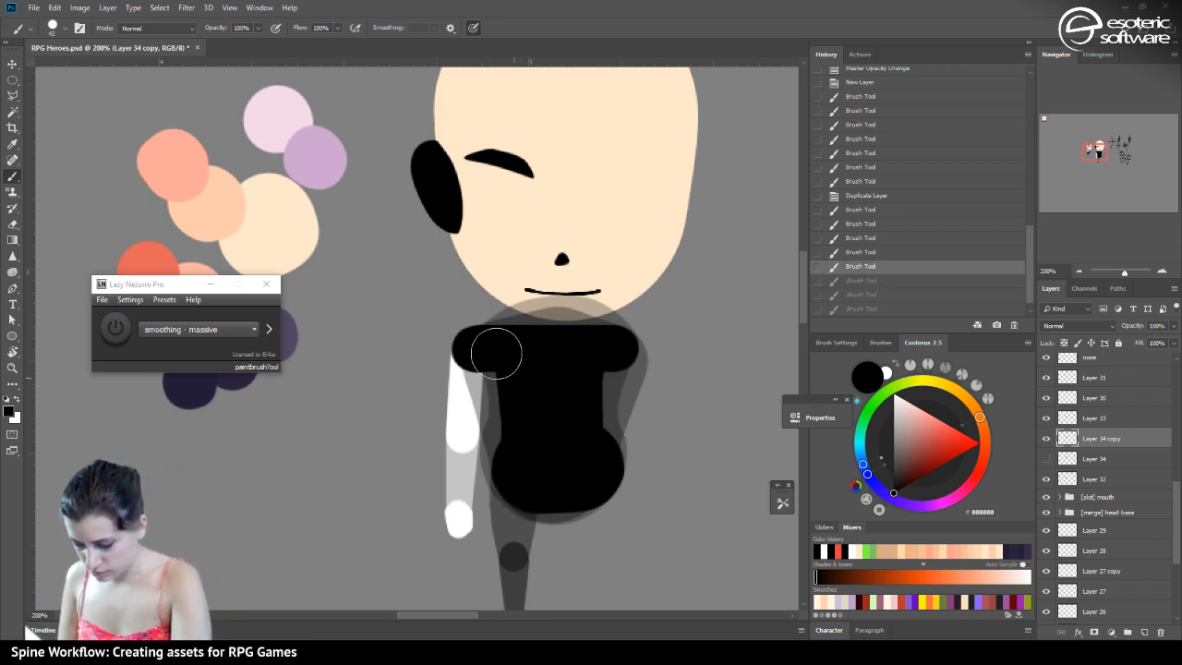
Fill the left armpit with a slanting black stroke from the shoulder to the waist
{"action": "left_click_drag", "start_coordinate": [497, 352], "coordinate": [509, 372]}
{"action": "left_click", "coordinate": [830, 277]}
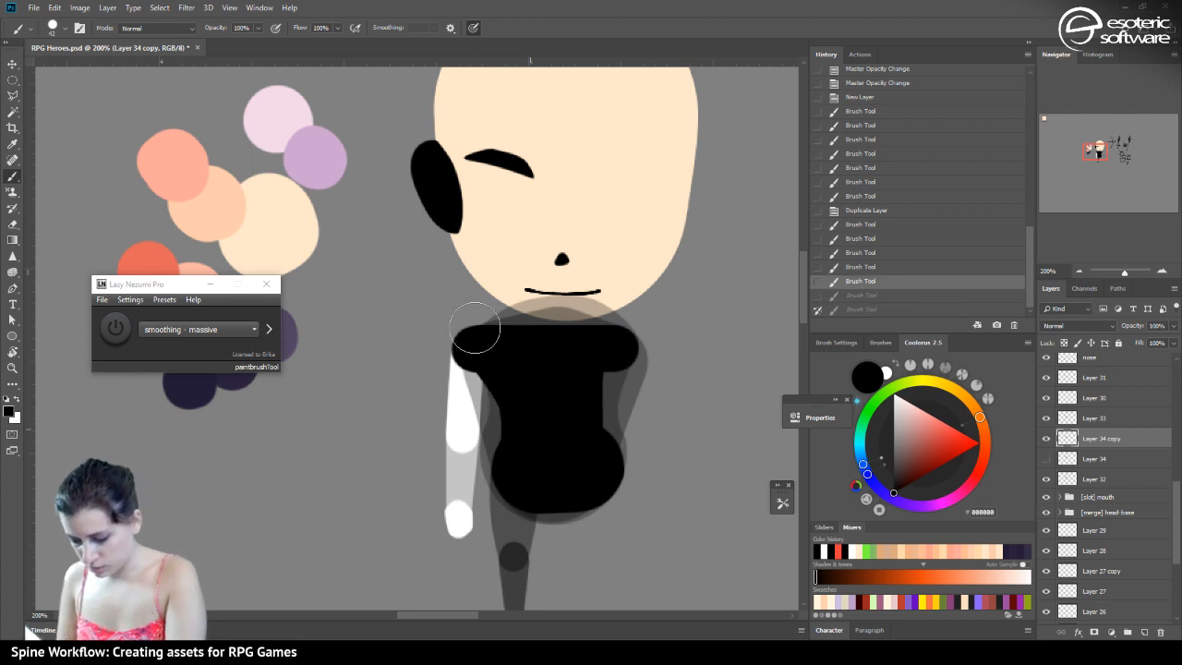
{"action": "key", "text": "ctrl+shift+z"}
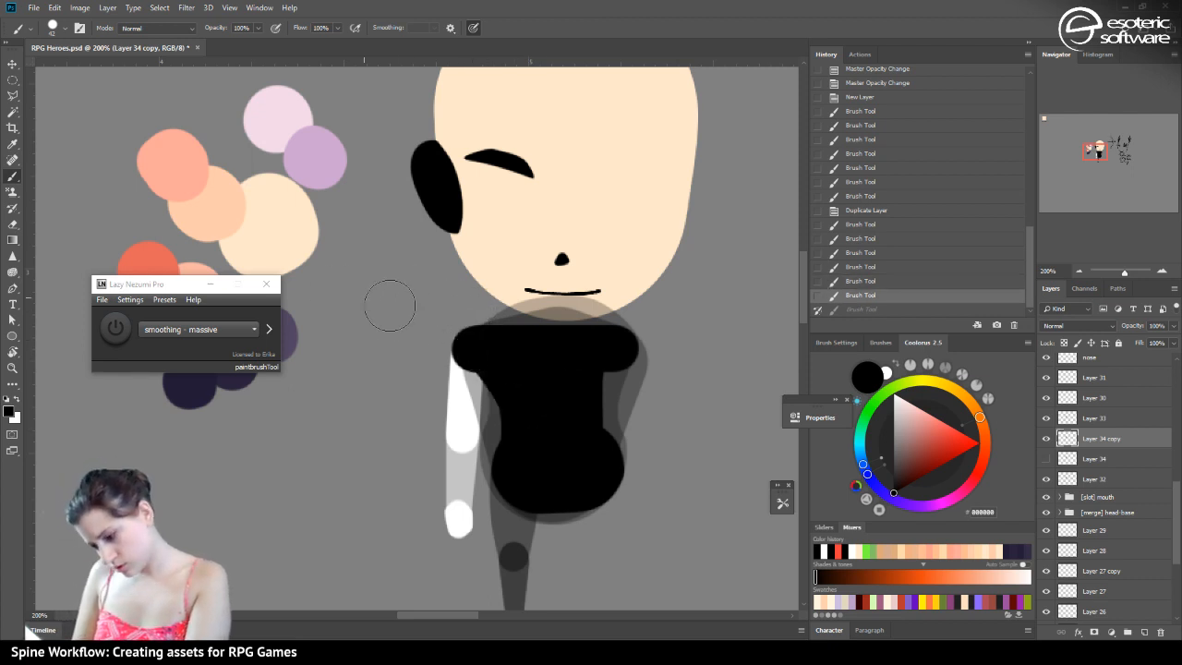
Set the brush size to 25 px and try black strokes below the left shoulder, reverting them in the history
{"action": "left_click", "coordinate": [56, 29]}
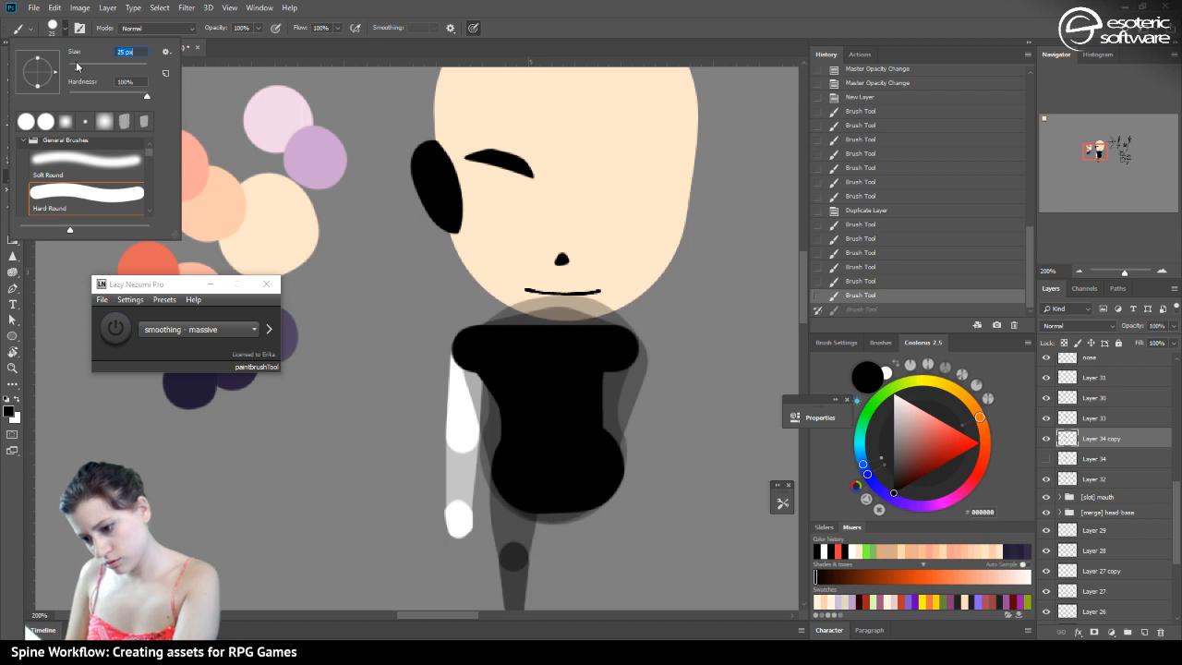
{"action": "left_click", "coordinate": [481, 363]}
{"action": "left_click_drag", "start_coordinate": [491, 375], "coordinate": [523, 428]}
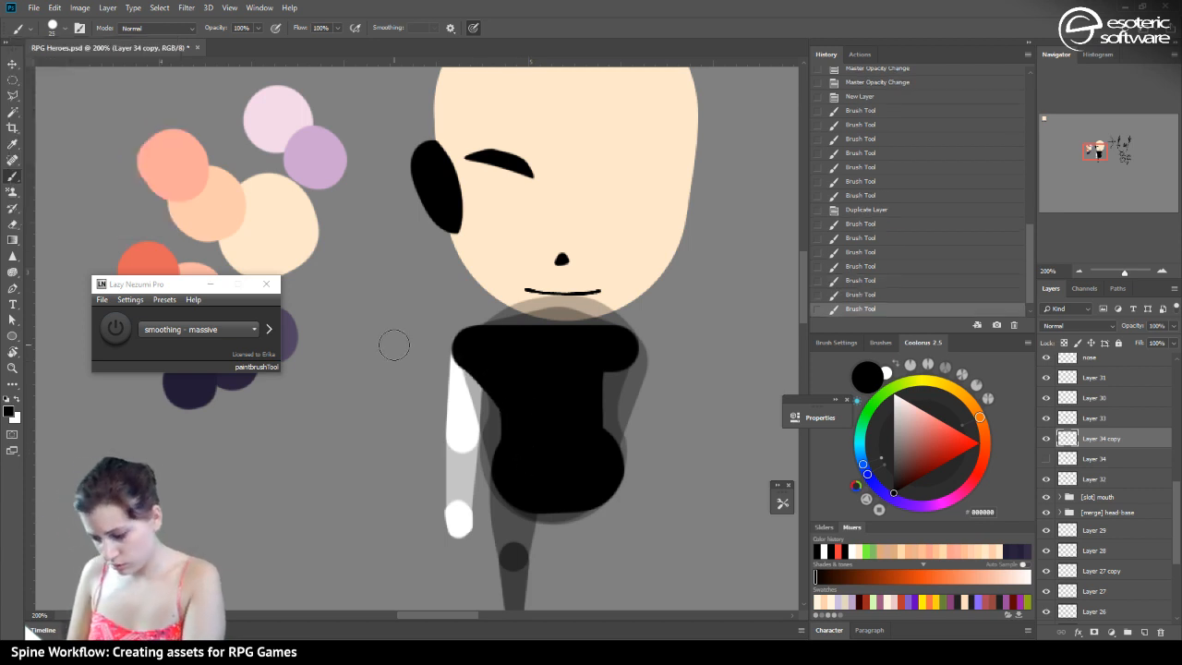
{"action": "left_click", "coordinate": [852, 294]}
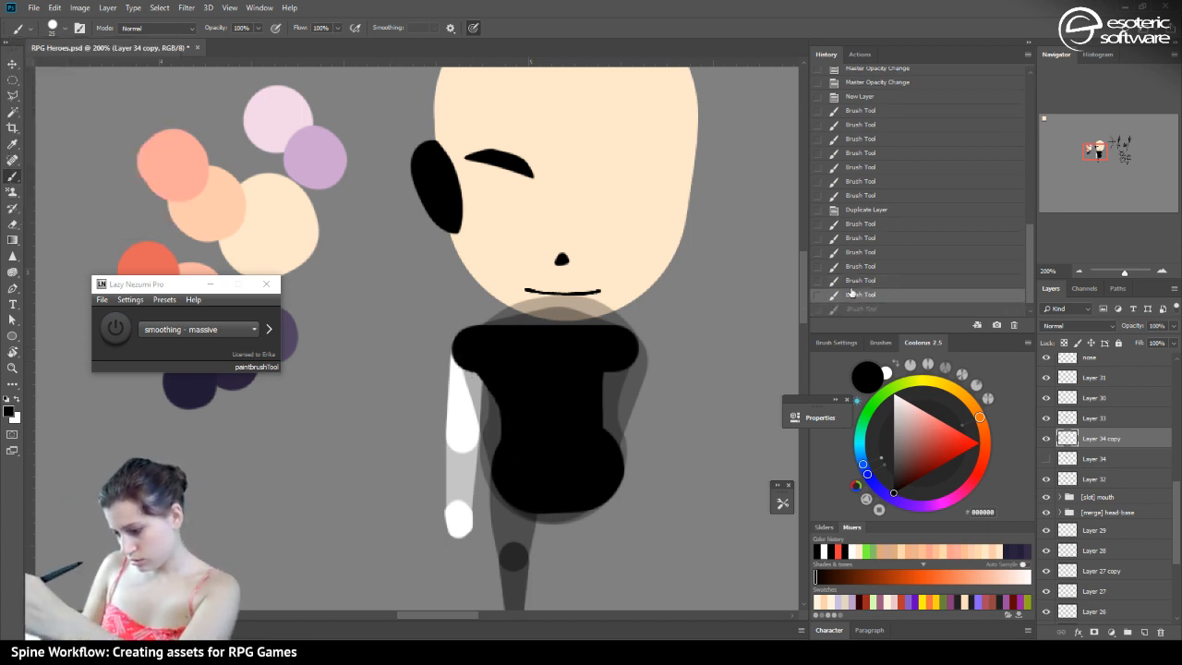
{"action": "left_click_drag", "start_coordinate": [471, 357], "coordinate": [478, 365]}
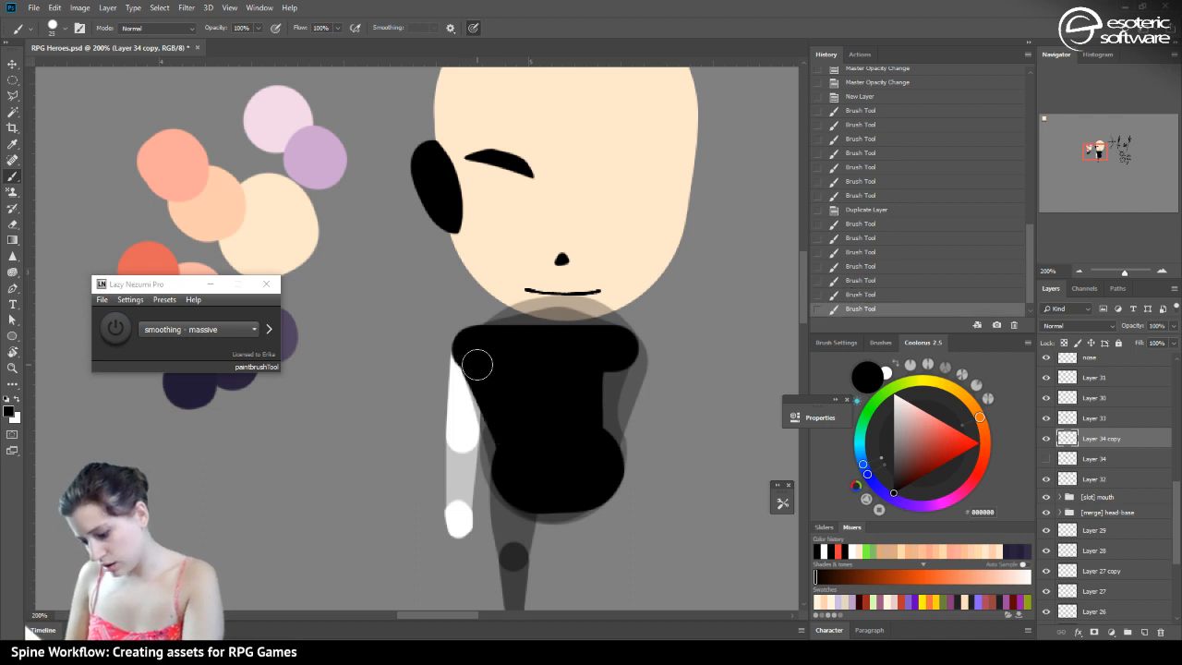
{"action": "left_click", "coordinate": [850, 292]}
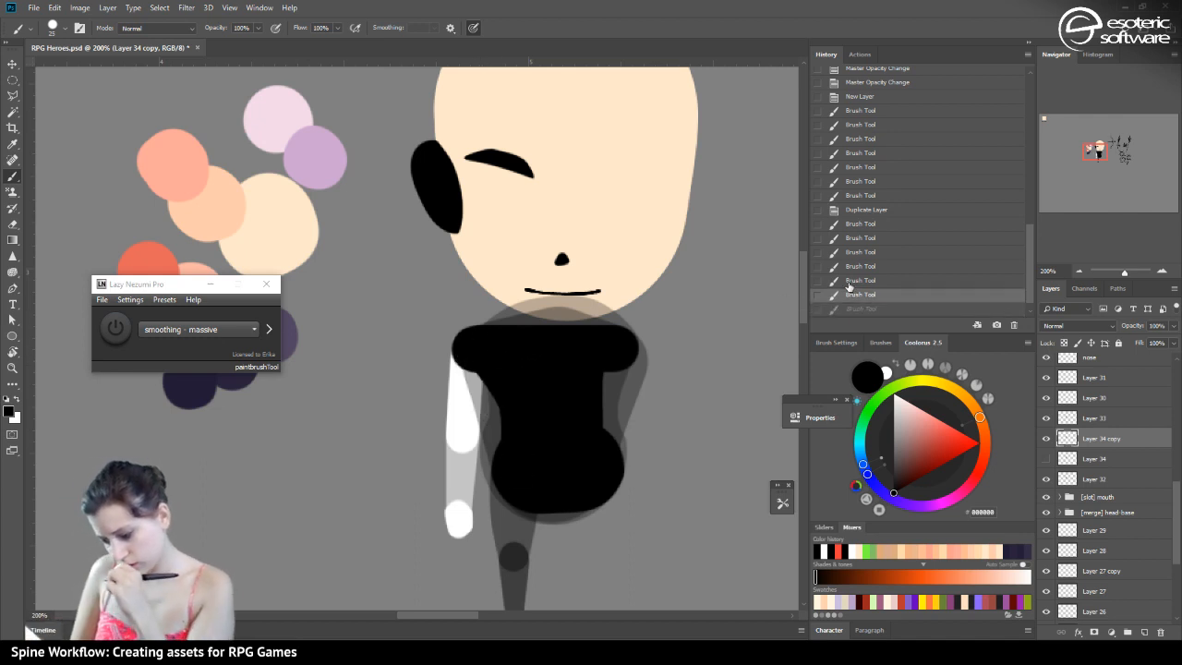
Smooth the black contours from both shoulders down into the waist with the 25 px brush
{"action": "mouse_move", "coordinate": [509, 467]}
{"action": "left_mouse_down"}
{"action": "mouse_move", "coordinate": [489, 348]}
{"action": "mouse_move", "coordinate": [513, 424]}
{"action": "mouse_move", "coordinate": [506, 392]}
{"action": "mouse_move", "coordinate": [477, 359]}
{"action": "left_mouse_up"}
{"action": "left_click", "coordinate": [833, 295]}
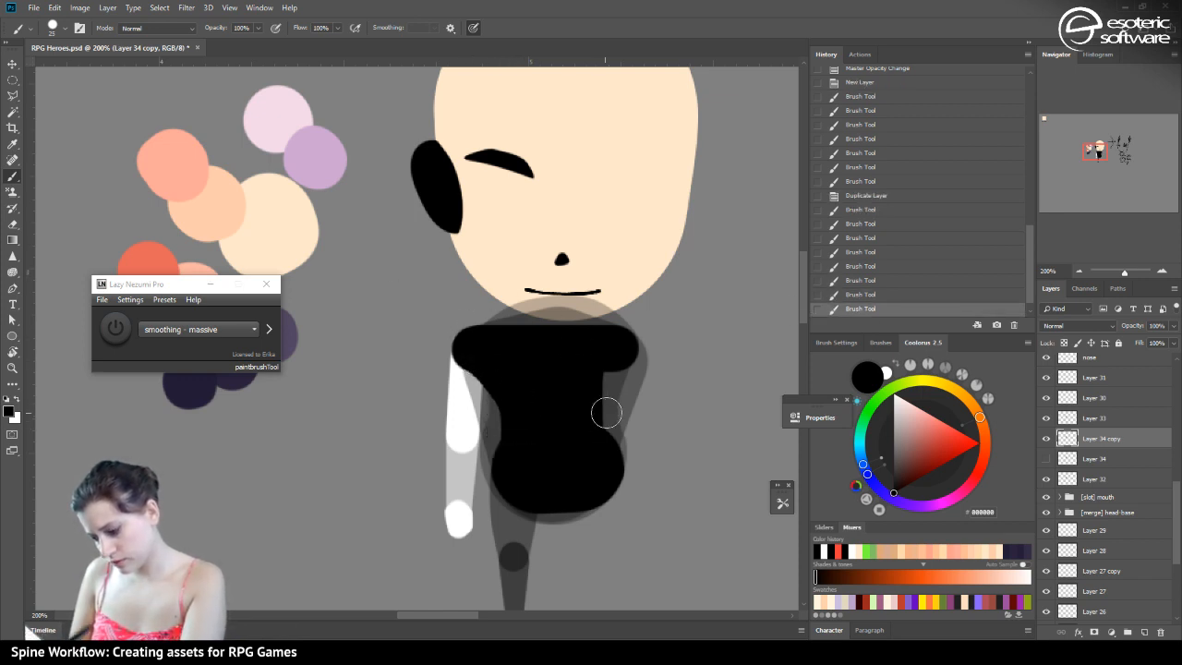
{"action": "left_click_drag", "start_coordinate": [605, 410], "coordinate": [625, 351]}
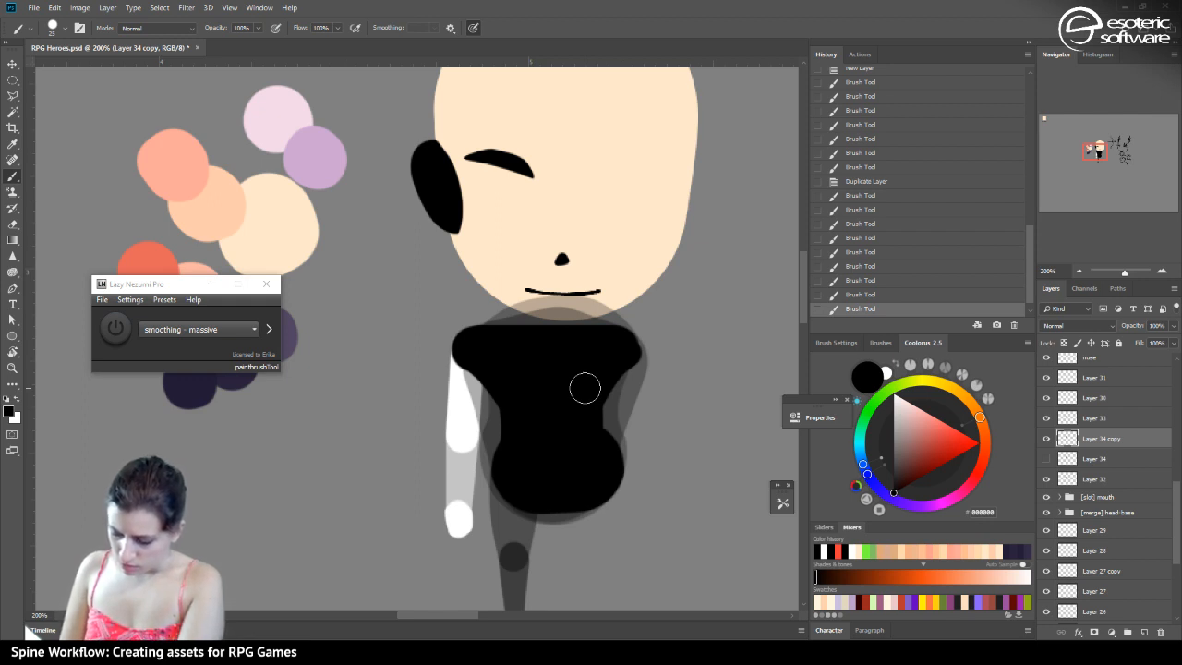
{"action": "left_click_drag", "start_coordinate": [599, 462], "coordinate": [586, 426]}
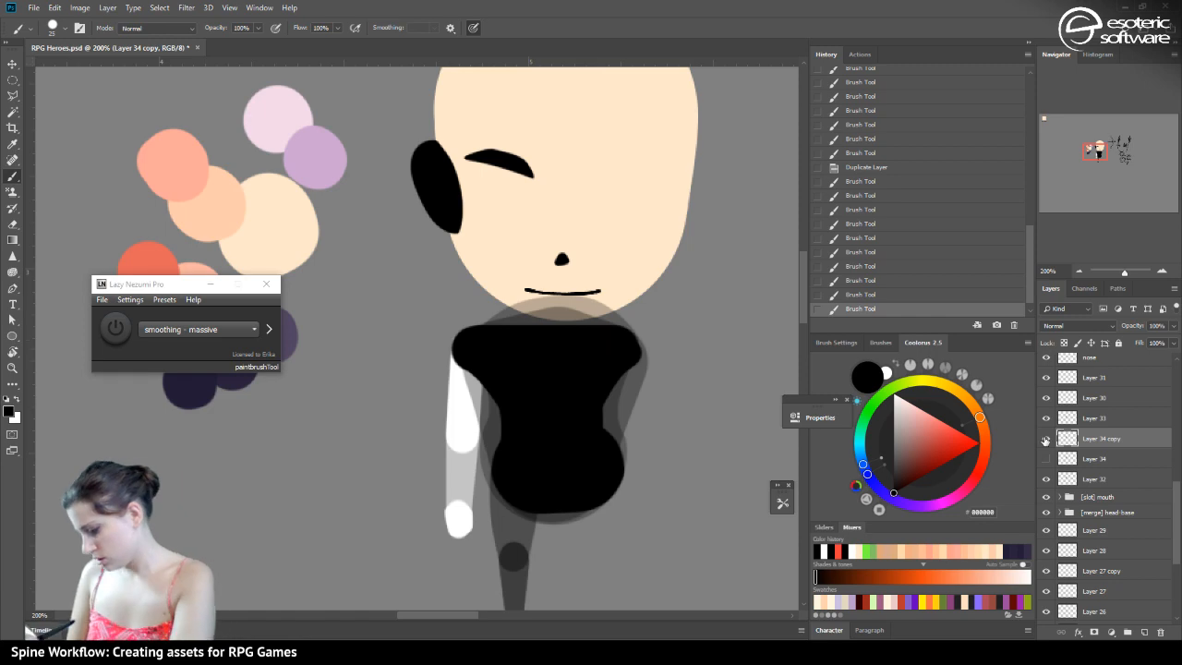
Duplicate Layer 34 copy with the filled torso and hide the source layer
{"action": "right_click", "coordinate": [1080, 442]}
{"action": "left_click", "coordinate": [1090, 422]}
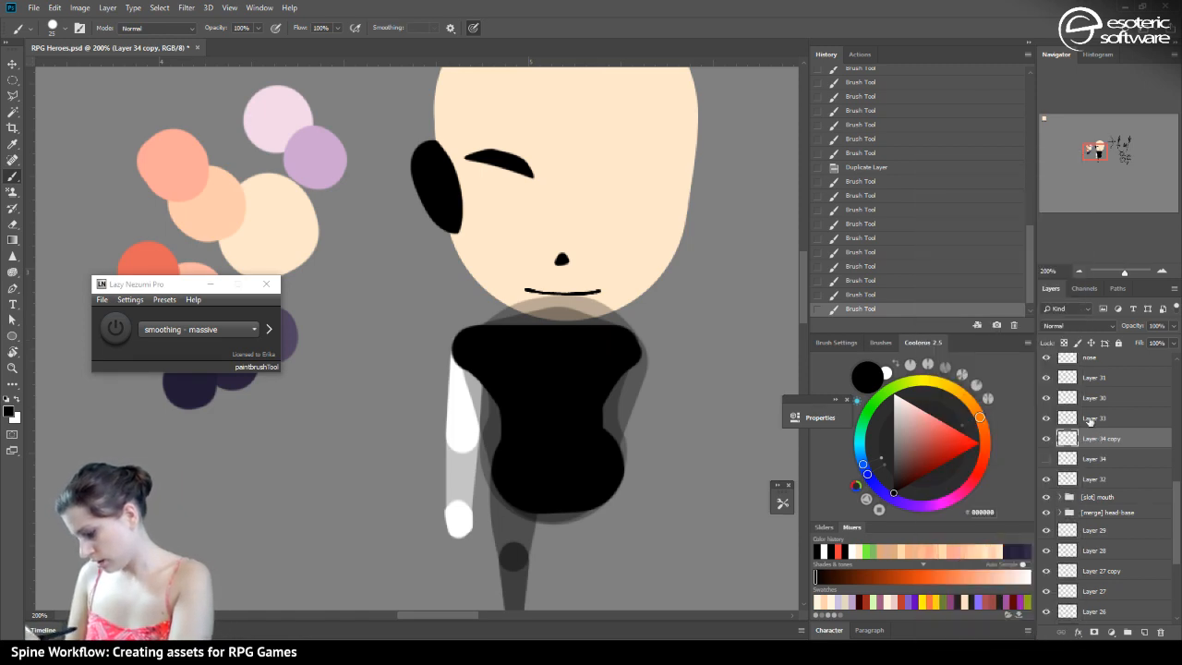
{"action": "right_click", "coordinate": [1086, 440]}
{"action": "left_click", "coordinate": [942, 211]}
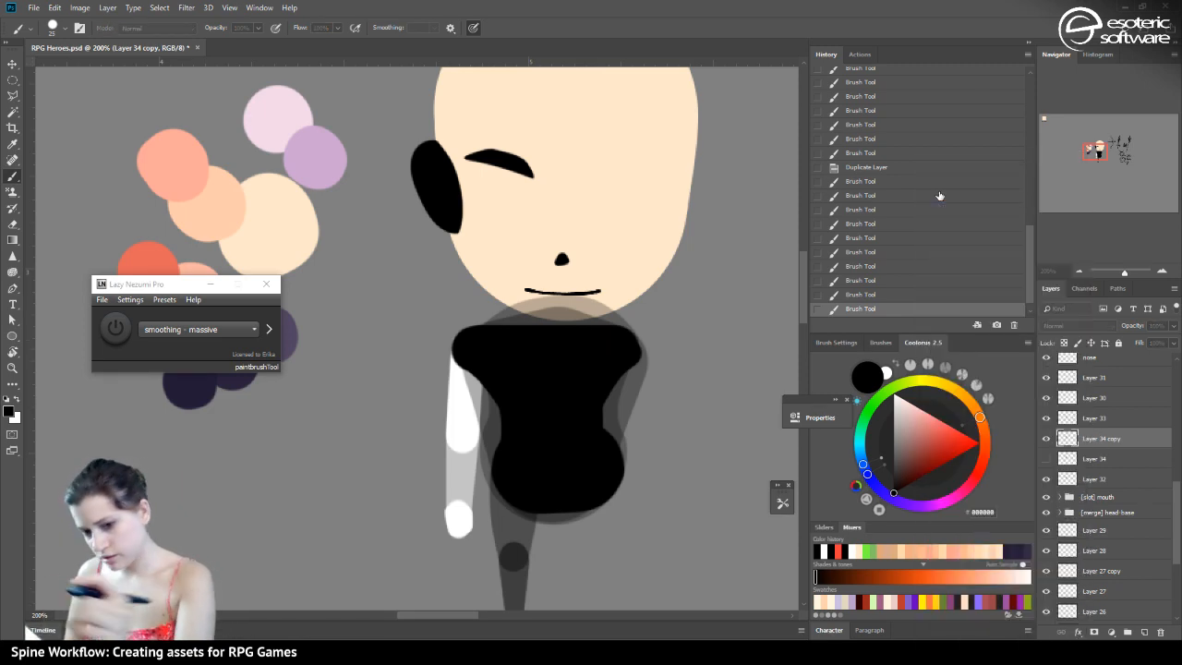
{"action": "key", "text": "Return"}
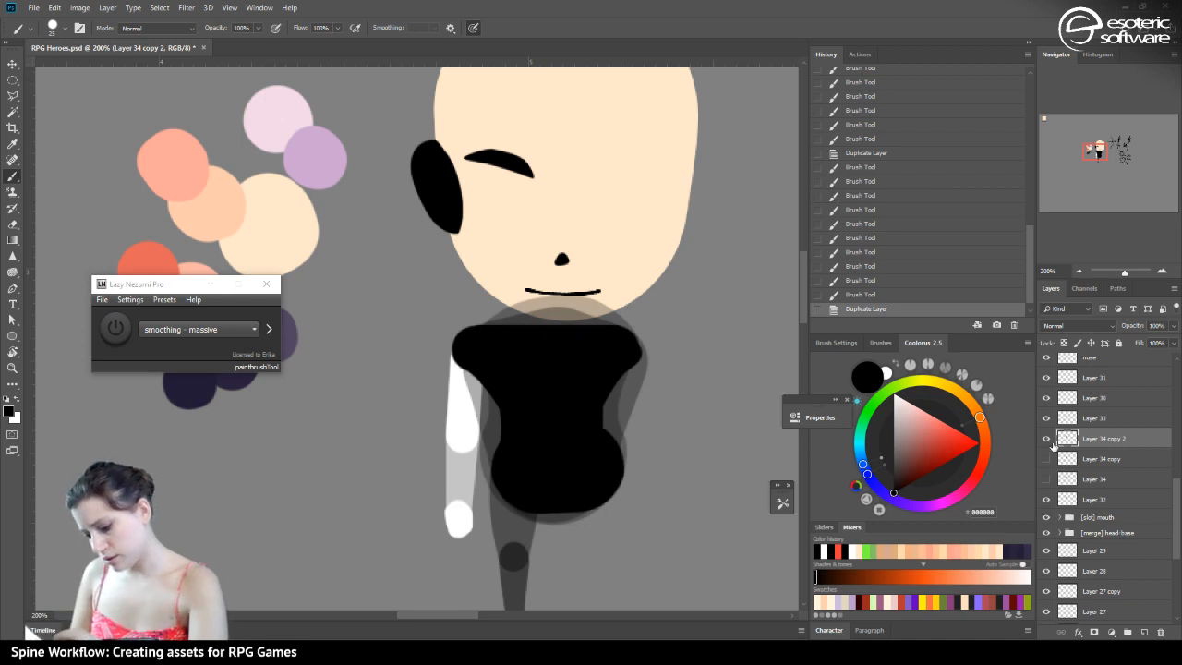
Fill both sides of the torso on Layer 34 copy 2 with straight black strokes from the hips to the armpits
{"action": "left_click", "coordinate": [509, 465]}
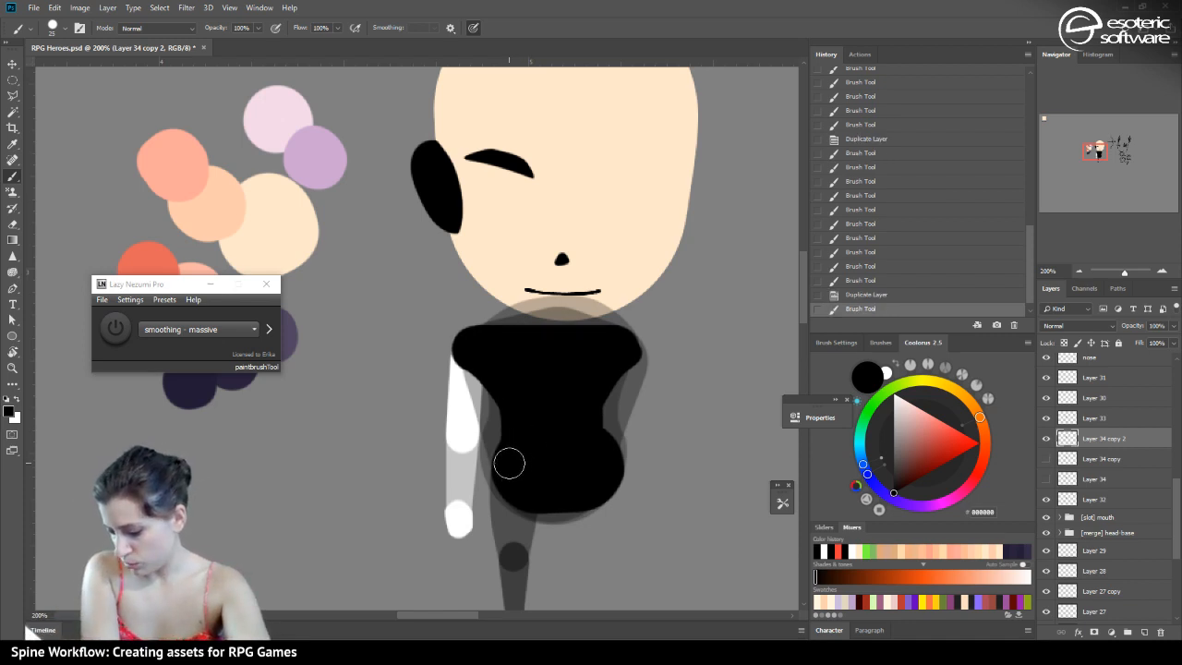
{"action": "left_click", "coordinate": [493, 366], "text": "shift"}
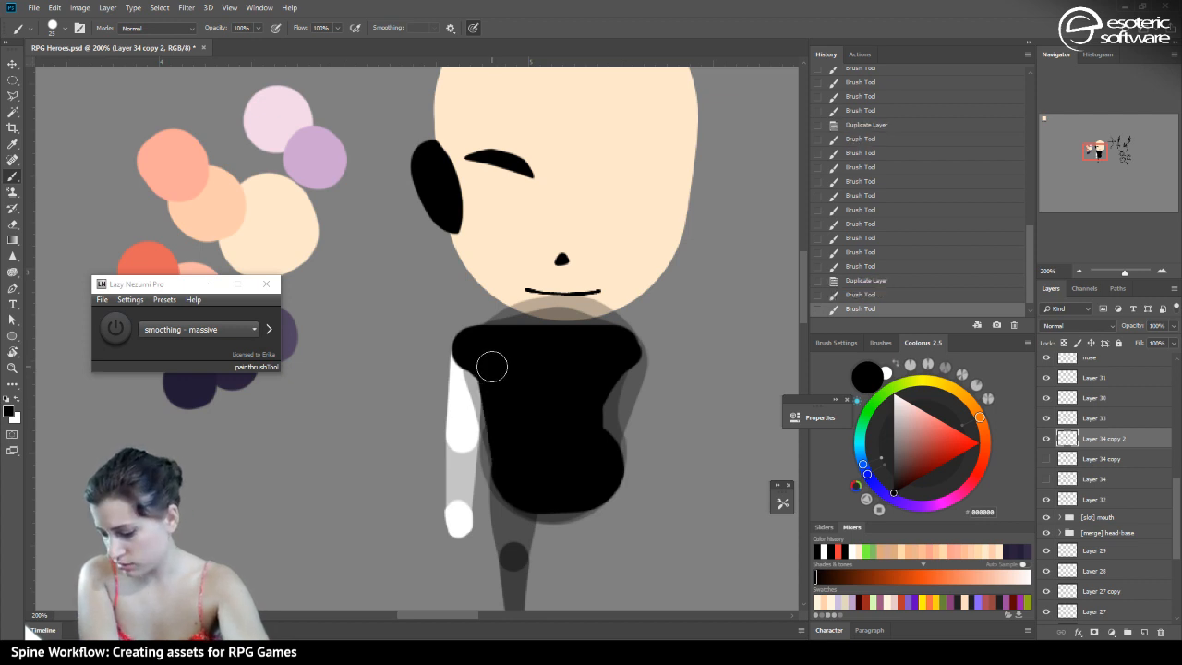
{"action": "key", "text": "ctrl+z"}
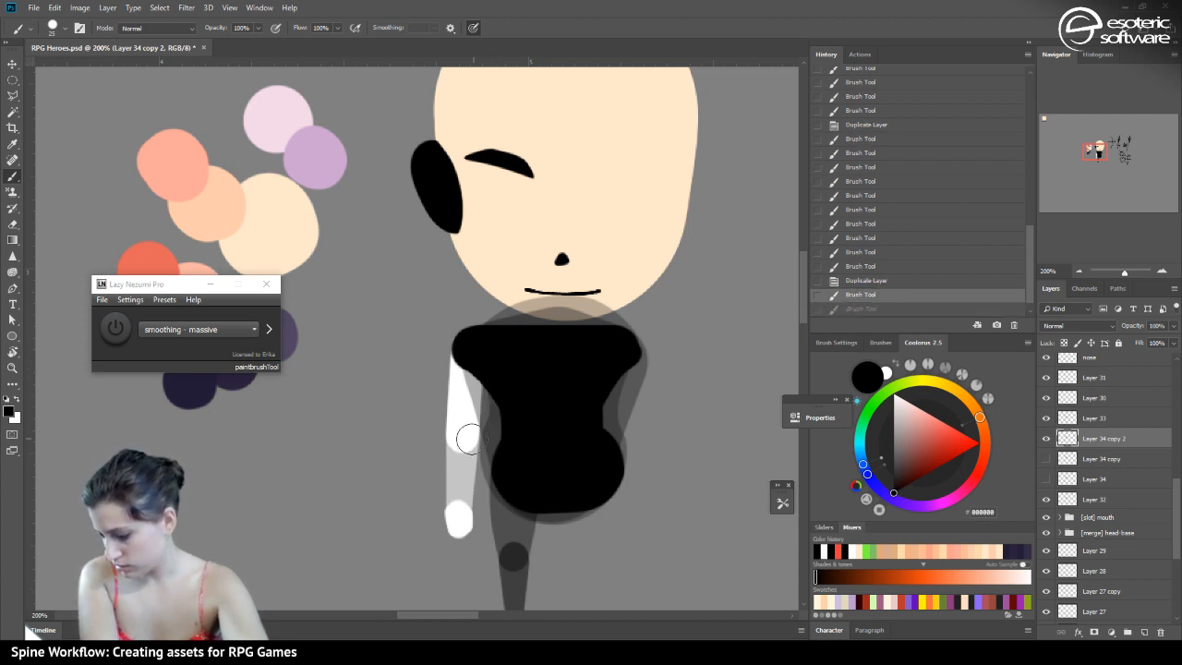
{"action": "key", "text": "ctrl+shift+z"}
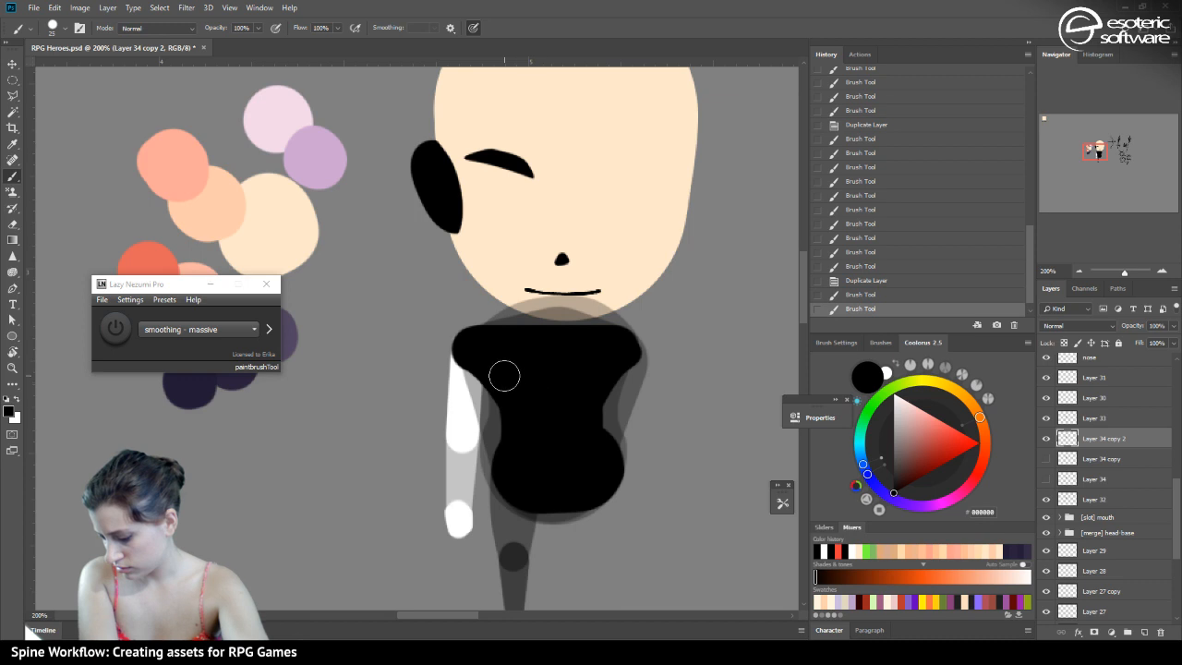
{"action": "left_click", "coordinate": [498, 370], "text": "shift"}
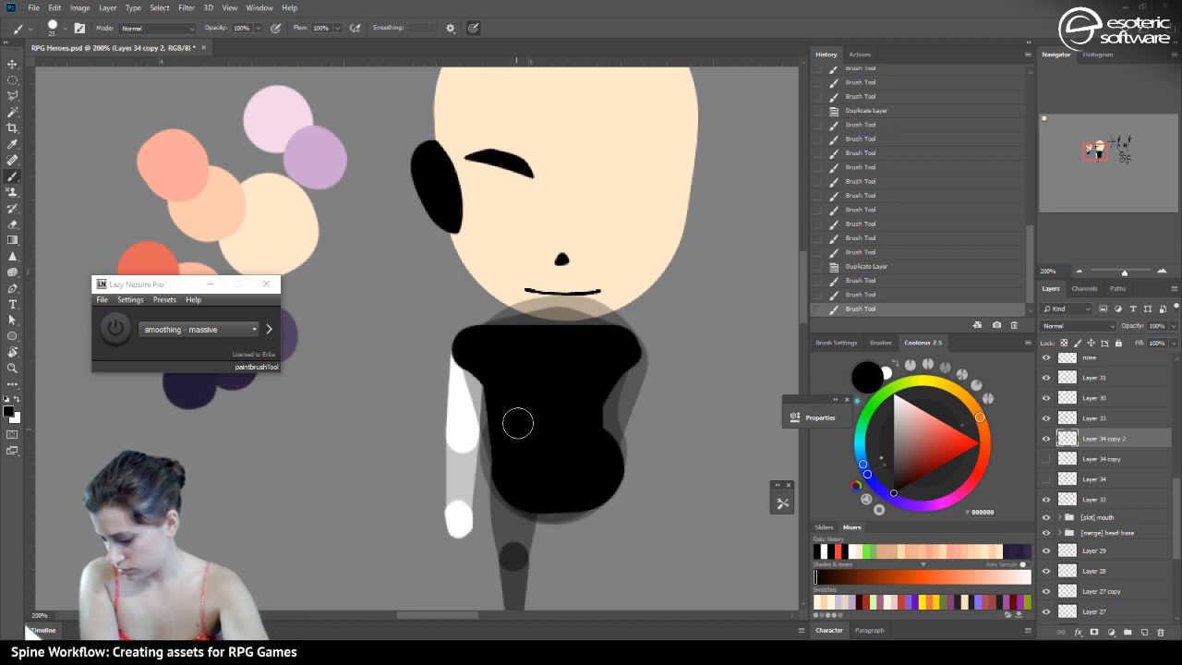
{"action": "left_click", "coordinate": [606, 464]}
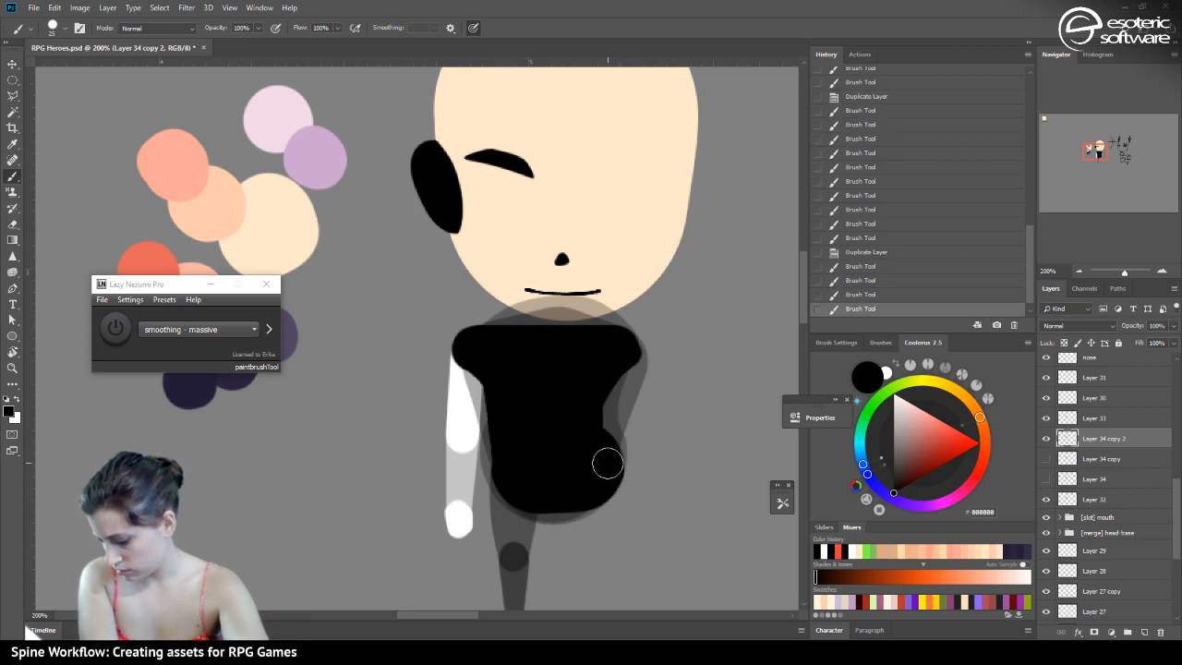
{"action": "left_click", "coordinate": [614, 359], "text": "shift"}
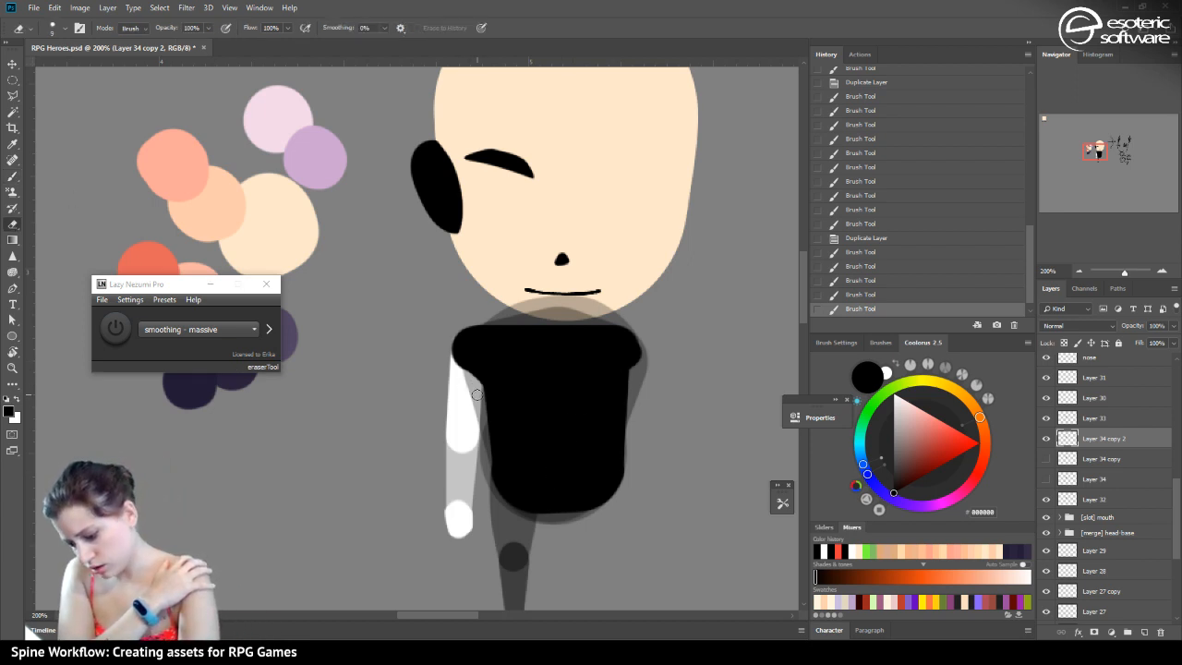
Erase the protruding shoulder ends on both sides of the torso, flush with the flanks
{"action": "mouse_move", "coordinate": [476, 394]}
{"action": "left_mouse_down"}
{"action": "mouse_move", "coordinate": [471, 357]}
{"action": "mouse_move", "coordinate": [478, 390]}
{"action": "mouse_move", "coordinate": [479, 320]}
{"action": "mouse_move", "coordinate": [463, 360]}
{"action": "mouse_move", "coordinate": [463, 326]}
{"action": "mouse_move", "coordinate": [454, 376]}
{"action": "mouse_move", "coordinate": [484, 323]}
{"action": "left_mouse_up"}
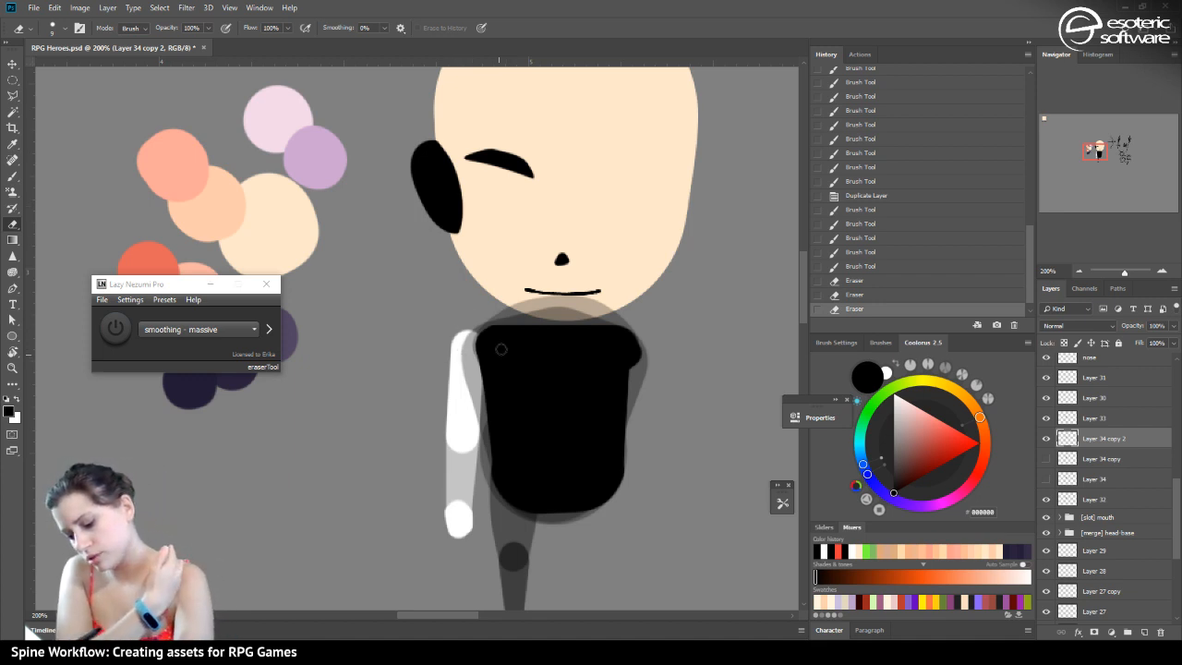
{"action": "mouse_move", "coordinate": [637, 388]}
{"action": "left_mouse_down"}
{"action": "mouse_move", "coordinate": [627, 279]}
{"action": "mouse_move", "coordinate": [637, 369]}
{"action": "left_mouse_up"}
{"action": "left_click_drag", "start_coordinate": [637, 369], "coordinate": [634, 340]}
{"action": "mouse_move", "coordinate": [637, 394]}
{"action": "left_mouse_down"}
{"action": "mouse_move", "coordinate": [631, 326]}
{"action": "mouse_move", "coordinate": [612, 312]}
{"action": "left_mouse_up"}
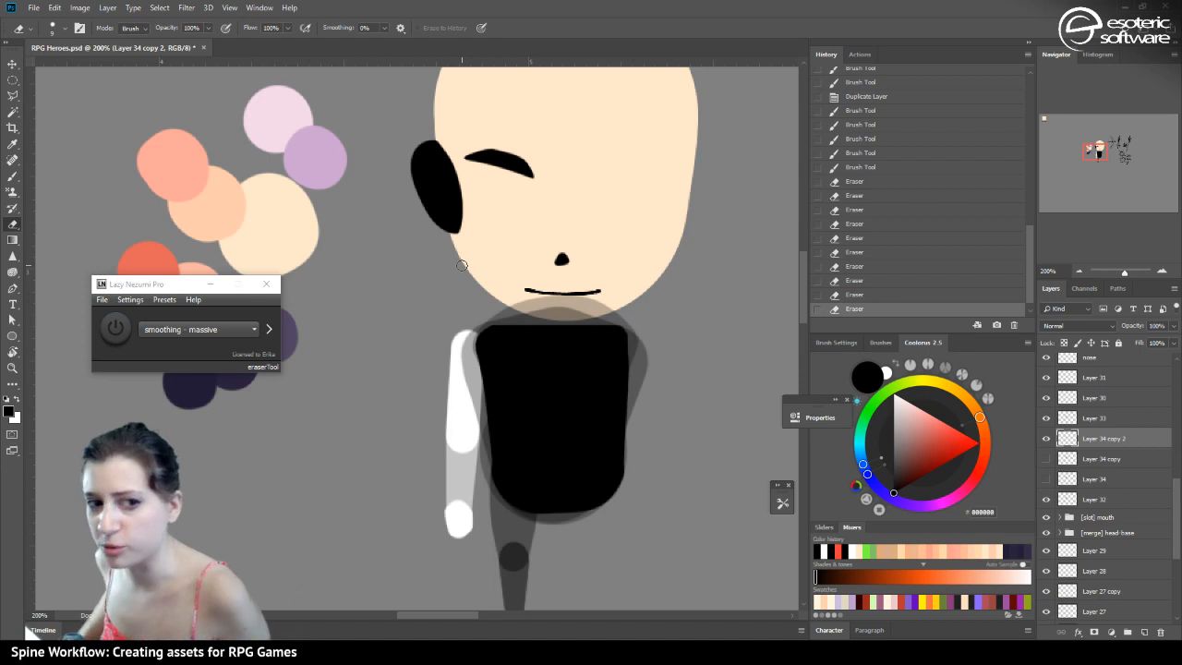
Set the brush size to 50 px and place a black dab at each upper corner of the torso for the shoulders
{"action": "left_click", "coordinate": [18, 178]}
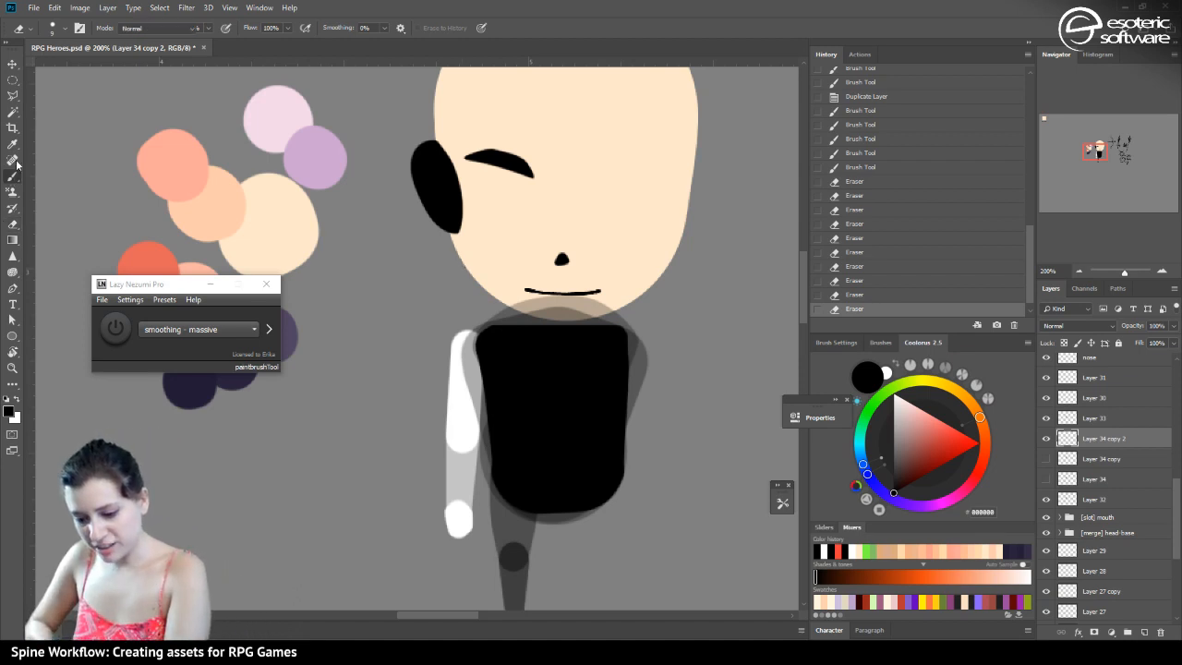
{"action": "left_click", "coordinate": [49, 32]}
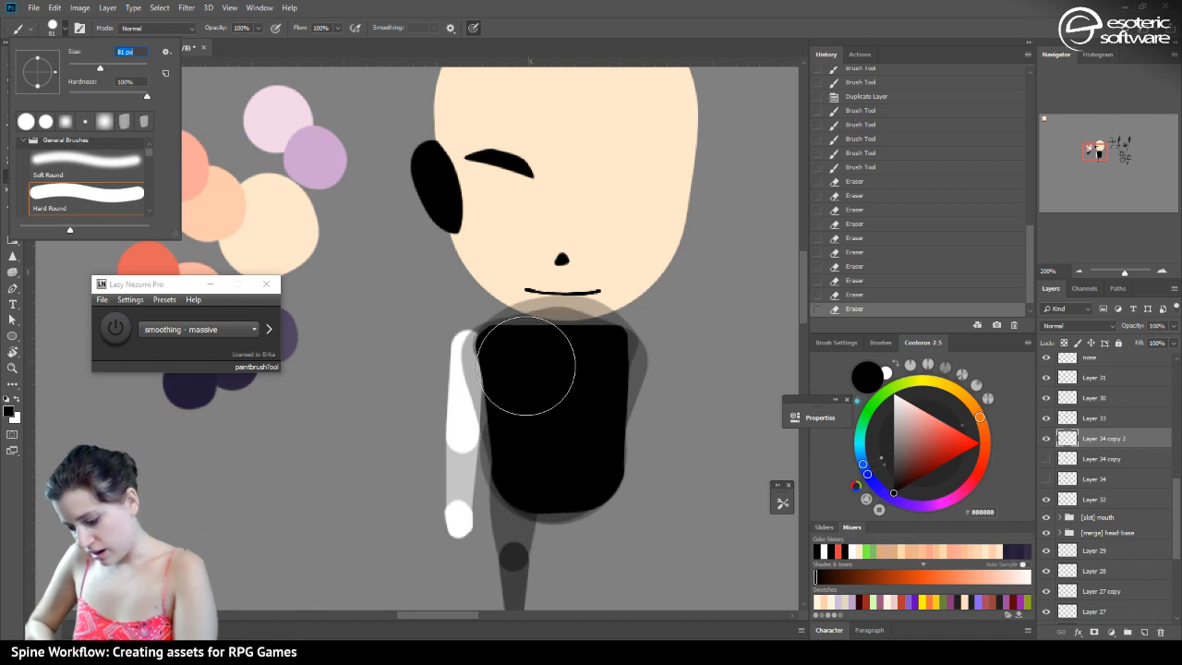
{"action": "left_click_drag", "start_coordinate": [100, 68], "coordinate": [88, 68]}
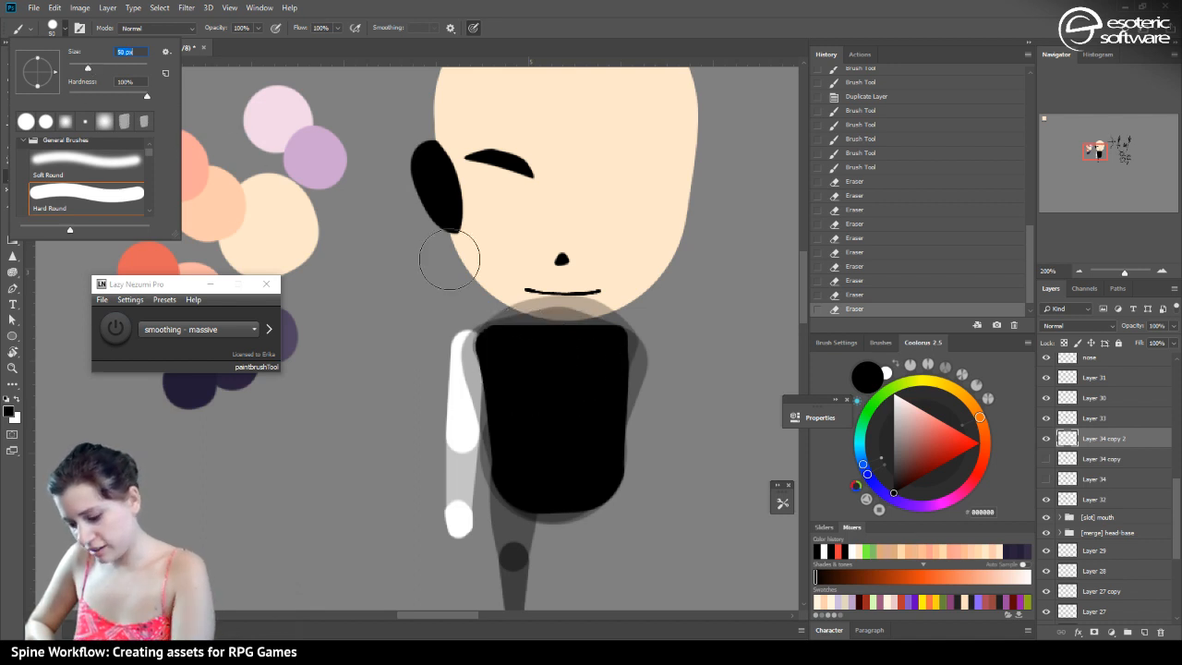
{"action": "left_click", "coordinate": [502, 352]}
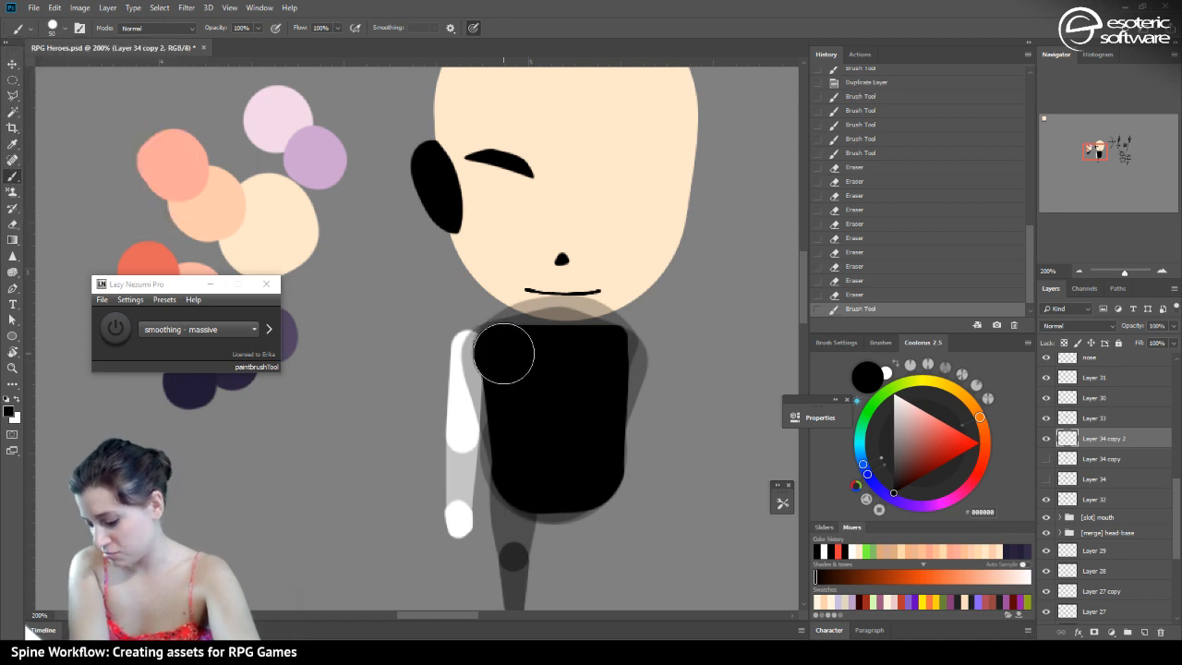
{"action": "left_click", "coordinate": [604, 352]}
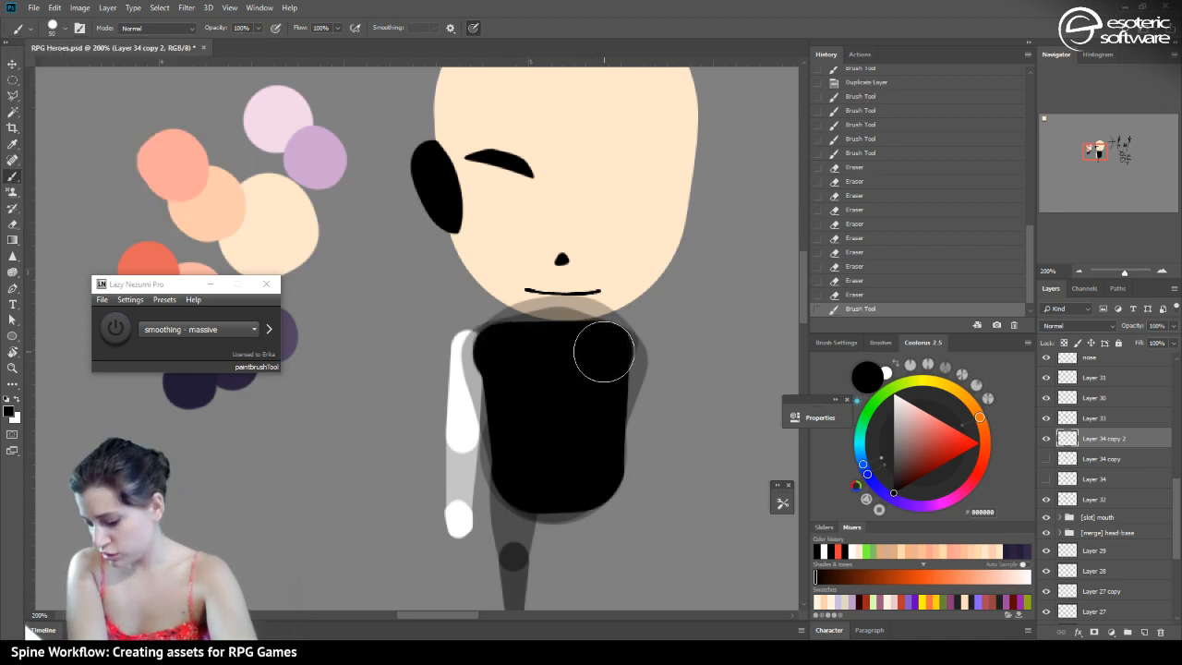
Connect the two shoulder dabs with black strokes that rise to a peak below the chin
{"action": "left_click", "coordinate": [507, 352]}
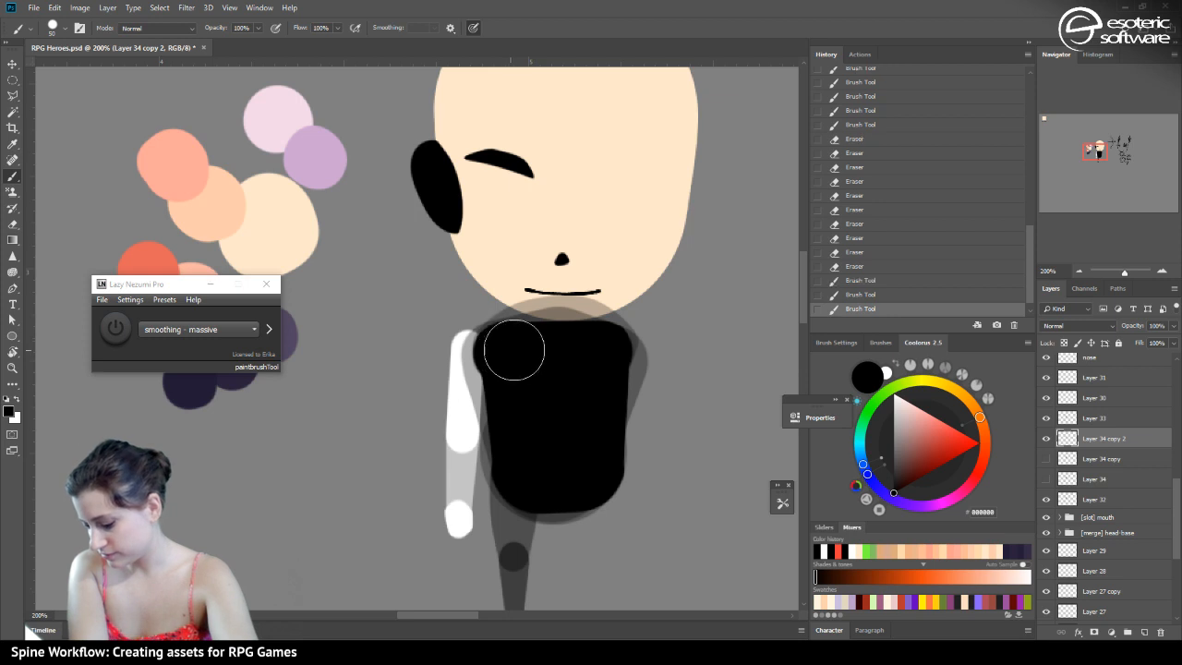
{"action": "left_click", "coordinate": [551, 338]}
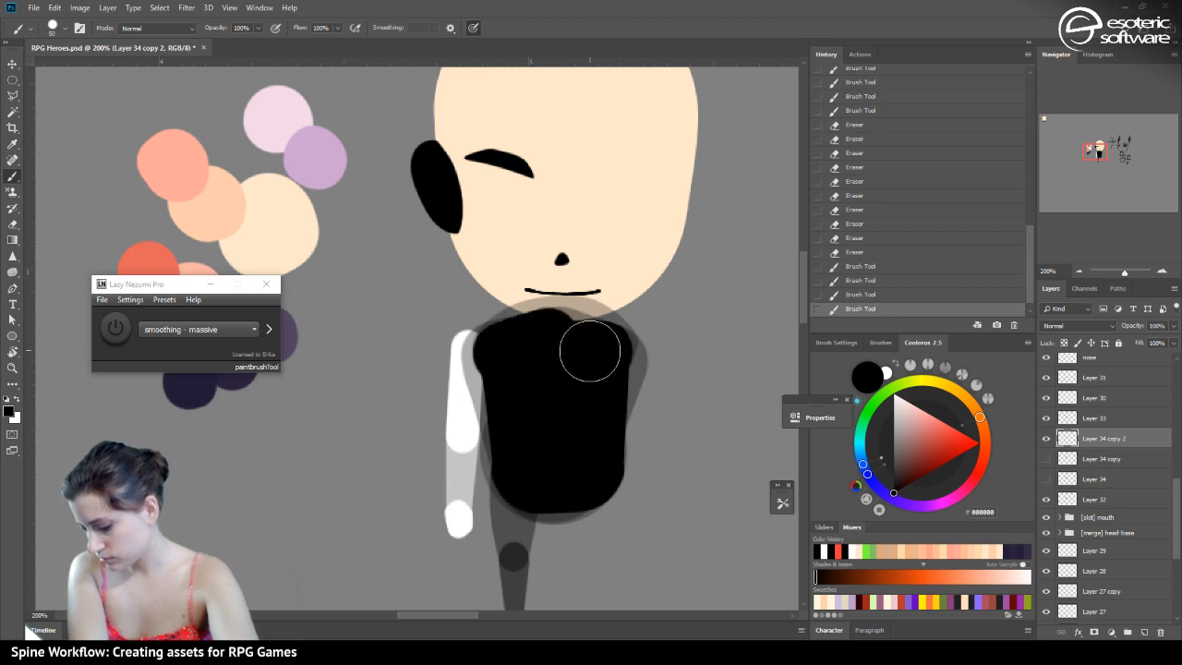
{"action": "left_click", "coordinate": [576, 335]}
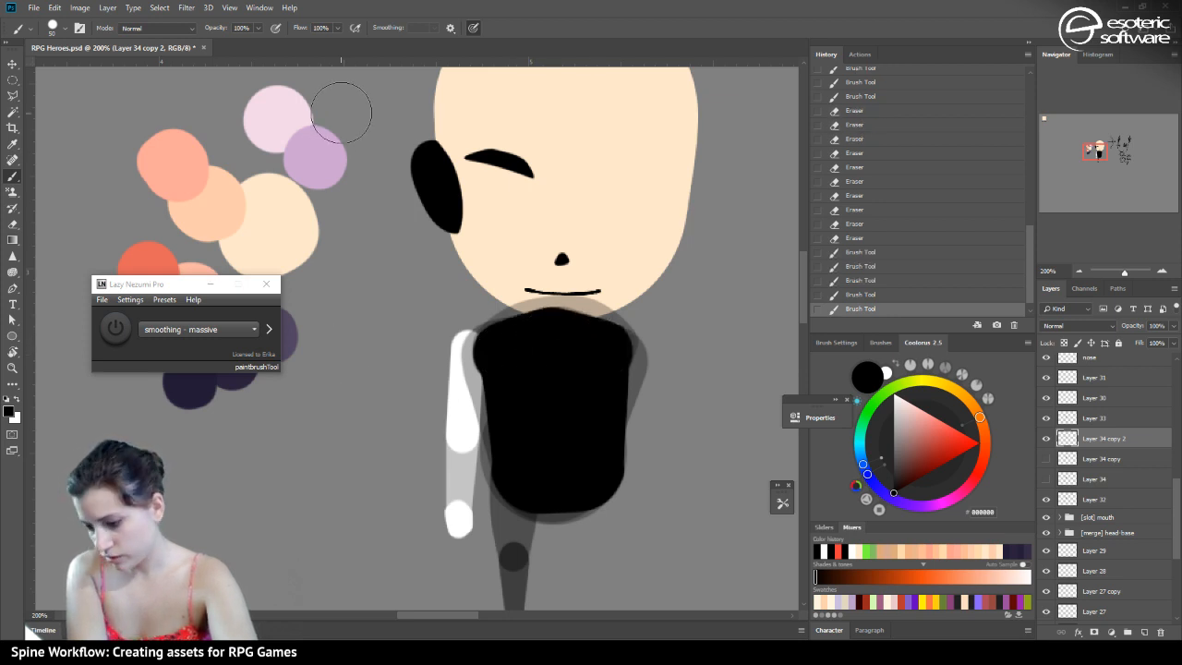
Set the brush size to 111 px
{"action": "left_click", "coordinate": [65, 29]}
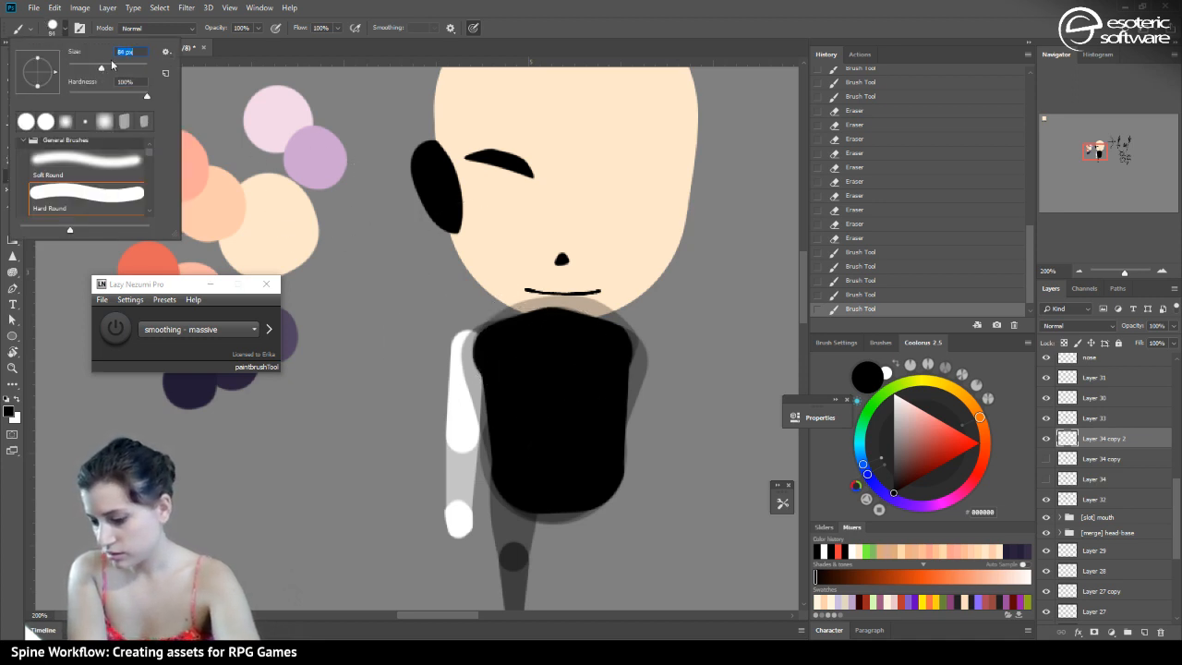
{"action": "left_click_drag", "start_coordinate": [104, 70], "coordinate": [112, 71]}
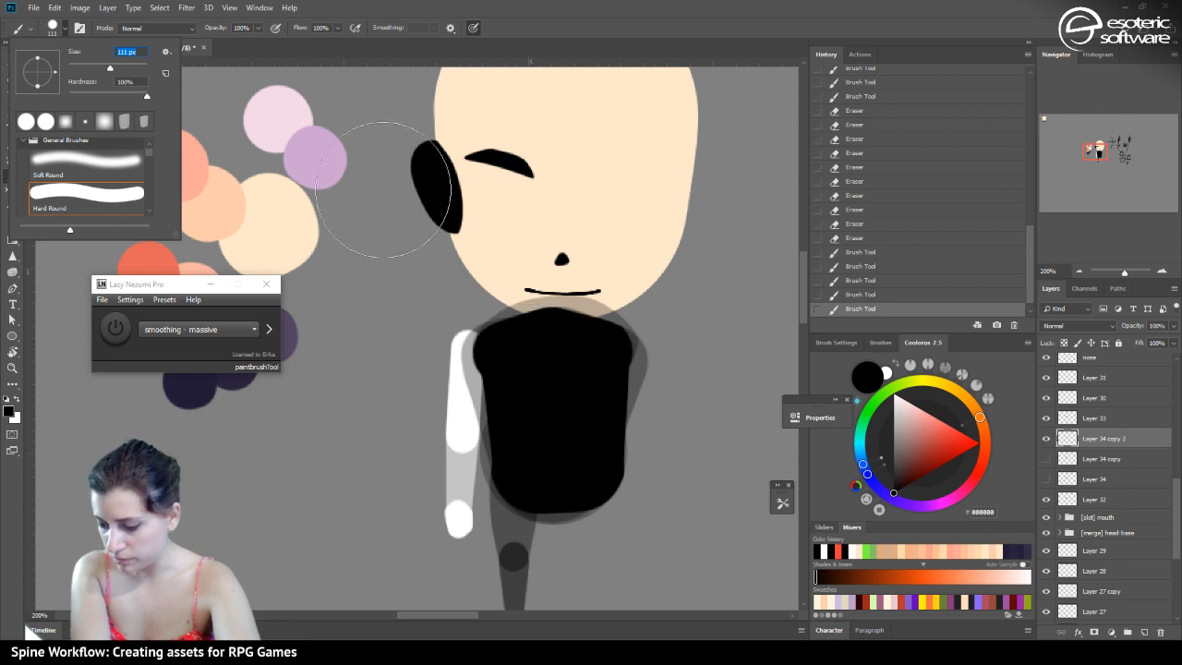
Set the hard round brush to 23 px and smooth the torso's top edge and shoulders with black strokes
{"action": "left_click_drag", "start_coordinate": [110, 68], "coordinate": [77, 68]}
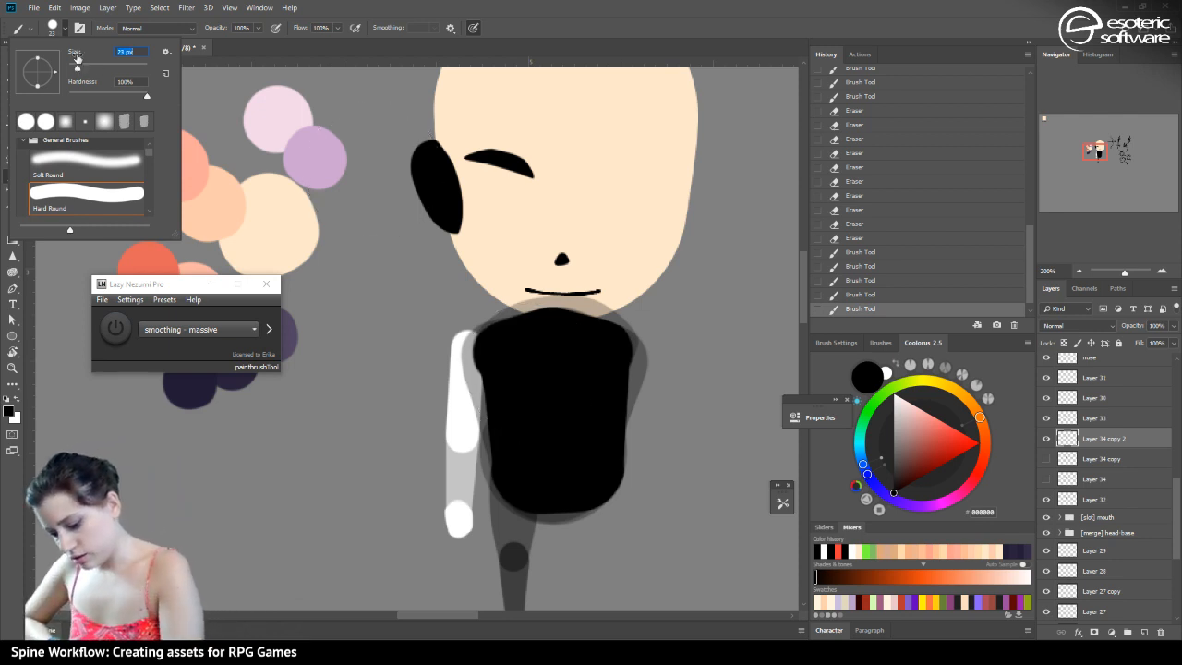
{"action": "left_click", "coordinate": [541, 327]}
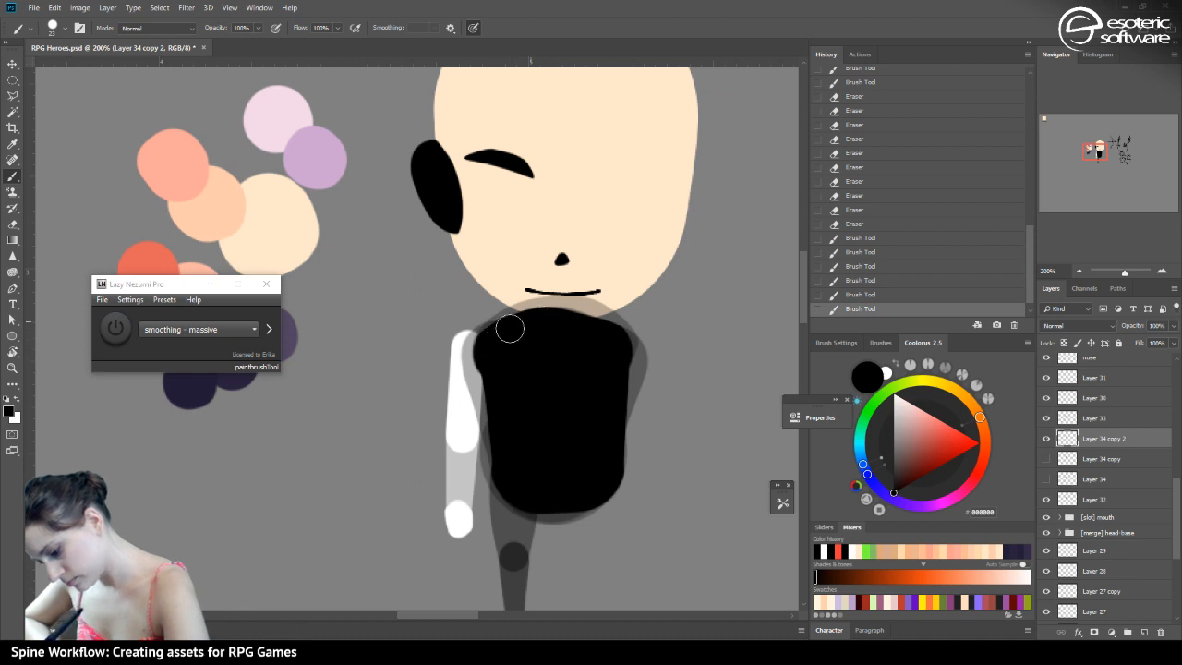
{"action": "left_click_drag", "start_coordinate": [548, 323], "coordinate": [621, 339]}
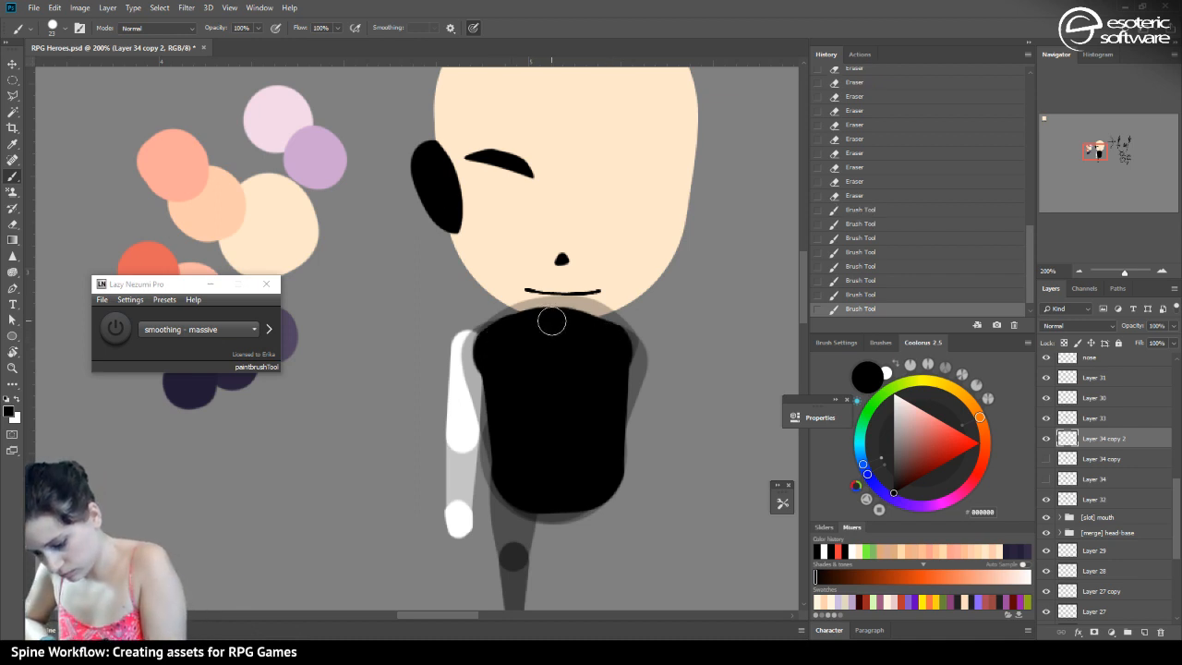
{"action": "mouse_move", "coordinate": [547, 326]}
{"action": "left_mouse_down"}
{"action": "mouse_move", "coordinate": [615, 340]}
{"action": "mouse_move", "coordinate": [481, 322]}
{"action": "mouse_move", "coordinate": [528, 304]}
{"action": "left_mouse_up"}
Erase the excess along the torso's upper edge and fill out the torso's right side with black
{"action": "left_click", "coordinate": [12, 224]}
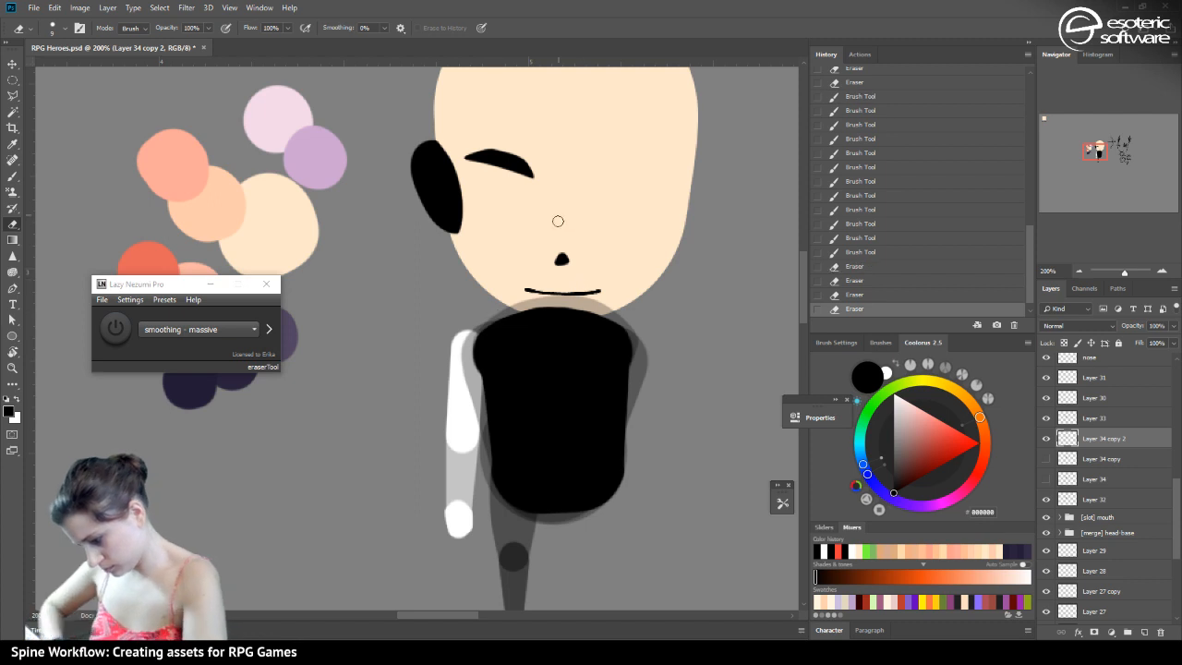
{"action": "mouse_move", "coordinate": [603, 315]}
{"action": "left_mouse_down"}
{"action": "mouse_move", "coordinate": [637, 330]}
{"action": "mouse_move", "coordinate": [550, 303]}
{"action": "left_mouse_up"}
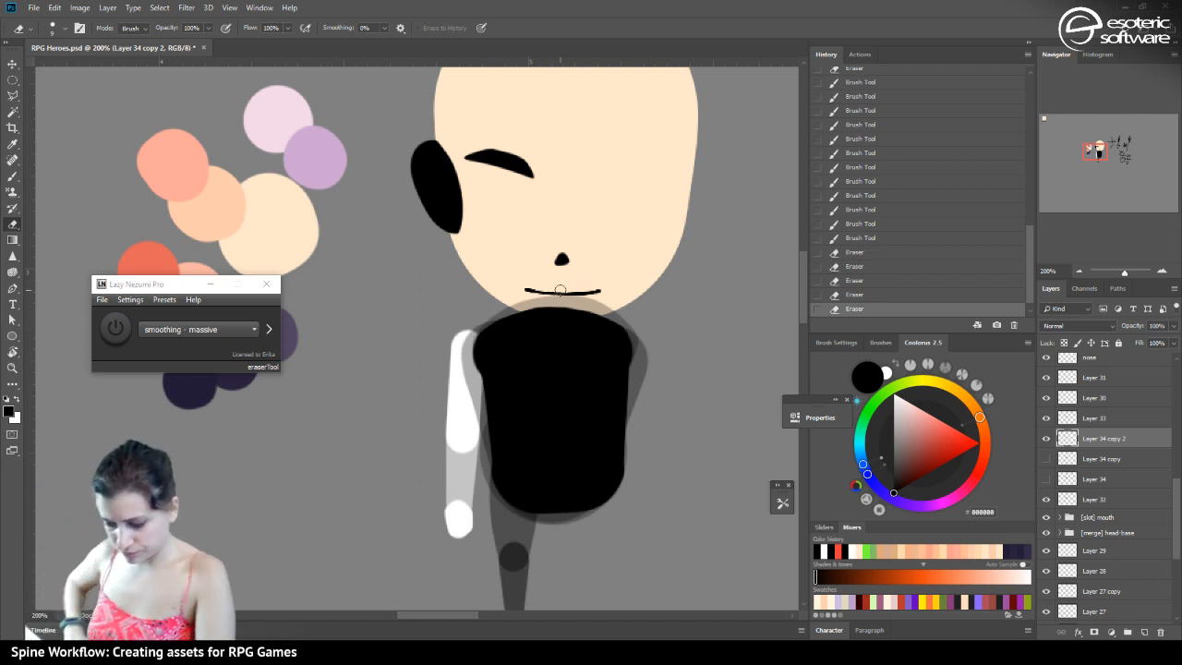
{"action": "left_click", "coordinate": [18, 176]}
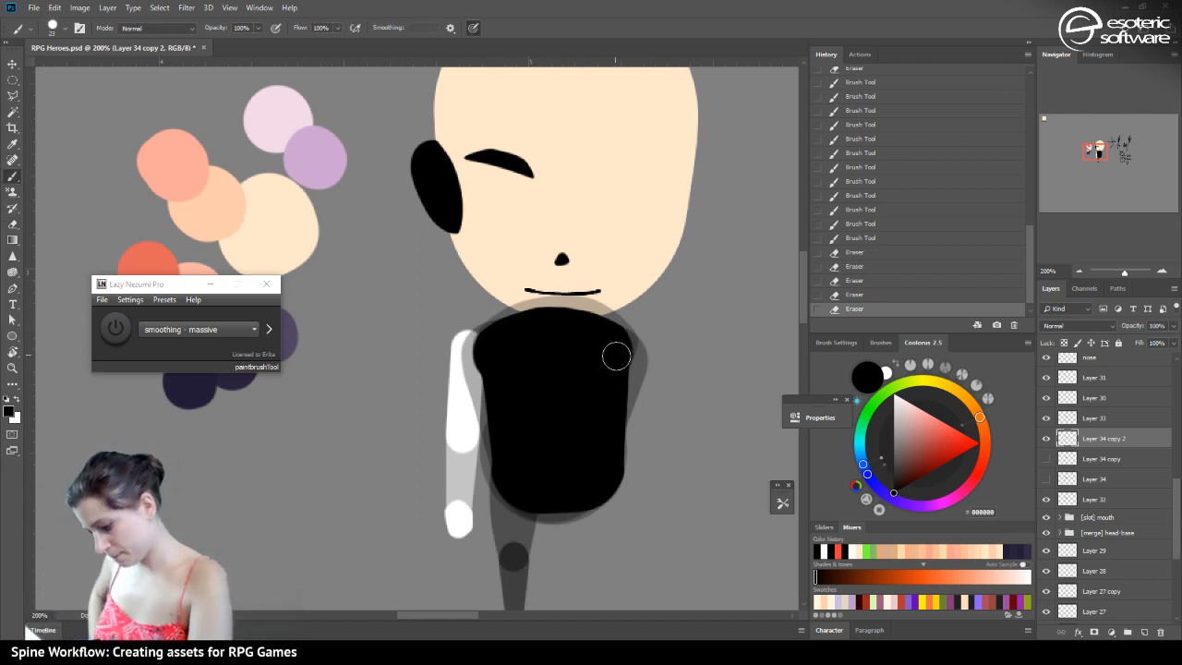
{"action": "left_click_drag", "start_coordinate": [615, 354], "coordinate": [606, 431]}
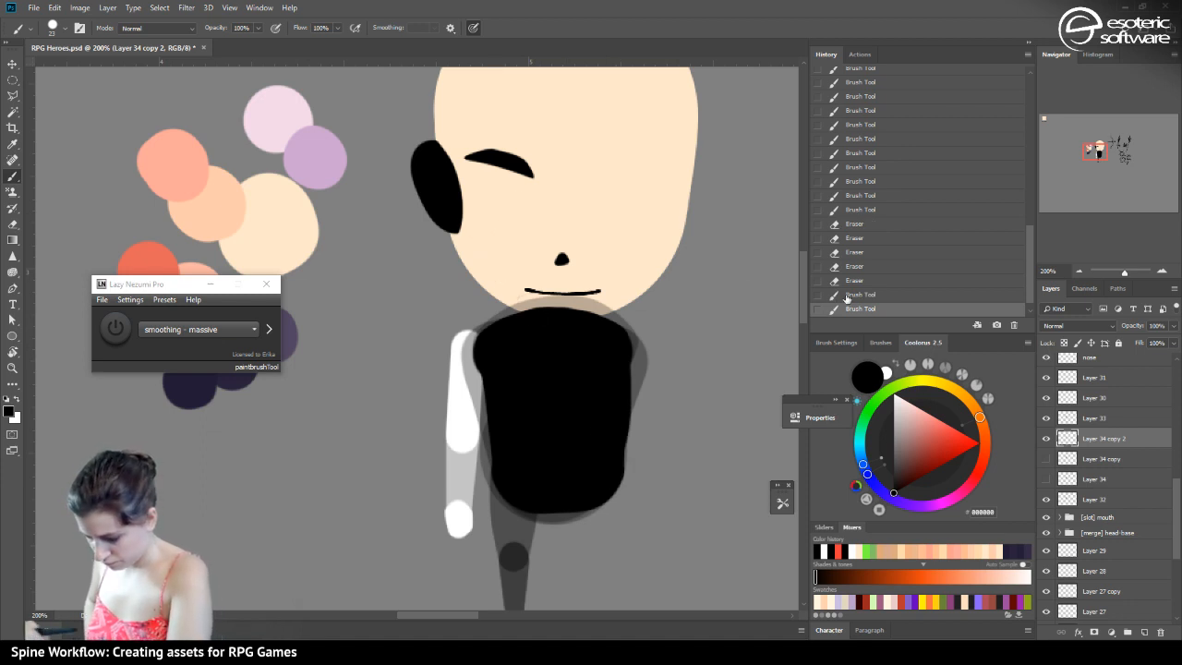
Select the arm layers from Layer 27 to Layer 29 and nudge them right, closer to the torso
{"action": "left_click", "coordinate": [1085, 271]}
{"action": "left_click", "coordinate": [1080, 272]}
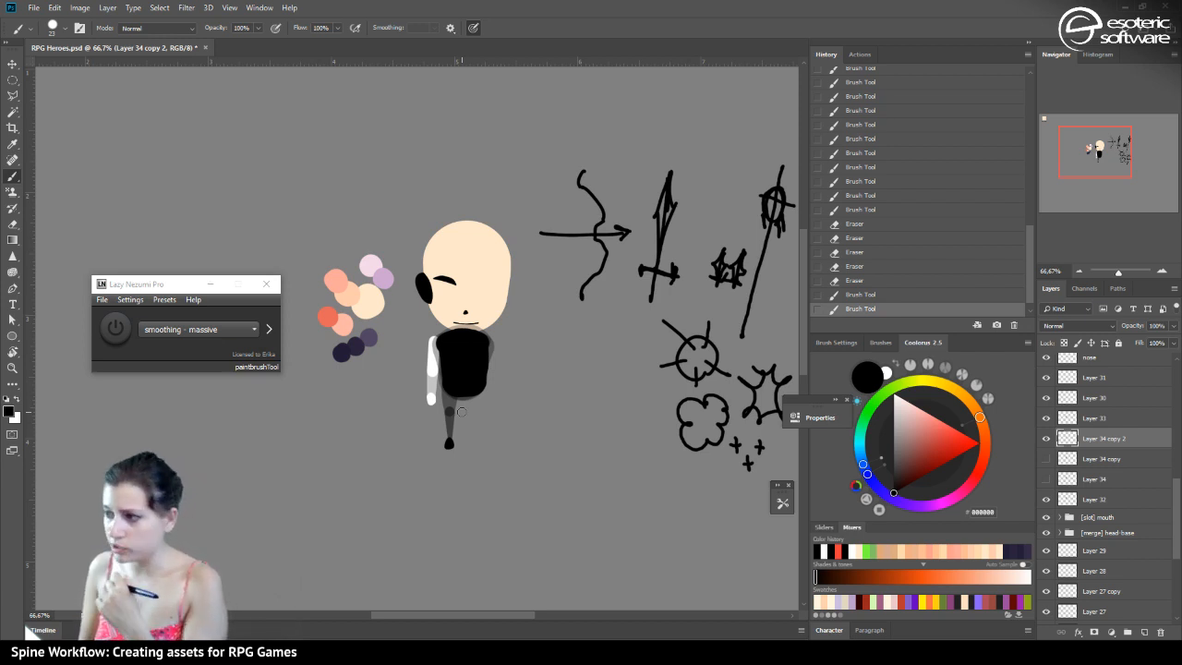
{"action": "key", "text": "v"}
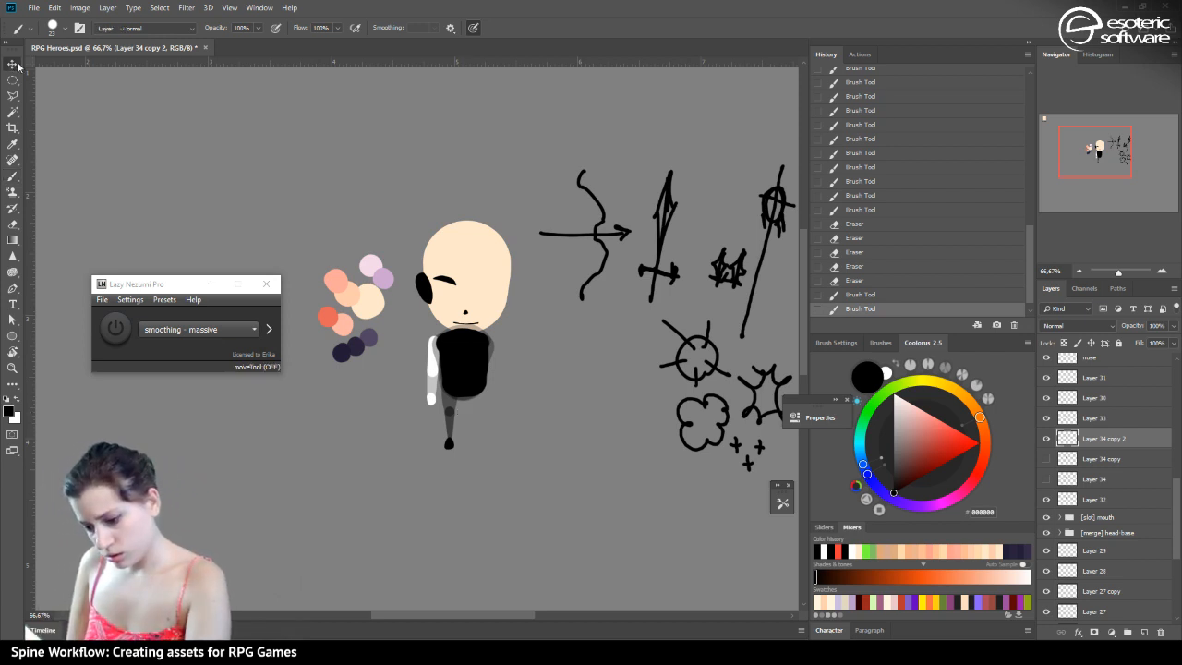
{"action": "left_click", "coordinate": [441, 367]}
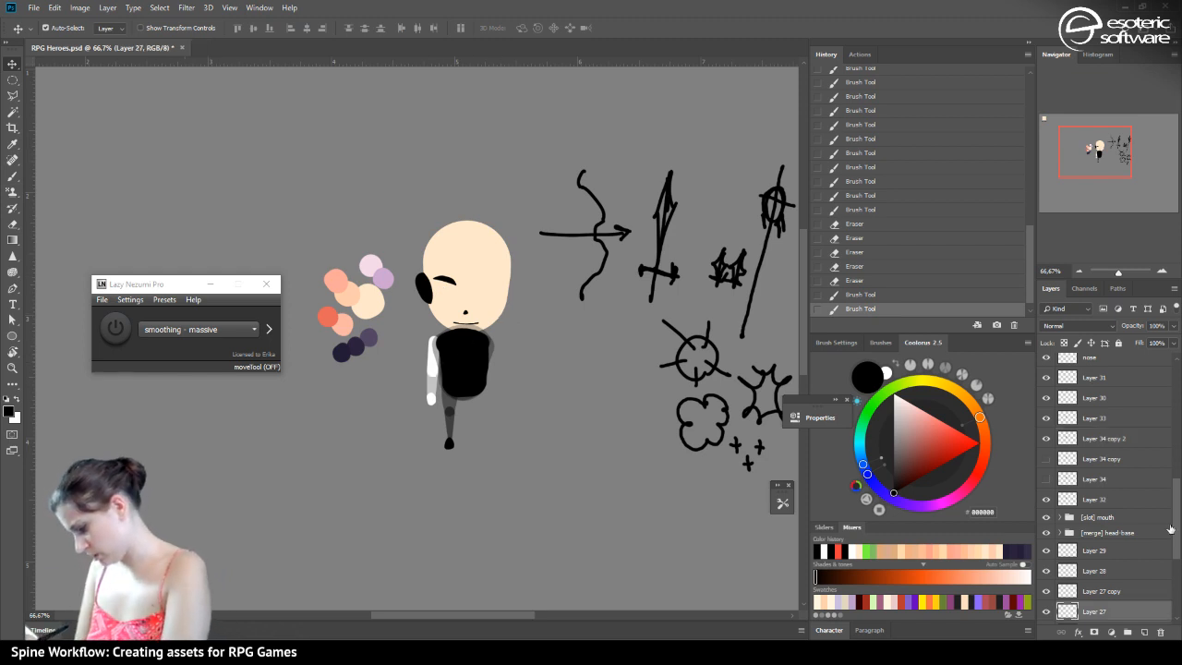
{"action": "scroll", "coordinate": [1171, 542], "scroll_direction": "down", "scroll_amount": 3}
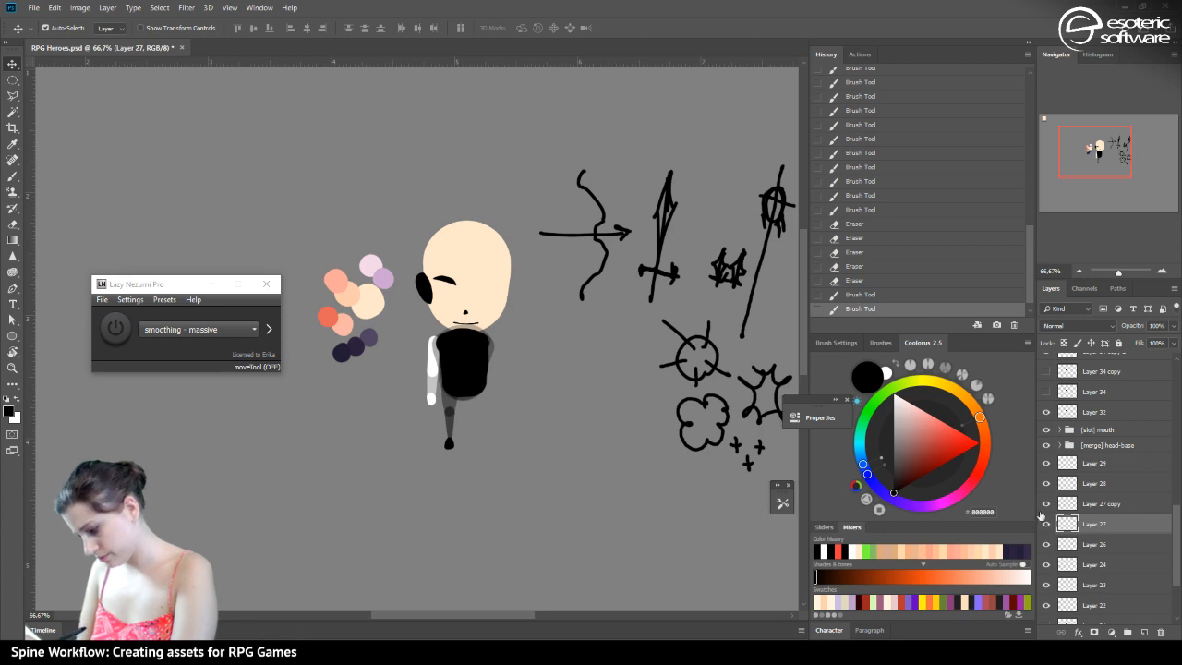
{"action": "left_click", "coordinate": [1088, 464], "text": "shift"}
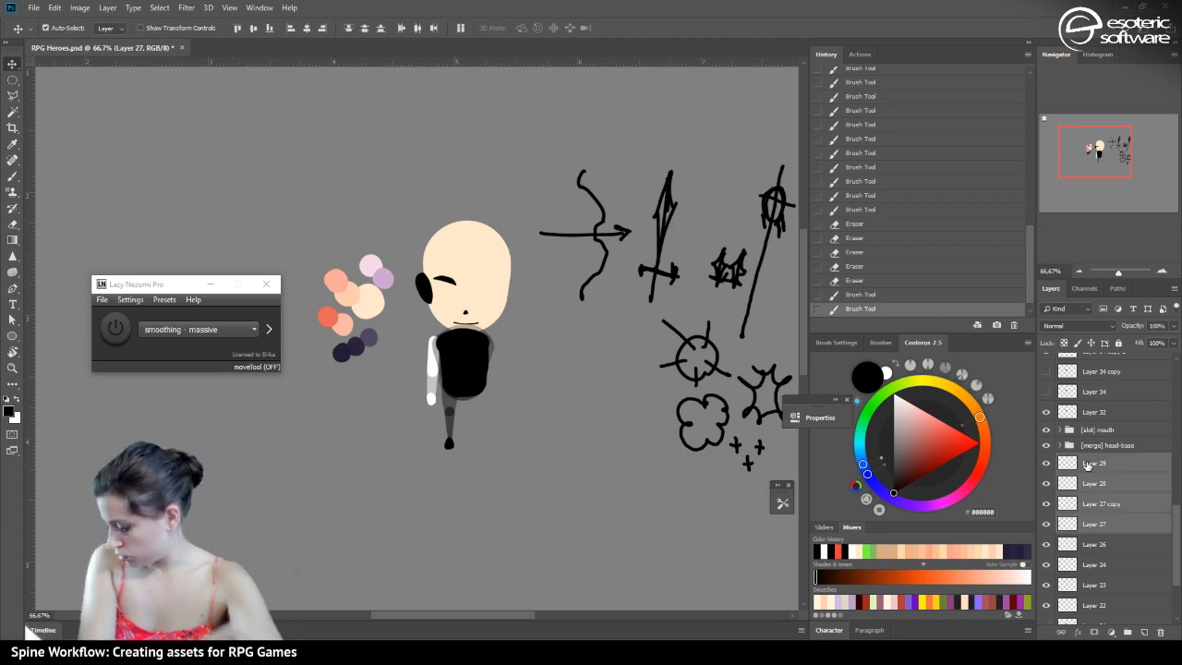
{"action": "key", "text": "Right"}
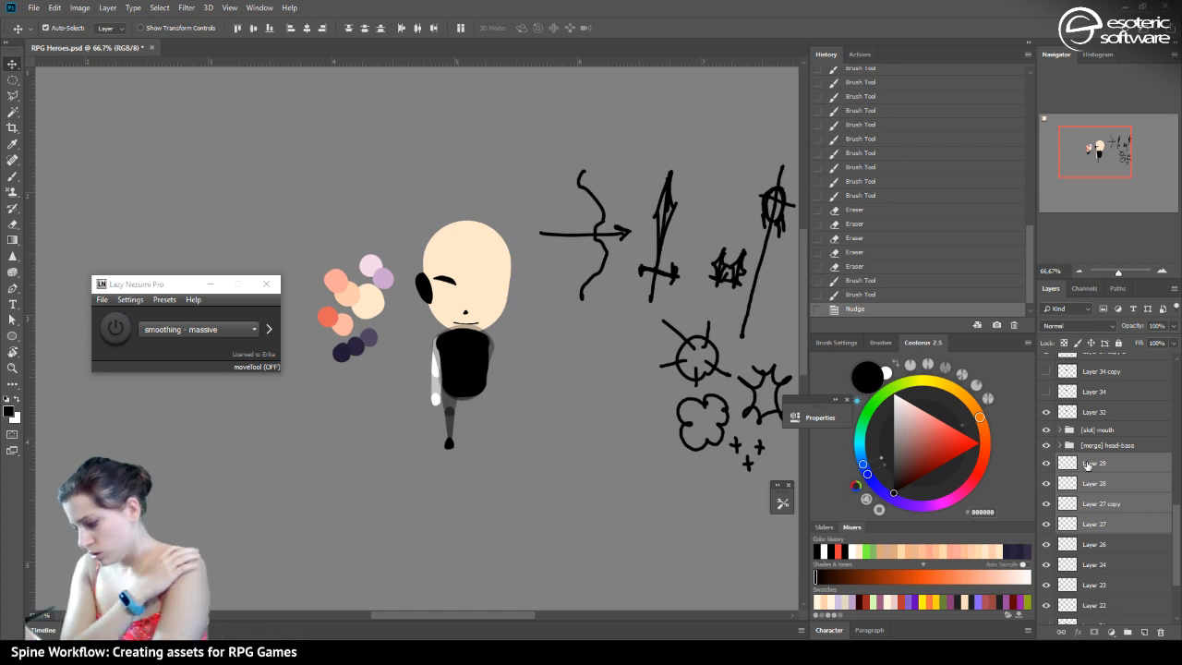
Scale the selected arm layers down to 95% in both width and height
{"action": "left_click", "coordinate": [1163, 272]}
{"action": "left_click", "coordinate": [1163, 272]}
{"action": "left_click", "coordinate": [1162, 272]}
{"action": "left_click_drag", "start_coordinate": [1092, 153], "coordinate": [1094, 153]}
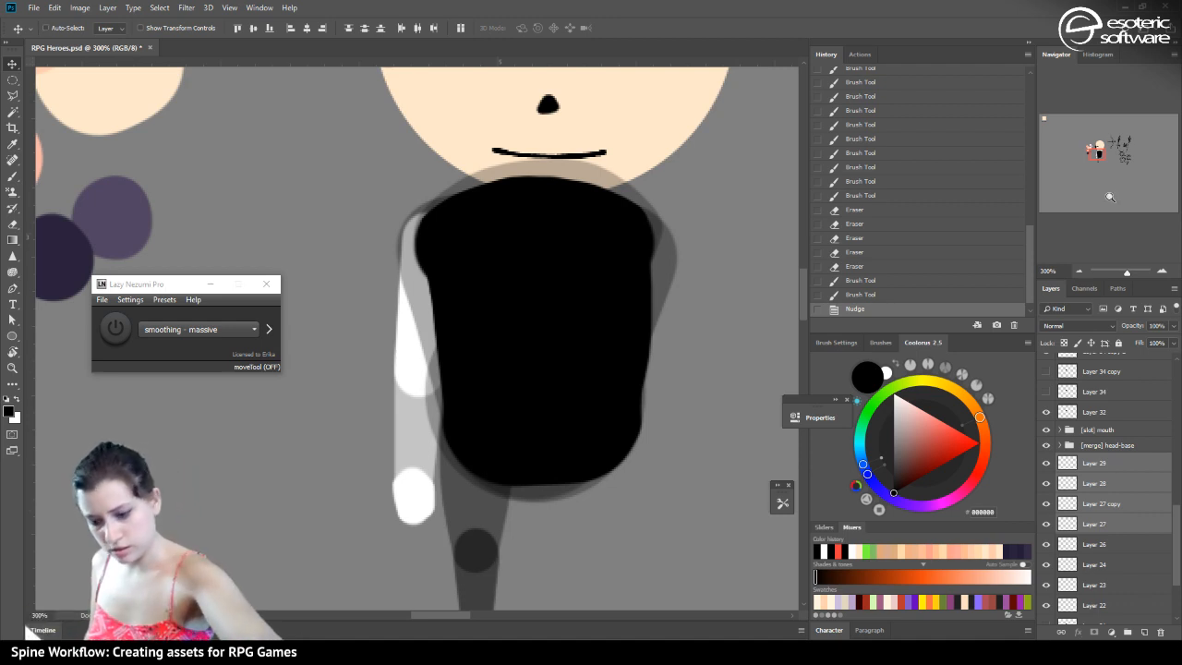
{"action": "key", "text": "ctrl+t"}
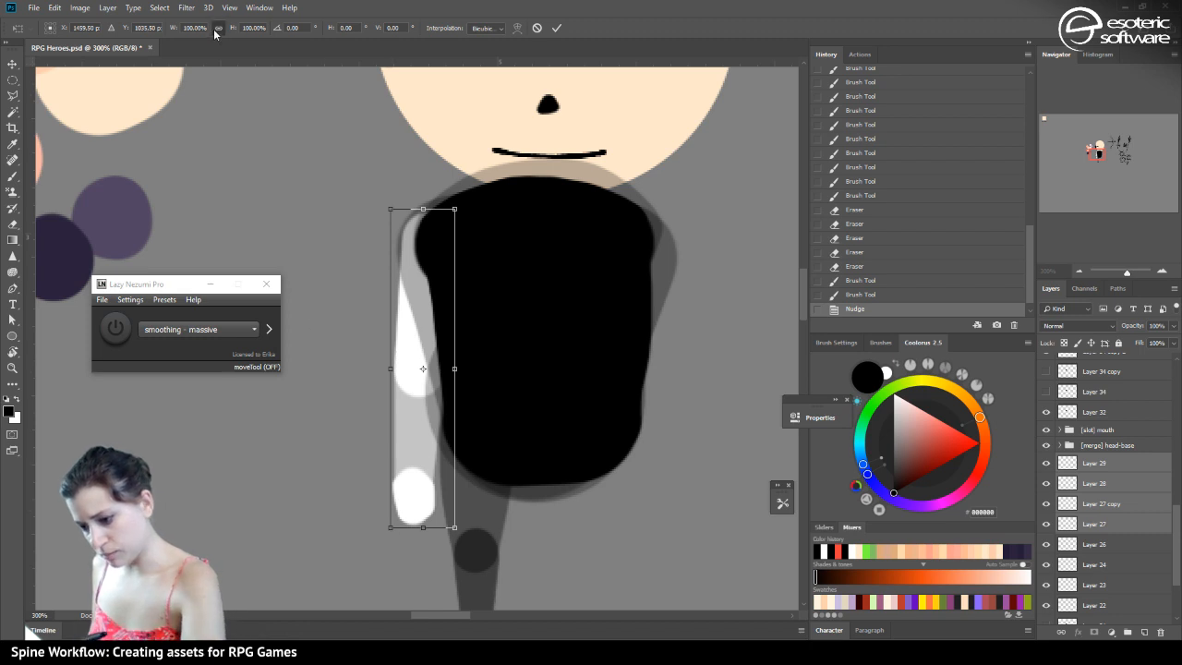
{"action": "key", "text": "Down"}
{"action": "key", "text": "Down"}
{"action": "key", "text": "Down"}
{"action": "key", "text": "Down"}
{"action": "key", "text": "Down"}
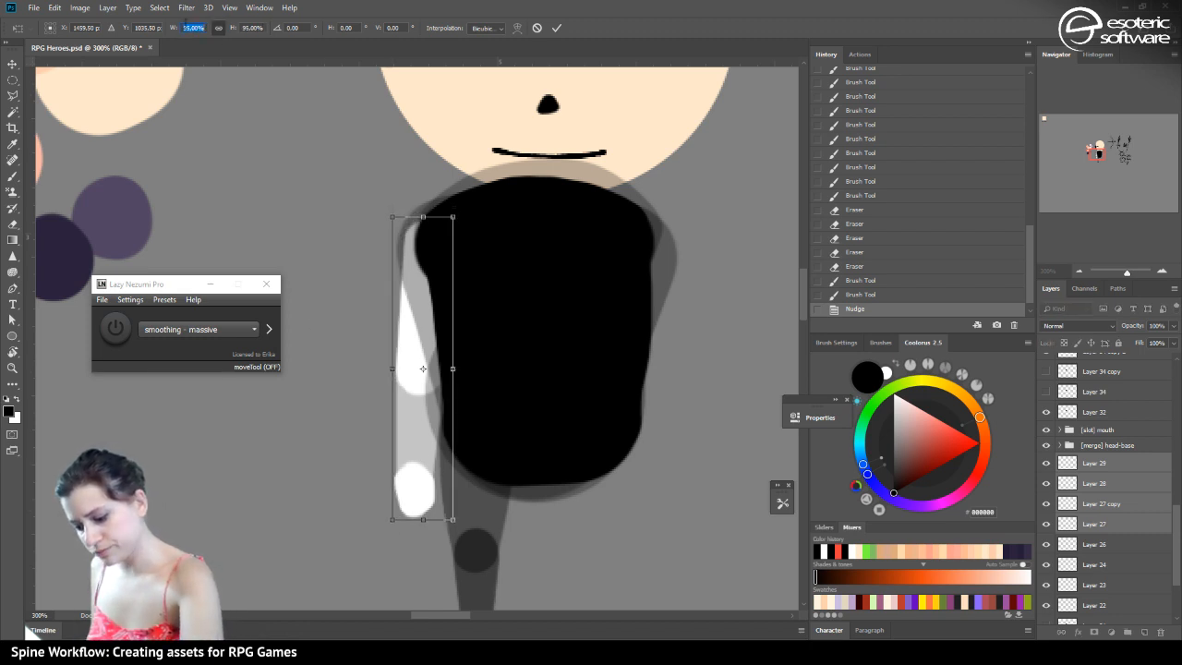
{"action": "left_click", "coordinate": [556, 27]}
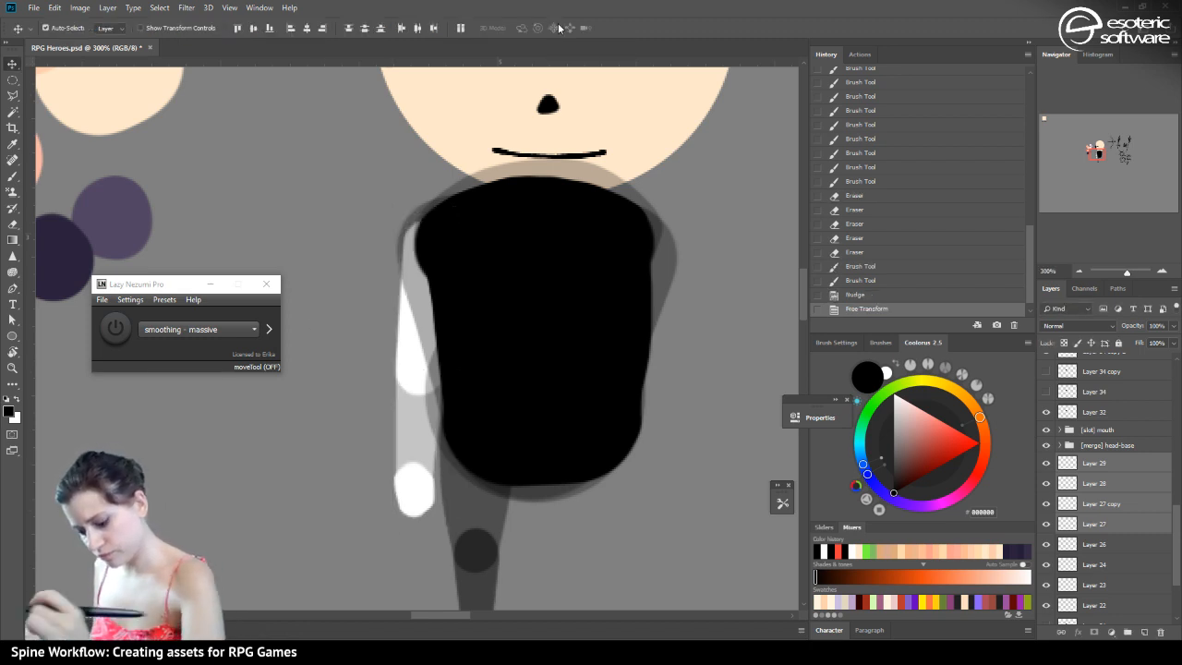
Nudge the scaled arm layers upward so the top of the arm sits at the torso's shoulder
{"action": "key", "text": "Up"}
{"action": "key", "text": "Up"}
{"action": "key", "text": "Up"}
{"action": "key", "text": "Up"}
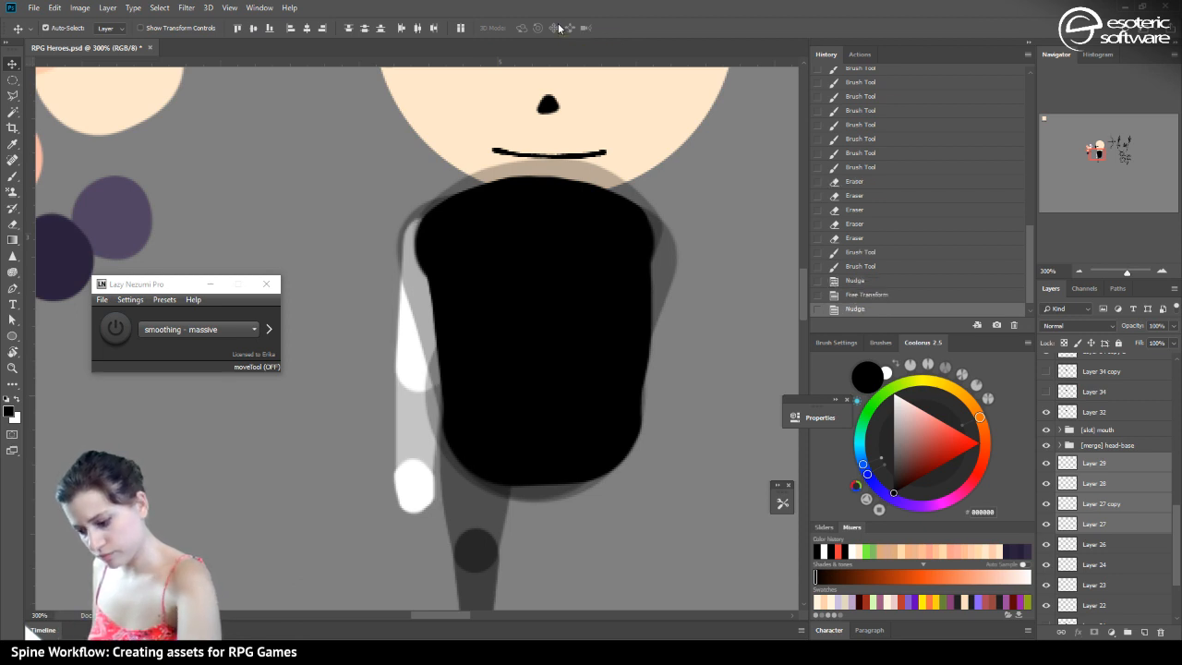
{"action": "key", "text": "Up"}
{"action": "key", "text": "Up"}
{"action": "key", "text": "Up"}
{"action": "key", "text": "Up"}
{"action": "key", "text": "Up"}
{"action": "key", "text": "Up"}
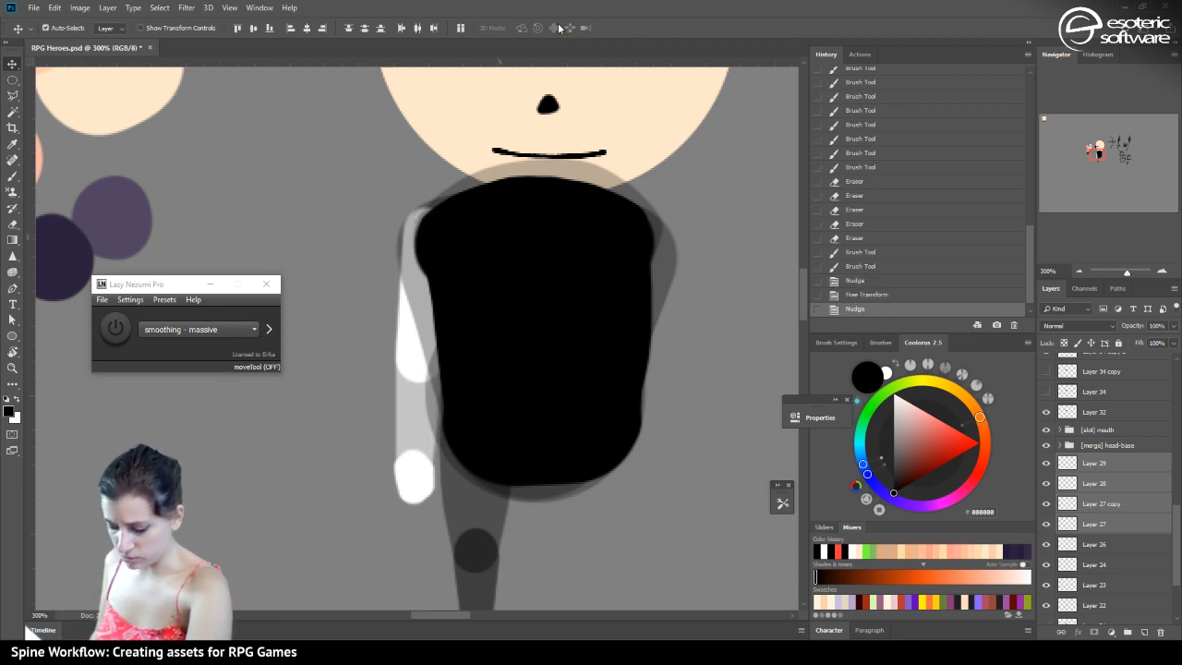
{"action": "key", "text": "Up"}
{"action": "key", "text": "Up"}
{"action": "key", "text": "Up"}
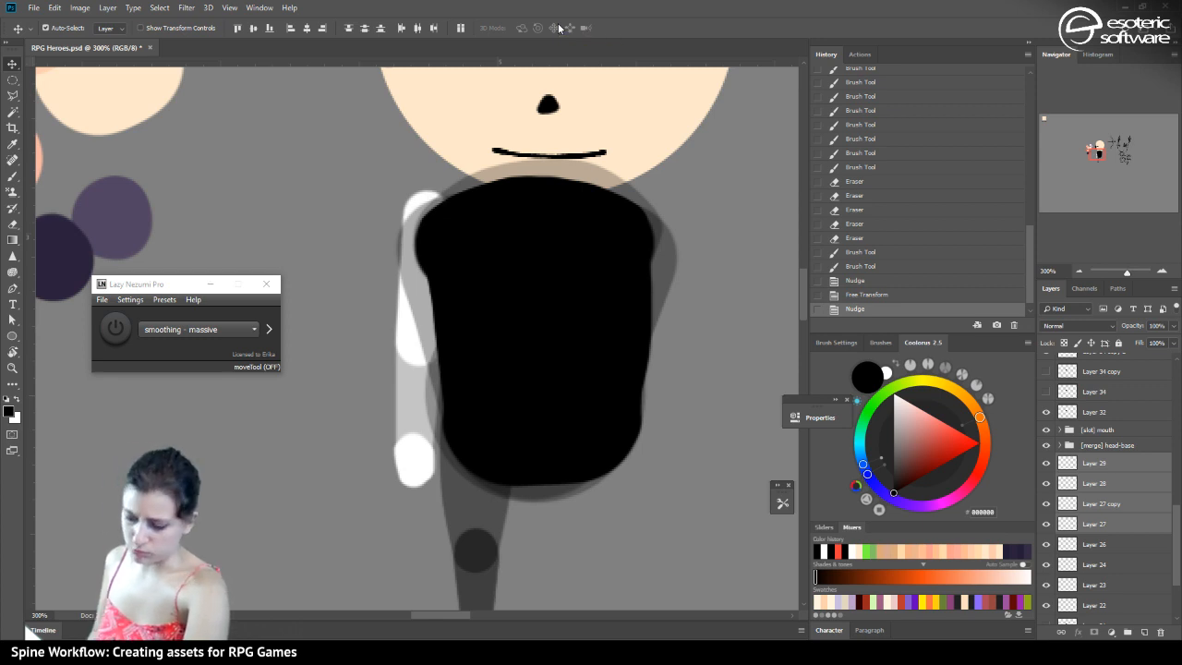
{"action": "key", "text": "Right"}
{"action": "key", "text": "Left"}
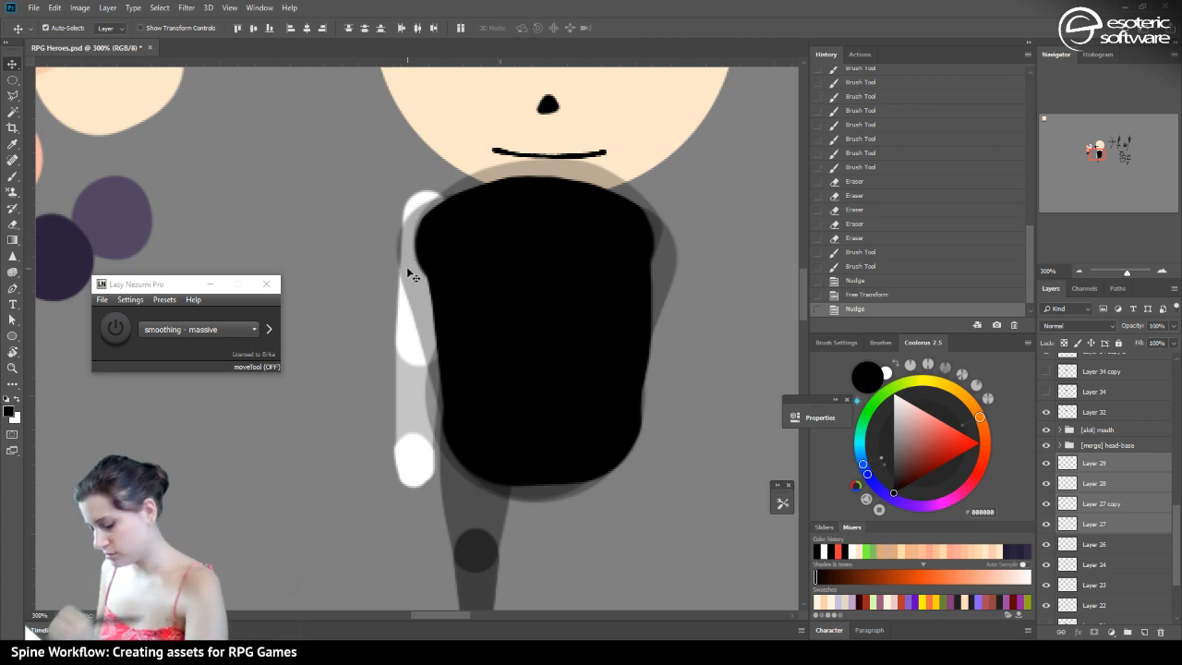
Identify Layer 27 of the arm by toggling its visibility, adjust its layer order, and save the document
{"action": "left_click", "coordinate": [13, 225]}
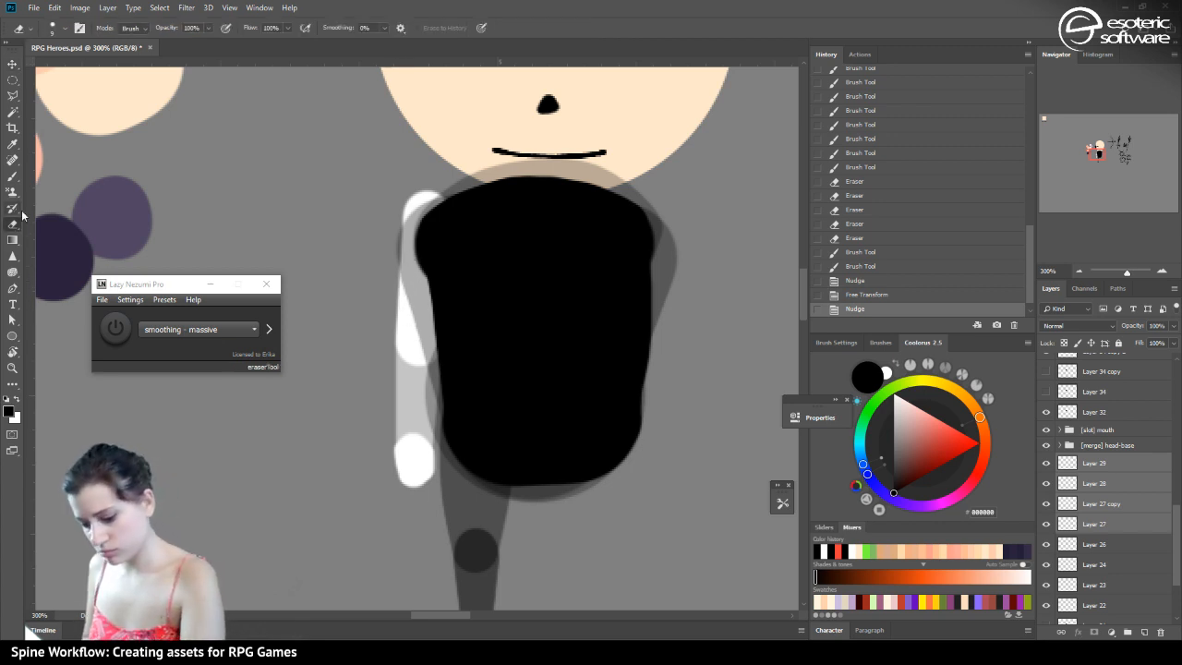
{"action": "left_click", "coordinate": [1075, 524]}
{"action": "left_click", "coordinate": [1048, 523]}
{"action": "left_click", "coordinate": [1047, 524]}
{"action": "left_click_drag", "start_coordinate": [1070, 523], "coordinate": [1070, 508]}
{"action": "left_click_drag", "start_coordinate": [518, 277], "coordinate": [459, 248]}
{"action": "mouse_move", "coordinate": [1097, 152]}
{"action": "left_mouse_down"}
{"action": "mouse_move", "coordinate": [1108, 162]}
{"action": "mouse_move", "coordinate": [1089, 149]}
{"action": "left_mouse_up"}
{"action": "left_click", "coordinate": [1080, 271]}
{"action": "left_click", "coordinate": [1080, 270]}
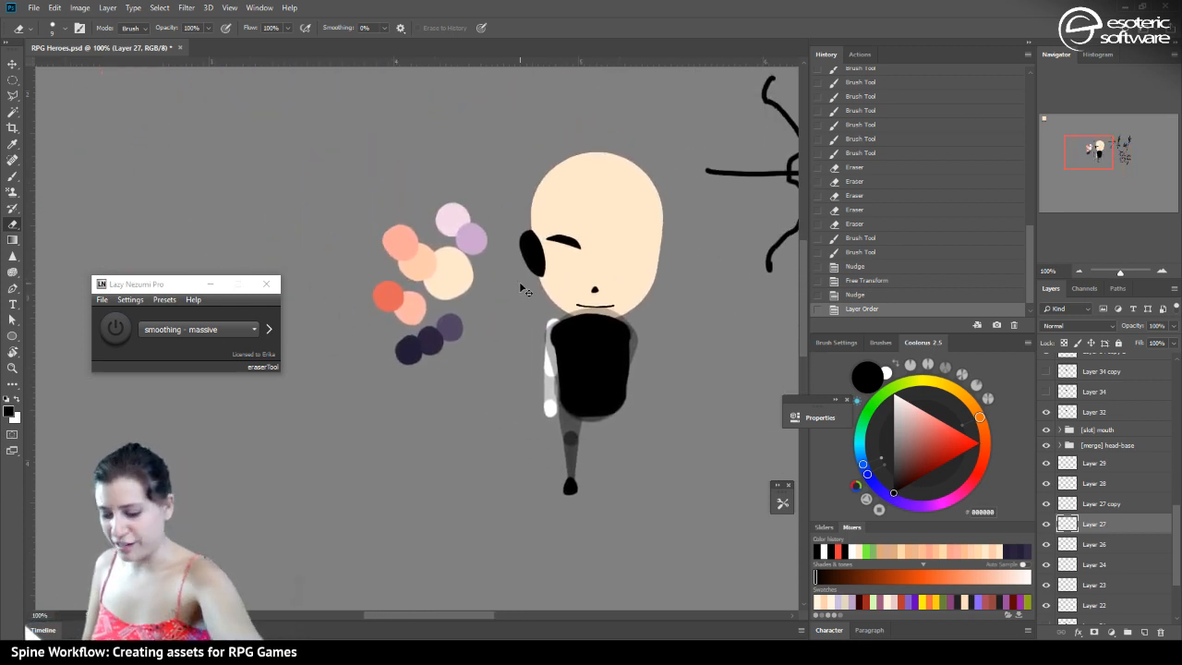
{"action": "key", "text": "ctrl+s"}
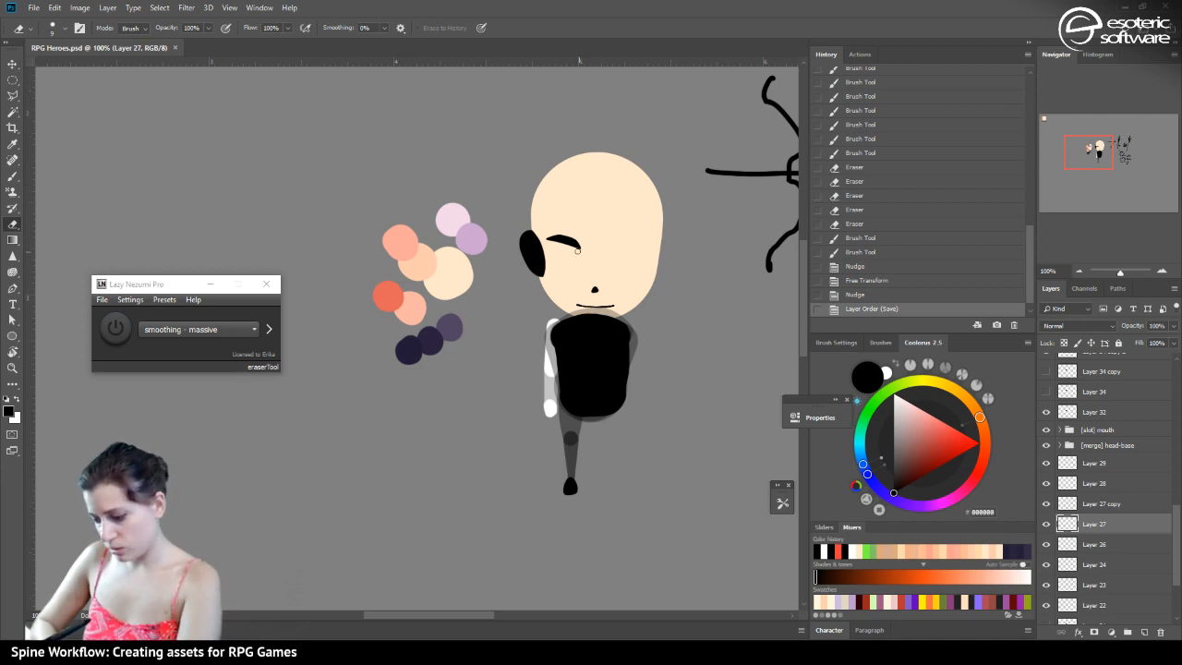
Pick the head artwork and check what the [merge] head-base group contains by toggling its visibility
{"action": "key", "text": "v"}
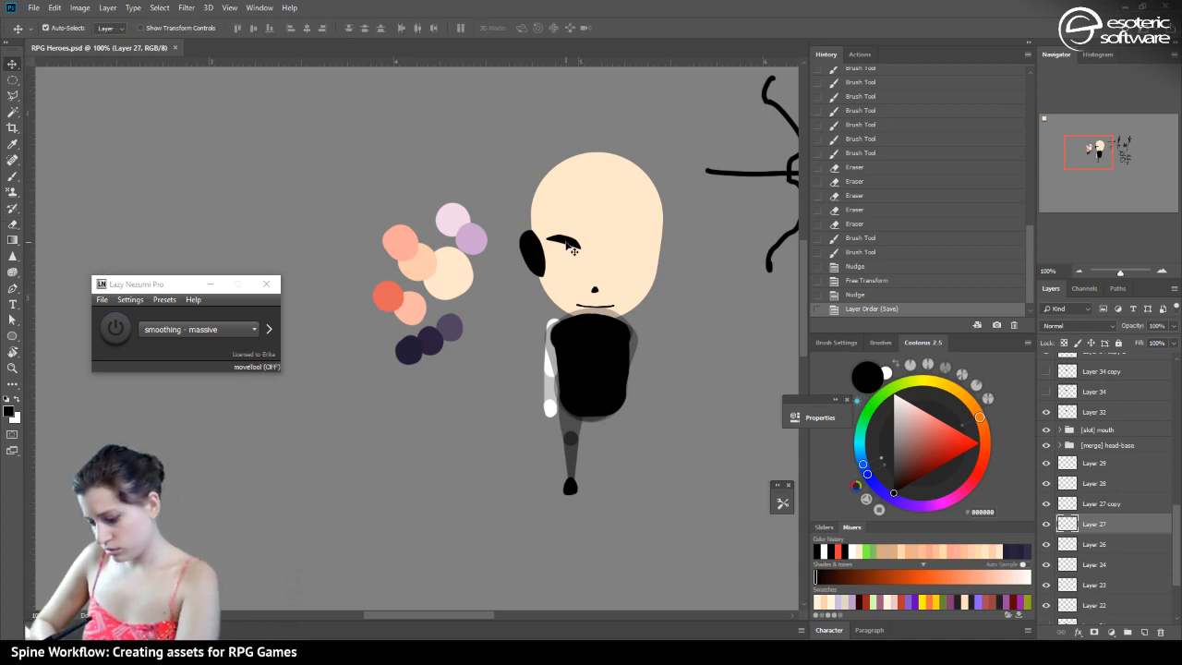
{"action": "left_click", "coordinate": [557, 252]}
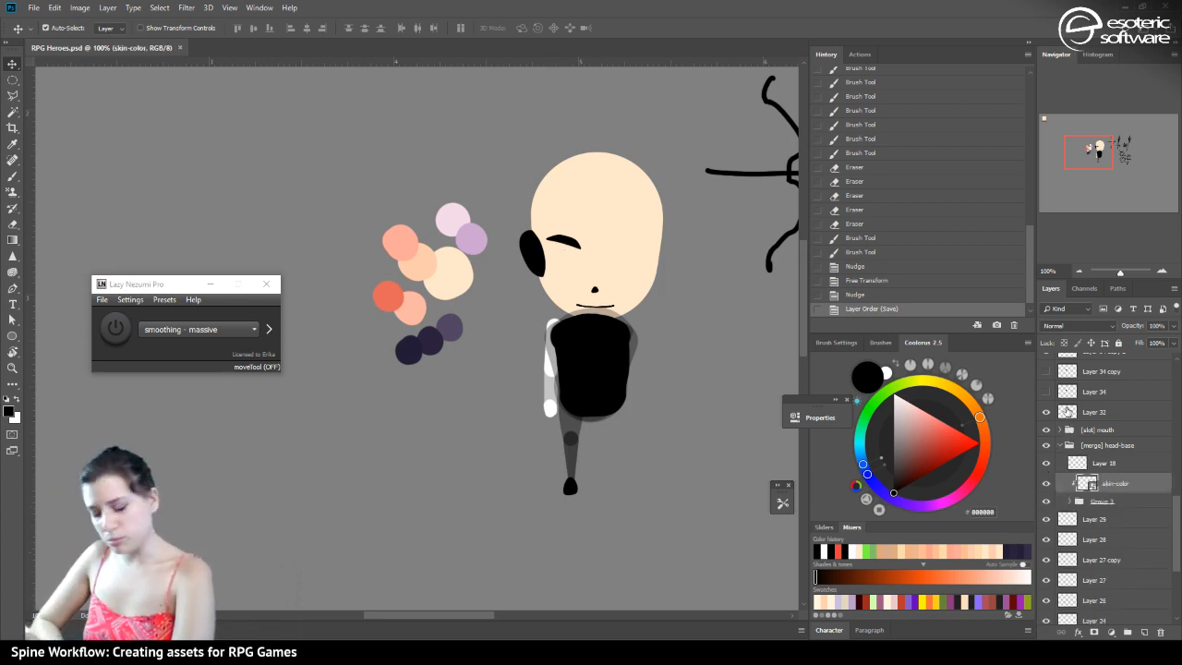
{"action": "left_click", "coordinate": [1047, 445]}
{"action": "left_click", "coordinate": [1047, 446]}
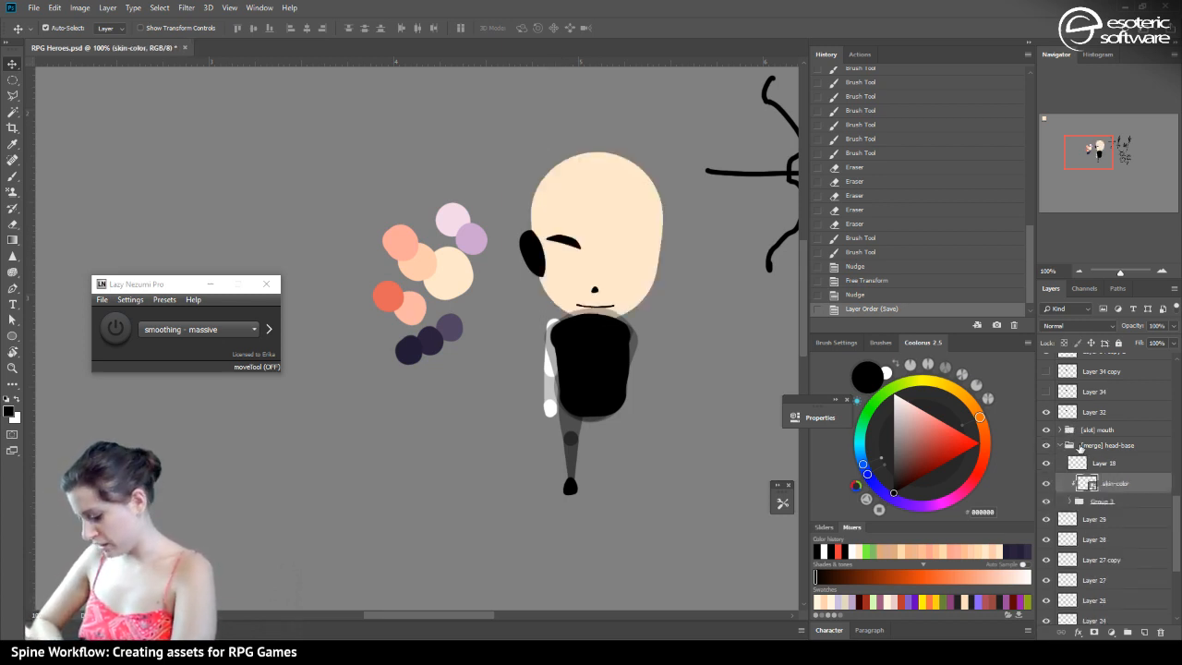
{"action": "left_click", "coordinate": [1082, 446]}
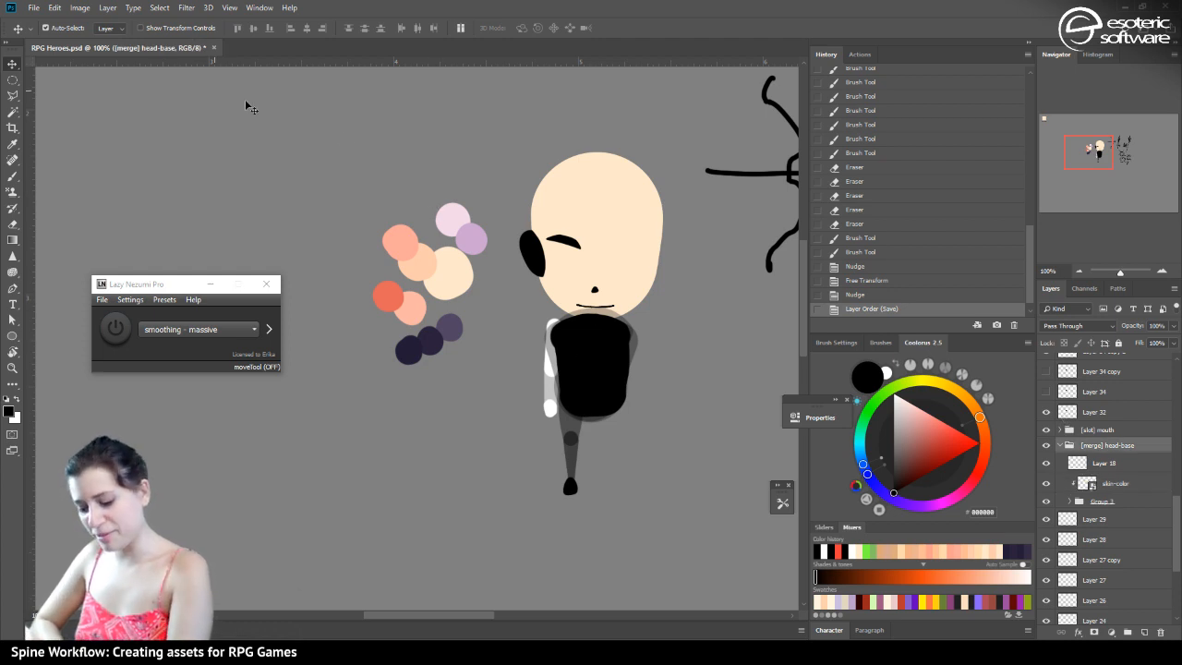
Select the eyebrow's layer, check it by toggling its visibility, and hide Layer 33
{"action": "left_click", "coordinate": [567, 242]}
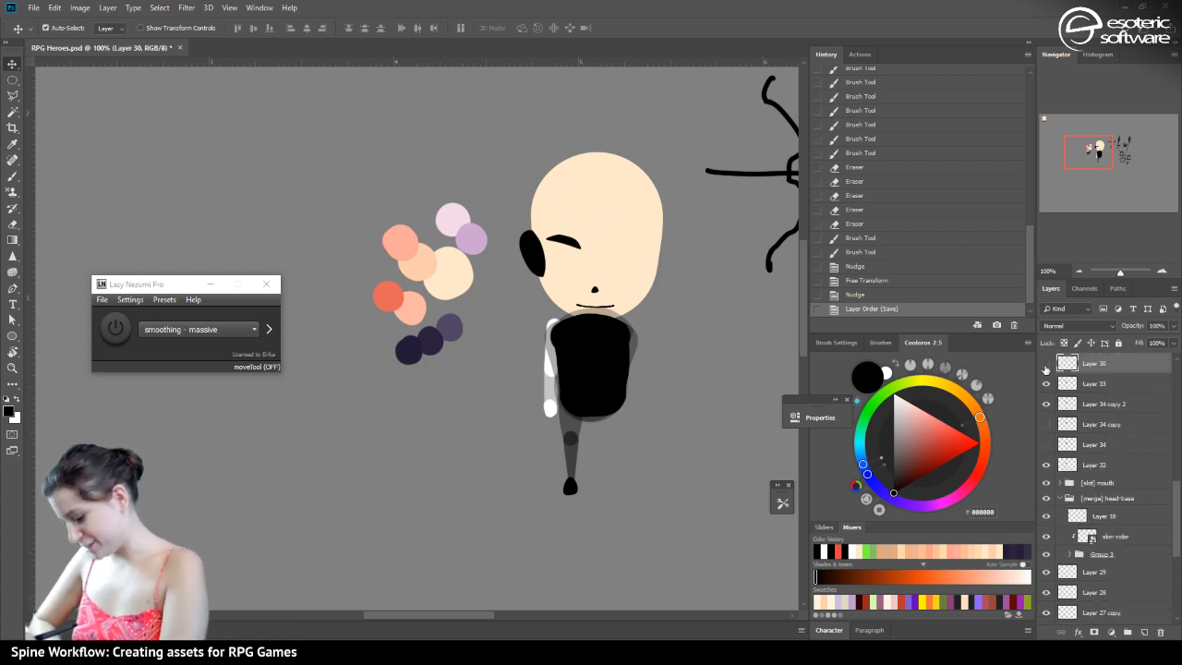
{"action": "left_click", "coordinate": [1046, 364]}
{"action": "left_click", "coordinate": [1046, 363]}
{"action": "left_click", "coordinate": [1047, 383]}
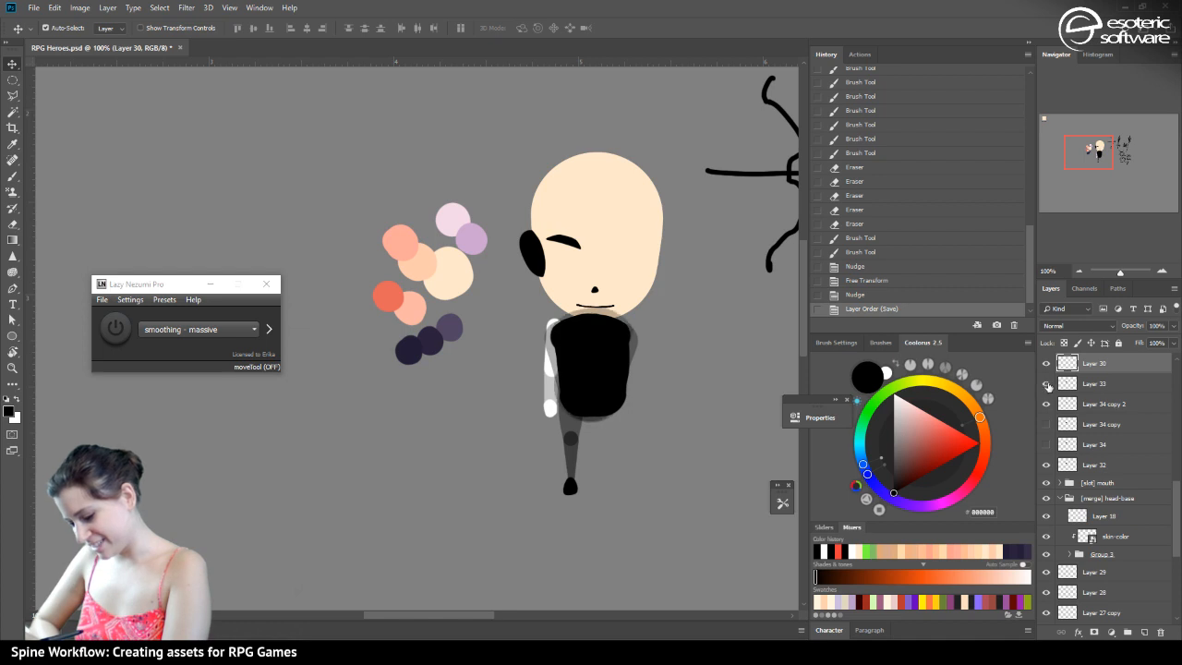
{"action": "left_click", "coordinate": [1045, 384]}
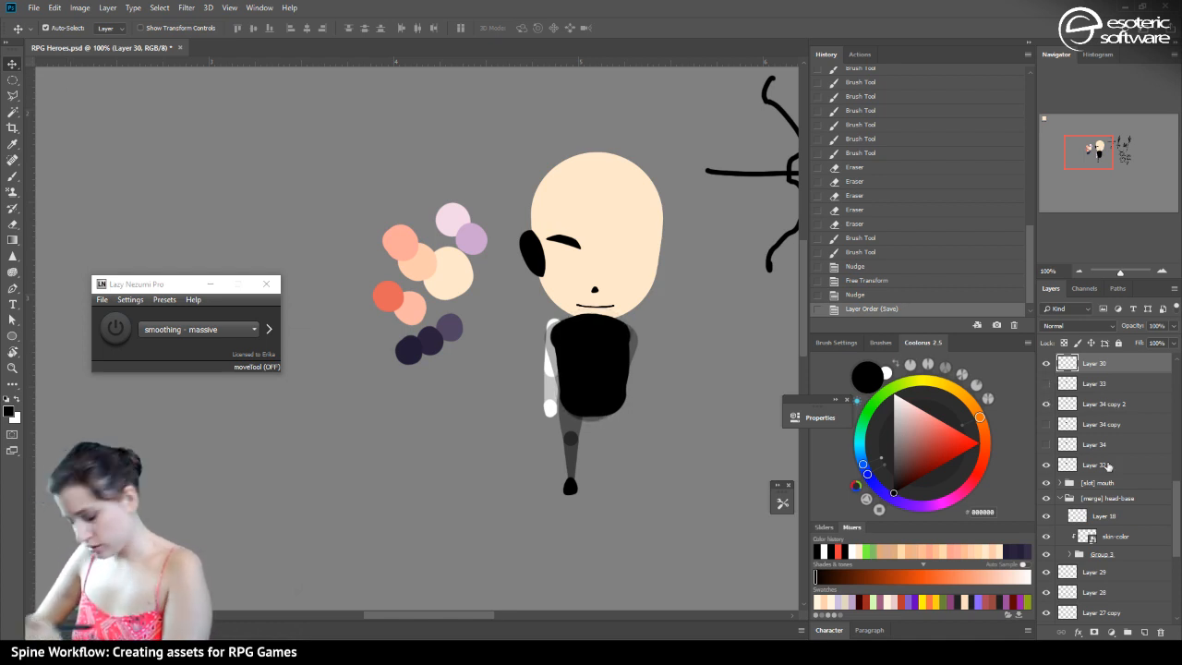
{"action": "left_click", "coordinate": [1046, 364]}
{"action": "left_click", "coordinate": [1047, 365]}
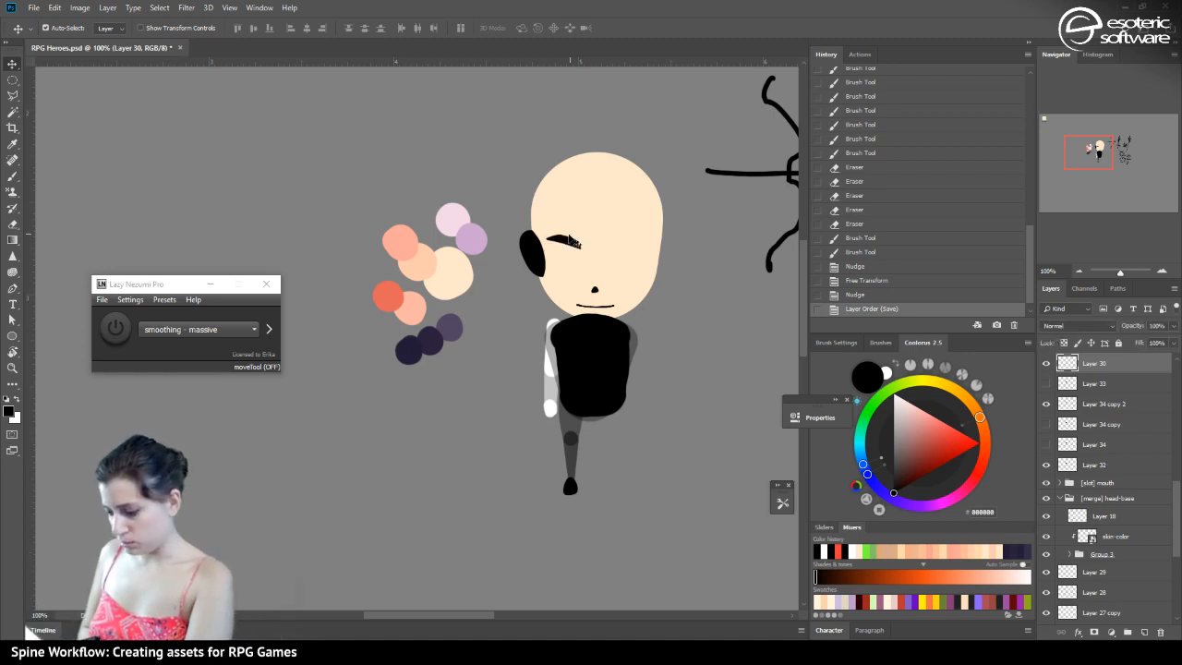
Add a new layer above the eyebrow's Layer 30 and show the character sketch in Group 2
{"action": "left_click", "coordinate": [1144, 631]}
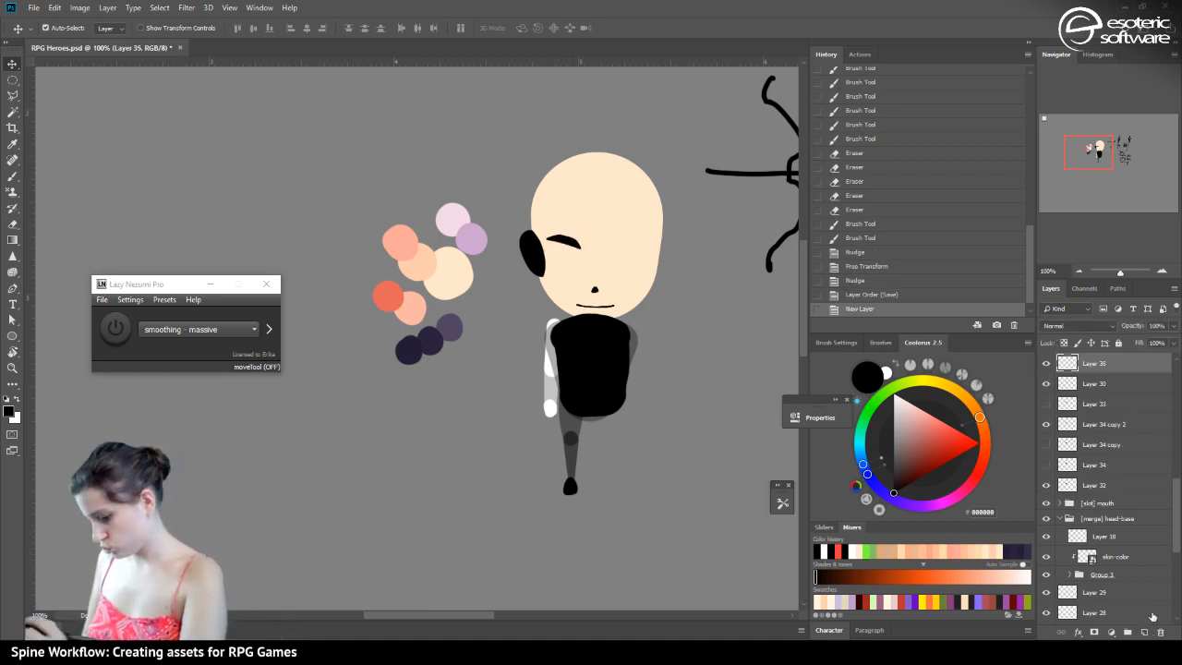
{"action": "scroll", "coordinate": [1172, 490], "scroll_direction": "up", "scroll_amount": 8}
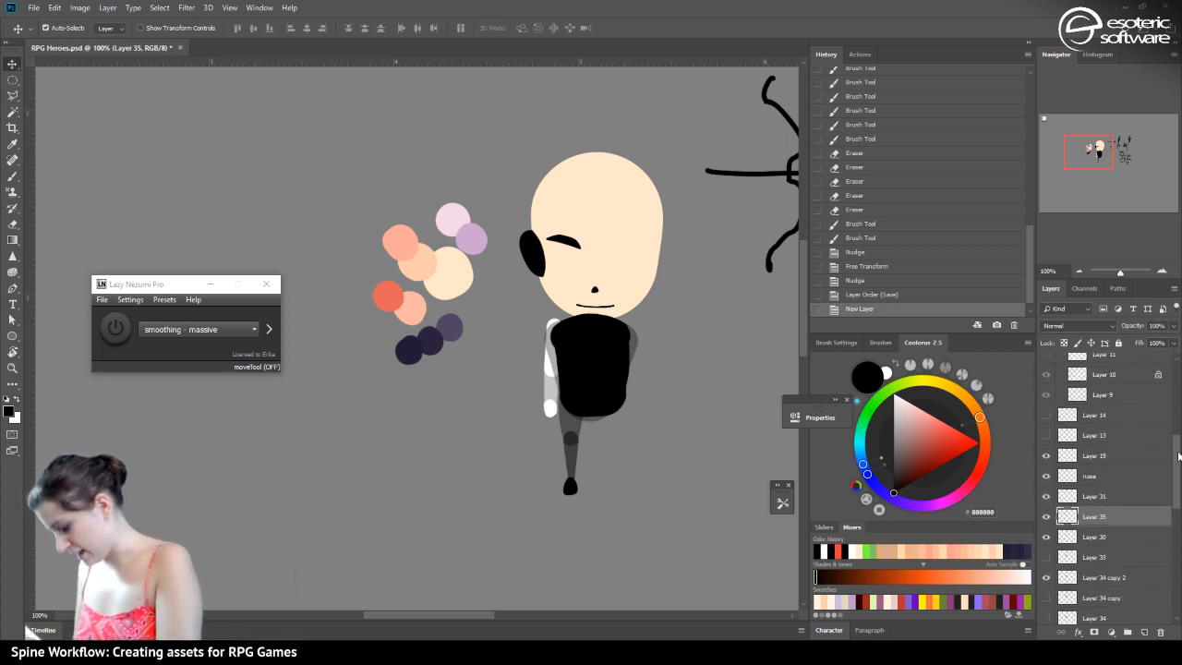
{"action": "left_click", "coordinate": [1047, 449]}
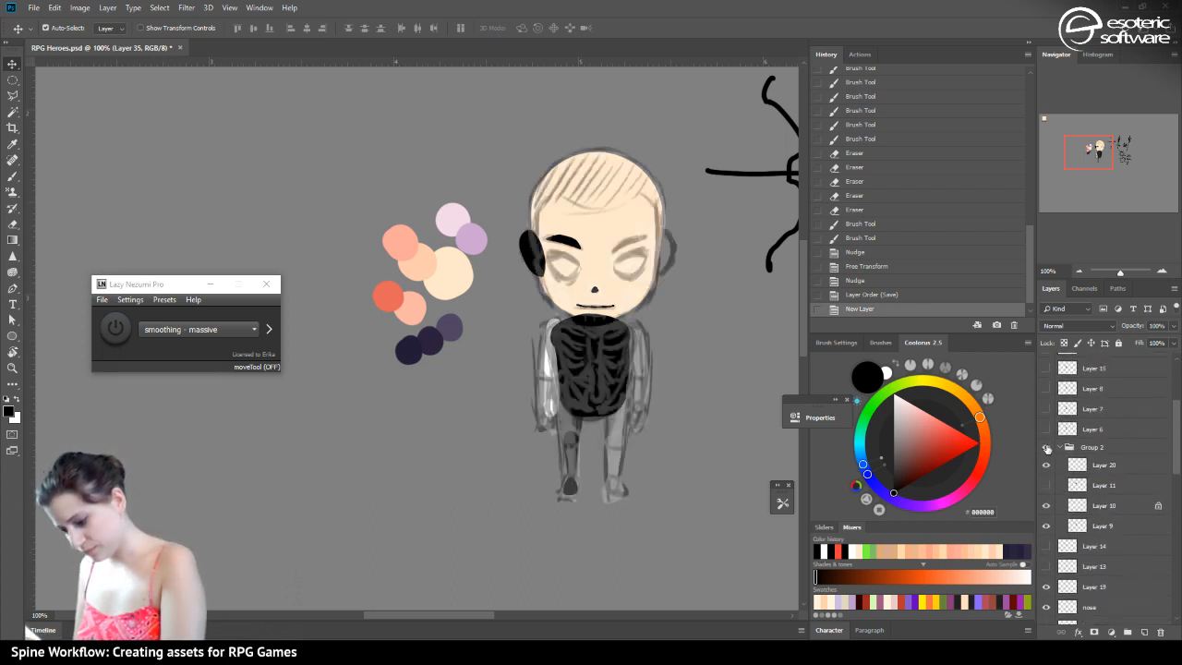
Paint the black upper lash line over the eye sketch beneath the black eyebrow on Layer 35 with a 15 px brush
{"action": "scroll", "coordinate": [1153, 414], "scroll_direction": "down", "scroll_amount": 5}
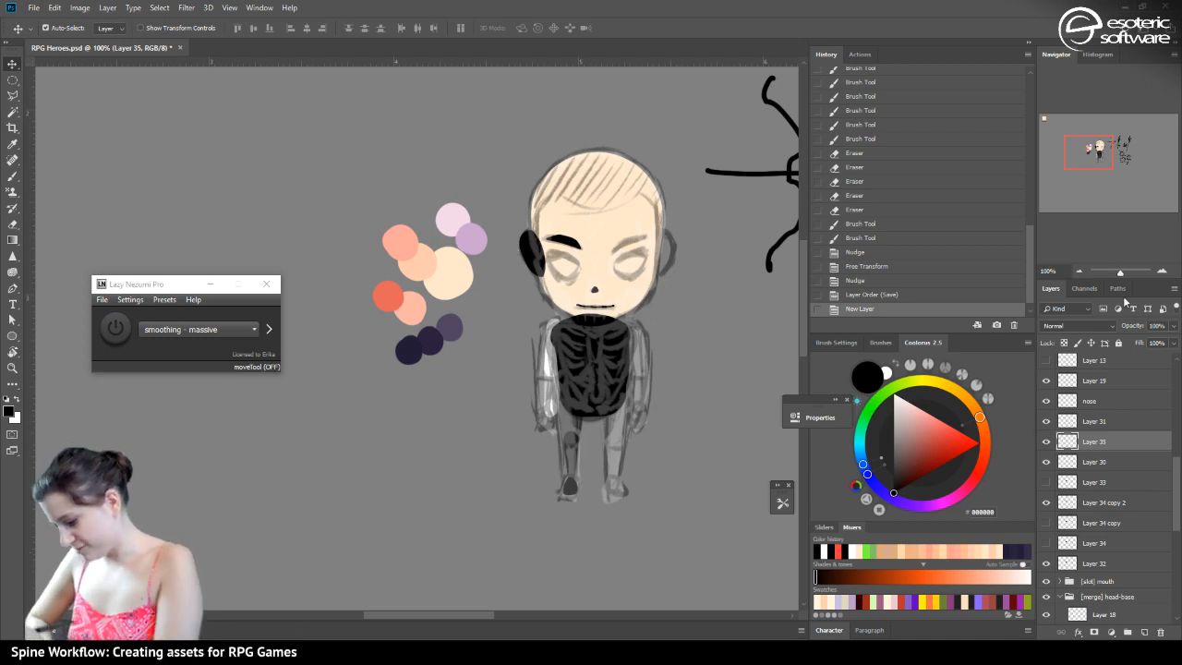
{"action": "left_click", "coordinate": [1162, 271]}
{"action": "left_click", "coordinate": [1162, 271]}
{"action": "left_click_drag", "start_coordinate": [1096, 145], "coordinate": [1095, 149]}
{"action": "key", "text": "b"}
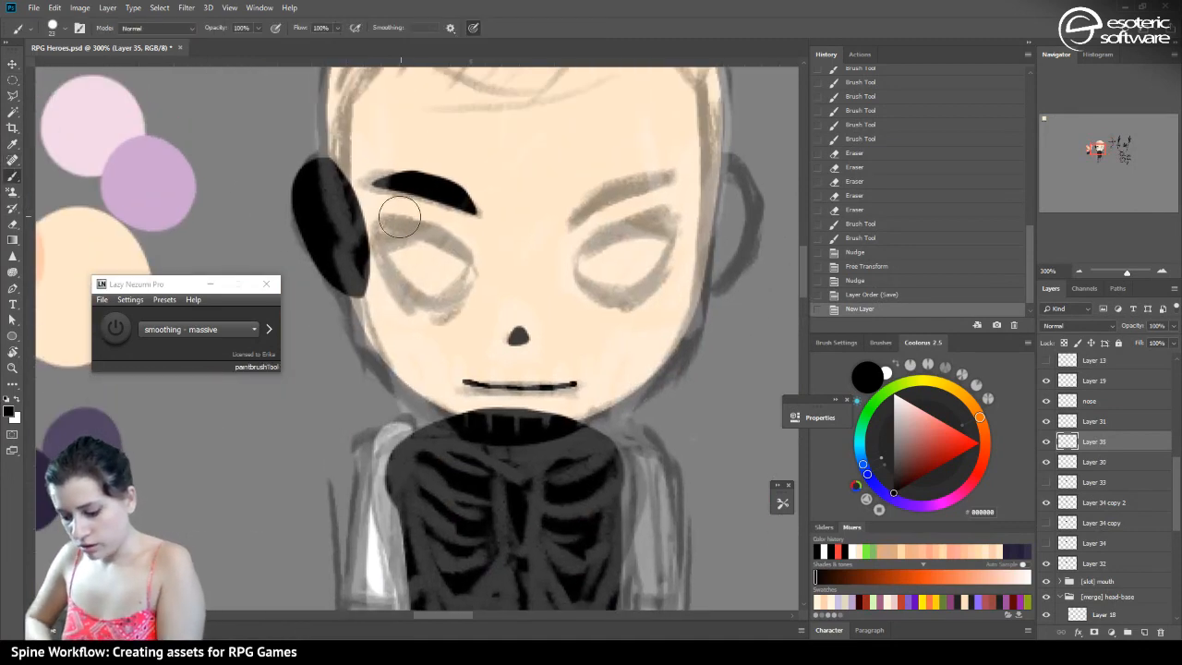
{"action": "left_click_drag", "start_coordinate": [366, 229], "coordinate": [458, 260]}
{"action": "key", "text": "ctrl+z"}
{"action": "left_click", "coordinate": [61, 29]}
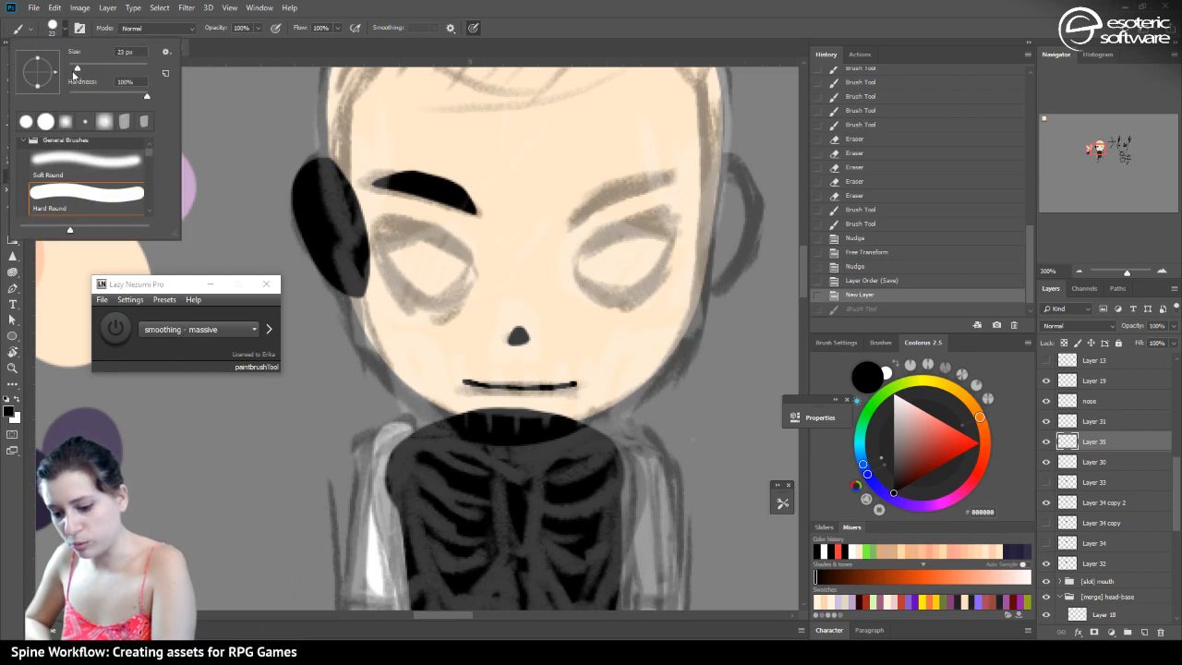
{"action": "left_click_drag", "start_coordinate": [77, 71], "coordinate": [73, 70]}
{"action": "left_click_drag", "start_coordinate": [464, 264], "coordinate": [351, 226]}
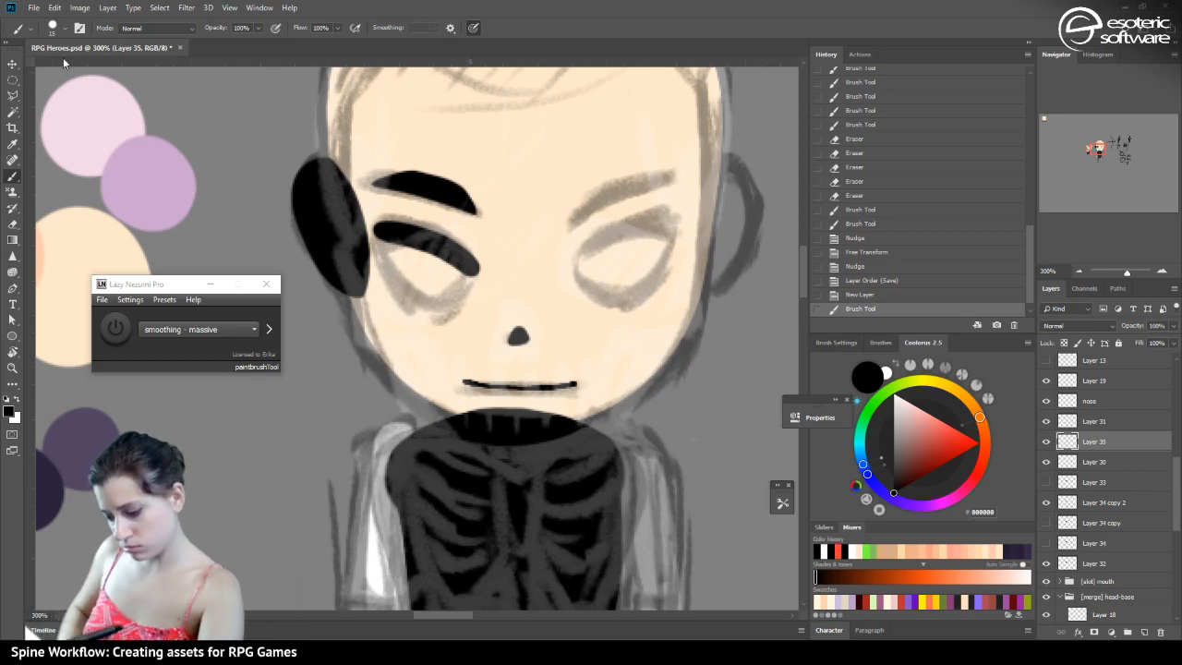
Erase along the upper and lower edges of the lash line to thin it and taper its ends
{"action": "left_click", "coordinate": [13, 223]}
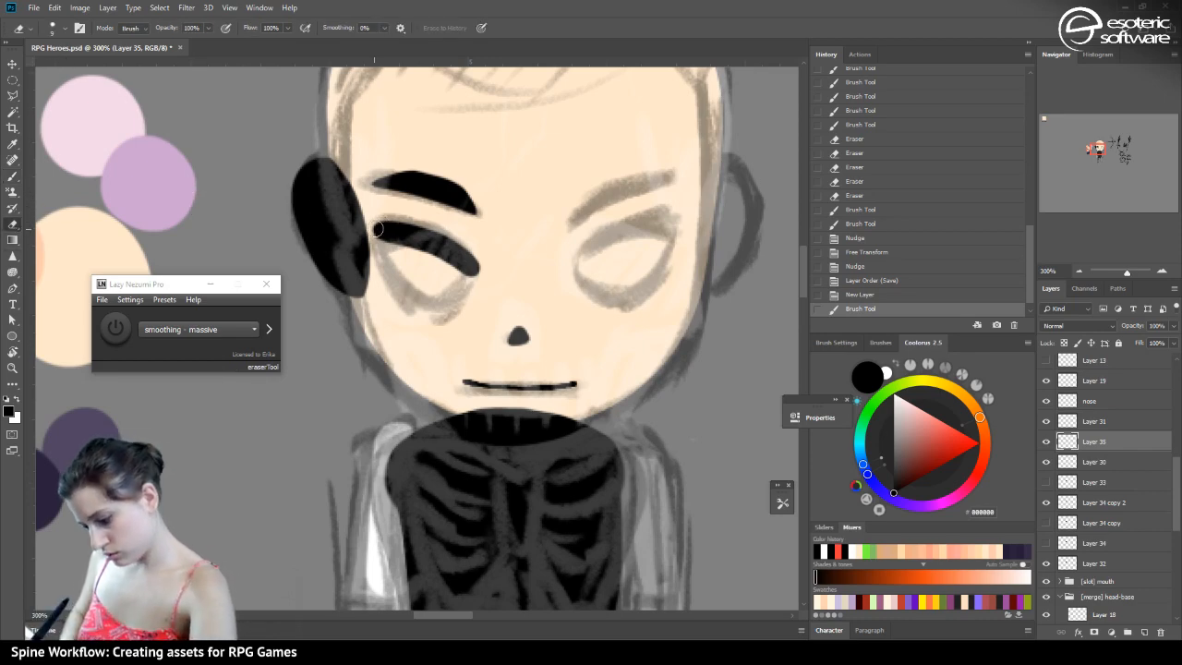
{"action": "mouse_move", "coordinate": [379, 218]}
{"action": "left_mouse_down"}
{"action": "mouse_move", "coordinate": [371, 231]}
{"action": "mouse_move", "coordinate": [362, 219]}
{"action": "left_mouse_up"}
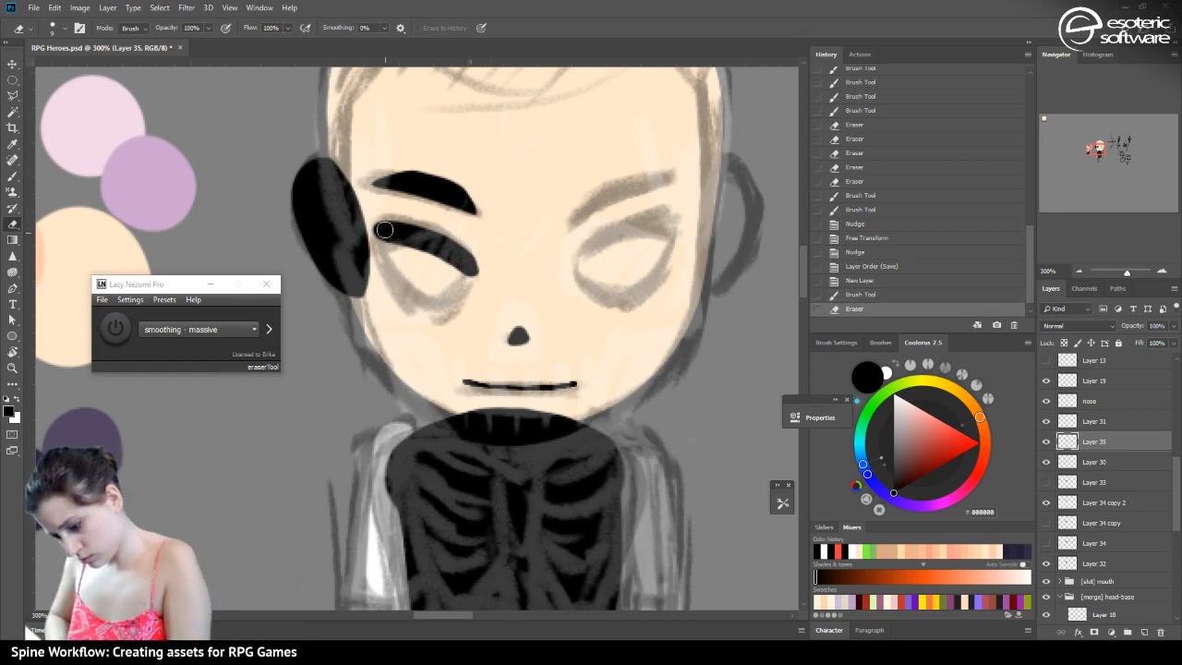
{"action": "mouse_move", "coordinate": [388, 250]}
{"action": "left_mouse_down"}
{"action": "mouse_move", "coordinate": [438, 256]}
{"action": "mouse_move", "coordinate": [478, 285]}
{"action": "left_mouse_up"}
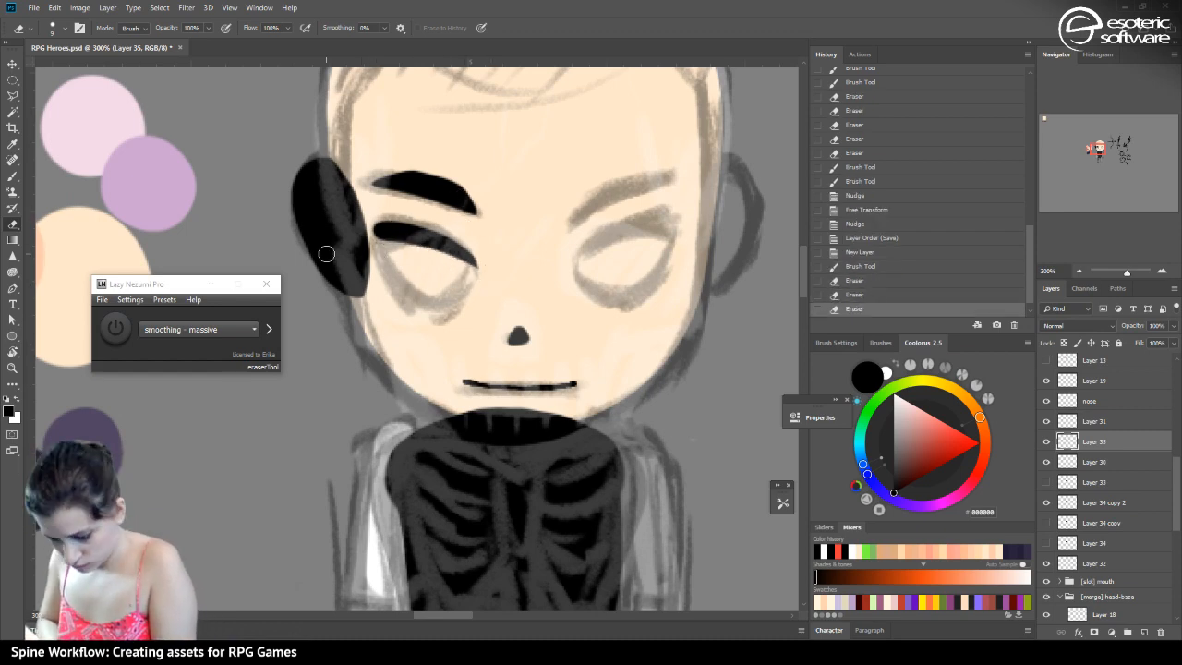
{"action": "mouse_move", "coordinate": [377, 214]}
{"action": "left_mouse_down"}
{"action": "mouse_move", "coordinate": [349, 247]}
{"action": "mouse_move", "coordinate": [362, 211]}
{"action": "left_mouse_up"}
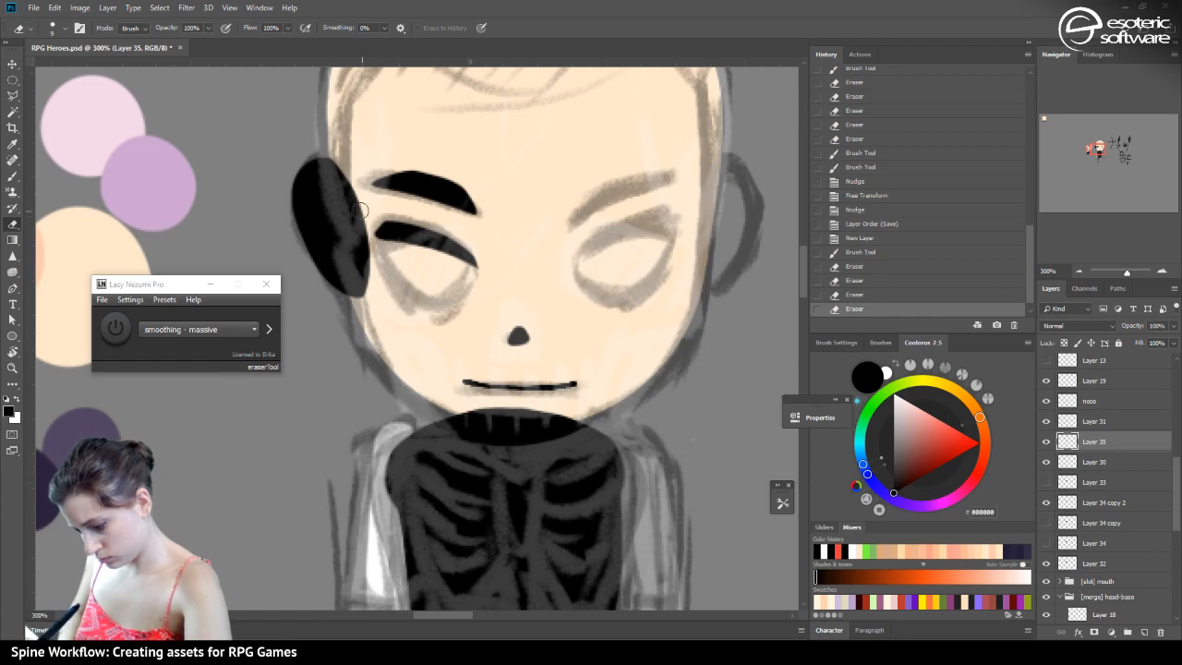
Paint a small pointed tip on the outer corner of the upper lash line with a finer brush
{"action": "left_click", "coordinate": [13, 174]}
{"action": "left_click", "coordinate": [42, 28]}
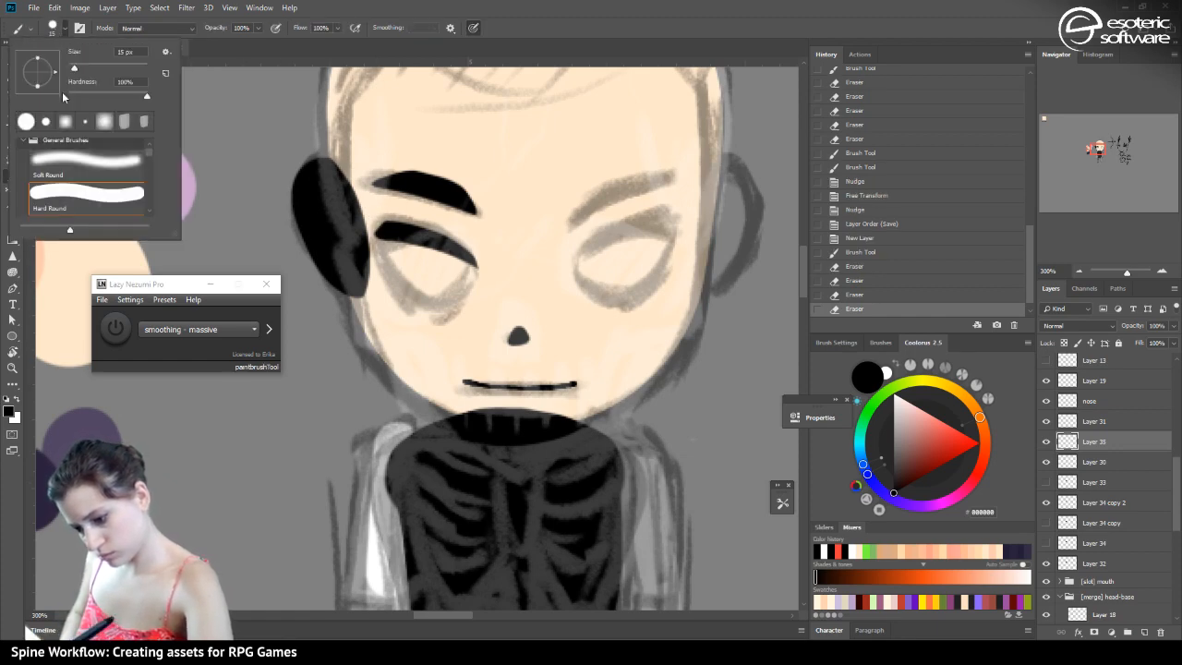
{"action": "left_click_drag", "start_coordinate": [391, 239], "coordinate": [372, 243]}
{"action": "left_click_drag", "start_coordinate": [381, 231], "coordinate": [372, 241]}
{"action": "left_click_drag", "start_coordinate": [379, 230], "coordinate": [371, 240]}
{"action": "left_click_drag", "start_coordinate": [377, 230], "coordinate": [370, 242]}
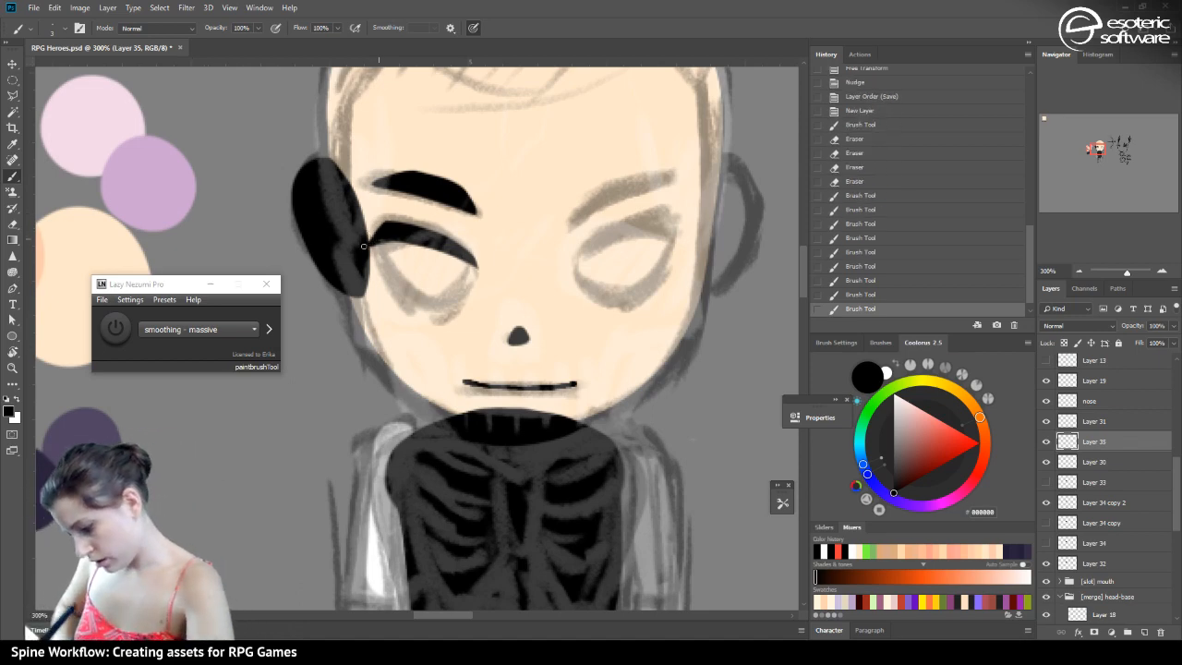
{"action": "left_click_drag", "start_coordinate": [363, 246], "coordinate": [372, 239]}
Add a new layer, paint the thin curved line down the outer side of the eye, and erase its edge to taper it
{"action": "left_click", "coordinate": [1145, 632]}
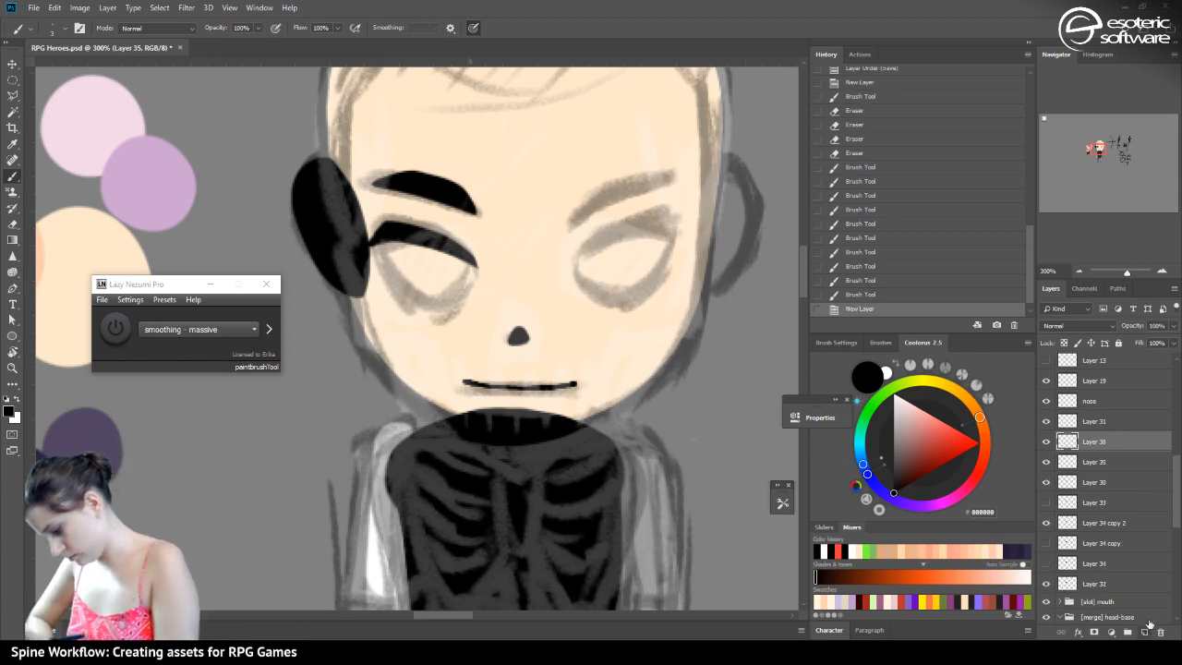
{"action": "mouse_move", "coordinate": [377, 246]}
{"action": "left_mouse_down"}
{"action": "mouse_move", "coordinate": [391, 285]}
{"action": "mouse_move", "coordinate": [389, 270]}
{"action": "left_mouse_up"}
{"action": "left_click", "coordinate": [45, 33]}
{"action": "left_click_drag", "start_coordinate": [380, 240], "coordinate": [386, 260]}
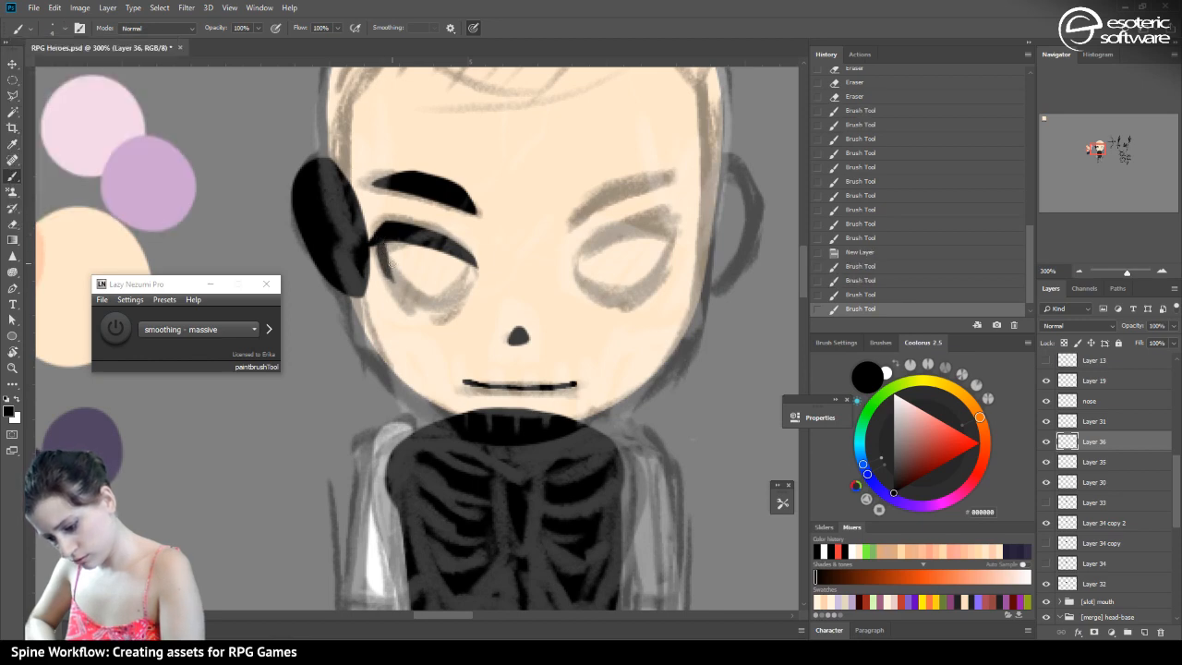
{"action": "left_click", "coordinate": [838, 268]}
{"action": "left_click", "coordinate": [841, 236]}
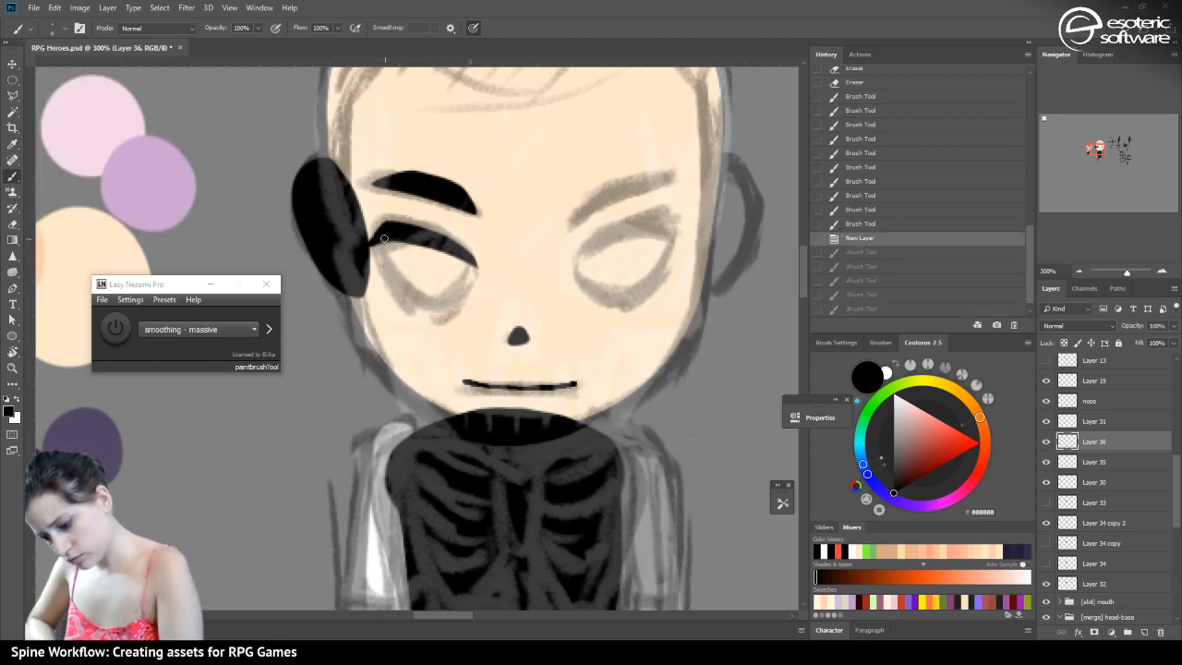
{"action": "mouse_move", "coordinate": [380, 239]}
{"action": "left_mouse_down"}
{"action": "mouse_move", "coordinate": [393, 284]}
{"action": "mouse_move", "coordinate": [371, 226]}
{"action": "mouse_move", "coordinate": [399, 285]}
{"action": "left_mouse_up"}
{"action": "key", "text": "e"}
{"action": "key", "text": "ctrl+z"}
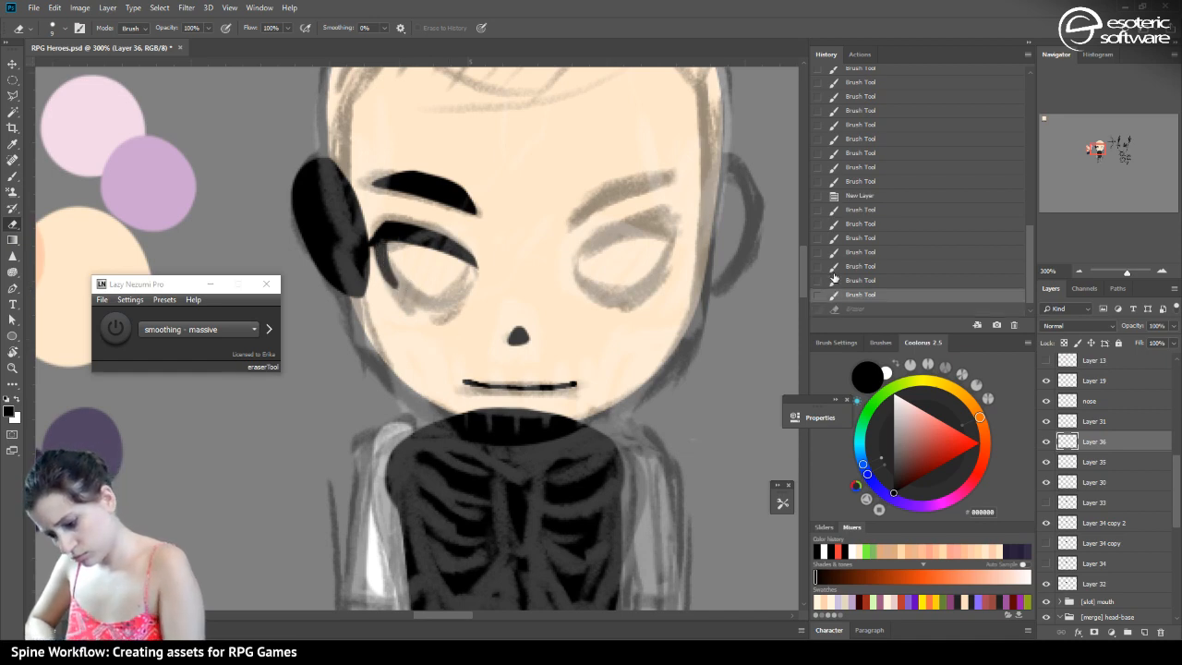
{"action": "left_click_drag", "start_coordinate": [368, 249], "coordinate": [397, 288]}
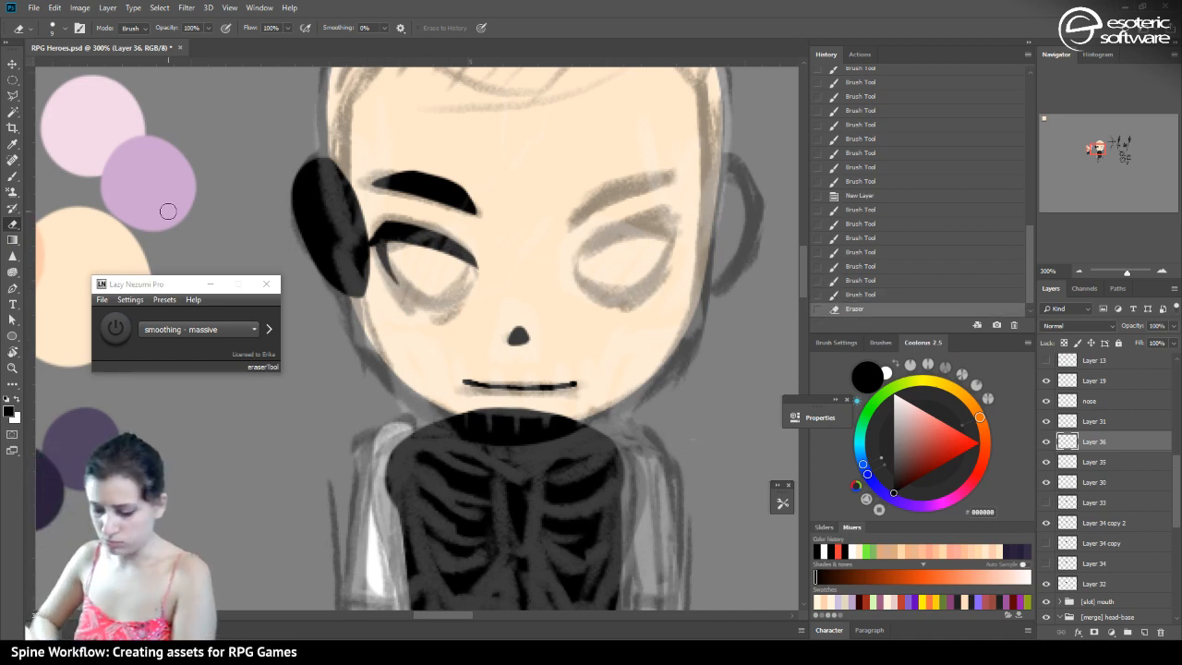
Add a new layer and paint a solid black oval iris inside the eye with Lazy Nezumi smoothing turned on
{"action": "left_click", "coordinate": [1143, 633]}
{"action": "left_click", "coordinate": [14, 170]}
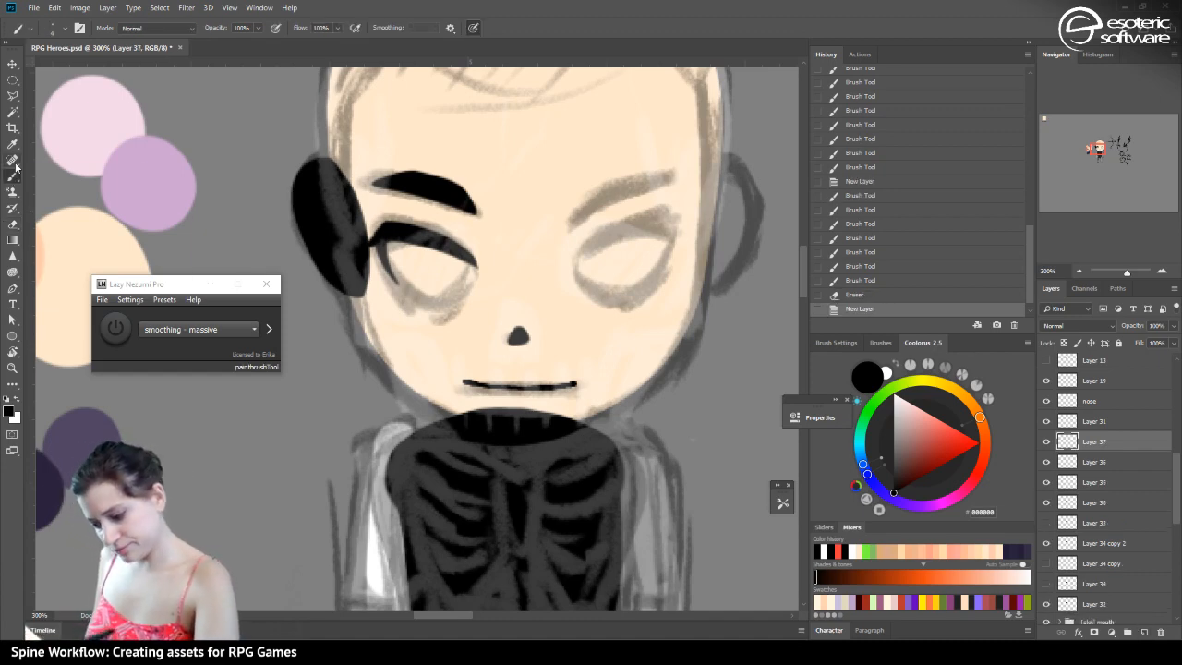
{"action": "left_click_drag", "start_coordinate": [424, 281], "coordinate": [429, 254]}
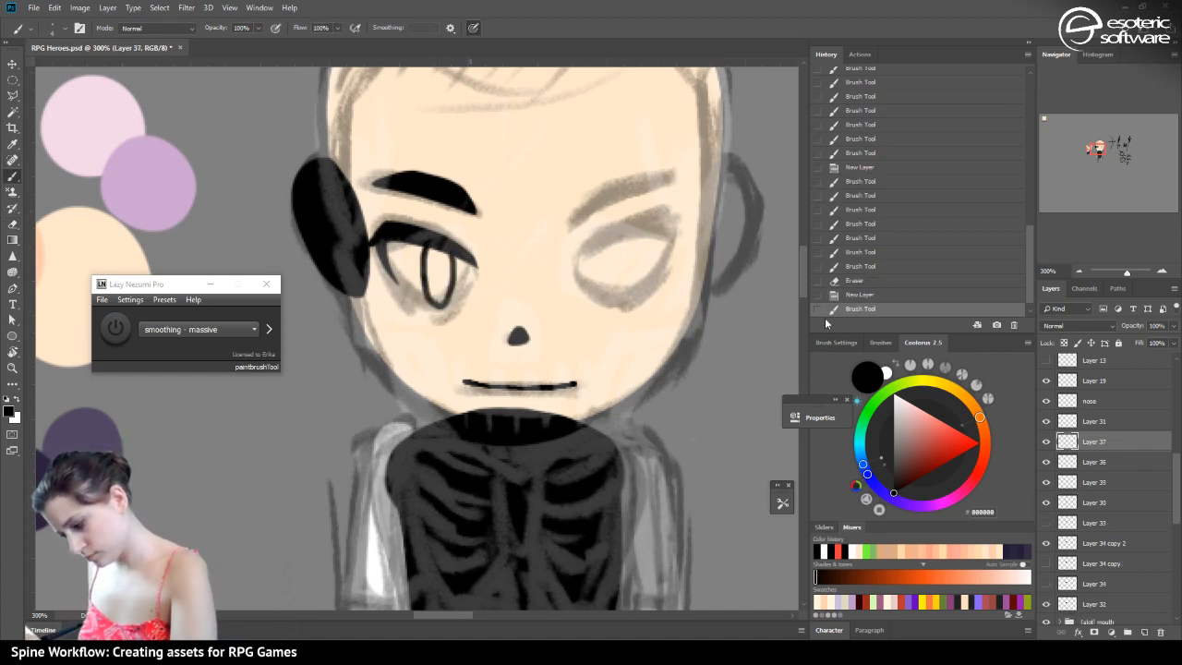
{"action": "left_click", "coordinate": [53, 35]}
{"action": "left_click", "coordinate": [81, 71]}
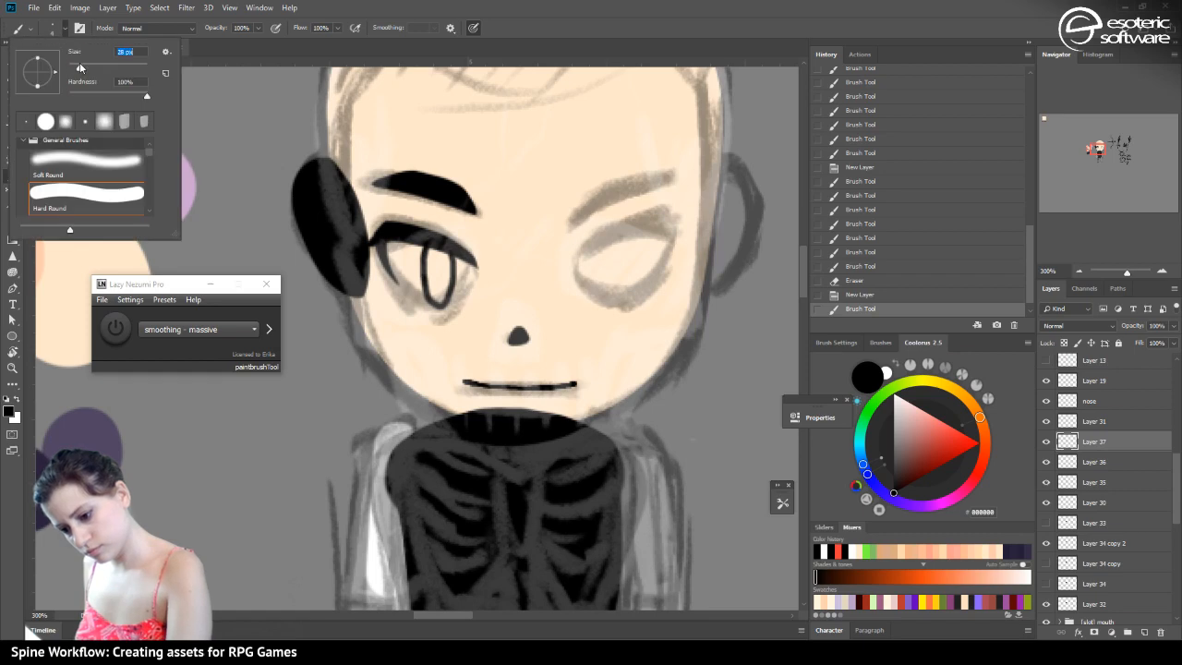
{"action": "left_click", "coordinate": [116, 328]}
{"action": "key", "text": "ctrl+z"}
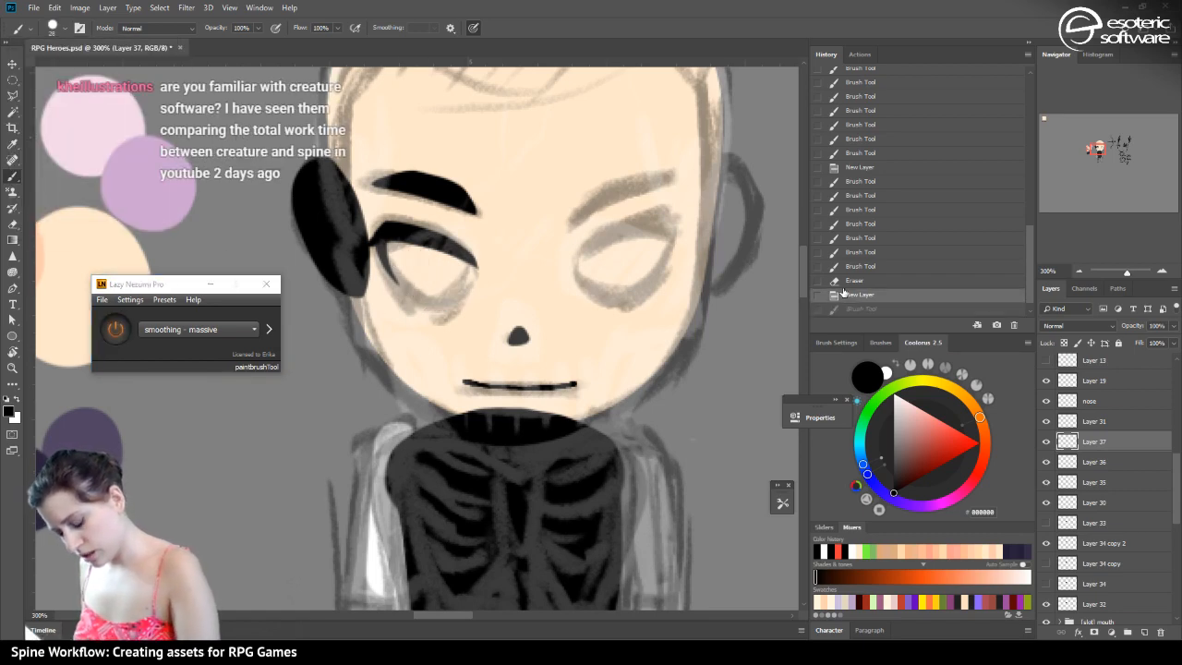
{"action": "left_click", "coordinate": [51, 34]}
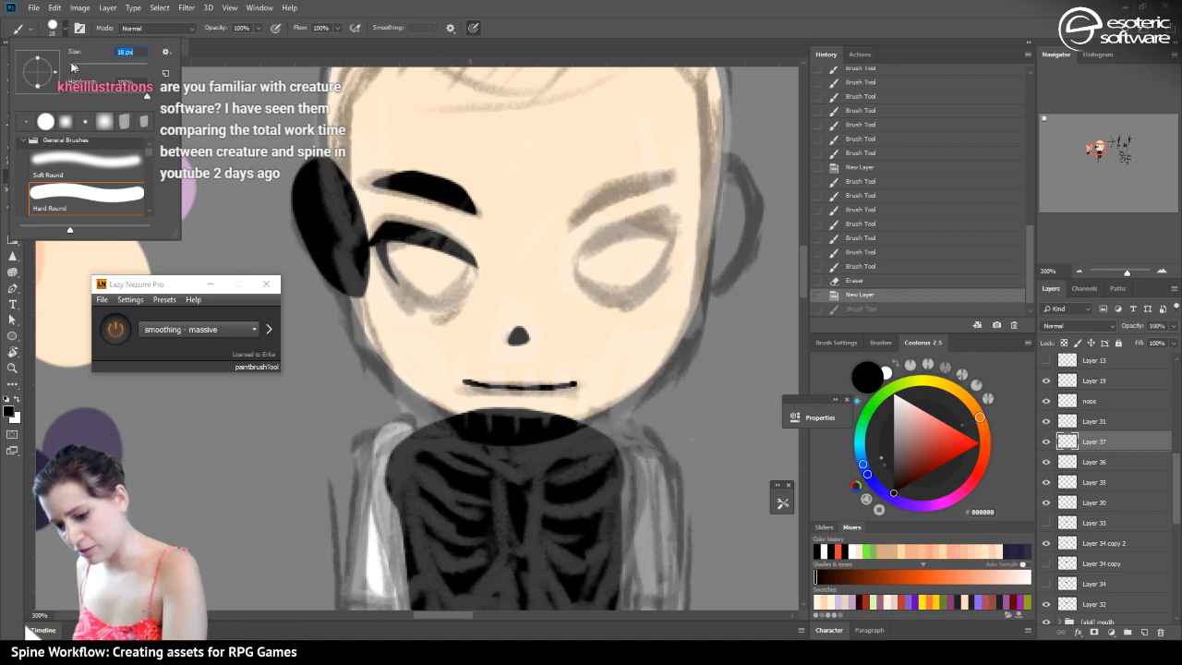
{"action": "mouse_move", "coordinate": [426, 248]}
{"action": "left_mouse_down"}
{"action": "mouse_move", "coordinate": [447, 301]}
{"action": "mouse_move", "coordinate": [446, 252]}
{"action": "mouse_move", "coordinate": [442, 297]}
{"action": "mouse_move", "coordinate": [430, 226]}
{"action": "mouse_move", "coordinate": [441, 305]}
{"action": "mouse_move", "coordinate": [437, 244]}
{"action": "mouse_move", "coordinate": [423, 253]}
{"action": "mouse_move", "coordinate": [429, 289]}
{"action": "mouse_move", "coordinate": [444, 299]}
{"action": "mouse_move", "coordinate": [445, 260]}
{"action": "mouse_move", "coordinate": [424, 251]}
{"action": "mouse_move", "coordinate": [440, 293]}
{"action": "mouse_move", "coordinate": [427, 251]}
{"action": "mouse_move", "coordinate": [448, 291]}
{"action": "mouse_move", "coordinate": [424, 263]}
{"action": "mouse_move", "coordinate": [450, 281]}
{"action": "mouse_move", "coordinate": [428, 287]}
{"action": "mouse_move", "coordinate": [448, 255]}
{"action": "mouse_move", "coordinate": [420, 276]}
{"action": "mouse_move", "coordinate": [450, 289]}
{"action": "mouse_move", "coordinate": [429, 247]}
{"action": "mouse_move", "coordinate": [436, 300]}
{"action": "mouse_move", "coordinate": [436, 243]}
{"action": "mouse_move", "coordinate": [419, 275]}
{"action": "mouse_move", "coordinate": [452, 290]}
{"action": "mouse_move", "coordinate": [428, 239]}
{"action": "left_mouse_up"}
{"action": "left_click", "coordinate": [837, 295]}
{"action": "left_click", "coordinate": [851, 295]}
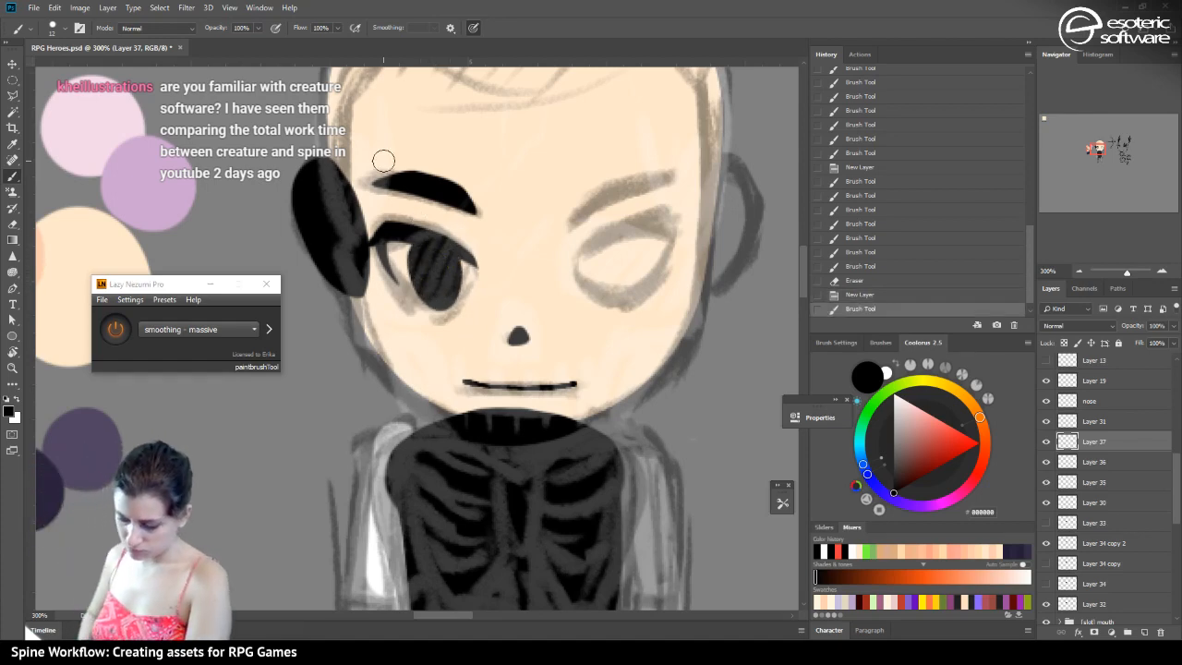
Check the eye on the whole character and hide the Group 2 sketch
{"action": "left_click", "coordinate": [1078, 274]}
{"action": "left_click", "coordinate": [1079, 274]}
{"action": "left_click", "coordinate": [1078, 273]}
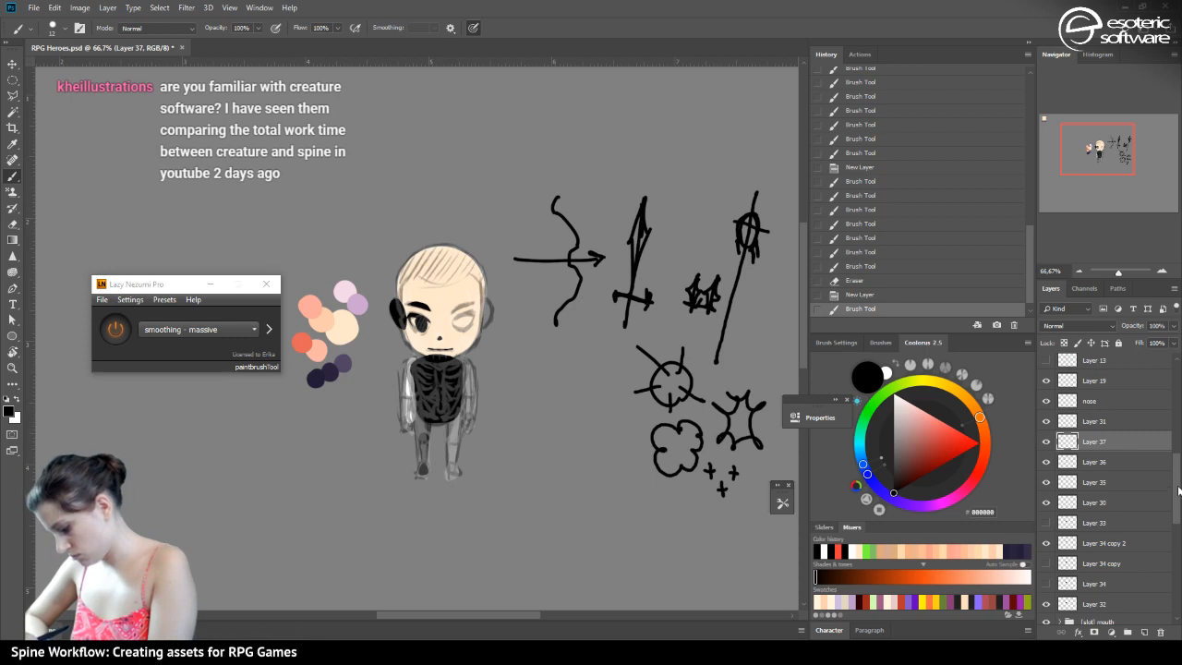
{"action": "scroll", "coordinate": [1178, 491], "scroll_direction": "up", "scroll_amount": 6}
{"action": "left_click", "coordinate": [1053, 395]}
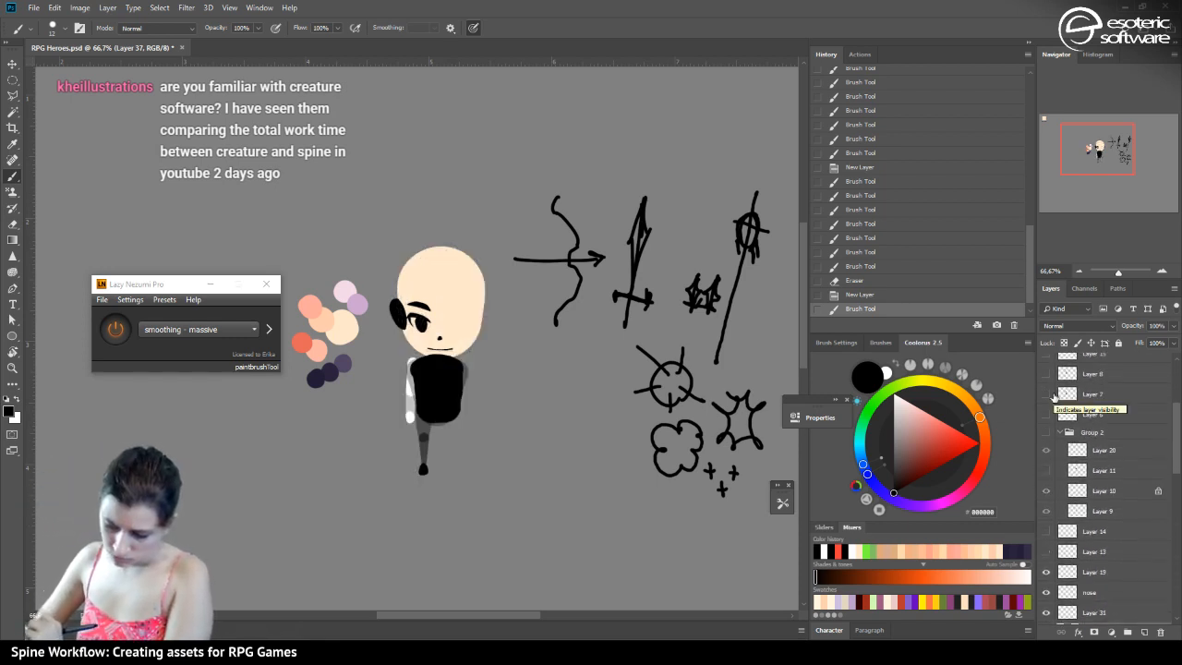
{"action": "left_click", "coordinate": [1161, 271]}
{"action": "left_click", "coordinate": [1161, 271]}
{"action": "left_click", "coordinate": [1161, 270]}
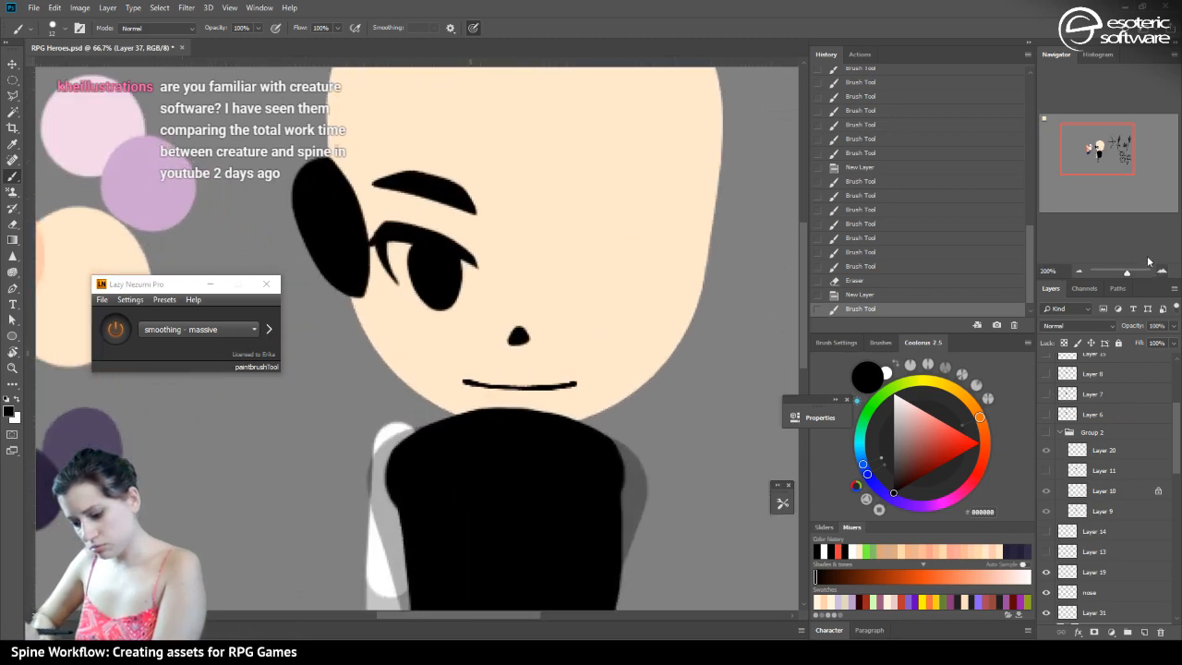
Try to move the black iris slightly lower inside the eye
{"action": "key", "text": "v"}
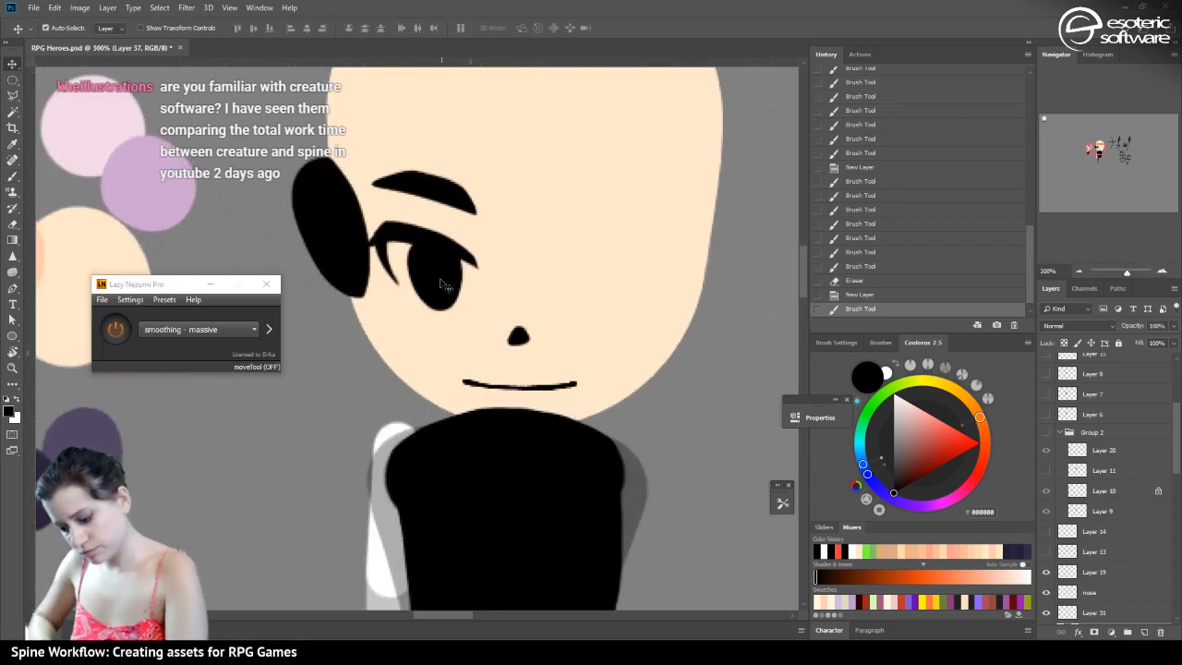
{"action": "left_click_drag", "start_coordinate": [447, 286], "coordinate": [437, 322]}
{"action": "left_click", "coordinate": [850, 292]}
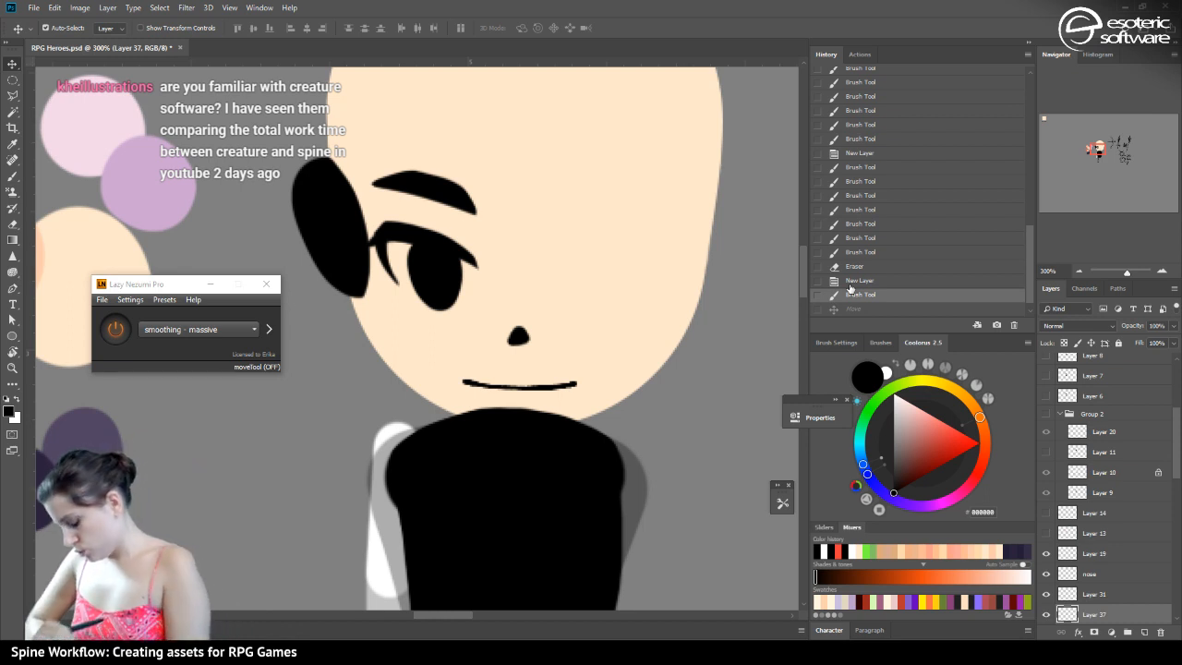
Add a new layer above the iris and paint a small white highlight on the iris's outer edge
{"action": "left_click", "coordinate": [1144, 633]}
{"action": "left_click", "coordinate": [17, 402]}
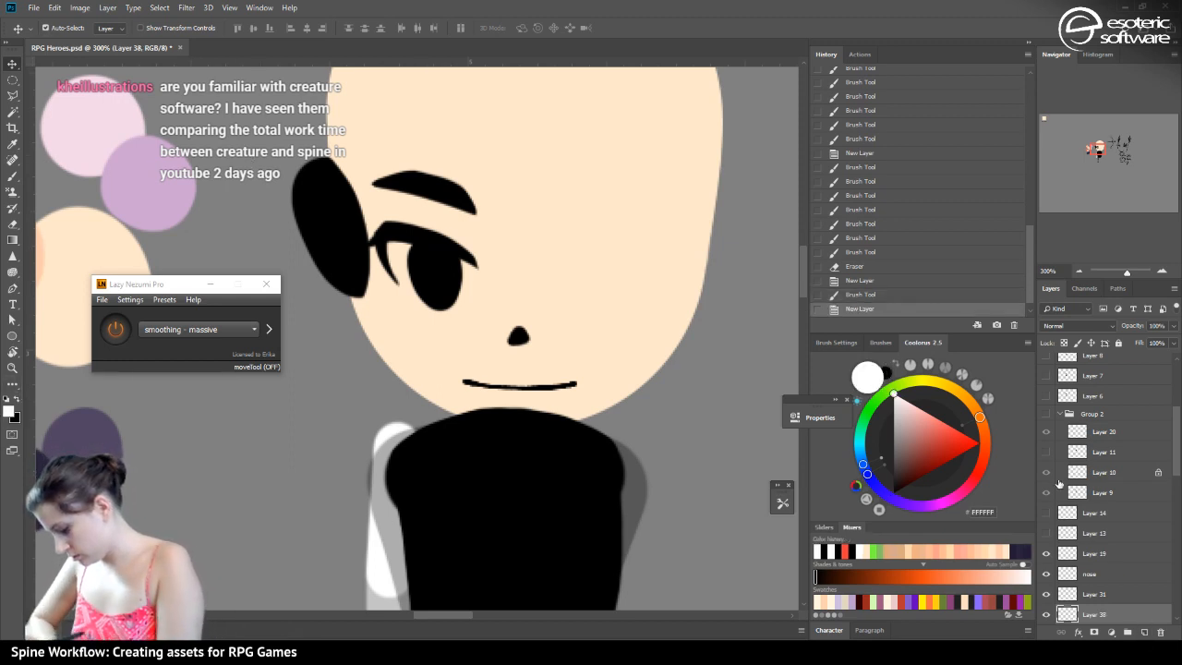
{"action": "key", "text": "b"}
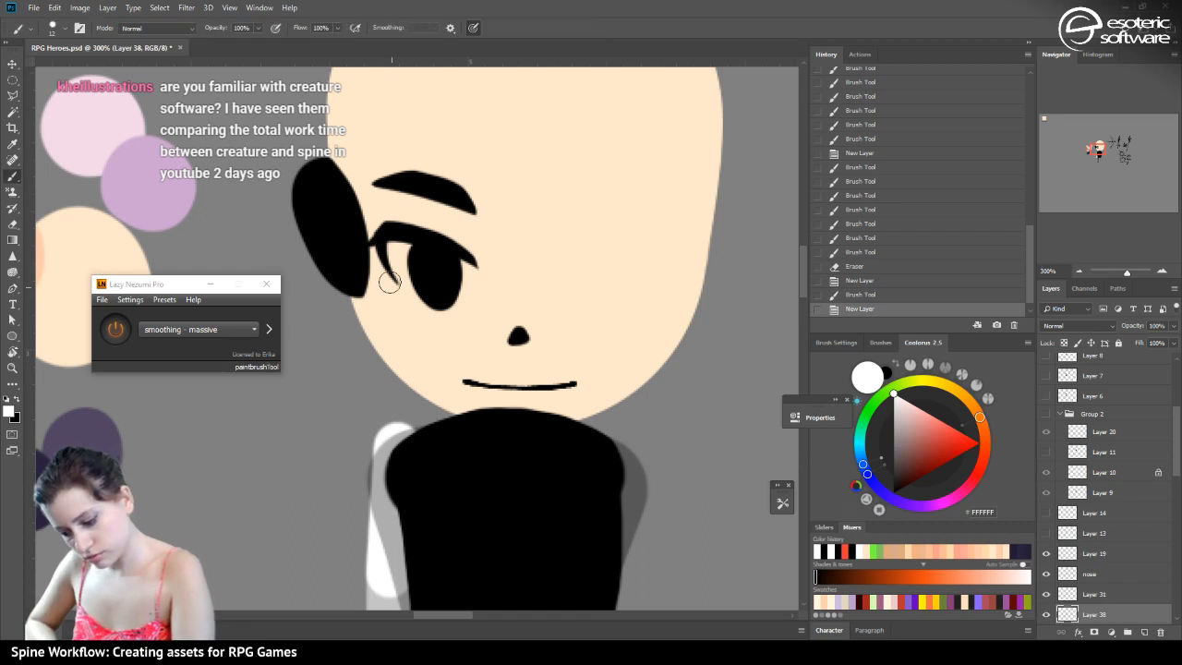
{"action": "left_click", "coordinate": [413, 258]}
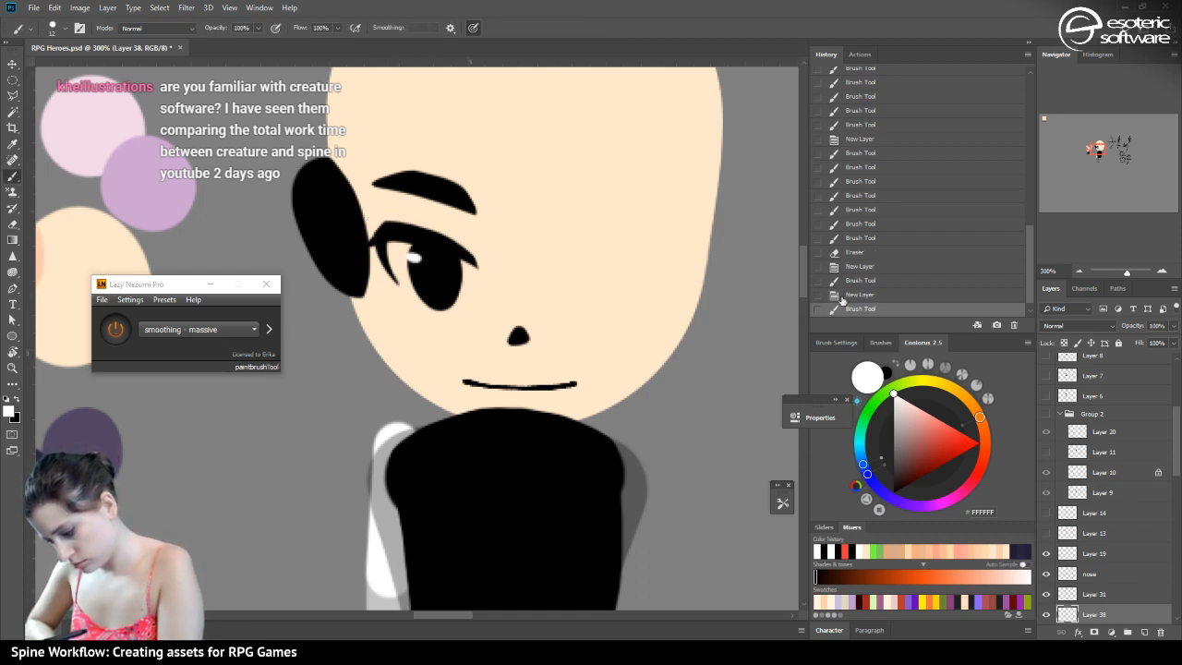
{"action": "key", "text": "ctrl+z"}
{"action": "key", "text": "ctrl+z"}
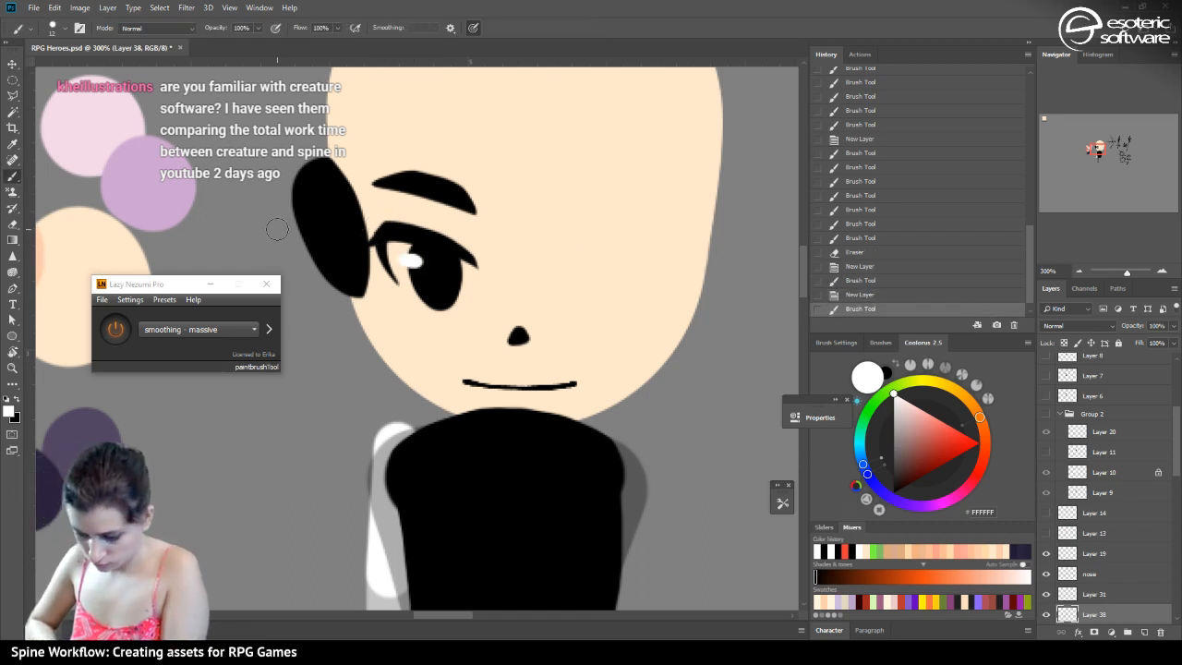
Add another layer and paint a white reflection in the lower part of the iris, redoing the stroke until the shape fits
{"action": "left_click", "coordinate": [1145, 632]}
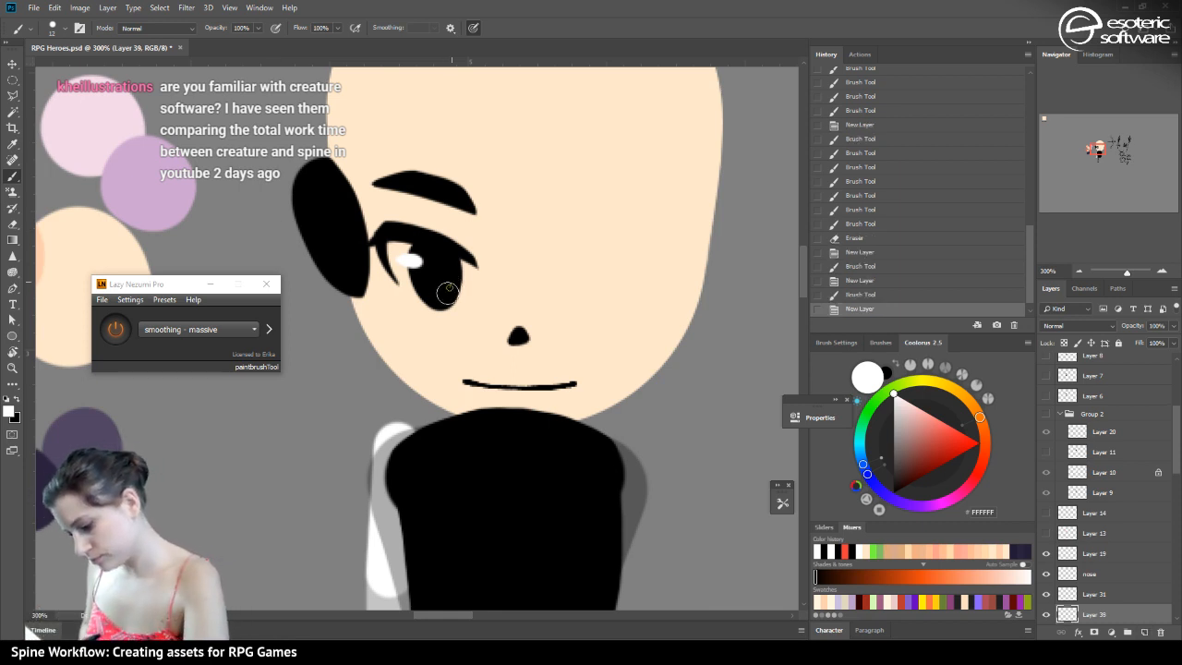
{"action": "mouse_move", "coordinate": [447, 287]}
{"action": "left_mouse_down"}
{"action": "mouse_move", "coordinate": [440, 297]}
{"action": "mouse_move", "coordinate": [417, 277]}
{"action": "mouse_move", "coordinate": [443, 300]}
{"action": "mouse_move", "coordinate": [410, 263]}
{"action": "mouse_move", "coordinate": [453, 288]}
{"action": "mouse_move", "coordinate": [436, 307]}
{"action": "mouse_move", "coordinate": [418, 281]}
{"action": "mouse_move", "coordinate": [439, 301]}
{"action": "mouse_move", "coordinate": [427, 282]}
{"action": "mouse_move", "coordinate": [438, 287]}
{"action": "mouse_move", "coordinate": [451, 267]}
{"action": "mouse_move", "coordinate": [425, 297]}
{"action": "mouse_move", "coordinate": [406, 247]}
{"action": "left_mouse_up"}
{"action": "left_click", "coordinate": [849, 293]}
{"action": "left_click", "coordinate": [836, 296]}
{"action": "left_click", "coordinate": [845, 296]}
{"action": "left_click", "coordinate": [840, 295]}
{"action": "left_click", "coordinate": [840, 295]}
{"action": "left_click", "coordinate": [841, 281]}
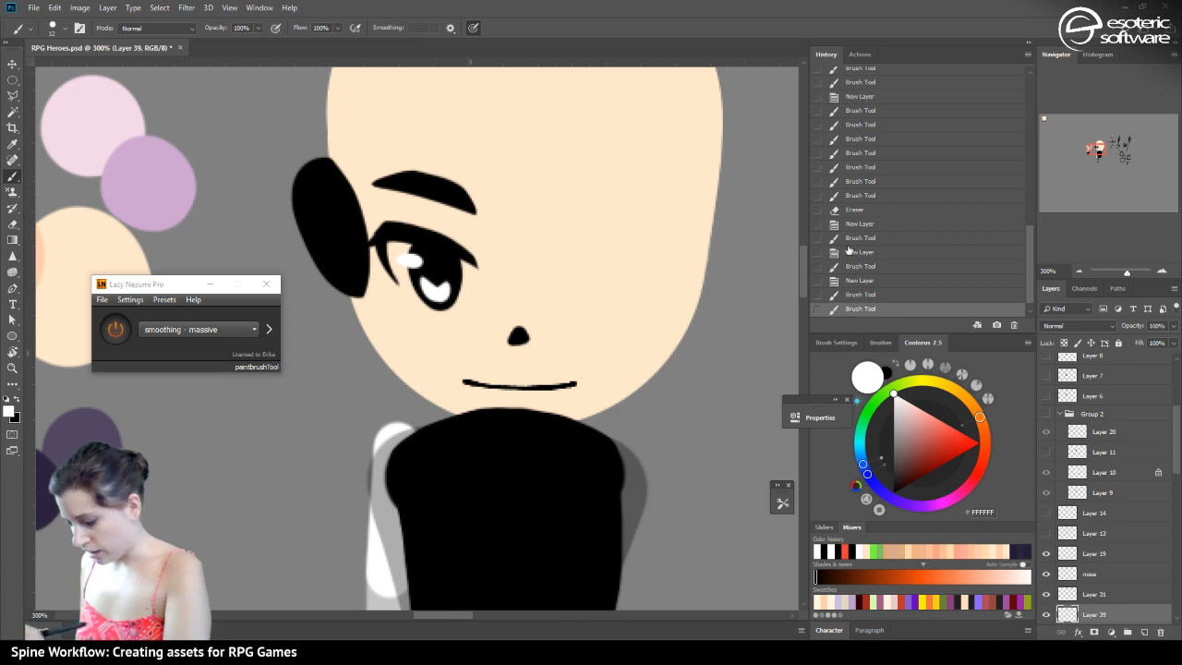
{"action": "left_click", "coordinate": [840, 281]}
{"action": "mouse_move", "coordinate": [440, 297]}
{"action": "left_mouse_down"}
{"action": "mouse_move", "coordinate": [457, 262]}
{"action": "mouse_move", "coordinate": [622, 238]}
{"action": "mouse_move", "coordinate": [436, 319]}
{"action": "mouse_move", "coordinate": [457, 307]}
{"action": "mouse_move", "coordinate": [463, 248]}
{"action": "mouse_move", "coordinate": [456, 241]}
{"action": "mouse_move", "coordinate": [434, 279]}
{"action": "mouse_move", "coordinate": [424, 275]}
{"action": "mouse_move", "coordinate": [445, 279]}
{"action": "mouse_move", "coordinate": [437, 229]}
{"action": "mouse_move", "coordinate": [429, 278]}
{"action": "mouse_move", "coordinate": [441, 285]}
{"action": "mouse_move", "coordinate": [424, 235]}
{"action": "left_mouse_up"}
Erase the upper part of the white reflection to shape it into a crescent along the iris's lower edge
{"action": "key", "text": "e"}
{"action": "left_click", "coordinate": [846, 295]}
{"action": "left_click", "coordinate": [833, 293]}
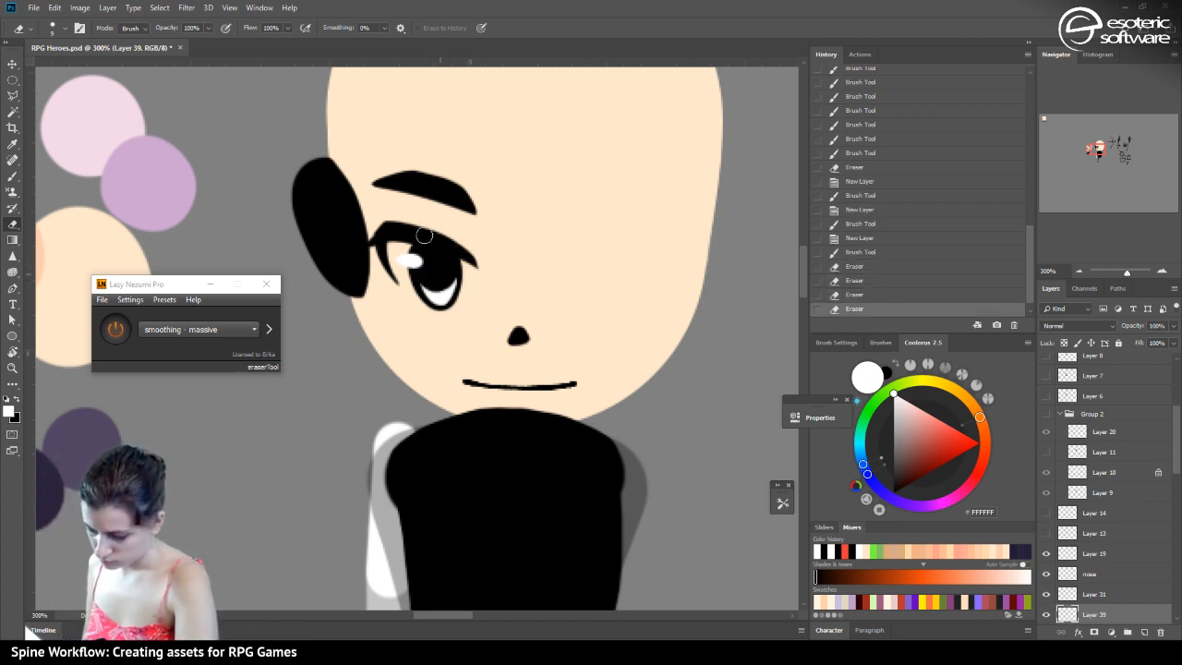
Nudge the white crescent reflection into position within the iris using the Move tool
{"action": "left_click", "coordinate": [14, 65]}
{"action": "key", "text": "Up"}
{"action": "key", "text": "Left"}
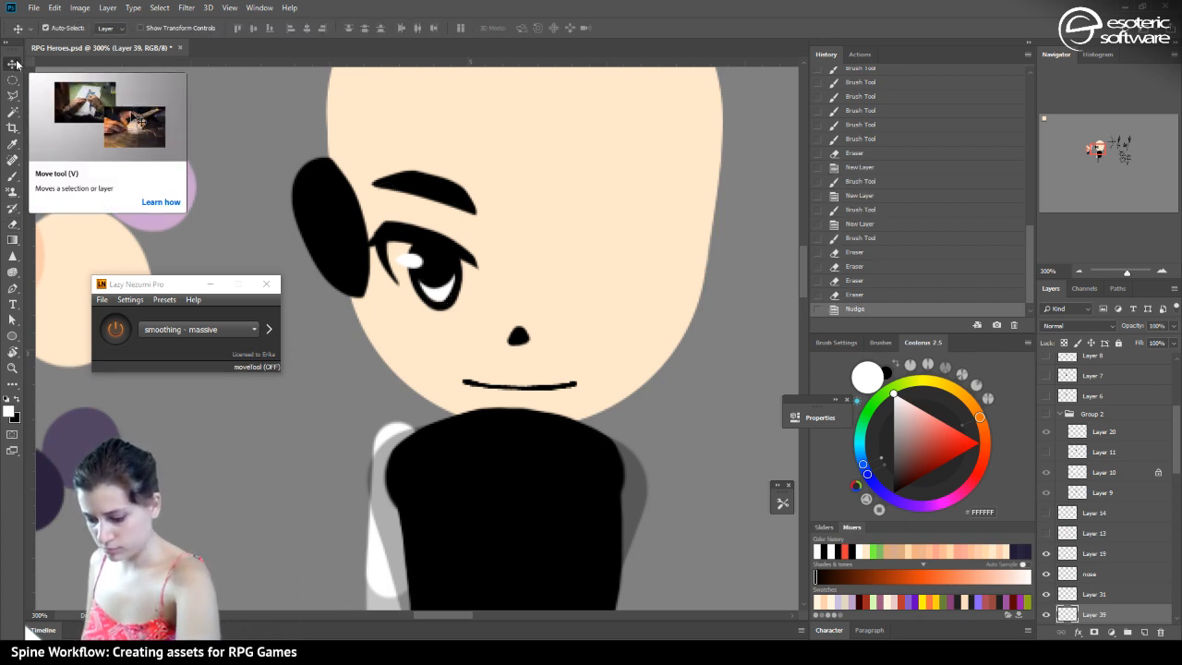
{"action": "key", "text": "Down"}
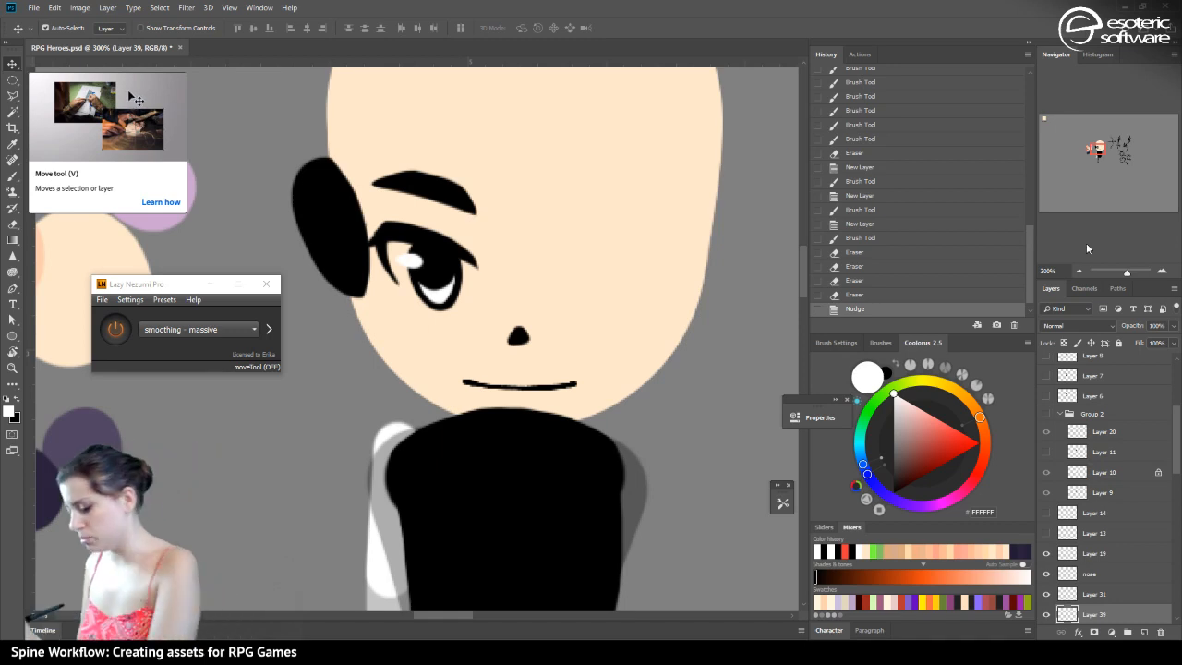
Examine the character with the finished iris highlights at several magnifications, from the full canvas to the face and body
{"action": "left_click", "coordinate": [1078, 271]}
{"action": "left_click", "coordinate": [1078, 270]}
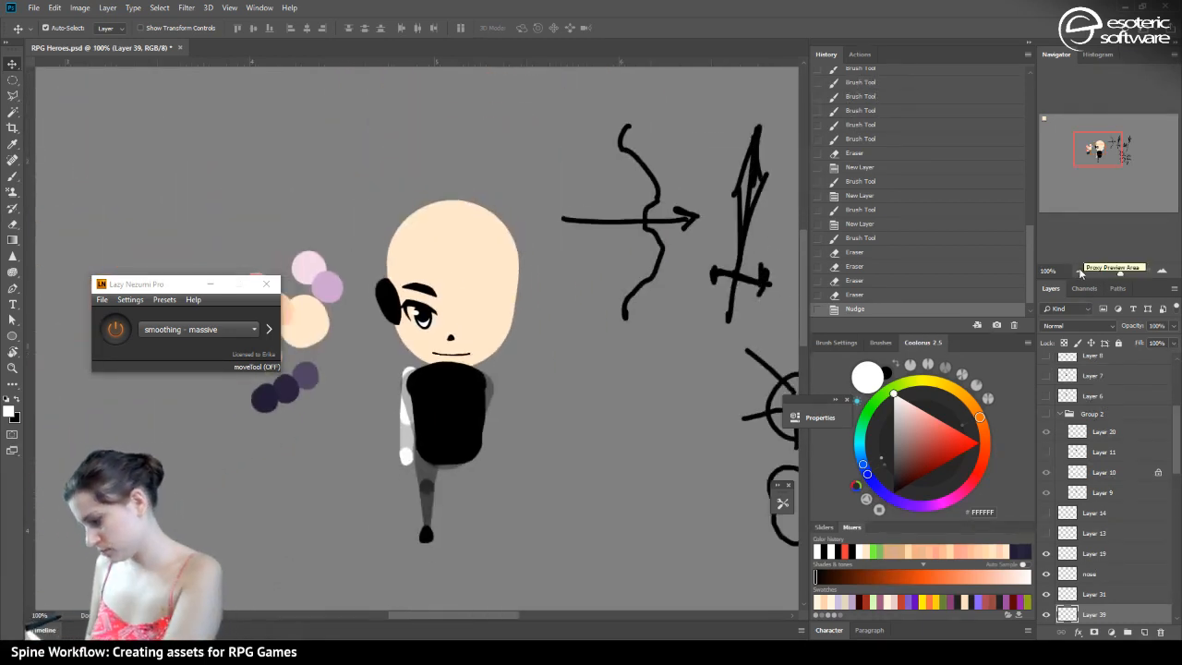
{"action": "left_click_drag", "start_coordinate": [1120, 273], "coordinate": [1108, 272]}
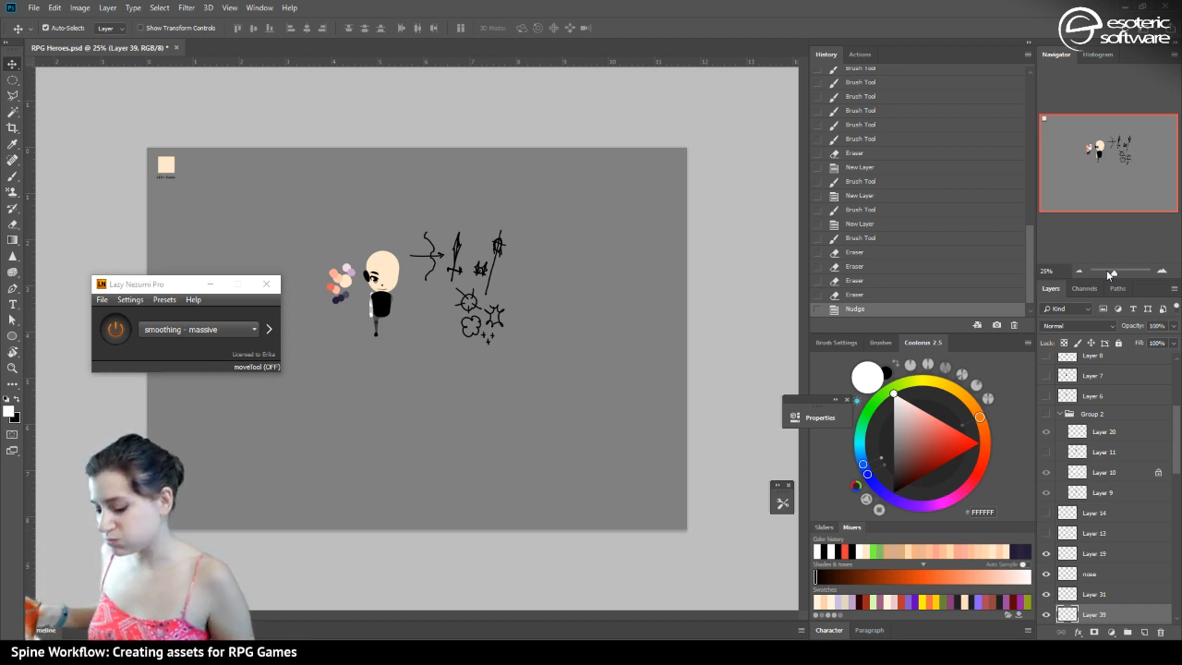
{"action": "left_click", "coordinate": [1164, 272]}
{"action": "left_click", "coordinate": [1164, 272]}
{"action": "left_click", "coordinate": [1164, 272]}
{"action": "left_click", "coordinate": [1163, 272]}
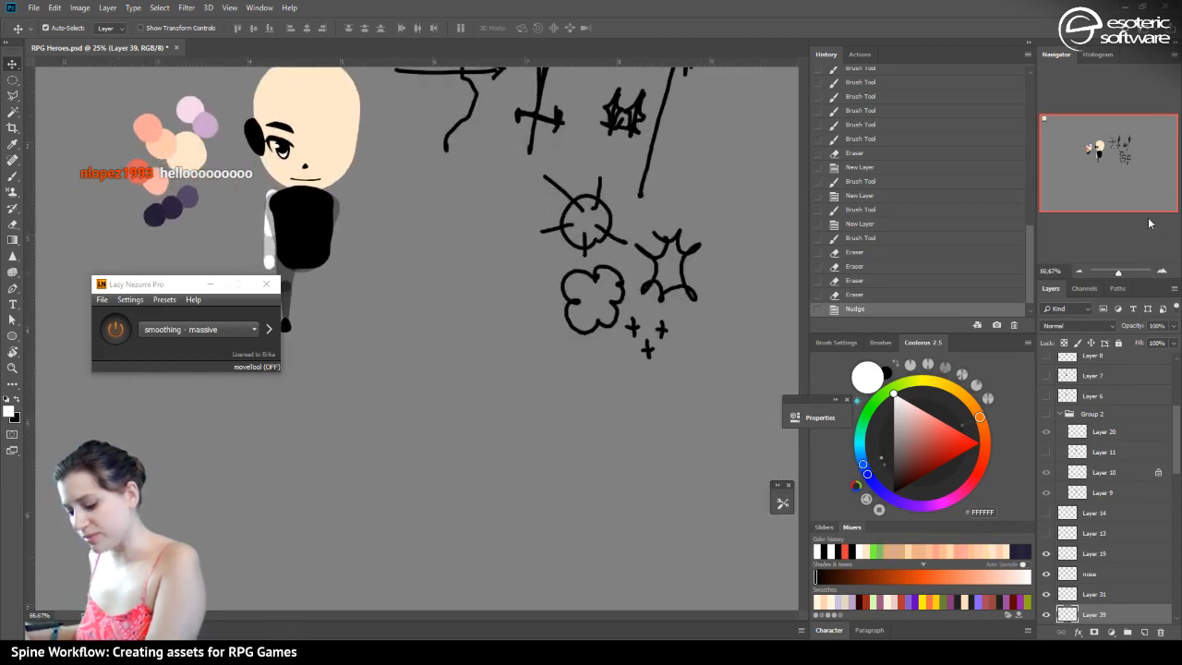
{"action": "left_click_drag", "start_coordinate": [1091, 153], "coordinate": [1085, 153]}
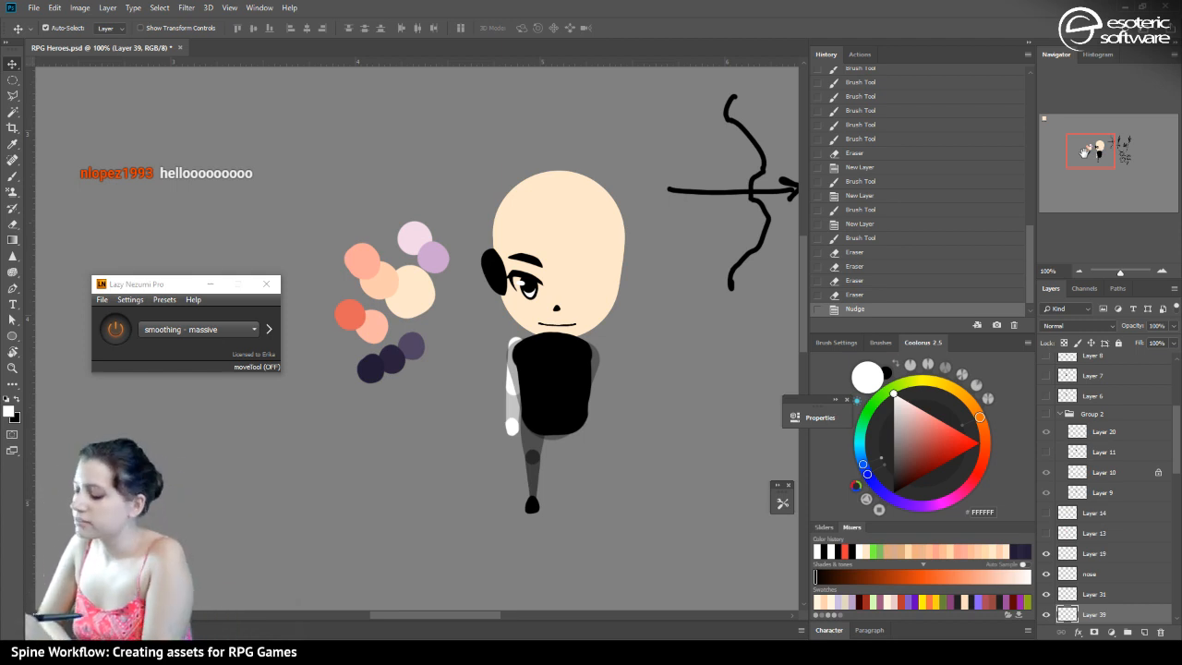
{"action": "left_click", "coordinate": [1161, 270]}
{"action": "mouse_move", "coordinate": [1082, 150]}
{"action": "left_mouse_down"}
{"action": "mouse_move", "coordinate": [1082, 171]}
{"action": "mouse_move", "coordinate": [1092, 150]}
{"action": "left_mouse_up"}
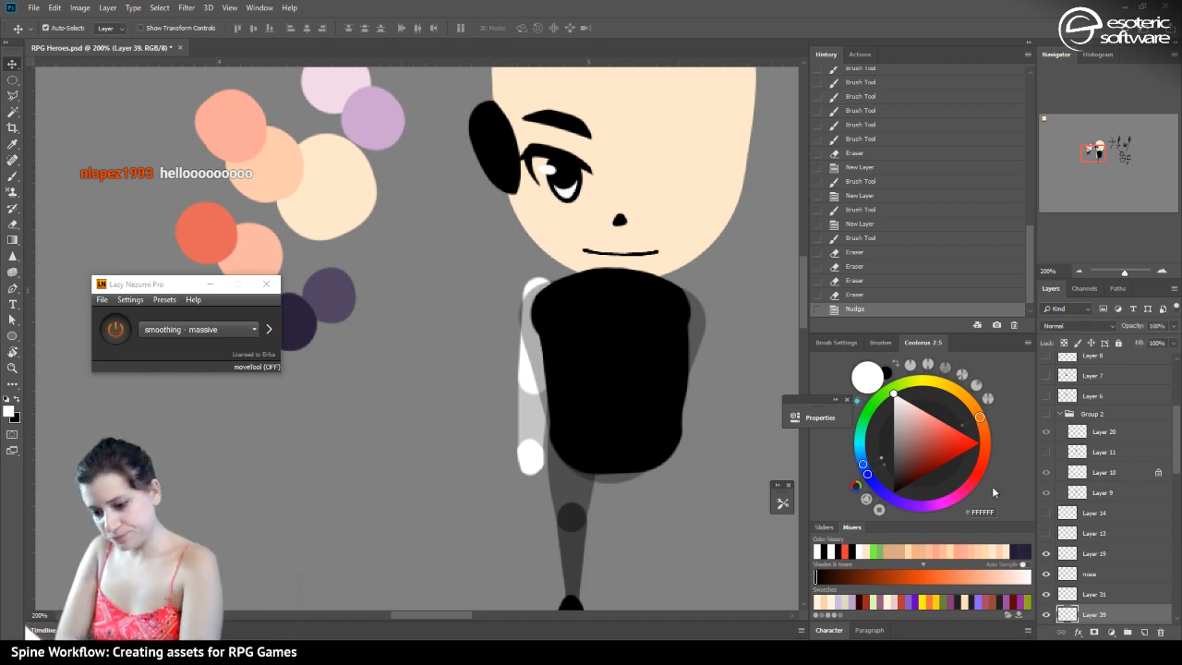
Identify the eye parts by toggling the visibility of Layers 37, 36 and 35, and add a new layer directly below Layer 36
{"action": "left_click_drag", "start_coordinate": [1176, 441], "coordinate": [1175, 474]}
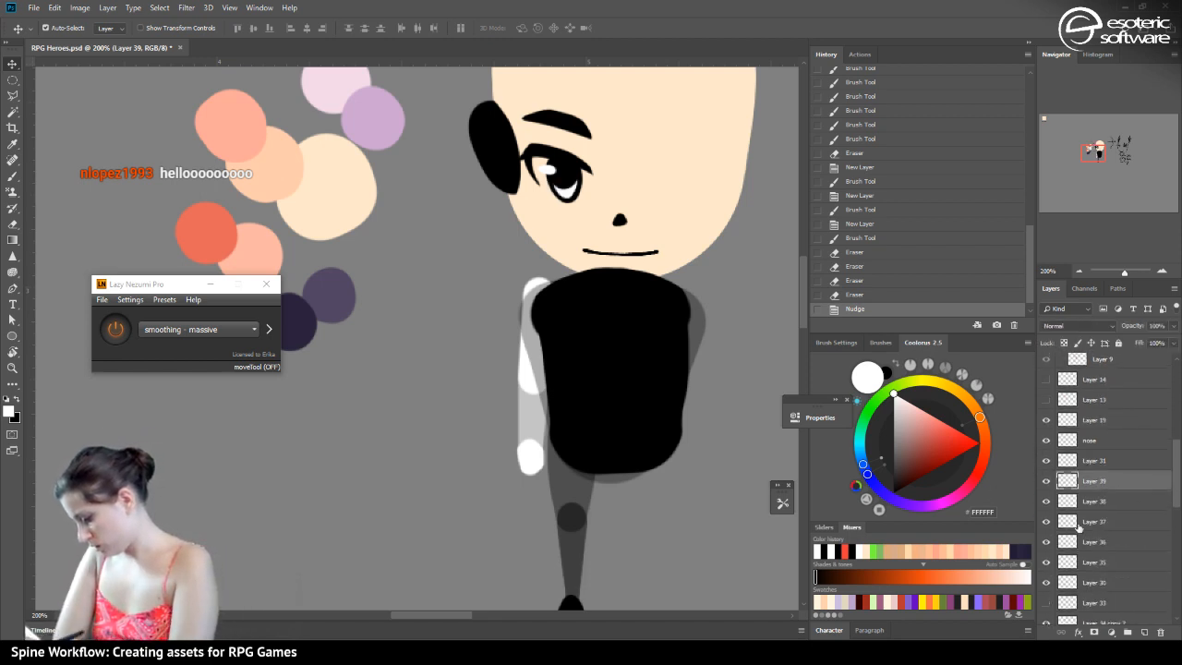
{"action": "left_click", "coordinate": [1062, 504]}
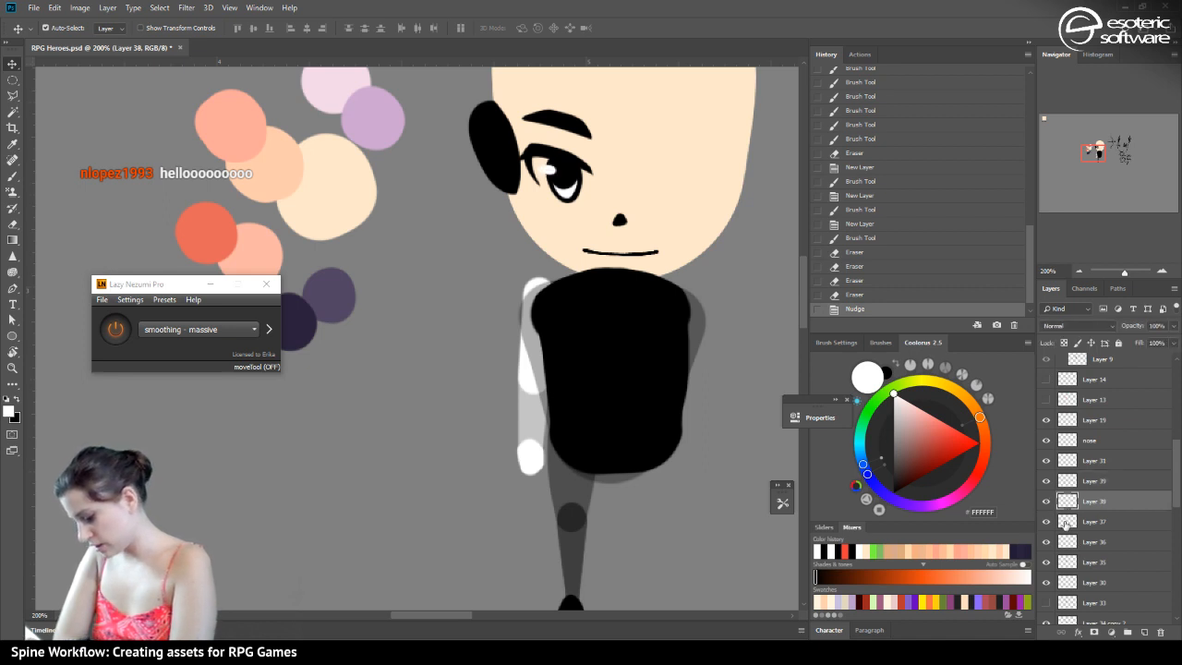
{"action": "left_click", "coordinate": [1049, 527]}
{"action": "left_click", "coordinate": [1046, 523]}
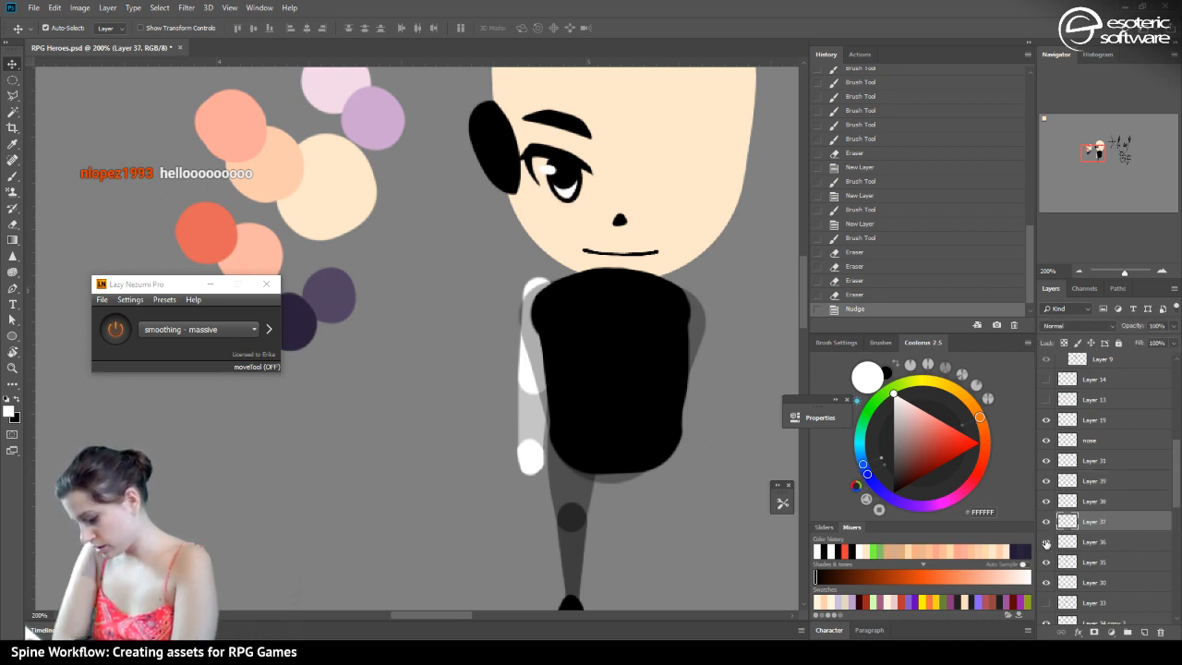
{"action": "left_click", "coordinate": [1046, 542]}
{"action": "left_click", "coordinate": [1048, 542]}
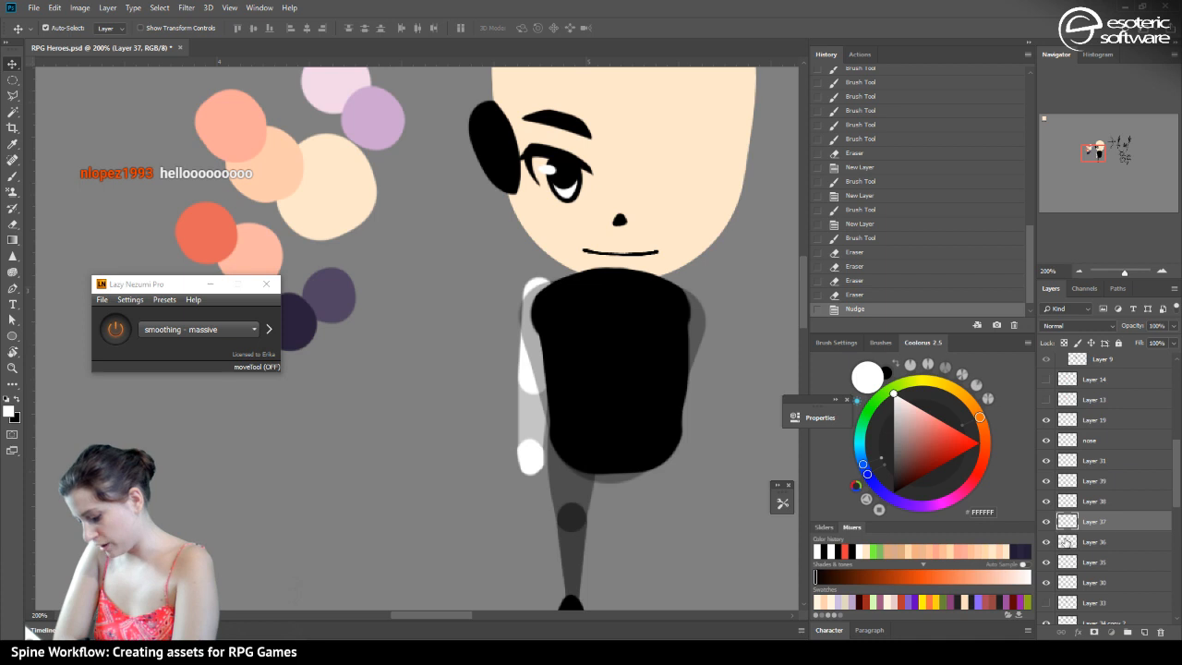
{"action": "left_click", "coordinate": [1067, 543]}
{"action": "left_click", "coordinate": [1047, 562]}
{"action": "left_click", "coordinate": [1046, 563]}
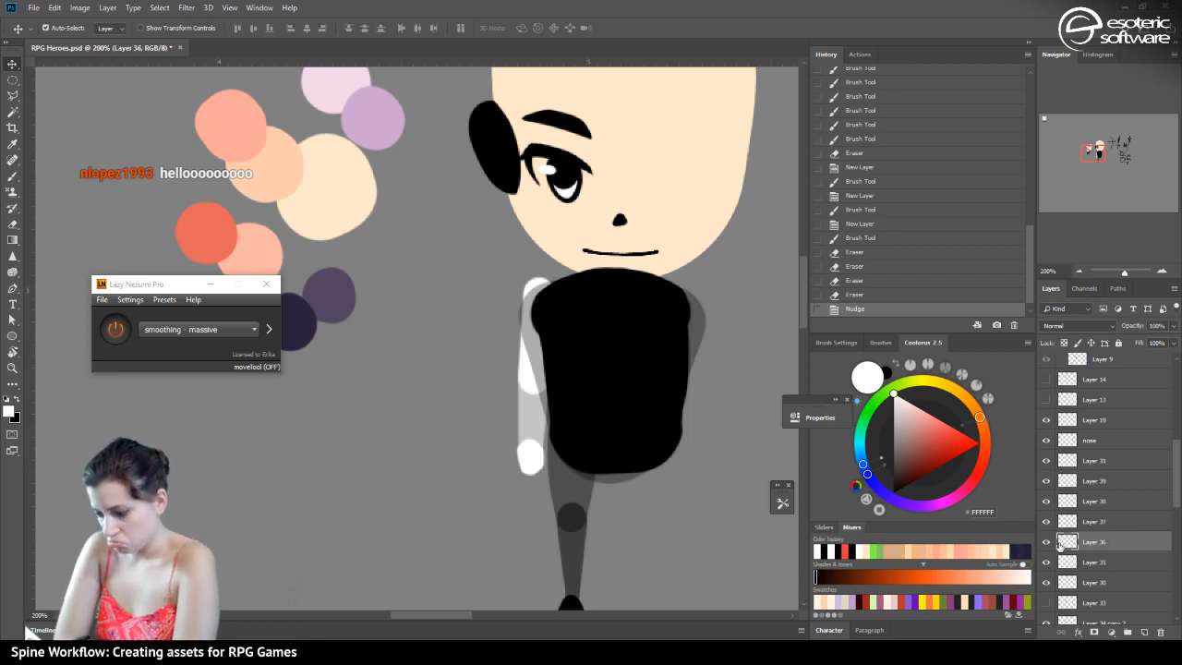
{"action": "left_click", "coordinate": [1145, 633]}
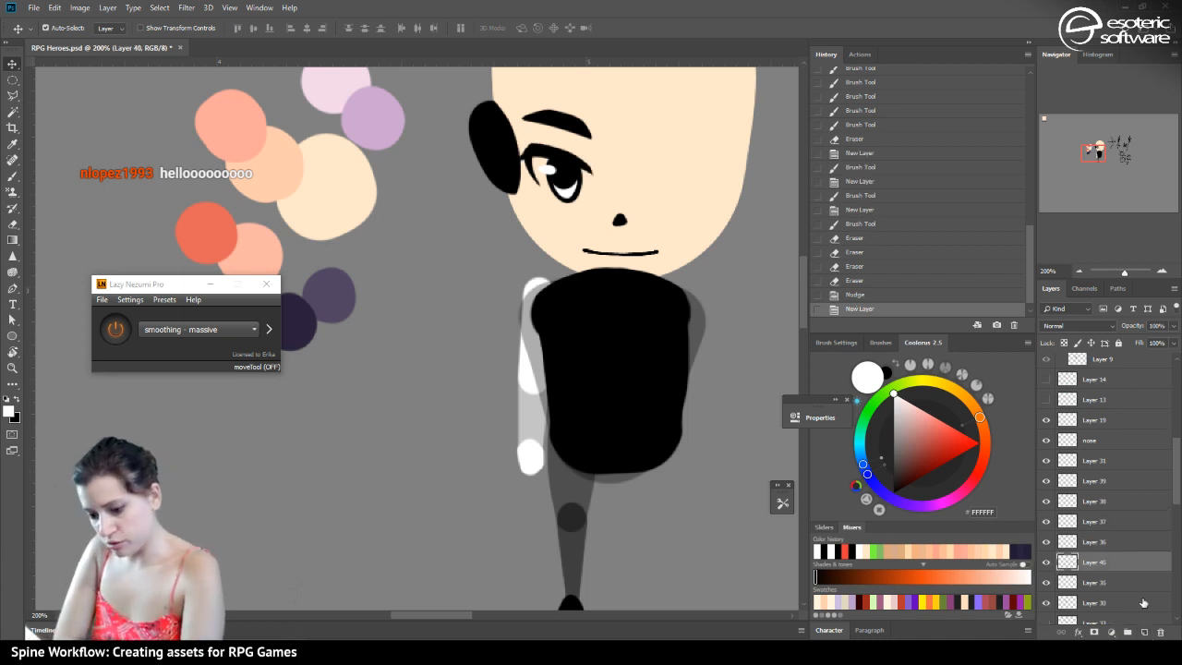
Paint the white of the eye on the new layer, erase the excess around the eye's outline, and save the document
{"action": "left_click", "coordinate": [12, 175]}
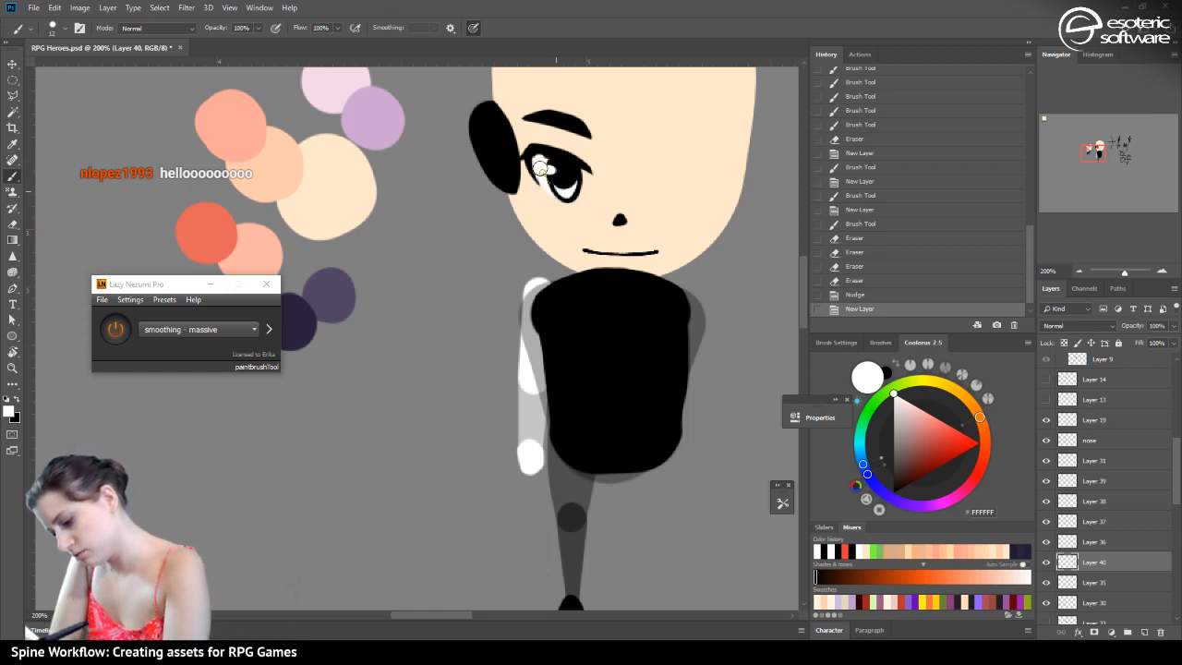
{"action": "mouse_move", "coordinate": [541, 167]}
{"action": "left_mouse_down"}
{"action": "mouse_move", "coordinate": [558, 191]}
{"action": "mouse_move", "coordinate": [584, 170]}
{"action": "mouse_move", "coordinate": [547, 158]}
{"action": "mouse_move", "coordinate": [571, 191]}
{"action": "mouse_move", "coordinate": [574, 152]}
{"action": "mouse_move", "coordinate": [470, 147]}
{"action": "left_mouse_up"}
{"action": "left_click", "coordinate": [13, 226]}
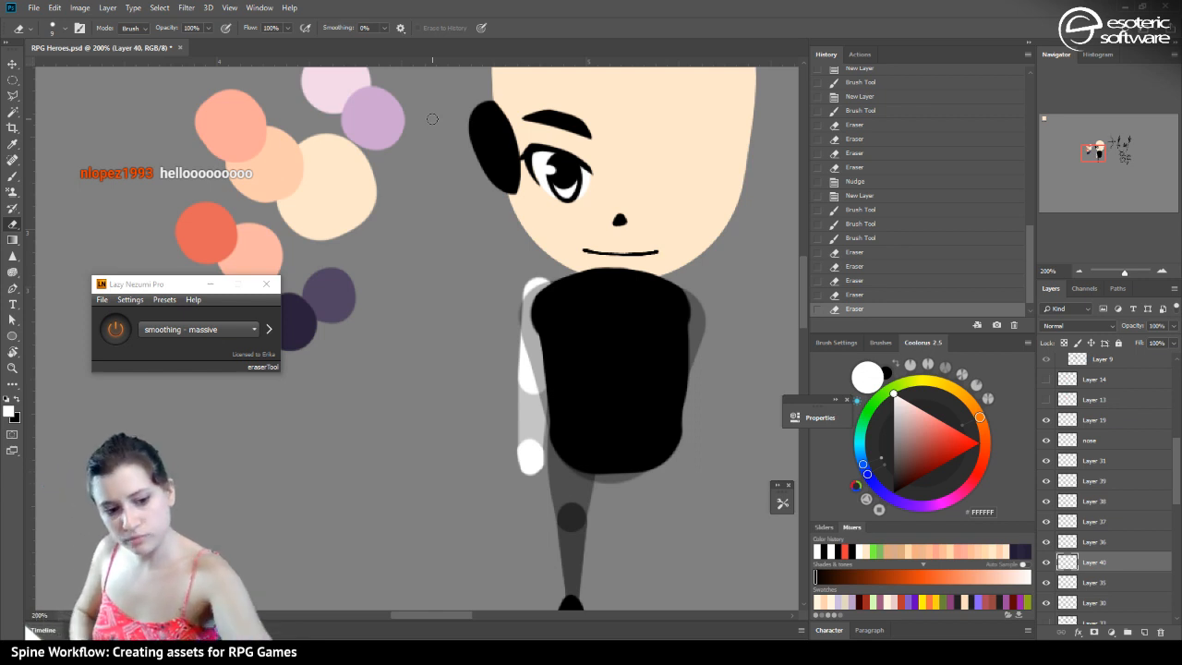
{"action": "key", "text": "ctrl+s"}
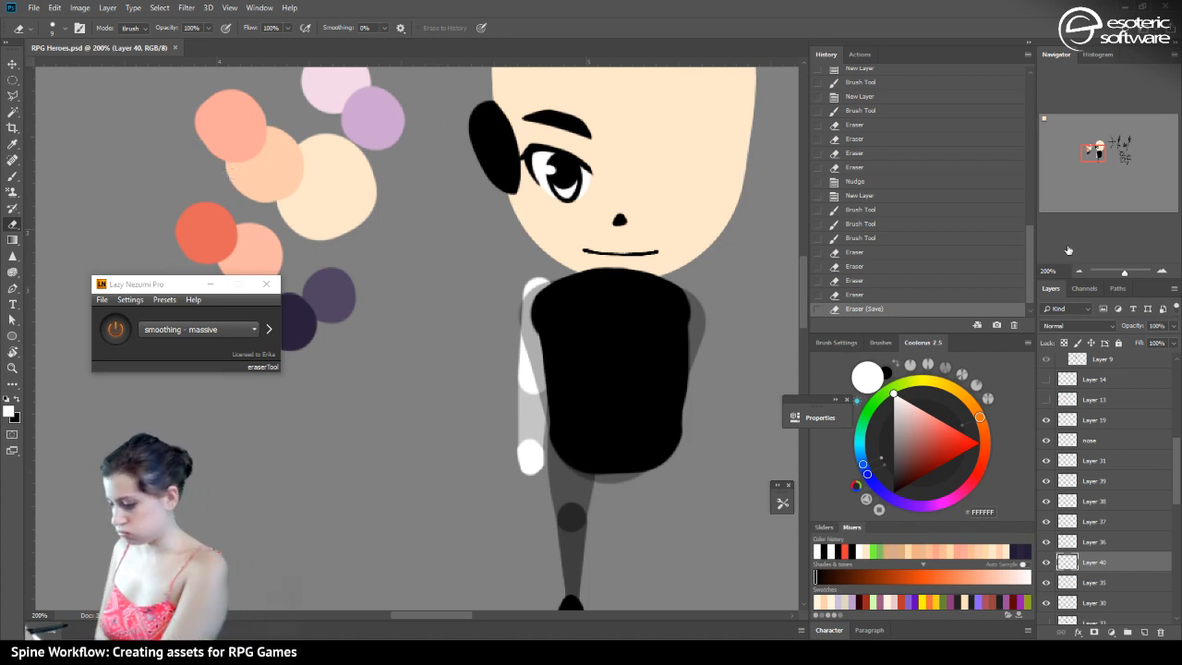
Move the eye-white layer, Layer 40, directly below Layer 30 in the layer order and save the document
{"action": "left_click", "coordinate": [1078, 271]}
{"action": "left_click", "coordinate": [1079, 270]}
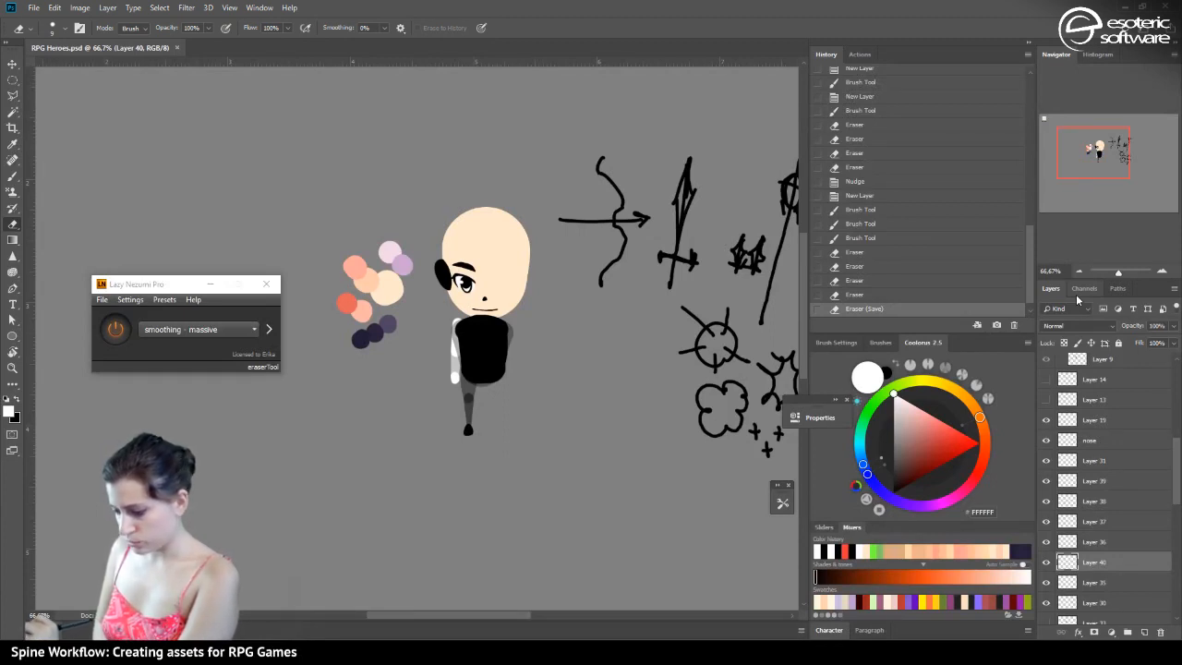
{"action": "left_click", "coordinate": [13, 175]}
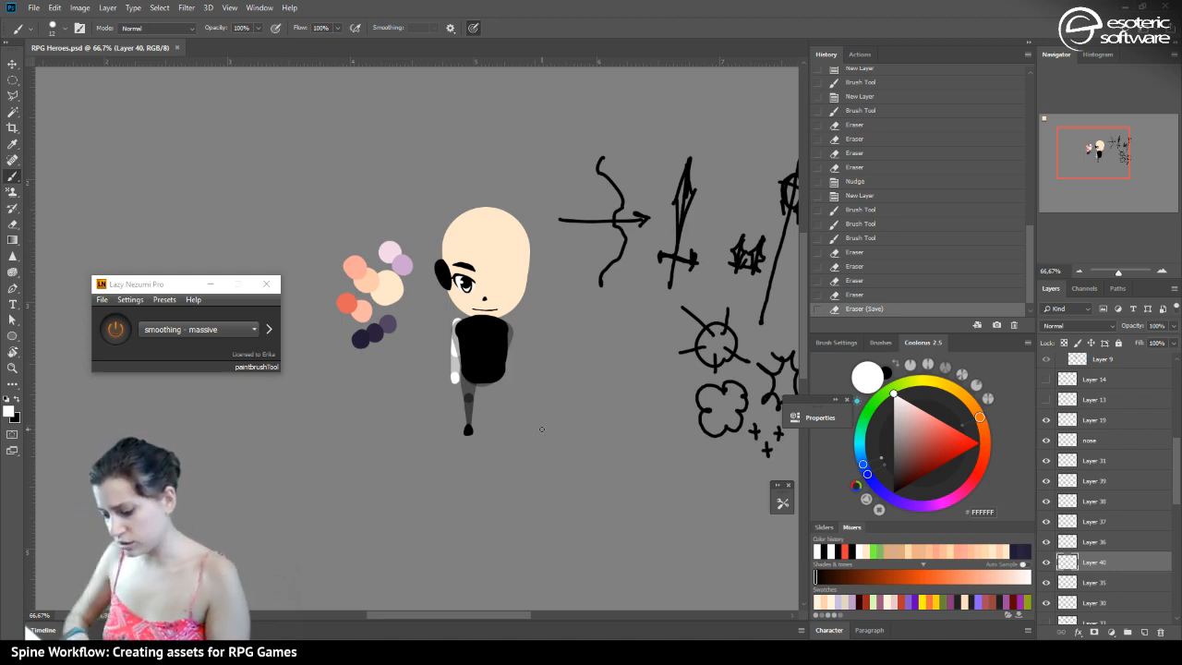
{"action": "key", "text": "v"}
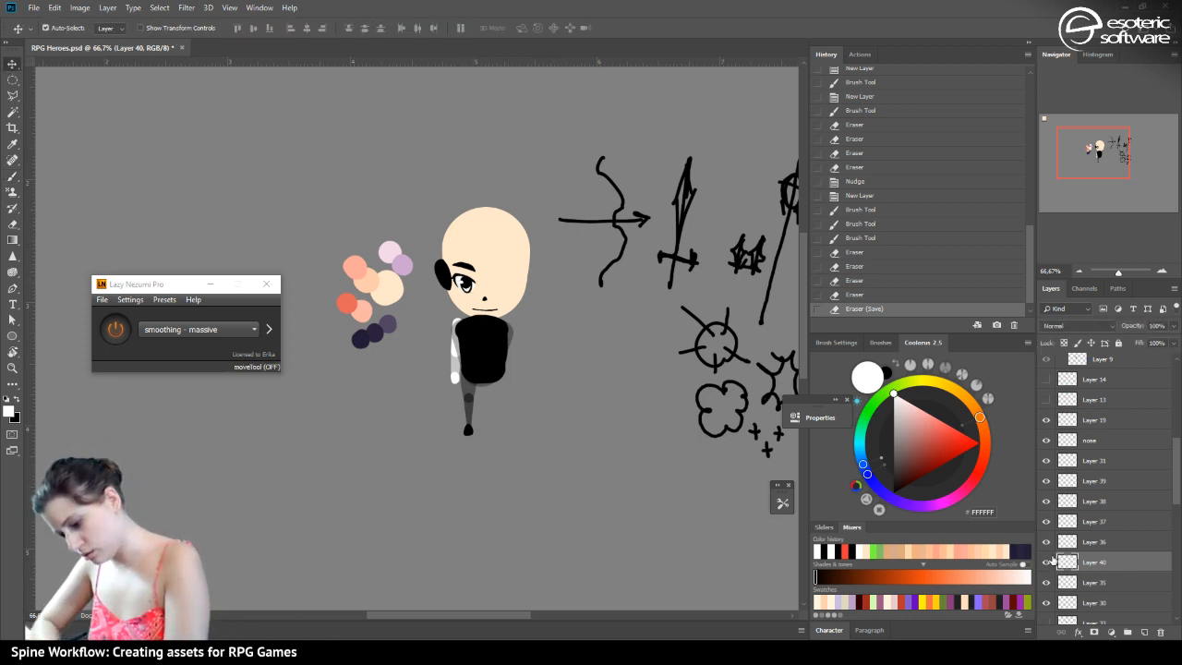
{"action": "left_click_drag", "start_coordinate": [1069, 565], "coordinate": [1070, 599]}
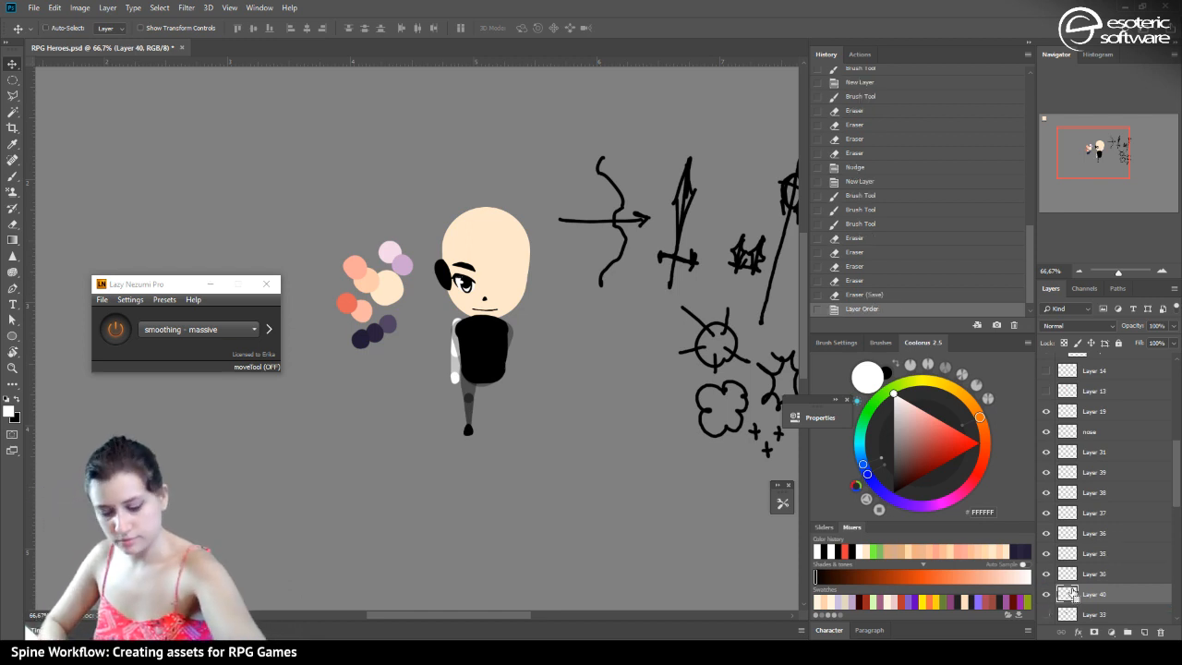
{"action": "key", "text": "ctrl+s"}
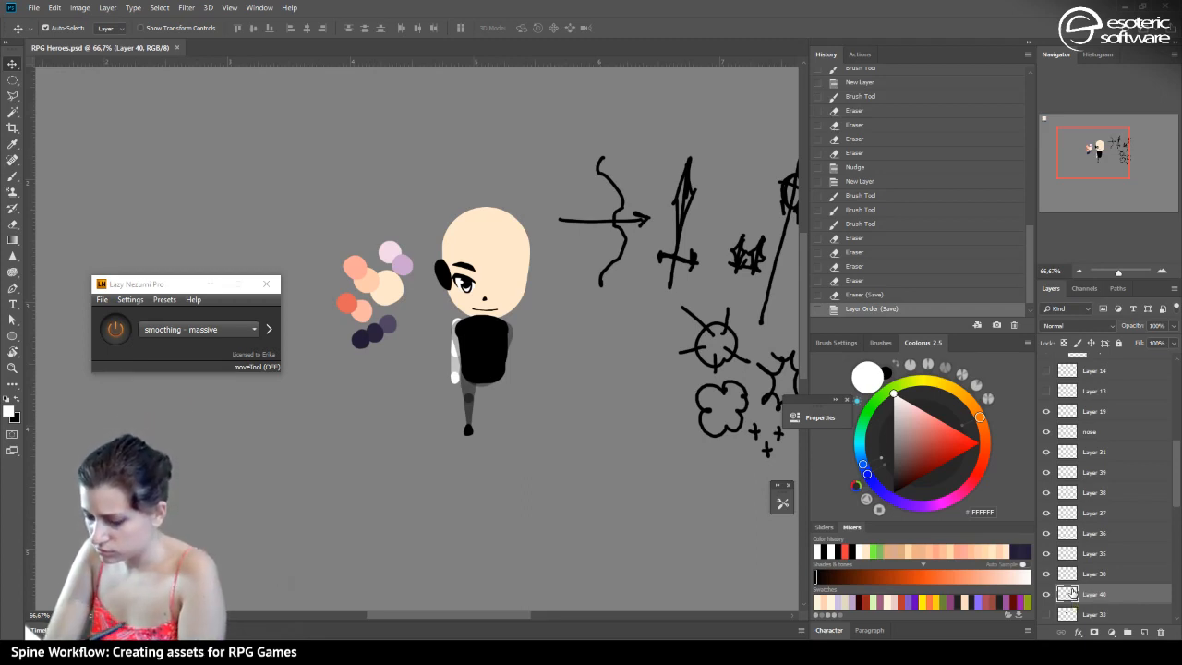
Move the body layers from Layer 33 through Layer 32 below the [merge] head-base group and save the document
{"action": "left_click", "coordinate": [478, 338]}
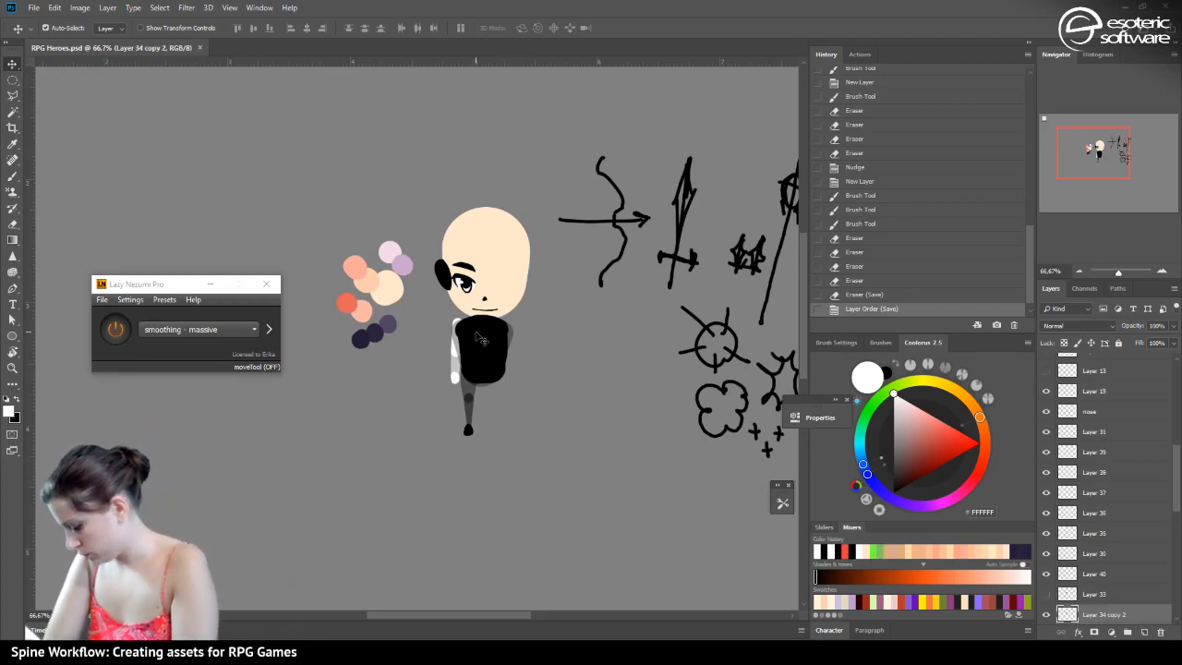
{"action": "scroll", "coordinate": [1171, 513], "scroll_direction": "down", "scroll_amount": 3}
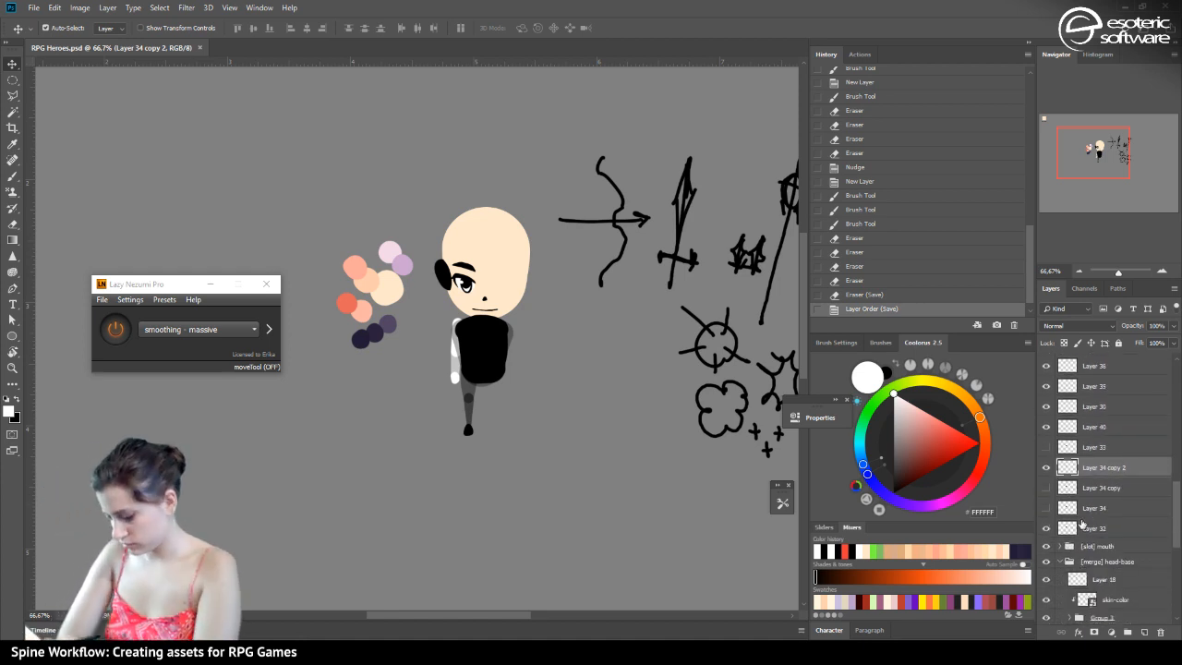
{"action": "left_click", "coordinate": [1047, 527]}
{"action": "left_click", "coordinate": [1046, 527]}
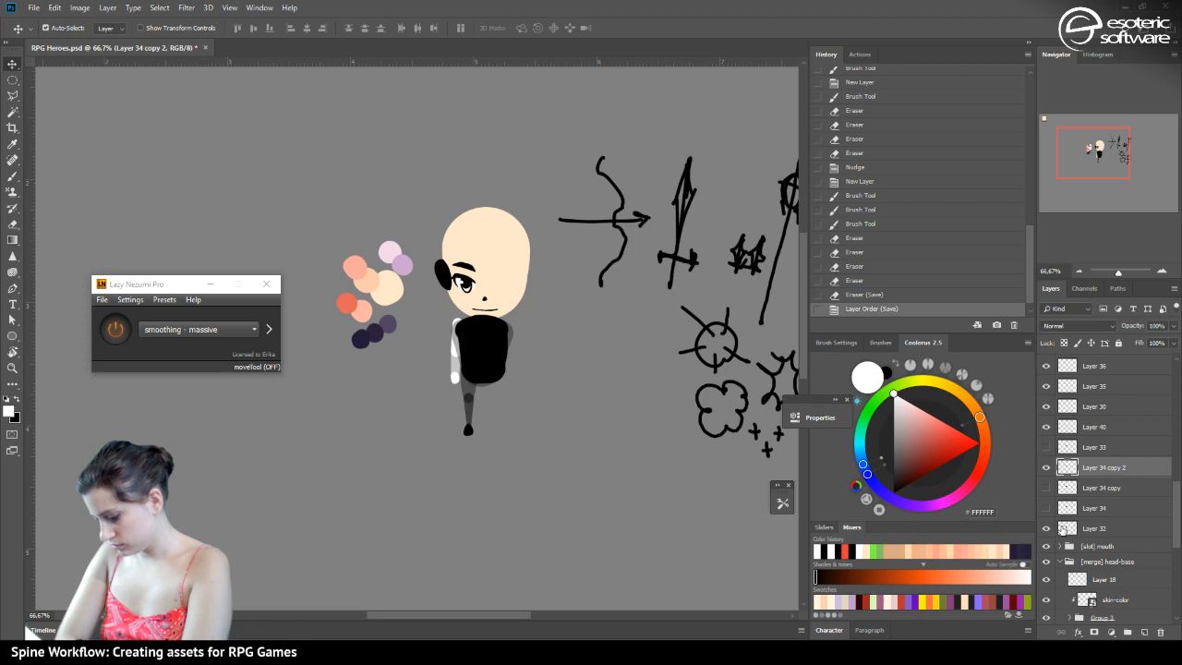
{"action": "left_click", "coordinate": [1046, 448]}
{"action": "left_click", "coordinate": [1047, 448]}
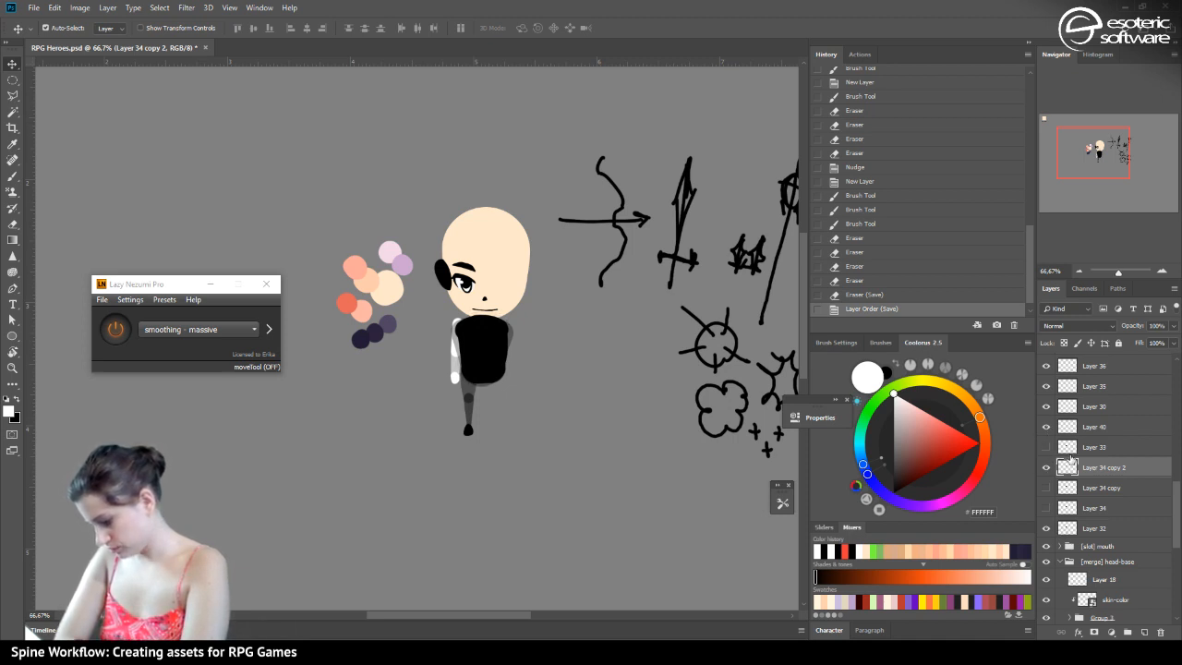
{"action": "left_click", "coordinate": [1070, 449]}
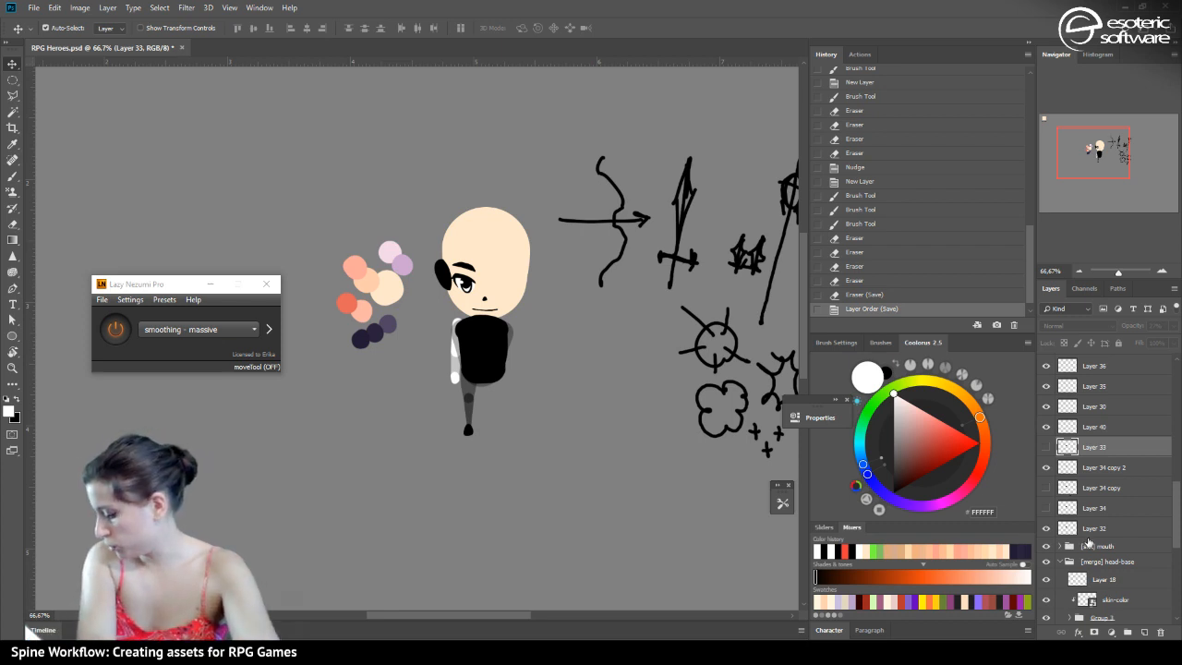
{"action": "left_click", "coordinate": [1090, 526], "text": "shift"}
{"action": "left_click_drag", "start_coordinate": [1136, 525], "coordinate": [1129, 495]}
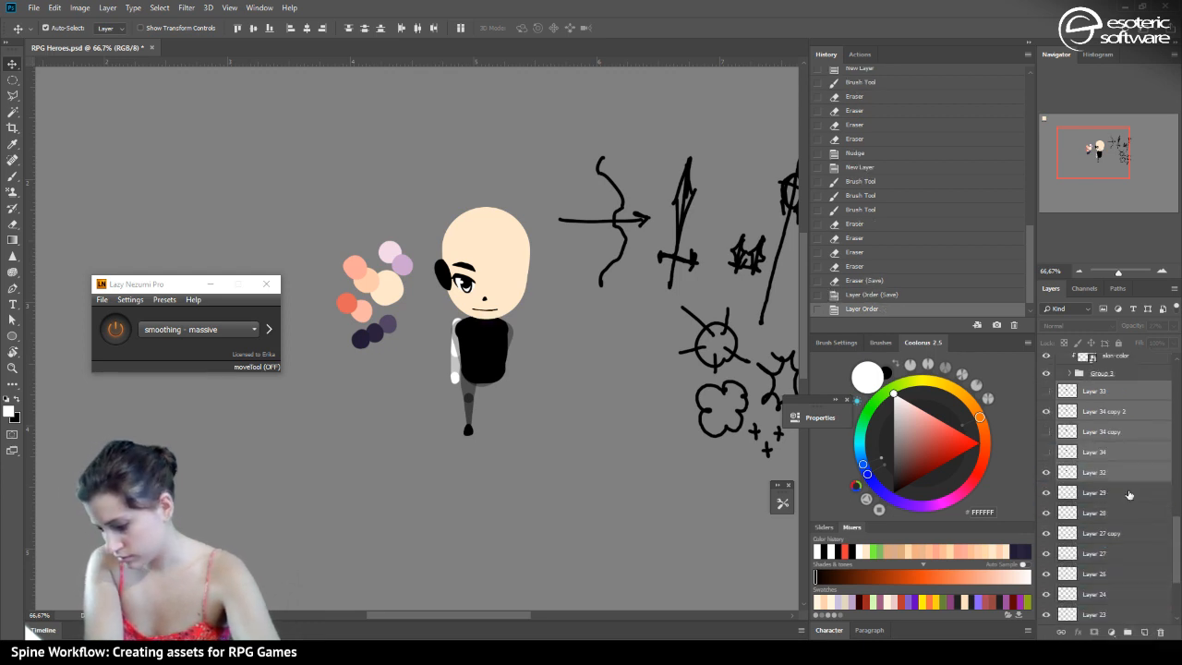
{"action": "key", "text": "ctrl+s"}
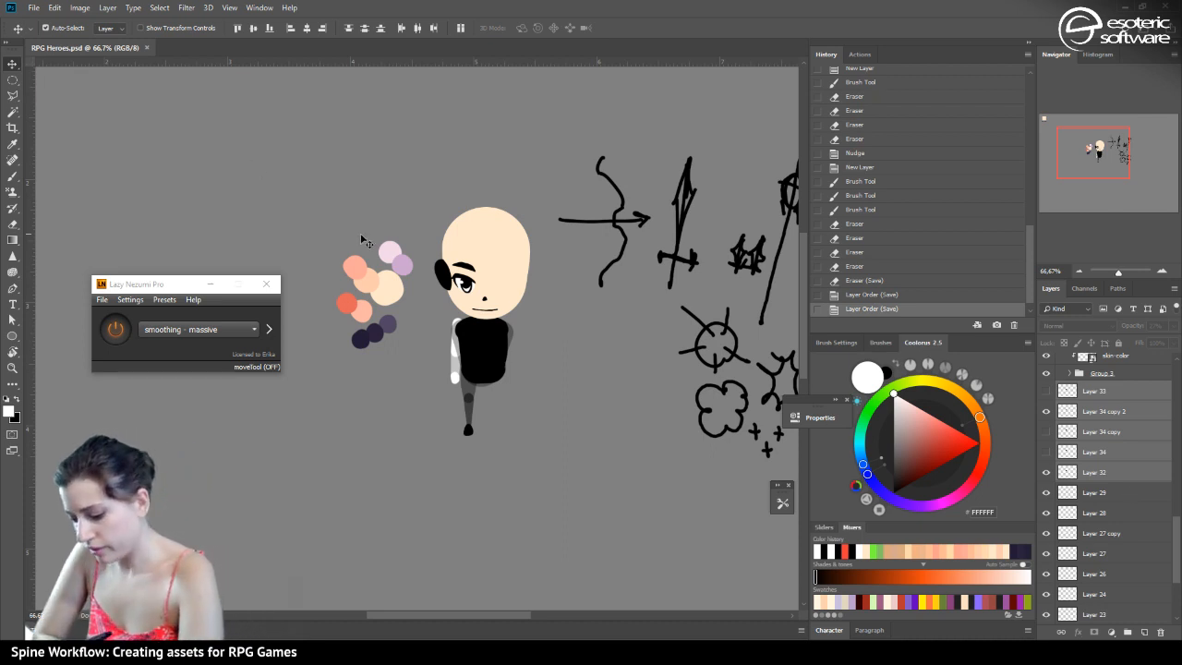
Rename the black ear shape's layer as ear, move it directly below the [merge] head-base group, and save the document
{"action": "left_click", "coordinate": [441, 282]}
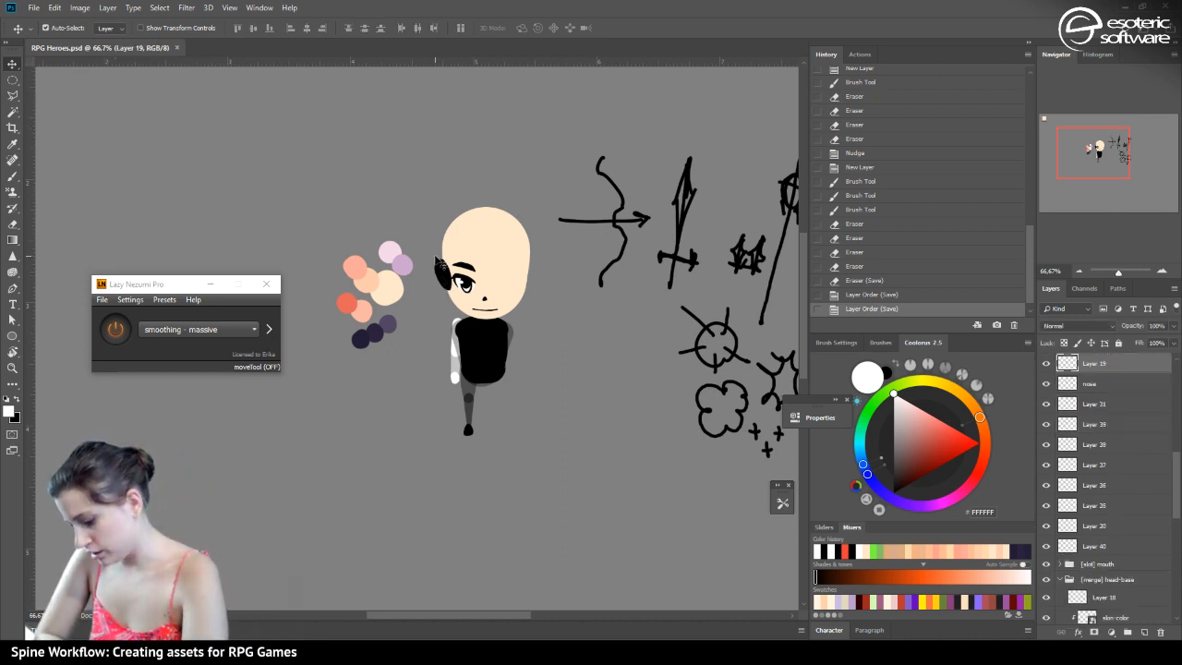
{"action": "left_click", "coordinate": [1047, 364]}
{"action": "left_click", "coordinate": [1046, 364]}
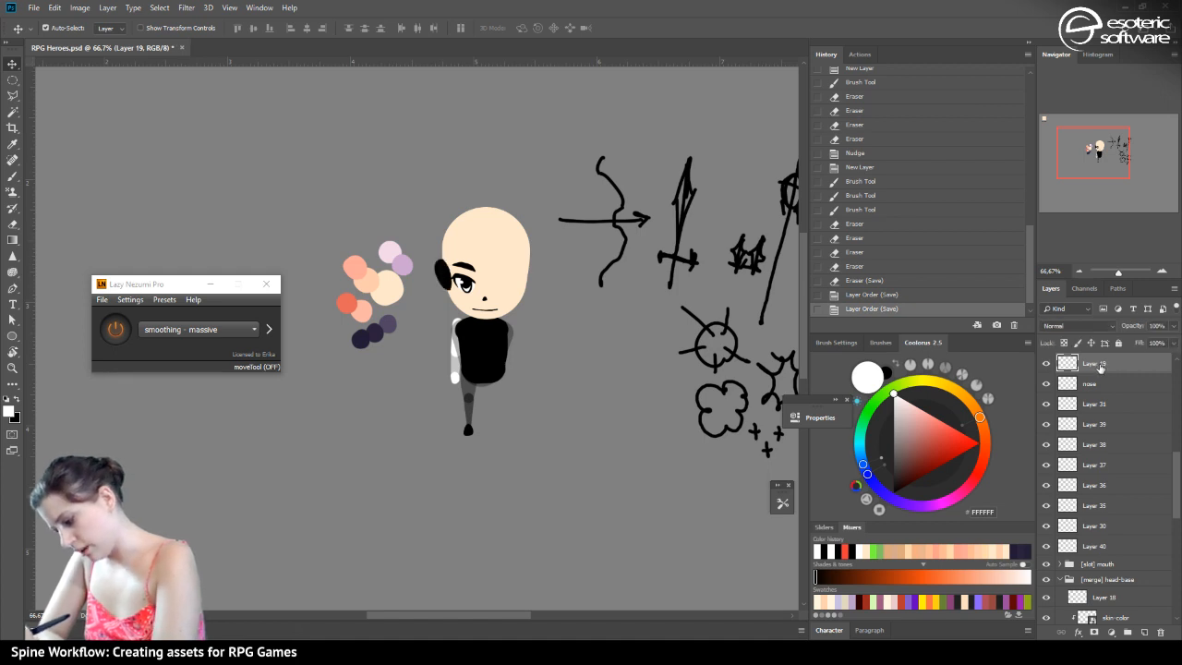
{"action": "double_click", "coordinate": [1096, 363]}
{"action": "type", "text": "ear"}
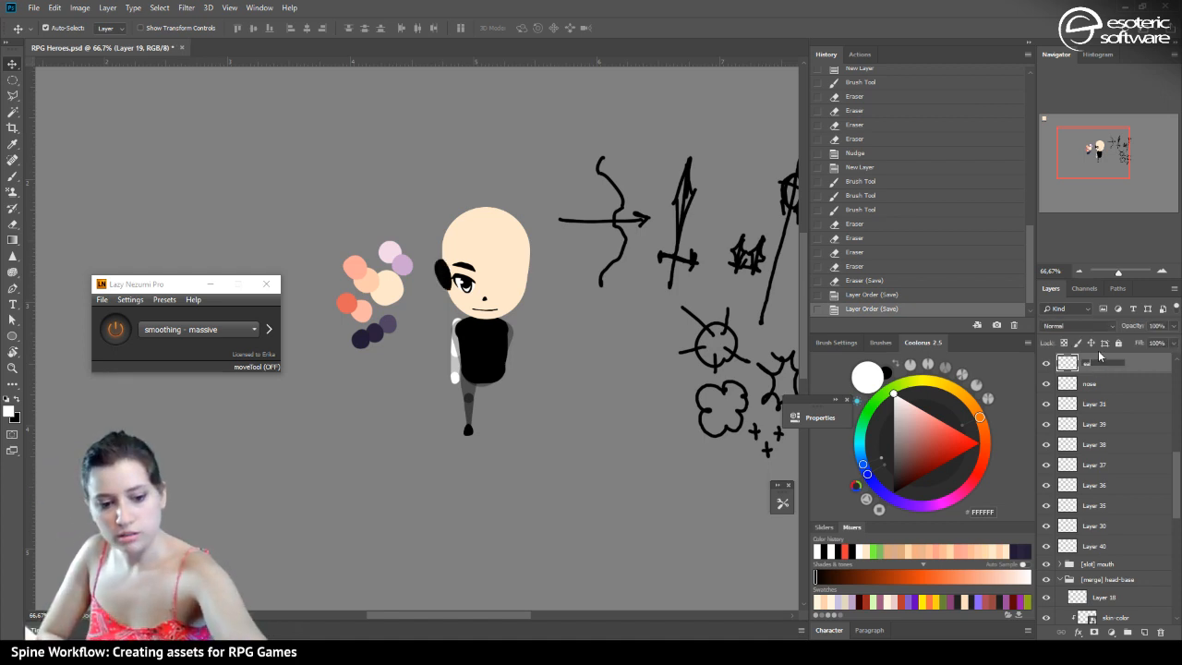
{"action": "key", "text": "Return"}
{"action": "left_click_drag", "start_coordinate": [1070, 366], "coordinate": [1059, 561]}
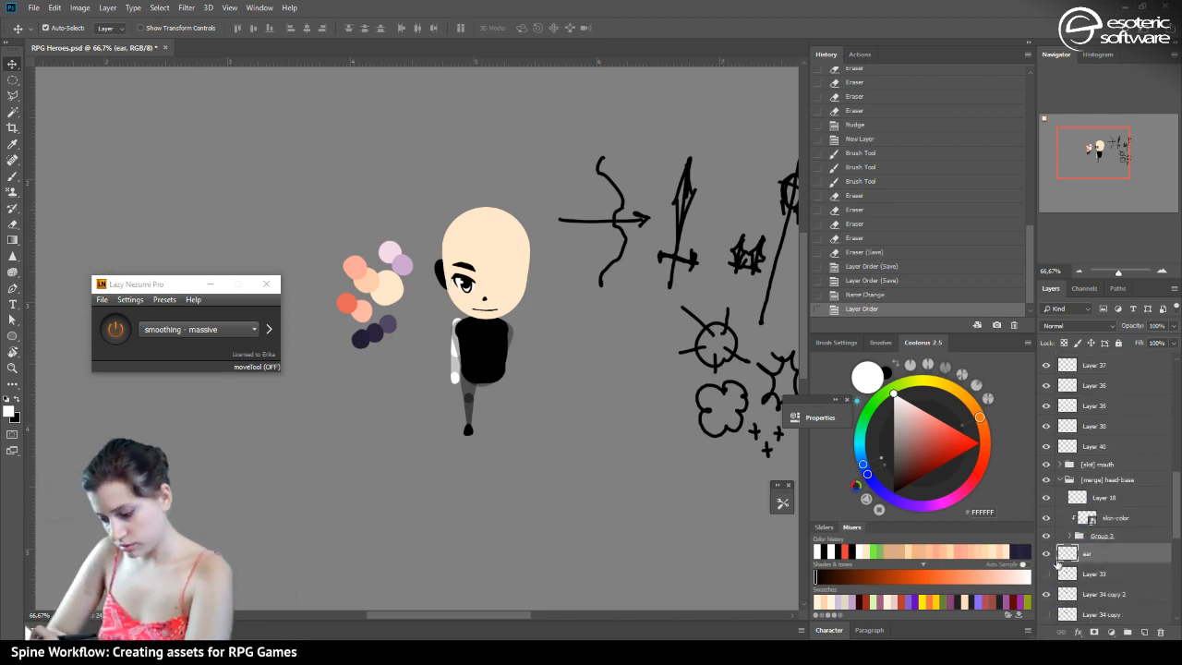
{"action": "key", "text": "ctrl+s"}
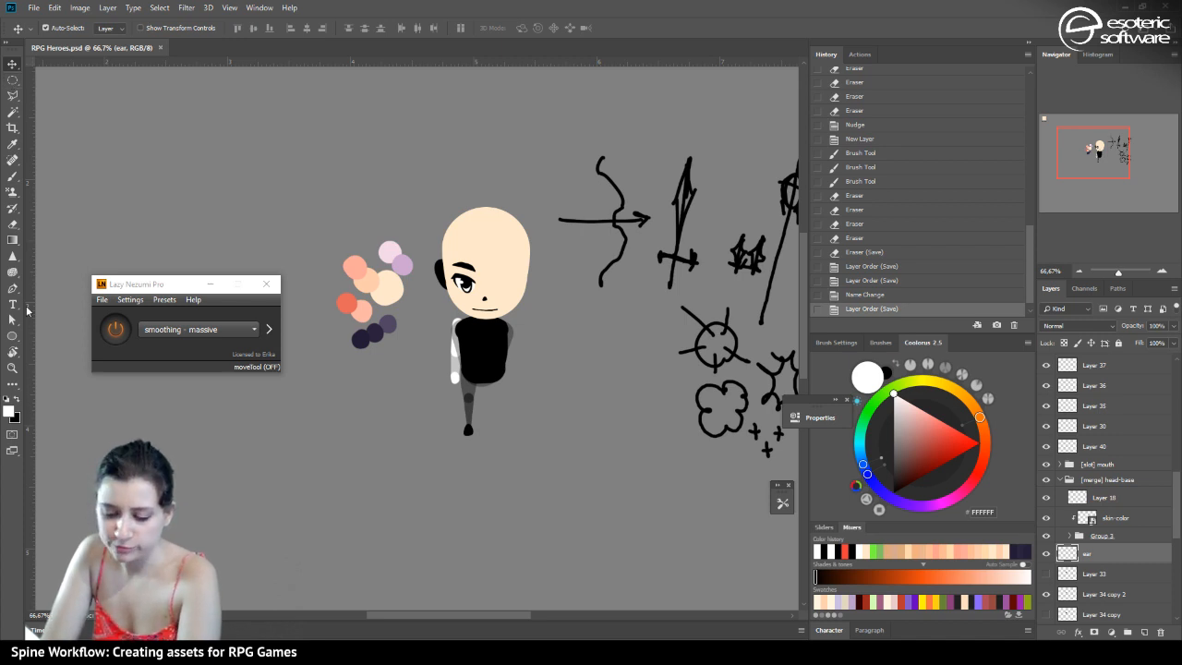
{"action": "left_click", "coordinate": [14, 175]}
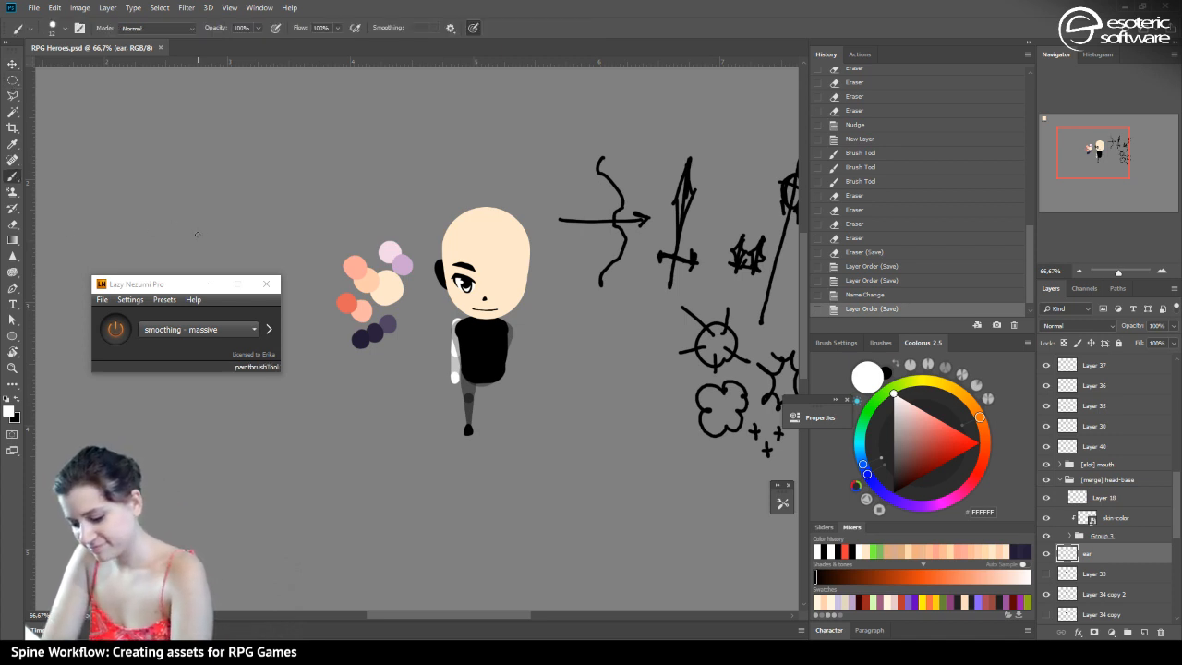
{"action": "mouse_move", "coordinate": [1096, 166]}
{"action": "left_mouse_down"}
{"action": "mouse_move", "coordinate": [1060, 135]}
{"action": "mouse_move", "coordinate": [1082, 160]}
{"action": "left_mouse_up"}
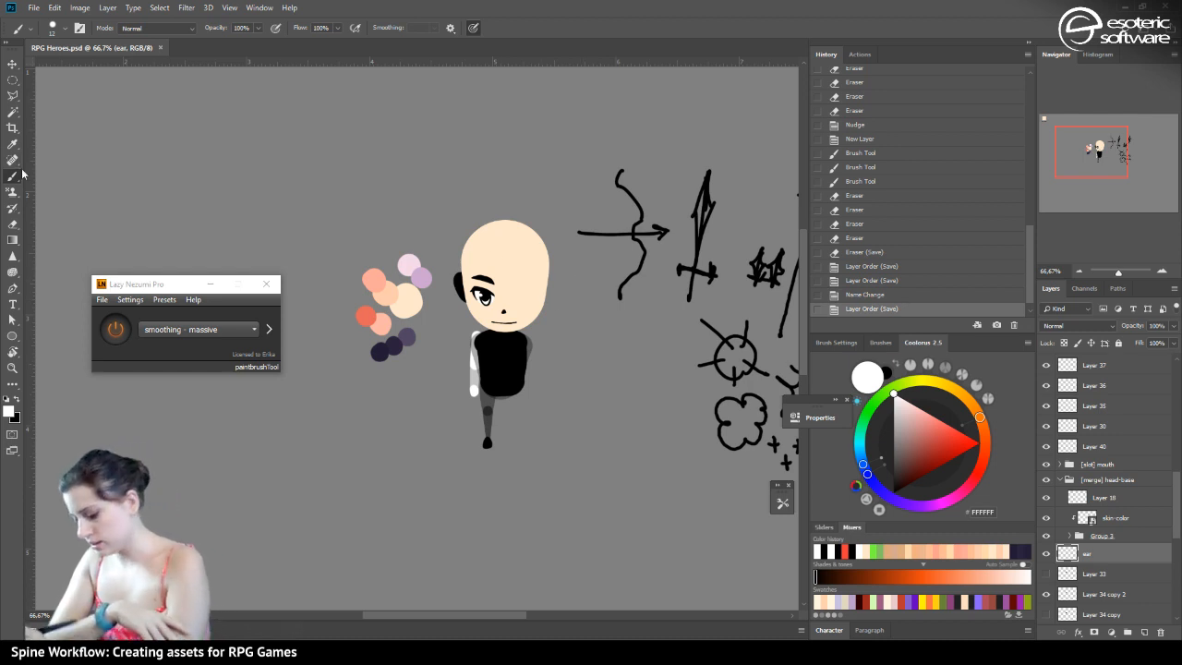
{"action": "left_click_drag", "start_coordinate": [1174, 490], "coordinate": [1172, 374]}
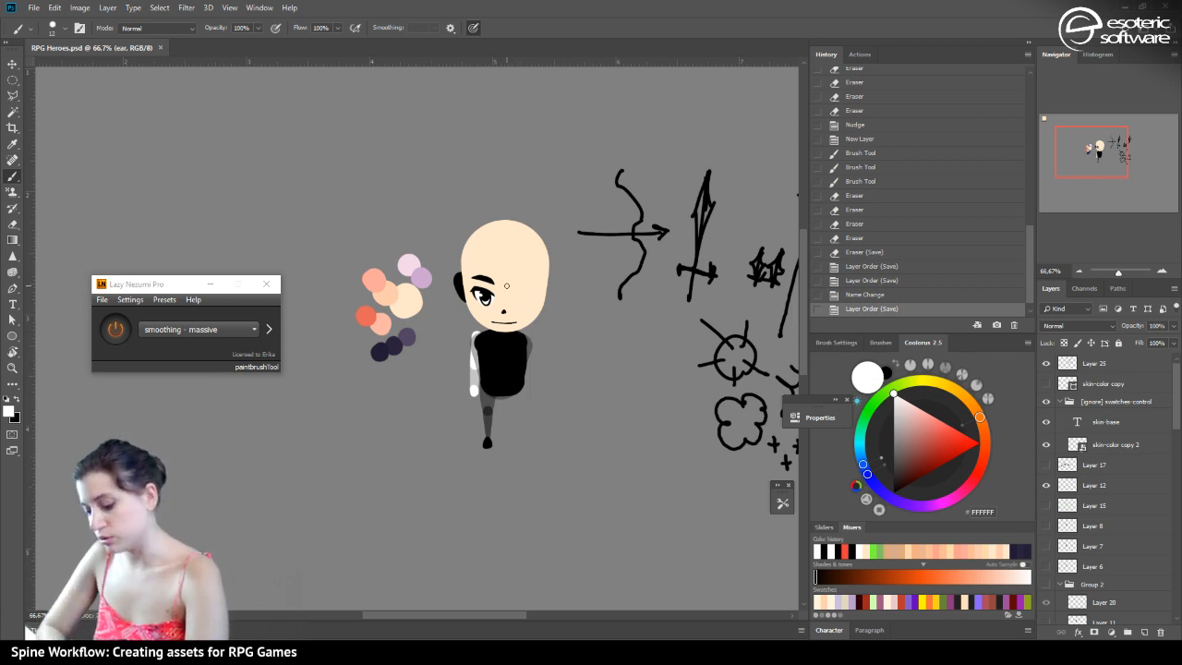
{"action": "key", "text": "v"}
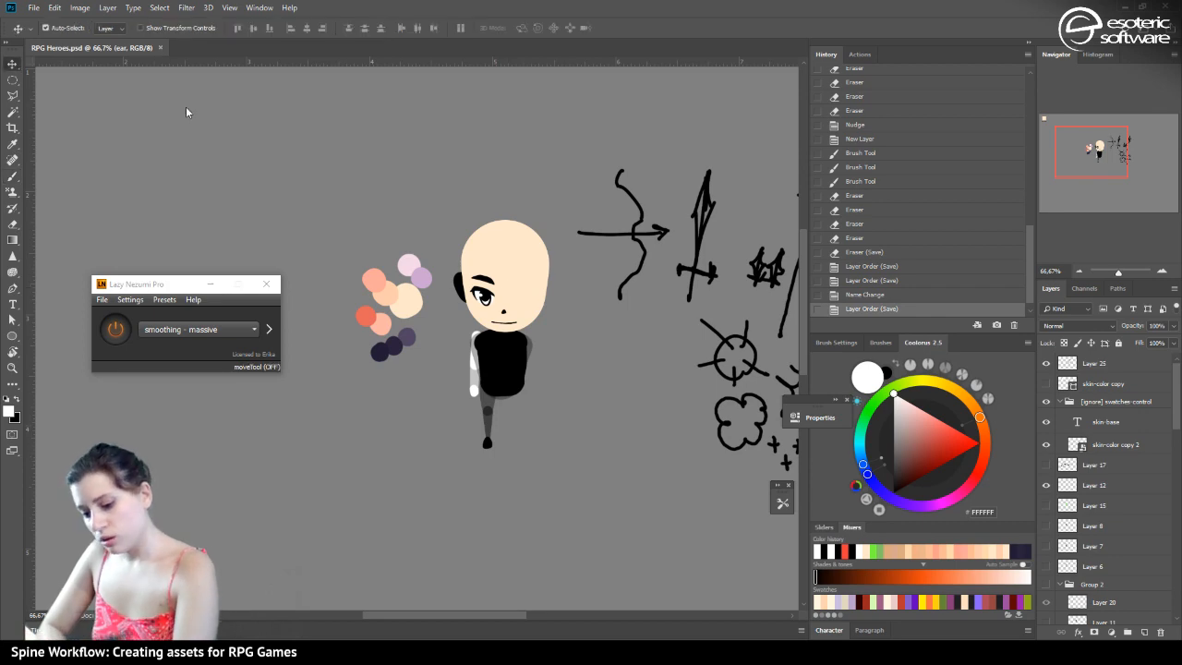
Examine the head, face and body at several magnifications, and check what Layer 18 in the [merge] head-base group contributes
{"action": "left_click", "coordinate": [533, 294]}
{"action": "left_click", "coordinate": [1161, 270]}
{"action": "left_click", "coordinate": [1162, 269]}
{"action": "left_click", "coordinate": [1162, 270]}
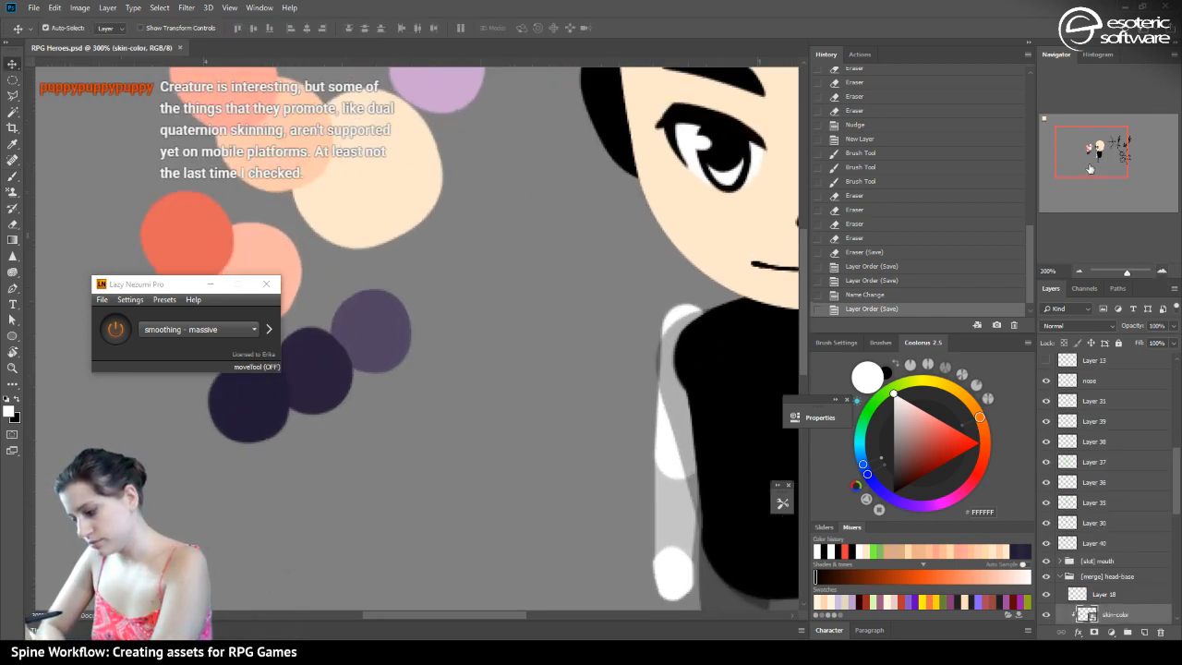
{"action": "left_click_drag", "start_coordinate": [1104, 147], "coordinate": [1093, 150]}
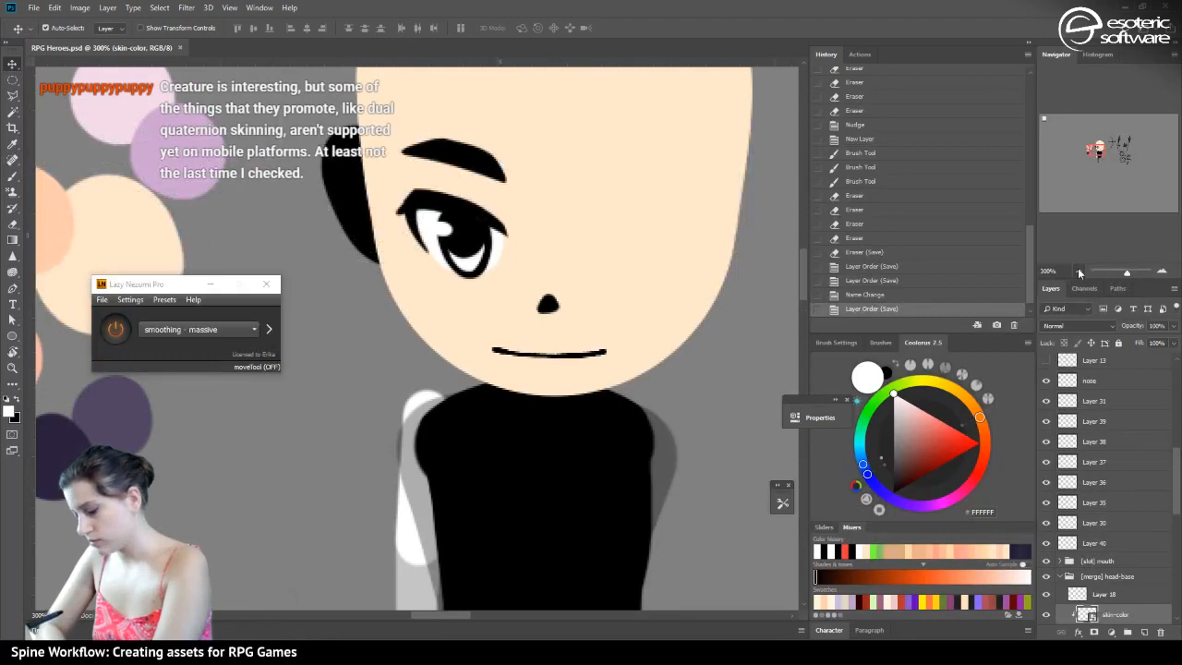
{"action": "double_click", "coordinate": [1078, 271]}
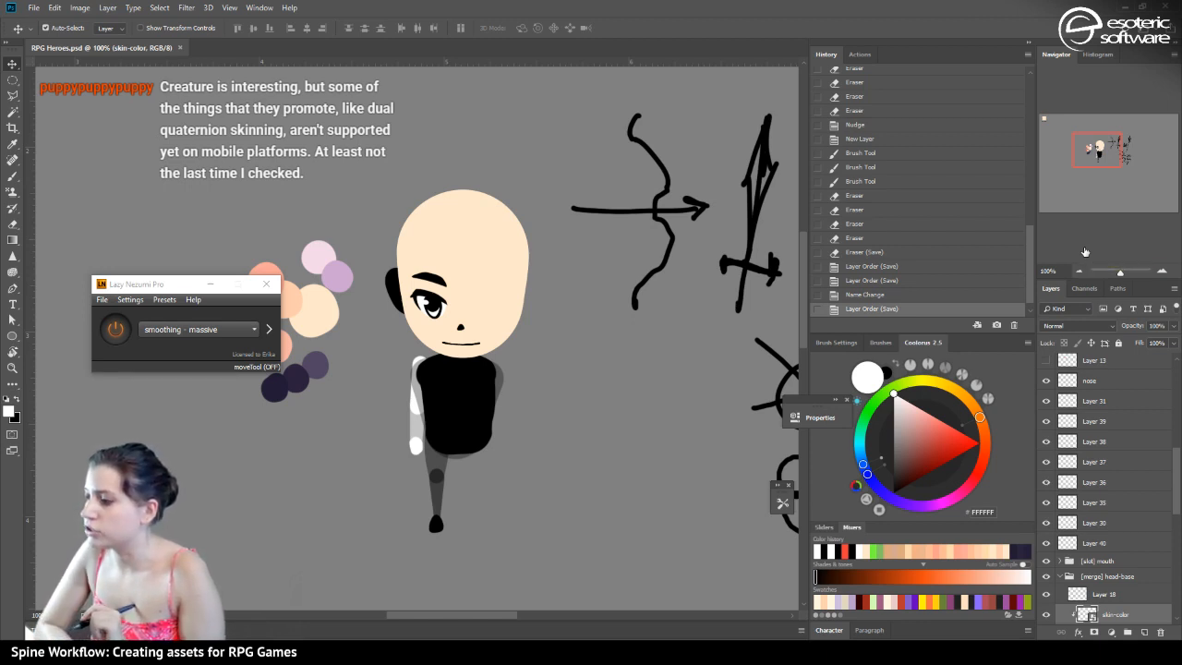
{"action": "left_click", "coordinate": [1153, 273]}
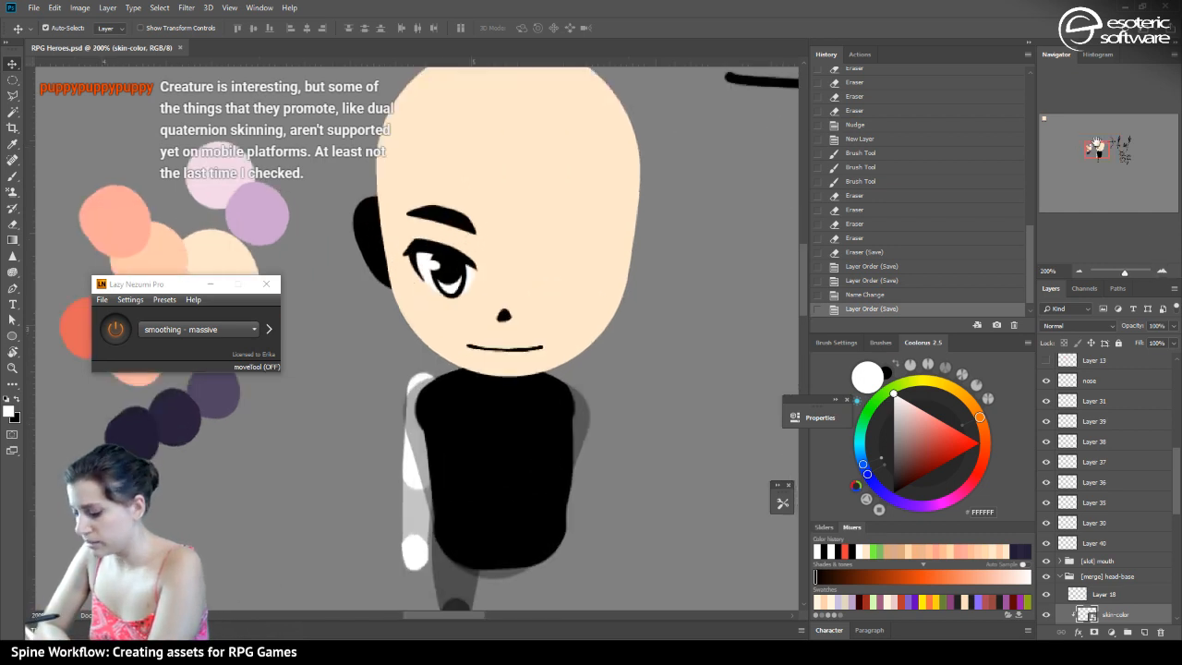
{"action": "left_click", "coordinate": [1099, 146]}
{"action": "left_click_drag", "start_coordinate": [1098, 147], "coordinate": [1095, 147]}
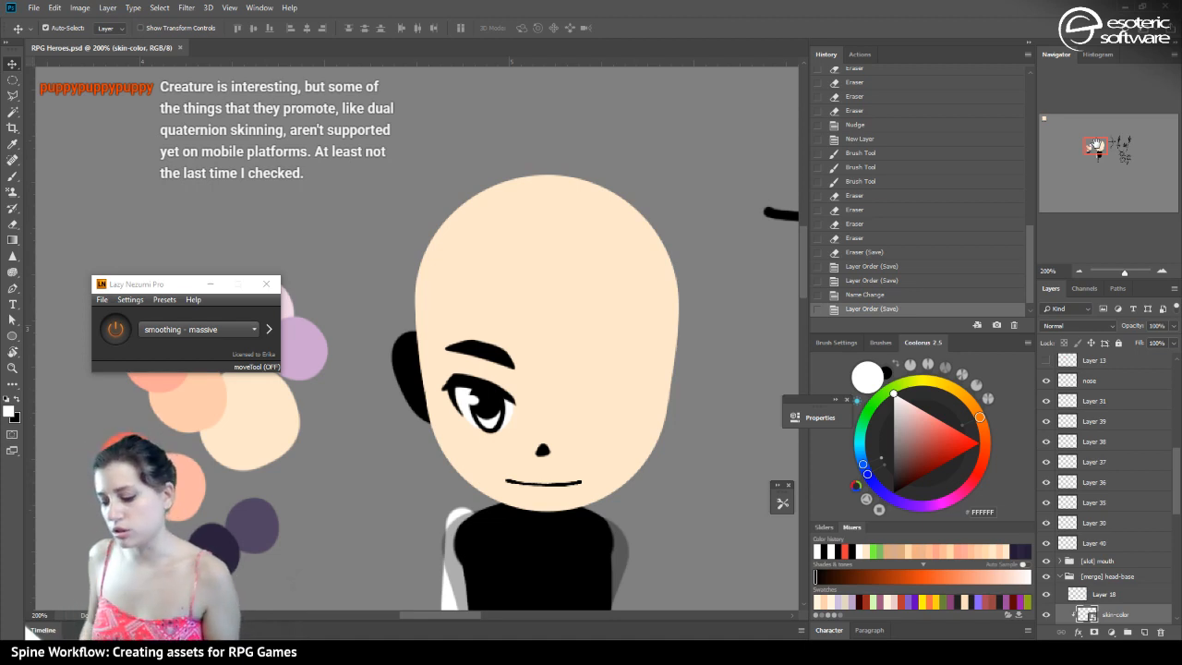
{"action": "key", "text": "b"}
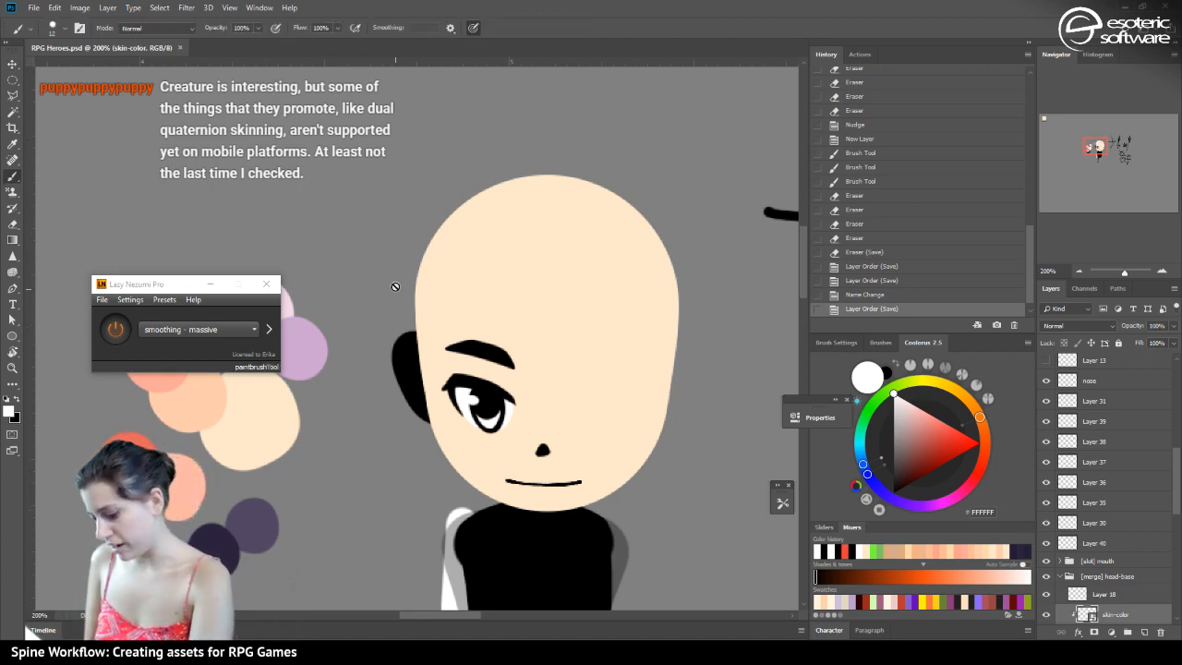
{"action": "key", "text": "v"}
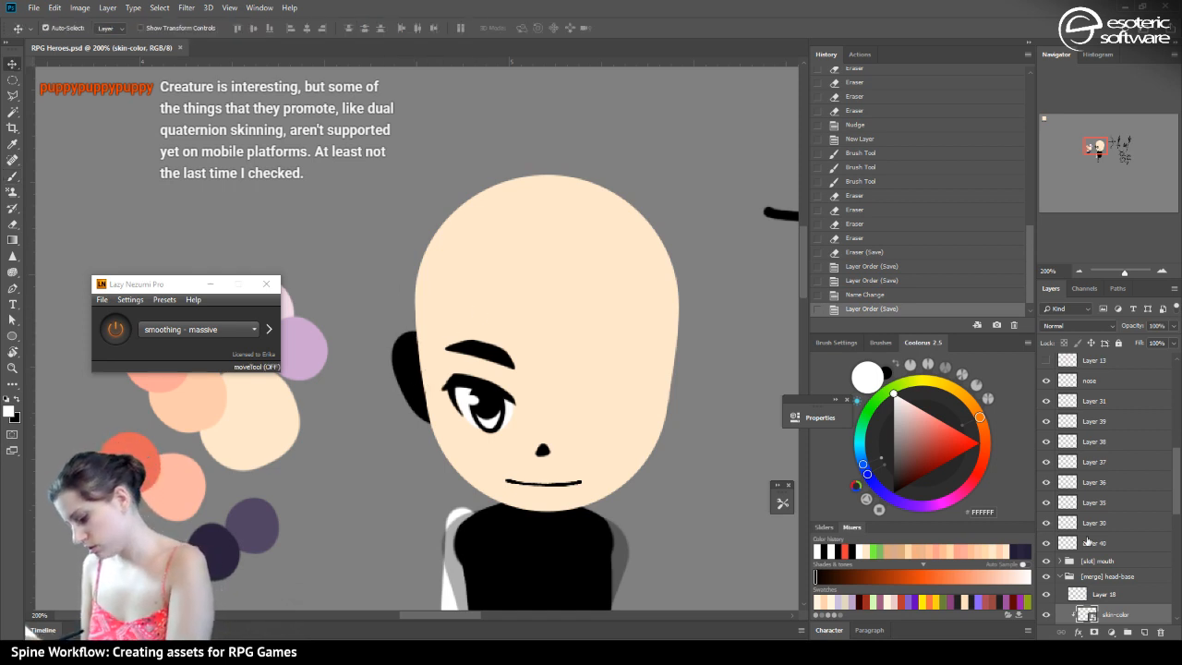
{"action": "left_click", "coordinate": [1047, 596]}
{"action": "left_click", "coordinate": [1047, 596]}
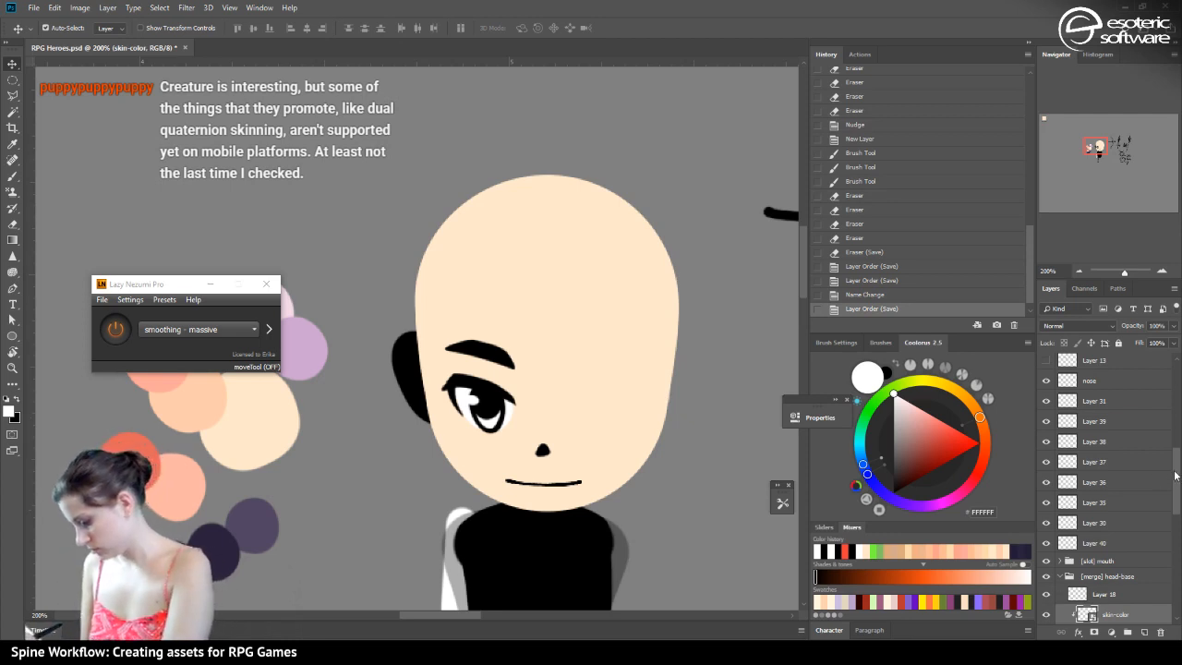
{"action": "left_click_drag", "start_coordinate": [1177, 472], "coordinate": [1176, 487]}
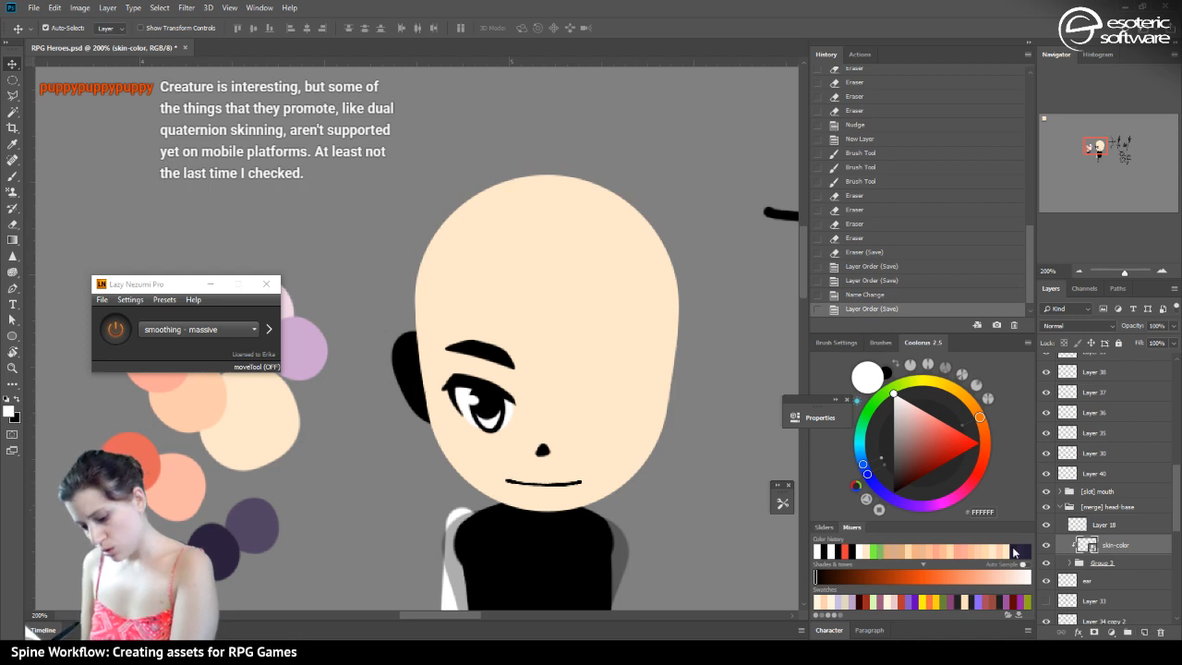
{"action": "key", "text": "ctrl+minus"}
{"action": "key", "text": "ctrl+minus"}
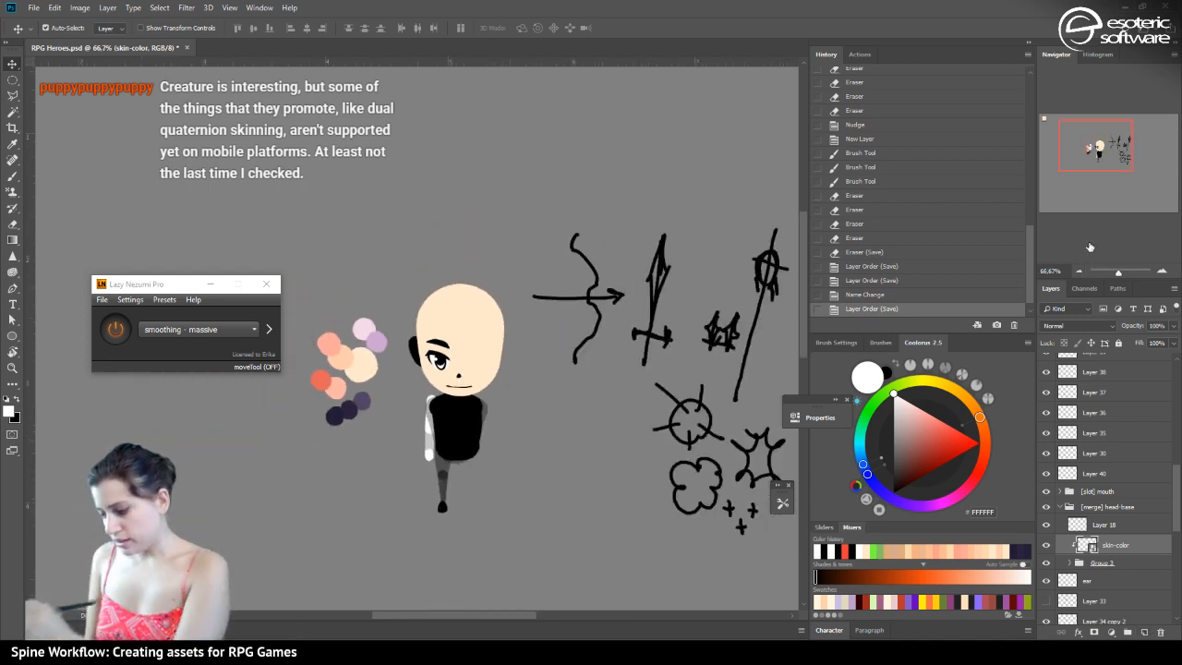
Show the hidden skin-color copy layer with the white square and duplicate it
{"action": "left_click_drag", "start_coordinate": [1107, 131], "coordinate": [1073, 112]}
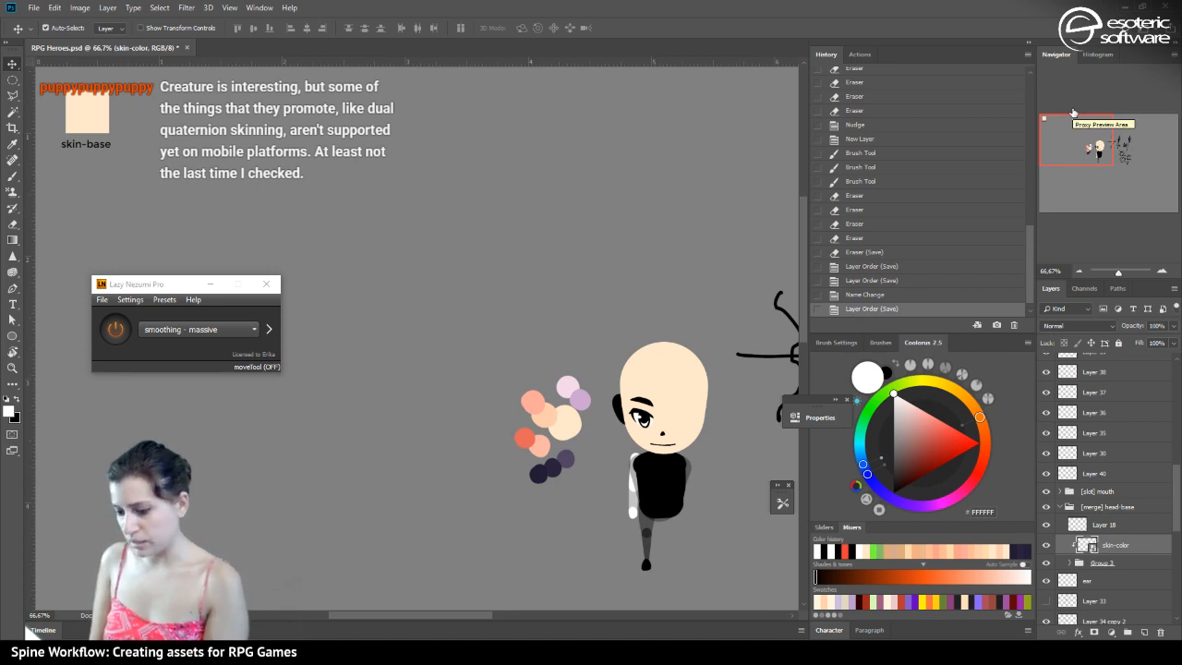
{"action": "left_click", "coordinate": [77, 119]}
{"action": "scroll", "coordinate": [1171, 388], "scroll_direction": "up", "scroll_amount": 2}
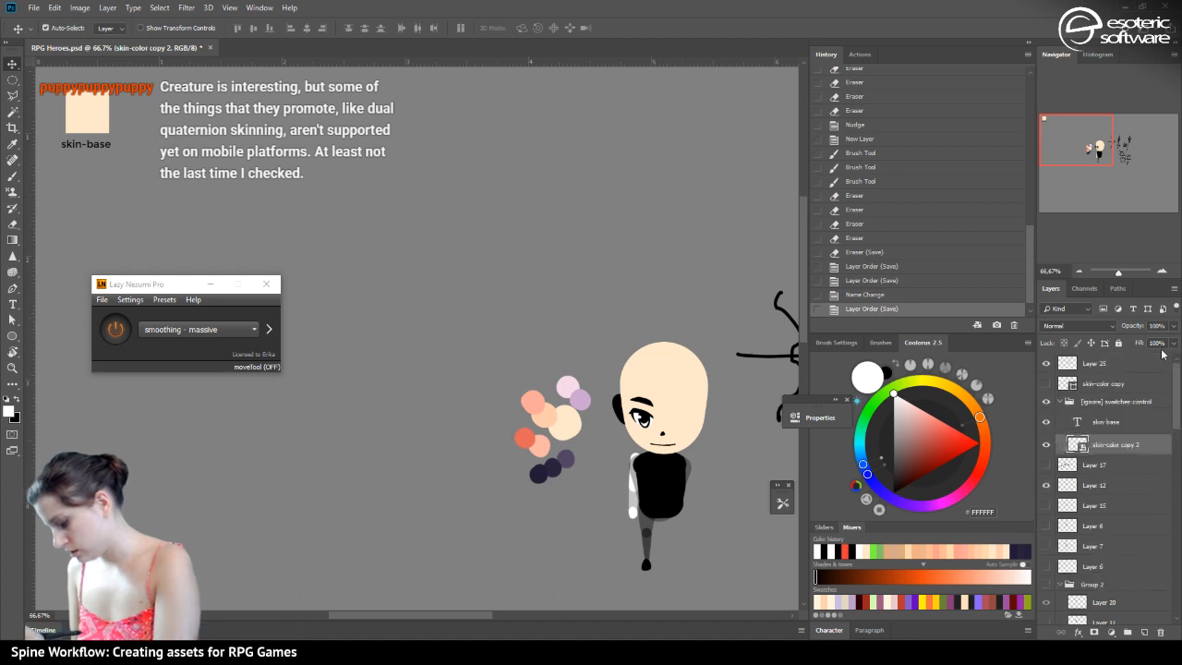
{"action": "left_click", "coordinate": [1047, 384]}
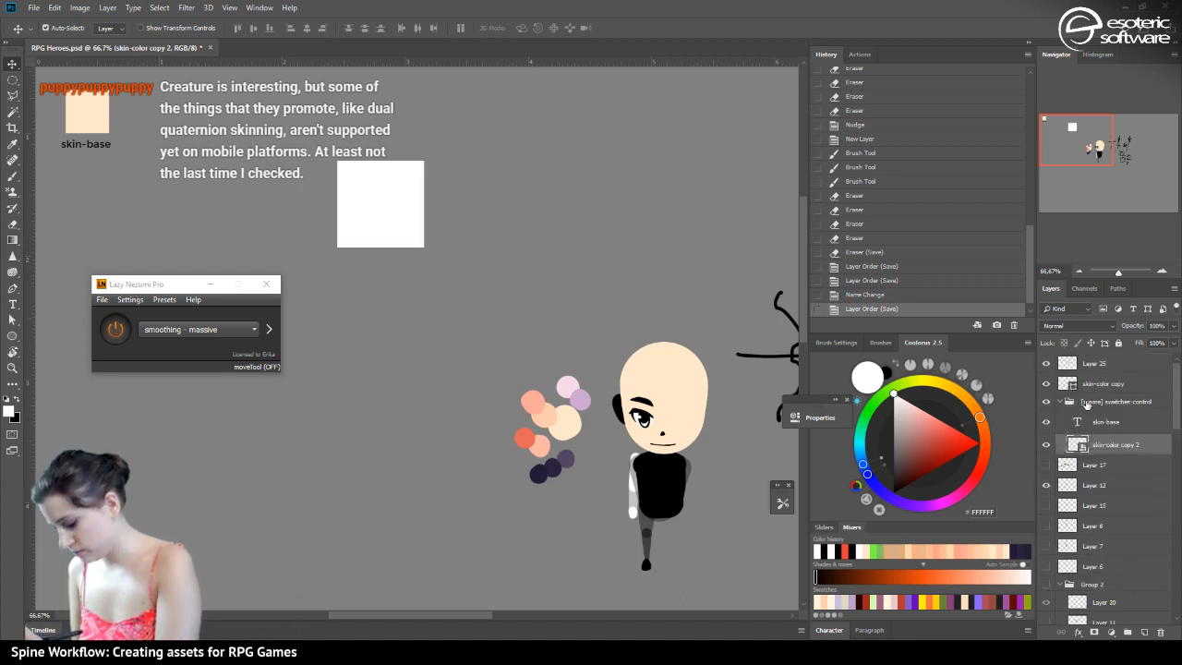
{"action": "left_click", "coordinate": [1108, 383]}
{"action": "right_click", "coordinate": [1114, 382]}
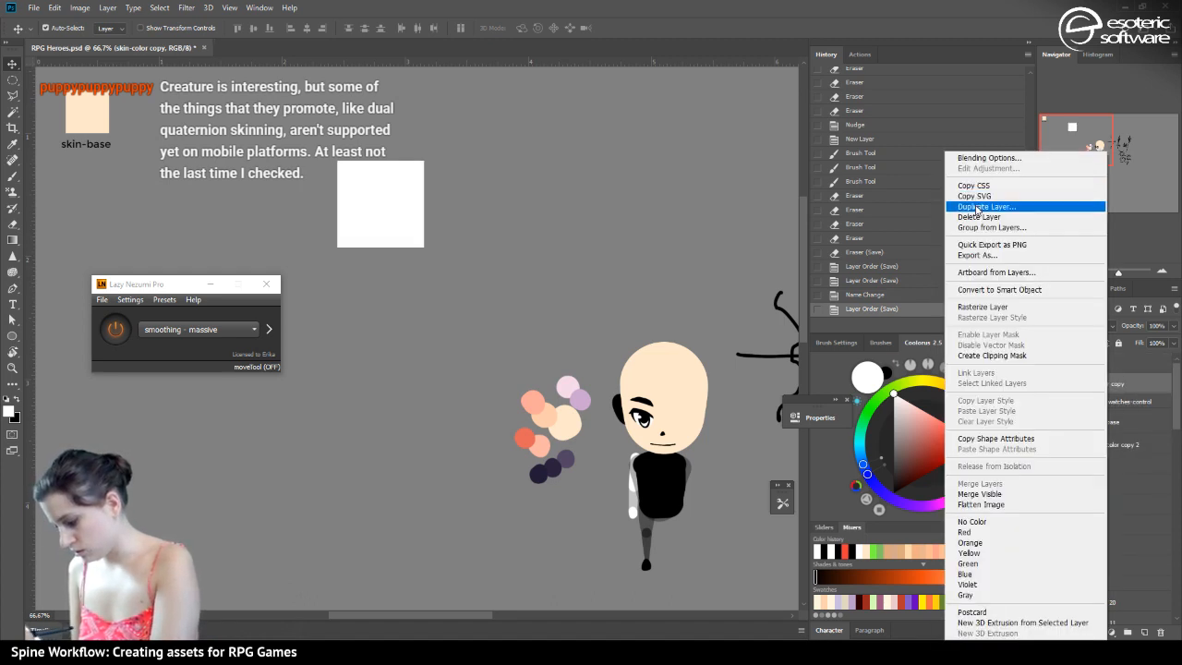
{"action": "left_click", "coordinate": [977, 207]}
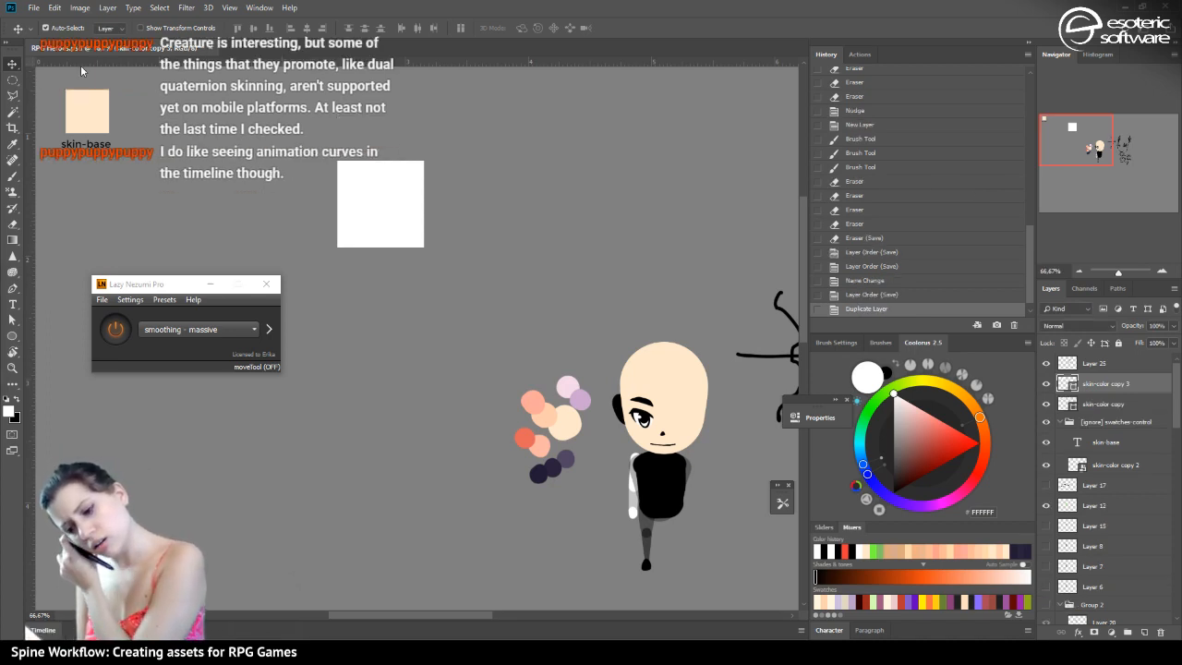
Rename the duplicated white square's layer as skin-shade
{"action": "double_click", "coordinate": [1103, 383]}
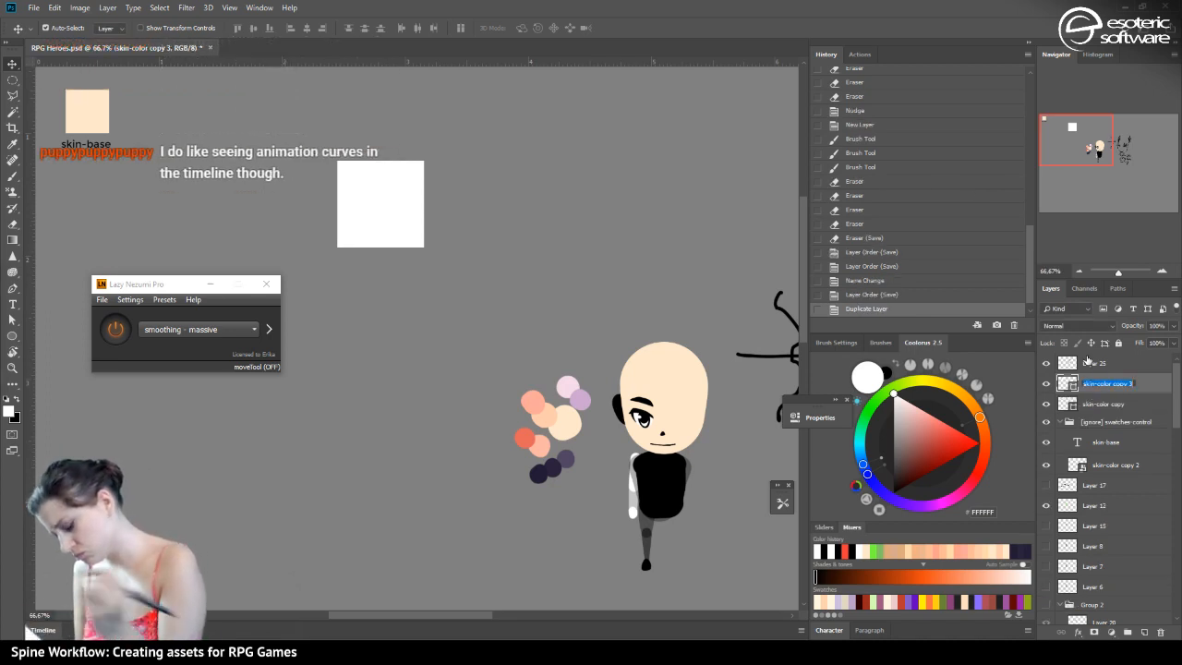
{"action": "type", "text": "skin"}
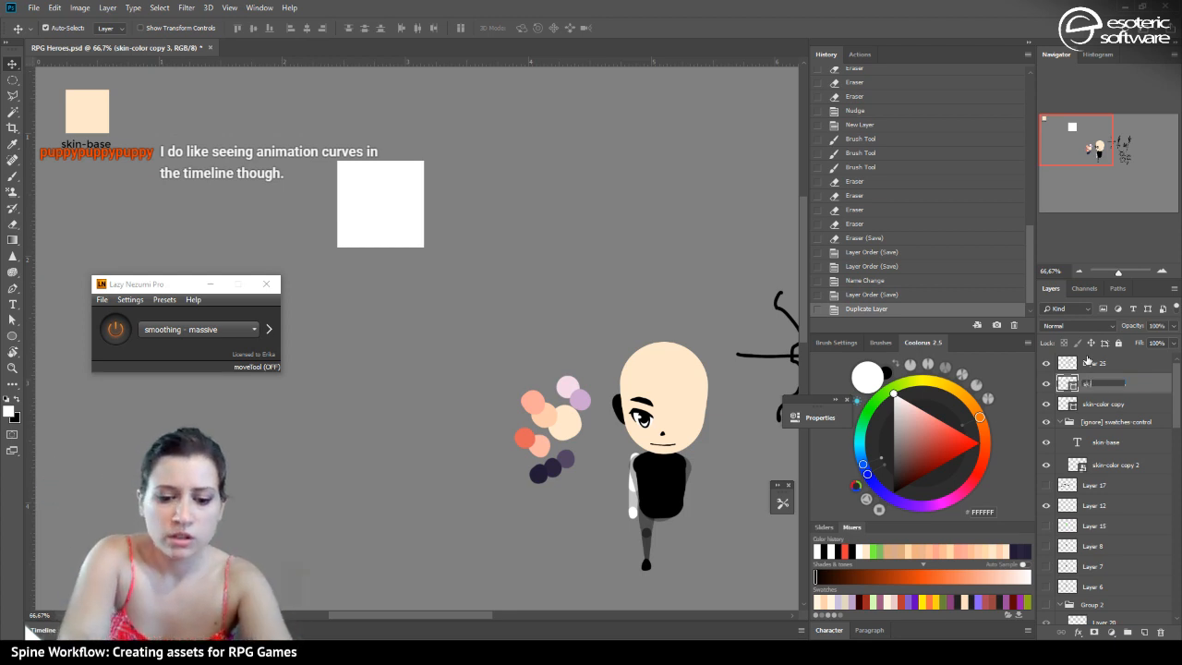
{"action": "type", "text": "-shade"}
{"action": "key", "text": "Return"}
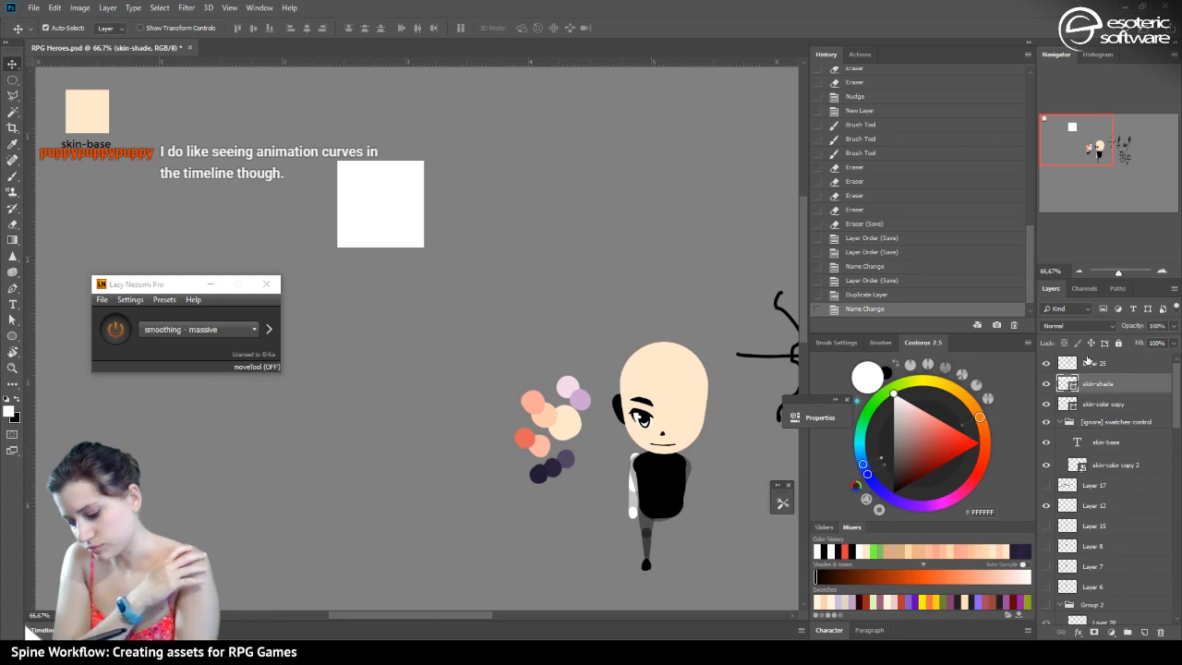
Move skin-shade into the [ignore] swatches-control group and set its fill to #ffa899, sampled from the upper salmon swatch beside the character
{"action": "left_click_drag", "start_coordinate": [1068, 384], "coordinate": [1075, 421]}
{"action": "double_click", "coordinate": [1096, 423]}
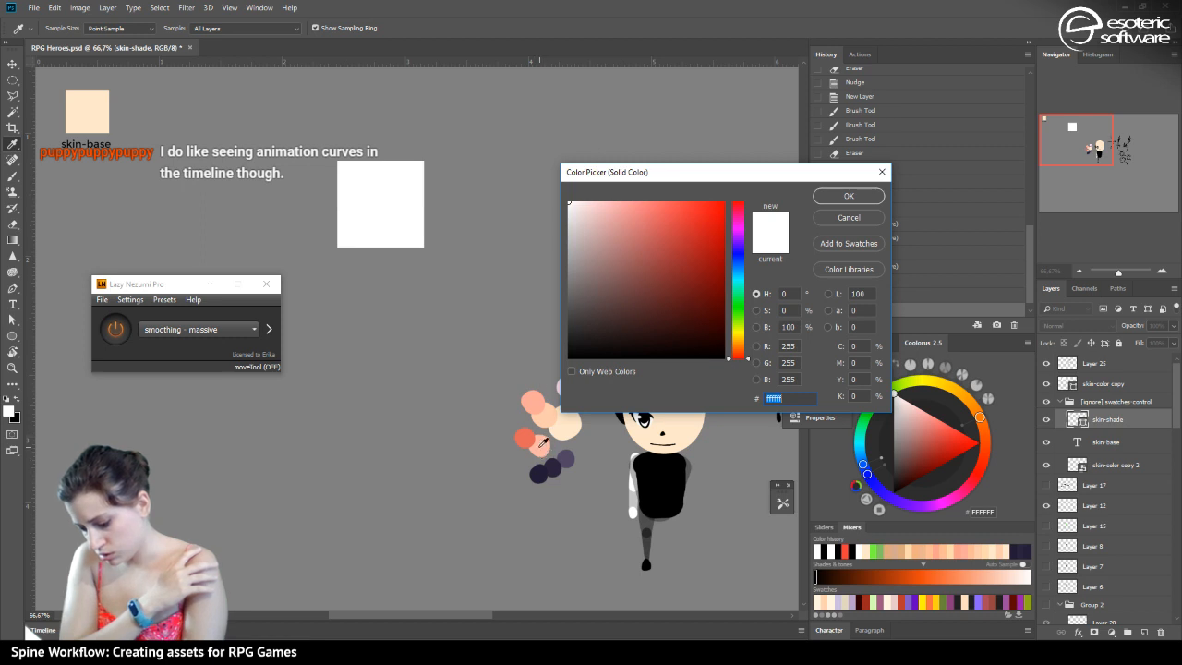
{"action": "left_click", "coordinate": [529, 421]}
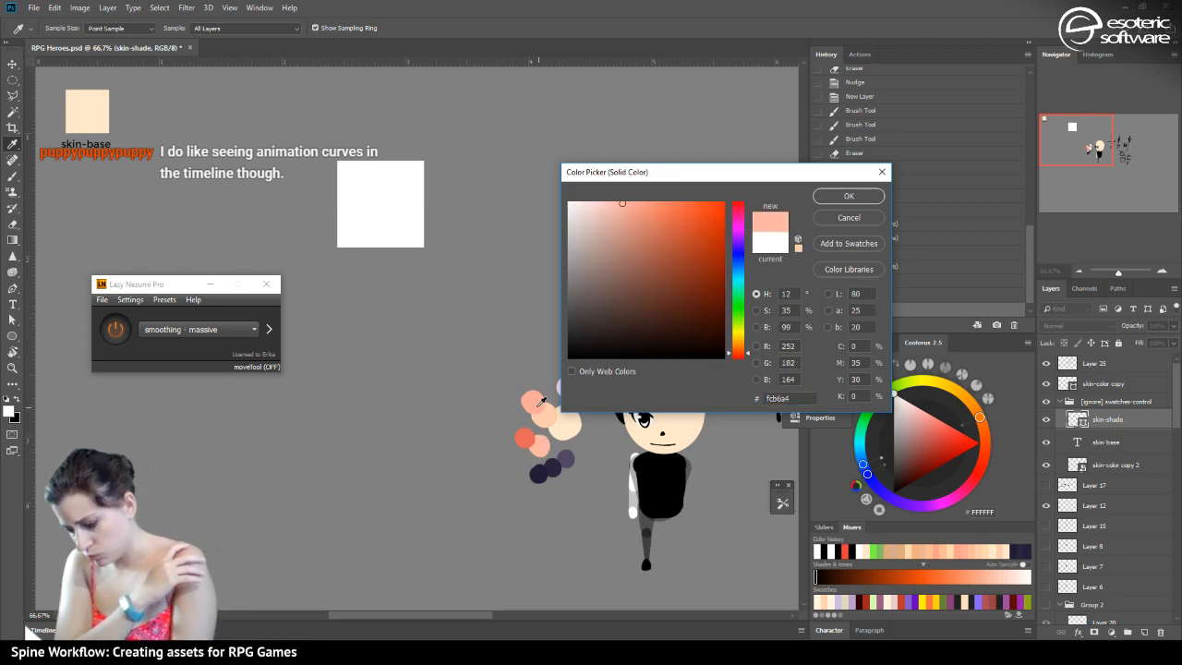
{"action": "left_click", "coordinate": [541, 401]}
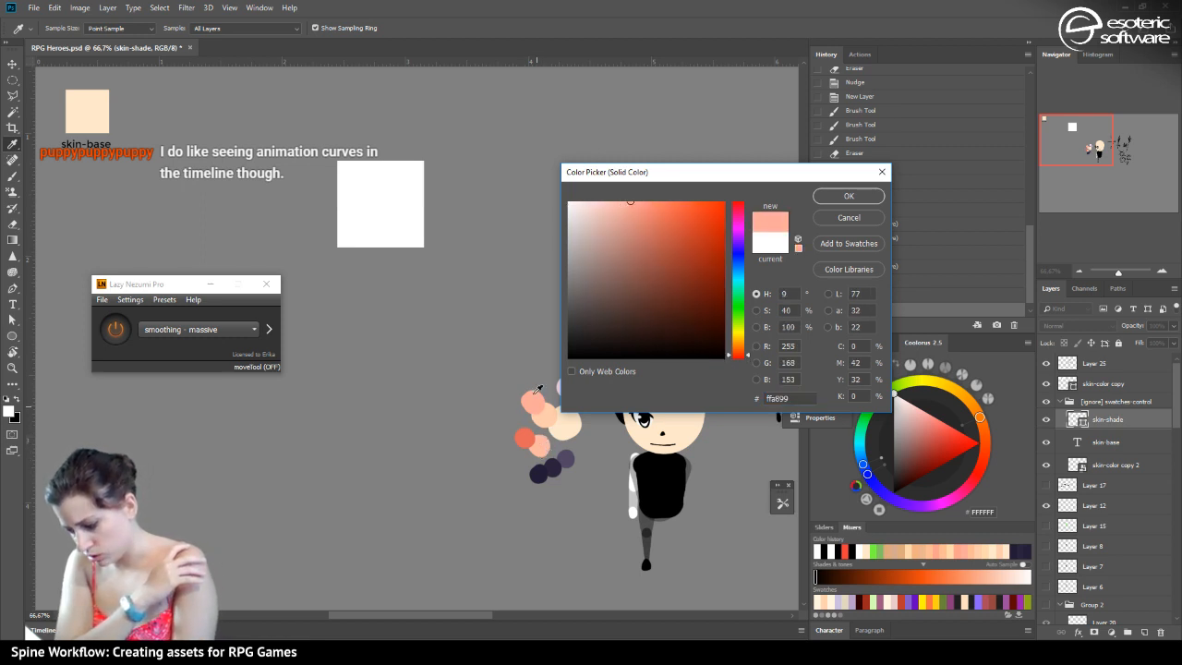
{"action": "left_click", "coordinate": [836, 199]}
Convert skin-shade to a smart object and place its square directly beside the skin-base swatch
{"action": "right_click", "coordinate": [1125, 423]}
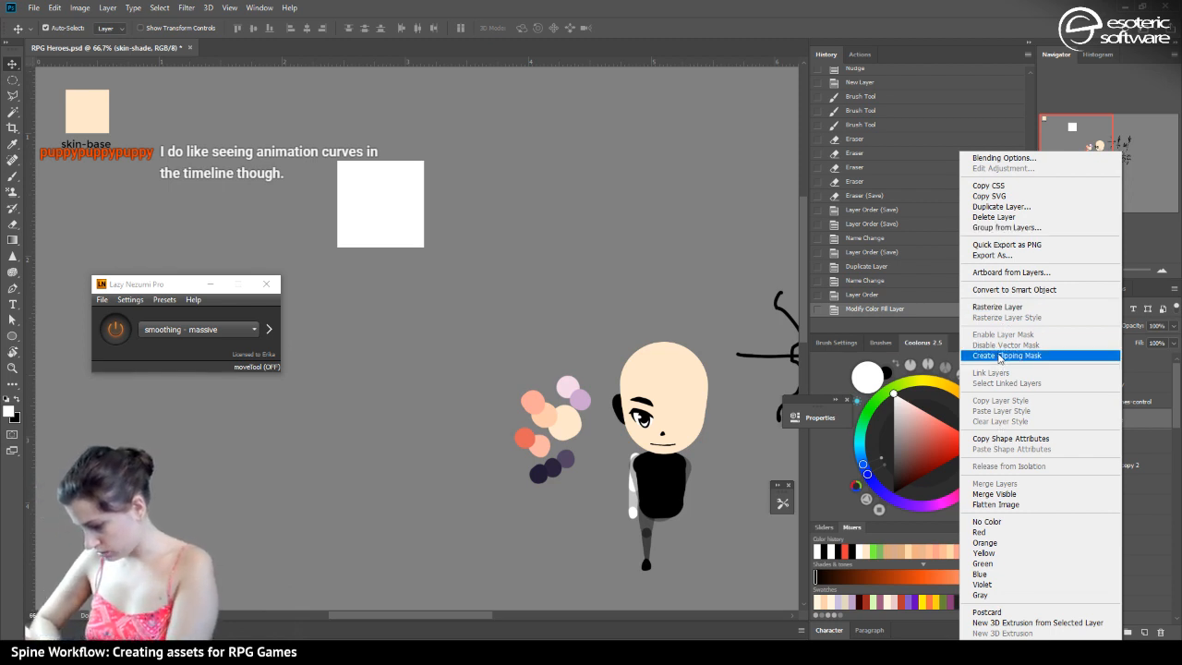
{"action": "left_click", "coordinate": [997, 289]}
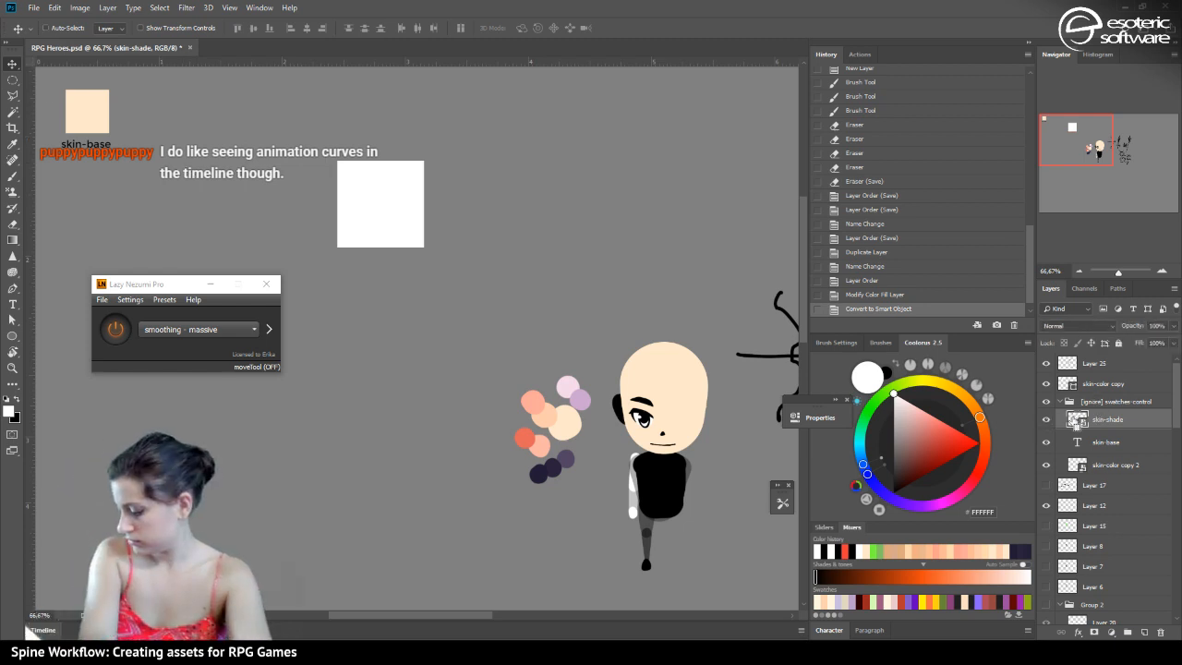
{"action": "left_click", "coordinate": [1075, 420], "text": "ctrl"}
{"action": "key", "text": "ctrl+d"}
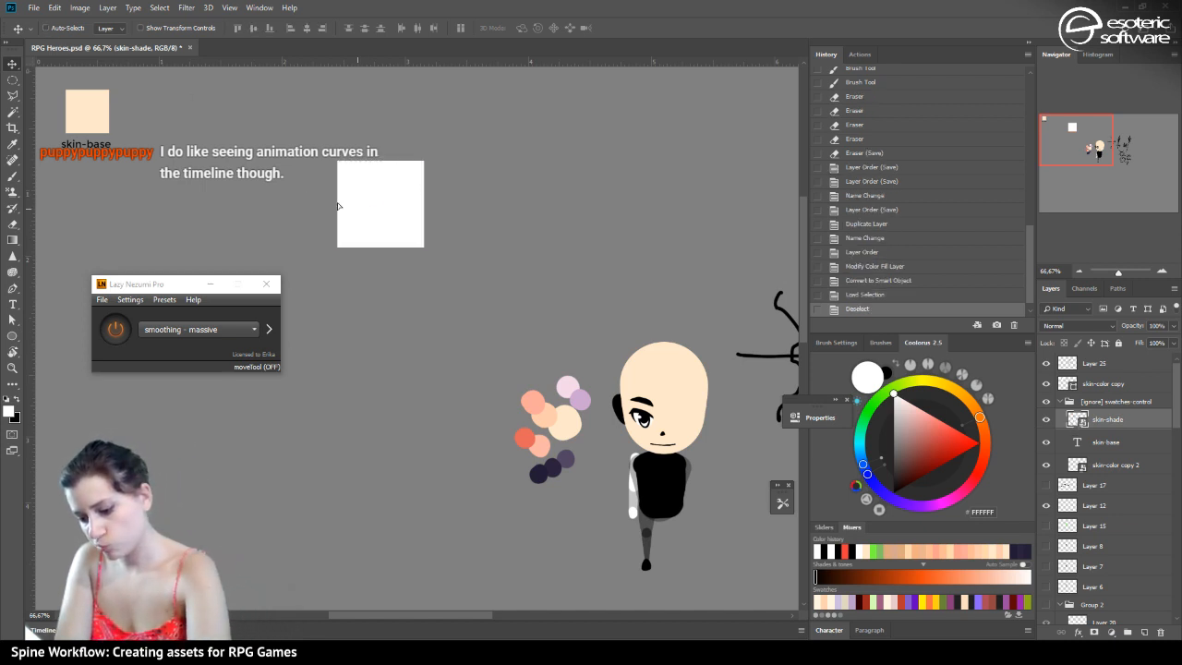
{"action": "left_click_drag", "start_coordinate": [341, 205], "coordinate": [148, 135]}
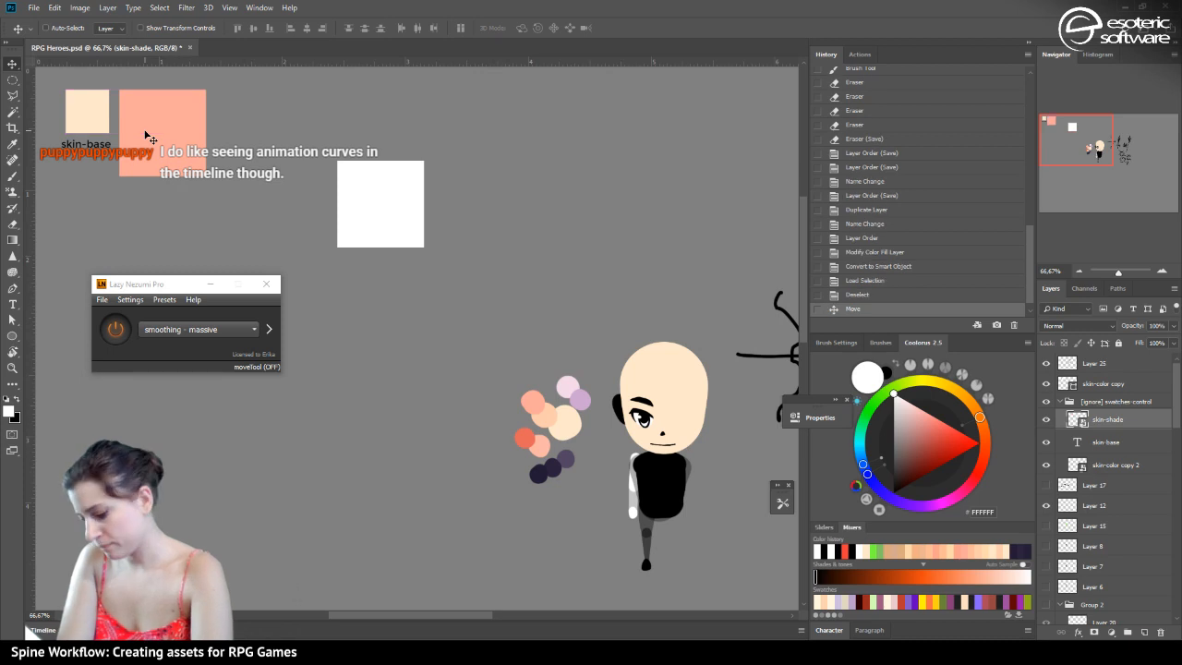
Duplicate the skin-shade smart object and move the copy out of the swatches-control group, directly above it
{"action": "right_click", "coordinate": [1114, 420]}
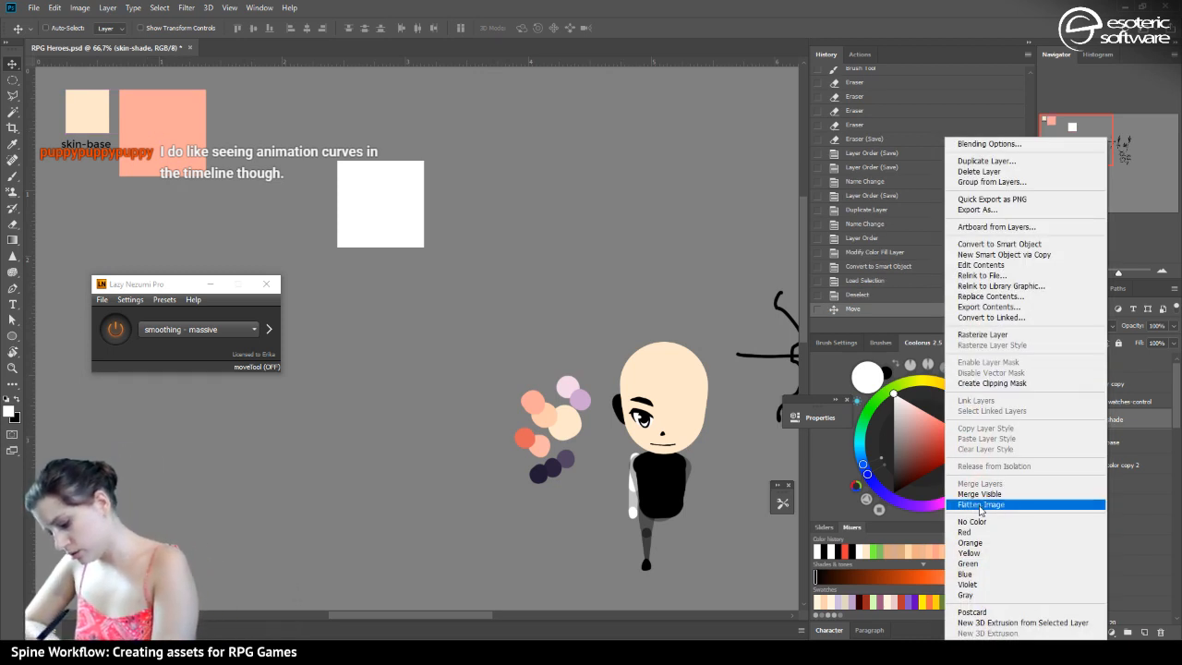
{"action": "left_click", "coordinate": [977, 161]}
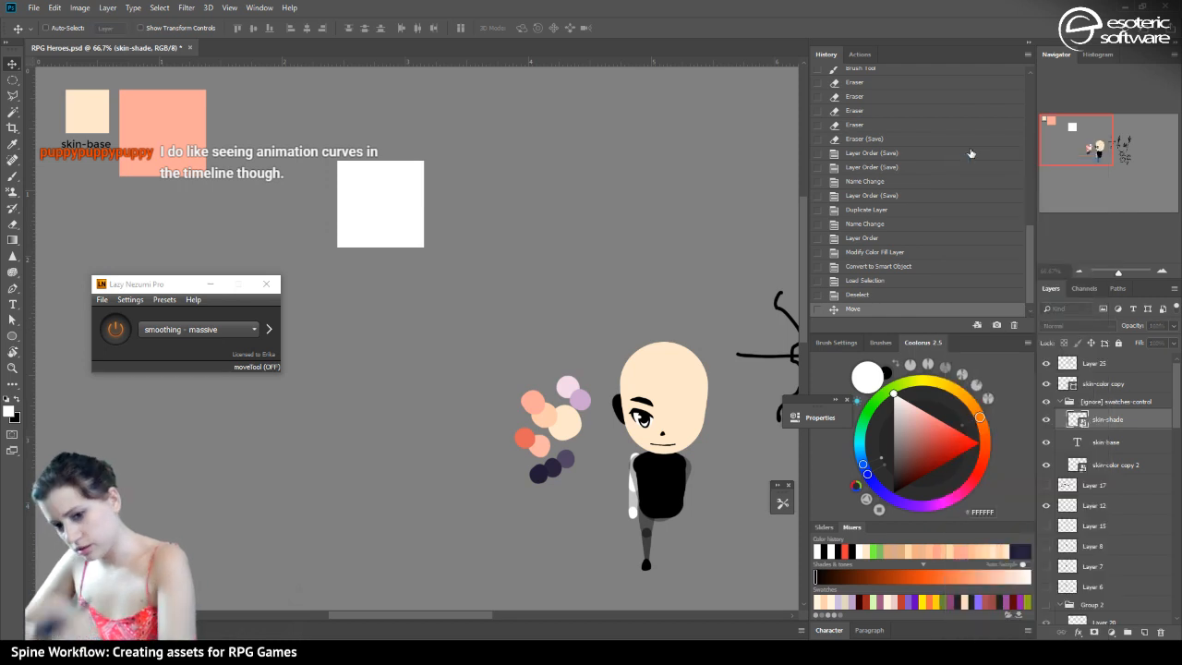
{"action": "left_click_drag", "start_coordinate": [1086, 421], "coordinate": [1086, 401]}
Scale the original skin-shade square to about 50% so it matches the size of the skin-base swatch
{"action": "left_click", "coordinate": [1079, 441]}
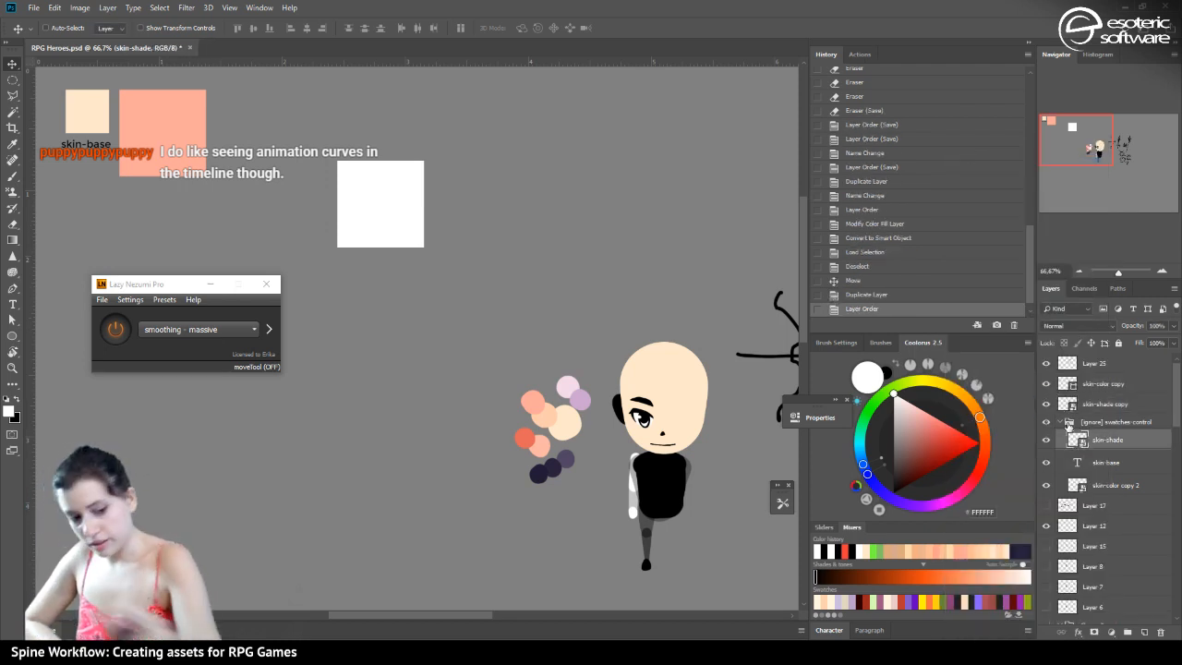
{"action": "key", "text": "ctrl+t"}
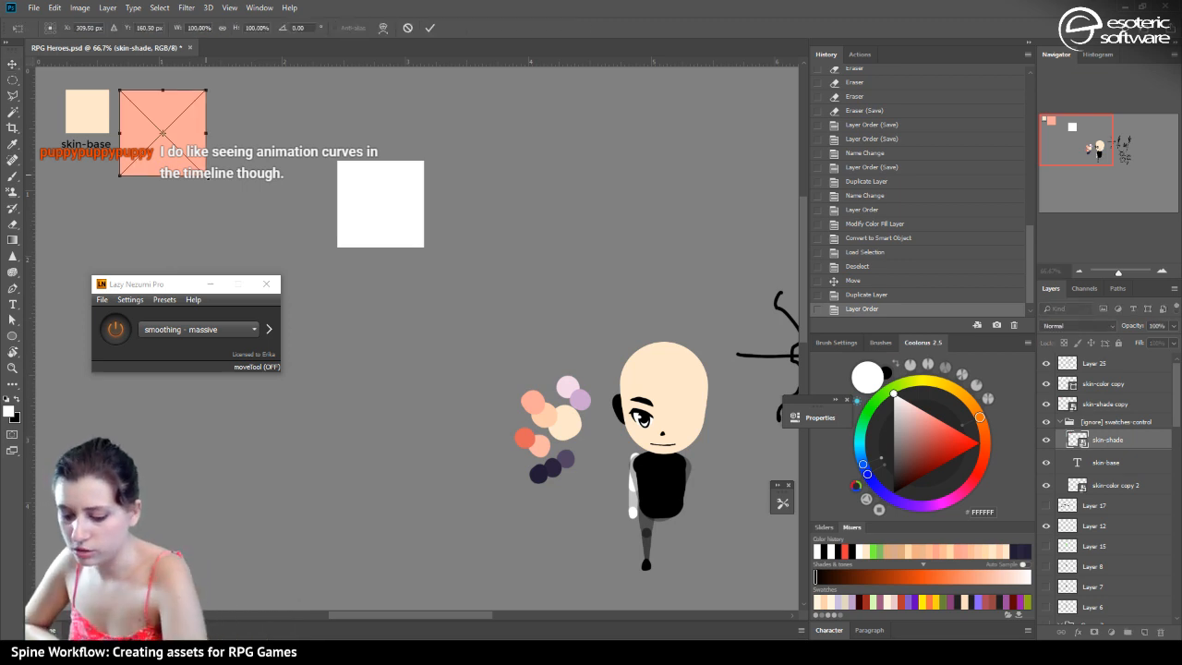
{"action": "left_click_drag", "start_coordinate": [205, 175], "coordinate": [163, 131]}
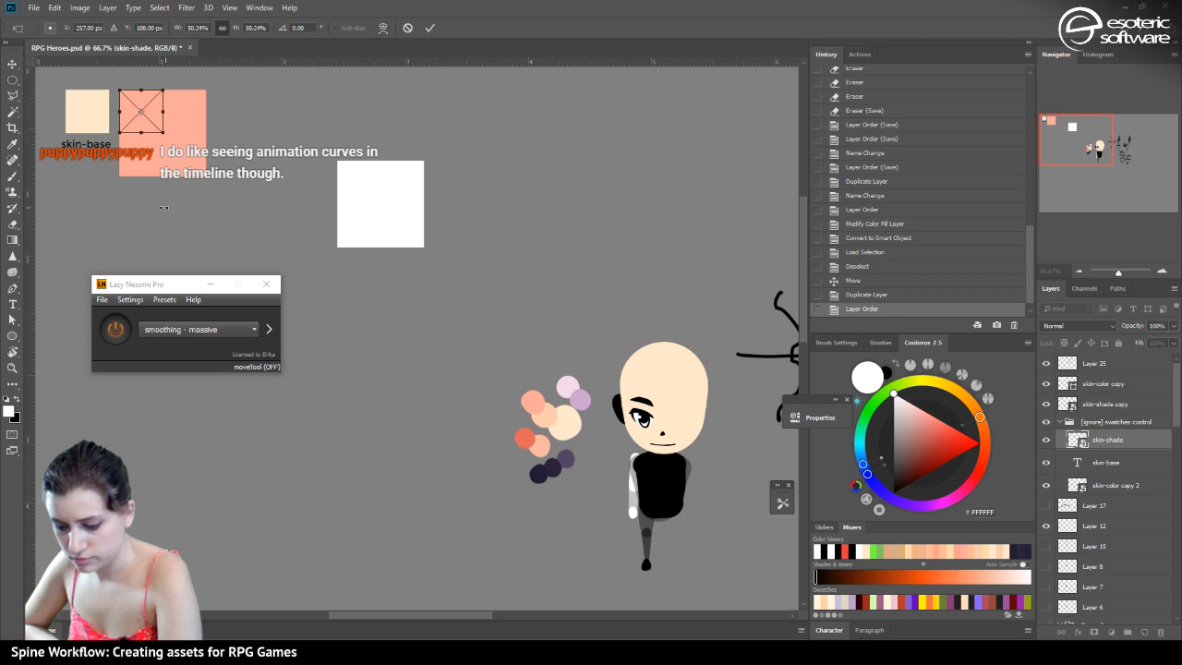
{"action": "left_click", "coordinate": [428, 28]}
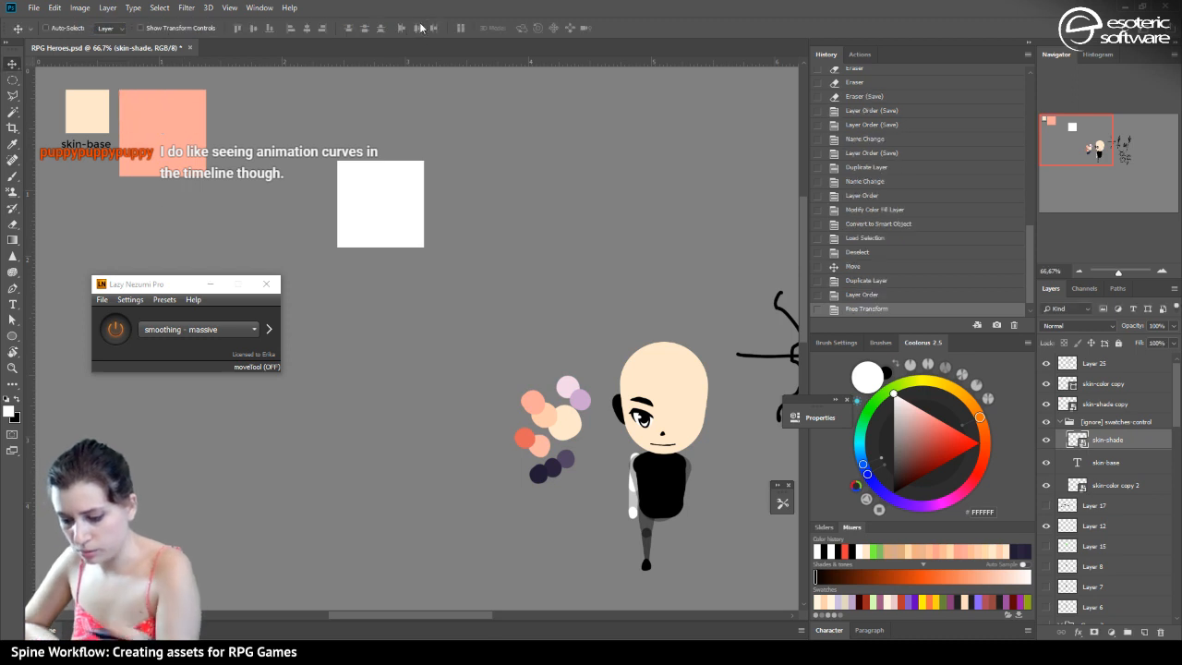
Move skin-shade copy into the [merge] head-base group directly above skin-color, and make it a clipping mask
{"action": "left_click", "coordinate": [1068, 404]}
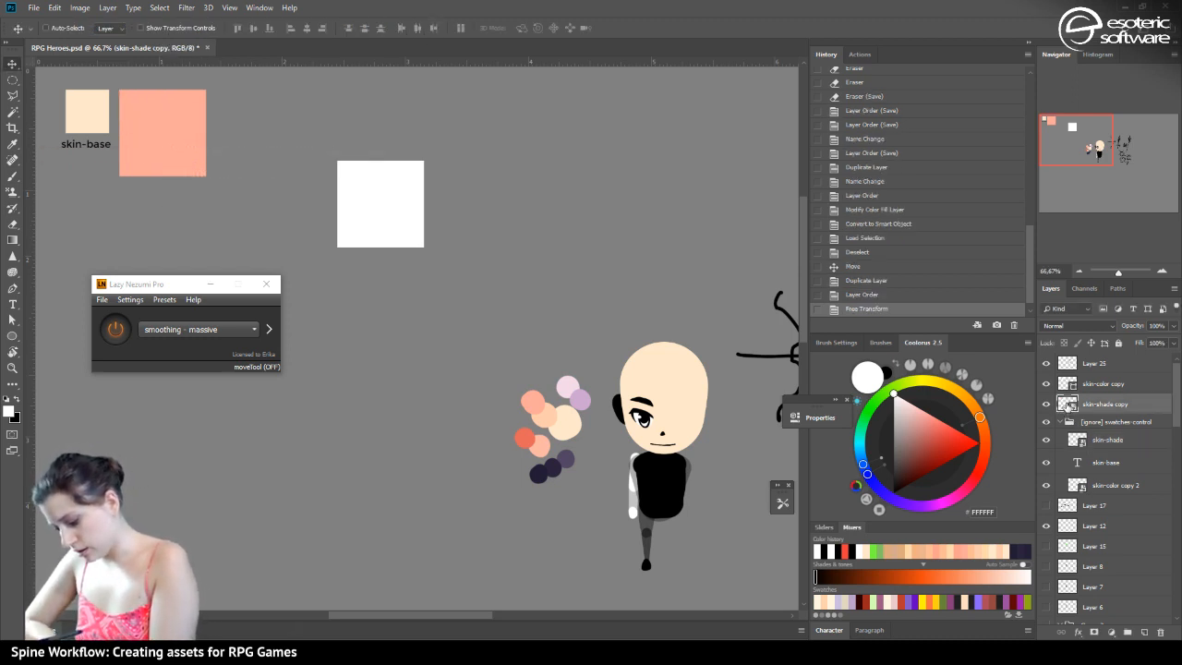
{"action": "scroll", "coordinate": [1068, 405], "scroll_direction": "down", "scroll_amount": 5}
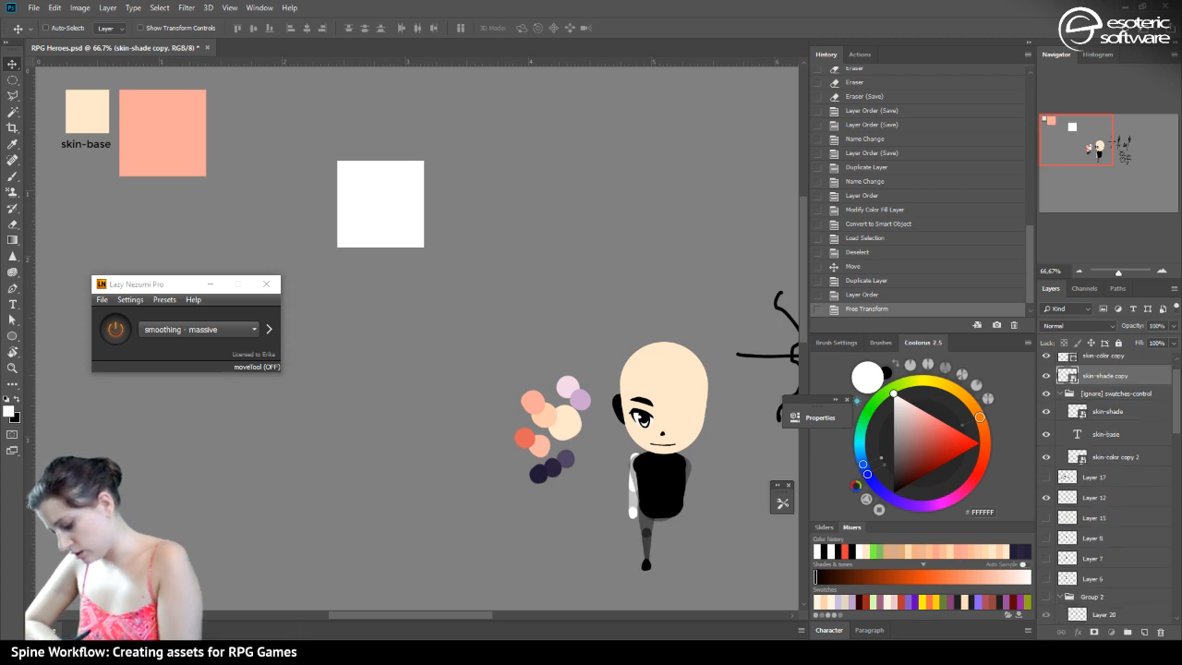
{"action": "left_click_drag", "start_coordinate": [1071, 624], "coordinate": [1120, 518]}
{"action": "right_click", "coordinate": [1120, 518]}
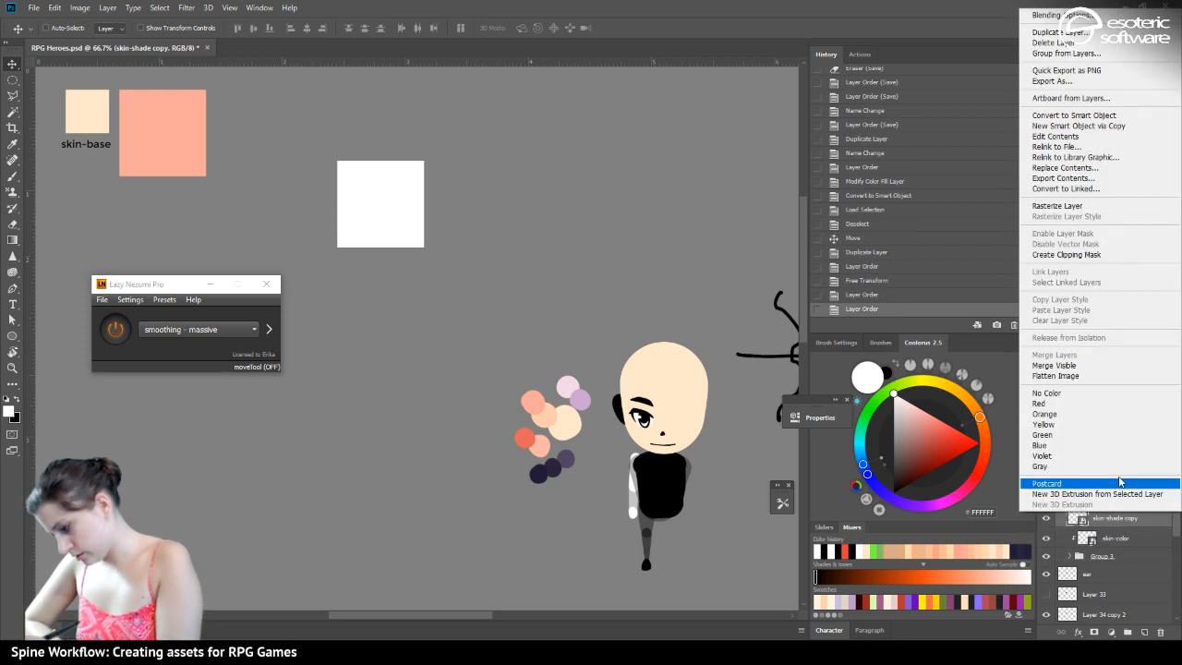
{"action": "left_click", "coordinate": [1067, 254]}
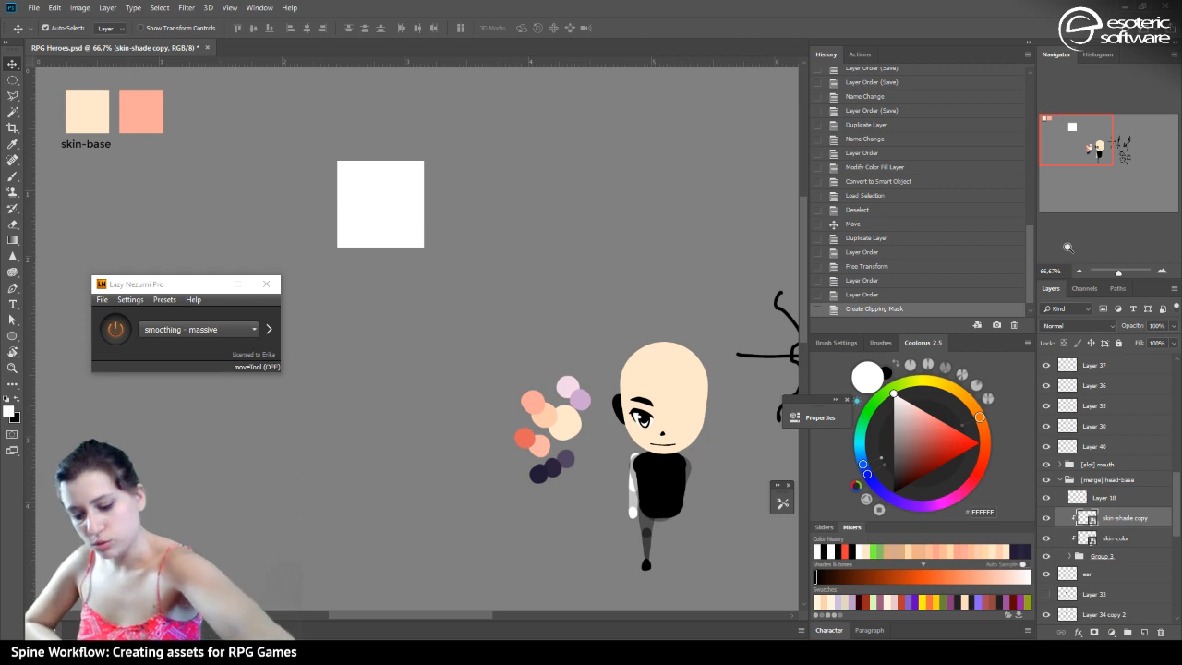
Move skin-shade copy over the hero's head, scale it to about 124% by 142% so it covers the head, and save
{"action": "key", "text": "ctrl+t"}
{"action": "left_click_drag", "start_coordinate": [164, 142], "coordinate": [652, 386]}
{"action": "mouse_move", "coordinate": [695, 424]}
{"action": "left_mouse_down"}
{"action": "mouse_move", "coordinate": [713, 454]}
{"action": "mouse_move", "coordinate": [704, 441]}
{"action": "left_mouse_up"}
{"action": "key", "text": "Return"}
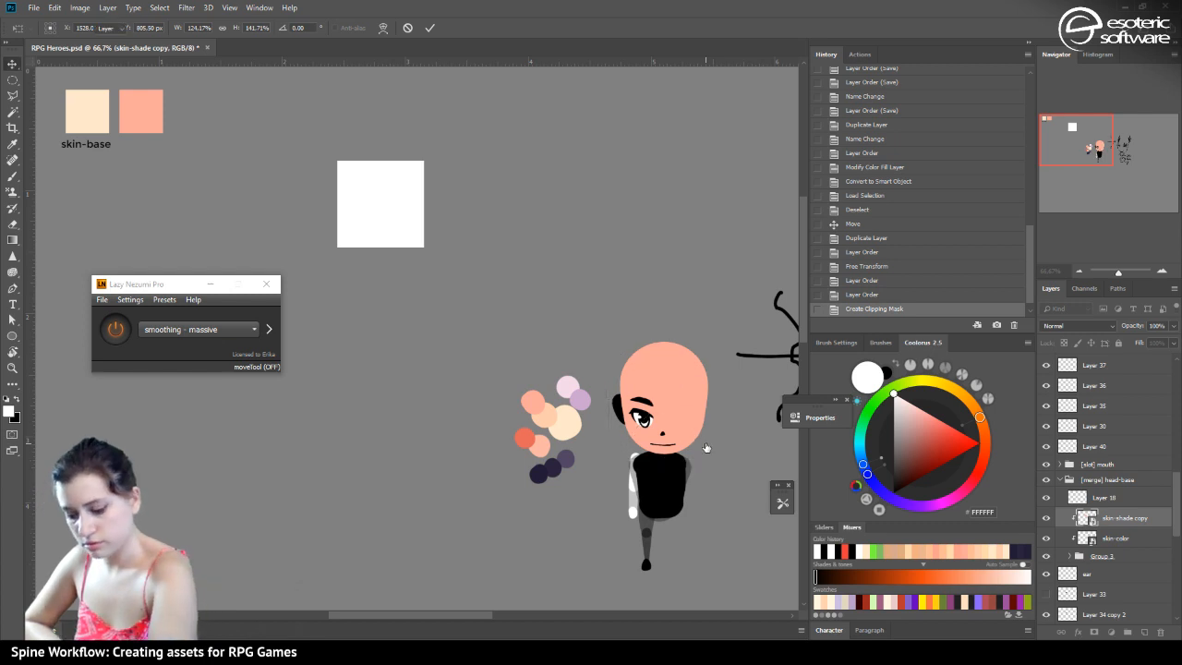
{"action": "key", "text": "ctrl+s"}
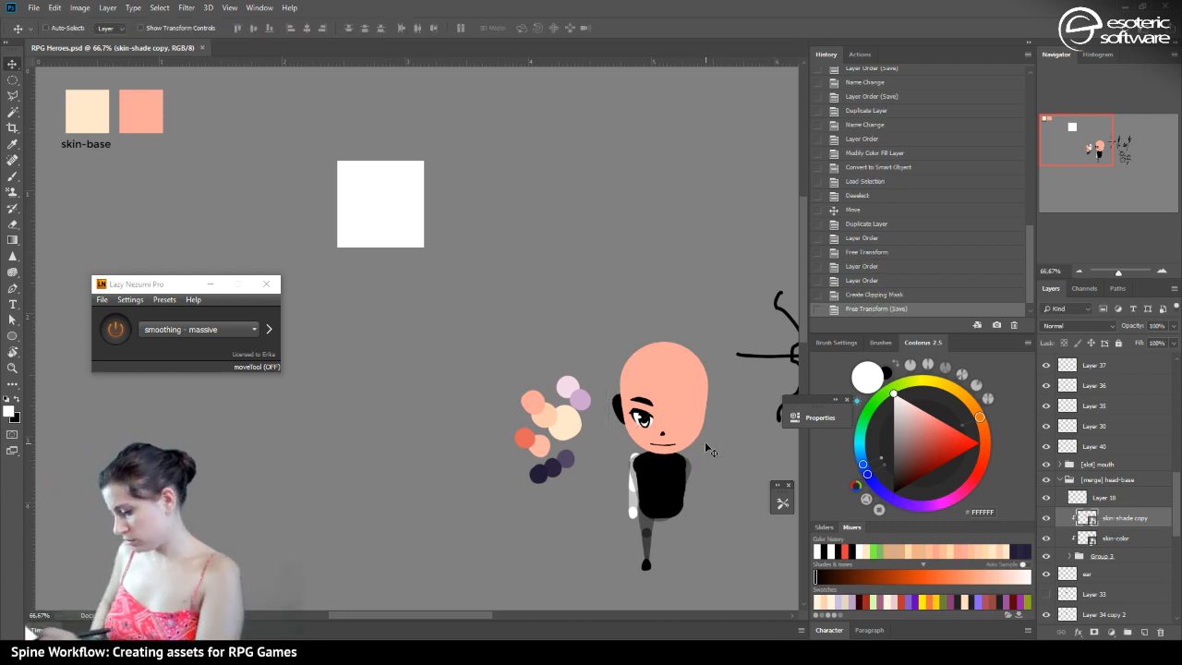
Add a black layer mask to skin-shade copy that hides the whole shade color
{"action": "left_click", "coordinate": [1095, 632]}
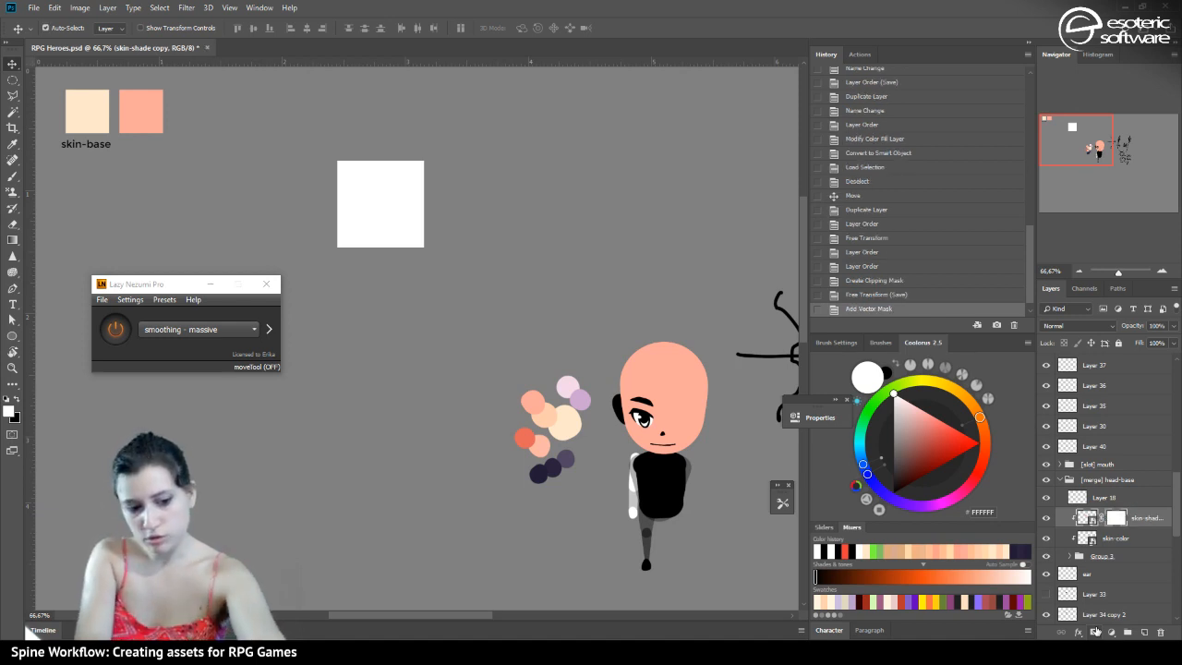
{"action": "left_click", "coordinate": [876, 294]}
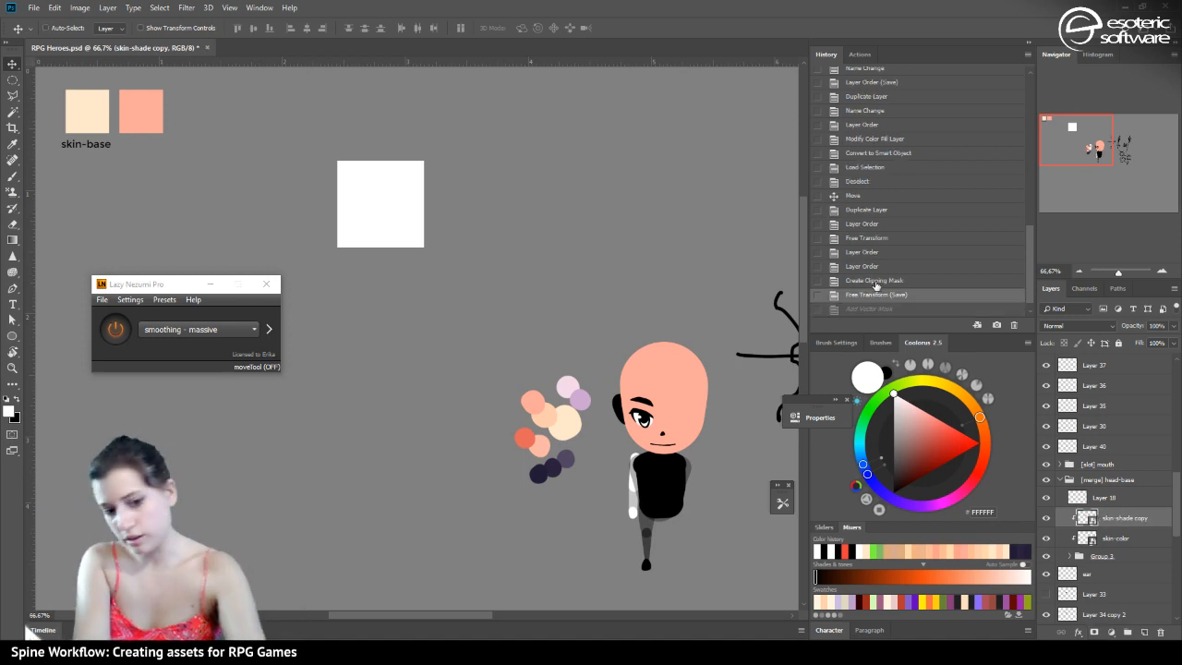
{"action": "left_click", "coordinate": [1094, 634], "text": "alt"}
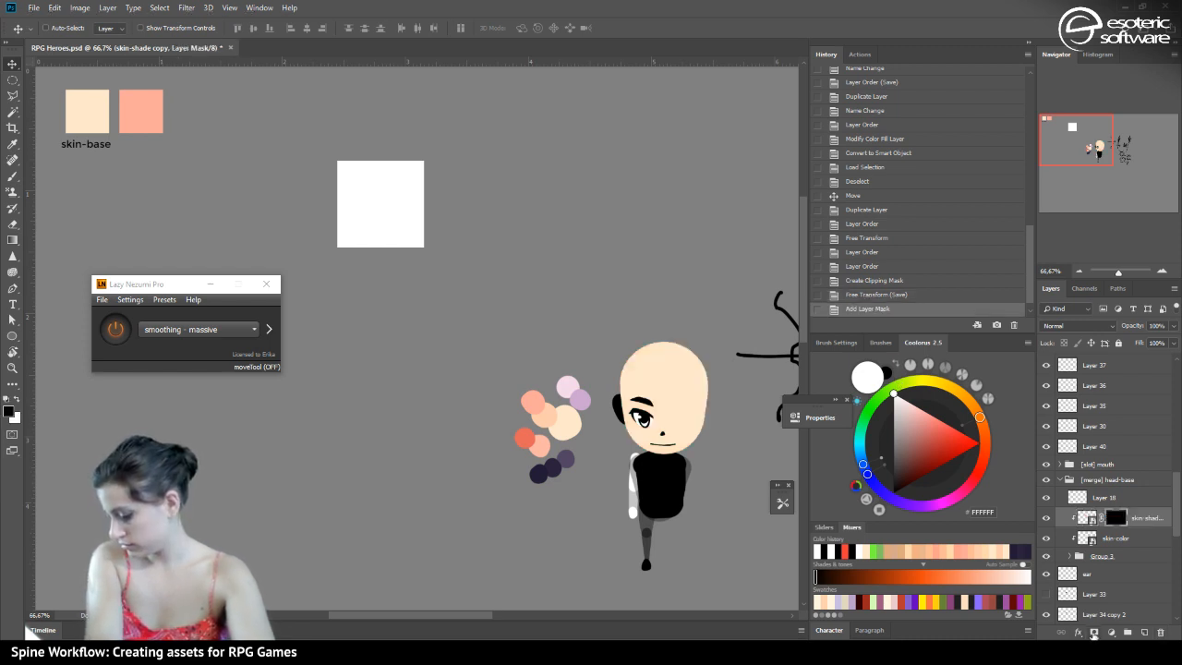
Prepare an enlarged Soft Round brush with white as the foreground color for painting on the skin-shade copy mask
{"action": "key", "text": "b"}
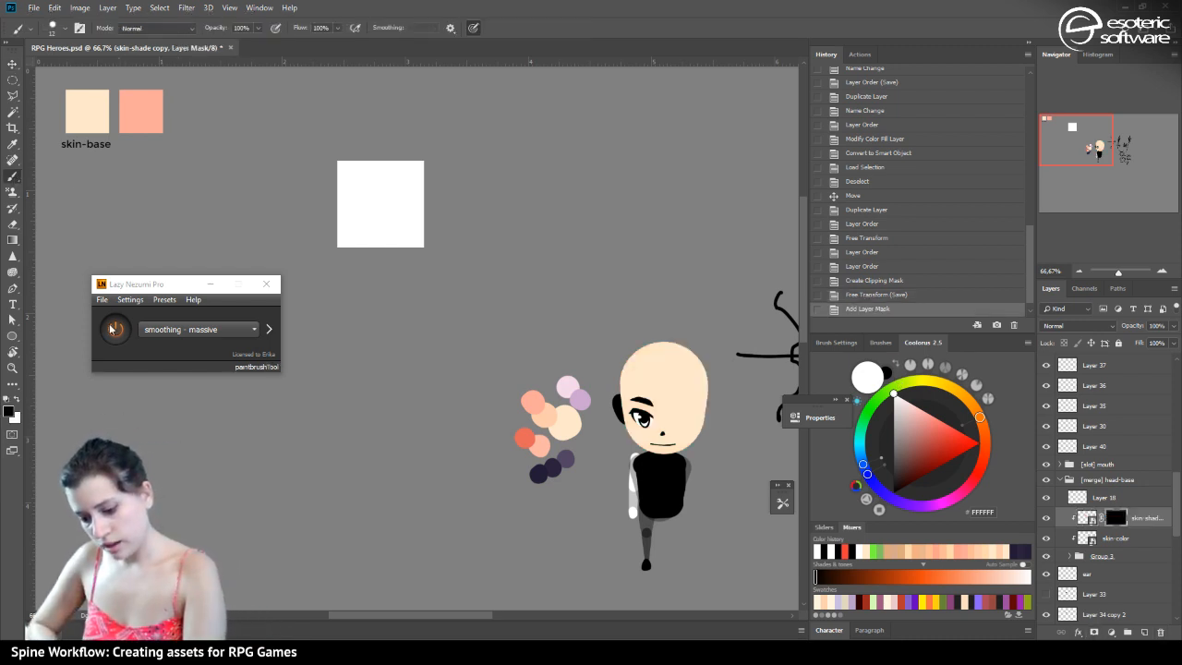
{"action": "left_click", "coordinate": [53, 28]}
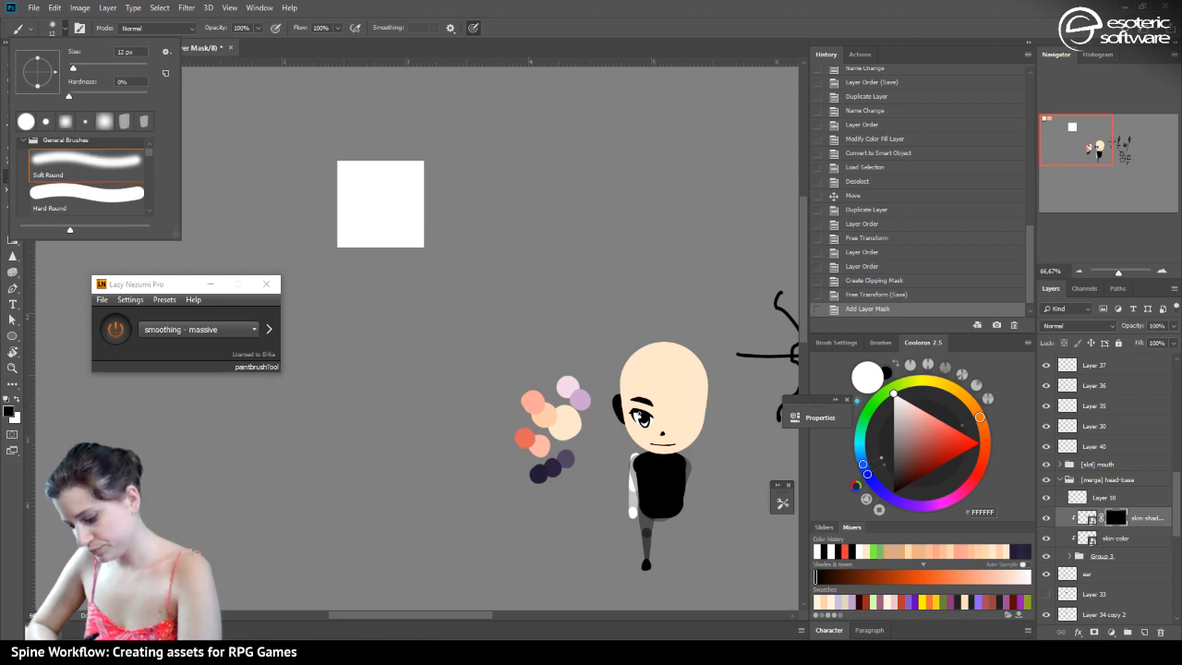
{"action": "left_click", "coordinate": [88, 69]}
{"action": "left_click", "coordinate": [640, 430]}
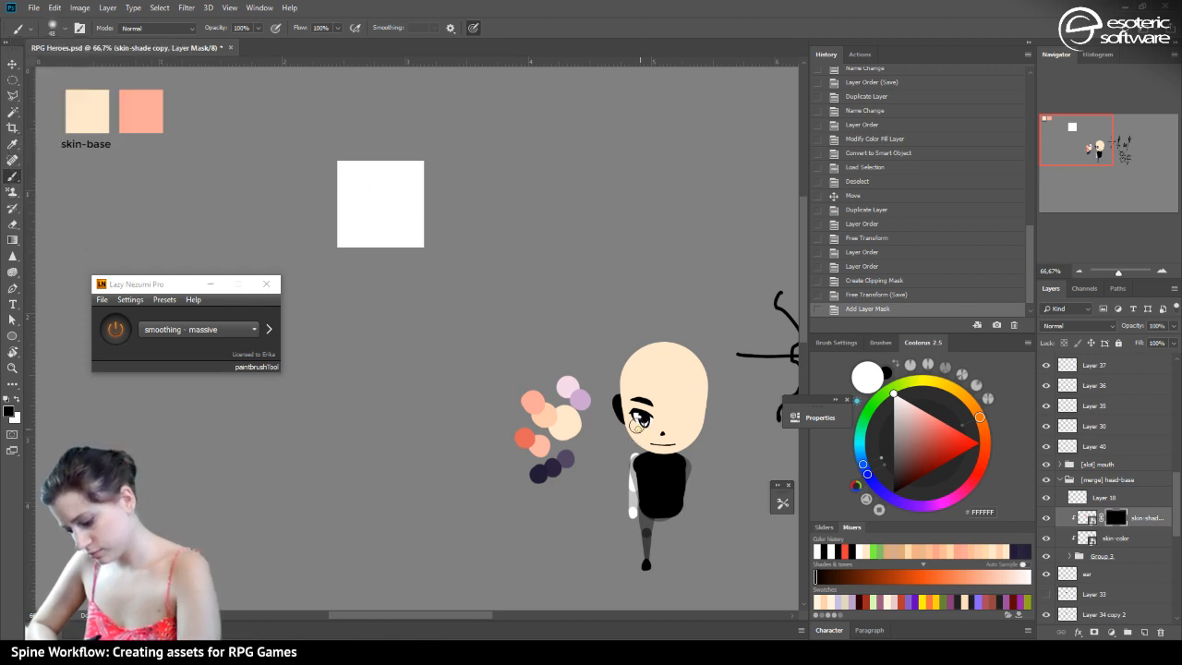
{"action": "left_click_drag", "start_coordinate": [619, 419], "coordinate": [623, 399]}
{"action": "left_click_drag", "start_coordinate": [621, 392], "coordinate": [608, 356]}
{"action": "key", "text": "x"}
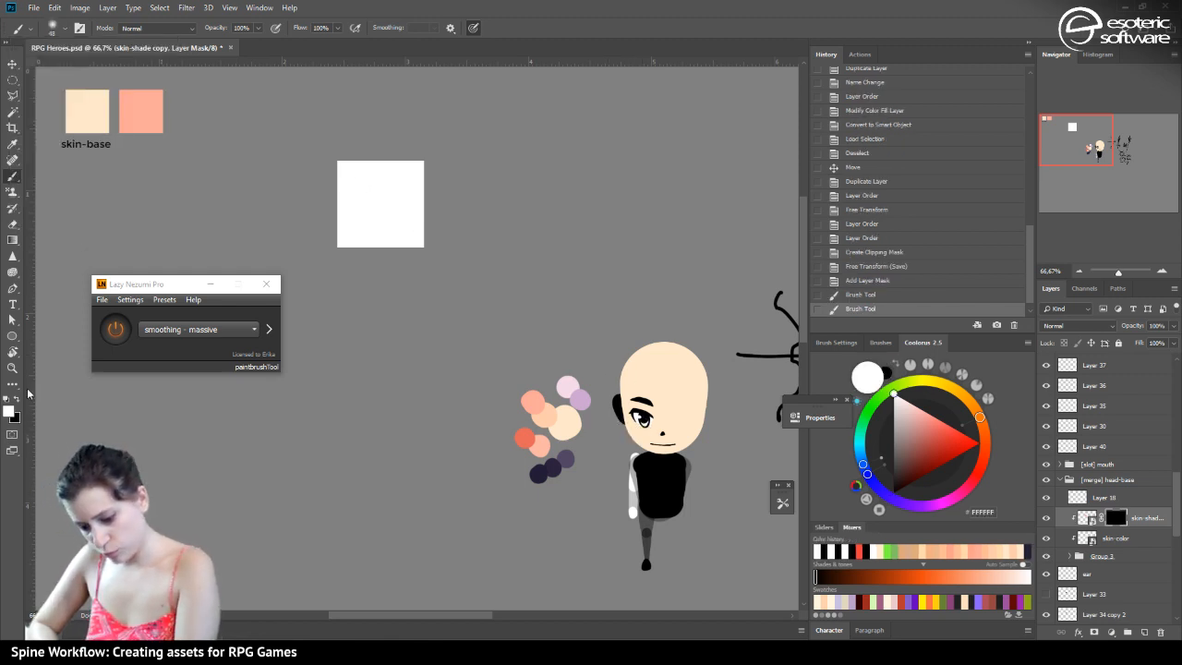
Try shading the face on the mask with the soft brush and a preset brush, reverting to the empty mask each time
{"action": "mouse_move", "coordinate": [640, 423]}
{"action": "left_mouse_down"}
{"action": "mouse_move", "coordinate": [630, 431]}
{"action": "mouse_move", "coordinate": [625, 417]}
{"action": "mouse_move", "coordinate": [643, 431]}
{"action": "mouse_move", "coordinate": [689, 428]}
{"action": "mouse_move", "coordinate": [611, 367]}
{"action": "left_mouse_up"}
{"action": "left_click", "coordinate": [843, 222]}
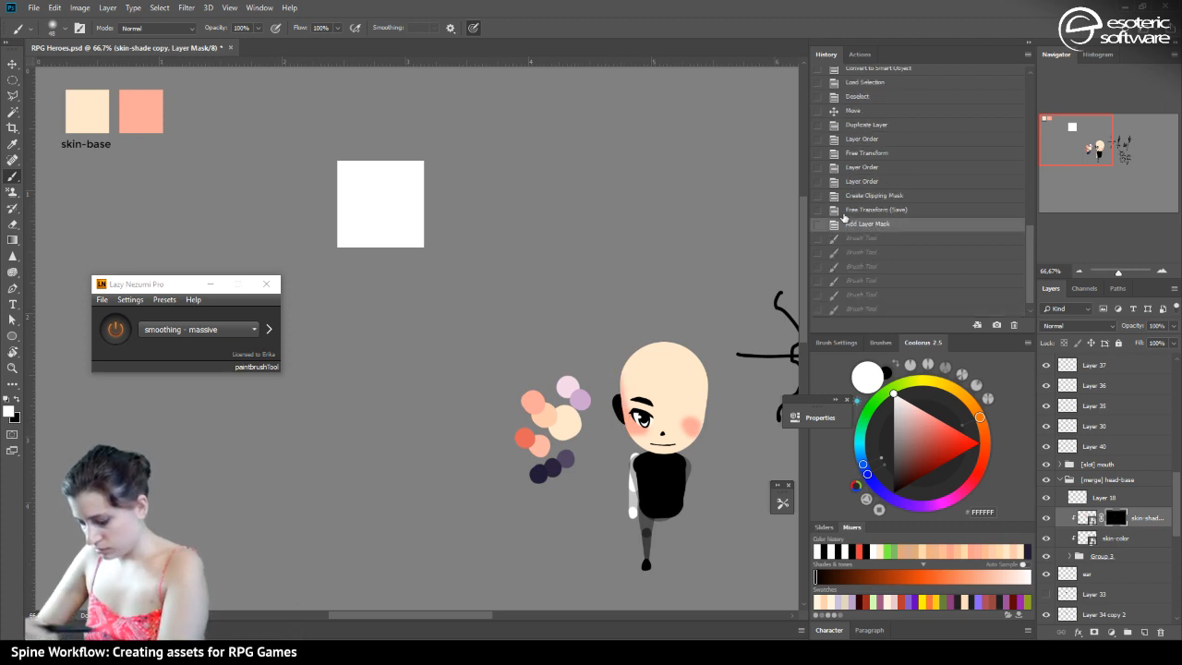
{"action": "left_click", "coordinate": [58, 29]}
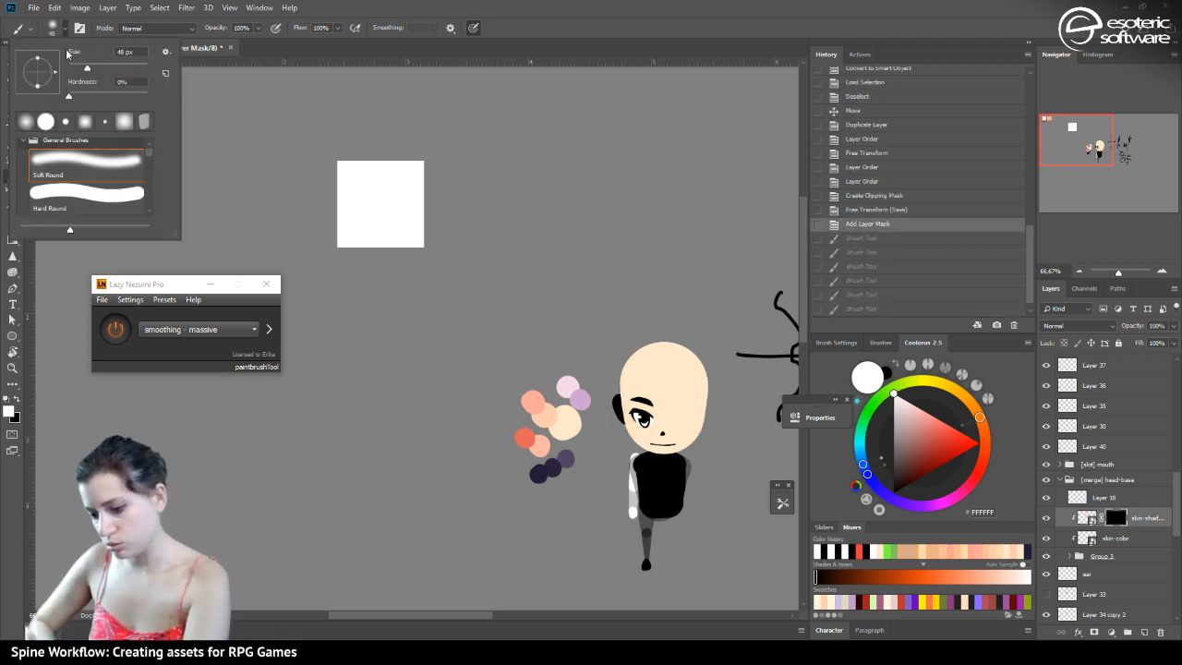
{"action": "left_click", "coordinate": [85, 121]}
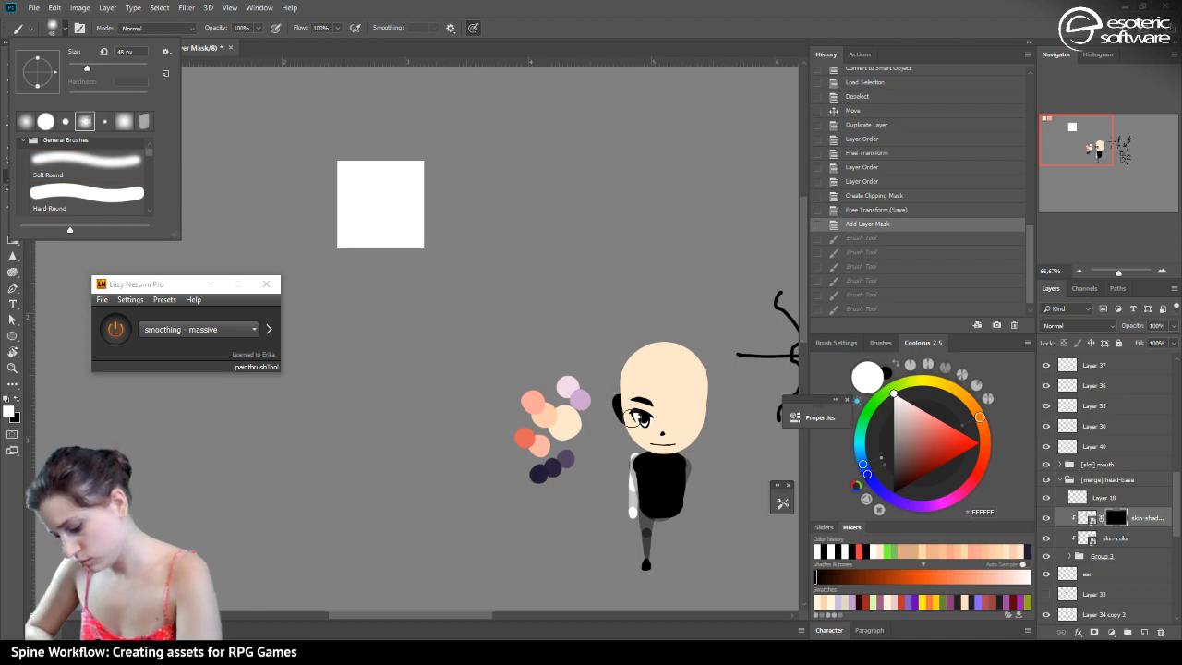
{"action": "mouse_move", "coordinate": [634, 420]}
{"action": "left_mouse_down"}
{"action": "mouse_move", "coordinate": [628, 443]}
{"action": "mouse_move", "coordinate": [622, 399]}
{"action": "left_mouse_up"}
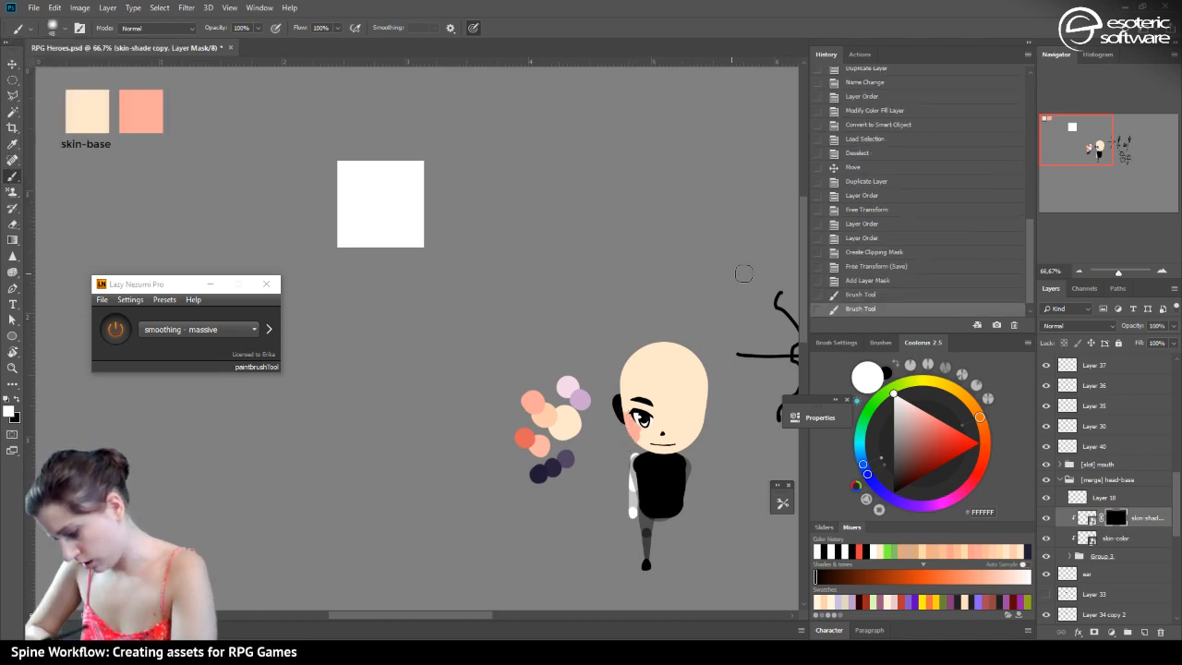
{"action": "left_click", "coordinate": [844, 278]}
Return to the Soft Round brush and let pen pressure control its opacity
{"action": "left_click", "coordinate": [52, 34]}
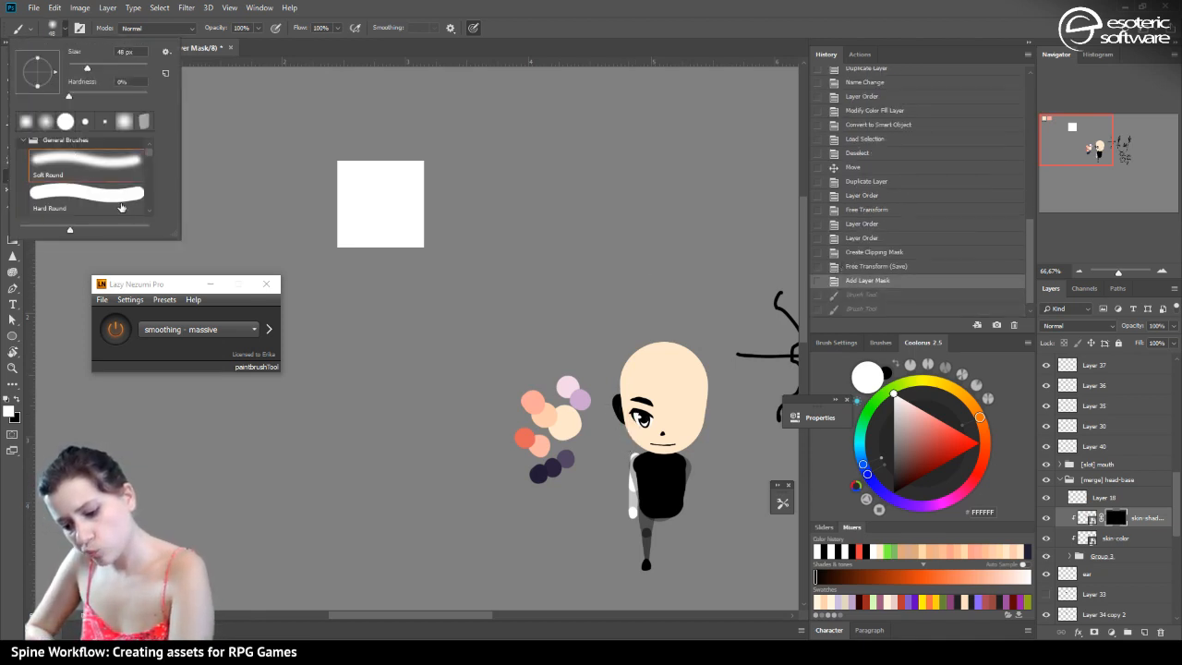
{"action": "left_click", "coordinate": [276, 29]}
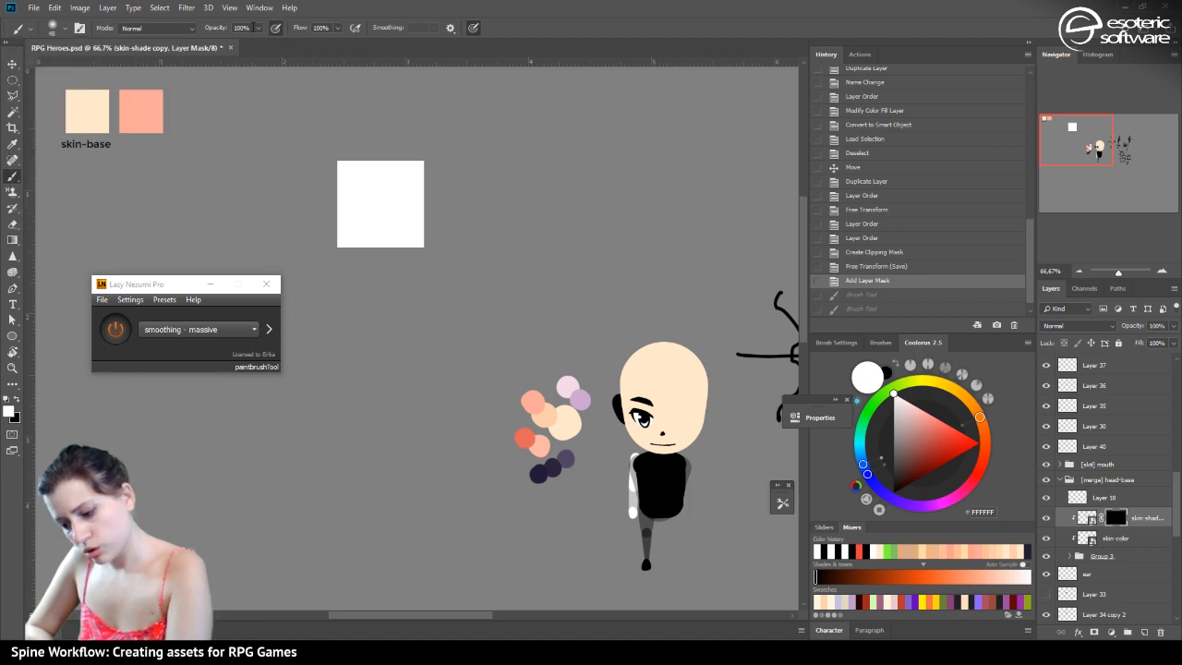
{"action": "left_click", "coordinate": [259, 31]}
Try an 84 px Soft Round brush at 39% hardness on the mask and undo the test stroke
{"action": "left_click", "coordinate": [51, 30]}
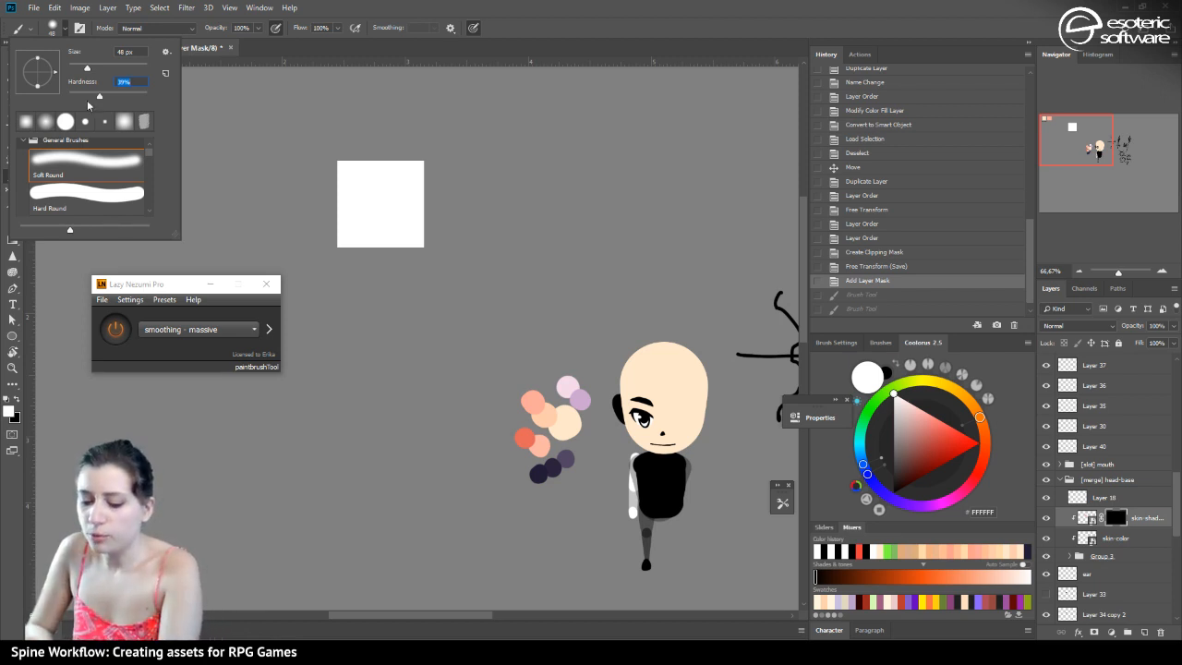
{"action": "left_click_drag", "start_coordinate": [88, 68], "coordinate": [101, 67]}
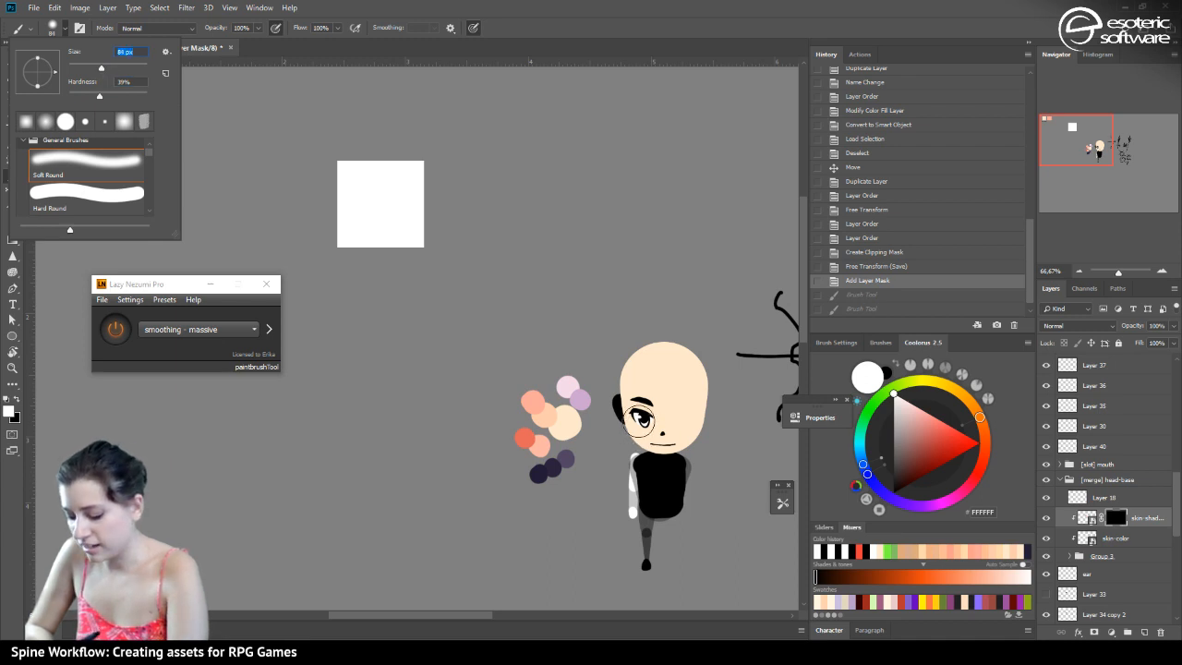
{"action": "key", "text": "Return"}
{"action": "key", "text": "ctrl+shift+z"}
{"action": "key", "text": "ctrl+z"}
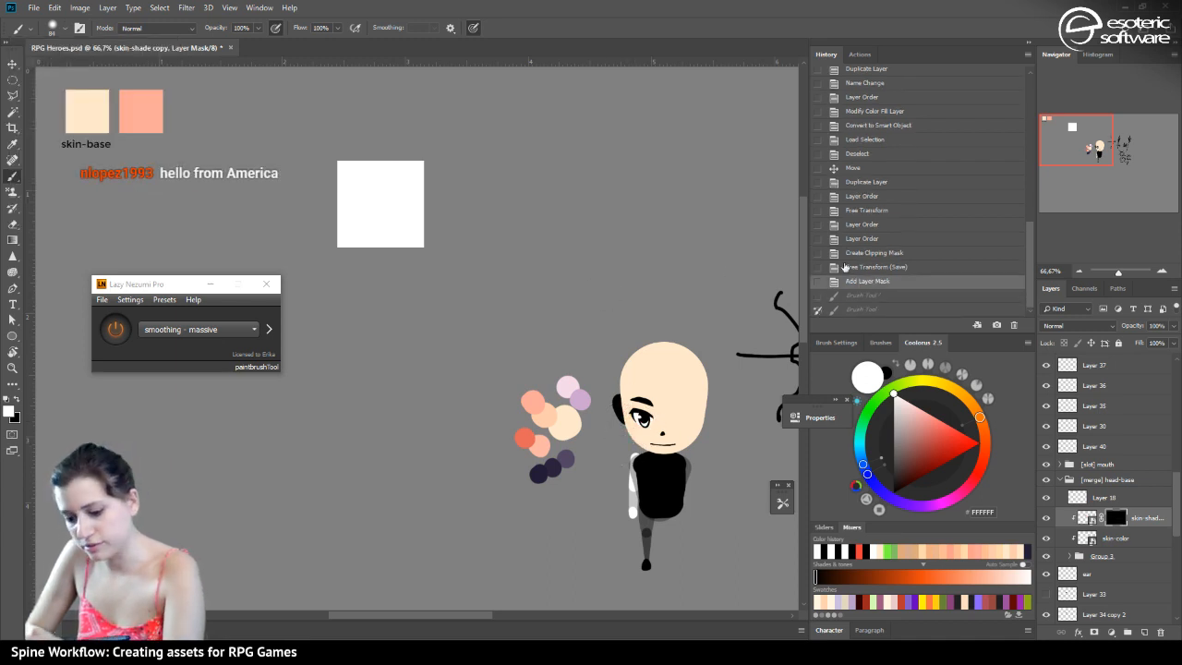
Shrink the brush, set its hardness to 57%, and paint shade on the mask around the hero's eye
{"action": "left_click", "coordinate": [52, 34]}
{"action": "mouse_move", "coordinate": [102, 68]}
{"action": "left_mouse_down"}
{"action": "mouse_move", "coordinate": [83, 67]}
{"action": "mouse_move", "coordinate": [114, 95]}
{"action": "left_mouse_up"}
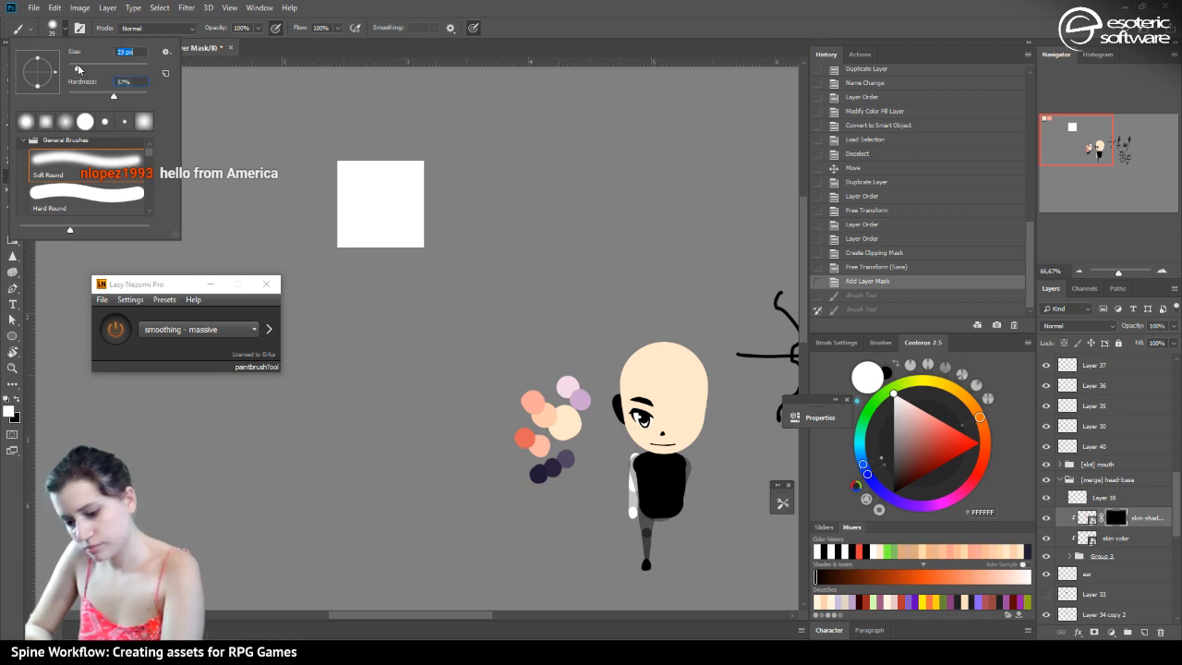
{"action": "left_click_drag", "start_coordinate": [657, 420], "coordinate": [622, 414]}
{"action": "mouse_move", "coordinate": [632, 420]}
{"action": "left_mouse_down"}
{"action": "mouse_move", "coordinate": [614, 405]}
{"action": "mouse_move", "coordinate": [627, 412]}
{"action": "left_mouse_up"}
{"action": "mouse_move", "coordinate": [628, 413]}
{"action": "left_mouse_down"}
{"action": "mouse_move", "coordinate": [618, 396]}
{"action": "mouse_move", "coordinate": [635, 402]}
{"action": "left_mouse_up"}
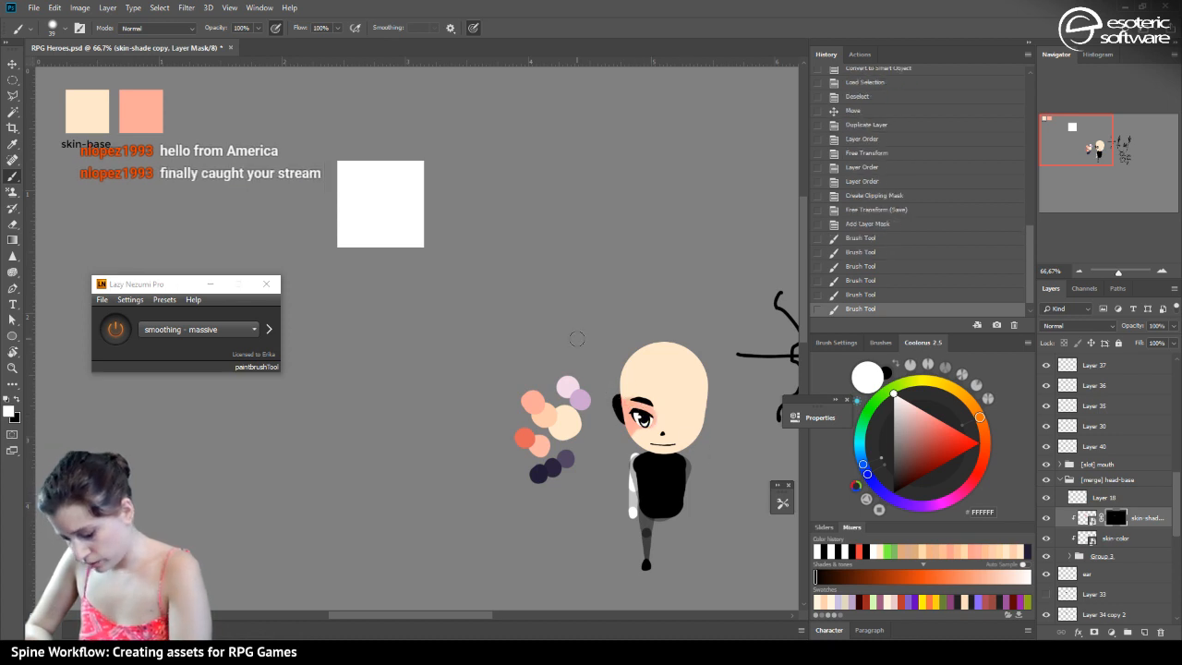
Paint shade on the mask over the cheeks and jaw, up both sides of the head and around the crown
{"action": "left_click_drag", "start_coordinate": [694, 427], "coordinate": [672, 406]}
{"action": "mouse_move", "coordinate": [674, 450]}
{"action": "left_mouse_down"}
{"action": "mouse_move", "coordinate": [644, 455]}
{"action": "mouse_move", "coordinate": [620, 403]}
{"action": "left_mouse_up"}
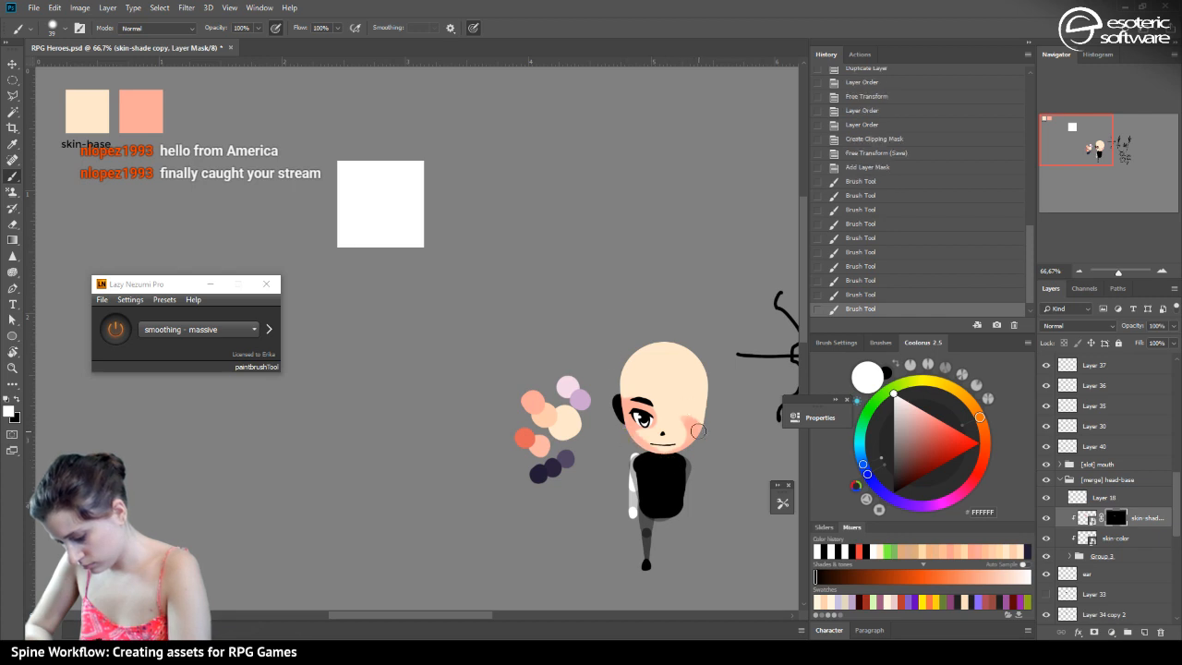
{"action": "left_click_drag", "start_coordinate": [699, 432], "coordinate": [687, 416]}
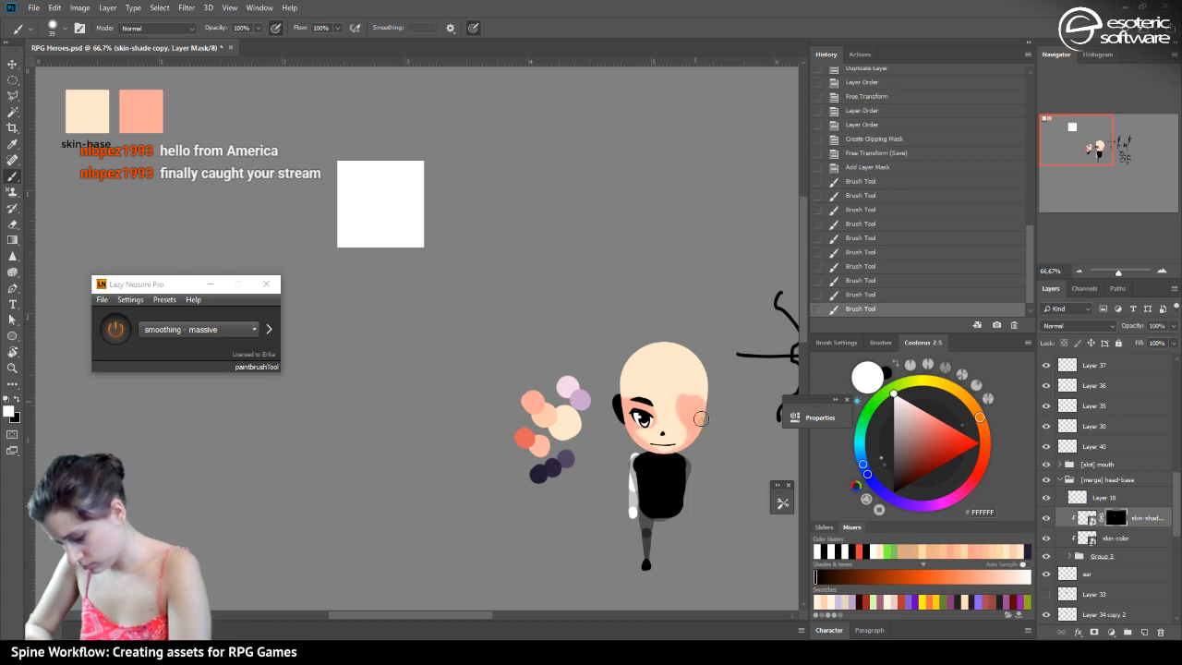
{"action": "mouse_move", "coordinate": [692, 399]}
{"action": "left_mouse_down"}
{"action": "mouse_move", "coordinate": [668, 352]}
{"action": "mouse_move", "coordinate": [695, 401]}
{"action": "mouse_move", "coordinate": [710, 378]}
{"action": "mouse_move", "coordinate": [681, 401]}
{"action": "mouse_move", "coordinate": [683, 322]}
{"action": "left_mouse_up"}
{"action": "left_click_drag", "start_coordinate": [639, 406], "coordinate": [625, 366]}
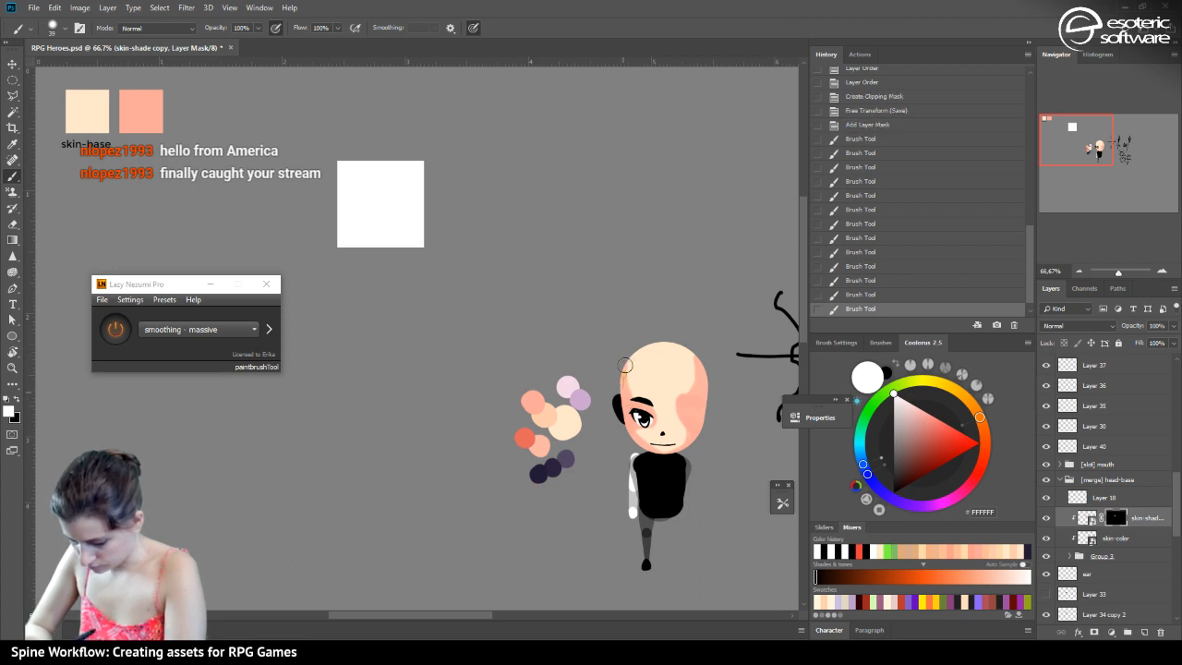
{"action": "left_click_drag", "start_coordinate": [711, 392], "coordinate": [655, 378]}
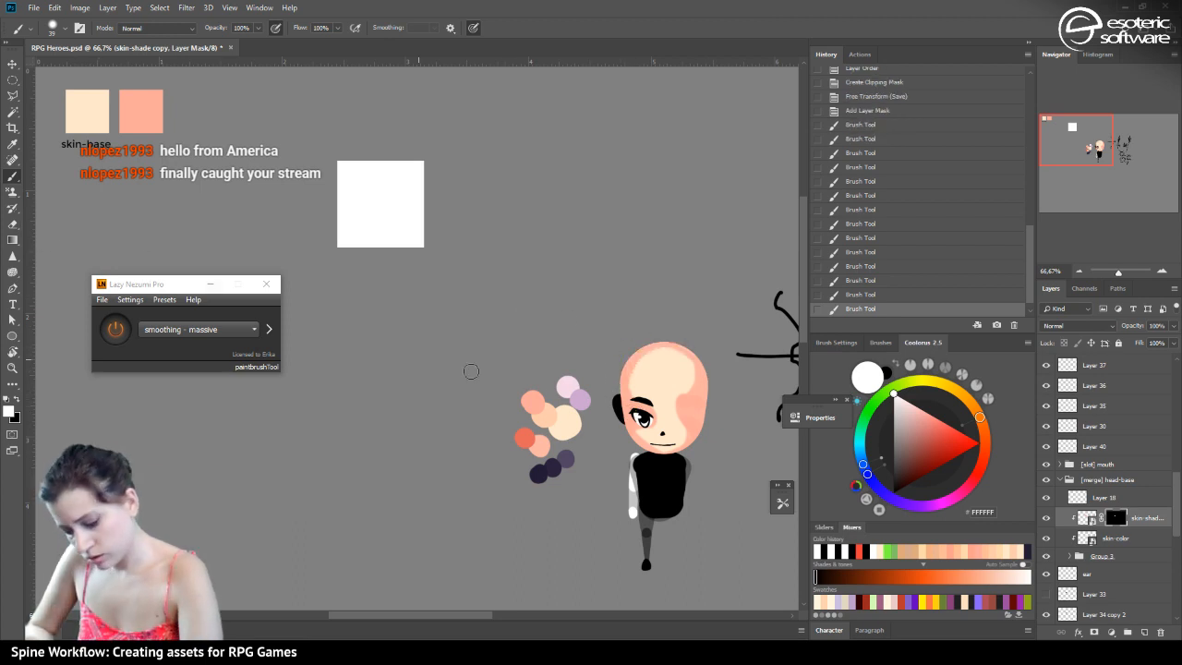
{"action": "left_click_drag", "start_coordinate": [702, 440], "coordinate": [701, 402]}
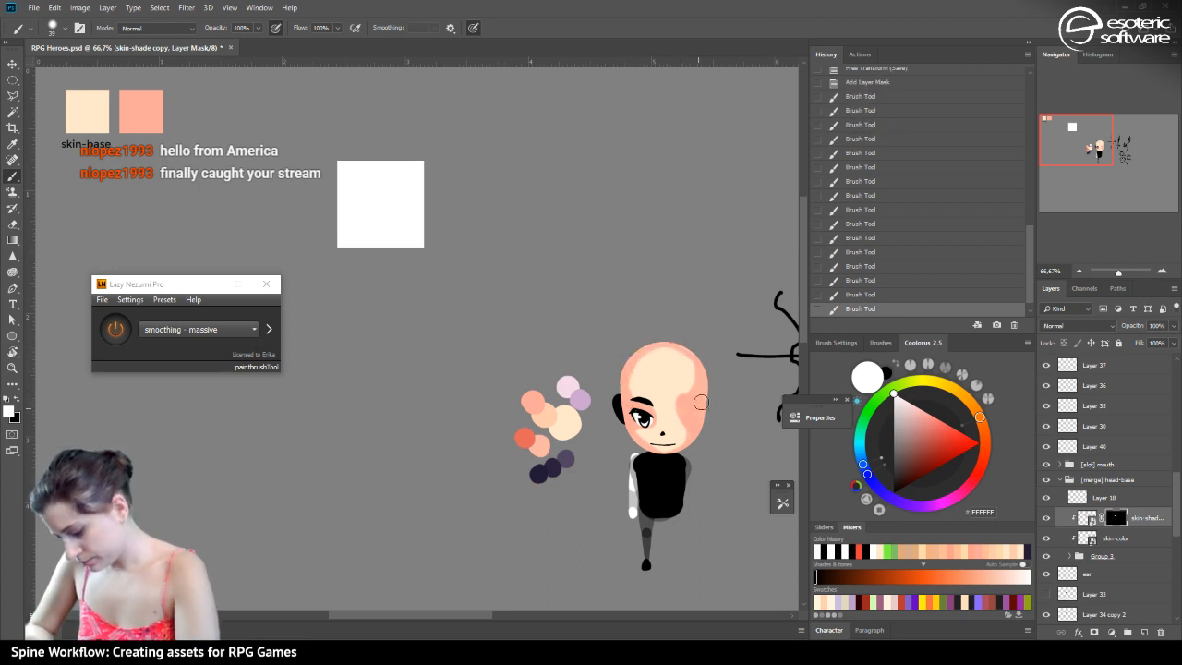
Switch to the Mixer Brush, enlarge its textured tip, and start blending the mask's shade beside the eye
{"action": "left_click", "coordinate": [12, 223]}
{"action": "right_click", "coordinate": [12, 177]}
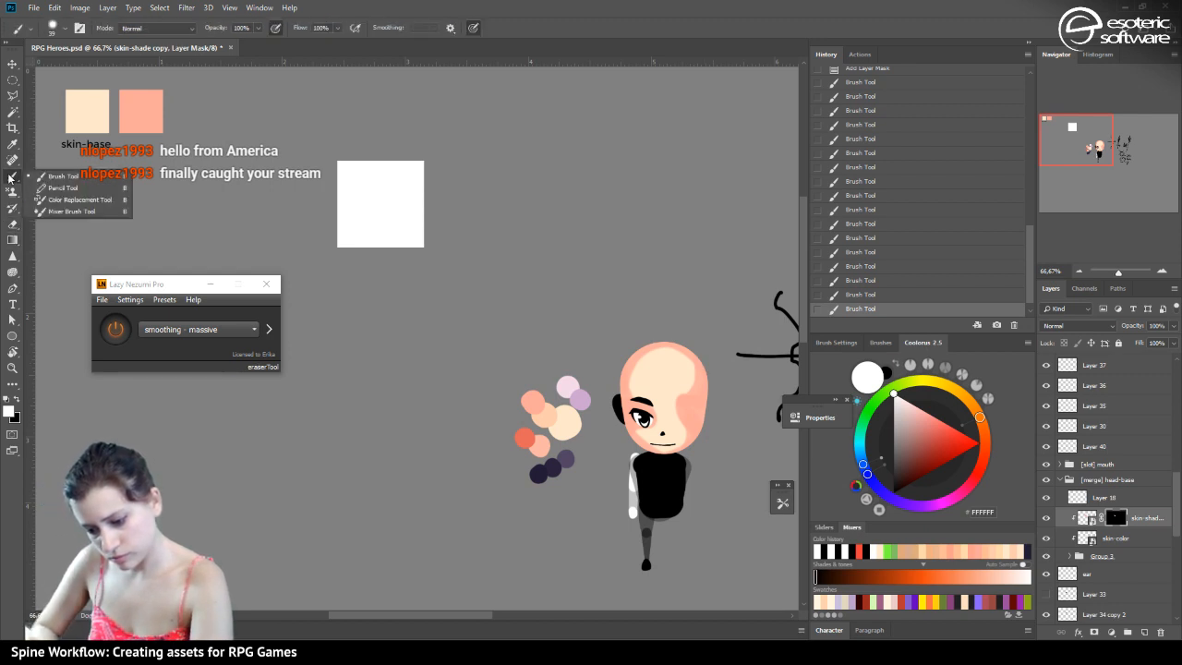
{"action": "left_click", "coordinate": [58, 205]}
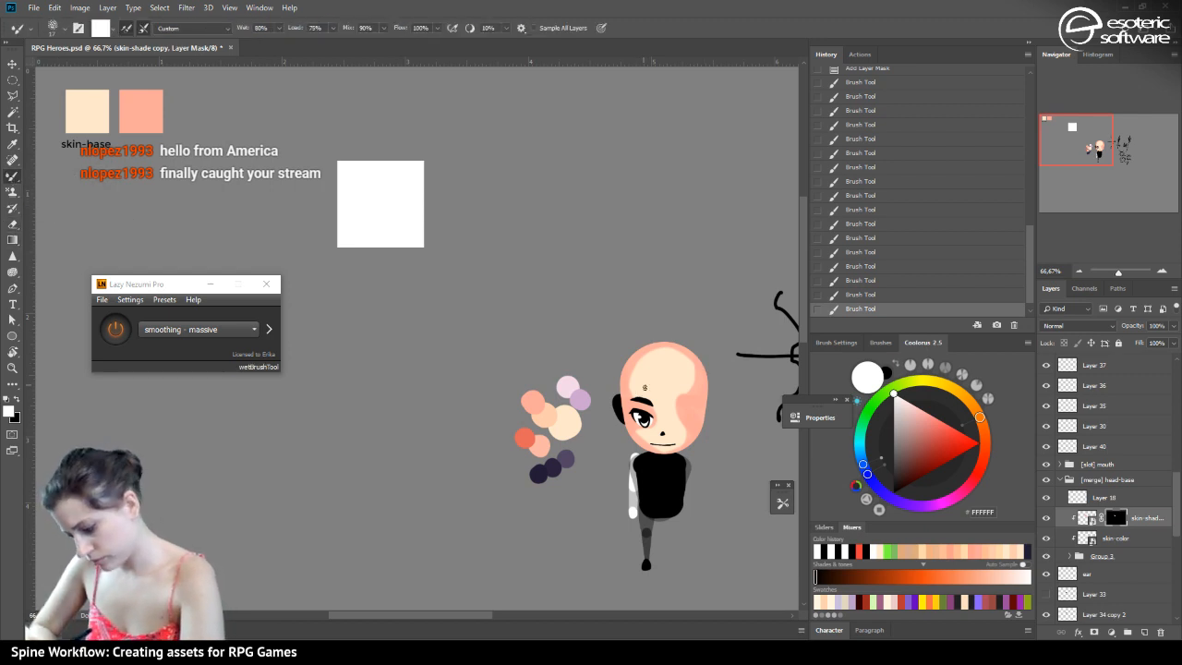
{"action": "left_click", "coordinate": [58, 29]}
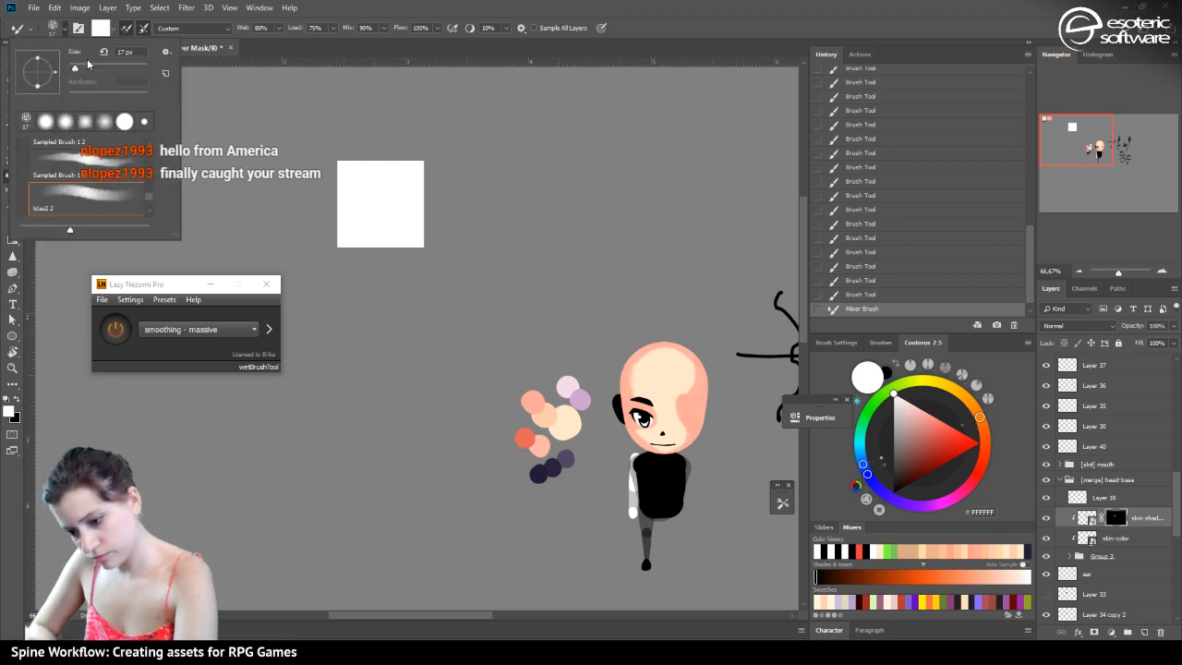
{"action": "mouse_move", "coordinate": [650, 410]}
{"action": "left_mouse_down"}
{"action": "mouse_move", "coordinate": [639, 436]}
{"action": "mouse_move", "coordinate": [640, 422]}
{"action": "left_mouse_up"}
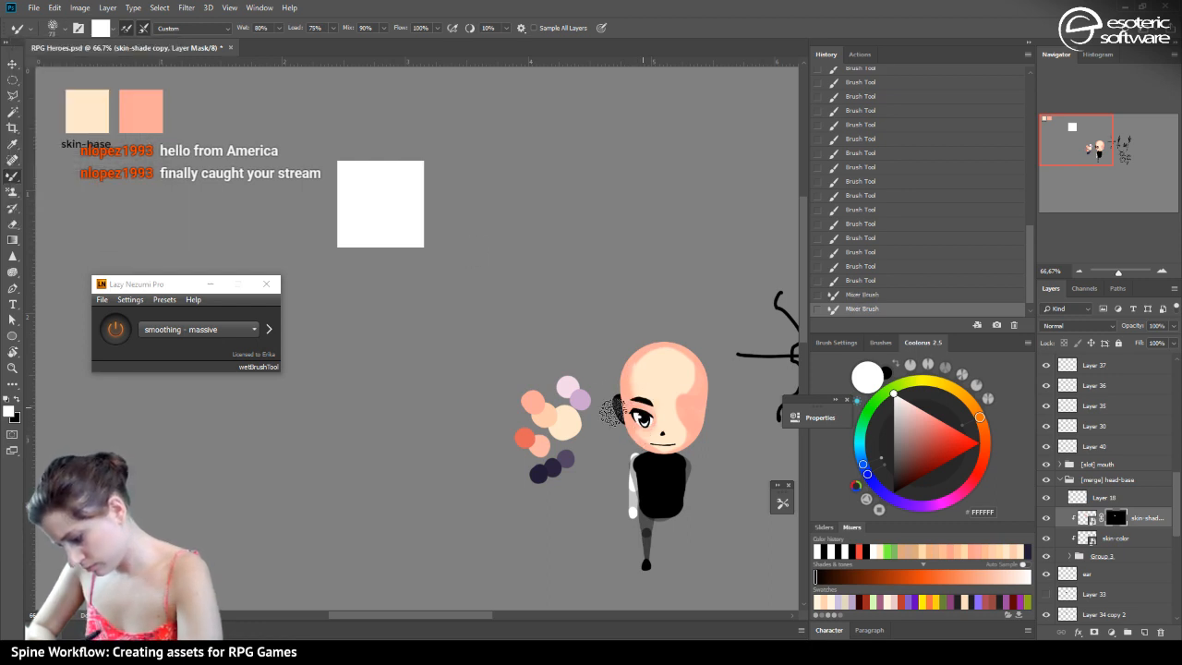
Blend the hard shade edges on the mask across the forehead, the far cheek and the area around the eye
{"action": "left_click", "coordinate": [1162, 272]}
{"action": "left_click", "coordinate": [1162, 272]}
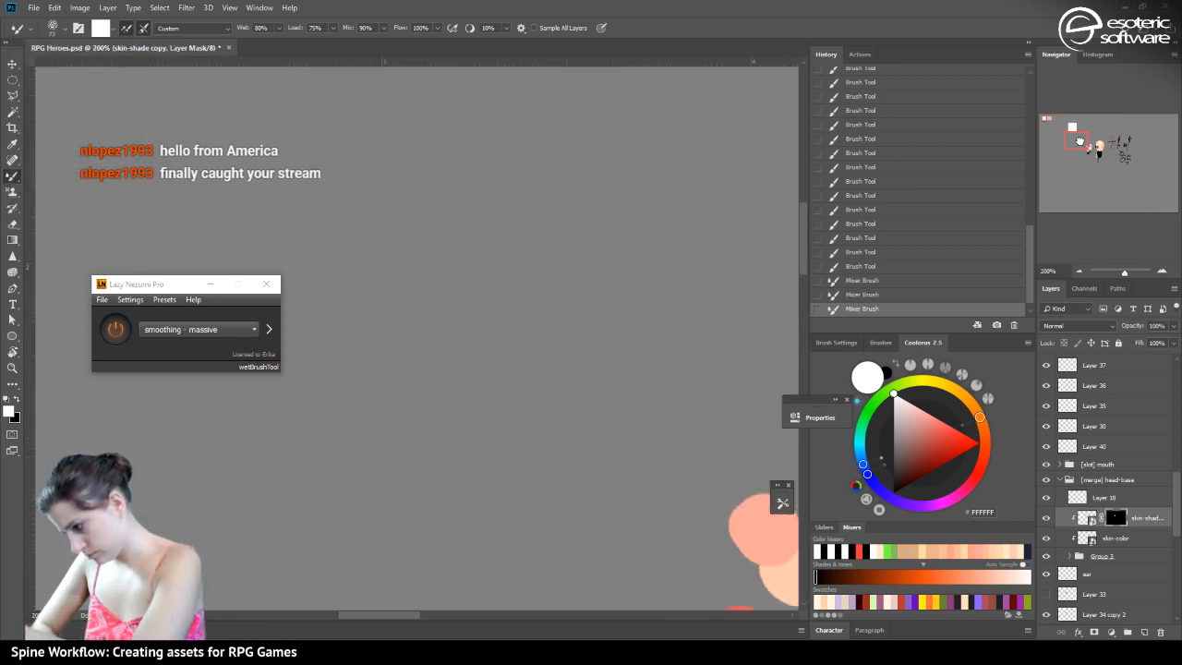
{"action": "left_click_drag", "start_coordinate": [1096, 148], "coordinate": [1100, 142]}
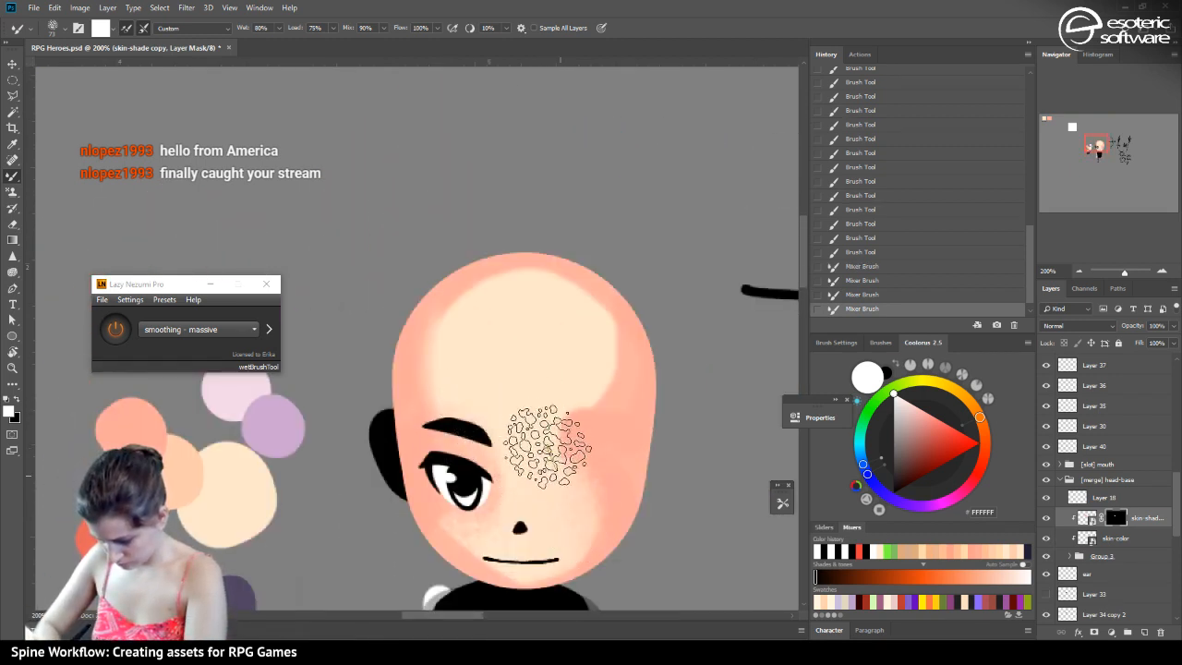
{"action": "mouse_move", "coordinate": [551, 447]}
{"action": "left_mouse_down"}
{"action": "mouse_move", "coordinate": [582, 405]}
{"action": "mouse_move", "coordinate": [563, 460]}
{"action": "left_mouse_up"}
{"action": "mouse_move", "coordinate": [543, 340]}
{"action": "left_mouse_down"}
{"action": "mouse_move", "coordinate": [550, 404]}
{"action": "mouse_move", "coordinate": [591, 384]}
{"action": "mouse_move", "coordinate": [585, 425]}
{"action": "mouse_move", "coordinate": [588, 348]}
{"action": "mouse_move", "coordinate": [568, 435]}
{"action": "mouse_move", "coordinate": [592, 457]}
{"action": "mouse_move", "coordinate": [589, 491]}
{"action": "left_mouse_up"}
{"action": "mouse_move", "coordinate": [470, 364]}
{"action": "left_mouse_down"}
{"action": "mouse_move", "coordinate": [504, 523]}
{"action": "mouse_move", "coordinate": [472, 526]}
{"action": "mouse_move", "coordinate": [440, 471]}
{"action": "mouse_move", "coordinate": [461, 519]}
{"action": "left_mouse_up"}
{"action": "mouse_move", "coordinate": [437, 475]}
{"action": "left_mouse_down"}
{"action": "mouse_move", "coordinate": [485, 545]}
{"action": "mouse_move", "coordinate": [521, 513]}
{"action": "mouse_move", "coordinate": [554, 578]}
{"action": "mouse_move", "coordinate": [485, 559]}
{"action": "mouse_move", "coordinate": [564, 568]}
{"action": "mouse_move", "coordinate": [457, 536]}
{"action": "mouse_move", "coordinate": [587, 563]}
{"action": "mouse_move", "coordinate": [462, 545]}
{"action": "mouse_move", "coordinate": [605, 531]}
{"action": "mouse_move", "coordinate": [448, 535]}
{"action": "mouse_move", "coordinate": [475, 562]}
{"action": "mouse_move", "coordinate": [430, 540]}
{"action": "mouse_move", "coordinate": [580, 550]}
{"action": "mouse_move", "coordinate": [450, 564]}
{"action": "mouse_move", "coordinate": [497, 586]}
{"action": "mouse_move", "coordinate": [608, 508]}
{"action": "mouse_move", "coordinate": [501, 574]}
{"action": "mouse_move", "coordinate": [575, 455]}
{"action": "mouse_move", "coordinate": [595, 473]}
{"action": "mouse_move", "coordinate": [594, 540]}
{"action": "mouse_move", "coordinate": [630, 528]}
{"action": "mouse_move", "coordinate": [421, 474]}
{"action": "mouse_move", "coordinate": [432, 495]}
{"action": "mouse_move", "coordinate": [418, 464]}
{"action": "left_mouse_up"}
{"action": "left_click_drag", "start_coordinate": [425, 508], "coordinate": [467, 481]}
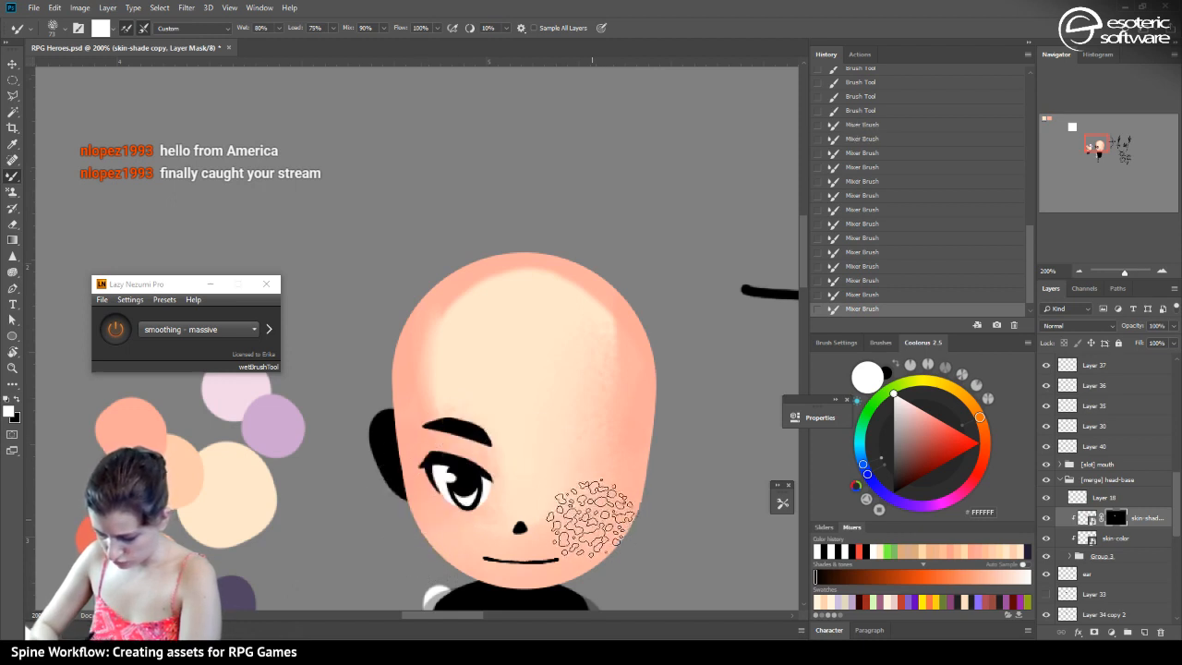
{"action": "left_click_drag", "start_coordinate": [590, 516], "coordinate": [577, 506]}
Blend the skin shade on the mask around the eye, across the forehead and down the far cheek with the Mixer Brush
{"action": "left_click", "coordinate": [14, 225]}
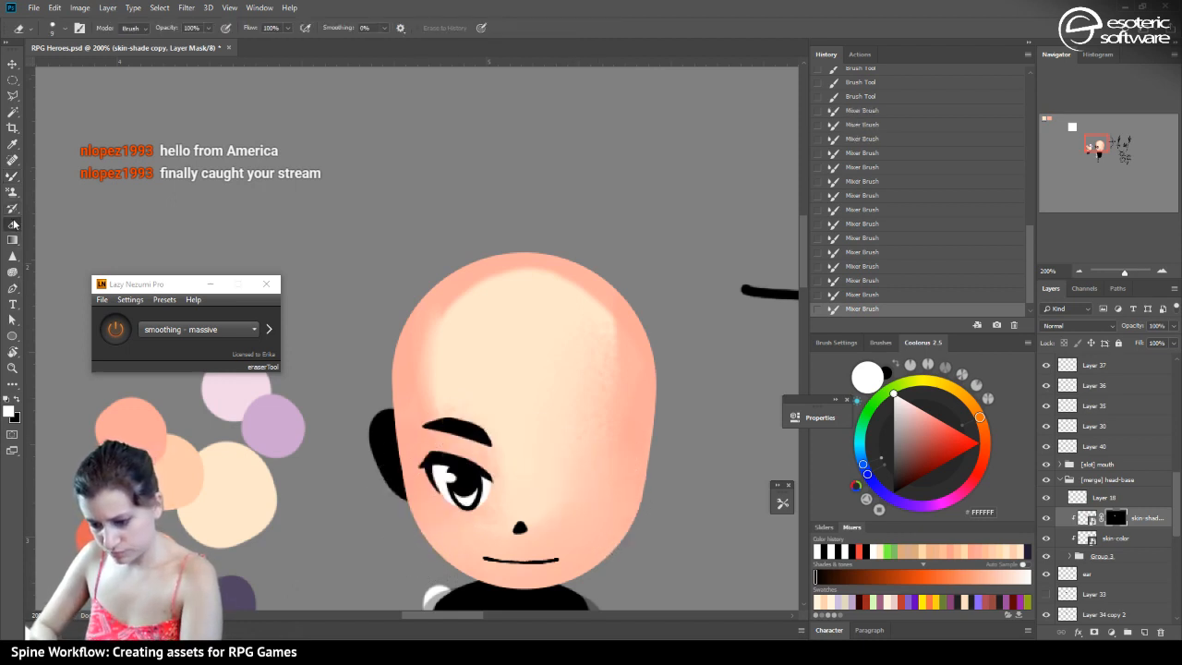
{"action": "left_click", "coordinate": [11, 177]}
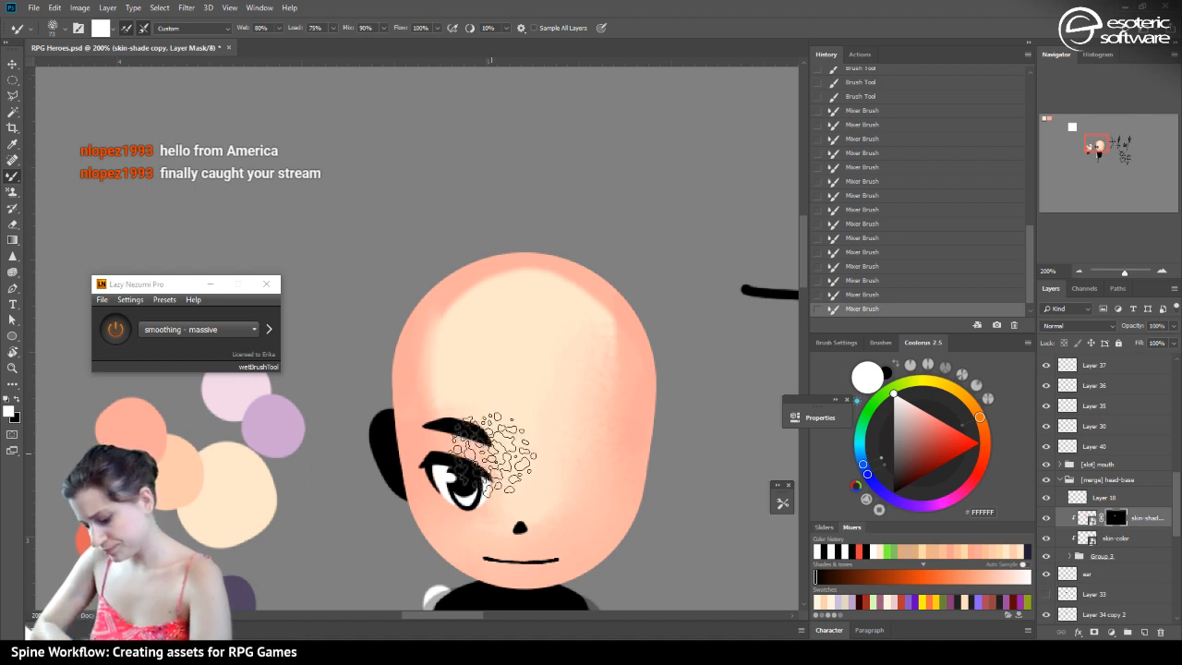
{"action": "left_click_drag", "start_coordinate": [483, 456], "coordinate": [504, 487]}
{"action": "mouse_move", "coordinate": [476, 424]}
{"action": "left_mouse_down"}
{"action": "mouse_move", "coordinate": [484, 495]}
{"action": "mouse_move", "coordinate": [477, 485]}
{"action": "left_mouse_up"}
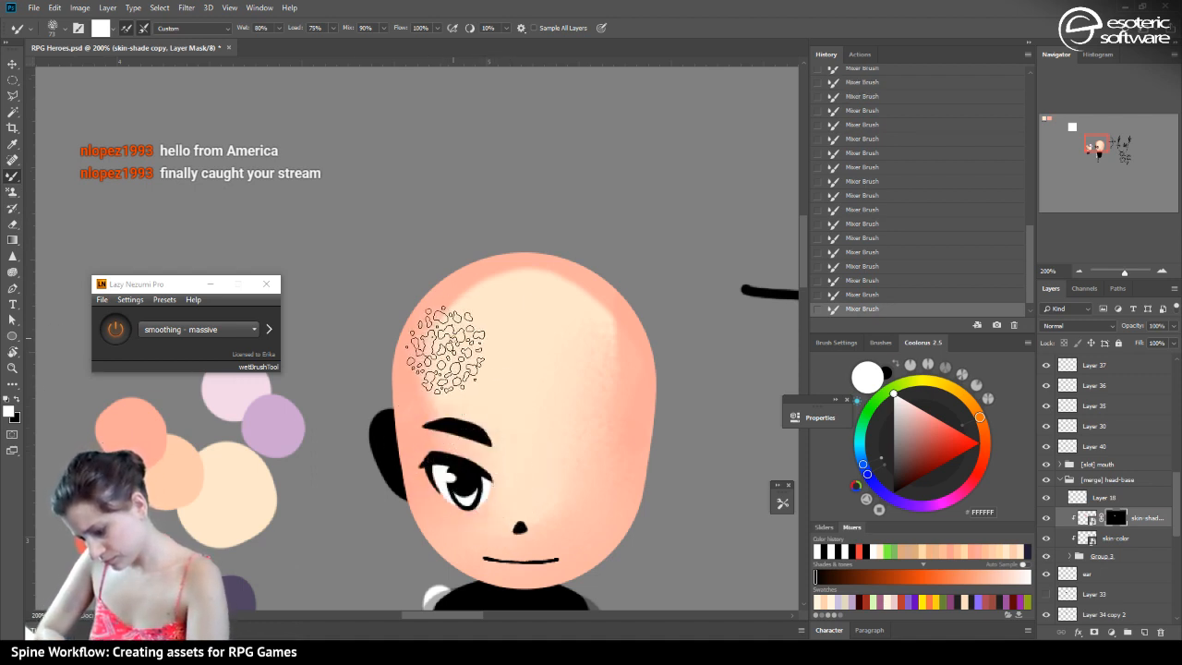
{"action": "mouse_move", "coordinate": [420, 385]}
{"action": "left_mouse_down"}
{"action": "mouse_move", "coordinate": [463, 314]}
{"action": "mouse_move", "coordinate": [441, 325]}
{"action": "mouse_move", "coordinate": [544, 307]}
{"action": "mouse_move", "coordinate": [446, 317]}
{"action": "mouse_move", "coordinate": [575, 314]}
{"action": "mouse_move", "coordinate": [485, 296]}
{"action": "mouse_move", "coordinate": [558, 301]}
{"action": "mouse_move", "coordinate": [517, 285]}
{"action": "mouse_move", "coordinate": [605, 340]}
{"action": "mouse_move", "coordinate": [510, 291]}
{"action": "mouse_move", "coordinate": [591, 388]}
{"action": "left_mouse_up"}
{"action": "mouse_move", "coordinate": [556, 294]}
{"action": "left_mouse_down"}
{"action": "mouse_move", "coordinate": [606, 441]}
{"action": "mouse_move", "coordinate": [594, 480]}
{"action": "left_mouse_up"}
{"action": "mouse_move", "coordinate": [436, 364]}
{"action": "left_mouse_down"}
{"action": "mouse_move", "coordinate": [430, 375]}
{"action": "mouse_move", "coordinate": [469, 315]}
{"action": "mouse_move", "coordinate": [482, 372]}
{"action": "mouse_move", "coordinate": [547, 384]}
{"action": "left_mouse_up"}
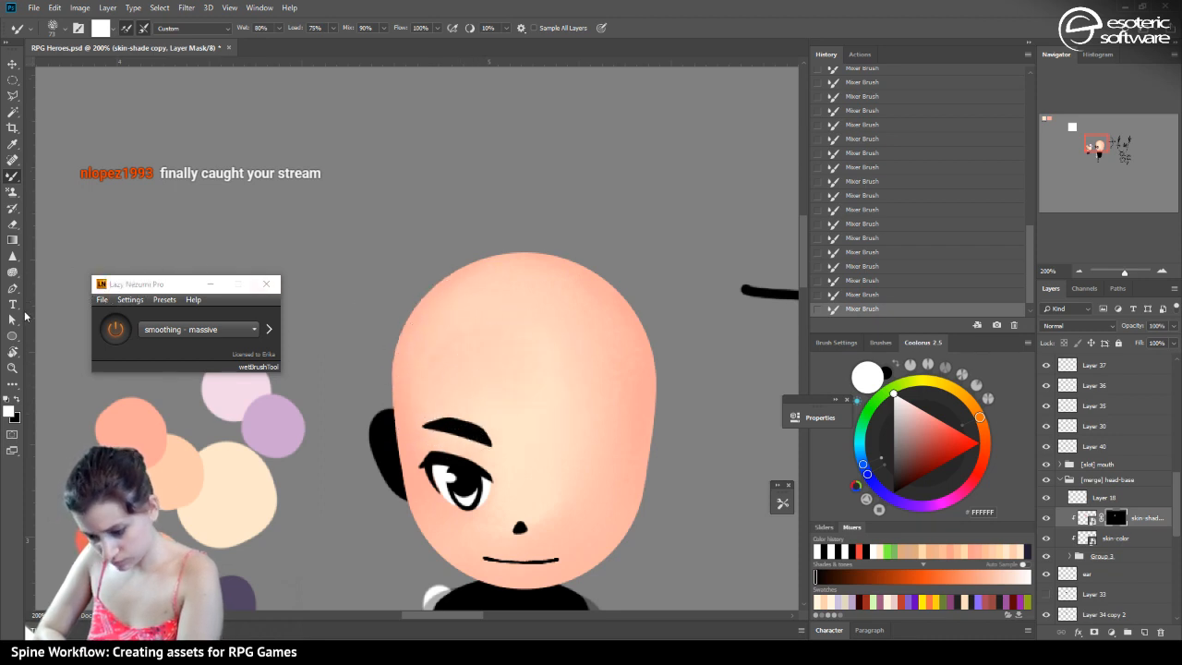
Switch to the Brush tool, enlarge its tip to 91 px, test a forehead stroke and undo it, and make black the paint color
{"action": "right_click", "coordinate": [12, 175]}
{"action": "left_click", "coordinate": [60, 175]}
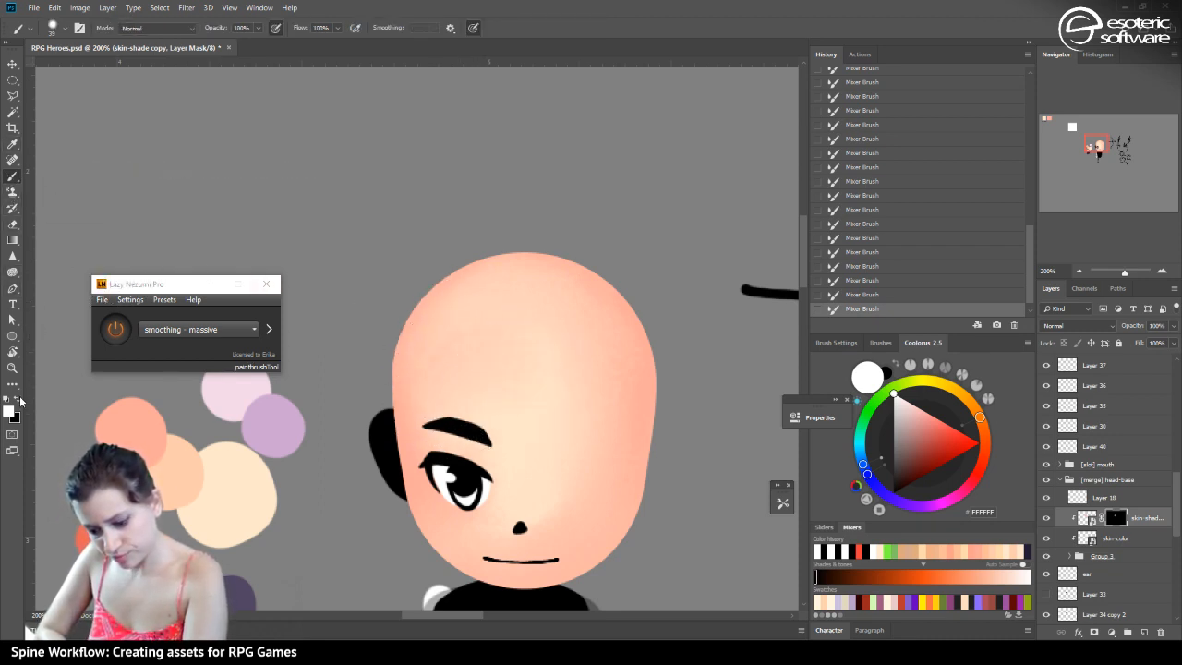
{"action": "left_click", "coordinate": [64, 30]}
{"action": "left_click", "coordinate": [106, 70]}
{"action": "mouse_move", "coordinate": [545, 340]}
{"action": "left_mouse_down"}
{"action": "mouse_move", "coordinate": [524, 330]}
{"action": "mouse_move", "coordinate": [510, 378]}
{"action": "mouse_move", "coordinate": [545, 319]}
{"action": "mouse_move", "coordinate": [459, 307]}
{"action": "left_mouse_up"}
{"action": "key", "text": "ctrl+z"}
{"action": "key", "text": "x"}
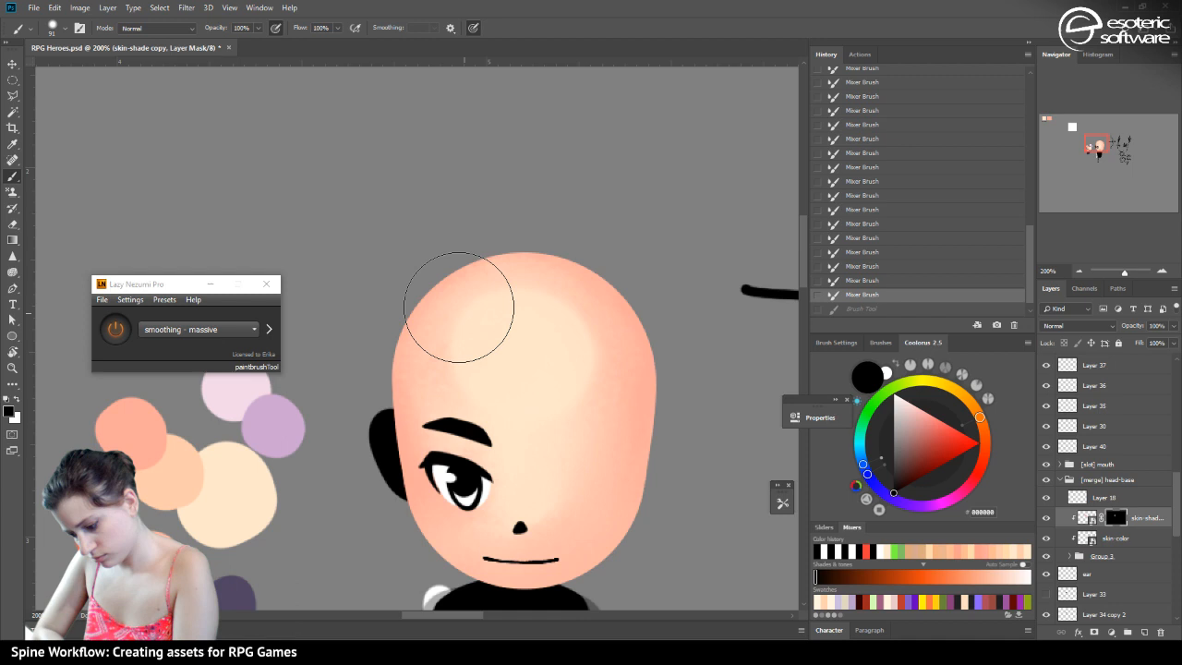
{"action": "key", "text": "ctrl+z"}
Set the brush hardness to 0% and paint soft black on the mask to lighten the forehead
{"action": "left_click", "coordinate": [64, 29]}
{"action": "left_click", "coordinate": [69, 97]}
{"action": "mouse_move", "coordinate": [551, 344]}
{"action": "left_mouse_down"}
{"action": "mouse_move", "coordinate": [485, 331]}
{"action": "mouse_move", "coordinate": [547, 331]}
{"action": "mouse_move", "coordinate": [536, 373]}
{"action": "mouse_move", "coordinate": [482, 366]}
{"action": "left_mouse_up"}
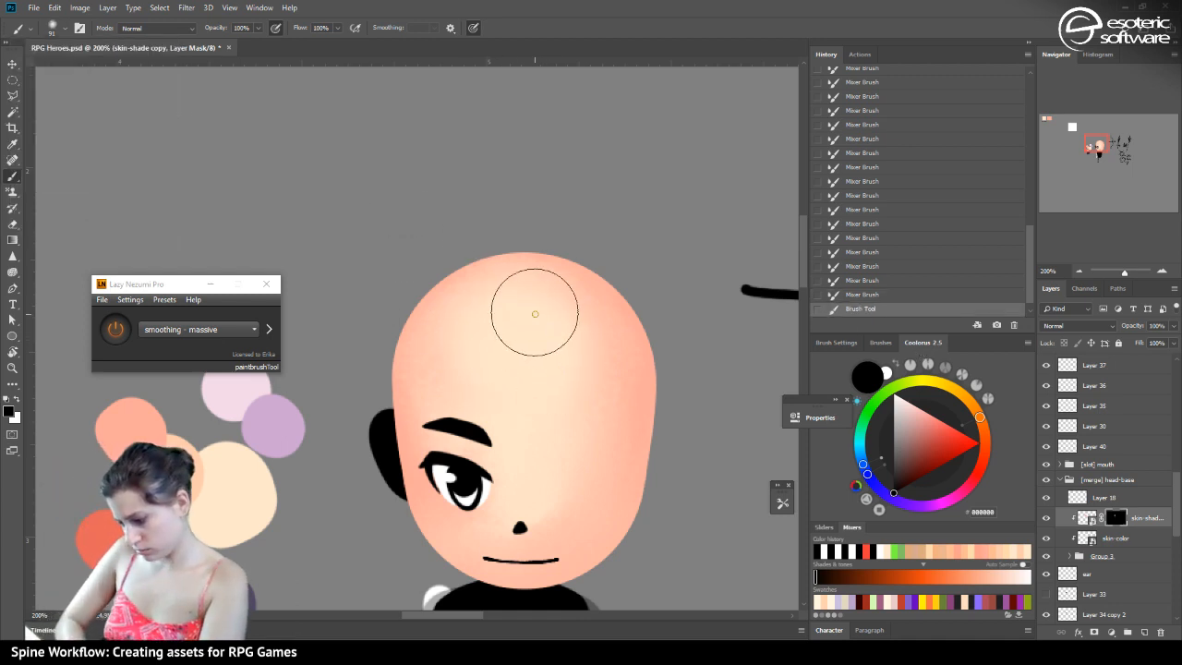
{"action": "left_click_drag", "start_coordinate": [527, 312], "coordinate": [483, 316]}
Enlarge the brush to 187 px, lower its opacity to 41%, and lighten the mask from the forehead down to the nose
{"action": "left_click", "coordinate": [47, 35]}
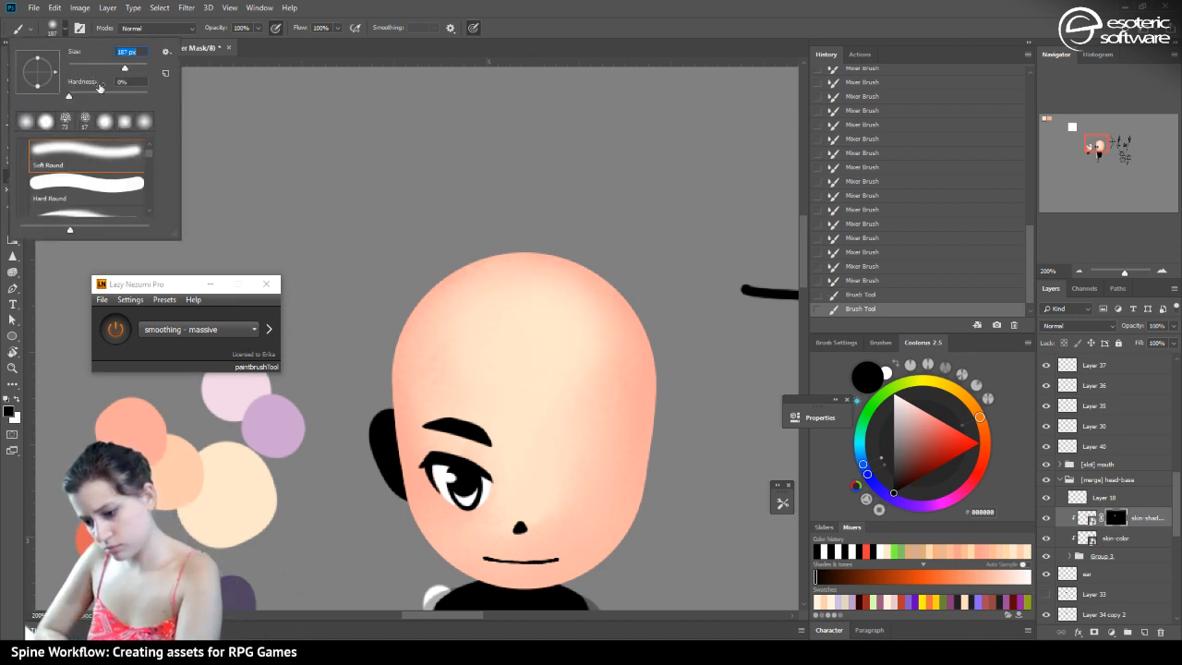
{"action": "left_click", "coordinate": [257, 30]}
{"action": "left_click_drag", "start_coordinate": [260, 43], "coordinate": [224, 44]}
{"action": "mouse_move", "coordinate": [583, 365]}
{"action": "left_mouse_down"}
{"action": "mouse_move", "coordinate": [516, 342]}
{"action": "mouse_move", "coordinate": [556, 376]}
{"action": "mouse_move", "coordinate": [499, 377]}
{"action": "mouse_move", "coordinate": [515, 344]}
{"action": "mouse_move", "coordinate": [536, 397]}
{"action": "mouse_move", "coordinate": [492, 353]}
{"action": "mouse_move", "coordinate": [544, 399]}
{"action": "mouse_move", "coordinate": [484, 369]}
{"action": "mouse_move", "coordinate": [565, 381]}
{"action": "mouse_move", "coordinate": [555, 419]}
{"action": "mouse_move", "coordinate": [535, 340]}
{"action": "mouse_move", "coordinate": [507, 399]}
{"action": "mouse_move", "coordinate": [590, 407]}
{"action": "mouse_move", "coordinate": [441, 381]}
{"action": "mouse_move", "coordinate": [391, 407]}
{"action": "mouse_move", "coordinate": [453, 385]}
{"action": "mouse_move", "coordinate": [490, 437]}
{"action": "mouse_move", "coordinate": [447, 482]}
{"action": "mouse_move", "coordinate": [481, 517]}
{"action": "mouse_move", "coordinate": [558, 353]}
{"action": "mouse_move", "coordinate": [516, 425]}
{"action": "mouse_move", "coordinate": [493, 529]}
{"action": "mouse_move", "coordinate": [537, 490]}
{"action": "mouse_move", "coordinate": [518, 508]}
{"action": "mouse_move", "coordinate": [559, 495]}
{"action": "mouse_move", "coordinate": [508, 504]}
{"action": "mouse_move", "coordinate": [558, 485]}
{"action": "mouse_move", "coordinate": [517, 490]}
{"action": "left_mouse_up"}
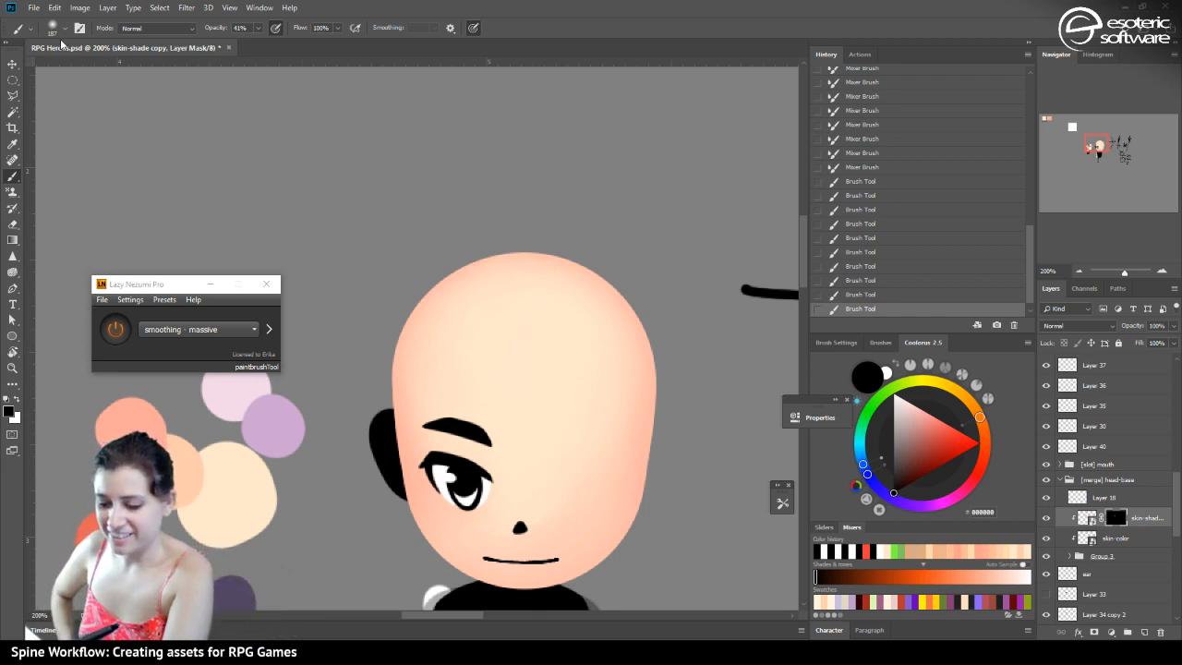
Shrink the brush to 61 px and refine the mask's shade around the eye, the far cheek and the jaw
{"action": "left_click", "coordinate": [65, 37]}
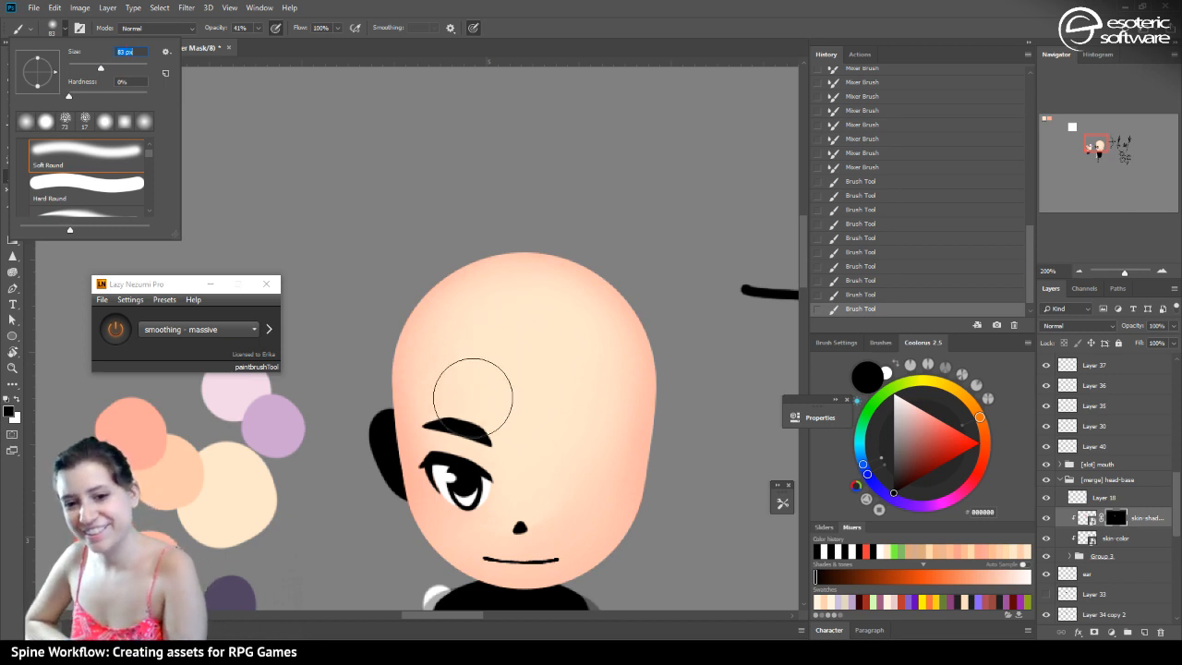
{"action": "mouse_move", "coordinate": [436, 523]}
{"action": "left_mouse_down"}
{"action": "mouse_move", "coordinate": [438, 384]}
{"action": "mouse_move", "coordinate": [437, 445]}
{"action": "mouse_move", "coordinate": [414, 503]}
{"action": "mouse_move", "coordinate": [413, 463]}
{"action": "mouse_move", "coordinate": [337, 375]}
{"action": "mouse_move", "coordinate": [450, 447]}
{"action": "mouse_move", "coordinate": [409, 471]}
{"action": "mouse_move", "coordinate": [444, 490]}
{"action": "left_mouse_up"}
{"action": "left_click", "coordinate": [46, 28]}
{"action": "mouse_move", "coordinate": [600, 485]}
{"action": "left_mouse_down"}
{"action": "mouse_move", "coordinate": [603, 517]}
{"action": "mouse_move", "coordinate": [588, 444]}
{"action": "mouse_move", "coordinate": [581, 543]}
{"action": "mouse_move", "coordinate": [565, 515]}
{"action": "left_mouse_up"}
{"action": "mouse_move", "coordinate": [590, 435]}
{"action": "left_mouse_down"}
{"action": "mouse_move", "coordinate": [581, 529]}
{"action": "mouse_move", "coordinate": [586, 426]}
{"action": "mouse_move", "coordinate": [568, 449]}
{"action": "mouse_move", "coordinate": [579, 519]}
{"action": "left_mouse_up"}
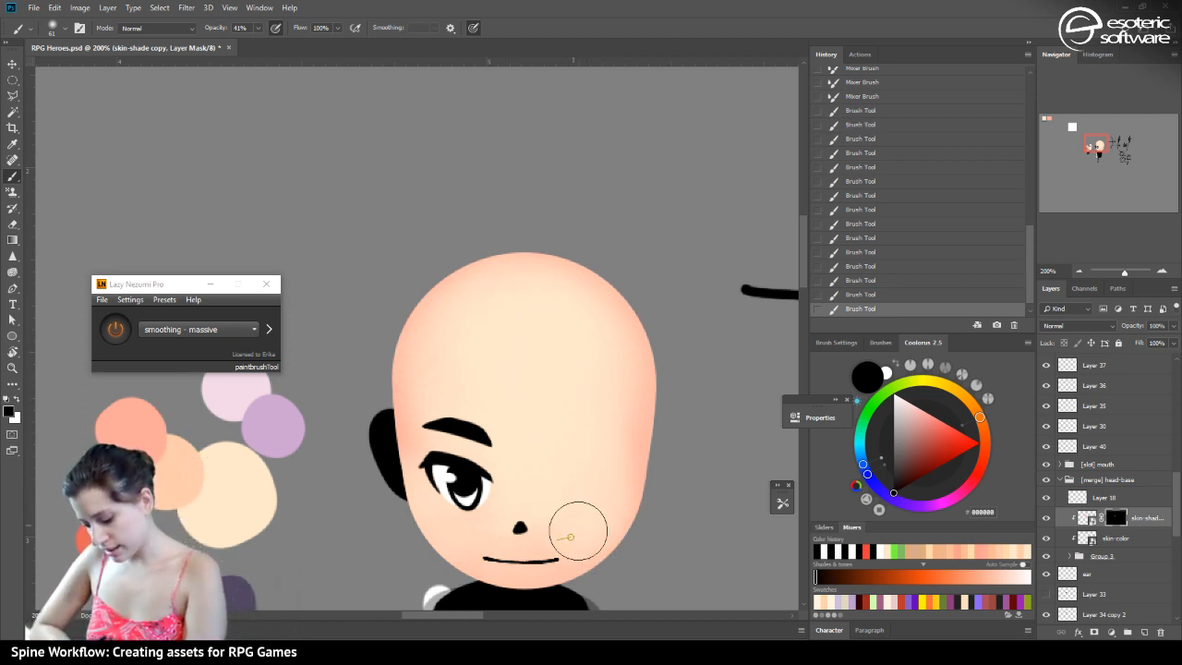
{"action": "mouse_move", "coordinate": [447, 506]}
{"action": "left_mouse_down"}
{"action": "mouse_move", "coordinate": [469, 539]}
{"action": "mouse_move", "coordinate": [429, 491]}
{"action": "left_mouse_up"}
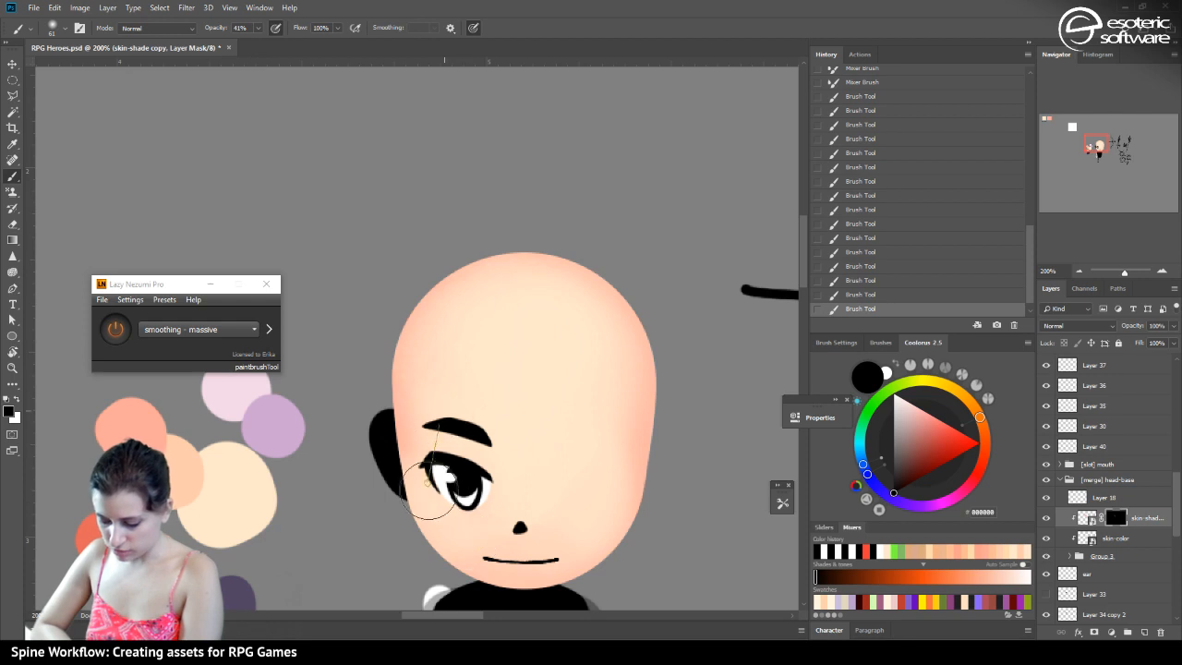
{"action": "left_click_drag", "start_coordinate": [612, 486], "coordinate": [615, 403]}
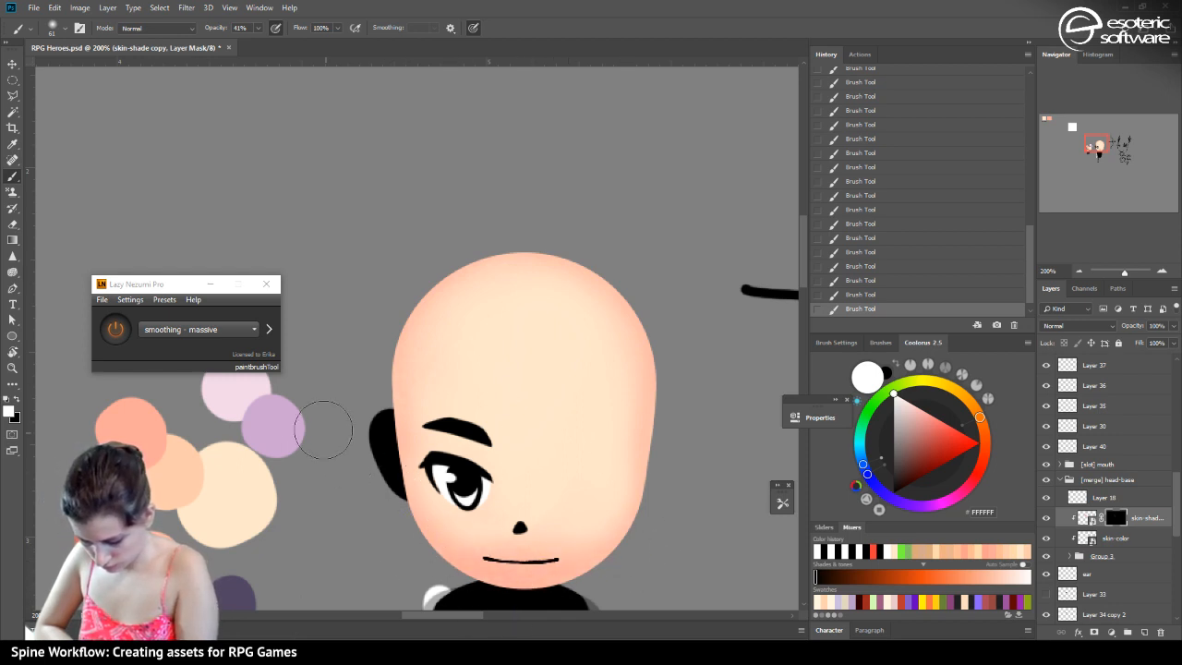
Enlarge the brush to 97 px and paint soft white shade on the mask over the far cheek
{"action": "left_click", "coordinate": [52, 33]}
{"action": "left_click", "coordinate": [107, 70]}
{"action": "left_click", "coordinate": [347, 445]}
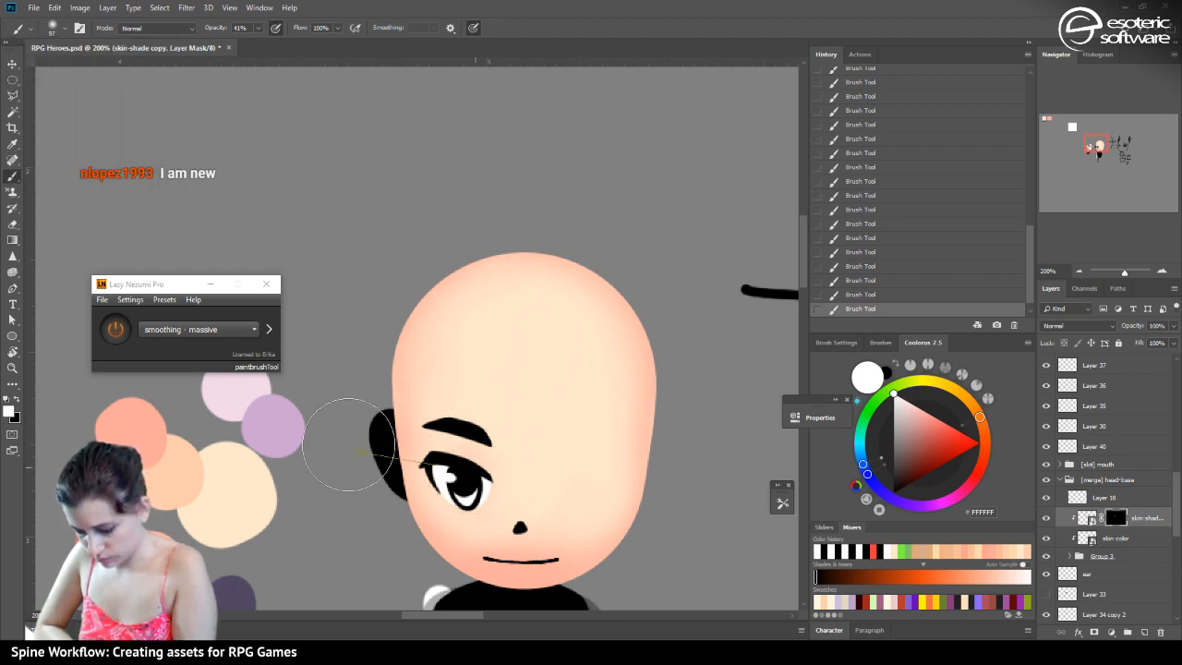
{"action": "mouse_move", "coordinate": [612, 481]}
{"action": "left_mouse_down"}
{"action": "mouse_move", "coordinate": [572, 460]}
{"action": "mouse_move", "coordinate": [610, 490]}
{"action": "left_mouse_up"}
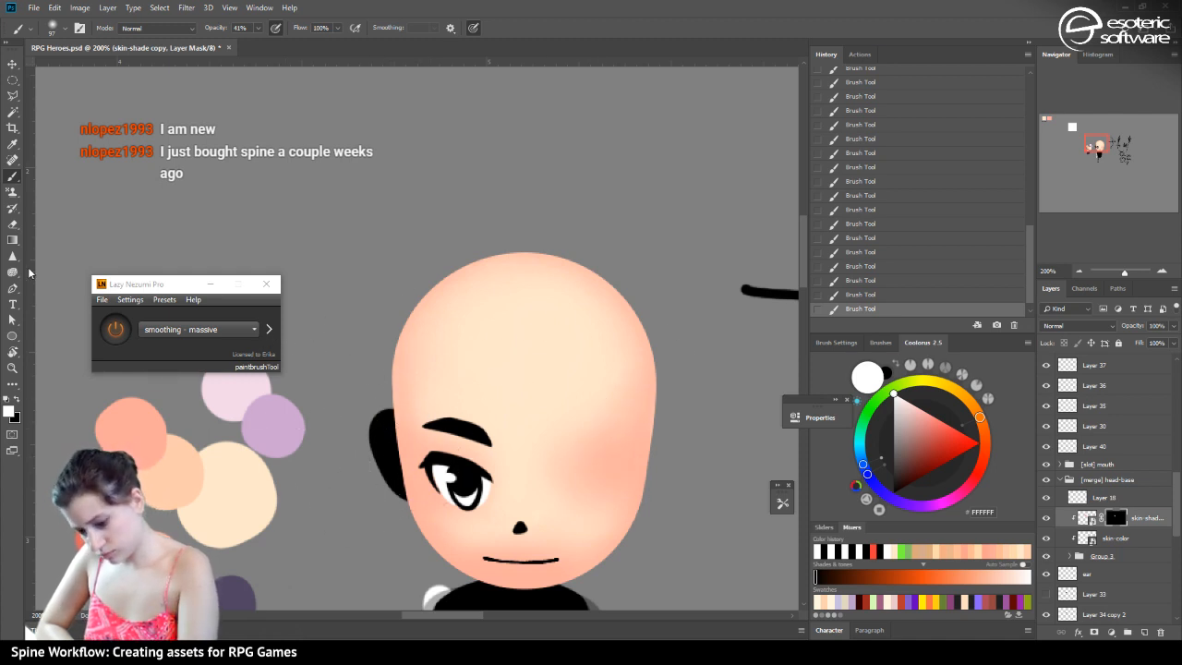
Swap the paint color to black, step back the last mask stroke in the history, and save the document
{"action": "left_click", "coordinate": [16, 397]}
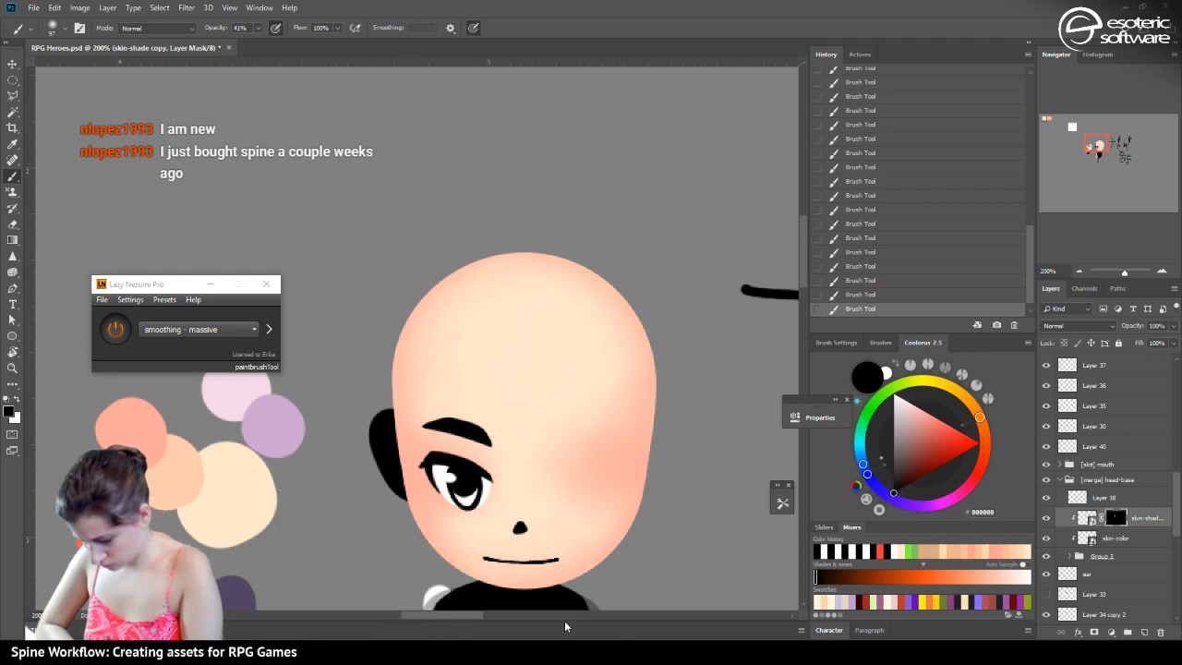
{"action": "left_click", "coordinate": [850, 279]}
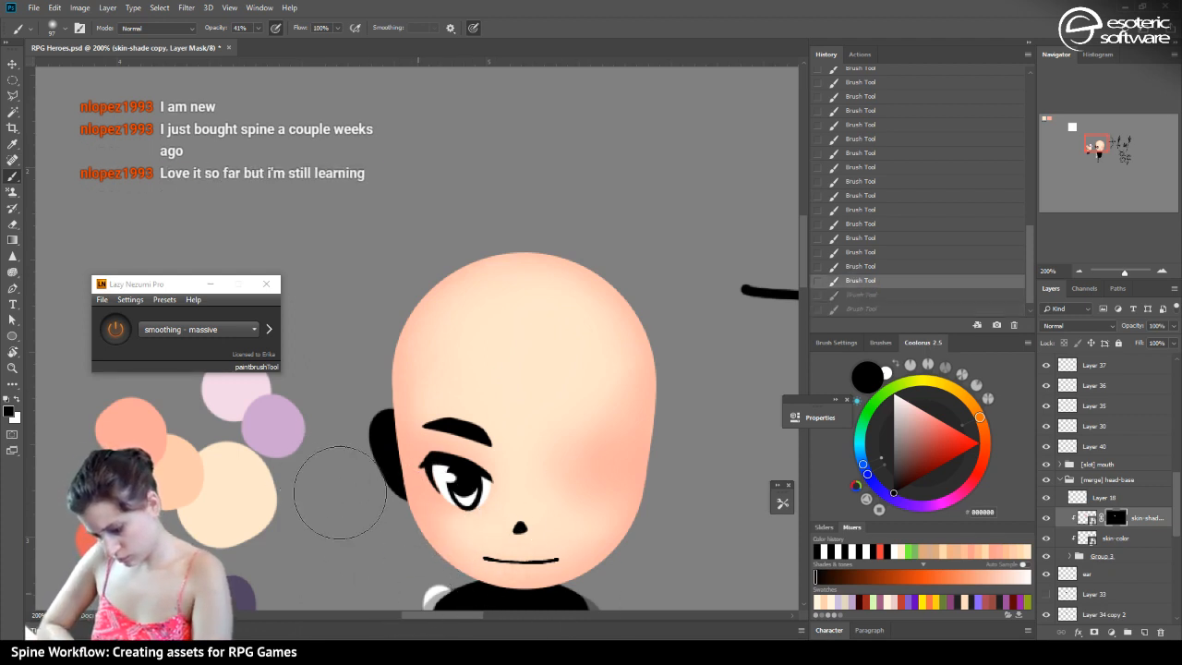
{"action": "key", "text": "ctrl+shift+z"}
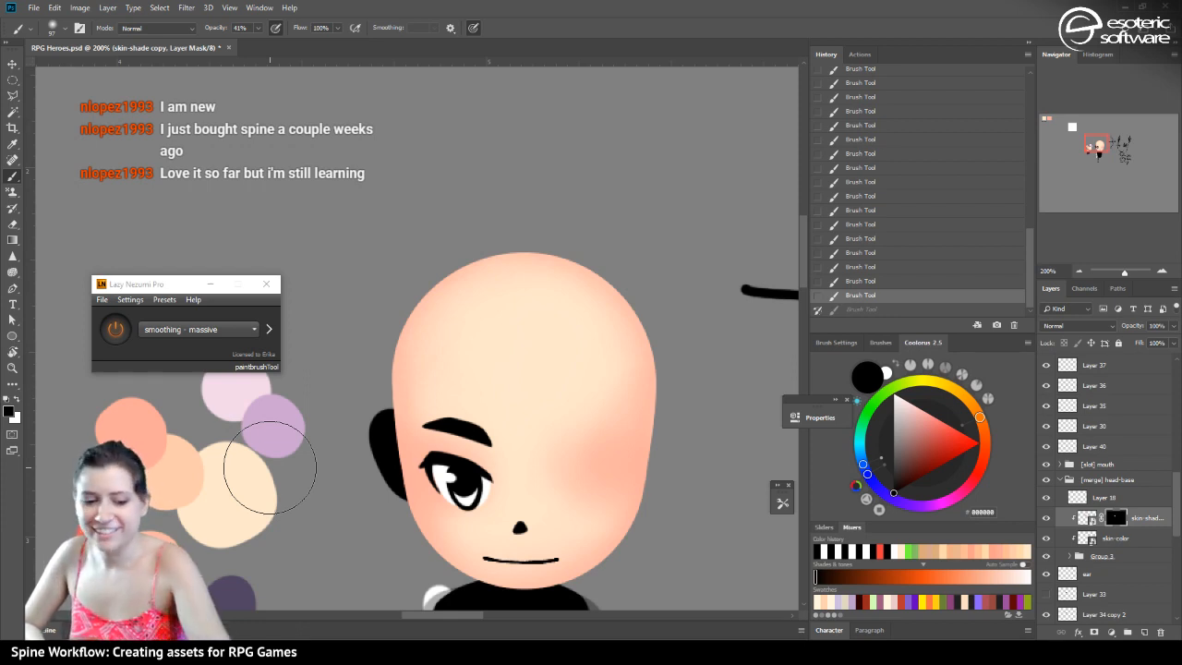
{"action": "key", "text": "ctrl+s"}
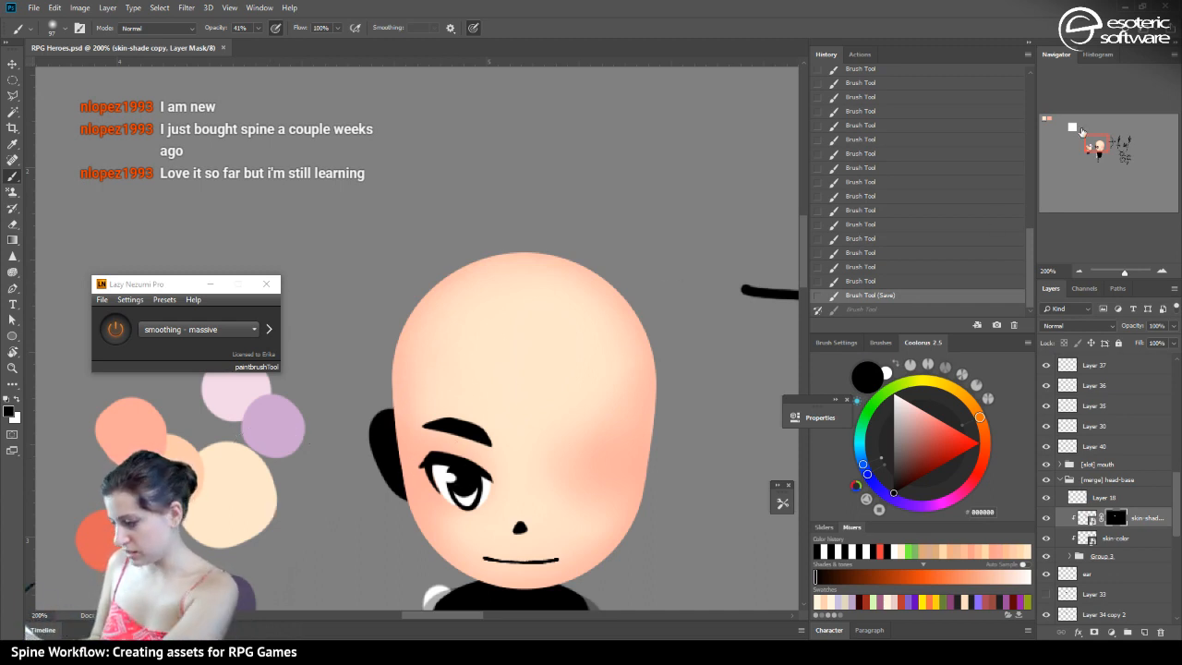
View the whole hero at 66.67% and compare the head with and without the head-base group and the skin-shade layer
{"action": "left_click_drag", "start_coordinate": [1082, 131], "coordinate": [1087, 138]}
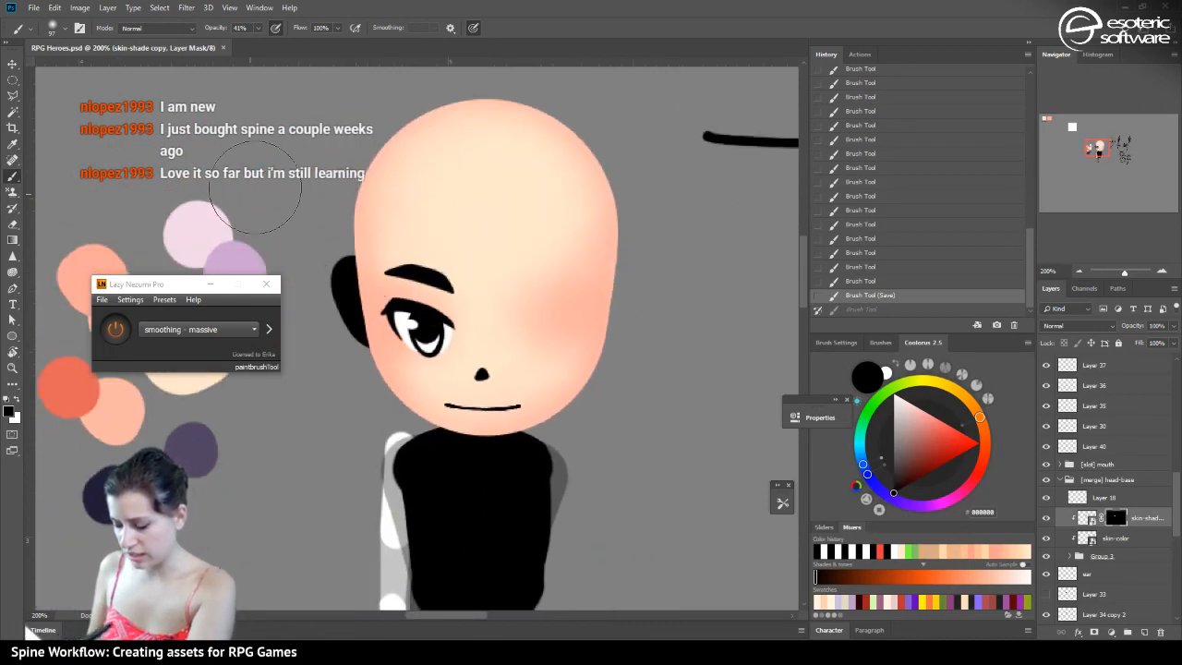
{"action": "key", "text": "ctrl+minus"}
{"action": "key", "text": "ctrl+minus"}
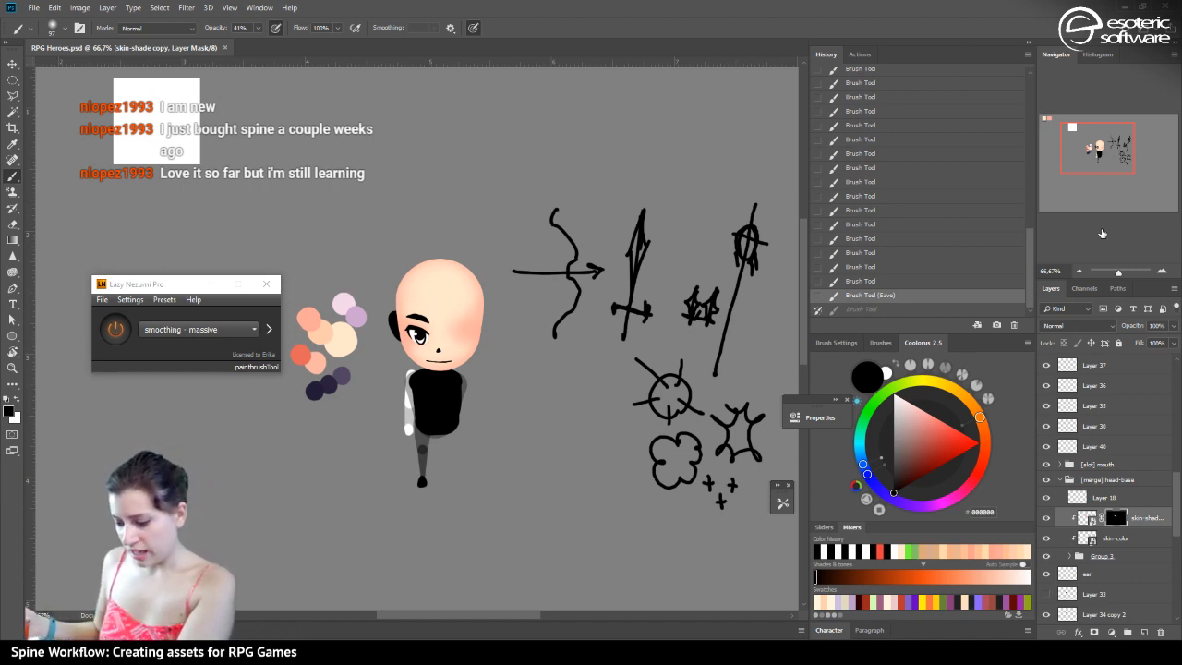
{"action": "left_click", "coordinate": [1046, 479]}
{"action": "left_click", "coordinate": [1047, 480]}
{"action": "left_click", "coordinate": [1047, 519]}
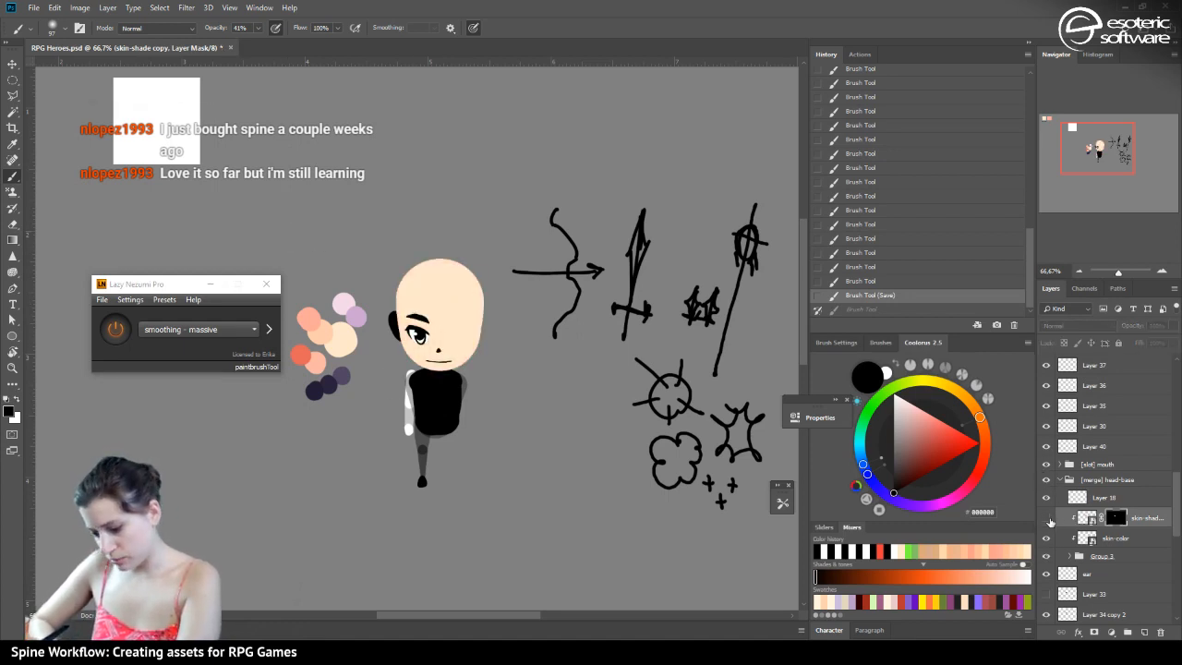
{"action": "left_click", "coordinate": [1049, 519]}
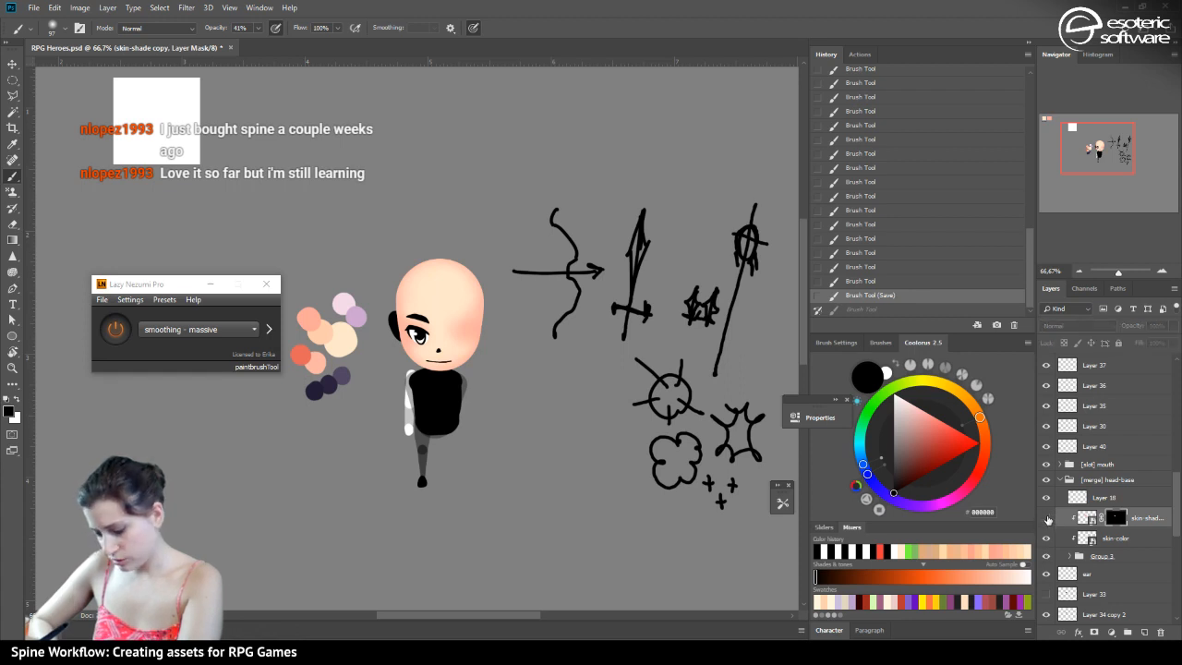
{"action": "left_click", "coordinate": [1047, 519]}
{"action": "left_click", "coordinate": [1048, 519]}
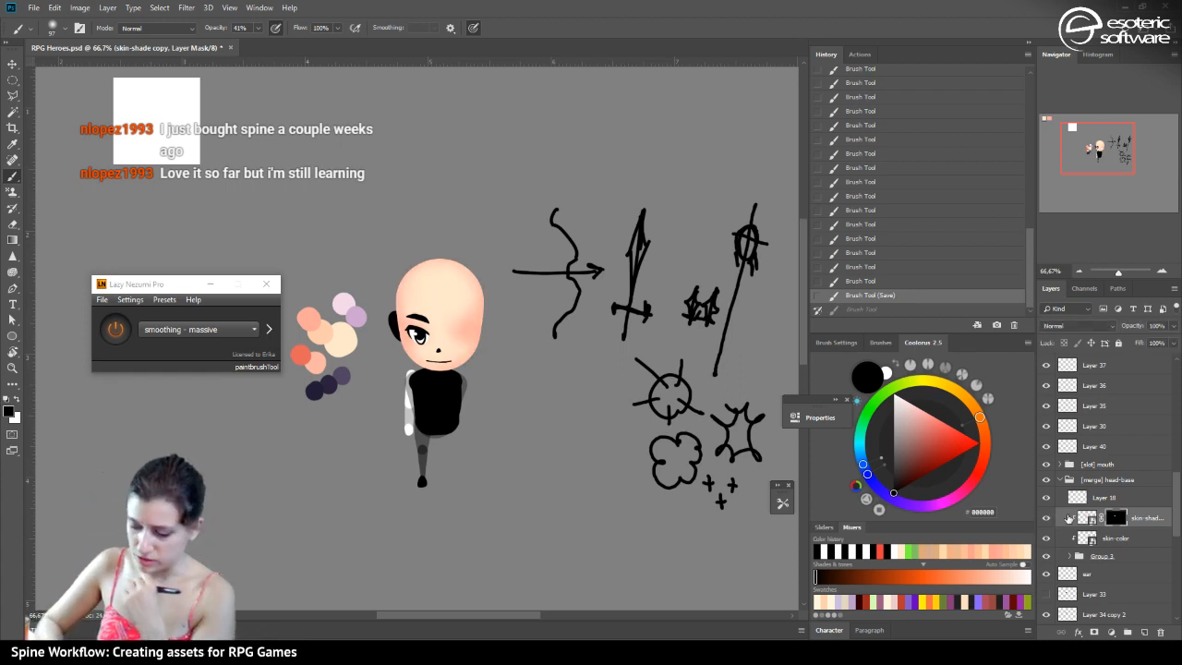
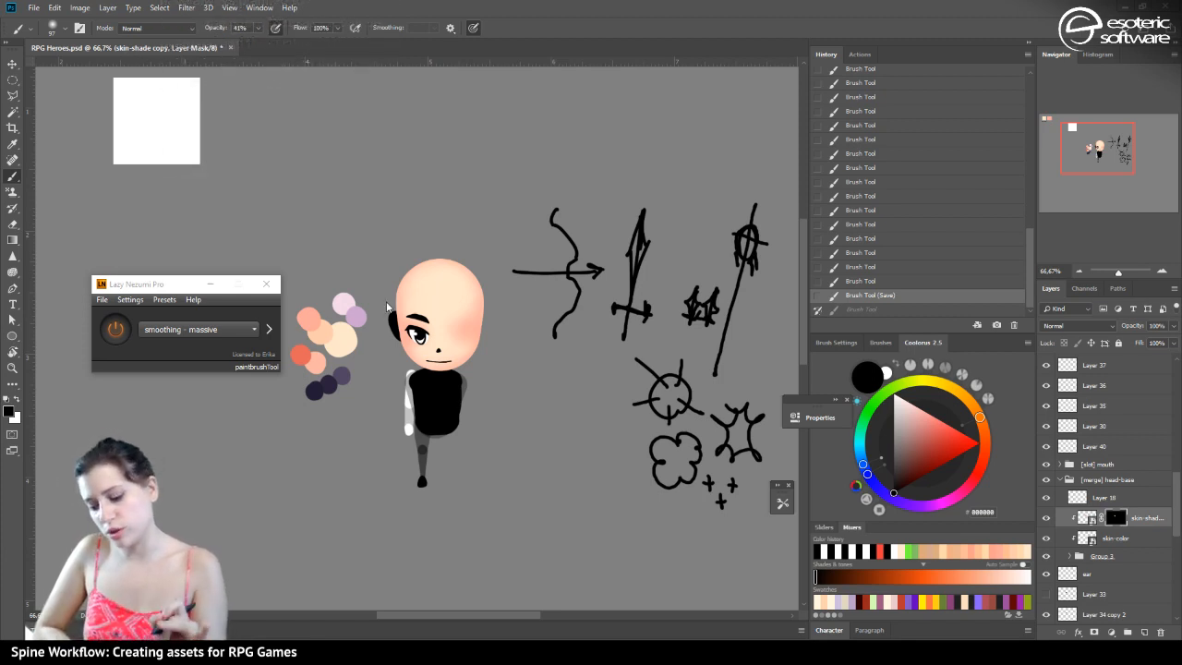
Add a new empty layer above Layer 25 at the start of the layer stack and save the document
{"action": "left_click", "coordinate": [12, 63]}
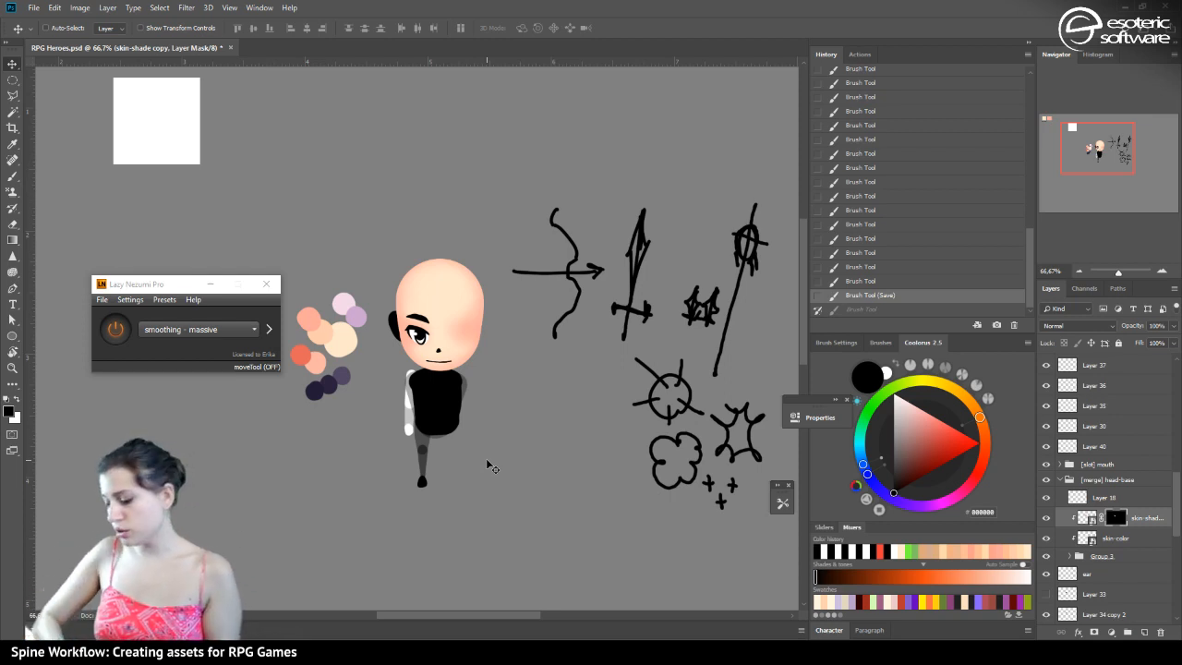
{"action": "left_click_drag", "start_coordinate": [1176, 481], "coordinate": [1166, 352]}
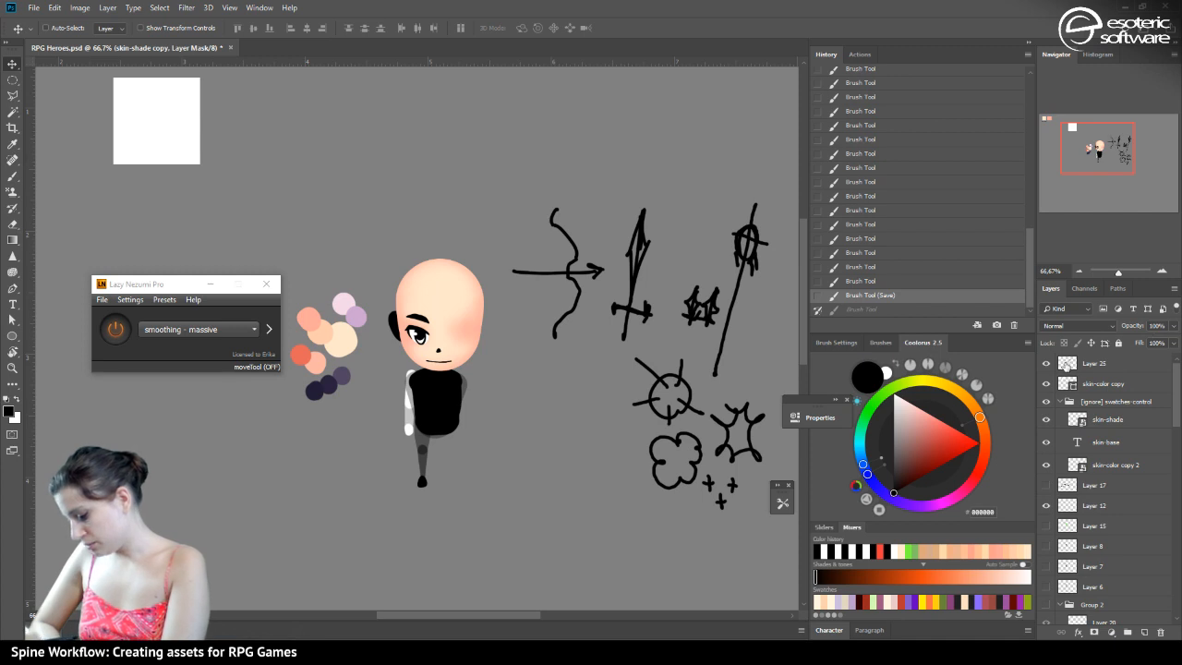
{"action": "left_click", "coordinate": [1069, 366]}
{"action": "left_click", "coordinate": [1144, 630]}
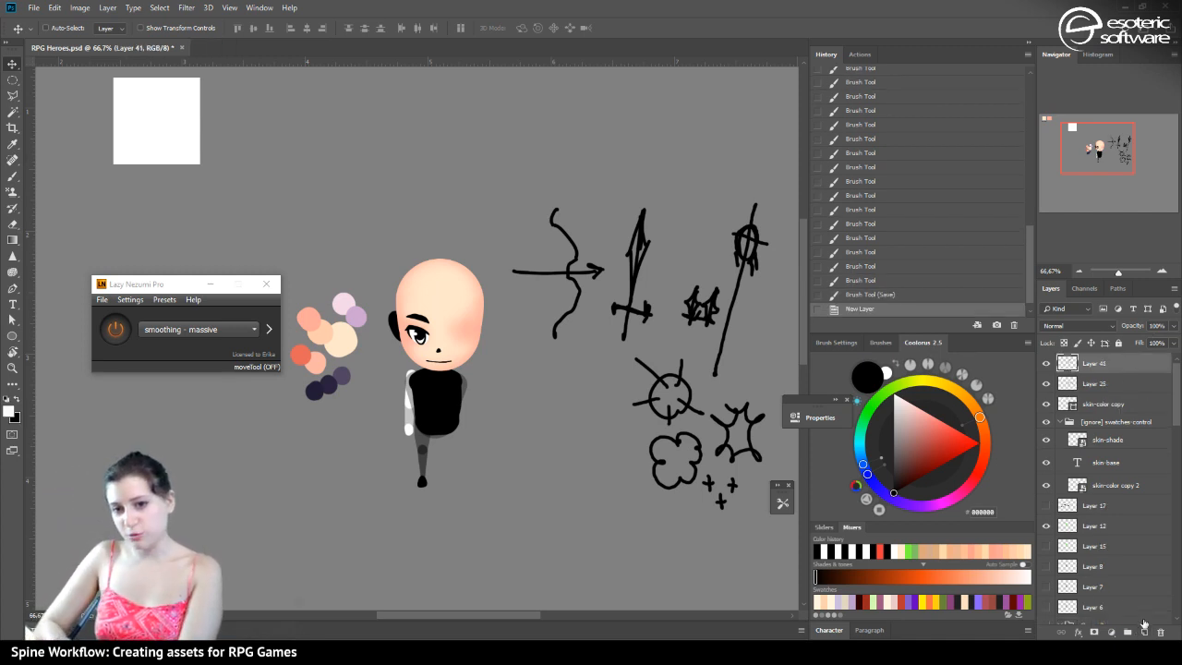
{"action": "key", "text": "ctrl+s"}
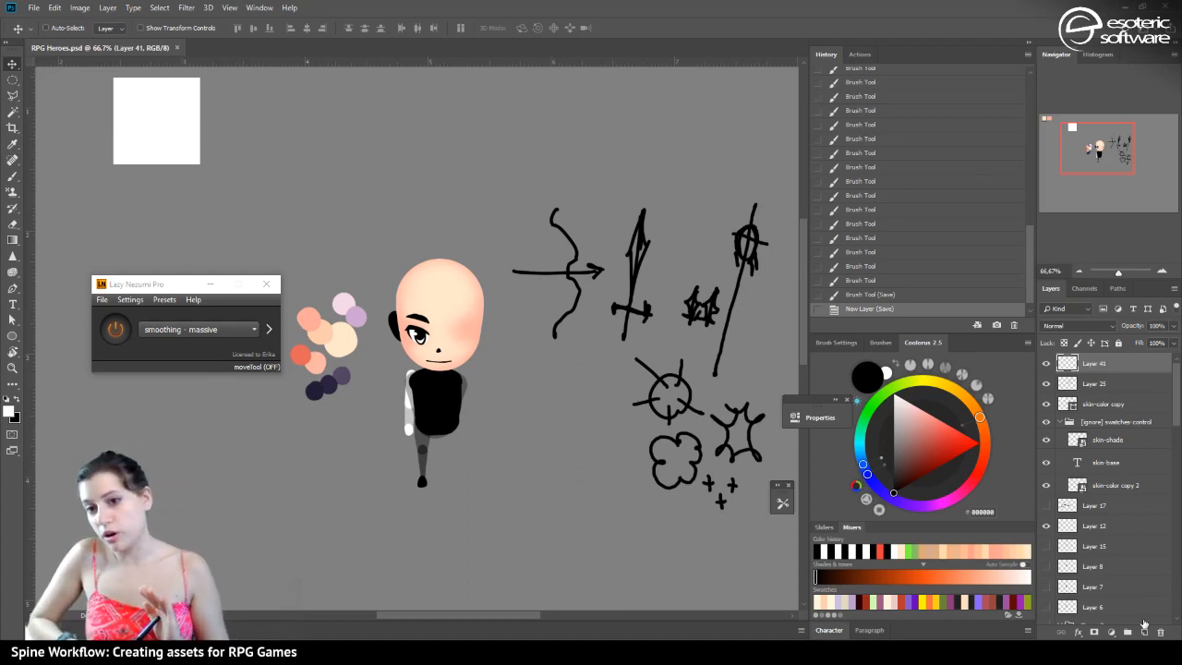
Create a new document, run the setup action that adds the gray [ignore] bg and an empty layer, and take a history snapshot
{"action": "left_click", "coordinate": [34, 8]}
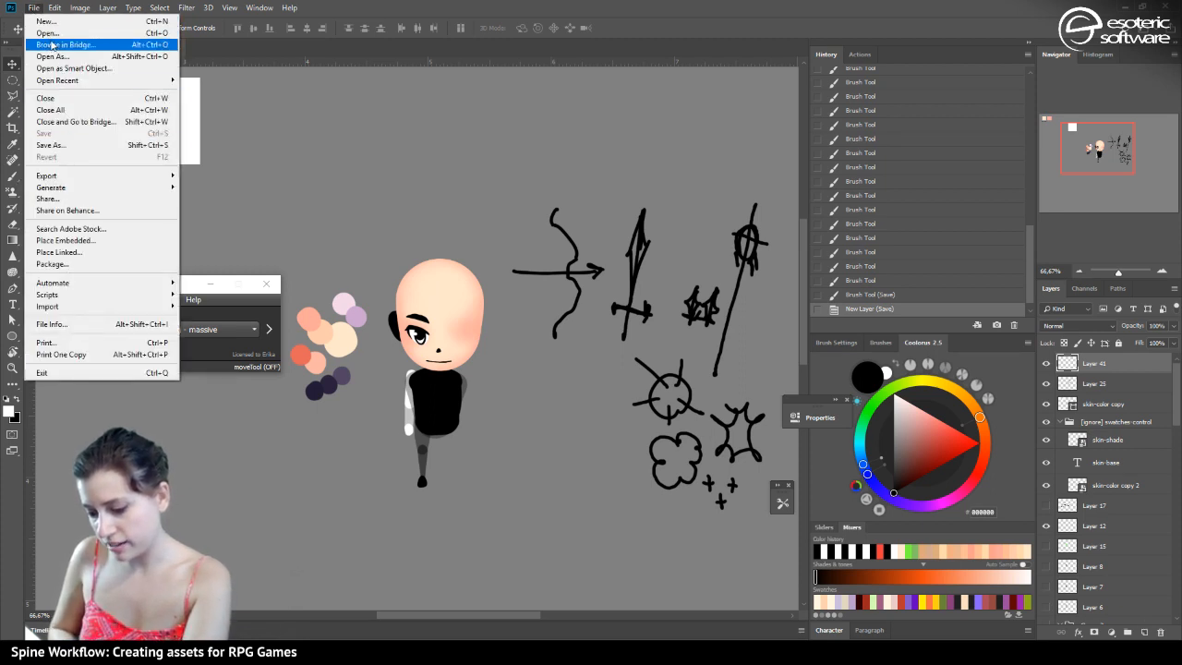
{"action": "left_click", "coordinate": [39, 25]}
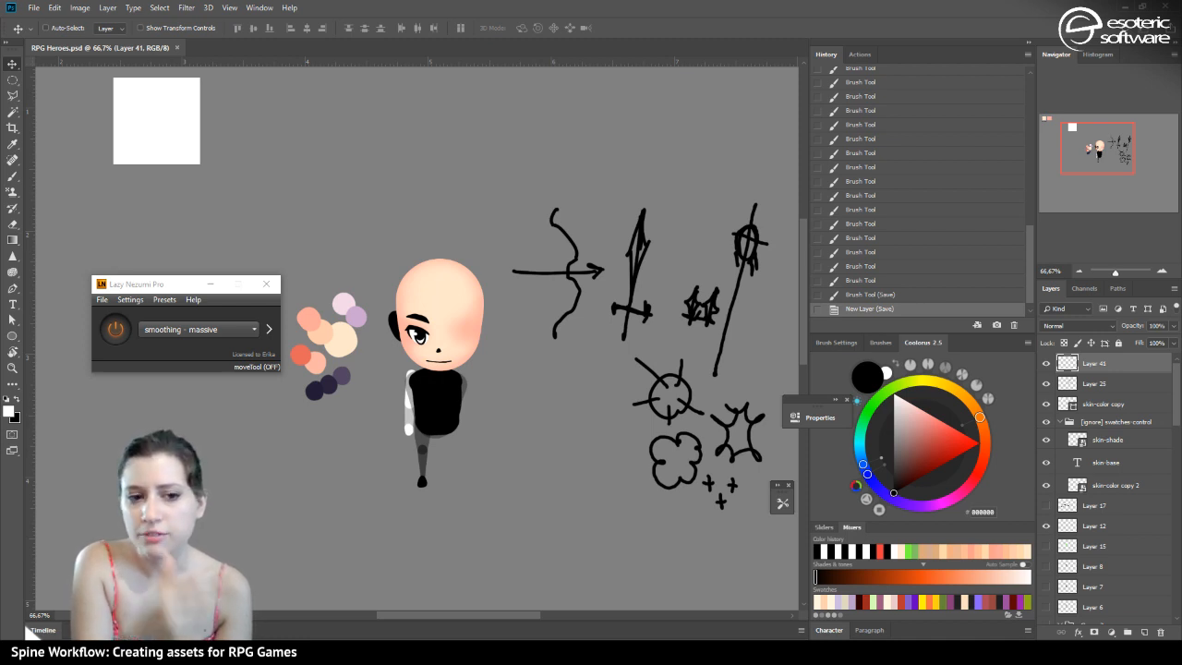
{"action": "key", "text": "Return"}
{"action": "key", "text": "F2"}
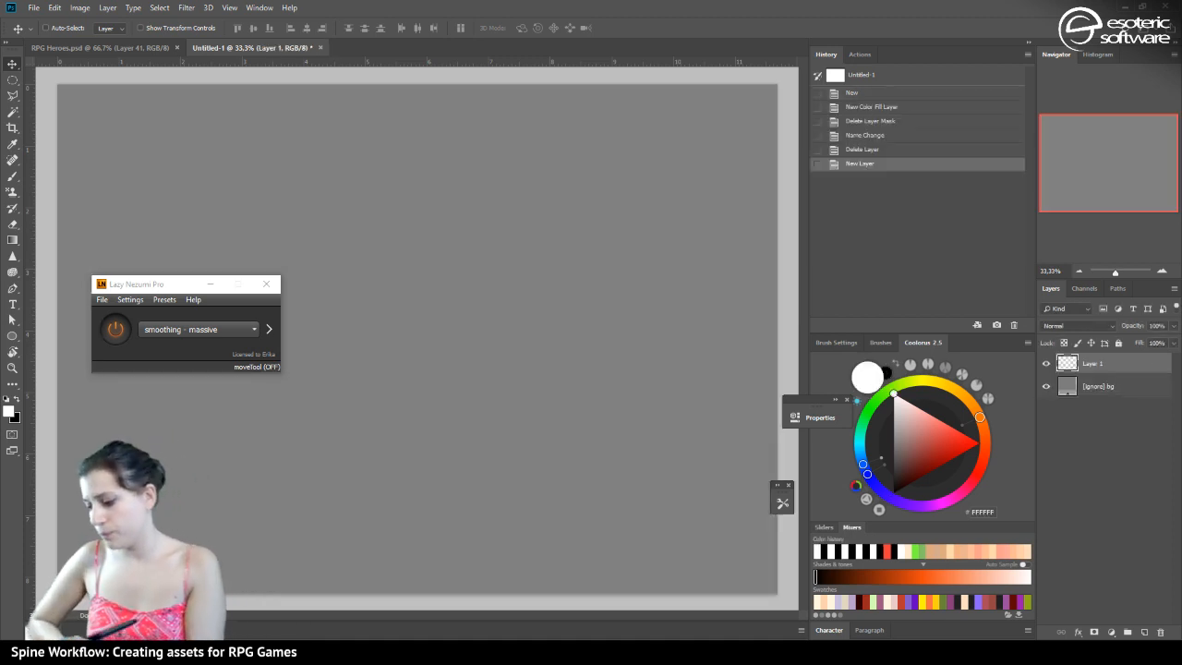
{"action": "left_click", "coordinate": [996, 324]}
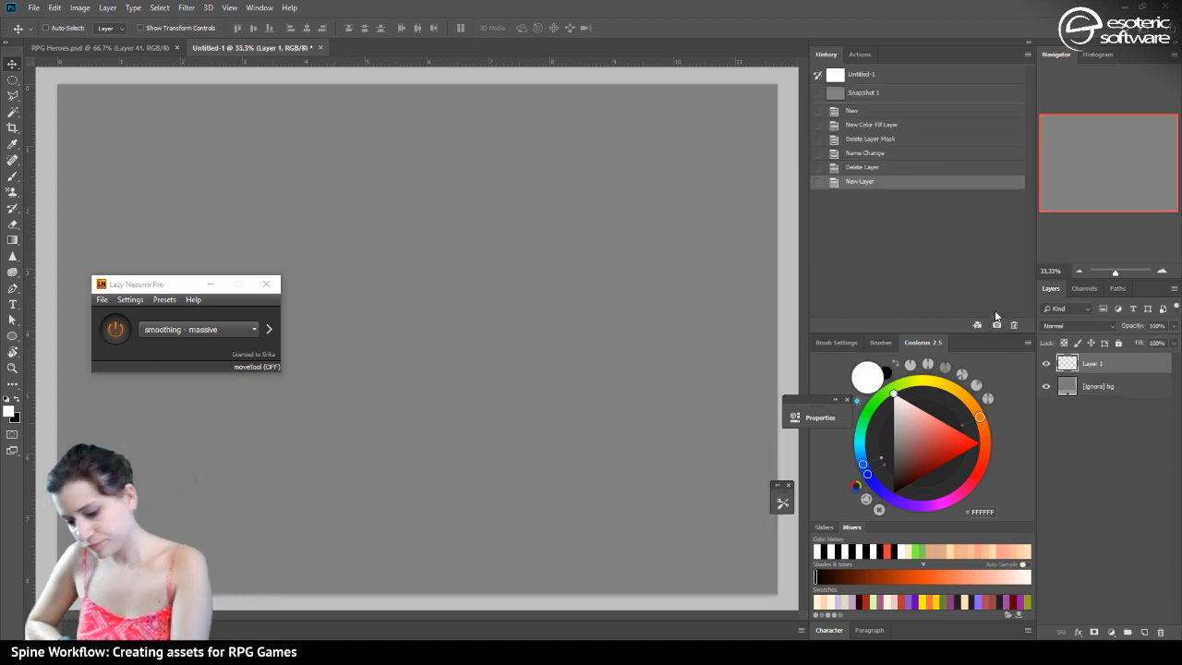
Switch to the Brush tool and set the paint color to a medium blue
{"action": "left_click", "coordinate": [14, 176]}
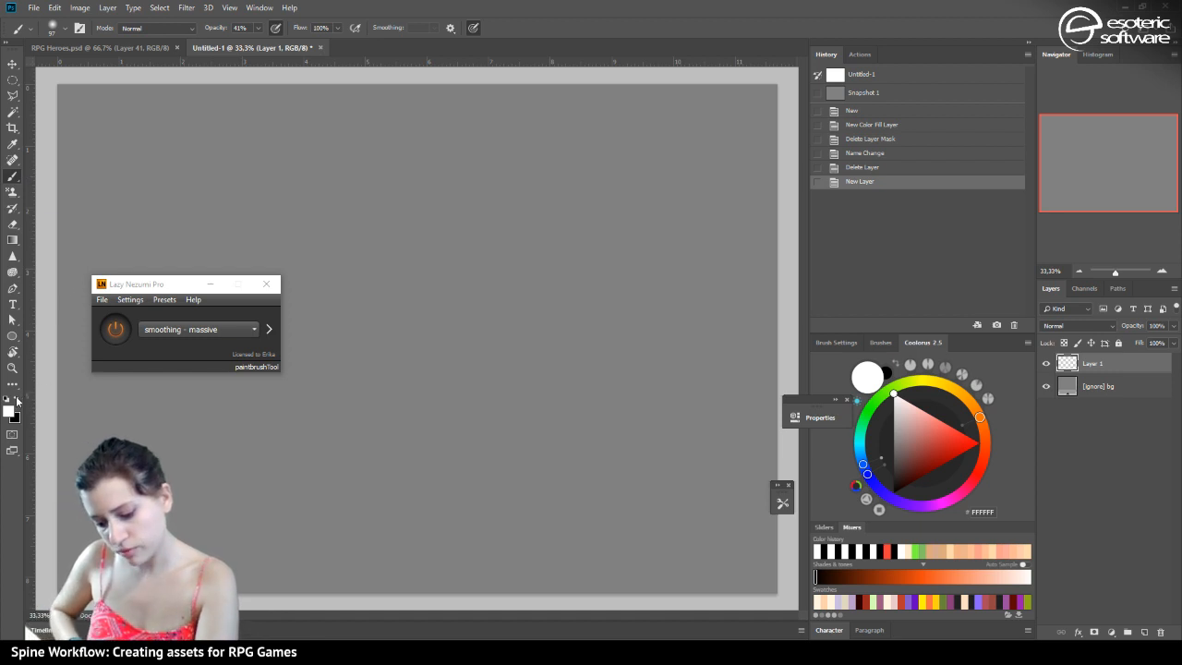
{"action": "left_click", "coordinate": [18, 397]}
{"action": "left_click", "coordinate": [953, 415]}
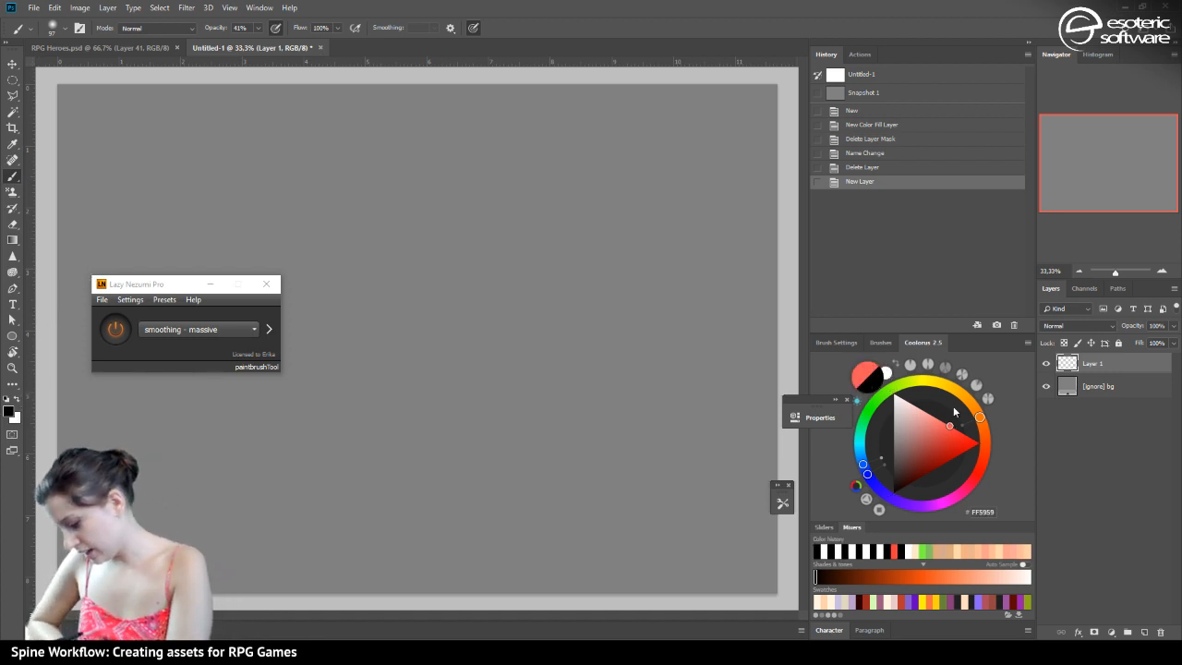
{"action": "mouse_move", "coordinate": [949, 448]}
{"action": "left_mouse_down"}
{"action": "mouse_move", "coordinate": [938, 425]}
{"action": "mouse_move", "coordinate": [904, 466]}
{"action": "mouse_move", "coordinate": [932, 446]}
{"action": "left_mouse_up"}
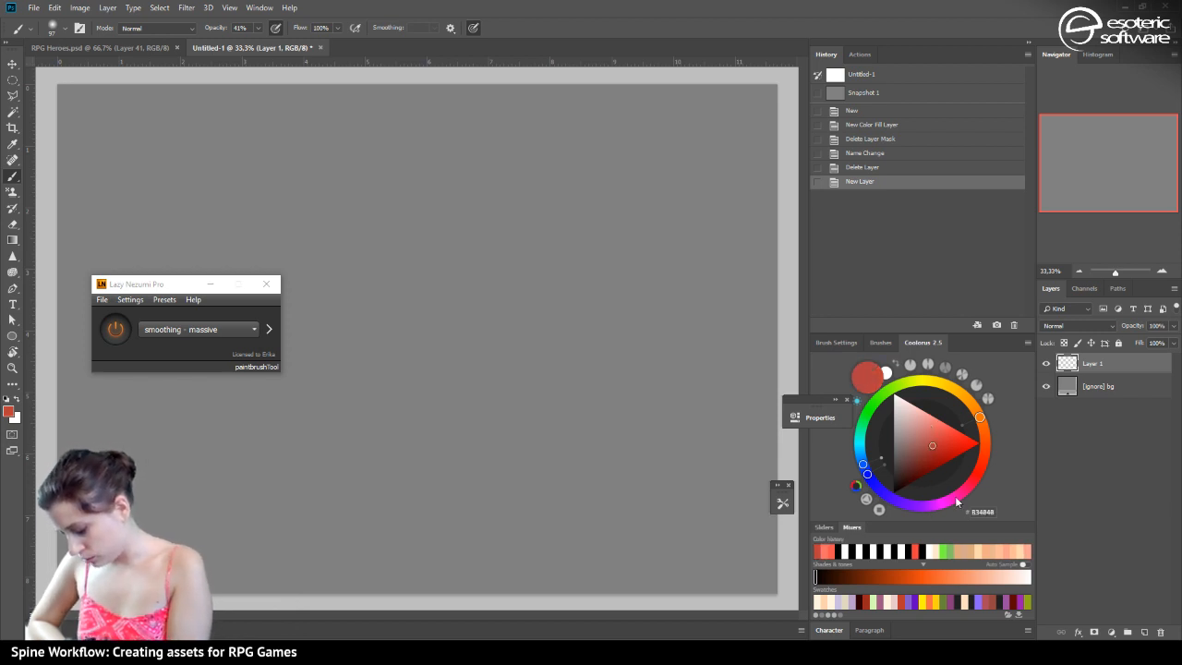
{"action": "left_click", "coordinate": [980, 473]}
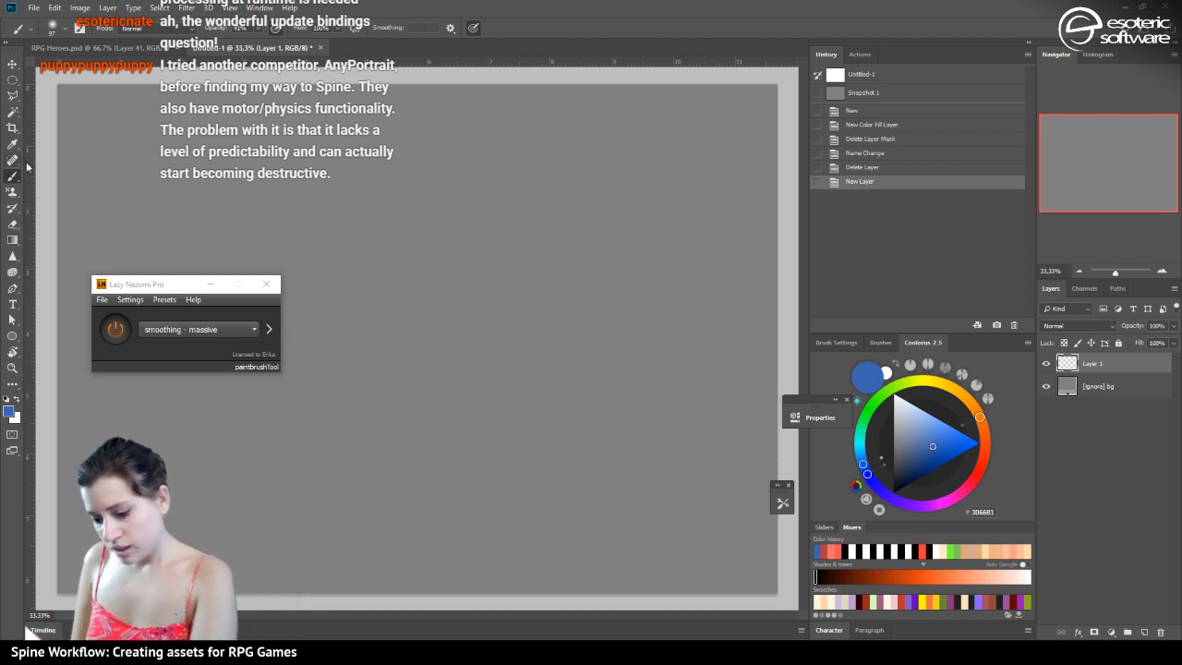
Set the Lazy Nezumi Pro stroke preset to smoothing - subtle and undo the test strokes on the canvas
{"action": "left_click", "coordinate": [363, 248]}
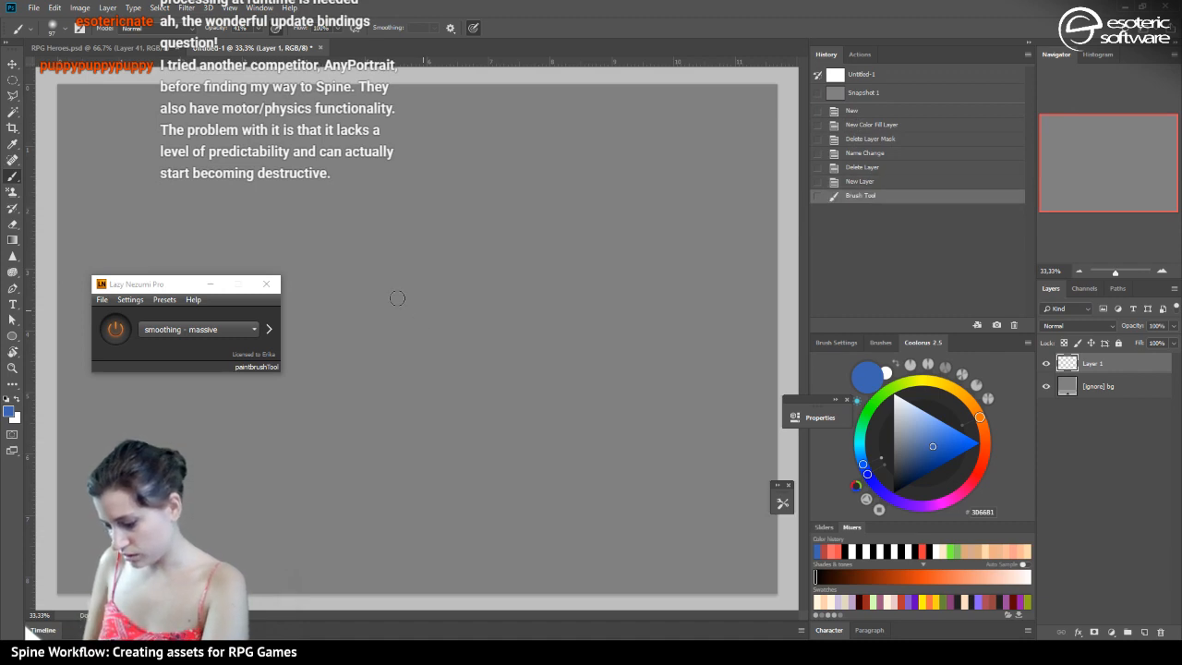
{"action": "left_click", "coordinate": [118, 325]}
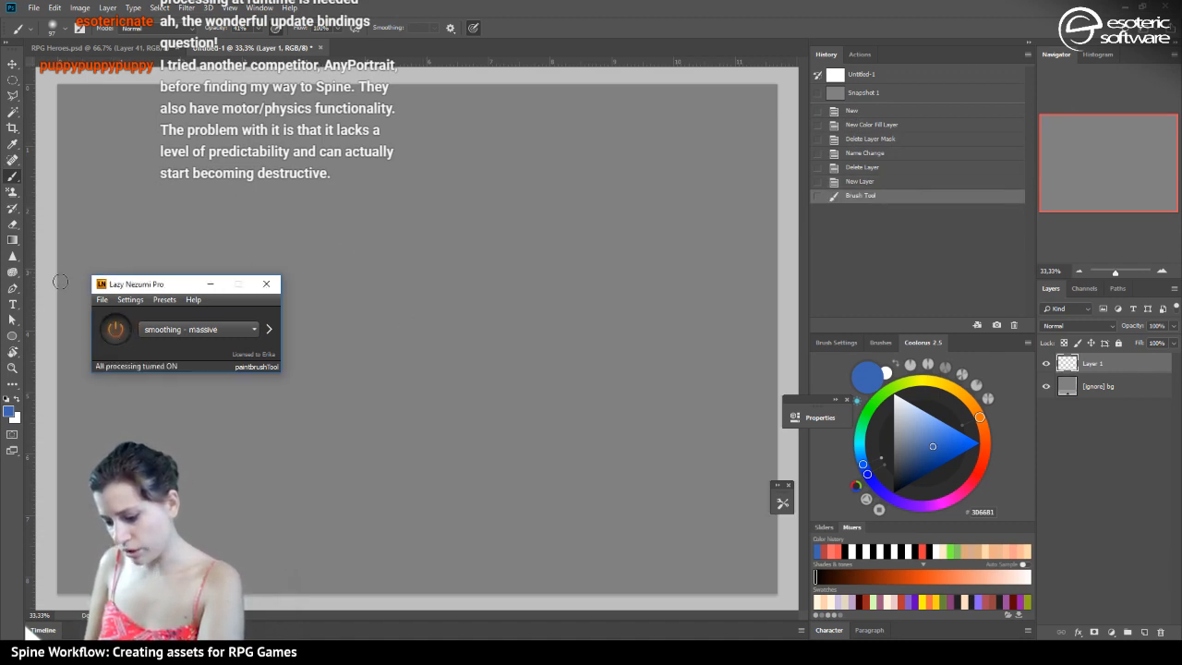
{"action": "left_click", "coordinate": [169, 331]}
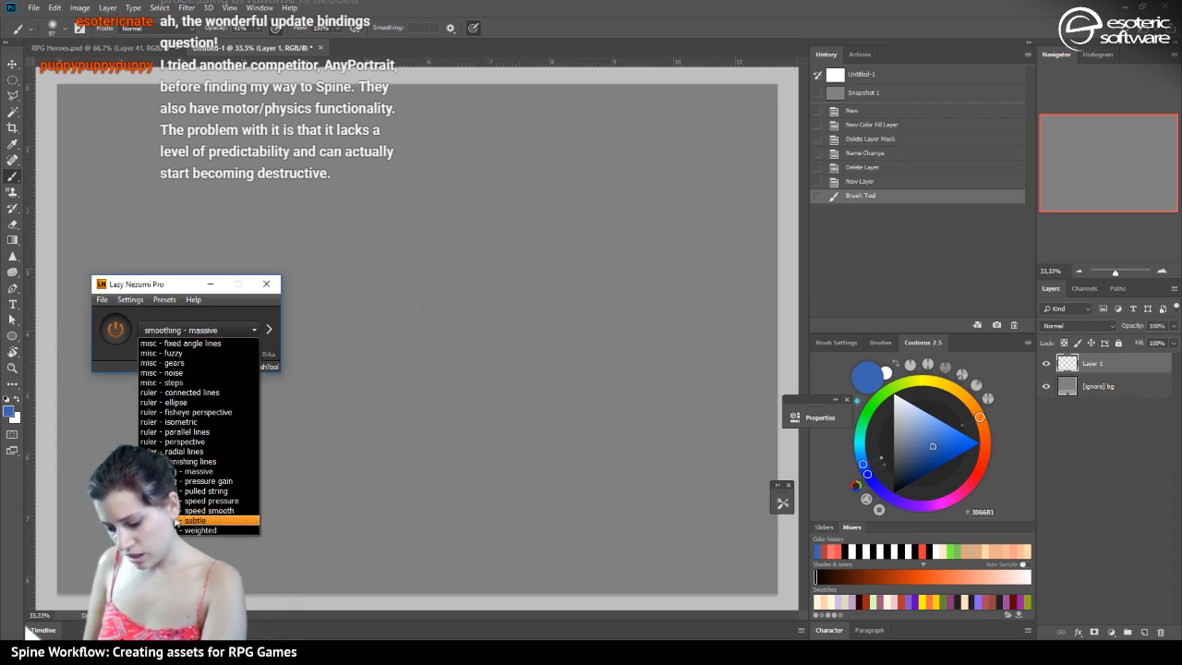
{"action": "left_click", "coordinate": [194, 471]}
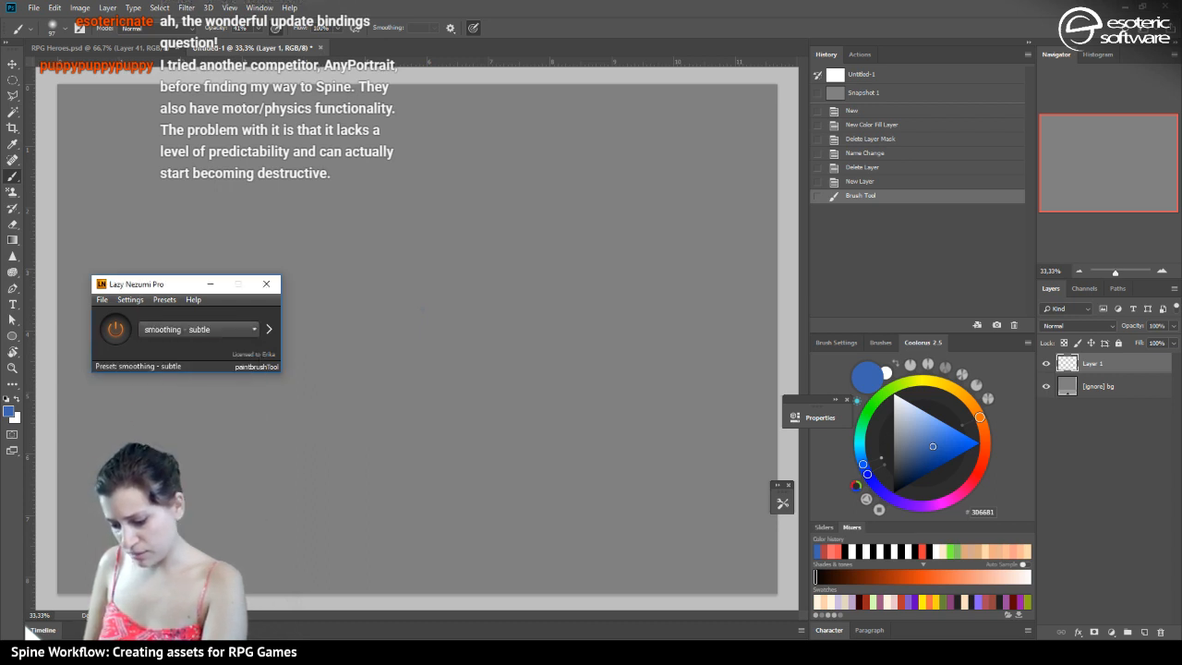
{"action": "left_click", "coordinate": [403, 364]}
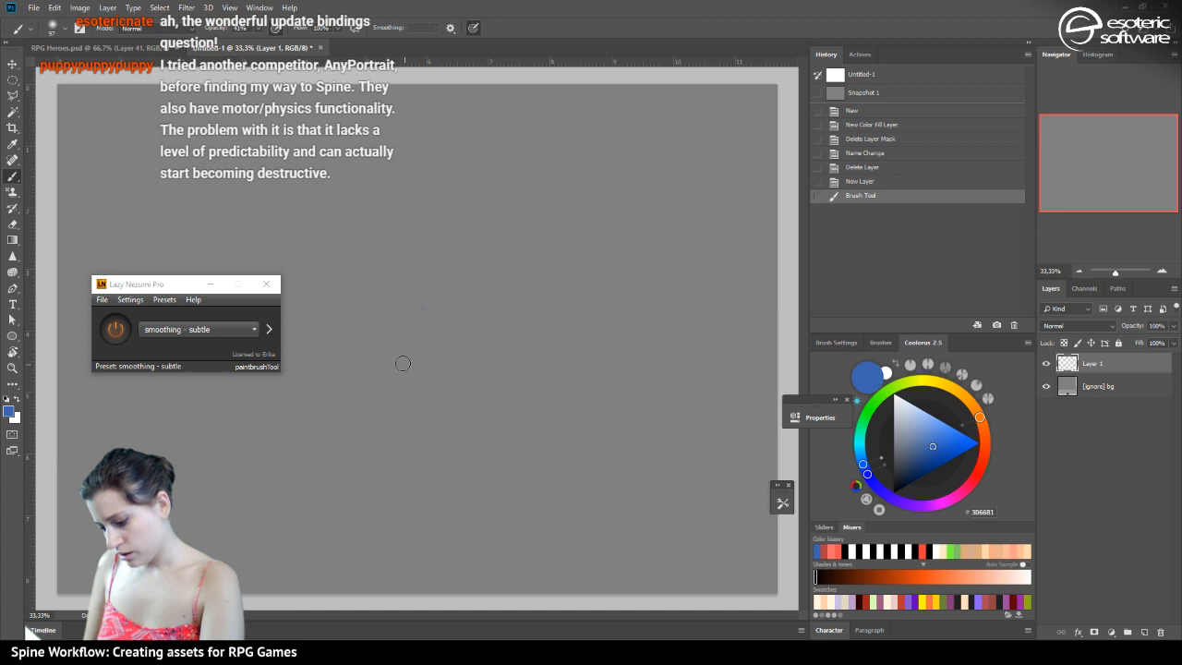
{"action": "key", "text": "ctrl+z"}
{"action": "key", "text": "ctrl+z"}
Change the brush tip, try it with one vertical stroke that is taken back, and set the brush opacity to 100%
{"action": "left_click", "coordinate": [55, 27]}
{"action": "left_click", "coordinate": [61, 164]}
{"action": "left_click_drag", "start_coordinate": [381, 363], "coordinate": [377, 445]}
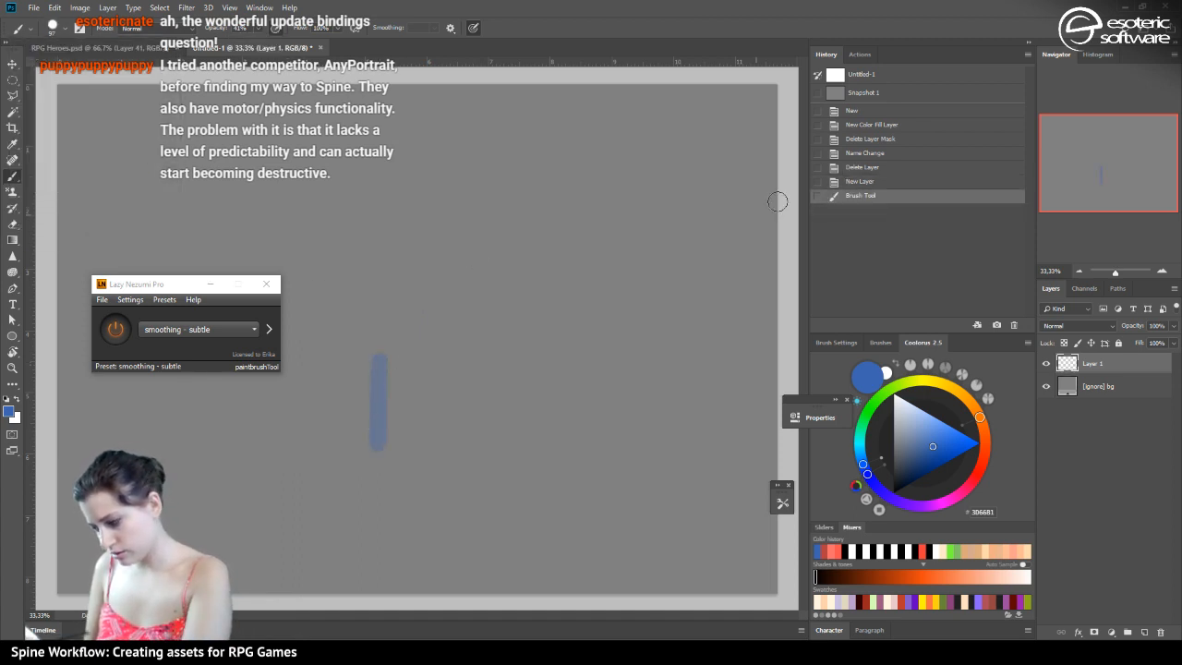
{"action": "left_click", "coordinate": [843, 187]}
{"action": "left_click", "coordinate": [275, 30]}
Paint two medium blue legs joined by a hip bar in the middle of Layer 1
{"action": "mouse_move", "coordinate": [352, 359]}
{"action": "left_mouse_down"}
{"action": "mouse_move", "coordinate": [354, 430]}
{"action": "mouse_move", "coordinate": [391, 353]}
{"action": "mouse_move", "coordinate": [407, 356]}
{"action": "left_mouse_up"}
{"action": "left_click_drag", "start_coordinate": [401, 356], "coordinate": [409, 430]}
{"action": "left_click_drag", "start_coordinate": [357, 361], "coordinate": [356, 422]}
{"action": "mouse_move", "coordinate": [356, 424]}
{"action": "left_mouse_down"}
{"action": "mouse_move", "coordinate": [359, 436]}
{"action": "mouse_move", "coordinate": [409, 434]}
{"action": "left_mouse_up"}
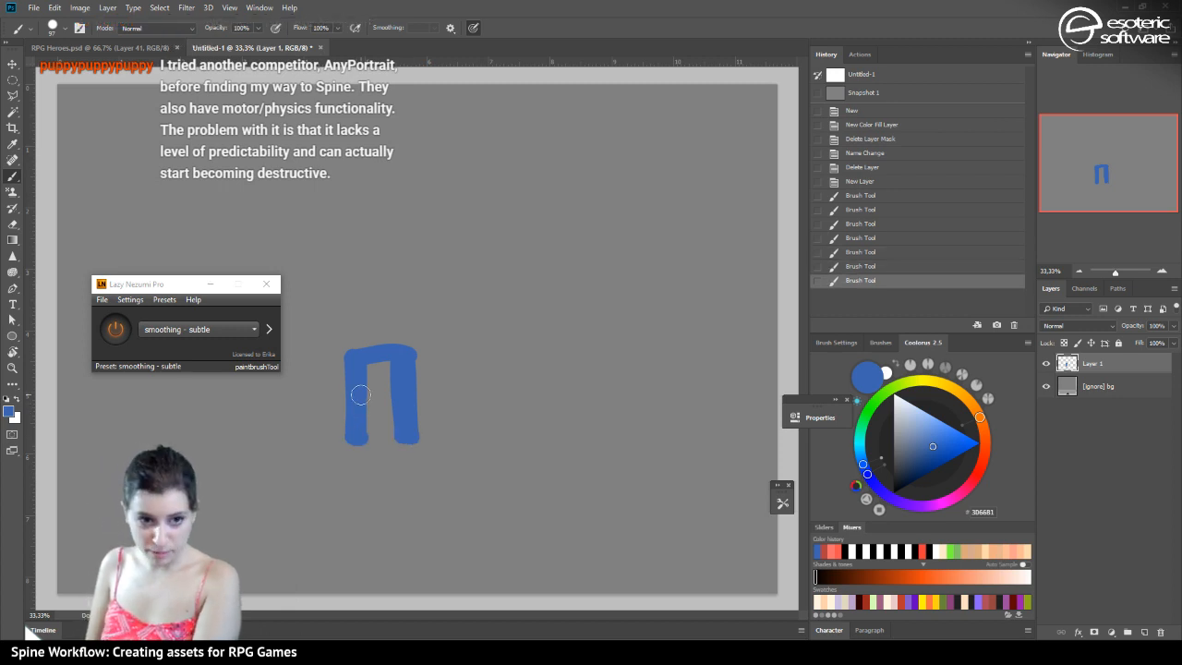
{"action": "left_click_drag", "start_coordinate": [398, 358], "coordinate": [364, 360]}
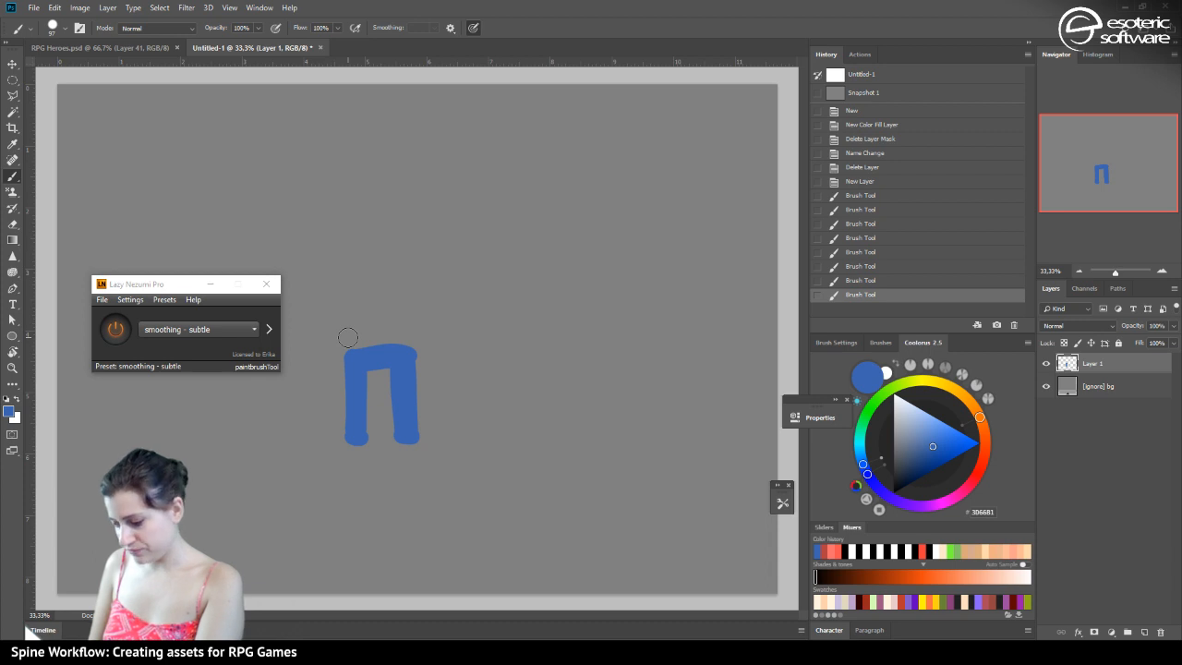
Add a new layer above the legs and choose a lighter blue for the torso
{"action": "left_click", "coordinate": [1144, 631]}
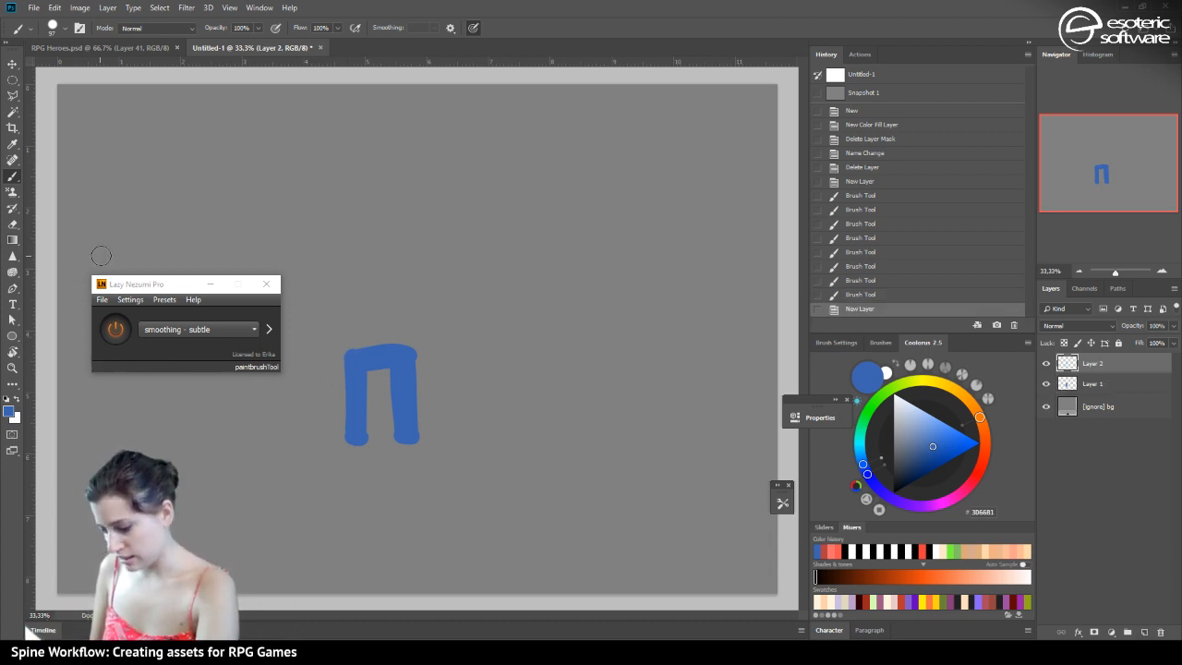
{"action": "left_click", "coordinate": [948, 425]}
{"action": "mouse_move", "coordinate": [354, 361]}
{"action": "left_mouse_down"}
{"action": "mouse_move", "coordinate": [330, 267]}
{"action": "mouse_move", "coordinate": [354, 357]}
{"action": "left_mouse_up"}
{"action": "mouse_move", "coordinate": [413, 354]}
{"action": "left_mouse_down"}
{"action": "mouse_move", "coordinate": [380, 266]}
{"action": "mouse_move", "coordinate": [401, 270]}
{"action": "mouse_move", "coordinate": [393, 337]}
{"action": "mouse_move", "coordinate": [361, 325]}
{"action": "mouse_move", "coordinate": [345, 286]}
{"action": "left_mouse_up"}
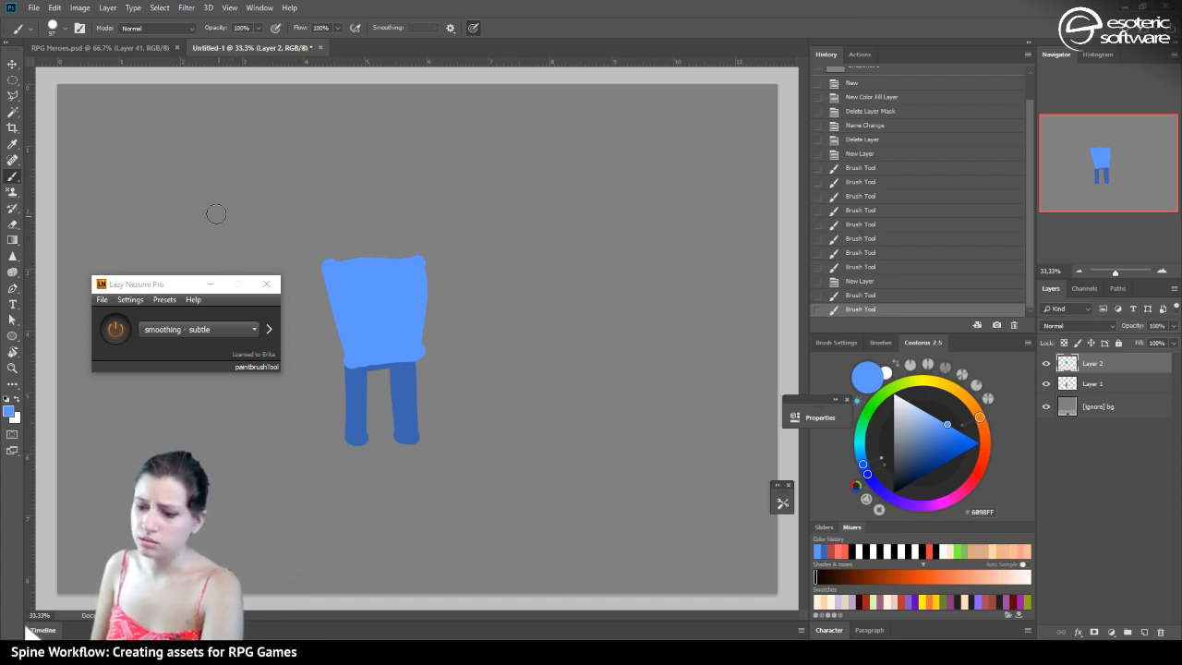
{"action": "left_click", "coordinate": [853, 279]}
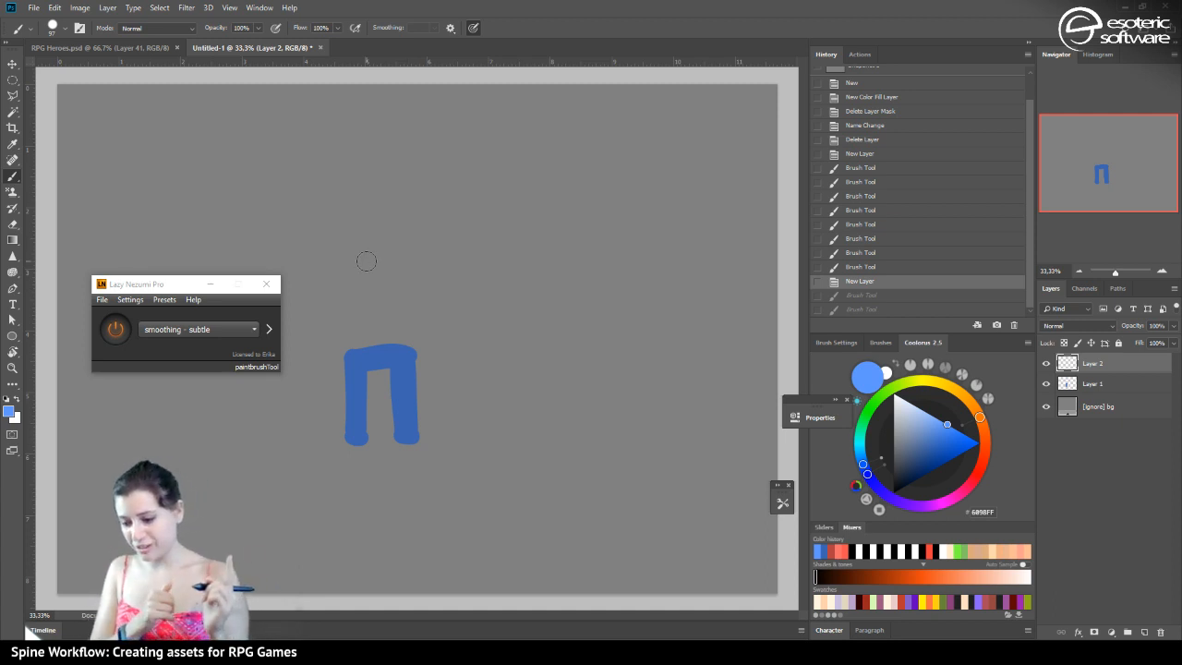
Paint a rounded torso above the legs on Layer 2, and a round head in paler blue on a new layer
{"action": "mouse_move", "coordinate": [407, 353]}
{"action": "left_mouse_down"}
{"action": "mouse_move", "coordinate": [407, 272]}
{"action": "mouse_move", "coordinate": [340, 271]}
{"action": "mouse_move", "coordinate": [339, 332]}
{"action": "mouse_move", "coordinate": [380, 353]}
{"action": "mouse_move", "coordinate": [402, 328]}
{"action": "mouse_move", "coordinate": [410, 281]}
{"action": "mouse_move", "coordinate": [351, 350]}
{"action": "mouse_move", "coordinate": [336, 279]}
{"action": "mouse_move", "coordinate": [383, 258]}
{"action": "mouse_move", "coordinate": [416, 282]}
{"action": "mouse_move", "coordinate": [410, 340]}
{"action": "mouse_move", "coordinate": [397, 294]}
{"action": "mouse_move", "coordinate": [390, 320]}
{"action": "mouse_move", "coordinate": [378, 306]}
{"action": "mouse_move", "coordinate": [369, 336]}
{"action": "mouse_move", "coordinate": [353, 335]}
{"action": "mouse_move", "coordinate": [379, 316]}
{"action": "left_mouse_up"}
{"action": "left_click", "coordinate": [846, 296]}
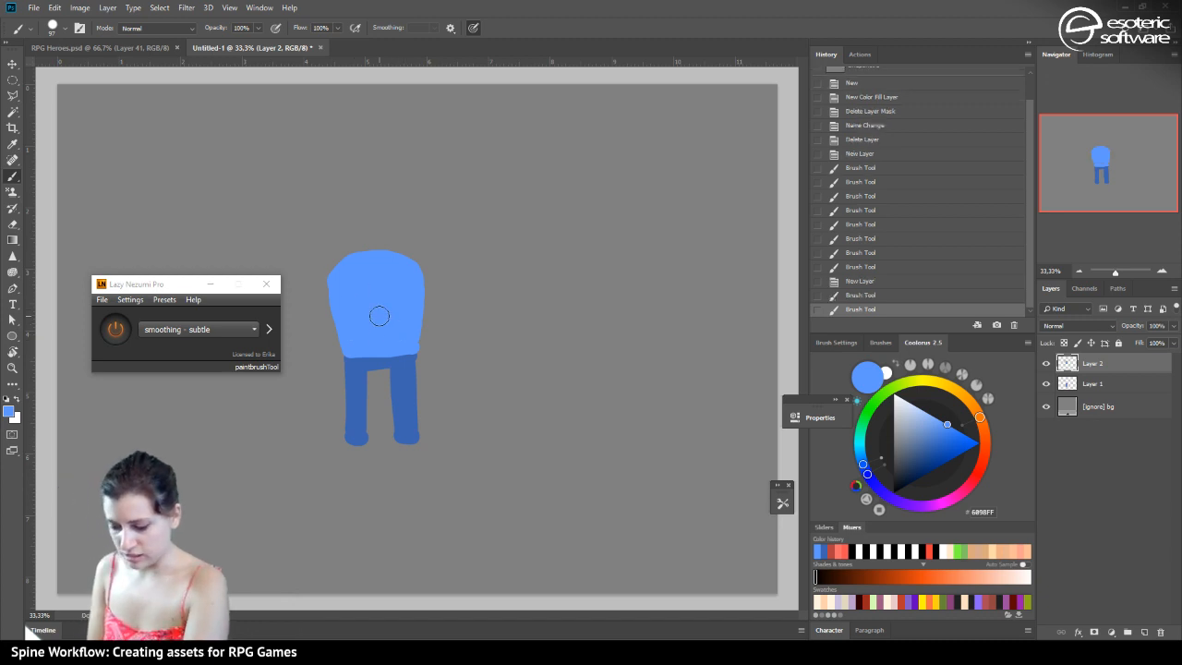
{"action": "left_click", "coordinate": [1144, 633]}
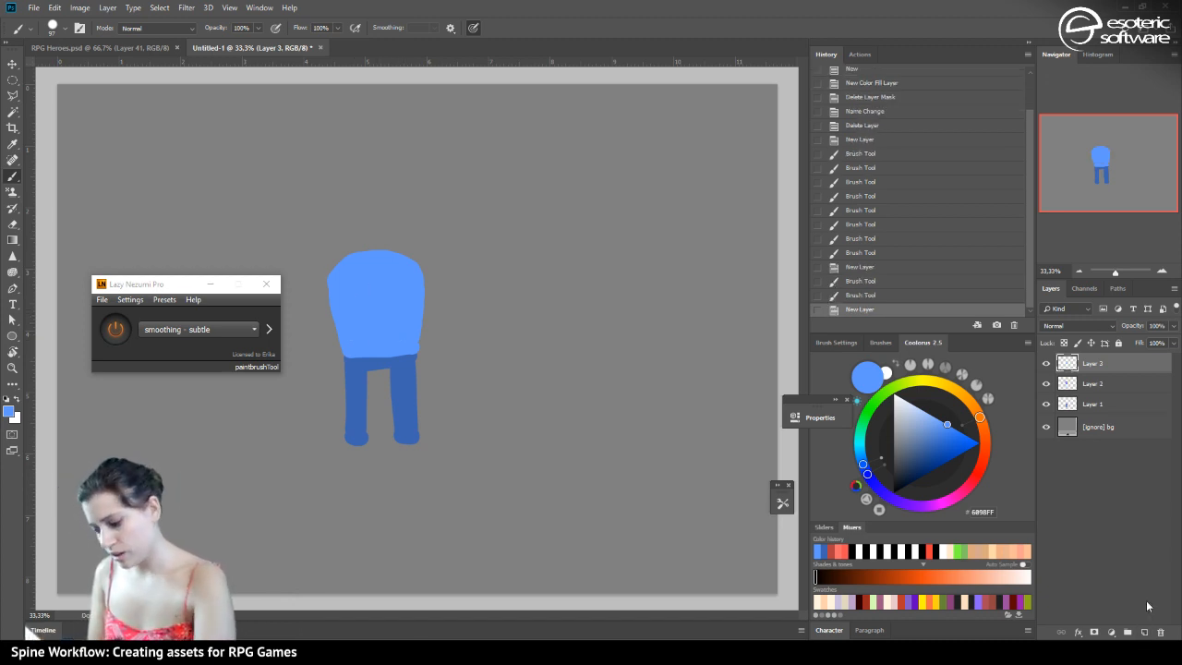
{"action": "left_click", "coordinate": [928, 414]}
{"action": "mouse_move", "coordinate": [378, 225]}
{"action": "left_mouse_down"}
{"action": "mouse_move", "coordinate": [337, 180]}
{"action": "mouse_move", "coordinate": [379, 244]}
{"action": "mouse_move", "coordinate": [342, 177]}
{"action": "mouse_move", "coordinate": [389, 229]}
{"action": "mouse_move", "coordinate": [330, 218]}
{"action": "mouse_move", "coordinate": [353, 177]}
{"action": "mouse_move", "coordinate": [380, 222]}
{"action": "mouse_move", "coordinate": [355, 209]}
{"action": "left_mouse_up"}
Paint the upper arm beside the torso and the forearm below it, each on its own new layer, redoing the forearm stroke once
{"action": "left_click", "coordinate": [1144, 633]}
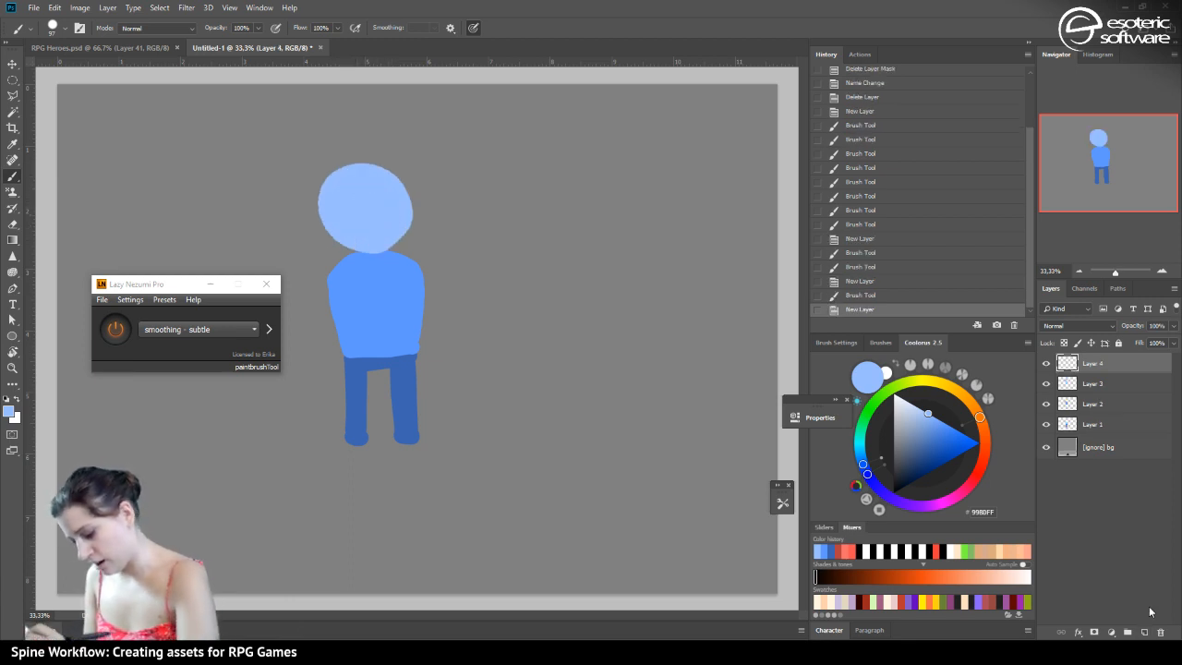
{"action": "left_click_drag", "start_coordinate": [317, 261], "coordinate": [318, 322]}
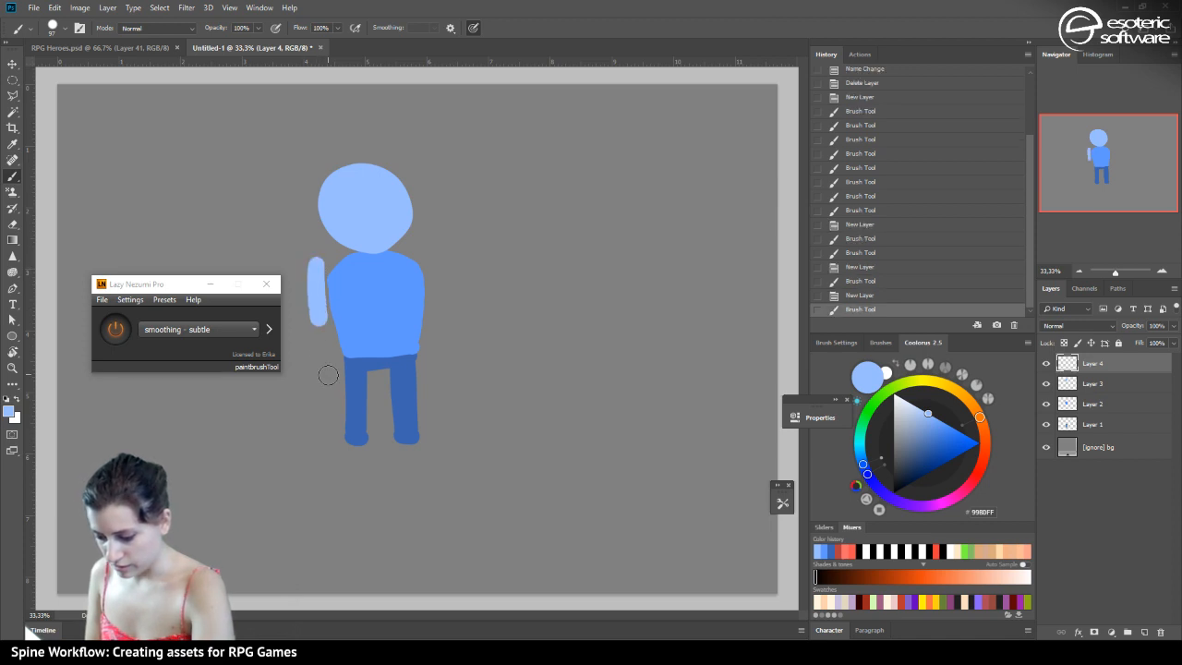
{"action": "left_click", "coordinate": [1144, 632]}
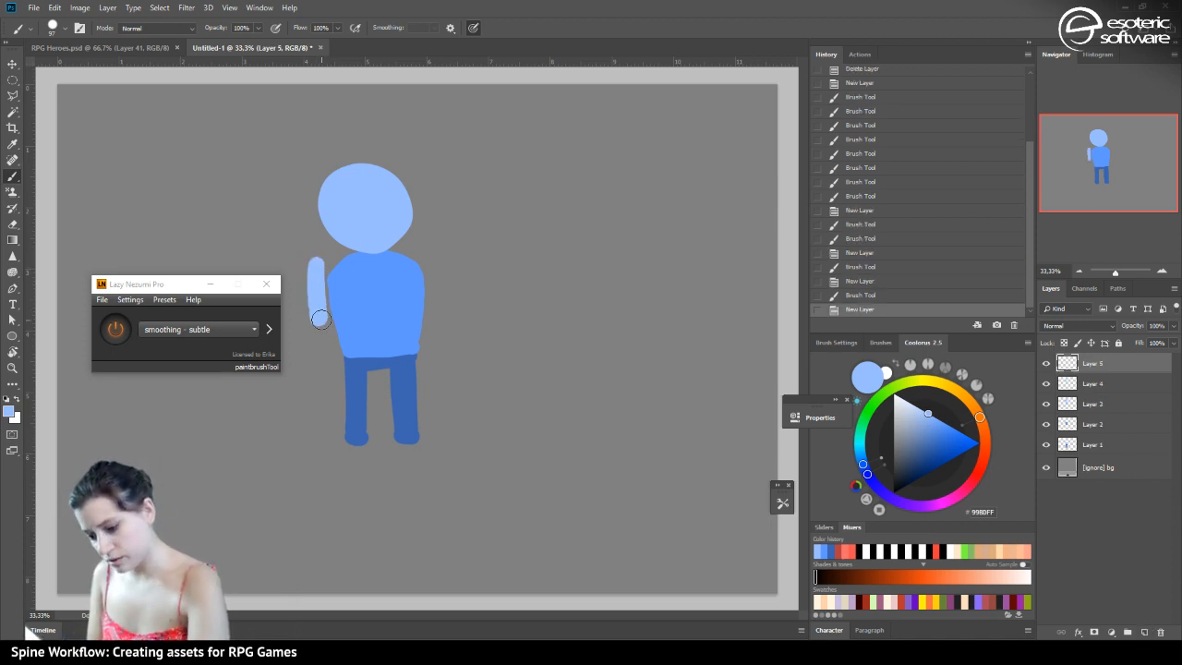
{"action": "left_click_drag", "start_coordinate": [318, 313], "coordinate": [317, 369]}
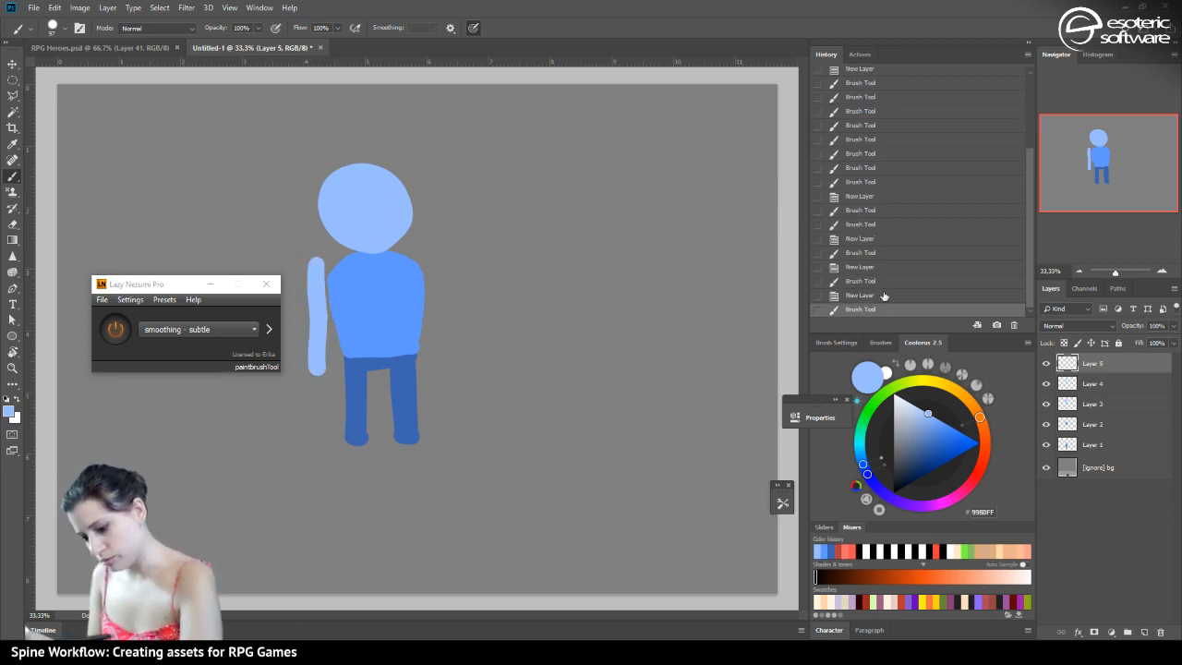
{"action": "key", "text": "ctrl+z"}
{"action": "left_click_drag", "start_coordinate": [320, 312], "coordinate": [319, 374]}
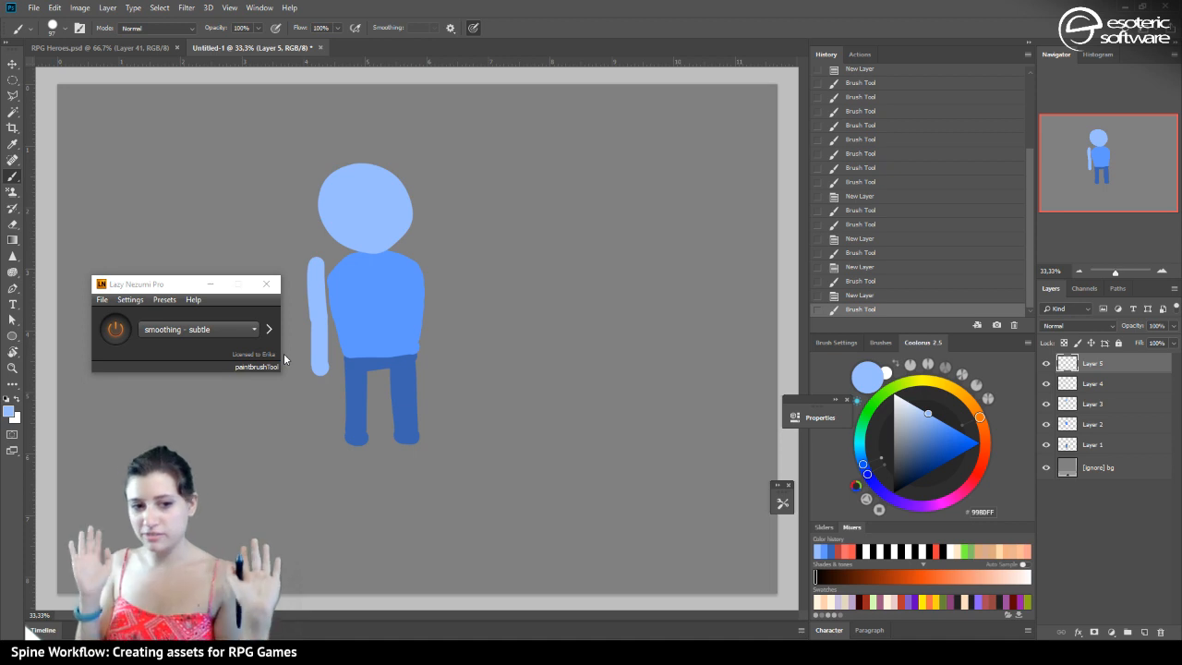
Add an empty layer above the arm pieces and nudge it slightly down together with the forearm layer
{"action": "left_click", "coordinate": [1145, 631]}
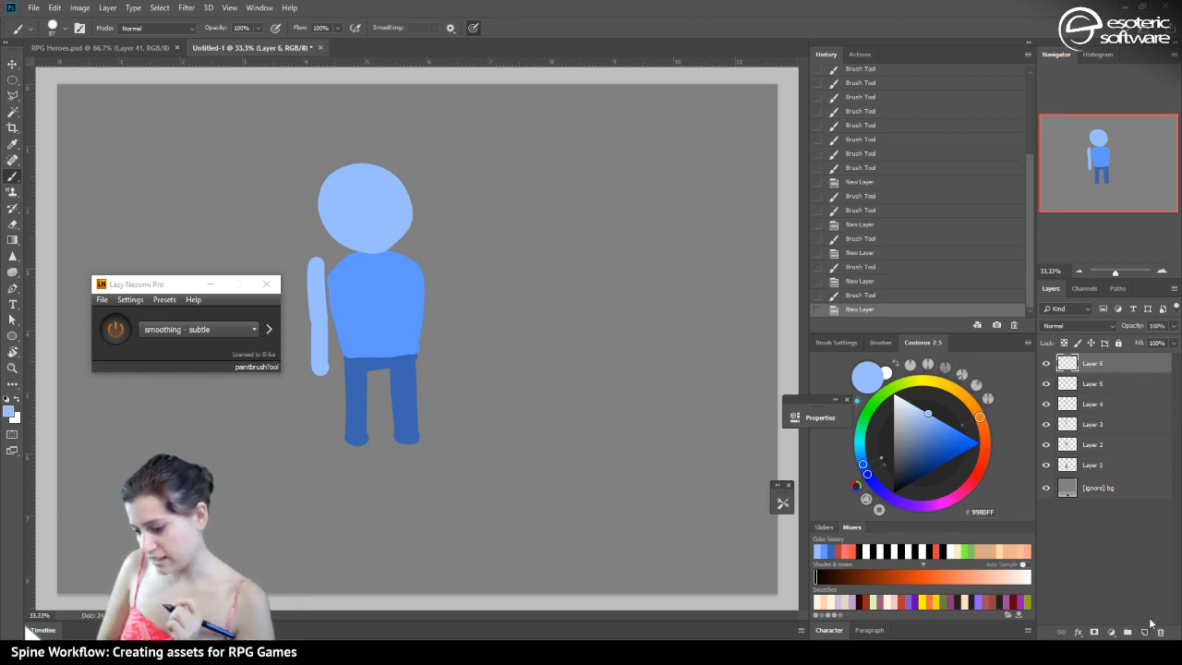
{"action": "left_click", "coordinate": [1108, 388], "text": "shift"}
{"action": "left_click", "coordinate": [12, 61]}
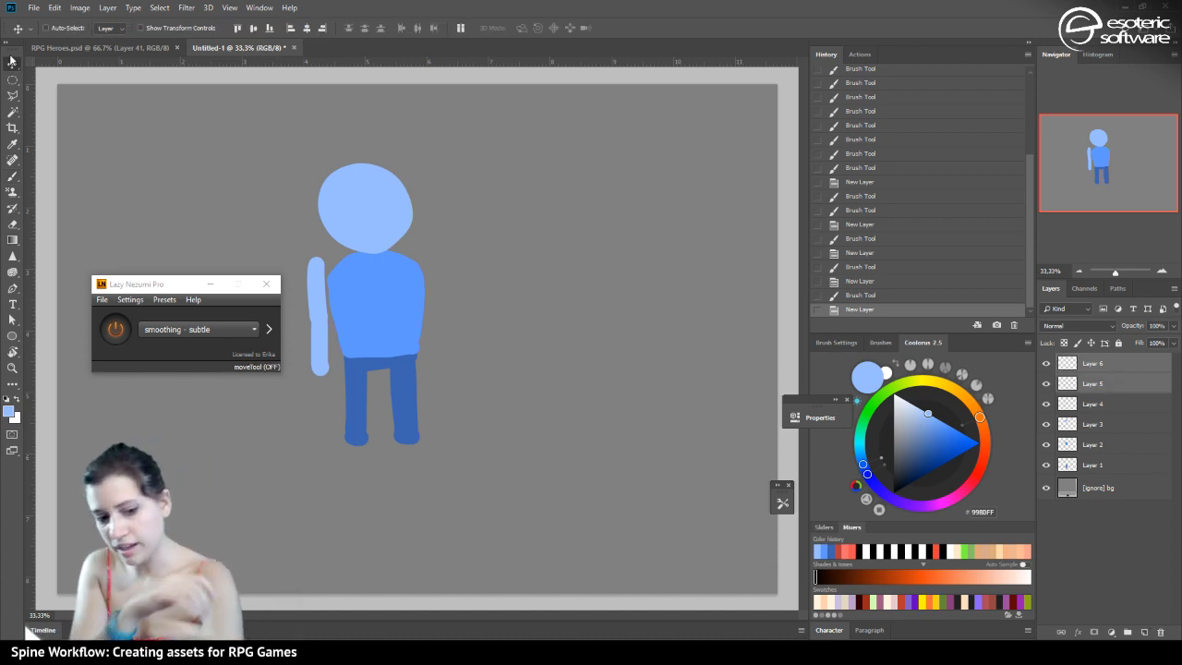
{"action": "key", "text": "Down"}
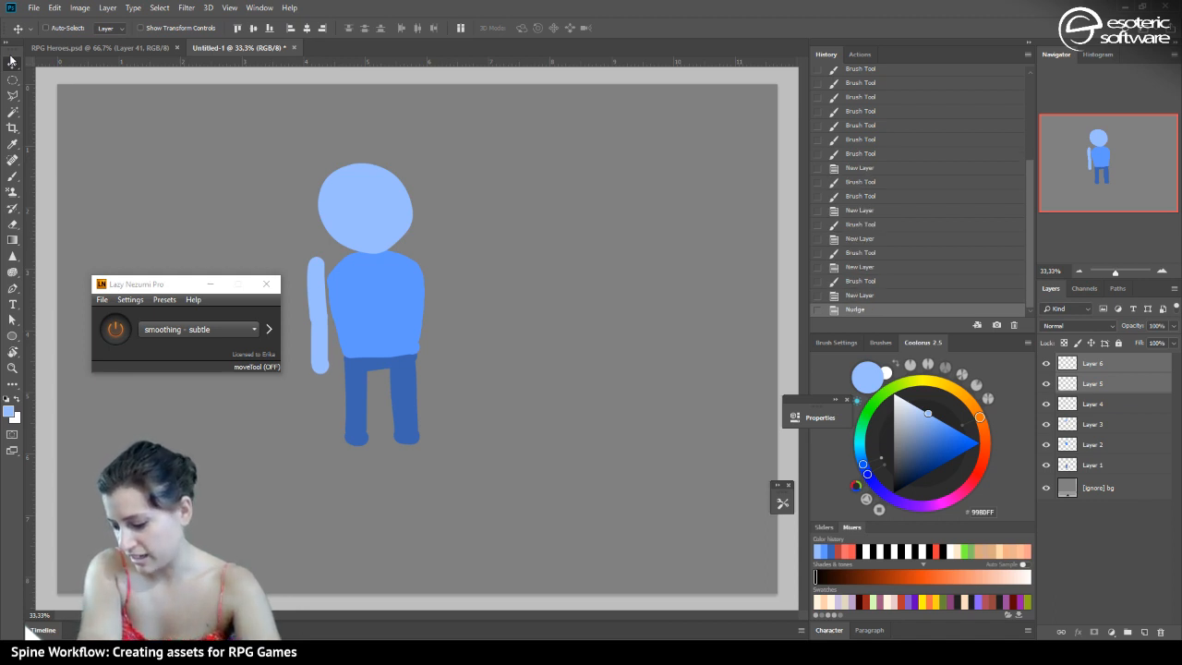
Nudge the upper arm and forearm layers together to the right and slightly down so the arm overlaps the torso's edge
{"action": "left_click", "coordinate": [1132, 407]}
{"action": "left_click", "coordinate": [1119, 386], "text": "shift"}
{"action": "key", "text": "Right"}
{"action": "key", "text": "Right"}
{"action": "key", "text": "Right"}
{"action": "key", "text": "Right"}
{"action": "key", "text": "Right"}
{"action": "key", "text": "Right"}
{"action": "key", "text": "Right"}
{"action": "key", "text": "Right"}
{"action": "key", "text": "Right"}
{"action": "key", "text": "Right"}
{"action": "key", "text": "Right"}
{"action": "key", "text": "Right"}
{"action": "key", "text": "Right"}
{"action": "key", "text": "Right"}
{"action": "key", "text": "Right"}
{"action": "key", "text": "Right"}
{"action": "key", "text": "Right"}
{"action": "key", "text": "Right"}
{"action": "key", "text": "Right"}
{"action": "key", "text": "Right"}
{"action": "key", "text": "Right"}
{"action": "key", "text": "Right"}
{"action": "key", "text": "Right"}
{"action": "key", "text": "Right"}
{"action": "key", "text": "Left"}
{"action": "key", "text": "Left"}
{"action": "key", "text": "Left"}
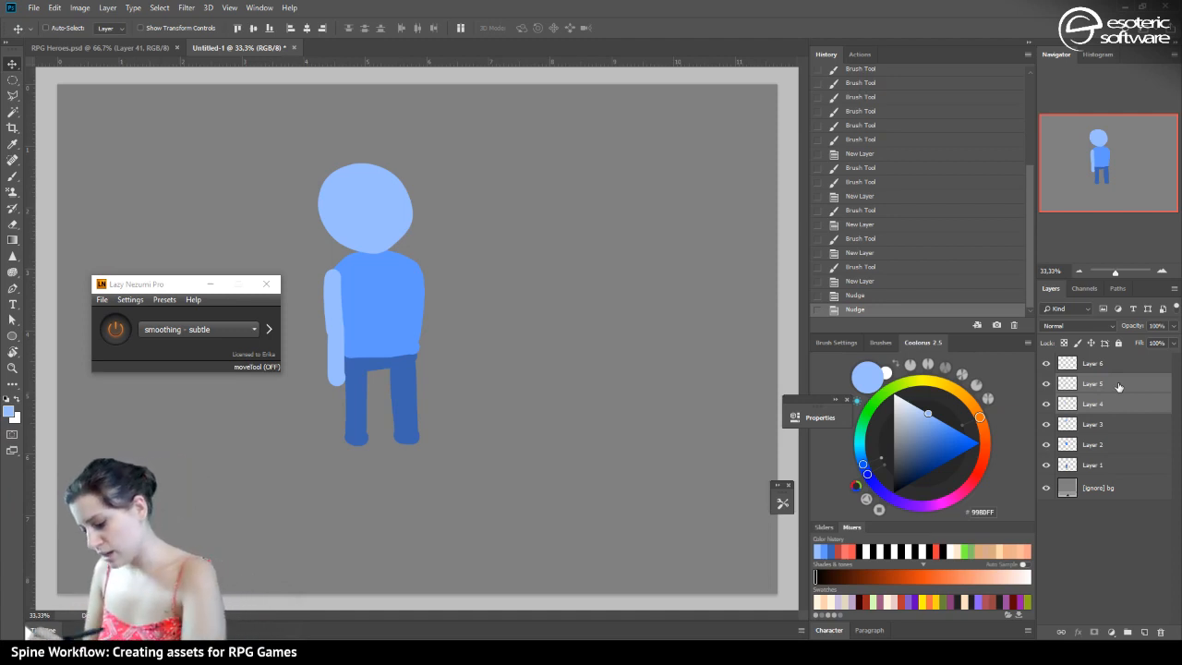
Set the paint color to a light yellow for the poncho
{"action": "left_click", "coordinate": [928, 386]}
{"action": "left_click", "coordinate": [945, 424]}
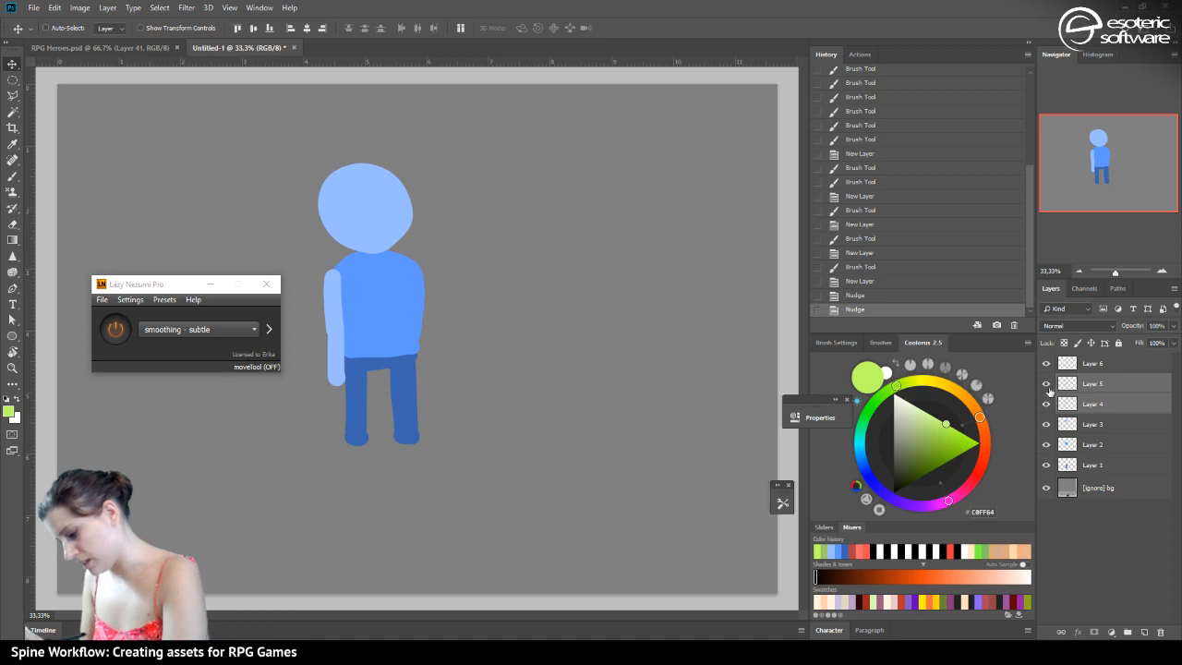
{"action": "left_click", "coordinate": [922, 382]}
{"action": "left_click", "coordinate": [955, 433]}
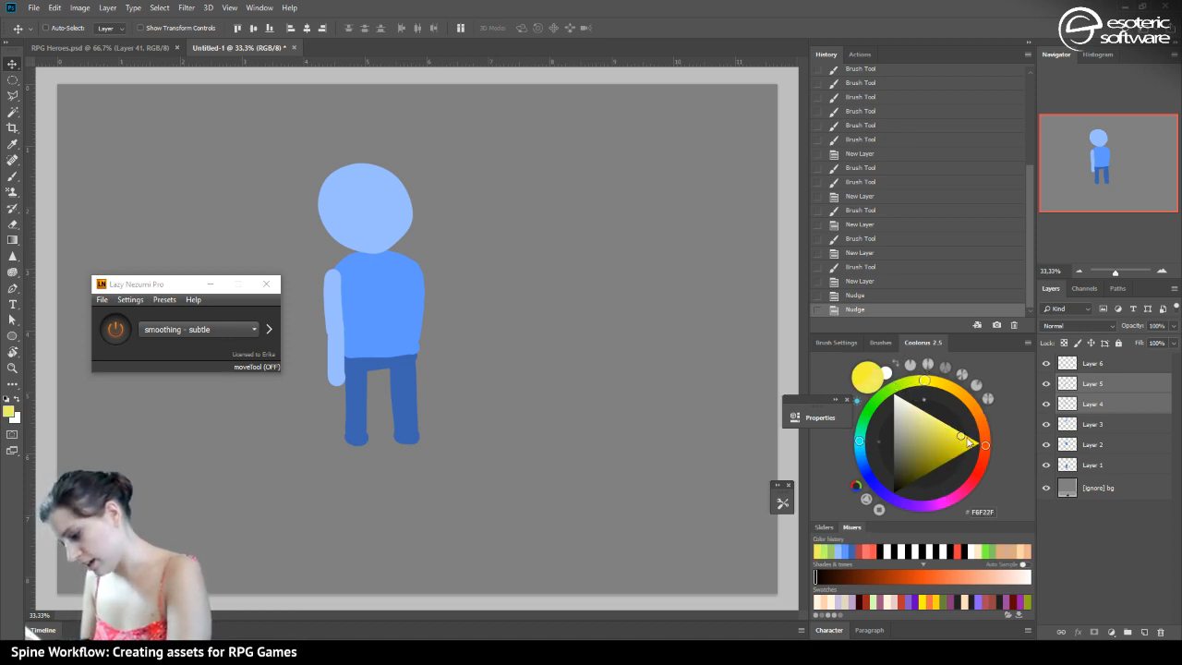
{"action": "left_click", "coordinate": [942, 421]}
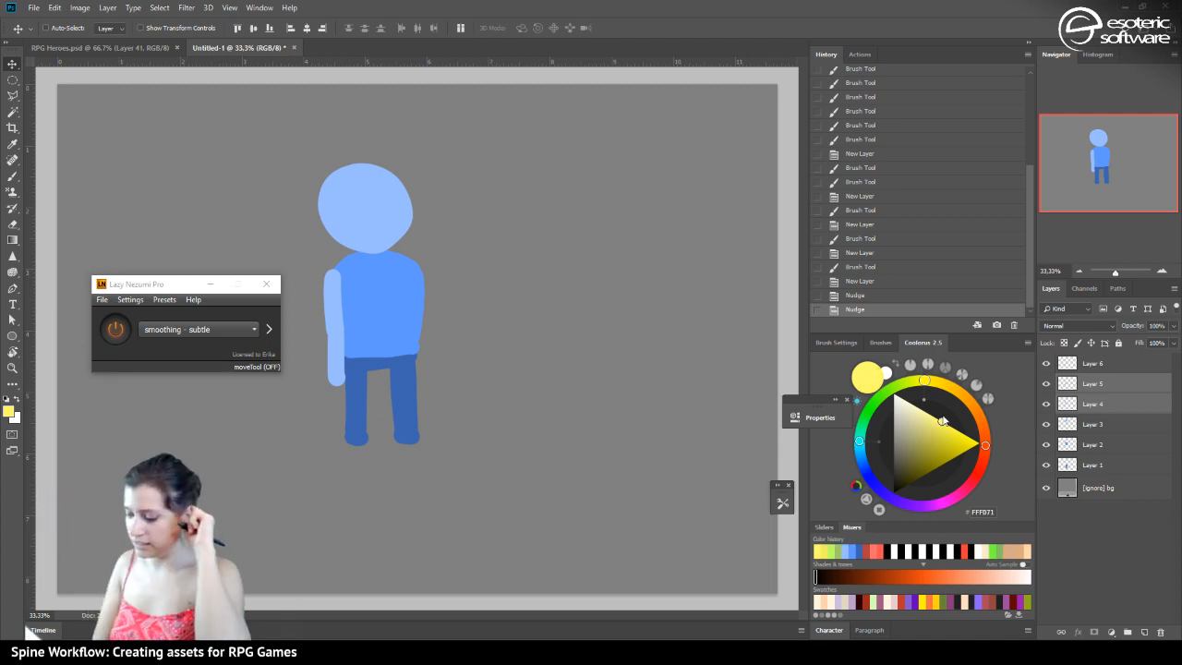
Outline and fill a yellow poncho with a V-neck and pointed lower edge over the torso on Layer 6
{"action": "left_click", "coordinate": [1090, 365]}
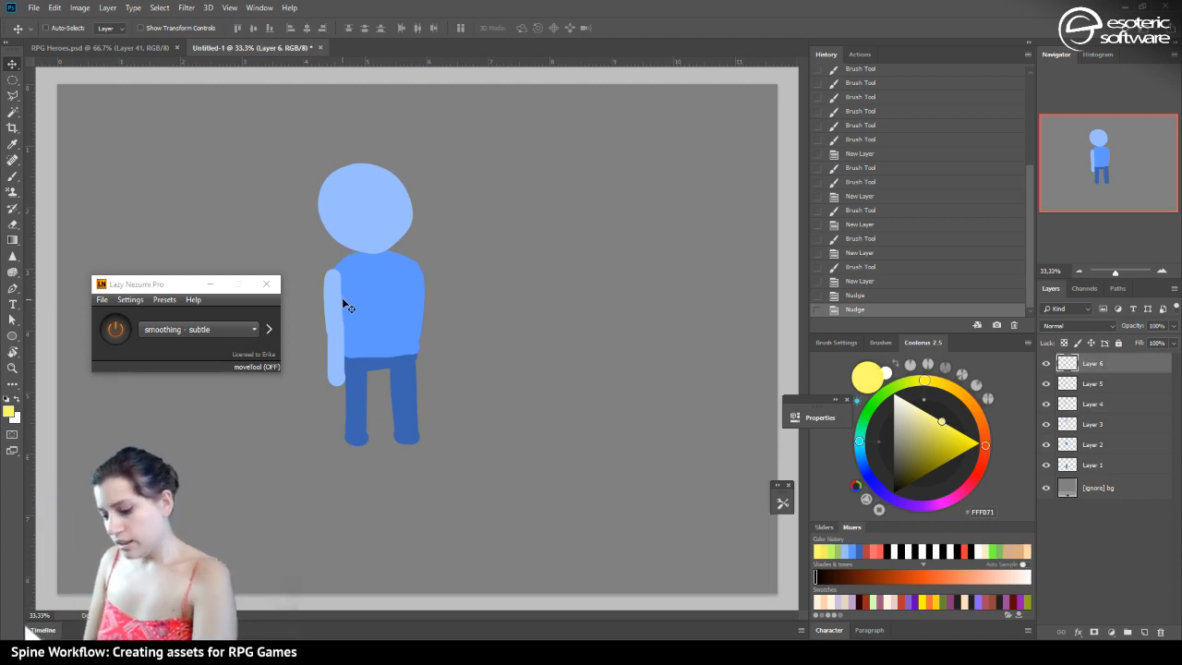
{"action": "key", "text": "b"}
{"action": "mouse_move", "coordinate": [334, 279]}
{"action": "left_mouse_down"}
{"action": "mouse_move", "coordinate": [346, 357]}
{"action": "mouse_move", "coordinate": [323, 332]}
{"action": "mouse_move", "coordinate": [381, 392]}
{"action": "mouse_move", "coordinate": [425, 315]}
{"action": "mouse_move", "coordinate": [408, 357]}
{"action": "mouse_move", "coordinate": [421, 347]}
{"action": "mouse_move", "coordinate": [378, 398]}
{"action": "left_mouse_up"}
{"action": "left_click_drag", "start_coordinate": [420, 344], "coordinate": [414, 266]}
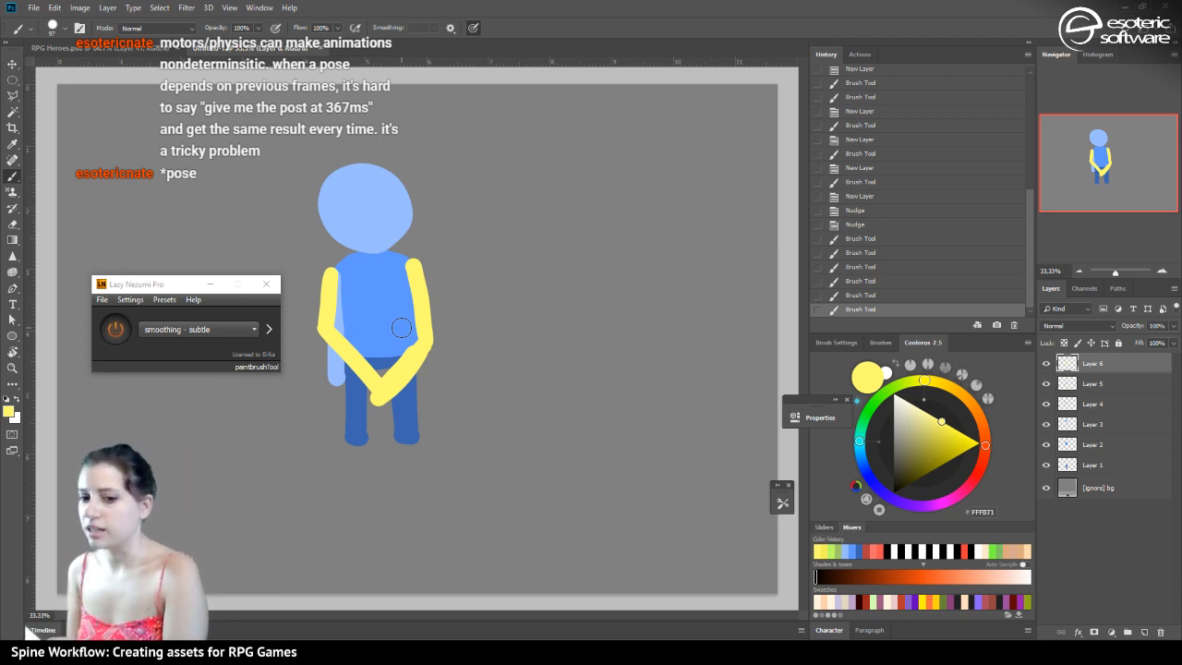
{"action": "mouse_move", "coordinate": [401, 329]}
{"action": "left_mouse_down"}
{"action": "mouse_move", "coordinate": [338, 333]}
{"action": "mouse_move", "coordinate": [369, 363]}
{"action": "mouse_move", "coordinate": [399, 338]}
{"action": "mouse_move", "coordinate": [379, 320]}
{"action": "mouse_move", "coordinate": [343, 323]}
{"action": "mouse_move", "coordinate": [340, 266]}
{"action": "mouse_move", "coordinate": [374, 285]}
{"action": "mouse_move", "coordinate": [395, 260]}
{"action": "mouse_move", "coordinate": [408, 268]}
{"action": "mouse_move", "coordinate": [396, 273]}
{"action": "mouse_move", "coordinate": [406, 311]}
{"action": "mouse_move", "coordinate": [381, 293]}
{"action": "mouse_move", "coordinate": [350, 314]}
{"action": "mouse_move", "coordinate": [340, 283]}
{"action": "mouse_move", "coordinate": [351, 352]}
{"action": "mouse_move", "coordinate": [378, 373]}
{"action": "mouse_move", "coordinate": [375, 393]}
{"action": "mouse_move", "coordinate": [305, 303]}
{"action": "left_mouse_up"}
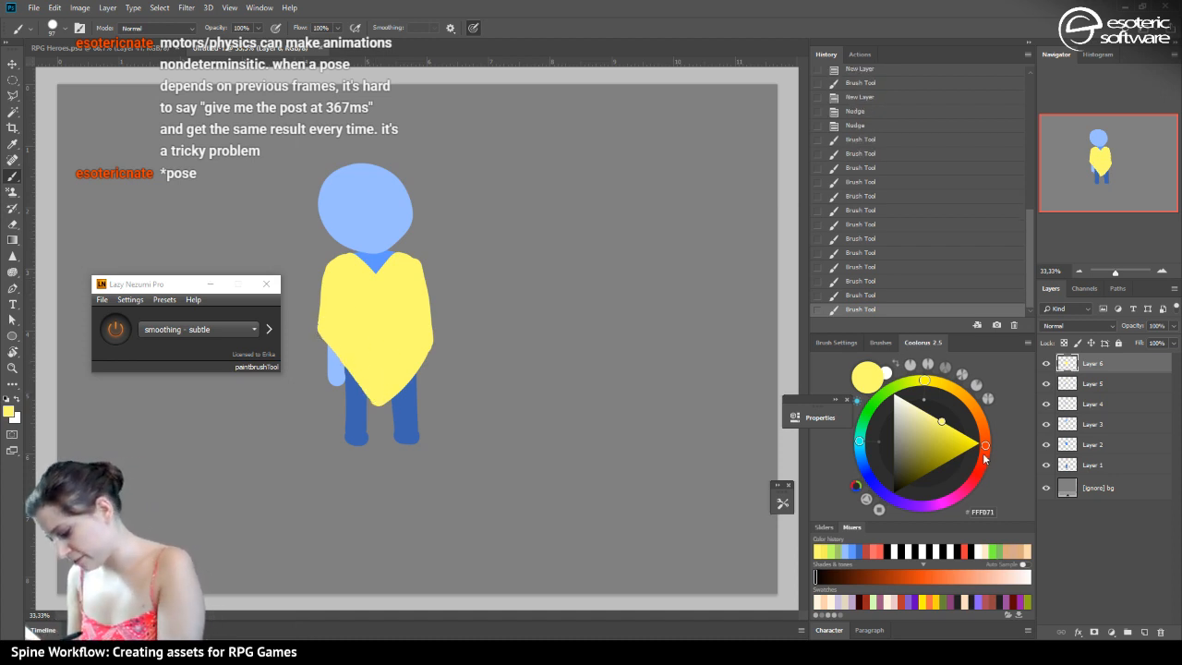
Set the paint color to orange FF5521 with a 31 px brush and lock the transparent pixels of Layer 6
{"action": "left_click", "coordinate": [985, 445]}
{"action": "left_click", "coordinate": [969, 437]}
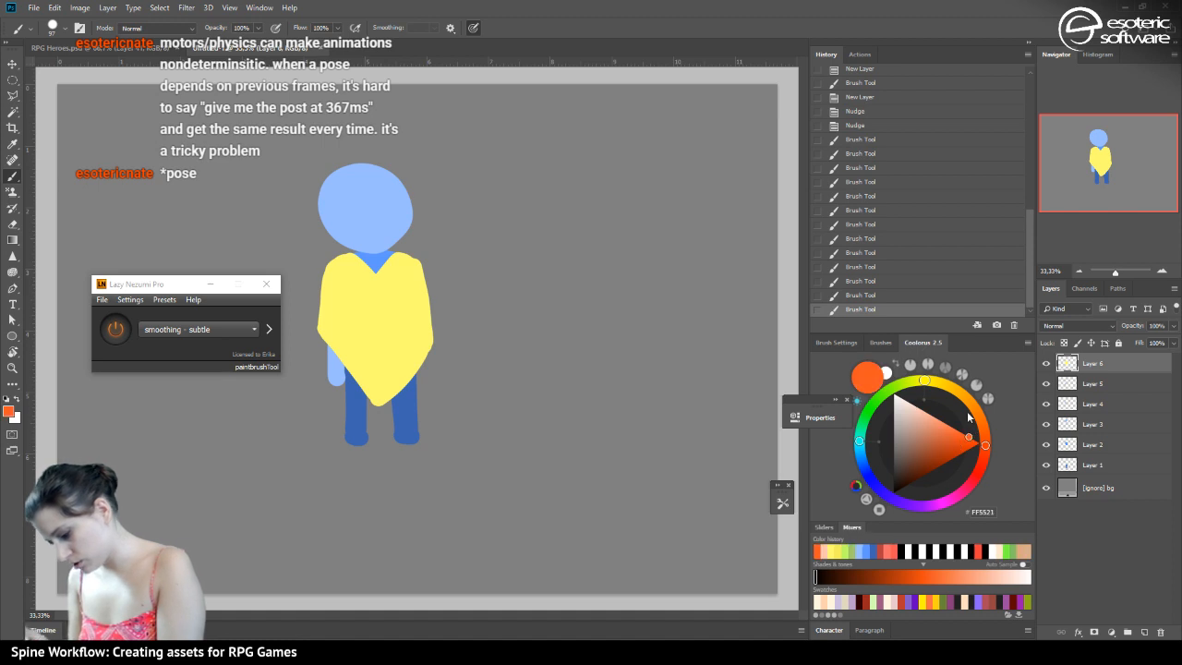
{"action": "left_click", "coordinate": [57, 27]}
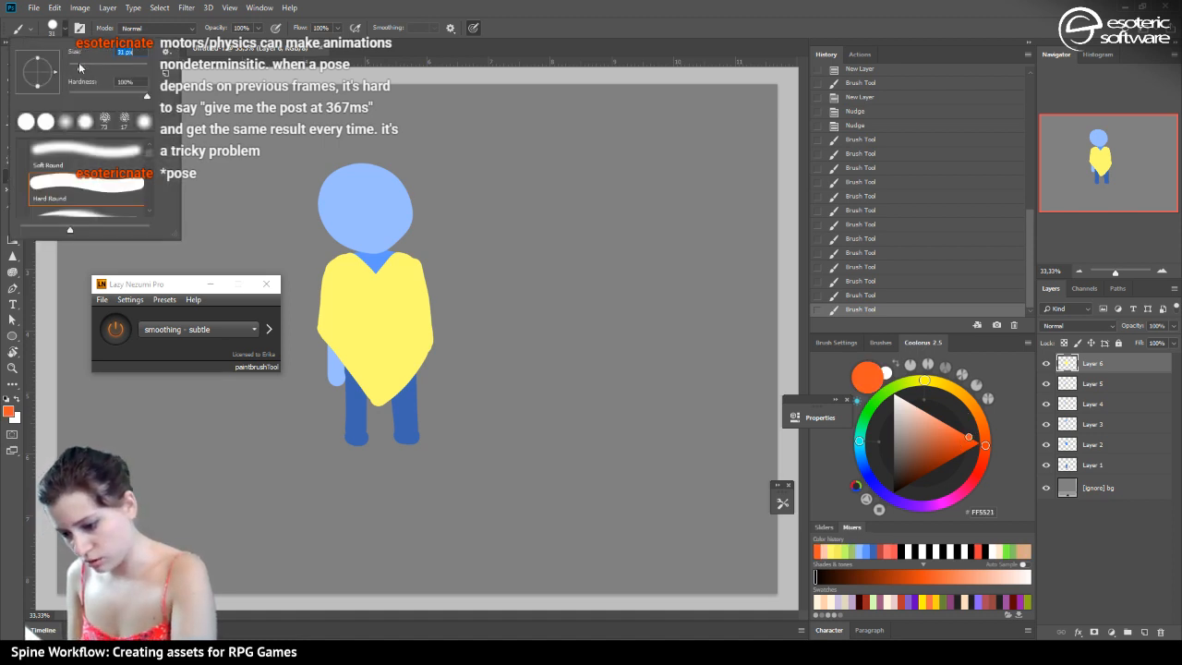
{"action": "left_click", "coordinate": [1064, 343]}
Paint an orange V-shaped band along the poncho's lower edge and cross it with short stitch-like strokes
{"action": "left_click_drag", "start_coordinate": [317, 315], "coordinate": [374, 377]}
{"action": "left_click_drag", "start_coordinate": [318, 318], "coordinate": [381, 387]}
{"action": "mouse_move", "coordinate": [435, 328]}
{"action": "left_mouse_down"}
{"action": "mouse_move", "coordinate": [392, 383]}
{"action": "mouse_move", "coordinate": [368, 377]}
{"action": "left_mouse_up"}
{"action": "mouse_move", "coordinate": [364, 358]}
{"action": "left_mouse_down"}
{"action": "mouse_move", "coordinate": [355, 368]}
{"action": "mouse_move", "coordinate": [344, 357]}
{"action": "left_mouse_up"}
{"action": "mouse_move", "coordinate": [343, 335]}
{"action": "left_mouse_down"}
{"action": "mouse_move", "coordinate": [335, 347]}
{"action": "mouse_move", "coordinate": [324, 333]}
{"action": "left_mouse_up"}
{"action": "left_click_drag", "start_coordinate": [397, 363], "coordinate": [403, 372]}
{"action": "mouse_move", "coordinate": [404, 353]}
{"action": "left_mouse_down"}
{"action": "mouse_move", "coordinate": [412, 363]}
{"action": "mouse_move", "coordinate": [421, 353]}
{"action": "left_mouse_up"}
{"action": "left_click_drag", "start_coordinate": [422, 331], "coordinate": [429, 343]}
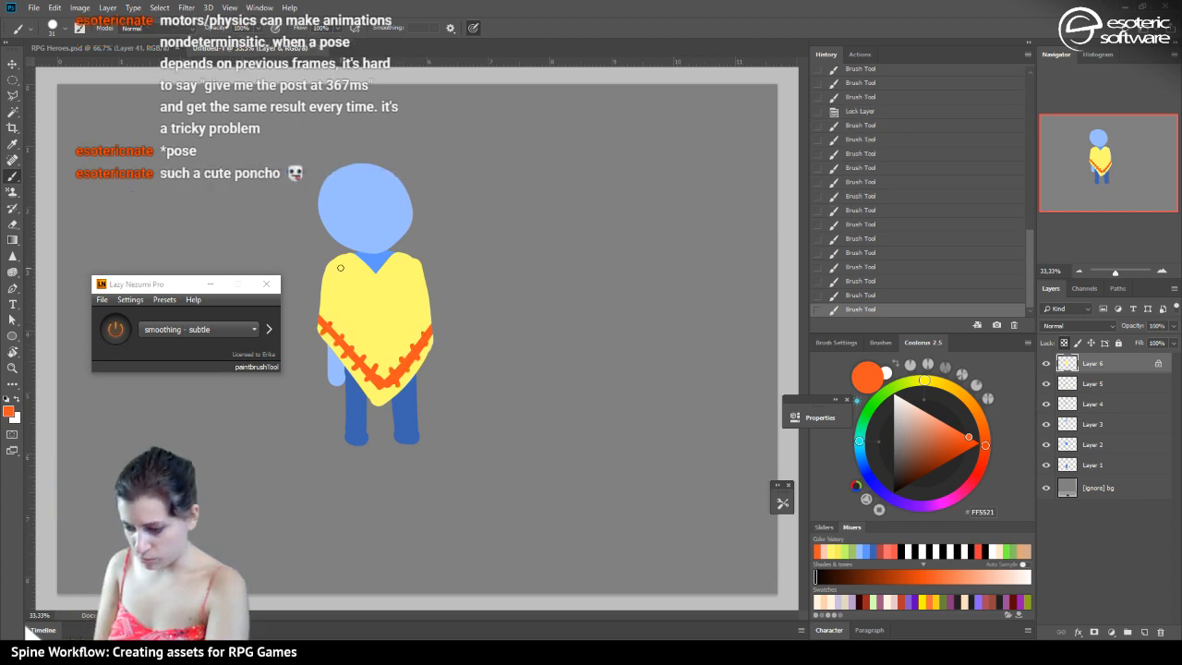
Paint an orange V-shaped trim along the poncho's neckline on Layer 6
{"action": "left_click_drag", "start_coordinate": [344, 255], "coordinate": [371, 288]}
{"action": "left_click_drag", "start_coordinate": [400, 249], "coordinate": [373, 288]}
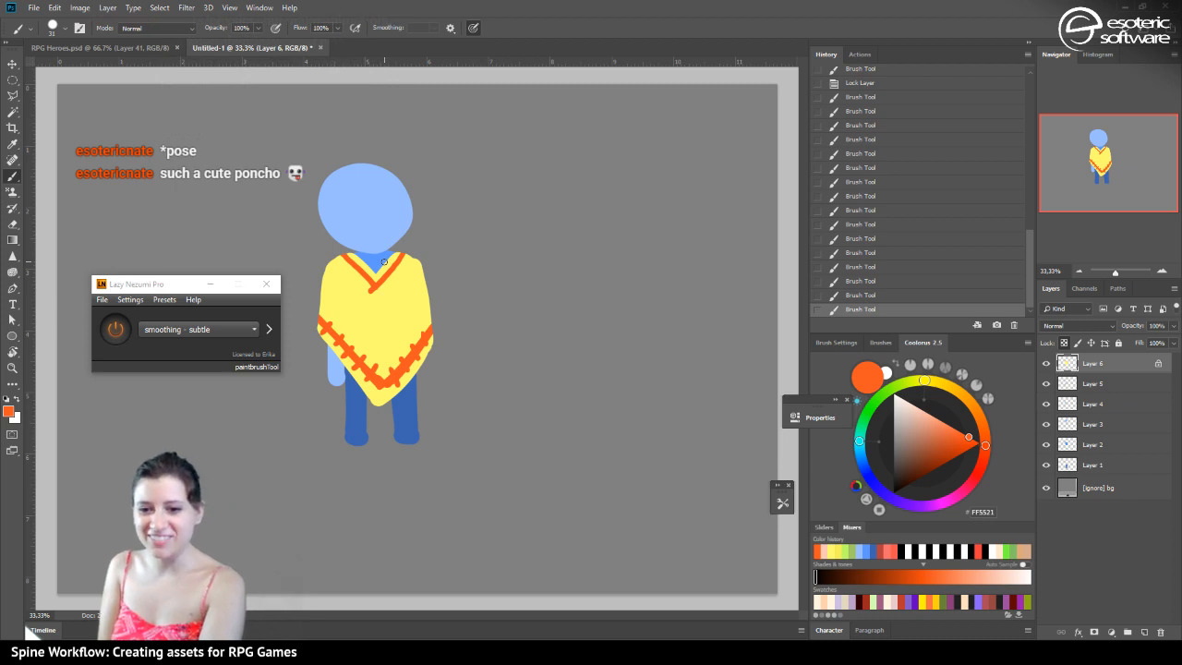
Add a new layer above the poncho and lower the opacity of Layer 6 to 27%
{"action": "left_click", "coordinate": [1144, 632]}
{"action": "left_click", "coordinate": [1085, 384]}
{"action": "left_click", "coordinate": [1173, 325]}
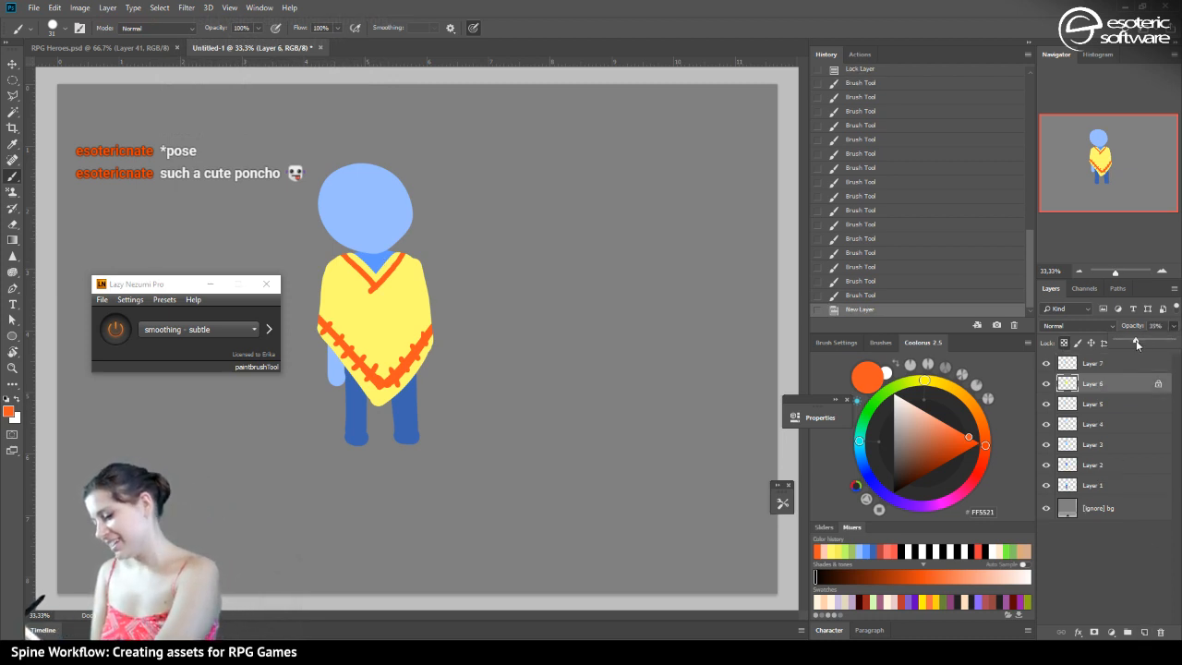
{"action": "left_click_drag", "start_coordinate": [1173, 338], "coordinate": [1136, 338]}
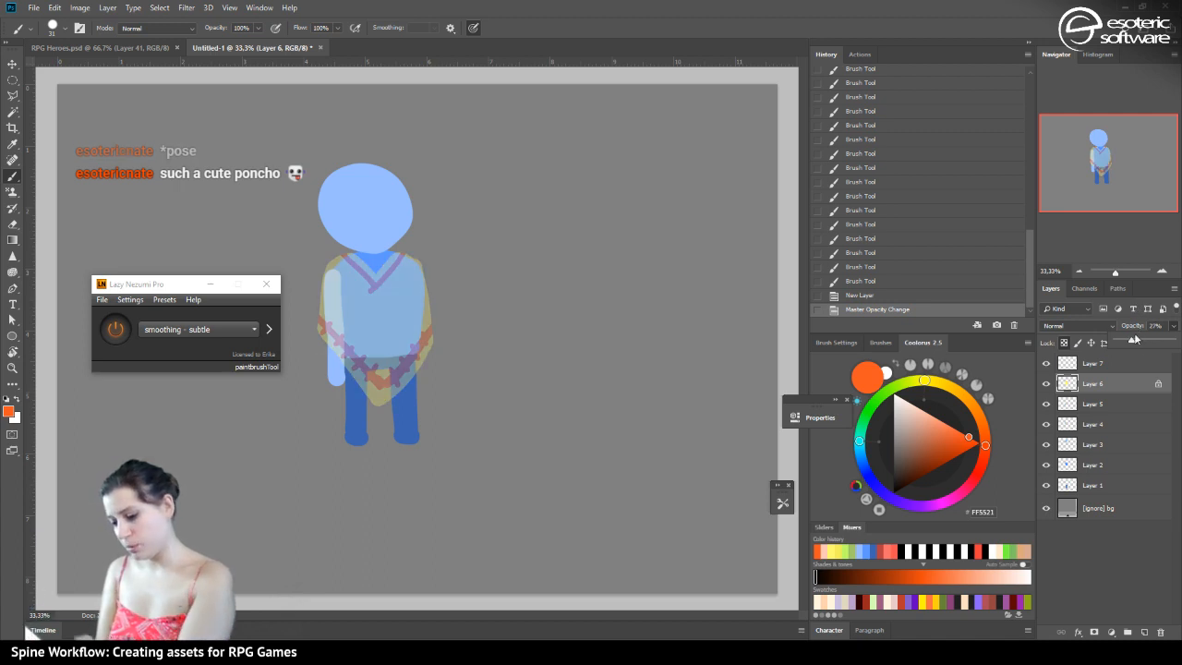
Duplicate the two arm layers, Layer 5 and Layer 4, keeping the default copy names
{"action": "left_click", "coordinate": [1051, 406]}
{"action": "left_click", "coordinate": [1049, 406]}
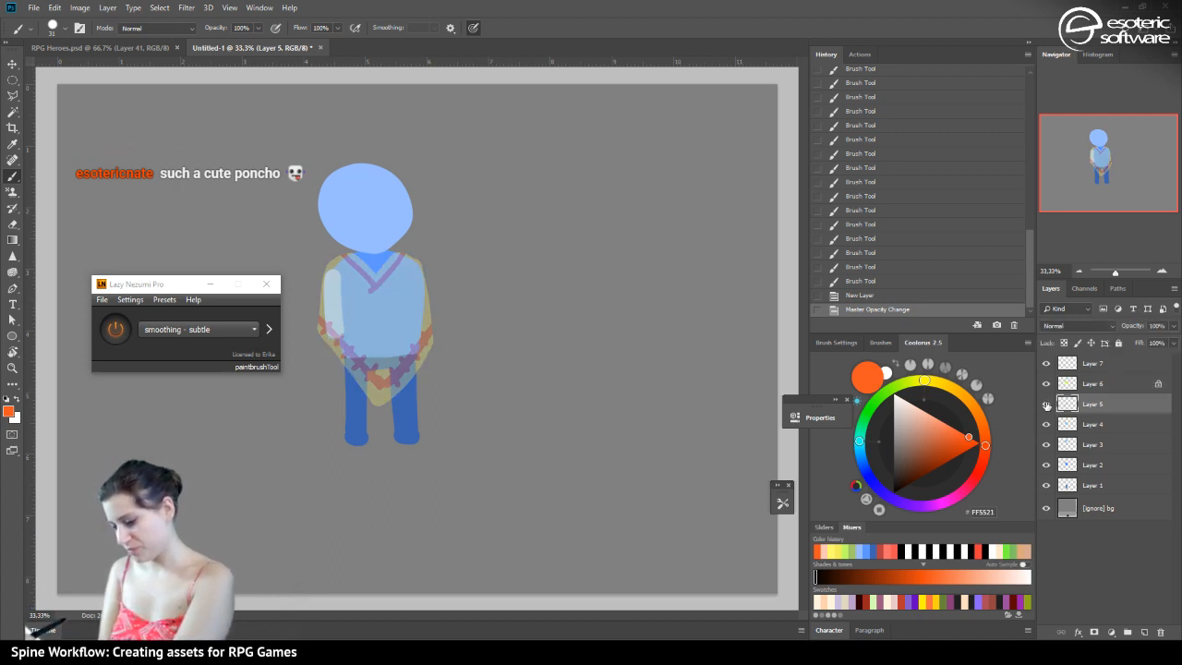
{"action": "left_click", "coordinate": [1090, 425], "text": "shift"}
{"action": "right_click", "coordinate": [1116, 403]}
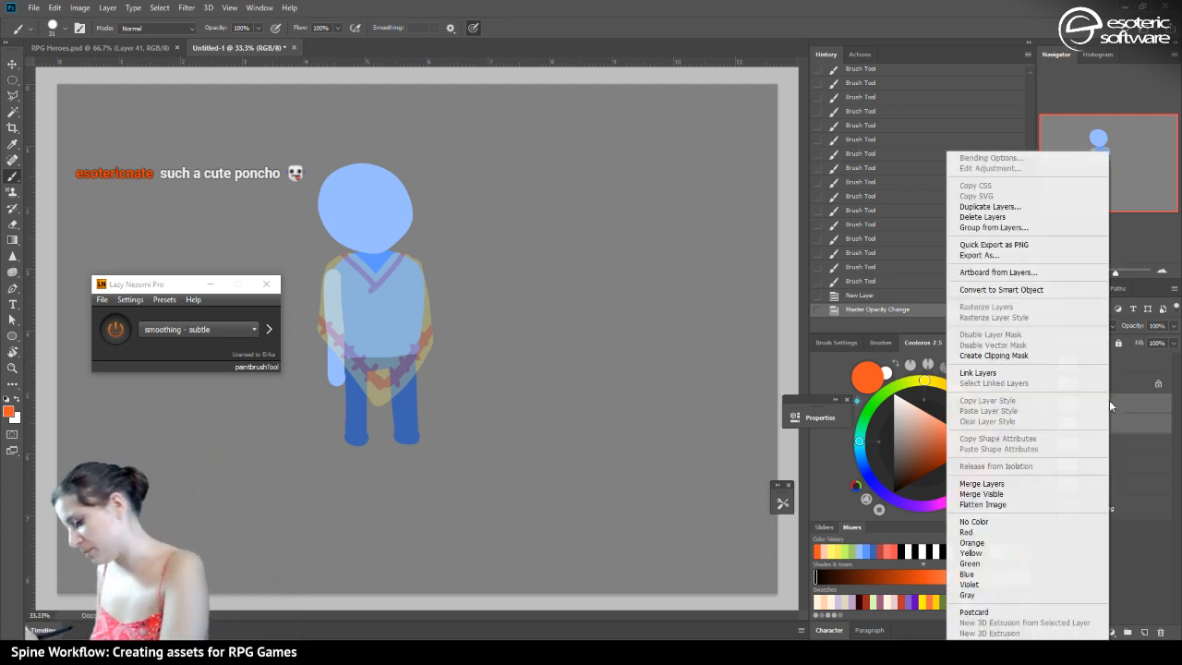
{"action": "left_click", "coordinate": [975, 200]}
{"action": "key", "text": "Return"}
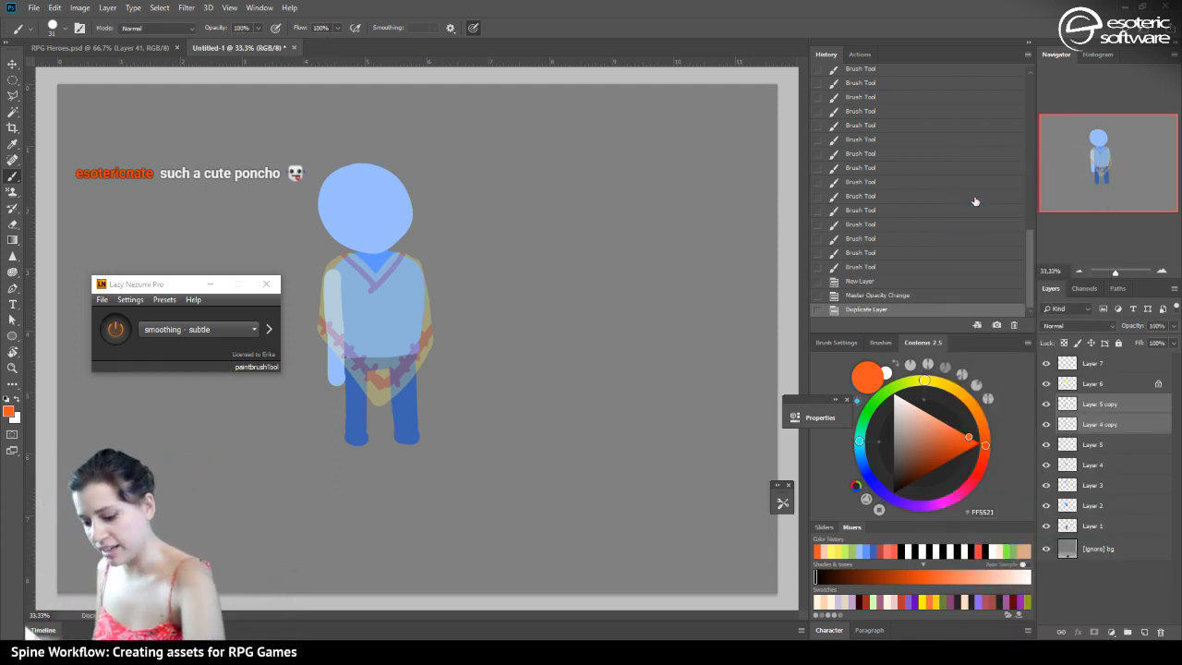
Rotate the copied arm about -90.84° around the shoulder so it reaches horizontally across the chest, and hide the original Layers 5 and 4
{"action": "key", "text": "ctrl+t"}
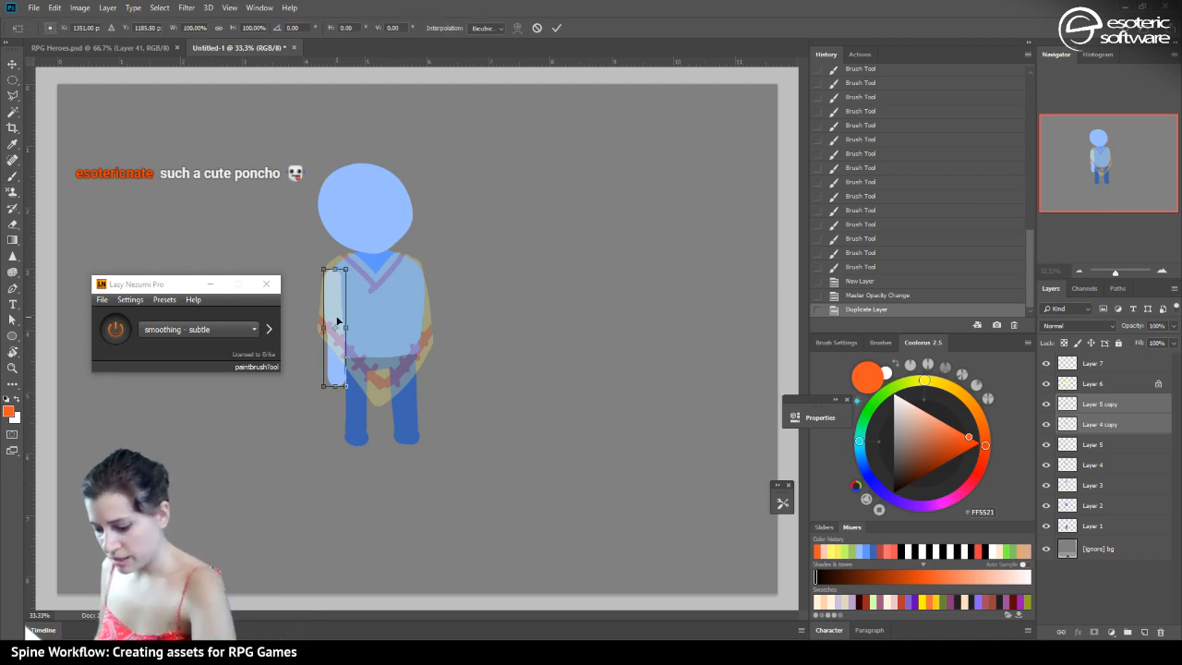
{"action": "left_click_drag", "start_coordinate": [335, 328], "coordinate": [333, 279]}
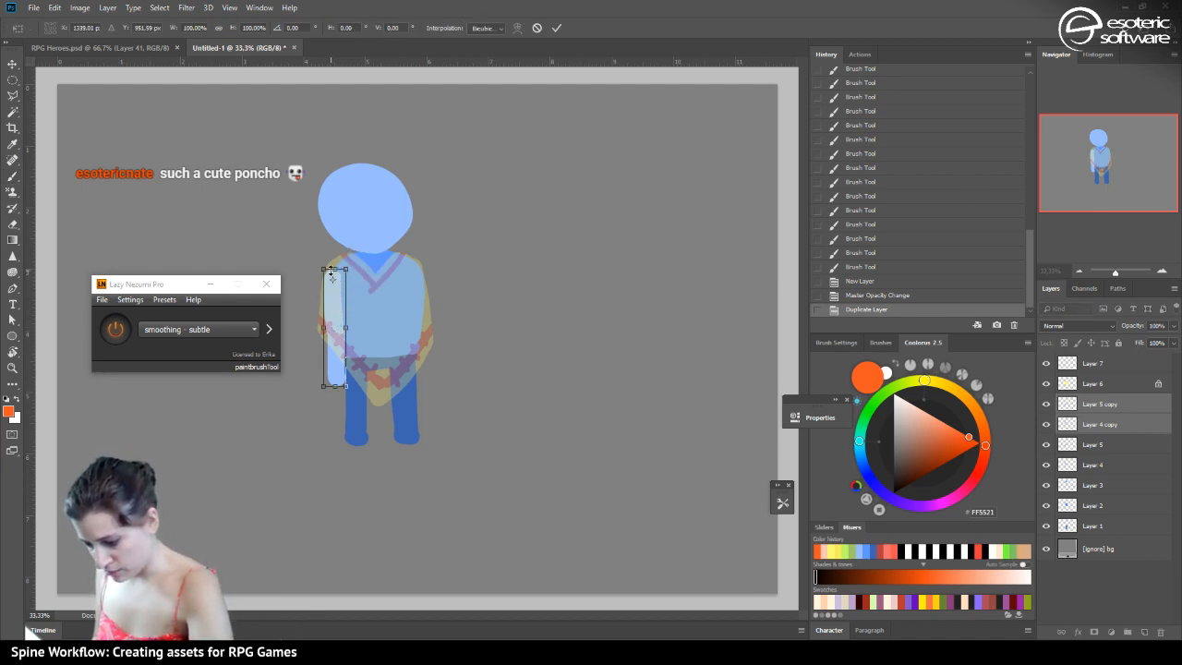
{"action": "left_click_drag", "start_coordinate": [329, 407], "coordinate": [501, 267]}
{"action": "key", "text": "Up"}
{"action": "key", "text": "Up"}
{"action": "key", "text": "Right"}
{"action": "key", "text": "Right"}
{"action": "key", "text": "Right"}
{"action": "key", "text": "Right"}
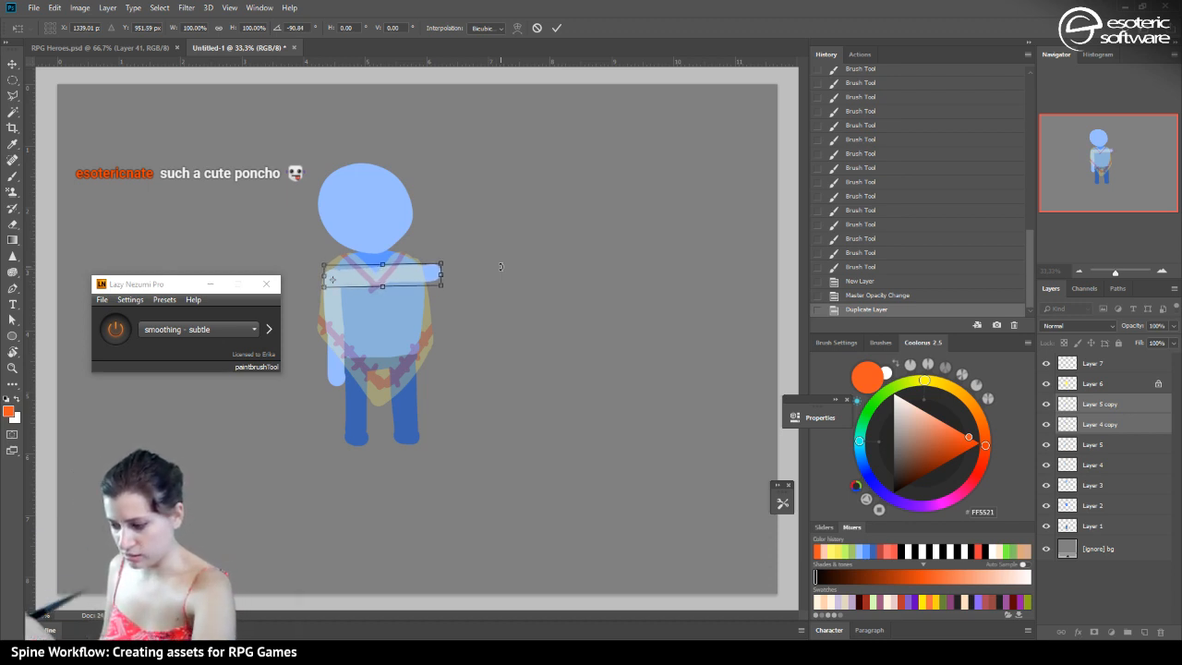
{"action": "left_click", "coordinate": [557, 28]}
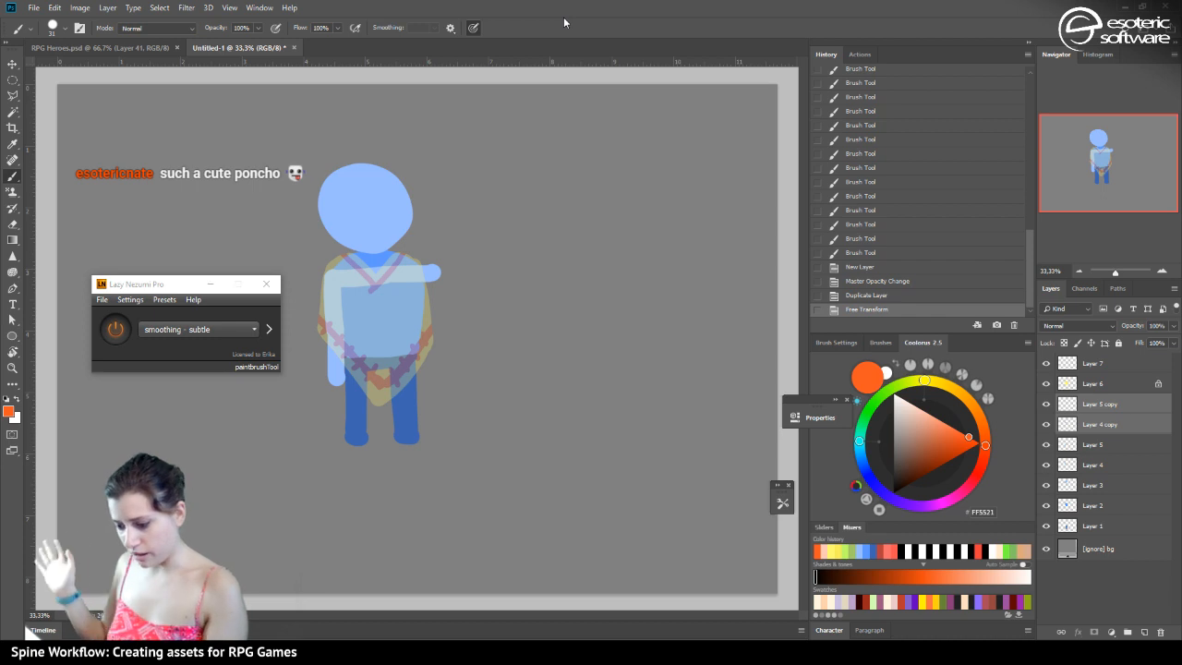
{"action": "left_click_drag", "start_coordinate": [1046, 464], "coordinate": [1050, 442]}
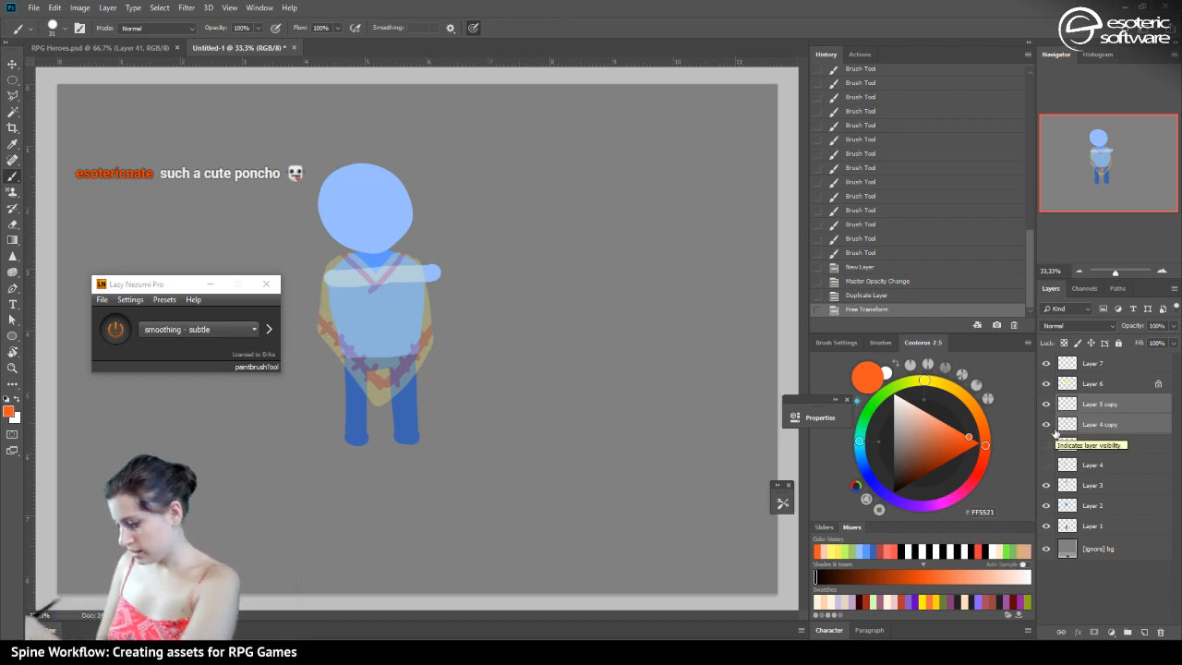
Outline the draped poncho shape in light yellow on Layer 7, running from the shoulders and outstretched arm to a lower point beside the legs
{"action": "left_click", "coordinate": [1076, 377]}
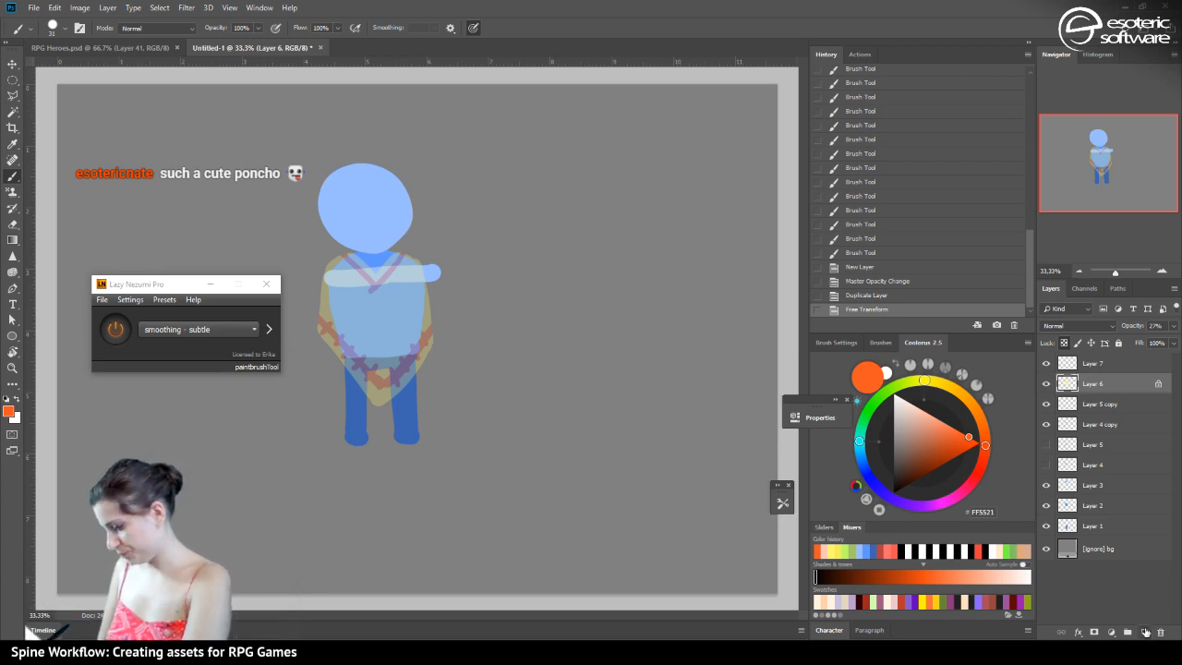
{"action": "left_click", "coordinate": [1079, 365]}
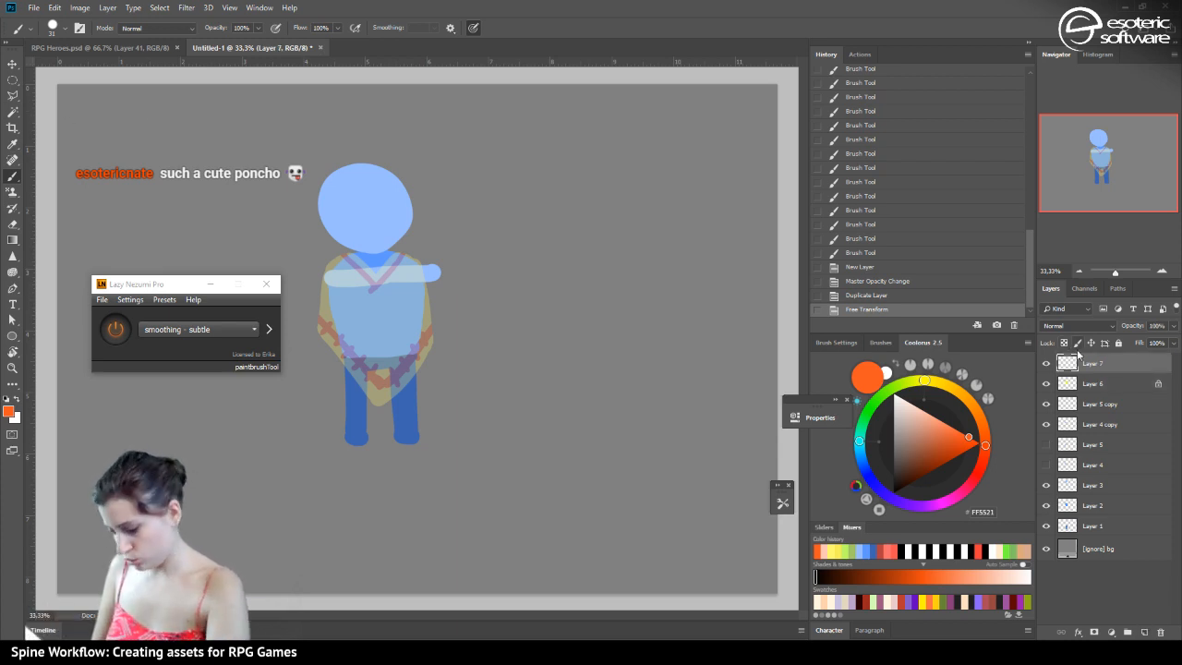
{"action": "left_click", "coordinate": [834, 551]}
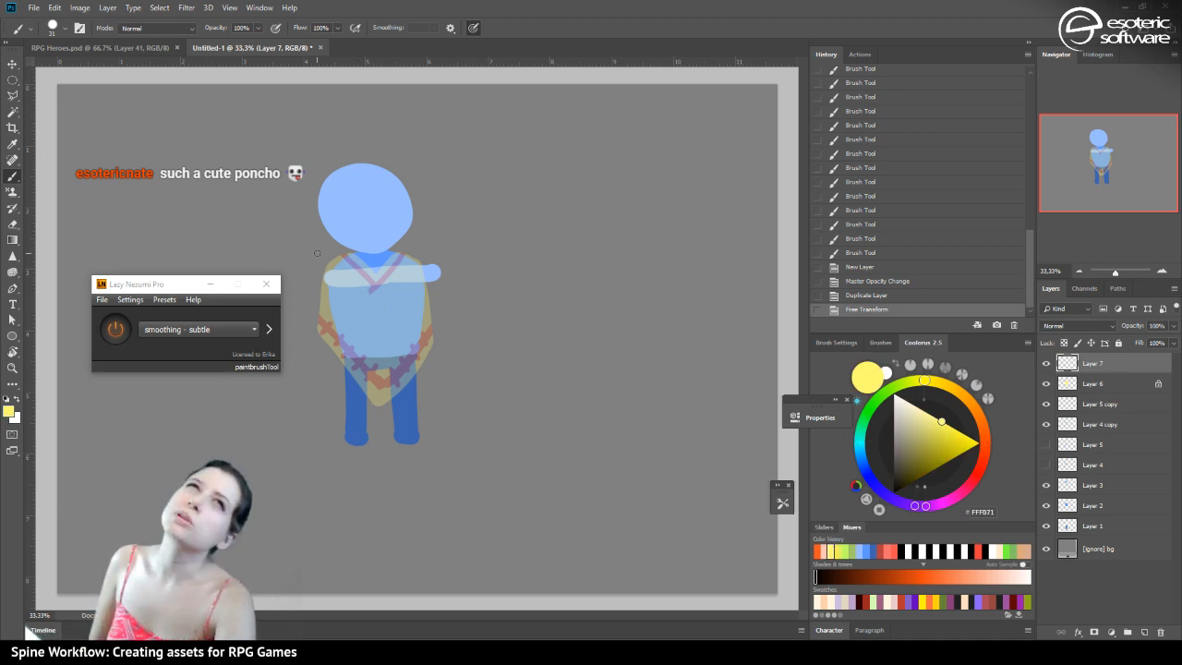
{"action": "mouse_move", "coordinate": [409, 265]}
{"action": "left_mouse_down"}
{"action": "mouse_move", "coordinate": [353, 370]}
{"action": "mouse_move", "coordinate": [327, 390]}
{"action": "mouse_move", "coordinate": [324, 274]}
{"action": "mouse_move", "coordinate": [338, 259]}
{"action": "mouse_move", "coordinate": [410, 264]}
{"action": "mouse_move", "coordinate": [397, 252]}
{"action": "mouse_move", "coordinate": [392, 306]}
{"action": "left_mouse_up"}
{"action": "left_click_drag", "start_coordinate": [410, 267], "coordinate": [371, 357]}
{"action": "left_click_drag", "start_coordinate": [403, 289], "coordinate": [334, 389]}
{"action": "left_click", "coordinate": [848, 282]}
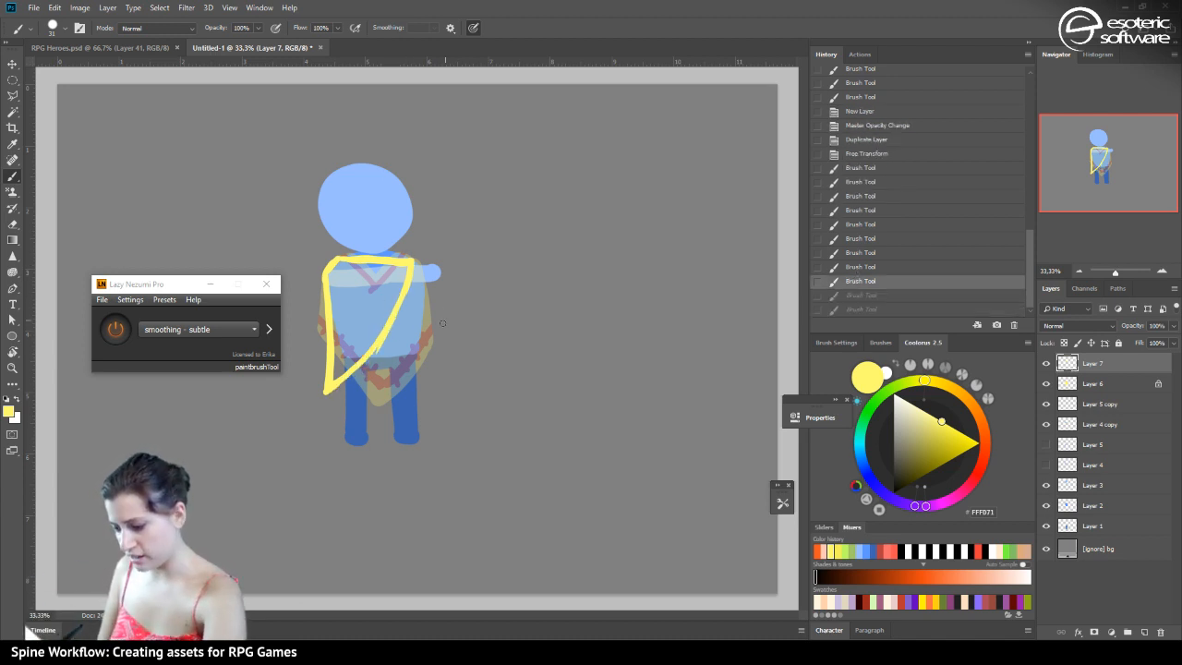
{"action": "left_click_drag", "start_coordinate": [379, 344], "coordinate": [369, 354]}
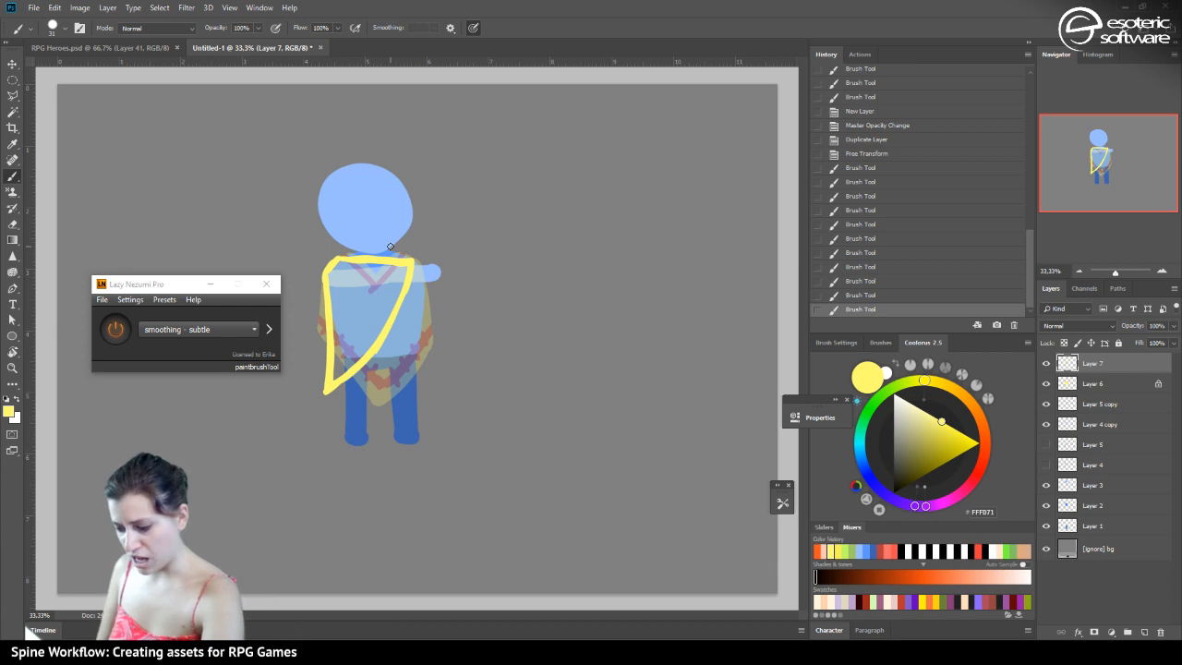
Fill the outlined draped poncho on Layer 7 with yellow using a 61 px brush
{"action": "left_click", "coordinate": [65, 28]}
{"action": "left_click_drag", "start_coordinate": [79, 71], "coordinate": [92, 70]}
{"action": "left_click", "coordinate": [356, 357]}
{"action": "mouse_move", "coordinate": [356, 357]}
{"action": "left_mouse_down"}
{"action": "mouse_move", "coordinate": [332, 289]}
{"action": "mouse_move", "coordinate": [340, 363]}
{"action": "mouse_move", "coordinate": [388, 294]}
{"action": "mouse_move", "coordinate": [352, 310]}
{"action": "mouse_move", "coordinate": [336, 270]}
{"action": "mouse_move", "coordinate": [404, 268]}
{"action": "mouse_move", "coordinate": [368, 339]}
{"action": "mouse_move", "coordinate": [396, 273]}
{"action": "mouse_move", "coordinate": [350, 293]}
{"action": "mouse_move", "coordinate": [350, 256]}
{"action": "mouse_move", "coordinate": [378, 322]}
{"action": "mouse_move", "coordinate": [407, 271]}
{"action": "mouse_move", "coordinate": [376, 347]}
{"action": "mouse_move", "coordinate": [335, 384]}
{"action": "left_mouse_up"}
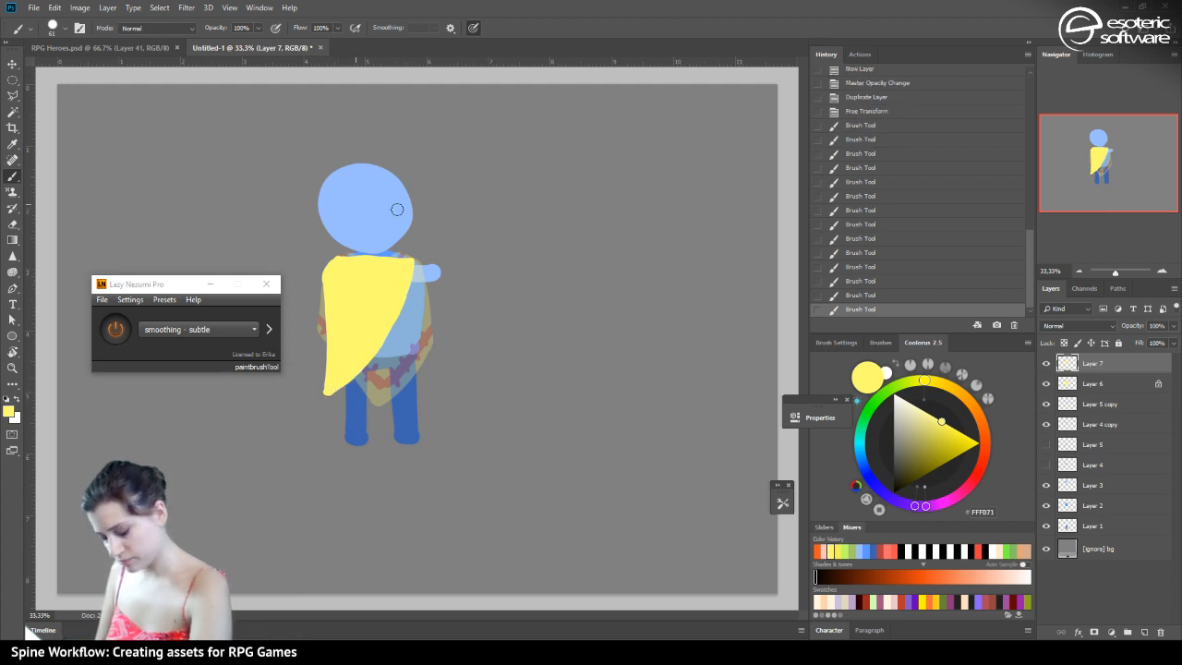
Lock the transparent pixels of Layer 7 and paint an orange FF5521 stitched band along its diagonal edge with a 29 px brush
{"action": "left_click", "coordinate": [1064, 343]}
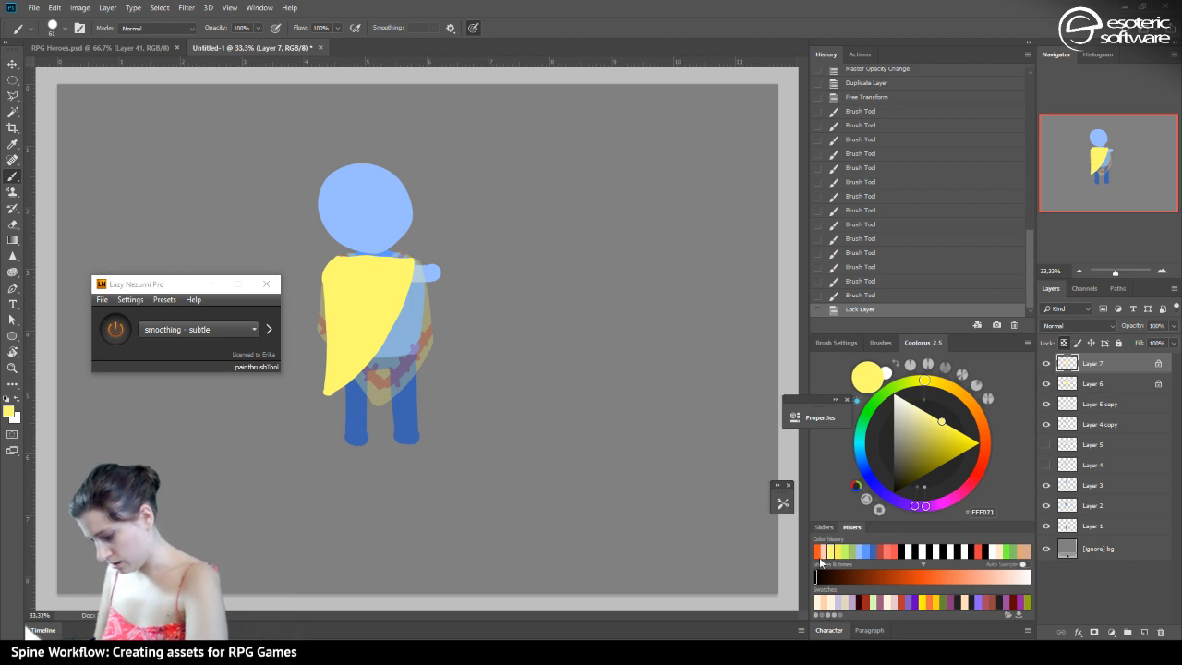
{"action": "left_click", "coordinate": [818, 553]}
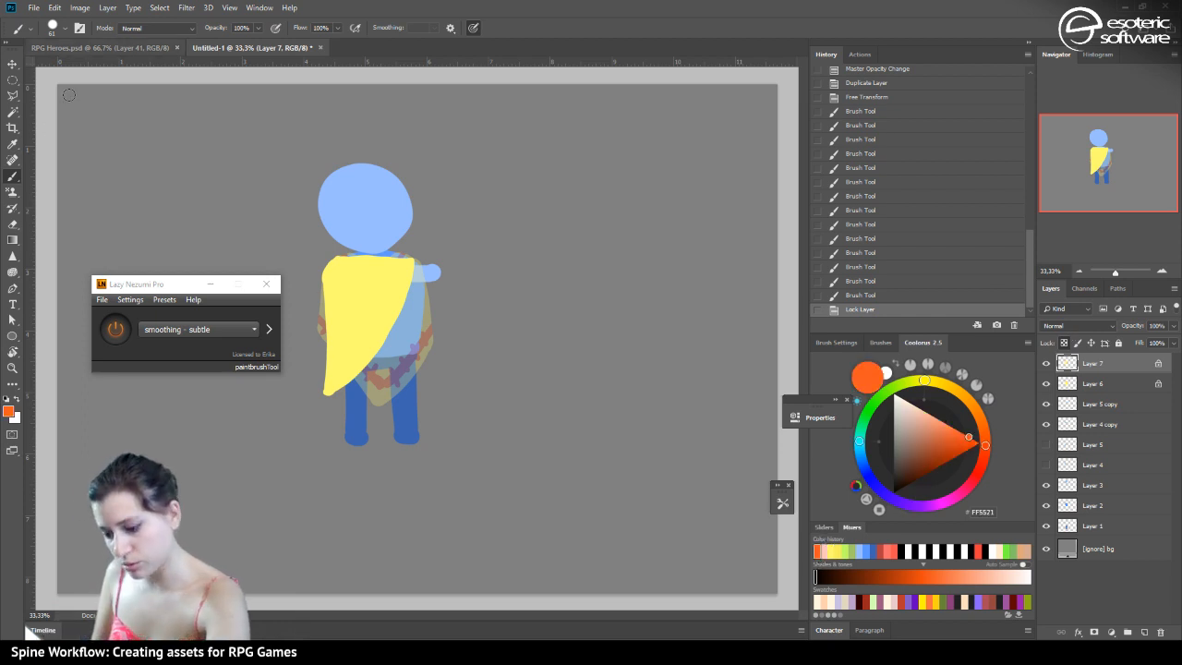
{"action": "right_click", "coordinate": [78, 65]}
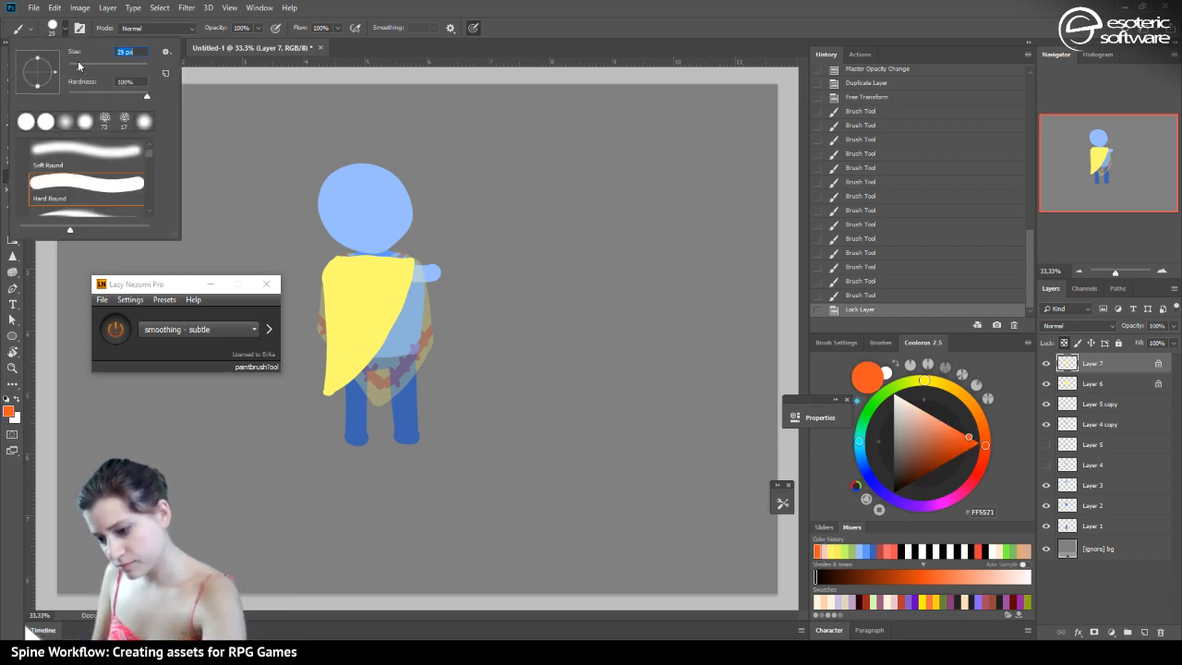
{"action": "mouse_move", "coordinate": [401, 260]}
{"action": "left_mouse_down"}
{"action": "mouse_move", "coordinate": [342, 364]}
{"action": "mouse_move", "coordinate": [314, 384]}
{"action": "mouse_move", "coordinate": [357, 350]}
{"action": "mouse_move", "coordinate": [399, 257]}
{"action": "mouse_move", "coordinate": [383, 309]}
{"action": "mouse_move", "coordinate": [321, 384]}
{"action": "mouse_move", "coordinate": [381, 318]}
{"action": "mouse_move", "coordinate": [400, 253]}
{"action": "mouse_move", "coordinate": [333, 374]}
{"action": "mouse_move", "coordinate": [350, 369]}
{"action": "mouse_move", "coordinate": [371, 342]}
{"action": "left_mouse_up"}
{"action": "mouse_move", "coordinate": [371, 312]}
{"action": "left_mouse_down"}
{"action": "mouse_move", "coordinate": [379, 254]}
{"action": "mouse_move", "coordinate": [407, 270]}
{"action": "left_mouse_up"}
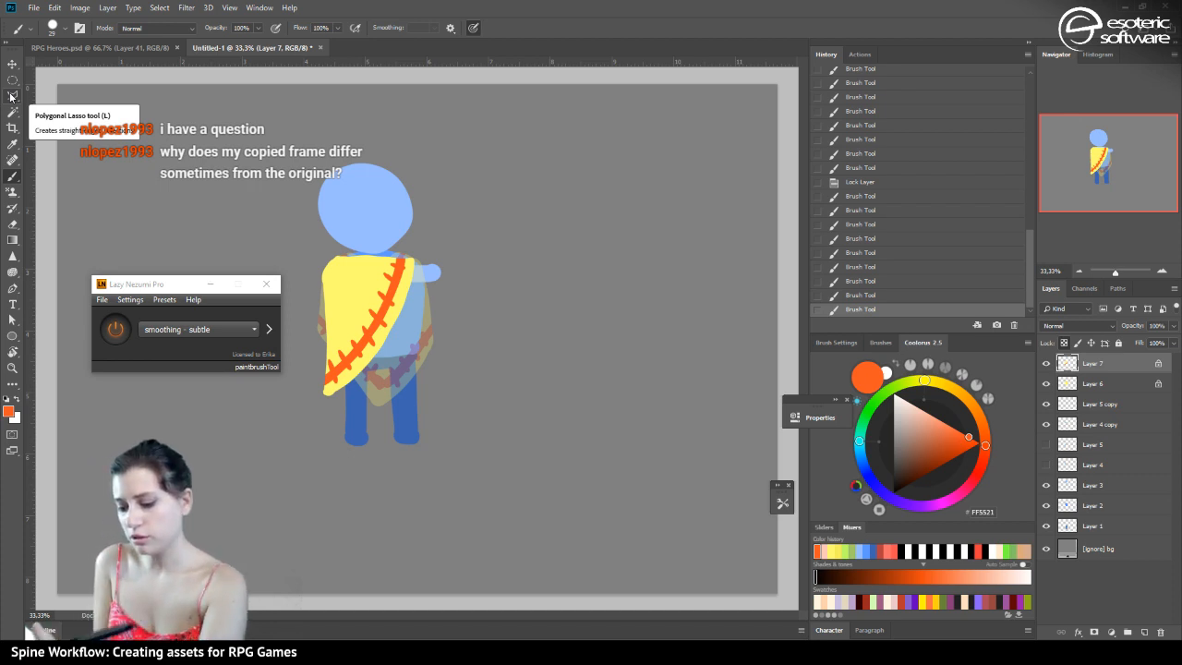
Compare the pose with Layer 6 hidden and shown, and set the opacity of Layer 6 to 100%
{"action": "left_click", "coordinate": [12, 64]}
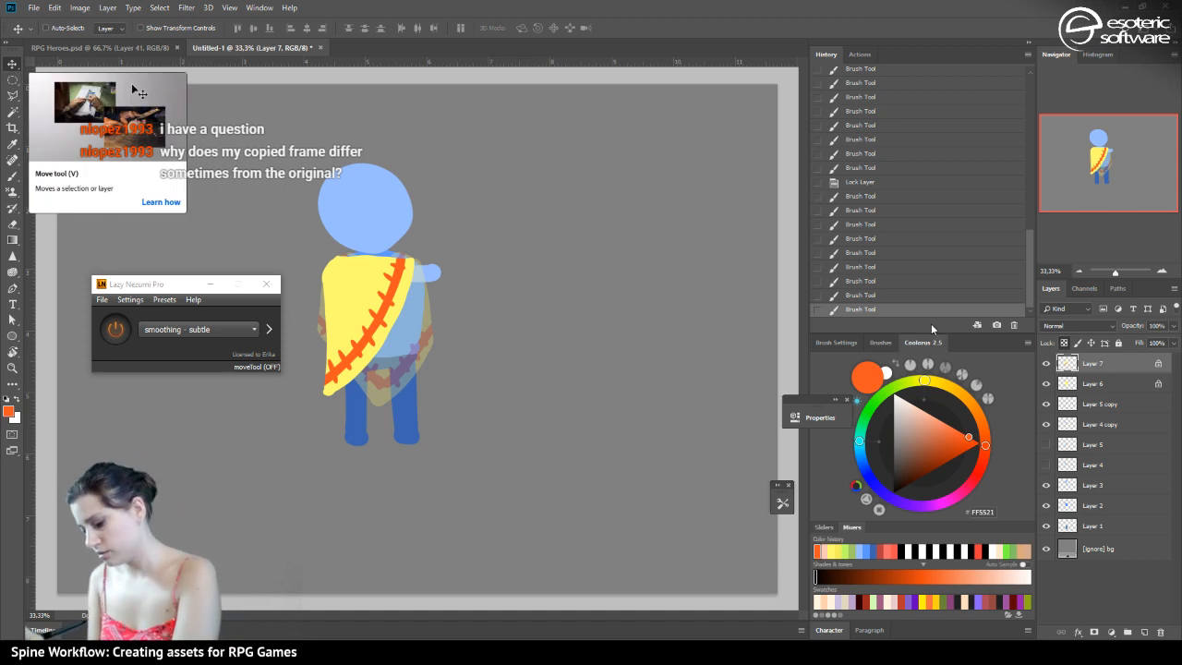
{"action": "left_click", "coordinate": [1045, 384]}
{"action": "left_click", "coordinate": [1045, 384]}
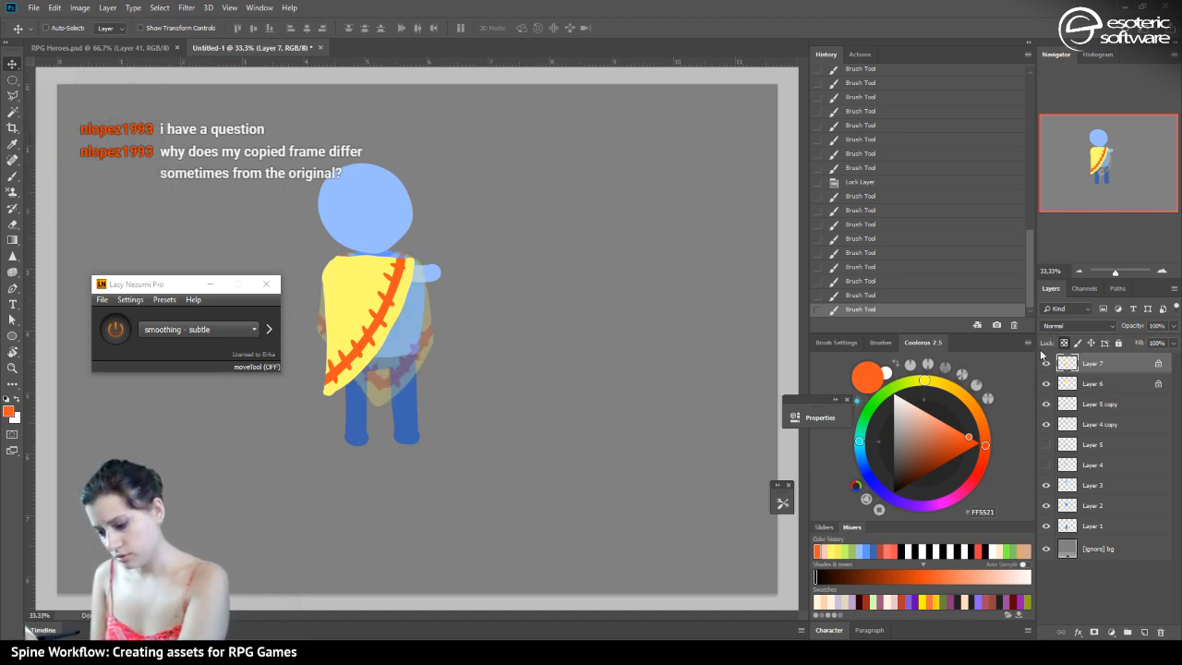
{"action": "left_click", "coordinate": [1046, 384]}
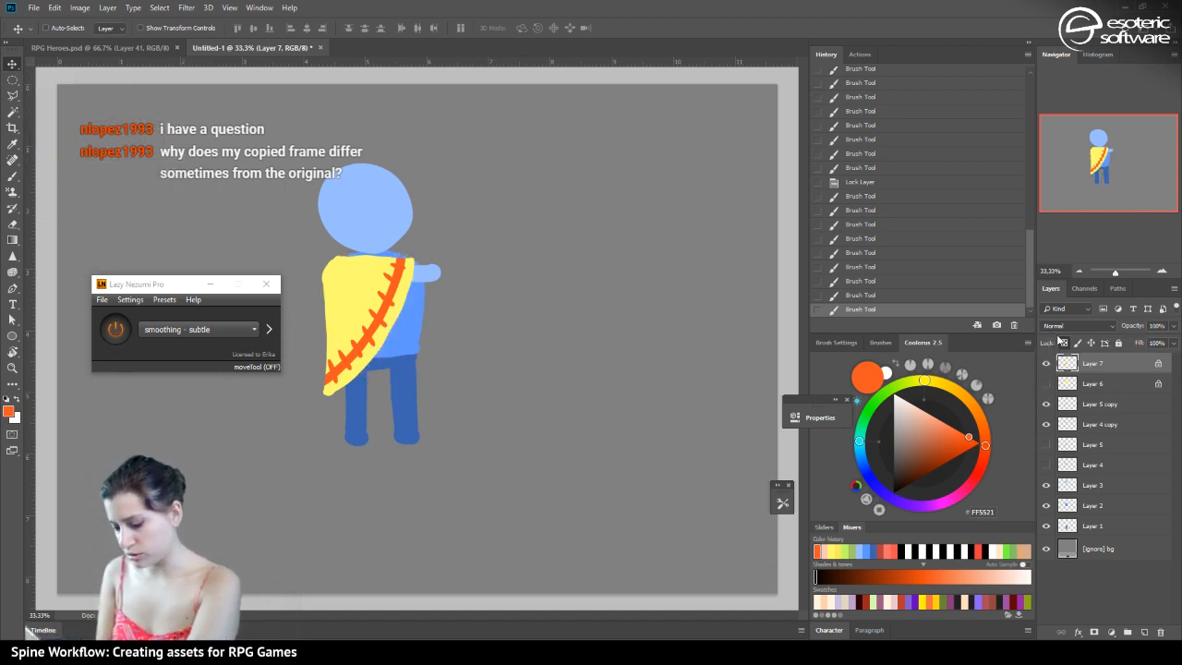
{"action": "left_click", "coordinate": [1046, 384]}
{"action": "left_click", "coordinate": [1080, 388]}
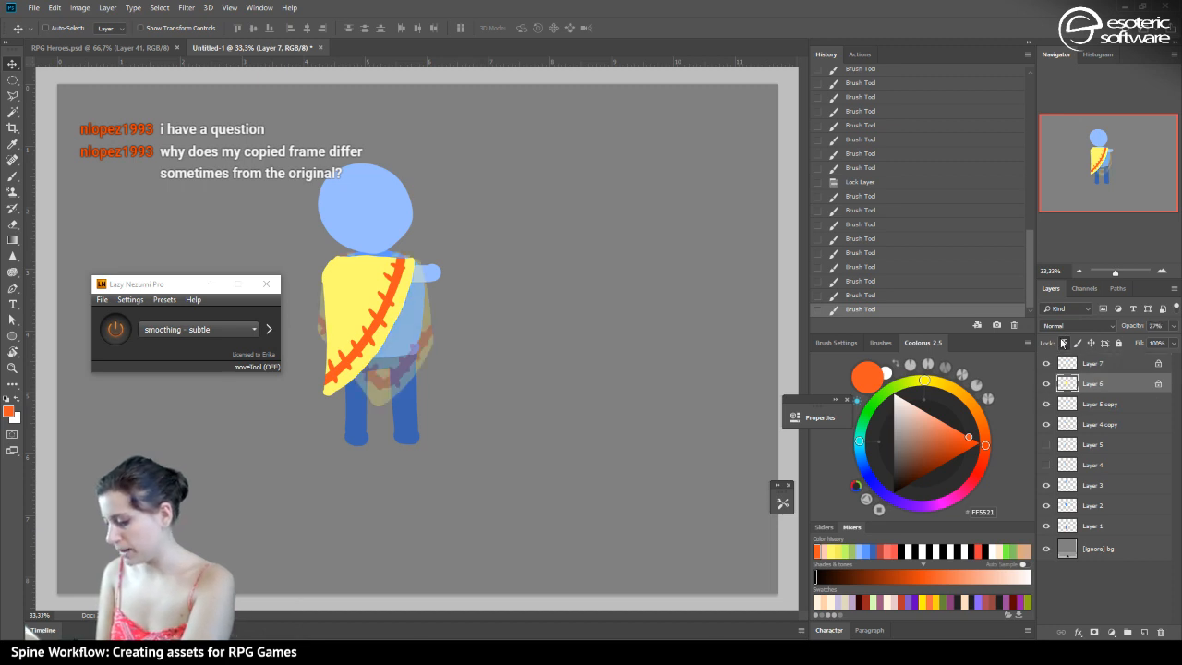
{"action": "left_click", "coordinate": [1174, 327]}
{"action": "left_click_drag", "start_coordinate": [1154, 342], "coordinate": [1176, 342]}
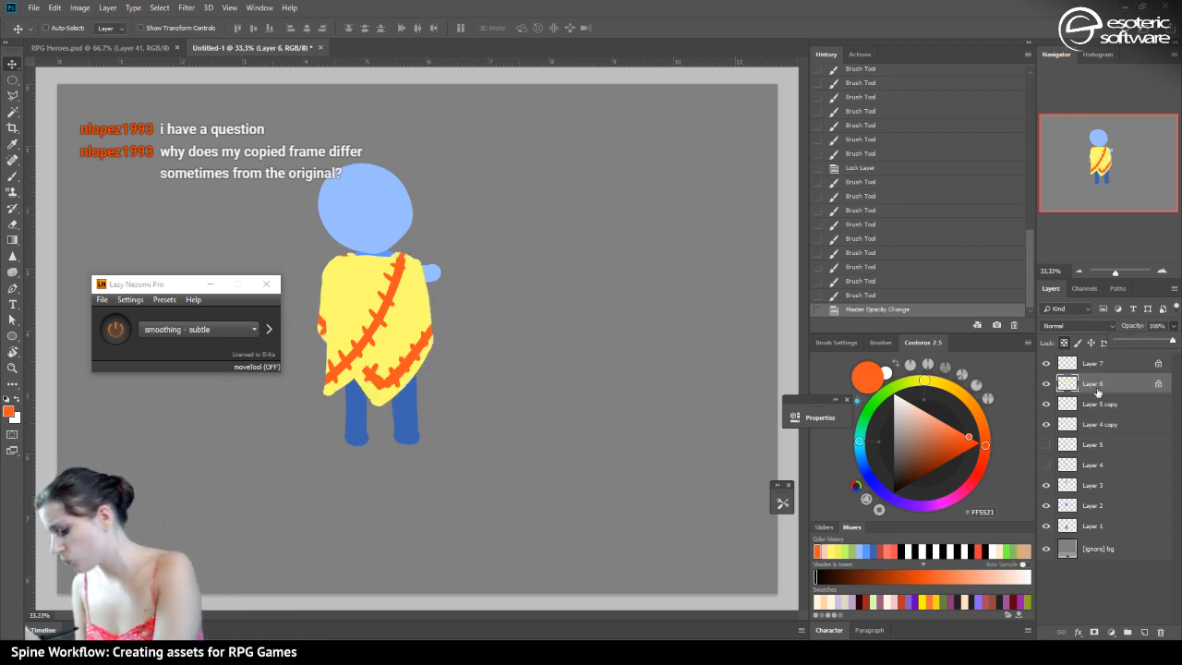
Duplicate the poncho's Layer 6 and flip the copy horizontally
{"action": "right_click", "coordinate": [1101, 384]}
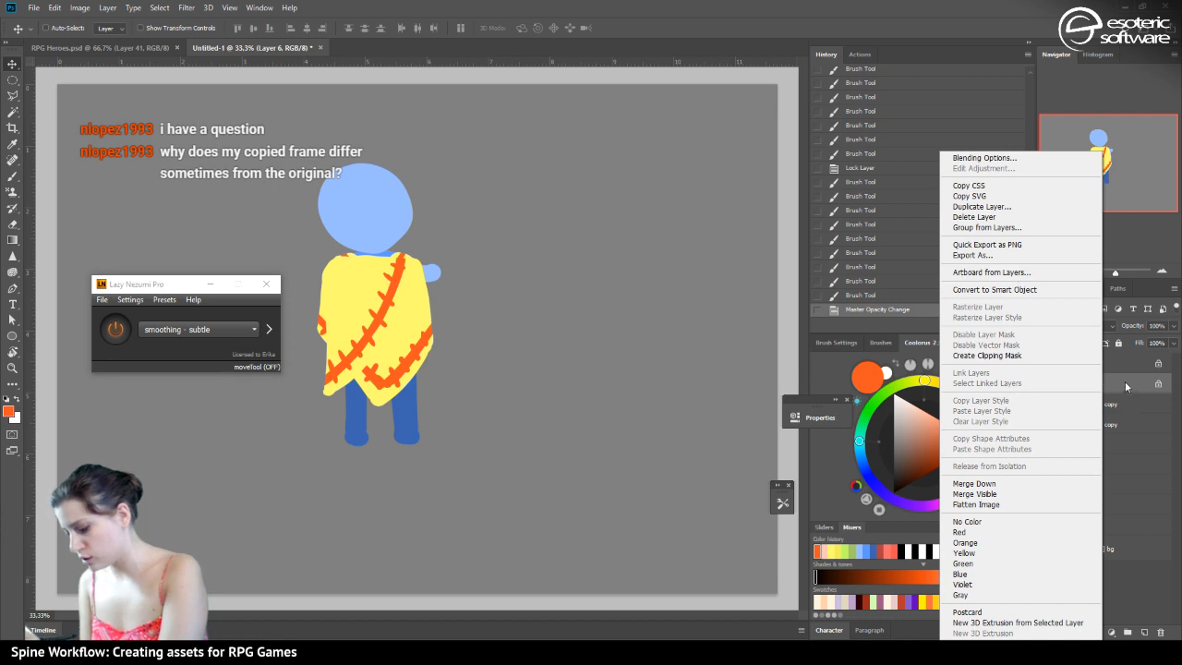
{"action": "left_click", "coordinate": [1125, 385]}
{"action": "right_click", "coordinate": [1123, 385]}
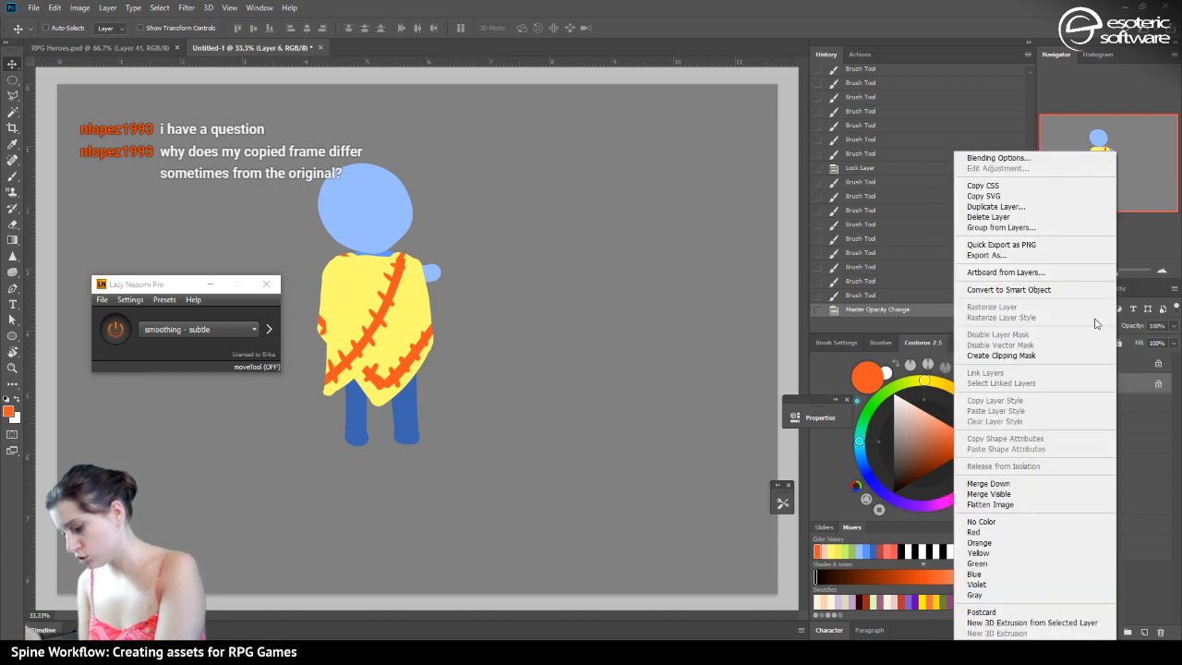
{"action": "left_click", "coordinate": [977, 202]}
{"action": "key", "text": "Return"}
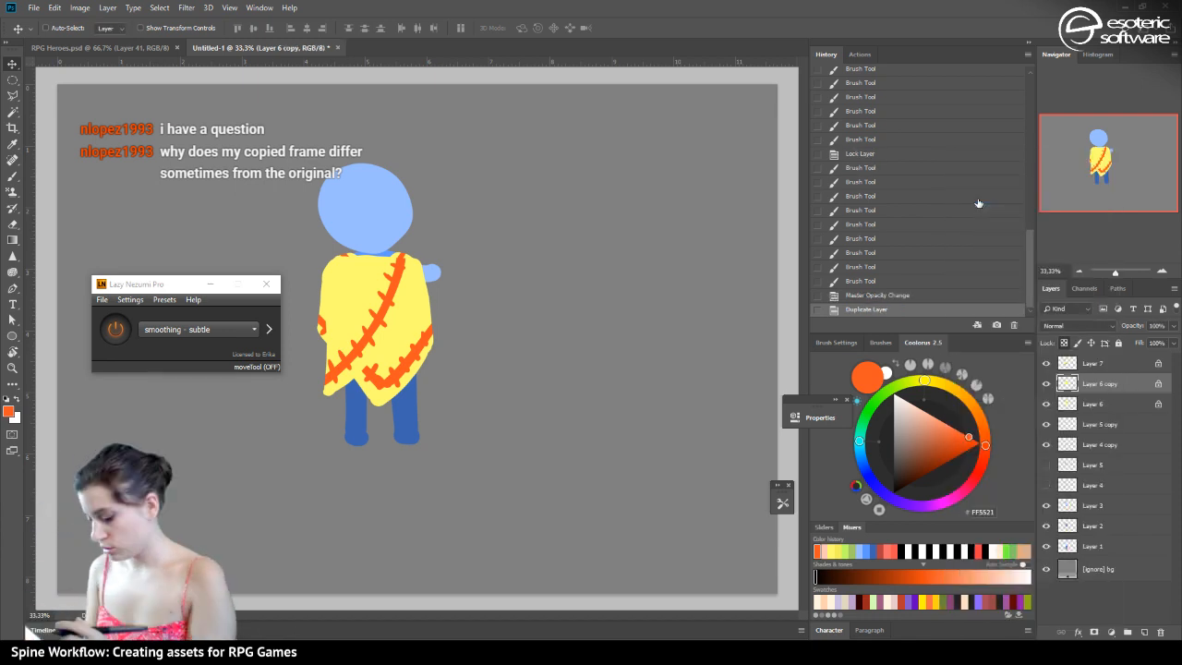
{"action": "key", "text": "ctrl+t"}
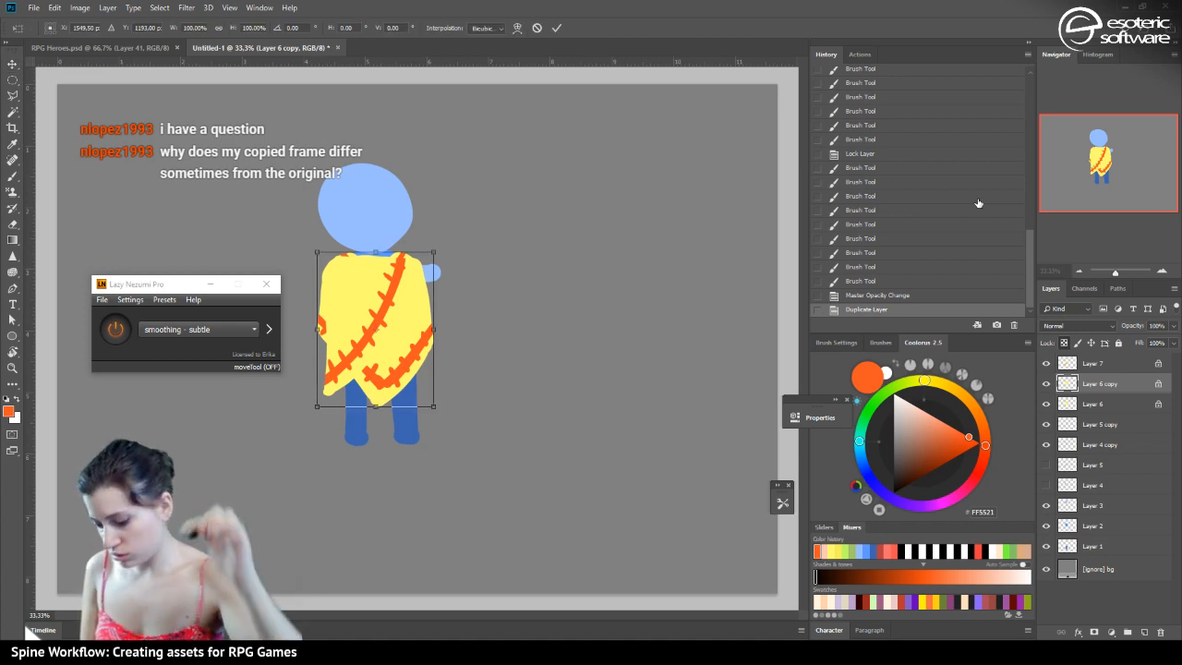
{"action": "right_click", "coordinate": [376, 372]}
{"action": "left_click", "coordinate": [416, 511]}
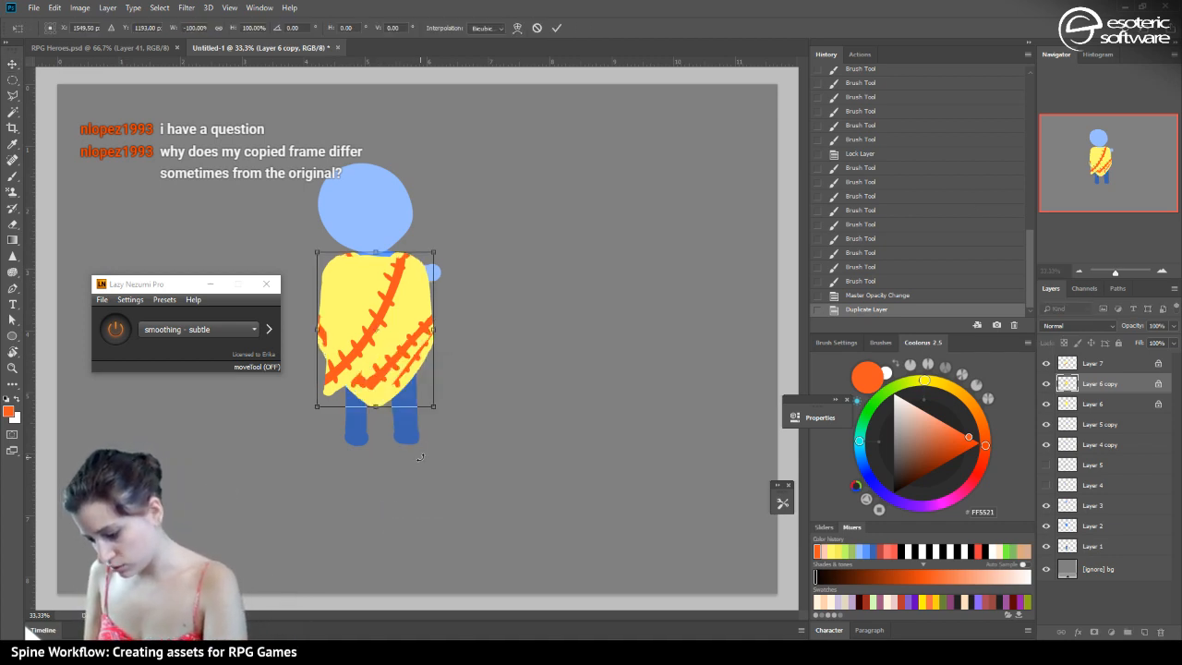
{"action": "left_click", "coordinate": [557, 27]}
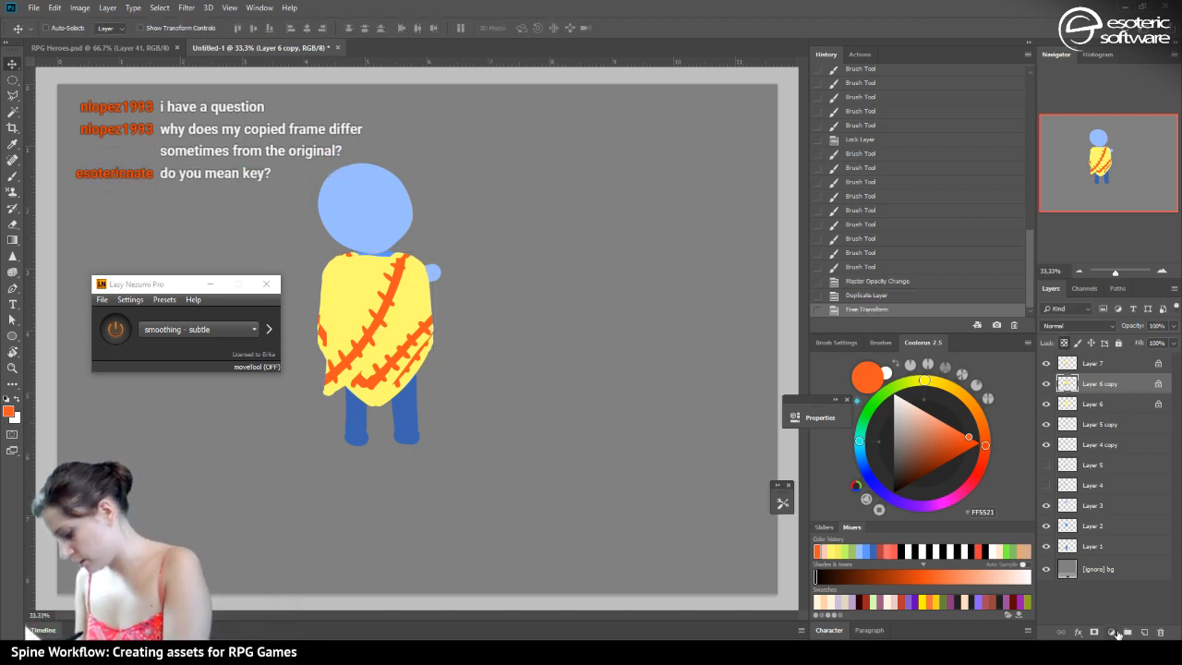
Shift the flipped poncho copy to darker orange and red with Hue/Saturation, saturation +41 and lightness -22, and place it directly below Layer 1
{"action": "left_click", "coordinate": [80, 7]}
{"action": "mouse_move", "coordinate": [136, 42]}
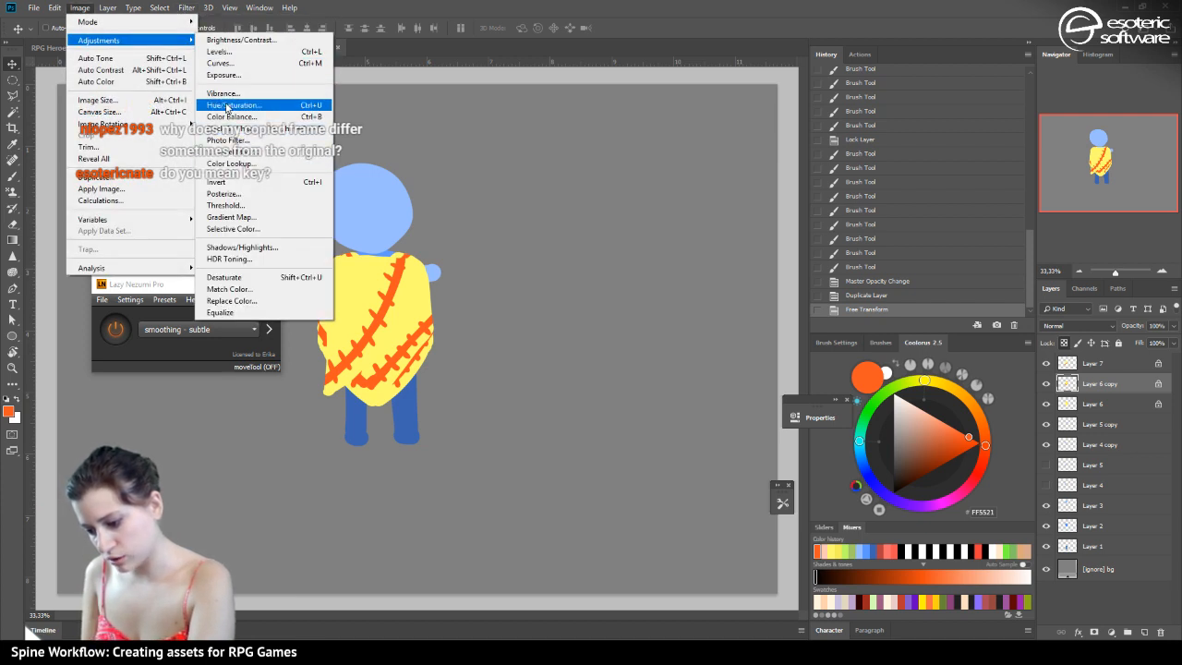
{"action": "left_click", "coordinate": [226, 106]}
{"action": "left_click_drag", "start_coordinate": [696, 247], "coordinate": [688, 189]}
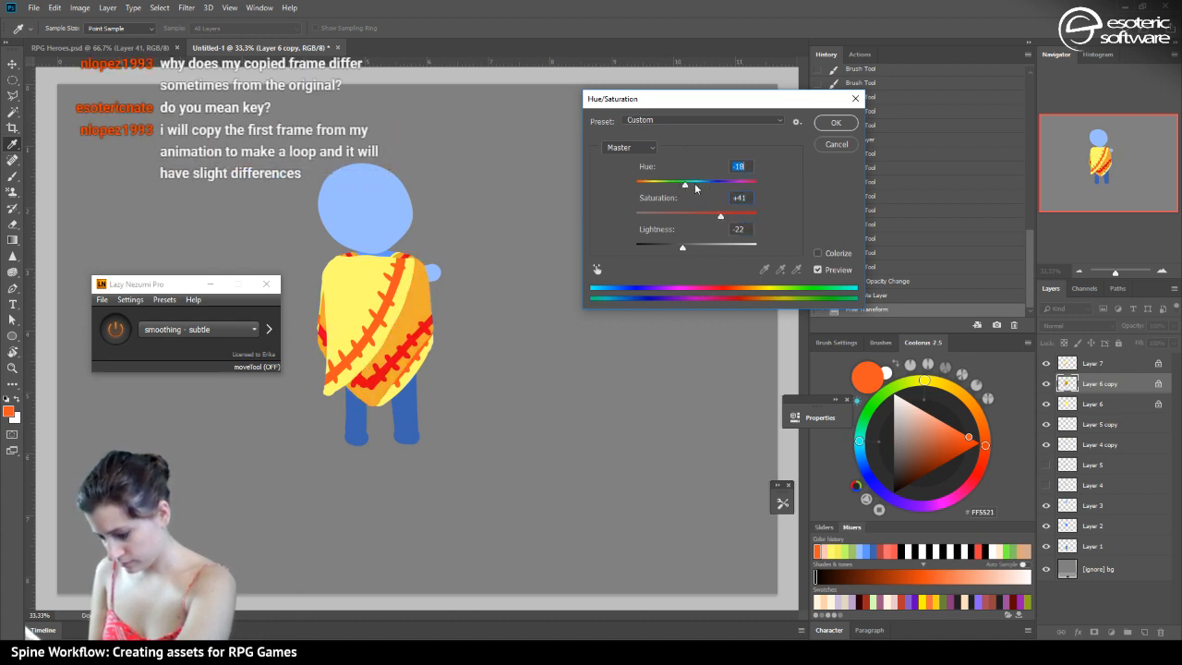
{"action": "left_click", "coordinate": [829, 123]}
{"action": "left_click_drag", "start_coordinate": [1071, 383], "coordinate": [1062, 555]}
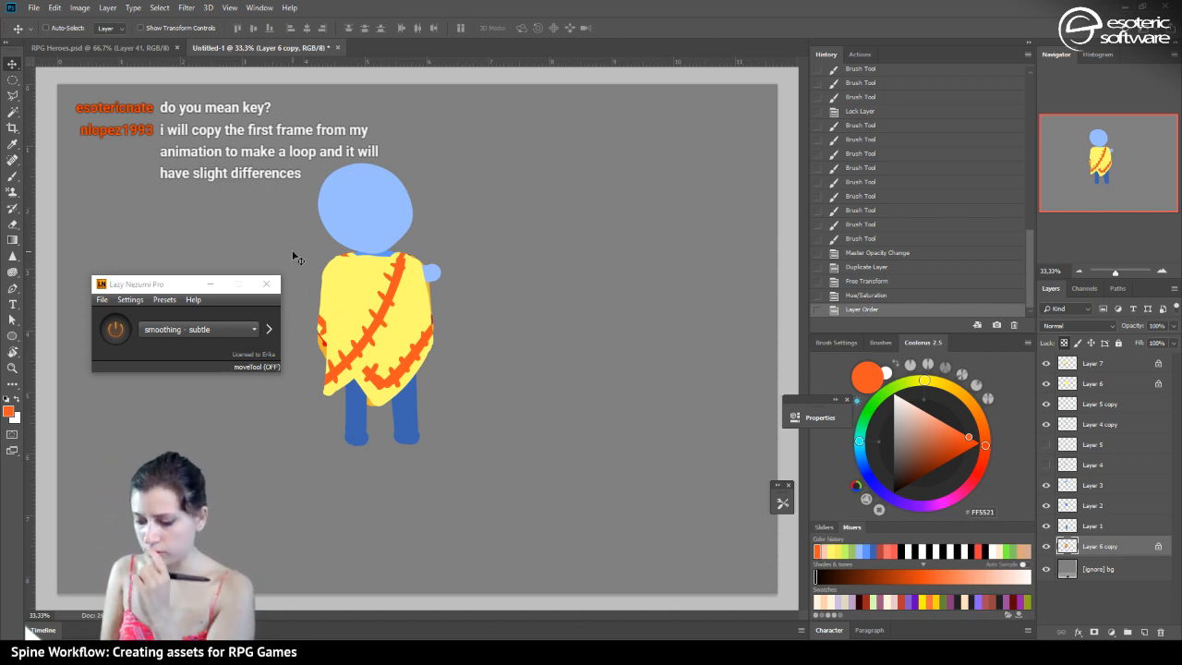
Hide Layer 6 to expose the diagonal poncho piece and the darker back copy
{"action": "key", "text": "ctrl+t"}
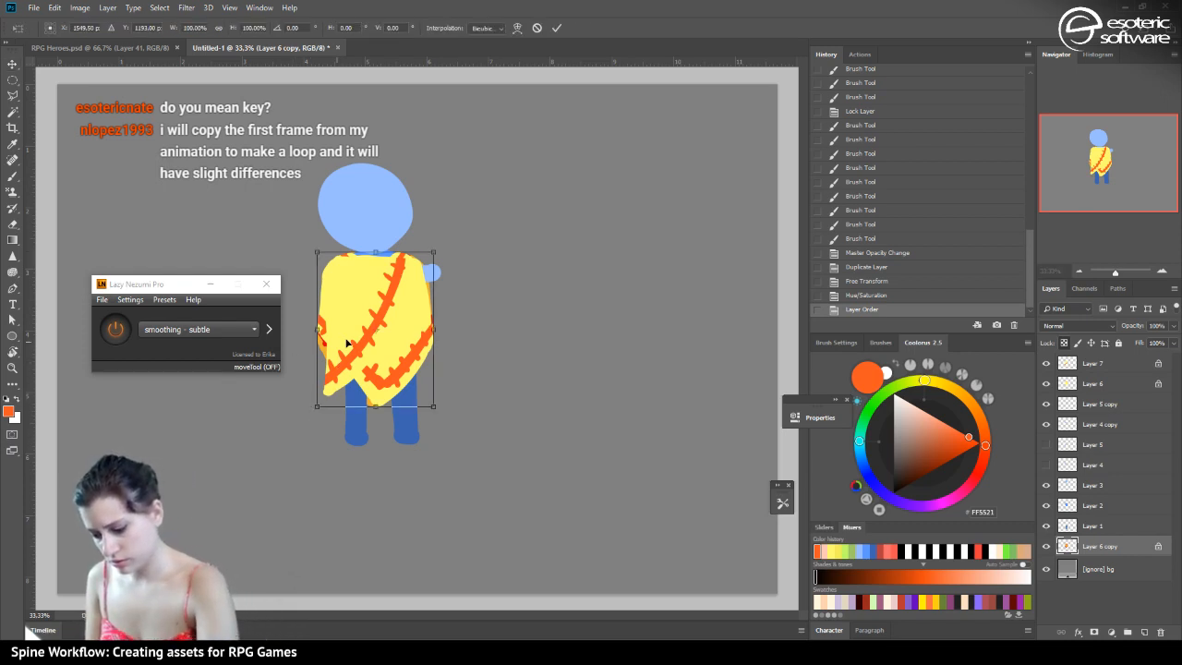
{"action": "left_click", "coordinate": [557, 27]}
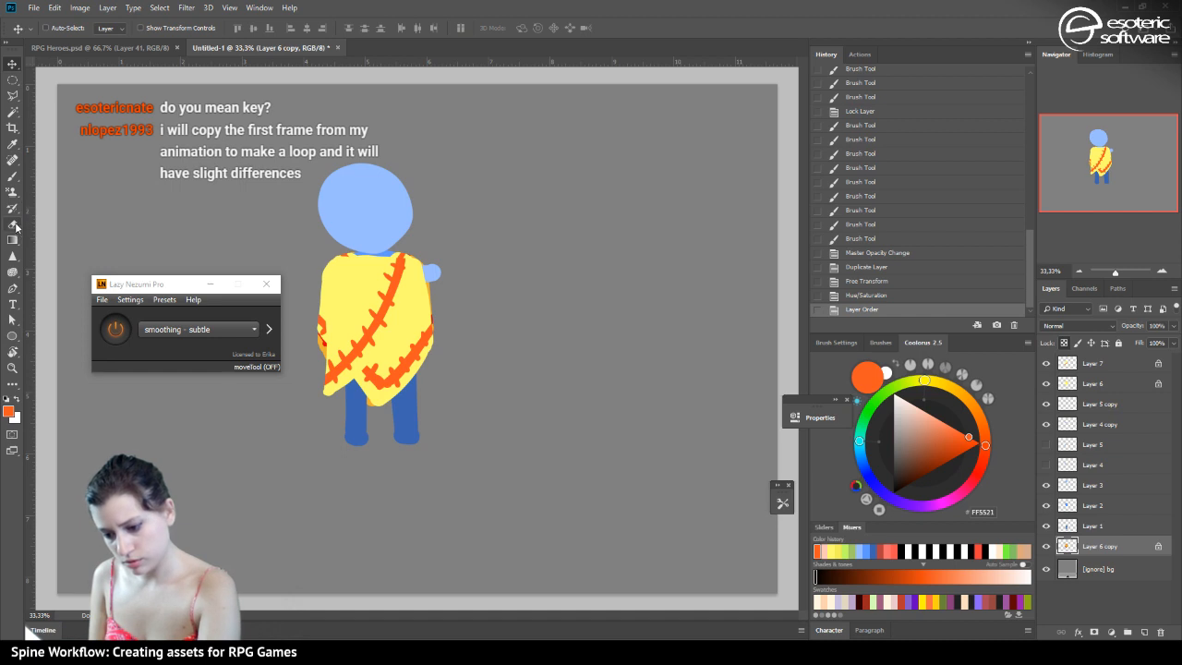
{"action": "key", "text": "e"}
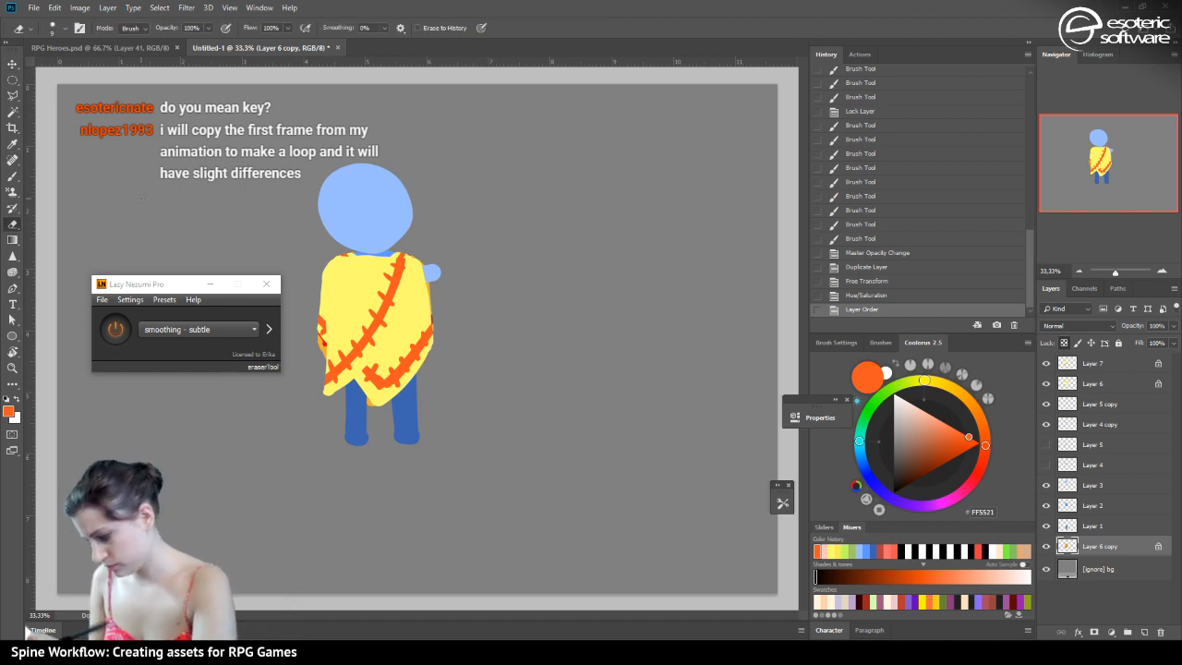
{"action": "left_click", "coordinate": [1044, 366]}
{"action": "left_click", "coordinate": [1044, 366]}
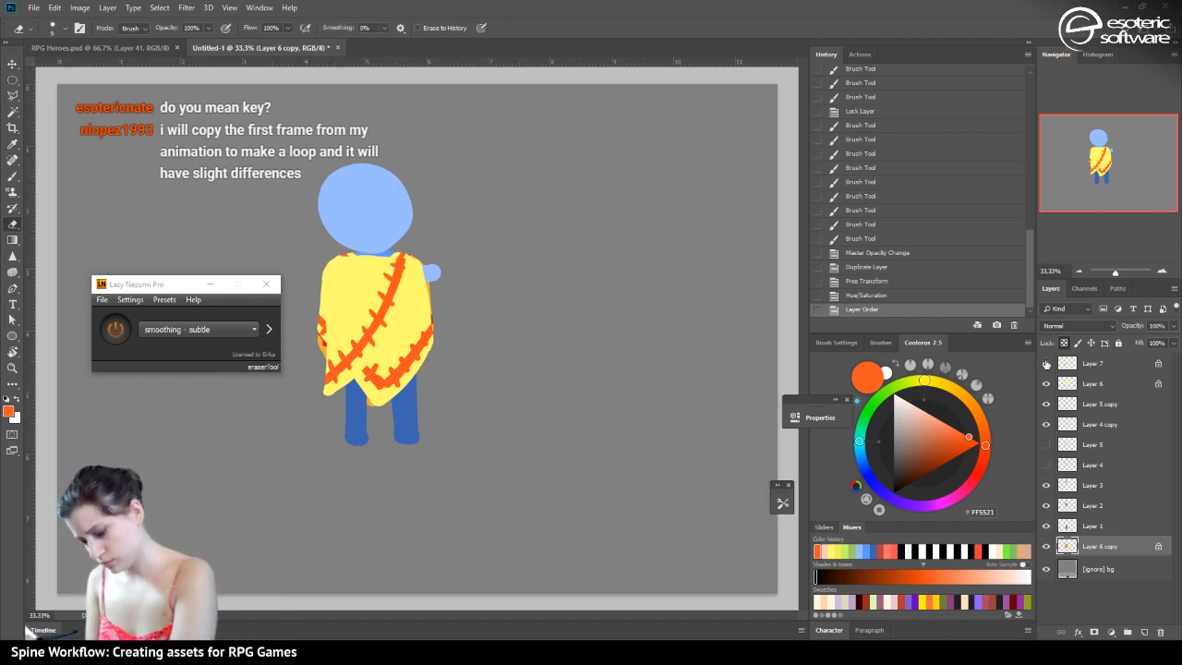
{"action": "left_click", "coordinate": [1048, 384]}
Give the eraser a larger round tip and try it on the outer edge of the poncho's back copy
{"action": "left_click", "coordinate": [12, 175]}
{"action": "left_click", "coordinate": [12, 224]}
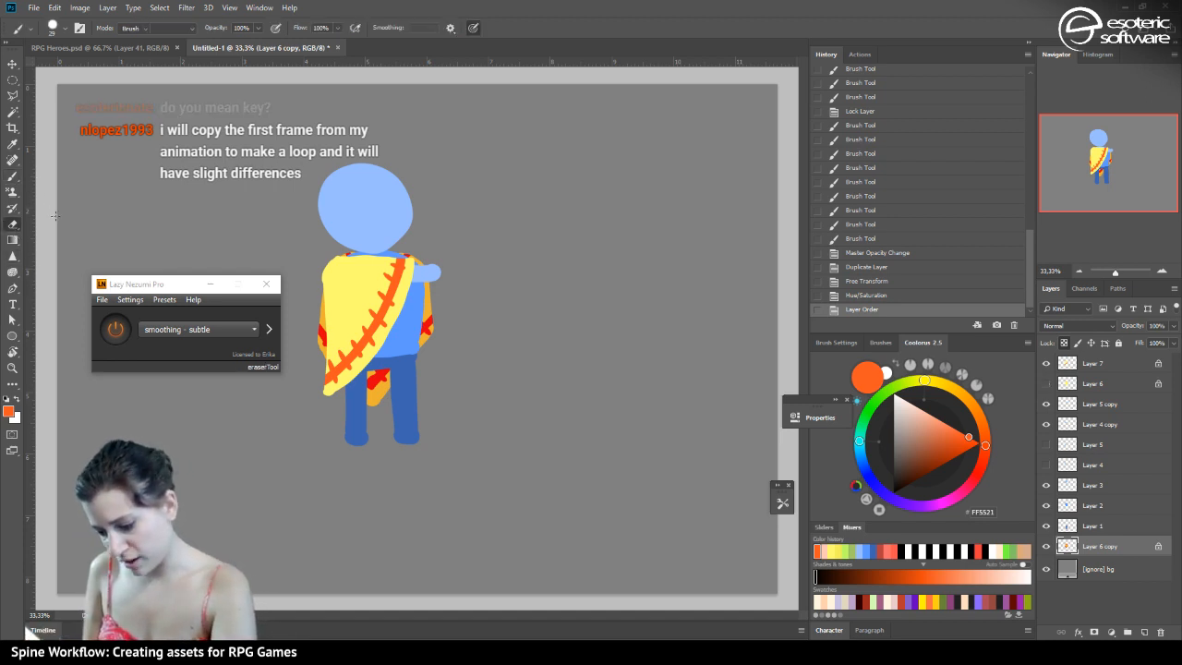
{"action": "left_click", "coordinate": [64, 28]}
{"action": "left_click", "coordinate": [64, 27]}
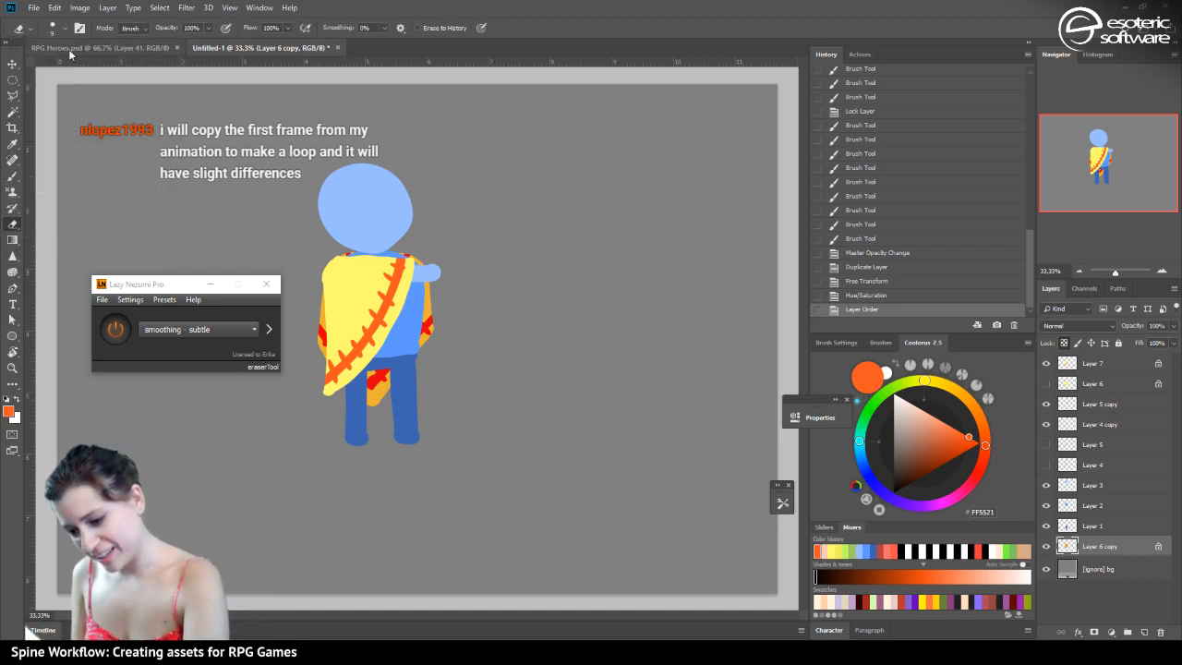
{"action": "left_click", "coordinate": [65, 28]}
{"action": "left_click", "coordinate": [81, 67]}
{"action": "left_click", "coordinate": [322, 310]}
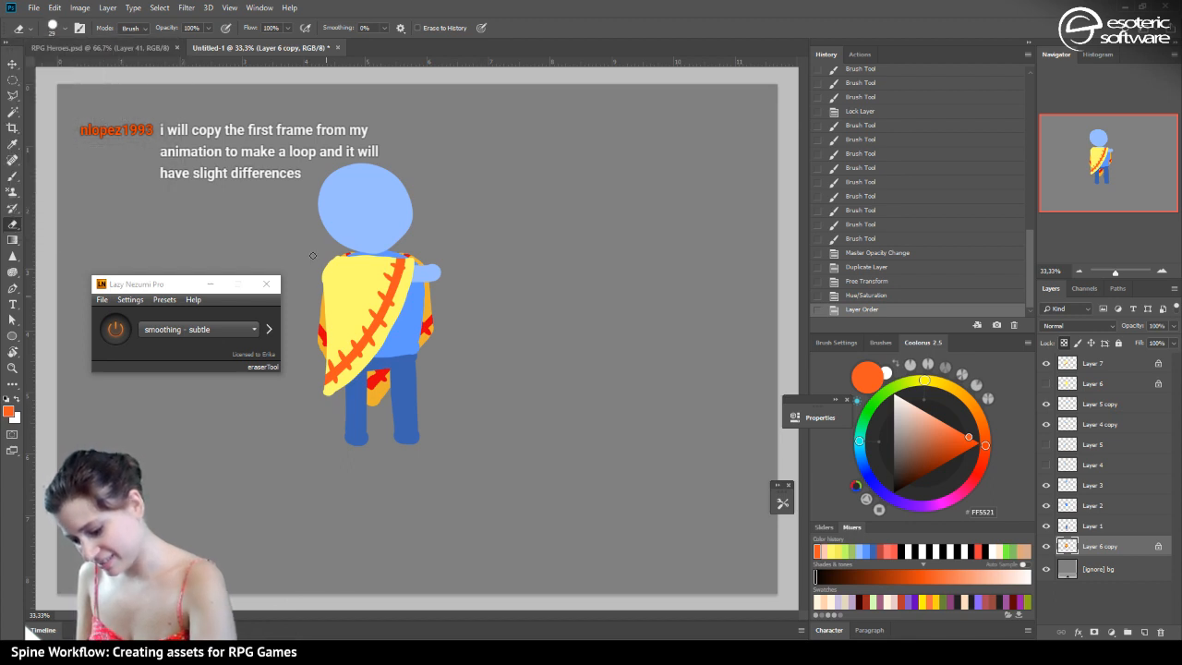
Undo the eraser stroke on the back copy and unlock the transparent pixels of Layer 7
{"action": "left_click", "coordinate": [12, 64]}
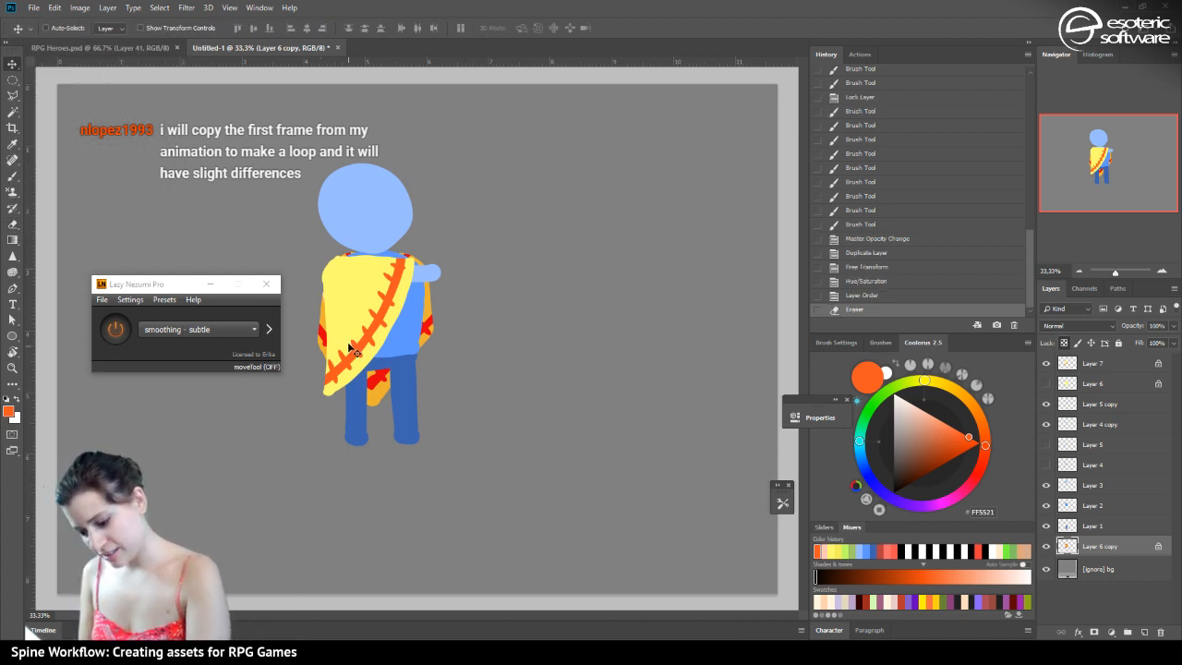
{"action": "left_click", "coordinate": [14, 180]}
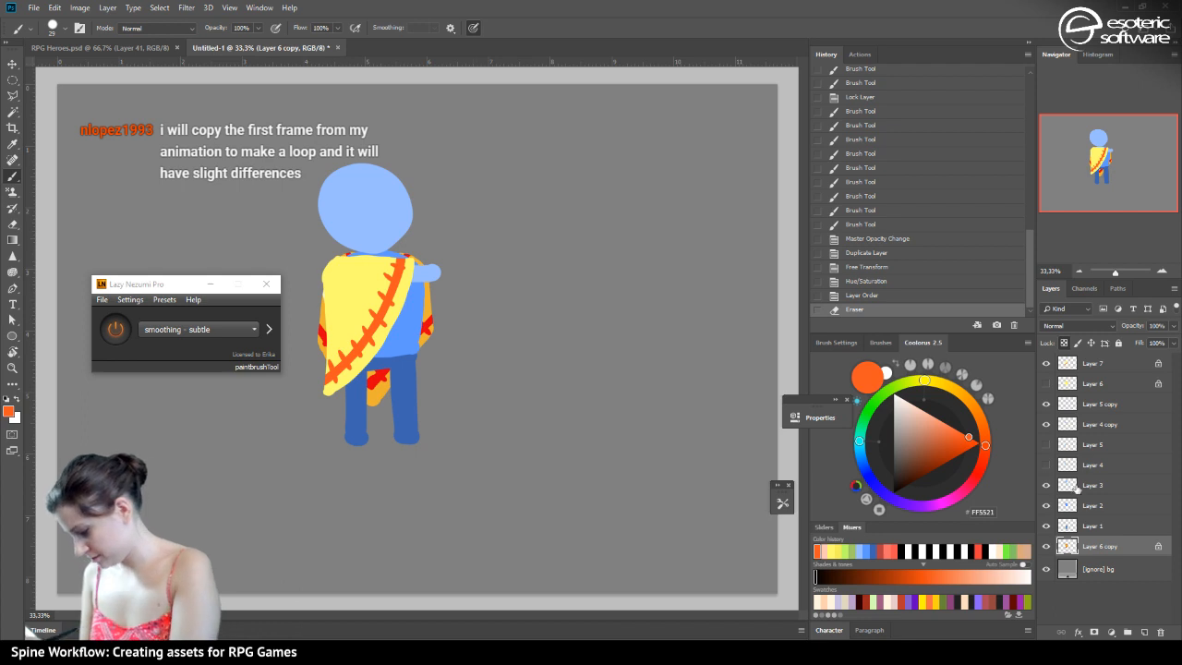
{"action": "left_click", "coordinate": [1091, 366]}
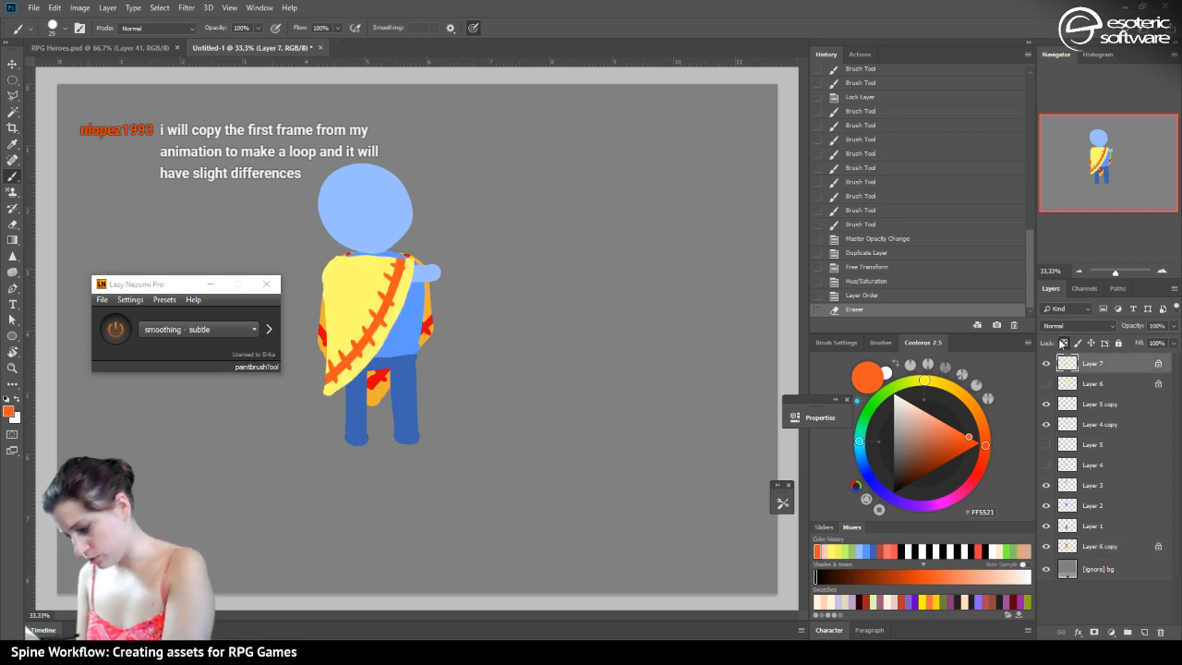
{"action": "left_click", "coordinate": [1065, 343]}
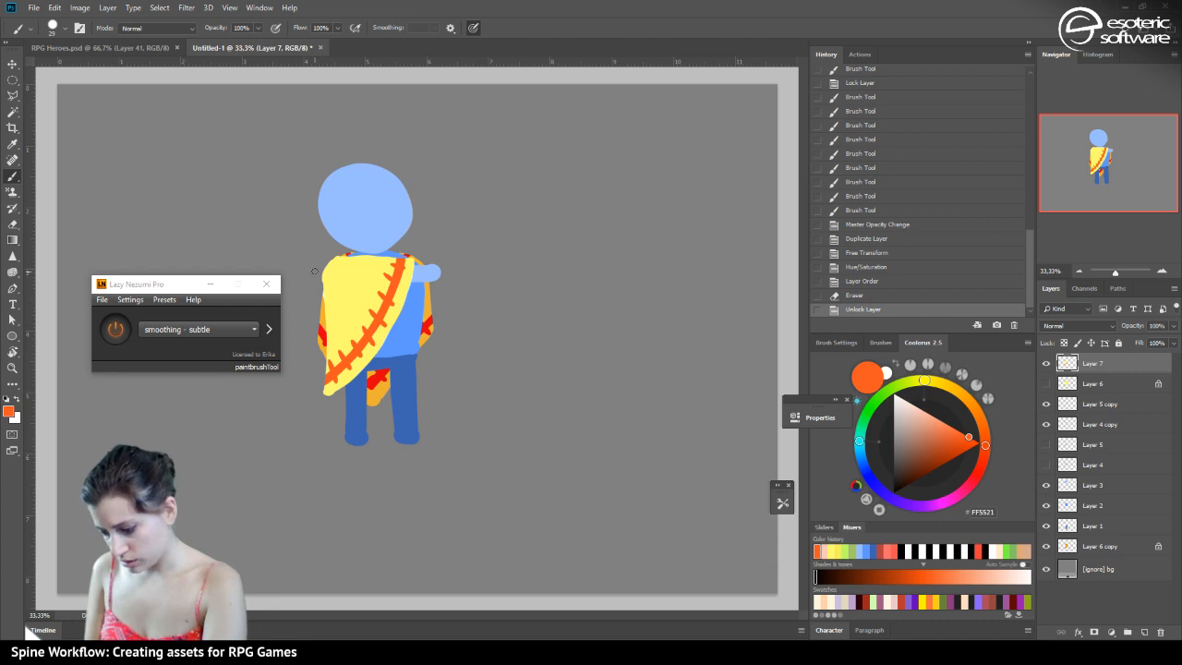
{"action": "left_click", "coordinate": [842, 294]}
{"action": "left_click", "coordinate": [843, 282]}
{"action": "left_click", "coordinate": [1064, 343]}
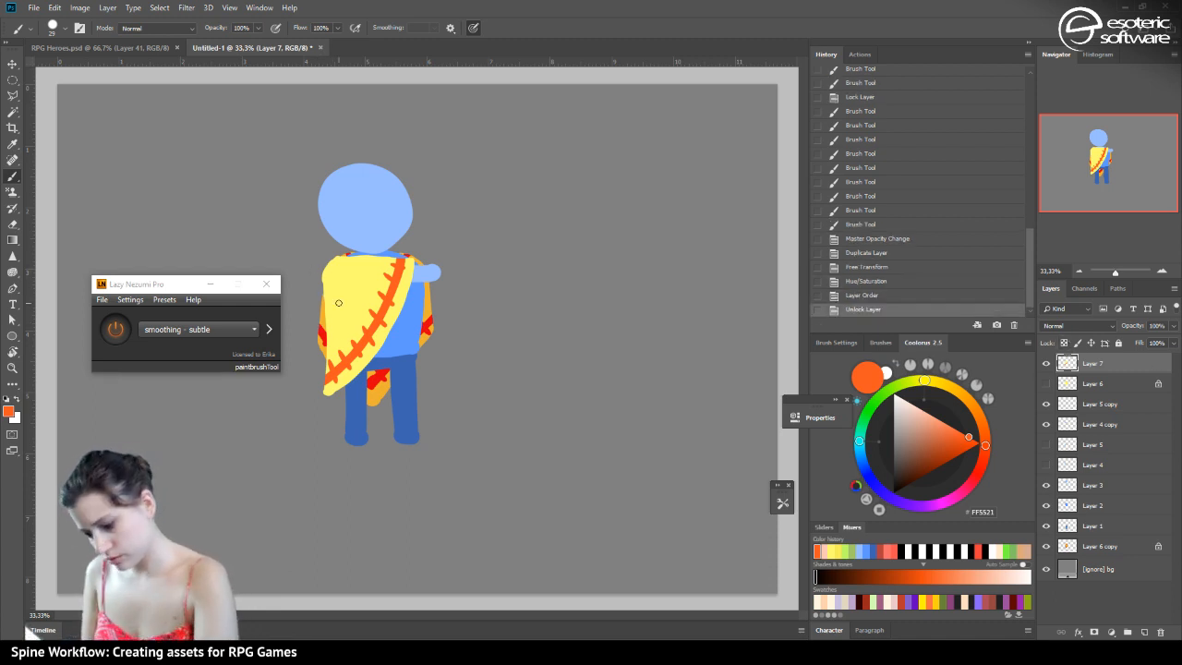
Try to reshape the outer edge and lower tip of the poncho on Layer 7, and undo all the strokes
{"action": "left_click_drag", "start_coordinate": [322, 284], "coordinate": [334, 430]}
{"action": "left_click", "coordinate": [834, 295]}
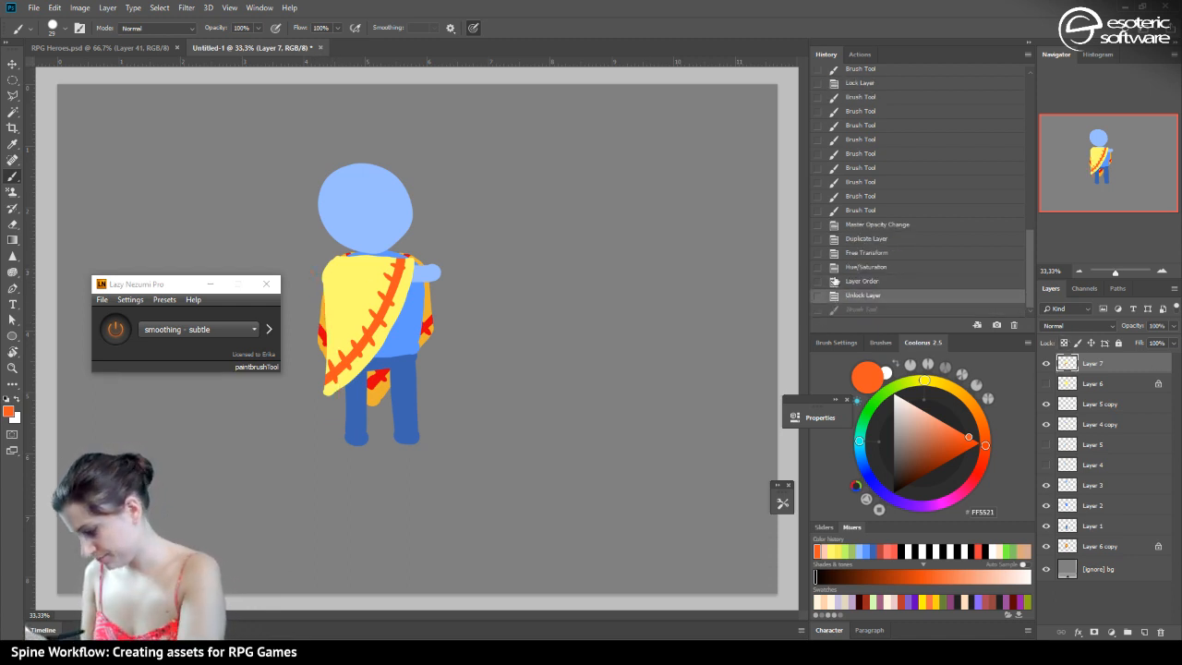
{"action": "key", "text": "e"}
{"action": "mouse_move", "coordinate": [320, 292]}
{"action": "left_mouse_down"}
{"action": "mouse_move", "coordinate": [331, 410]}
{"action": "mouse_move", "coordinate": [325, 390]}
{"action": "mouse_move", "coordinate": [340, 386]}
{"action": "left_mouse_up"}
{"action": "left_click", "coordinate": [309, 264]}
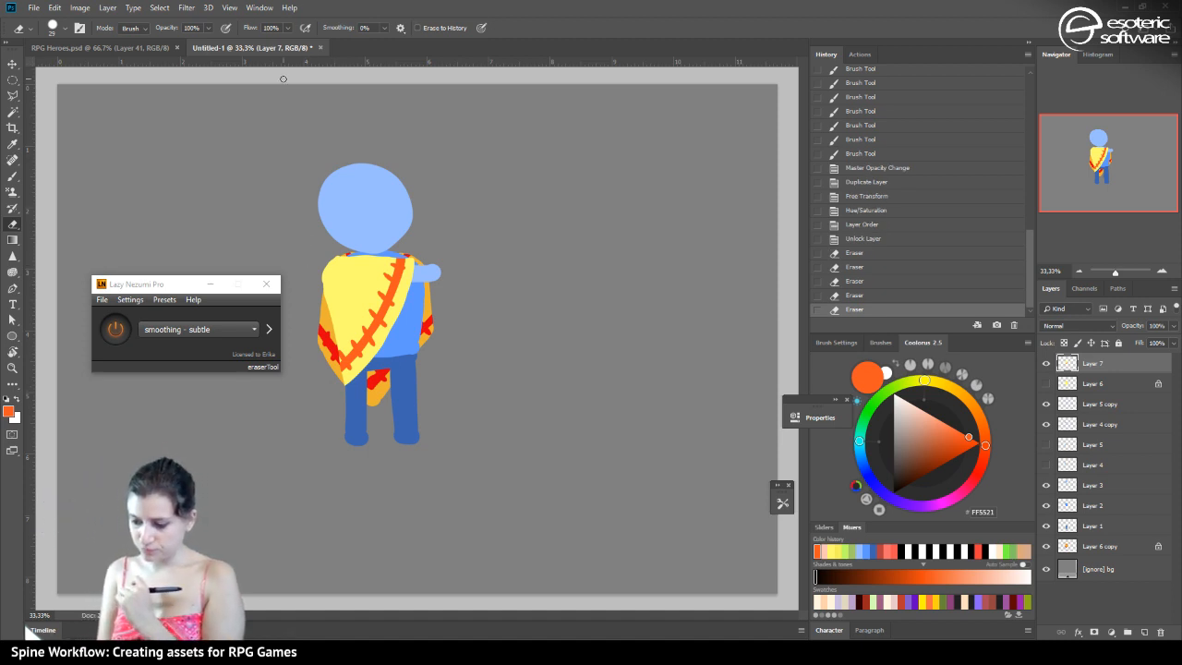
{"action": "left_click", "coordinate": [843, 295]}
{"action": "left_click", "coordinate": [845, 281]}
{"action": "left_click", "coordinate": [831, 242]}
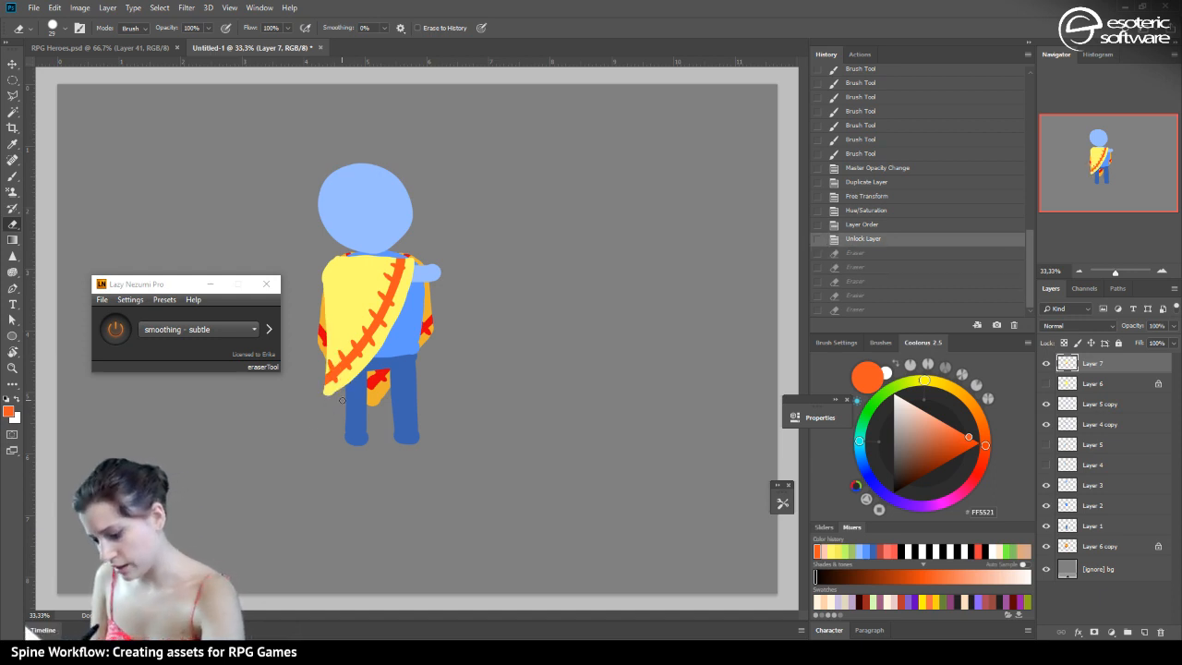
Trim the lower tip of the diagonal poncho piece on Layer 7 with the eraser
{"action": "left_click_drag", "start_coordinate": [340, 399], "coordinate": [326, 402]}
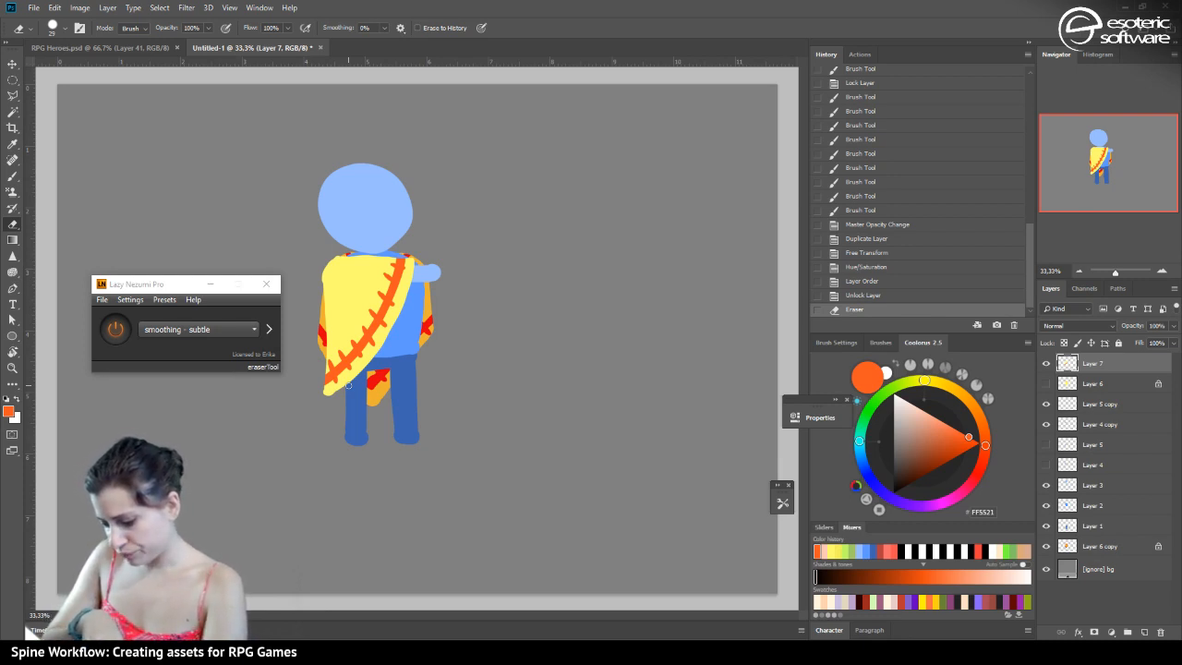
{"action": "key", "text": "v"}
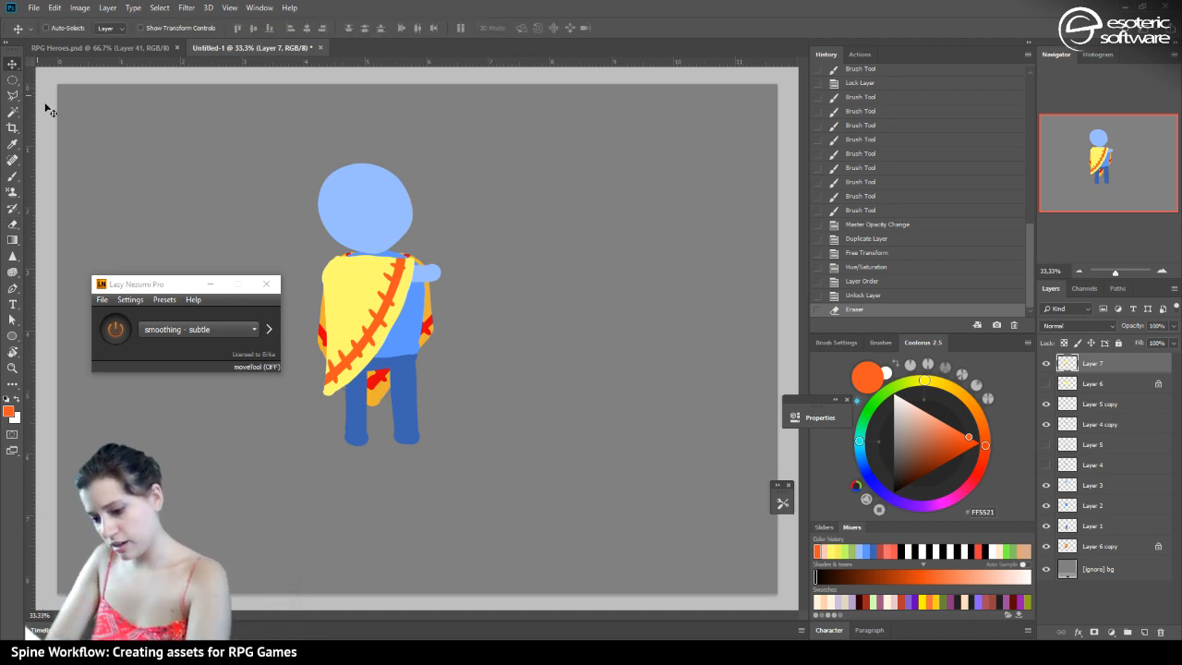
Hide Layer 7, Layer 5 copy and Layer 4 copy, and show the hanging arm on Layers 4 and 5
{"action": "left_click", "coordinate": [1047, 363]}
{"action": "left_click", "coordinate": [1046, 404]}
{"action": "left_click", "coordinate": [1047, 424]}
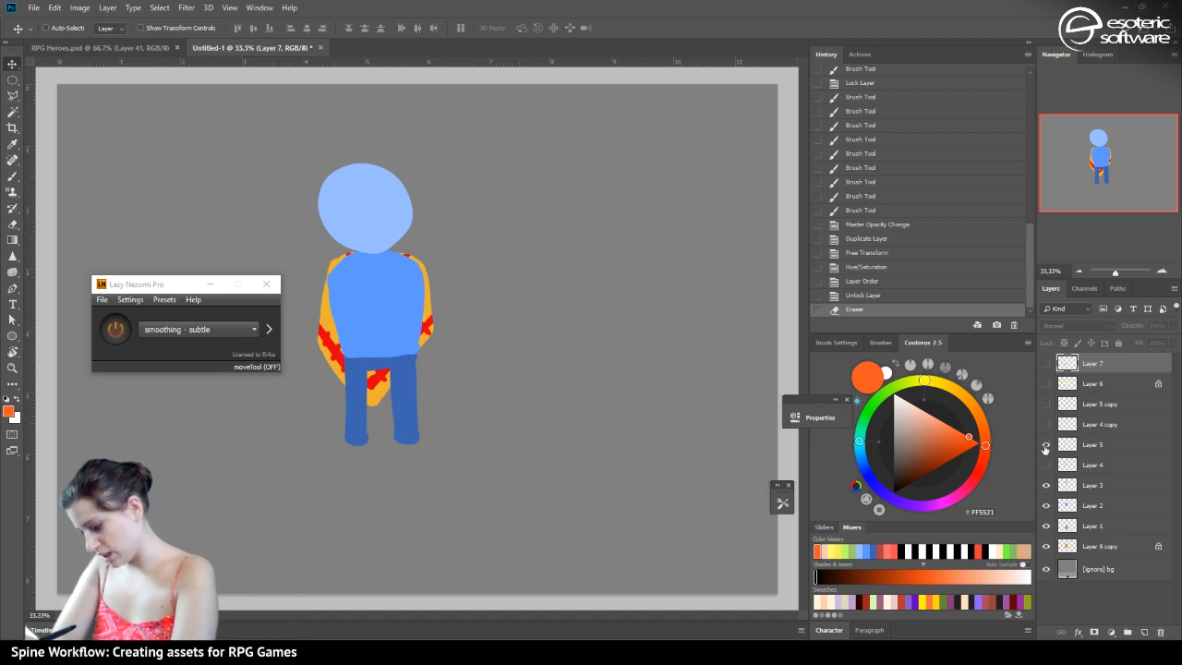
{"action": "left_click", "coordinate": [1046, 444]}
{"action": "left_click", "coordinate": [1047, 465]}
Add a new layer above Layer 5 and paint a beige CDB5AD L-shaped object at the hanging arm's hand
{"action": "left_click", "coordinate": [1069, 447]}
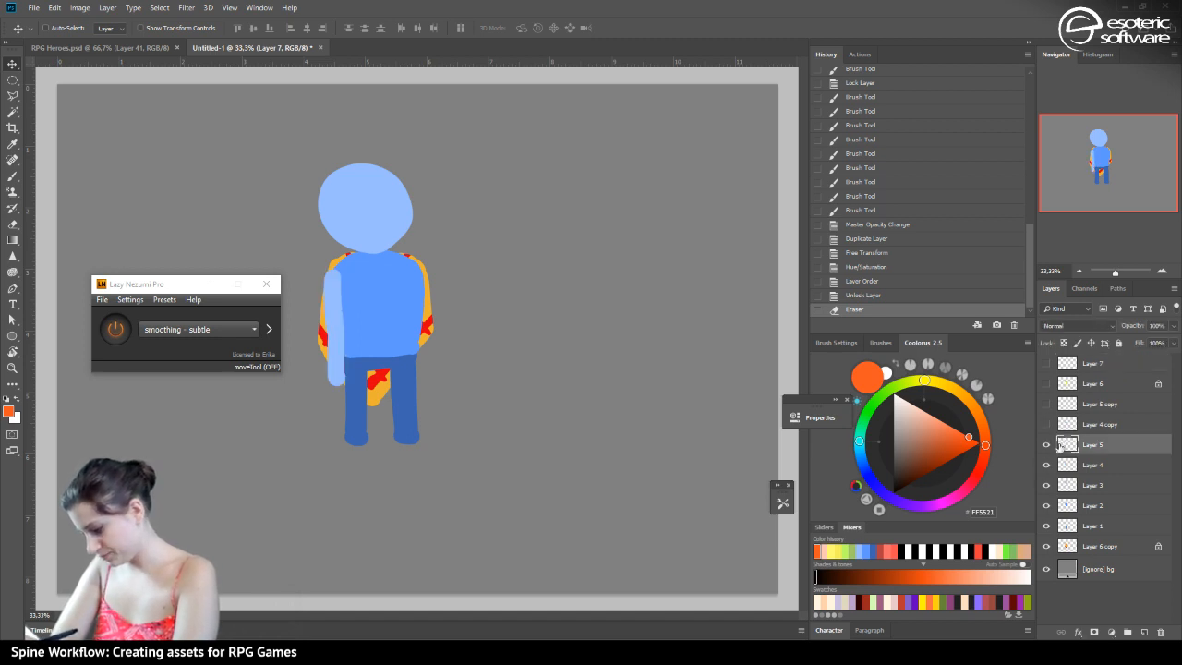
{"action": "left_click", "coordinate": [1144, 631]}
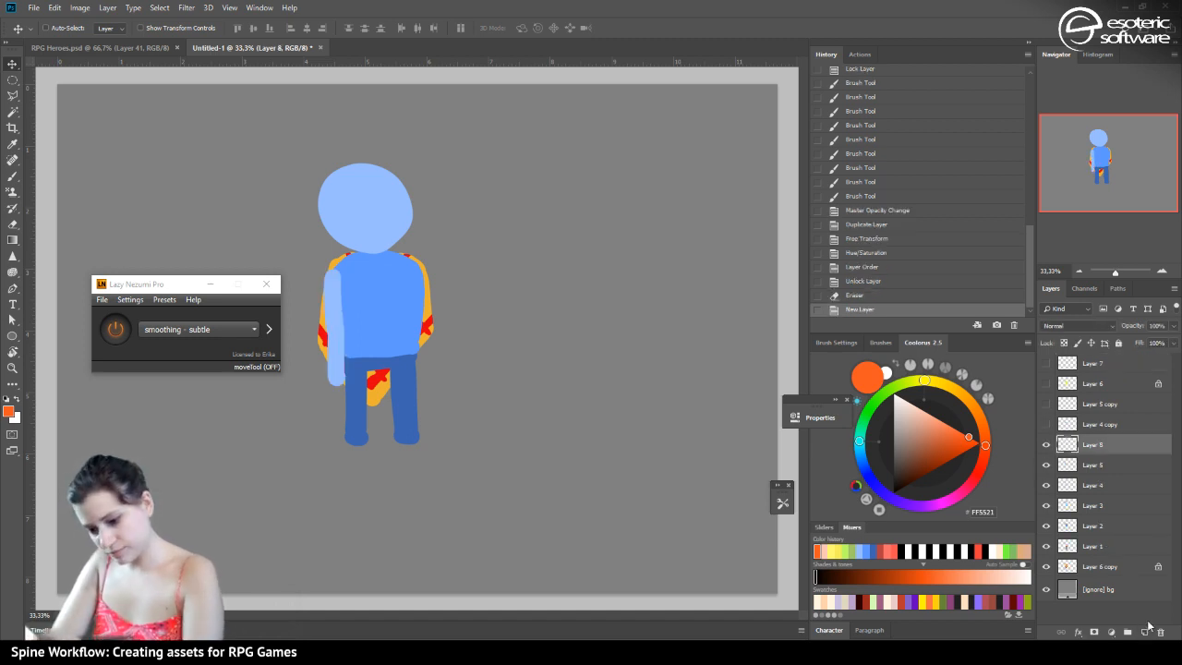
{"action": "left_click", "coordinate": [906, 414]}
{"action": "key", "text": "b"}
{"action": "mouse_move", "coordinate": [321, 375]}
{"action": "left_mouse_down"}
{"action": "mouse_move", "coordinate": [349, 376]}
{"action": "mouse_move", "coordinate": [324, 416]}
{"action": "mouse_move", "coordinate": [323, 380]}
{"action": "left_mouse_up"}
{"action": "left_click_drag", "start_coordinate": [327, 377], "coordinate": [349, 376]}
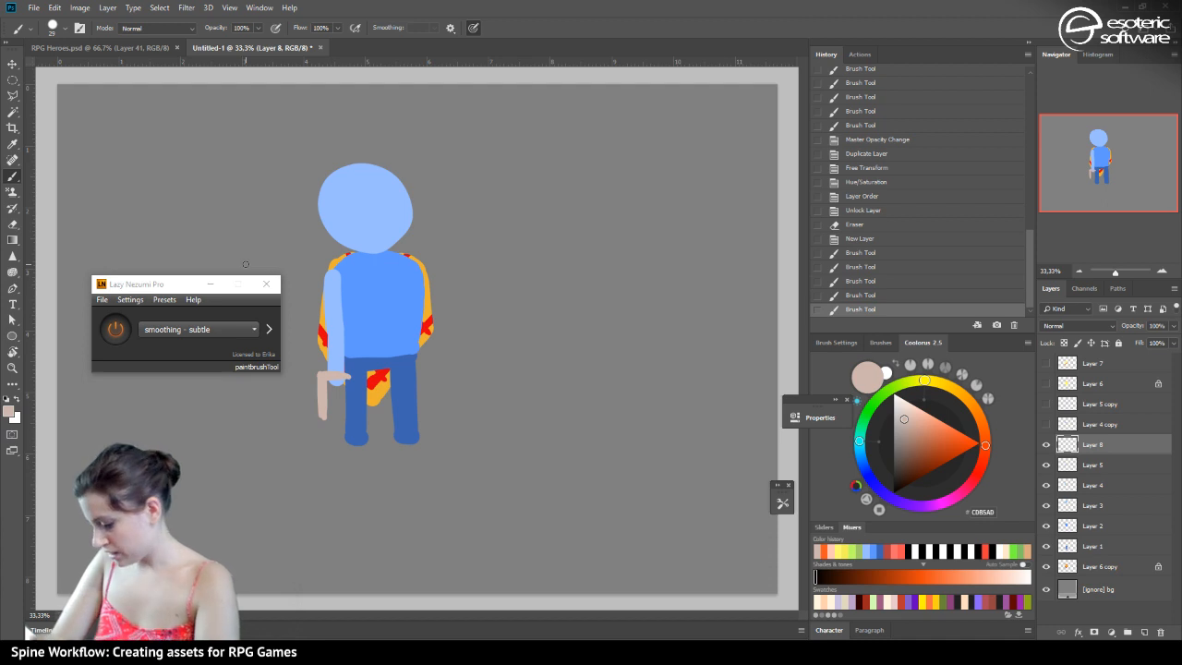
Toggle the visibility of Layers 2 and 3 to check which body parts they contain
{"action": "left_click", "coordinate": [1077, 527]}
{"action": "left_click", "coordinate": [1047, 526]}
{"action": "left_click", "coordinate": [1047, 525]}
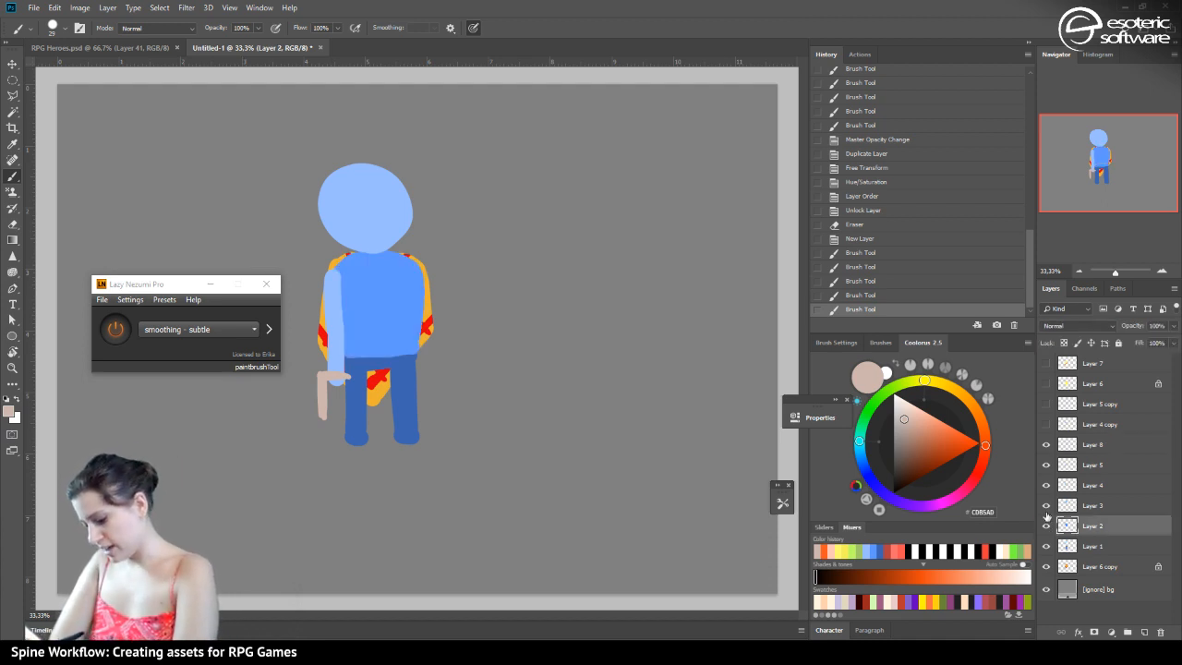
{"action": "left_click", "coordinate": [1046, 505]}
{"action": "left_click", "coordinate": [1046, 505]}
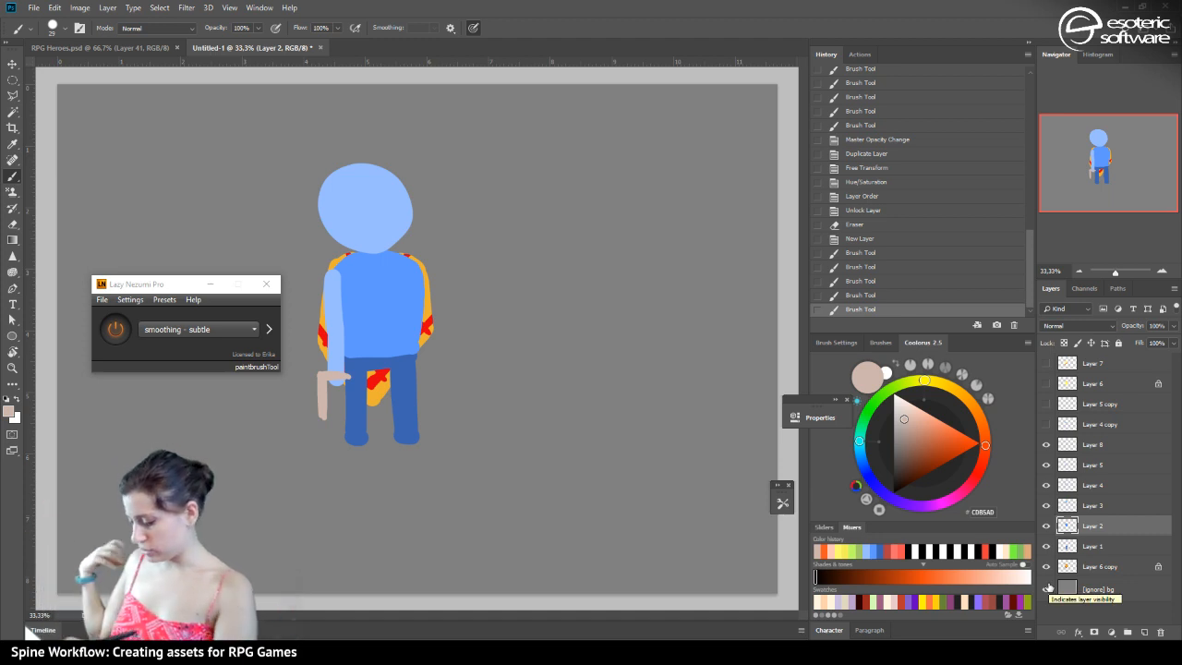
Show the raised arm's Layer 4 copy and Layer 5 copy, and delete both layers
{"action": "left_click", "coordinate": [1046, 424]}
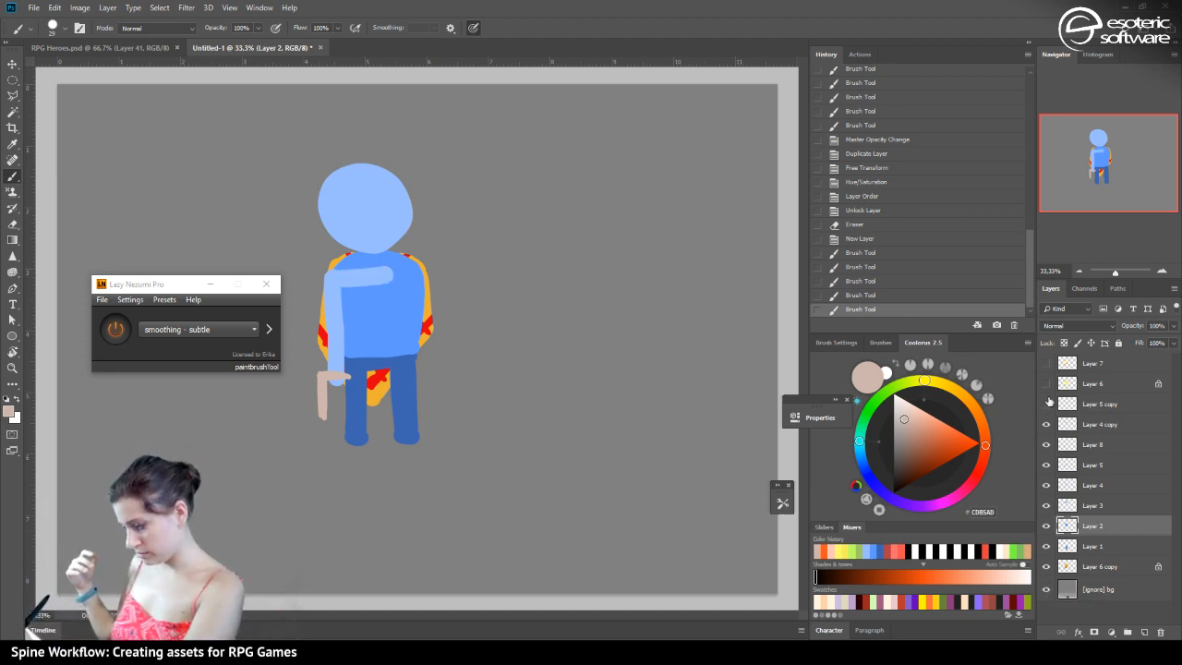
{"action": "left_click", "coordinate": [1046, 404]}
{"action": "left_click", "coordinate": [1083, 427]}
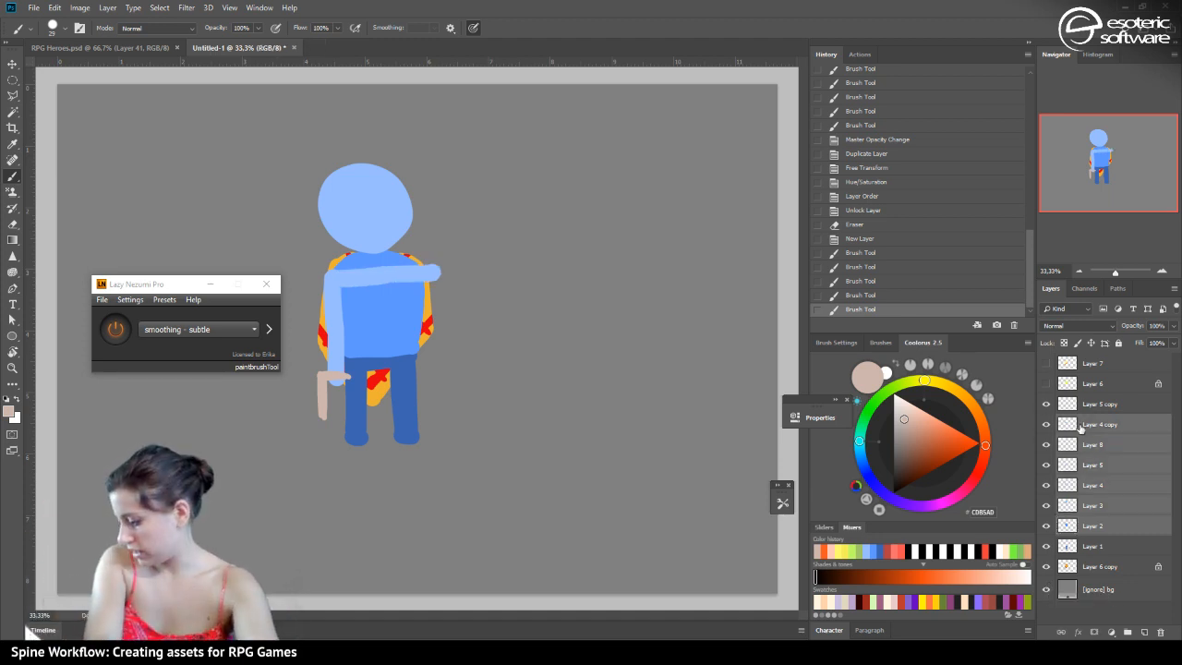
{"action": "left_click", "coordinate": [1094, 406], "text": "shift"}
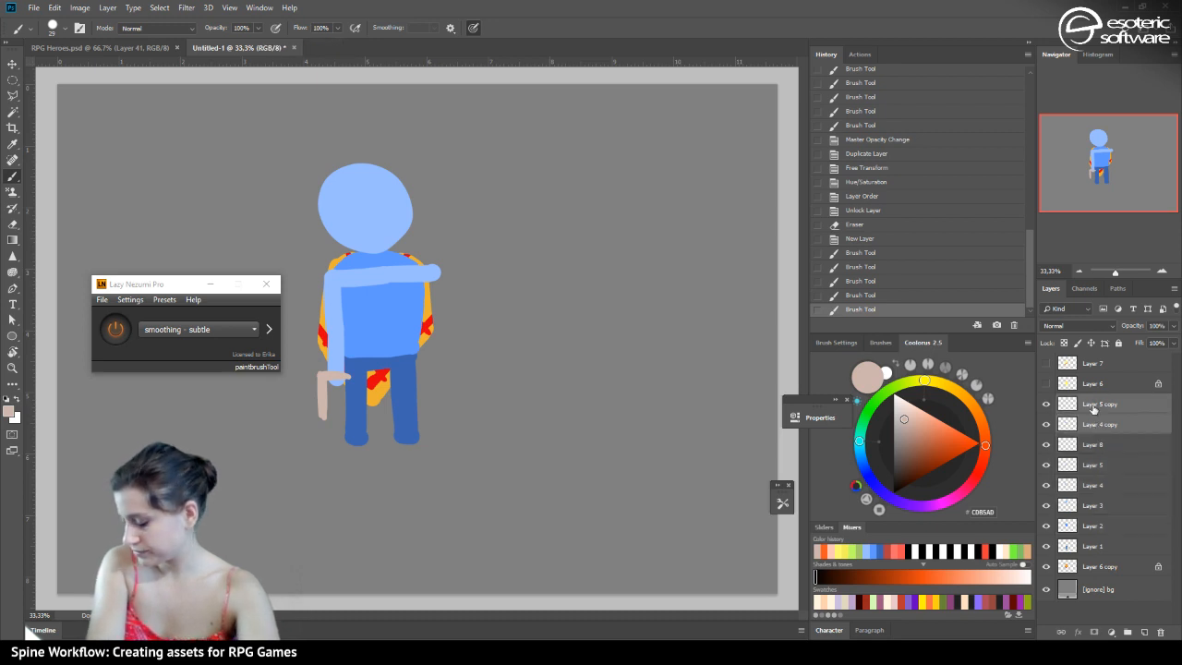
{"action": "left_click", "coordinate": [1161, 631]}
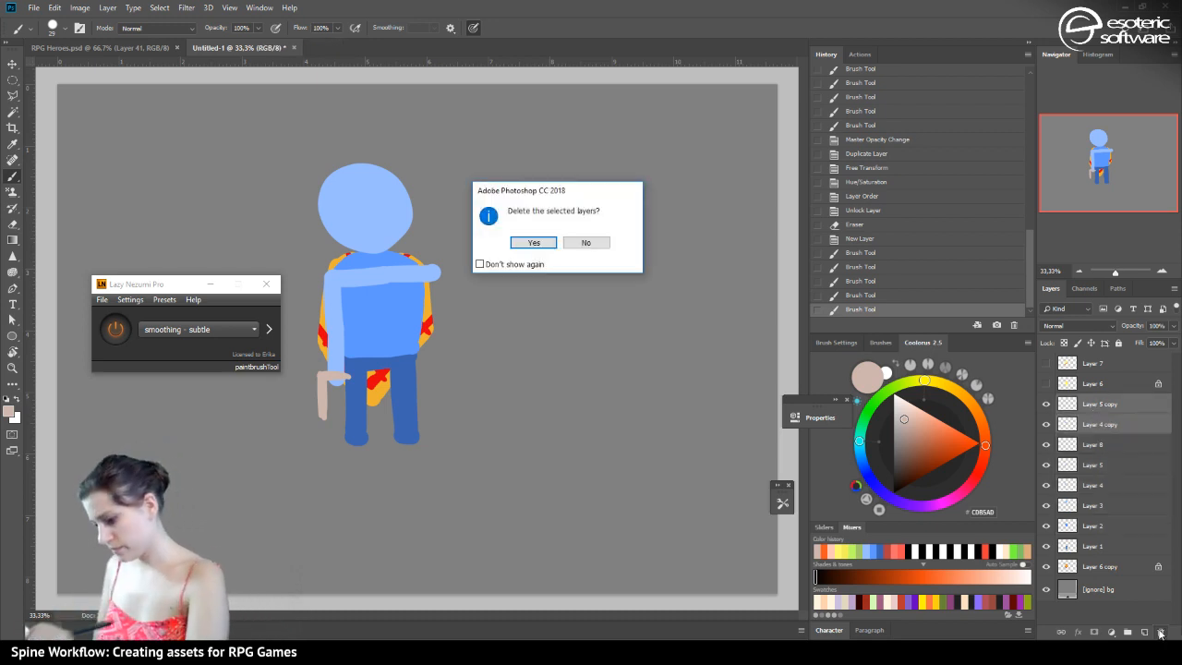
{"action": "left_click", "coordinate": [534, 243]}
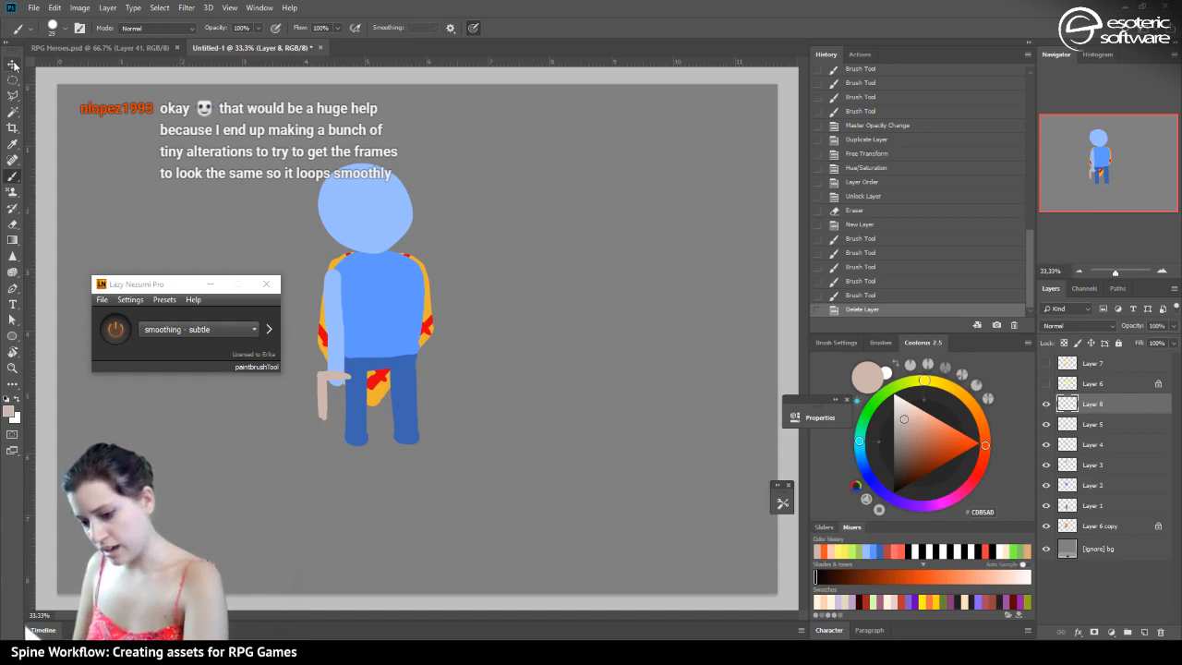
Paint orange FF5521 eyes, a nose and a jagged mouth on the character's head on Layer 8
{"action": "key", "text": "v"}
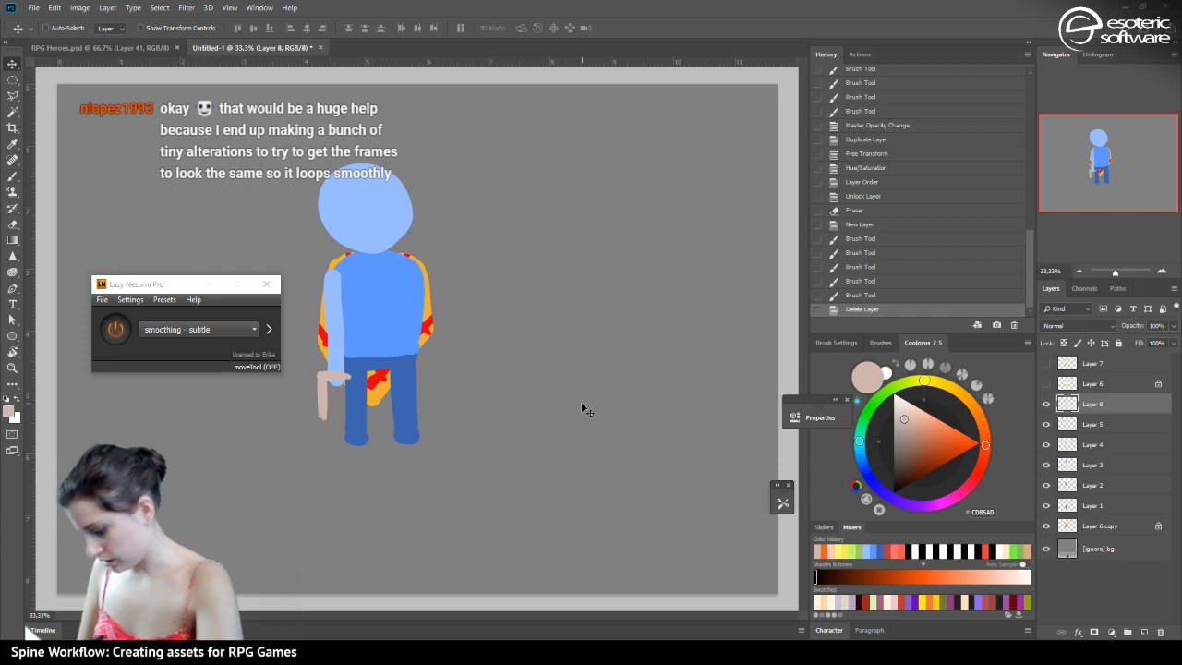
{"action": "left_click", "coordinate": [824, 552]}
{"action": "left_click", "coordinate": [13, 176]}
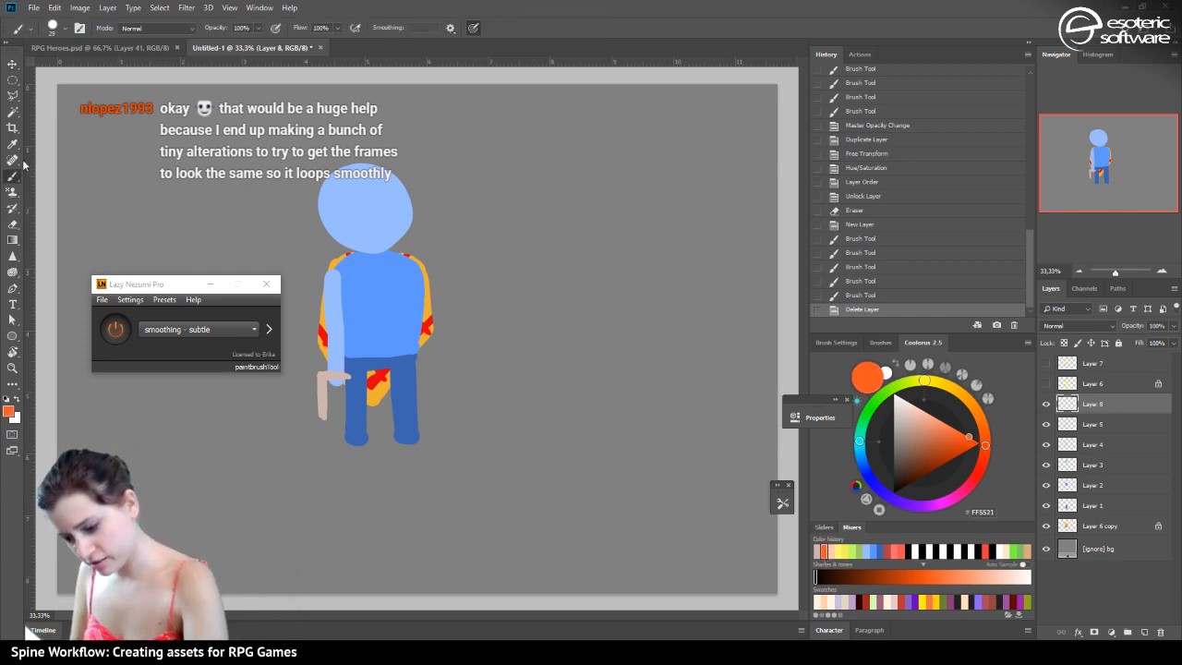
{"action": "mouse_move", "coordinate": [350, 206]}
{"action": "left_mouse_down"}
{"action": "mouse_move", "coordinate": [350, 217]}
{"action": "mouse_move", "coordinate": [393, 217]}
{"action": "mouse_move", "coordinate": [369, 221]}
{"action": "mouse_move", "coordinate": [368, 245]}
{"action": "mouse_move", "coordinate": [388, 238]}
{"action": "left_mouse_up"}
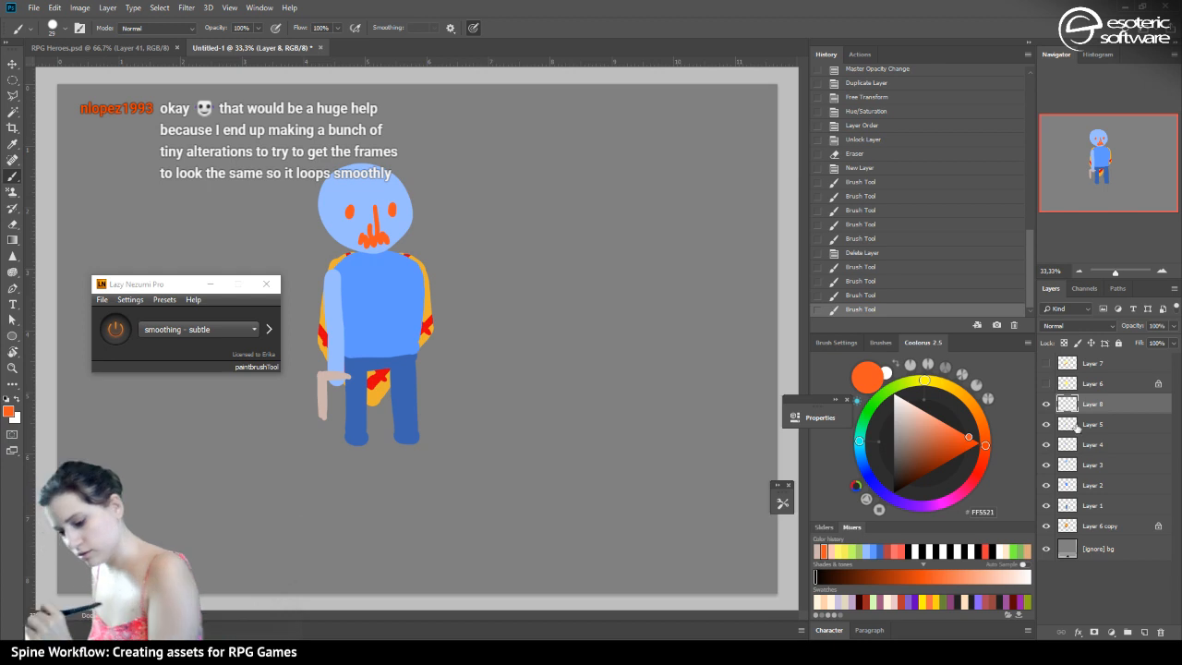
Duplicate Layer 8 with the painted face and lock the transparent pixels of the copy
{"action": "right_click", "coordinate": [1108, 386]}
{"action": "left_click", "coordinate": [1126, 404]}
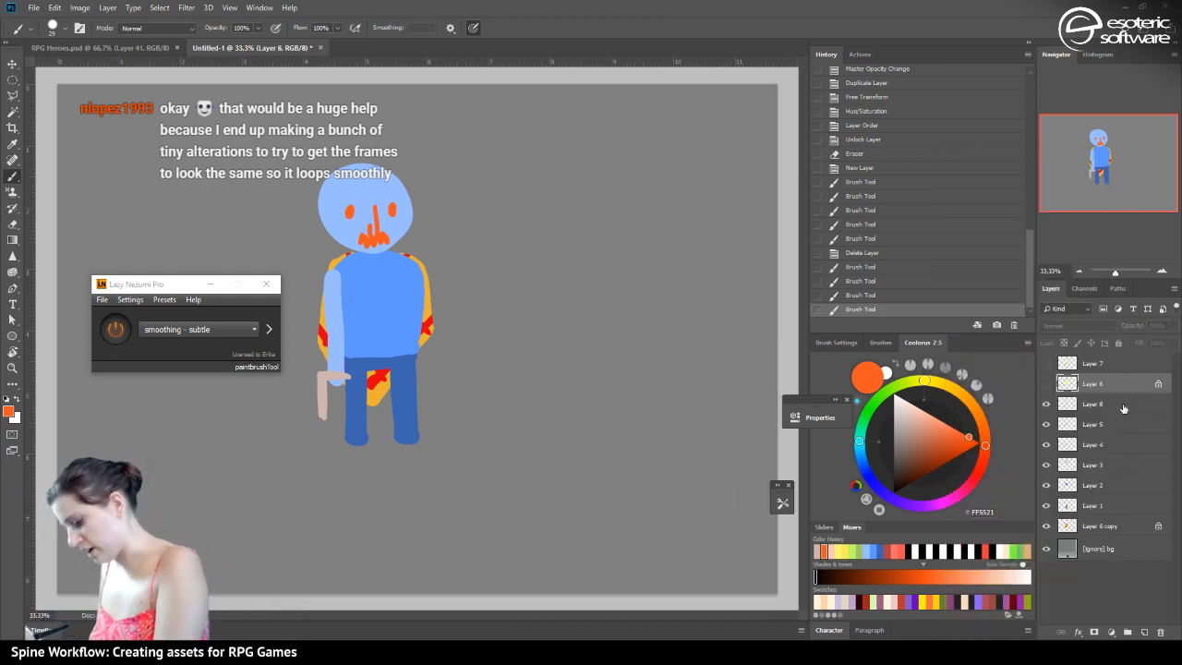
{"action": "left_click", "coordinate": [1121, 406]}
{"action": "right_click", "coordinate": [1114, 405]}
{"action": "left_click", "coordinate": [975, 206]}
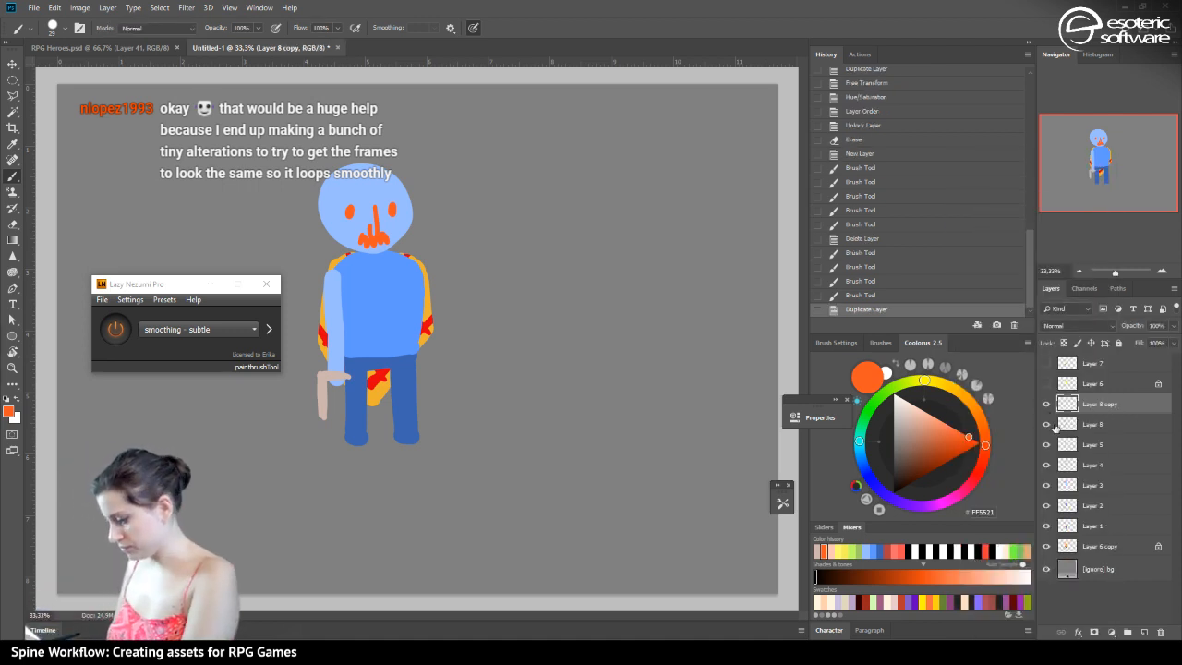
{"action": "left_click", "coordinate": [1046, 404]}
{"action": "left_click", "coordinate": [1046, 404]}
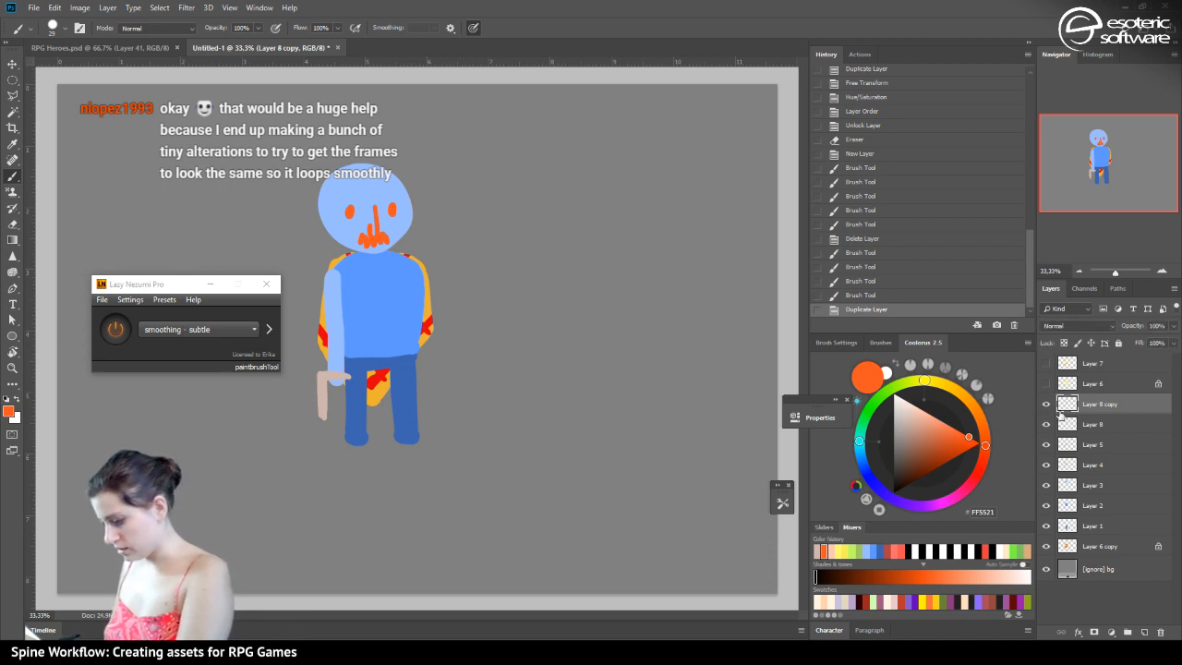
{"action": "left_click", "coordinate": [1064, 342]}
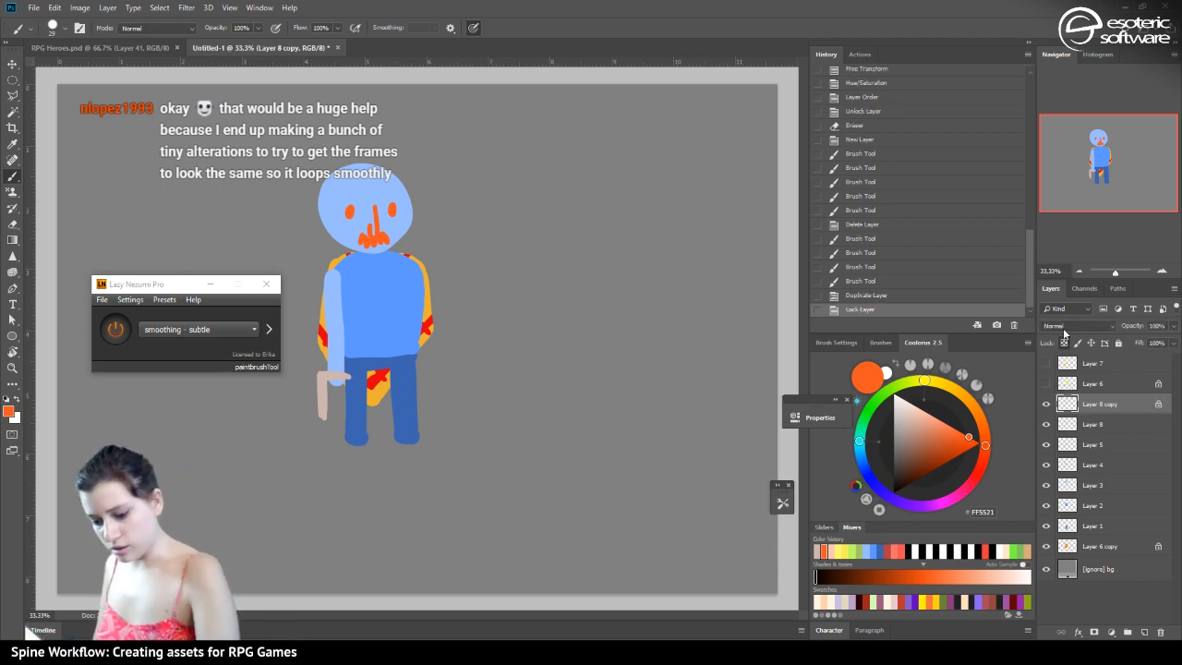
Try an orange gradient on Layer 8 copy and undo back to before Layer 8 was duplicated
{"action": "left_click", "coordinate": [12, 239]}
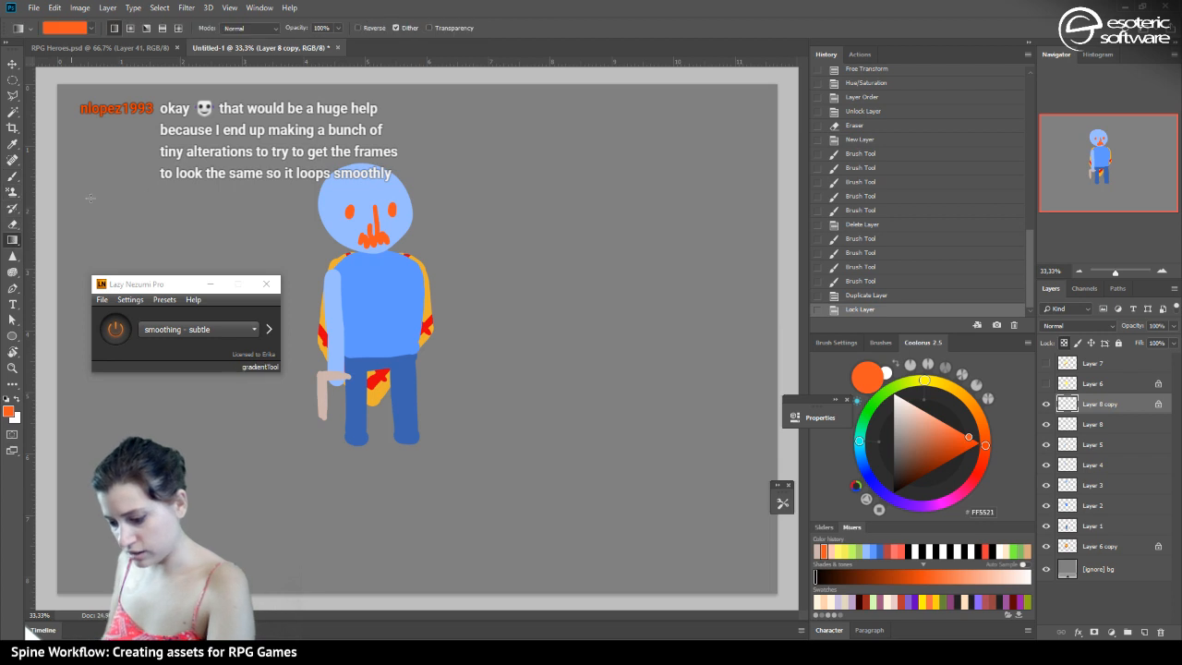
{"action": "left_click_drag", "start_coordinate": [218, 97], "coordinate": [205, 87]}
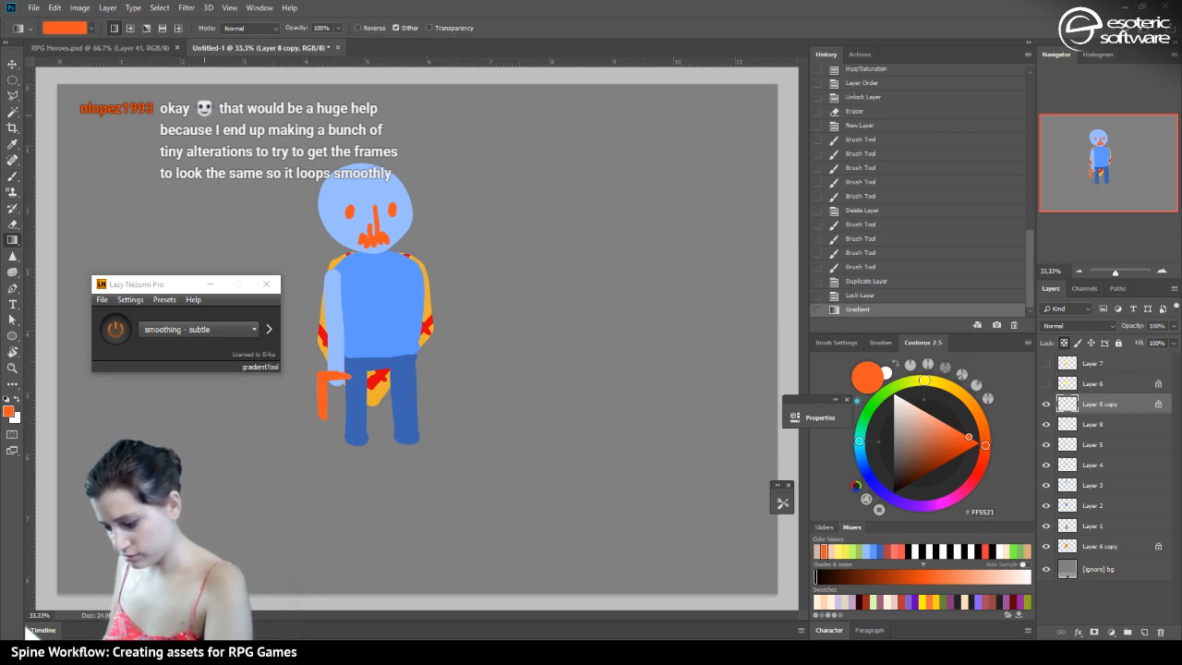
{"action": "key", "text": "ctrl+alt+z"}
{"action": "key", "text": "ctrl+alt+z"}
{"action": "key", "text": "ctrl+alt+z"}
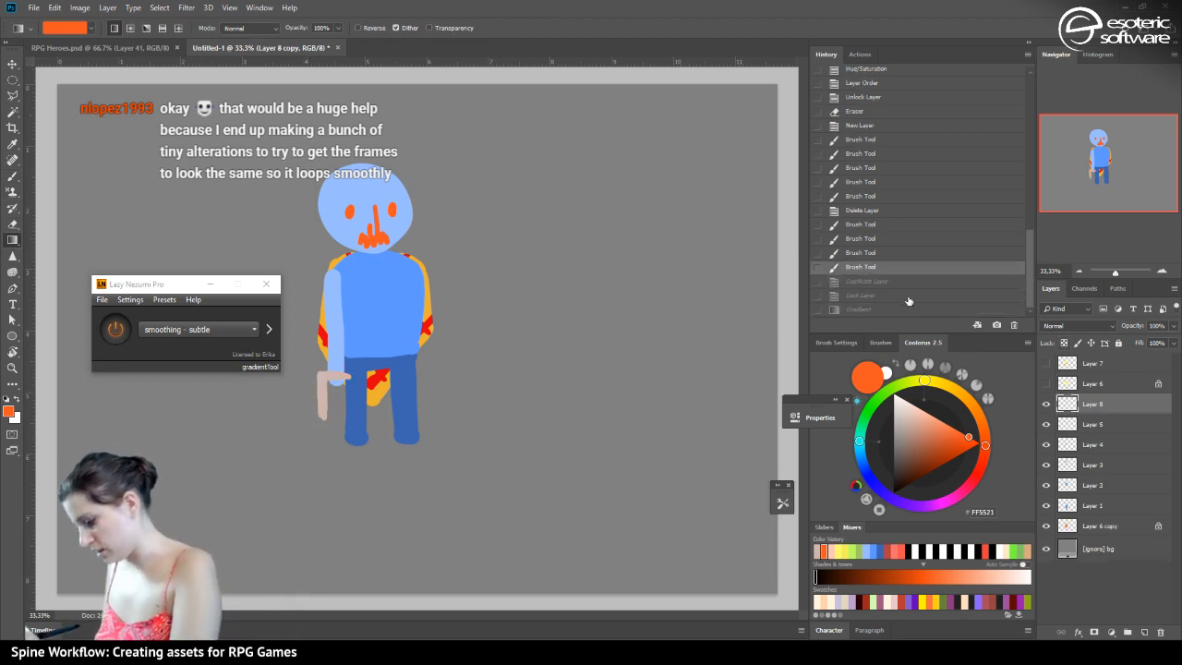
Toggle the visibility of Layers 2, 1 and 3 to check which body parts they contain
{"action": "left_click", "coordinate": [1064, 485]}
{"action": "left_click", "coordinate": [1046, 485]}
{"action": "left_click", "coordinate": [1046, 485]}
{"action": "left_click", "coordinate": [1047, 505]}
{"action": "left_click", "coordinate": [1047, 506]}
{"action": "left_click", "coordinate": [1046, 465]}
{"action": "left_click", "coordinate": [1046, 465]}
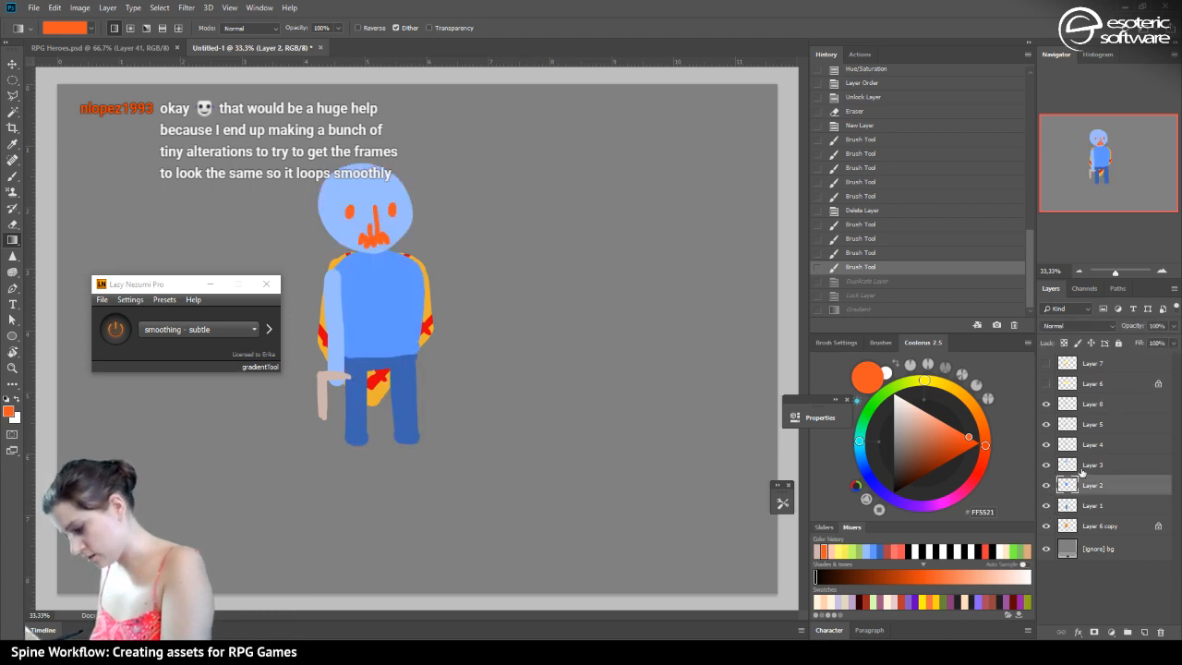
Clear the painted face from Layer 8 using an elliptical selection around the head, and deselect
{"action": "left_click", "coordinate": [13, 79]}
{"action": "left_click", "coordinate": [11, 63]}
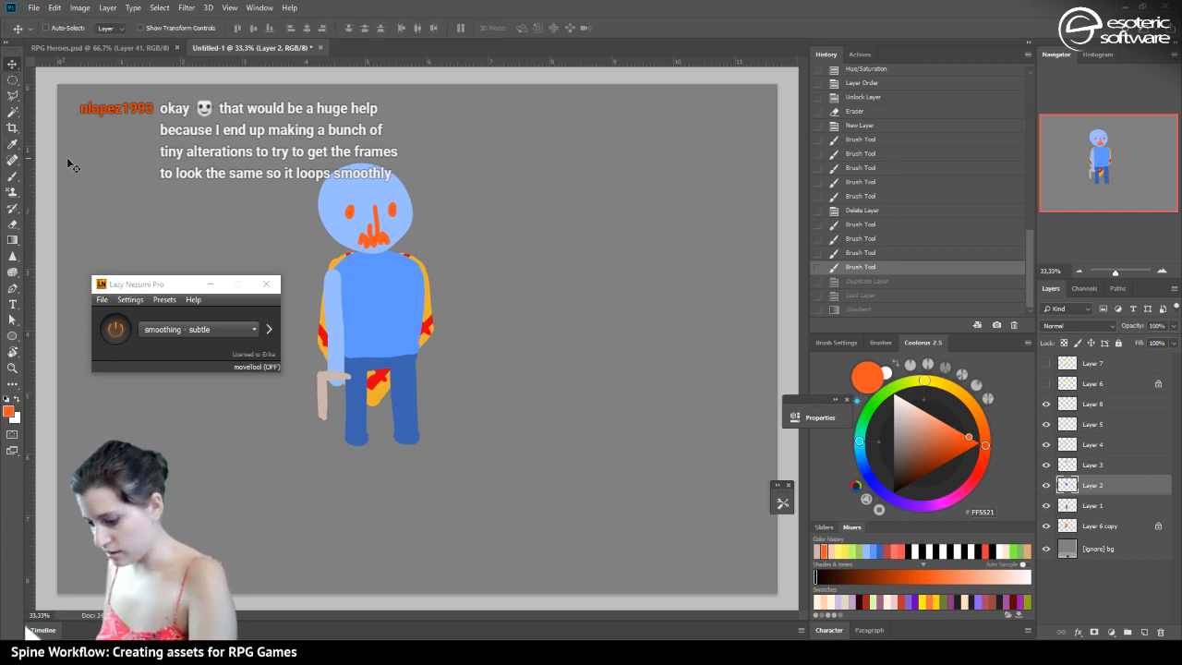
{"action": "left_click", "coordinate": [12, 80]}
{"action": "mouse_move", "coordinate": [269, 140]}
{"action": "left_mouse_down"}
{"action": "mouse_move", "coordinate": [448, 221]}
{"action": "mouse_move", "coordinate": [463, 268]}
{"action": "left_mouse_up"}
{"action": "left_click", "coordinate": [1047, 405]}
{"action": "left_click", "coordinate": [1046, 404]}
{"action": "left_click", "coordinate": [1083, 404]}
{"action": "key", "text": "Delete"}
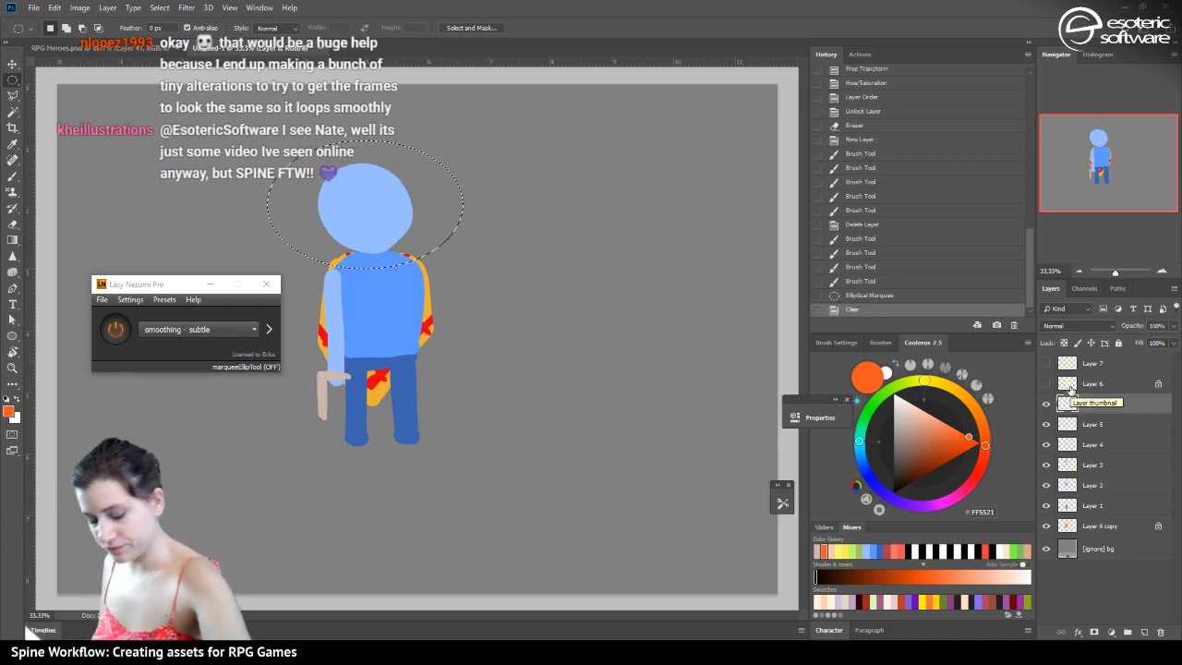
{"action": "key", "text": "ctrl+d"}
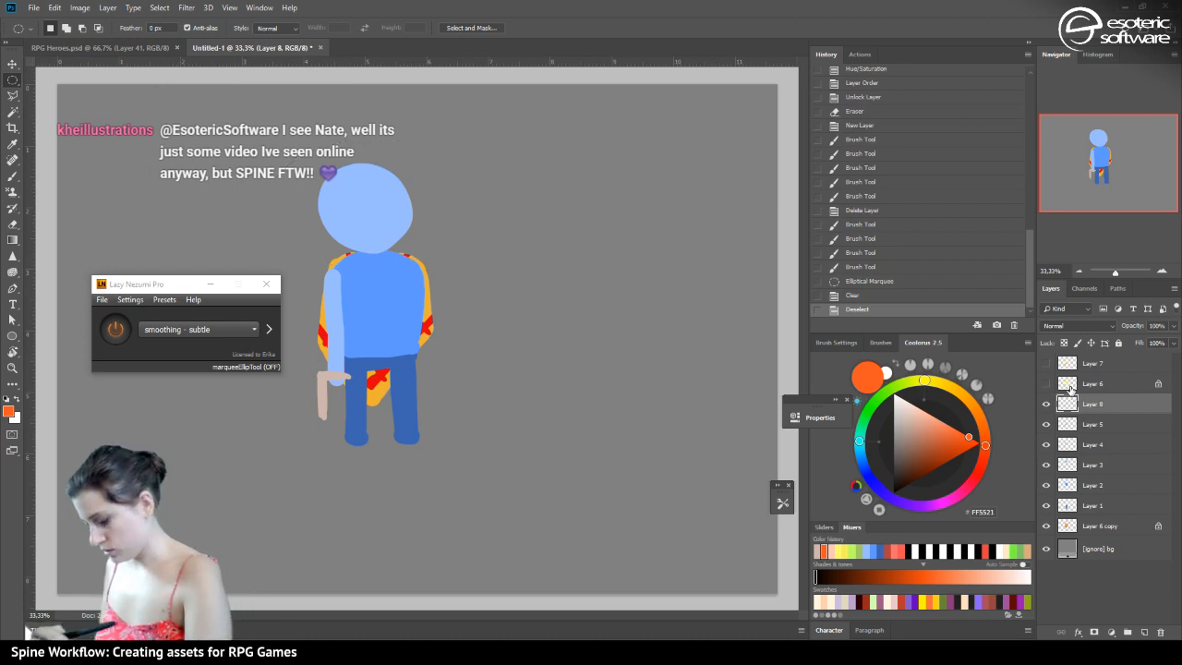
Paint orange FF5521 eyes, a nose and a jagged mouth directly on the head on Layer 3
{"action": "left_click", "coordinate": [1062, 490]}
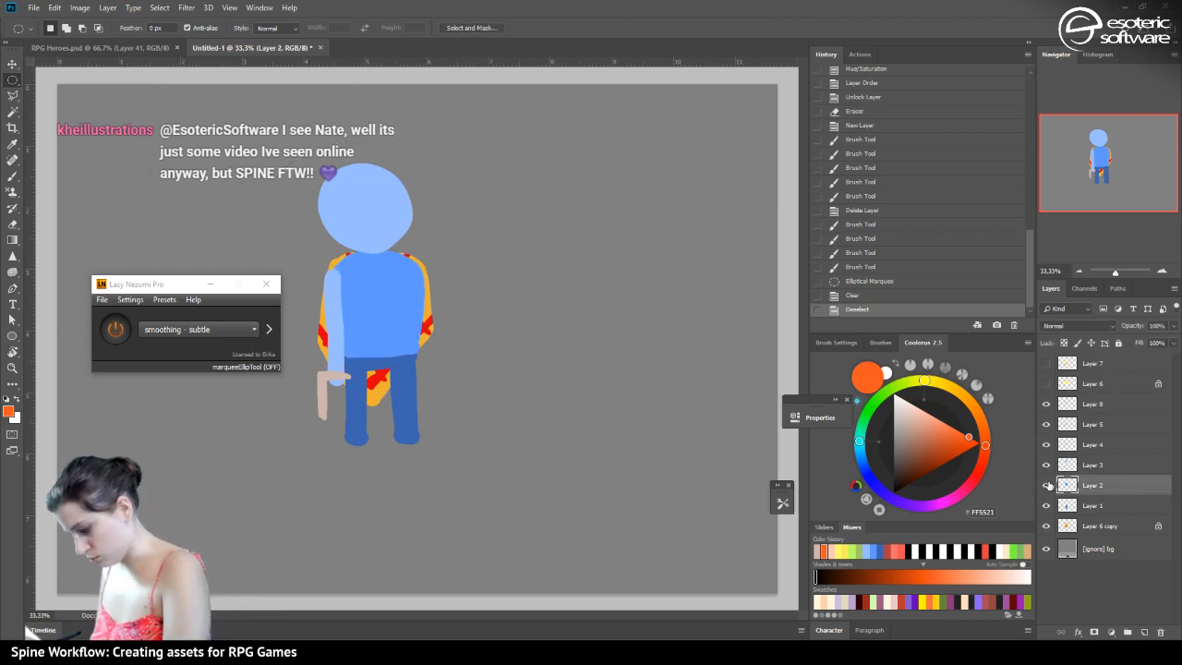
{"action": "left_click", "coordinate": [1047, 465]}
{"action": "left_click", "coordinate": [1046, 465]}
{"action": "left_click", "coordinate": [1064, 466]}
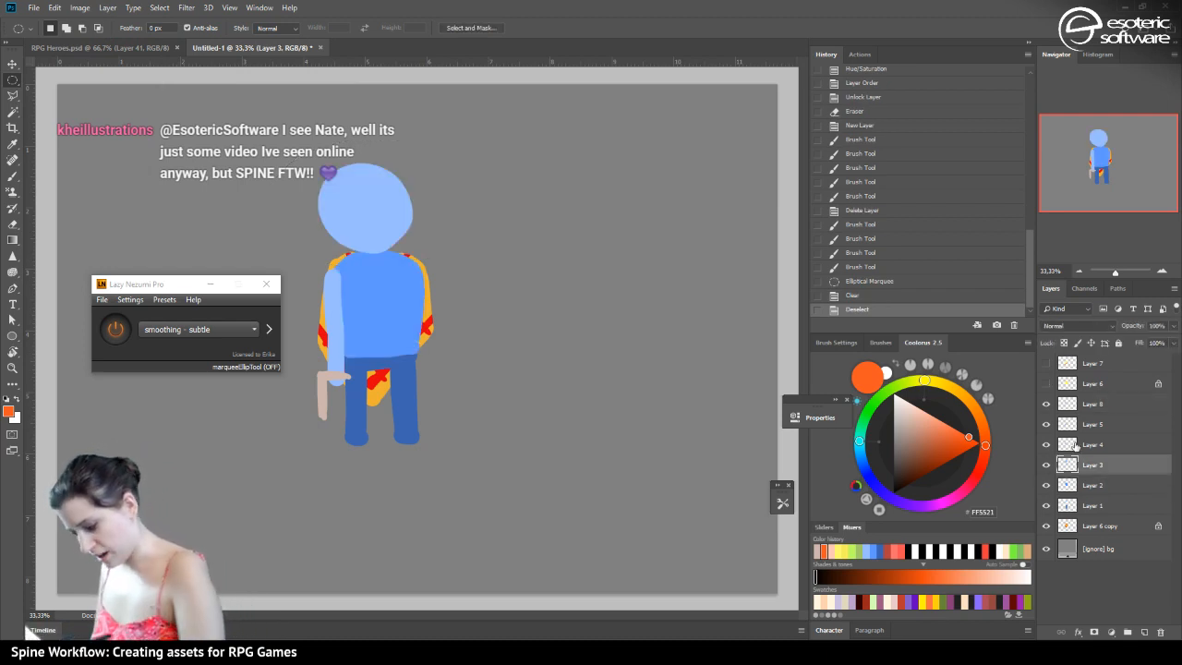
{"action": "left_click", "coordinate": [18, 174]}
{"action": "mouse_move", "coordinate": [373, 198]}
{"action": "left_mouse_down"}
{"action": "mouse_move", "coordinate": [364, 231]}
{"action": "mouse_move", "coordinate": [352, 213]}
{"action": "mouse_move", "coordinate": [385, 211]}
{"action": "mouse_move", "coordinate": [384, 221]}
{"action": "left_mouse_up"}
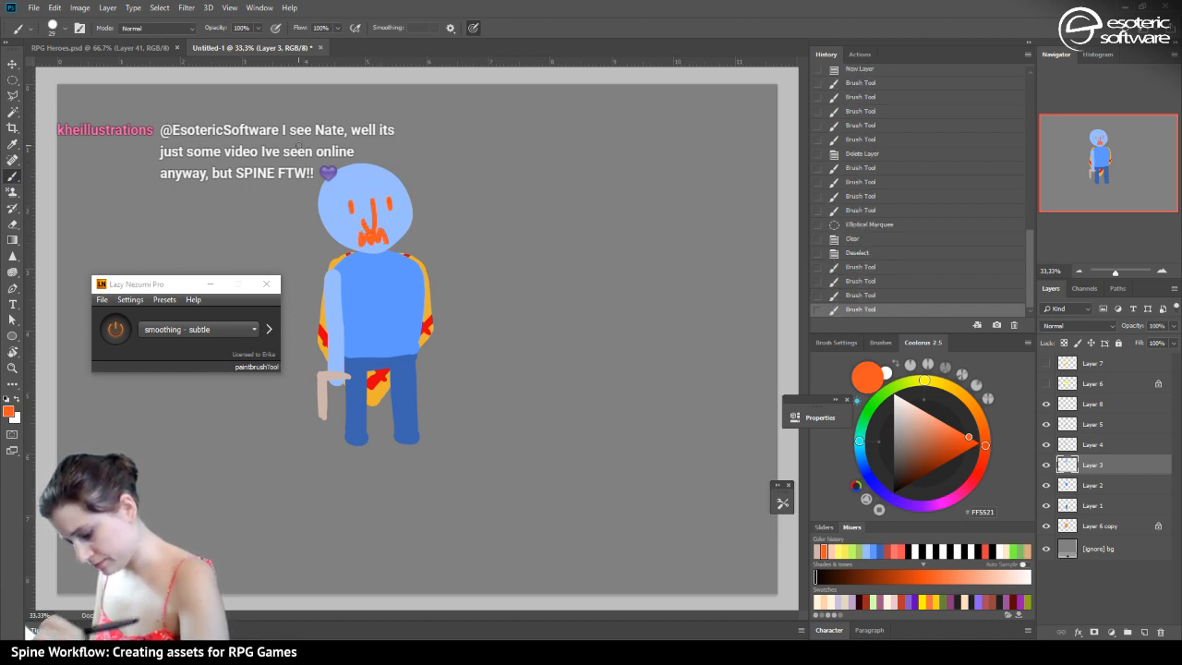
Duplicate Layer 3 with the head and lock the transparent pixels of the copy
{"action": "right_click", "coordinate": [1099, 465]}
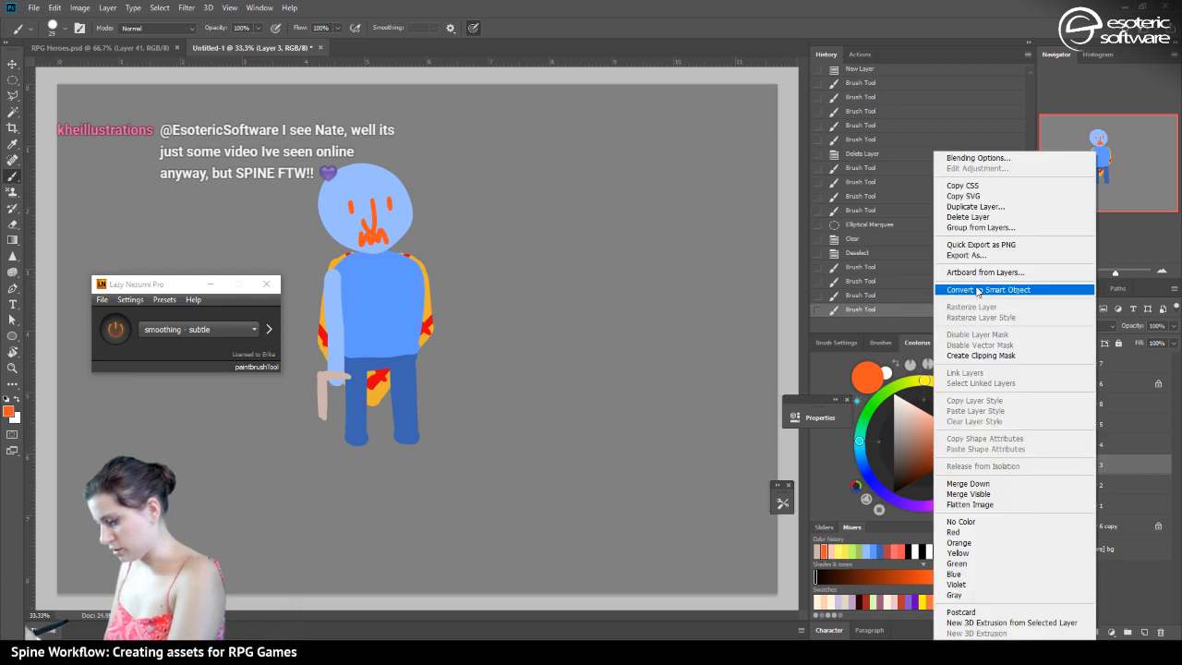
{"action": "left_click", "coordinate": [951, 205]}
{"action": "key", "text": "Return"}
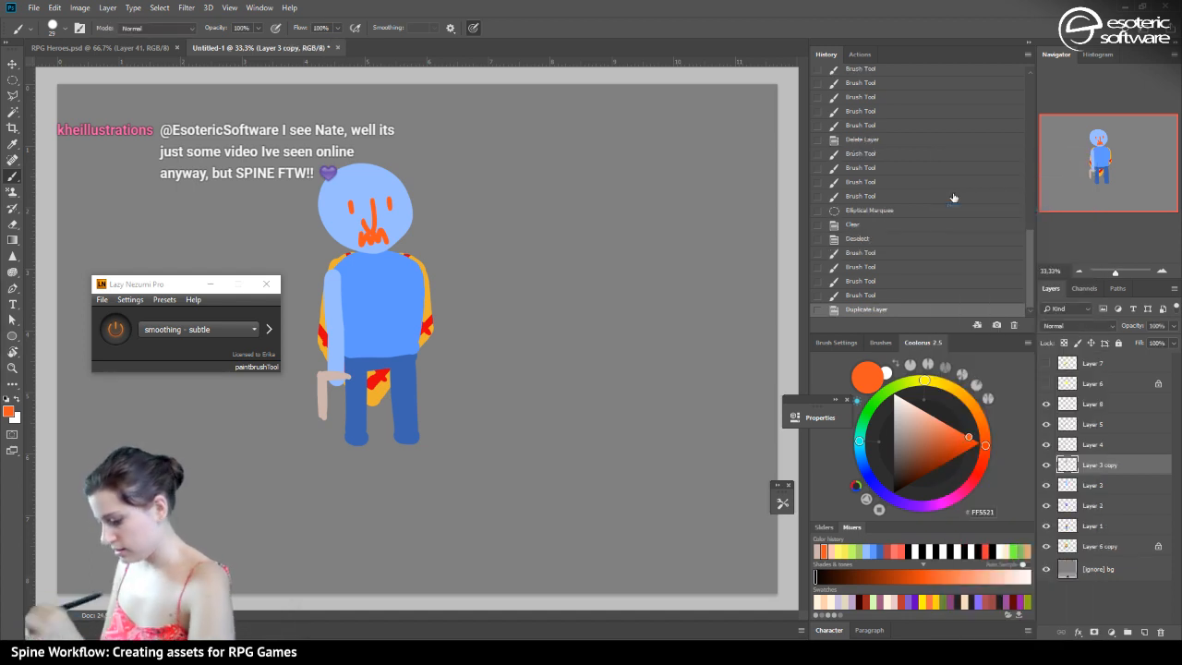
{"action": "left_click", "coordinate": [1064, 343]}
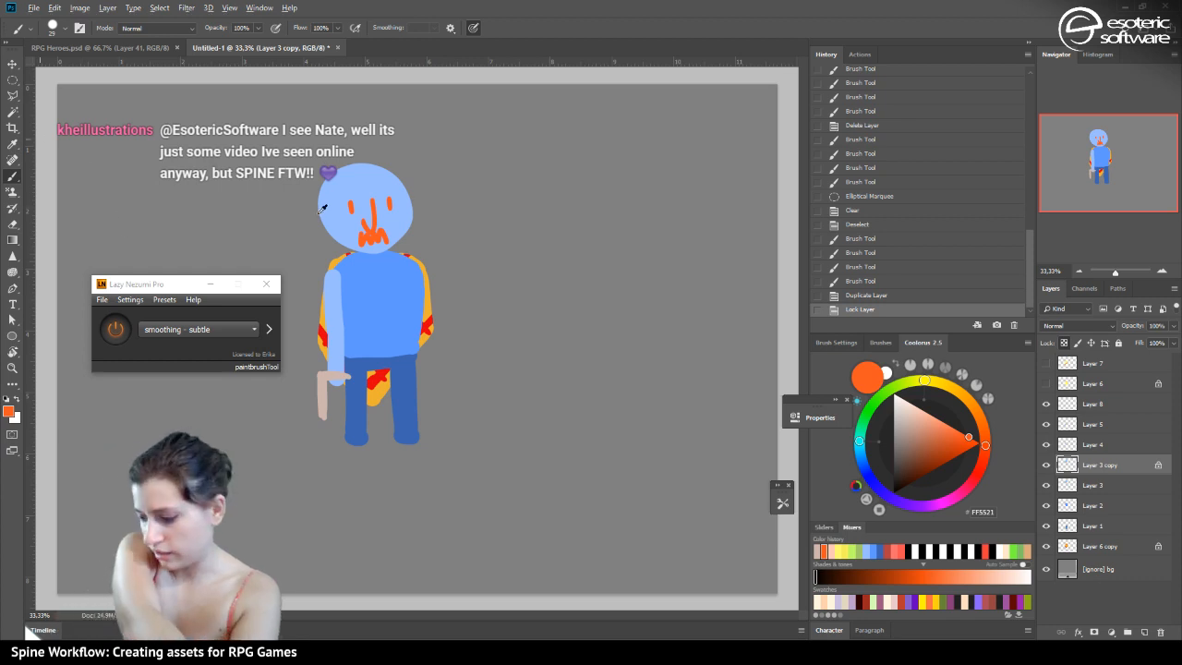
Cover the face on Layer 3 copy with the head's light blue, and unlock its transparent pixels to paint a protruding profile chin
{"action": "left_click", "coordinate": [338, 192], "text": "alt"}
{"action": "left_click", "coordinate": [64, 29]}
{"action": "left_click_drag", "start_coordinate": [105, 69], "coordinate": [114, 67]}
{"action": "mouse_move", "coordinate": [351, 233]}
{"action": "left_mouse_down"}
{"action": "mouse_move", "coordinate": [331, 178]}
{"action": "mouse_move", "coordinate": [383, 246]}
{"action": "mouse_move", "coordinate": [394, 194]}
{"action": "left_mouse_up"}
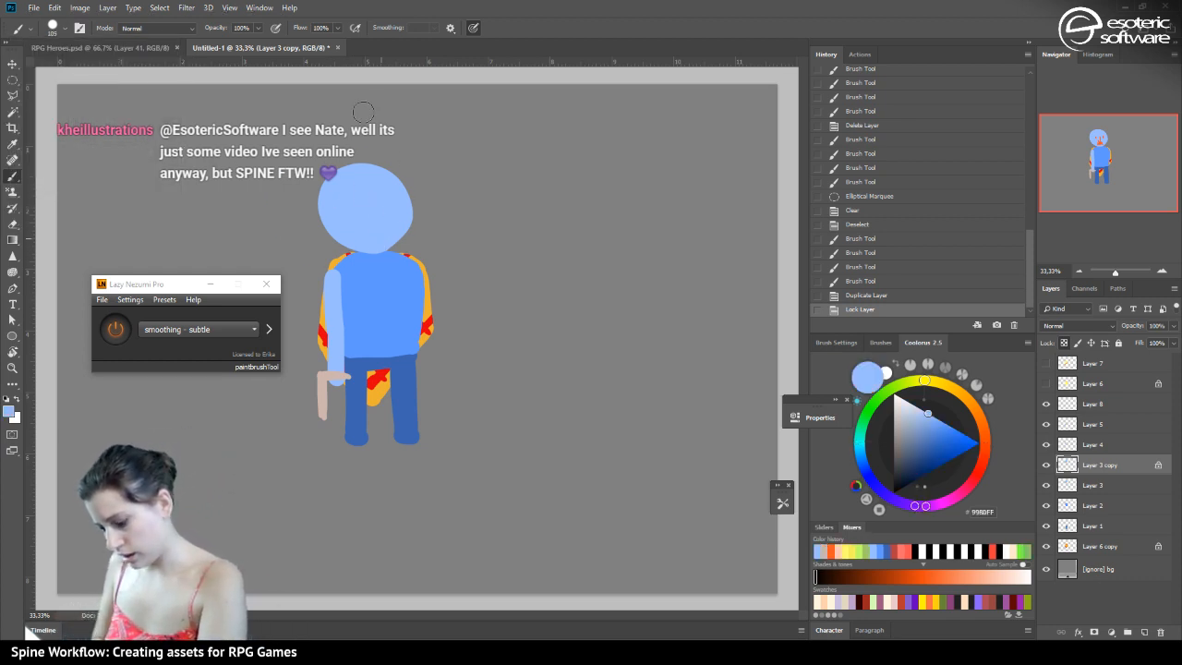
{"action": "left_click", "coordinate": [1065, 342]}
{"action": "mouse_move", "coordinate": [377, 240]}
{"action": "left_mouse_down"}
{"action": "mouse_move", "coordinate": [400, 204]}
{"action": "mouse_move", "coordinate": [382, 191]}
{"action": "mouse_move", "coordinate": [360, 213]}
{"action": "mouse_move", "coordinate": [394, 201]}
{"action": "left_mouse_up"}
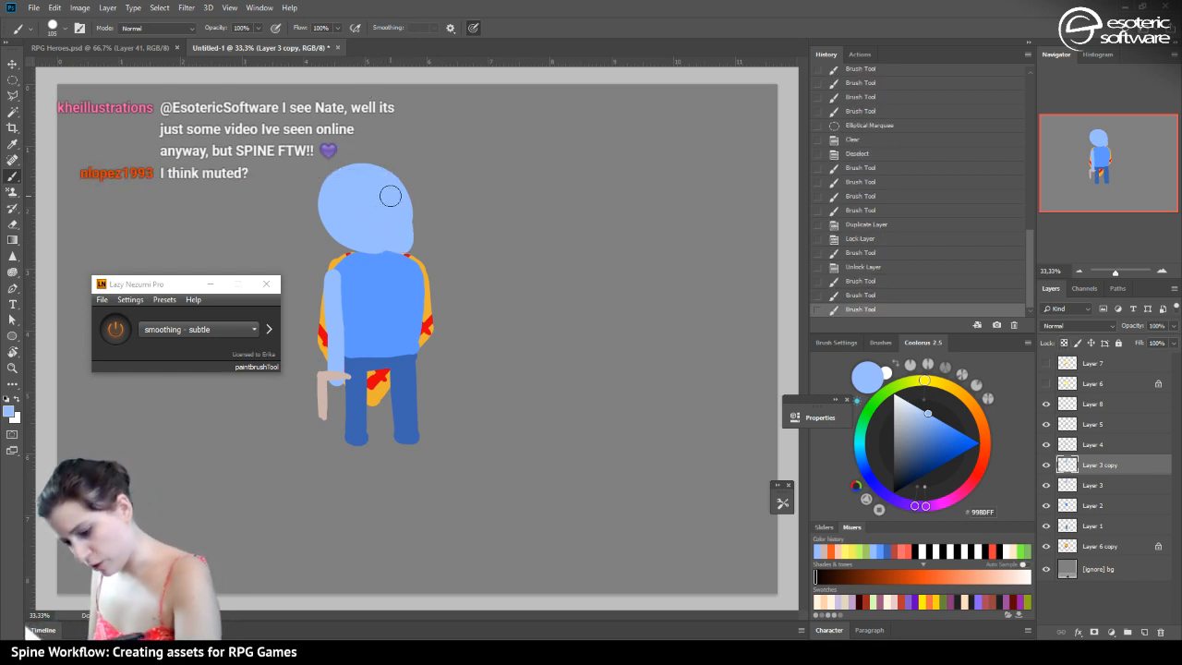
Paint an orange FF5521 eye, nose and mouth in profile at the head's right edge with a smaller brush
{"action": "left_click", "coordinate": [832, 551]}
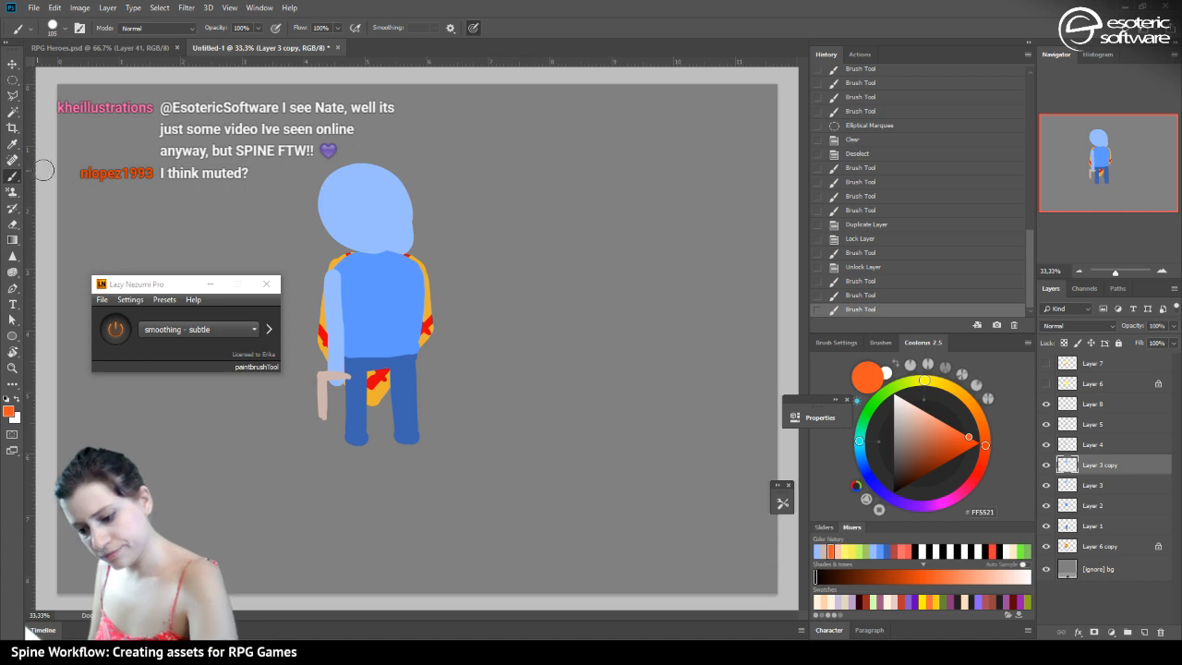
{"action": "left_click", "coordinate": [53, 28]}
{"action": "left_click", "coordinate": [79, 65]}
{"action": "mouse_move", "coordinate": [410, 208]}
{"action": "left_mouse_down"}
{"action": "mouse_move", "coordinate": [411, 239]}
{"action": "mouse_move", "coordinate": [391, 216]}
{"action": "left_mouse_up"}
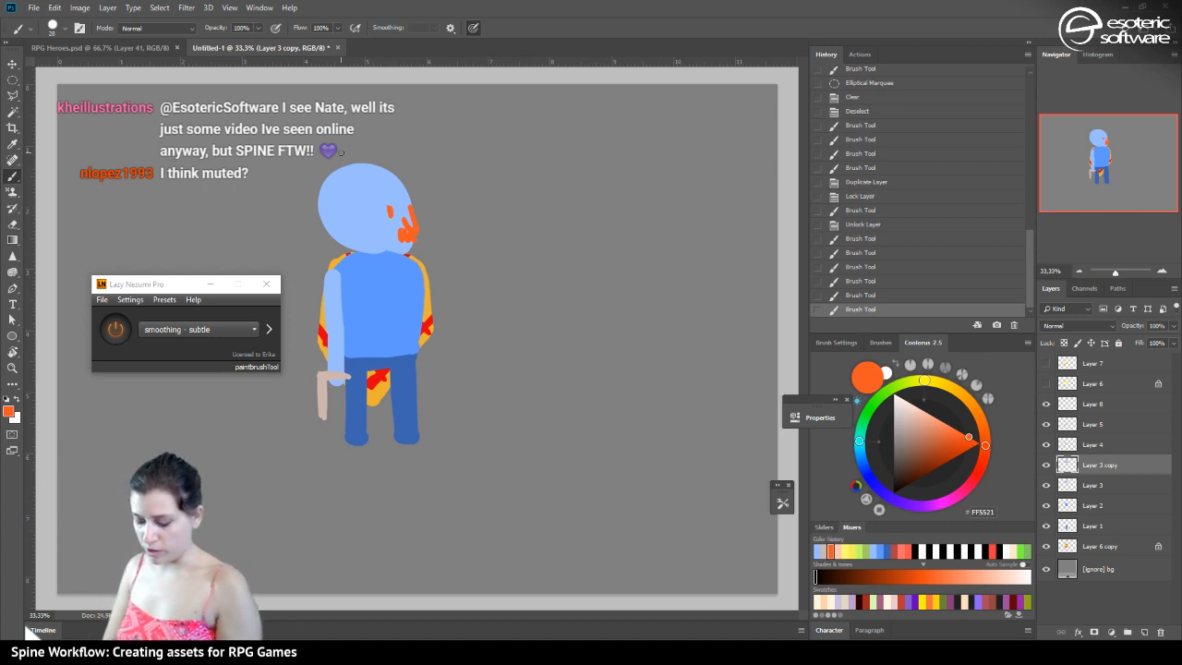
{"action": "left_click_drag", "start_coordinate": [349, 168], "coordinate": [412, 180]}
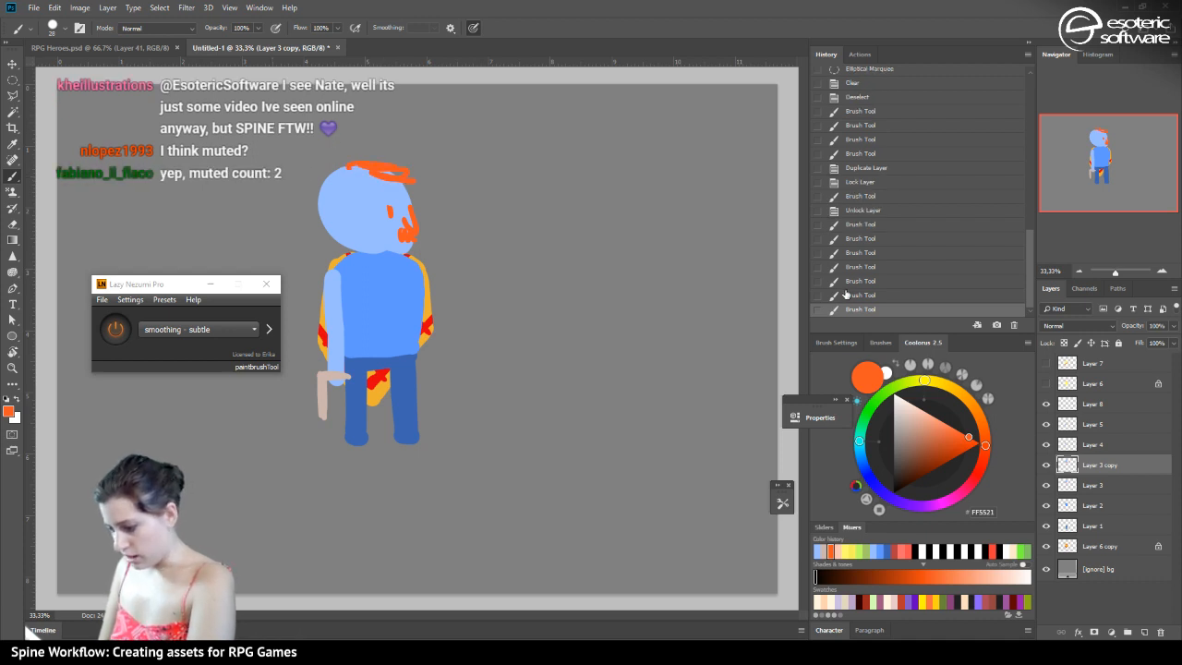
{"action": "left_click", "coordinate": [848, 294]}
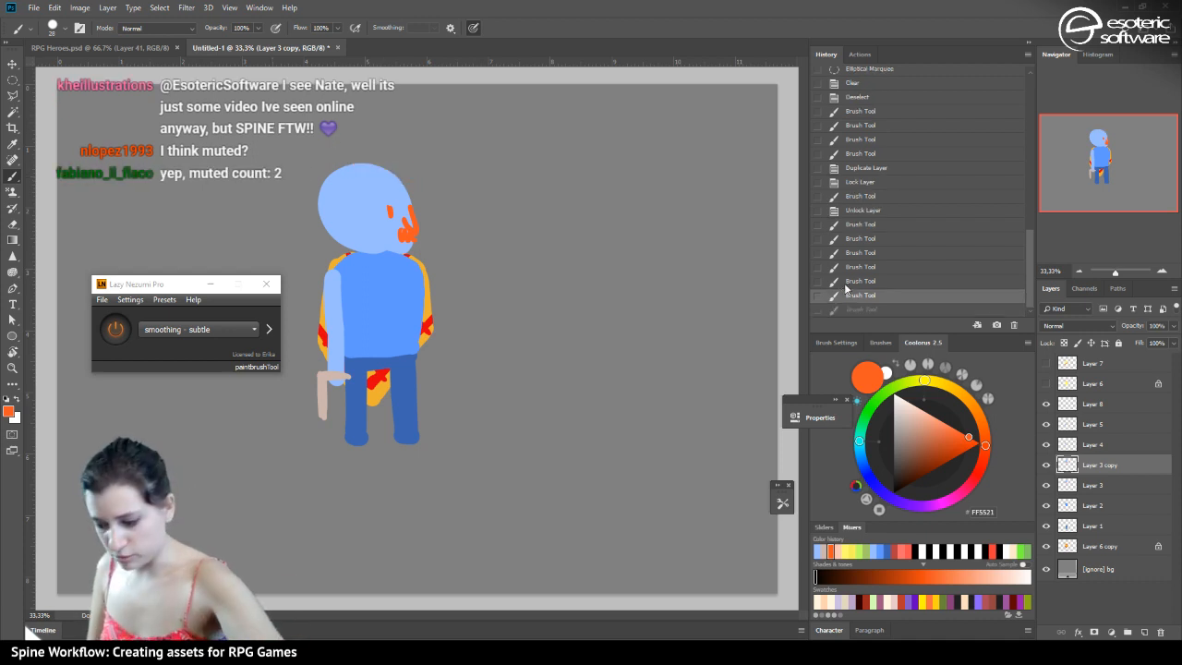
{"action": "key", "text": "ctrl+shift+s"}
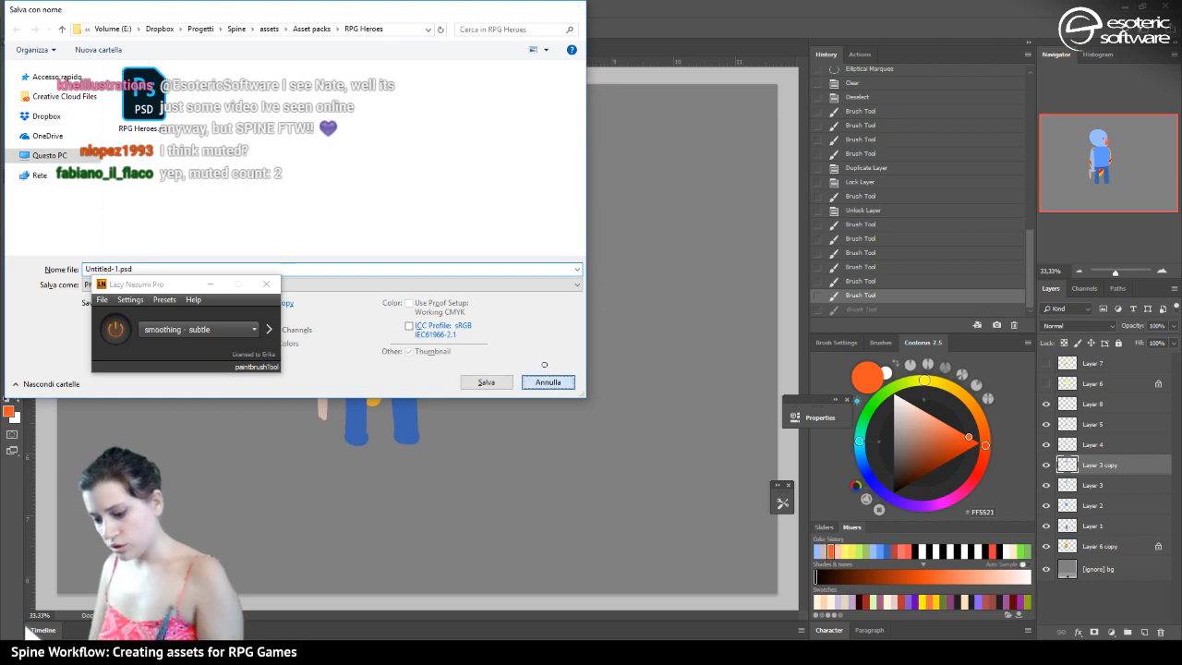
{"action": "key", "text": "Escape"}
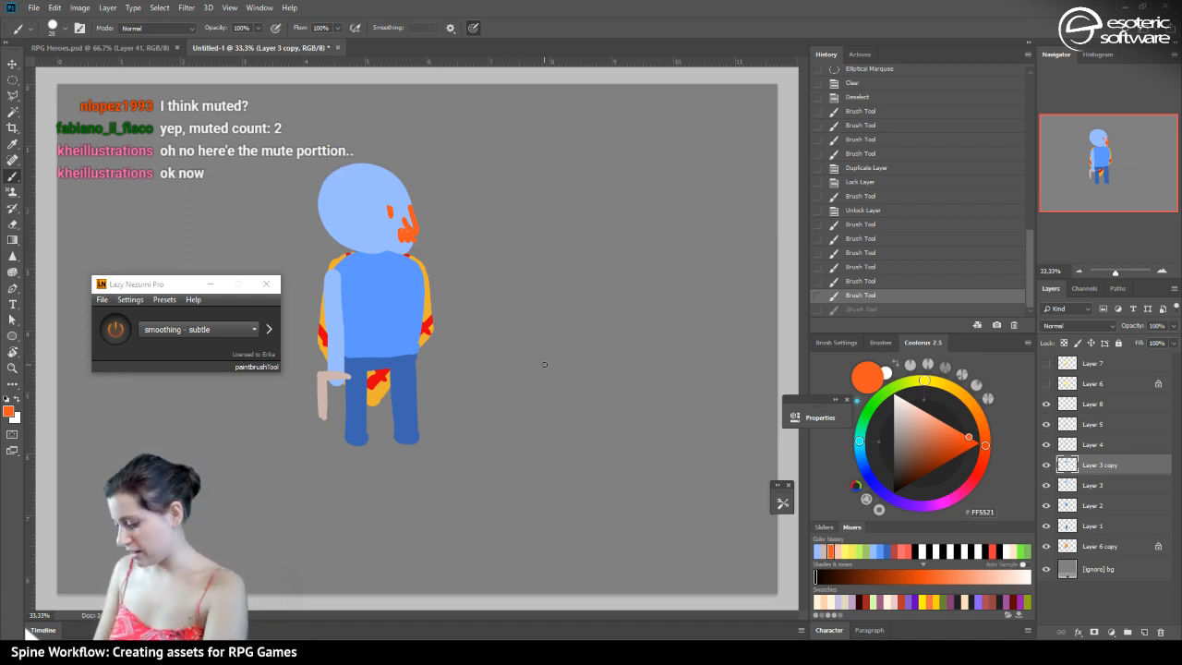
Check what Layer 6 copy contains by toggling its visibility, and rename it as ponchoback
{"action": "left_click", "coordinate": [1047, 545]}
{"action": "left_click", "coordinate": [1047, 545]}
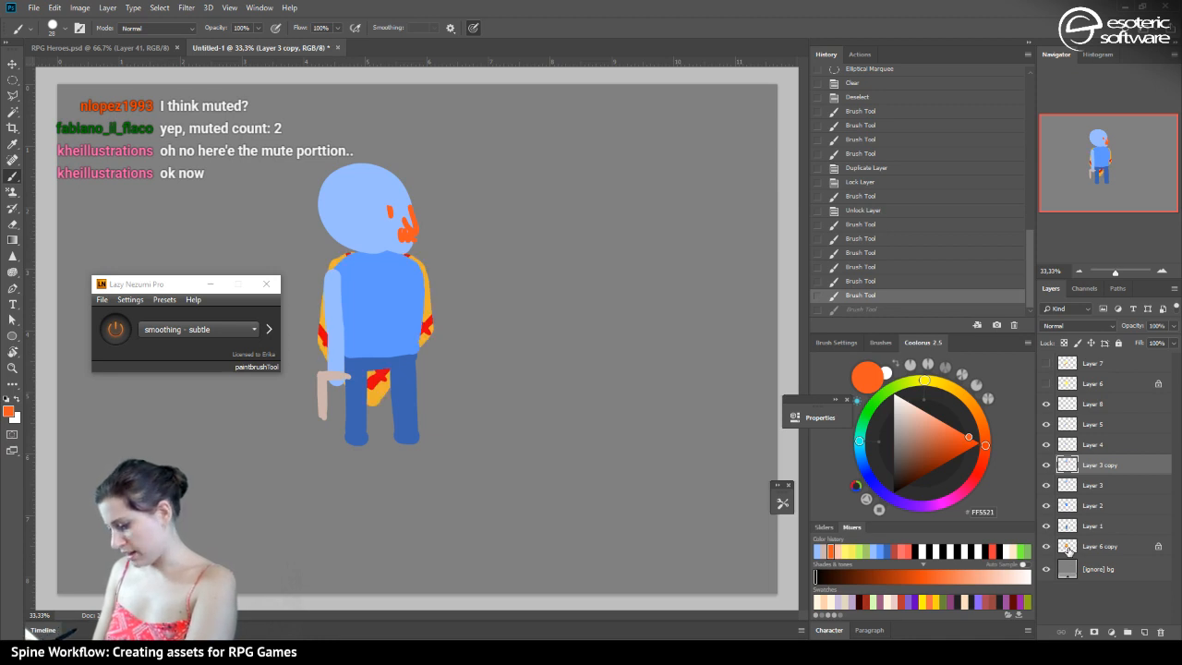
{"action": "left_click", "coordinate": [1055, 547]}
{"action": "left_click", "coordinate": [1047, 546]}
{"action": "left_click", "coordinate": [1046, 545]}
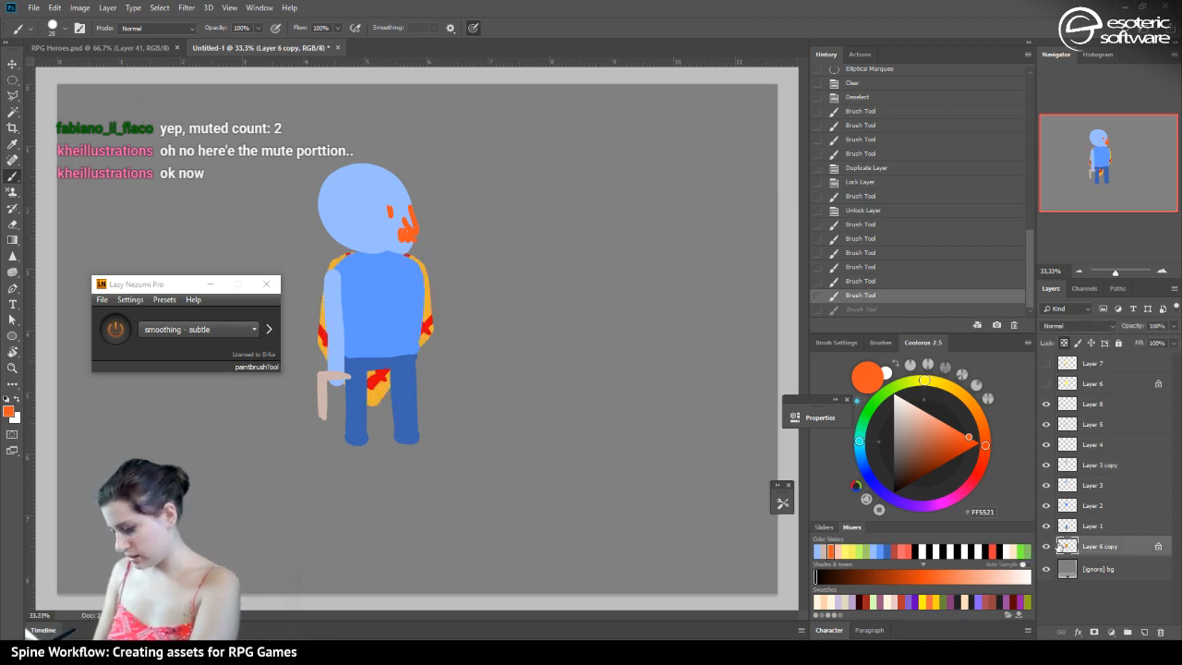
{"action": "double_click", "coordinate": [1097, 546]}
{"action": "type", "text": "co"}
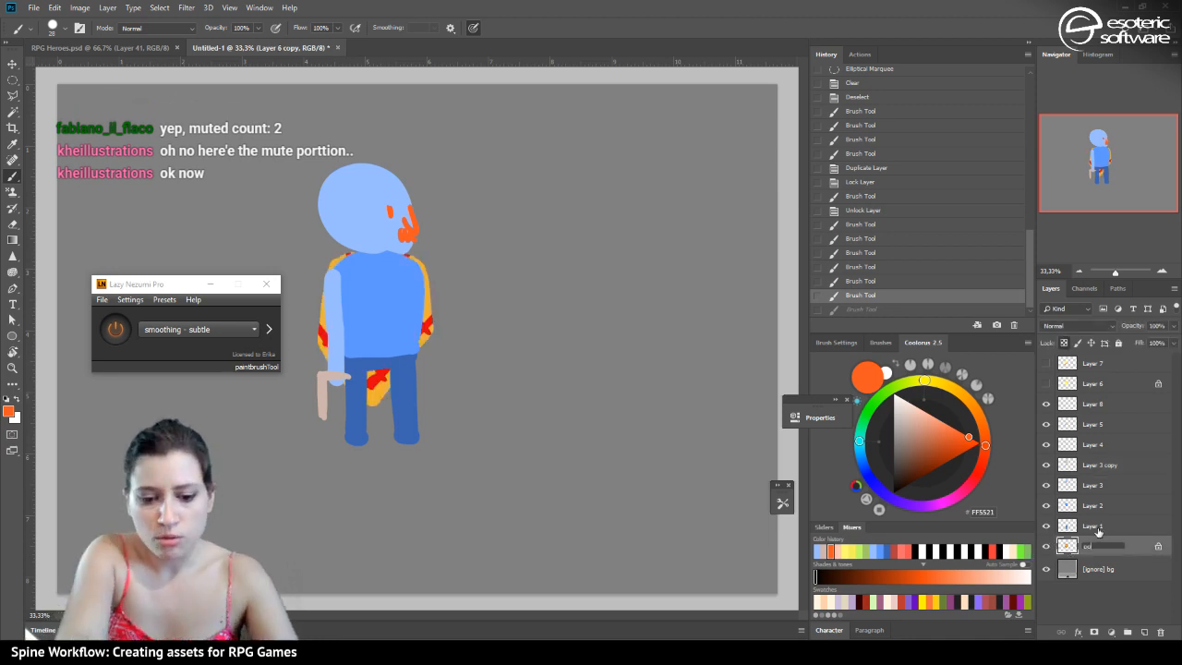
{"action": "type", "text": "nchoback"}
{"action": "key", "text": "Return"}
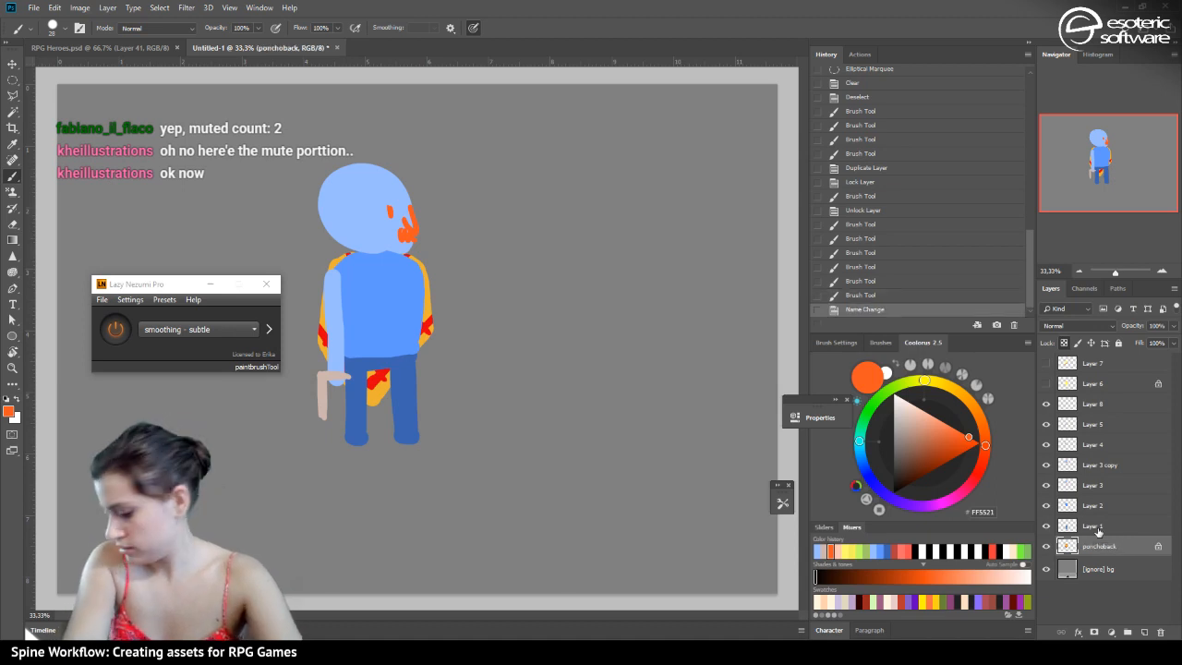
Rename Layer 1 with the legs as feet and Layer 2 with the torso as body
{"action": "left_click", "coordinate": [1047, 526]}
{"action": "left_click", "coordinate": [1047, 526]}
{"action": "double_click", "coordinate": [1099, 527]}
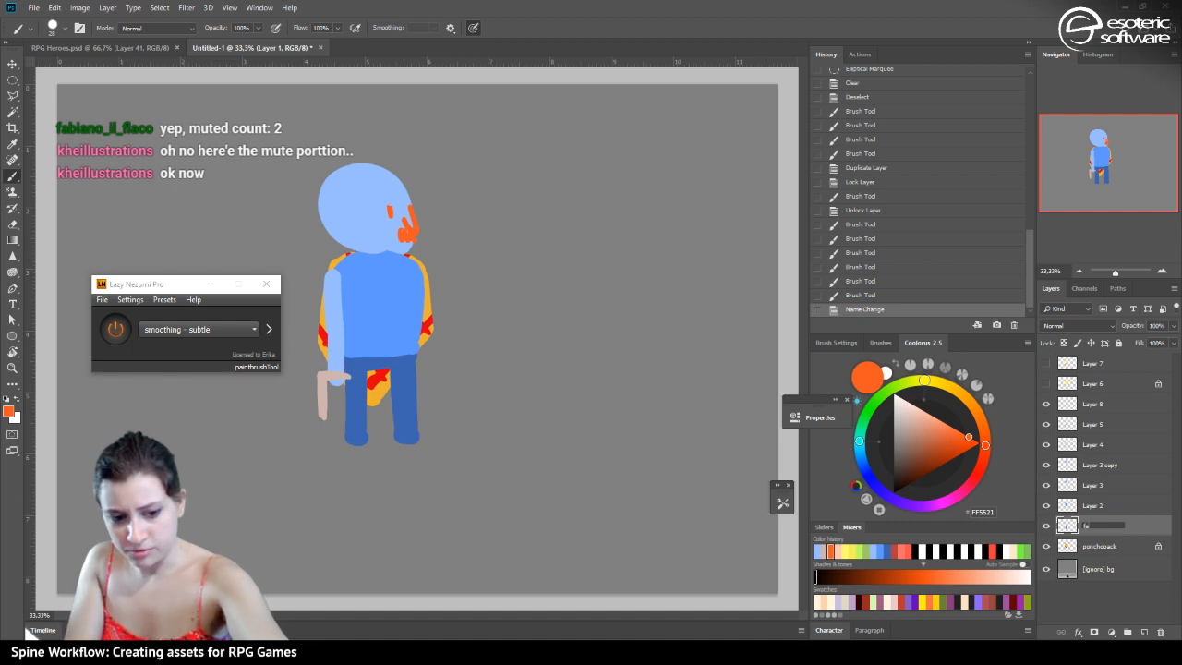
{"action": "key", "text": "Return"}
{"action": "left_click", "coordinate": [1094, 508]}
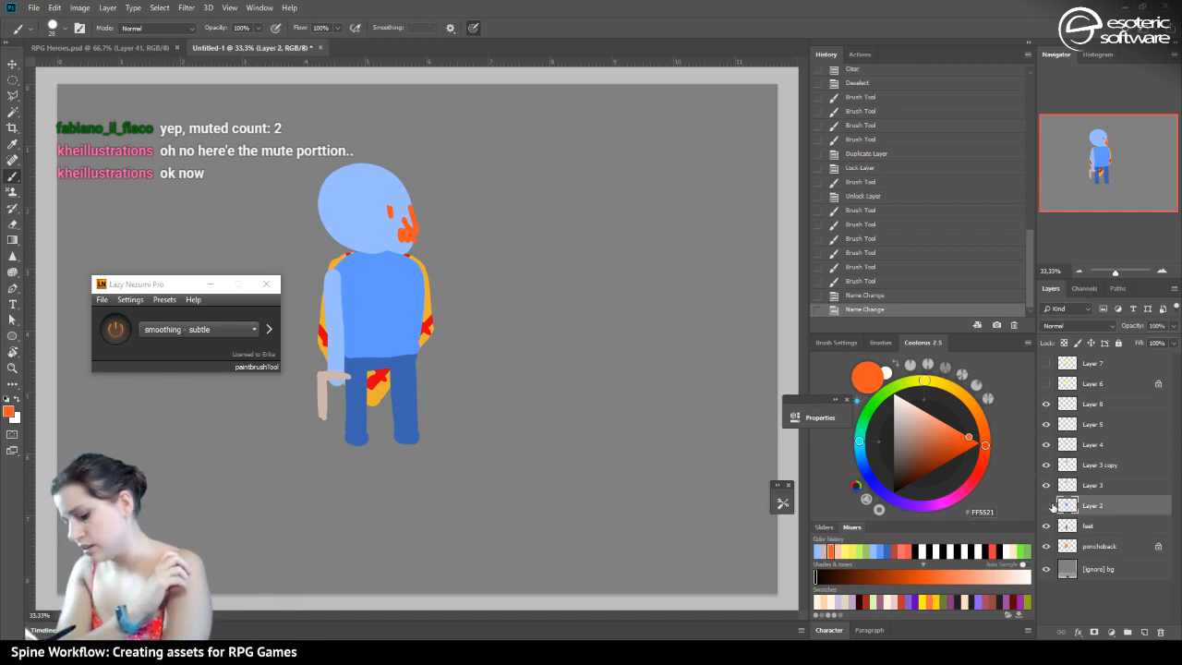
{"action": "double_click", "coordinate": [1093, 506]}
{"action": "type", "text": "body"}
{"action": "key", "text": "Return"}
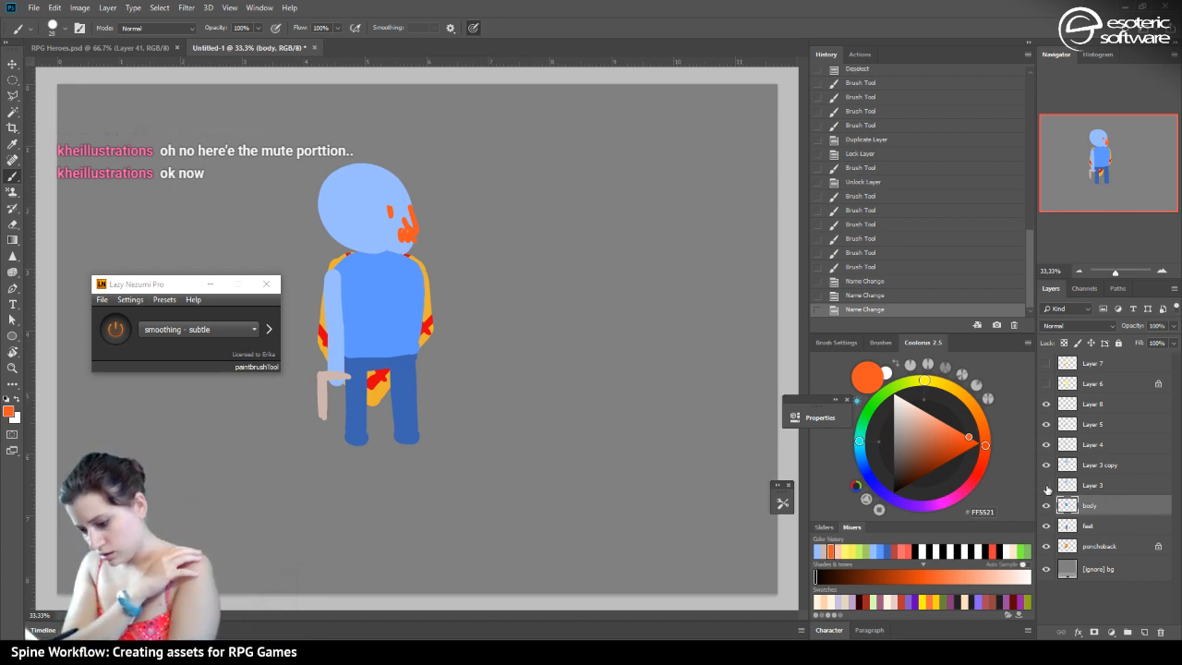
Load the outline of Layer 3 copy as a selection, and rename Layer 3 as head-profile
{"action": "left_click", "coordinate": [1069, 486]}
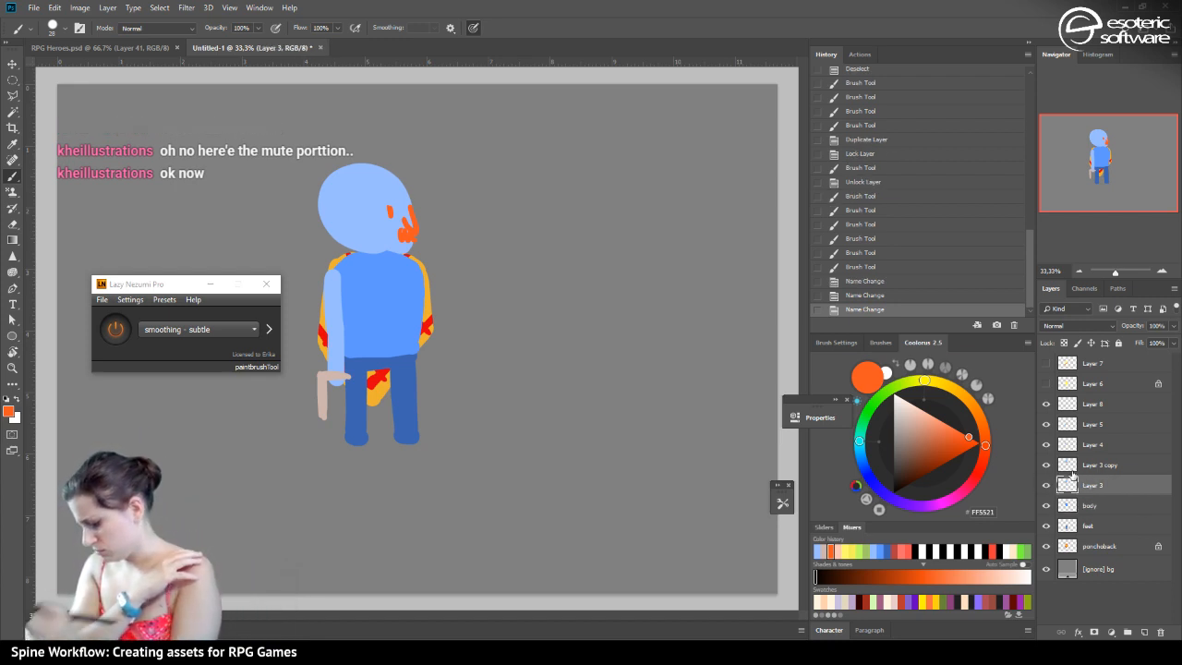
{"action": "left_click", "coordinate": [1071, 473], "text": "ctrl"}
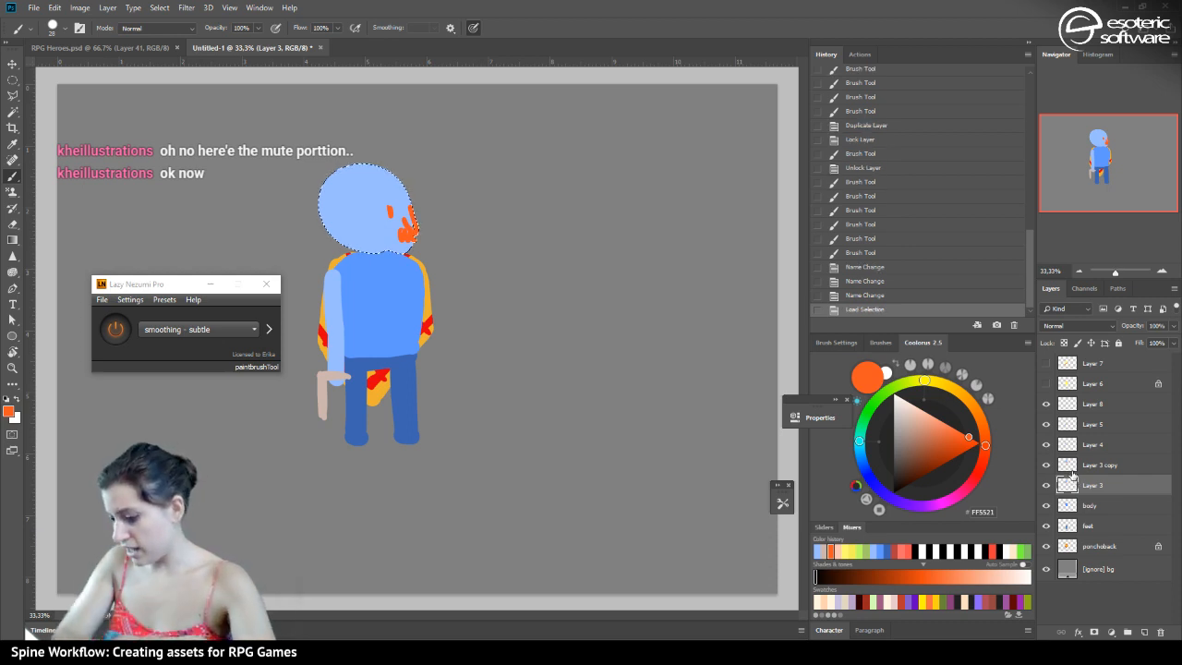
{"action": "double_click", "coordinate": [1093, 485]}
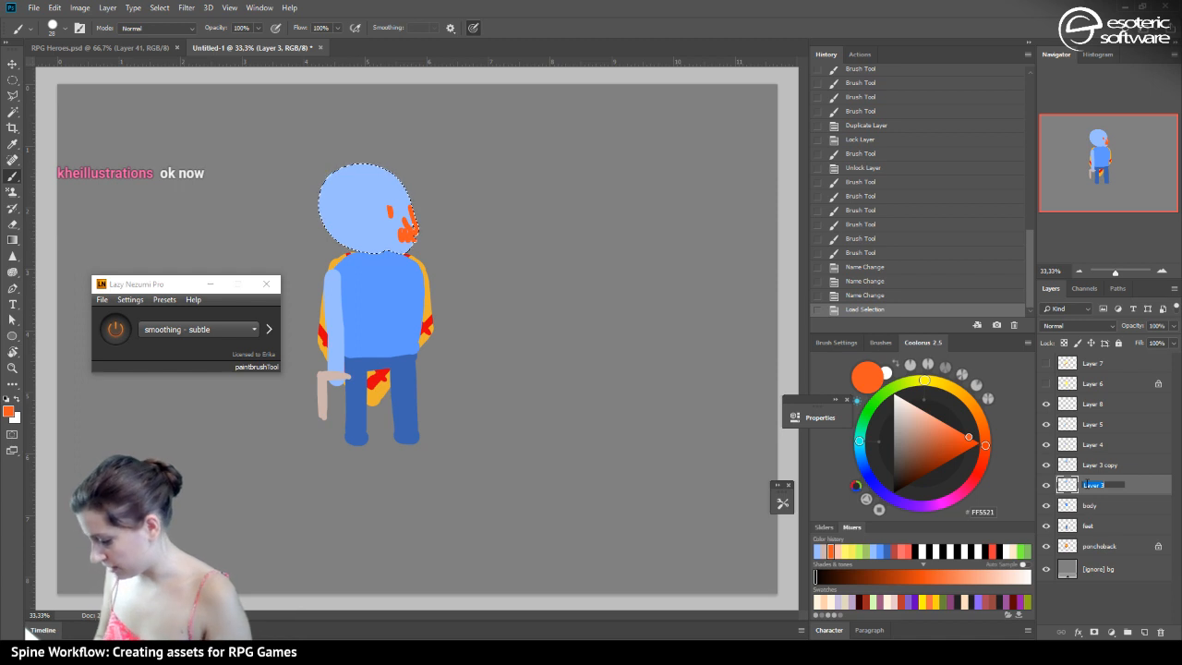
{"action": "type", "text": "head-pr"}
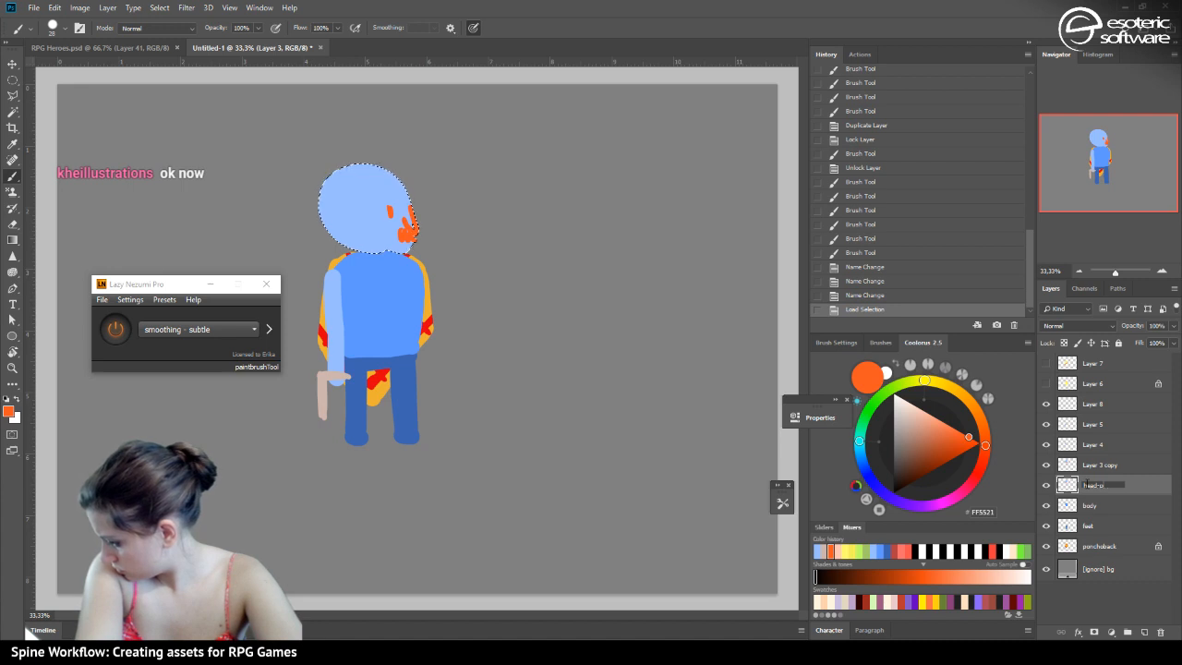
{"action": "type", "text": "ofile"}
{"action": "key", "text": "Return"}
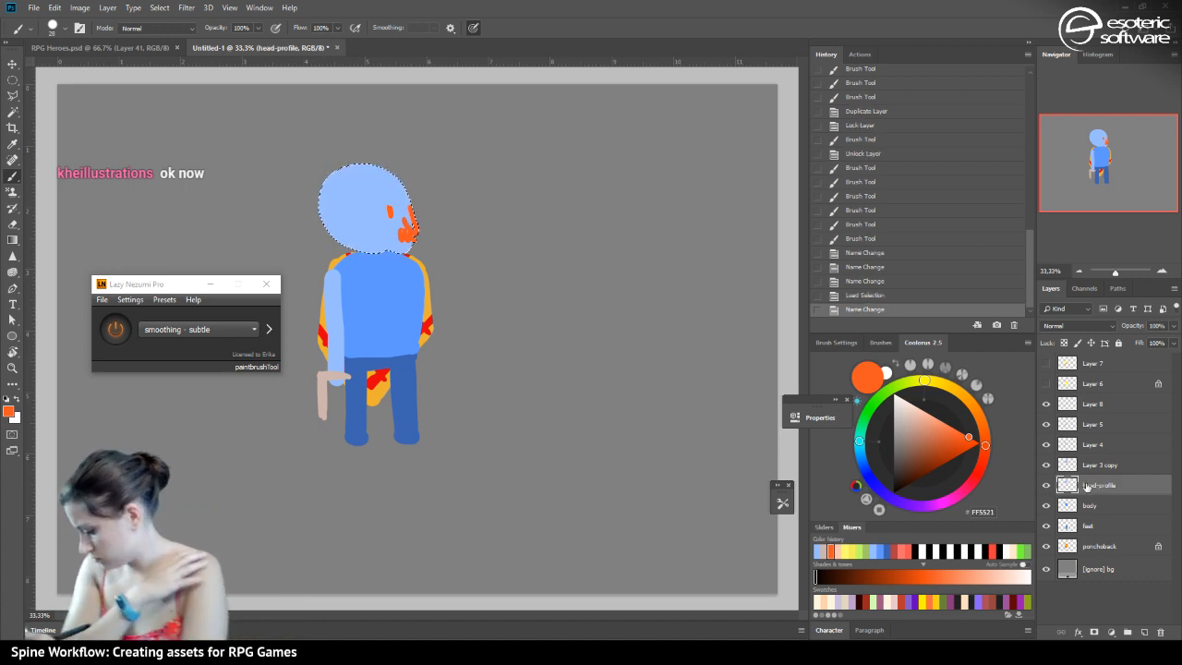
Toggle the visibility of Layer 3 copy and head-profile to compare which head view each holds
{"action": "left_click", "coordinate": [1047, 467]}
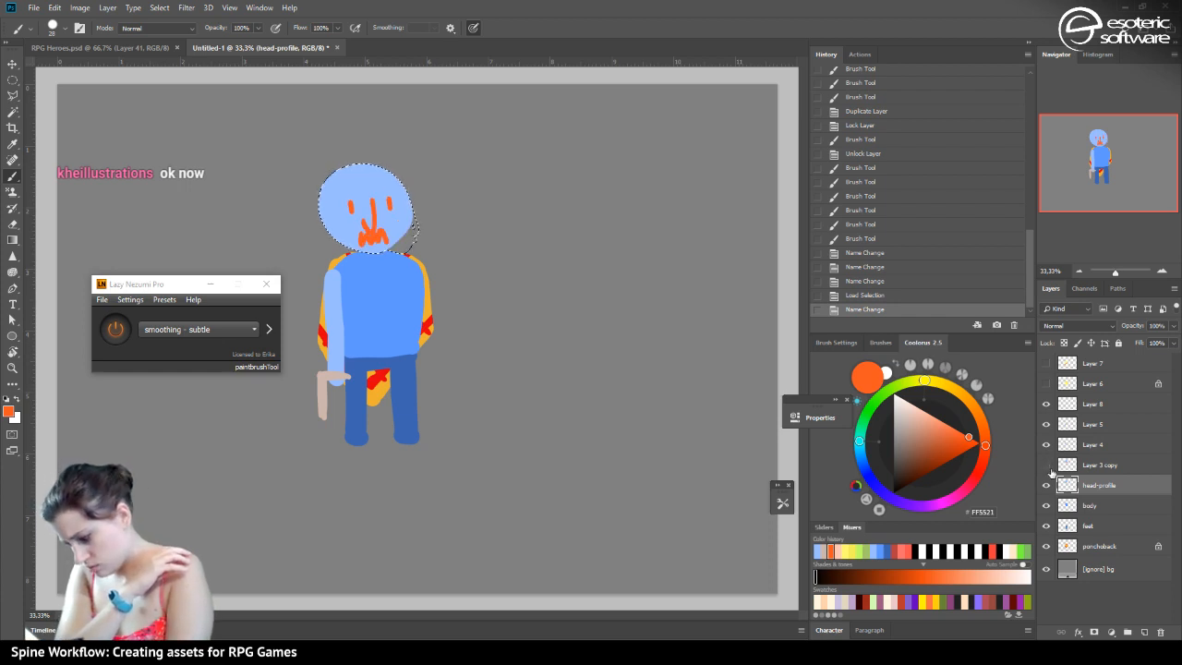
{"action": "left_click", "coordinate": [1047, 467]}
{"action": "left_click", "coordinate": [1047, 466]}
{"action": "left_click", "coordinate": [1046, 485]}
{"action": "left_click", "coordinate": [1048, 465]}
{"action": "left_click", "coordinate": [1047, 465]}
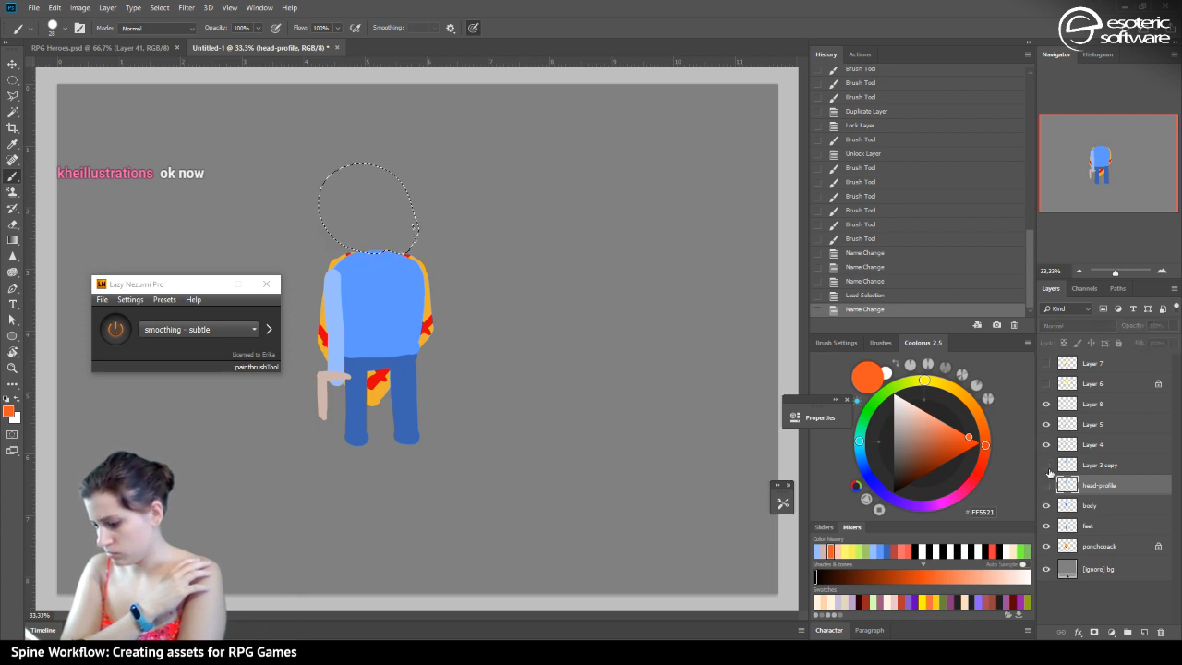
{"action": "left_click", "coordinate": [1047, 484]}
{"action": "left_click", "coordinate": [1047, 484]}
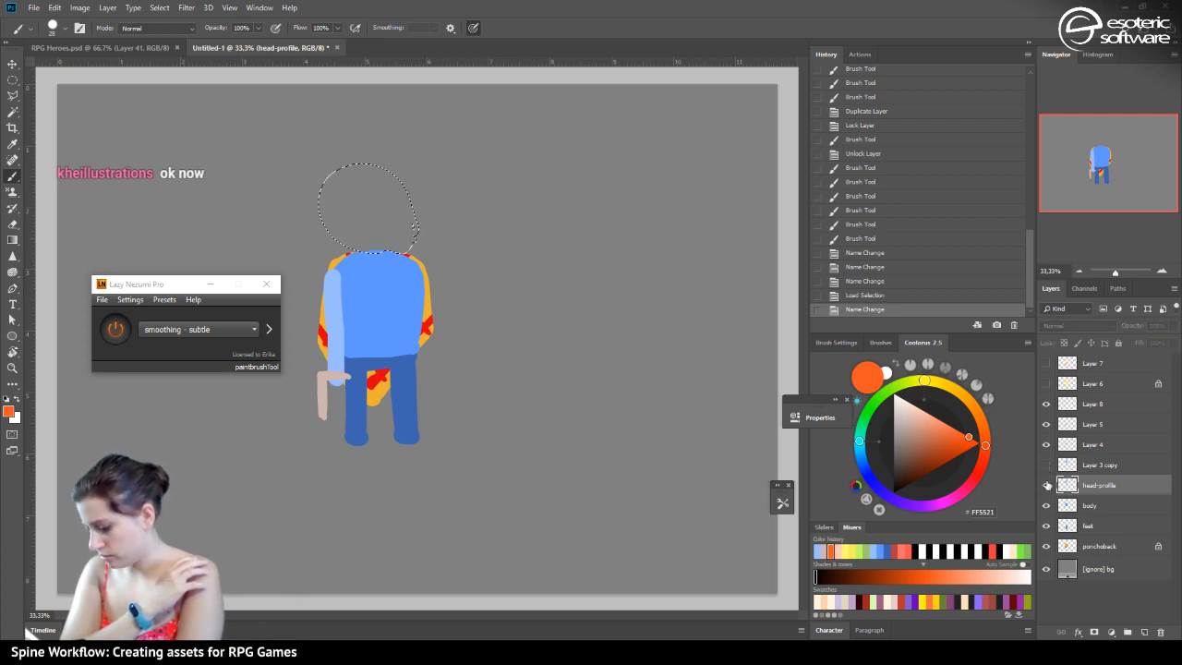
{"action": "left_click", "coordinate": [1046, 485]}
Rename the front-facing head's layer as head-front
{"action": "double_click", "coordinate": [1099, 489]}
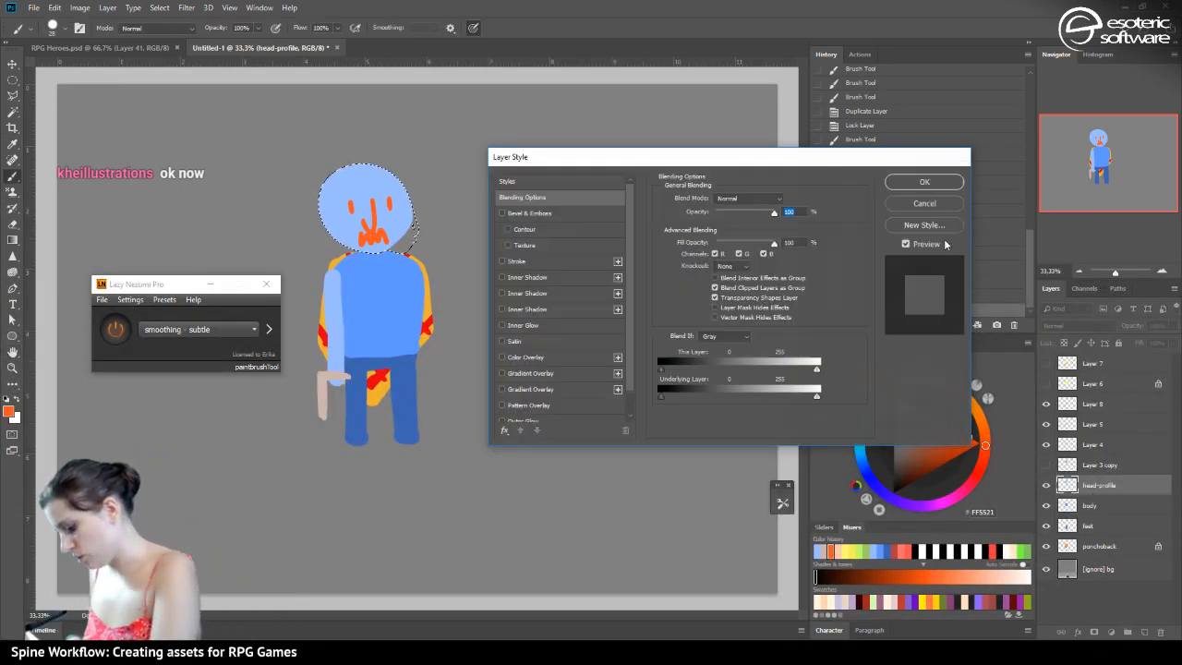
{"action": "left_click", "coordinate": [925, 203]}
{"action": "double_click", "coordinate": [1096, 488]}
{"action": "left_click", "coordinate": [1099, 488]}
{"action": "left_click_drag", "start_coordinate": [1099, 486], "coordinate": [1166, 486]}
{"action": "type", "text": "front"}
Rename Layer 3 copy as head-profile, make it visible and clear the head selection
{"action": "double_click", "coordinate": [1103, 459]}
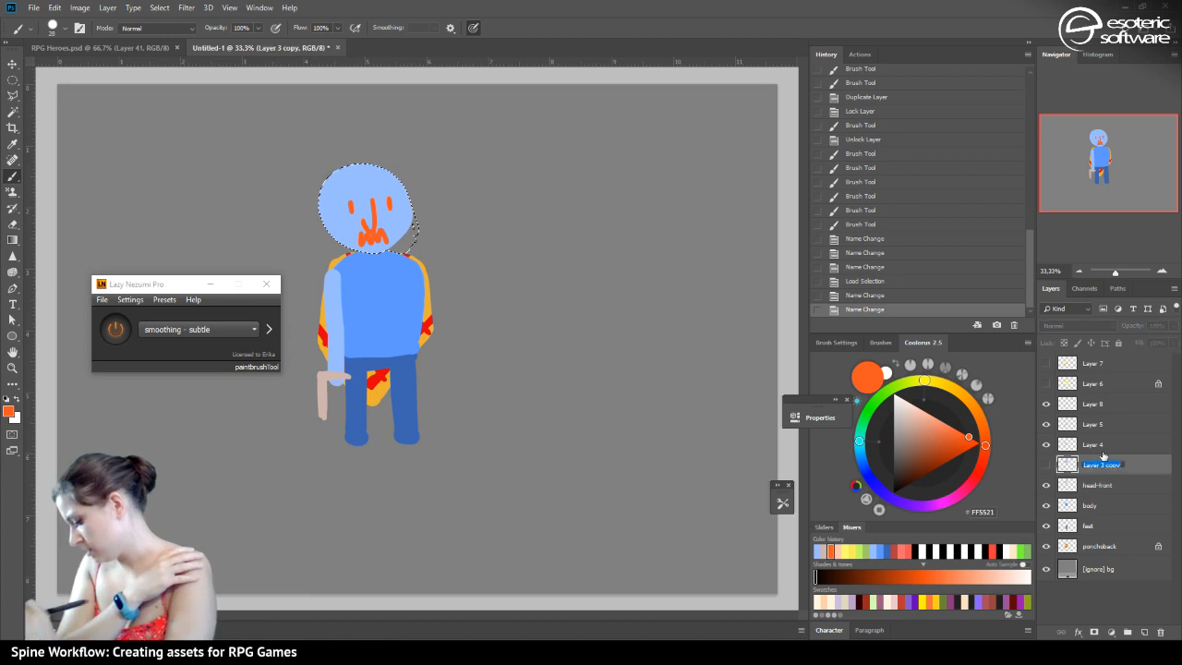
{"action": "type", "text": "head-"}
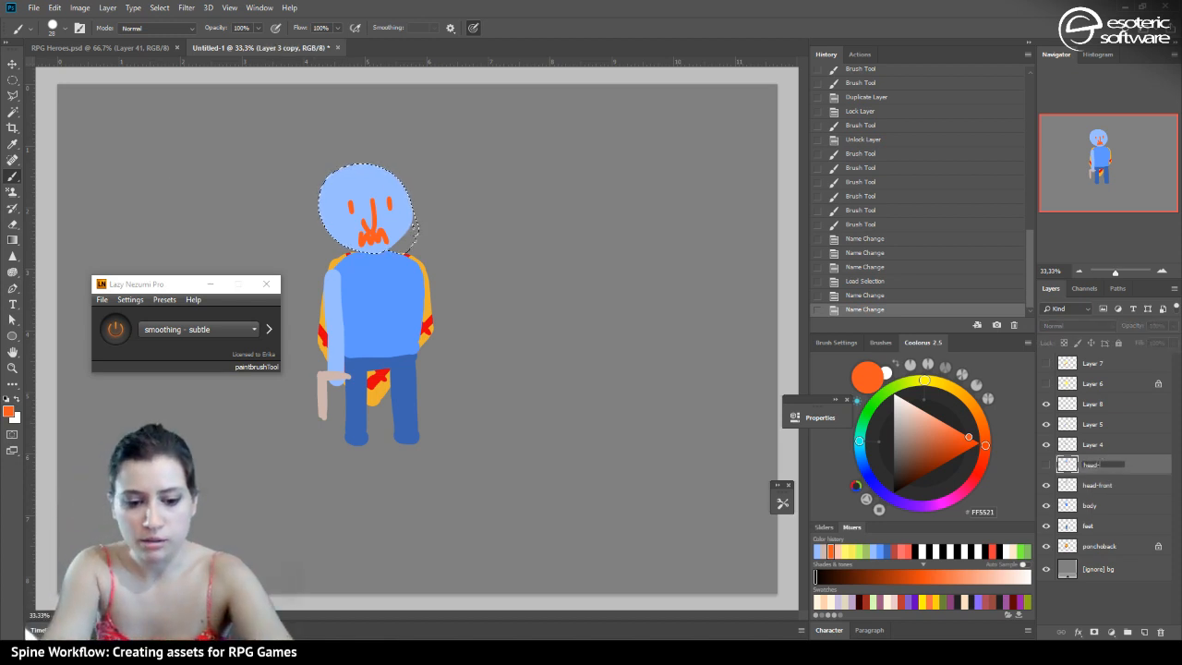
{"action": "type", "text": "profile"}
{"action": "key", "text": "Return"}
{"action": "left_click", "coordinate": [1046, 464]}
{"action": "key", "text": "ctrl+d"}
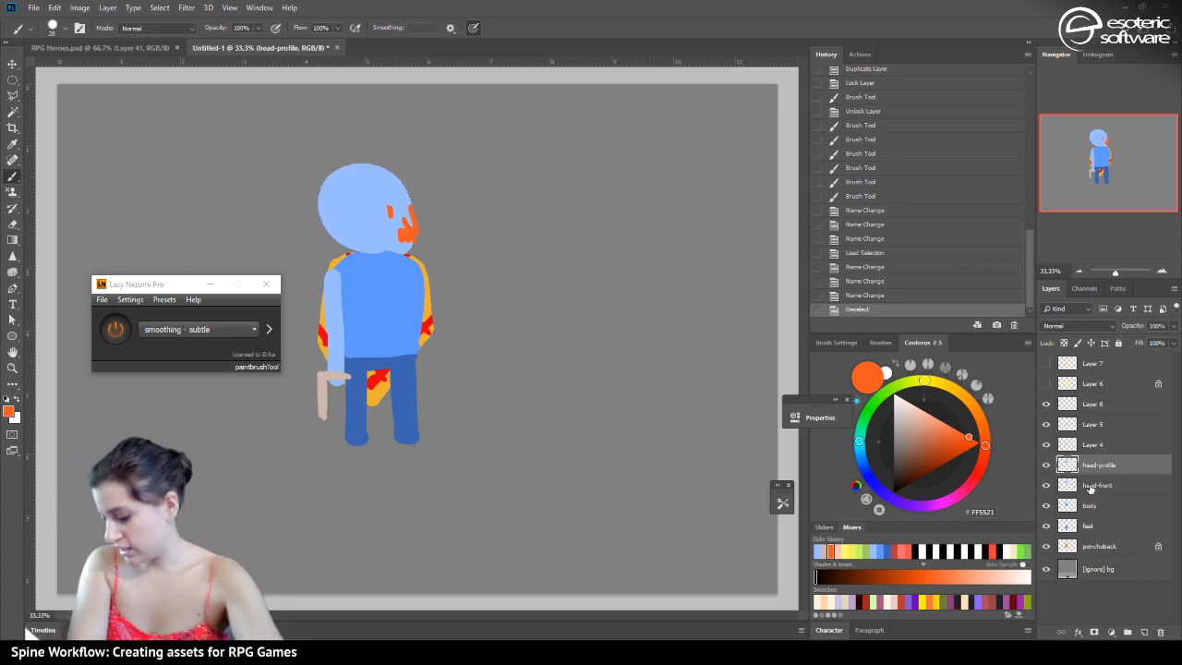
Group the head-profile and head-front layers and name the group "[slot] head"
{"action": "left_click", "coordinate": [1091, 490], "text": "shift"}
{"action": "key", "text": "ctrl+g"}
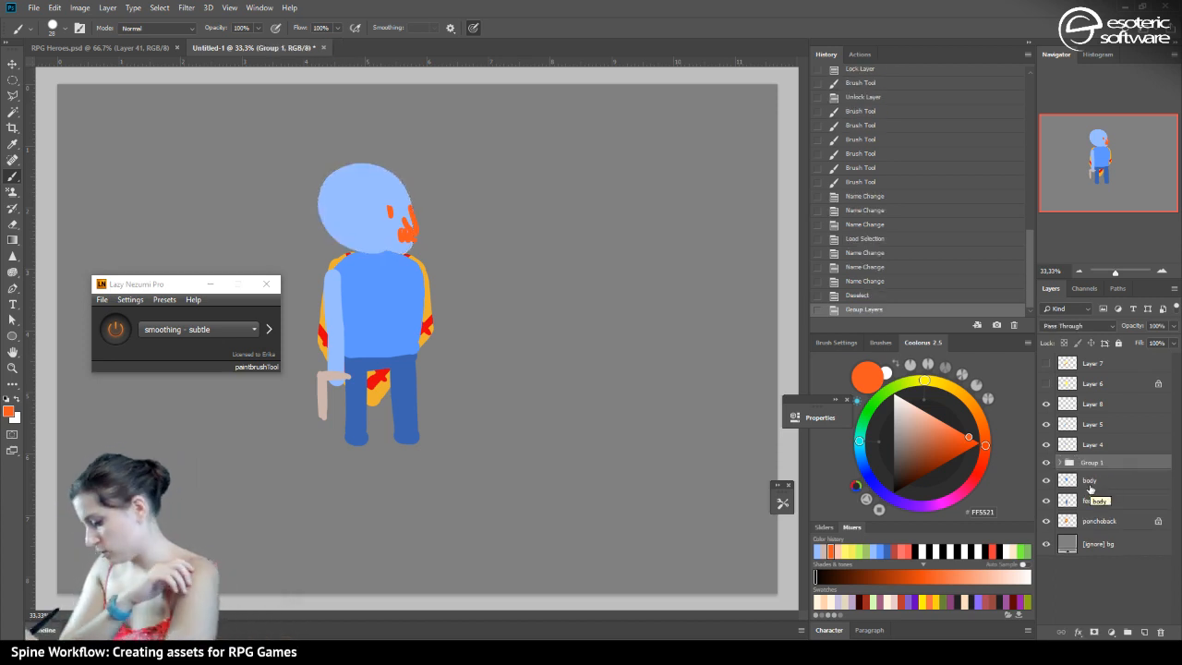
{"action": "double_click", "coordinate": [1095, 455]}
{"action": "type", "text": "h"}
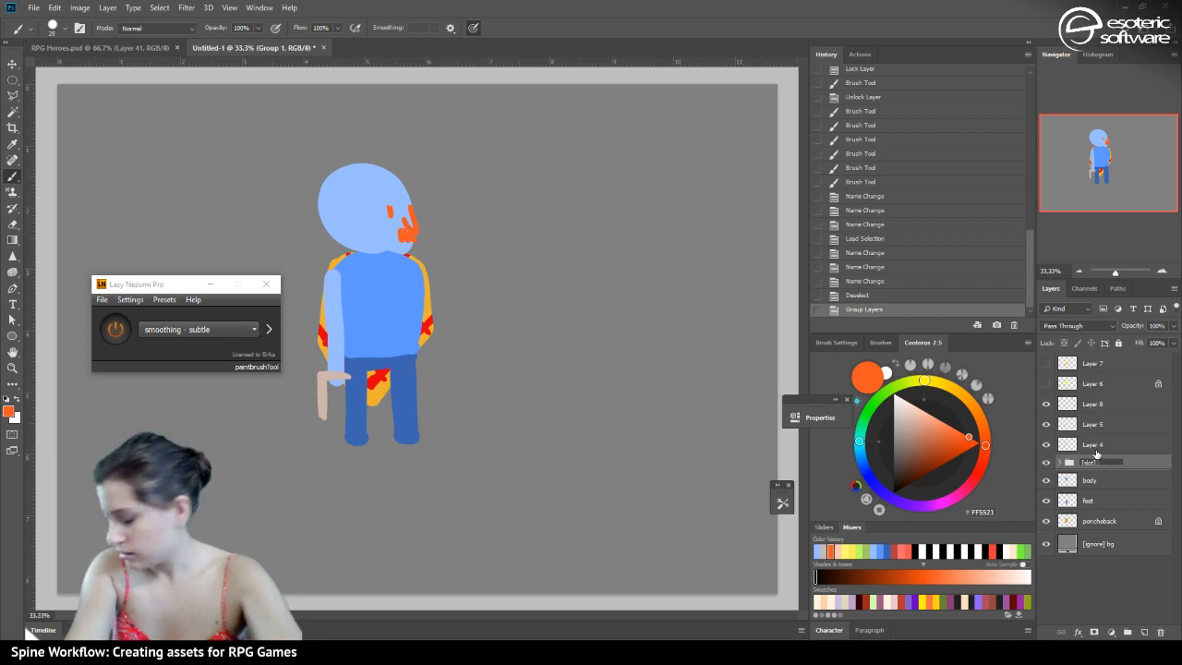
{"action": "type", "text": "slot] head"}
{"action": "key", "text": "Return"}
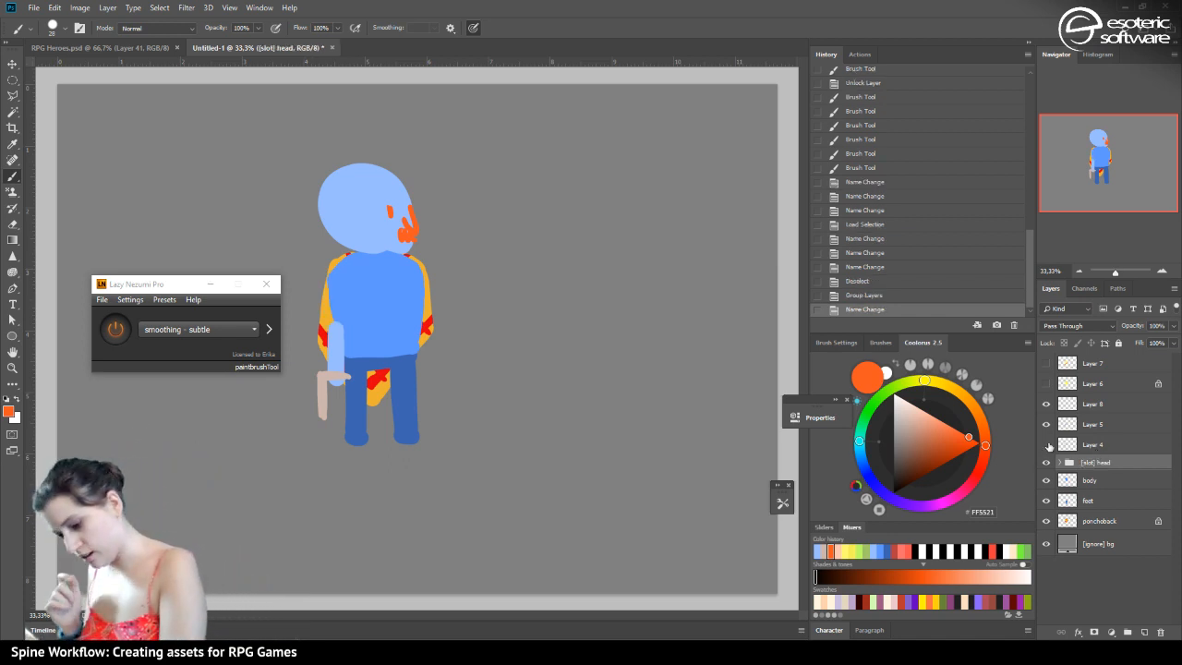
Rename Layer 4, directly above the head group, as "arm-up"
{"action": "double_click", "coordinate": [1090, 445]}
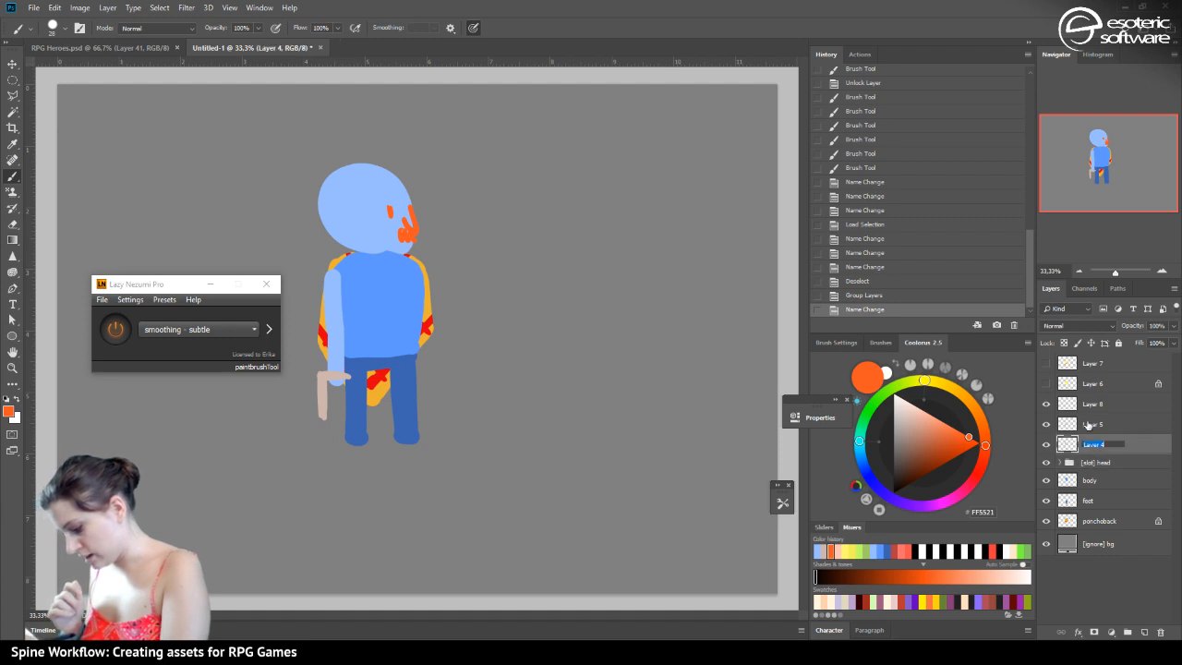
{"action": "type", "text": "["}
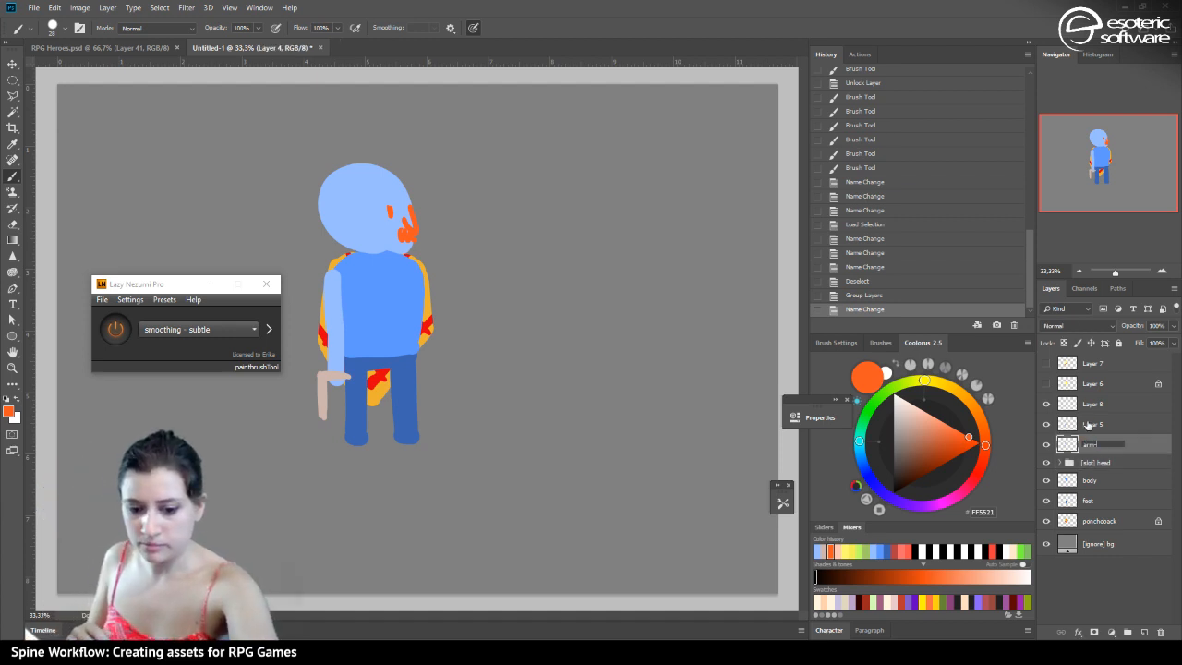
{"action": "type", "text": "rm-up"}
{"action": "key", "text": "Return"}
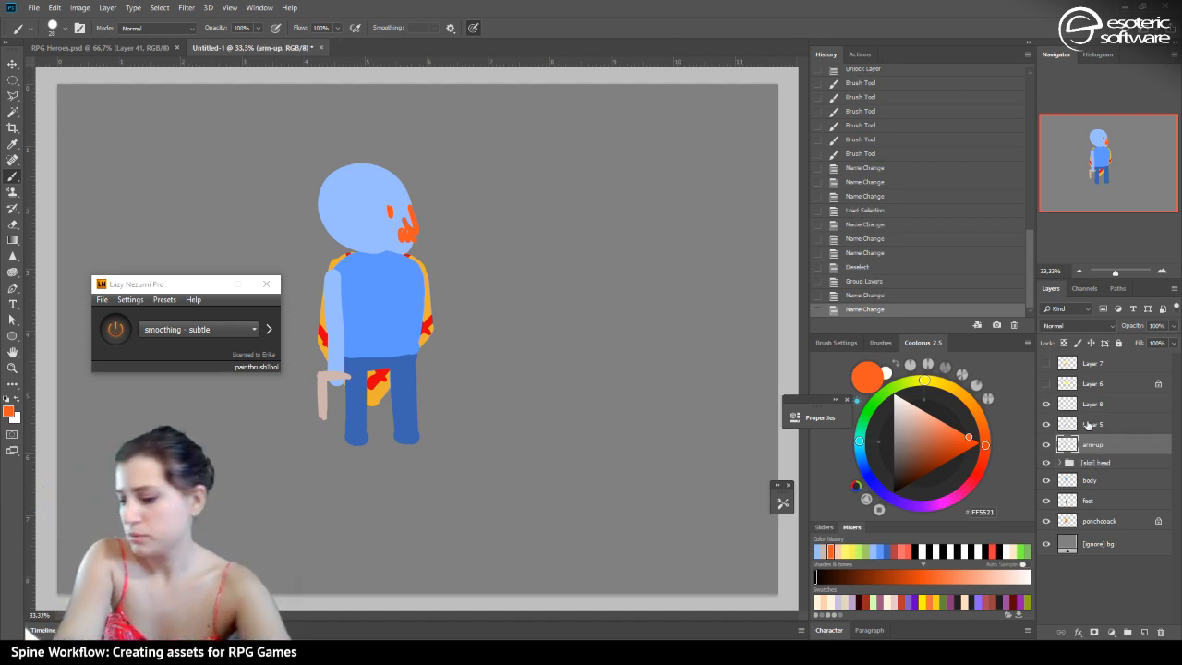
Check what Layer 5 contains by toggling its visibility and rename it as "arm-down"
{"action": "left_click", "coordinate": [1047, 425]}
{"action": "left_click", "coordinate": [1047, 425]}
{"action": "left_click", "coordinate": [1097, 427]}
{"action": "double_click", "coordinate": [1093, 424]}
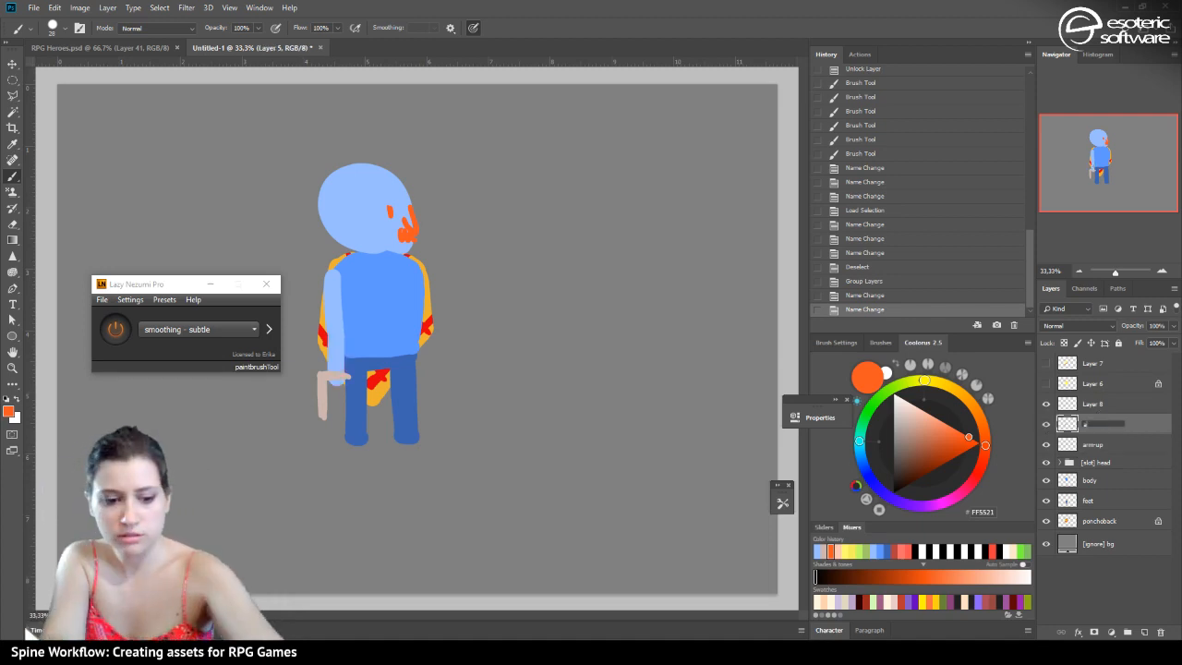
{"action": "type", "text": "arm-down"}
{"action": "key", "text": "Return"}
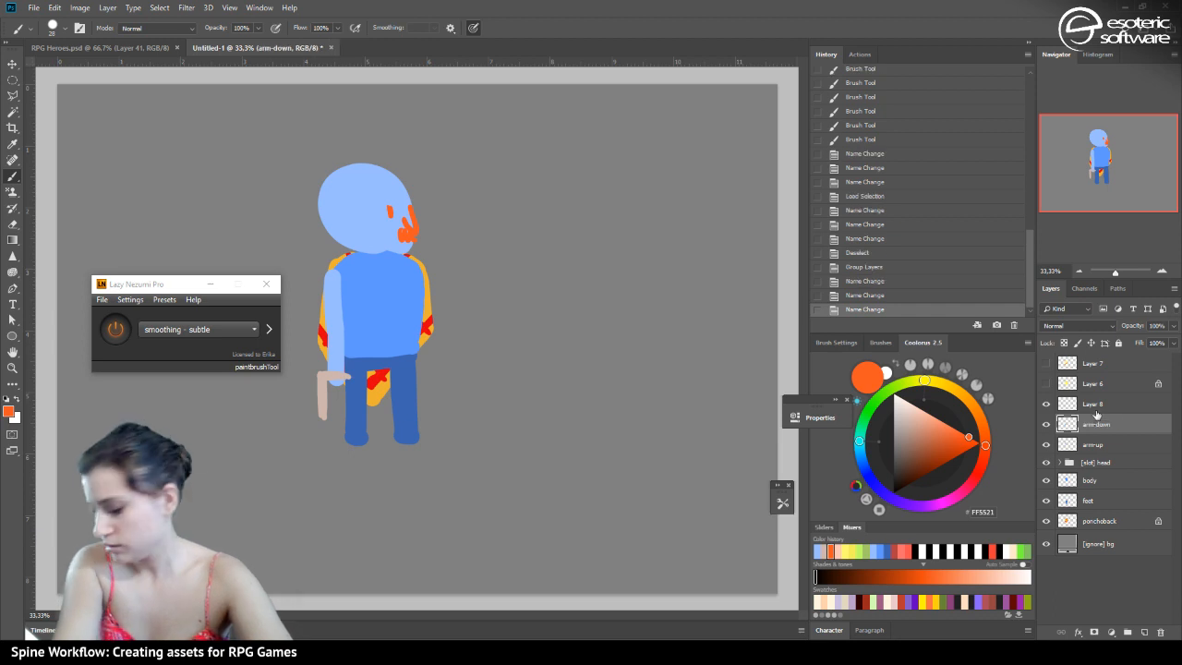
Check what Layer 8 contains by toggling its visibility and rename it as "gun"
{"action": "left_click", "coordinate": [1047, 407]}
{"action": "left_click", "coordinate": [1047, 407]}
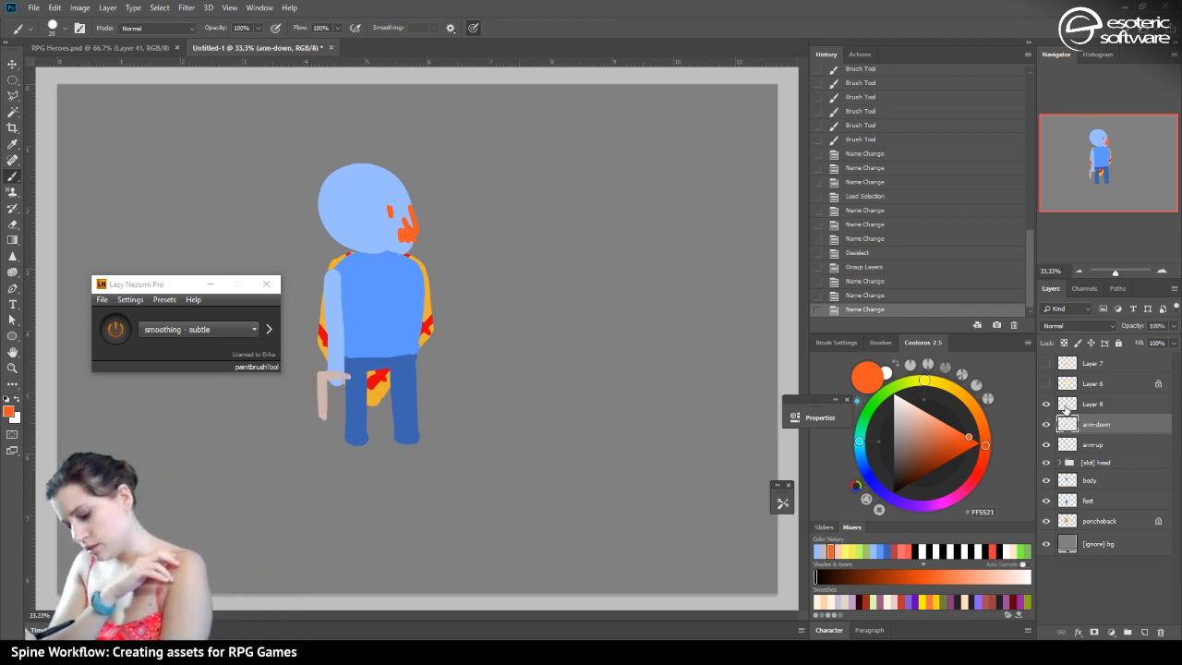
{"action": "double_click", "coordinate": [1093, 404]}
{"action": "type", "text": "gun"}
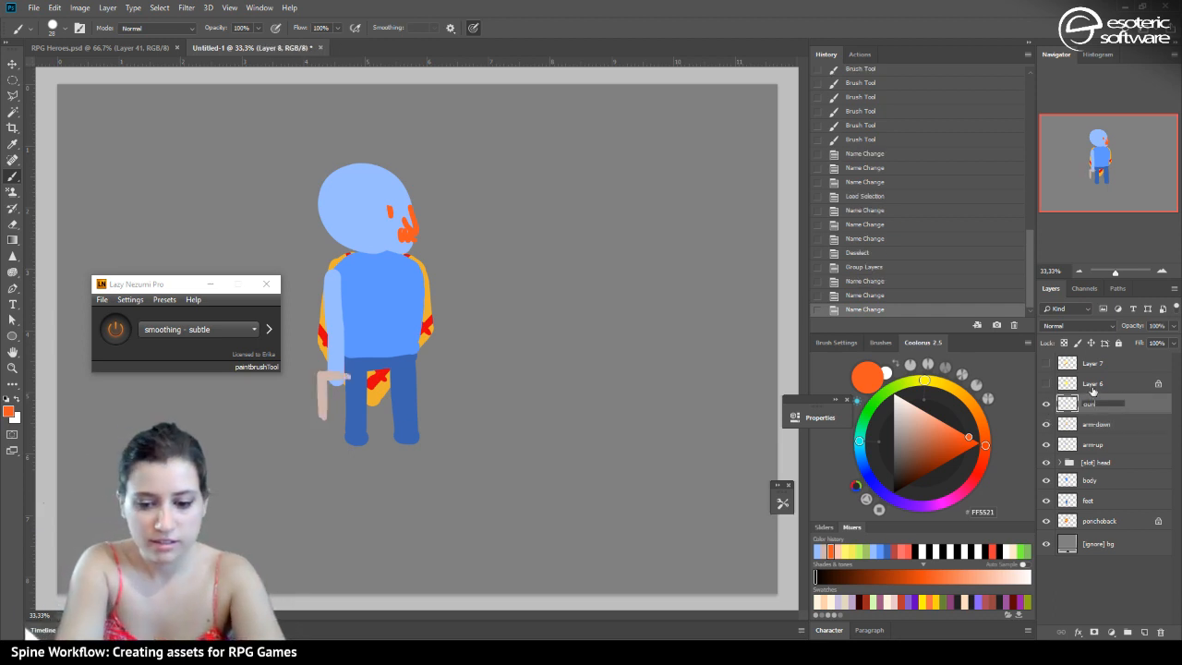
{"action": "key", "text": "Return"}
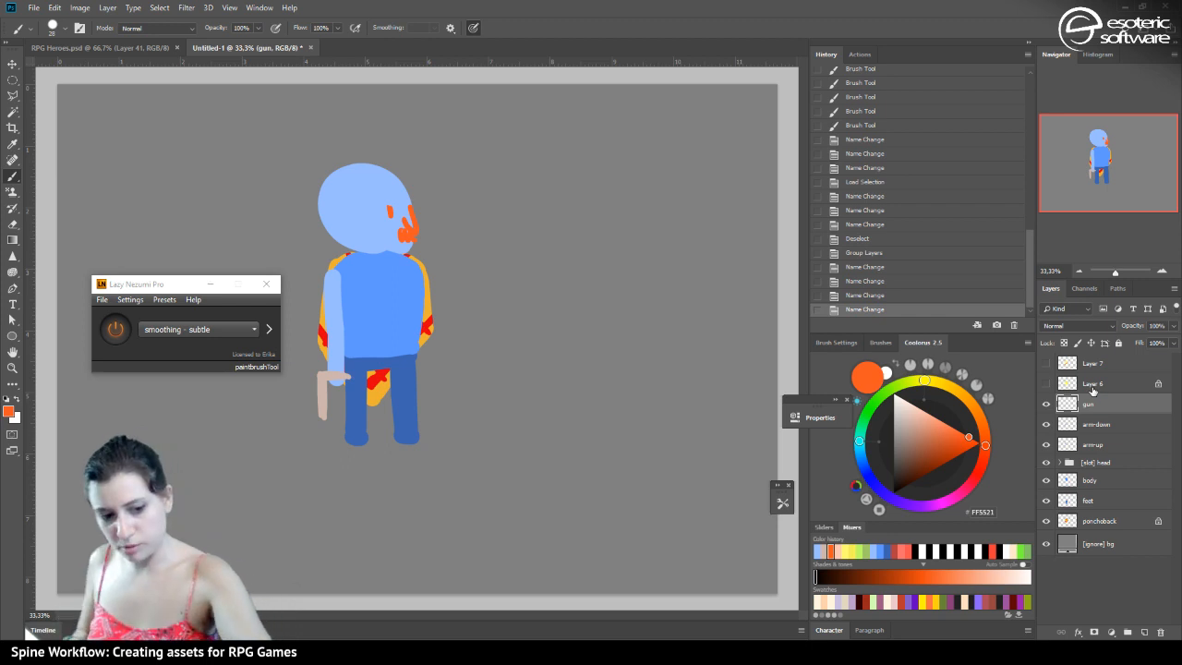
Start saving the document and create a new folder named "poncho" inside the Spine assets folder
{"action": "key", "text": "ctrl+s"}
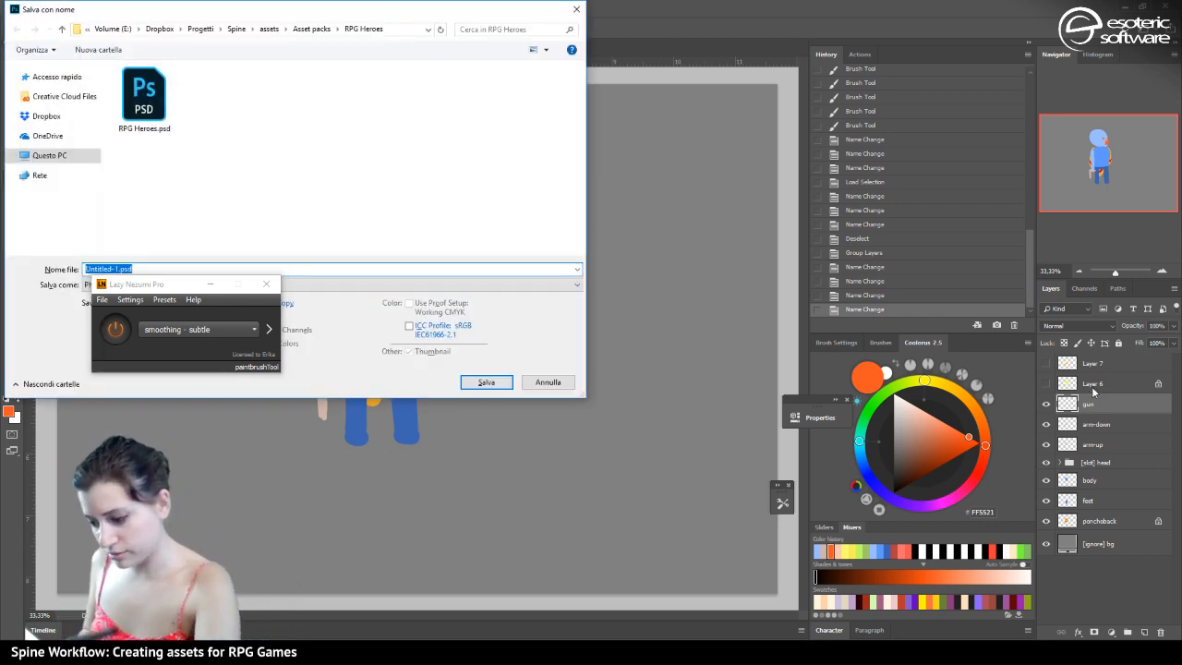
{"action": "left_click", "coordinate": [269, 29]}
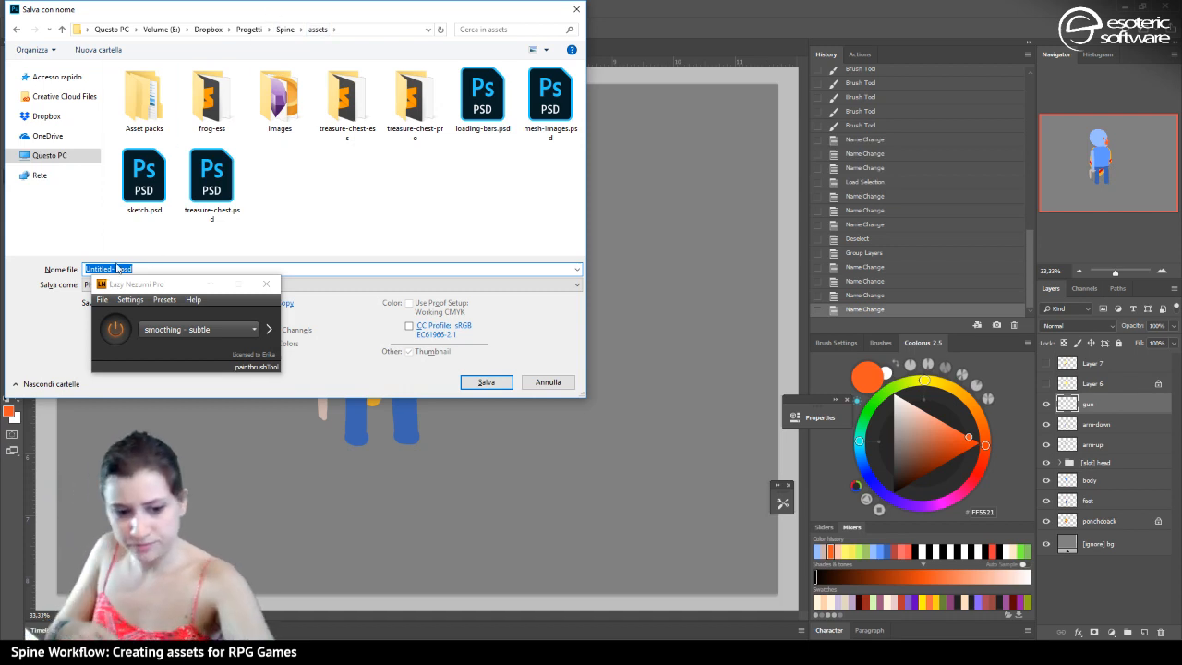
{"action": "left_click", "coordinate": [106, 49]}
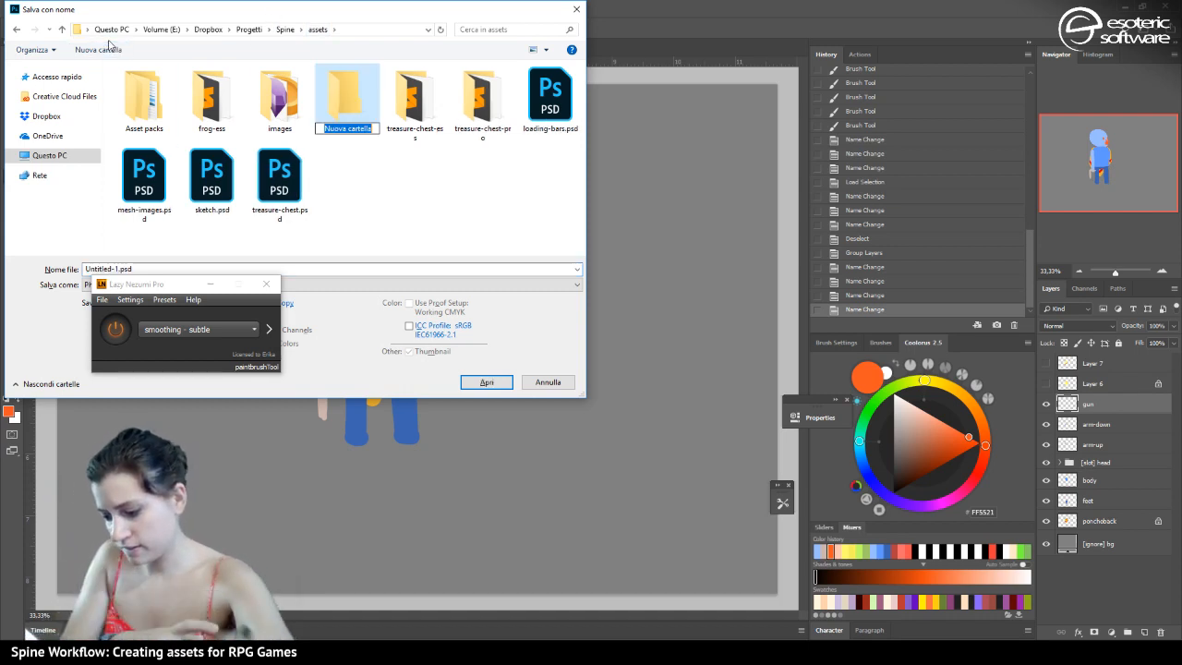
{"action": "type", "text": "poncho"}
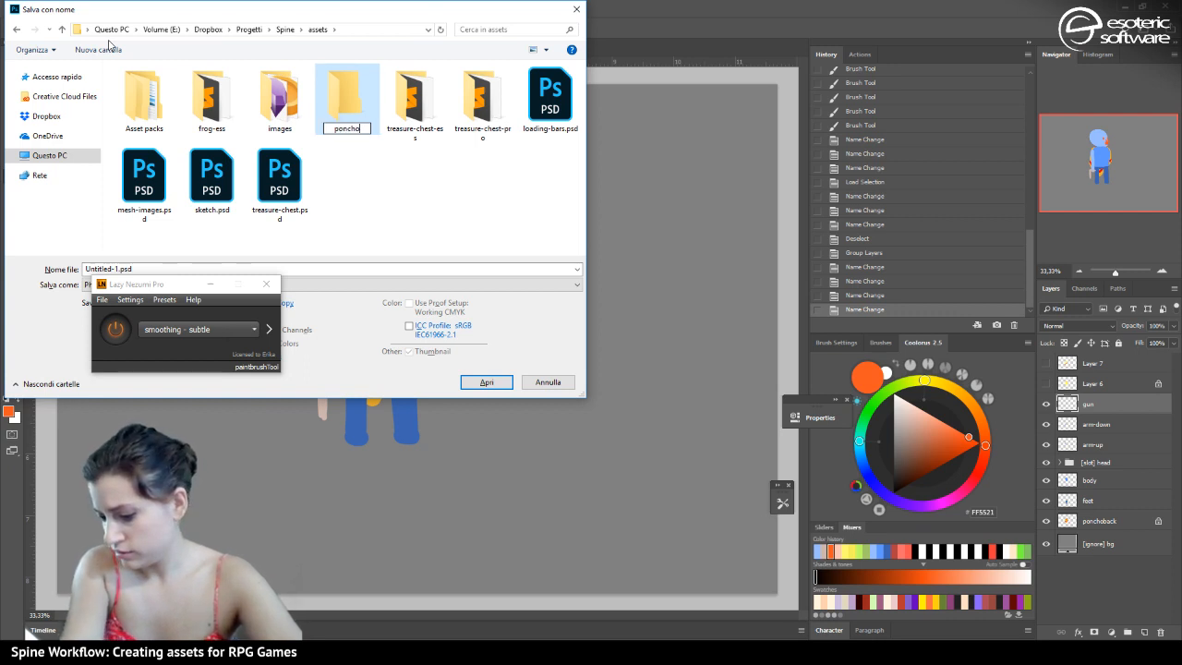
{"action": "key", "text": "Return"}
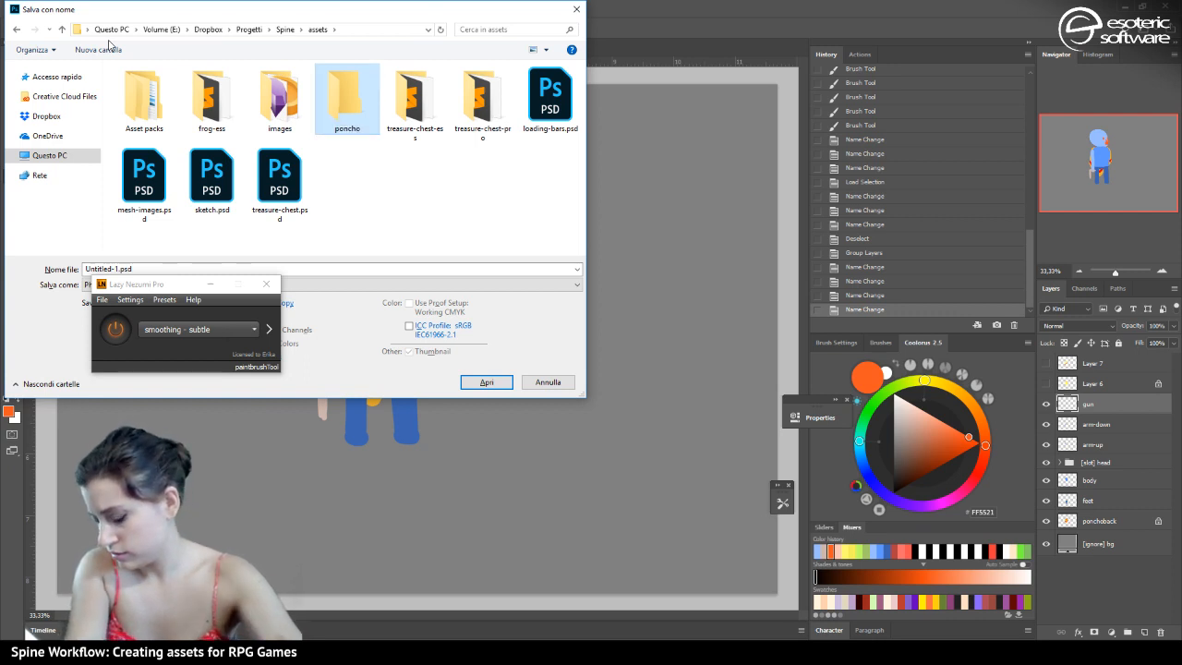
Save the document as "poncho" in PSD format inside the new poncho folder
{"action": "key", "text": "Return"}
{"action": "left_click", "coordinate": [137, 269]}
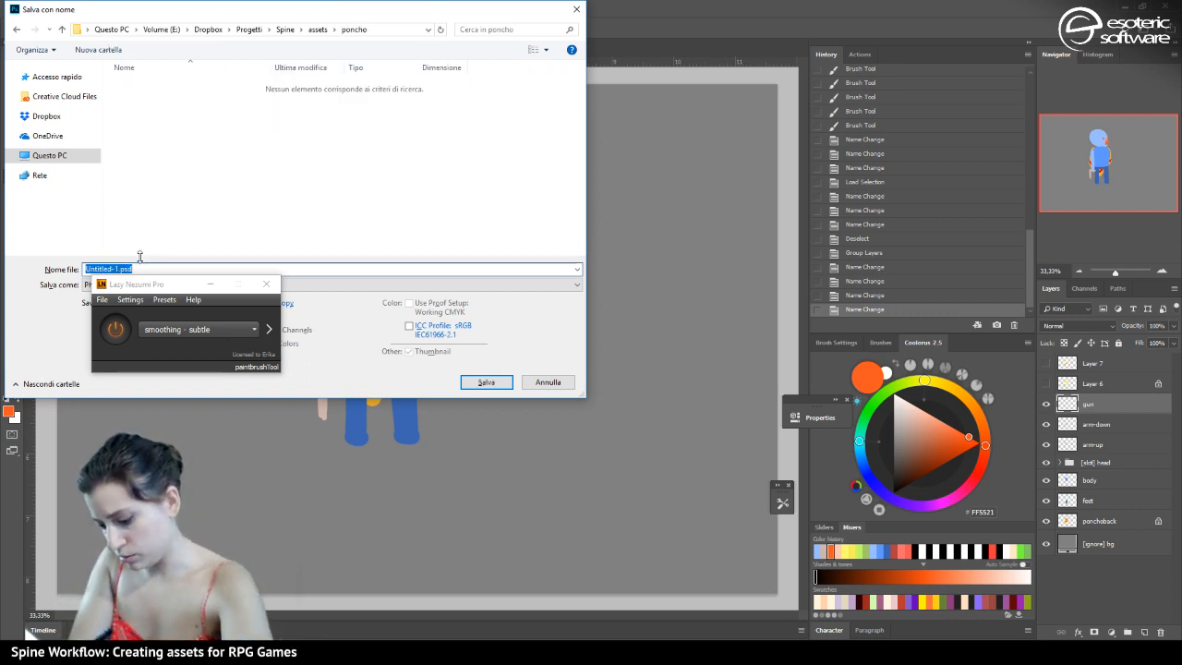
{"action": "type", "text": "poncho"}
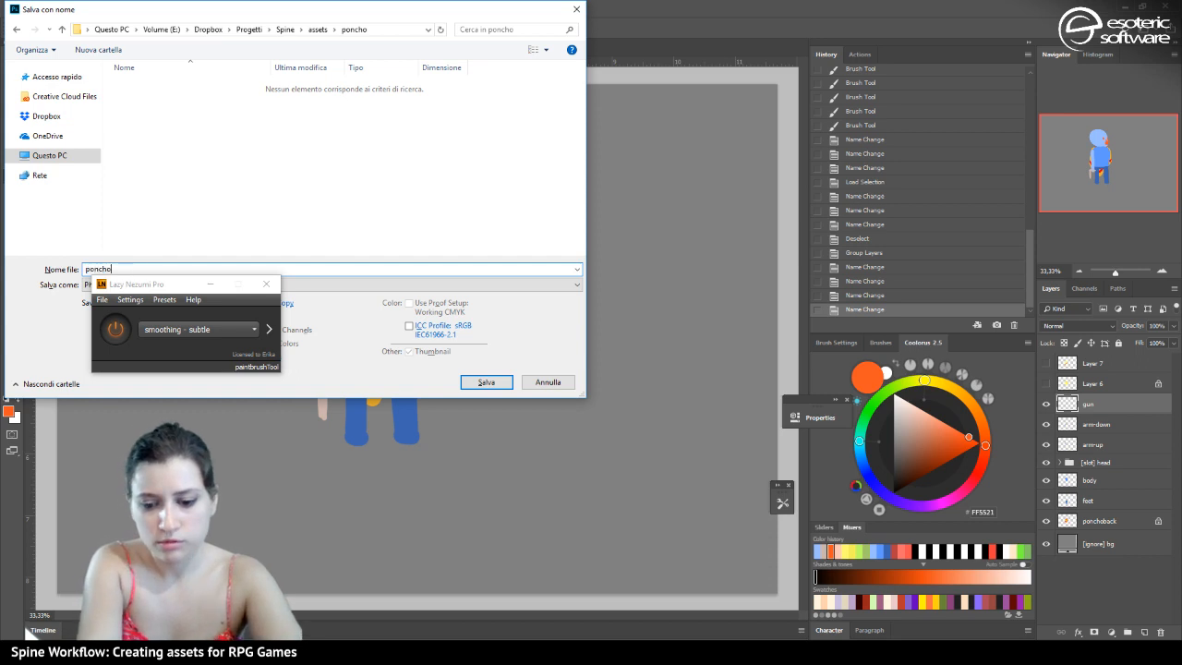
{"action": "key", "text": "Return"}
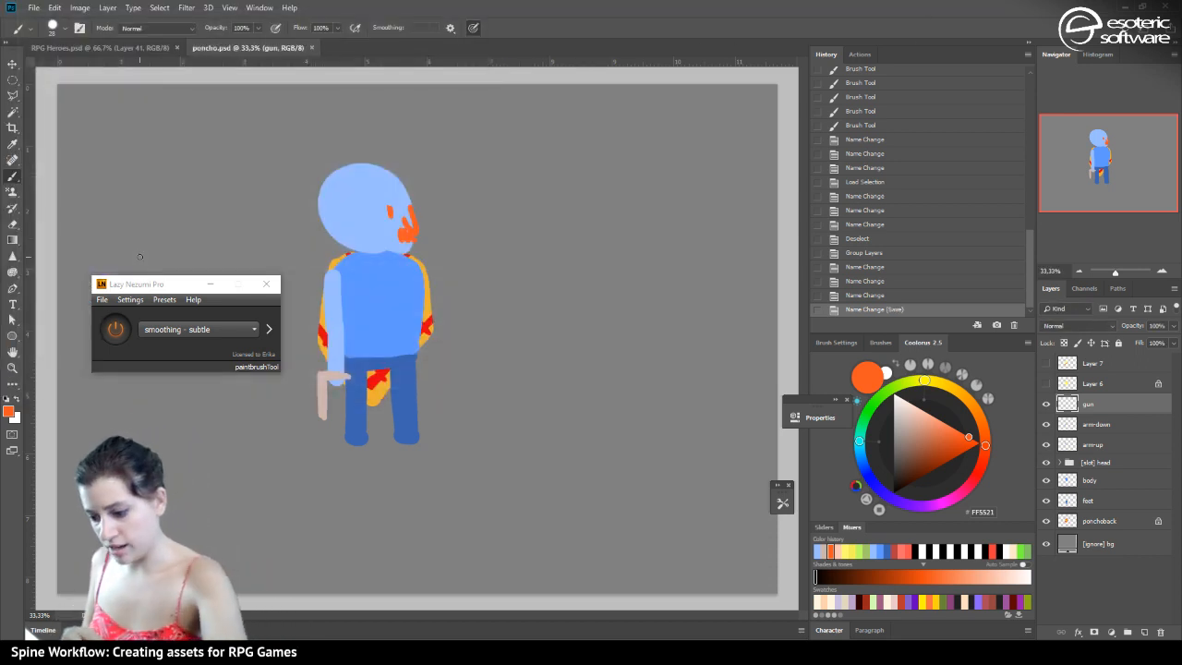
Make Layer 6 visible and rename it as "poncho"
{"action": "left_click", "coordinate": [1046, 384]}
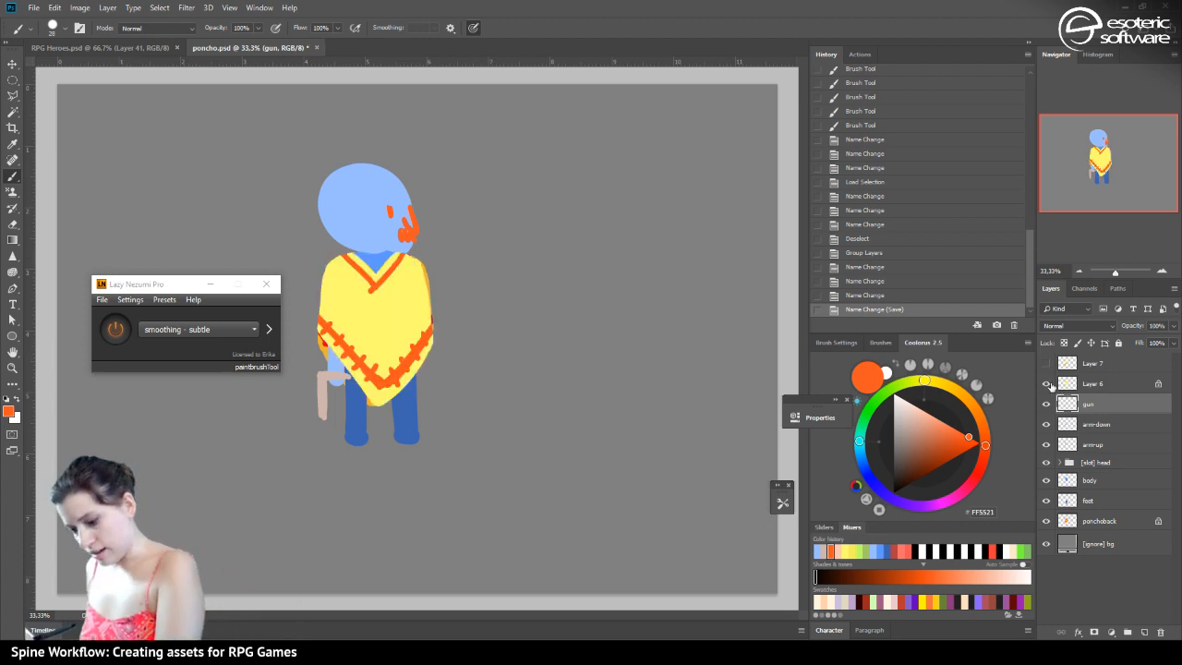
{"action": "double_click", "coordinate": [1093, 383]}
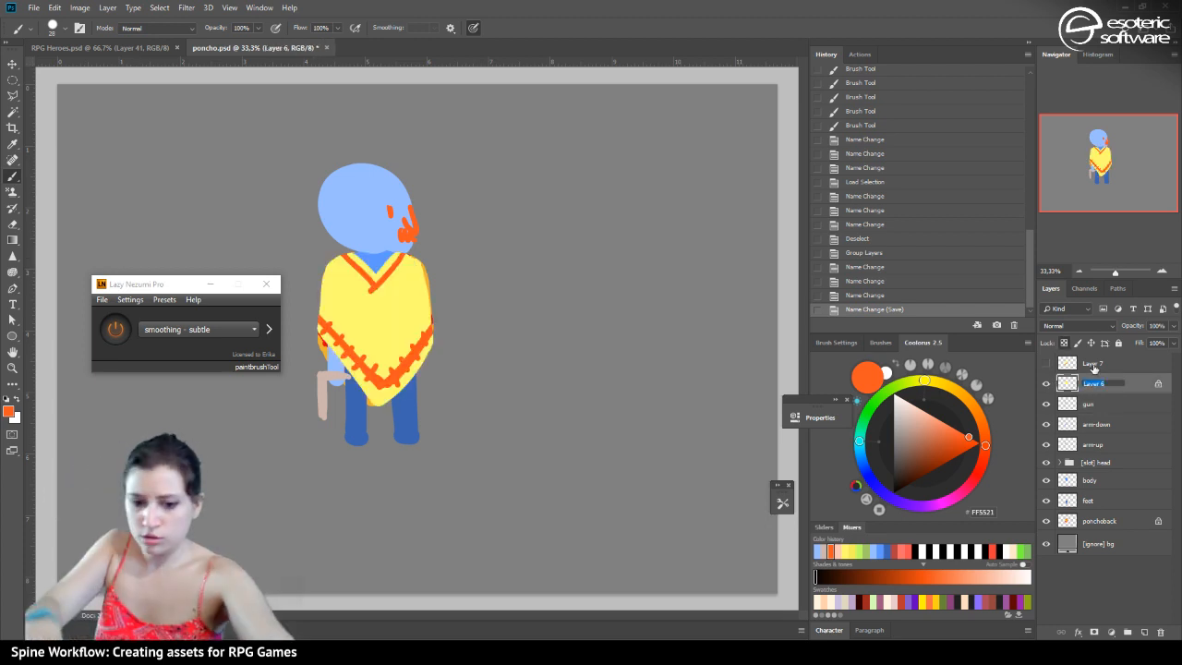
{"action": "type", "text": "poncho"}
{"action": "key", "text": "Return"}
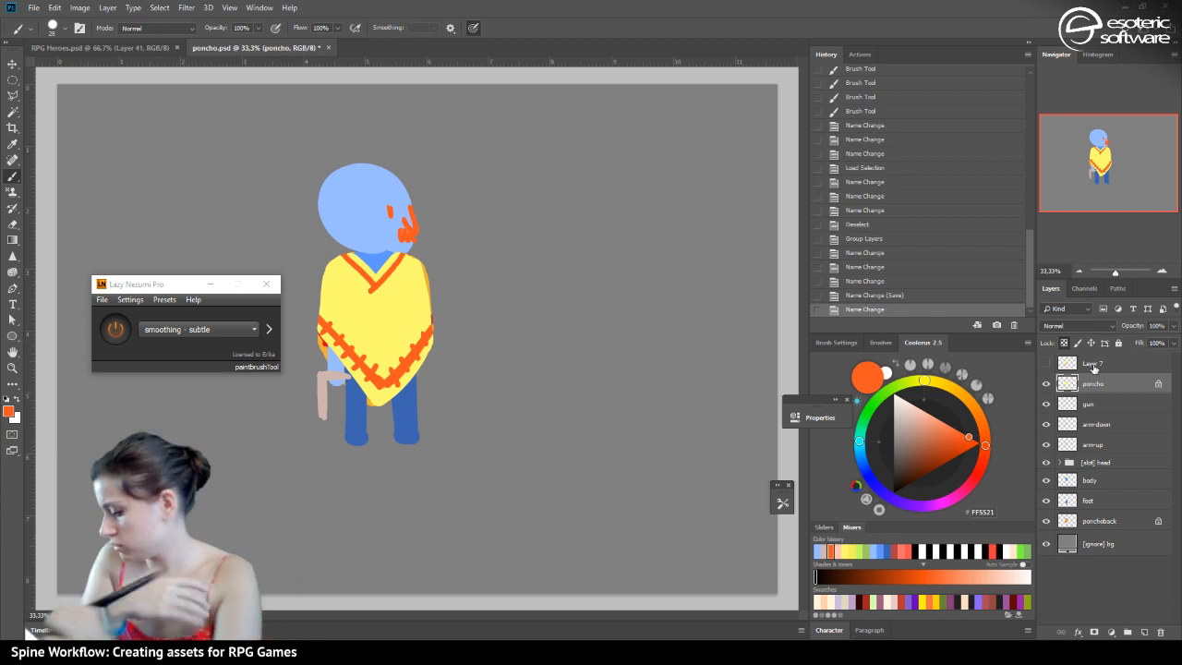
Rename Layer 7 as "poncho-alt", make it visible and save the document
{"action": "double_click", "coordinate": [1093, 363]}
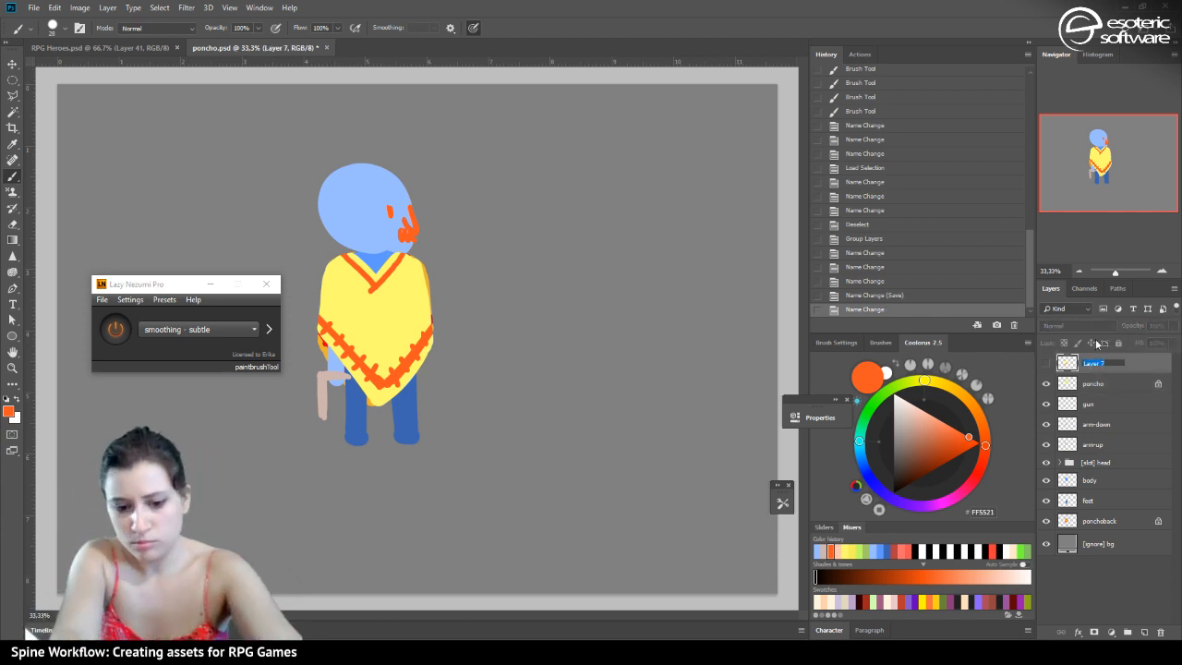
{"action": "type", "text": "poncho-all"}
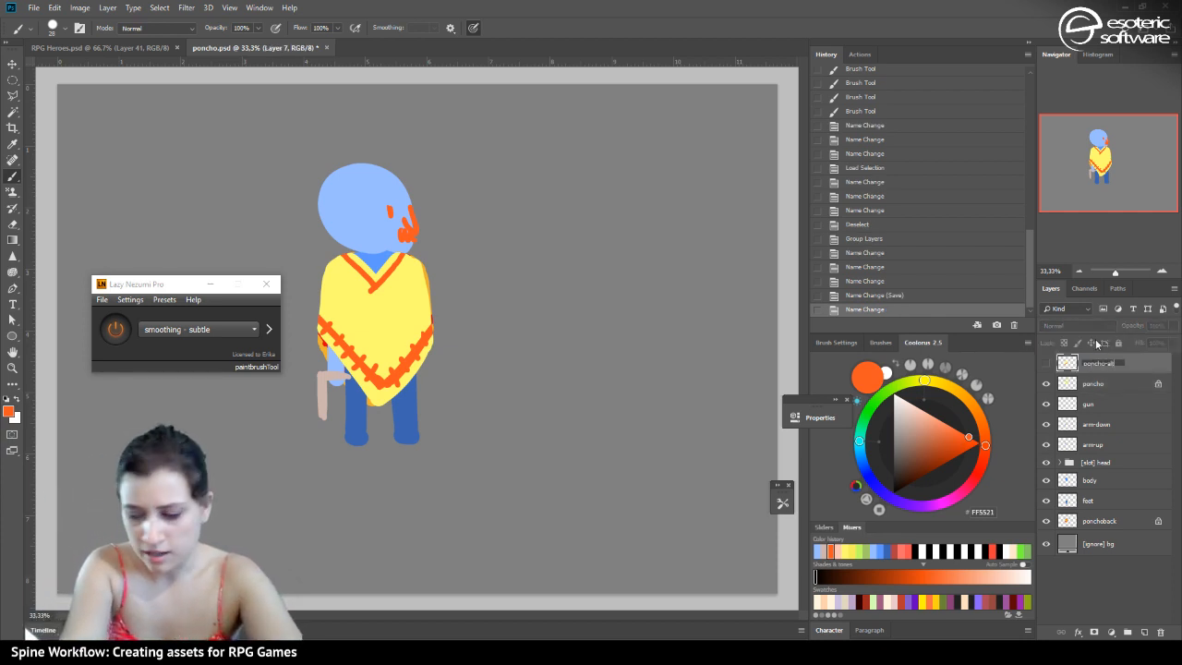
{"action": "key", "text": "Return"}
{"action": "left_click", "coordinate": [1047, 363]}
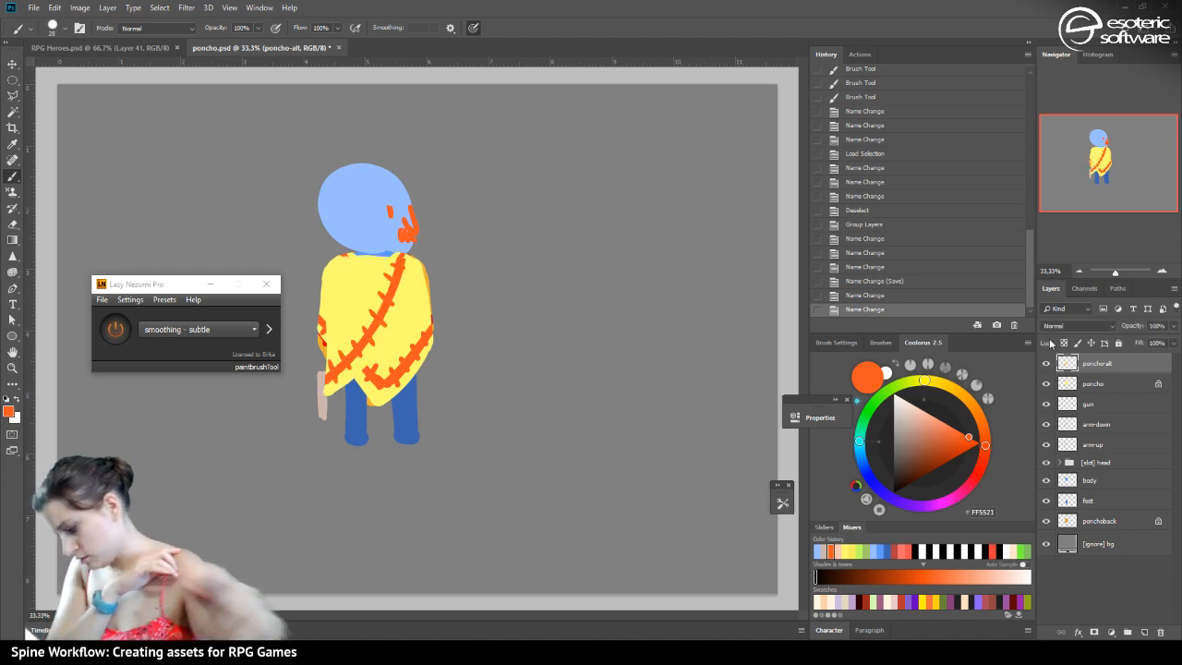
{"action": "key", "text": "ctrl+s"}
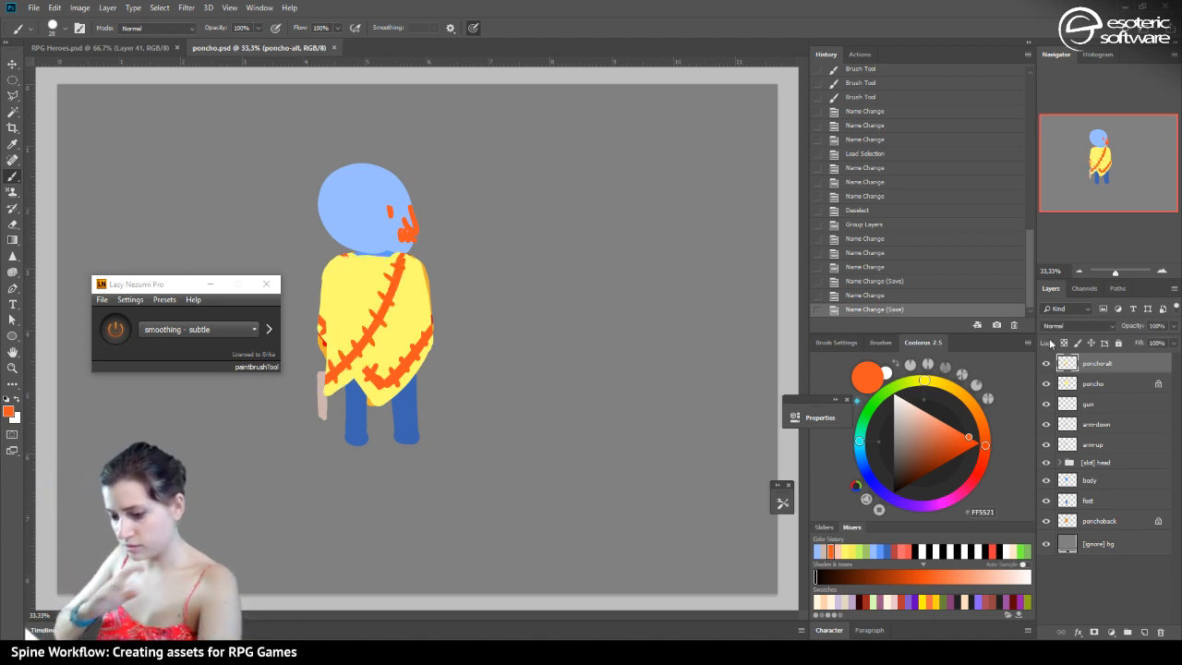
Add a horizontal guide at the feet and a vertical guide through the body's centre, set the ruler origin at their intersection, and save
{"action": "left_click_drag", "start_coordinate": [123, 63], "coordinate": [306, 440]}
{"action": "left_click_drag", "start_coordinate": [33, 328], "coordinate": [375, 413]}
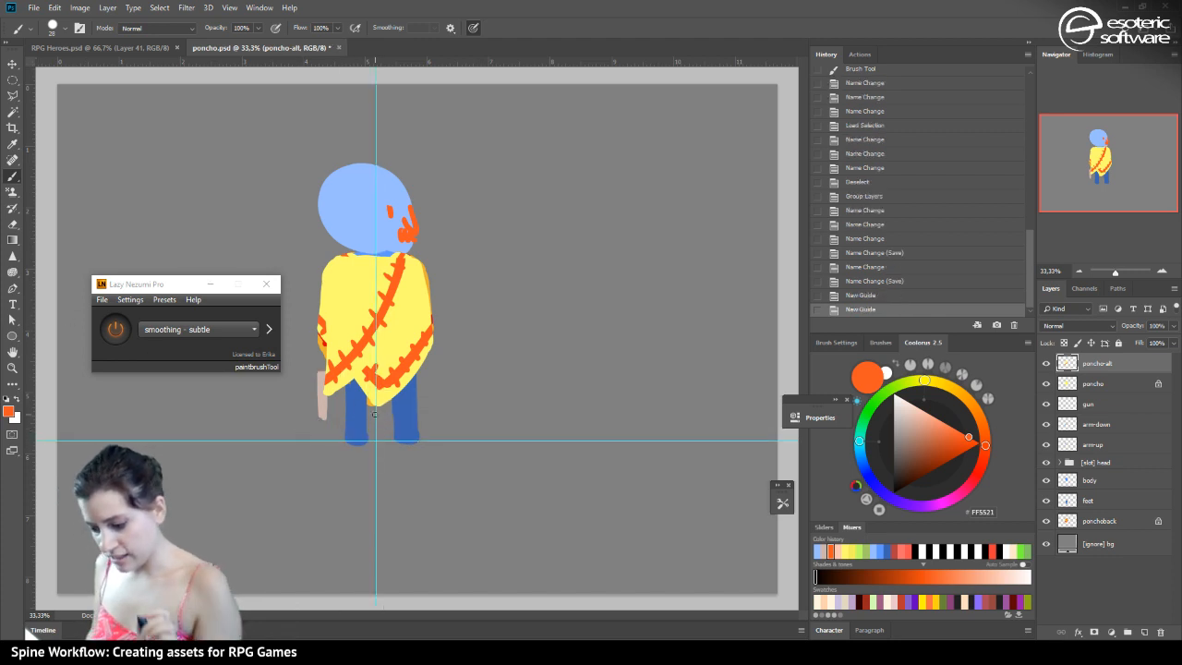
{"action": "left_click_drag", "start_coordinate": [31, 61], "coordinate": [376, 442]}
{"action": "key", "text": "ctrl+s"}
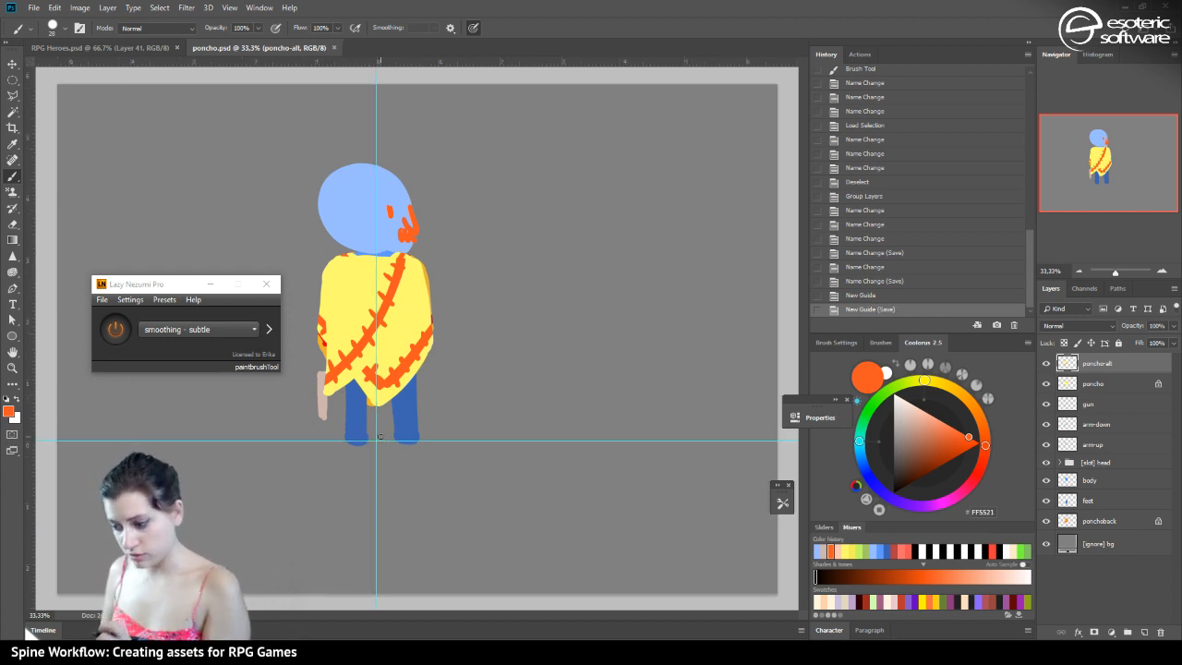
{"action": "left_click", "coordinate": [1162, 273]}
{"action": "left_click", "coordinate": [1162, 274]}
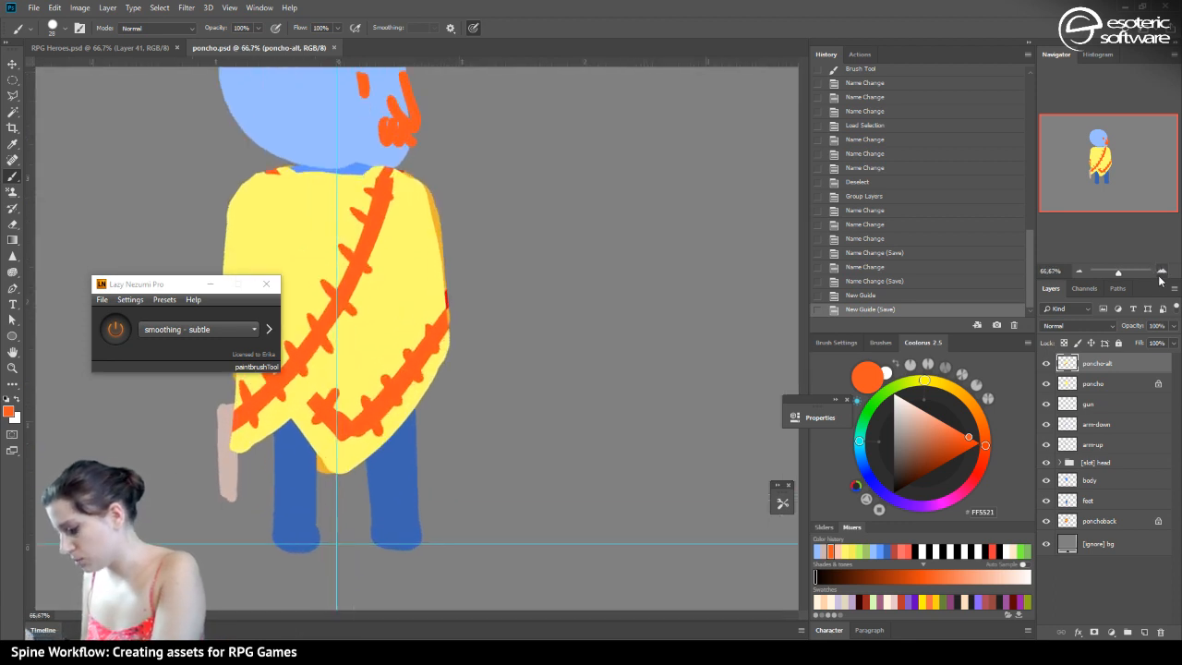
{"action": "left_click", "coordinate": [1162, 274]}
{"action": "left_click", "coordinate": [1081, 271]}
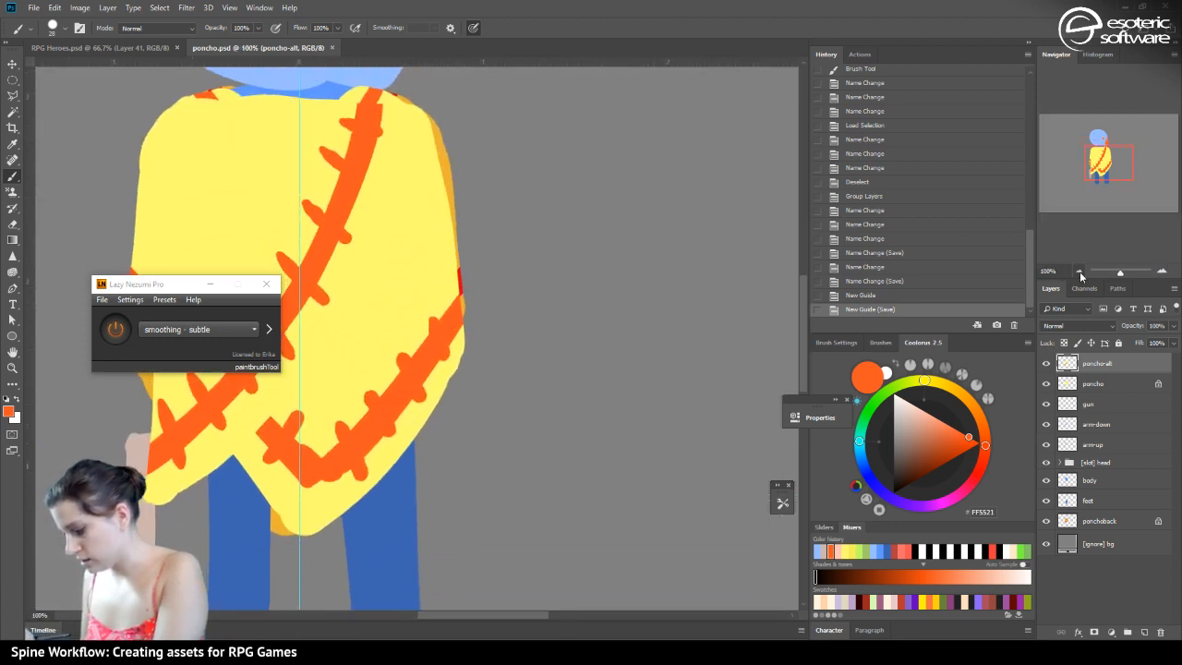
{"action": "left_click", "coordinate": [1081, 271]}
{"action": "left_click", "coordinate": [1086, 269]}
Run the PhotoshopToSpine script and set the export scale to 30 % and the padding to 2 px
{"action": "left_click", "coordinate": [33, 7]}
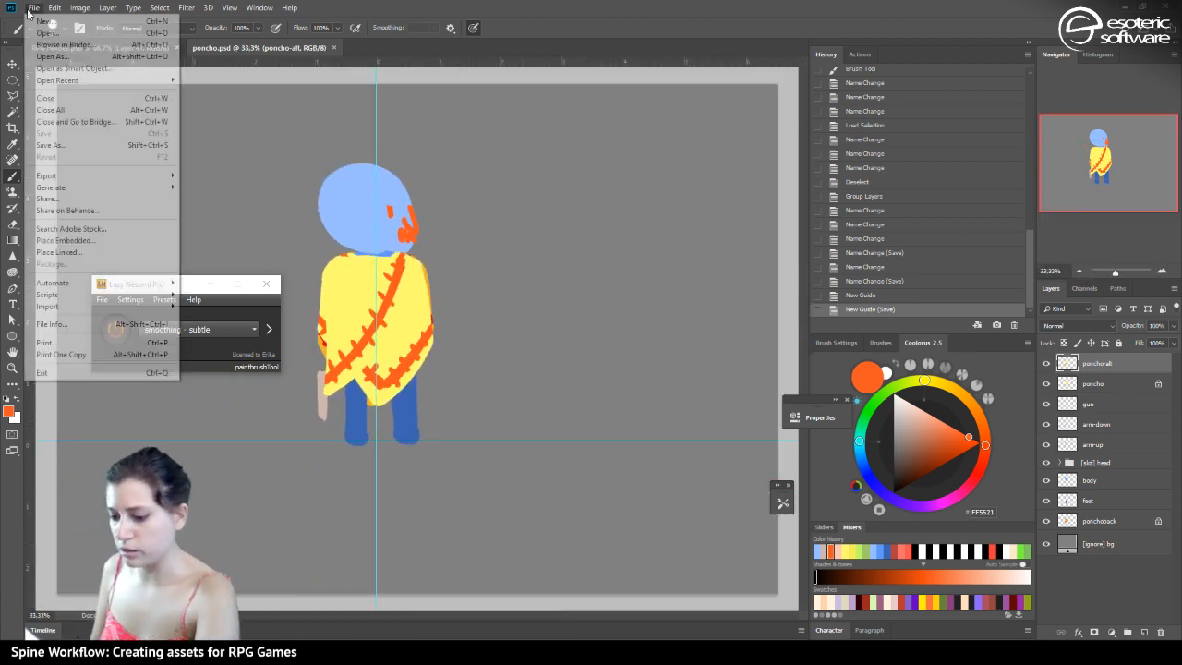
{"action": "mouse_move", "coordinate": [56, 295]}
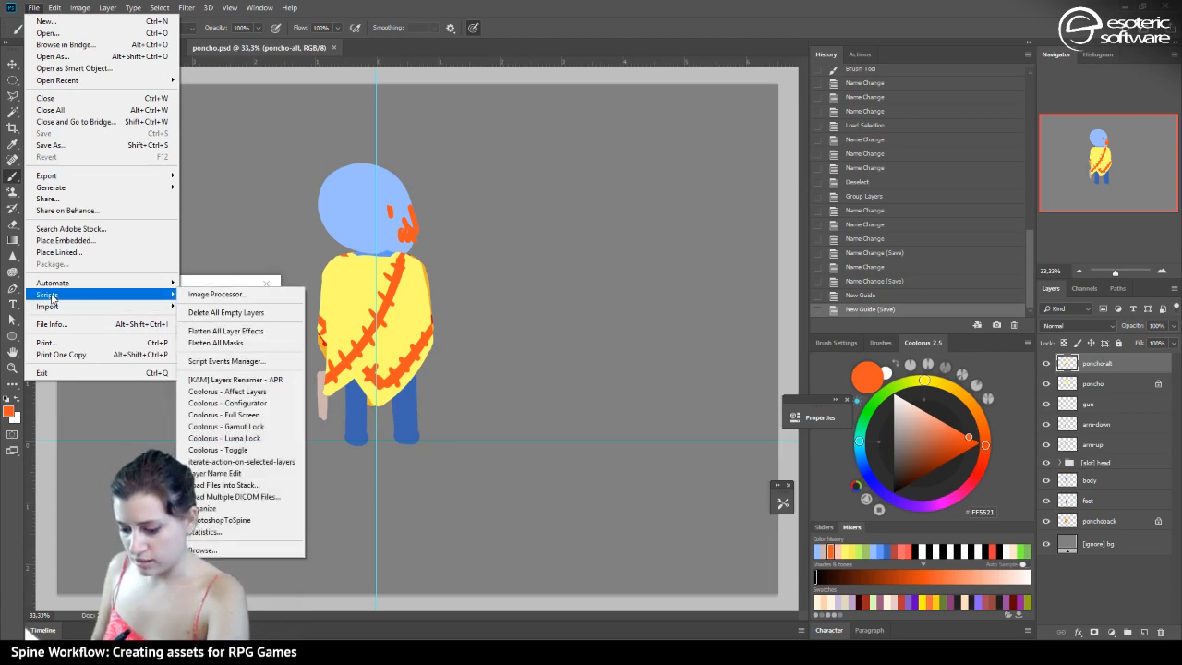
{"action": "left_click", "coordinate": [221, 520]}
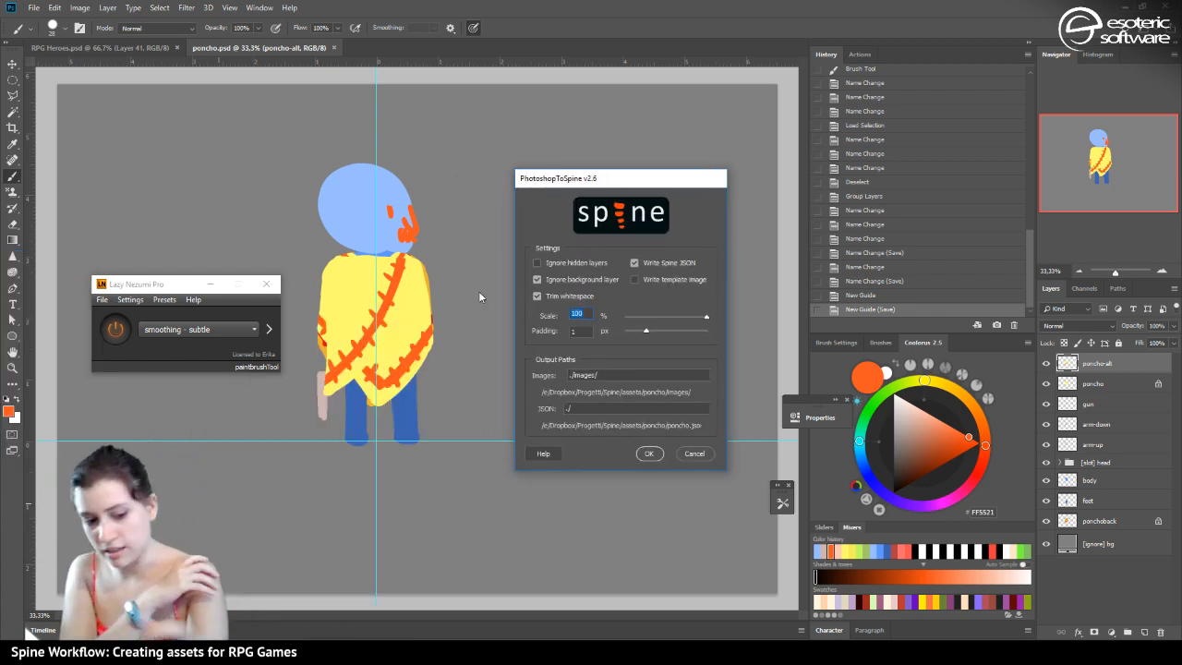
{"action": "double_click", "coordinate": [580, 313]}
{"action": "type", "text": "30"}
{"action": "key", "text": "Tab"}
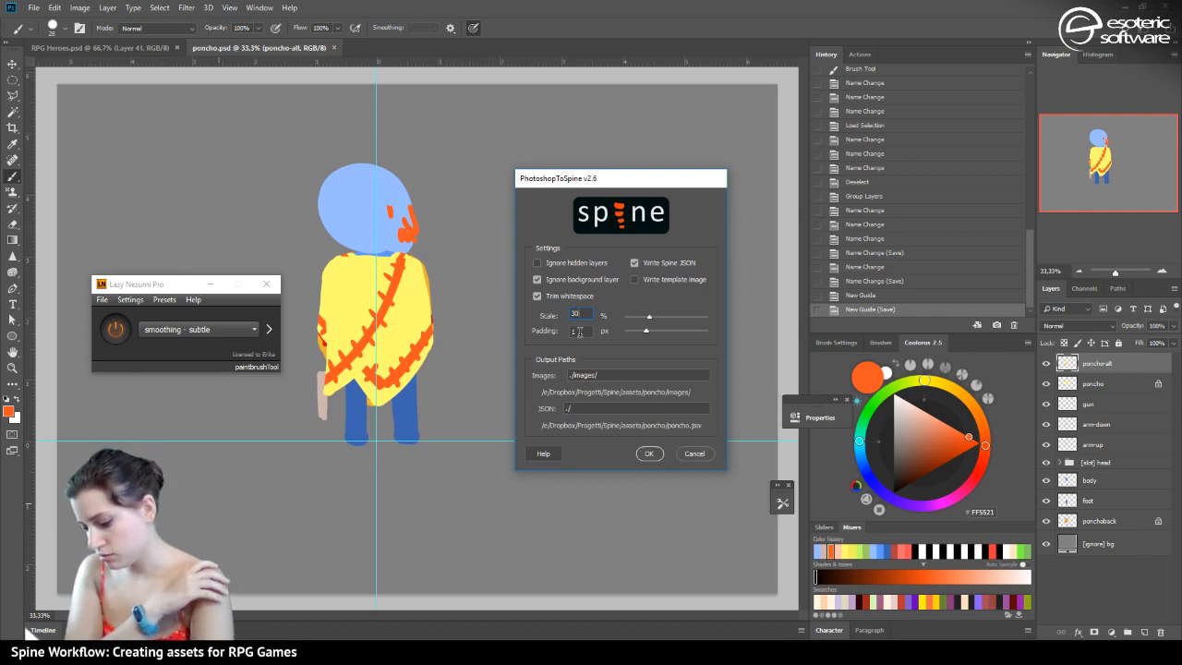
{"action": "type", "text": "2"}
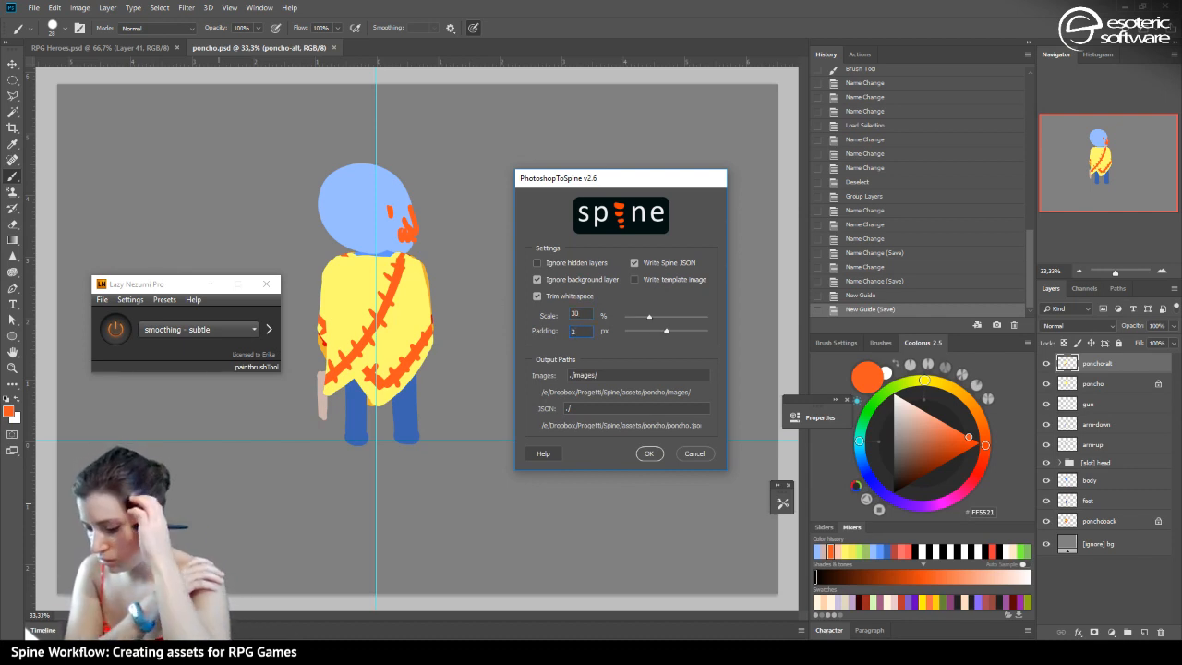
Export the parts with the chosen settings and open the poncho assets folder in File Explorer
{"action": "left_click", "coordinate": [649, 453]}
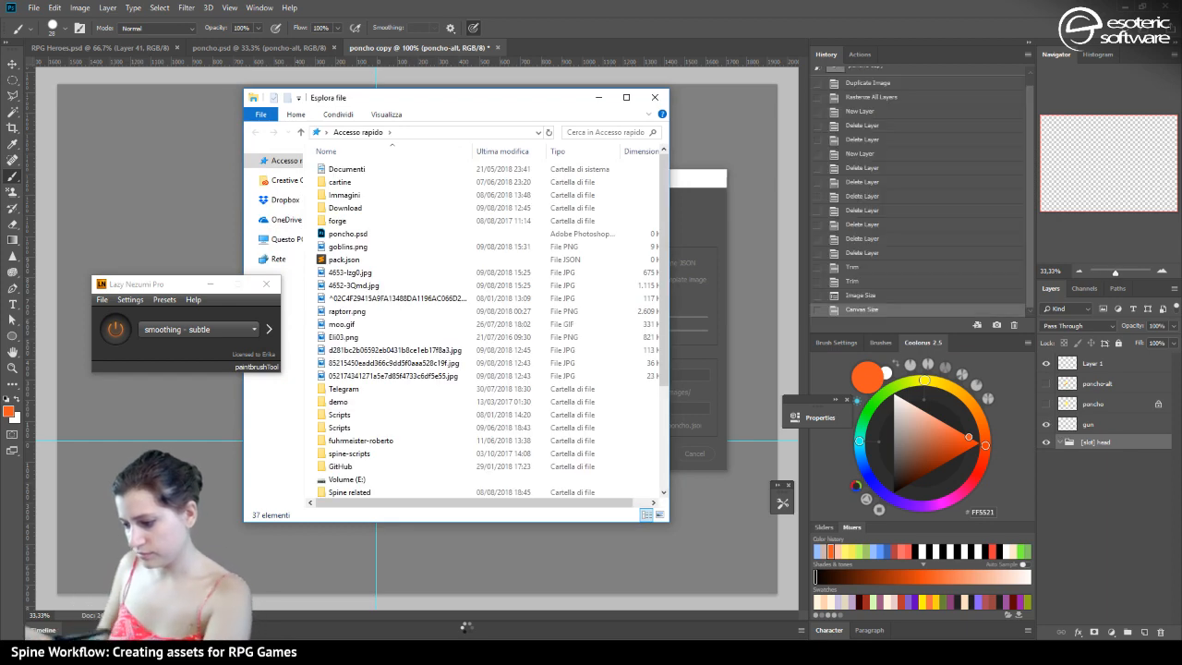
{"action": "left_click_drag", "start_coordinate": [554, 103], "coordinate": [0, 171]}
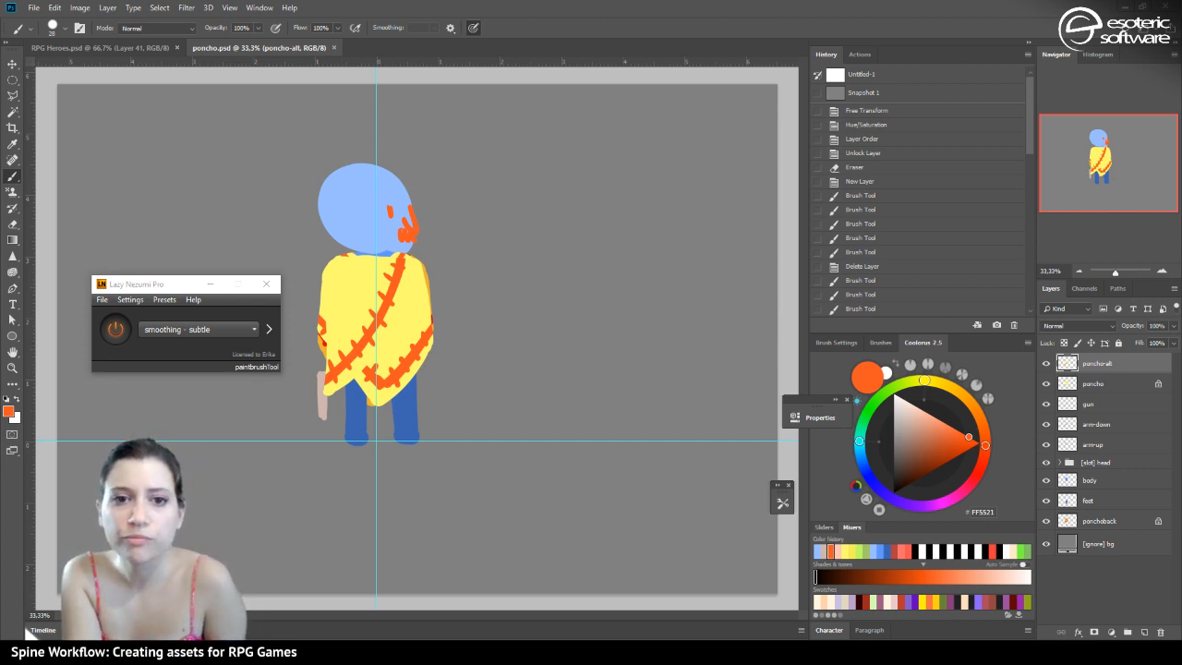
{"action": "left_click_drag", "start_coordinate": [128, 51], "coordinate": [955, 81]}
{"action": "left_click_drag", "start_coordinate": [767, 135], "coordinate": [761, 133]}
{"action": "key", "text": "alt"}
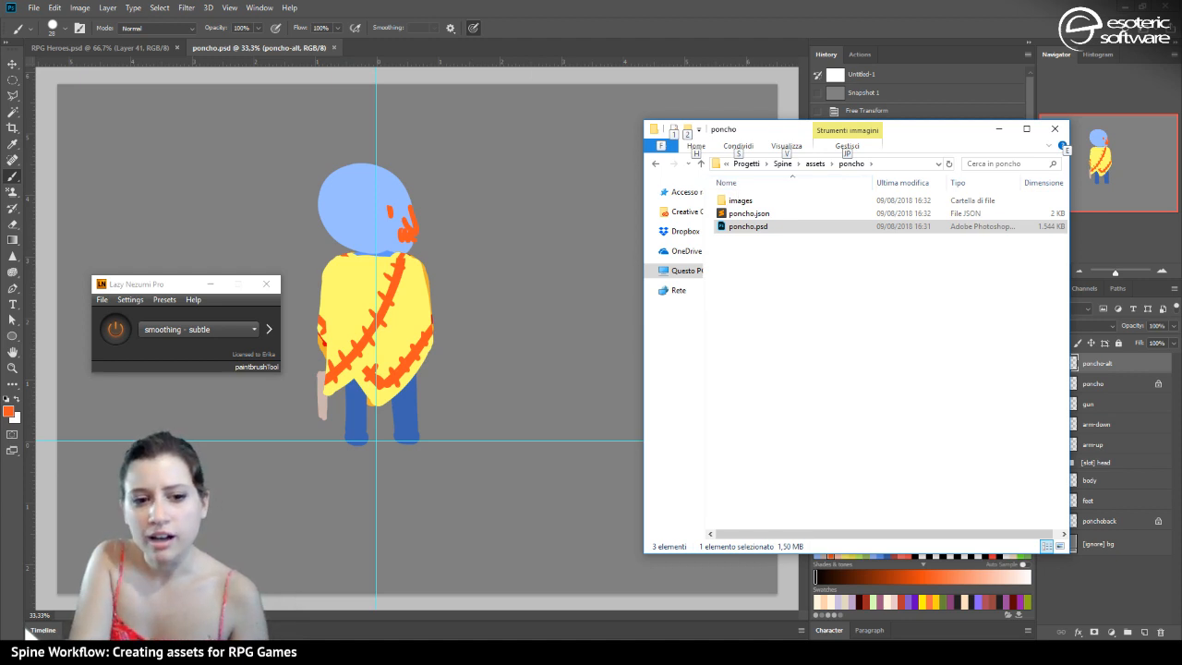
Switch to Spine and import poncho.json as a new project with the skeleton name "poncho" and scale 1
{"action": "key", "text": "alt+Tab"}
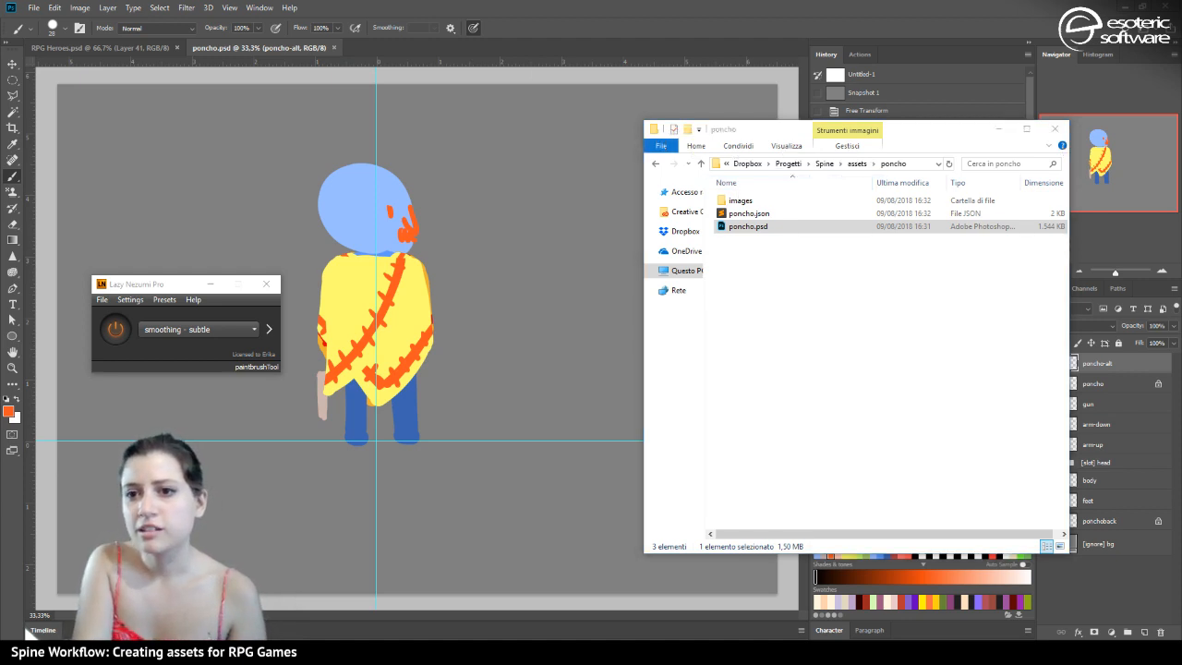
{"action": "left_click_drag", "start_coordinate": [0, 134], "coordinate": [509, 51]}
{"action": "double_click", "coordinate": [508, 50]}
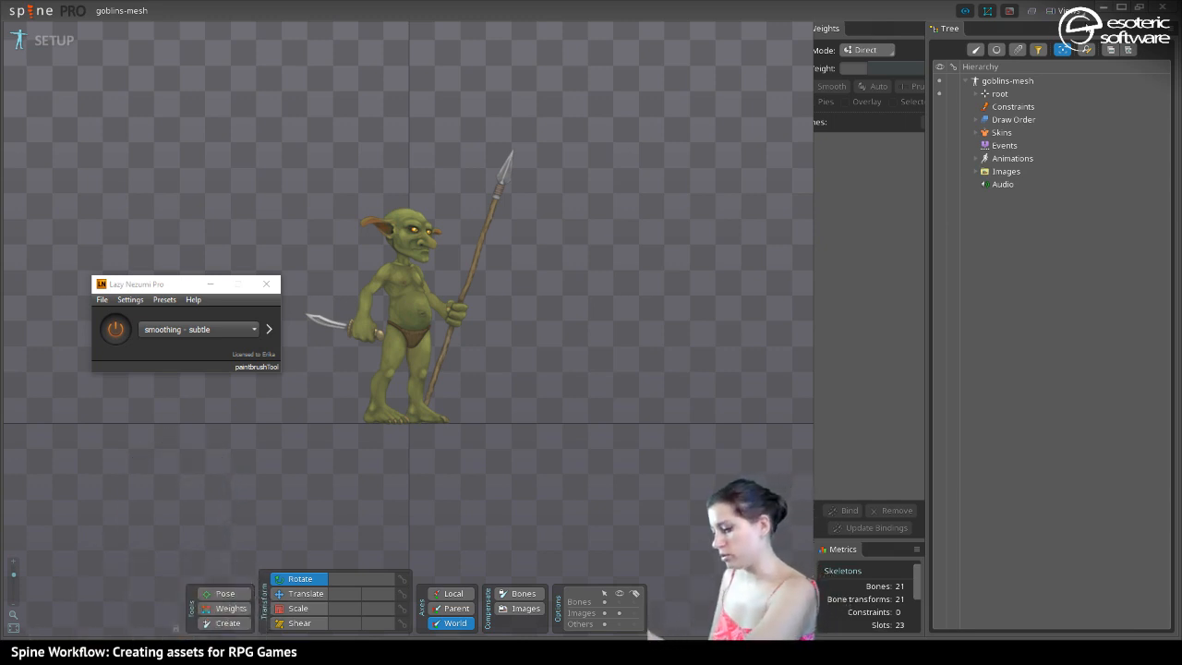
{"action": "key", "text": "alt+Tab"}
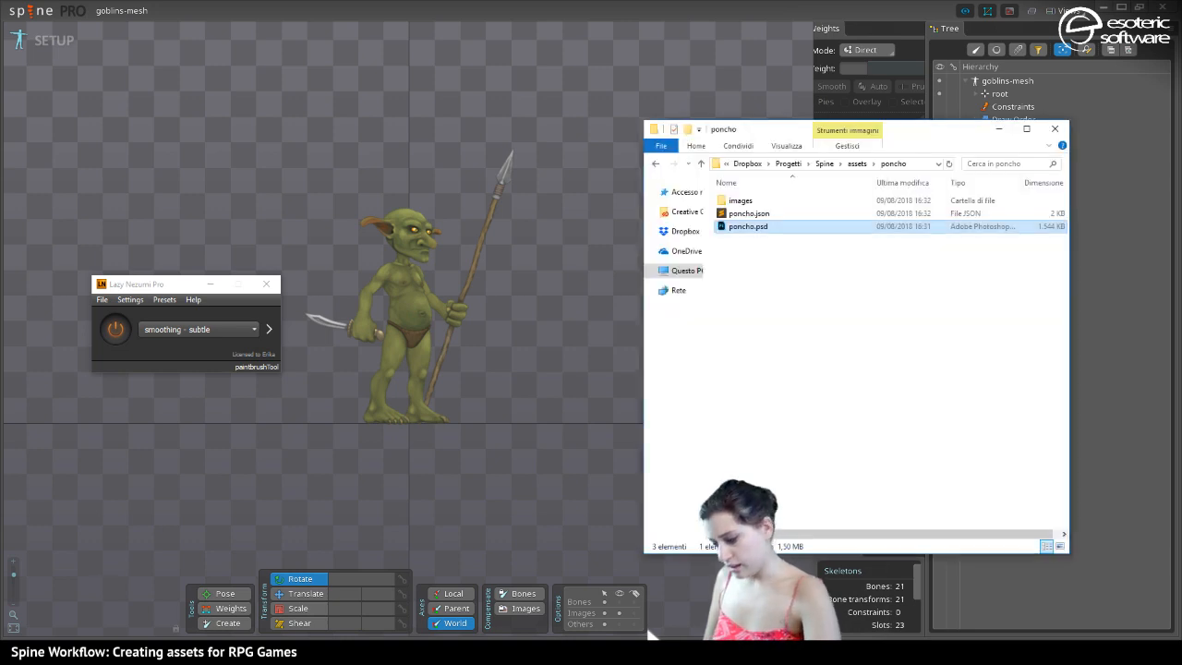
{"action": "left_click", "coordinate": [740, 214]}
{"action": "left_click_drag", "start_coordinate": [720, 204], "coordinate": [454, 141]}
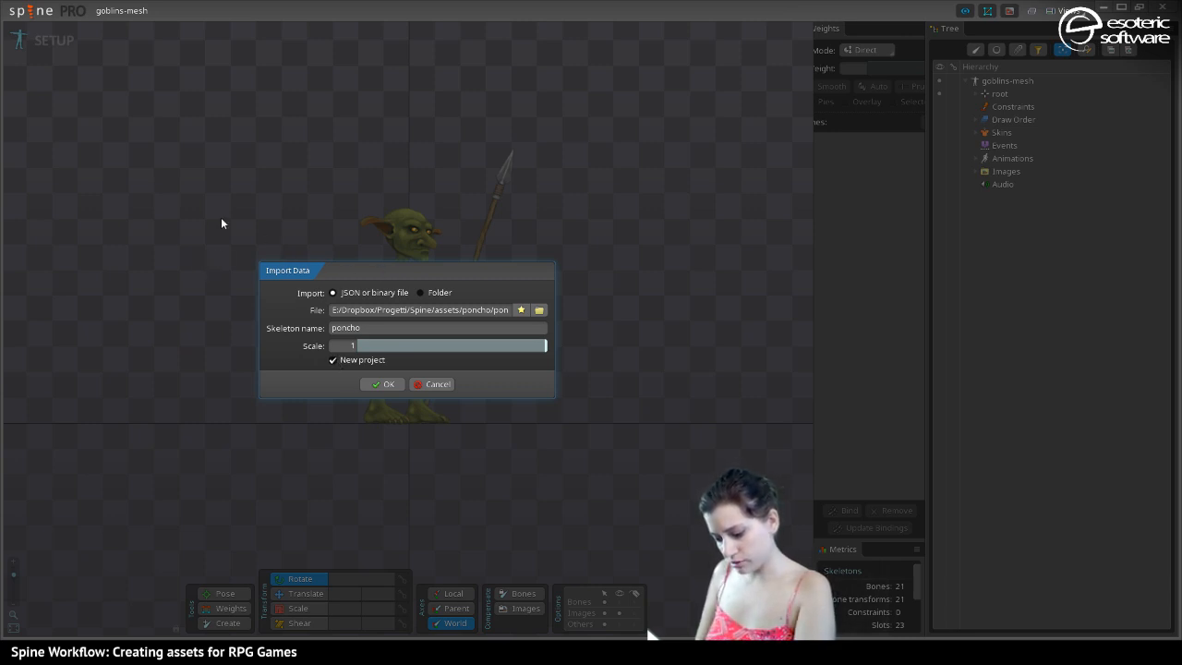
{"action": "left_click", "coordinate": [378, 376]}
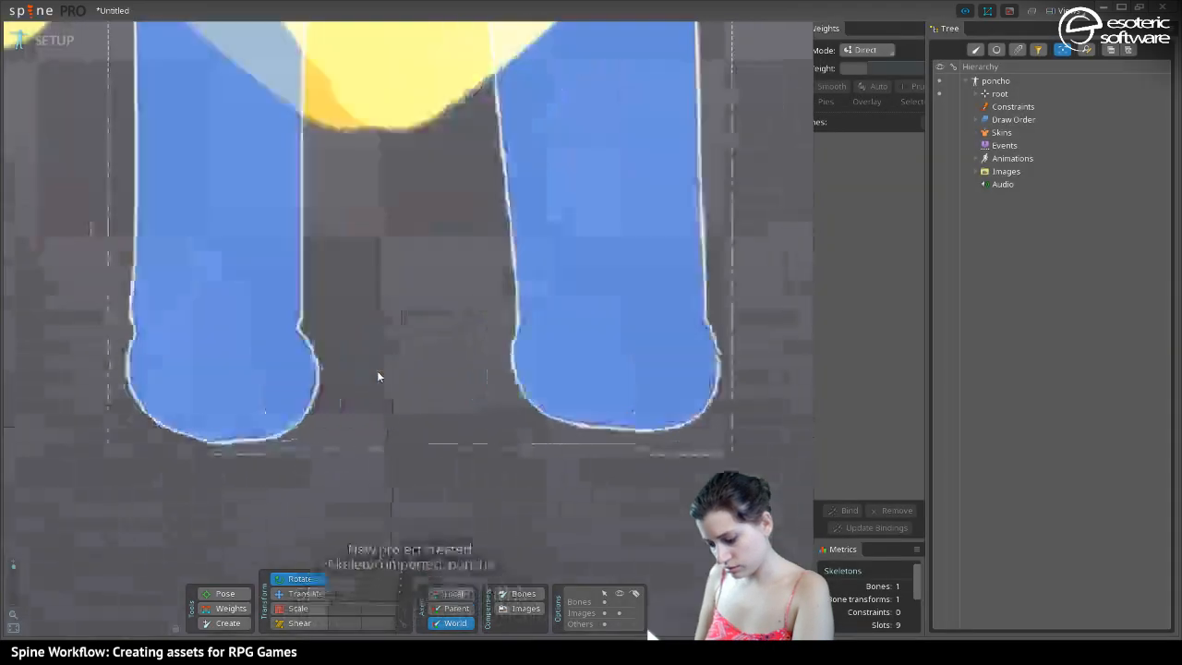
Hide the poncho-alt attachment on the imported character
{"action": "left_click_drag", "start_coordinate": [10, 568], "coordinate": [15, 573]}
{"action": "left_click_drag", "start_coordinate": [233, 158], "coordinate": [336, 375]}
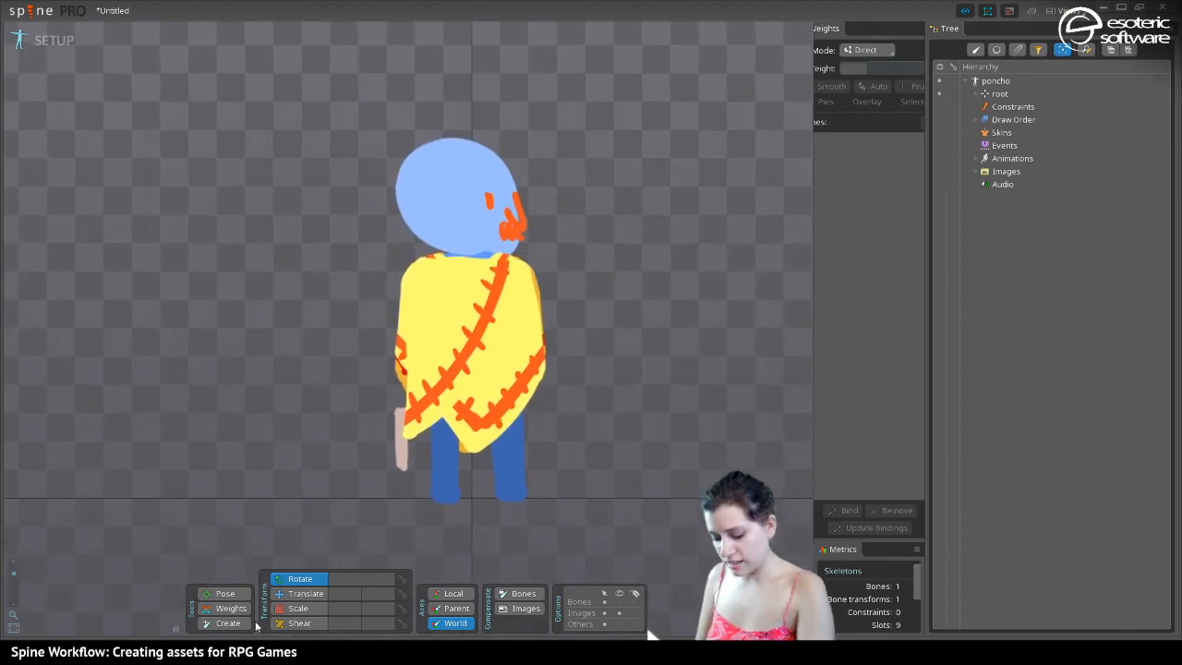
{"action": "key", "text": "alt+Tab"}
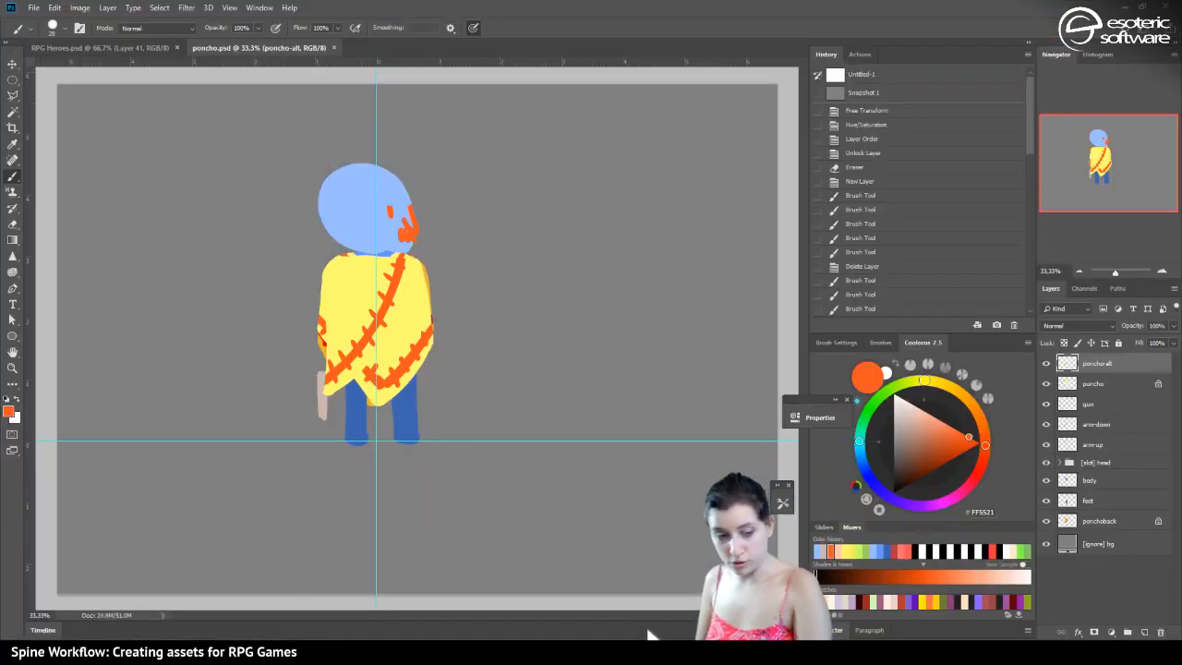
{"action": "key", "text": "alt+Tab"}
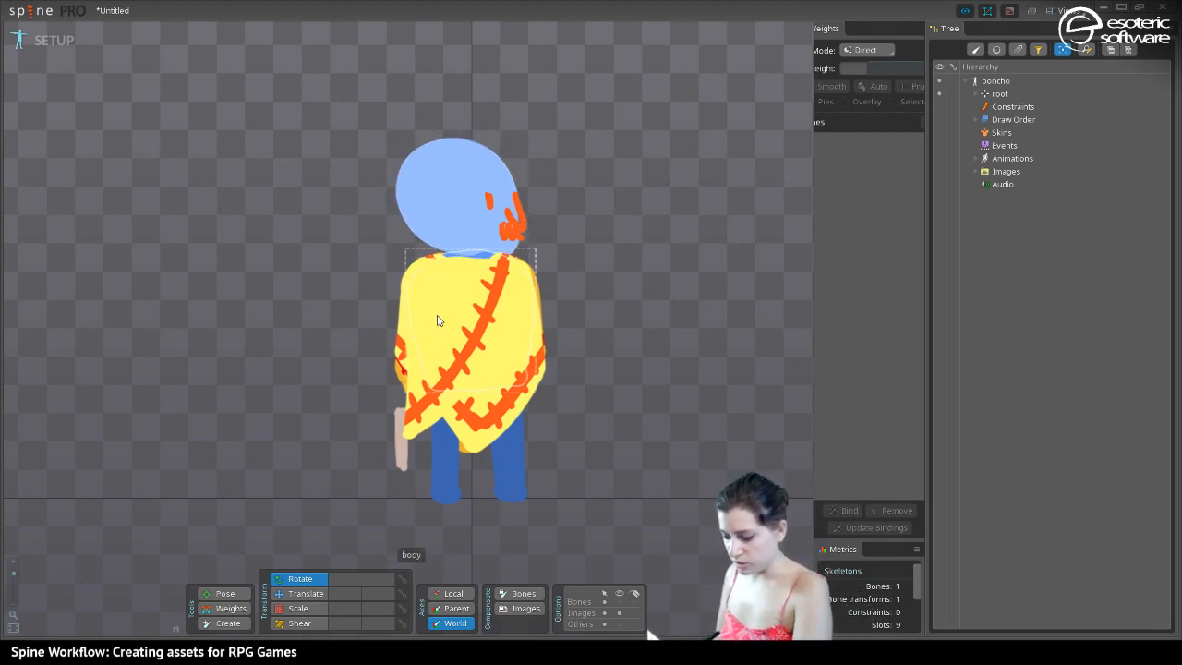
{"action": "left_click", "coordinate": [439, 370]}
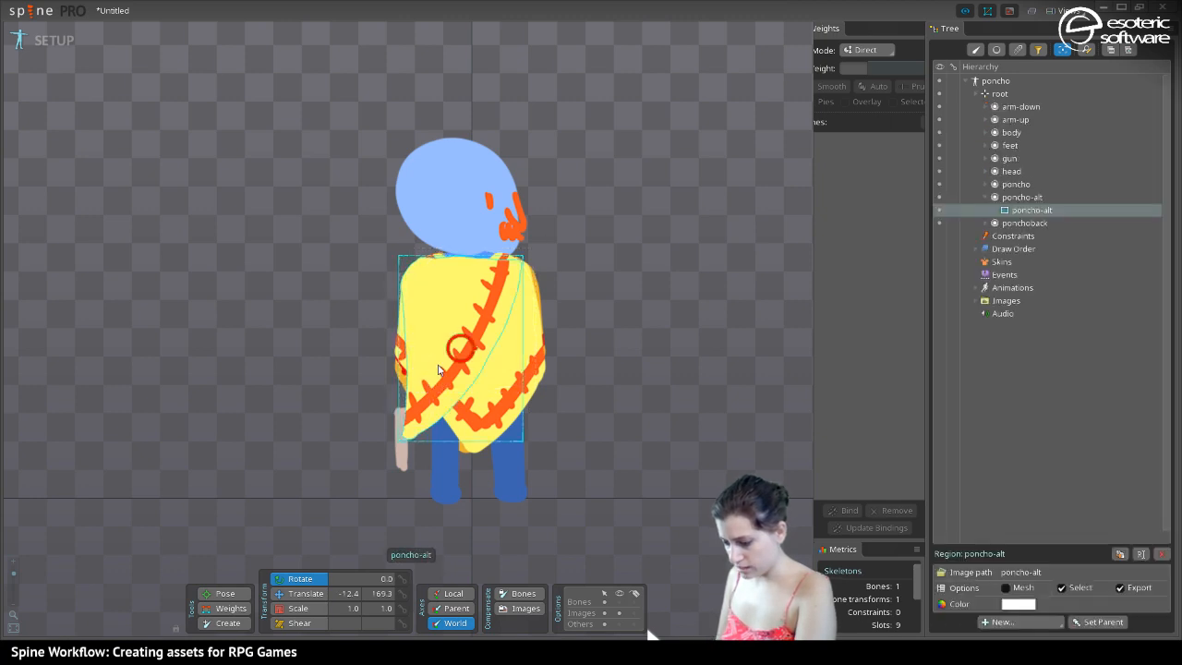
{"action": "left_click", "coordinate": [939, 208]}
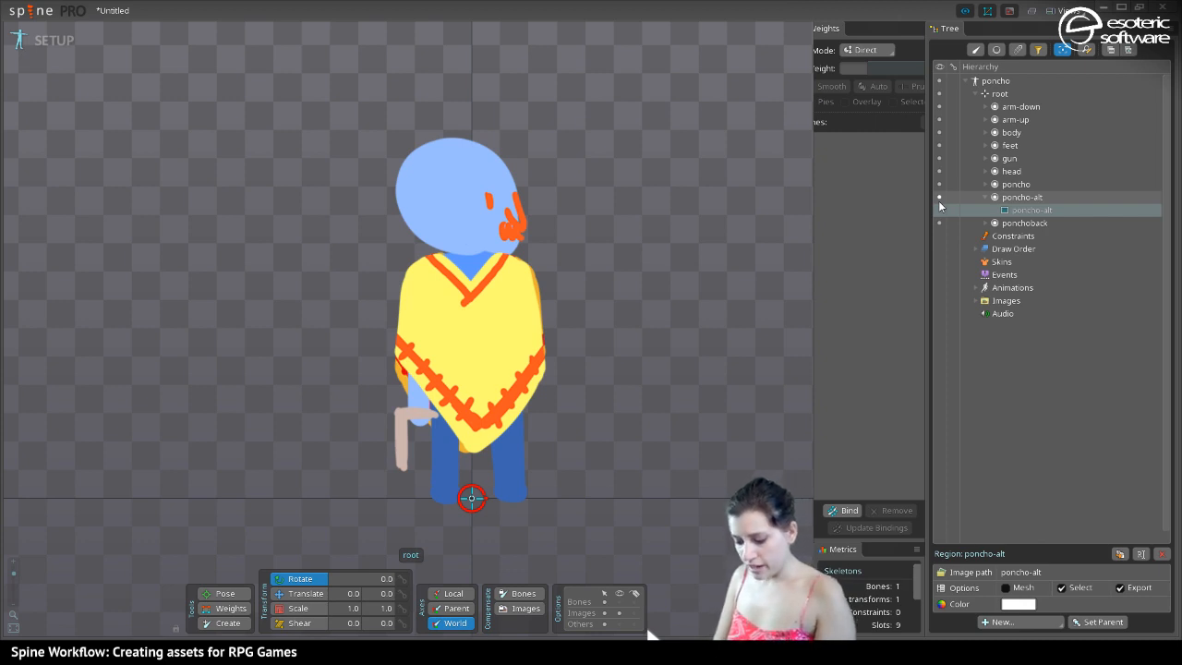
{"action": "left_click", "coordinate": [224, 624]}
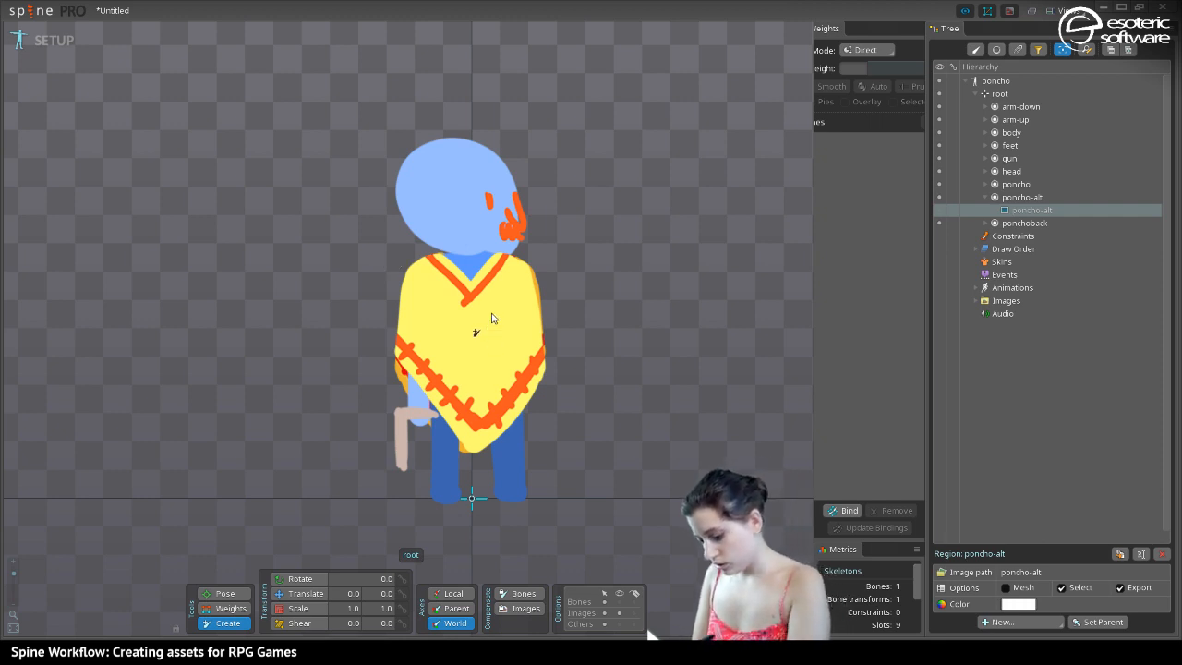
{"action": "left_click_drag", "start_coordinate": [472, 359], "coordinate": [423, 425]}
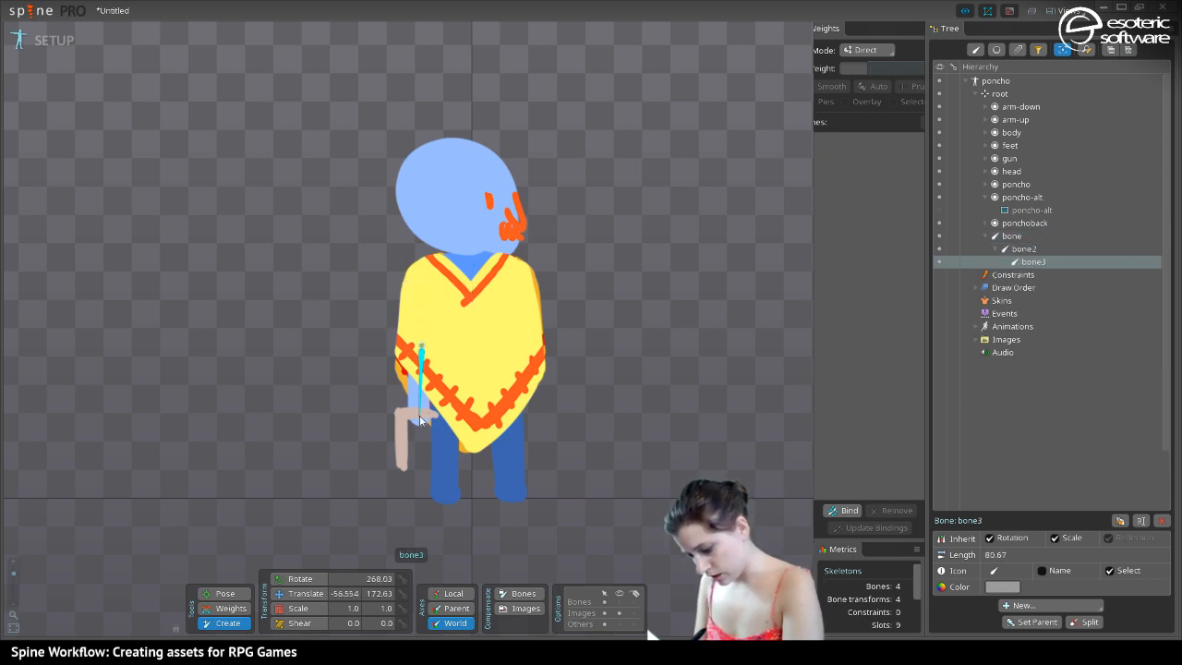
{"action": "left_click", "coordinate": [621, 592]}
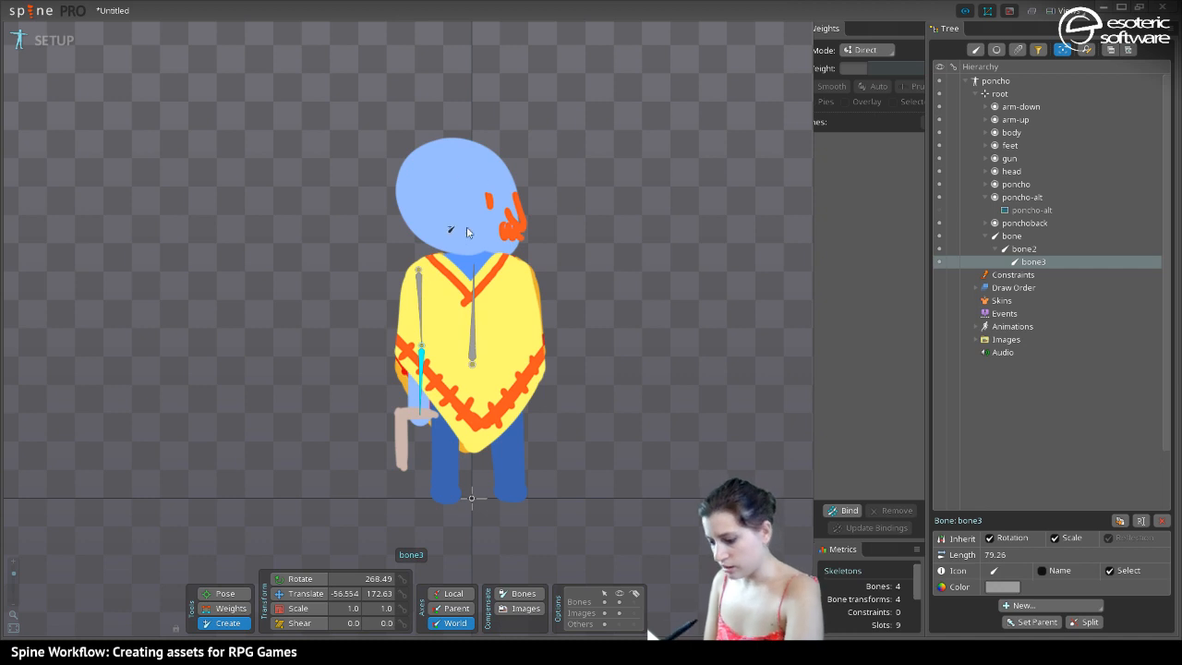
{"action": "left_click", "coordinate": [477, 267]}
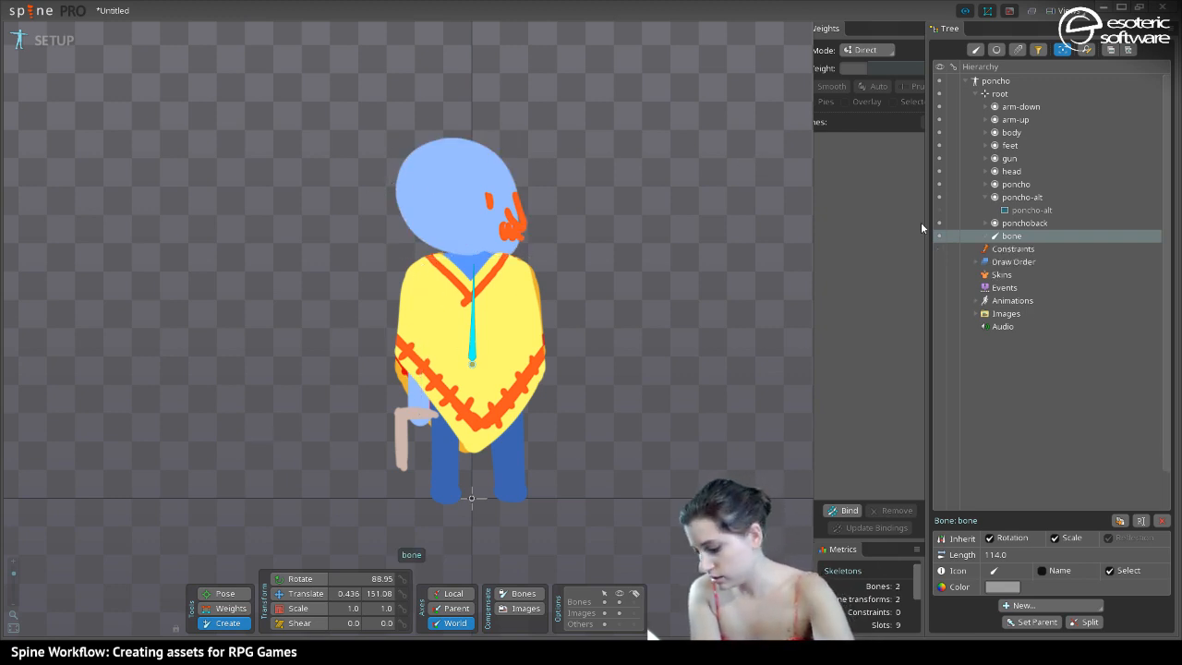
{"action": "key", "text": "Delete"}
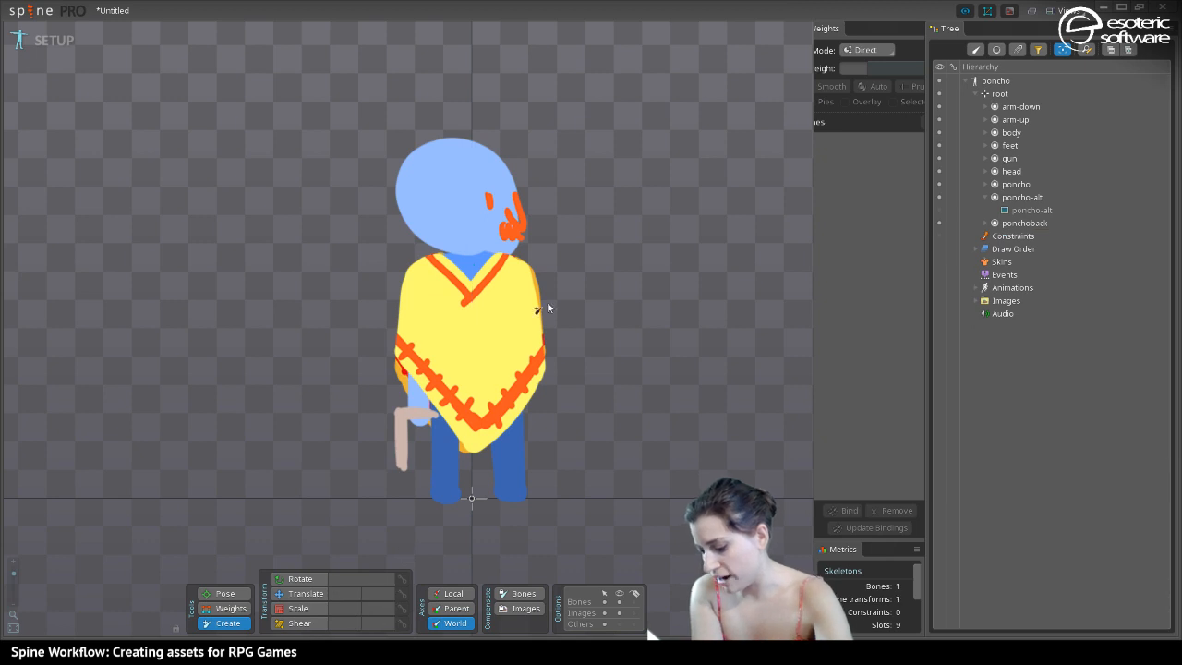
Create a body bone about 152 long under root, running up the torso to the neck, with the body image attached to it
{"action": "left_click", "coordinate": [472, 498]}
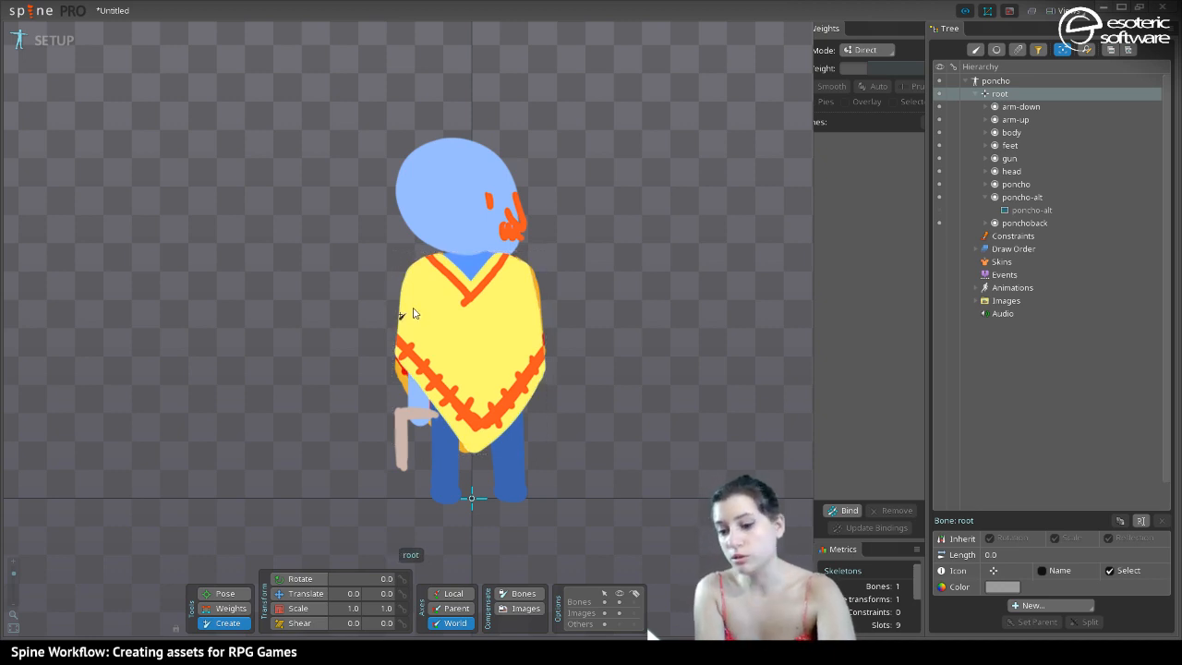
{"action": "key", "text": "ctrl+shift+k"}
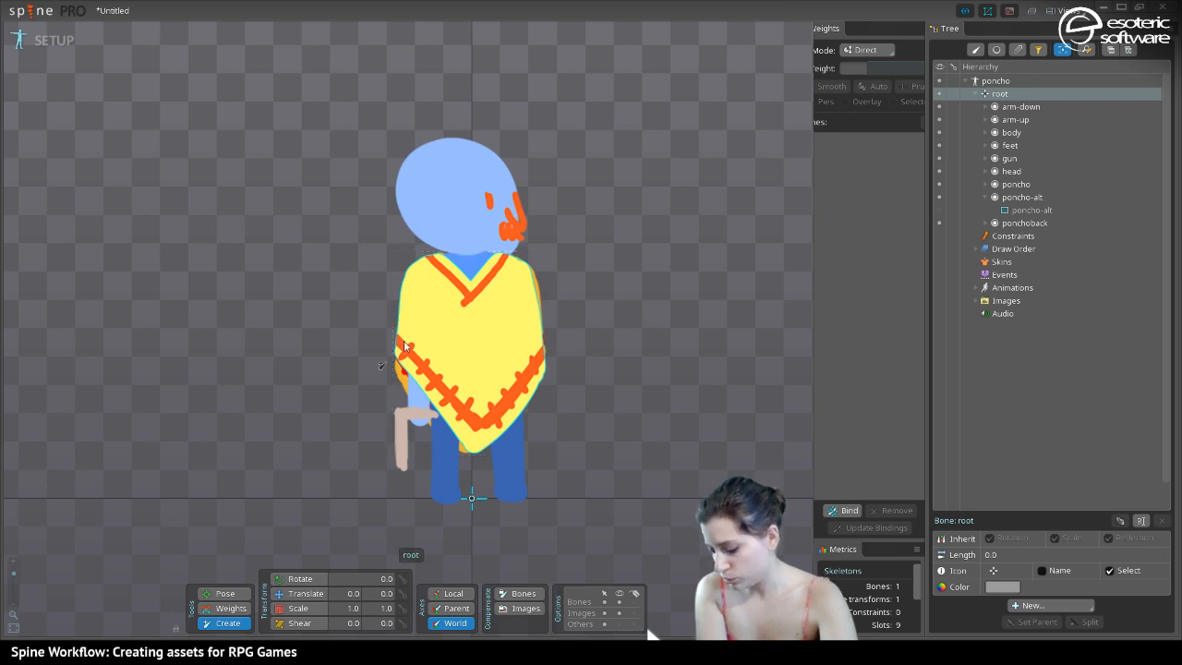
{"action": "left_click", "coordinate": [485, 376], "text": "ctrl"}
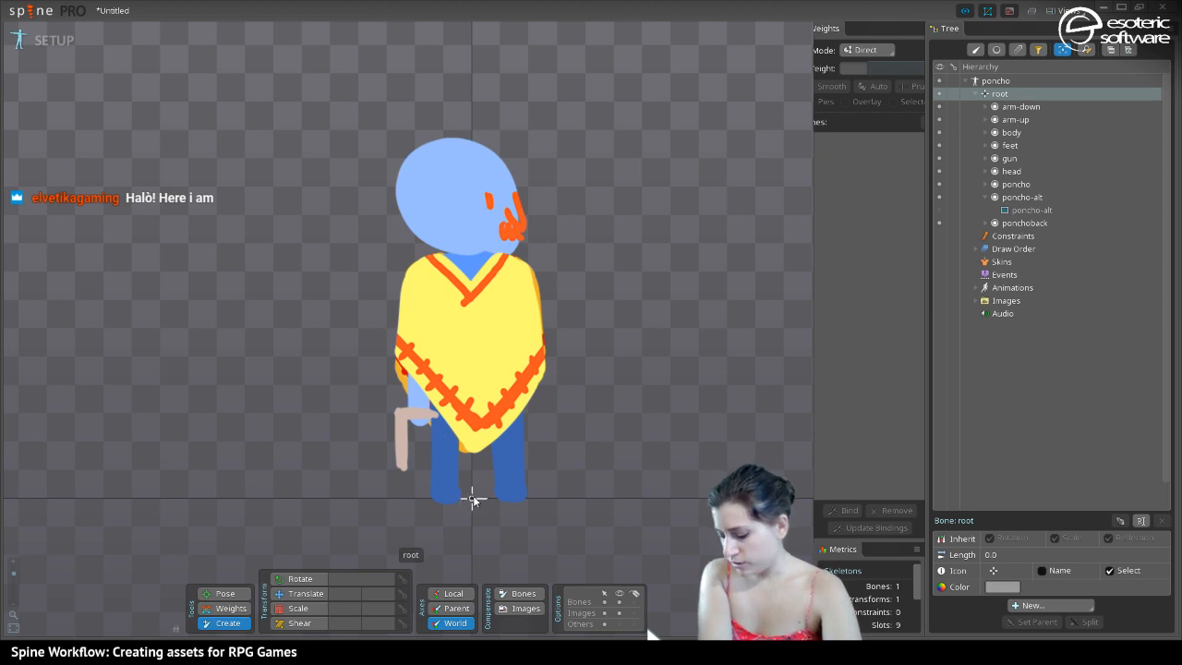
{"action": "left_click", "coordinate": [472, 498]}
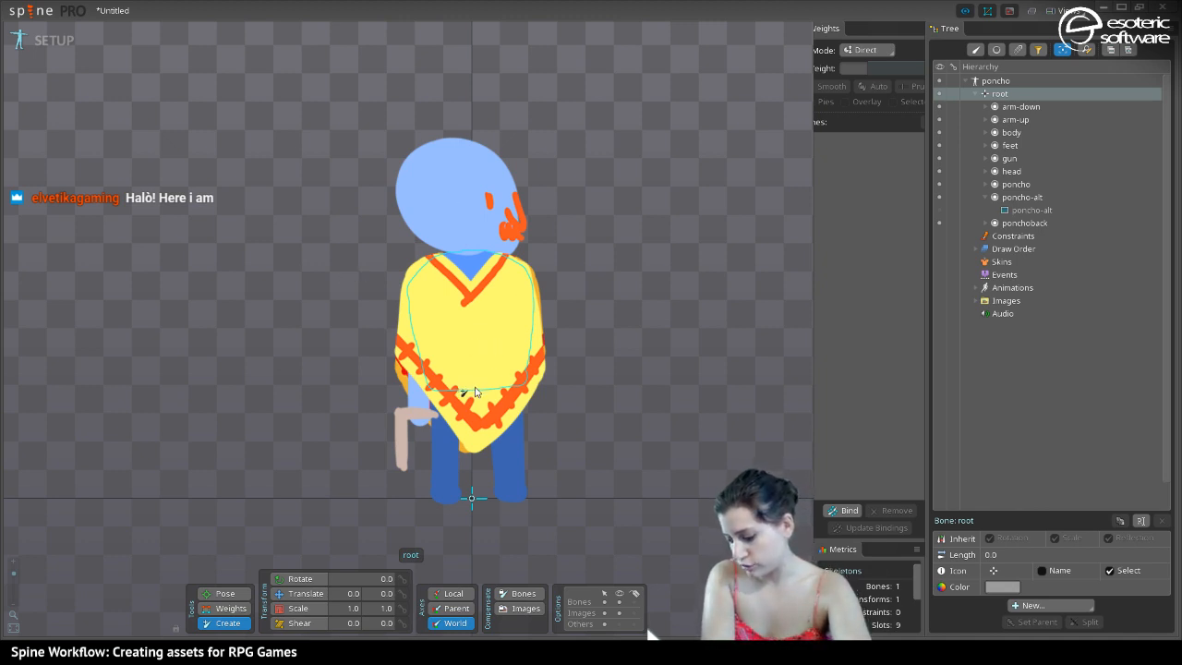
{"action": "left_click_drag", "start_coordinate": [473, 388], "coordinate": [473, 258]}
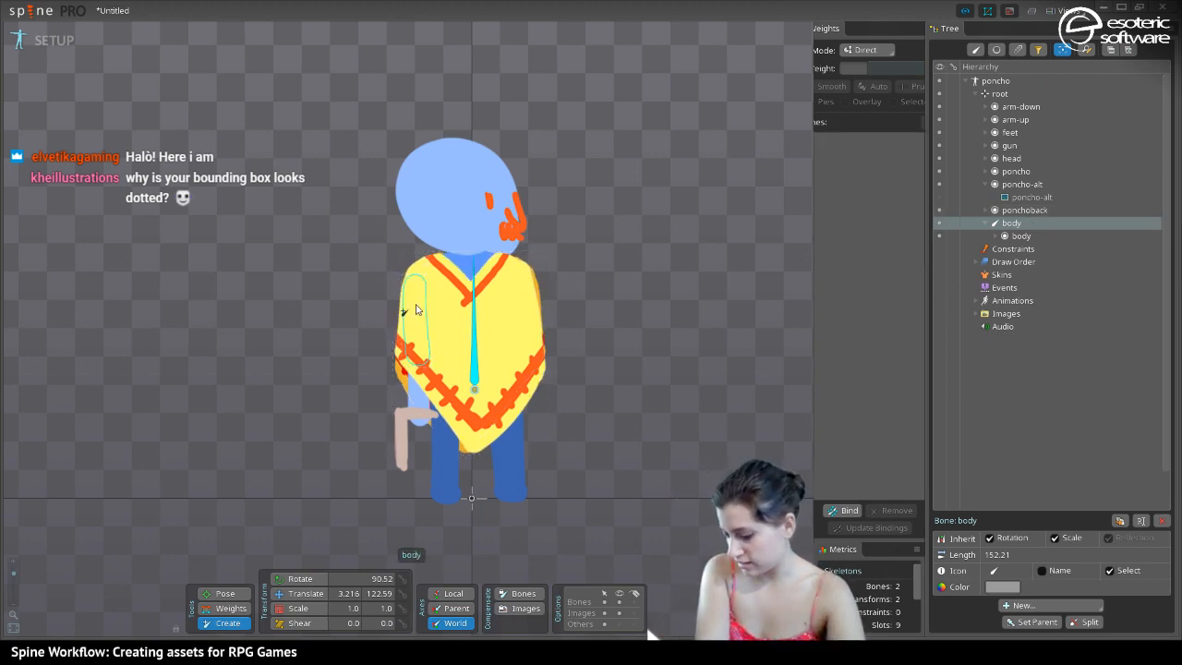
Create an arm-up bone about 83 long under body and a child arm-down bone about 79 long carrying the arm-down and gun images
{"action": "left_click_drag", "start_coordinate": [414, 288], "coordinate": [420, 377]}
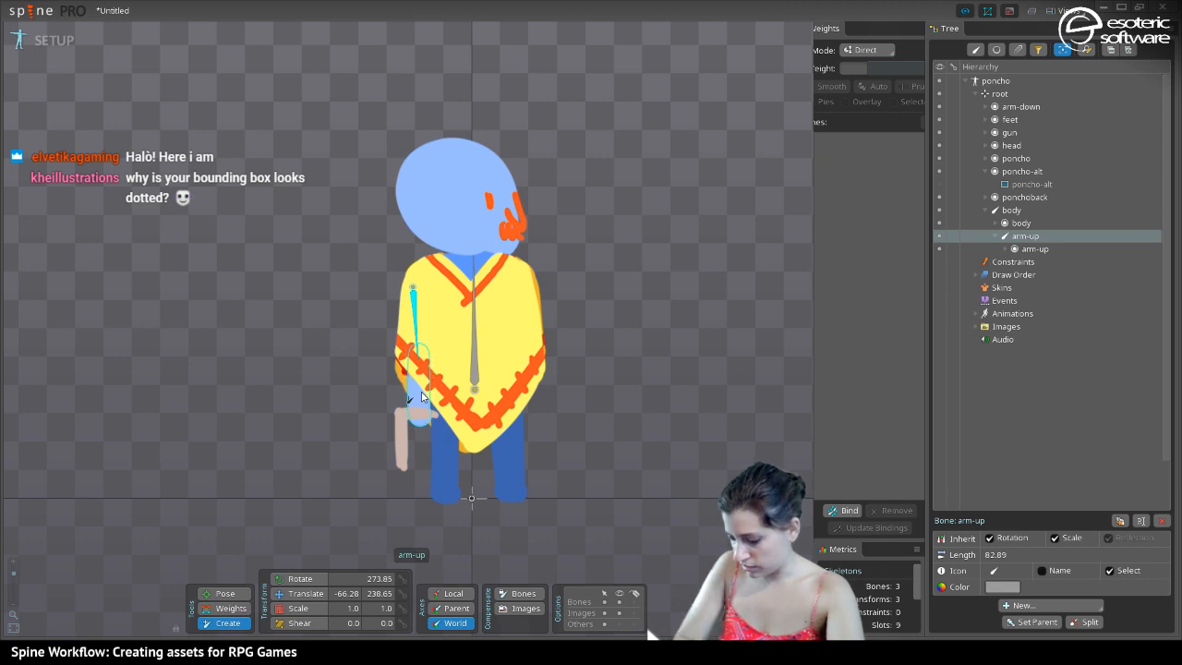
{"action": "left_click_drag", "start_coordinate": [418, 354], "coordinate": [417, 423]}
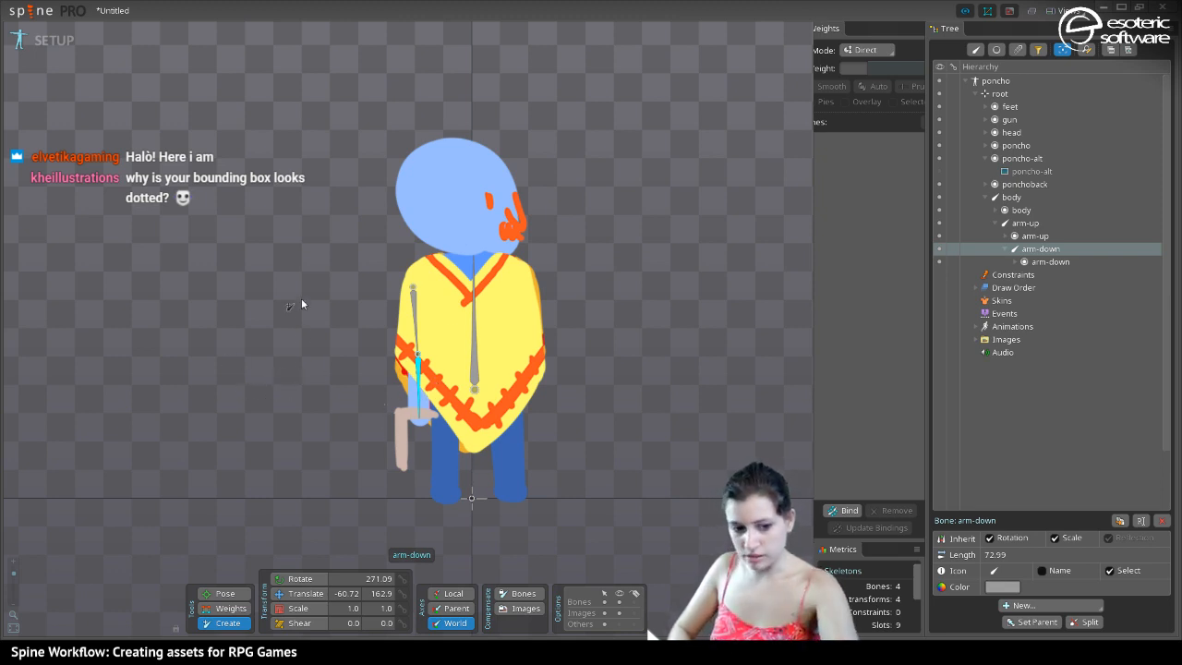
{"action": "key", "text": "ctrl+z"}
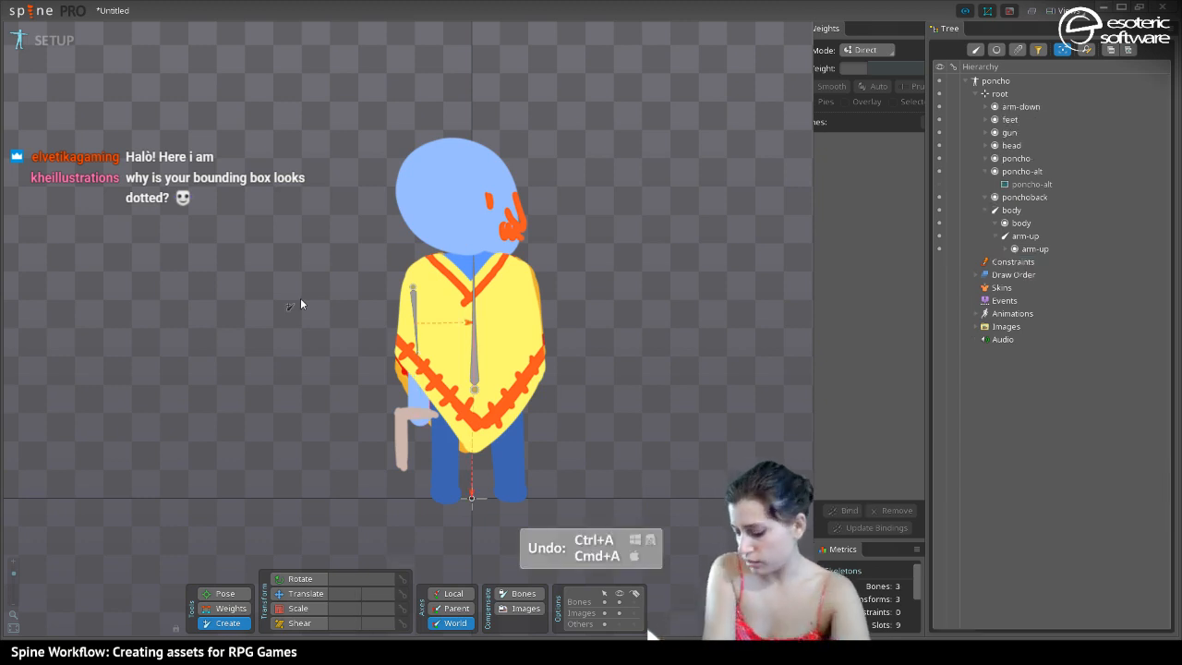
{"action": "left_click", "coordinate": [417, 334]}
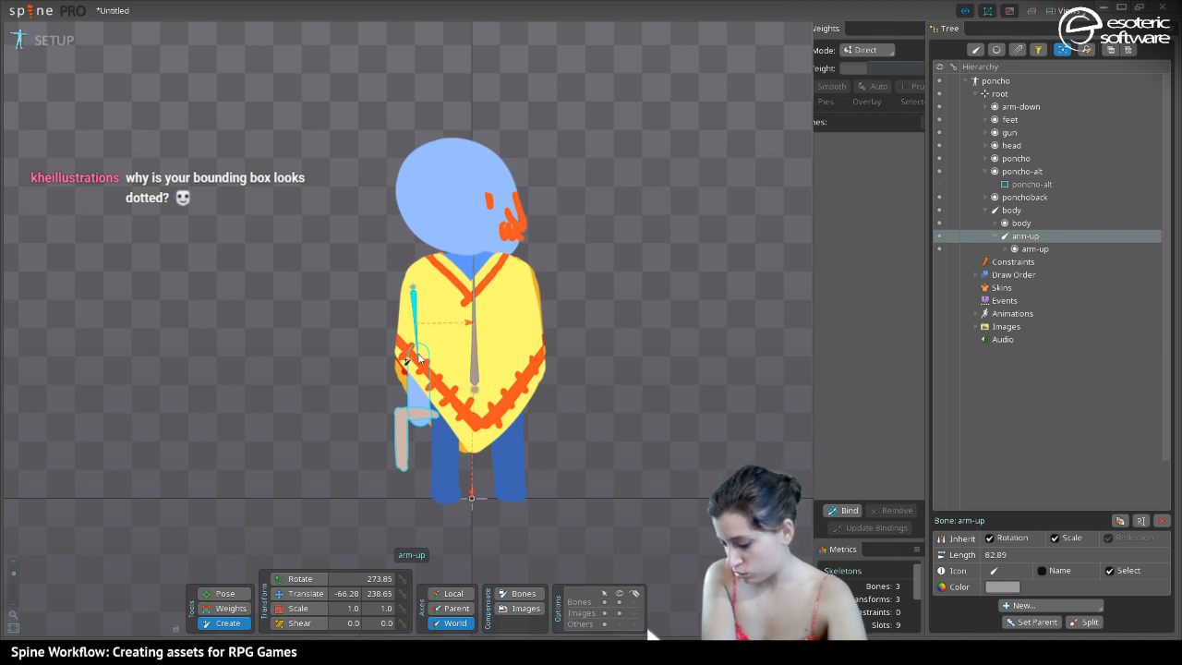
{"action": "left_click_drag", "start_coordinate": [418, 358], "coordinate": [420, 420]}
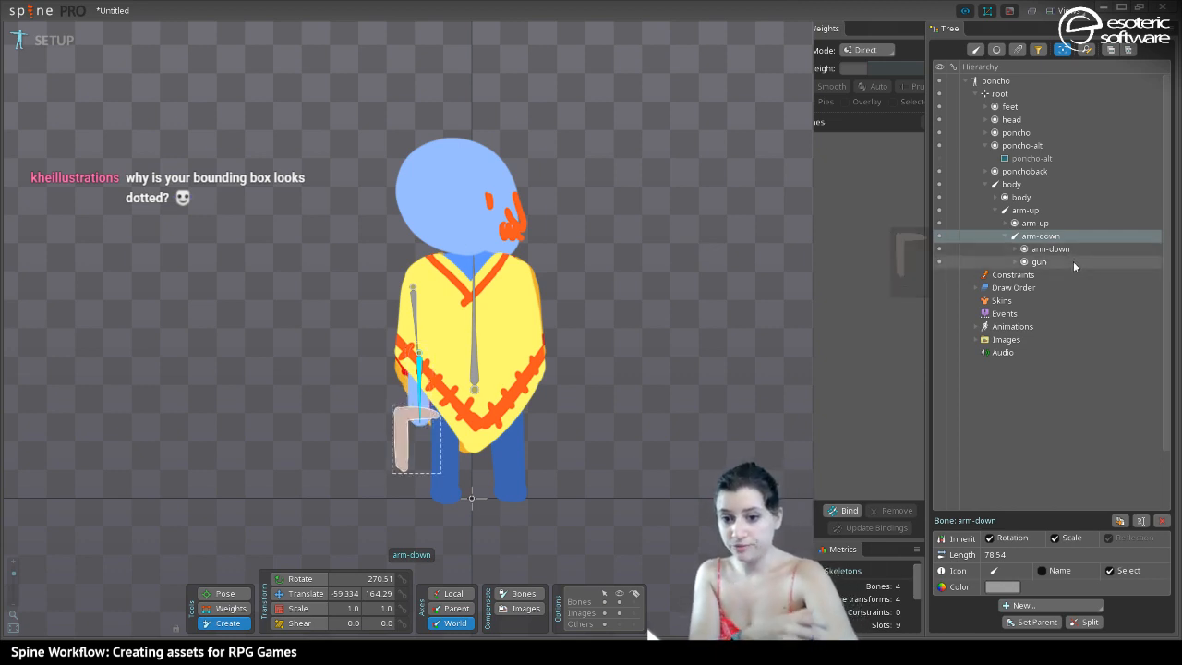
{"action": "mouse_move", "coordinate": [1073, 262]}
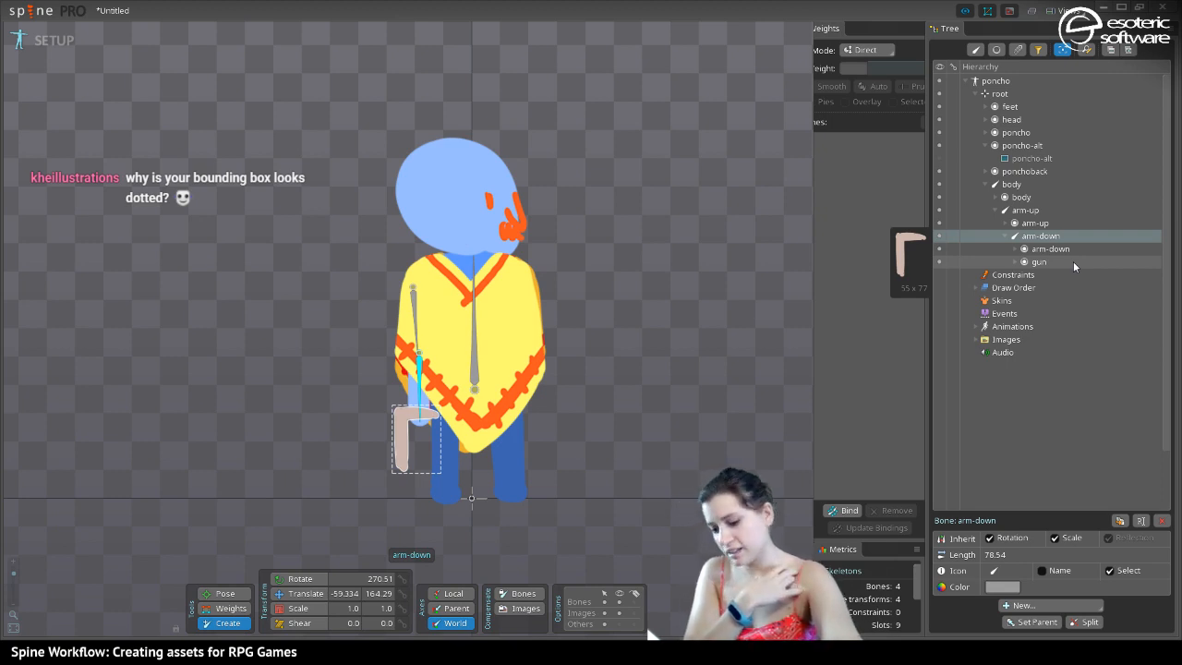
{"action": "left_click", "coordinate": [33, 11]}
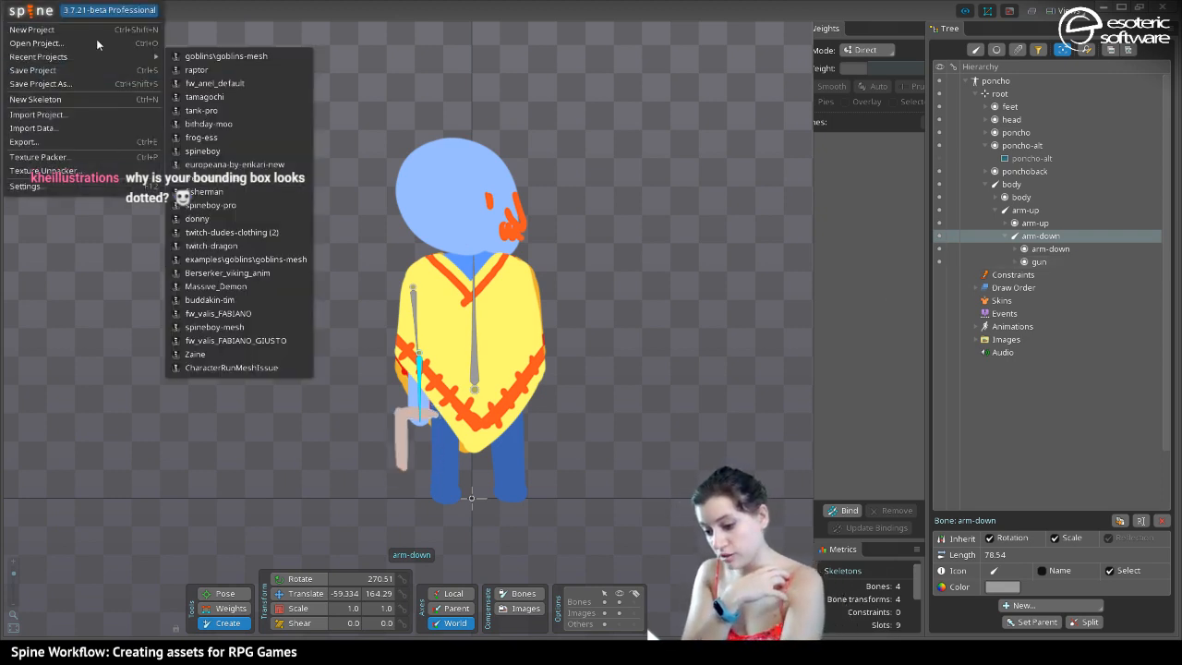
{"action": "left_click", "coordinate": [37, 28]}
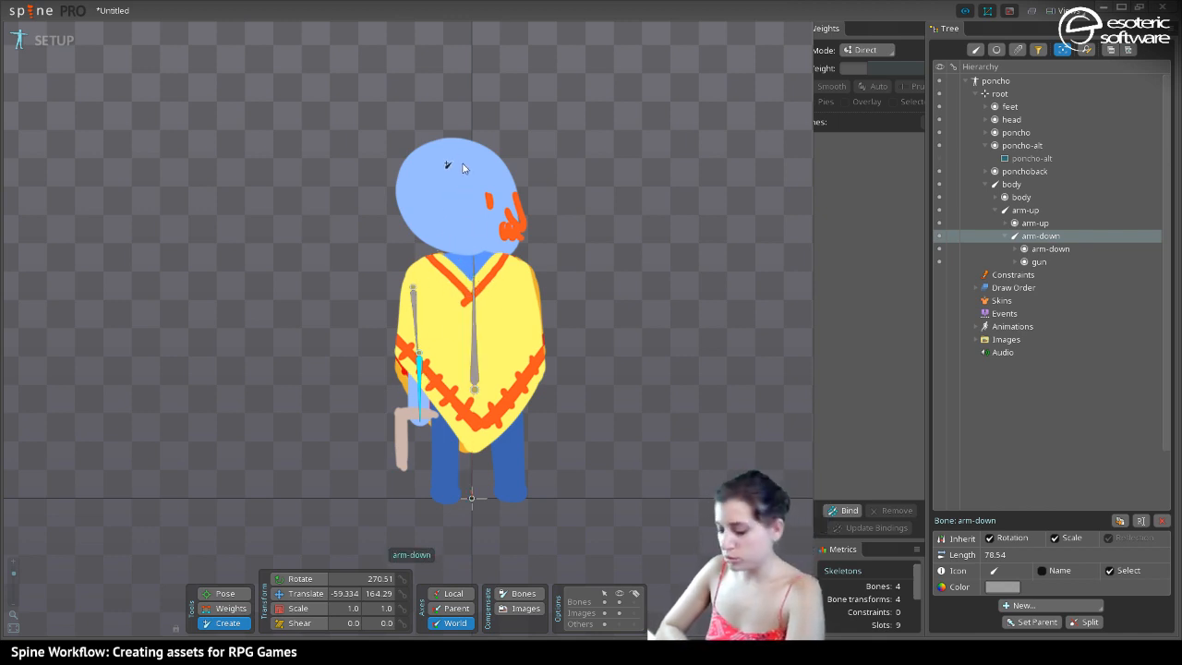
Create a head bone about 132 long under body, carrying the head slot, and show the slot's head-front attachment
{"action": "left_click", "coordinate": [474, 285]}
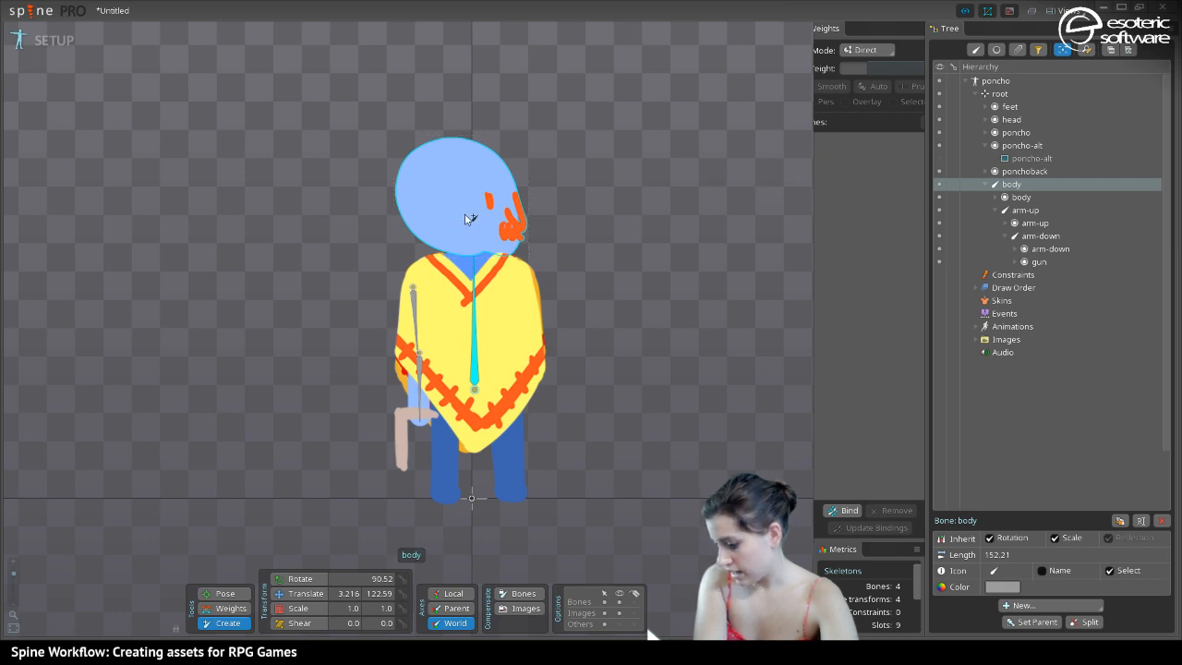
{"action": "left_click_drag", "start_coordinate": [473, 258], "coordinate": [470, 143]}
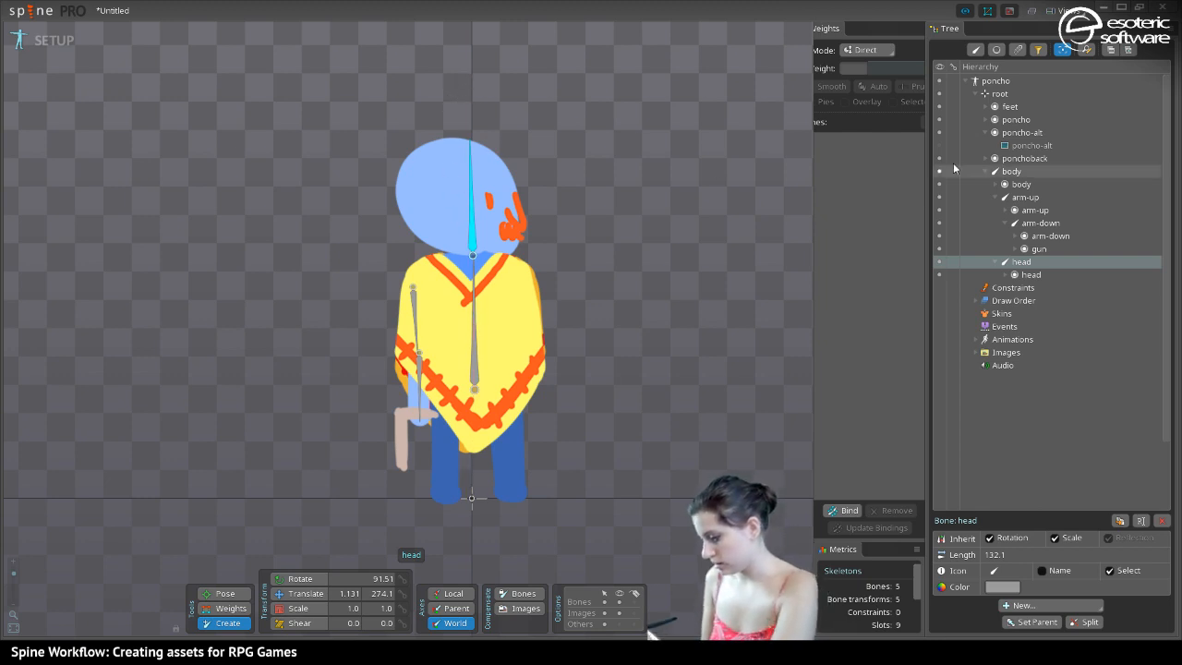
{"action": "left_click", "coordinate": [1004, 275]}
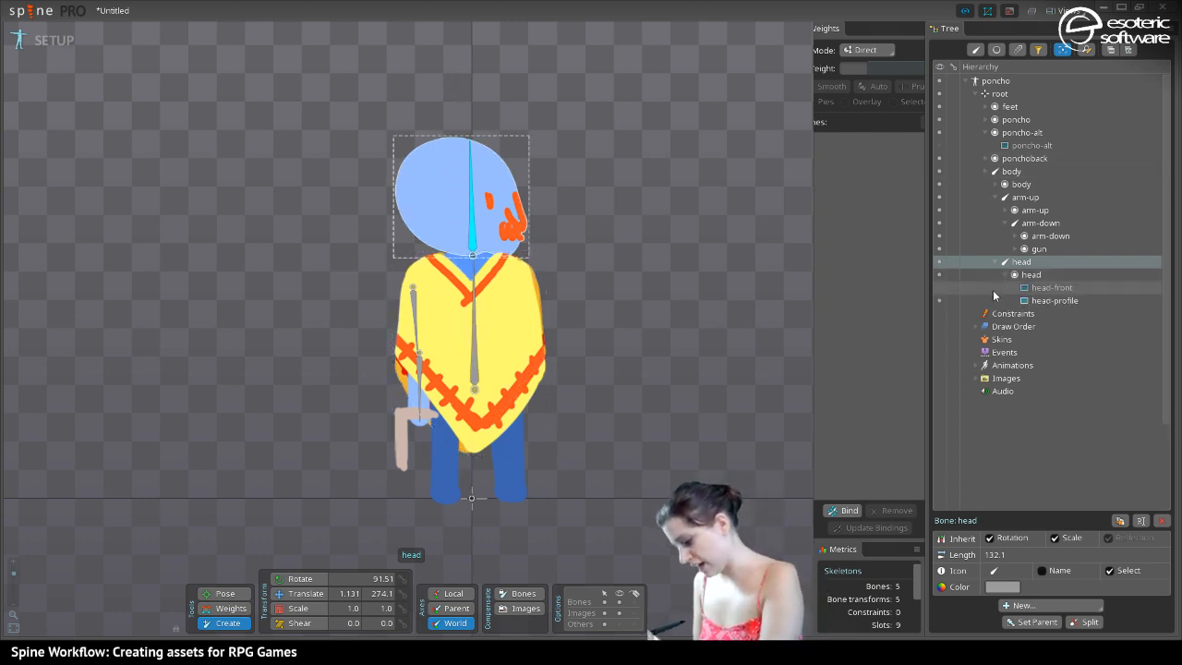
{"action": "left_click", "coordinate": [940, 288]}
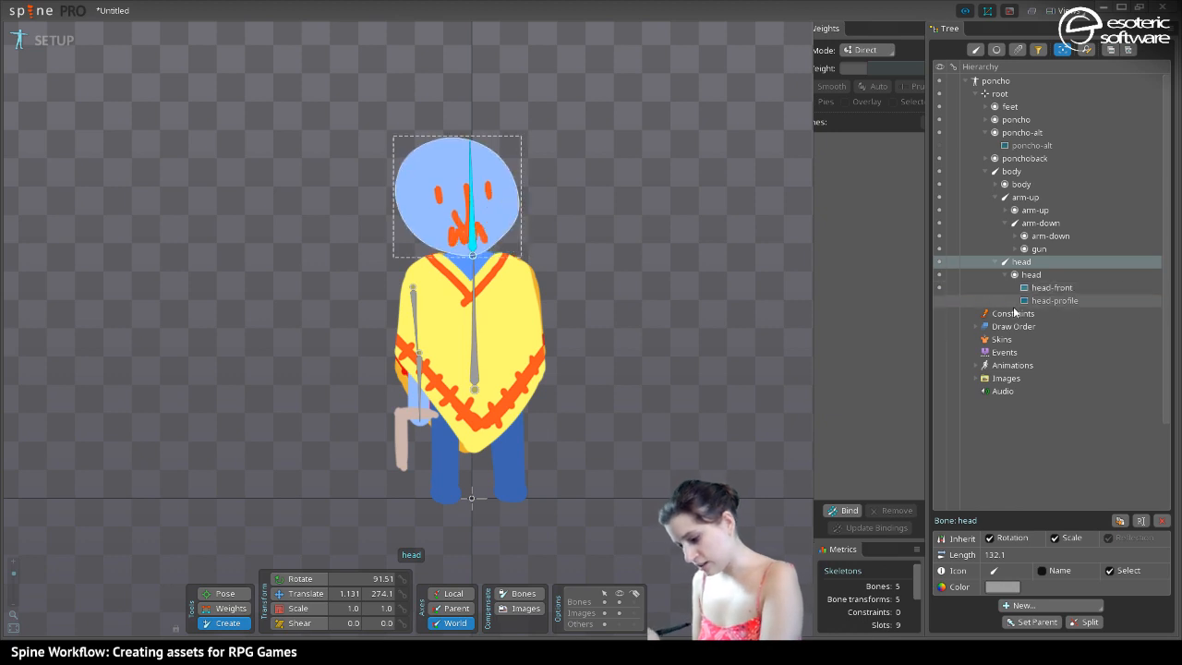
Create a zero-length bone under head in the middle of the face and name it head-control
{"action": "left_click", "coordinate": [456, 218]}
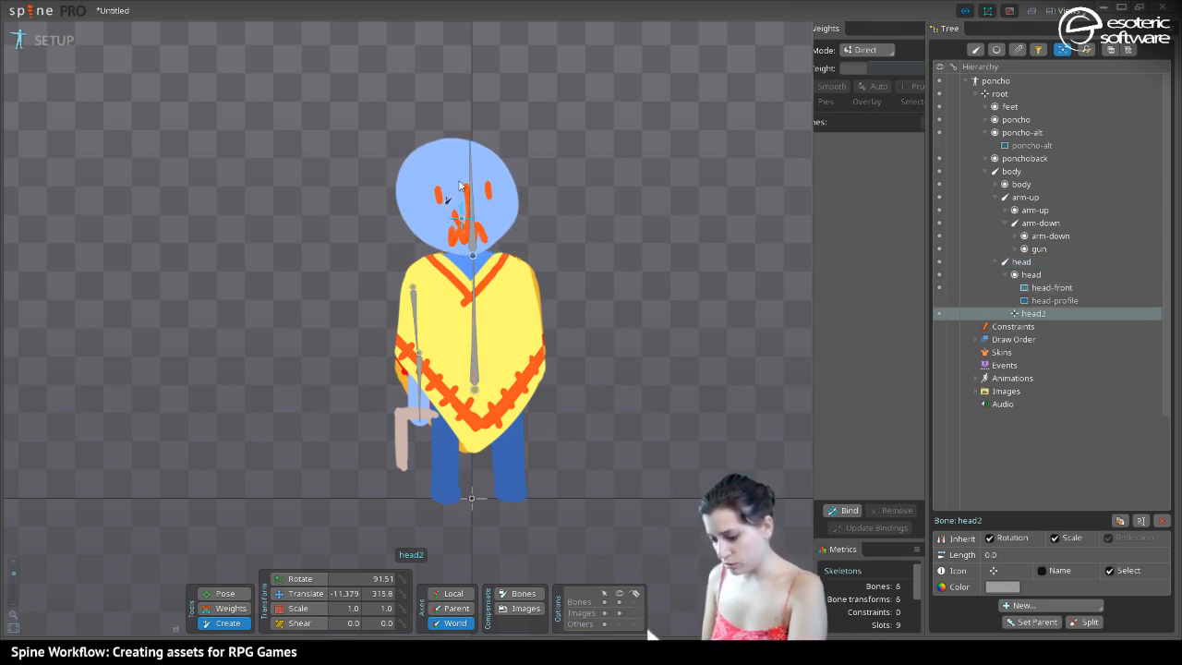
{"action": "double_click", "coordinate": [1031, 311]}
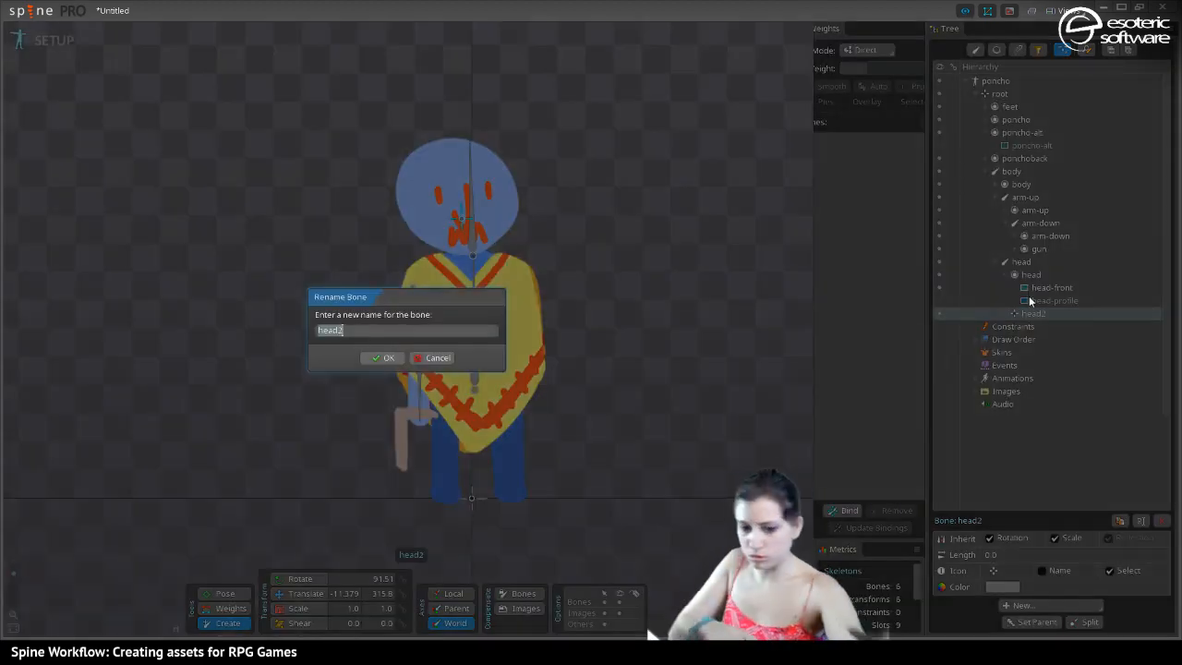
{"action": "type", "text": "head-control"}
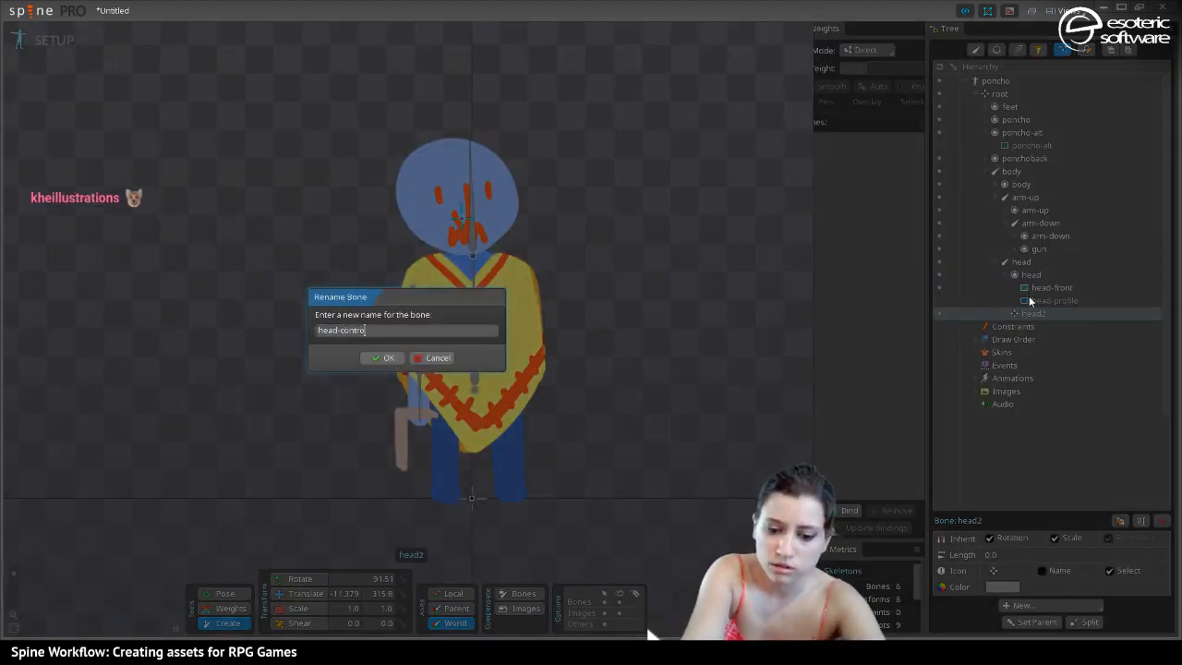
{"action": "key", "text": "Return"}
Save the project as poncho in the assets poncho folder
{"action": "key", "text": "ctrl+s"}
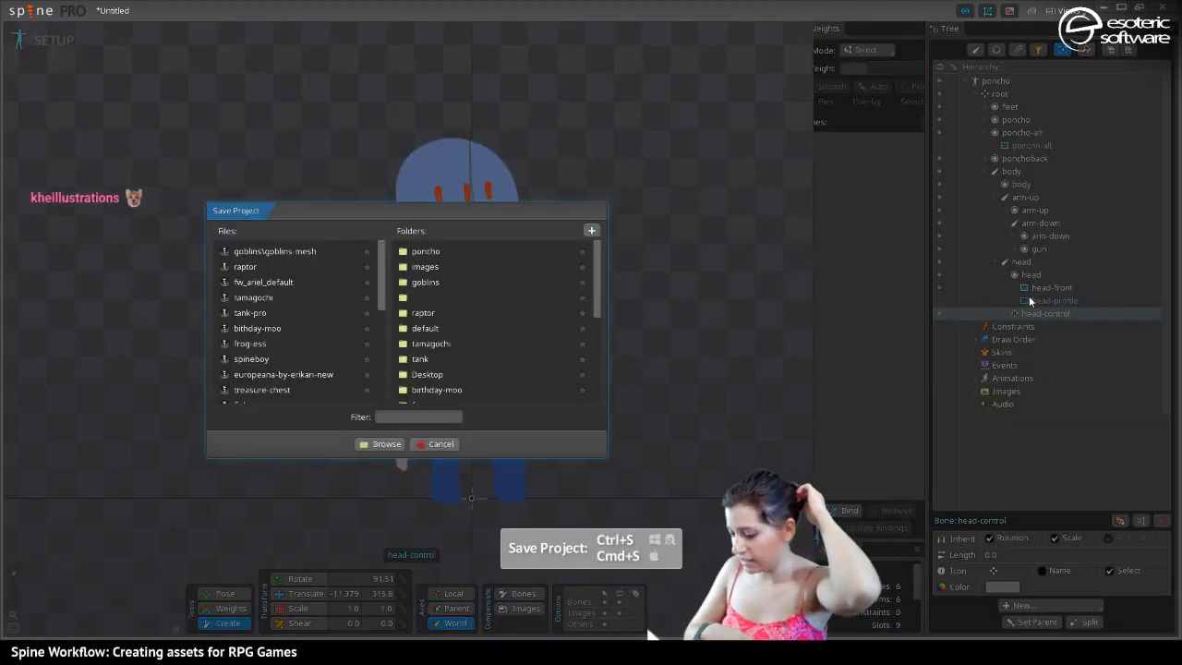
{"action": "left_click", "coordinate": [419, 245]}
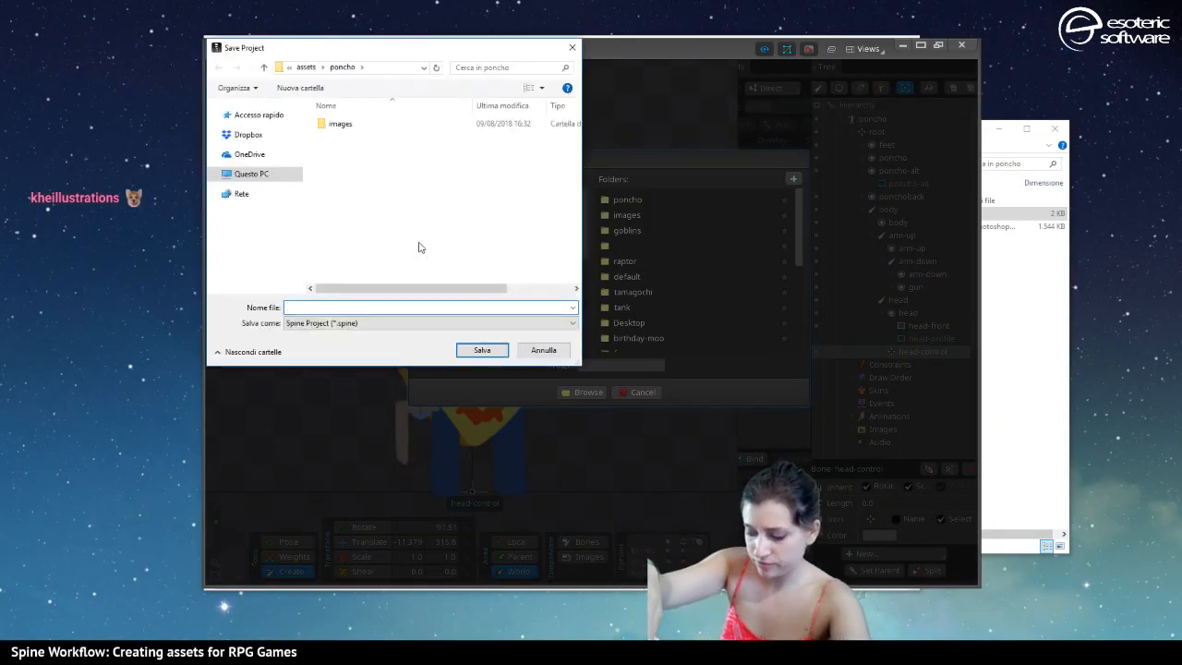
{"action": "type", "text": "poncho"}
{"action": "key", "text": "Return"}
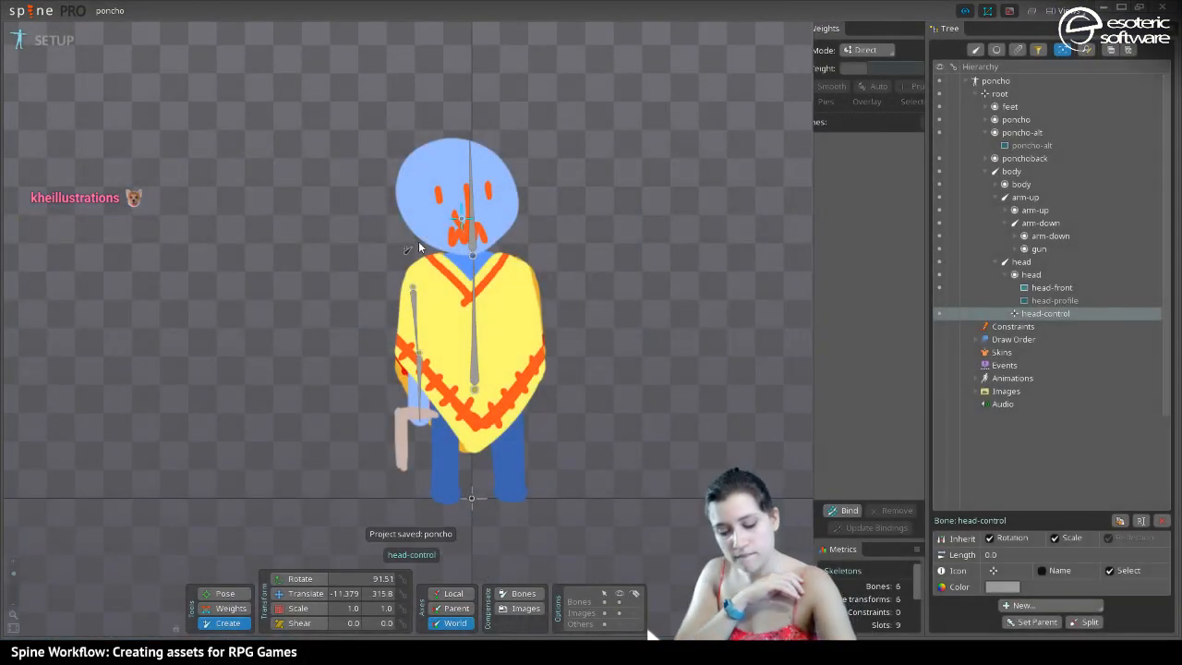
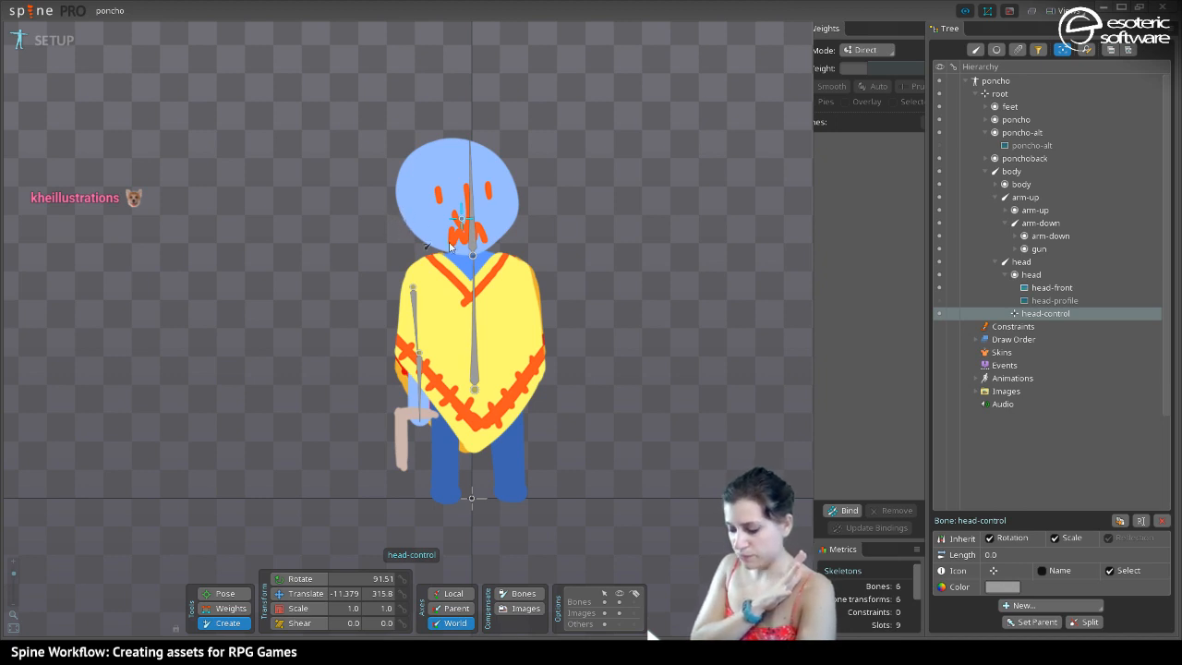
Create a zero-length bone under arm-up at the poncho's gun-side edge and another under body at the opposite edge
{"action": "left_click", "coordinate": [475, 326]}
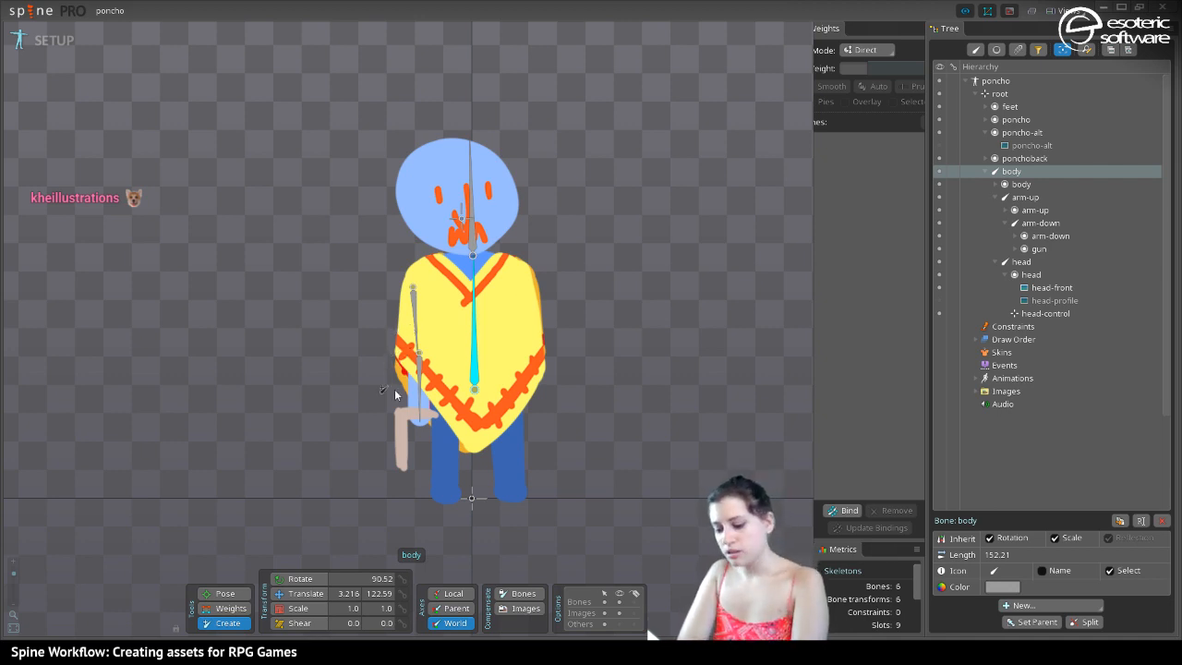
{"action": "left_click", "coordinate": [403, 314]}
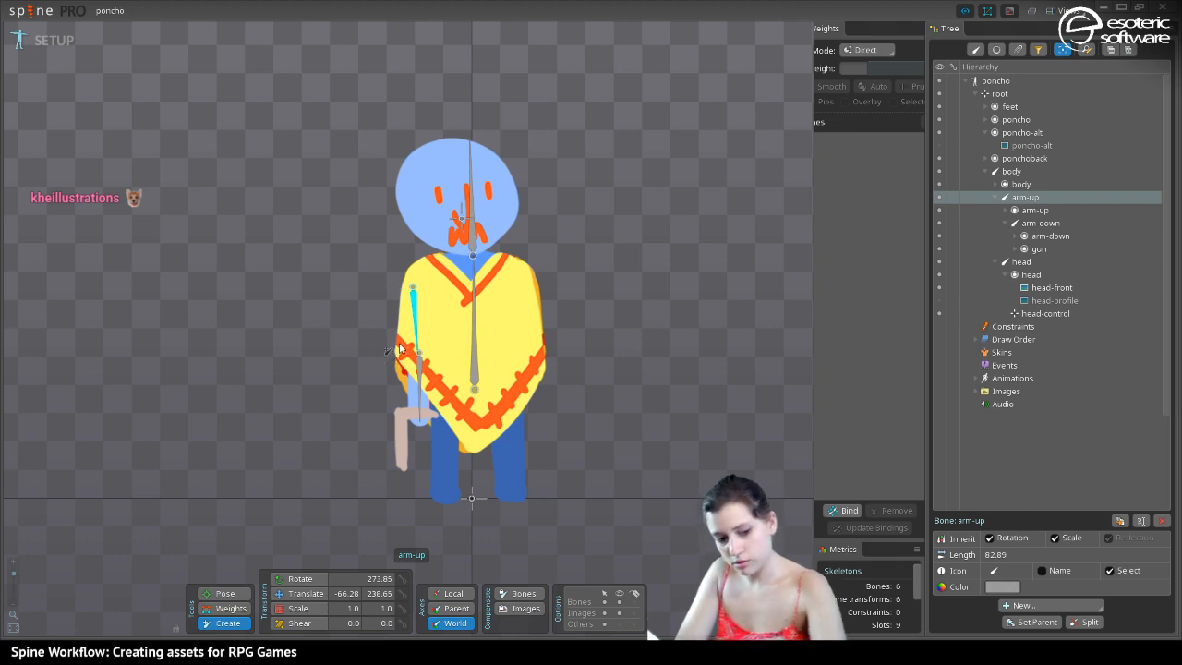
{"action": "left_click", "coordinate": [400, 355]}
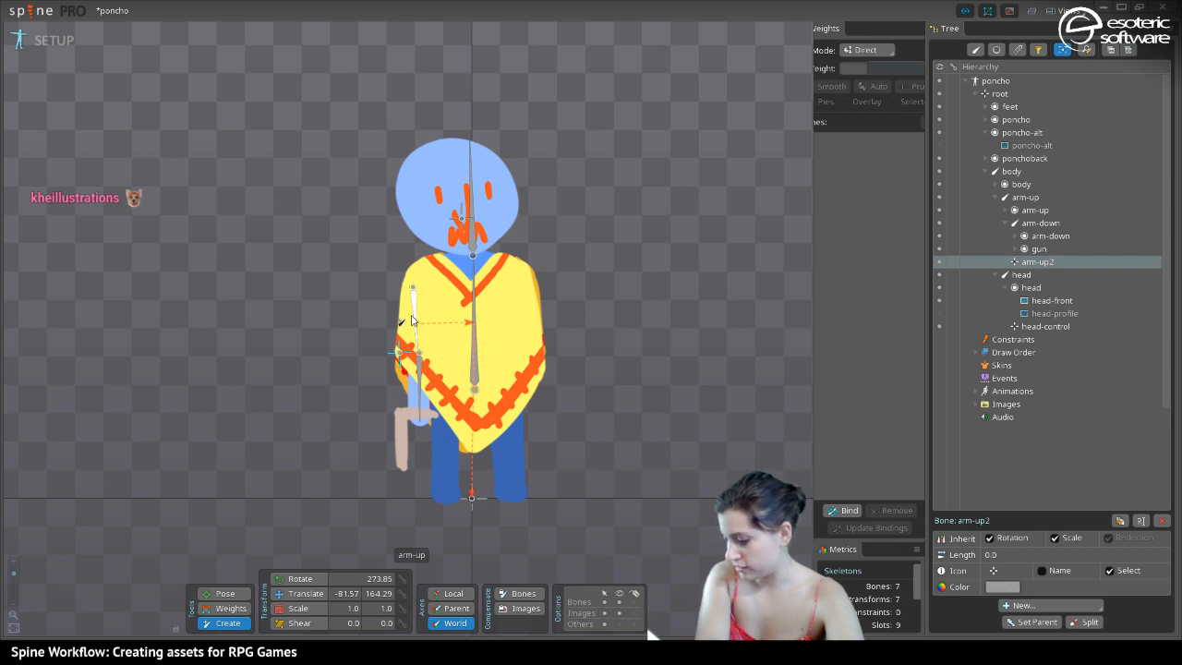
{"action": "left_click", "coordinate": [469, 332]}
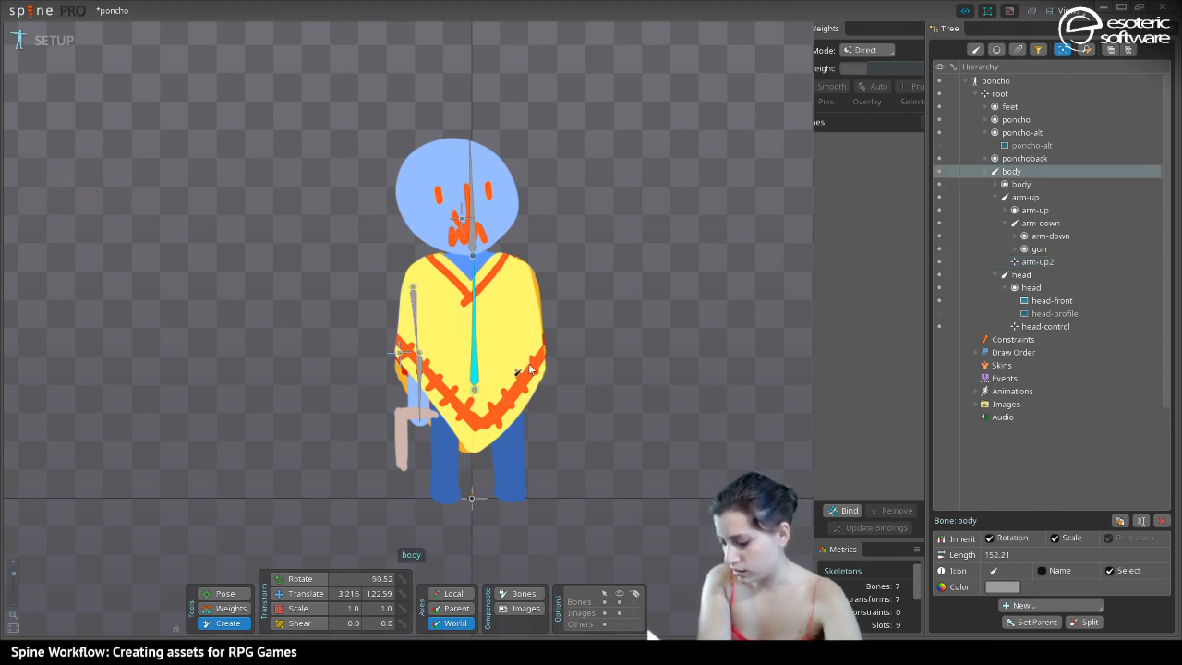
{"action": "left_click", "coordinate": [542, 374]}
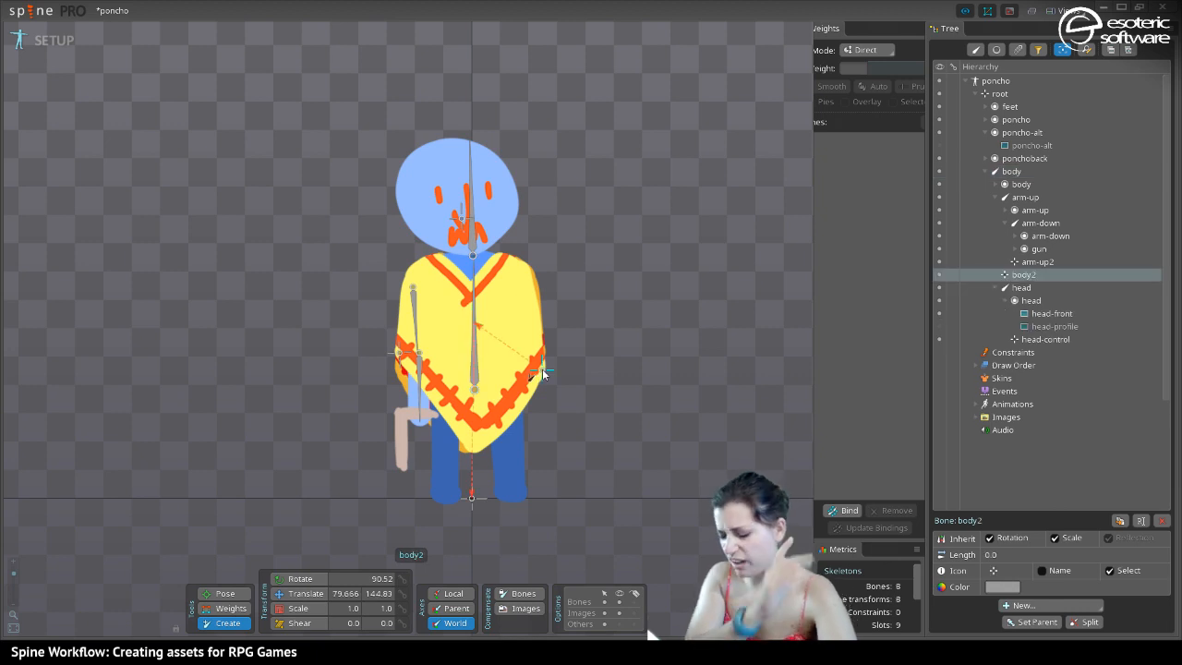
Create a bone about 138 long under body running down the poncho's centre, name it poncho-middle and save the project
{"action": "left_click", "coordinate": [475, 356]}
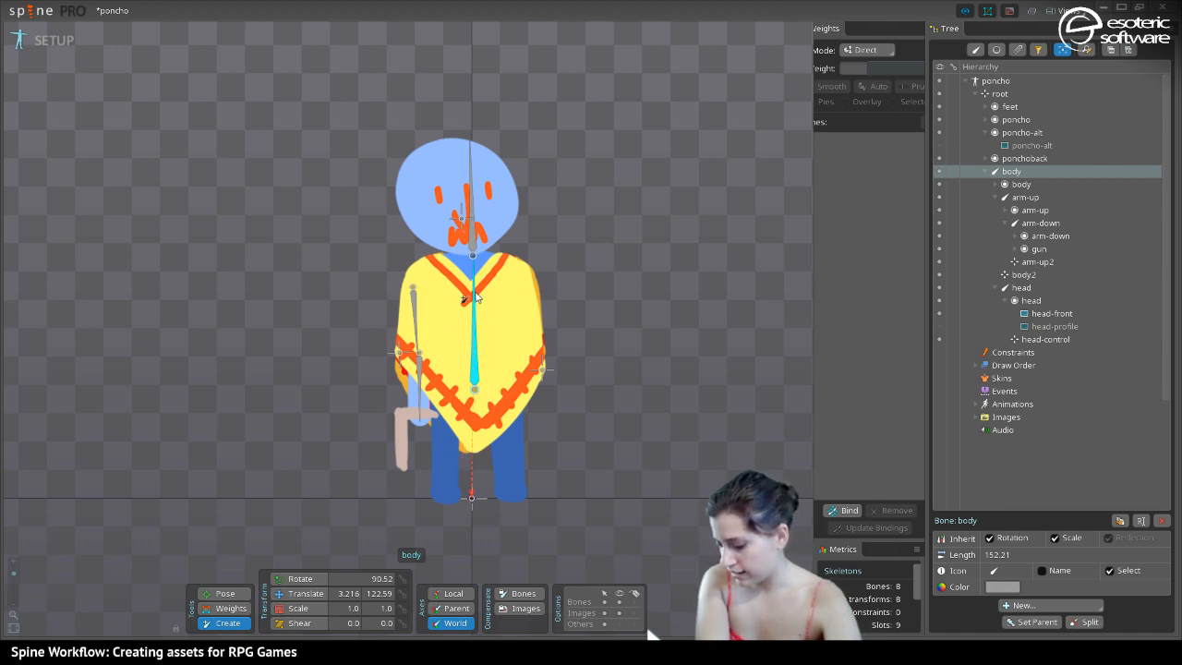
{"action": "left_click_drag", "start_coordinate": [478, 335], "coordinate": [474, 462]}
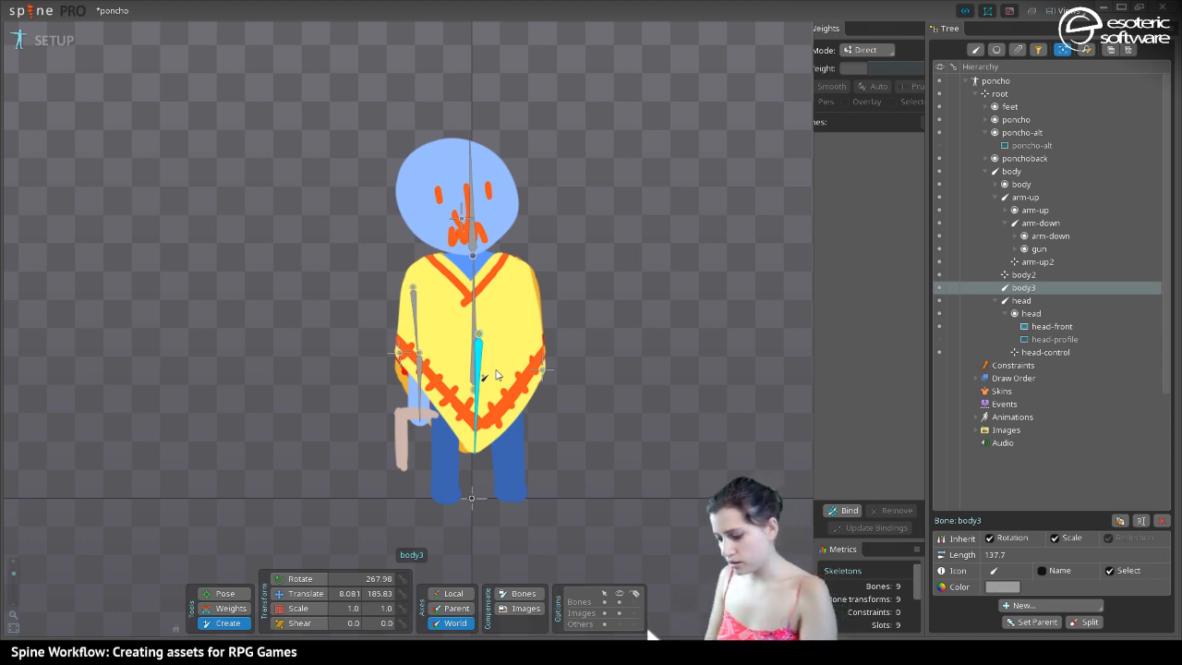
{"action": "double_click", "coordinate": [1027, 281]}
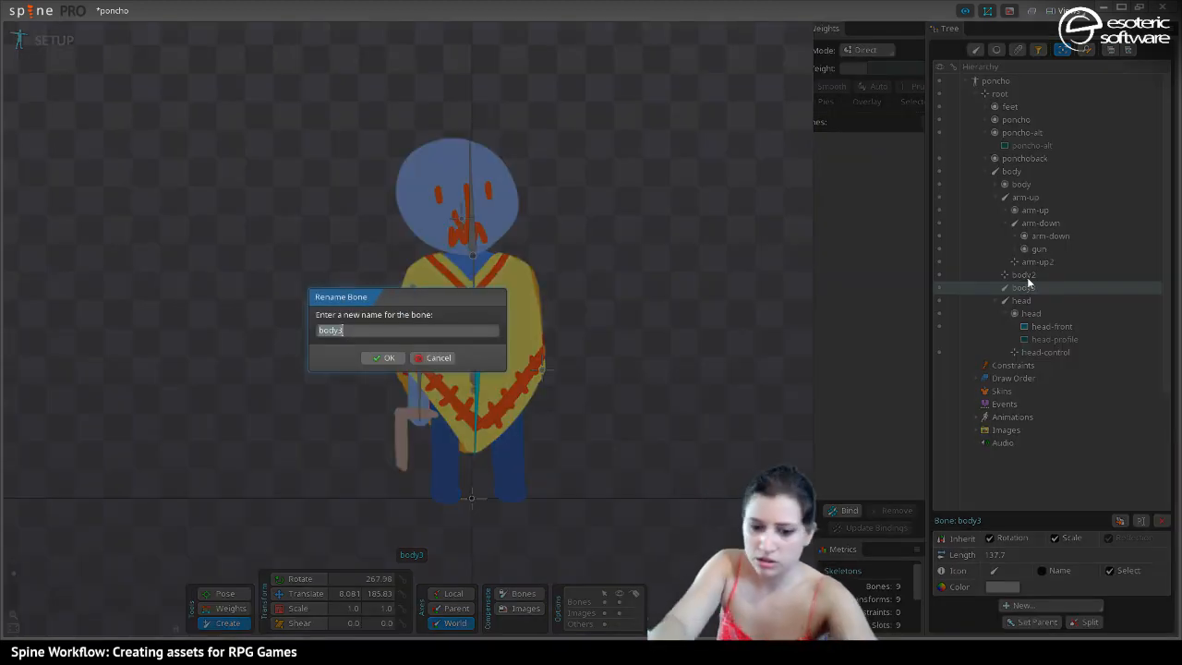
{"action": "type", "text": "poncho-middle"}
{"action": "key", "text": "Return"}
{"action": "key", "text": "ctrl+s"}
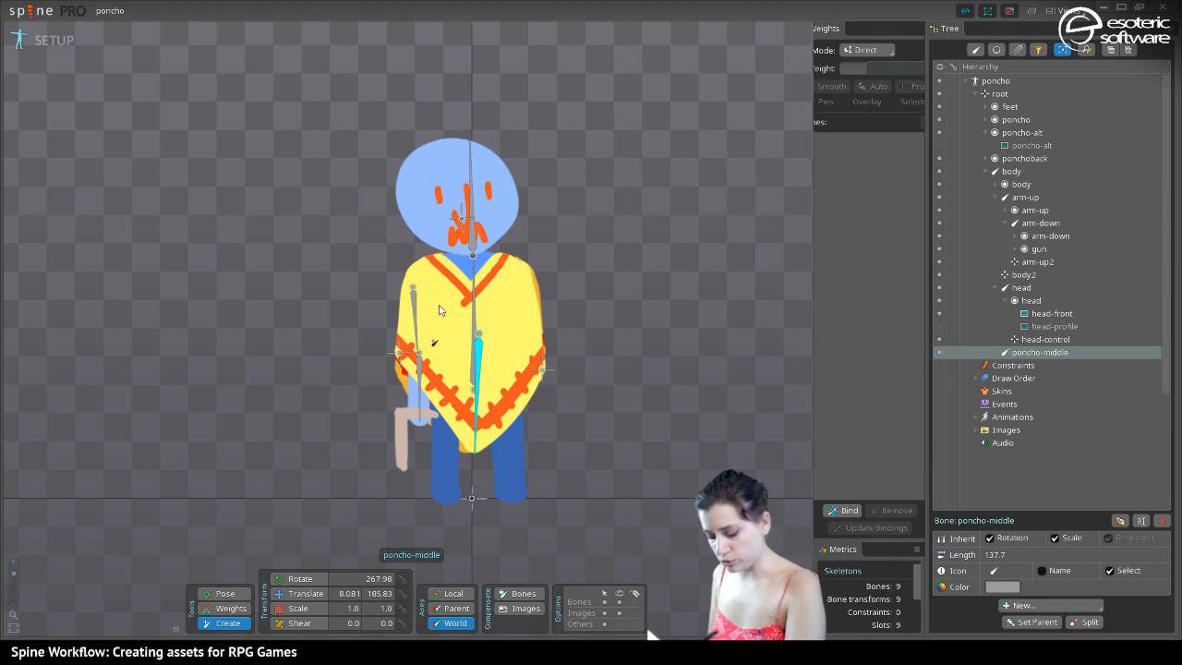
Convert the head-front attachment to a mesh
{"action": "key", "text": "v"}
{"action": "left_click", "coordinate": [417, 184]}
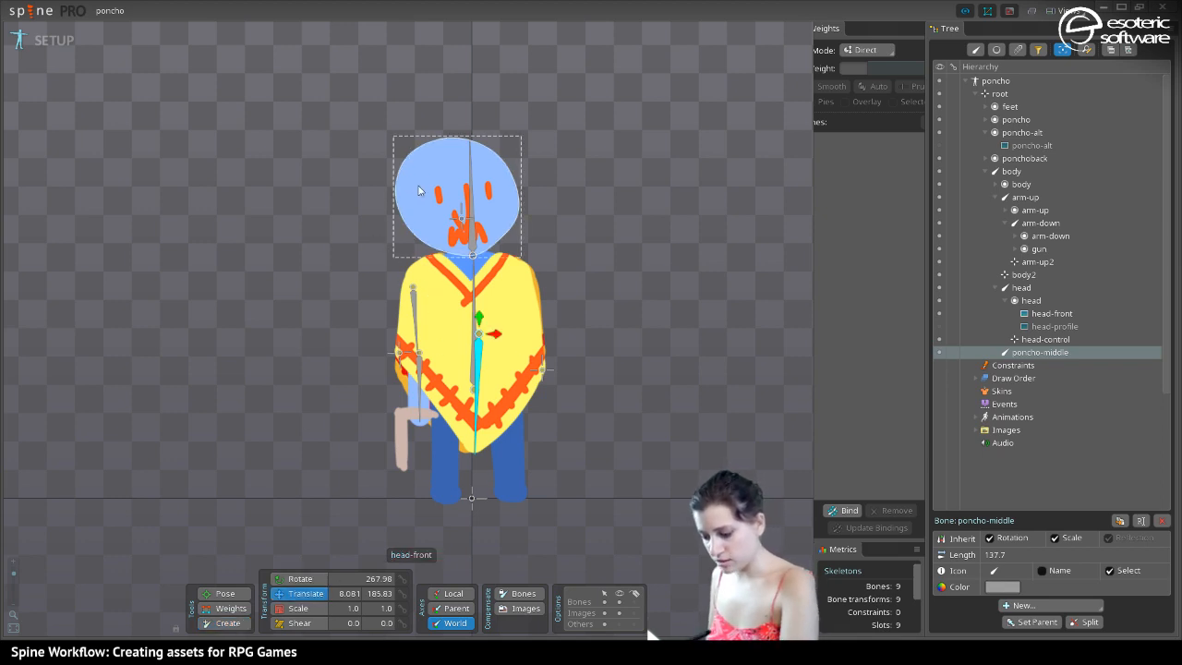
{"action": "left_click", "coordinate": [1007, 588]}
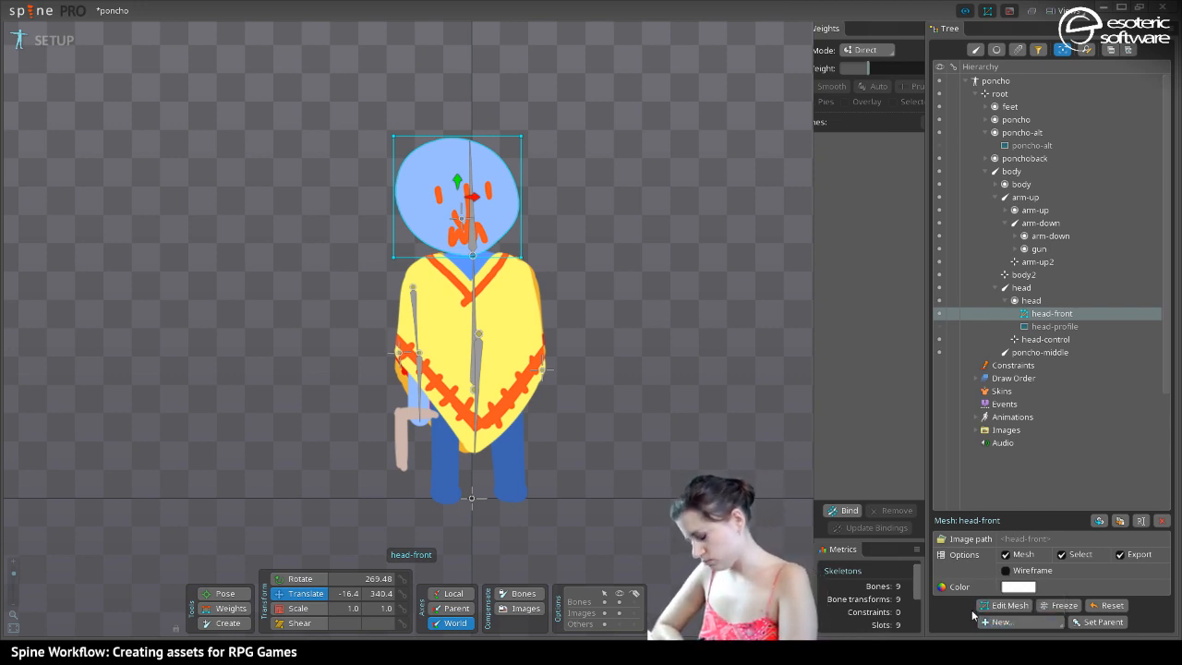
Draw a new eight-vertex mesh hull closely around the head-front image, removing the surplus vertex on its upper edge
{"action": "left_click", "coordinate": [996, 605]}
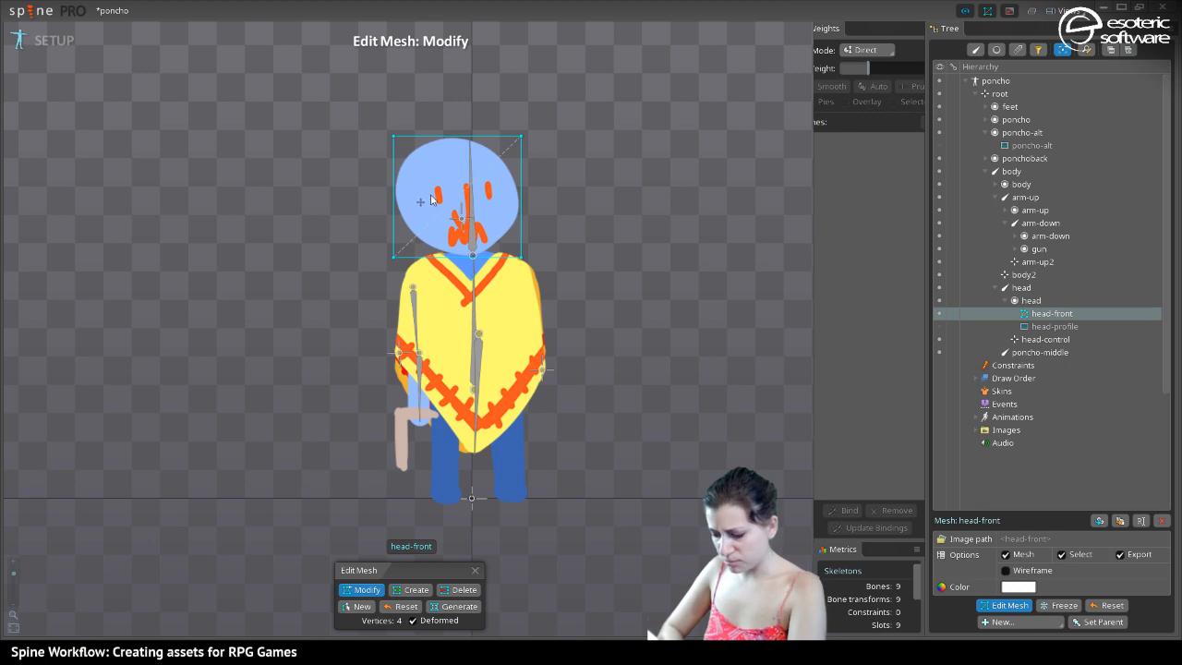
{"action": "left_click_drag", "start_coordinate": [14, 575], "coordinate": [14, 570]}
{"action": "left_click_drag", "start_coordinate": [314, 111], "coordinate": [285, 310]}
{"action": "left_click", "coordinate": [358, 607]}
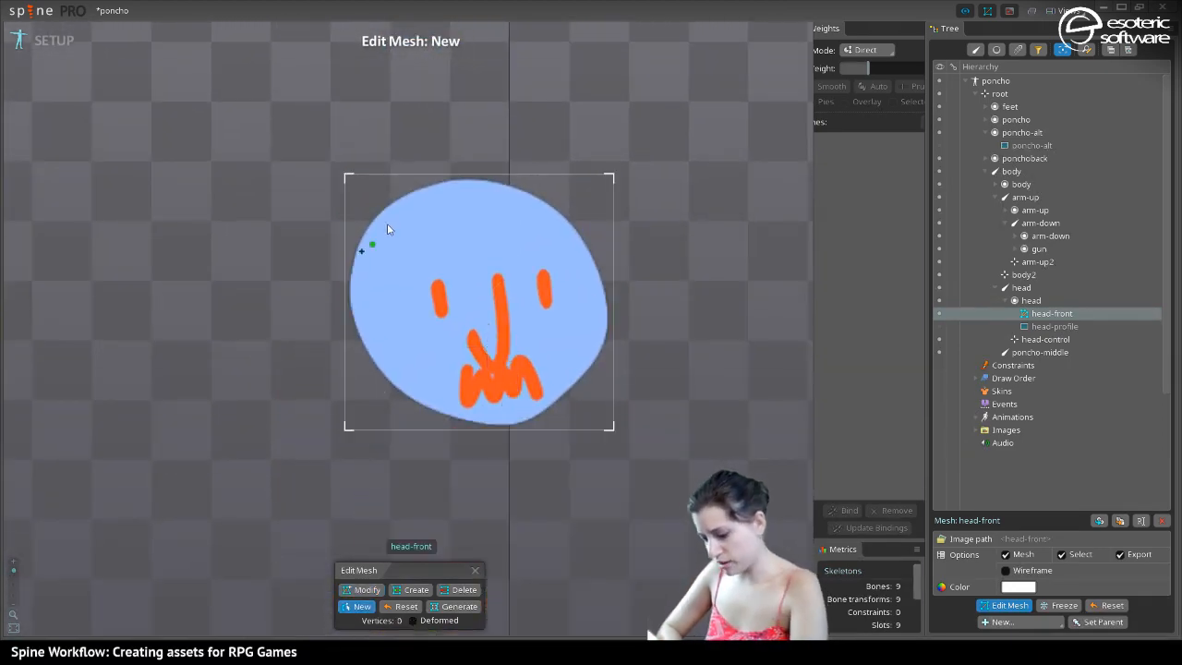
{"action": "left_click", "coordinate": [503, 173]}
{"action": "left_click", "coordinate": [407, 176]}
{"action": "left_click", "coordinate": [343, 255]}
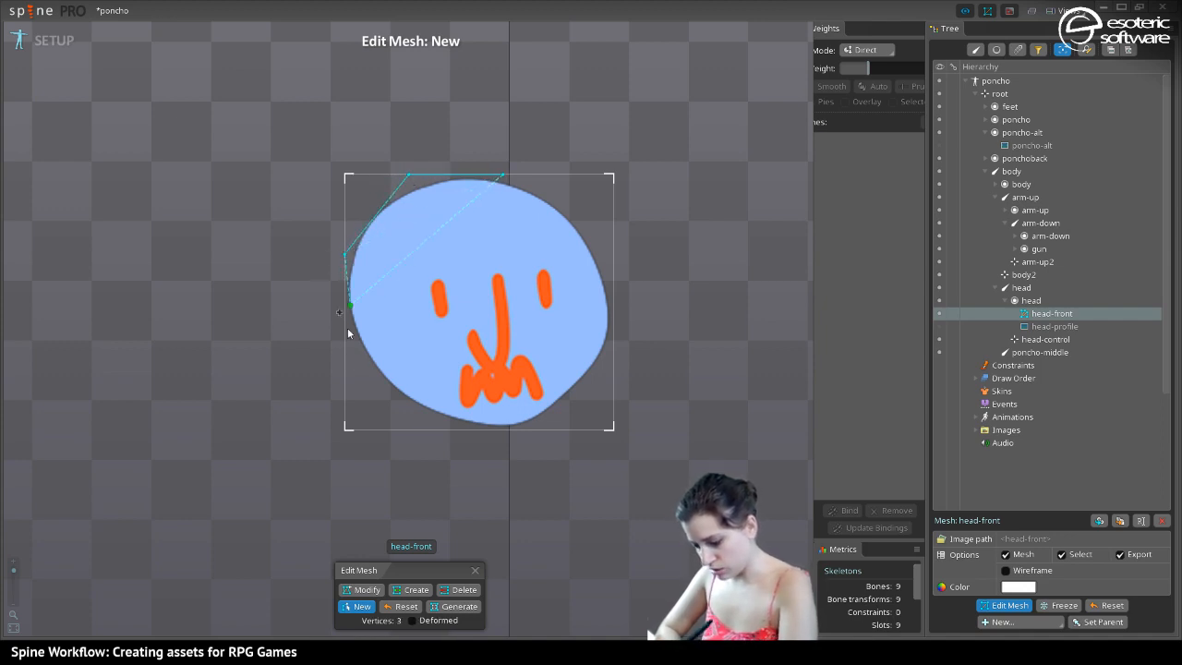
{"action": "left_click", "coordinate": [344, 346]}
{"action": "left_click", "coordinate": [434, 440]}
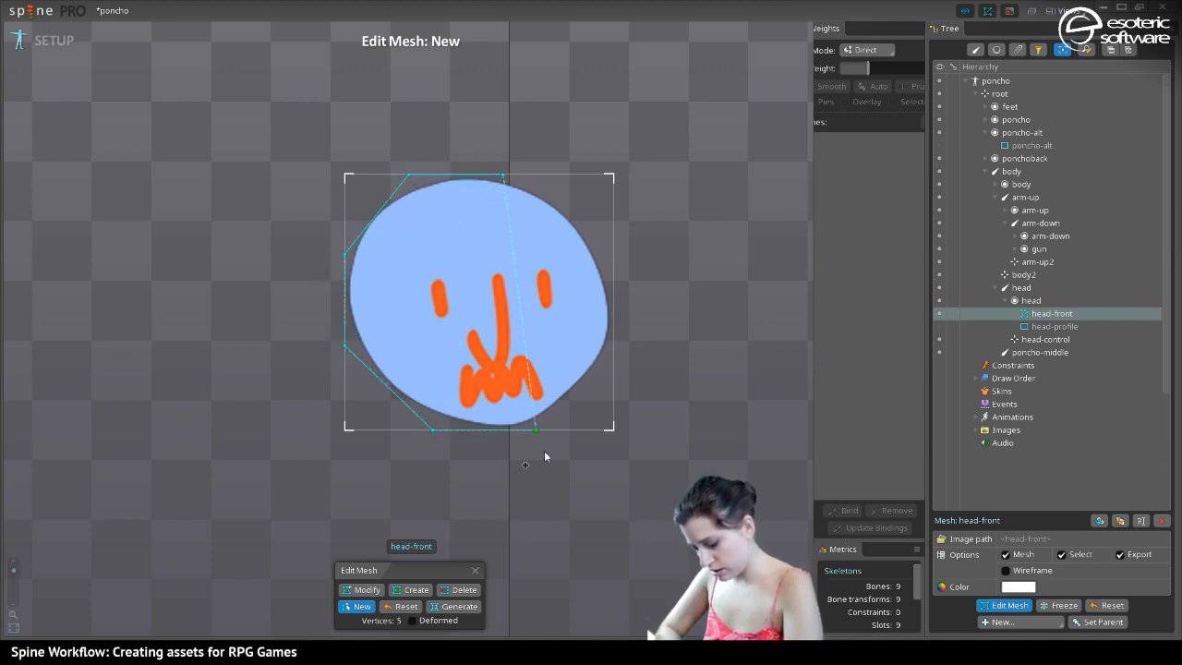
{"action": "left_click", "coordinate": [541, 429]}
{"action": "left_click", "coordinate": [614, 343]}
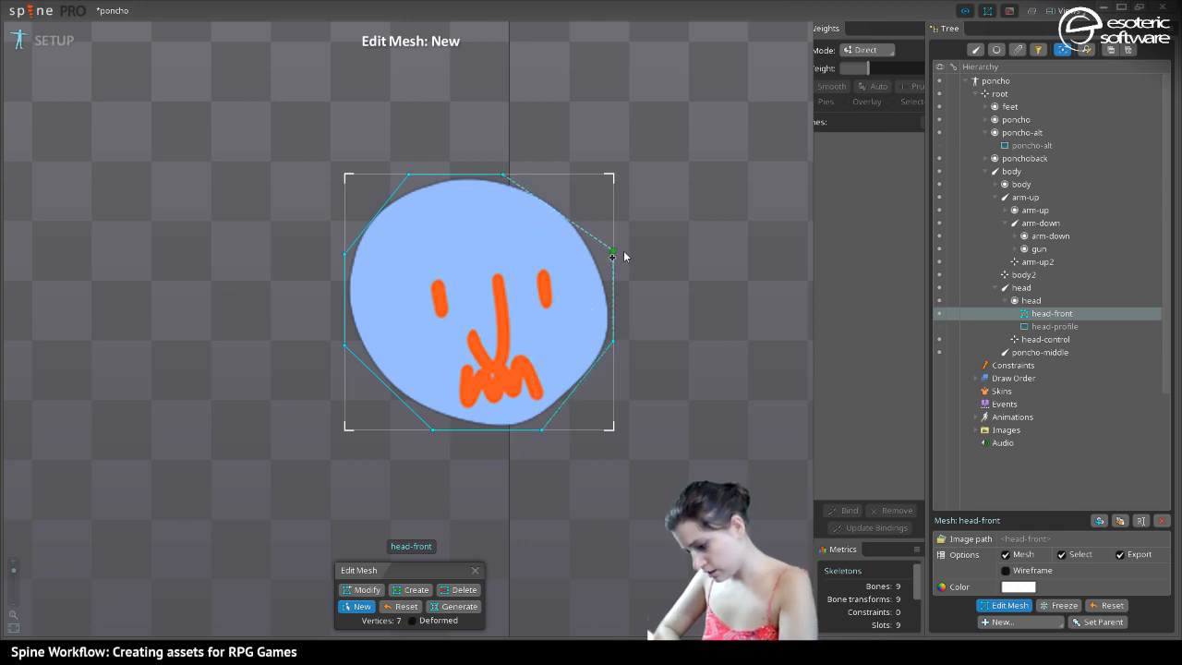
{"action": "left_click", "coordinate": [613, 252]}
{"action": "left_click", "coordinate": [533, 173]}
{"action": "left_click", "coordinate": [503, 175]}
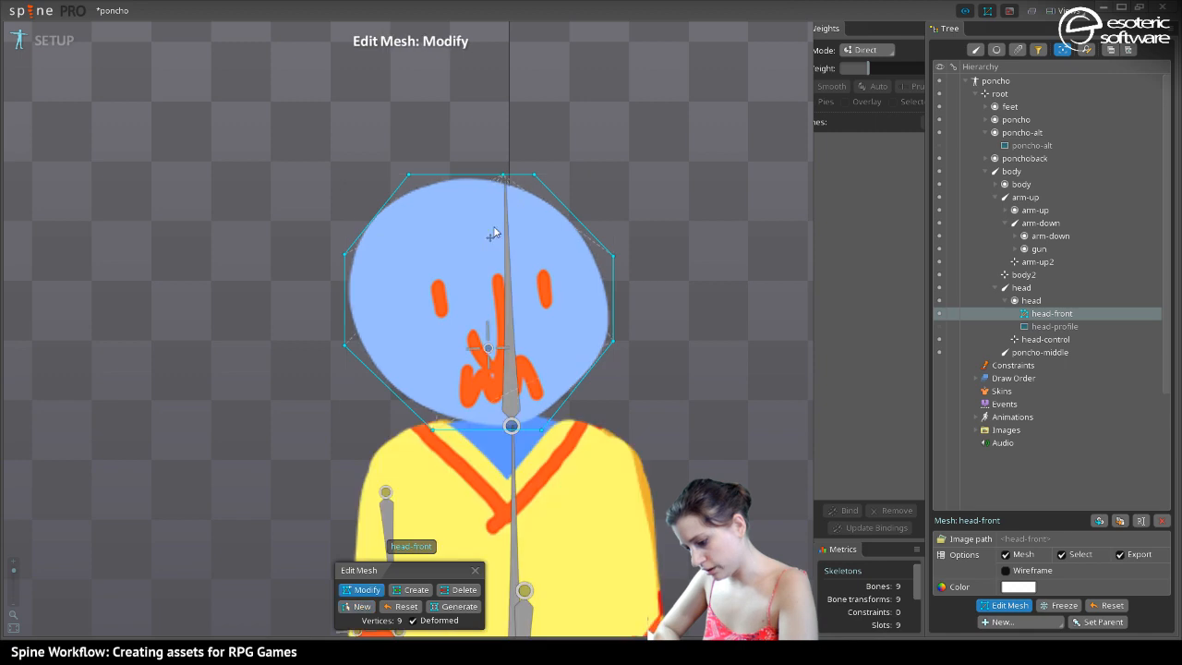
{"action": "left_click", "coordinate": [502, 175]}
{"action": "key", "text": "Delete"}
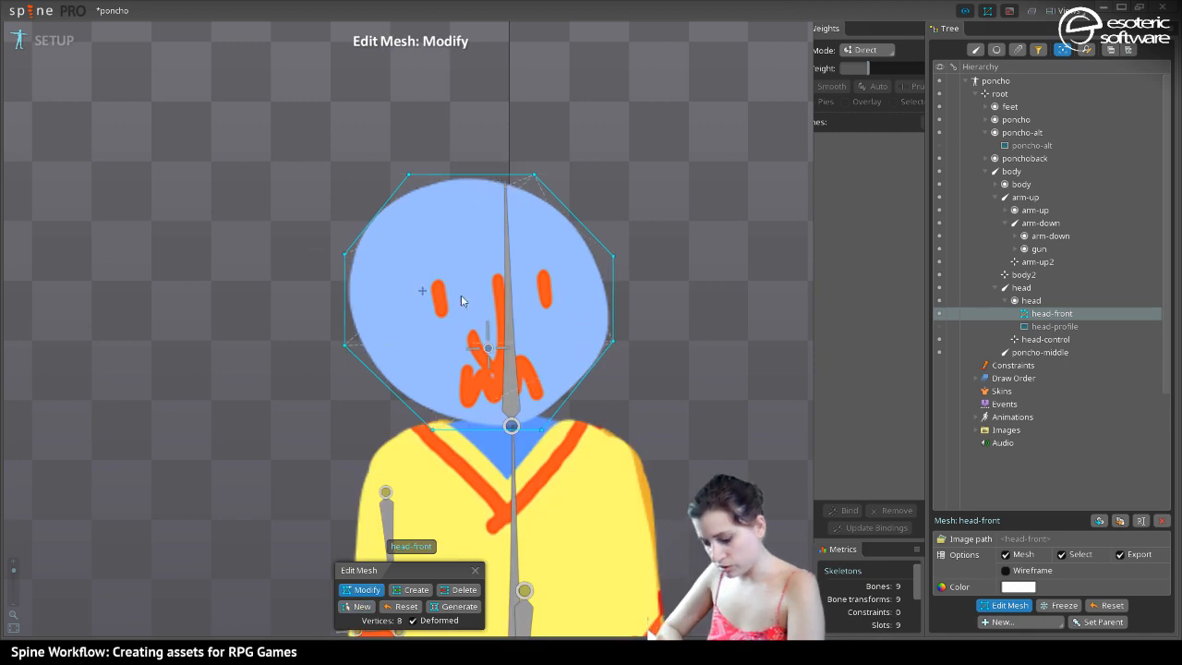
Add inner mesh vertices around the moustache and nose of head-front
{"action": "left_click", "coordinate": [412, 590]}
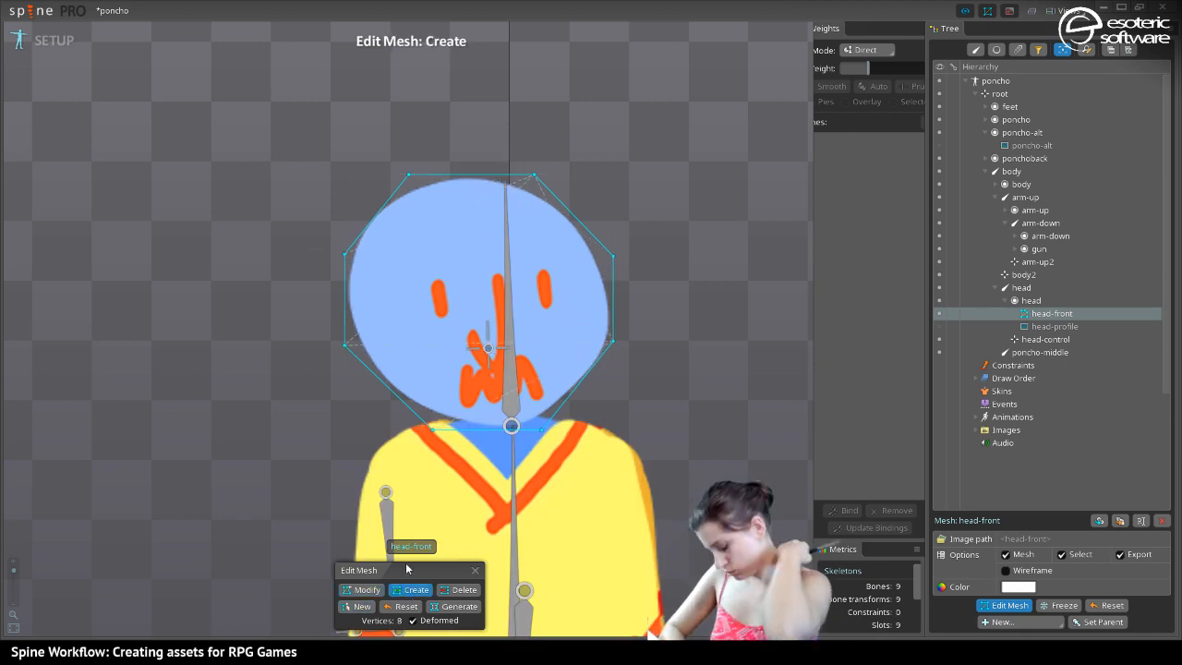
{"action": "left_click", "coordinate": [460, 337]}
{"action": "left_click", "coordinate": [479, 368]}
{"action": "left_click", "coordinate": [457, 363]}
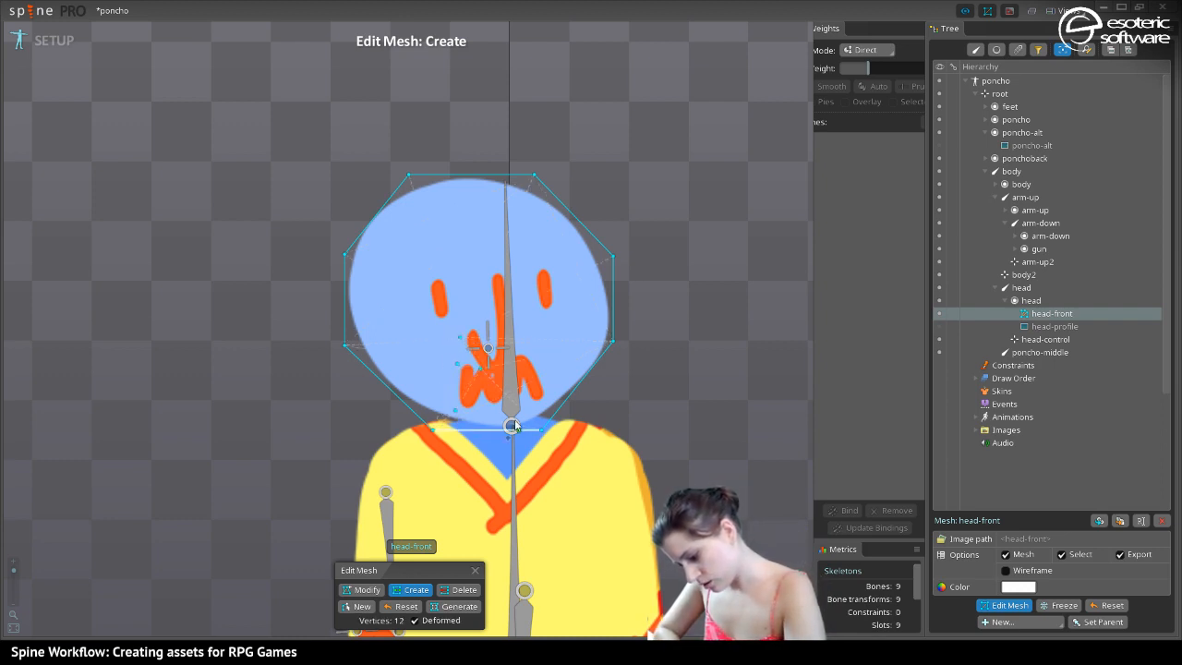
{"action": "left_click", "coordinate": [547, 400]}
{"action": "left_click", "coordinate": [443, 283]}
{"action": "left_click", "coordinate": [528, 351]}
{"action": "left_click", "coordinate": [453, 287]}
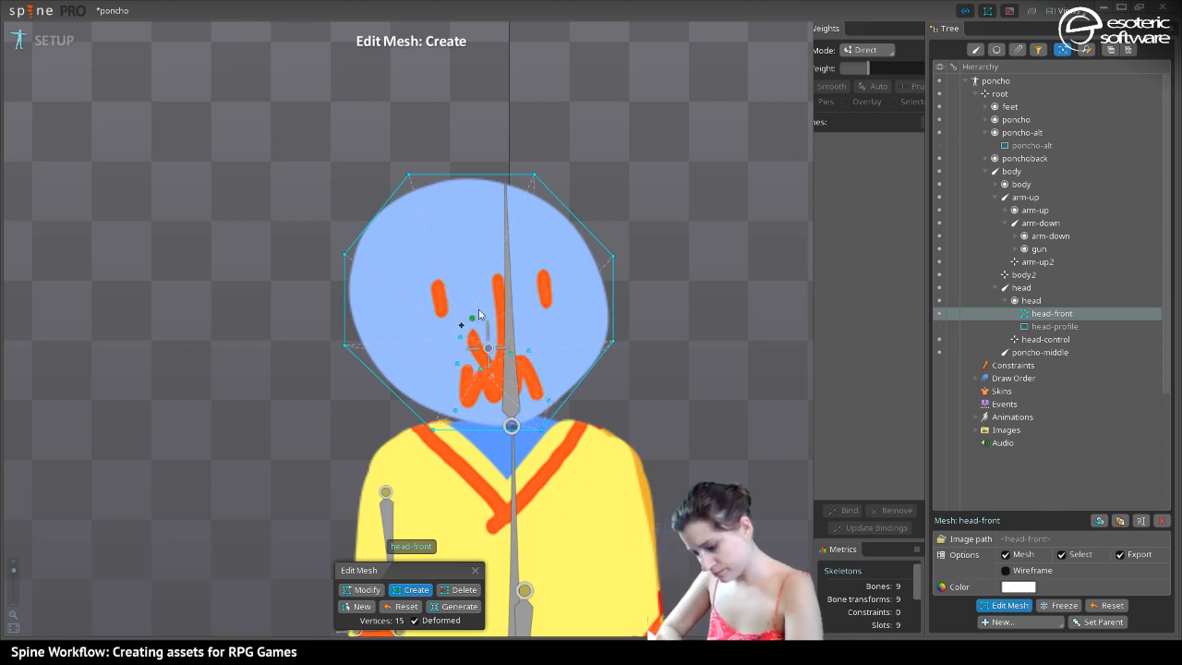
{"action": "left_click", "coordinate": [478, 274]}
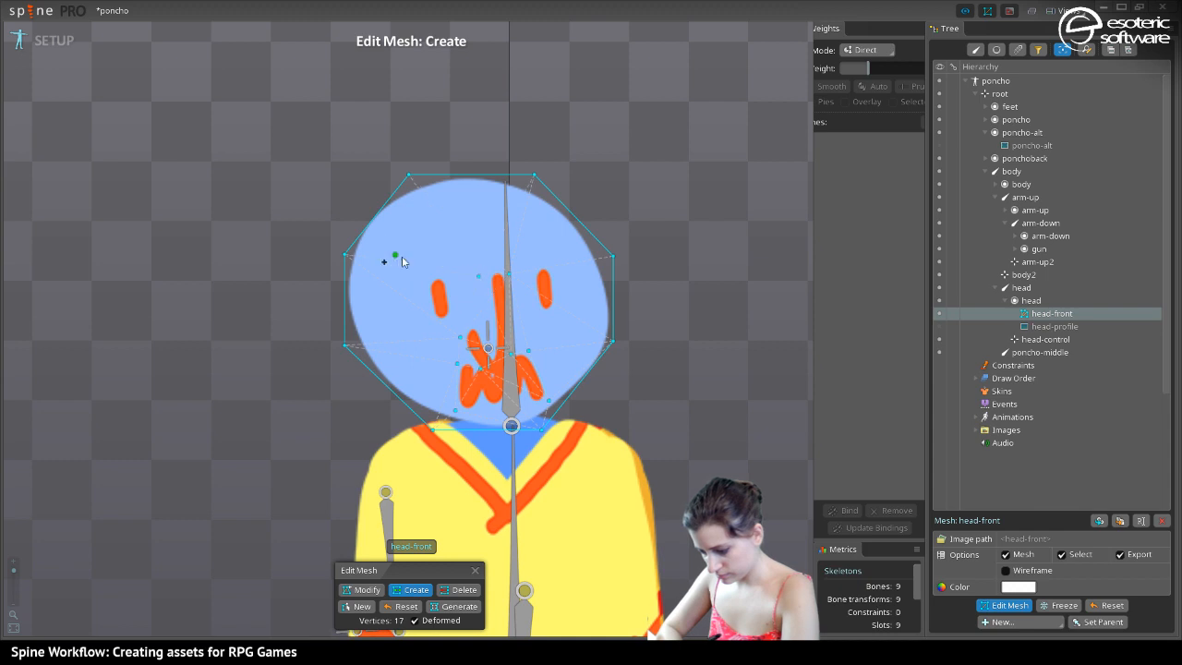
Add four inner mesh vertices around each eye of head-front
{"action": "left_click", "coordinate": [458, 311]}
{"action": "left_click", "coordinate": [450, 271]}
{"action": "left_click", "coordinate": [425, 275]}
{"action": "left_click", "coordinate": [429, 326]}
{"action": "left_click", "coordinate": [541, 314]}
{"action": "left_click", "coordinate": [560, 313]}
{"action": "left_click", "coordinate": [557, 263]}
{"action": "left_click", "coordinate": [530, 262]}
Add inner vertices just inside the head's outline, connect the lower ones with edges, and finish editing the mesh
{"action": "left_click", "coordinate": [370, 277]}
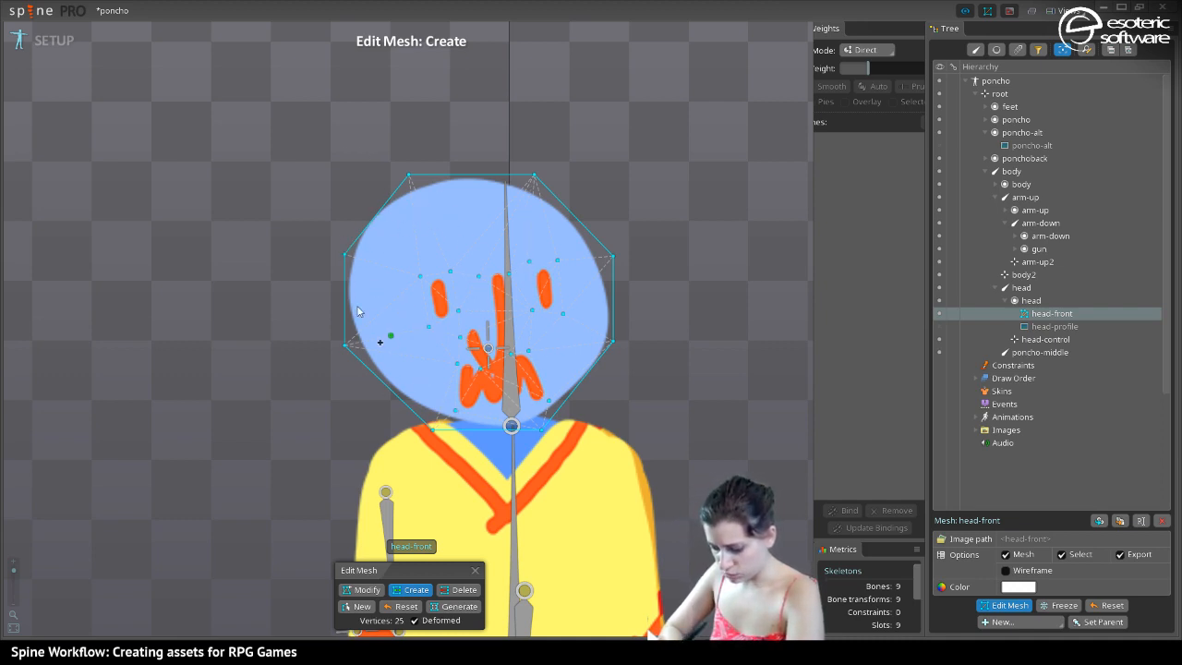
{"action": "left_click", "coordinate": [376, 335]}
{"action": "left_click", "coordinate": [366, 255]}
{"action": "left_click", "coordinate": [422, 202]}
{"action": "left_click_drag", "start_coordinate": [576, 279], "coordinate": [586, 264]}
{"action": "left_click", "coordinate": [591, 330]}
{"action": "left_click", "coordinate": [529, 418]}
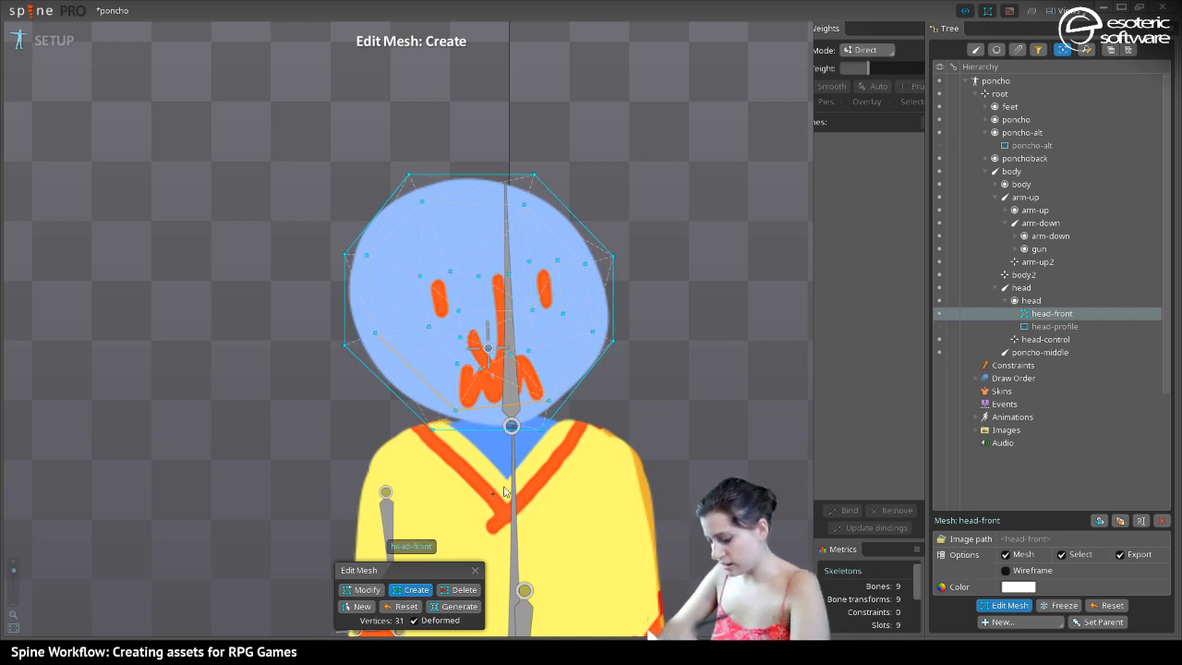
{"action": "left_click", "coordinate": [1007, 605]}
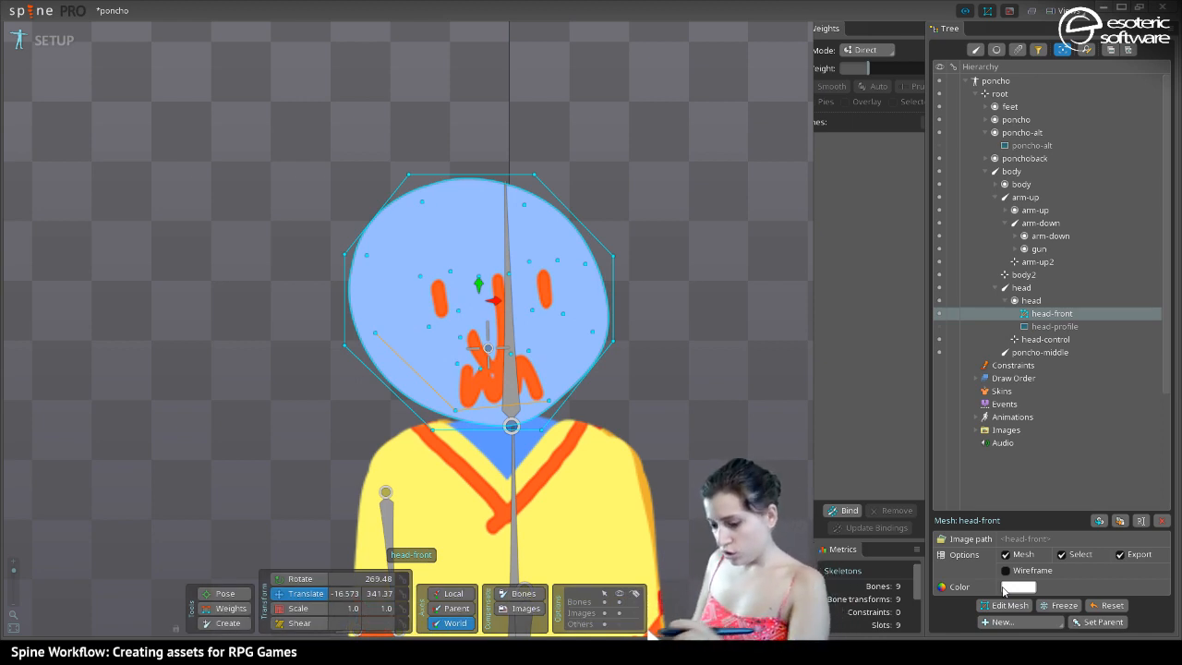
Bind the head-front mesh to the head and head-control bones
{"action": "left_click", "coordinate": [842, 510]}
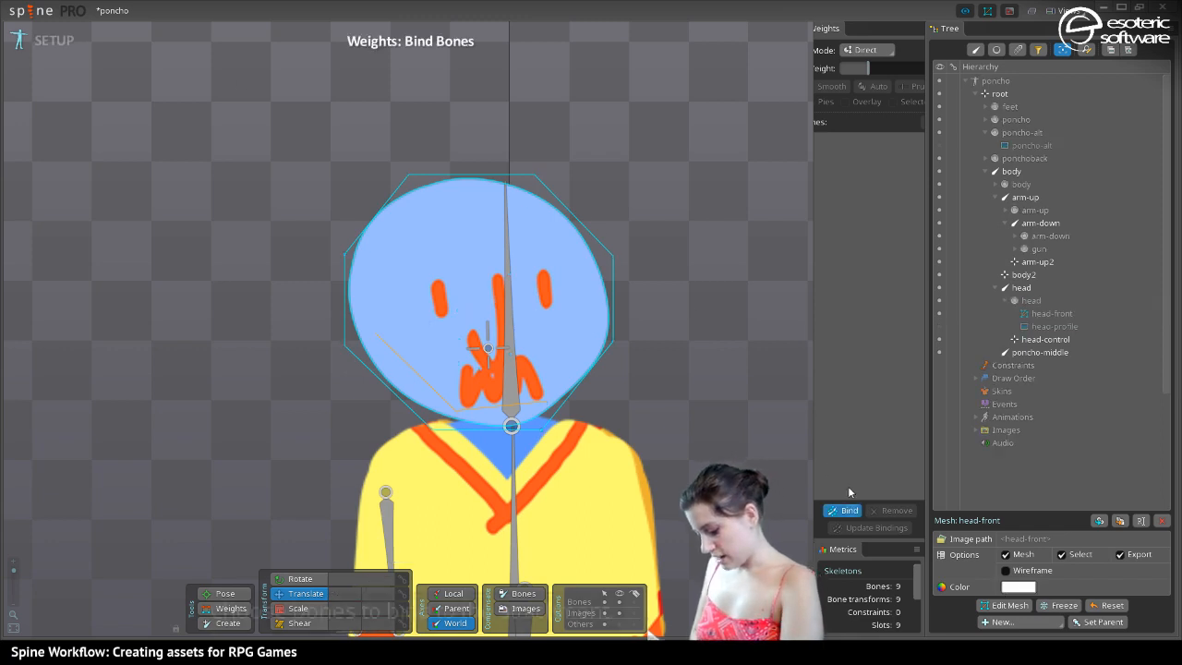
{"action": "left_click", "coordinate": [499, 353]}
{"action": "left_click", "coordinate": [499, 353]}
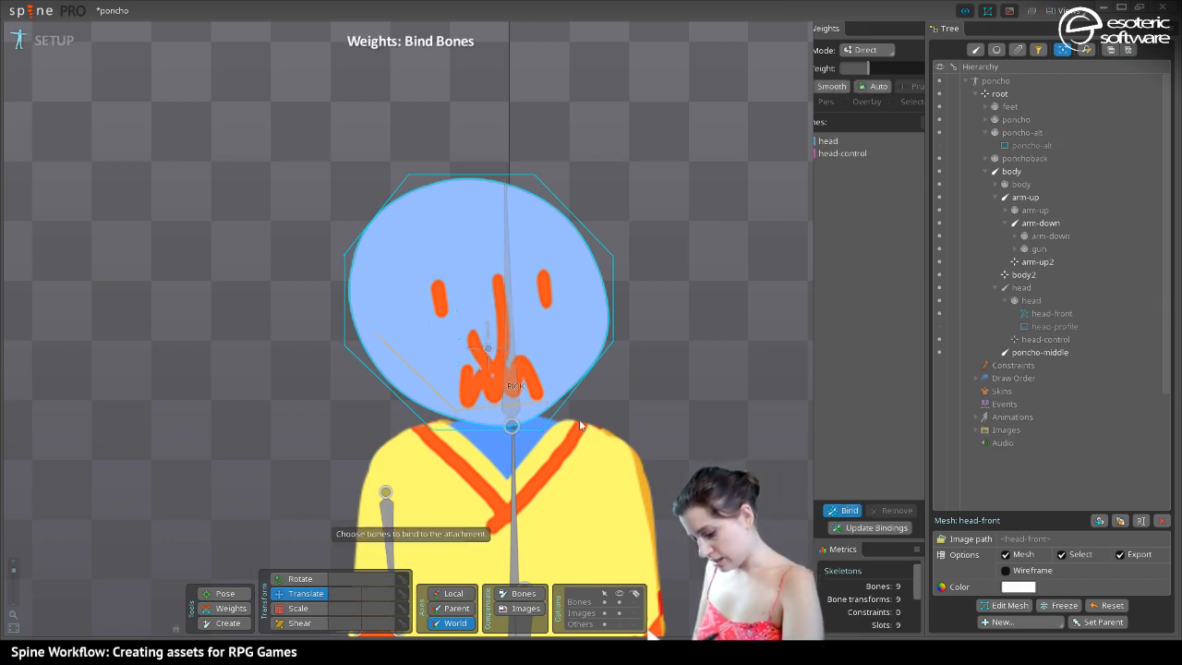
{"action": "left_click", "coordinate": [838, 510]}
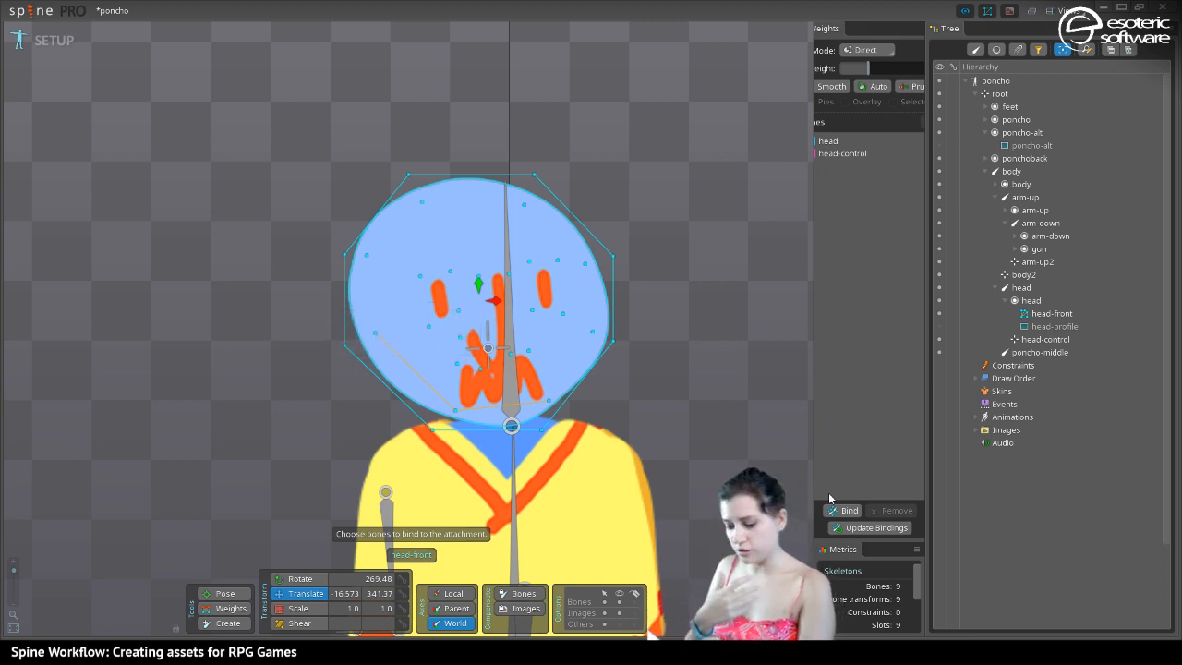
Switch to animate mode and move the head-control bone sideways to about X 36.5, keying it at frame 0
{"action": "left_click", "coordinate": [46, 41]}
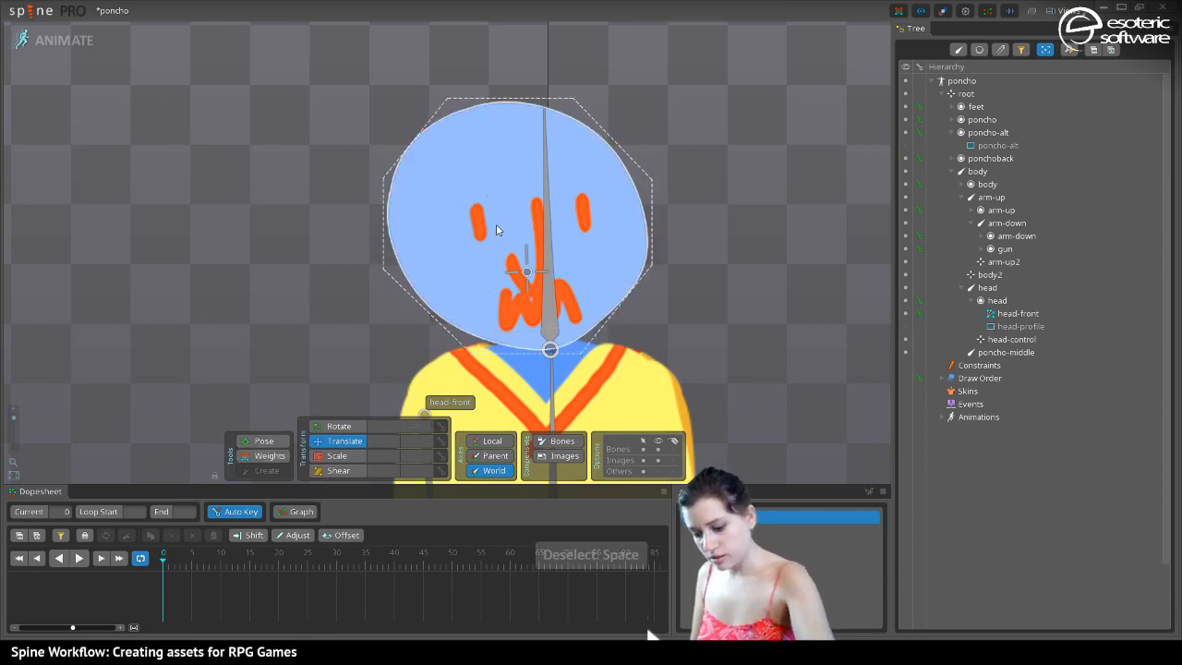
{"action": "left_click", "coordinate": [526, 264]}
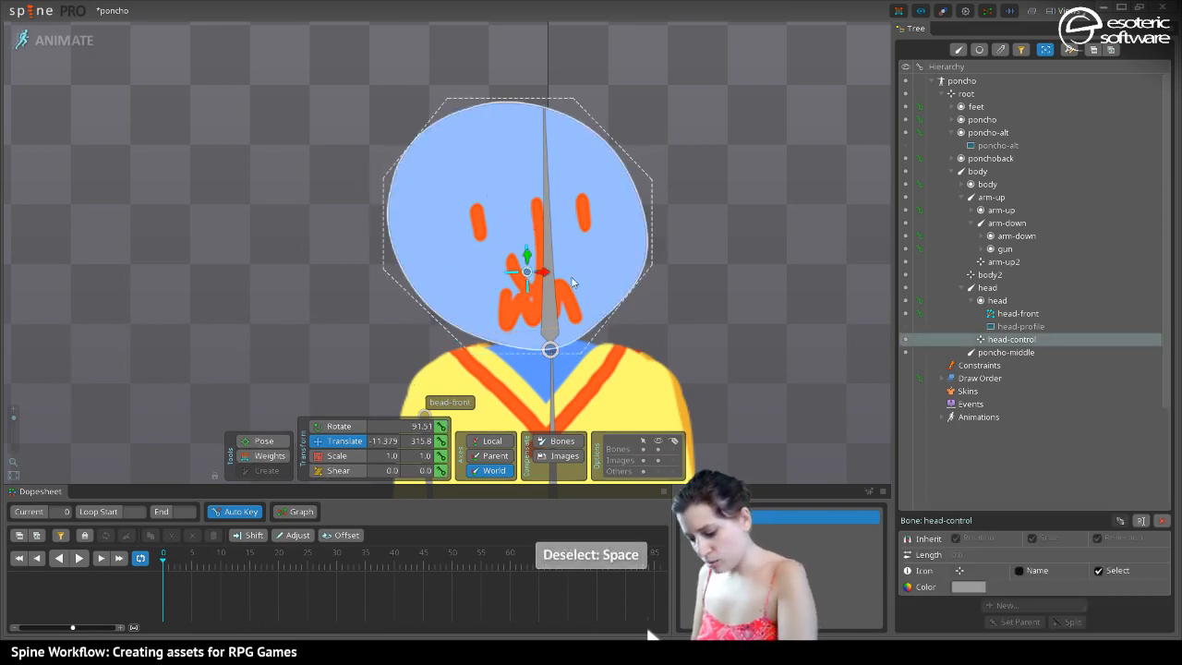
{"action": "left_click_drag", "start_coordinate": [534, 268], "coordinate": [635, 273]}
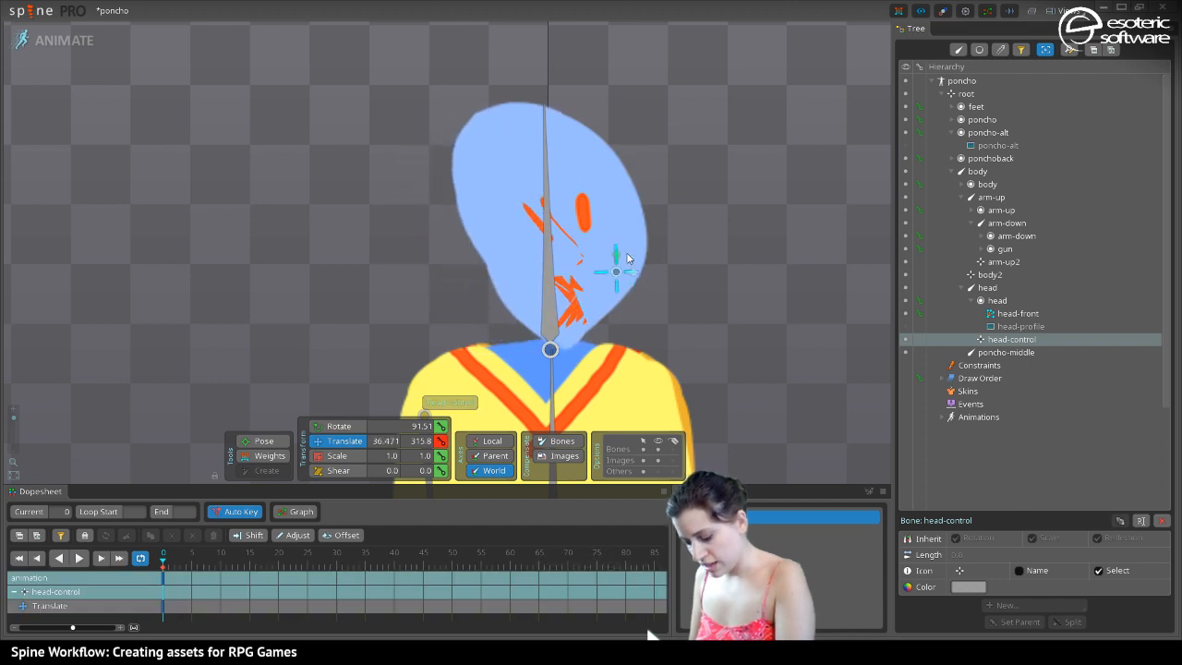
Assign all vertices of the head-front mesh a 100% weight to the head bone
{"action": "left_click", "coordinate": [249, 459]}
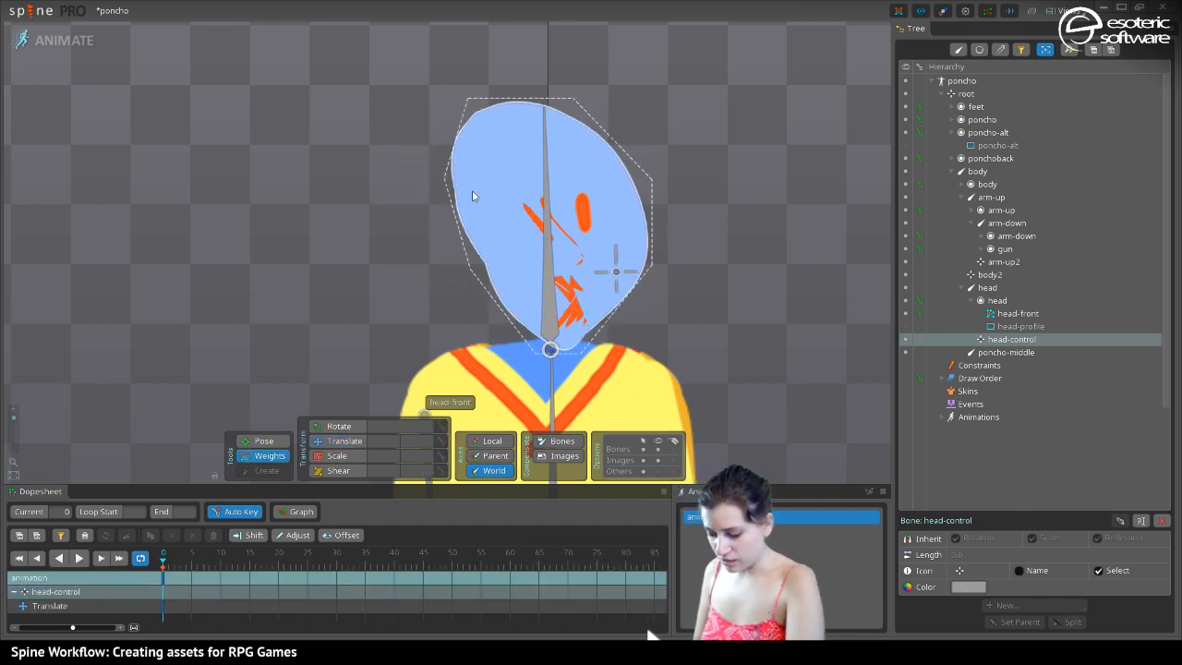
{"action": "left_click", "coordinate": [463, 208]}
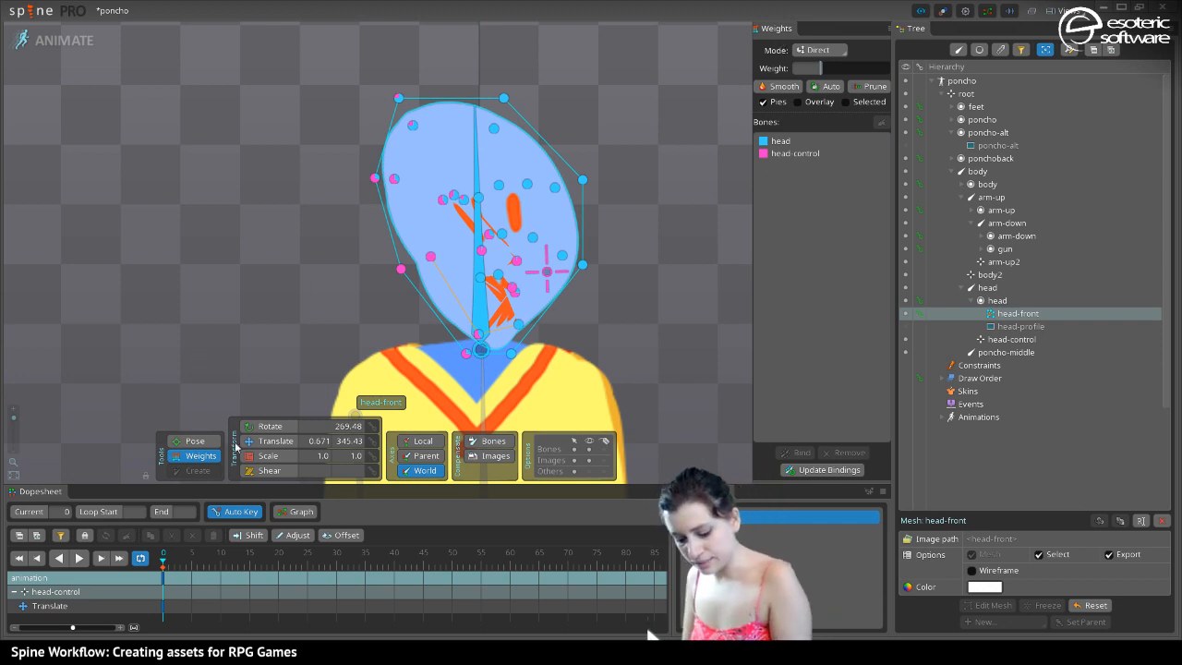
{"action": "left_click", "coordinate": [275, 440]}
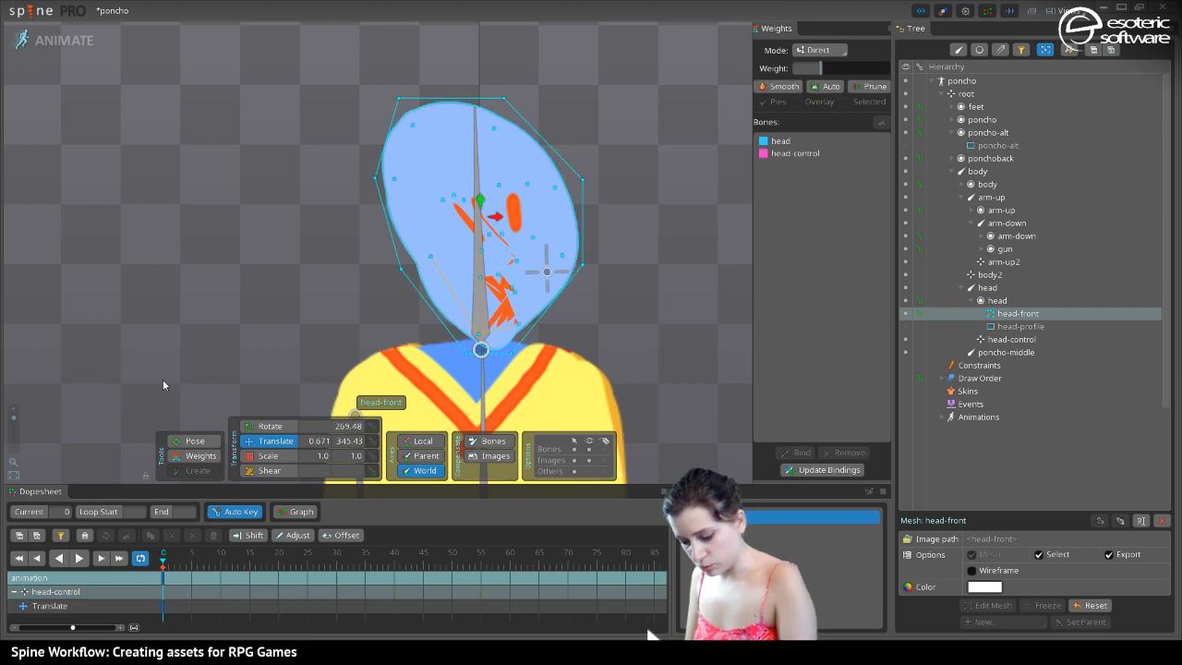
{"action": "left_click", "coordinate": [185, 456]}
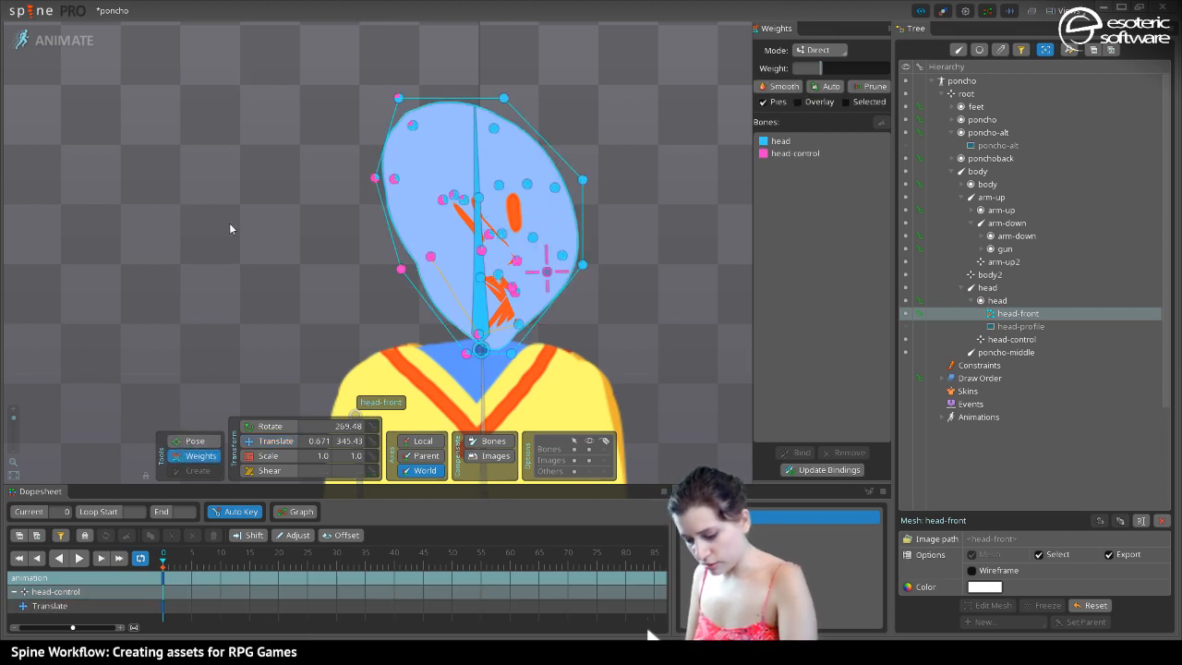
{"action": "left_click_drag", "start_coordinate": [276, 64], "coordinate": [713, 429]}
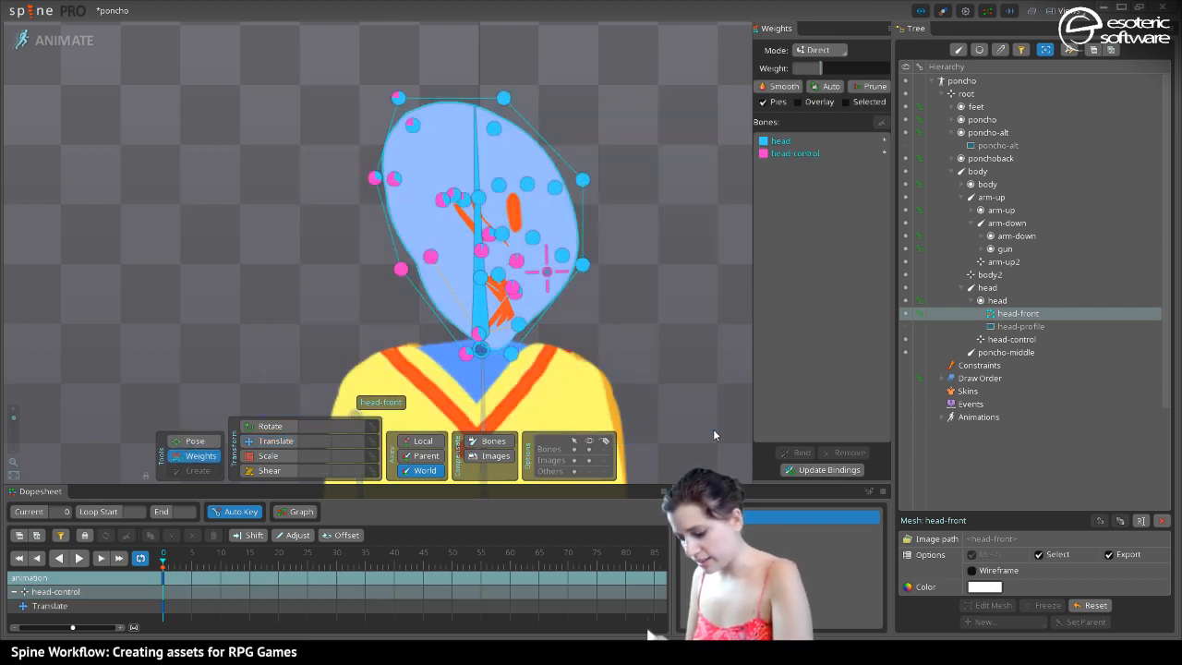
{"action": "left_click", "coordinate": [806, 142]}
{"action": "left_click_drag", "start_coordinate": [851, 68], "coordinate": [966, 73]}
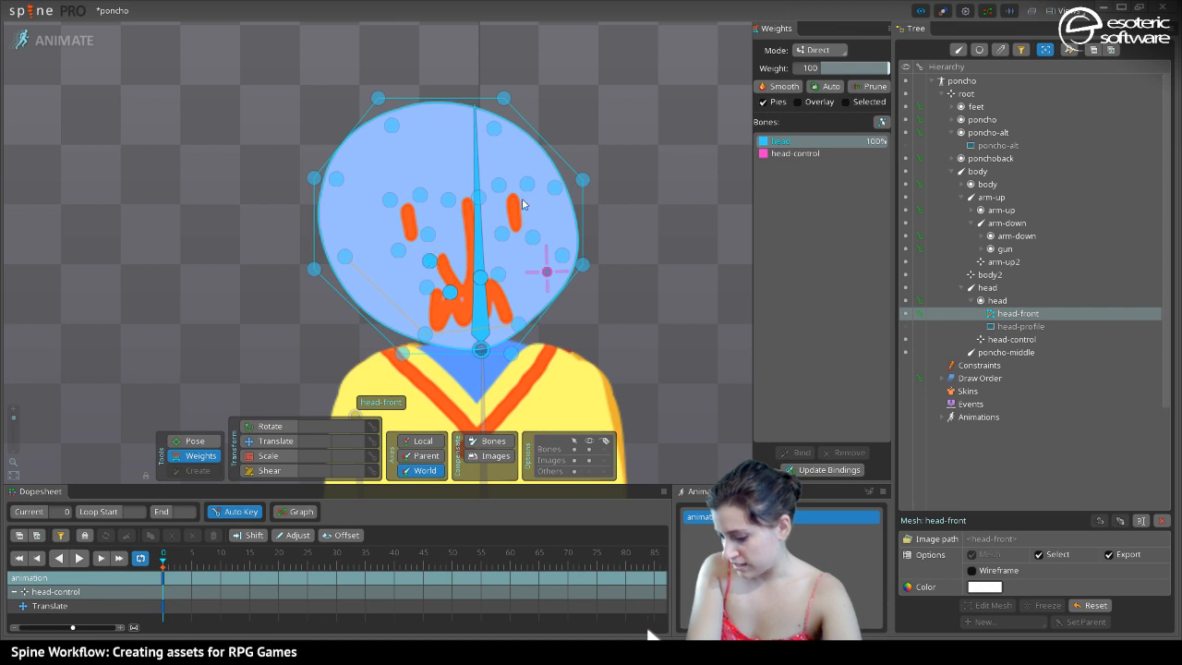
Weight the four central nose and moustache vertices 100% to head-control
{"action": "left_click", "coordinate": [449, 201], "text": "ctrl"}
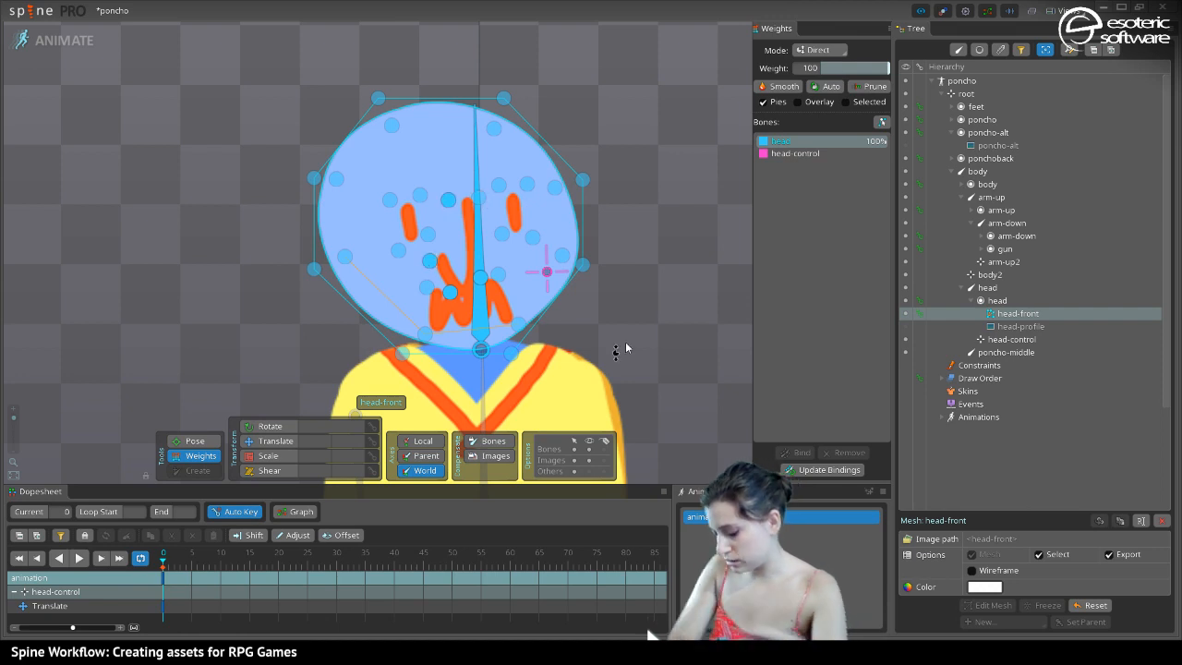
{"action": "left_click", "coordinate": [777, 154]}
{"action": "left_click_drag", "start_coordinate": [844, 69], "coordinate": [889, 69]}
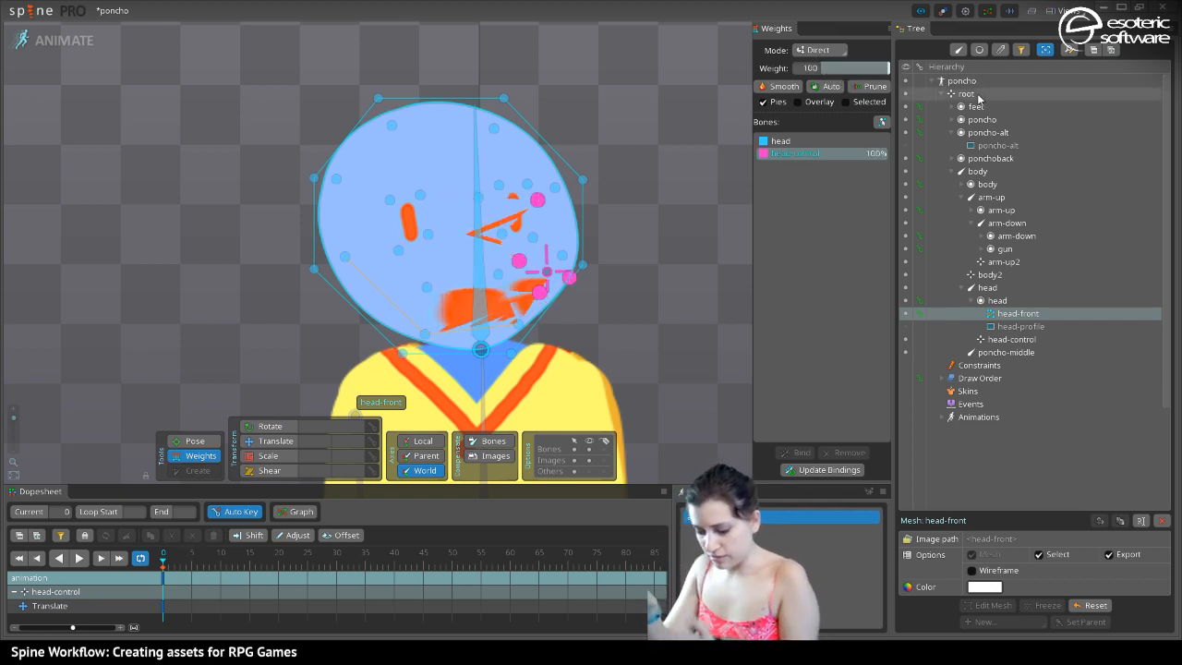
Move the shifted head-control key to frame 14, key its original position at frames 0 and 29, and preview the loop
{"action": "left_click", "coordinate": [163, 577]}
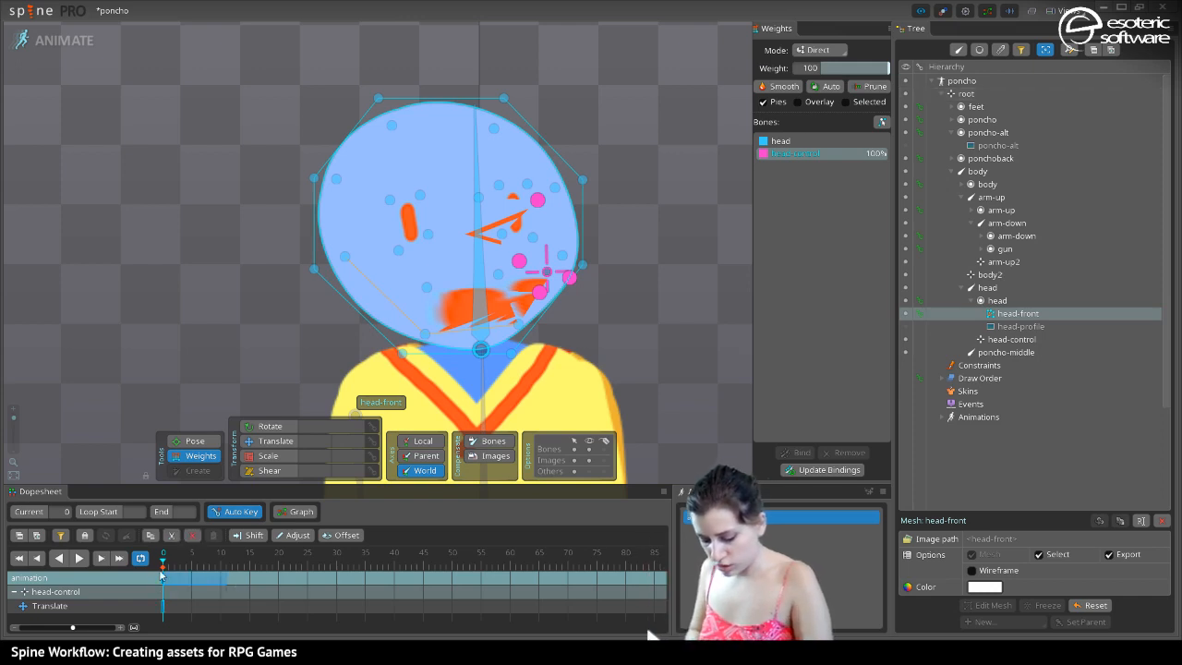
{"action": "left_click_drag", "start_coordinate": [163, 578], "coordinate": [244, 587]}
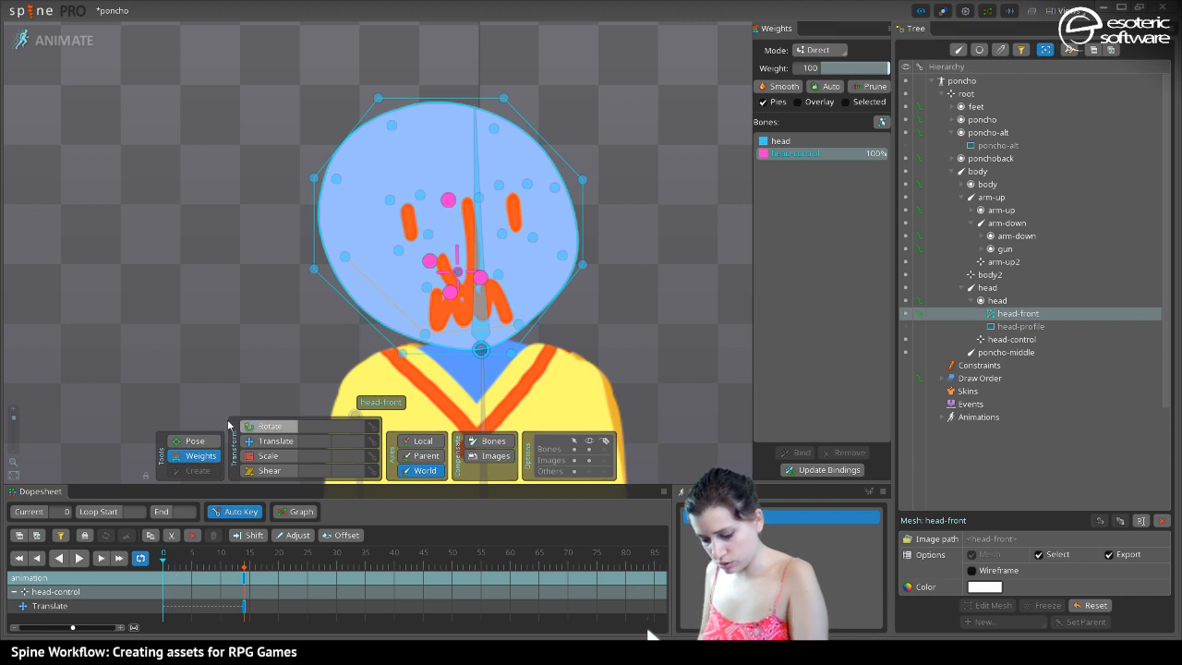
{"action": "left_click", "coordinate": [270, 443]}
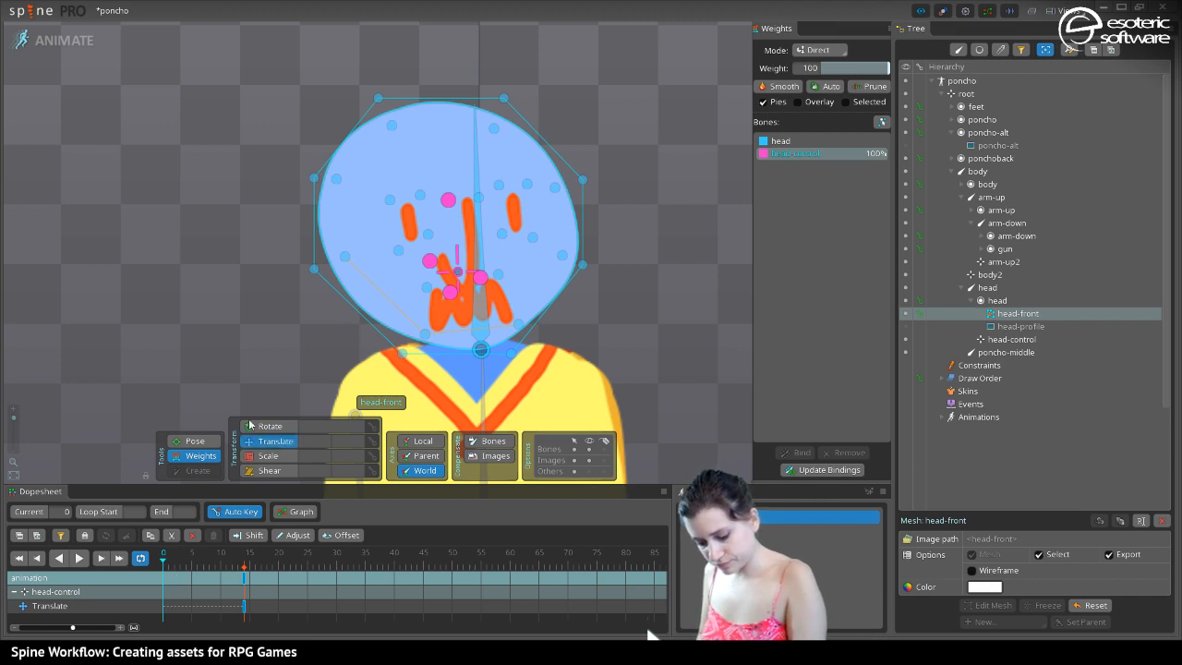
{"action": "left_click", "coordinate": [449, 265]}
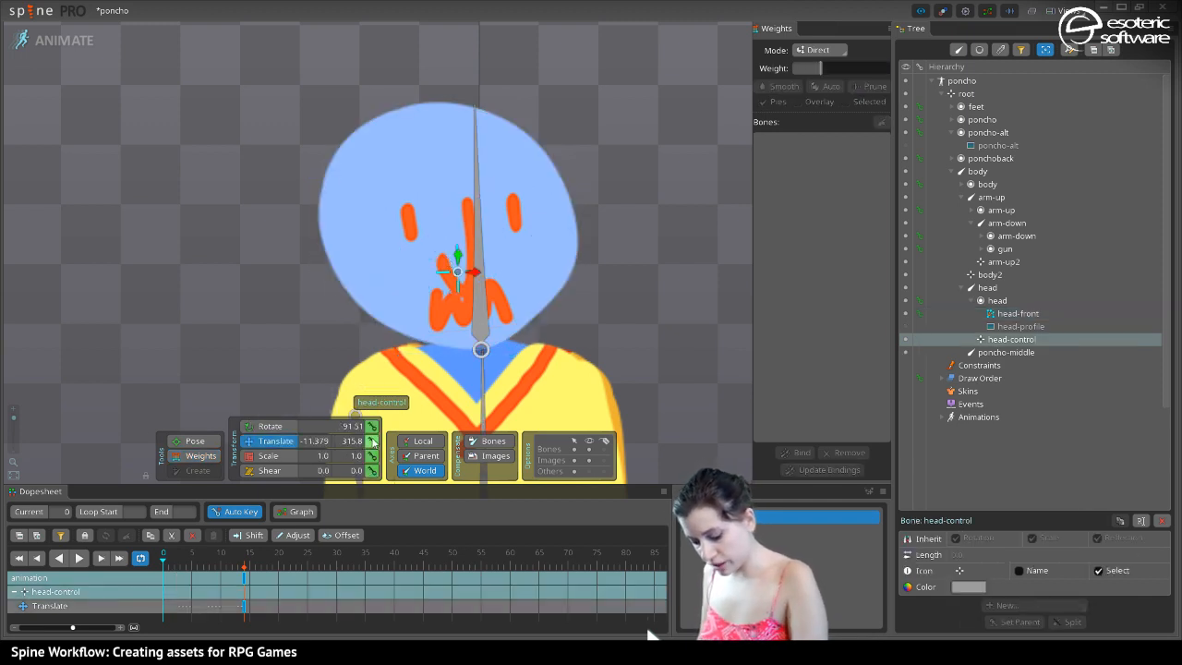
{"action": "left_click_drag", "start_coordinate": [162, 579], "coordinate": [329, 602]}
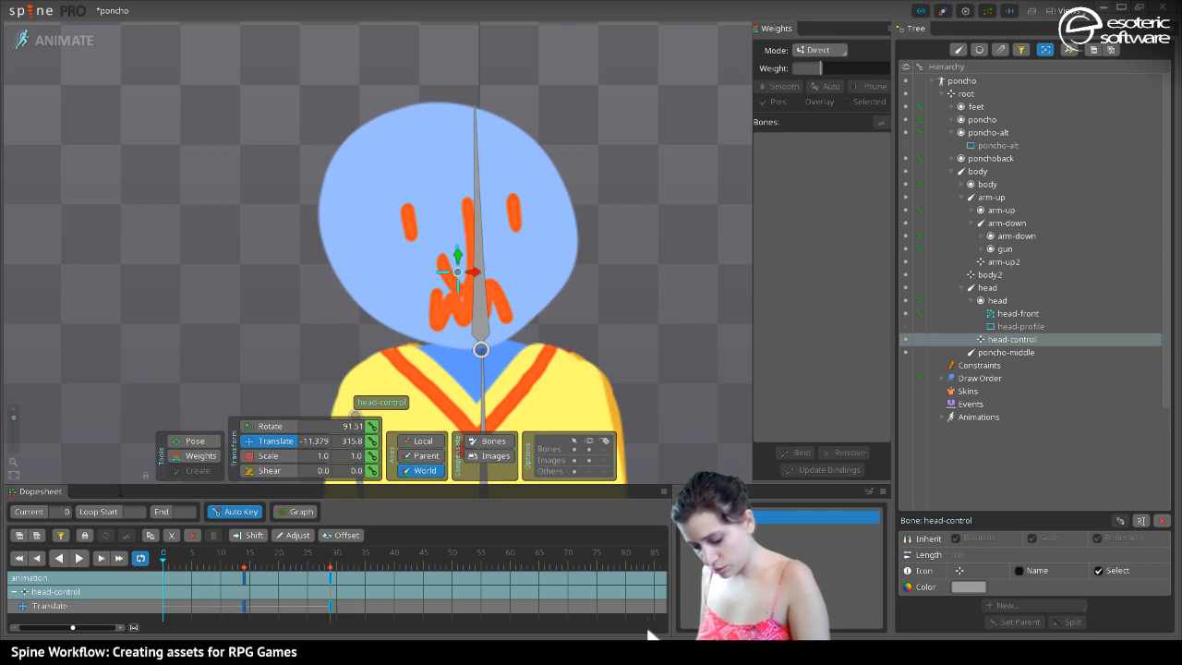
{"action": "left_click", "coordinate": [372, 441]}
{"action": "left_click", "coordinate": [77, 559]}
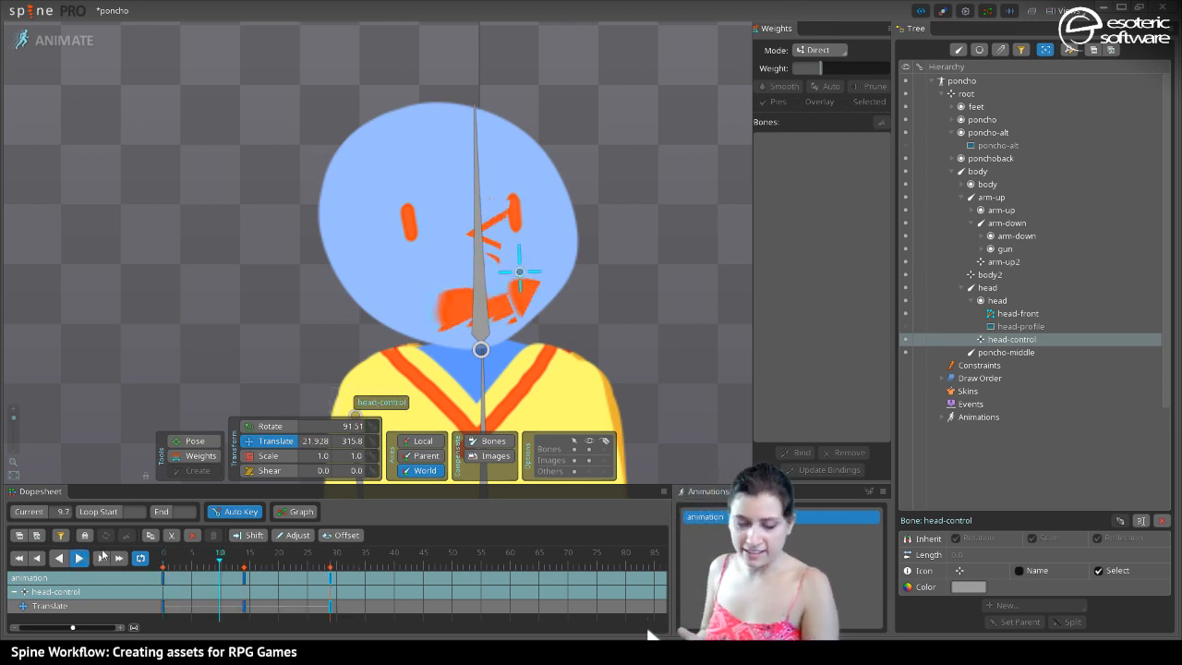
{"action": "left_click", "coordinate": [84, 561]}
At frame 4, weight the four vertices around the left eye about 91% to head-control
{"action": "left_click_drag", "start_coordinate": [166, 564], "coordinate": [186, 574]}
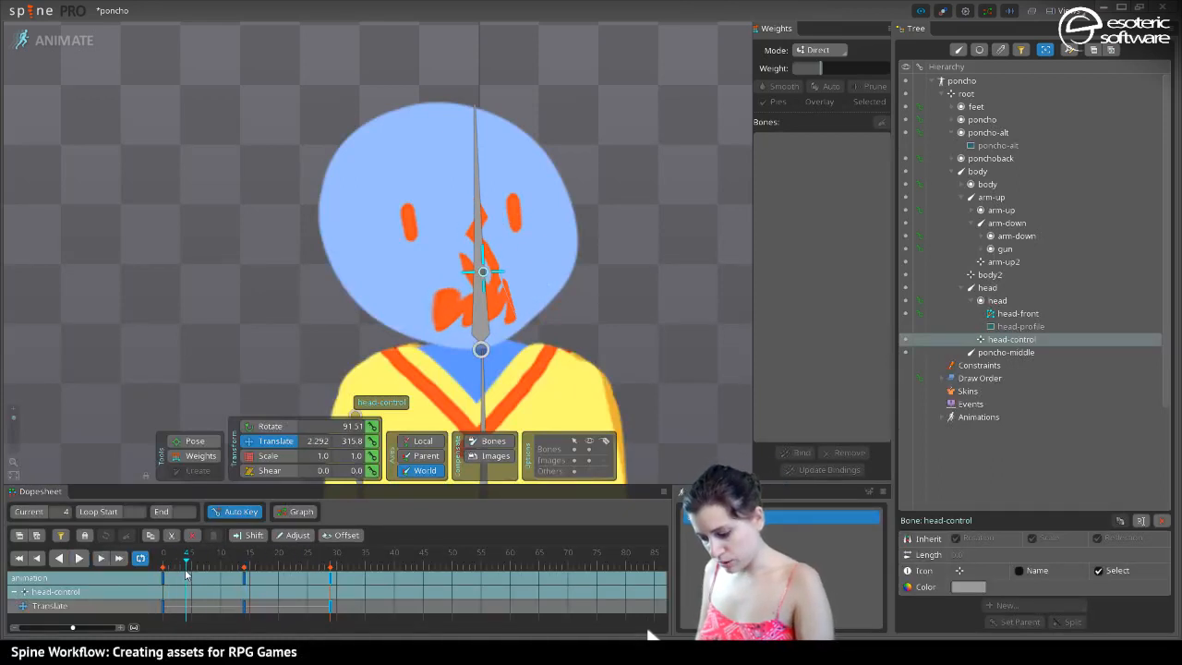
{"action": "left_click", "coordinate": [196, 455]}
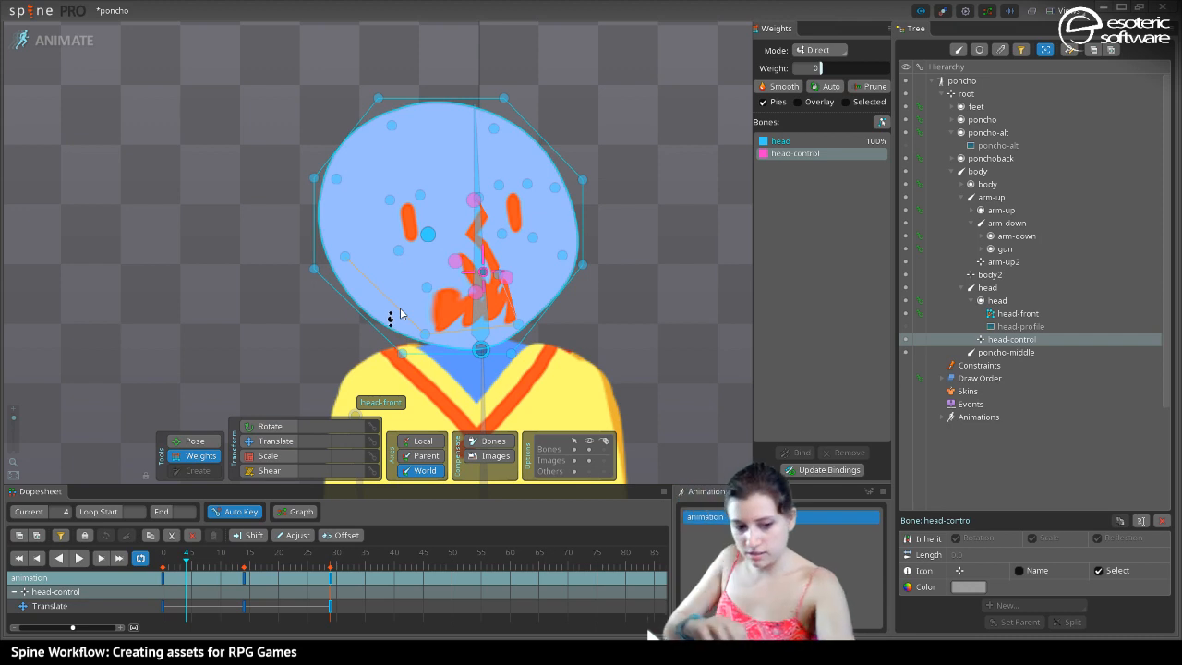
{"action": "left_click", "coordinate": [415, 198]}
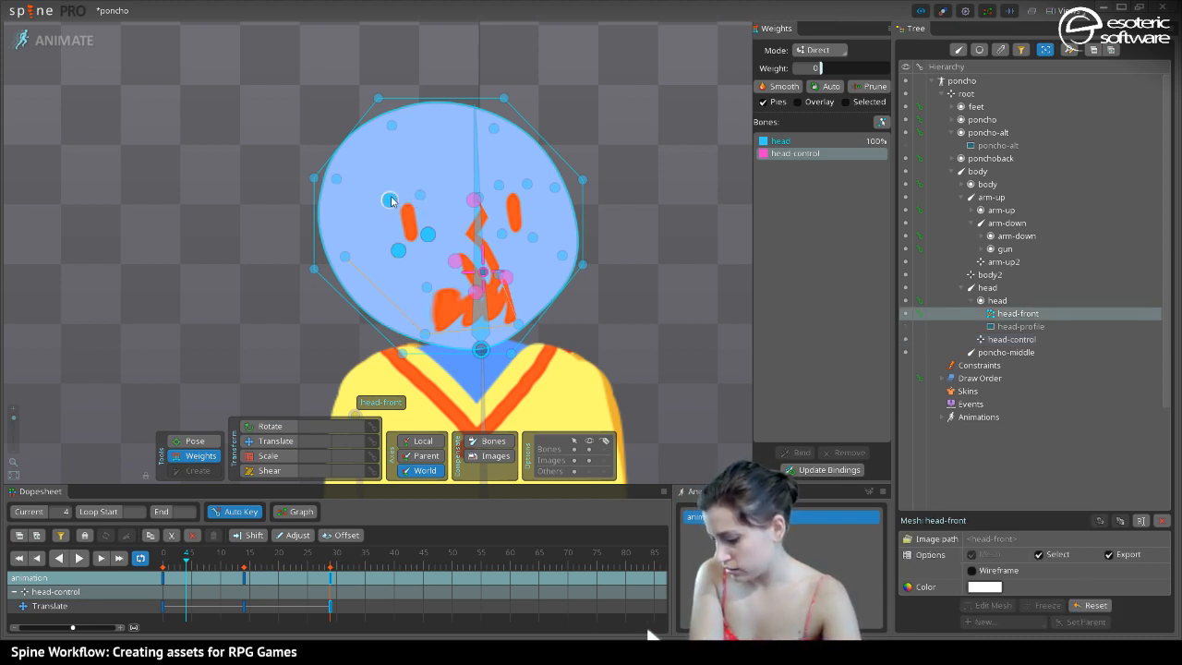
{"action": "left_click_drag", "start_coordinate": [839, 71], "coordinate": [884, 69]}
Weight the upper nose vertex and the four vertices around the right eye mainly to head-control
{"action": "left_click", "coordinate": [505, 238]}
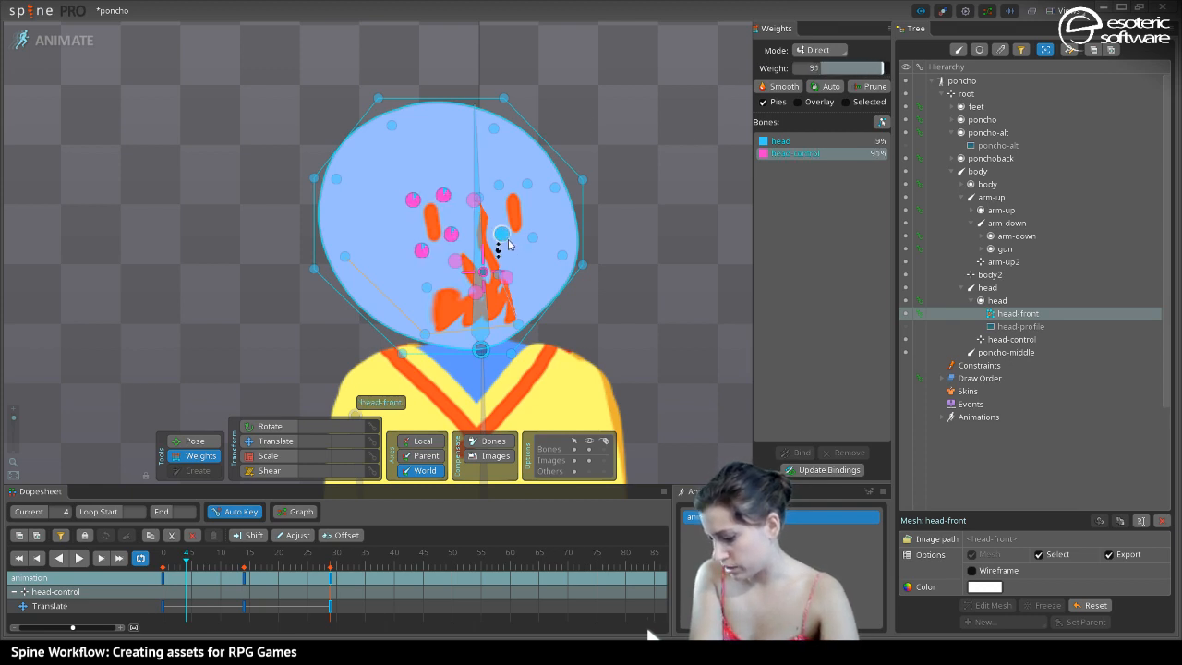
{"action": "left_click", "coordinate": [496, 247]}
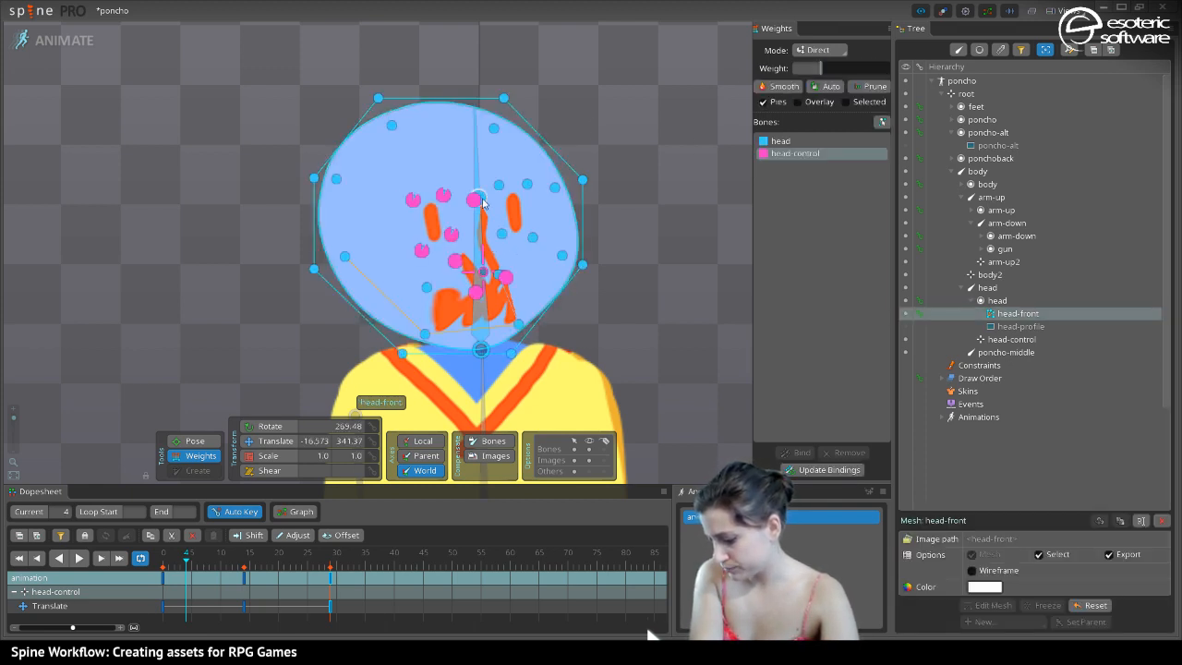
{"action": "left_click", "coordinate": [481, 201]}
{"action": "left_click_drag", "start_coordinate": [812, 69], "coordinate": [849, 69]}
{"action": "left_click", "coordinate": [499, 242]}
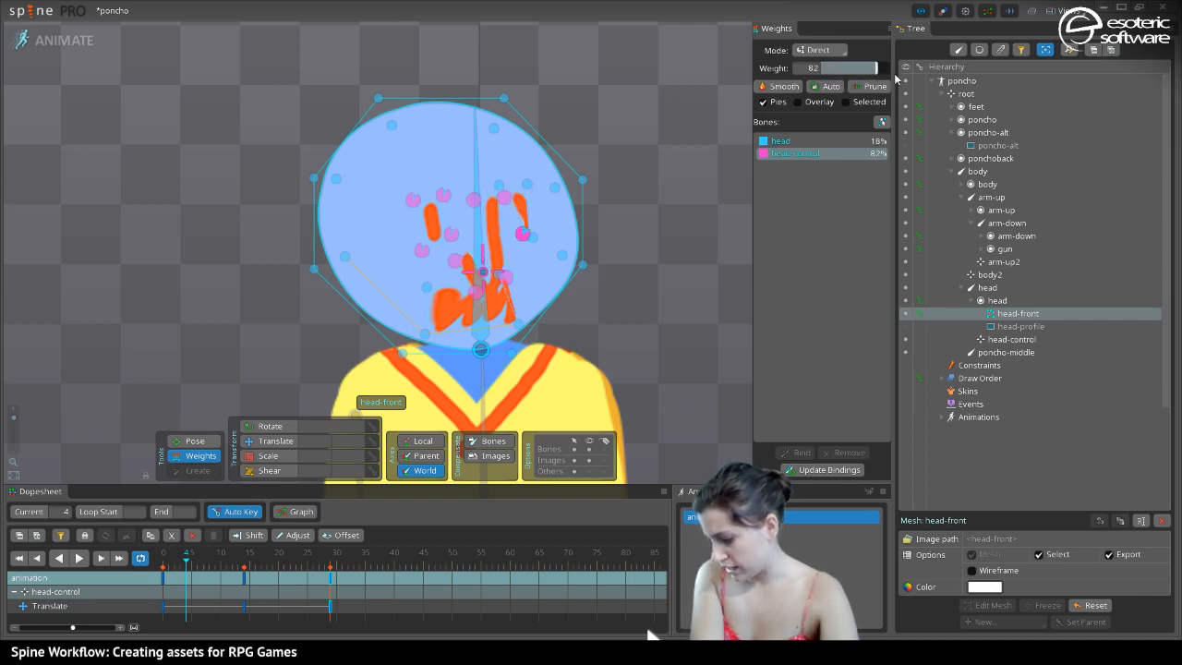
{"action": "left_click", "coordinate": [531, 240]}
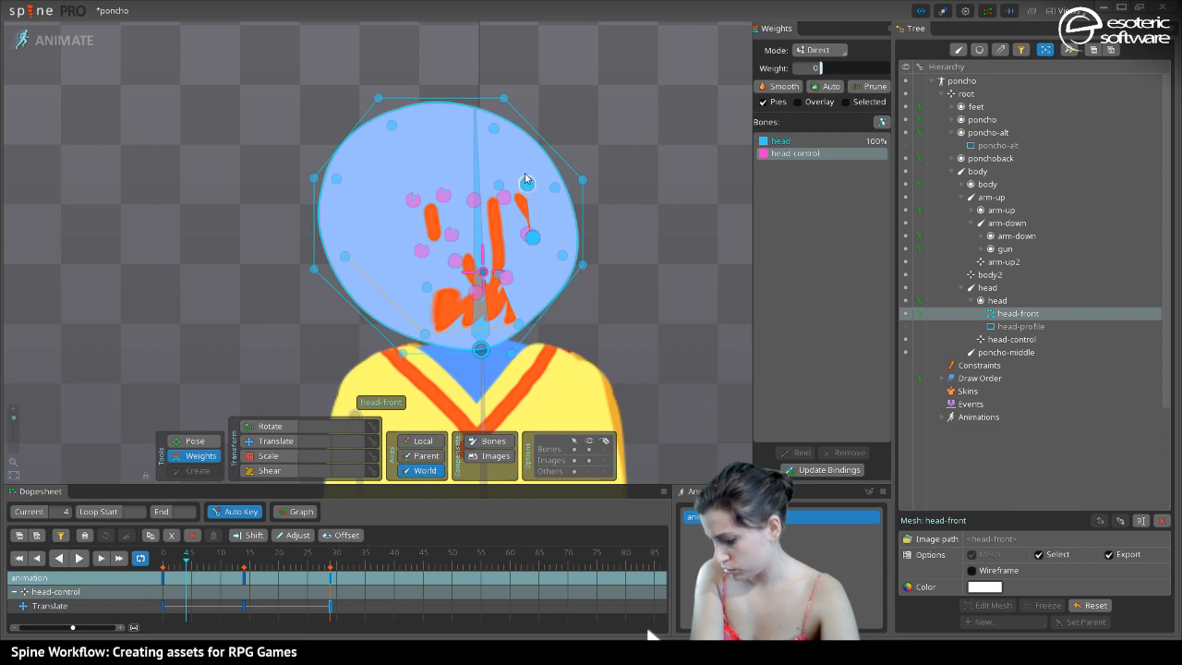
{"action": "left_click_drag", "start_coordinate": [824, 69], "coordinate": [927, 76]}
{"action": "left_click", "coordinate": [499, 187]}
Add head-control weight to the outer moustache vertices, giving the right one 100%, and preview the animation
{"action": "left_click", "coordinate": [425, 334]}
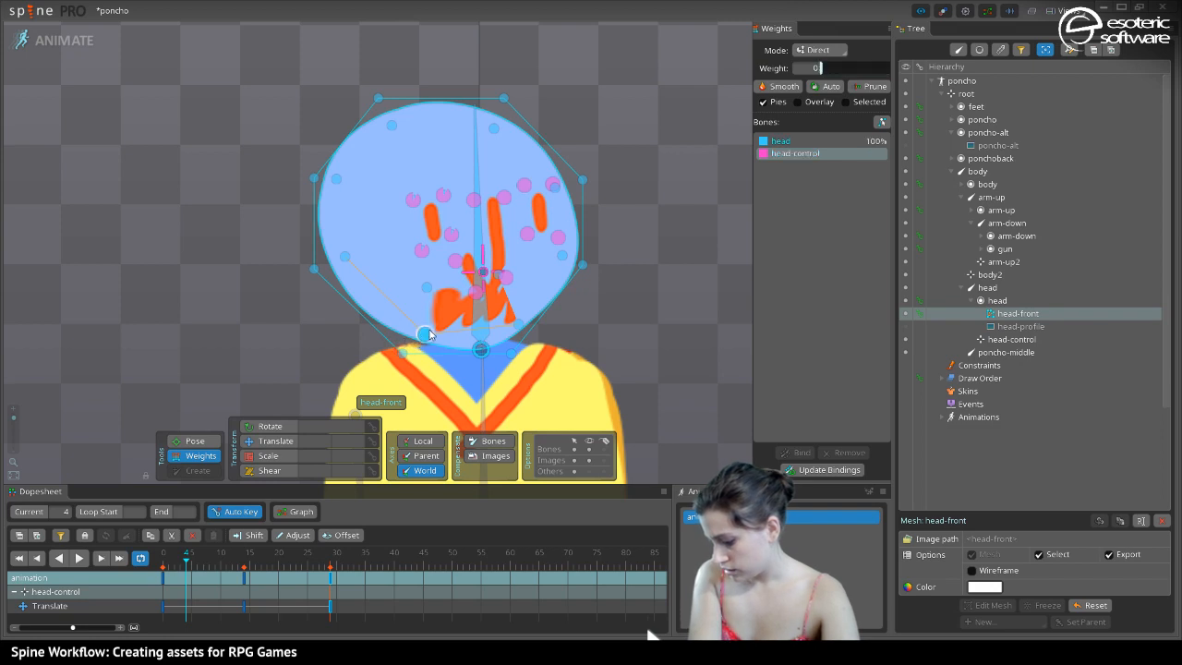
{"action": "left_click_drag", "start_coordinate": [818, 68], "coordinate": [903, 76]}
{"action": "left_click", "coordinate": [426, 287]}
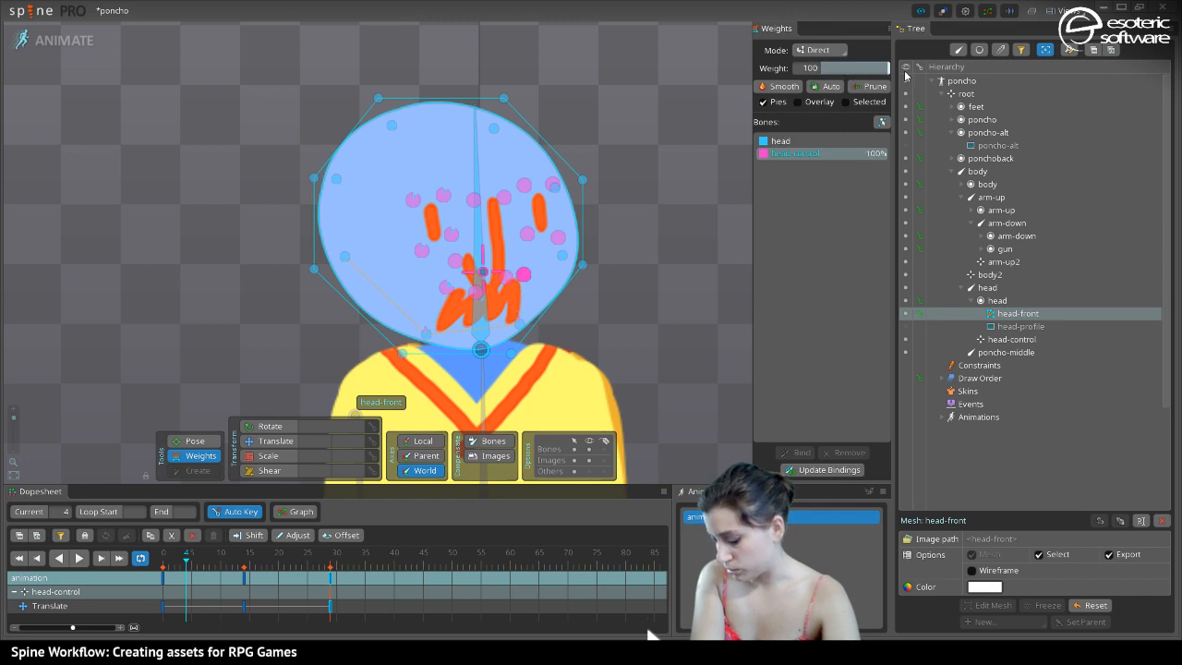
{"action": "left_click", "coordinate": [81, 557]}
{"action": "left_click", "coordinate": [81, 558]}
At frame 14, add head weight to the four right-eye vertices and the moustache's right vertex, giving the latter about 30%
{"action": "left_click", "coordinate": [246, 578]}
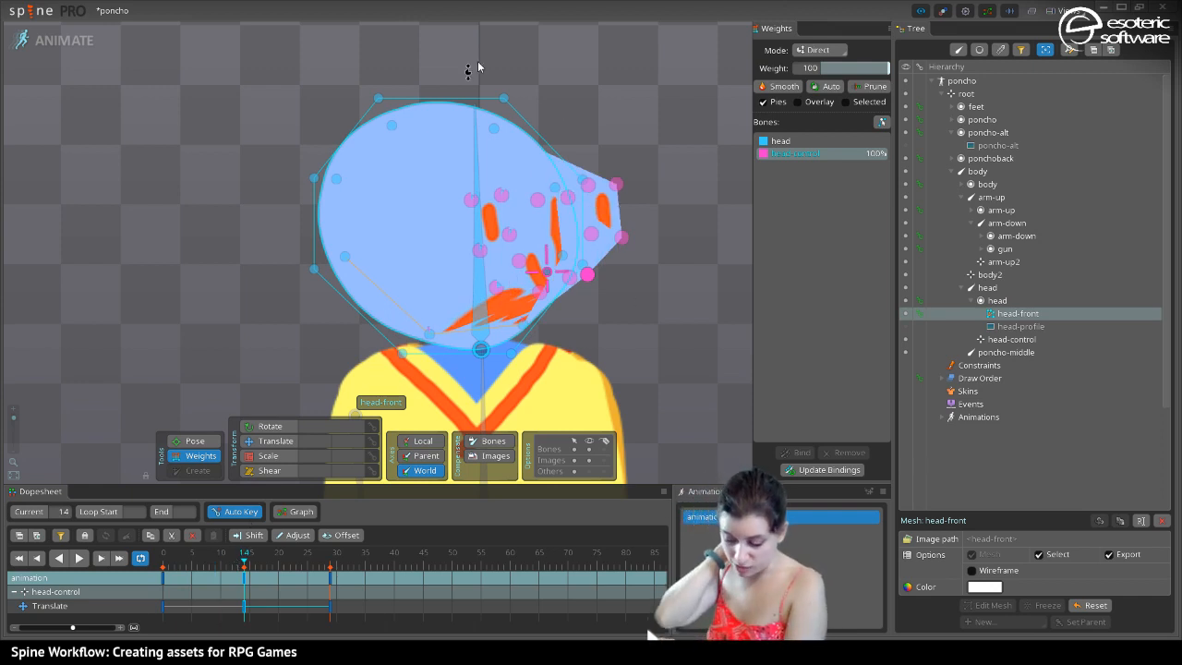
{"action": "left_click", "coordinate": [620, 239]}
{"action": "left_click", "coordinate": [586, 187], "text": "ctrl"}
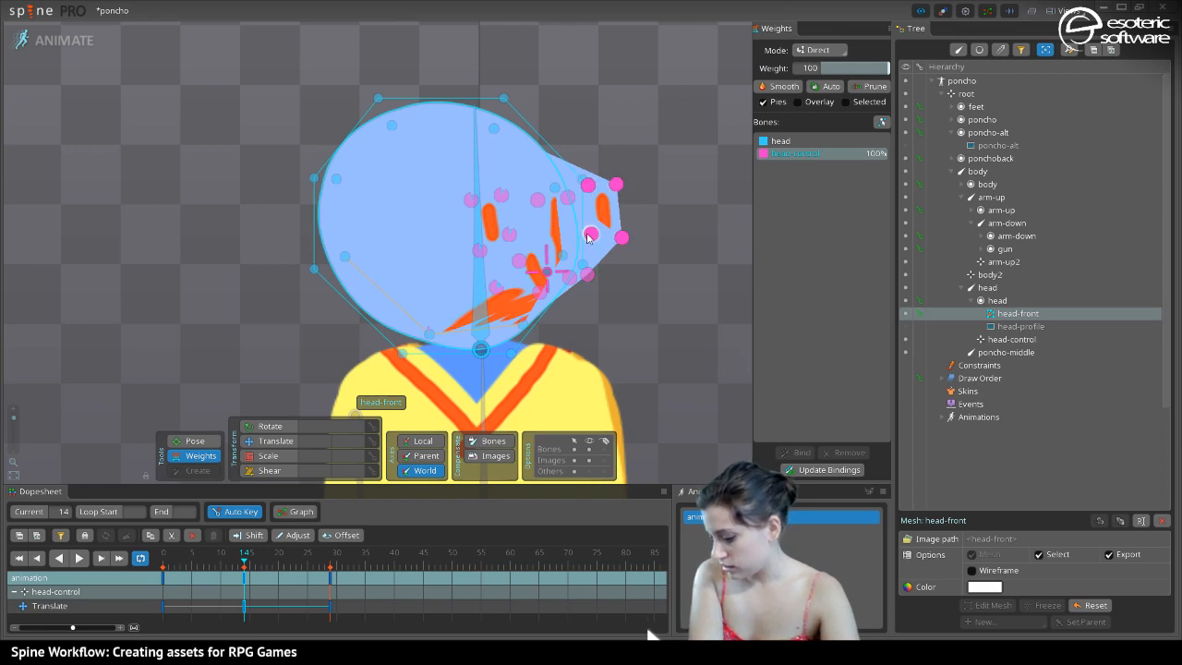
{"action": "left_click", "coordinate": [844, 138]}
{"action": "mouse_move", "coordinate": [831, 68]}
{"action": "left_mouse_down"}
{"action": "mouse_move", "coordinate": [861, 78]}
{"action": "mouse_move", "coordinate": [842, 78]}
{"action": "left_mouse_up"}
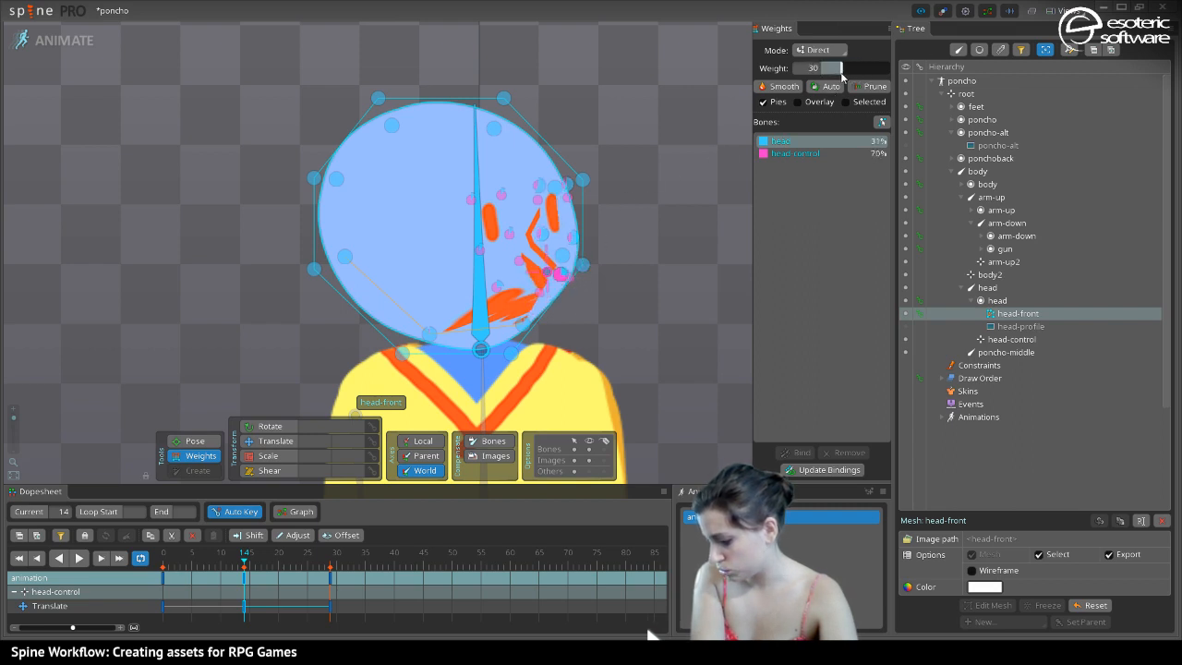
Swap the two bones in the weights list and set the right eye's inner lower vertex to 56% head weight
{"action": "left_click", "coordinate": [786, 155]}
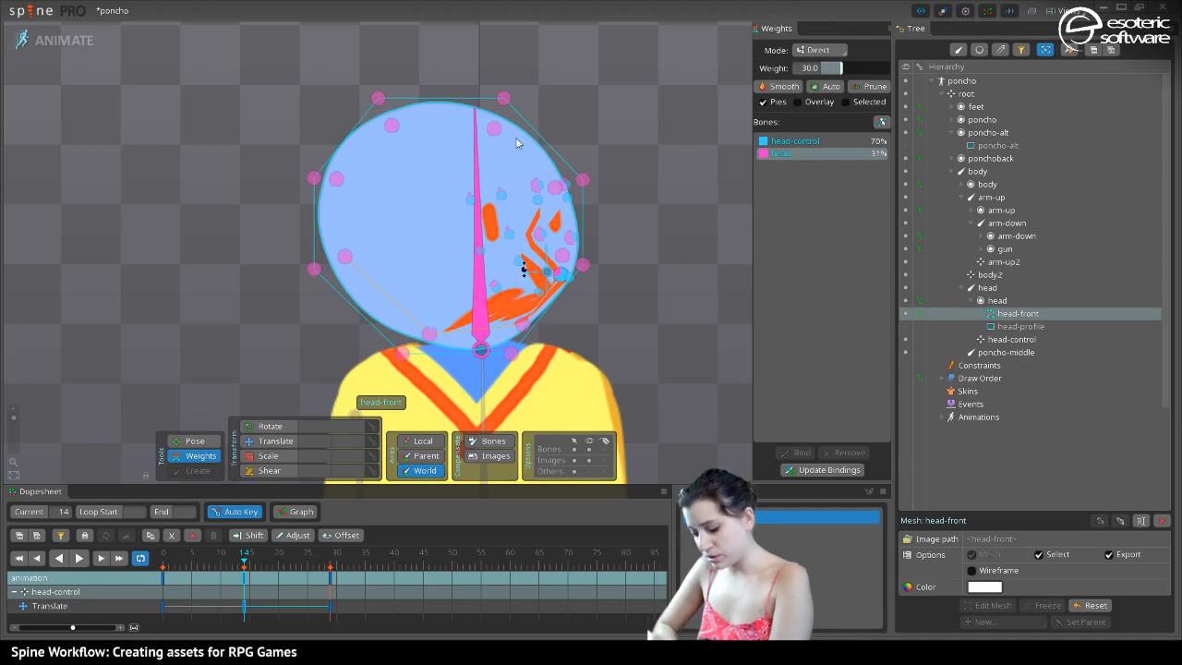
{"action": "left_click", "coordinate": [532, 222]}
{"action": "left_click_drag", "start_coordinate": [244, 560], "coordinate": [214, 587]}
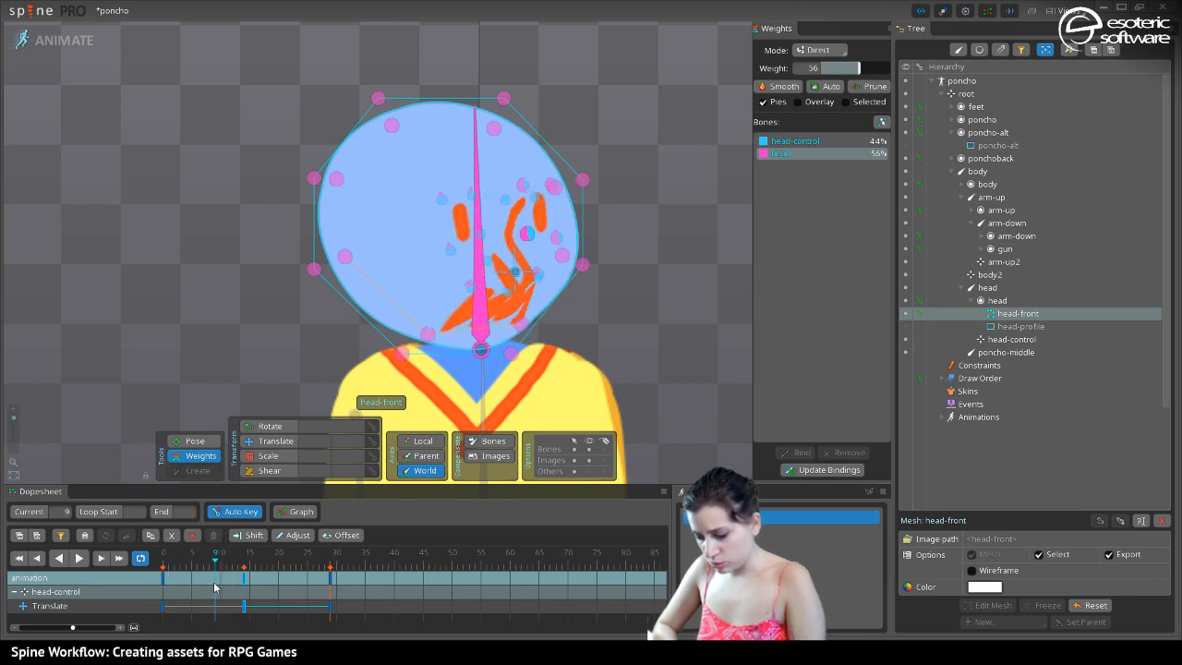
Set the head weight of the vertices at the top of the nose to 39% and preview the animation
{"action": "left_click", "coordinate": [526, 188]}
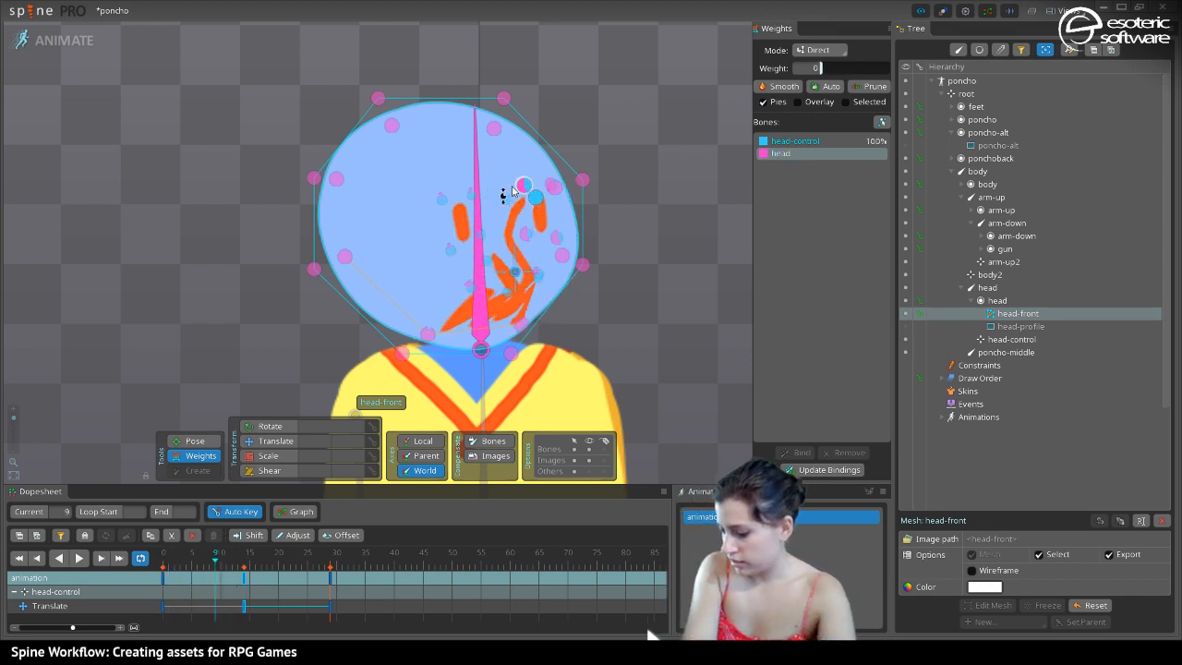
{"action": "left_click_drag", "start_coordinate": [818, 69], "coordinate": [834, 67]}
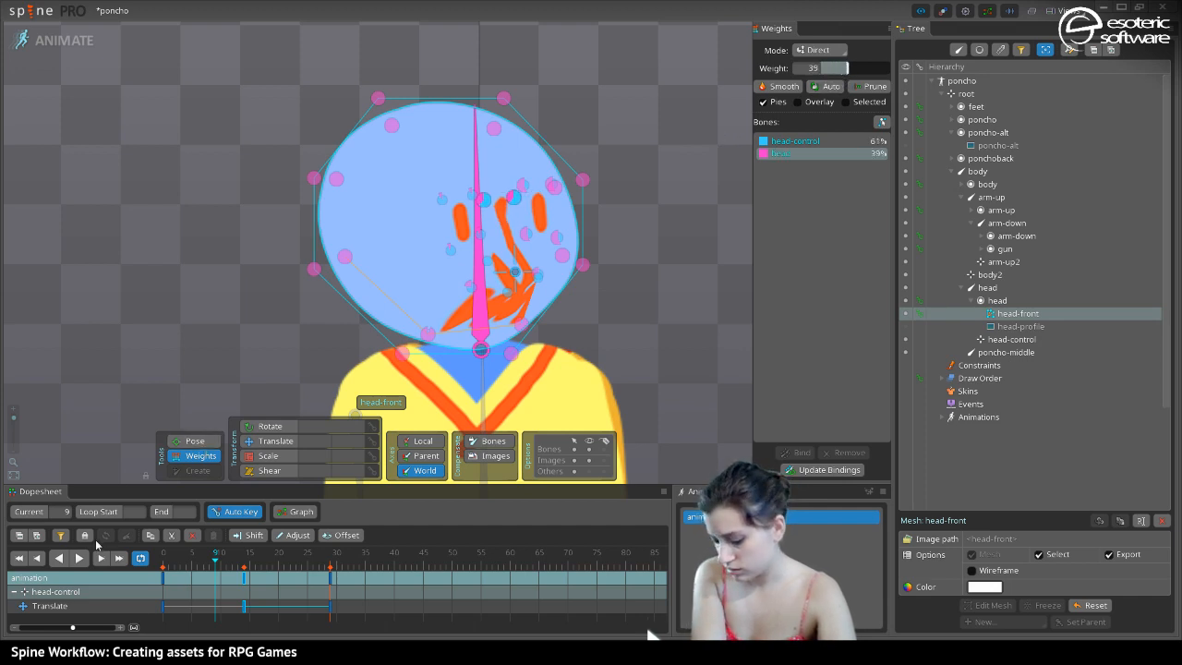
{"action": "left_click", "coordinate": [80, 558]}
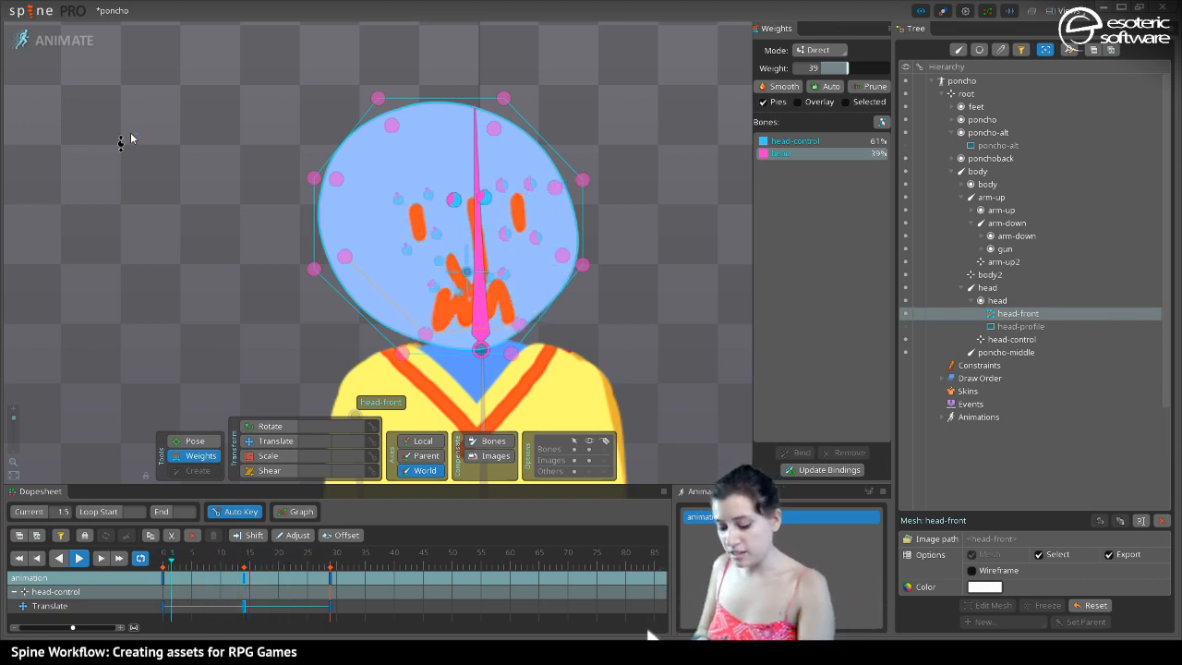
{"action": "left_click", "coordinate": [78, 563]}
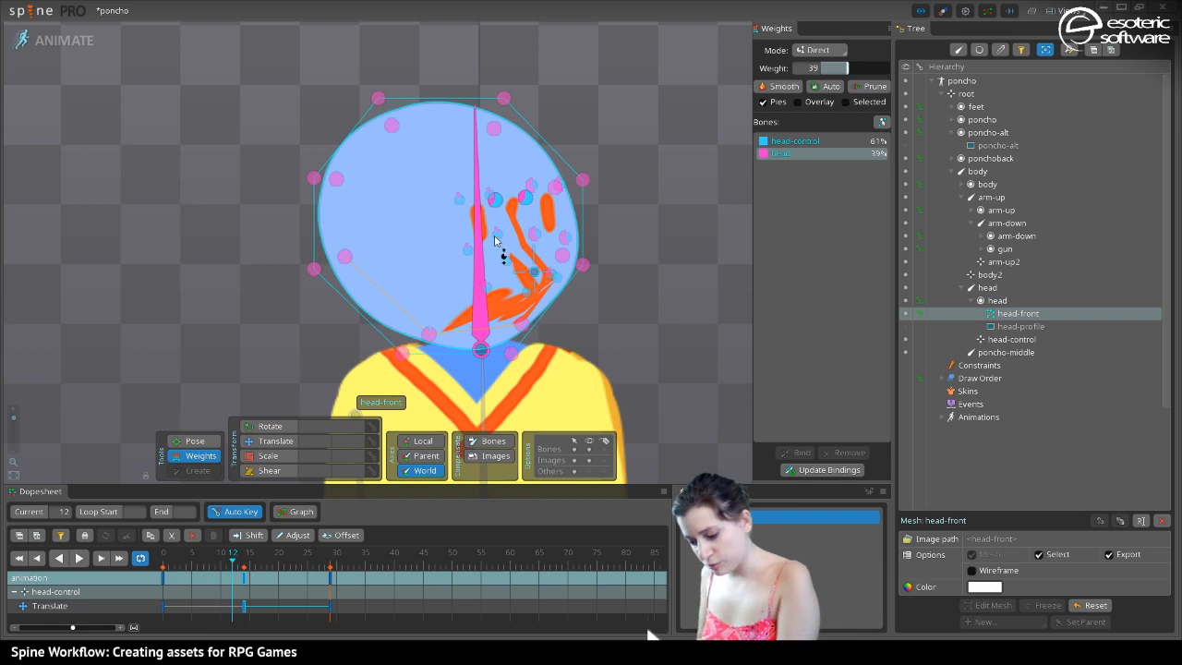
At frame 12, switch the head slot's visible attachment from head-front to head-profile
{"action": "left_click", "coordinate": [273, 440]}
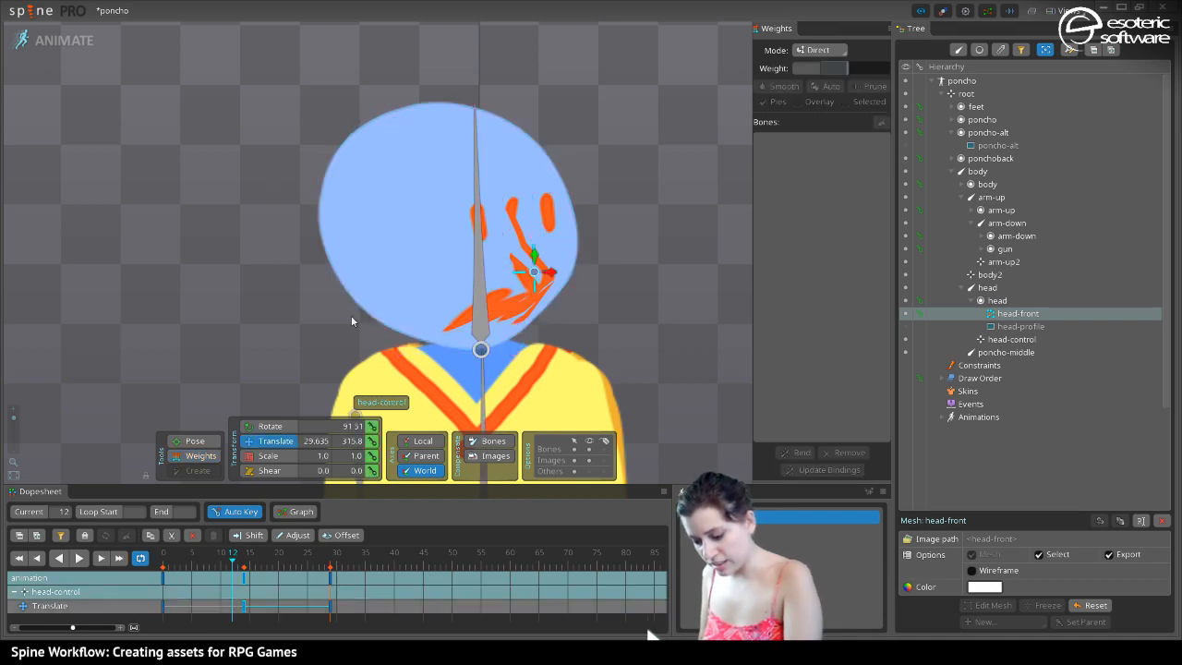
{"action": "left_click", "coordinate": [918, 326]}
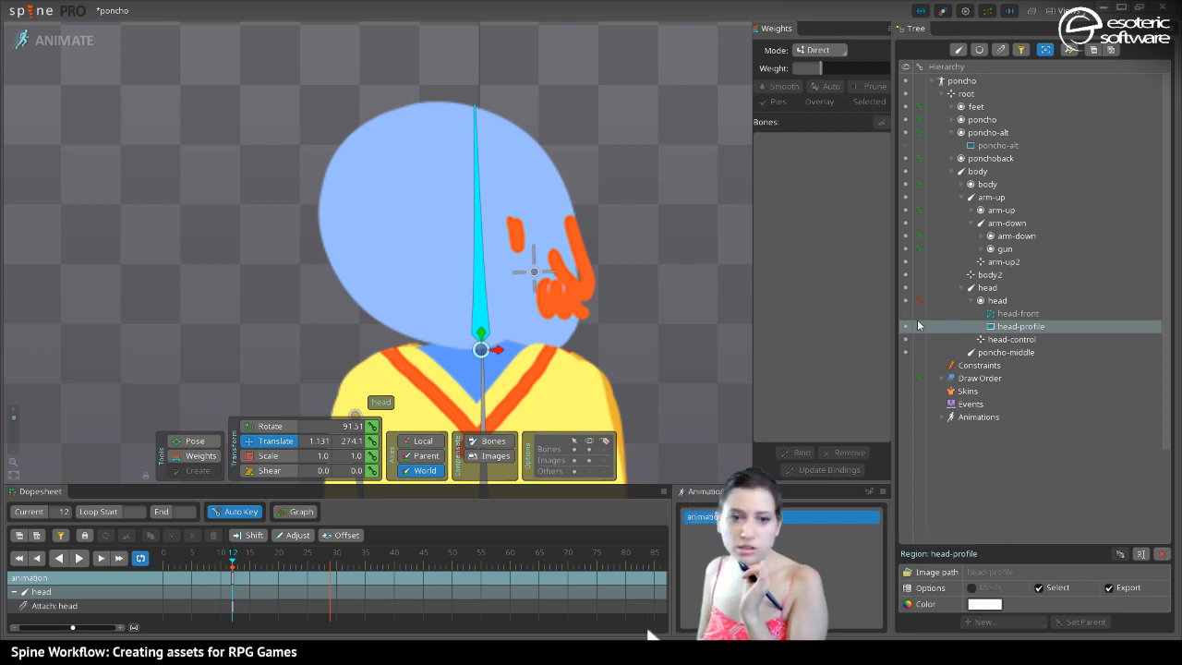
{"action": "mouse_move", "coordinate": [918, 326]}
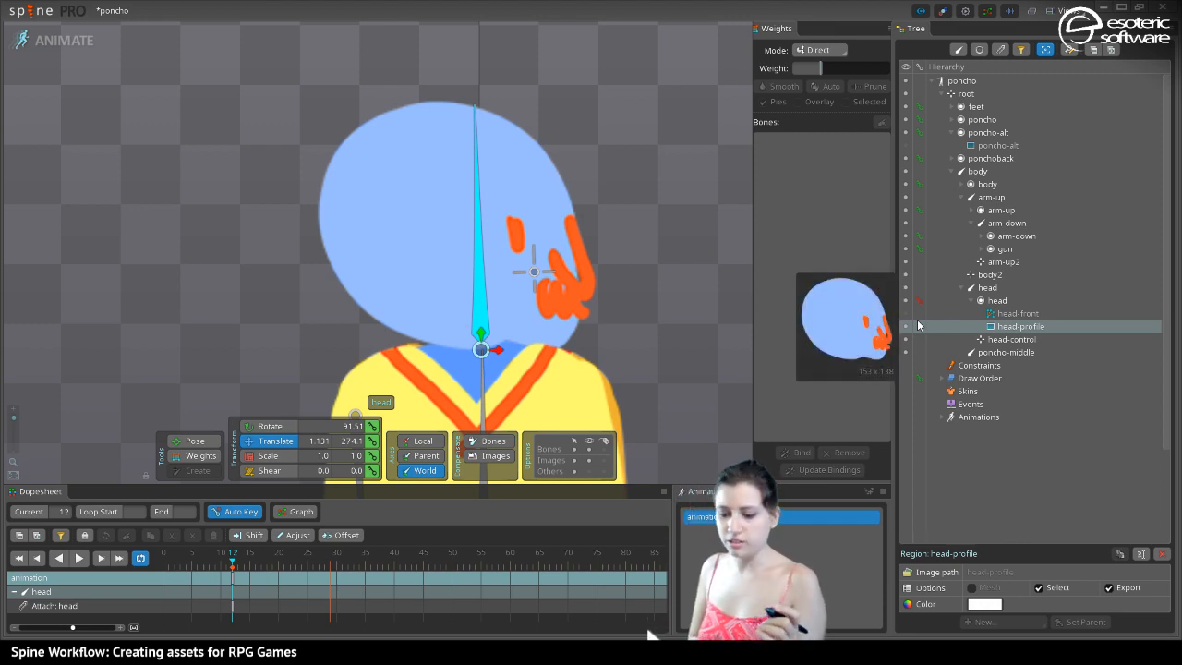
At frame 14, move the head-control bone over the profile's nose tip, to about 58.6, 312.8
{"action": "mouse_move", "coordinate": [232, 565]}
{"action": "left_mouse_down"}
{"action": "mouse_move", "coordinate": [251, 567]}
{"action": "mouse_move", "coordinate": [244, 576]}
{"action": "left_mouse_up"}
{"action": "left_click", "coordinate": [549, 271]}
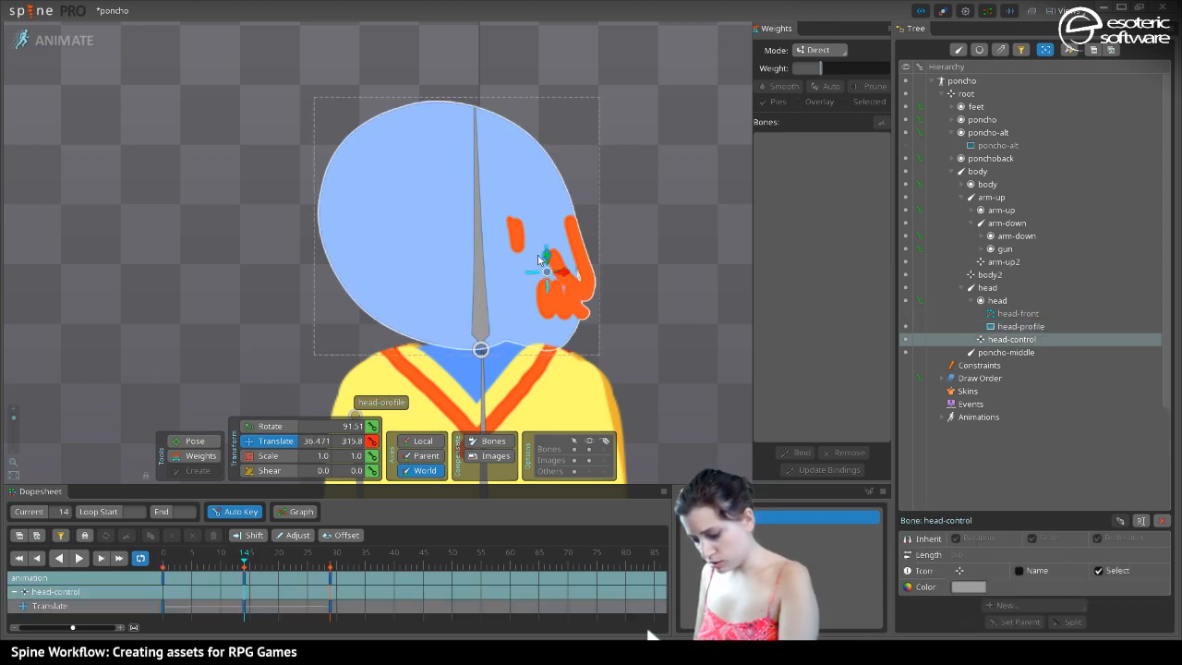
{"action": "left_click_drag", "start_coordinate": [560, 270], "coordinate": [605, 285]}
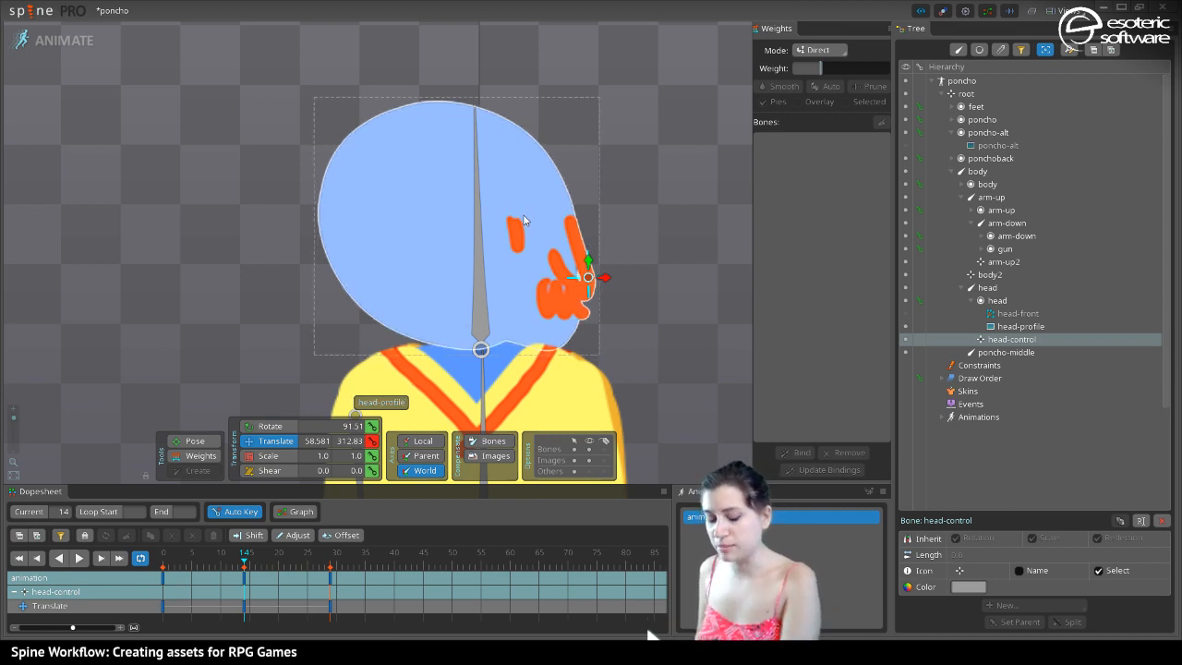
In setup mode, show head-profile, convert it to a mesh and open it for mesh editing
{"action": "left_click", "coordinate": [56, 40]}
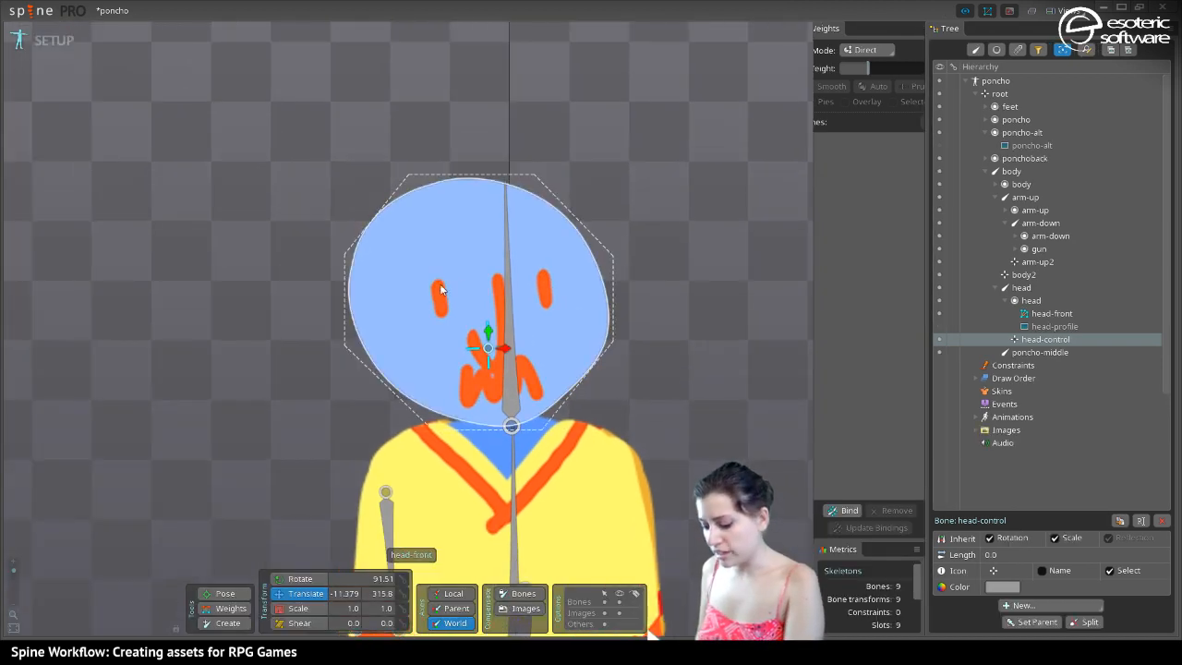
{"action": "left_click", "coordinate": [939, 326]}
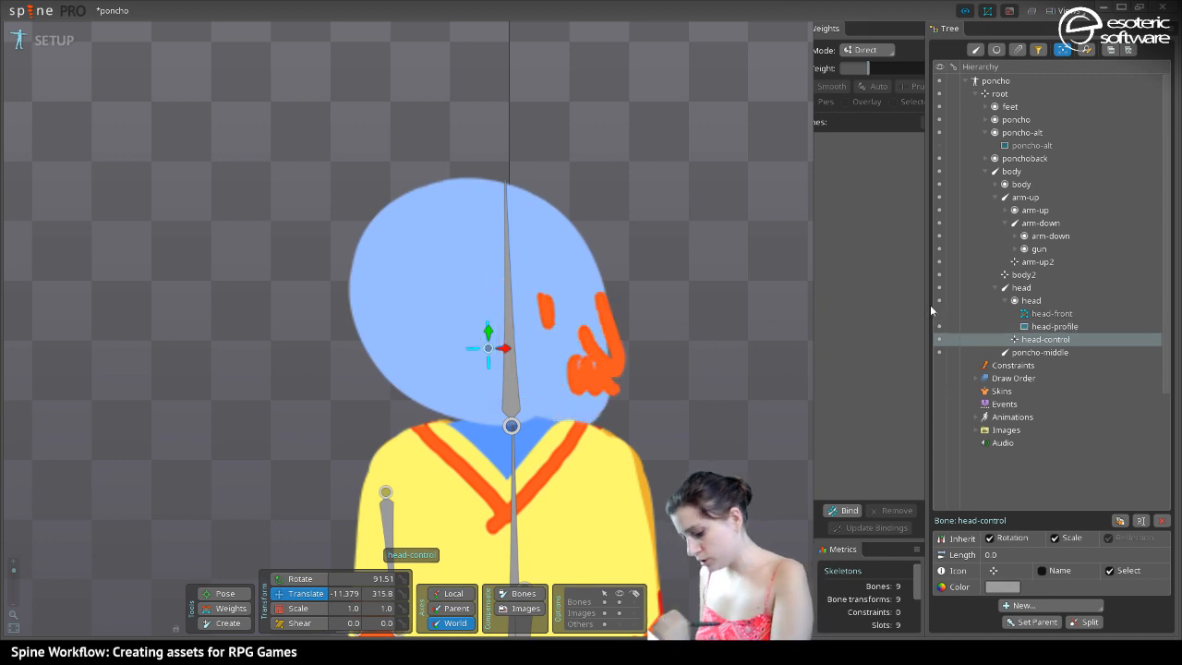
{"action": "left_click", "coordinate": [441, 296]}
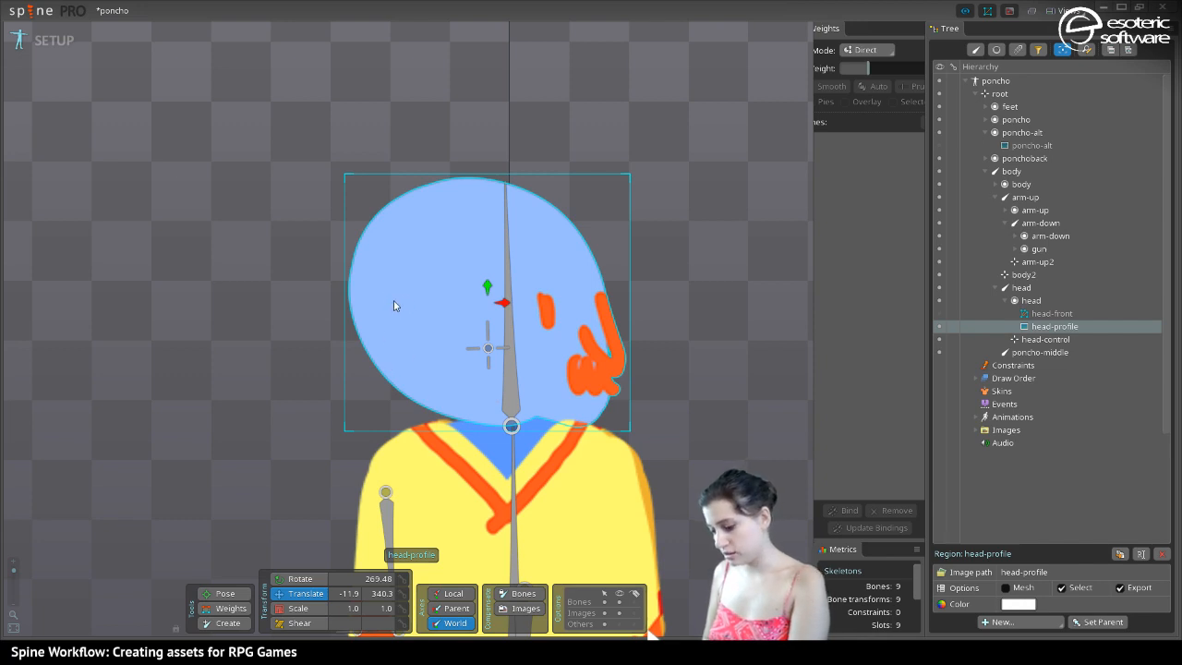
{"action": "left_click", "coordinate": [1005, 589]}
{"action": "left_click", "coordinate": [986, 604]}
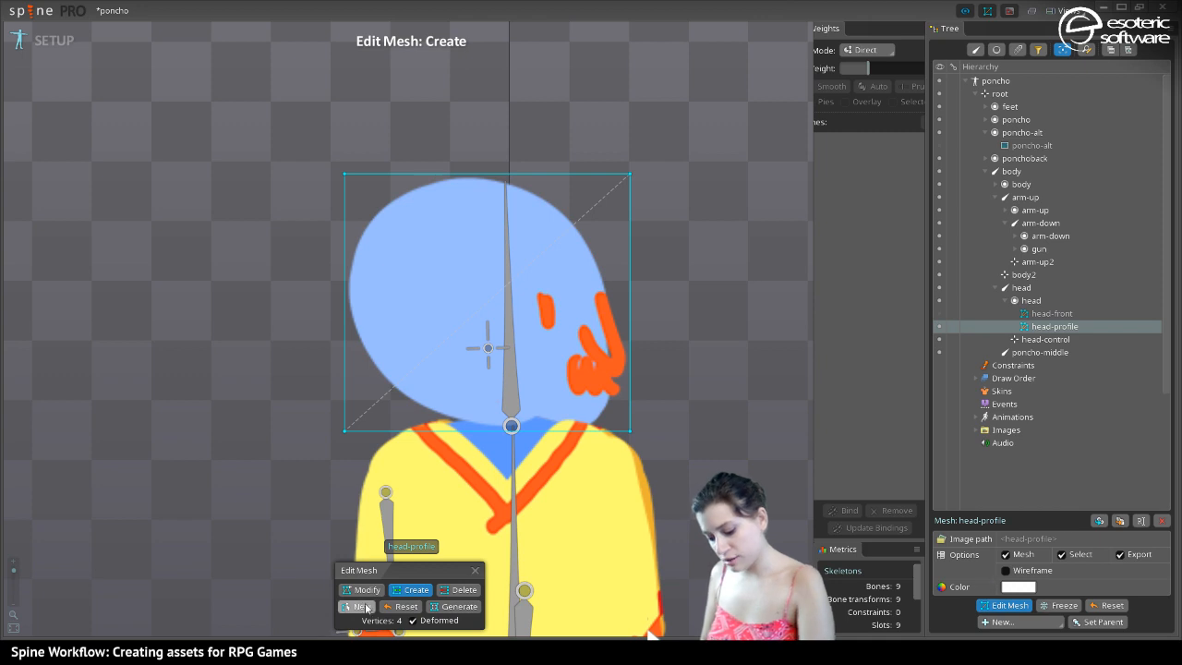
Replace the default head-profile mesh with a new closed 11-vertex hull drawn around the profile head
{"action": "left_click", "coordinate": [356, 606]}
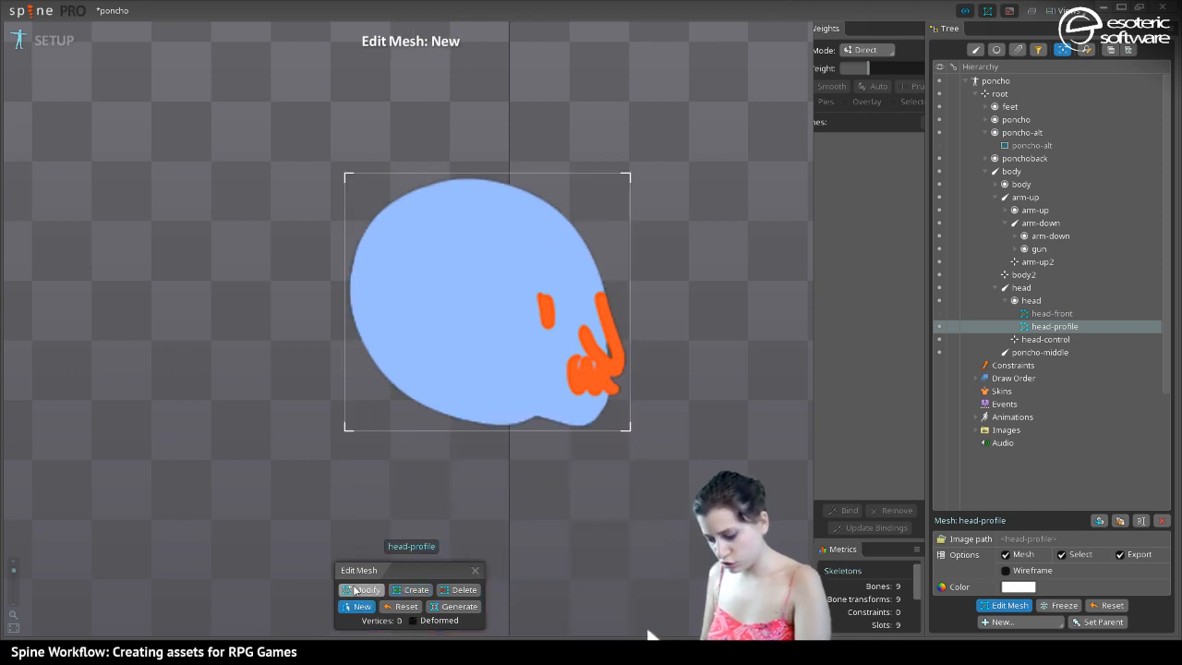
{"action": "left_click", "coordinate": [609, 289]}
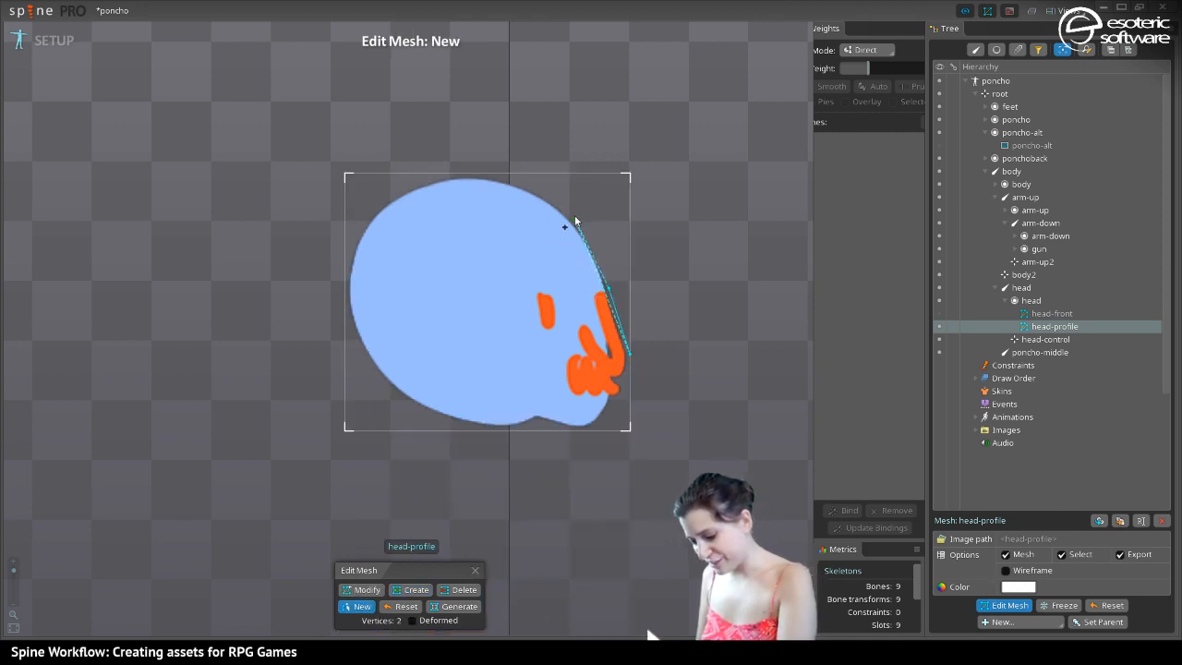
{"action": "left_click", "coordinate": [567, 192]}
{"action": "left_click", "coordinate": [486, 174]}
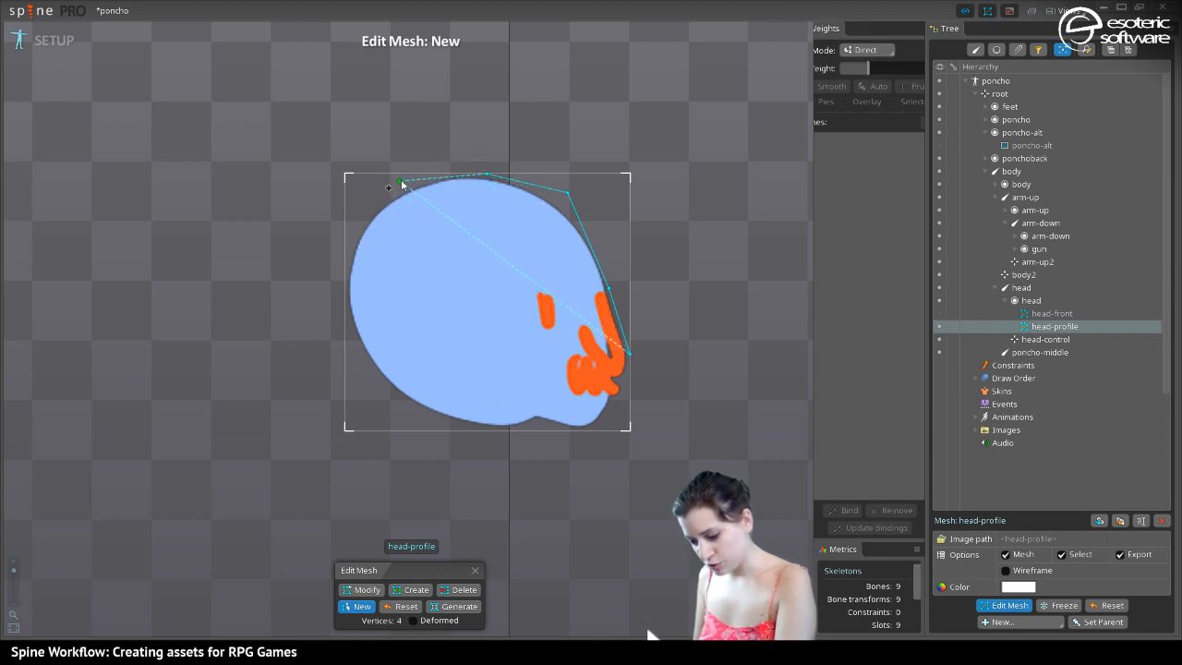
{"action": "left_click", "coordinate": [395, 185]}
{"action": "left_click", "coordinate": [345, 255]}
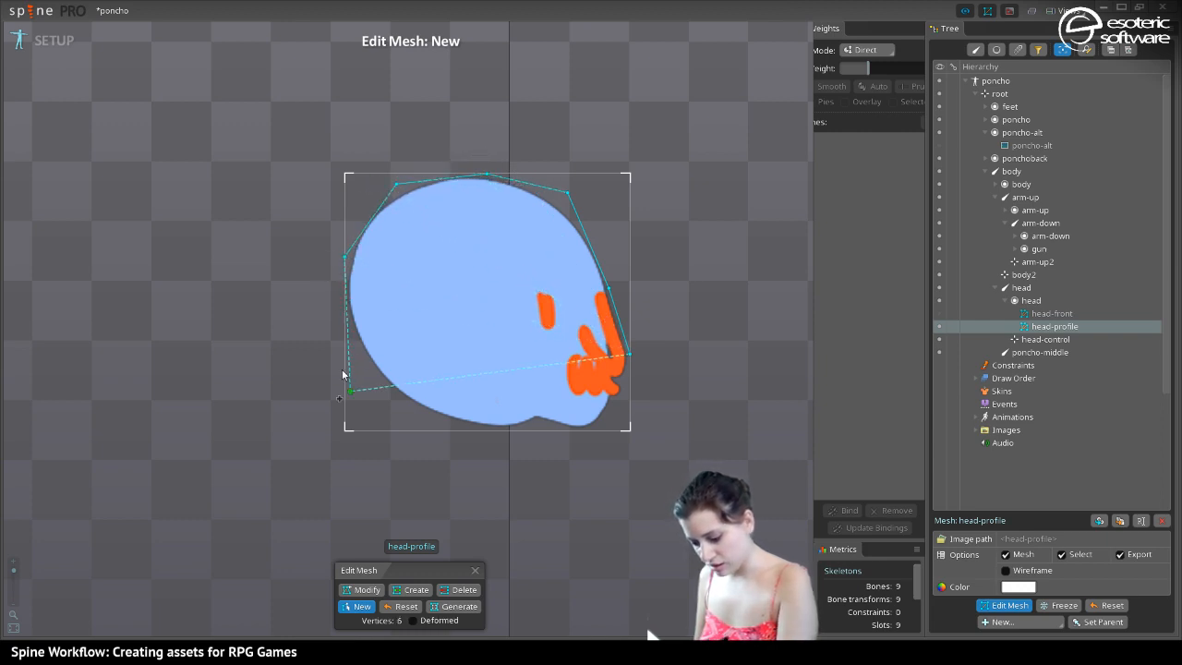
{"action": "left_click", "coordinate": [343, 347]}
{"action": "left_click", "coordinate": [437, 431]}
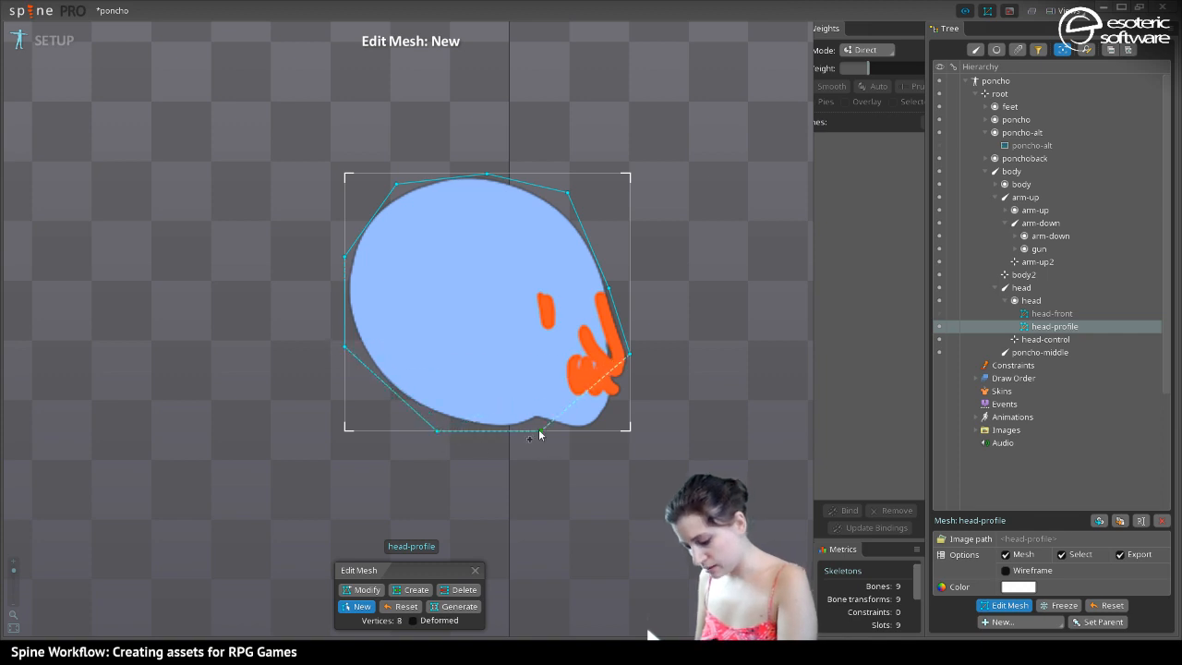
{"action": "left_click", "coordinate": [598, 428]}
{"action": "left_click", "coordinate": [627, 395]}
{"action": "left_click", "coordinate": [628, 353]}
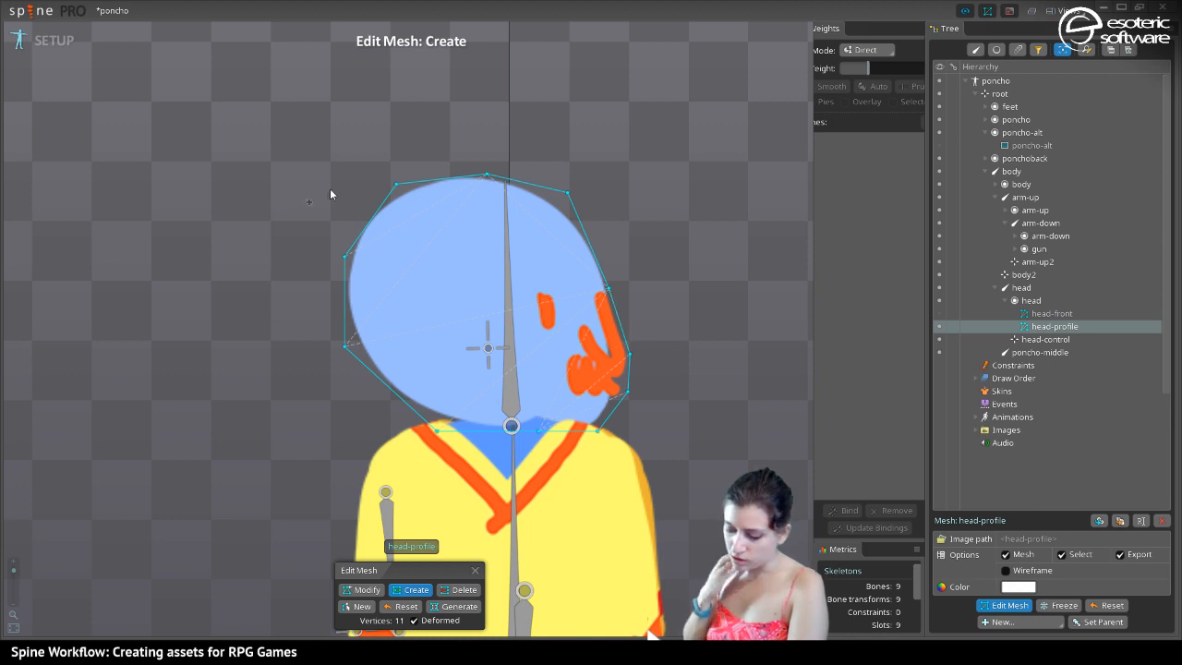
Add inner vertices around the profile's eye, nose, moustache and head contour, 26 vertices overall, and finish mesh editing
{"action": "left_click", "coordinate": [574, 330]}
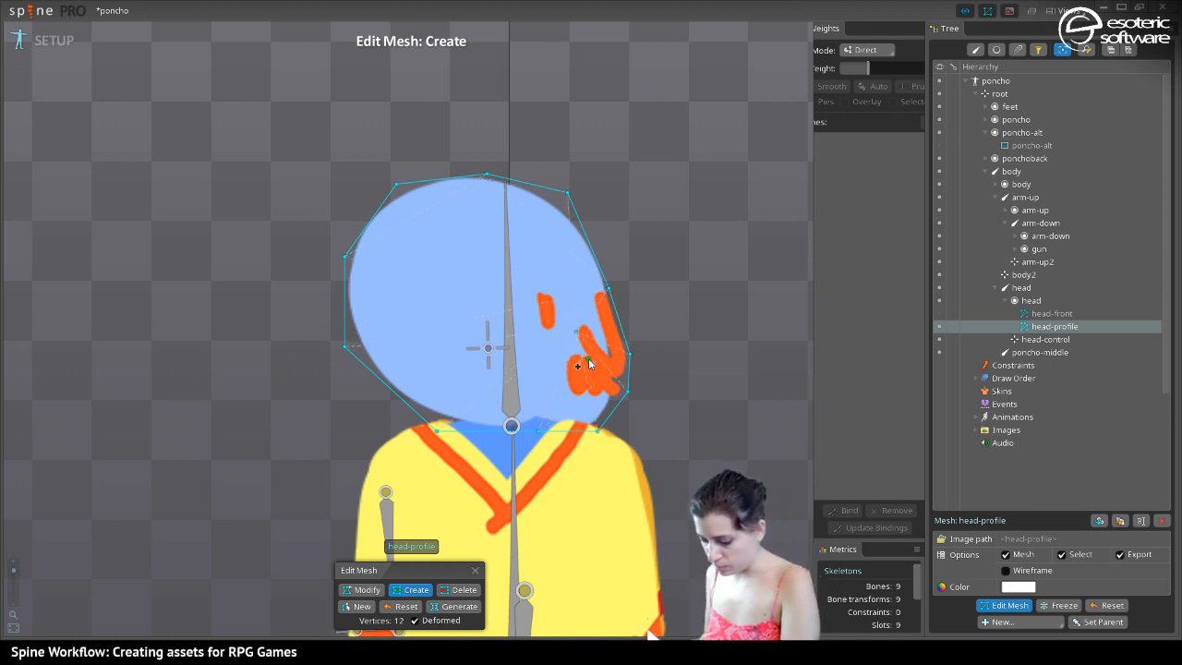
{"action": "left_click", "coordinate": [568, 398]}
{"action": "left_click", "coordinate": [566, 350]}
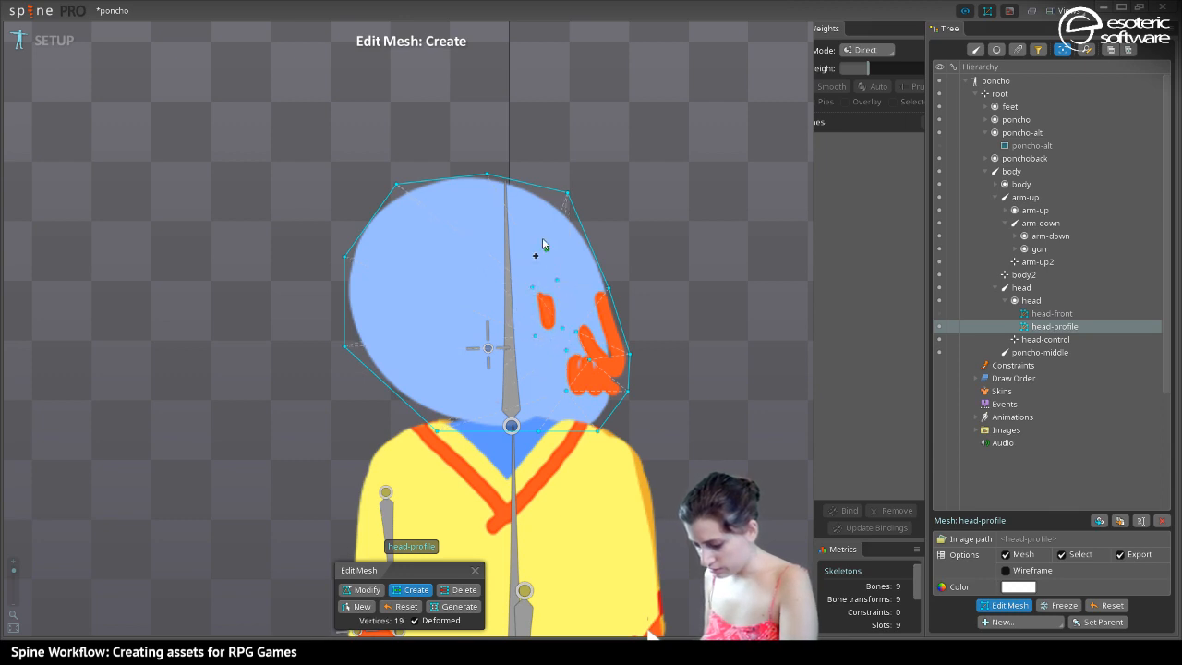
{"action": "left_click", "coordinate": [483, 192]}
{"action": "left_click", "coordinate": [411, 204]}
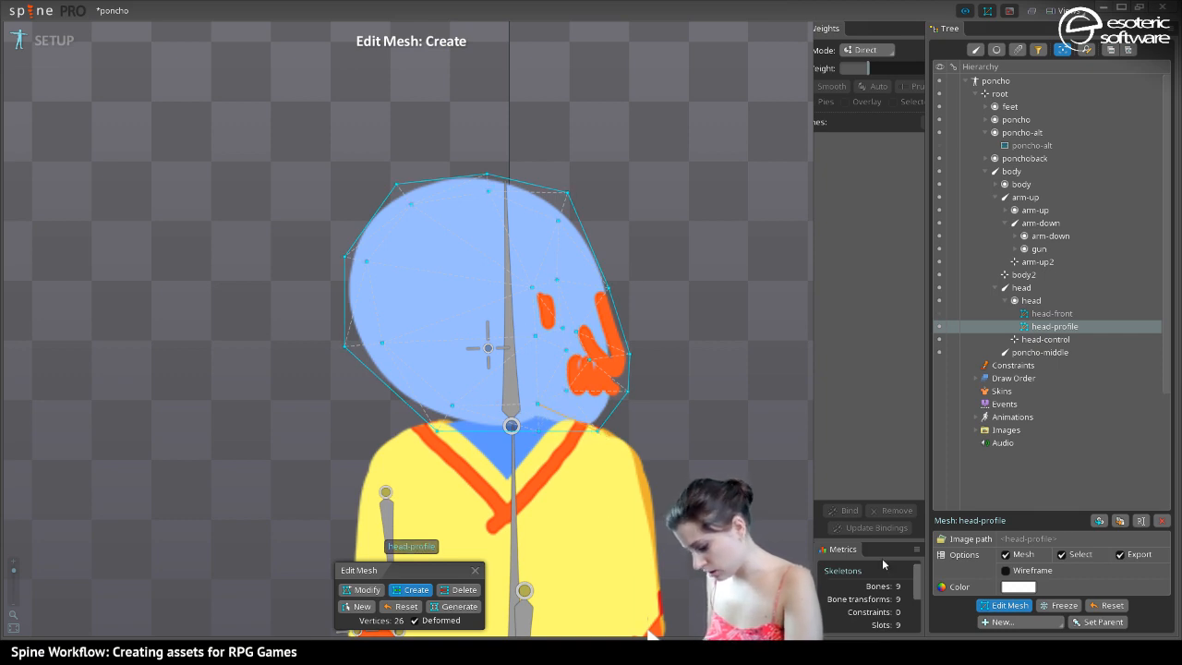
{"action": "left_click", "coordinate": [474, 571]}
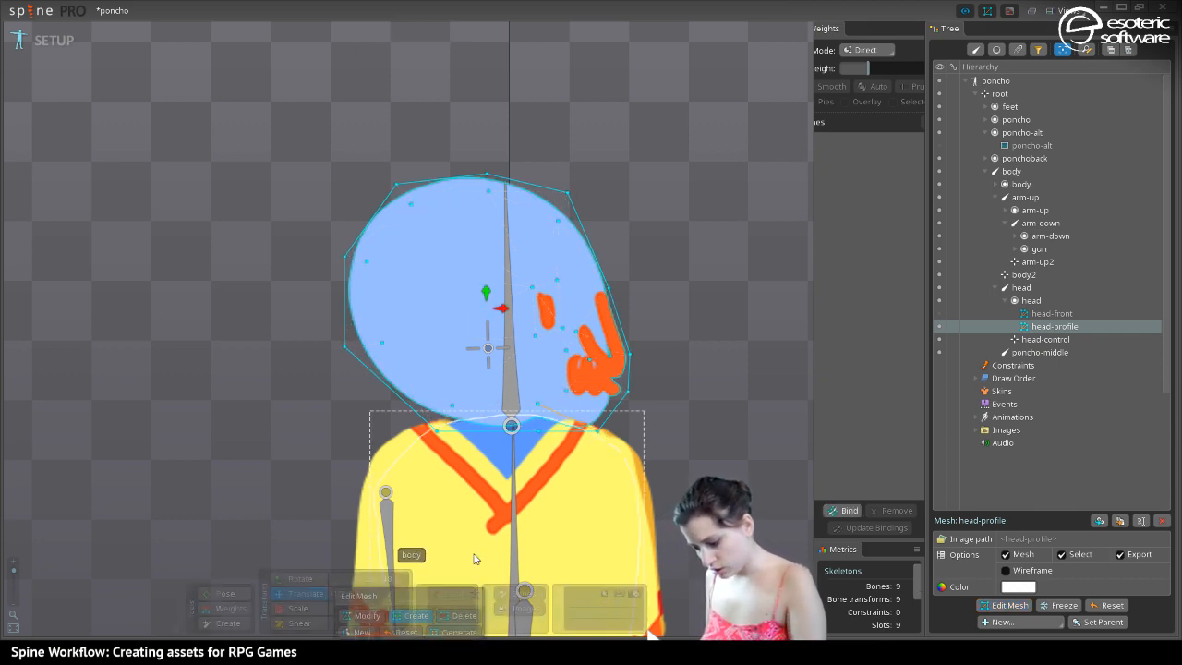
Bind the head-profile mesh to the head-control and head bones
{"action": "left_click", "coordinate": [846, 507]}
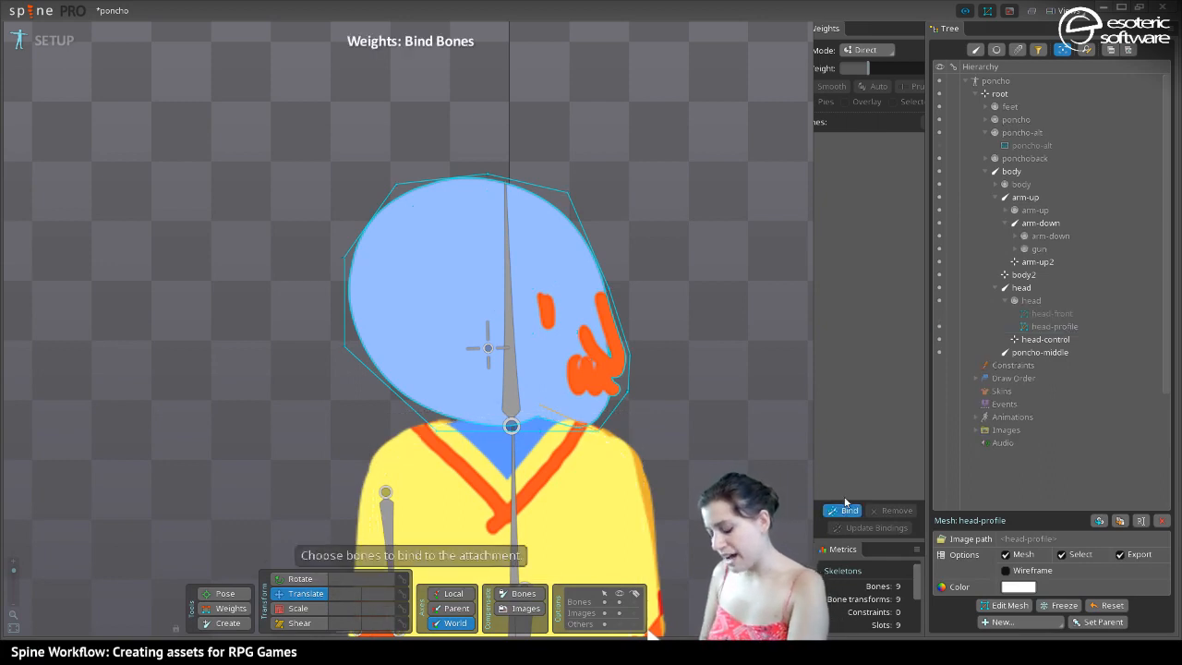
{"action": "left_click", "coordinate": [488, 350]}
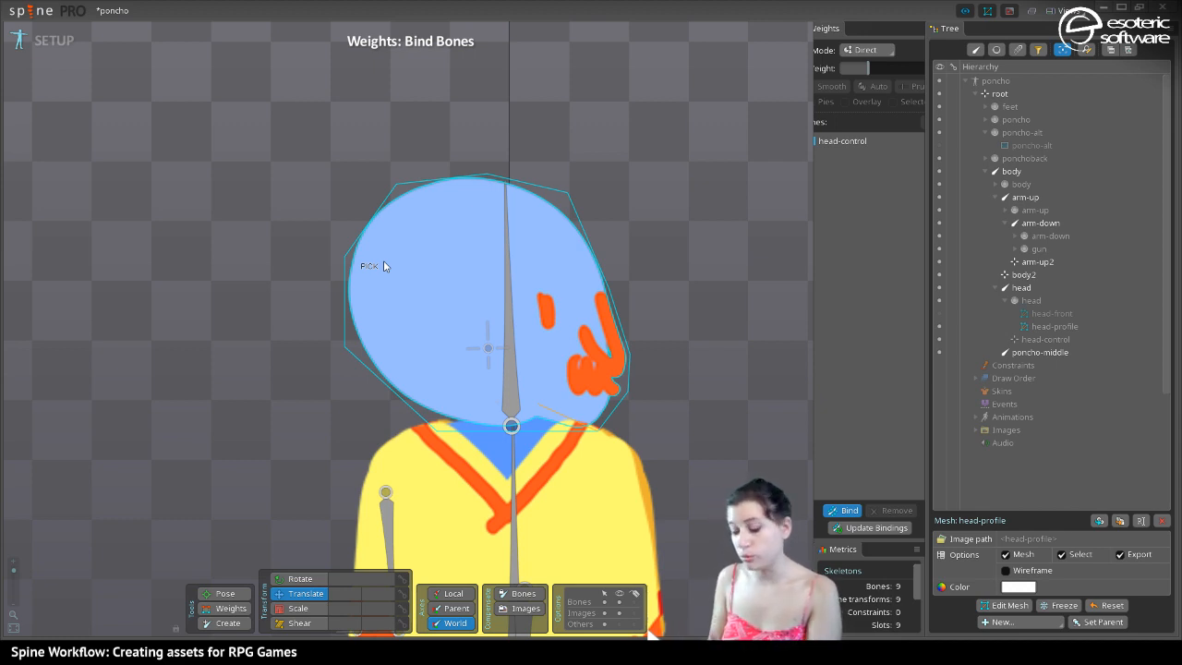
{"action": "left_click", "coordinate": [507, 291]}
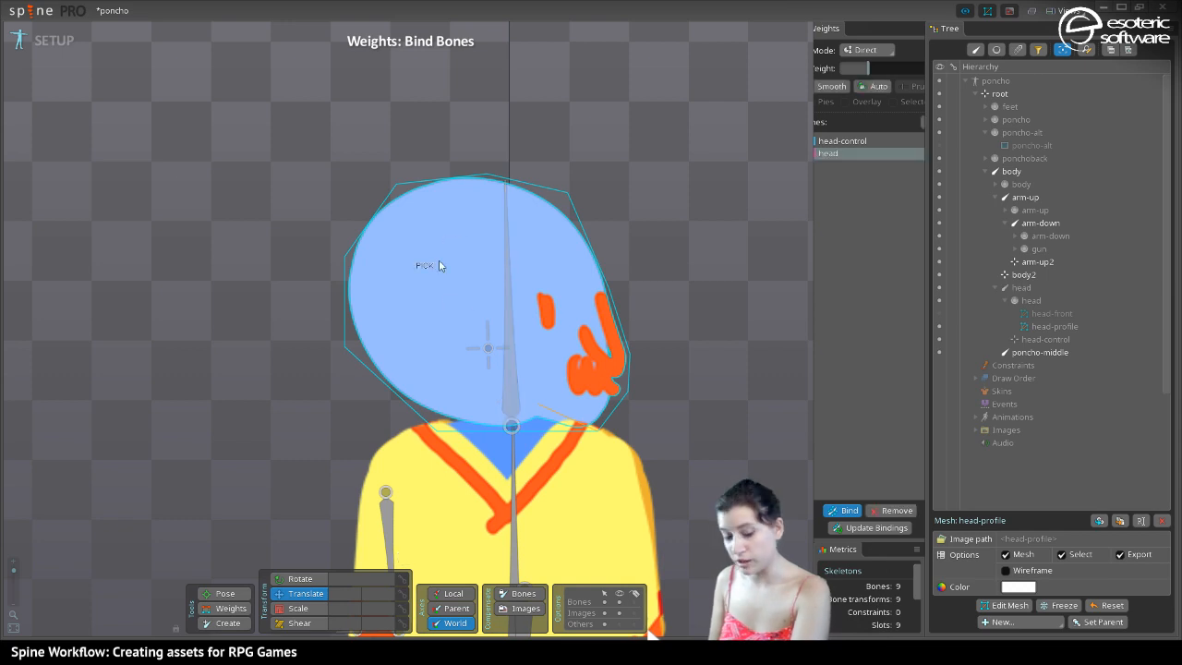
Try binding the body bone to head-profile as well, check the deformation in animate mode, and undo the body binding
{"action": "left_click_drag", "start_coordinate": [435, 308], "coordinate": [409, 187]}
{"action": "left_click_drag", "start_coordinate": [467, 275], "coordinate": [492, 259]}
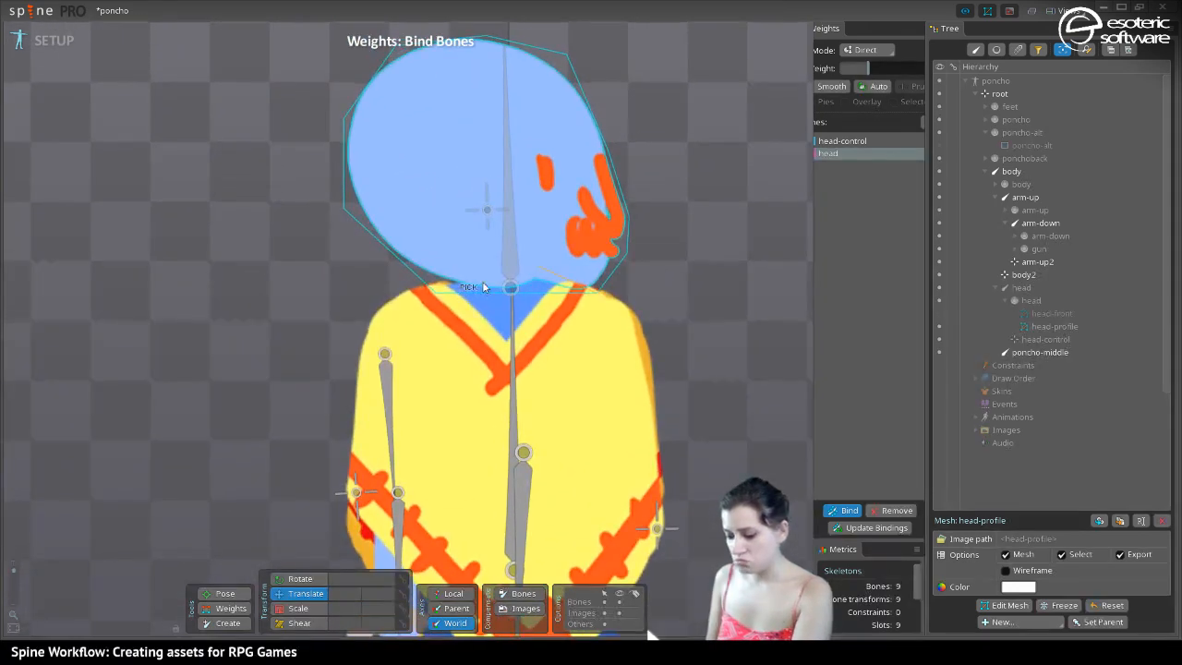
{"action": "left_click", "coordinate": [508, 349]}
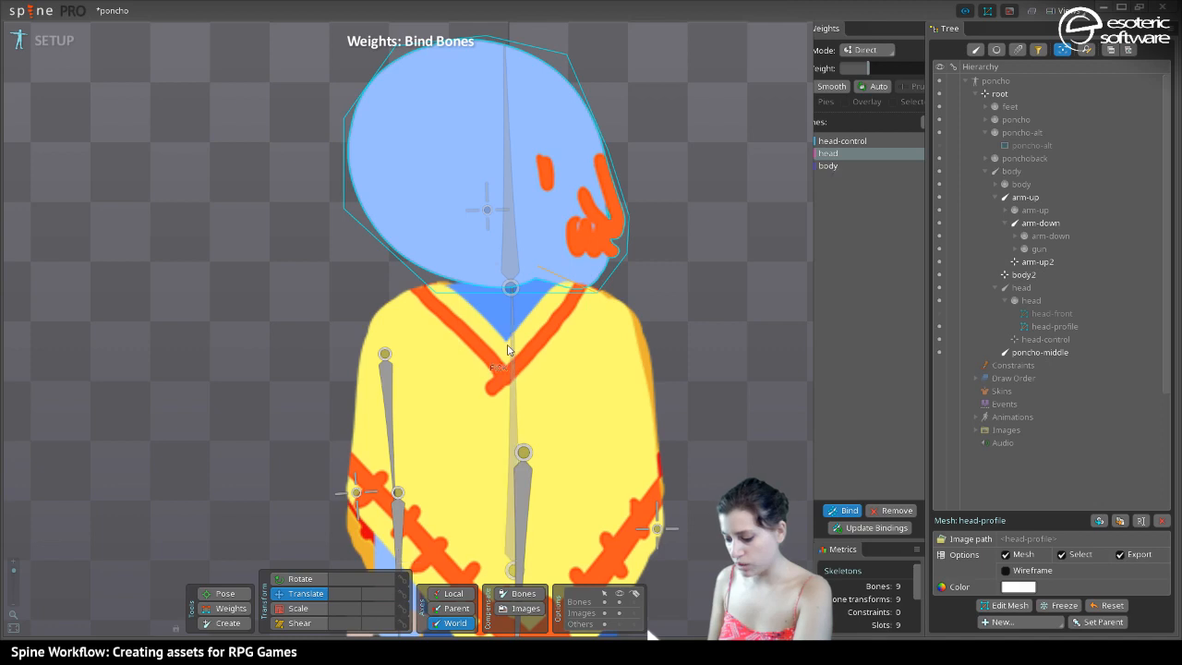
{"action": "left_click", "coordinate": [842, 511]}
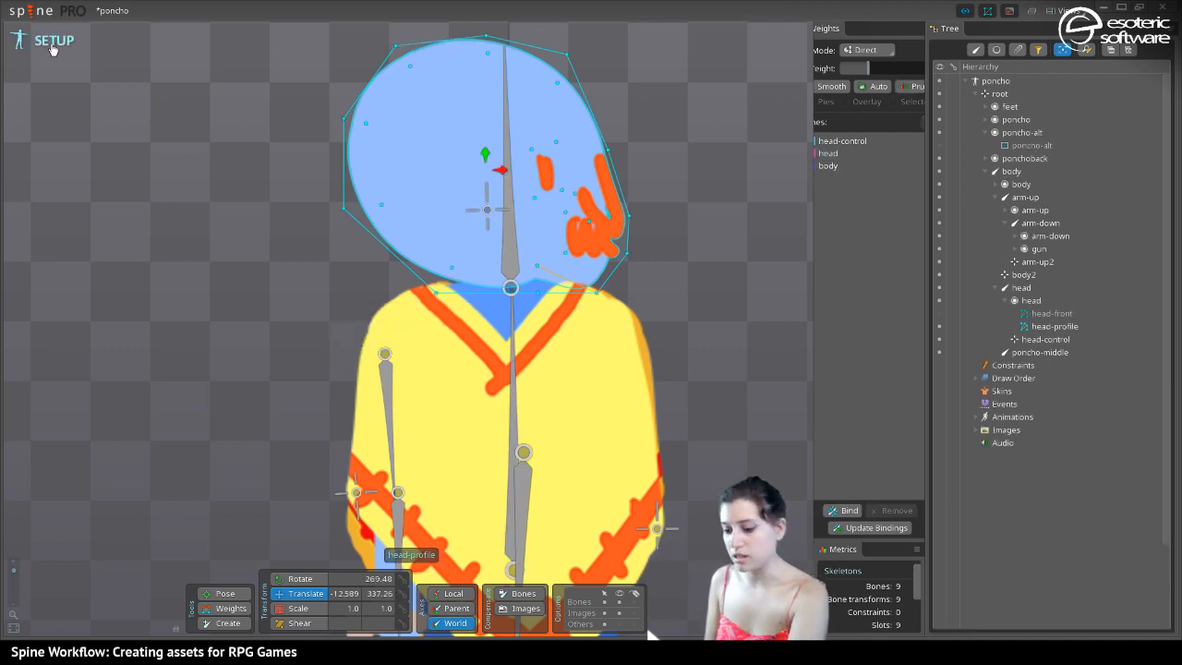
{"action": "left_click", "coordinate": [54, 42]}
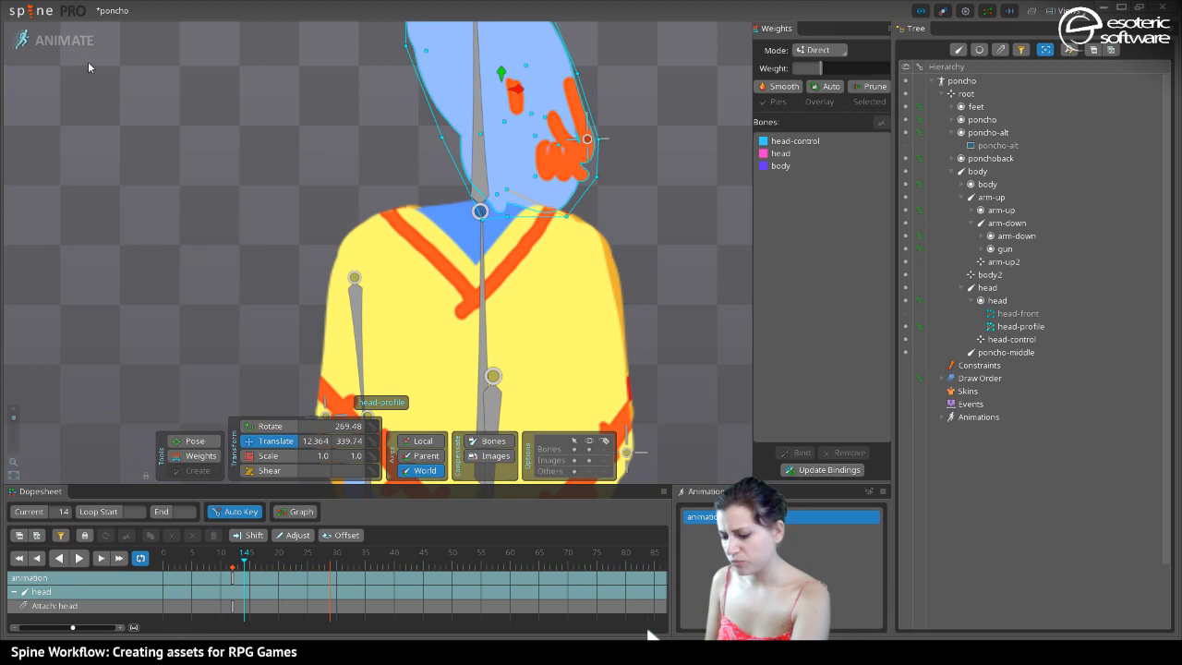
{"action": "left_click", "coordinate": [64, 38]}
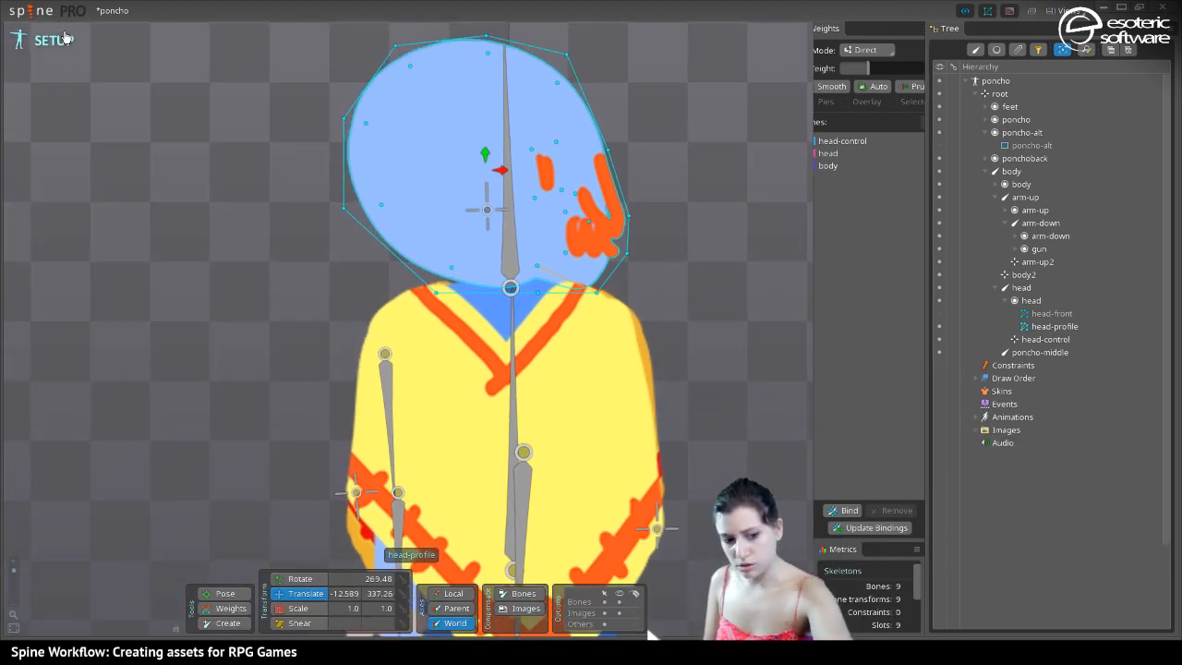
{"action": "key", "text": "ctrl+a"}
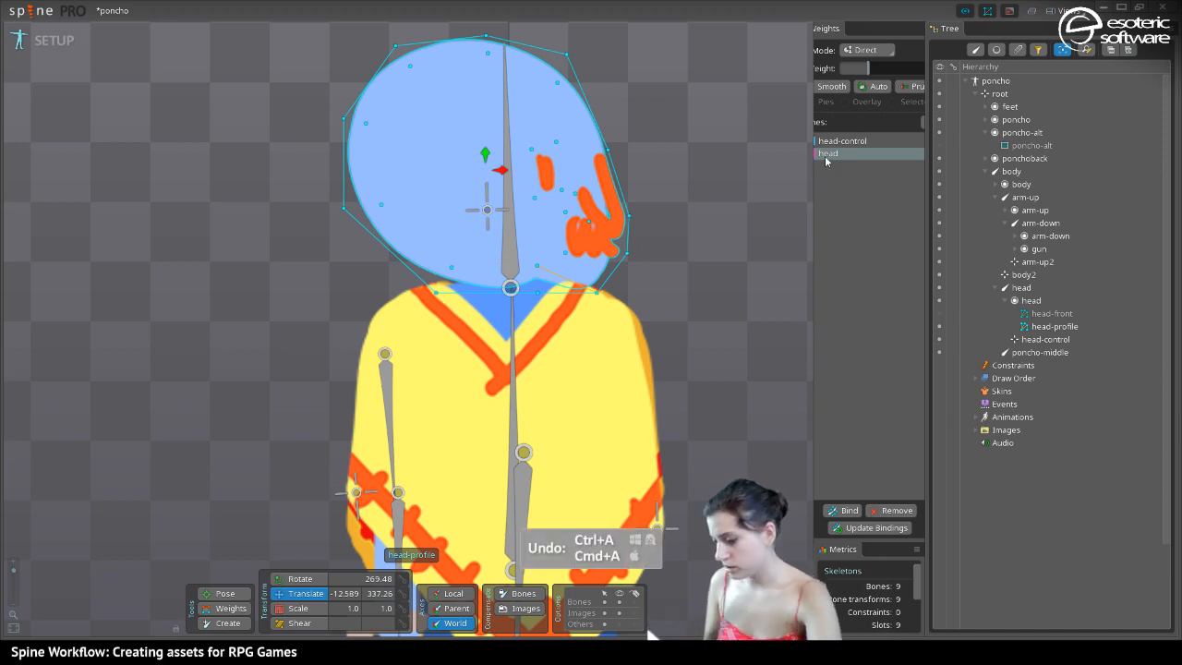
In animate mode, give all head-profile vertices 100% weight on the head bone
{"action": "left_click", "coordinate": [50, 44]}
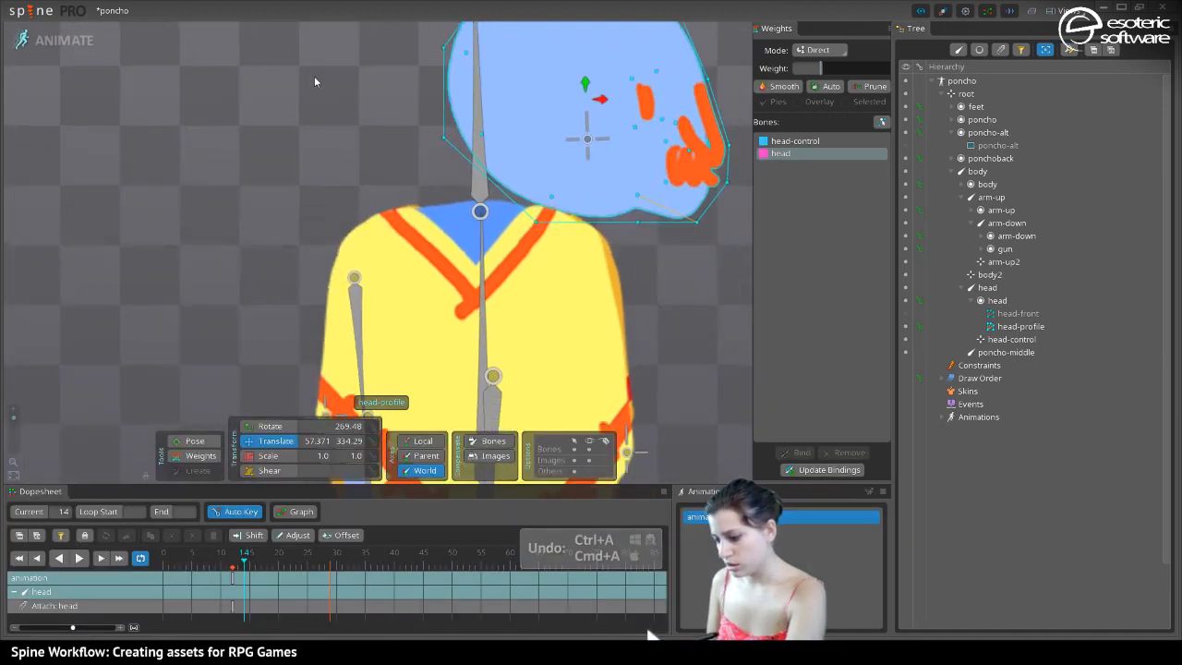
{"action": "left_click_drag", "start_coordinate": [328, 103], "coordinate": [318, 224]}
{"action": "left_click", "coordinate": [190, 458]}
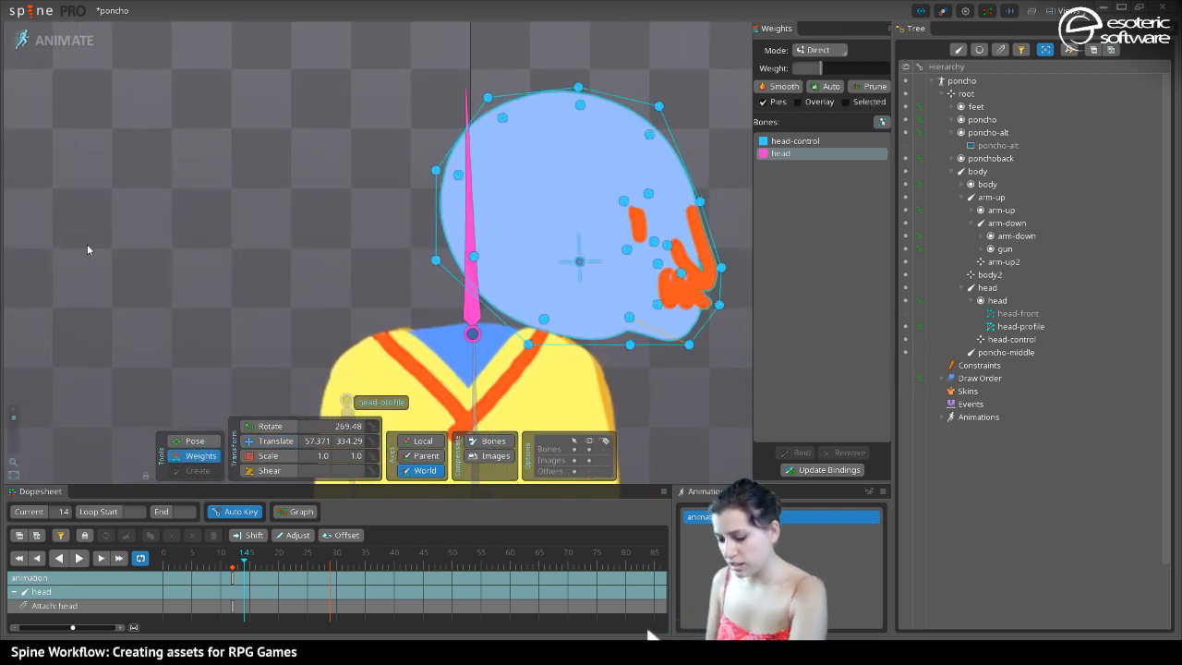
{"action": "left_click_drag", "start_coordinate": [13, 423], "coordinate": [13, 425]}
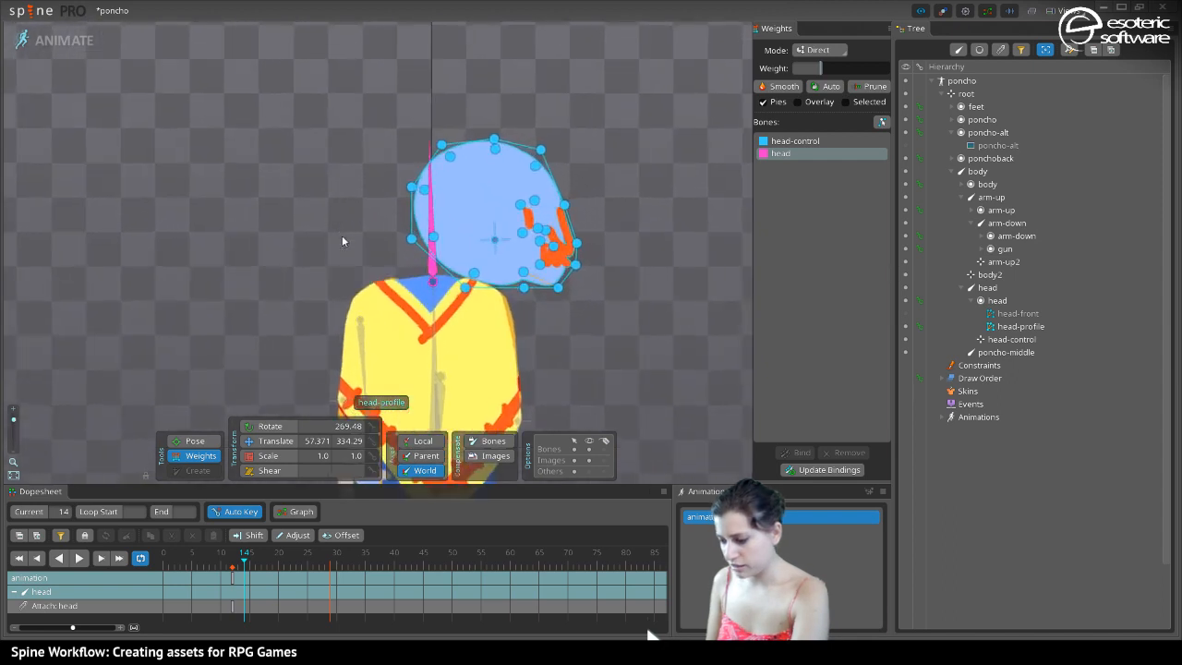
{"action": "left_click_drag", "start_coordinate": [318, 118], "coordinate": [685, 349]}
{"action": "left_click", "coordinate": [800, 152]}
{"action": "left_click_drag", "start_coordinate": [813, 68], "coordinate": [888, 67]}
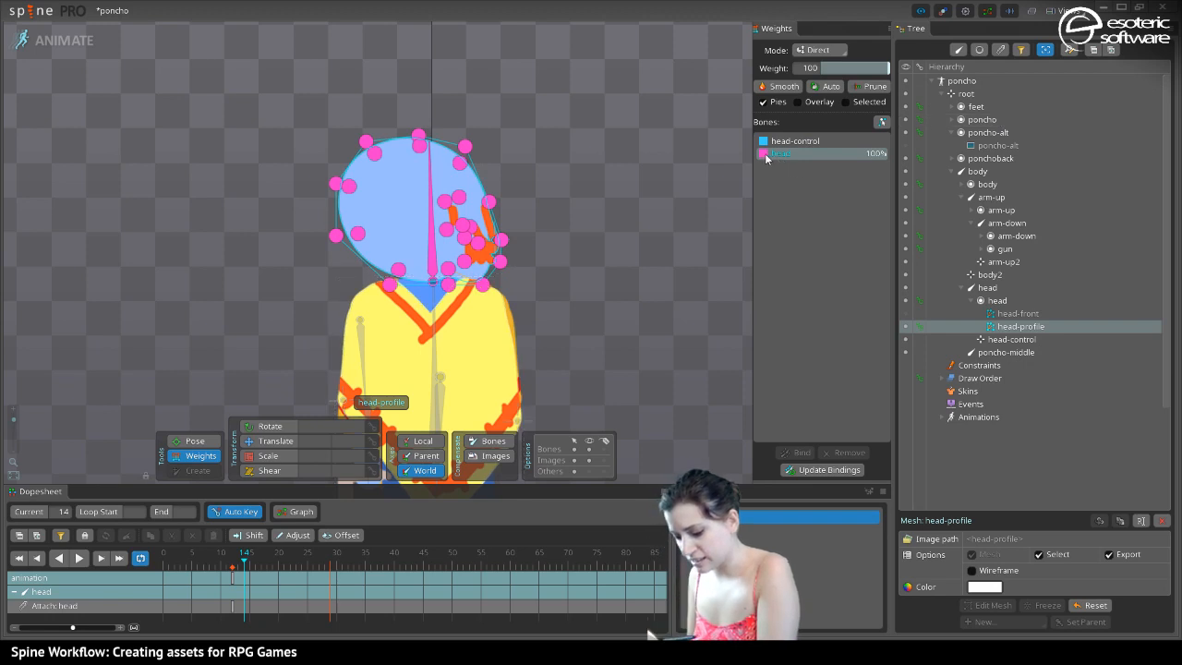
Clear the selection to view the profile head without its vertices, and reselect the head-profile mesh for weighting
{"action": "key", "text": "space"}
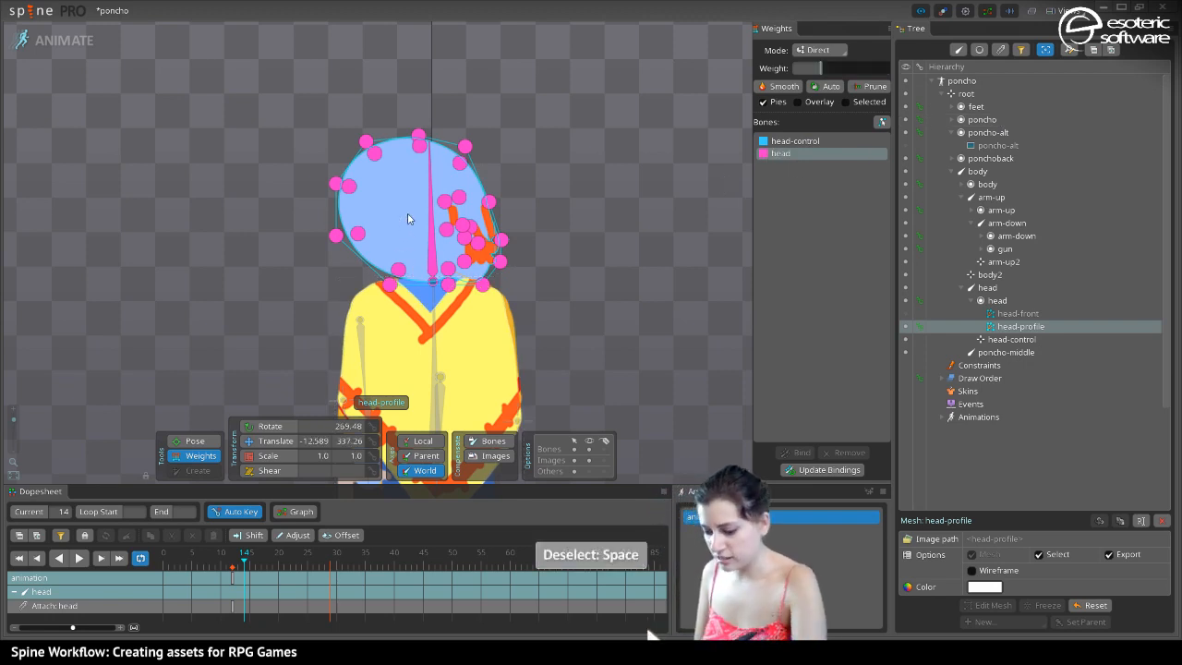
{"action": "key", "text": "space"}
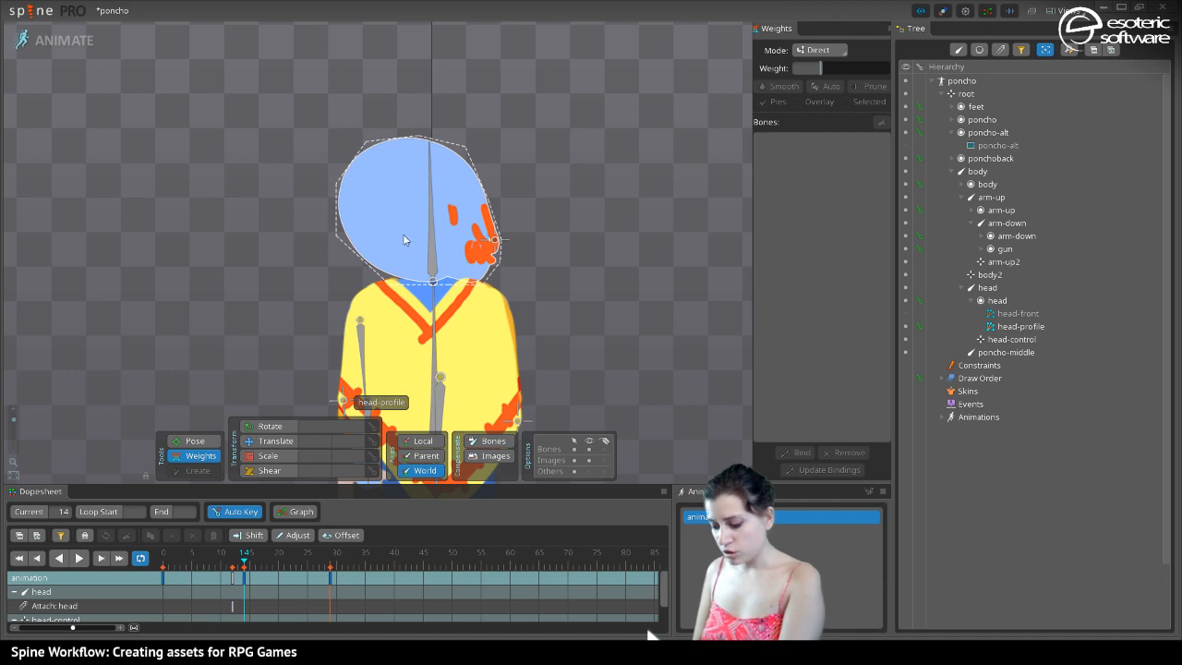
{"action": "left_click", "coordinate": [363, 234]}
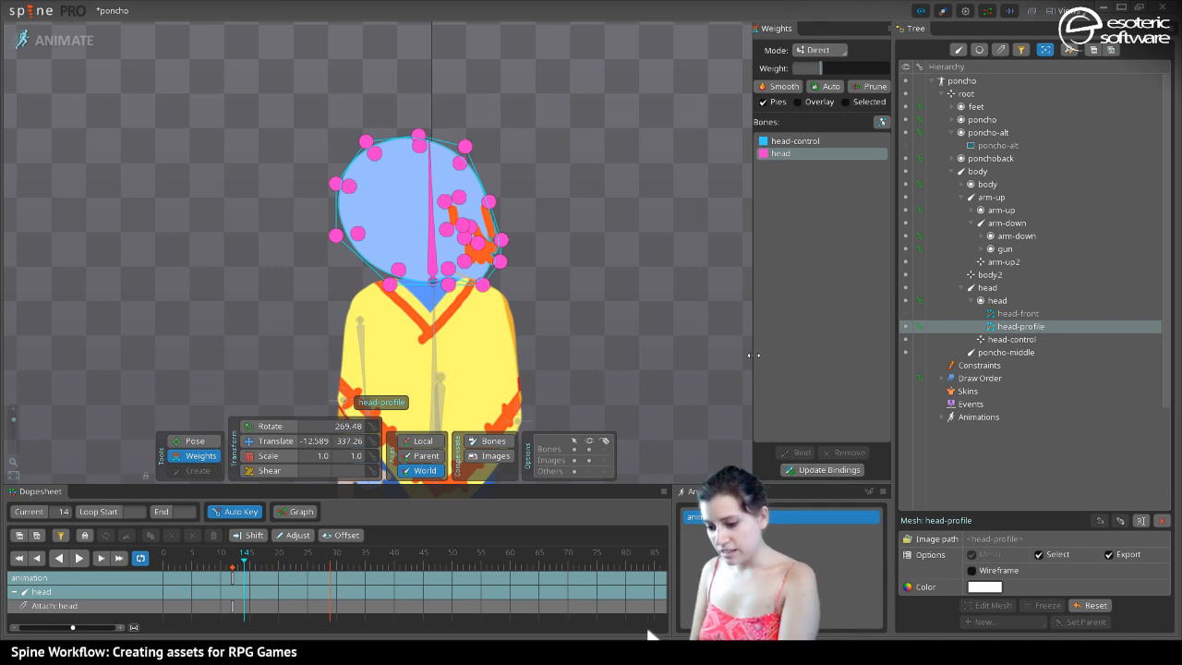
In setup mode, try weighting a vertex at the back of head-profile to head-control, and undo the change
{"action": "left_click", "coordinate": [54, 40]}
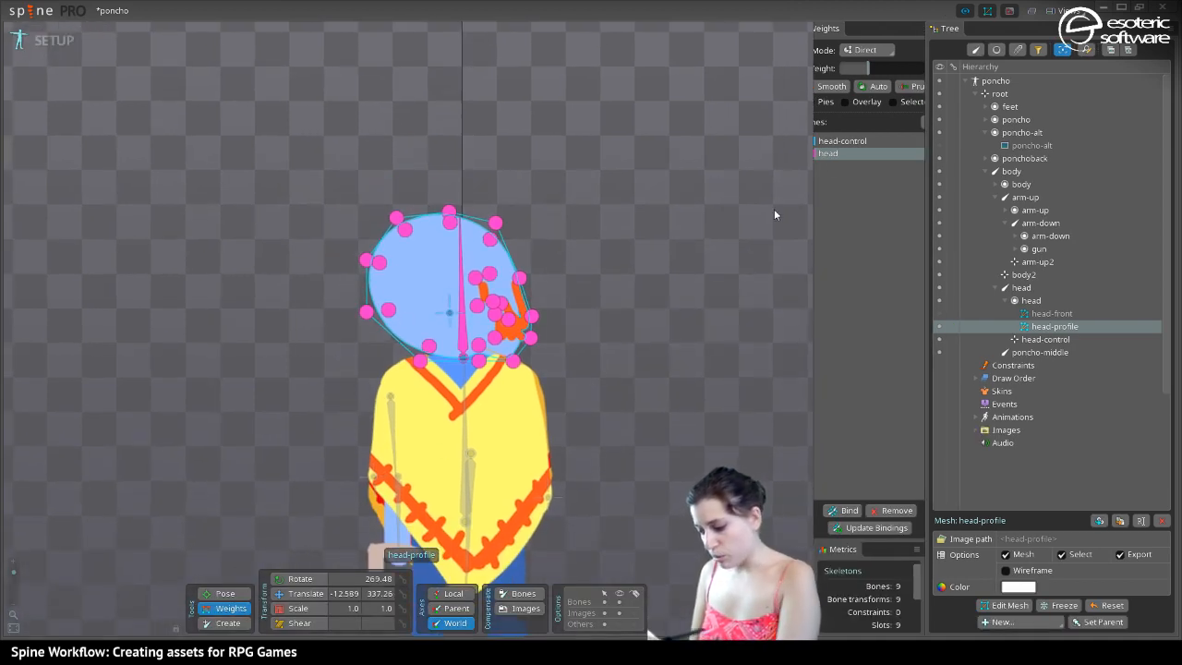
{"action": "left_click", "coordinate": [836, 140]}
{"action": "left_click_drag", "start_coordinate": [381, 265], "coordinate": [334, 142]}
{"action": "key", "text": "ctrl+z"}
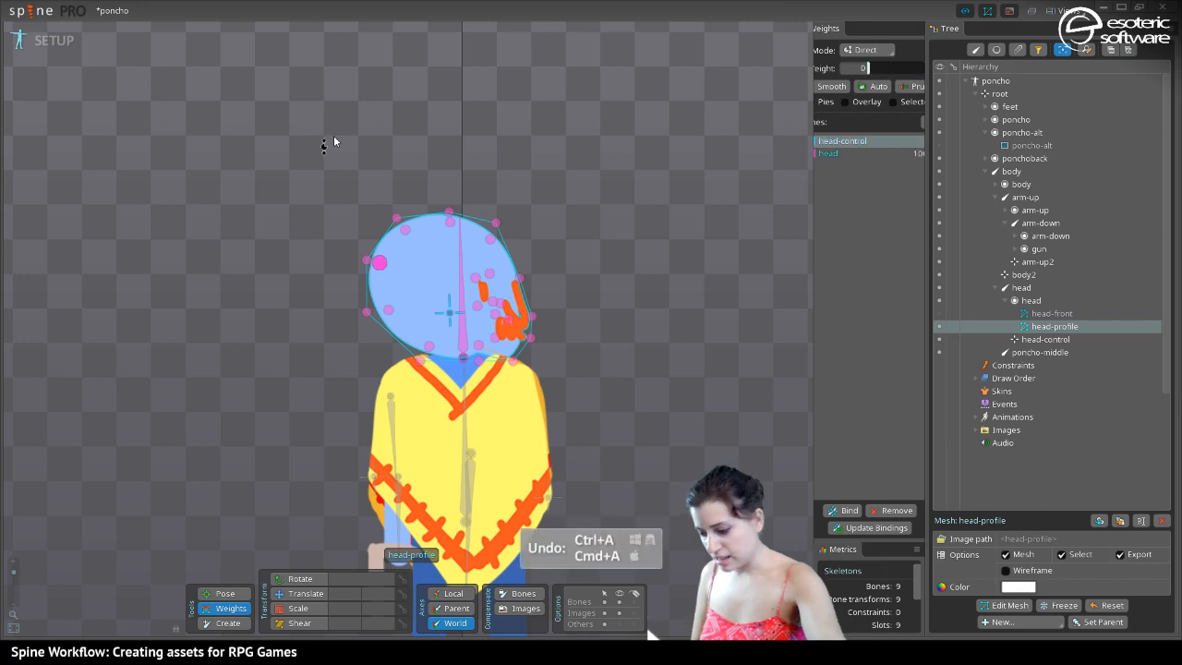
In animate mode at frame 14, try weighting the front-edge face vertices of head-profile to head-control, and undo those weights
{"action": "left_click", "coordinate": [55, 40]}
{"action": "left_click", "coordinate": [162, 561]}
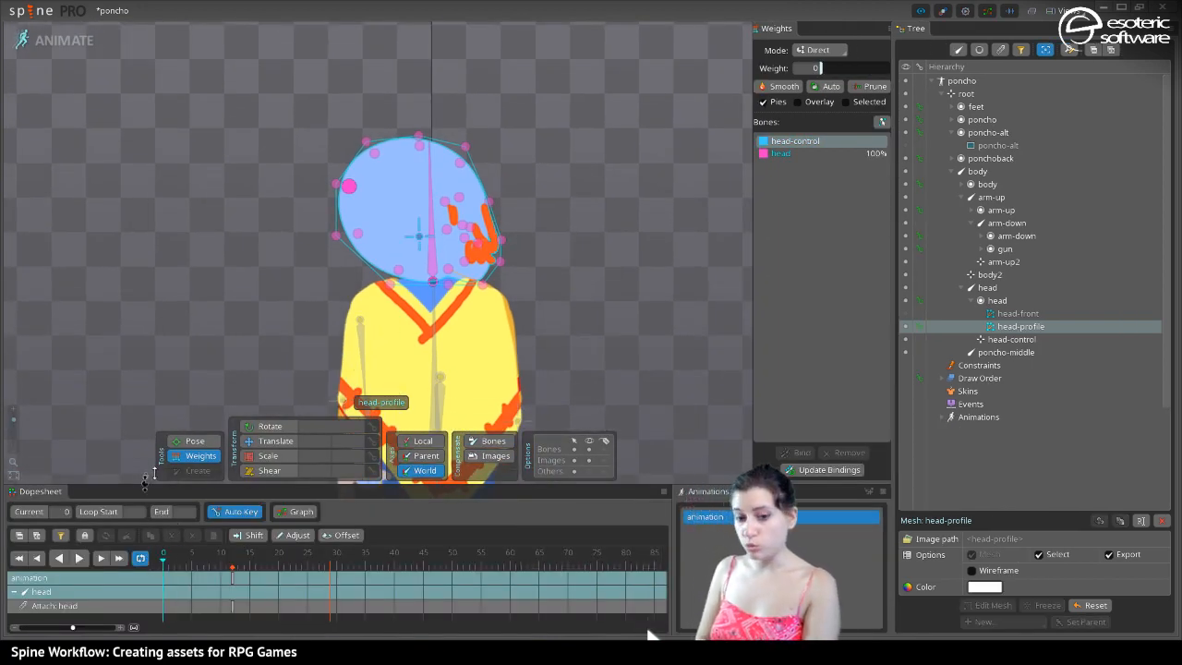
{"action": "left_click_drag", "start_coordinate": [350, 165], "coordinate": [334, 221]}
{"action": "left_click", "coordinate": [245, 563]}
{"action": "mouse_move", "coordinate": [248, 577]}
{"action": "left_mouse_down"}
{"action": "mouse_move", "coordinate": [306, 579]}
{"action": "mouse_move", "coordinate": [246, 569]}
{"action": "left_mouse_up"}
{"action": "left_click", "coordinate": [244, 568]}
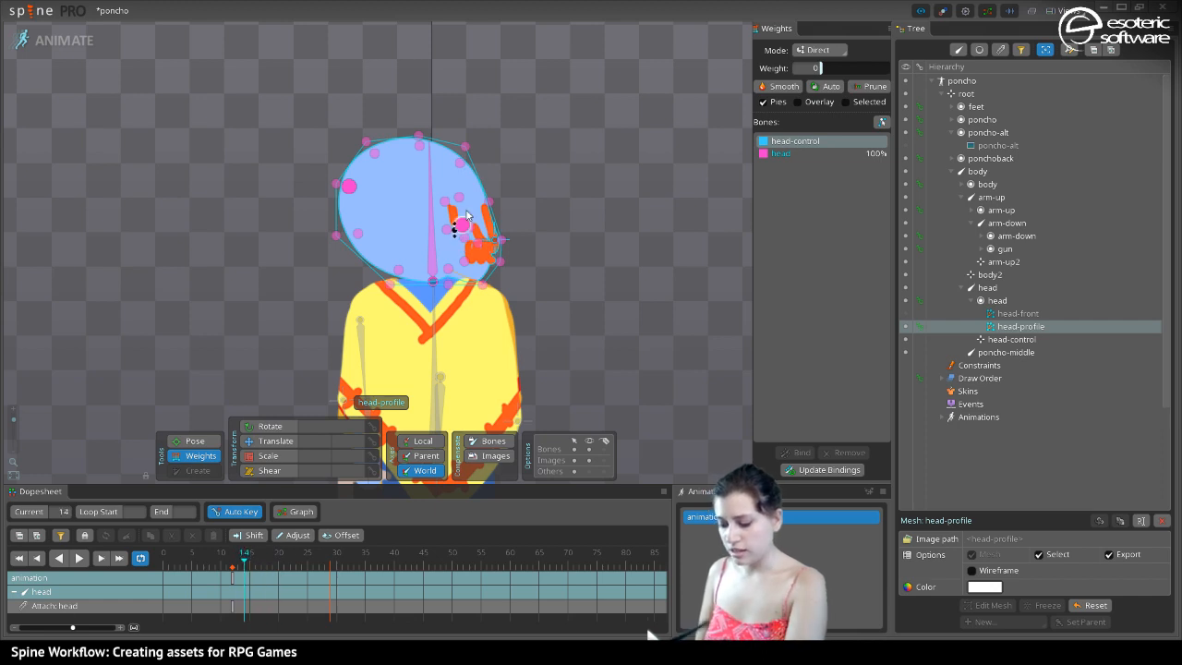
{"action": "left_click_drag", "start_coordinate": [489, 193], "coordinate": [489, 99]}
{"action": "left_click", "coordinate": [501, 243]}
{"action": "left_click_drag", "start_coordinate": [501, 243], "coordinate": [497, 159]}
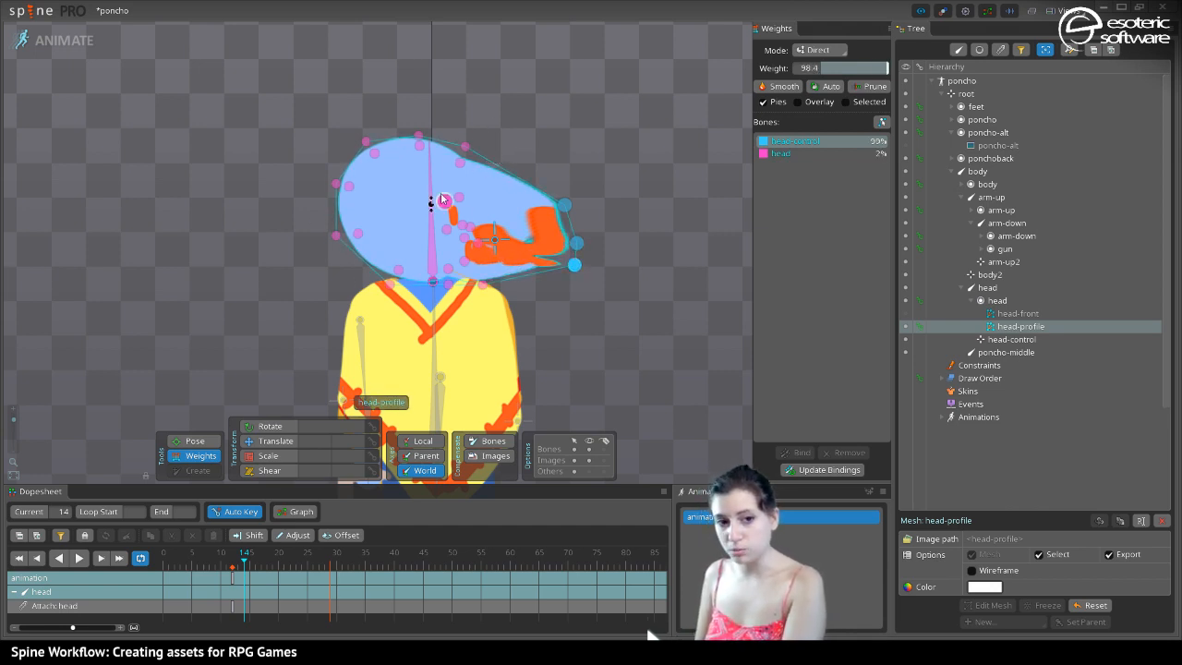
{"action": "key", "text": "ctrl+z"}
{"action": "key", "text": "ctrl+z"}
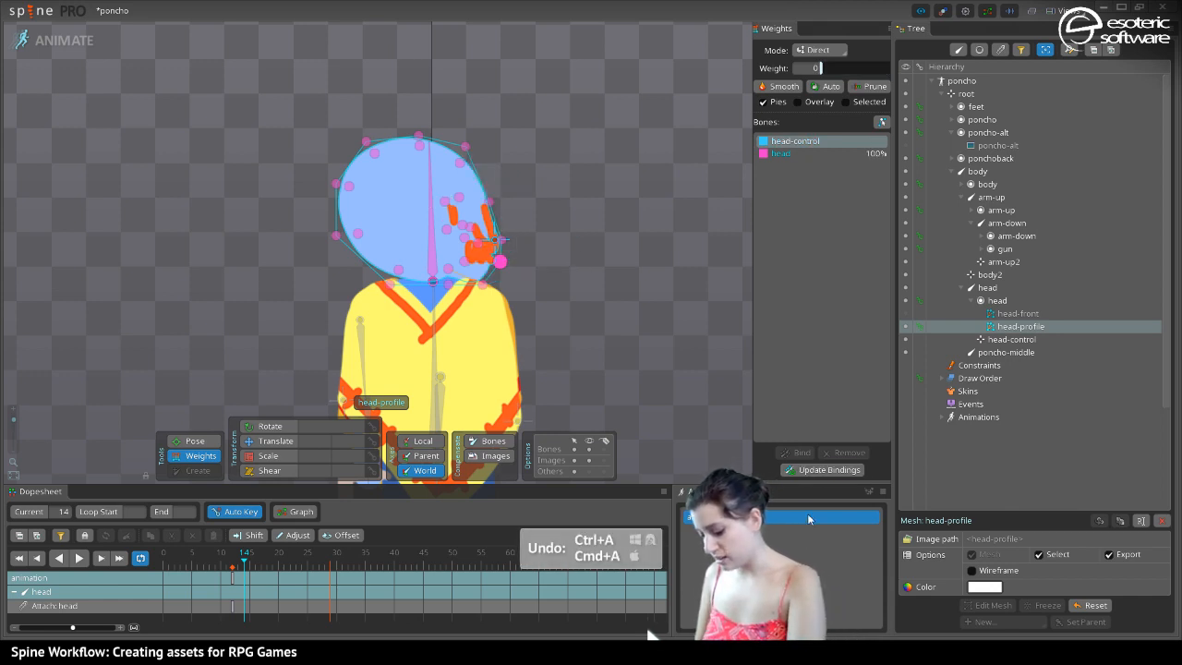
Update head-profile's bindings at frame 14, weight its lower front-edge vertex about 89% to head-control, and scrub the turn to check it
{"action": "left_click", "coordinate": [259, 575]}
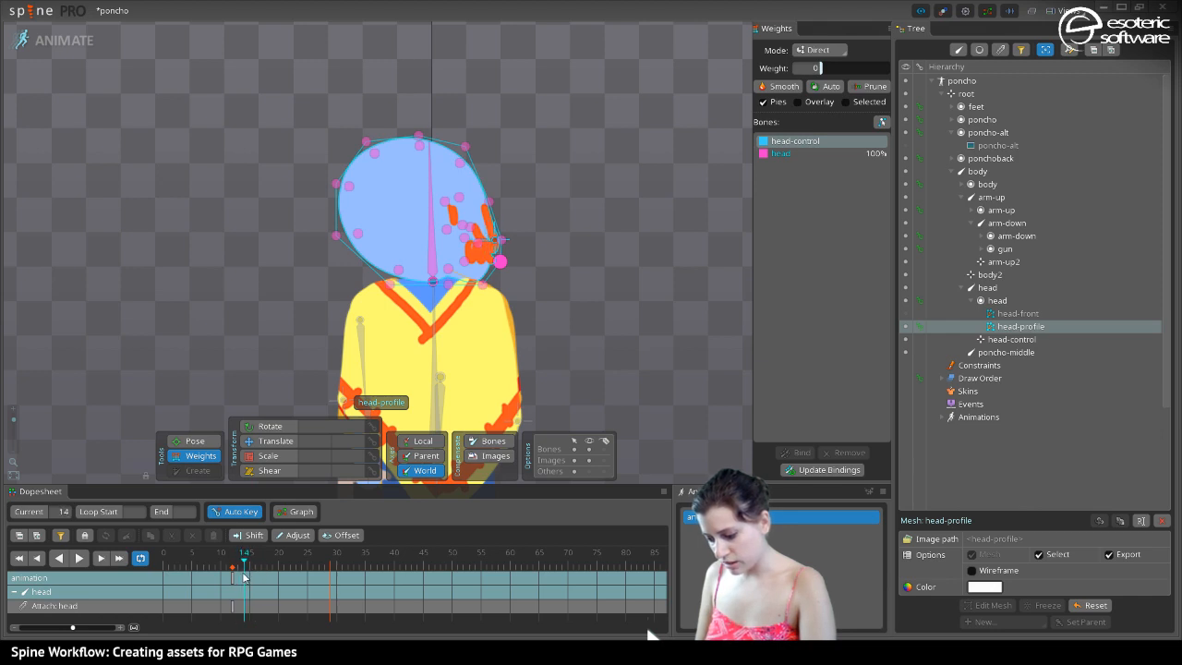
{"action": "left_click", "coordinate": [245, 575]}
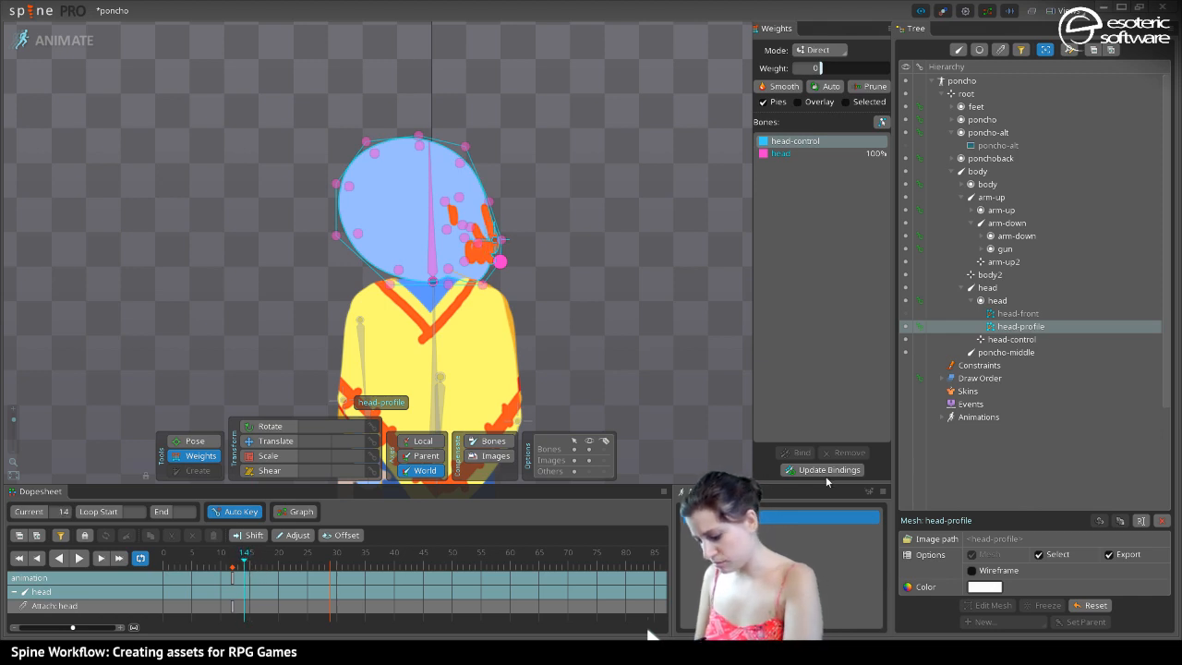
{"action": "left_click_drag", "start_coordinate": [497, 260], "coordinate": [490, 215]}
{"action": "left_click_drag", "start_coordinate": [242, 557], "coordinate": [272, 563]}
{"action": "mouse_move", "coordinate": [149, 572]}
{"action": "left_mouse_down"}
{"action": "mouse_move", "coordinate": [251, 574]}
{"action": "mouse_move", "coordinate": [159, 577]}
{"action": "left_mouse_up"}
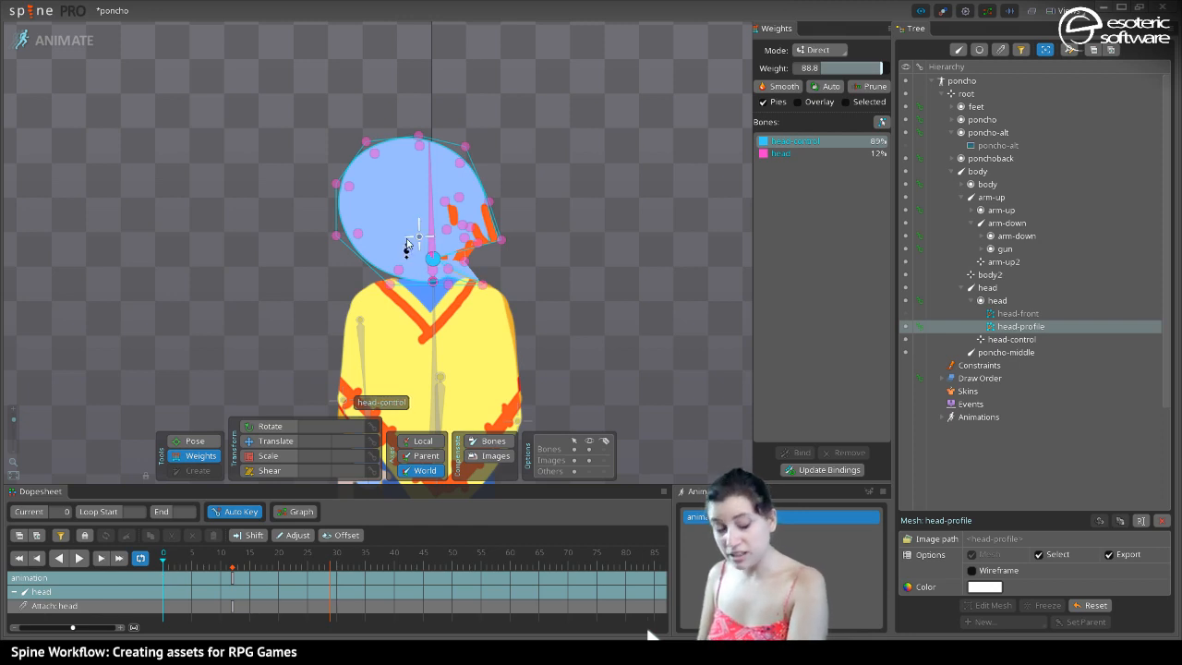
{"action": "left_click_drag", "start_coordinate": [199, 563], "coordinate": [234, 569]}
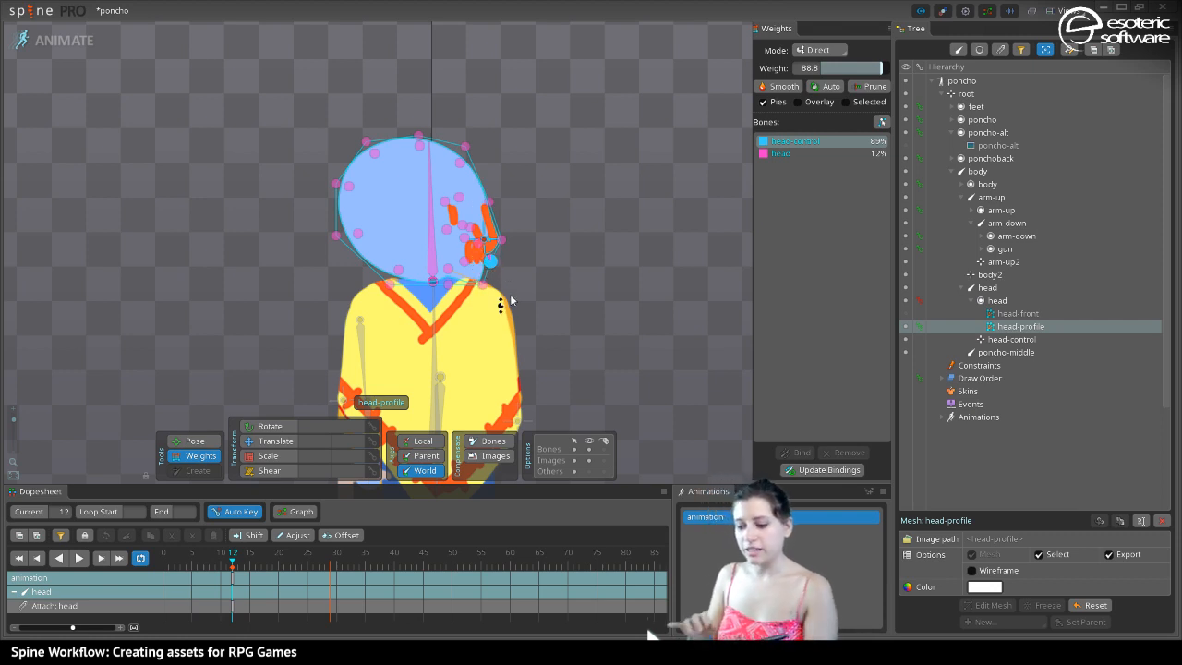
Give the remaining front-edge and facial-feature vertices of head-profile partial head-control weights, check frame 0, and return to setup mode
{"action": "left_click_drag", "start_coordinate": [479, 210], "coordinate": [476, 200]}
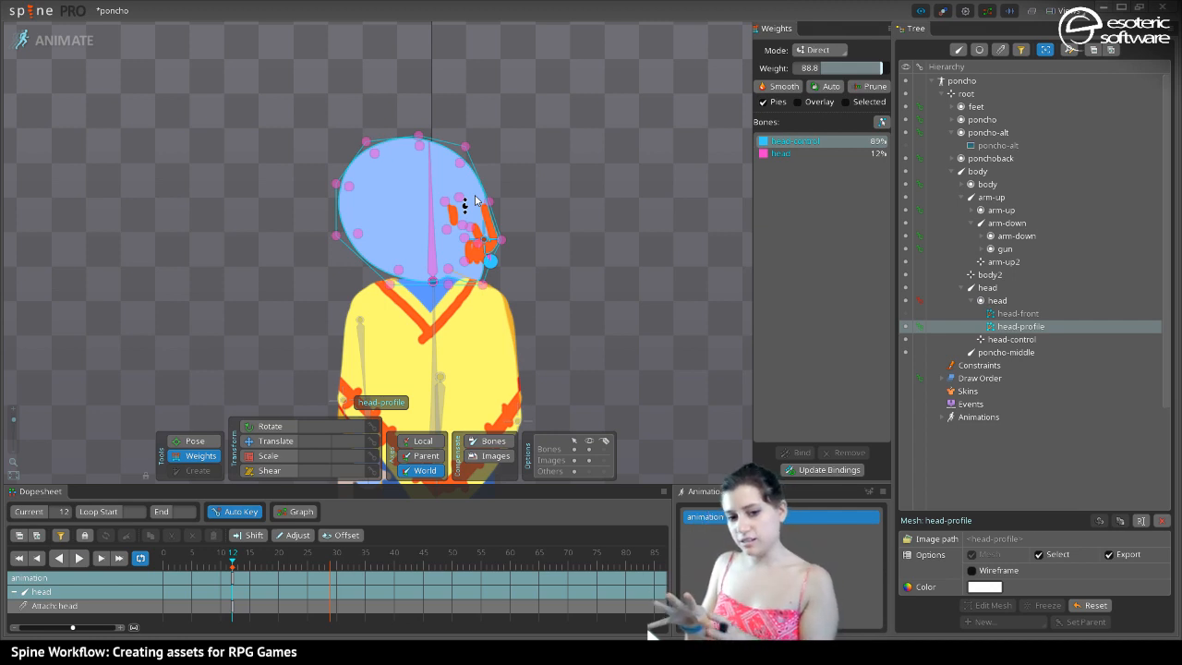
{"action": "left_click_drag", "start_coordinate": [502, 242], "coordinate": [476, 161]}
{"action": "left_click_drag", "start_coordinate": [489, 203], "coordinate": [486, 142]}
{"action": "mouse_move", "coordinate": [466, 233]}
{"action": "left_mouse_down"}
{"action": "mouse_move", "coordinate": [450, 211]}
{"action": "mouse_move", "coordinate": [459, 231]}
{"action": "left_mouse_up"}
{"action": "left_click_drag", "start_coordinate": [232, 560], "coordinate": [159, 566]}
{"action": "left_click", "coordinate": [55, 49]}
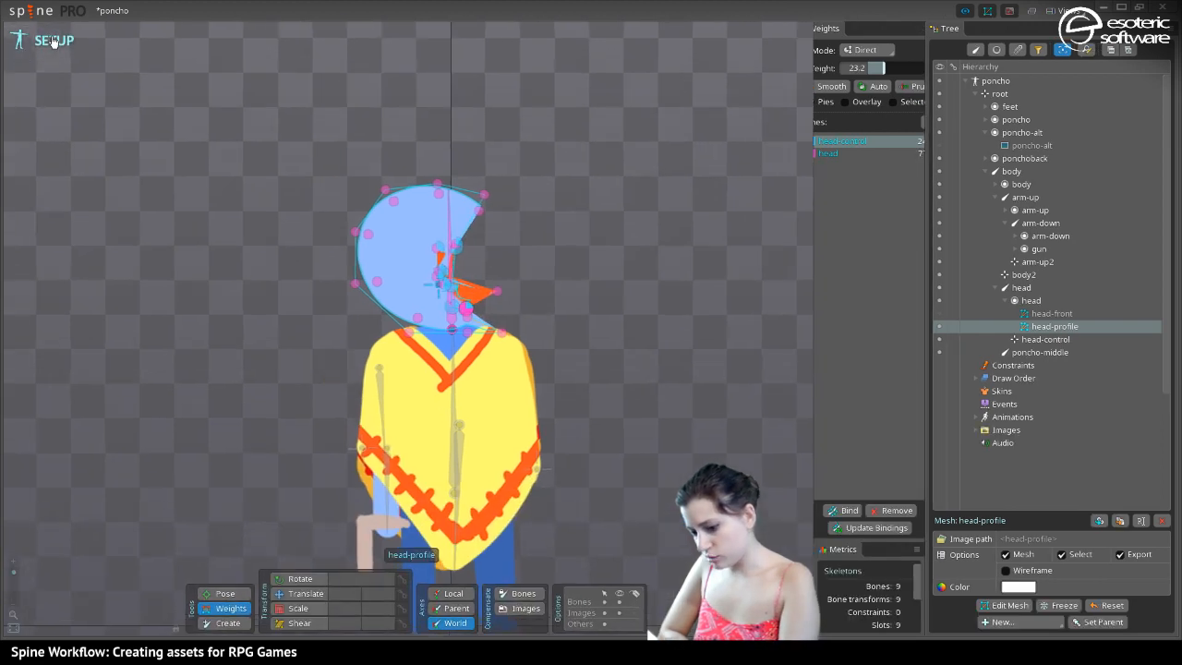
Show head-front in setup mode, and examine the front-to-profile turn in animate mode between frames 0 and 14 with nothing selected
{"action": "left_click", "coordinate": [942, 313]}
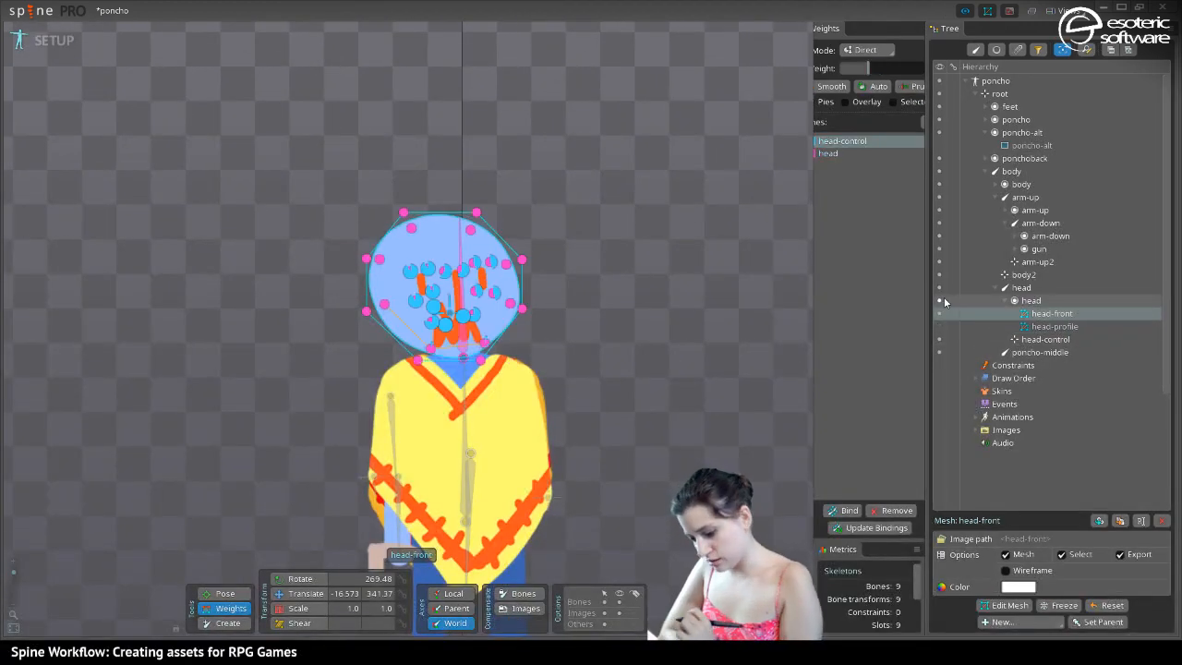
{"action": "left_click", "coordinate": [53, 41]}
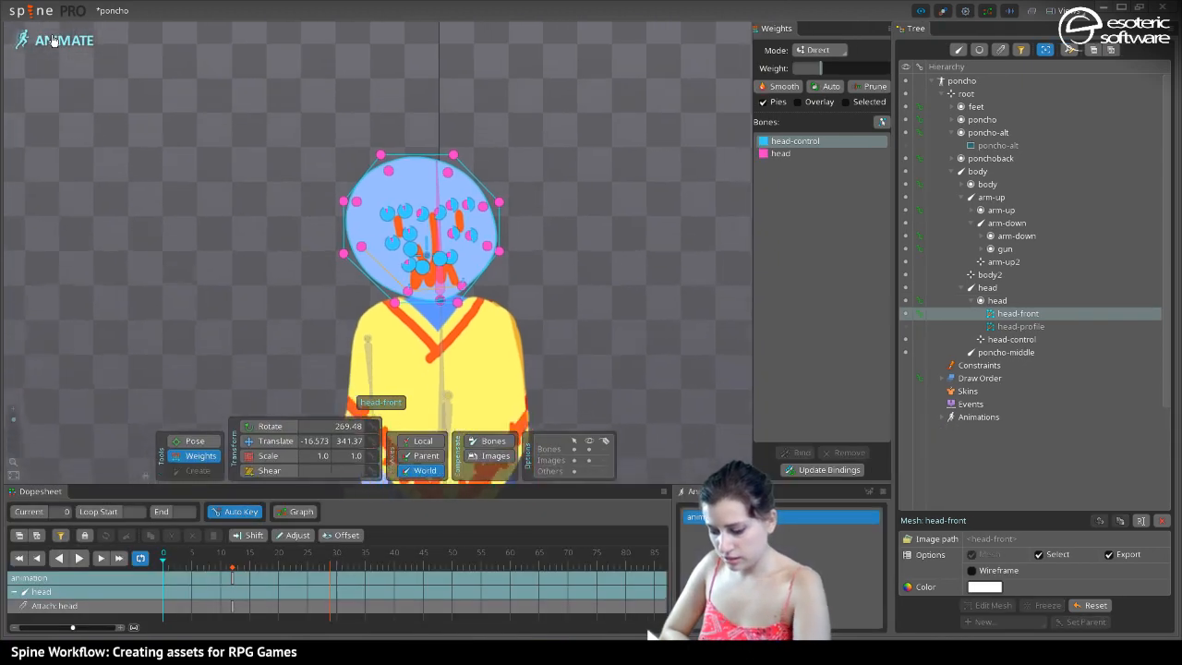
{"action": "left_click_drag", "start_coordinate": [162, 562], "coordinate": [244, 613]}
{"action": "key", "text": "space"}
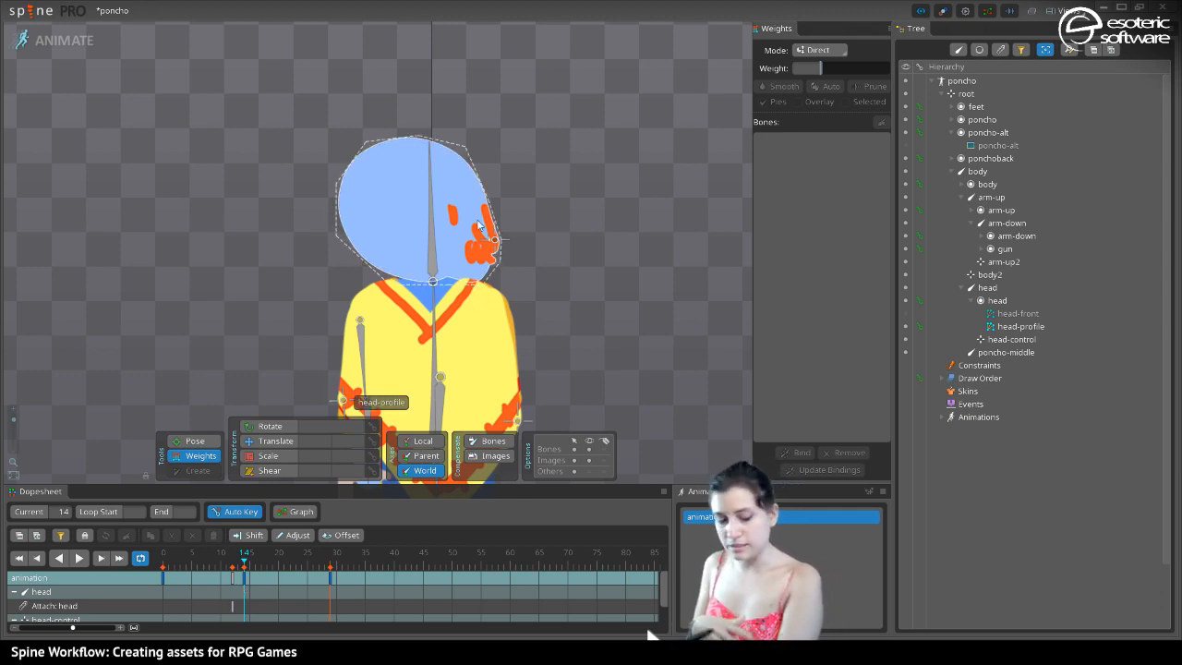
{"action": "left_click_drag", "start_coordinate": [322, 350], "coordinate": [374, 216]}
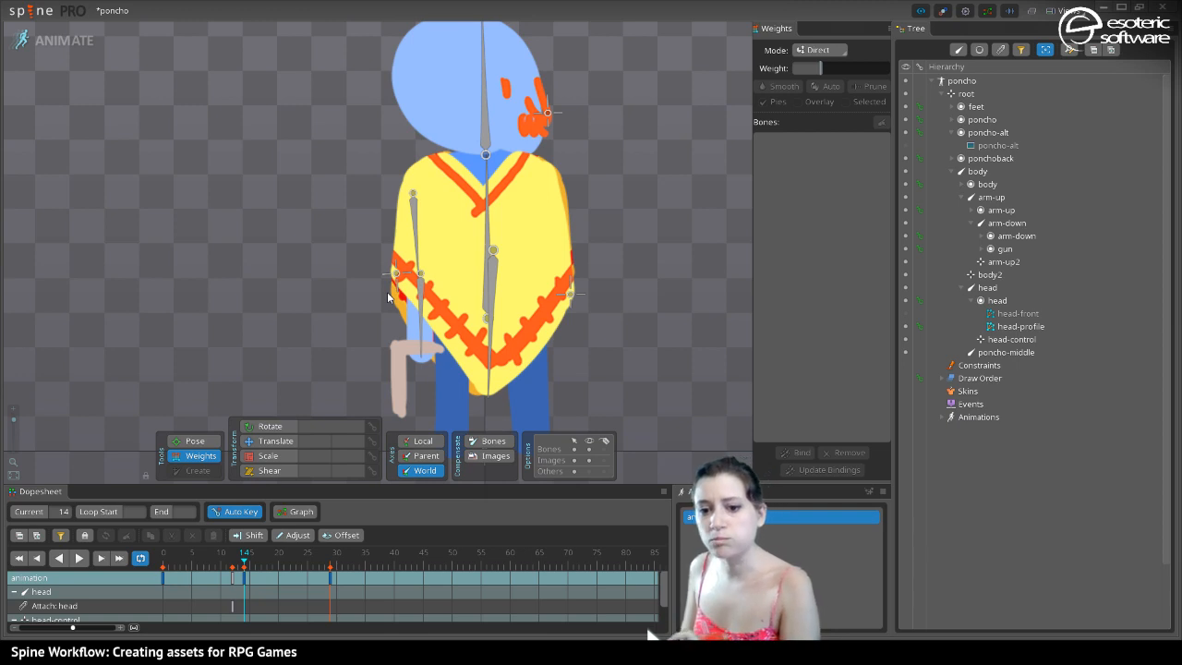
{"action": "left_click_drag", "start_coordinate": [399, 294], "coordinate": [388, 255]}
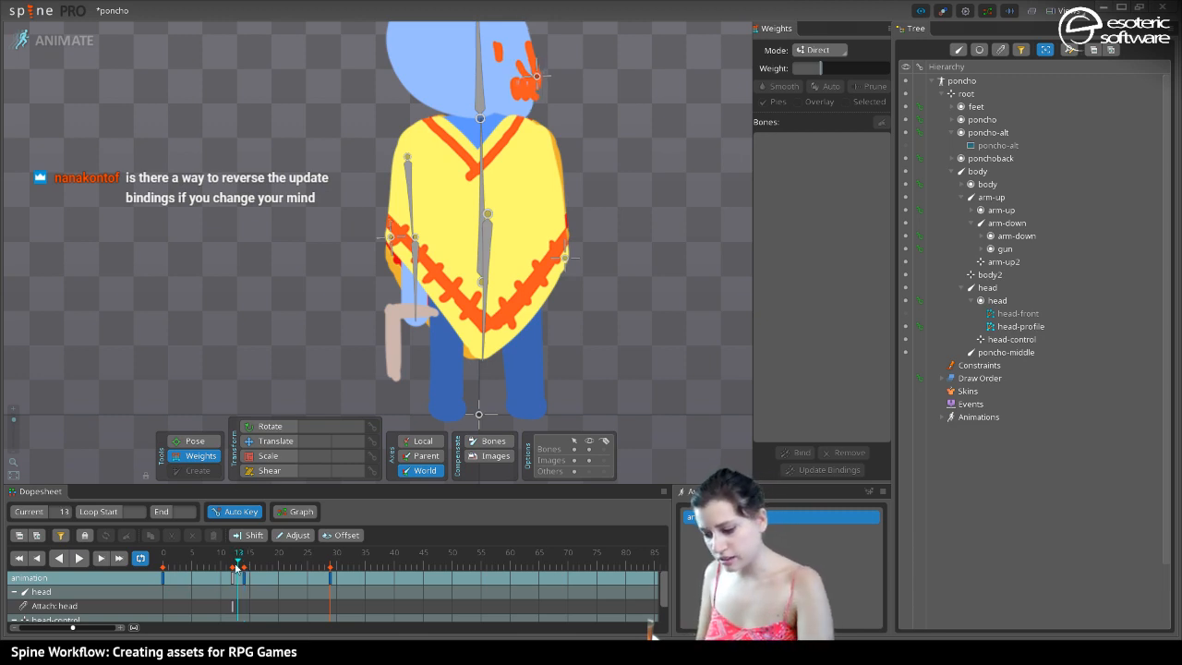
{"action": "left_click_drag", "start_coordinate": [242, 567], "coordinate": [132, 583]}
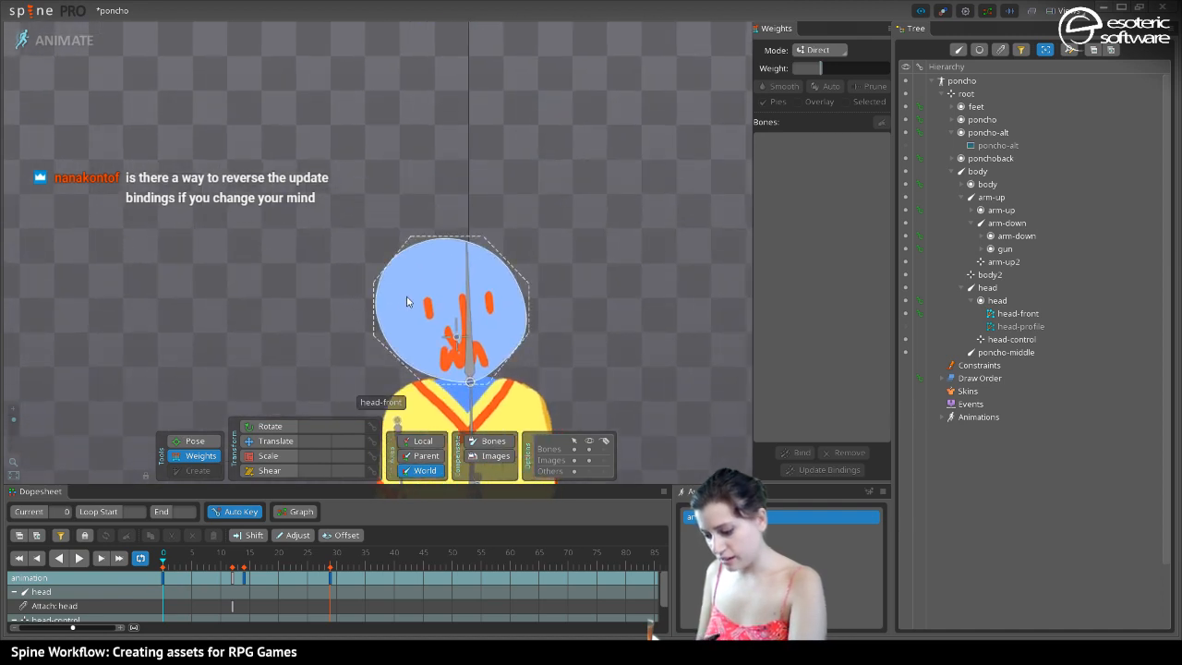
Make head-profile the visible head attachment in setup mode, and return to frame 14 in animate mode
{"action": "left_click", "coordinate": [71, 40]}
{"action": "left_click", "coordinate": [478, 344]}
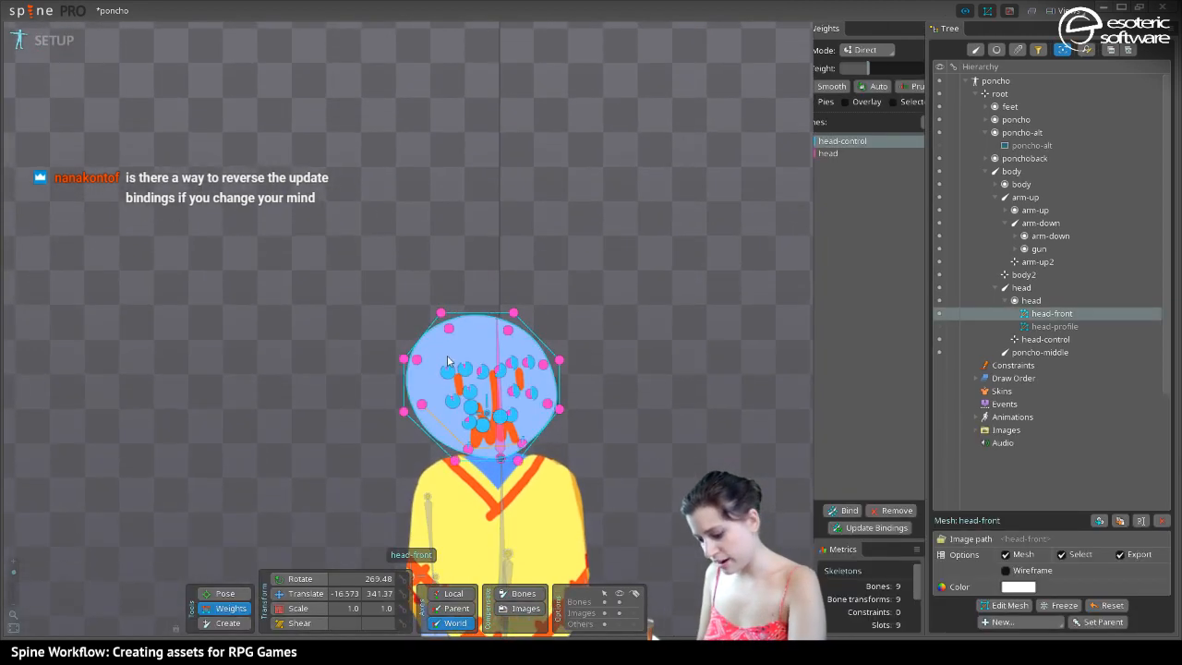
{"action": "left_click", "coordinate": [939, 327]}
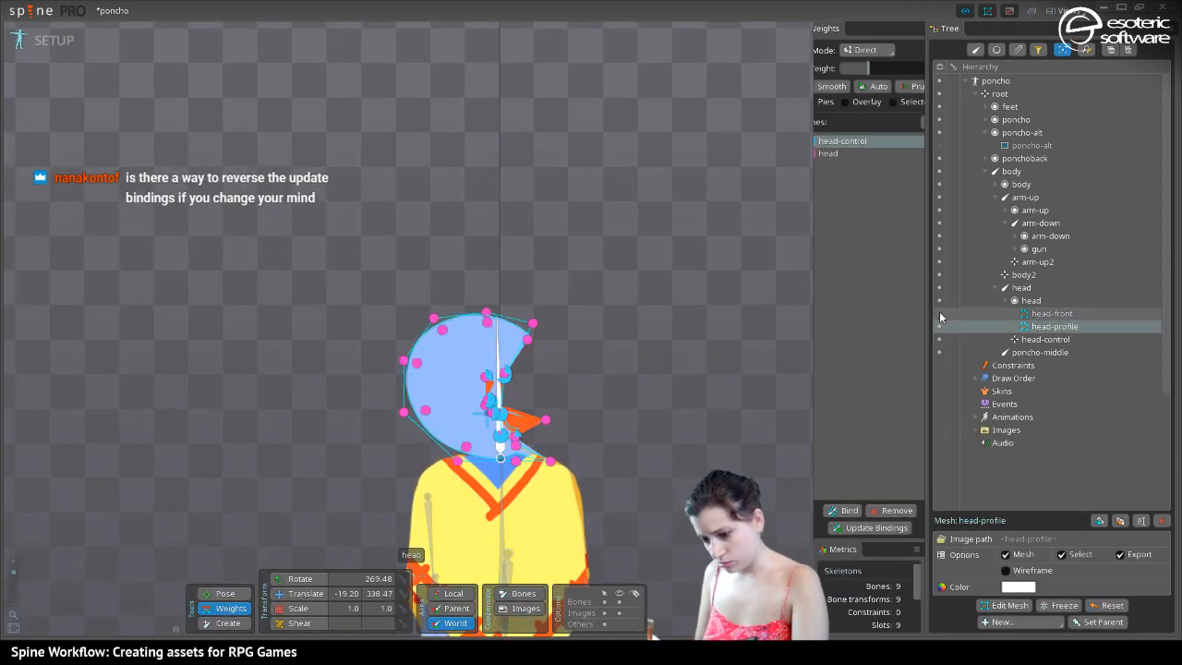
{"action": "left_click", "coordinate": [60, 41]}
{"action": "left_click_drag", "start_coordinate": [222, 582], "coordinate": [244, 591]}
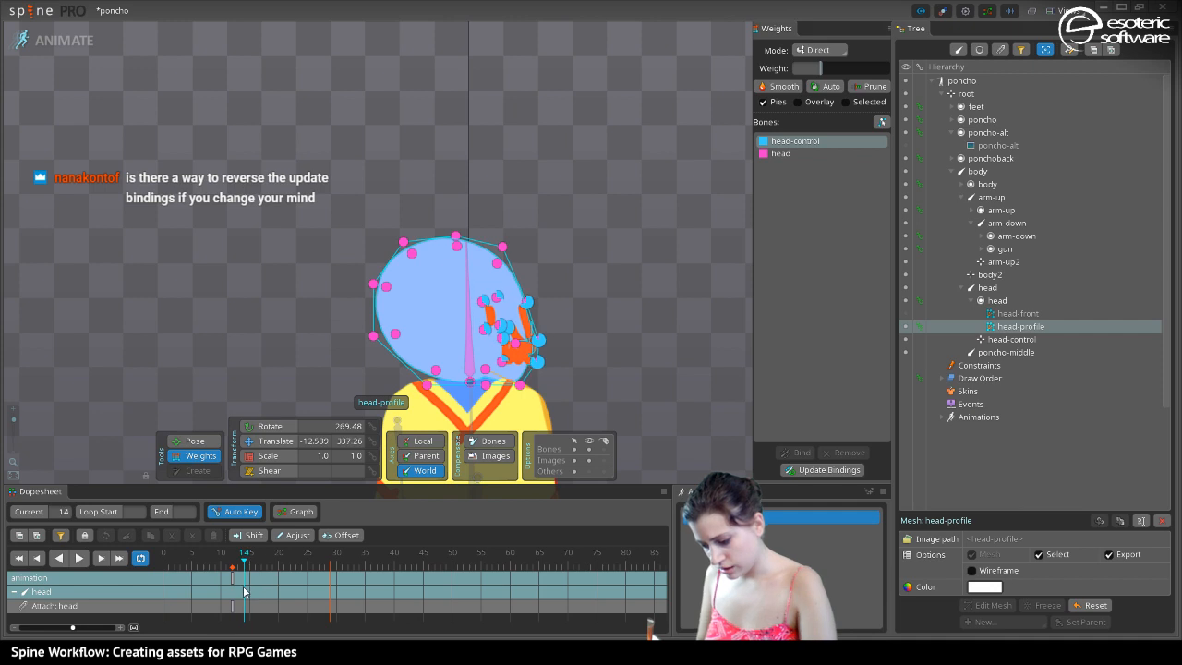
{"action": "left_click_drag", "start_coordinate": [238, 369], "coordinate": [232, 264]}
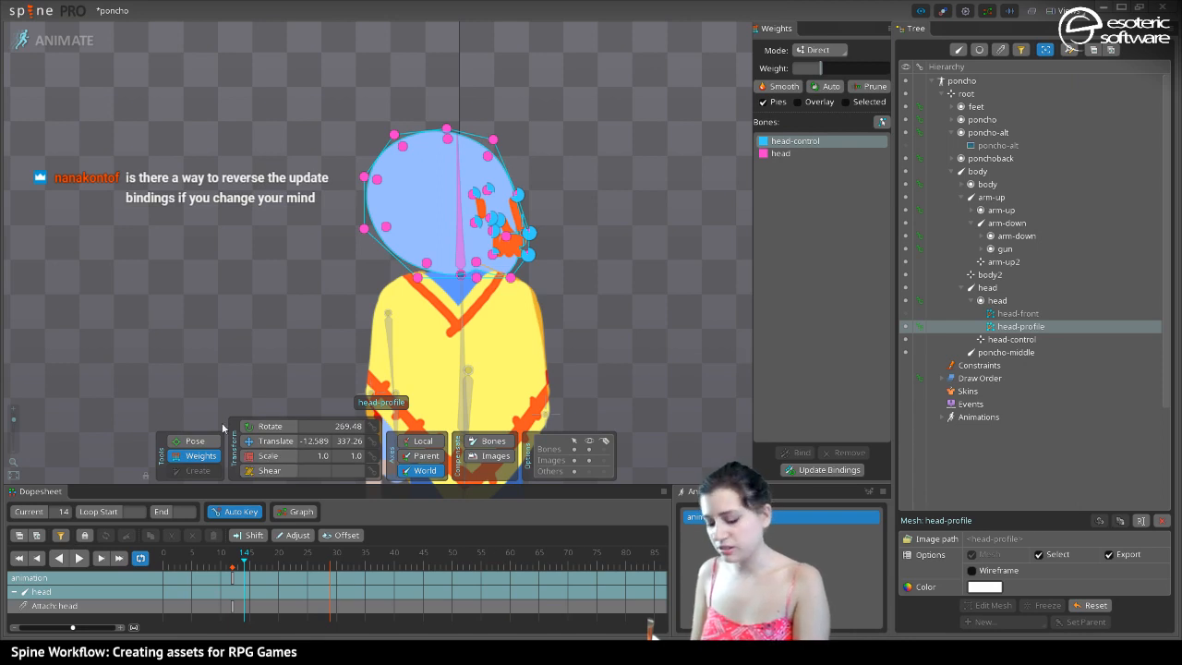
Select all head-profile vertices with the Weights tool and the head bone, and compare the deformation at frames 0 and 14
{"action": "key", "text": "v"}
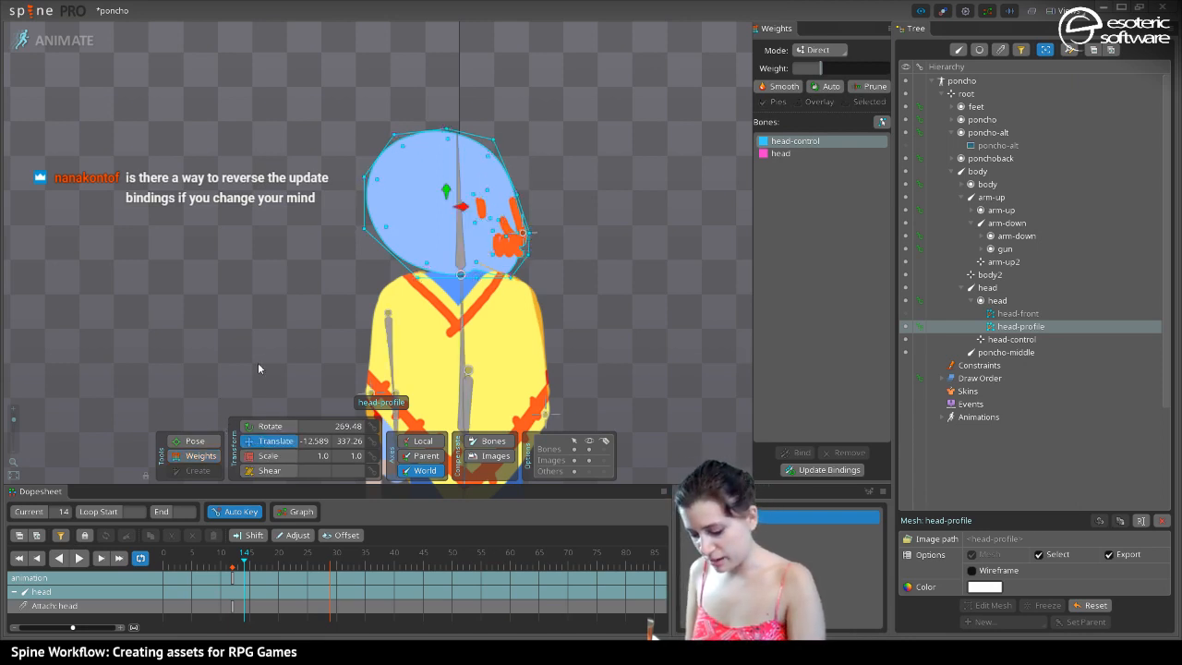
{"action": "left_click", "coordinate": [200, 457]}
{"action": "left_click_drag", "start_coordinate": [274, 92], "coordinate": [670, 366]}
{"action": "left_click", "coordinate": [793, 153]}
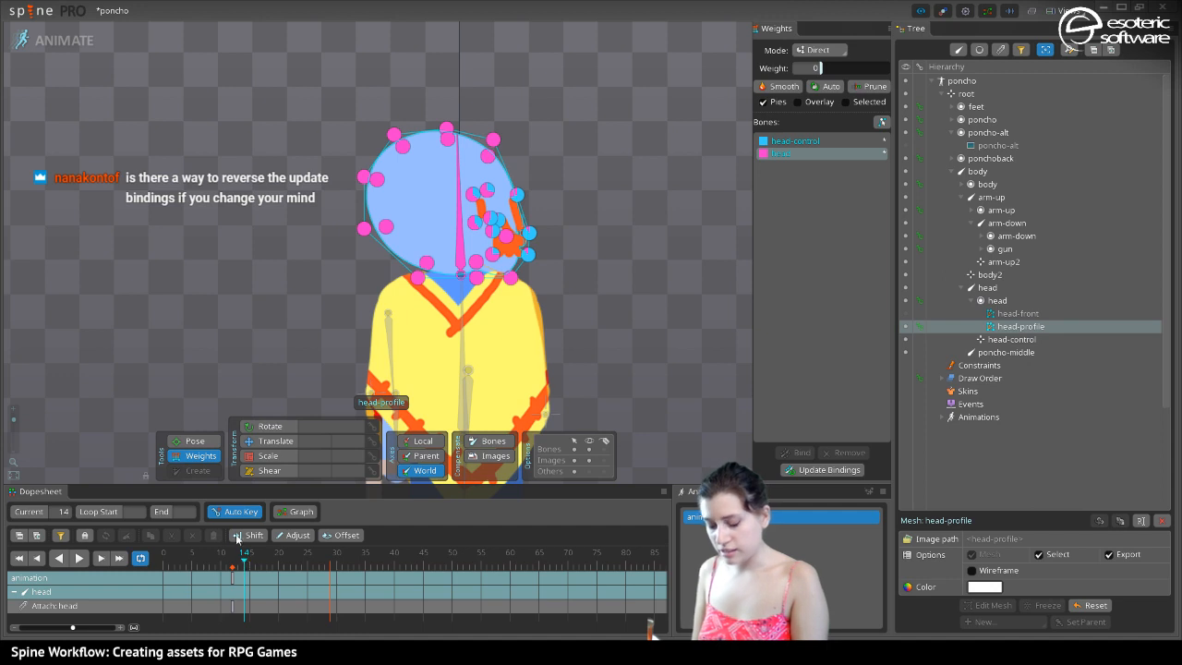
{"action": "left_click_drag", "start_coordinate": [244, 556], "coordinate": [112, 572]}
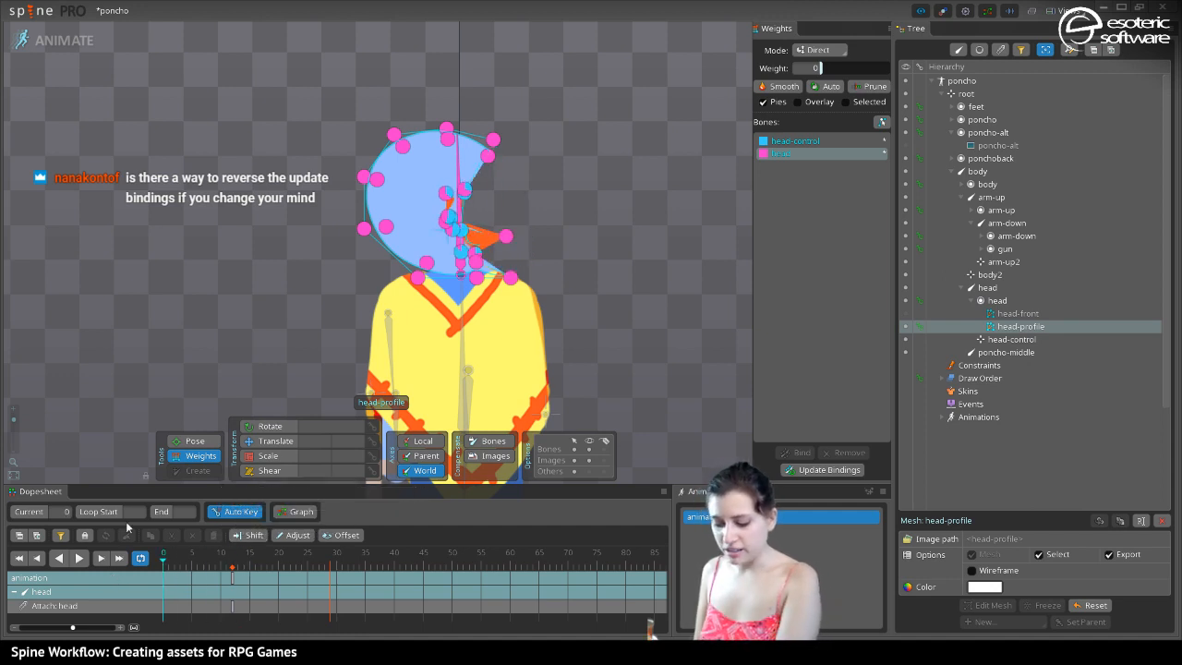
{"action": "left_click_drag", "start_coordinate": [182, 573], "coordinate": [244, 561]}
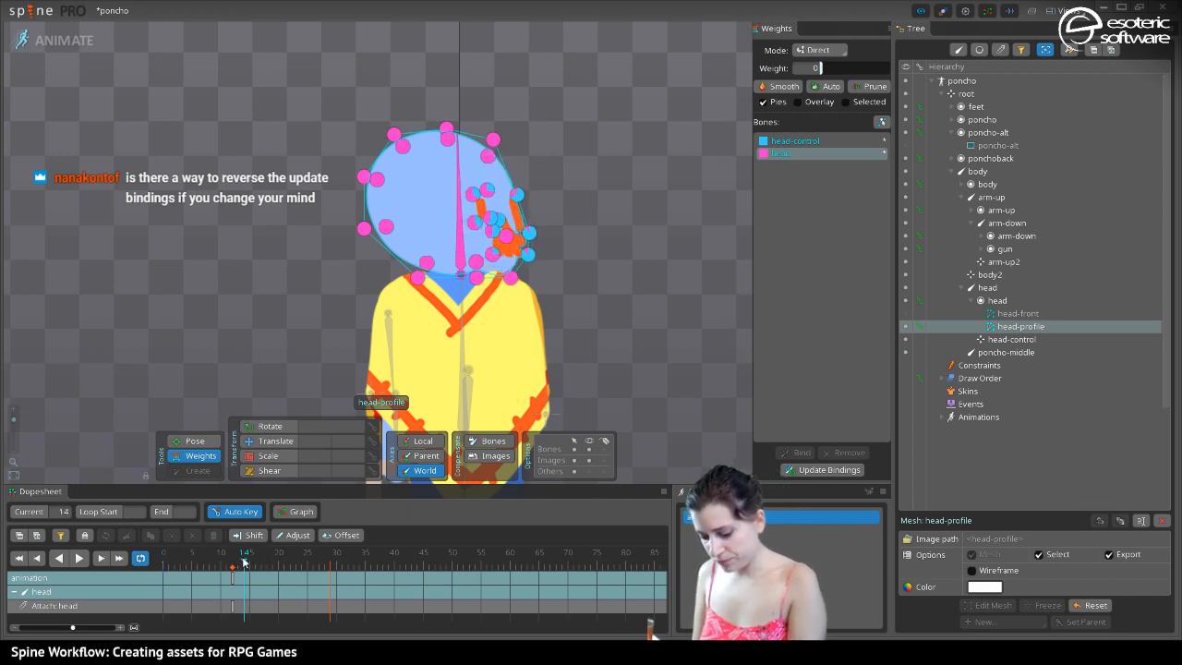
Give all head-profile vertices 100% weight on the head bone, and compare the shape at frame 0 and in setup mode
{"action": "left_click", "coordinate": [796, 142]}
{"action": "left_click", "coordinate": [783, 153]}
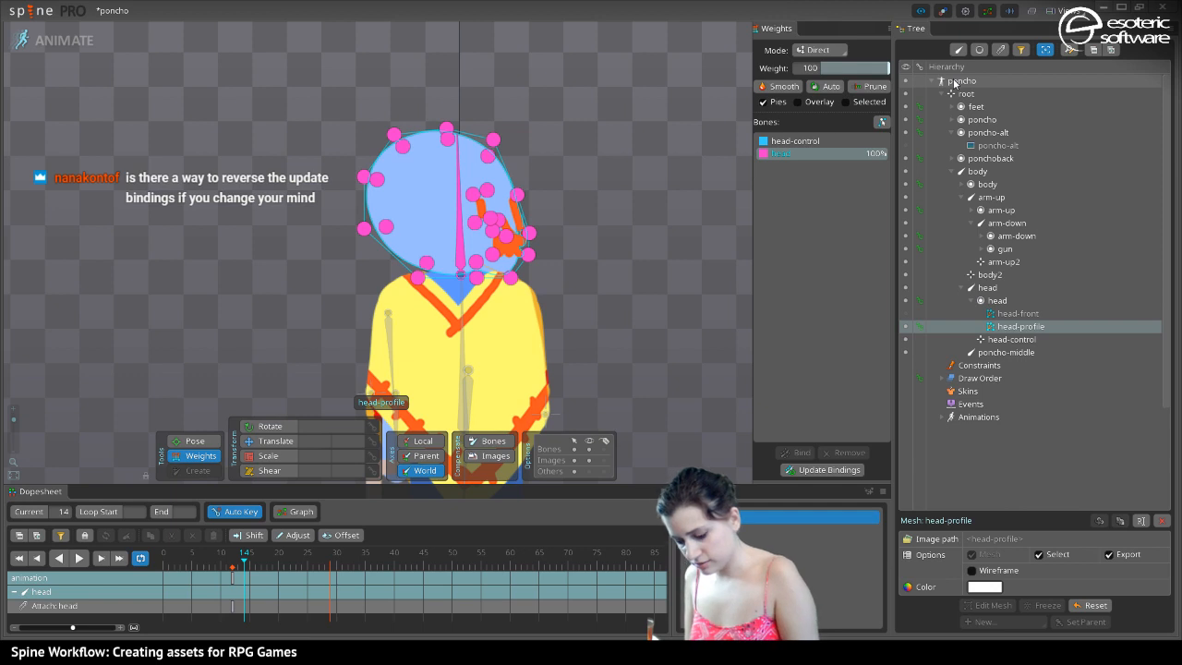
{"action": "left_click_drag", "start_coordinate": [243, 562], "coordinate": [139, 568]}
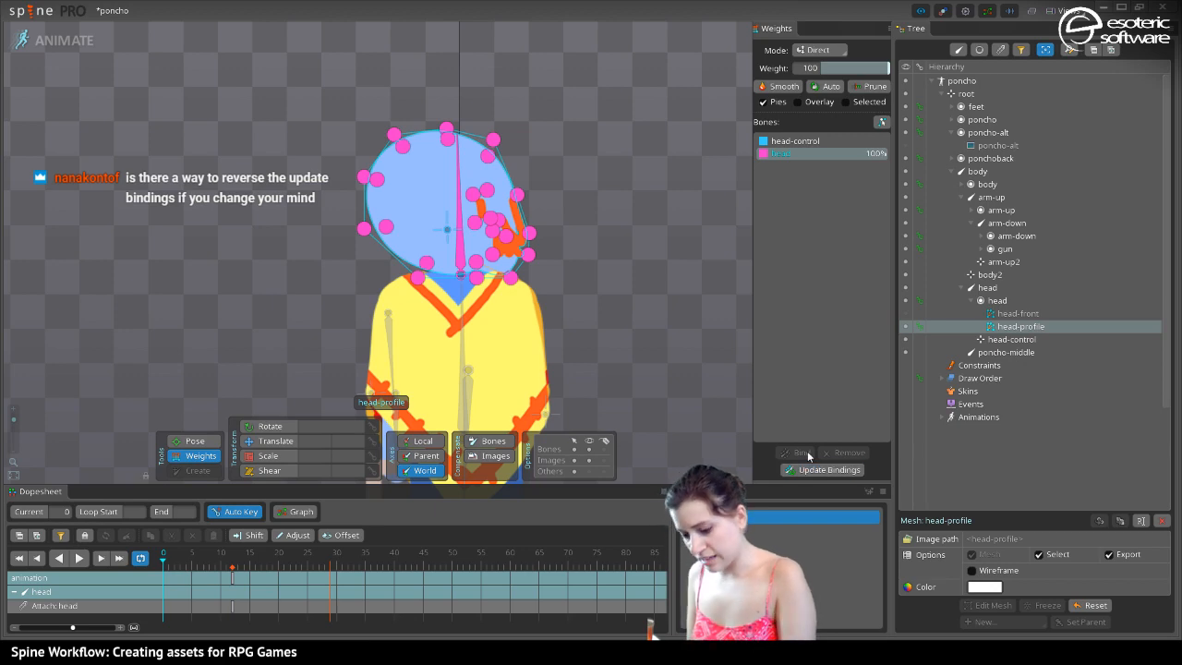
{"action": "left_click", "coordinate": [61, 41]}
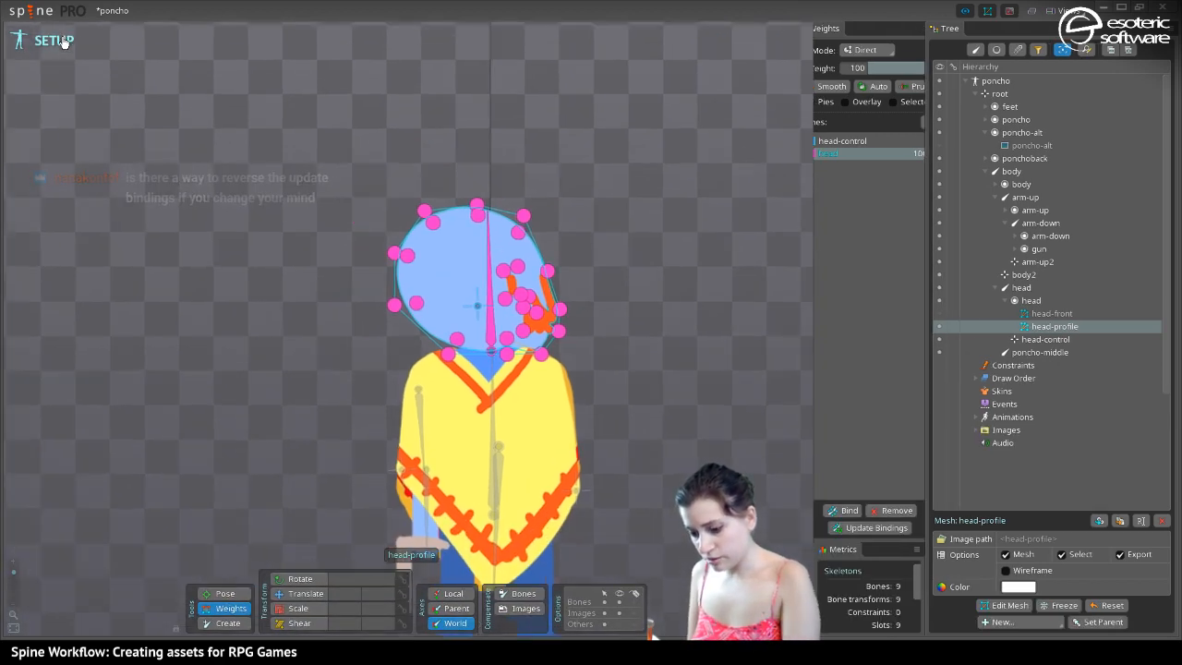
{"action": "left_click", "coordinate": [61, 41]}
At frame 14, try weighting all head-profile vertices 100% to head-control, and undo both whole-mesh weight changes
{"action": "left_click", "coordinate": [234, 563]}
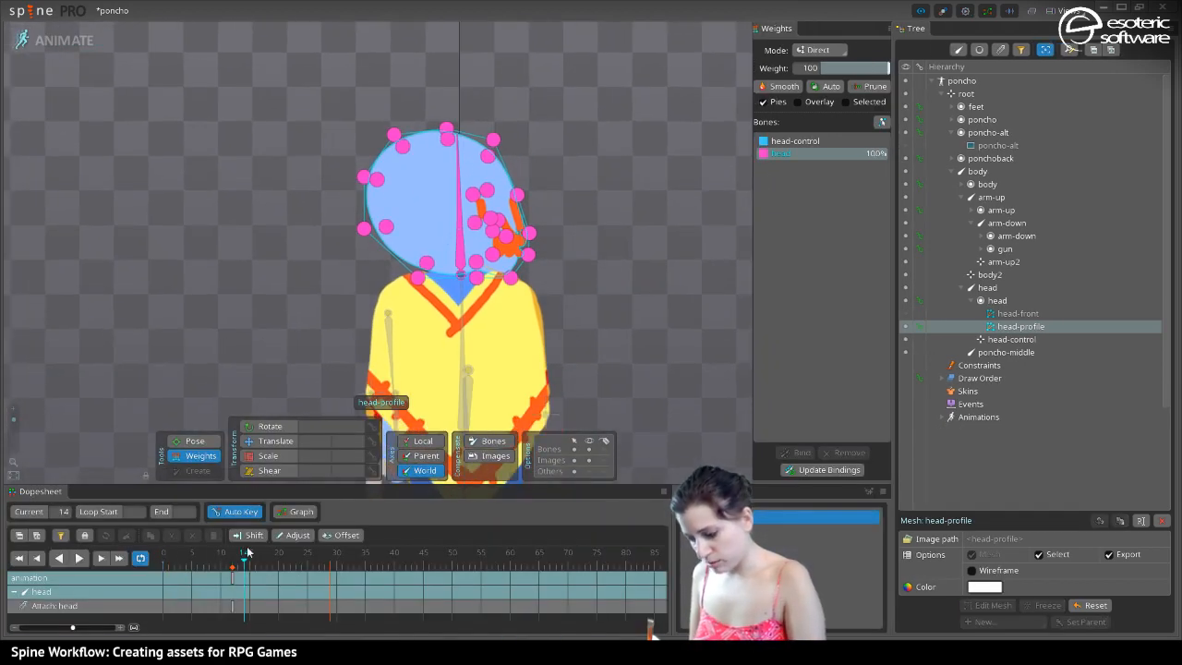
{"action": "left_click", "coordinate": [790, 140]}
{"action": "left_click_drag", "start_coordinate": [496, 218], "coordinate": [437, 112]}
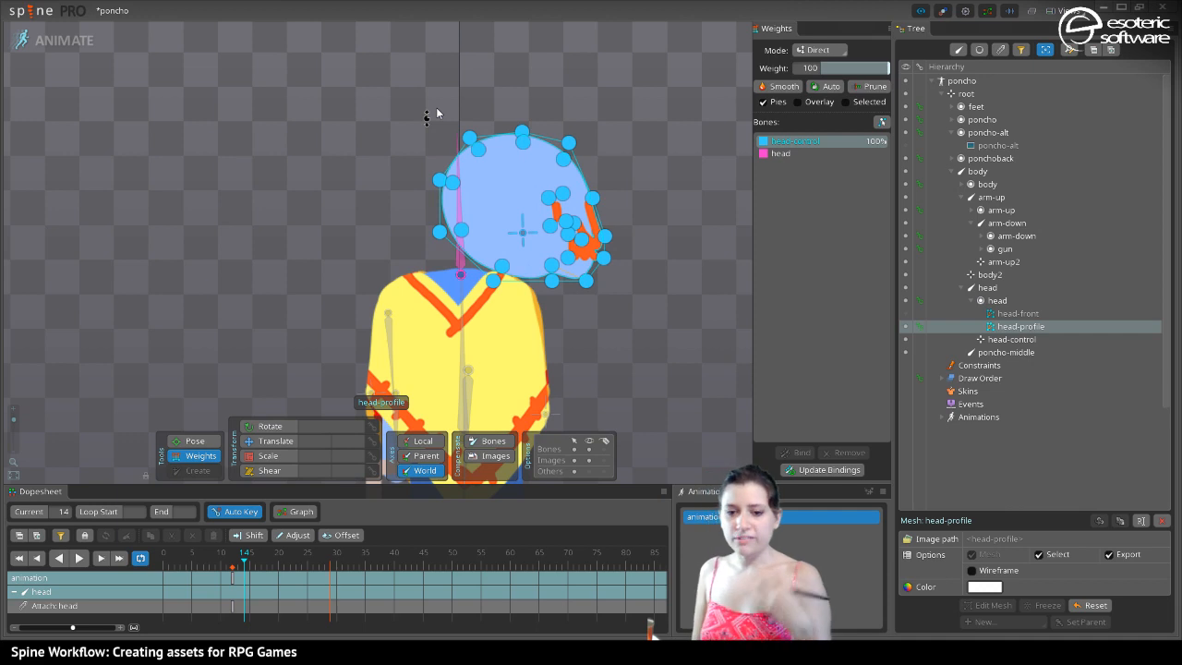
{"action": "key", "text": "ctrl+z"}
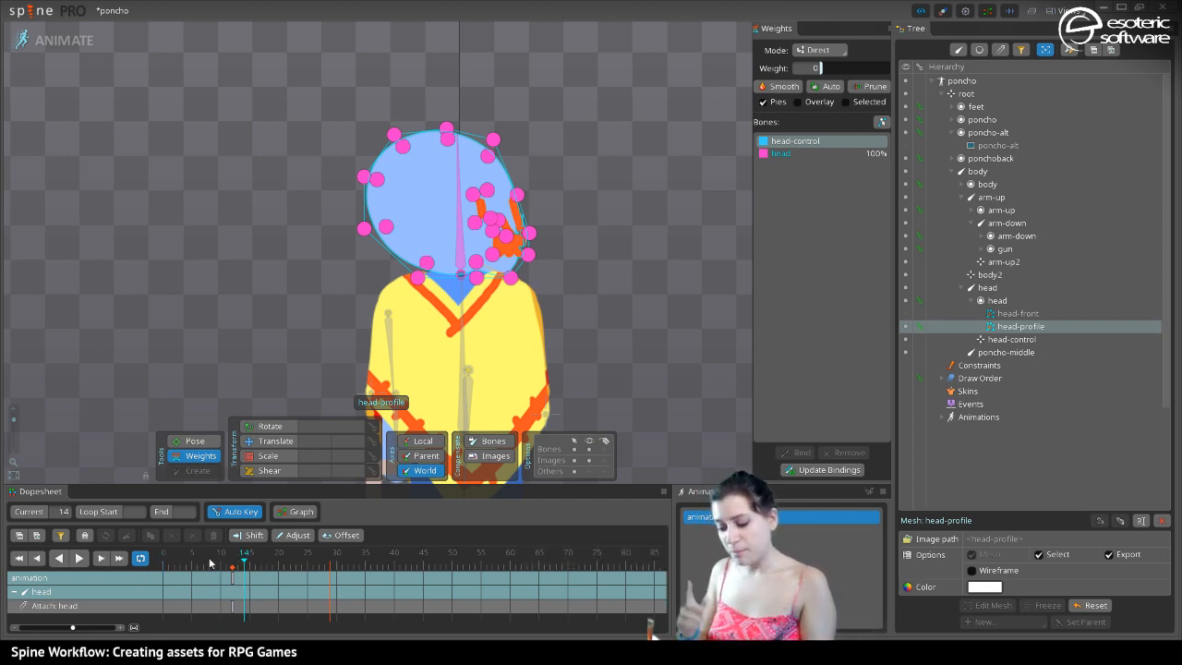
{"action": "key", "text": "ctrl+z"}
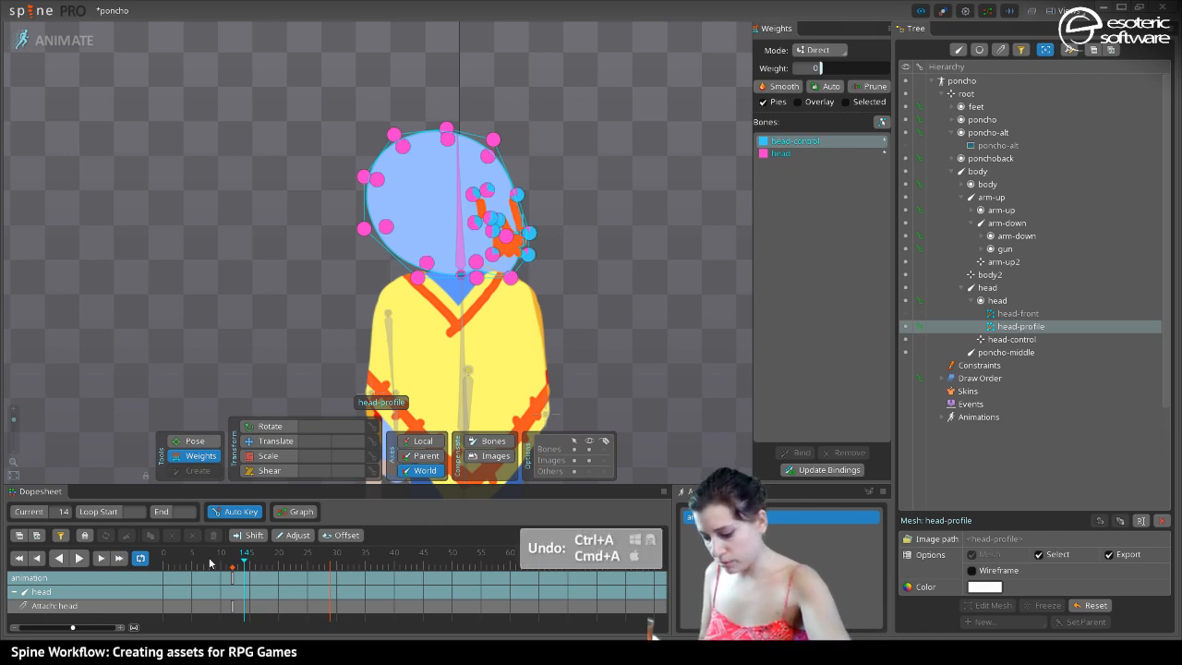
Examine the restored head-profile weights at frame 18 and in setup mode
{"action": "mouse_move", "coordinate": [246, 565]}
{"action": "left_mouse_down"}
{"action": "mouse_move", "coordinate": [183, 579]}
{"action": "mouse_move", "coordinate": [256, 593]}
{"action": "mouse_move", "coordinate": [279, 582]}
{"action": "mouse_move", "coordinate": [175, 570]}
{"action": "mouse_move", "coordinate": [237, 552]}
{"action": "mouse_move", "coordinate": [278, 560]}
{"action": "mouse_move", "coordinate": [267, 558]}
{"action": "left_mouse_up"}
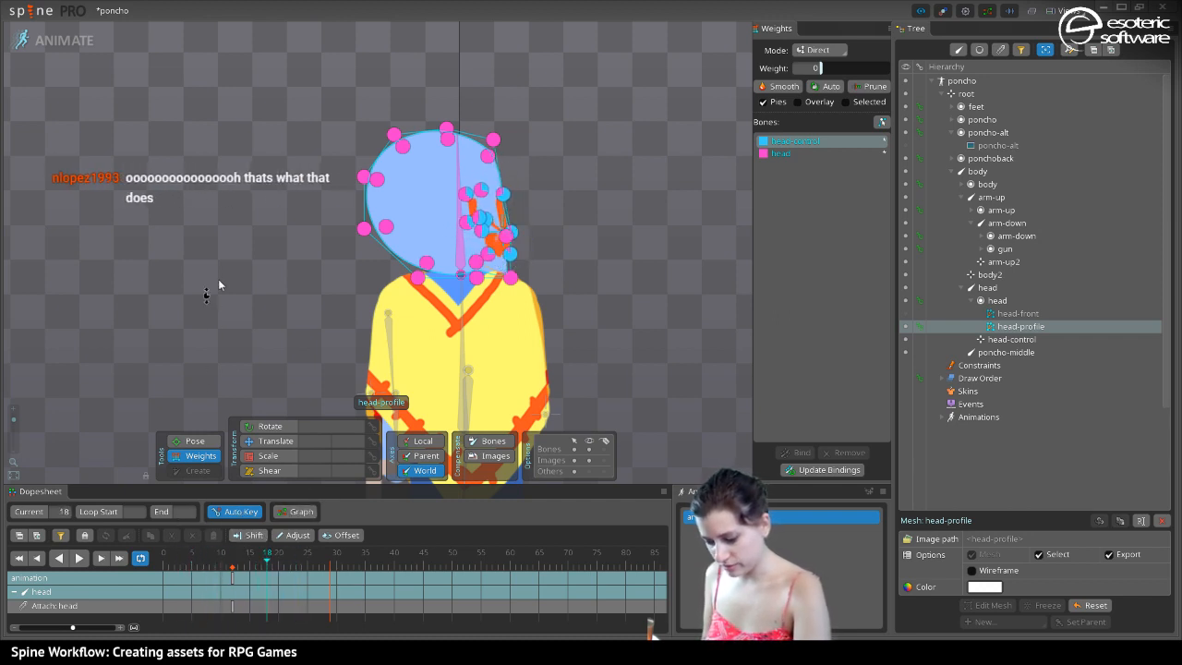
{"action": "left_click_drag", "start_coordinate": [223, 297], "coordinate": [240, 161]}
{"action": "left_click", "coordinate": [61, 41]}
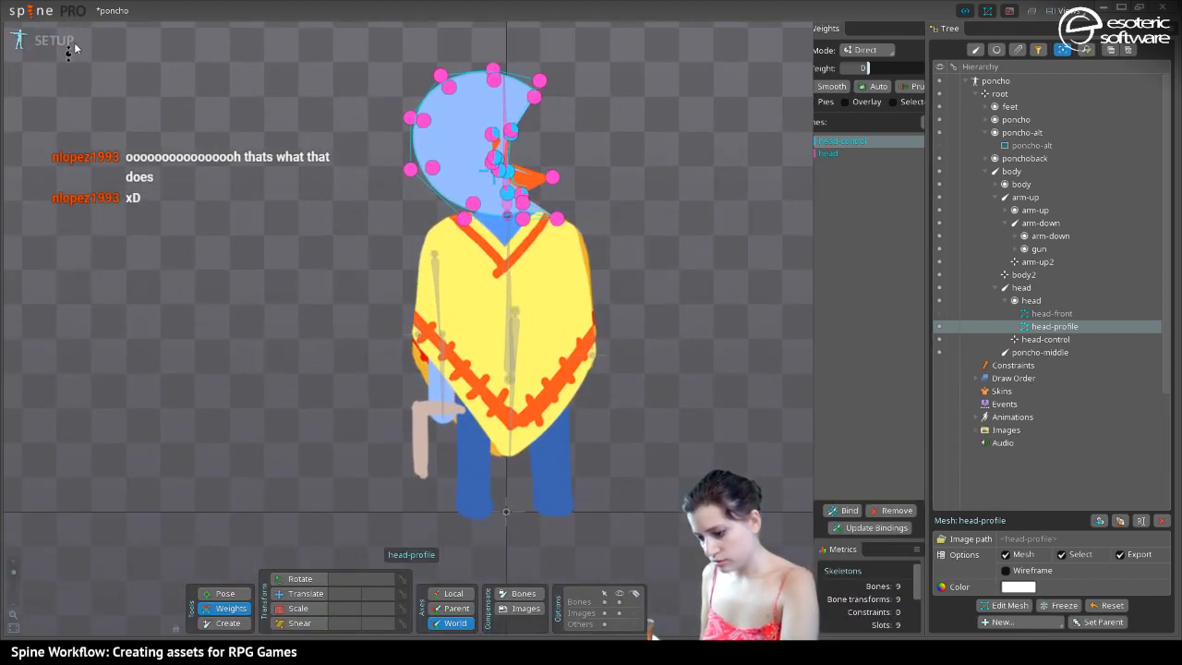
Make head-front the visible head attachment, convert the poncho image to a mesh, and open it for mesh editing
{"action": "left_click", "coordinate": [939, 310]}
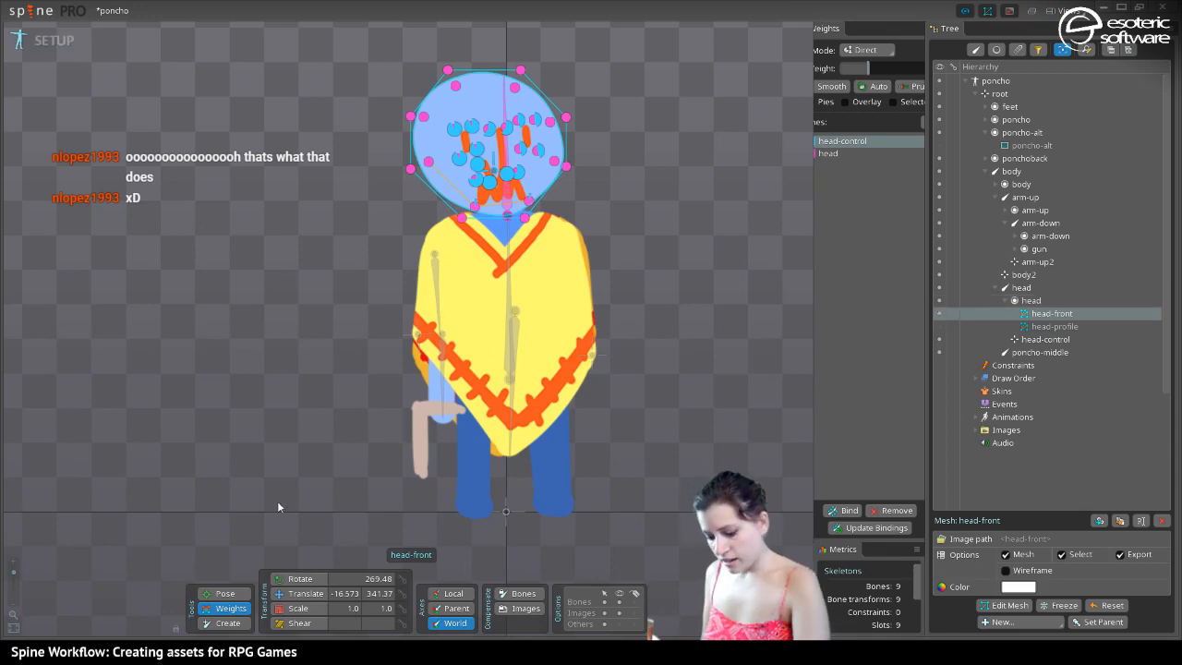
{"action": "left_click", "coordinate": [300, 592]}
{"action": "left_click", "coordinate": [504, 425]}
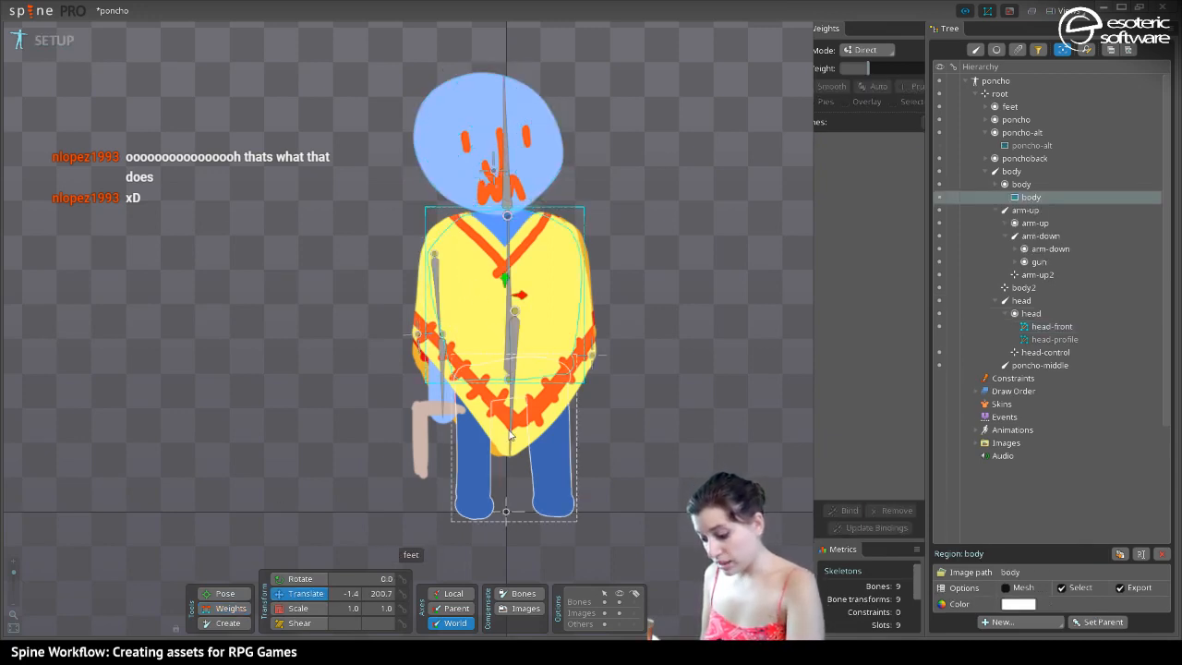
{"action": "left_click", "coordinate": [334, 240]}
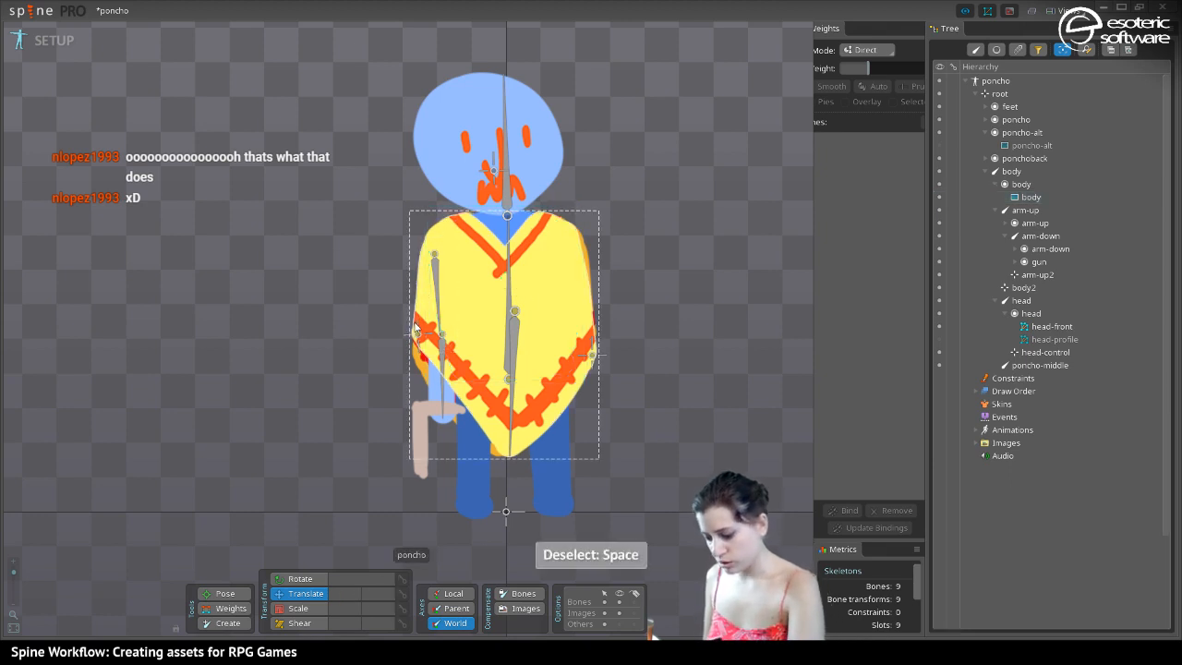
{"action": "left_click", "coordinate": [422, 309]}
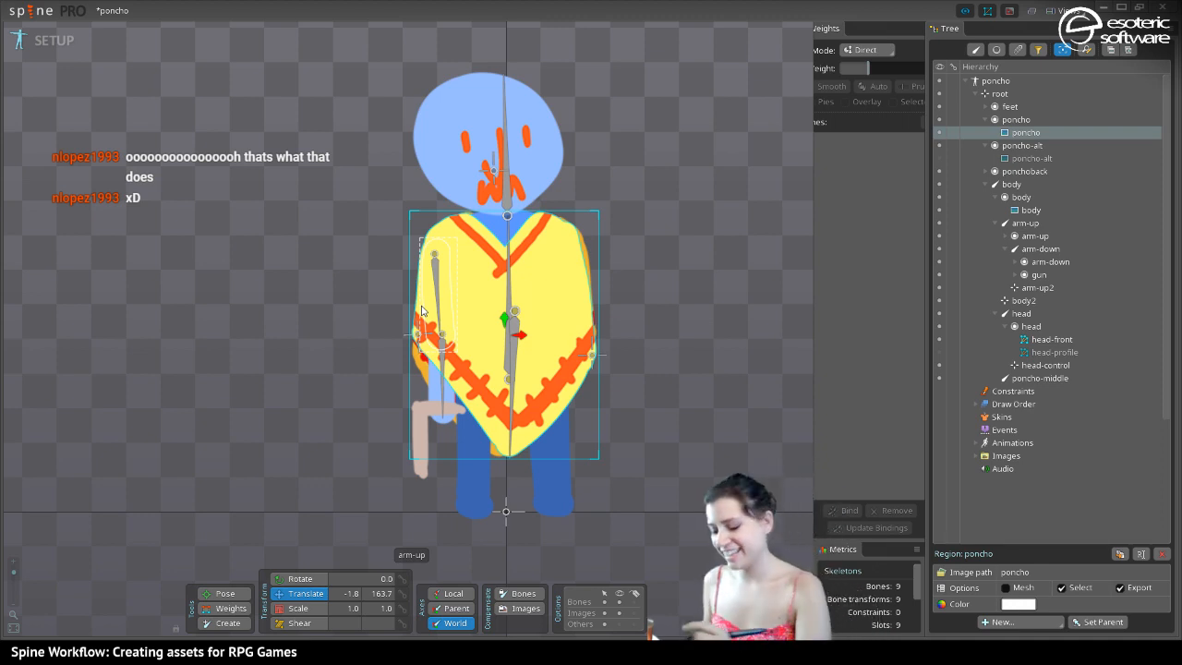
{"action": "left_click", "coordinate": [1005, 588]}
{"action": "left_click", "coordinate": [1003, 602]}
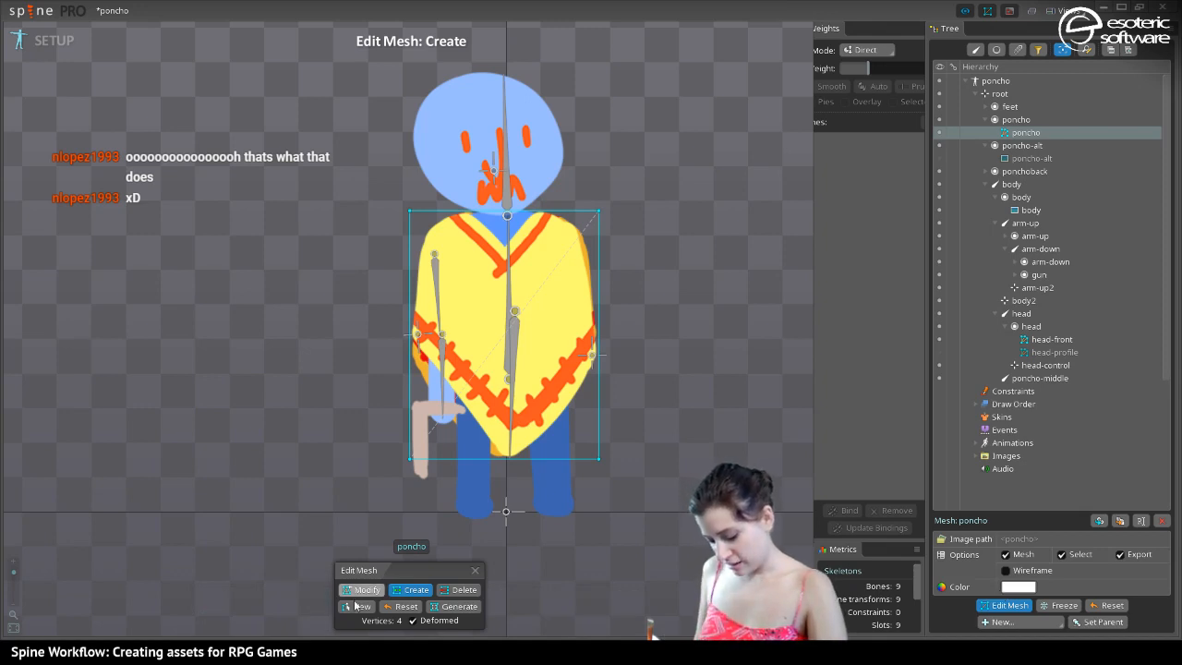
Trace a new closed mesh outline around the poncho, following its shoulders, sides and lower tip, with one vertex in the neckline notch
{"action": "left_click", "coordinate": [358, 605]}
{"action": "left_click", "coordinate": [453, 210]}
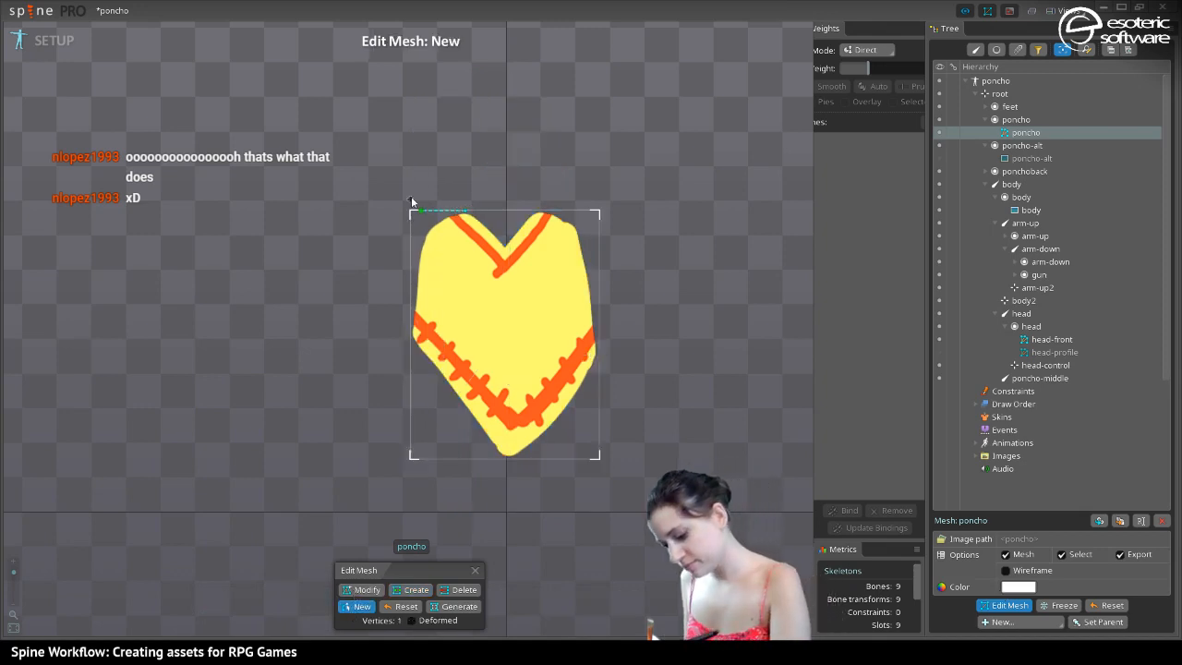
{"action": "left_click", "coordinate": [423, 226]}
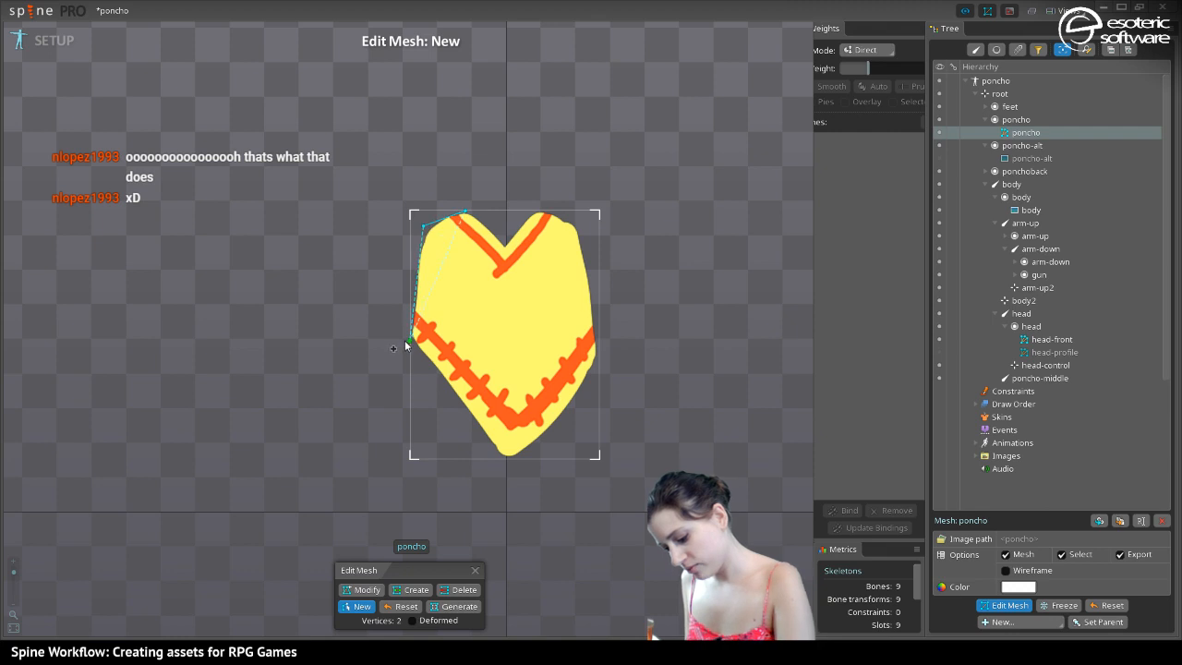
{"action": "left_click", "coordinate": [411, 339]}
{"action": "left_click", "coordinate": [499, 457]}
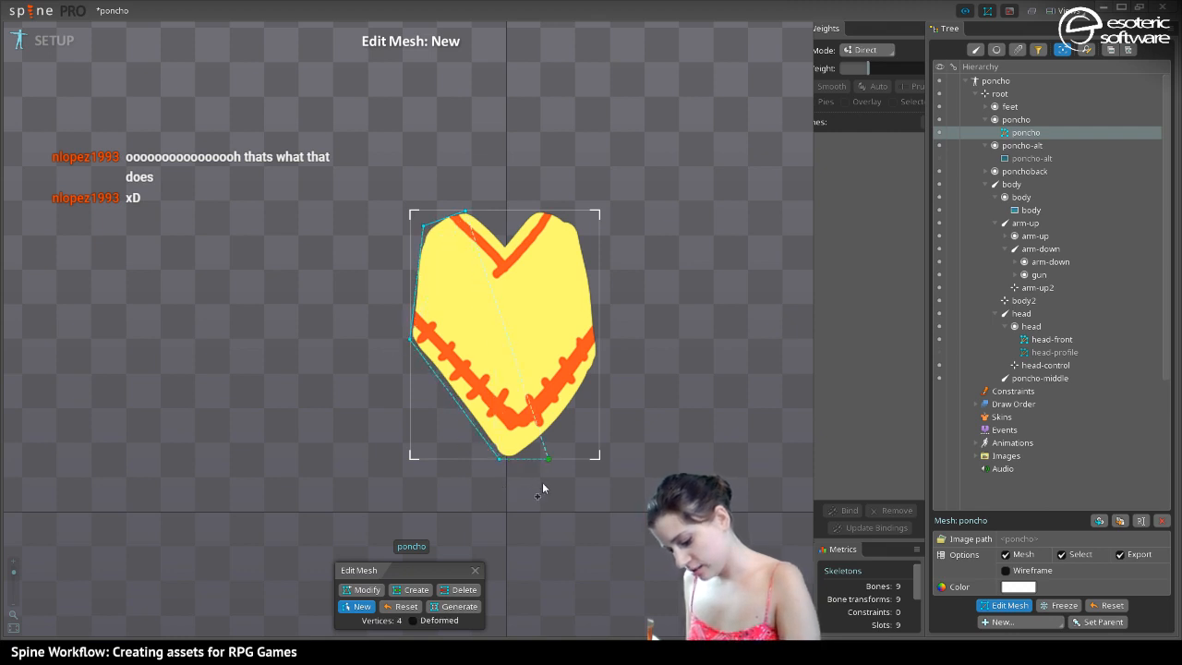
{"action": "left_click", "coordinate": [560, 419]}
{"action": "left_click", "coordinate": [597, 359]}
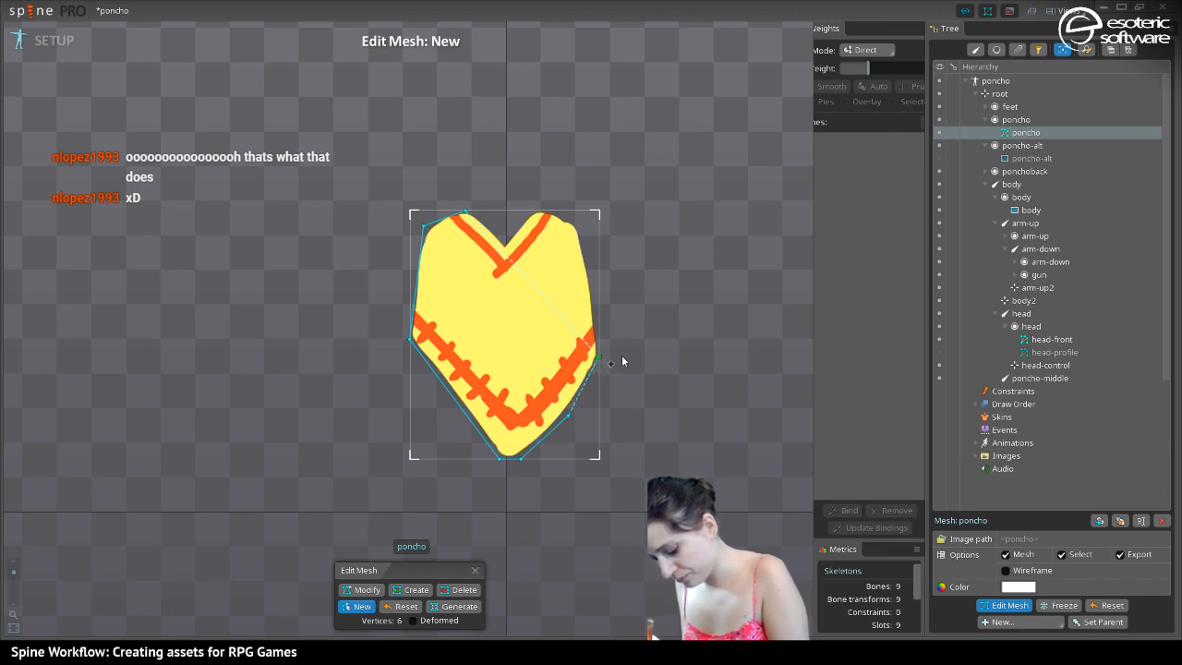
{"action": "left_click", "coordinate": [584, 229]}
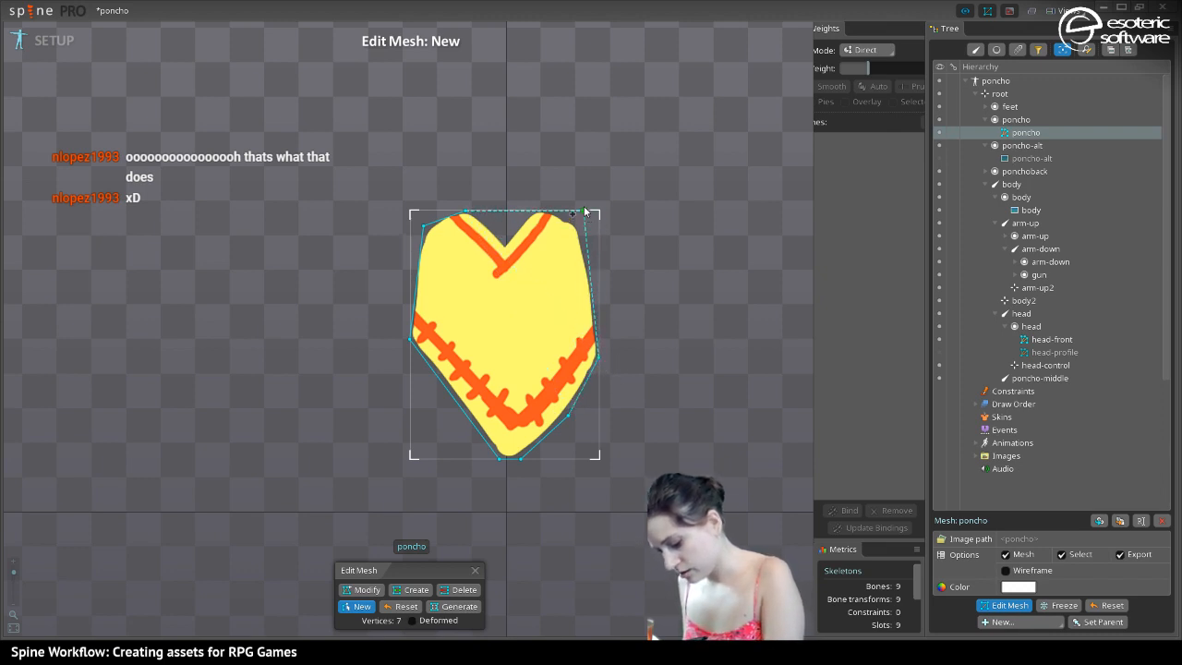
{"action": "left_click", "coordinate": [534, 212]}
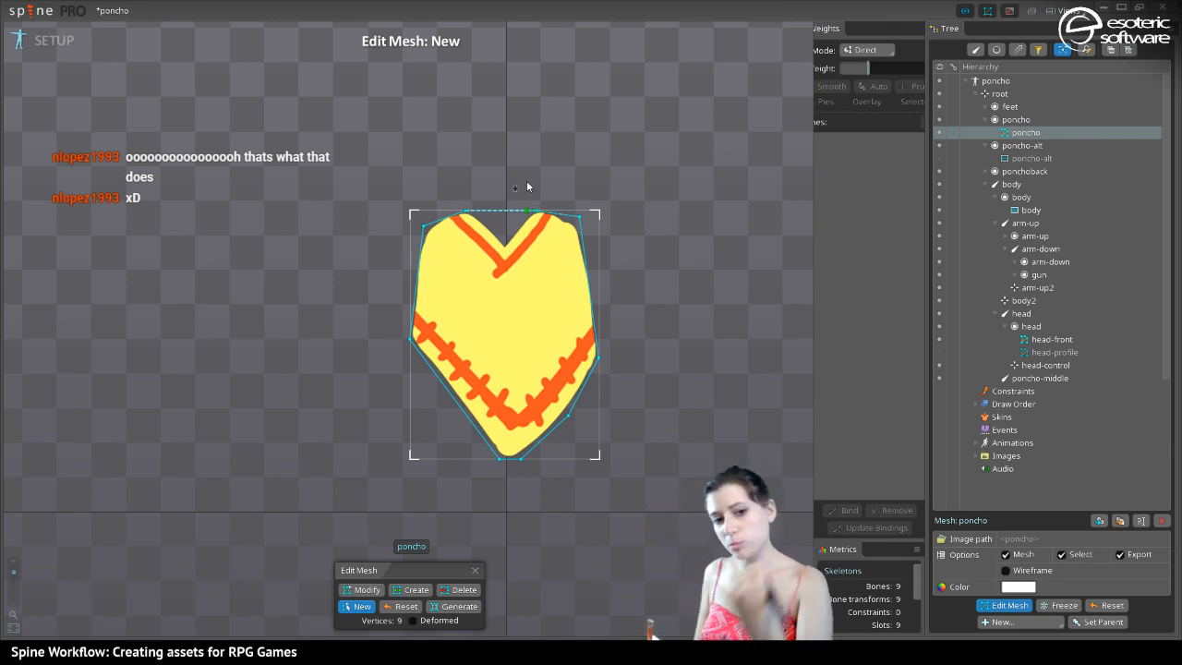
{"action": "left_click_drag", "start_coordinate": [529, 212], "coordinate": [506, 243]}
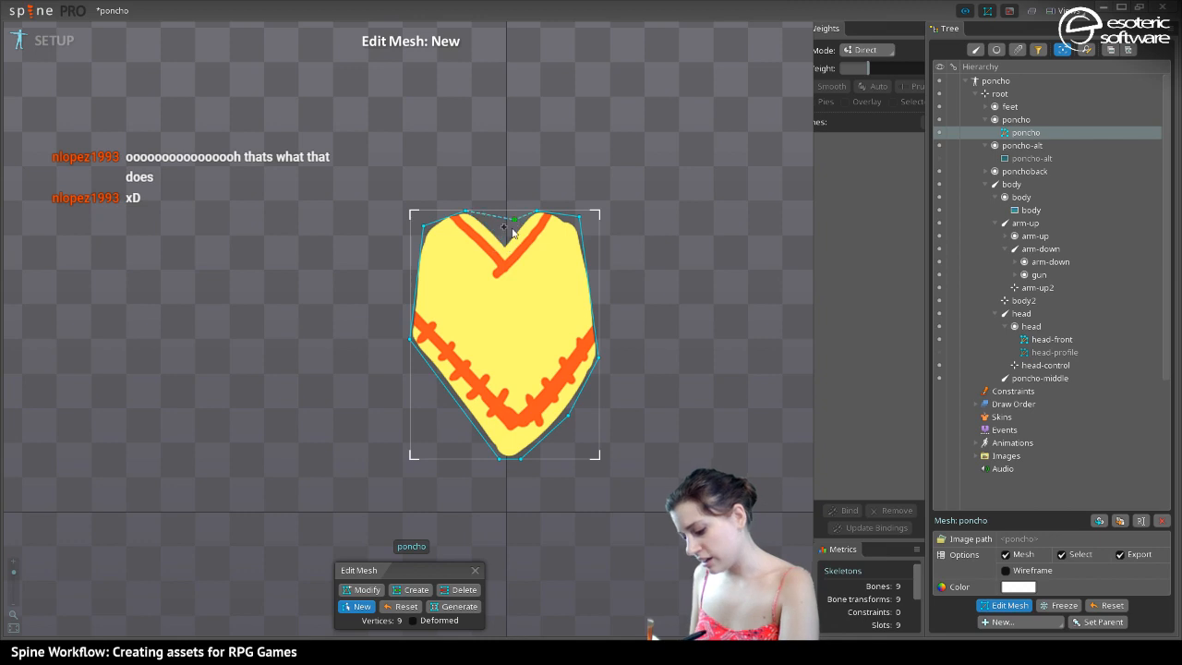
{"action": "left_click", "coordinate": [457, 215]}
{"action": "left_click", "coordinate": [463, 196]}
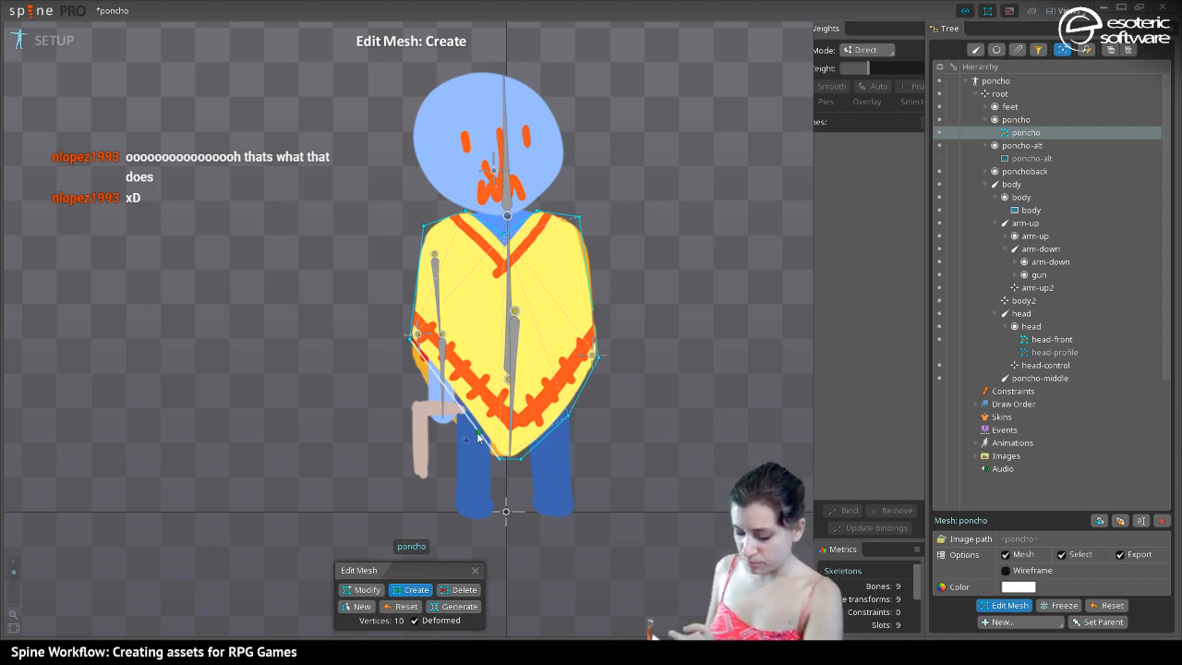
Add two extra outline vertices to each side edge of the poncho mesh, and one to each lower diagonal edge
{"action": "left_click", "coordinate": [415, 305]}
{"action": "left_click", "coordinate": [416, 252]}
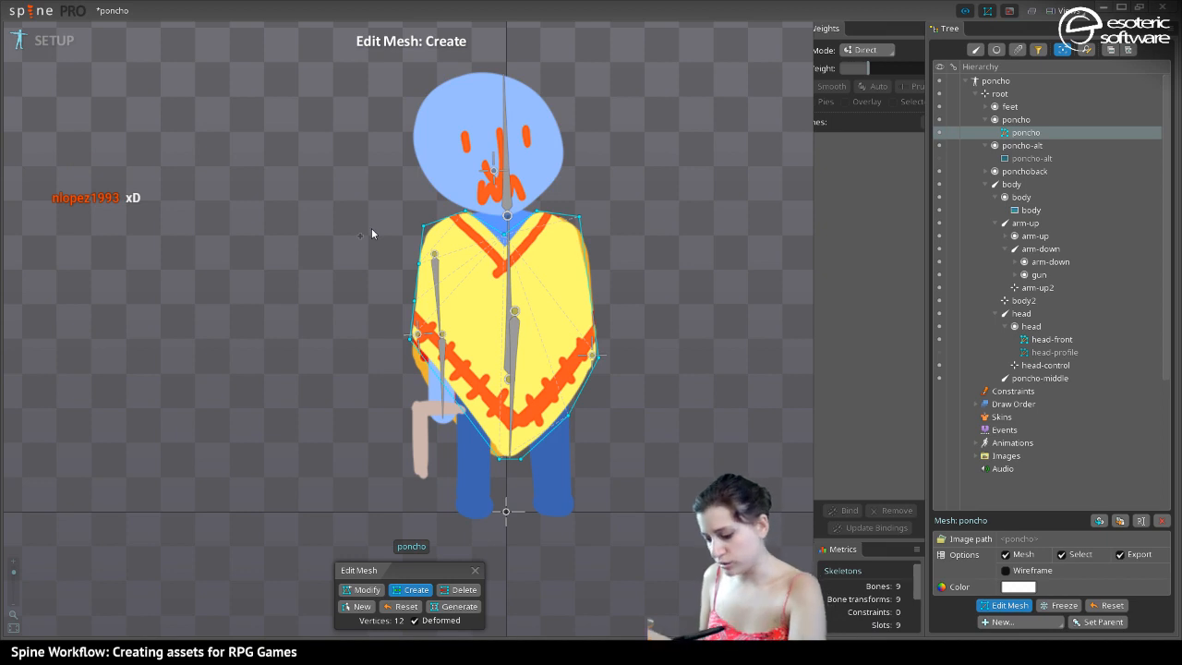
{"action": "left_click", "coordinate": [593, 318]}
{"action": "left_click", "coordinate": [582, 255]}
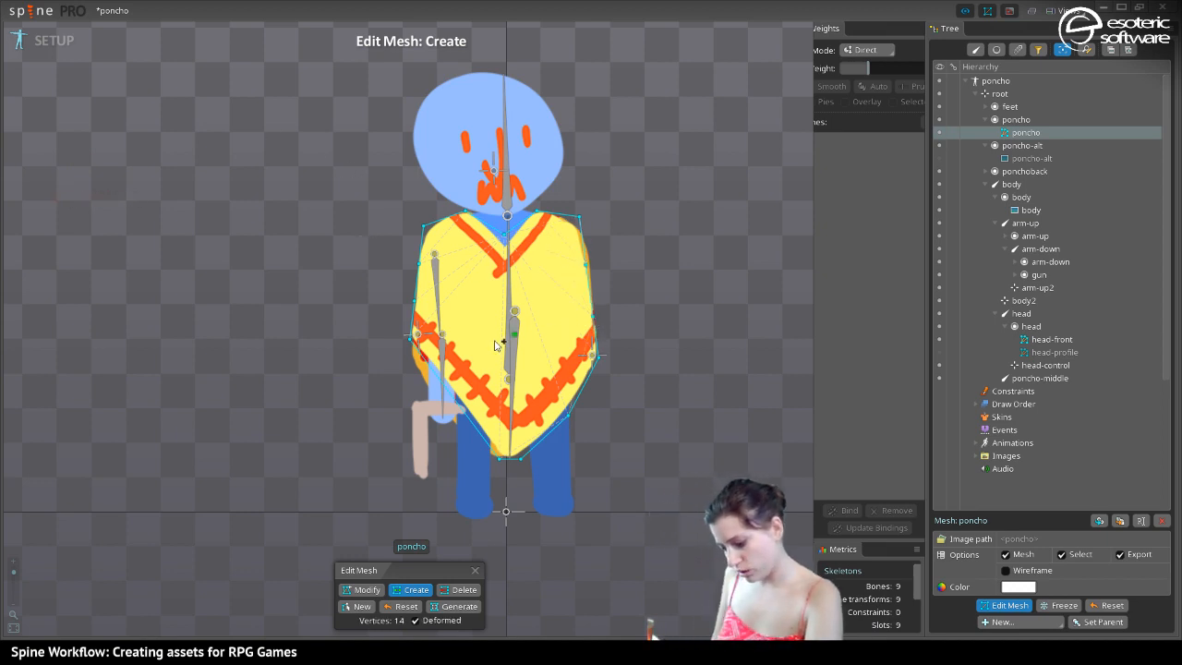
{"action": "left_click", "coordinate": [472, 421]}
{"action": "left_click", "coordinate": [584, 385]}
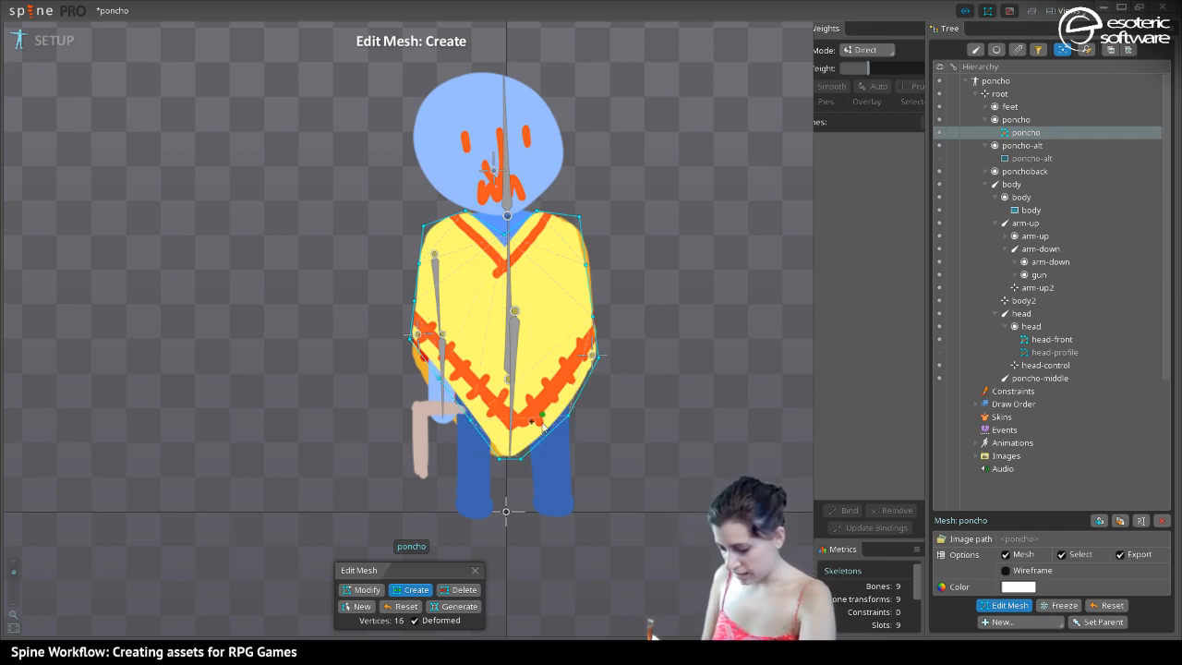
Rework the vertices on the poncho's lower diagonal edge opposite the gun arm so they are evenly spaced and follow its curve
{"action": "double_click", "coordinate": [568, 416]}
{"action": "left_click", "coordinate": [556, 399]}
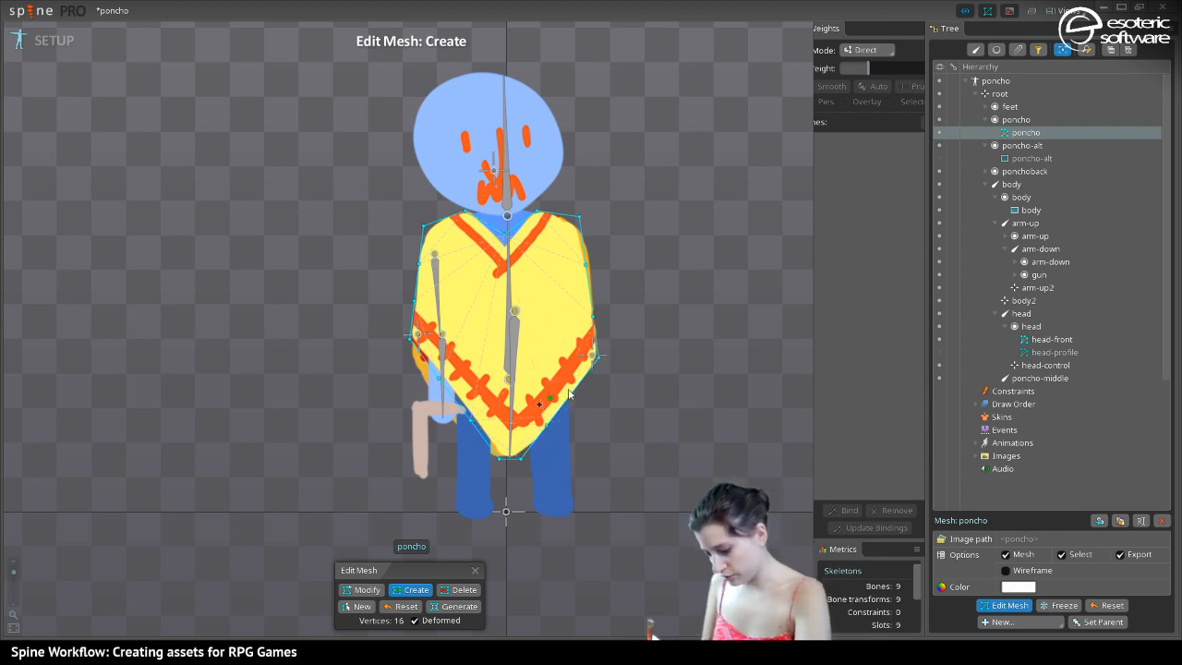
{"action": "left_click", "coordinate": [366, 593]}
{"action": "left_click_drag", "start_coordinate": [547, 427], "coordinate": [586, 404]}
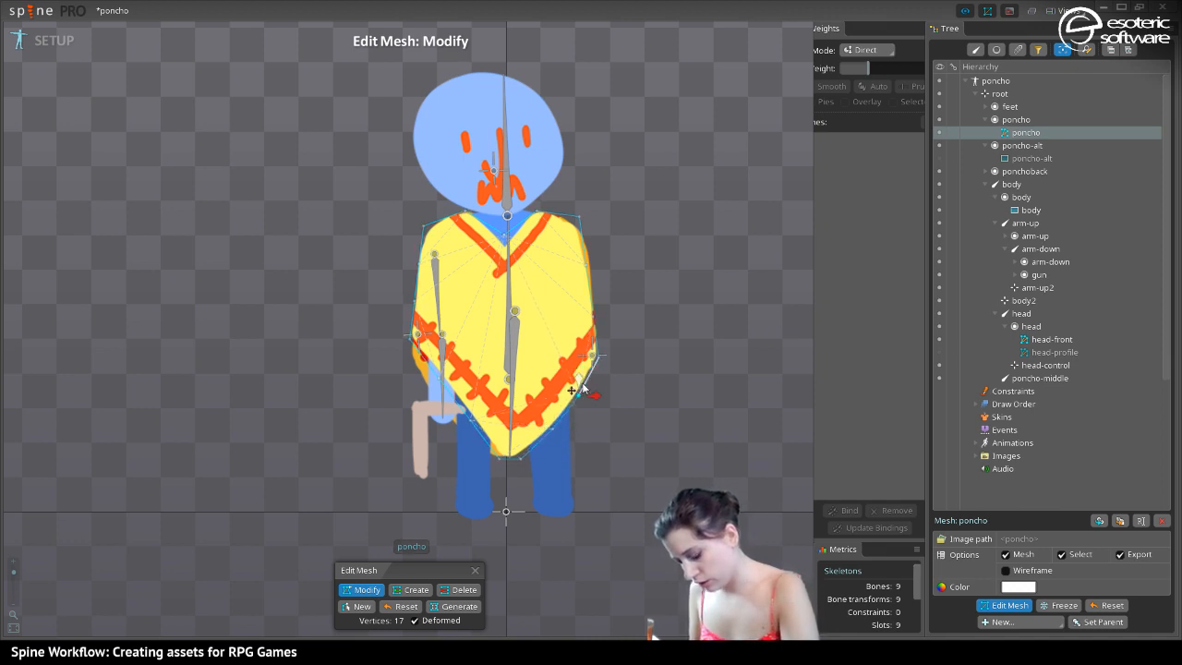
Add seven interior vertices to the poncho mesh, five along the lower trim and two across the chest, and finish editing it
{"action": "left_click", "coordinate": [413, 589]}
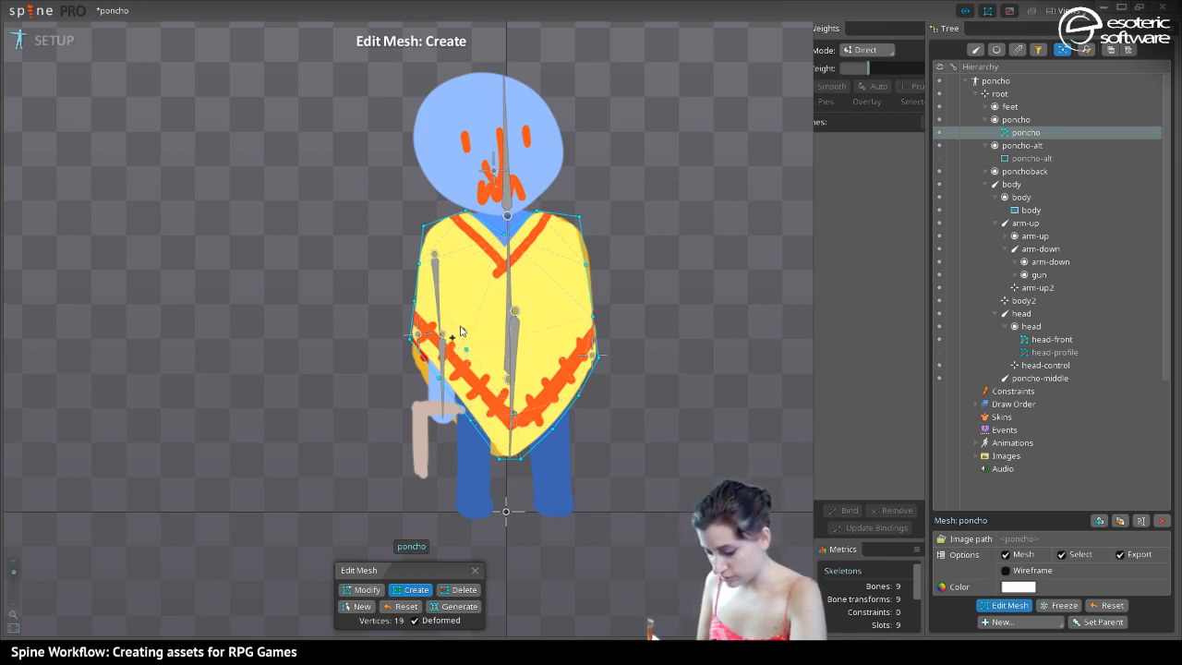
{"action": "left_click", "coordinate": [525, 389]}
{"action": "left_click", "coordinate": [558, 351]}
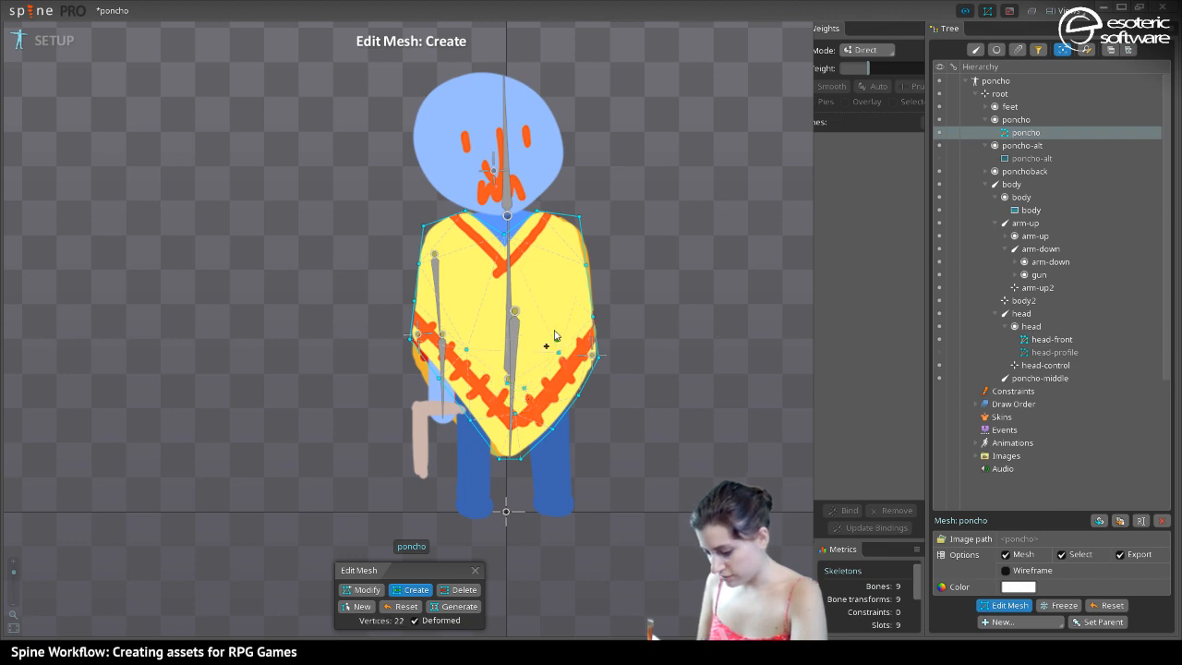
{"action": "left_click", "coordinate": [477, 297]}
{"action": "left_click", "coordinate": [540, 284]}
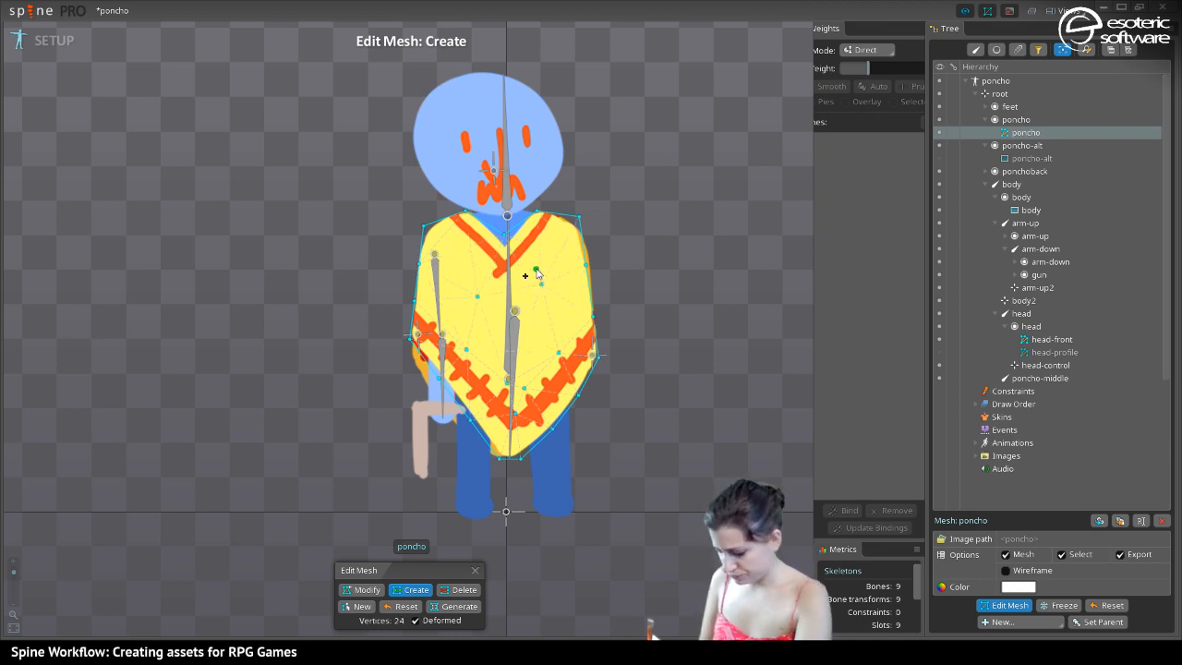
{"action": "left_click", "coordinate": [998, 604]}
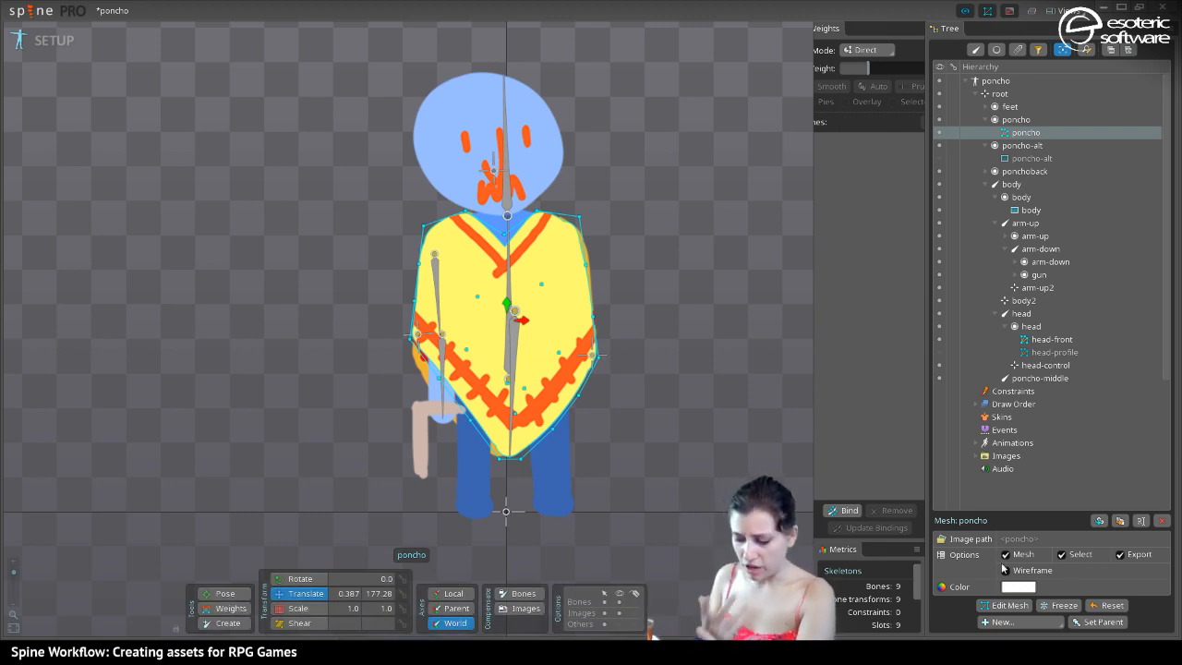
{"action": "left_click", "coordinate": [1007, 605]}
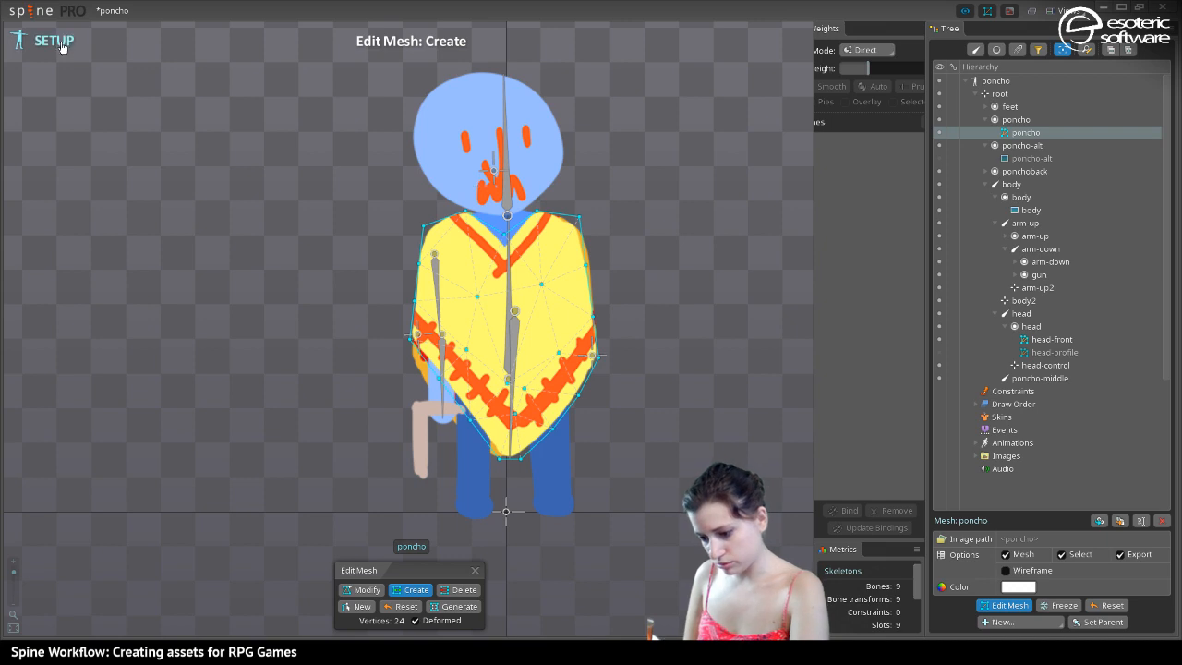
{"action": "key", "text": "Escape"}
Bind the poncho mesh to the body, arm-up2, body2 and poncho-middle bones
{"action": "left_click", "coordinate": [843, 510]}
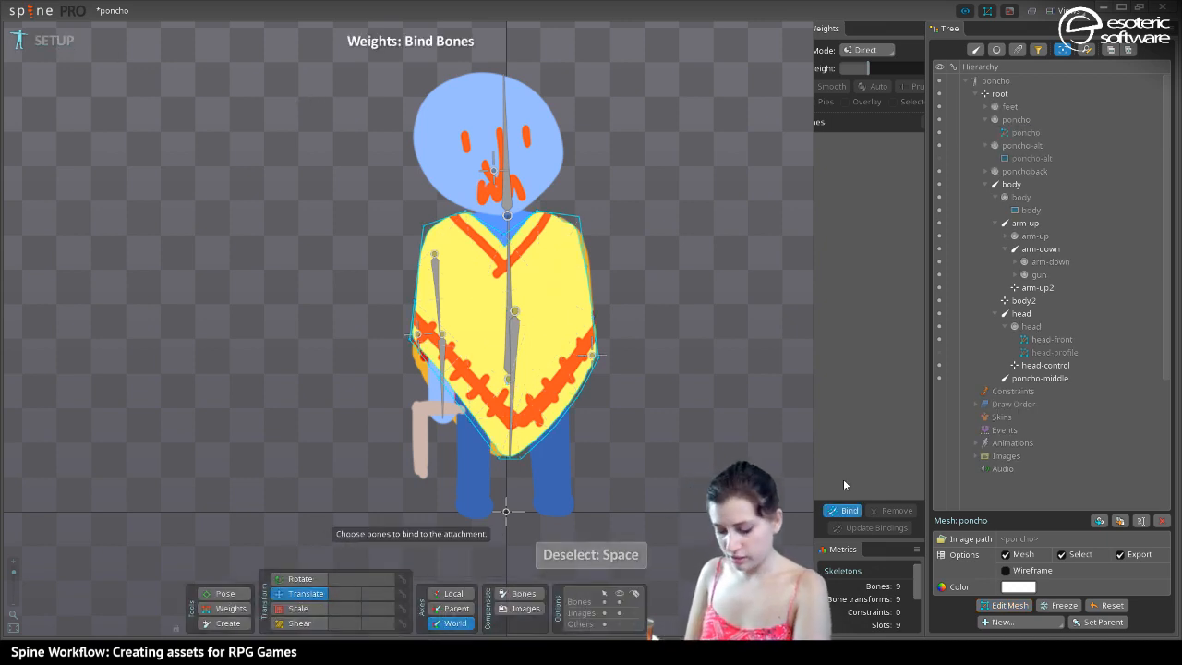
{"action": "left_click", "coordinate": [509, 287]}
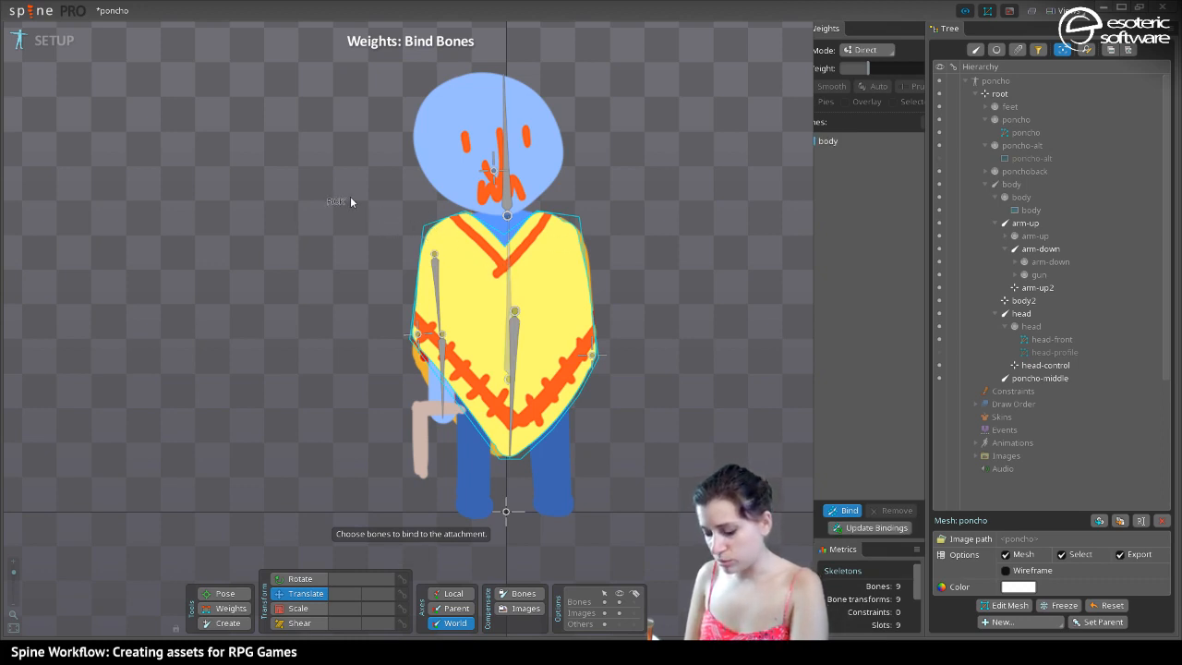
{"action": "left_click", "coordinate": [417, 338]}
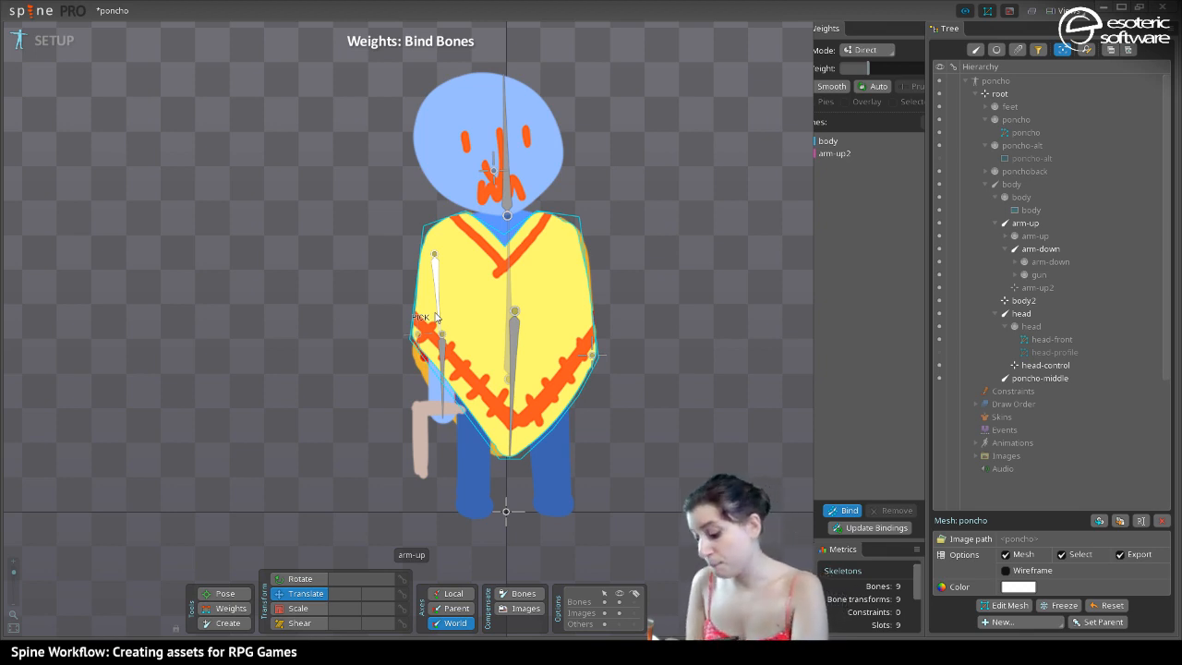
{"action": "left_click", "coordinate": [592, 357]}
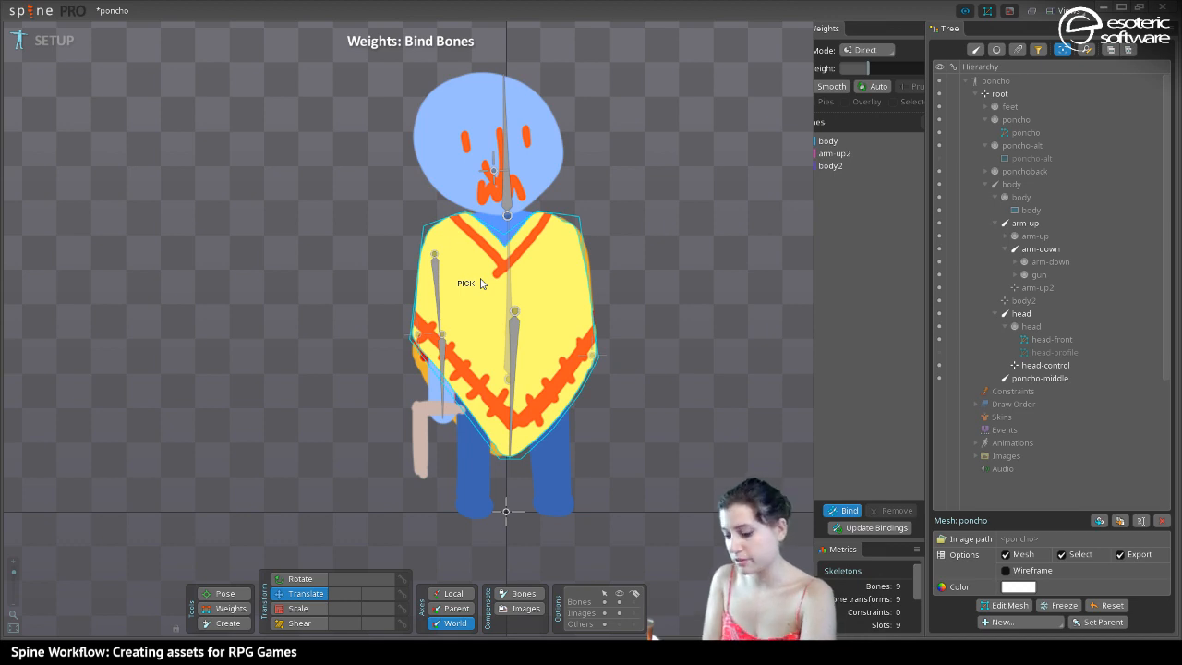
{"action": "left_click", "coordinate": [515, 346]}
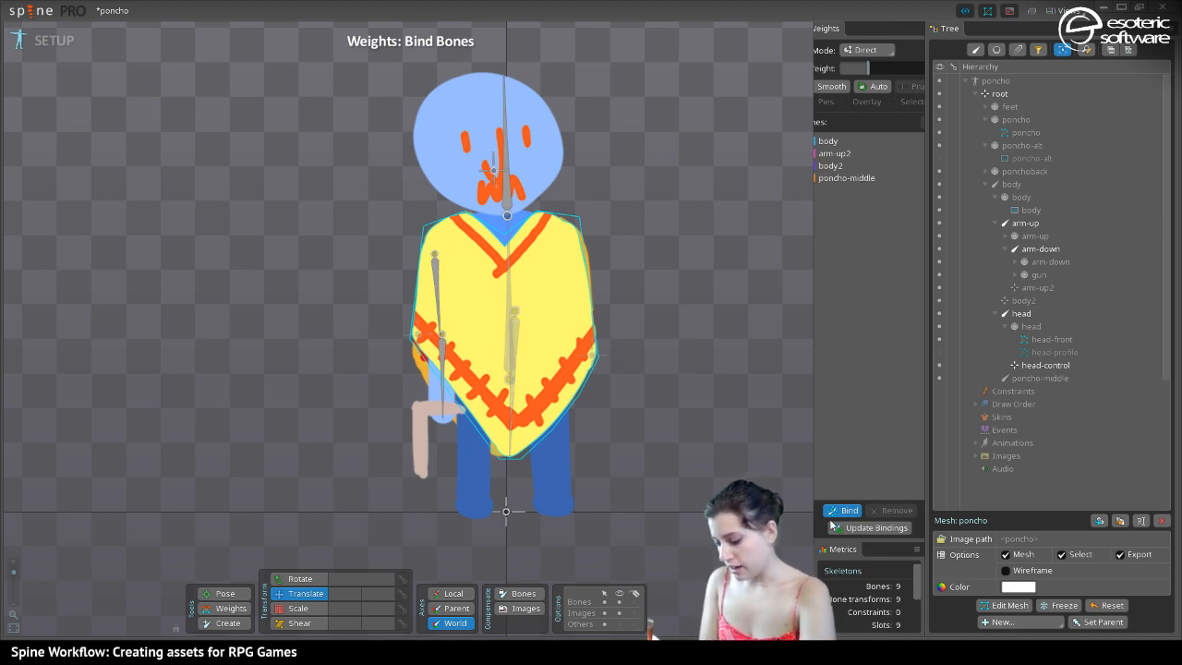
{"action": "left_click", "coordinate": [840, 509]}
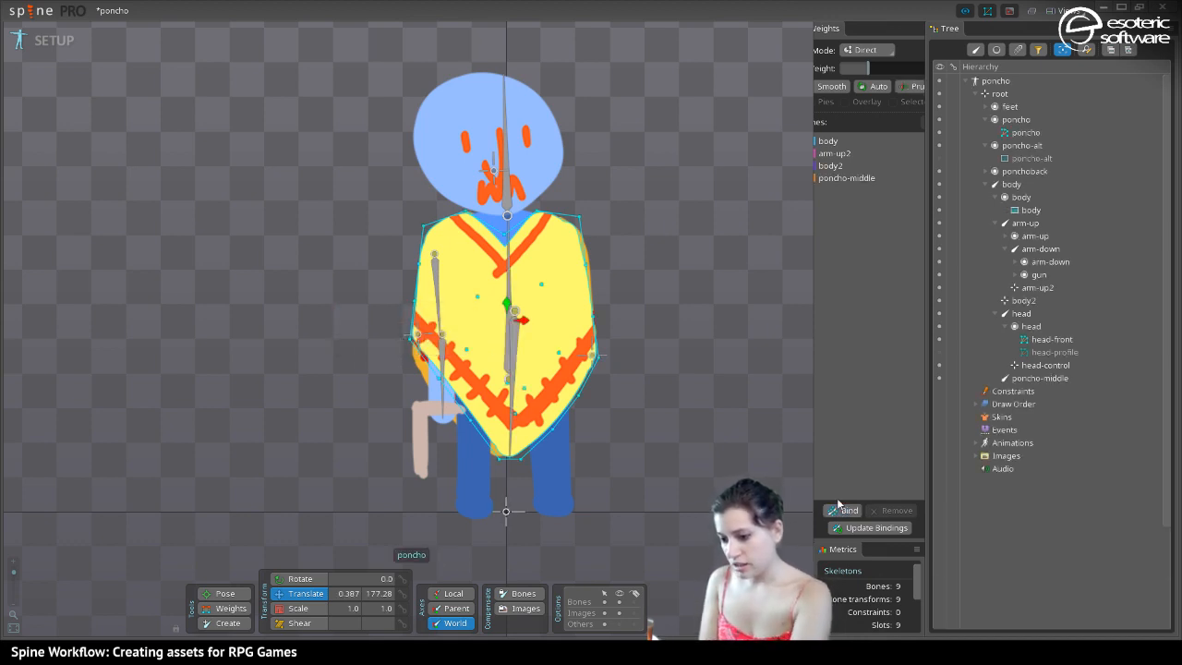
In animate mode at frame 18, rotate the arm-up bone so the gun arm lifts outward from the body
{"action": "left_click", "coordinate": [41, 40]}
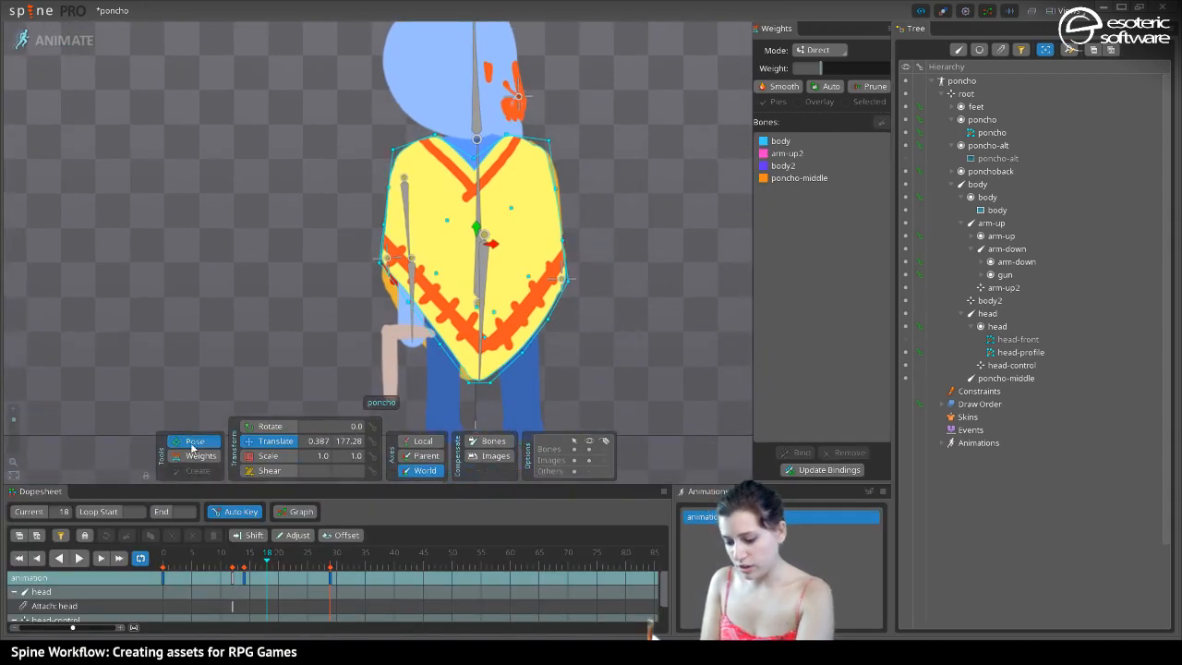
{"action": "left_click", "coordinate": [253, 427]}
{"action": "left_click", "coordinate": [413, 232]}
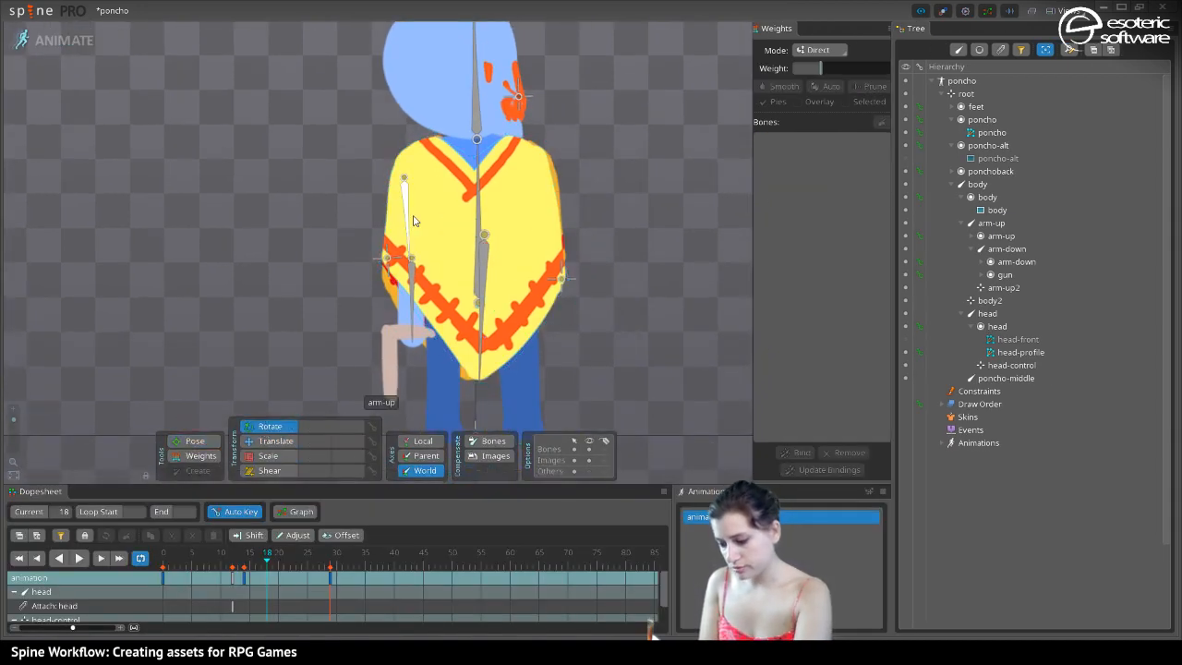
{"action": "left_click", "coordinate": [410, 220]}
{"action": "left_click", "coordinate": [194, 441]}
{"action": "left_click_drag", "start_coordinate": [410, 239], "coordinate": [328, 208]}
At frame 18, move body2 outward to about 135.5, 155.1, and swing the poncho-middle bone sideways toward body2
{"action": "left_click", "coordinate": [561, 275]}
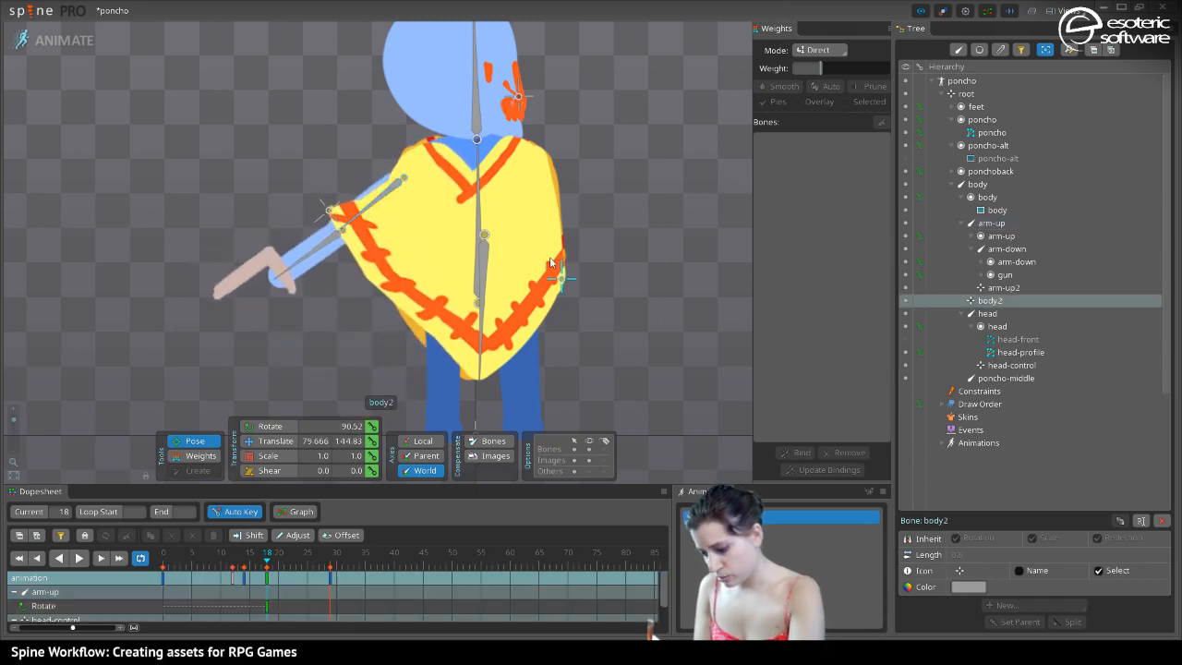
{"action": "left_click_drag", "start_coordinate": [565, 270], "coordinate": [622, 268]}
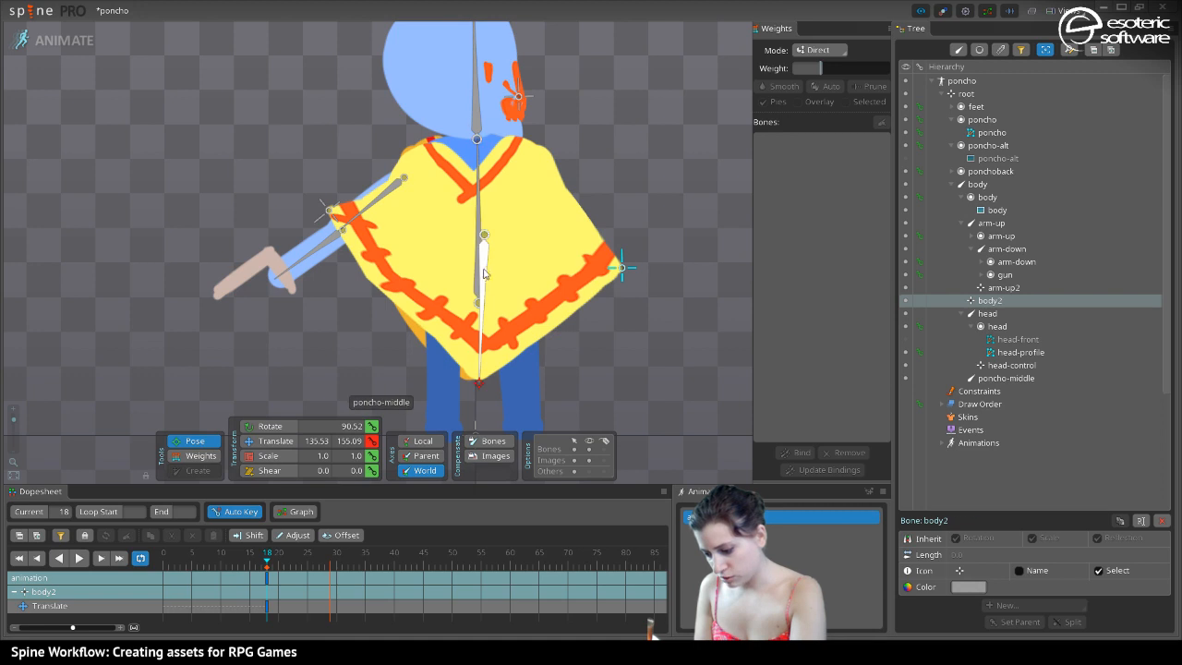
{"action": "left_click", "coordinate": [478, 351]}
{"action": "left_click_drag", "start_coordinate": [482, 379], "coordinate": [443, 370]}
Select all vertices of the poncho mesh with the Weights tool and prune weights under a threshold of 5.5
{"action": "left_click", "coordinate": [196, 455]}
{"action": "left_click", "coordinate": [392, 266]}
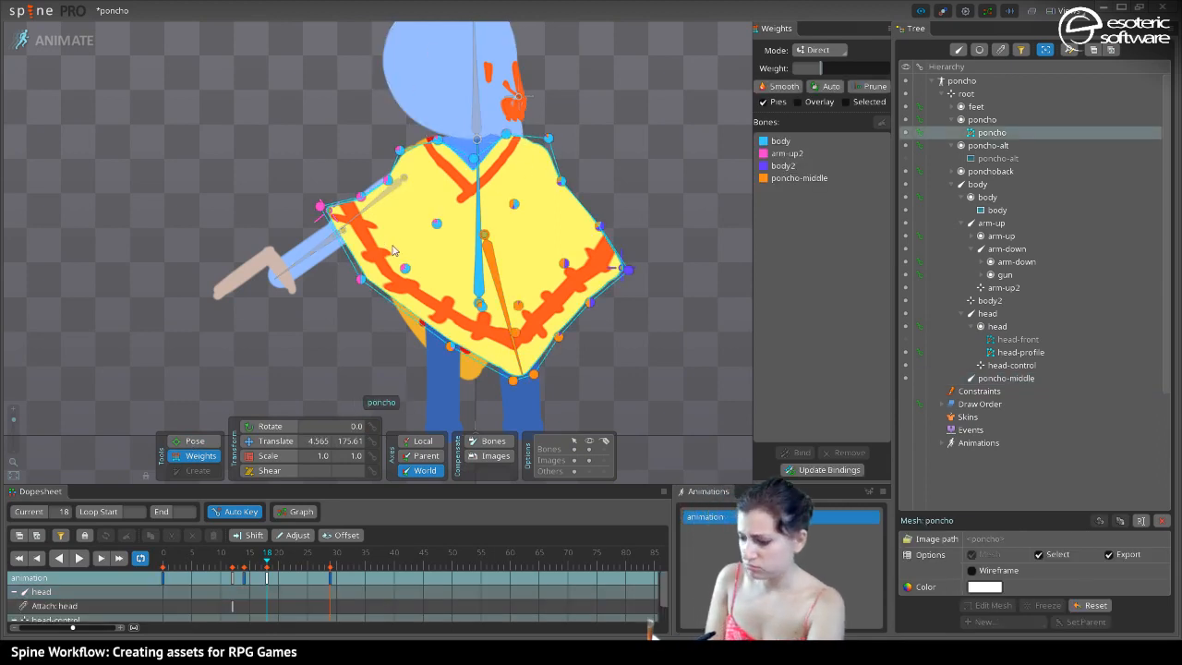
{"action": "left_click", "coordinate": [504, 136]}
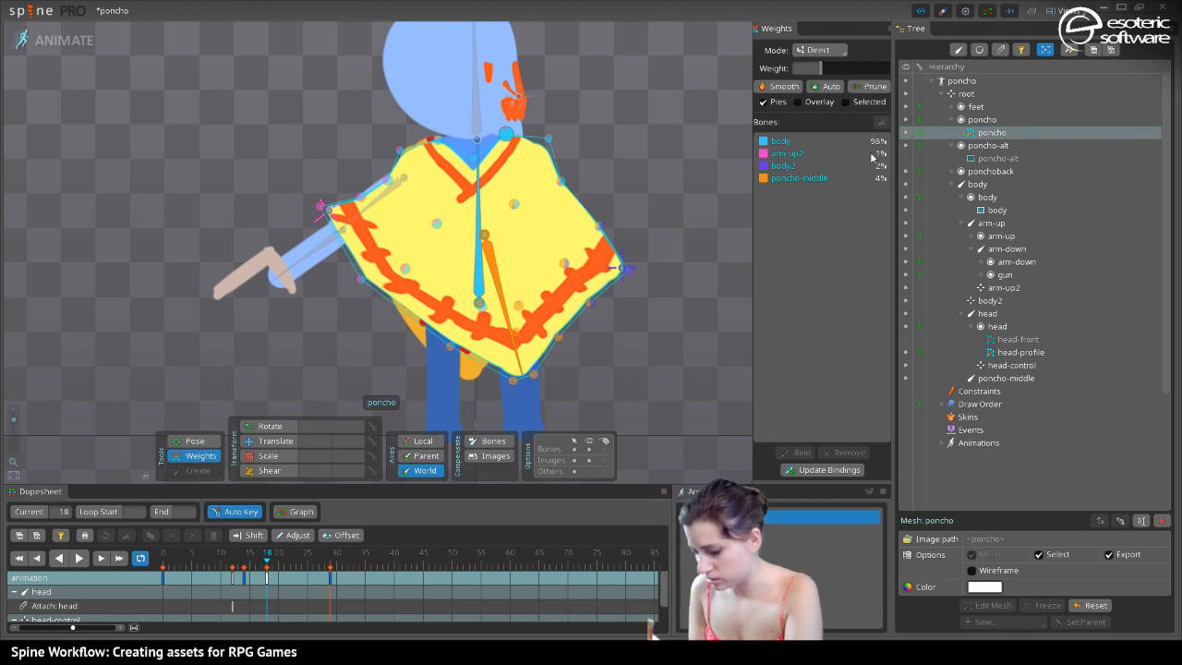
{"action": "left_click_drag", "start_coordinate": [265, 80], "coordinate": [710, 432]}
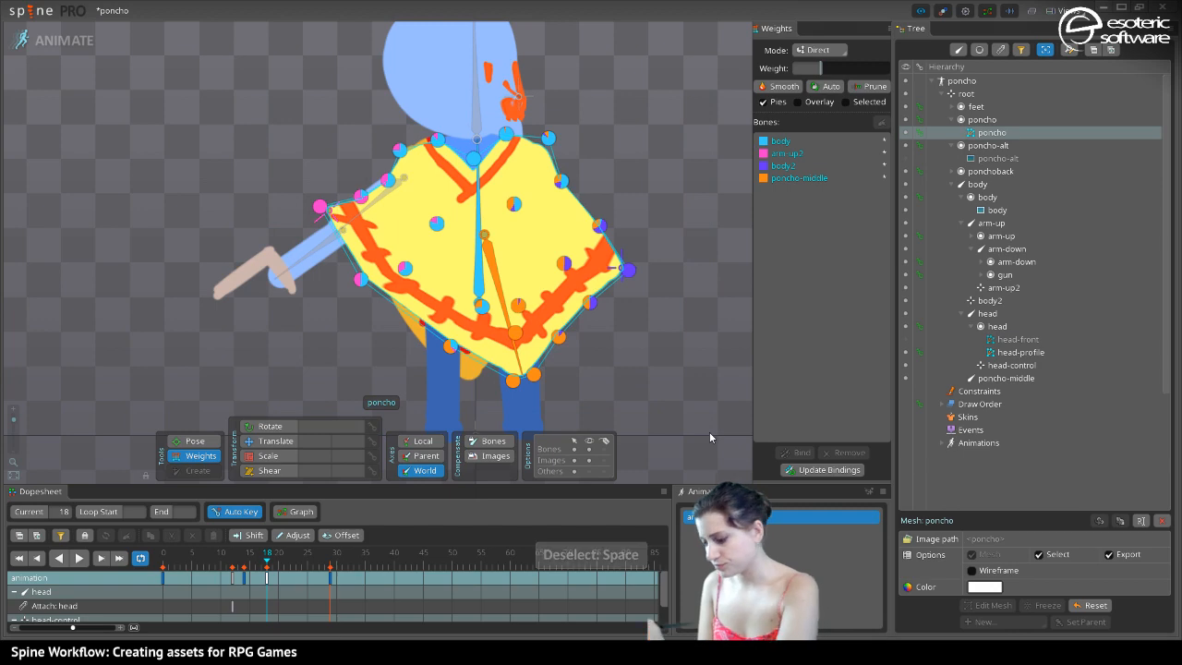
{"action": "left_click", "coordinate": [871, 88]}
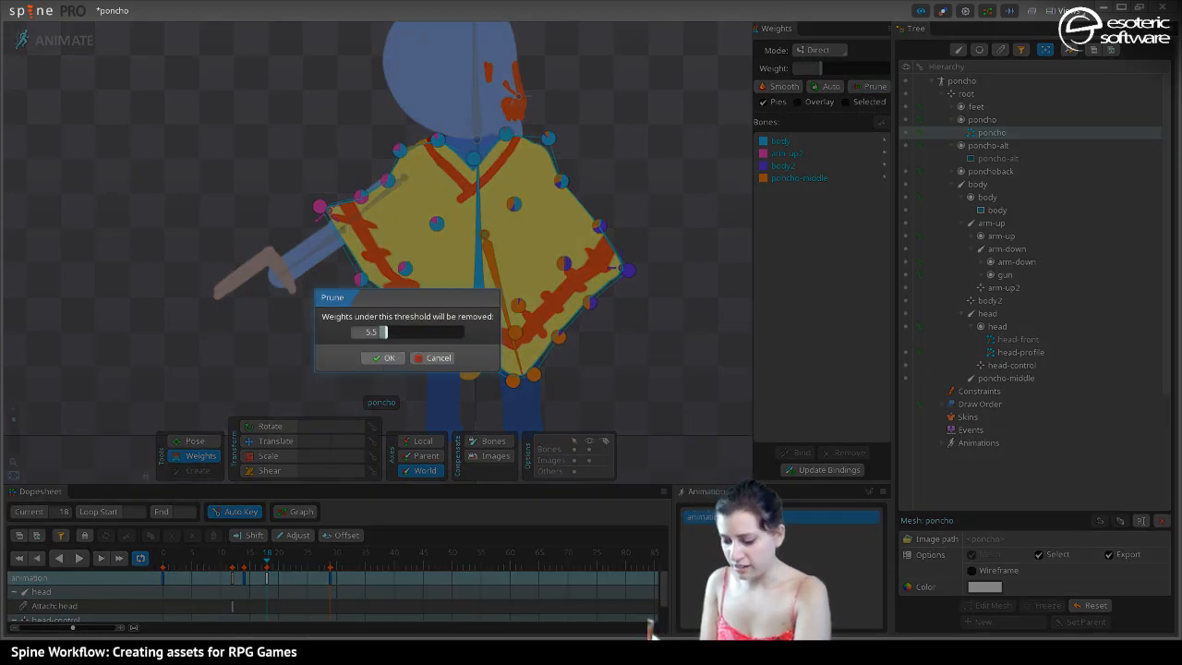
{"action": "left_click", "coordinate": [379, 358]}
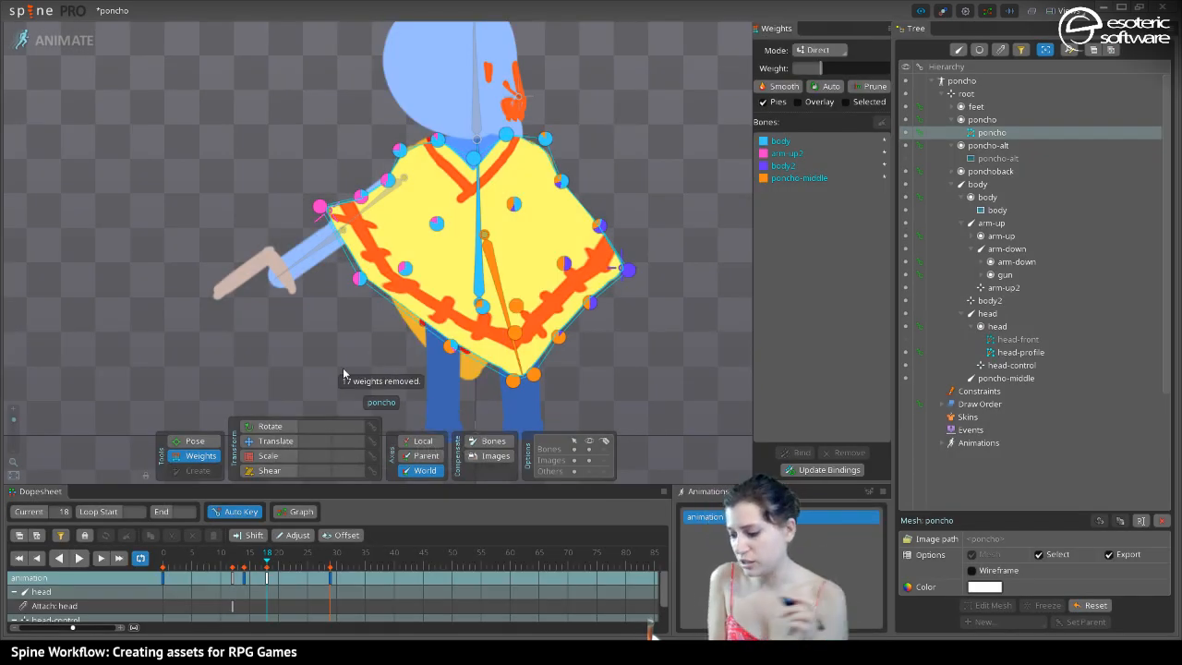
Reweight the poncho's upper vertices: collar and shoulder corners fully to body, and those above the gun arm to arm-up2
{"action": "left_click", "coordinate": [438, 138]}
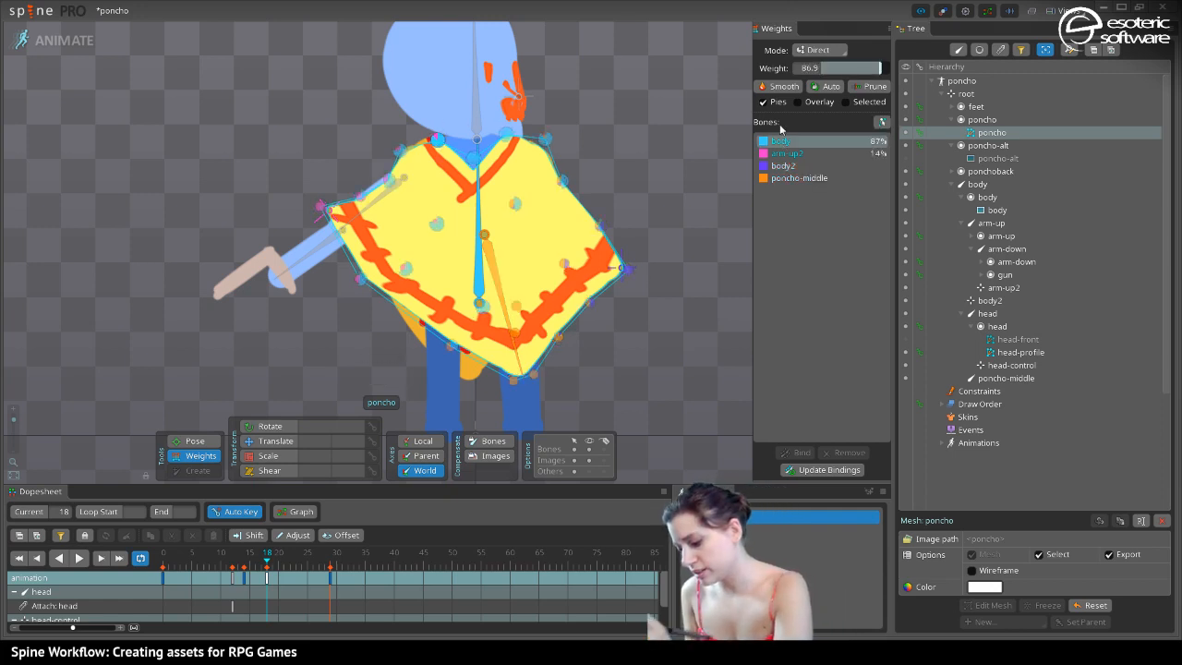
{"action": "mouse_move", "coordinate": [388, 175]}
{"action": "left_mouse_down"}
{"action": "mouse_move", "coordinate": [366, 238]}
{"action": "mouse_move", "coordinate": [383, 174]}
{"action": "left_mouse_up"}
{"action": "left_click_drag", "start_coordinate": [546, 139], "coordinate": [533, 99]}
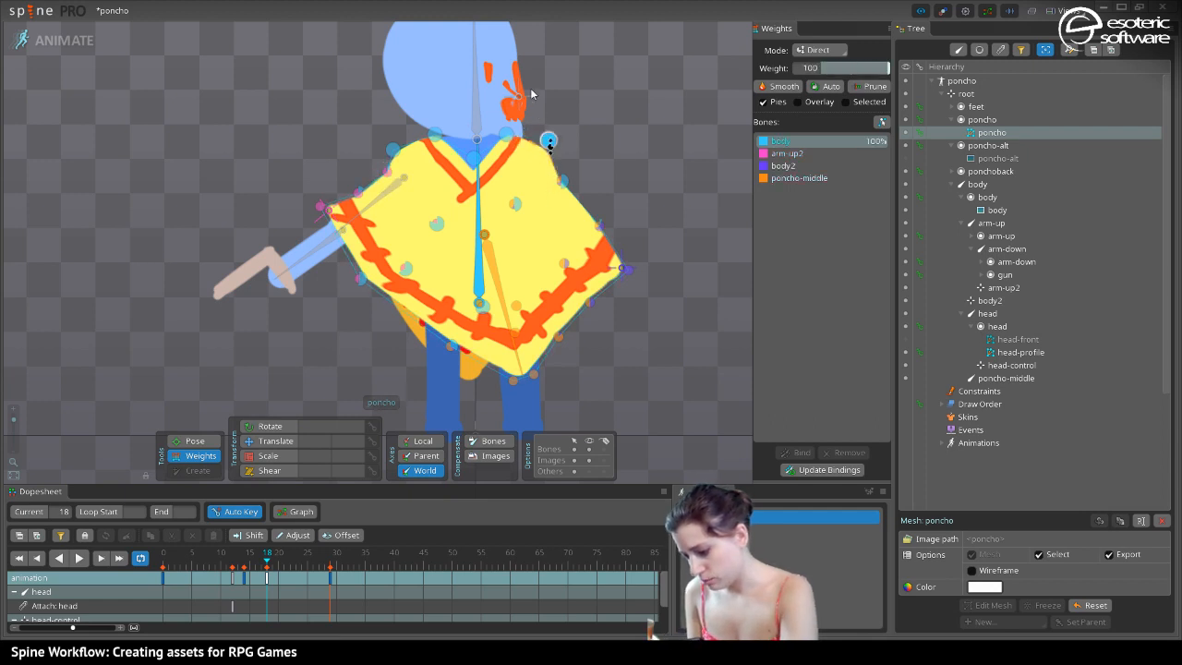
Add poncho-middle influence to the vertices on the body2 side, giving the nearby chest vertex a 12.7 weight, and save the project
{"action": "left_click", "coordinate": [563, 179]}
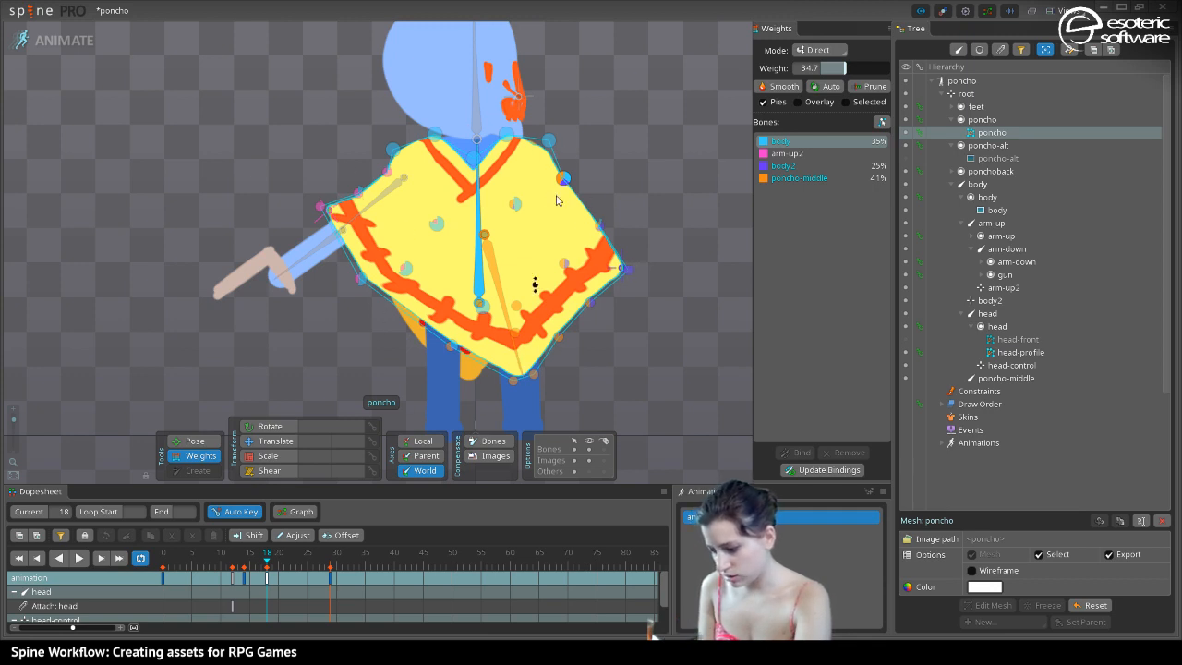
{"action": "left_click", "coordinate": [791, 177]}
{"action": "left_click_drag", "start_coordinate": [558, 178], "coordinate": [514, 229]}
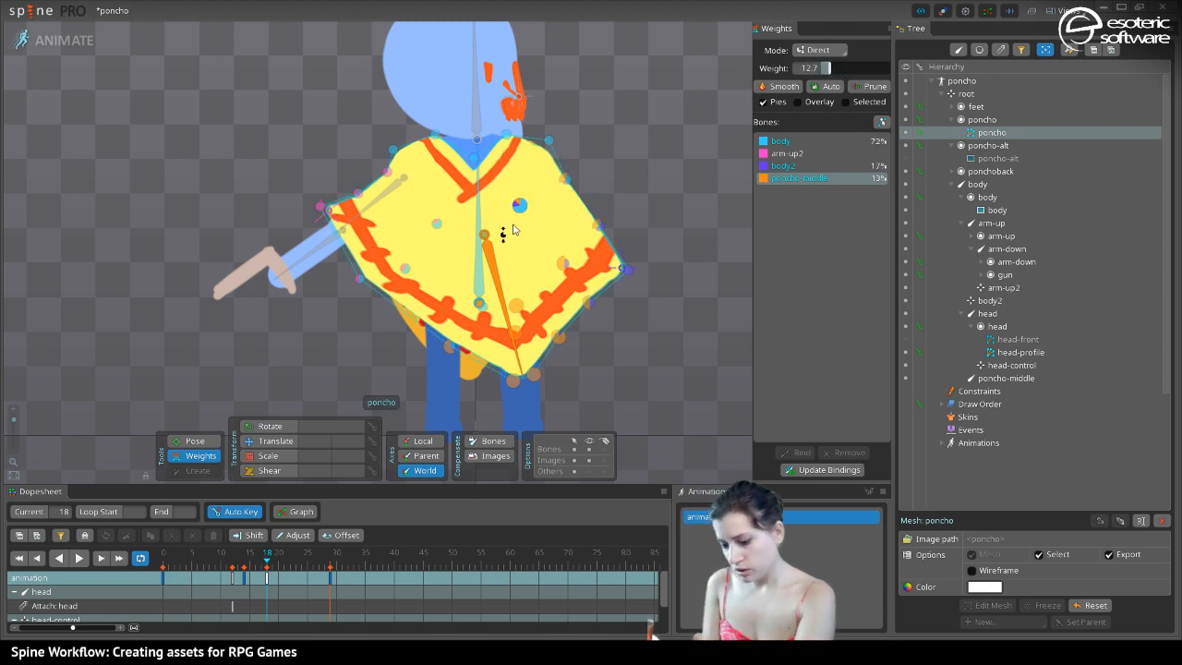
{"action": "key", "text": "space"}
{"action": "key", "text": "ctrl+s"}
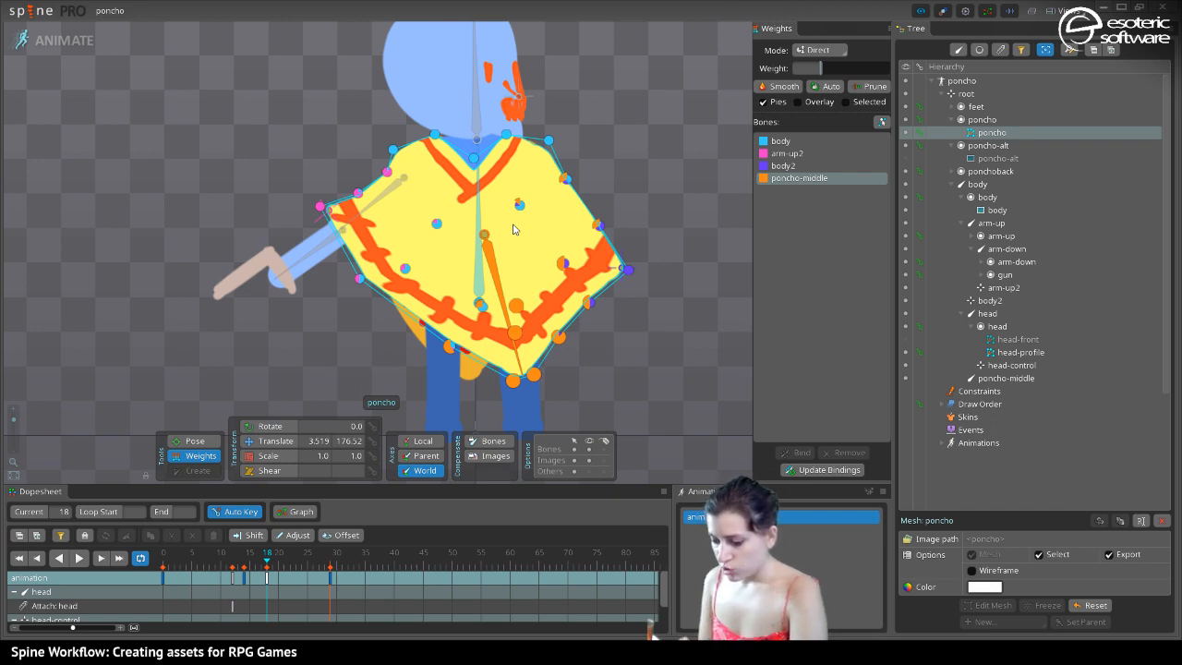
At frame 12, rotate the arm-up bone to about 3.7 degrees so the gun arm reaches across the chest
{"action": "left_click_drag", "start_coordinate": [267, 560], "coordinate": [234, 582]}
{"action": "left_click", "coordinate": [194, 440]}
{"action": "left_click", "coordinate": [404, 217]}
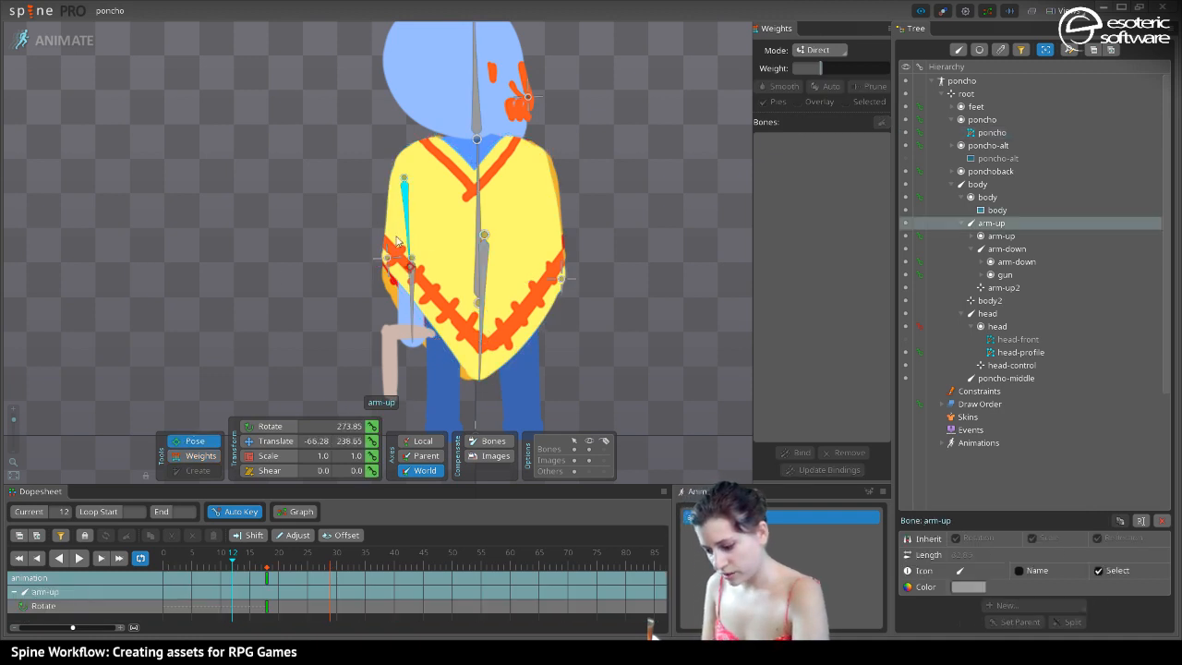
{"action": "left_click_drag", "start_coordinate": [404, 239], "coordinate": [515, 151]}
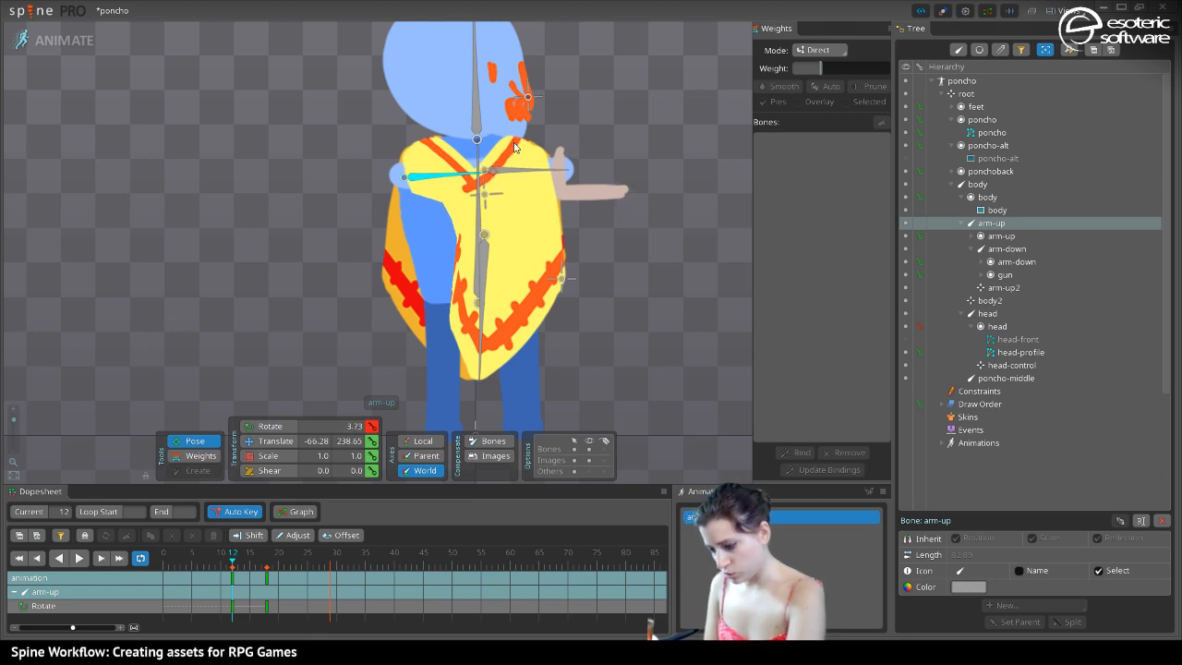
Retime the arm-up rotation keys to frames 5 and 12, with the arm reaching across the chest at frame 12
{"action": "left_click", "coordinate": [262, 556]}
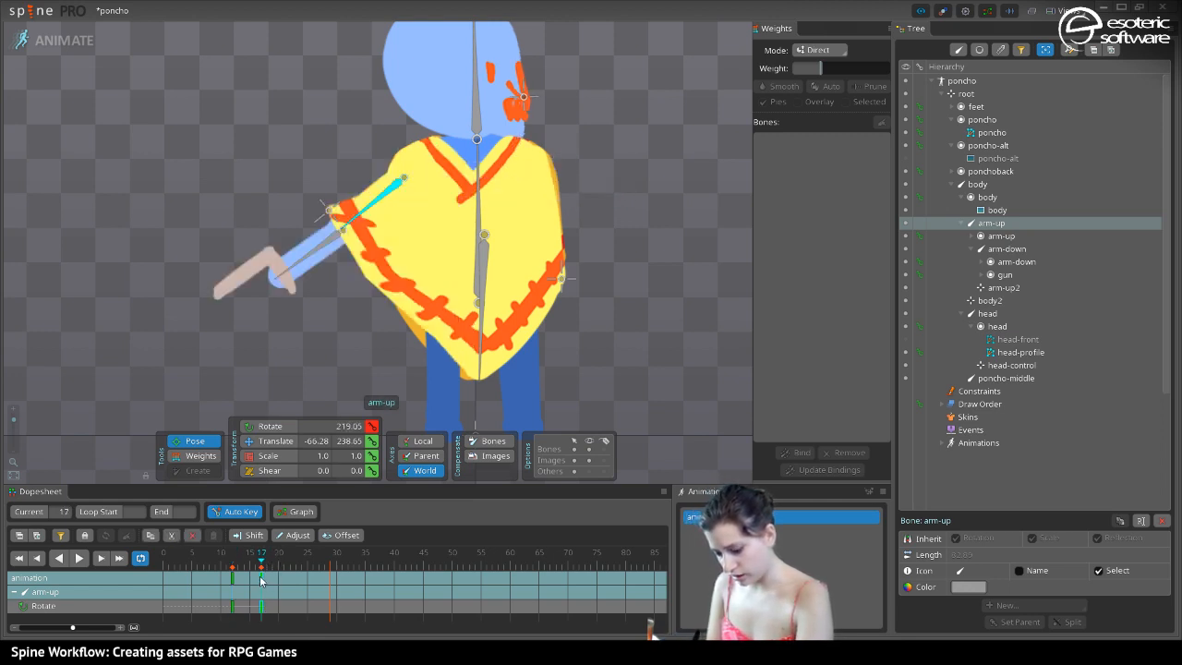
{"action": "key", "text": "Delete"}
{"action": "left_click", "coordinate": [233, 577]}
{"action": "left_click_drag", "start_coordinate": [237, 553], "coordinate": [261, 575]}
{"action": "left_click", "coordinate": [371, 426]}
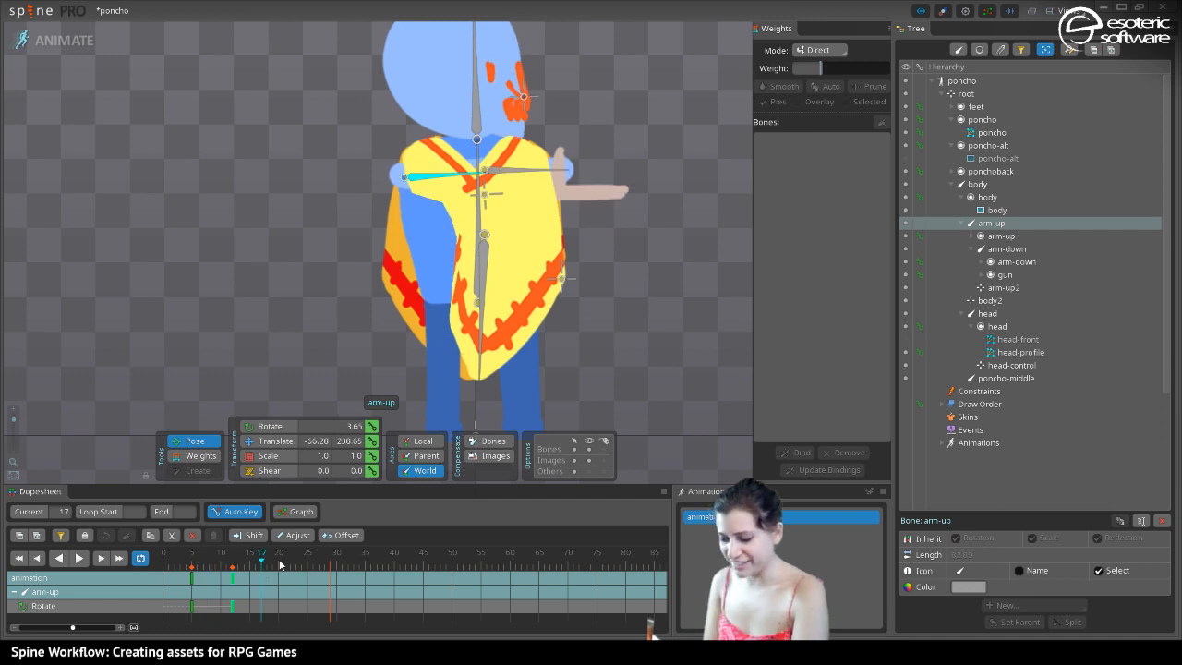
In animate mode, show the poncho-alt attachment at frame 17 so the flap drapes over the raised arm
{"action": "left_click", "coordinate": [67, 40]}
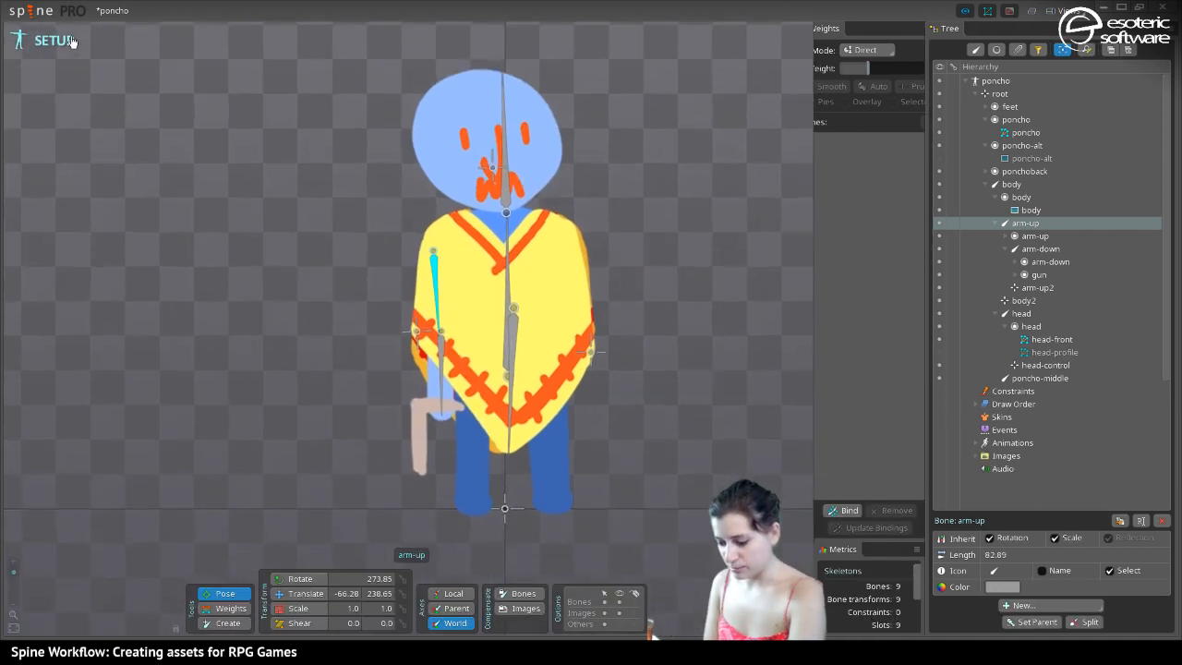
{"action": "left_click", "coordinate": [56, 44]}
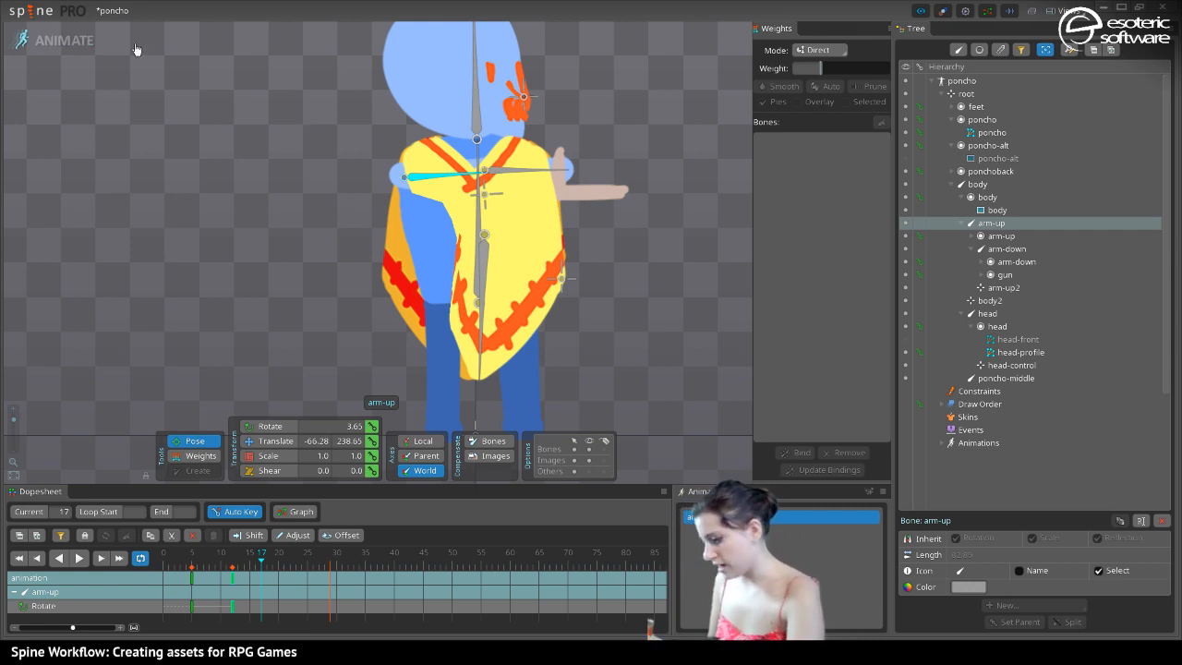
{"action": "left_click", "coordinate": [913, 159]}
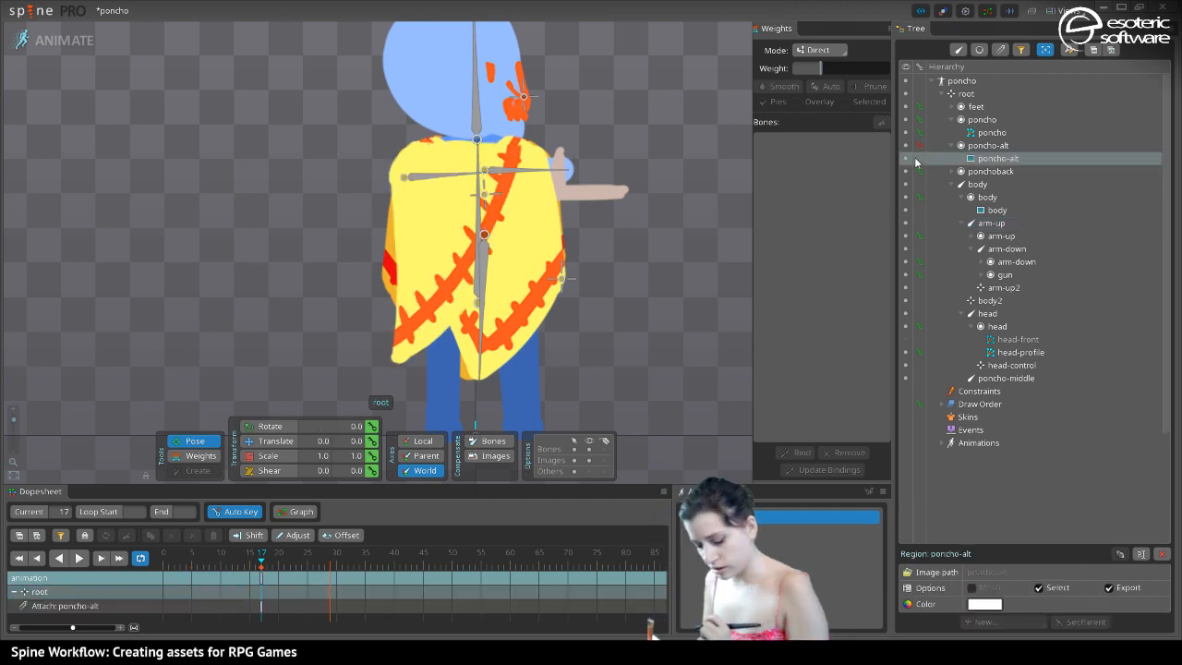
{"action": "mouse_move", "coordinate": [260, 556]}
{"action": "left_mouse_down"}
{"action": "mouse_move", "coordinate": [238, 562]}
{"action": "mouse_move", "coordinate": [264, 576]}
{"action": "left_mouse_up"}
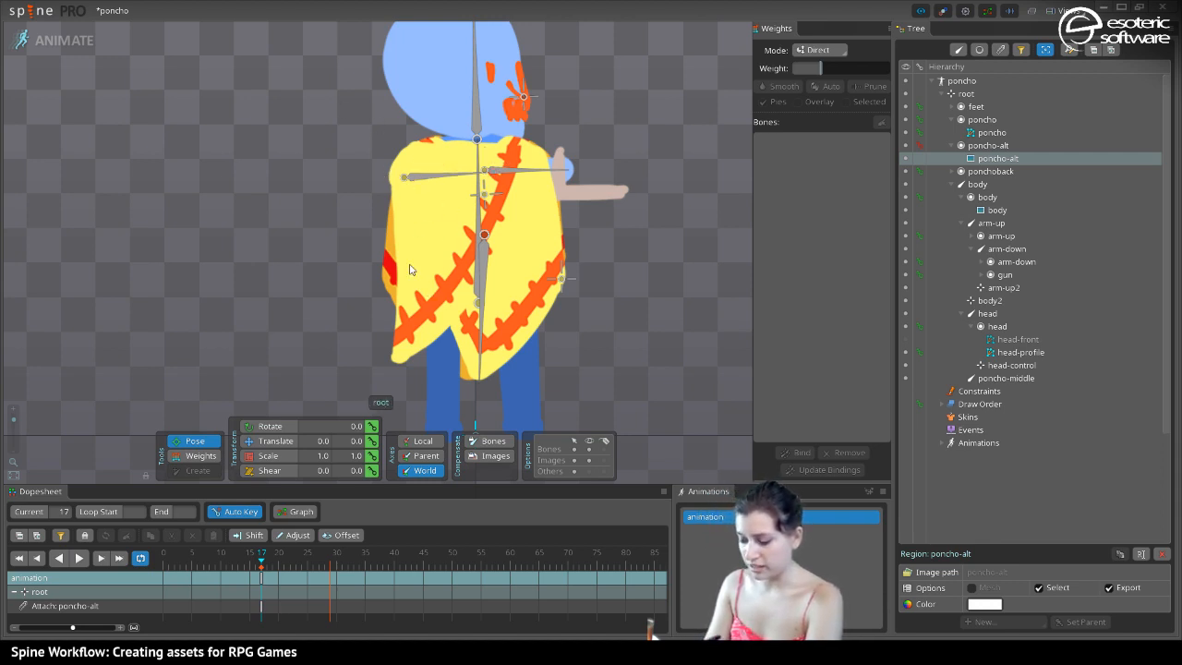
In setup mode, show the poncho-alt attachment and convert it to a mesh
{"action": "left_click", "coordinate": [64, 41]}
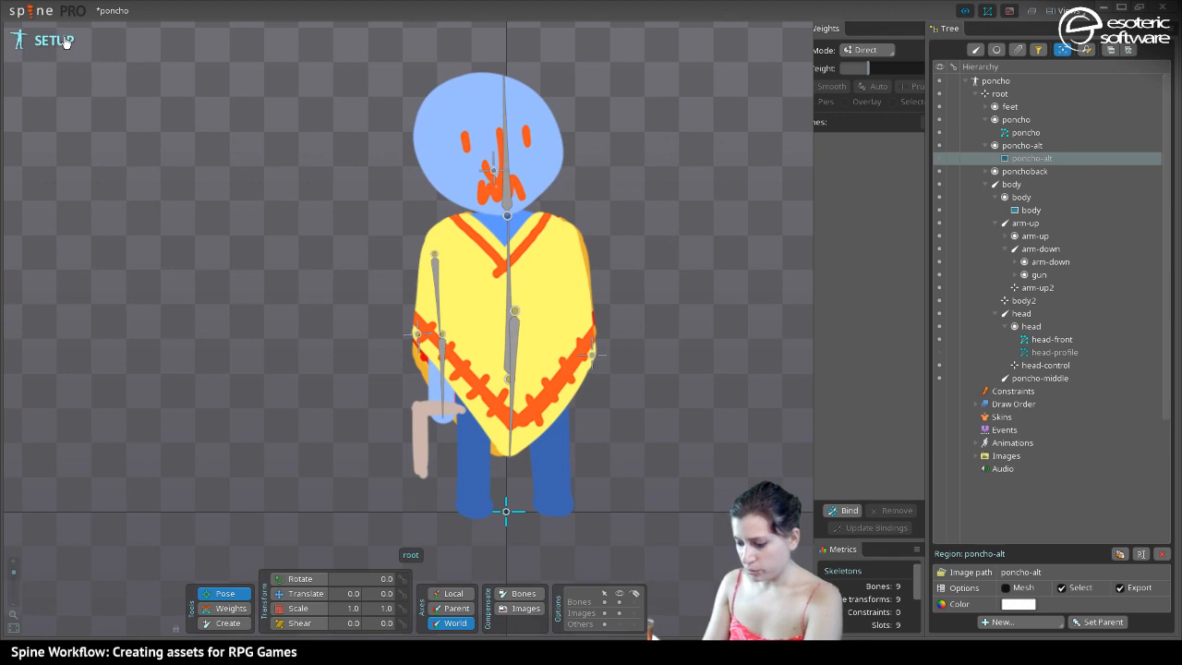
{"action": "left_click", "coordinate": [941, 158]}
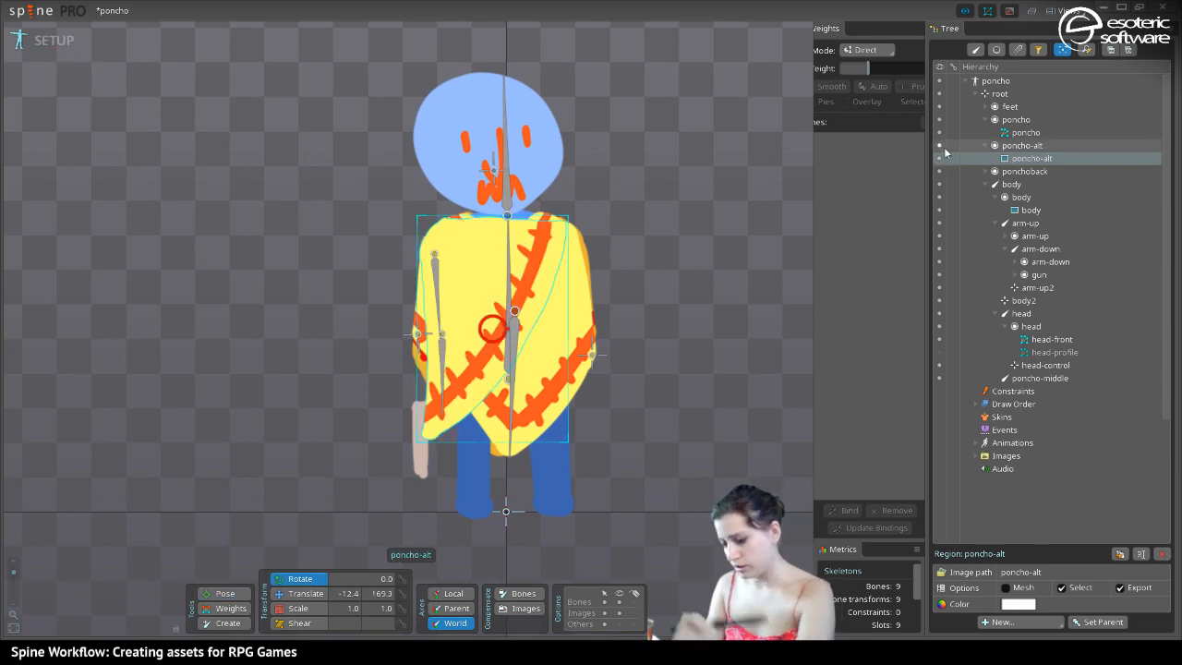
{"action": "left_click", "coordinate": [1006, 588]}
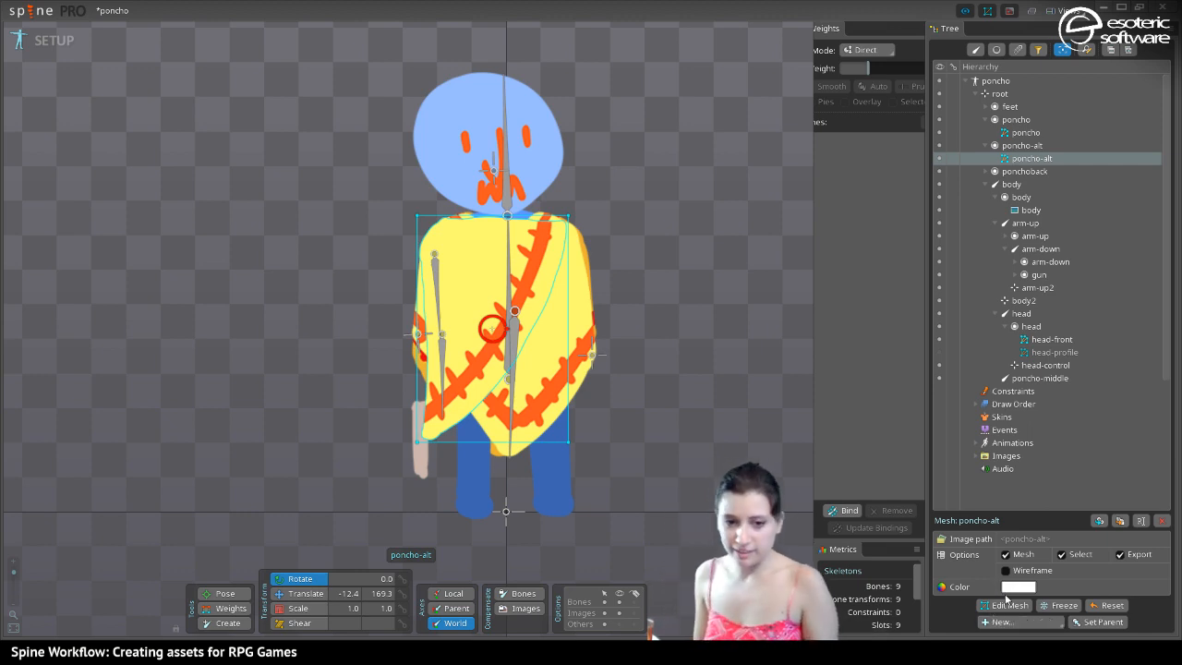
Draw a new 12-vertex mesh outline closely around the poncho-alt flap and close it
{"action": "left_click", "coordinate": [1008, 605]}
{"action": "left_click", "coordinate": [357, 606]}
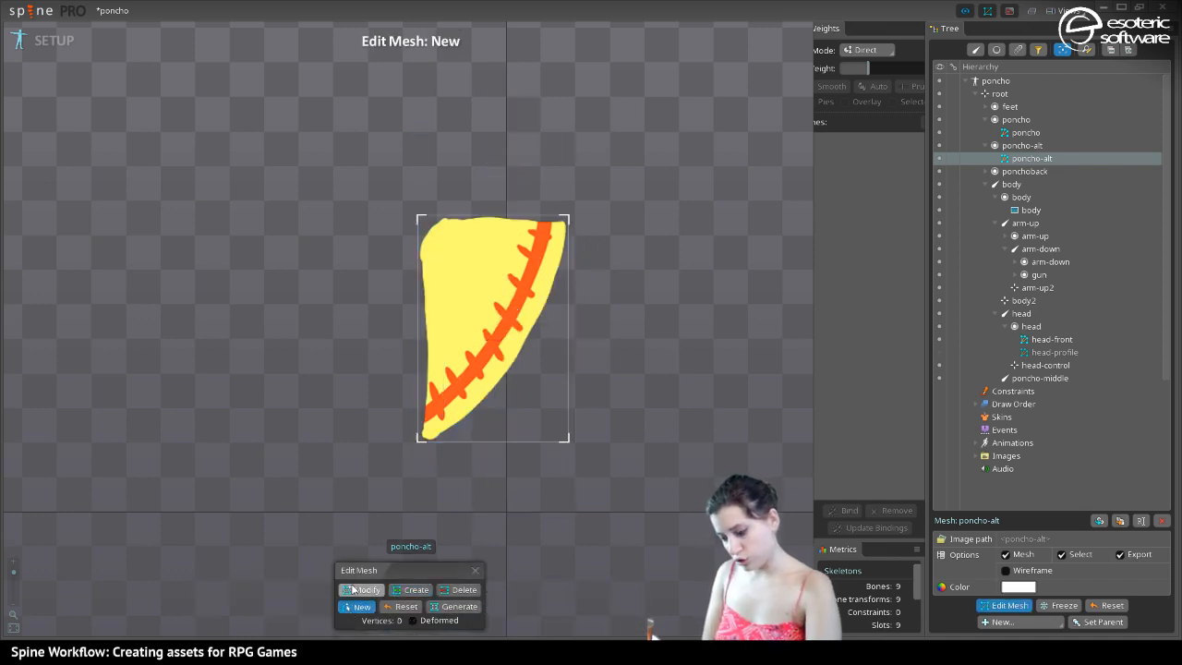
{"action": "left_click", "coordinate": [565, 220]}
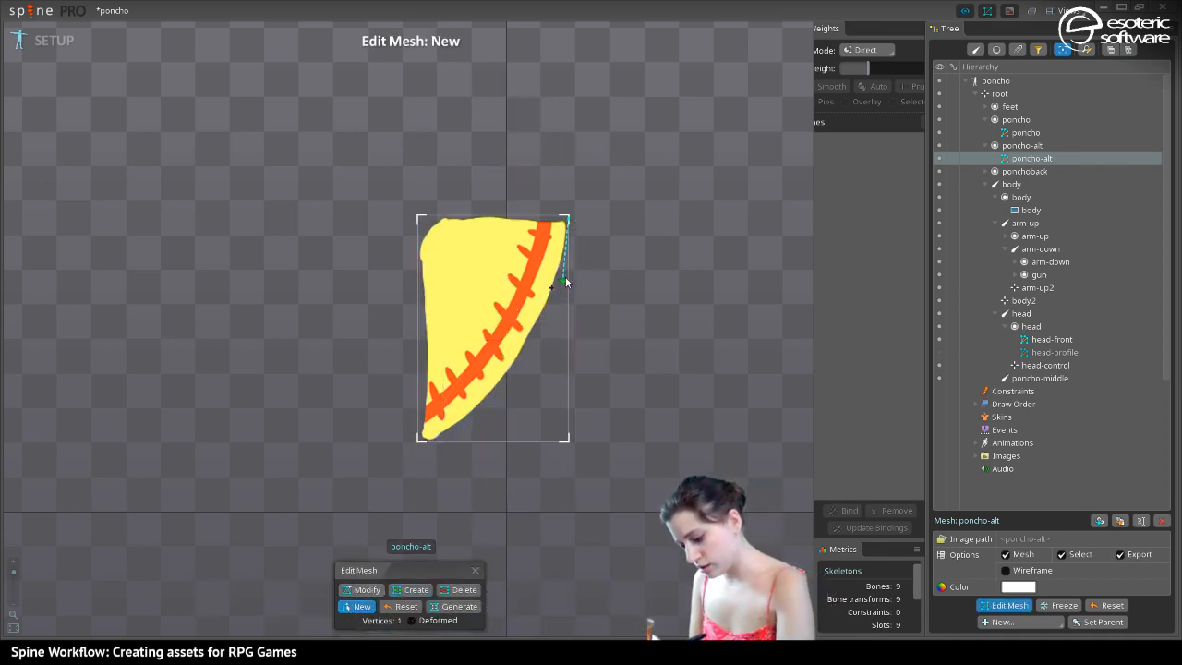
{"action": "left_click", "coordinate": [561, 278]}
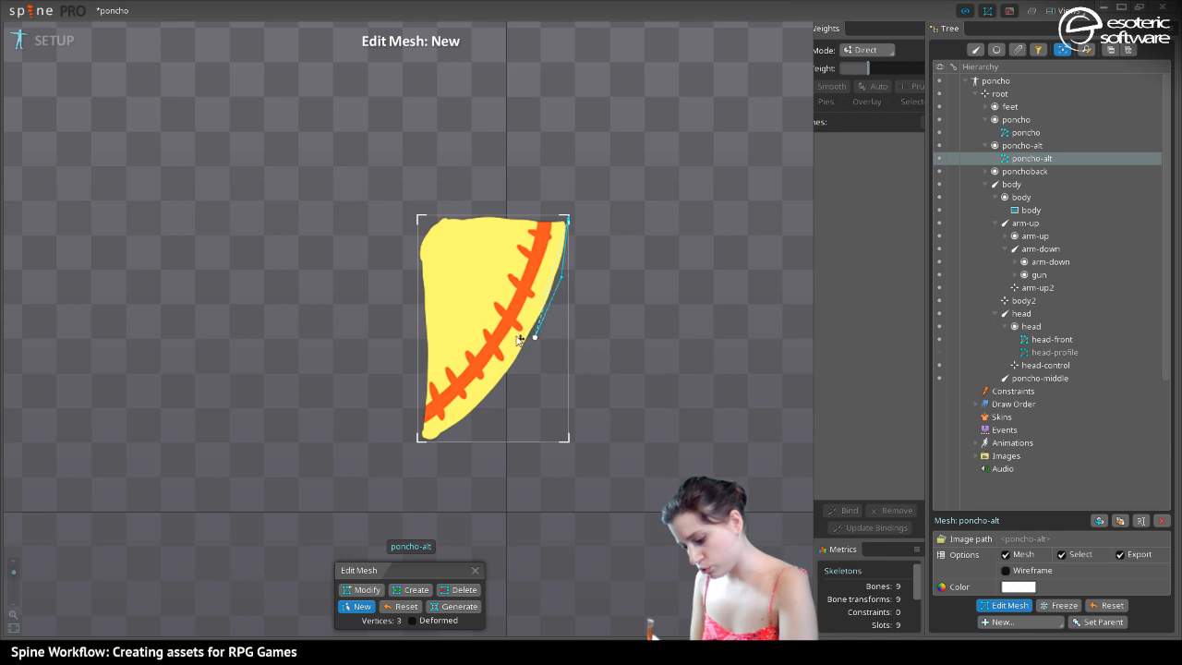
{"action": "left_click", "coordinate": [500, 393]}
{"action": "left_click", "coordinate": [447, 441]}
{"action": "left_click", "coordinate": [420, 440]}
{"action": "left_click", "coordinate": [423, 386]}
{"action": "left_click", "coordinate": [423, 310]}
{"action": "left_click", "coordinate": [420, 248]}
{"action": "left_click", "coordinate": [436, 214]}
{"action": "left_click", "coordinate": [487, 218]}
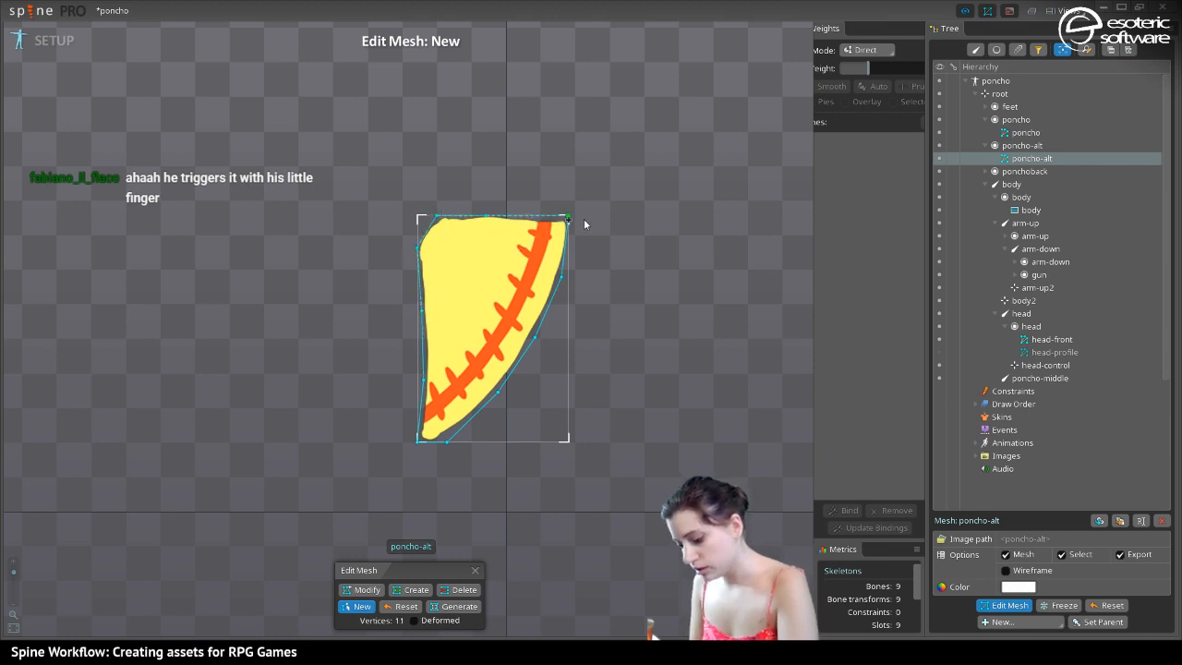
{"action": "left_click", "coordinate": [547, 218]}
{"action": "left_click", "coordinate": [567, 218]}
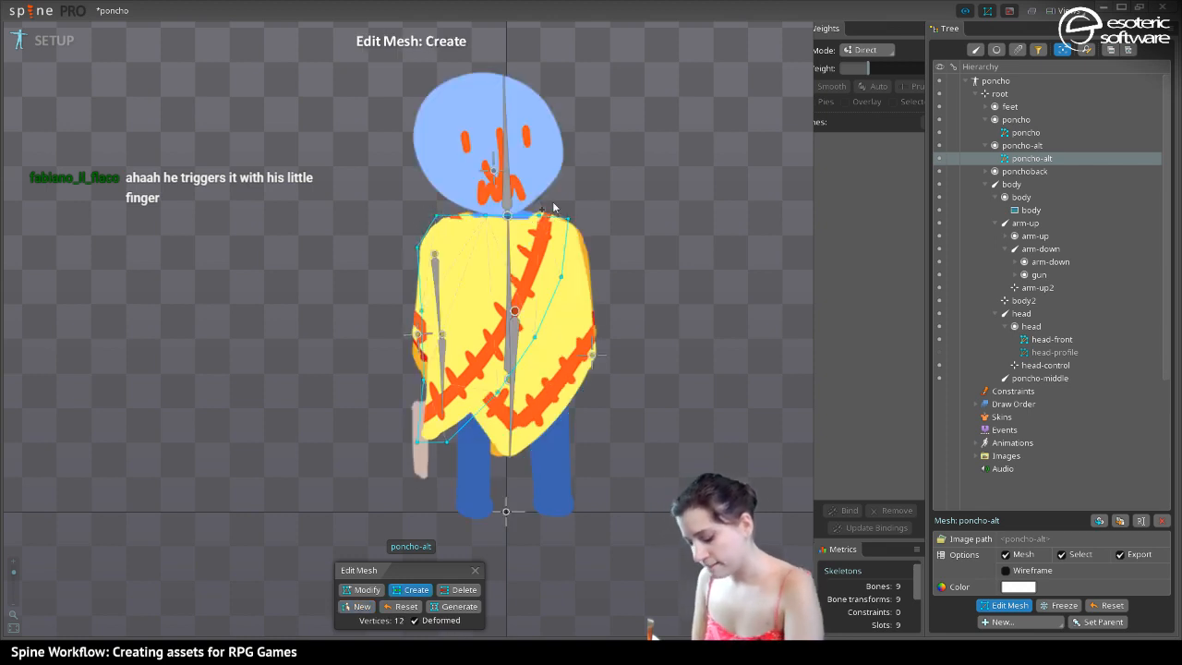
Add three interior vertices to the poncho-alt mesh, following the inner side of its diagonal trim, and finish mesh editing
{"action": "left_click", "coordinate": [464, 344]}
{"action": "left_click", "coordinate": [498, 290]}
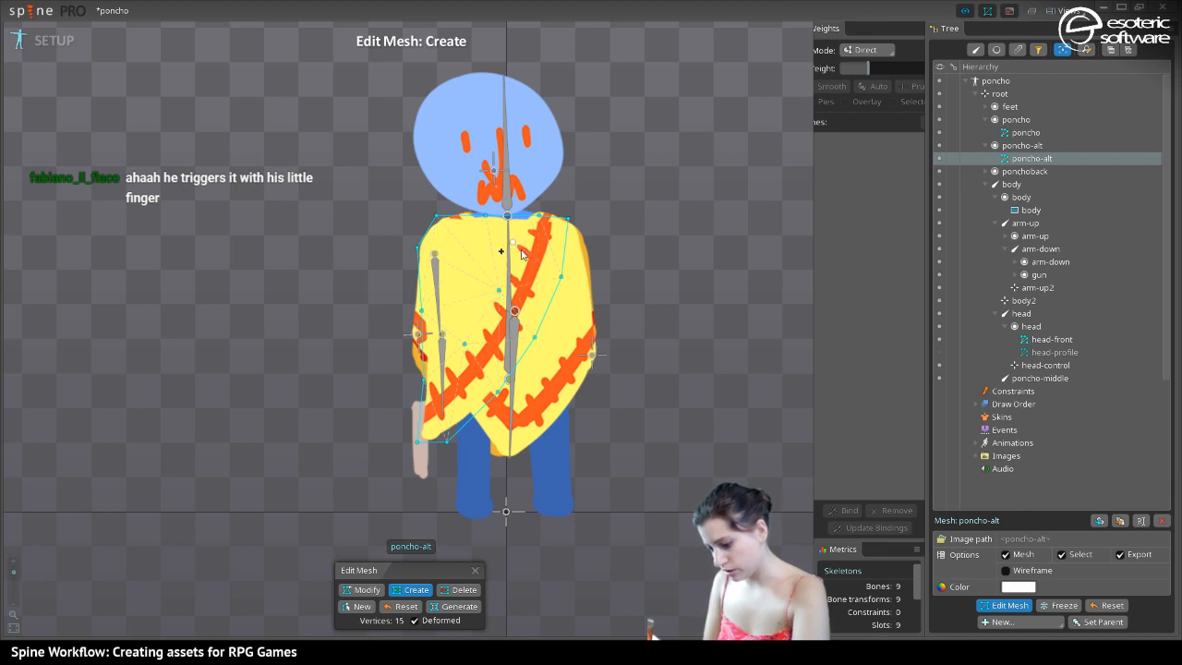
{"action": "left_click", "coordinate": [485, 334]}
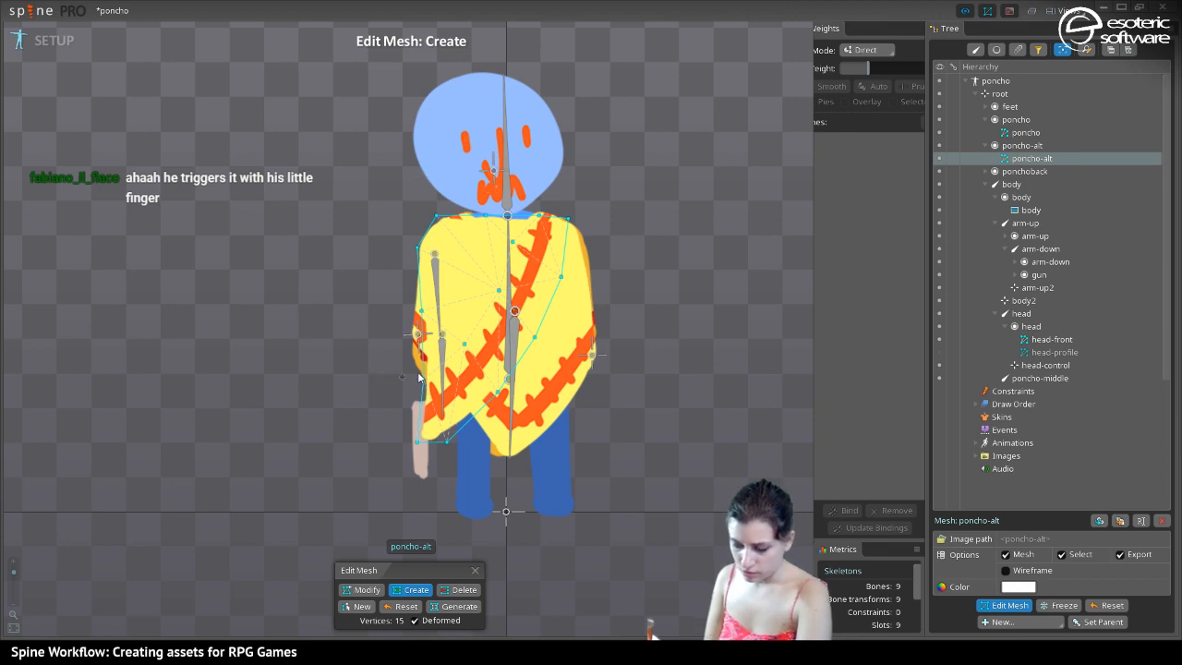
{"action": "left_click", "coordinate": [475, 568]}
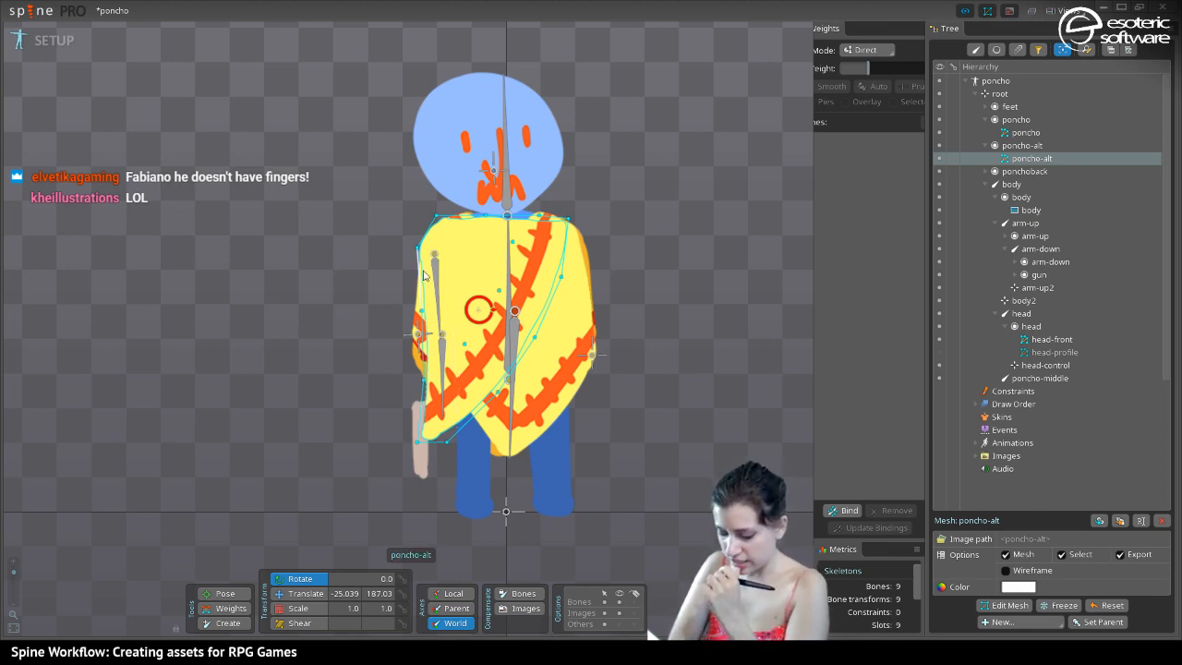
In setup mode, create a zero-length child bone of arm-down beside the forearm's tip, on the lower part of the flap
{"action": "left_click", "coordinate": [56, 43]}
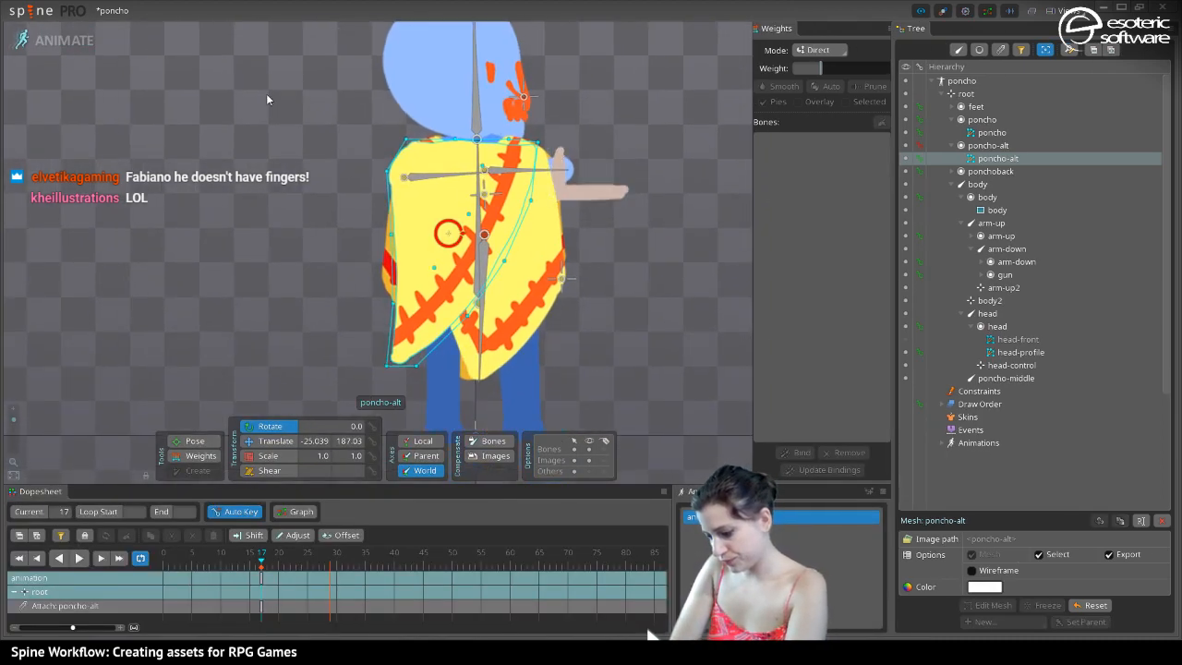
{"action": "left_click", "coordinate": [70, 43]}
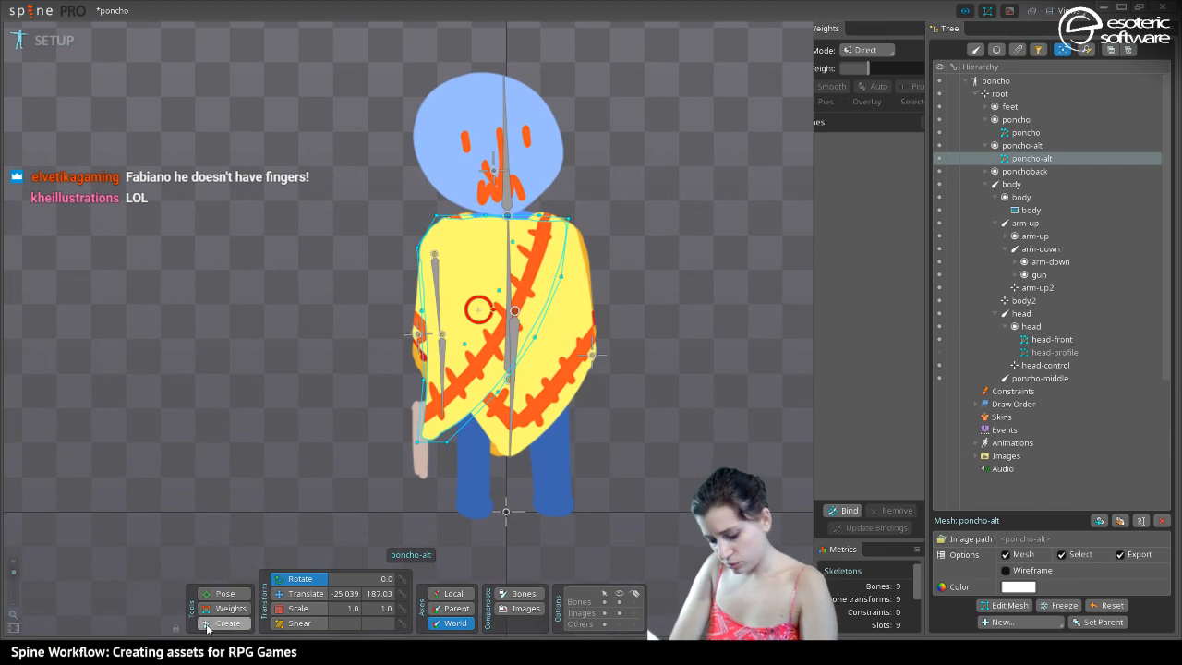
{"action": "left_click", "coordinate": [444, 370]}
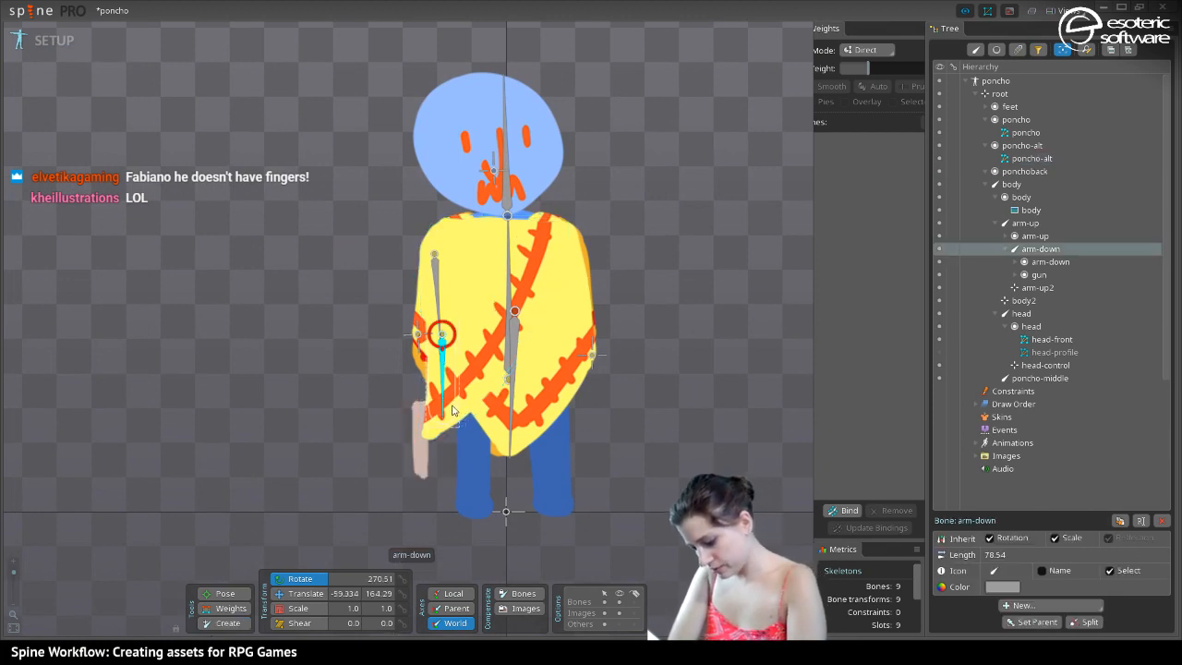
{"action": "key", "text": "c"}
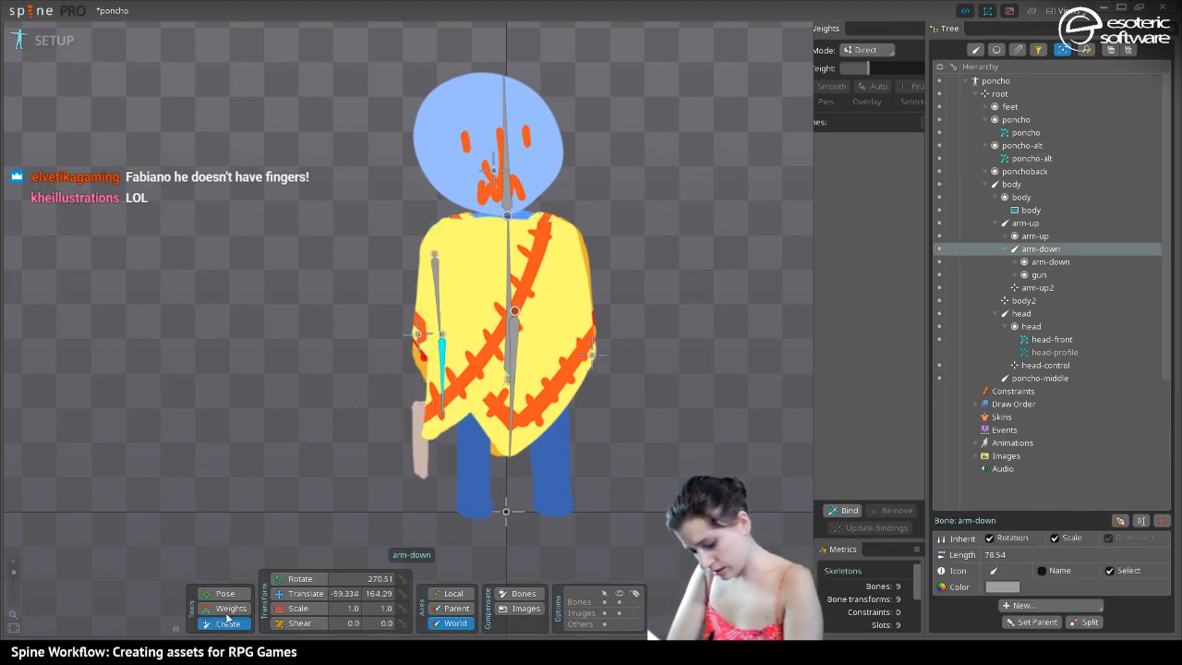
{"action": "left_click", "coordinate": [459, 418]}
Check arm-down2 in the animated pose, and move it upward to about -44, 107.8 in setup mode
{"action": "left_click", "coordinate": [53, 39]}
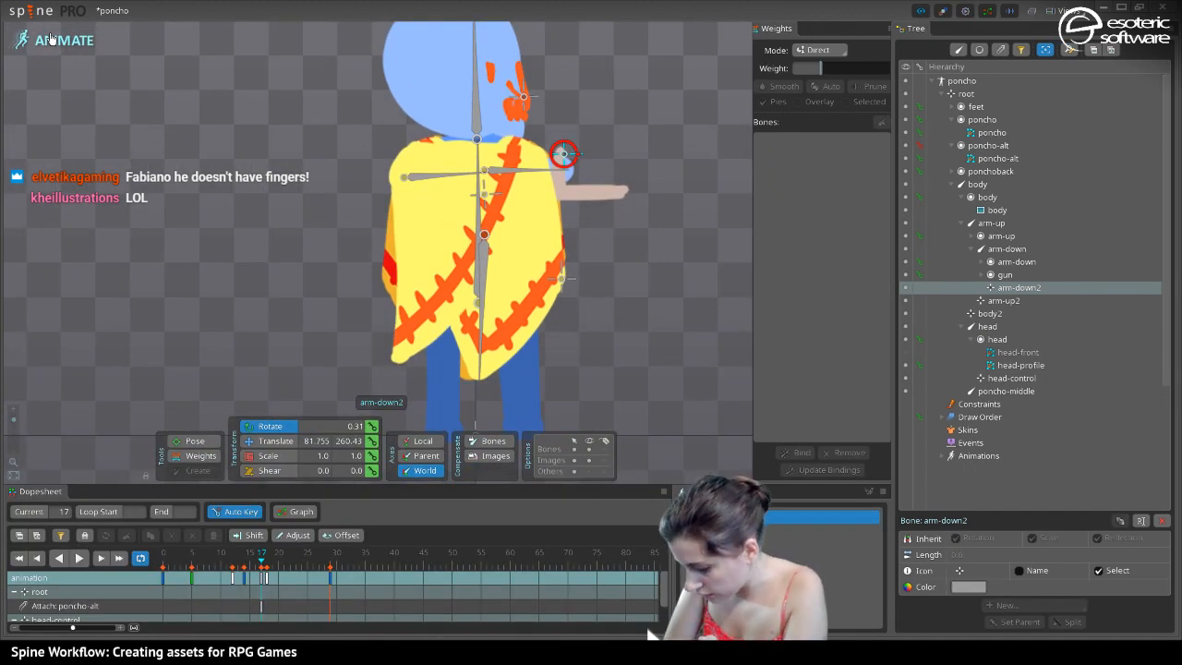
{"action": "left_click", "coordinate": [52, 39]}
{"action": "left_click", "coordinate": [305, 594]}
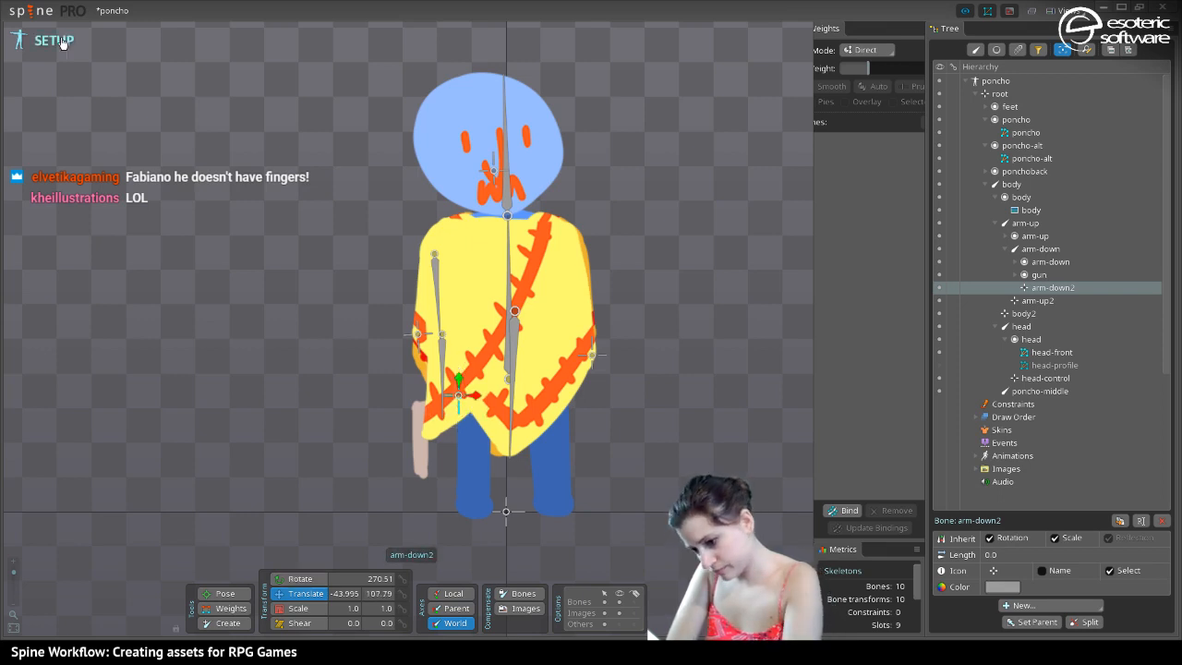
Recheck arm-down2 in the animated pose, and nudge it to about -44.6, 109.5 in setup mode
{"action": "left_click", "coordinate": [74, 44]}
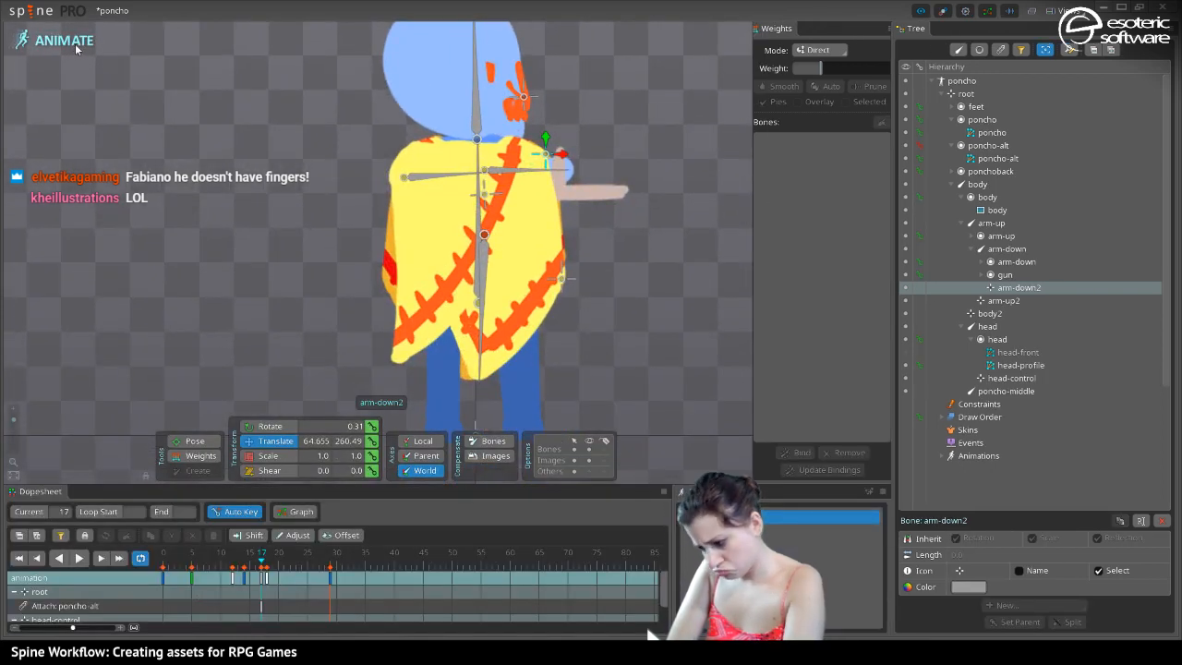
{"action": "left_click", "coordinate": [64, 42]}
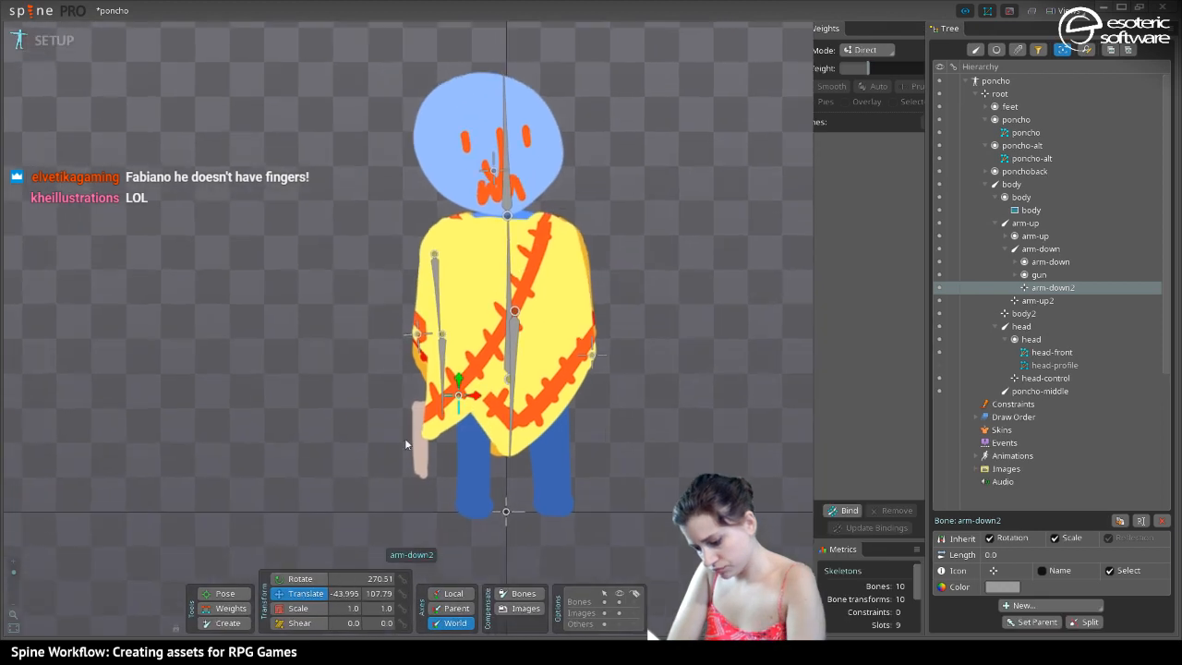
{"action": "left_click_drag", "start_coordinate": [475, 399], "coordinate": [459, 378]}
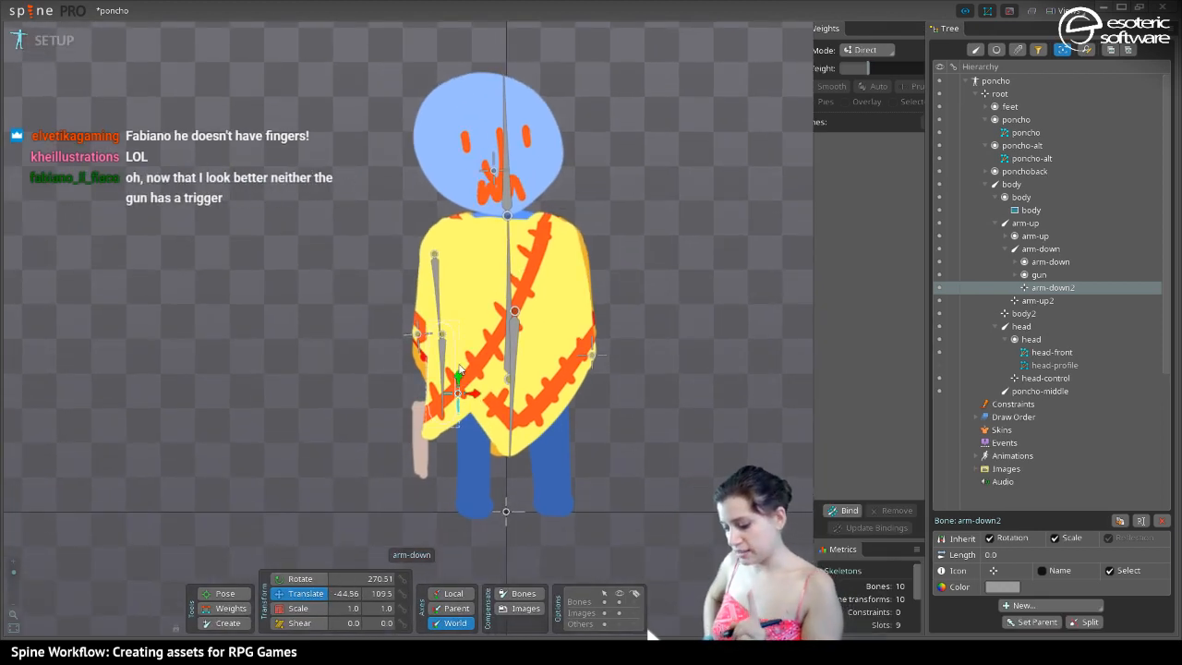
Bind the poncho-alt mesh to the body and arm-down2 bones
{"action": "left_click", "coordinate": [464, 303]}
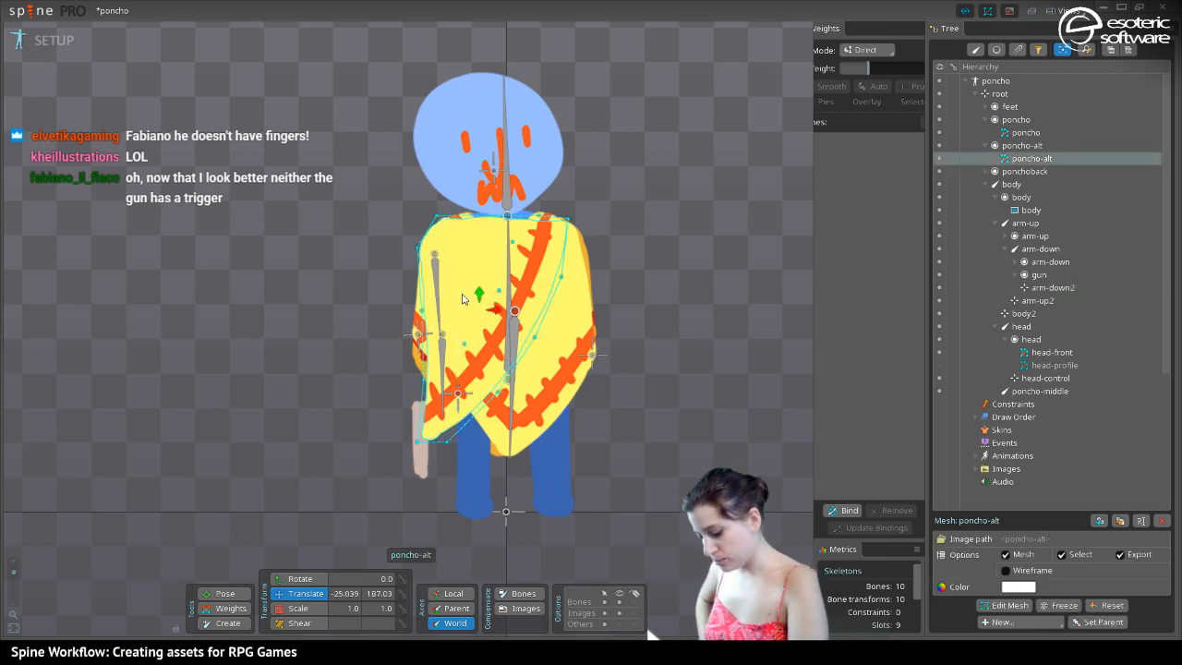
{"action": "left_click", "coordinate": [840, 510]}
{"action": "left_click", "coordinate": [495, 243]}
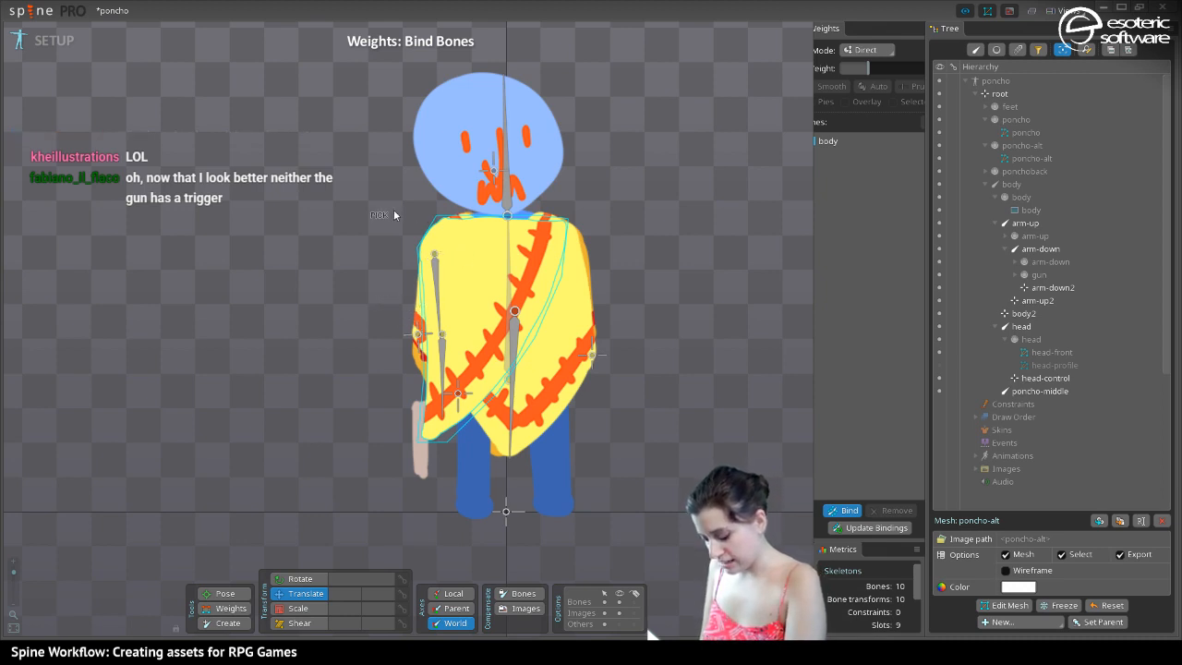
{"action": "left_click", "coordinate": [457, 396]}
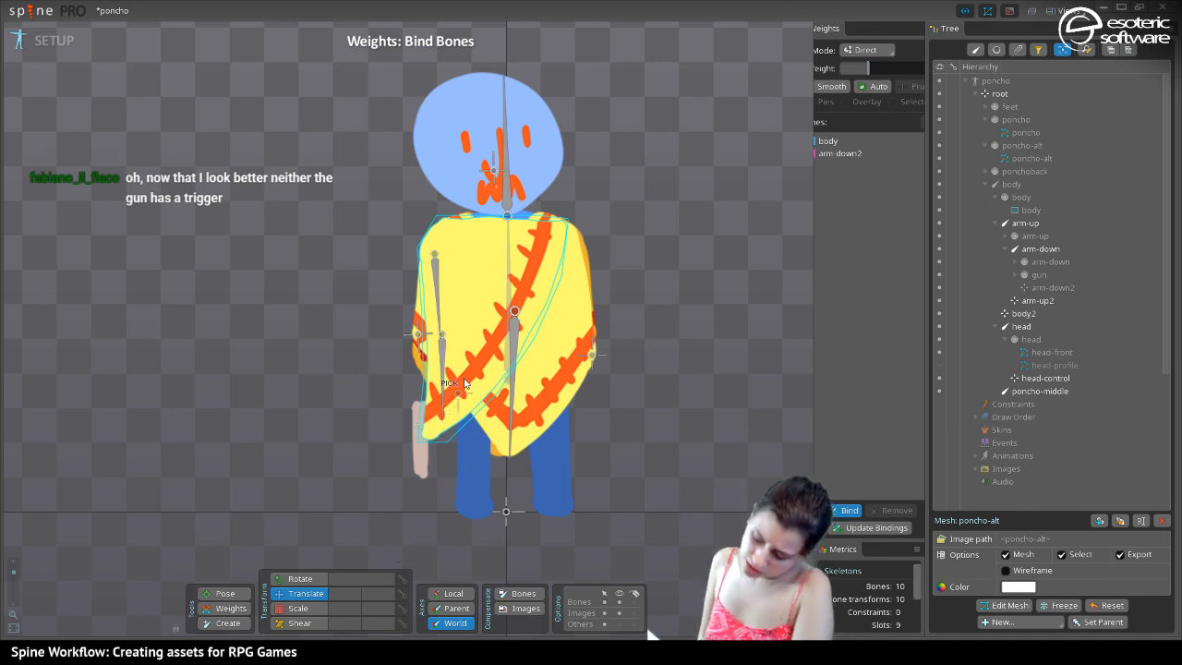
{"action": "left_click", "coordinate": [843, 509]}
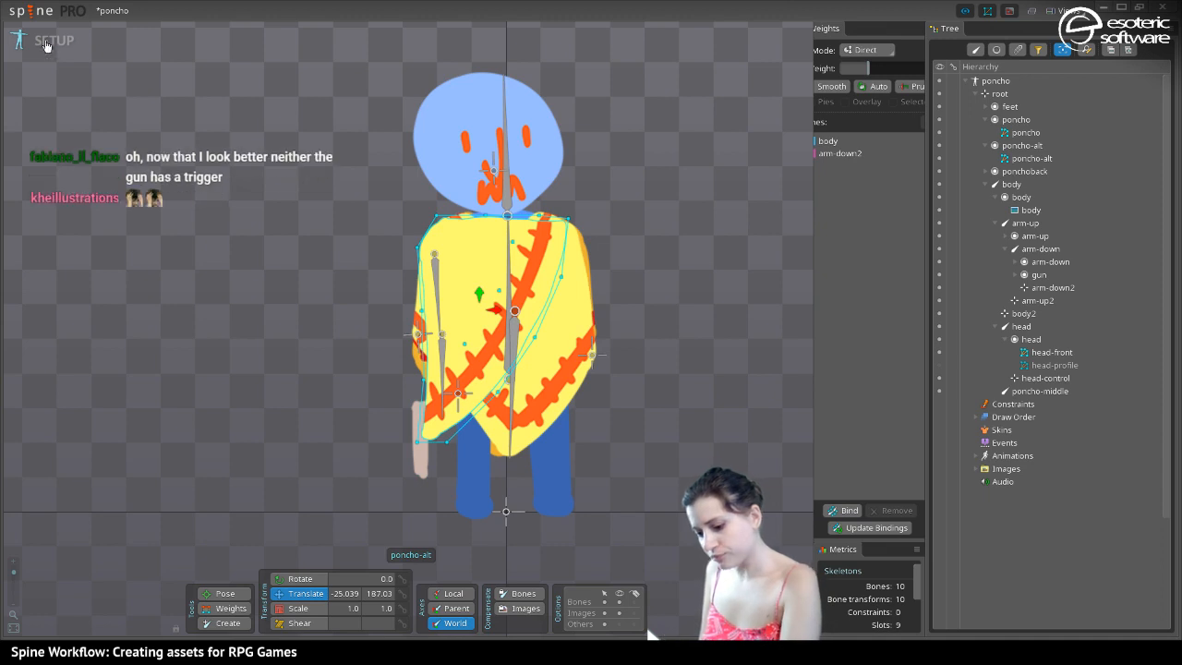
In the animated pose, select all poncho-alt vertices and give the body bone 100% weight
{"action": "left_click", "coordinate": [53, 42]}
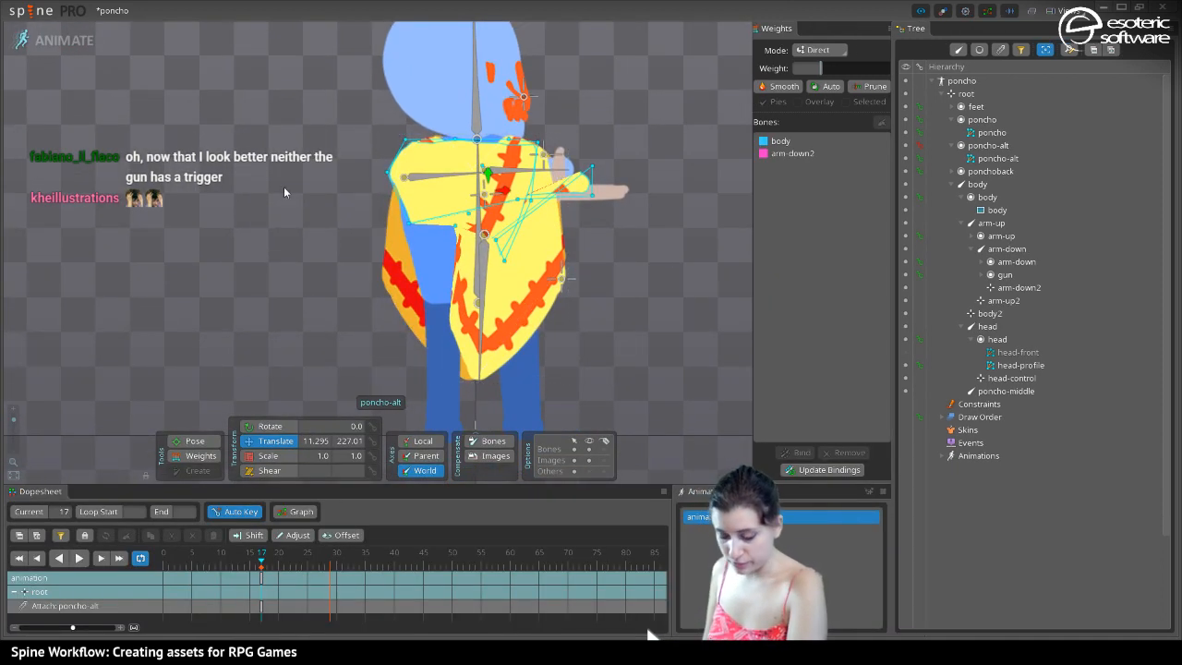
{"action": "left_click_drag", "start_coordinate": [13, 420], "coordinate": [13, 427]}
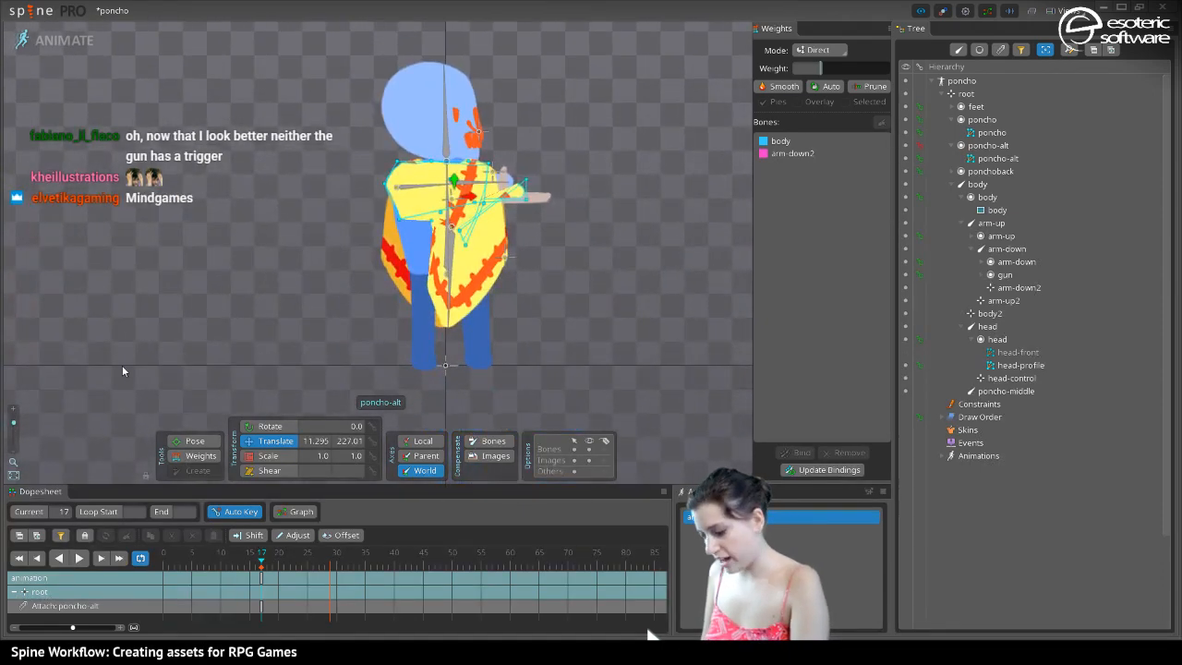
{"action": "left_click", "coordinate": [778, 141]}
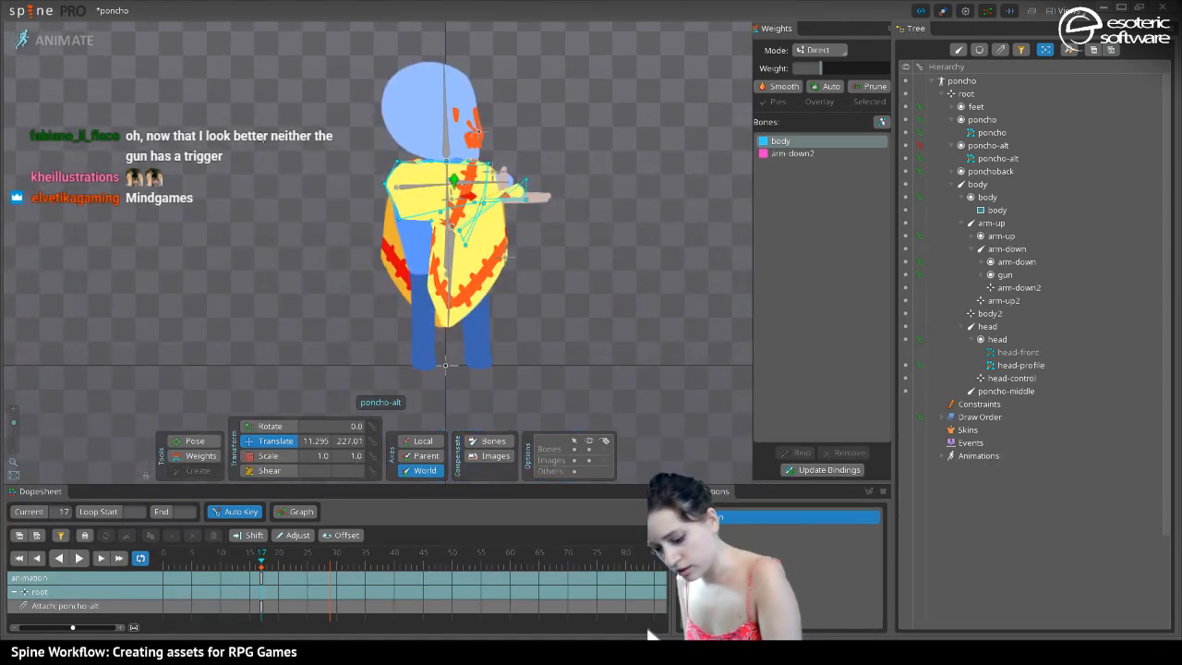
{"action": "left_click", "coordinate": [199, 455]}
{"action": "left_click_drag", "start_coordinate": [295, 138], "coordinate": [628, 288]}
{"action": "left_click_drag", "start_coordinate": [841, 67], "coordinate": [924, 84]}
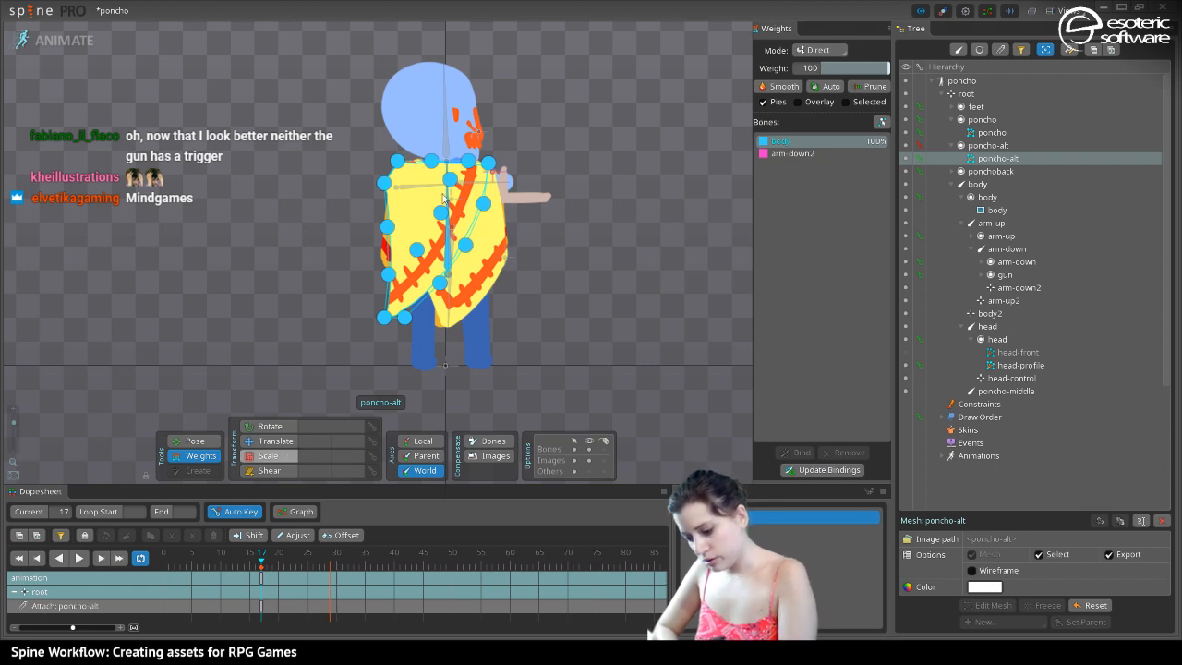
Weight the flap's upper inner vertices to arm-down2 at about 61%, and check the deformation at an earlier frame
{"action": "left_click", "coordinate": [556, 299]}
{"action": "left_click_drag", "start_coordinate": [547, 231], "coordinate": [434, 133]}
{"action": "left_click", "coordinate": [790, 155]}
{"action": "left_click_drag", "start_coordinate": [832, 68], "coordinate": [861, 69]}
{"action": "left_click", "coordinate": [431, 161]}
{"action": "left_click_drag", "start_coordinate": [254, 567], "coordinate": [201, 590]}
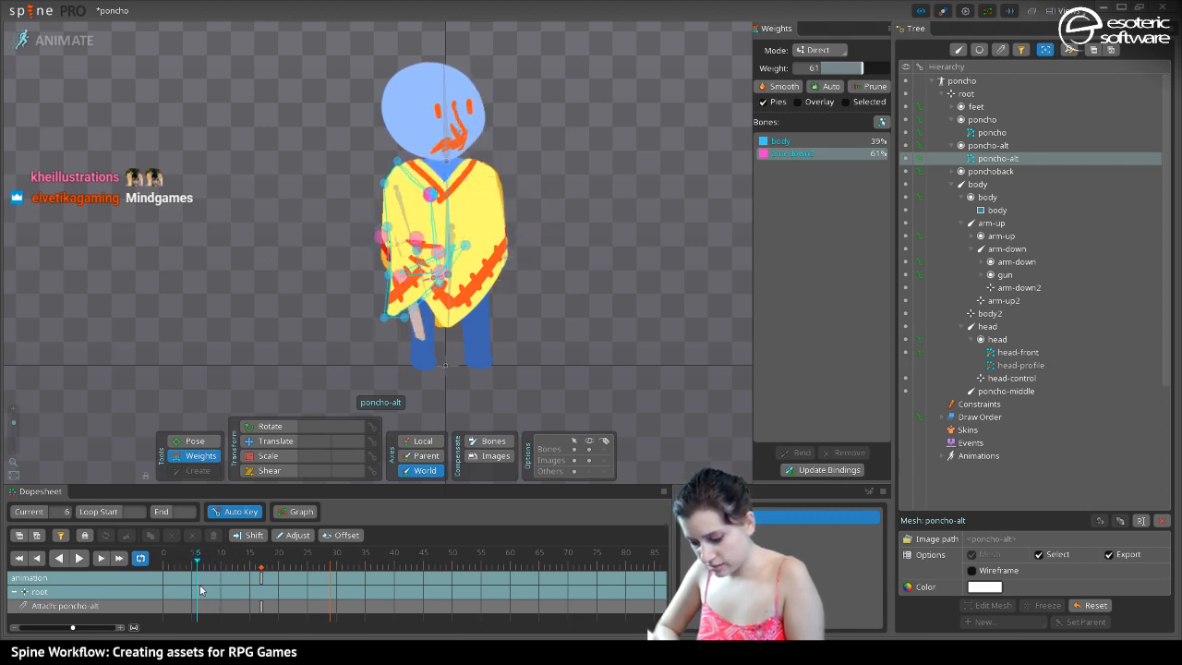
In setup mode, adjust arm-down2's influence on the flap's inner vertices, setting the lower inner one to about 8.8%
{"action": "left_click", "coordinate": [53, 40]}
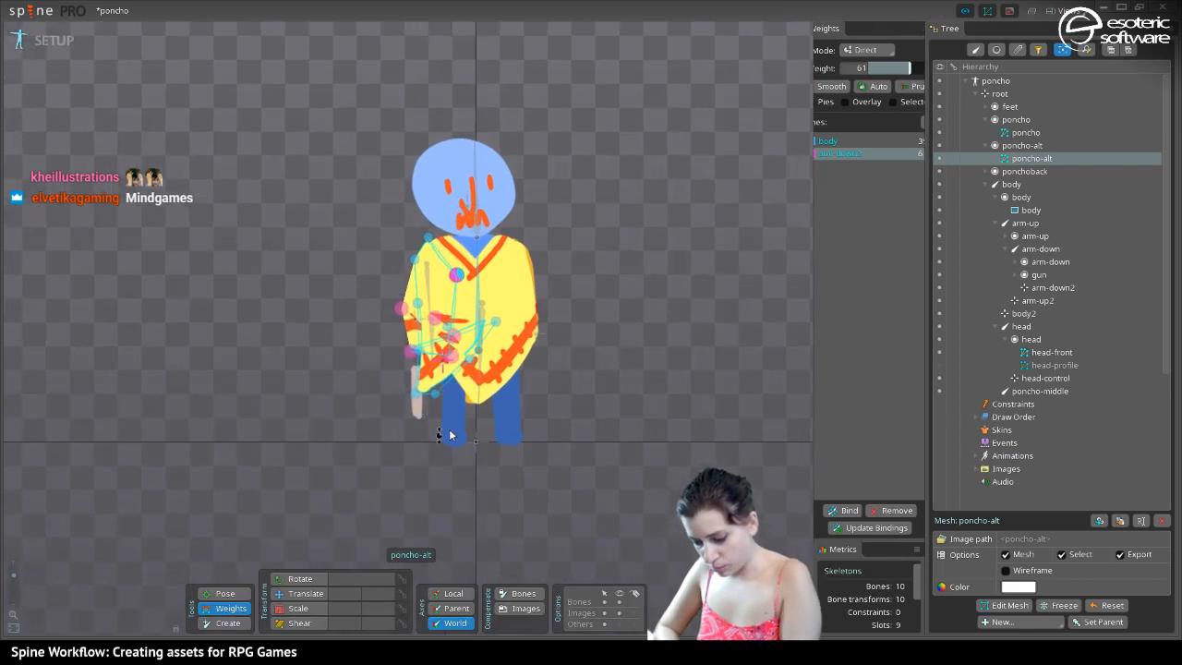
{"action": "left_click", "coordinate": [60, 42]}
{"action": "left_click", "coordinate": [63, 42]}
{"action": "left_click_drag", "start_coordinate": [495, 323], "coordinate": [484, 284]}
{"action": "left_click", "coordinate": [470, 358]}
{"action": "left_click_drag", "start_coordinate": [471, 357], "coordinate": [468, 351]}
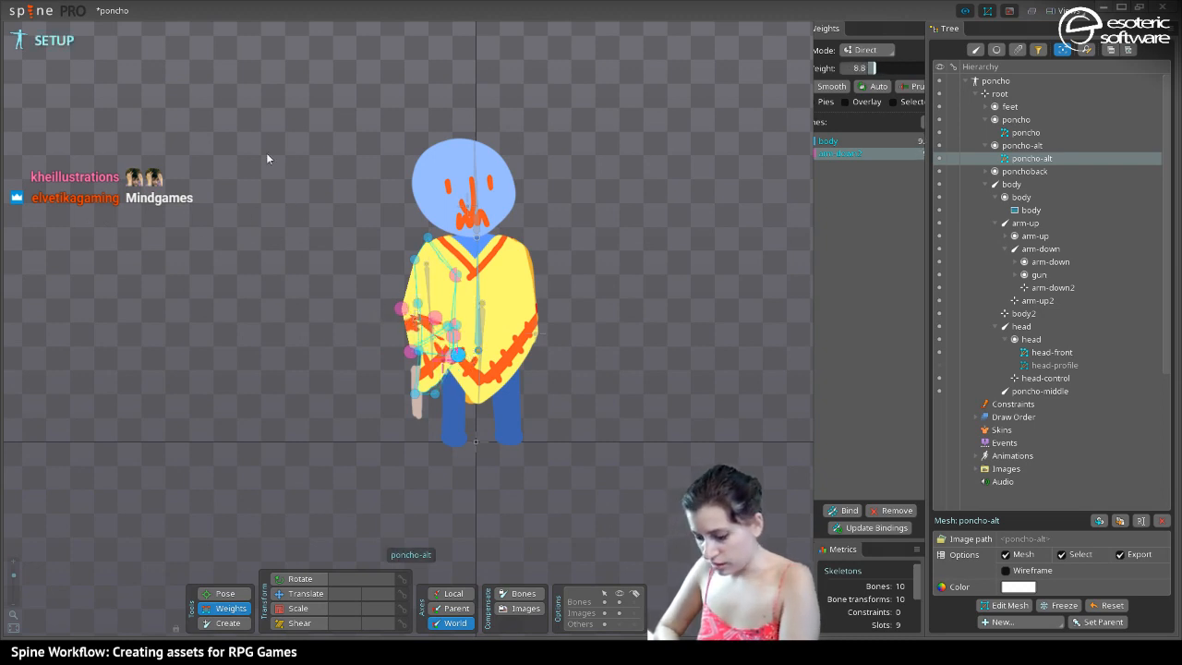
Refine the flap's weights against early animated frames, giving arm-down2 about 24.8% on the interior vertex near the flap's outer edge
{"action": "left_click", "coordinate": [55, 40]}
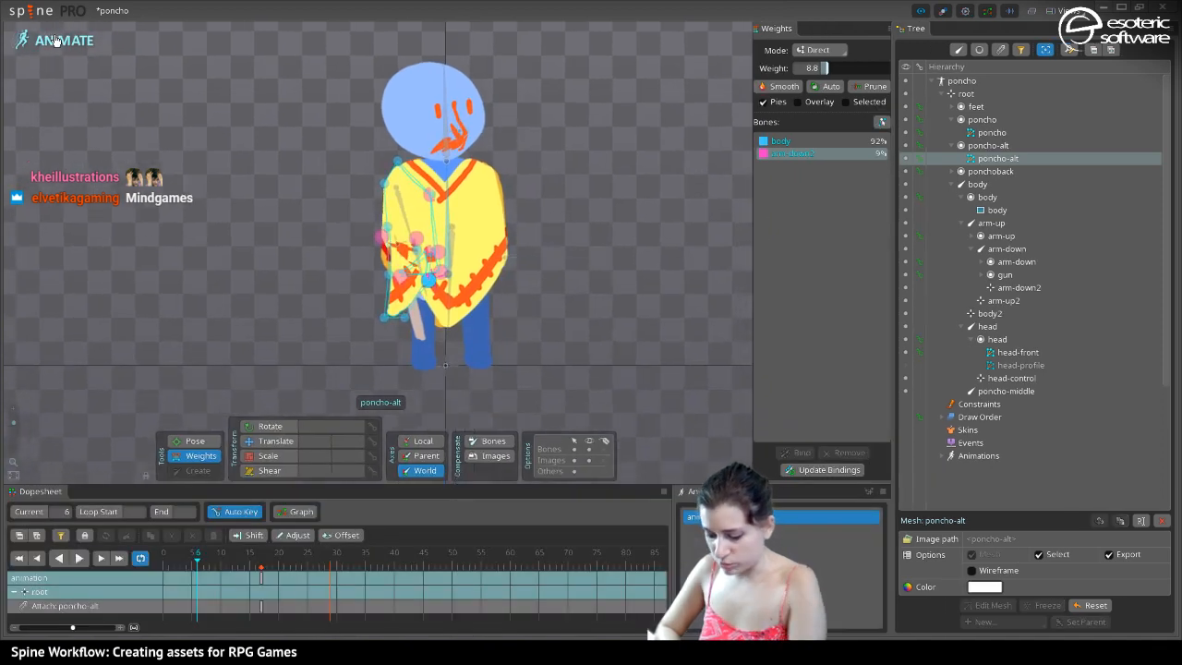
{"action": "left_click_drag", "start_coordinate": [197, 565], "coordinate": [227, 619]}
{"action": "mouse_move", "coordinate": [437, 283]}
{"action": "left_mouse_down"}
{"action": "mouse_move", "coordinate": [438, 241]}
{"action": "mouse_move", "coordinate": [411, 201]}
{"action": "mouse_move", "coordinate": [427, 283]}
{"action": "left_mouse_up"}
{"action": "mouse_move", "coordinate": [214, 563]}
{"action": "left_mouse_down"}
{"action": "mouse_move", "coordinate": [245, 566]}
{"action": "mouse_move", "coordinate": [193, 569]}
{"action": "mouse_move", "coordinate": [203, 569]}
{"action": "left_mouse_up"}
{"action": "left_click_drag", "start_coordinate": [377, 268], "coordinate": [379, 291]}
{"action": "left_click_drag", "start_coordinate": [389, 247], "coordinate": [389, 277]}
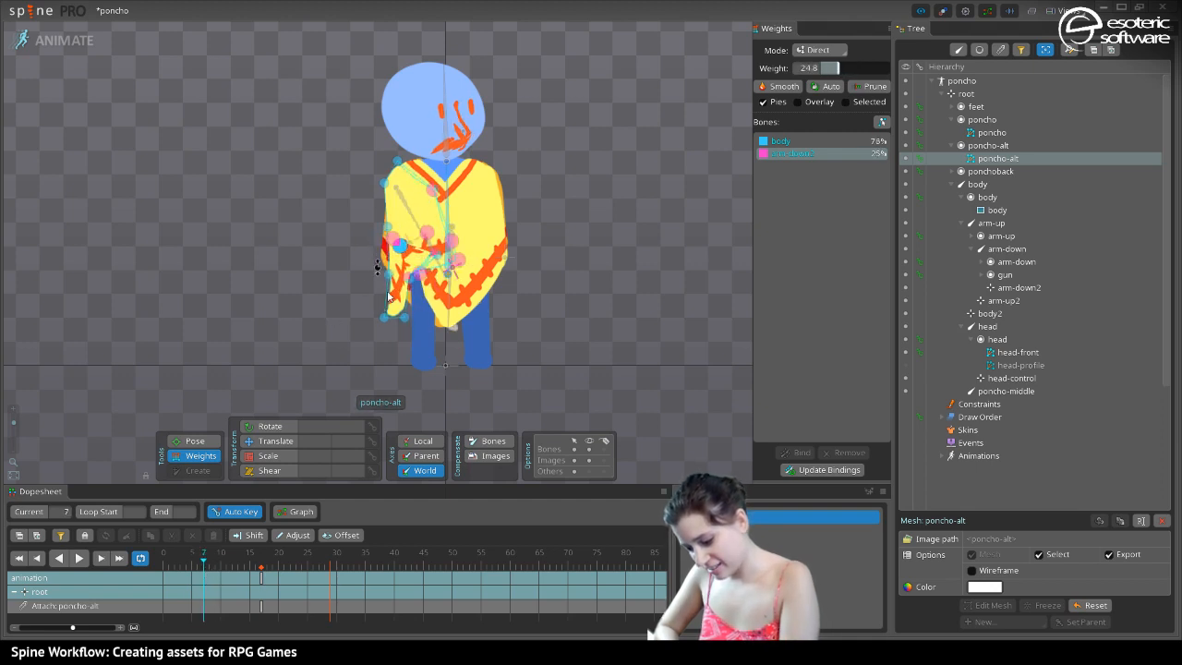
Check the weighted flap through the animation and in setup mode, and save the poncho project
{"action": "left_click", "coordinate": [232, 574]}
{"action": "left_click_drag", "start_coordinate": [239, 577], "coordinate": [266, 577]}
{"action": "left_click", "coordinate": [53, 40]}
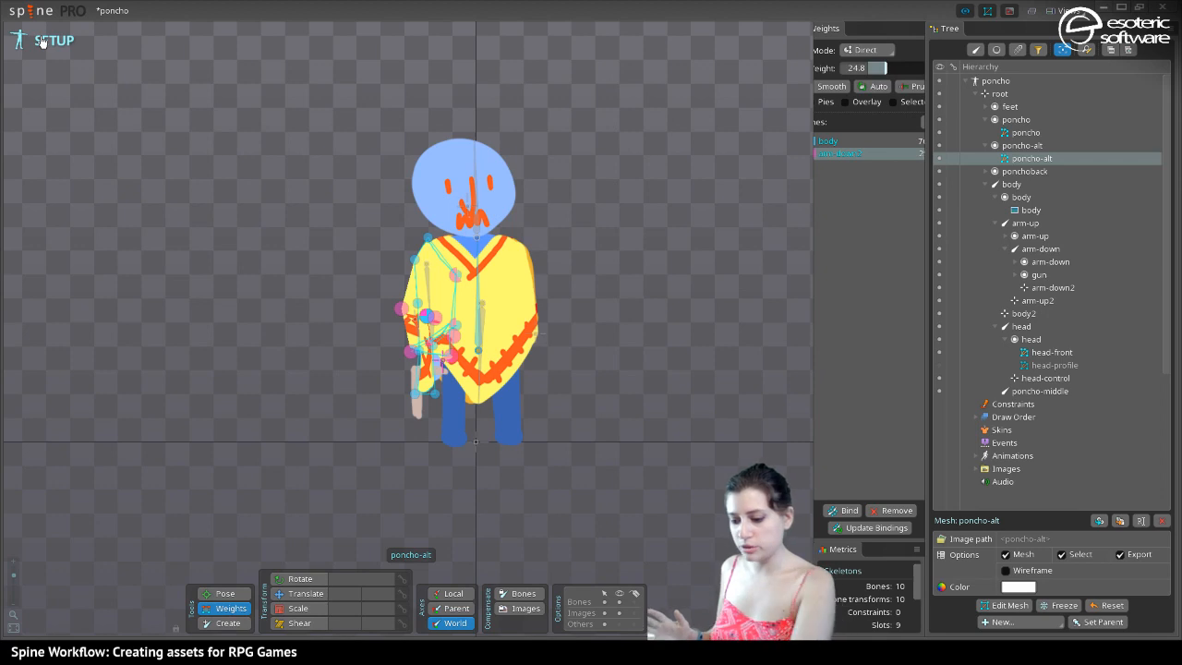
{"action": "left_click", "coordinate": [41, 41]}
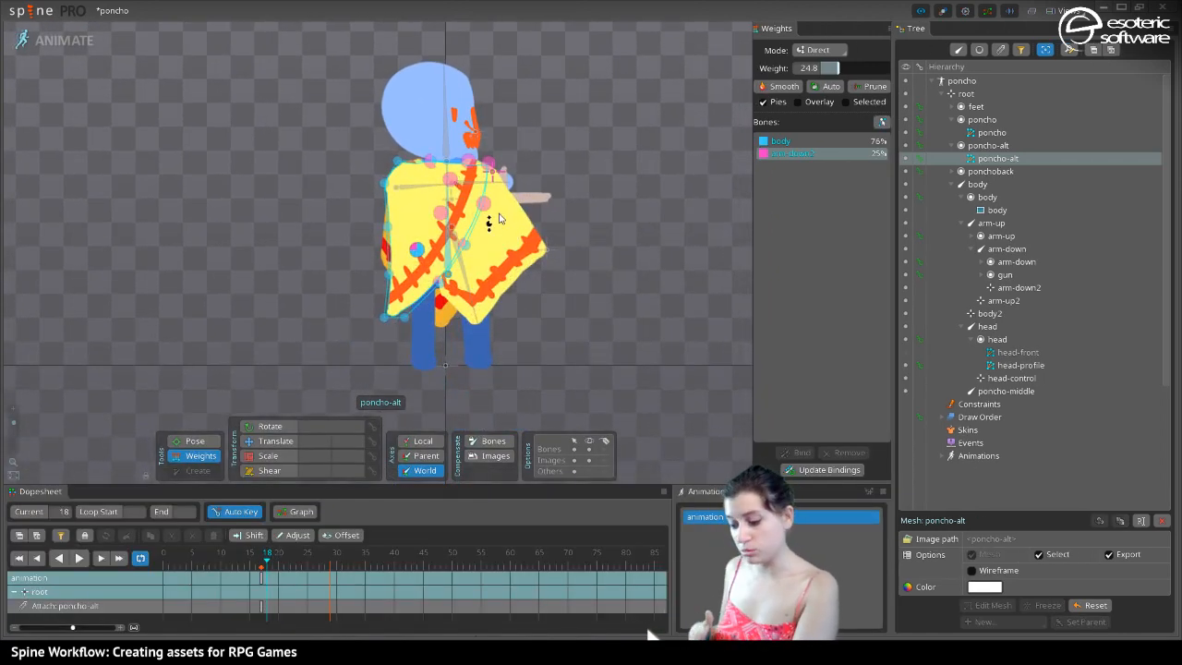
{"action": "key", "text": "ctrl+s"}
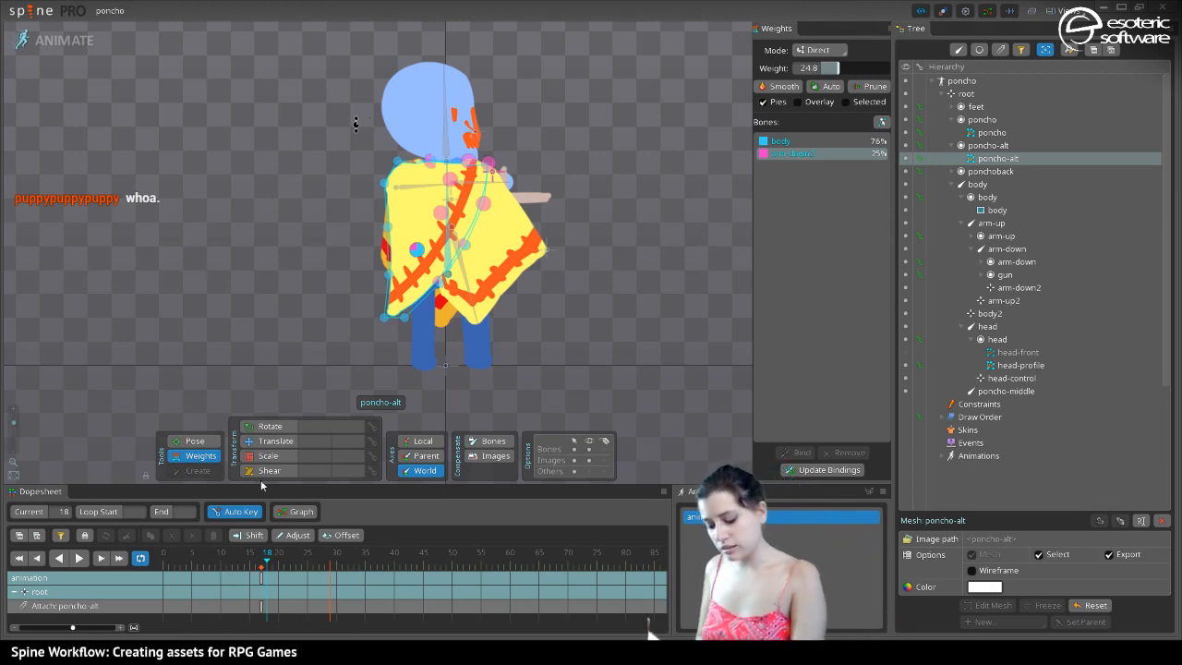
{"action": "mouse_move", "coordinate": [270, 566]}
{"action": "left_mouse_down"}
{"action": "mouse_move", "coordinate": [253, 571]}
{"action": "mouse_move", "coordinate": [290, 574]}
{"action": "mouse_move", "coordinate": [269, 561]}
{"action": "left_mouse_up"}
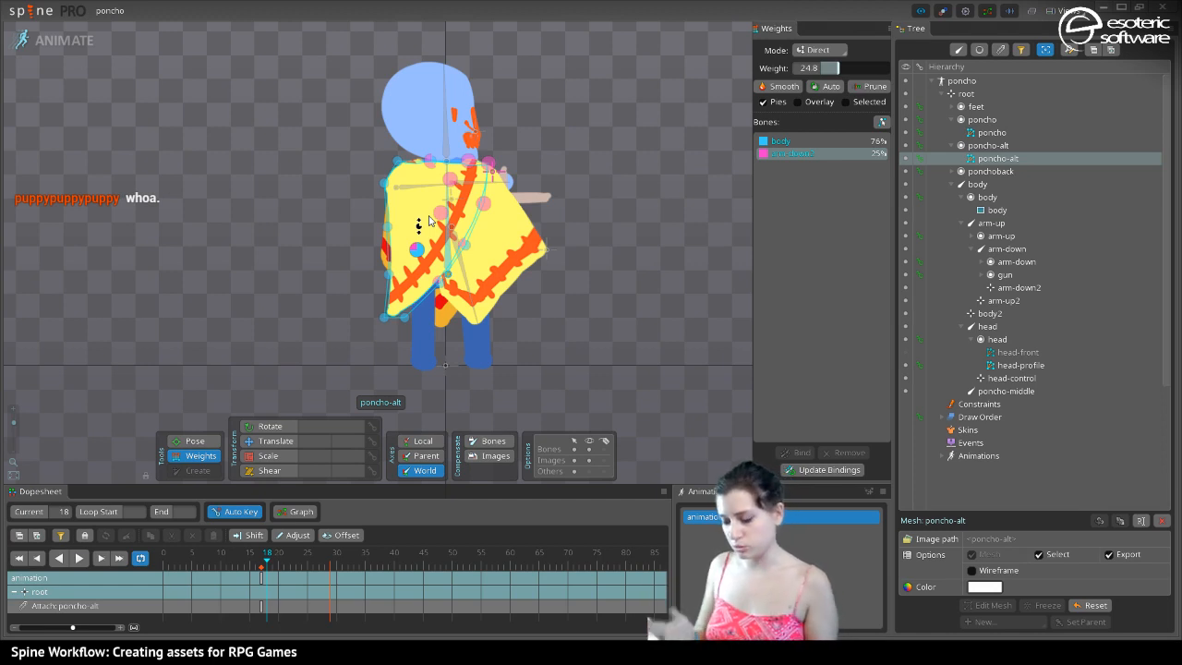
{"action": "mouse_move", "coordinate": [242, 577]}
{"action": "left_mouse_down"}
{"action": "mouse_move", "coordinate": [207, 580]}
{"action": "mouse_move", "coordinate": [236, 574]}
{"action": "left_mouse_up"}
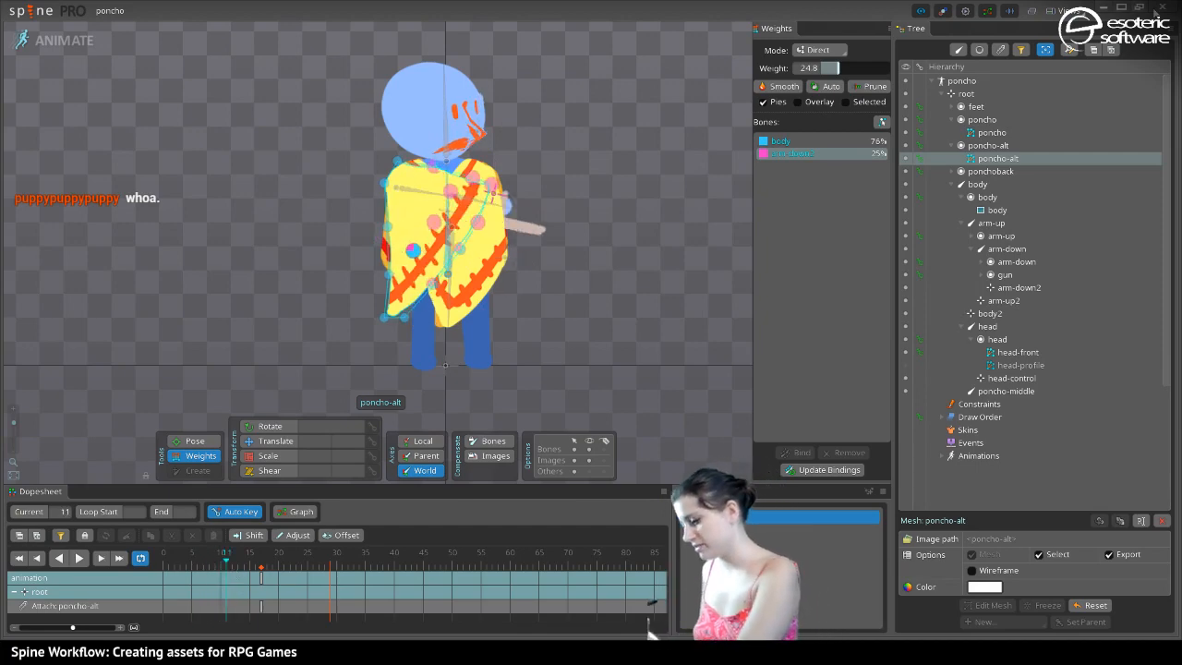
Switch to Photoshop and close poncho.psd to bring up the hero character in RPG Heroes.psd
{"action": "left_click", "coordinate": [1105, 11]}
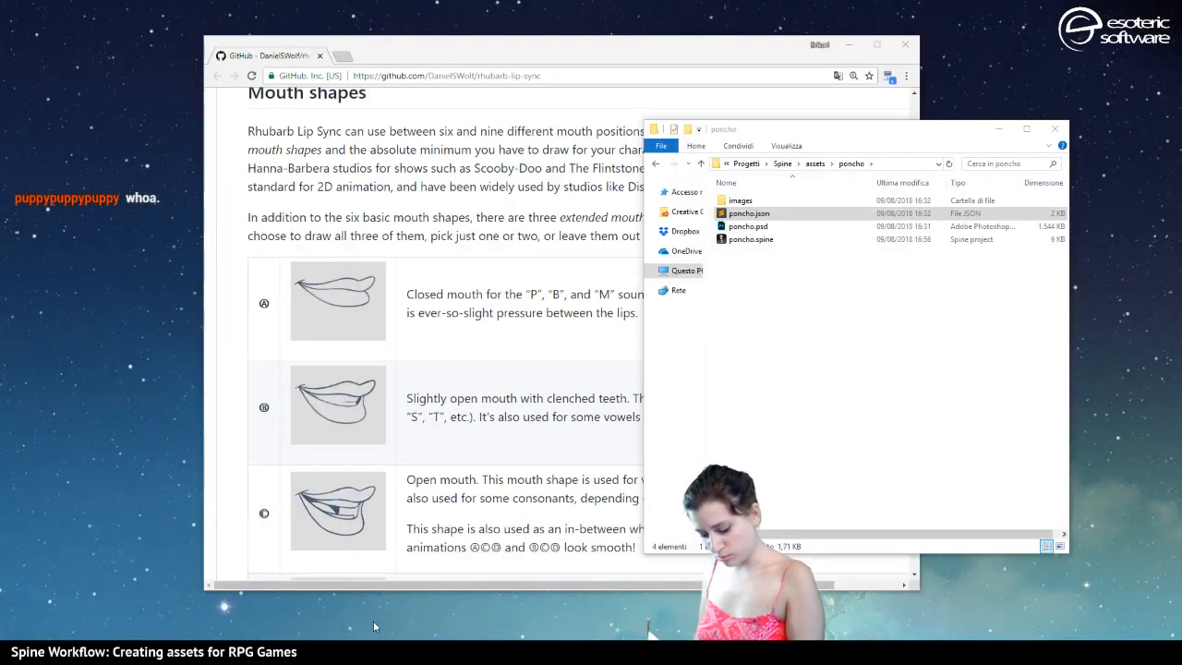
{"action": "left_click", "coordinate": [276, 652]}
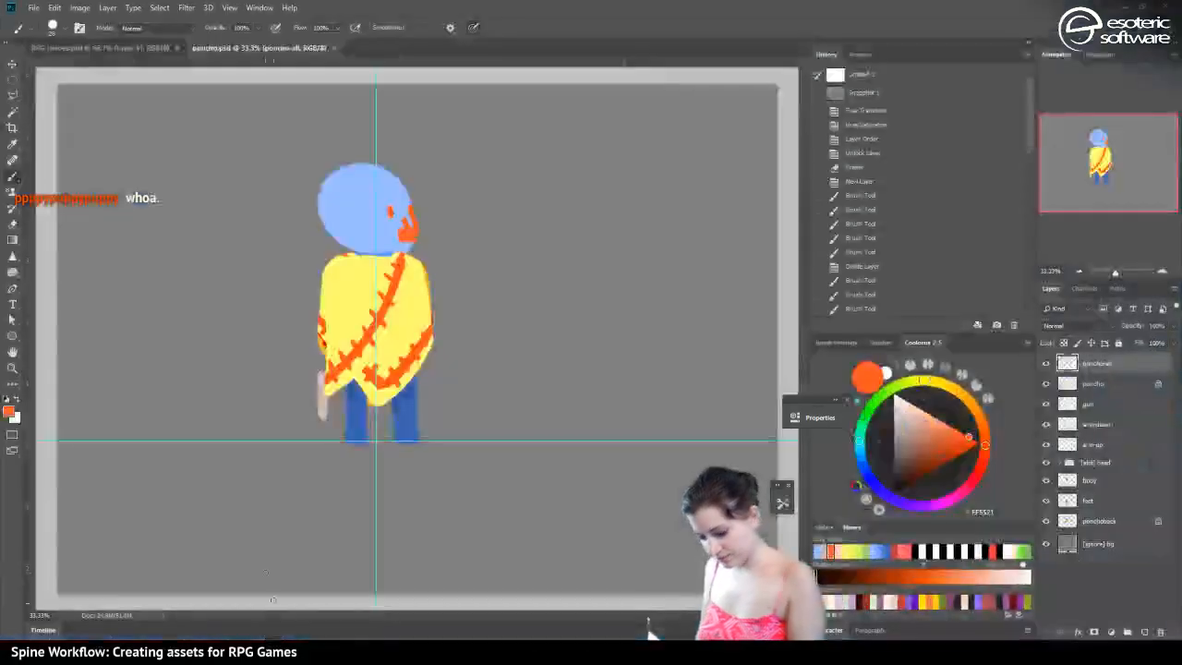
{"action": "left_click", "coordinate": [335, 48]}
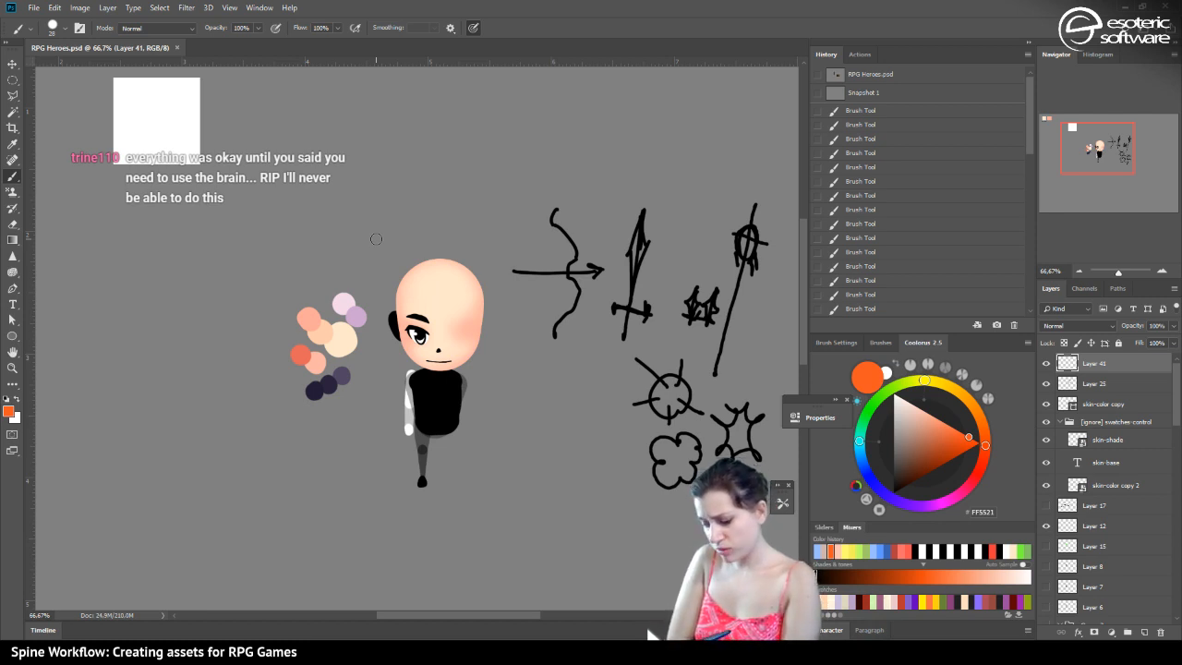
{"action": "left_click_drag", "start_coordinate": [407, 443], "coordinate": [426, 418]}
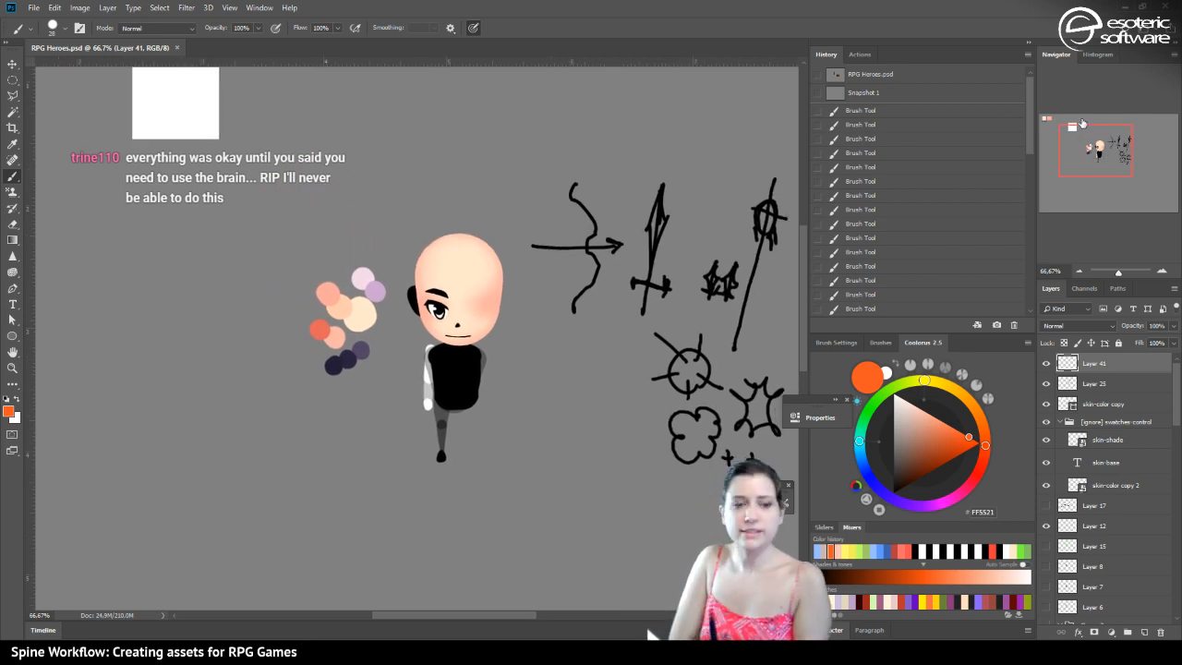
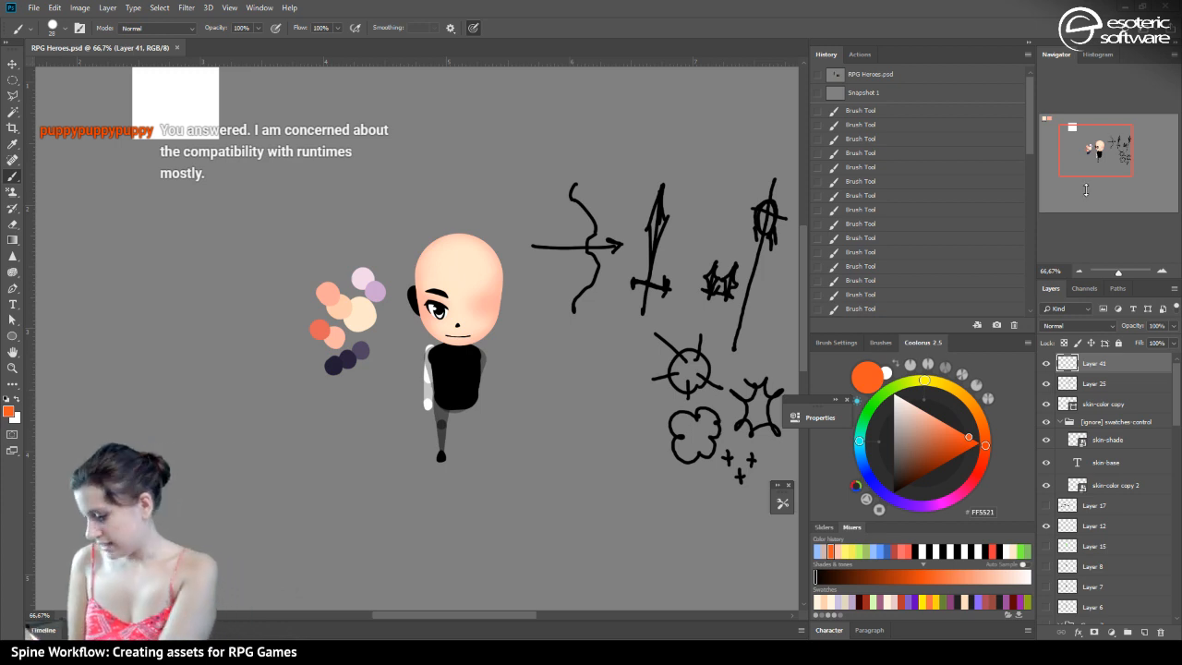
{"action": "mouse_move", "coordinate": [1091, 146]}
{"action": "left_mouse_down"}
{"action": "mouse_move", "coordinate": [1118, 165]}
{"action": "mouse_move", "coordinate": [1084, 142]}
{"action": "left_mouse_up"}
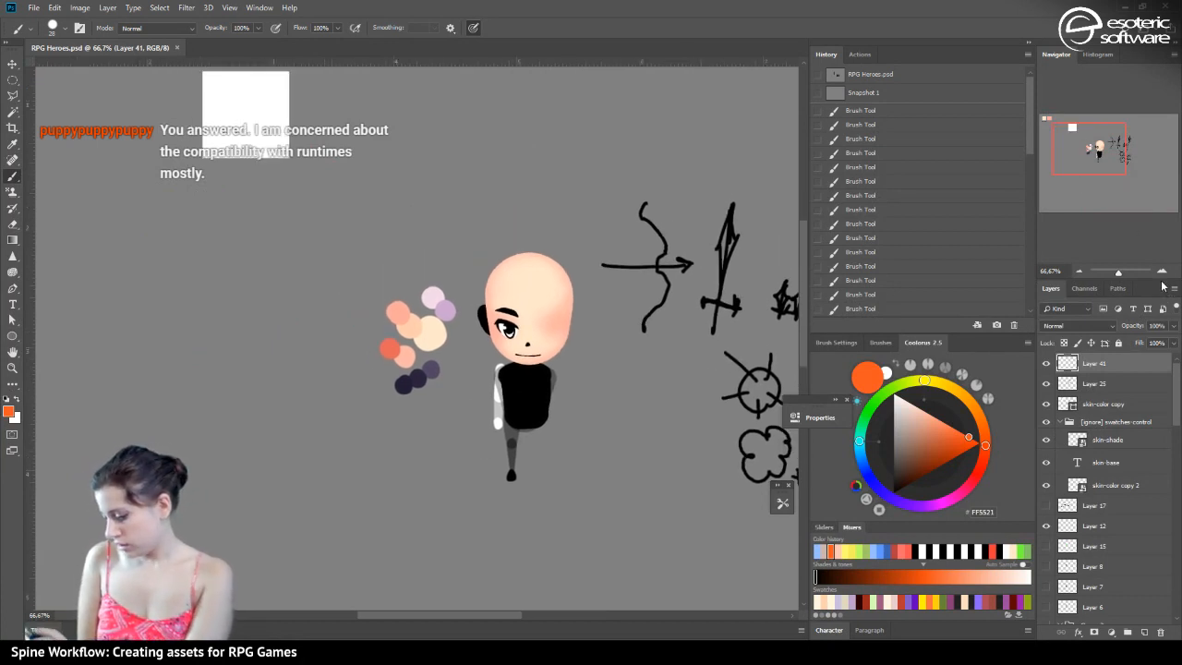
Toggle the visibility of the [ignore] swatches-control group and collapse the group
{"action": "left_click", "coordinate": [1045, 422]}
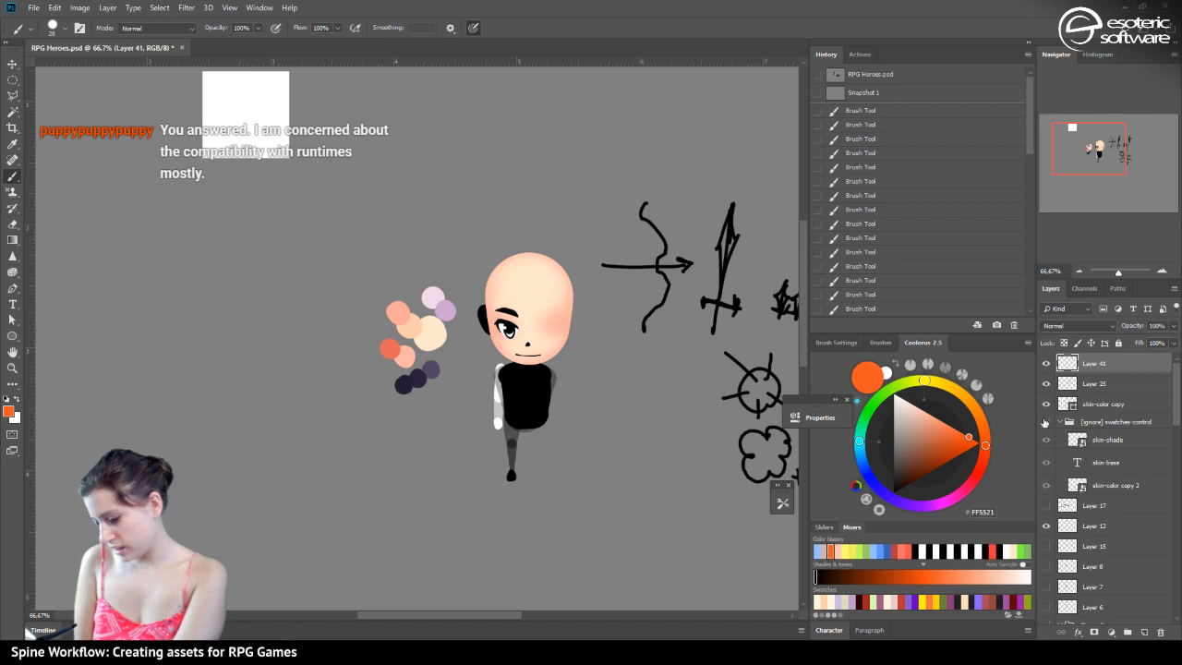
{"action": "left_click", "coordinate": [1046, 422]}
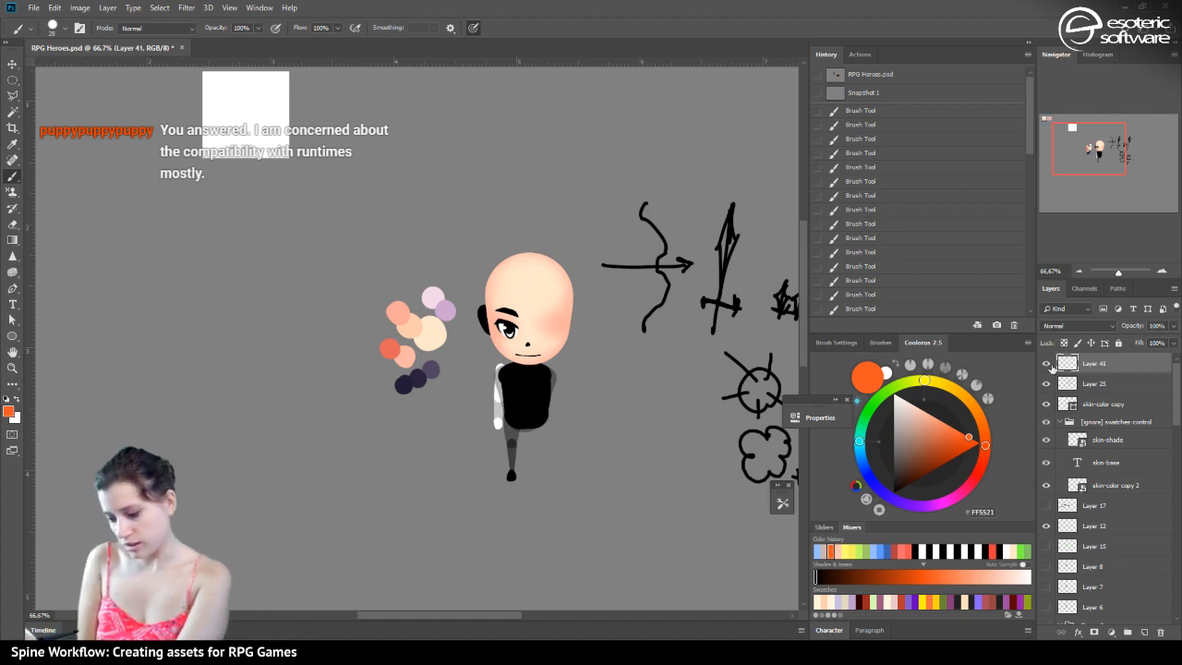
{"action": "key", "text": "v"}
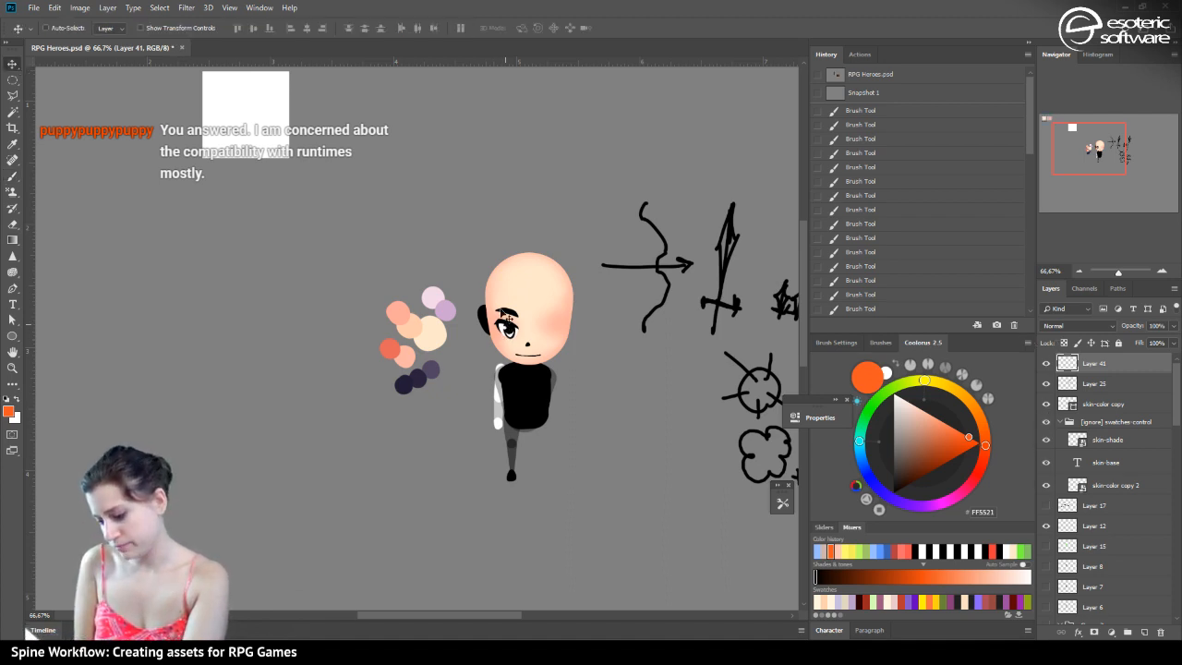
{"action": "left_click", "coordinate": [1060, 421]}
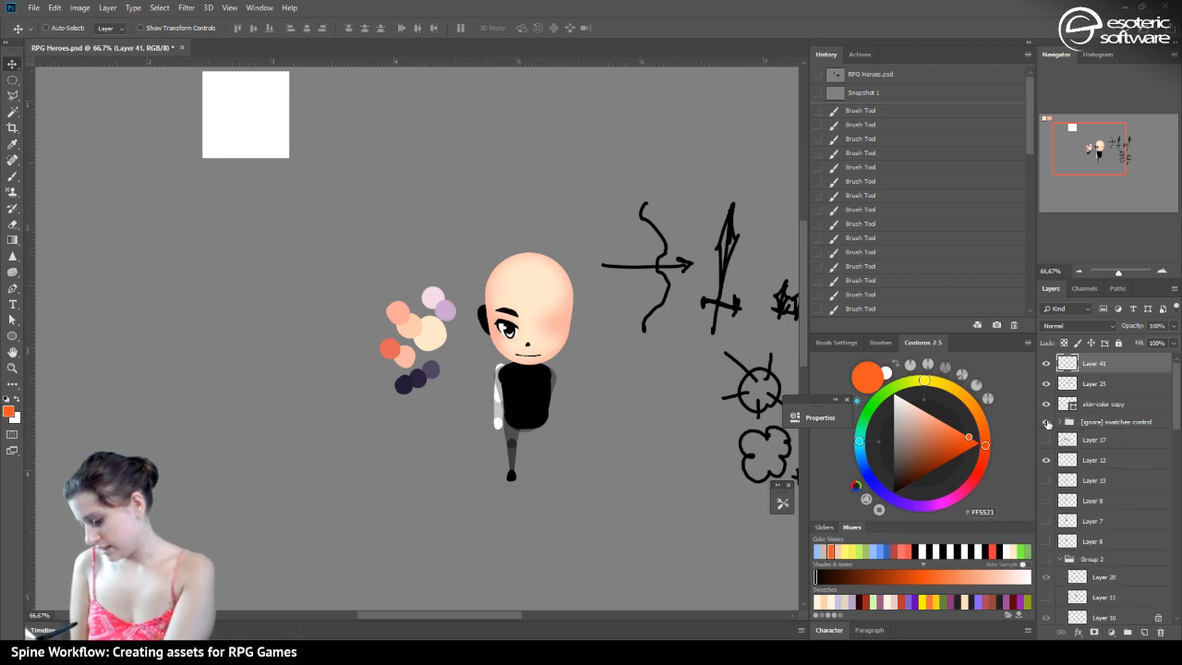
{"action": "left_click", "coordinate": [1046, 421]}
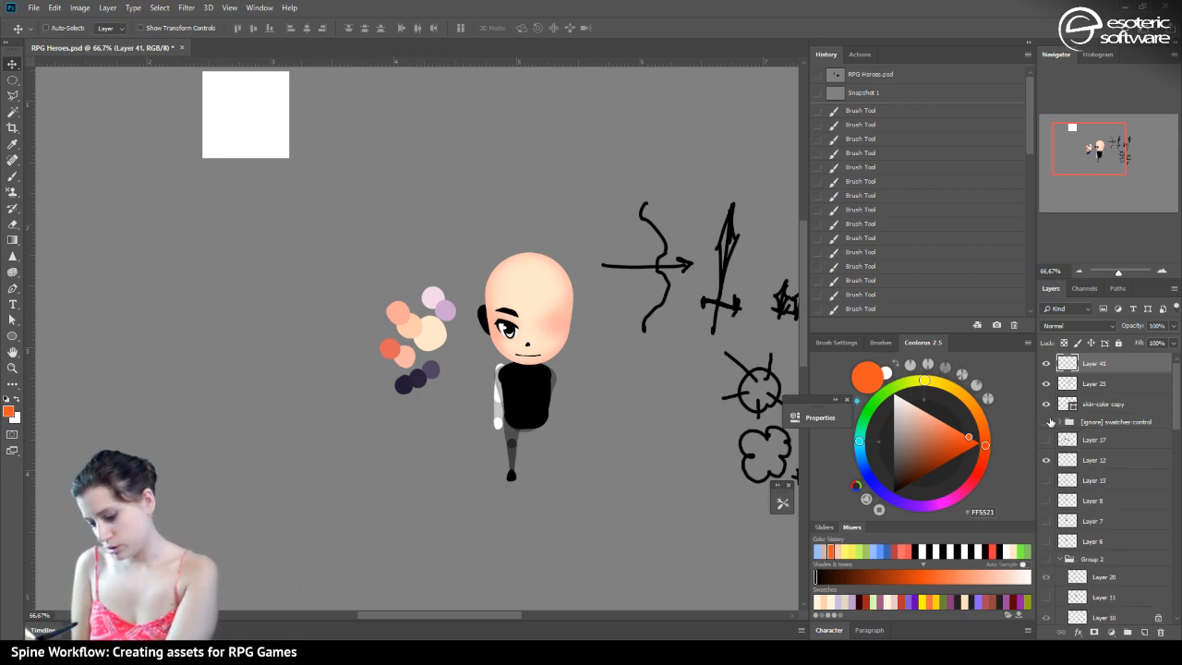
Locate the nose layer with Auto-Select, and hide the face layers from nose through the mouth group, plus the [merge] head-base group
{"action": "left_click", "coordinate": [49, 30]}
{"action": "left_click", "coordinate": [533, 351]}
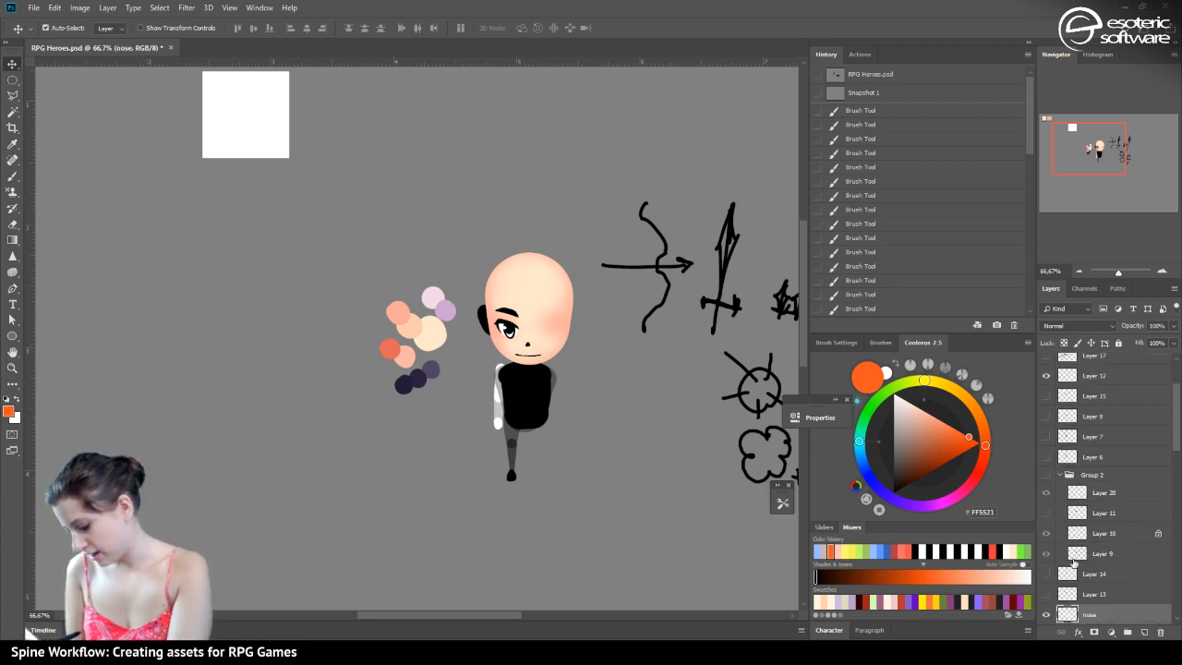
{"action": "left_click", "coordinate": [1046, 616]}
{"action": "left_click_drag", "start_coordinate": [1166, 418], "coordinate": [1175, 457]}
{"action": "left_click_drag", "start_coordinate": [1047, 458], "coordinate": [1046, 616]}
{"action": "scroll", "coordinate": [1044, 518], "scroll_direction": "down", "scroll_amount": 3}
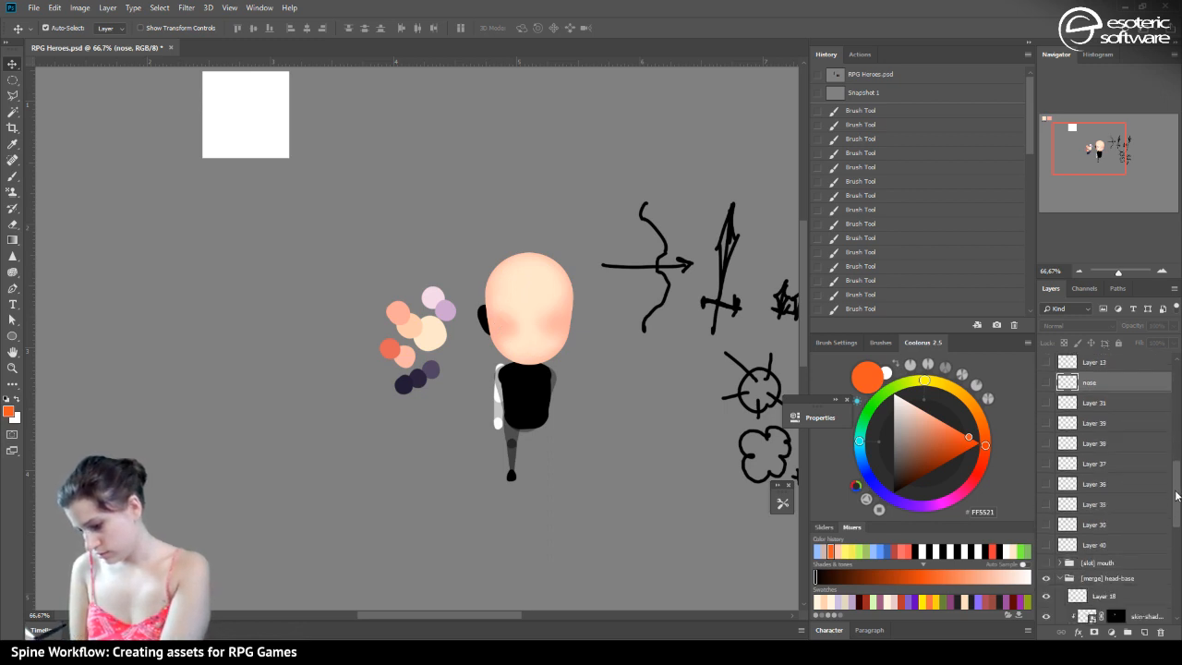
{"action": "left_click", "coordinate": [1048, 479]}
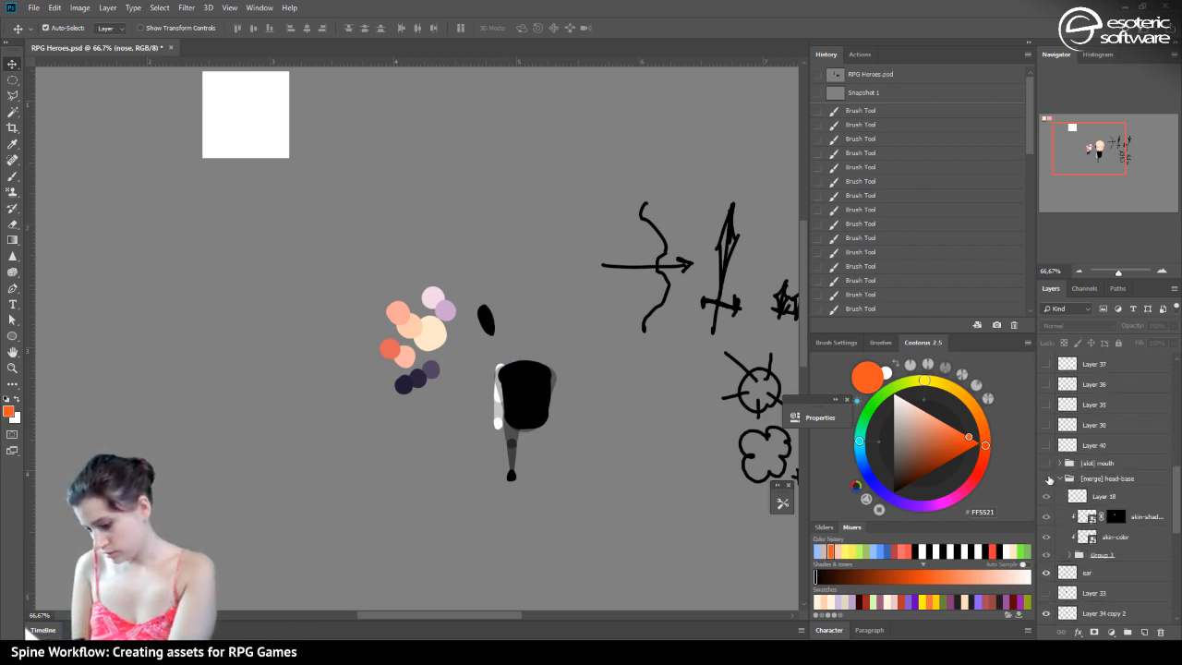
Show the [merge] head-base group, set its opacity to 24%, and hide the ear layer
{"action": "left_click", "coordinate": [1046, 479]}
{"action": "left_click", "coordinate": [1099, 479]}
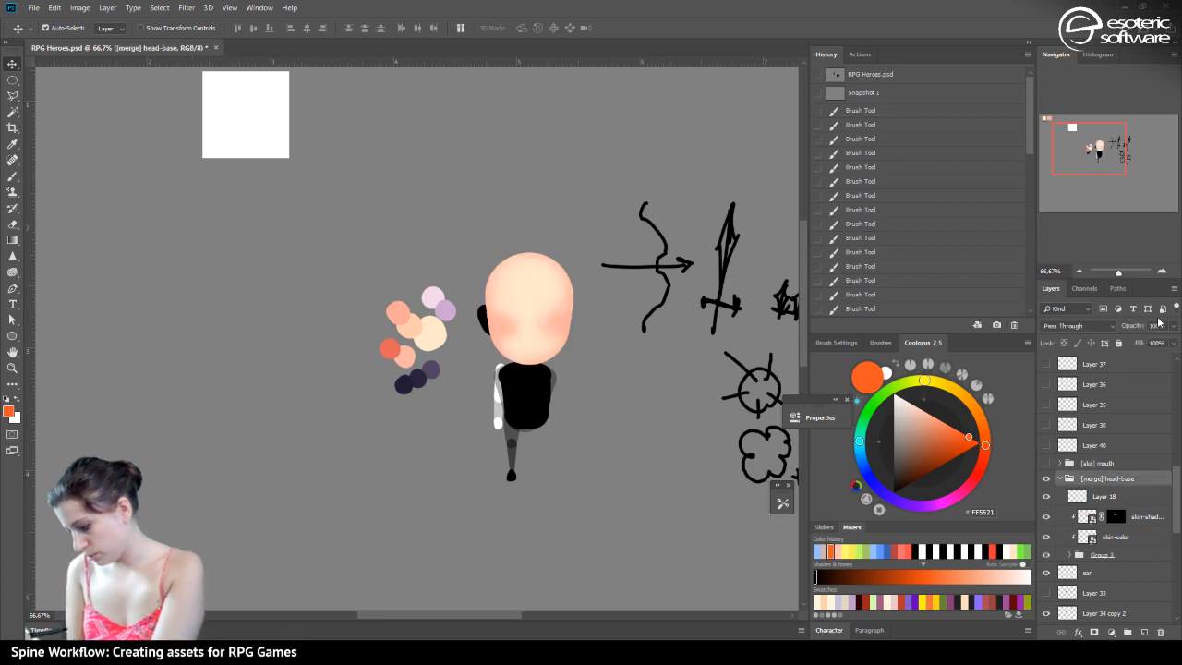
{"action": "left_click", "coordinate": [1173, 326]}
{"action": "left_click_drag", "start_coordinate": [1147, 340], "coordinate": [1129, 340]}
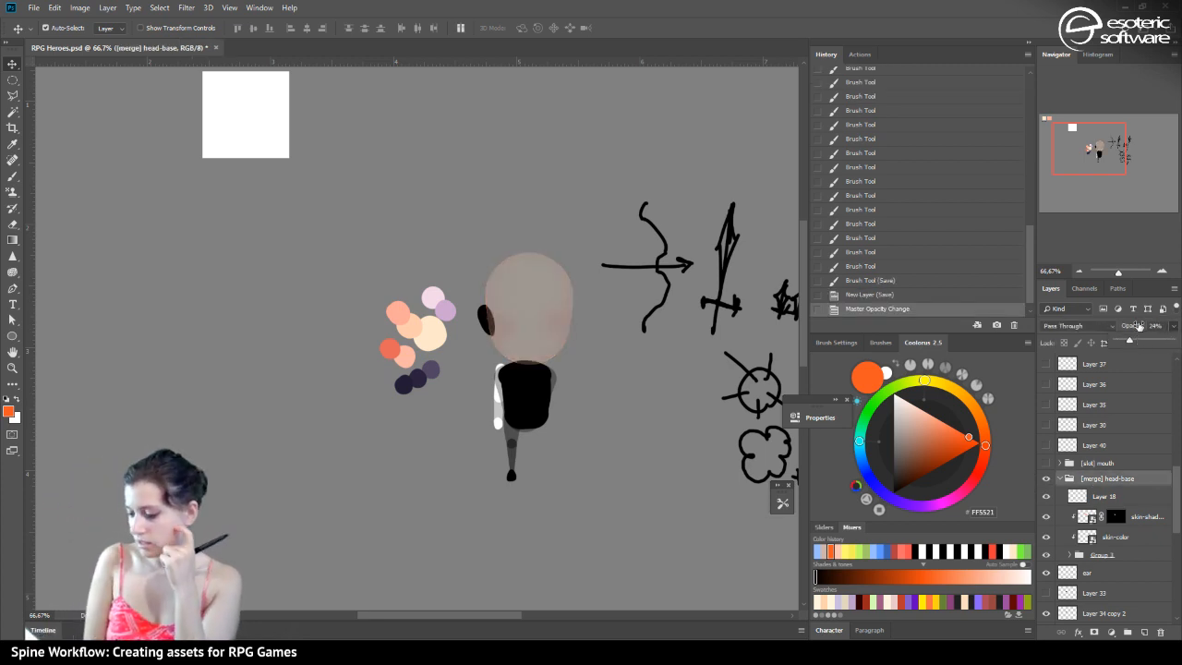
{"action": "left_click", "coordinate": [1046, 555]}
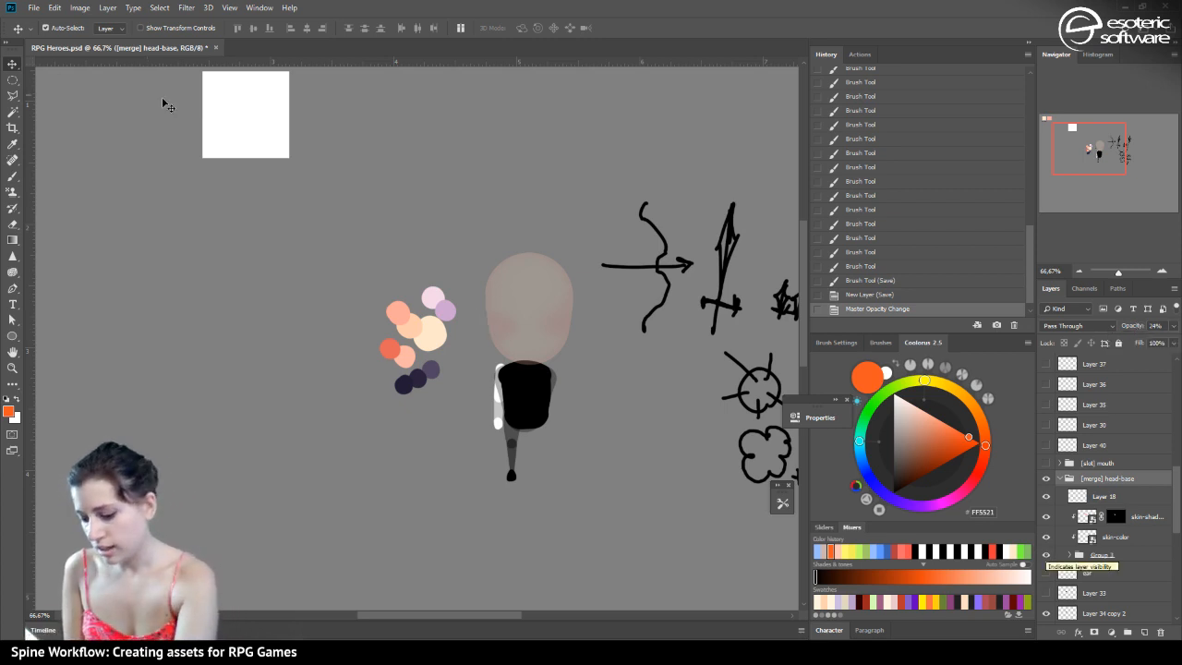
Show Group 2 with the skeleton sketch and frame the character's head at 200%
{"action": "left_click_drag", "start_coordinate": [1176, 485], "coordinate": [1175, 404]}
{"action": "left_click", "coordinate": [1047, 479]}
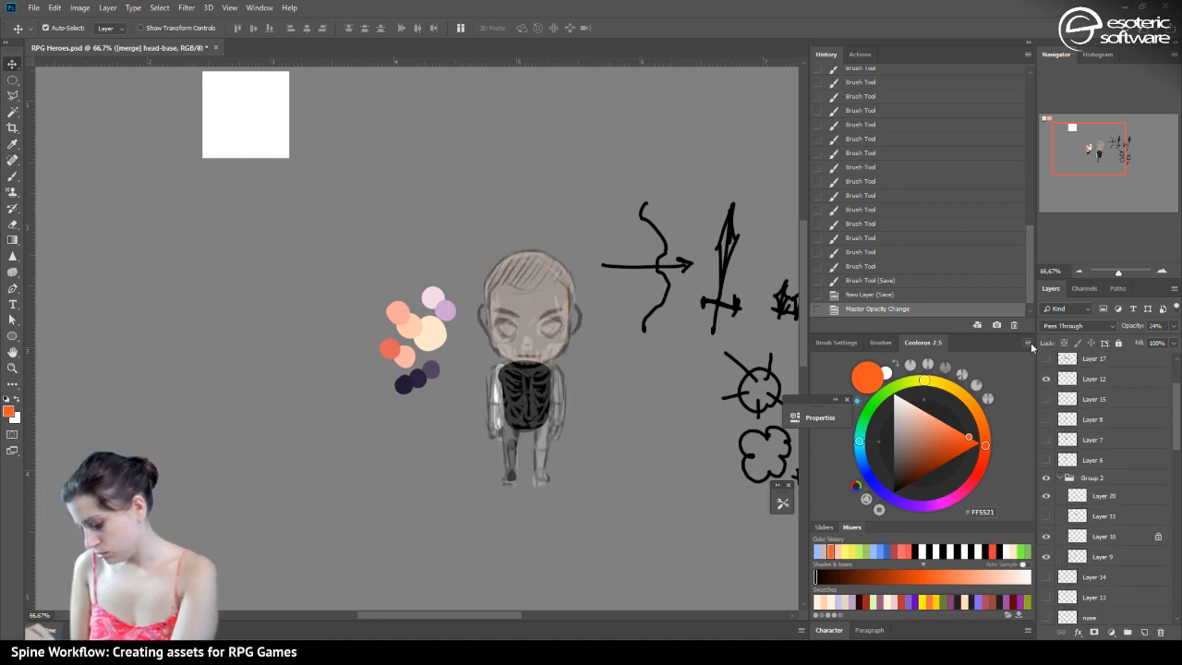
{"action": "left_click", "coordinate": [1162, 271]}
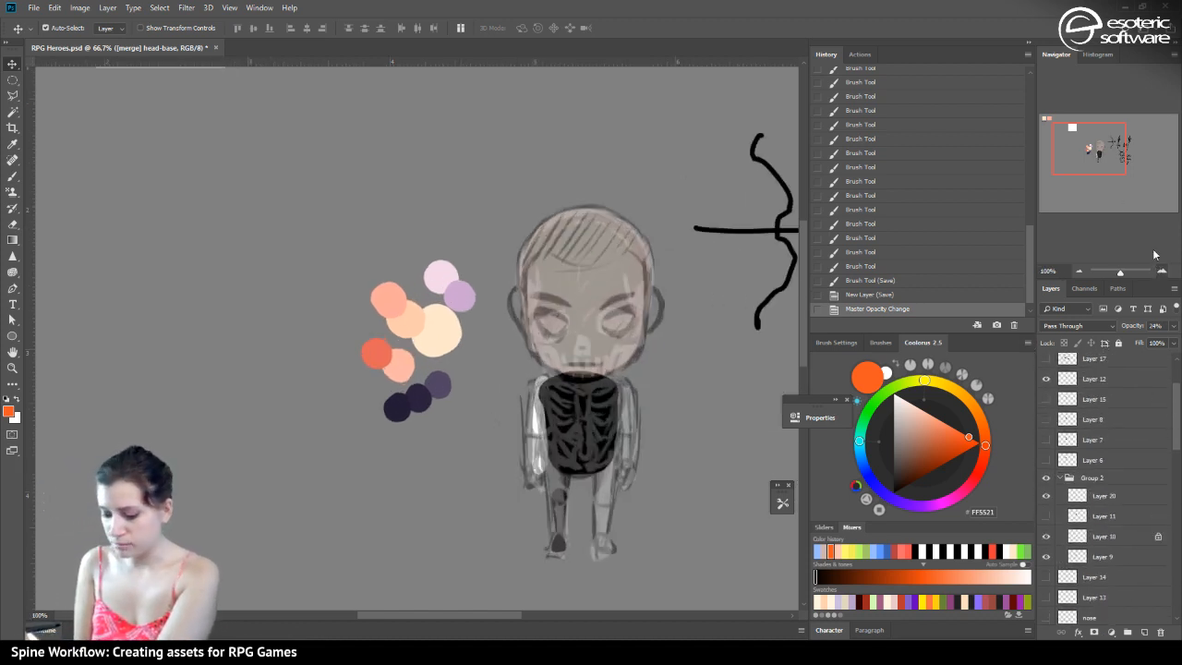
{"action": "left_click", "coordinate": [1162, 271]}
{"action": "left_click_drag", "start_coordinate": [1086, 146], "coordinate": [1097, 140]}
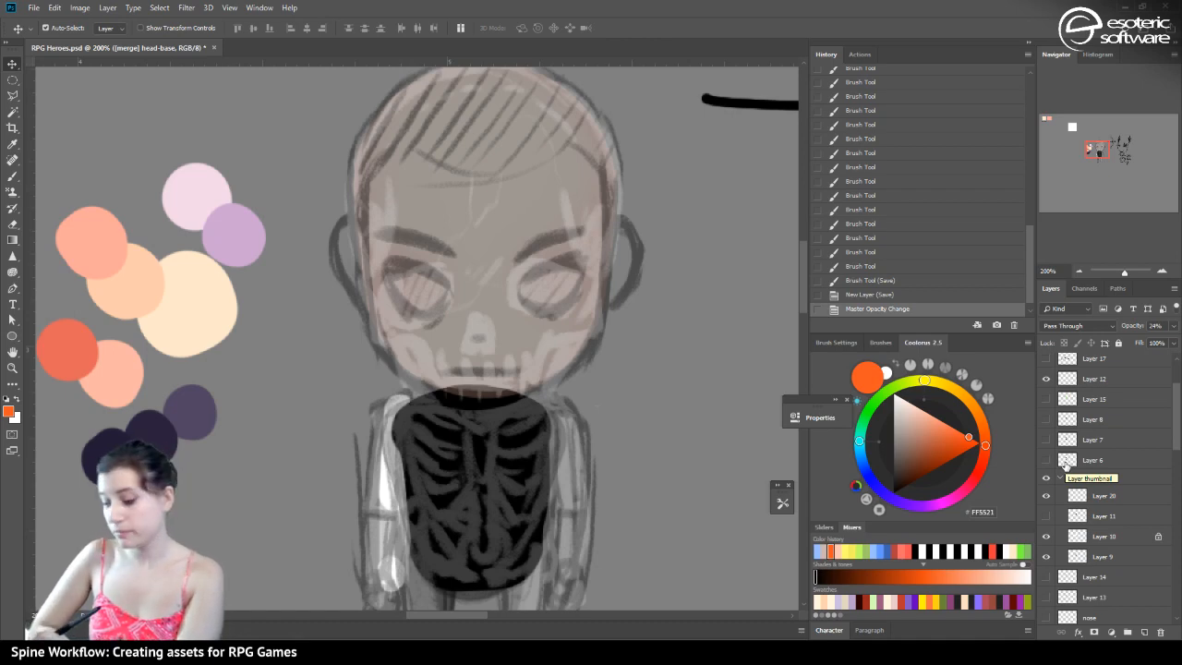
Toggle Layer 9's visibility in Group 2 and set the opacity of Layer 10, the skeleton sketch, to 52%
{"action": "left_click", "coordinate": [1077, 479]}
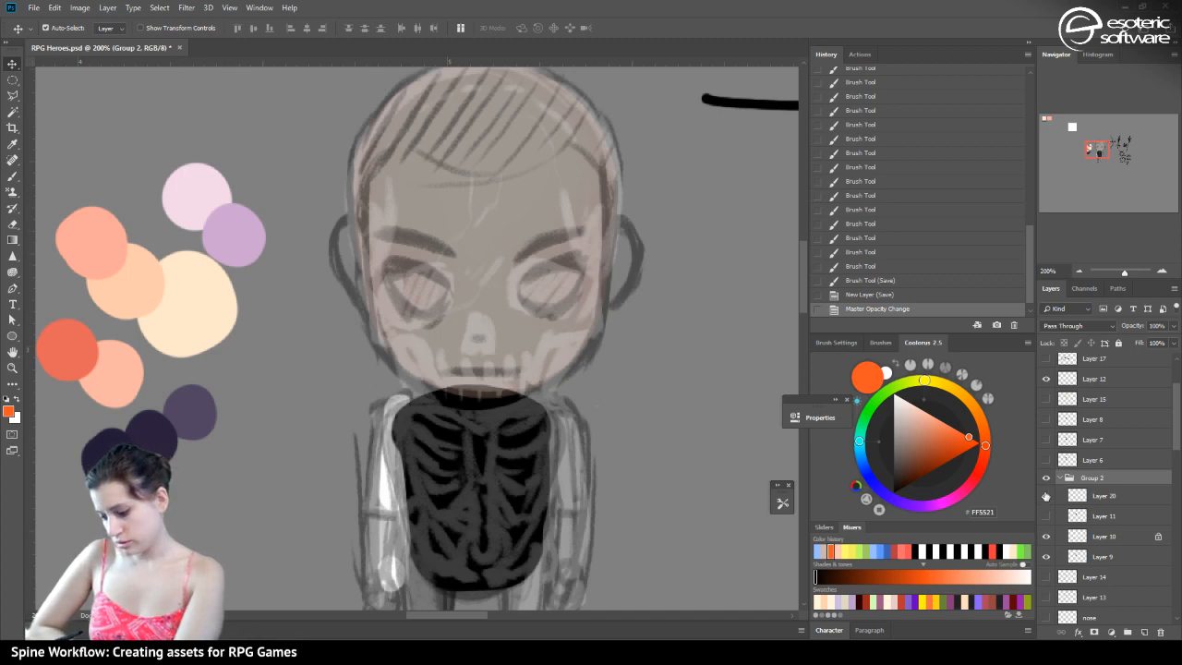
{"action": "left_click", "coordinate": [1046, 554]}
{"action": "left_click", "coordinate": [1045, 554]}
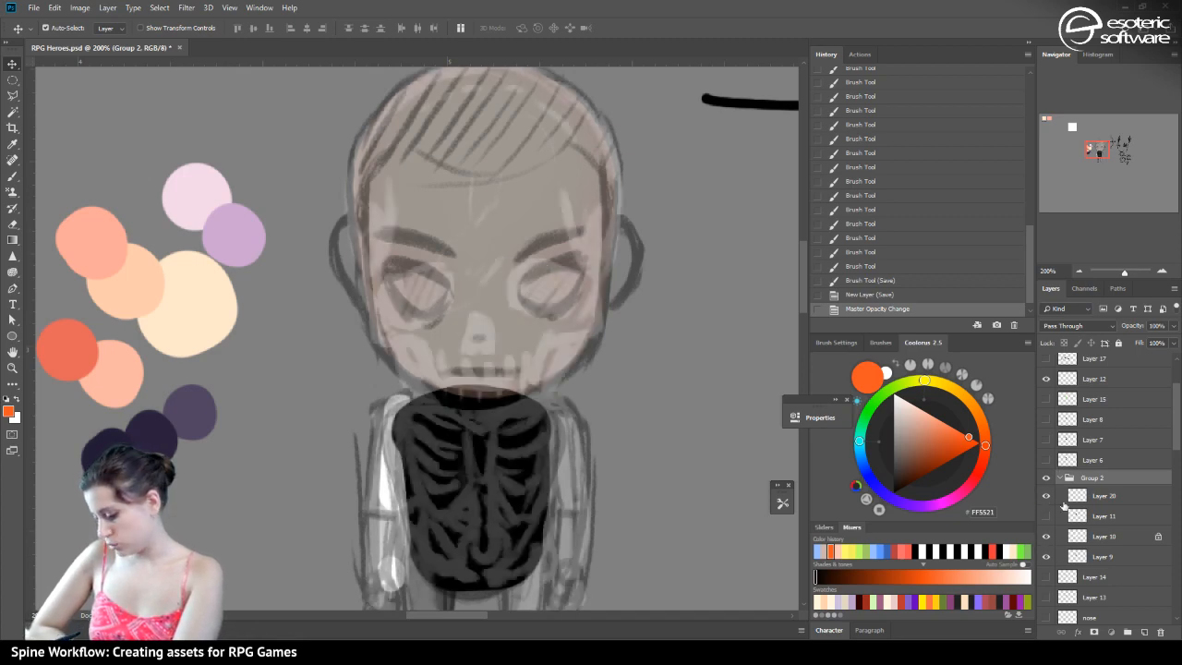
{"action": "left_click", "coordinate": [1104, 536]}
{"action": "left_click", "coordinate": [1173, 326]}
{"action": "left_click_drag", "start_coordinate": [1149, 346], "coordinate": [1173, 340]}
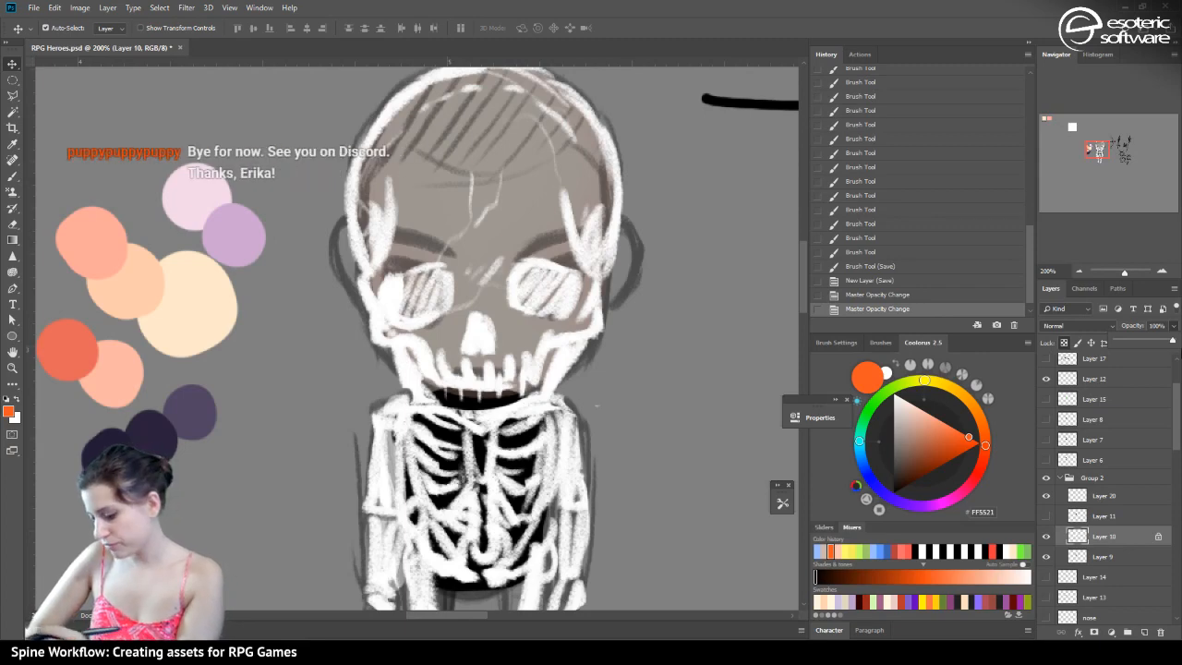
{"action": "left_click", "coordinate": [1145, 340]}
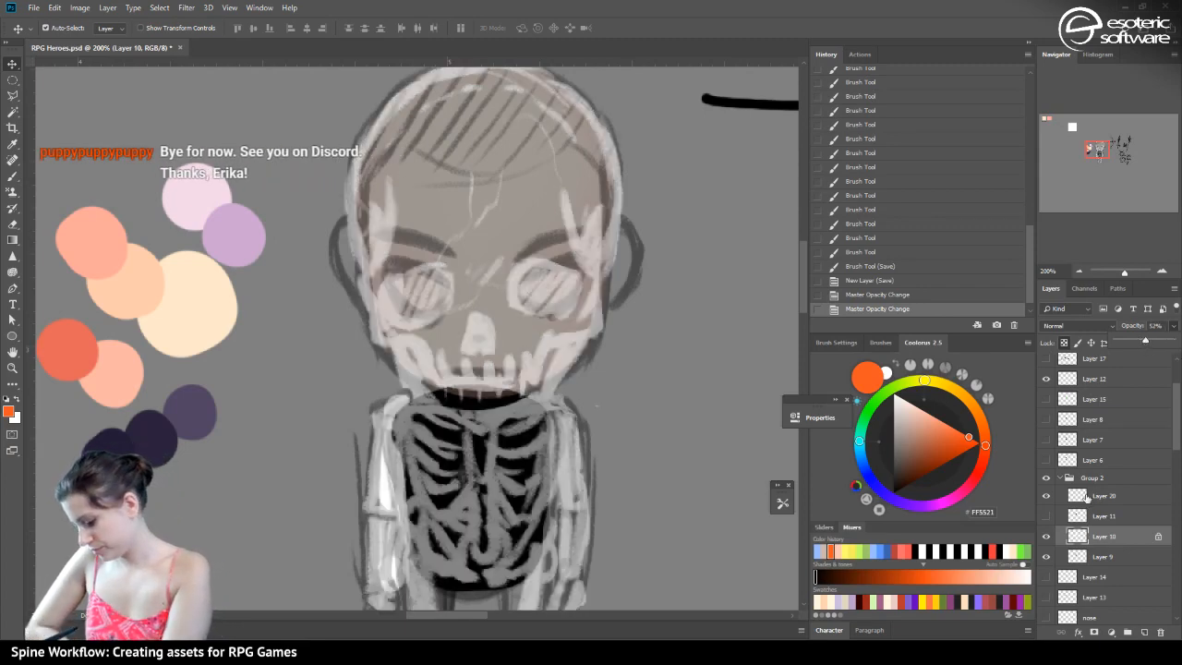
Create a new layer directly above Group 2 and ready the Brush tool with the default black foreground colour
{"action": "left_click", "coordinate": [1093, 479]}
{"action": "left_click", "coordinate": [1144, 632]}
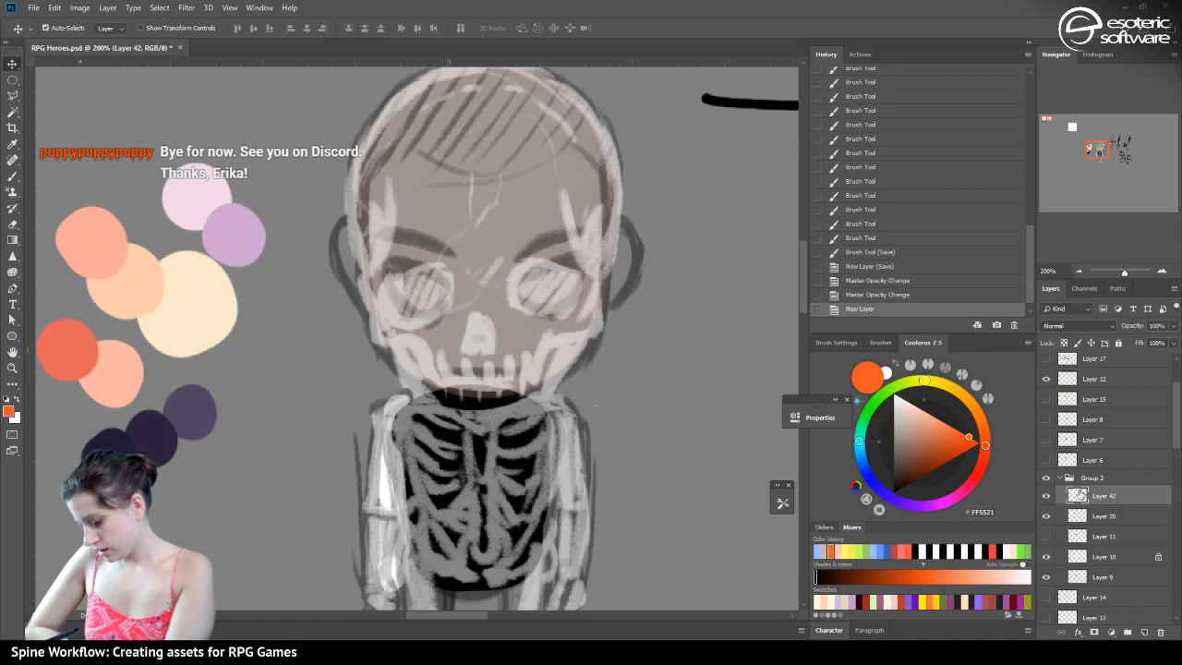
{"action": "left_click_drag", "start_coordinate": [1081, 495], "coordinate": [1078, 462]}
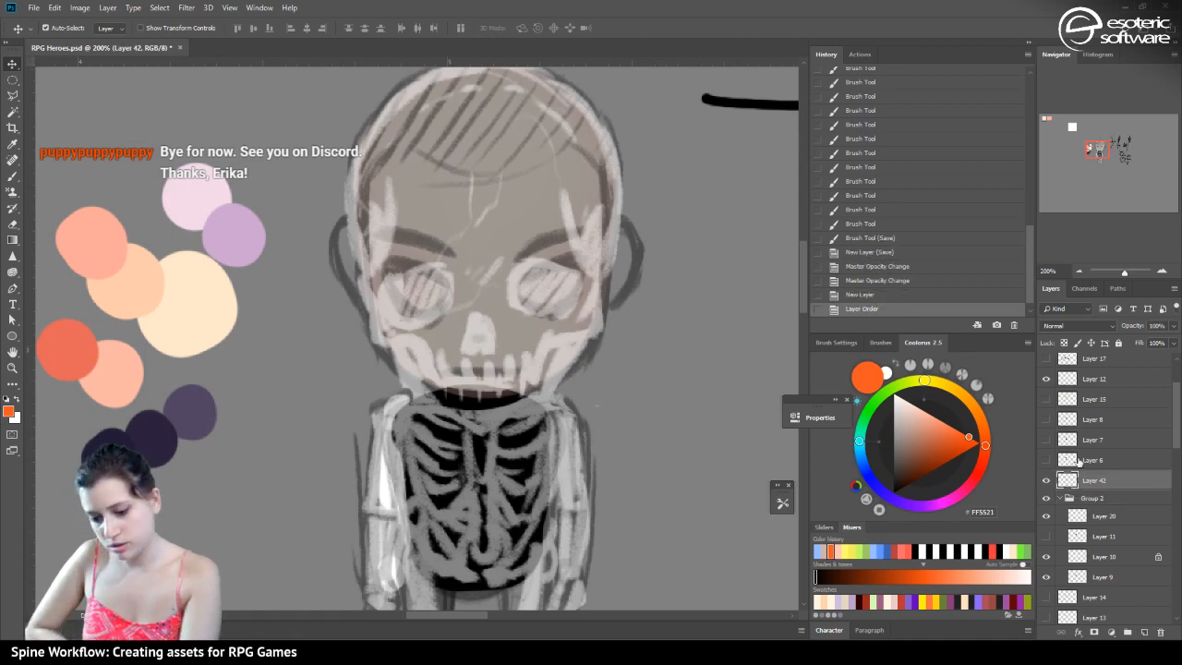
{"action": "left_click", "coordinate": [12, 175]}
{"action": "left_click", "coordinate": [7, 399]}
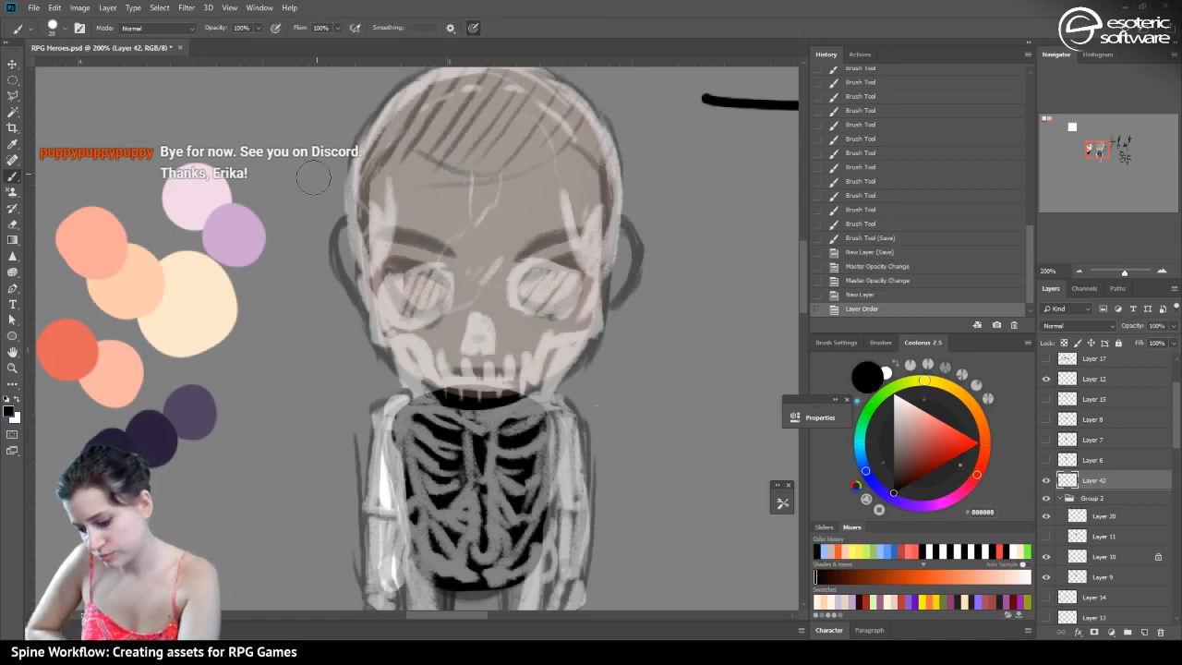
{"action": "left_click", "coordinate": [56, 28]}
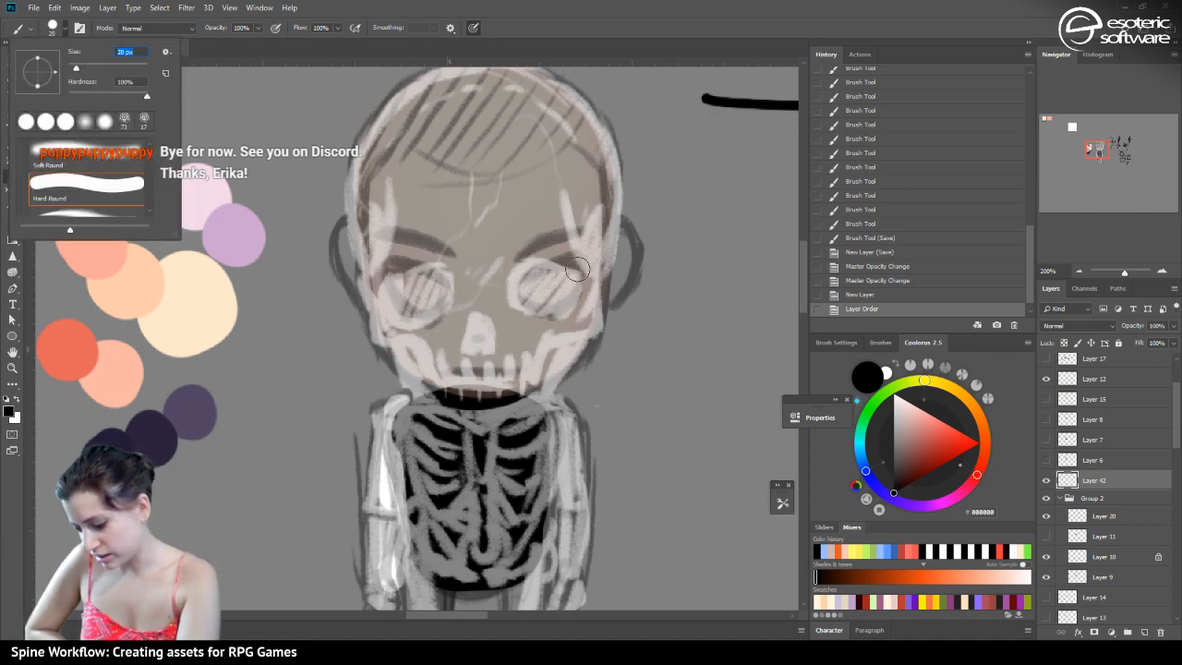
{"action": "mouse_move", "coordinate": [578, 266]}
{"action": "left_mouse_down"}
{"action": "mouse_move", "coordinate": [571, 330]}
{"action": "mouse_move", "coordinate": [531, 350]}
{"action": "mouse_move", "coordinate": [527, 372]}
{"action": "mouse_move", "coordinate": [414, 369]}
{"action": "left_mouse_up"}
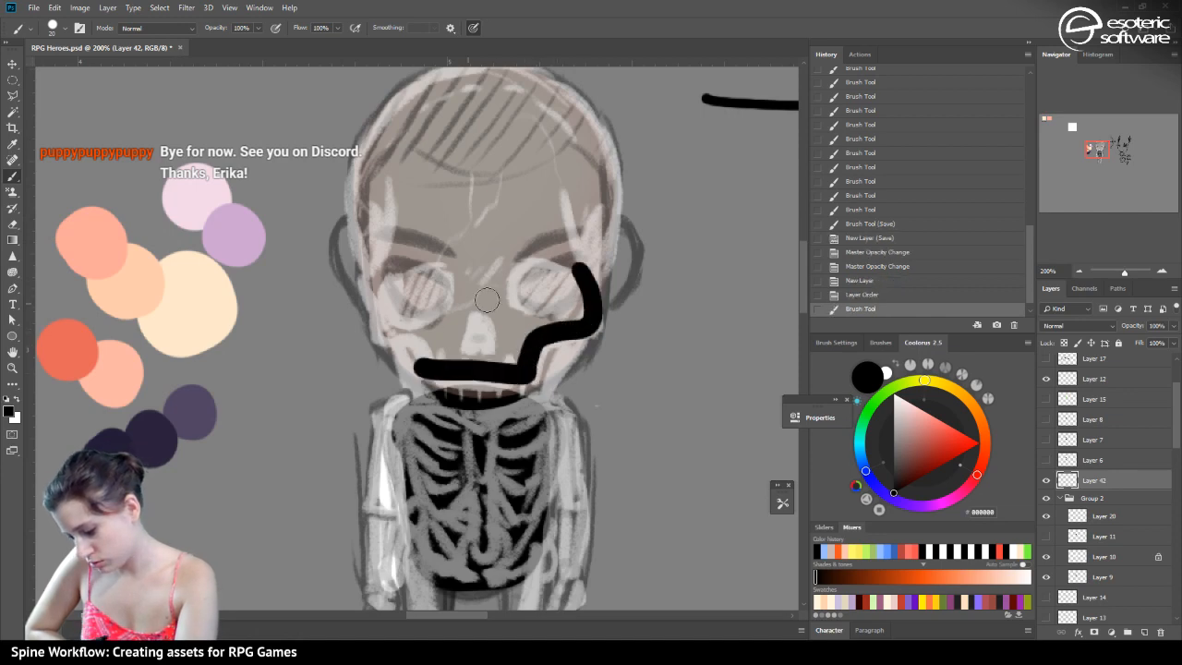
{"action": "key", "text": "ctrl+z"}
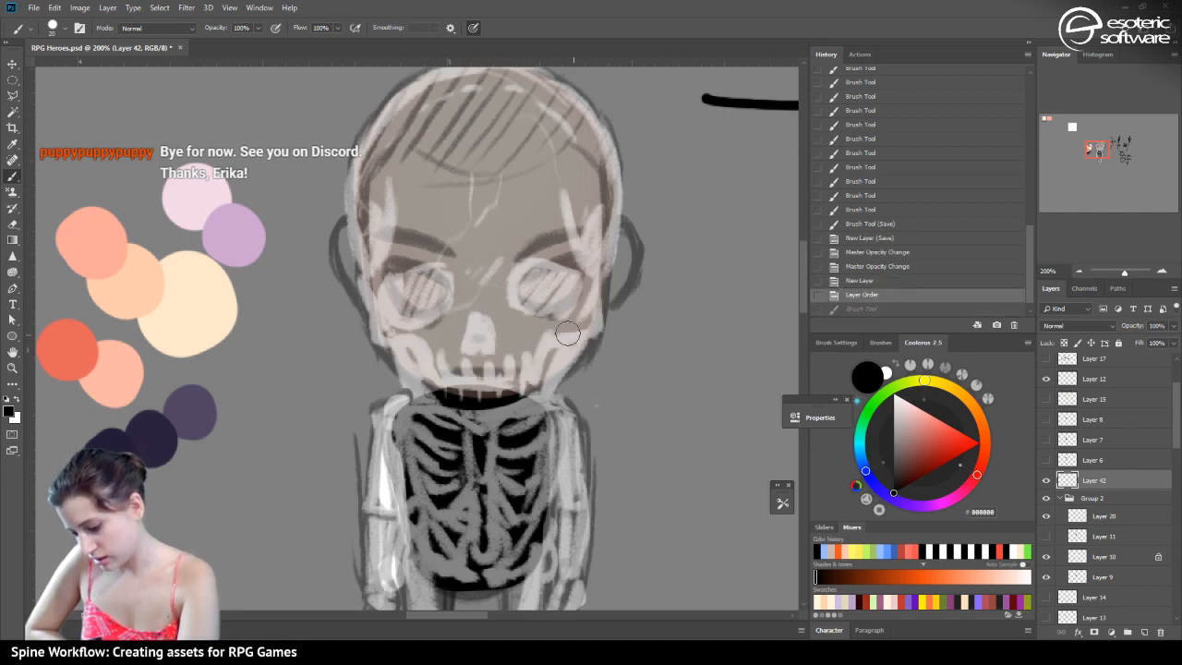
Set the brush size to 9 px and choose the "smoothing - massive" preset in Lazy Nezumi Pro
{"action": "left_click", "coordinate": [65, 28]}
{"action": "left_click_drag", "start_coordinate": [76, 69], "coordinate": [72, 69]}
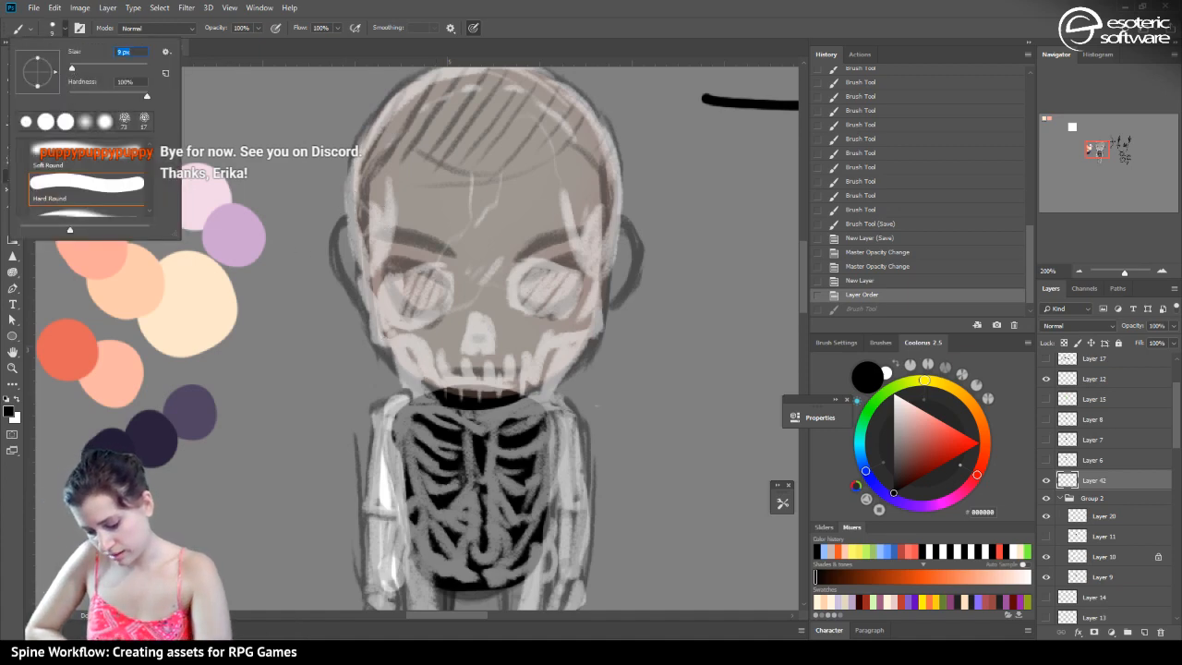
{"action": "left_click", "coordinate": [509, 644]}
{"action": "left_click", "coordinate": [173, 335]}
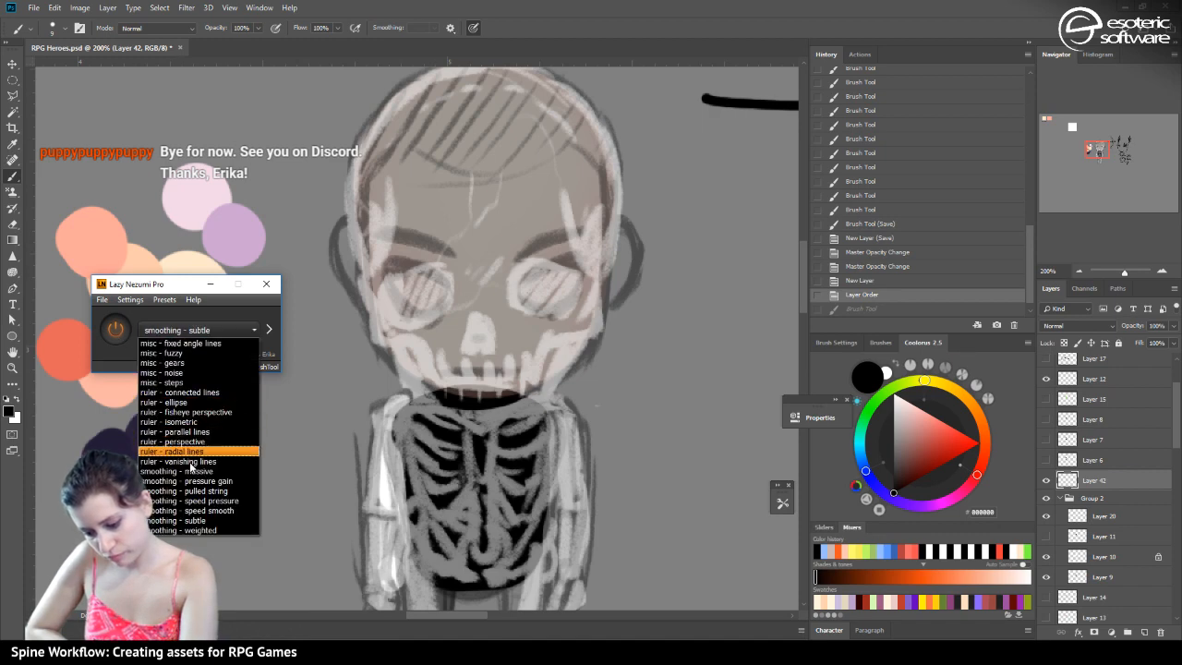
{"action": "left_click", "coordinate": [184, 499]}
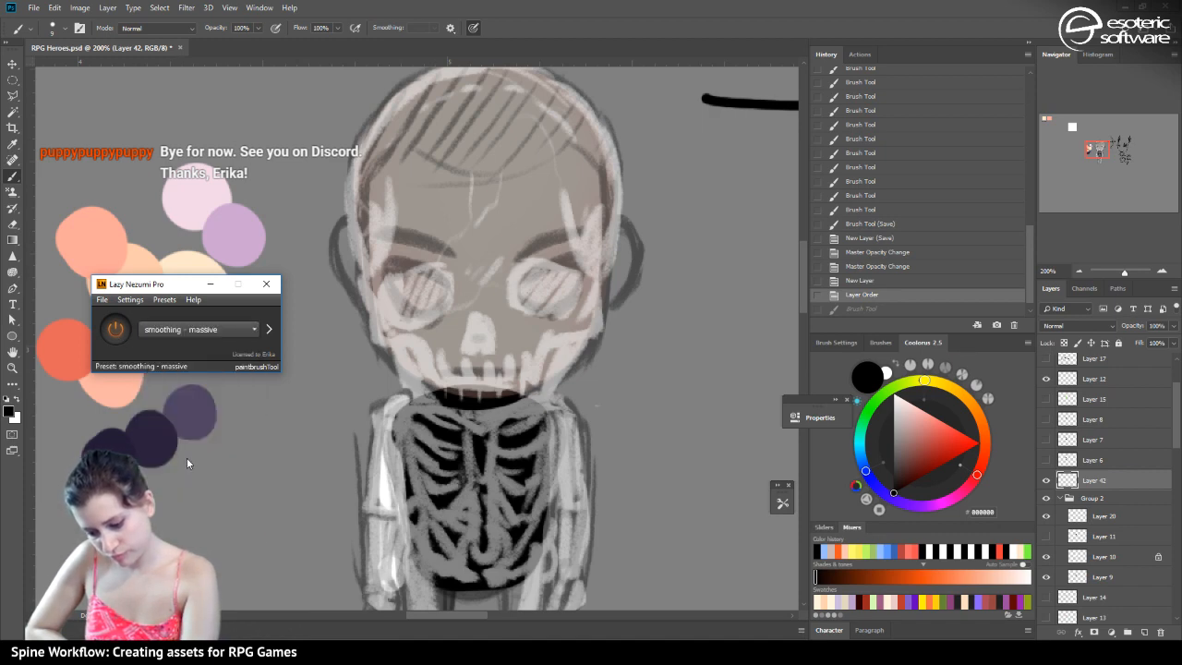
{"action": "left_click", "coordinate": [210, 284]}
Draw black outlines down both sides of the skull, from the temples past the cheekbones to the teeth
{"action": "mouse_move", "coordinate": [427, 376]}
{"action": "left_mouse_down"}
{"action": "mouse_move", "coordinate": [374, 340]}
{"action": "mouse_move", "coordinate": [367, 227]}
{"action": "left_mouse_up"}
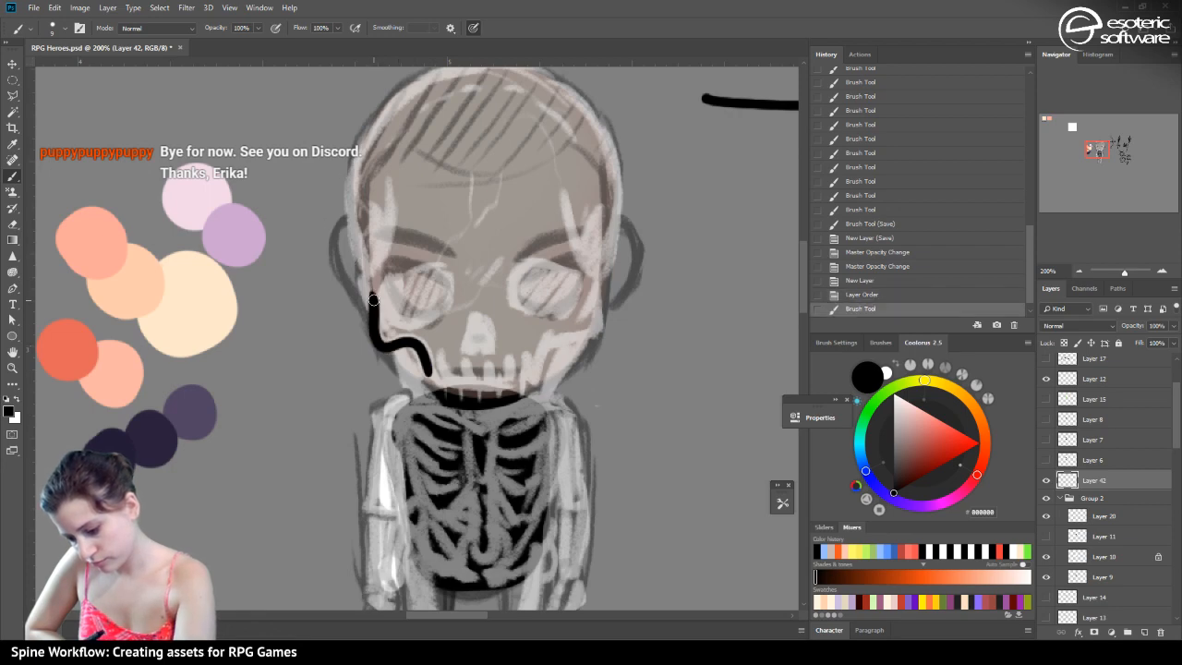
{"action": "left_click_drag", "start_coordinate": [374, 295], "coordinate": [374, 202]}
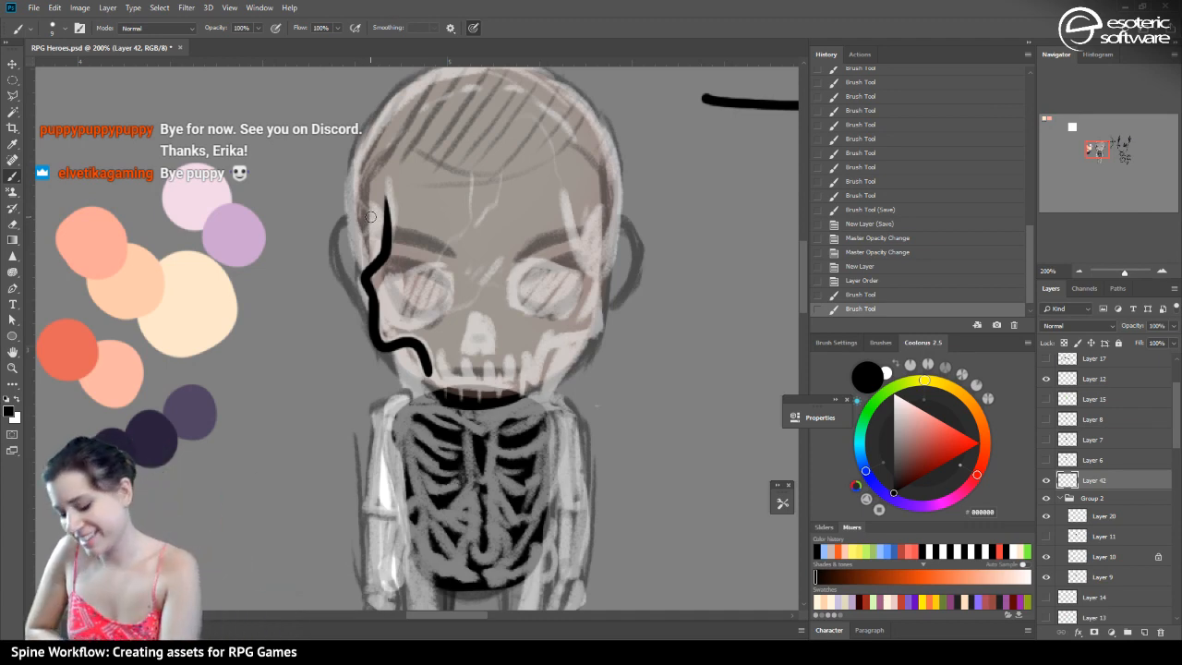
{"action": "mouse_move", "coordinate": [539, 377]}
{"action": "left_mouse_down"}
{"action": "mouse_move", "coordinate": [545, 342]}
{"action": "mouse_move", "coordinate": [593, 333]}
{"action": "mouse_move", "coordinate": [569, 184]}
{"action": "left_mouse_up"}
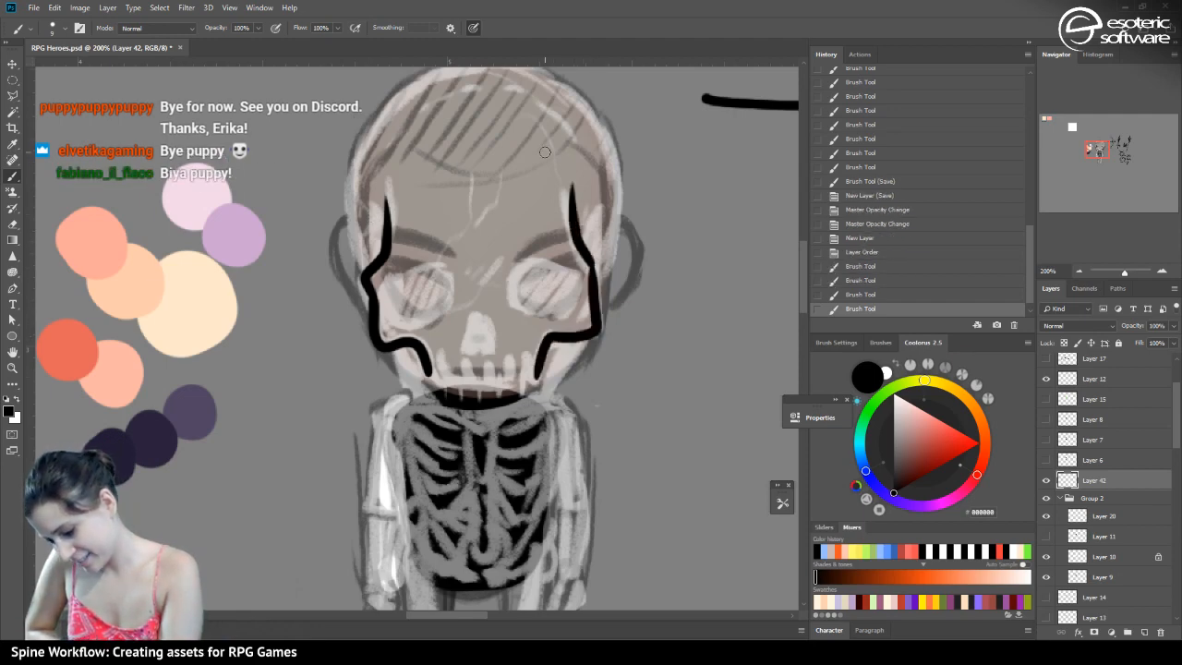
{"action": "left_click_drag", "start_coordinate": [366, 282], "coordinate": [373, 341]}
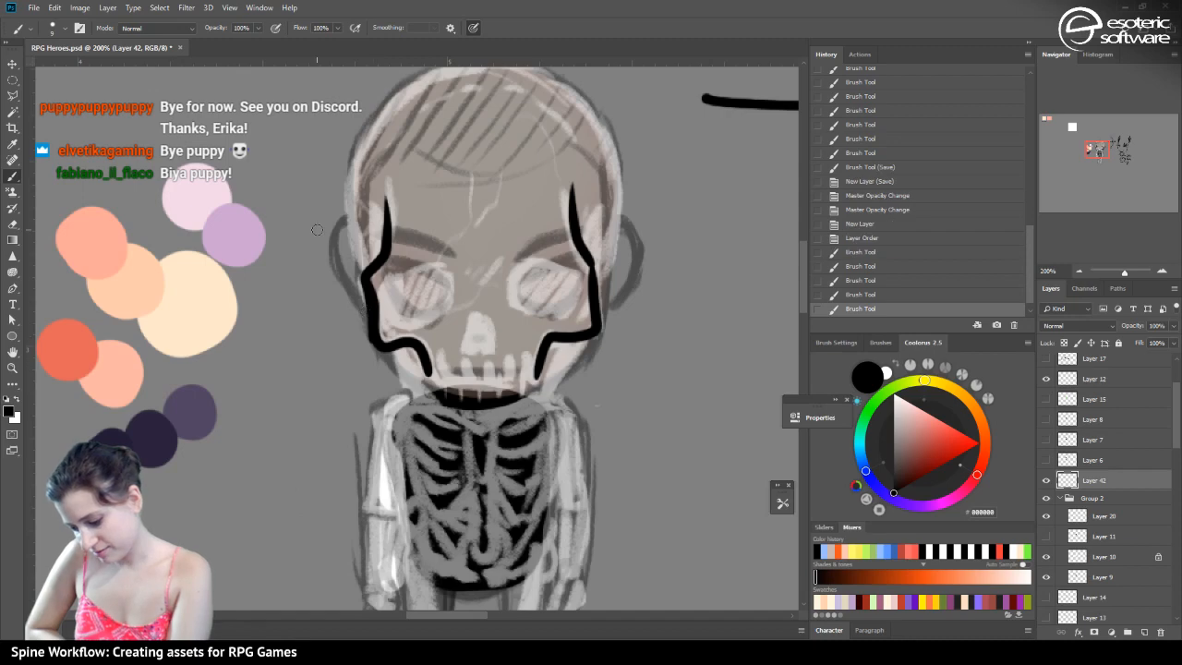
{"action": "left_click_drag", "start_coordinate": [597, 321], "coordinate": [574, 245]}
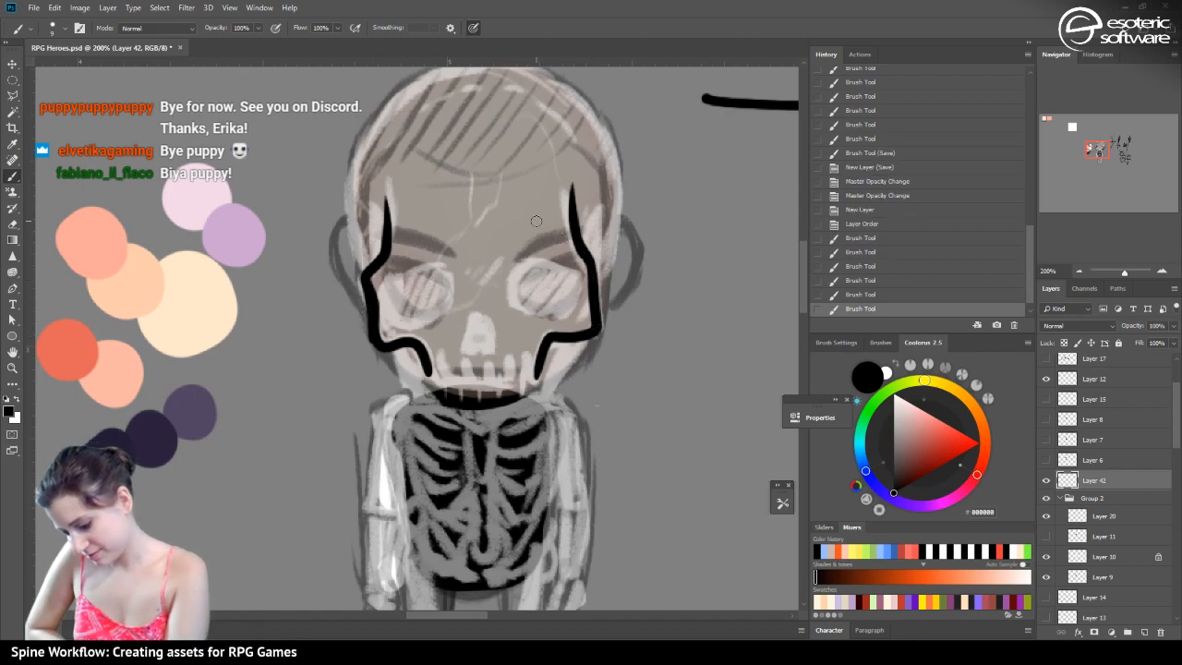
Refine the skull outline beside the left eye socket by erasing its outer edge and redrawing it up to the temple
{"action": "key", "text": "e"}
{"action": "mouse_move", "coordinate": [370, 319]}
{"action": "left_mouse_down"}
{"action": "mouse_move", "coordinate": [351, 270]}
{"action": "mouse_move", "coordinate": [346, 340]}
{"action": "mouse_move", "coordinate": [356, 274]}
{"action": "mouse_move", "coordinate": [358, 362]}
{"action": "left_mouse_up"}
{"action": "left_click", "coordinate": [12, 176]}
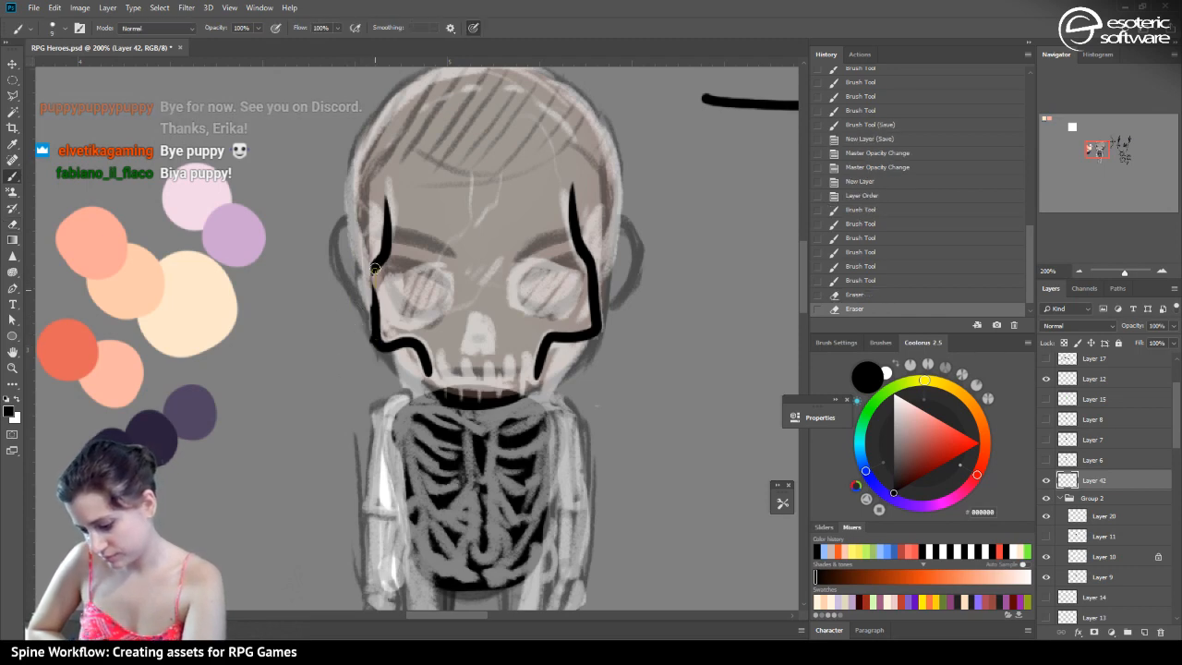
{"action": "left_click_drag", "start_coordinate": [375, 315], "coordinate": [394, 189]}
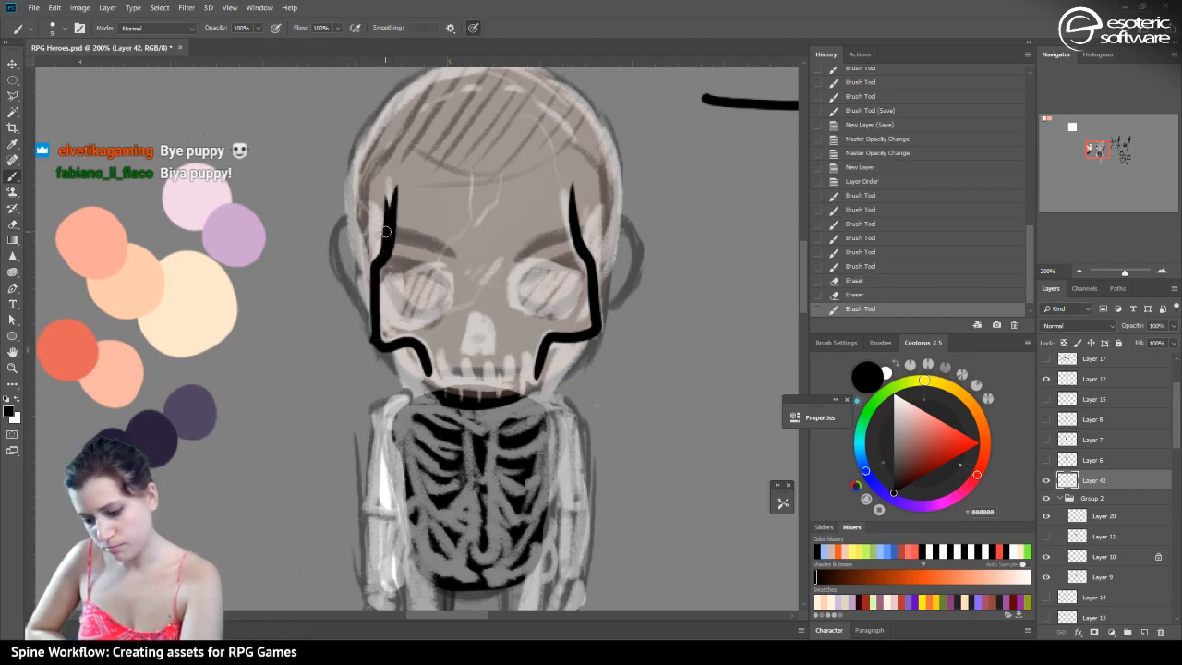
{"action": "left_click", "coordinate": [13, 225]}
{"action": "mouse_move", "coordinate": [362, 244]}
{"action": "left_mouse_down"}
{"action": "mouse_move", "coordinate": [373, 159]}
{"action": "mouse_move", "coordinate": [358, 176]}
{"action": "left_mouse_up"}
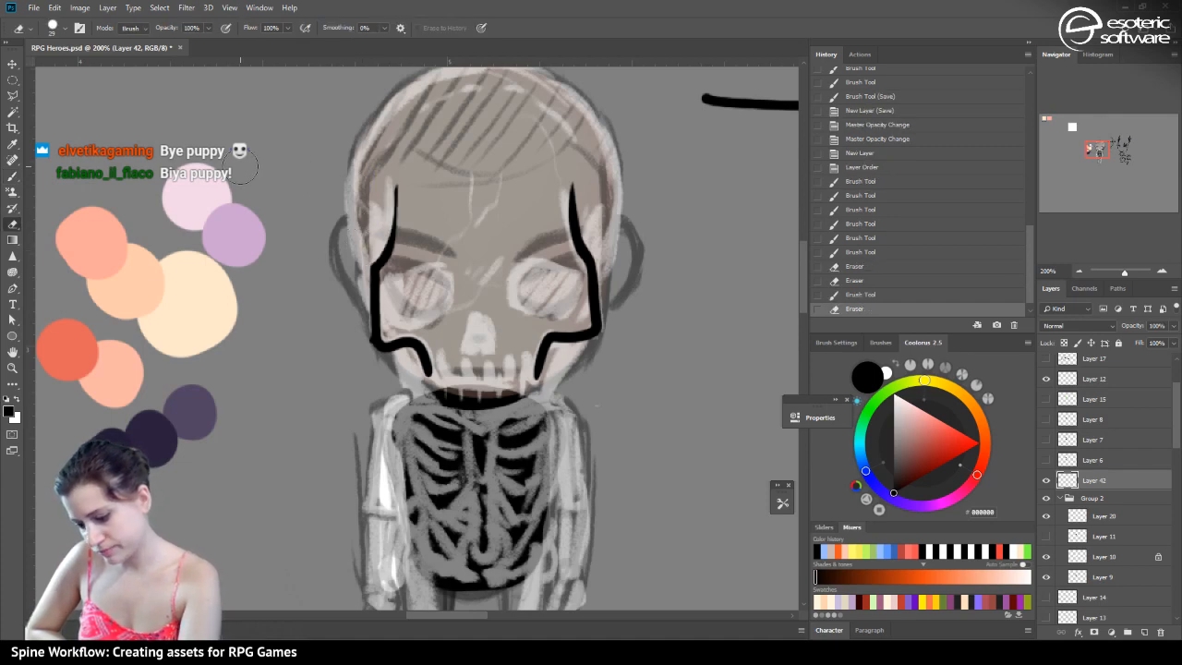
{"action": "left_click", "coordinate": [12, 176]}
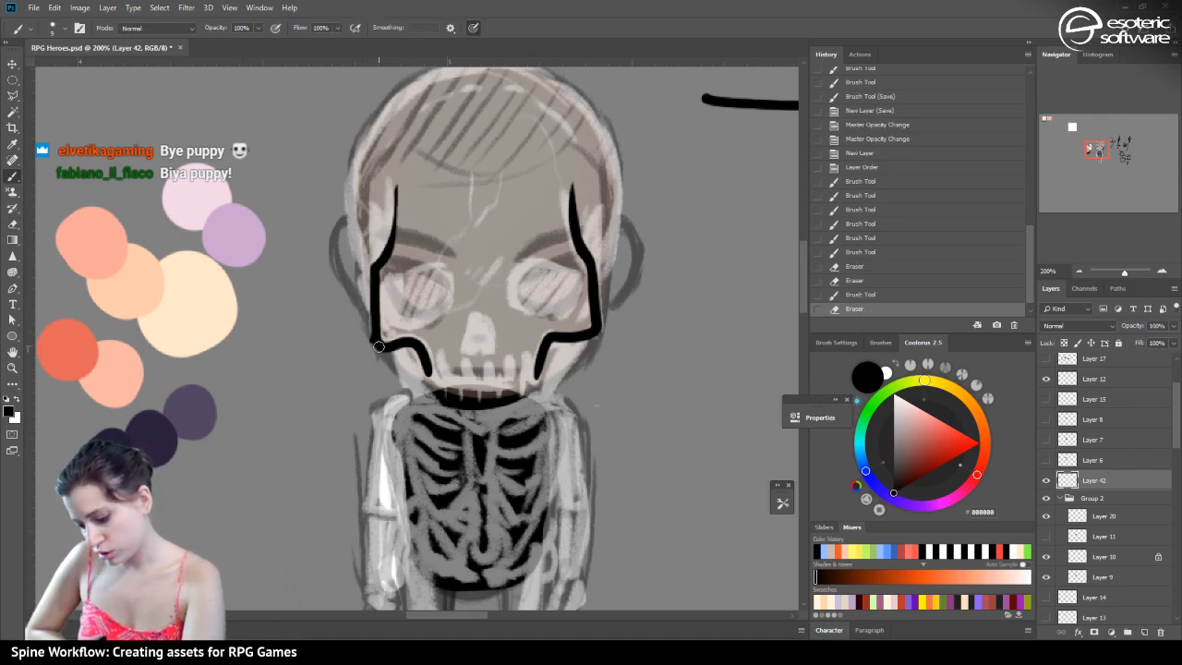
{"action": "left_click_drag", "start_coordinate": [373, 284], "coordinate": [386, 211]}
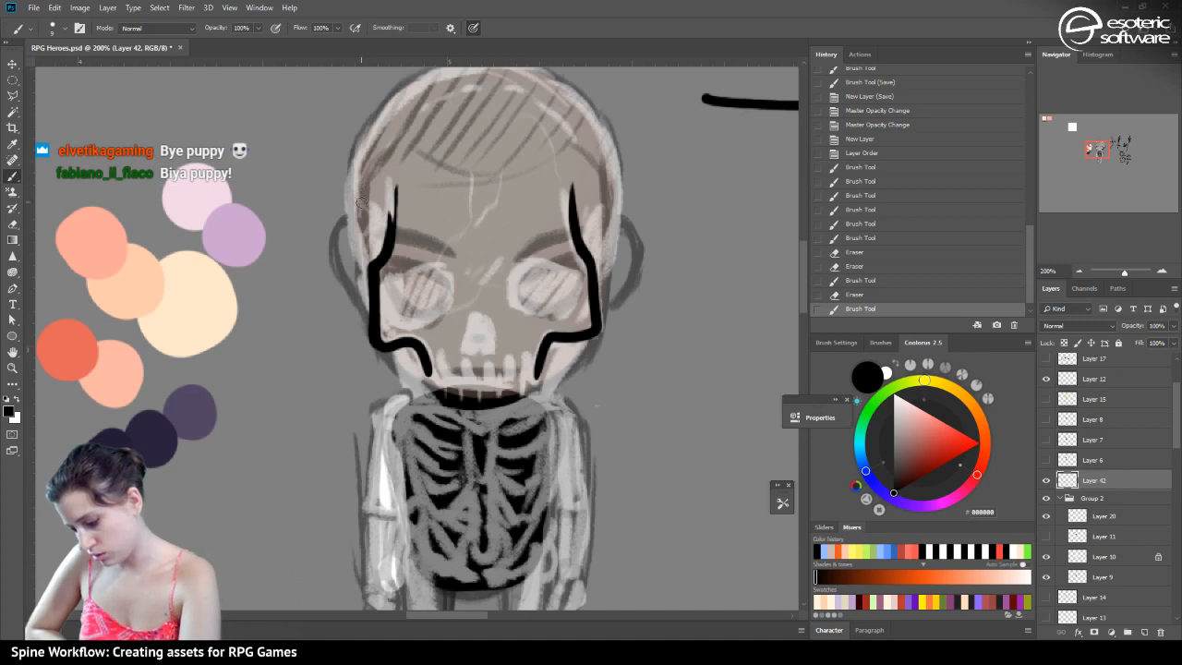
Join the two cheek outlines with a line across the teeth and extend both temple lines upward
{"action": "mouse_move", "coordinate": [415, 348]}
{"action": "left_mouse_down"}
{"action": "mouse_move", "coordinate": [430, 374]}
{"action": "mouse_move", "coordinate": [545, 376]}
{"action": "mouse_move", "coordinate": [449, 383]}
{"action": "mouse_move", "coordinate": [425, 364]}
{"action": "mouse_move", "coordinate": [433, 343]}
{"action": "left_mouse_up"}
{"action": "key", "text": "ctrl+z"}
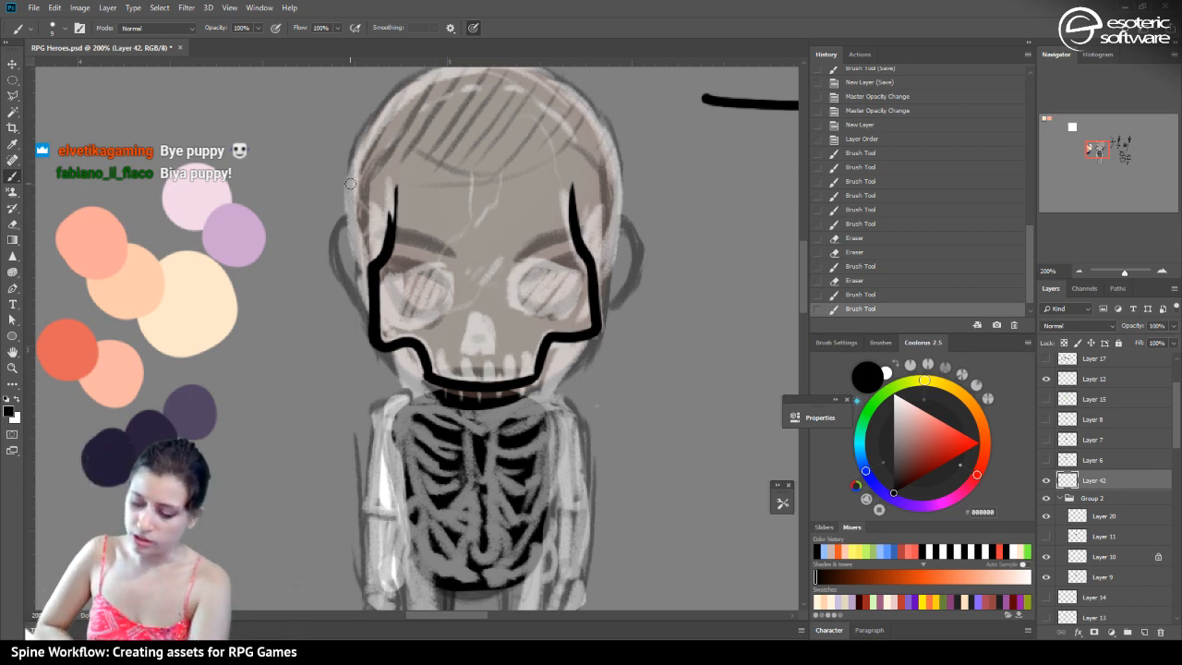
{"action": "left_click_drag", "start_coordinate": [392, 231], "coordinate": [392, 171]}
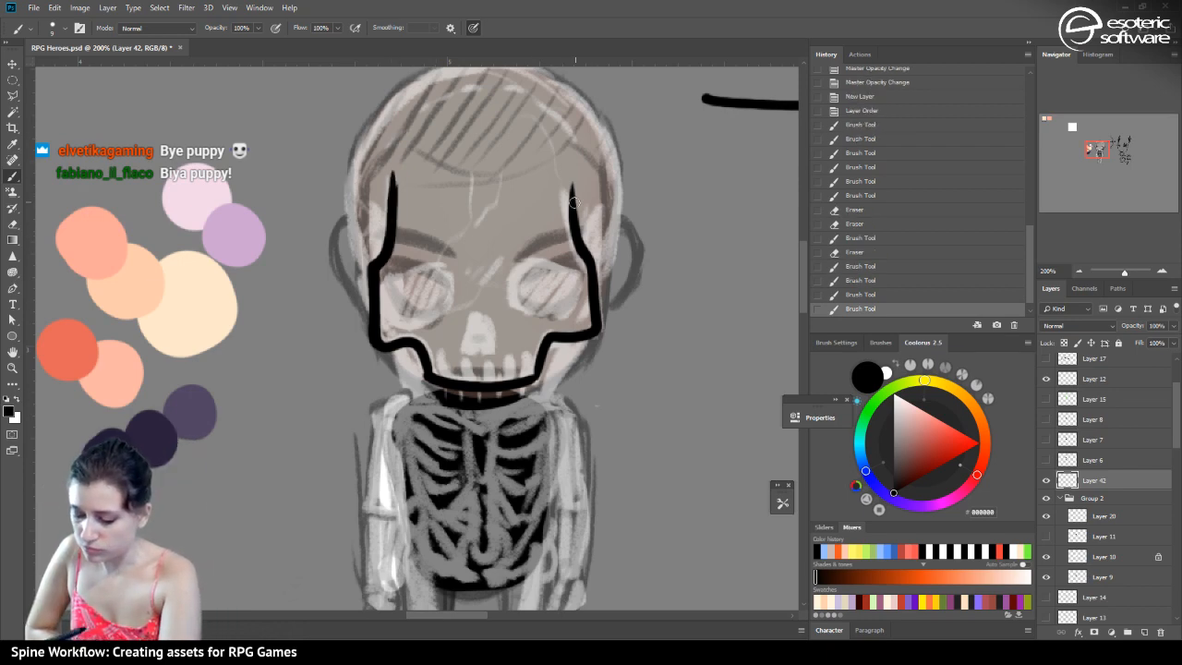
{"action": "left_click_drag", "start_coordinate": [577, 228], "coordinate": [574, 174]}
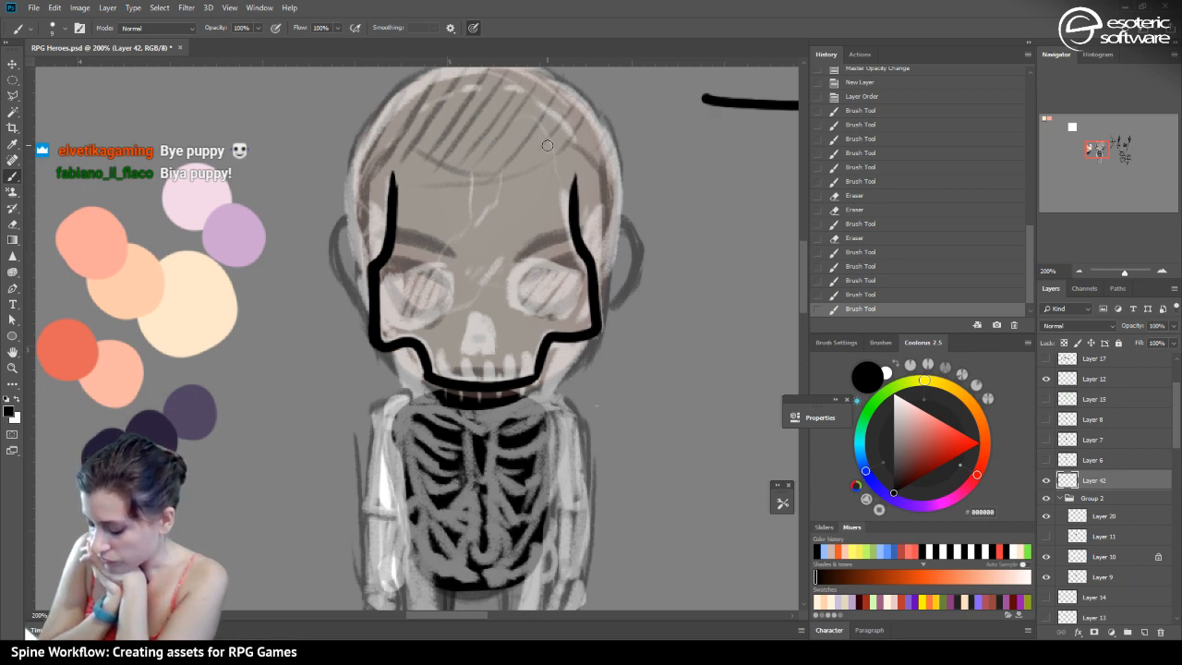
Bring the whole artwork into view at 50%, save RPG Heroes.psd, and clear the full-canvas selection
{"action": "left_click", "coordinate": [1078, 271]}
{"action": "left_click", "coordinate": [1078, 271]}
{"action": "left_click", "coordinate": [1079, 271]}
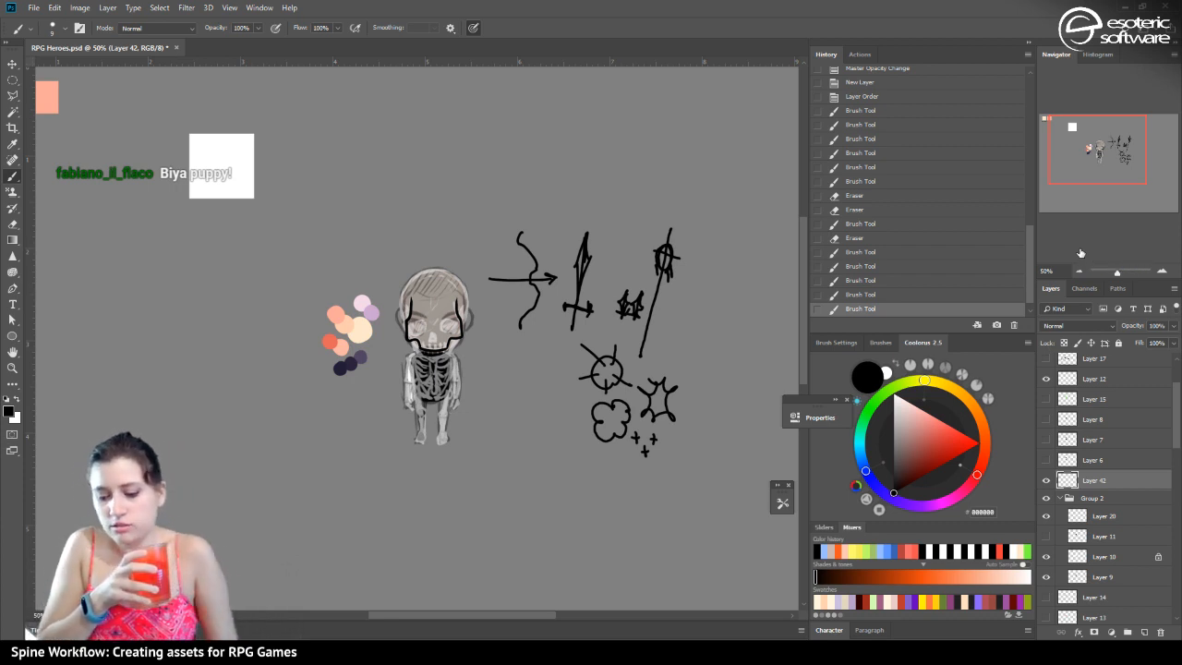
{"action": "left_click_drag", "start_coordinate": [1071, 132], "coordinate": [1016, 100]}
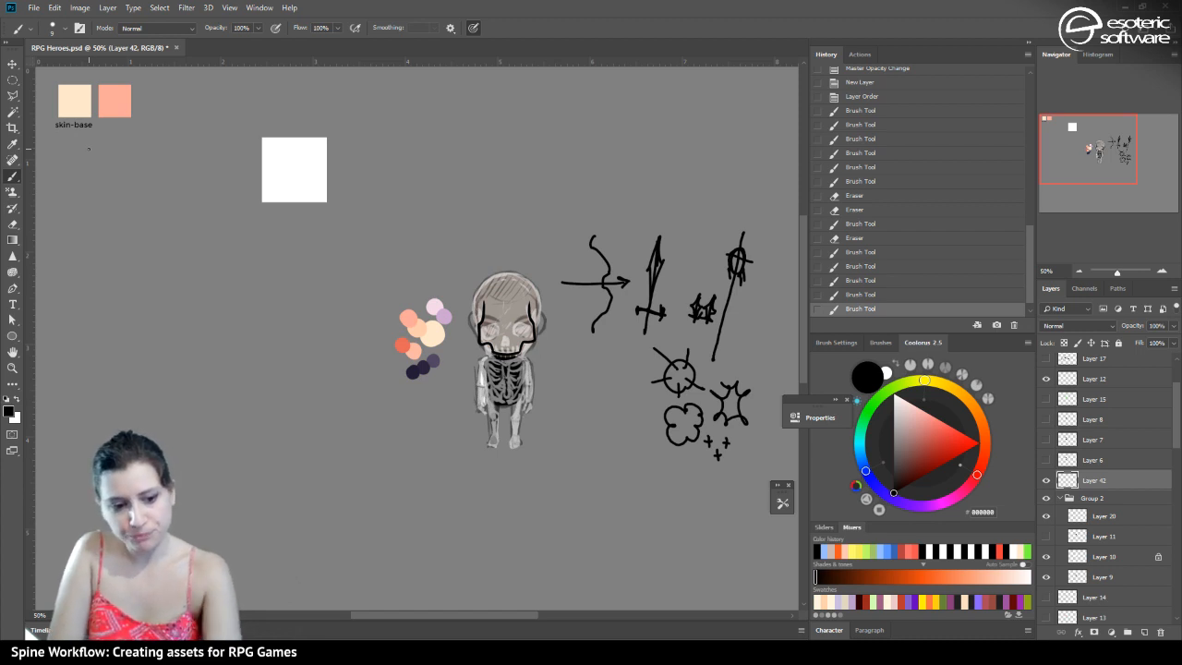
{"action": "key", "text": "ctrl+a"}
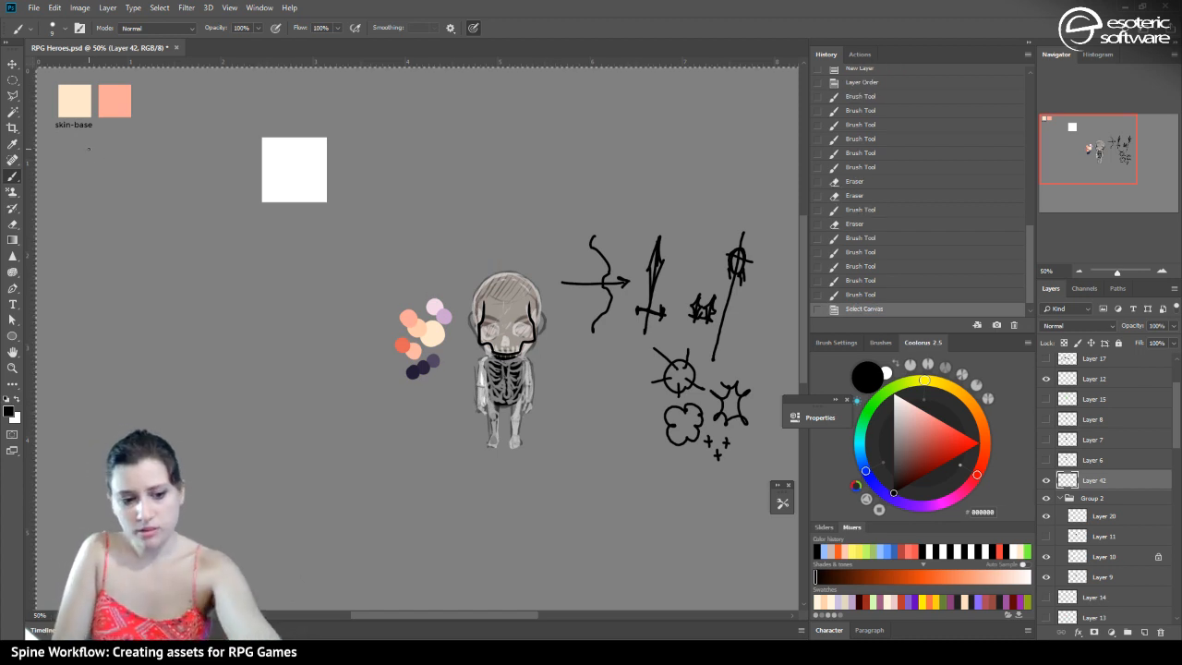
{"action": "key", "text": "ctrl+s"}
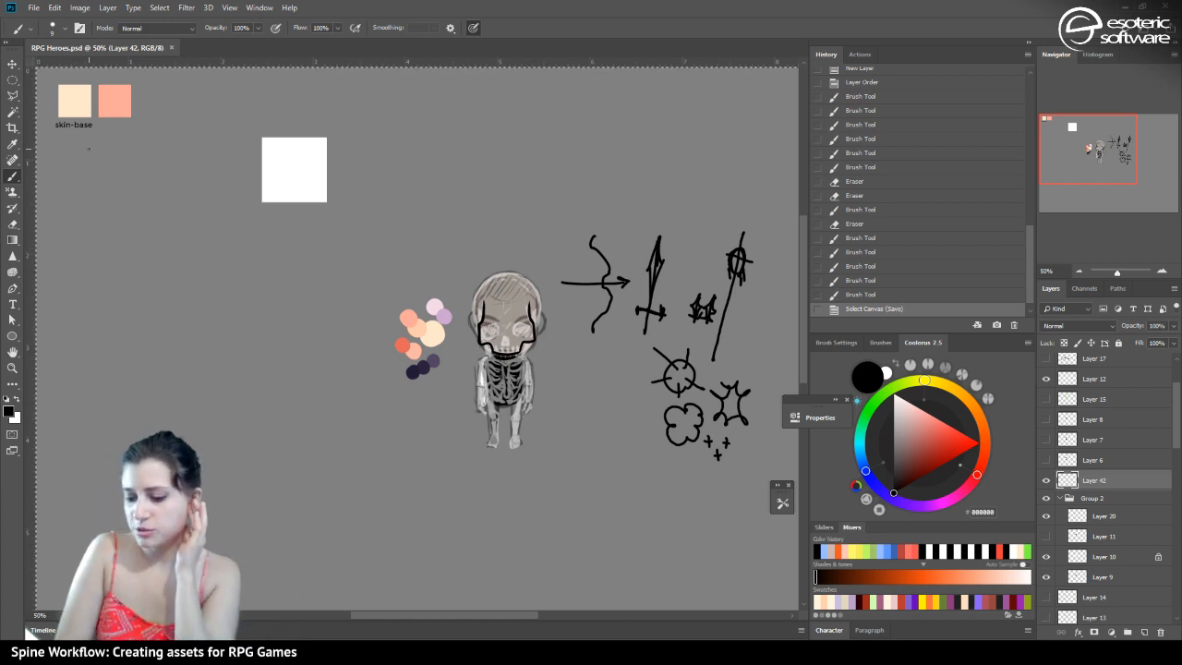
{"action": "key", "text": "ctrl+d"}
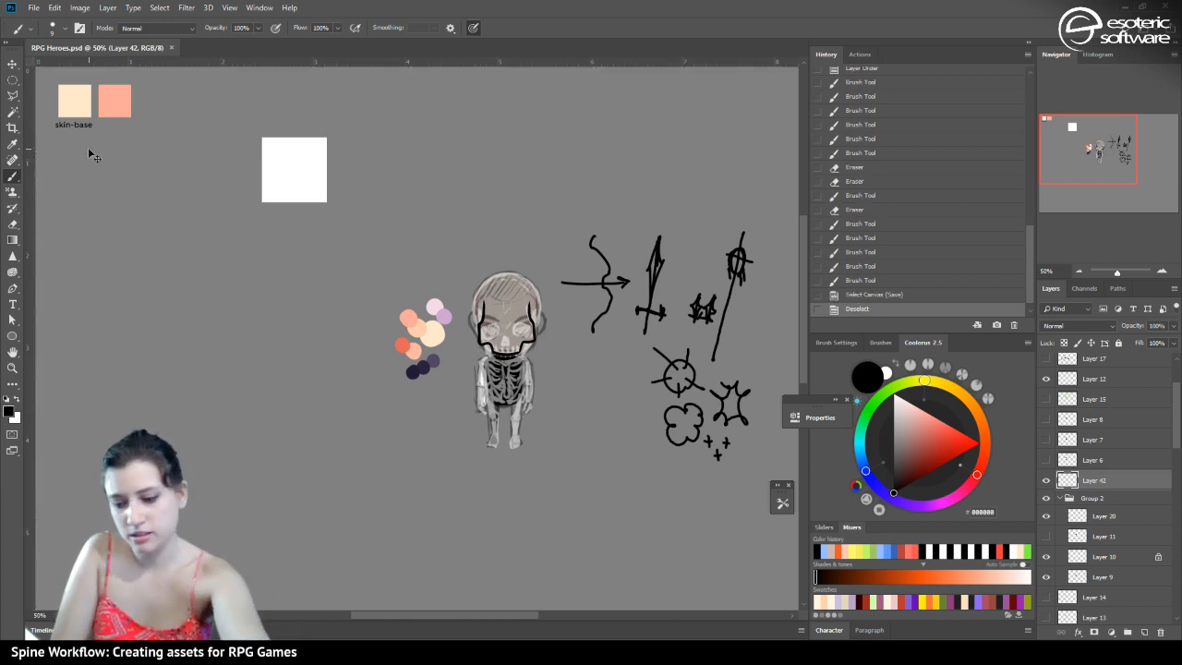